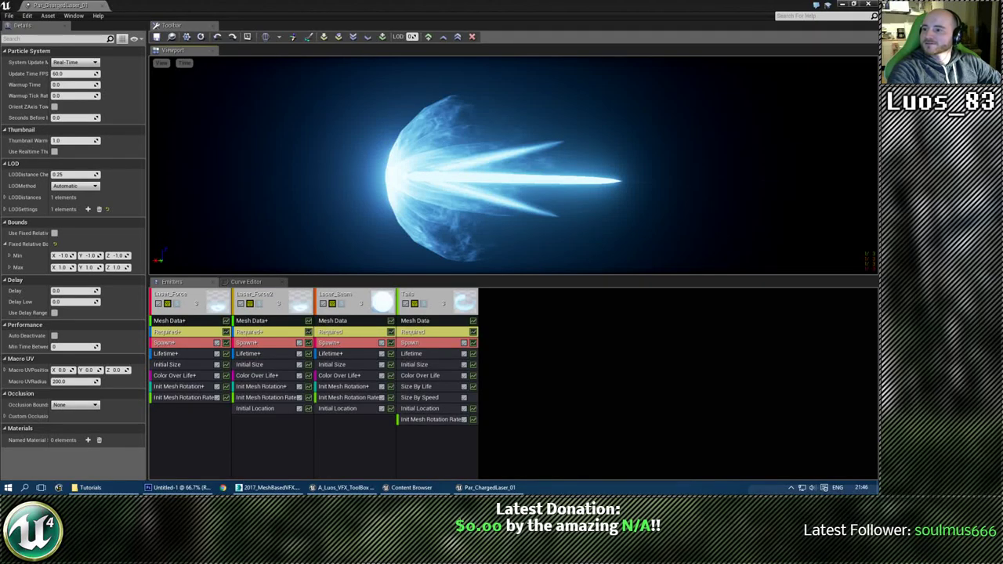
Examine the charged laser particle effect and switch to the 2017_MeshBasedVFX scene in 3ds Max.
left_click(492, 170)
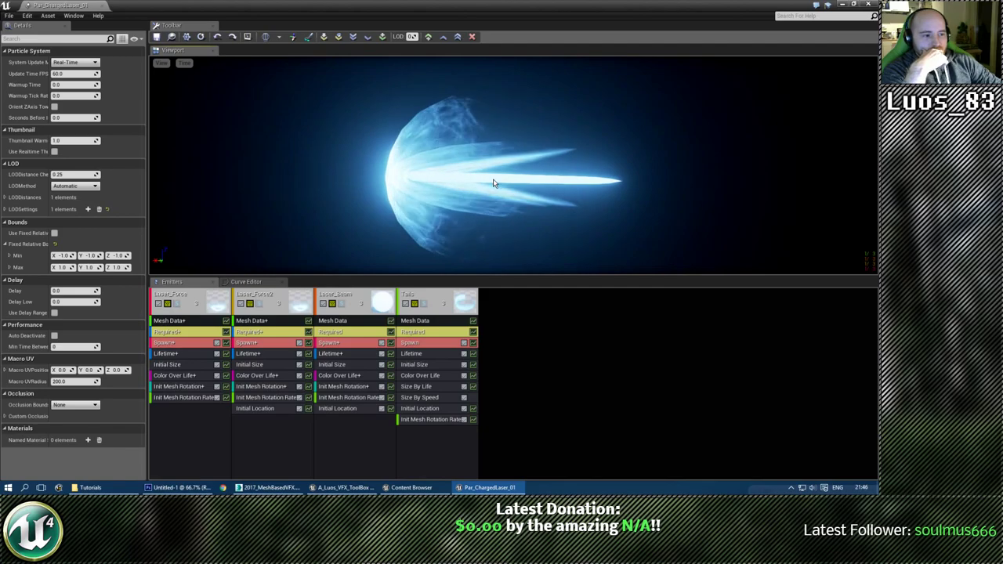
right_click_drag(494, 183, 420, 192)
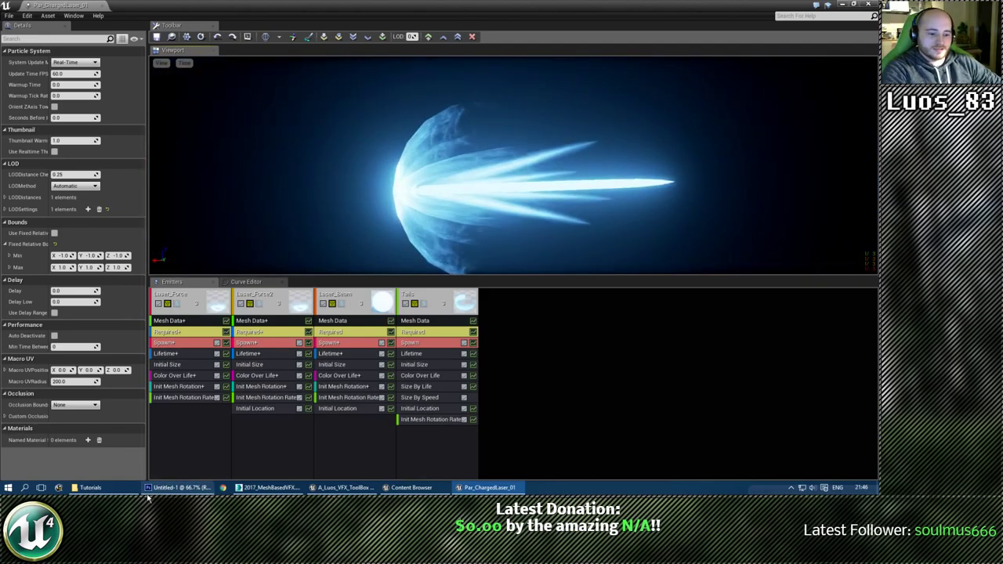
left_click(270, 488)
Examine the sphere, cylinder and flat plane in the Perspective view, selecting each mesh in turn.
scroll(422, 337, "down", 2)
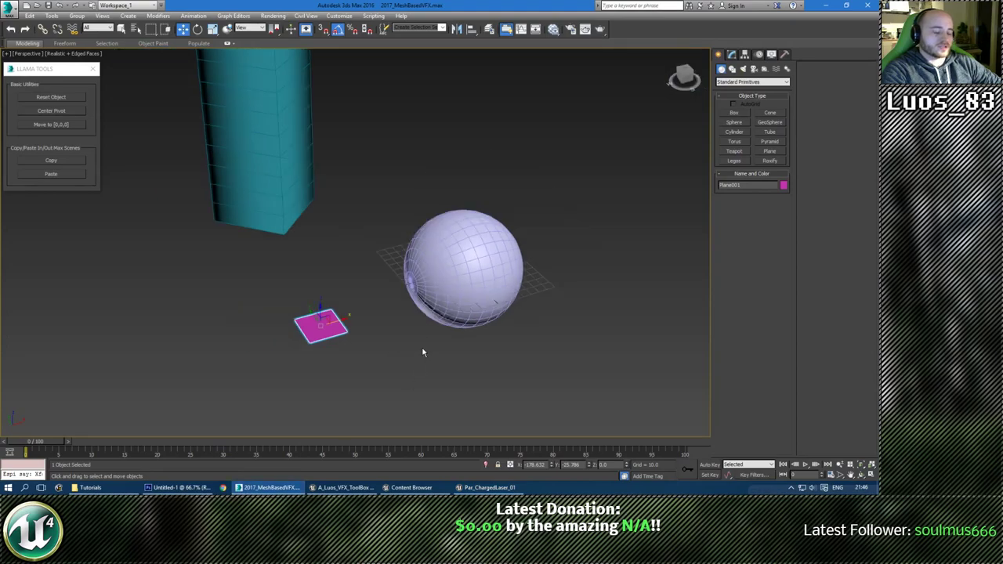
middle_click_drag(424, 352, 413, 331, "alt")
left_click(468, 306)
left_click(279, 228)
middle_click_drag(279, 227, 331, 285)
scroll(311, 320, "down", 3)
scroll(345, 366, "up", 3)
middle_click_drag(344, 366, 359, 315)
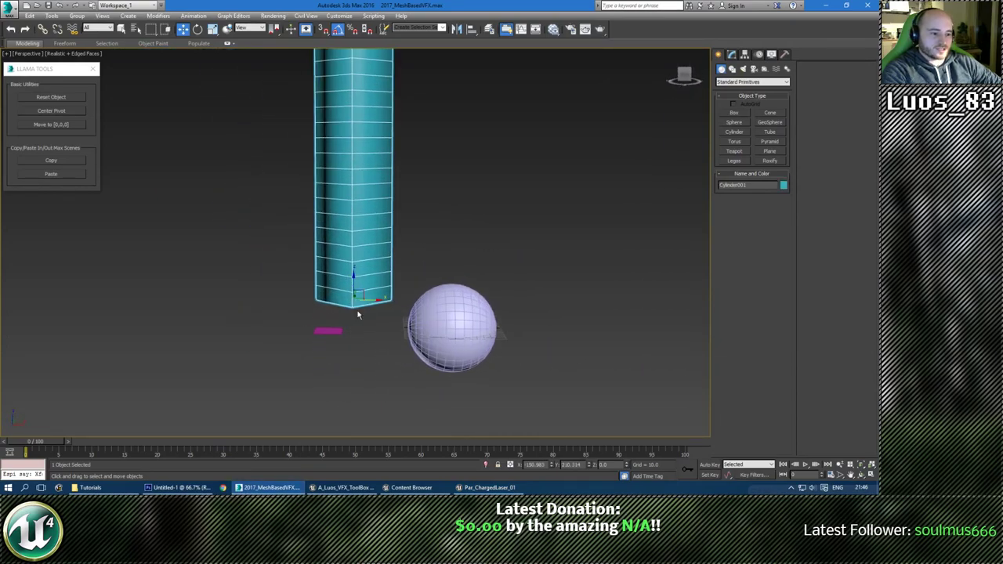
middle_click_drag(374, 248, 385, 271, "alt")
scroll(338, 372, "up", 3)
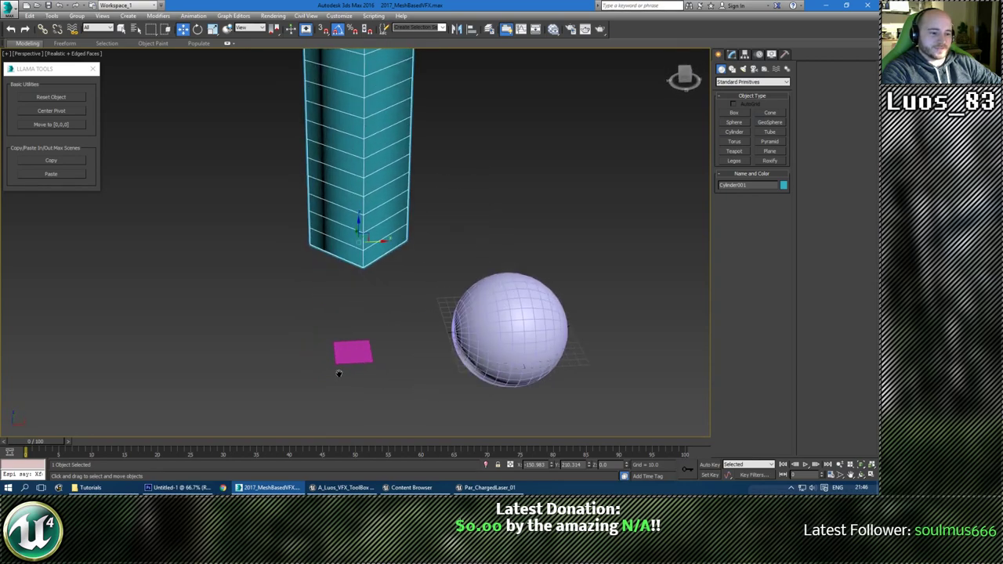
left_click(345, 344)
middle_click_drag(338, 372, 374, 343)
left_click(291, 350)
left_click(450, 321)
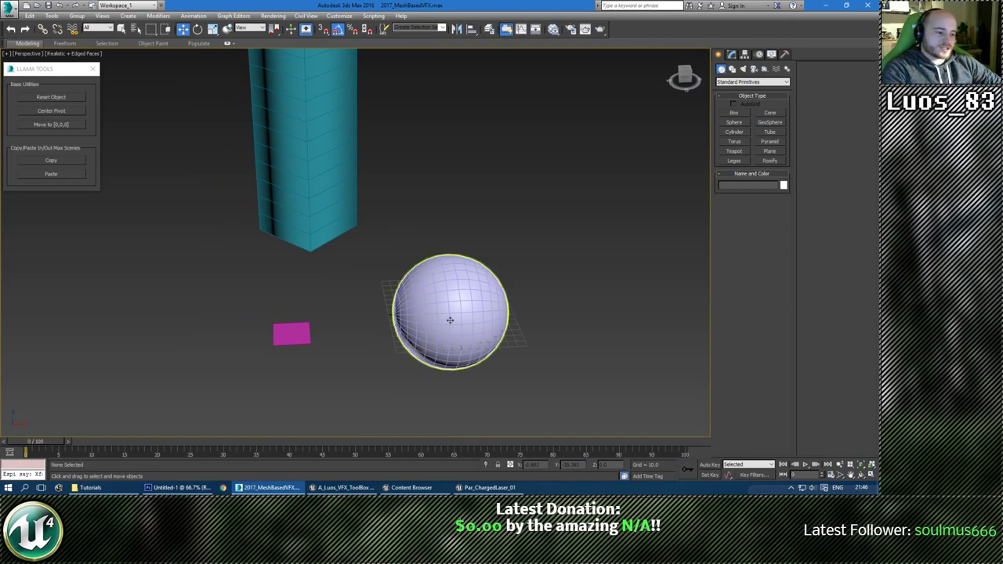
mouse_move(536, 340)
middle_mouse_down("alt")
mouse_move(460, 302)
mouse_move(530, 322)
middle_mouse_up("alt")
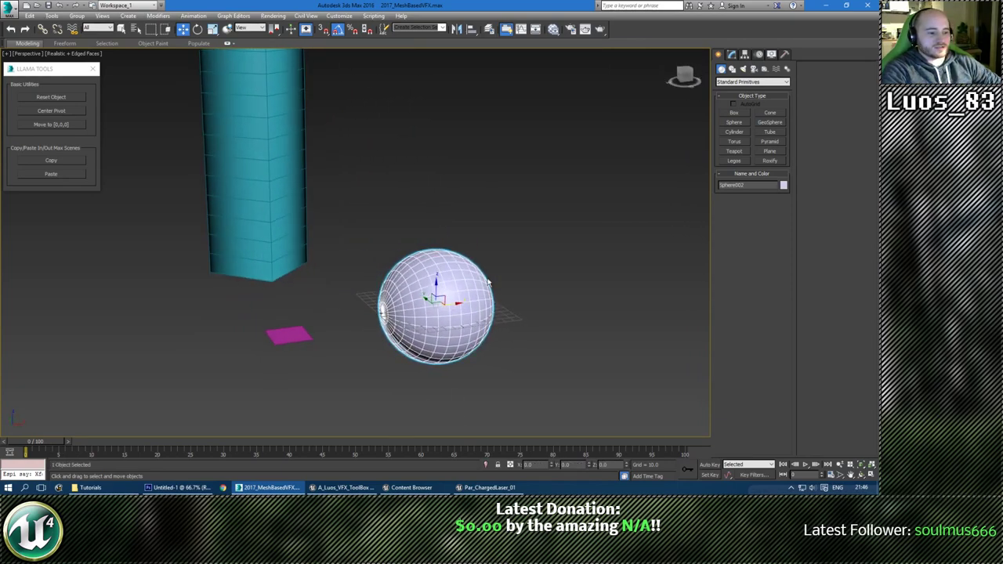
scroll(501, 275, "down", 2)
middle_click_drag(480, 268, 481, 344)
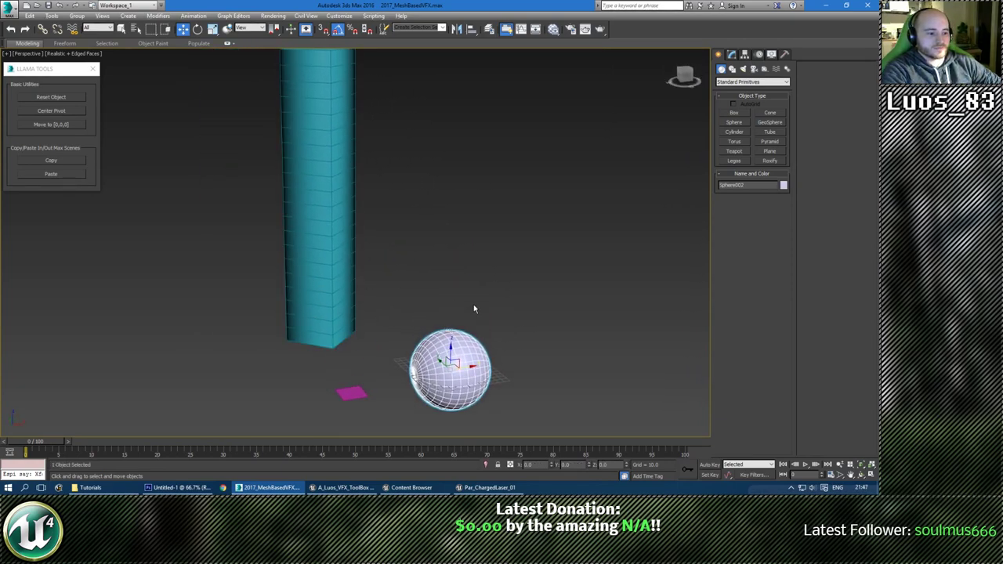
middle_click_drag(474, 304, 457, 280)
scroll(457, 280, "down", 3)
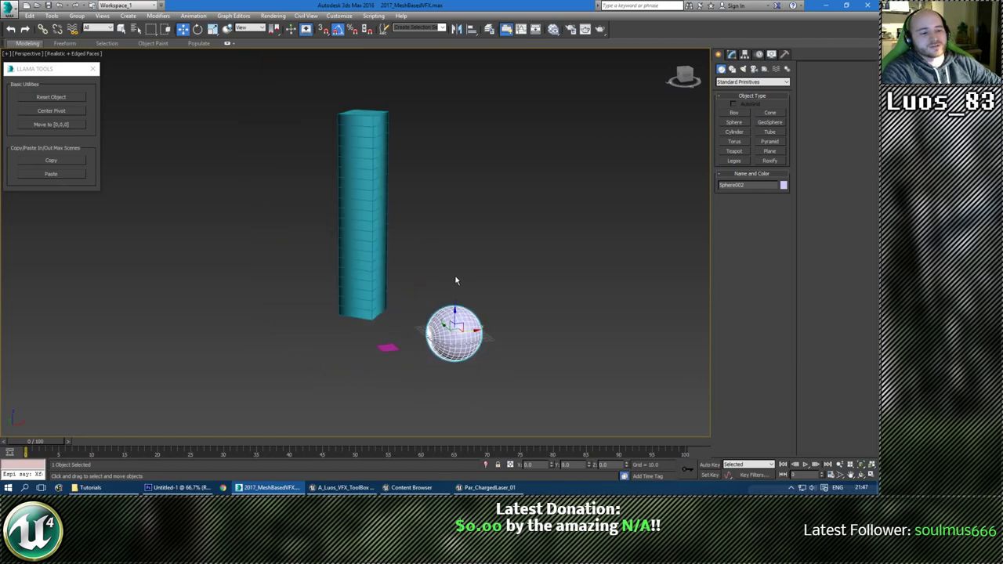
left_click(348, 264)
middle_click_drag(453, 245, 431, 256, "alt")
scroll(440, 357, "up", 4)
middle_click_drag(439, 334, 442, 314)
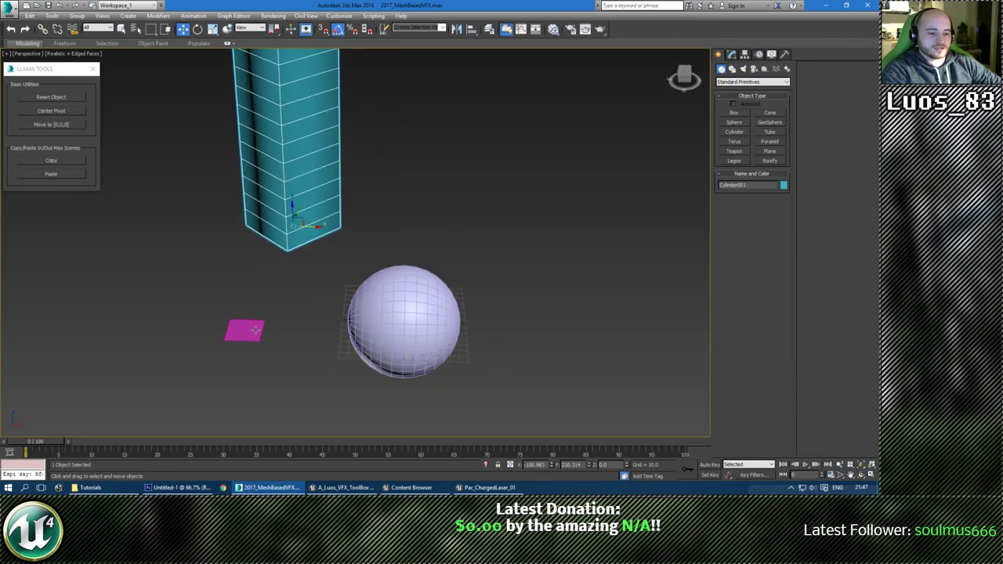
left_click(253, 330)
left_click(327, 371)
middle_click_drag(327, 371, 340, 355)
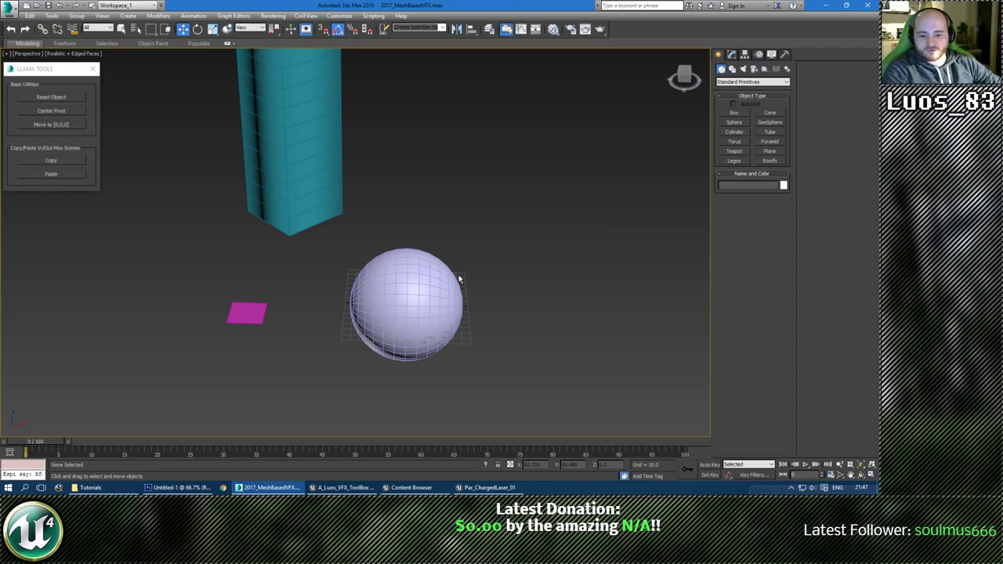
Select the sphere and rename it SM_VFX_MeshCore_01.
middle_click_drag(463, 348, 432, 314, "alt")
scroll(432, 313, "up", 3)
left_click(428, 269)
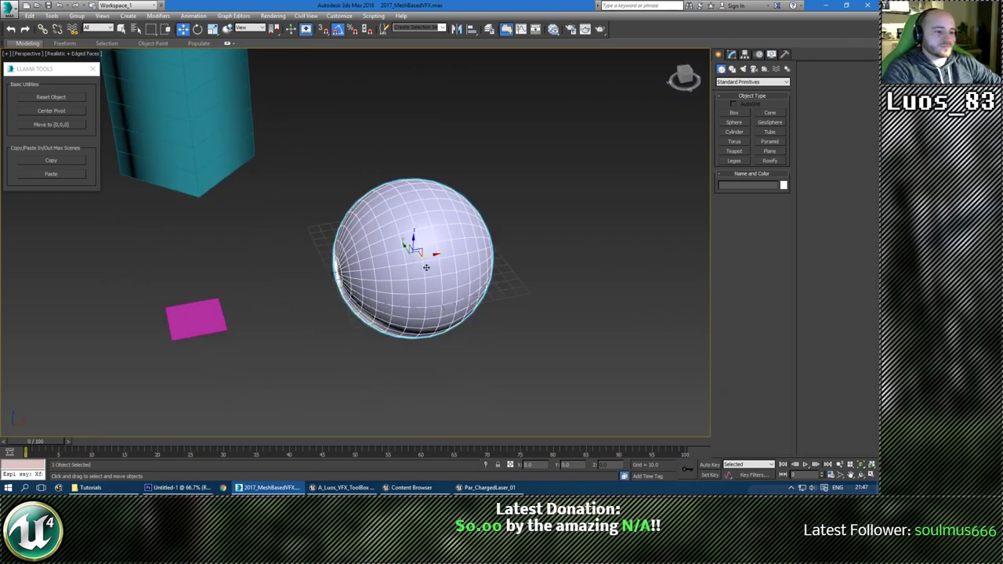
middle_click_drag(428, 269, 498, 330, "alt")
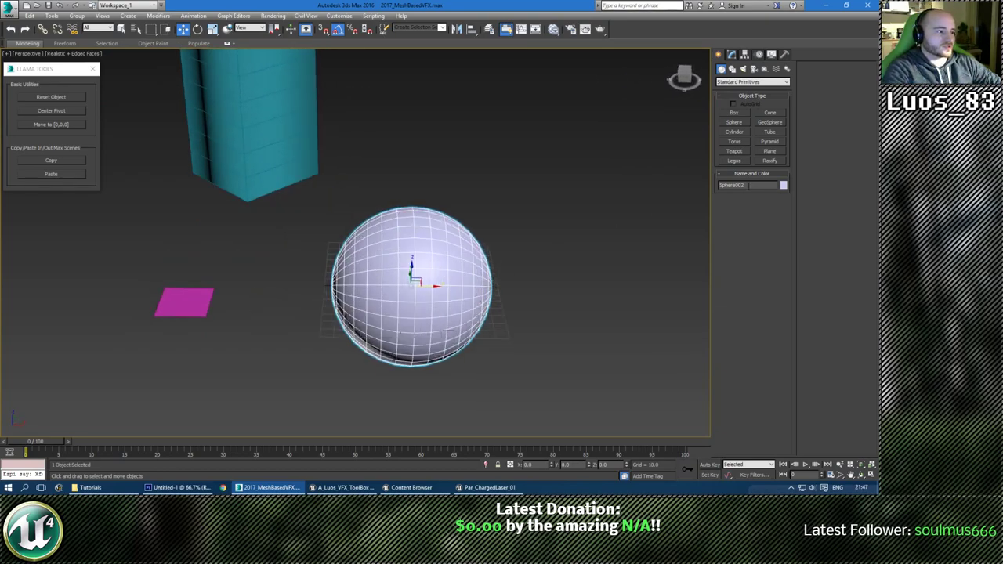
left_click_drag(748, 185, 704, 184)
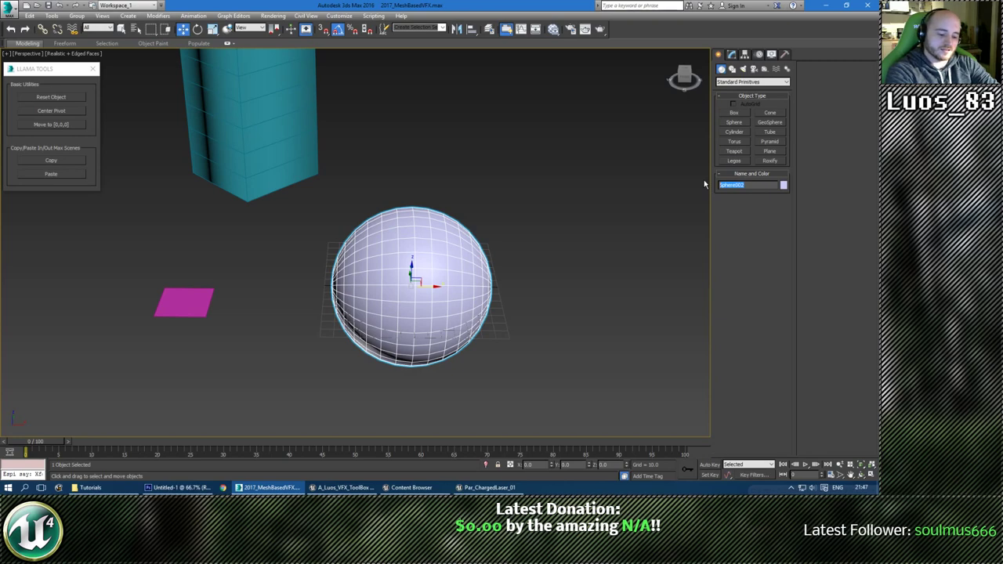
type("SM")
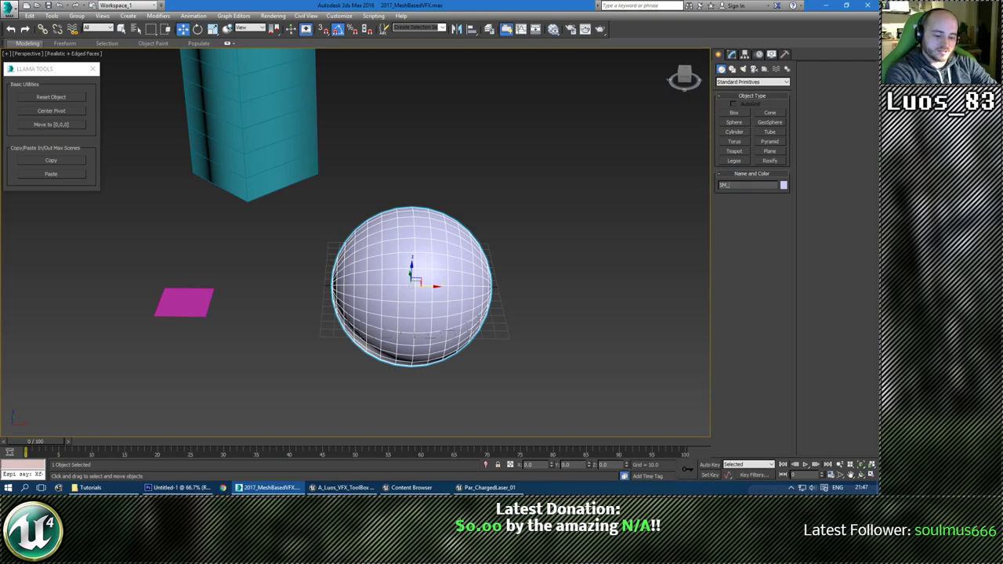
type("_VFX")
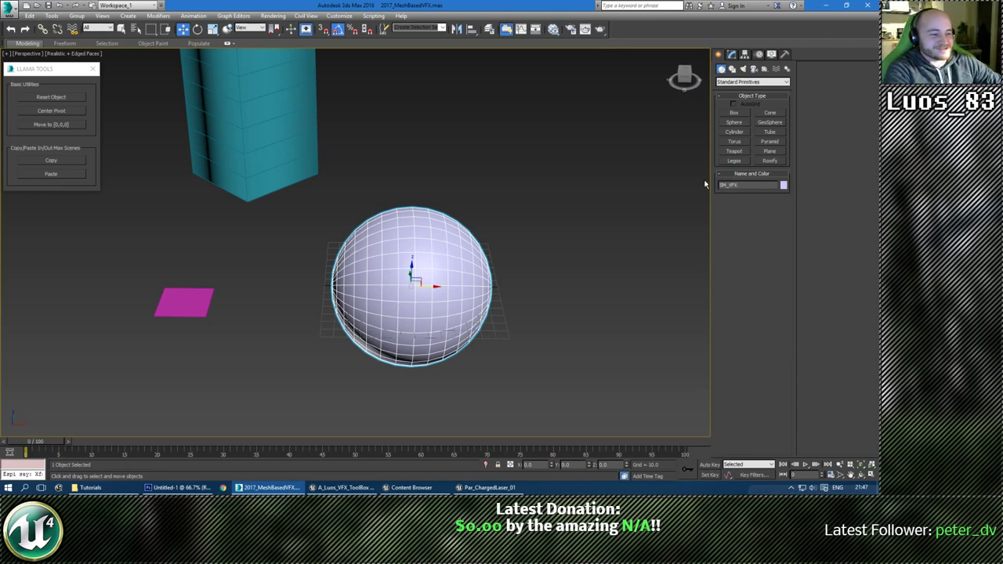
middle_click_drag(435, 313, 448, 311)
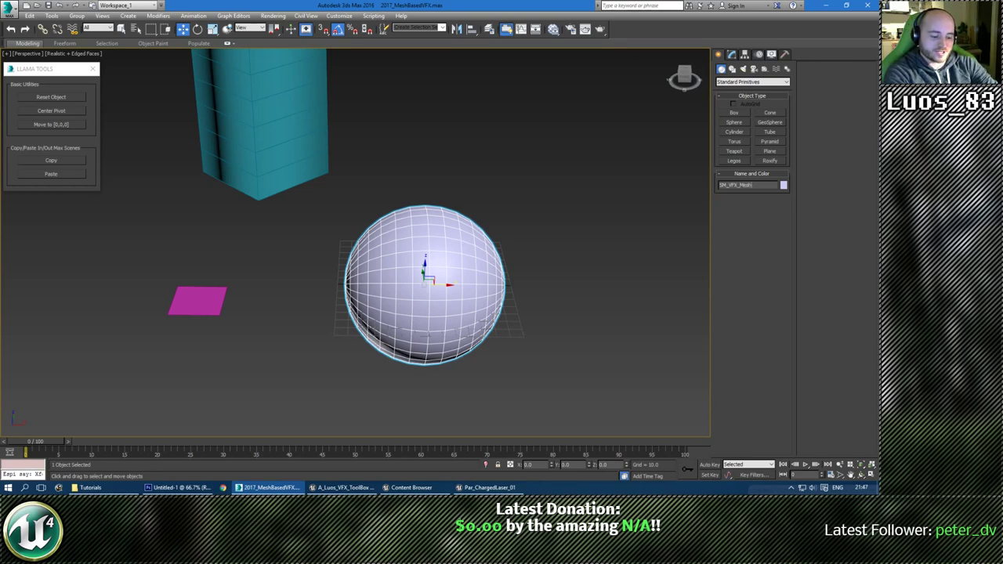
type("Core_01")
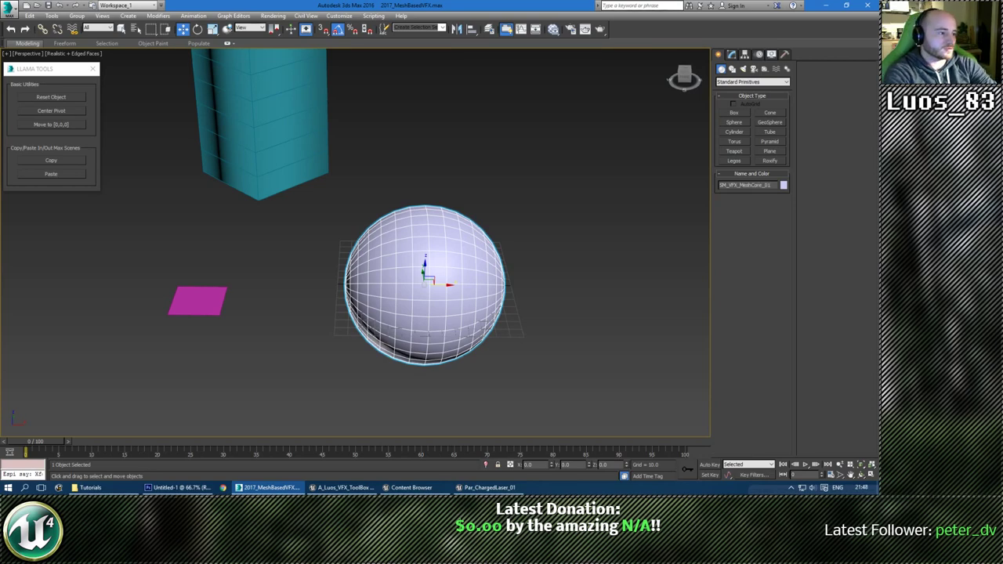
Clone the sphere as a single copy, moved along the X axis past the flat plane to about X -187.
left_click_drag(448, 284, 133, 282, "shift")
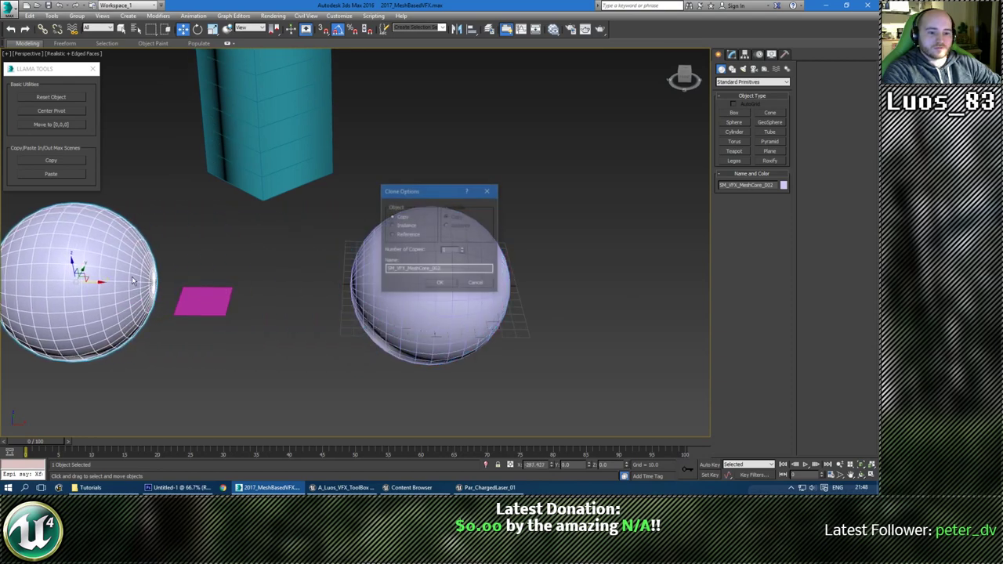
left_click(432, 283)
middle_click_drag(234, 288, 313, 300)
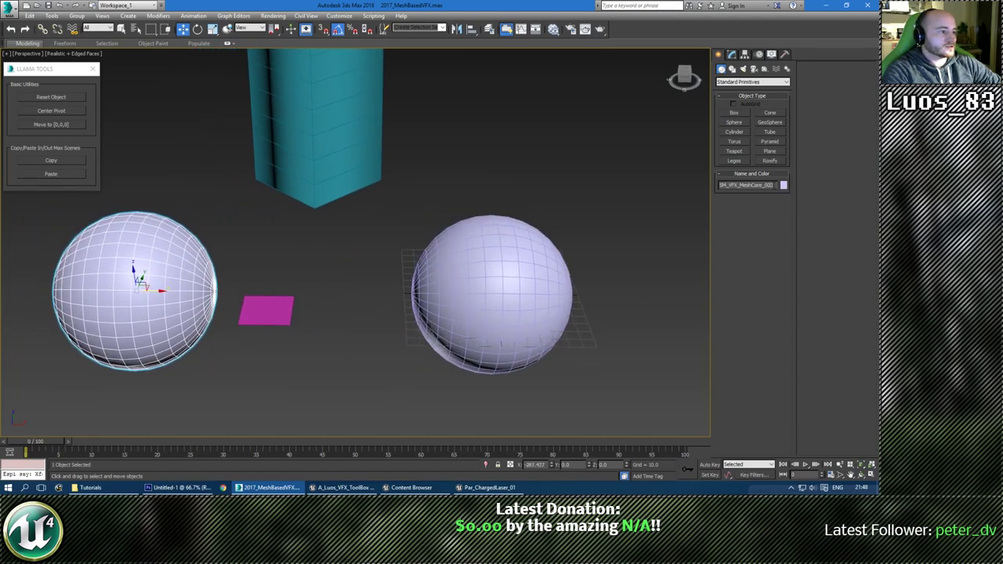
Extend the original sphere's polygon selection by two rows of five polygons and delete all the unselected polygons.
left_click(559, 288)
middle_click_drag(524, 298, 430, 313)
key("4")
middle_click_drag(513, 290, 417, 276, "alt")
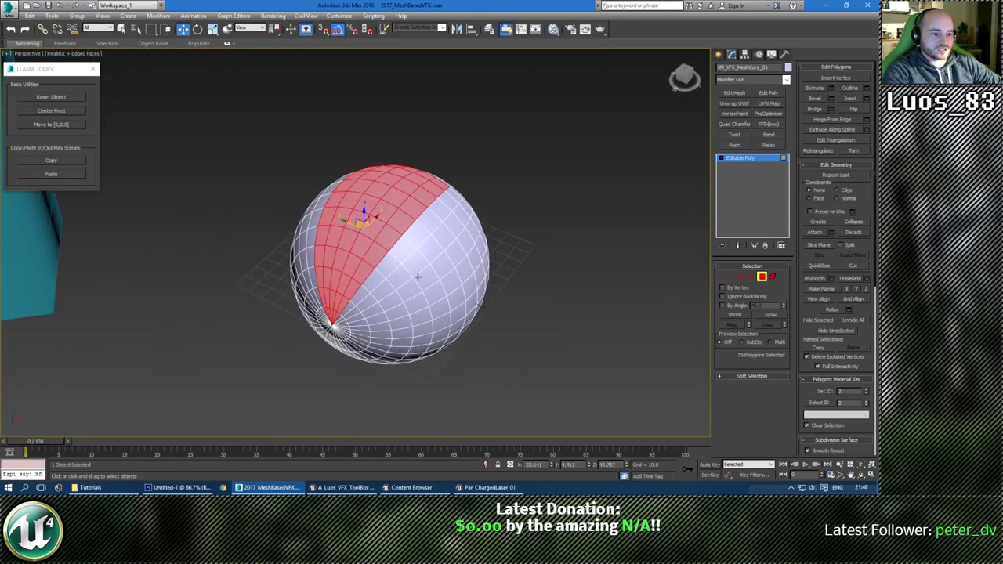
middle_click_drag(515, 196, 432, 266, "alt")
scroll(435, 273, "up", 2)
left_click(466, 284, "ctrl")
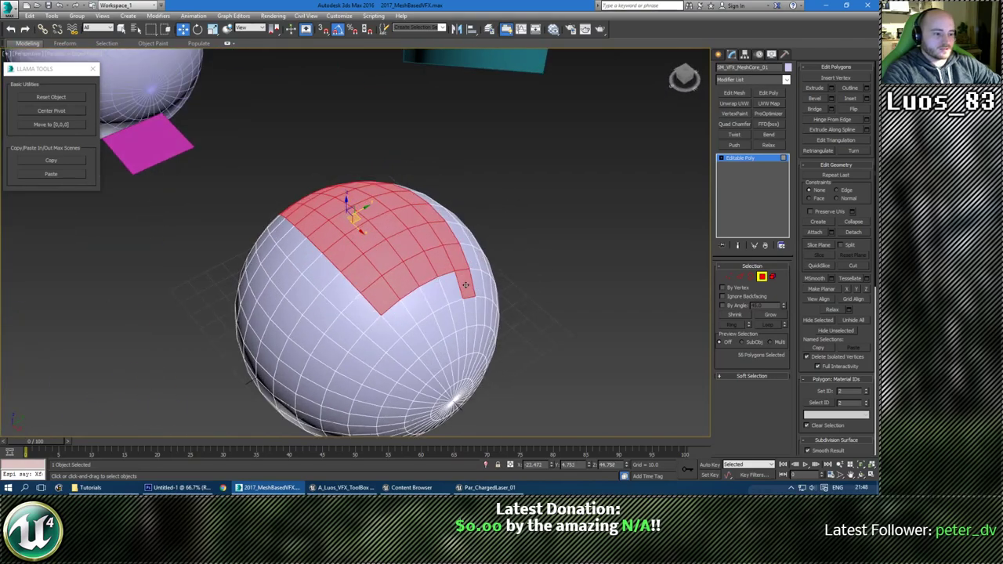
left_click(451, 289, "ctrl")
left_click(431, 298, "ctrl")
left_click(421, 306, "ctrl")
middle_click_drag(410, 333, 461, 313, "alt")
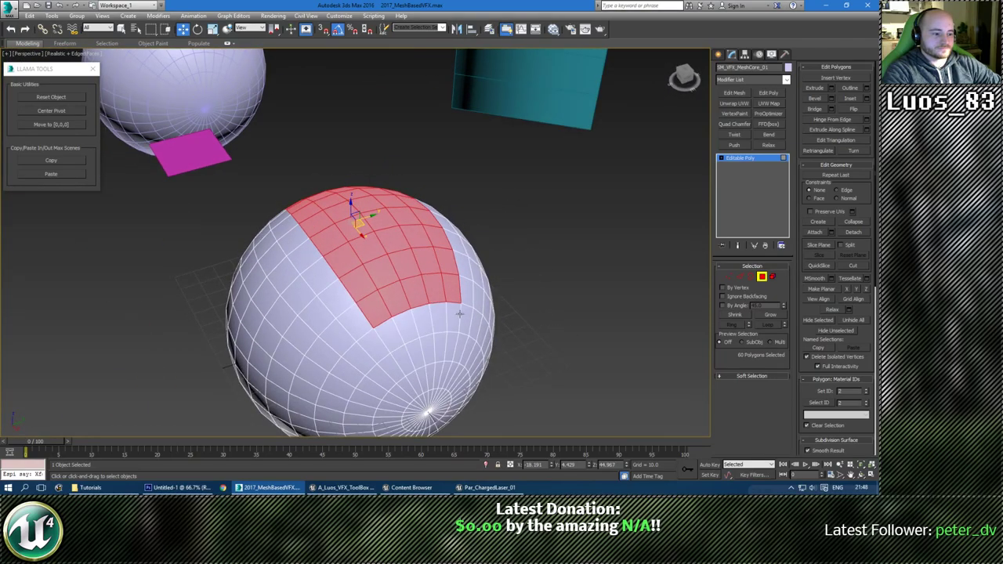
left_click(457, 315, "ctrl")
left_click(439, 319, "ctrl")
left_click(423, 323, "ctrl")
left_click(408, 329, "ctrl")
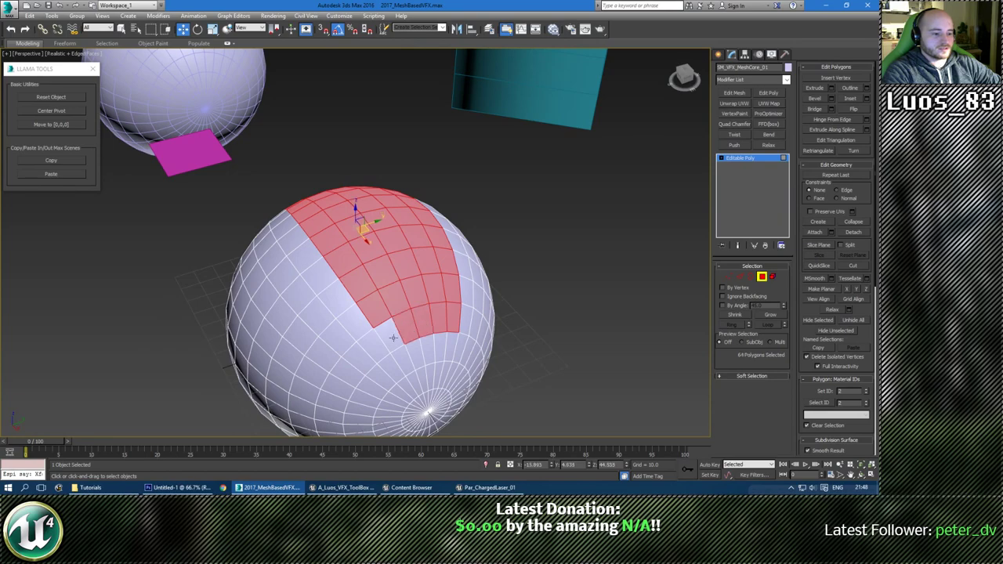
left_click(393, 337, "ctrl")
middle_click_drag(289, 307, 311, 253, "alt")
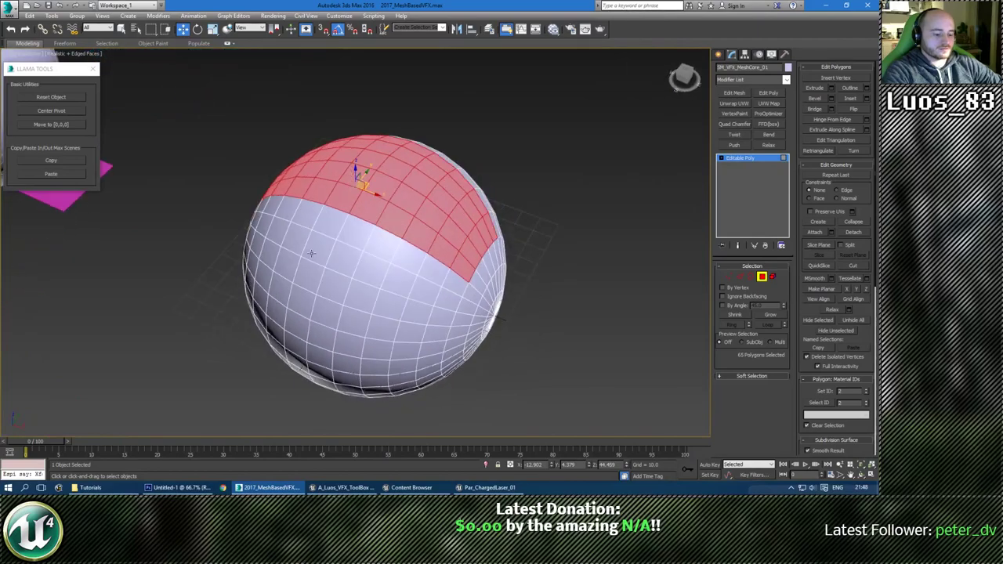
key("ctrl+i")
key("Delete")
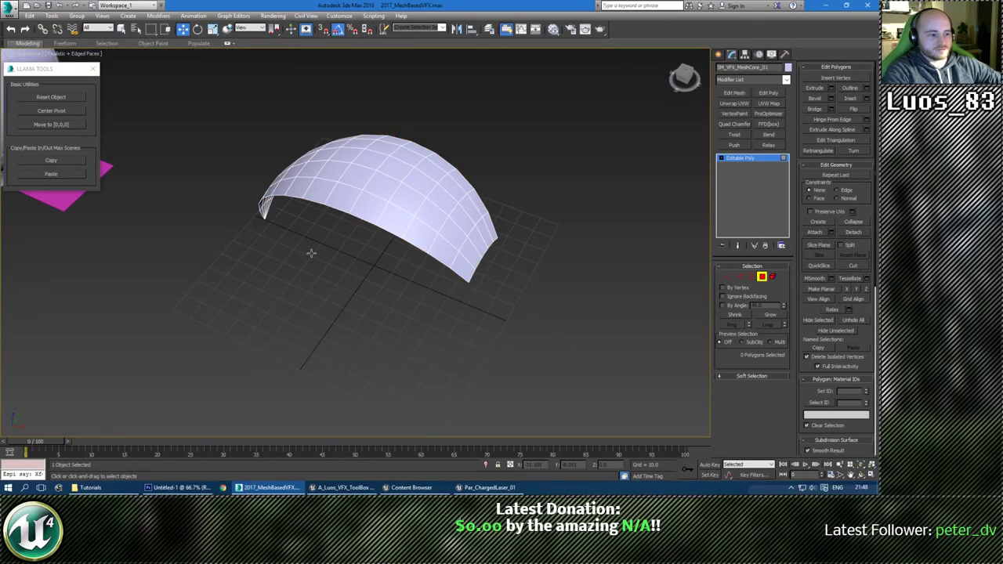
Apply an Unwrap UVW modifier to the remaining curved shell and open its UVs for editing.
middle_click_drag(311, 253, 365, 213, "alt")
left_click(411, 173)
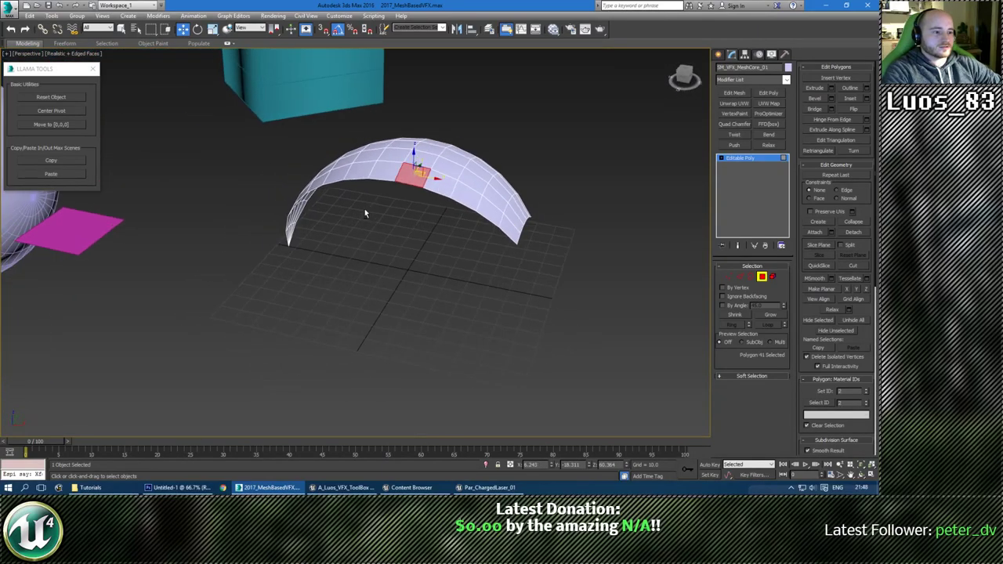
left_click(511, 162)
middle_click_drag(511, 162, 643, 179, "alt")
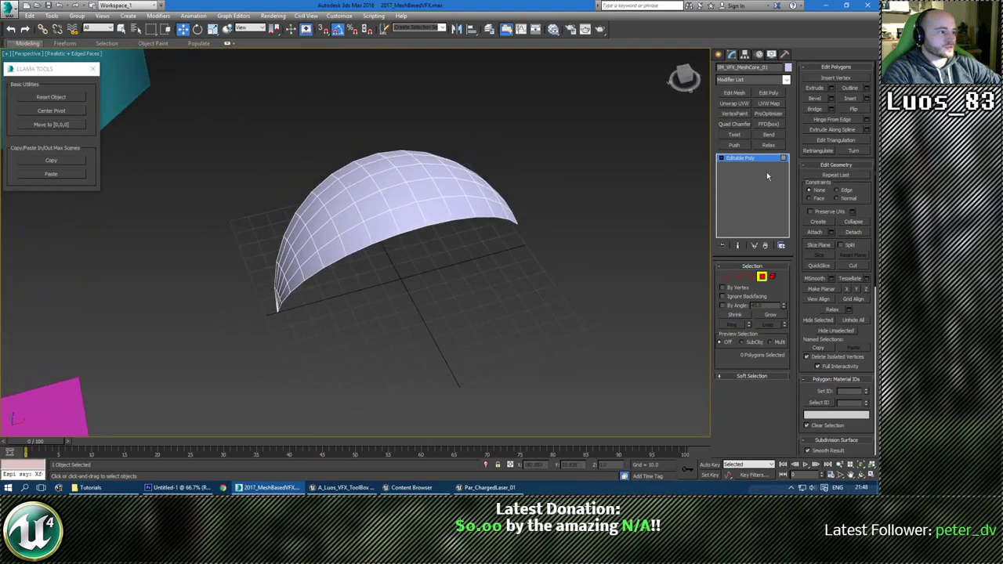
left_click(735, 103)
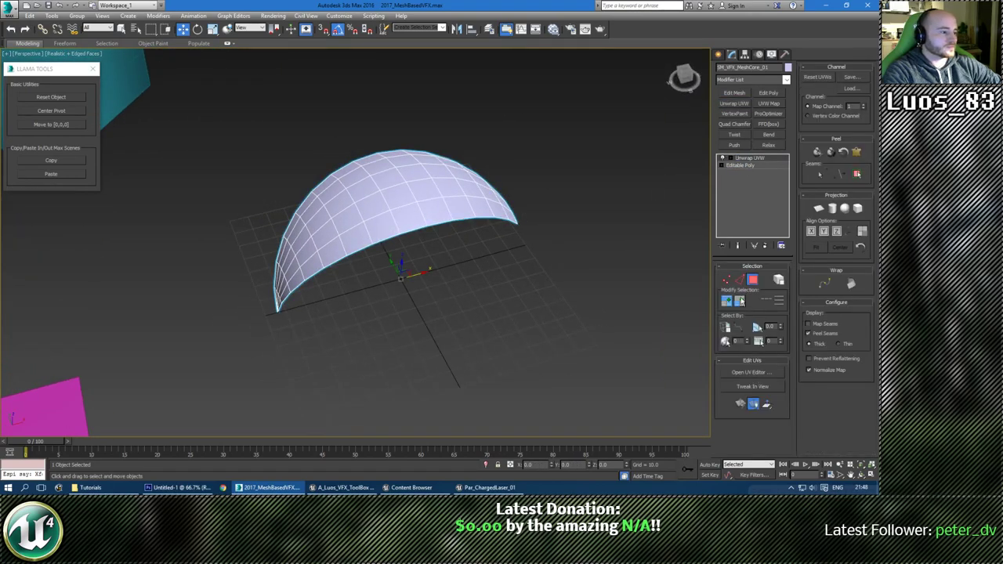
left_click(759, 373)
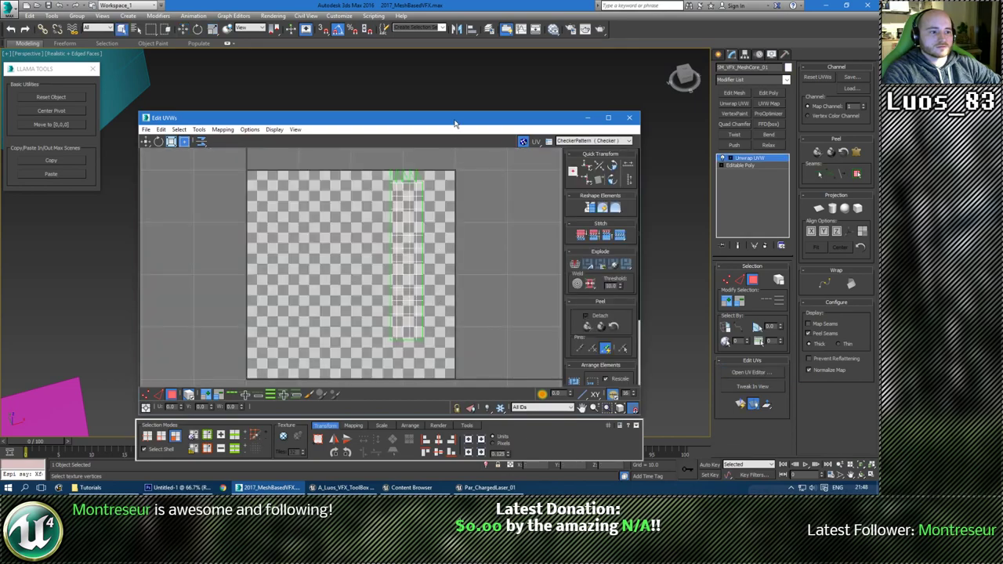
left_click_drag(455, 121, 439, 84)
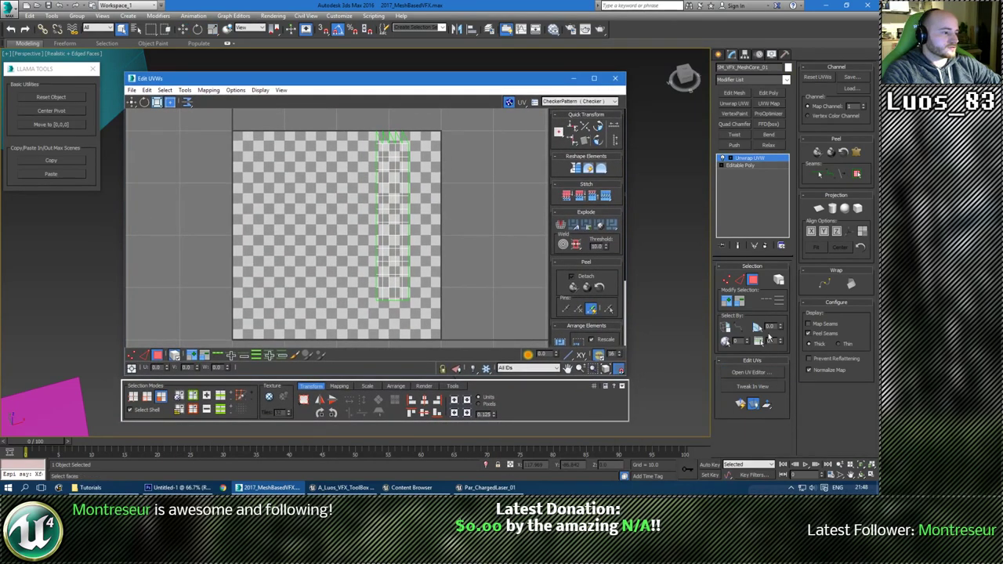
Select the shell's entire UV strip, unfold it into one flattened leaf-shaped island, and clear the selection.
scroll(289, 239, "down", 1)
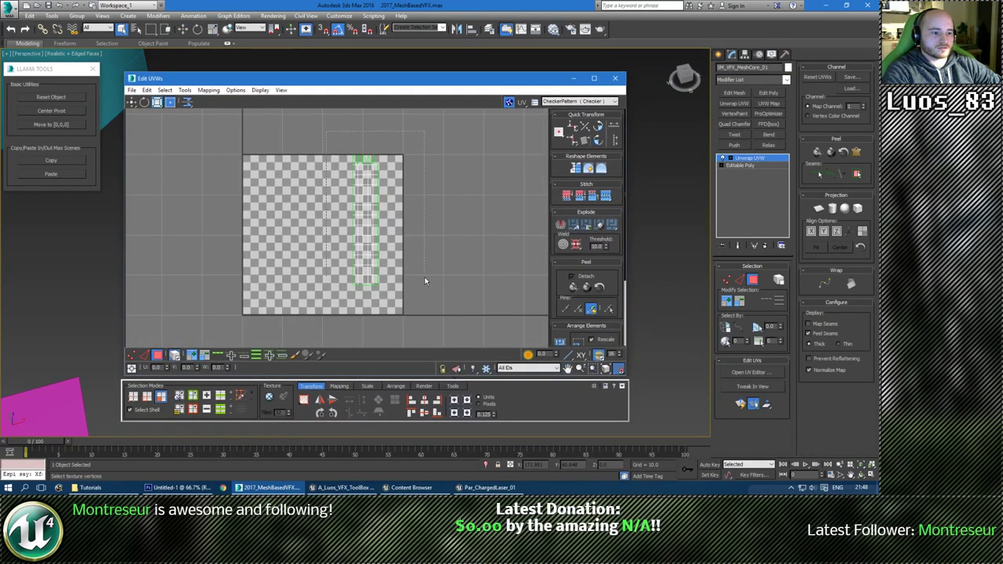
left_click_drag(425, 281, 425, 281)
middle_click_drag(422, 248, 435, 255)
middle_click_drag(347, 307, 341, 288)
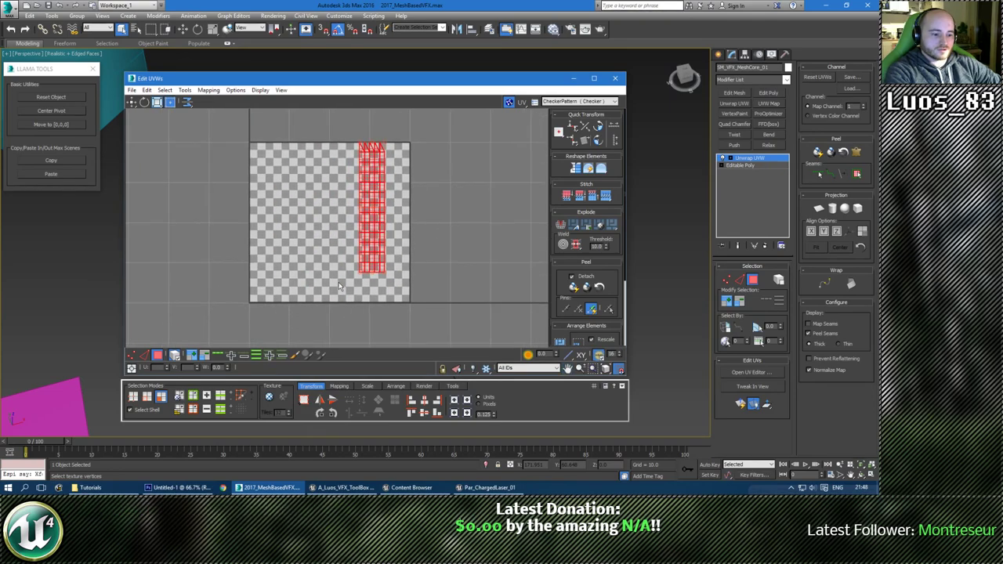
key("ctrl+z")
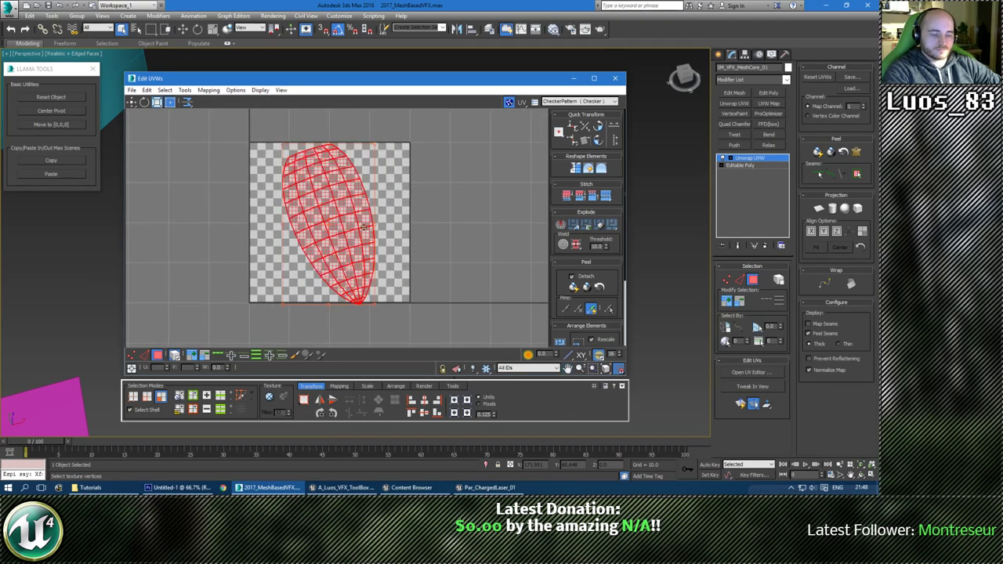
left_click(417, 230)
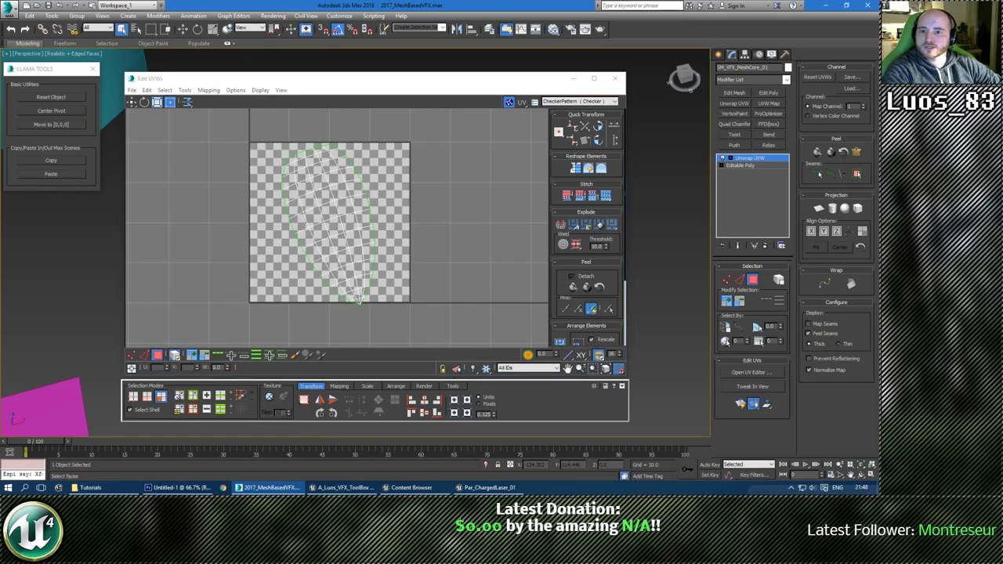
Straighten the leaf-shaped UV island to vertical by aligning the whole shell to one of its central lengthwise edges.
left_click_drag(404, 85, 466, 66)
scroll(277, 231, "up", 3)
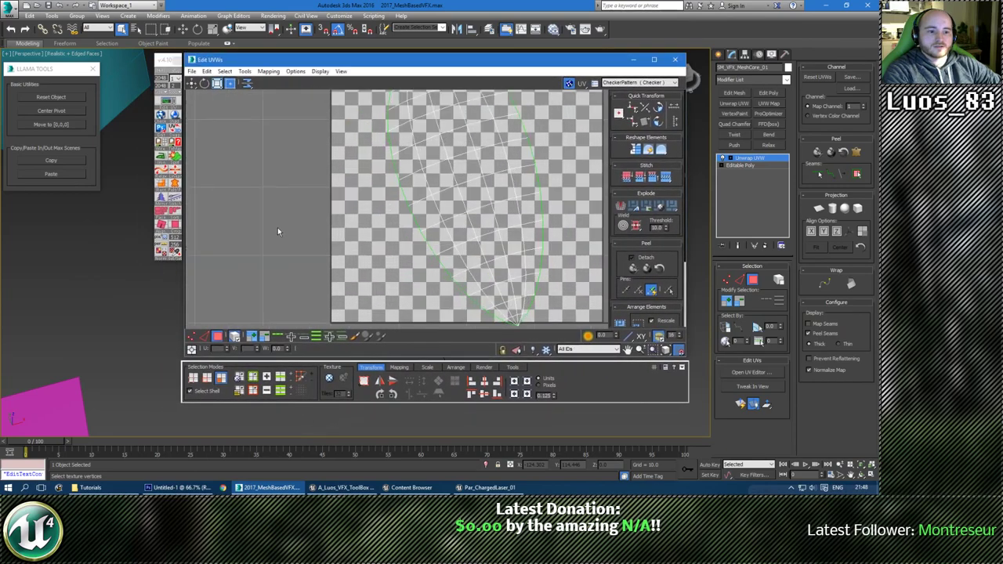
scroll(277, 228, "up", 1)
middle_click_drag(434, 228, 380, 226)
scroll(380, 227, "down", 1)
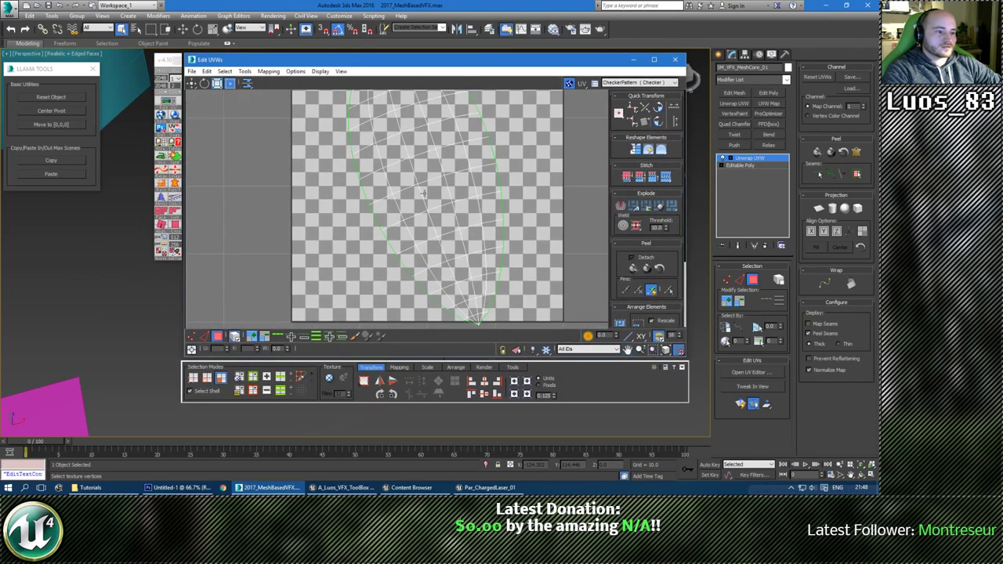
left_click(161, 227)
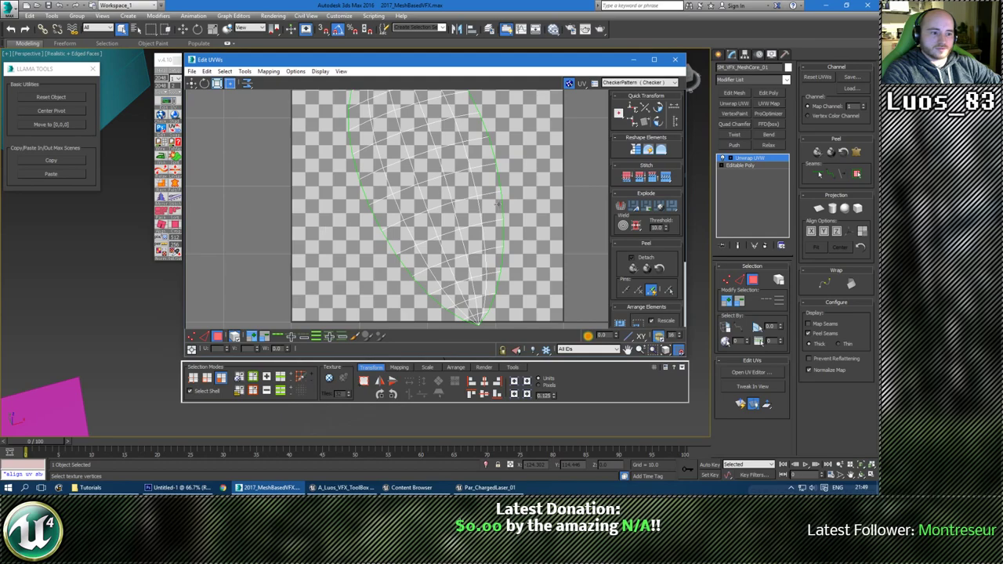
scroll(452, 214, "down", 2)
key("2")
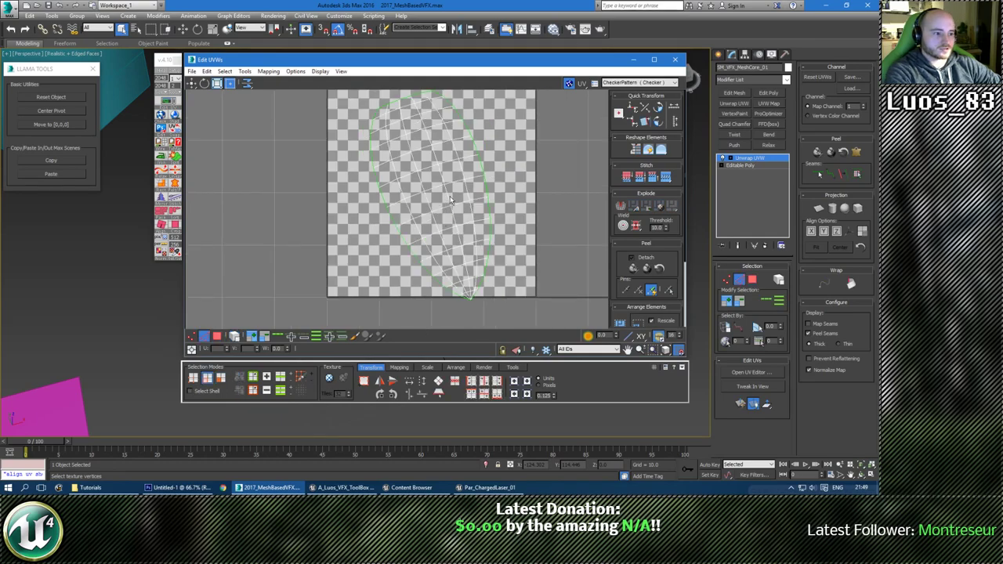
left_click(448, 198)
left_click(162, 226)
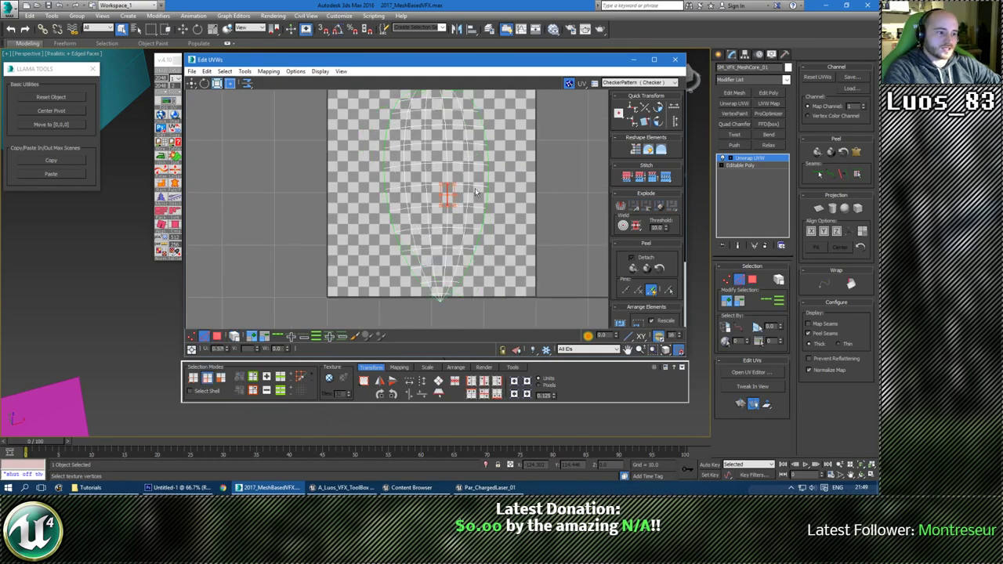
Realign the UV island to a short edge at its blunt upper end.
scroll(477, 194, "down", 1)
middle_click_drag(477, 194, 459, 242)
scroll(413, 110, "up", 2)
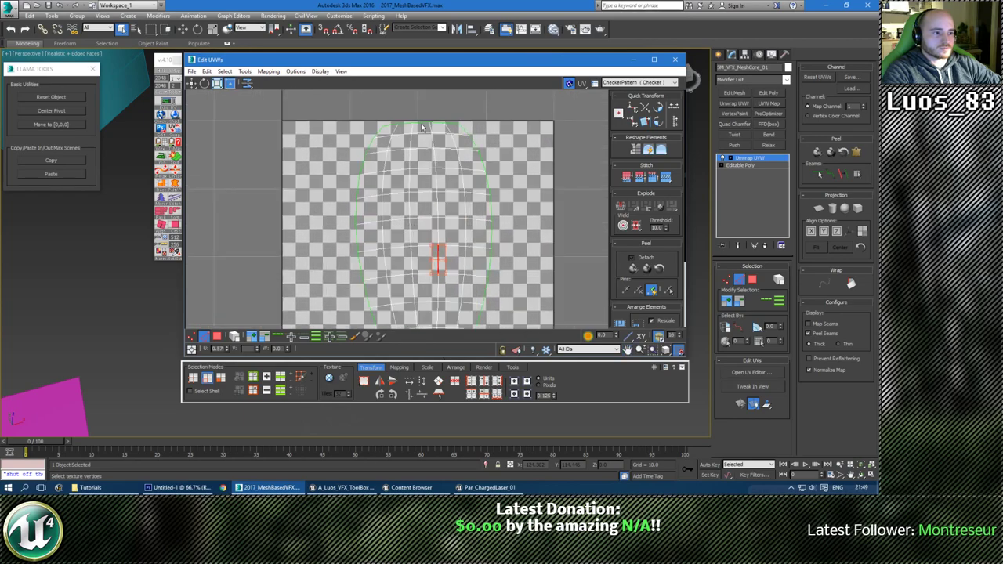
left_click(421, 121)
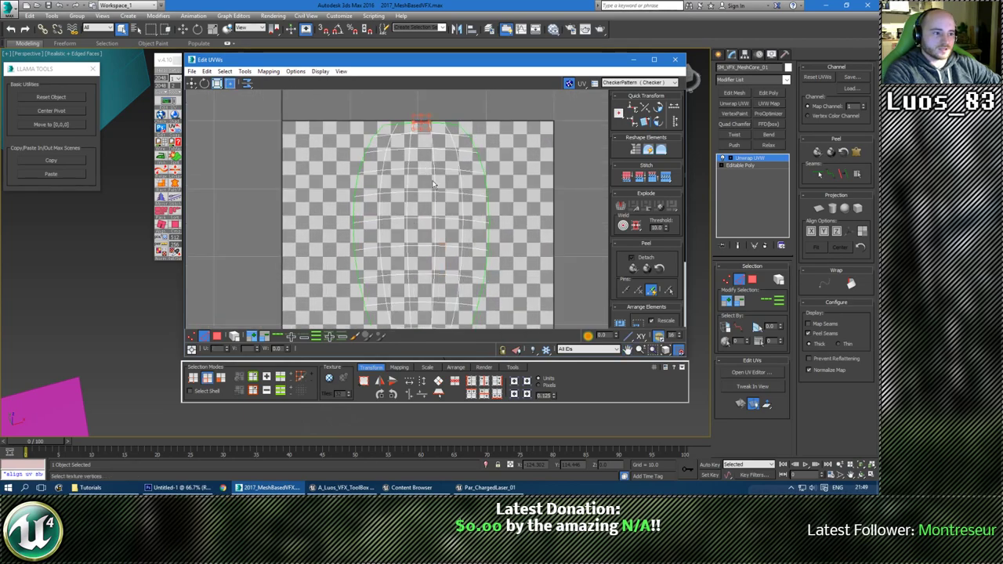
Select the whole UV island and rotate it 90 degrees so its pointed tip faces right.
scroll(431, 181, "down", 2)
left_click_drag(347, 117, 487, 315)
middle_click_drag(477, 285, 460, 262)
left_click(659, 110)
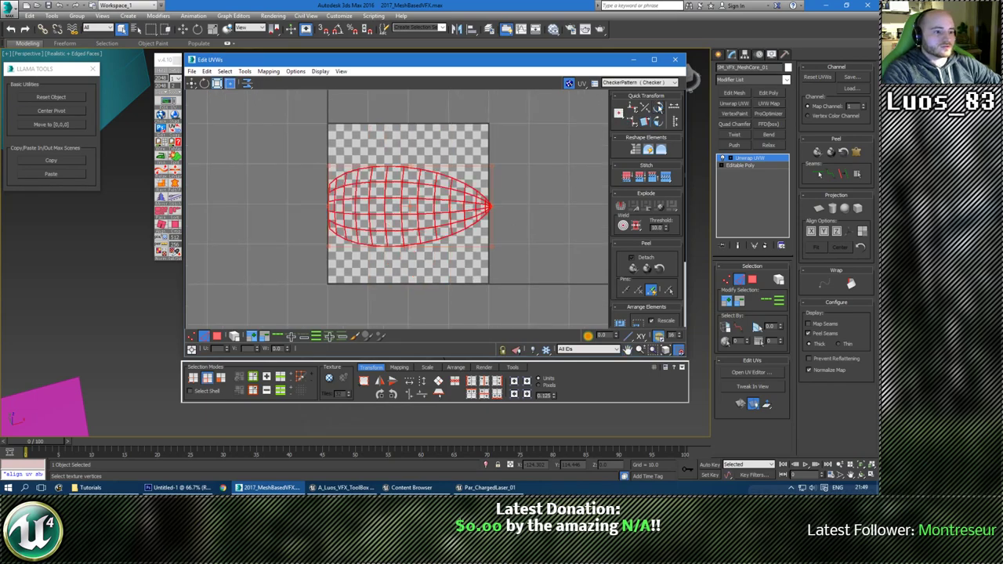
Scale the UV island slightly narrower to fit the tile width, stretch it vertically to nearly fill the tile, and deselect it.
scroll(402, 305, "up", 1)
middle_click_drag(455, 230, 458, 255)
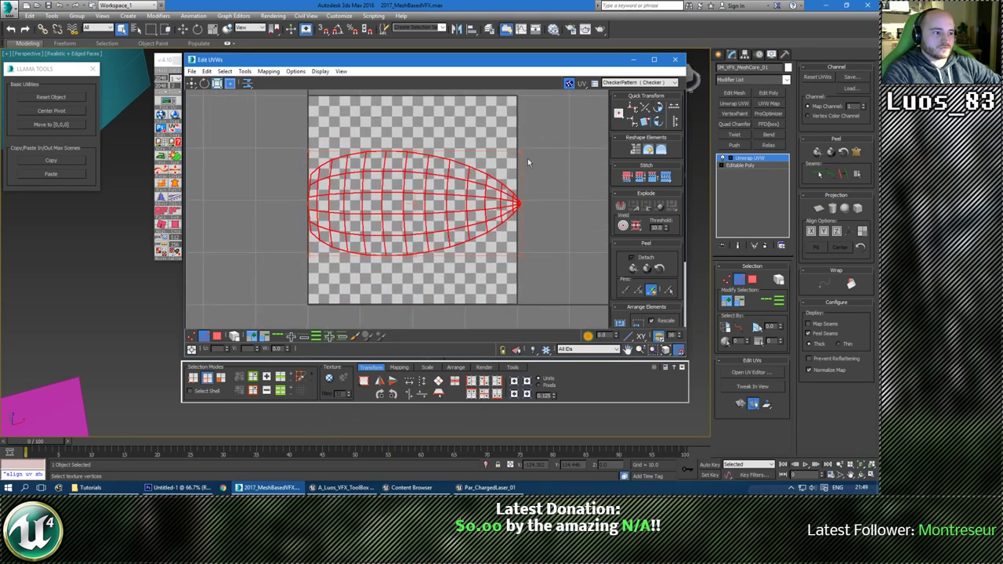
left_click_drag(522, 152, 516, 151)
left_click_drag(309, 152, 311, 115)
left_click(260, 159)
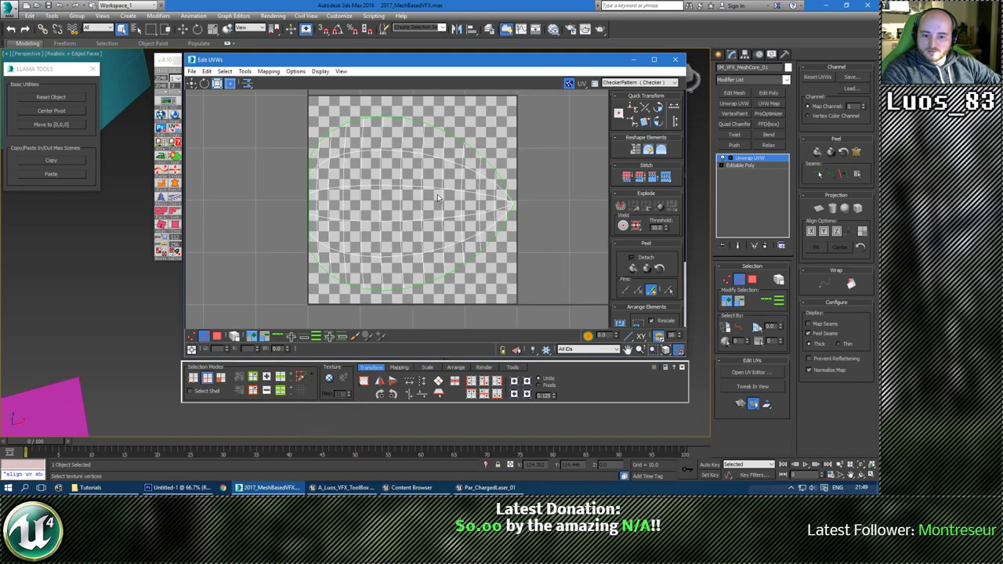
Reselect the whole UV island and rotate it 180 degrees so its pointed tip faces left.
scroll(437, 193, "down", 2)
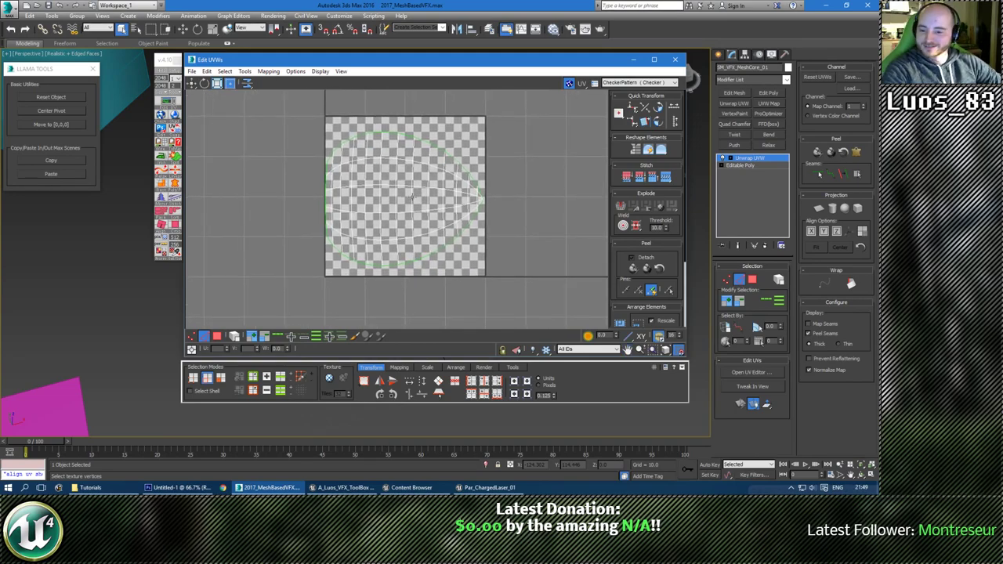
left_click_drag(278, 111, 541, 300)
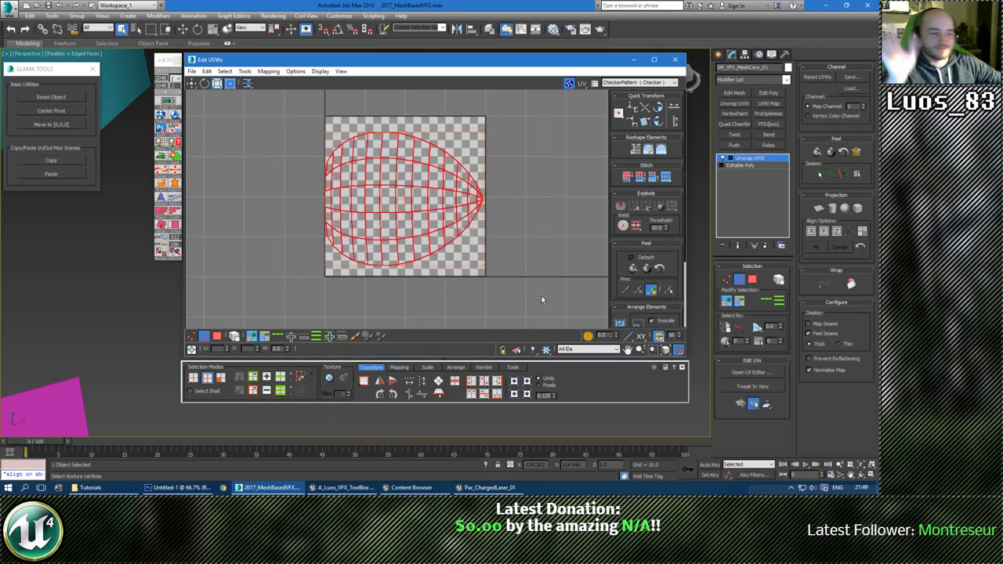
middle_click_drag(522, 255, 516, 255)
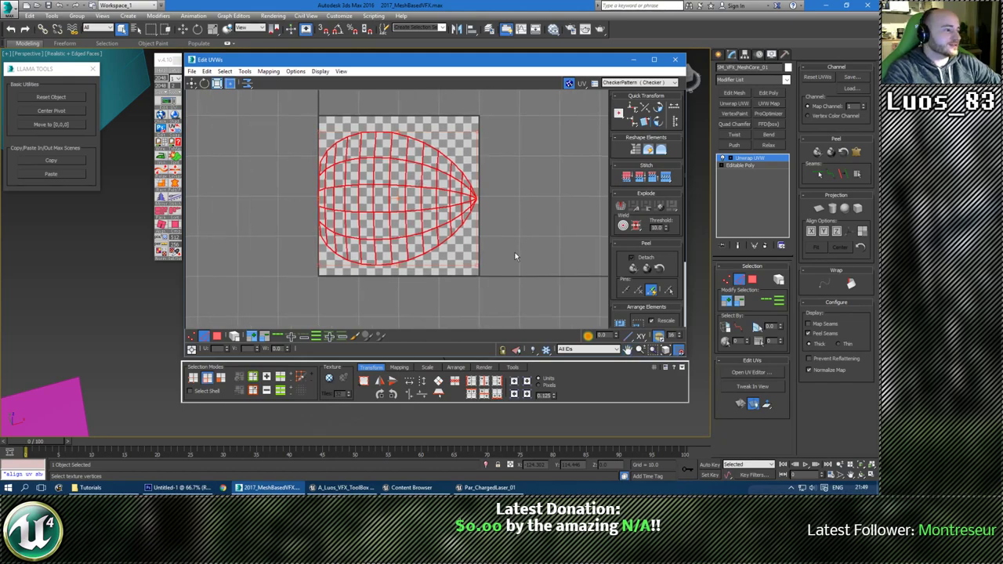
left_click(657, 110)
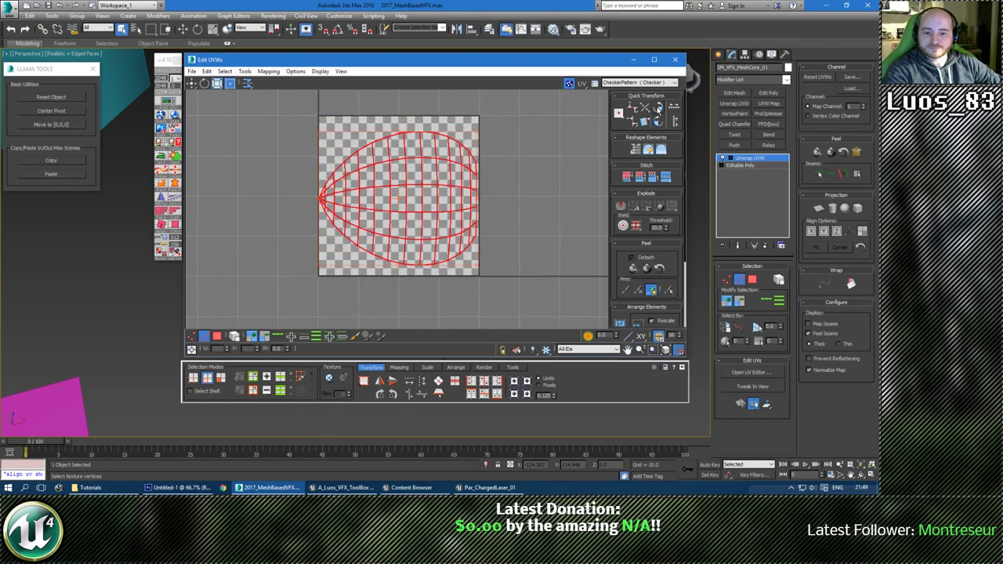
left_click(486, 206)
left_click_drag(265, 279, 263, 280)
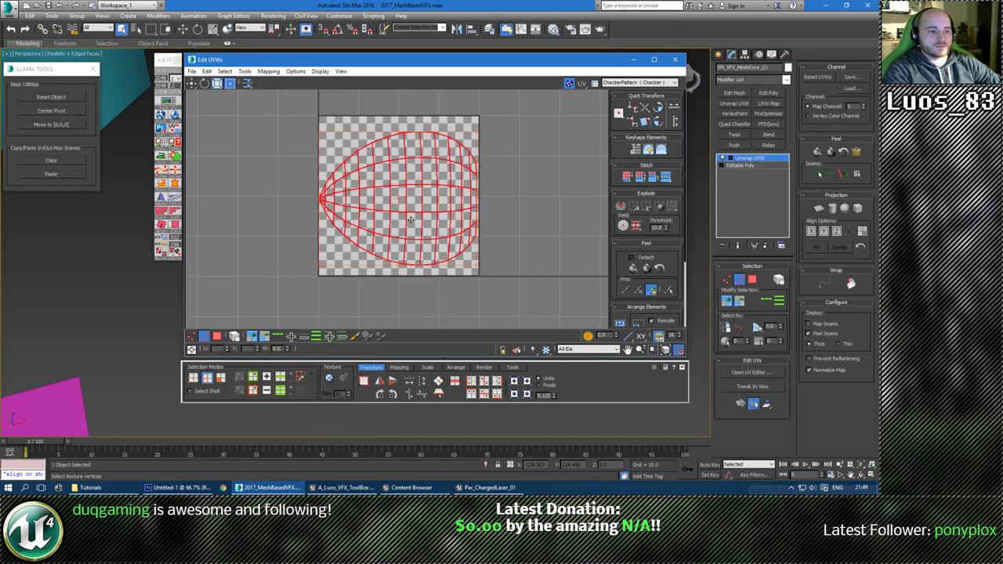
Close the UV editor and collapse the shell's Unwrap UVW modifier into the Editable Poly.
scroll(412, 219, "up", 2)
middle_click_drag(398, 219, 363, 220)
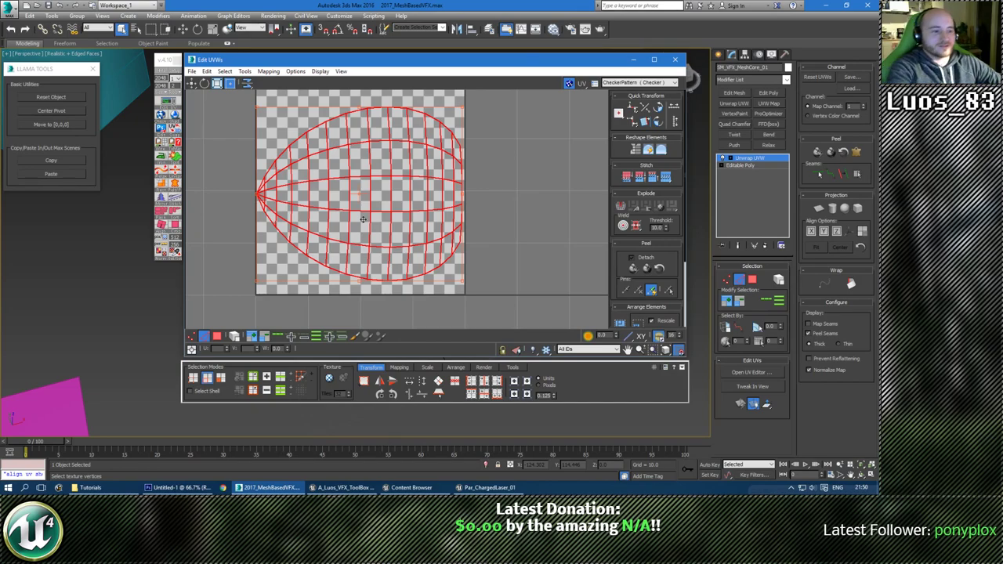
left_click(471, 198)
scroll(470, 192, "down", 2)
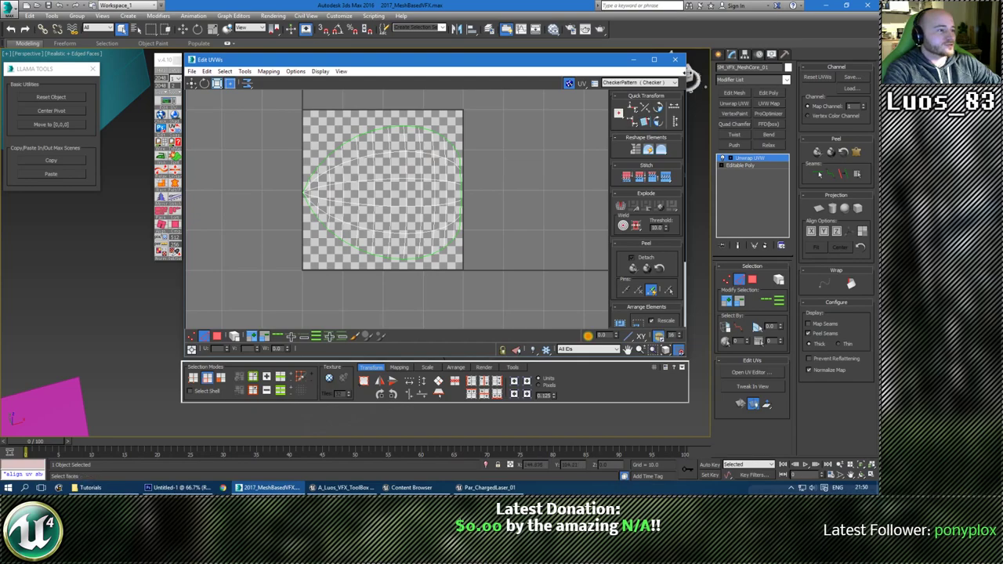
left_click(675, 60)
middle_click_drag(424, 348, 387, 354, "alt")
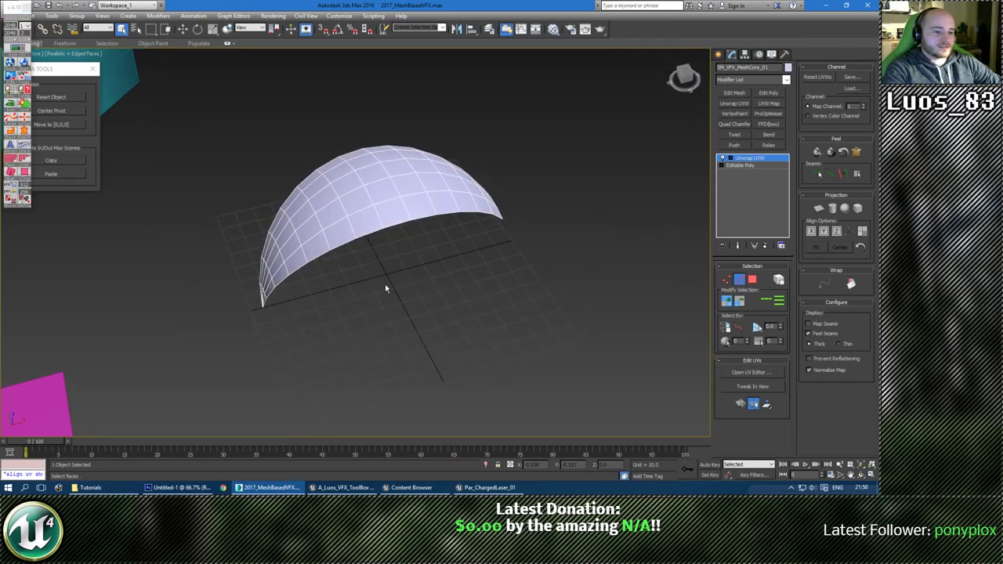
key("alt+c")
Apply an FFD(box) modifier to the curved shell, enter its control points, and set the lattice to 2x2x2 points.
middle_click_drag(385, 283, 415, 251, "alt")
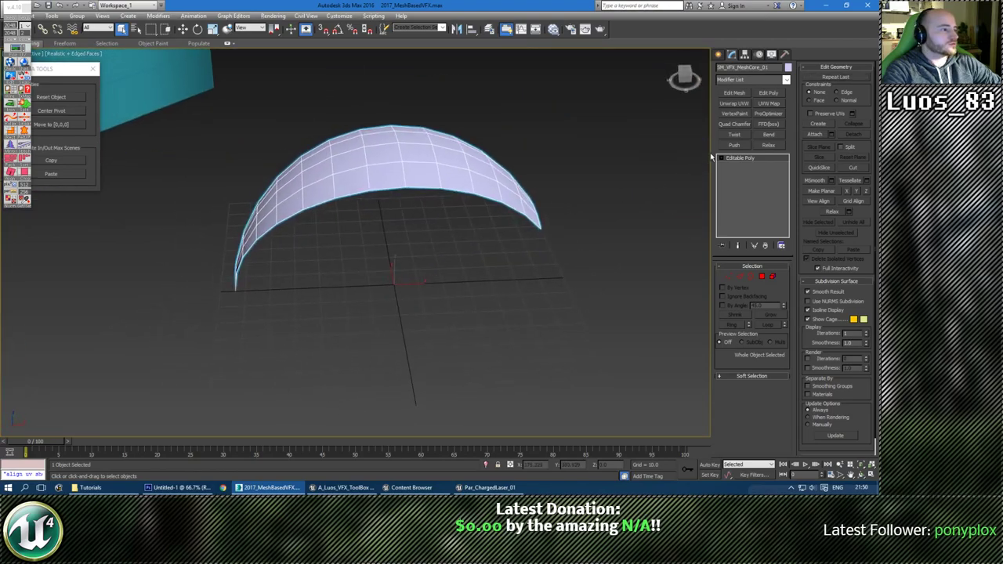
left_click(770, 124)
left_click(723, 158)
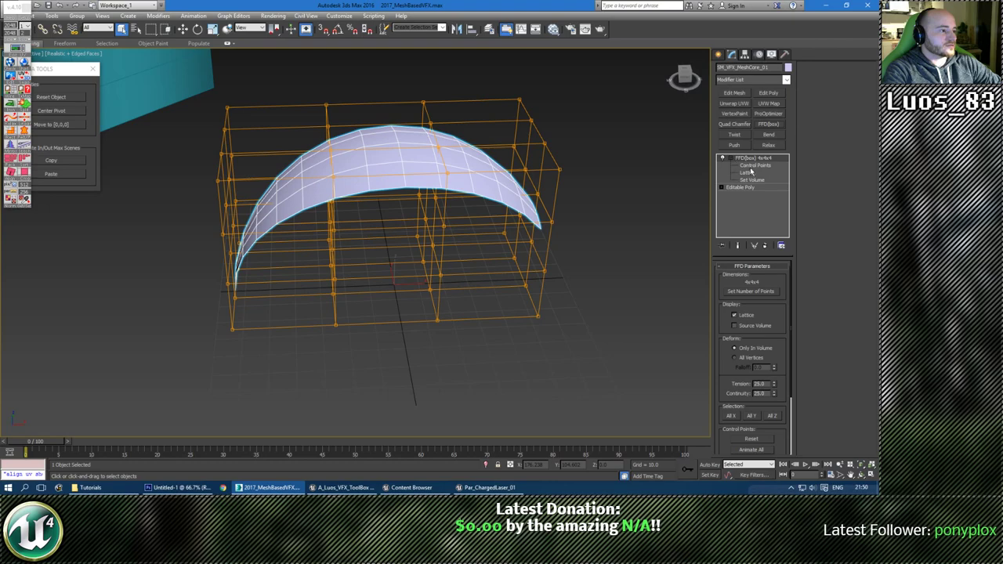
left_click(754, 166)
left_click(751, 291)
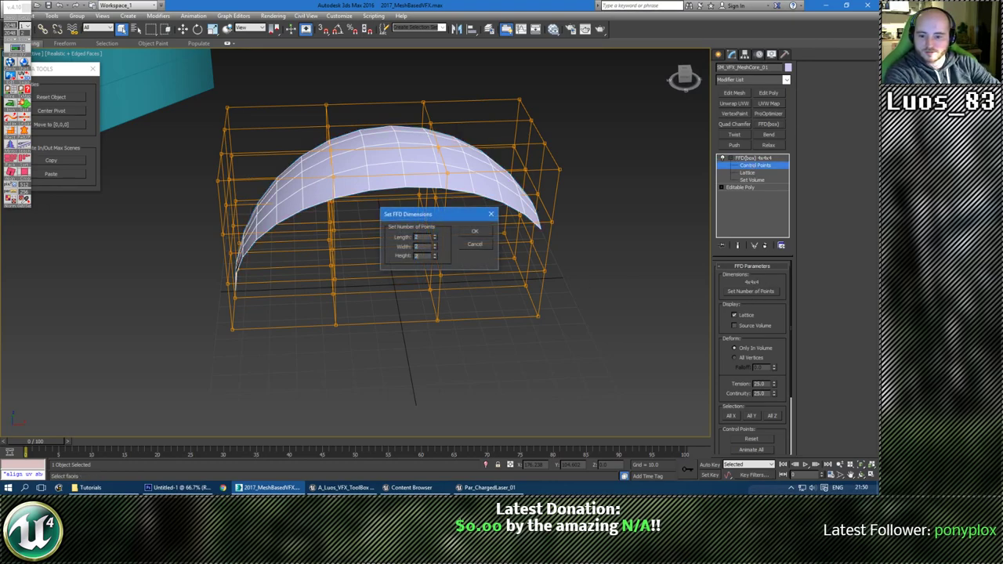
left_click(473, 233)
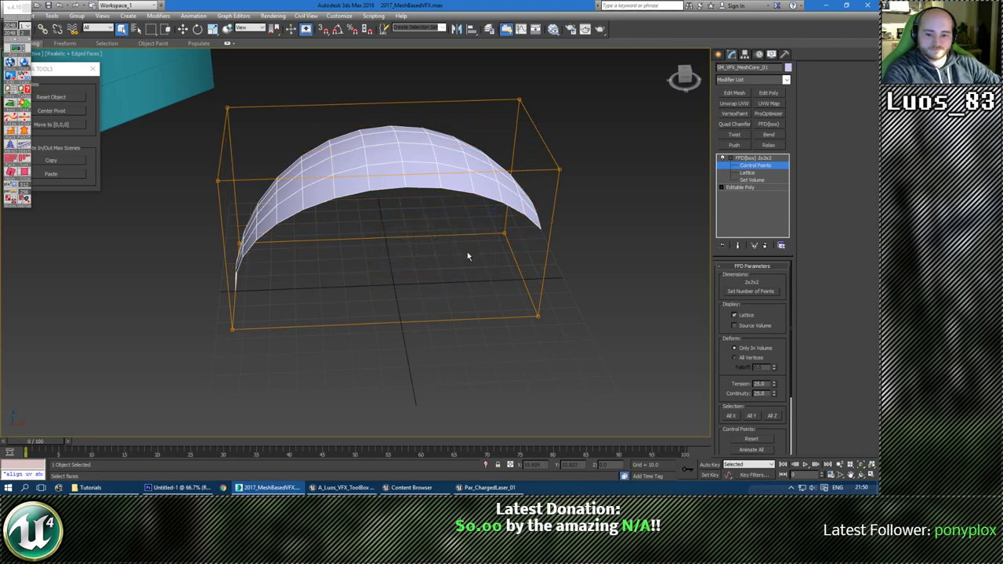
Try to stretch the shell's blunt end by moving the upper and lower lattice points there outward along X.
middle_click_drag(468, 252, 553, 259, "alt")
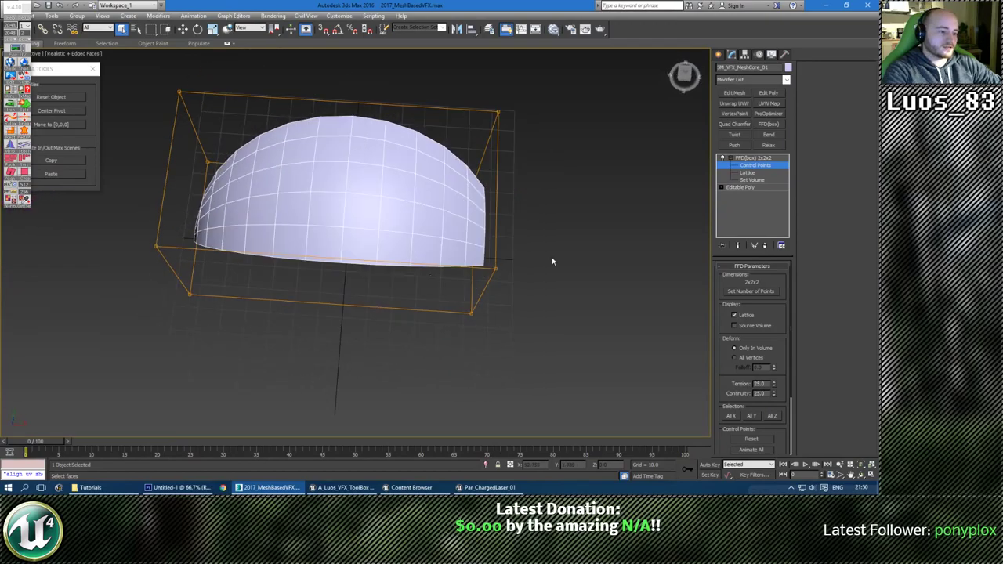
middle_click_drag(437, 302, 454, 316, "alt")
left_click_drag(454, 316, 507, 263)
key("w")
middle_click_drag(479, 265, 468, 189, "alt")
left_click_drag(468, 190, 547, 195)
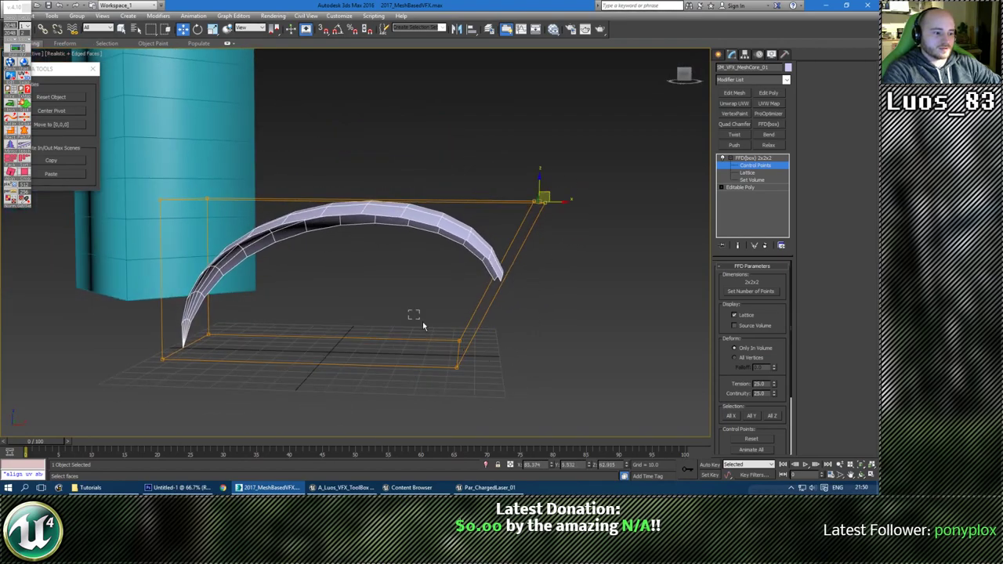
left_click(459, 343)
left_click_drag(461, 345, 526, 359)
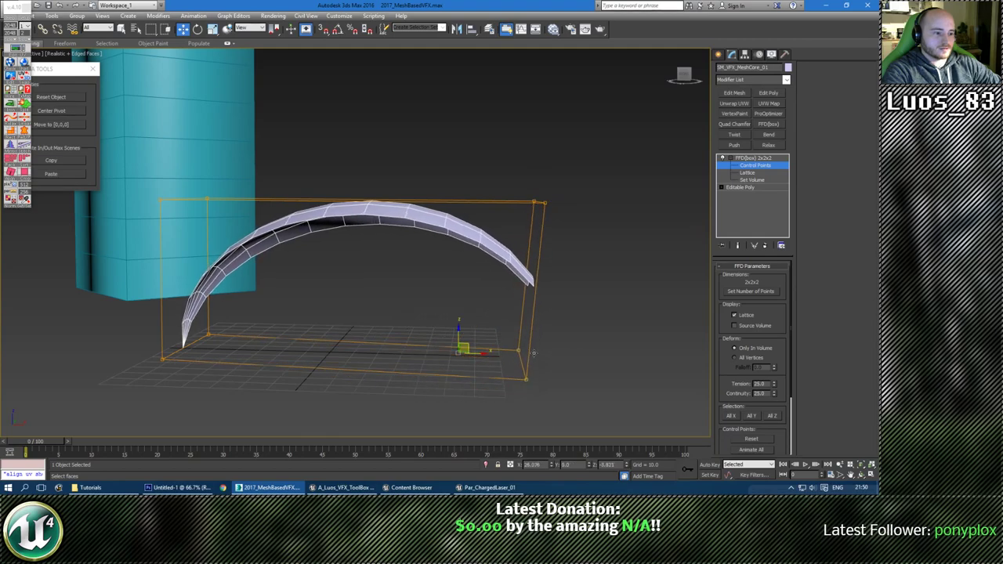
Set the FFD lattice dimensions to 3x3x3 points.
left_click(766, 291)
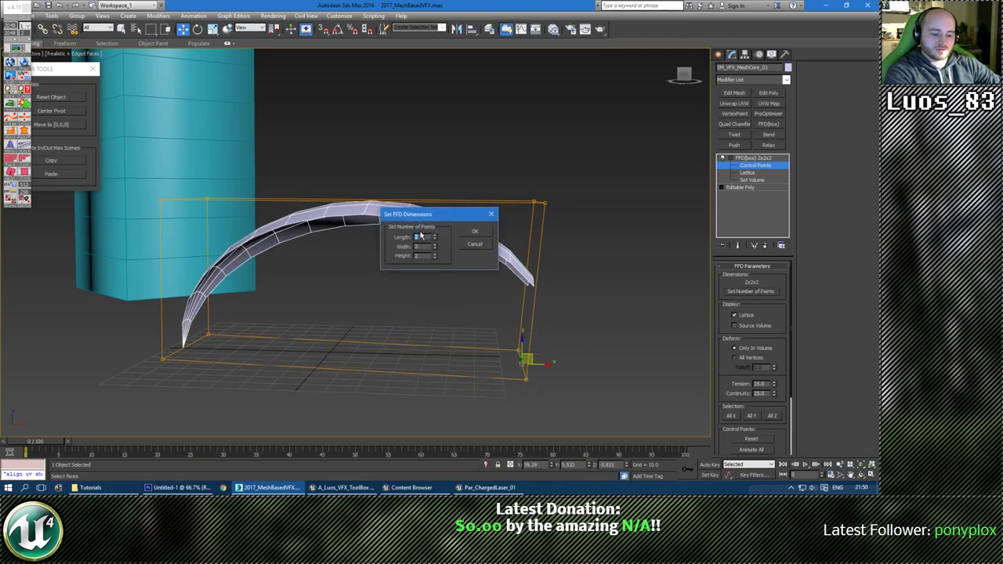
type("3")
key("Tab")
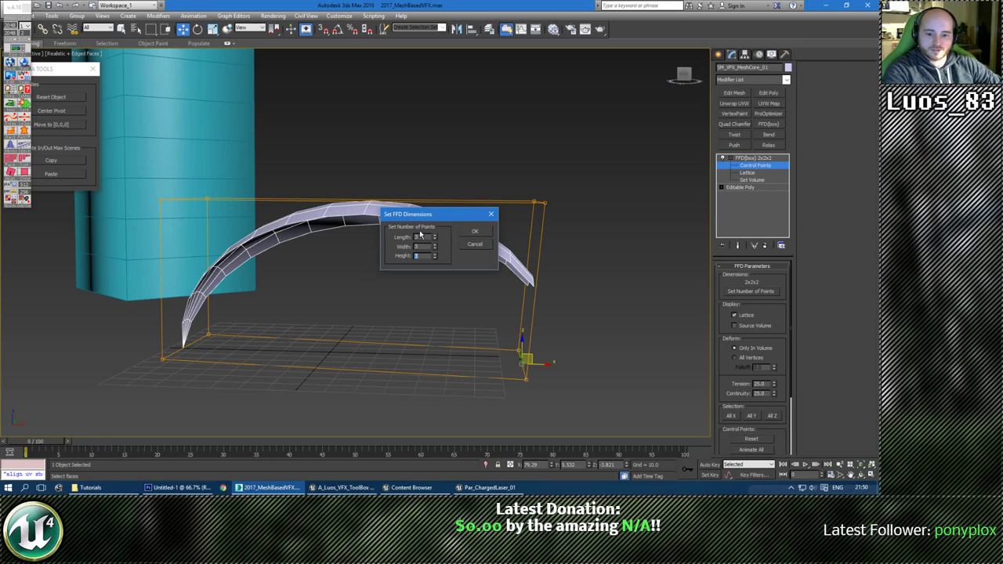
type("3")
left_click(473, 233)
Move the top and mid-height lattice points at the shell's blunt end outward to slant and extend that end.
middle_click_drag(392, 252, 348, 268, "alt")
left_click_drag(419, 164, 475, 226)
middle_click_drag(474, 225, 489, 223, "alt")
left_click_drag(468, 193, 506, 189)
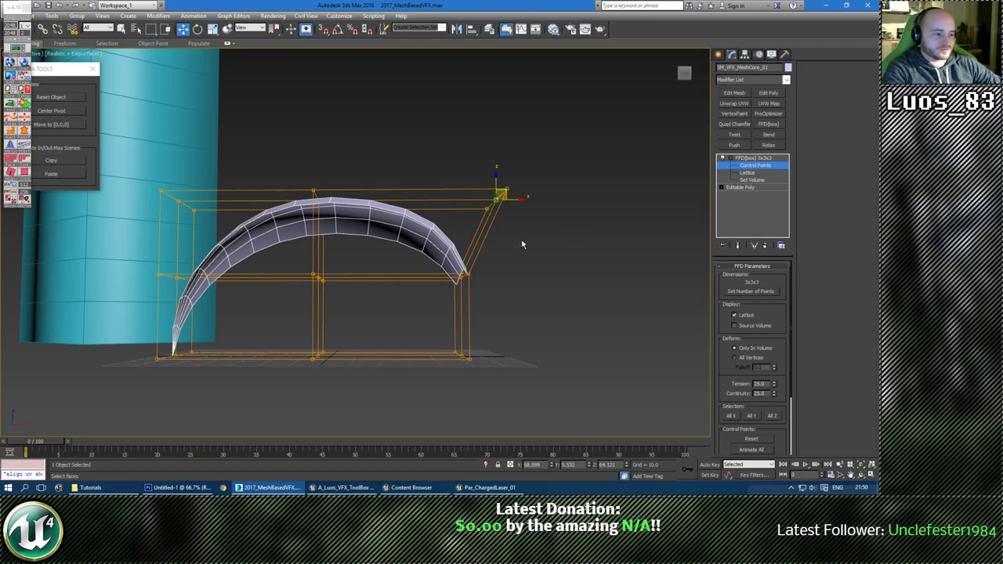
middle_click_drag(523, 242, 517, 246, "alt")
left_click_drag(516, 259, 488, 278)
middle_click_drag(392, 273, 402, 272, "alt")
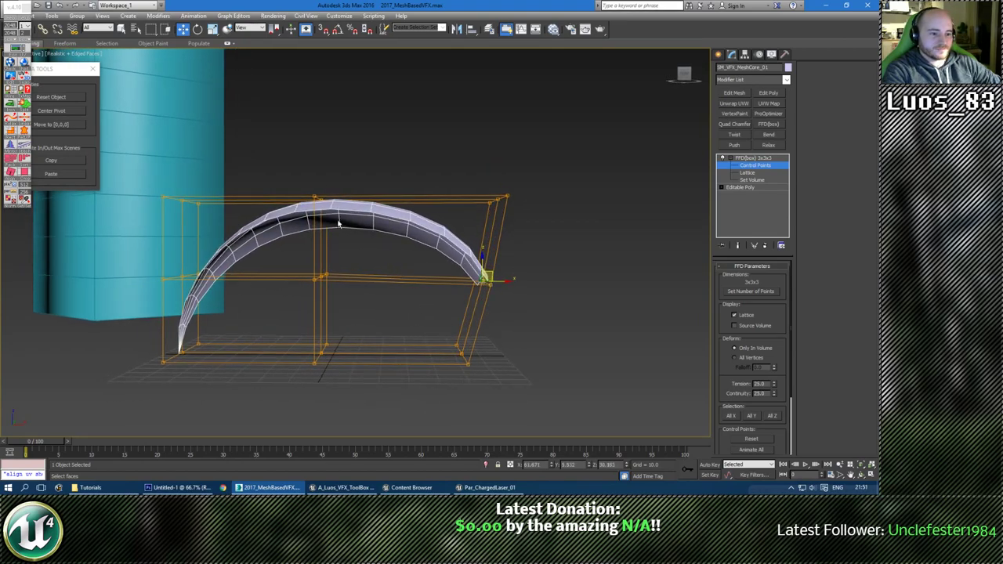
Shift the lattice's top middle and central control points slightly toward the shell's pointed end.
left_click_drag(388, 240, 387, 239)
middle_click_drag(386, 236, 412, 241)
left_click_drag(355, 194, 346, 196)
middle_click_drag(276, 308, 322, 305, "alt")
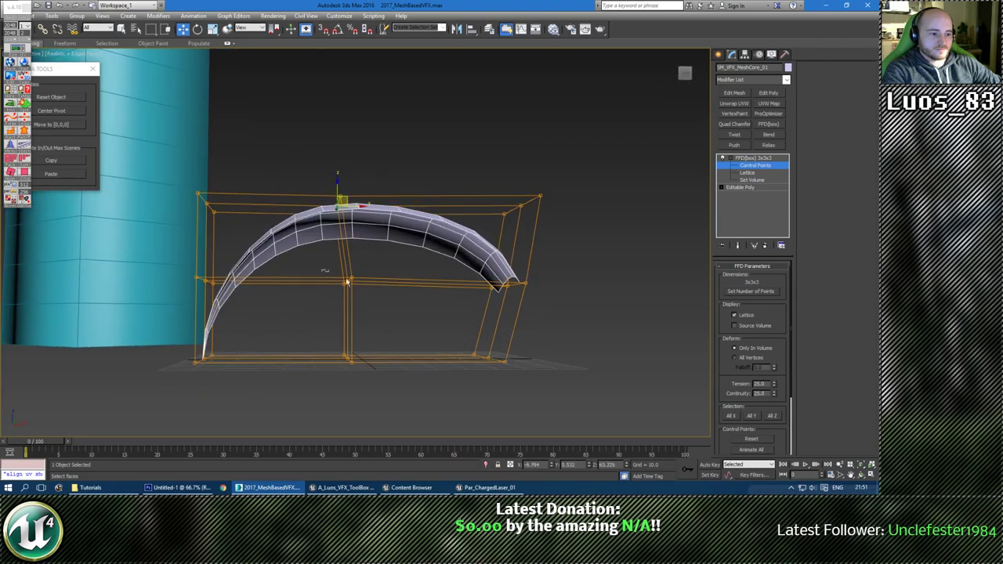
left_click(347, 280)
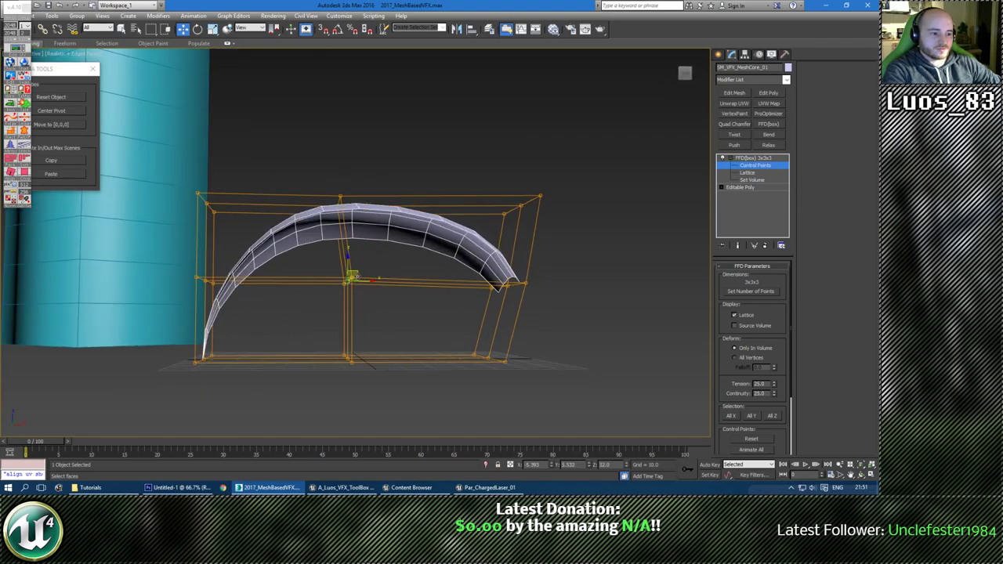
middle_click_drag(242, 315, 174, 351, "alt")
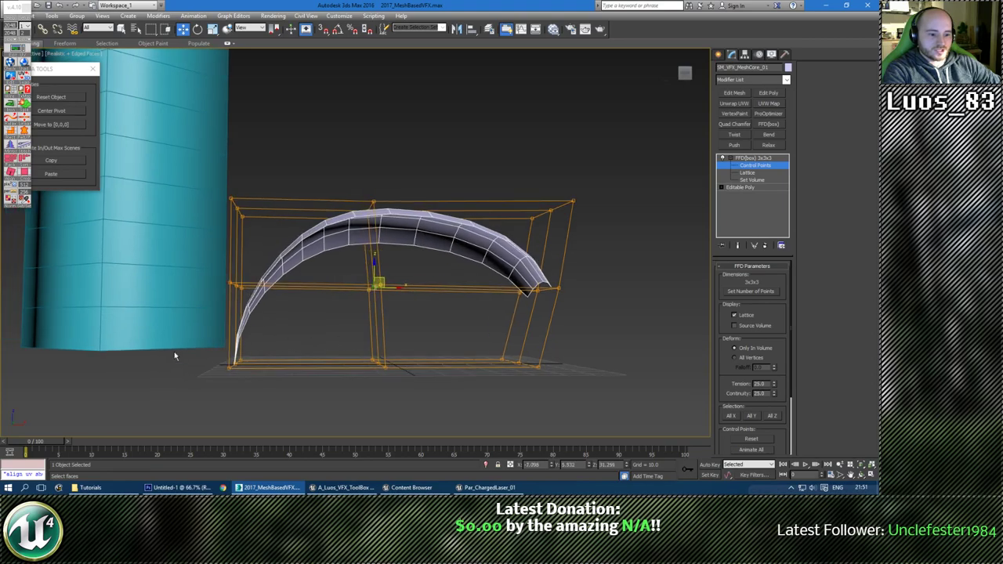
Nudge the mid-height lattice points at the shell's pointed end slightly upward.
left_click(237, 282)
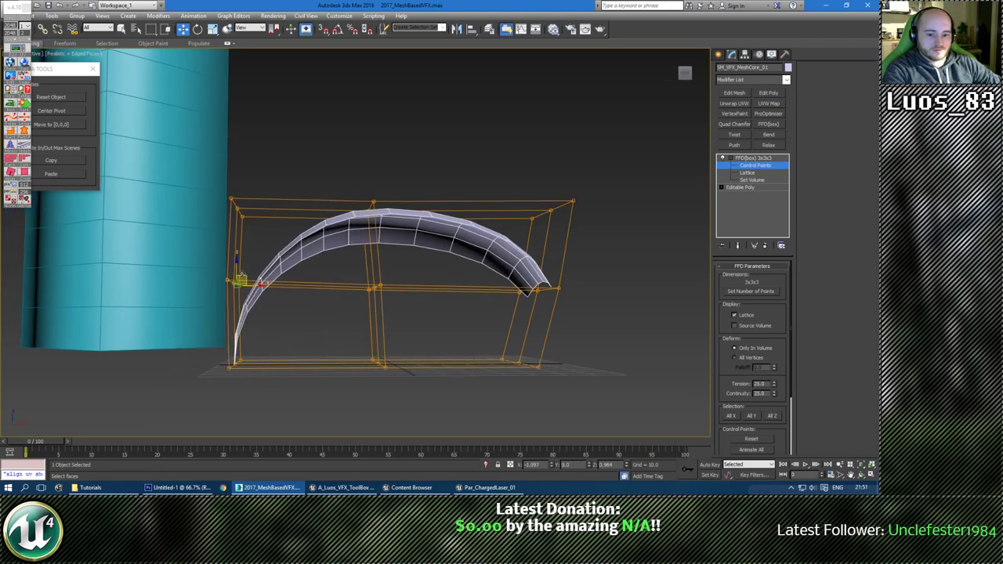
middle_click_drag(439, 311, 406, 271, "alt")
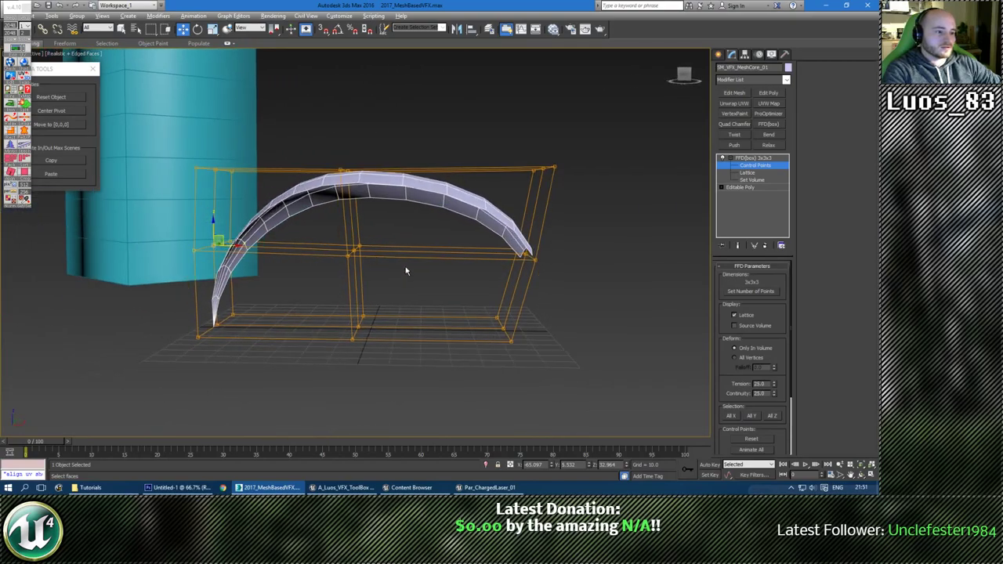
middle_click_drag(515, 261, 476, 200, "alt")
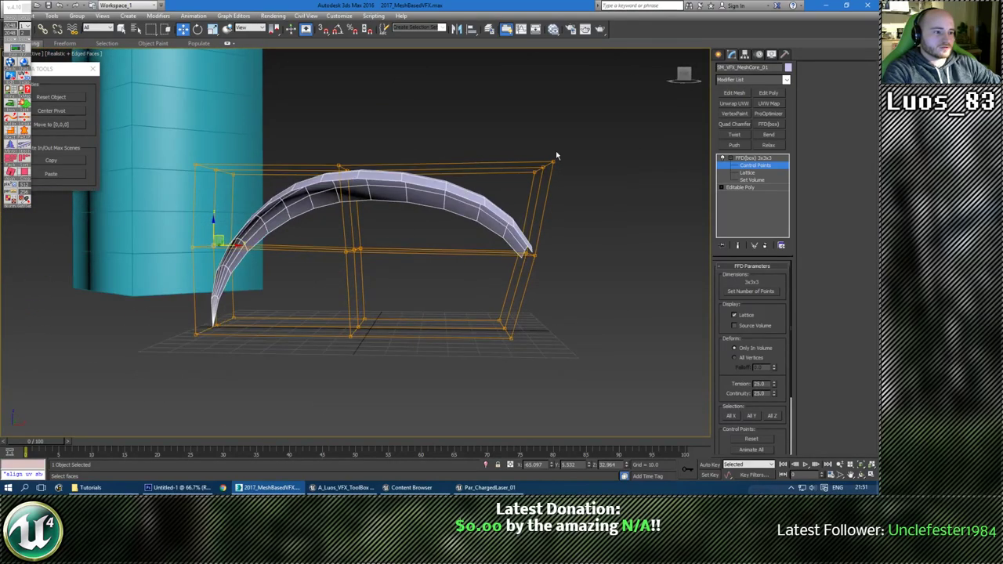
Move the top and mid-height lattice points at the shell's blunt end inward and slightly upward, and collapse the FFD modifier.
left_click_drag(626, 137, 480, 192)
left_click_drag(553, 162, 521, 151)
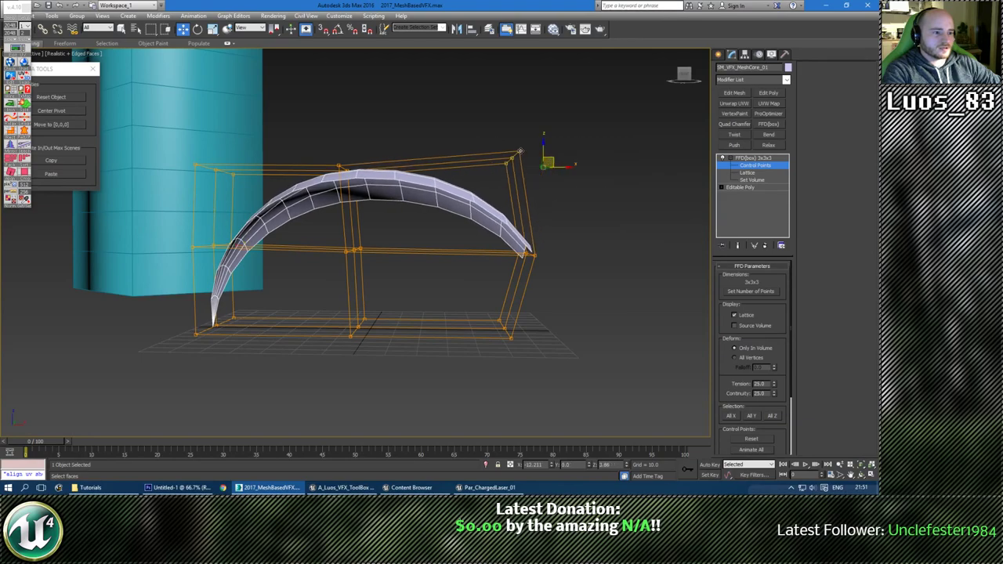
left_click_drag(553, 236, 530, 236)
left_click(610, 209)
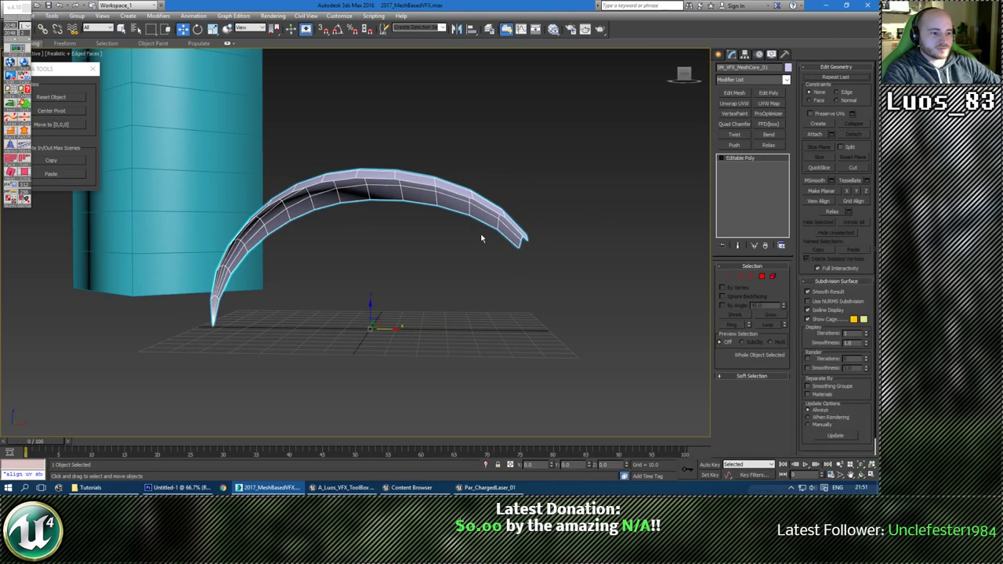
Move only the shell's pivot onto the vertex at its pointed tip, using snapping for exact placement.
middle_click_drag(480, 233, 438, 275, "alt")
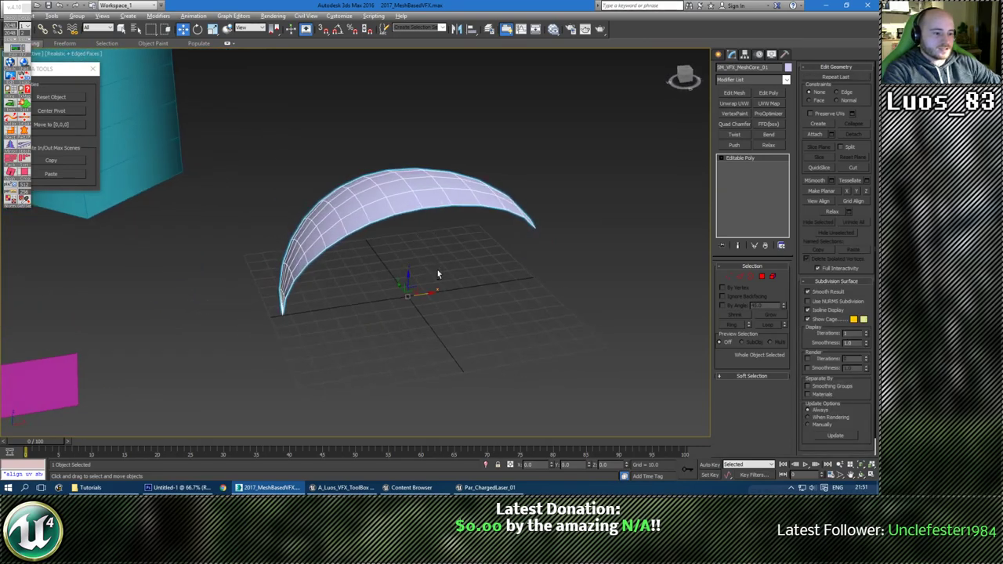
left_click(744, 55)
left_click(754, 112)
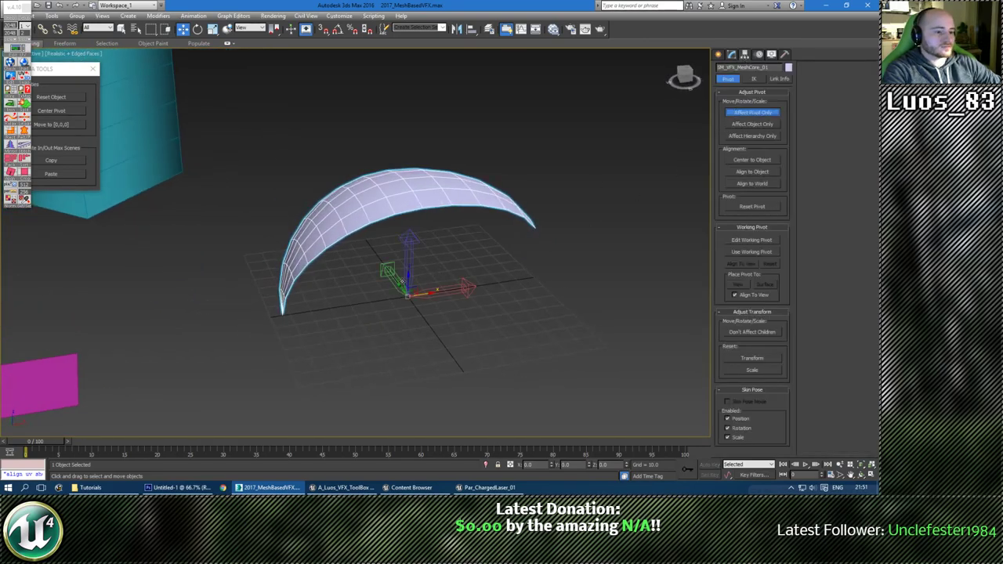
key("s")
mouse_move(384, 348)
middle_mouse_down("alt")
mouse_move(372, 349)
mouse_move(381, 333)
middle_mouse_up("alt")
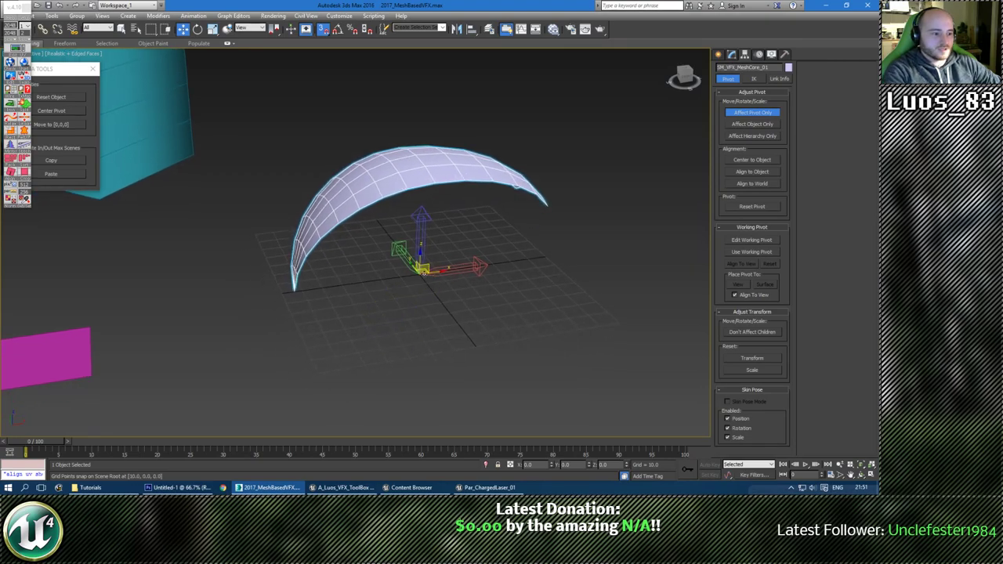
left_click_drag(422, 268, 295, 286)
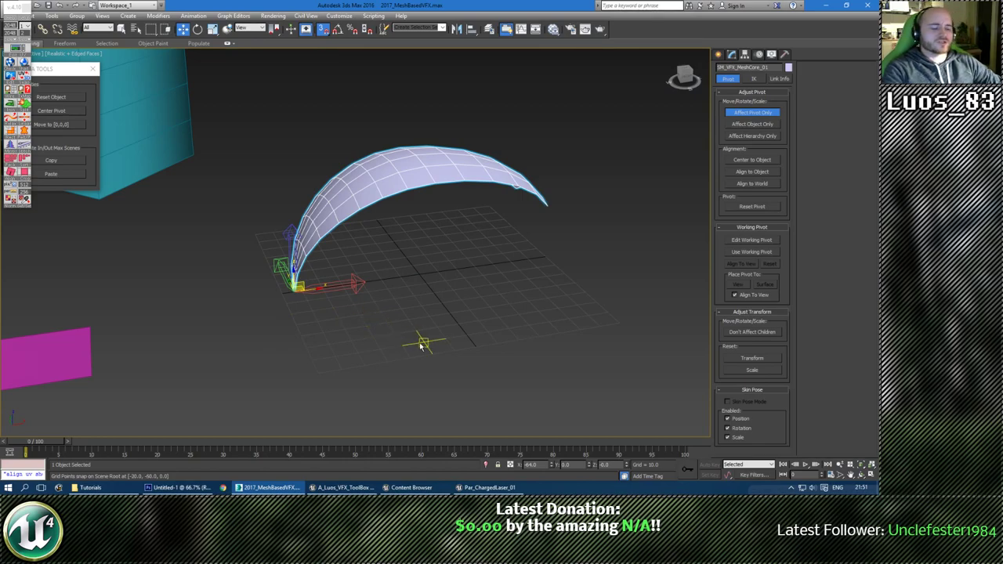
key("s")
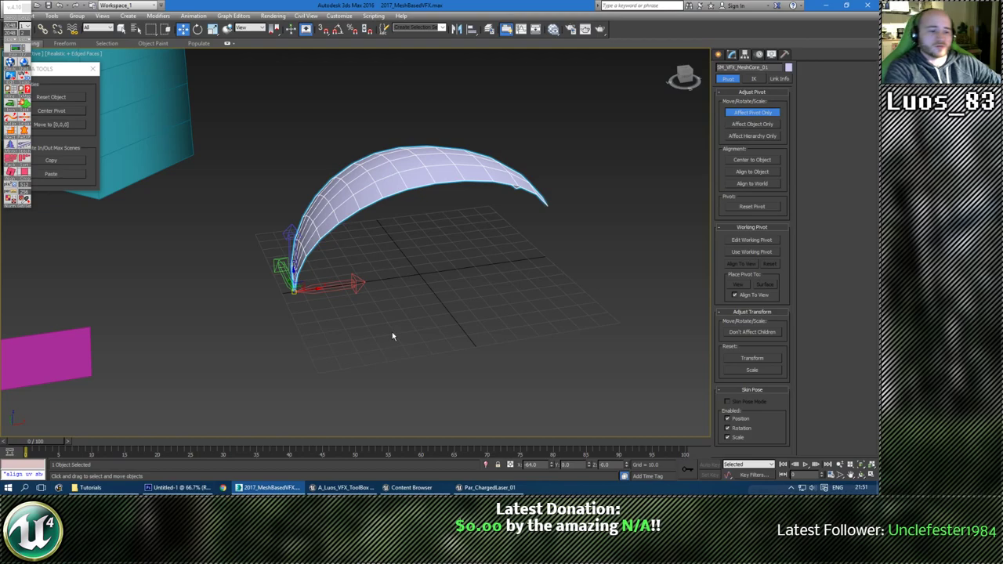
middle_click_drag(392, 336, 341, 275, "alt")
key("e")
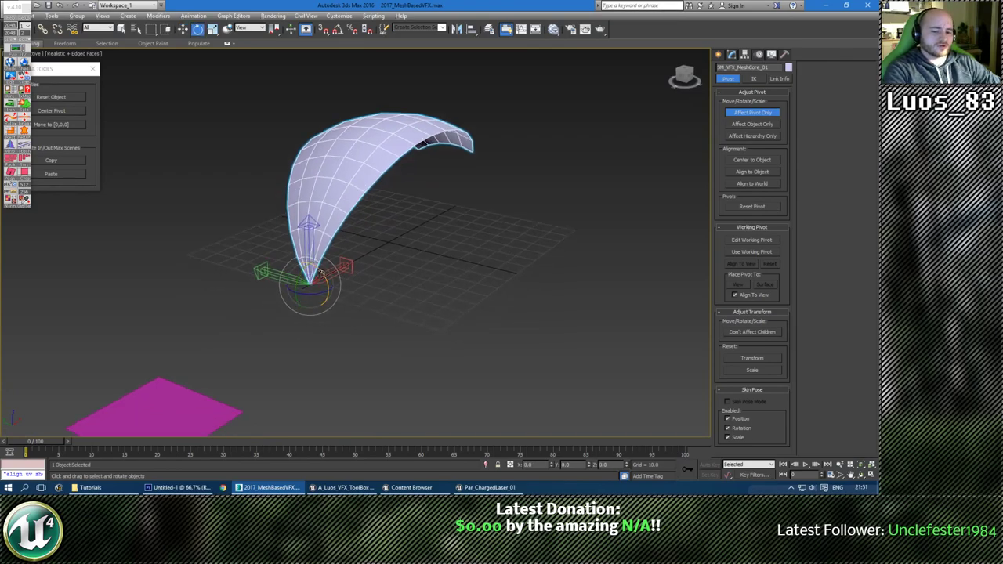
left_click_drag(321, 273, 325, 255, "shift")
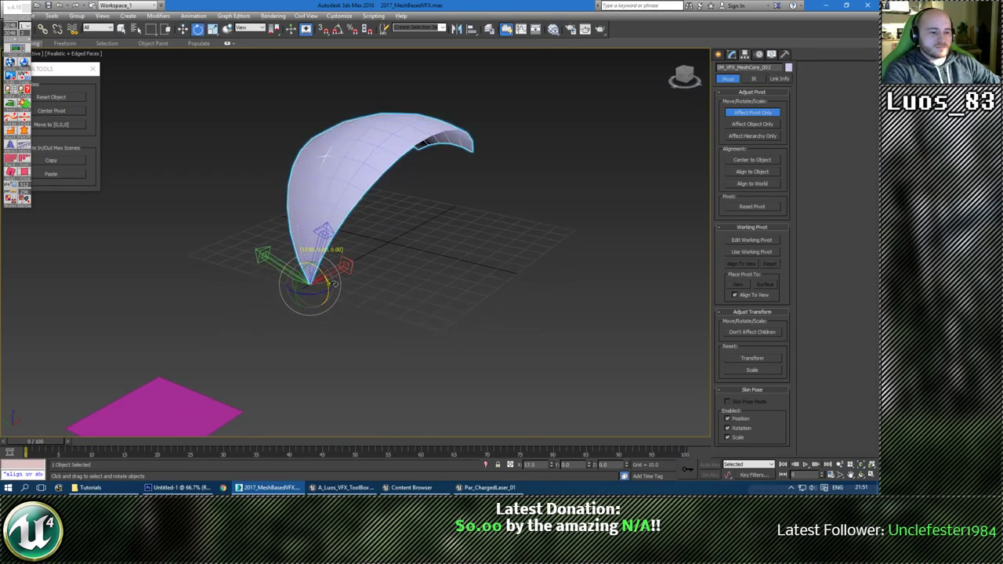
left_click(480, 287)
Leave pivot-only adjustment and try to make a rotated copy of the shell around its pointed tip.
left_click(719, 56)
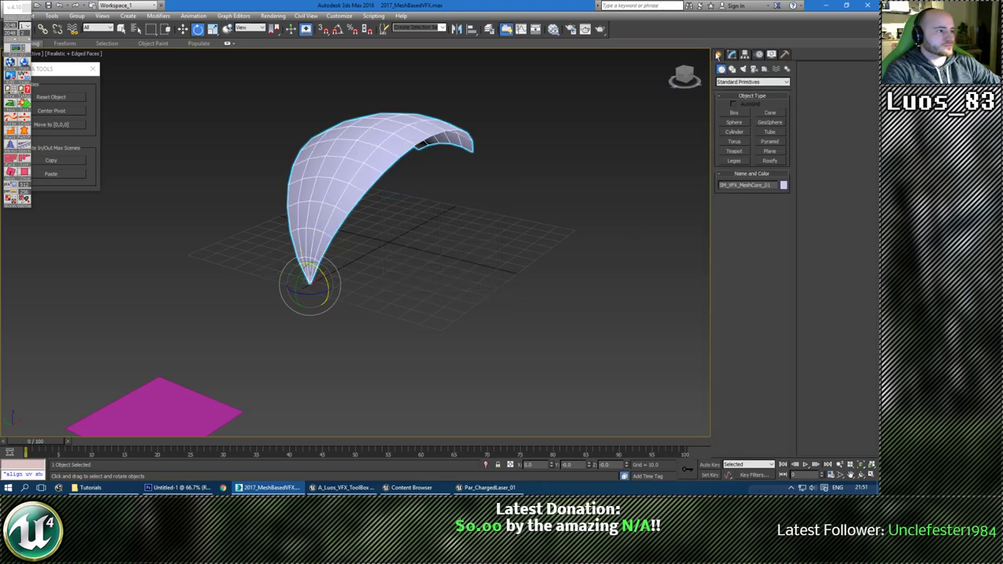
mouse_move(472, 275)
middle_mouse_down("alt")
mouse_move(446, 271)
mouse_move(465, 279)
middle_mouse_up("alt")
middle_click_drag(350, 323, 328, 279, "alt")
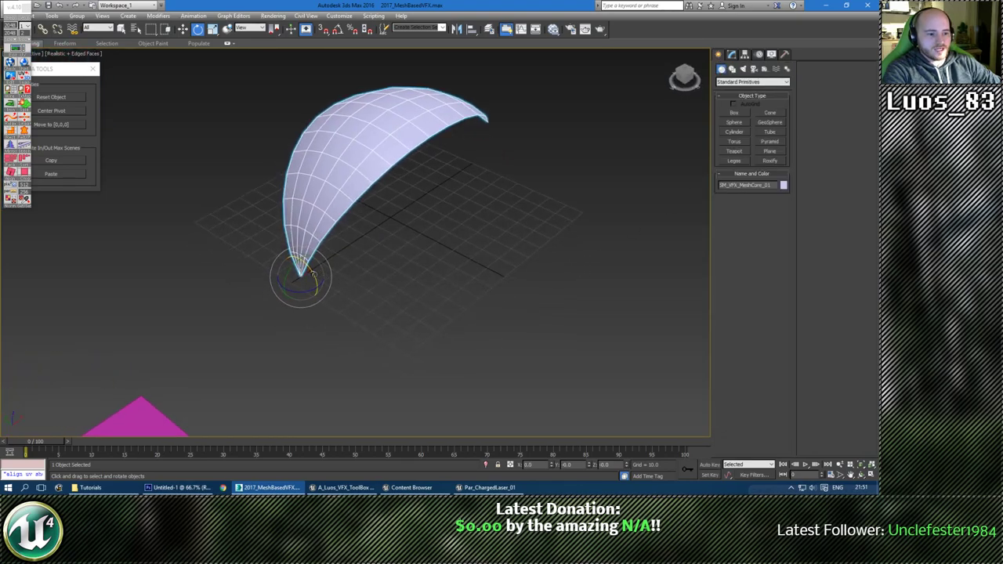
mouse_move(316, 275)
left_mouse_down("shift")
mouse_move(352, 299)
mouse_move(408, 313)
mouse_move(426, 287)
left_mouse_up("shift")
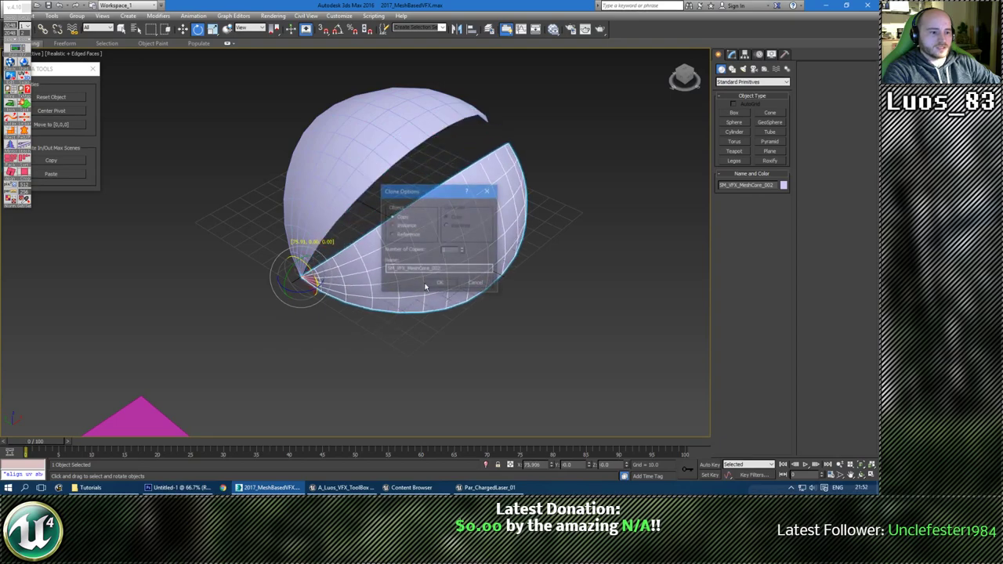
left_click(486, 287)
Enable angle snapping and rotate-clone the shell by 60 degrees around its pointed tip, making 5 copies.
left_click(338, 29)
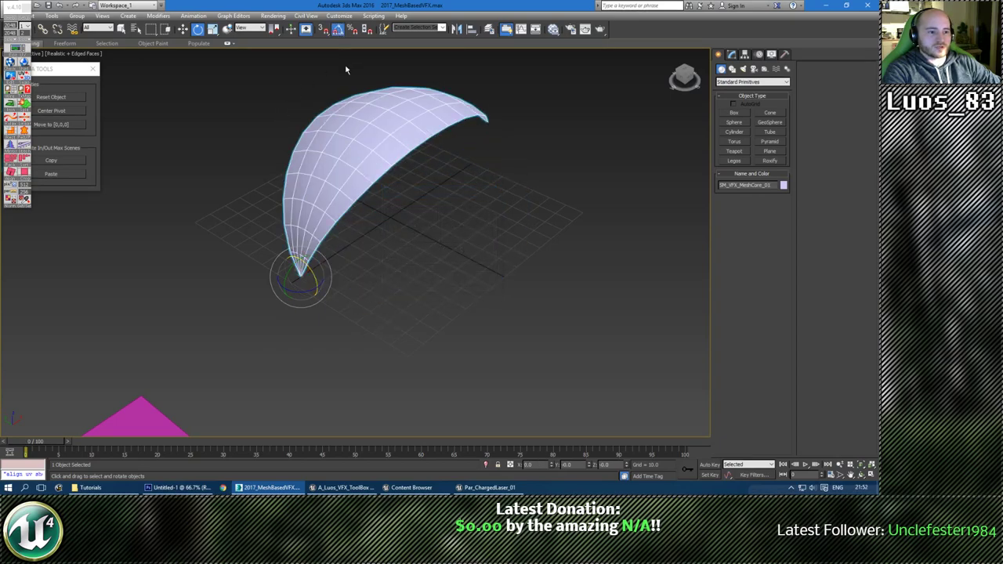
middle_click_drag(348, 71, 347, 263, "alt")
mouse_move(321, 251)
left_mouse_down("shift")
mouse_move(361, 278)
mouse_move(350, 271)
left_mouse_up("shift")
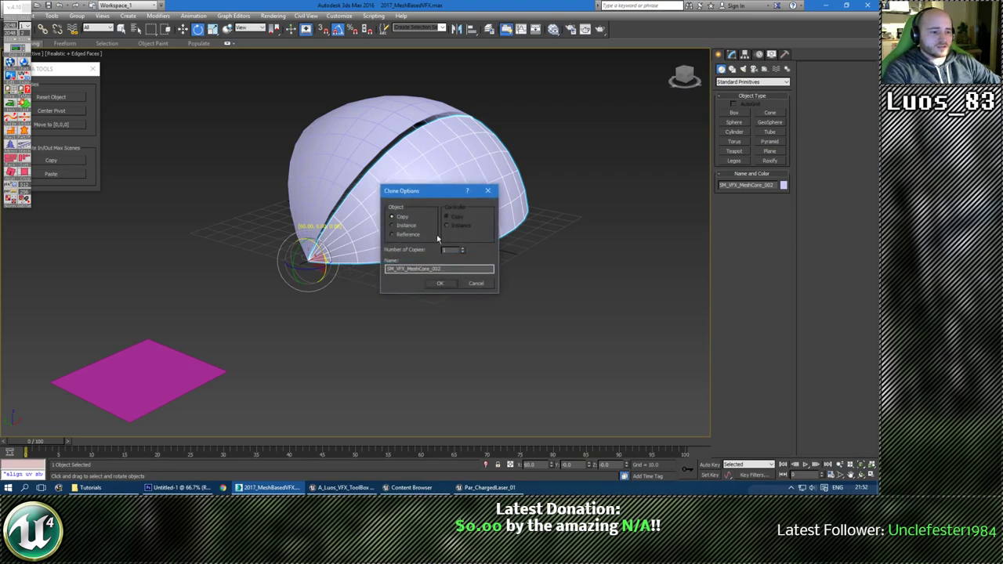
left_click(463, 249)
left_click(462, 248)
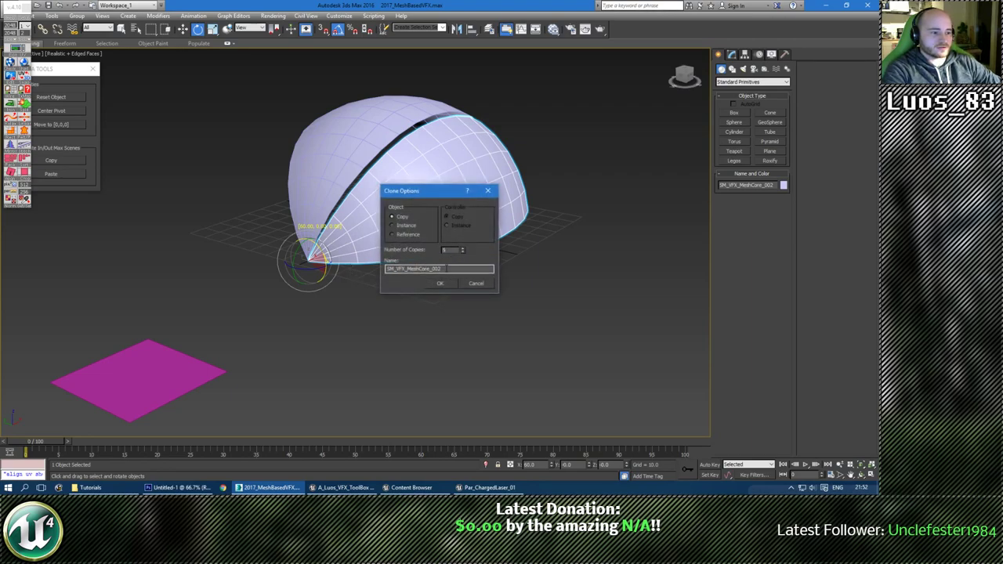
left_click(441, 284)
mouse_move(441, 283)
middle_mouse_down("alt")
mouse_move(310, 246)
mouse_move(205, 306)
middle_mouse_up("alt")
Attach the five copied shells to the original shell SM_VFX_MeshCore_01 so they form one editable poly.
left_click(207, 321)
left_click(406, 269)
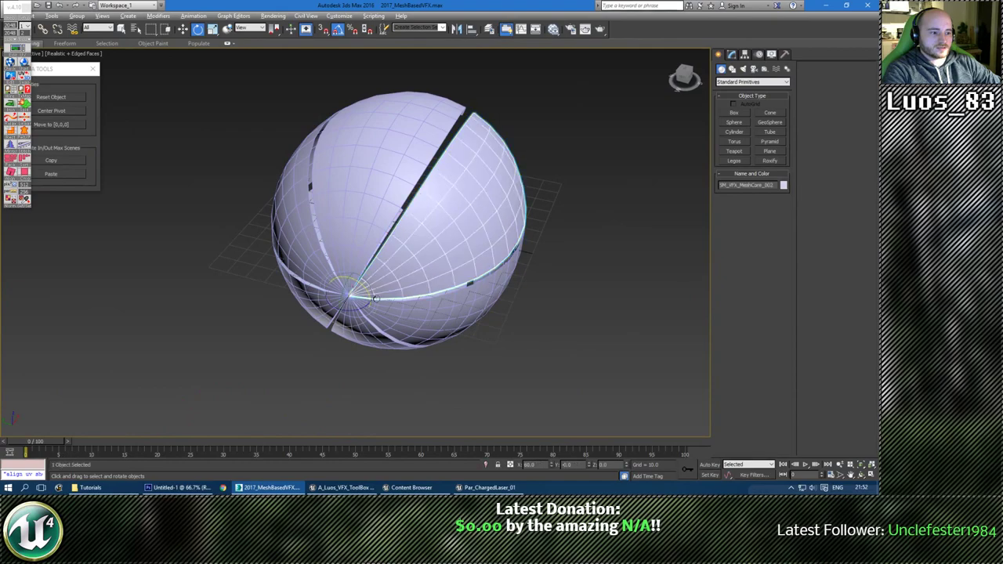
middle_click_drag(405, 269, 339, 289, "alt")
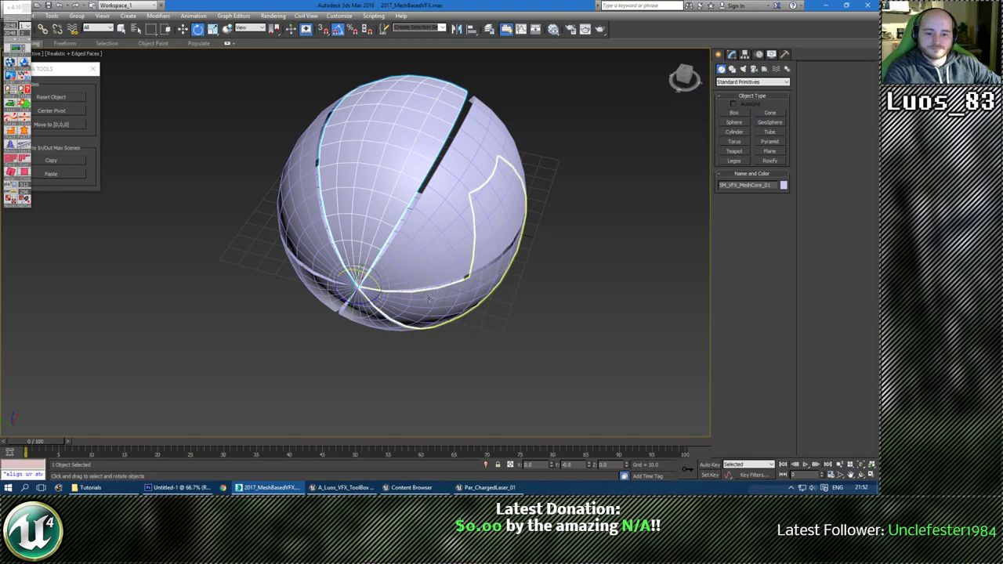
middle_click_drag(429, 298, 352, 300, "alt")
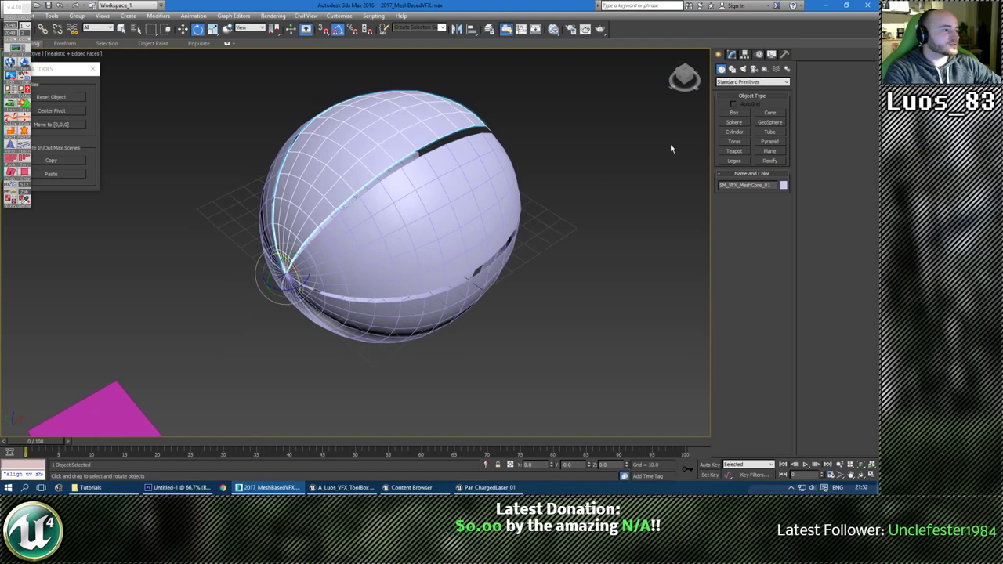
left_click(733, 54)
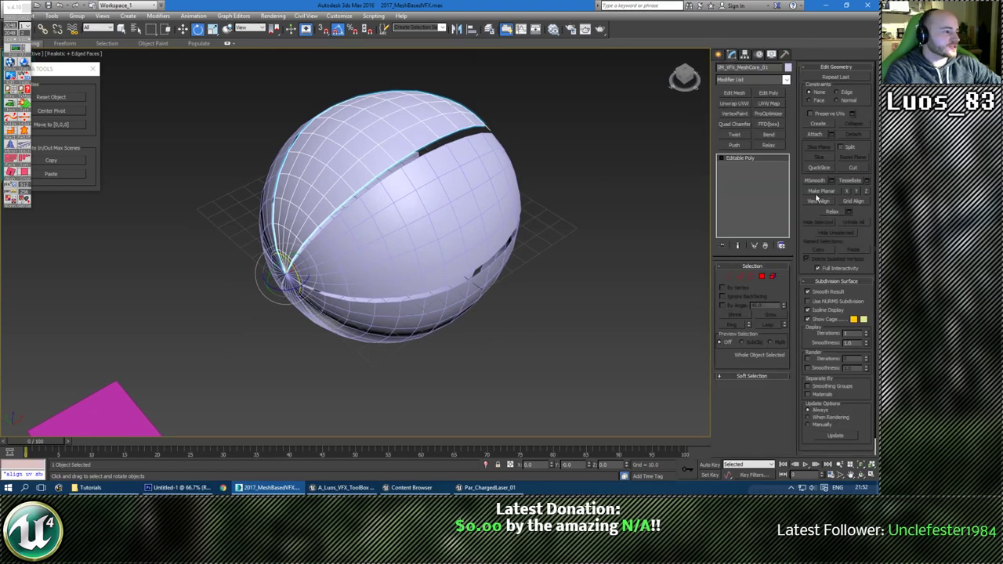
left_click(815, 134)
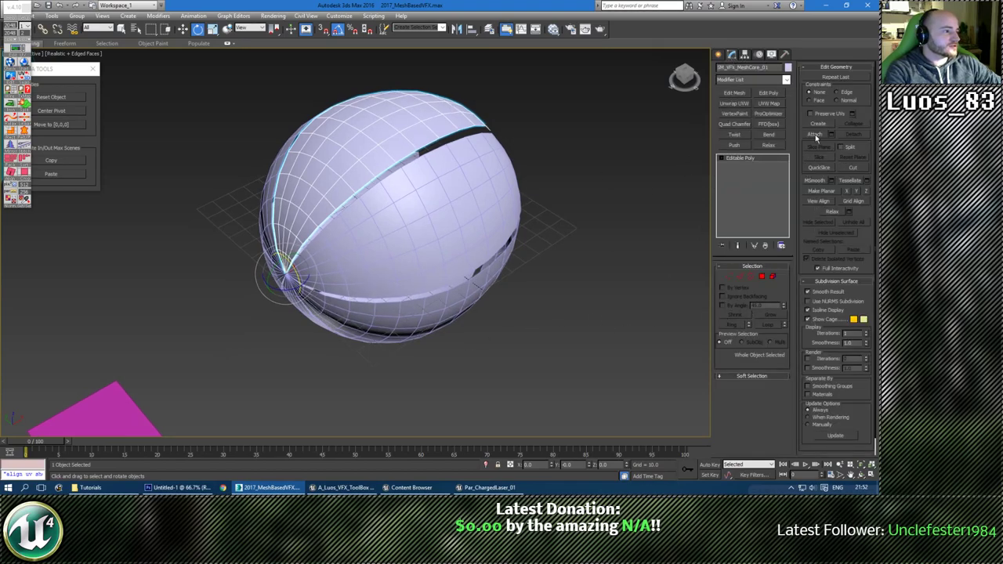
middle_click_drag(439, 239, 408, 244, "alt")
left_click(409, 245)
left_click(321, 235)
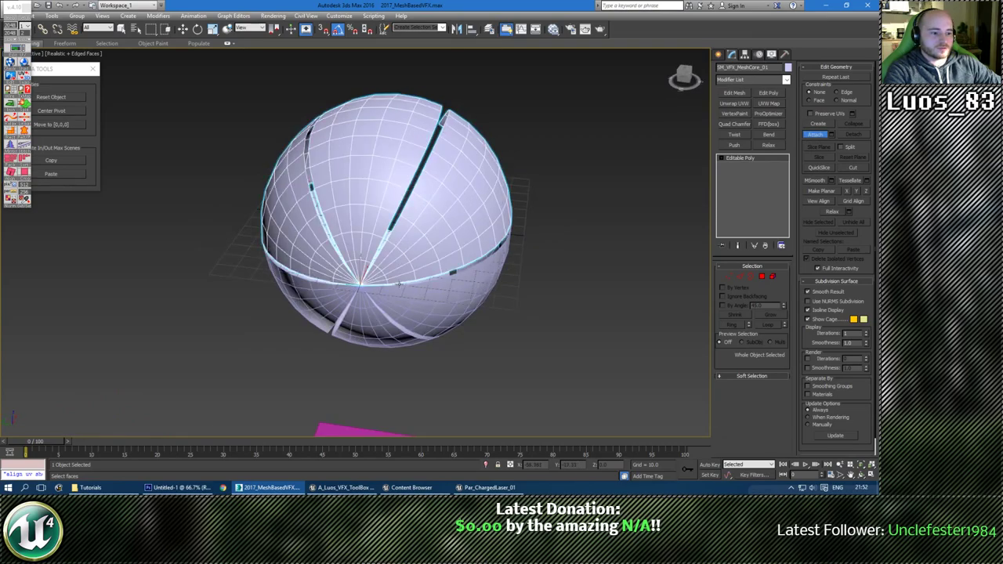
left_click(400, 287)
left_click(373, 331)
left_click(309, 292)
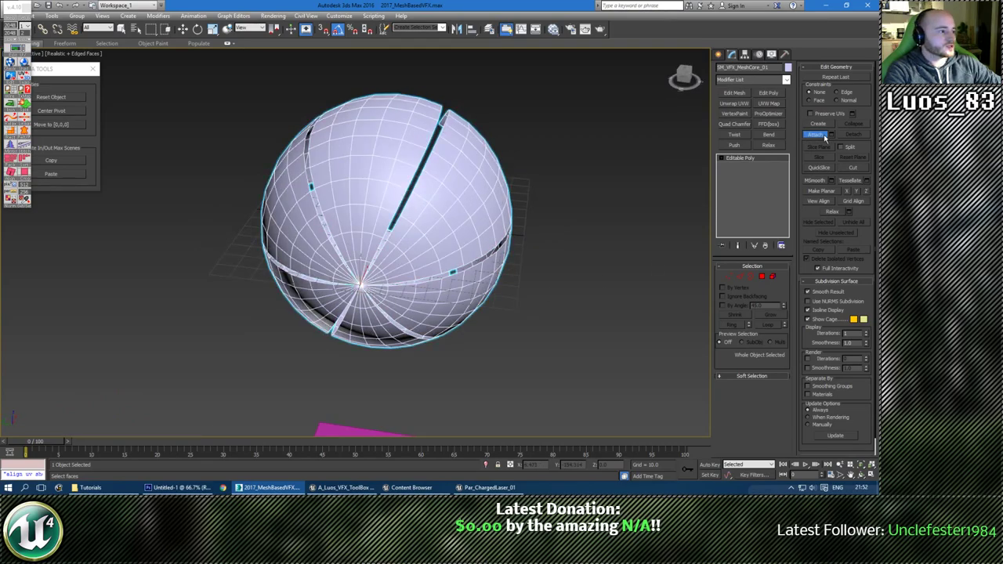
Check the attached mesh's UVs in the UV editor by moving individual shells aside, and undo those moves.
key("w")
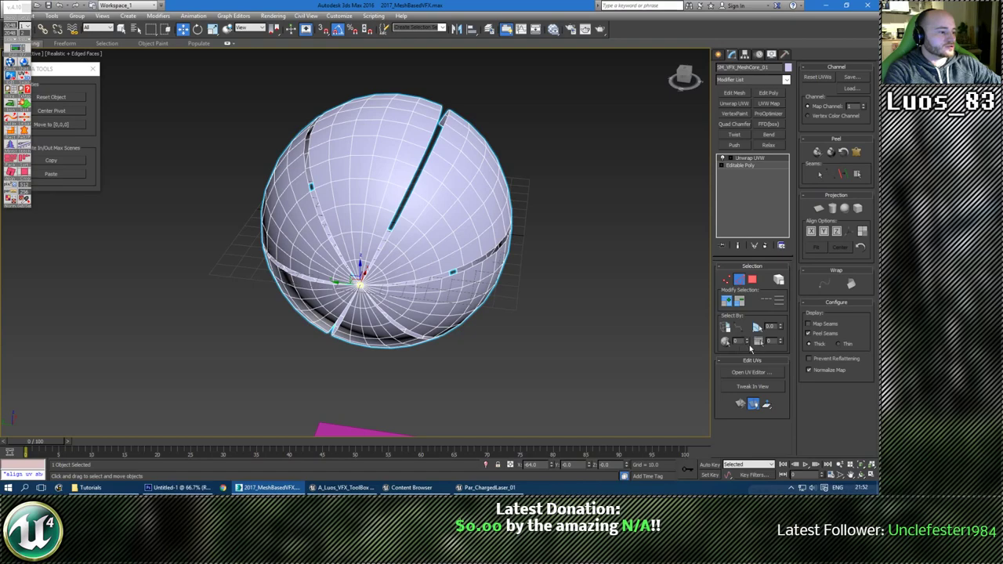
left_click(753, 372)
left_click(432, 232)
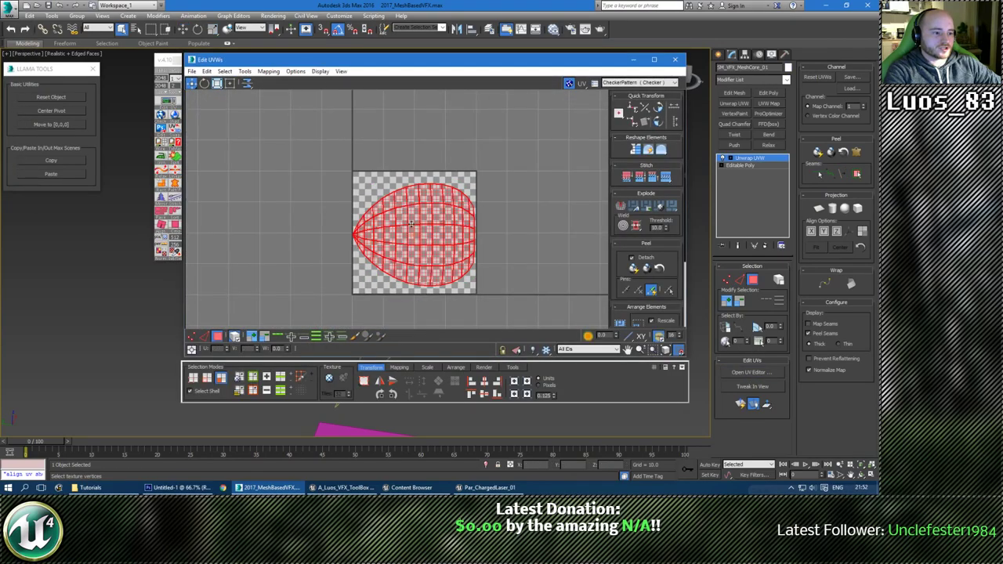
left_click_drag(431, 232, 557, 230)
left_click_drag(447, 213, 501, 233)
left_click_drag(539, 199, 530, 199)
key("ctrl+z")
key("ctrl+z")
key("ctrl+z")
key("ctrl+z")
key("ctrl+z")
key("ctrl+z")
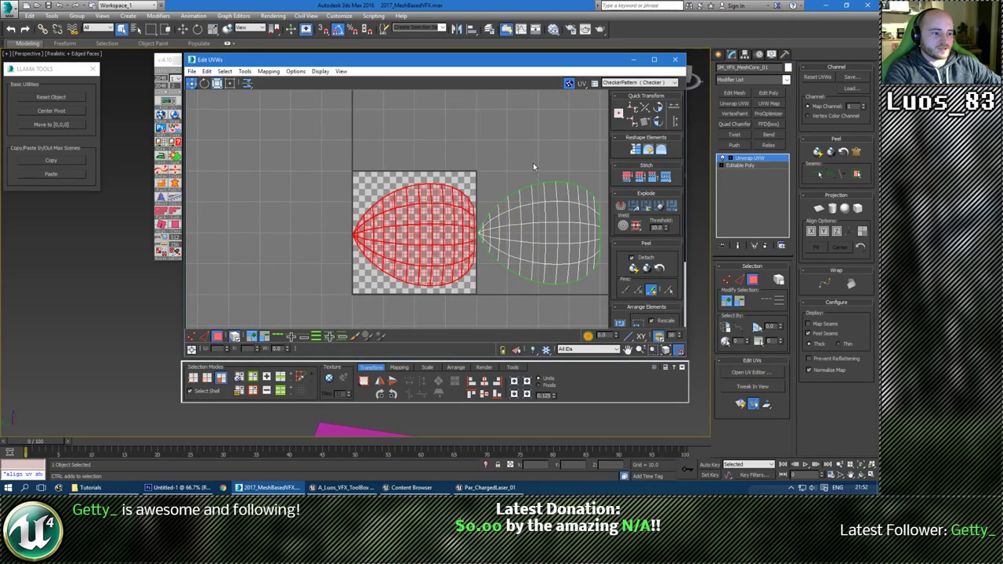
left_click(675, 60)
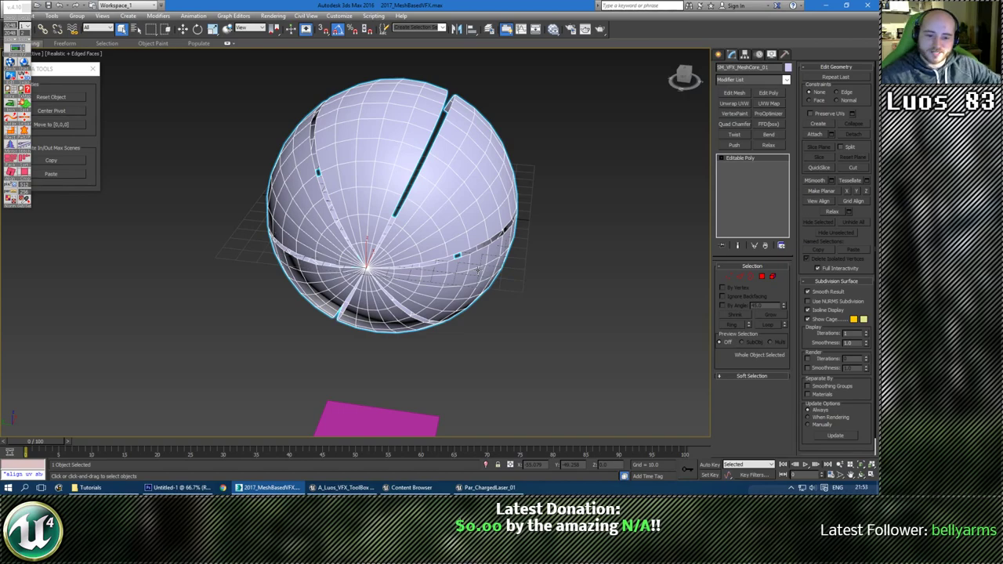
Add an FFD box modifier to the attached mesh and set its lattice dimensions to 2x2x2 points.
middle_click_drag(420, 278, 301, 276, "alt")
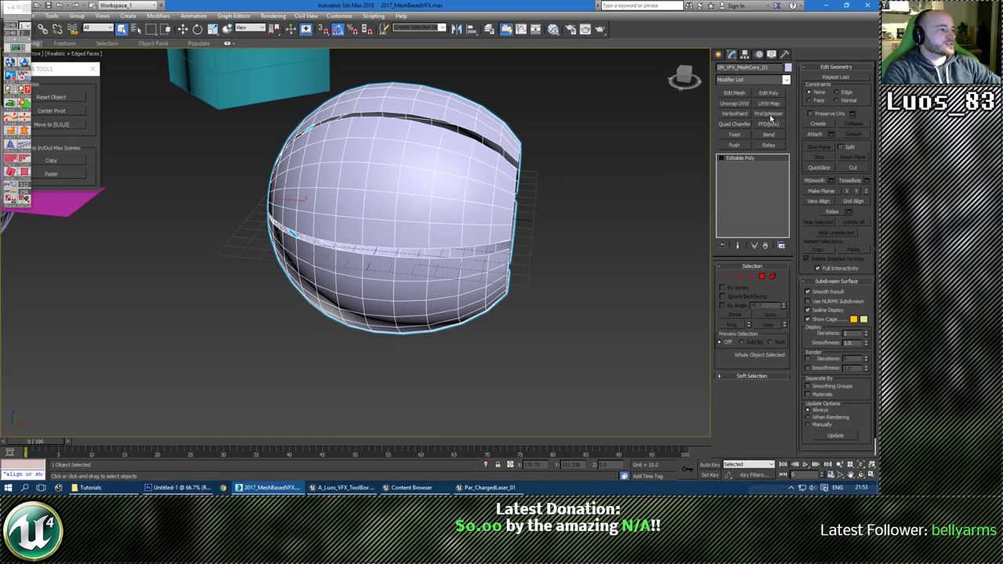
left_click(769, 124)
left_click(761, 292)
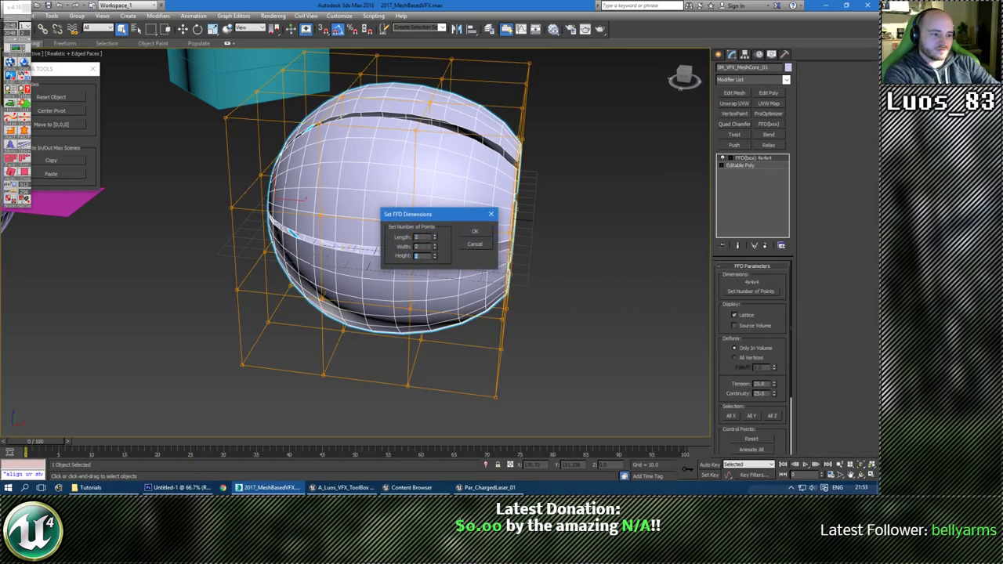
left_click(475, 232)
middle_click_drag(475, 236, 460, 250, "alt")
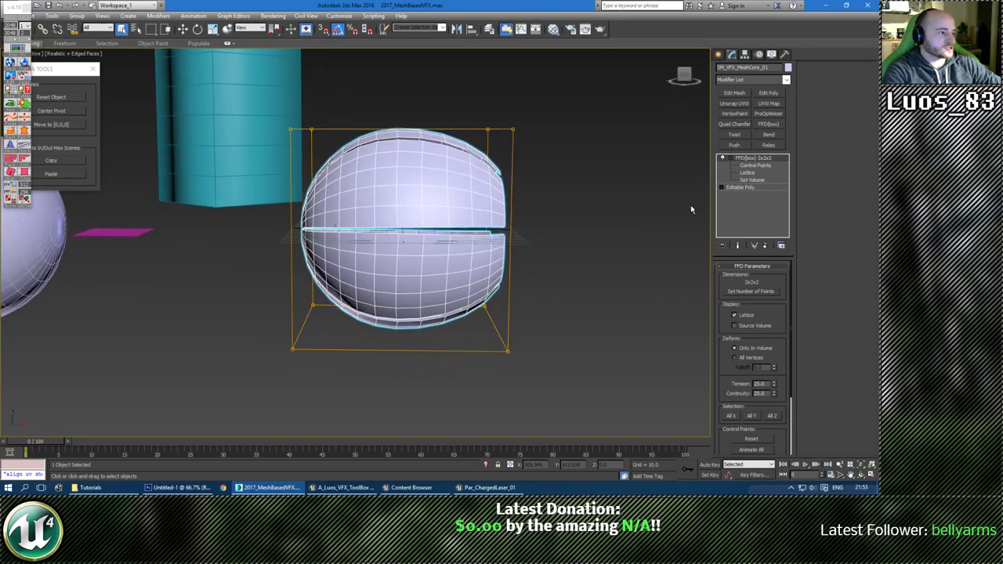
Scale up the lattice control points at the mesh's open end to widen the opening.
middle_click_drag(691, 210, 561, 174, "alt")
left_click(719, 166)
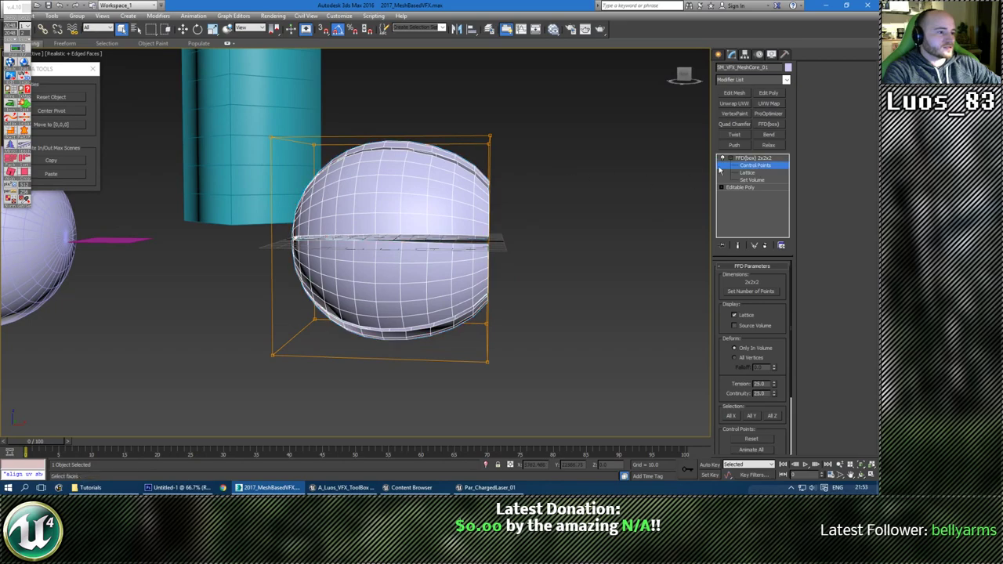
left_click_drag(598, 99, 436, 361)
middle_click_drag(538, 277, 464, 263, "alt")
left_click_drag(472, 240, 423, 255)
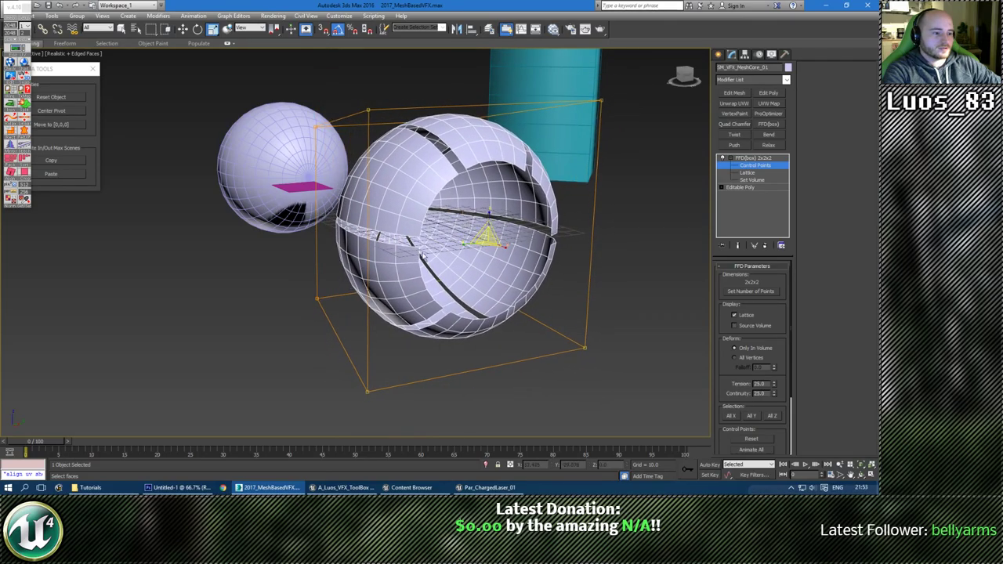
middle_click_drag(424, 255, 486, 253, "alt")
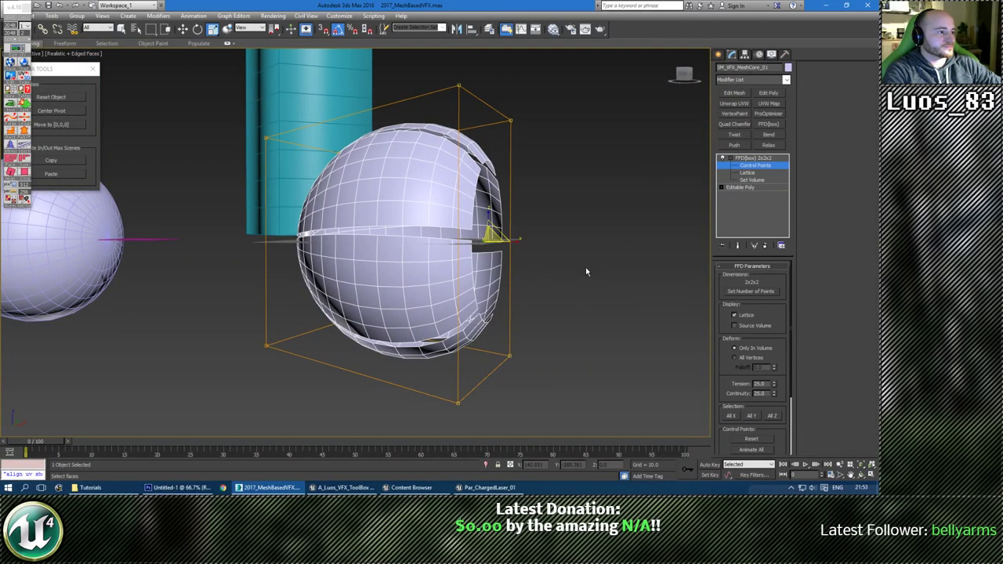
Collapse the FFD modifier and rename the mesh SM_VFX_MeshShield_01.
key("ctrl+e")
left_click_drag(770, 68, 765, 68)
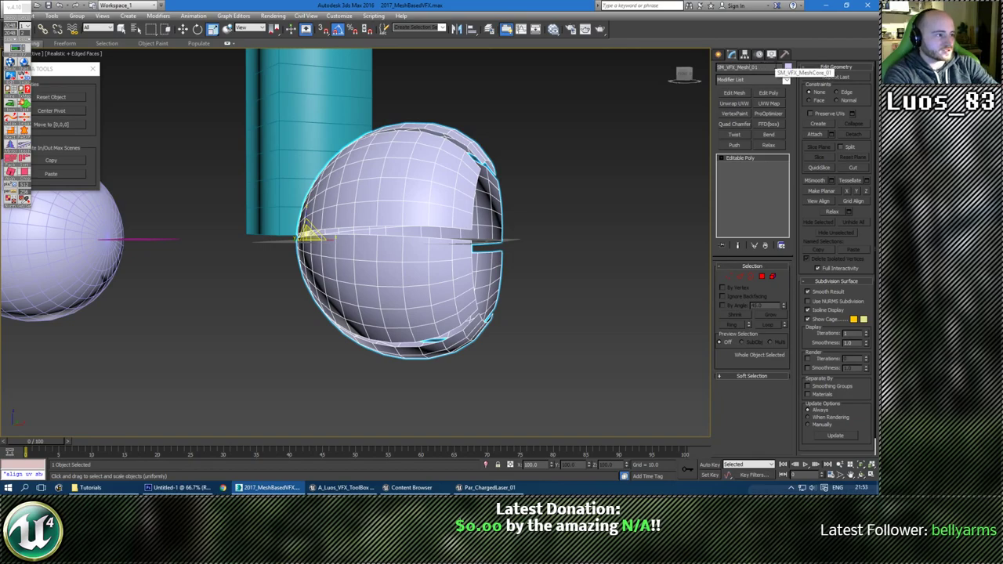
type("Shield")
key("Return")
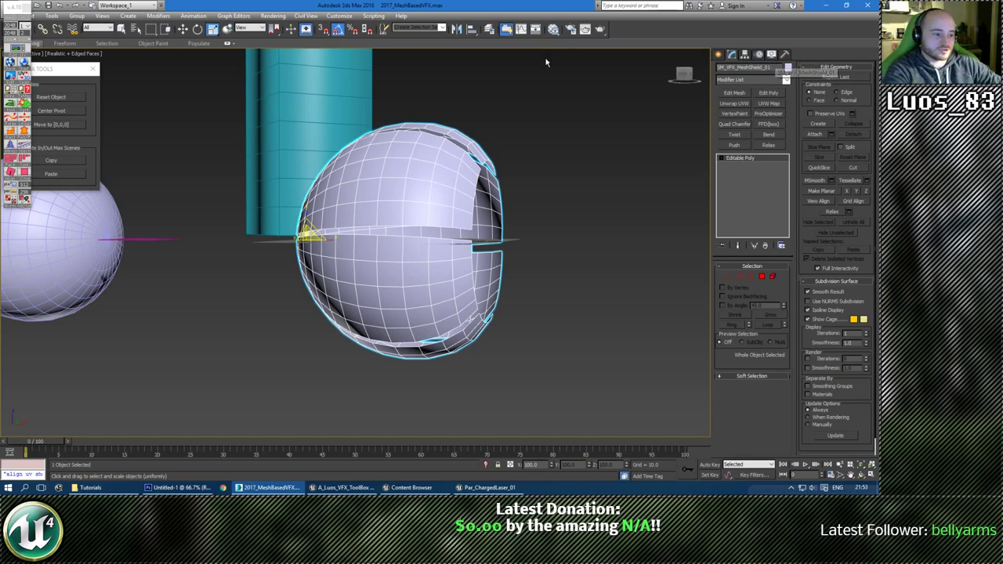
middle_click_drag(363, 289, 411, 320)
key("w")
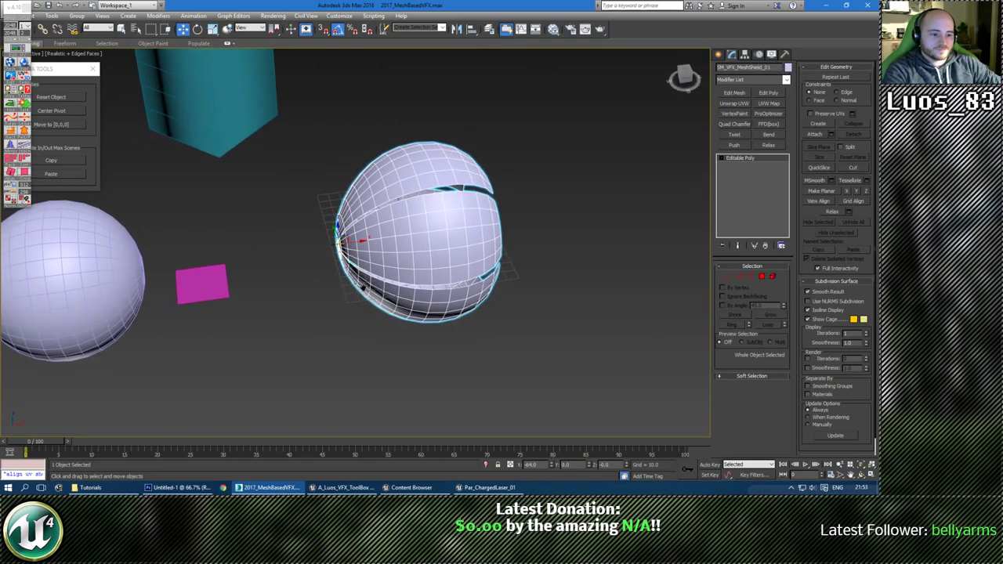
Select the core sphere mesh and set its X position to 0 so it sits inside the shield mesh.
left_click(70, 288)
middle_click_drag(70, 287, 188, 252)
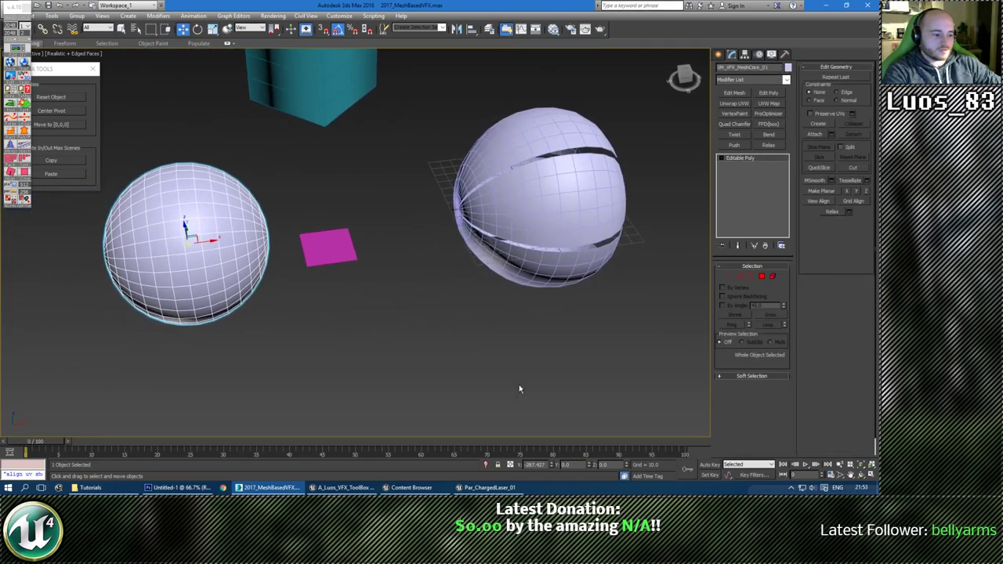
right_click(551, 467)
middle_click_drag(515, 323, 475, 233, "alt")
left_click(510, 225)
left_click(534, 255)
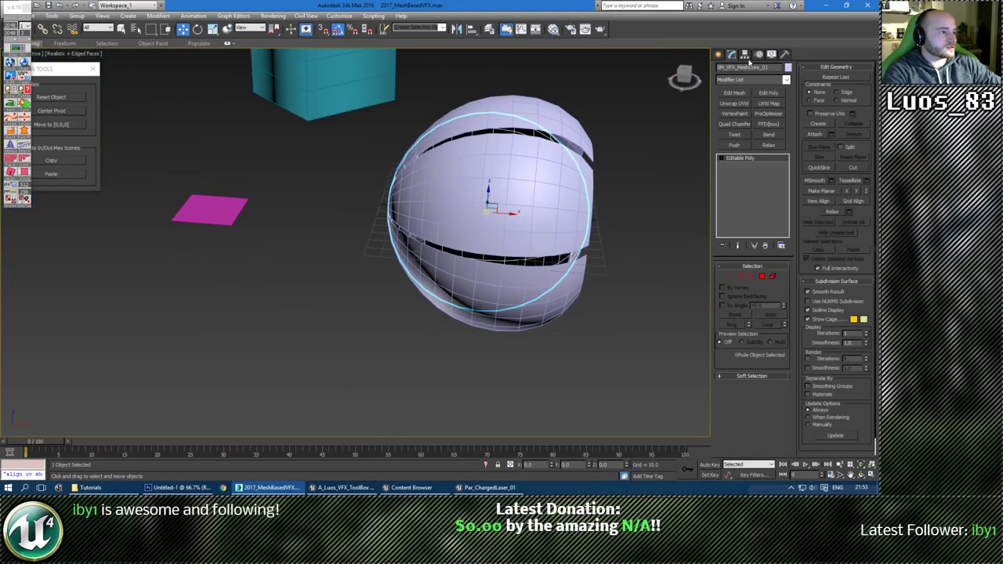
Check the core mesh's pivot placement, and set the shield mesh's X position to 0.
left_click(745, 55)
left_click(758, 111)
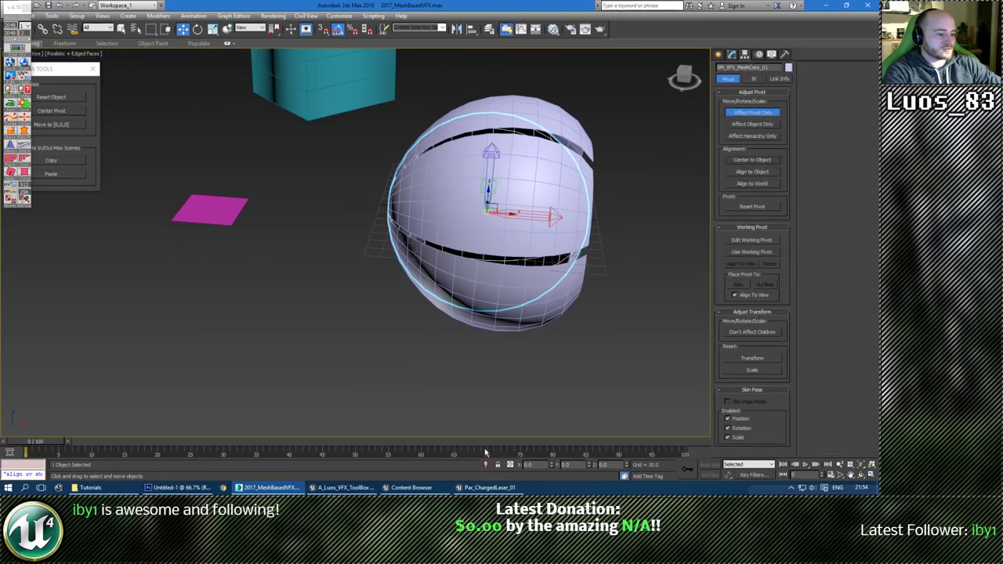
middle_click_drag(541, 344, 518, 283, "alt")
left_click(719, 54)
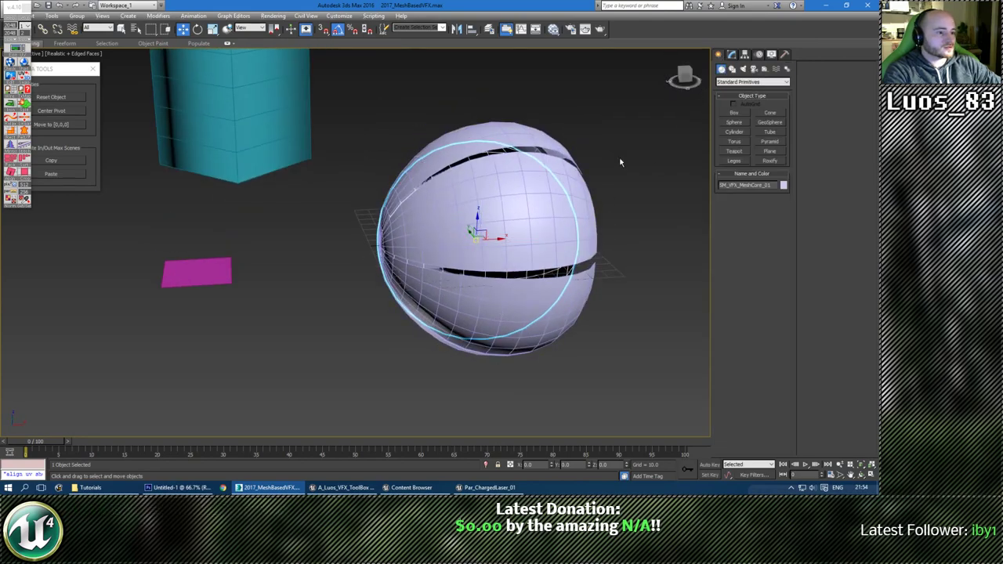
left_click(506, 259)
right_click(552, 467)
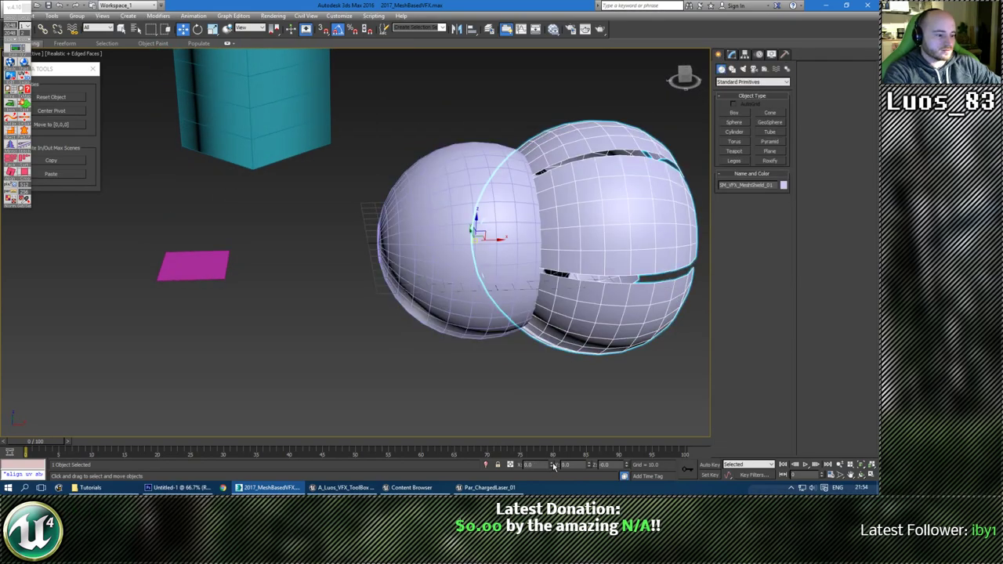
Move the core mesh along X back inside the shield, to an X position of about 73.7.
left_click(446, 249)
middle_click_drag(442, 256, 320, 301)
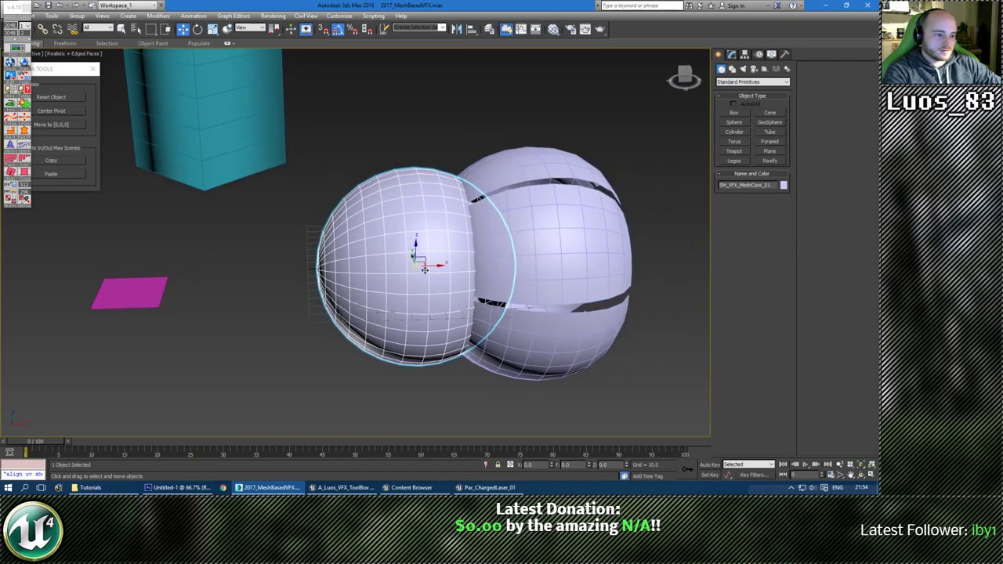
left_click_drag(429, 267, 543, 255)
middle_click_drag(543, 255, 306, 276, "alt")
Set the X position of the core mesh's pivot alone to 0, at the shield's closed tip.
left_click(742, 54)
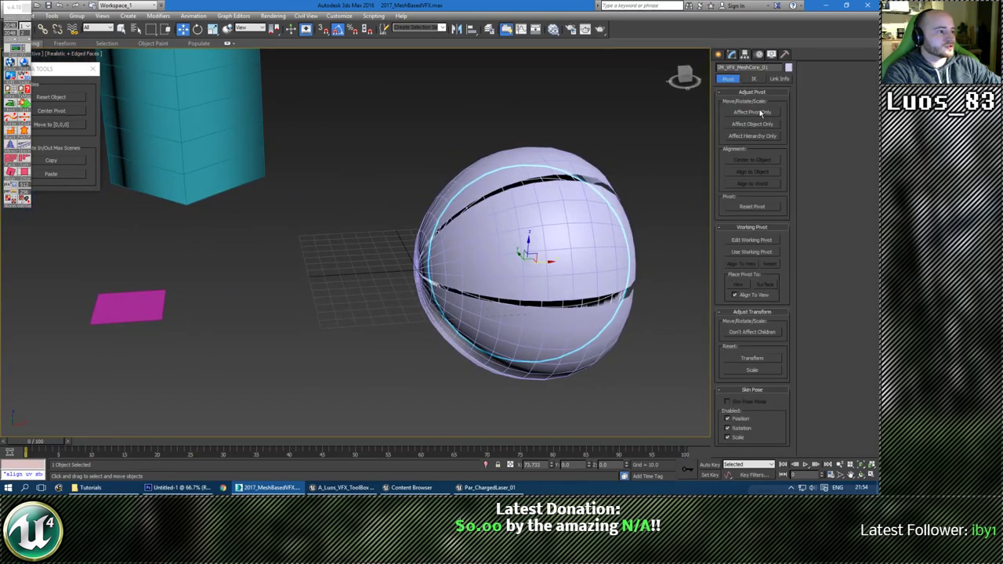
left_click(751, 112)
right_click(552, 466)
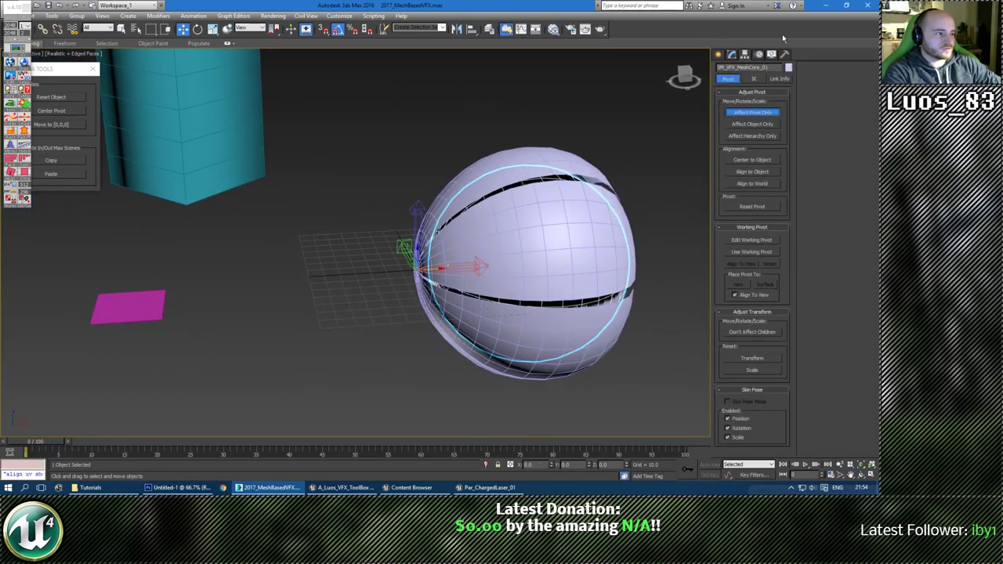
left_click(719, 56)
Select the core and shield meshes together and reset both with the LLAMA TOOLS Reset Object utility.
middle_click_drag(487, 229, 462, 233)
left_click_drag(276, 241, 544, 322)
mouse_move(545, 322)
middle_mouse_down("alt")
mouse_move(512, 330)
mouse_move(541, 334)
middle_mouse_up("alt")
left_click(58, 98)
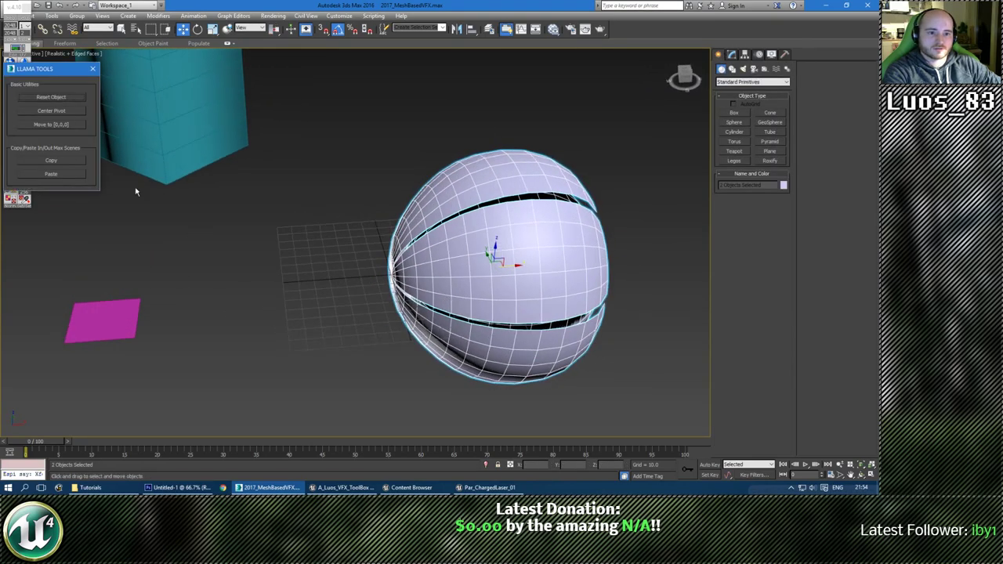
left_click_drag(66, 75, 106, 116)
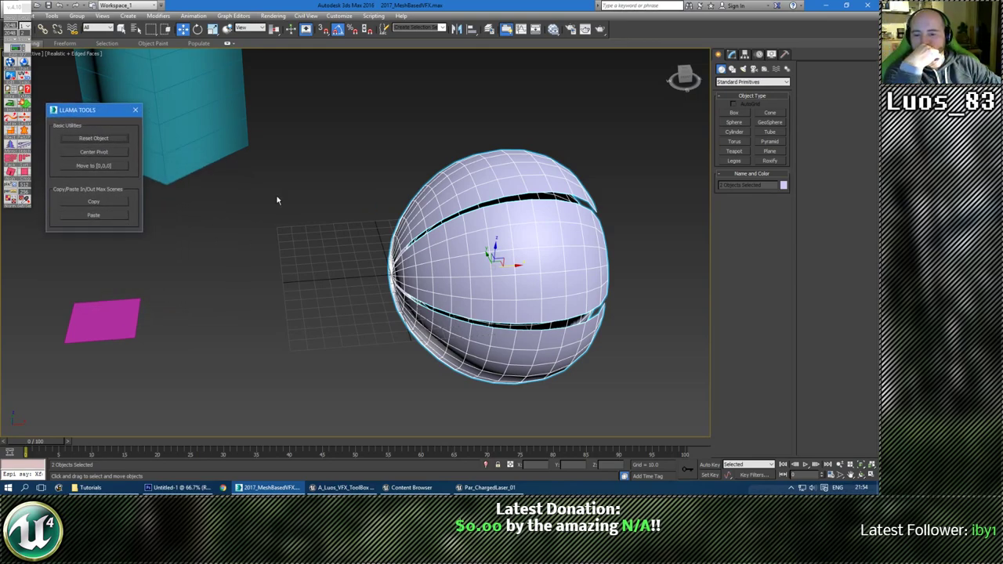
Select the tall four-sided cylinder and convert it to an Editable Poly.
left_click(290, 225)
middle_click_drag(291, 225, 236, 264, "alt")
left_click(351, 192)
middle_click_drag(371, 177, 343, 309)
scroll(340, 207, "down", 3)
left_click(259, 291)
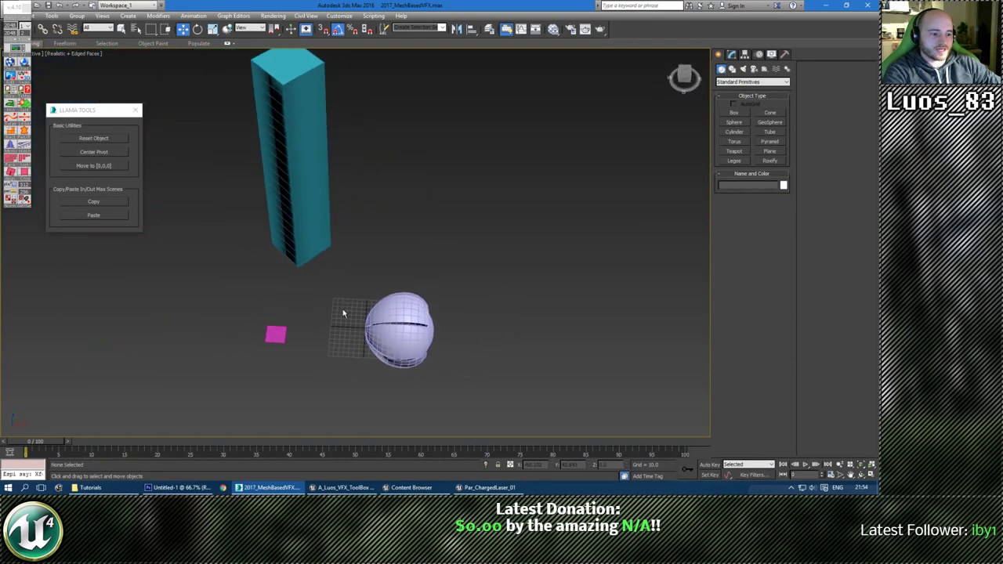
scroll(307, 256, "up", 3)
left_click(307, 256)
scroll(307, 256, "down", 3)
middle_click_drag(308, 256, 385, 311, "alt")
scroll(342, 287, "up", 3)
scroll(343, 284, "down", 3)
scroll(325, 273, "up", 3)
left_click(733, 57)
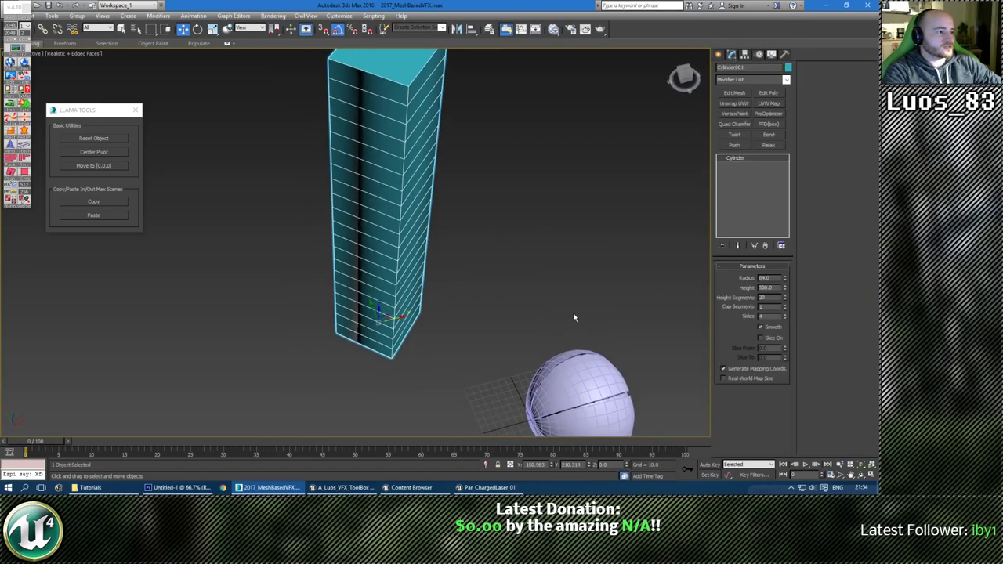
middle_click_drag(472, 300, 417, 305)
key("ctrl+e")
Select the vertical edge loop running along one corner of the tall cylinder, and return to object level.
scroll(470, 303, "up", 2)
key("2")
double_click(386, 307)
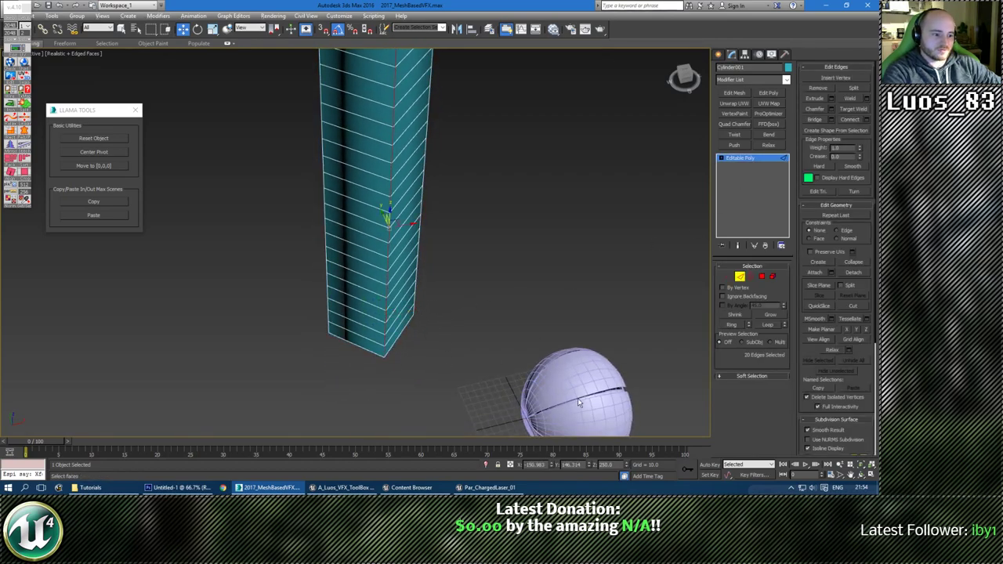
key("2")
Add a Twist modifier to the tall cylinder with an angle of 360 around the Z axis.
left_click(738, 137)
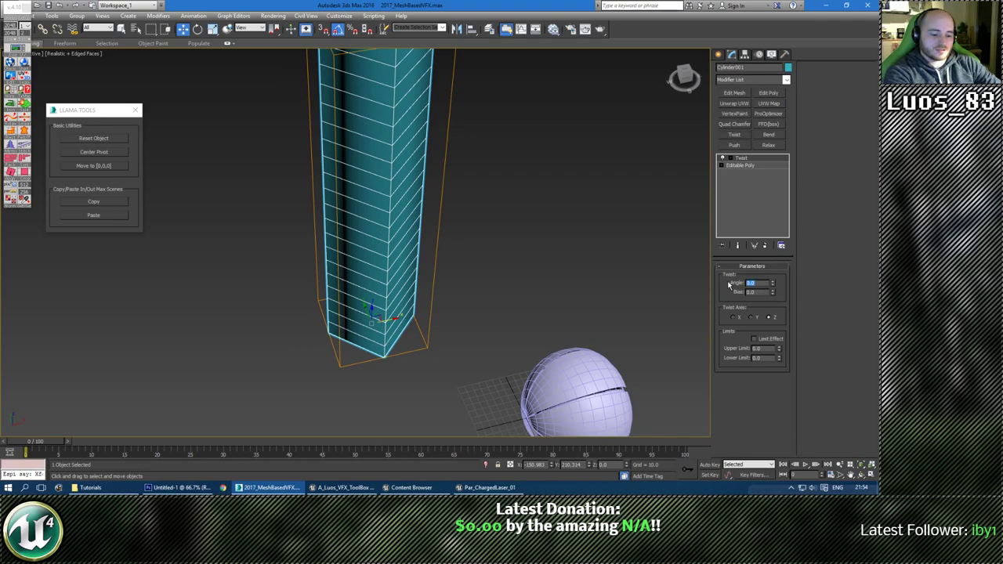
type("360")
key("Return")
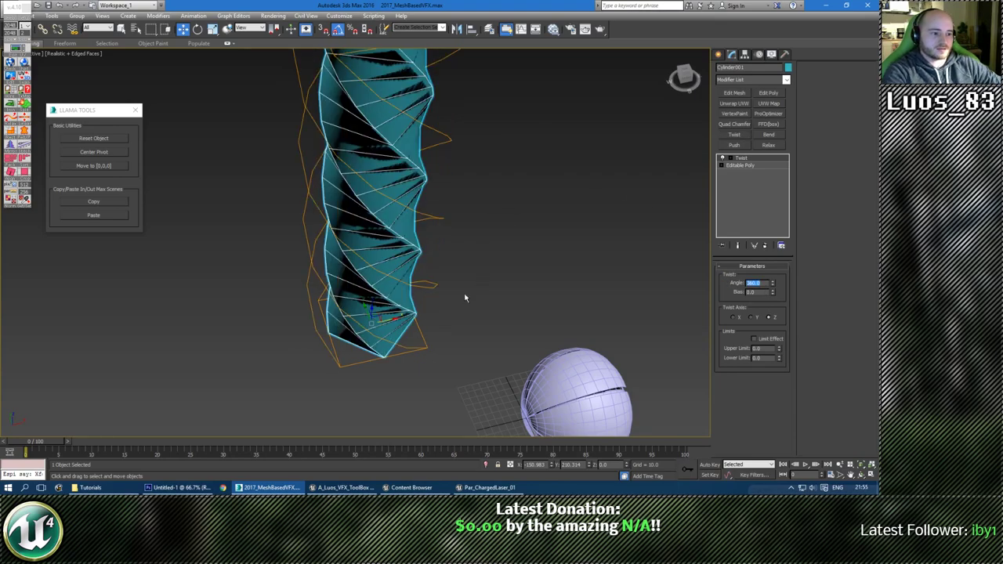
middle_click_drag(465, 298, 439, 321, "alt")
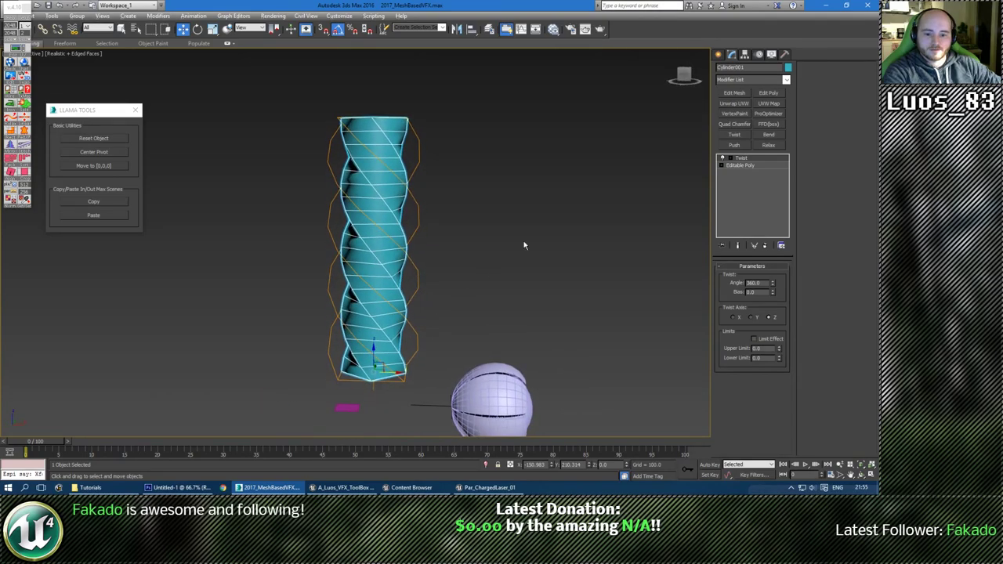
Clone the twisted cylinder as one independent copy placed beside the original along X.
left_click(719, 54)
middle_click_drag(561, 217, 325, 312, "alt")
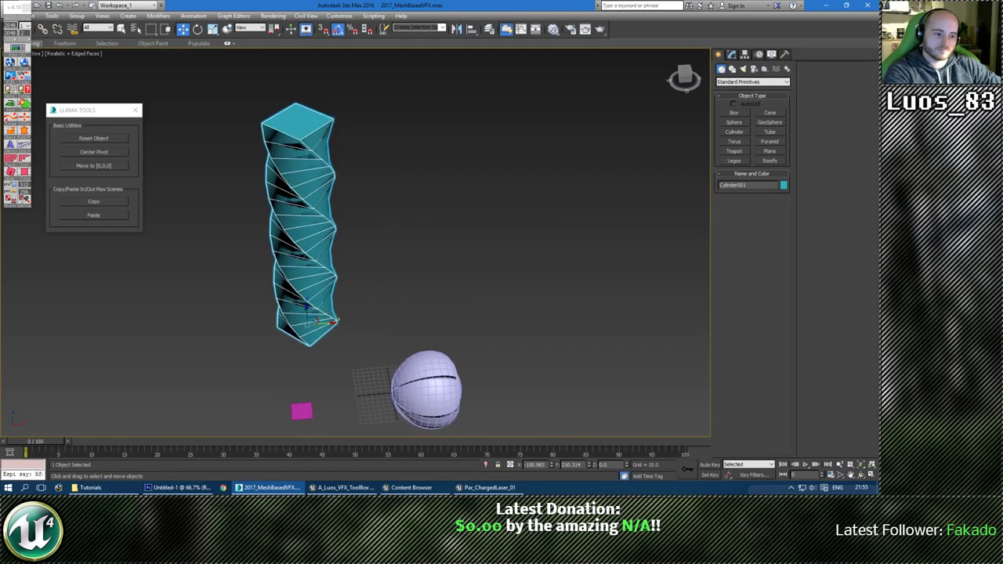
left_click_drag(316, 321, 453, 302, "shift")
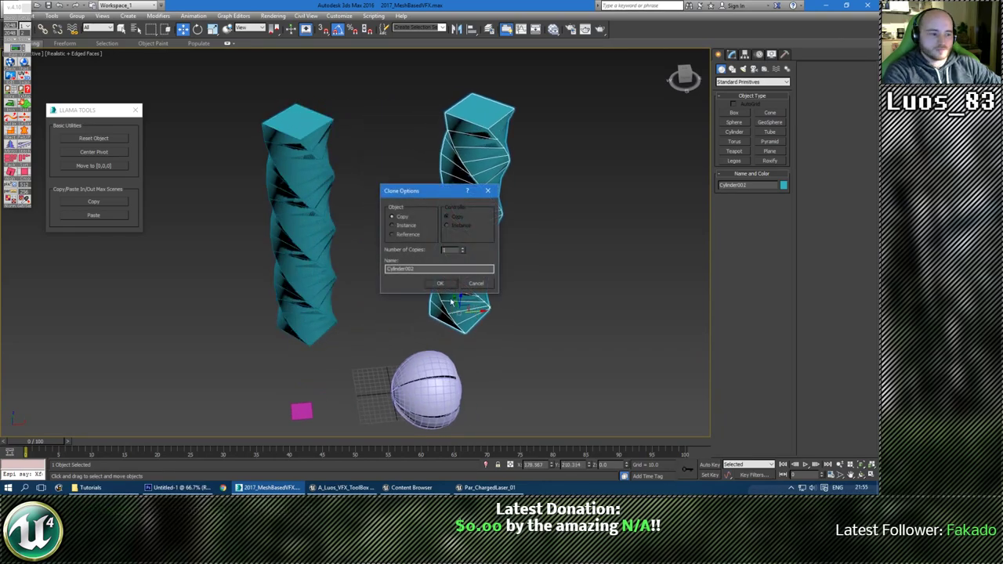
left_click(441, 283)
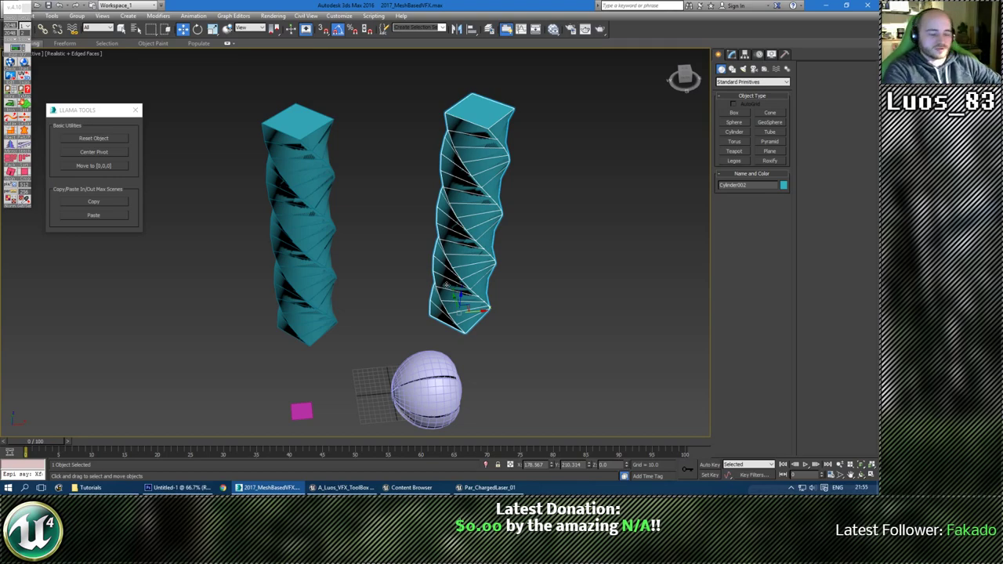
middle_click_drag(458, 235, 466, 259, "alt")
middle_click_drag(469, 315, 501, 321, "alt")
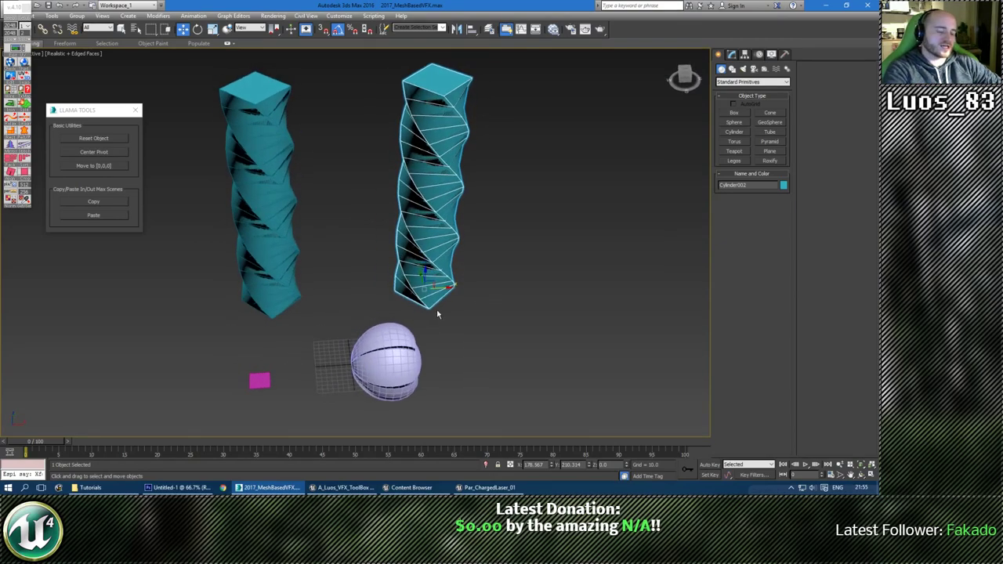
middle_click_drag(437, 311, 483, 316)
Collapse the Twist modifier on the cylinder copy and enter edge level with its spiral corner edges selected.
left_click(731, 56)
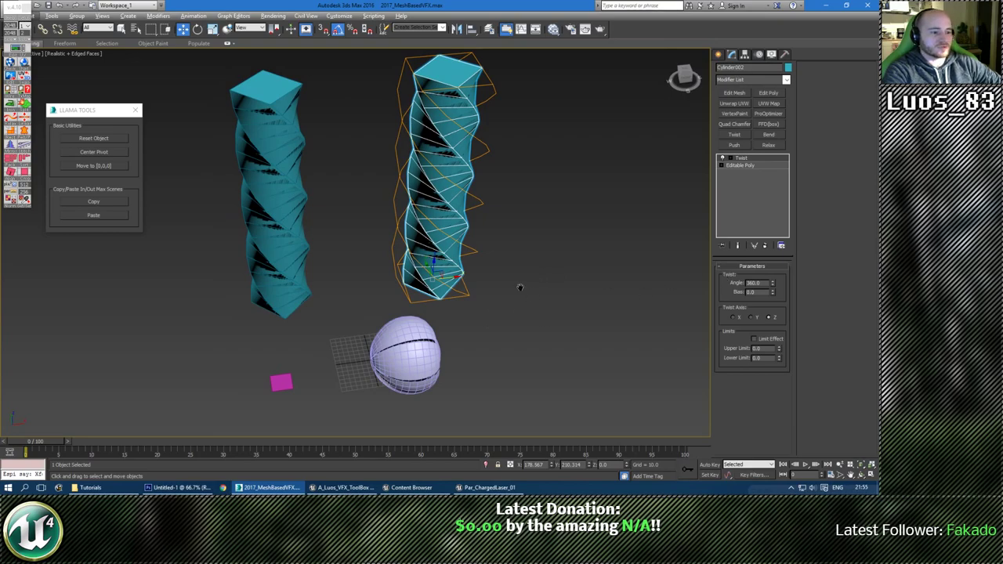
middle_click_drag(520, 287, 666, 240, "alt")
key("alt+c")
key("2")
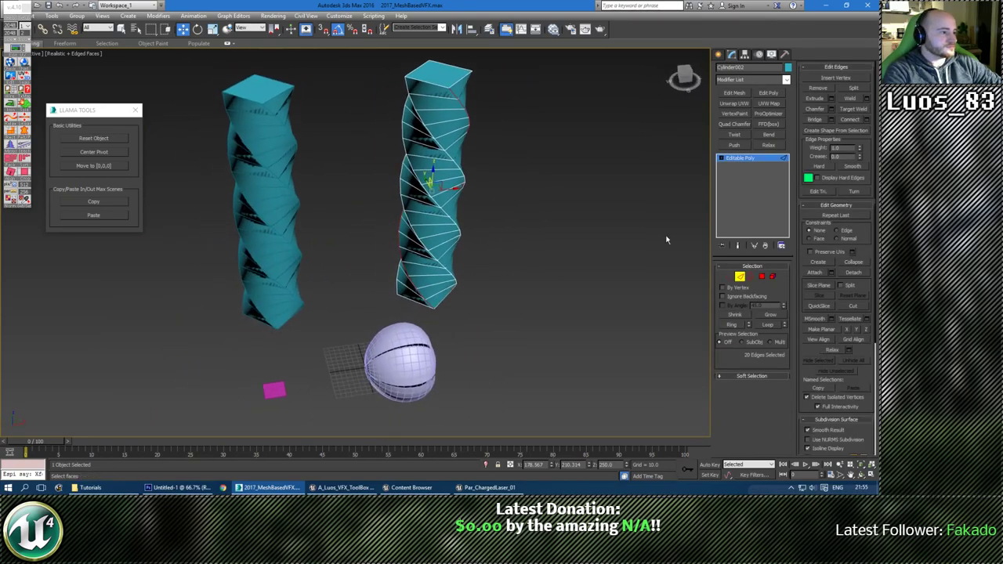
Create a linear shape named SM_swirleyWhirley_01 from the selected spiral edges, and move the cylinder copy away from it.
left_click(854, 135)
left_click(455, 246)
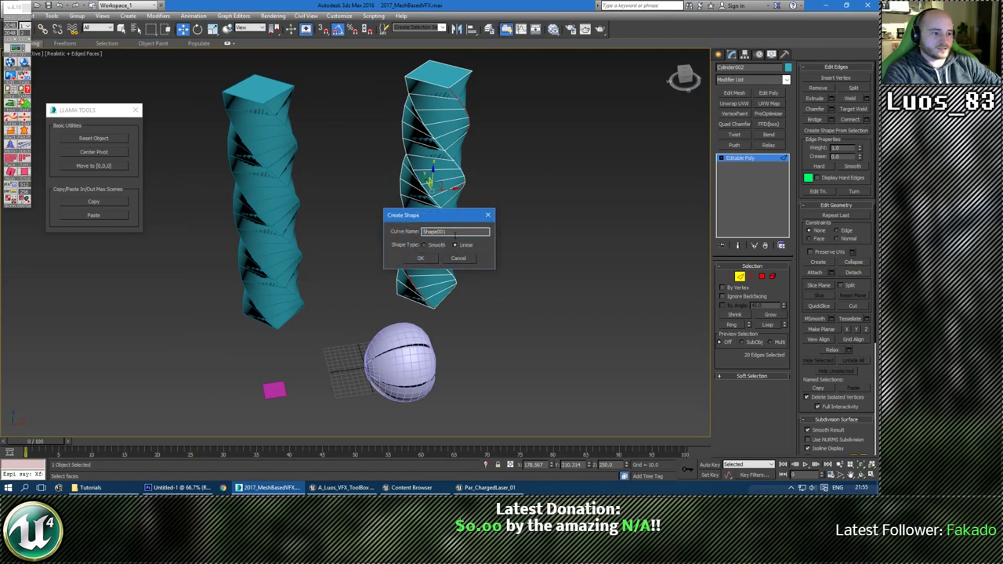
double_click(435, 231)
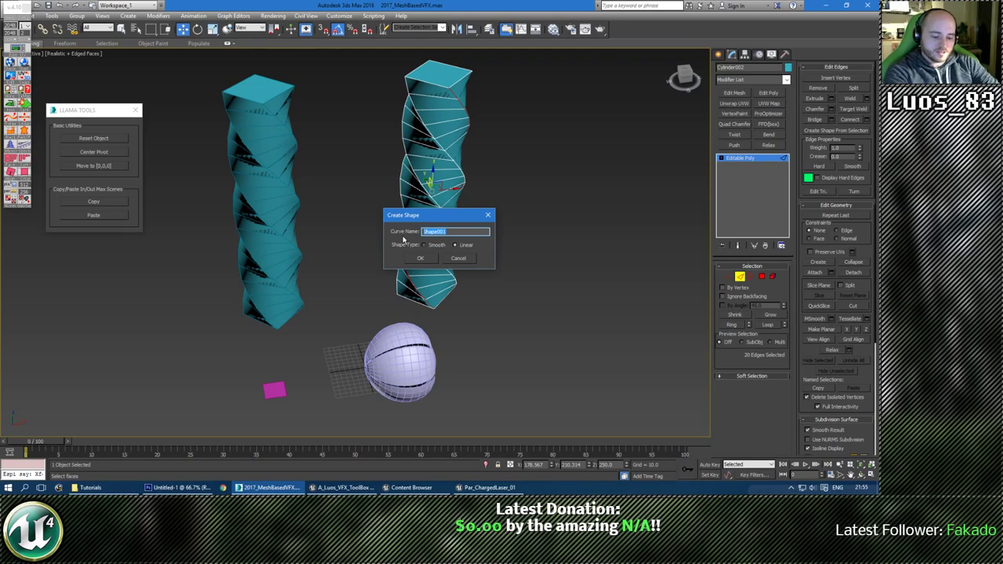
type("SM_swirl")
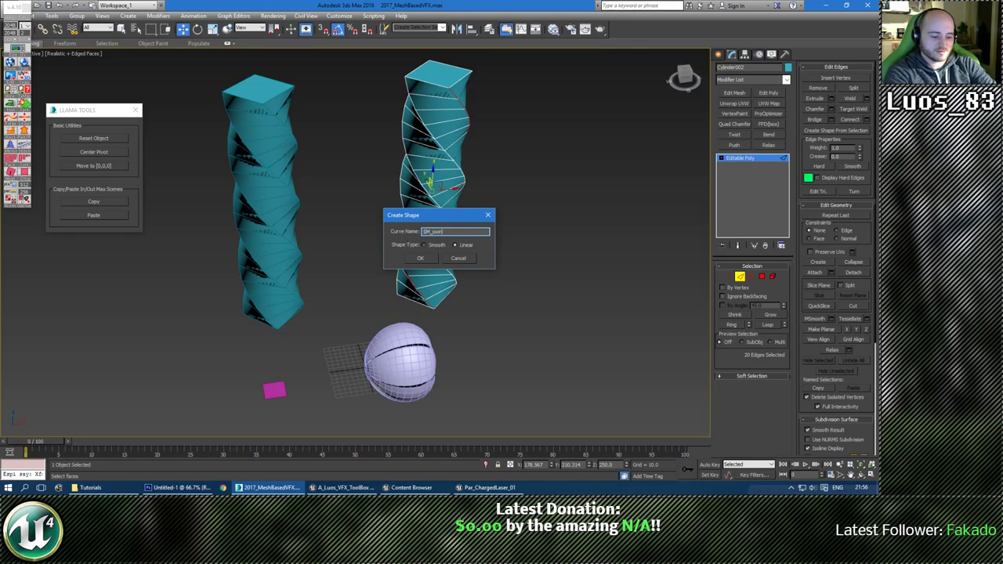
type("eyWhirley_01")
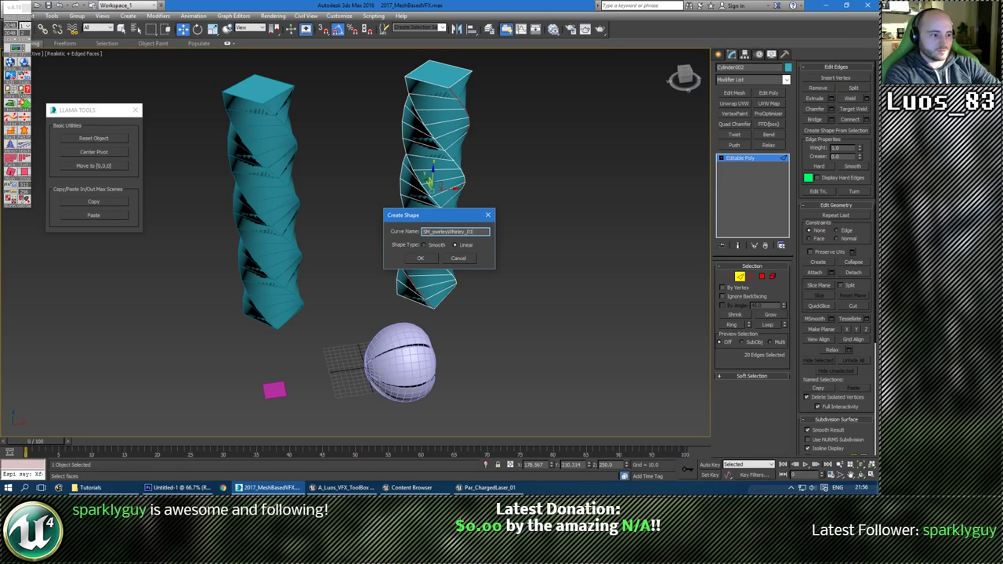
key("Return")
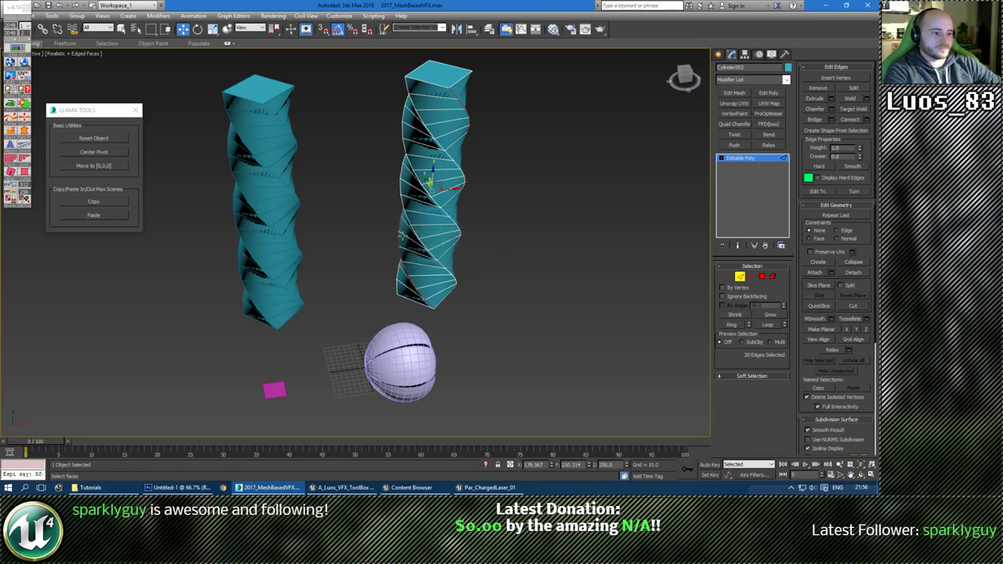
left_click(718, 54)
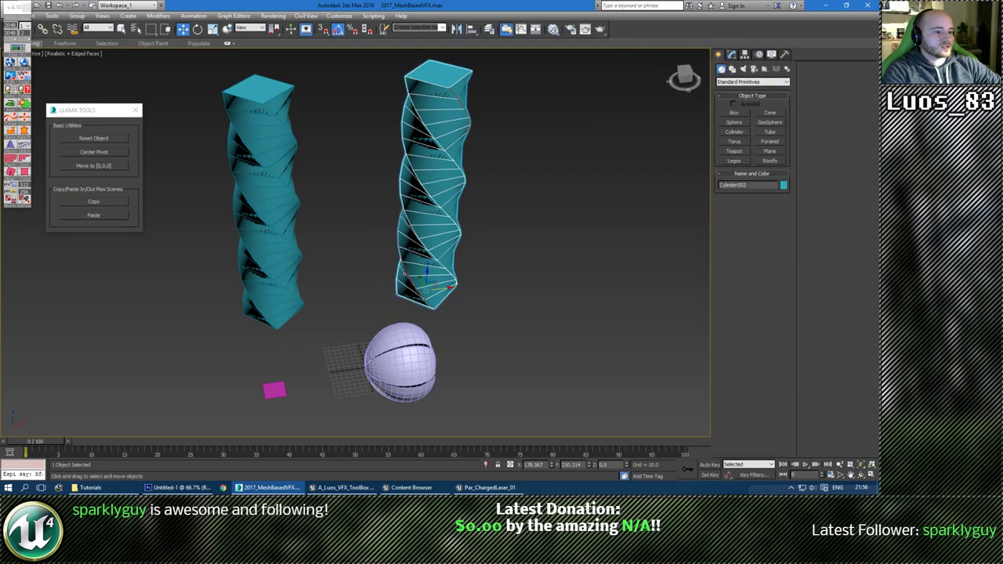
left_click_drag(436, 284, 449, 244)
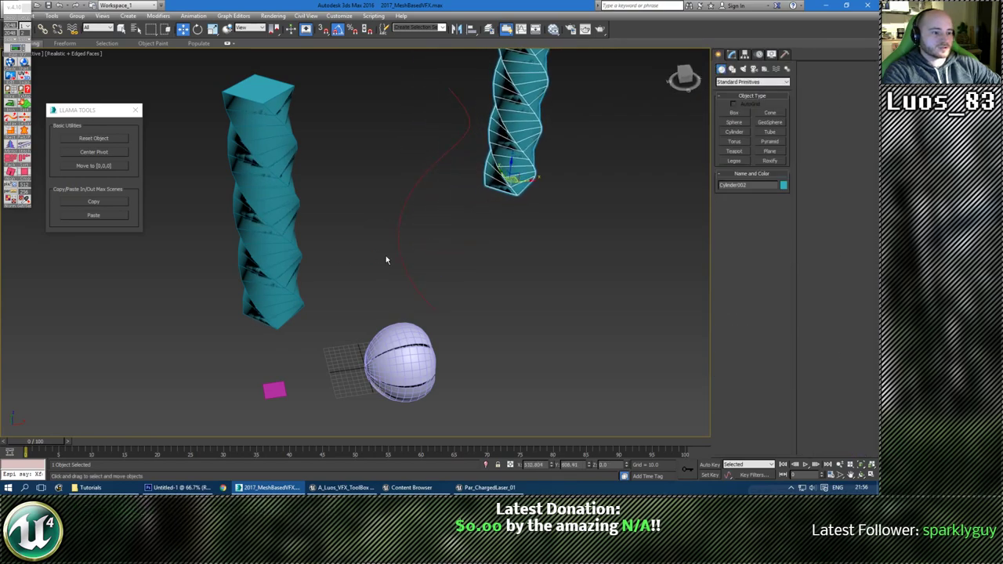
Collapse the original twisted cylinder to an Editable Poly and enter edge level with its spiral corner edges selected.
left_click(287, 274)
middle_click_drag(322, 281, 370, 305, "alt")
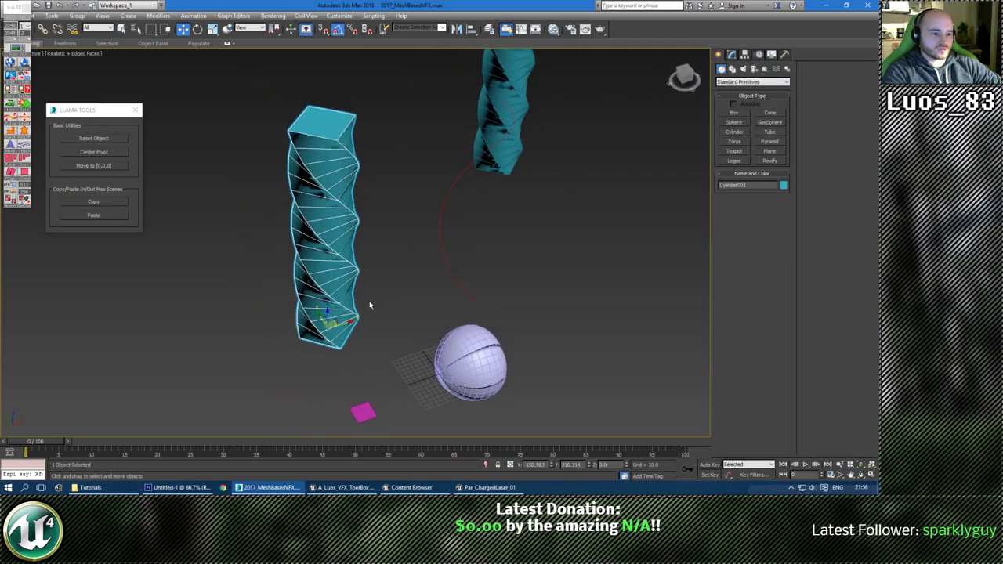
middle_click_drag(359, 339, 351, 306, "alt")
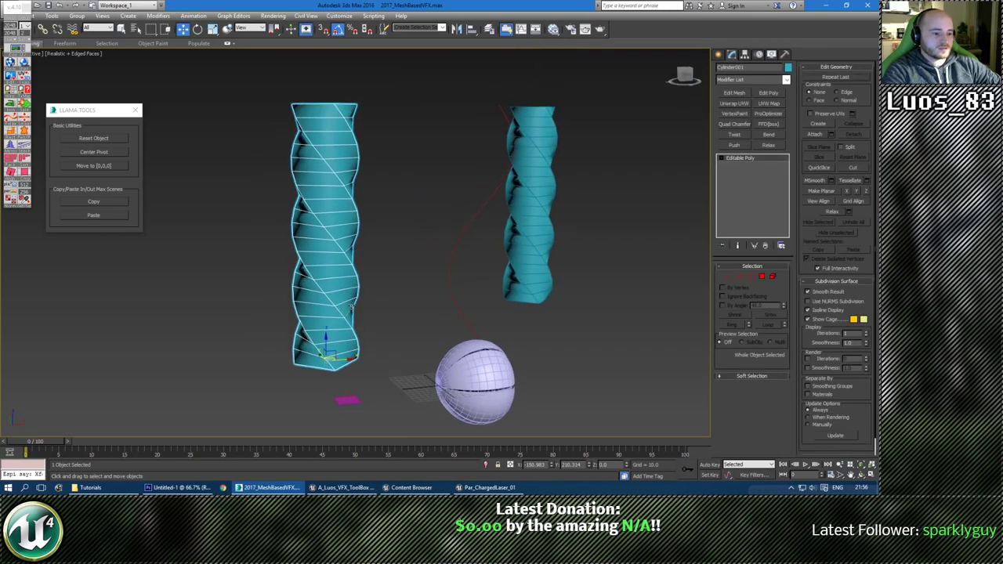
left_click(740, 276)
Deselect the upper edges of the spiral so only its lower part remains selected.
middle_click_drag(258, 256, 383, 245, "alt")
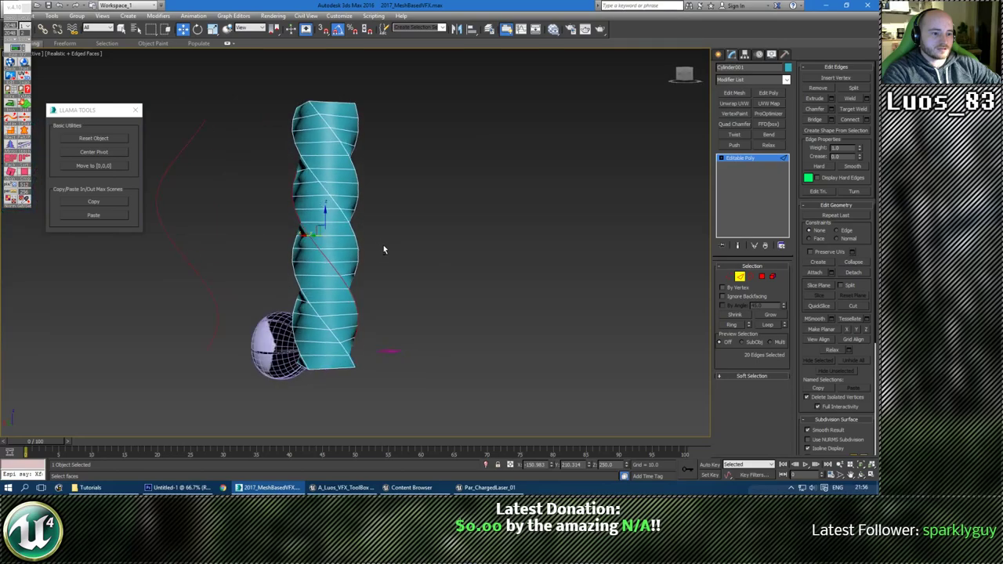
left_click_drag(462, 66, 253, 217)
middle_click_drag(253, 217, 567, 339, "alt")
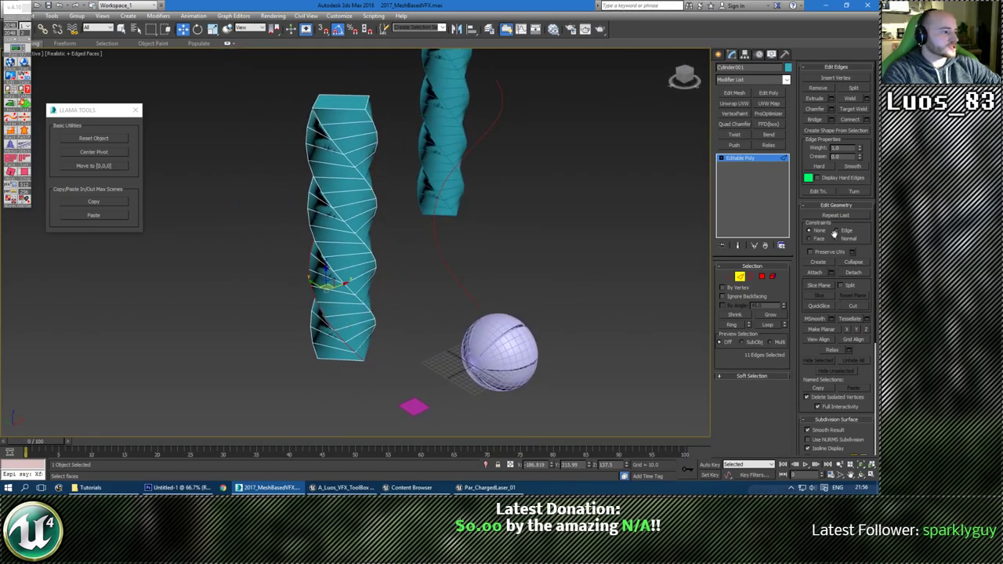
Create a linear shape named SM_WhirleySwirley_01 from the selected lower spiral edges of the cylinder.
left_click(834, 131)
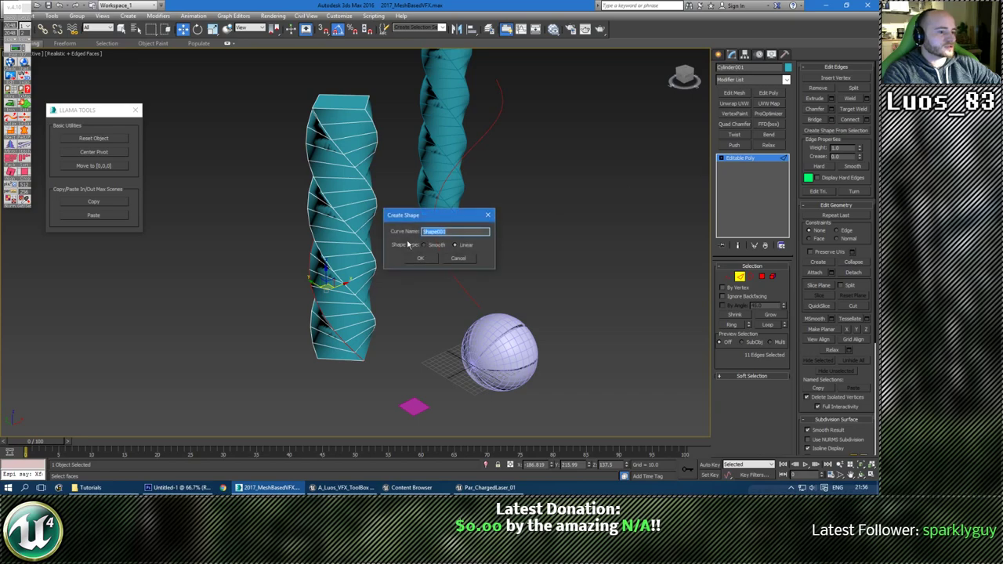
type("SM_WhirleySwirley_")
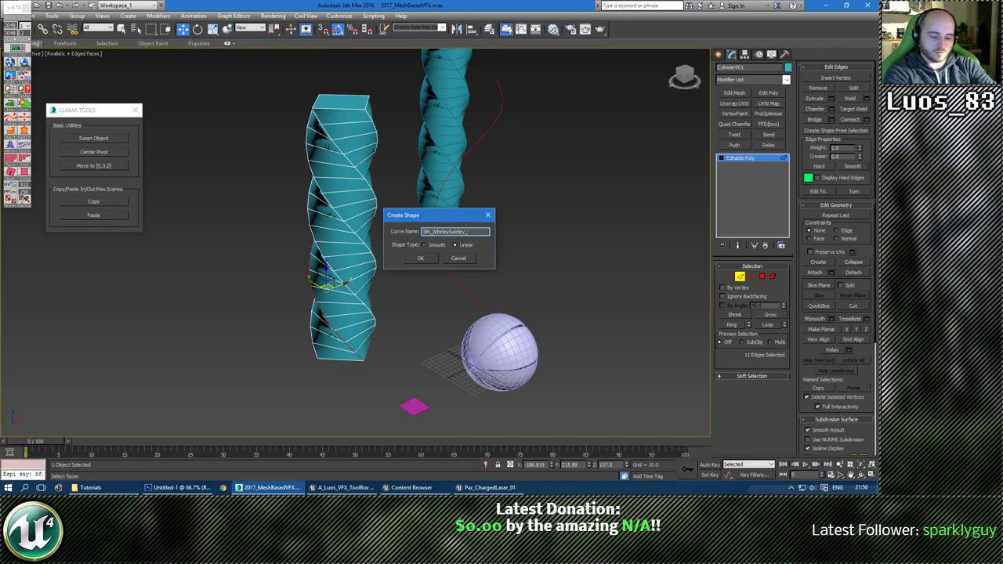
left_click(425, 261)
middle_click_drag(413, 276, 341, 317, "alt")
scroll(356, 334, "down", 3)
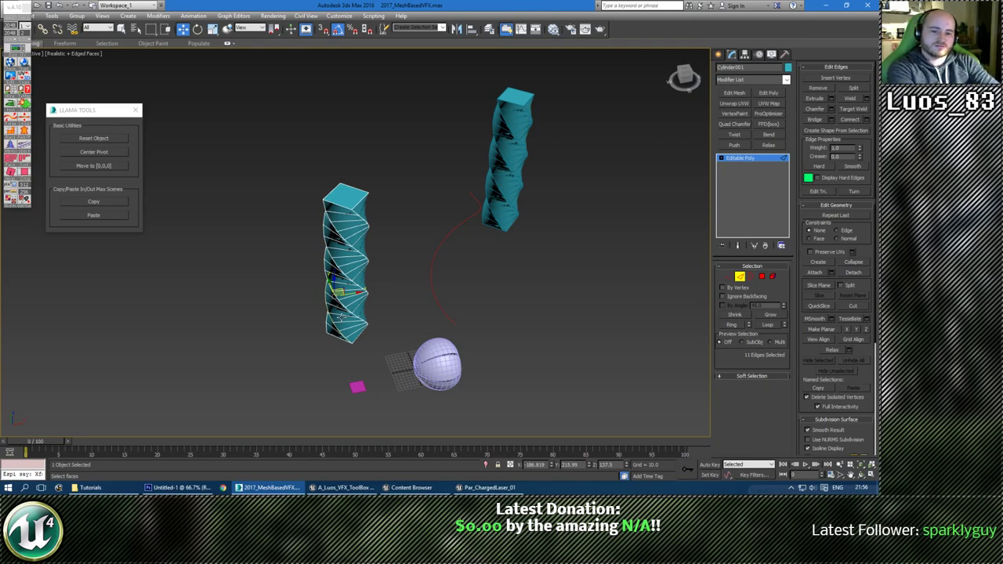
middle_click_drag(345, 316, 314, 303)
scroll(354, 268, "up", 3)
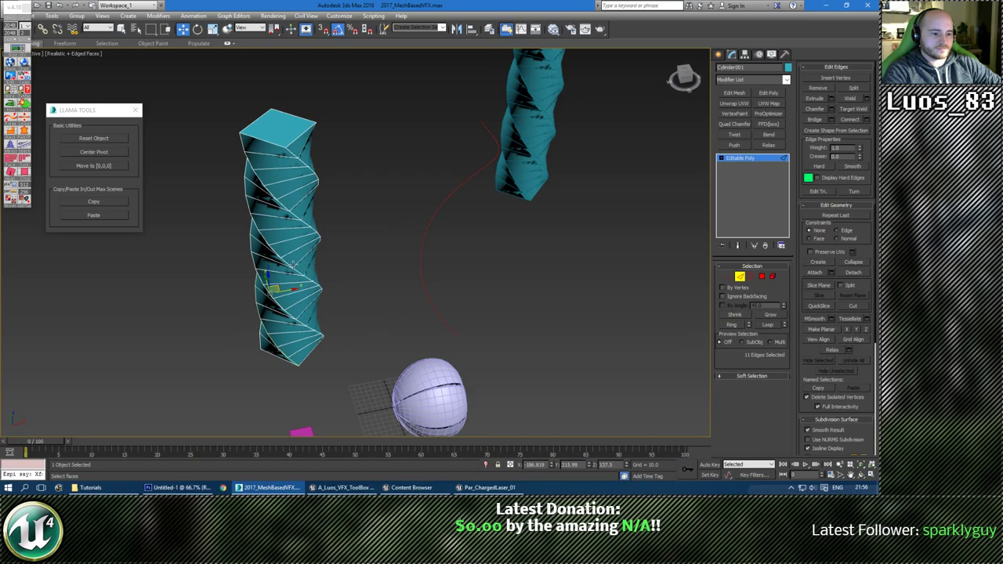
Leave edge level and move the original twisted cylinder beside its copy, to about X 350, Y 646.
left_click(291, 261)
middle_click_drag(356, 257, 321, 271, "alt")
left_click(720, 54)
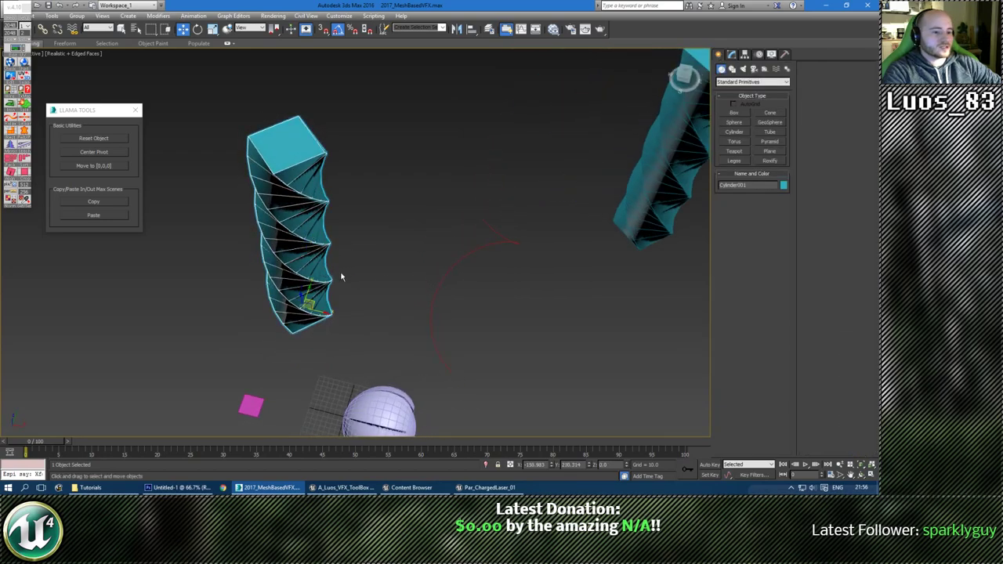
left_click_drag(313, 303, 581, 195)
middle_click_drag(393, 348, 313, 283)
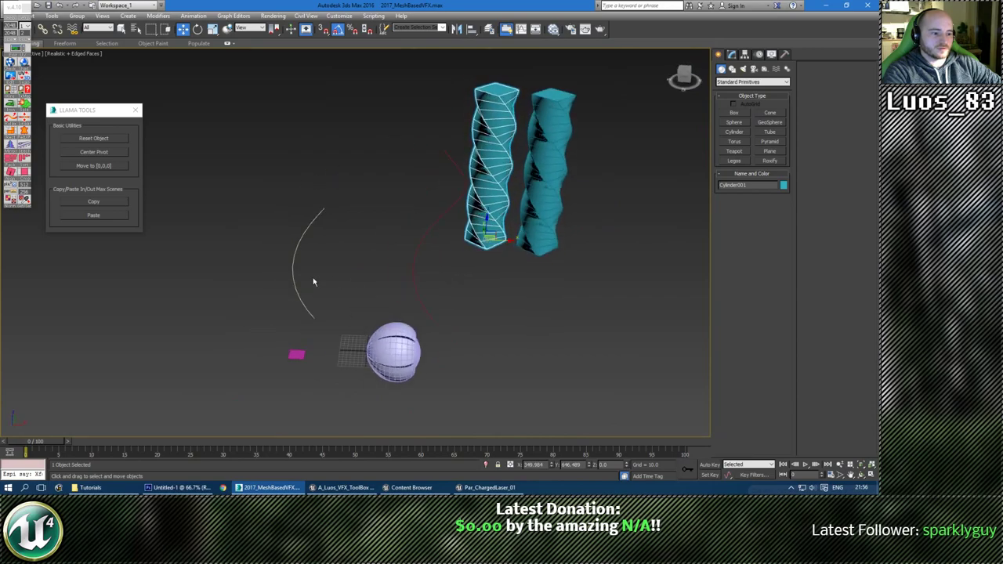
Make one copy of the magenta plane along X, placing it between the original and the grid at about X -92.
left_click(297, 354)
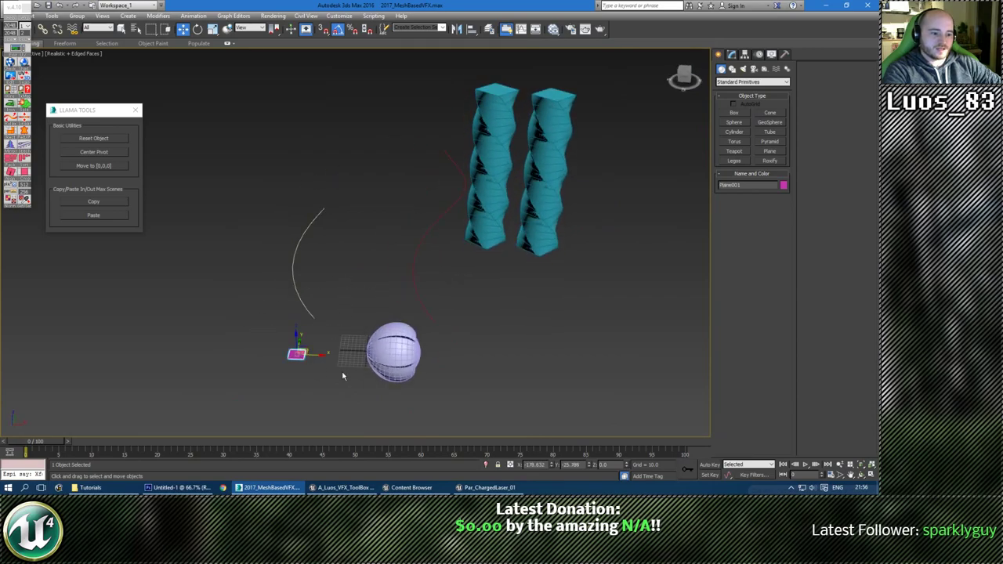
key("z")
scroll(338, 346, "down", 5)
middle_click_drag(463, 318, 344, 318, "alt")
left_click_drag(343, 316, 488, 321, "shift")
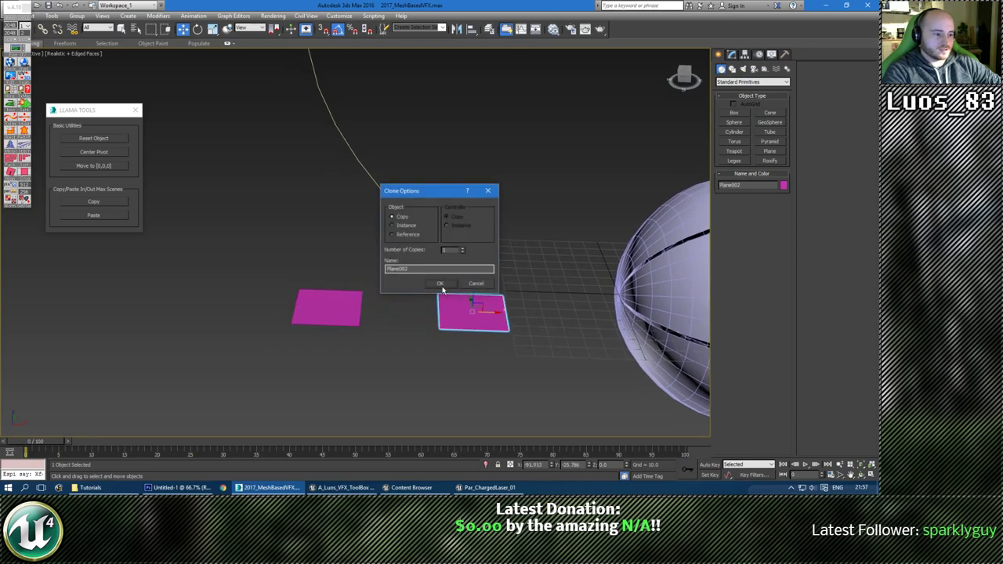
left_click(441, 288)
Clone the plane copy twice by rotating it in 60-degree increments about X to form a six-armed cross.
middle_click_drag(436, 346, 416, 368, "alt")
key("e")
mouse_move(447, 341)
left_mouse_down()
mouse_move(451, 329)
mouse_move(466, 333)
left_mouse_up()
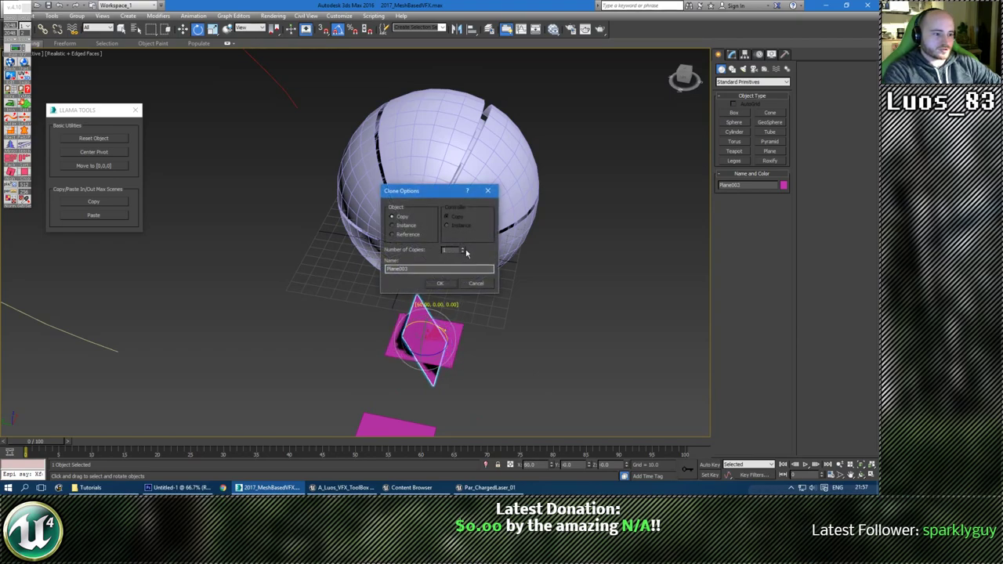
left_click(439, 283)
Attach the two rotated planes to the flat plane copy so the crossed planes form one object.
mouse_move(453, 343)
middle_mouse_down("alt")
mouse_move(483, 361)
mouse_move(469, 305)
middle_mouse_up("alt")
left_click(468, 305)
key("w")
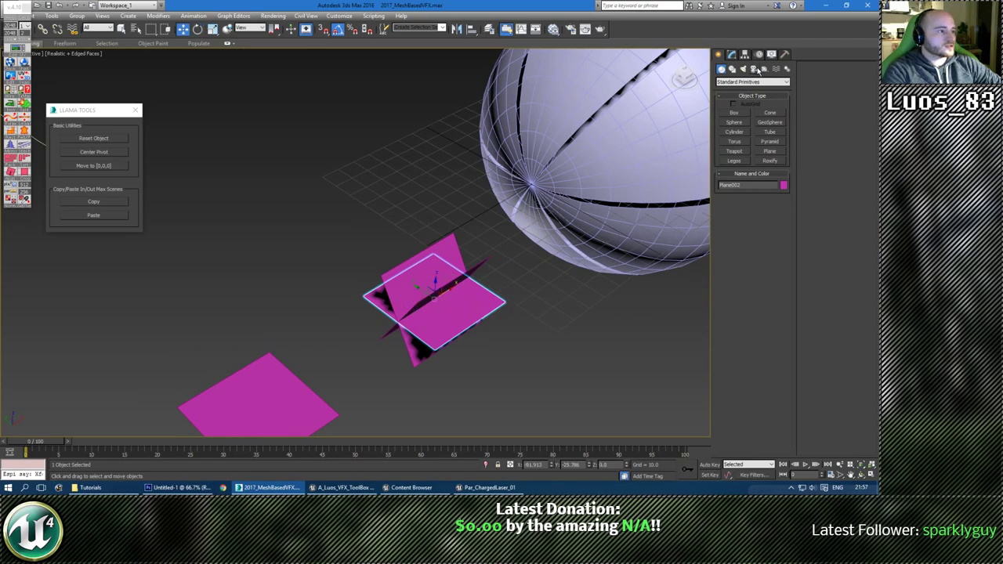
left_click(732, 55)
left_click(753, 244)
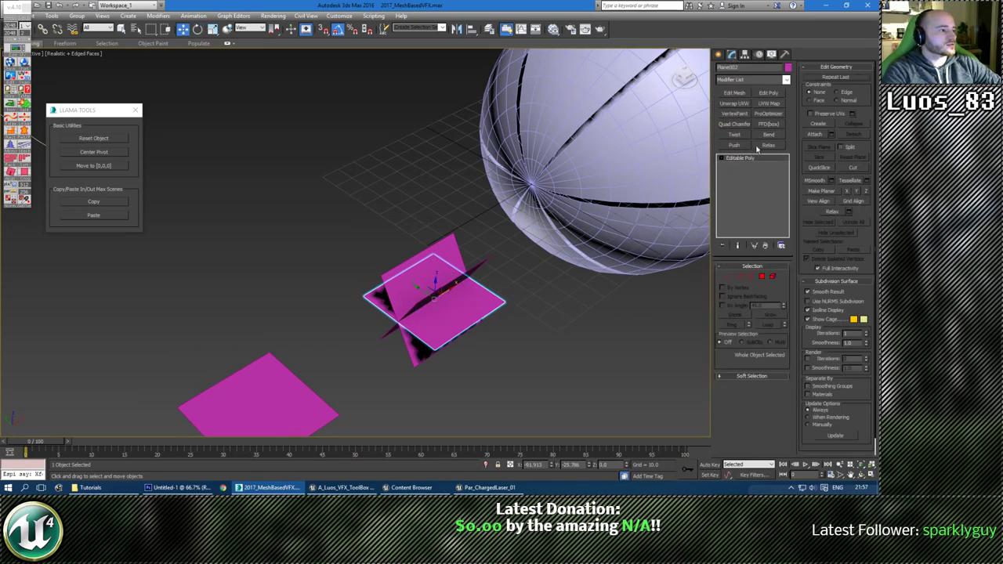
left_click(814, 135)
left_click(443, 287)
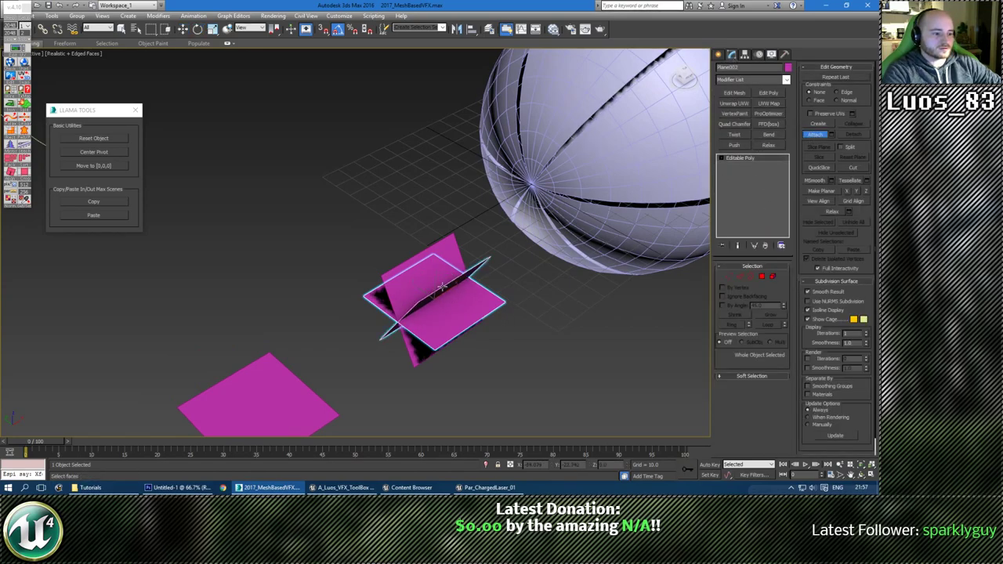
middle_click_drag(449, 288, 502, 274, "alt")
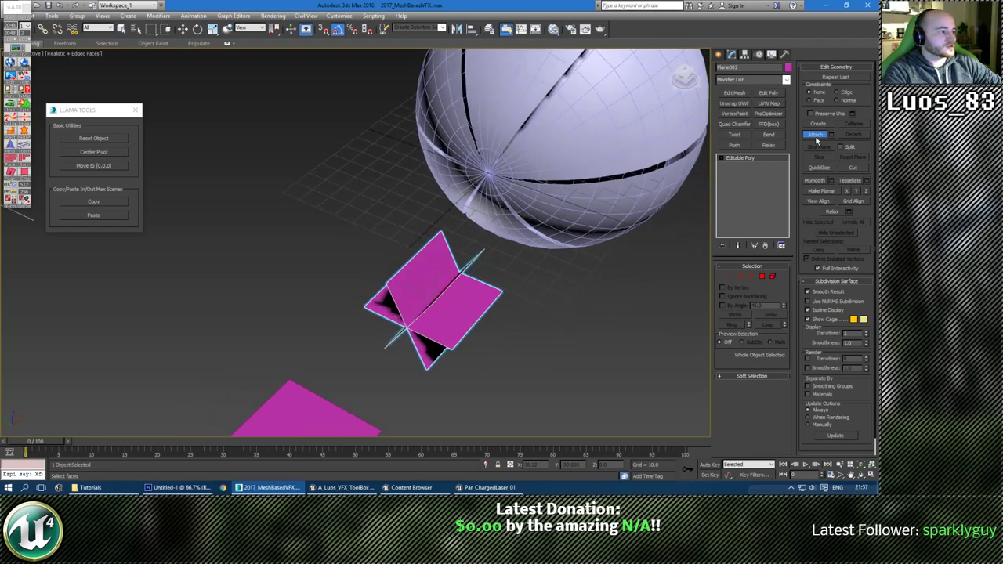
left_click(816, 140)
Create a linear shape named Cross from the three end edges on one side of the crossed planes.
middle_click_drag(434, 283, 312, 199, "alt")
key("2")
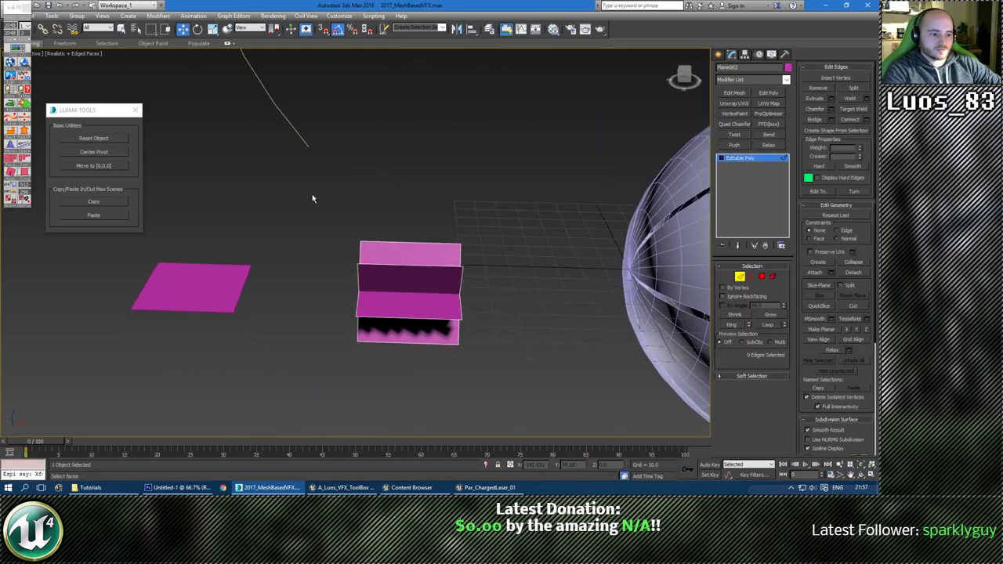
left_click_drag(312, 194, 385, 402)
left_click_drag(486, 226, 413, 379, "alt")
middle_click_drag(413, 378, 354, 349, "alt")
left_click(833, 130)
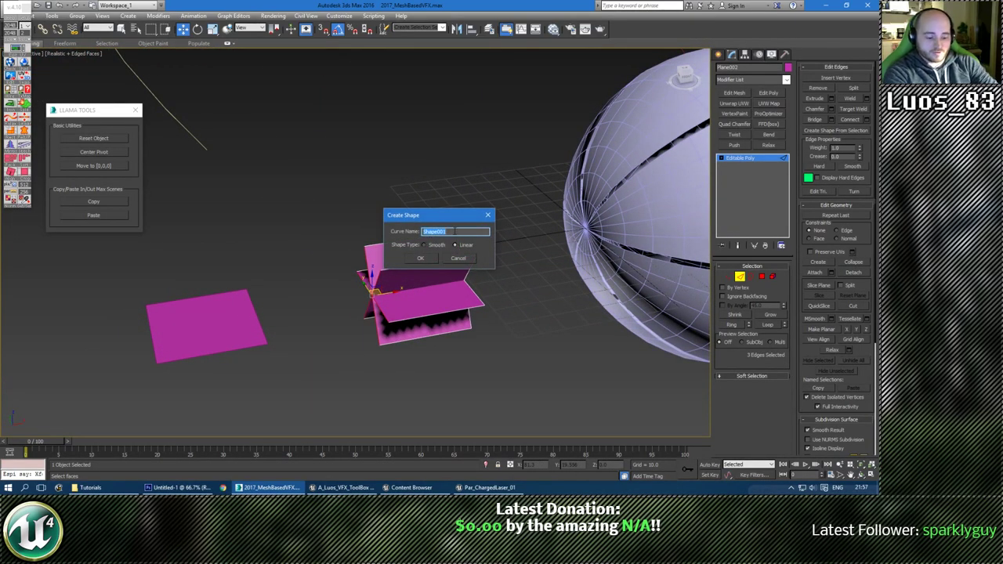
type("Cros")
type("k")
key("Return")
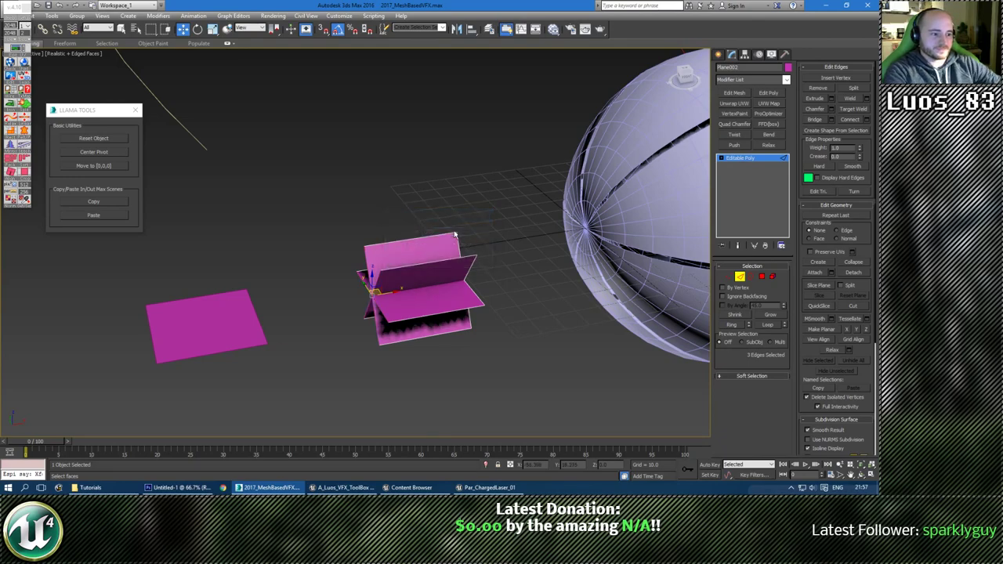
Leave edge level and move the crossed planes about 110 units along Y, away from the Cross shape.
left_click(719, 54)
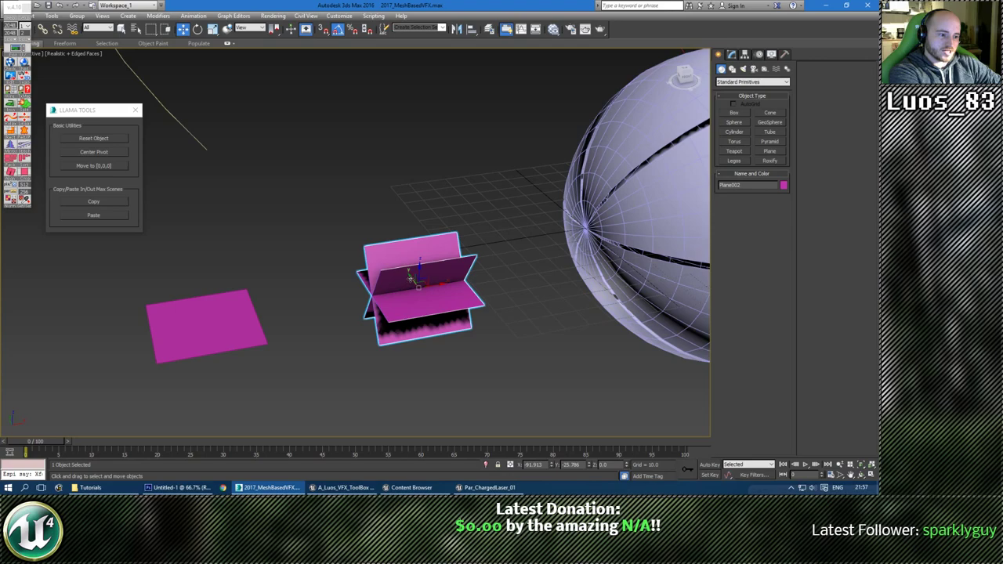
left_click_drag(410, 279, 335, 174)
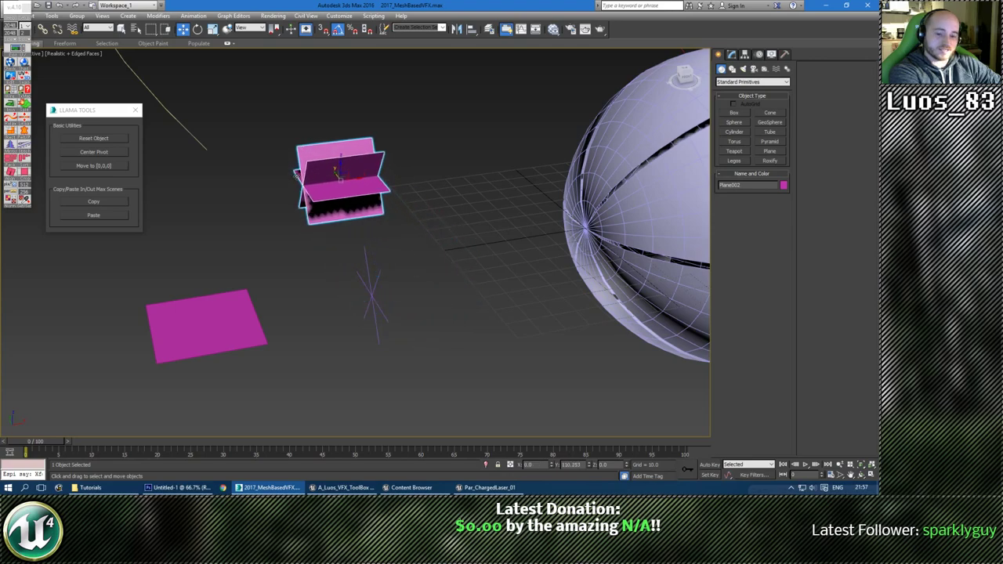
left_click(462, 327)
scroll(406, 304, "down", 3)
middle_click_drag(405, 304, 436, 308, "alt")
scroll(284, 282, "down", 2)
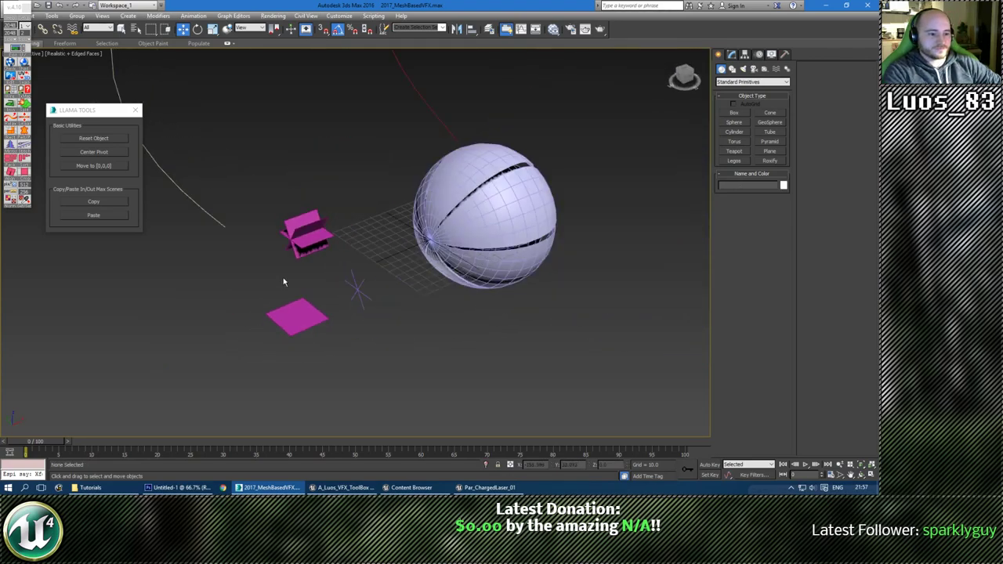
Center the pivot of the Cross shape on its own geometry.
left_click(357, 292)
scroll(359, 321, "up", 3)
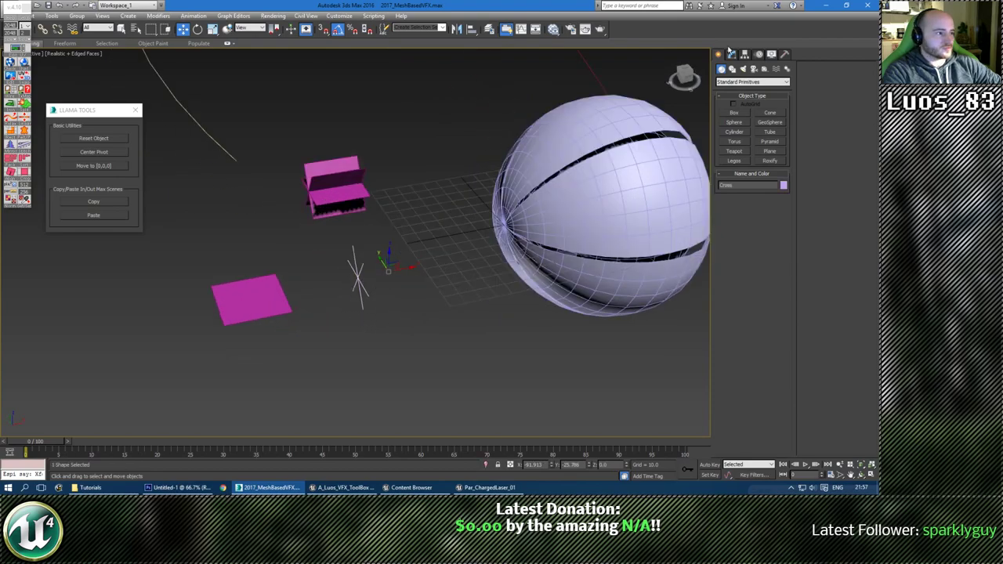
left_click(745, 56)
left_click(764, 113)
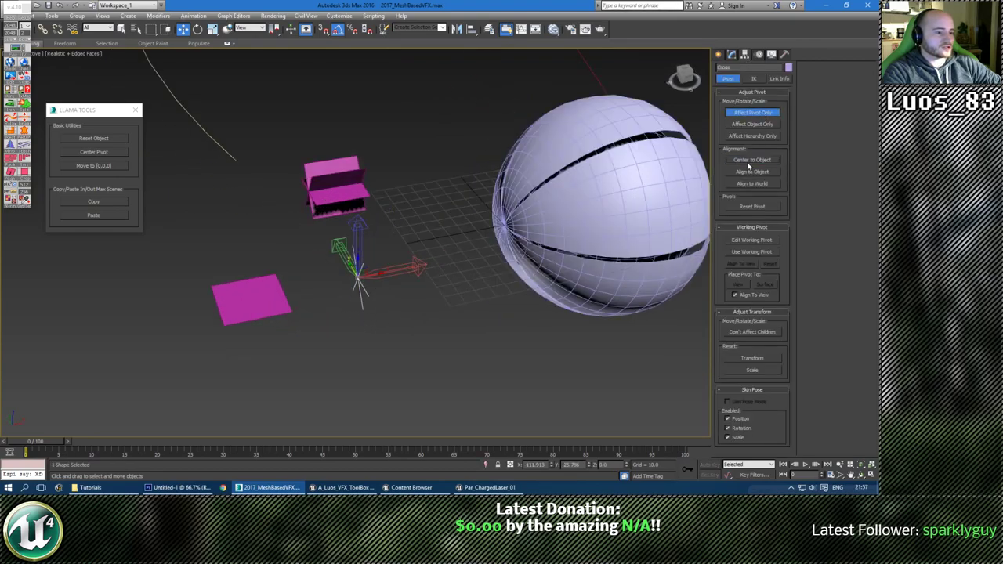
left_click(740, 115)
left_click(720, 54)
Examine the two spiral splines and their positions relative to the Cross shape.
middle_click_drag(354, 317, 415, 323, "alt")
left_click(300, 235)
scroll(430, 281, "down", 4)
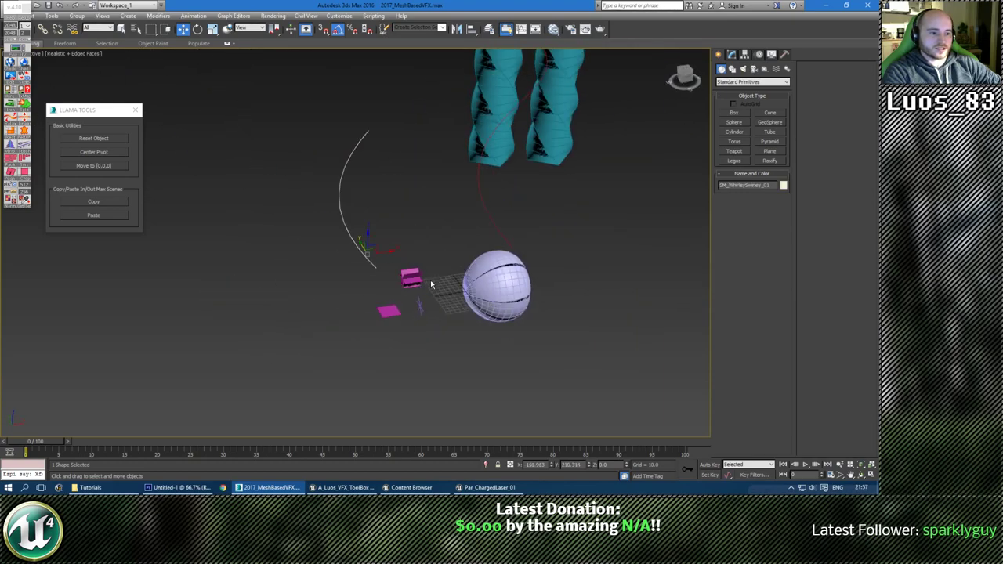
middle_click_drag(412, 270, 384, 283)
left_click(507, 276)
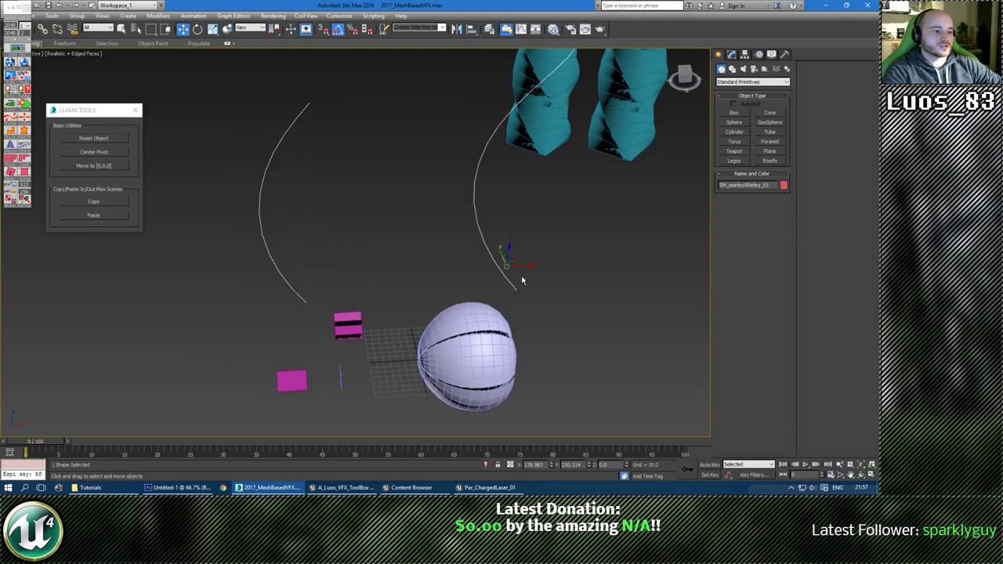
middle_click_drag(525, 282, 404, 271, "alt")
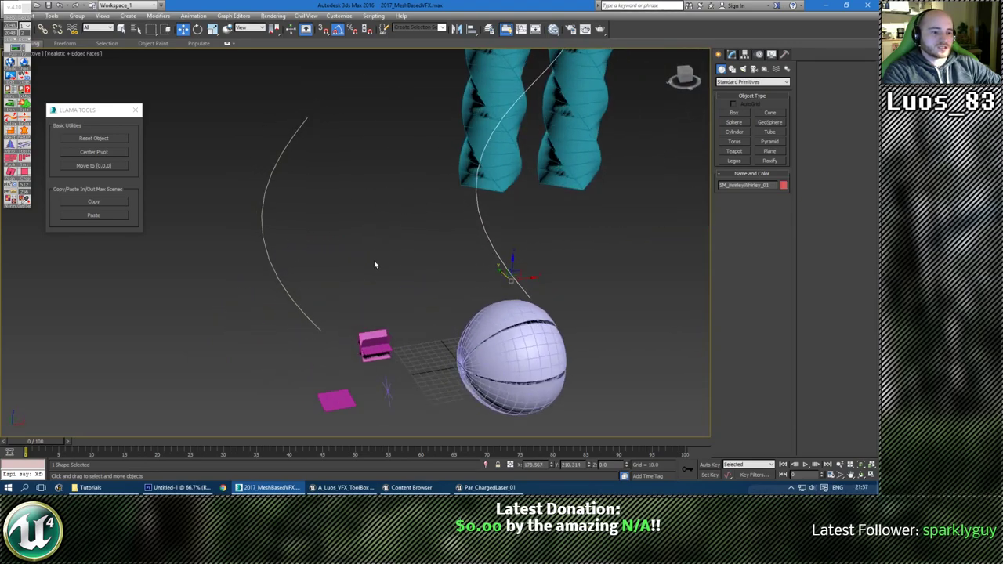
left_click(294, 300)
middle_click_drag(349, 301, 348, 224, "alt")
Loft the Cross shape along the SM_swirleyWhirley_01 spline as an instance.
left_click(519, 263)
left_click(52, 16)
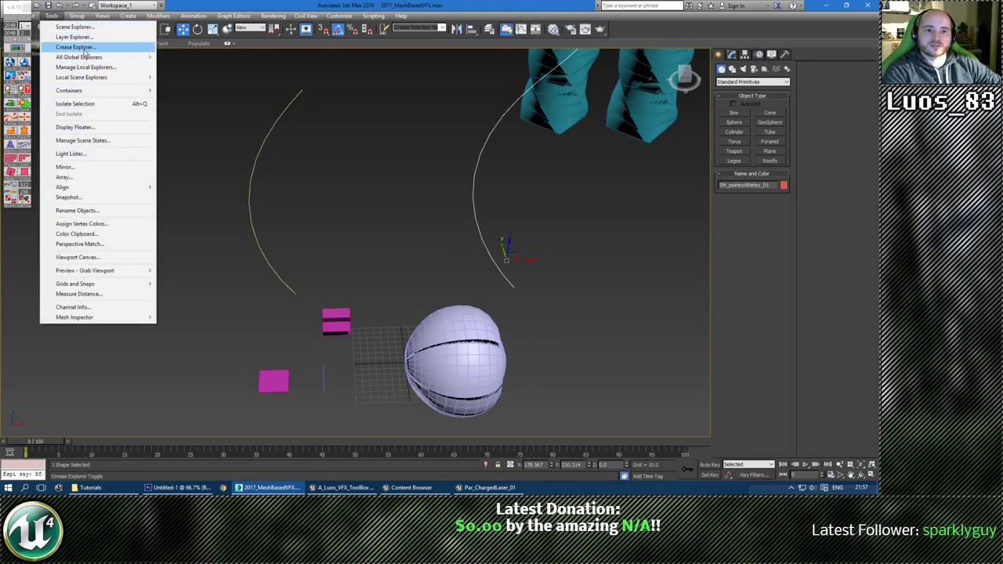
mouse_move(82, 22)
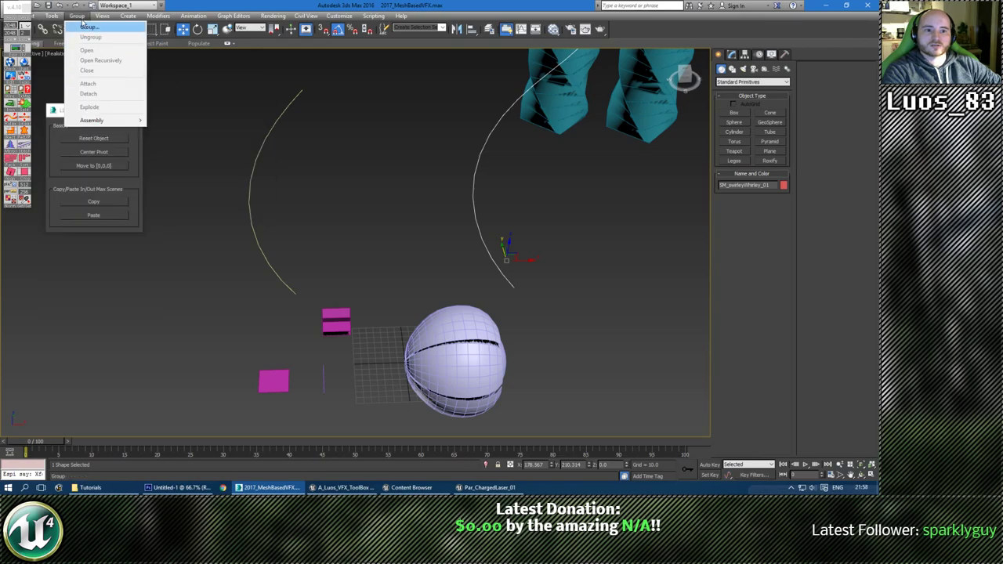
mouse_move(132, 19)
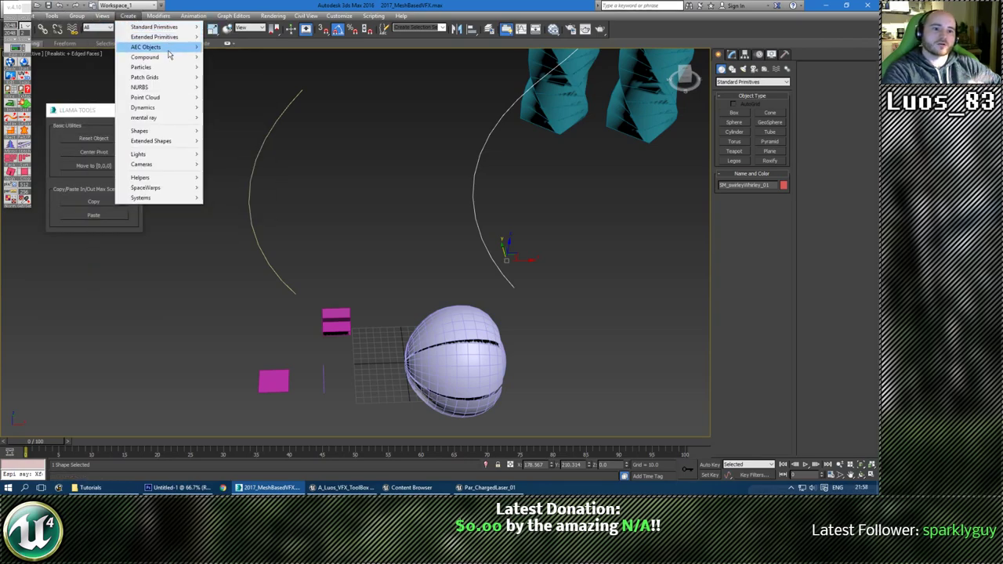
mouse_move(145, 57)
left_click(240, 140)
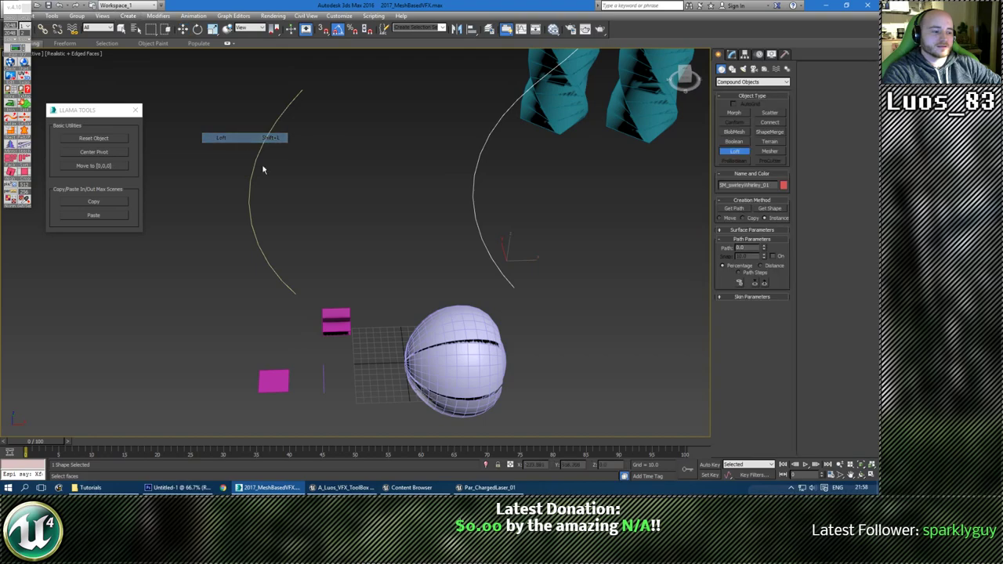
middle_click_drag(410, 274, 380, 267, "alt")
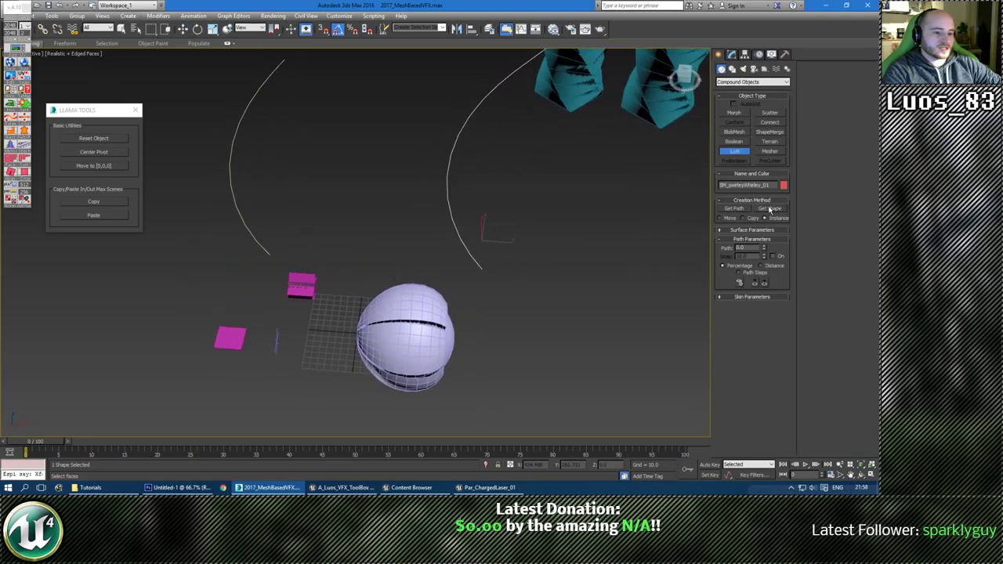
left_click(770, 210)
middle_click_drag(439, 369, 435, 238, "alt")
left_click(445, 359)
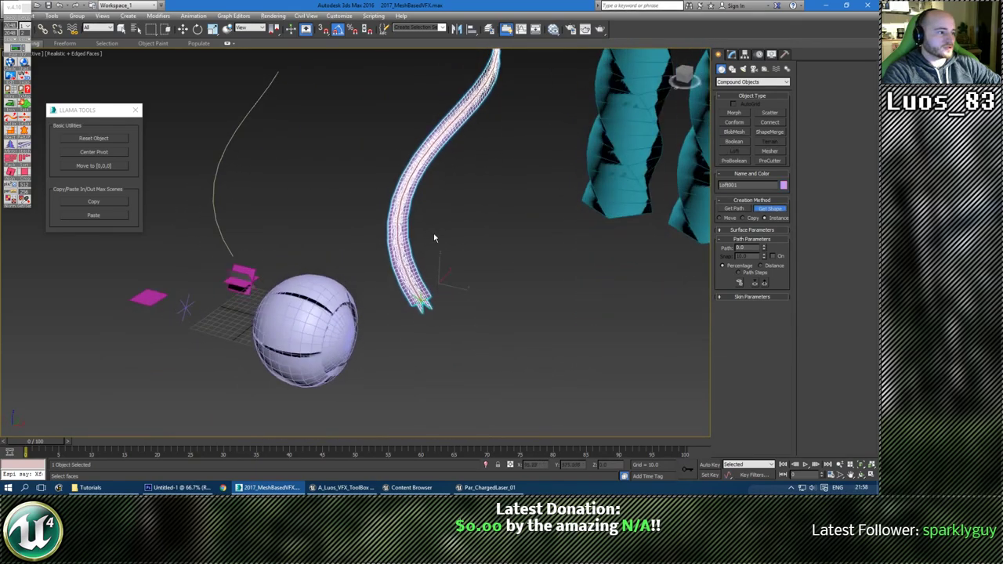
Turn on Apply Mapping in the loft's surface parameters.
left_click(720, 232)
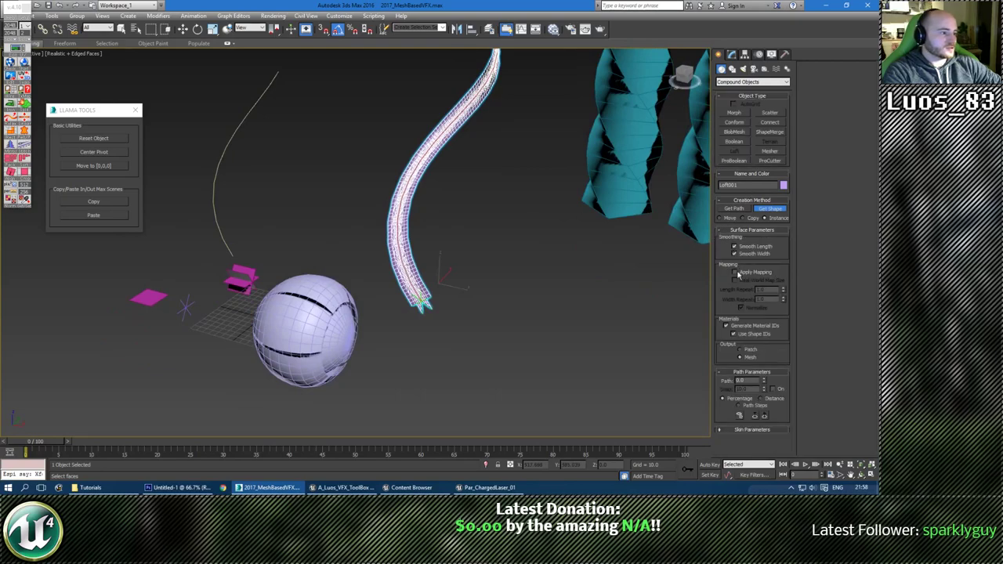
left_click(735, 272)
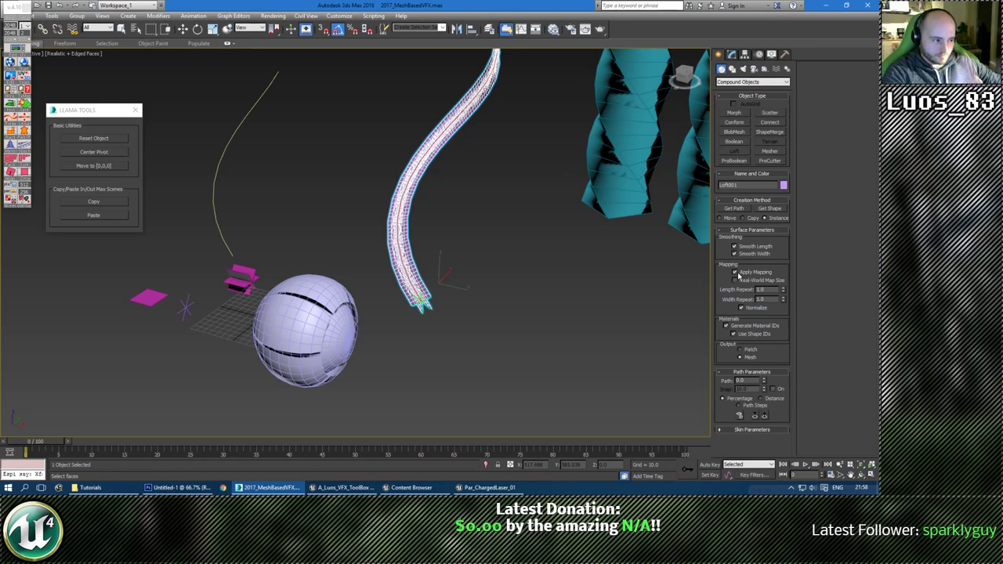
mouse_move(497, 329)
middle_mouse_down()
mouse_move(479, 309)
mouse_move(494, 317)
middle_mouse_up()
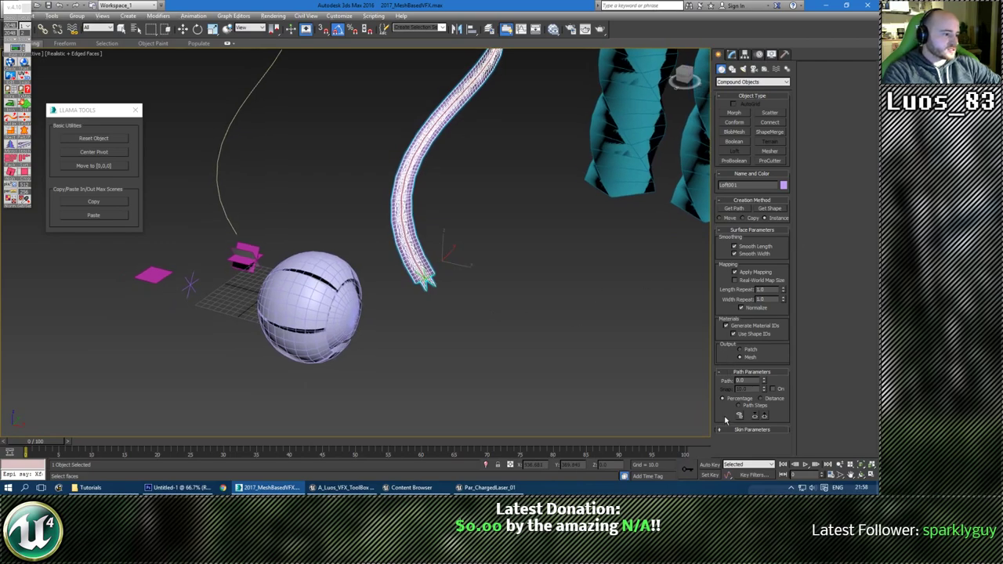
Set the loft's shape steps and path steps to 0 in its skin parameters.
left_click(751, 430)
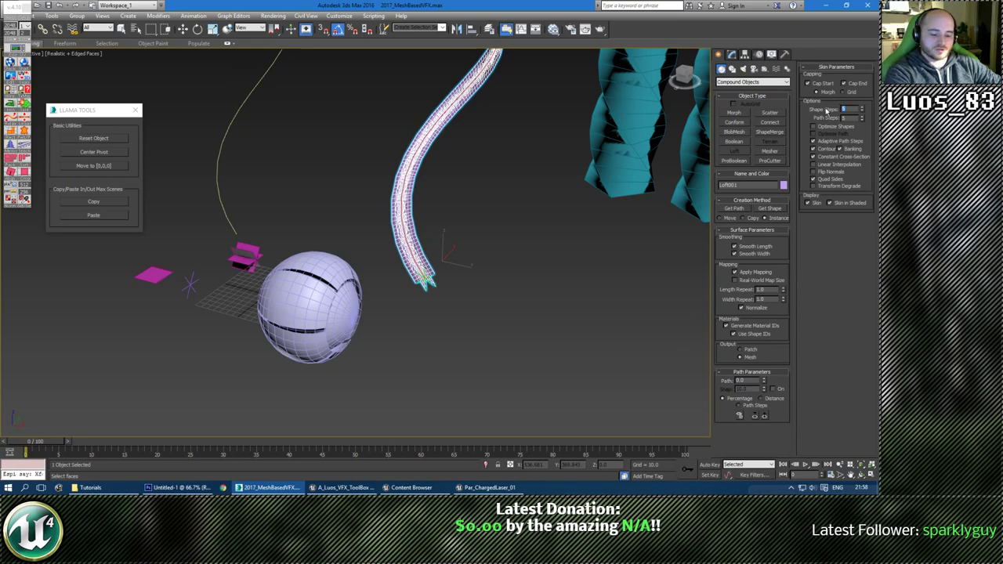
type("0")
key("Tab")
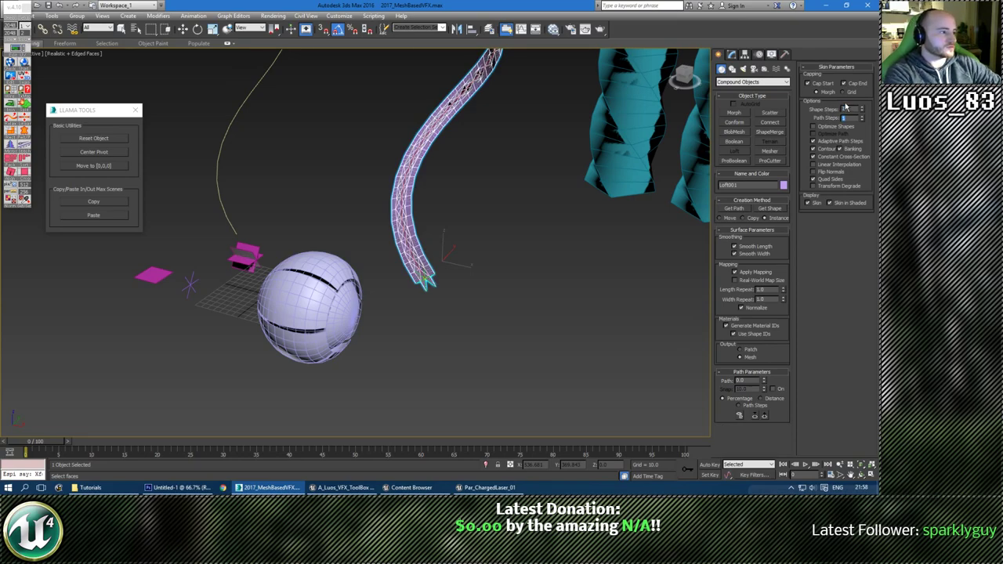
left_click_drag(851, 108, 824, 111)
type("0")
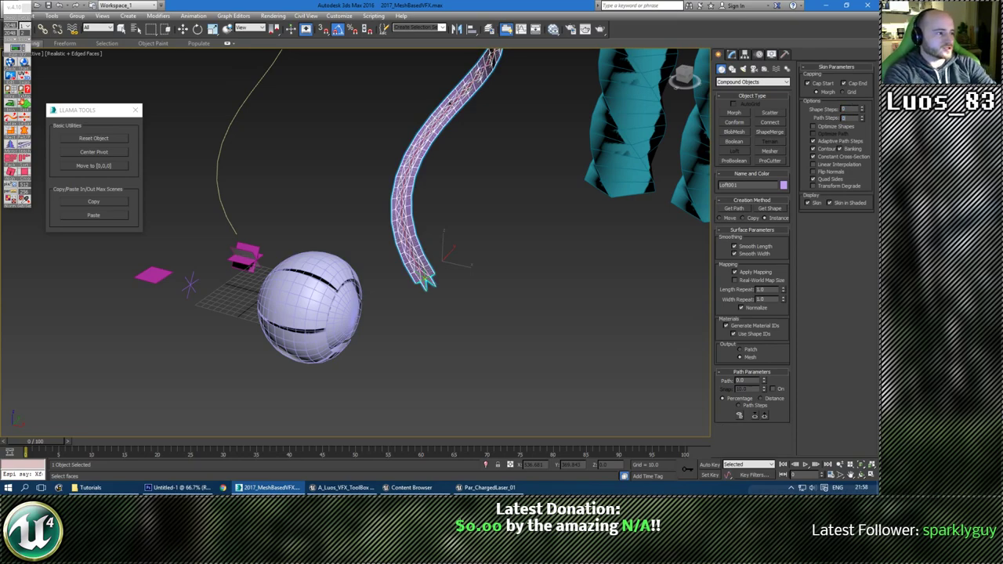
key("Tab")
type("0")
mouse_move(453, 243)
middle_mouse_down("alt")
mouse_move(380, 217)
mouse_move(450, 239)
middle_mouse_up("alt")
key("w")
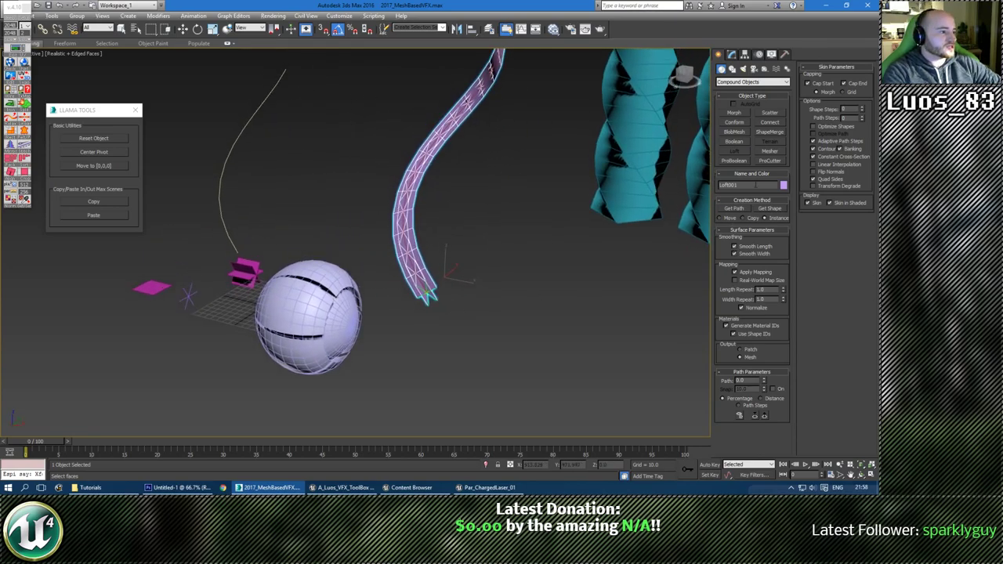
Rotate the loft's cross-section shape about 90 degrees at the start of the path.
left_click(733, 55)
left_click(722, 159)
left_click(737, 165)
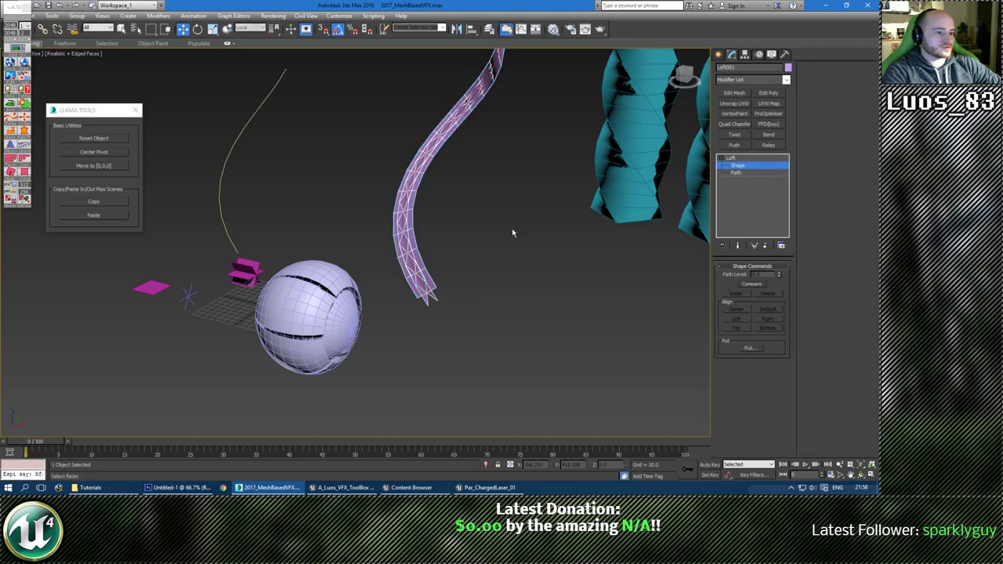
left_click_drag(367, 361, 366, 361)
scroll(432, 301, "up", 5)
mouse_move(432, 301)
middle_mouse_down("alt")
mouse_move(395, 280)
mouse_move(436, 277)
mouse_move(409, 292)
mouse_move(441, 301)
mouse_move(413, 302)
middle_mouse_up("alt")
key("e")
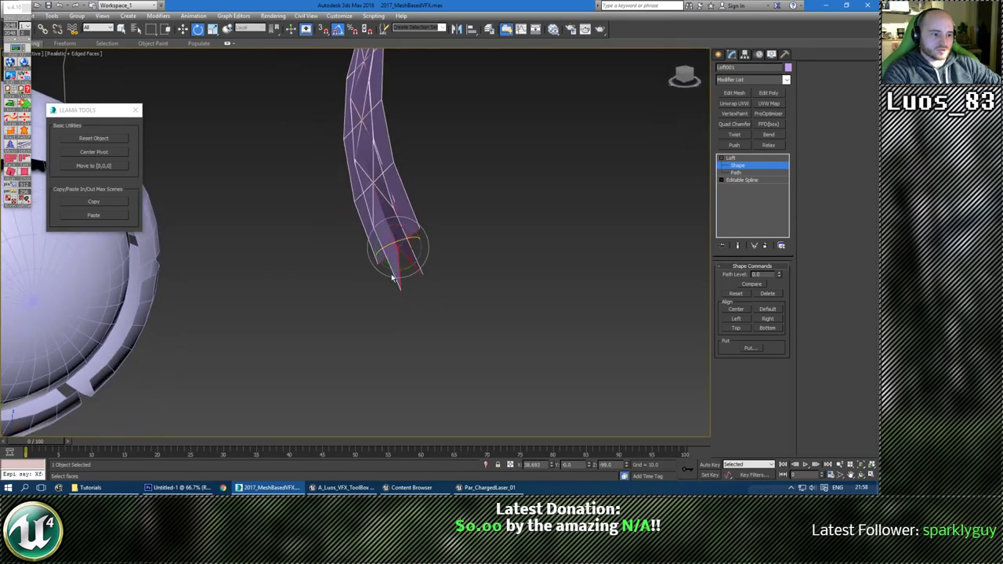
left_click_drag(388, 265, 433, 268)
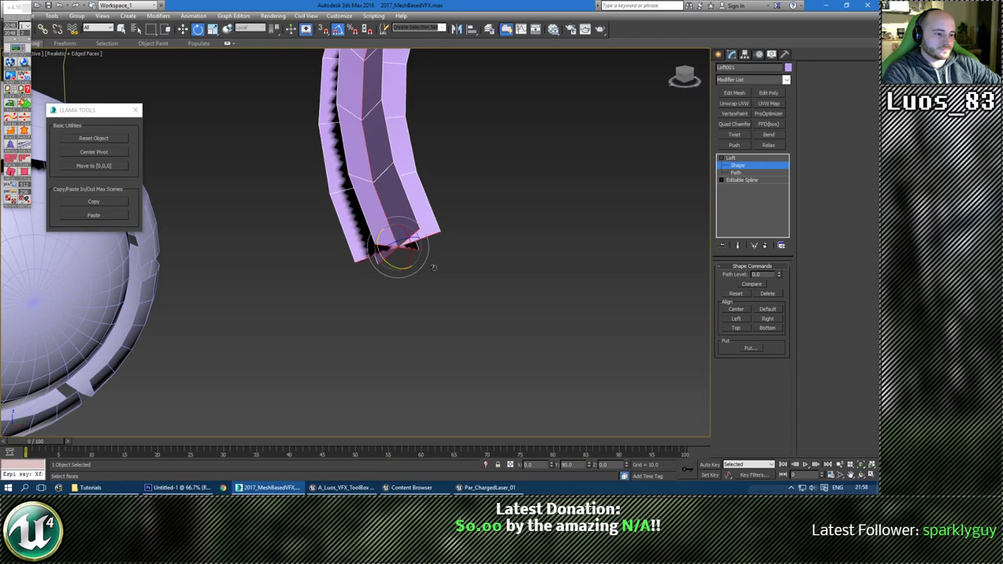
Convert the lofted swirl to an Editable Poly.
scroll(433, 267, "down", 5)
middle_click_drag(488, 221, 486, 337)
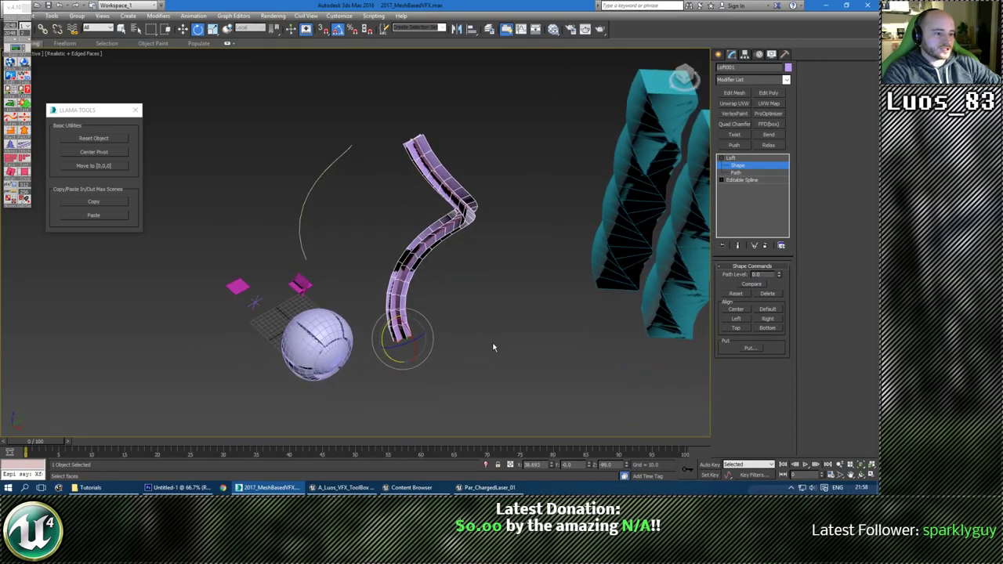
key("ctrl+e")
middle_click_drag(492, 369, 710, 229, "alt")
scroll(464, 341, "up", 3)
key("w")
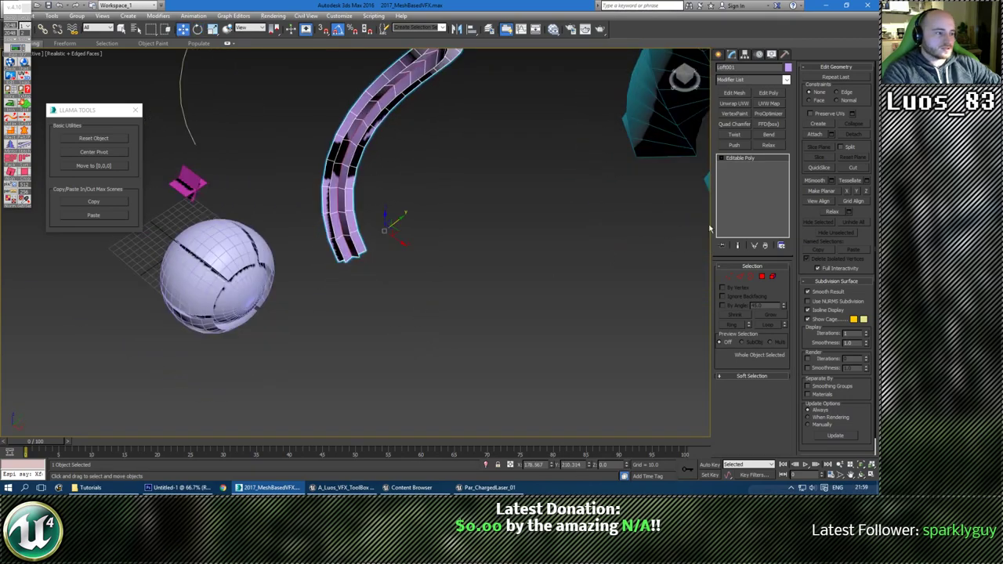
Add an Unwrap UVW modifier to the swirl mesh and open its UV editor beside the model.
left_click(734, 104)
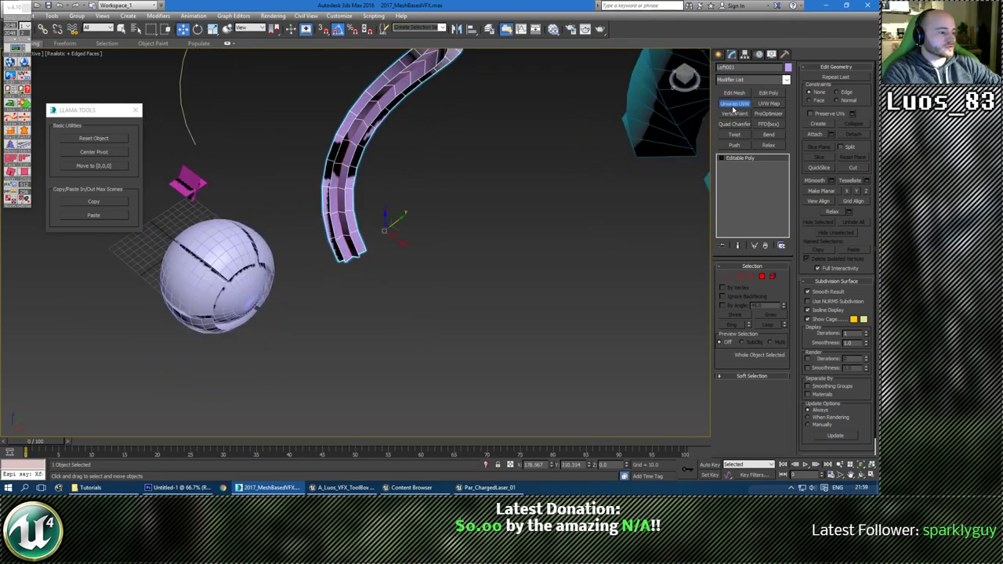
left_click(750, 373)
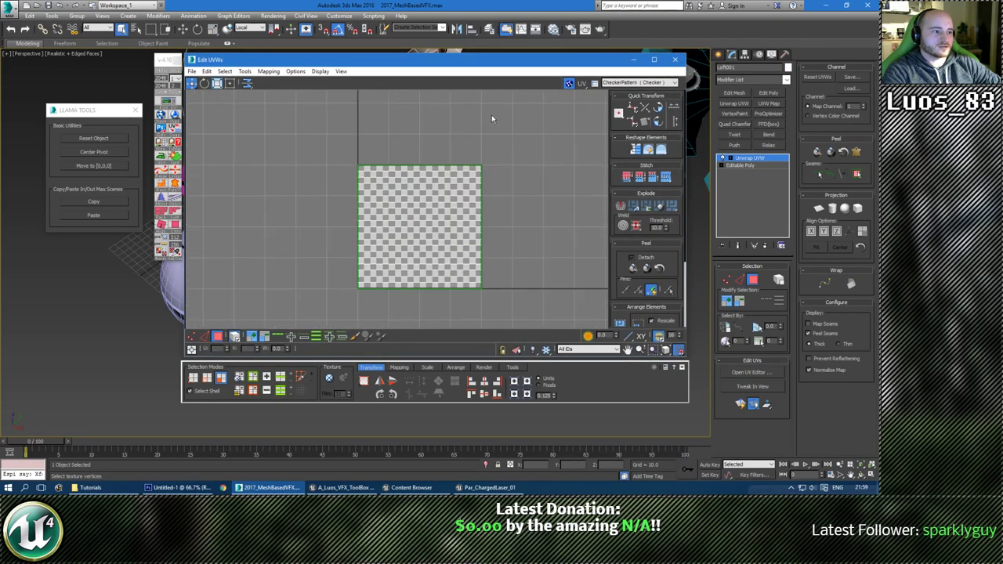
left_click_drag(496, 65, 477, 84)
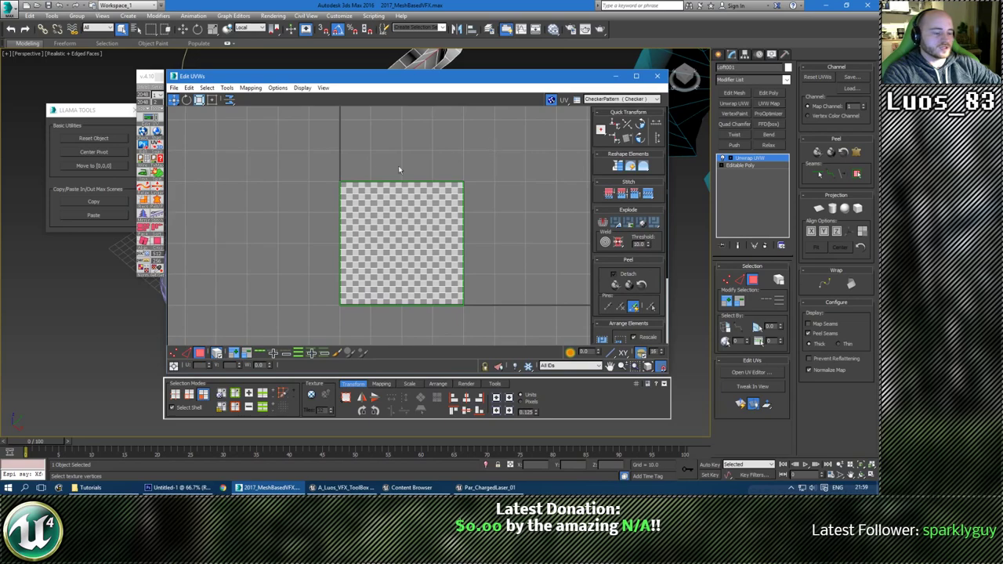
left_click_drag(414, 80, 660, 91)
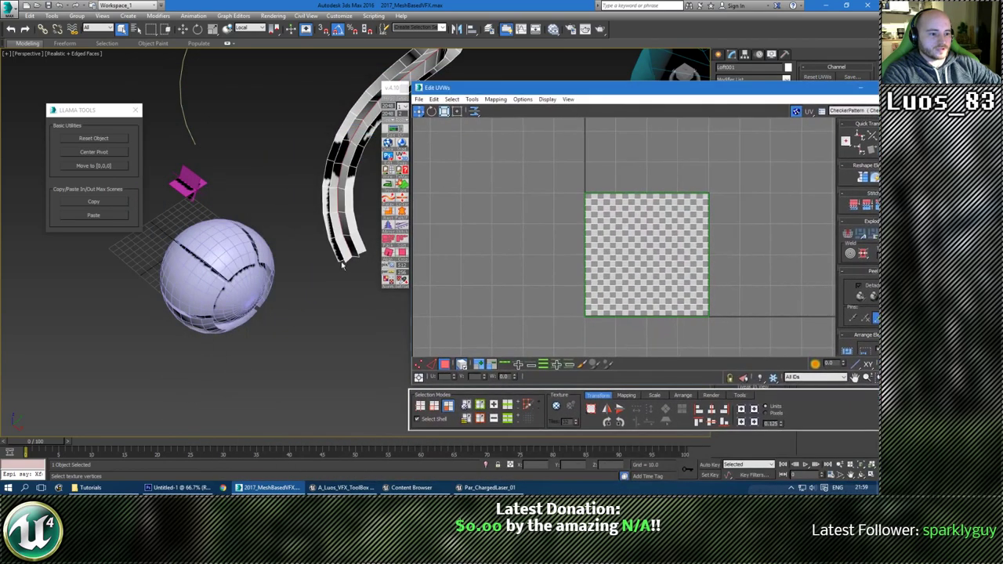
middle_click_drag(372, 272, 351, 288, "alt")
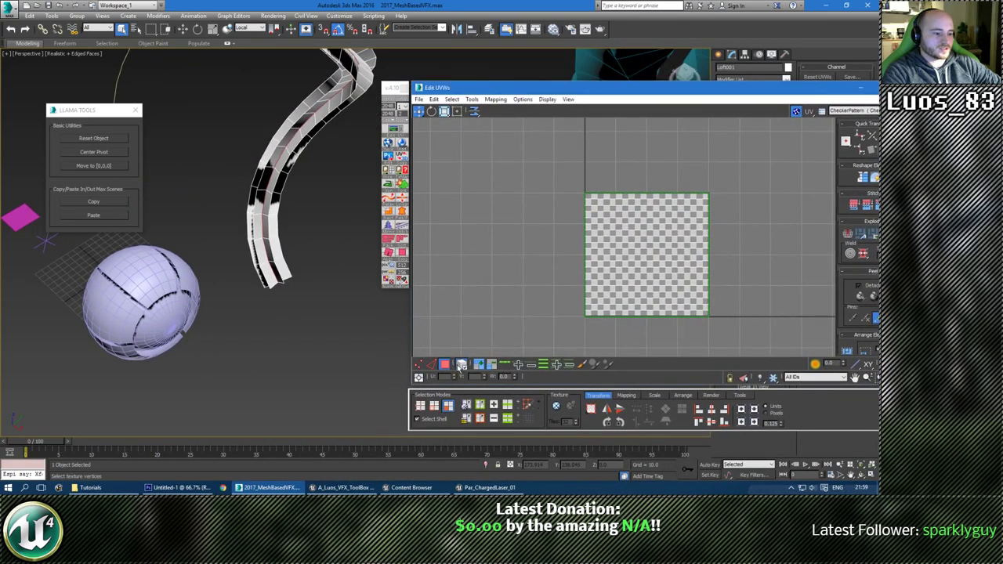
Select all of the swirl's UV faces and rotate them 90 degrees around the pivot.
left_click_drag(744, 205, 746, 206)
scroll(298, 157, "down", 3)
middle_click_drag(314, 142, 334, 156)
scroll(334, 157, "up", 3)
left_click(545, 172)
key("ctrl+a")
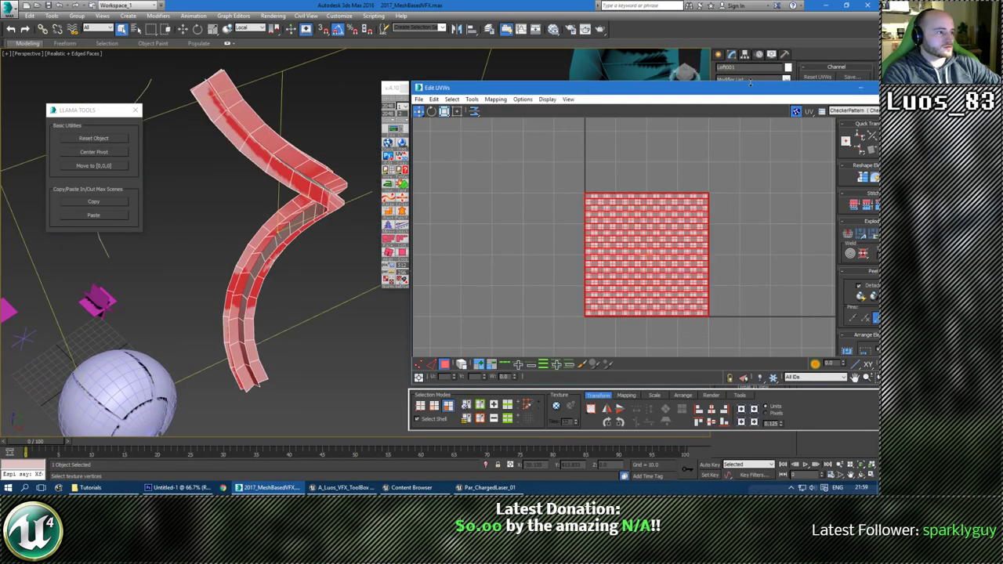
left_click_drag(747, 90, 628, 84)
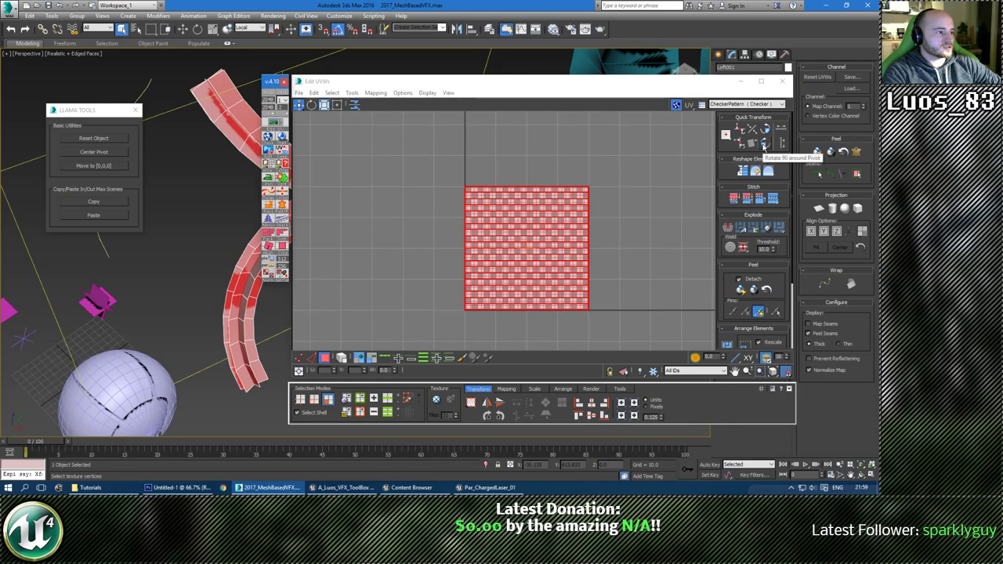
left_click(766, 143)
left_click(653, 224)
Check the rotated UV direction on a strip of faces and collapse the unwrap into the Editable Poly.
left_click_drag(584, 149, 580, 318)
scroll(419, 258, "down", 2)
middle_click_drag(418, 258, 437, 261)
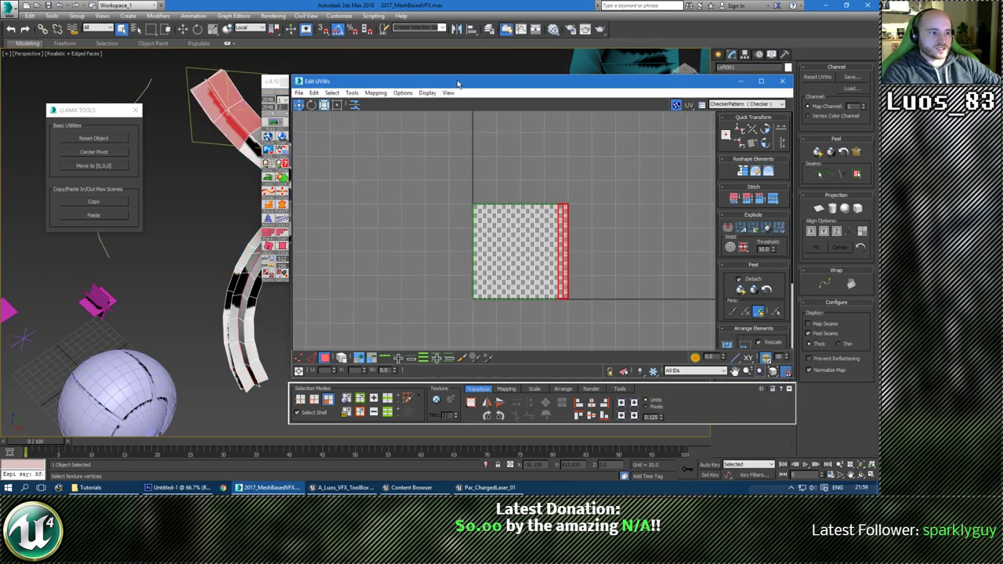
mouse_move(457, 84)
left_mouse_down()
mouse_move(547, 88)
mouse_move(466, 74)
left_mouse_up()
left_click(416, 196)
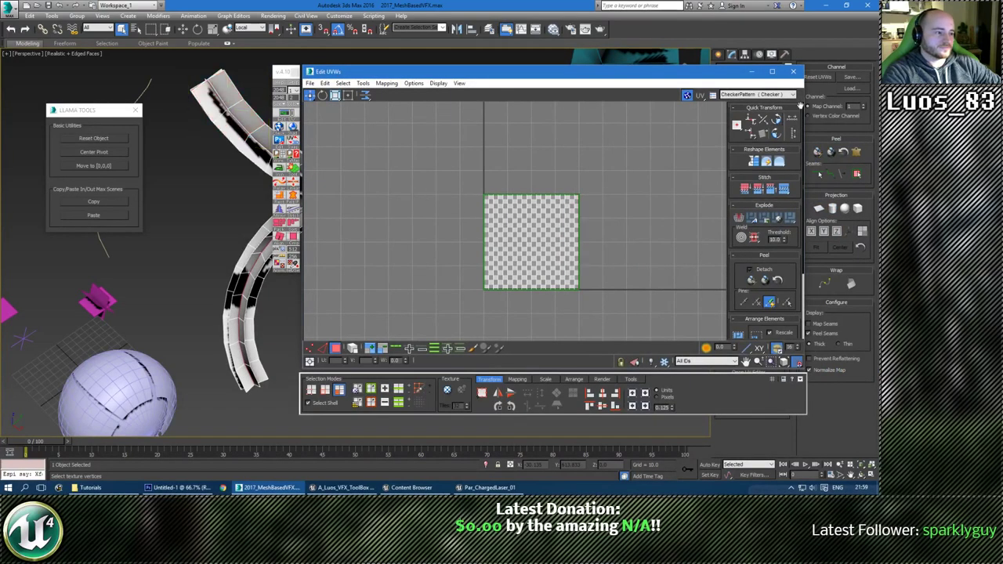
left_click(794, 72)
key("alt+c")
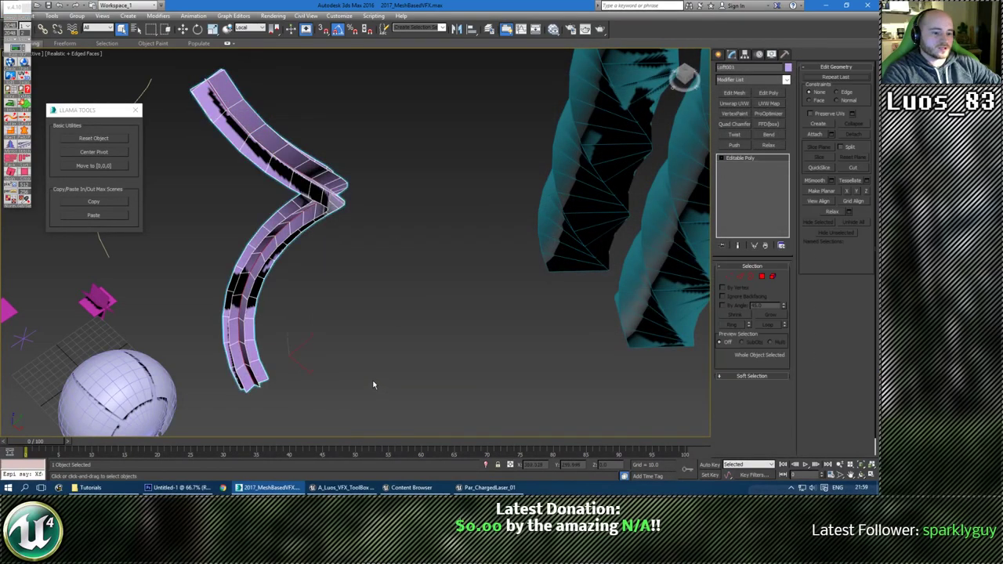
middle_click_drag(374, 383, 407, 268)
middle_click_drag(391, 286, 364, 305)
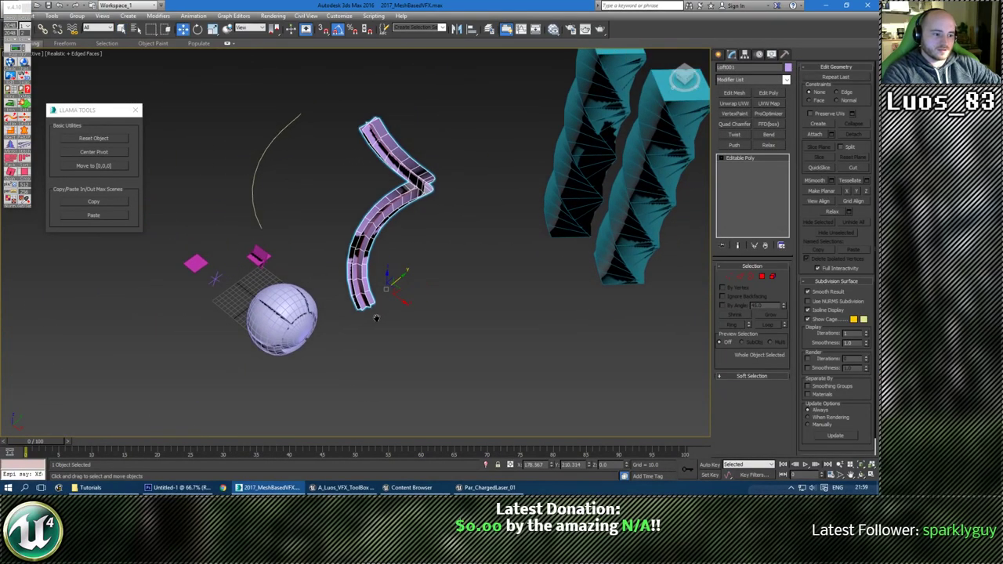
key("e")
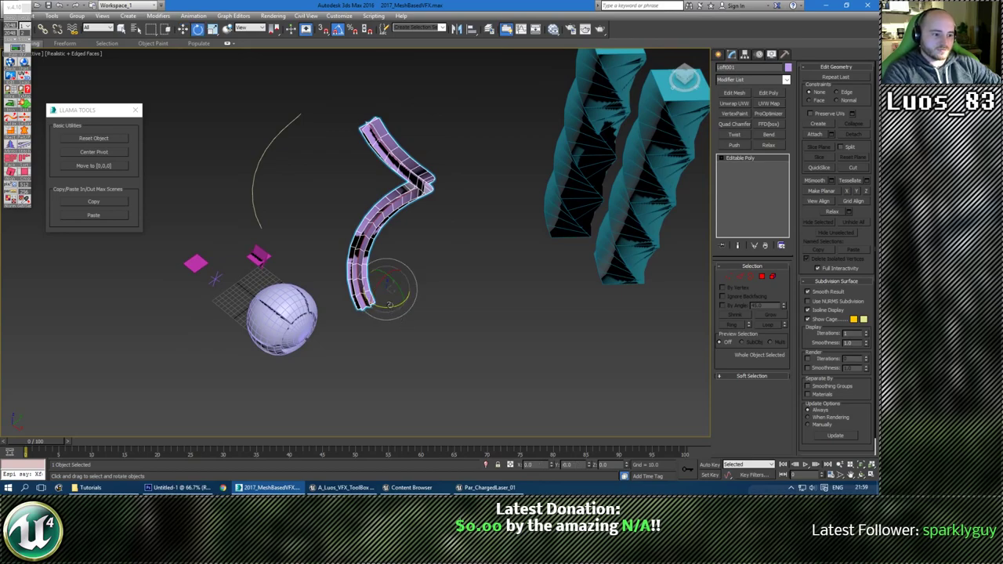
left_click_drag(390, 309, 334, 304, "shift")
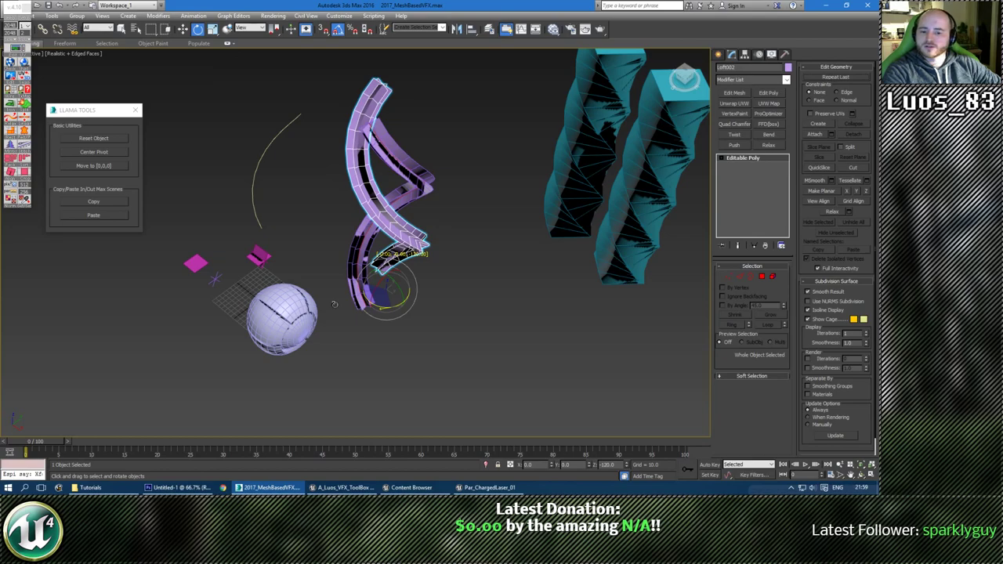
left_click_drag(334, 304, 341, 296, "shift")
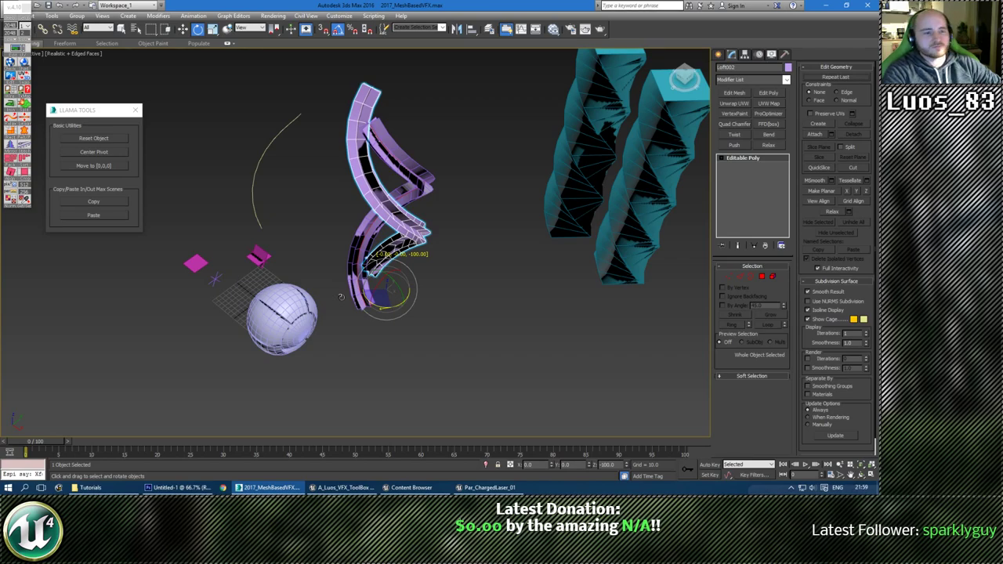
mouse_move(341, 297)
left_mouse_down("shift")
mouse_move(350, 296)
mouse_move(330, 293)
left_mouse_up("shift")
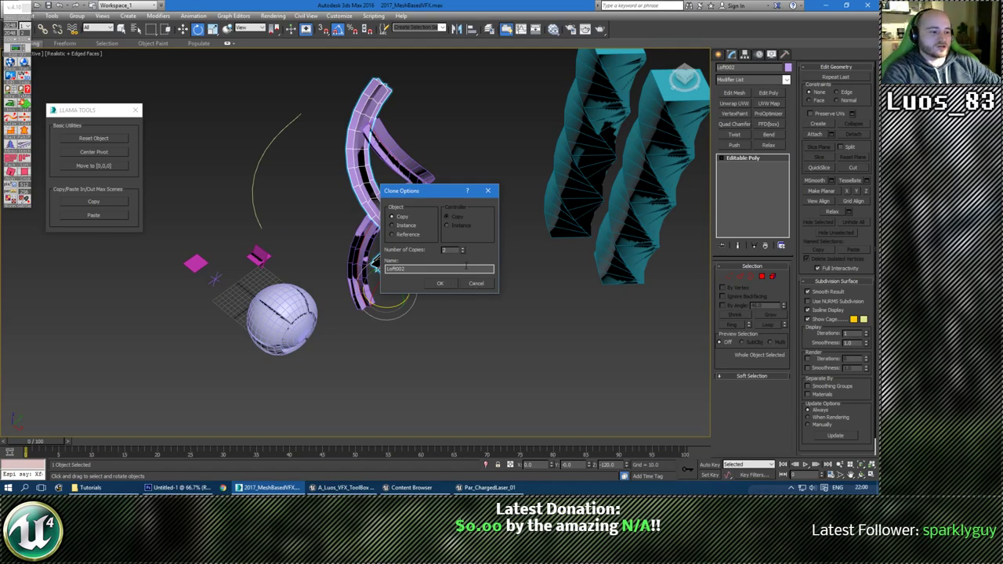
left_click_drag(462, 250, 461, 238)
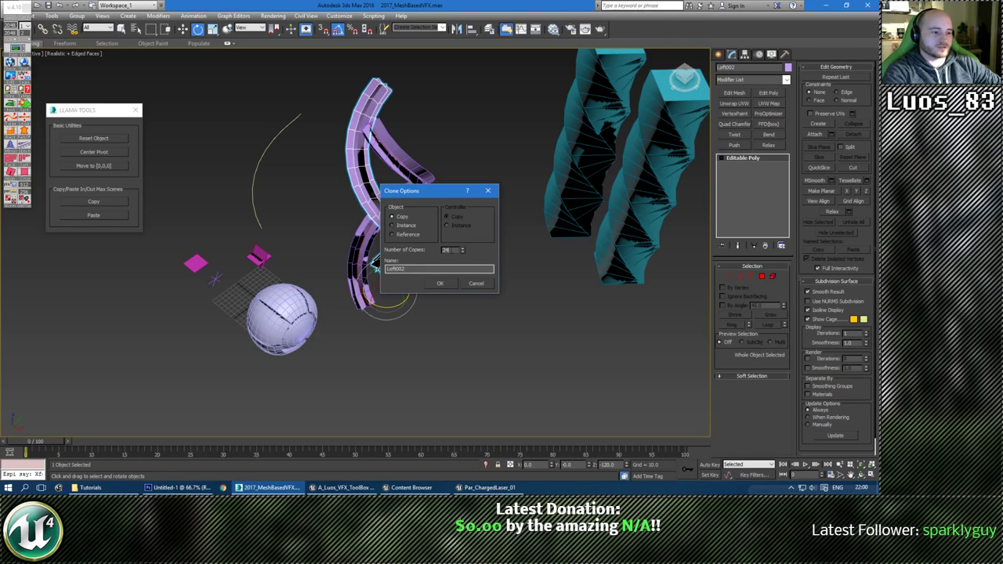
left_click(476, 284)
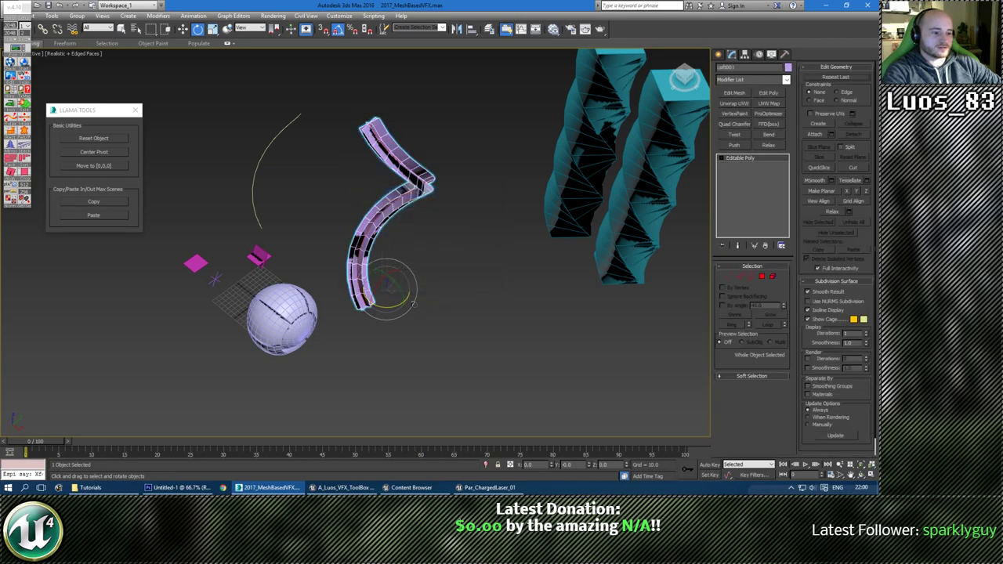
Create two copies of the swirl, rotated in 120-degree increments around its vertical axis.
left_click_drag(413, 304, 333, 301, "shift")
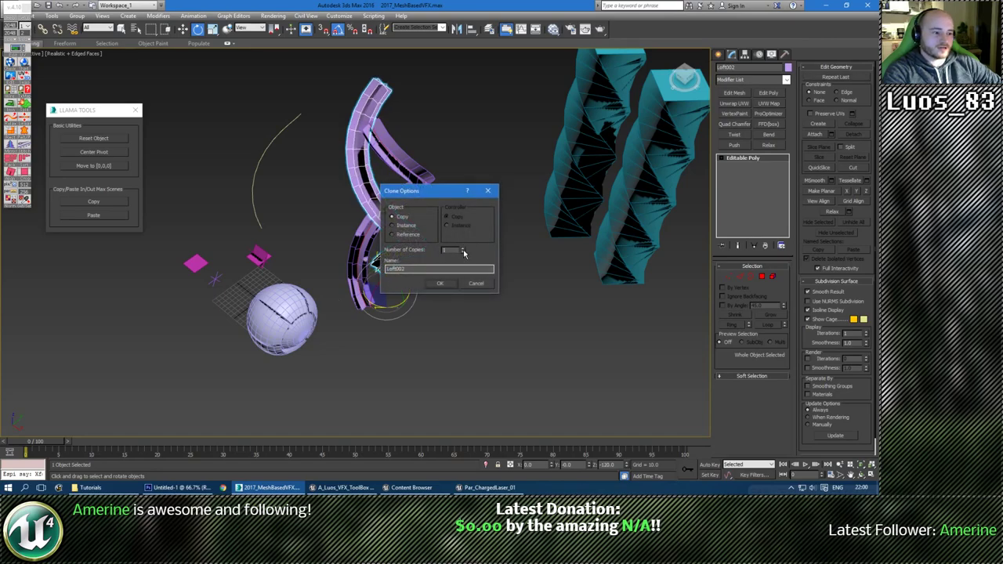
left_click(441, 285)
mouse_move(423, 301)
middle_mouse_down("alt")
mouse_move(428, 321)
mouse_move(474, 331)
middle_mouse_up("alt")
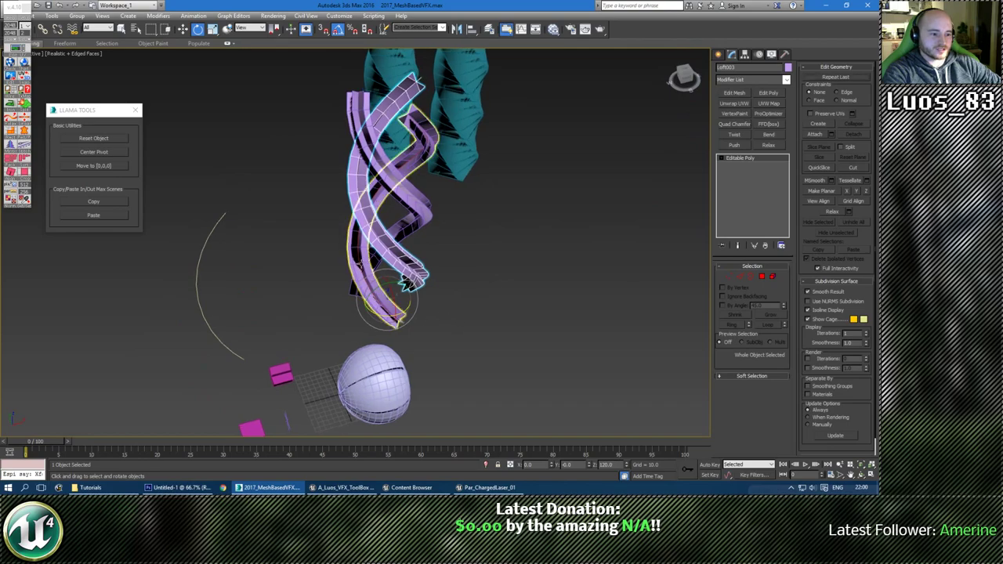
Place a separate copy of the original swirl strand to one side of the three-strand group.
left_click(392, 308)
key("w")
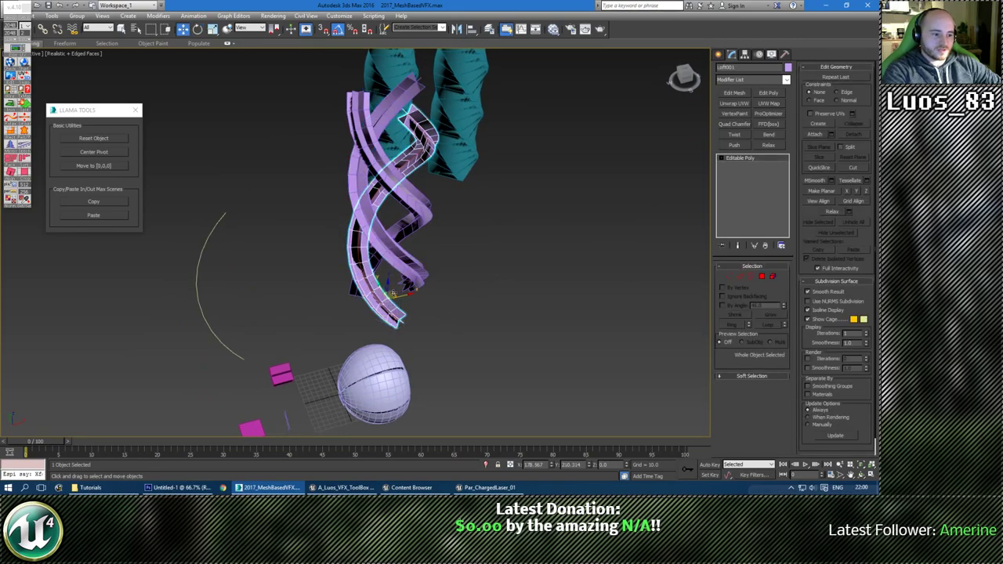
left_click_drag(402, 295, 570, 313, "shift")
left_click(445, 286)
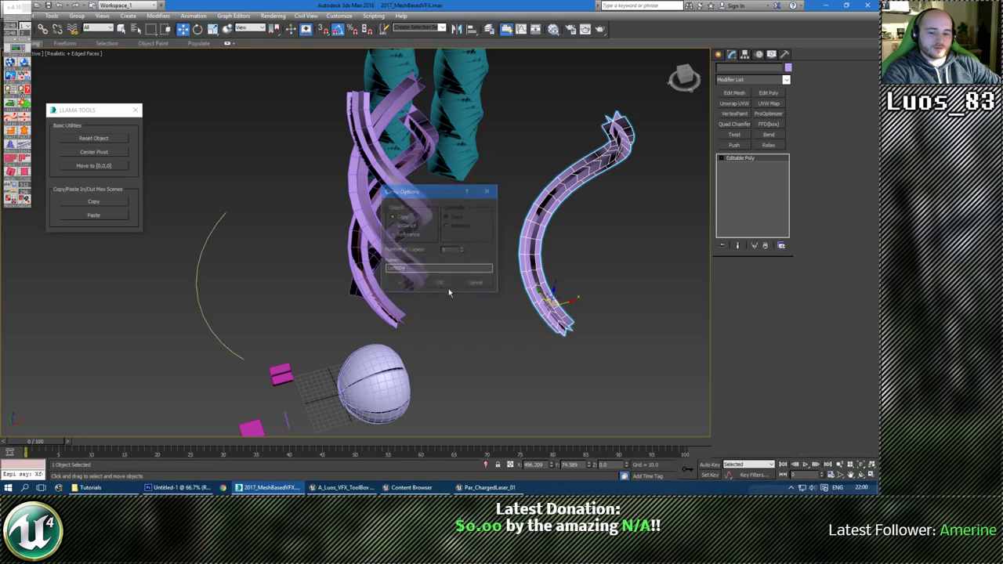
middle_click_drag(449, 290, 455, 337, "alt")
Attach the two rotated copies to the original swirl strand to form a single three-strand mesh.
left_click(394, 283)
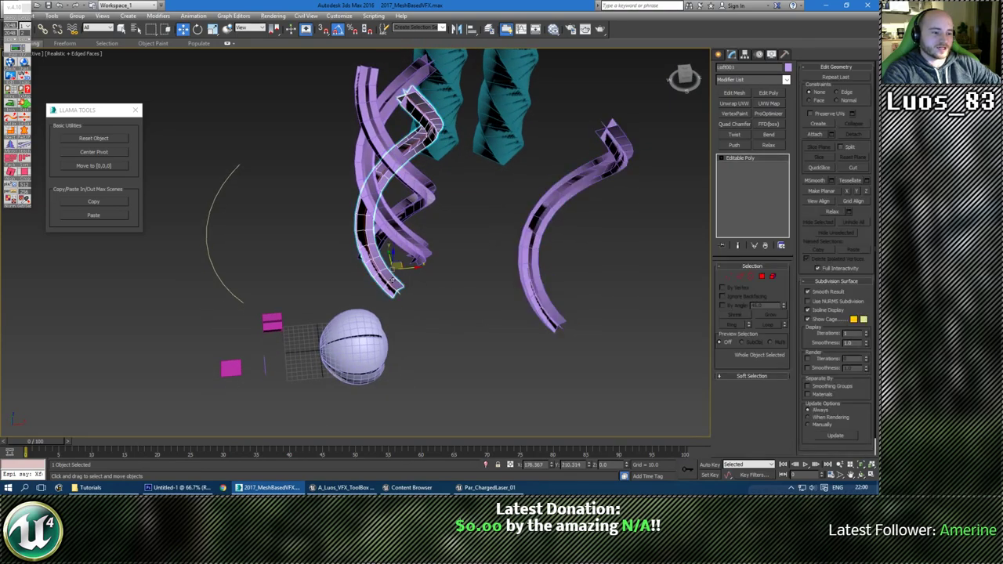
middle_click_drag(395, 283, 402, 332, "alt")
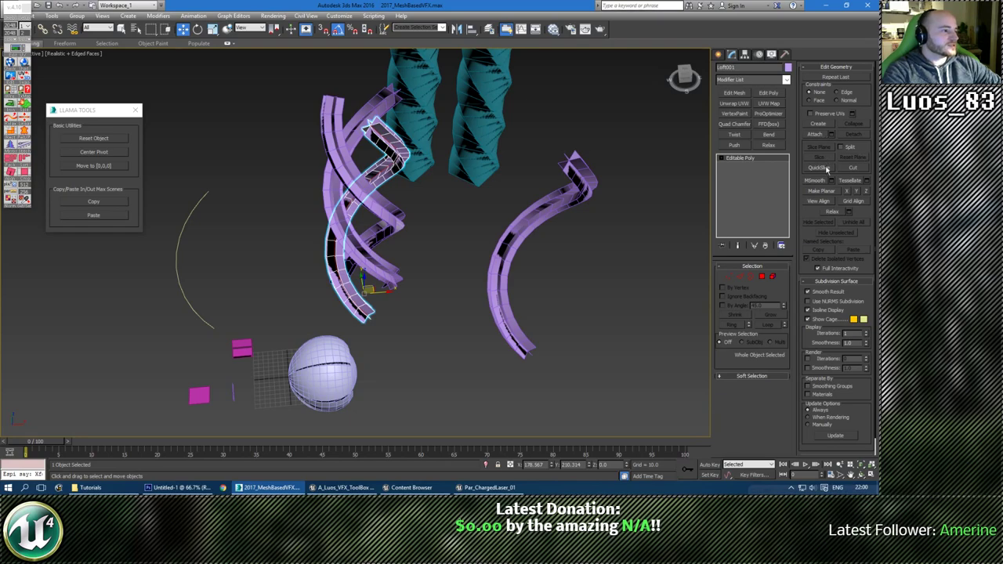
left_click(817, 134)
left_click(373, 203)
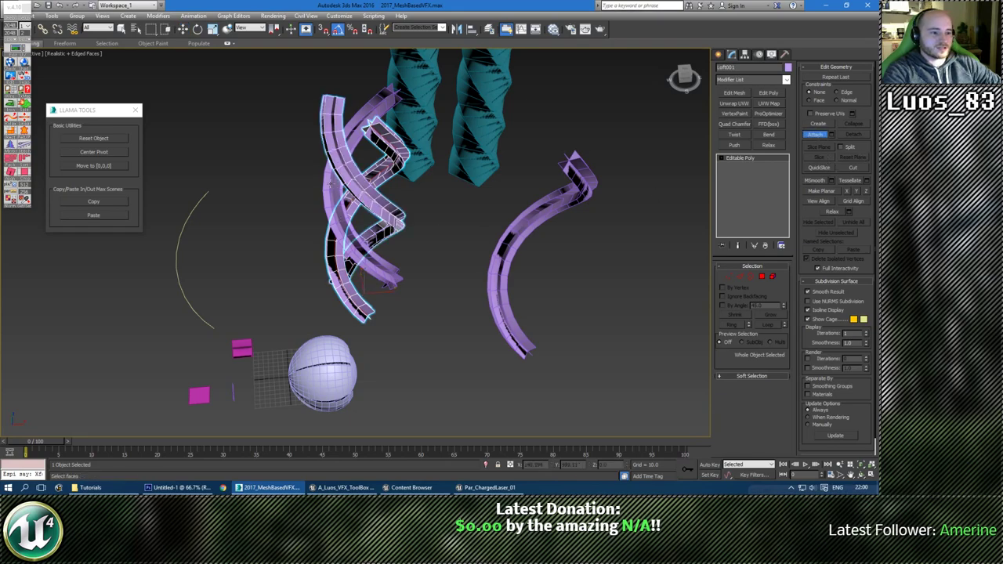
left_click(340, 201)
left_click(814, 138)
Rotate the combined three-strand swirl mesh onto its side so it lies horizontally along the X axis.
middle_click_drag(416, 322, 352, 299, "alt")
key("e")
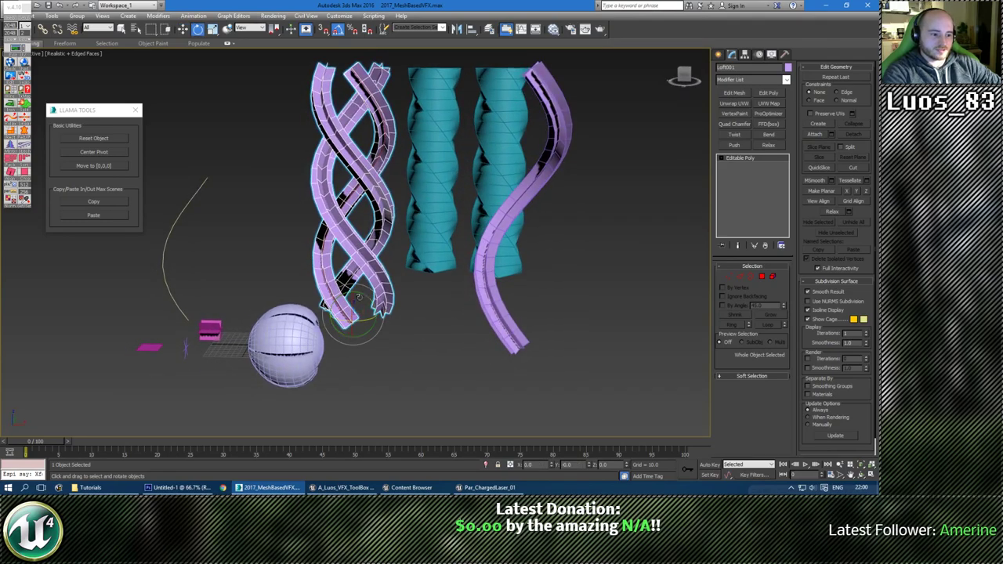
left_click_drag(358, 297, 400, 312)
key("w")
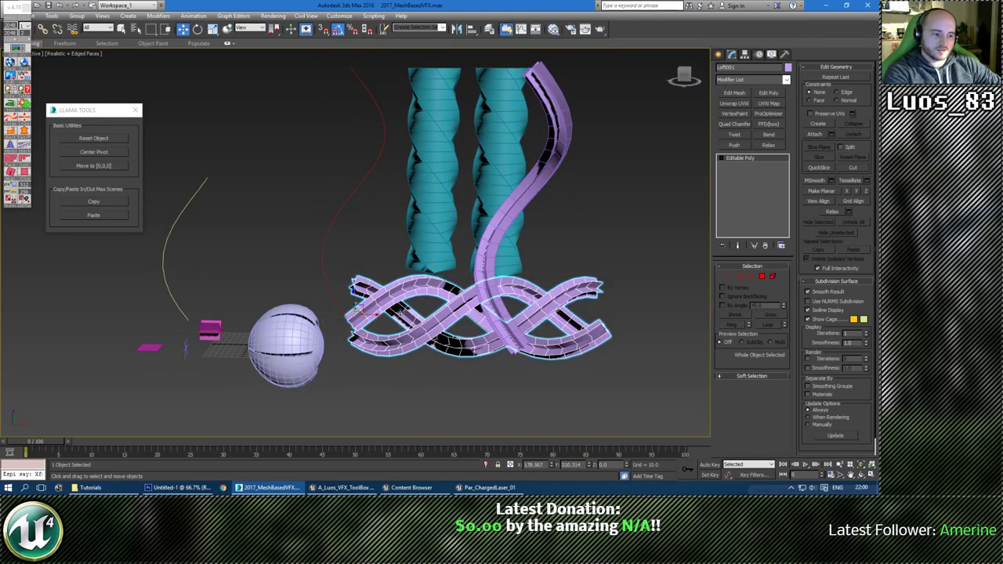
Set the horizontal three-strand swirl's X and Y position to 0, and shift it about 90 units along X.
middle_click_drag(452, 299, 537, 438, "alt")
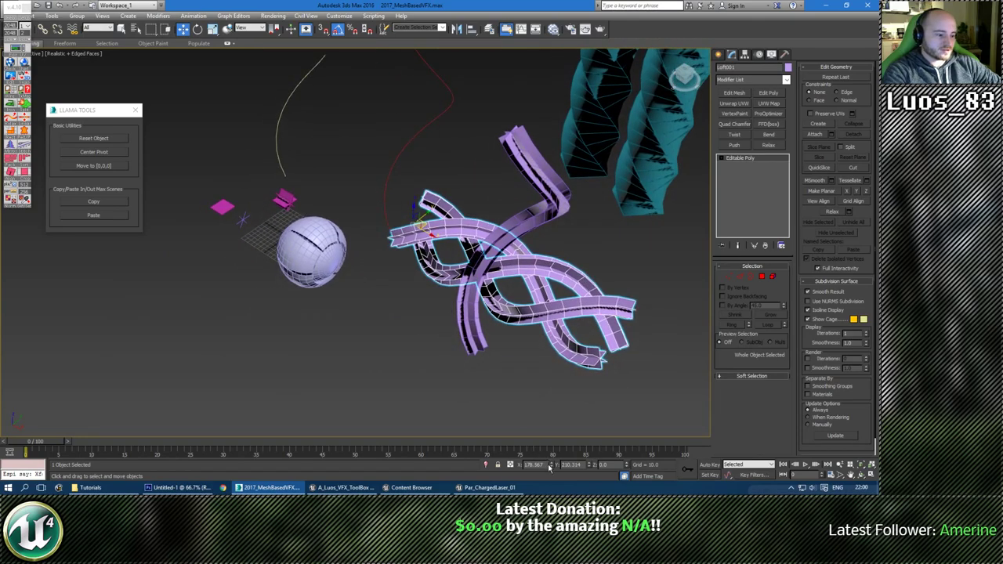
right_click(553, 465)
right_click(588, 466)
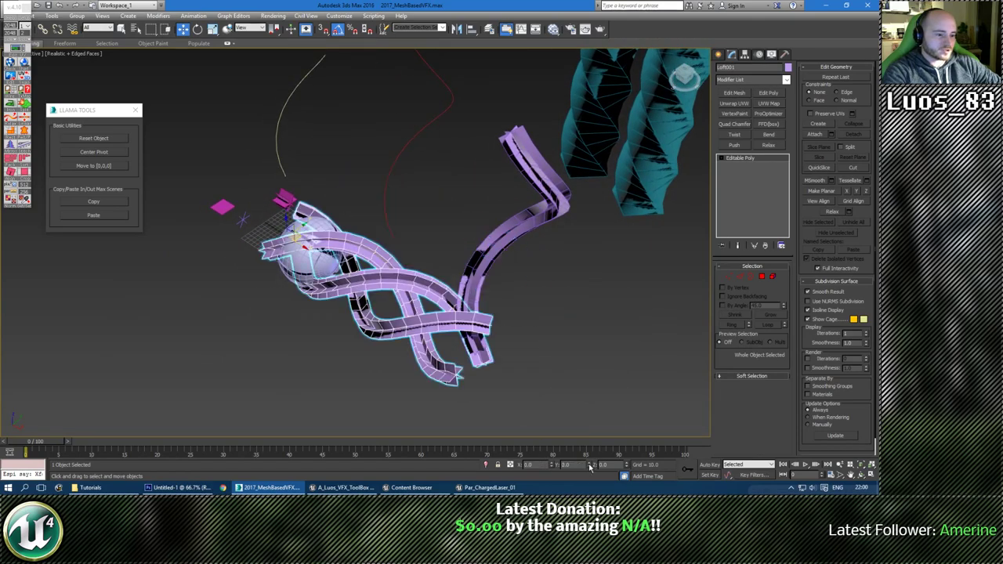
middle_click_drag(463, 414, 380, 295, "alt")
scroll(279, 296, "up", 5)
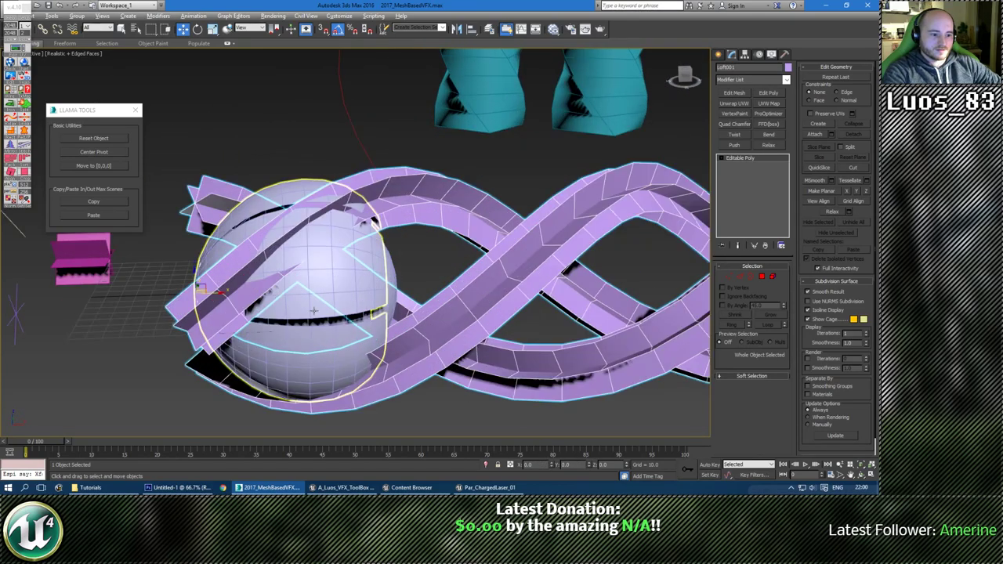
scroll(314, 312, "down", 4)
scroll(223, 287, "up", 2)
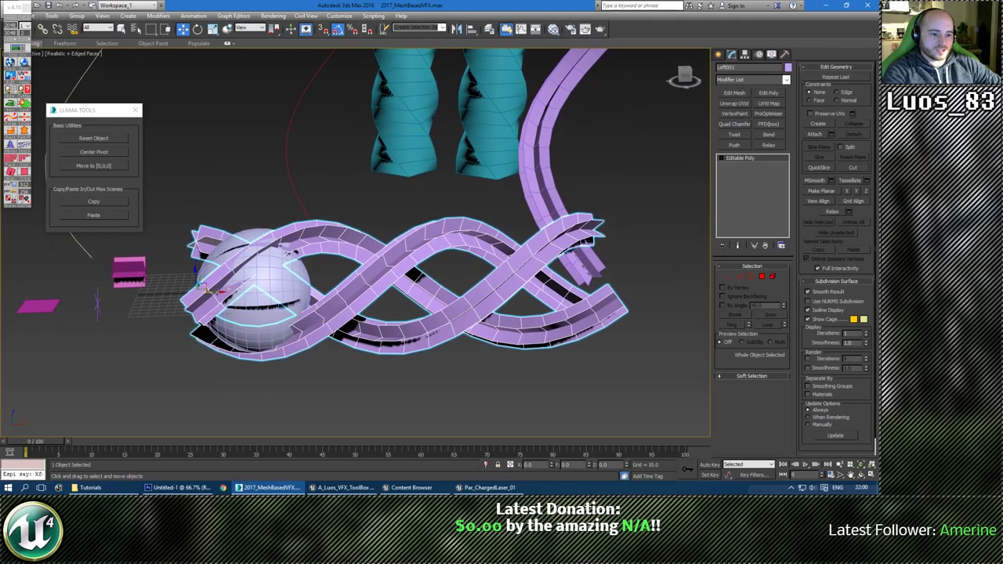
left_click_drag(222, 288, 289, 292)
middle_click_drag(357, 355, 411, 319, "alt")
Move the single upright swirl strand away from the three-strand group into empty space on the ground plane.
left_click(481, 255)
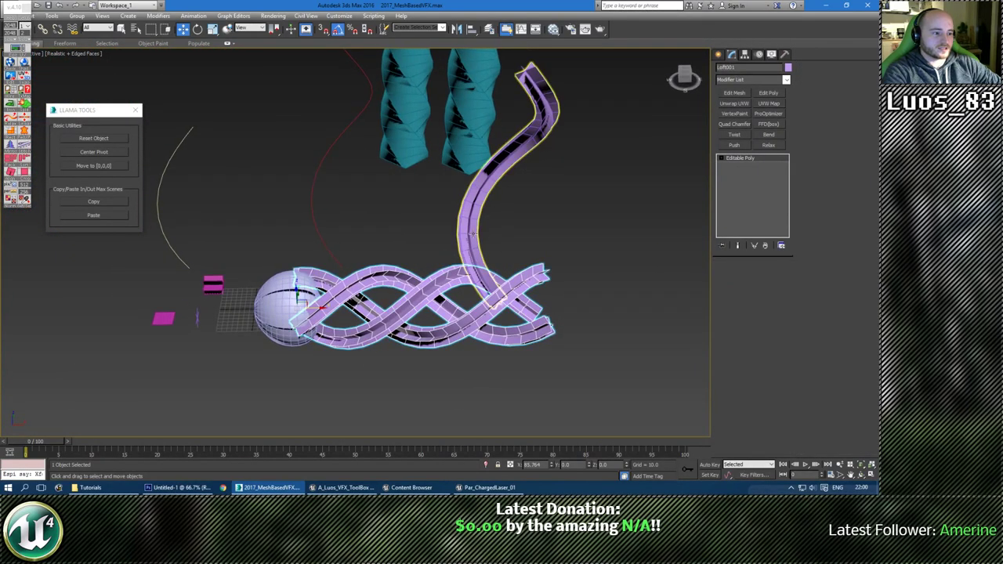
middle_click_drag(528, 228, 464, 375)
scroll(455, 277, "down", 3)
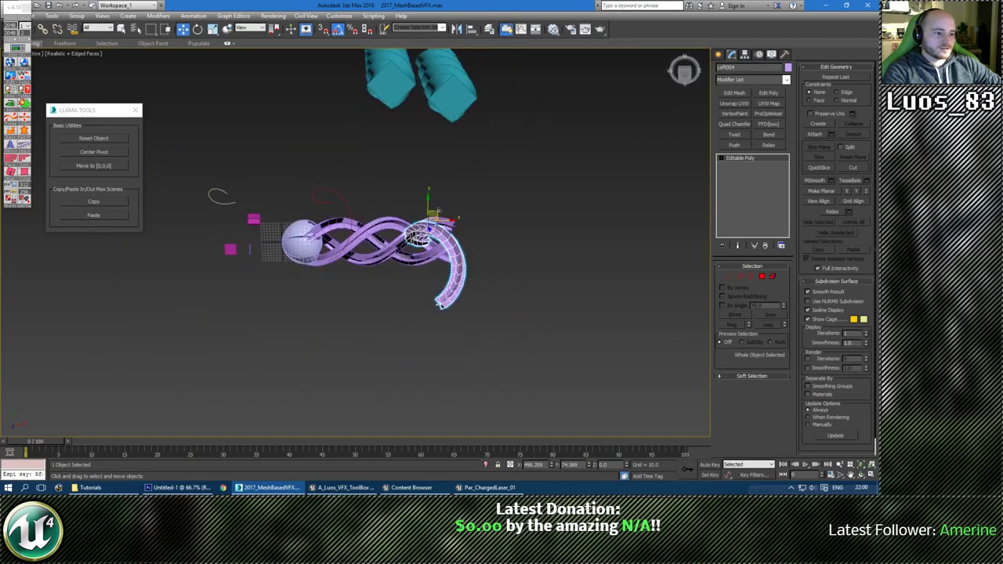
left_click_drag(435, 212, 521, 165)
middle_click_drag(492, 275, 376, 259)
scroll(397, 308, "up", 3)
key("e")
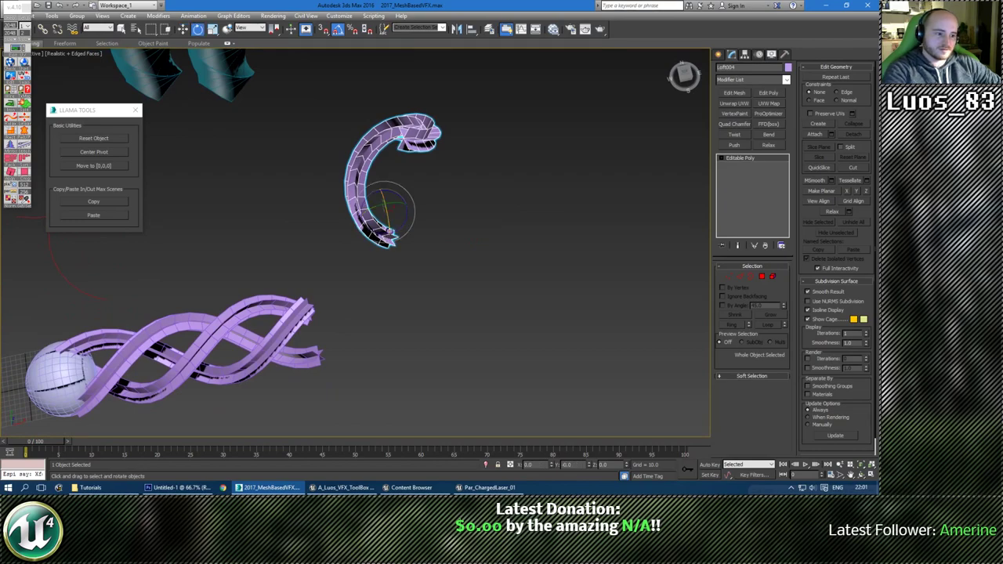
mouse_move(391, 233)
left_mouse_down("shift")
mouse_move(346, 228)
mouse_move(371, 226)
left_mouse_up("shift")
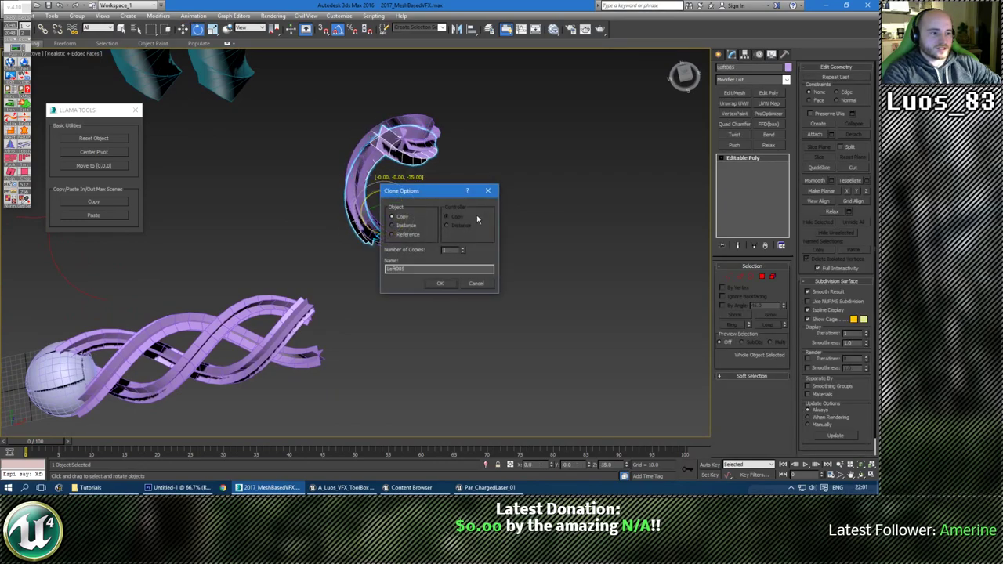
left_click(477, 285)
Set the percent snap increment to 1% and try out a rotated copy of the single strand.
right_click(338, 30)
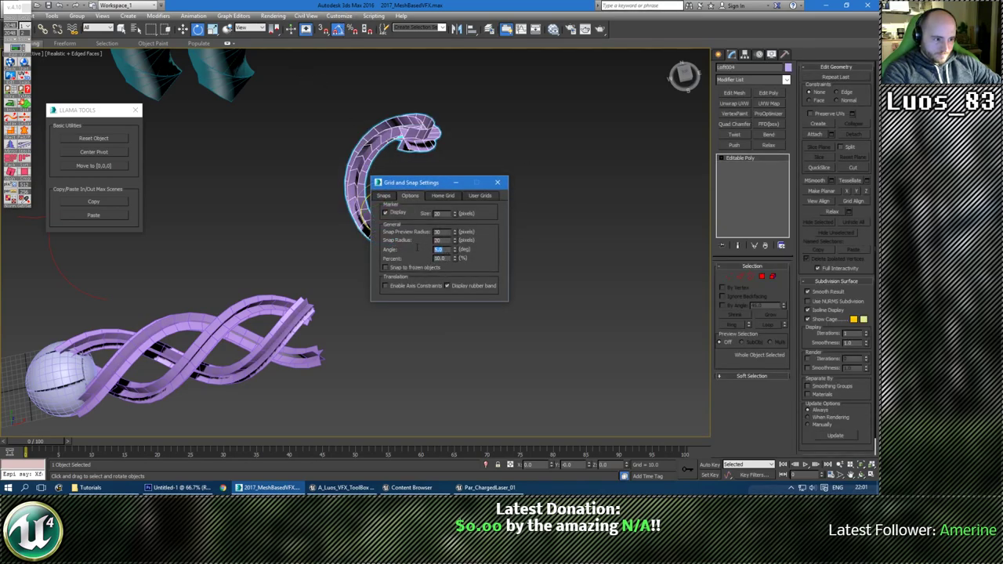
key("Tab")
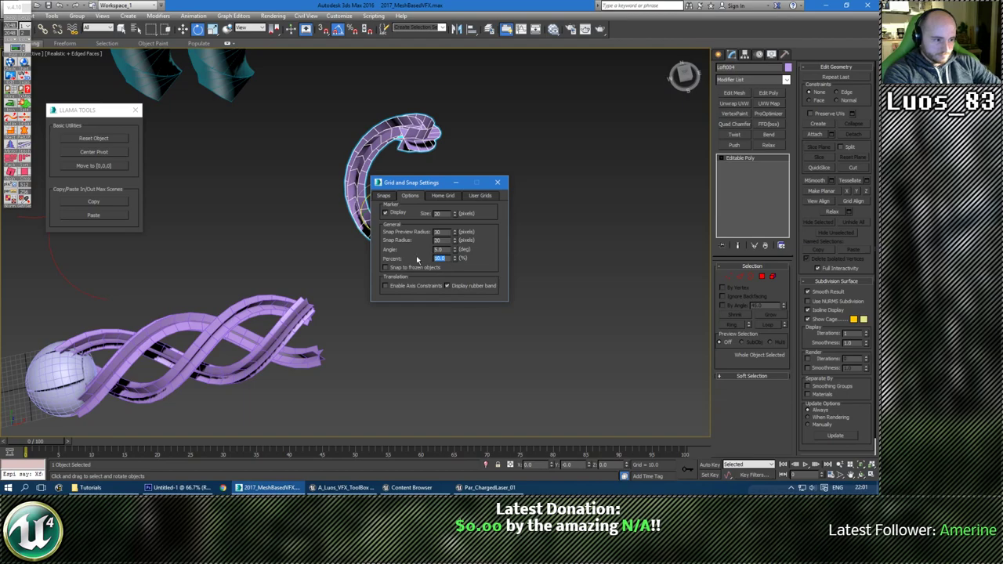
type("1")
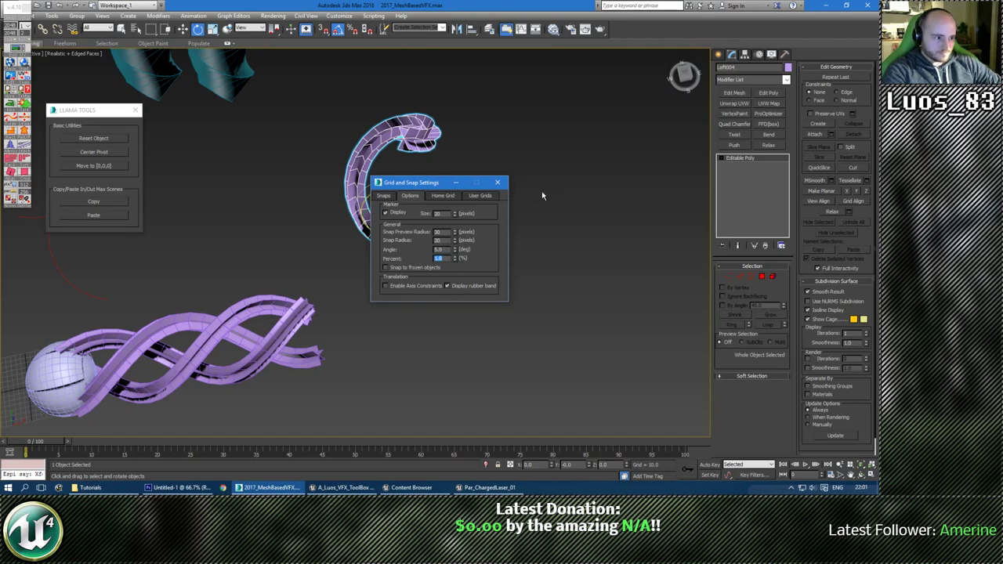
left_click(497, 182)
mouse_move(402, 223)
left_mouse_down()
mouse_move(390, 241)
mouse_move(398, 233)
left_mouse_up()
left_click(475, 282)
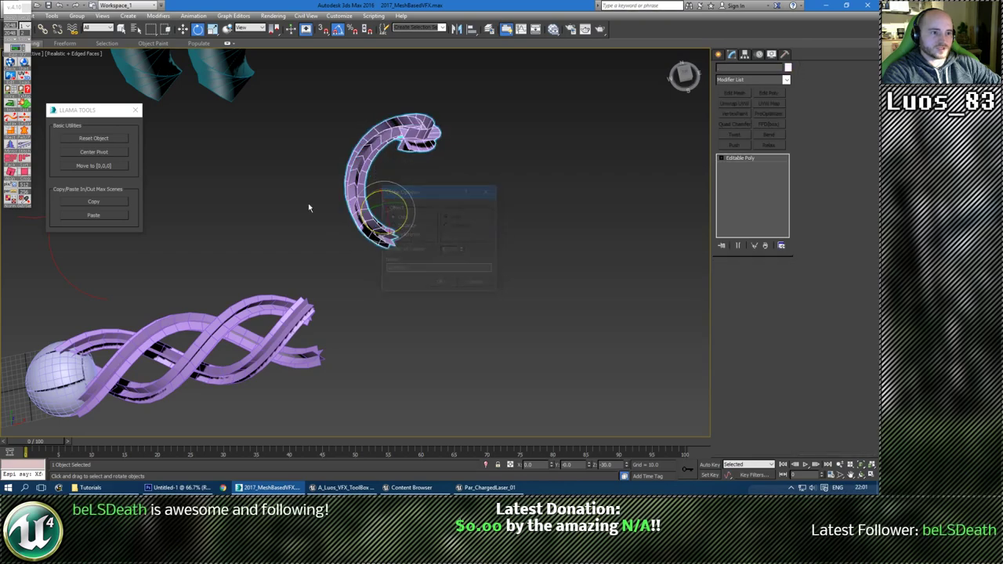
Refine the angle snap increment and create ten copies of the strand, rotated in 36-degree increments around its vertical axis.
right_click(338, 29)
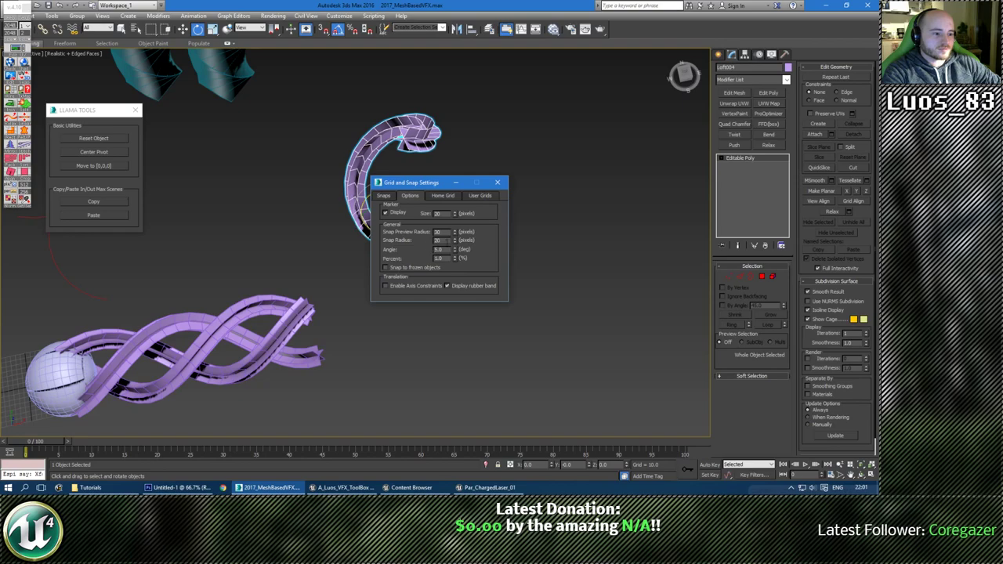
double_click(437, 249)
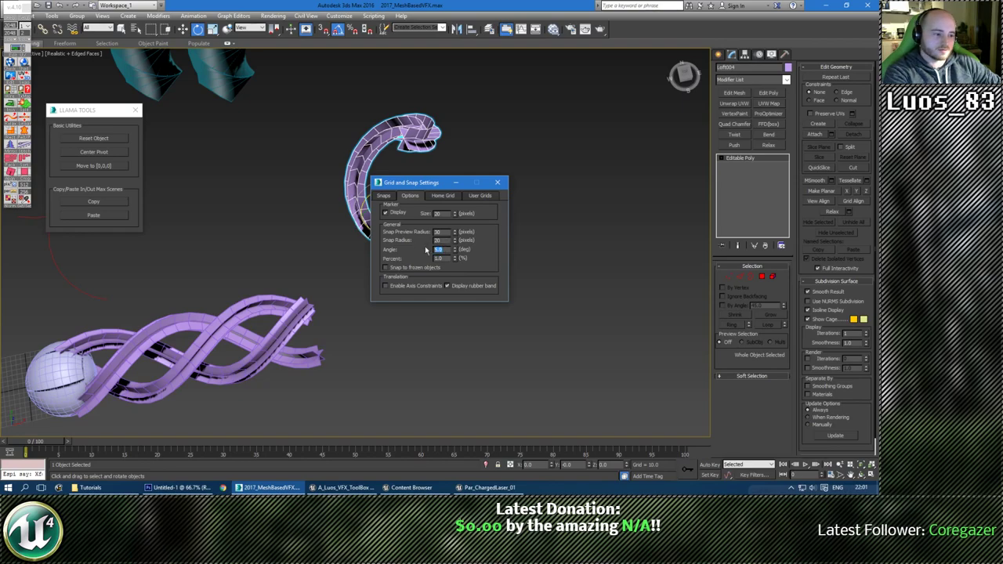
left_click(497, 182)
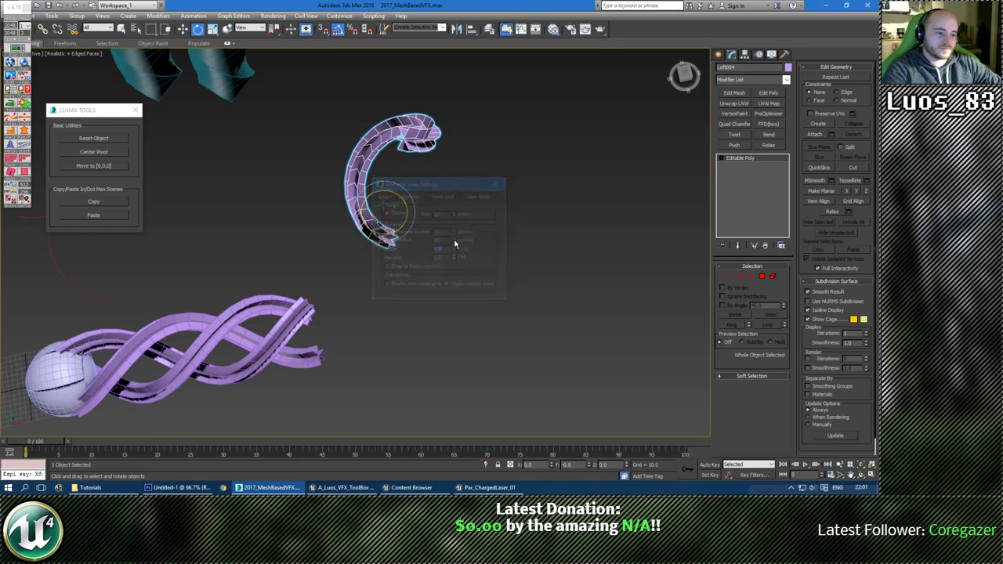
left_click_drag(405, 227, 349, 232, "shift")
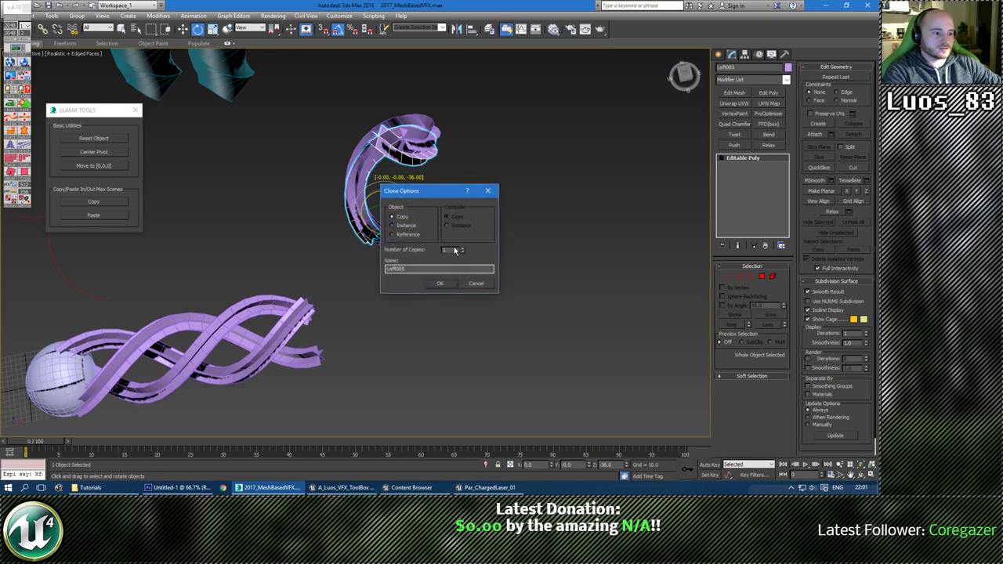
left_click(440, 282)
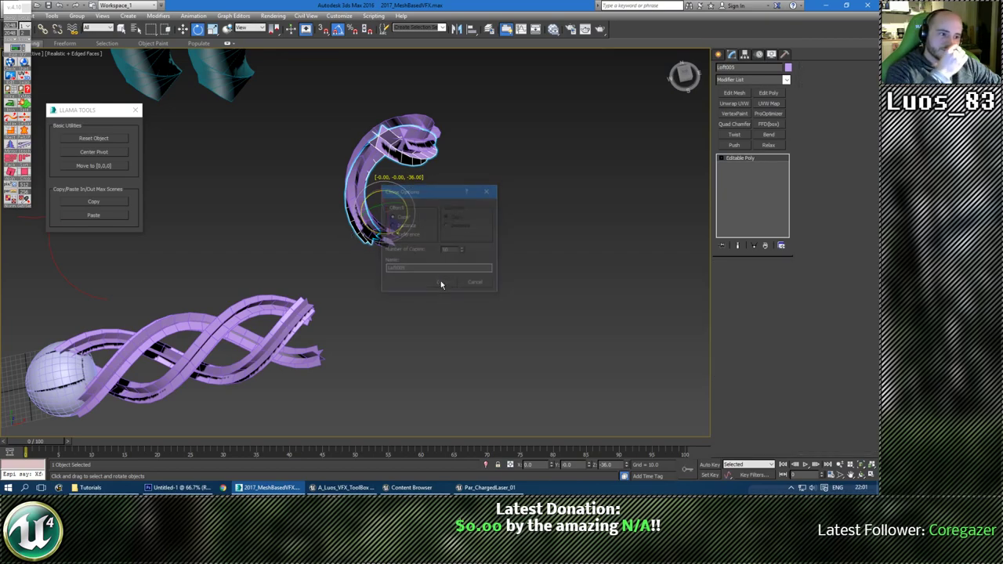
left_click(452, 284)
mouse_move(426, 264)
middle_mouse_down("alt")
mouse_move(384, 200)
mouse_move(486, 352)
mouse_move(500, 327)
mouse_move(512, 352)
middle_mouse_up("alt")
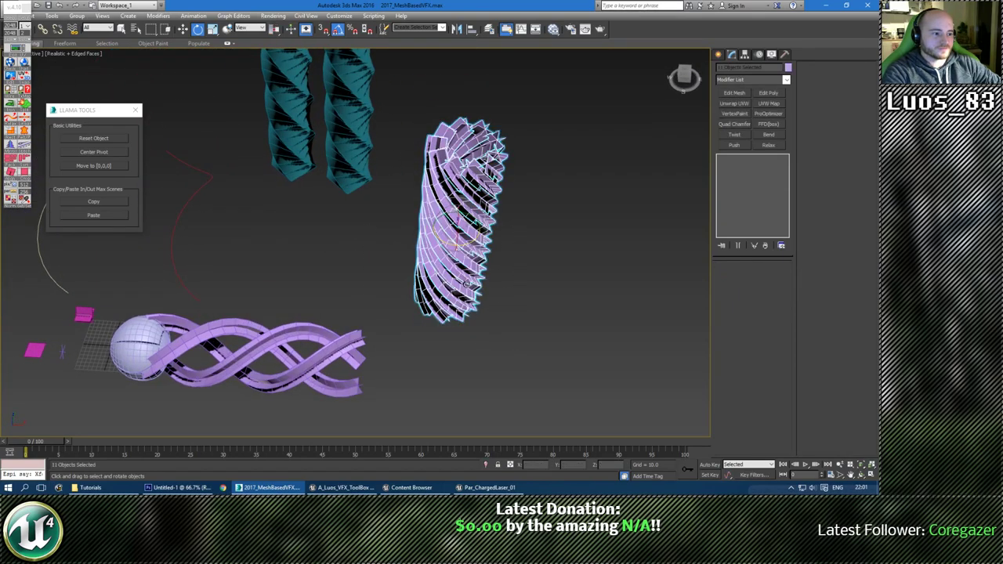
Isolate the ring of rotated strands from the rest of the scene and clear the selection.
left_click(463, 294)
key("w")
middle_click_drag(489, 286, 373, 278, "alt")
left_click_drag(466, 304, 465, 304)
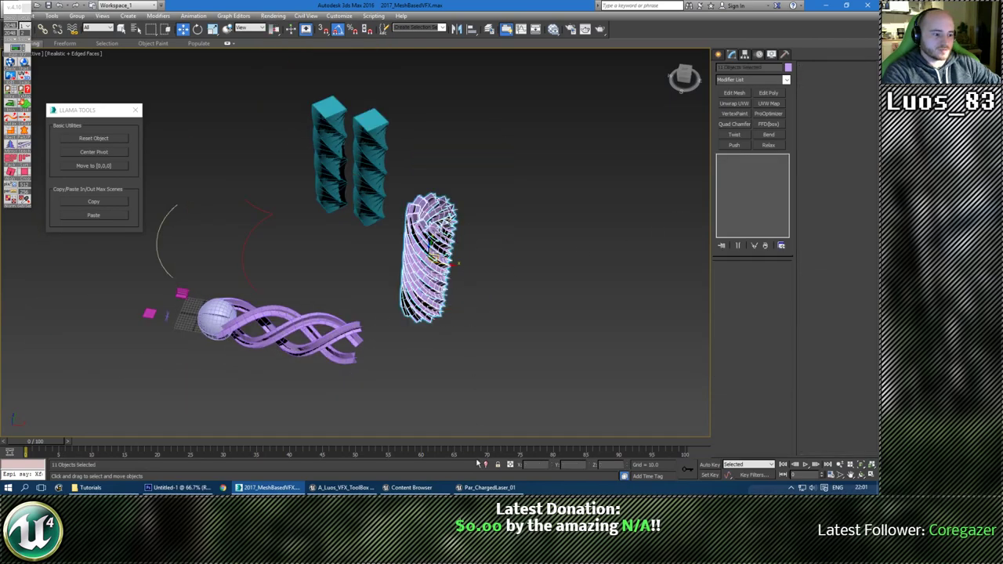
key("z")
middle_click_drag(442, 315, 500, 325, "alt")
left_click(500, 326)
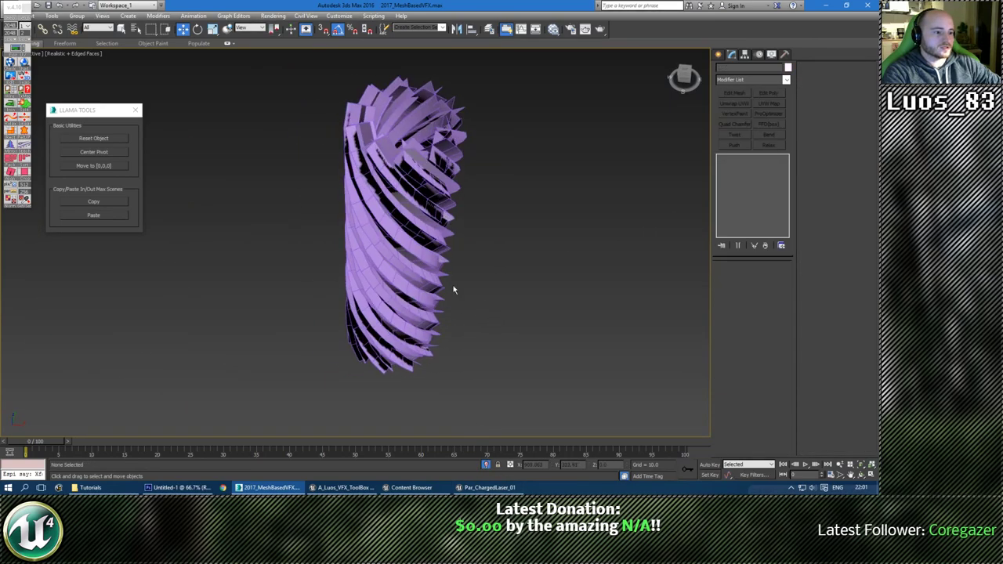
Attach all the other rotated strands to one strand to form a single dense swirl mesh.
left_click(449, 289)
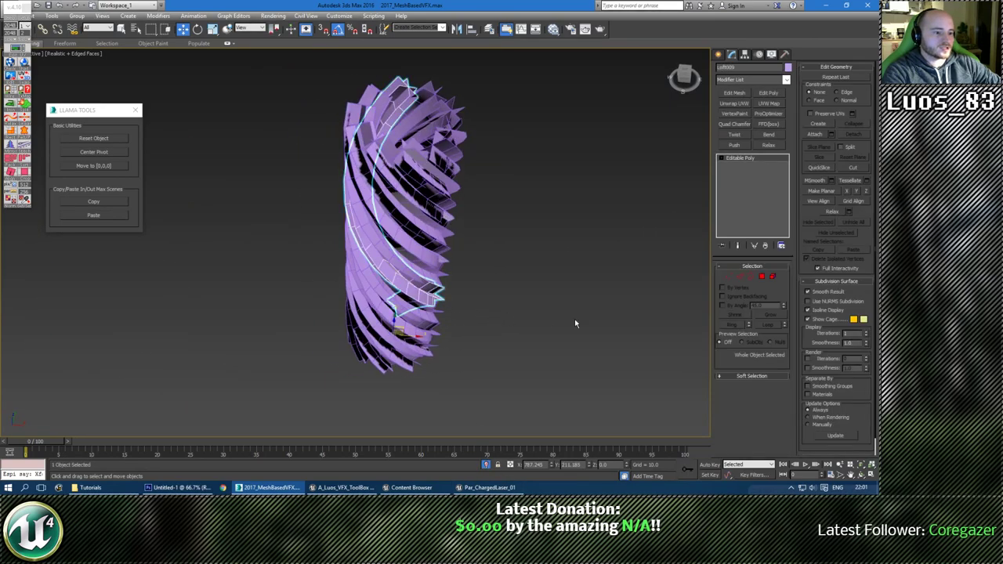
left_click(832, 134)
left_click(38, 66)
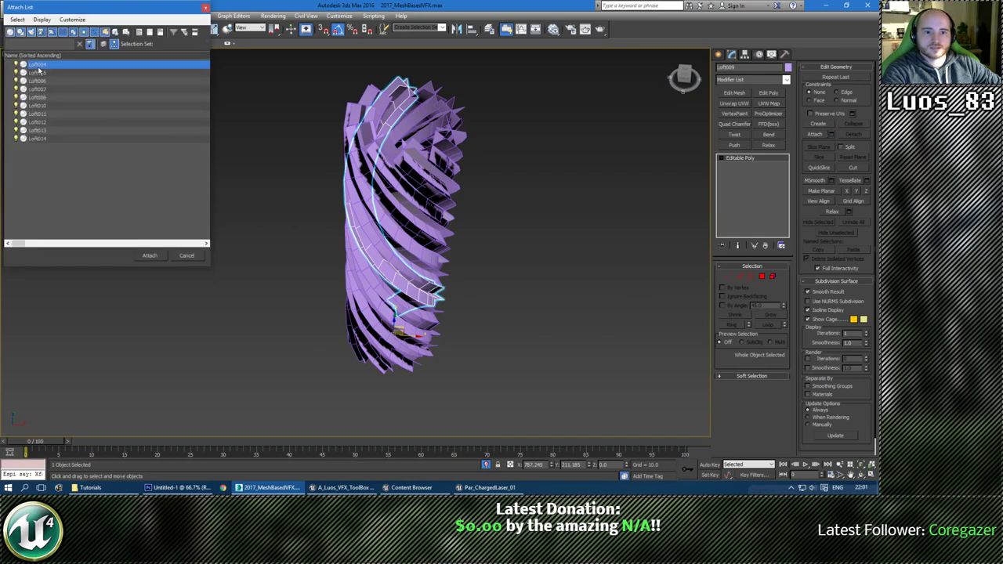
left_click(38, 138, "shift")
left_click(150, 255)
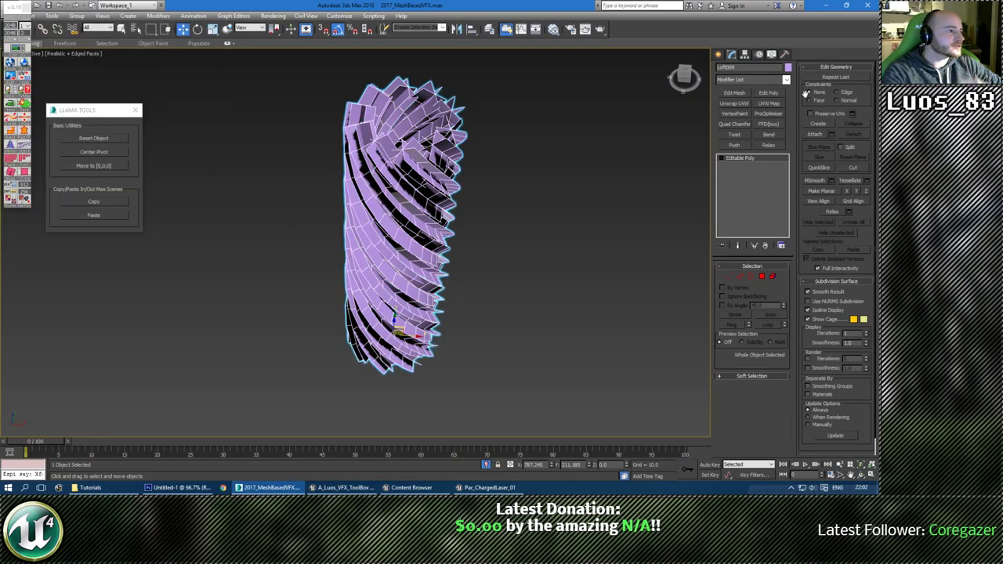
Rename the combined dense swirl mesh with an SM_ prefix, a swirl overkill name and the suffix _01.
left_click_drag(742, 68, 713, 69)
type("LM")
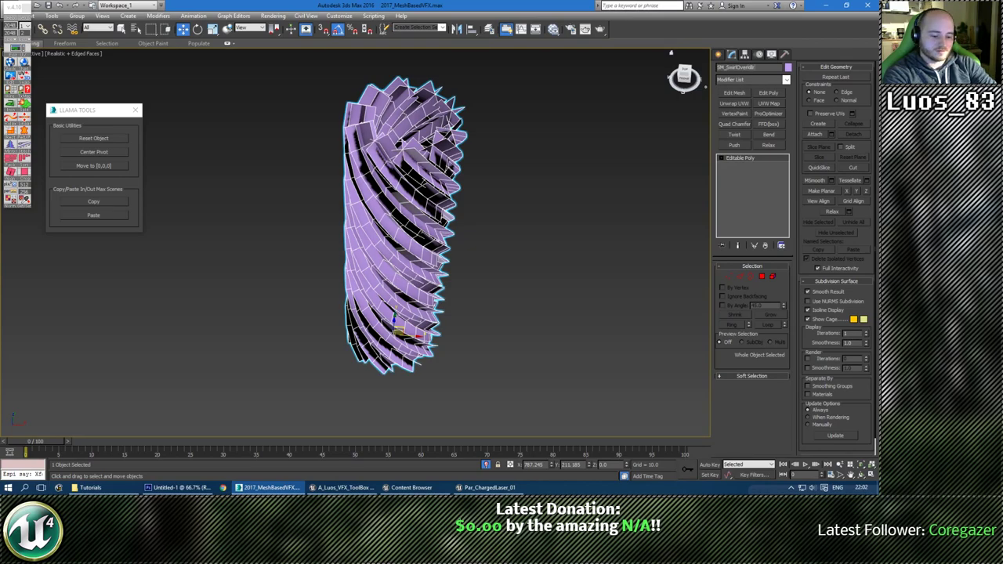
scroll(677, 70, "up", 3)
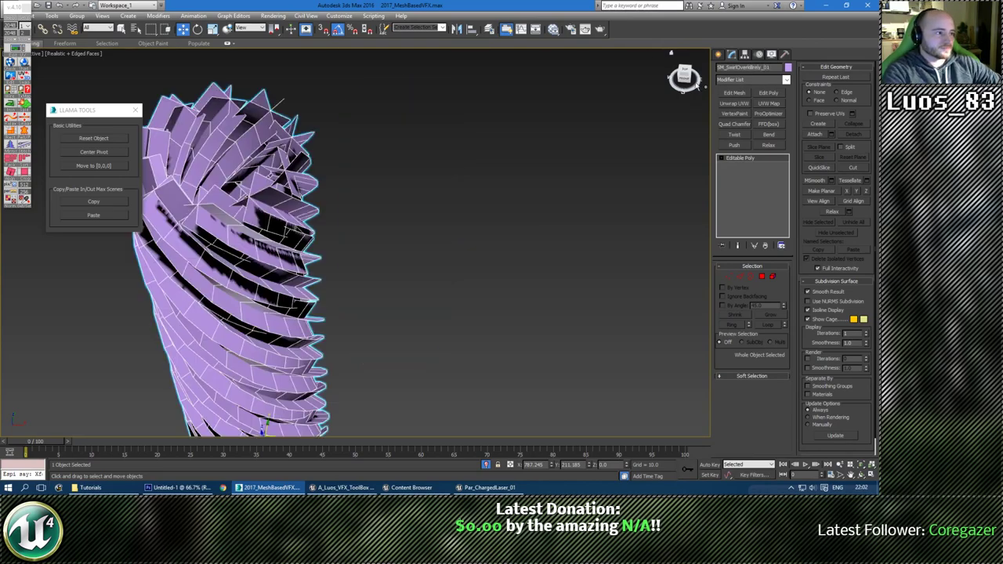
scroll(392, 238, "down", 5)
middle_click_drag(316, 330, 304, 311)
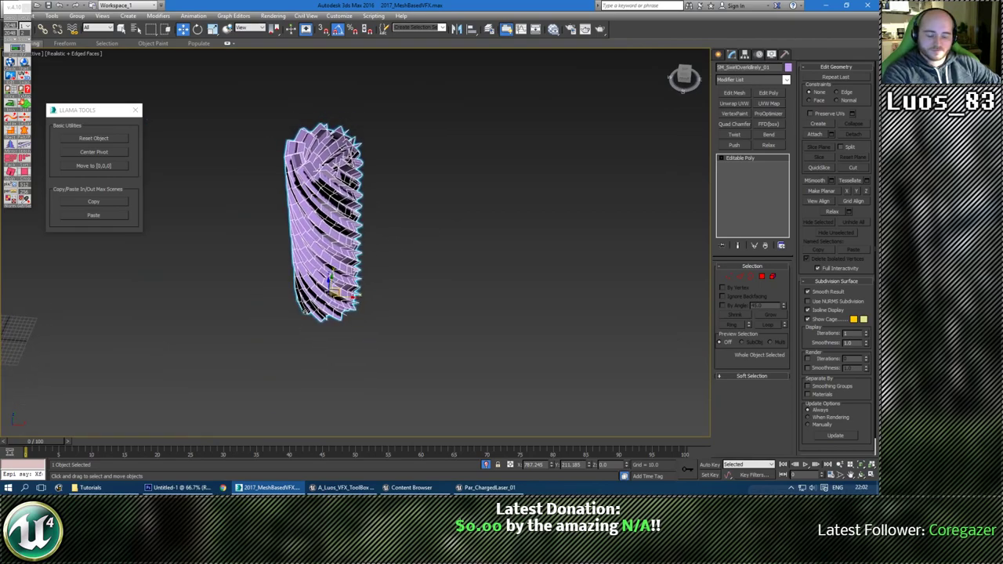
Rotate the dense swirl mesh 90 degrees about the Y axis so it lies horizontally along X.
key("e")
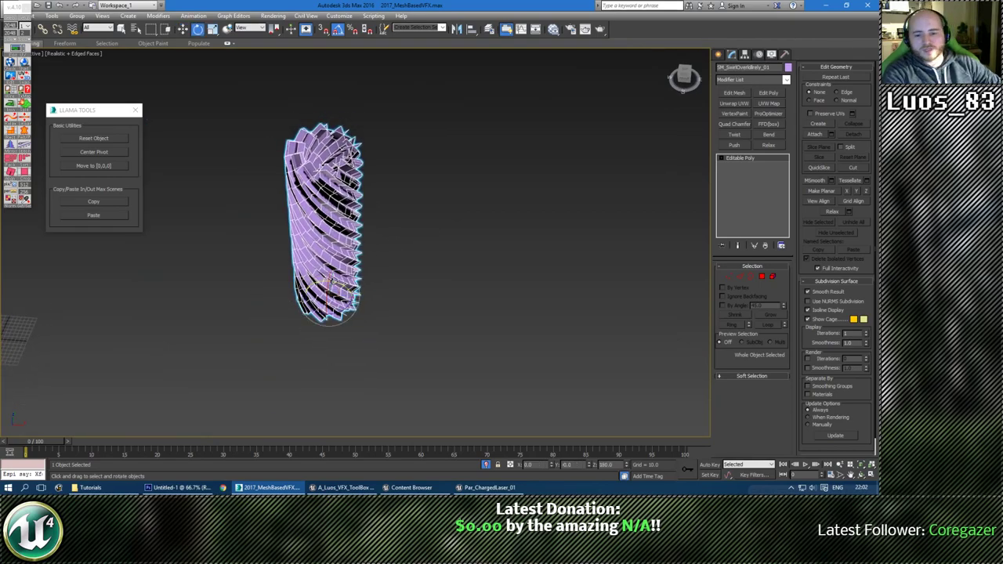
mouse_move(331, 282)
left_mouse_down("shift")
mouse_move(397, 293)
mouse_move(381, 305)
mouse_move(422, 323)
left_mouse_up("shift")
left_click(479, 287)
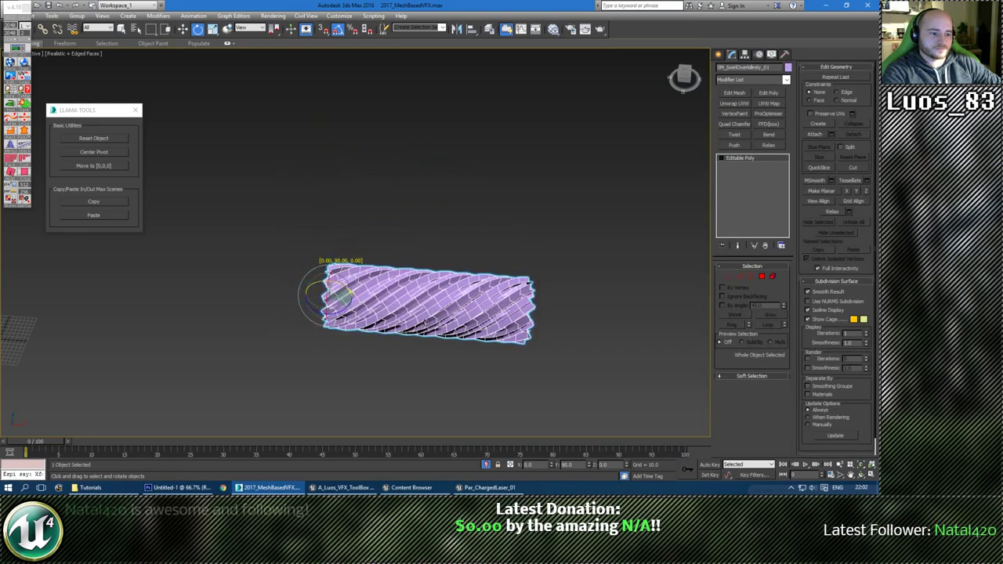
key("w")
middle_click_drag(378, 362, 380, 362, "alt")
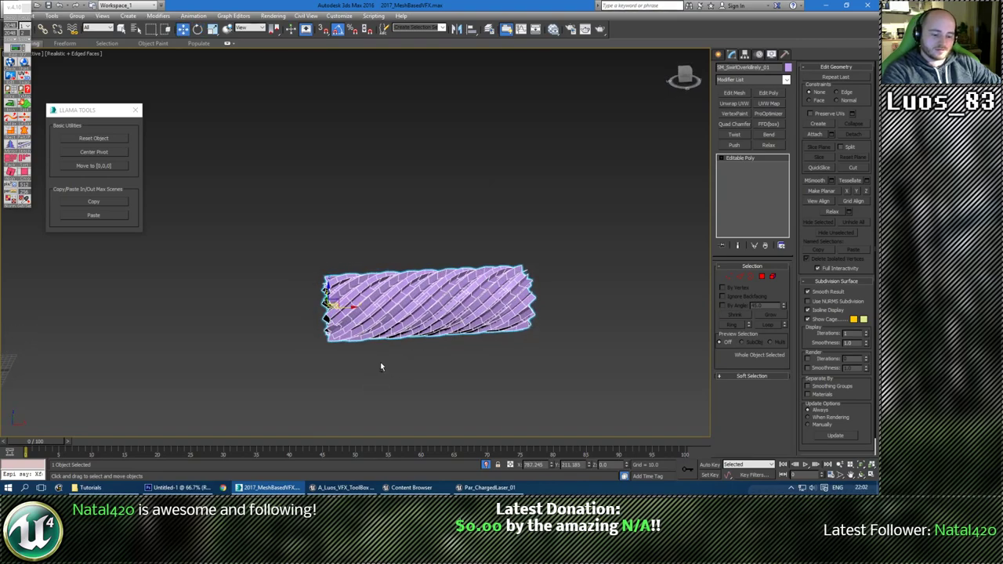
Try scaling the horizontal dense swirl mesh.
key("r")
mouse_move(301, 310)
left_mouse_down()
mouse_move(471, 294)
mouse_move(292, 298)
left_mouse_up()
key("ctrl+z")
left_click_drag(342, 387, 388, 310)
key("w")
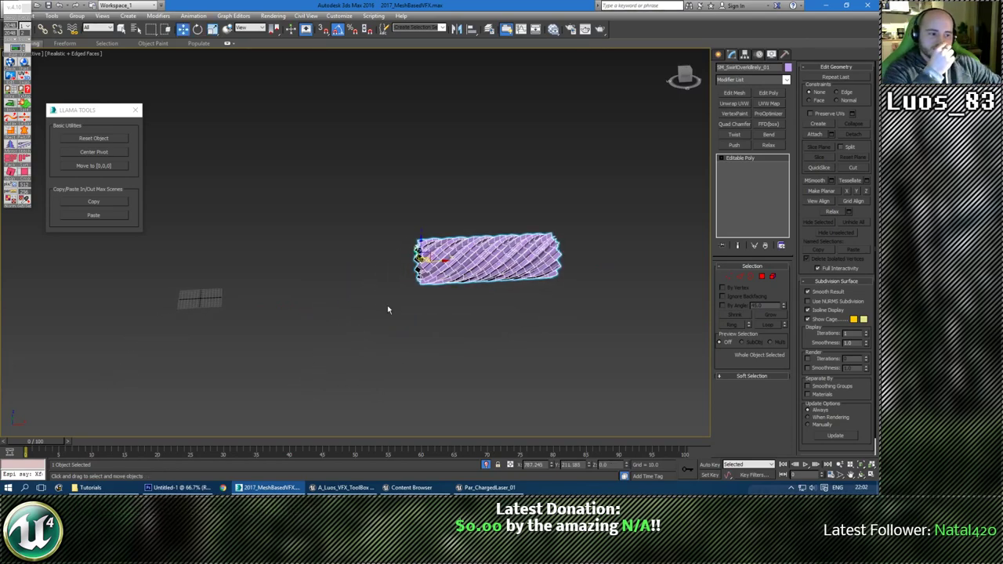
Switch to the Par_ChargedLaser_01 particle editor in Unreal Engine and examine the reference laser effect's shape.
middle_click_drag(343, 316, 398, 306)
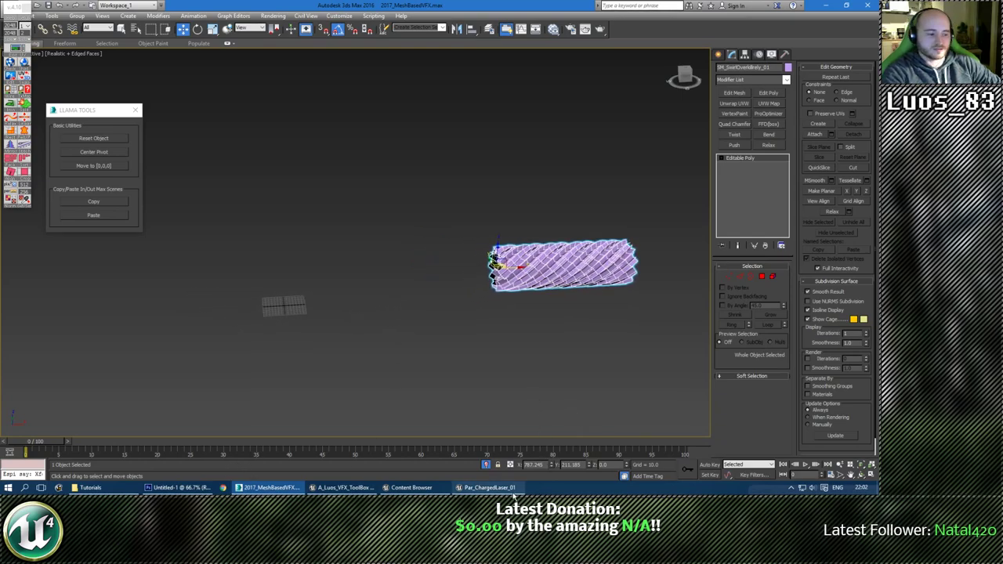
left_click(490, 488)
right_click_drag(353, 175, 335, 189)
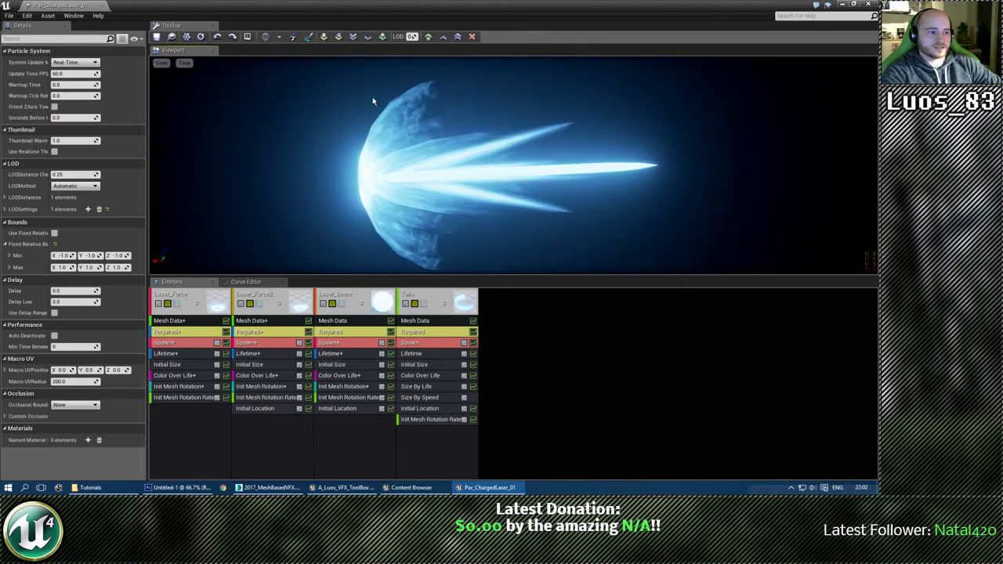
right_click_drag(424, 212, 442, 222)
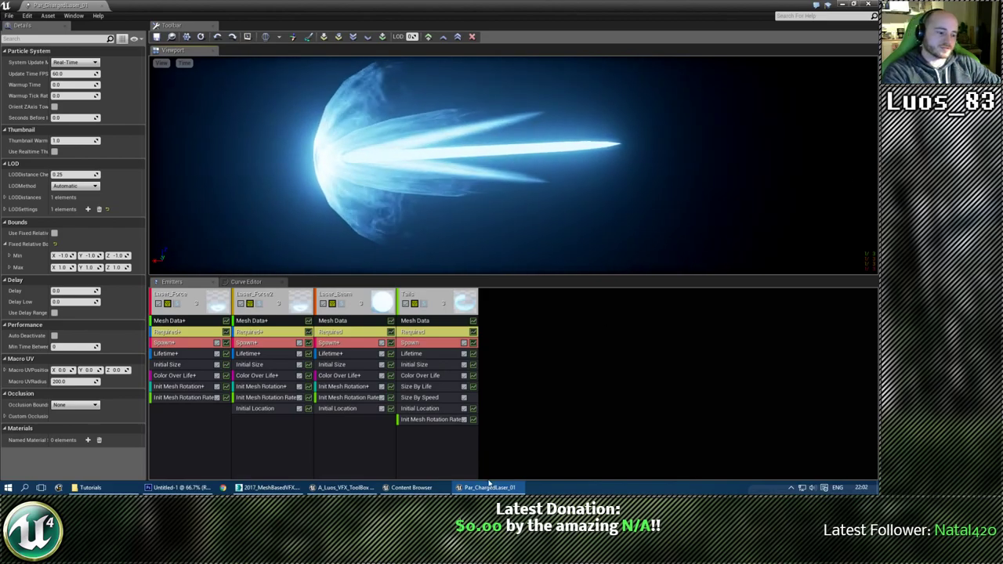
Return to 3ds Max and end the isolation of the dense swirl mesh to show all scene objects.
left_click(266, 488)
middle_click_drag(384, 354, 368, 339)
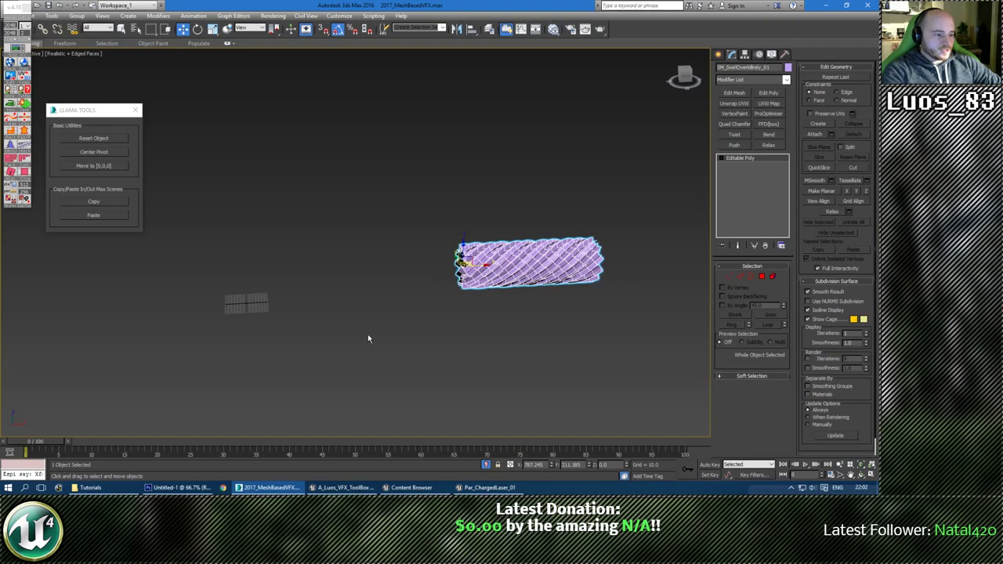
left_click(487, 465)
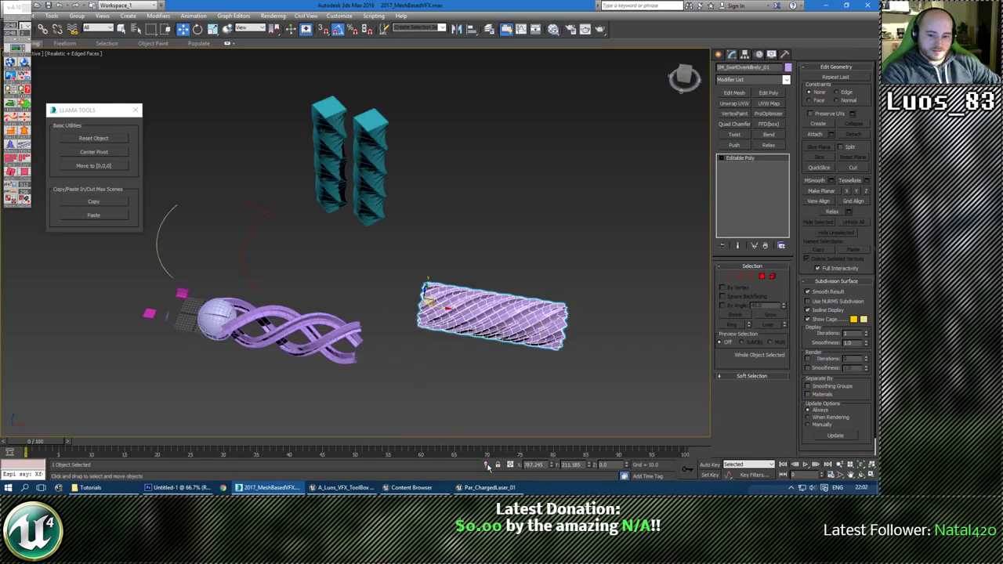
Scale the three-strand swirl mesh narrower across its width and height, keeping its length along X, and reset its transform.
middle_click_drag(345, 370, 450, 342)
left_click(379, 280)
middle_click_drag(374, 289, 317, 312, "alt")
scroll(352, 322, "up", 3)
key("e")
scroll(337, 275, "up", 3)
key("r")
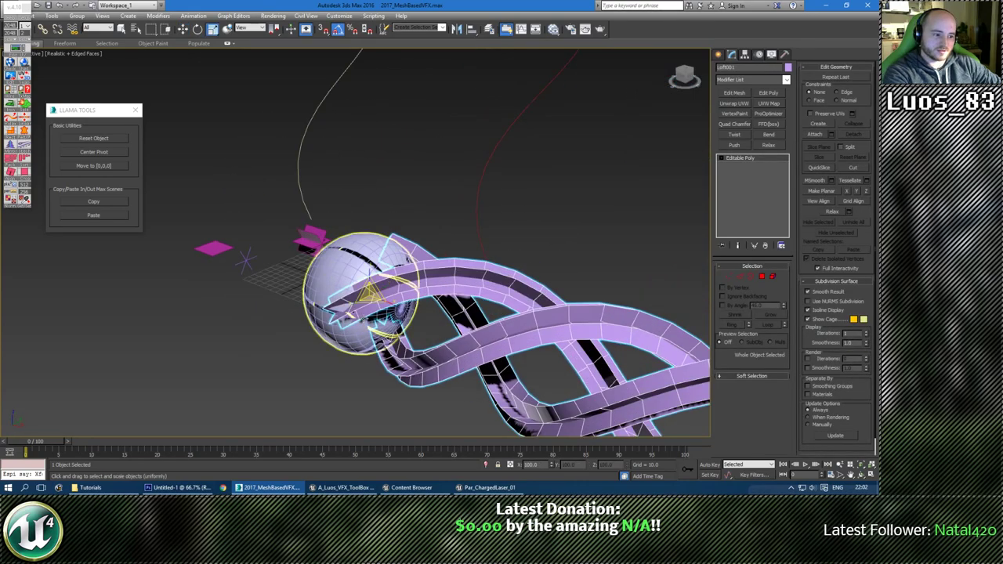
mouse_move(367, 295)
left_mouse_down()
mouse_move(385, 315)
mouse_move(375, 299)
left_mouse_up()
key("ctrl+z")
key("ctrl+z")
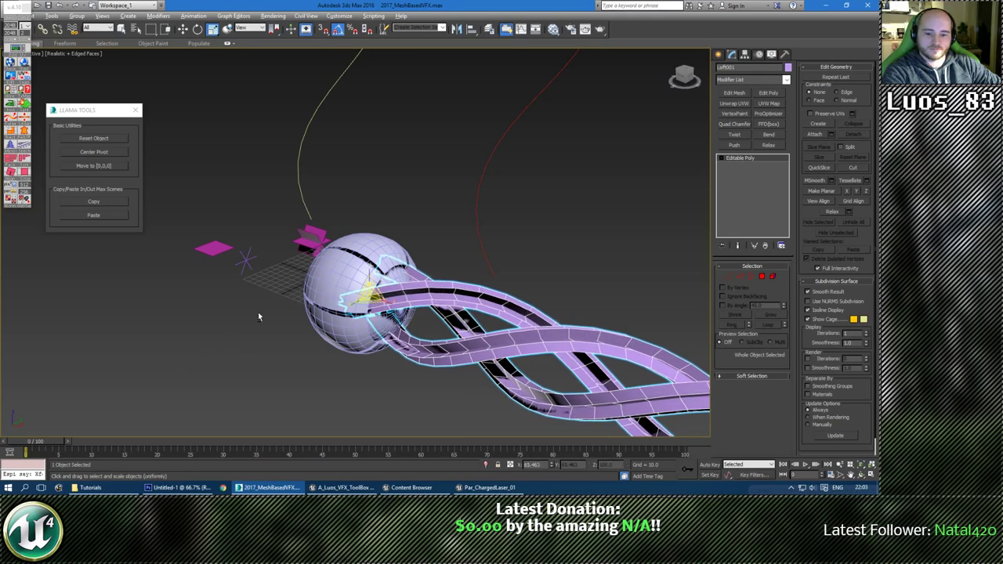
middle_click_drag(257, 312, 301, 321, "alt")
scroll(300, 322, "down", 3)
key("w")
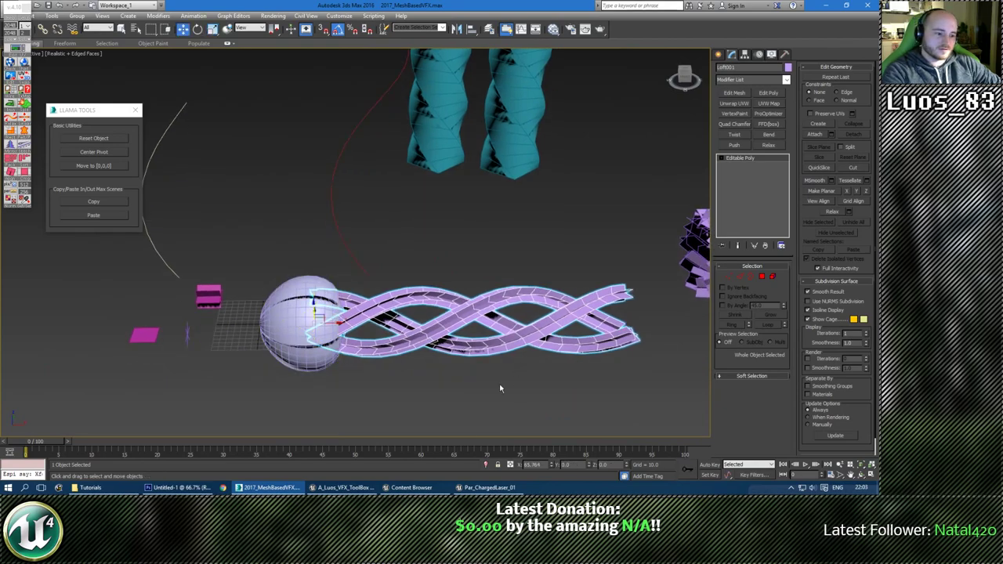
scroll(497, 387, "down", 2)
middle_click_drag(426, 346, 483, 389)
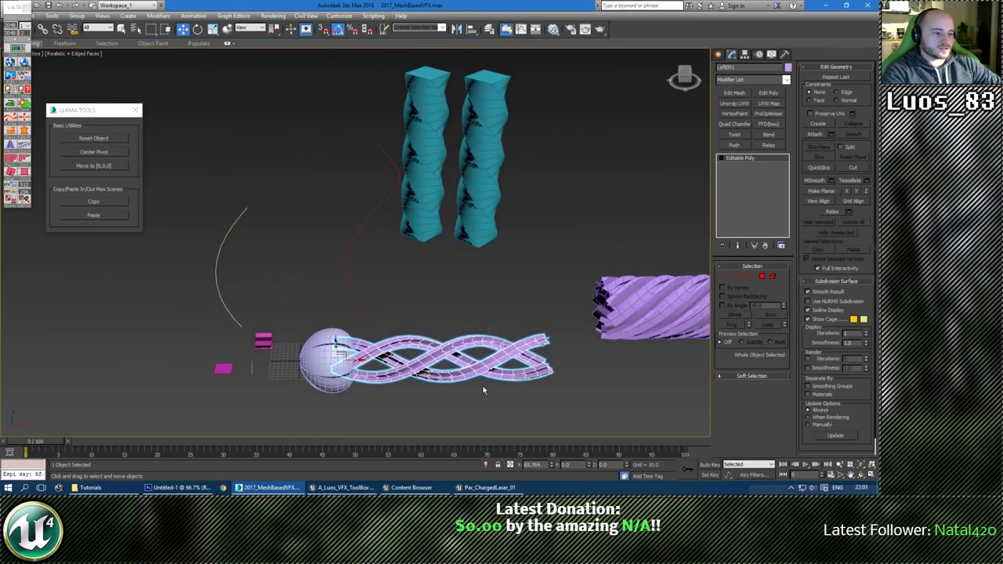
left_click(96, 140)
Scale the horizontal dense swirl mesh to about 66 percent in Y and Z only, and reset its transform.
middle_click_drag(522, 344, 435, 305)
left_click(568, 301)
middle_click_drag(573, 320, 469, 307)
middle_click_drag(469, 307, 423, 299, "alt")
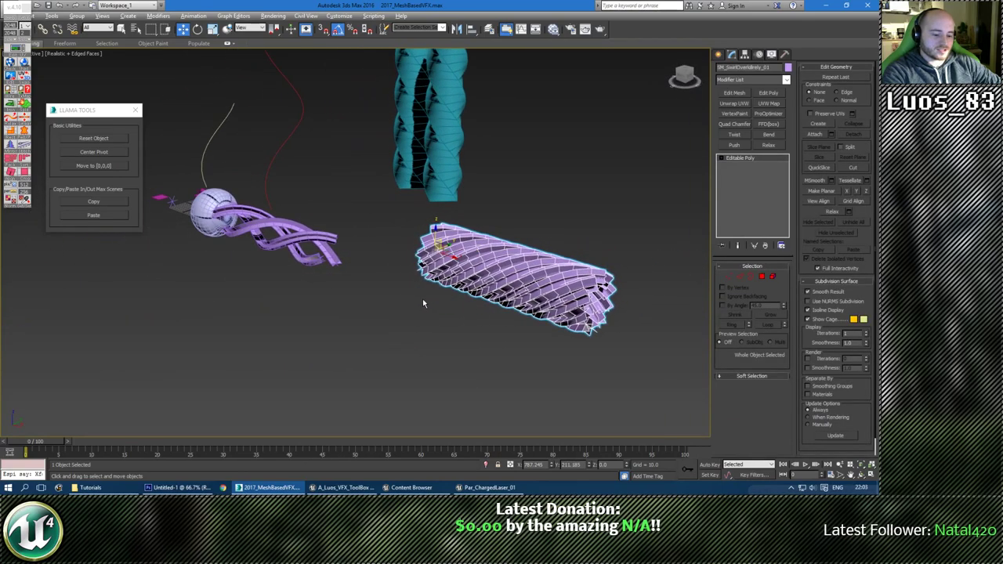
key("r")
left_click_drag(430, 250, 435, 272)
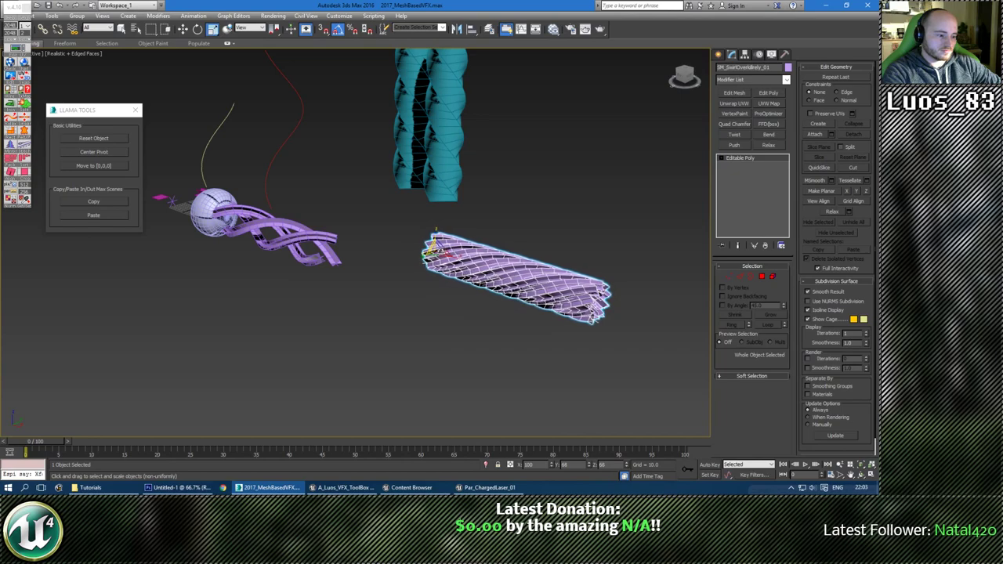
key("r")
middle_click_drag(406, 322, 423, 334)
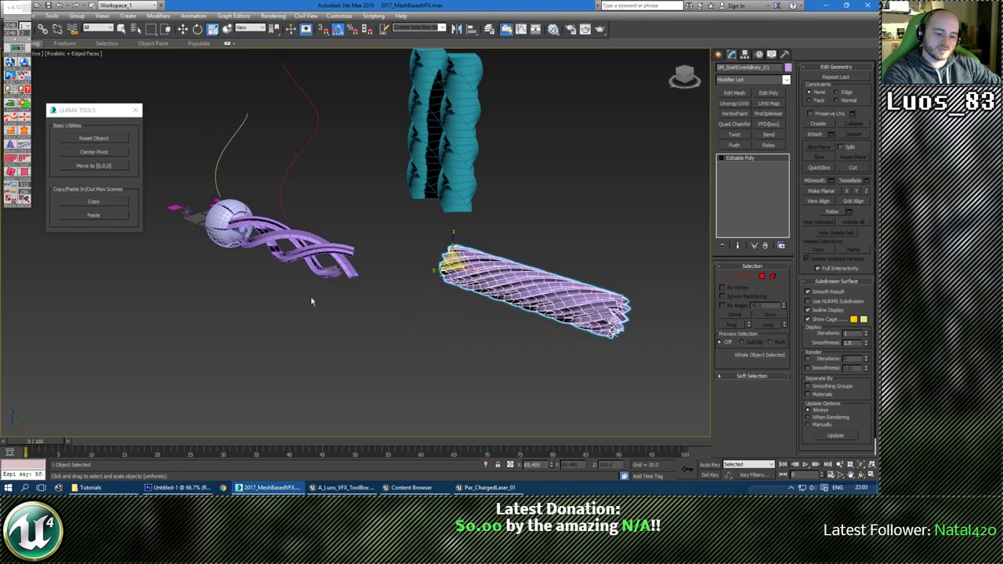
key("w")
left_click(93, 139)
middle_click_drag(355, 344, 376, 330, "alt")
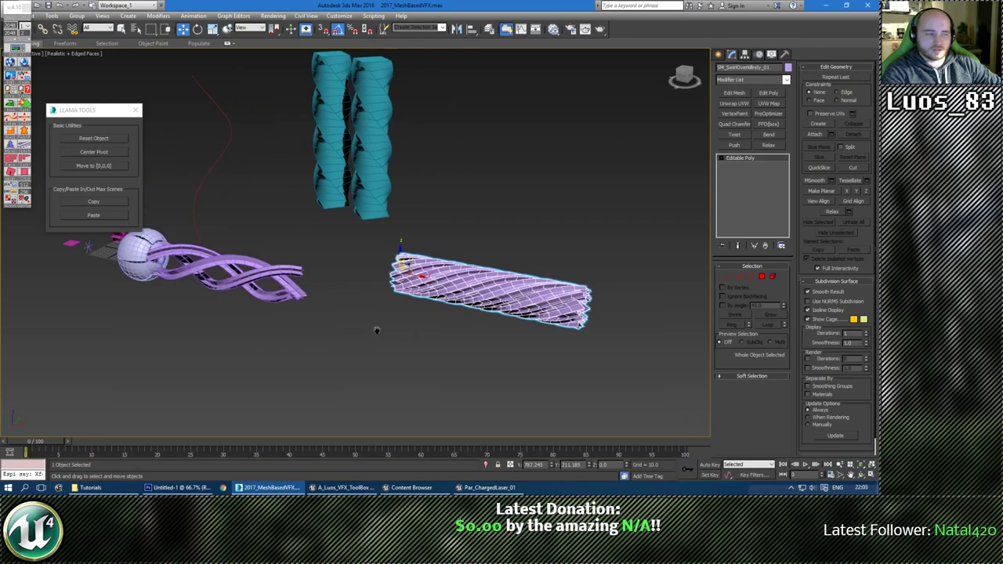
Loft the small blue star-shaped cross-section along the white curved spline SM_WhirleySwirley_01.
left_click(786, 54)
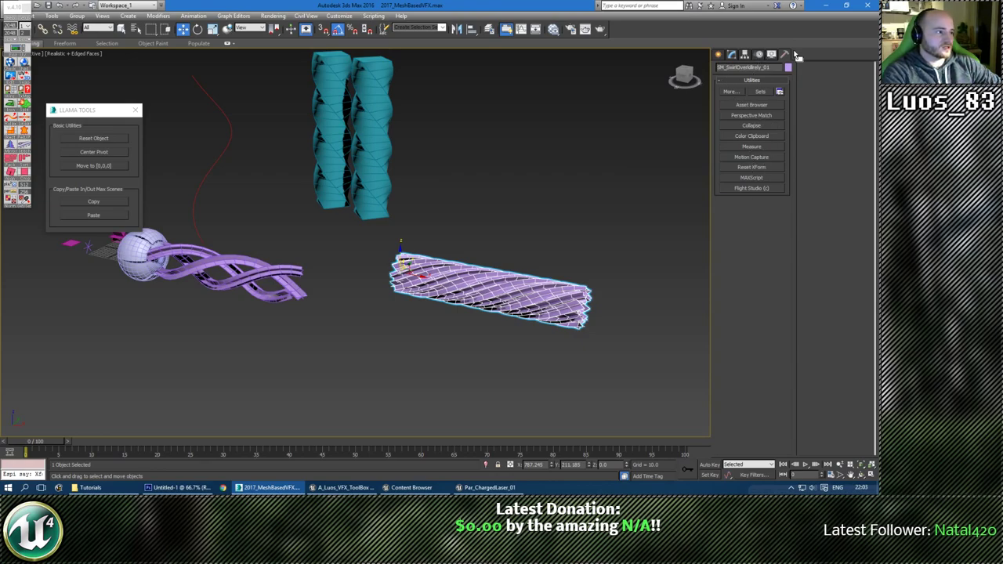
left_click(720, 54)
middle_click_drag(351, 330, 404, 342)
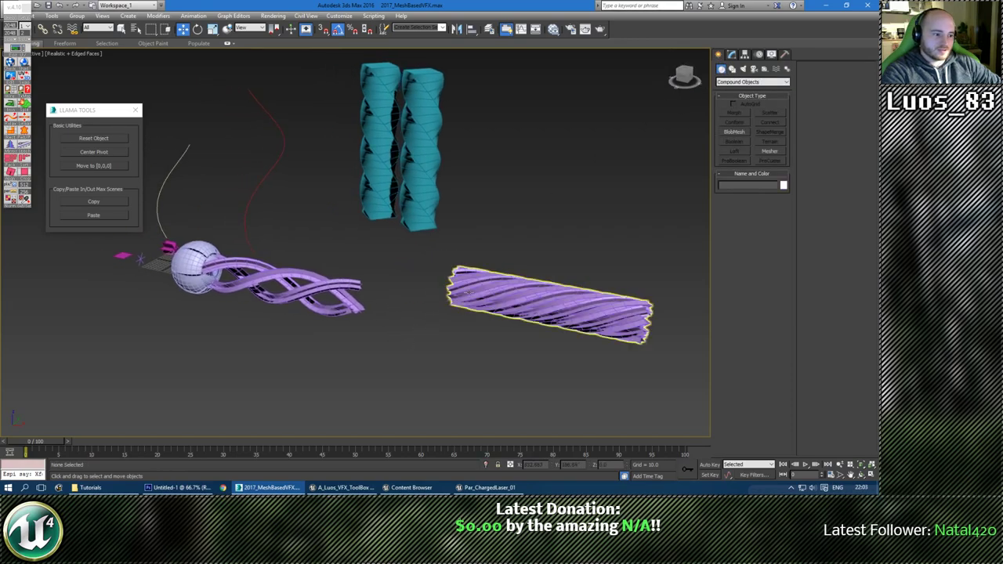
middle_click_drag(547, 441, 345, 271, "alt")
left_click(307, 279)
middle_click_drag(233, 296, 362, 357)
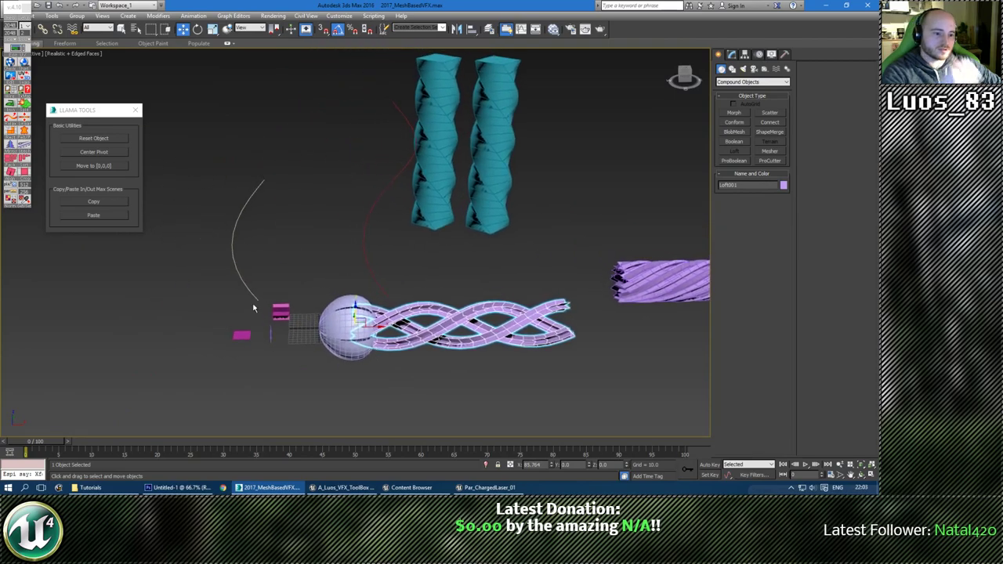
left_click(249, 286)
key("z")
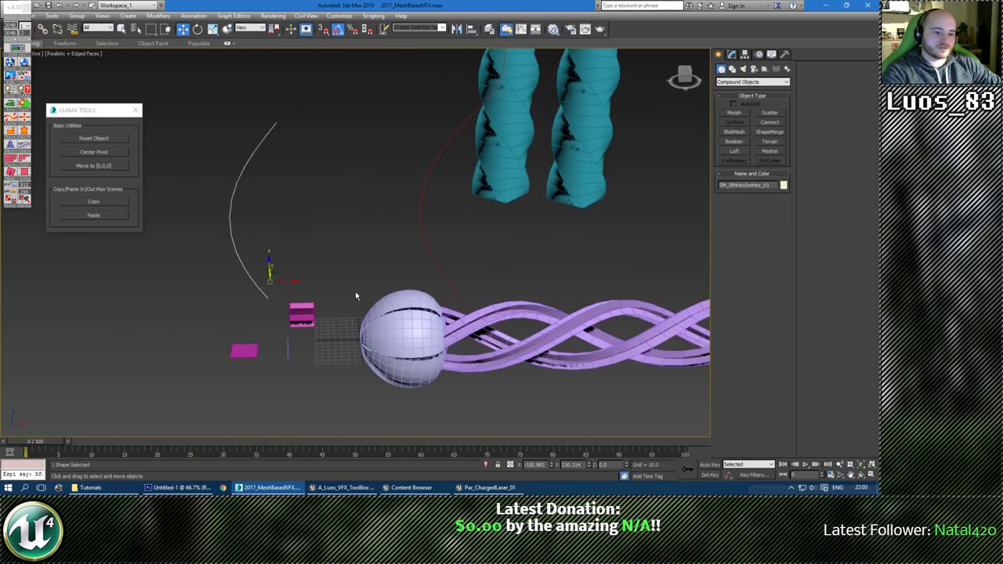
scroll(347, 311, "down", 3)
middle_click_drag(359, 321, 339, 255)
middle_click_drag(339, 255, 369, 283, "alt")
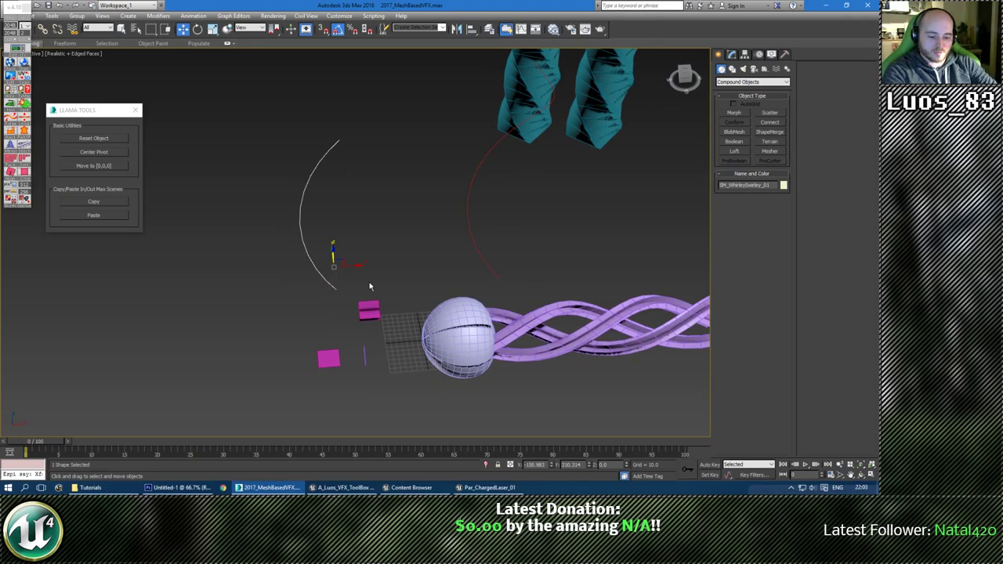
key("alt+l")
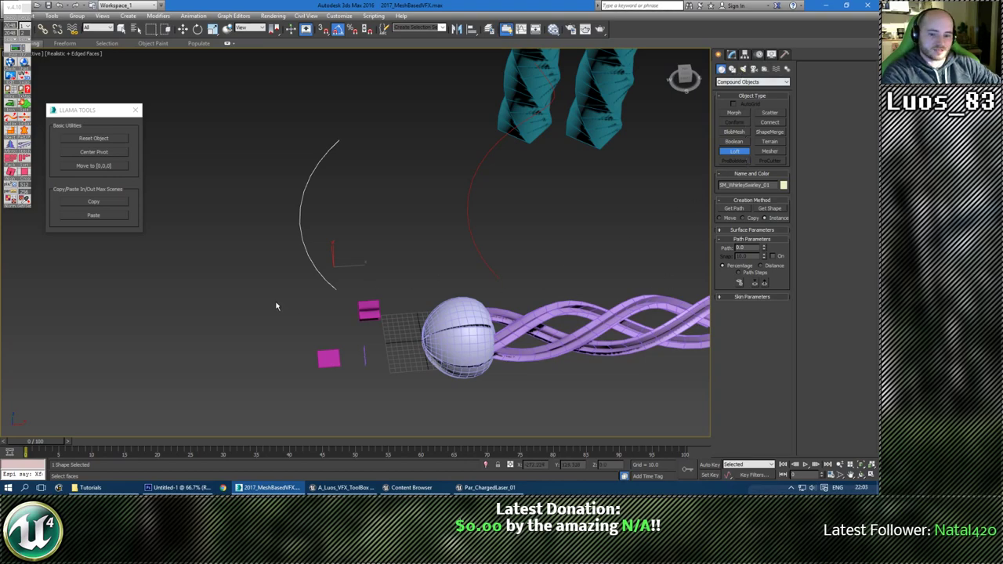
scroll(313, 279, "up", 4)
middle_click_drag(310, 279, 271, 314)
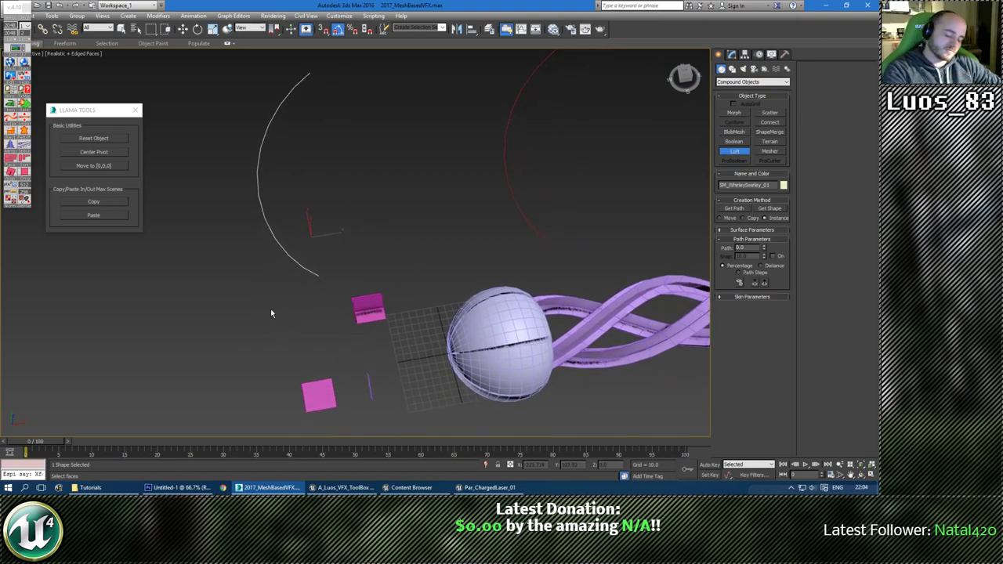
middle_click_drag(291, 320, 408, 308, "alt")
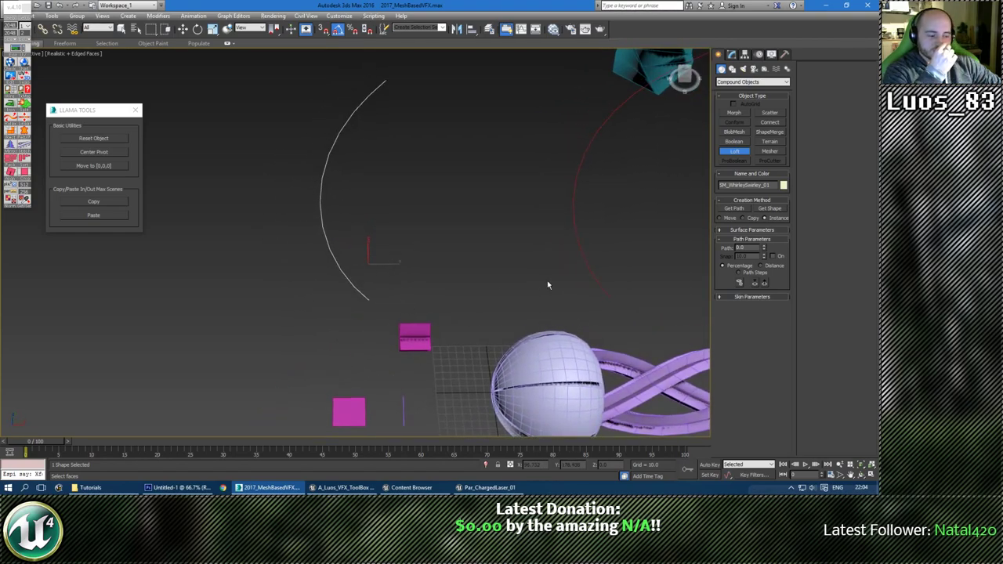
middle_click_drag(530, 268, 500, 259)
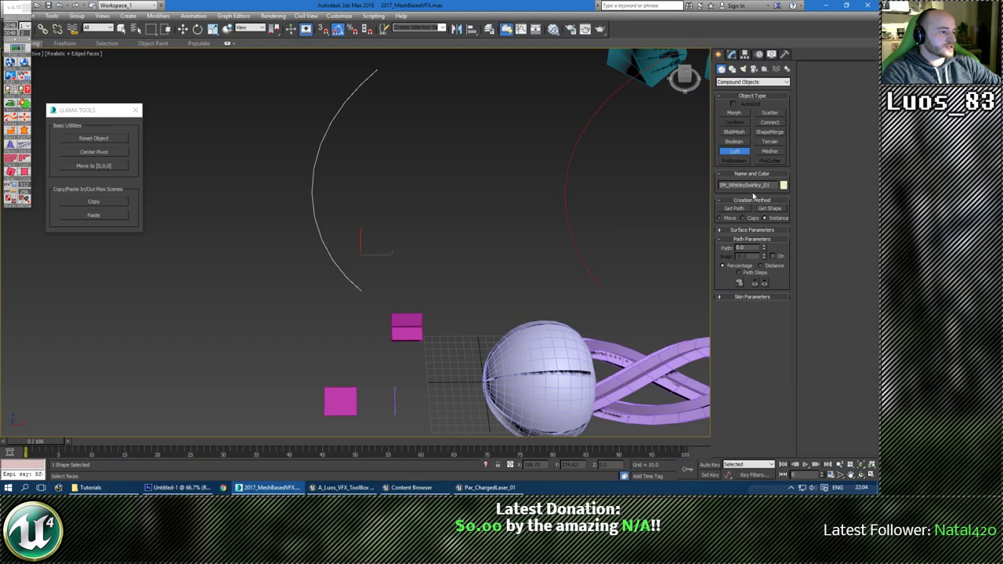
left_click(772, 209)
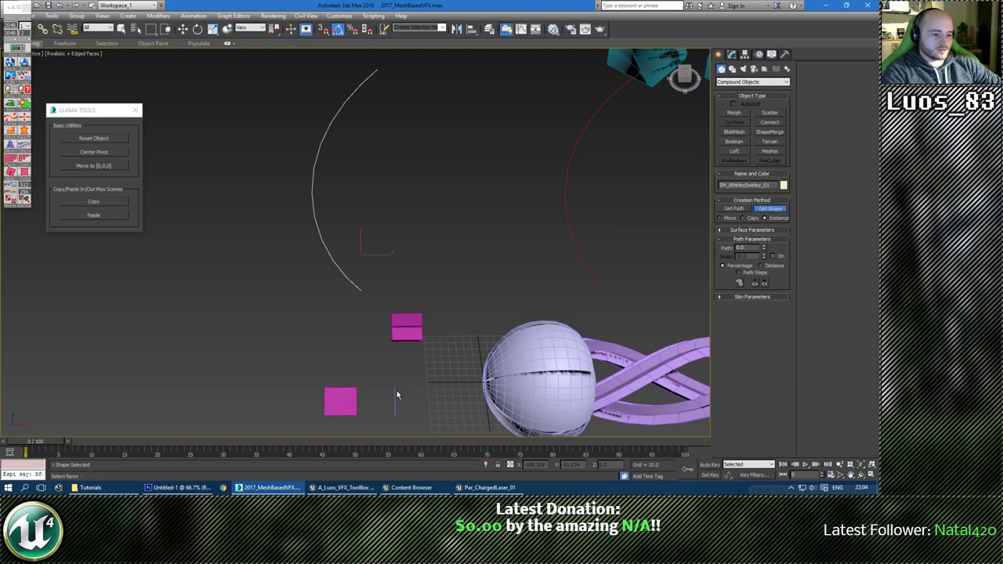
left_click(396, 396)
Enable Apply Mapping in the surface parameters of the new curved loft.
mouse_move(456, 299)
middle_mouse_down("alt")
mouse_move(389, 345)
mouse_move(452, 305)
middle_mouse_up("alt")
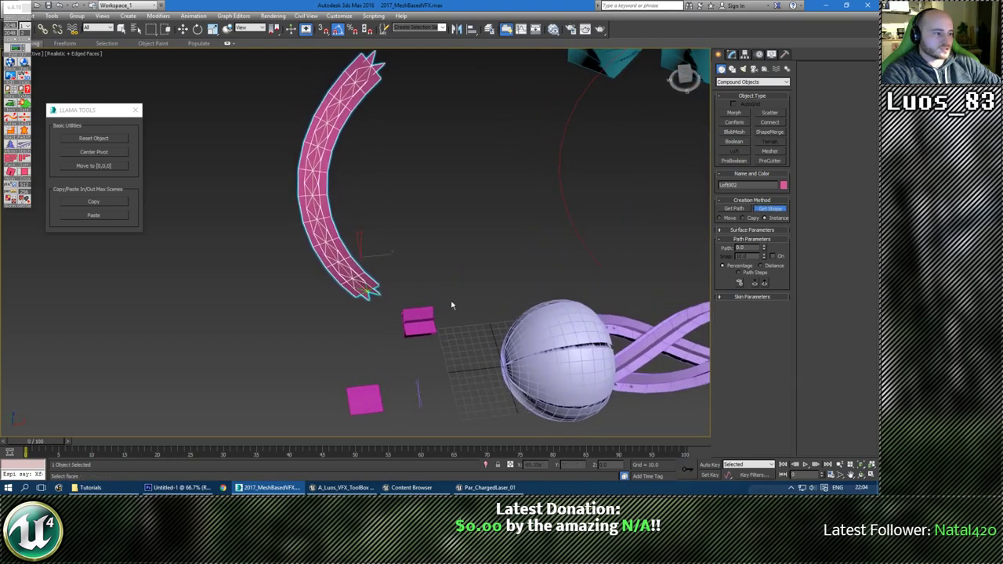
left_click(732, 57)
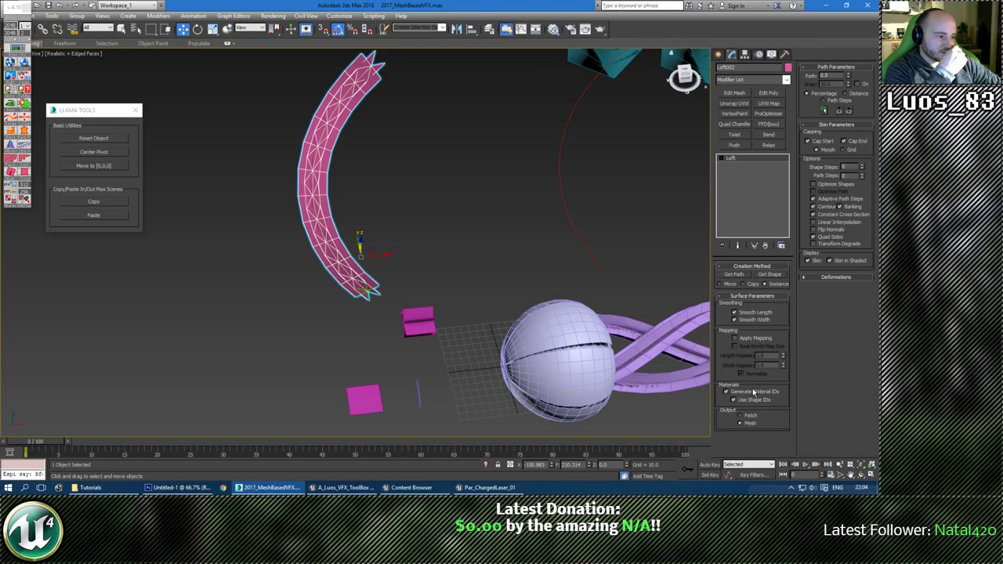
left_click(734, 338)
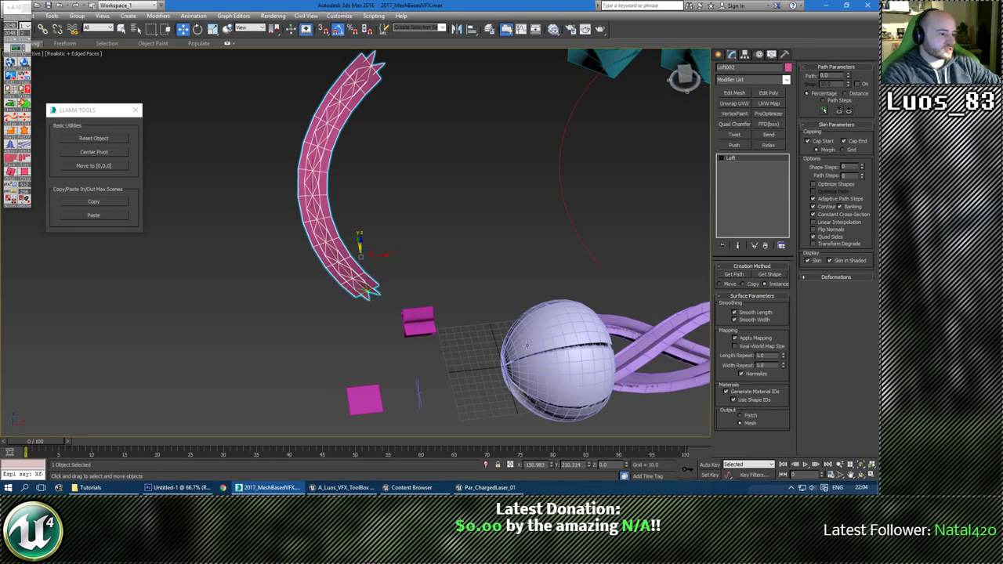
Rotate the loft's cross-section shape at the lower end of its path and convert the loft to an editable poly.
middle_click_drag(385, 317, 396, 271, "alt")
scroll(404, 276, "up", 3)
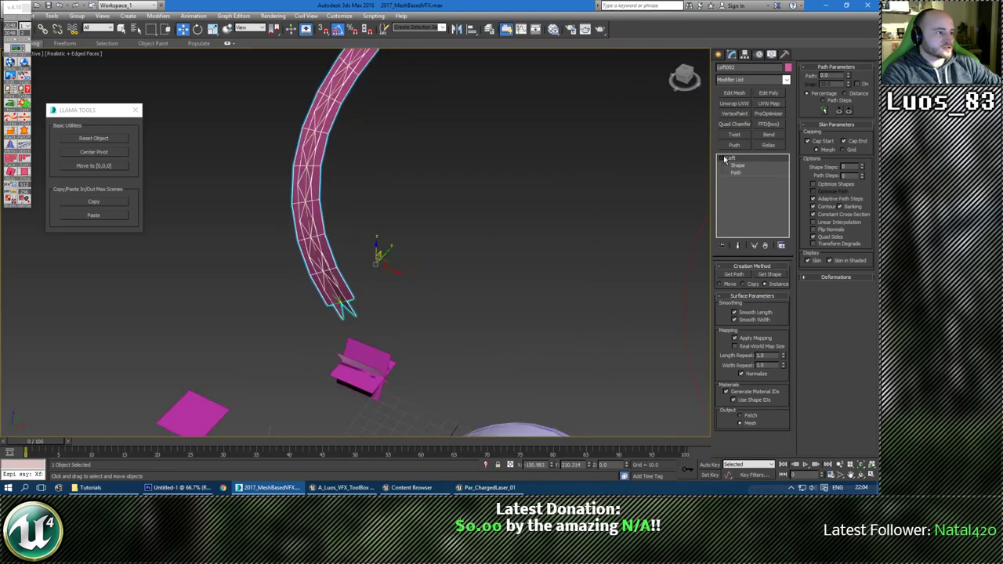
left_click(738, 165)
left_click_drag(391, 283, 321, 314)
scroll(334, 293, "up", 3)
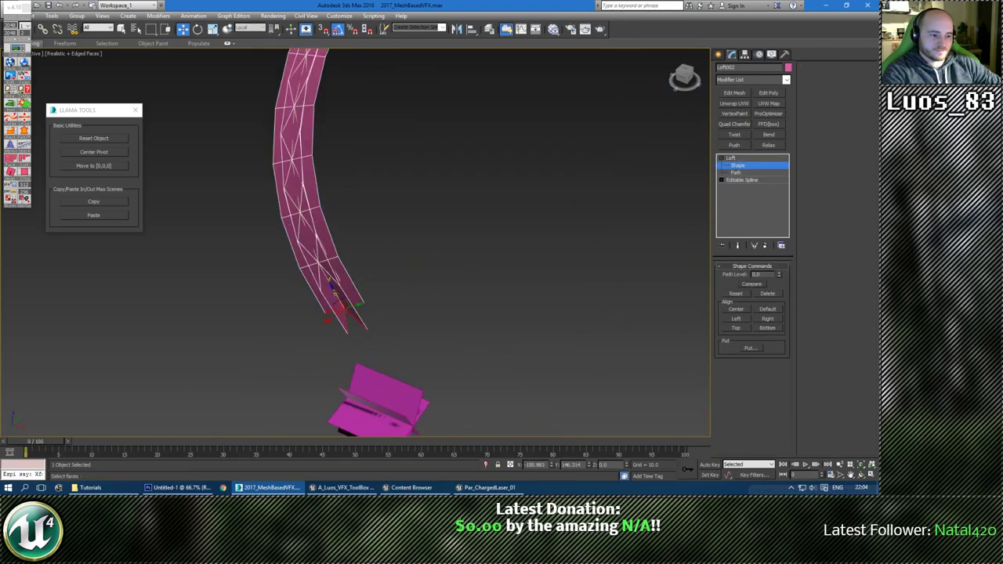
key("e")
middle_click_drag(336, 294, 336, 313, "alt")
left_click_drag(332, 292, 84, 351)
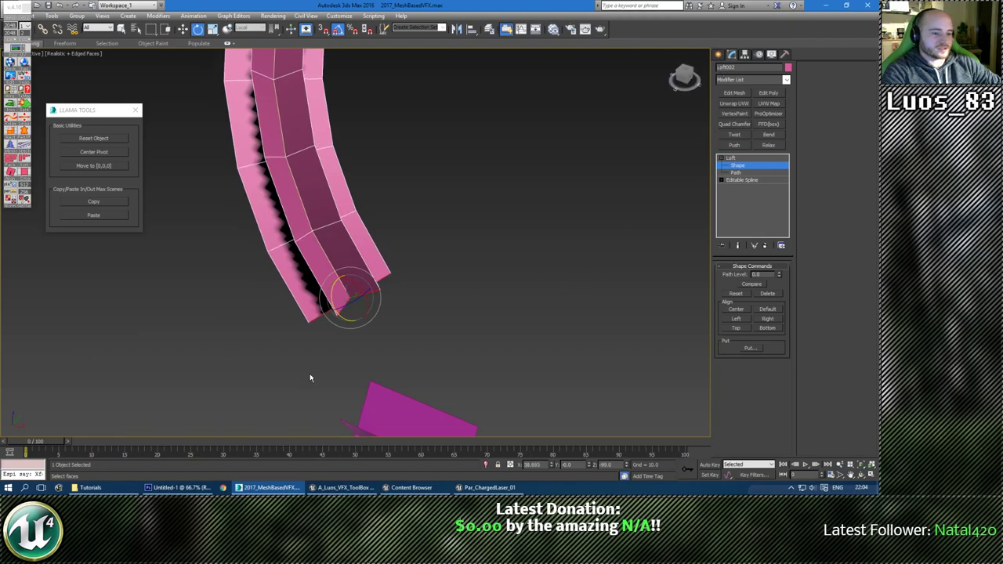
middle_click_drag(311, 377, 350, 385)
scroll(350, 385, "down", 2)
scroll(349, 386, "down", 5)
scroll(337, 341, "up", 4)
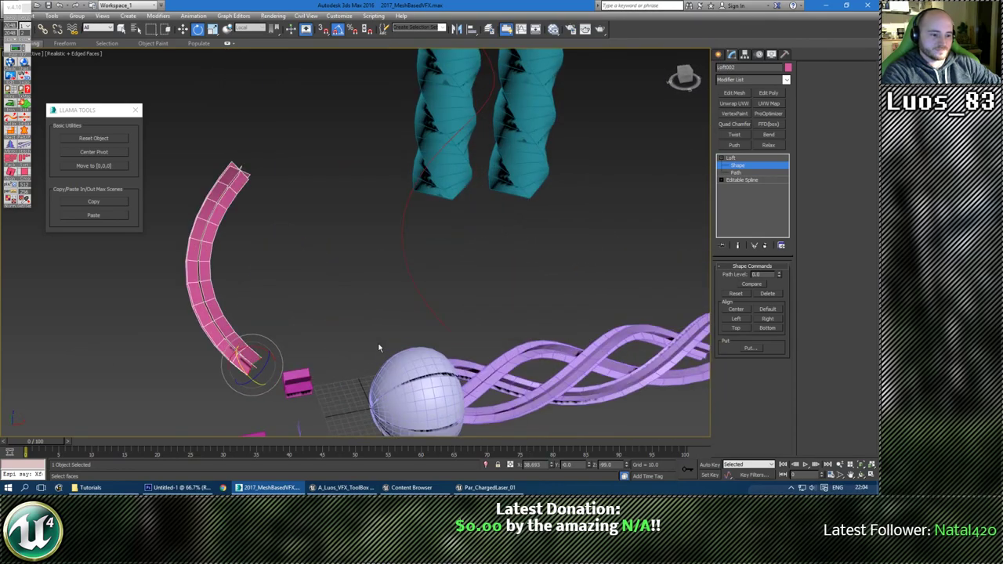
middle_click_drag(337, 341, 362, 313, "alt")
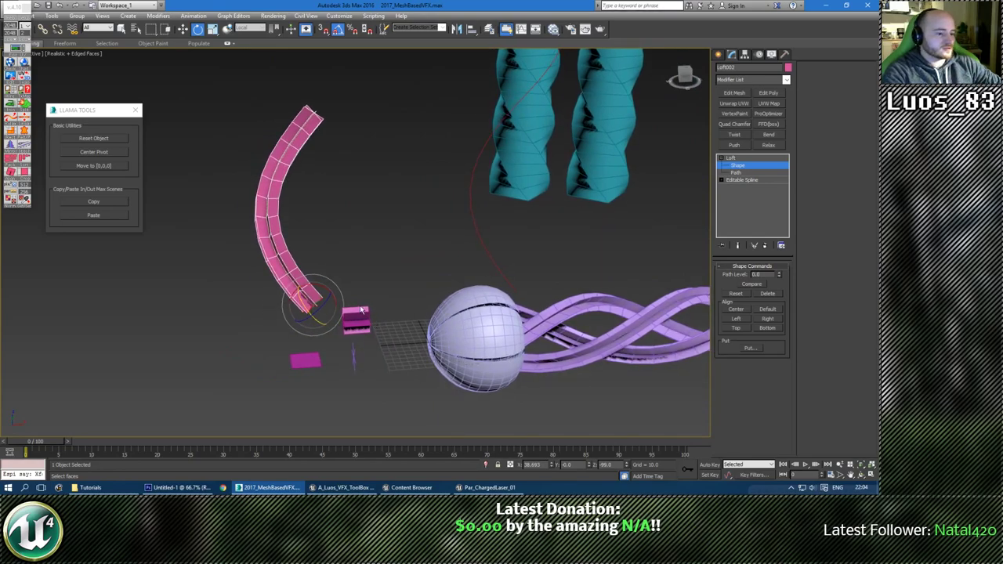
key("ctrl+e")
Examine the converted strand's UV shells with a temporary Unwrap UVW modifier, comparing a selected shell with its faces on the mesh.
left_click(735, 103)
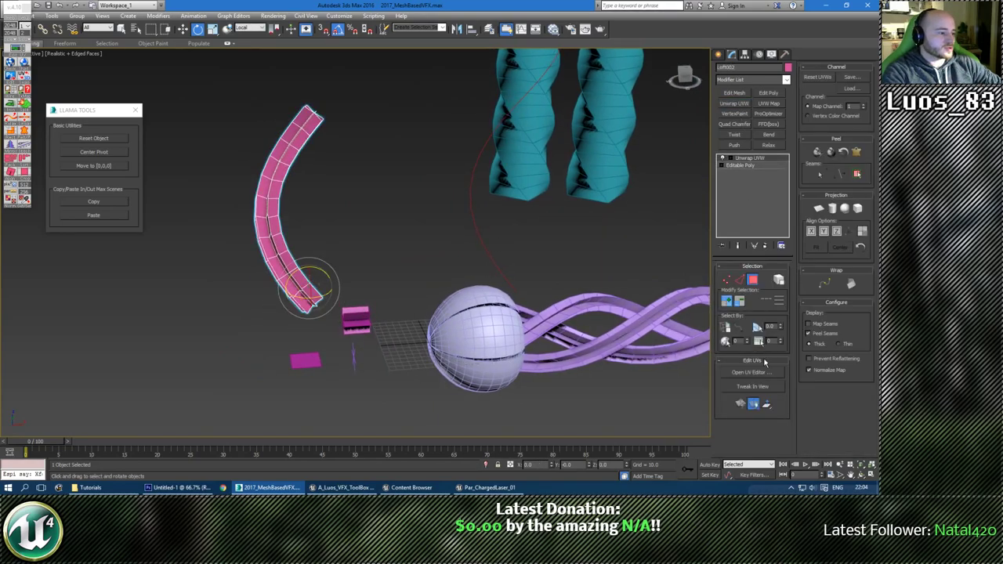
left_click(753, 374)
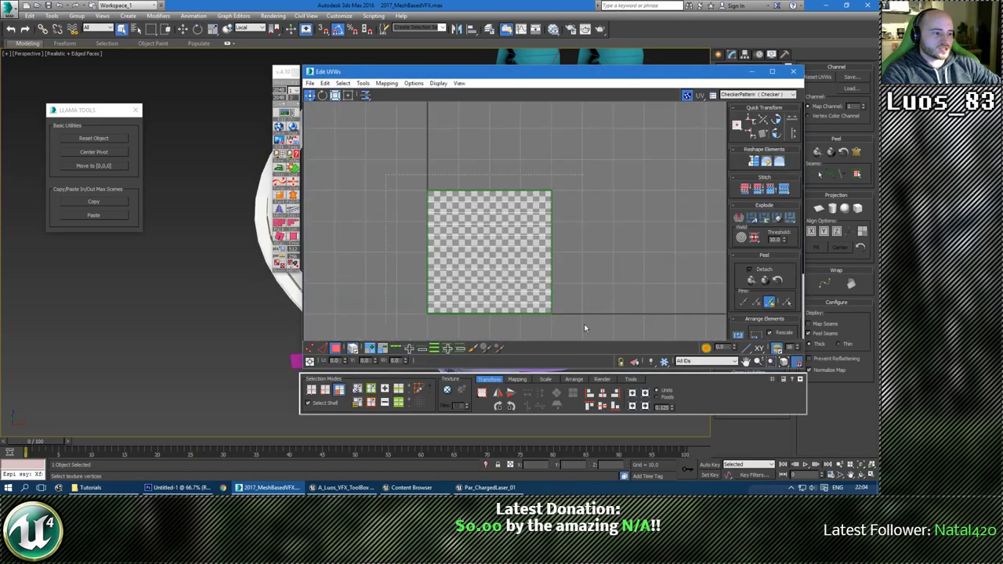
left_click_drag(585, 326, 586, 326)
left_click(776, 134)
left_click(614, 215)
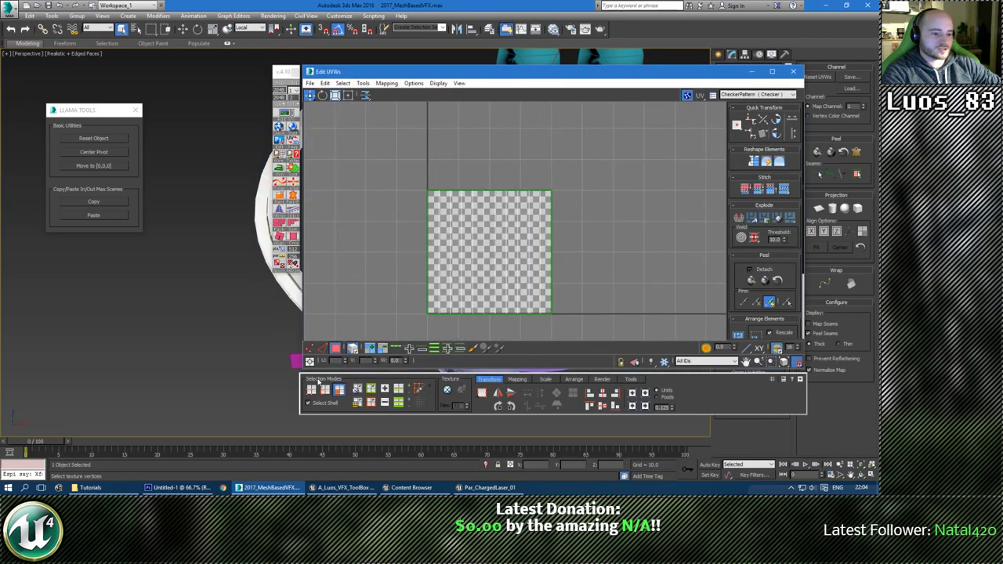
left_click_drag(534, 320, 535, 316)
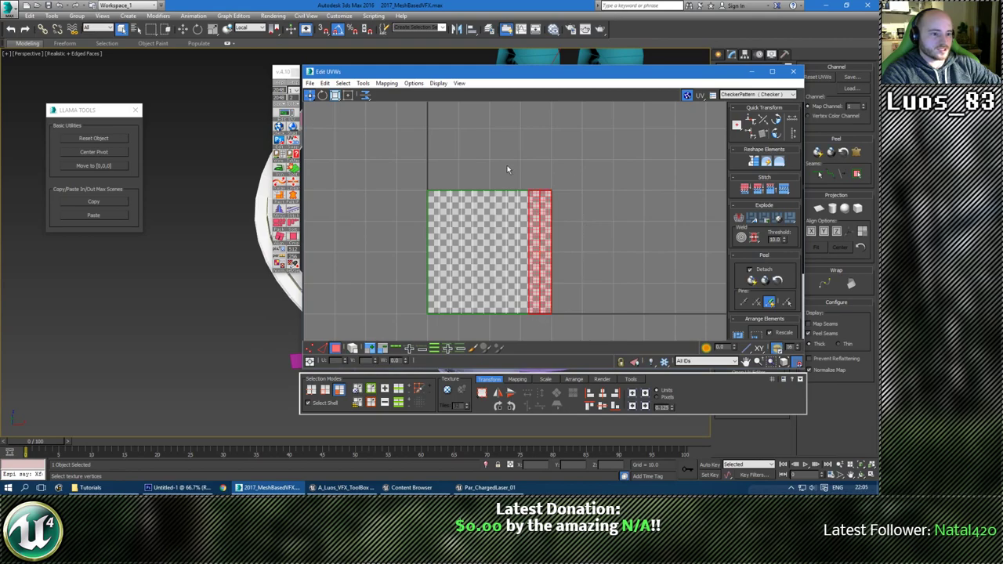
left_click_drag(512, 72, 649, 91)
middle_click_drag(305, 148, 222, 158)
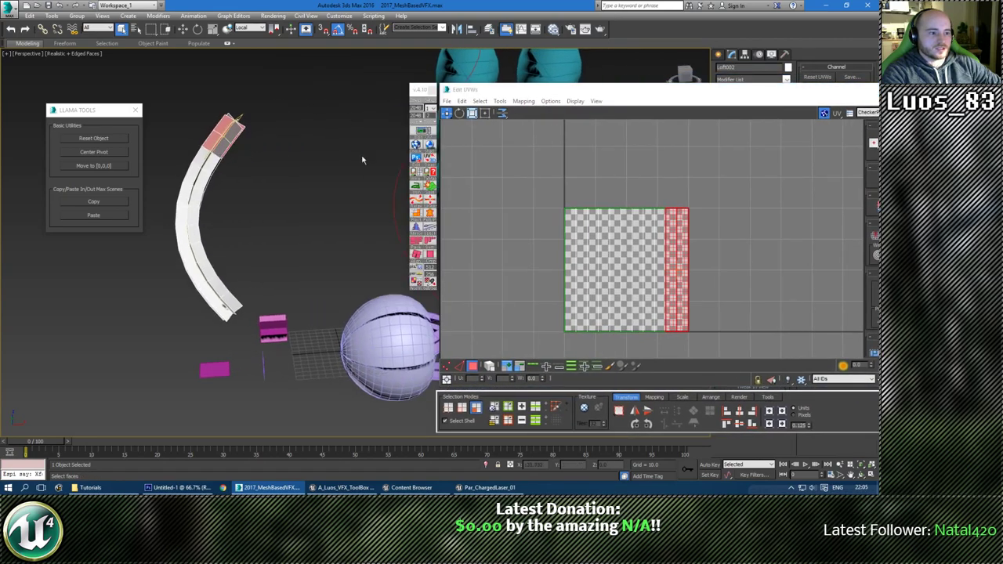
left_click_drag(712, 92, 419, 82)
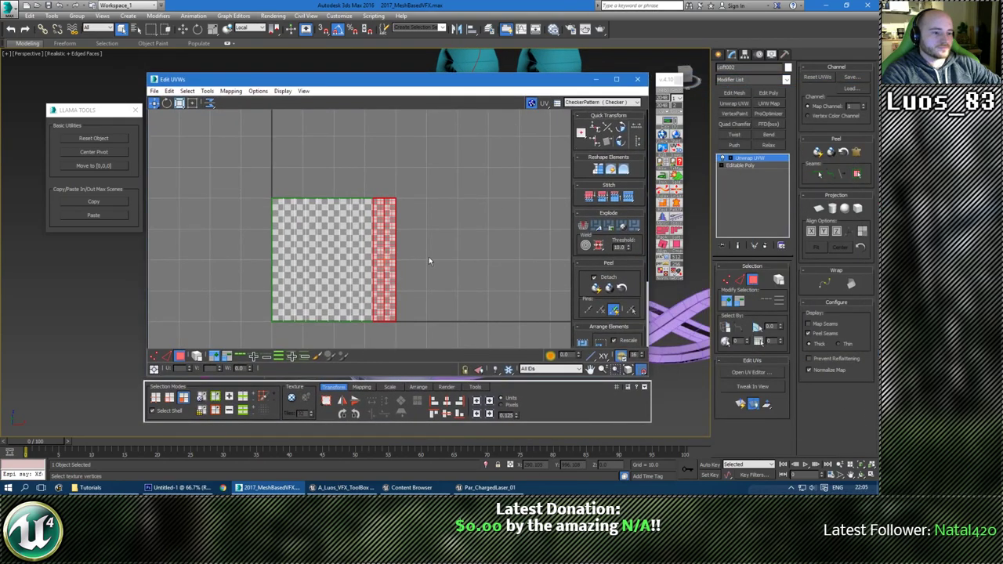
key("ctrl+z")
middle_click_drag(301, 276, 399, 232)
scroll(319, 268, "up", 3)
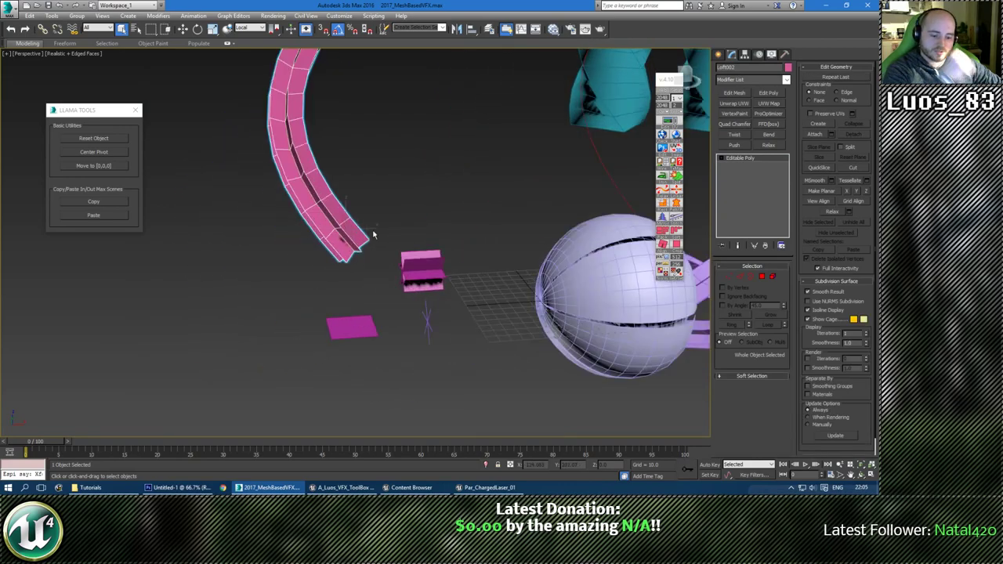
Copy the curved strand around its vertical axis in 90-degree increments to form a multi-strand swirl.
scroll(373, 234, "down", 3)
key("w")
mouse_move(332, 281)
middle_mouse_down("alt")
mouse_move(365, 257)
mouse_move(334, 272)
mouse_move(329, 261)
middle_mouse_up("alt")
key("e")
mouse_move(315, 254)
left_mouse_down()
mouse_move(365, 236)
mouse_move(359, 232)
mouse_move(398, 229)
left_mouse_up()
key("Return")
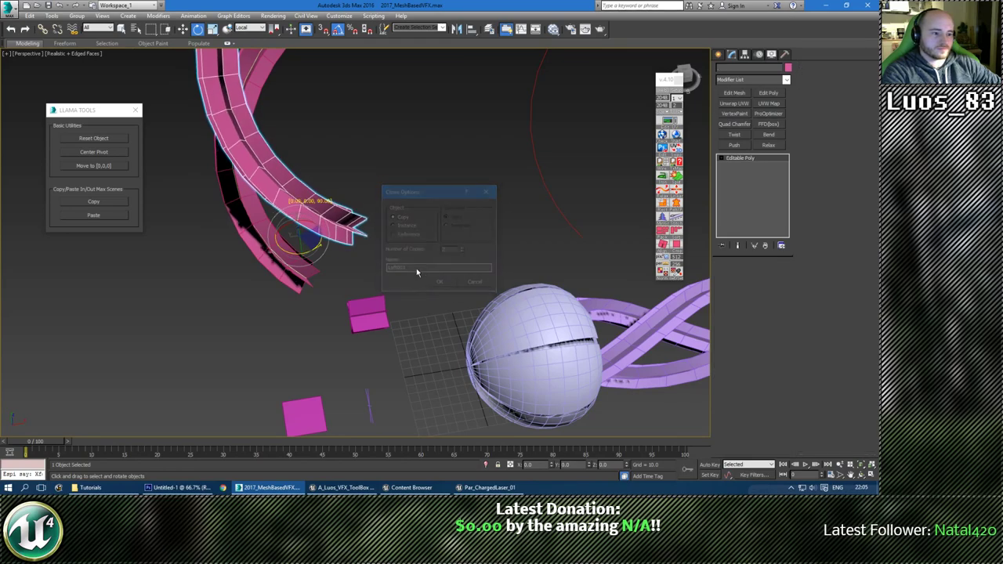
mouse_move(416, 268)
middle_mouse_down("alt")
mouse_move(337, 218)
mouse_move(416, 220)
mouse_move(385, 228)
middle_mouse_up("alt")
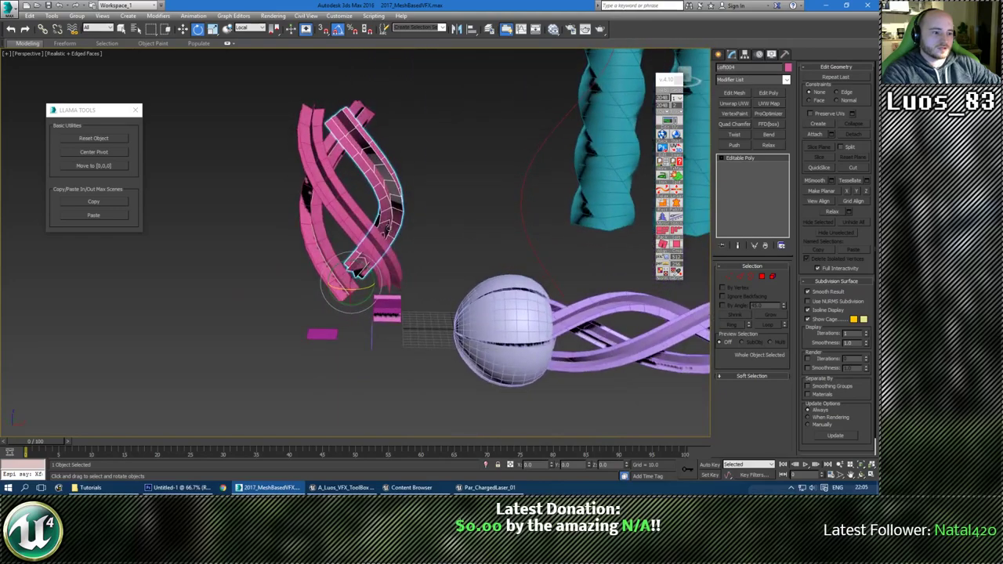
Adjust the angle snap increment in the grid and snap options and attach the curved strands into one mesh.
right_click(338, 30)
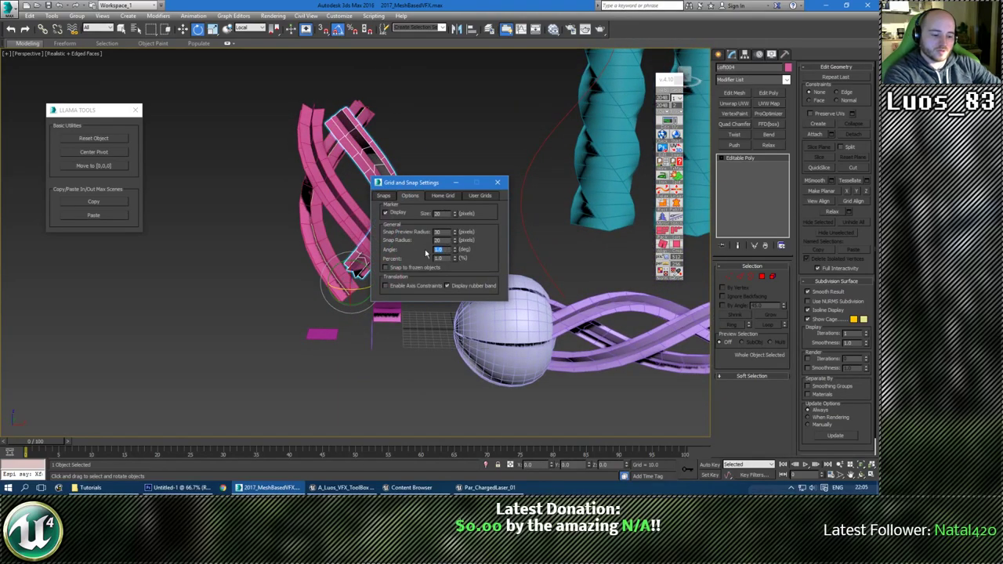
left_click(497, 182)
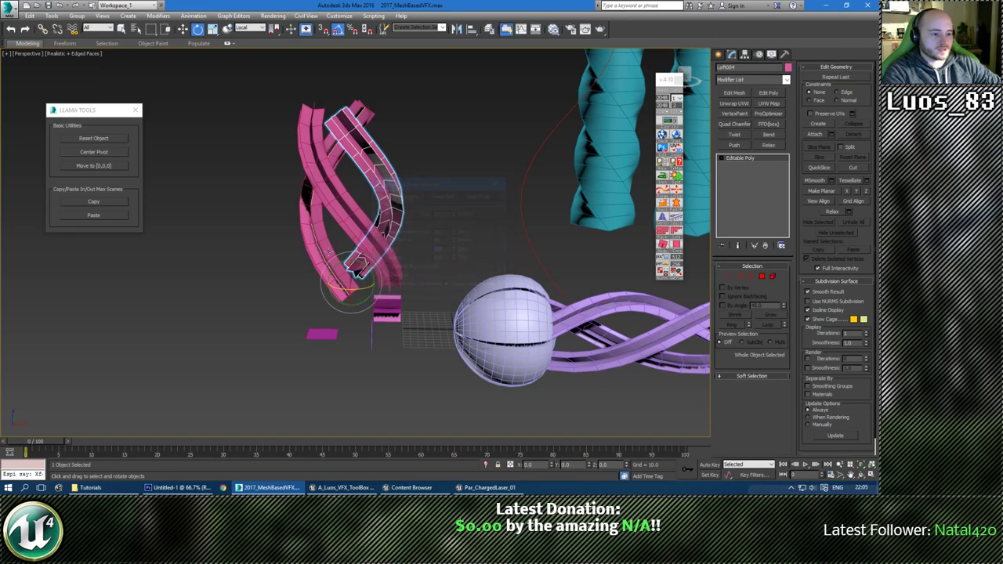
middle_click_drag(470, 235, 439, 259, "alt")
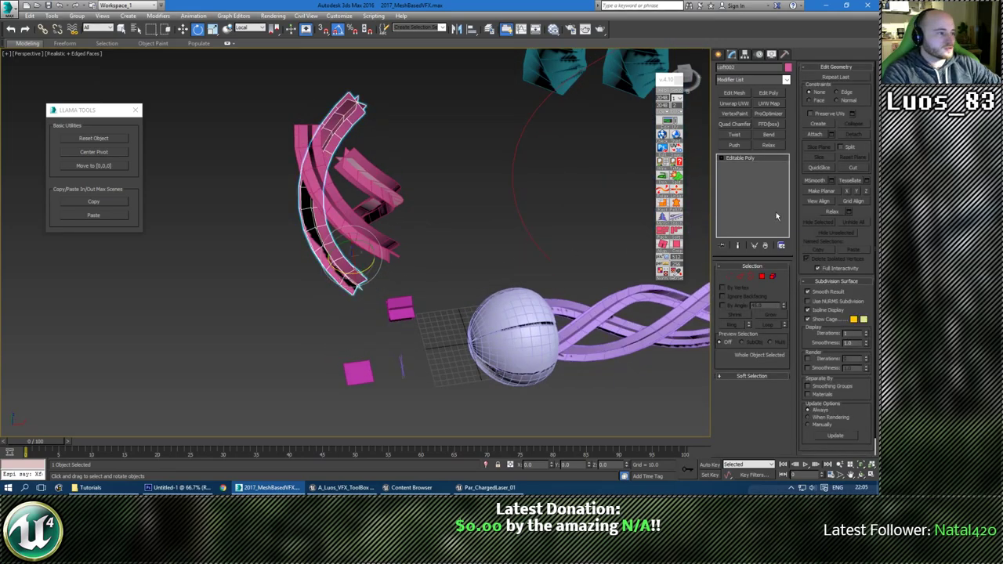
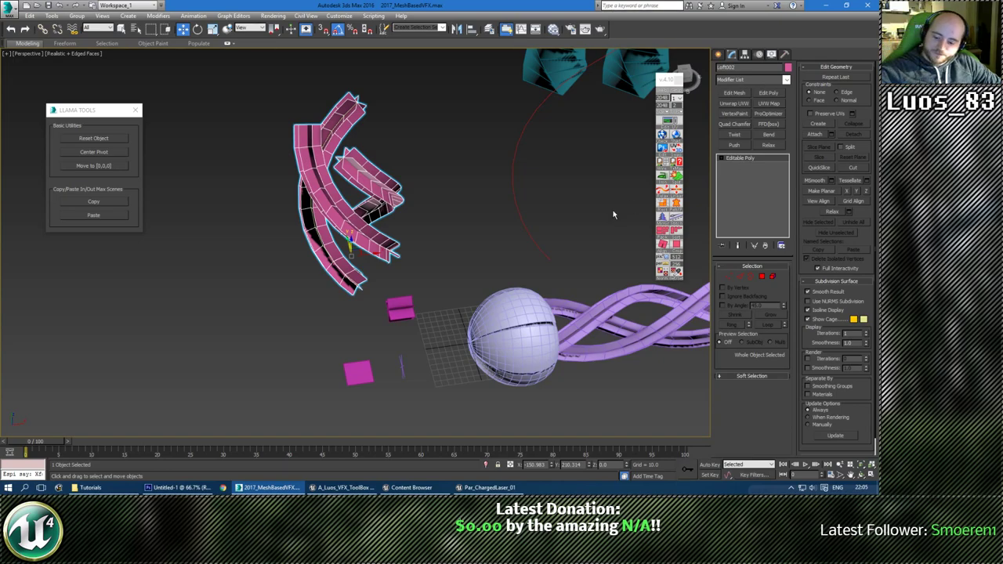
Rotate the combined pink swirl onto its side so it runs in the same direction as the purple swirl.
middle_click_drag(459, 267, 416, 246)
key("e")
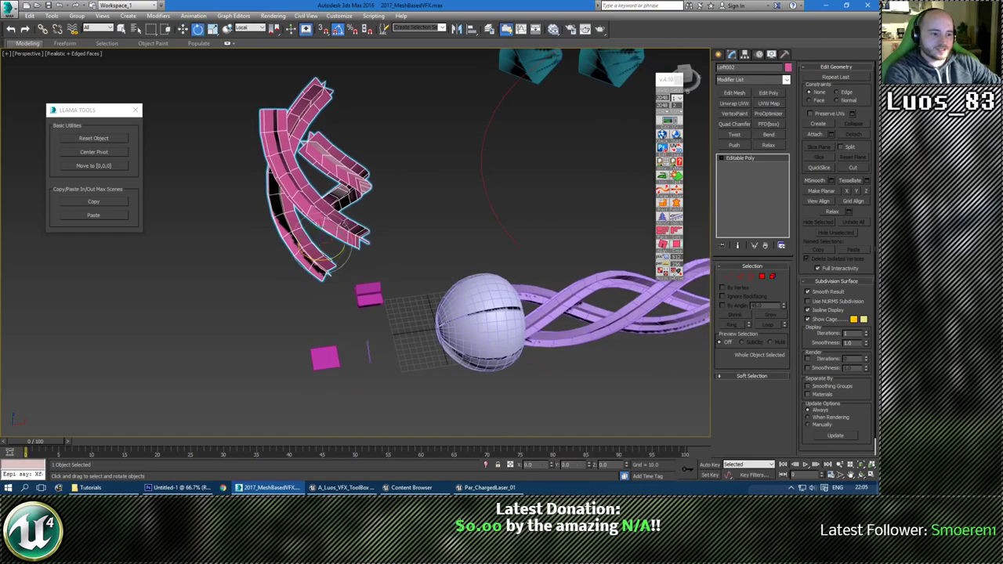
left_click_drag(338, 230, 368, 234)
key("w")
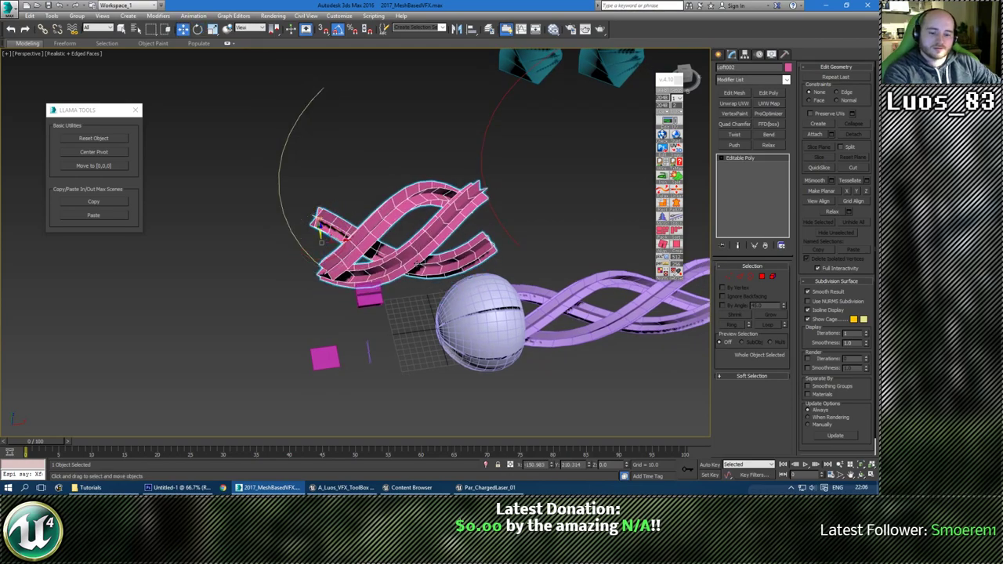
Scale the pink swirl to 66% on the Y and Z axes, keeping its length along X at 100%.
middle_click_drag(465, 312, 324, 250)
key("r")
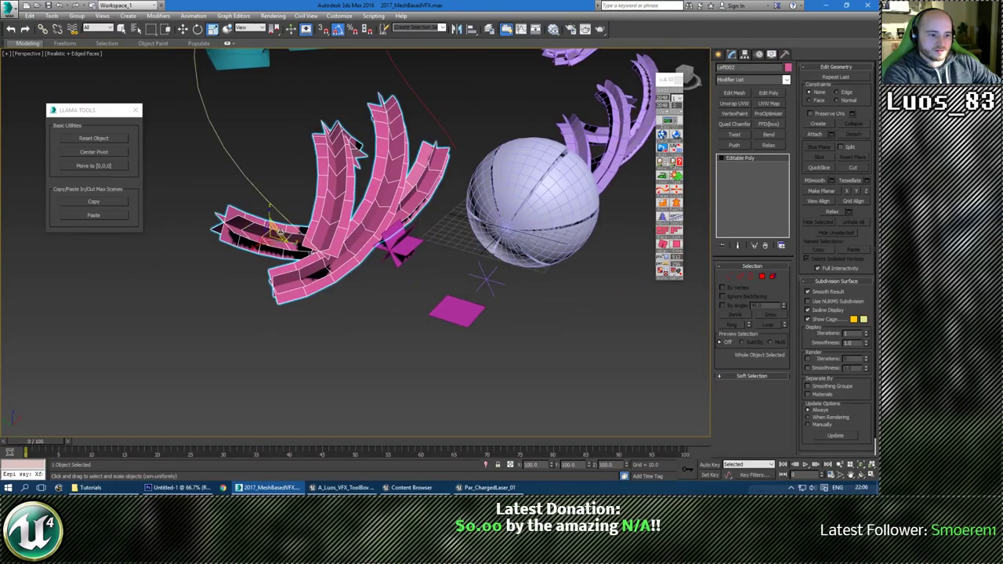
mouse_move(271, 234)
left_mouse_down()
mouse_move(270, 244)
mouse_move(269, 233)
left_mouse_up()
left_click_drag(261, 236, 261, 236)
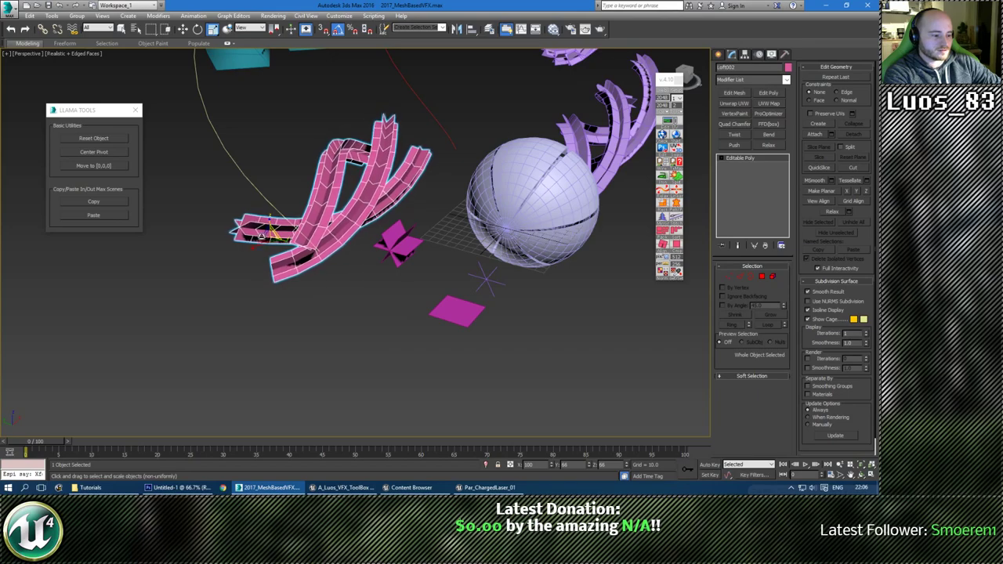
key("w")
Set the pink swirl's X and Y positions to 0 to centre it on the core.
middle_click_drag(345, 239, 261, 271, "alt")
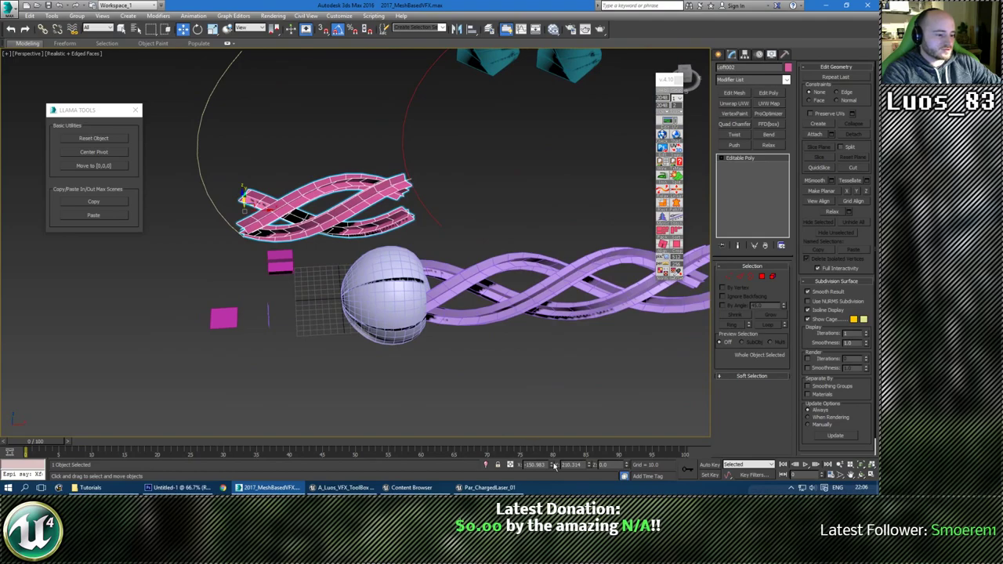
right_click(554, 465)
right_click(590, 467)
middle_click_drag(476, 382, 372, 265, "alt")
Rotate the pink swirl about its length axis to place its strands between the purple ones.
scroll(449, 351, "up", 3)
scroll(341, 291, "up", 3)
key("e")
left_click_drag(444, 237, 428, 243)
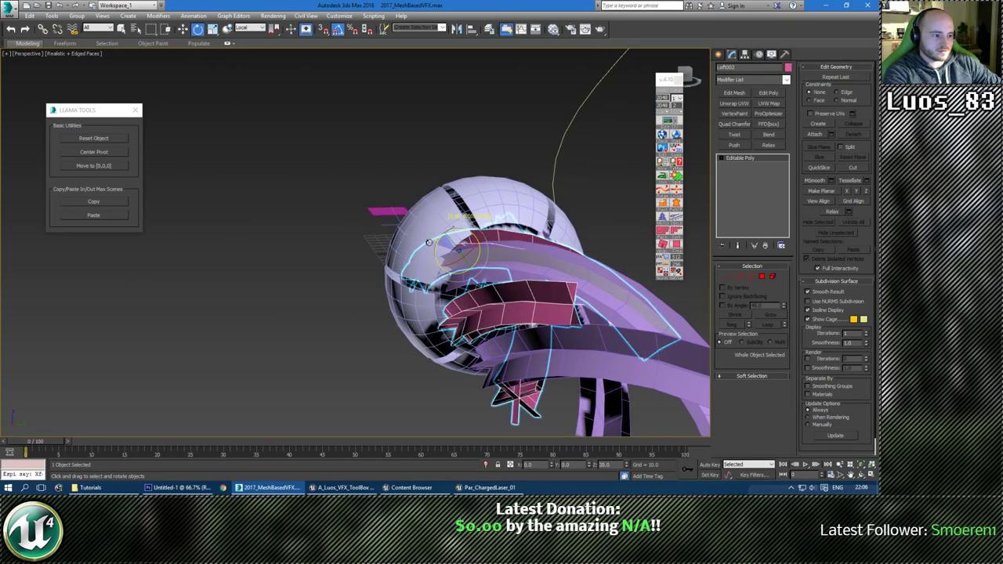
left_click_drag(428, 242, 428, 244)
middle_click_drag(368, 348, 451, 352, "alt")
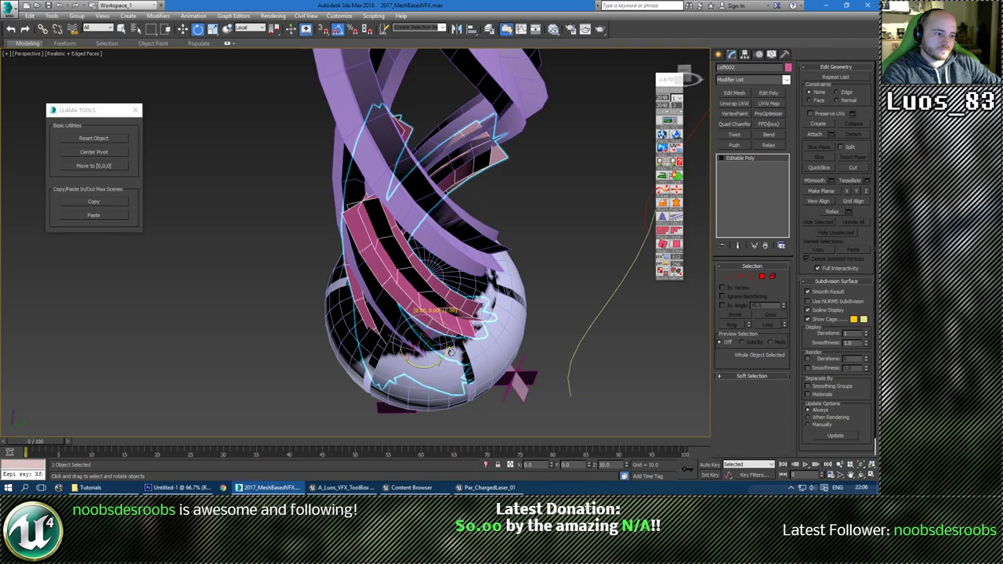
middle_click_drag(403, 330, 304, 286, "alt")
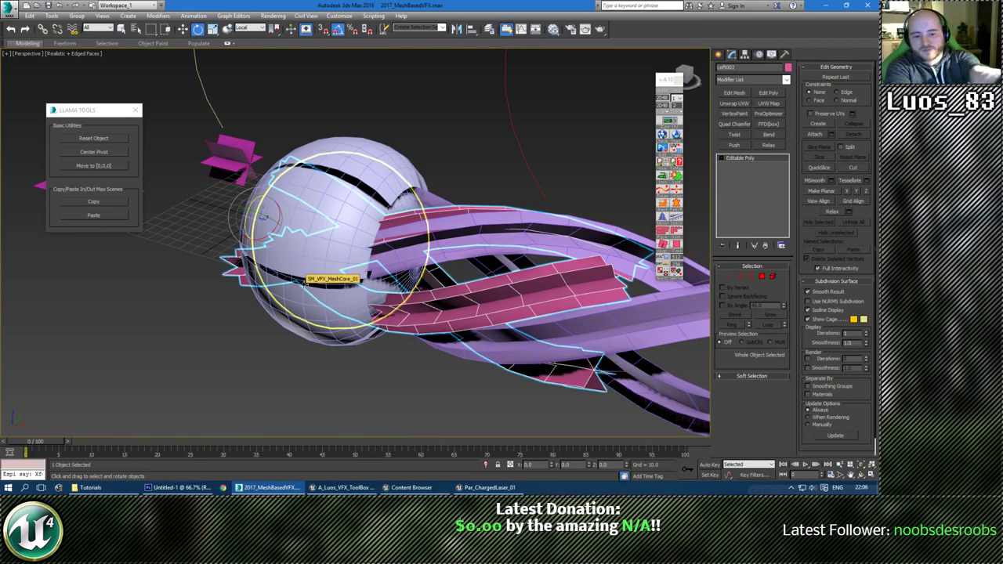
middle_click_drag(306, 284, 345, 304, "alt")
Move the pink swirl along X to about 61.9 and turn it further about its length axis.
key("w")
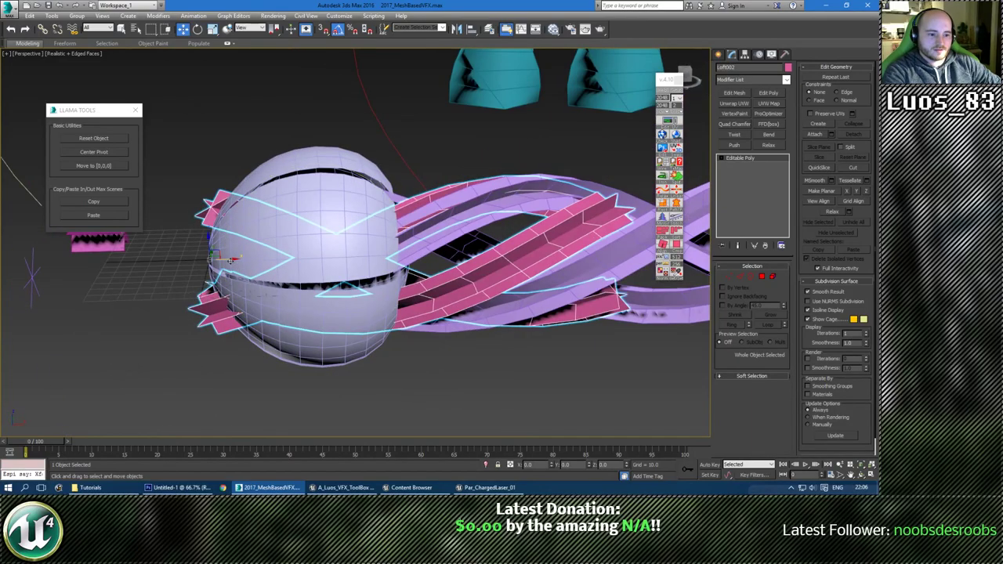
middle_click_drag(233, 260, 408, 301, "alt")
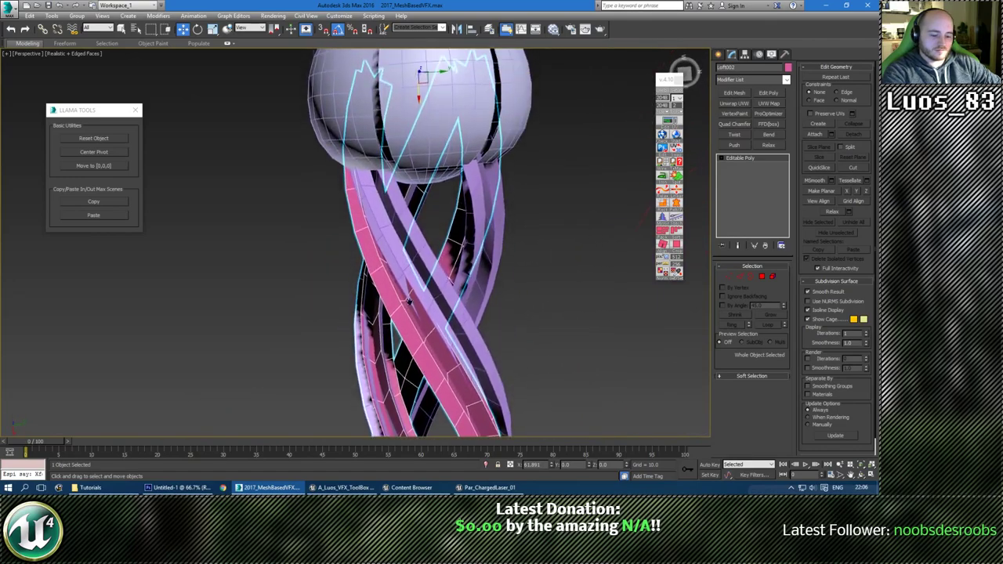
key("e")
left_click_drag(413, 74, 380, 79)
middle_click_drag(379, 79, 405, 97, "alt")
key("w")
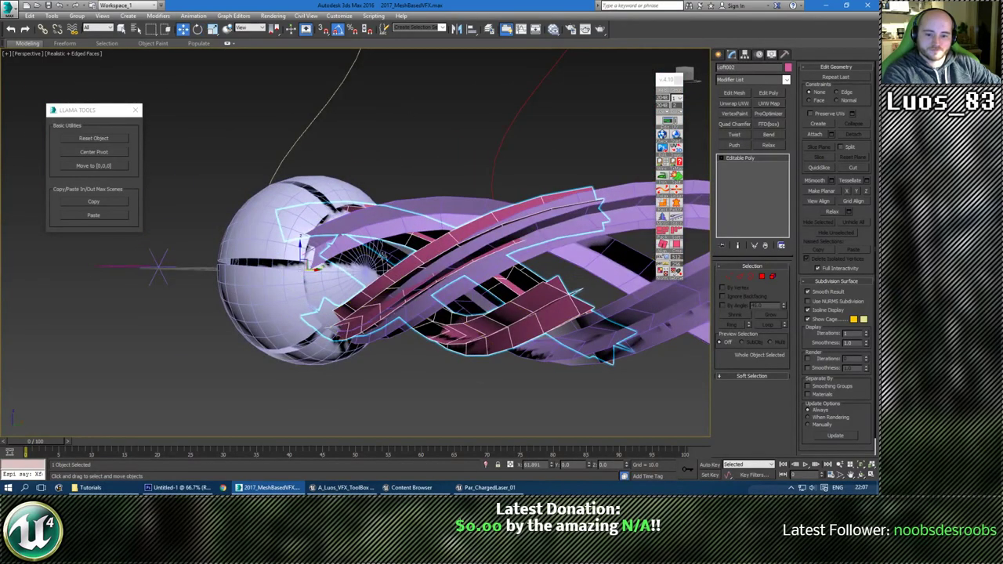
Fine-tune the pink swirl's rotation so its strands interleave with the purple swirl, and deselect it.
middle_click_drag(377, 274, 415, 286, "alt")
scroll(428, 287, "down", 3)
scroll(427, 287, "up", 3)
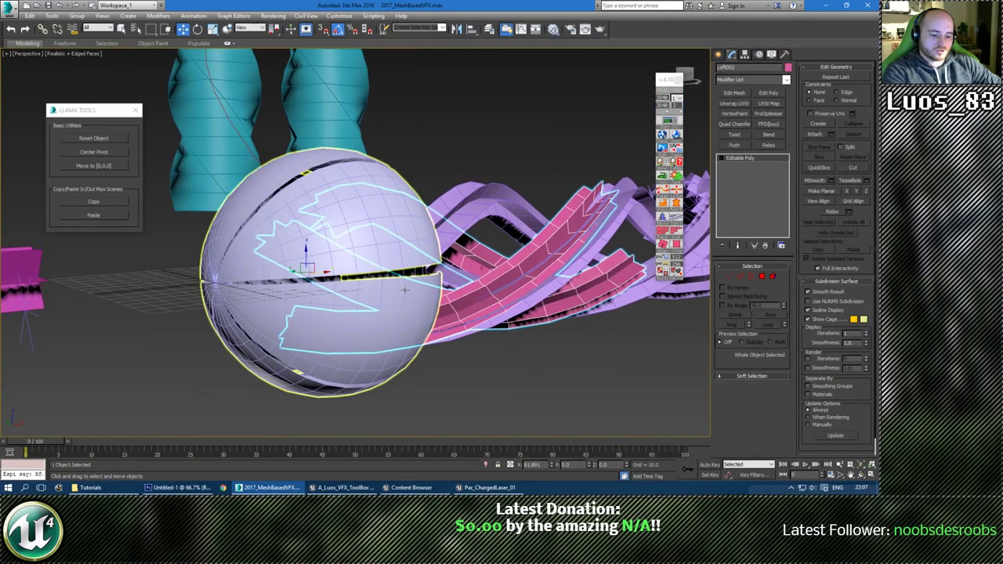
key("e")
left_click_drag(314, 267, 310, 249)
key("w")
scroll(426, 273, "down", 4)
middle_click_drag(424, 282, 355, 352, "alt")
left_click(402, 358)
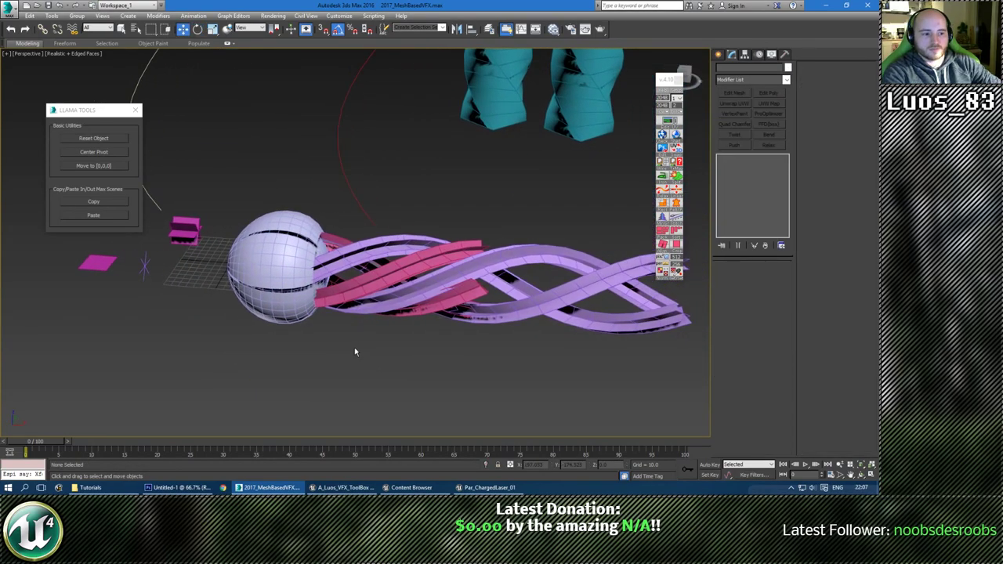
Select the small flat magenta plane beside the core and reset its transforms with the Reset Object utility.
middle_click_drag(354, 350, 363, 348, "alt")
middle_click_drag(262, 334, 313, 342, "alt")
left_click(241, 329)
scroll(253, 360, "up", 3)
scroll(372, 324, "up", 5)
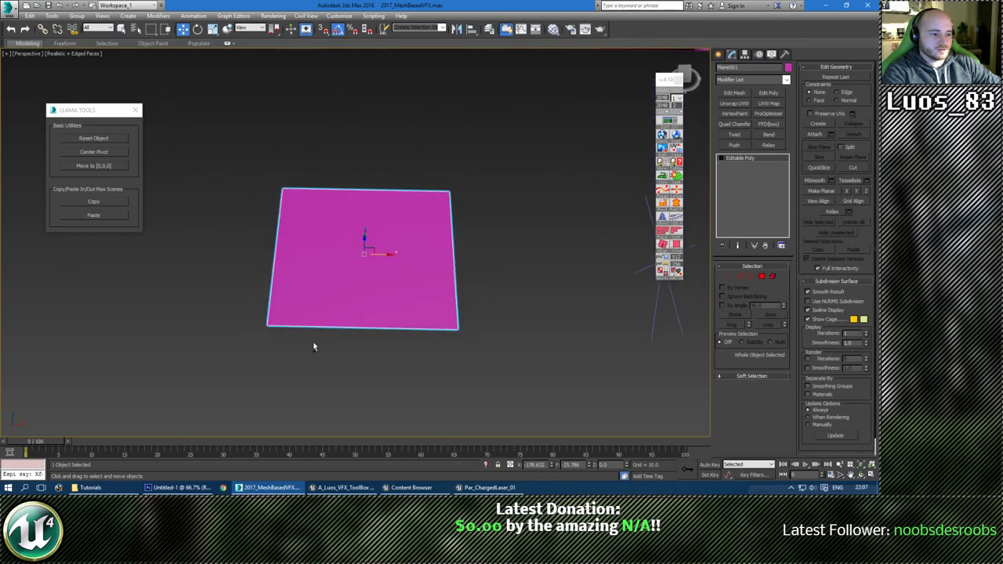
scroll(313, 342, "down", 5)
key("1")
scroll(346, 320, "up", 2)
left_click_drag(311, 382, 310, 381)
middle_click_drag(310, 381, 350, 343)
scroll(268, 295, "down", 4)
left_click(719, 55)
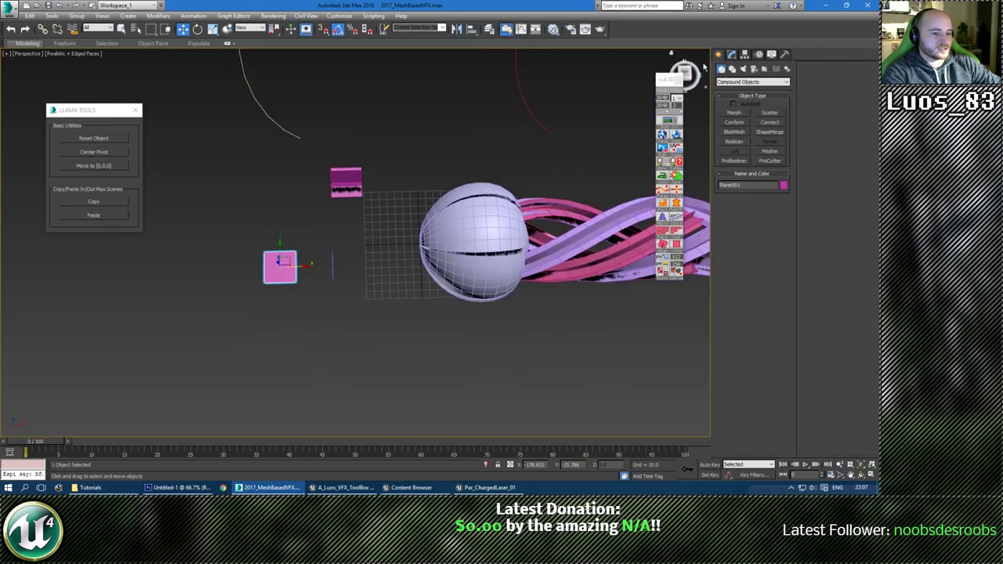
middle_click_drag(168, 153, 222, 190)
left_click(101, 139)
scroll(276, 298, "up", 3)
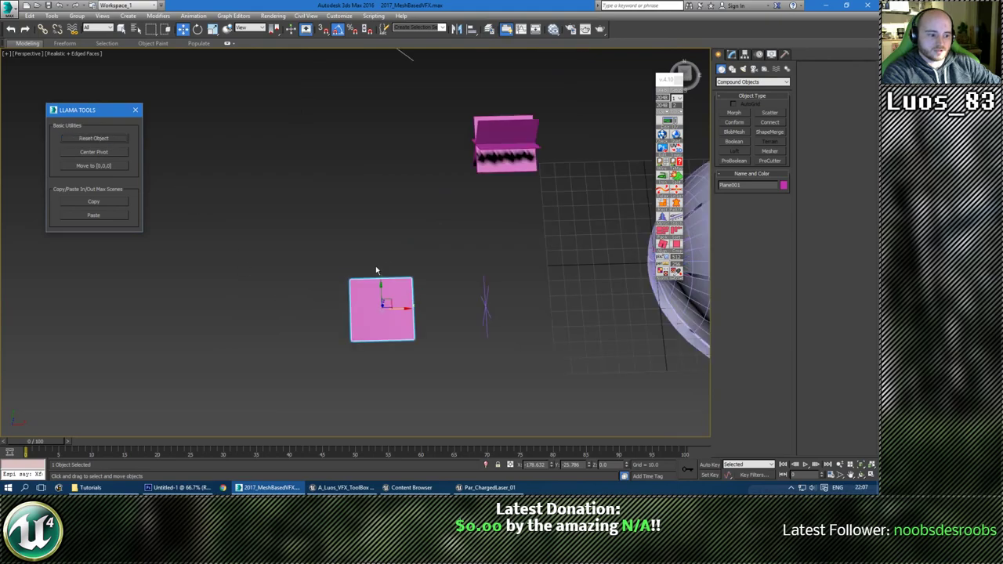
Stretch the plane into a long strip by moving its two core-side vertices along X to about 156 in View coordinates.
key("1")
left_click_drag(430, 245, 403, 390)
middle_click_drag(403, 390, 261, 71, "alt")
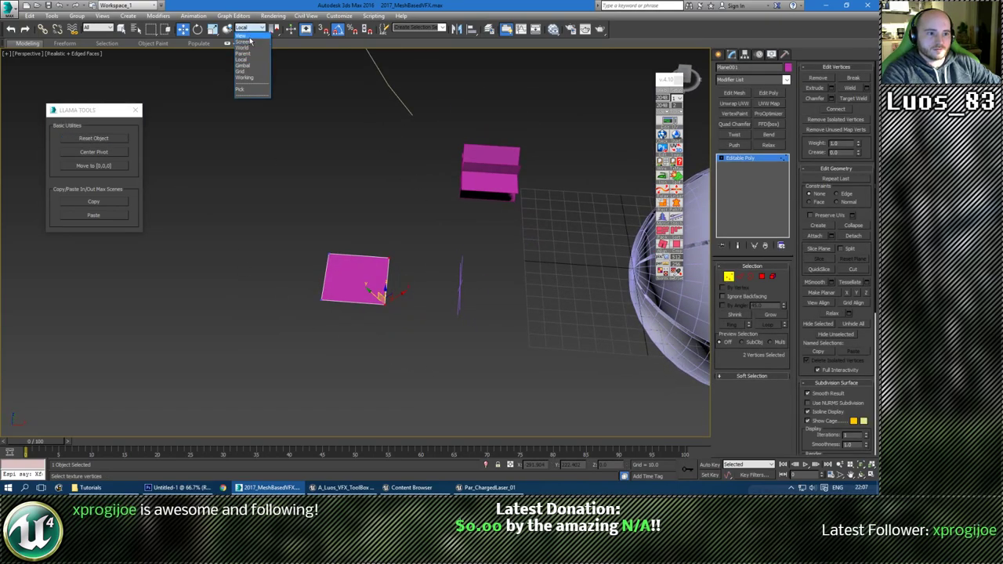
left_click(250, 38)
middle_click_drag(352, 255, 317, 356, "alt")
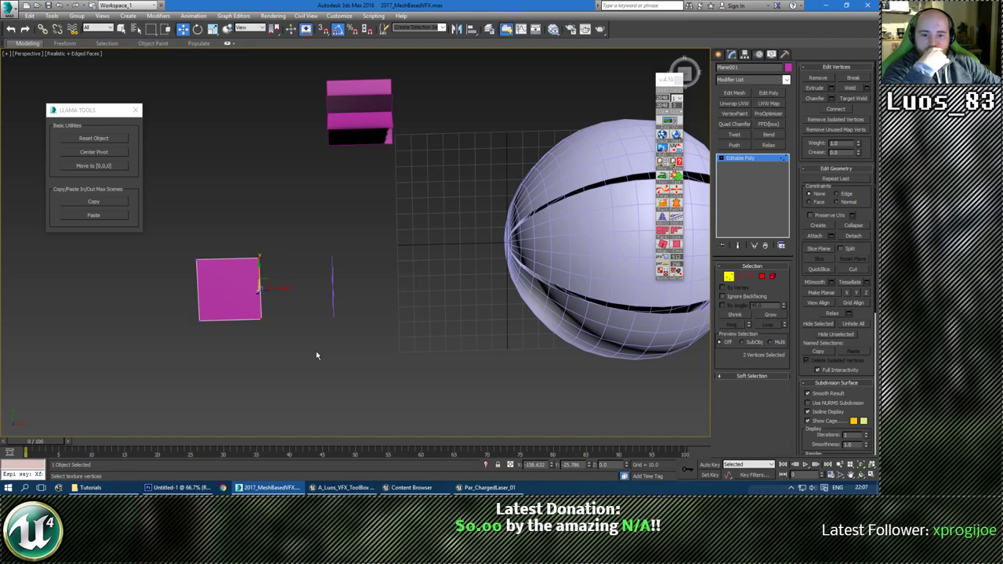
middle_click_drag(308, 361, 262, 356)
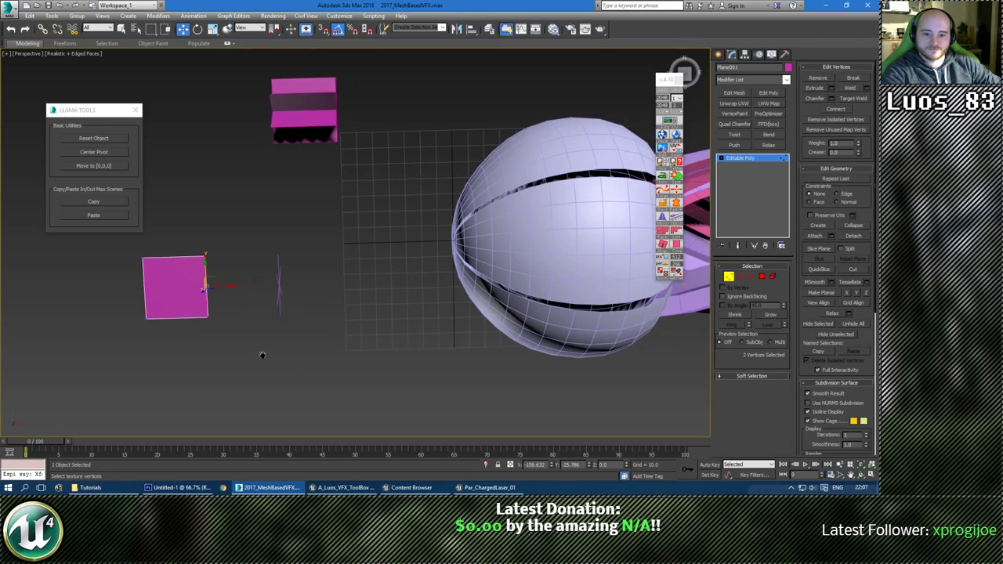
left_click_drag(229, 297, 479, 262)
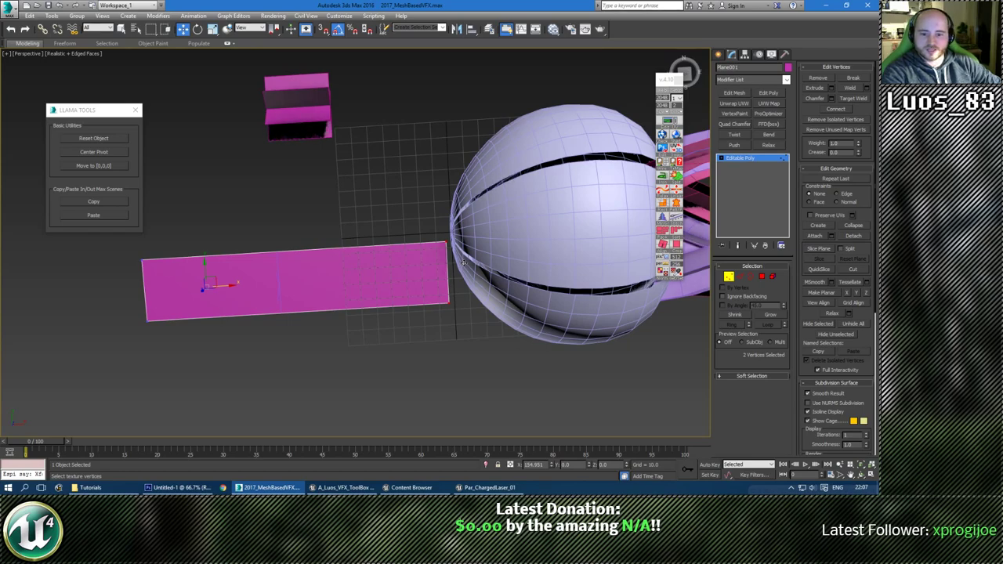
left_click_drag(463, 264, 465, 263)
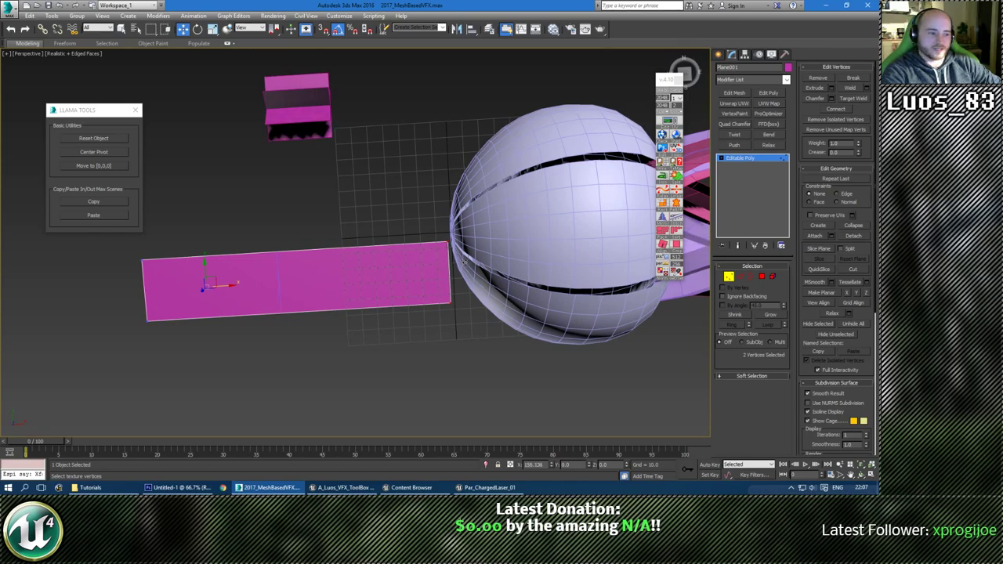
middle_click_drag(410, 293, 294, 317, "alt")
Make 2 copies of the long plane, each rotated 60 degrees around its length, to form a star cross-section.
left_click(719, 56)
key("e")
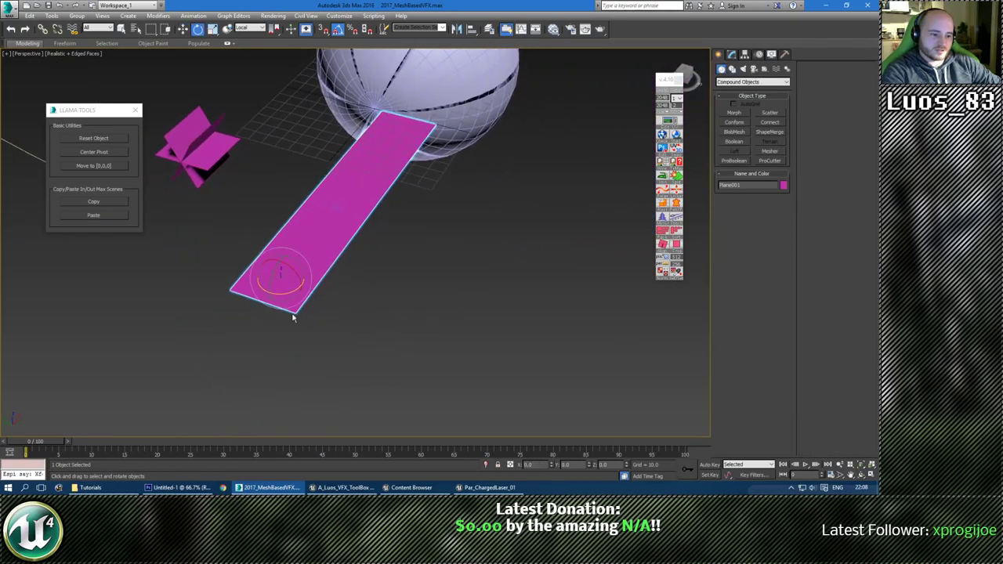
left_click_drag(290, 267, 319, 283)
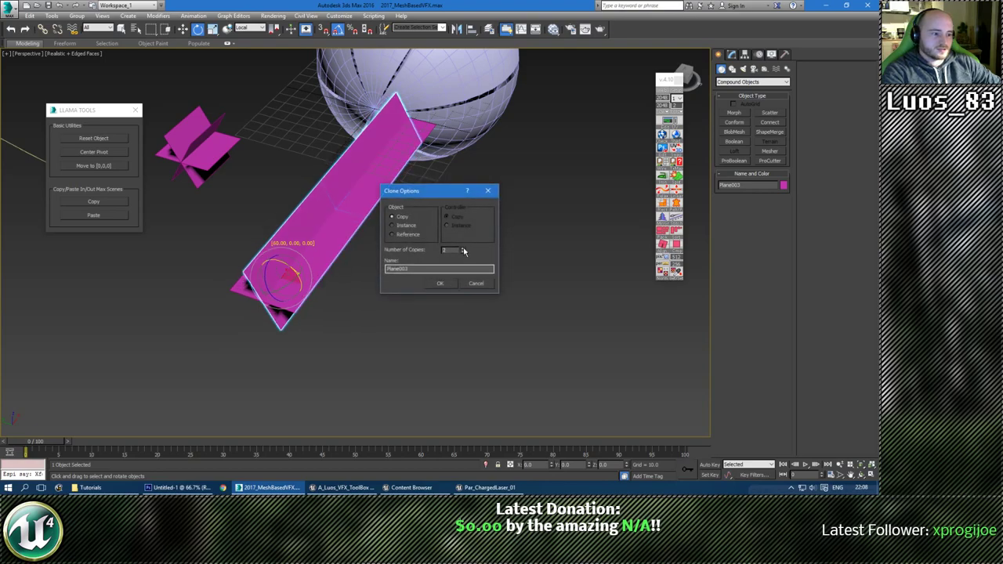
left_click(444, 285)
middle_click_drag(443, 287, 399, 312, "alt")
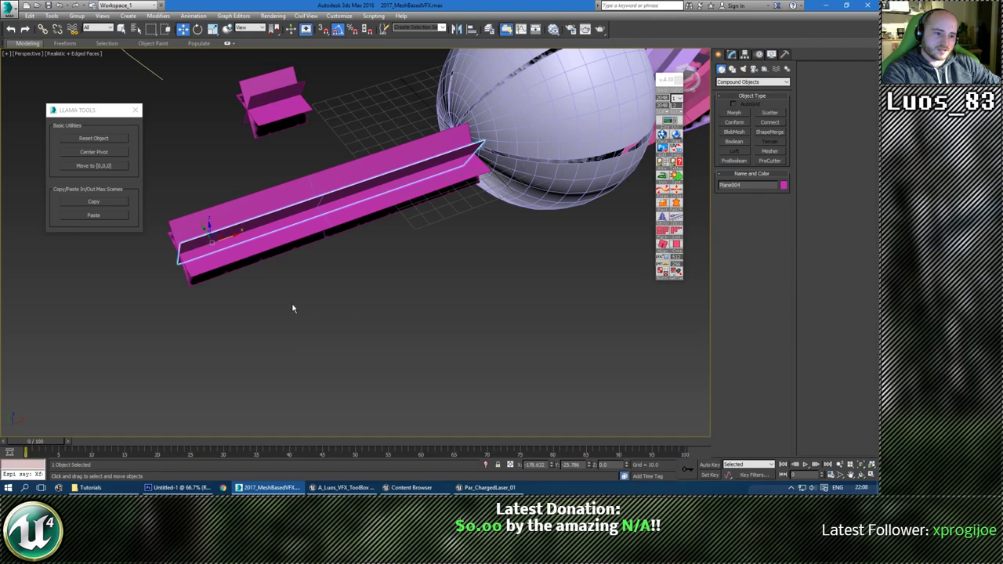
middle_click_drag(292, 309, 276, 311, "alt")
Attach the two rotated plane copies to the original long plane to make one star-shaped mesh.
left_click_drag(236, 149, 268, 291)
scroll(271, 298, "down", 4)
middle_click_drag(385, 267, 337, 345)
scroll(316, 281, "up", 3)
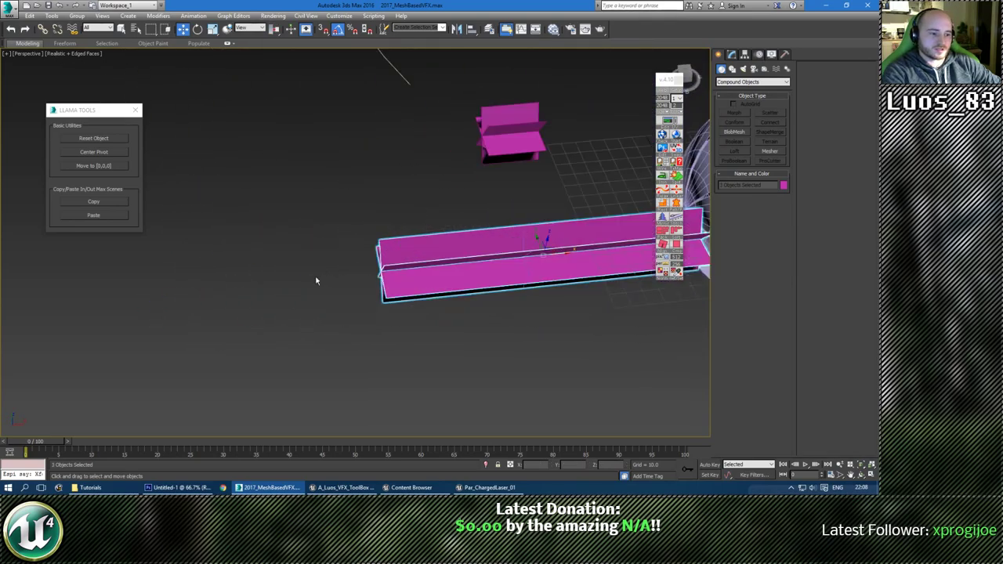
middle_click_drag(420, 313, 390, 336, "alt")
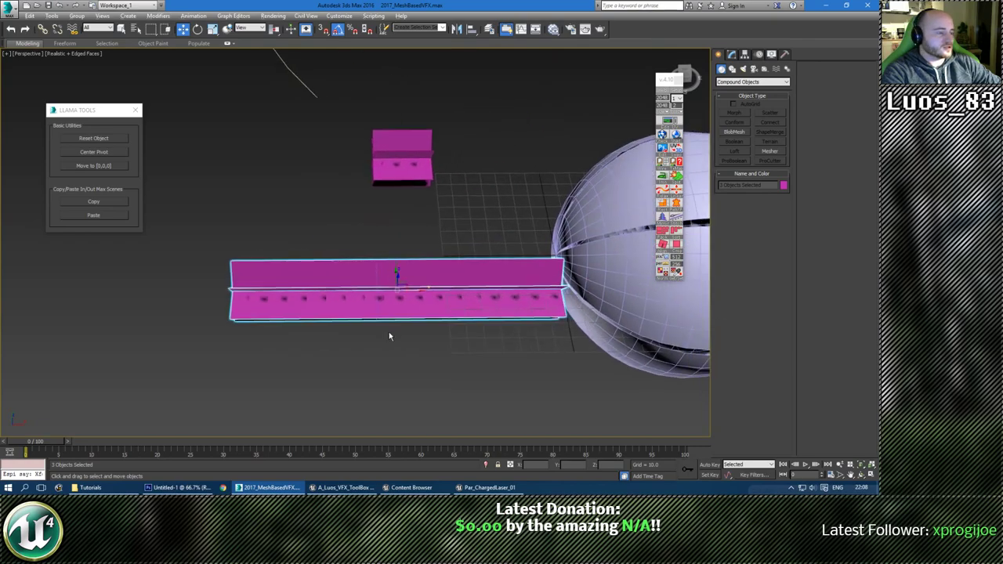
left_click_drag(299, 346, 349, 337, "alt")
middle_click_drag(314, 402, 392, 325)
left_click(381, 295)
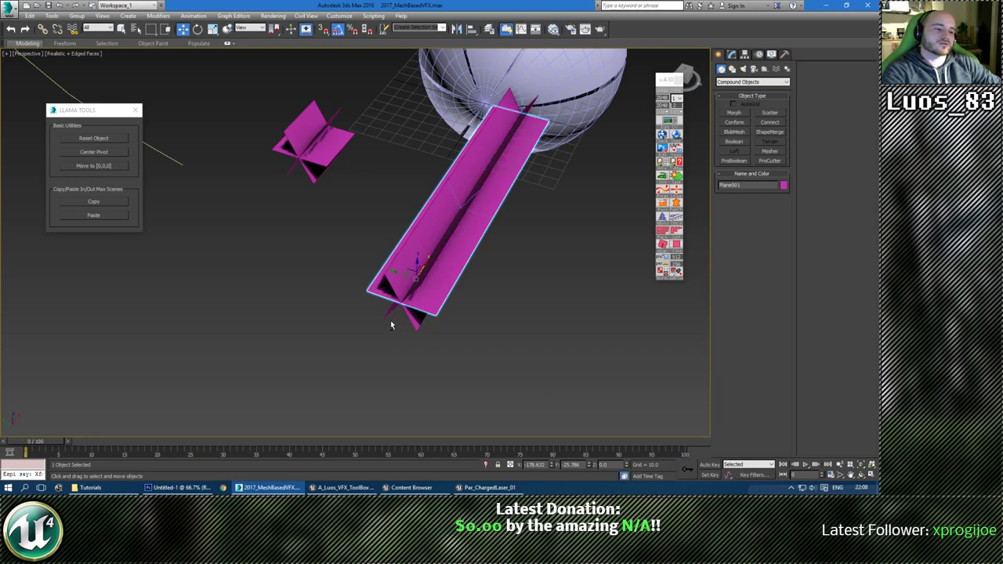
middle_click_drag(392, 325, 568, 270, "alt")
left_click(732, 53)
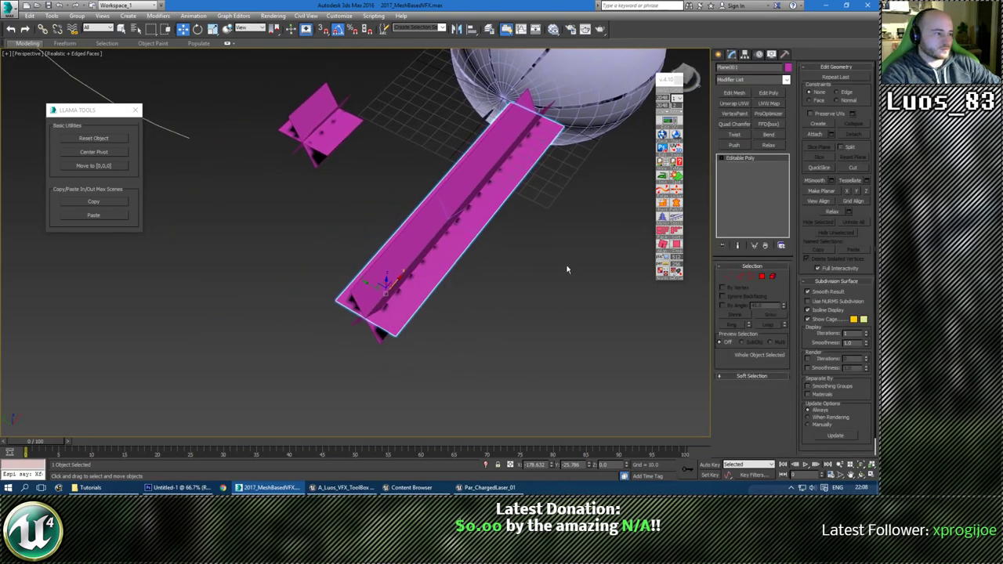
middle_click_drag(533, 340, 471, 340, "alt")
middle_click_drag(400, 223, 534, 260, "alt")
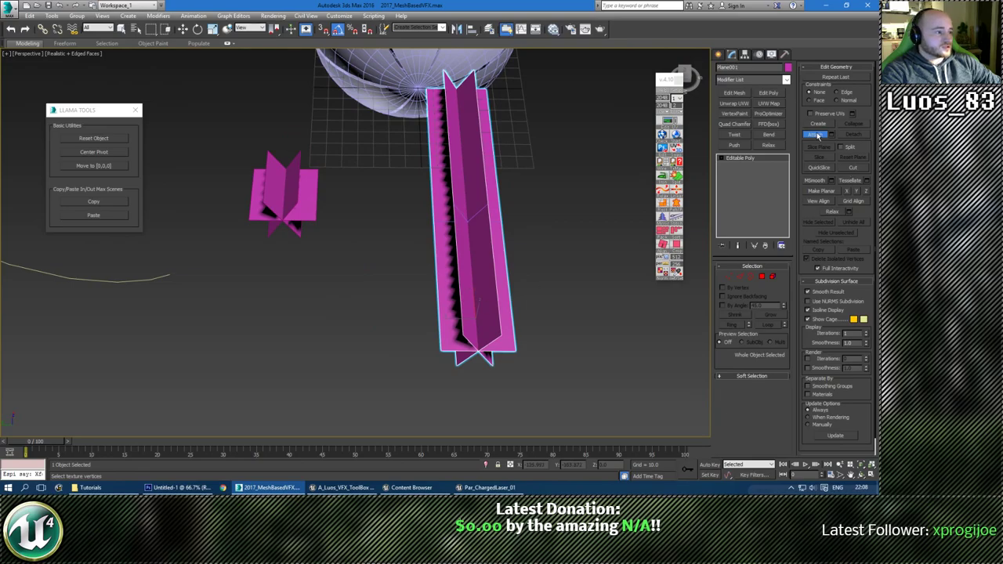
Set the star-shaped beam mesh's X and Y positions to 0 so it runs through the core.
middle_click_drag(499, 286, 401, 304, "alt")
scroll(320, 266, "up", 4)
scroll(340, 265, "down", 4)
right_click(551, 466)
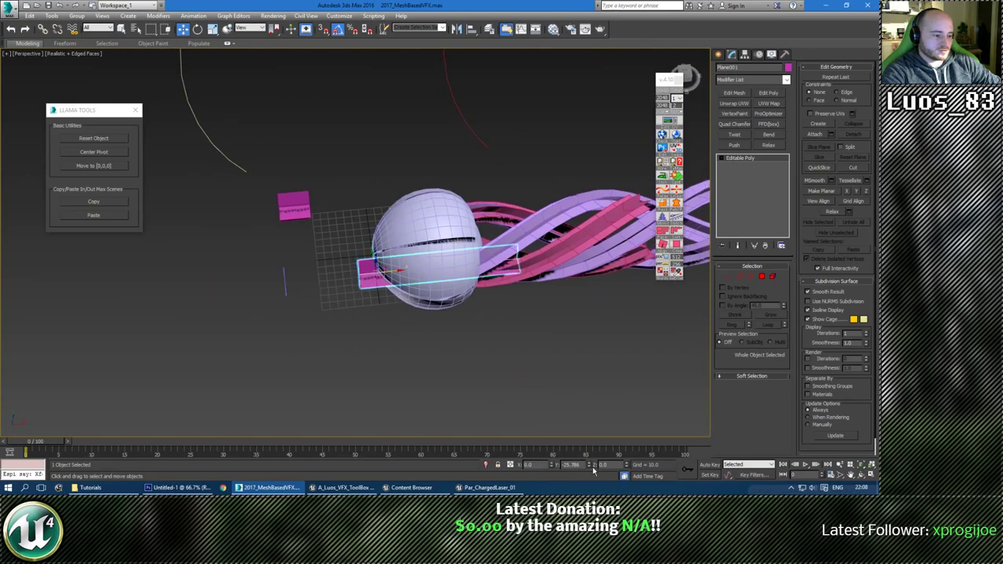
right_click(589, 466)
scroll(543, 329, "up", 3)
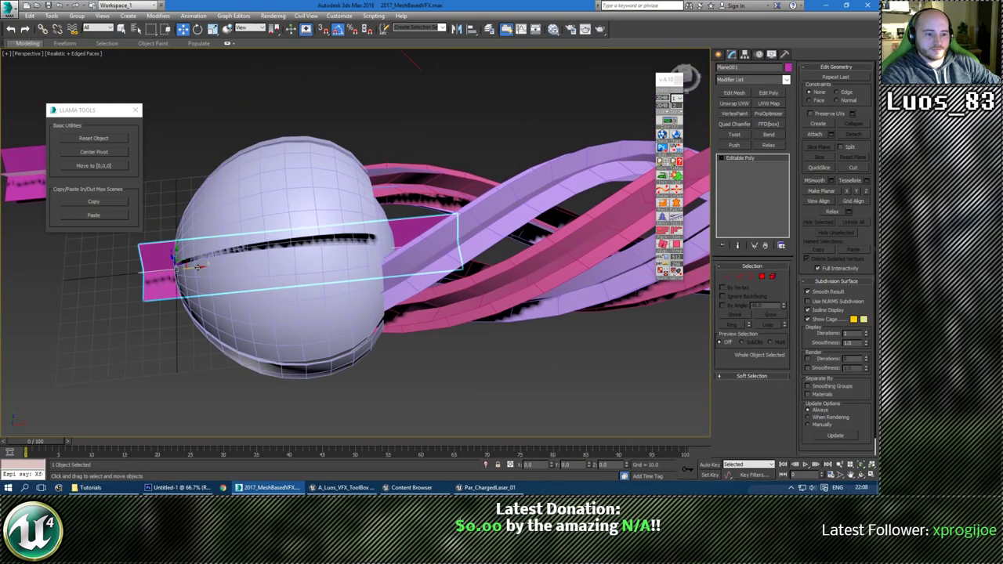
Move the star-shaped beam mesh along X out past the core to about 146.6 and scale it up uniformly.
left_click_drag(198, 268, 428, 241)
middle_click_drag(428, 242, 349, 212, "alt")
key("r")
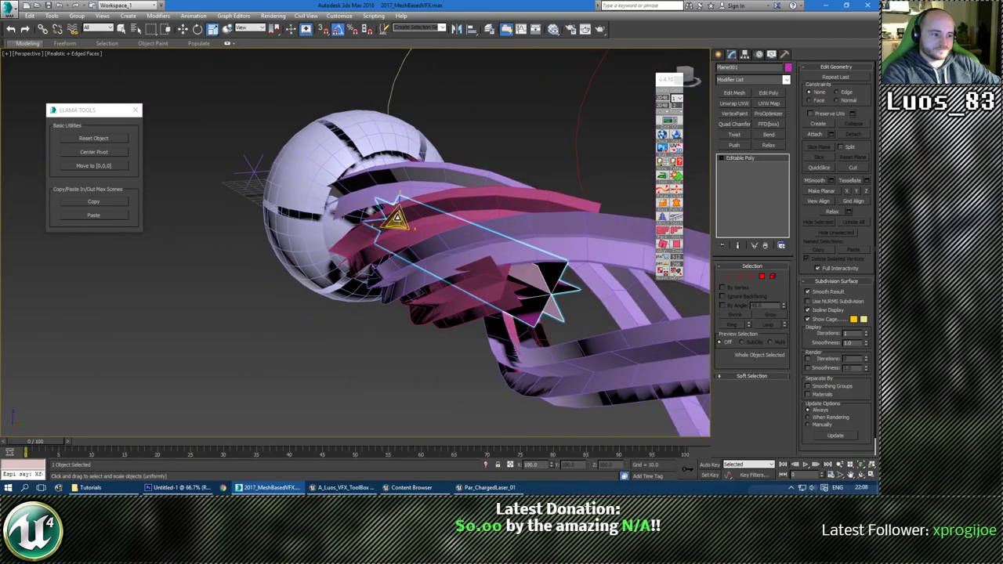
left_click_drag(392, 211, 382, 194)
middle_click_drag(381, 194, 387, 272, "alt")
Lengthen the star-shaped beam by moving its six far-end vertices along X towards the ends of the swirls.
key("w")
key("1")
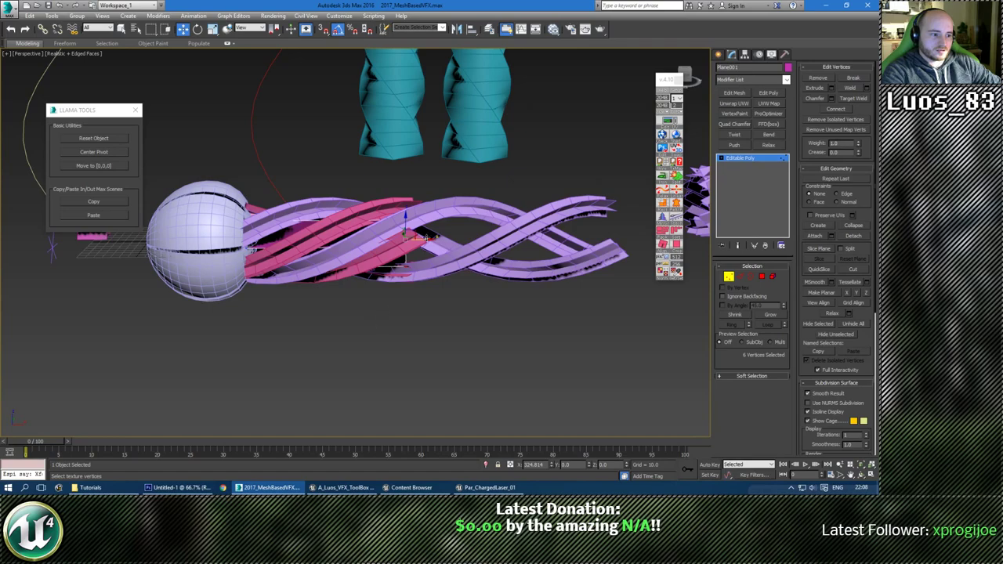
left_click_drag(428, 238, 584, 216)
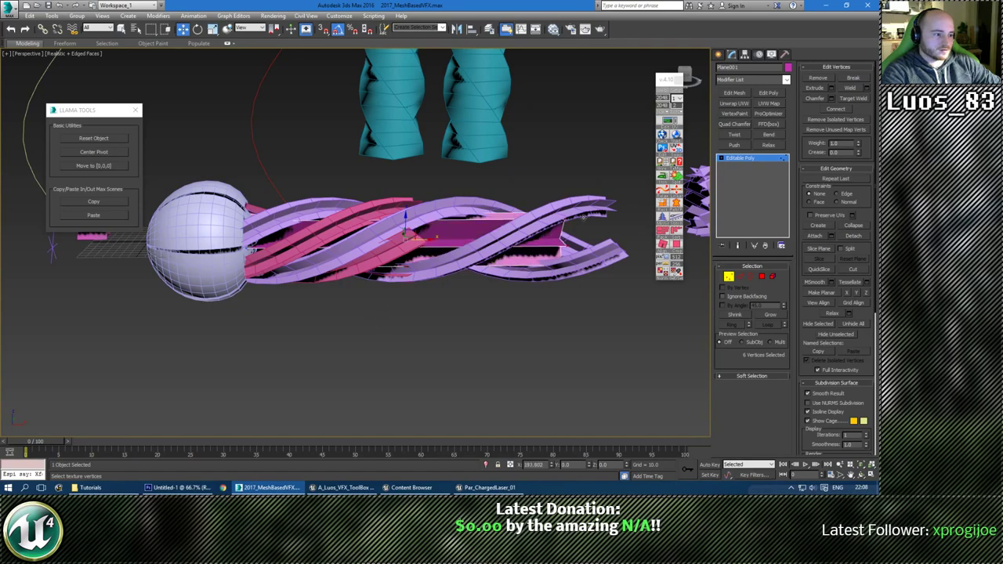
left_click(754, 160)
Check the star-shaped beam's UV layout with Unwrap UVW, comparing its edge vertices with the mesh, without editing the UVs.
left_click(737, 104)
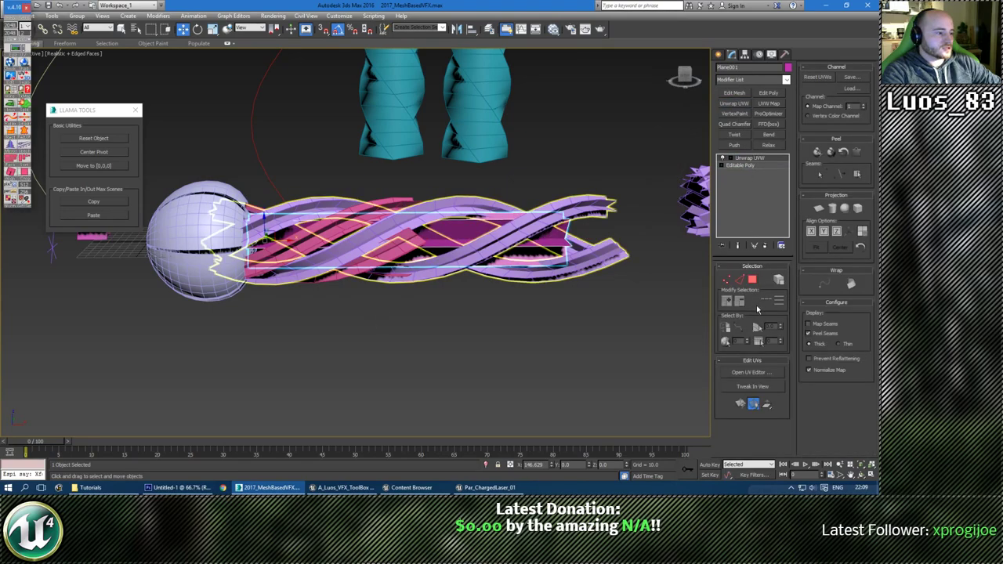
left_click(749, 372)
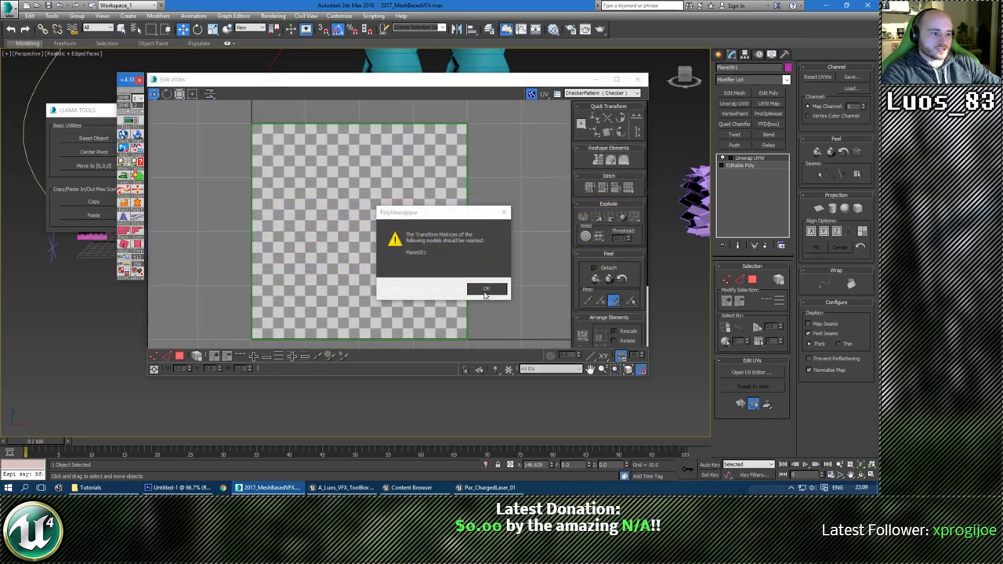
left_click(485, 291)
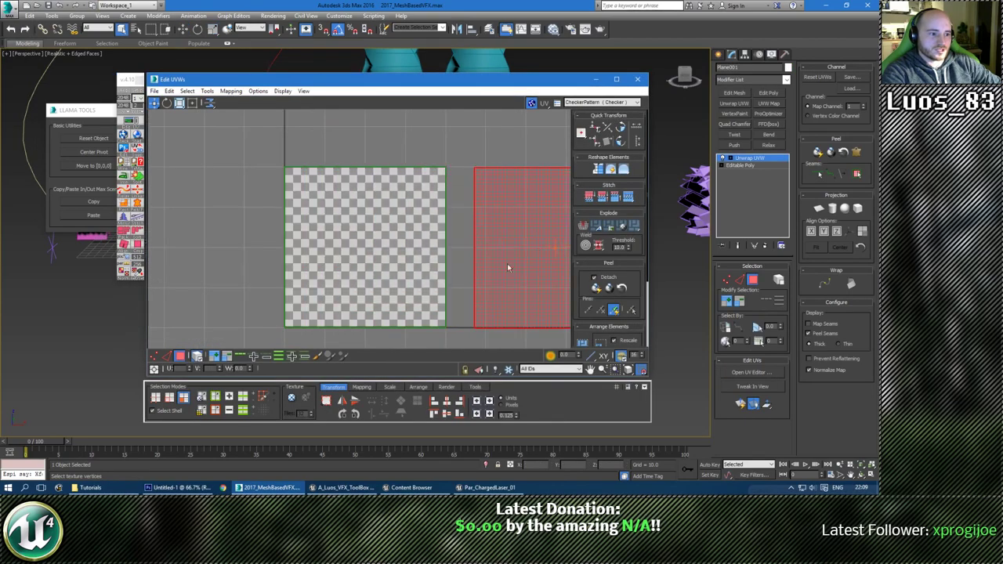
key("ctrl+z")
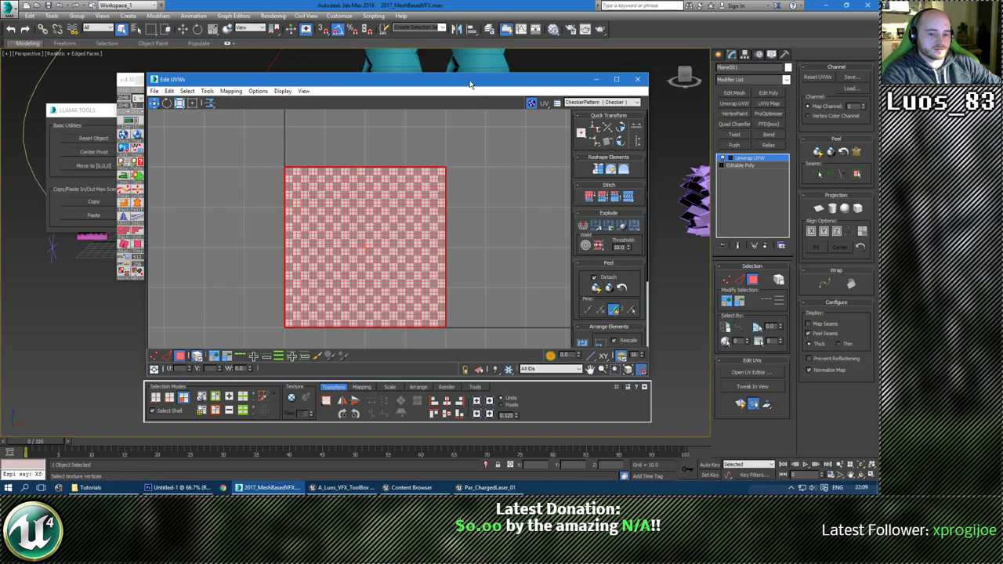
left_click_drag(471, 82, 475, 106)
left_click(158, 378)
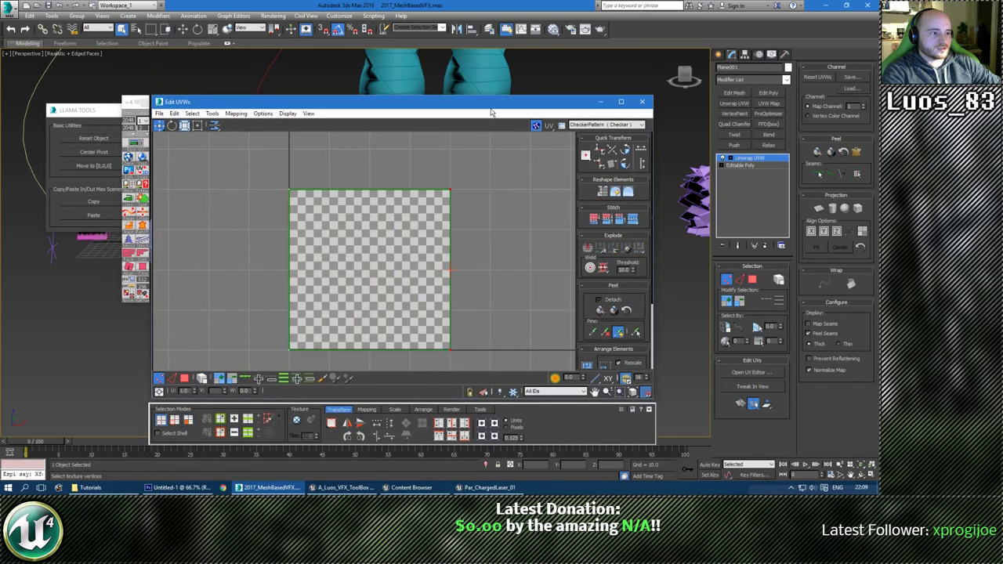
left_click_drag(490, 104, 492, 369)
middle_click_drag(493, 283, 474, 292, "alt")
scroll(377, 266, "down", 5)
left_click_drag(452, 371, 453, 115)
left_click(646, 110)
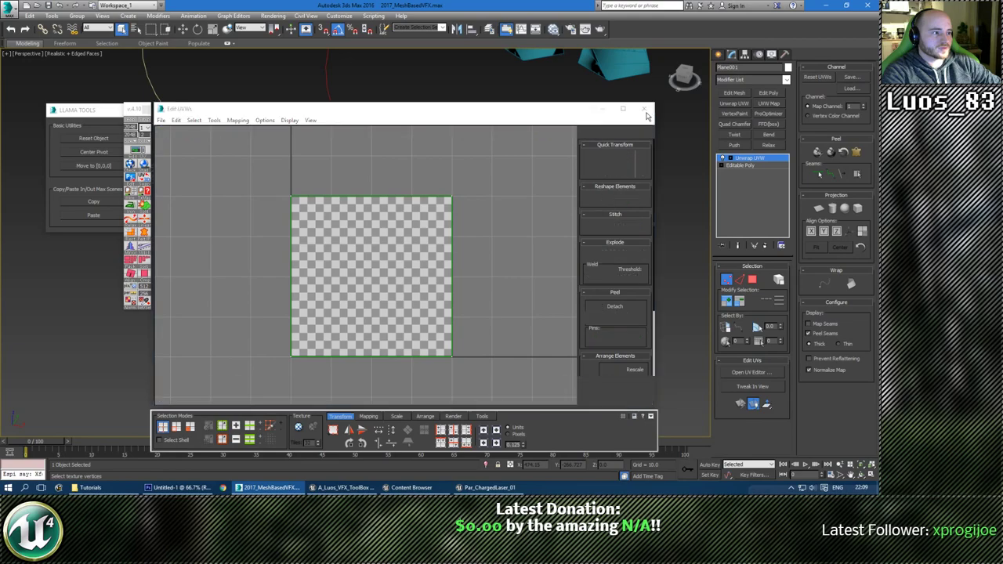
key("ctrl+z")
middle_click_drag(410, 279, 431, 341, "alt")
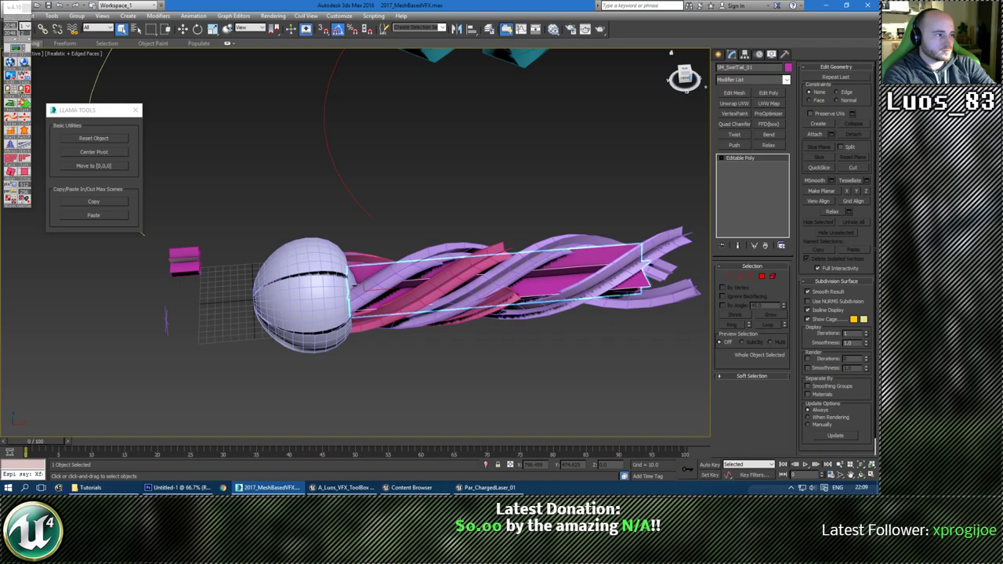
Rename the long purple lofted swirl as SM_SwirleyWhirley_01.
left_click(593, 241)
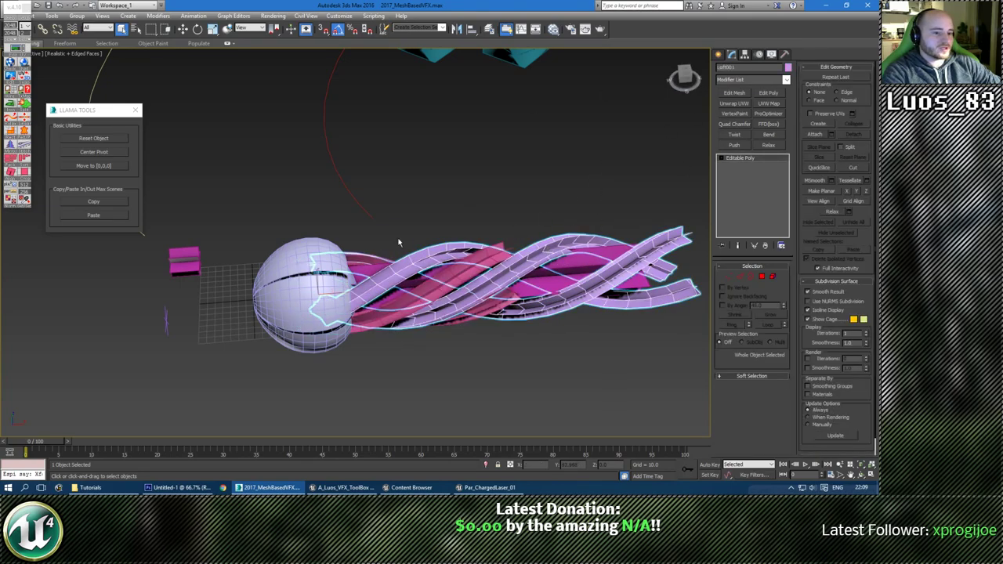
scroll(416, 204, "down", 3)
scroll(450, 206, "up", 2)
left_click(581, 198)
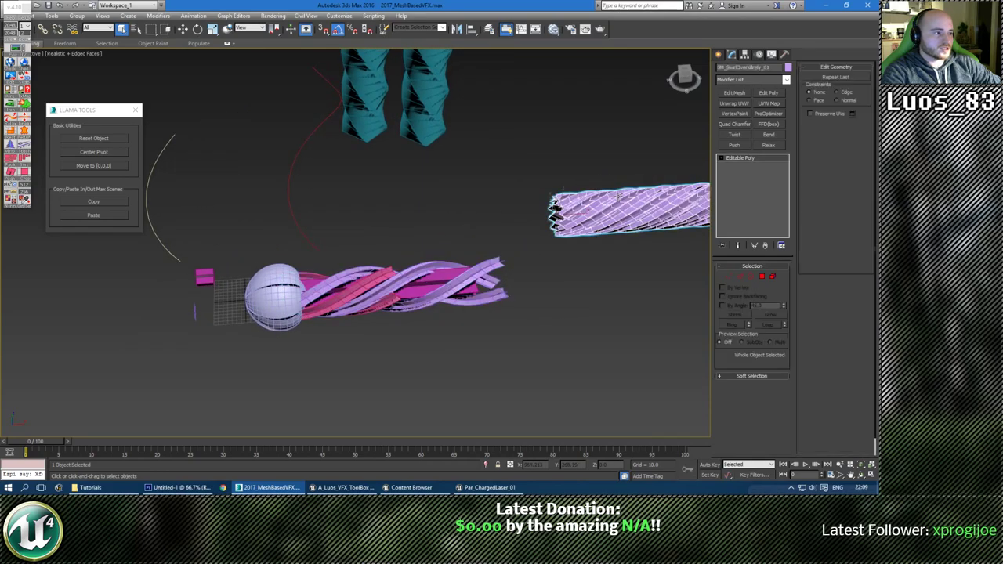
left_click(410, 270)
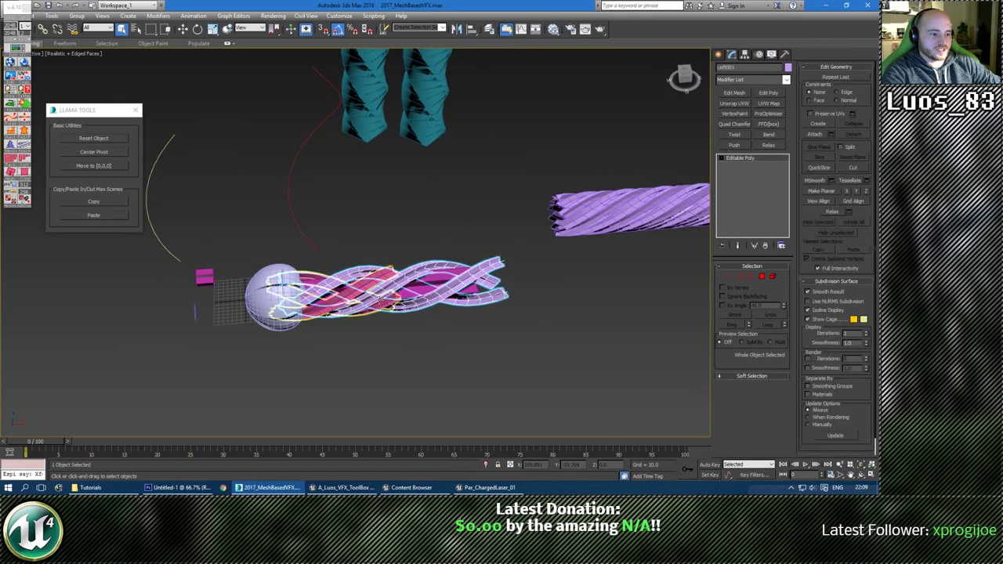
key("z")
left_click_drag(740, 68, 693, 72)
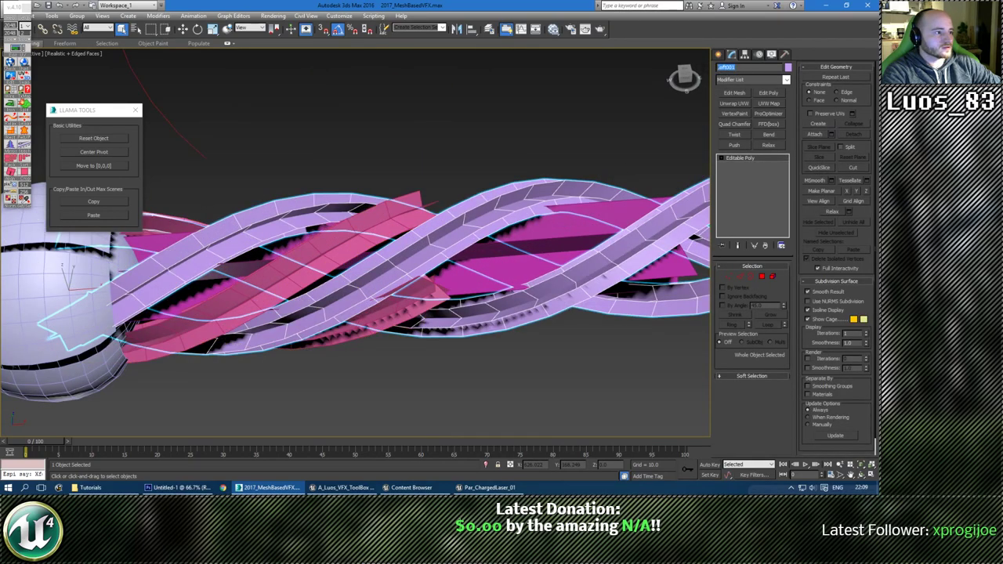
type("SM_Swirl")
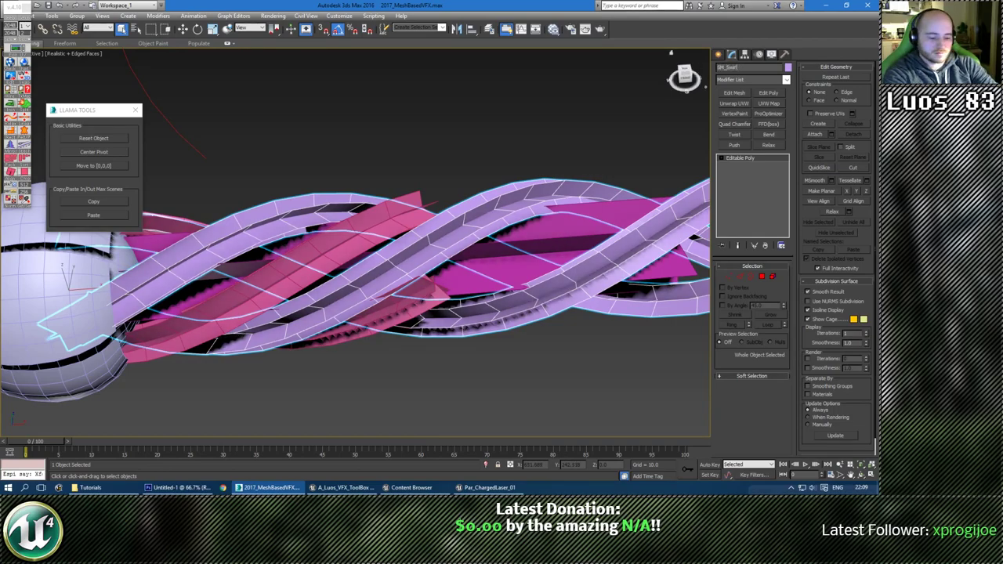
type("eyWhirley_01")
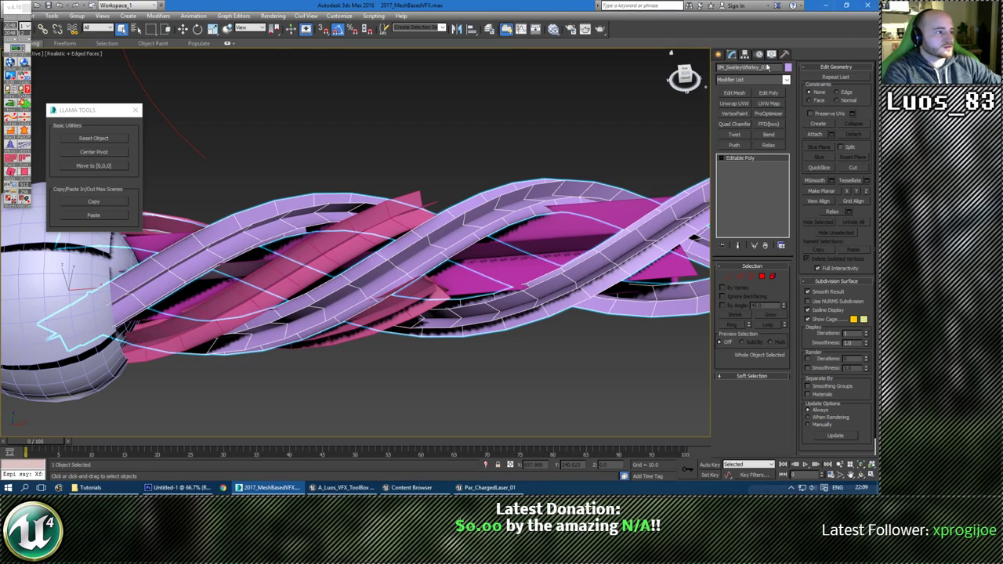
Copy the purple swirl's name to the shorter pink swirl and number it SM_SwirleyWhirley_02.
left_click_drag(779, 67, 698, 70)
key("ctrl+c")
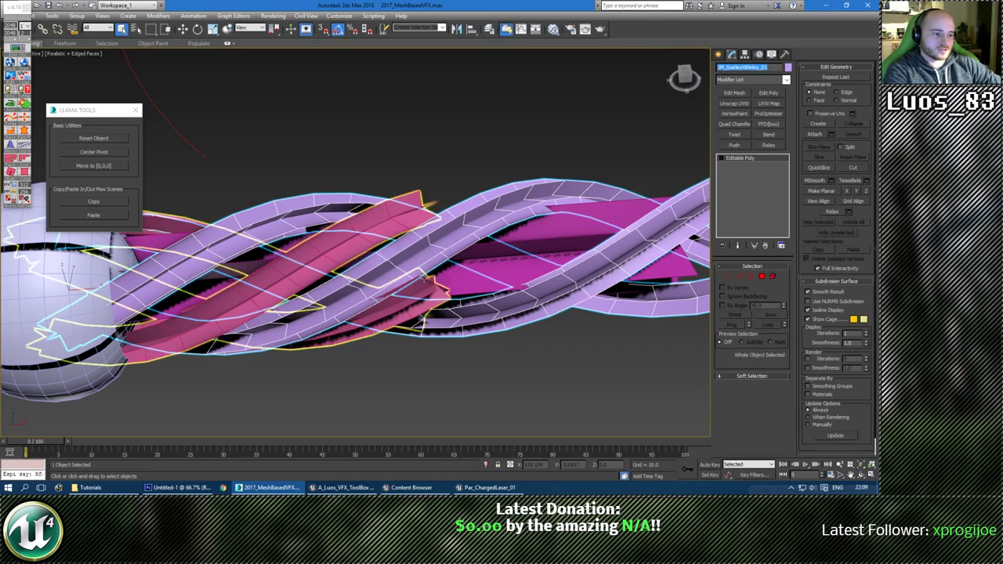
left_click(418, 303)
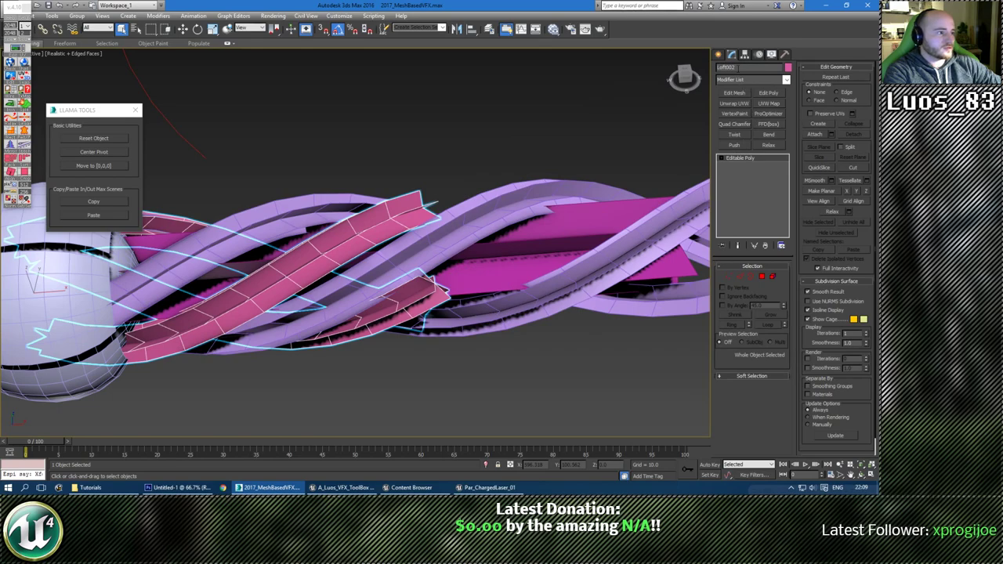
left_click_drag(739, 69, 680, 69)
key("ctrl+v")
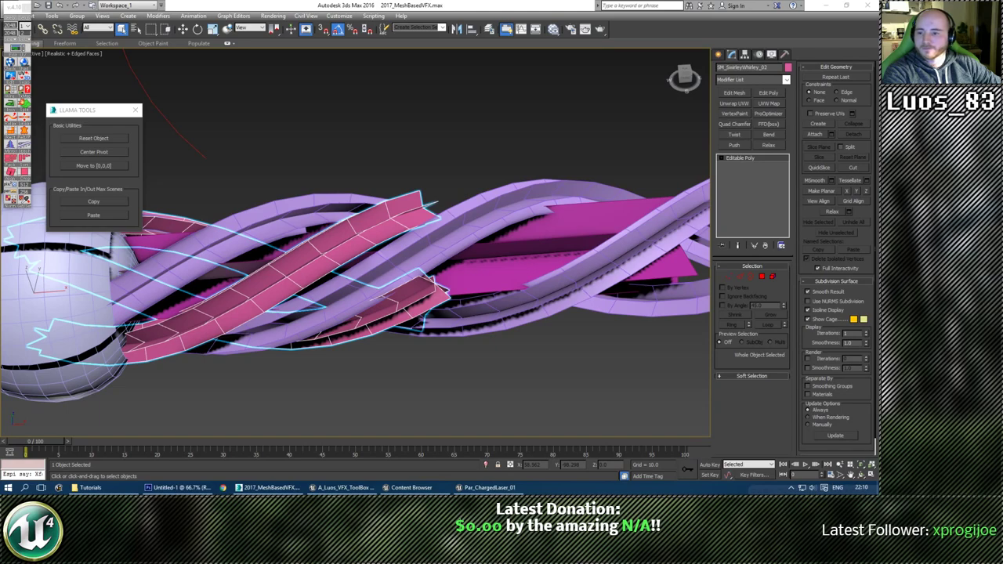
Select the shield sphere and examine it close up together with its name and the adjoining swirls.
middle_click_drag(299, 379, 401, 285)
scroll(283, 322, "up", 2)
scroll(283, 315, "down", 2)
left_click(375, 352)
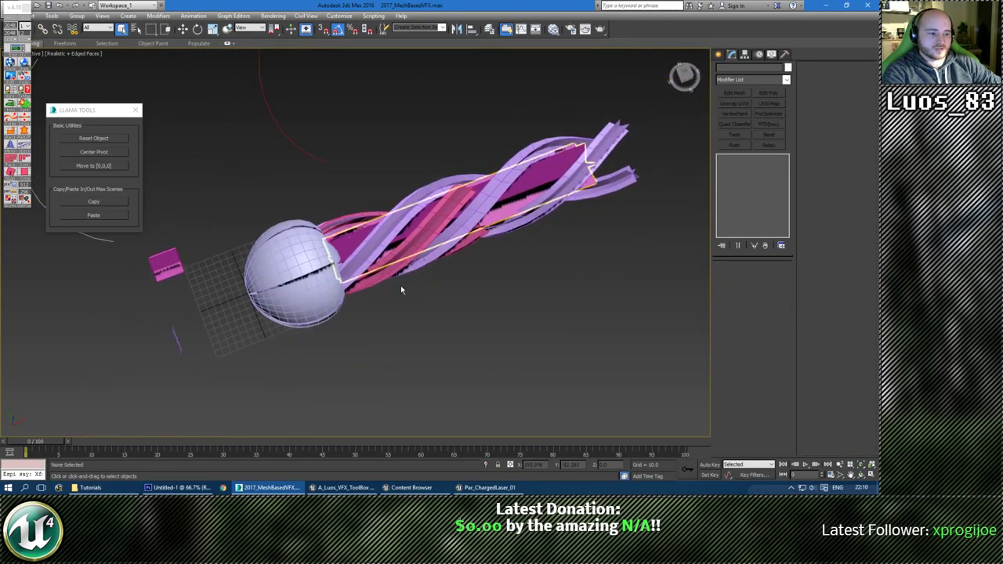
left_click(320, 291)
key("z")
middle_click_drag(504, 322, 351, 355, "alt")
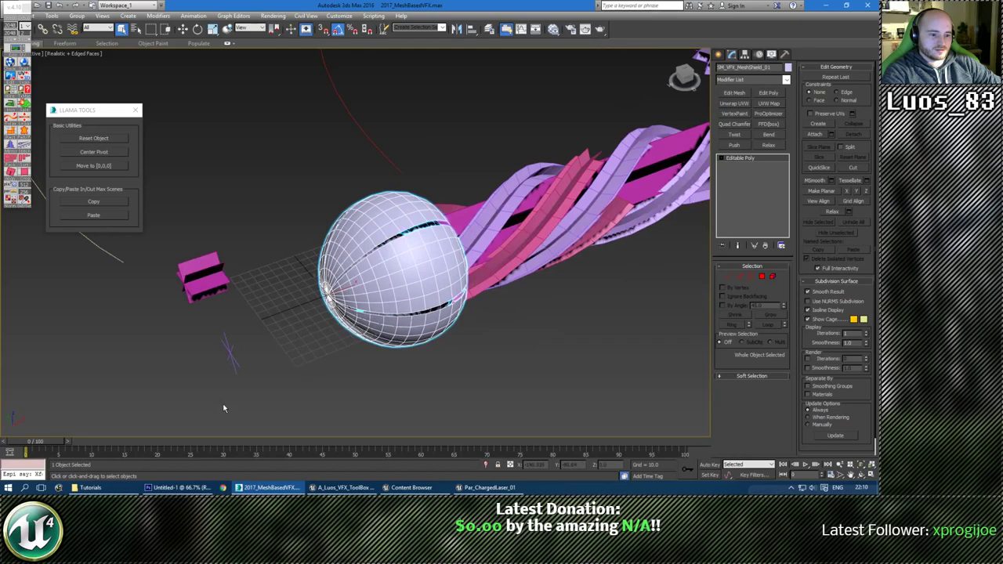
Move the cross-shaped spline, together with the small spare star-shaped plane mesh, farther away from the core.
left_click(219, 349)
middle_click_drag(267, 373, 369, 381)
key("w")
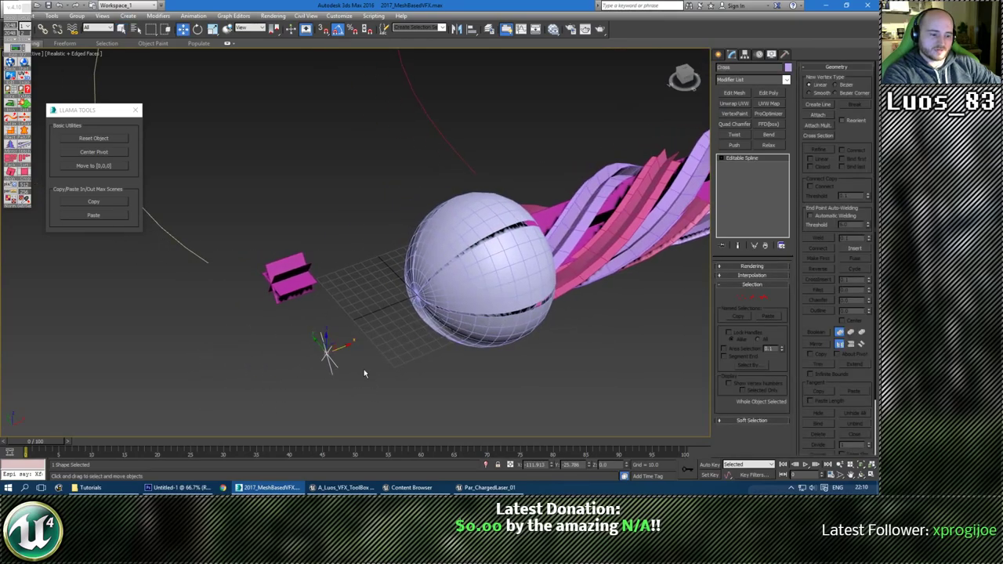
left_click_drag(328, 353, 235, 239)
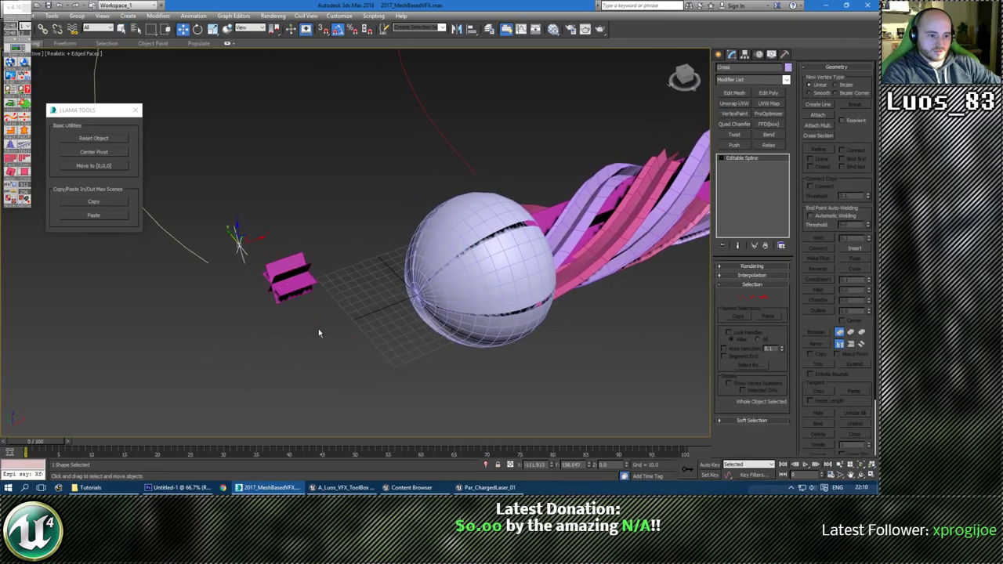
left_click_drag(313, 320, 226, 213)
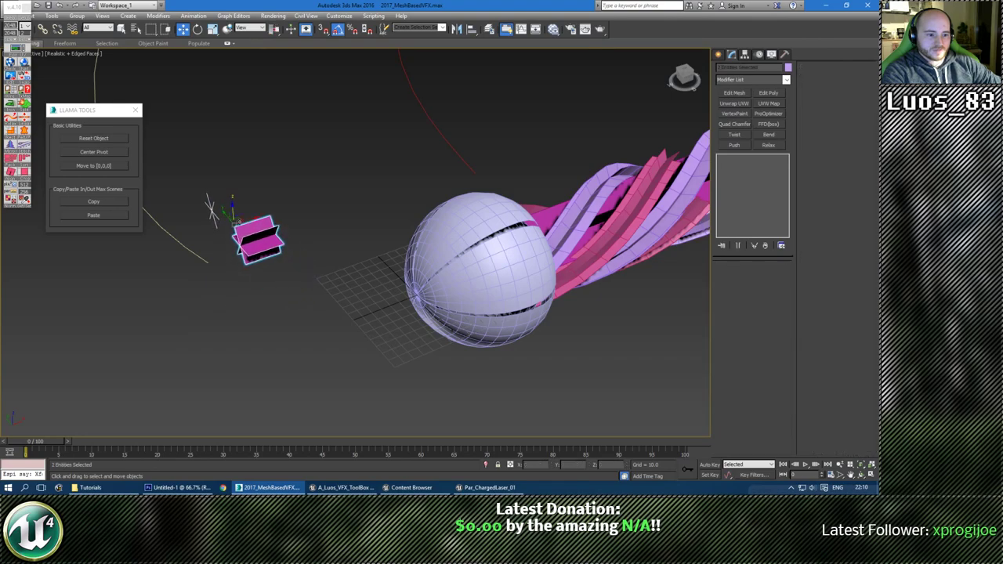
left_click(362, 337)
Inspect the assembled core, shield, swirls and beam from several angles, selecting parts to check how they line up.
scroll(507, 297, "down", 3)
middle_click_drag(558, 289, 422, 341)
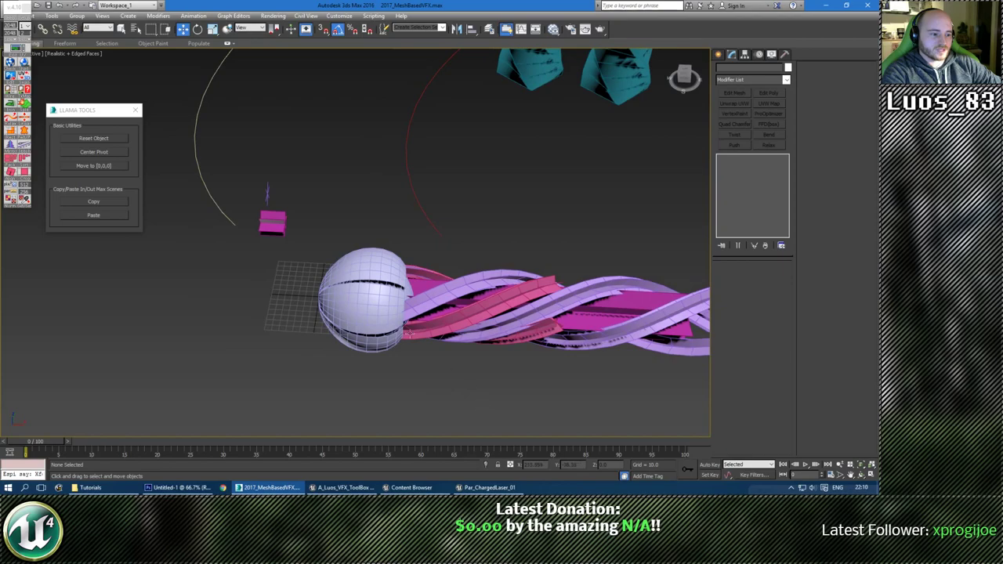
left_click(407, 334)
middle_click_drag(476, 371, 310, 296, "alt")
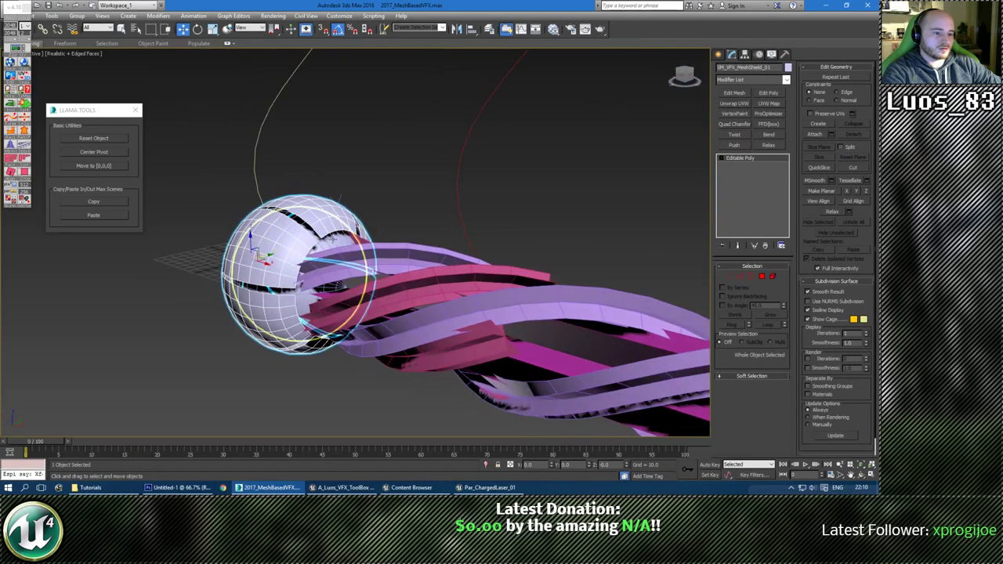
left_click(334, 241)
middle_click_drag(334, 242, 500, 304, "alt")
left_click(404, 265)
left_click(472, 323)
scroll(475, 318, "down", 3)
left_click(503, 396)
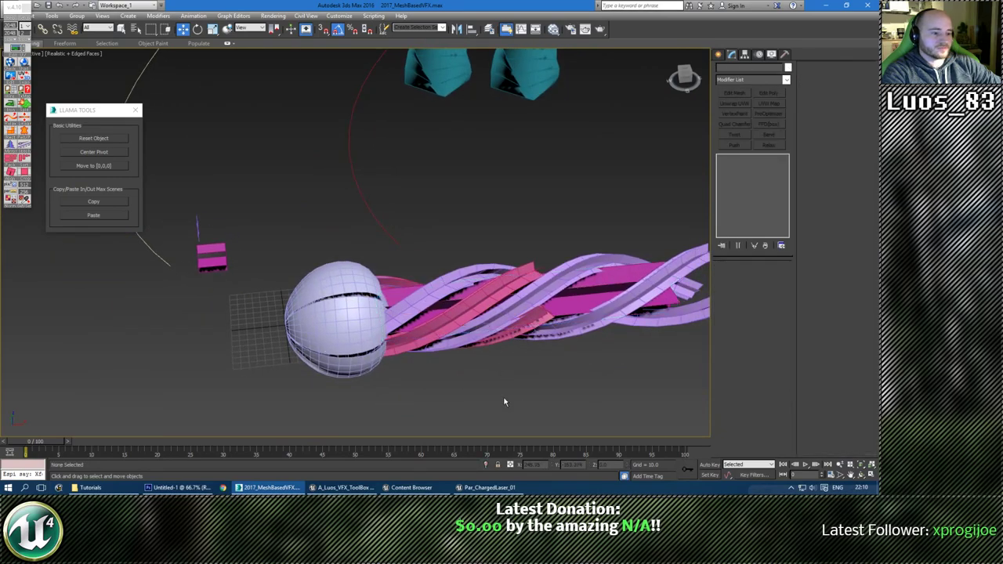
middle_click_drag(503, 396, 447, 370, "alt")
left_click_drag(239, 283, 239, 283)
middle_click_drag(239, 283, 301, 327, "alt")
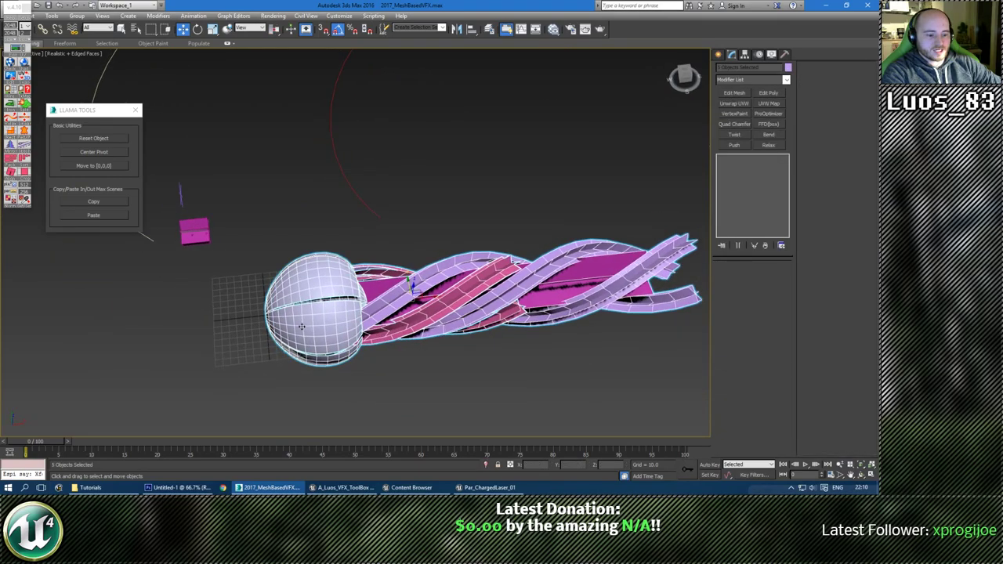
middle_click_drag(425, 381, 362, 354, "alt")
left_click(408, 381)
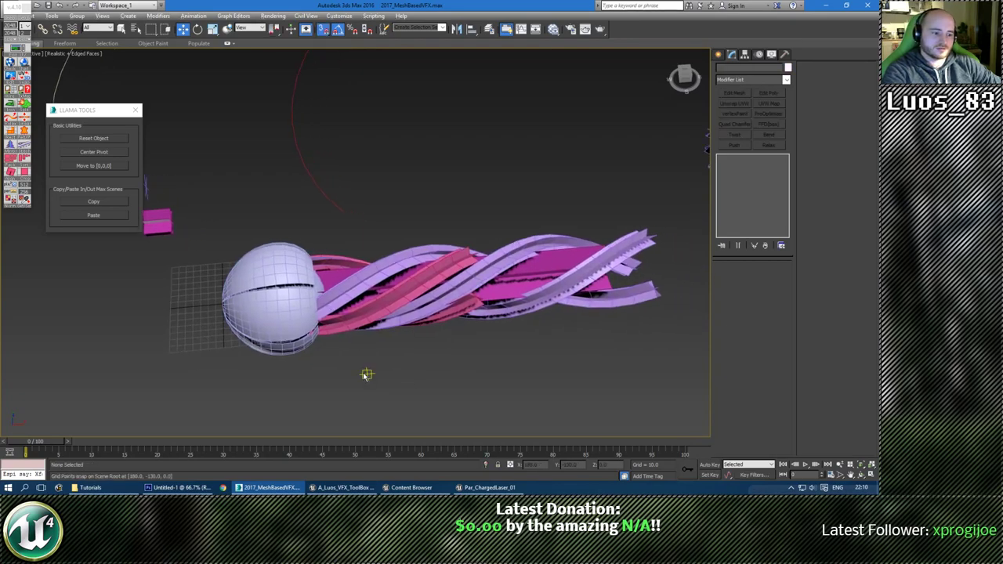
middle_click_drag(345, 416, 338, 381)
Switch to Photoshop and look through the open textures T_MeshVFXTut_Norm.png and T_Random_02.png.
mouse_move(174, 490)
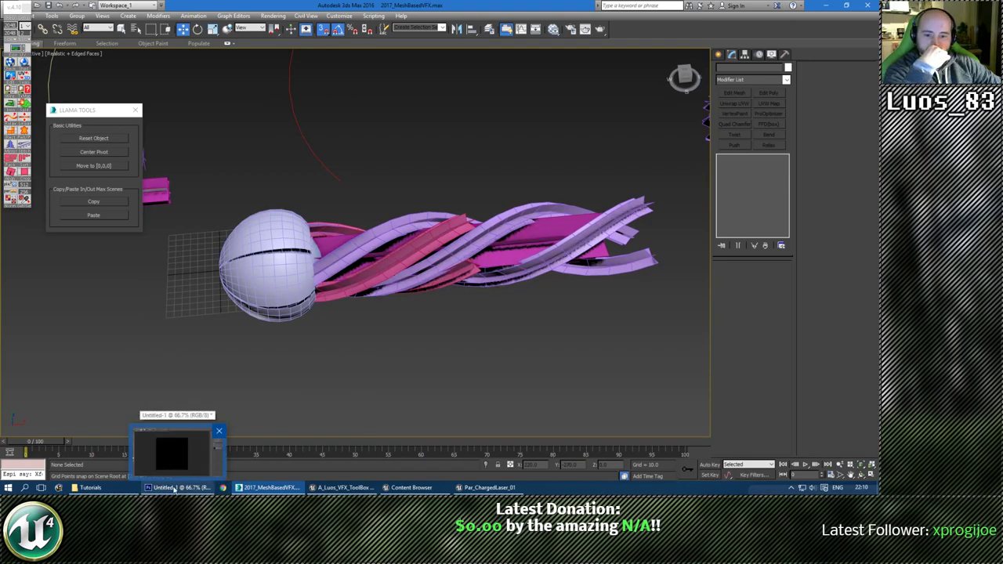
left_click(174, 488)
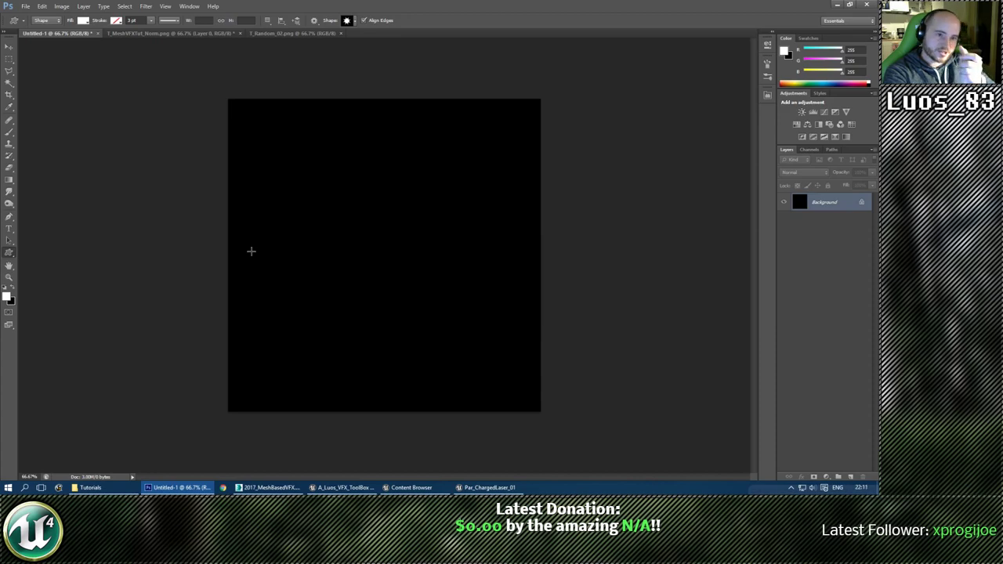
left_click(146, 35)
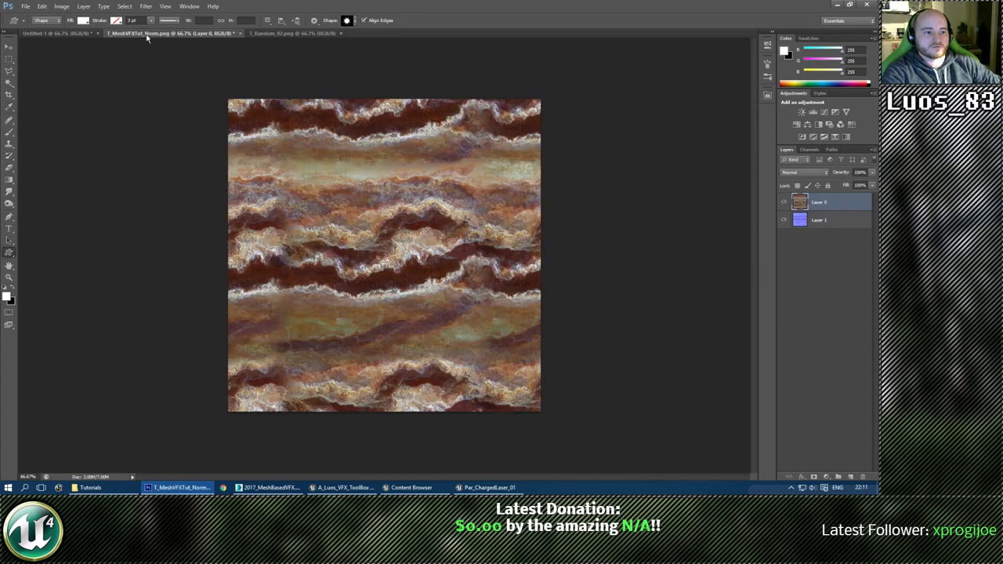
left_click(271, 34)
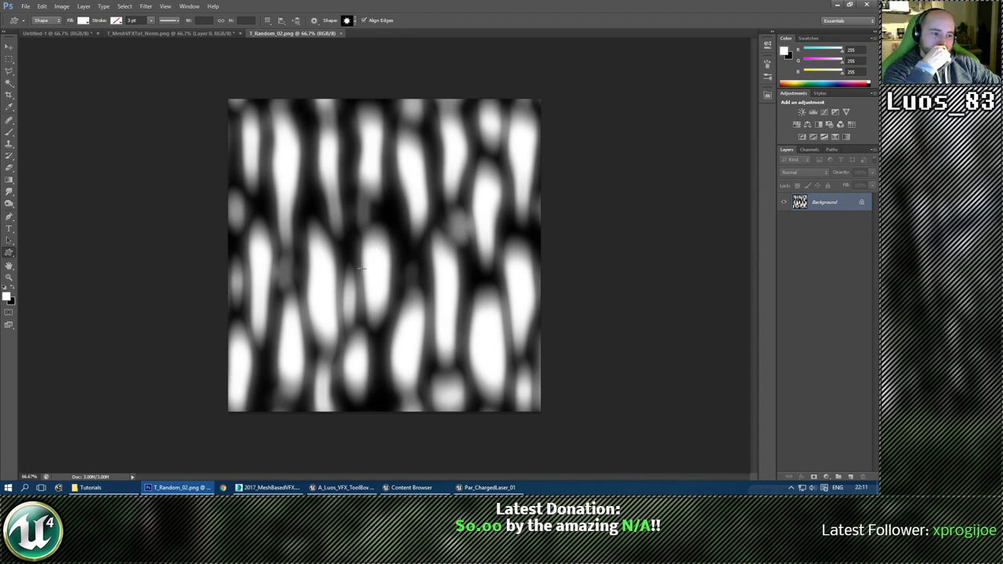
Add a new layer above the background of T_Random_02.png and bring up the Render filters for it.
left_click(852, 477)
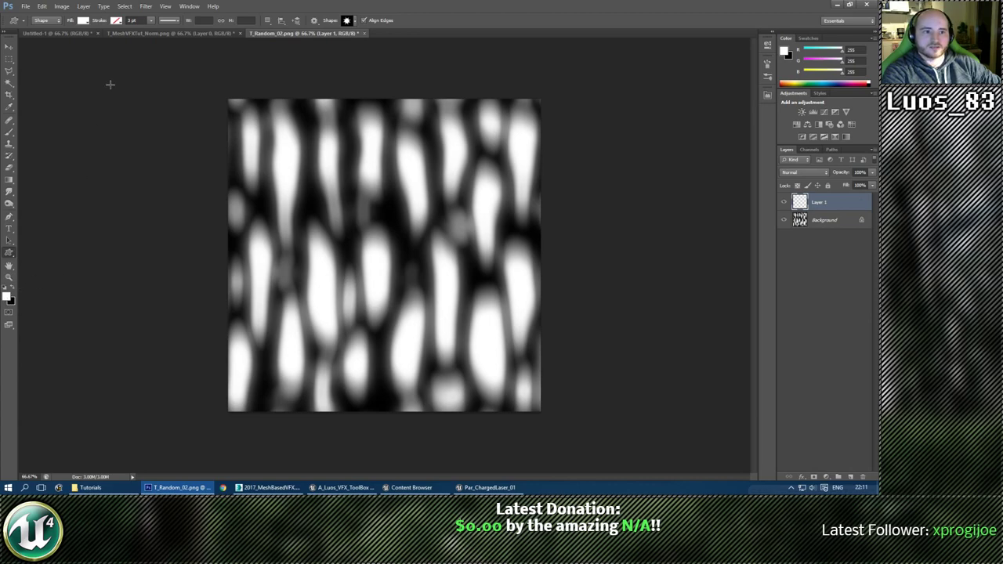
left_click(146, 6)
mouse_move(195, 135)
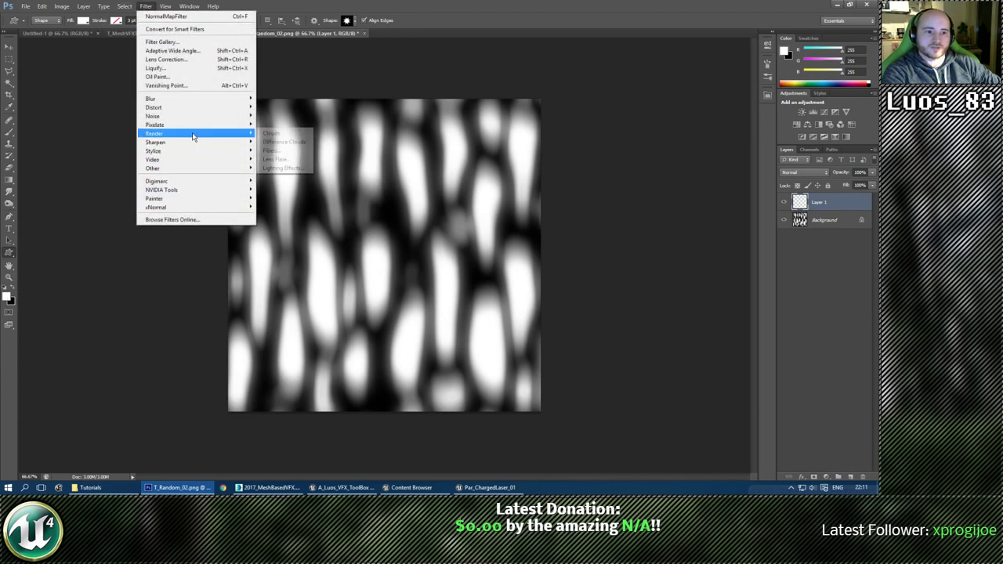
Render Clouds on Layer 1 of T_Random_02.png and apply Difference Clouds over them.
left_click(275, 138)
left_click(146, 6)
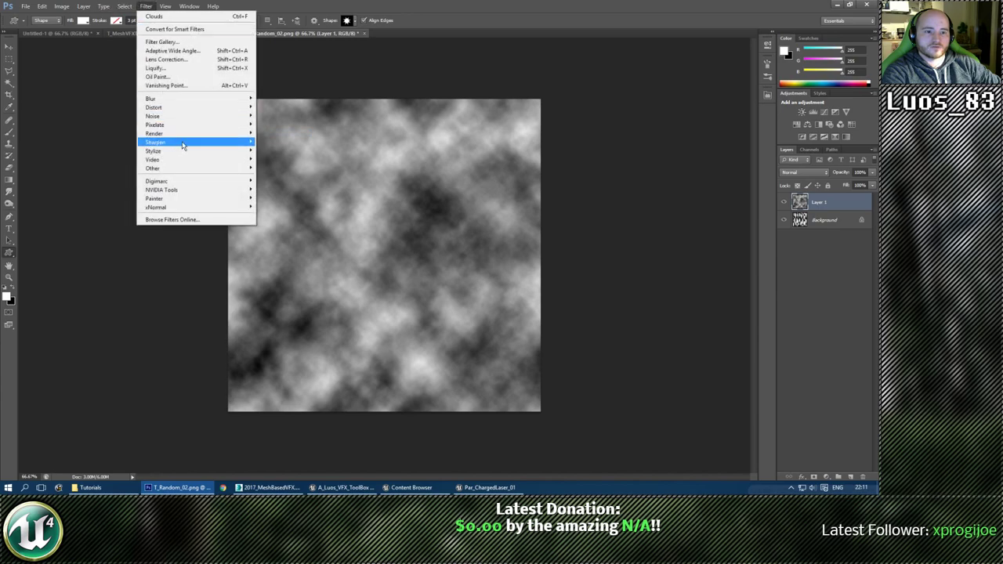
mouse_move(178, 135)
left_click(284, 142)
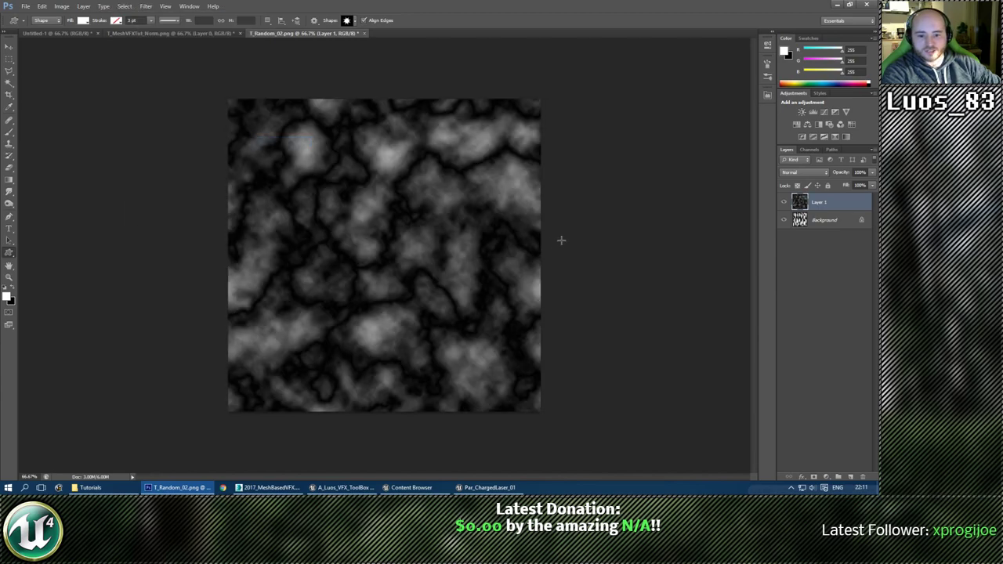
Duplicate the clouds layer and try the Multiply, Overlay and Lighter Color blend modes on the copy.
key("ctrl+j")
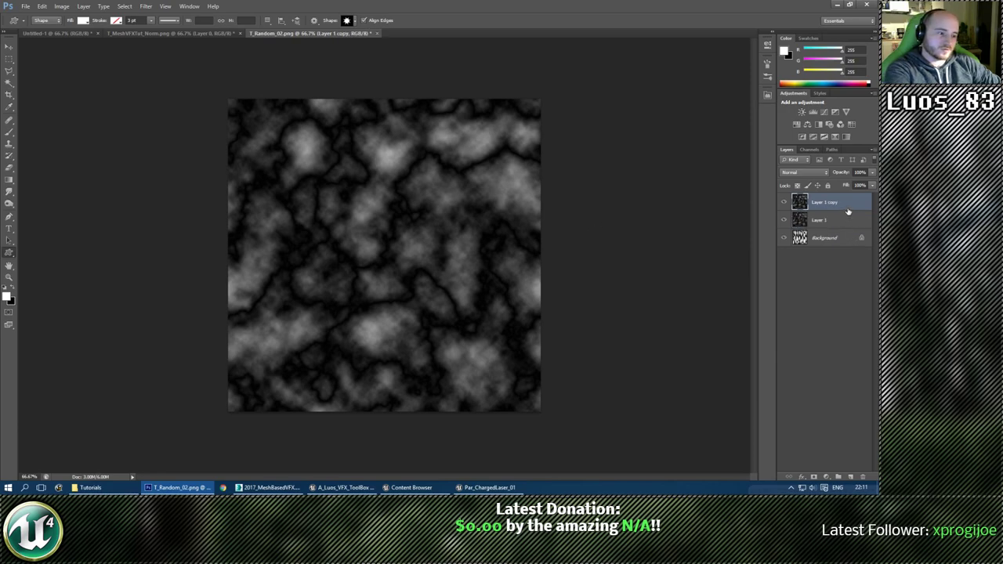
left_click(802, 172)
left_click(804, 212)
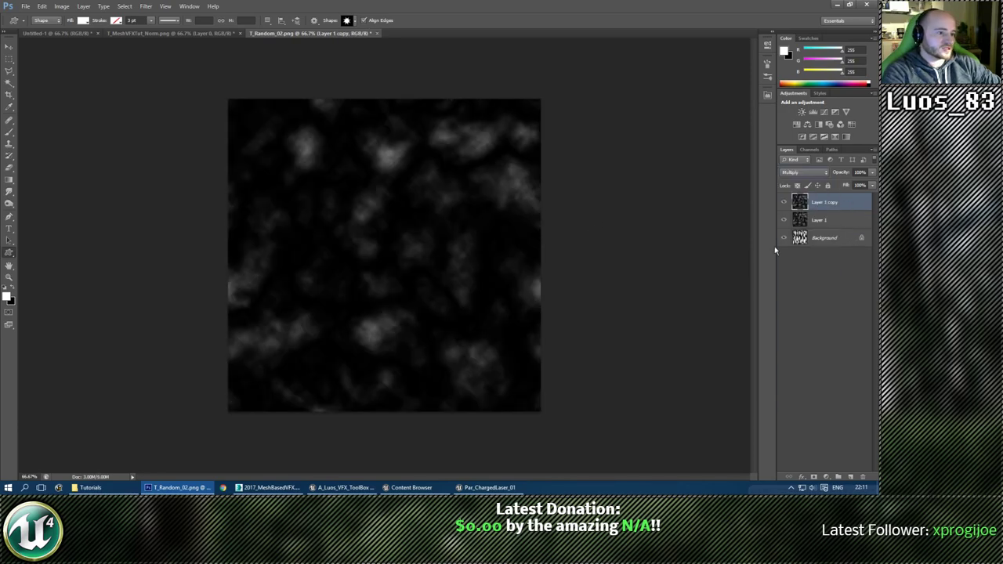
left_click(822, 176)
left_click(805, 292)
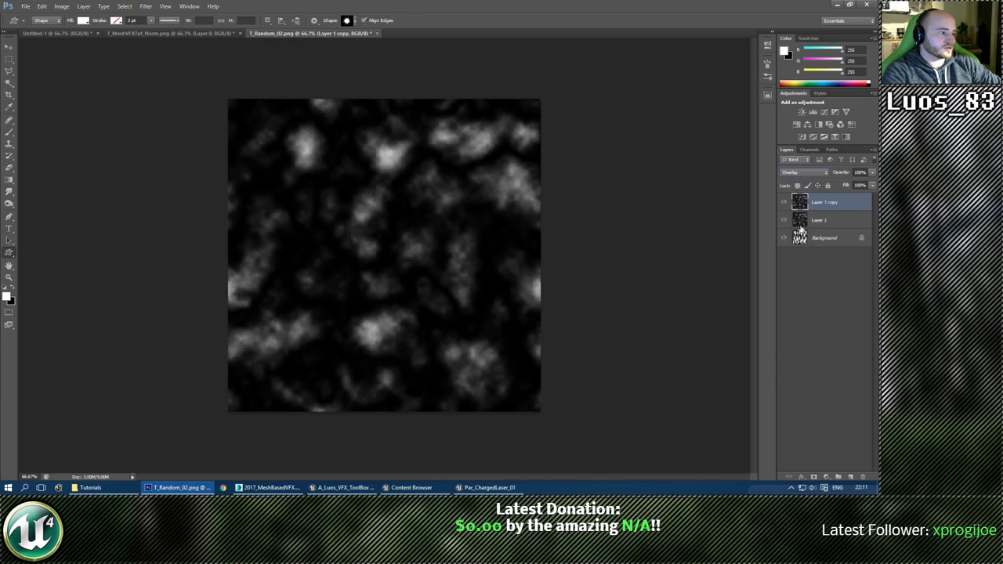
scroll(809, 175, "down", 3)
scroll(808, 175, "up", 4)
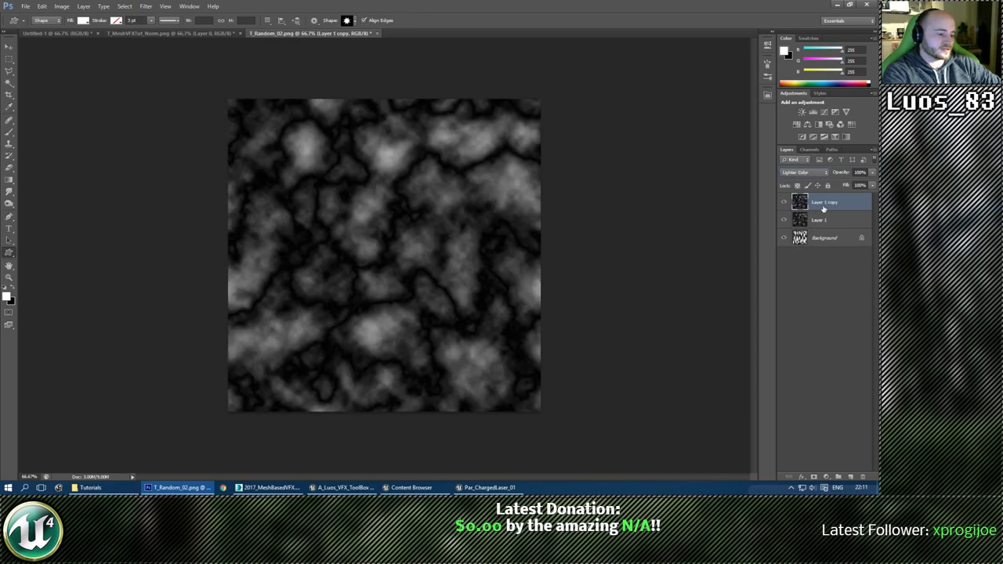
Delete both clouds layers from T_Random_02.png.
left_click(10, 50)
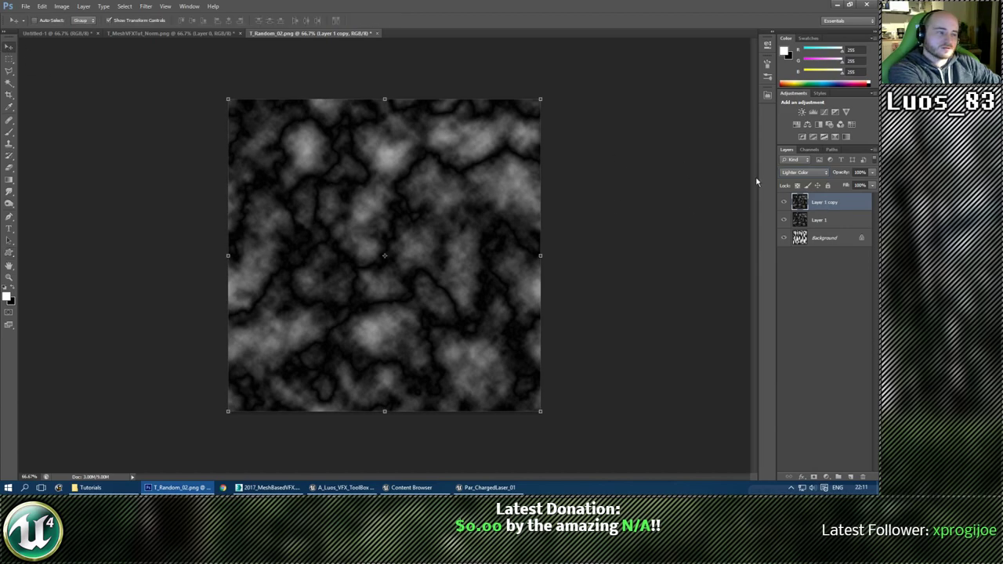
key("Delete")
key("Delete")
In T_MeshVFXTut_Norm.png, hide Layer 0 to view the normal map beneath it, and show it again.
left_click(172, 33)
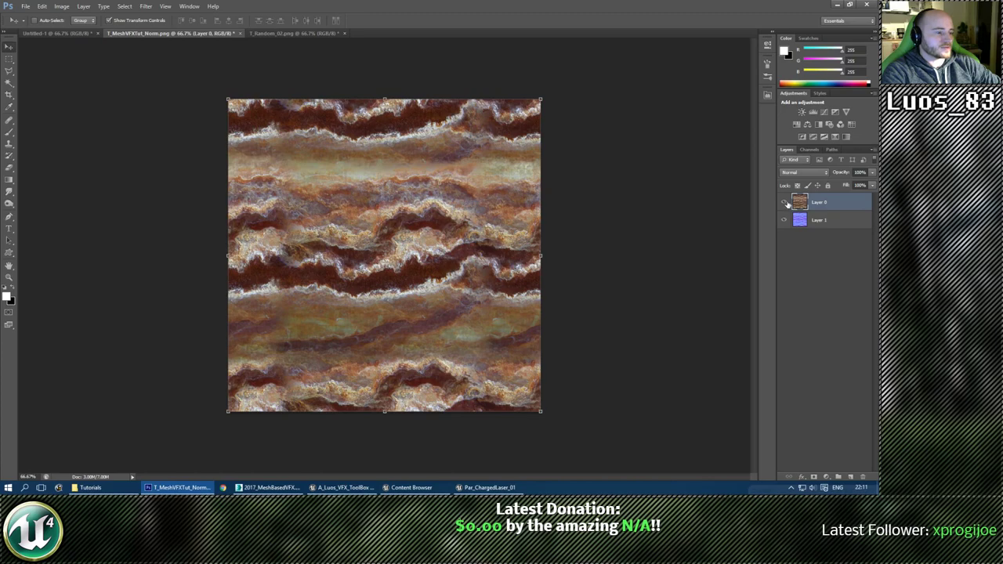
left_click(785, 203)
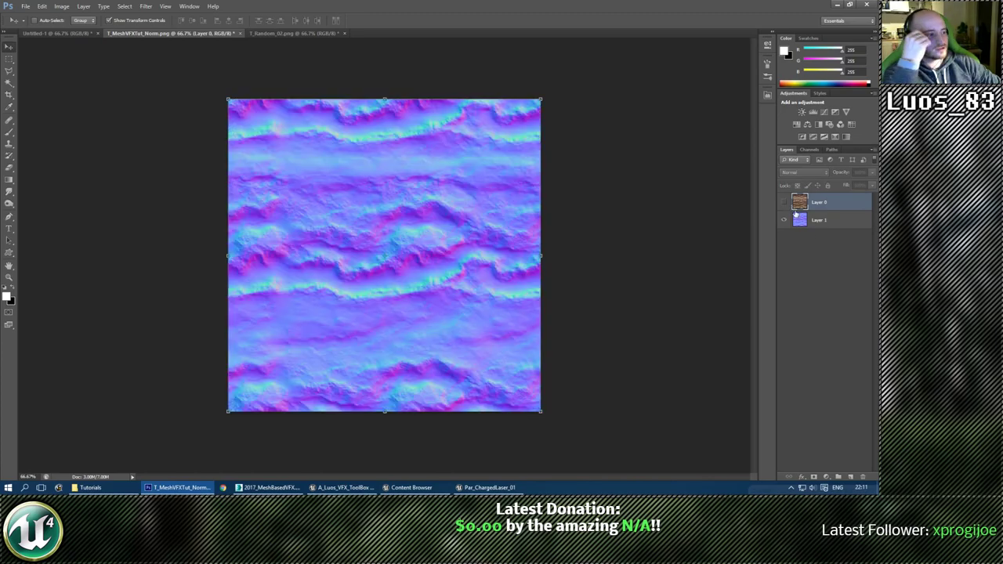
left_click(783, 202)
Look up the NVIDIA NormalMapFilter without applying it, and delete the striped texture on Layer 0.
left_click(146, 7)
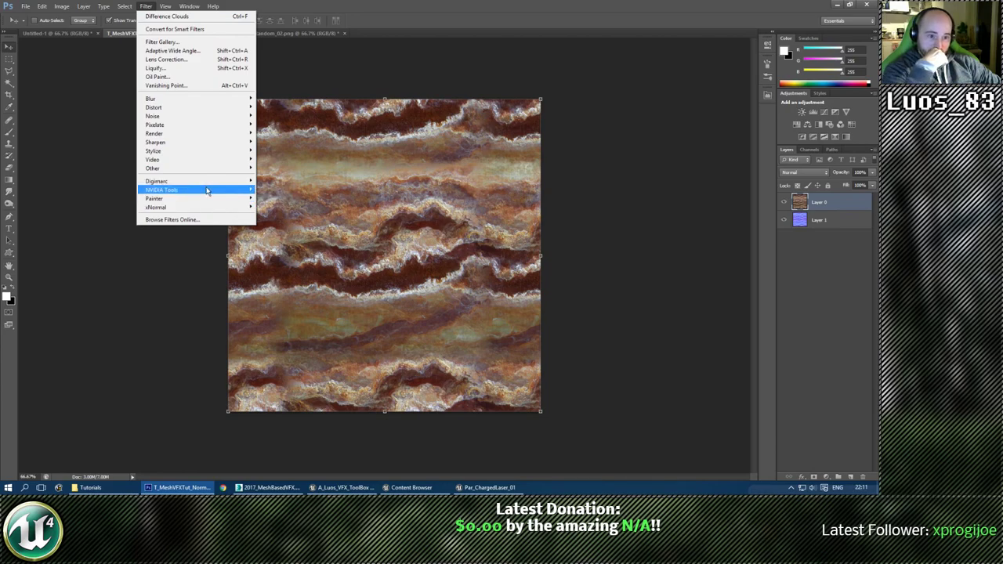
mouse_move(207, 190)
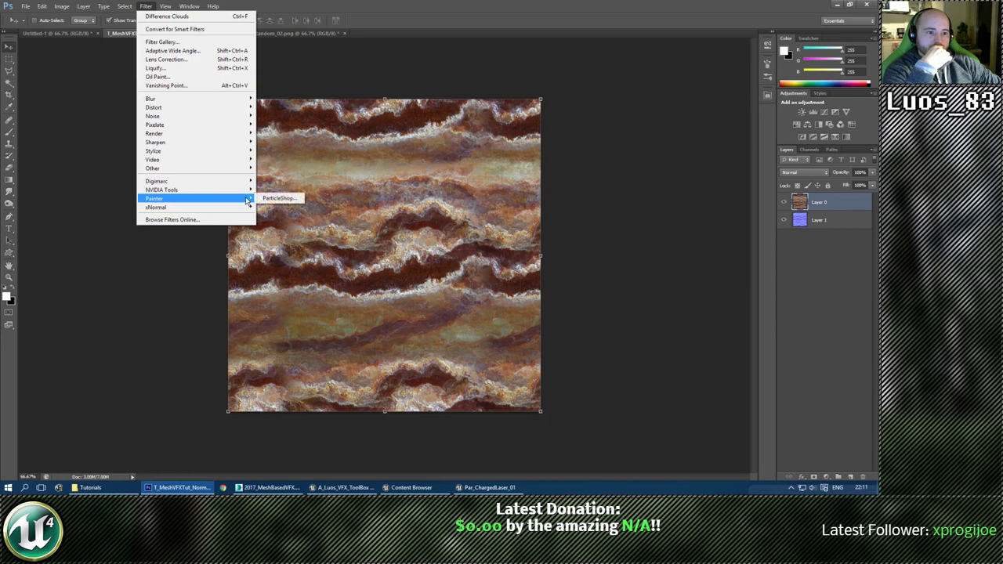
mouse_move(247, 196)
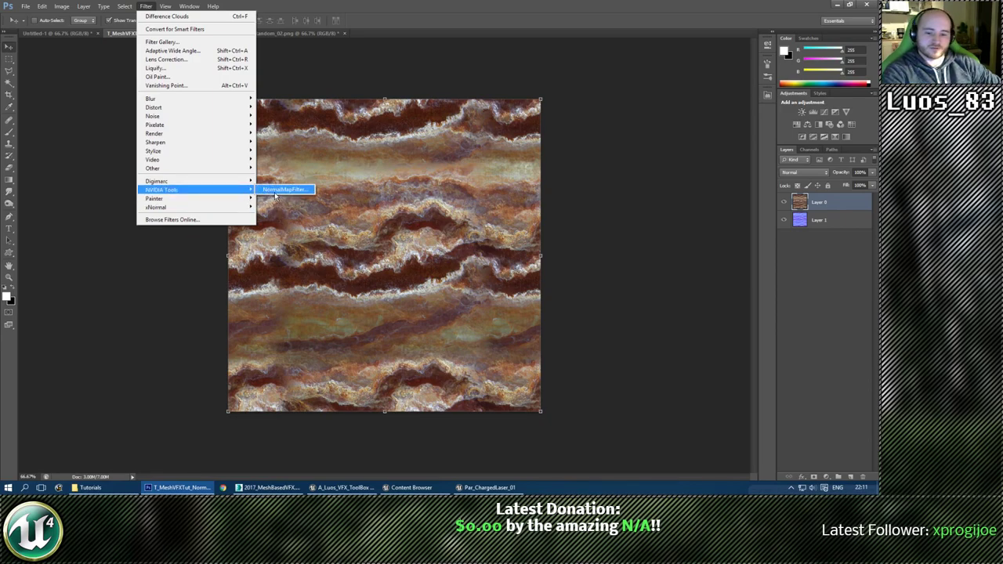
left_click(617, 228)
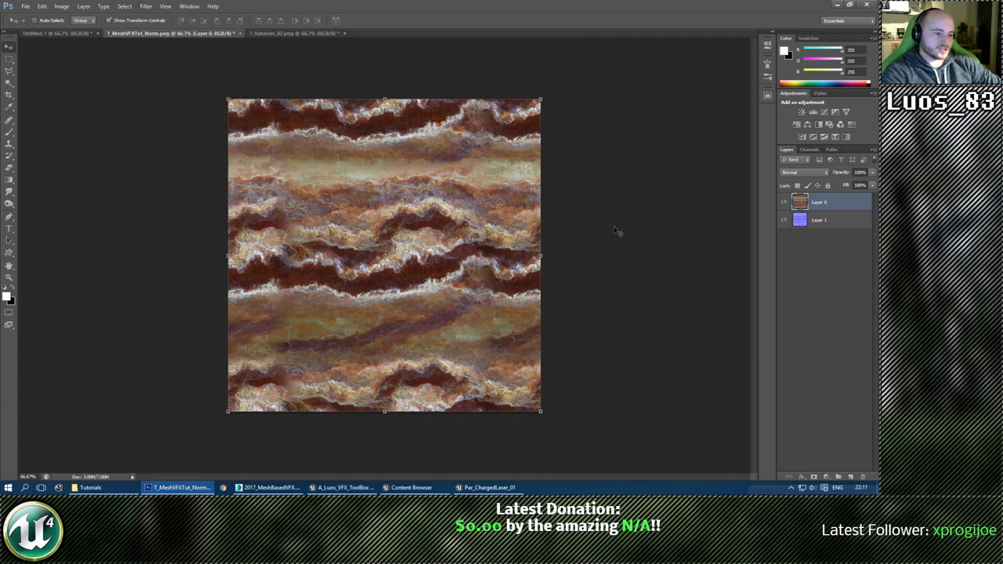
key("Delete")
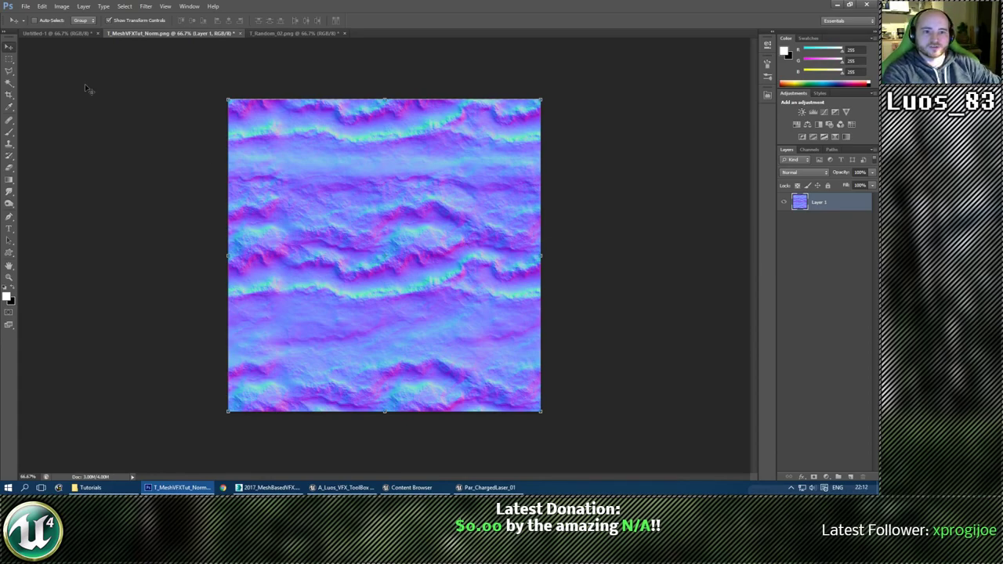
On a new layer in Untitled-1, outline a half-dome selection with three pointed tips using the Polygonal Lasso, with the grid shown only while drawing.
left_click(39, 34)
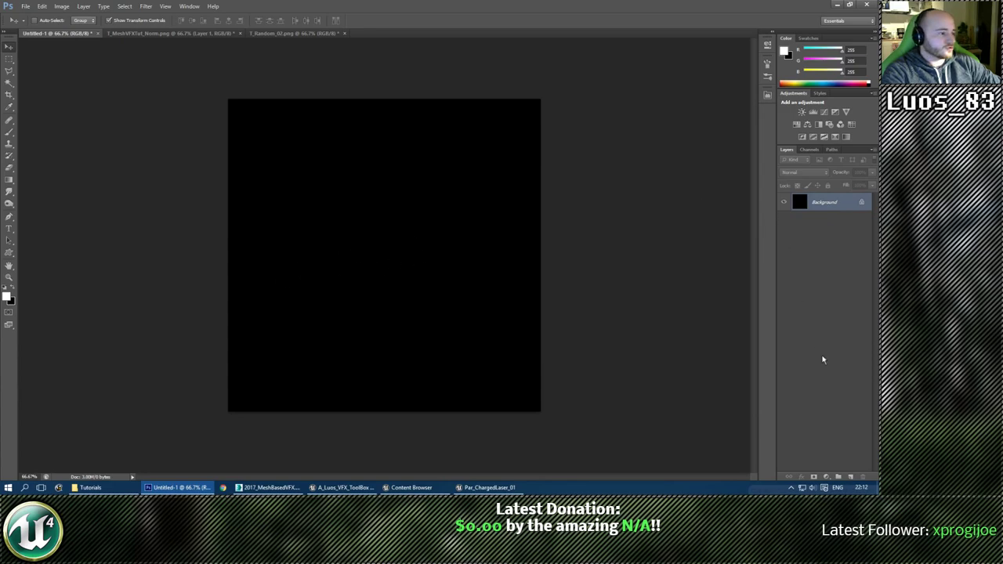
left_click(850, 477)
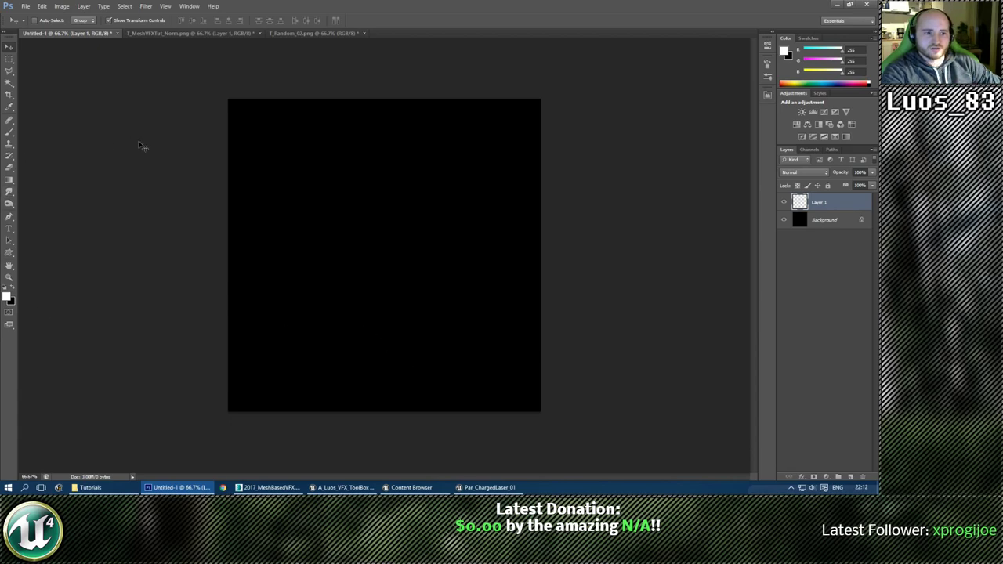
left_click(9, 72)
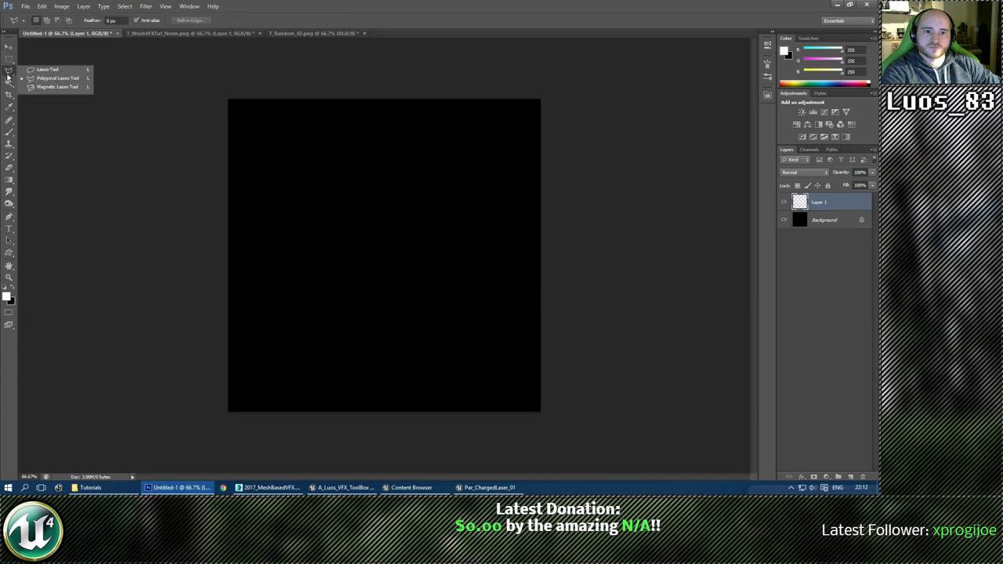
left_click(30, 71)
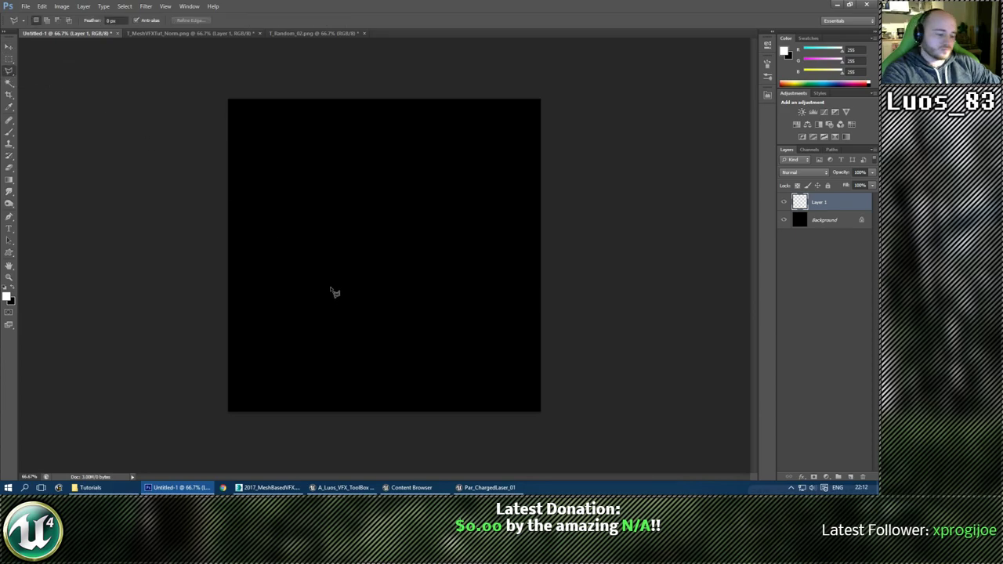
key("ctrl+apostrophe")
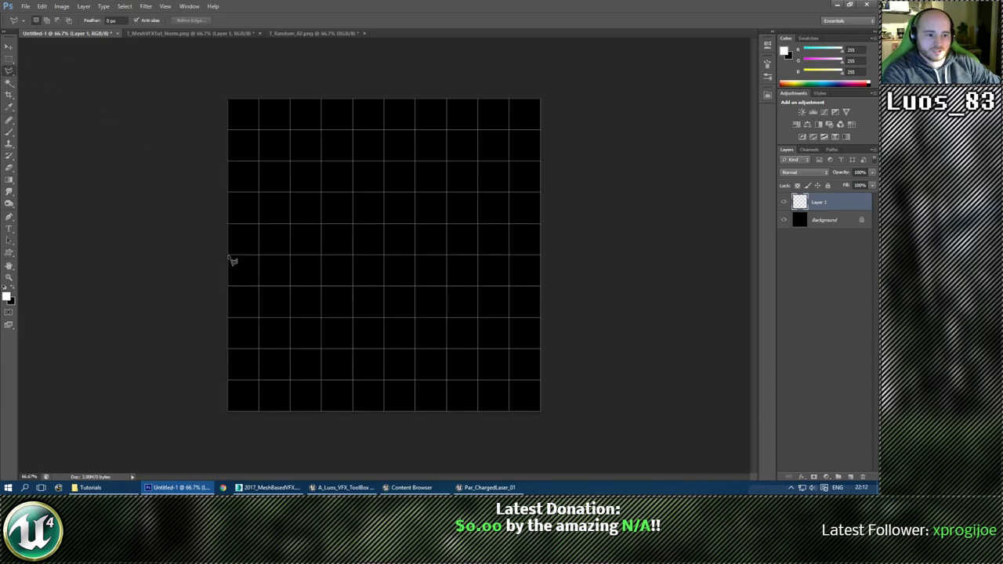
mouse_move(230, 257)
left_mouse_down()
mouse_move(260, 196)
mouse_move(294, 162)
mouse_move(330, 143)
mouse_move(388, 138)
mouse_move(446, 147)
mouse_move(516, 192)
mouse_move(432, 175)
mouse_move(390, 191)
mouse_move(514, 218)
mouse_move(421, 222)
mouse_move(410, 237)
mouse_move(517, 242)
mouse_move(536, 260)
mouse_move(262, 269)
mouse_move(229, 254)
left_mouse_up()
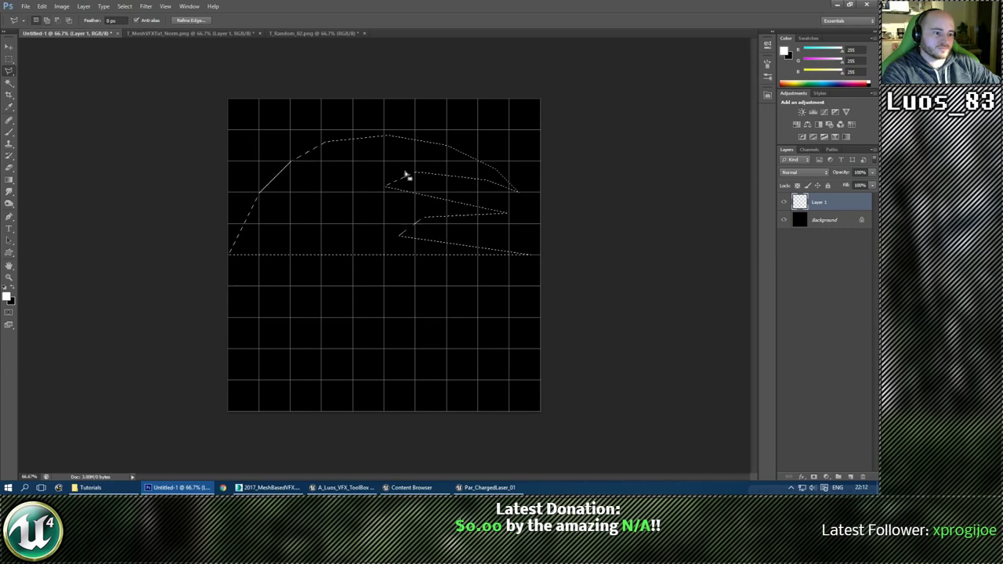
key("ctrl+apostrophe")
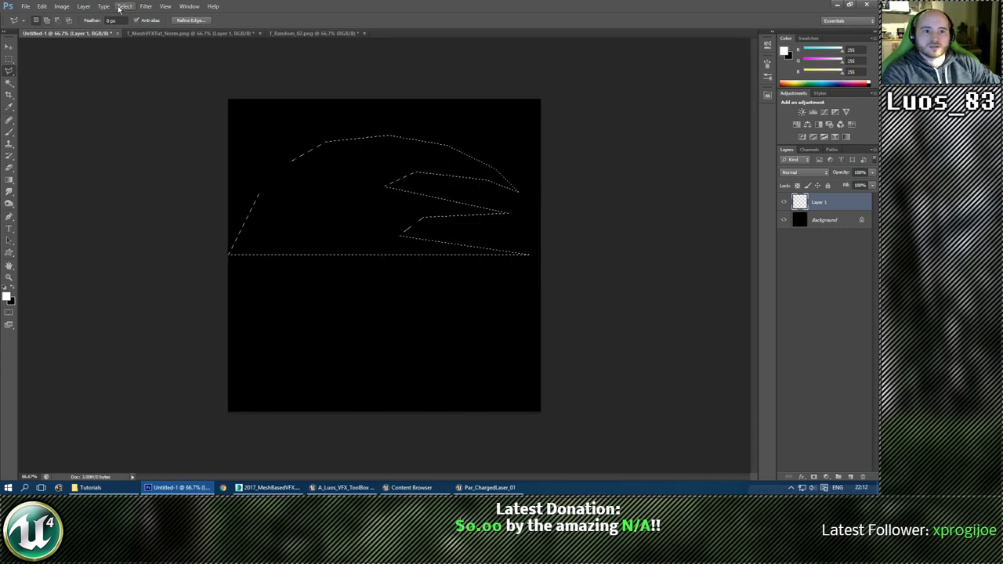
Smooth the selection with a sample radius of 10 pixels.
left_click(125, 6)
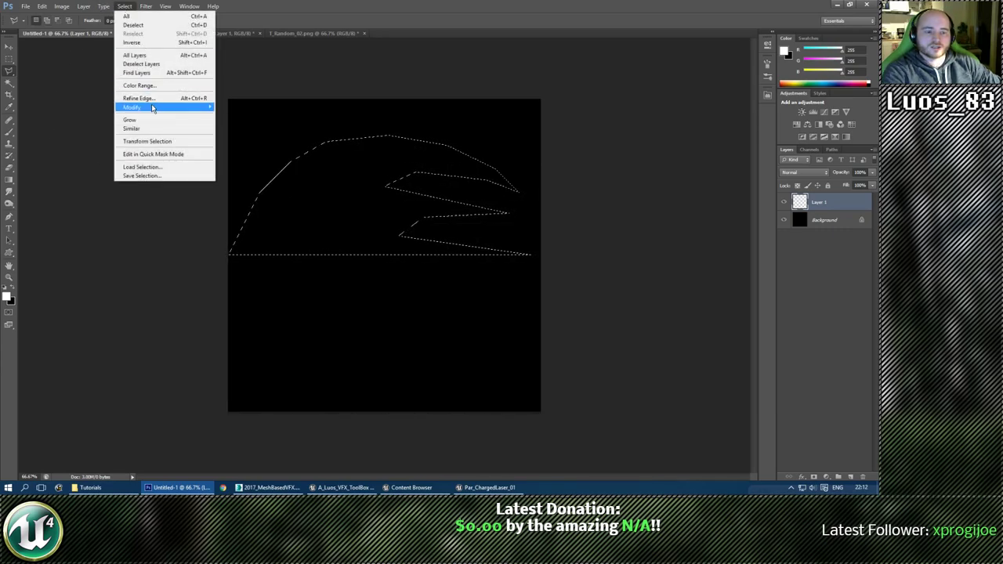
mouse_move(149, 107)
left_click(240, 115)
type("10")
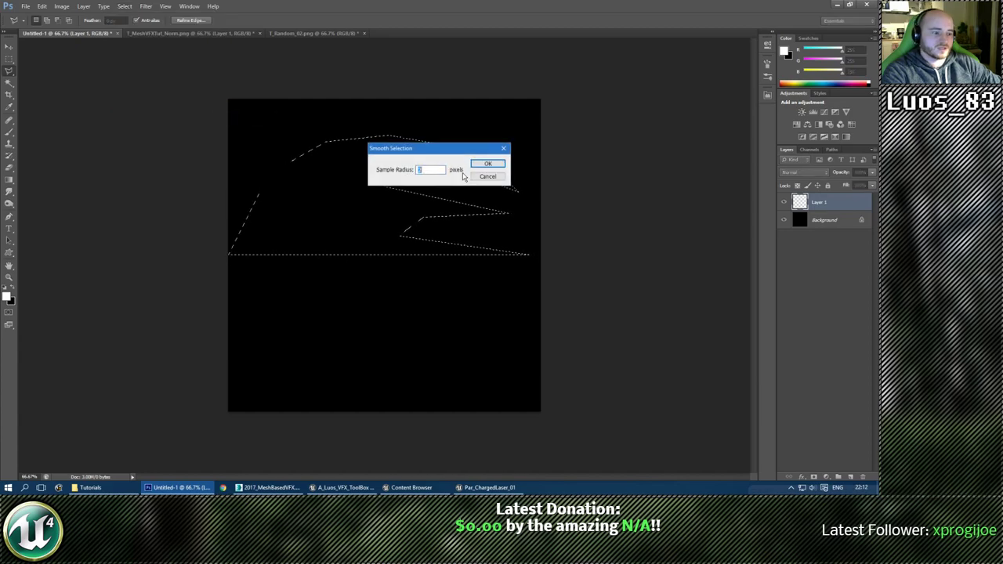
key("Return")
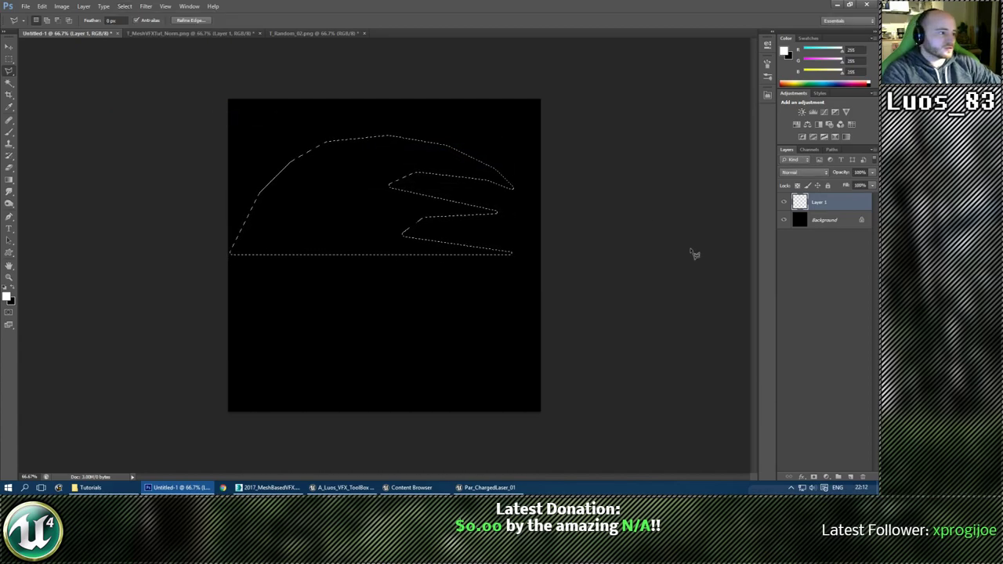
Try filling the smoothed selection with white using the Paint Bucket, and undo the fill.
left_click(9, 180)
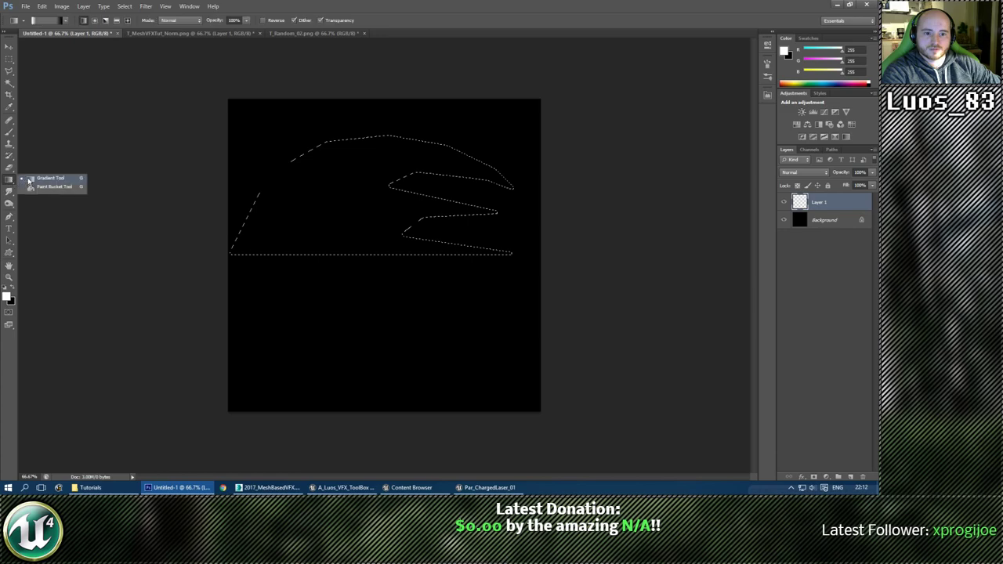
left_click(40, 188)
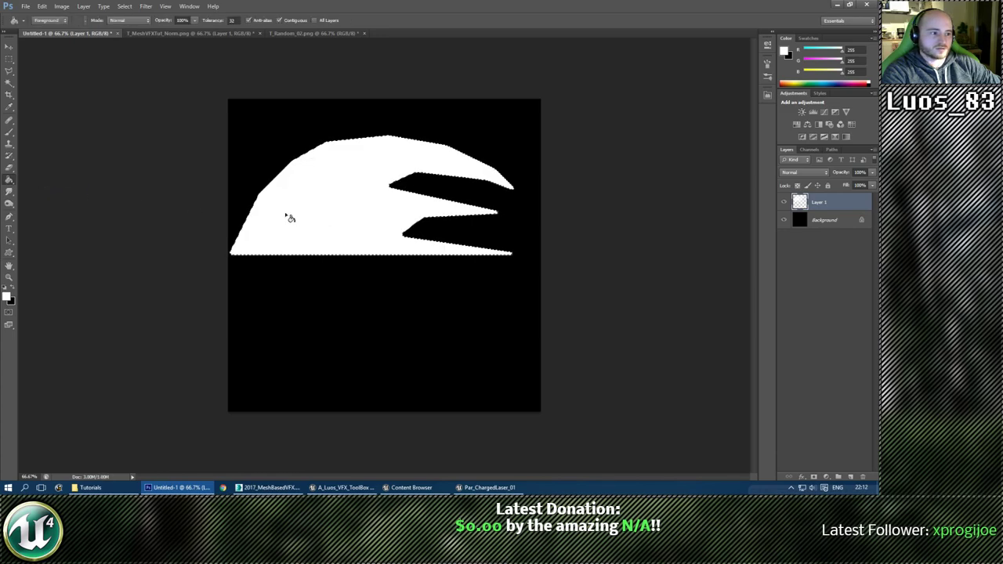
right_click(332, 165)
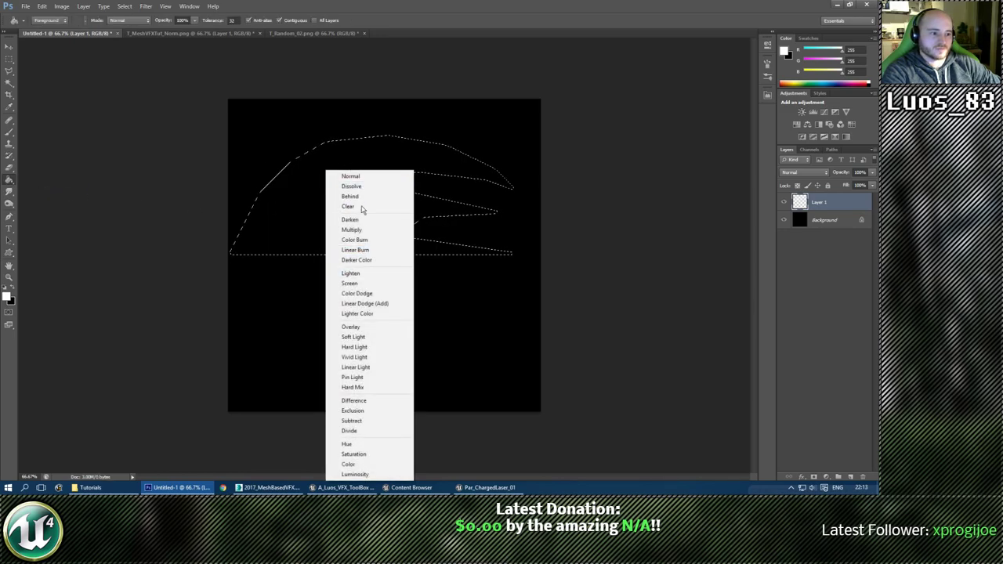
left_click(299, 201)
right_click(298, 201)
Feather the lasso selection with a radius of 10 pixels.
left_click(9, 65)
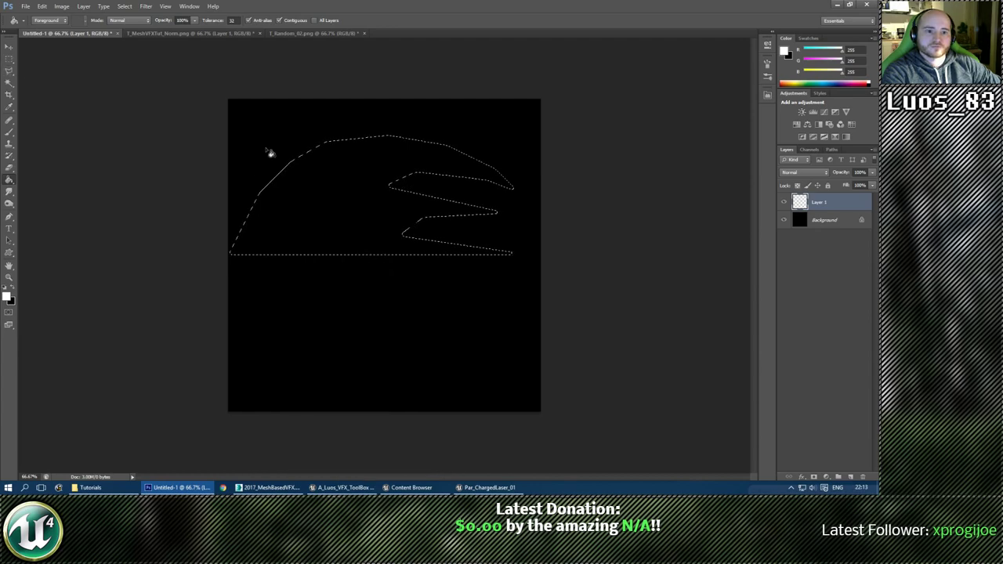
left_click(8, 71)
right_click(306, 207)
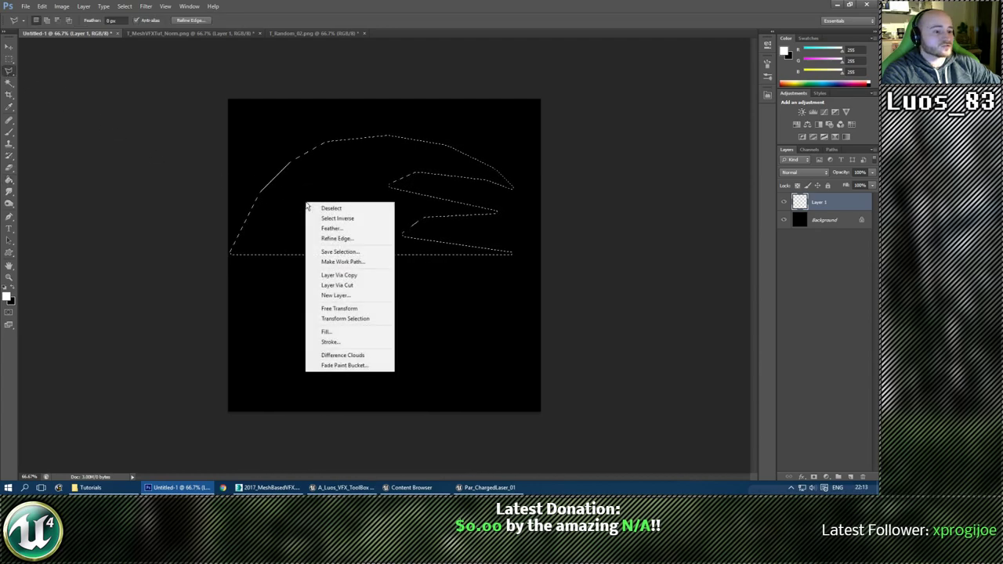
left_click(333, 228)
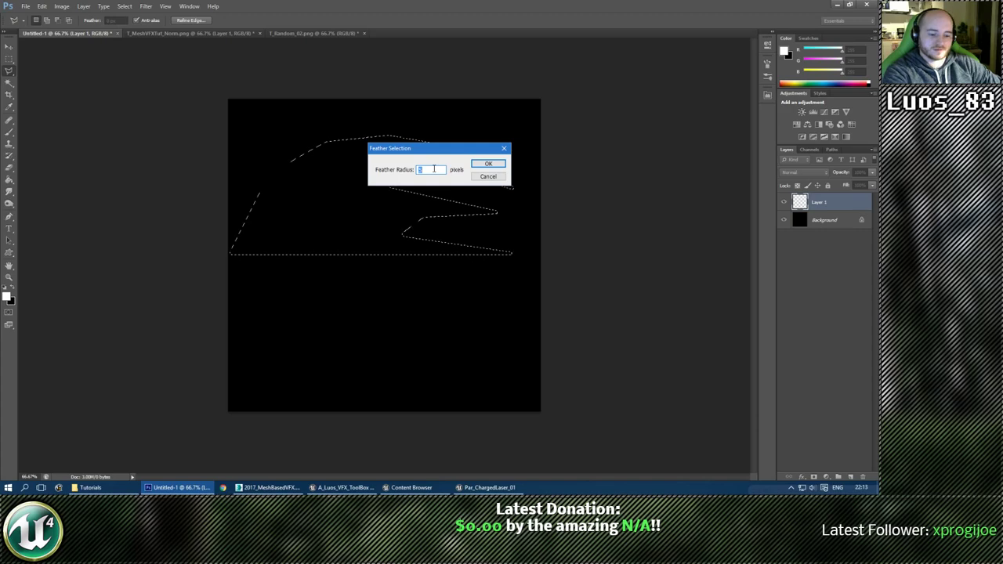
type("10")
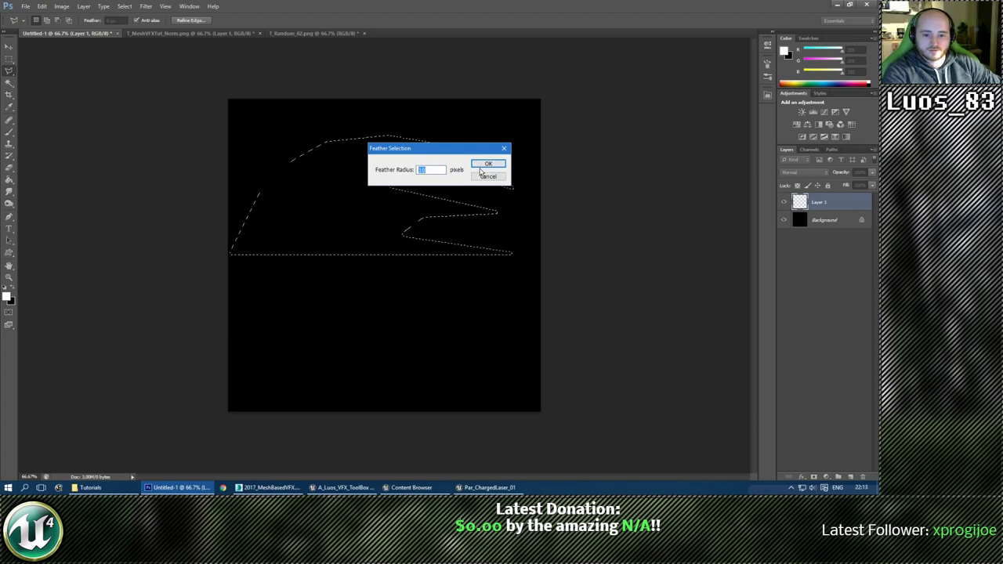
left_click(486, 164)
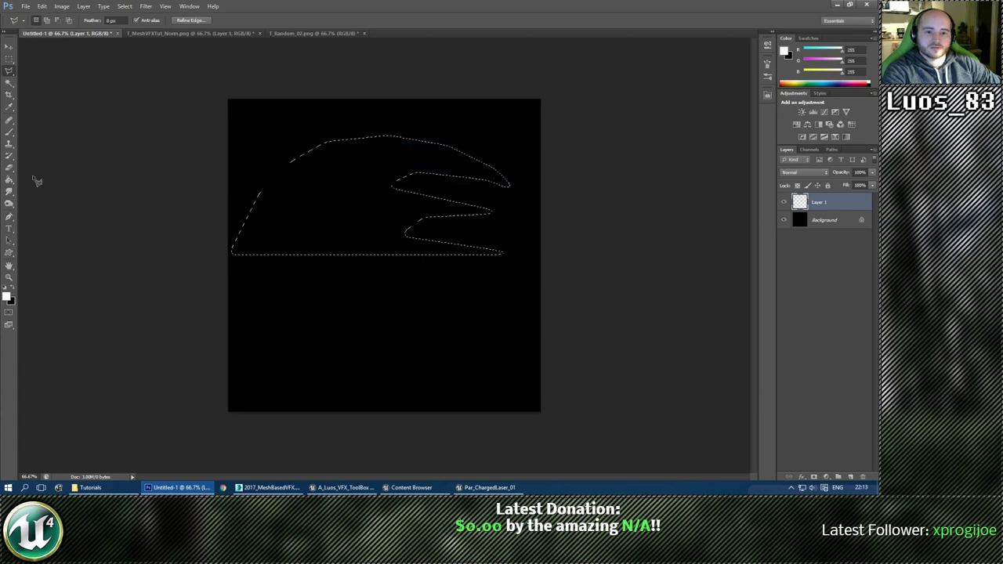
Fill the feathered selection on Layer 1 of Untitled-1 with white using the Paint Bucket.
left_click(289, 34)
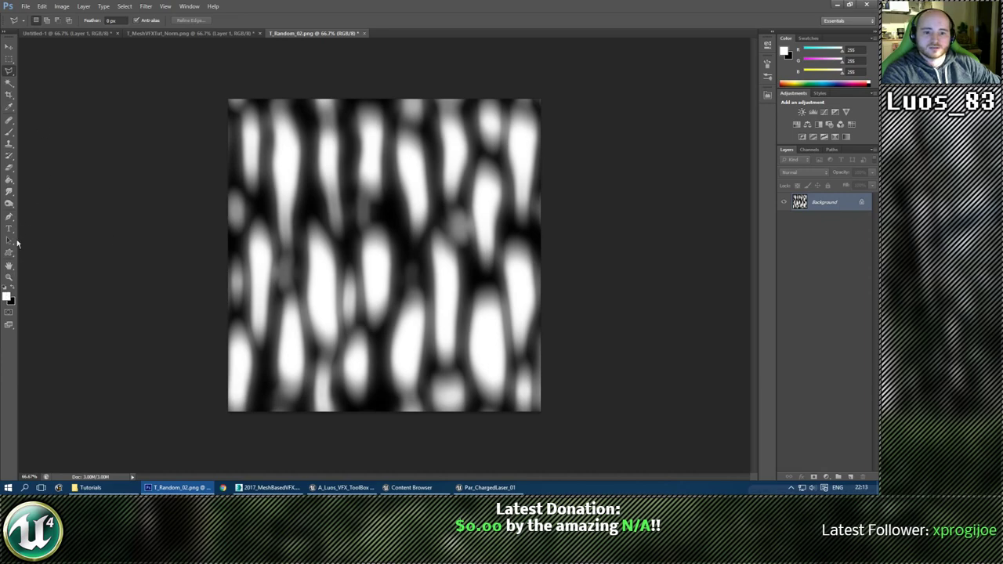
left_click(88, 32)
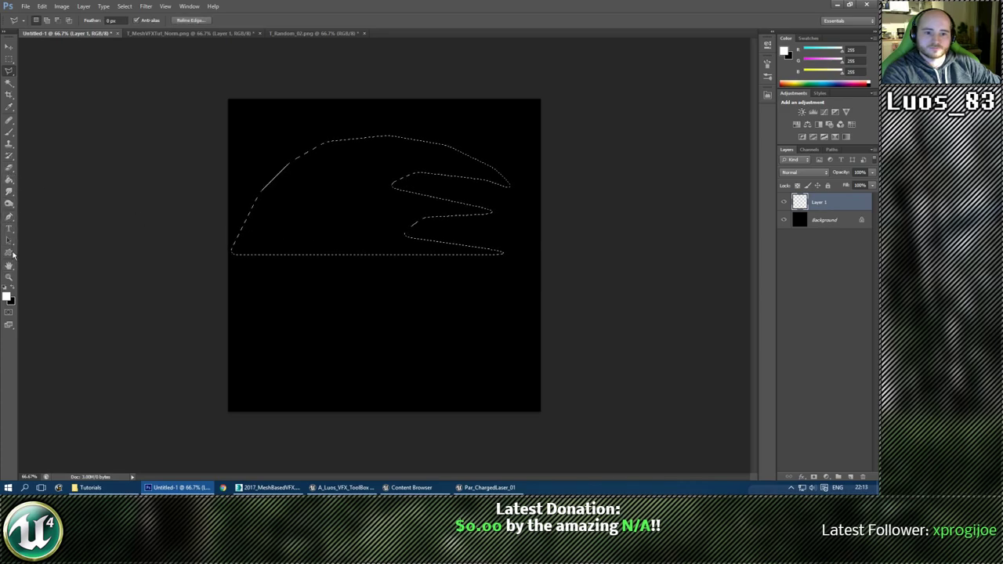
left_click(10, 180)
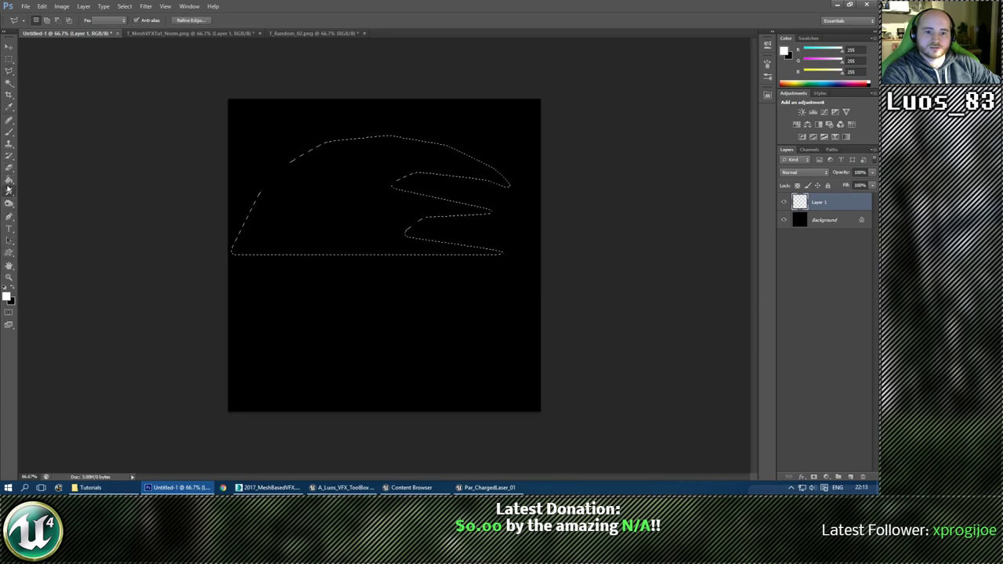
left_click(343, 217)
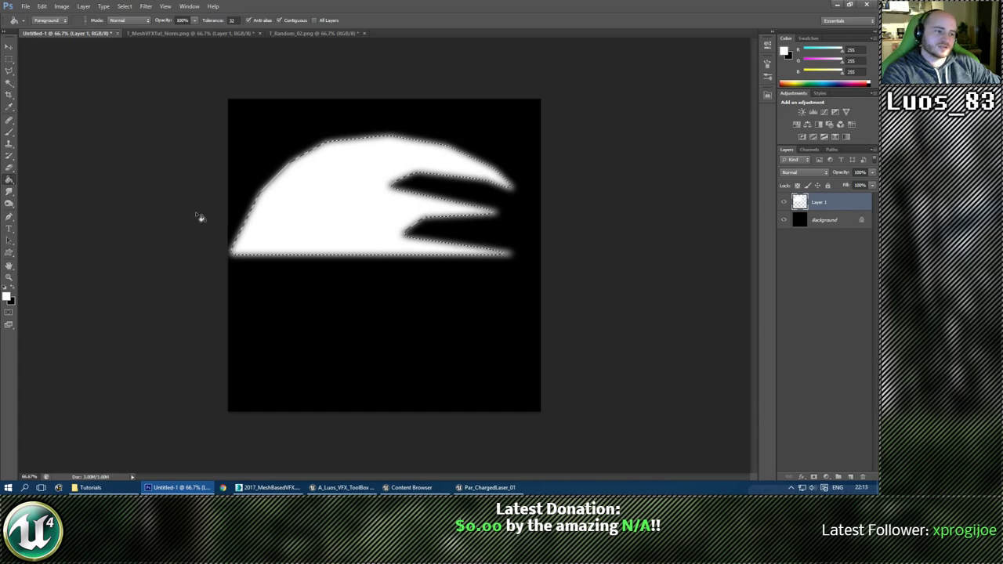
Deselect the three-pointed white shape and delete its layer.
left_click(10, 71)
left_click(43, 89)
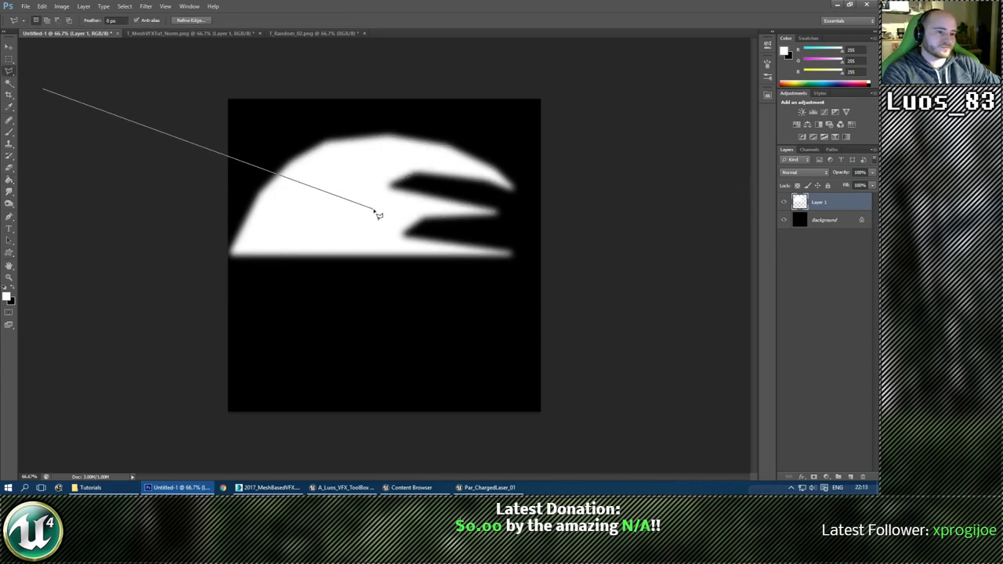
key("Escape")
key("Delete")
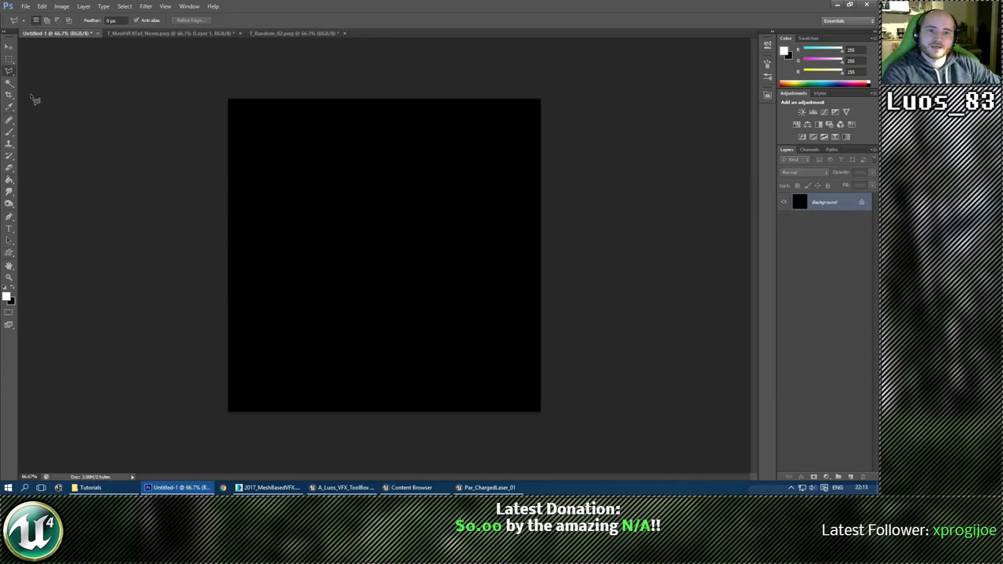
Show the grid and draw a circular selection about eight grid cells wide, centred on the midpoint of the canvas's left edge.
left_click(9, 60)
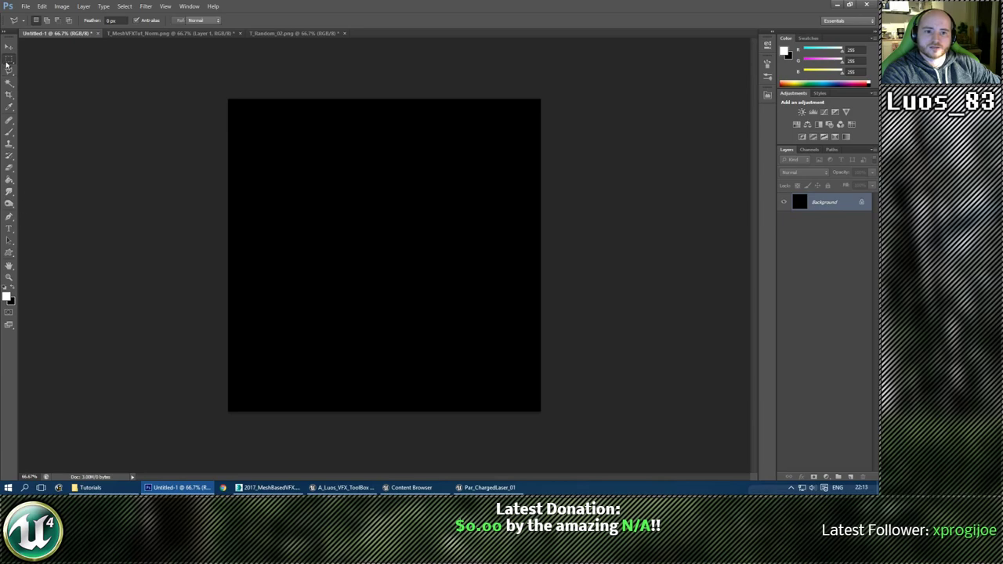
left_click(42, 67)
key("ctrl+apostrophe")
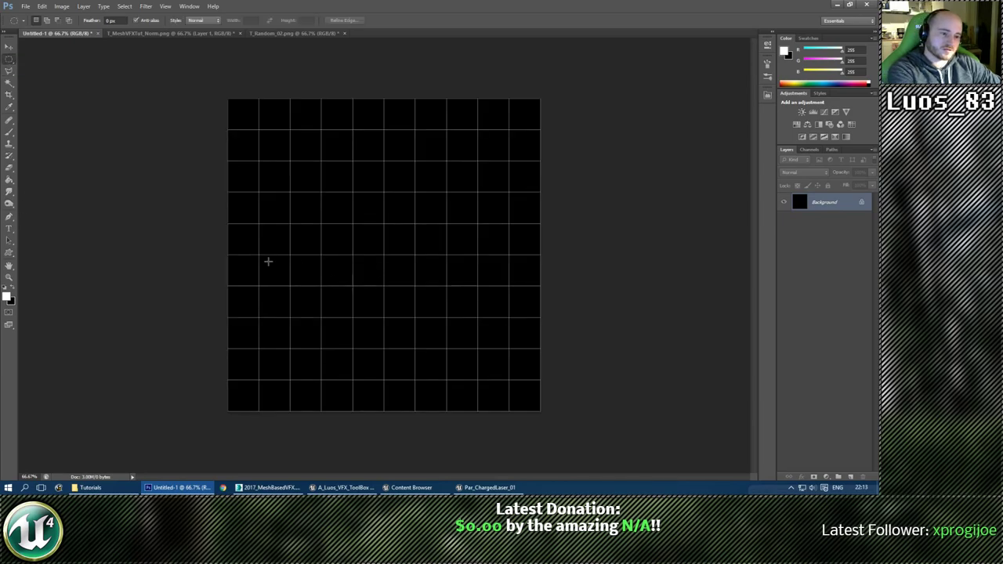
left_click_drag(228, 254, 495, 133, "alt+shift")
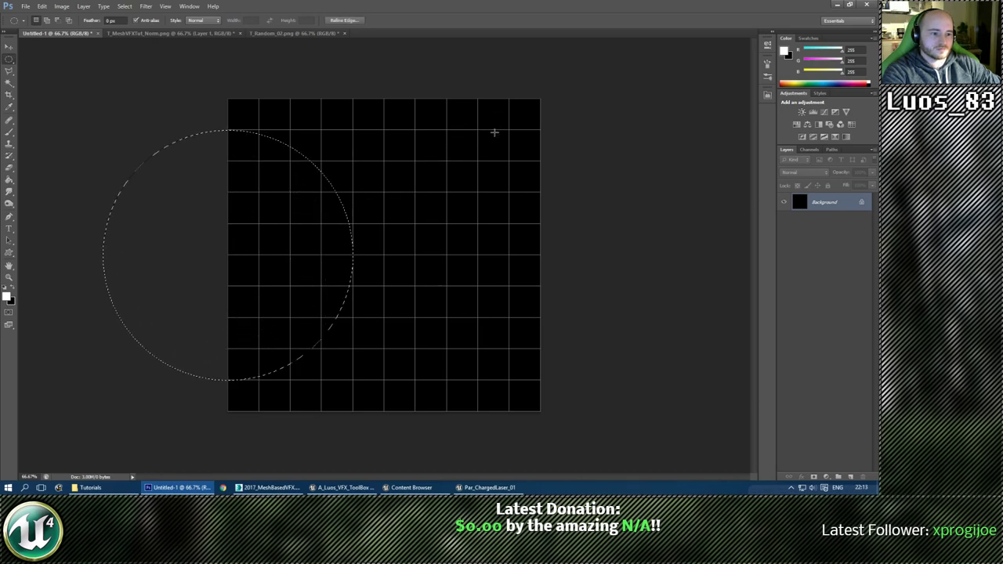
On a new layer, fill the circular selection with white using the Paint Bucket and deselect it.
left_click(852, 477)
left_click(10, 179)
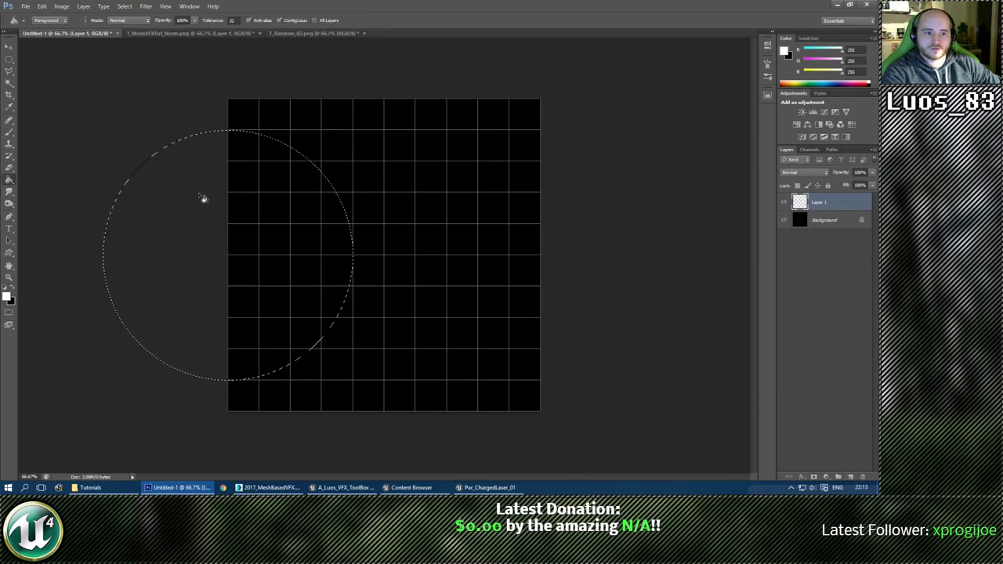
left_click(253, 206)
left_click(9, 60)
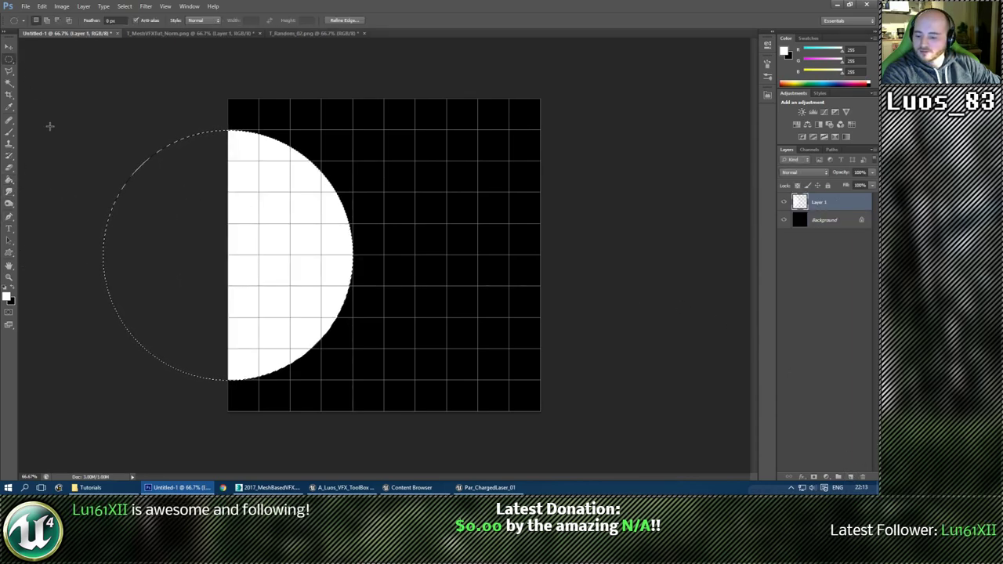
key("ctrl+d")
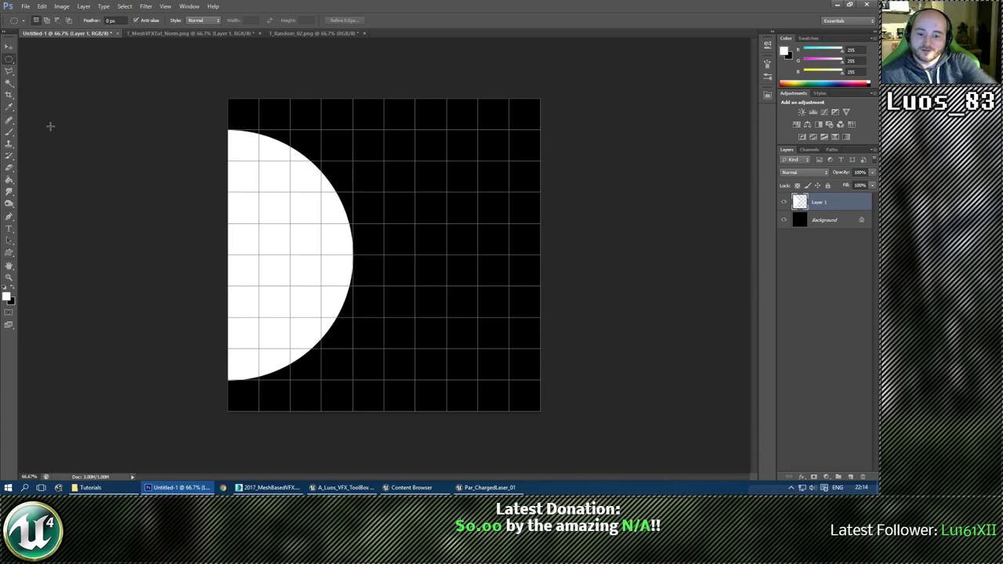
Duplicate the white half-circle layer.
left_click(9, 47)
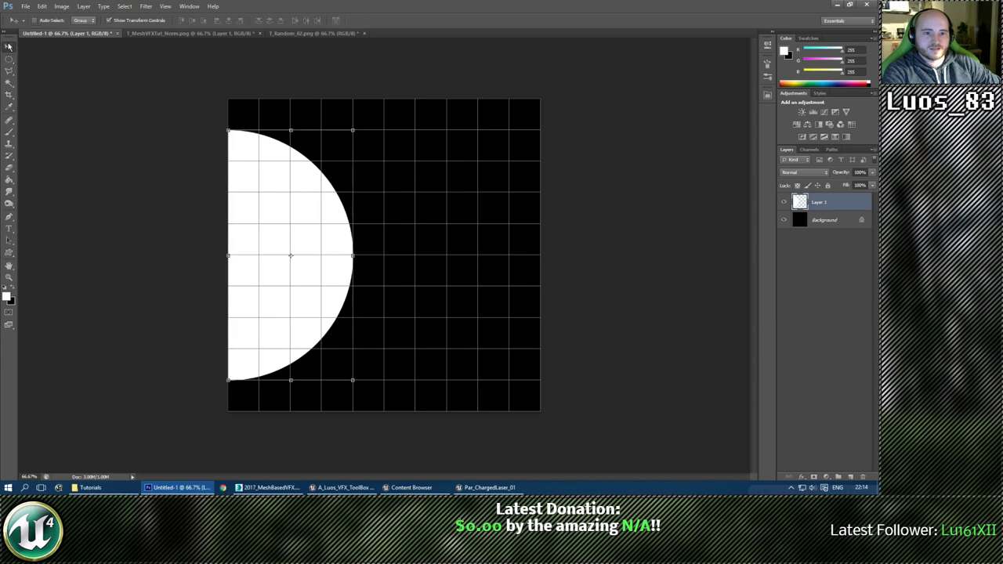
key("ctrl+j")
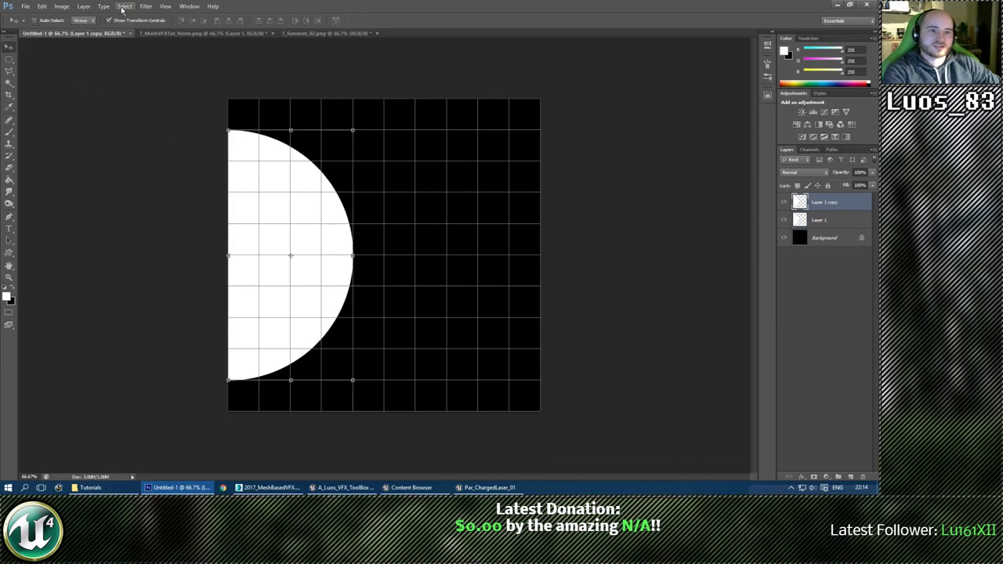
Try a Gaussian Blur on the duplicated half-circle layer, and undo it.
left_click(146, 7)
mouse_move(181, 104)
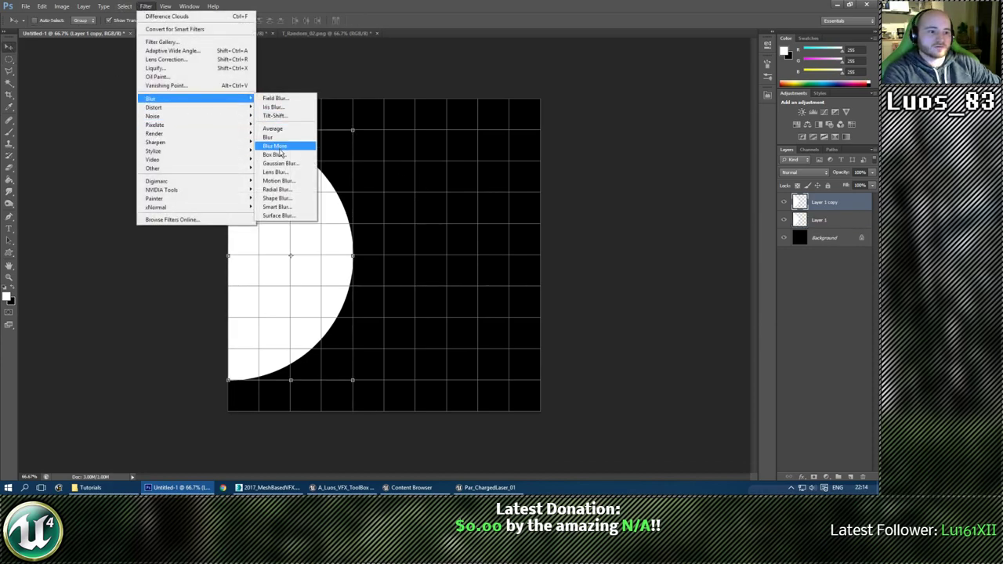
left_click(280, 164)
left_click_drag(554, 259, 568, 264)
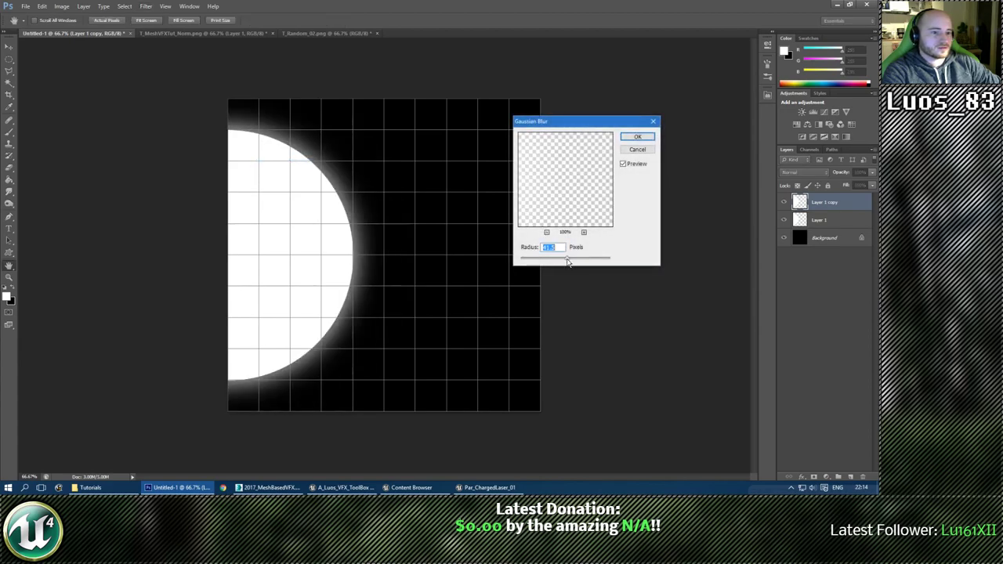
left_click(637, 138)
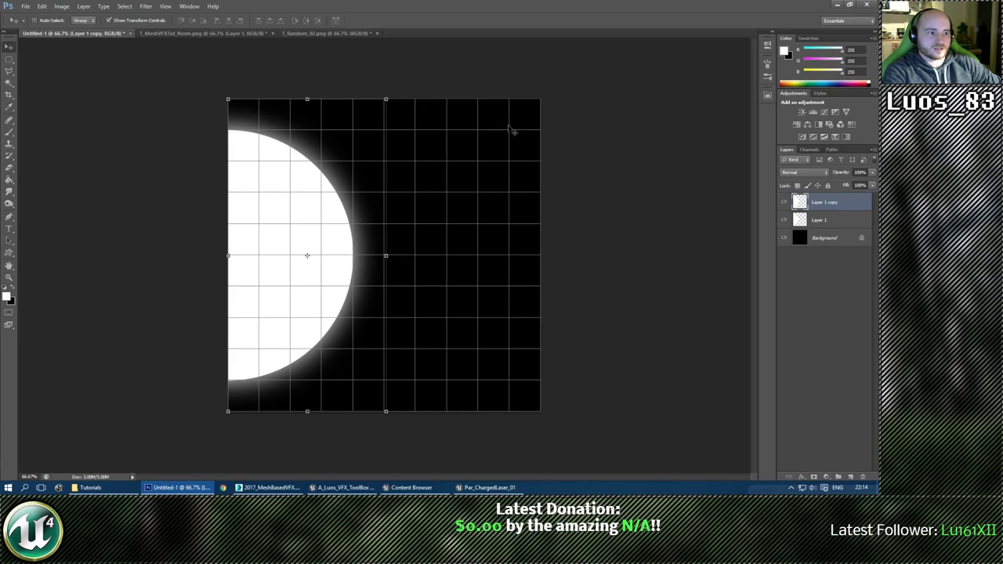
key("ctrl+z")
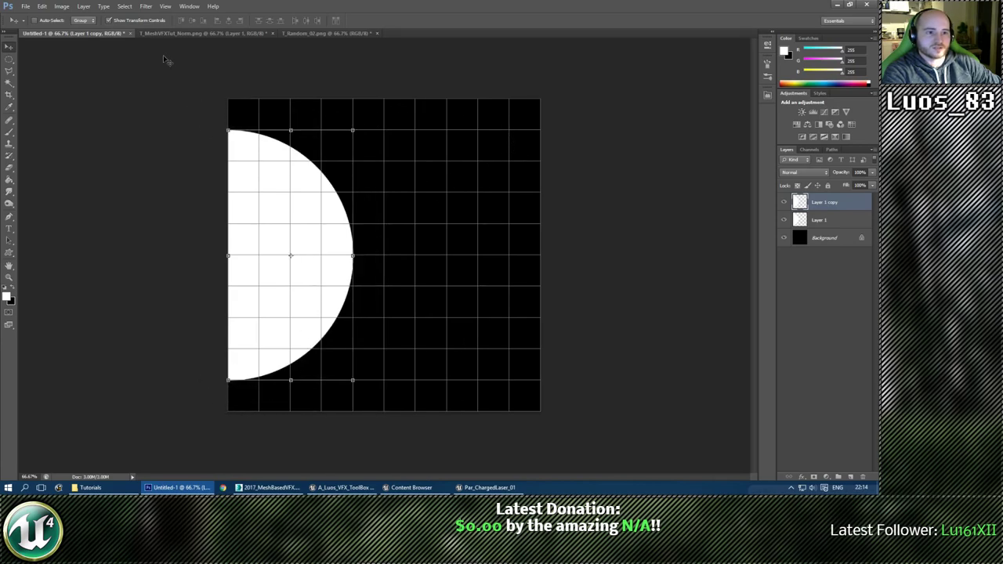
Apply a Gaussian Blur with a slightly smaller radius to the duplicated half-circle layer.
left_click(143, 7)
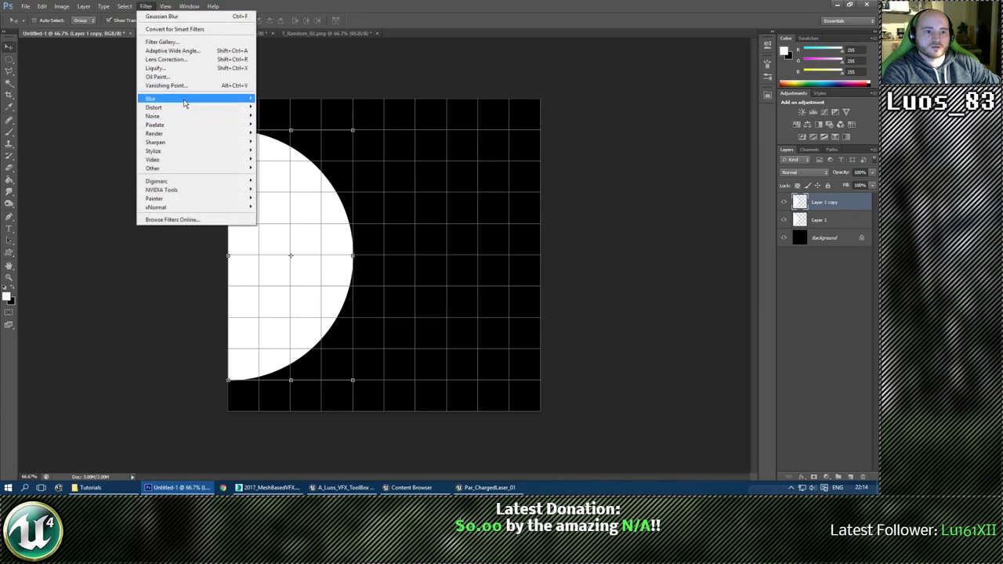
mouse_move(185, 103)
left_click(286, 167)
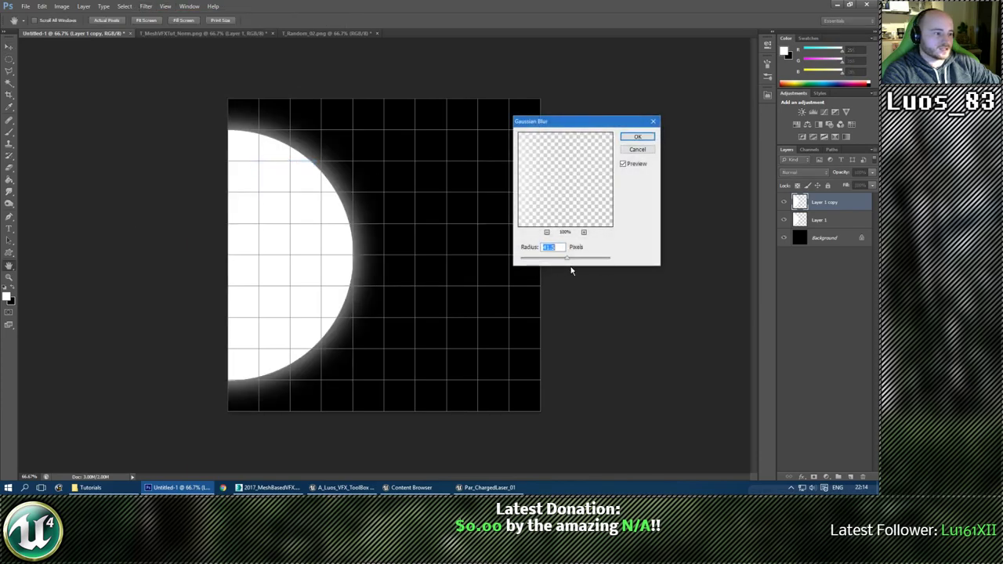
left_click_drag(568, 262, 564, 261)
left_click(638, 137)
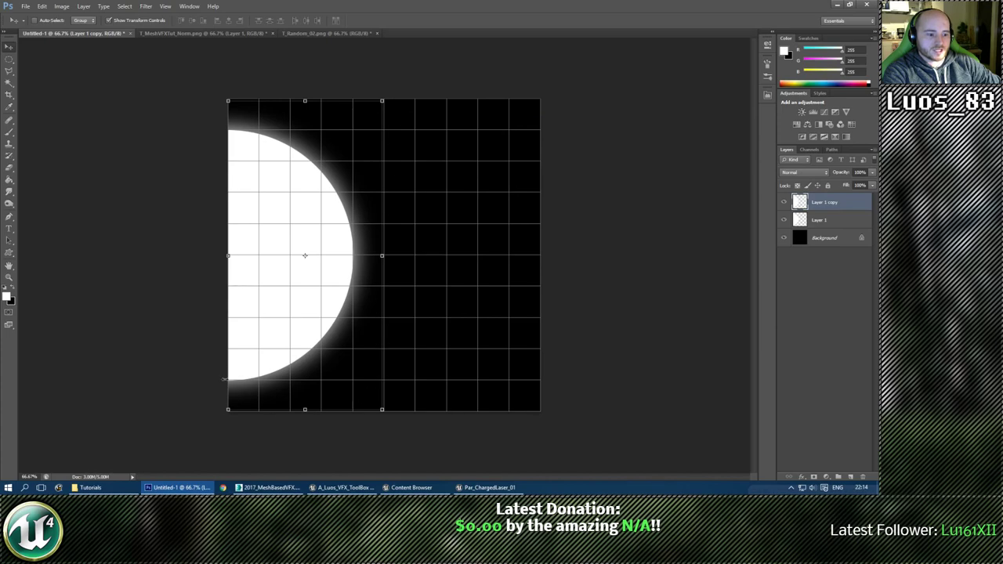
Duplicate the blurred half-circle and stretch the copy rightwards to about 200% width, pulling its right corners inward by about one grid cell.
key("ctrl+j")
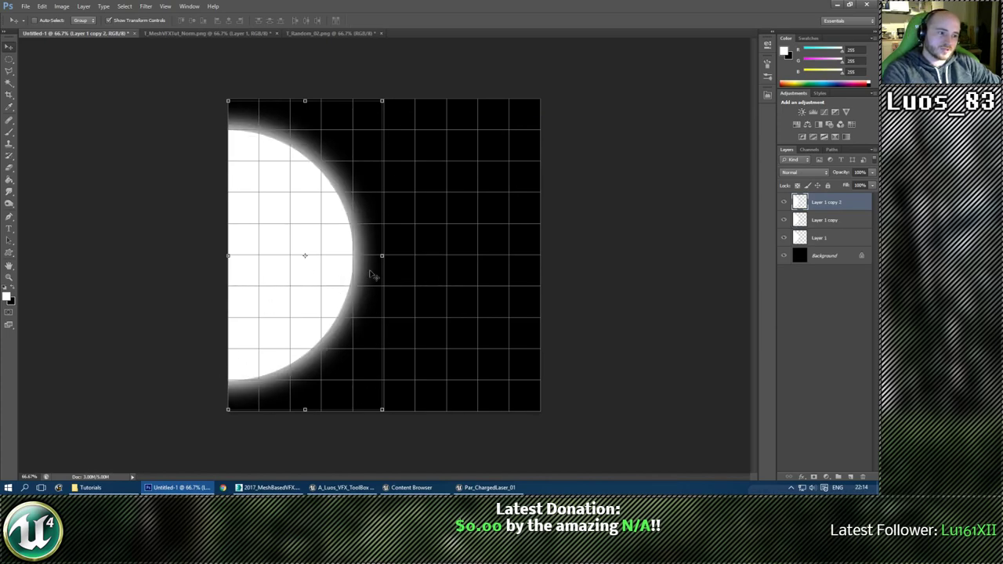
left_click_drag(382, 256, 534, 256)
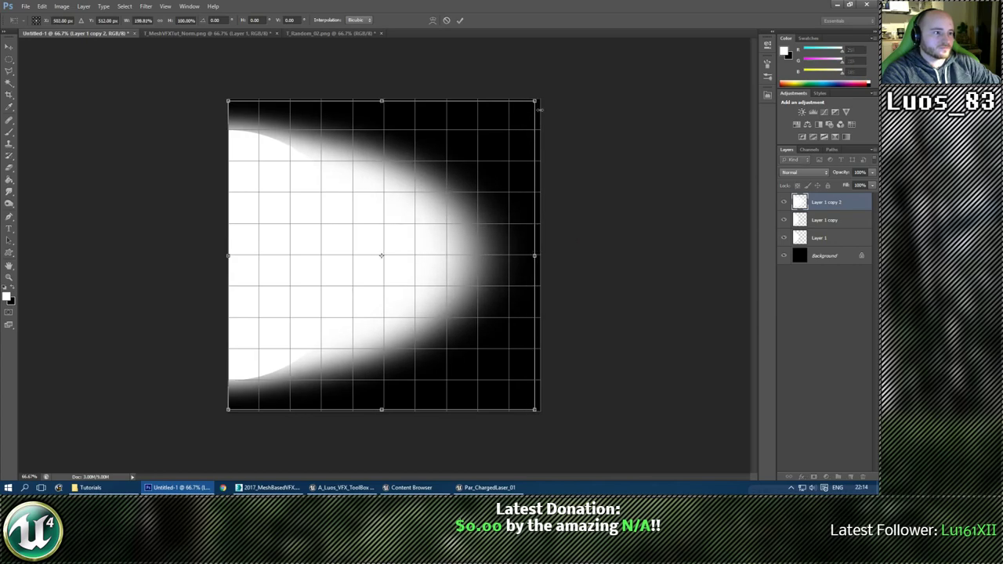
key("alt+shift")
left_click_drag(536, 103, 534, 129)
key("ctrl+z")
left_click_drag(536, 411, 535, 382, "ctrl")
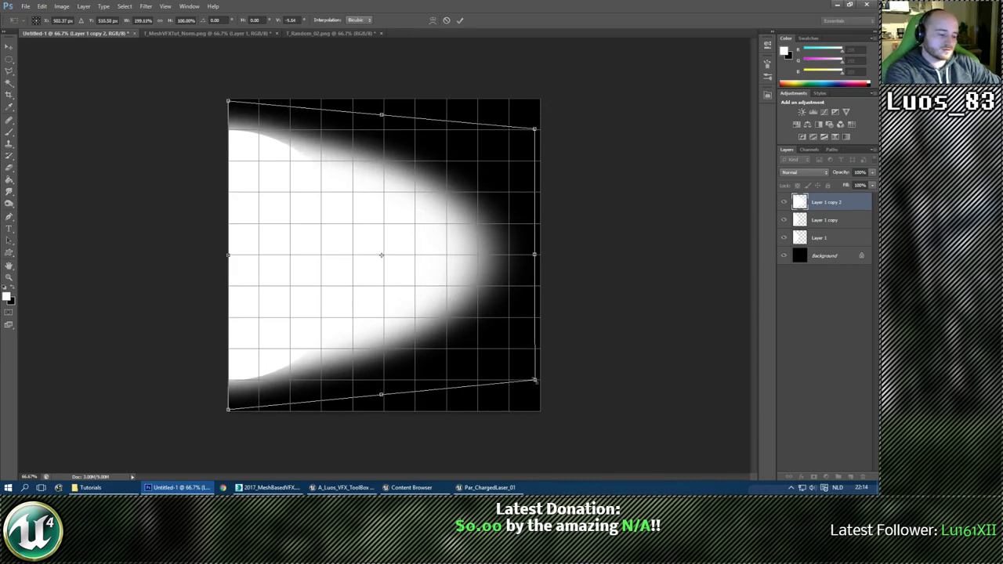
key("Return")
Shrink Layer 1's sharp half-circle vertically about its centre, by about half a grid cell at each end.
left_click(812, 239)
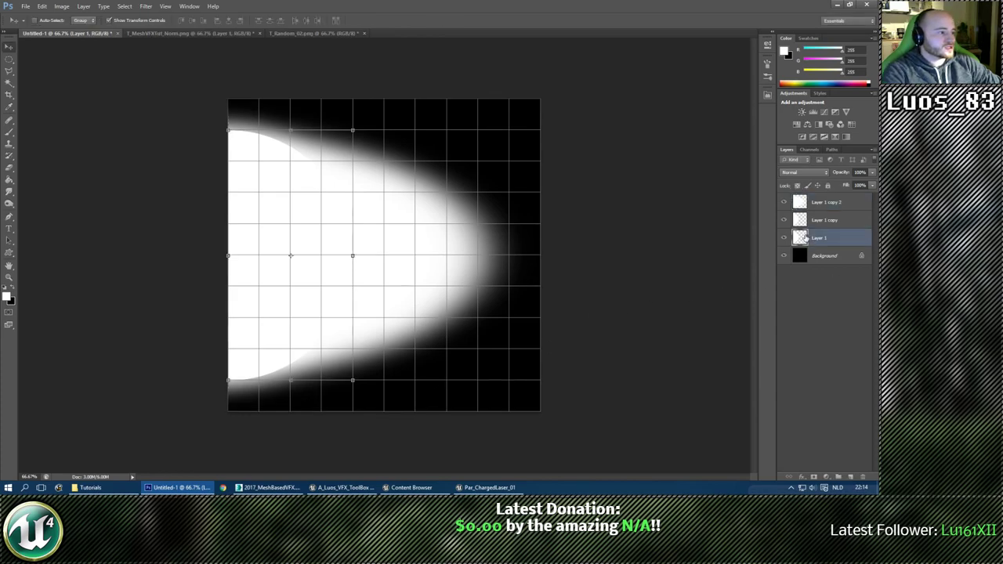
left_click_drag(291, 129, 291, 146, "alt")
key("Return")
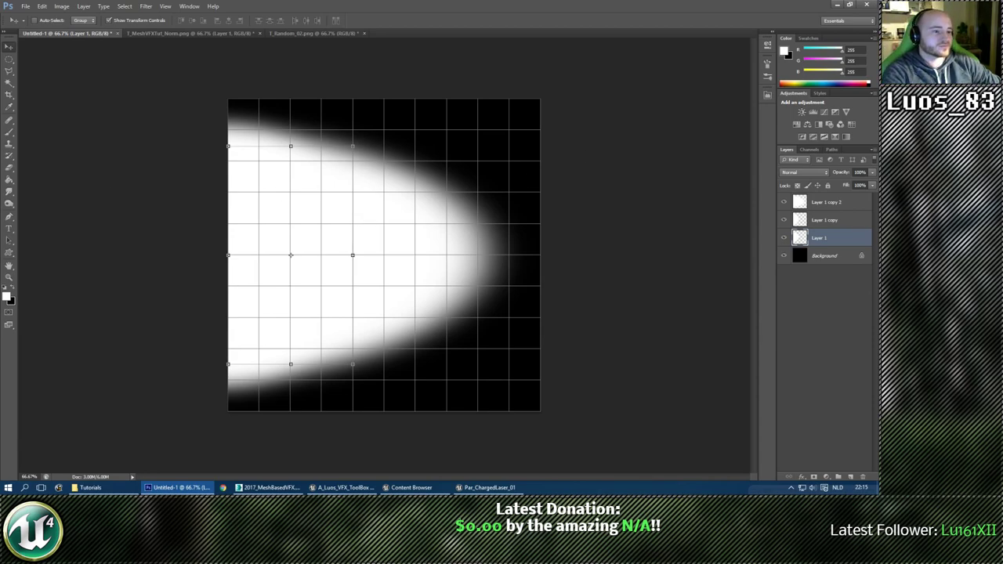
Hide the grid and merge the three white shape layers into one.
left_click(8, 59)
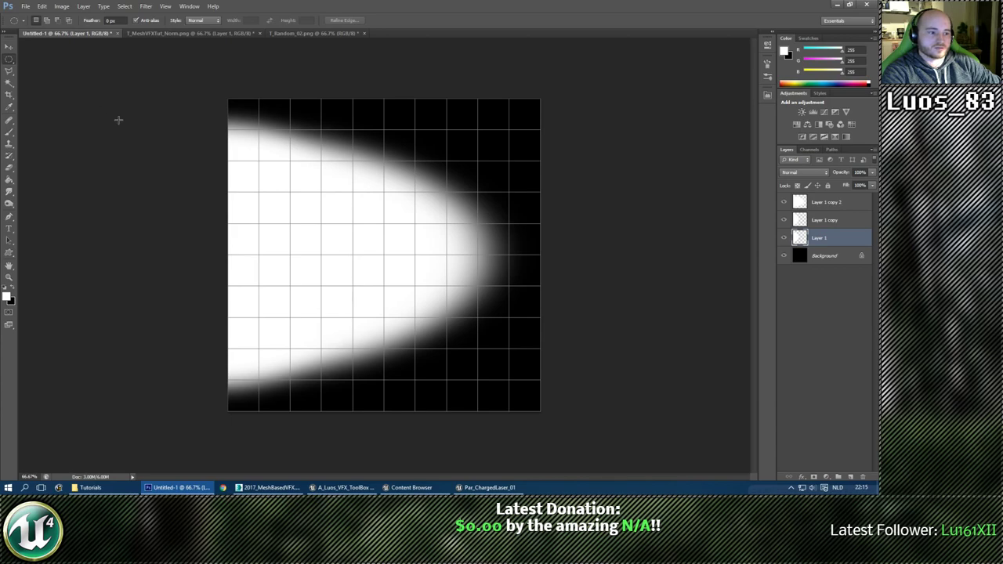
key("ctrl+apostrophe")
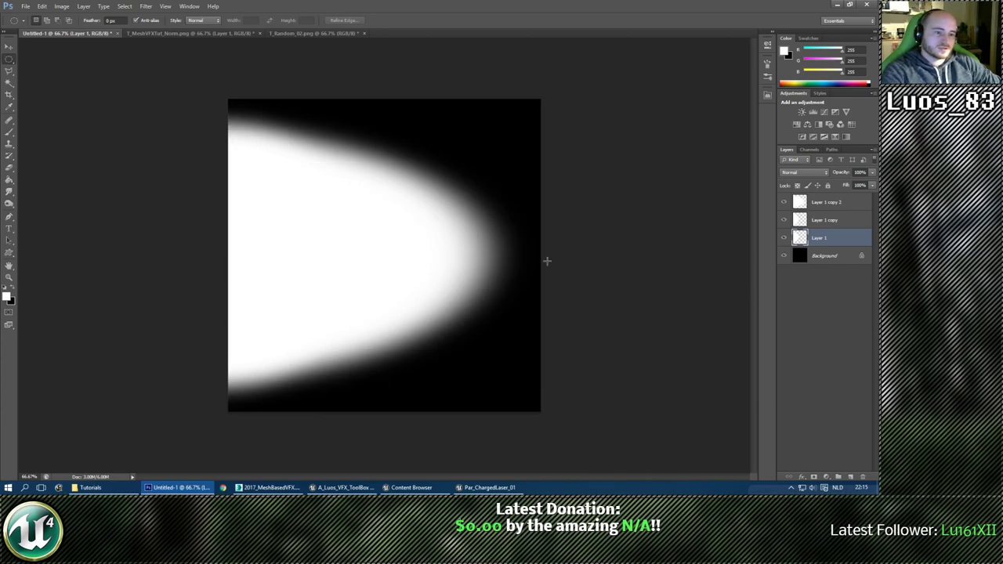
left_click(798, 203, "shift")
key("ctrl+e")
Warp the merged white shape by pulling its upper-left and lower-left corners inward towards the middle.
left_click(8, 47)
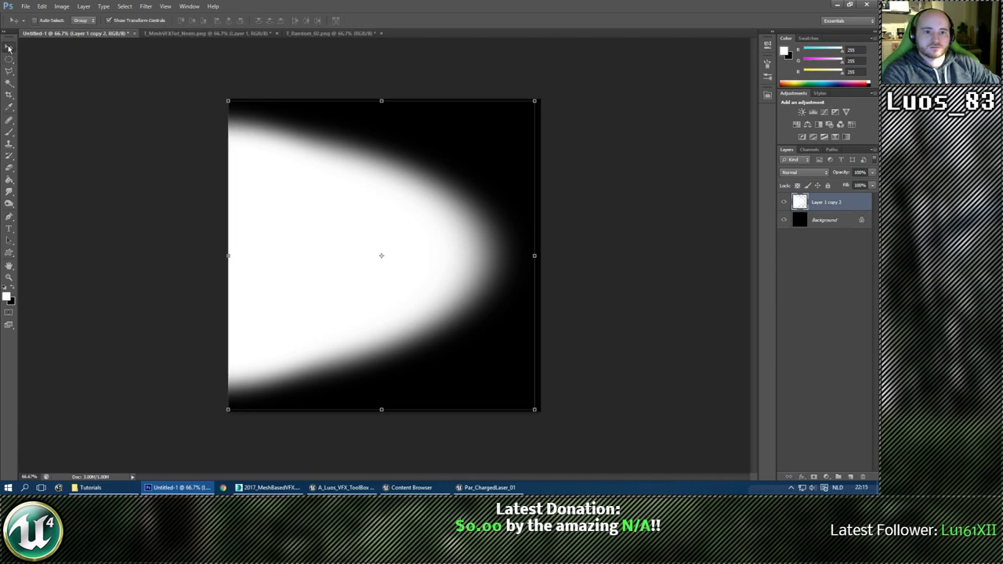
left_click(383, 100)
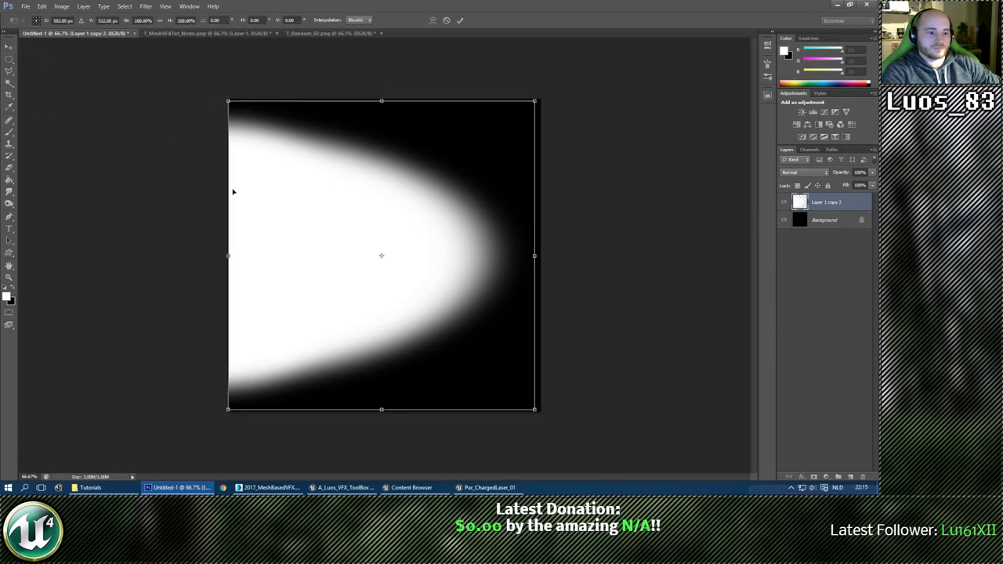
left_click(433, 20)
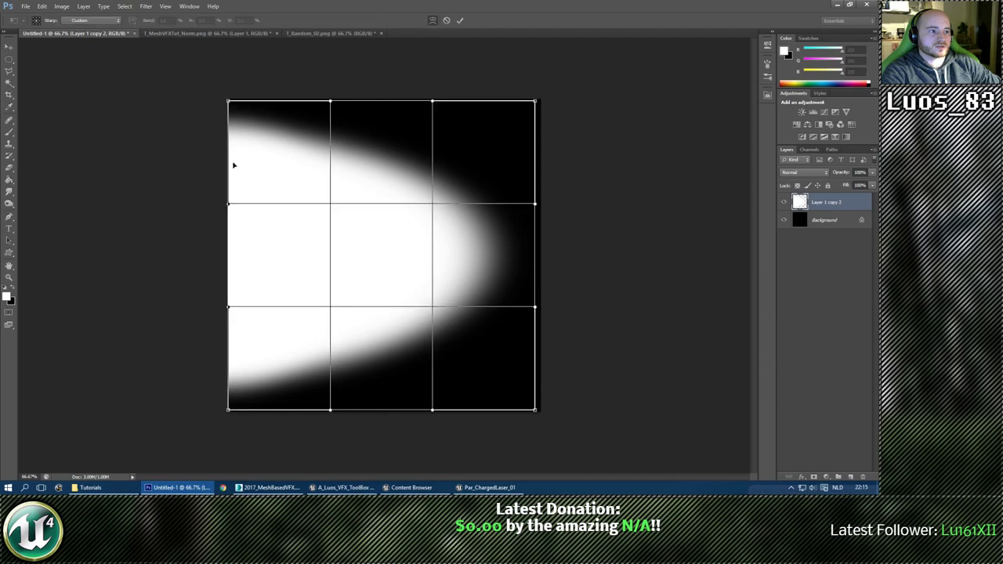
left_click_drag(228, 103, 228, 139)
left_click_drag(230, 412, 230, 376)
key("Return")
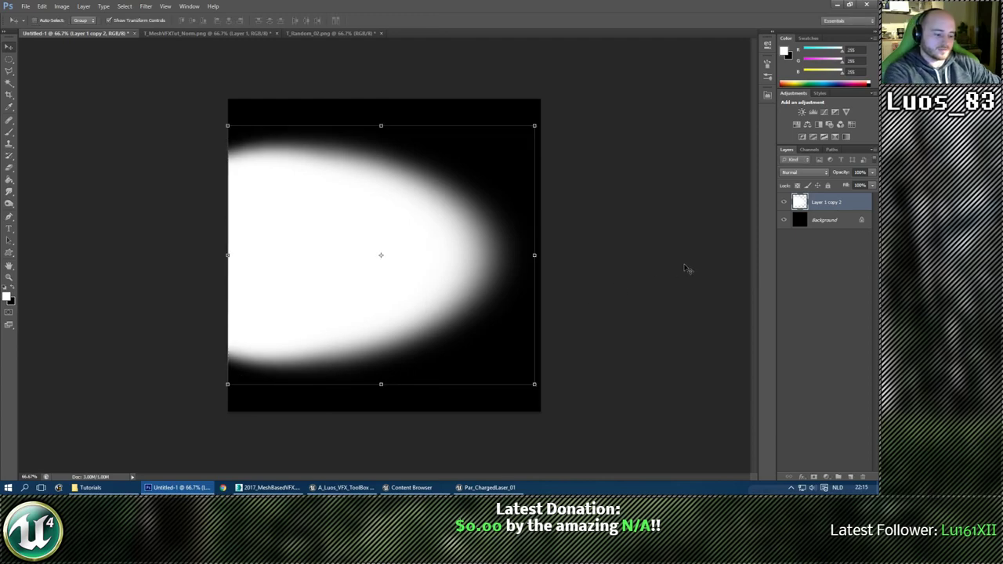
Show the grid, duplicate the black Background layer and move the copy above the white shape layer.
key("ctrl+apostrophe")
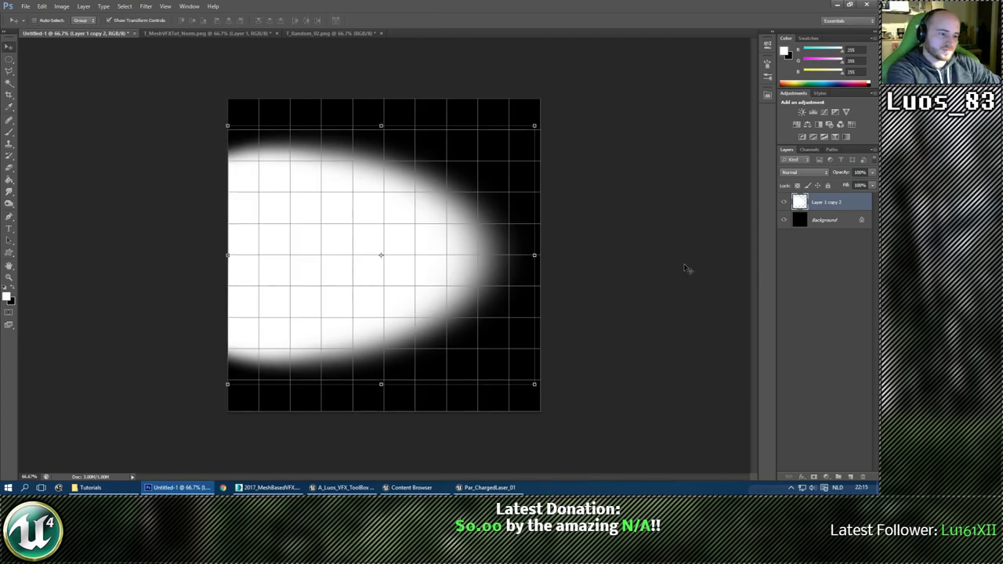
left_click(807, 223)
key("ctrl+j")
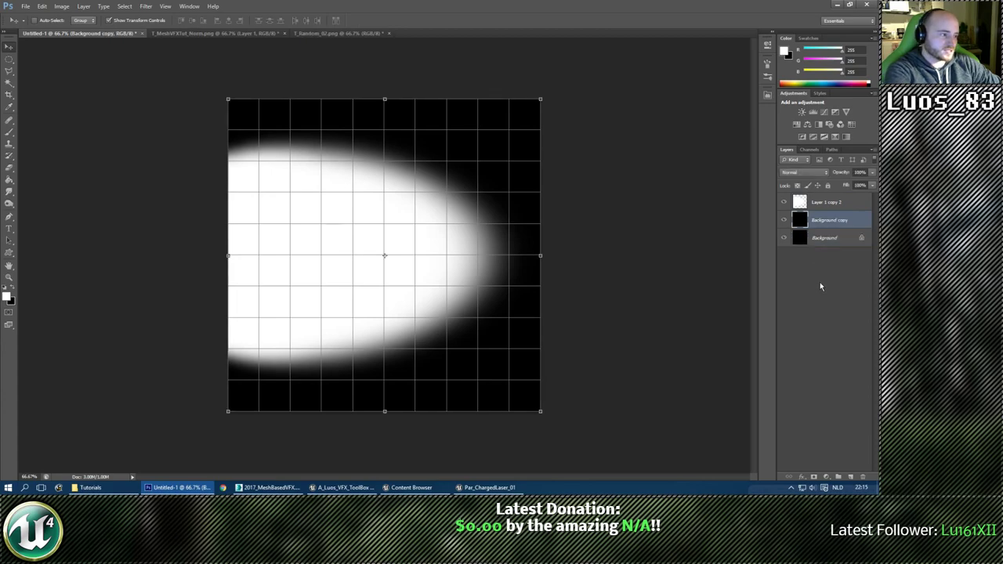
left_click_drag(798, 220, 804, 195)
Merge the white shape layer into the bottom Background layer, keeping the black copy separate above it.
left_click(806, 221)
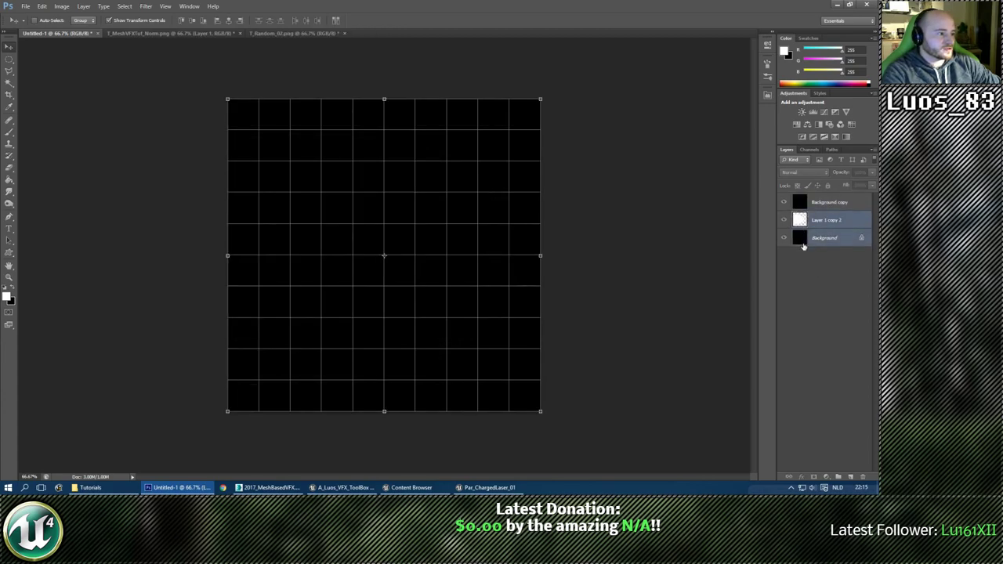
key("ctrl+e")
left_click(803, 204)
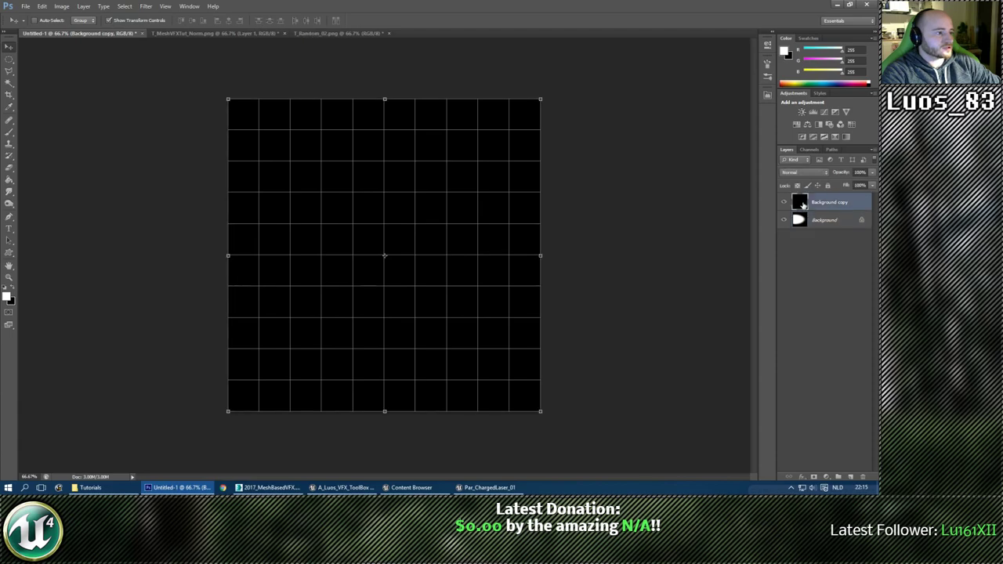
Duplicate the merged Background layer and delete the spare all-black layer above it.
left_click(796, 223)
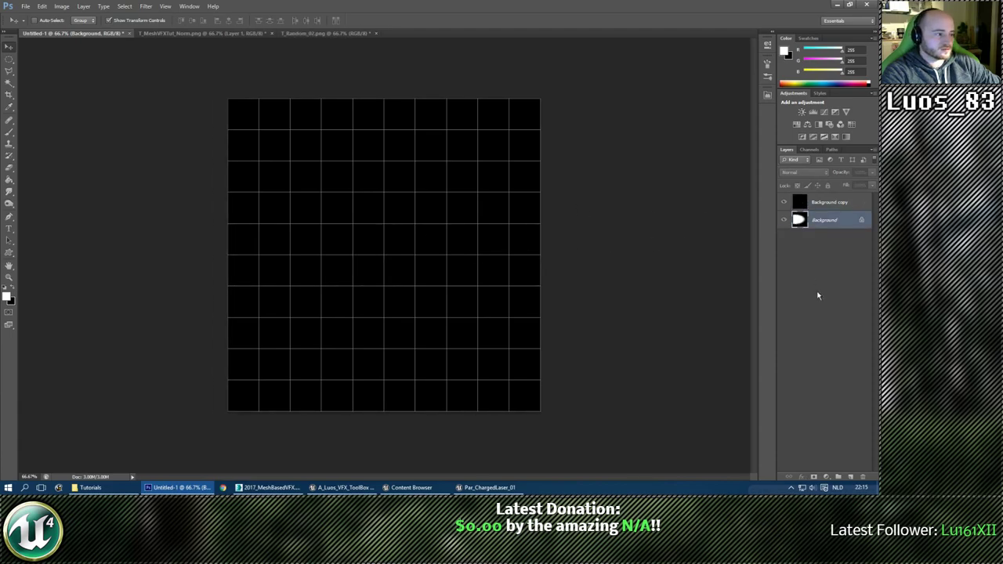
key("ctrl+j")
left_click(806, 202)
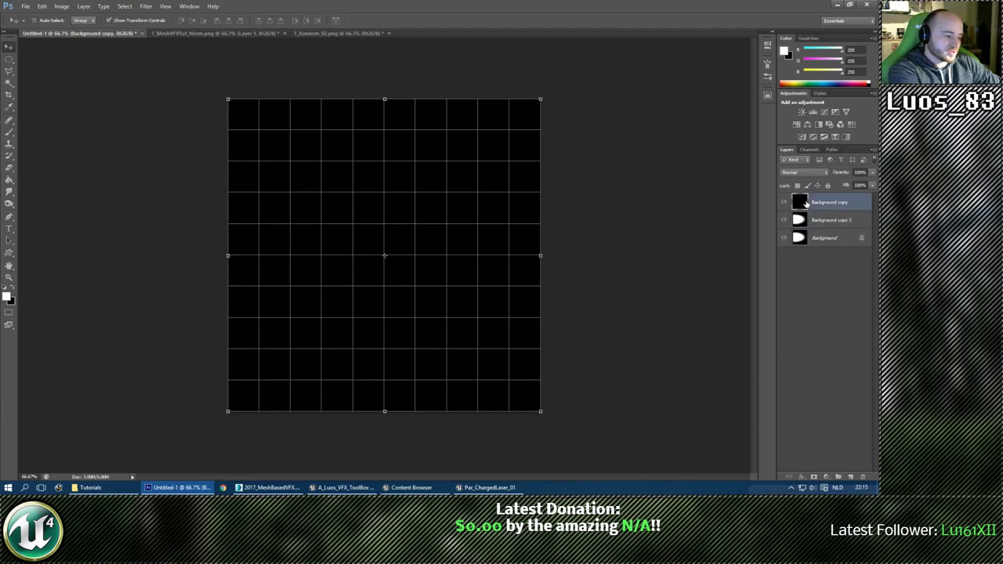
key("Delete")
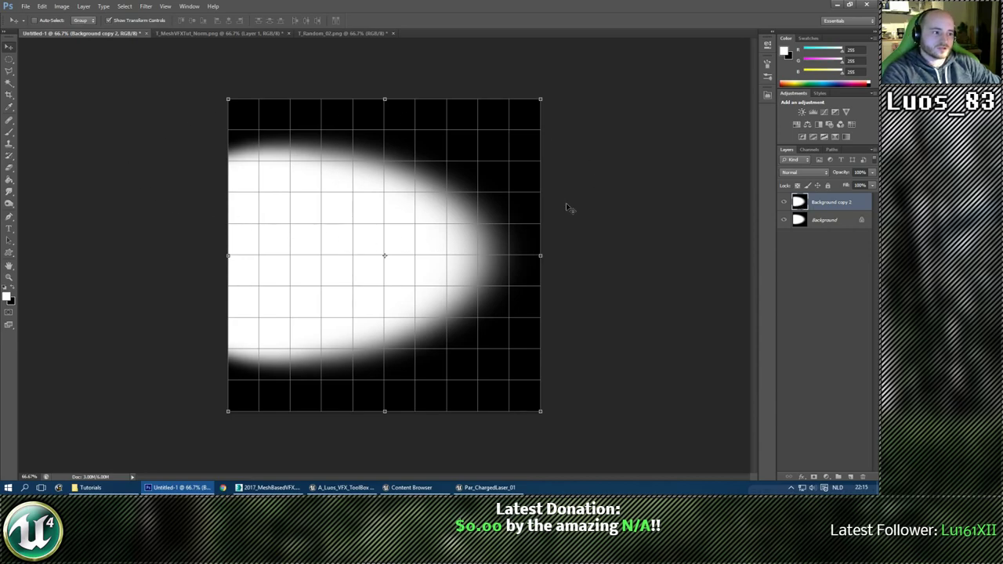
Warp the duplicated shape, pulling its right corners in one grid cell horizontally and two vertically, its left corners slightly towards the middle, and its centre slightly right.
left_click(385, 98)
left_click(432, 21)
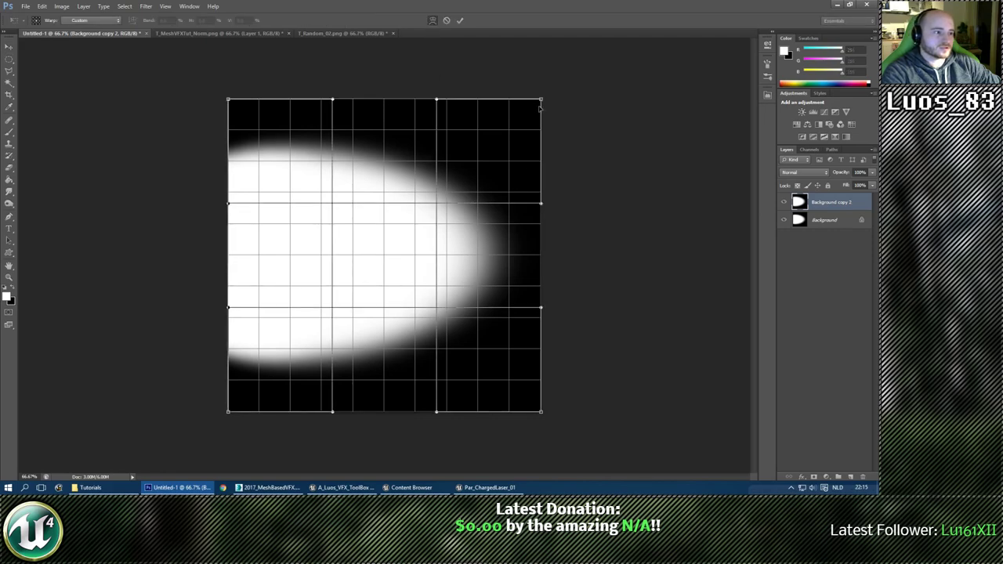
left_click_drag(541, 102, 508, 162)
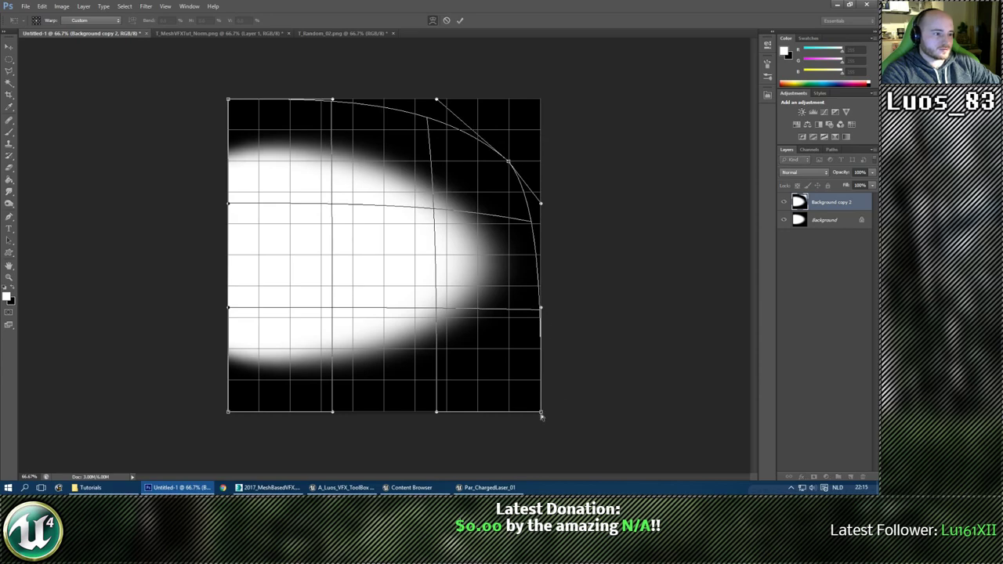
left_click_drag(541, 417, 508, 348)
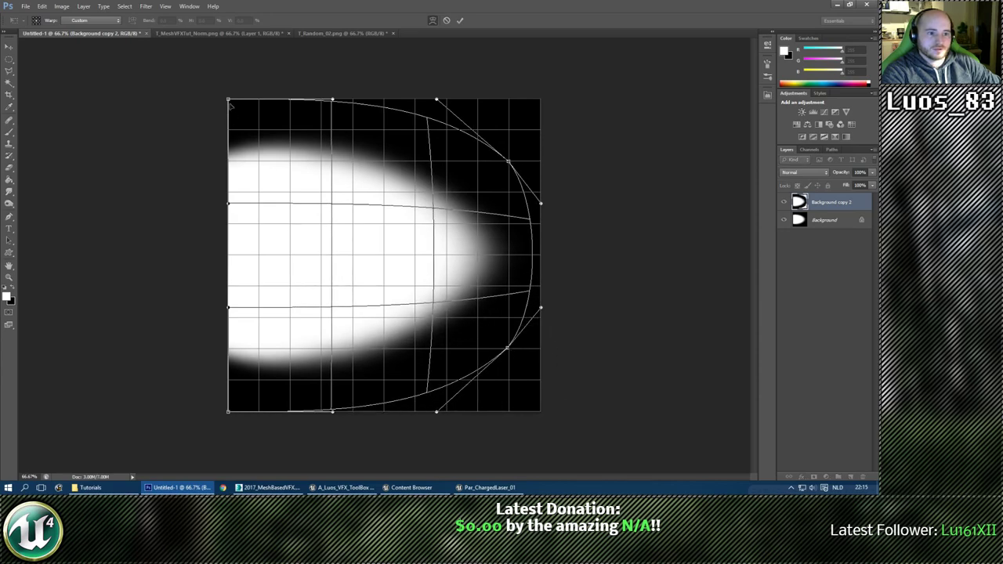
left_click_drag(228, 100, 226, 119)
left_click_drag(228, 413, 228, 390)
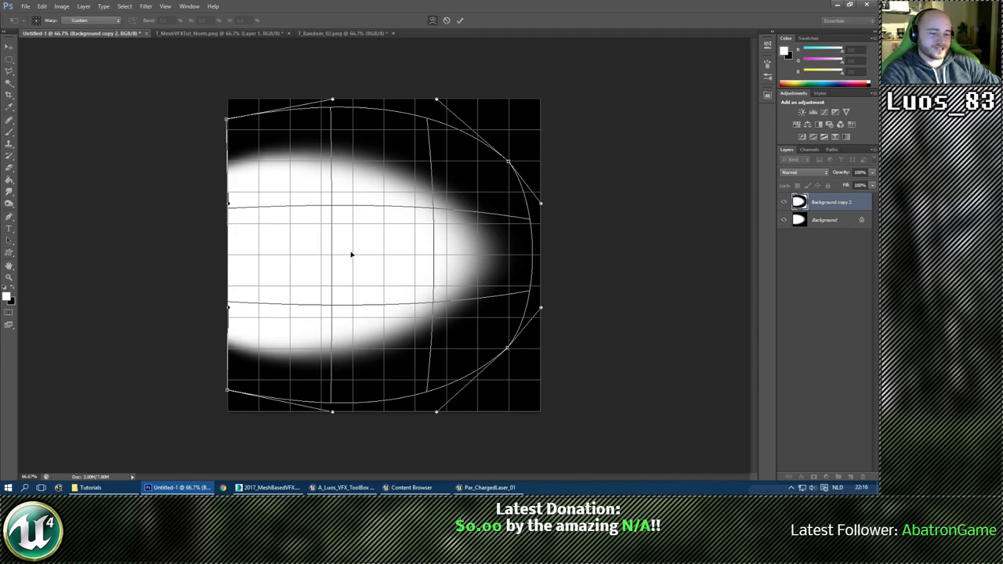
mouse_move(351, 255)
left_mouse_down()
mouse_move(385, 255)
mouse_move(366, 251)
left_mouse_up()
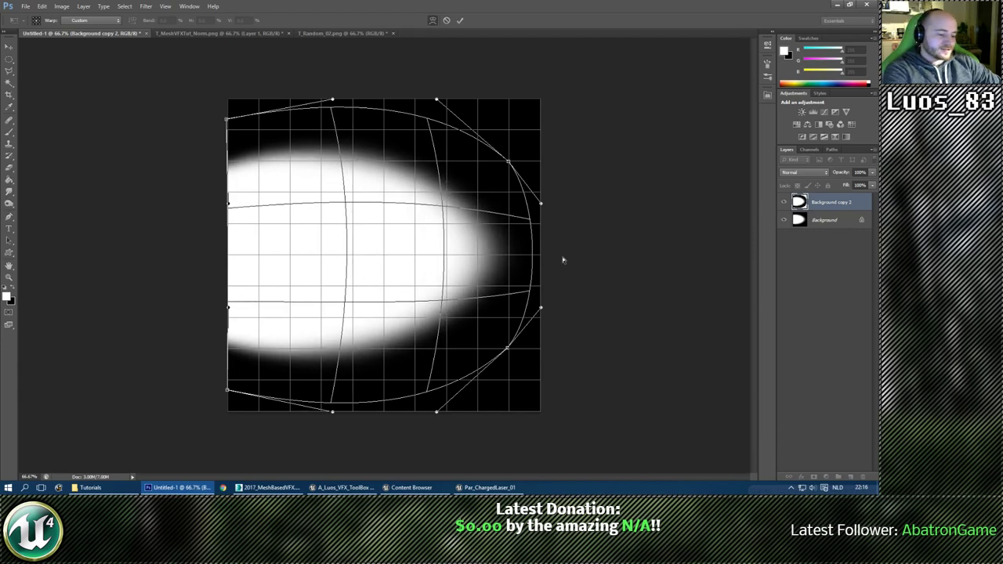
key("Return")
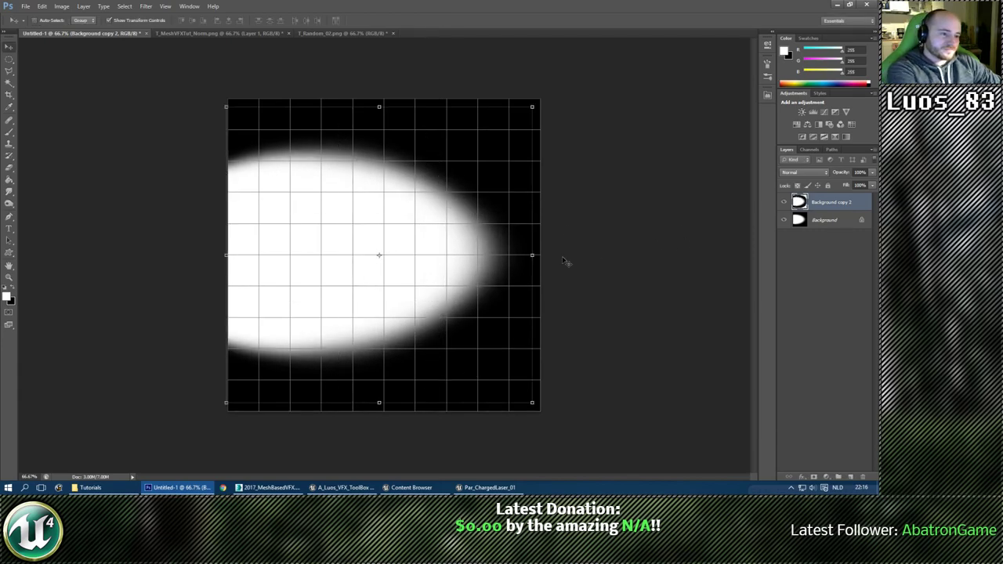
Fill a new layer beneath the warped shape with black and merge the two layers.
left_click(851, 477)
left_click_drag(825, 210, 833, 230)
key("x")
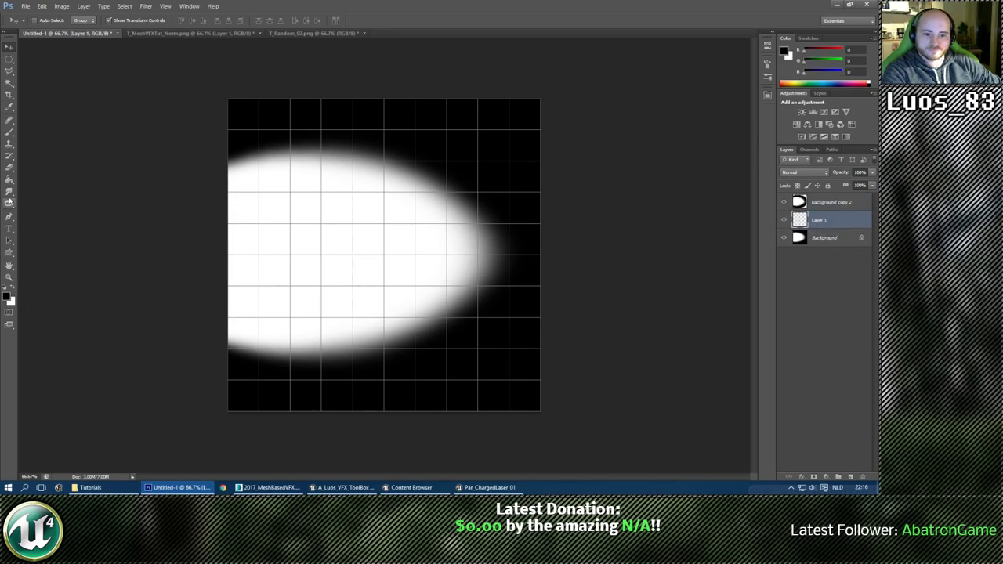
key("g")
left_click(521, 268)
left_click(816, 203, "shift")
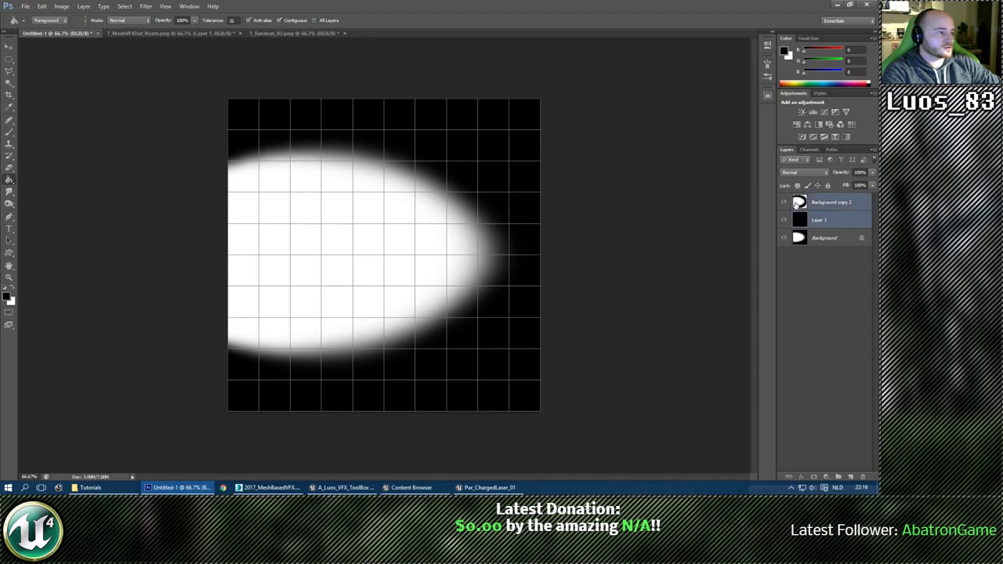
key("ctrl+e")
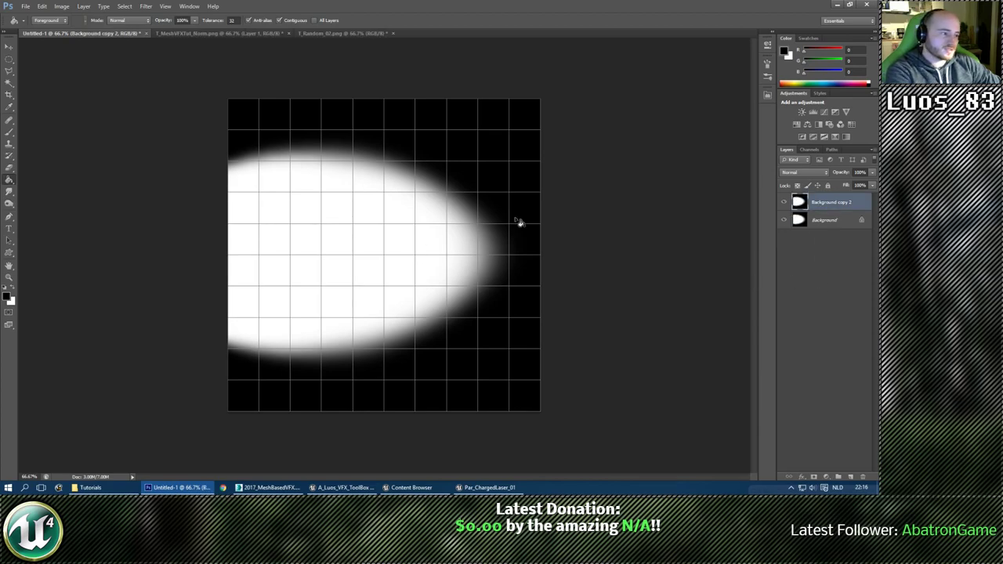
Compare the warped shape with the original by toggling the upper layer's visibility, and view the normal map and T_Random_02.png textures.
left_click(785, 203)
left_click(785, 203)
left_click(786, 203)
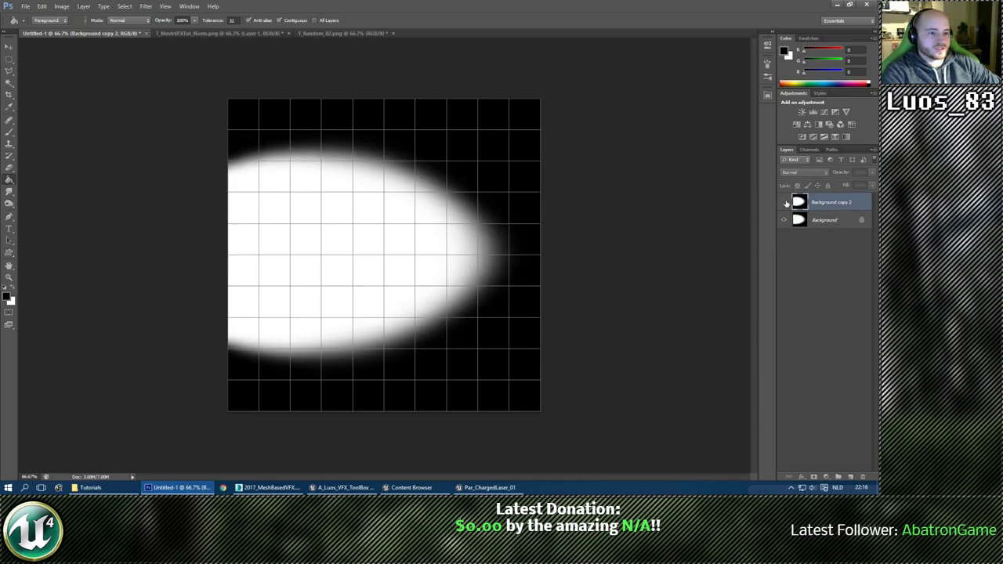
left_click(785, 203)
left_click(786, 203)
left_click(787, 203)
left_click(786, 203)
left_click(786, 203)
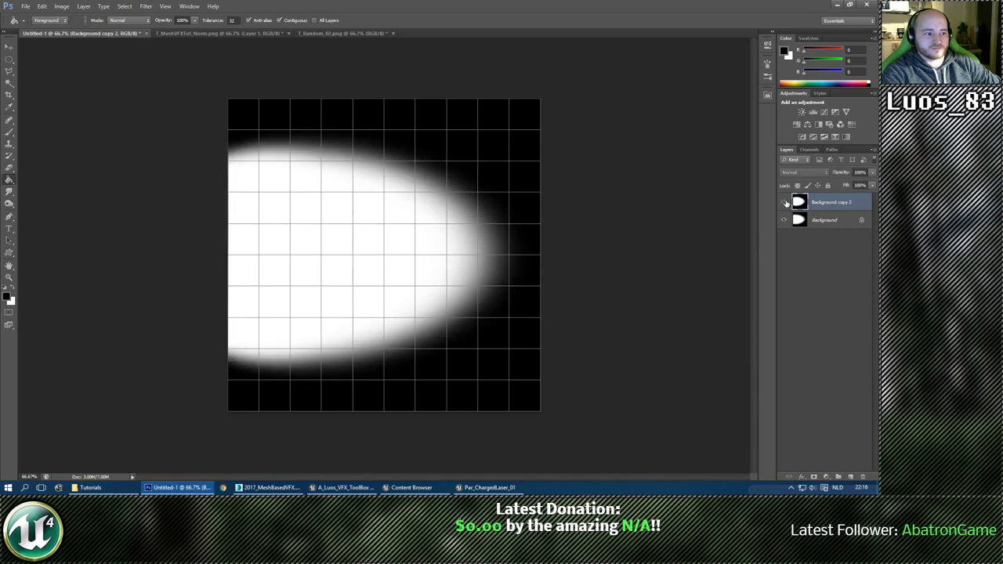
left_click(786, 203)
left_click(786, 203)
left_click(787, 203)
left_click(786, 203)
left_click(787, 203)
left_click(786, 203)
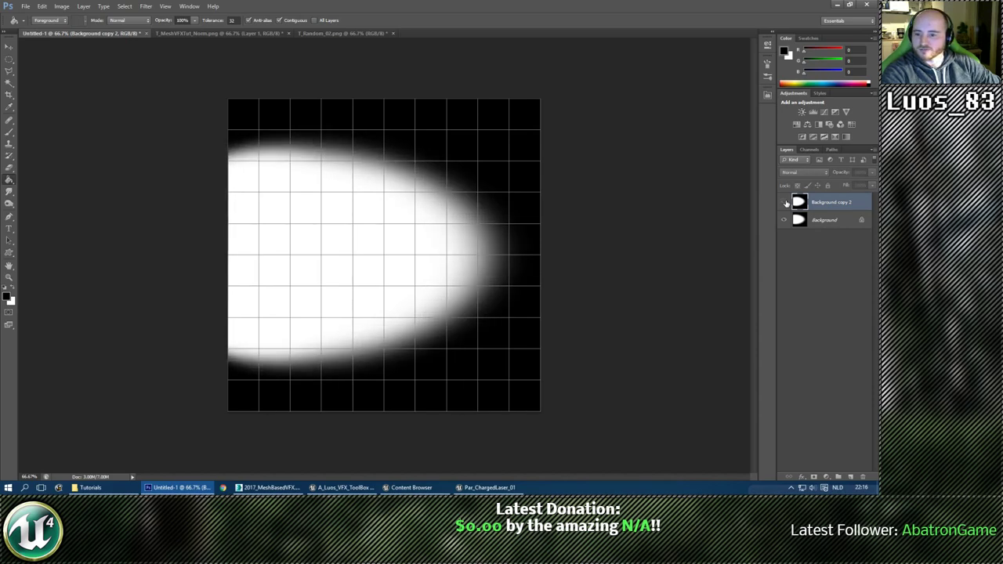
left_click(786, 203)
left_click(786, 203)
left_click(786, 203)
left_click(786, 203)
left_click(786, 203)
left_click(786, 203)
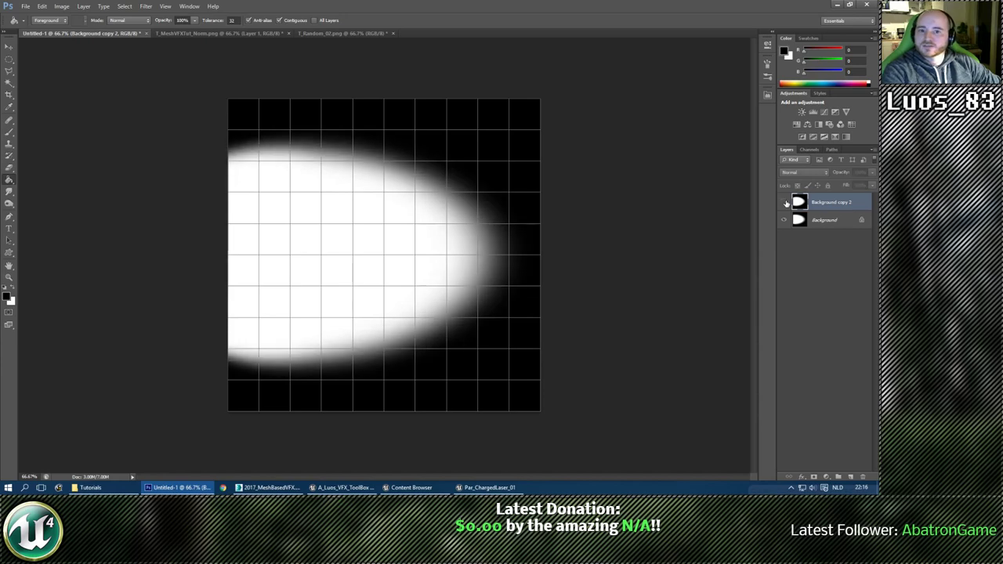
left_click(786, 203)
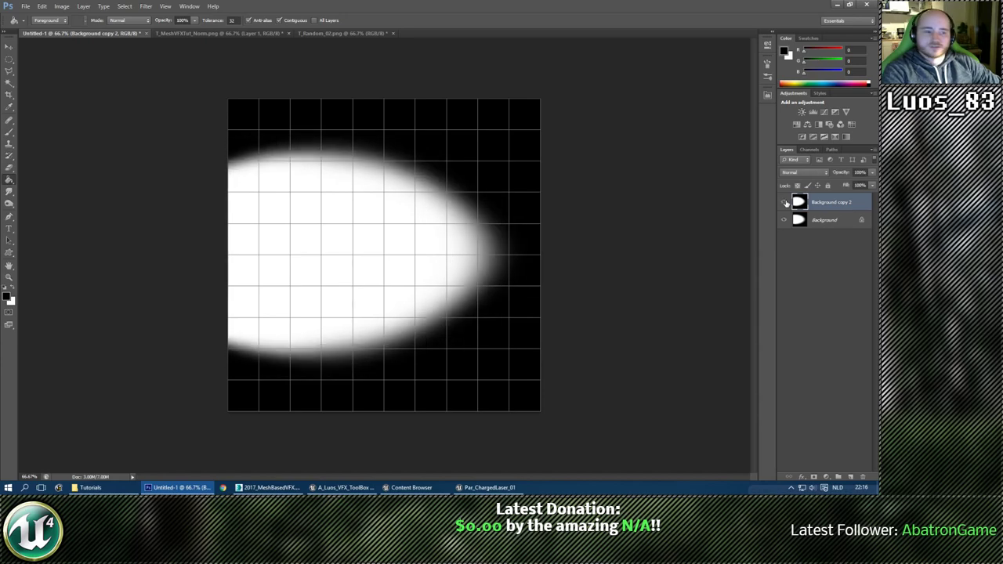
left_click(229, 33)
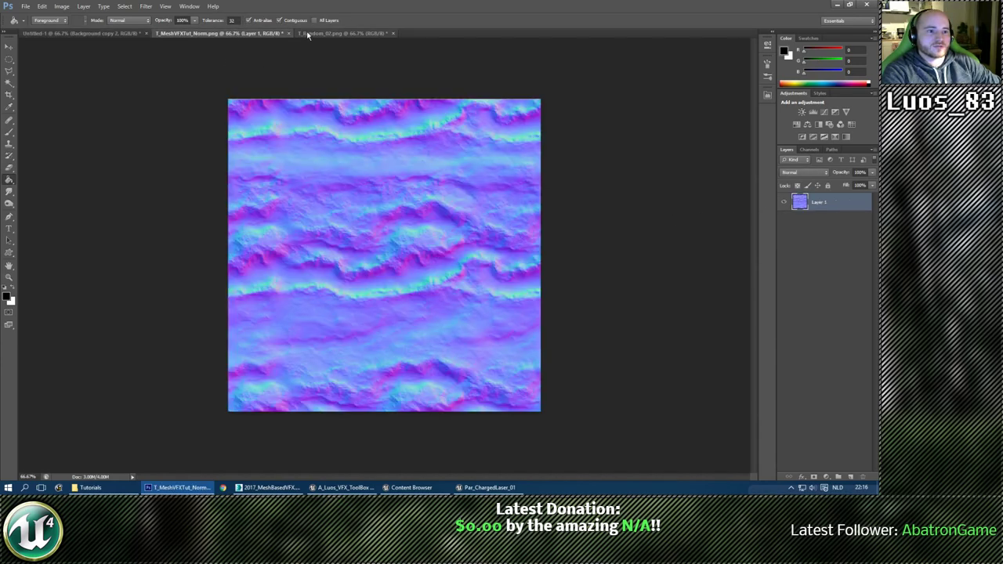
left_click(345, 33)
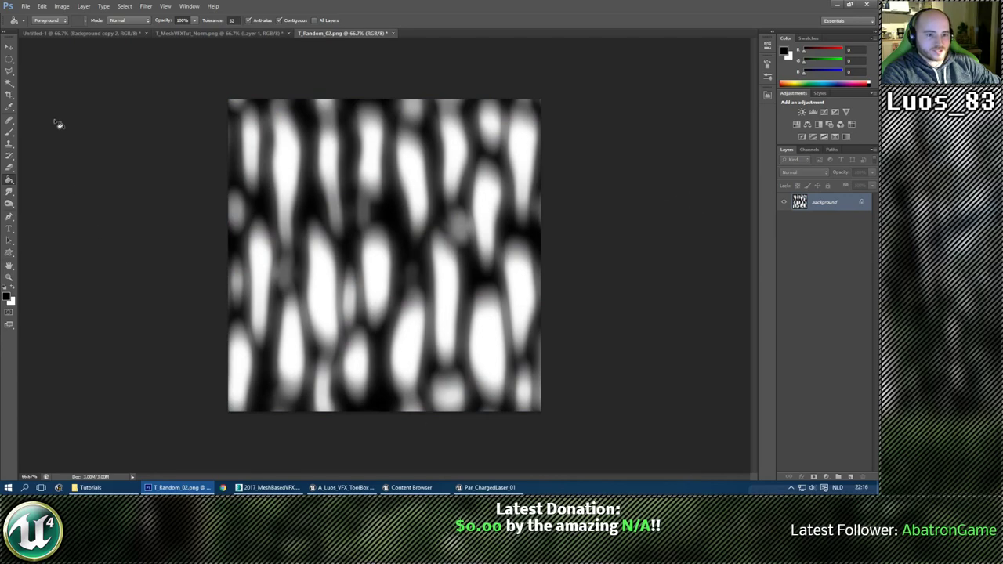
Cut the whole warped shape image from the upper layer of Untitled-1 and delete the emptied layer.
left_click(11, 47)
left_click(75, 33)
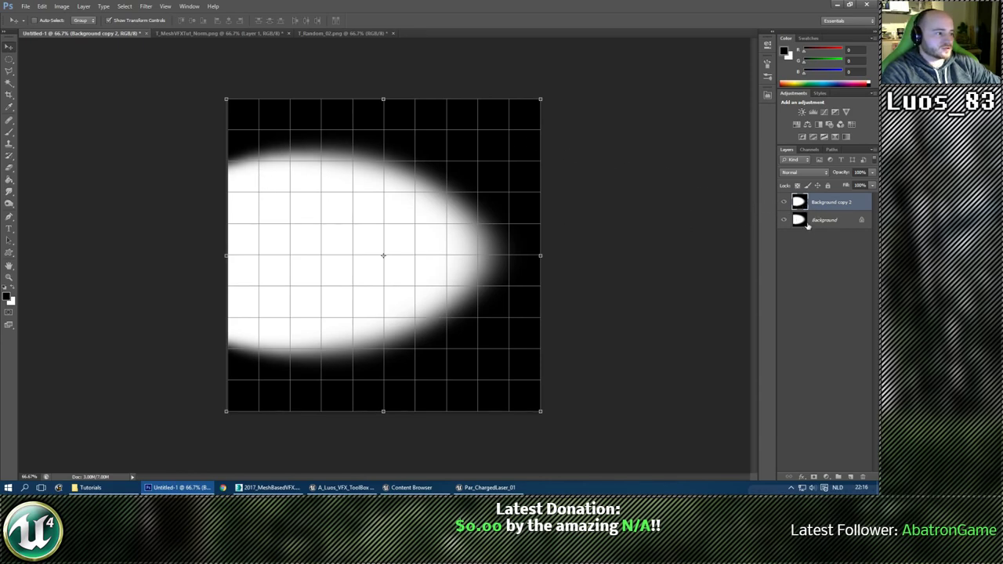
key("ctrl+a")
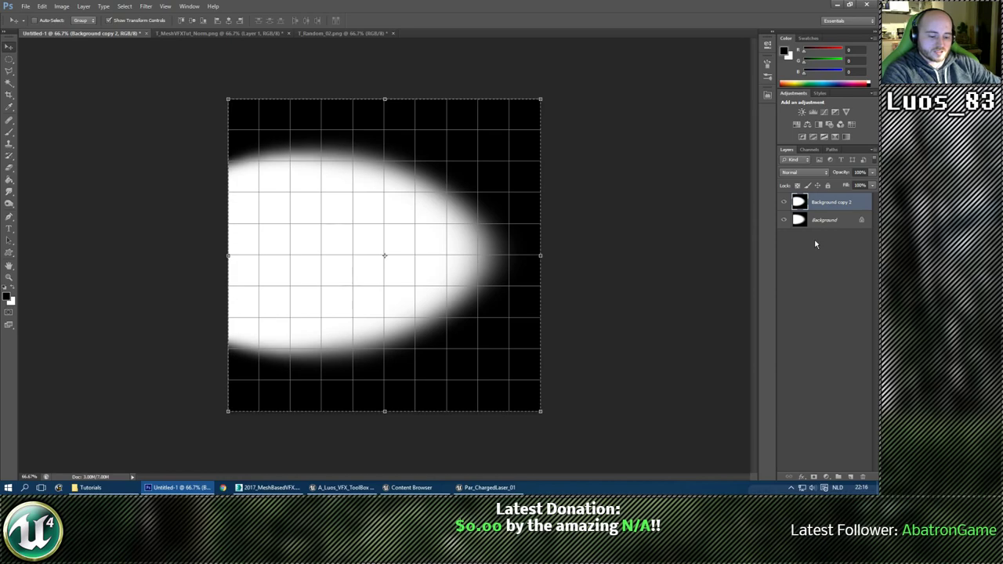
key("ctrl+x")
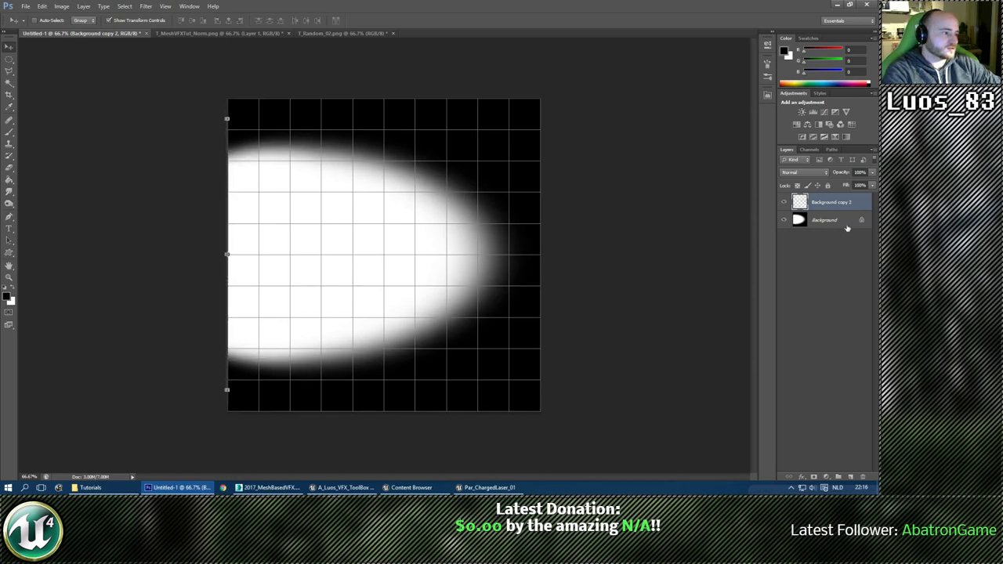
key("Delete")
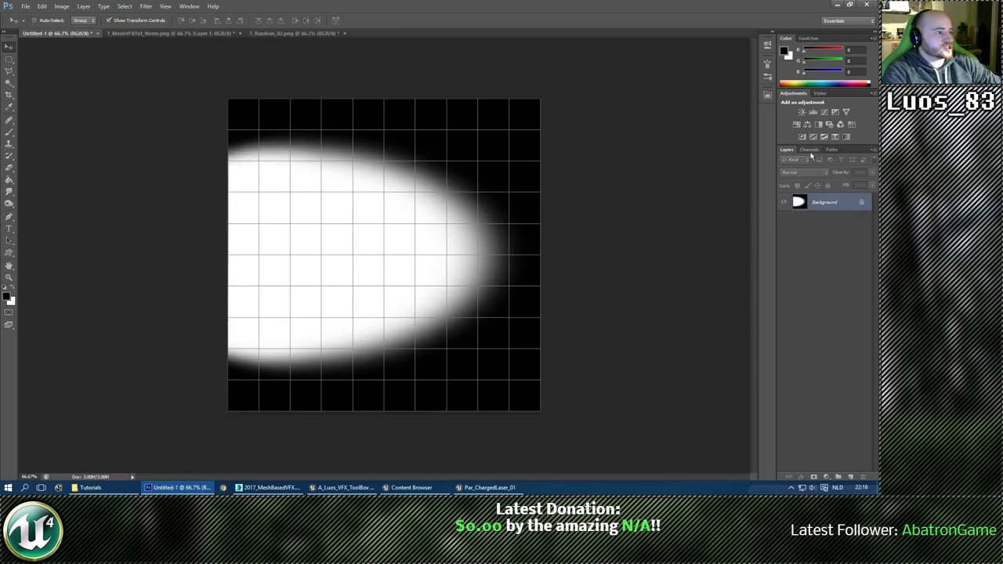
Paste the cut warped shape into the Green channel only.
left_click(810, 152)
left_click(815, 196)
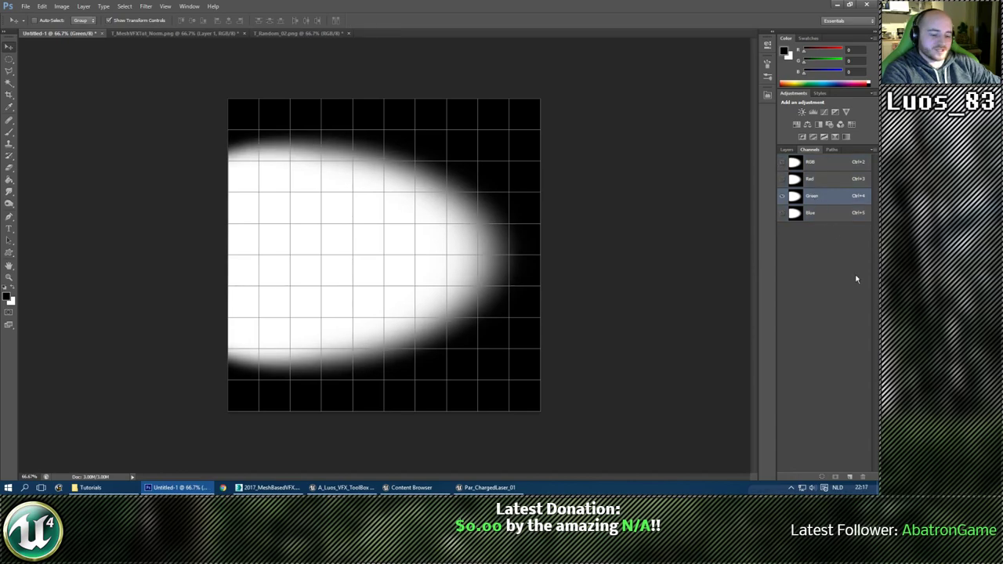
key("ctrl+a")
key("ctrl+t")
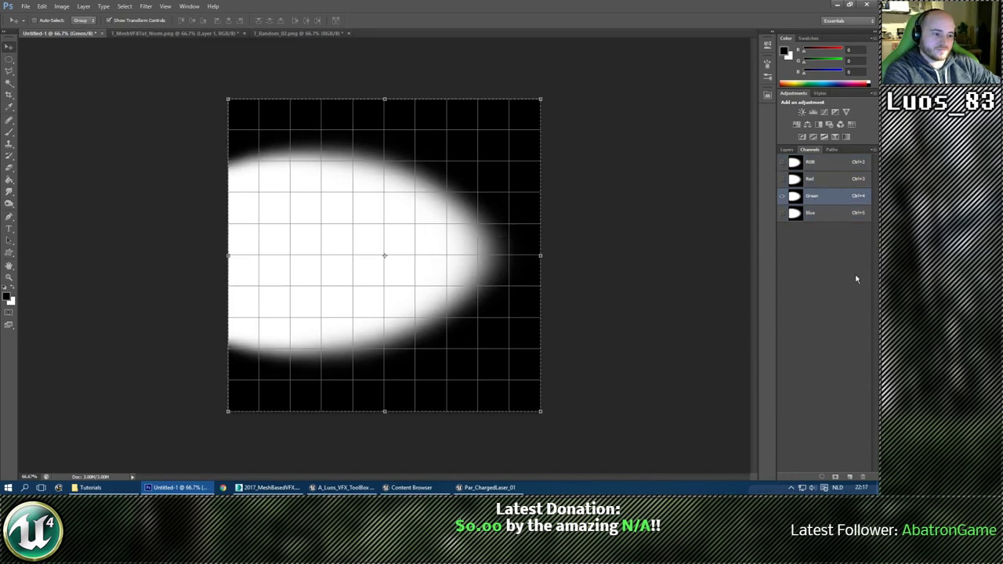
Rotate the T_Random_02.png image 90° clockwise.
left_click(312, 34)
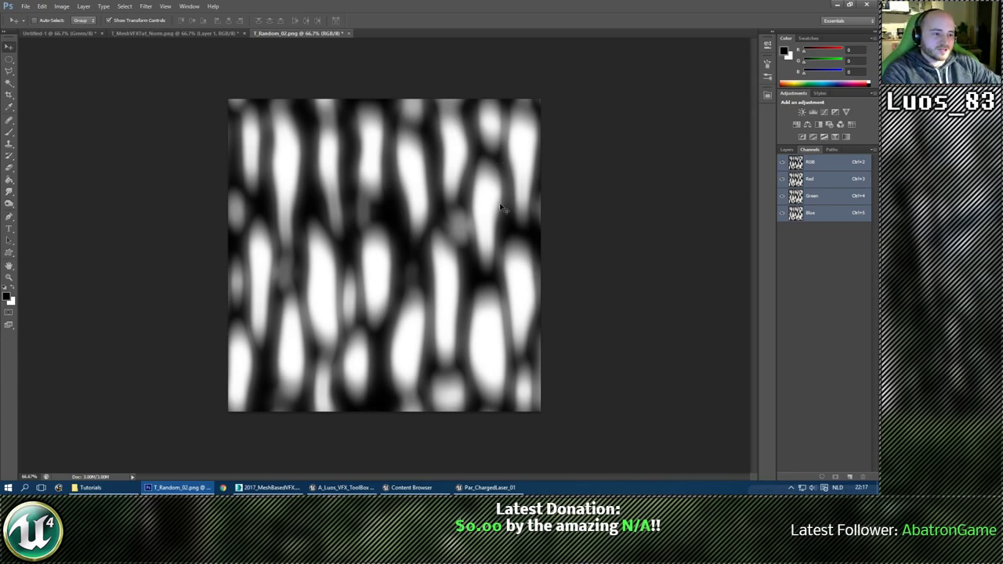
left_click(786, 149)
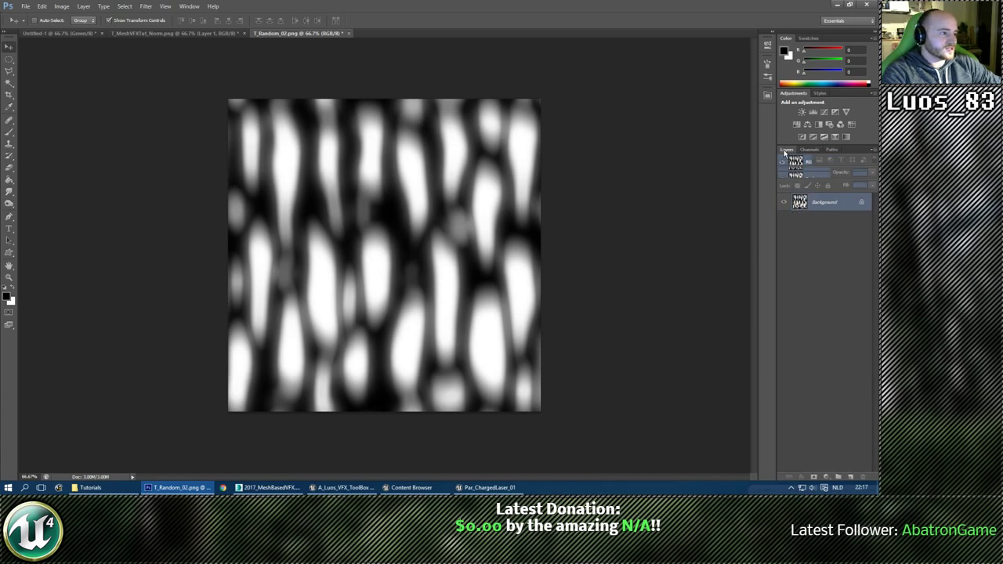
left_click(8, 60)
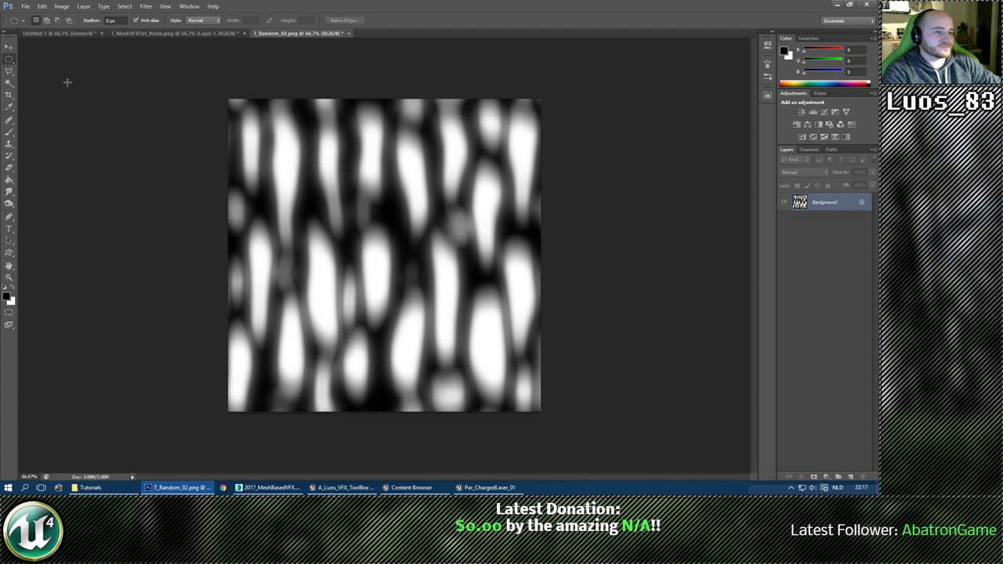
left_click(9, 47)
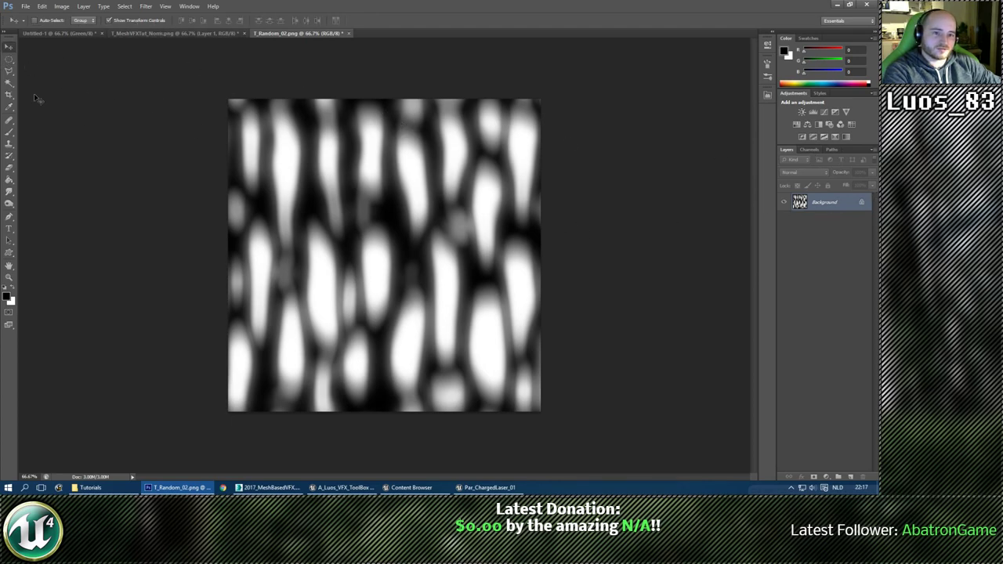
left_click(61, 7)
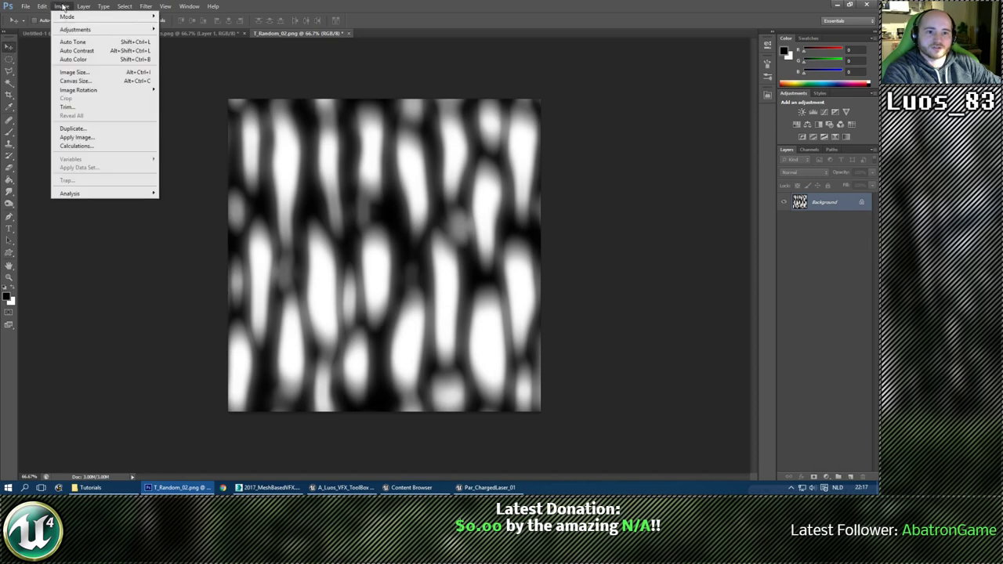
mouse_move(96, 90)
left_click(187, 99)
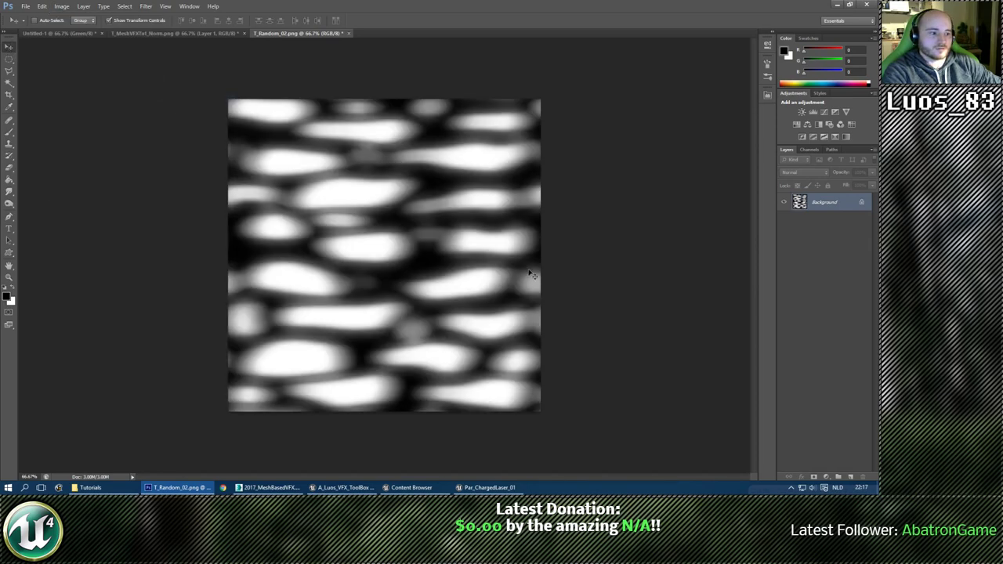
Copy the whole rotated T_Random_02.png noise image and paste it into the Blue channel of Untitled-1.
key("ctrl+a")
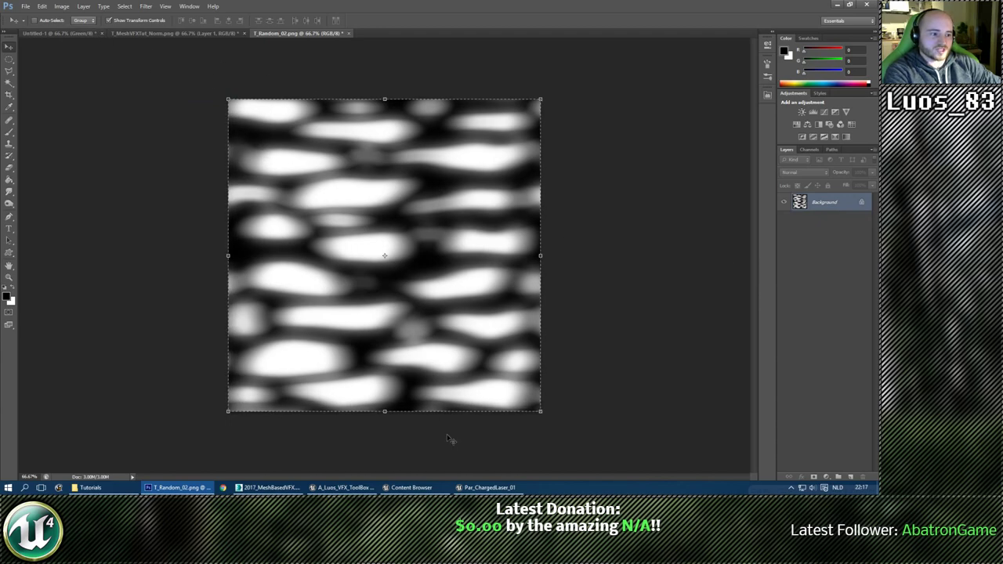
left_click(131, 34)
left_click(53, 33)
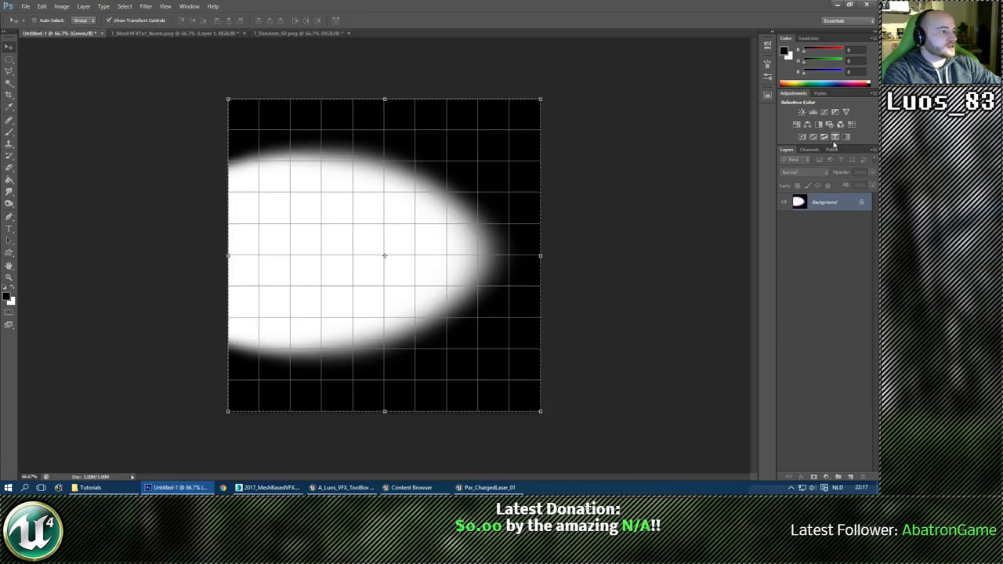
left_click(810, 149)
left_click(811, 212)
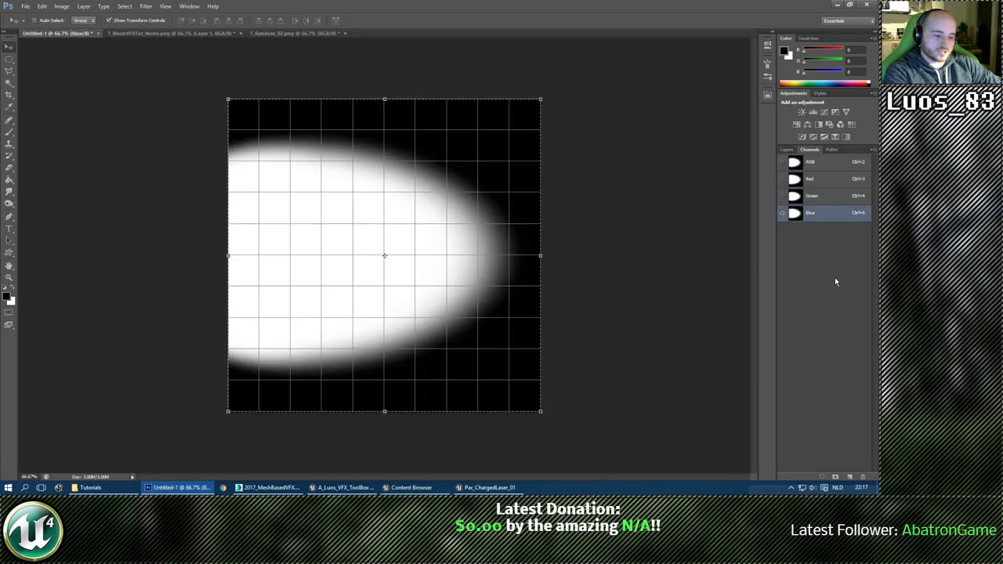
key("ctrl+v")
Return the packed mask to its full RGB composite and clear the selection and grid from the canvas.
left_click(794, 163)
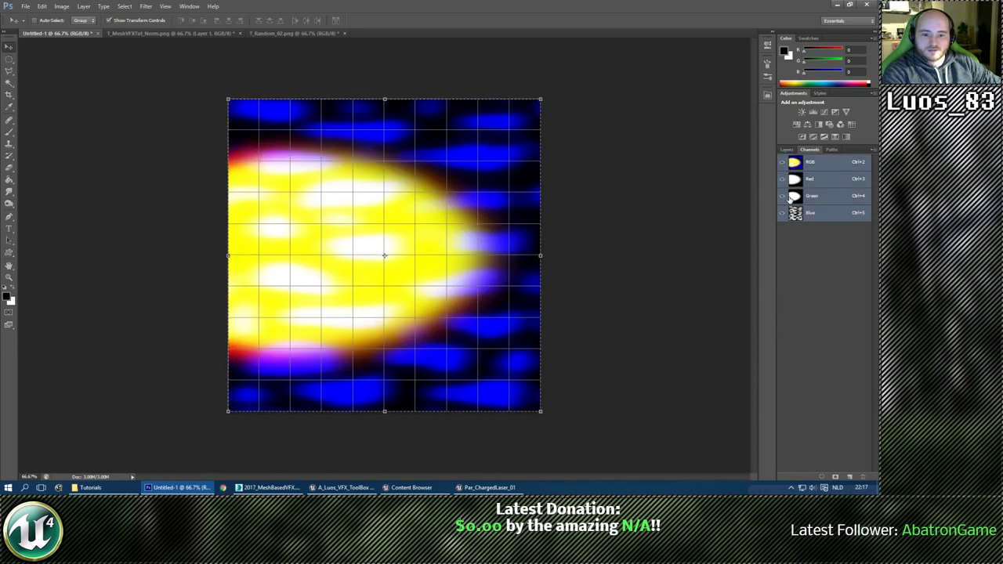
left_click(787, 150)
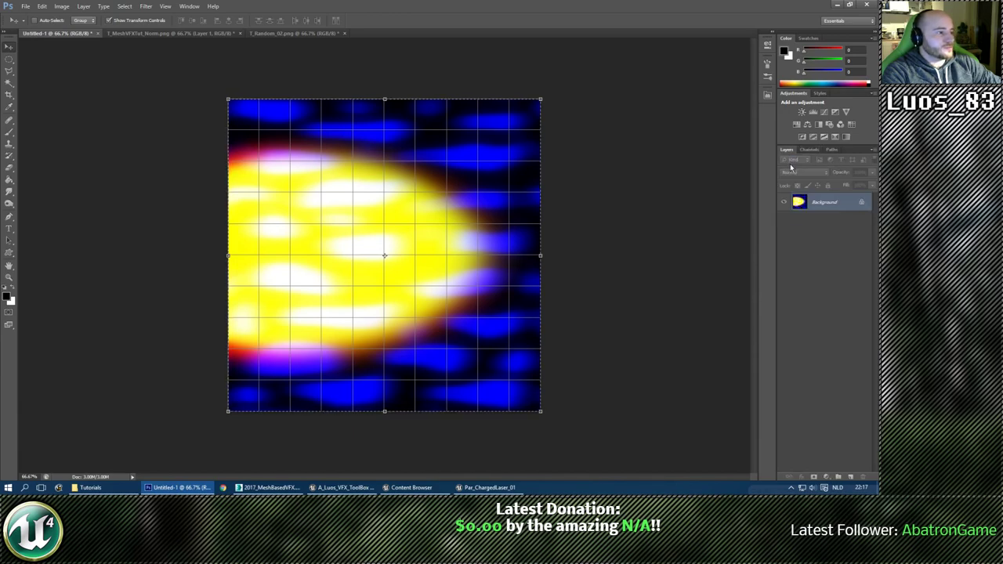
left_click(9, 60)
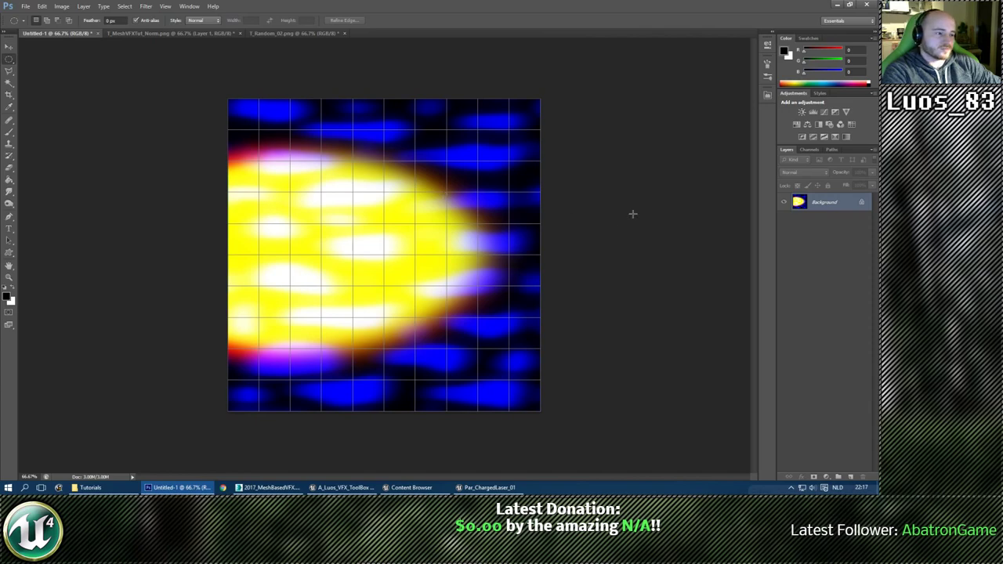
key("ctrl+apostrophe")
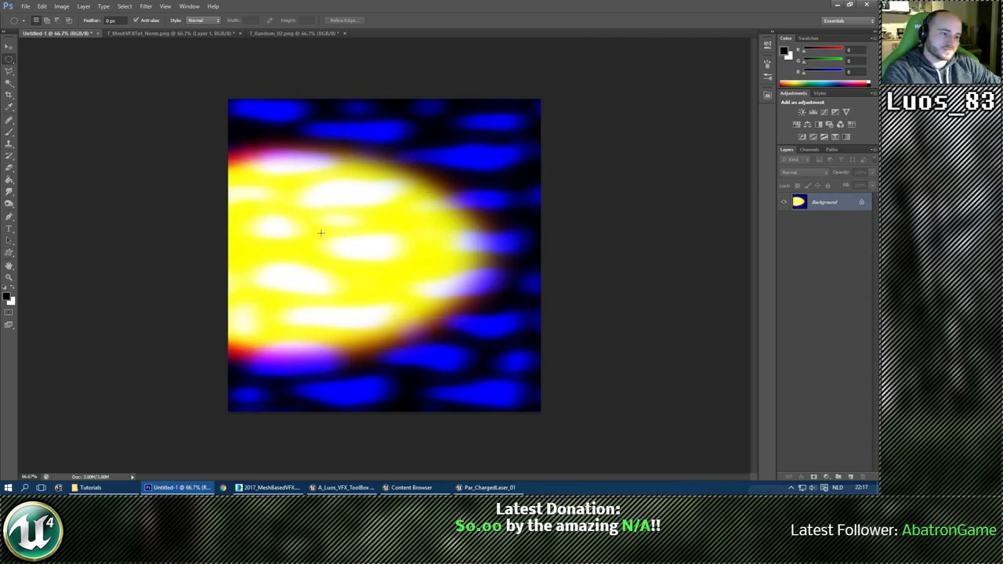
Start saving the packed mask under a new name, choosing the Tutorials folder inside _Textures_ on the K: drive.
left_click(26, 6)
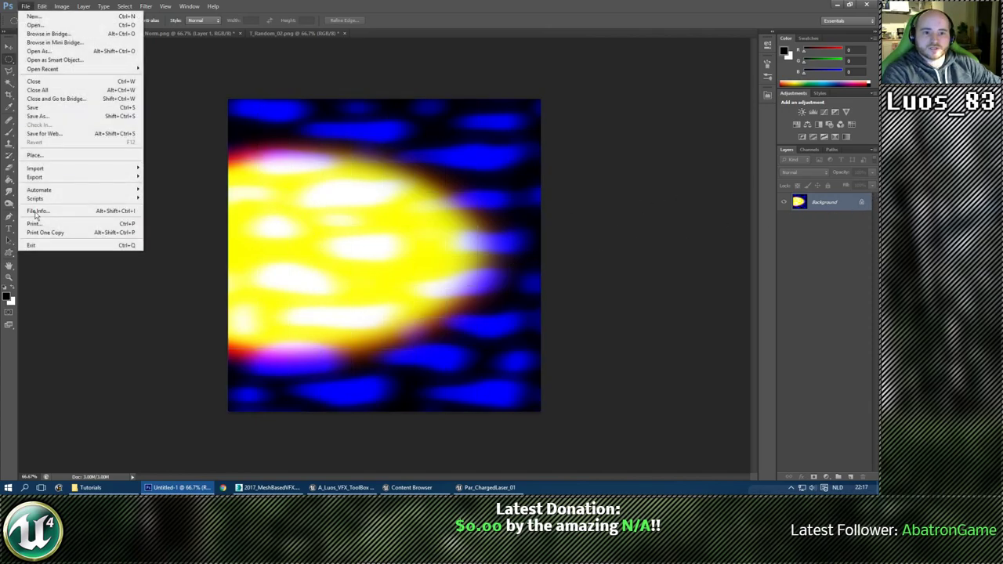
left_click(39, 116)
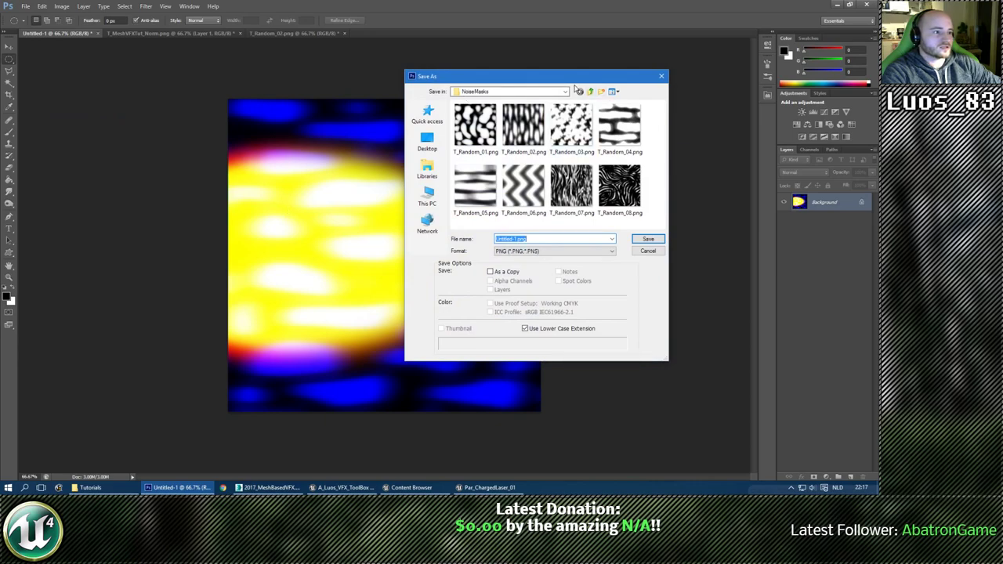
left_click(592, 91)
left_click(592, 92)
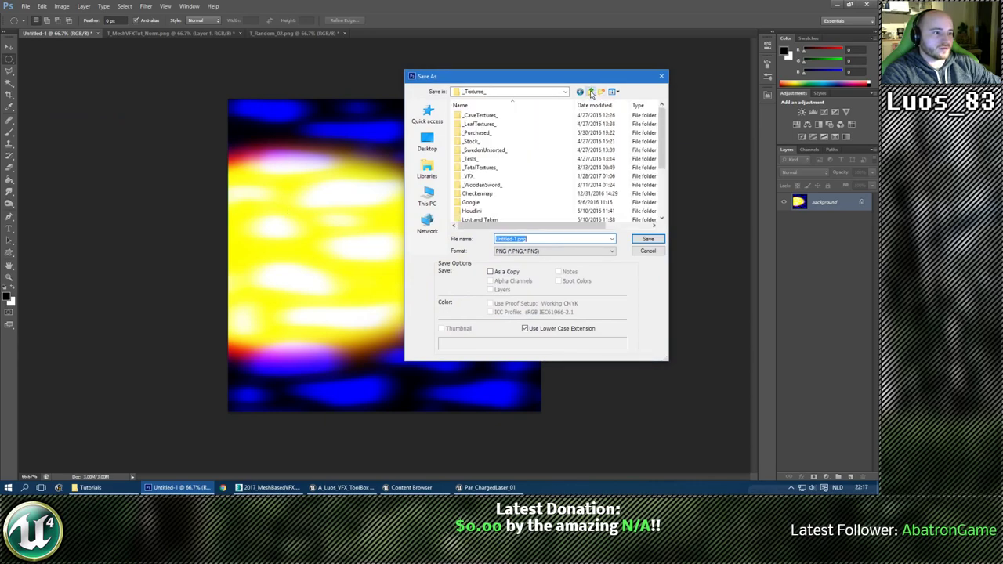
left_click(592, 92)
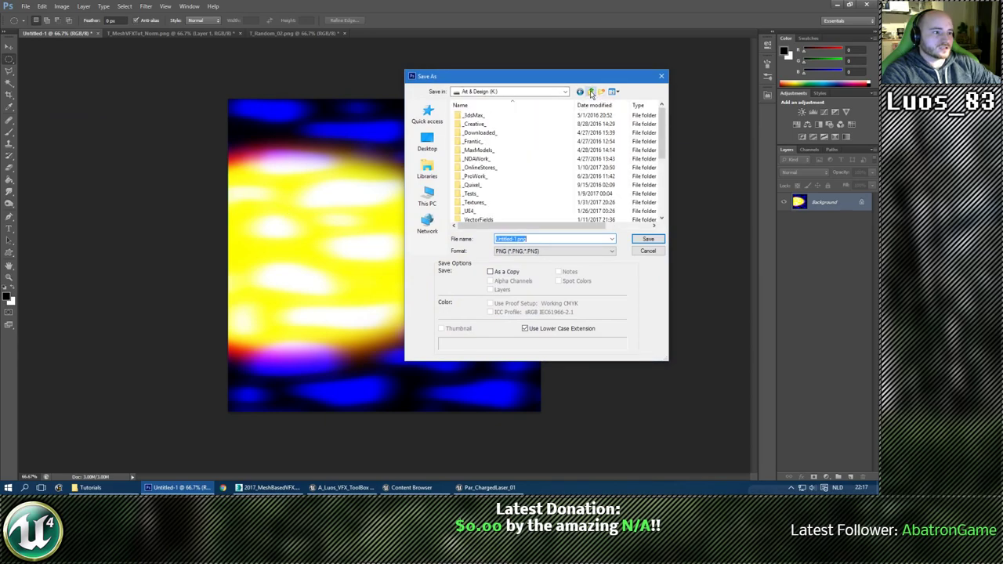
double_click(482, 204)
scroll(501, 163, "down", 1)
scroll(499, 162, "down", 2)
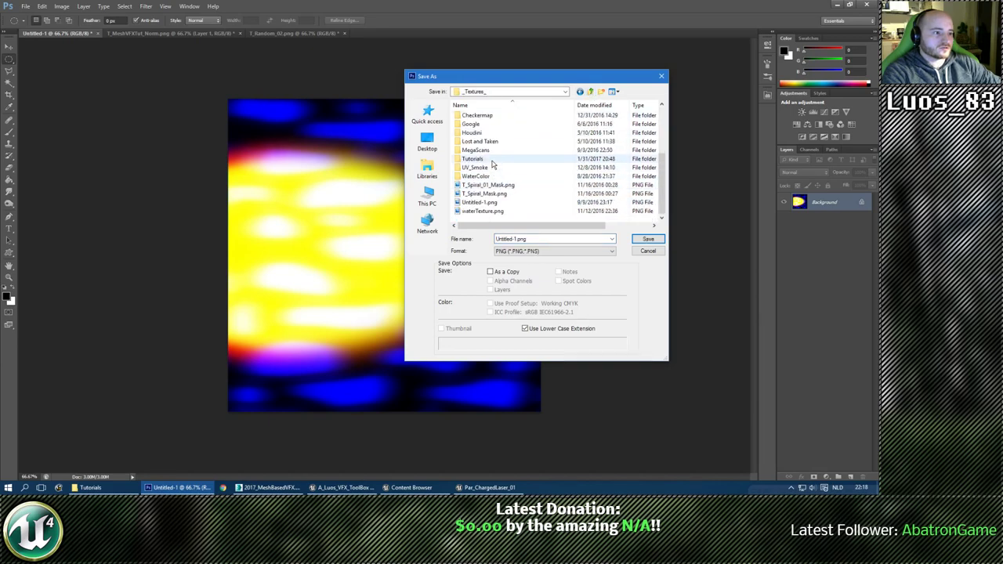
double_click(493, 160)
Name the file T_MeshVFXTut_Masks_01 and save it as a PNG without compression or interlacing.
double_click(530, 240)
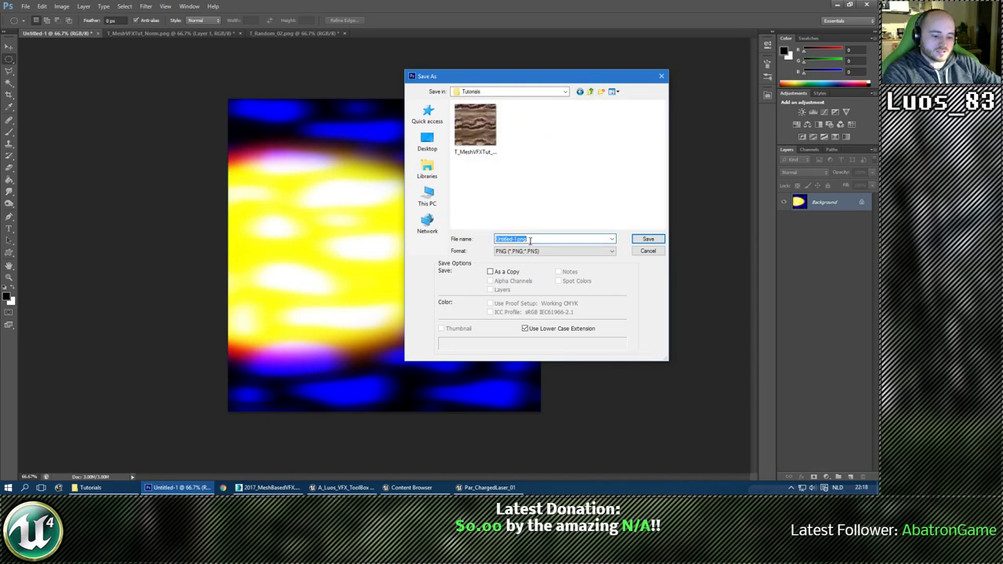
type("T")
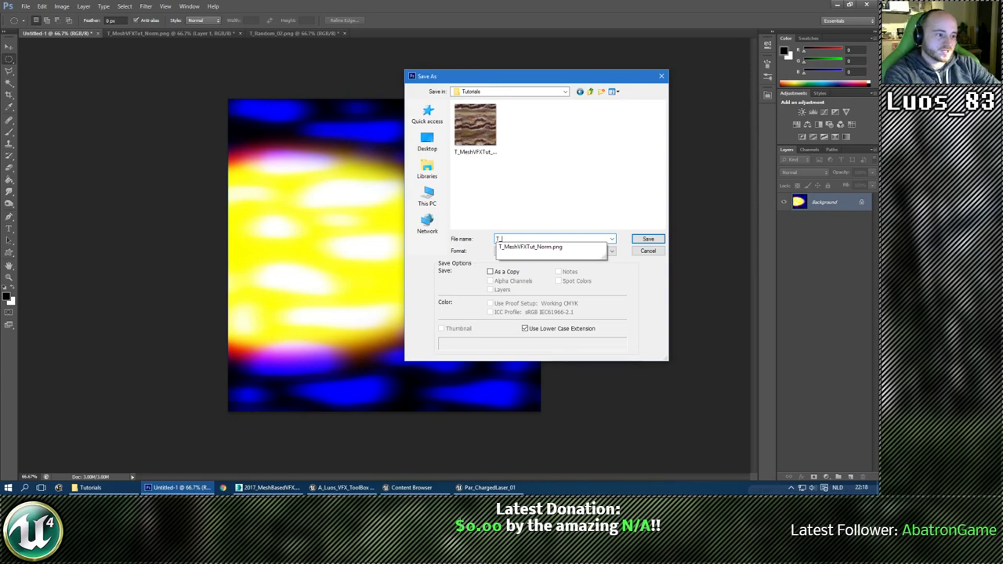
type("_MeshVFX")
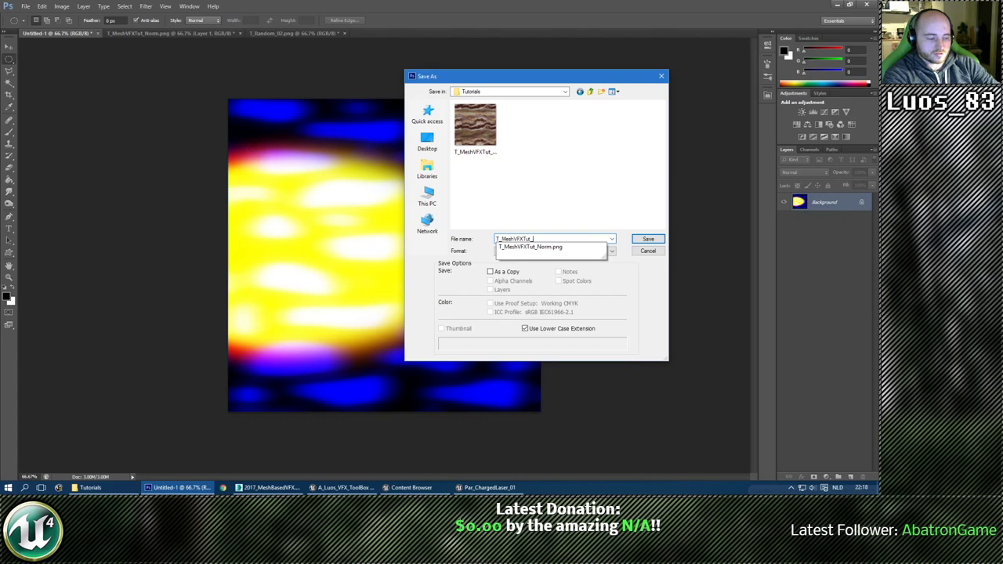
type("Tut_")
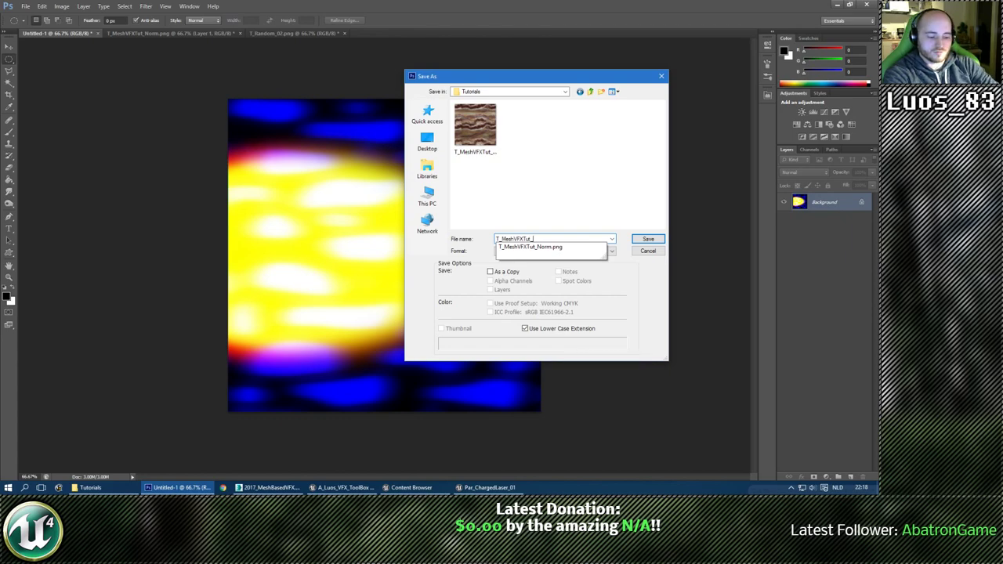
type("Masks_01")
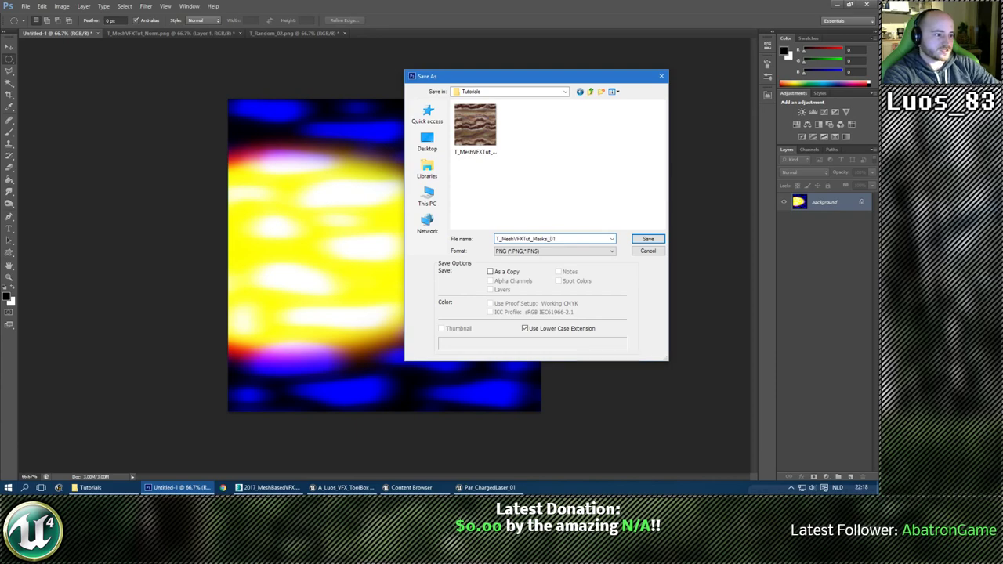
key("Return")
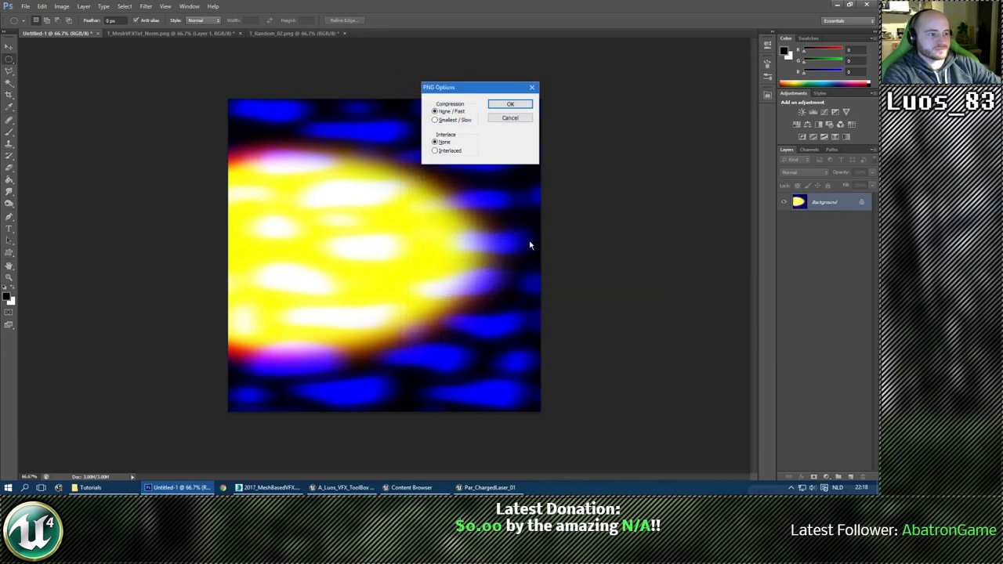
left_click(502, 105)
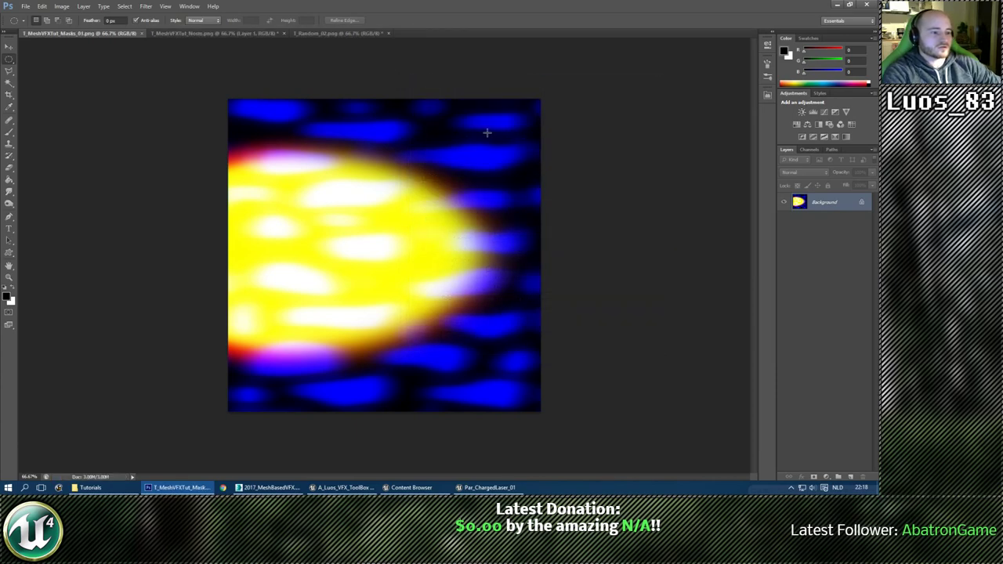
Clear the selection in T_Random_02.png and add a new layer filled with black above the noise.
left_click(334, 34)
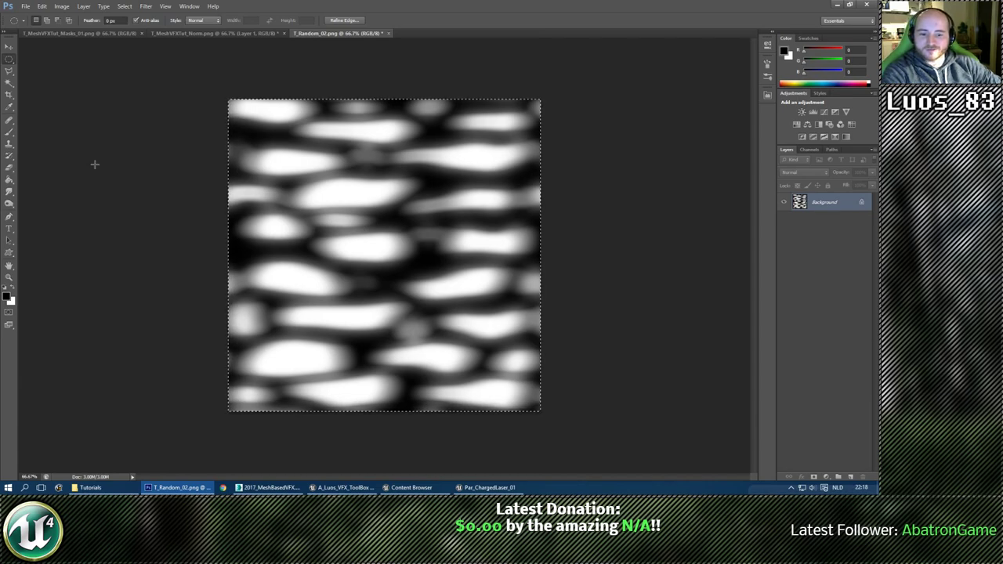
left_click(90, 126)
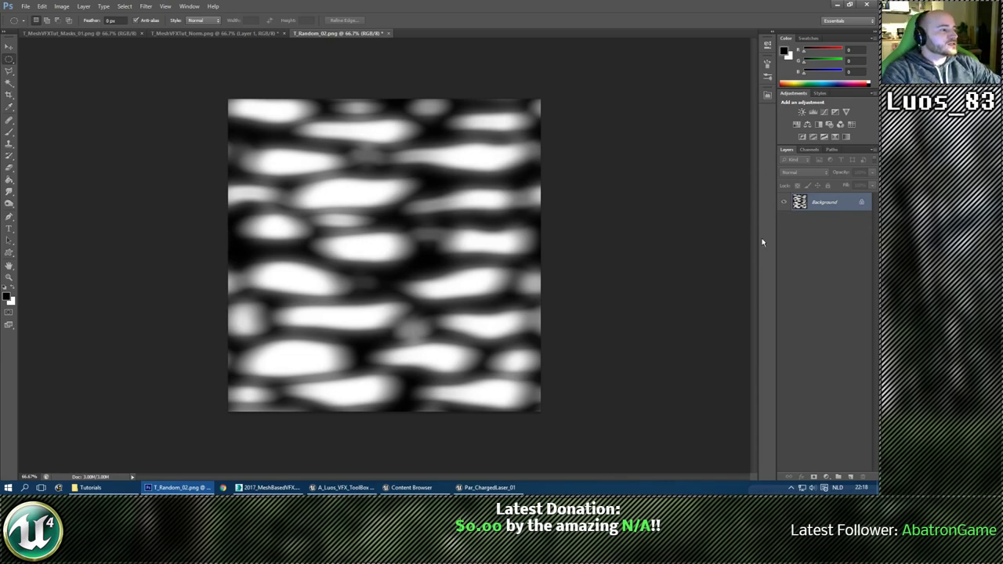
left_click(851, 477)
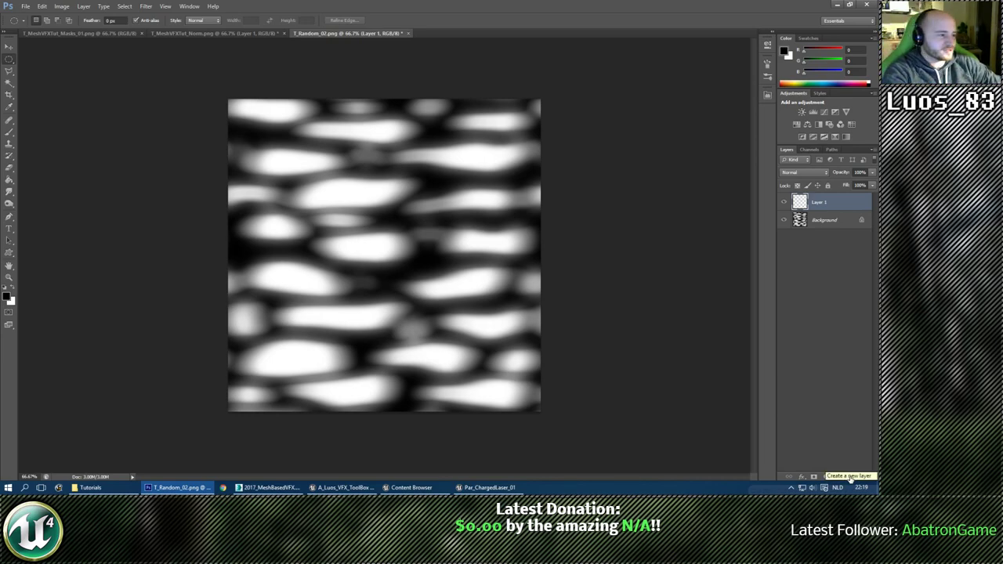
left_click(9, 180)
left_click(273, 186)
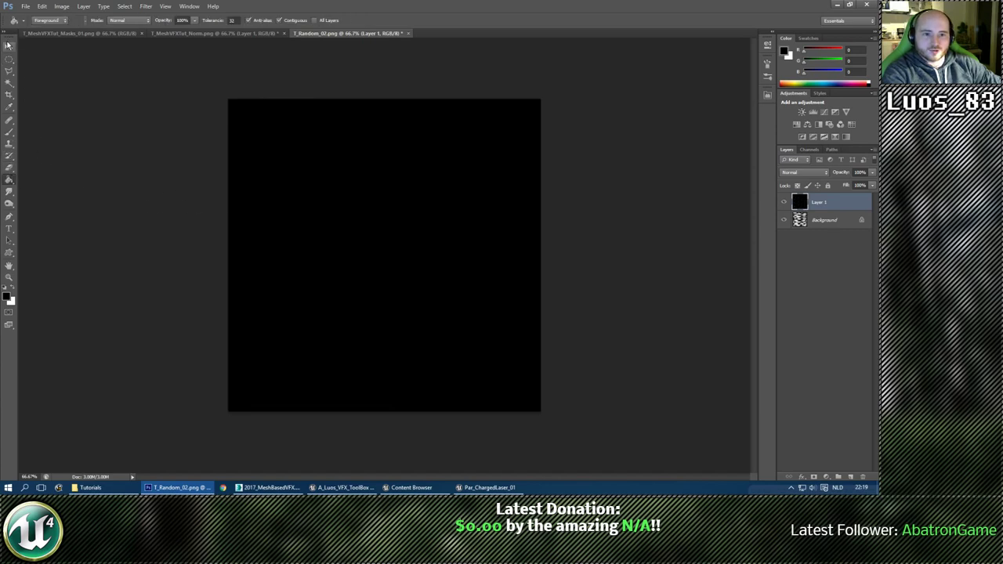
Set the foreground colour to white and choose the rough 63 px textured tip for the Brush tool.
left_click(8, 46)
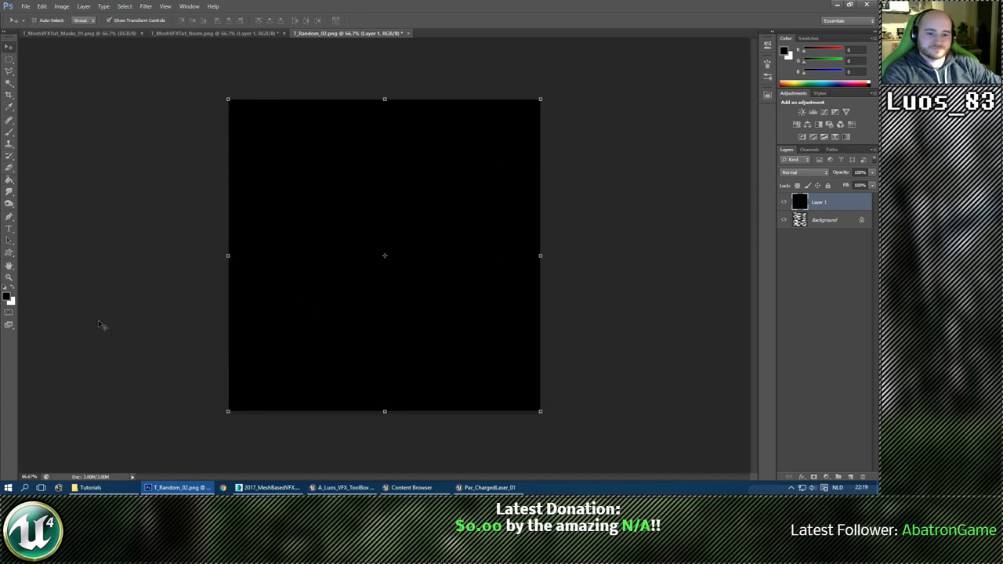
left_click(15, 288)
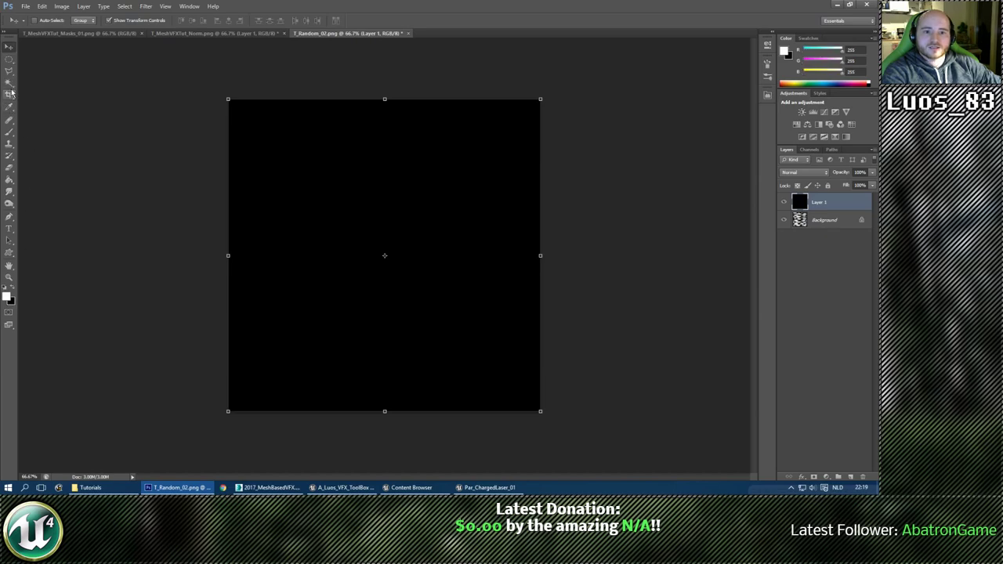
left_click(11, 134)
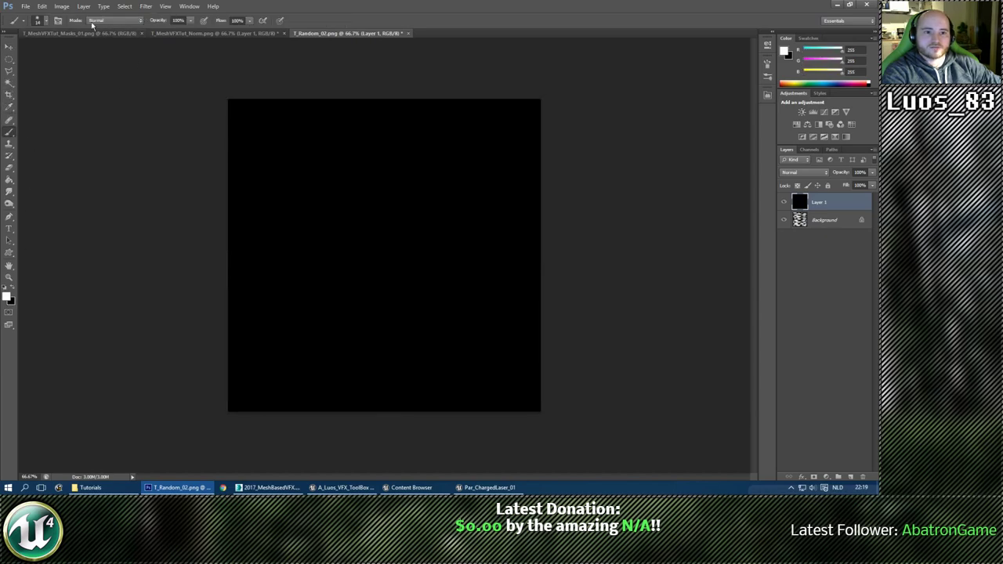
left_click(44, 21)
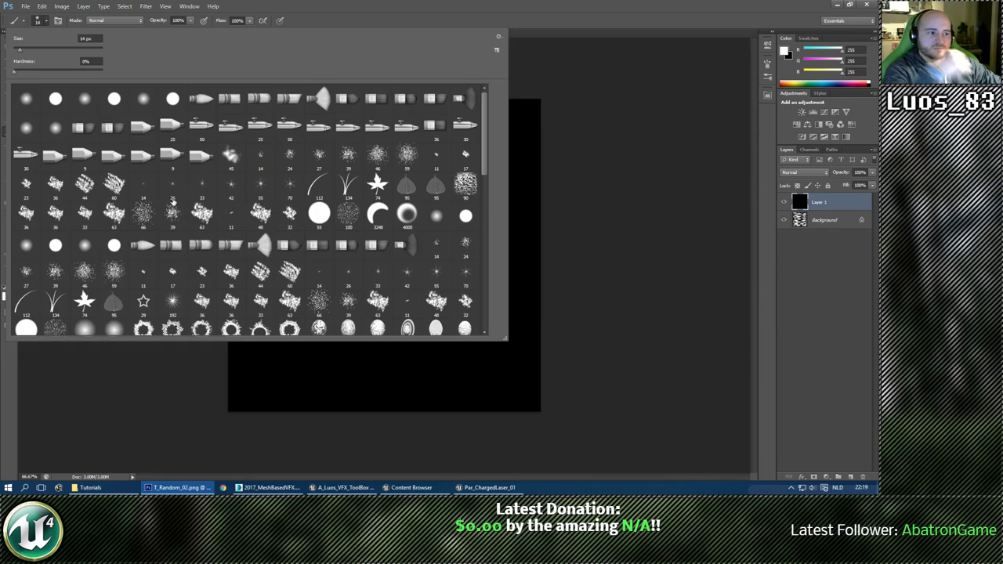
left_click(111, 214)
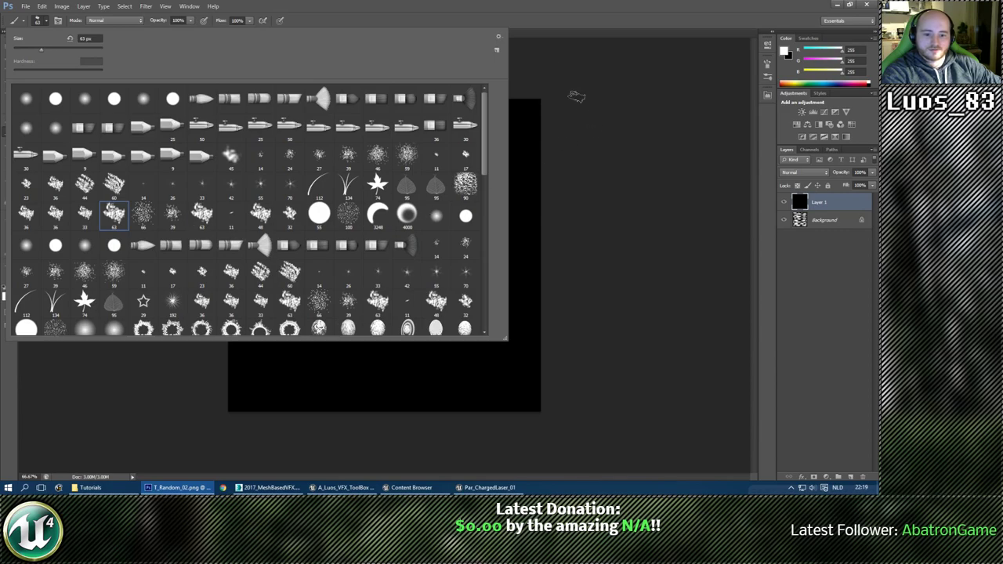
left_click(565, 8)
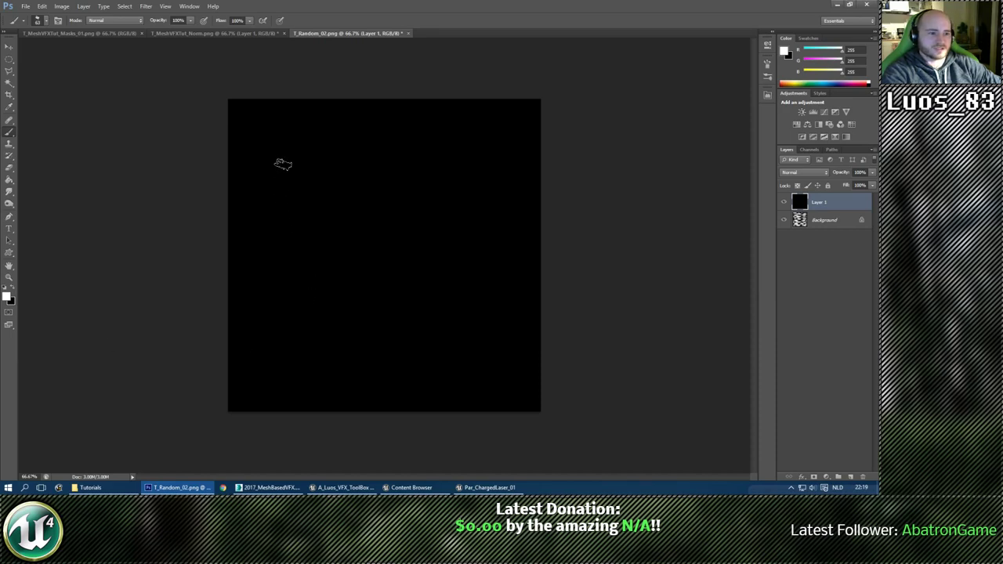
Paint and undo a short test stroke, and enlarge the textured brush to 76 px.
left_click_drag(283, 163, 340, 168)
key("ctrl+z")
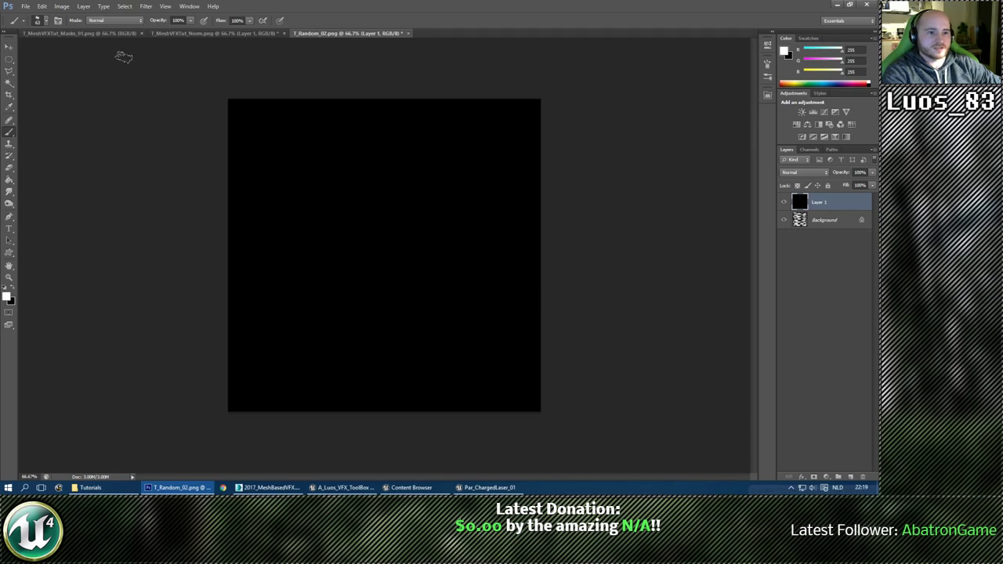
left_click(46, 22)
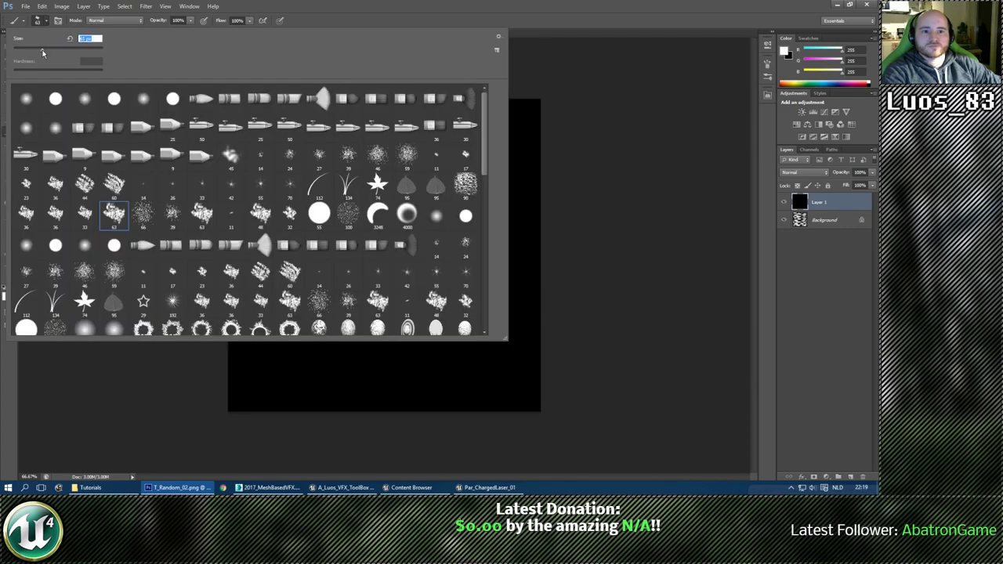
left_click(46, 21)
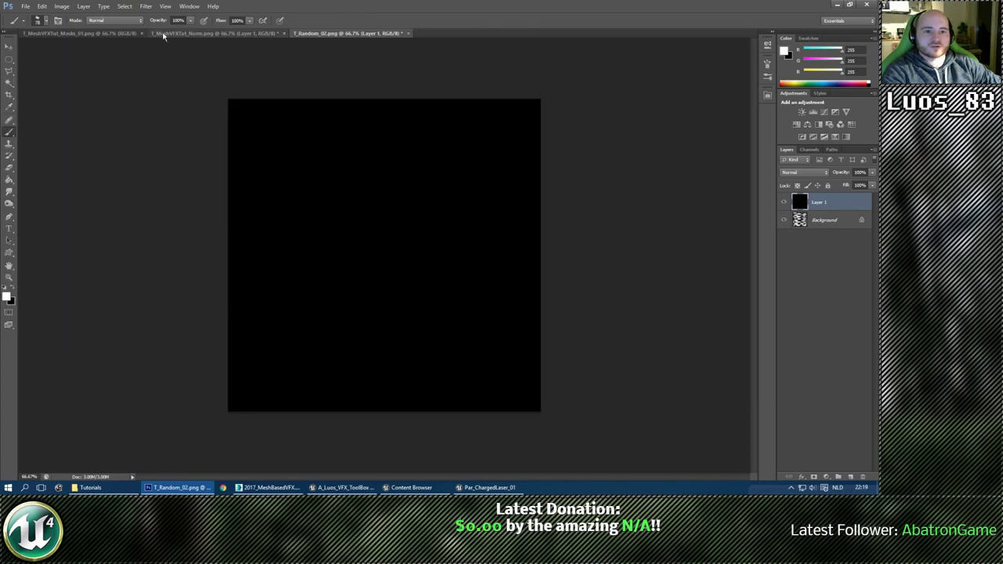
left_click(58, 20)
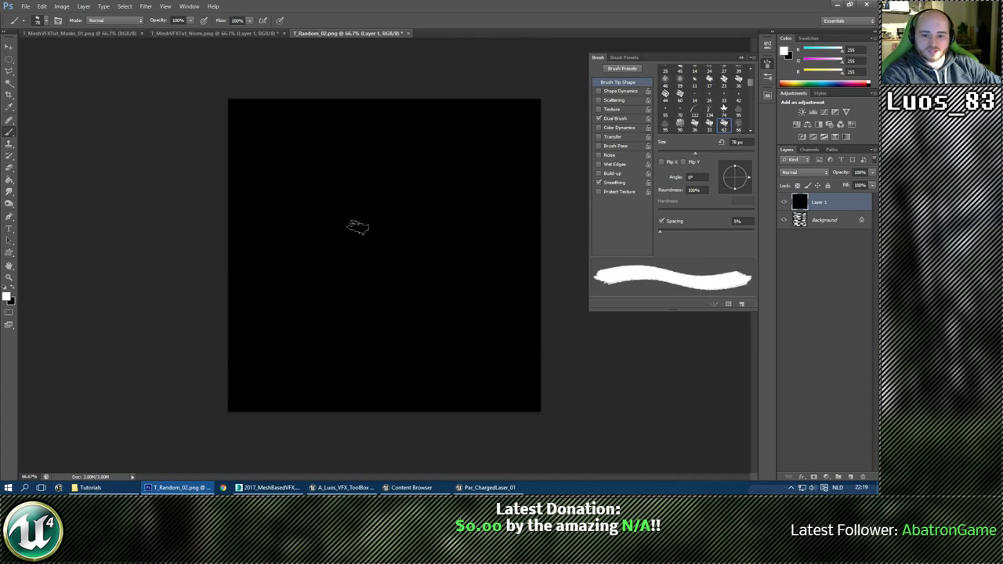
left_click(741, 58)
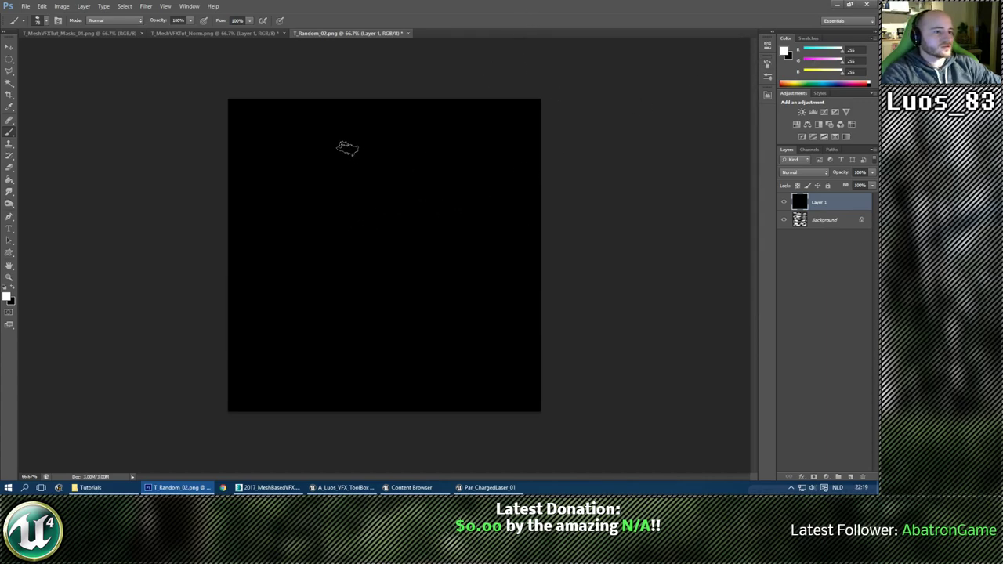
Paint short horizontal white streaks scattered across the whole black layer of T_Random_02.png.
left_click_drag(241, 116, 290, 115)
left_click_drag(260, 171, 317, 171)
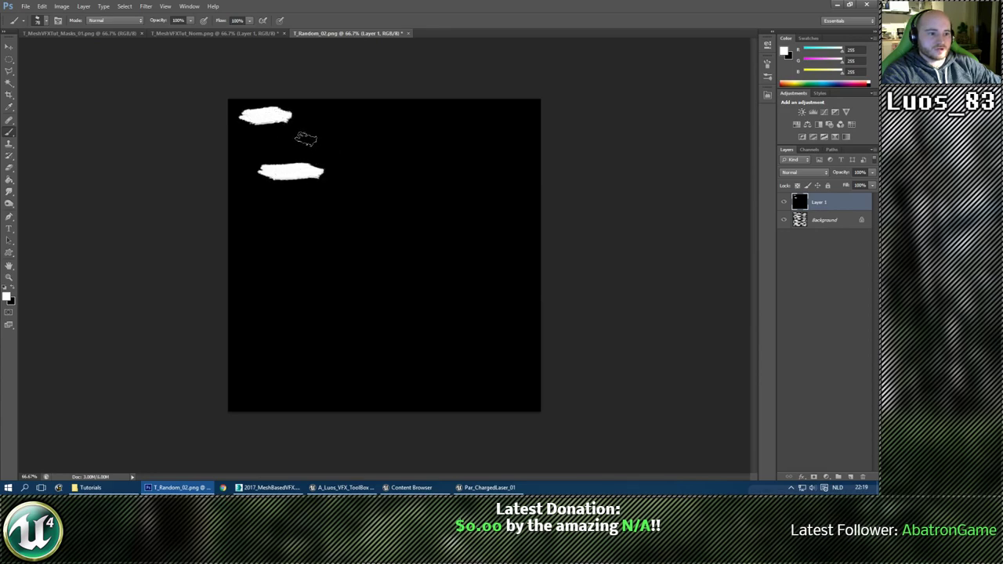
mouse_move(302, 136)
left_mouse_down()
mouse_move(345, 143)
mouse_move(406, 123)
left_mouse_up()
left_click_drag(382, 158, 408, 159)
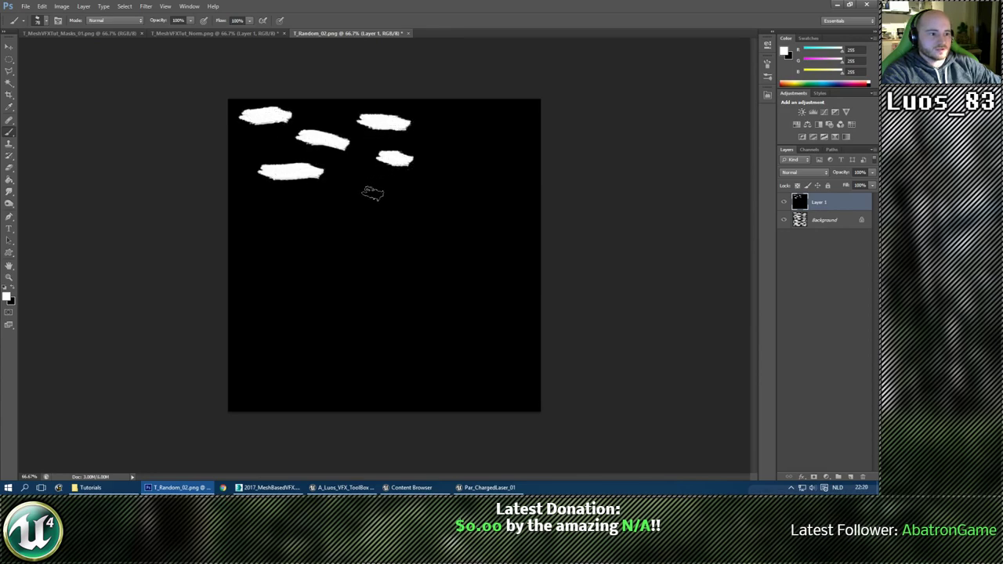
left_click_drag(374, 197, 418, 198)
left_click_drag(423, 138, 458, 140)
left_click_drag(450, 183, 490, 186)
left_click_drag(488, 110, 537, 113)
left_click_drag(497, 146, 531, 154)
left_click_drag(470, 222, 521, 225)
left_click_drag(240, 202, 290, 203)
left_click_drag(314, 237, 450, 242)
left_click_drag(468, 288, 529, 280)
left_click_drag(345, 289, 403, 288)
left_click_drag(262, 269, 288, 272)
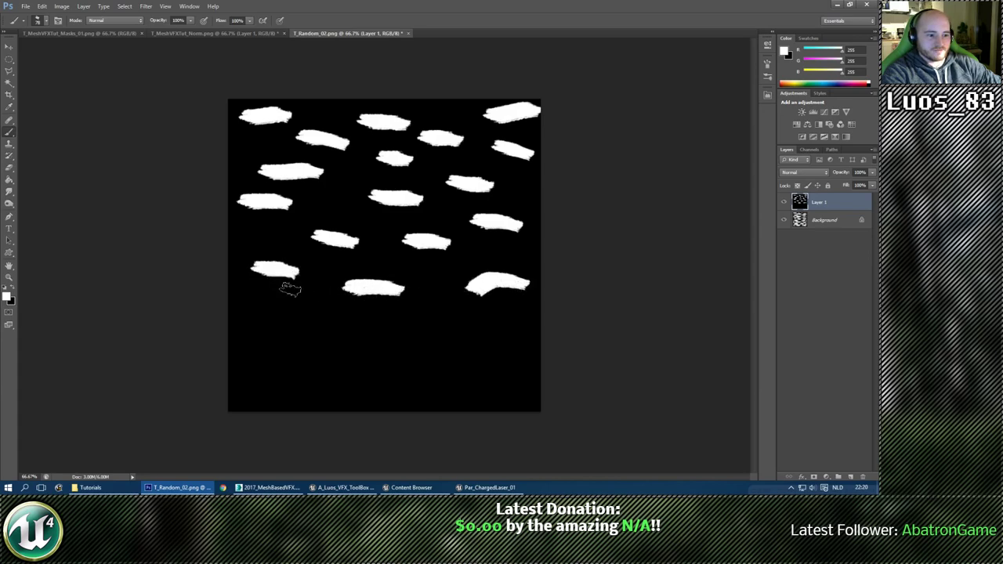
mouse_move(268, 328)
left_mouse_down()
mouse_move(388, 343)
mouse_move(492, 338)
left_mouse_up()
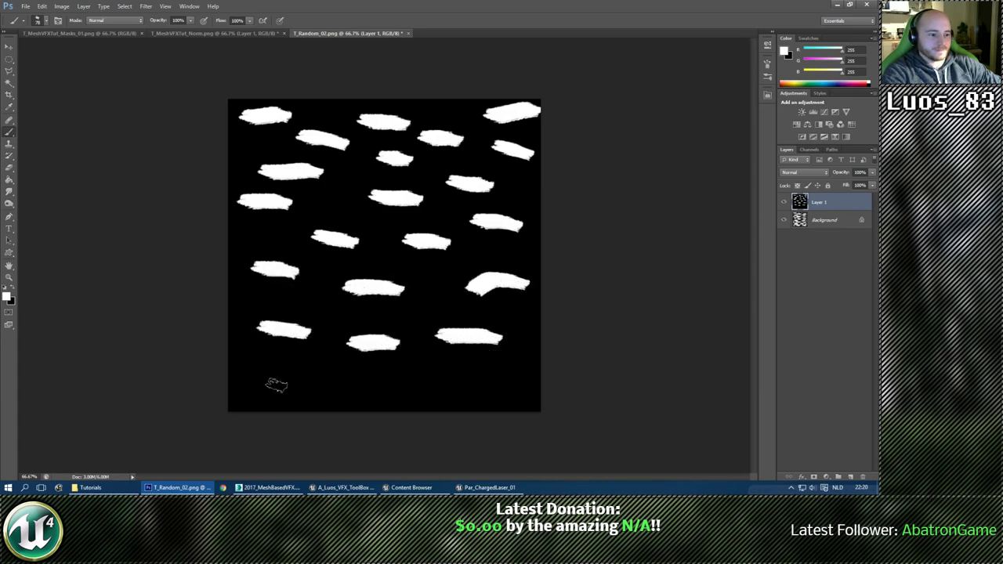
left_click_drag(238, 379, 265, 382)
left_click_drag(329, 391, 370, 392)
left_click_drag(436, 394, 513, 384)
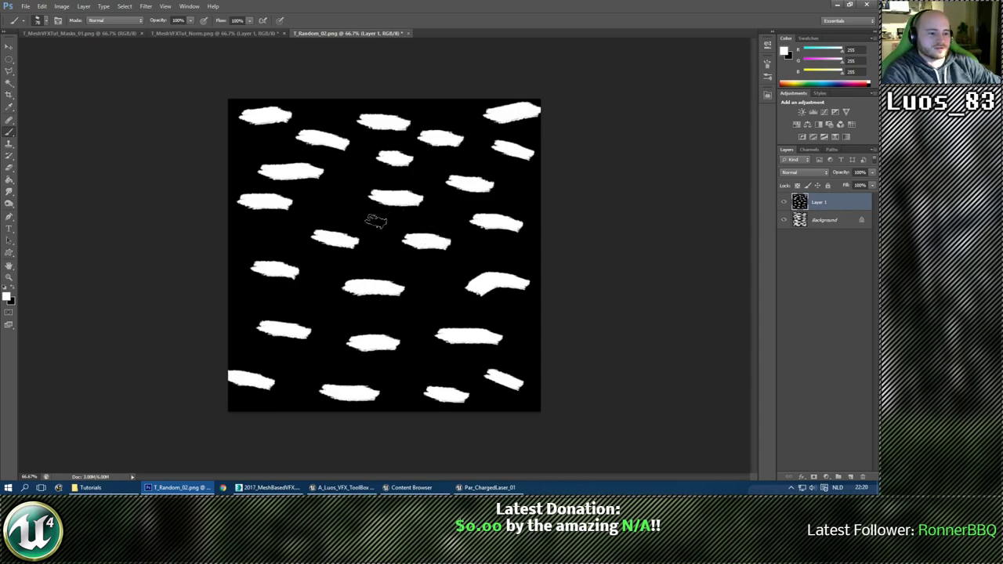
Lower the brush opacity to 47%, test overlapping strokes in the gap near the canvas's left edge, and undo them.
left_click(190, 23)
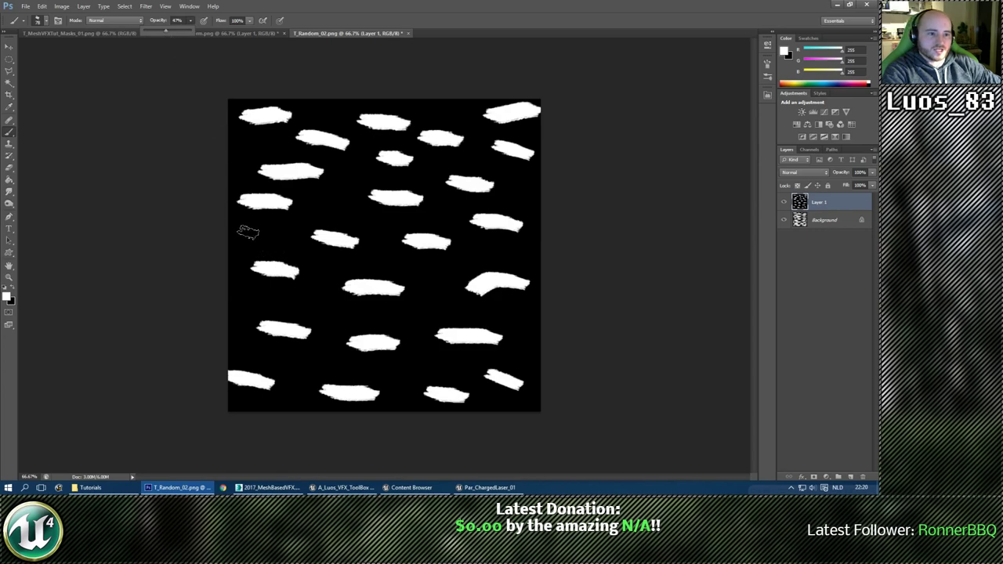
mouse_move(248, 232)
left_mouse_down()
mouse_move(298, 235)
mouse_move(253, 234)
mouse_move(290, 235)
mouse_move(267, 234)
left_mouse_up()
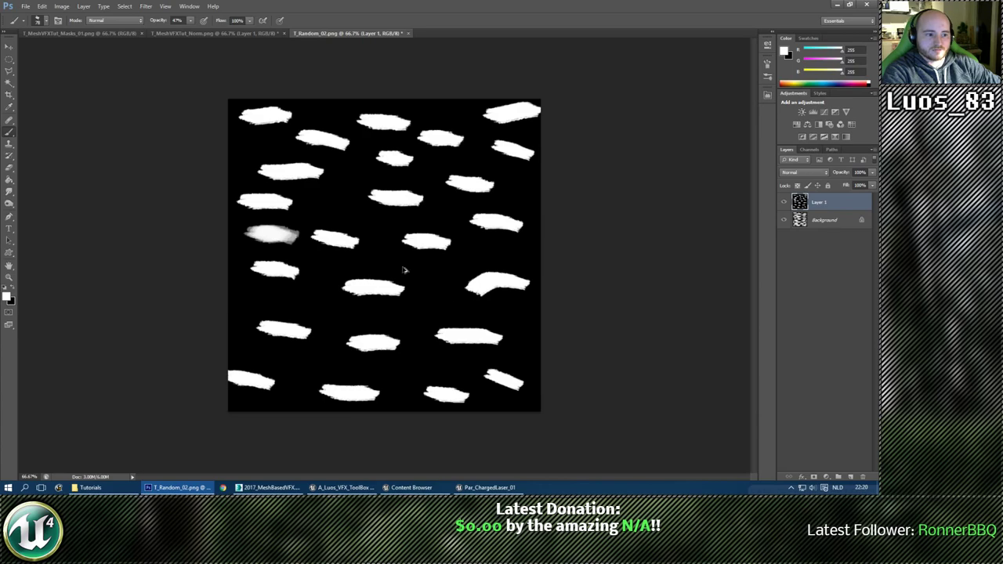
key("ctrl+alt+z")
key("ctrl+alt+z")
key("ctrl+alt+z")
key("ctrl+alt+z")
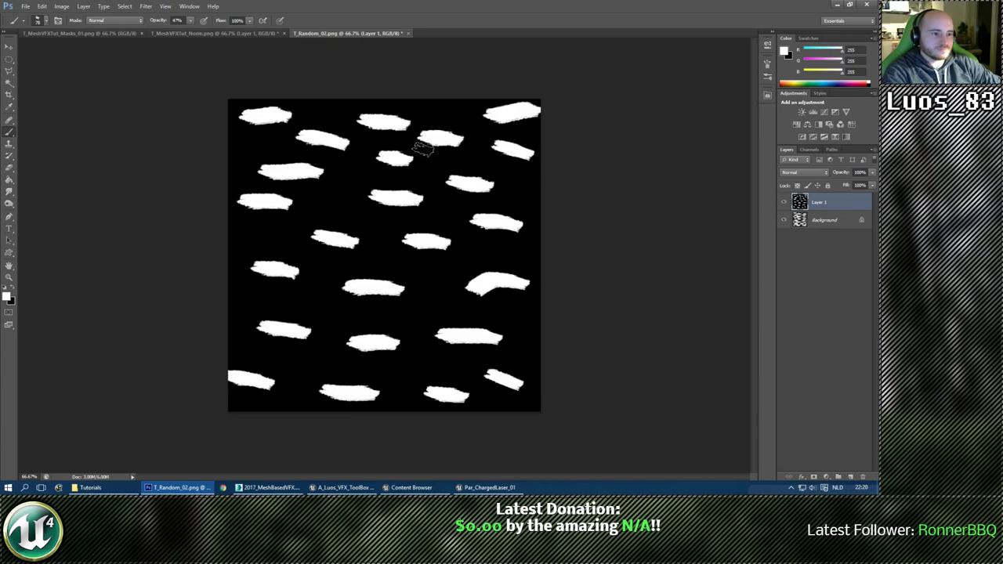
Offset the streak layer by 256 pixels right and 256 pixels down with wrap-around.
left_click(145, 6)
mouse_move(188, 167)
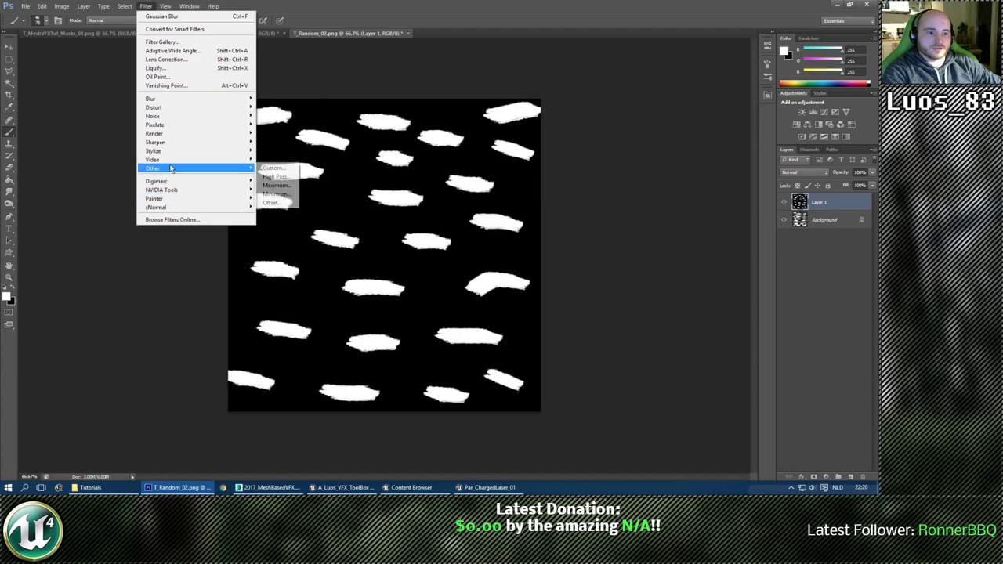
left_click(270, 203)
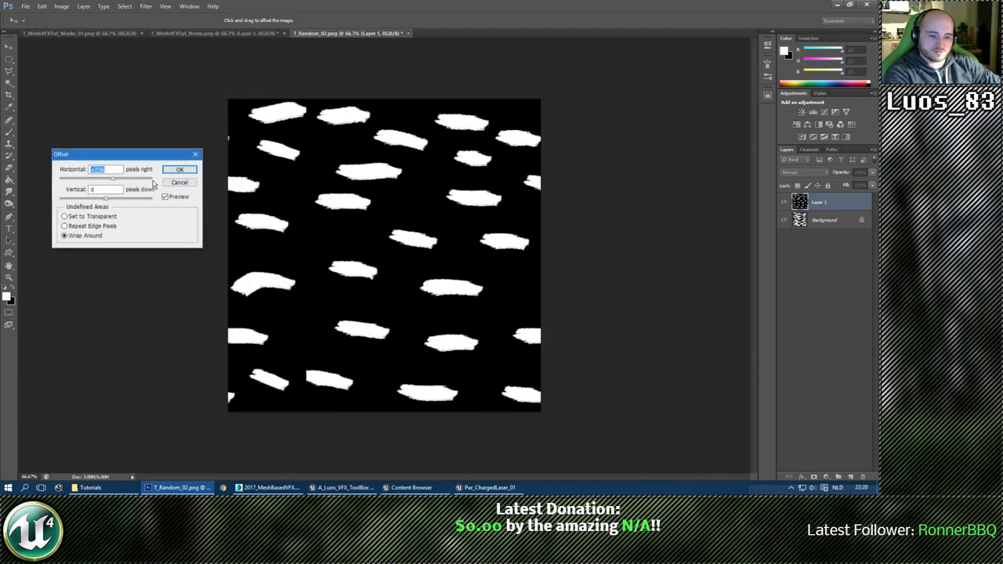
type("256")
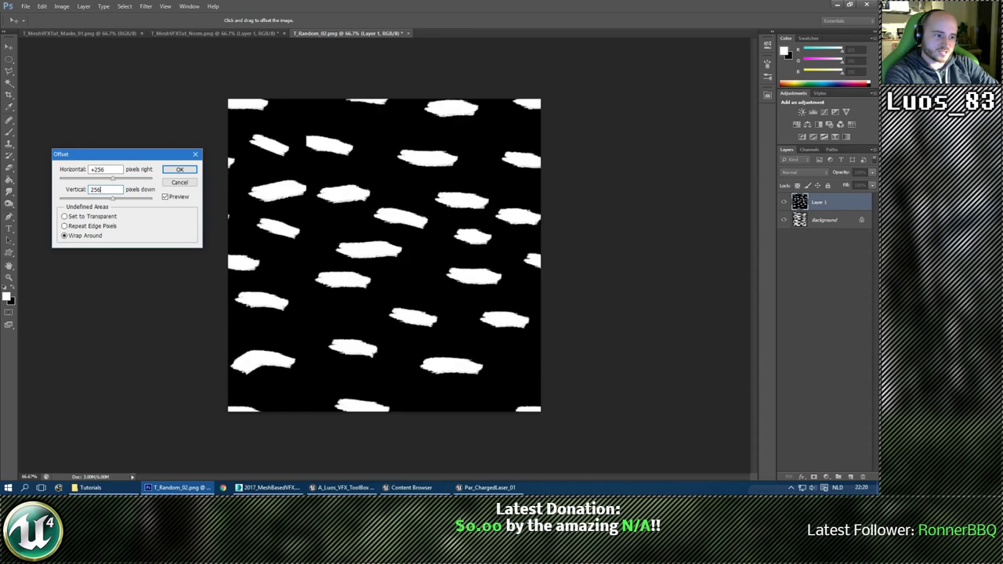
key("Return")
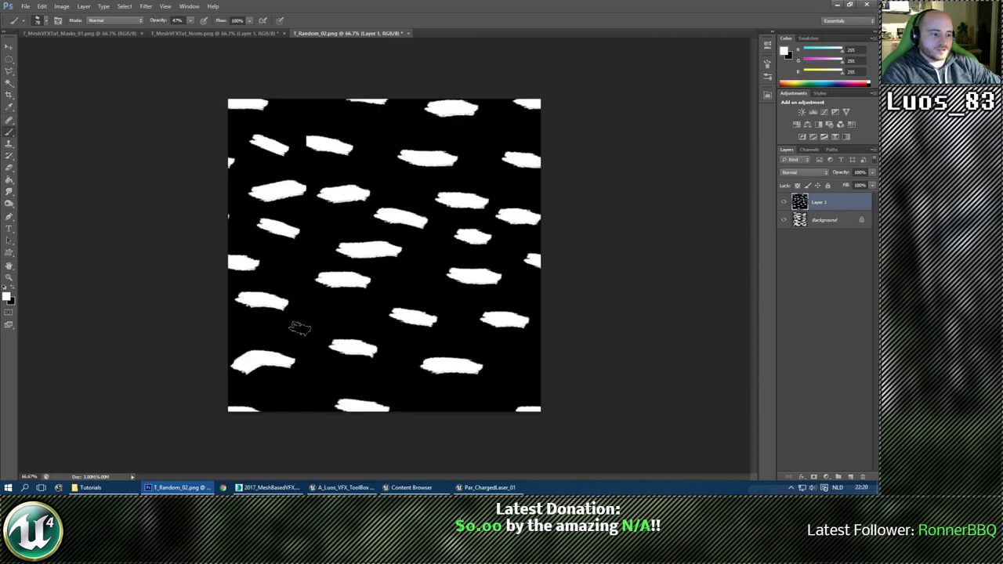
Copy the streak layer and paste it into a new 2048 x 2048 pixel RGB document.
left_click(9, 47)
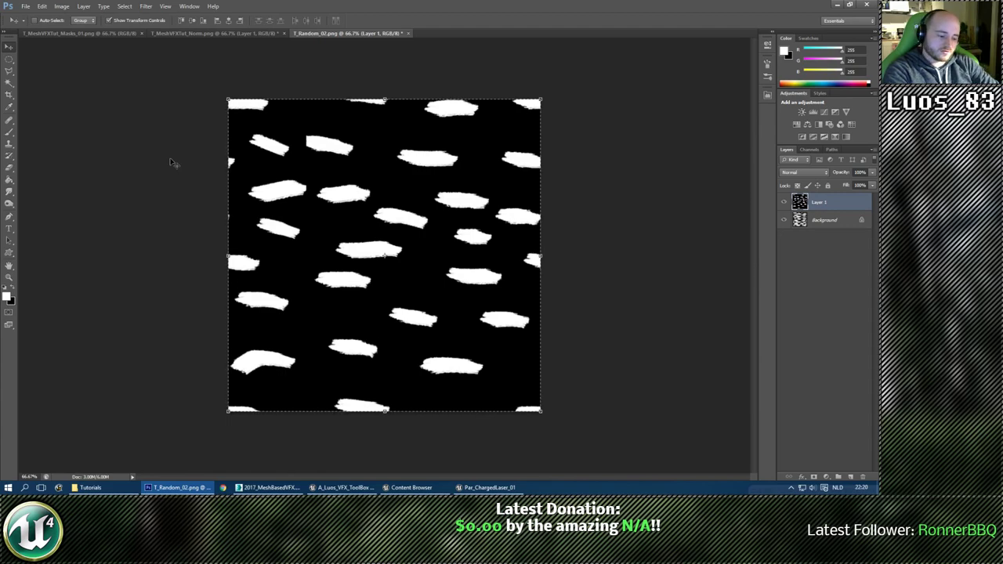
key("ctrl+n")
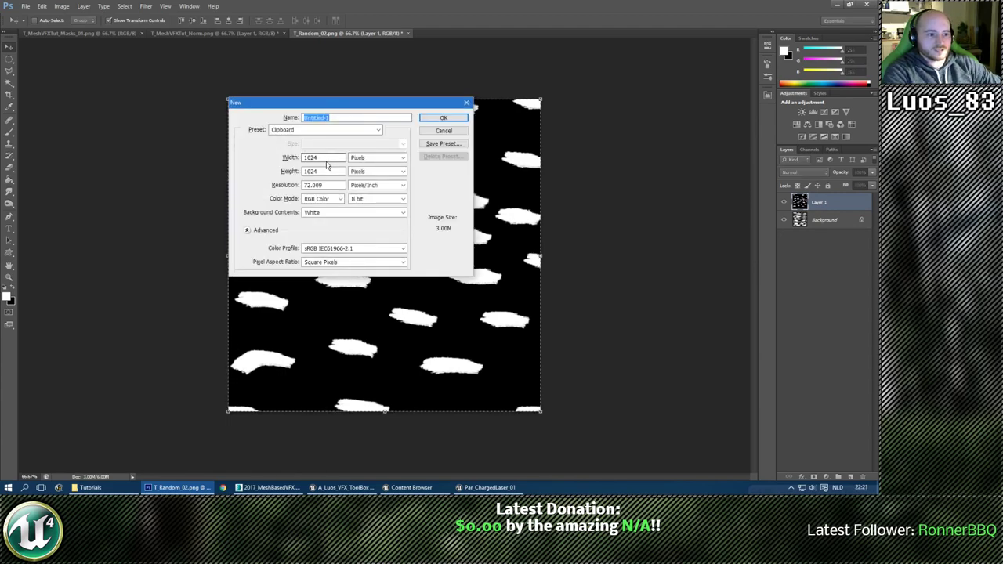
left_click(285, 155)
type("204")
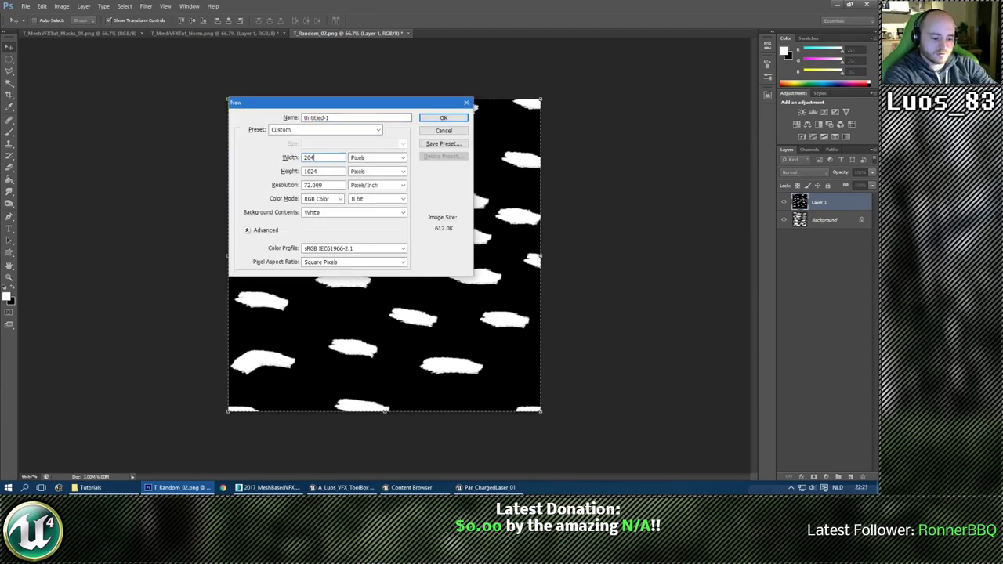
type("8")
key("Tab")
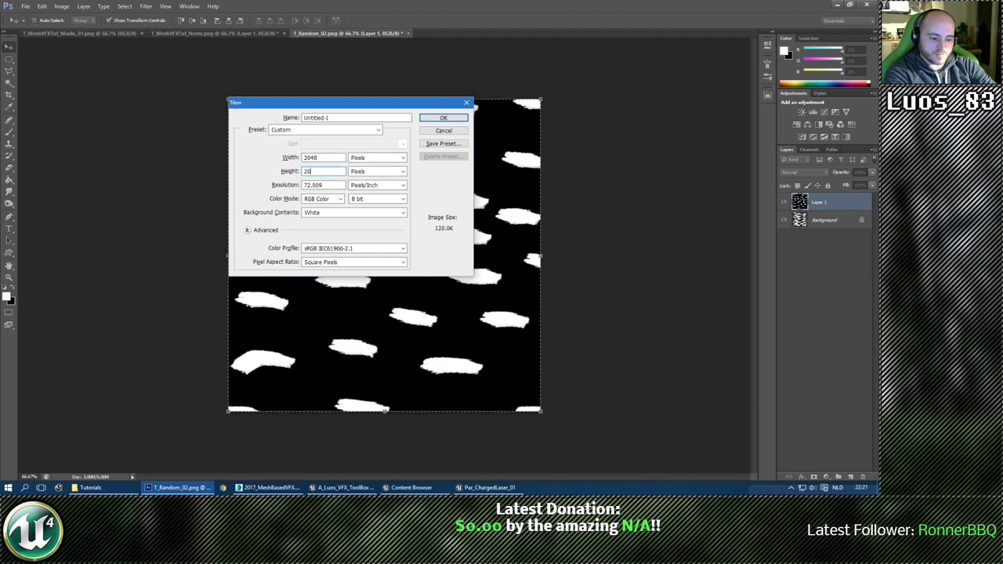
key("Return")
key("ctrl+v")
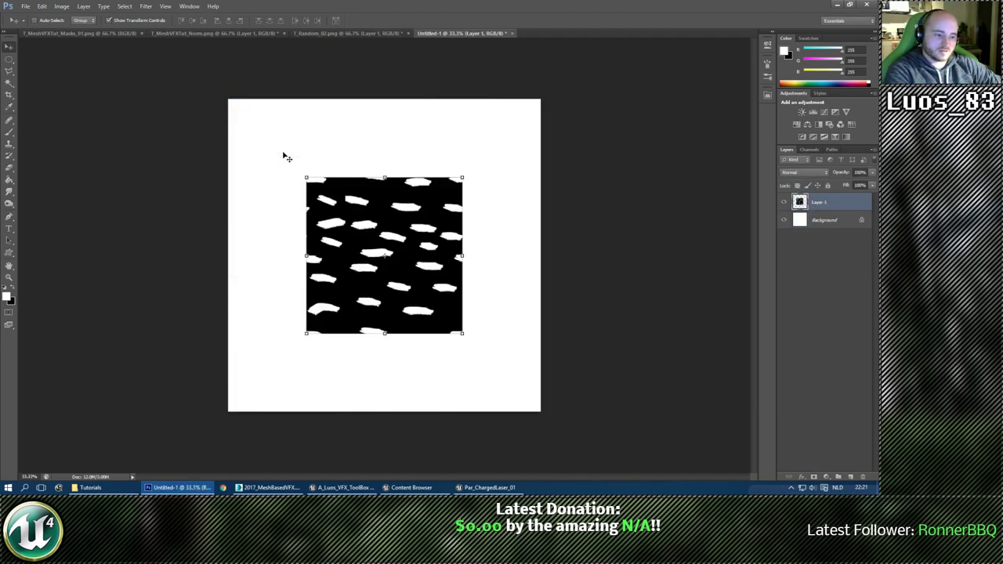
Duplicate the pasted streak tile around the canvas and move the last copy into the lower-right corner.
left_click_drag(369, 276, 569, 122, "alt")
left_click_drag(514, 210, 506, 325)
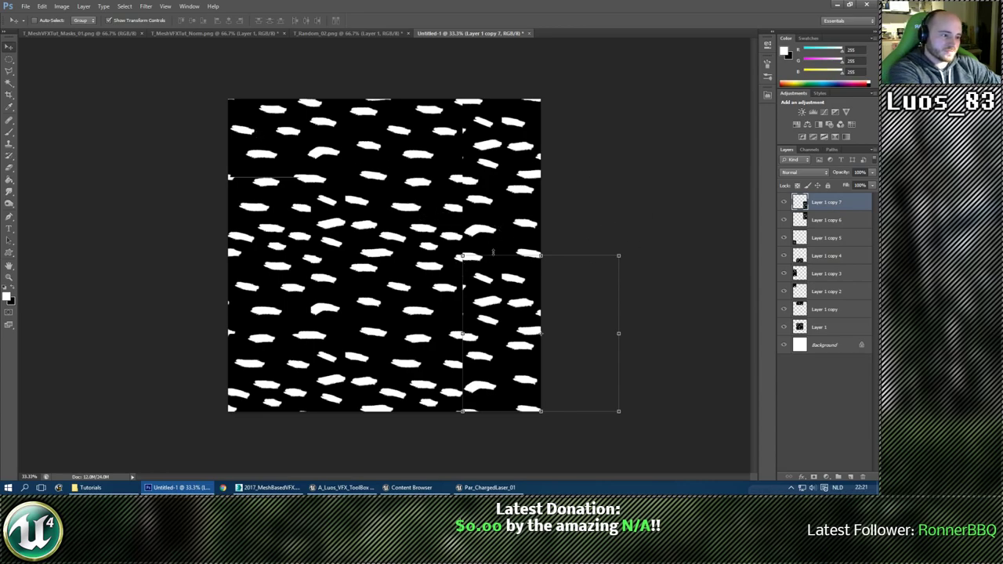
left_click(10, 58)
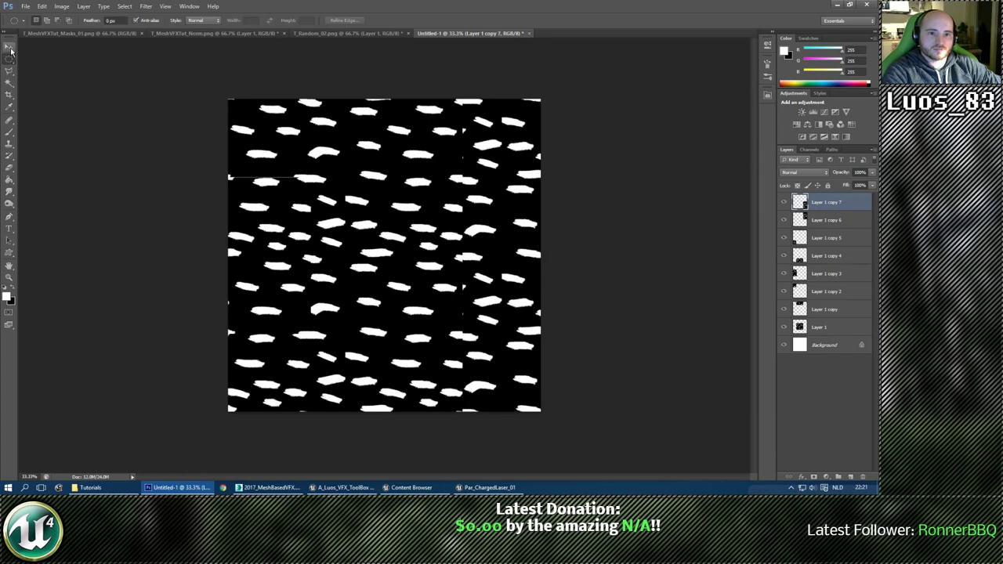
left_click(10, 49)
left_click_drag(496, 242, 496, 356)
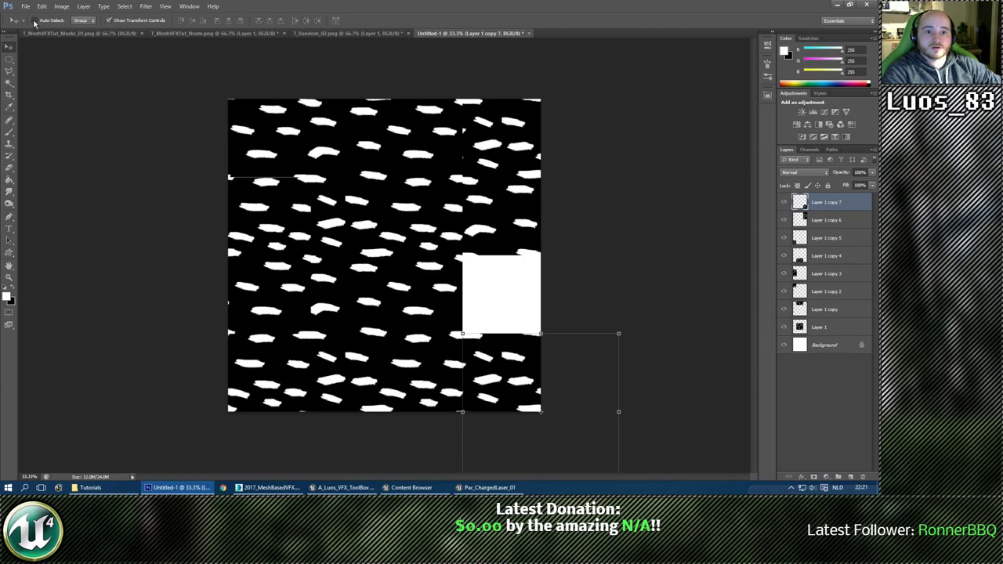
Move the upper-right tile copy up into its corner and duplicate the centre tile to fill the gap along the right edge.
left_click(495, 212)
left_click_drag(446, 204, 508, 103)
key("ctrl+z")
left_click(258, 170)
left_click_drag(269, 221, 269, 221)
left_click(266, 375)
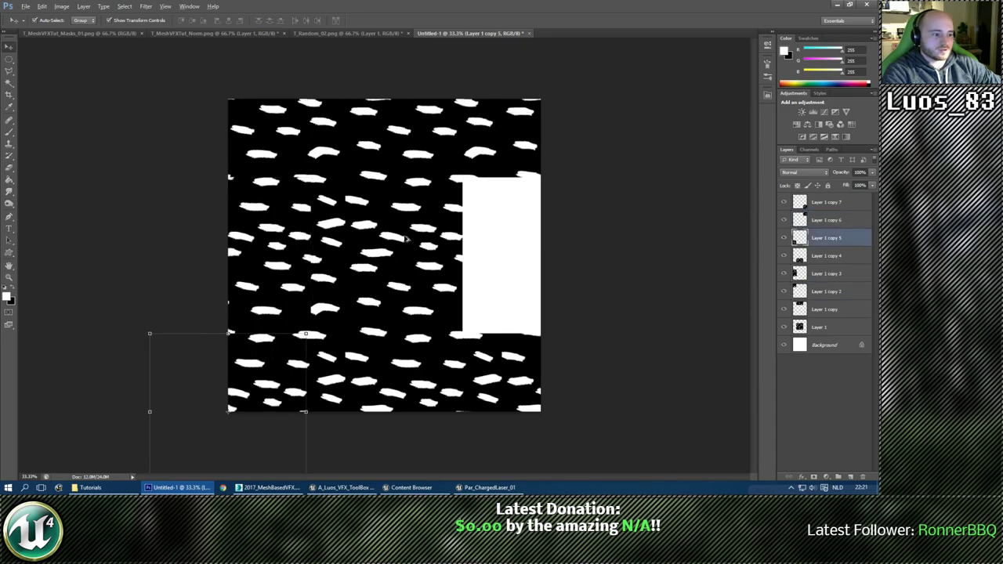
left_click_drag(406, 239, 563, 241, "alt")
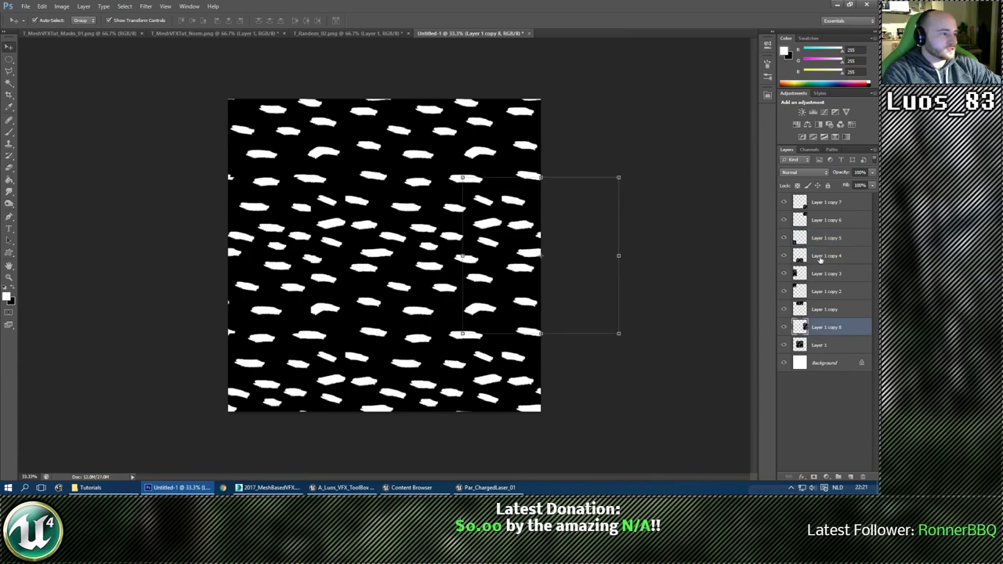
Select all tile layers together with the Background and merge them into a single layer.
left_click(799, 201)
key("ctrl+alt+a")
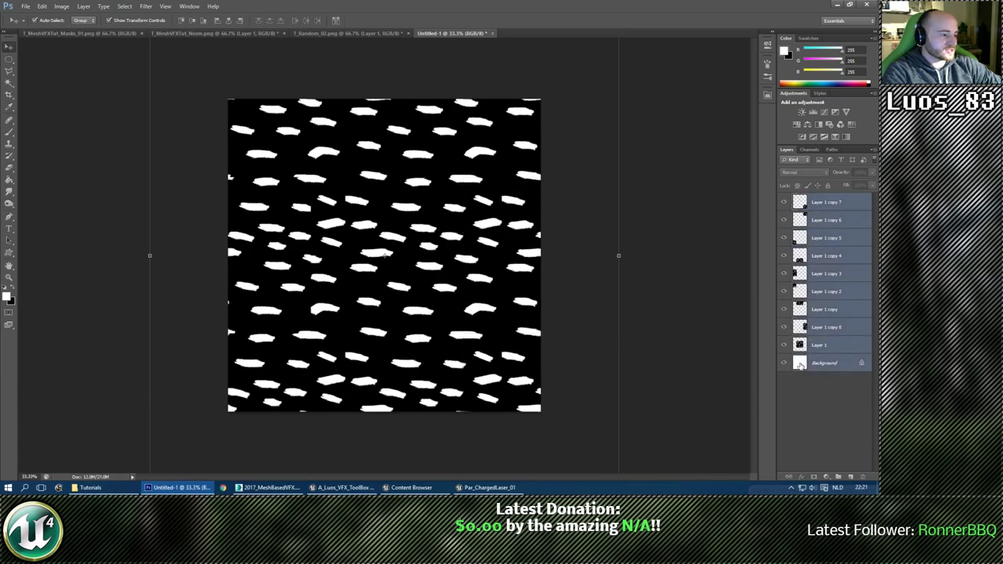
left_click(802, 365, "shift")
key("ctrl+e")
left_click(148, 8)
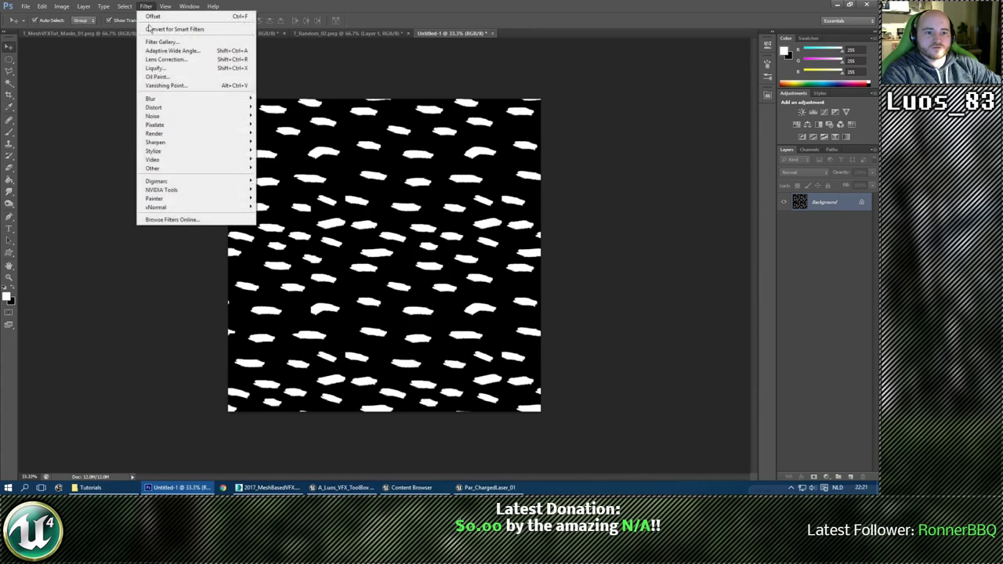
mouse_move(157, 99)
left_click(281, 173)
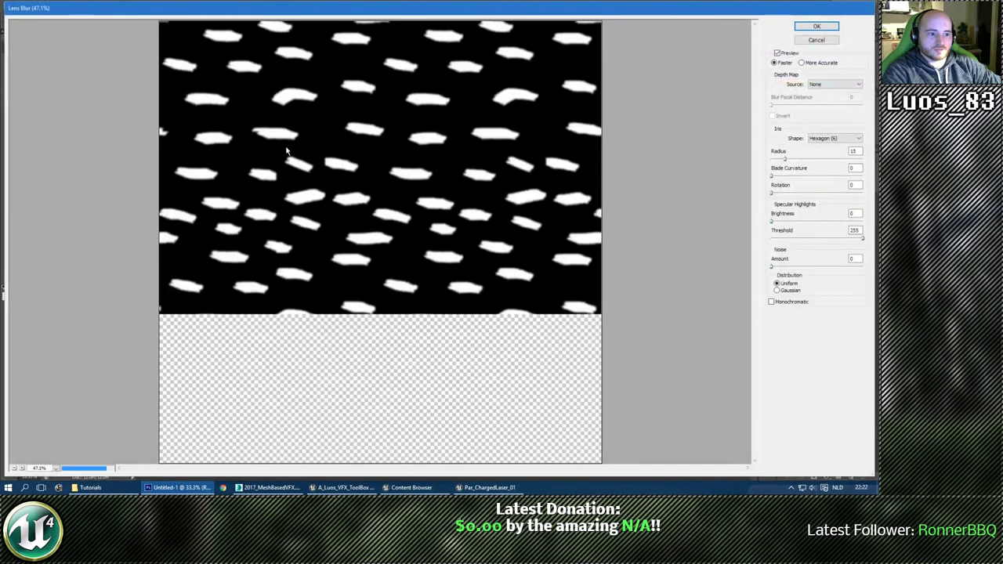
left_click(820, 25)
Apply a Gaussian Blur with a radius of about 22 pixels to the merged streaks.
left_click(126, 7)
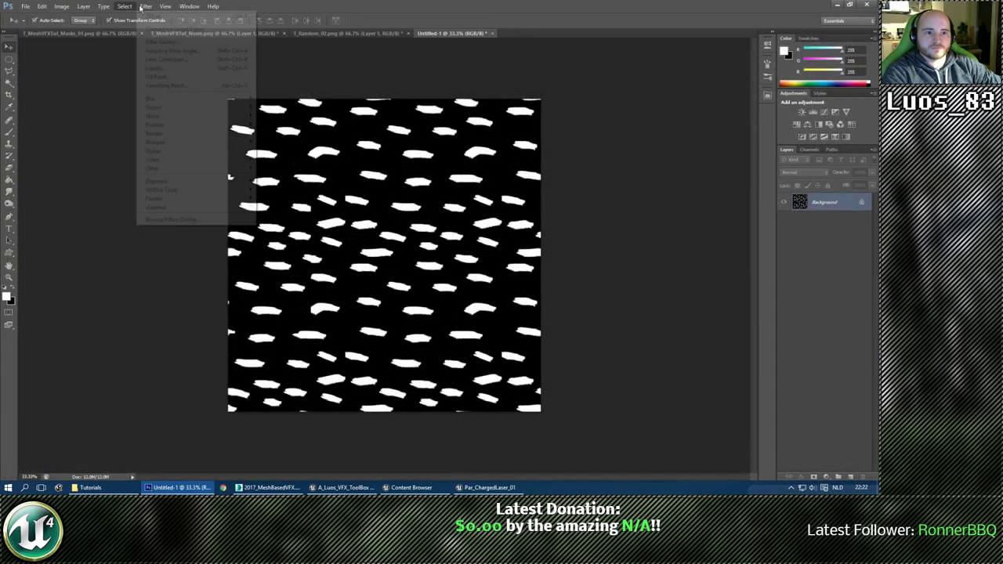
mouse_move(247, 99)
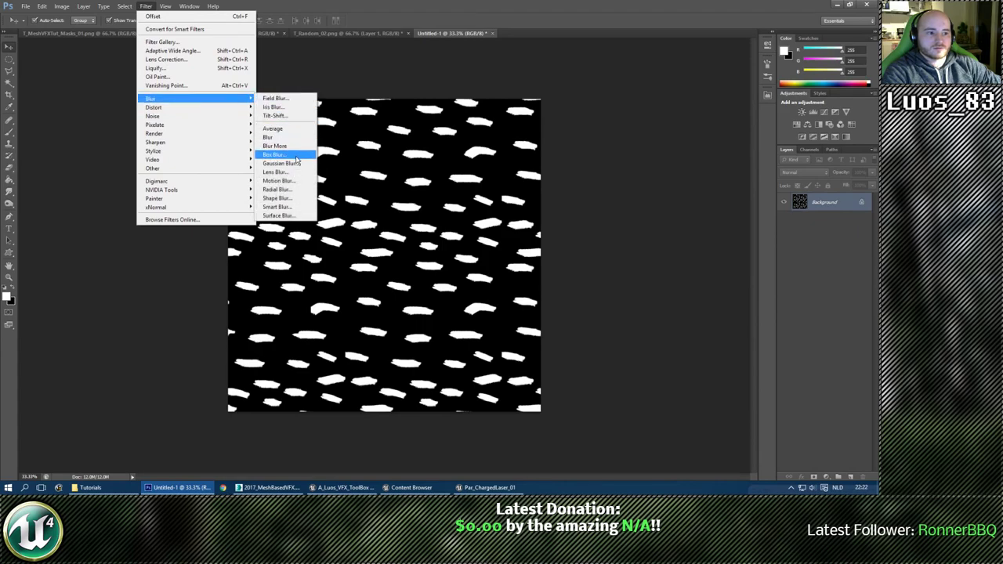
left_click(280, 163)
left_click_drag(561, 261, 561, 261)
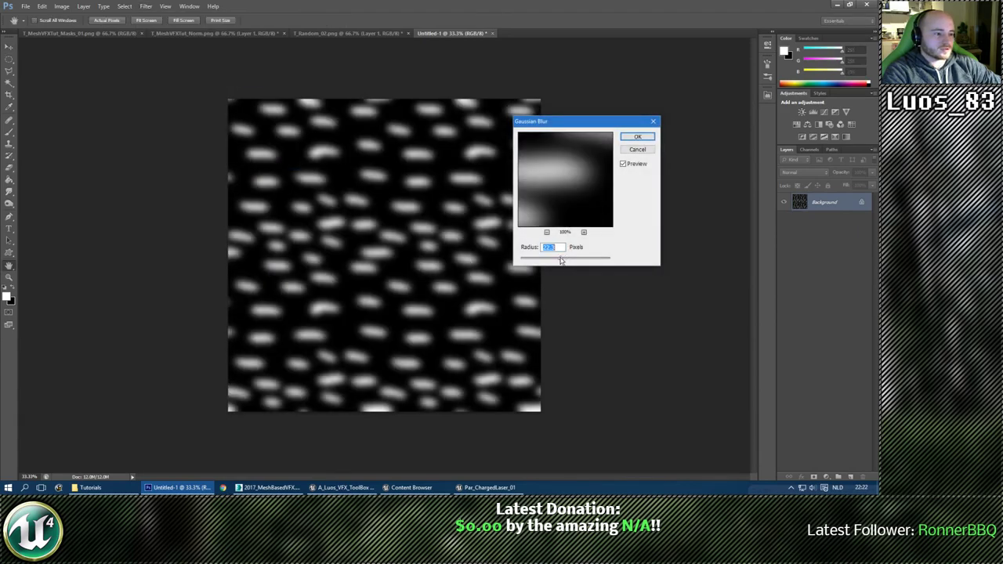
left_click(638, 137)
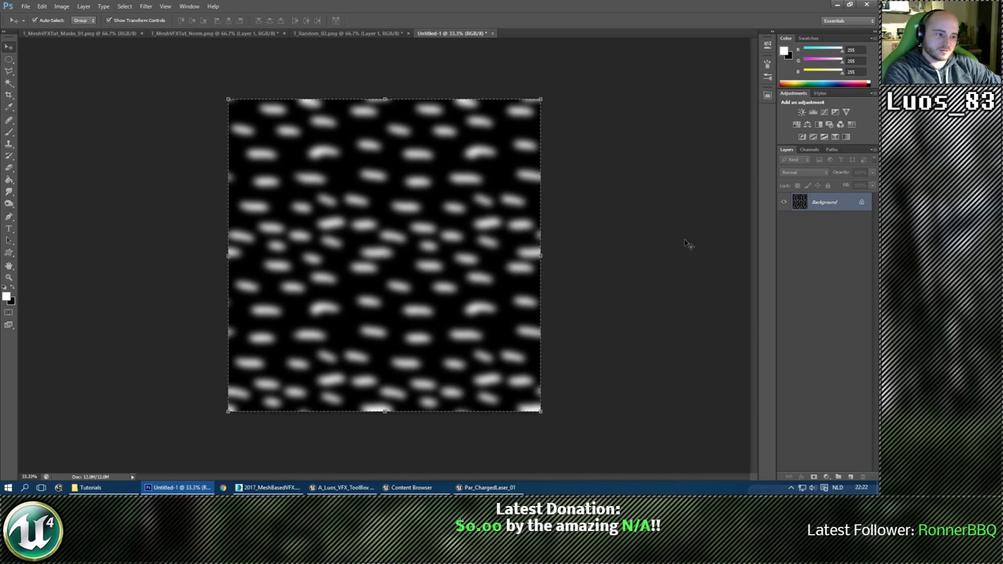
Paste a copy of the unblurred streaks as a new layer above the blurred ones and set its blend mode to Screen.
key("ctrl+z")
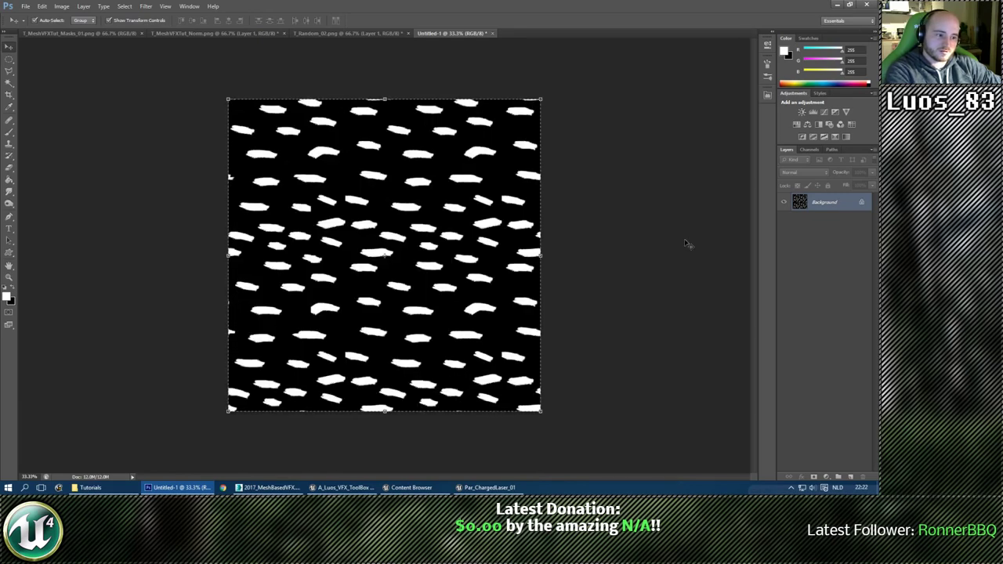
key("ctrl+z")
key("ctrl+v")
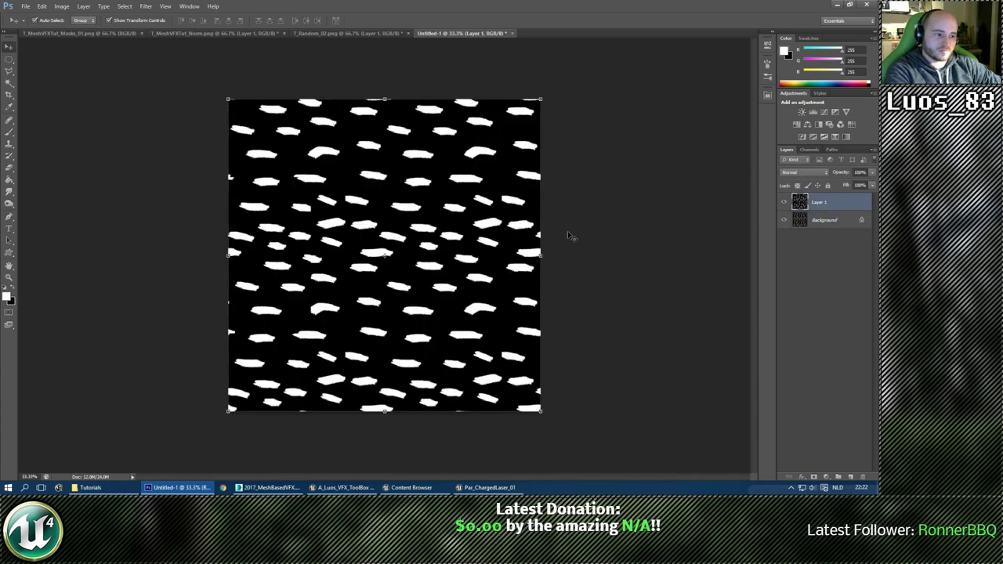
left_click(811, 173)
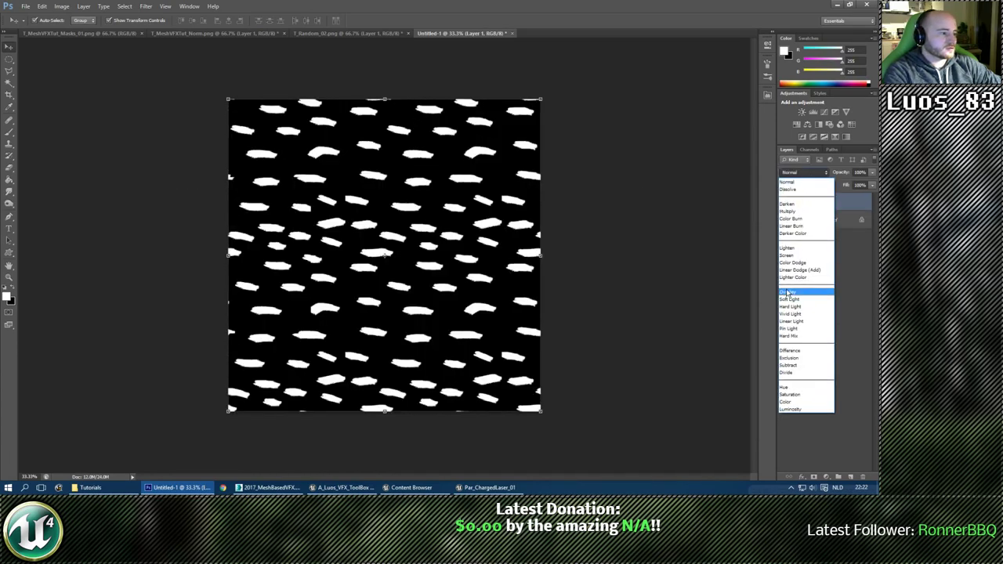
left_click(793, 262)
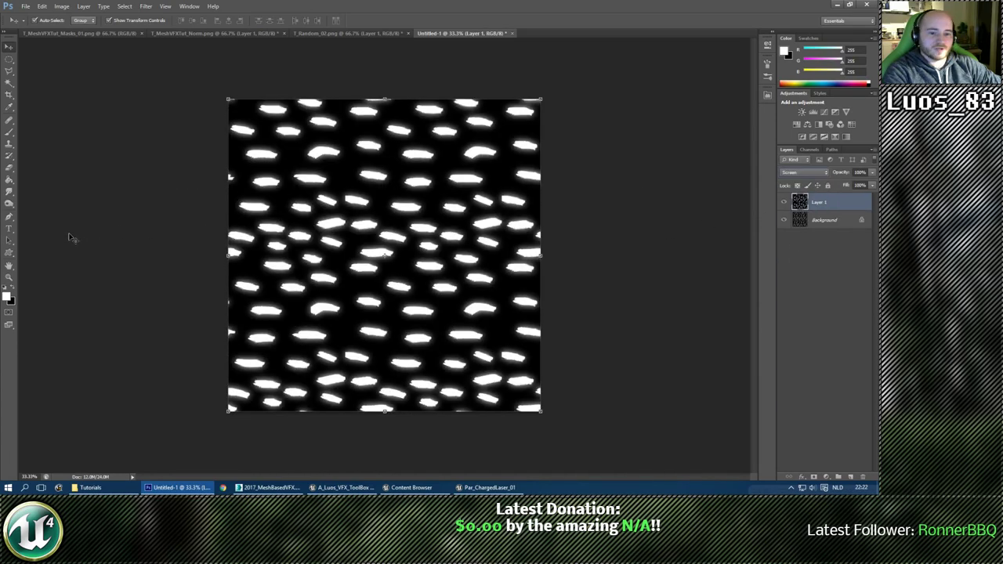
Merge the Screen streak layer with the Background into a single layer.
double_click(8, 278)
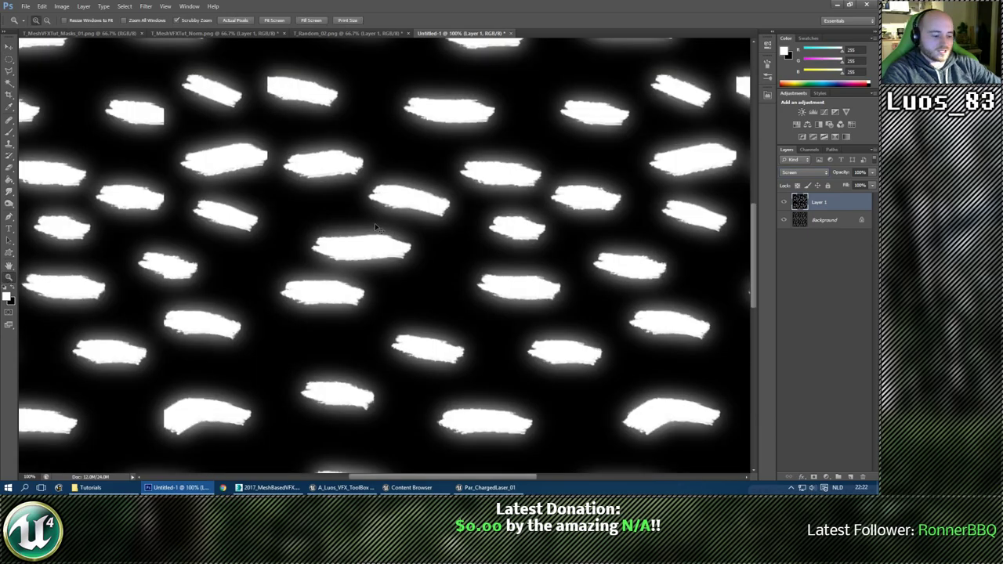
scroll(375, 227, "down", 3, "alt")
left_click(805, 221, "shift")
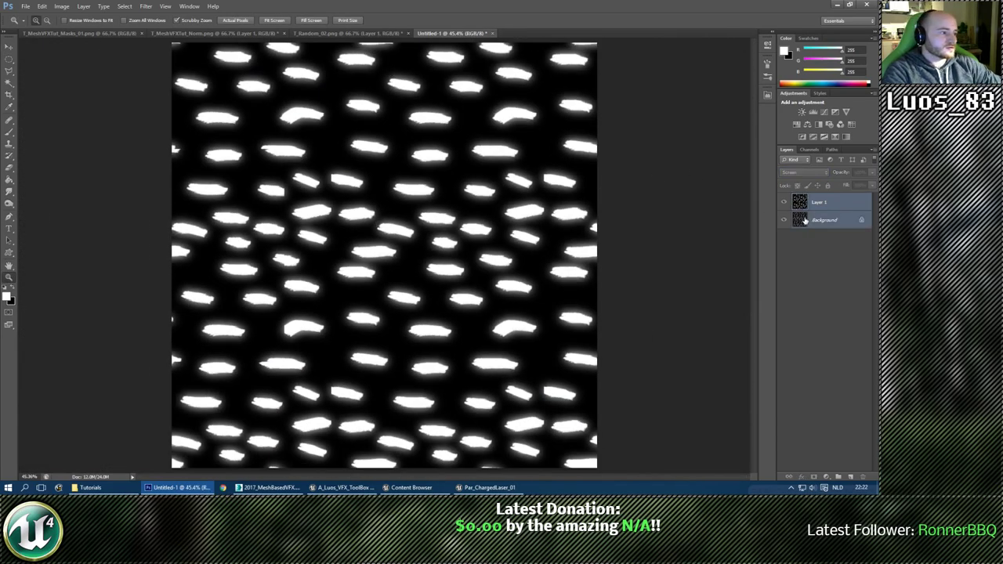
key("ctrl+e")
Add a duplicate of the merged streaks blurred with the last Gaussian Blur, blended as Lighten, and merge it into the Background.
key("ctrl+j")
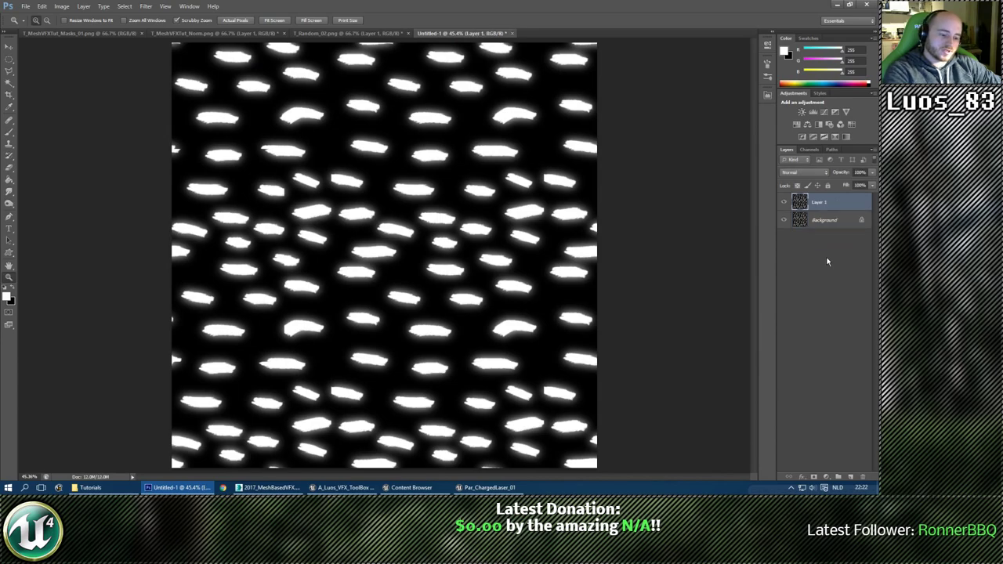
key("ctrl+f")
left_click(803, 171)
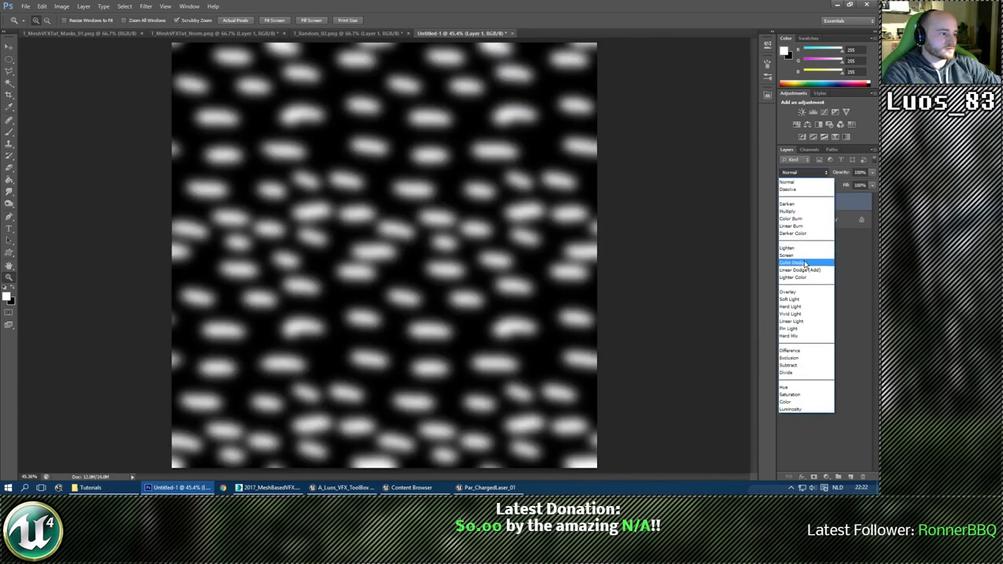
left_click(804, 254)
left_click(797, 227, "shift")
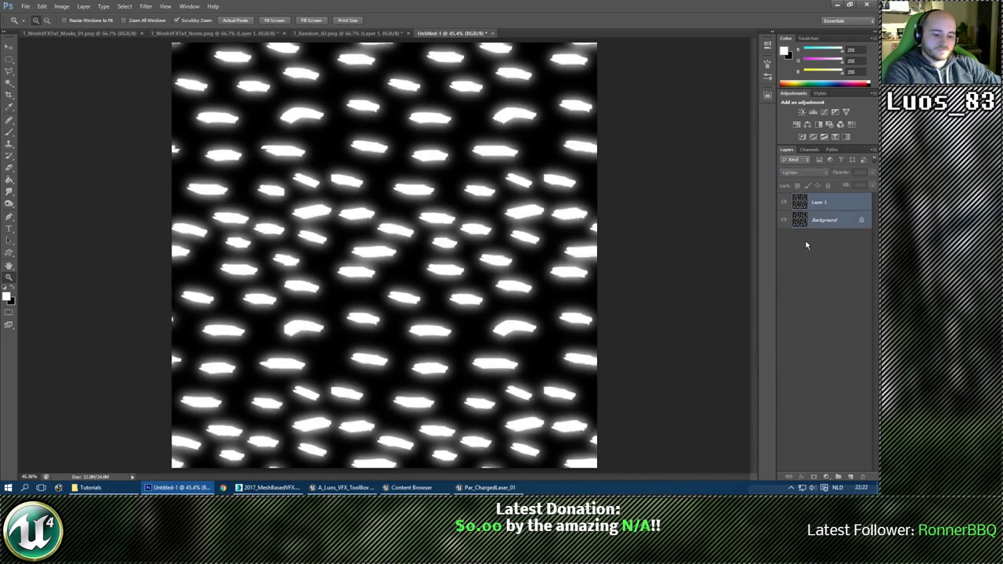
key("ctrl+e")
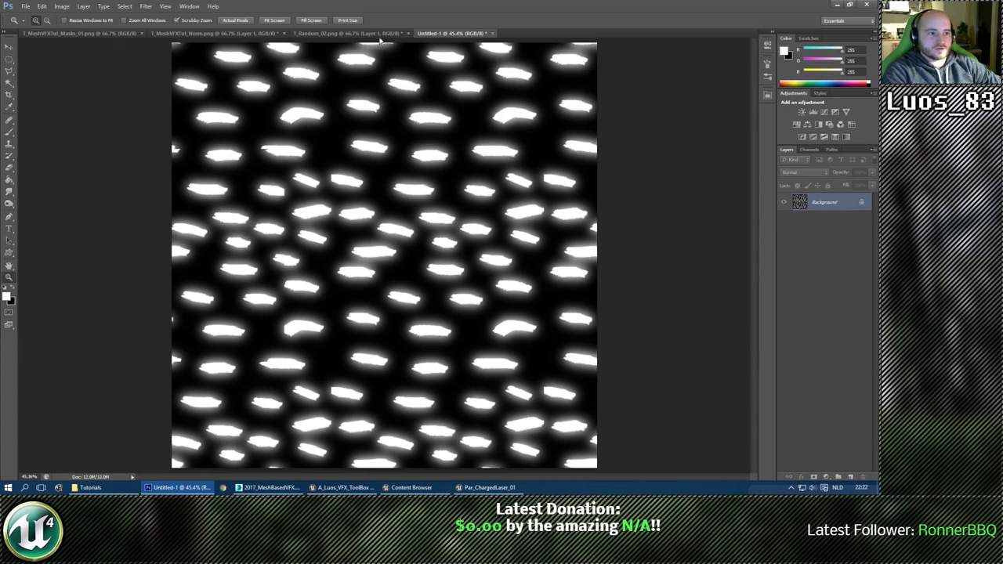
In T_Random_02.png, hide the painted streak layer and select the Background layer beneath it.
left_click(339, 36)
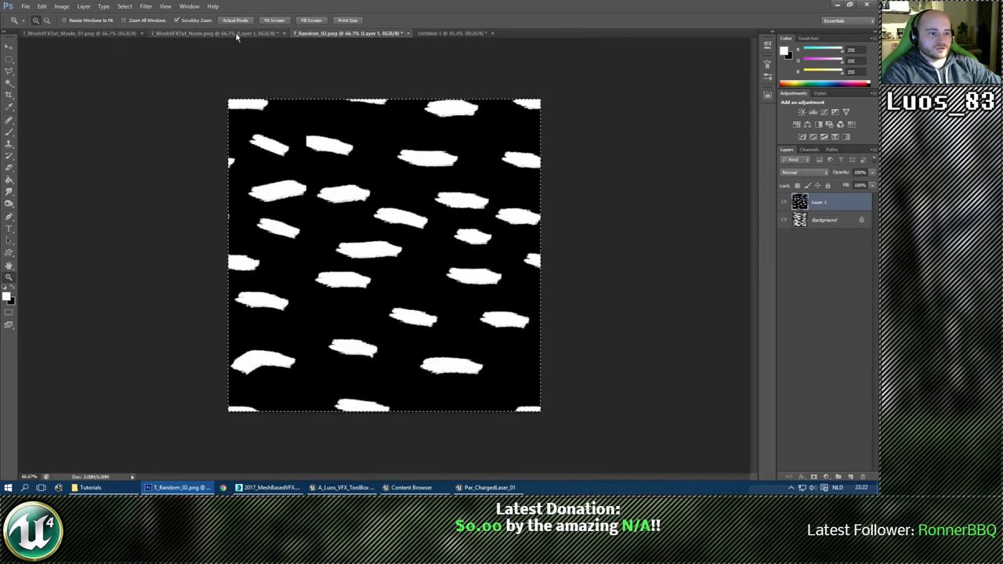
left_click(243, 34)
left_click(331, 33)
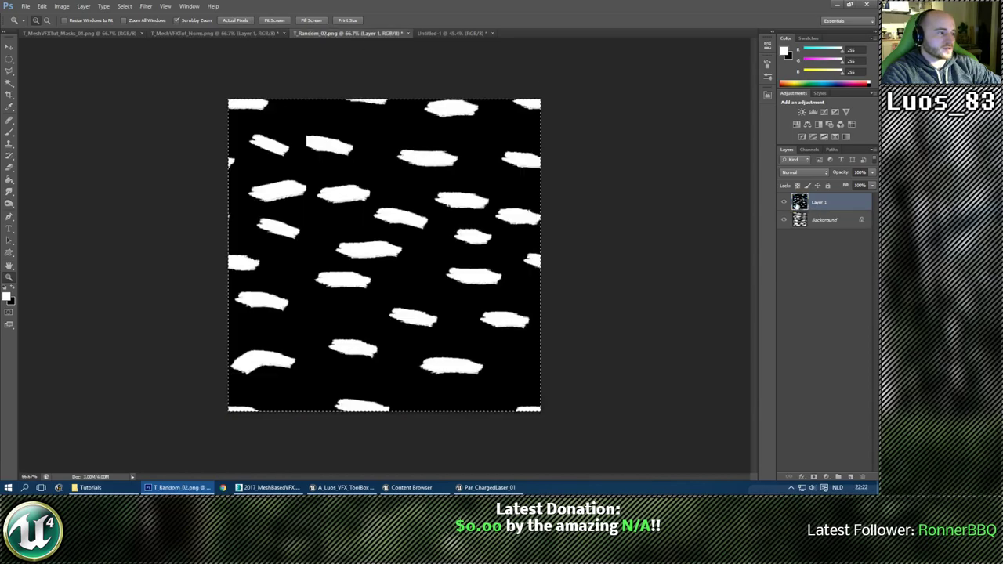
left_click(783, 203)
left_click(802, 221)
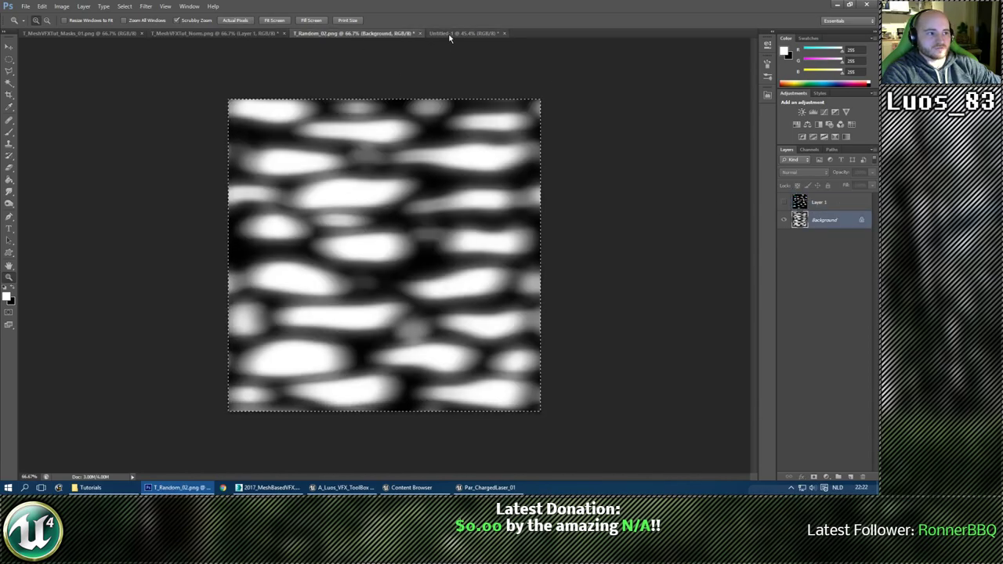
Apply the Ink Outlines filter to Untitled-1 with stroke length 6, dark intensity 3 and light intensity 37.
left_click(451, 34)
left_click(146, 6)
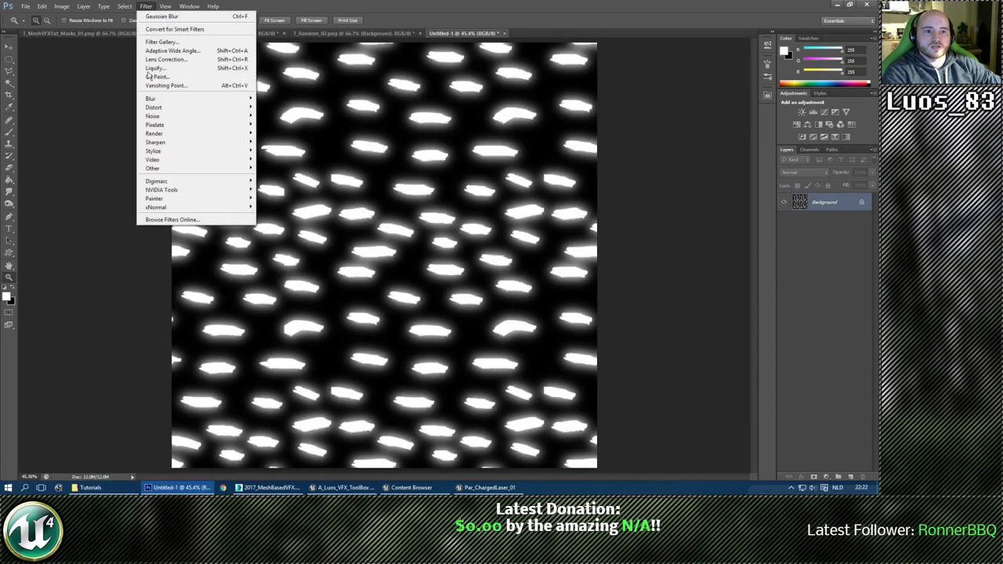
left_click(161, 42)
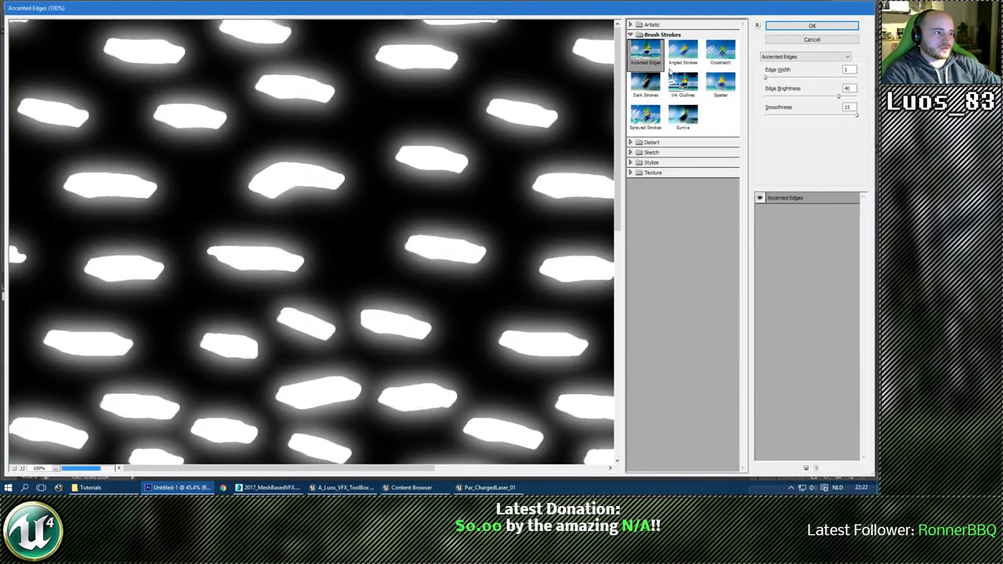
left_click(673, 81)
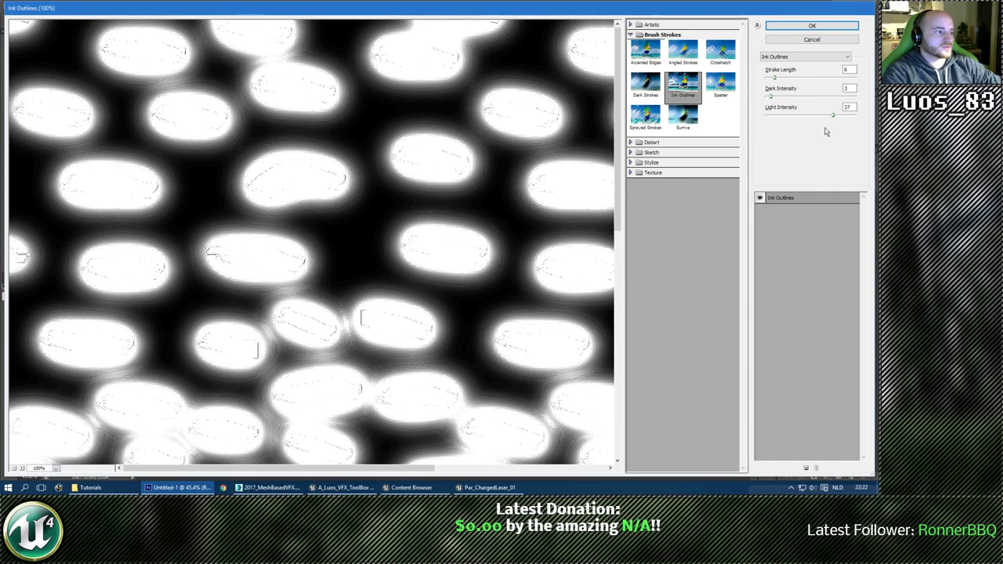
left_click(812, 26)
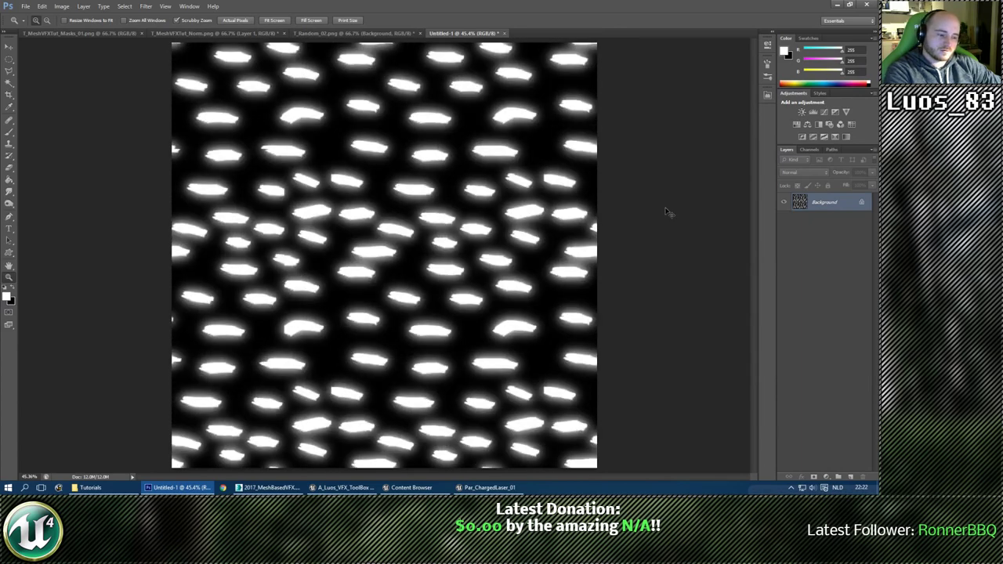
Paste the ink-outlined streaks as a new layer above the glowing streaks and set its blend mode to Screen.
key("ctrl+v")
left_click(804, 173)
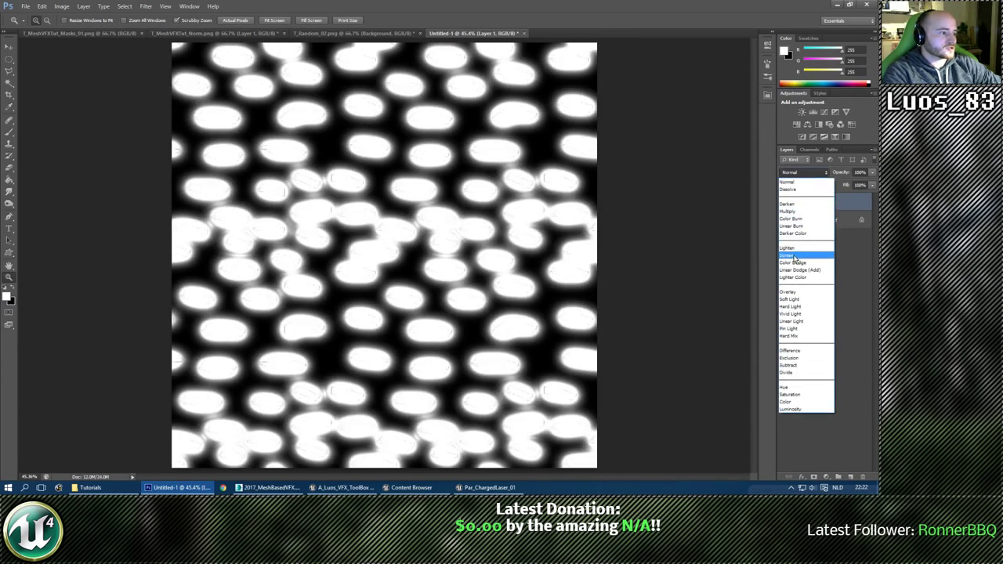
left_click(795, 255)
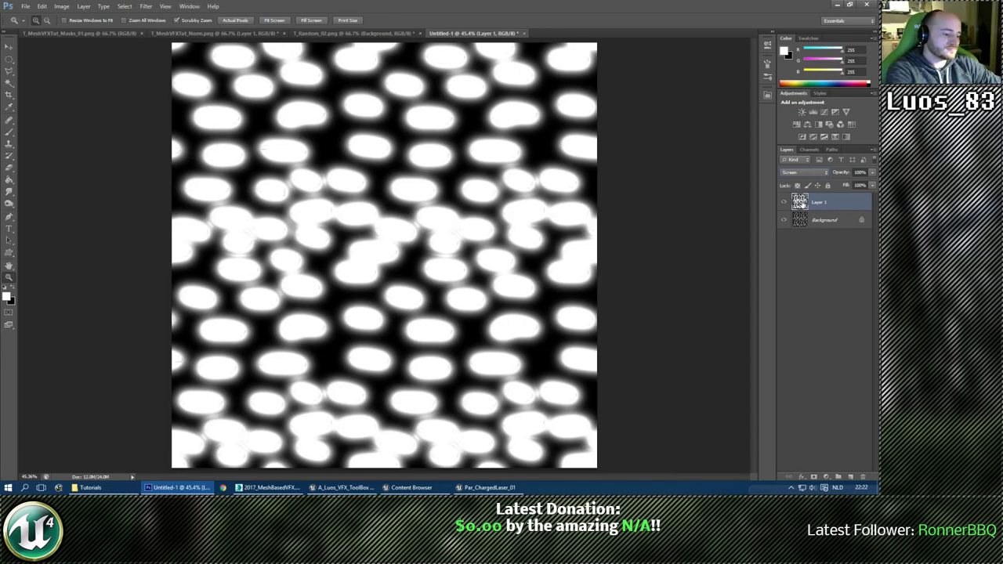
Look through the other open textures and save the normal map T_MeshVFXTut_Norm.png.
left_click(326, 35)
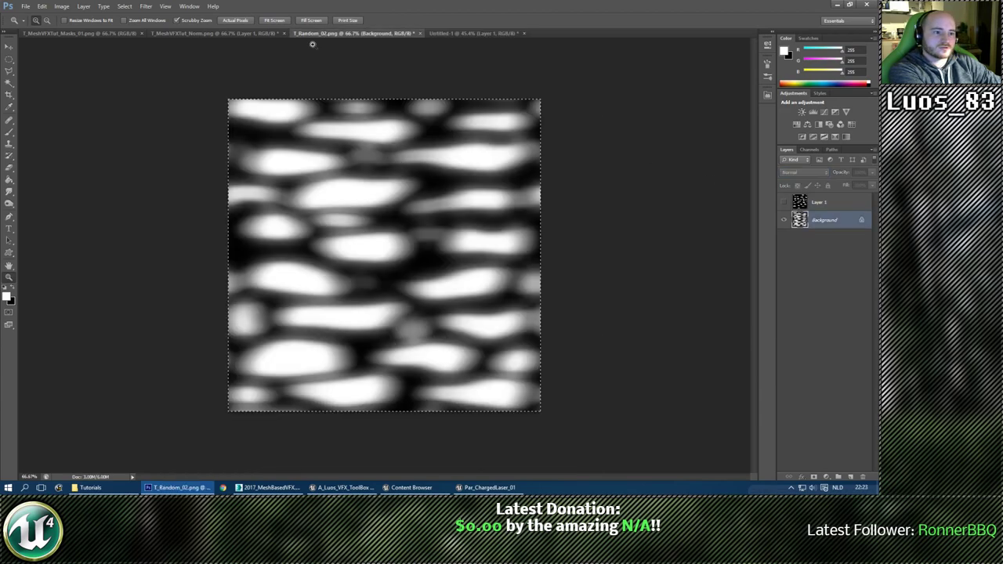
left_click(150, 115)
left_click(79, 34)
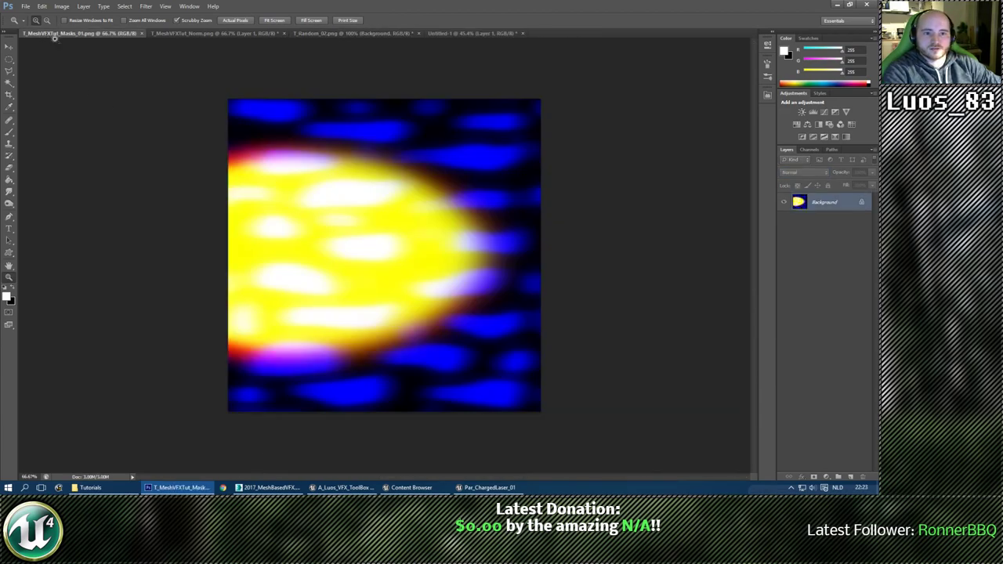
left_click(213, 34)
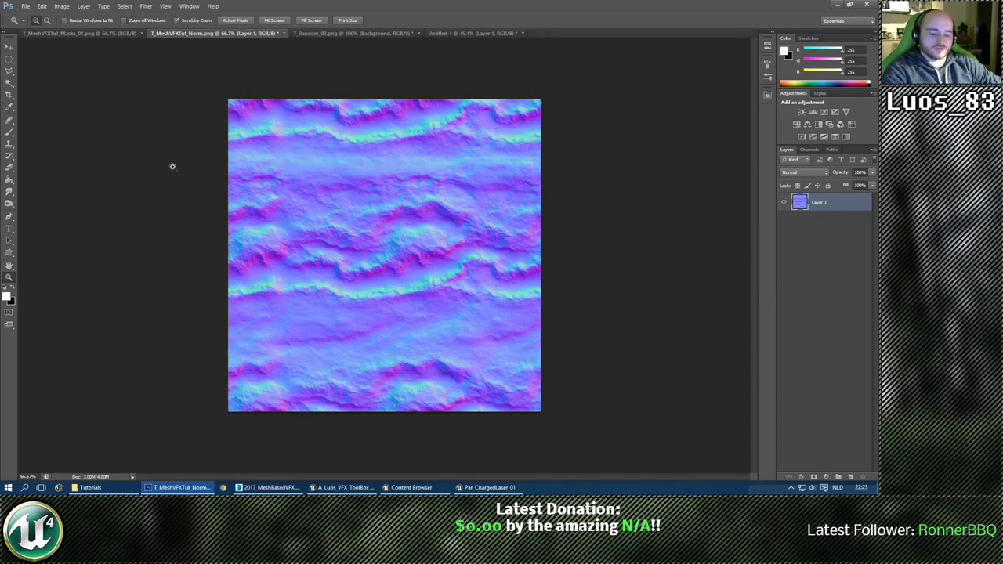
key("ctrl+s")
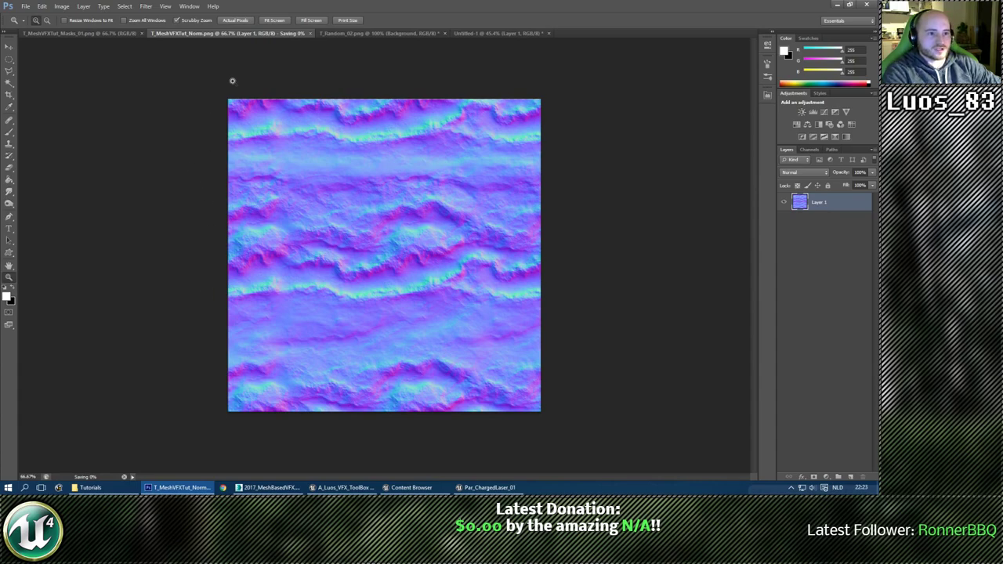
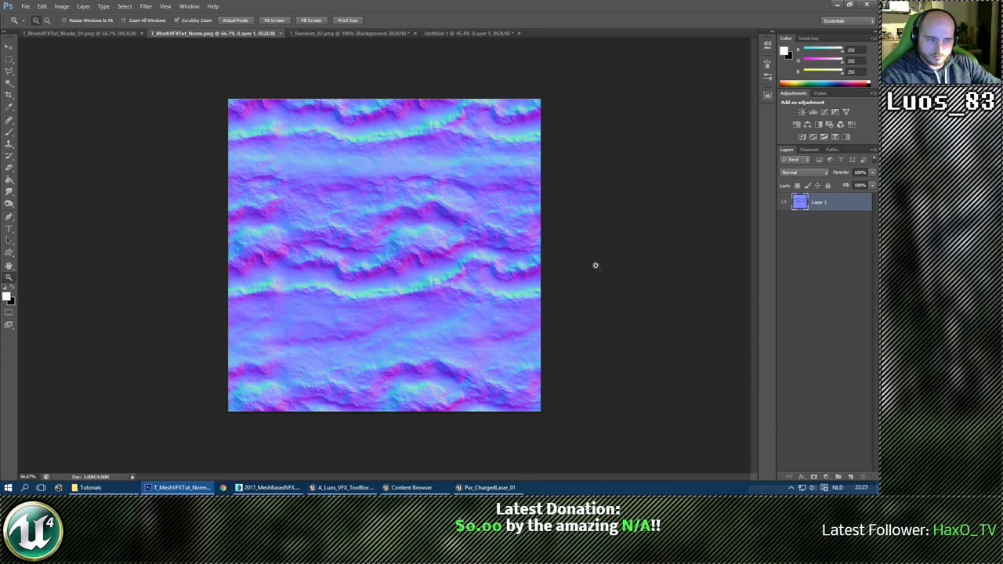
left_click(595, 265)
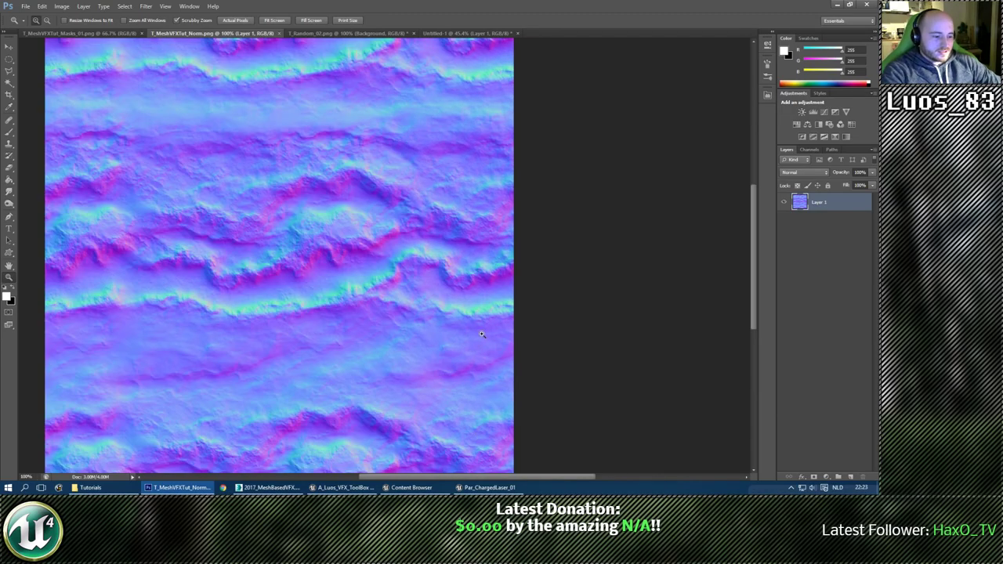
Switch to Unreal Engine's Content Browser and open the Textures folder inside MeshBasedVFX.
left_click(437, 487)
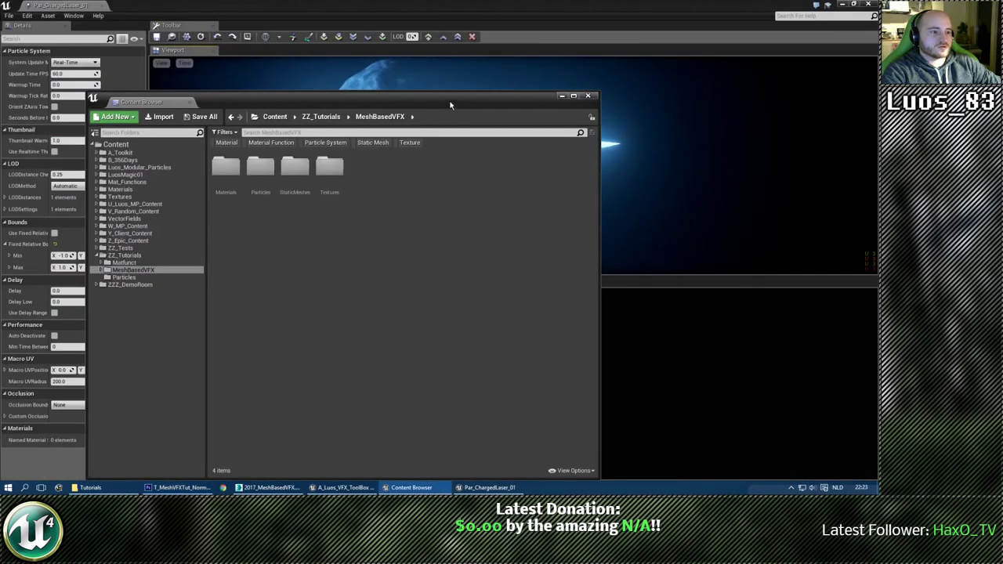
left_click_drag(455, 103, 585, 81)
double_click(461, 142)
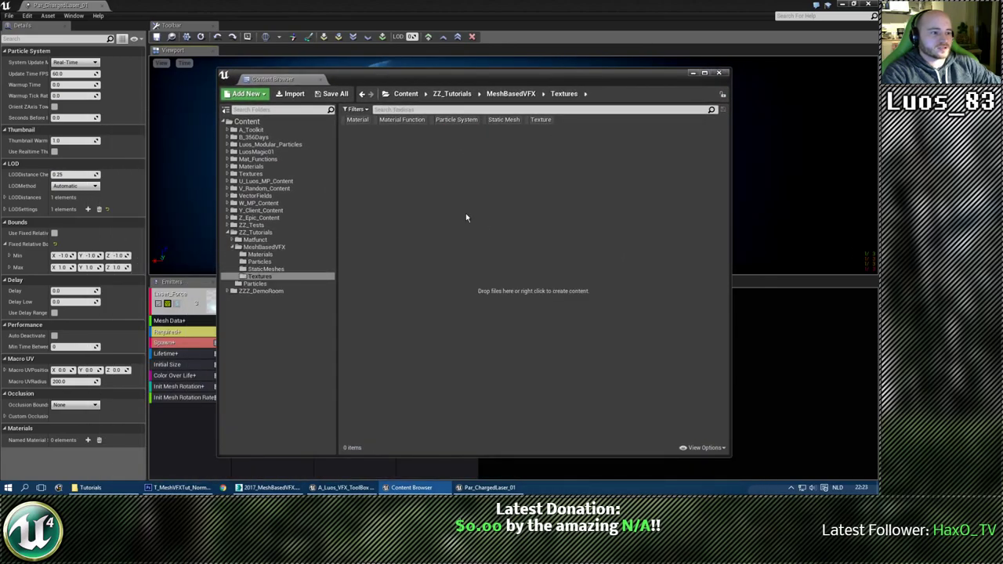
Import T_MeshVFXTut_Masks_01.png and T_MeshVFXTut_Norm.png from the Tutorials folder inside _Textures_ on the Art & Design drive.
left_click(290, 93)
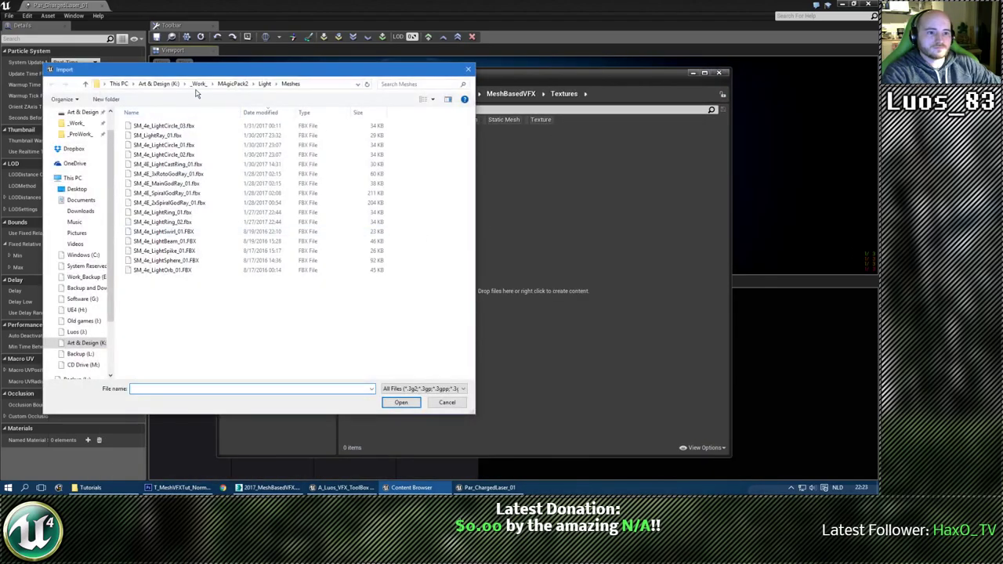
left_click(163, 84)
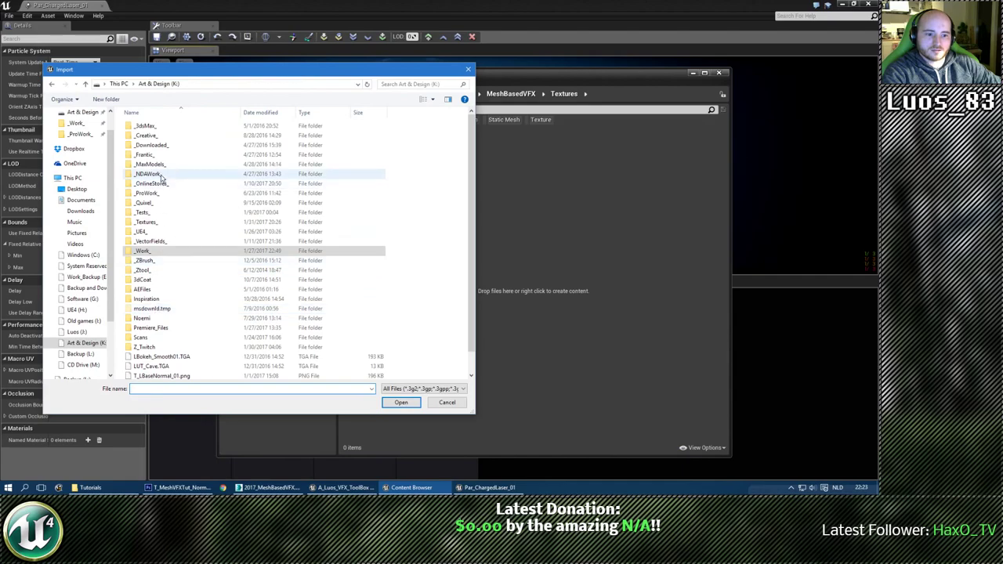
left_click(154, 223)
double_click(155, 222)
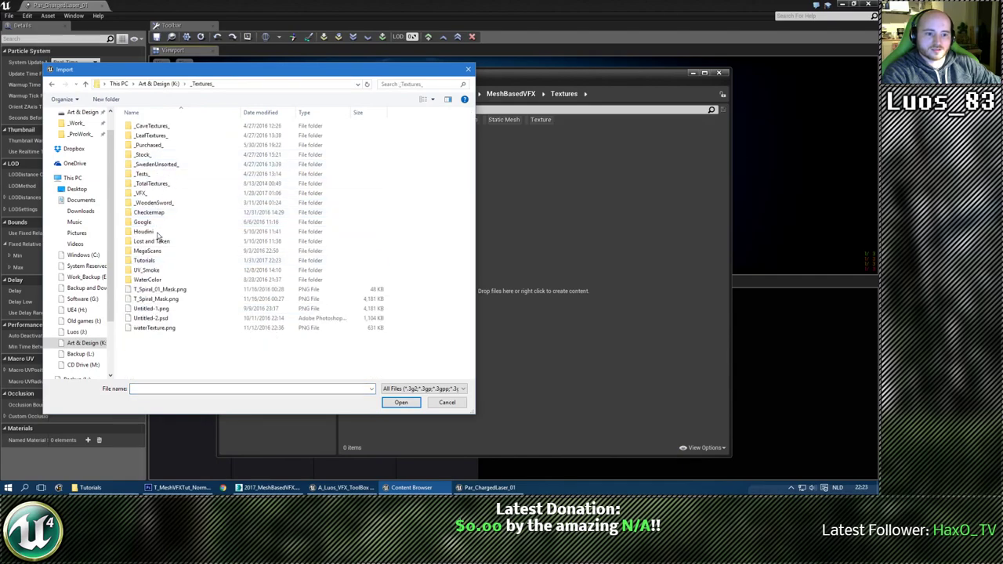
left_click(146, 261)
double_click(147, 264)
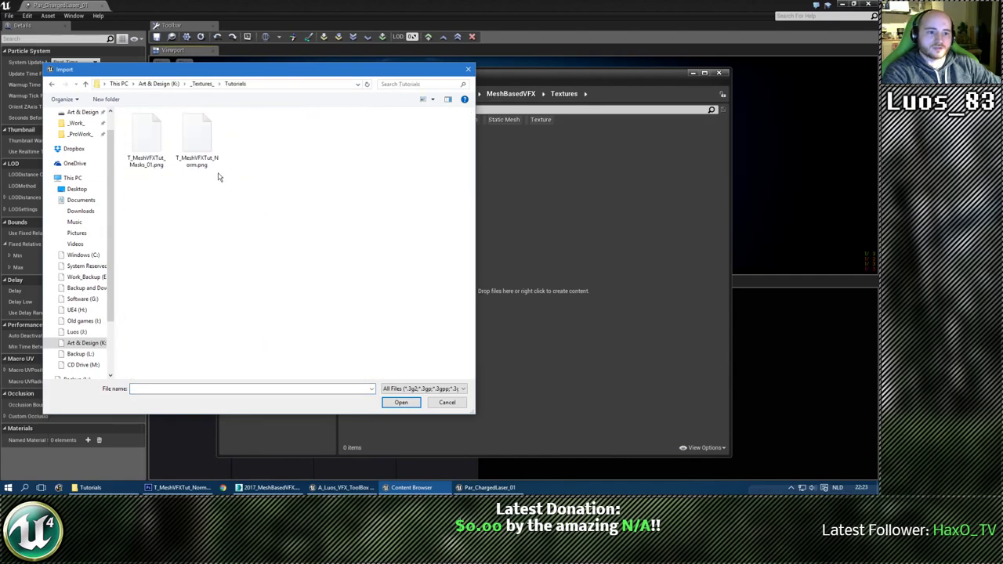
left_click(196, 141)
left_click(144, 143, "ctrl")
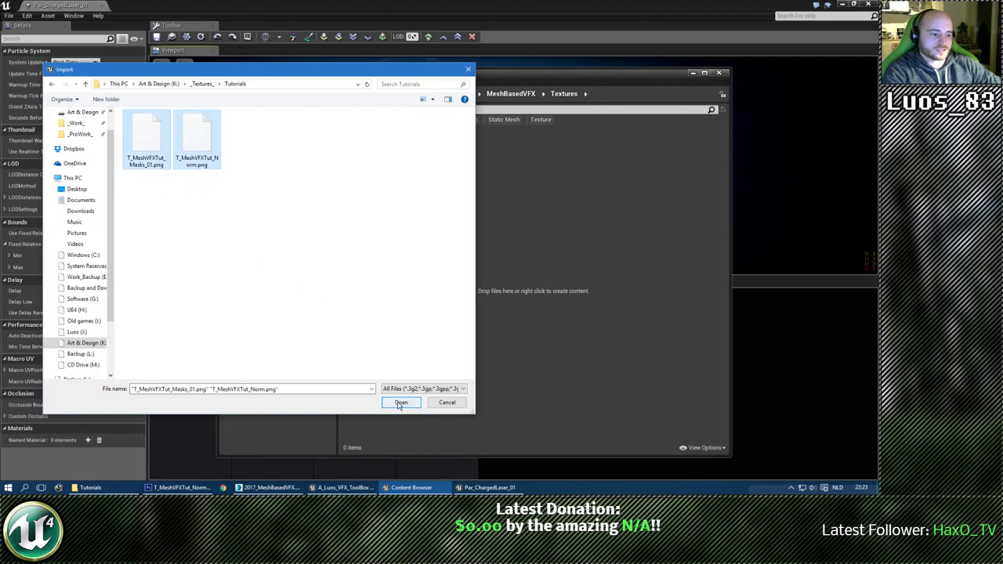
left_click(401, 402)
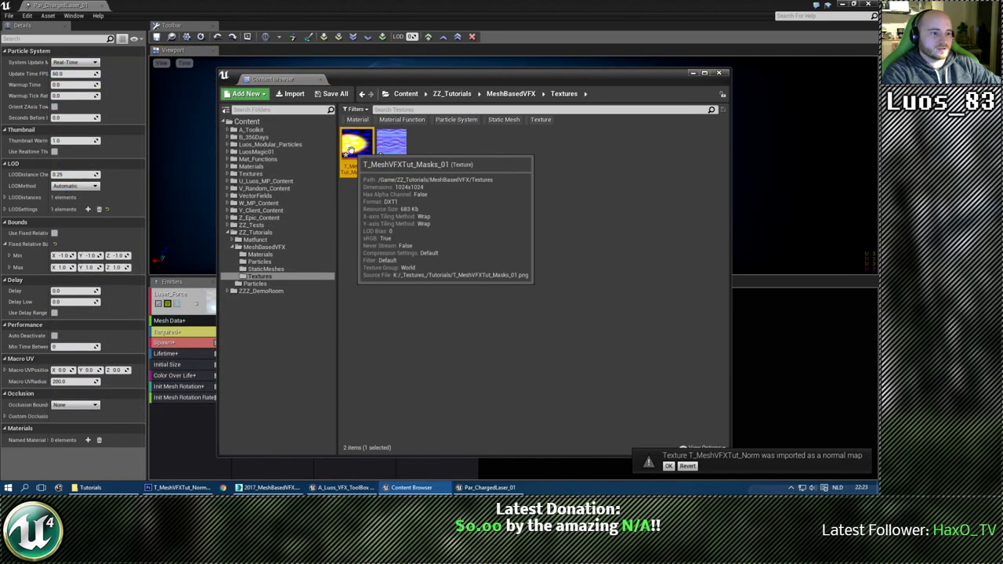
Open the imported T_MeshVFXTut_Masks_01 texture and set its Texture Group to Effects.
double_click(357, 147)
left_click(713, 142)
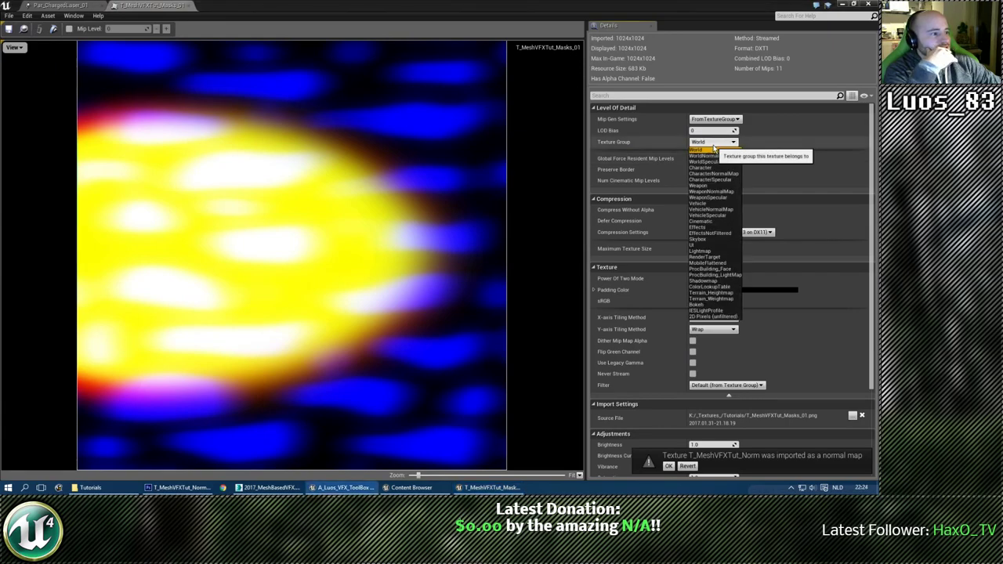
left_click(705, 227)
Enable Compress Without Alpha and disable sRGB for the mask texture.
left_click(716, 233)
left_click(715, 235)
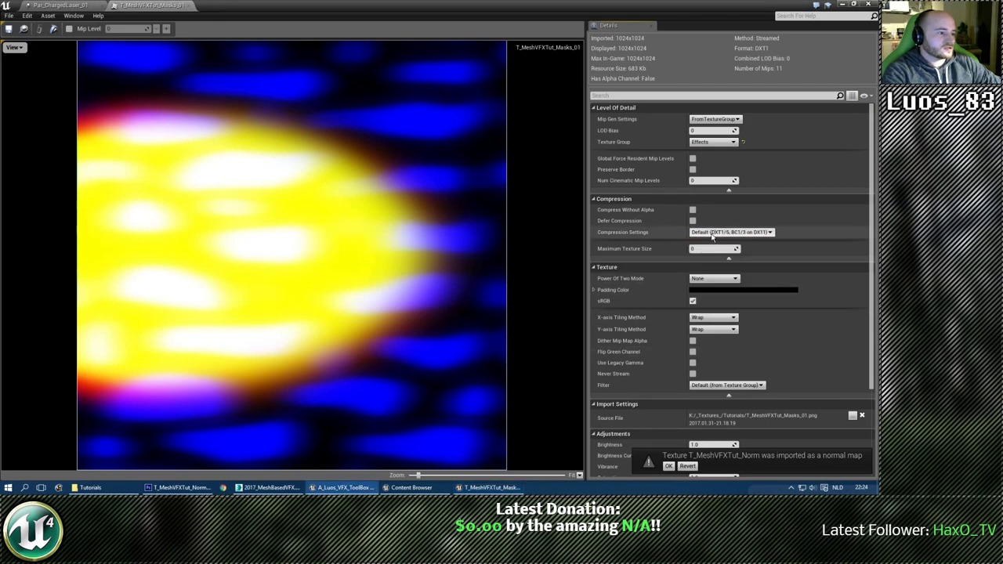
left_click(693, 210)
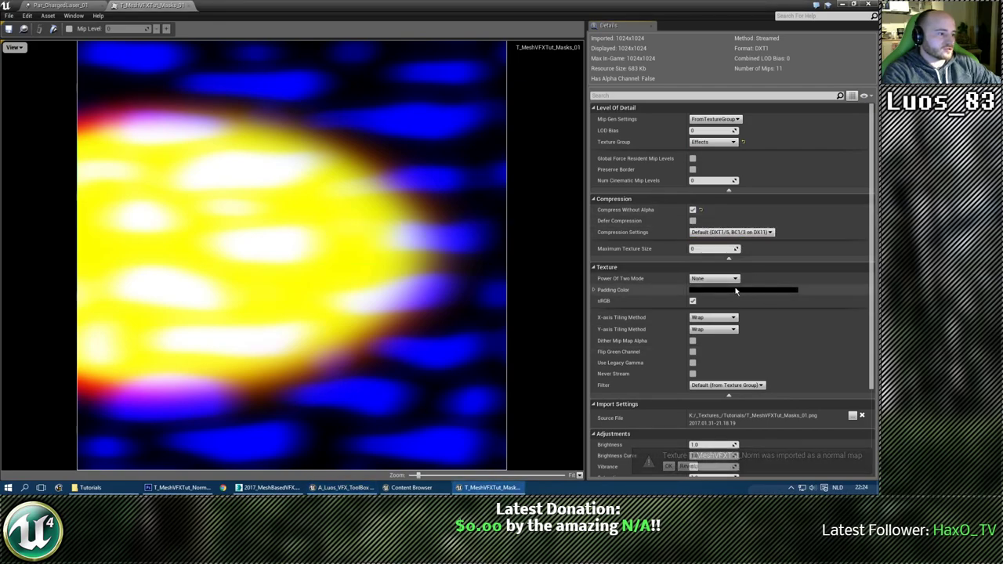
left_click(693, 301)
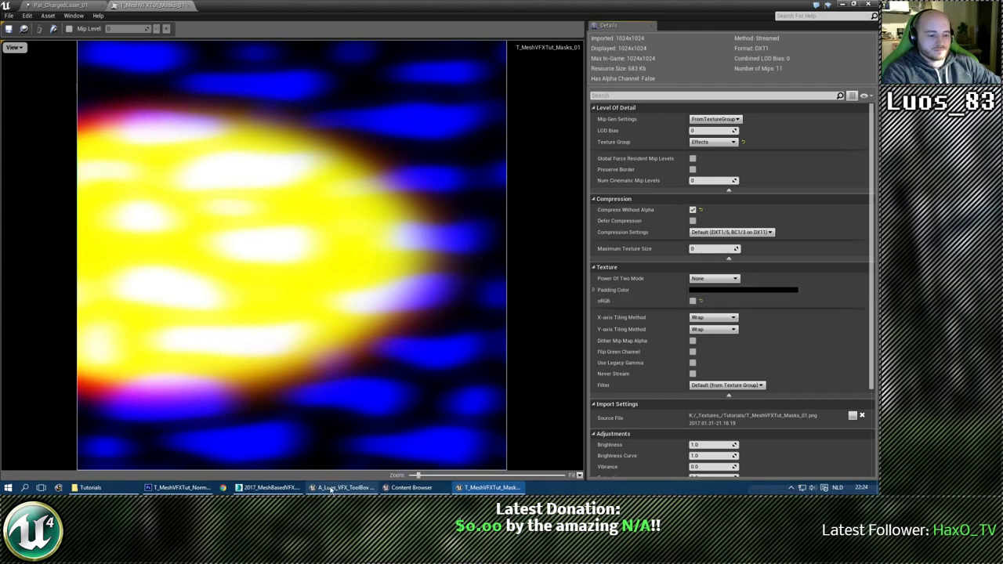
Switch to Photoshop and examine the streak noise document against the grid, along with the normal map document.
left_click(179, 487)
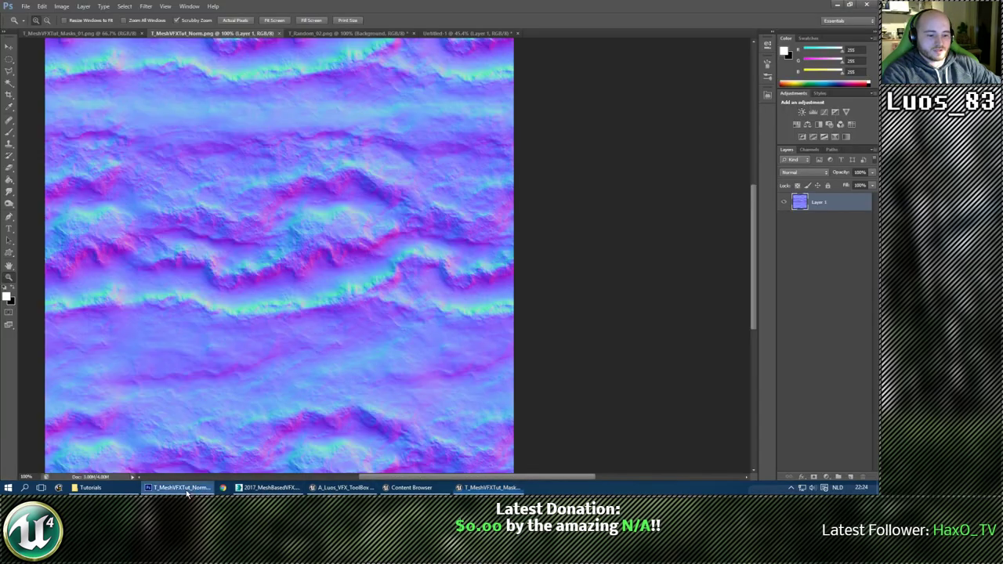
left_click(444, 33)
left_click(8, 60)
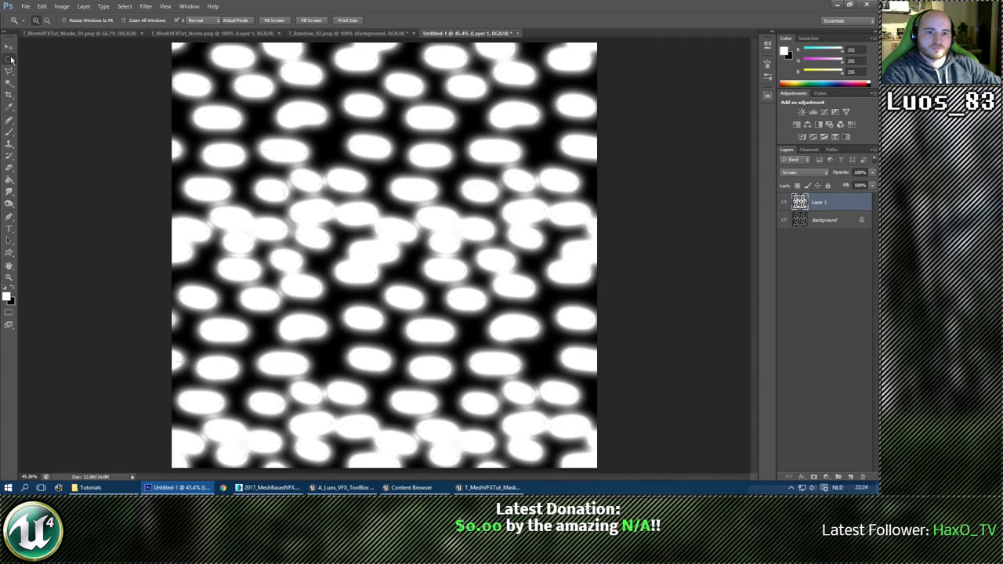
left_click(43, 58)
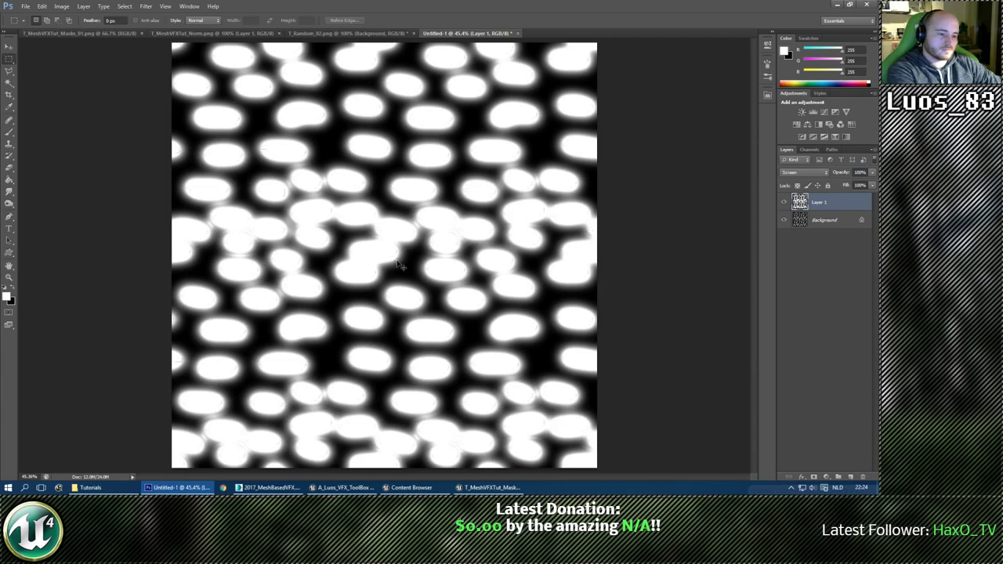
key("ctrl+apostrophe")
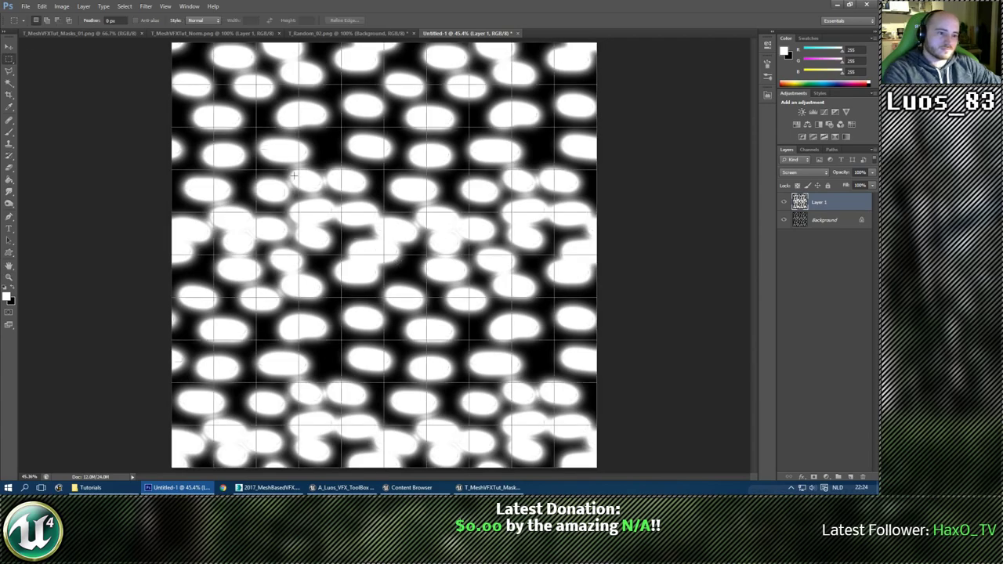
left_click(333, 32)
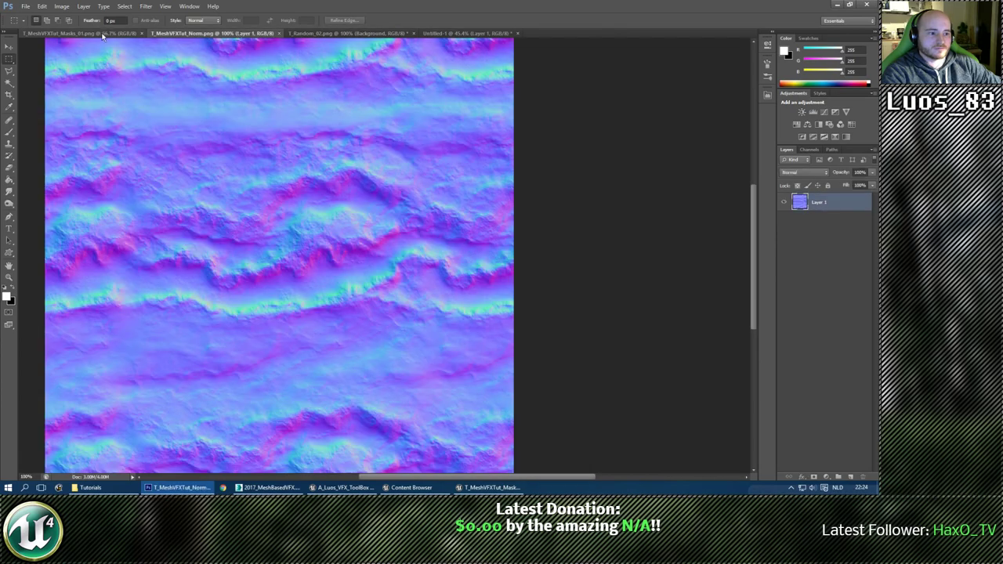
left_click(216, 33)
Return to Unreal Engine, switch the mask texture's Texture Group to World and back to Effects, and save the texture.
left_click(490, 488)
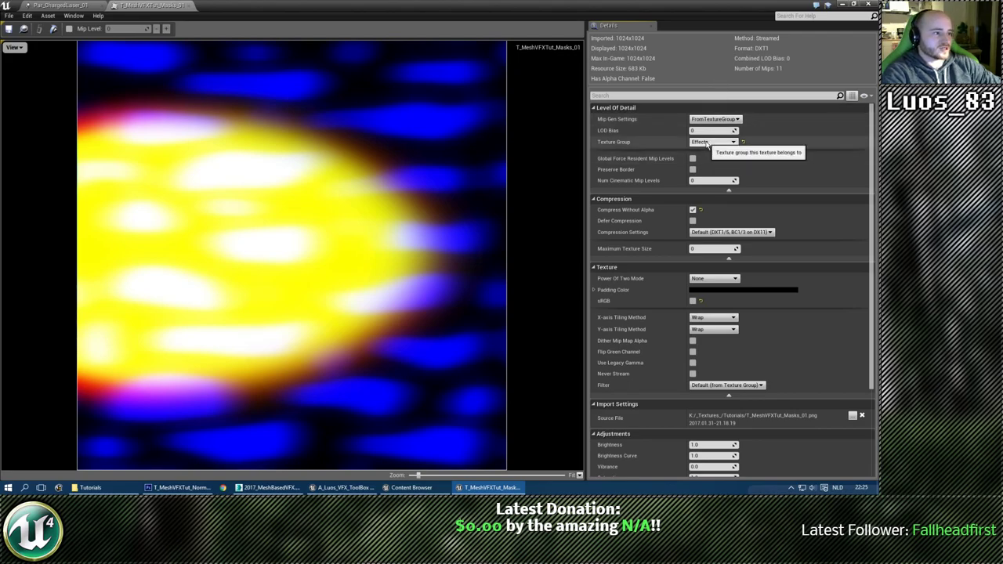
left_click(713, 142)
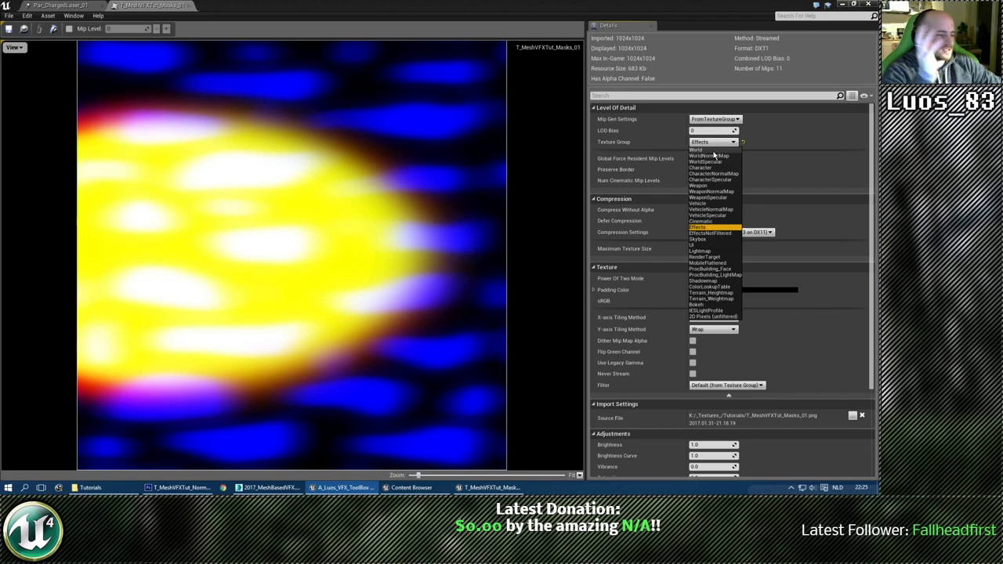
left_click(710, 150)
left_click(713, 142)
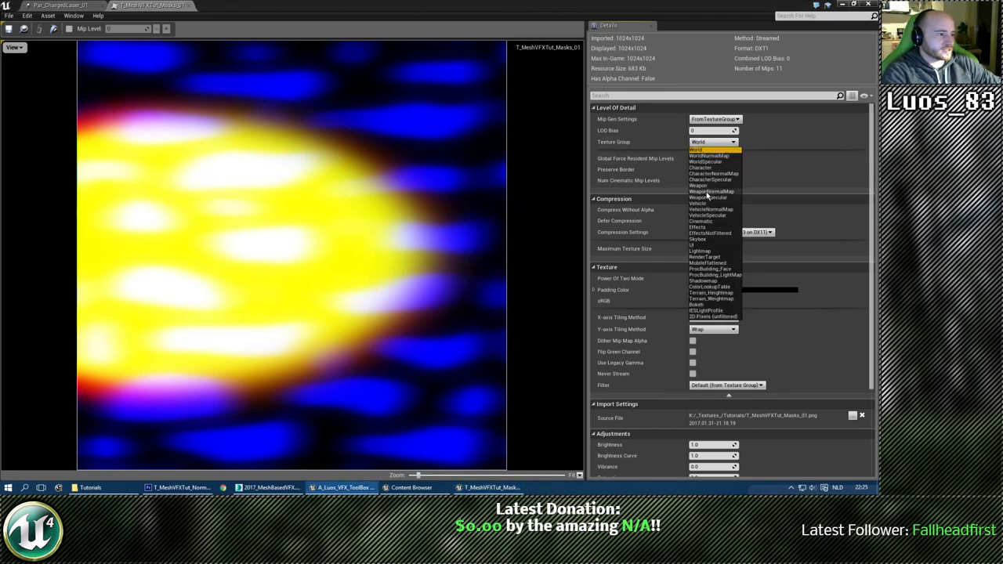
left_click(700, 227)
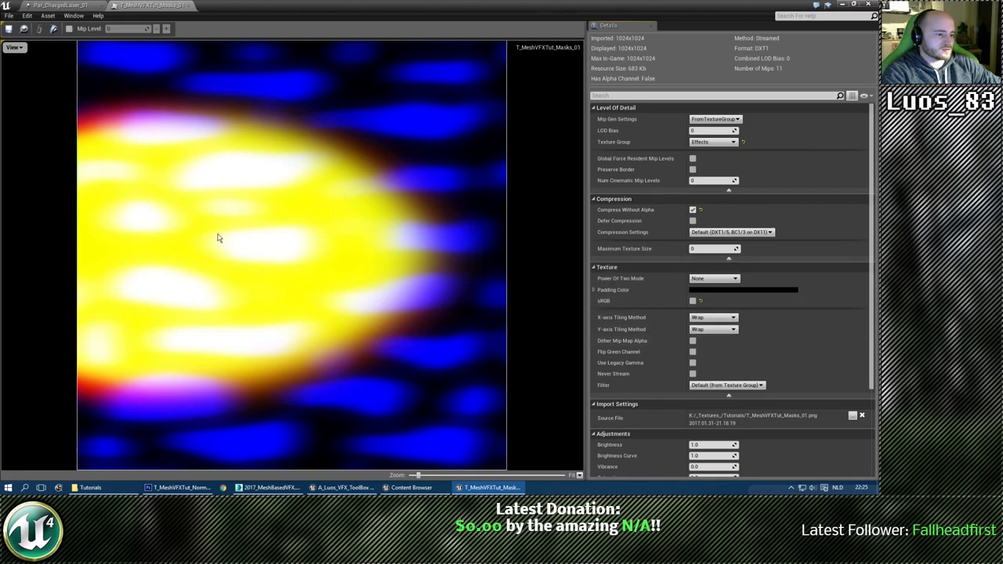
left_click(9, 30)
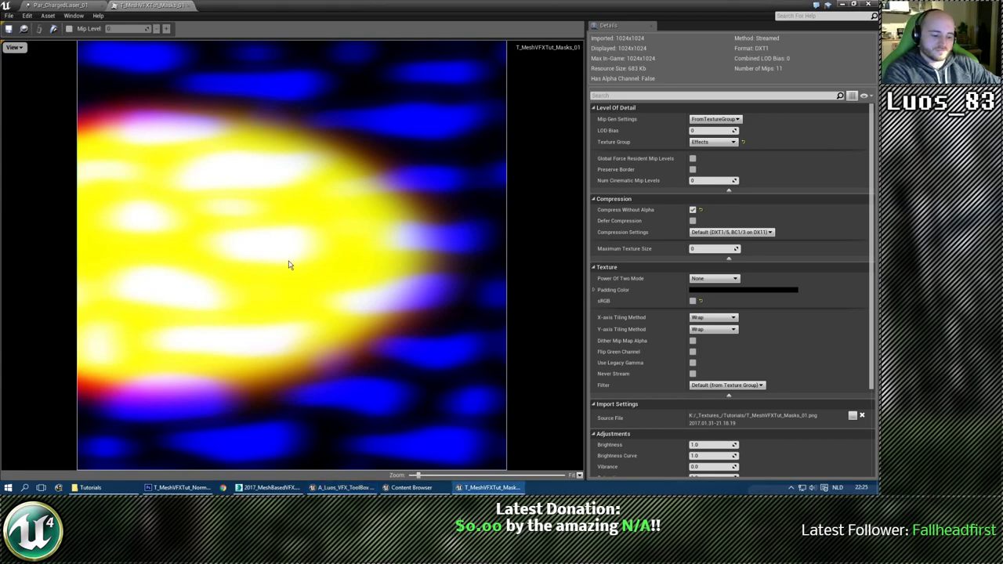
Open the T_MeshVFXTut_Norm texture and check its Texture Group and Compression Settings options.
key("ctrl+b")
double_click(392, 145)
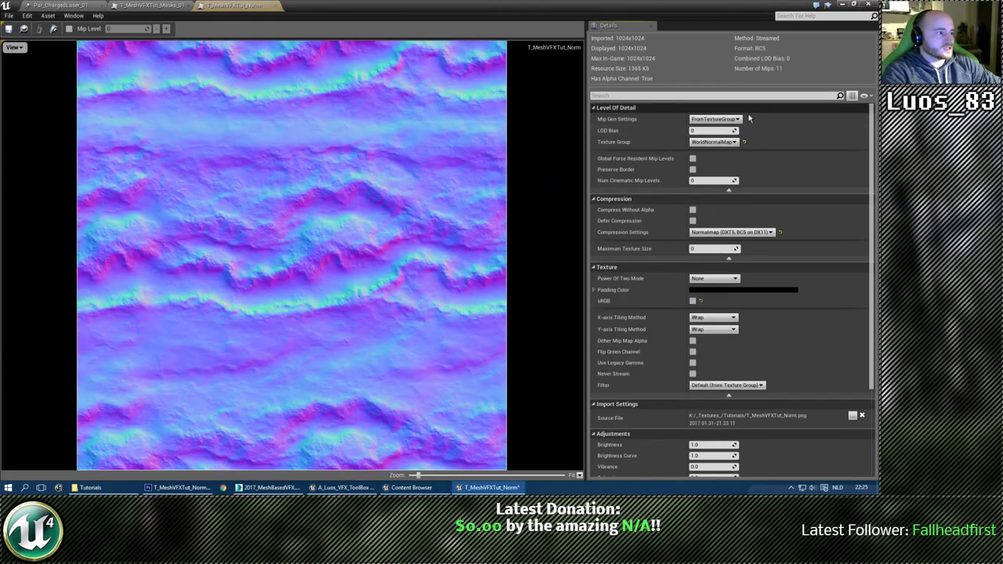
left_click(718, 142)
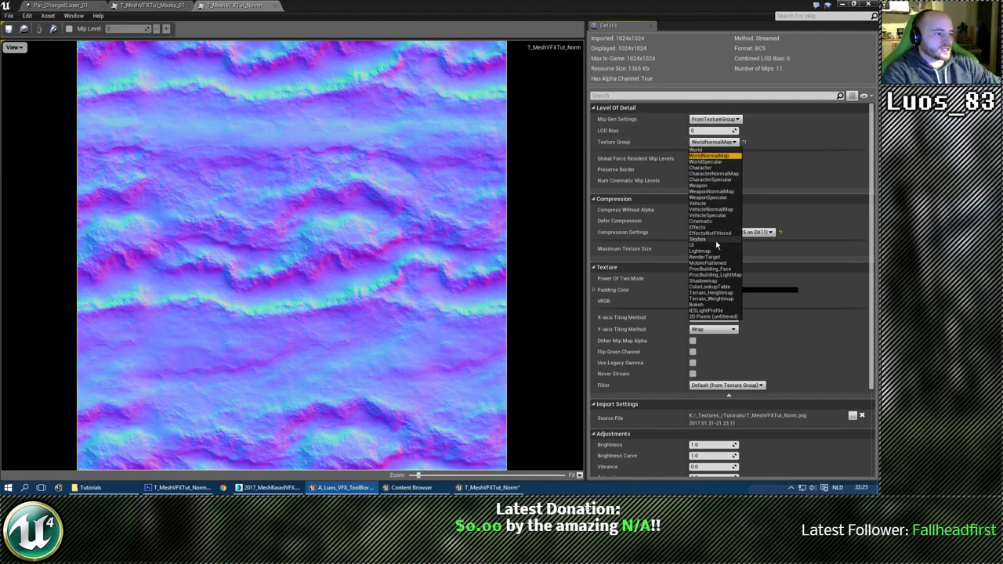
left_click(780, 144)
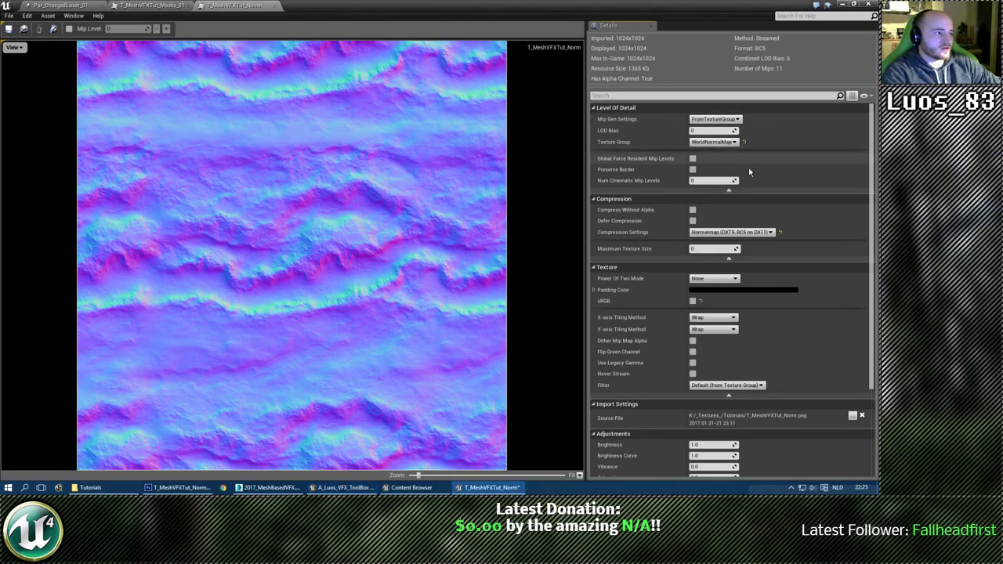
left_click(721, 234)
left_click(720, 235)
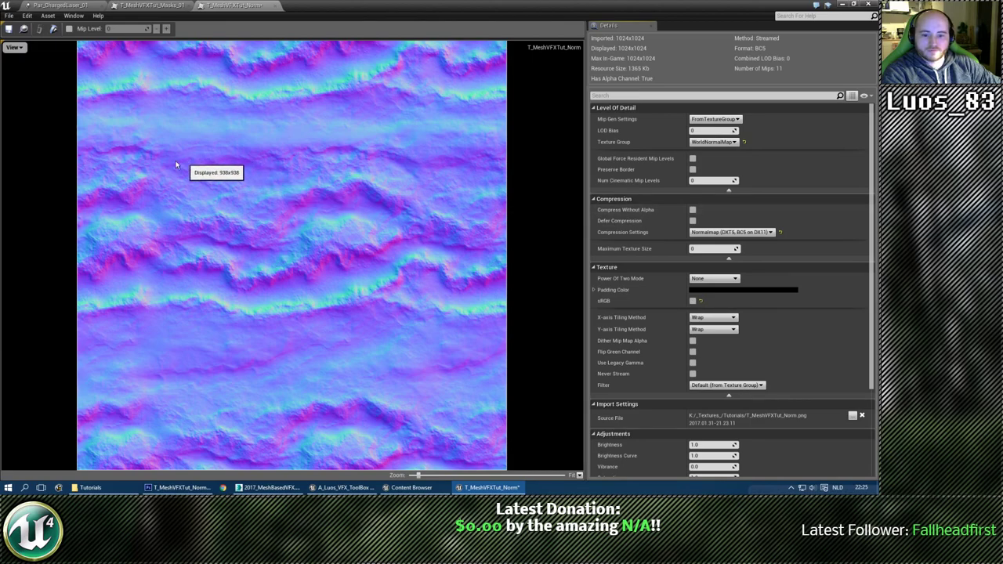
key("alt+Tab")
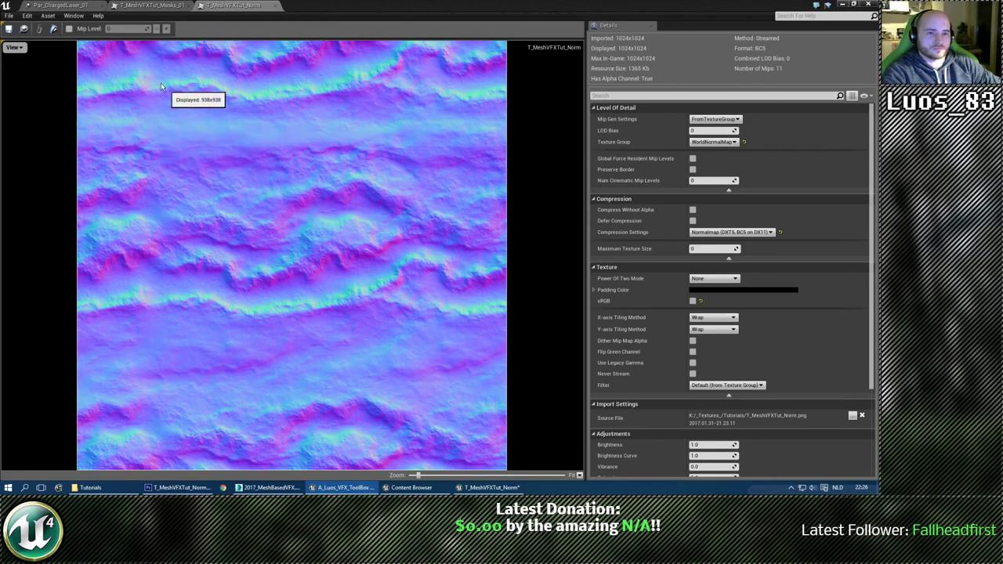
Open the StaticMeshes folder inside MeshBasedVFX in the Content Browser and cancel the file import.
left_click(49, 5)
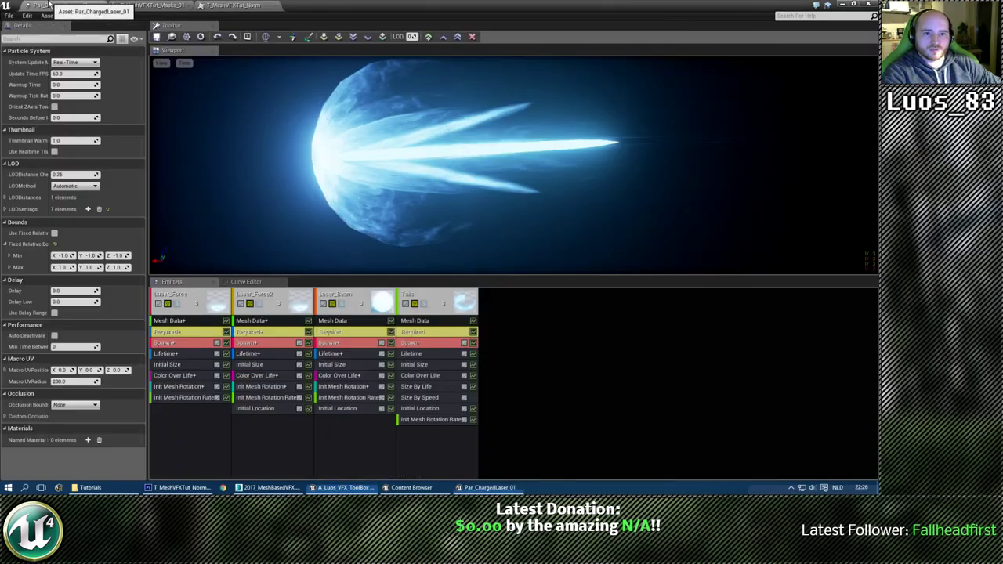
left_click(412, 488)
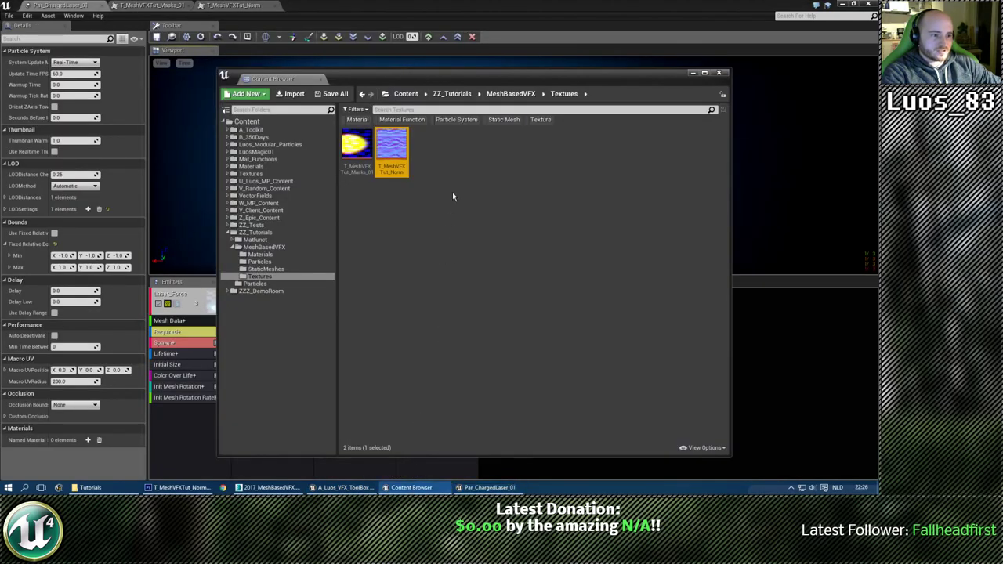
left_click(265, 269)
left_click(293, 95)
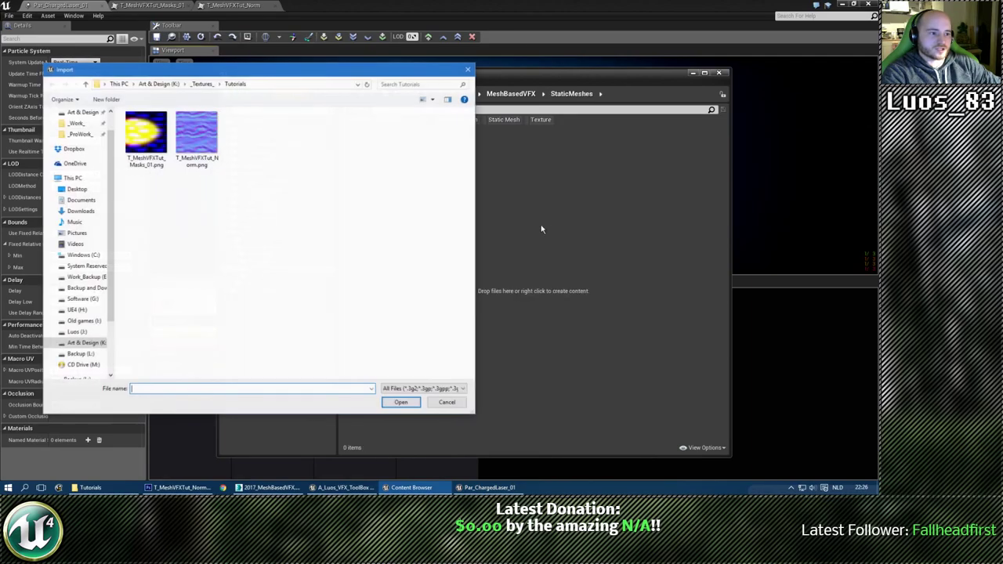
left_click(462, 69)
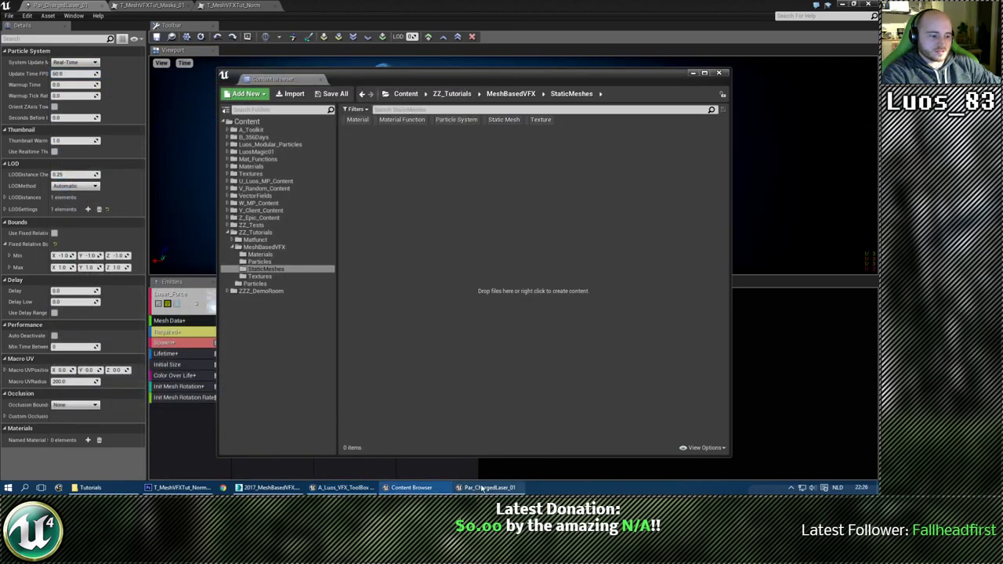
Switch to 3ds Max and add a Bitmap map in the Slate Material Editor using T_MeshVFXTut_Masks_01.png from the _Textures_ Tutorials folder.
left_click(263, 488)
right_click(442, 341)
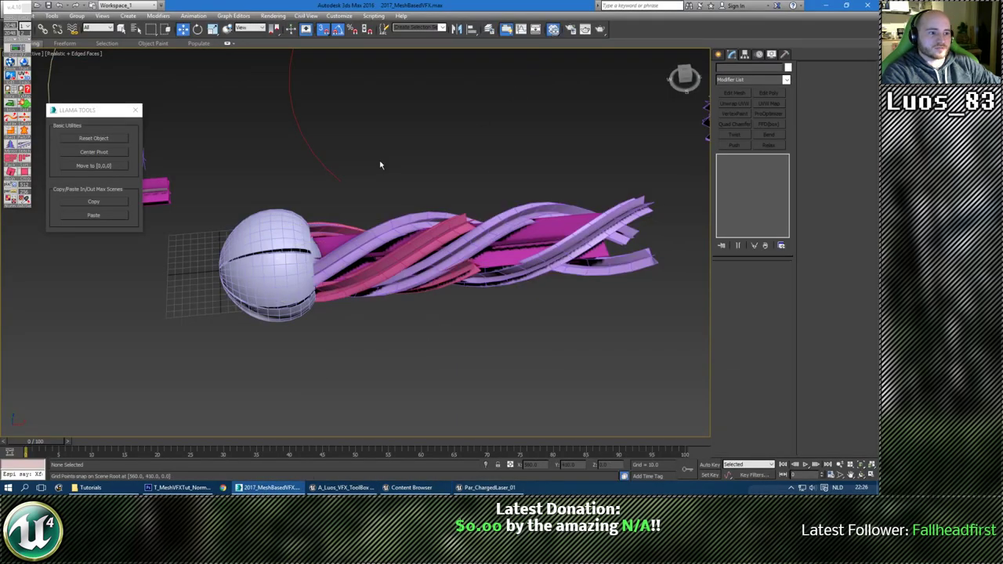
key("m")
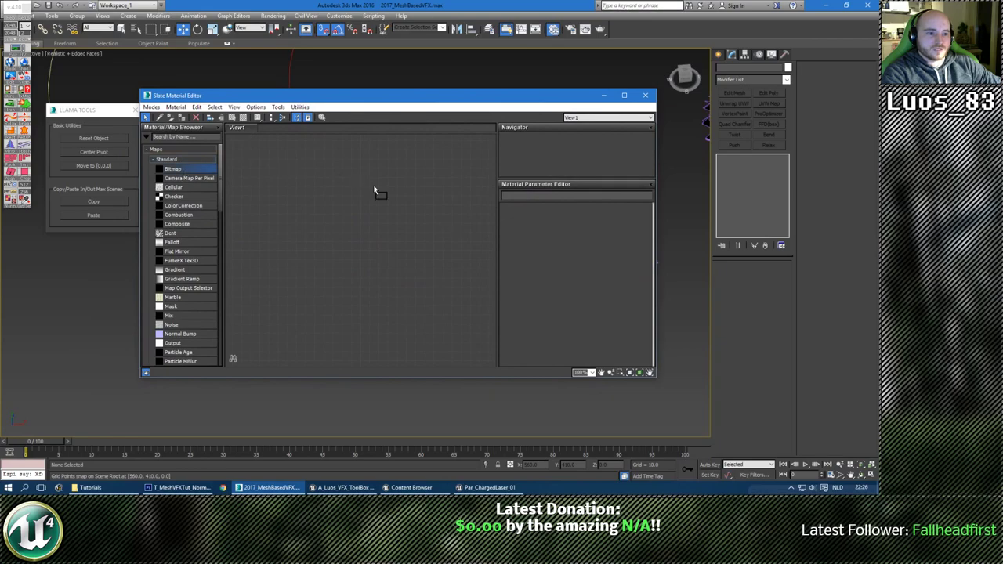
left_click_drag(374, 190, 374, 189)
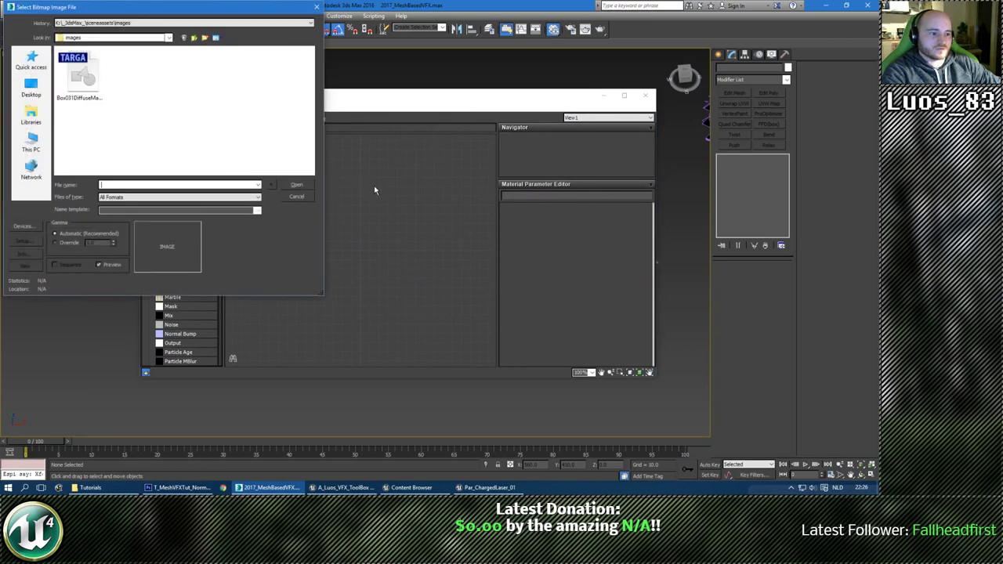
left_click(195, 38)
left_click(31, 60)
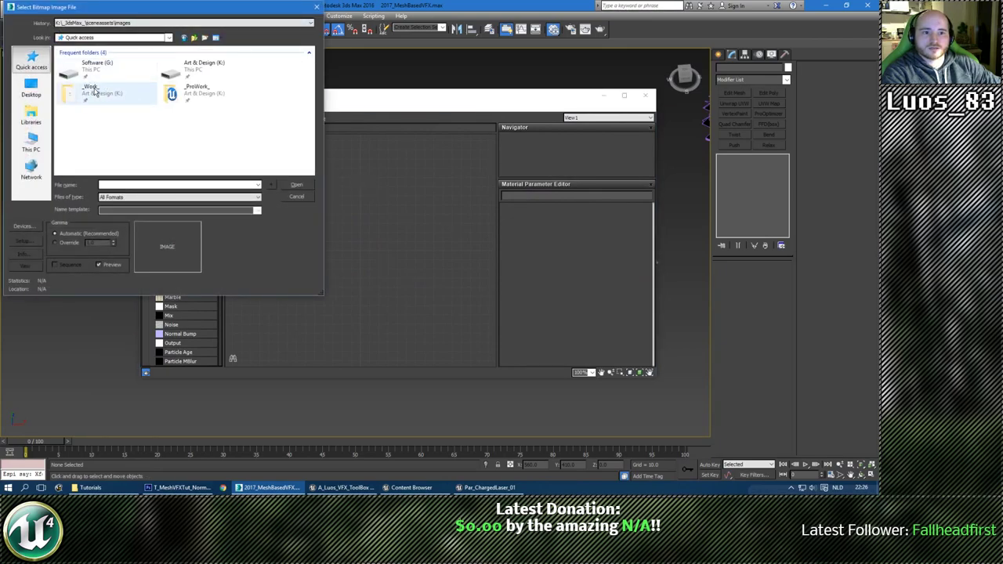
double_click(170, 68)
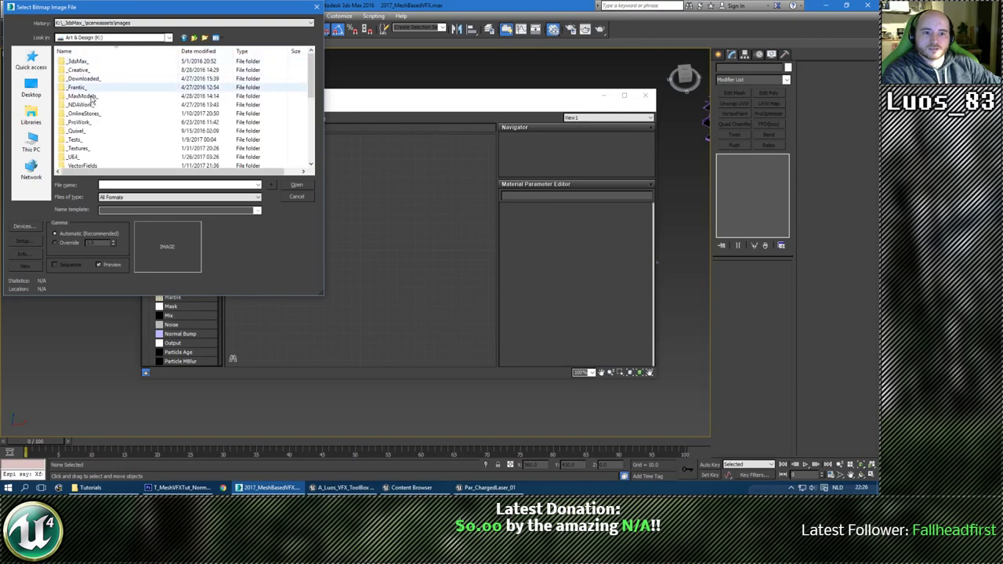
double_click(79, 148)
scroll(90, 125, "down", 5)
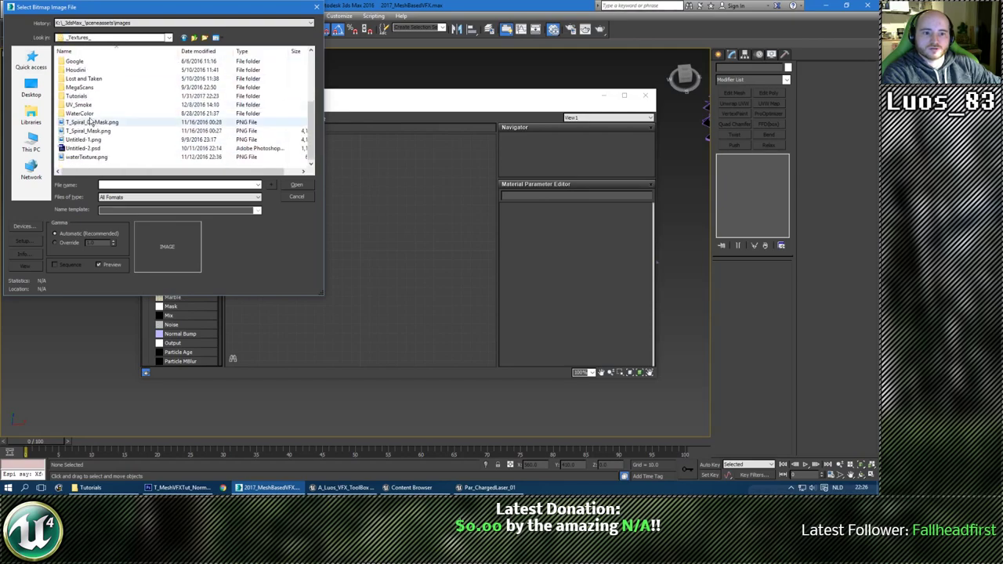
double_click(77, 96)
double_click(100, 92)
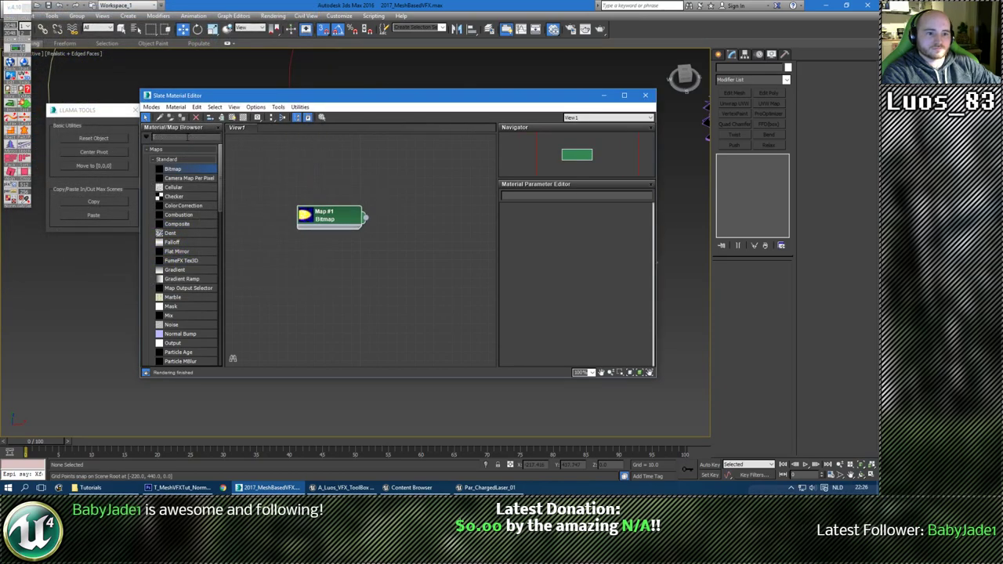
Add a Standard material with the bitmap connected to its Diffuse Color and enable its shaded display in the viewport.
type("standa")
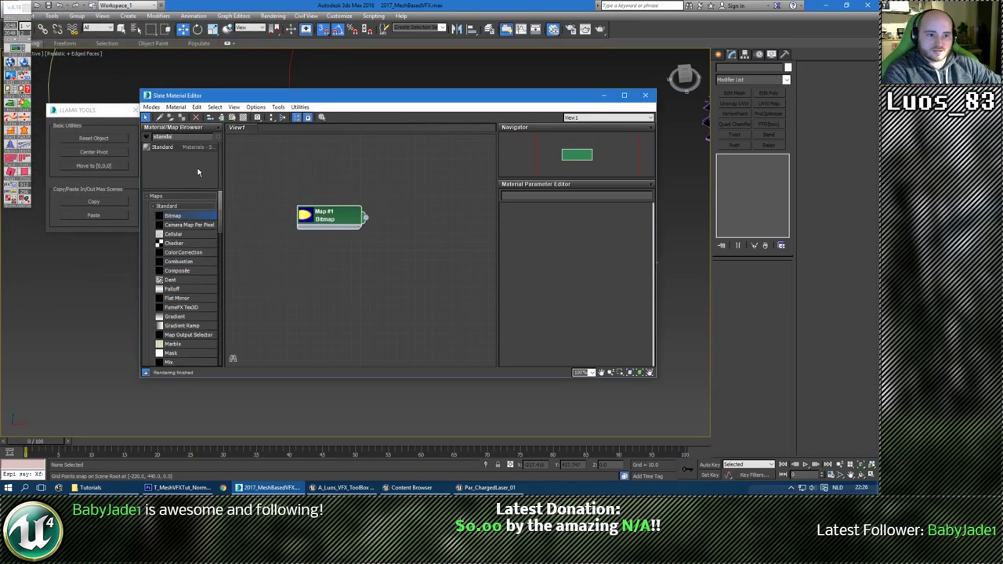
left_click_drag(417, 234, 390, 248)
left_click(413, 214)
left_click_drag(423, 221, 432, 194)
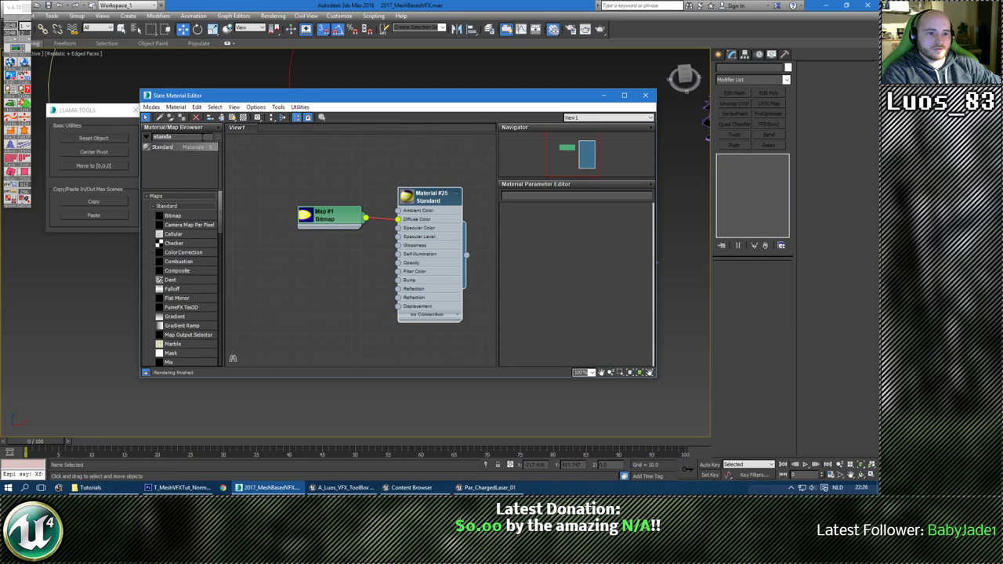
left_click(232, 117)
Assign the Standard material to the sphere shield and twisted strand meshes and close the Slate Material Editor.
left_click_drag(323, 102, 340, 330)
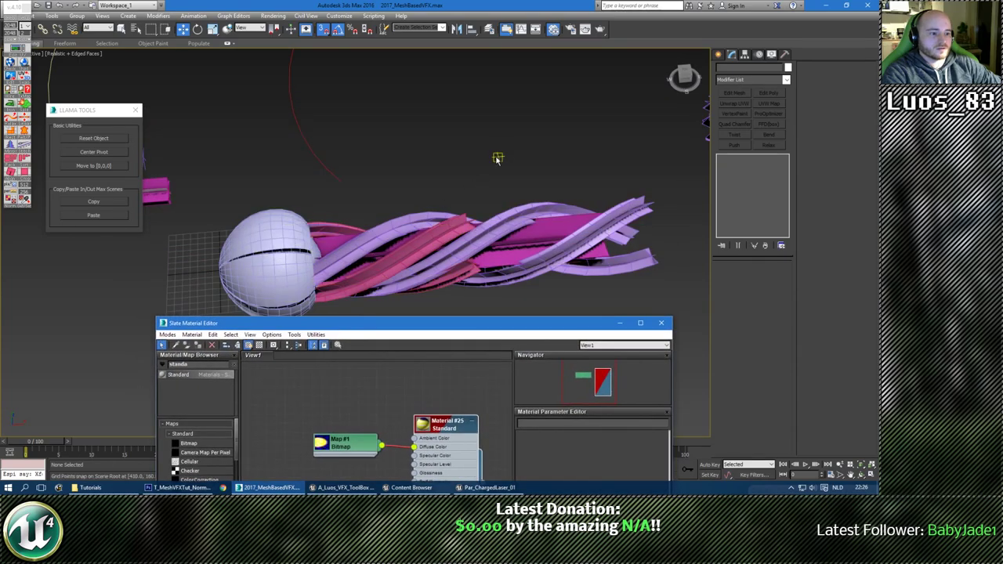
left_click_drag(497, 157, 262, 297)
middle_click_drag(416, 273, 431, 224)
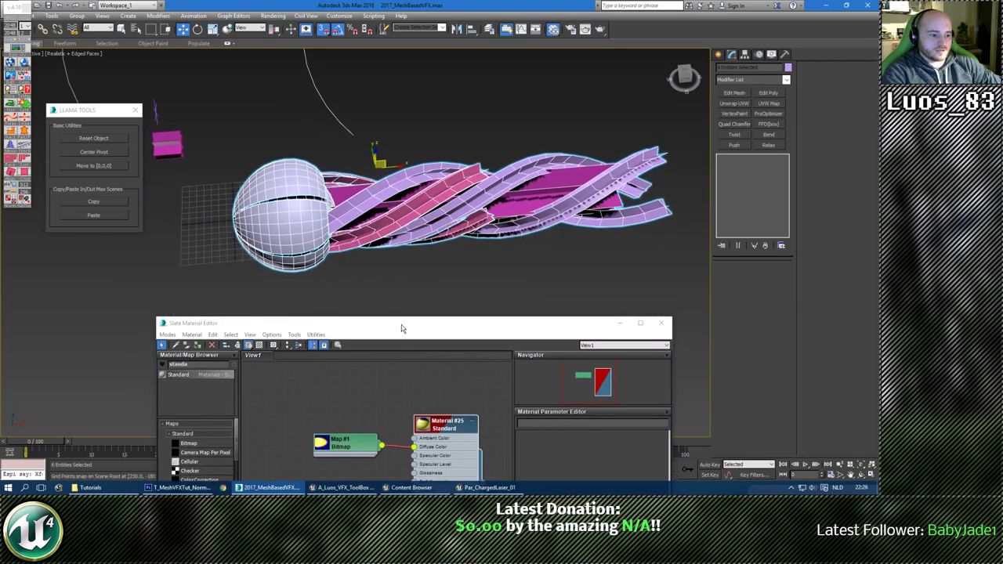
left_click_drag(401, 328, 399, 294)
left_click(196, 311)
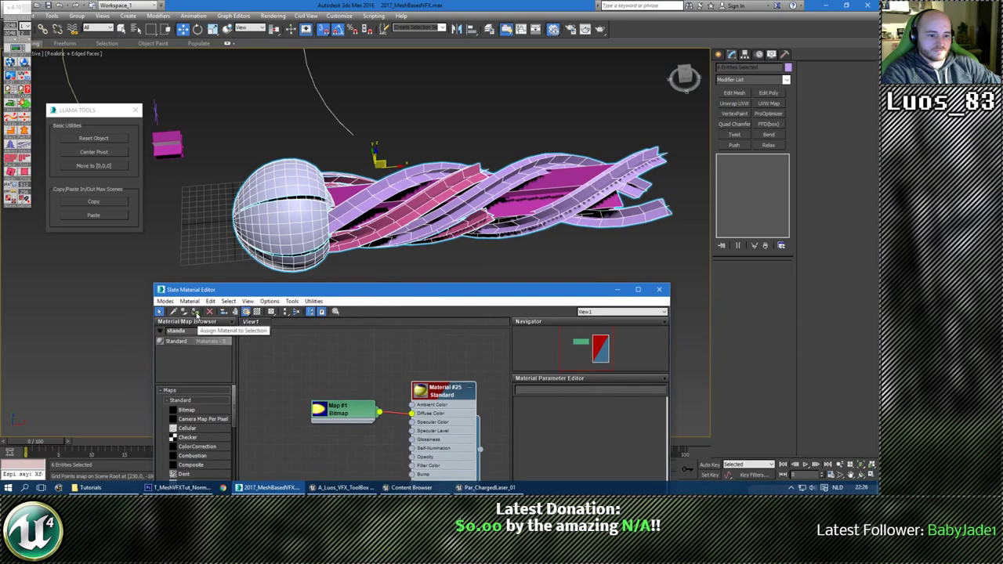
left_click(660, 290)
left_click(381, 303)
Turn off edged faces and snapping, and isolate the textured shield and strand meshes in the viewport.
middle_click_drag(354, 340, 551, 288)
key("F4")
scroll(376, 307, "up", 3)
key("s")
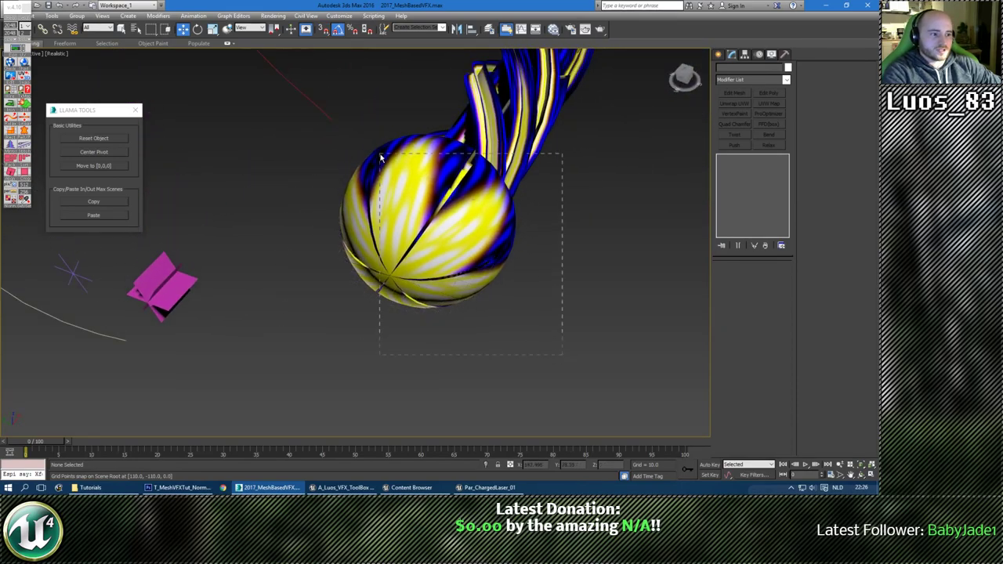
left_click_drag(381, 158, 382, 158)
left_click(486, 465)
left_click(535, 376)
Select the SM_VFX_MeshShield_01 sphere and examine how the mask texture maps onto the shield and twisted strands.
scroll(466, 330, "up", 3)
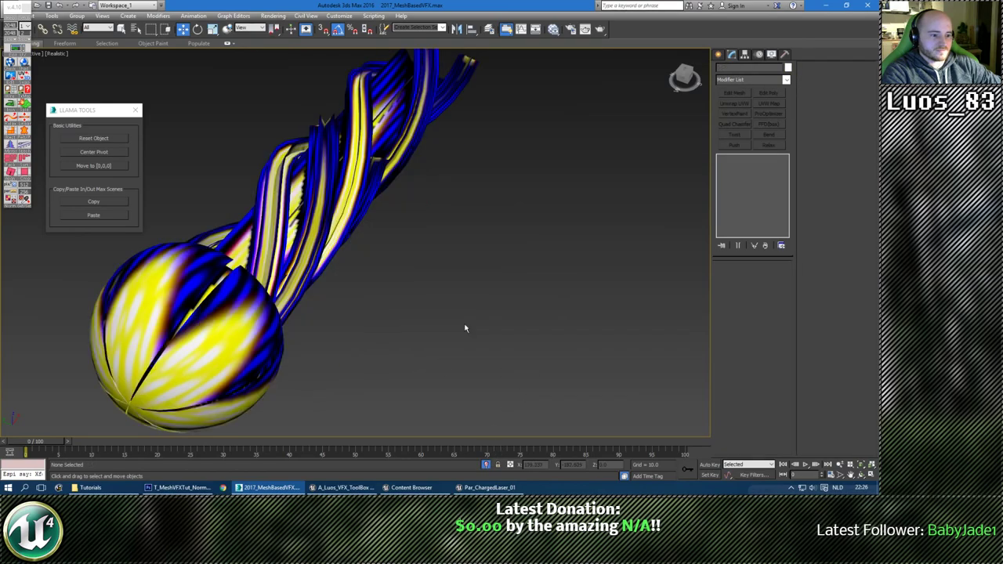
middle_click_drag(466, 329, 555, 278)
left_click(419, 280)
middle_click_drag(418, 280, 389, 336, "alt")
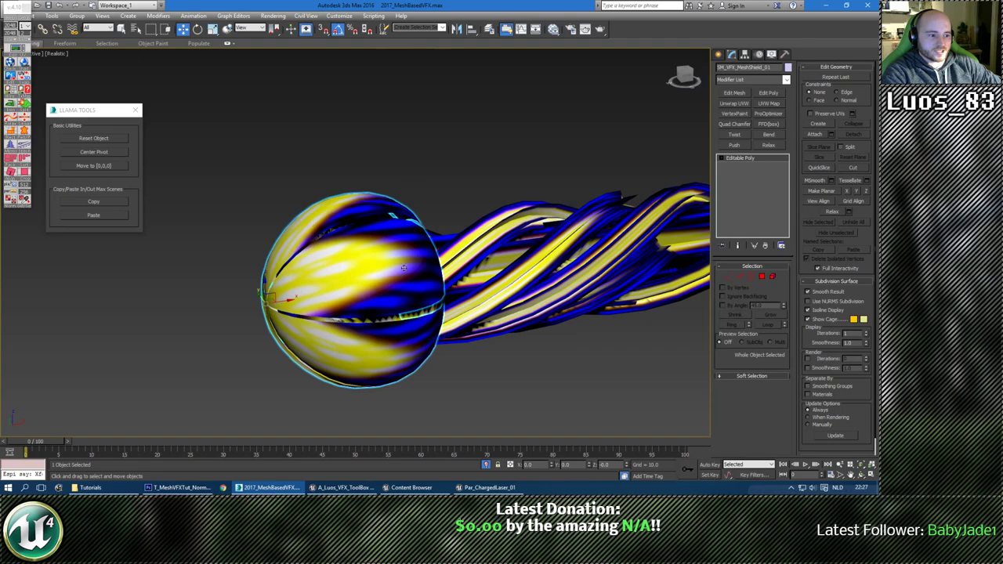
middle_click_drag(403, 268, 325, 299, "alt")
middle_click_drag(367, 249, 306, 280, "alt")
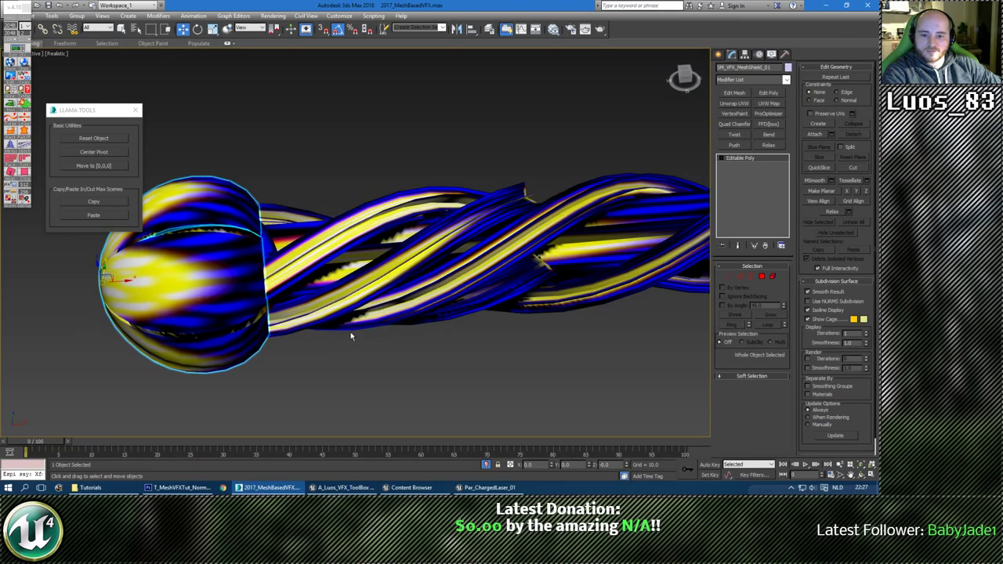
Examine how the mask texture runs along the twisted strands from several angles and distances.
middle_click_drag(357, 333, 463, 376, "alt")
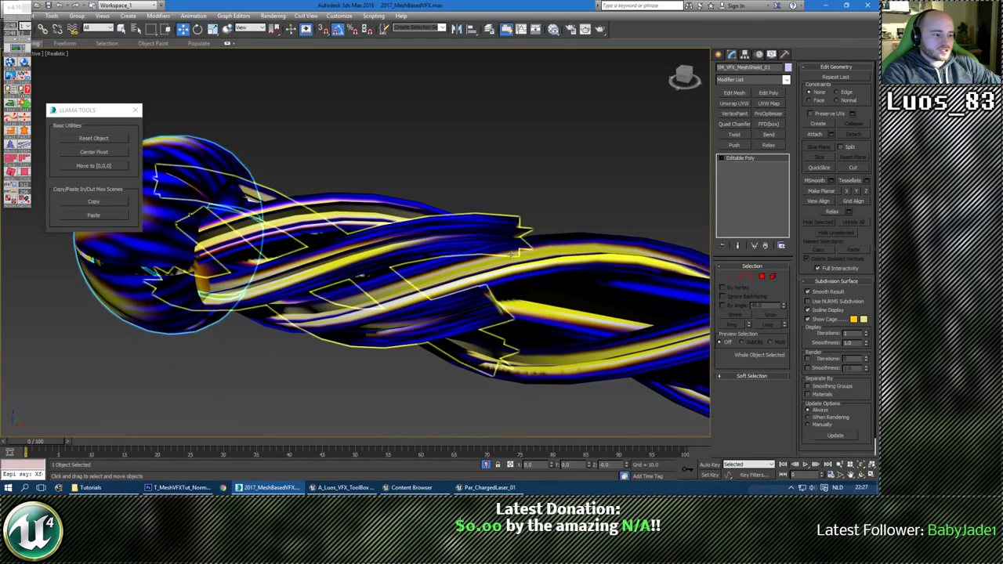
left_click(359, 276)
middle_click_drag(360, 276, 452, 330, "alt")
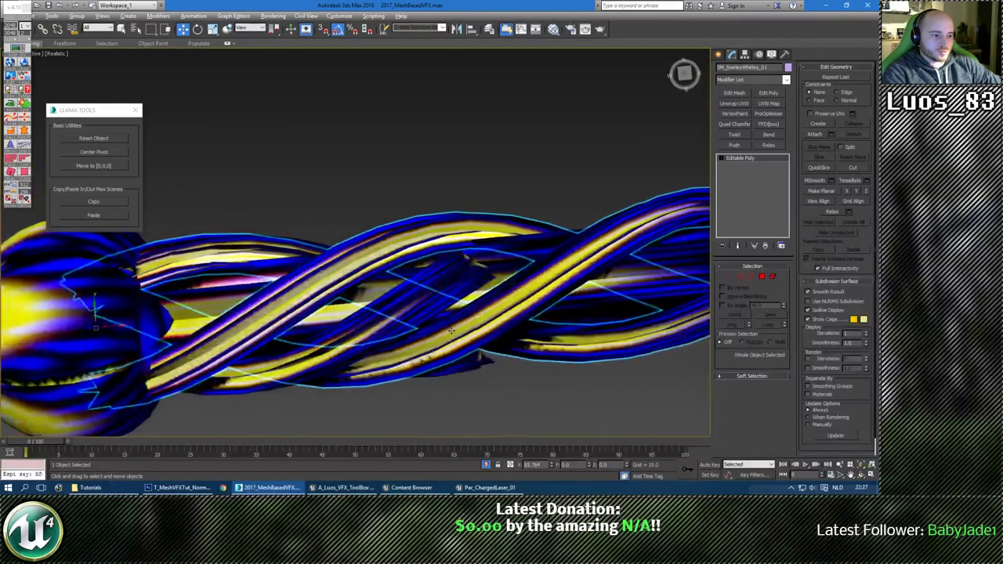
left_click(403, 328)
scroll(403, 328, "up", 3)
middle_click_drag(555, 202, 533, 204, "alt")
scroll(482, 257, "down", 4)
middle_click_drag(627, 206, 469, 347)
scroll(479, 341, "down", 4)
left_click(407, 392)
Select the three twisted strand meshes, apply an Unwrap UVW modifier and open their UVs for editing.
left_click_drag(545, 175, 383, 382)
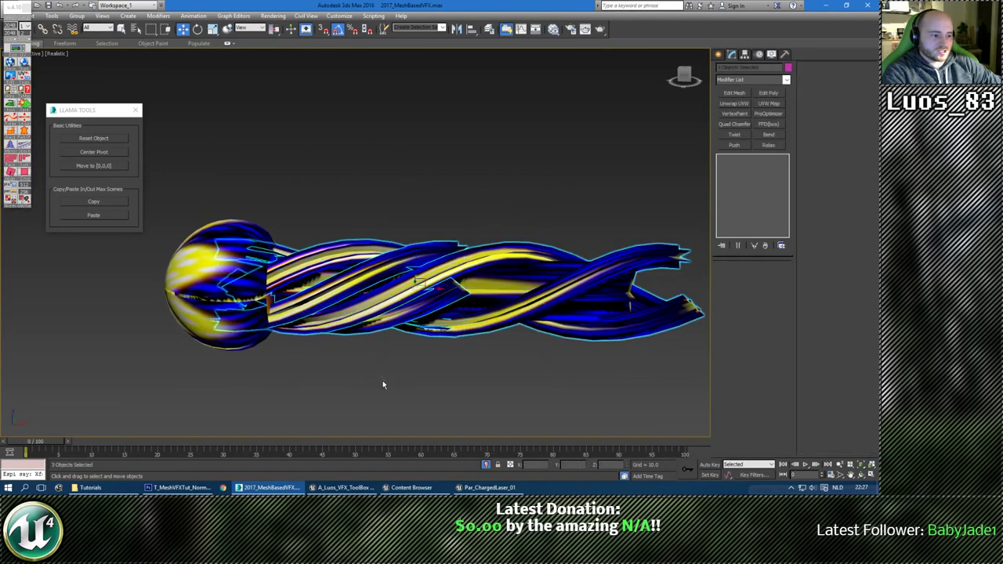
left_click(734, 103)
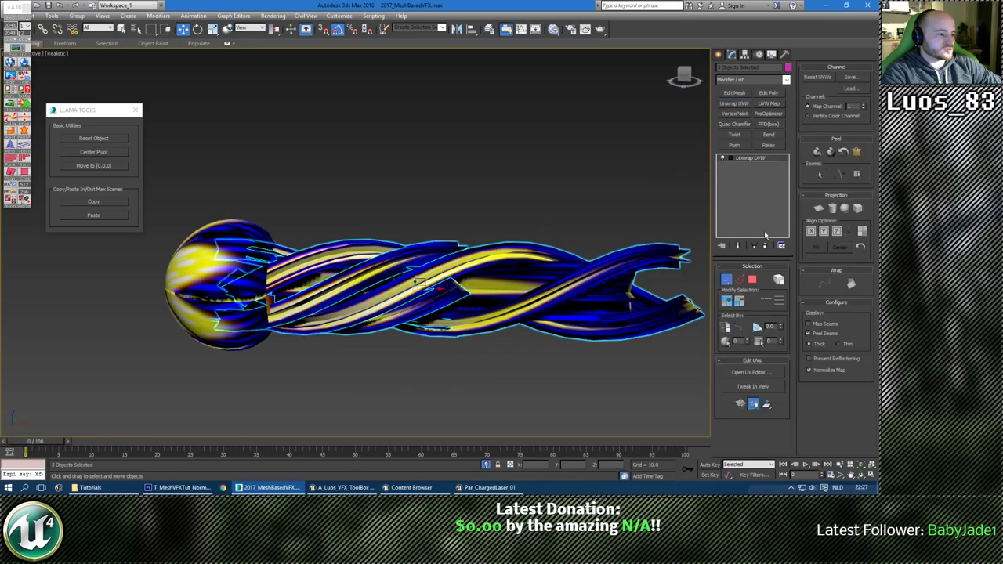
left_click(748, 373)
left_click(476, 295)
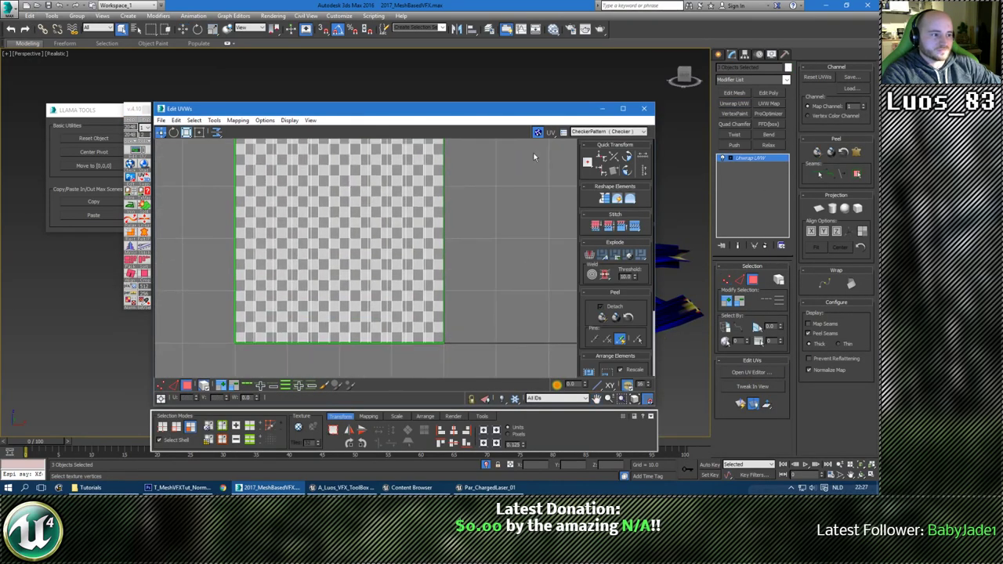
Display the Map #1 mask texture behind the strands' UVs and frame the whole UV square.
left_click(609, 131)
left_click(599, 151)
scroll(477, 244, "up", 2)
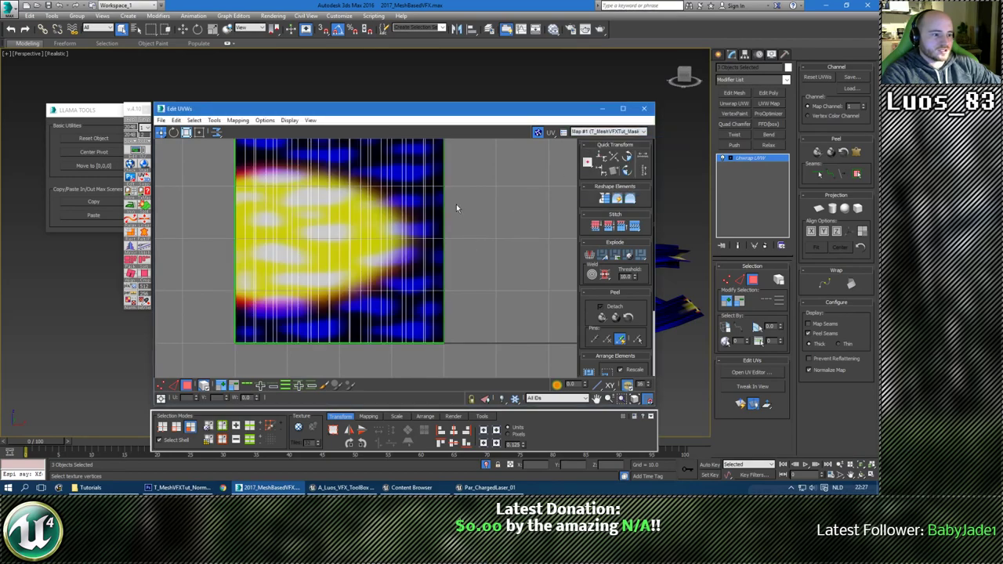
middle_click_drag(456, 204, 462, 259)
scroll(462, 259, "up", 3)
scroll(466, 302, "down", 3)
scroll(467, 302, "down", 3)
middle_click_drag(466, 302, 400, 202)
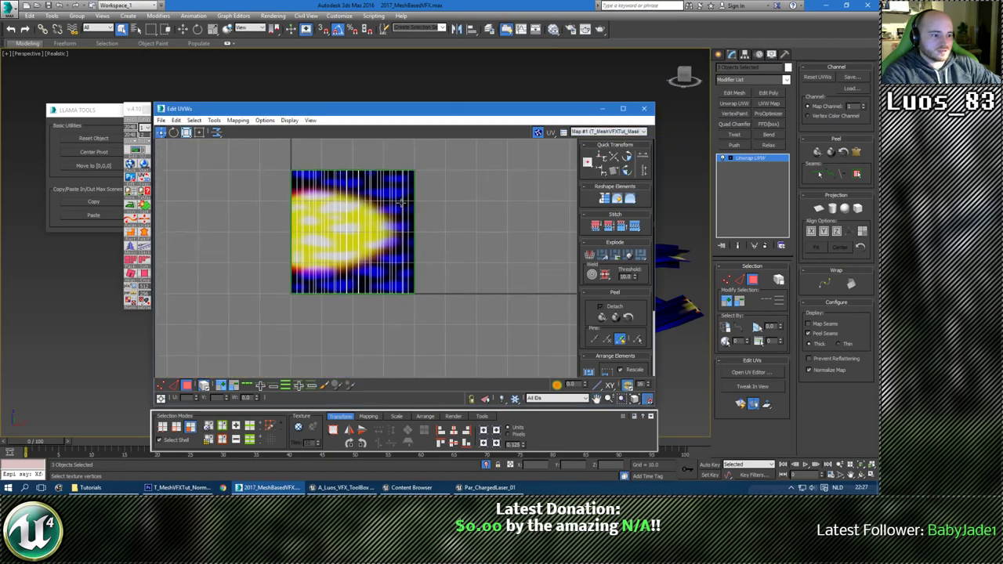
Select the UV vertices along the strands' far-end edge, set their U coordinate to about 0.99, and close the UV editor.
key("1")
left_click_drag(409, 308, 410, 305)
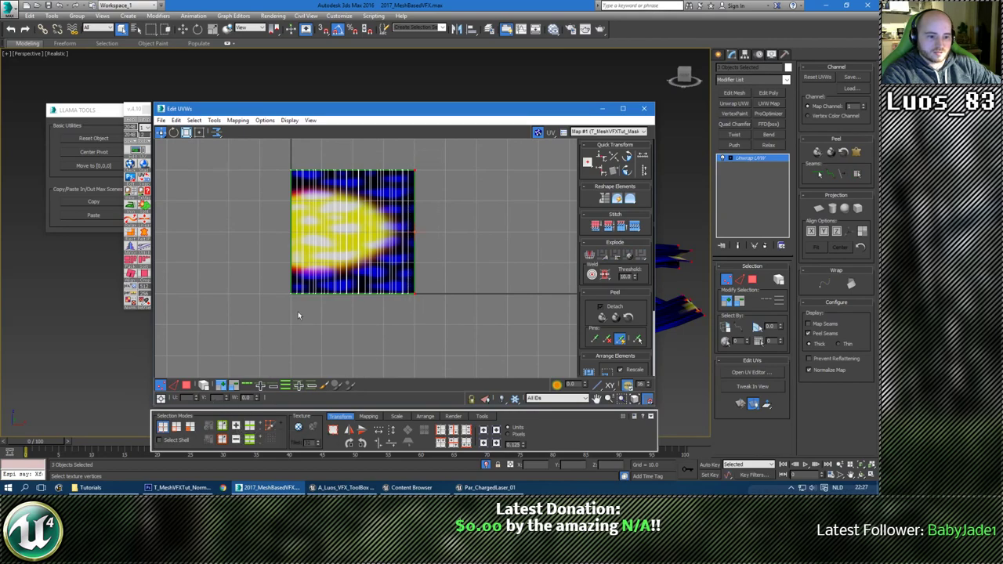
mouse_move(458, 228)
middle_mouse_down()
mouse_move(451, 249)
mouse_move(453, 234)
middle_mouse_up()
scroll(450, 230, "up", 1)
key("Right")
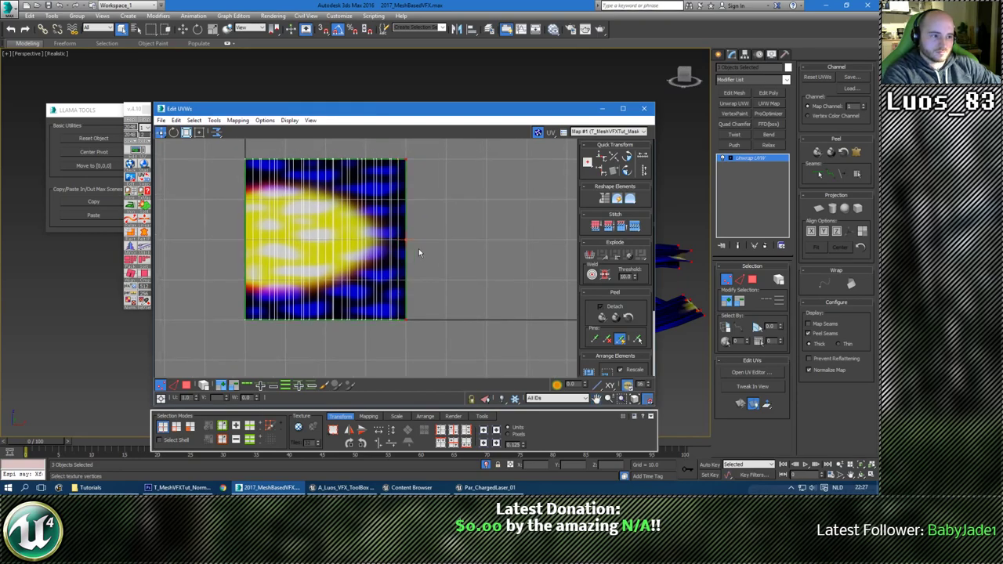
scroll(402, 317, "up", 3)
scroll(411, 328, "up", 2)
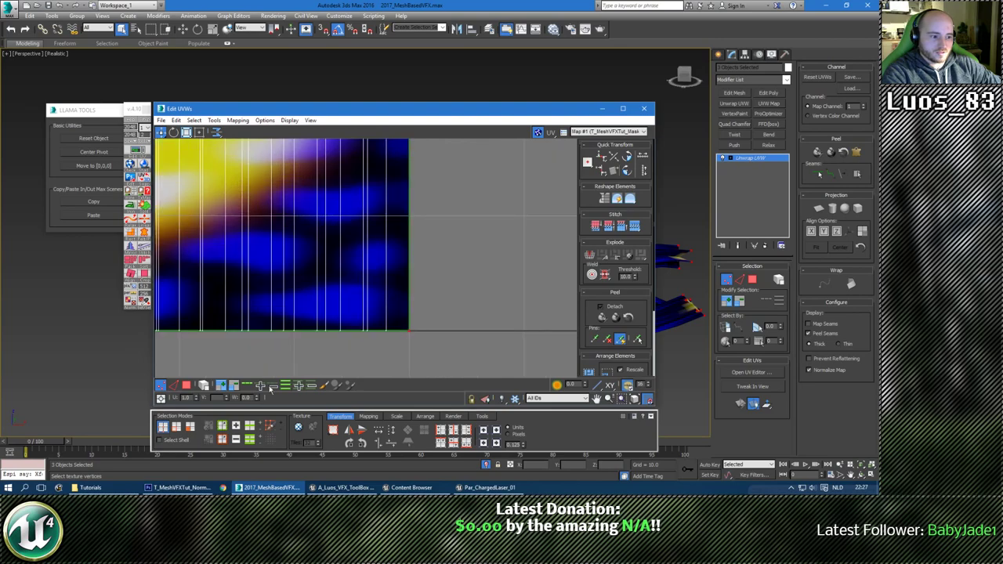
double_click(186, 399)
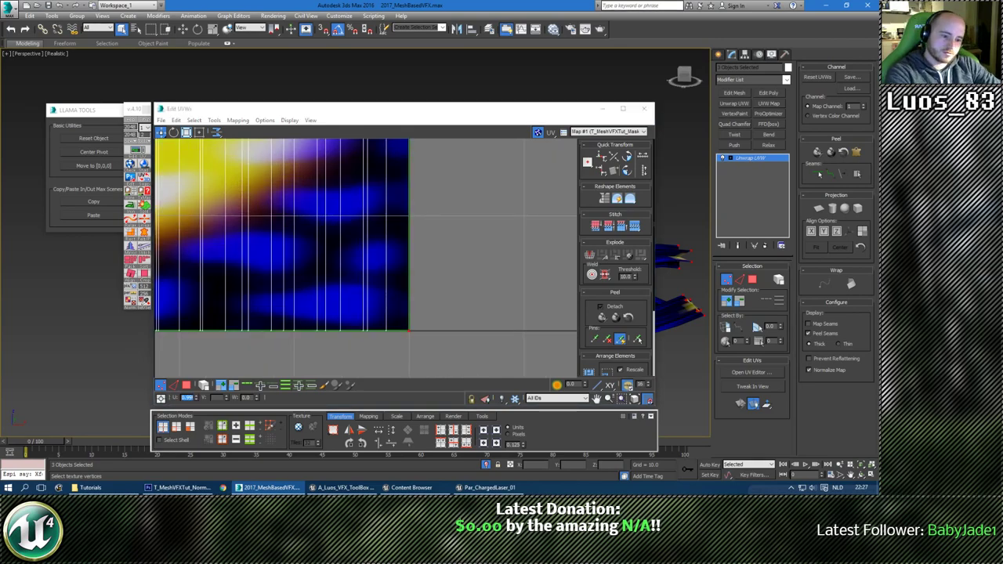
left_click(340, 309)
scroll(427, 310, "down", 2)
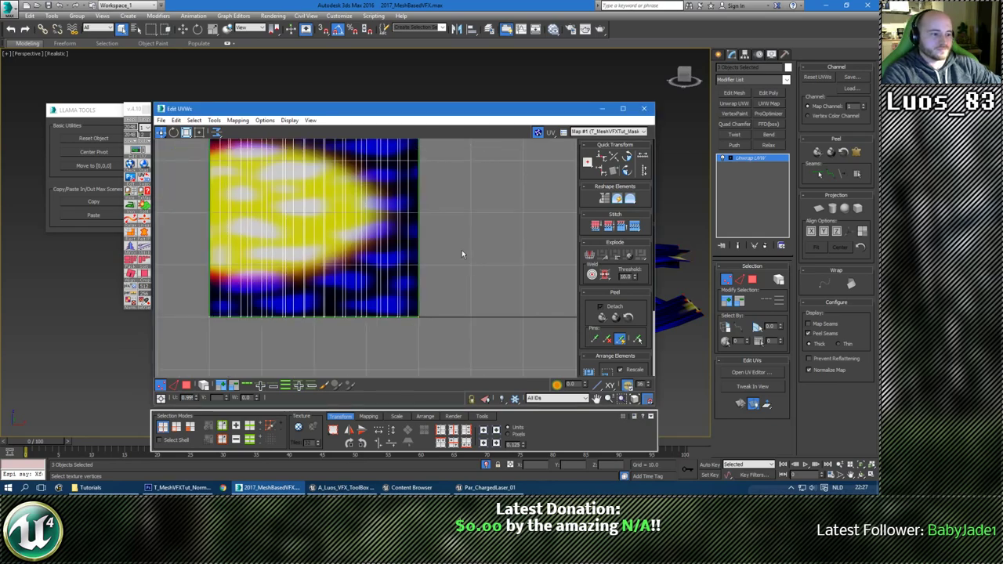
left_click(644, 109)
Inspect the texture at the strand tips and over the whole effect with the meshes deselected.
scroll(615, 302, "up", 5)
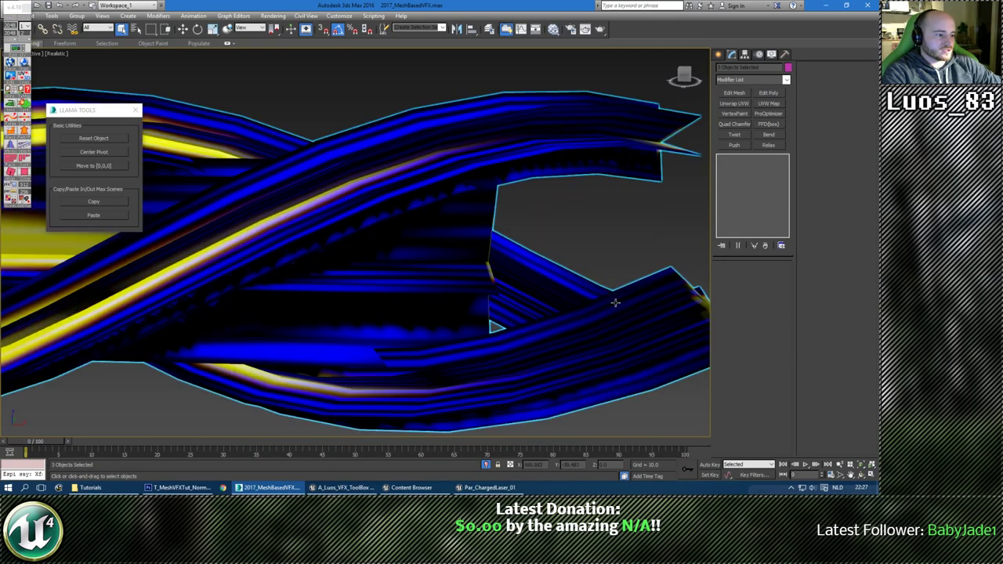
scroll(497, 291, "down", 8)
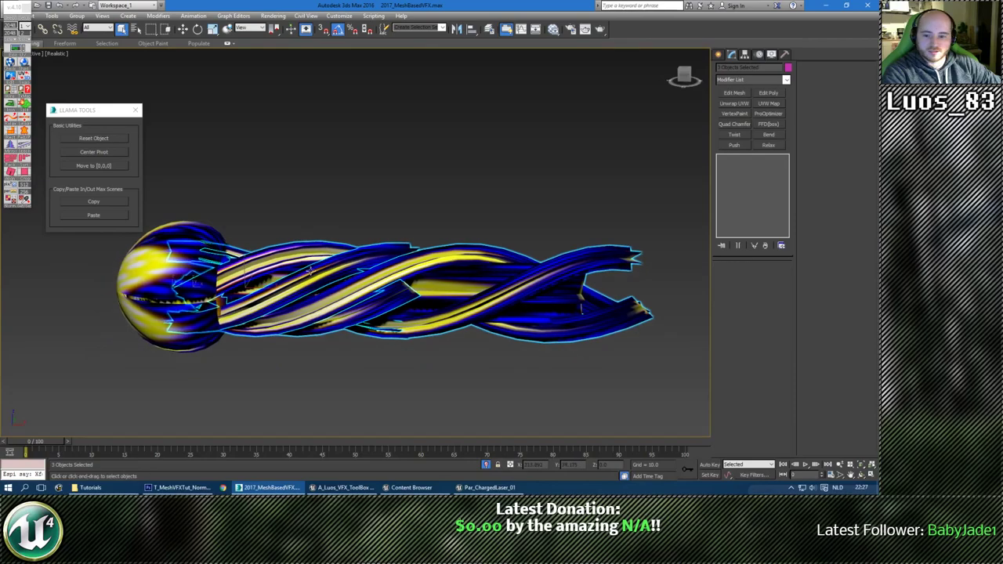
middle_click_drag(243, 344, 342, 279)
left_click(437, 325)
middle_click_drag(416, 268, 437, 325)
middle_click_drag(438, 324, 449, 357, "alt")
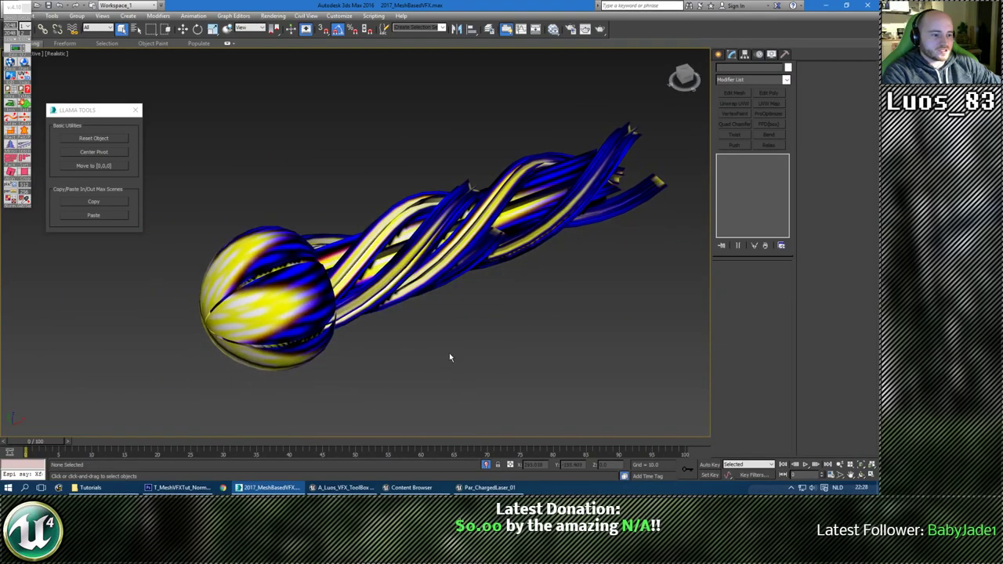
Select all shield and strand meshes and open the Batch Export/Import tool, keeping its window clear of the meshes.
left_click_drag(206, 235, 206, 235)
middle_click_drag(207, 235, 416, 354, "alt")
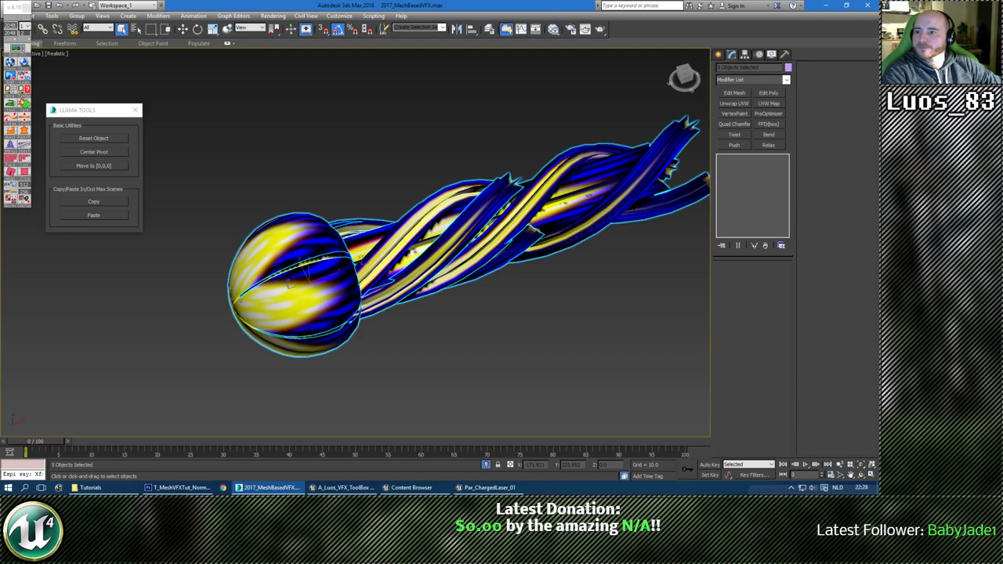
left_click(23, 48)
left_click_drag(421, 148, 77, 238)
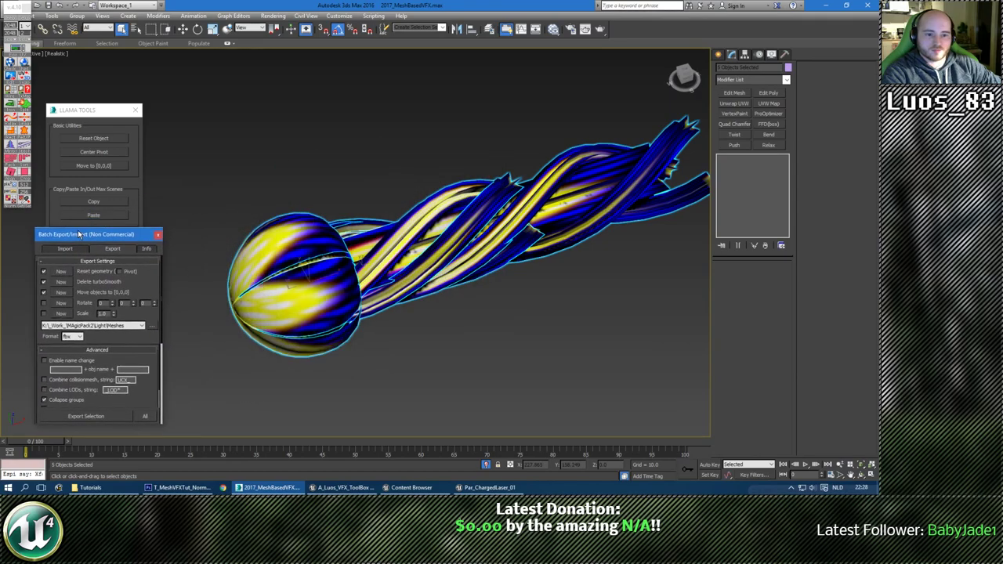
left_click_drag(98, 104, 103, 81)
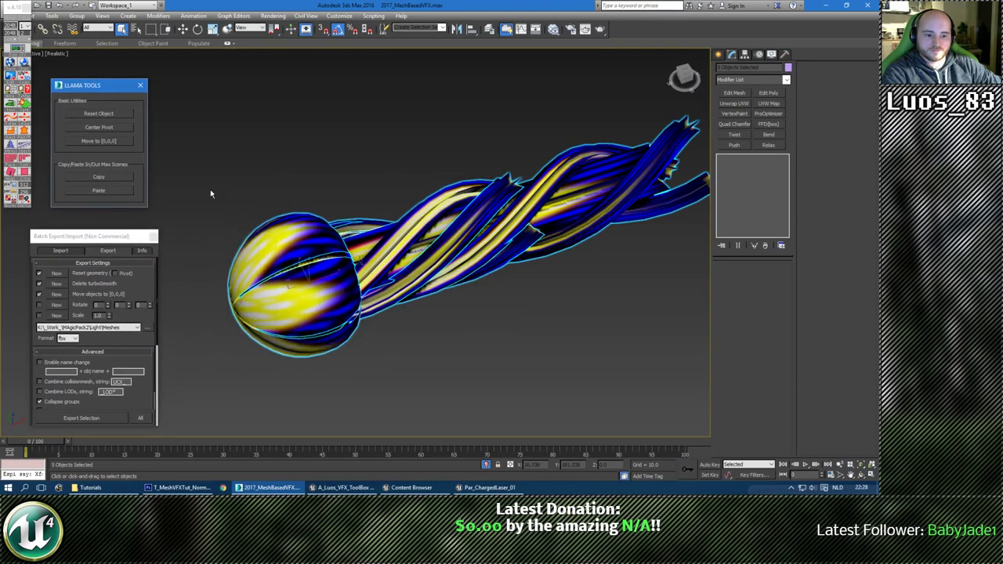
left_click(223, 197)
left_click_drag(558, 371, 558, 371)
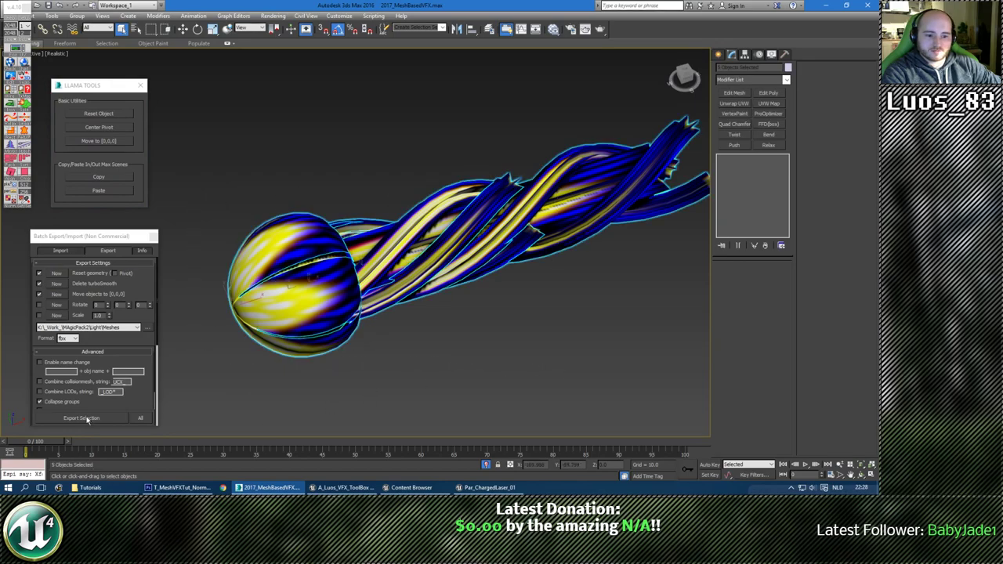
Set the batch export folder to K:\_Textures_\Tutorials.
left_click(149, 327)
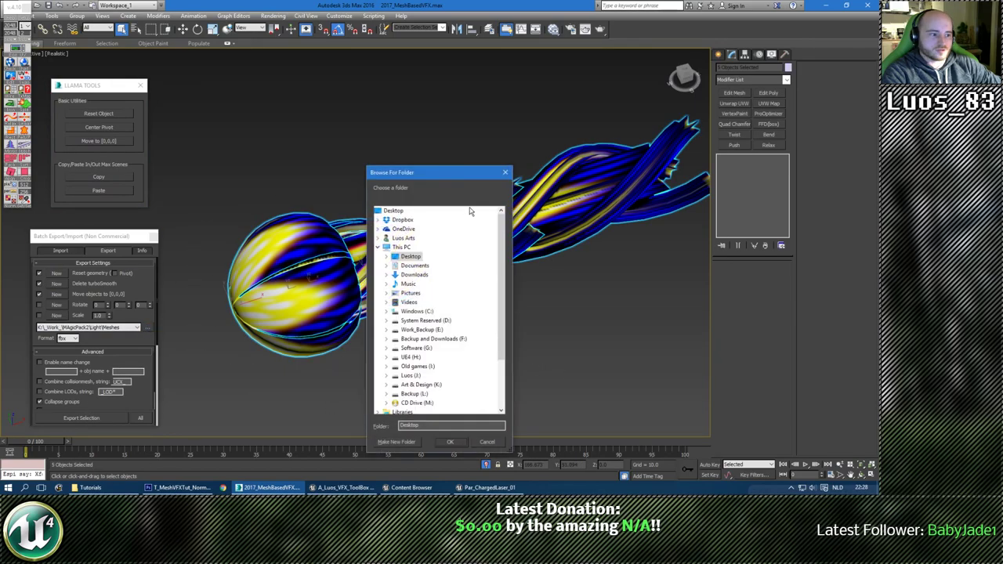
left_click_drag(453, 179, 447, 105)
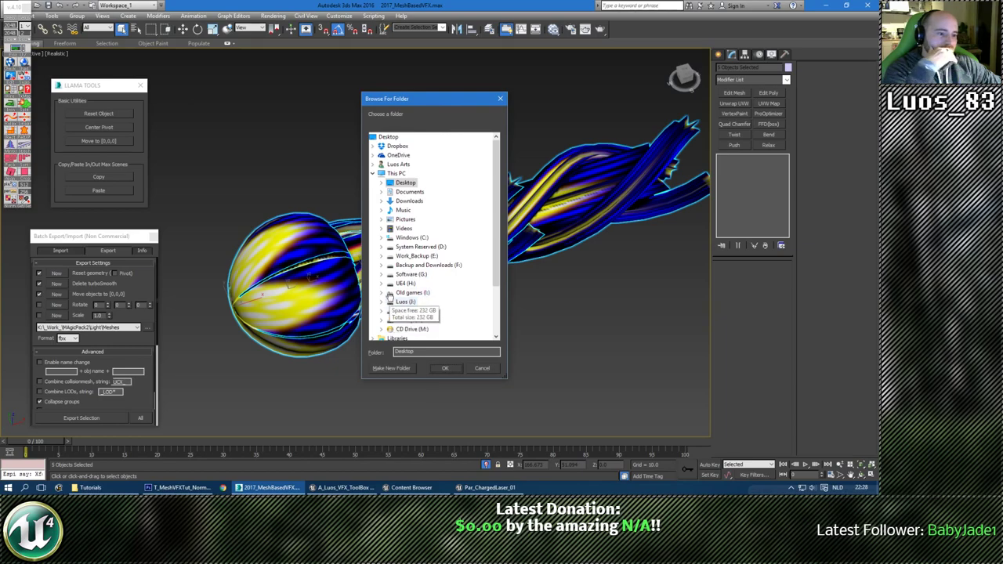
left_click(381, 311)
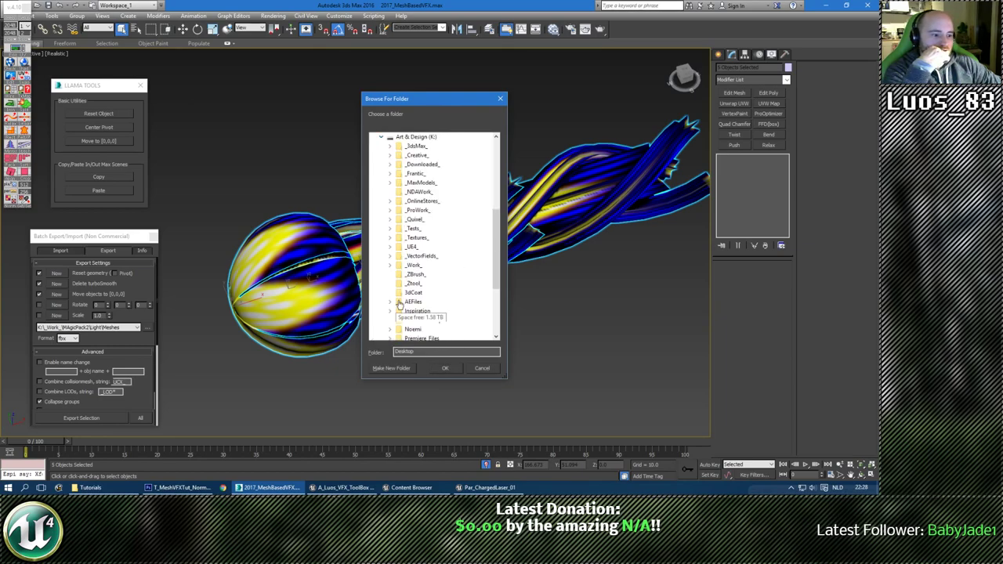
left_click(390, 240)
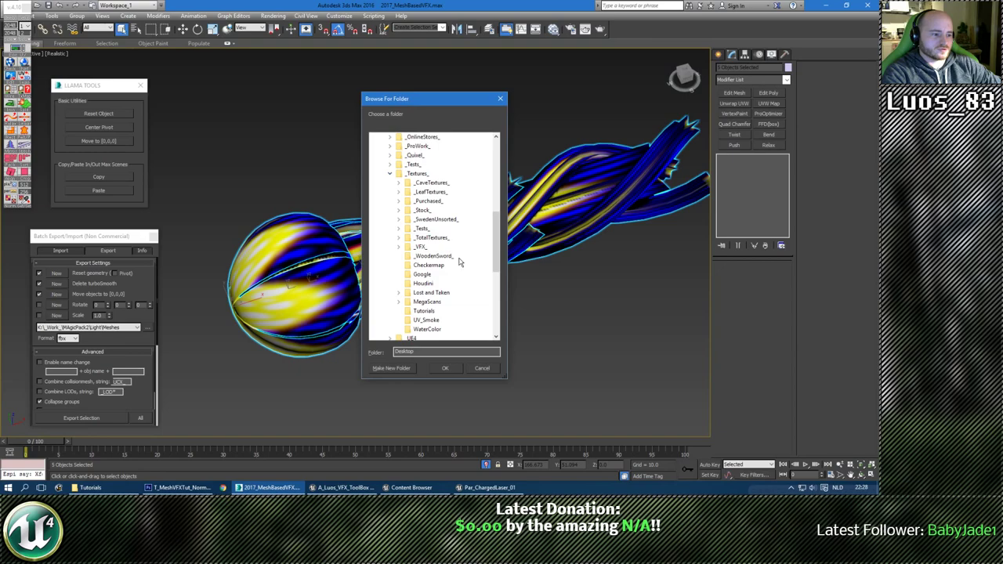
left_click(445, 311)
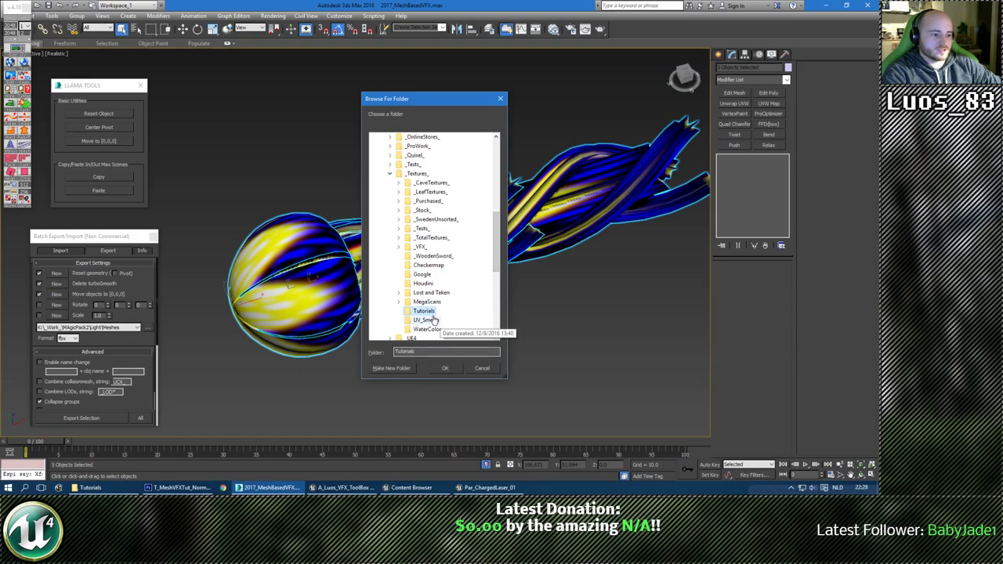
scroll(498, 261, "down", 1)
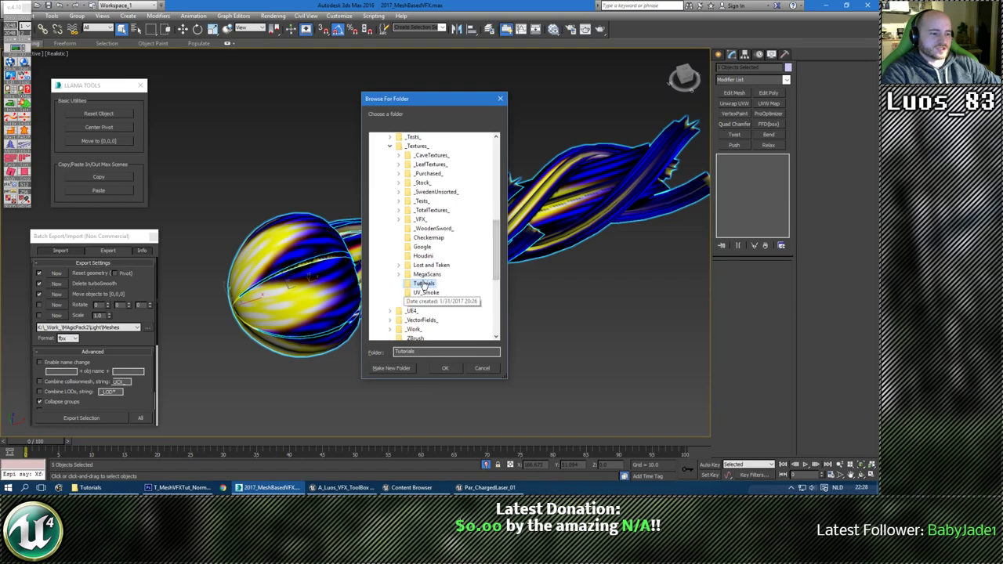
left_click(443, 370)
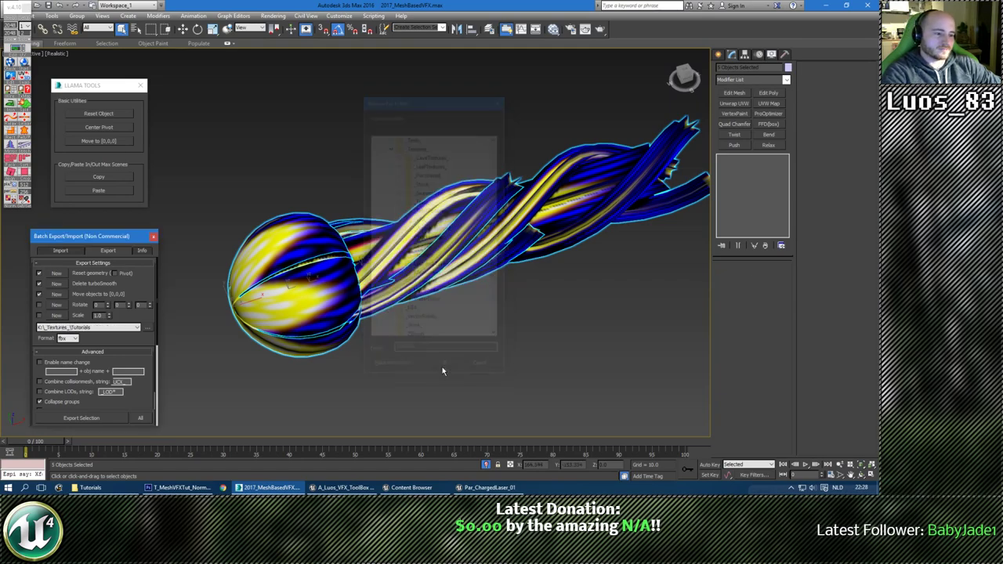
Export the selected meshes as FBX files with the current FBX options and dismiss the export report.
middle_click_drag(415, 345, 393, 322, "alt")
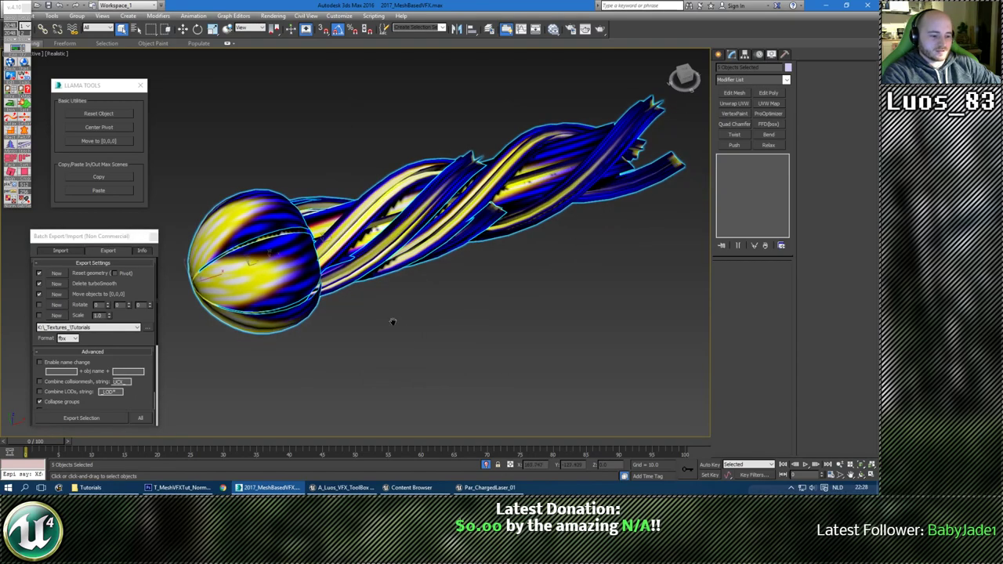
left_click(82, 418)
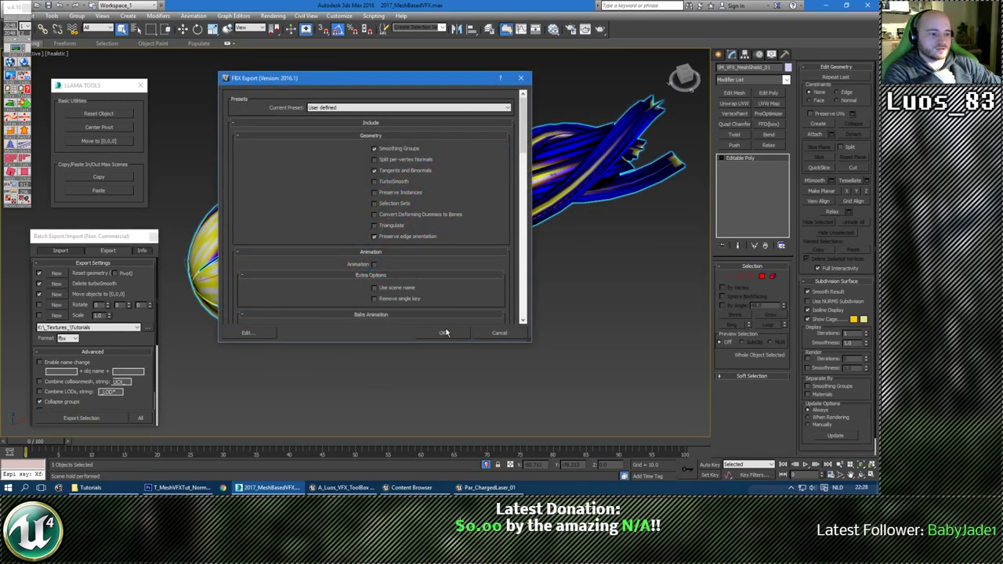
left_click(444, 332)
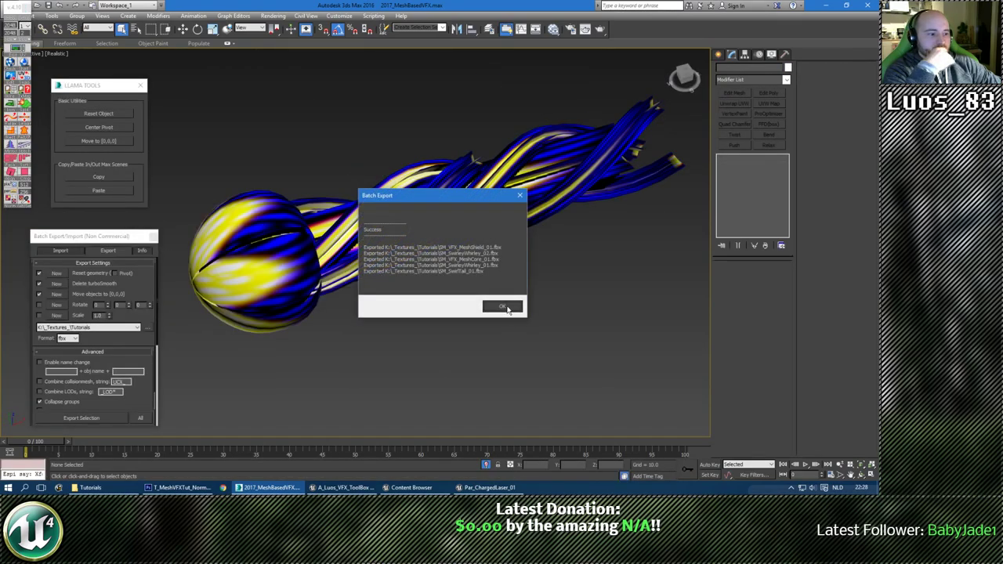
left_click(505, 307)
Switch to Unreal Engine and close the Par_ChargedLaser_01, mask texture and T_MeshVFXTut_Norm editors.
left_click(490, 488)
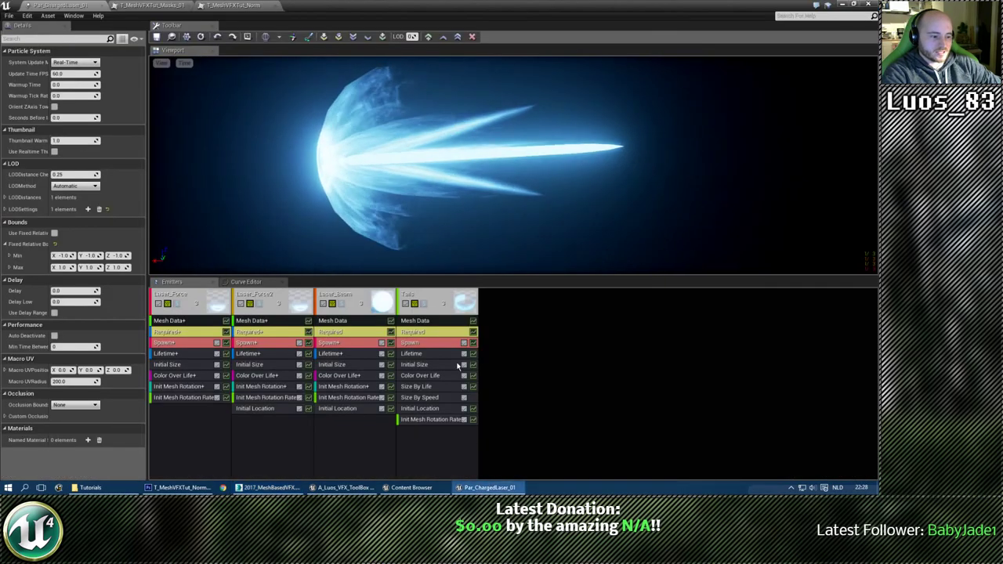
left_click(102, 6)
left_click(102, 6)
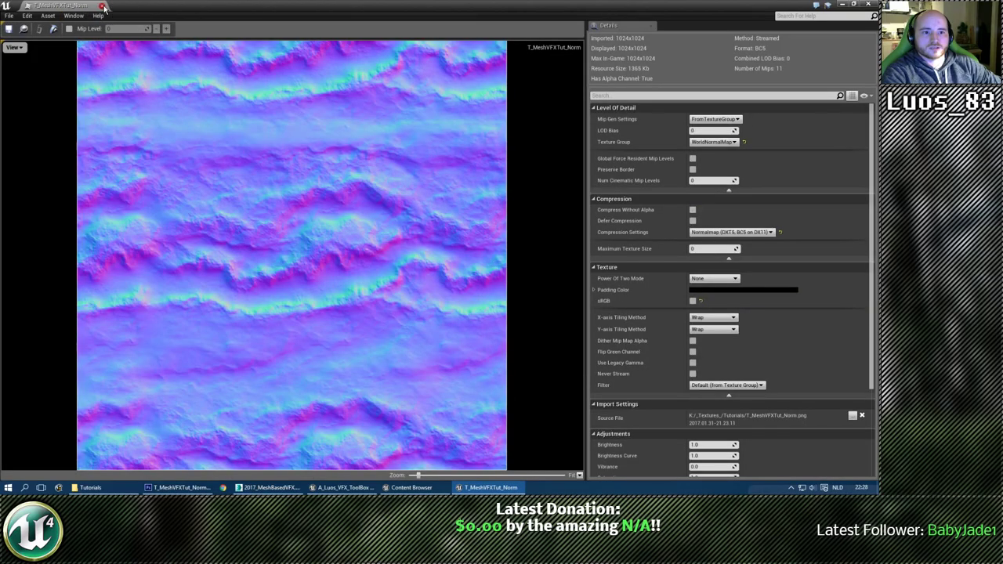
left_click(102, 6)
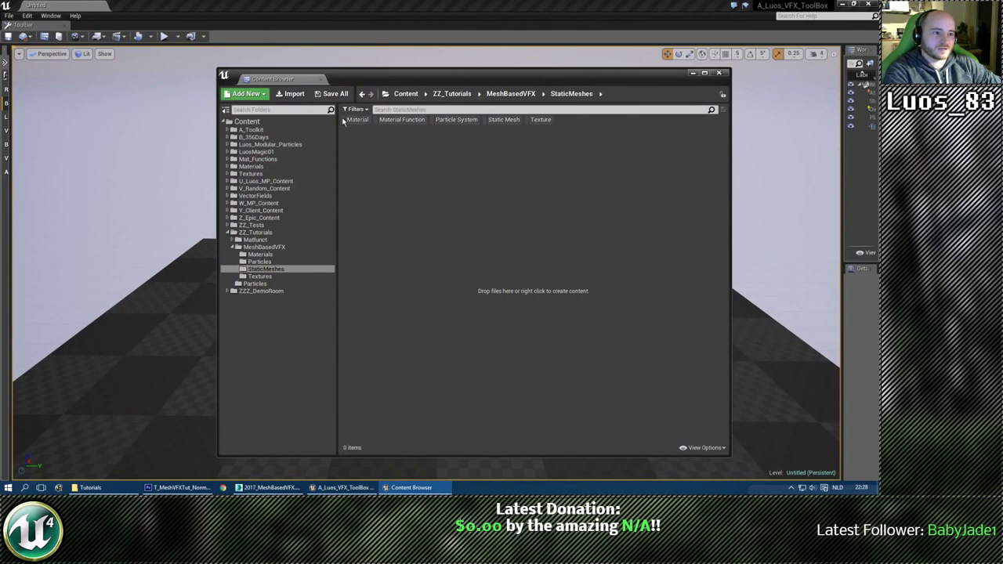
Import the five exported SM_ FBX files from the Tutorials folder into StaticMeshes, applying the current FBX import options to all.
left_click(266, 269)
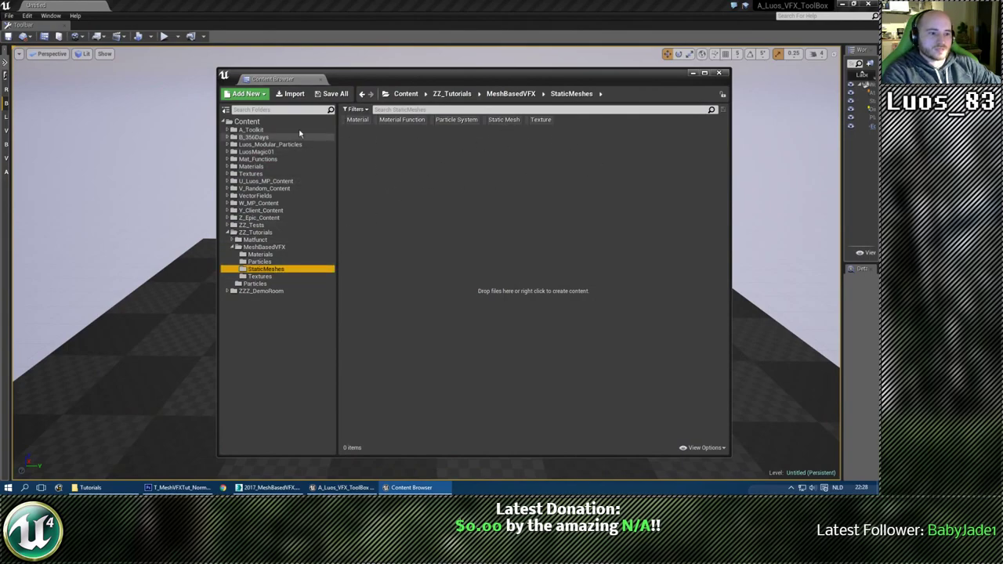
left_click(291, 93)
left_click(147, 131)
left_click(354, 133, "shift")
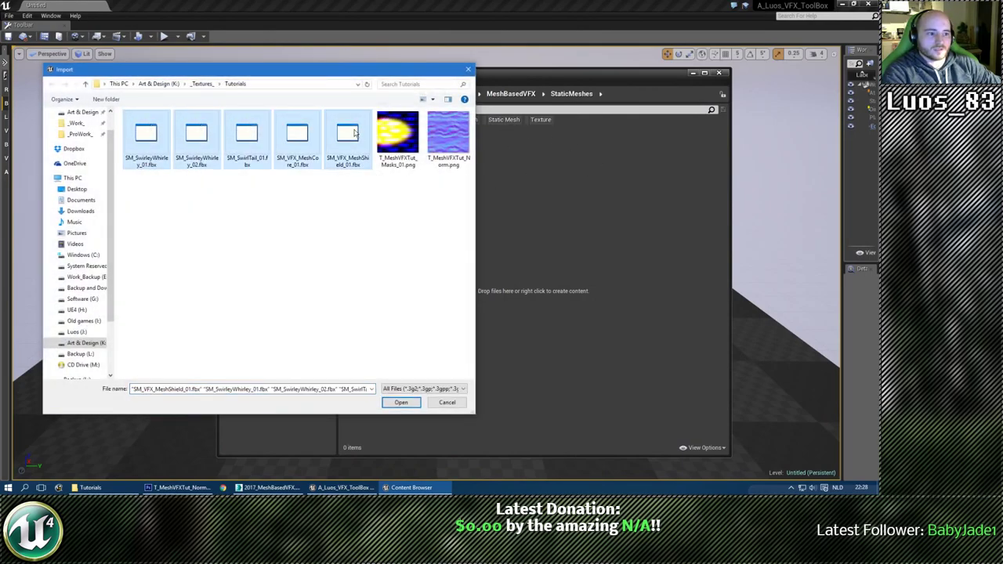
left_click(400, 402)
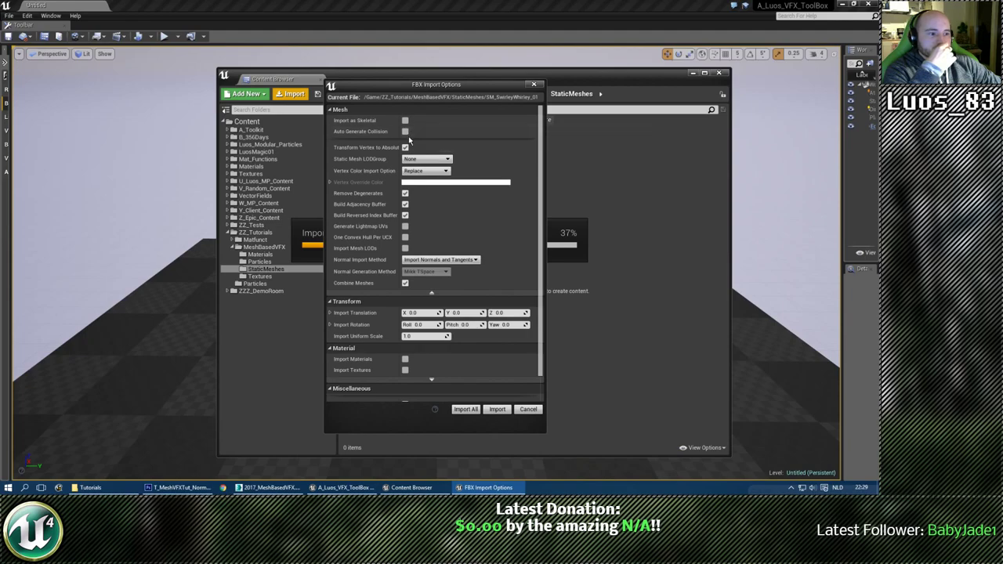
left_click(405, 194)
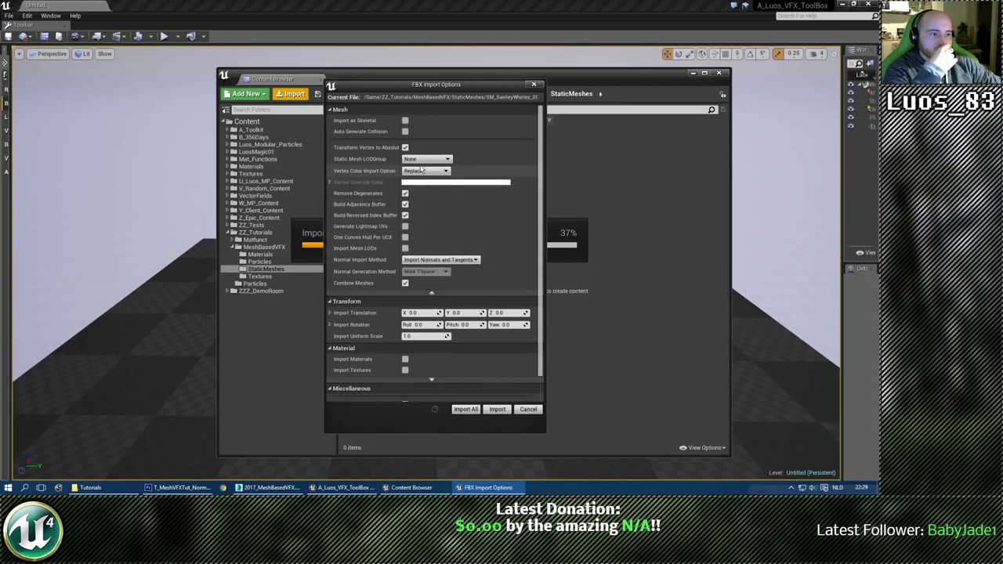
left_click(466, 410)
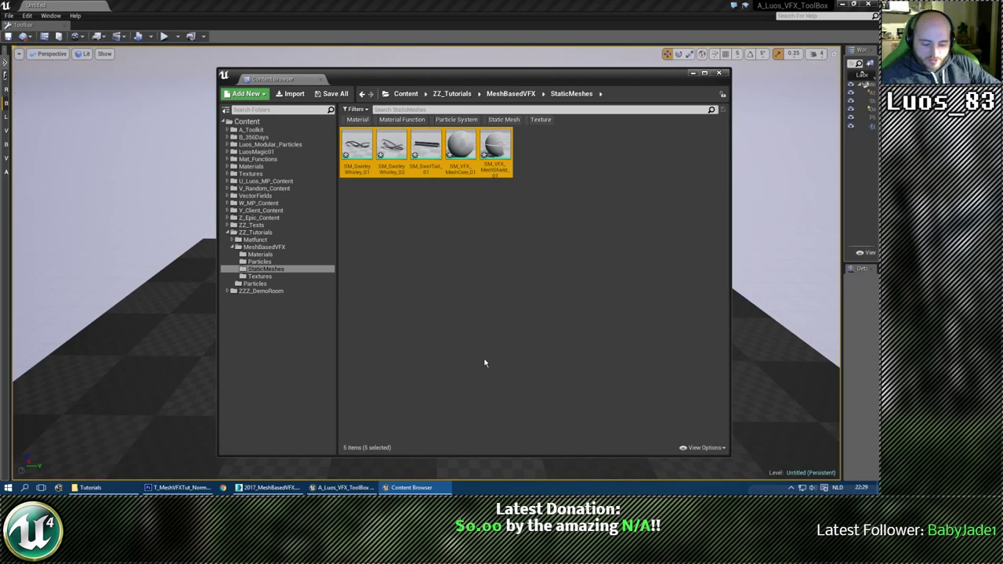
Save all the newly imported static meshes and shift the Content Browser window aside.
left_click(484, 363)
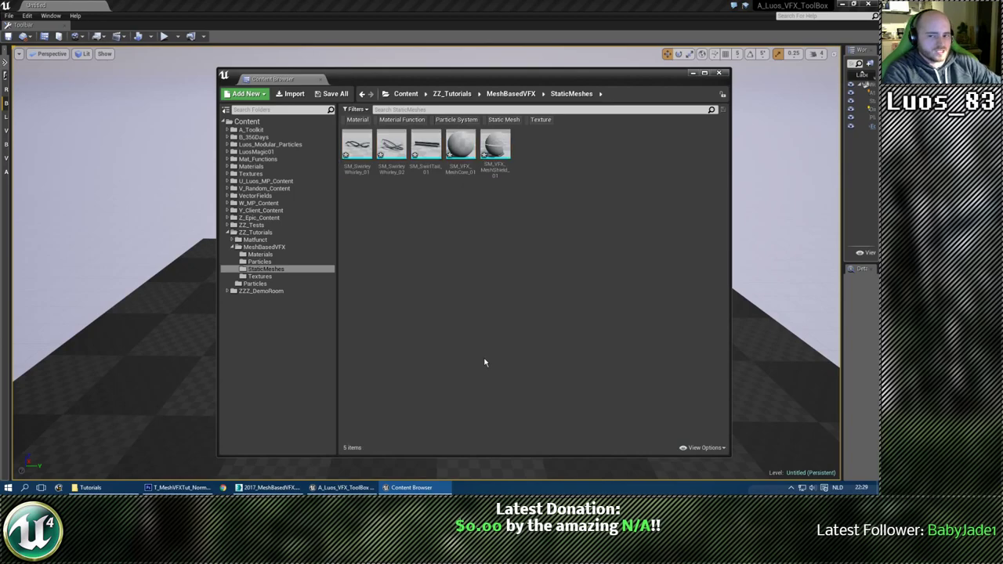
left_click(333, 93)
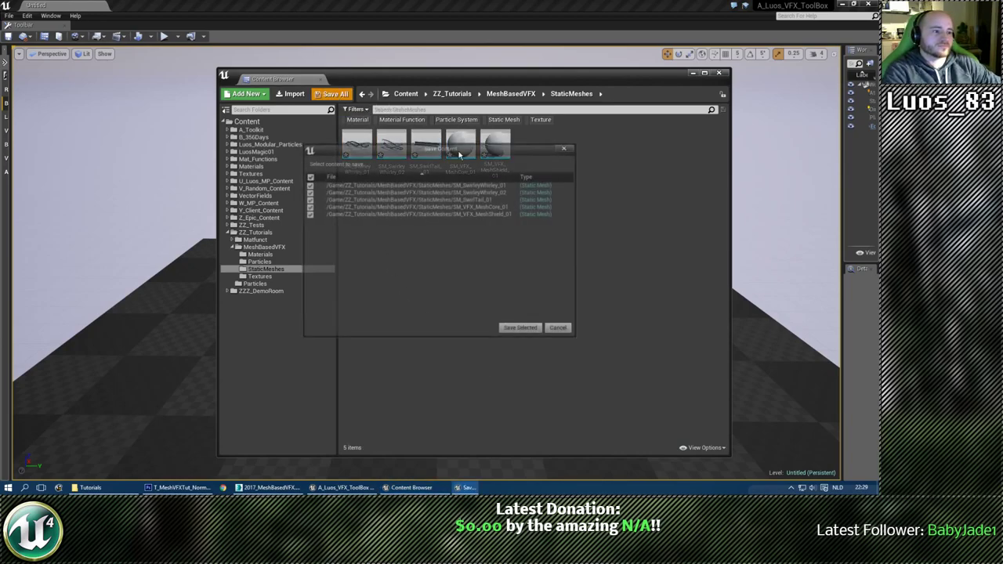
left_click(514, 329)
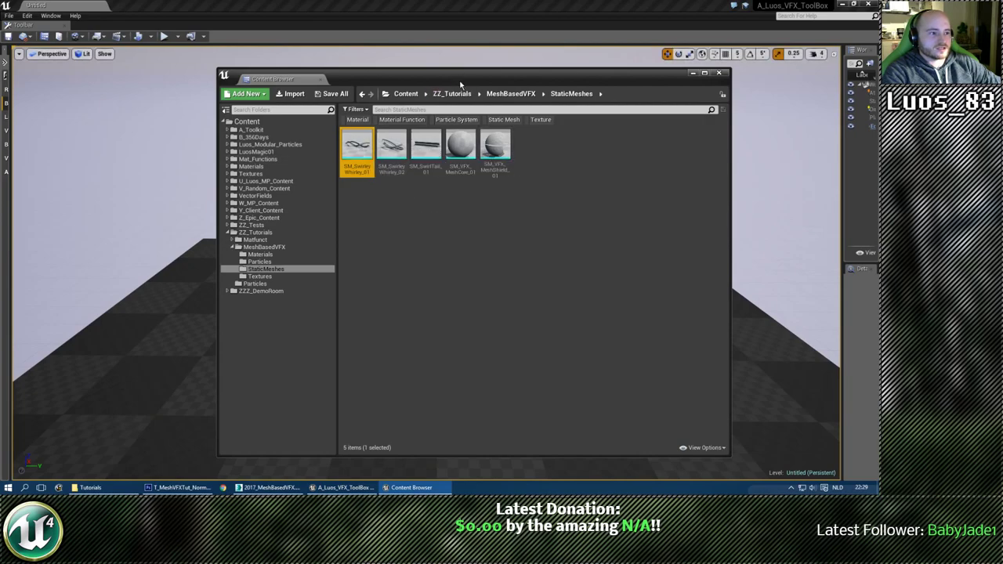
left_click_drag(462, 82, 349, 83)
left_click(394, 237)
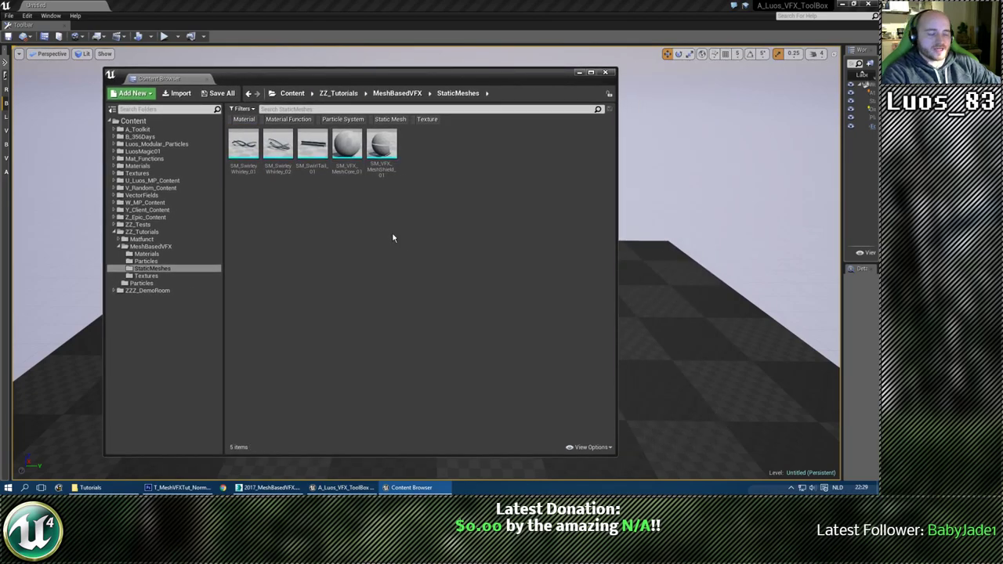
Turn off shadow casting, collision and navigation data on SM_SwirleyWhirley_01, save it and close its editor.
double_click(243, 145)
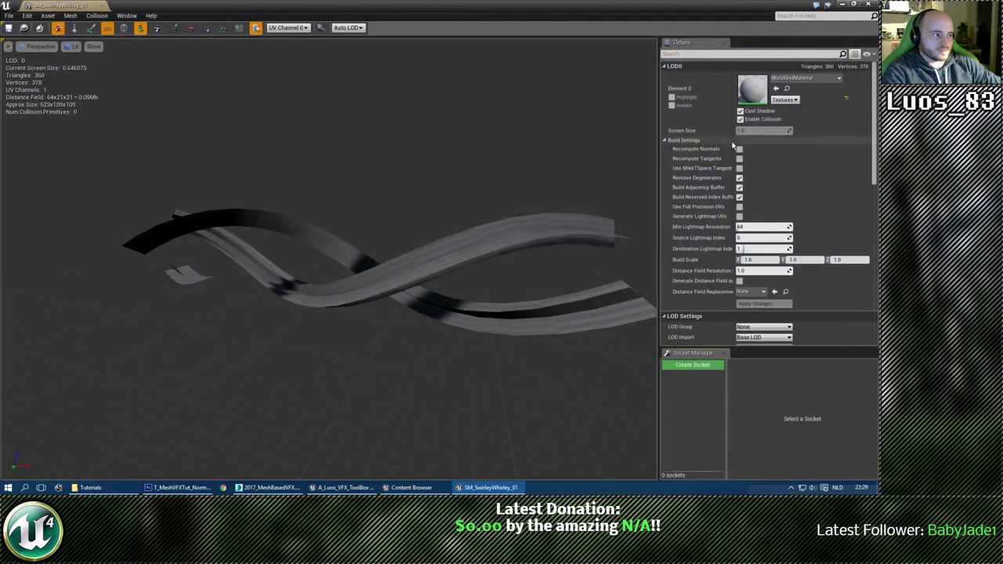
left_click(740, 111)
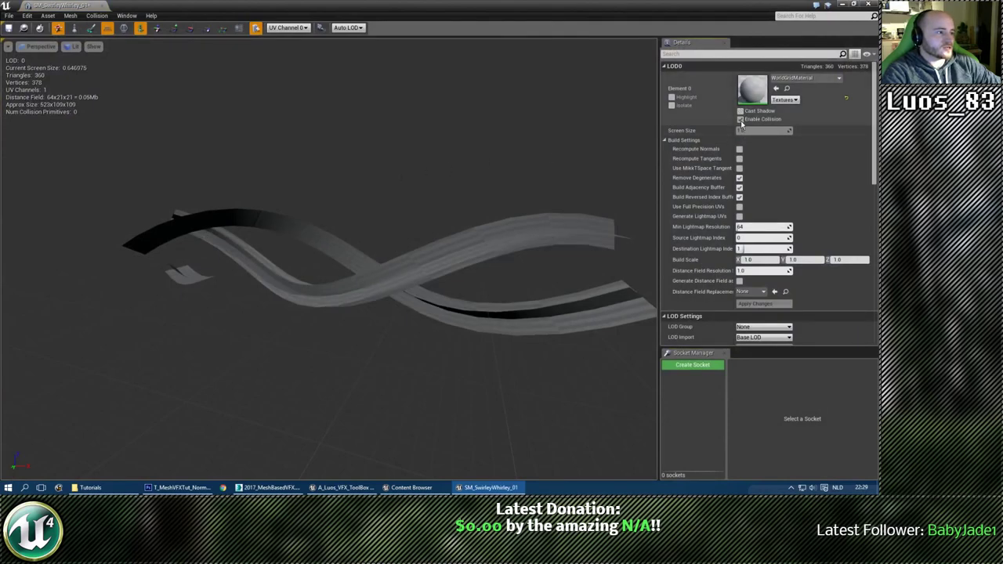
left_click(741, 120)
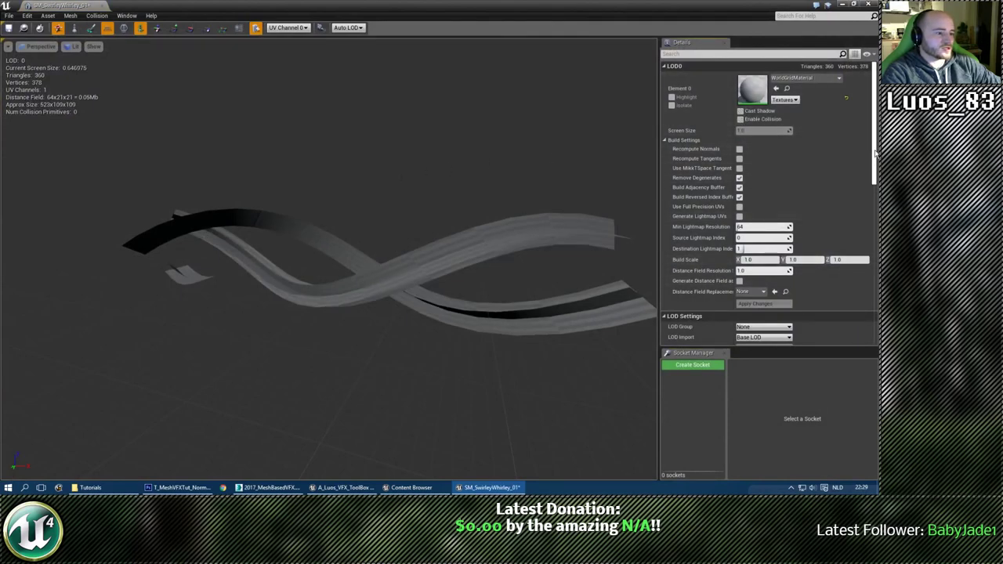
left_click_drag(876, 155, 875, 286)
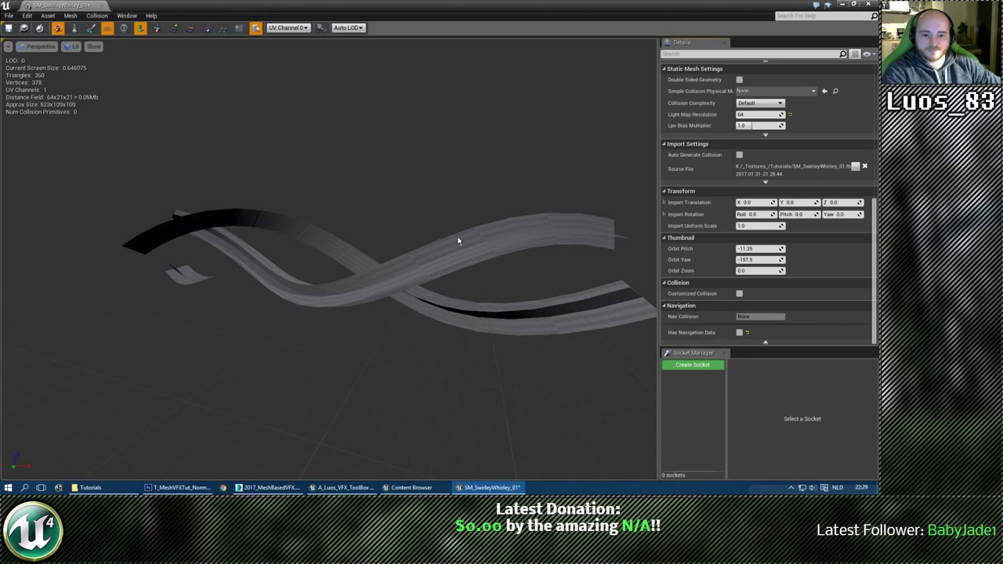
left_click(95, 8)
Disable Cast Shadow and Has Navigation Data on SM_SwirleyWhirley_02, save it and close its editor.
left_click(279, 145)
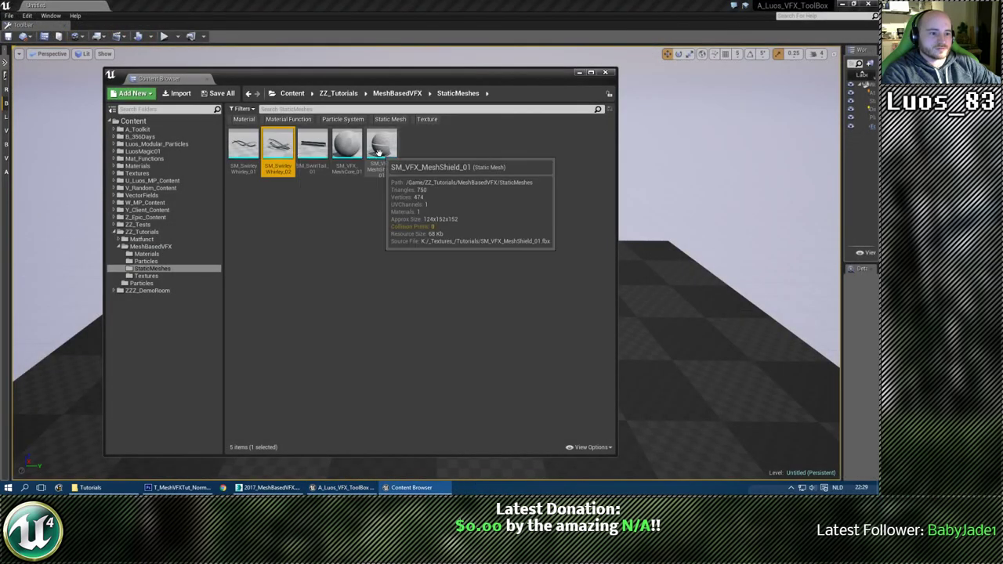
double_click(279, 149)
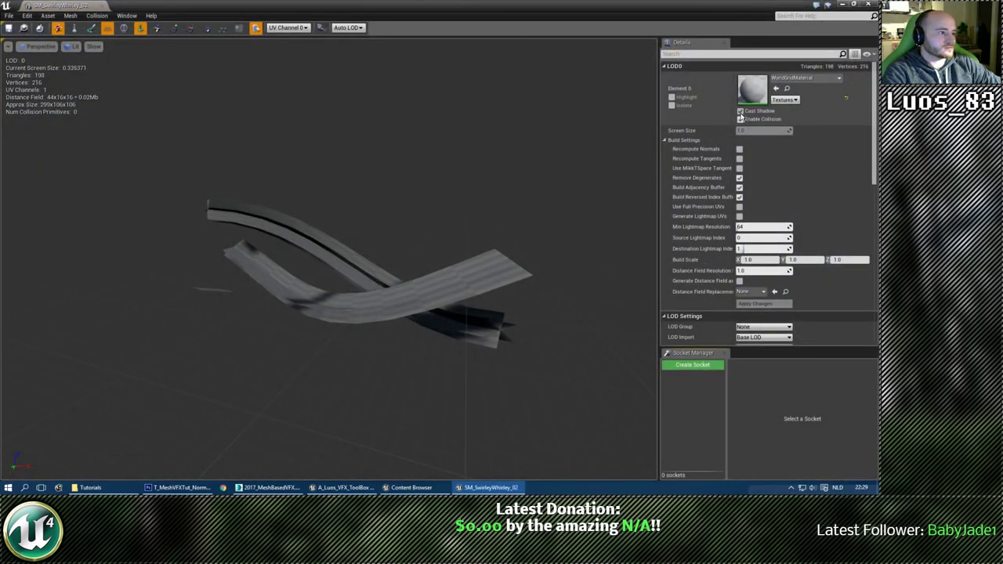
left_click(740, 112)
scroll(752, 329, "down", 10)
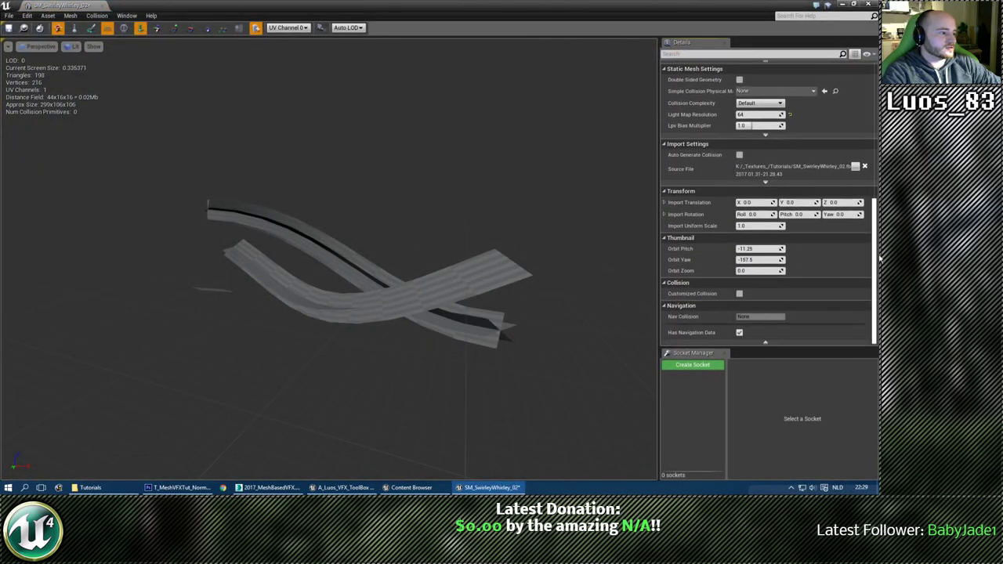
left_click(739, 334)
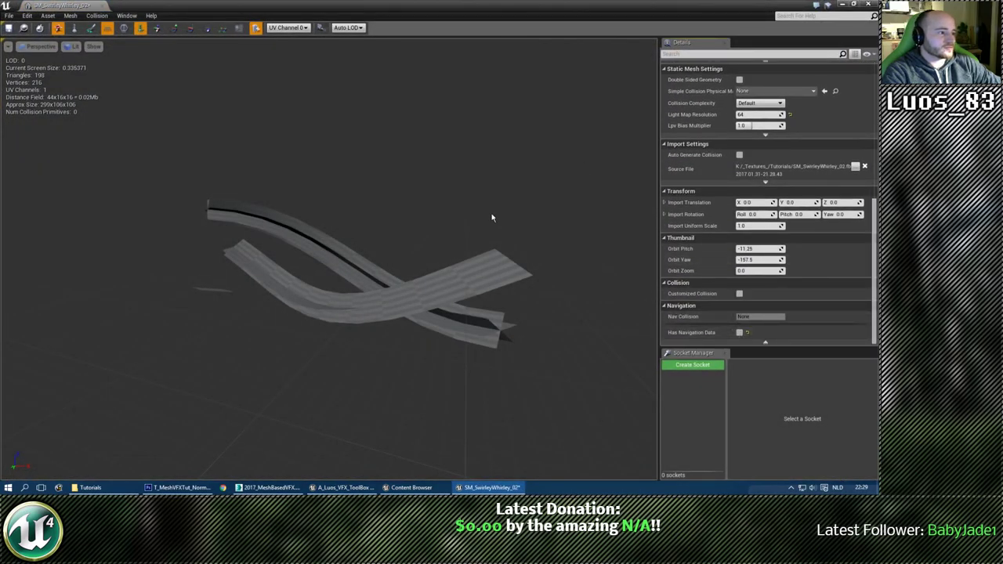
left_click(22, 28)
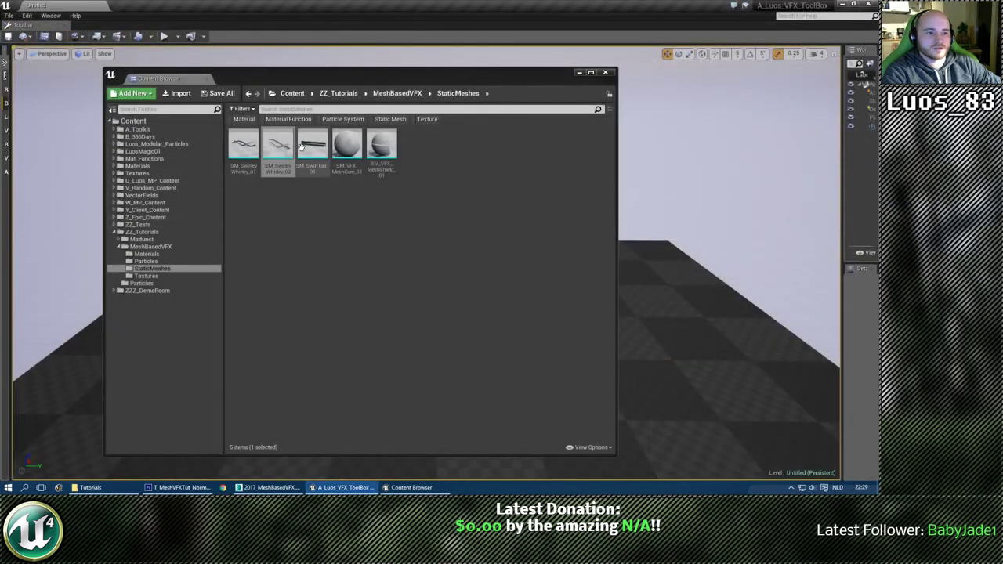
Disable Cast Shadow and Has Navigation Data on SM_SwirlTail_01, save it and close its editor.
double_click(311, 146)
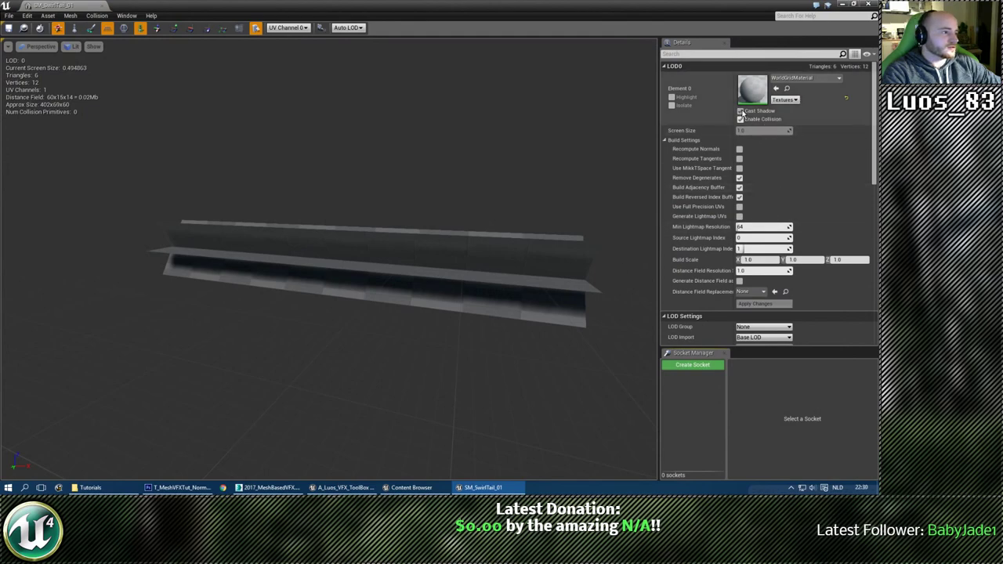
left_click(740, 111)
left_click_drag(876, 118, 879, 271)
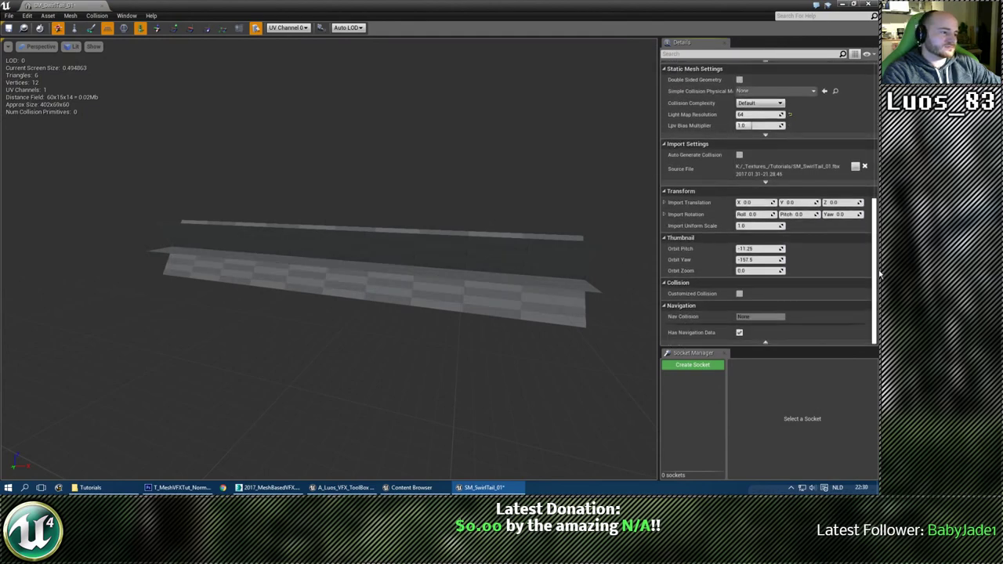
left_click(740, 333)
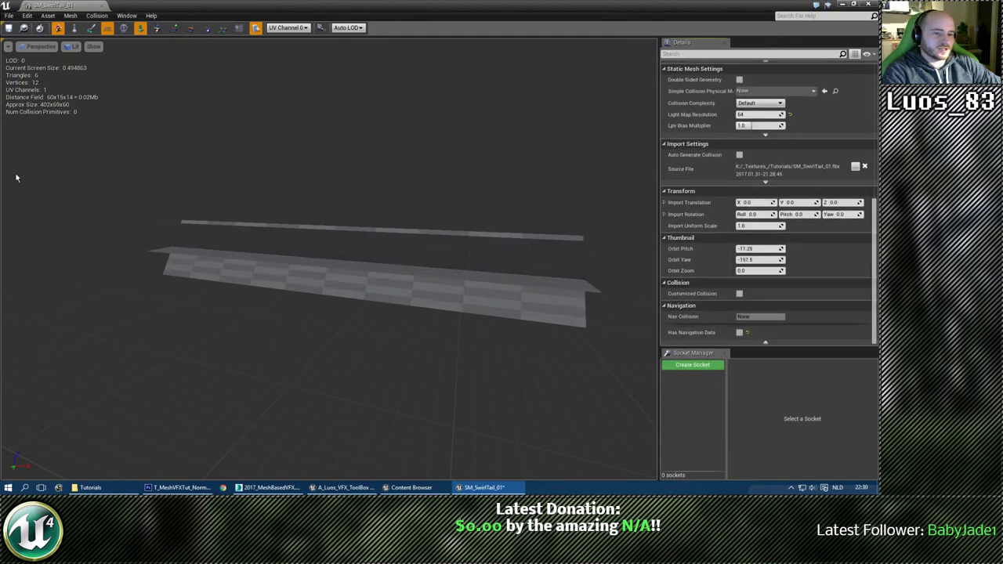
left_click(104, 6)
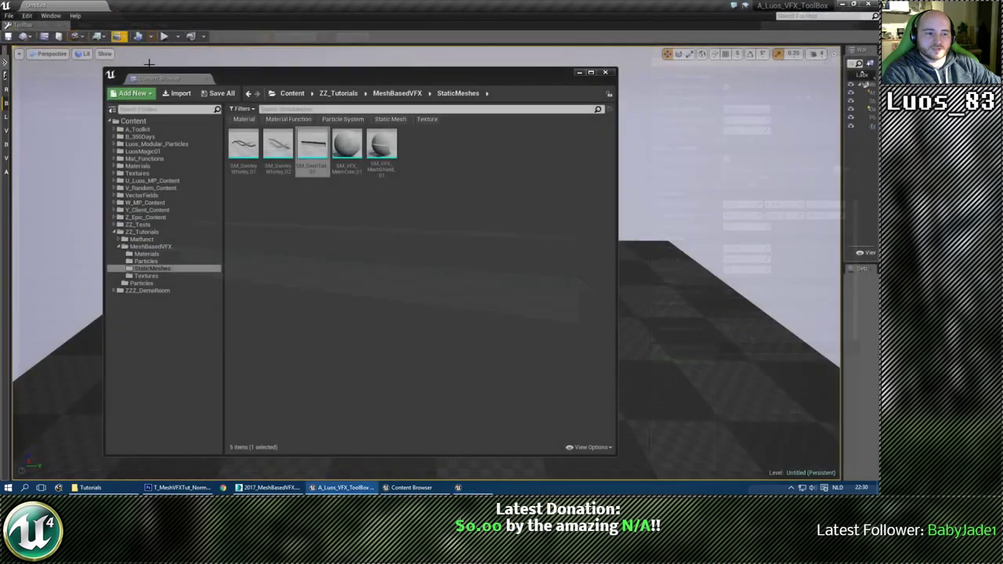
Turn off shadow casting, collision and navigation data on SM_VFX_MeshCore_01, save it and close its editor.
double_click(350, 149)
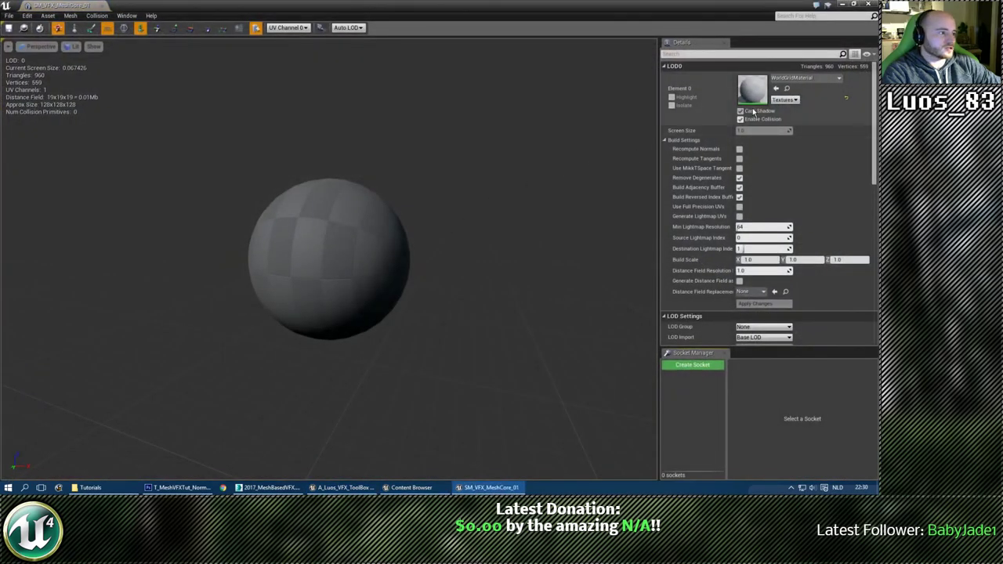
scroll(864, 105, "down", 10)
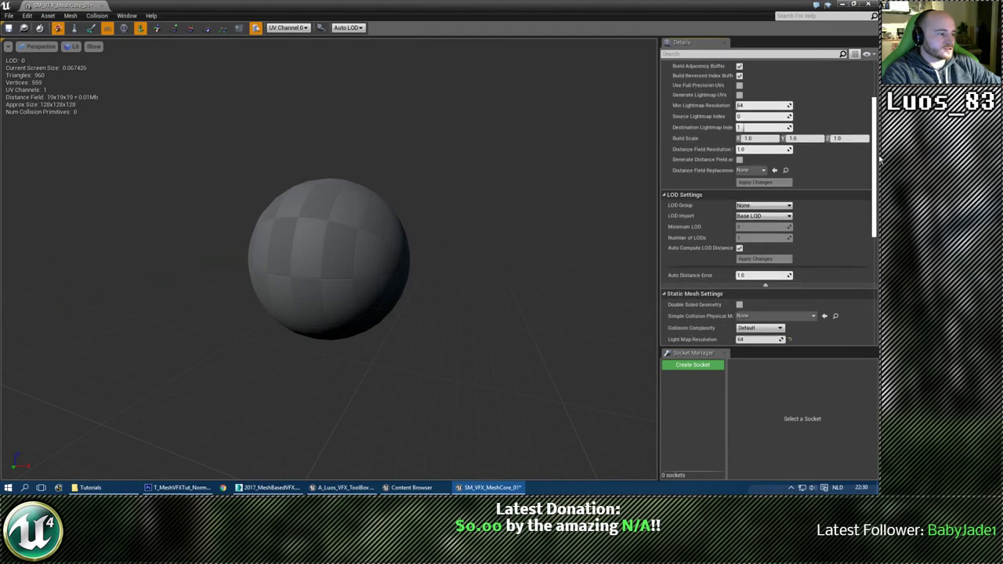
left_click(740, 334)
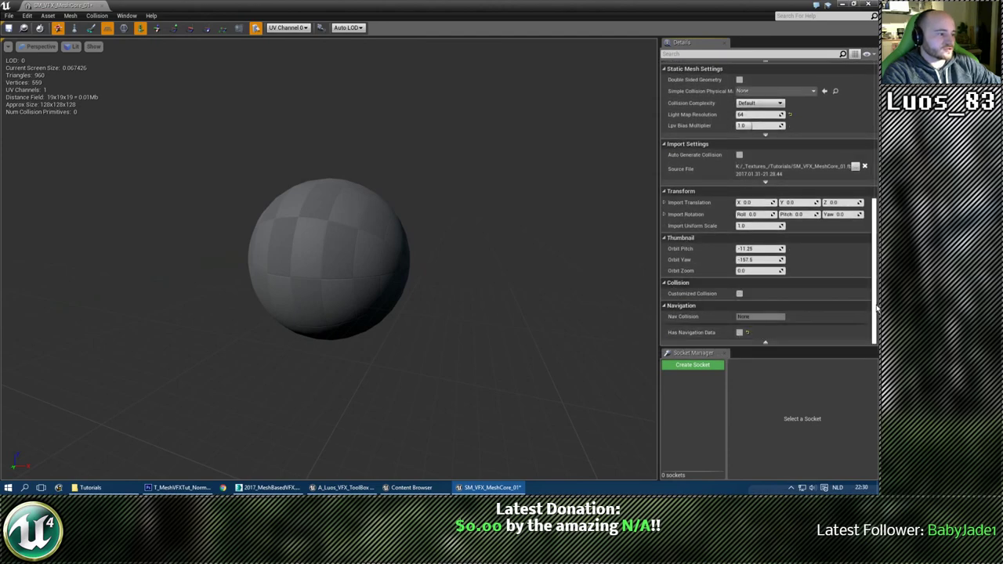
scroll(729, 259, "up", 10)
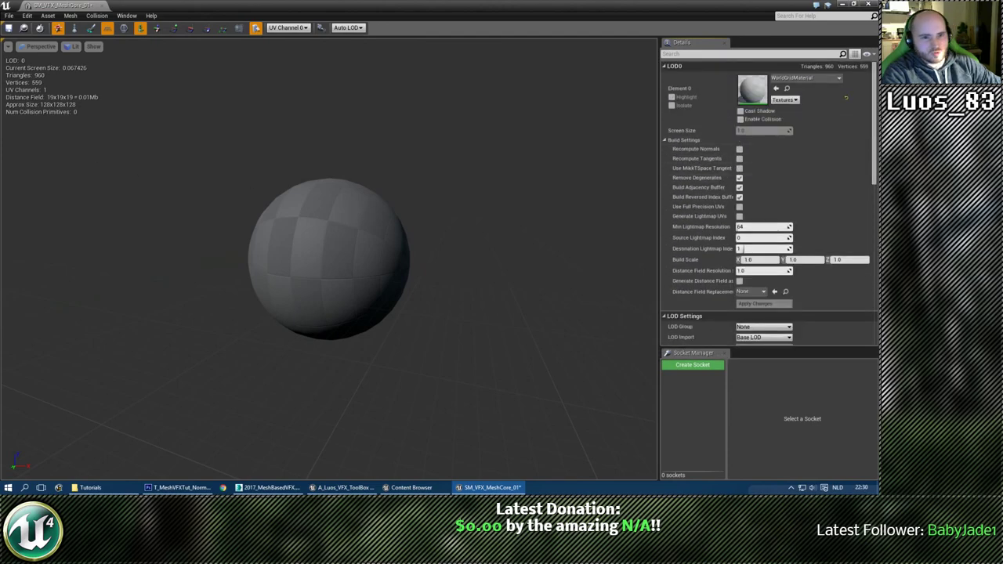
left_click(9, 29)
left_click(102, 5)
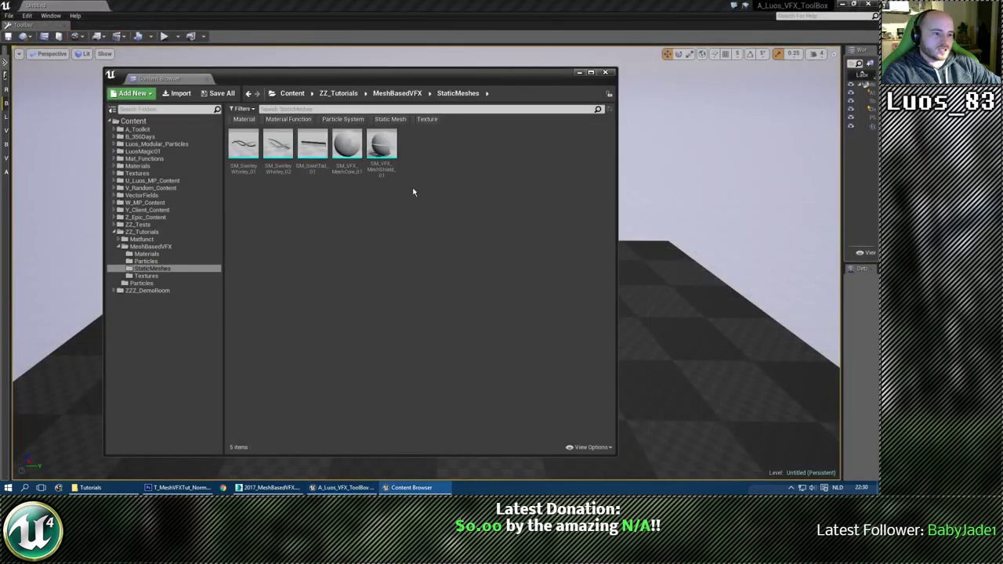
Disable Cast Shadow and Has Navigation Data on SM_VFX_MeshShield_01, save it and close its editor.
double_click(382, 146)
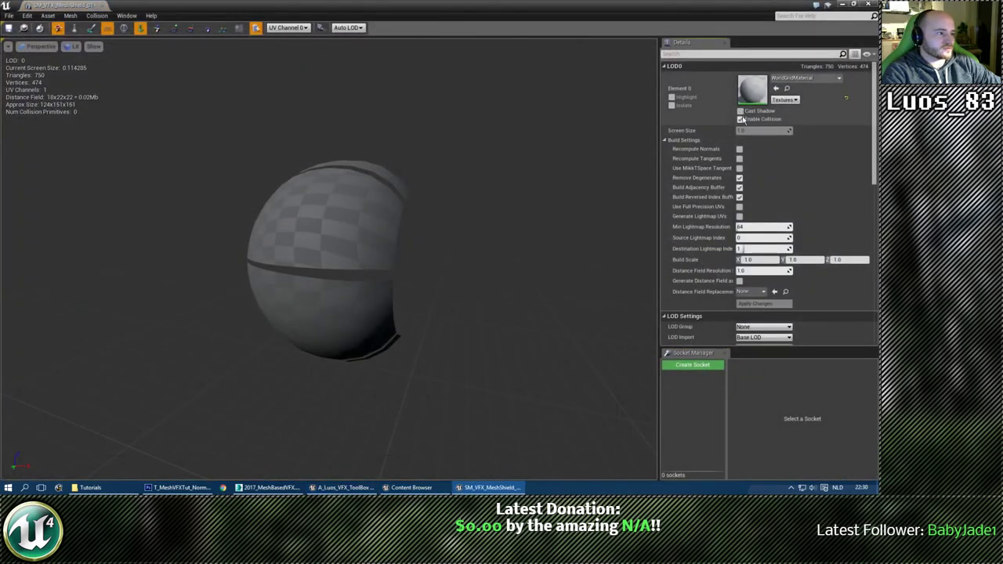
scroll(810, 297, "down", 15)
left_click(739, 332)
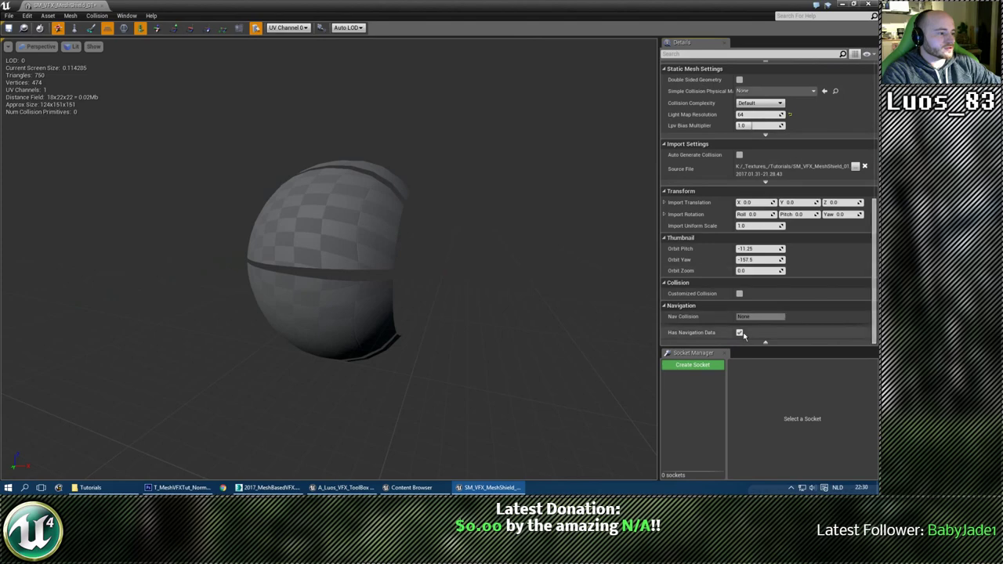
left_click(8, 29)
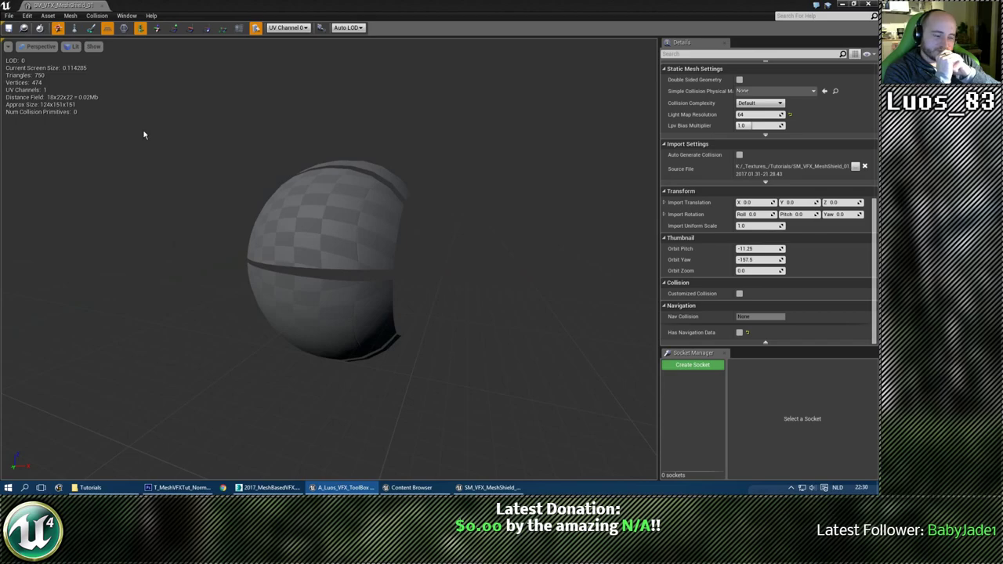
left_click(102, 5)
Reposition the Content Browser window and look through the MeshBasedVFX folders, opening Textures.
left_click(467, 190)
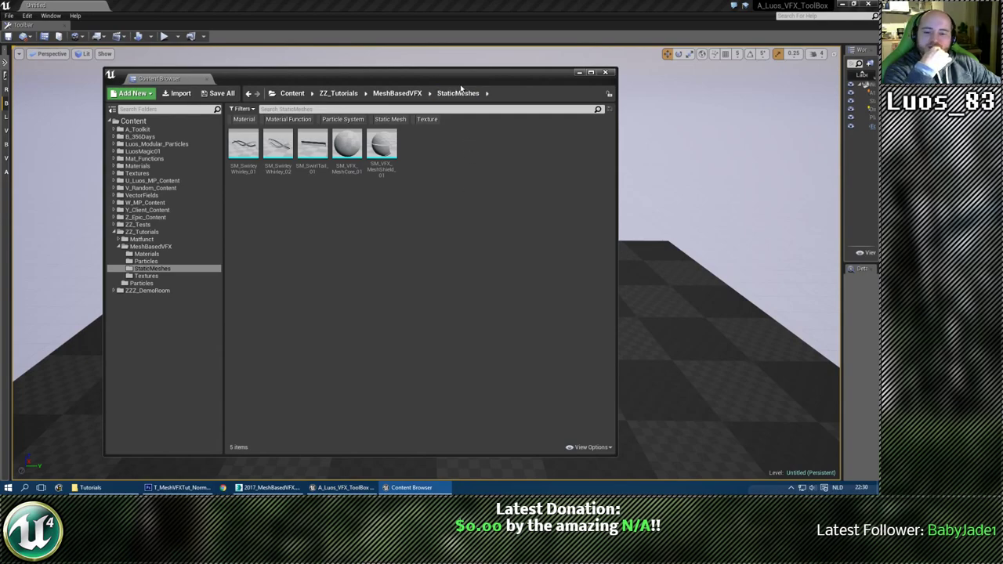
left_click_drag(451, 81, 480, 76)
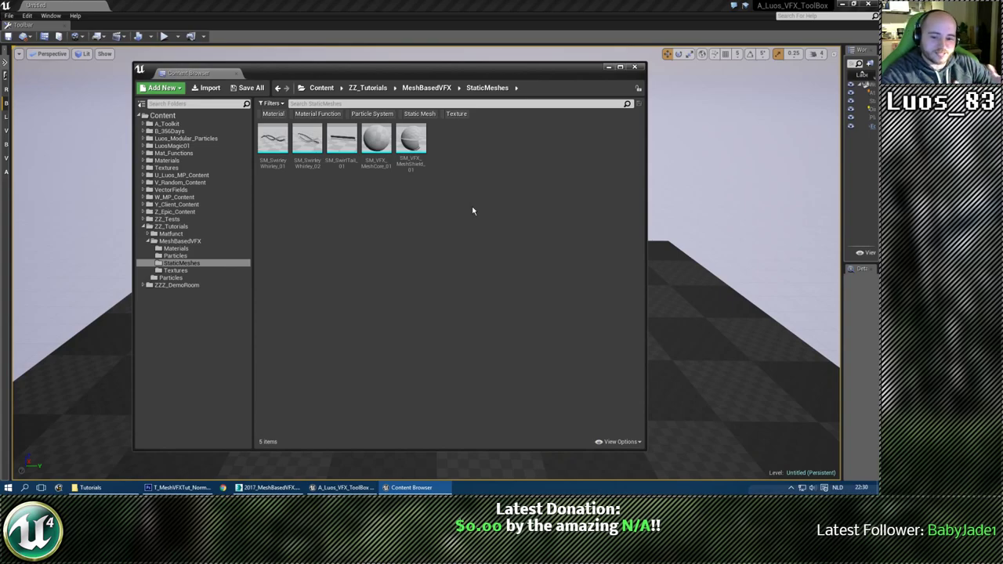
mouse_move(383, 72)
left_mouse_down()
mouse_move(400, 71)
mouse_move(376, 68)
left_mouse_up()
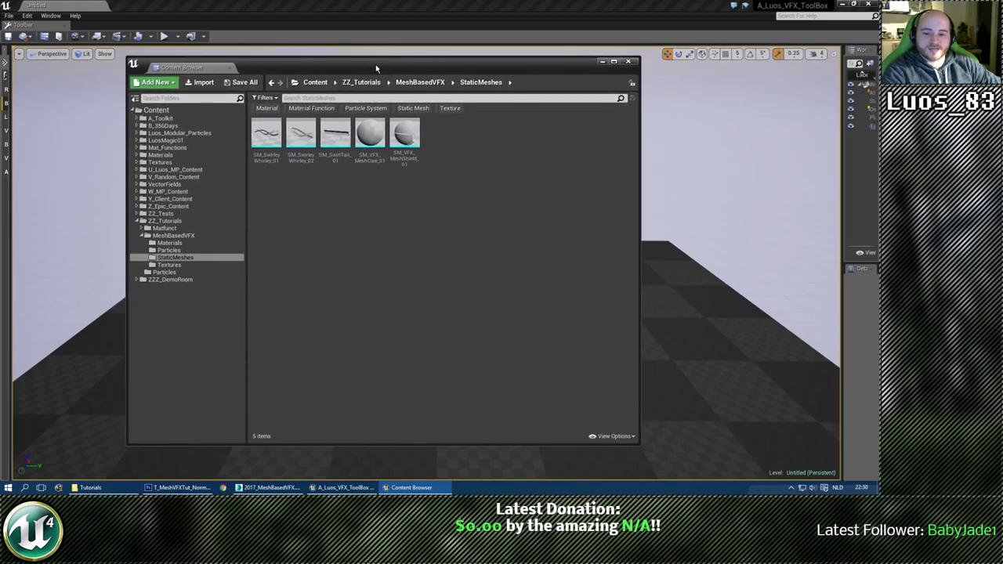
left_click(174, 250)
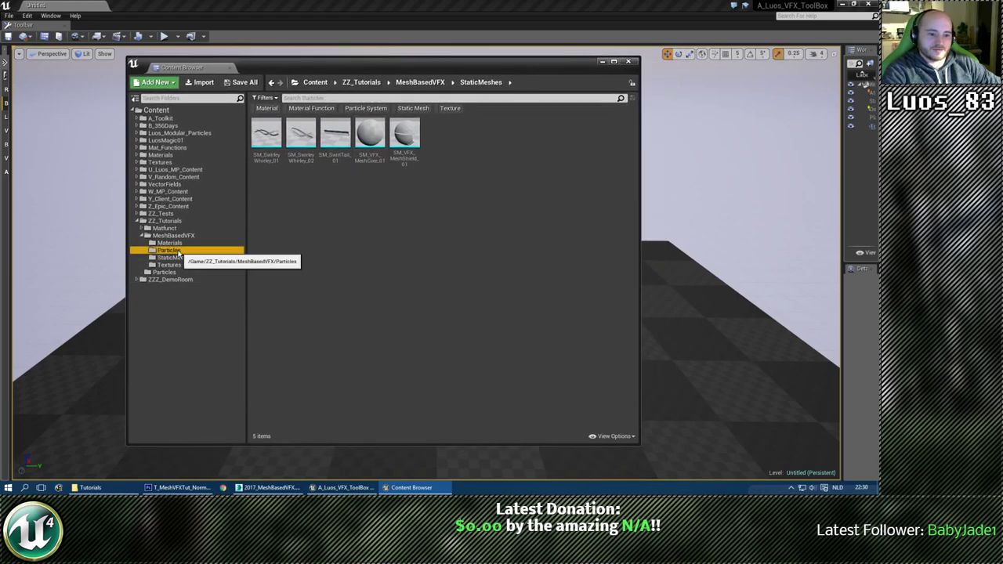
left_click(169, 264)
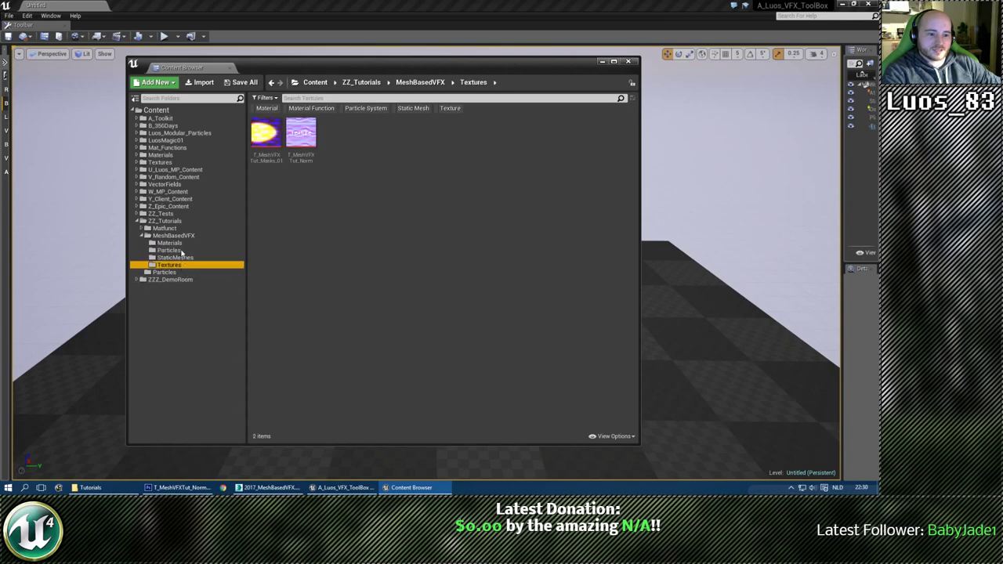
Look through the Materials, Particles, StaticMeshes and Textures folders of MeshBasedVFX and check the two imported textures.
left_click(169, 243)
left_click(329, 279)
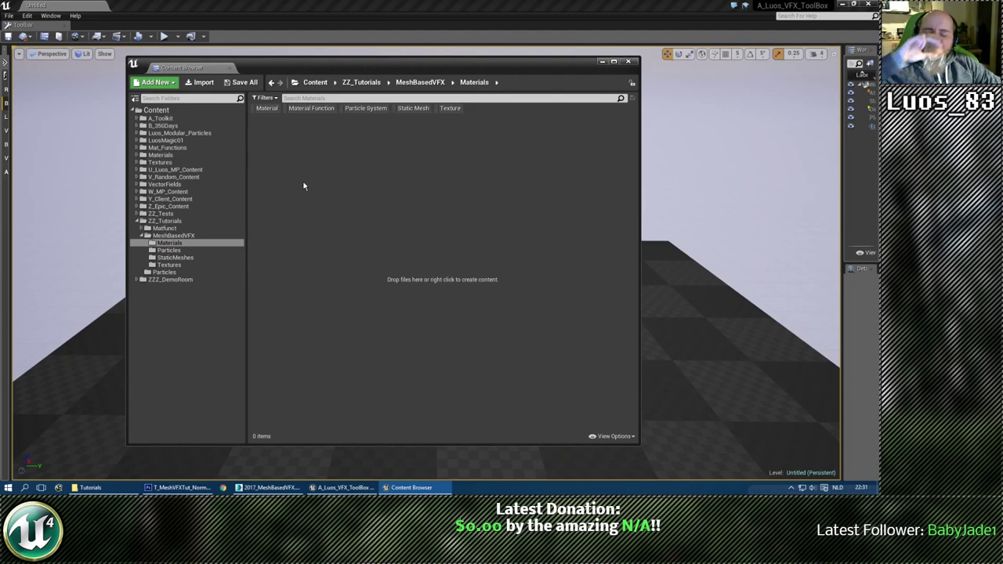
left_click(174, 250)
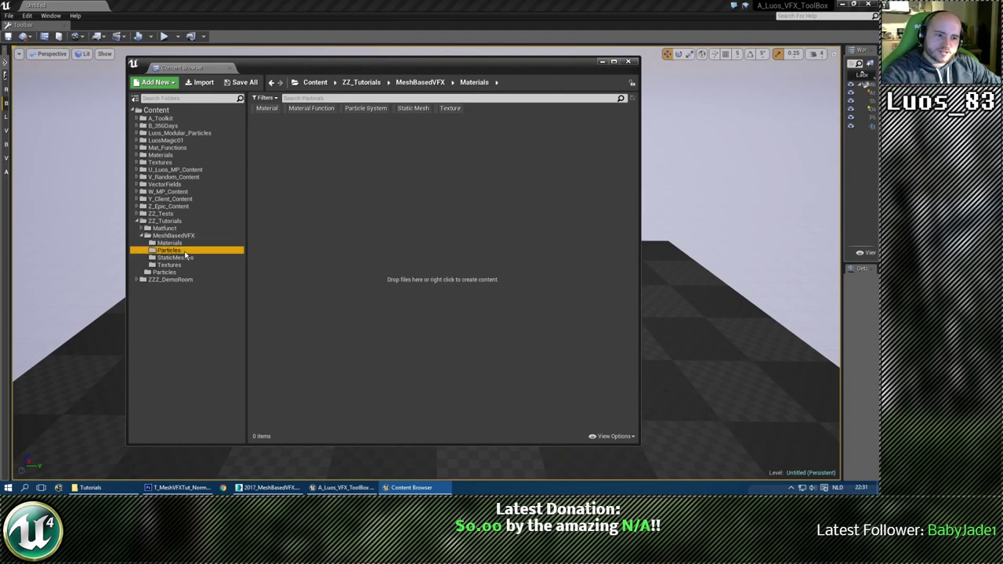
left_click(185, 259)
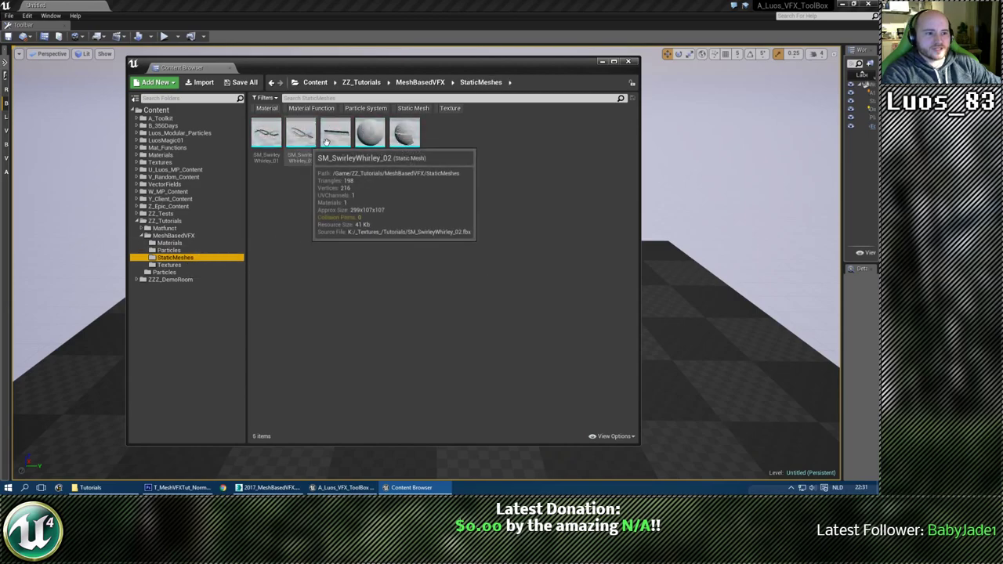
left_click(191, 265)
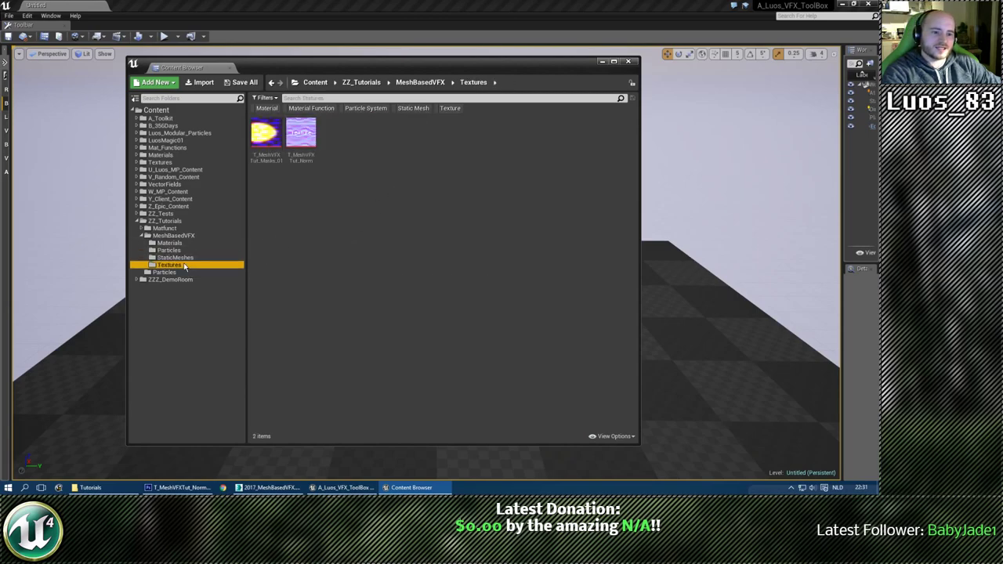
left_click(267, 134)
left_click(295, 141)
left_click(288, 219)
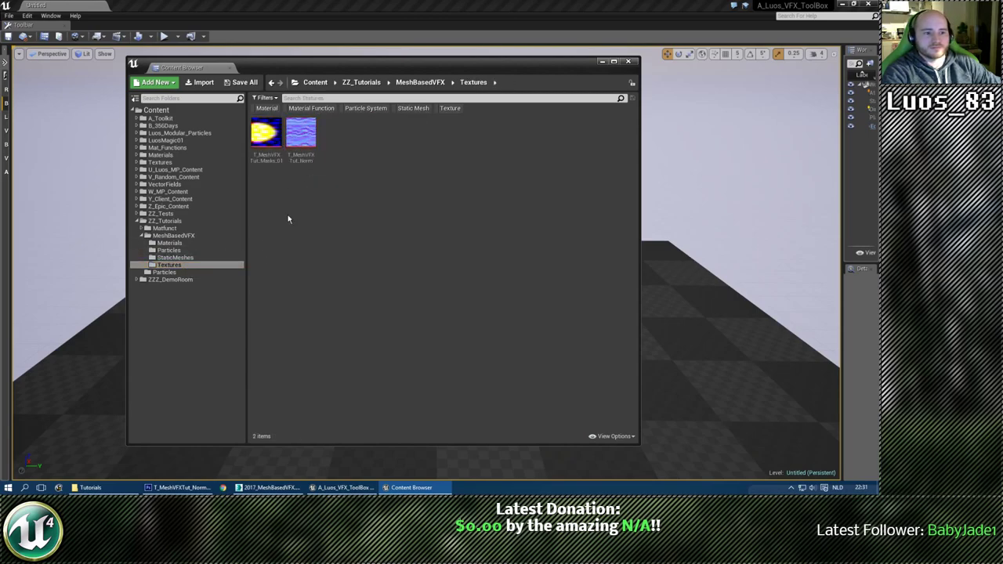
Create a new material named M_VFXMeshForce_01 in the MeshBasedVFX Materials folder.
left_click(170, 243)
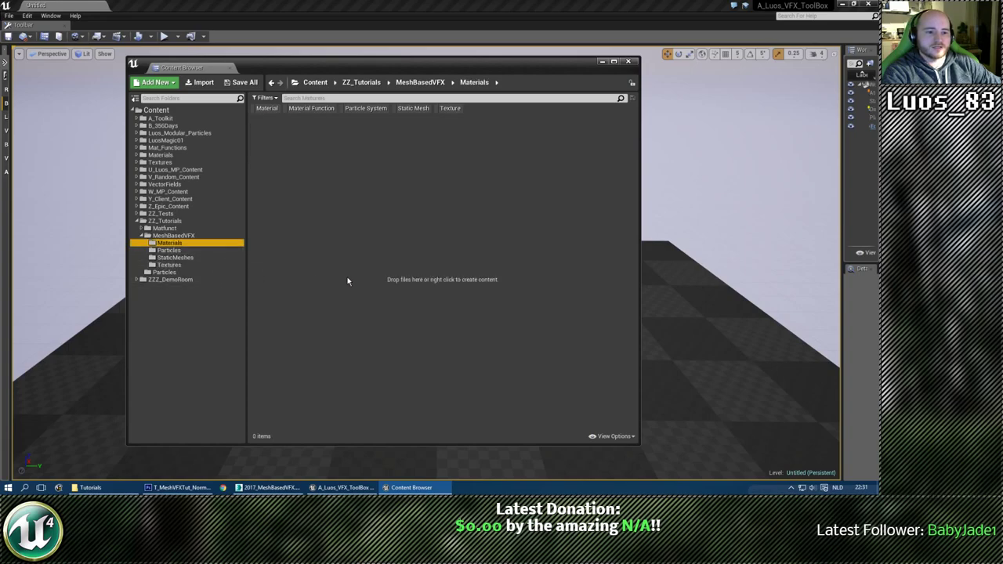
left_click(327, 196)
left_click(171, 247)
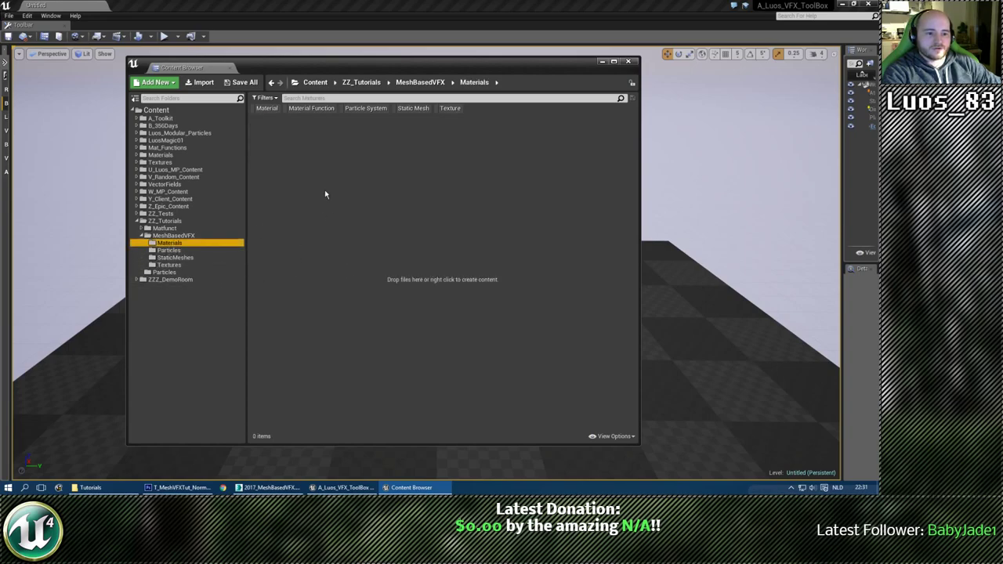
left_click(325, 189)
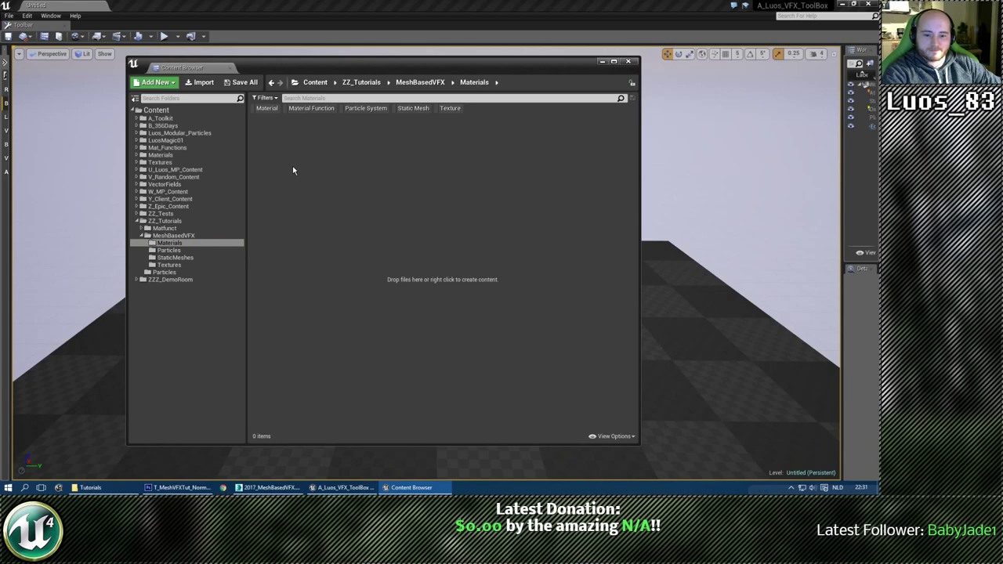
right_click(292, 167)
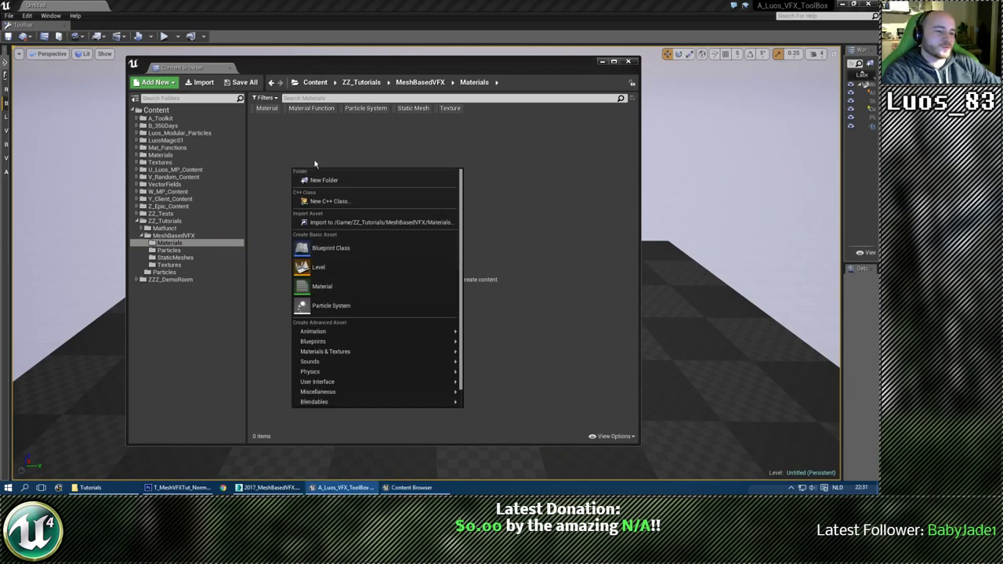
left_click(355, 286)
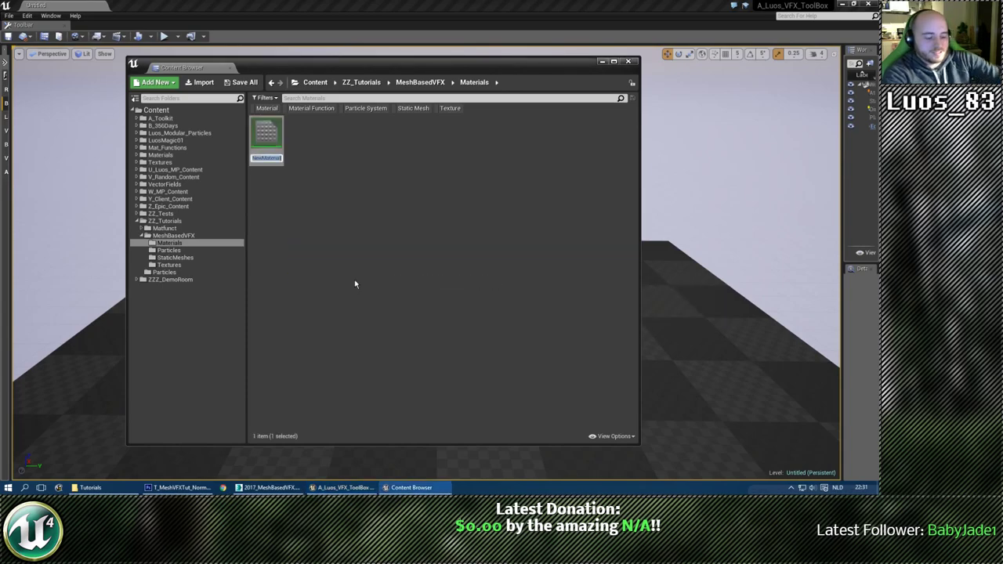
type("M")
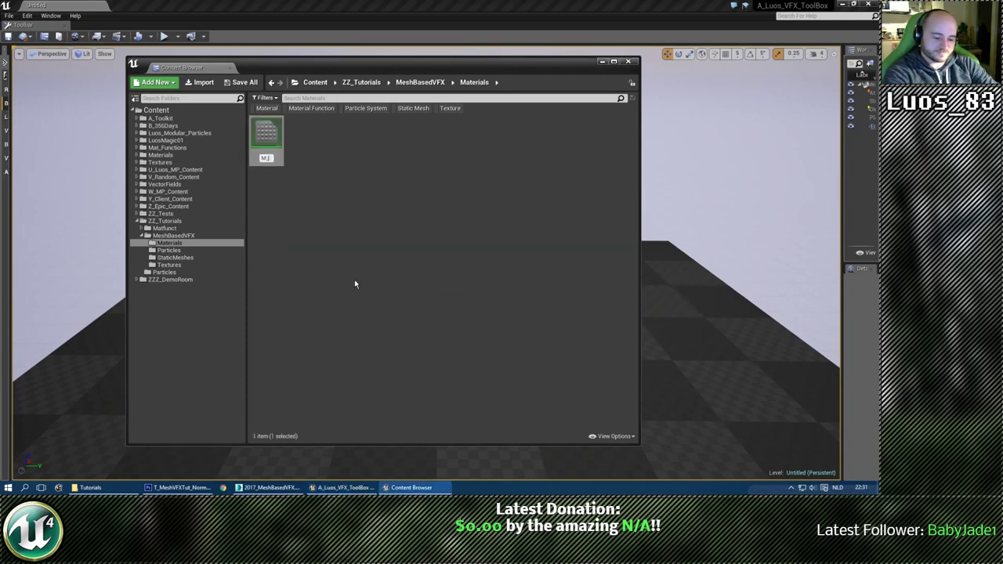
type("_VFX")
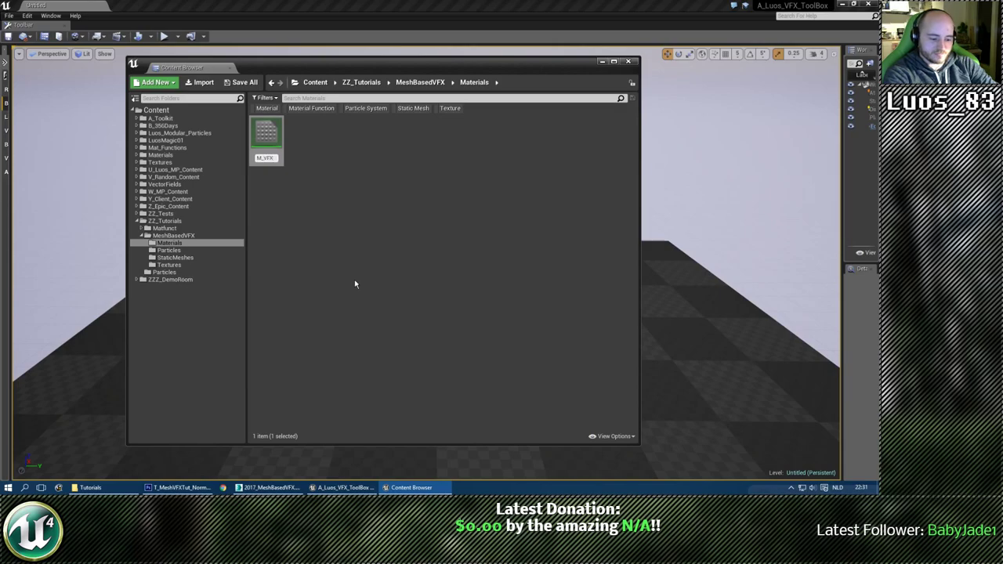
type("Mesh")
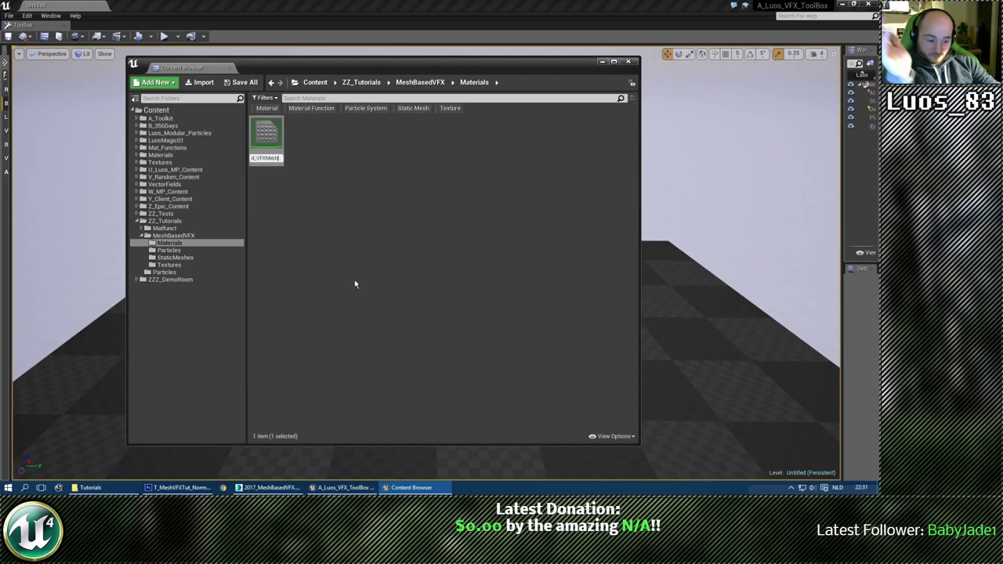
type("Force_01")
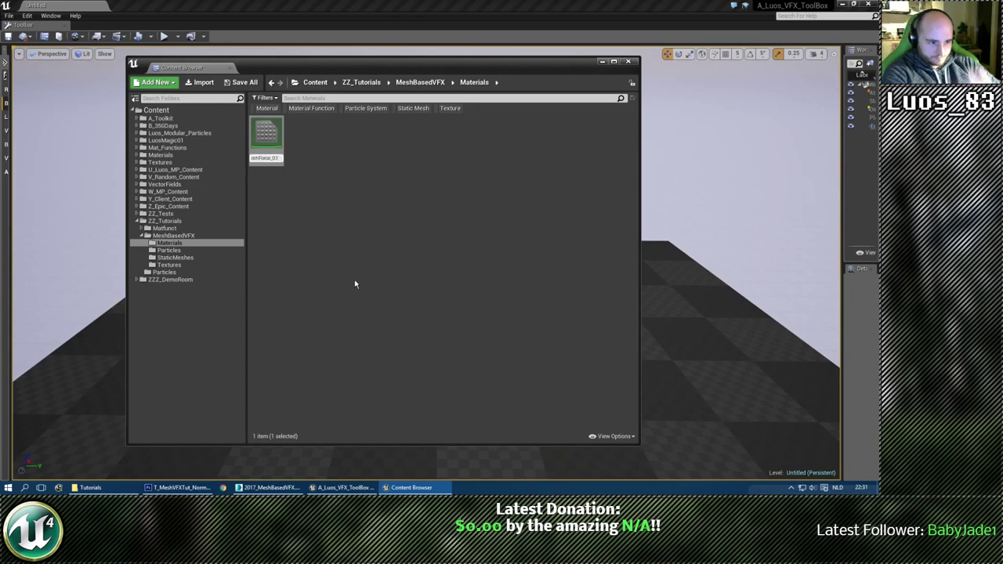
key("Return")
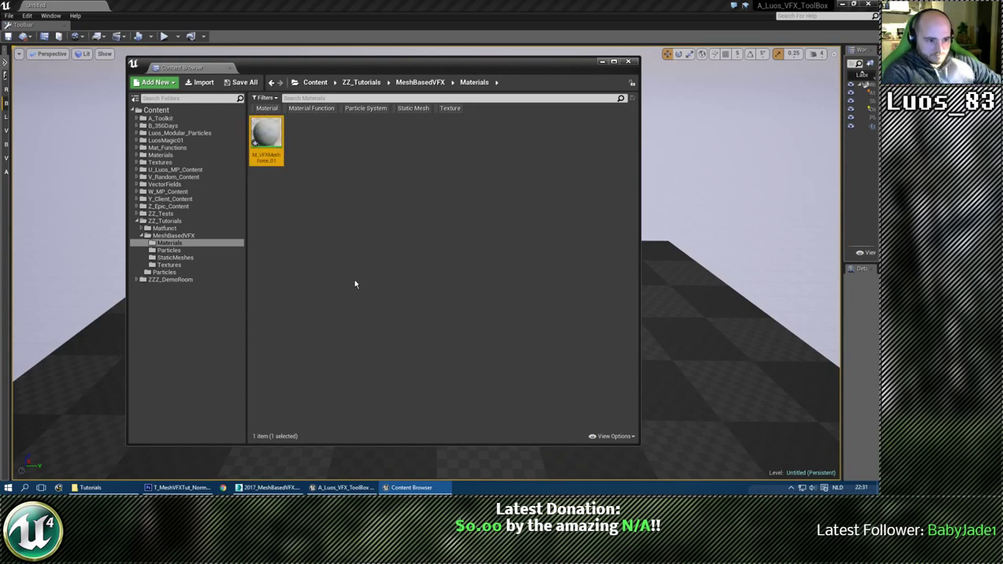
Duplicate the M_VFXMeshForce_01 material and name the copy M_VFX_CoreSphere_01.
left_click(309, 169)
left_click(272, 145)
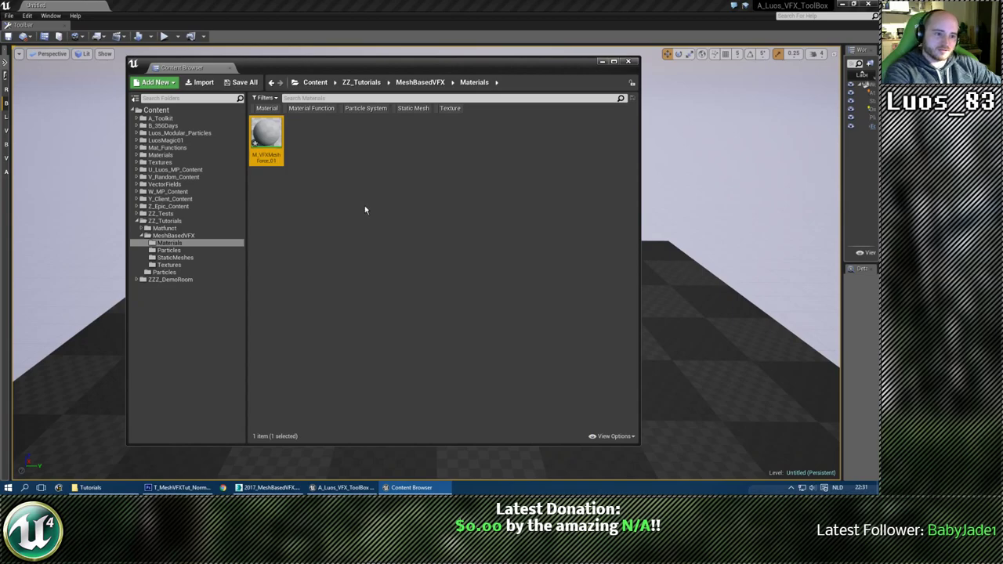
right_click(287, 146)
right_click(271, 135)
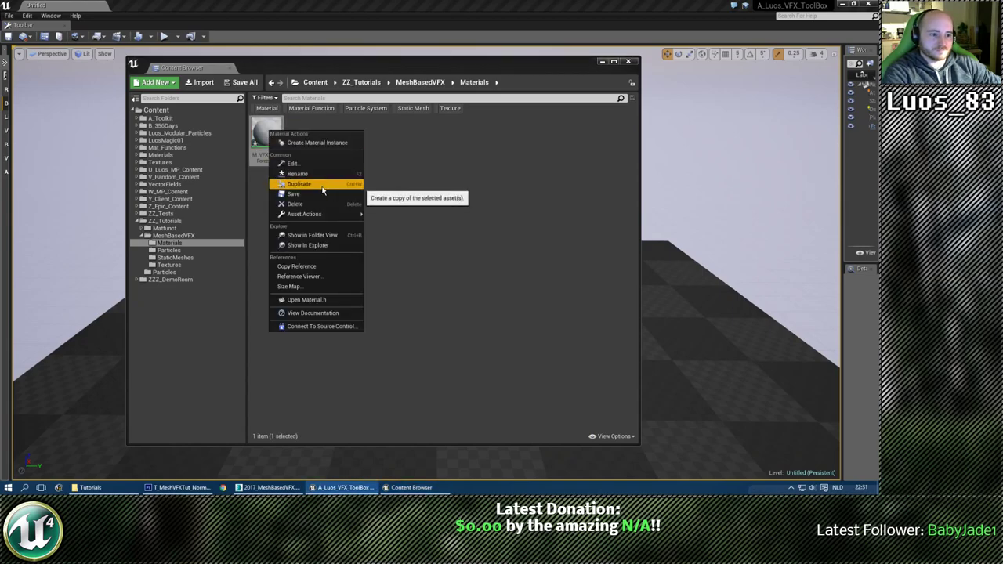
left_click(314, 187)
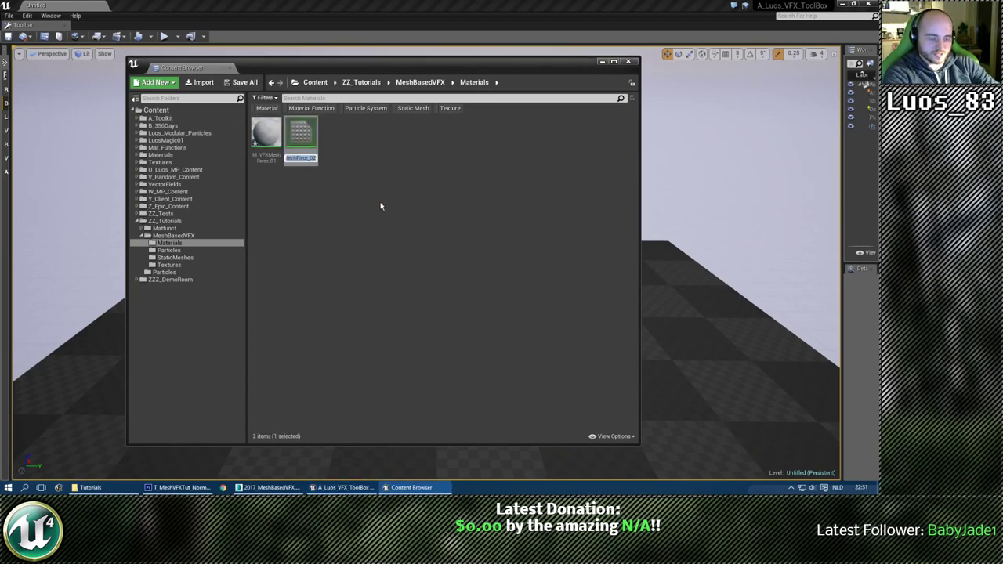
type("M_VFX_")
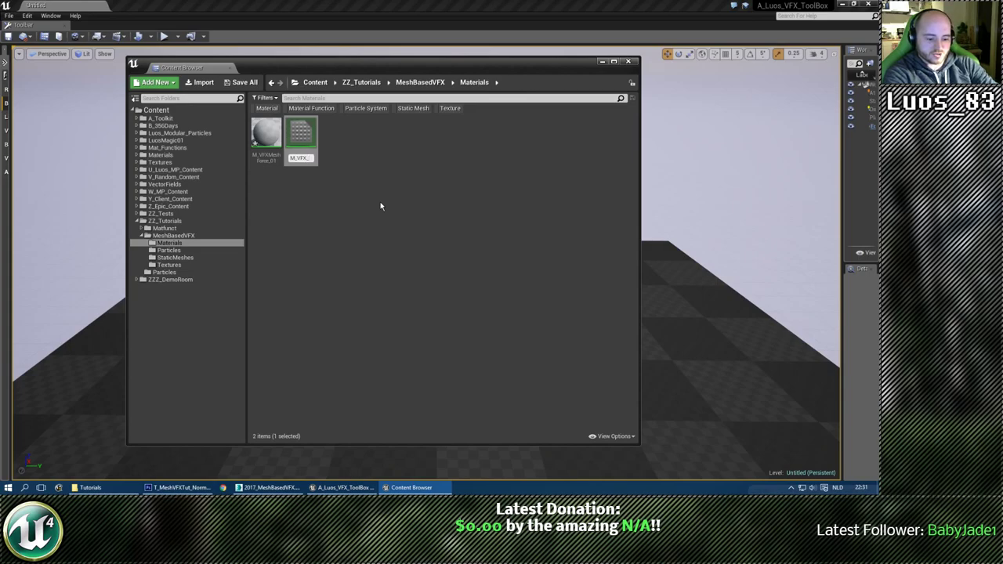
key("ctrl+a")
type("CoreSphere")
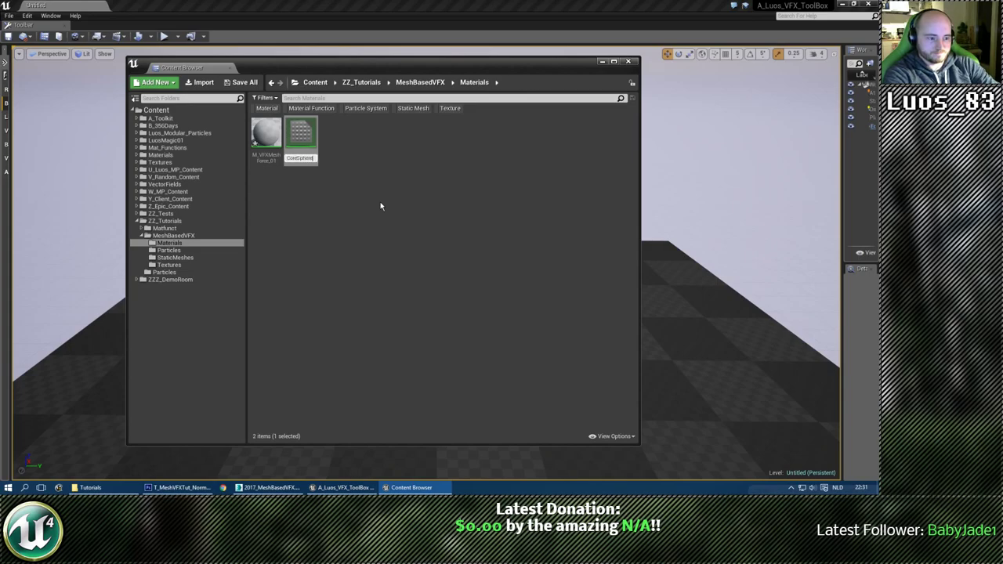
type("_01")
key("Return")
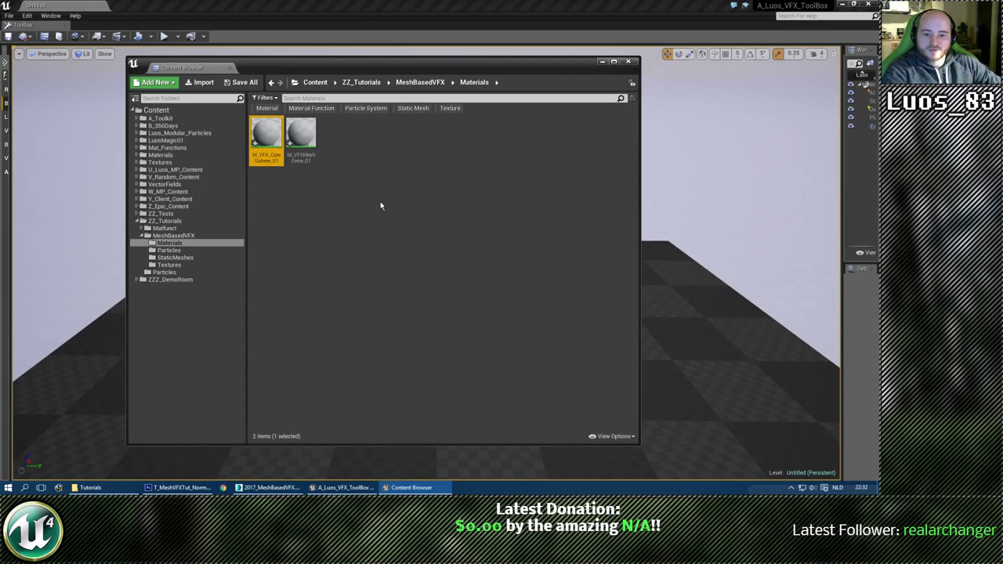
Save all unsaved content, including the two new materials.
left_click(402, 229)
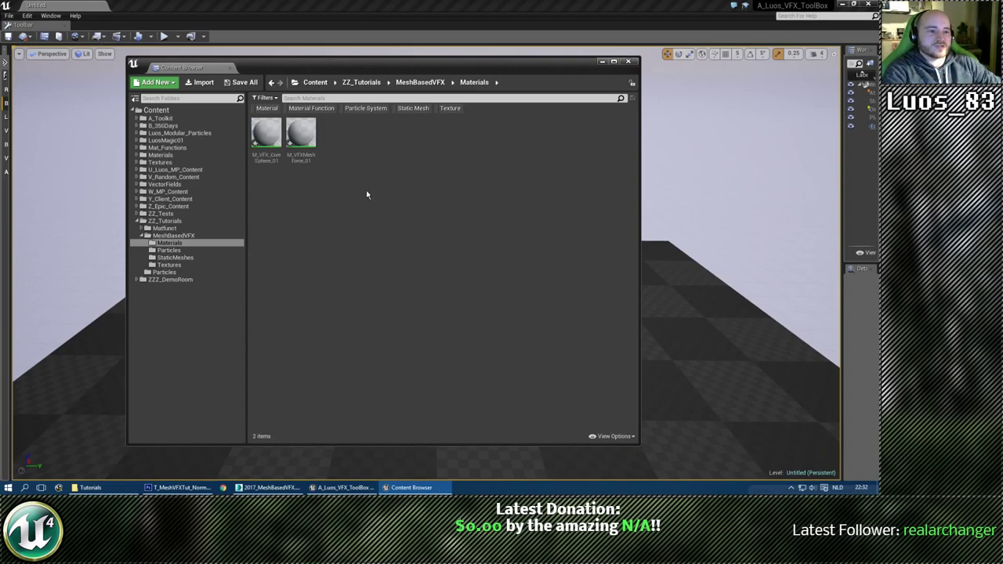
left_click(240, 82)
left_click(521, 329)
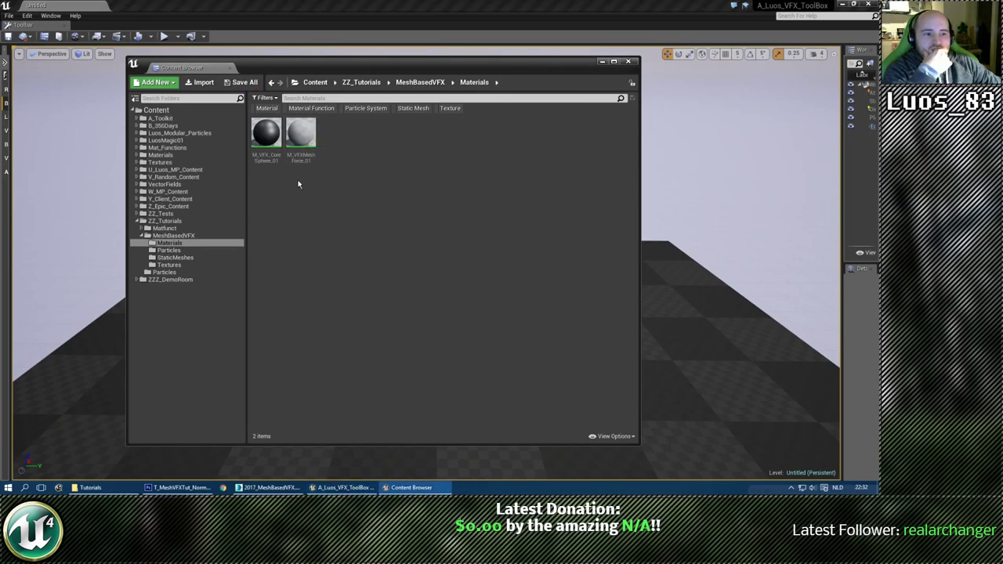
Open the M_VFX_CoreSphere_01 material for editing and use the SM_VFX_MeshCore_01 static mesh as its preview mesh.
double_click(266, 134)
right_click_drag(386, 212, 307, 200)
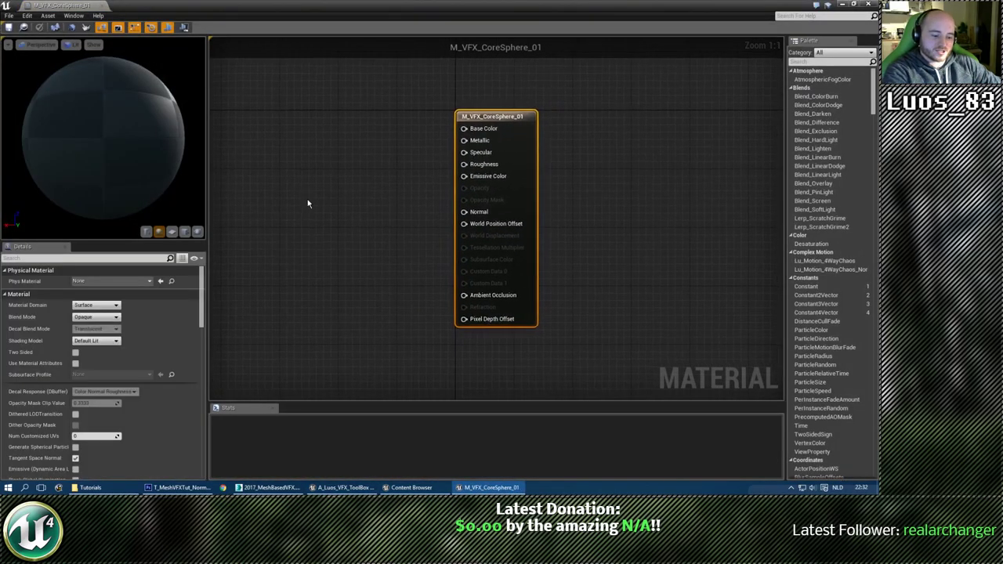
right_click_drag(293, 242, 430, 230)
key("alt+Tab")
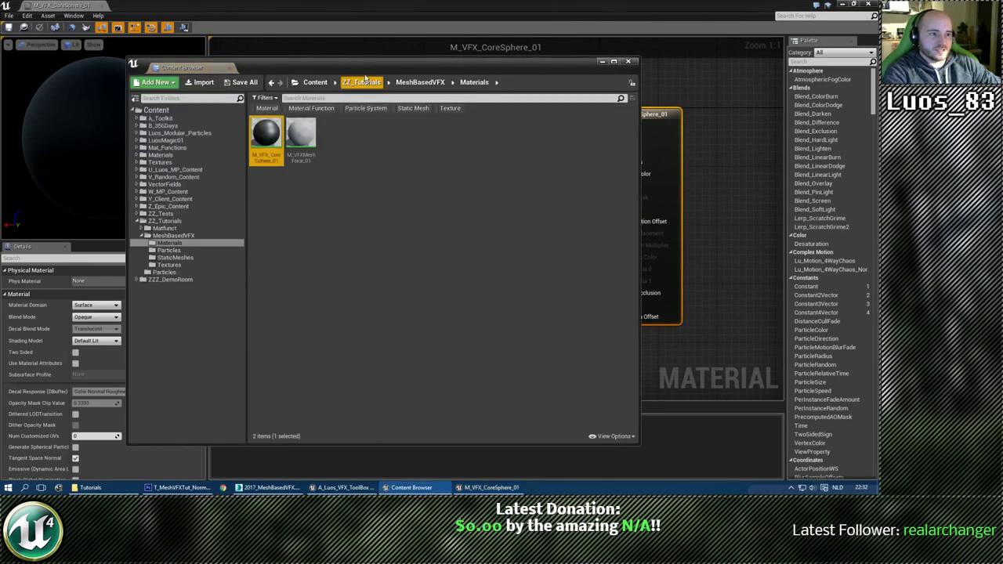
left_click_drag(367, 68, 422, 141)
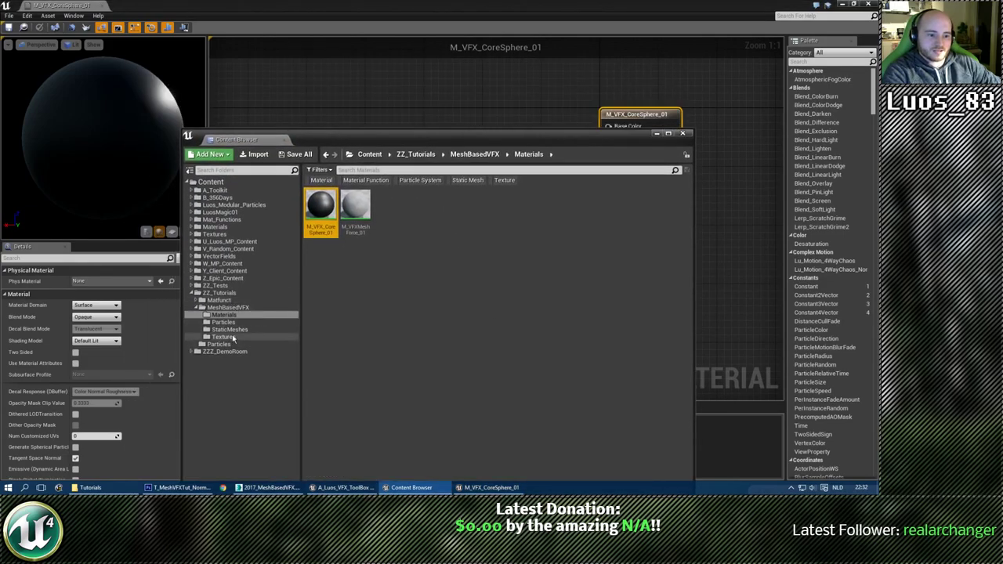
left_click(229, 329)
left_click_drag(431, 145, 510, 149)
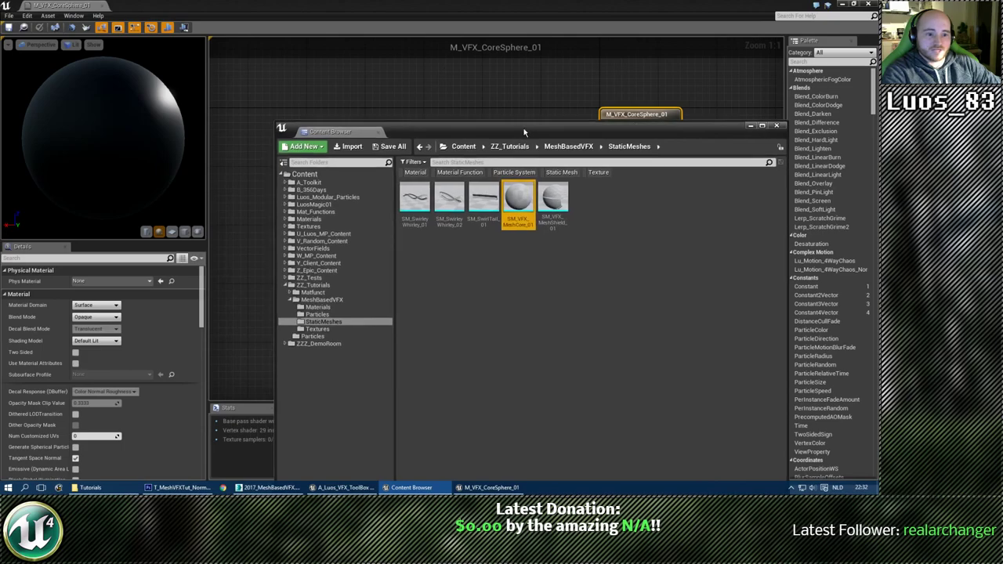
left_click(198, 232)
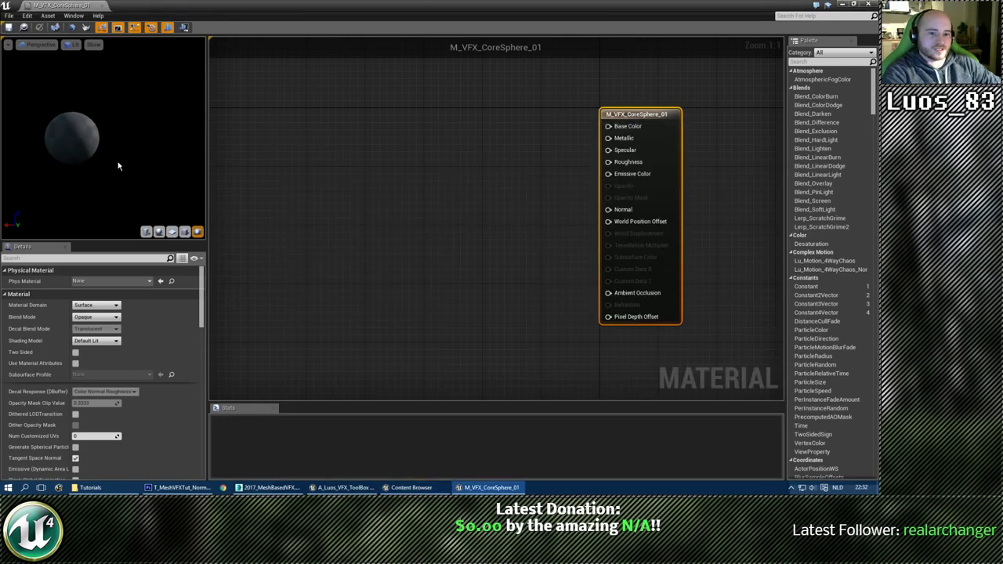
right_click_drag(119, 163, 106, 141)
key("f")
left_click_drag(116, 150, 205, 182)
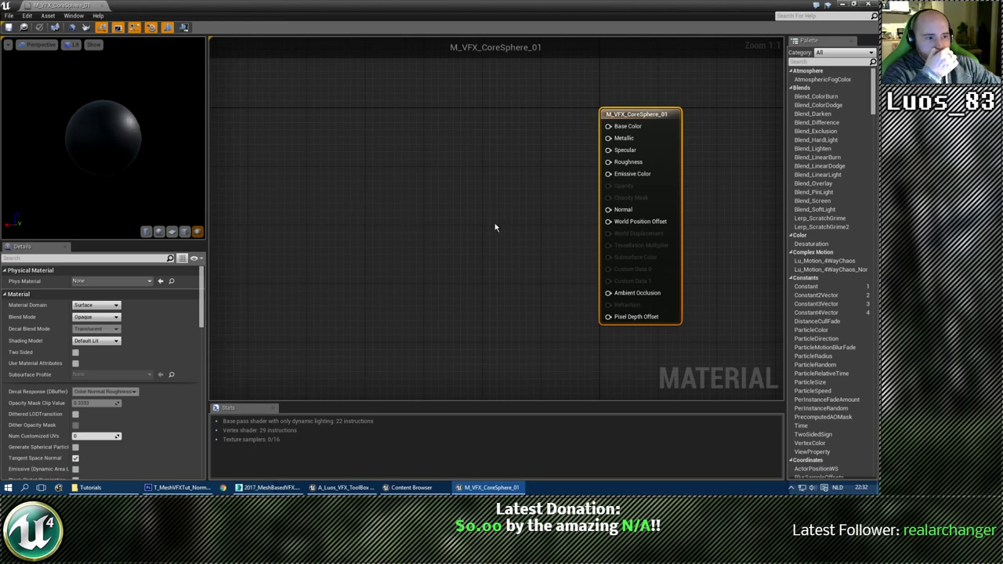
Add a Fresnel node to the material graph and place it well ahead of the main material node.
right_click_drag(494, 228, 382, 211)
type("fresnel")
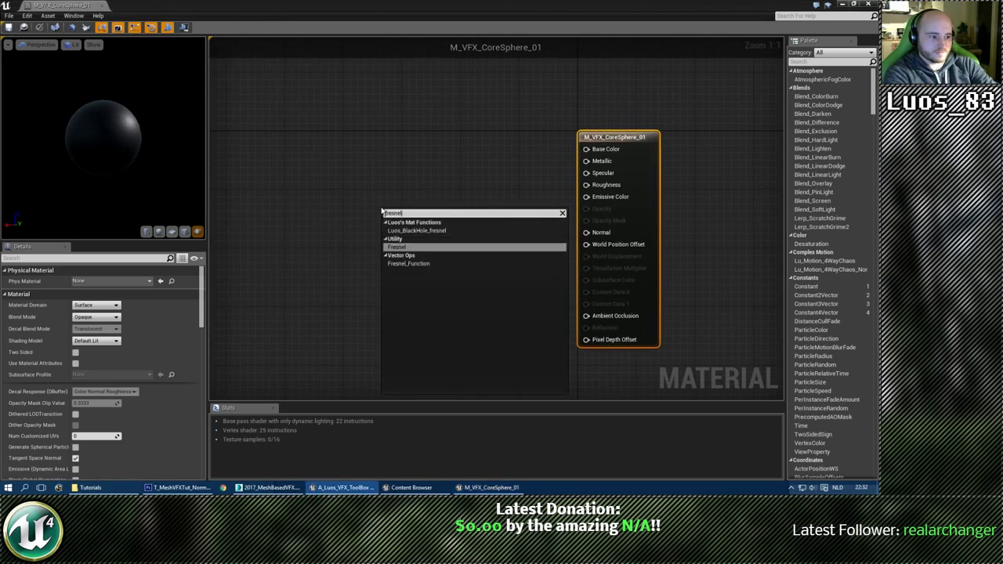
key("Return")
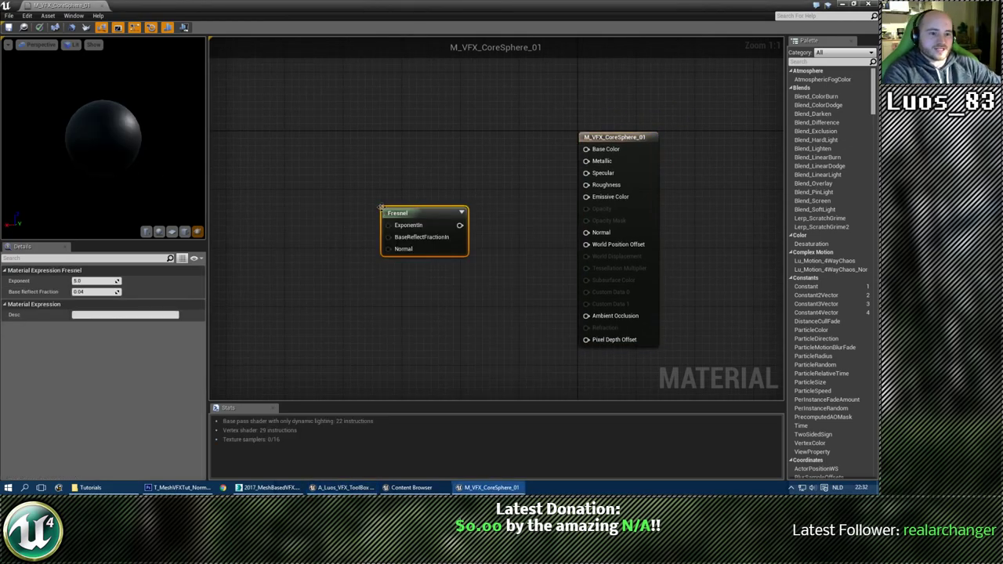
scroll(109, 147, "up", 2)
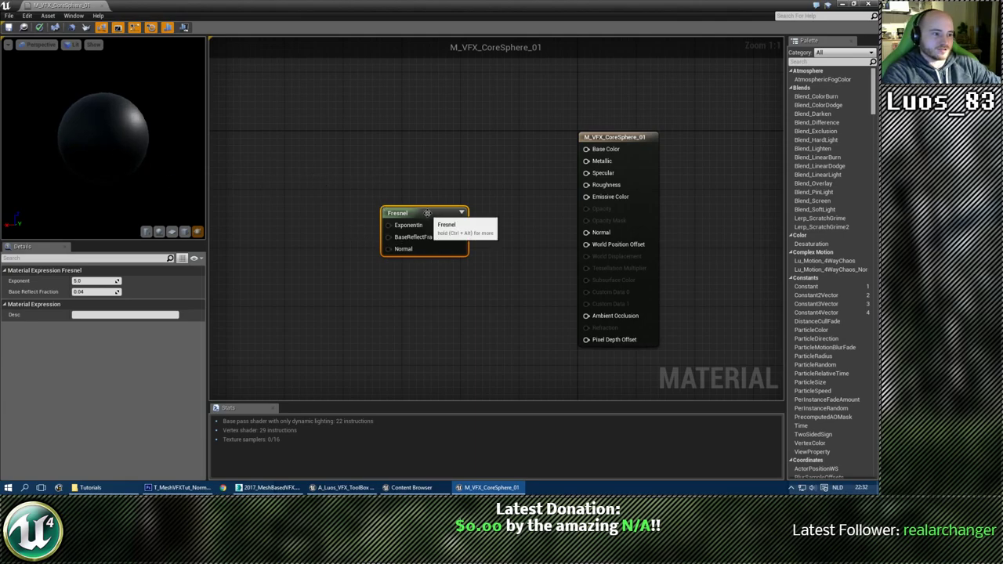
left_click_drag(429, 214, 383, 212)
scroll(480, 227, "up", 1)
Add a Particle Color node to the graph and place it above the Fresnel node.
right_click_drag(457, 181, 434, 219)
left_click(490, 188)
right_click(435, 222)
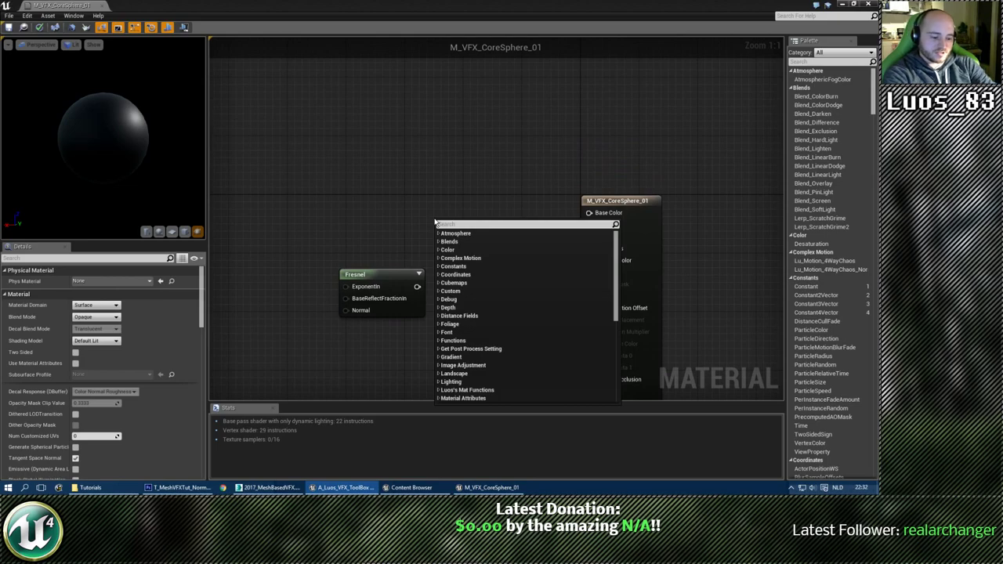
type("particle")
key("Return")
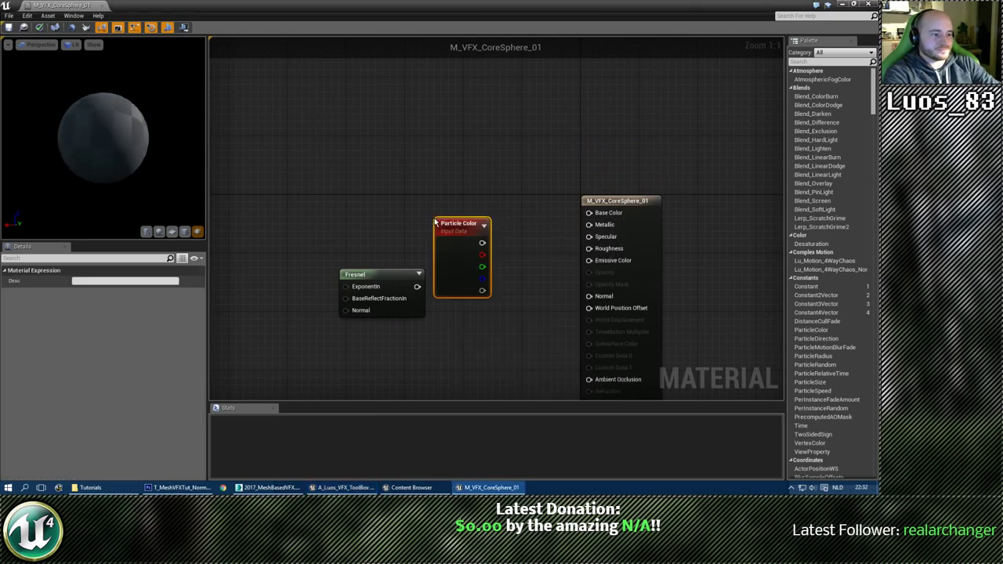
left_click_drag(458, 223, 326, 164)
right_click_drag(466, 110, 449, 167)
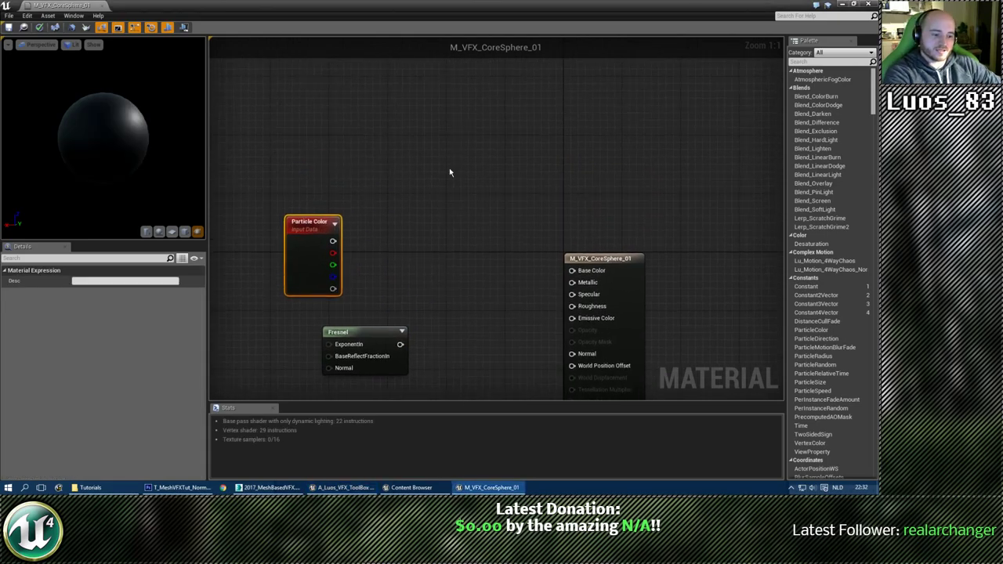
Add a Constant3Vector node to the graph and place it above and slightly after the Particle Color node.
key("3")
left_click(449, 168)
left_click_drag(471, 177, 430, 174)
Set the Constant3Vector's colour to a bright turquoise with R 0.09, G 1.0 and B 0.809.
left_click(125, 281)
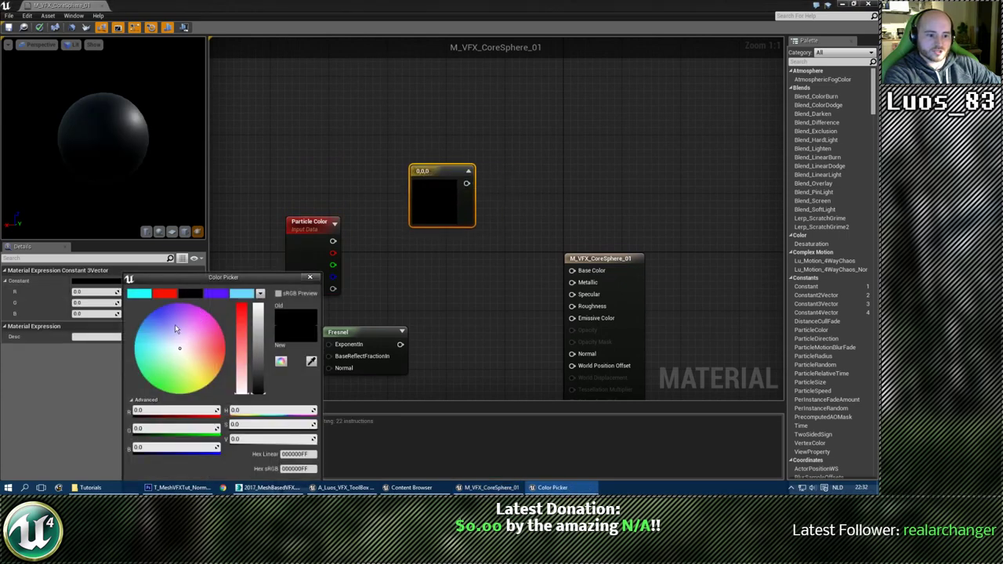
left_click_drag(264, 326, 259, 309)
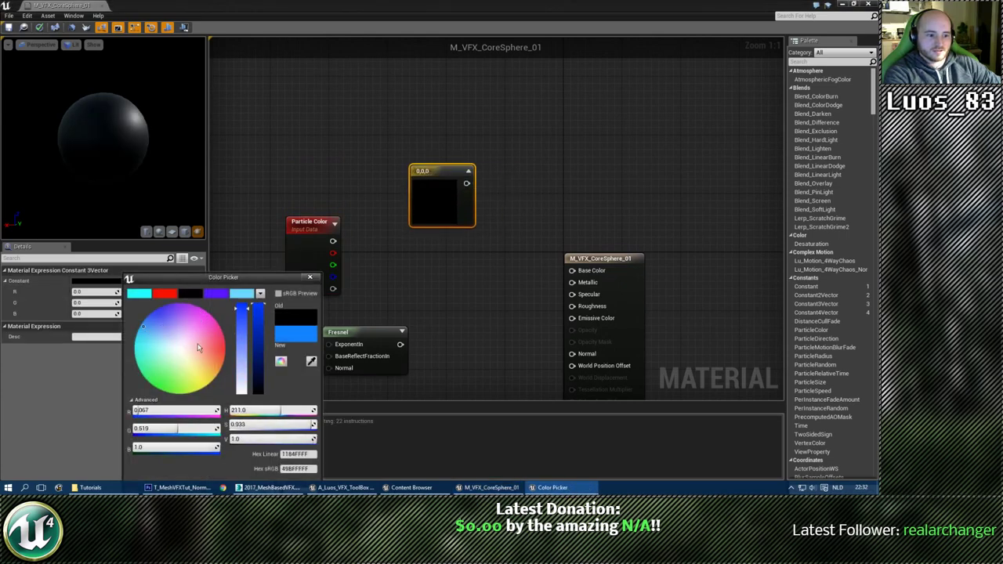
left_click(142, 360)
left_click(244, 312)
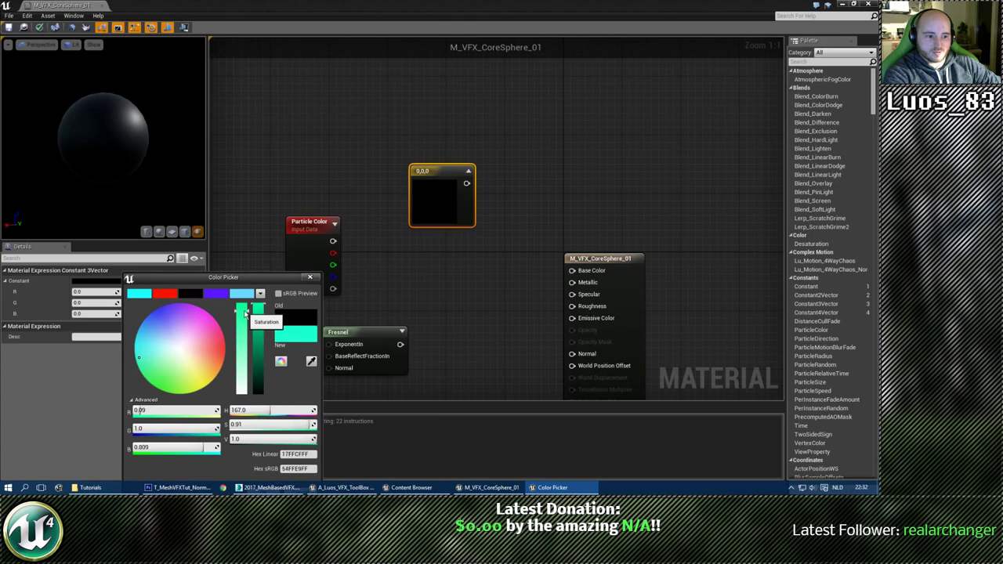
left_click_drag(256, 280, 274, 198)
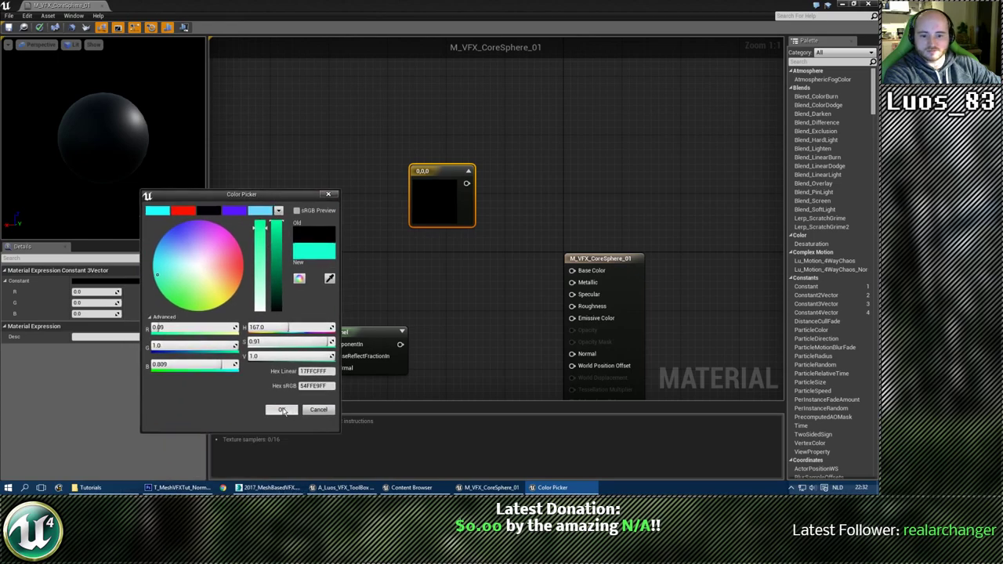
left_click(281, 410)
Move the turquoise constant node closer to the Particle Color node, in line above the Fresnel node.
right_click_drag(461, 287, 453, 241)
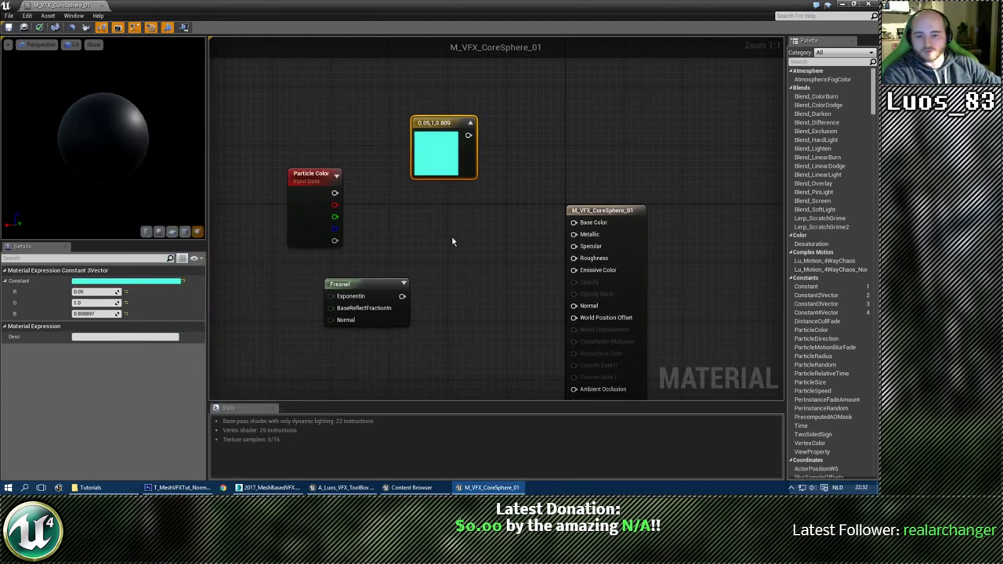
left_click(452, 242)
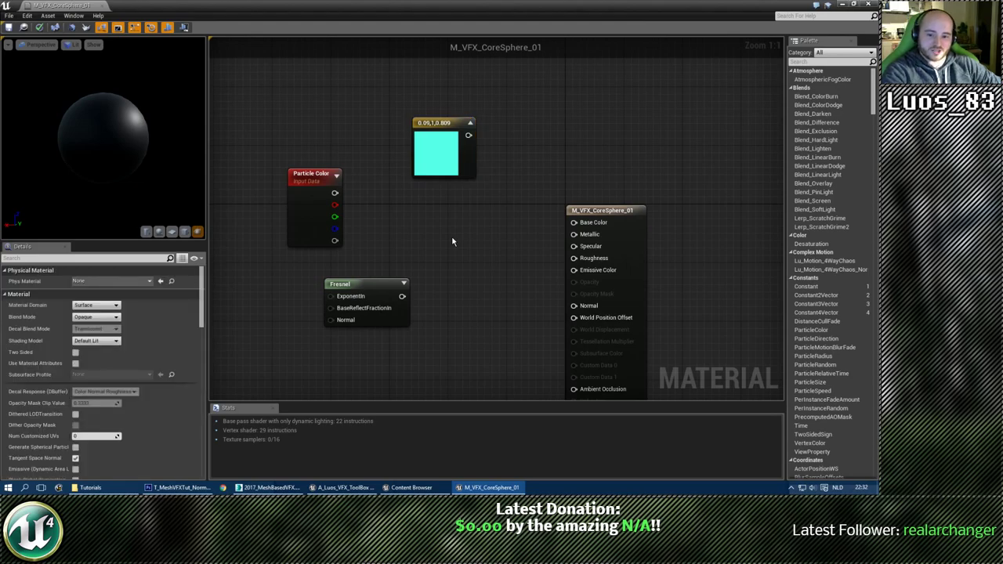
left_click(433, 199)
right_click_drag(433, 210, 465, 176)
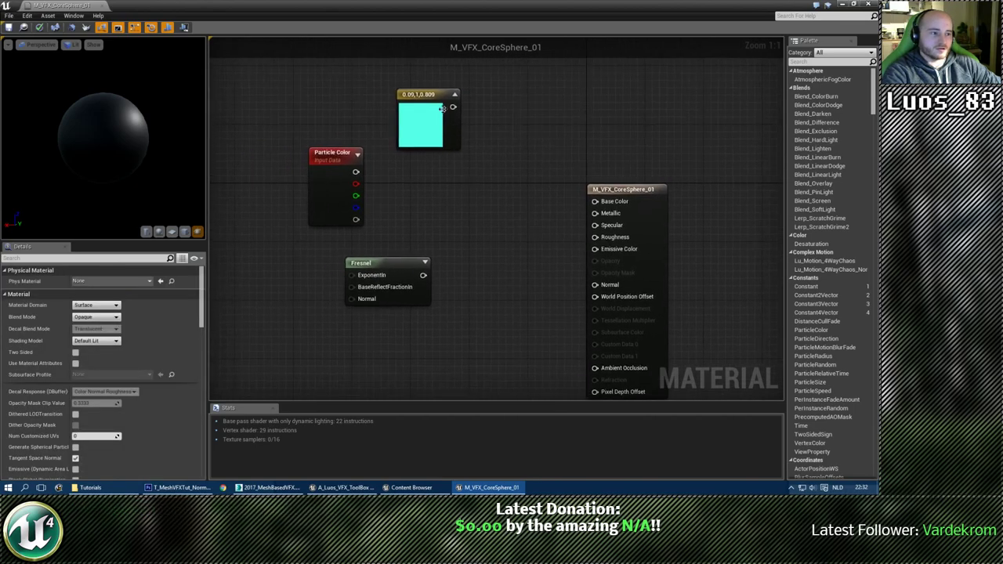
left_click_drag(428, 91, 399, 92)
left_click(462, 252)
Add a Multiply node between the input nodes and the main material node.
scroll(465, 220, "up", 1)
right_click_drag(468, 194, 417, 193)
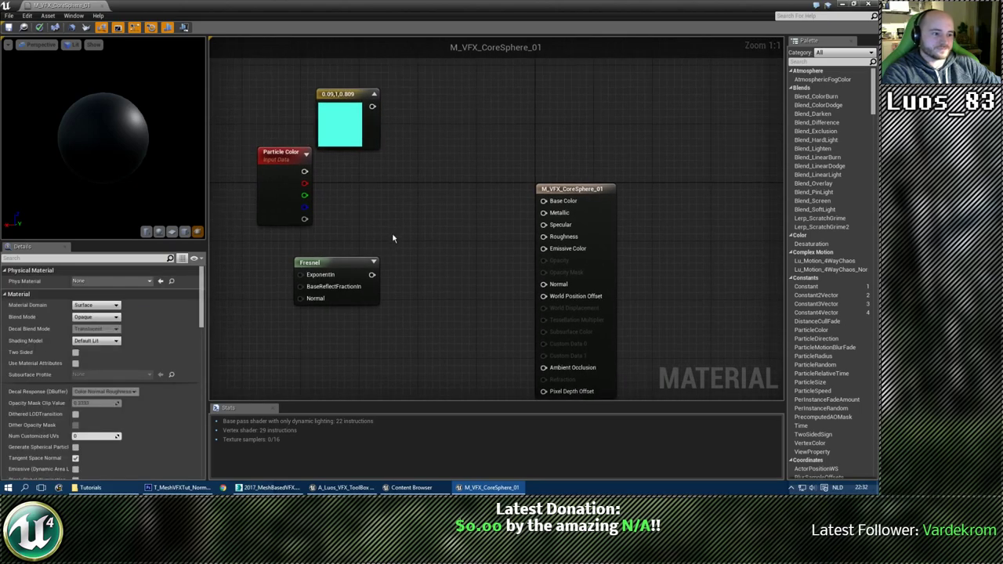
left_click(441, 213)
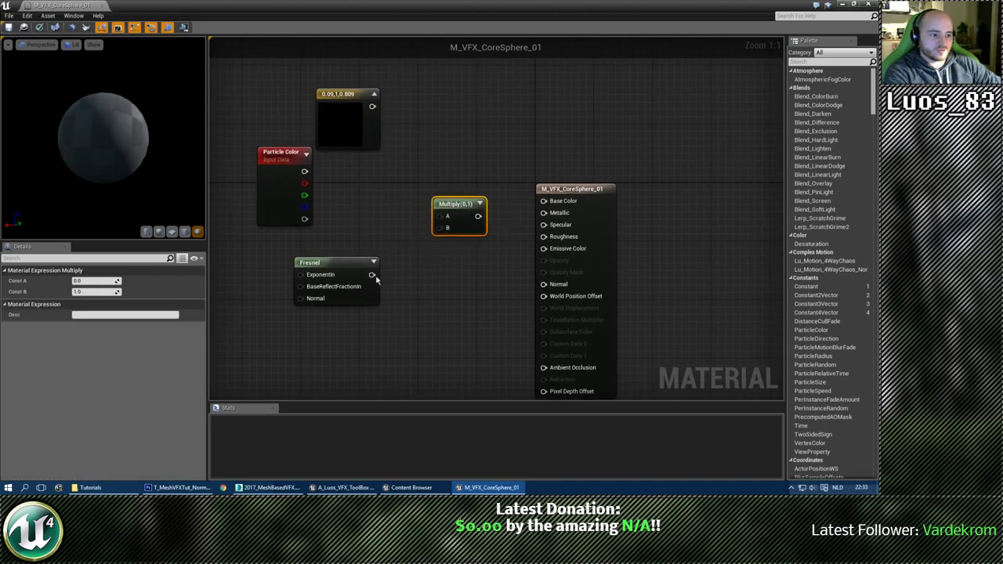
Multiply the cyan colour constant by the Fresnel output and feed the result into Emissive Color.
left_click_drag(372, 275, 447, 227)
left_click_drag(370, 105, 544, 248)
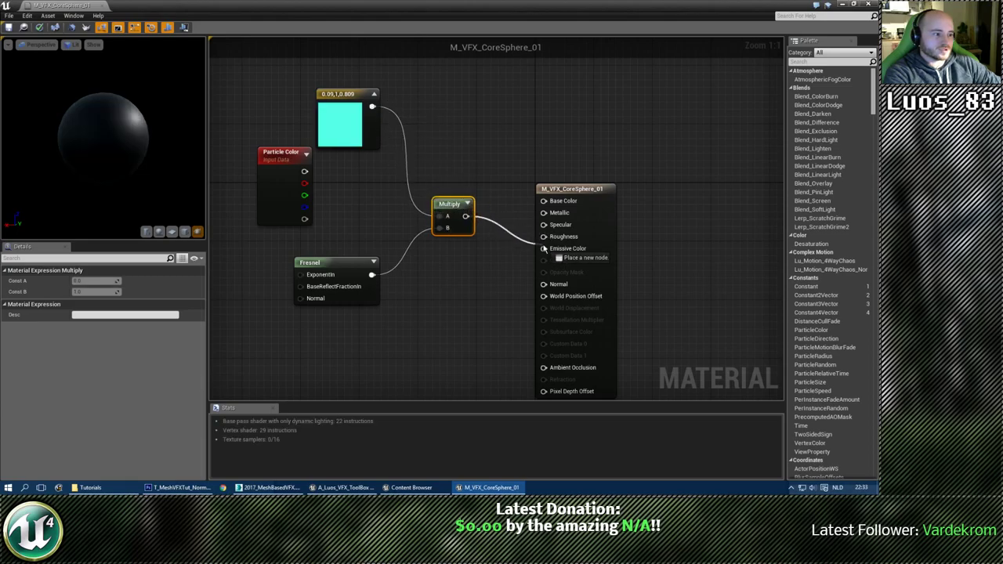
left_click(492, 284)
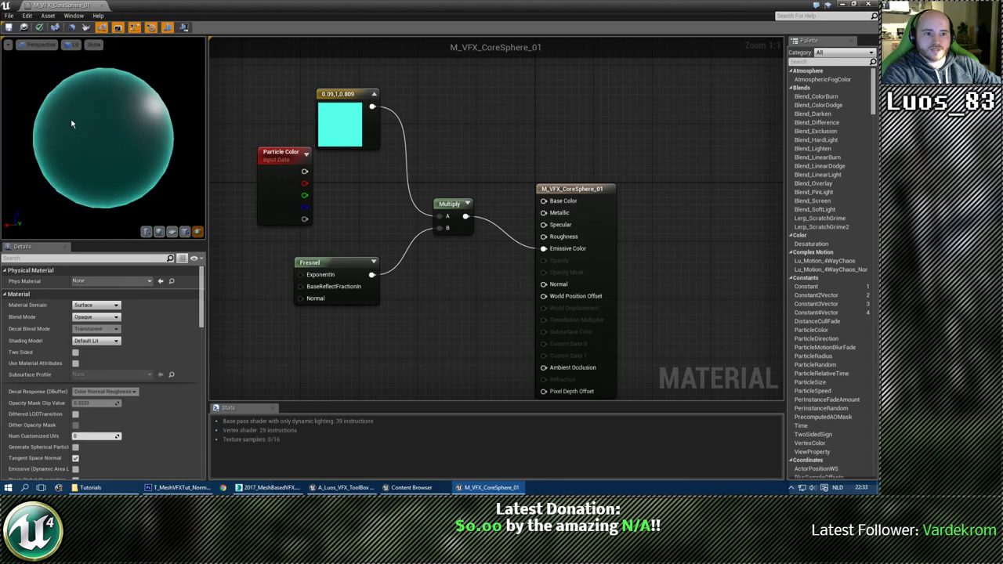
Move the material output node farther away and insert a second Multiply between the first Multiply and Emissive Color.
left_click_drag(561, 193, 642, 171)
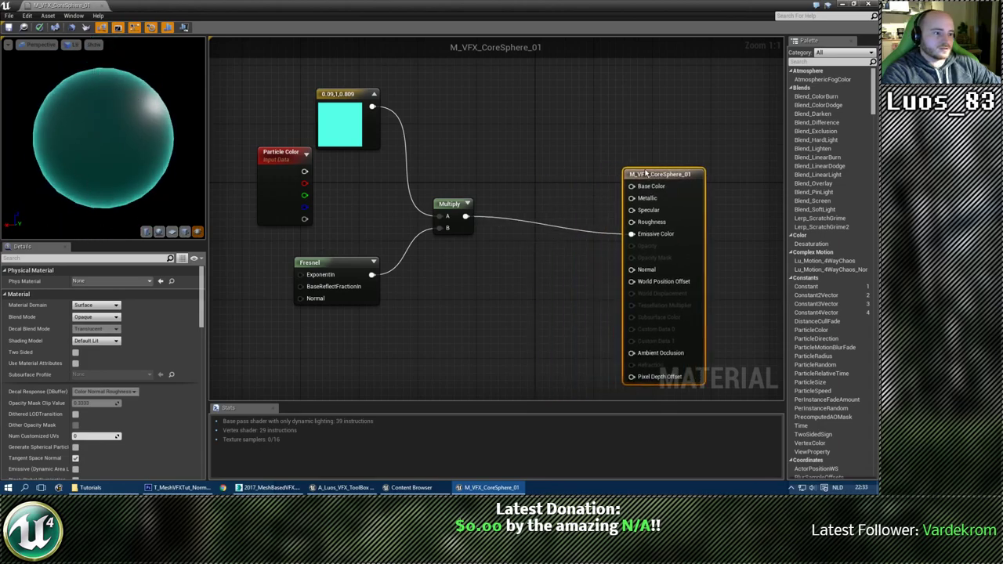
left_click(473, 252)
left_click_drag(482, 252, 503, 246)
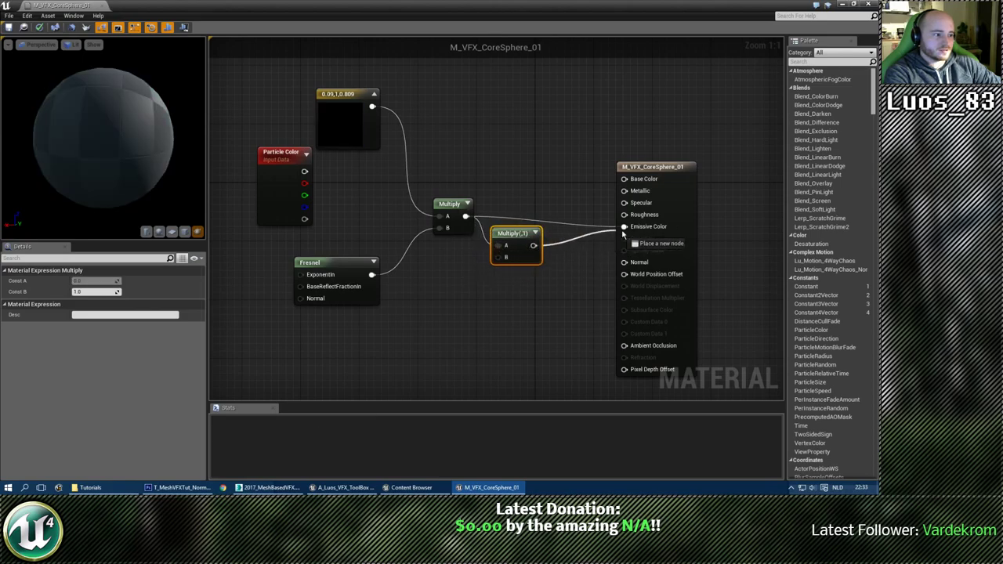
left_click_drag(624, 233, 624, 227)
left_click_drag(510, 233, 510, 211)
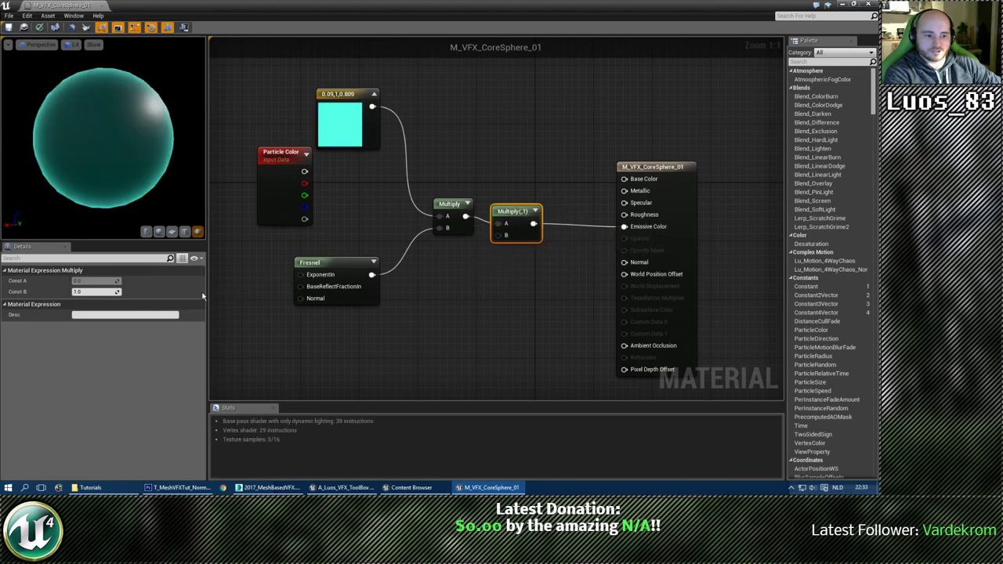
Set the second Multiply's Const B to 20 and align the node beside the first Multiply.
left_click(93, 293)
type("20")
key("Return")
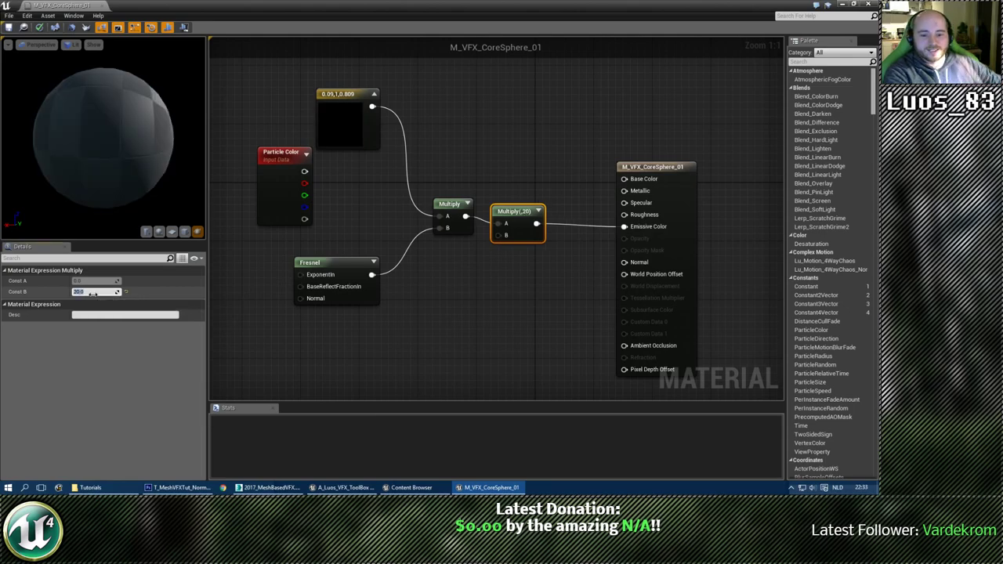
left_click(546, 270)
left_click(512, 212)
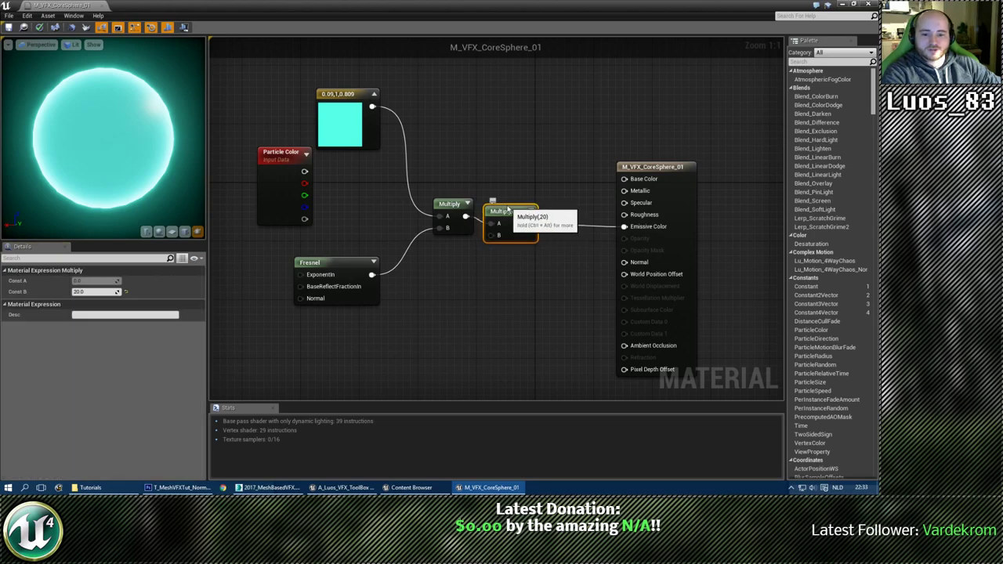
left_click_drag(494, 210, 494, 203)
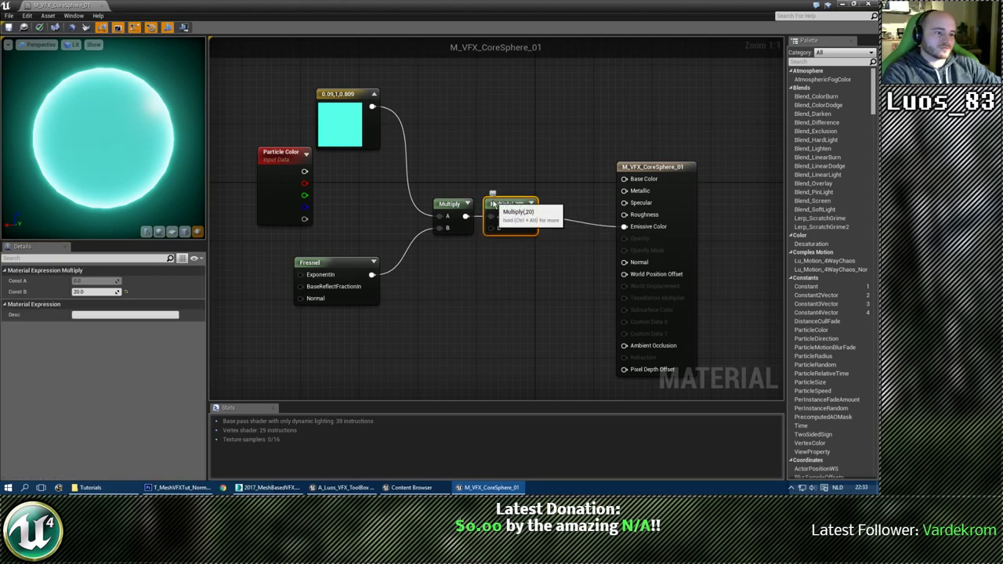
left_click(470, 173)
scroll(142, 140, "down", 2)
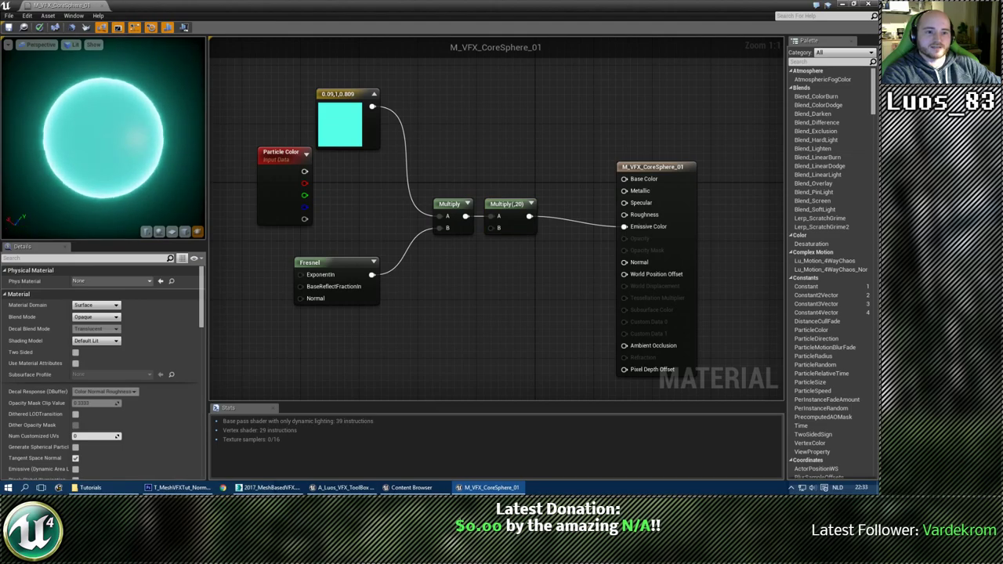
Add the T_MeshVFXTut_Masks_01 texture from the MeshBasedVFX Textures folder as a Texture Sample below the Fresnel node.
right_click_drag(426, 312, 424, 262)
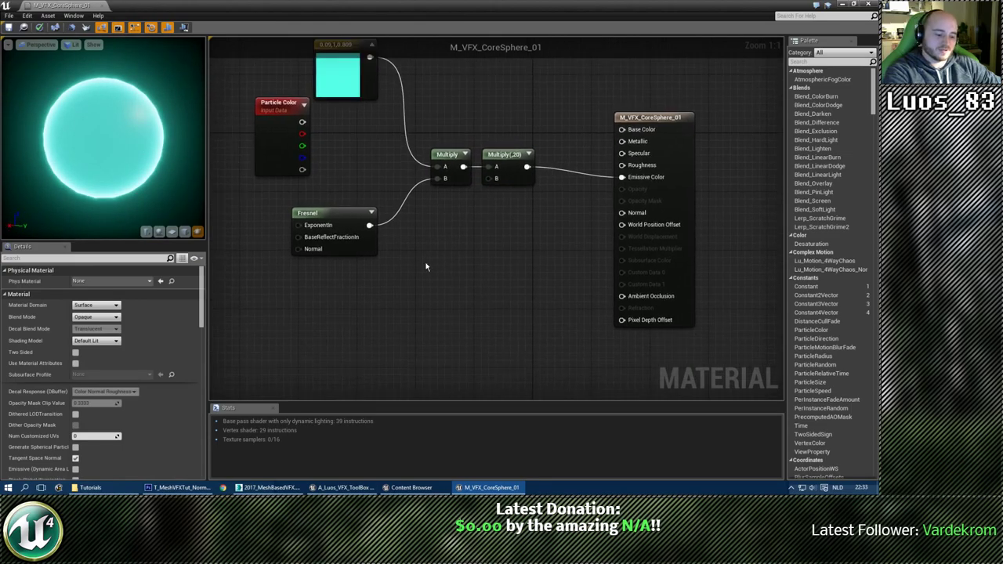
key("ctrl+b")
left_click_drag(473, 128, 489, 117)
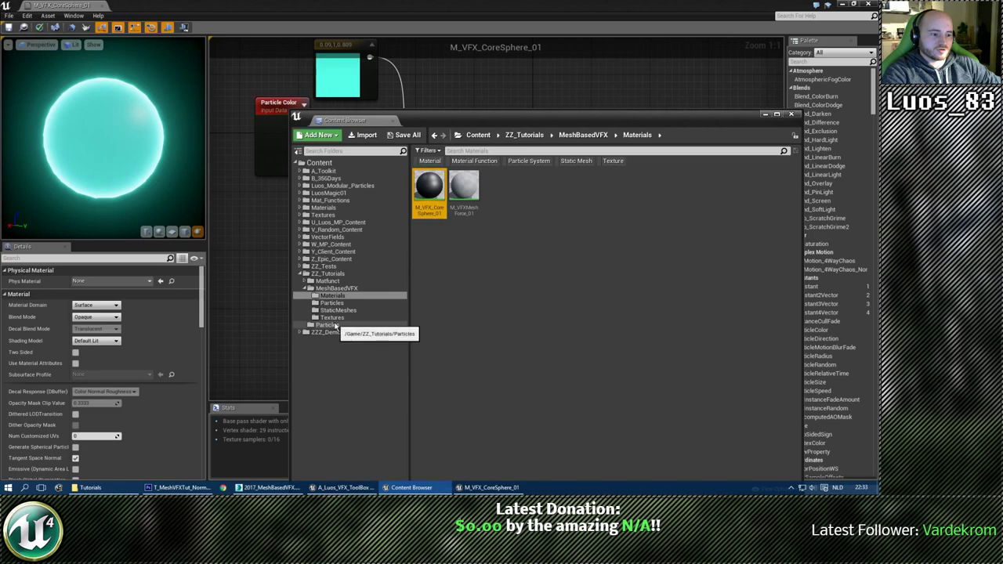
left_click(332, 317)
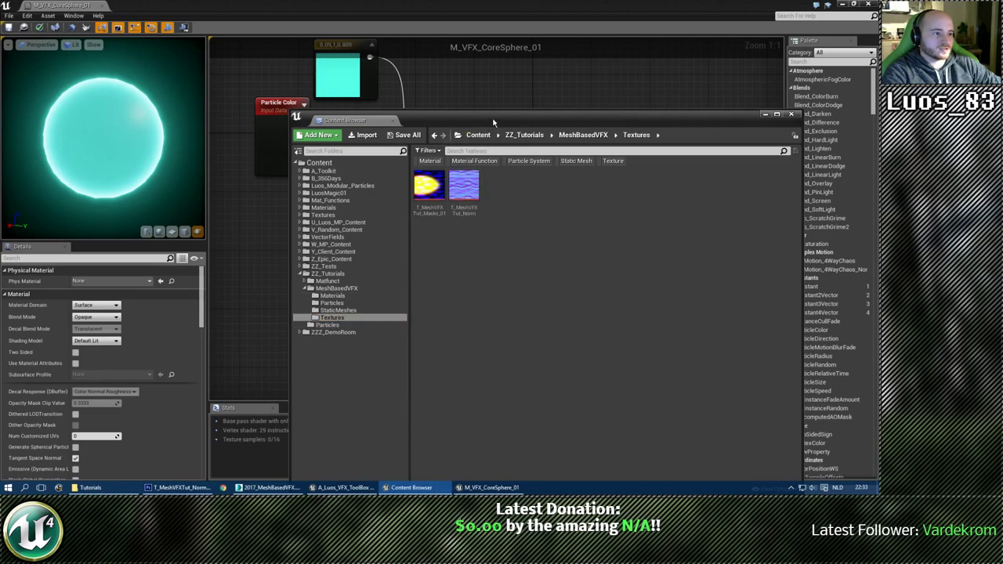
left_click_drag(494, 122, 532, 249)
left_click_drag(465, 312, 287, 323)
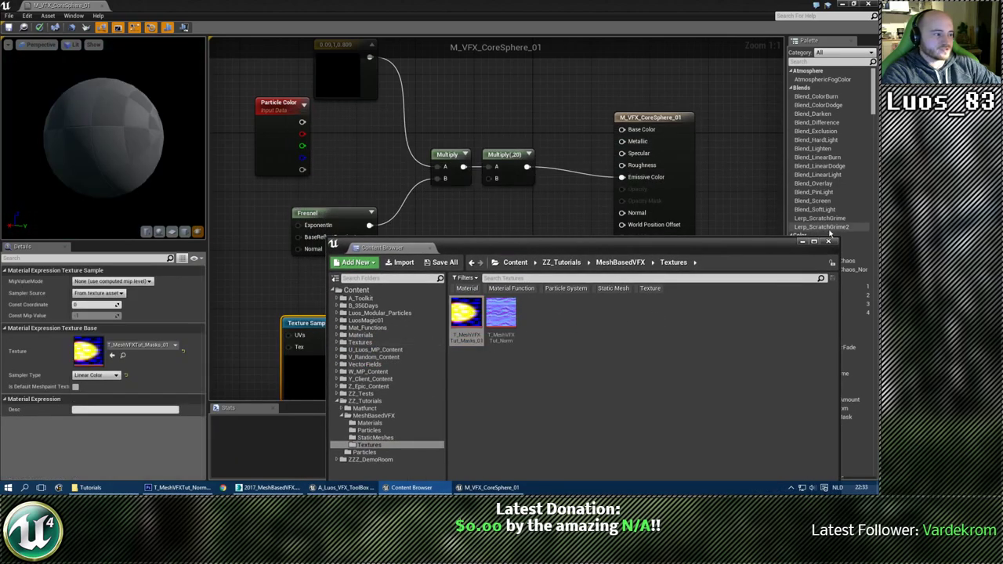
left_click(803, 242)
right_click_drag(421, 311, 439, 268)
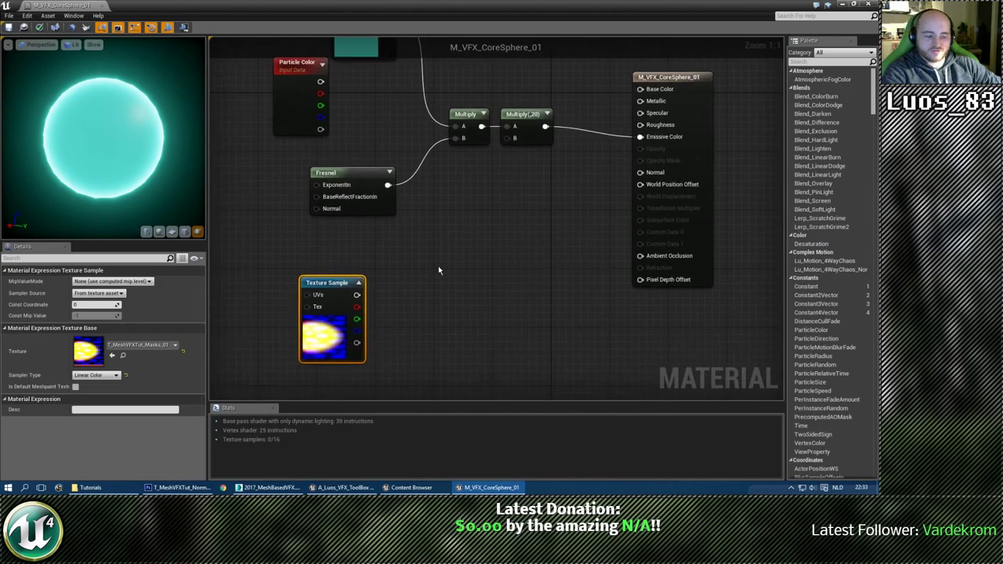
right_click_drag(315, 280, 295, 301)
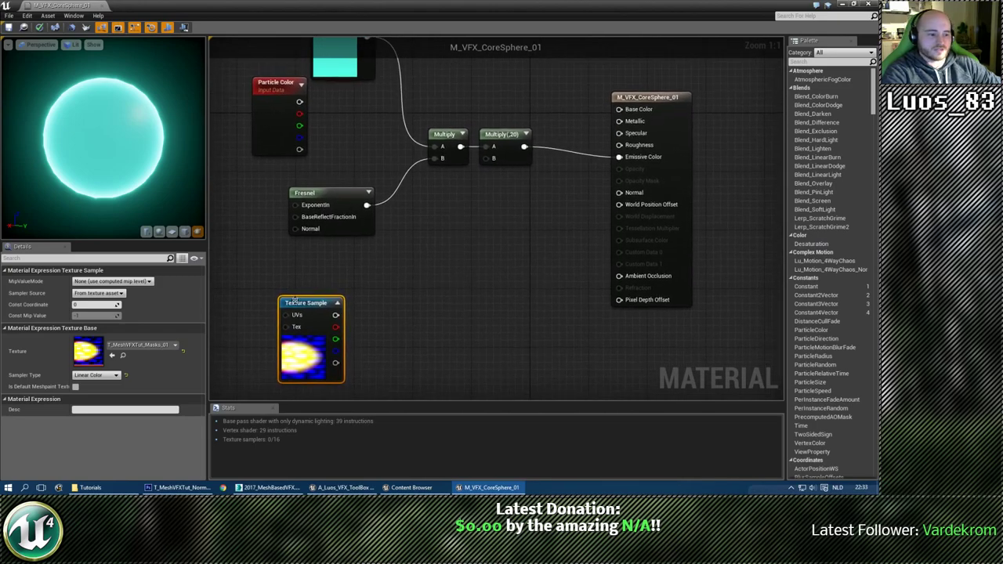
left_click_drag(307, 304, 331, 275)
Add a Panner node beside the Texture Sample.
right_click_drag(230, 308, 427, 252)
right_click(419, 250)
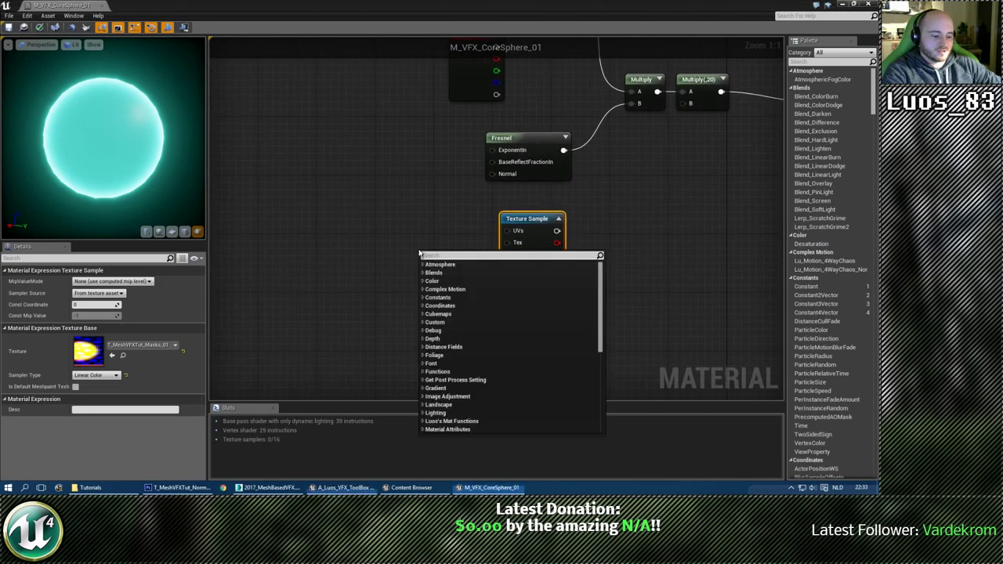
type("ppanner")
key("Return")
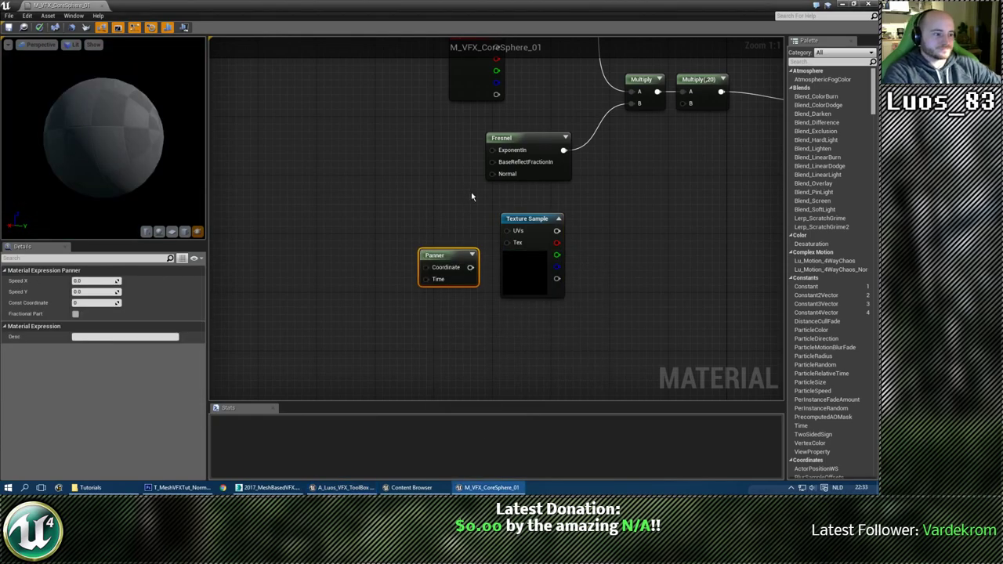
right_click_drag(472, 195, 405, 270)
right_click_drag(572, 245, 550, 236)
Set the material's shading model to Unlit and disable Tangent Space Normal.
left_click(405, 262)
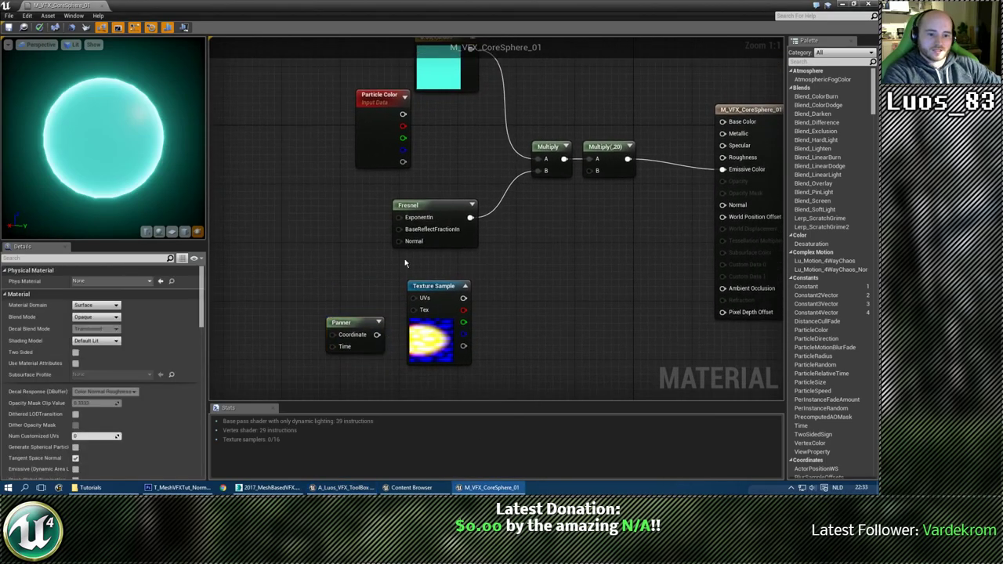
left_click(96, 341)
left_click(79, 349)
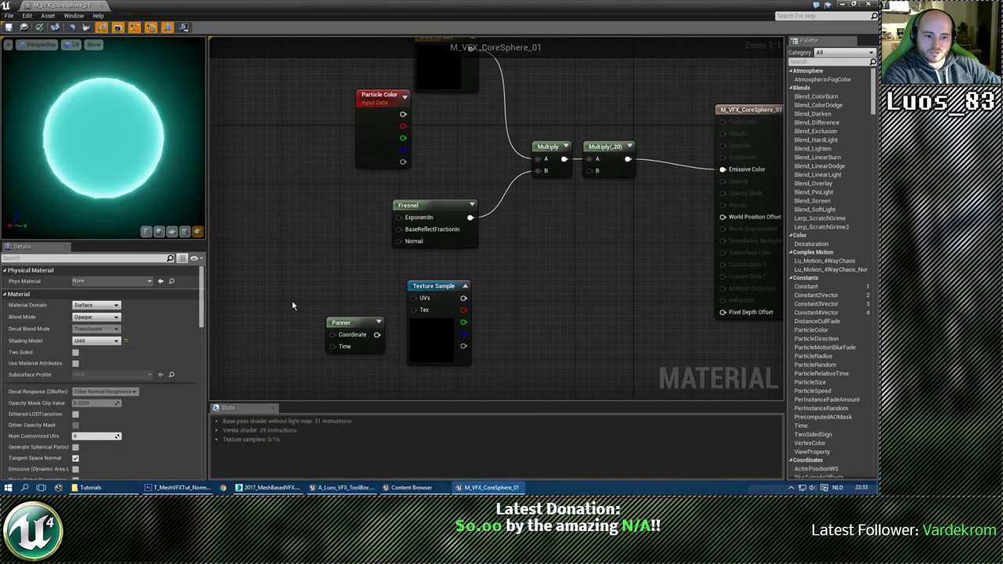
left_click(76, 459)
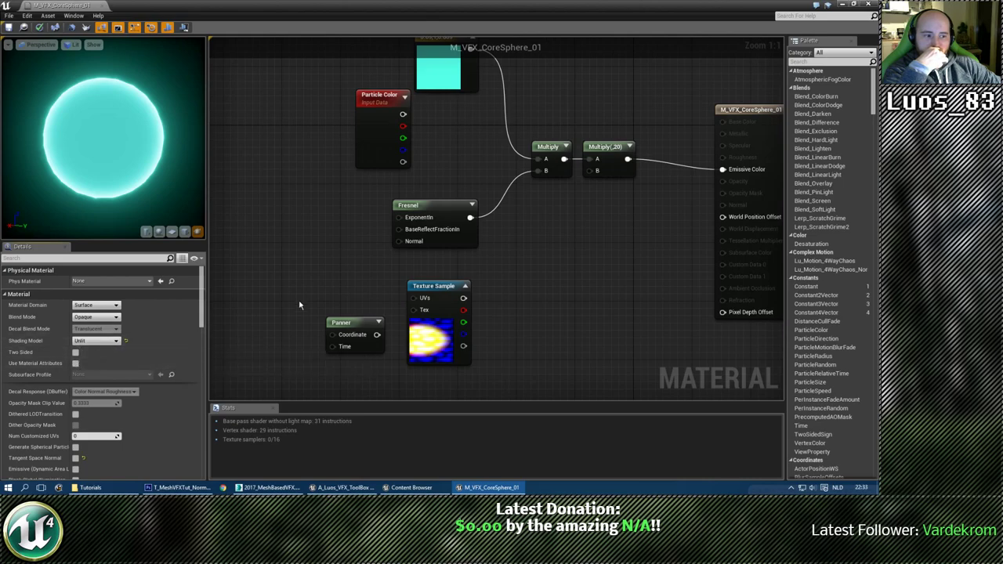
Move the Particle Color node away from the colour constant and Fresnel nodes to free up space.
right_click_drag(353, 174, 353, 260)
left_click_drag(375, 185, 309, 198)
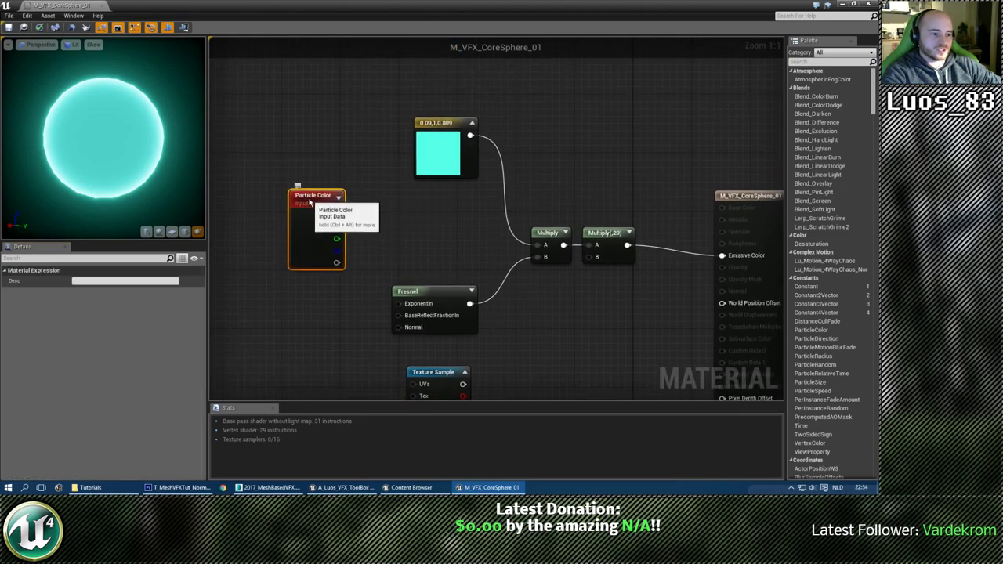
right_click_drag(425, 223, 359, 183)
left_click(400, 157)
right_click_drag(390, 226, 419, 183)
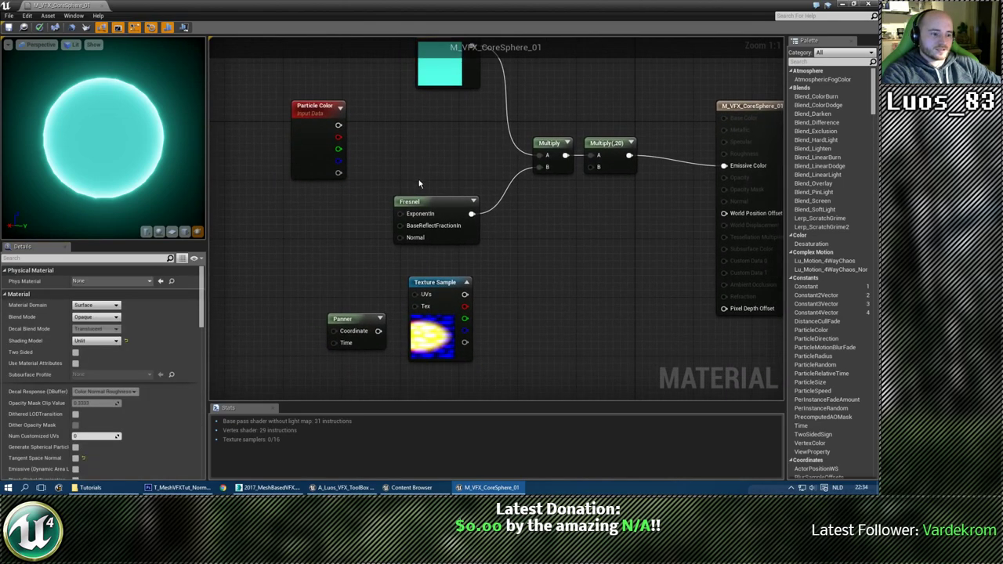
Place the Texture Sample and Panner beside the Fresnel node and connect the Panner to the Texture Sample's UVs.
left_click_drag(423, 283, 324, 242)
left_click_drag(355, 325, 252, 259)
right_click_drag(292, 274, 391, 298)
scroll(376, 334, "up", 1)
right_click_drag(376, 334, 322, 296)
left_click_drag(310, 249, 288, 222)
left_click(308, 276)
left_click(359, 230, "alt")
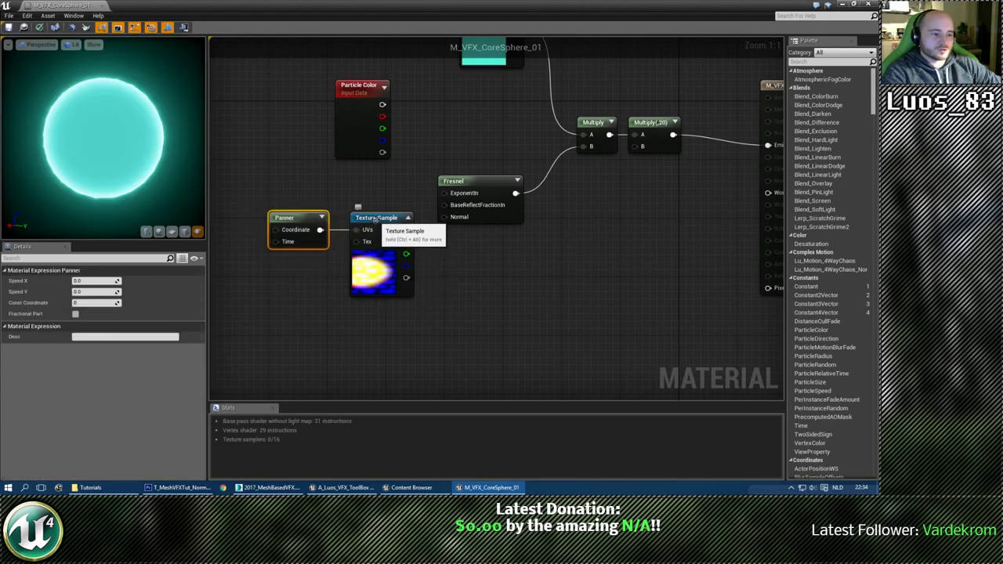
left_click_drag(373, 224, 365, 225)
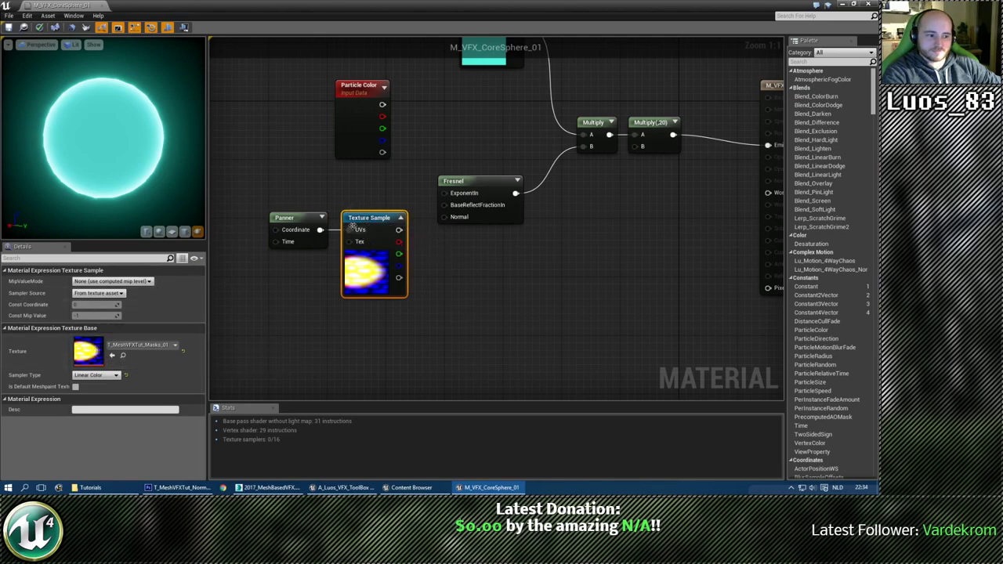
Set the Panner's Speed X to 0.5.
left_click(302, 220)
left_click(88, 282)
type("0")
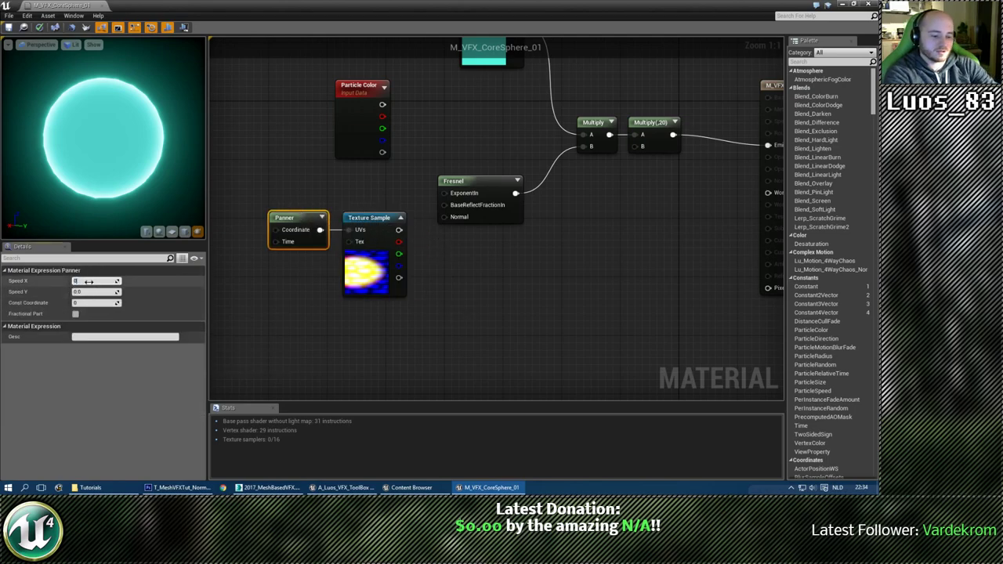
type(".5")
key("Return")
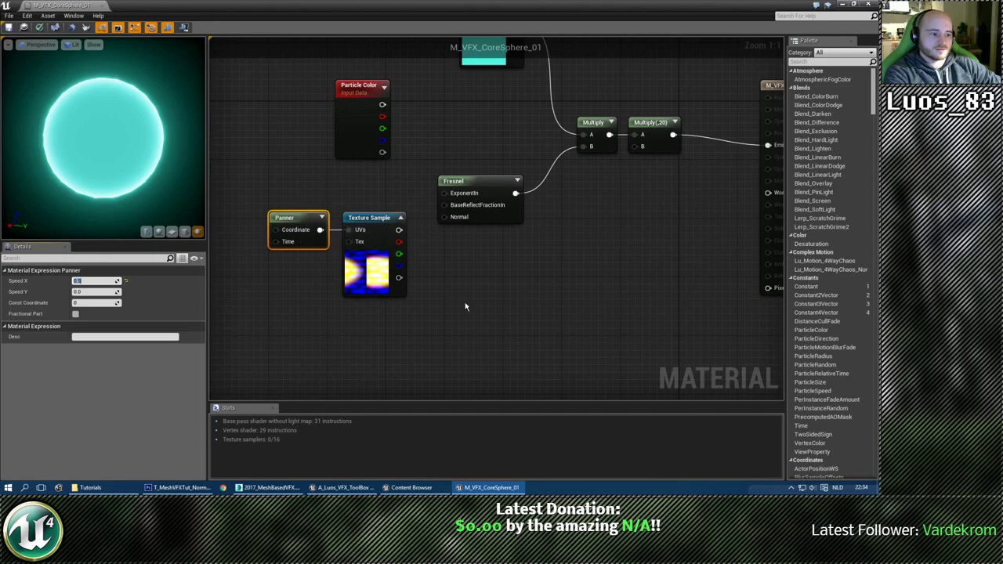
Add a Multiply node, connect the mask texture's blue channel to its A input, and preview that node.
right_click_drag(465, 306, 422, 296)
left_click(411, 250)
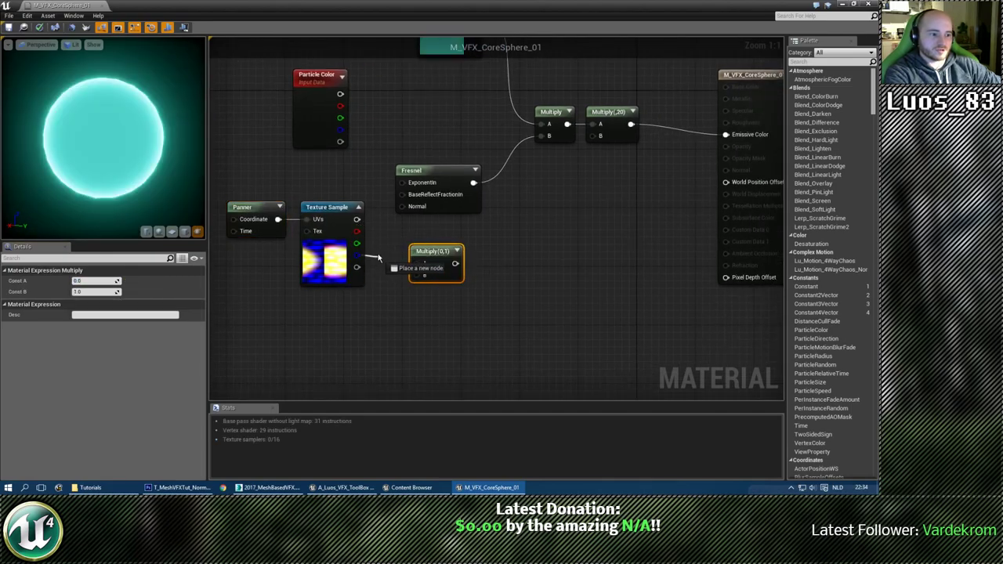
left_click_drag(419, 265, 420, 264)
right_click(429, 249)
left_click(438, 254)
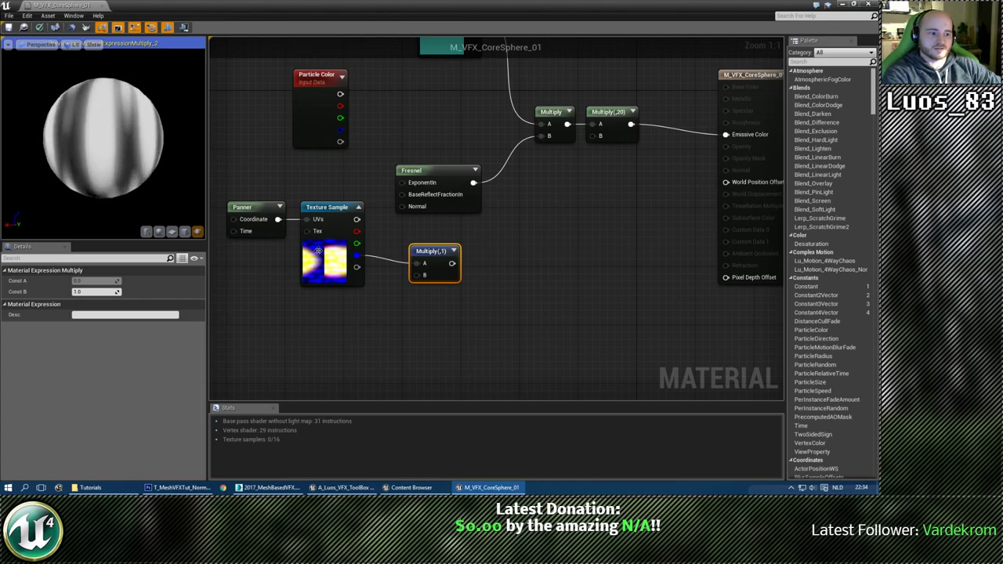
right_click_drag(428, 252, 501, 275)
left_click(327, 232)
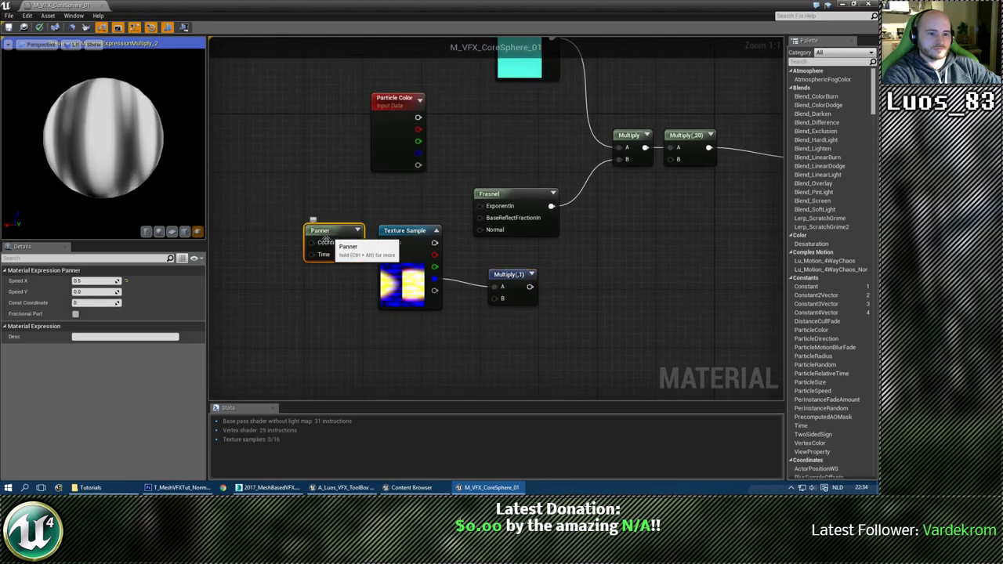
left_click(105, 280)
Insert a new Multiply before the 20x Multiply, combining the colour-Fresnel result with the mask Multiply's output.
right_click_drag(696, 240, 630, 257)
scroll(630, 257, "down", 2)
scroll(540, 326, "up", 1)
left_click(537, 294)
mouse_move(537, 294)
right_mouse_down()
mouse_move(497, 296)
mouse_move(540, 300)
right_mouse_up()
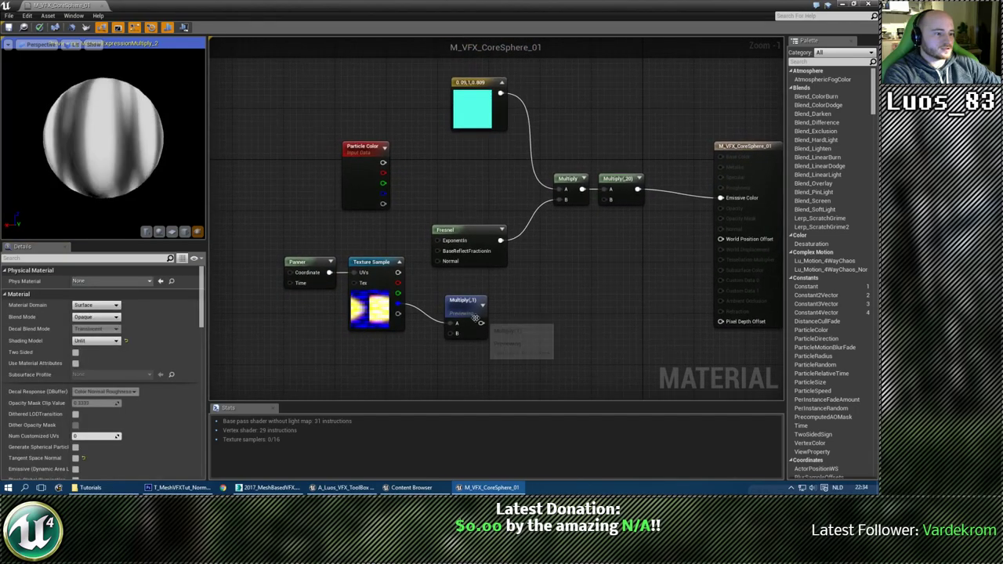
key("m")
left_click(531, 279)
left_click_drag(547, 283, 552, 263)
left_click_drag(482, 323, 600, 236)
left_click_drag(583, 190, 633, 179)
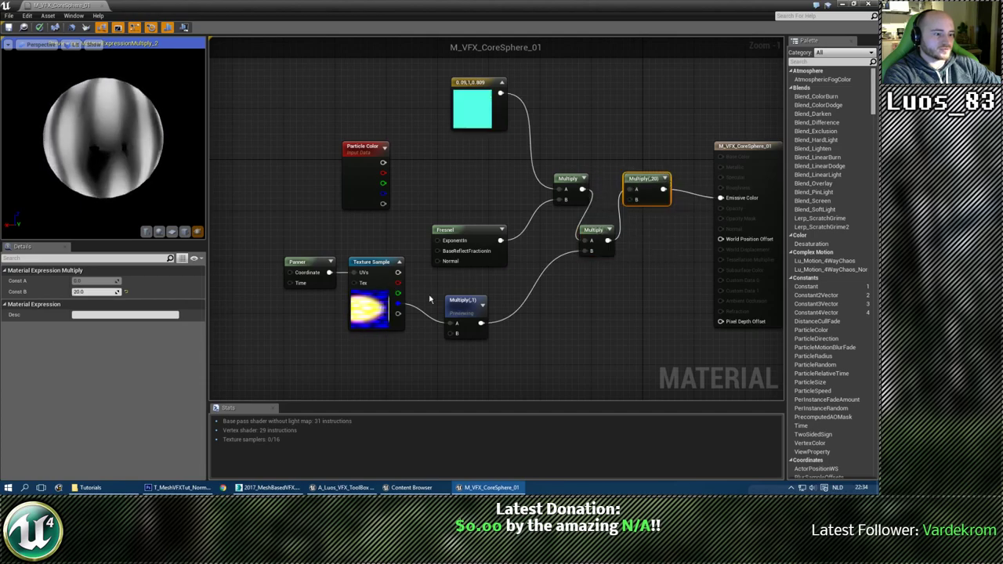
Stop previewing the mask Multiply node and inspect the full material on the preview sphere.
right_click(471, 297)
left_click(474, 300)
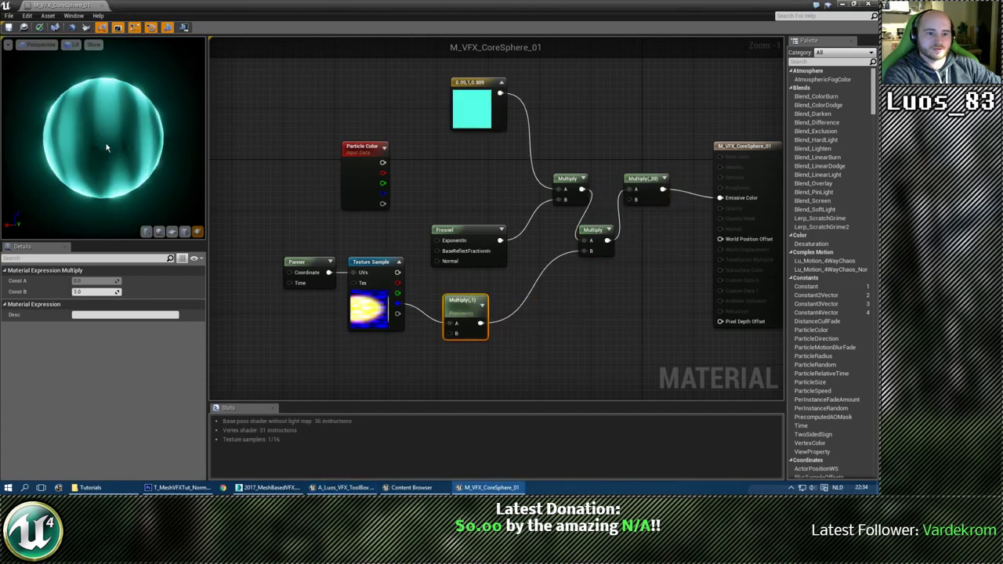
left_click_drag(105, 148, 169, 151)
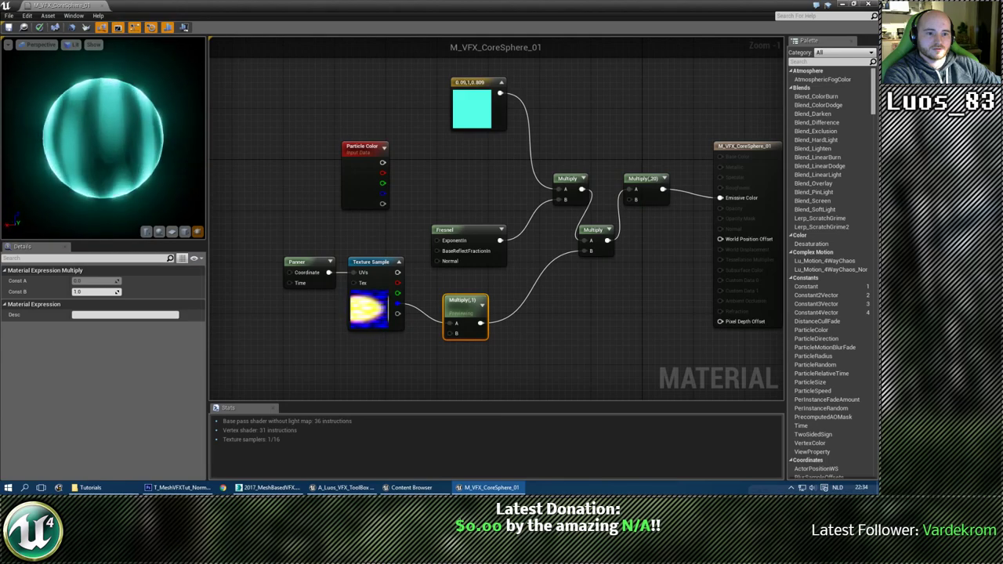
left_click_drag(69, 176, 118, 169)
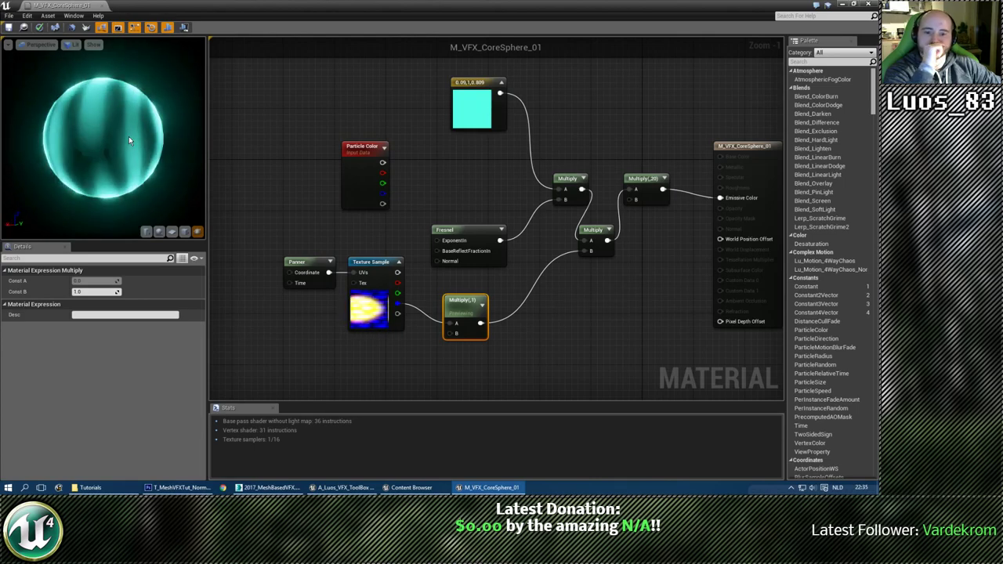
Move the cyan colour constant higher above the other nodes in the graph.
right_click_drag(472, 125, 460, 227)
left_click_drag(460, 227, 457, 172)
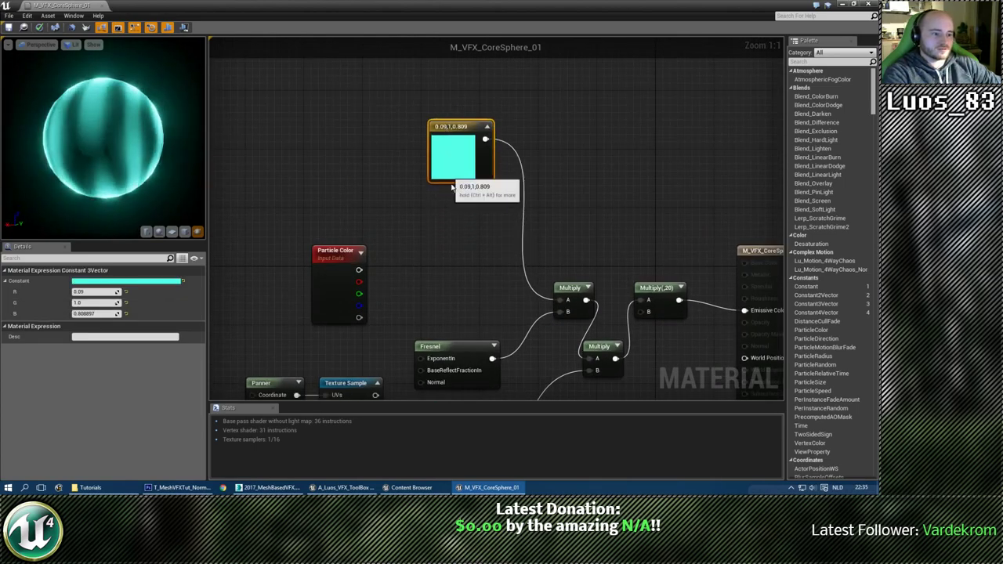
Change the cyan colour constant to a yellow-orange of 1, 0.546, 0.0014.
scroll(453, 138, "up", 1)
double_click(454, 138)
left_click_drag(551, 217, 550, 243)
left_click(594, 358)
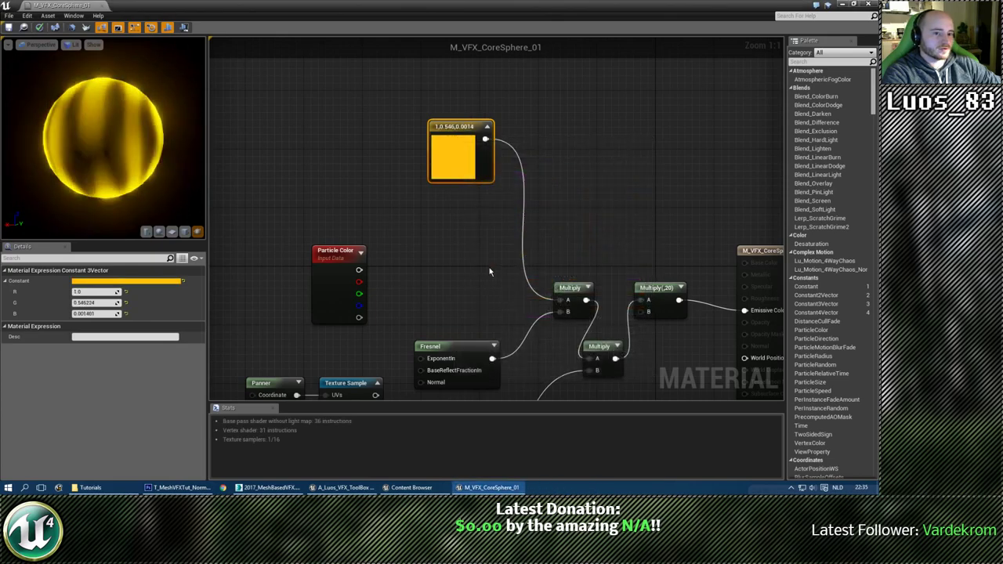
Move the yellow-orange colour constant farther away from the Multiply nodes to free up space.
right_click_drag(457, 260, 467, 233)
double_click(469, 96)
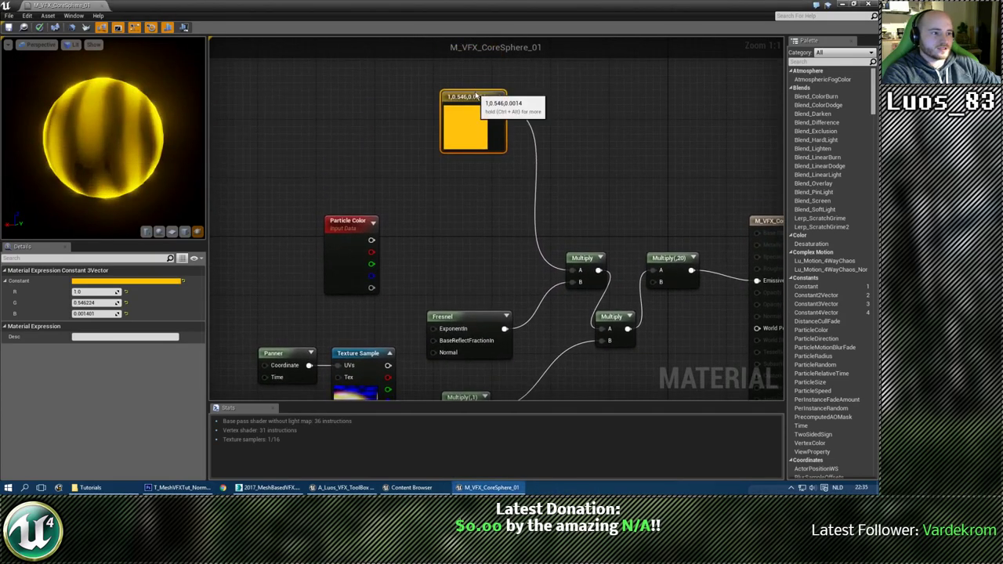
left_click_drag(469, 95, 381, 107)
right_click_drag(381, 108, 407, 156)
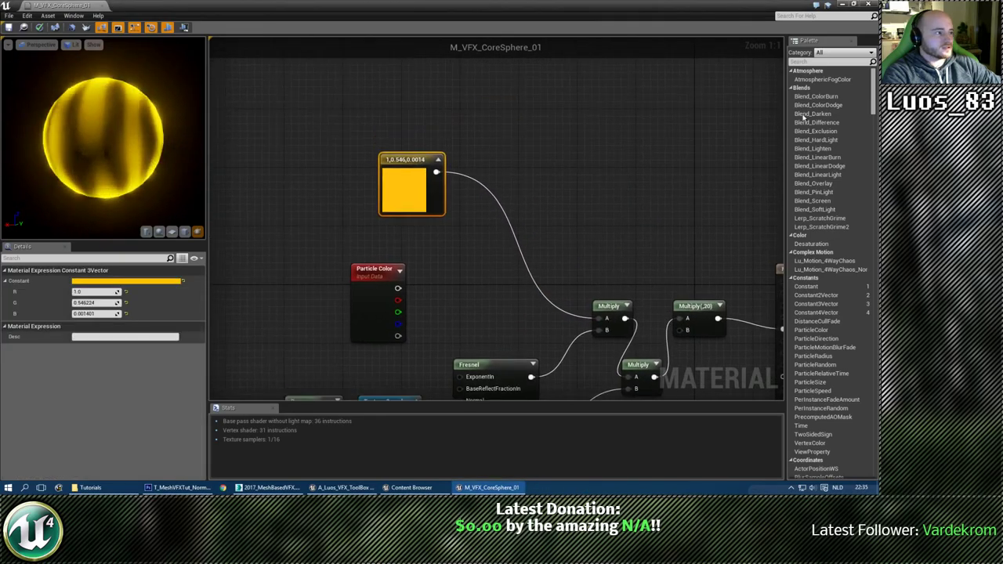
Find HueShift among the available nodes, add it beside the colour constant, and move Particle Color farther aside.
left_click(809, 61)
type("hue")
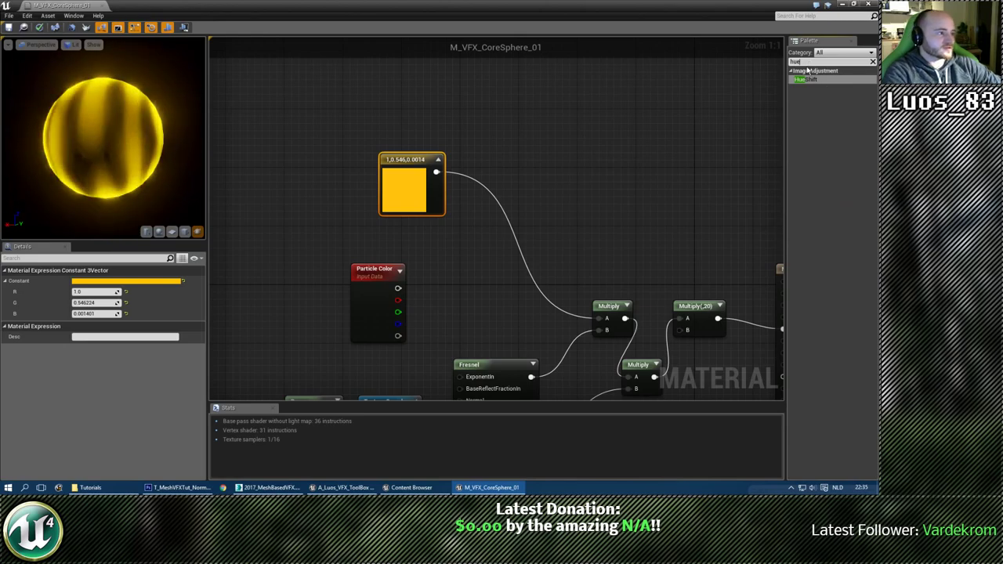
left_click_drag(808, 79, 455, 241)
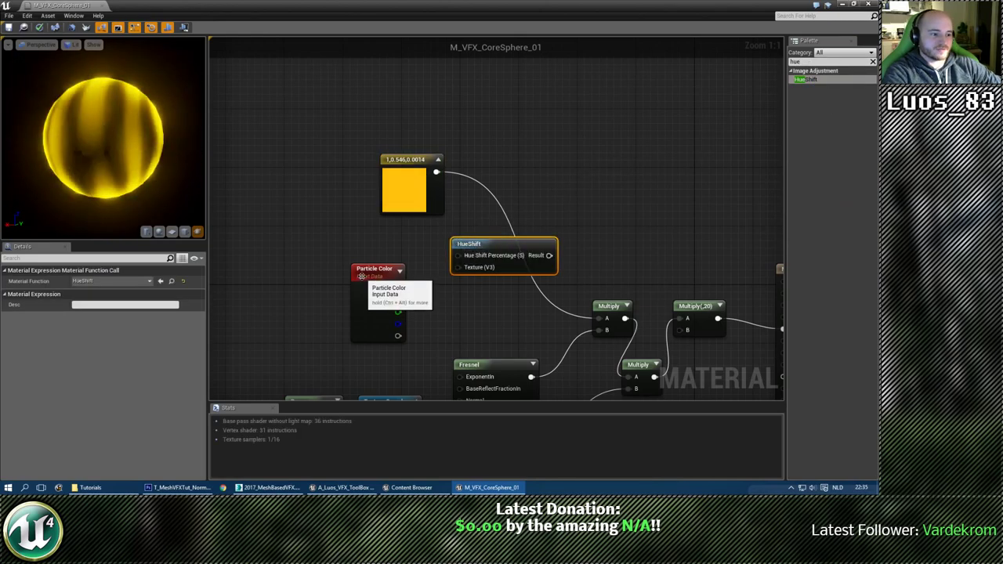
left_click_drag(363, 276, 316, 281)
left_click_drag(500, 251, 539, 167)
left_click(474, 240)
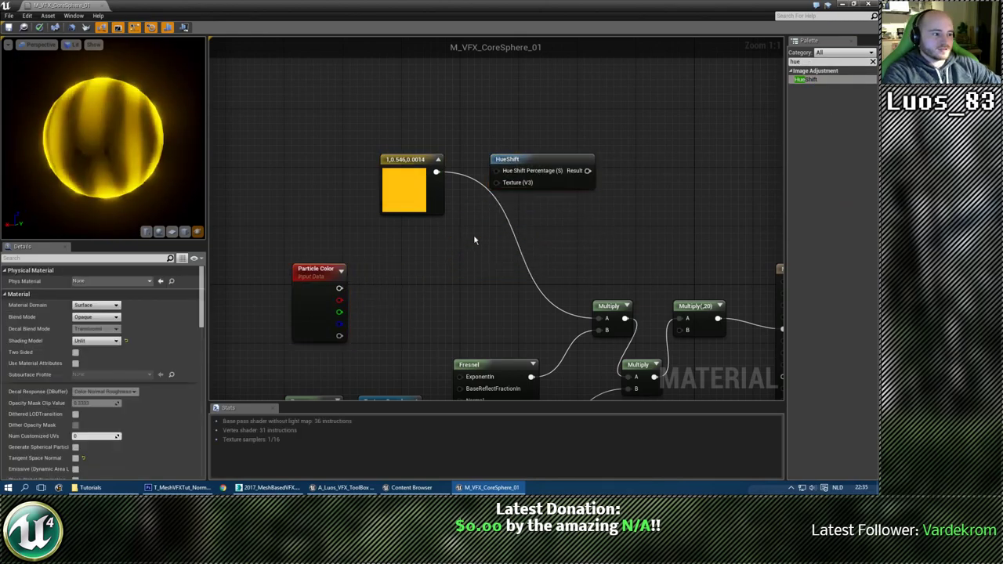
Connect the colour constant to HueShift's Texture input and HueShift's Result to the Fresnel Multiply's A input.
left_click_drag(439, 177, 501, 186)
right_click_drag(538, 248, 464, 205)
left_click_drag(514, 127, 532, 276)
right_click_drag(353, 132, 407, 167)
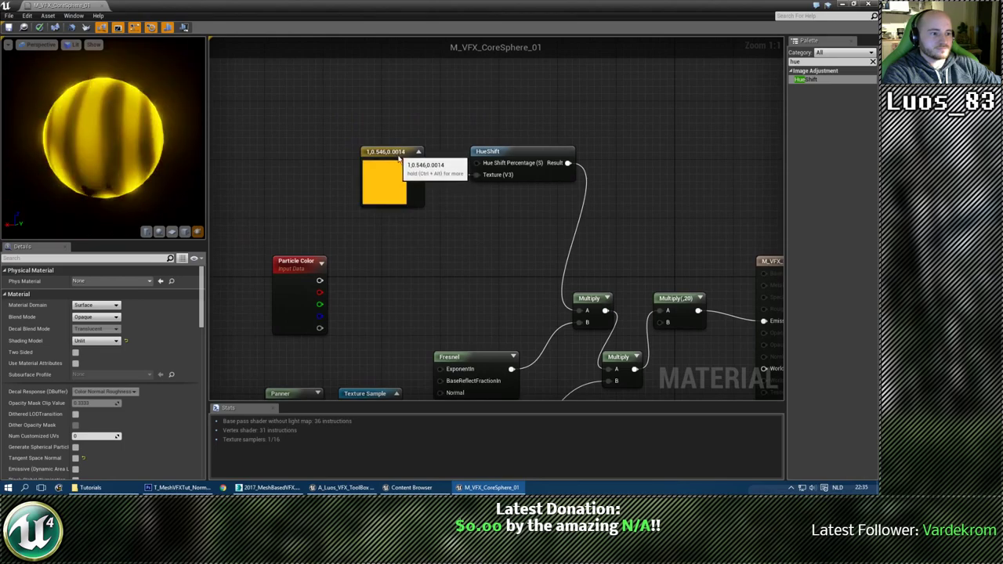
left_click_drag(398, 157, 410, 195)
Try driving HueShift's Hue Shift Percentage with a Time node, and delete that node after previewing.
right_click(398, 190)
type("time")
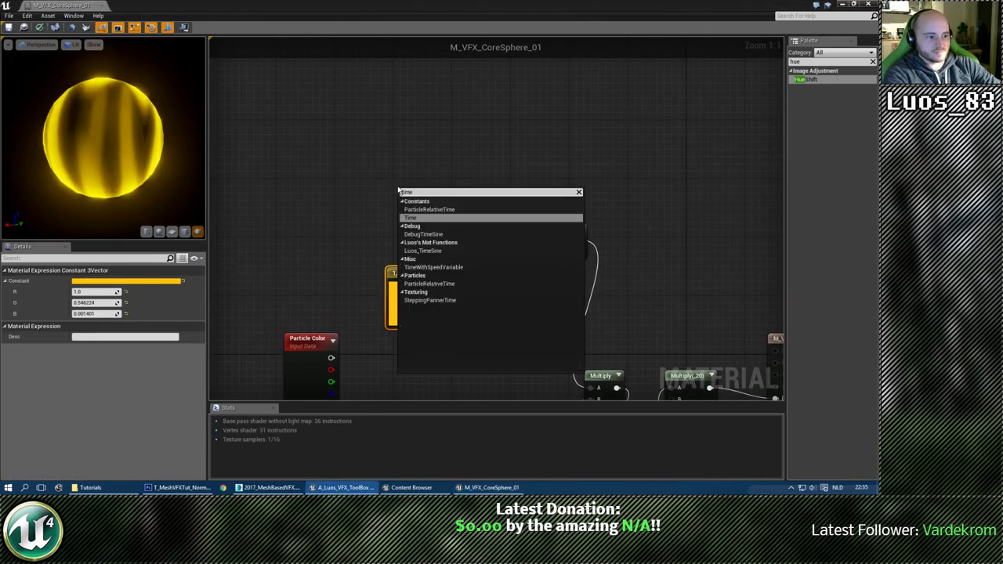
key("Return")
left_click_drag(435, 214, 488, 241)
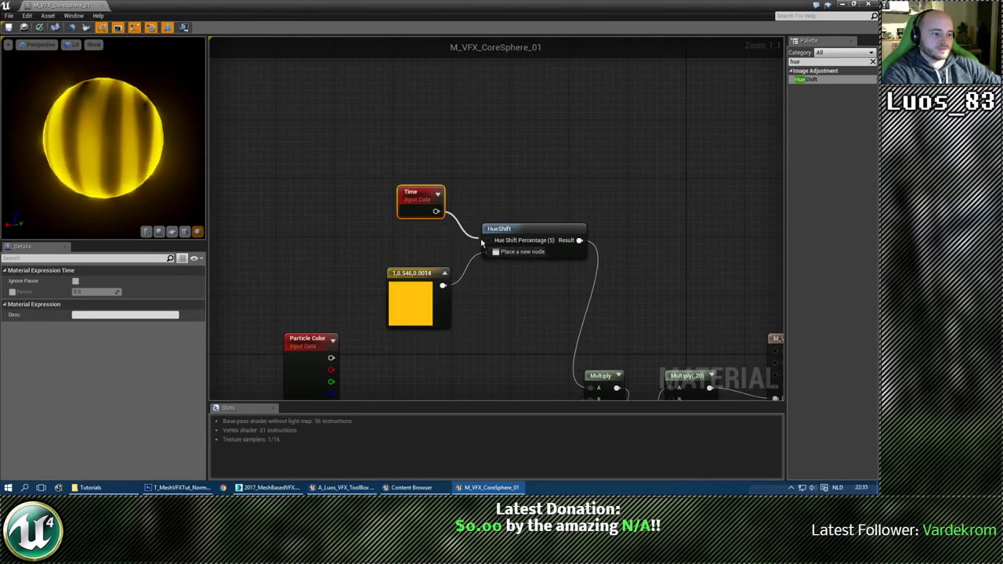
right_click_drag(479, 270, 450, 221)
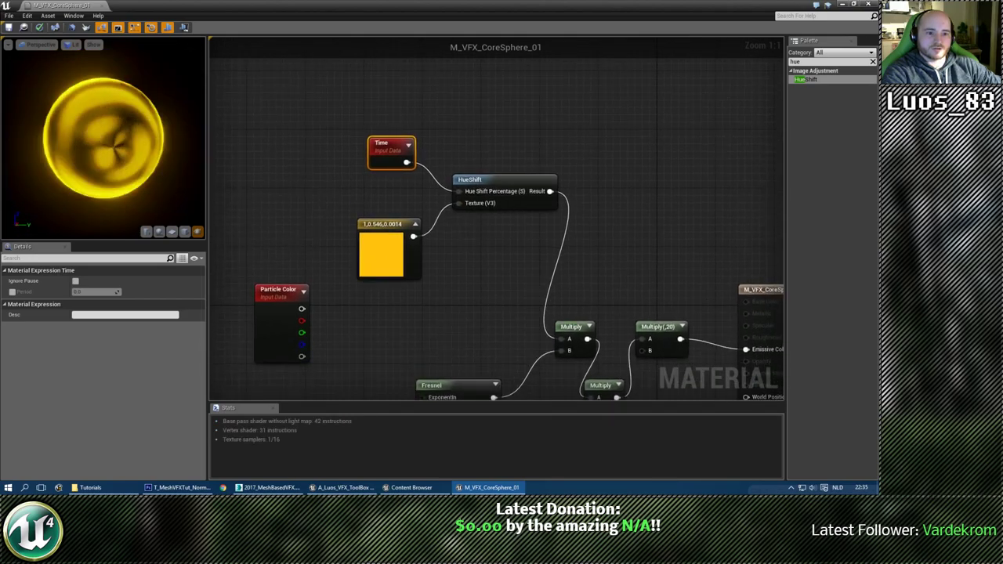
right_click_drag(484, 261, 473, 203)
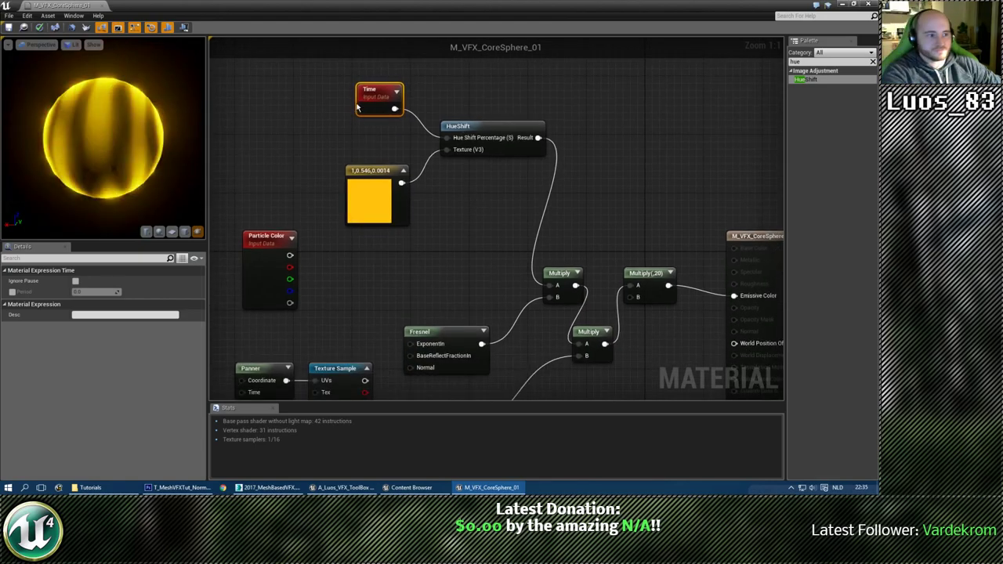
key("Delete")
Set the colour constant to a deeper orange of 1, 0.247, 0.
left_click_drag(370, 178, 359, 172)
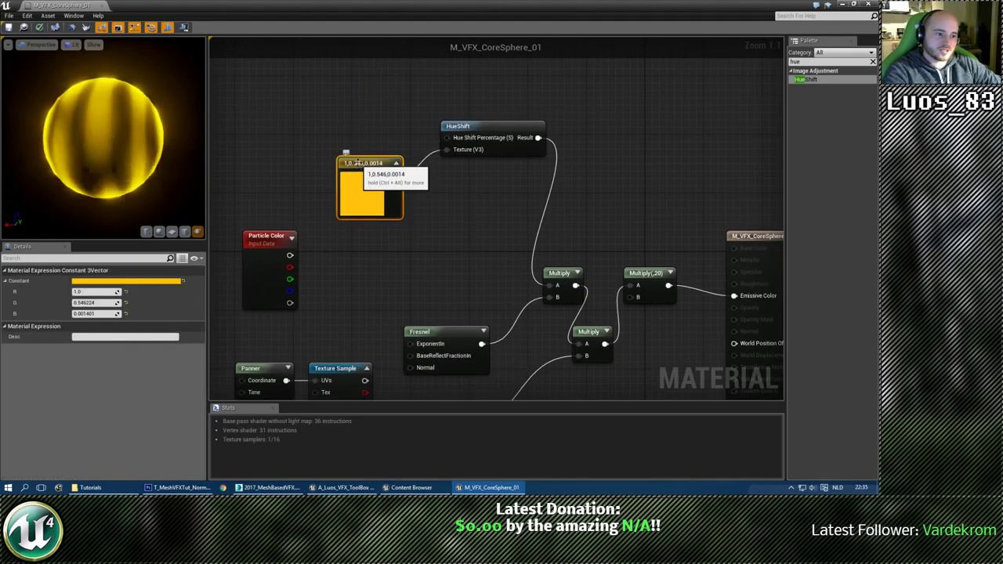
left_click(118, 282)
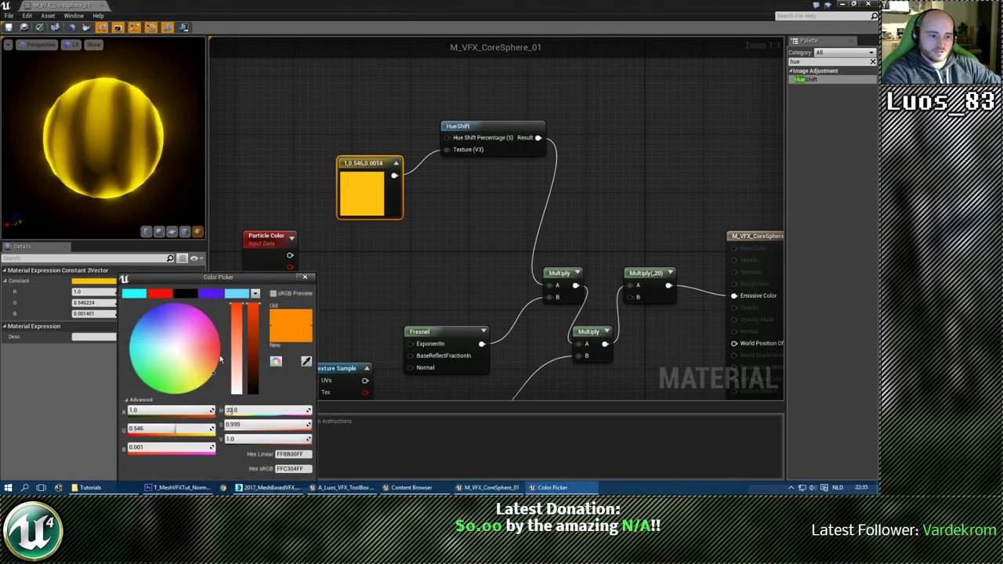
left_click_drag(220, 358, 223, 367)
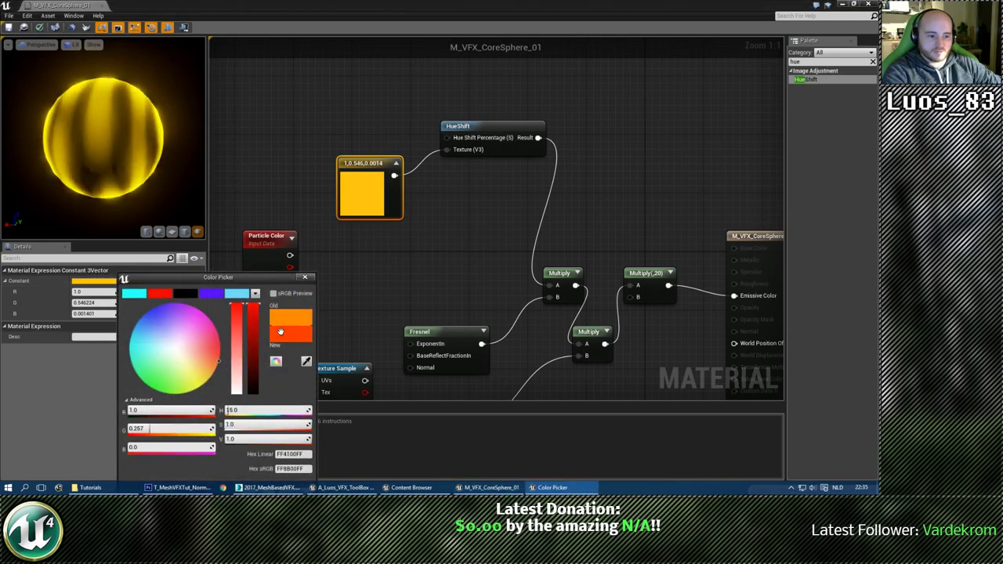
left_click_drag(264, 279, 290, 187)
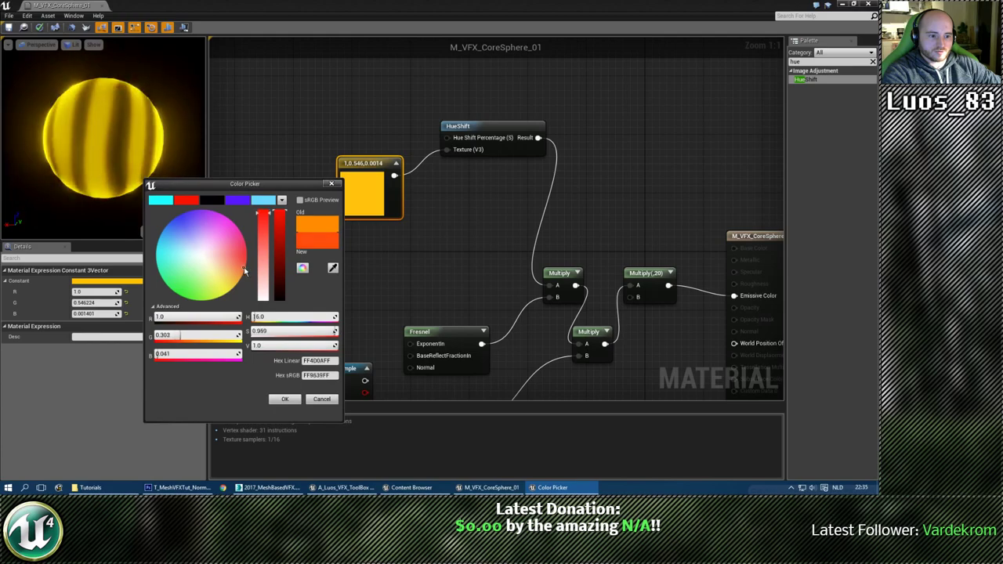
left_click(284, 399)
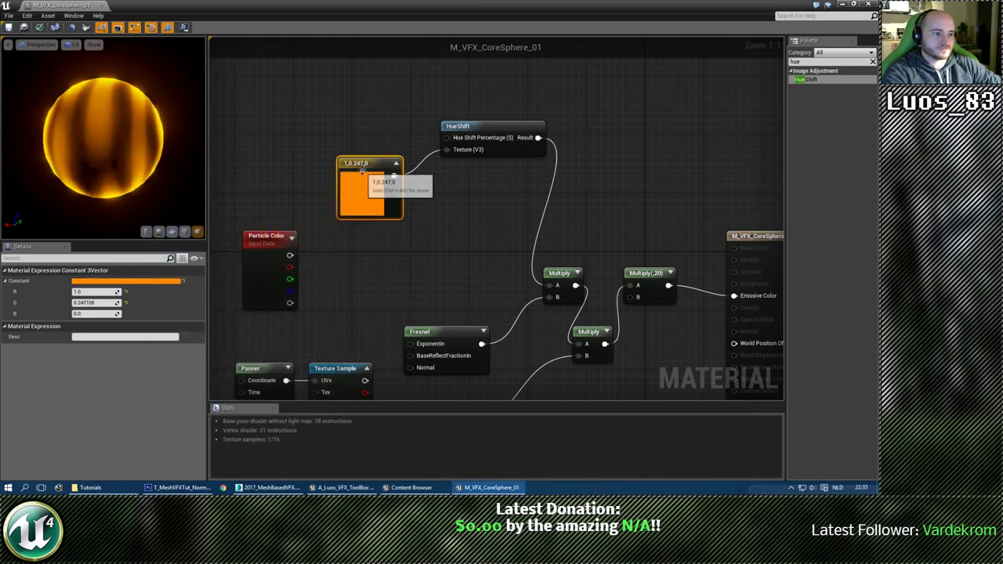
Spread out the colour constant and HueShift, and move the mask Multiply closer to the Texture Sample.
left_click_drag(362, 163, 333, 149)
right_click_drag(435, 199, 432, 165)
left_click_drag(473, 91, 454, 75)
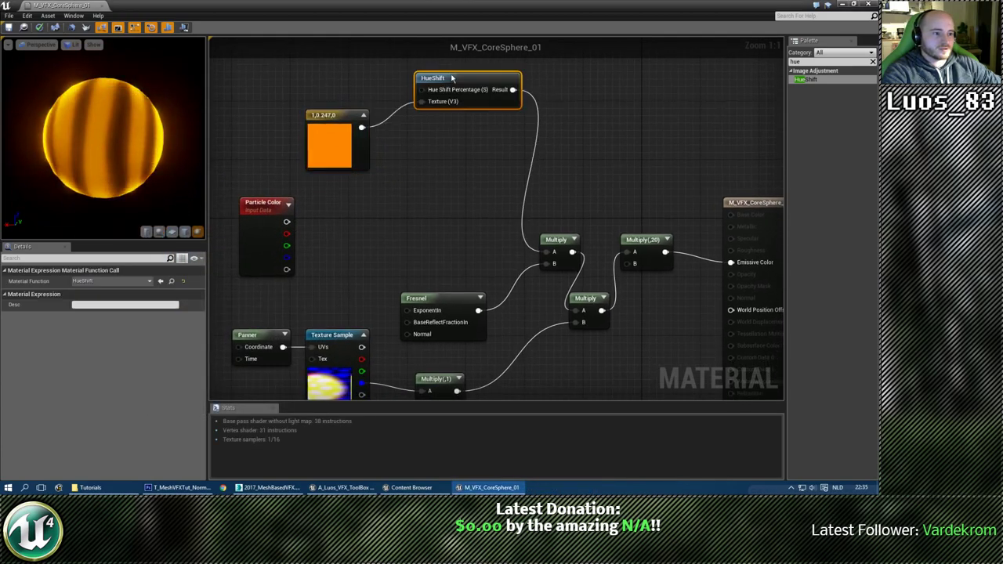
right_click_drag(463, 169, 538, 100)
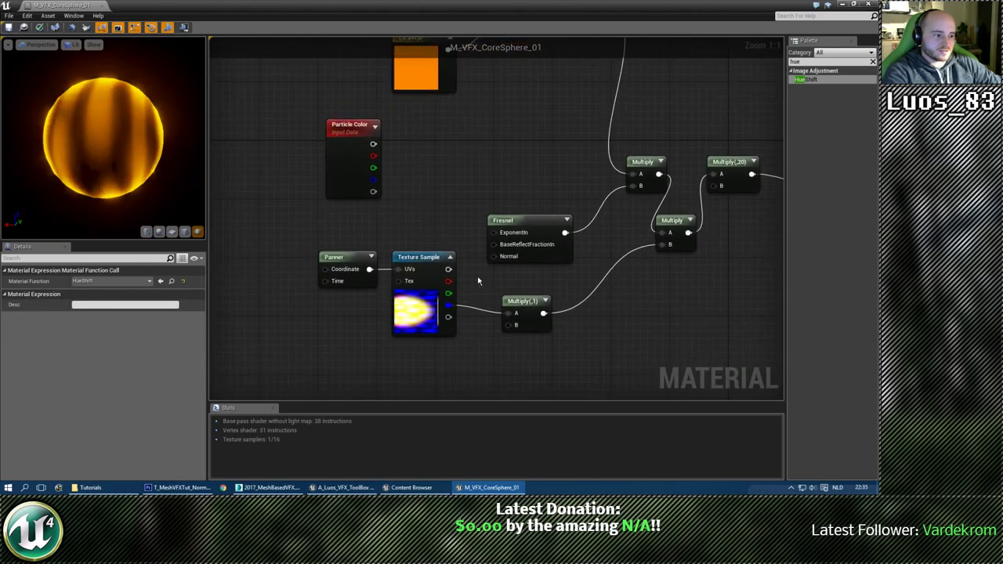
left_click_drag(527, 303, 495, 287)
right_click_drag(539, 293, 484, 342)
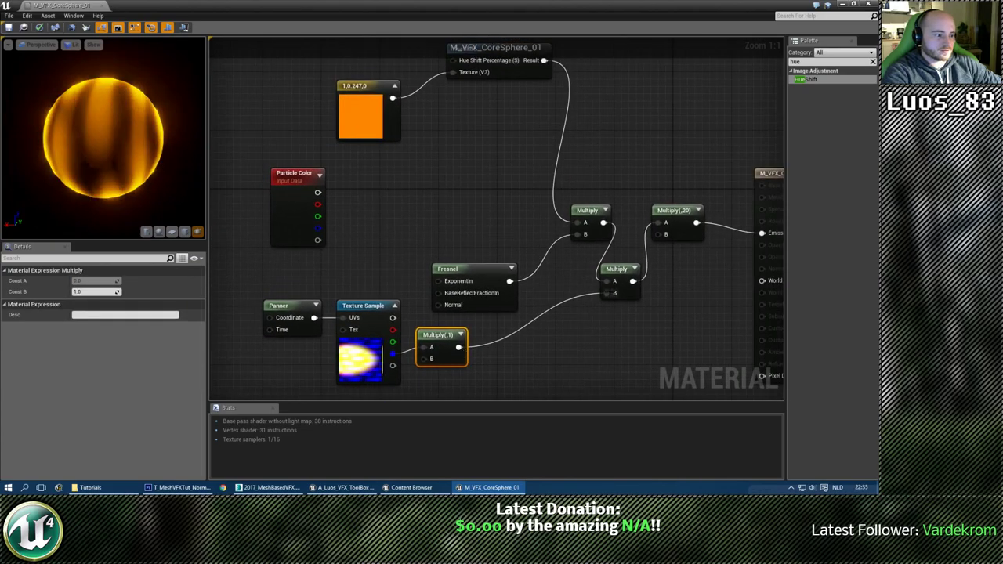
Connect the colour-Fresnel Multiply directly to the 20x Multiply and delete the two Multiply nodes used for the mask.
left_click_drag(604, 223, 665, 223)
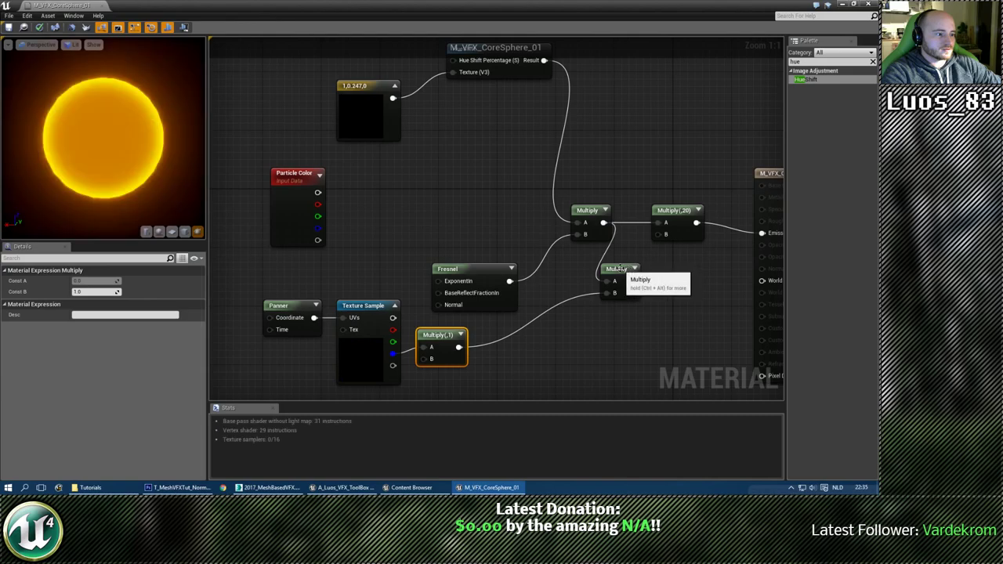
left_click(617, 269)
key("Delete")
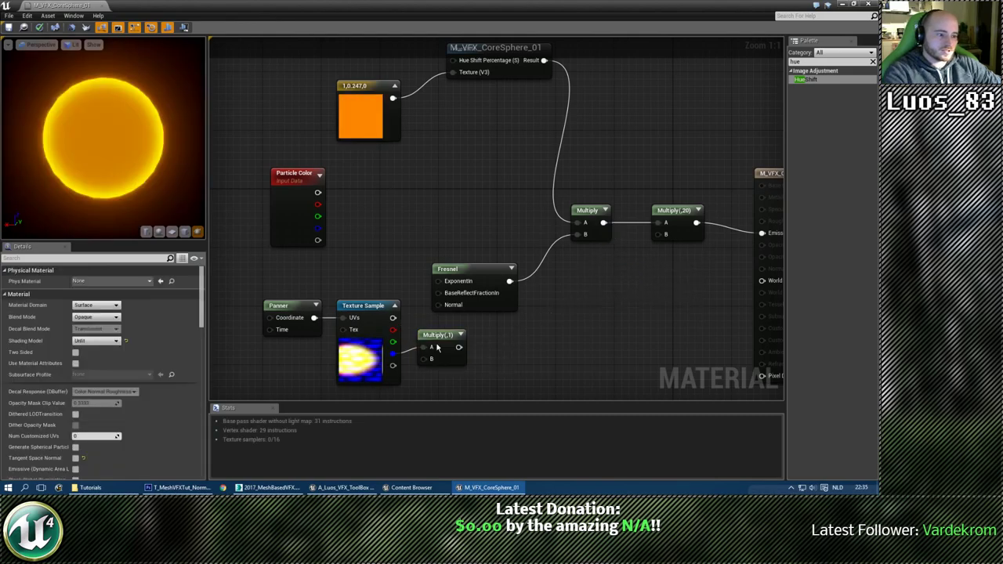
left_click(437, 347)
key("Delete")
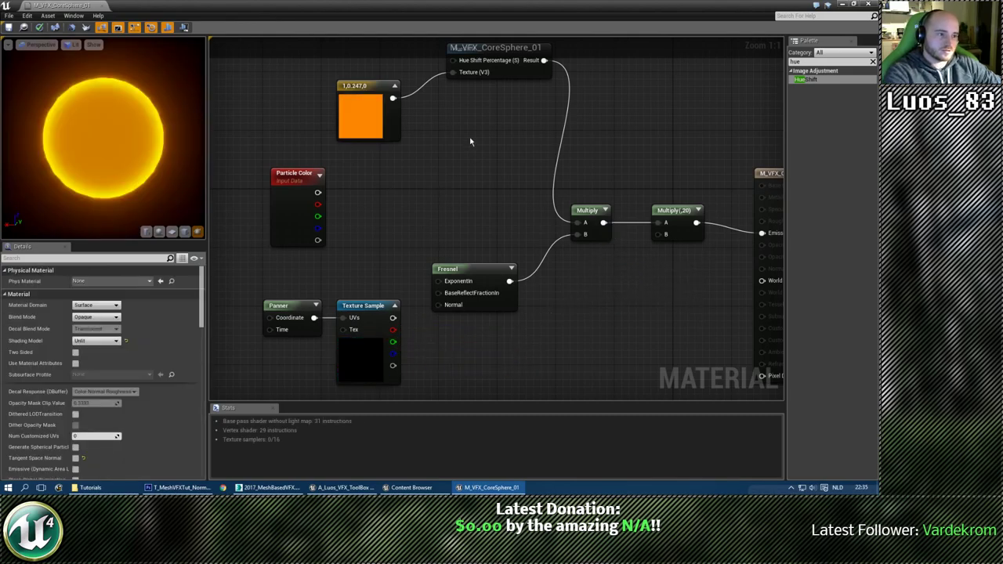
Move the orange colour constant farther away from the HueShift node.
right_click_drag(472, 141, 479, 192)
left_click_drag(363, 138, 340, 138)
right_click_drag(424, 184, 408, 139)
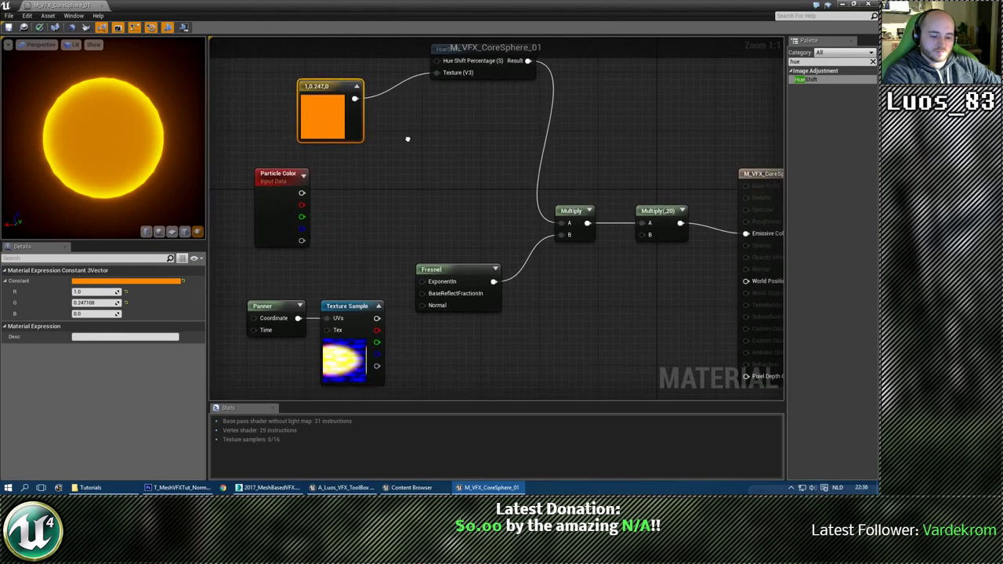
Try adding a new Multiply node between the Particle Color and HueShift nodes.
key("m")
left_click(415, 142)
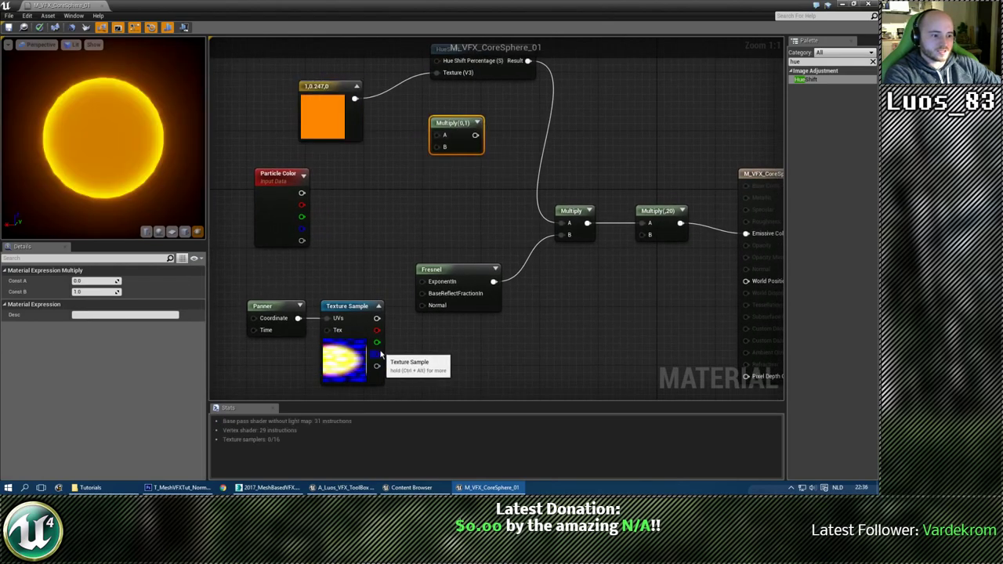
right_click_drag(411, 196, 428, 208)
left_click_drag(461, 136, 424, 196)
Add a Lerp node below HueShift, feed the mask texture into its Alpha, and delete the unused Multiply.
left_click(463, 168)
key("l")
left_click(479, 146)
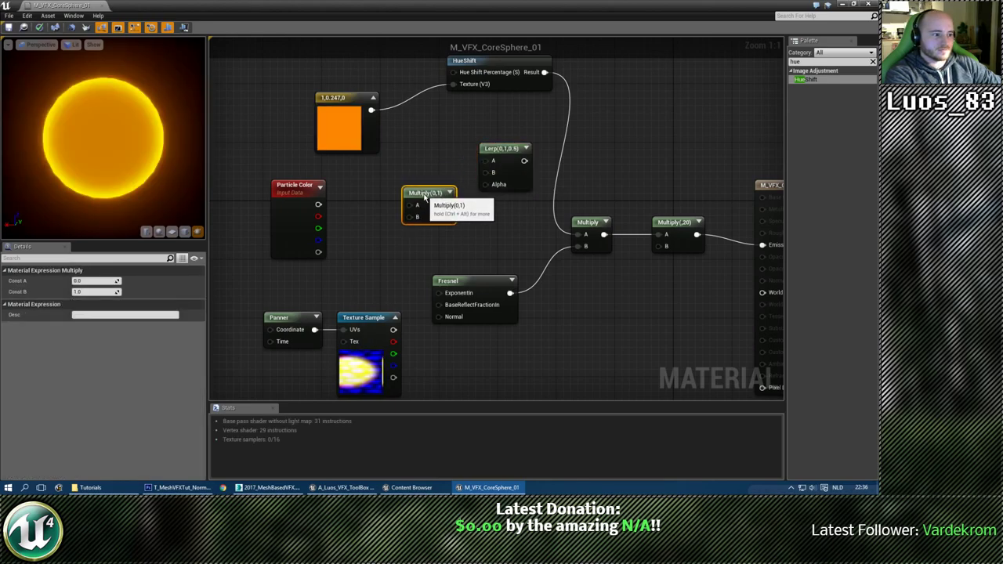
key("Delete")
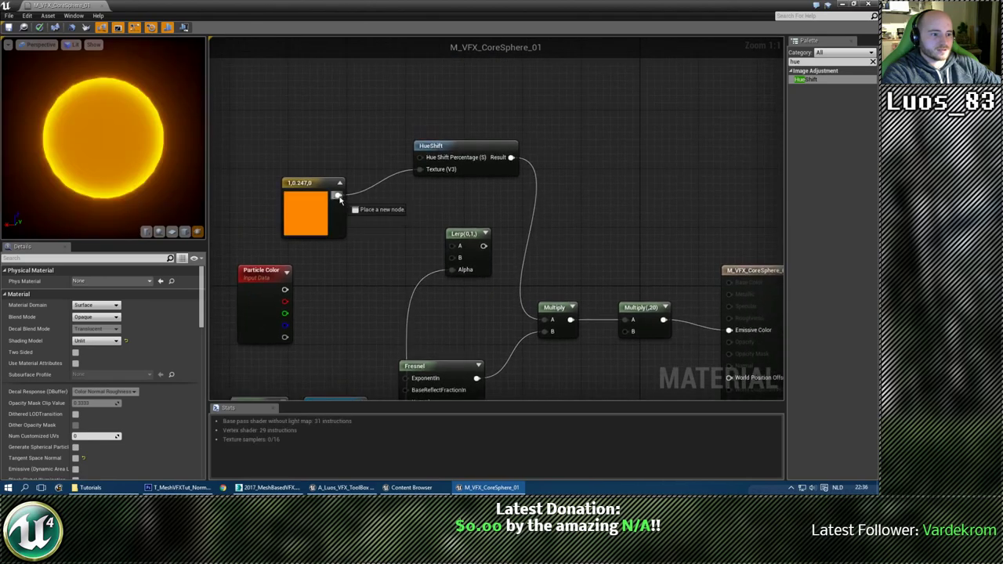
Connect the orange constant to Lerp's A, HueShift's Result to its B, and Lerp's output to the Fresnel Multiply's A.
left_click_drag(457, 247, 457, 247)
mouse_move(492, 175)
right_mouse_down()
mouse_move(444, 128)
mouse_move(476, 167)
right_mouse_up()
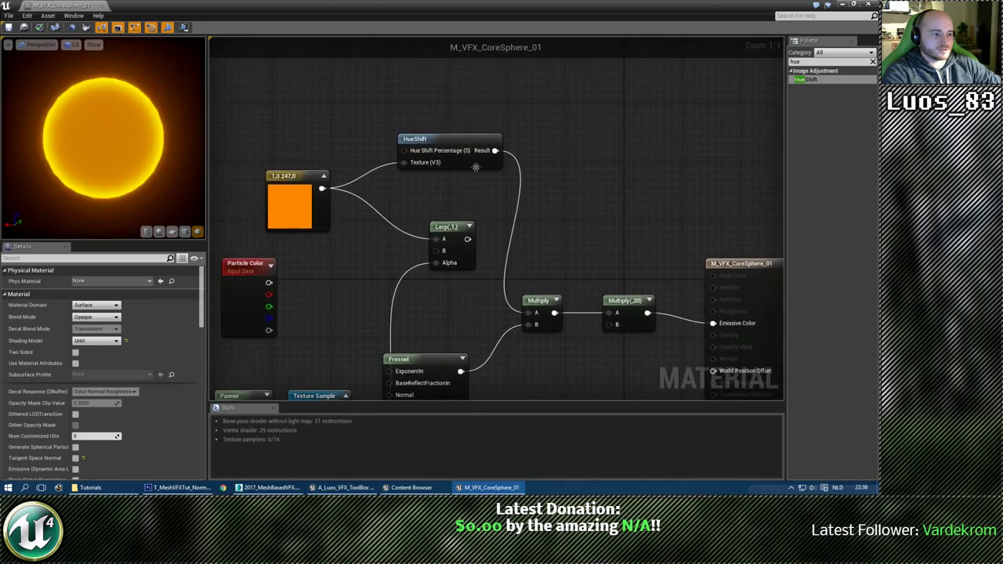
left_click_drag(493, 152, 439, 252)
right_click_drag(509, 261, 481, 191)
left_click_drag(441, 171, 506, 246)
right_click_drag(428, 70, 506, 152)
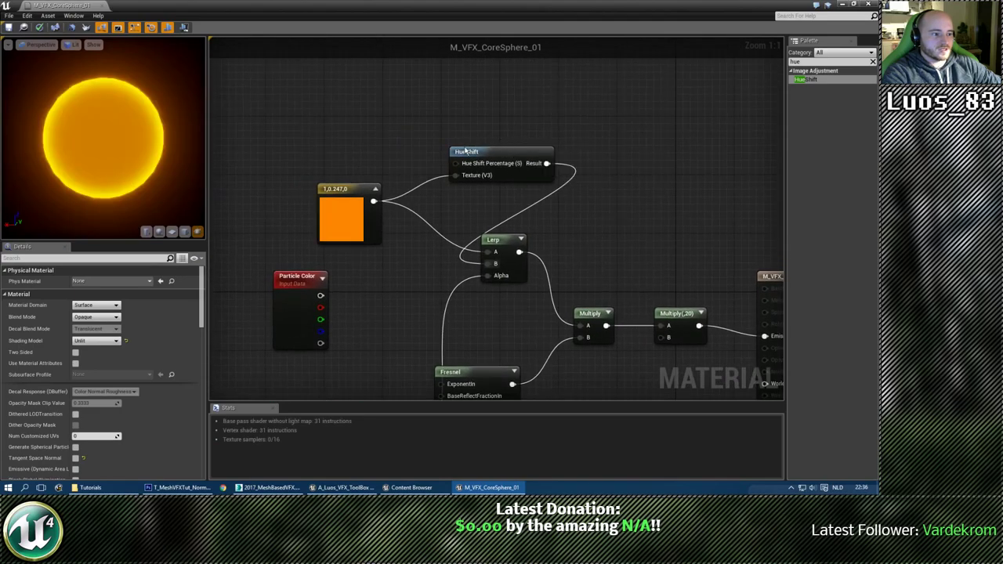
Rearrange the orange constant and HueShift so HueShift sits directly above the constant, clear of the Lerp.
left_click_drag(360, 183, 321, 189)
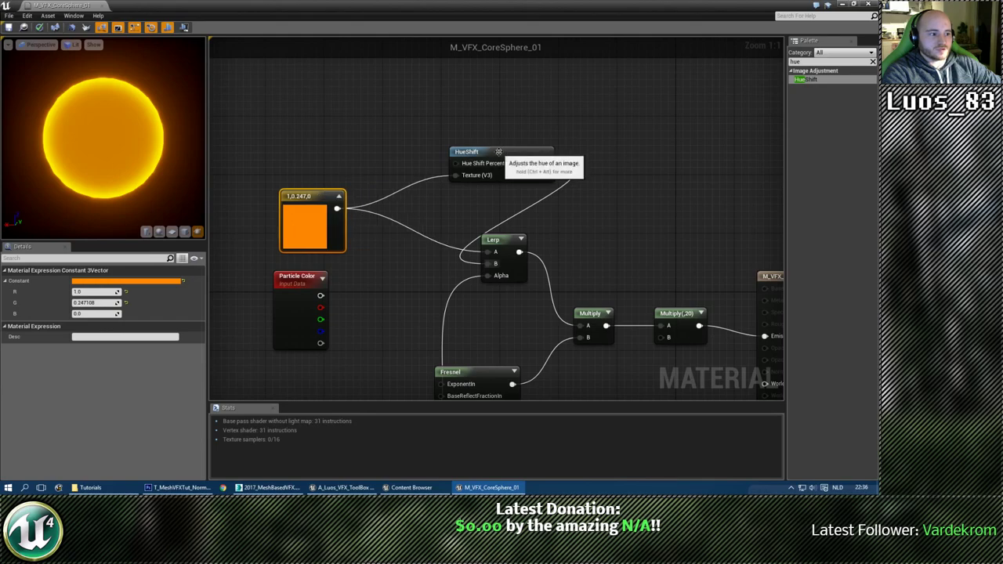
left_click_drag(498, 152, 439, 121)
right_click_drag(396, 305, 418, 295)
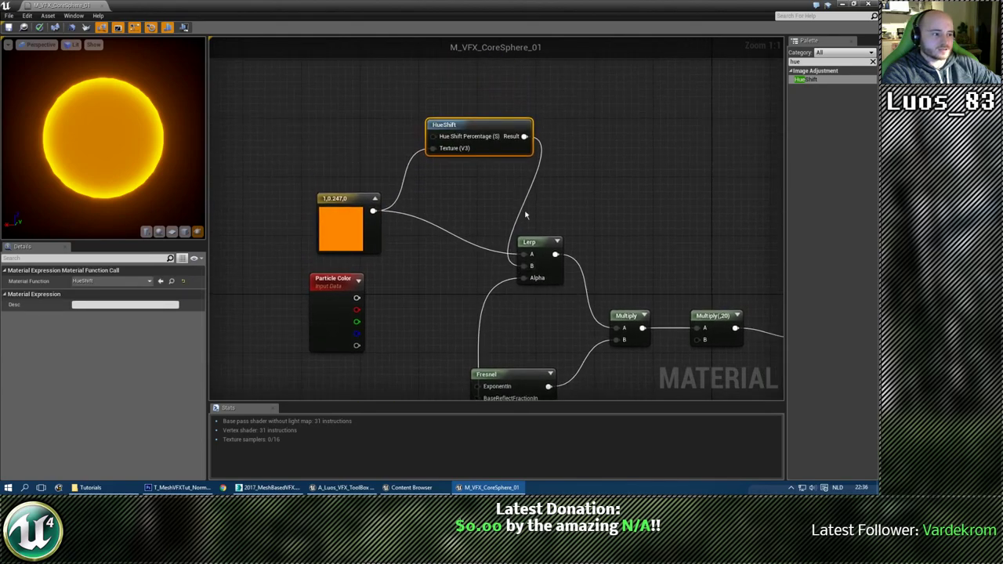
left_click_drag(482, 124, 453, 117)
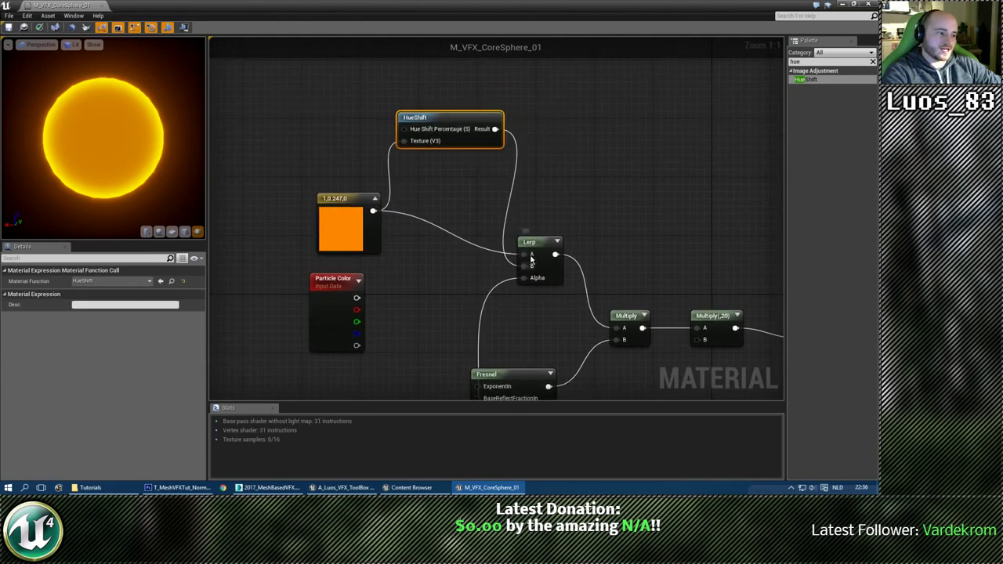
left_click_drag(450, 125, 429, 125)
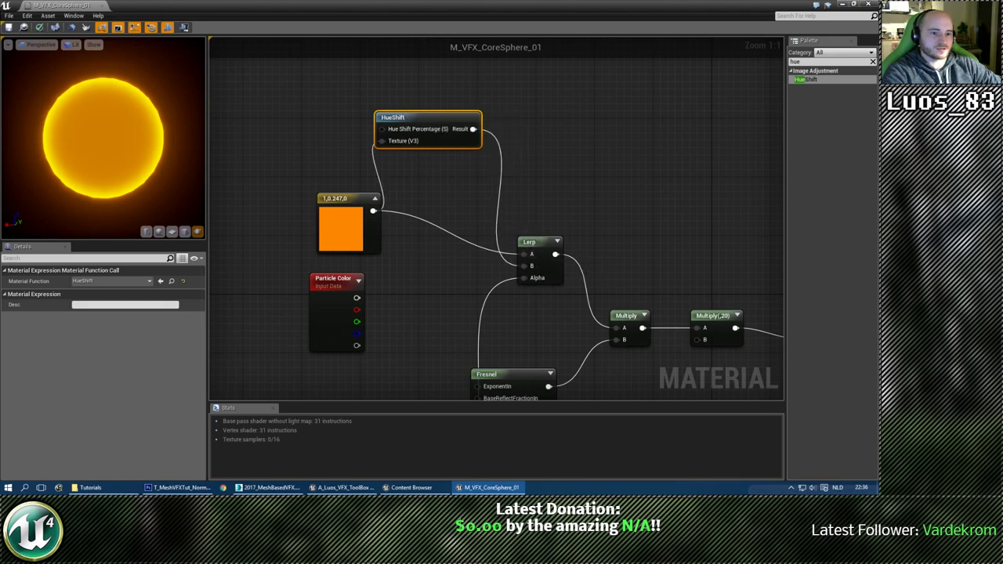
Add a Constant node with value 0.1 and connect it to HueShift's Hue Shift Percentage input.
right_click_drag(436, 141, 419, 147)
right_click_drag(311, 141, 392, 186)
key("1")
left_click(365, 157)
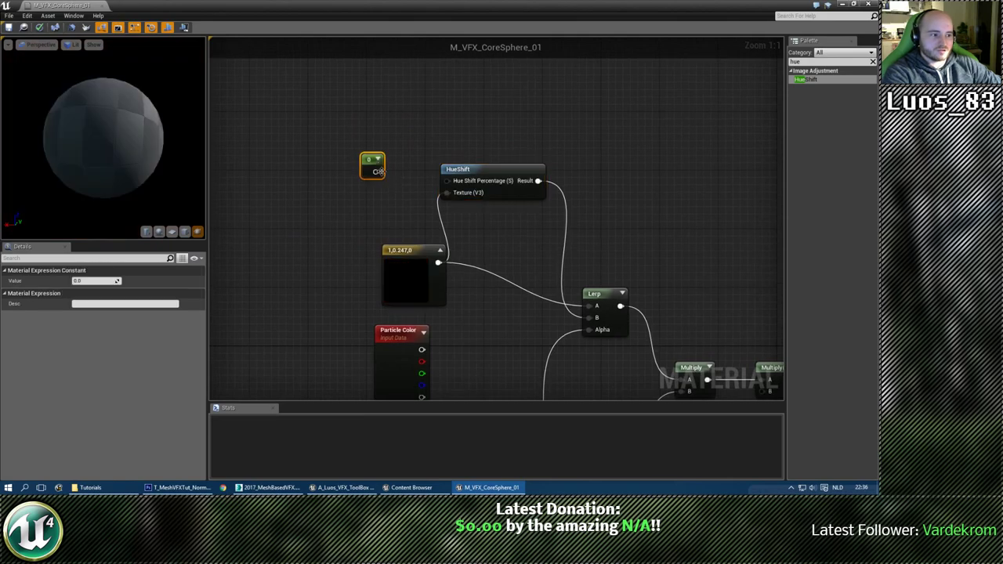
left_click_drag(378, 172, 449, 181)
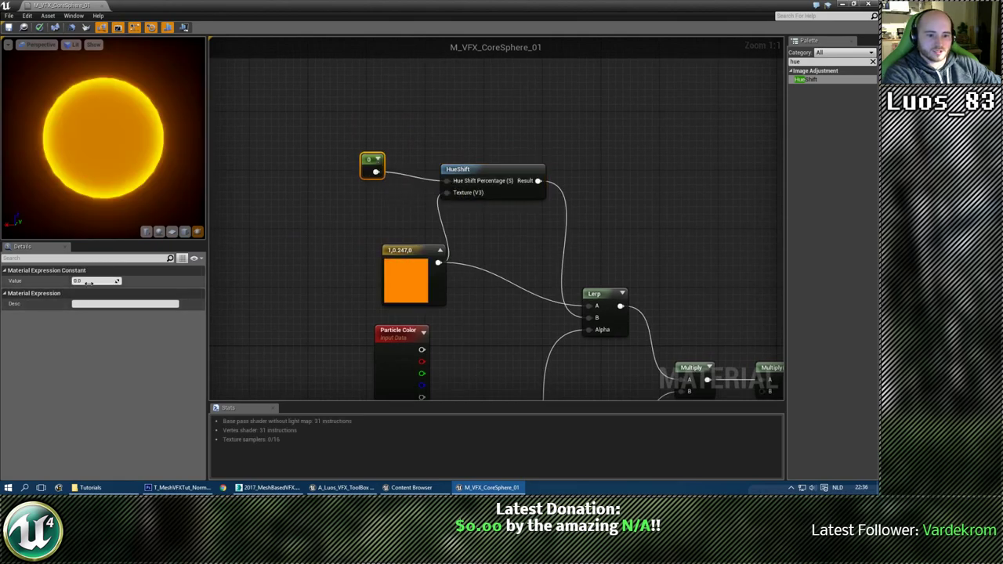
type("0.1")
key("Return")
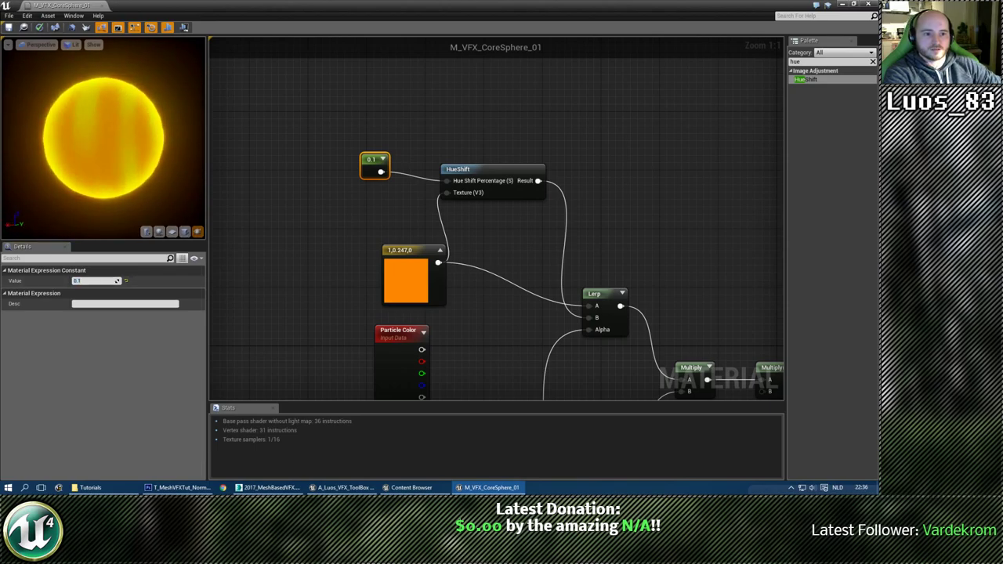
Set the Constant feeding HueShift's Hue Shift Percentage input to -0.1.
left_click_drag(103, 138, 152, 138)
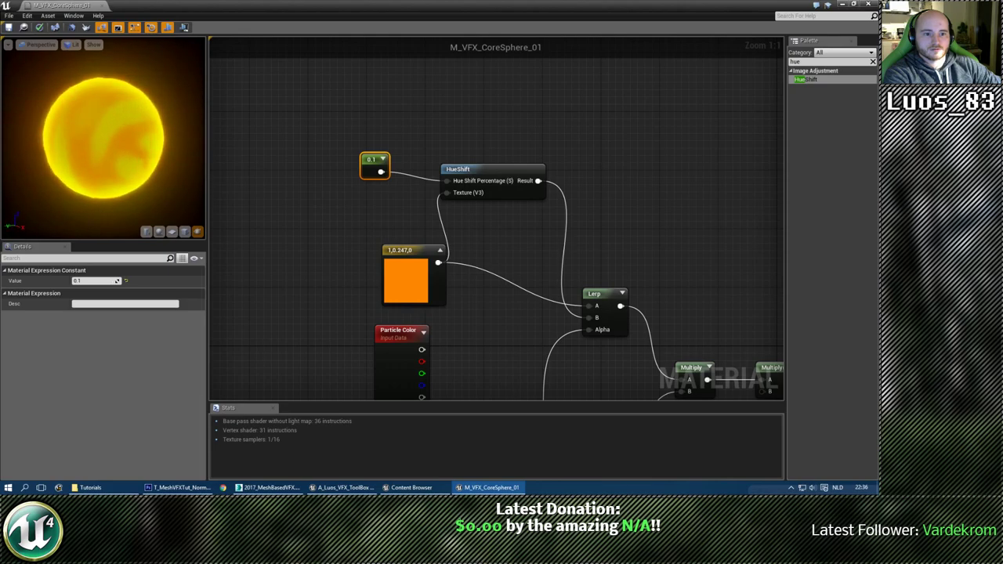
left_click(95, 282)
type("-0.1")
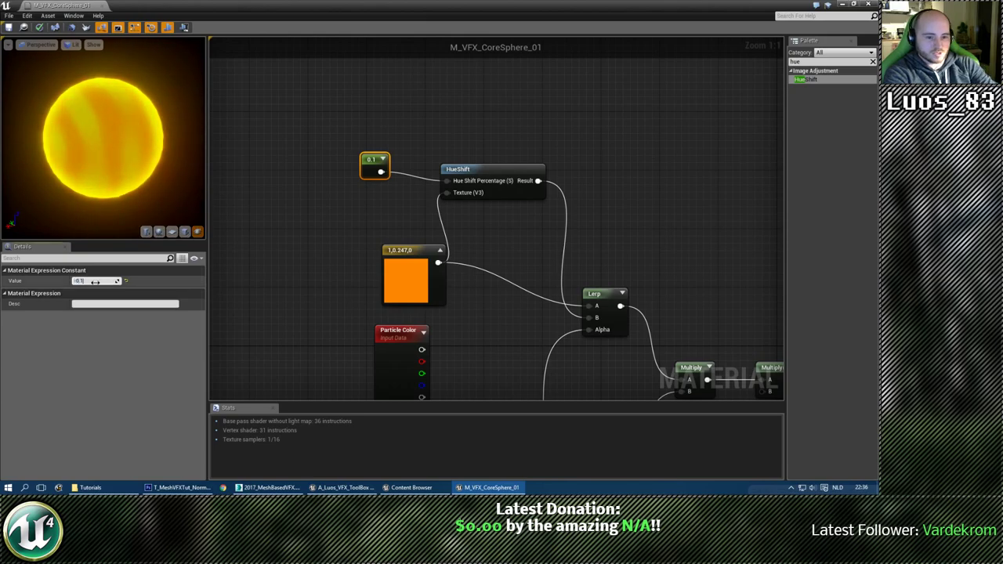
key("Return")
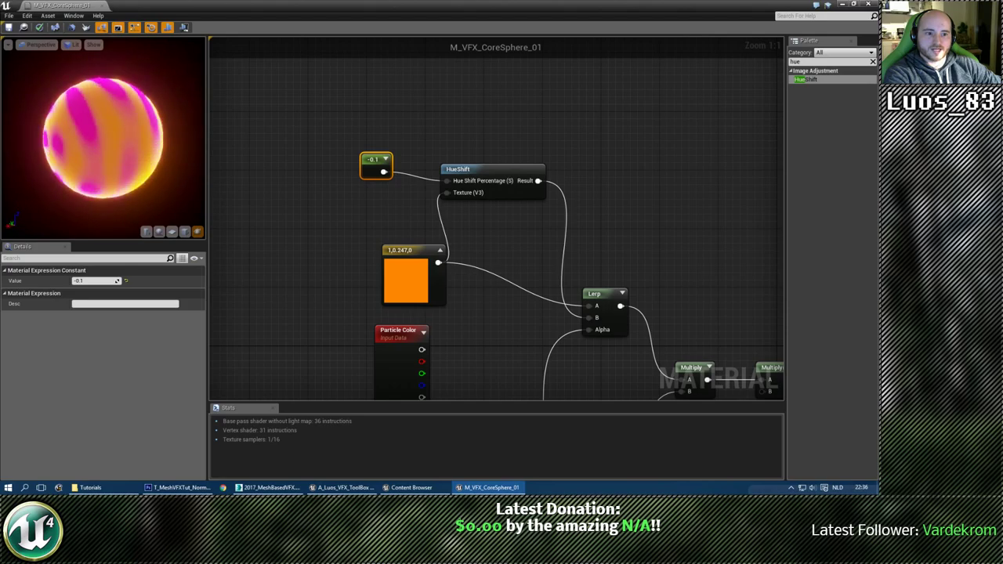
Set the hue shift Constant to -0.025 and line it up with HueShift's percentage input.
right_click_drag(365, 235, 356, 181)
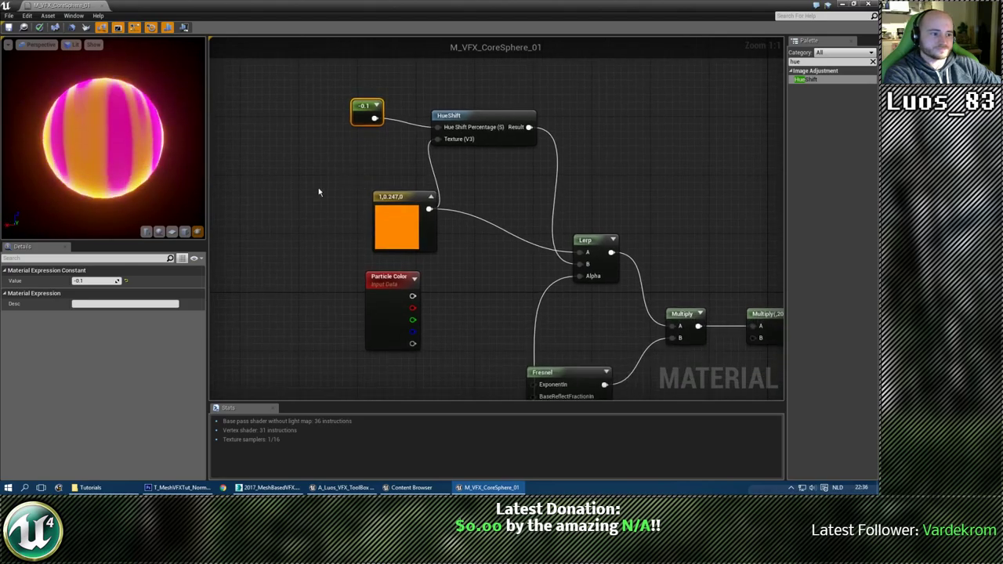
left_click(89, 280)
type("-0.025")
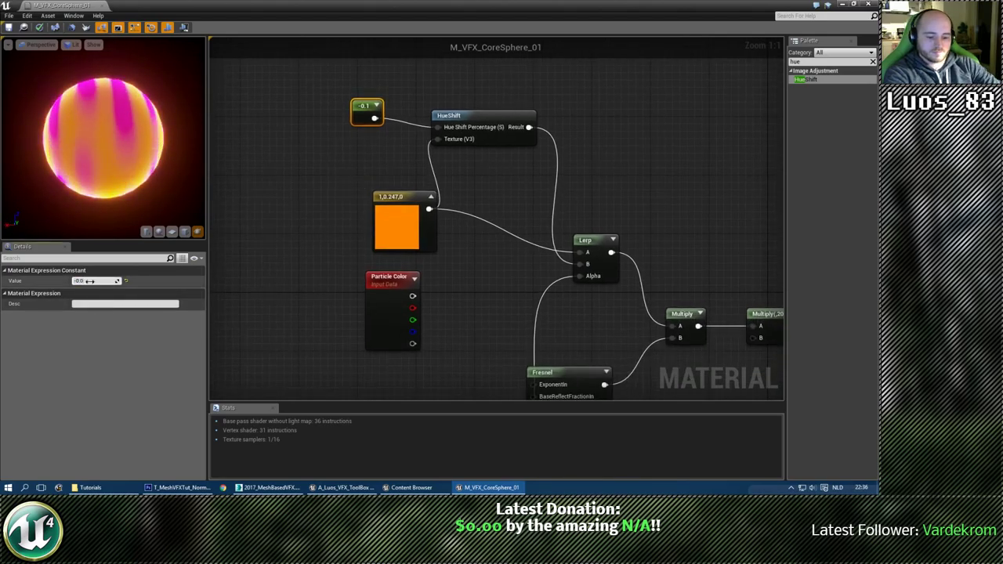
key("Return")
right_click_drag(270, 88, 271, 128)
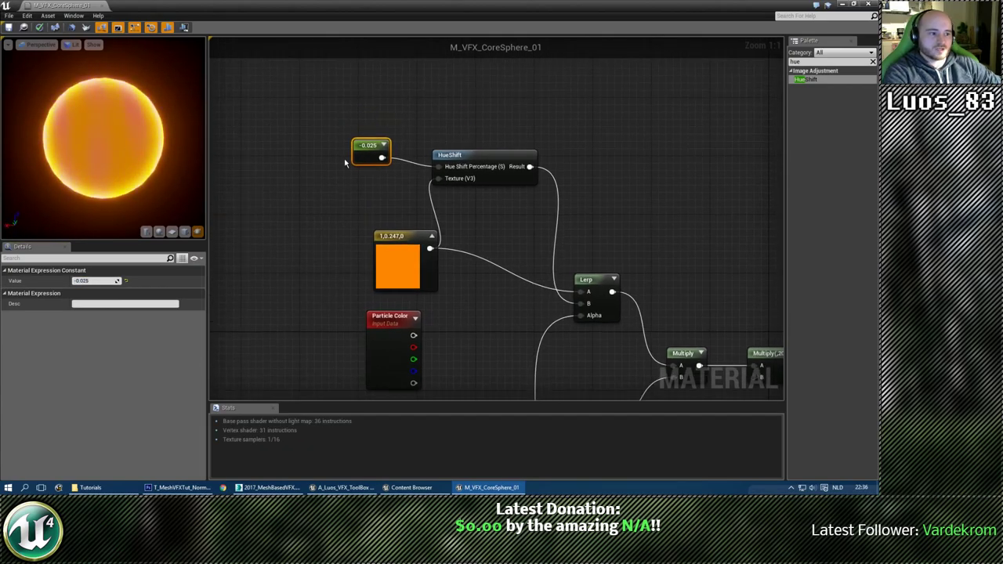
left_click_drag(362, 155, 368, 165)
mouse_move(345, 239)
right_mouse_down()
mouse_move(358, 127)
mouse_move(369, 271)
mouse_move(345, 251)
right_mouse_up()
scroll(348, 170, "down", 2)
scroll(359, 119, "up", 2)
Add a Dynamic Parameter node and place it to the left of the hue shift Constant.
right_click(301, 249)
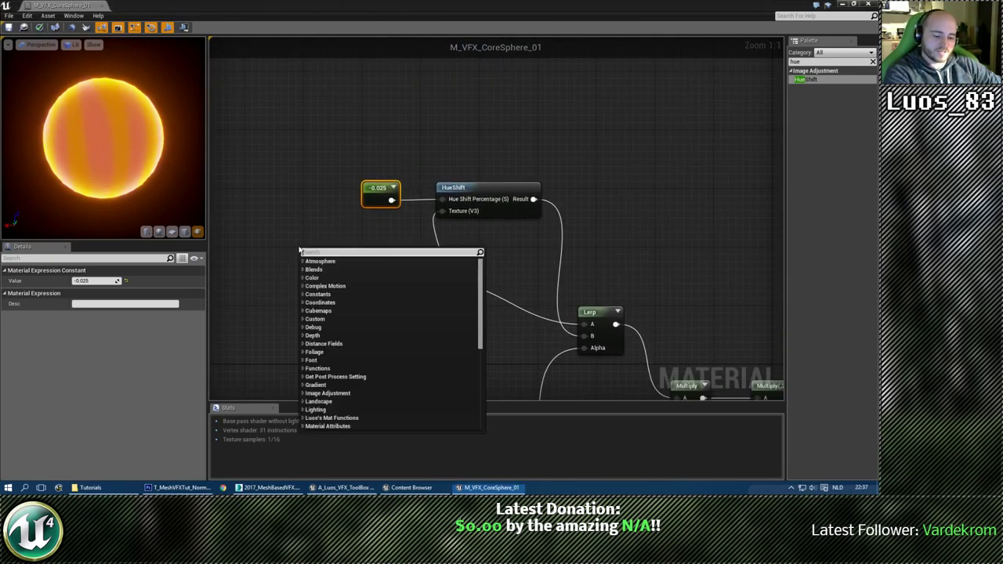
type("dynamic")
key("Return")
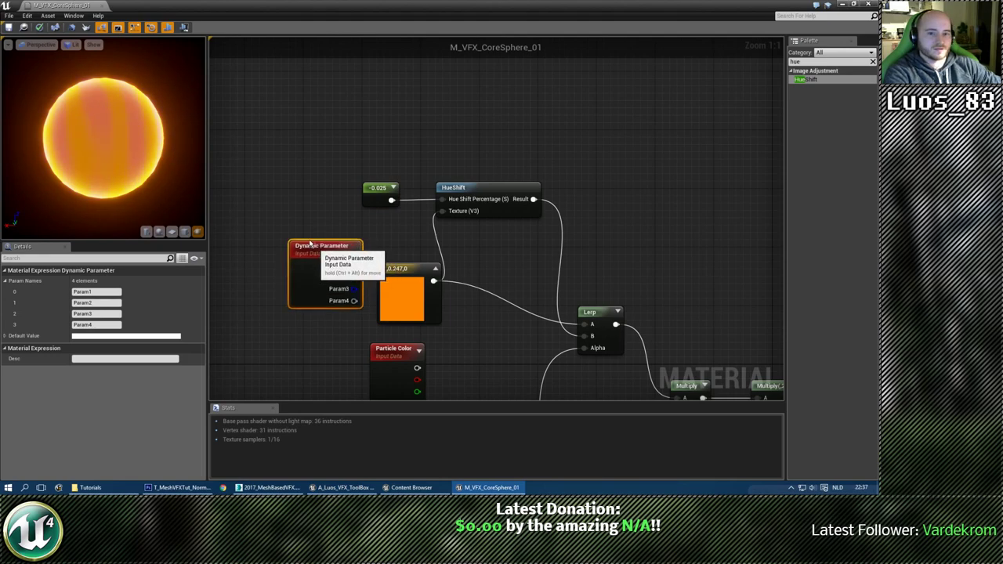
left_click_drag(307, 249, 276, 207)
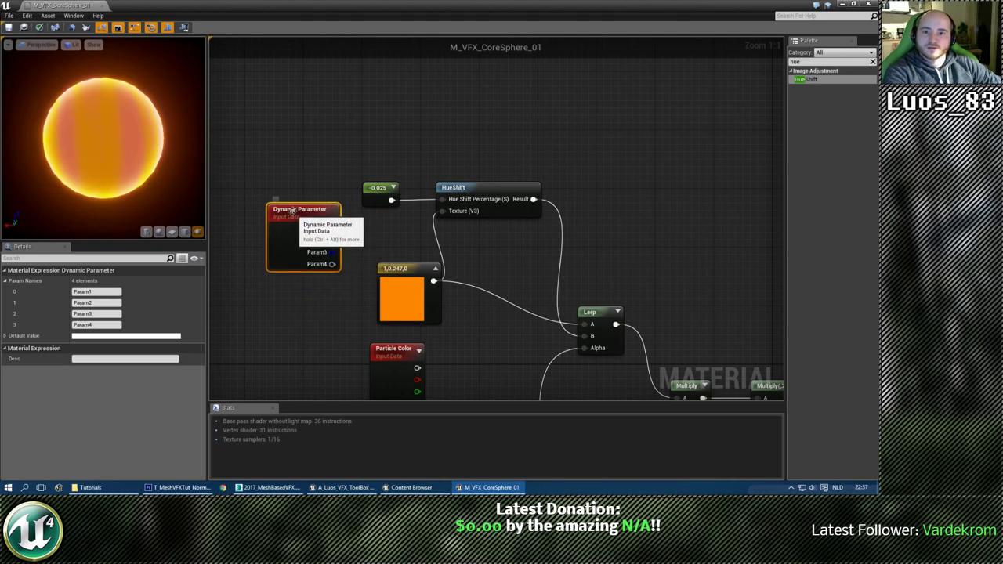
left_click(365, 244)
right_click_drag(365, 243, 374, 204)
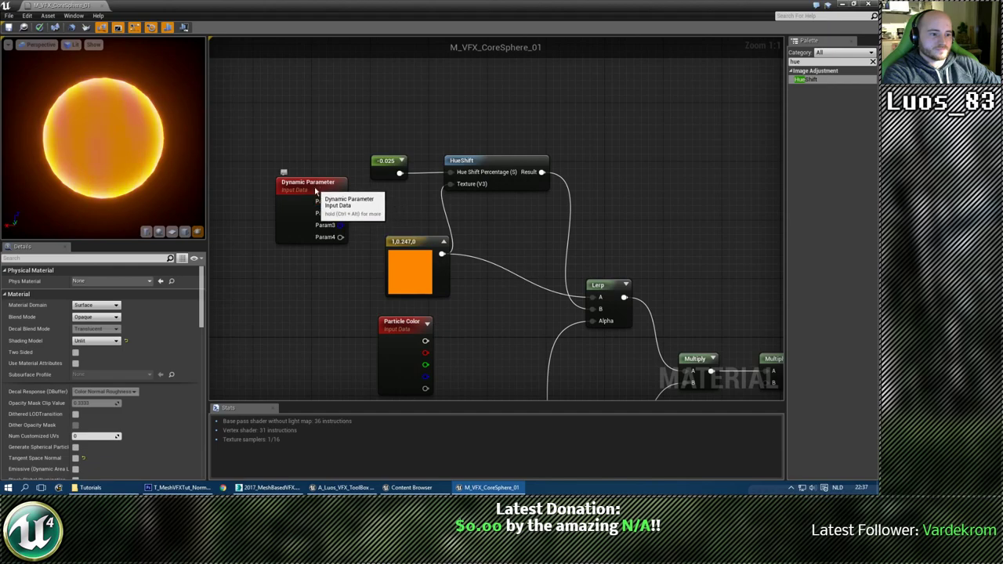
left_click_drag(336, 204, 320, 188)
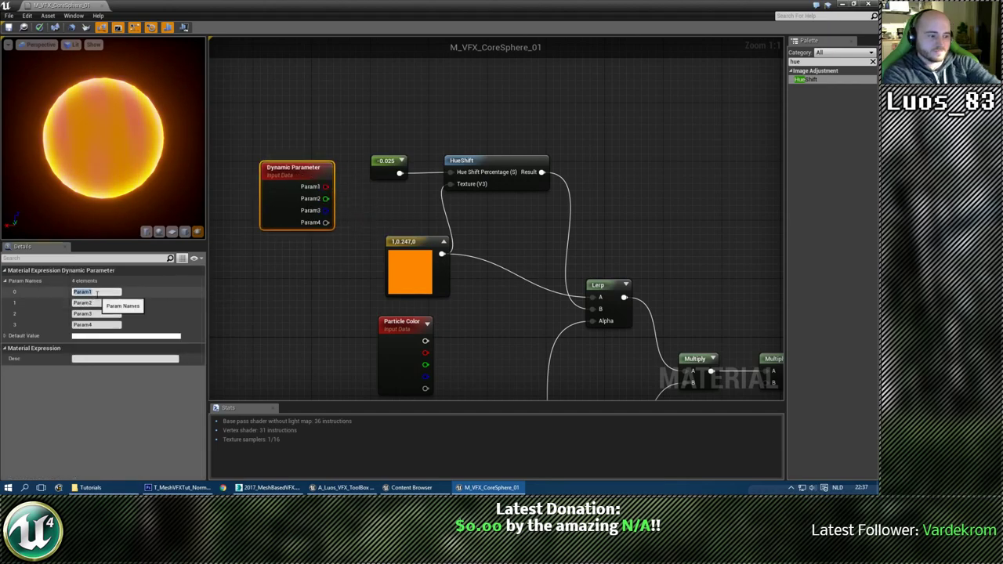
Rename the Dynamic Parameter's first parameter ColorChange.
left_click(98, 291)
type("ColorChang")
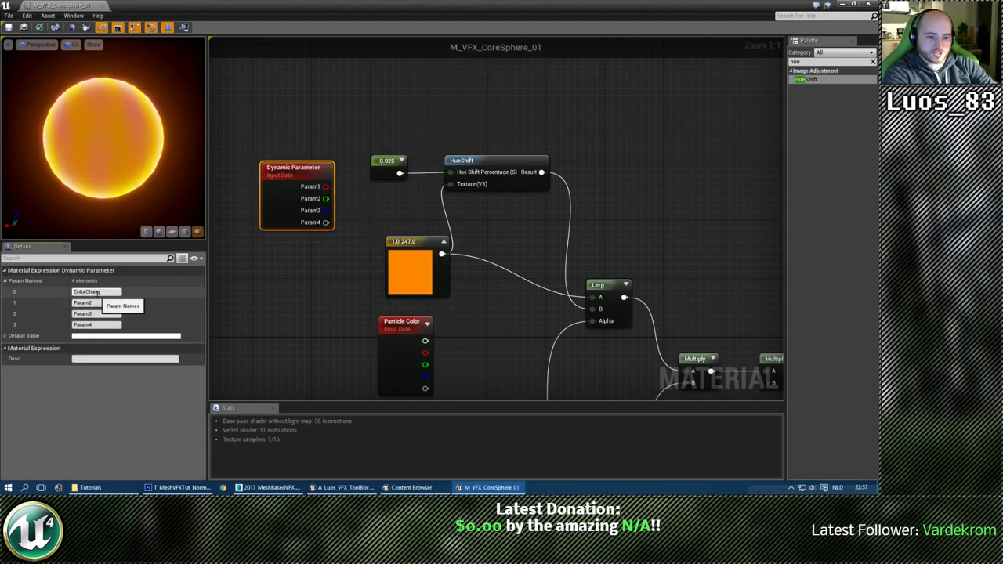
type("e")
key("Return")
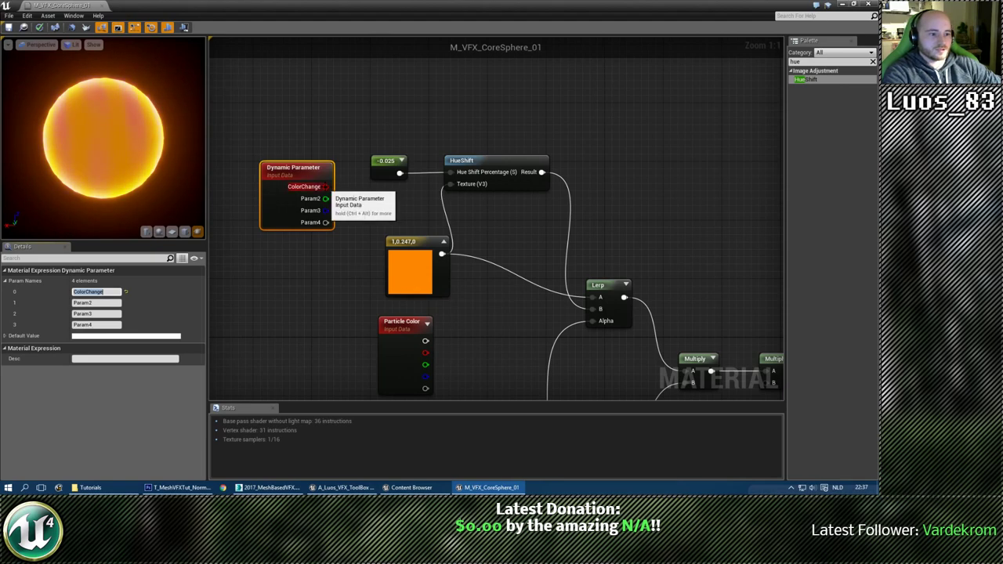
Connect ColorChange to HueShift's Hue Shift Percentage input and delete the replaced -0.025 Constant.
left_click_drag(325, 187, 451, 172)
left_click_drag(388, 168, 385, 139)
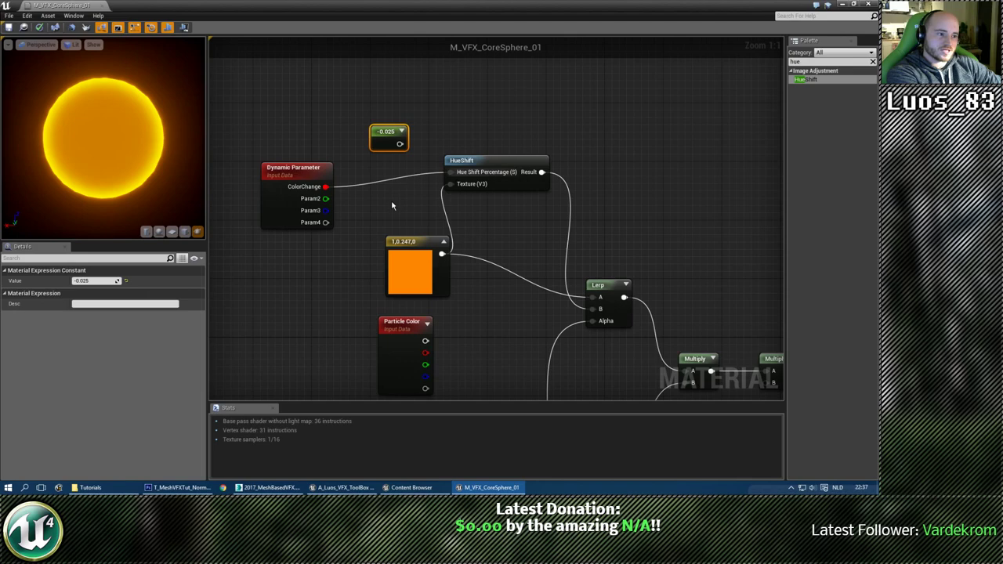
key("Delete")
Move Particle Color away from the orange constant and feed a new Constant of 0 into Lerp's Alpha.
right_click_drag(395, 213, 396, 101)
right_click_drag(531, 208, 434, 215)
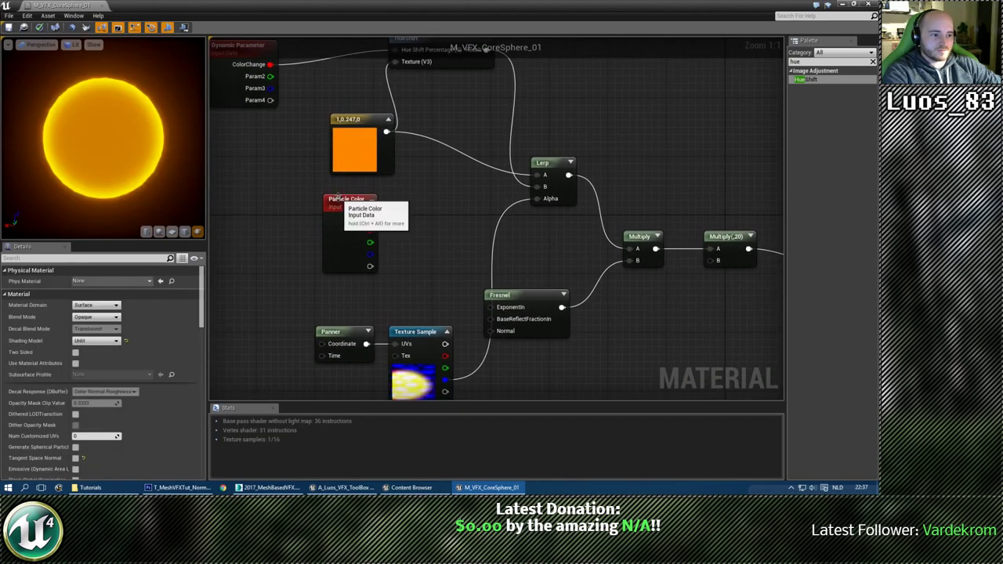
left_click_drag(335, 197, 292, 212)
right_click_drag(505, 206, 487, 222)
left_click(410, 213)
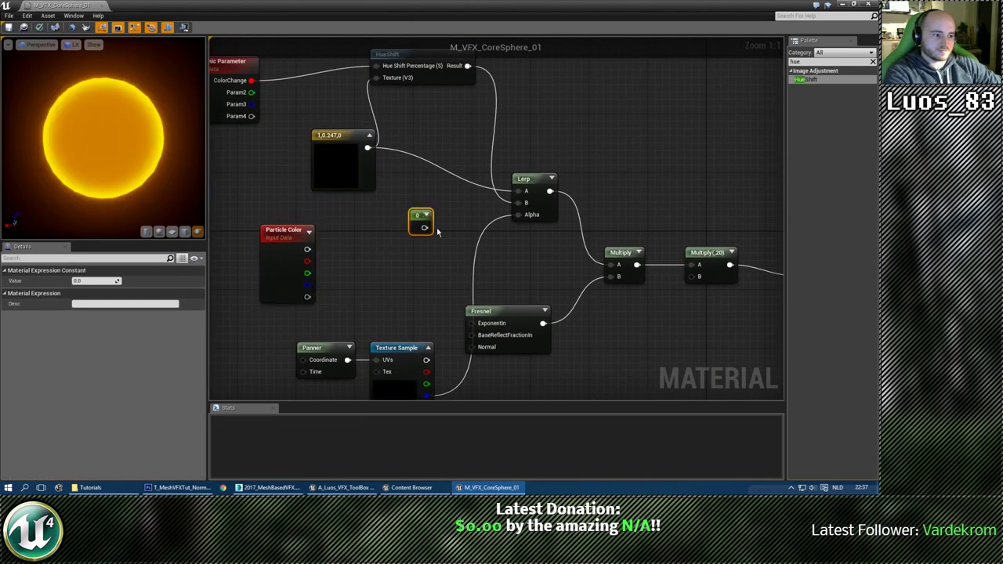
left_click_drag(519, 218, 520, 217)
right_click_drag(457, 191, 431, 247)
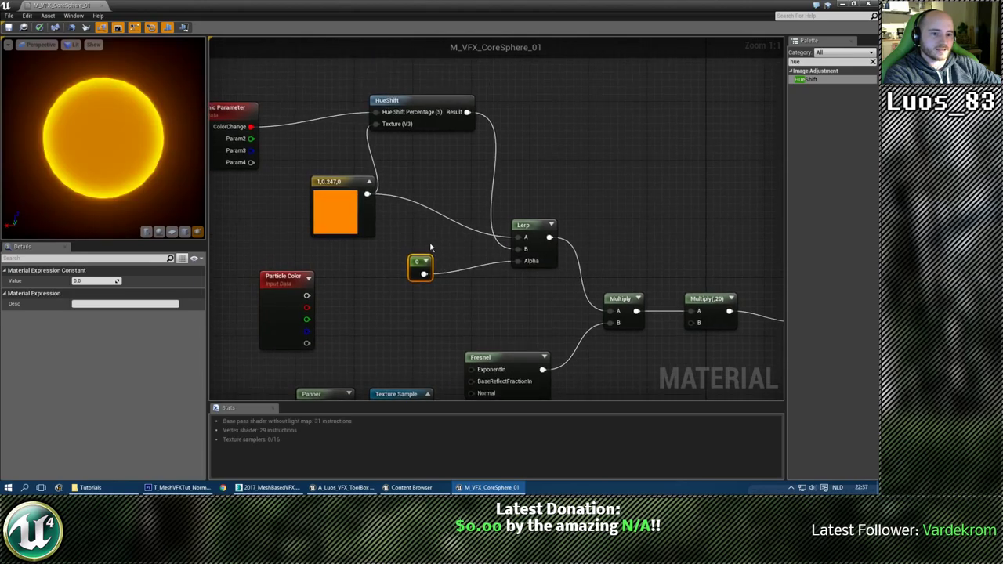
Set the R component of the Dynamic Parameter's default value to 0.5.
right_click_drag(279, 172, 371, 240)
left_click(369, 243)
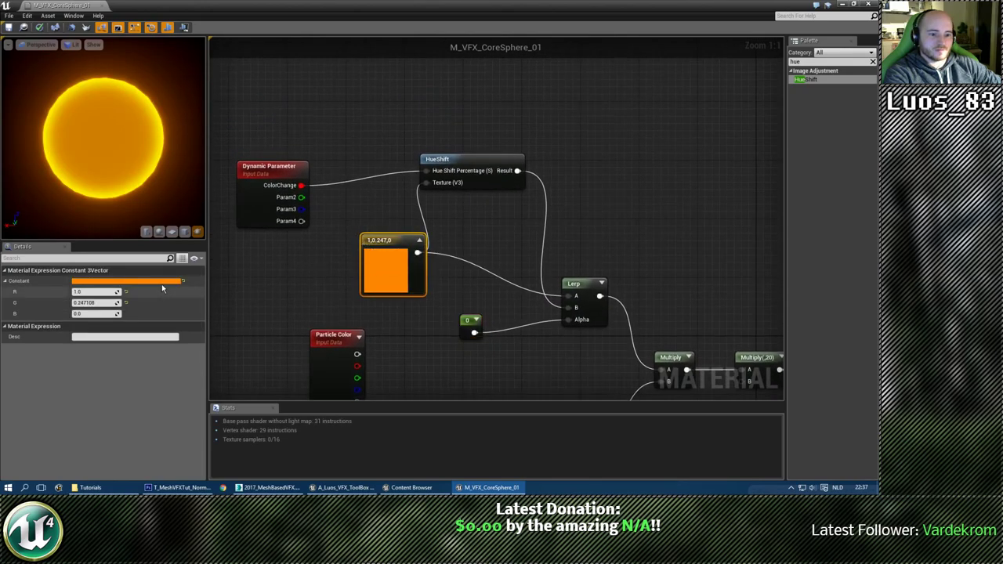
left_click(292, 171)
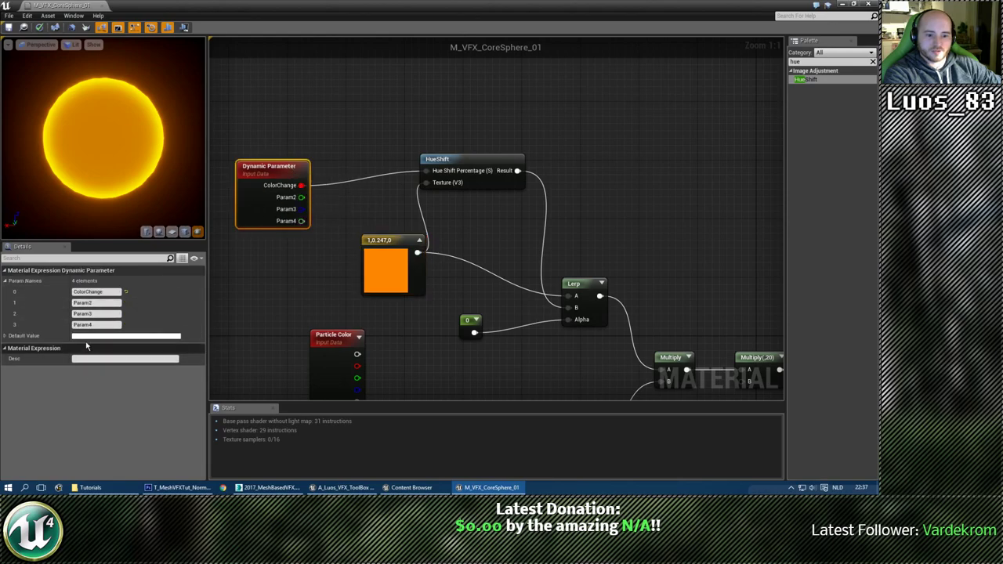
left_click(5, 336)
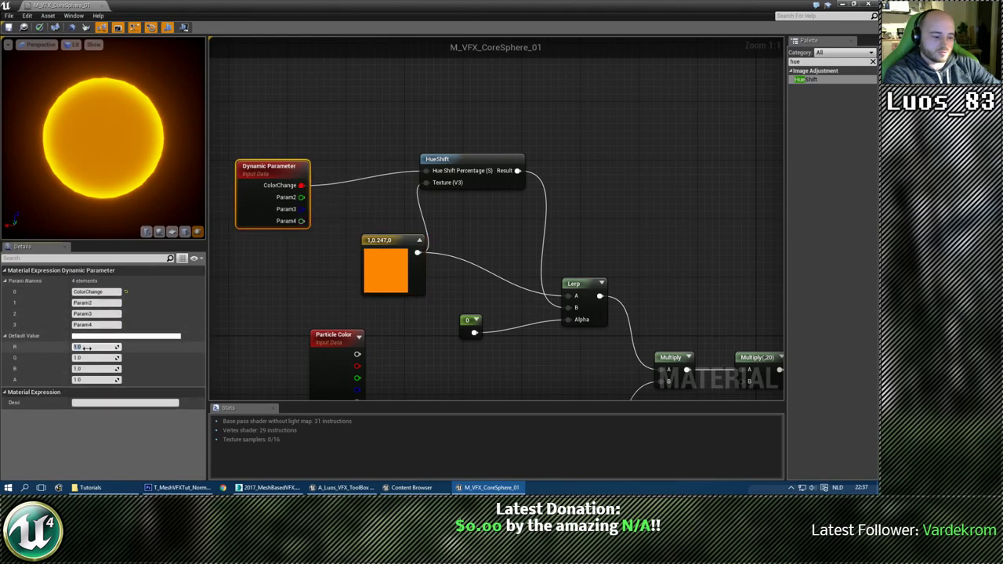
key("Return")
right_click_drag(447, 270, 375, 198)
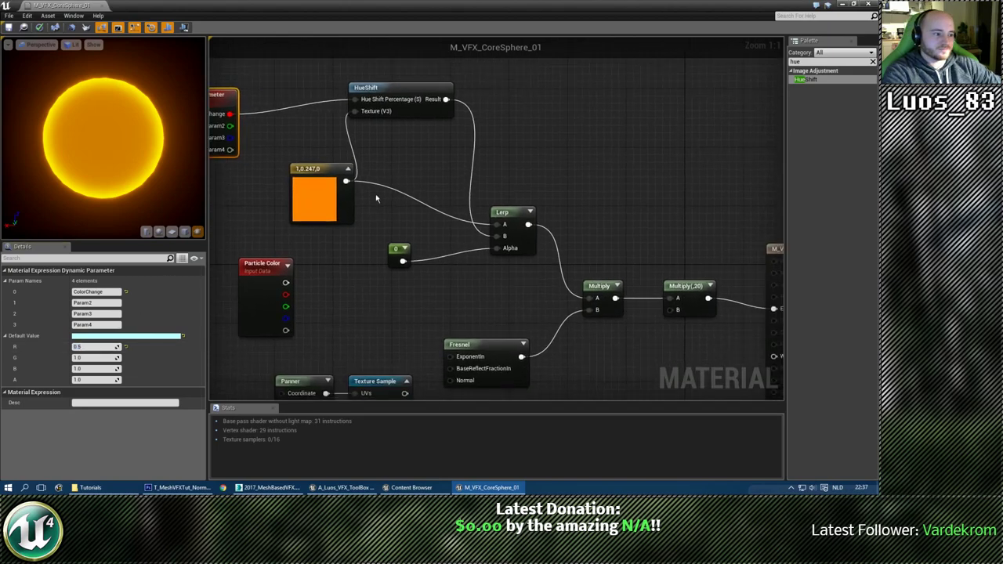
Start previewing the Lerp node on the sphere and move the orange constant slightly lower.
right_click(506, 212)
left_click(535, 228)
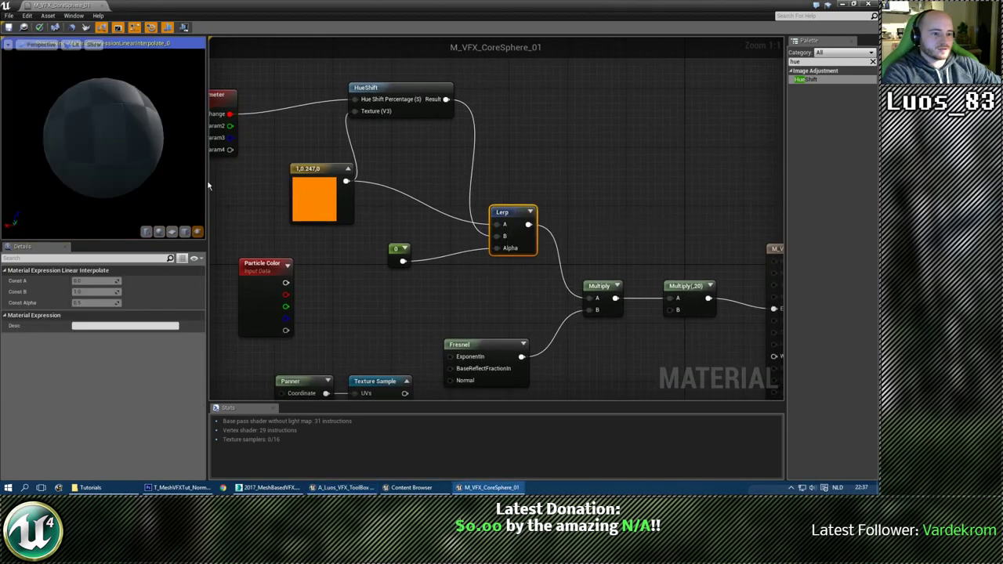
right_click_drag(322, 188, 413, 231)
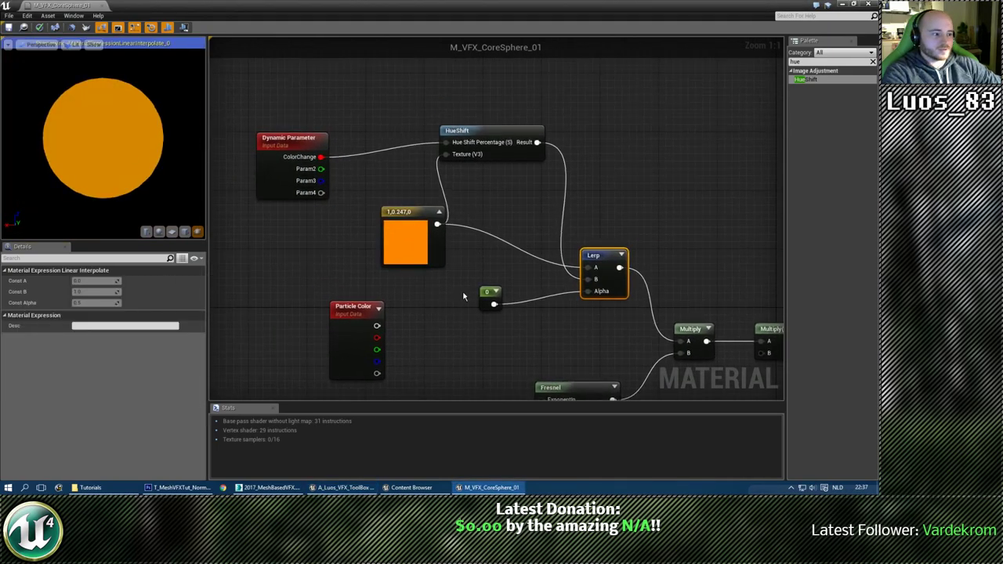
right_click_drag(464, 297, 480, 234)
left_click_drag(338, 174, 340, 198)
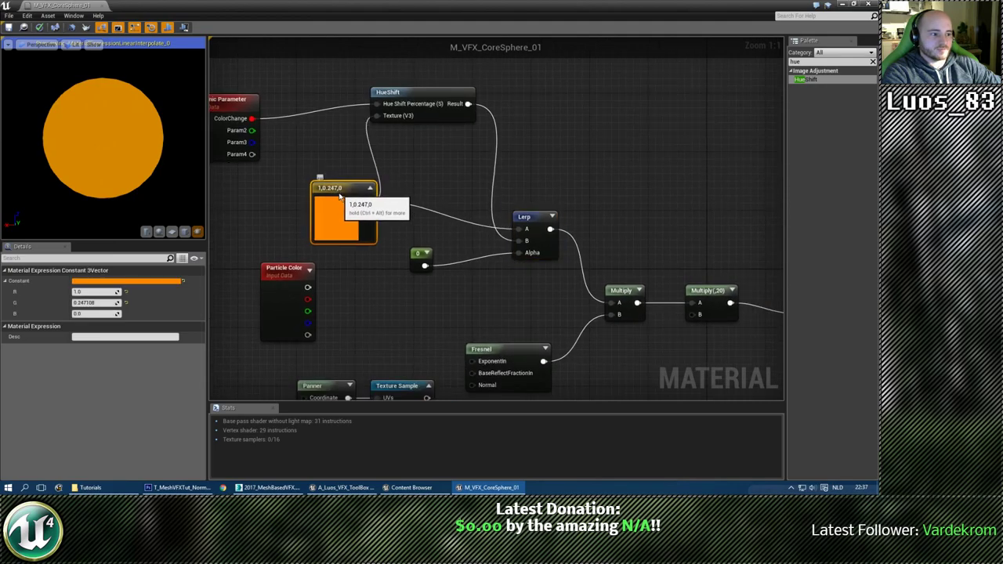
Test the Constant on Lerp's Alpha at 1 and at 0.5 in the preview.
left_click(418, 255)
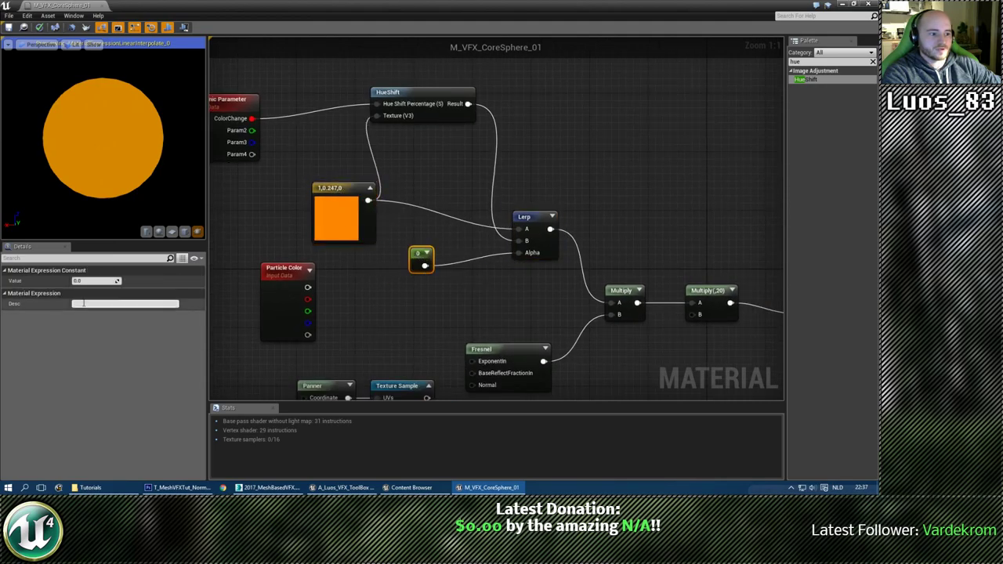
type("1")
key("Return")
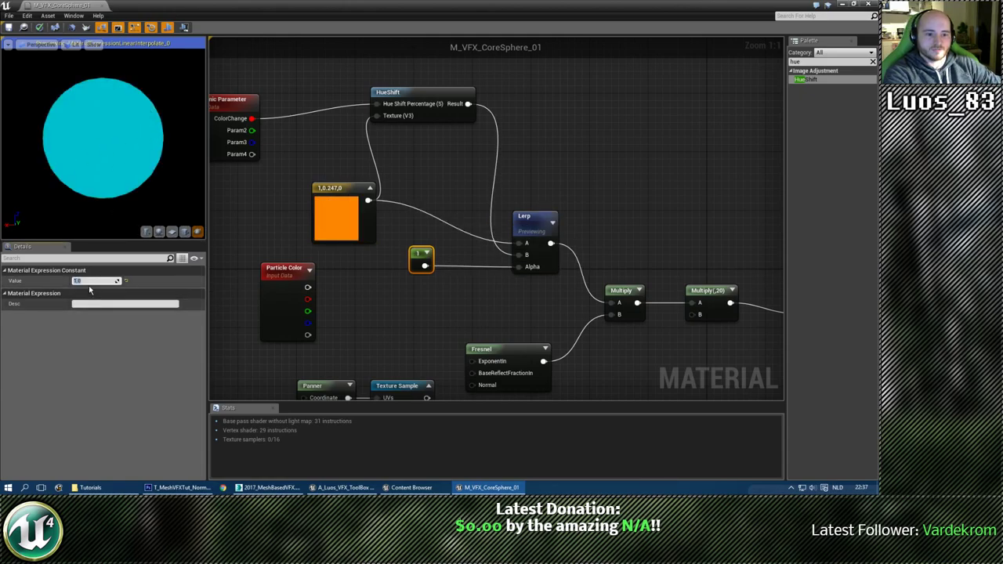
type("0.5")
key("Return")
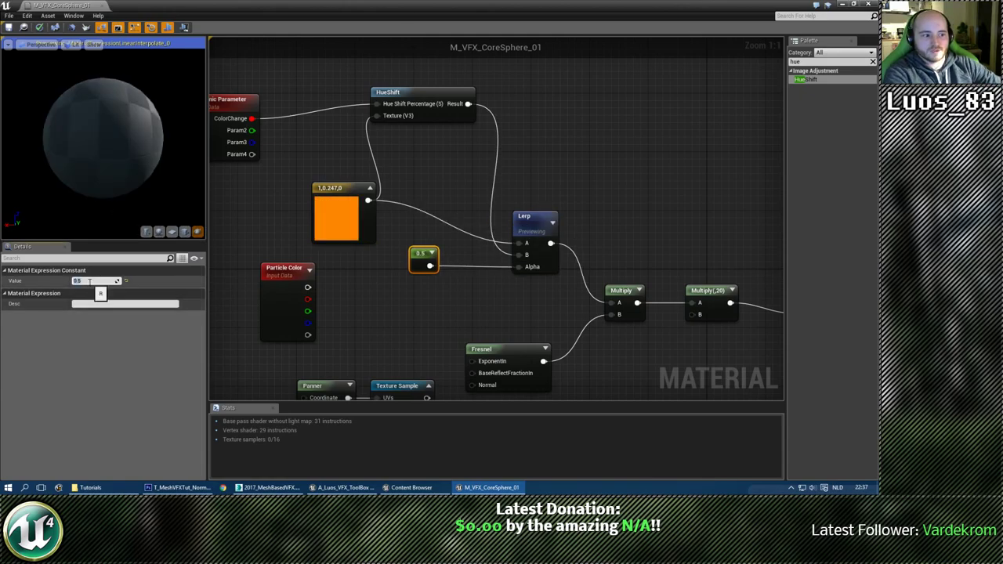
left_click(76, 114)
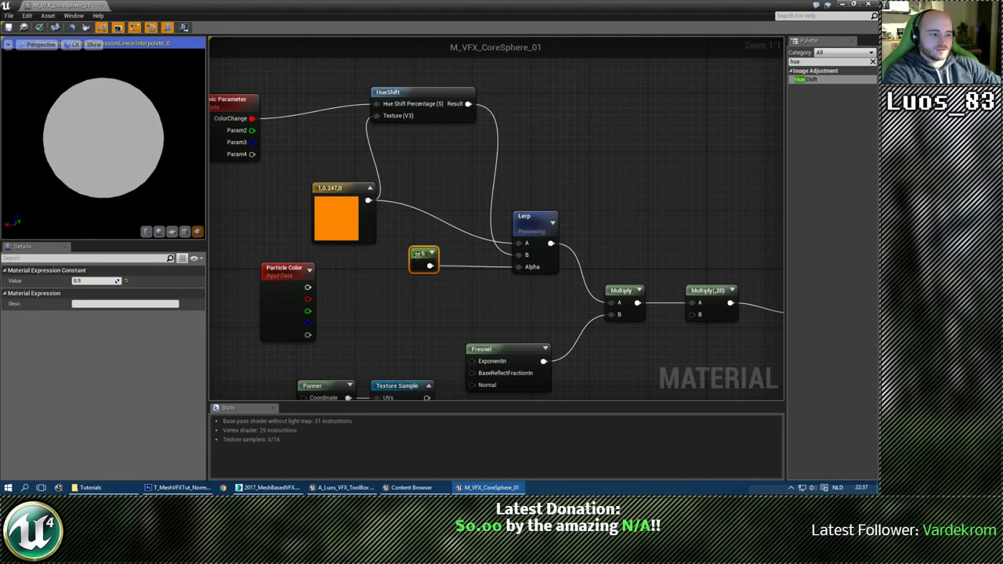
Delete the Constant on Lerp's Alpha and connect the Texture Sample's blue channel to Alpha.
right_click_drag(375, 313, 405, 185)
key("Delete")
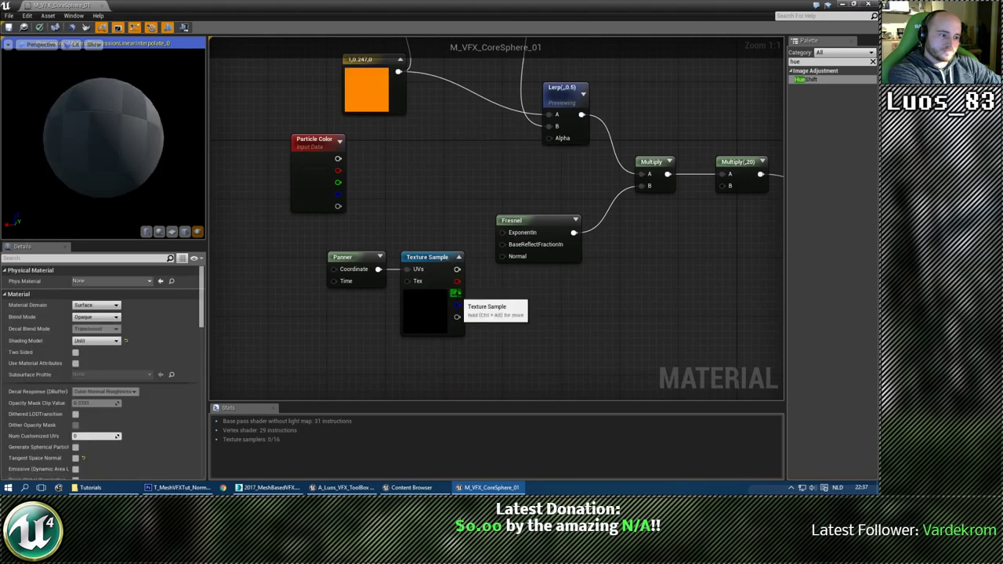
left_click_drag(457, 305, 555, 140)
right_click_drag(439, 190, 448, 299)
scroll(448, 299, "down", 1)
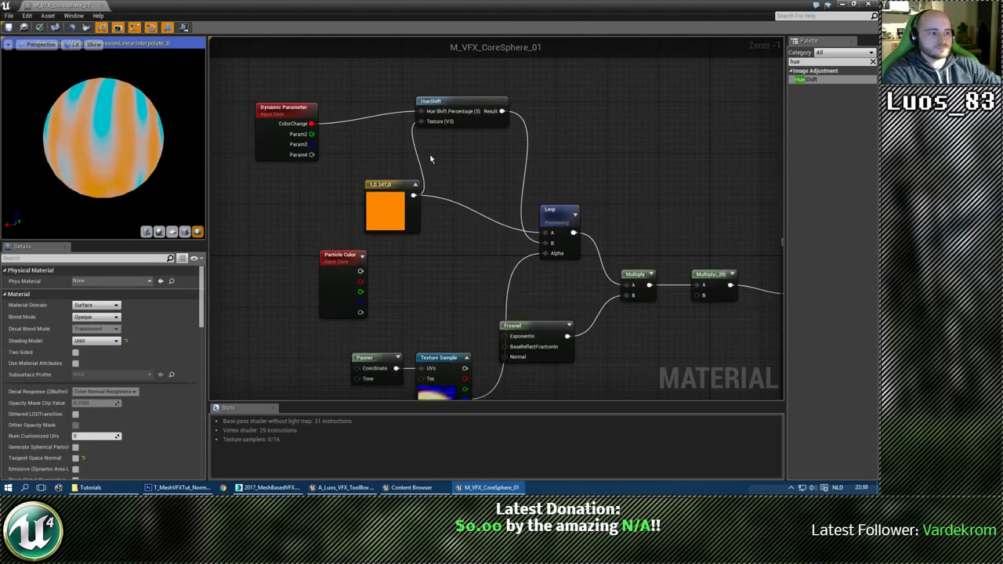
Set the R component of the Dynamic Parameter's default value to 1.
left_click(284, 107)
left_click(91, 346)
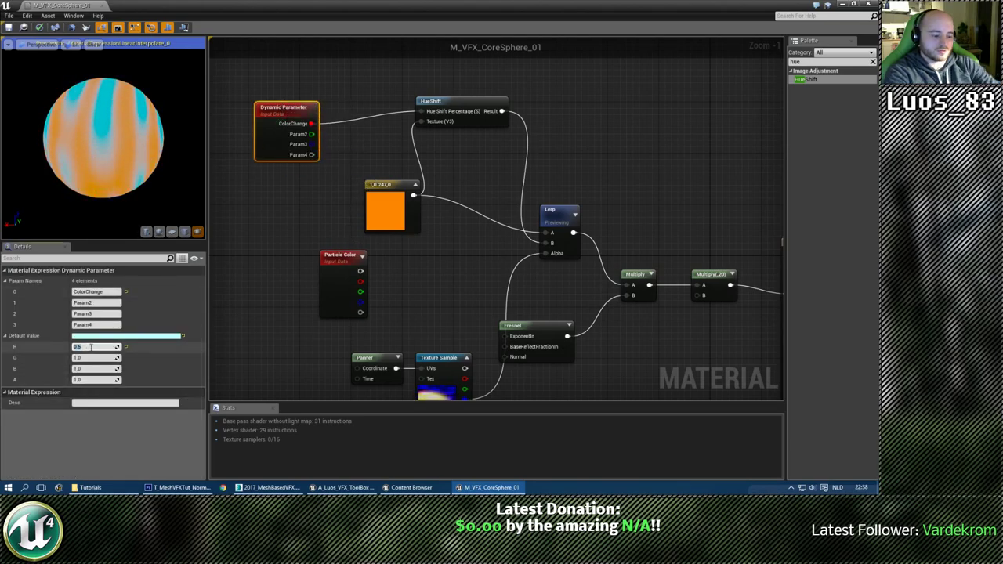
type("1")
key("Return")
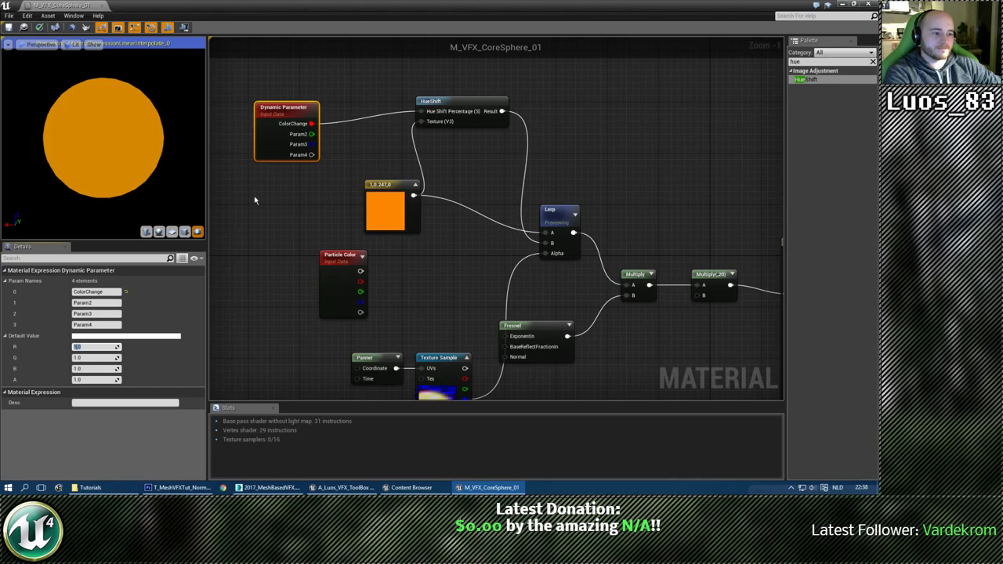
Move HueShift down beside the orange constant and place Particle Color above the Multiply nodes.
left_click_drag(447, 107, 460, 158)
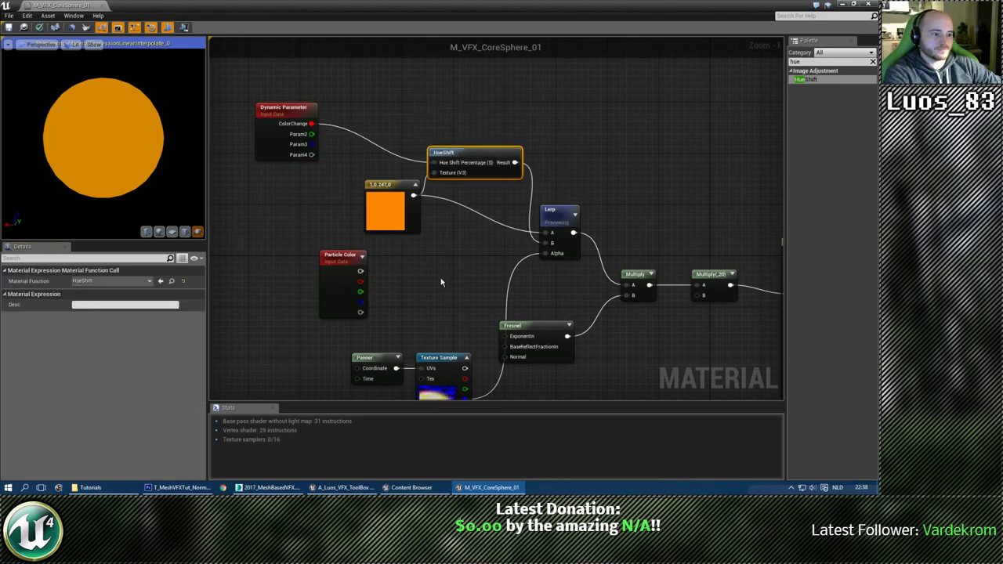
left_click(392, 285)
right_click_drag(381, 286, 370, 193)
left_click_drag(321, 165, 626, 79)
right_click_drag(623, 243, 509, 239)
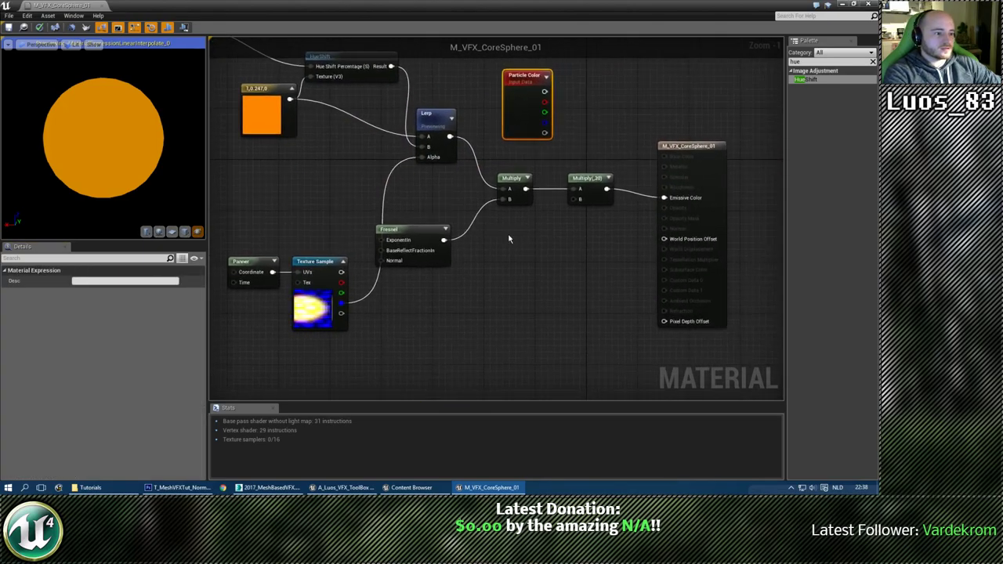
Move the Panner and Texture Sample together so the texture sits directly below the orange constant.
left_click(409, 308)
right_click_drag(402, 308, 510, 345)
left_click_drag(311, 263, 431, 316)
left_click_drag(431, 301, 380, 192)
right_click_drag(668, 202, 538, 254)
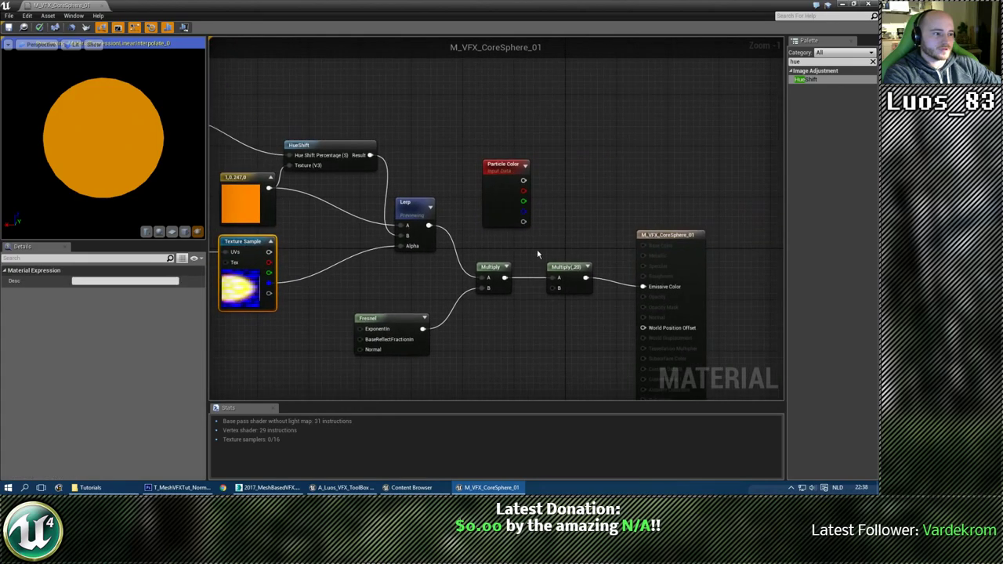
Move Particle Color up and to the left so it sits above the Lerp node.
left_click(538, 253)
left_click_drag(504, 163, 452, 130)
left_click(556, 202)
scroll(556, 201, "up", 1)
right_click_drag(541, 197, 507, 179)
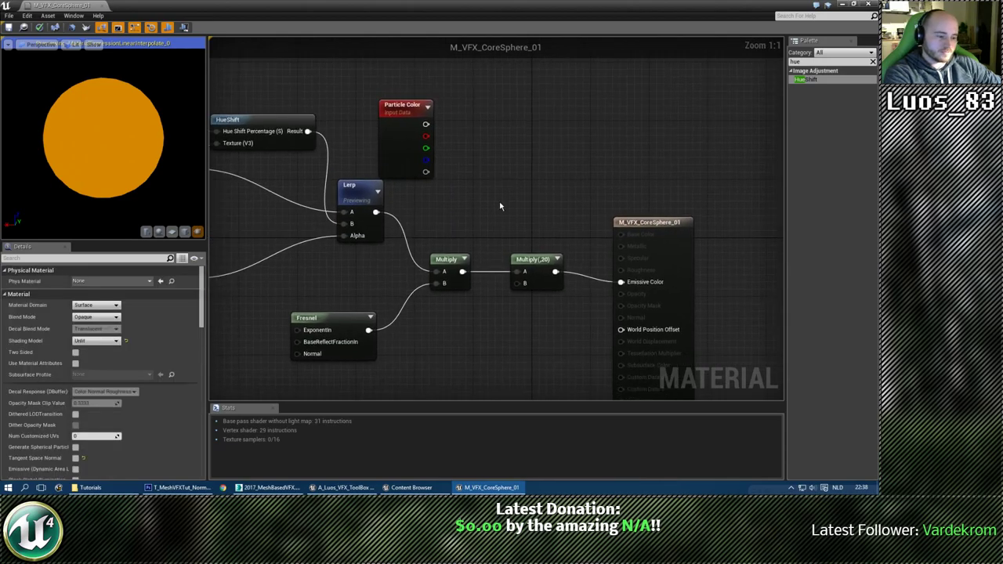
Add a Multiply node beside Particle Color and connect Particle Color's combined output to its A input.
key("m")
left_click(502, 194)
left_click_drag(508, 186, 501, 156)
left_click_drag(425, 124, 506, 187)
Connect the output of Multiply(,20) to the new Multiply's B input and place Multiply(,20) directly beside the first Multiply.
right_click_drag(497, 253, 477, 222)
left_click_drag(537, 241, 504, 208)
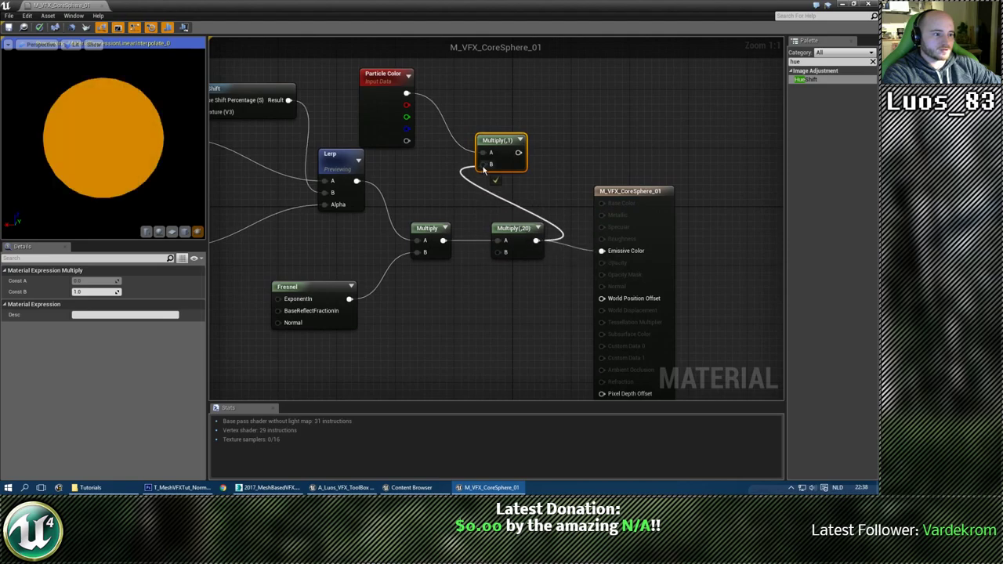
left_click_drag(484, 168, 491, 164)
left_click_drag(507, 229, 475, 231)
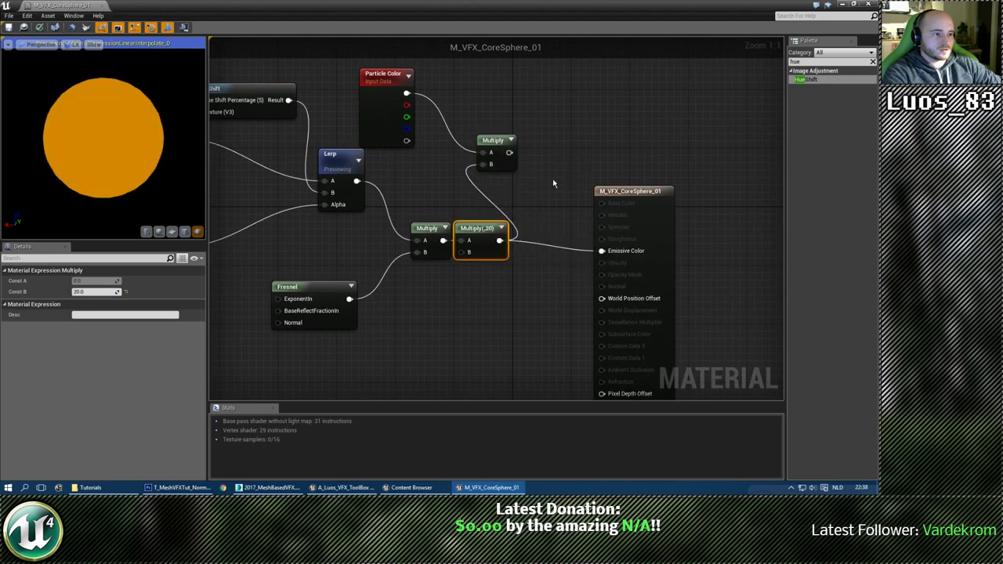
Connect the new Multiply to the material's Emissive Color and raise the node level with Particle Color's output.
right_click_drag(552, 183, 500, 205)
left_click(608, 214)
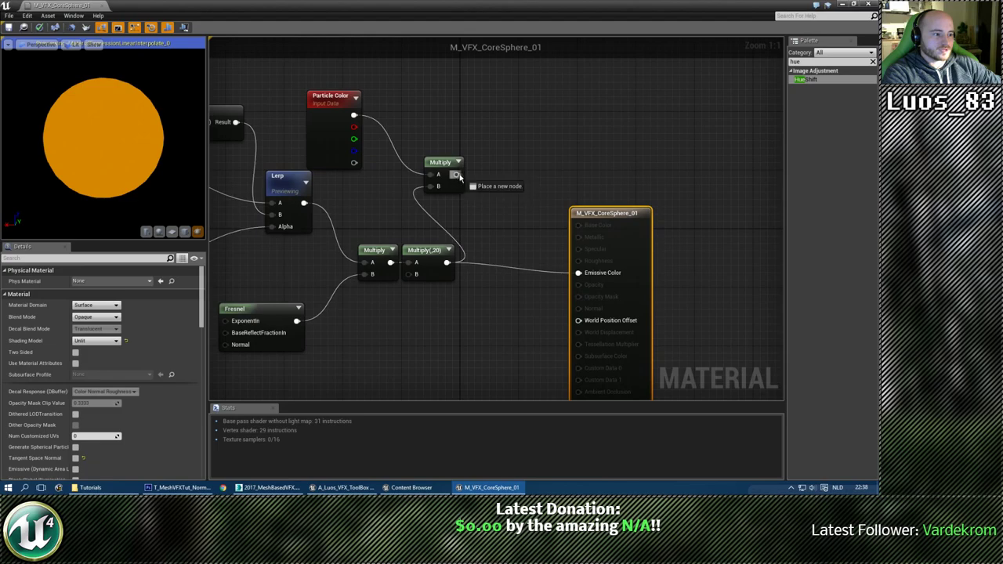
left_click_drag(578, 272, 578, 272)
left_click_drag(436, 163, 476, 105)
right_click_drag(434, 336, 502, 319)
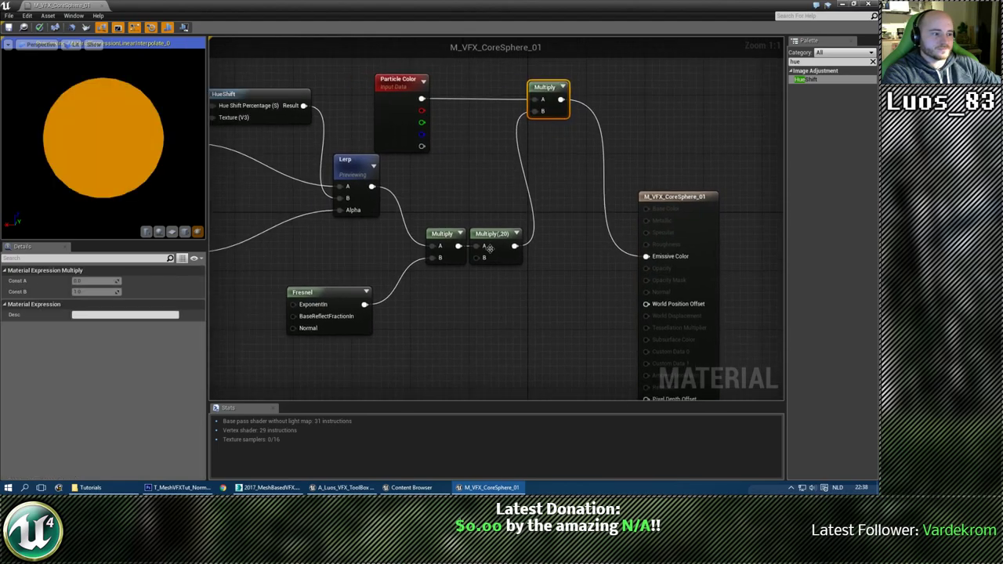
Stop previewing the Lerp node so the preview viewport shows the full material.
left_click(490, 217)
scroll(490, 217, "down", 2)
right_click(383, 179)
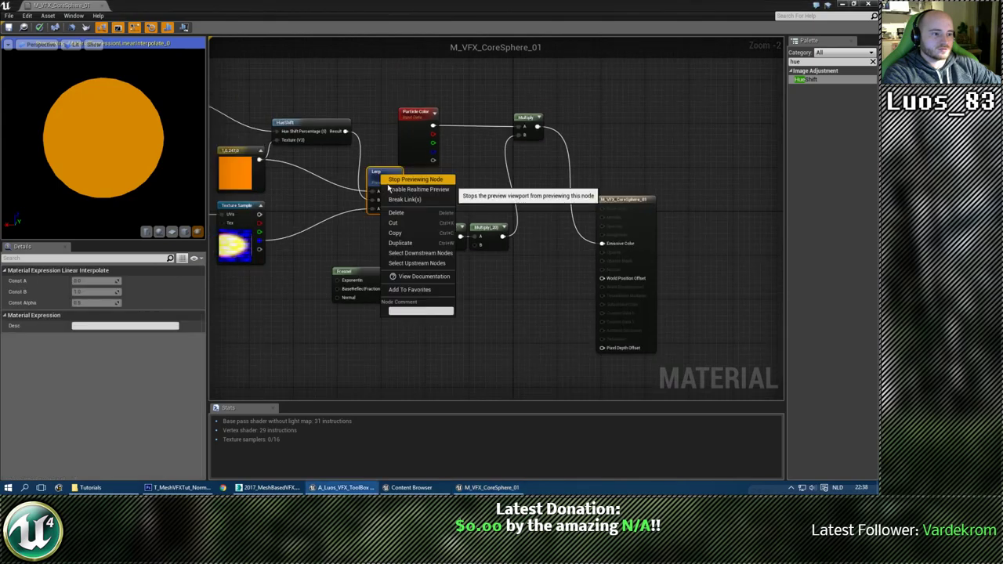
left_click(389, 198)
left_click(414, 281)
right_click_drag(414, 281, 517, 286)
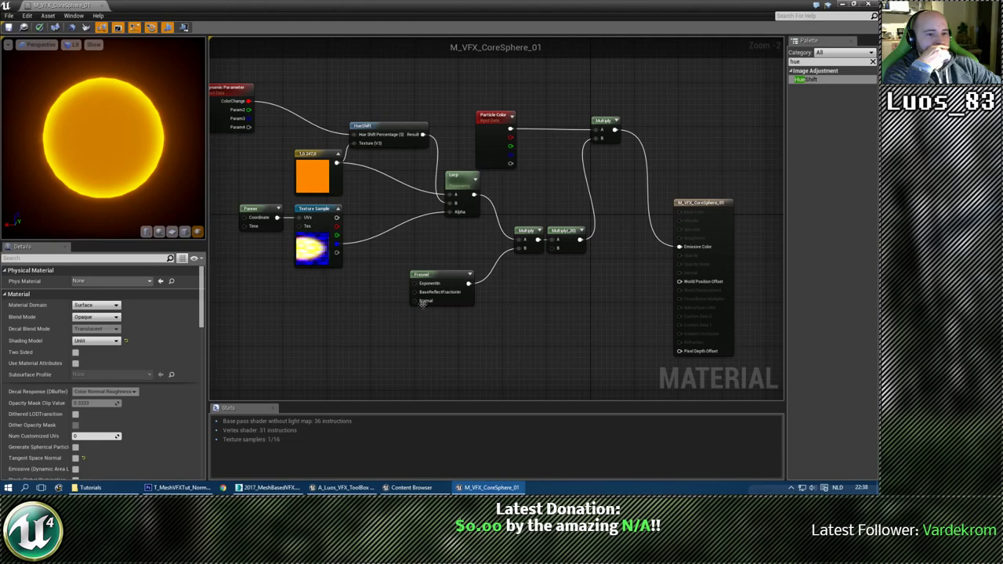
Move the Dynamic Parameter down level with HueShift so their connection runs straight.
scroll(745, 137, "up", 1)
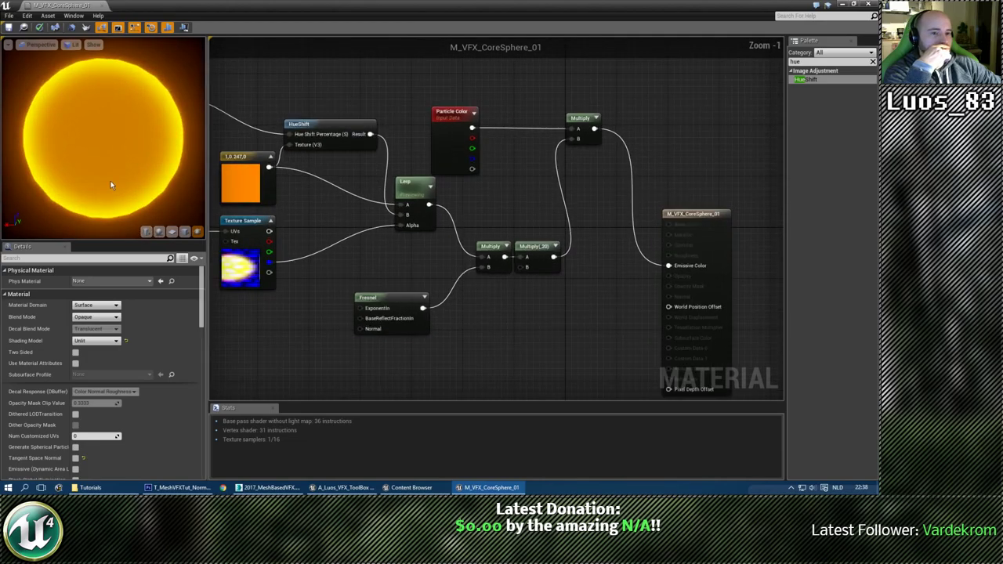
scroll(110, 185, "down", 3)
right_click_drag(452, 304, 584, 290)
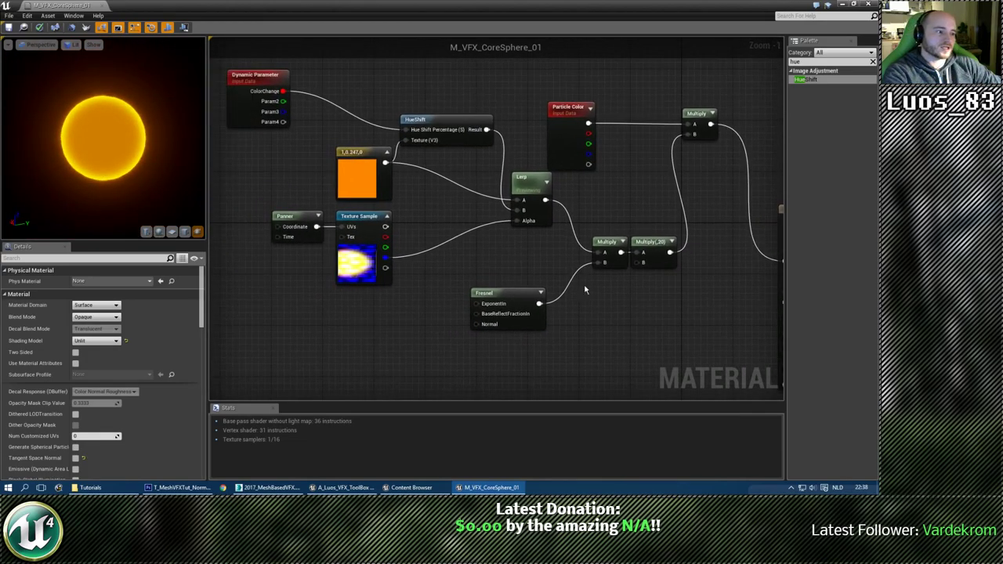
left_click(651, 243)
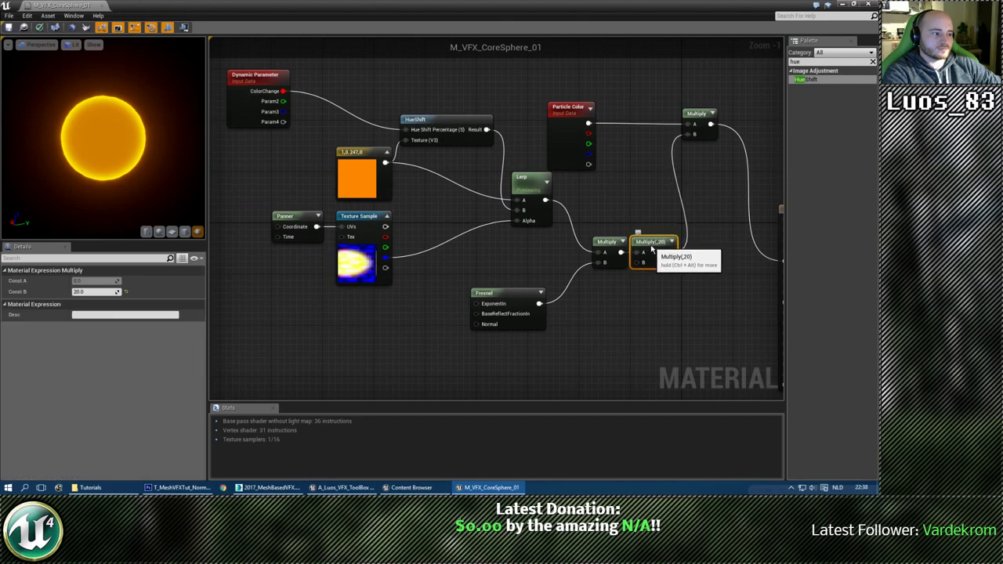
right_click_drag(293, 199, 427, 235)
left_click_drag(406, 119, 435, 159)
right_click_drag(656, 230, 519, 206)
right_click_drag(647, 307, 613, 298)
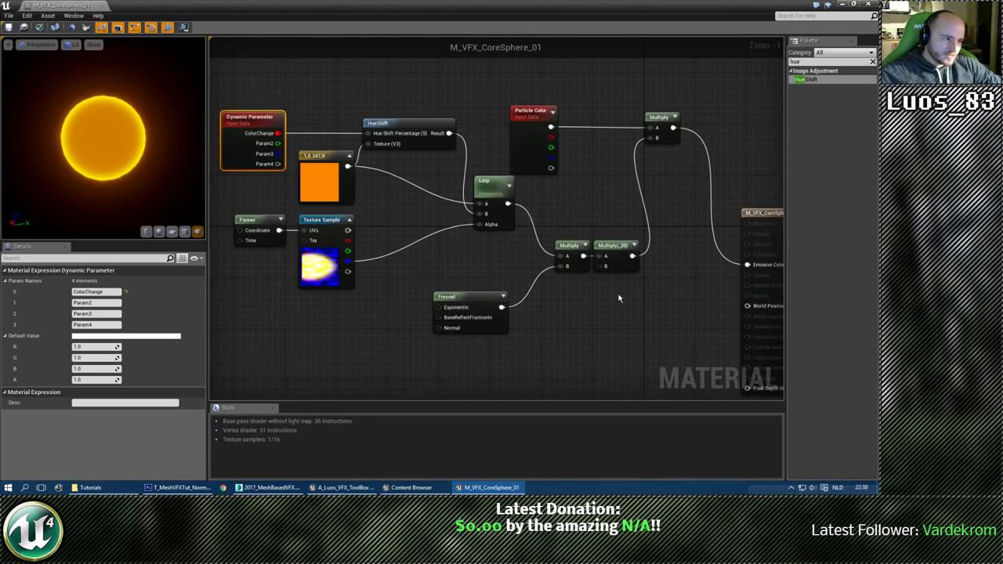
Move the Fresnel node up and to the right so it sits beside the first Multiply's B input.
right_click_drag(619, 293, 576, 302)
scroll(575, 303, "up", 1)
left_click_drag(435, 302, 508, 267)
left_click(571, 186)
right_click_drag(571, 186, 504, 209)
Move the M_VFX_CoreSphere_01 result node so its Emissive Color input is level with the last Multiply.
left_click_drag(627, 95, 423, 152)
right_click_drag(614, 275, 495, 209)
left_click(495, 207)
left_click_drag(553, 164, 561, 46)
right_click_drag(502, 152, 566, 280)
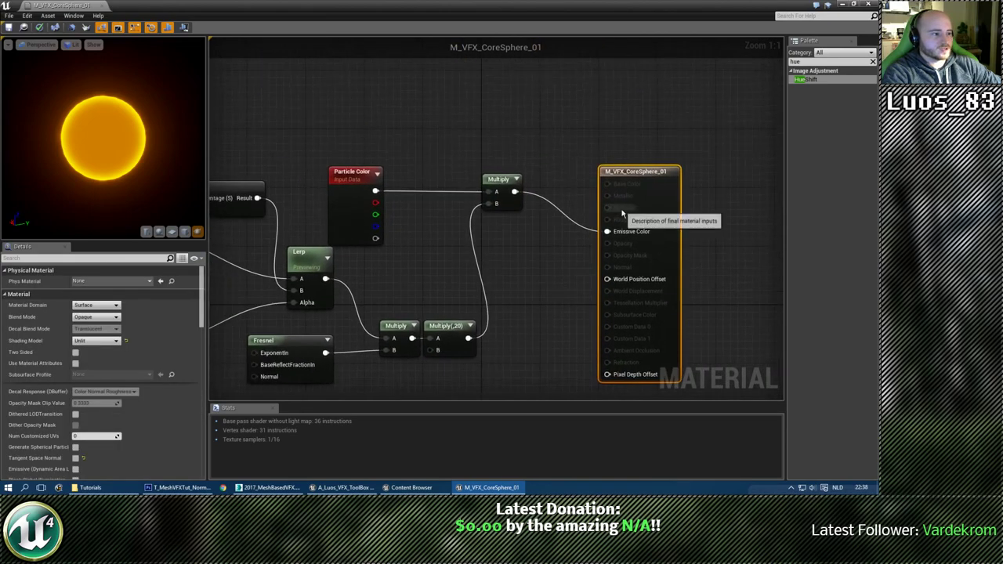
left_click_drag(625, 172, 608, 134)
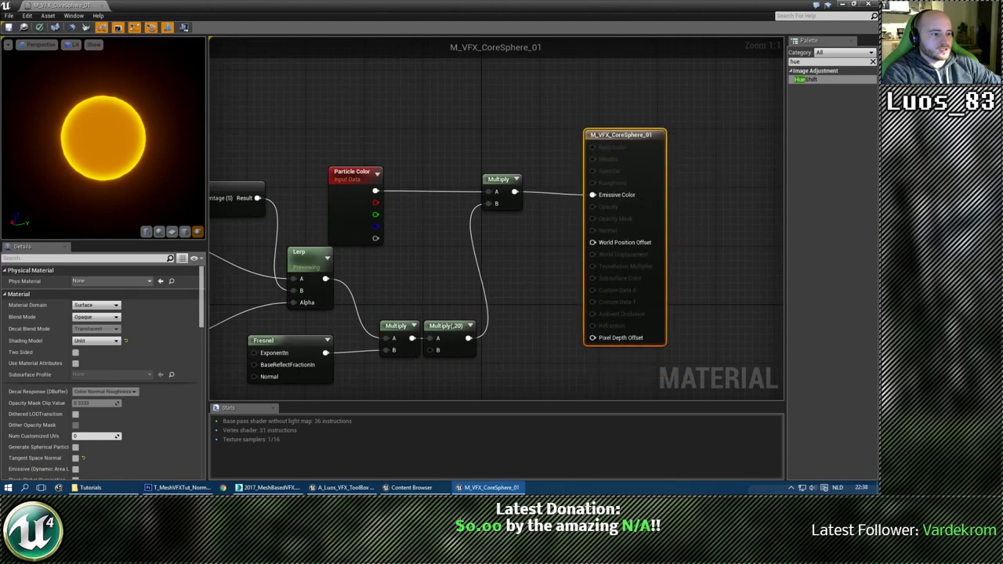
Move the Panner and Texture Sample together further down below the orange constant.
right_click_drag(399, 281, 647, 235)
scroll(648, 236, "down", 2)
scroll(478, 234, "up", 1)
right_click_drag(477, 235, 574, 223)
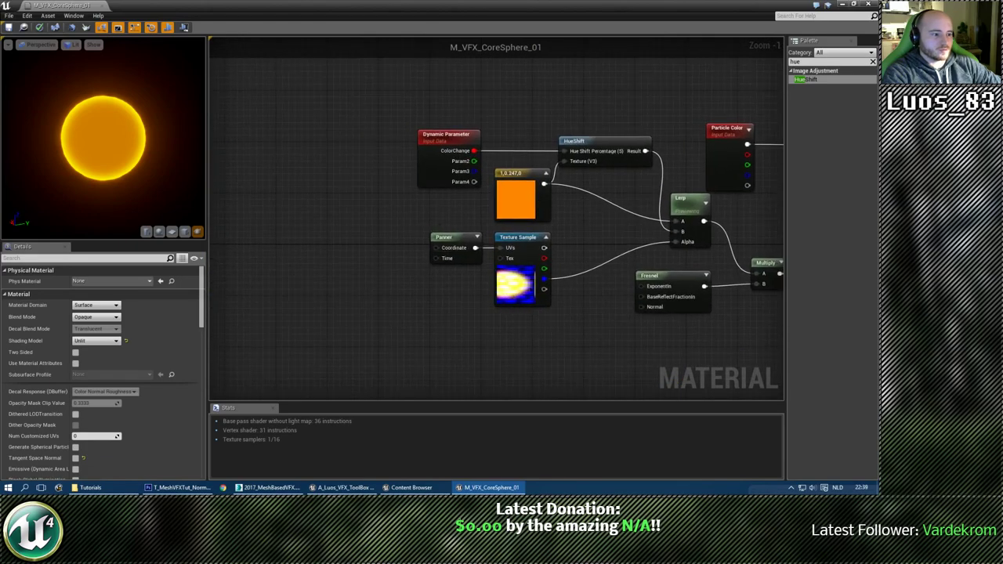
left_click_drag(415, 226, 542, 262)
left_click(488, 107)
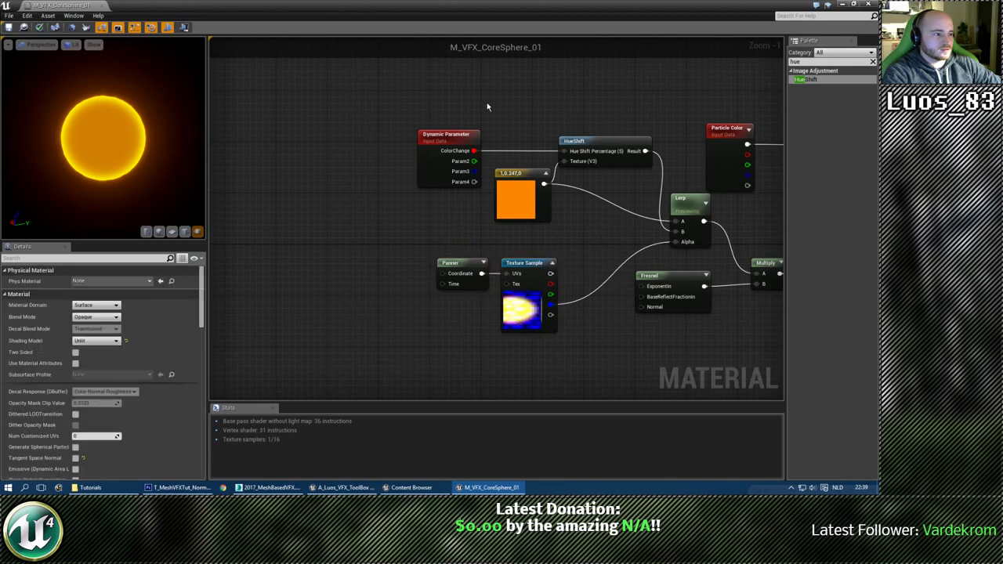
Rearrange the Lerp's source nodes with the orange constant directly above the Dynamic Parameter and HueShift level with the ColorChange output.
left_click_drag(428, 64, 579, 192)
left_click_drag(605, 138, 590, 236)
left_click(582, 142)
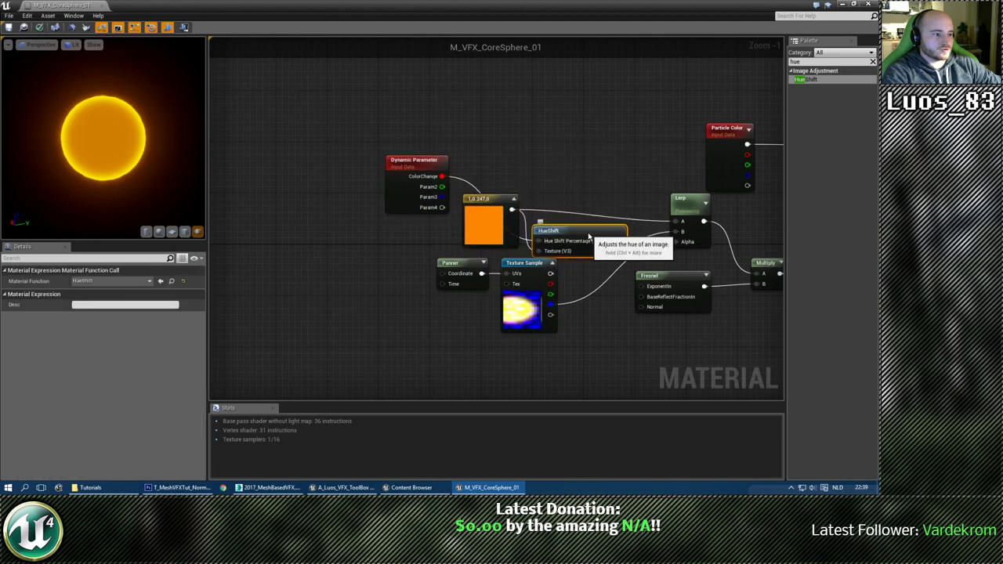
left_click_drag(495, 211, 533, 154)
left_click_drag(403, 163, 396, 227)
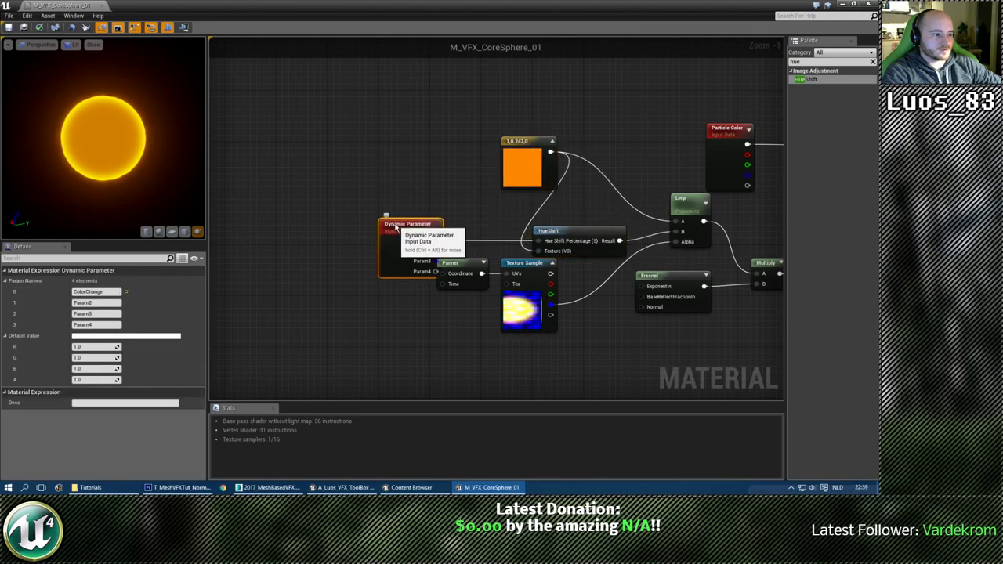
left_click_drag(522, 161, 404, 186)
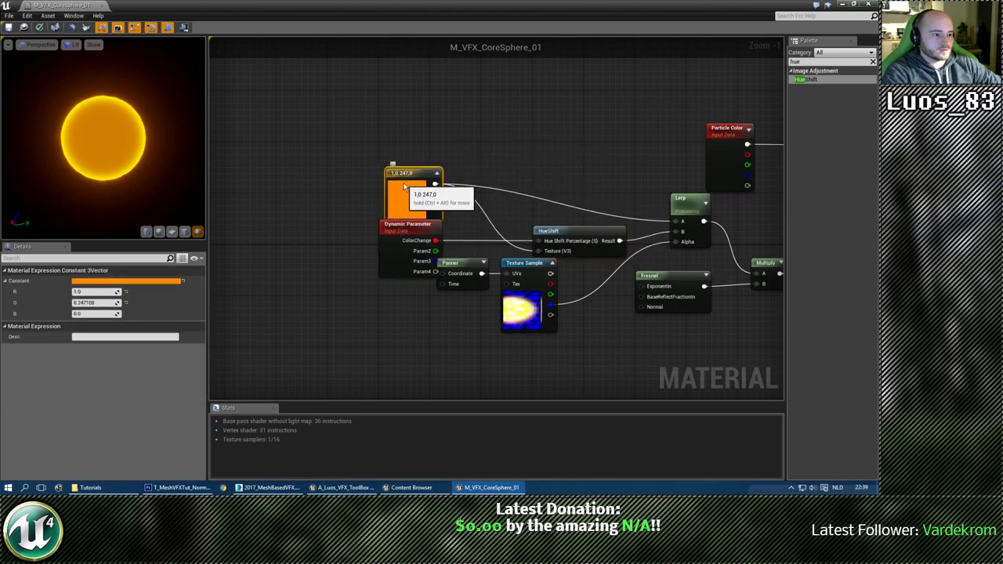
Shift the Lerp node slightly left and close the M_VFX_CoreSphere_01 material editor.
right_click_drag(525, 221, 281, 161)
left_click(440, 147)
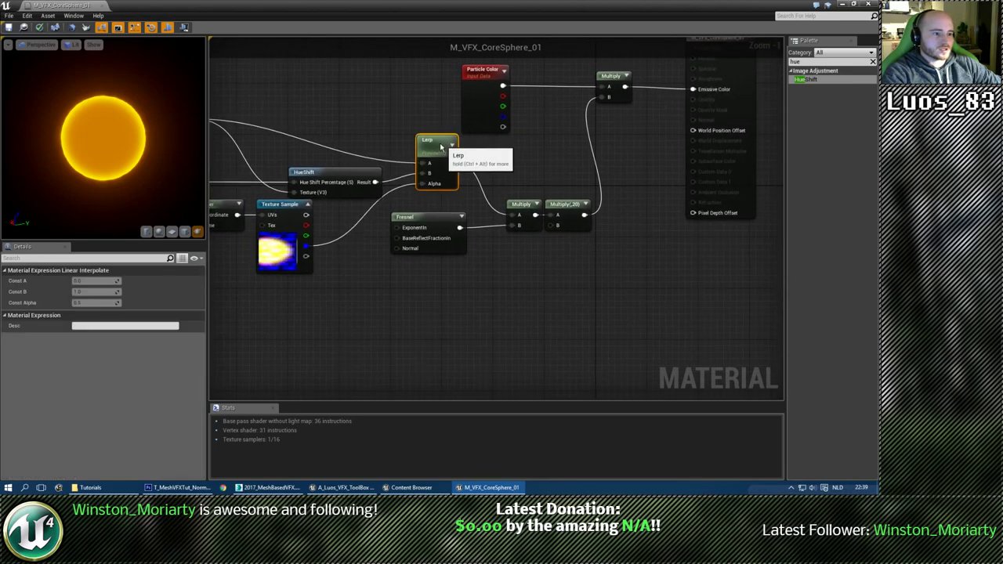
left_click_drag(441, 147, 434, 148)
left_click(490, 176)
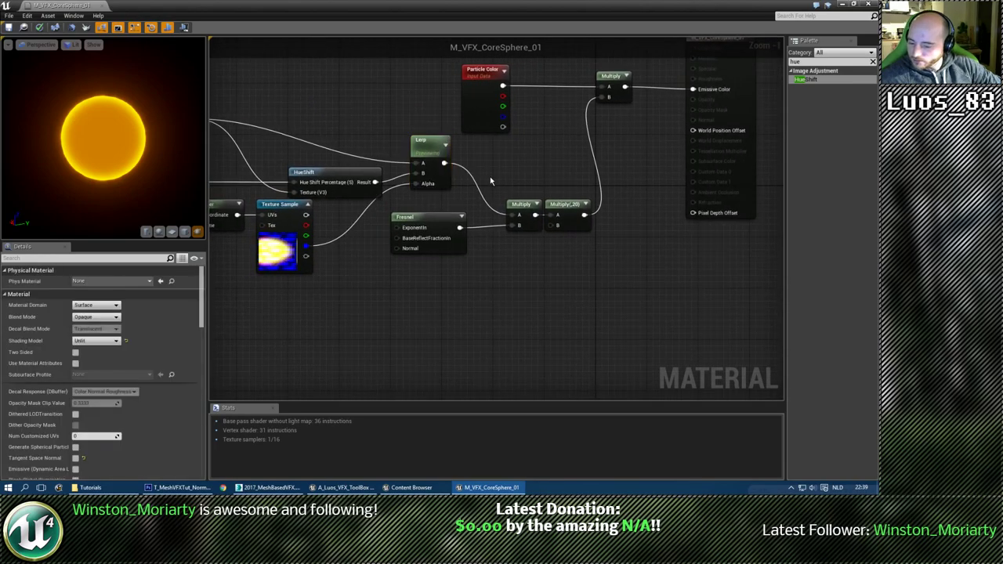
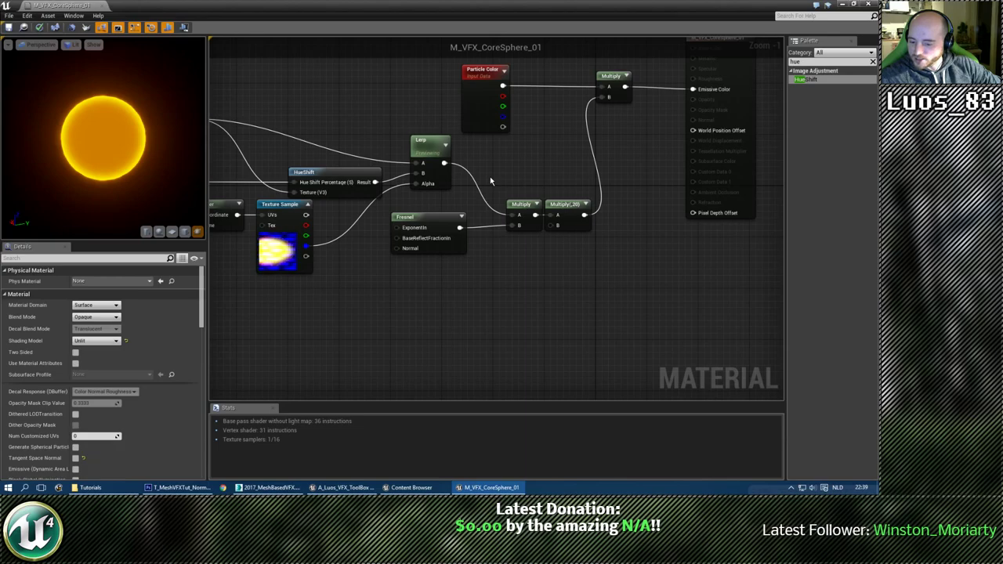
right_click_drag(559, 269, 577, 311)
scroll(577, 311, "down", 1)
right_click_drag(479, 130, 445, 135)
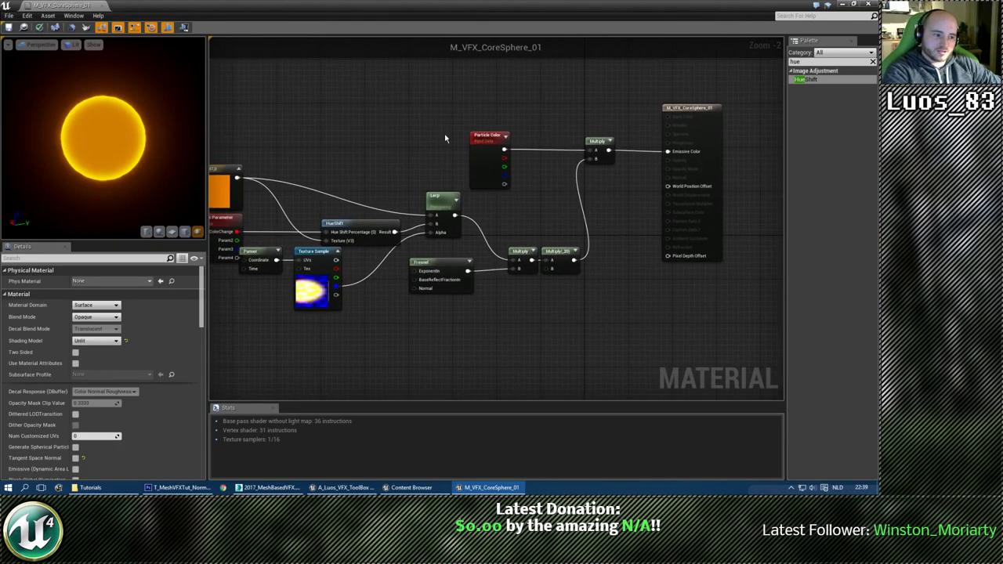
left_click(101, 7)
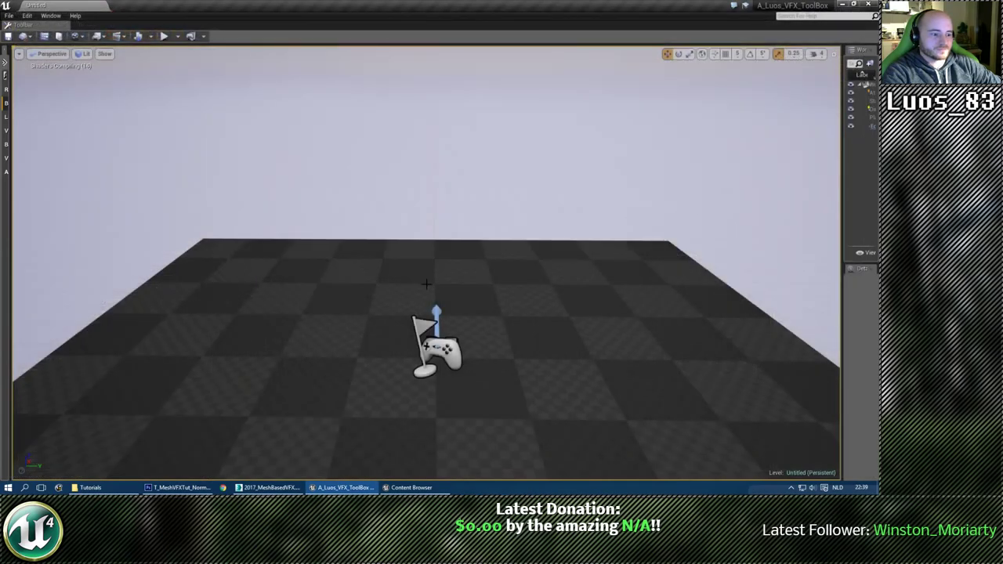
Open the M_VFXMeshForce_01 material from the MeshBasedVFX Materials folder and enlarge its preview viewport.
right_click_drag(430, 290, 432, 281)
left_click(413, 487)
left_click_drag(553, 248, 446, 129)
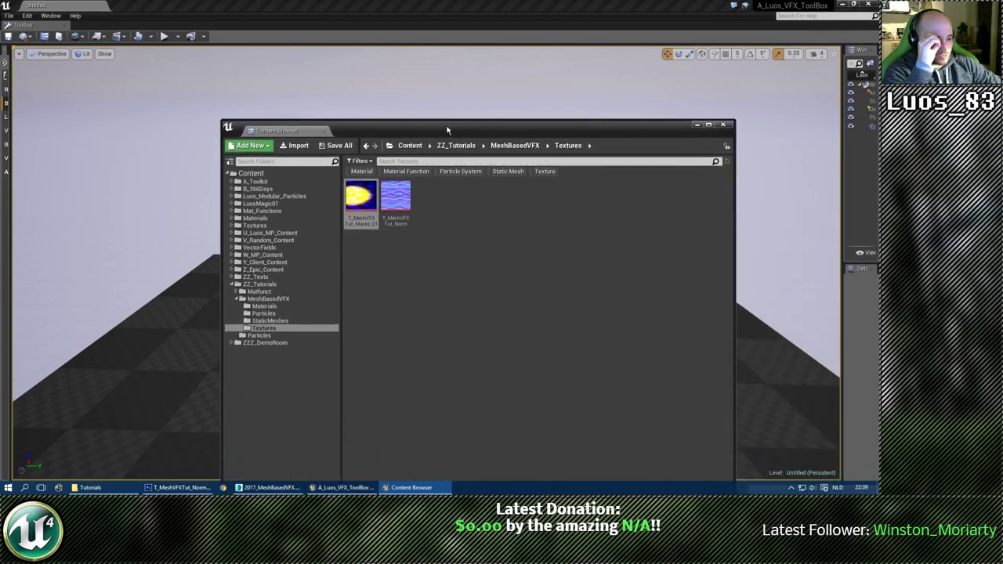
left_click(271, 306)
double_click(394, 197)
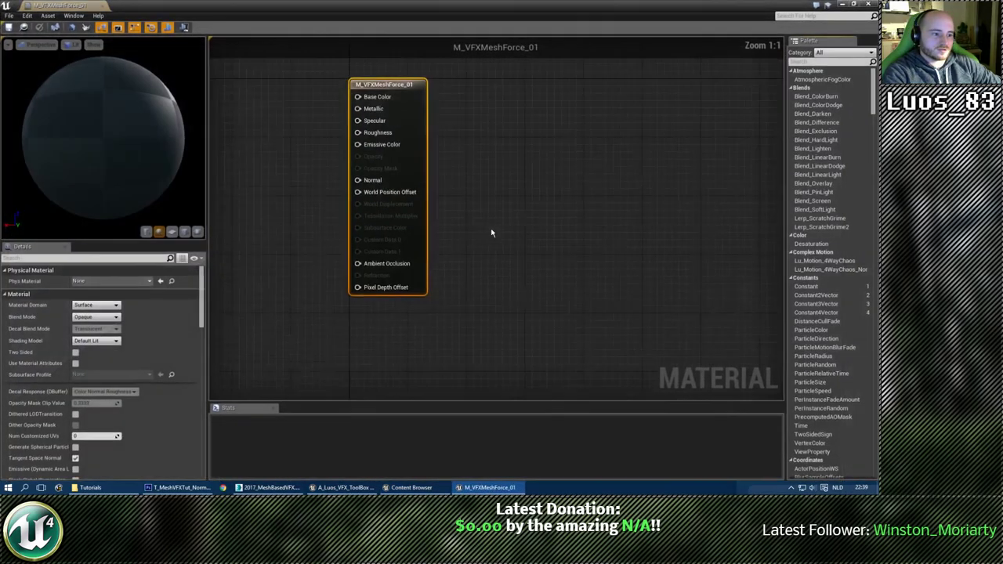
left_click_drag(207, 188, 269, 179)
left_click_drag(137, 240, 138, 306)
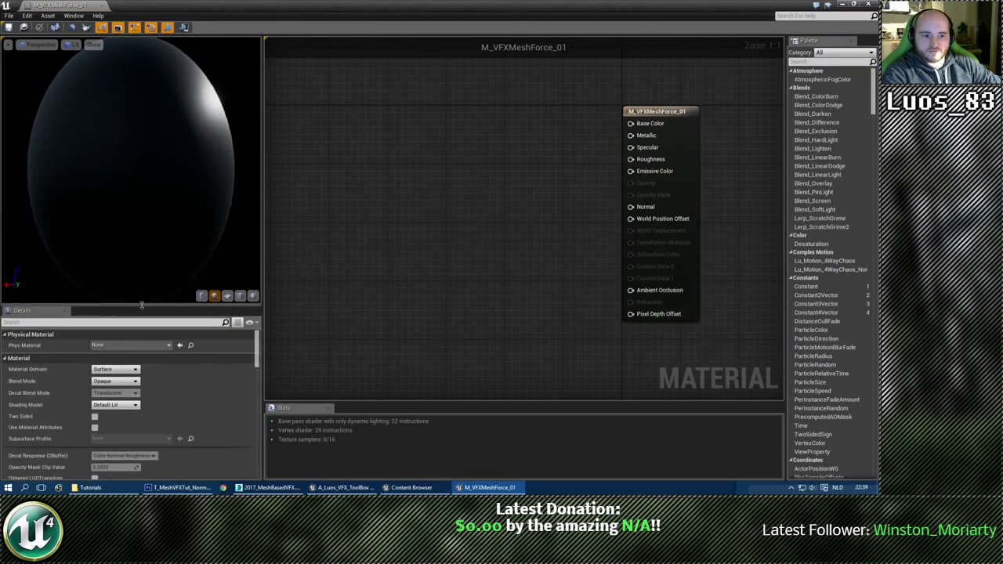
Save all modified content, including the M_VFX_CoreSphere_01 material.
key("ctrl+b")
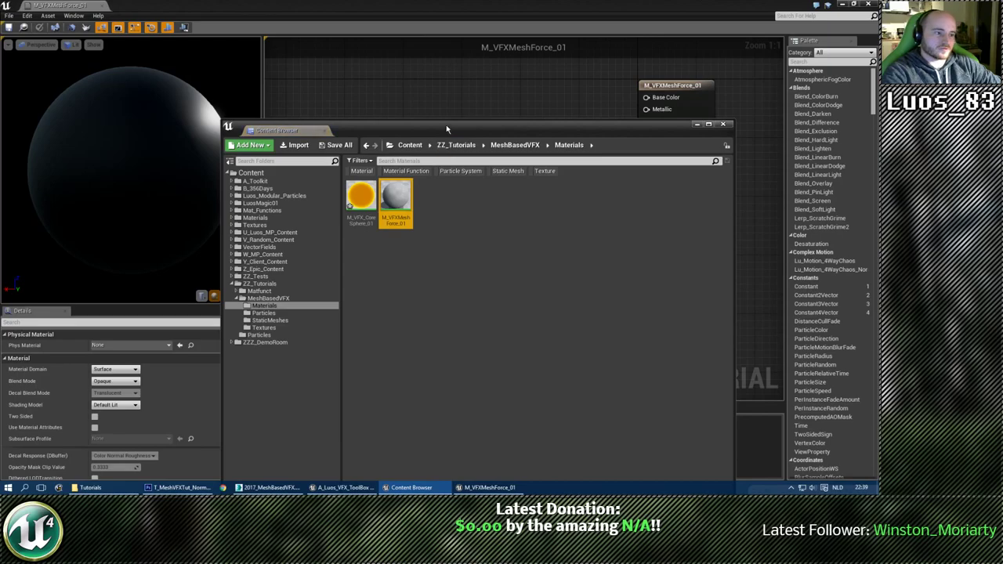
left_click_drag(448, 131, 475, 129)
left_click(365, 143)
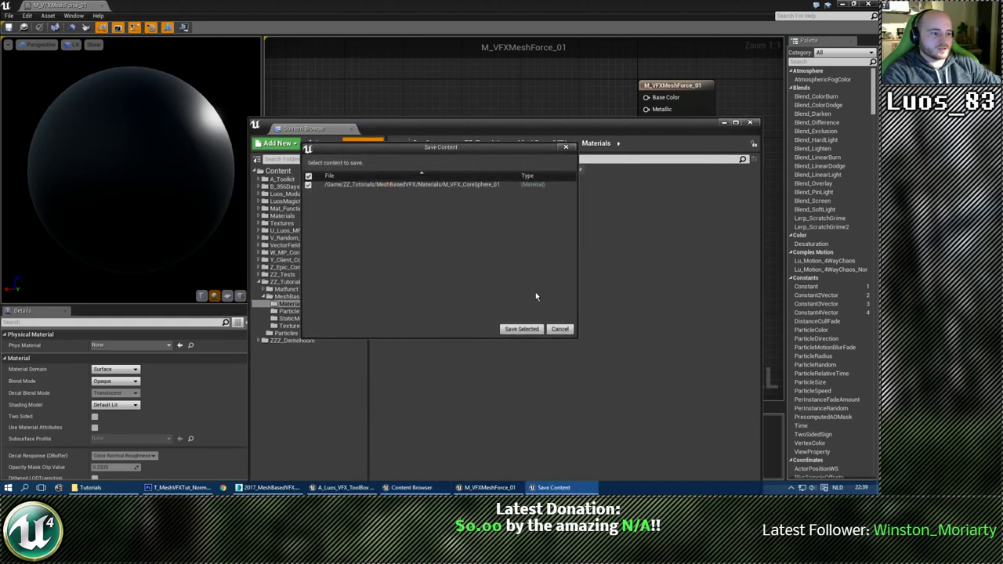
left_click(522, 329)
Add the T_MeshVFXTut_Masks_01 texture from the Textures folder as a Texture Sample beside the M_VFXMeshForce_01 result node.
left_click(310, 327)
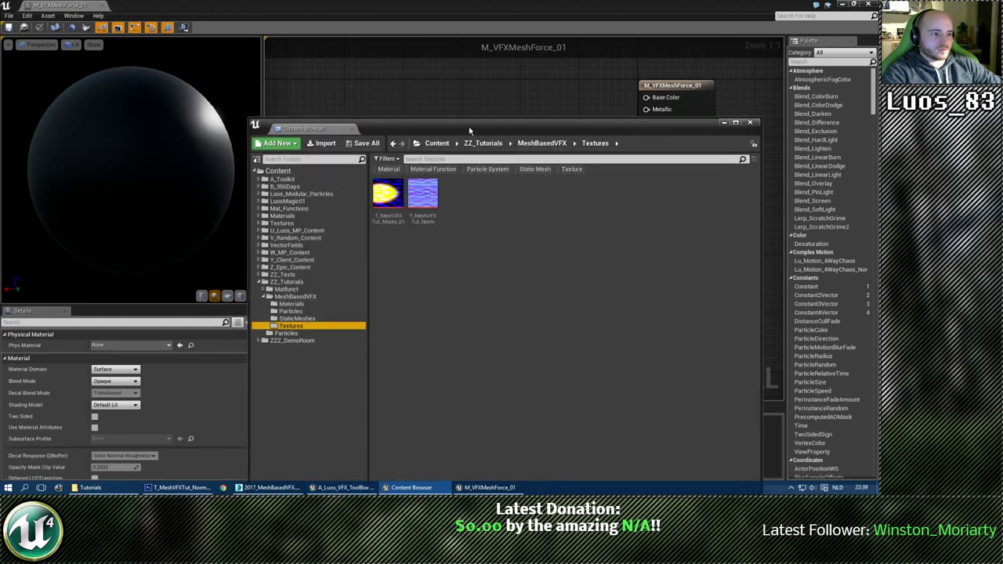
left_click_drag(470, 130, 473, 279)
left_click_drag(389, 341, 407, 184)
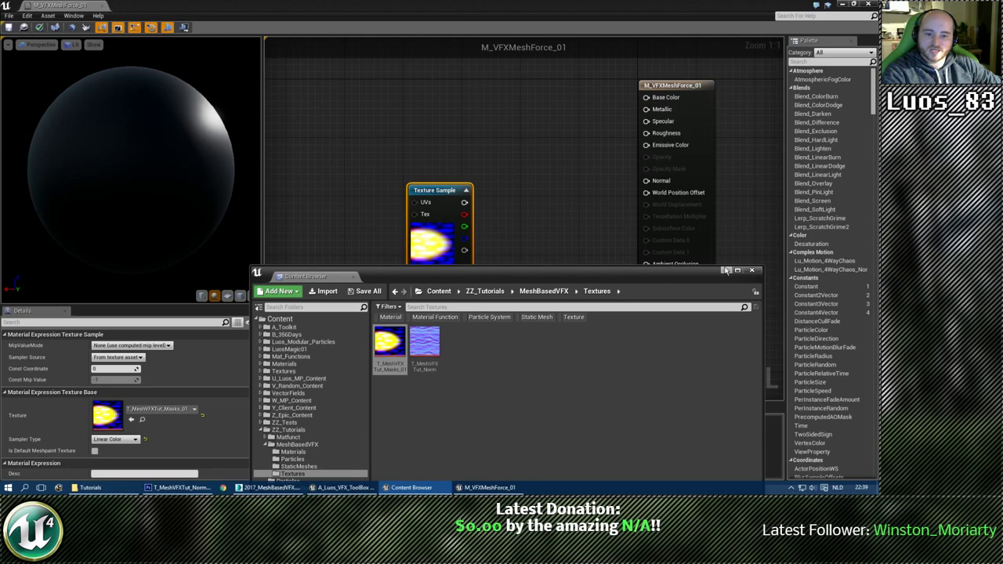
left_click(725, 271)
left_click_drag(425, 194, 422, 148)
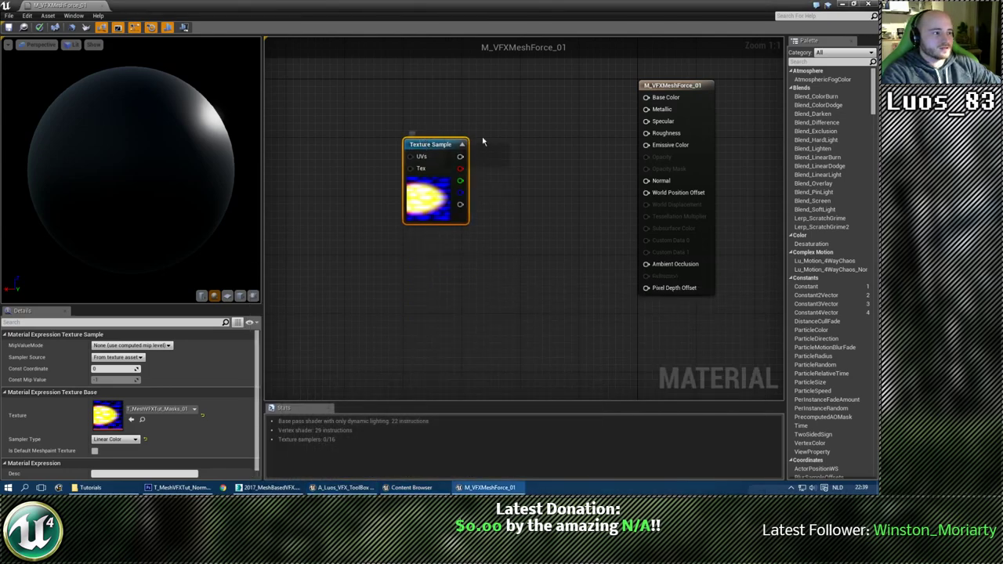
left_click(584, 213)
right_click_drag(536, 142, 596, 187)
Use the SM_SwirleyWhirley_01 mesh from the MeshBasedVFX StaticMeshes folder as the material's preview mesh.
key("ctrl+b")
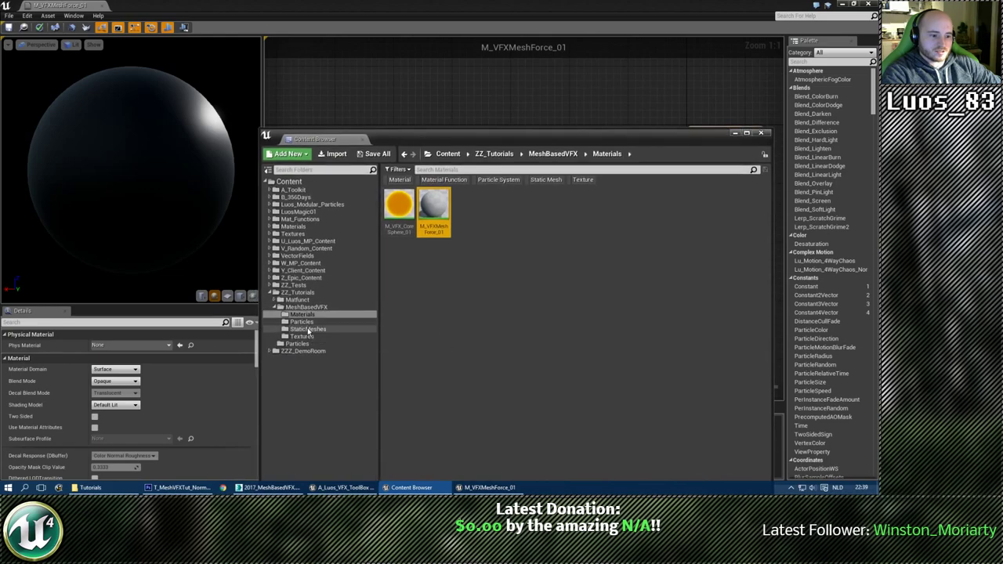
left_click(308, 330)
left_click(441, 231)
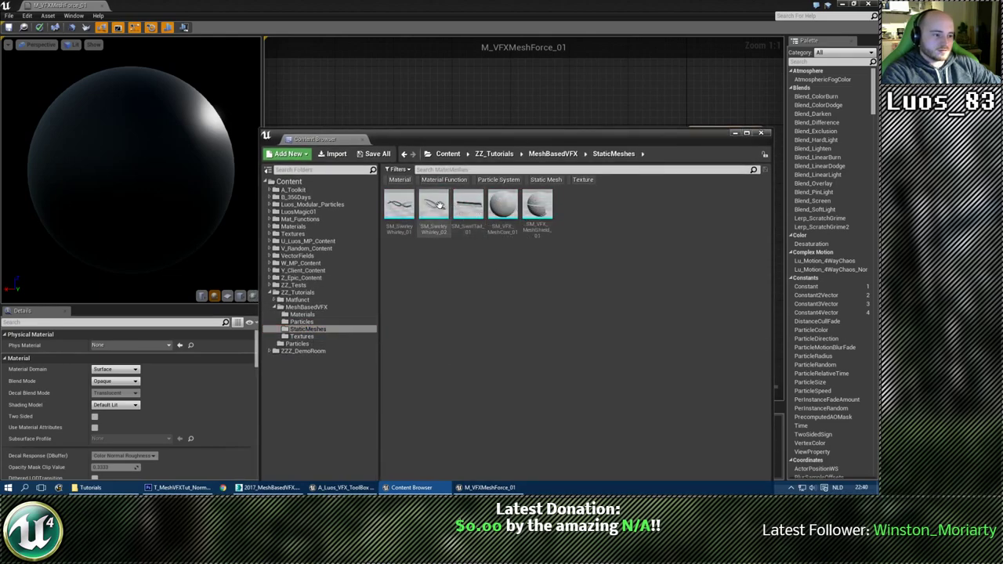
left_click(399, 208)
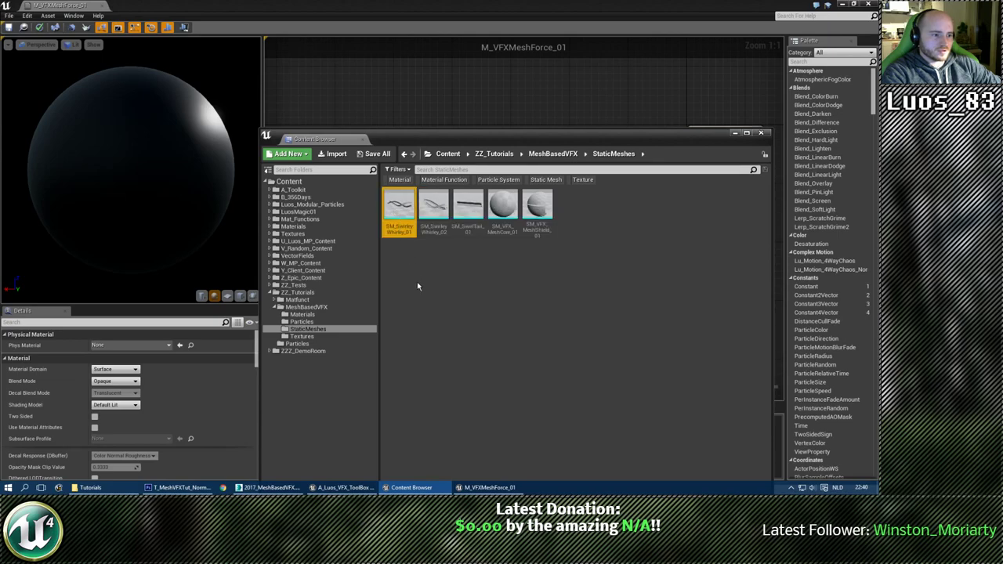
left_click_drag(407, 143, 472, 126)
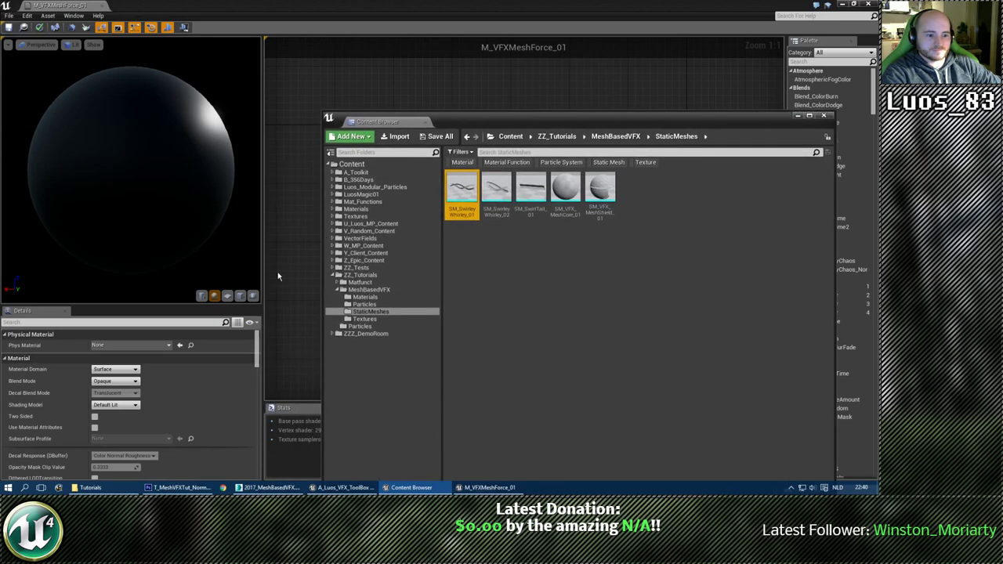
left_click(253, 296)
right_click_drag(122, 218, 121, 240)
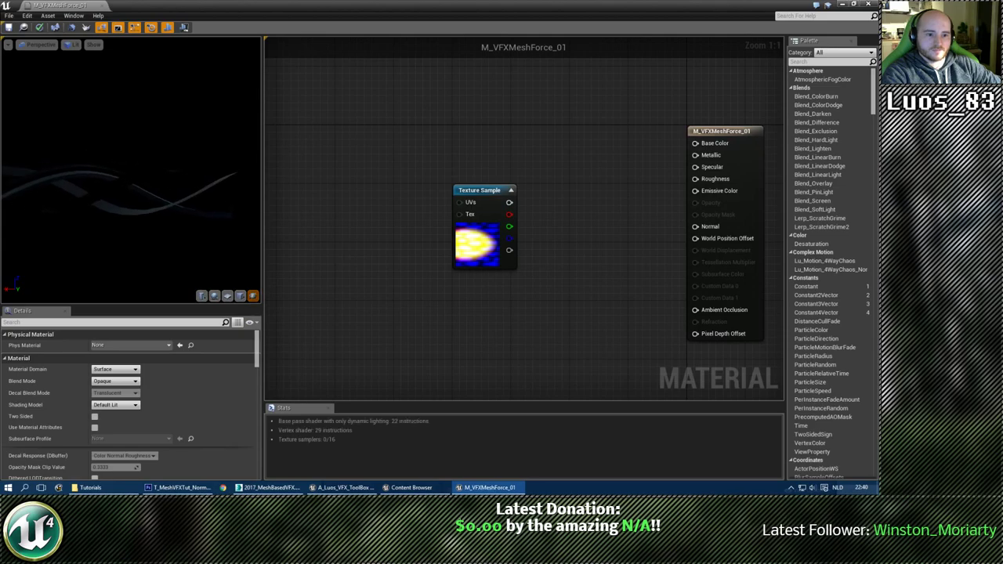
left_click_drag(142, 225, 207, 223)
Move the Texture Sample node farther away from the M_VFXMeshForce_01 result node and deselect it.
left_click_drag(477, 194, 455, 164)
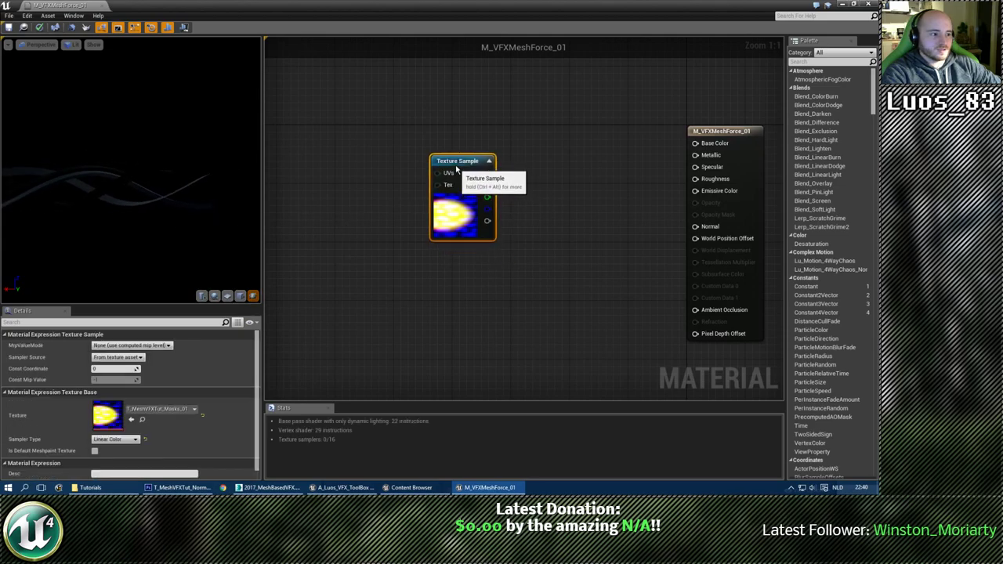
right_click_drag(544, 231, 460, 237)
left_click(515, 214)
Set the material's blend mode to Translucent and shading model to Unlit, and make it Two Sided.
left_click(118, 382)
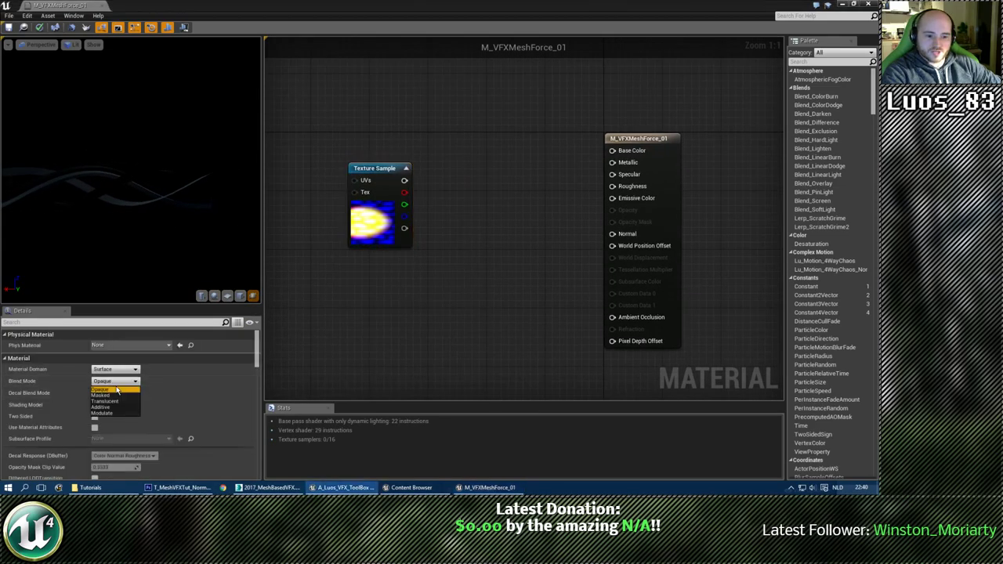
left_click(118, 401)
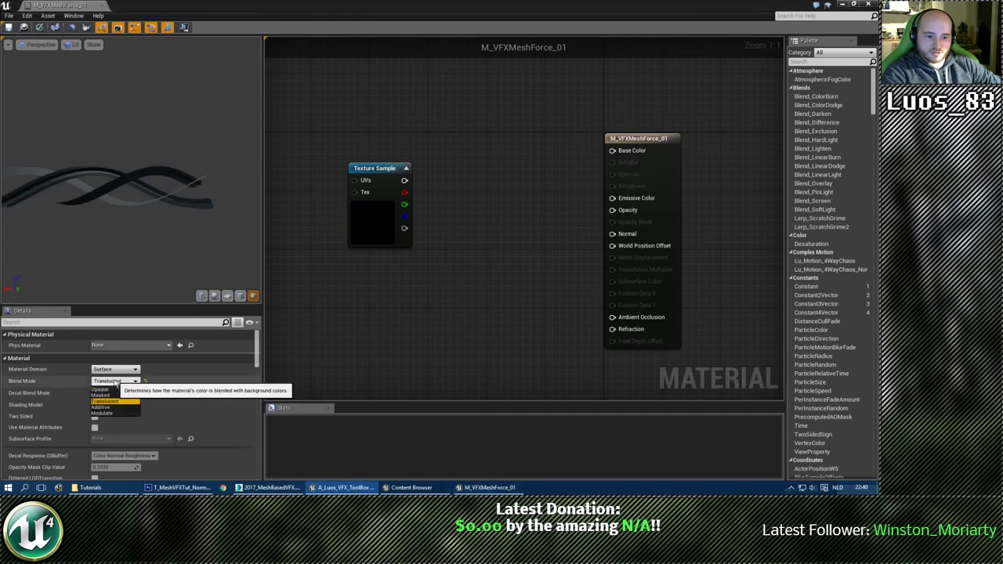
left_click(115, 404)
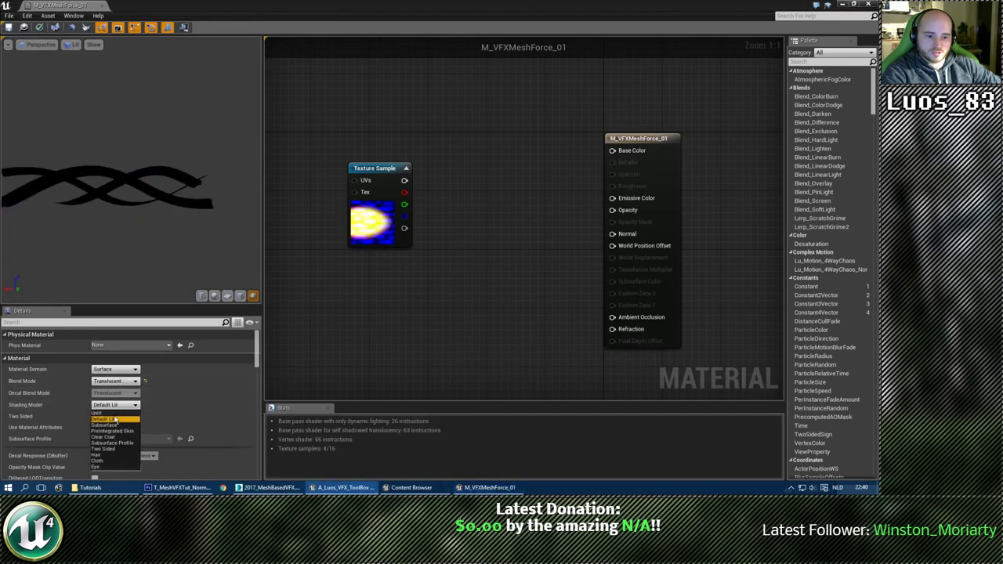
left_click(113, 413)
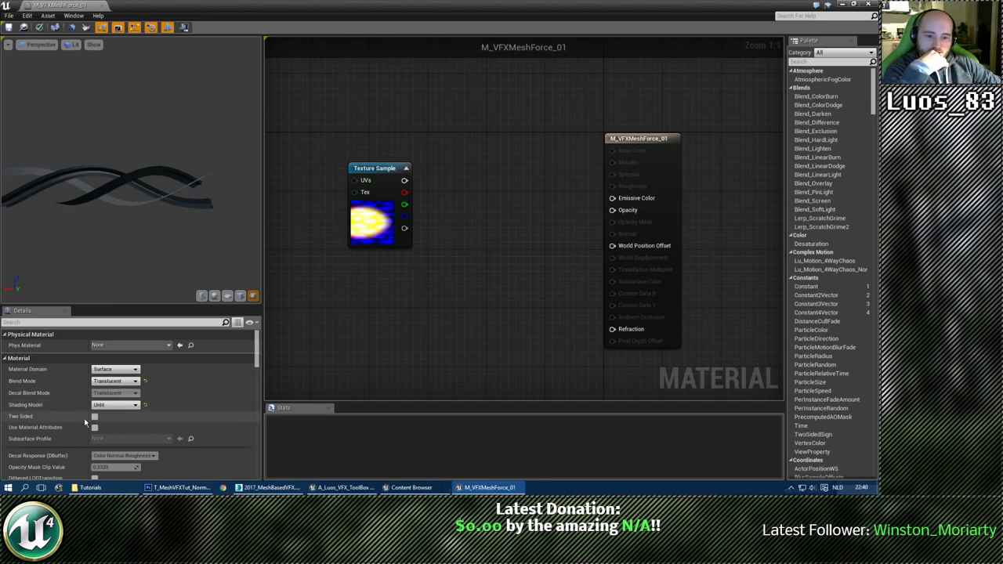
left_click(95, 416)
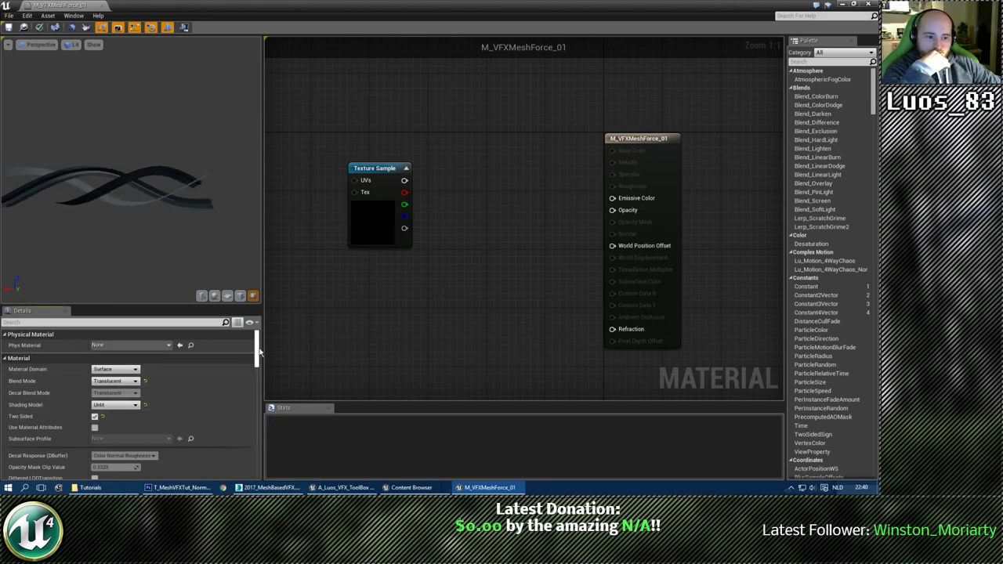
scroll(259, 353, "down", 3)
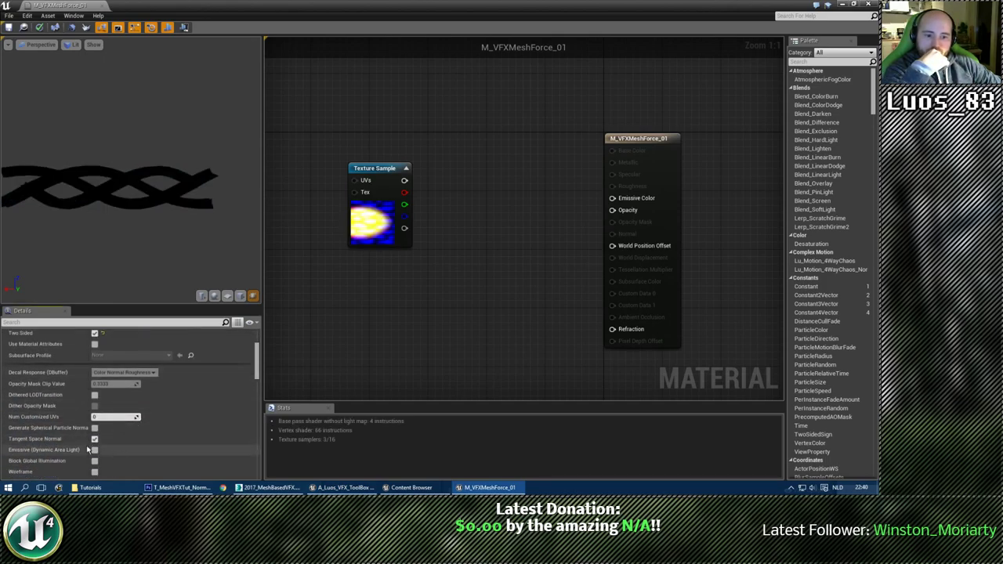
scroll(256, 368, "up", 2)
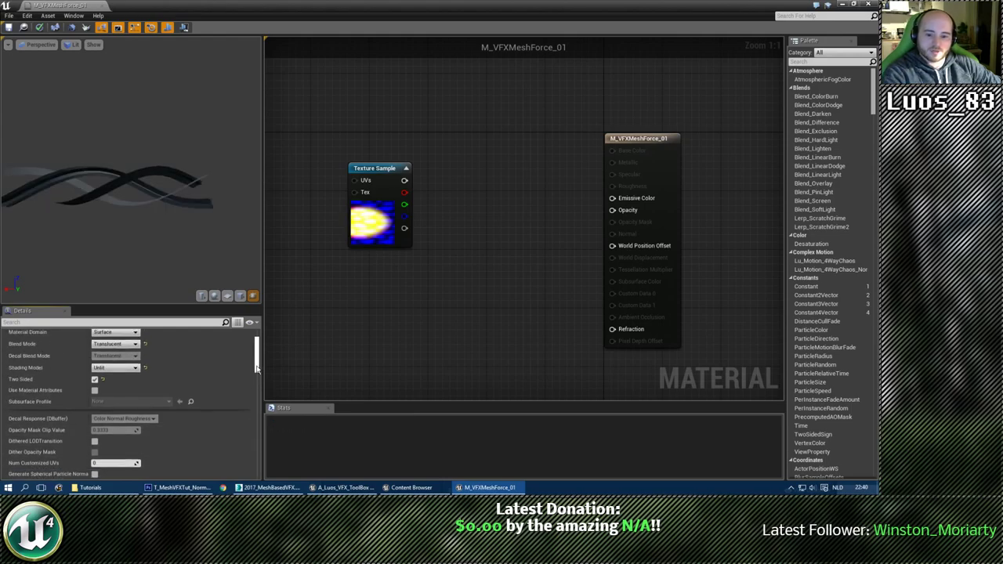
scroll(256, 368, "up", 2)
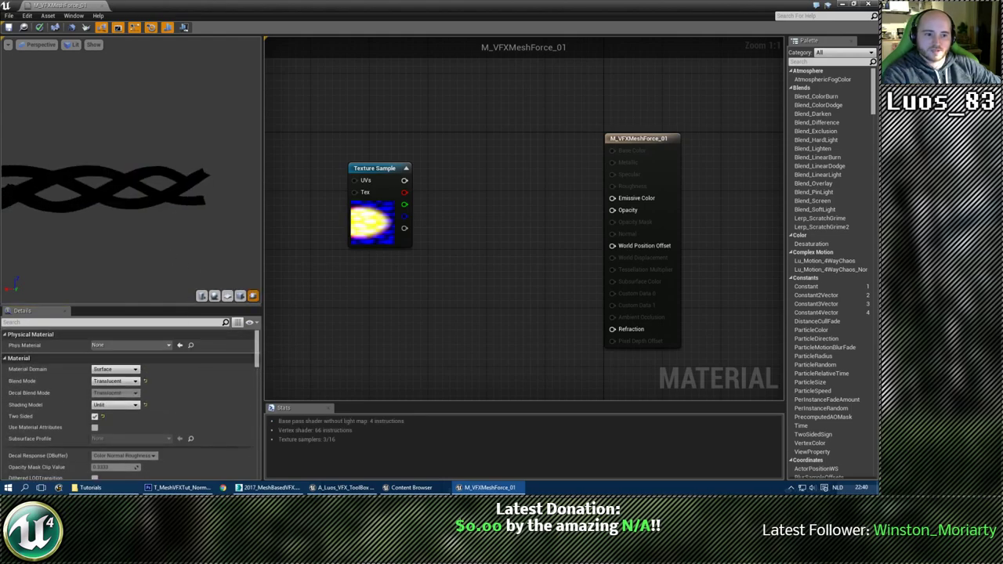
Add a Constant3Vector with R 2, G 2 and B 1 and connect it to the Emissive Color input.
right_click_drag(476, 155, 462, 187)
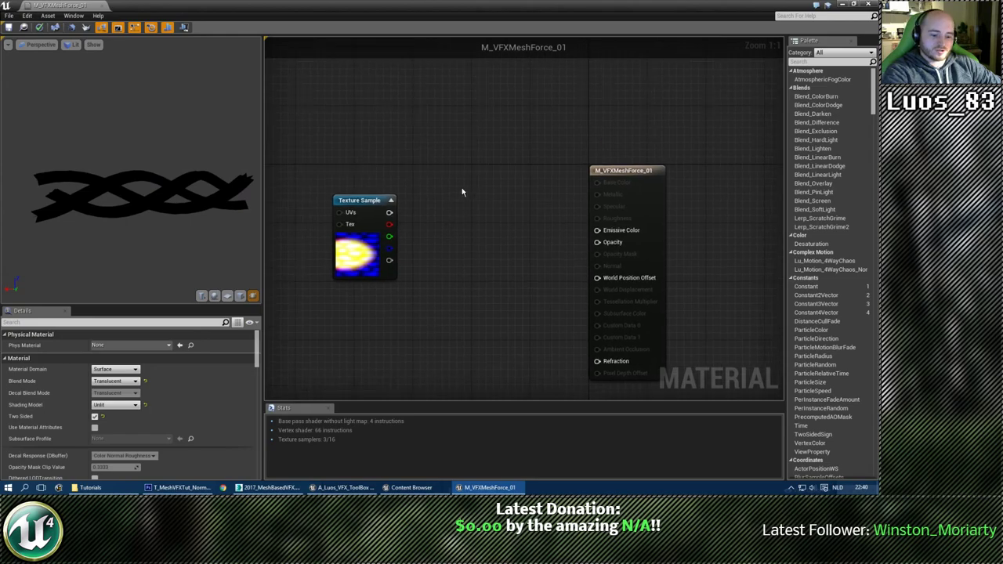
key("3")
left_click(462, 165)
left_click(115, 356)
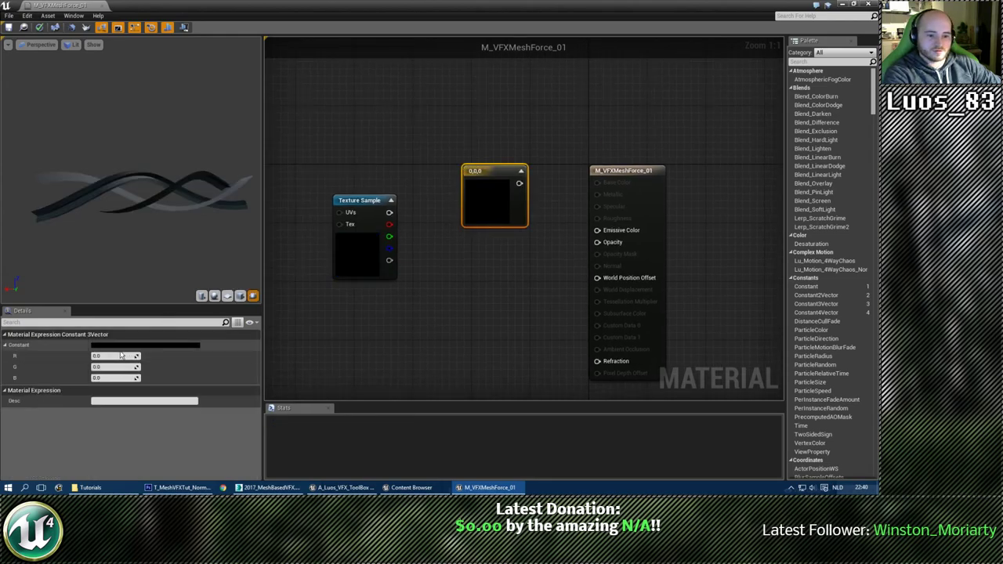
type("2")
key("Tab")
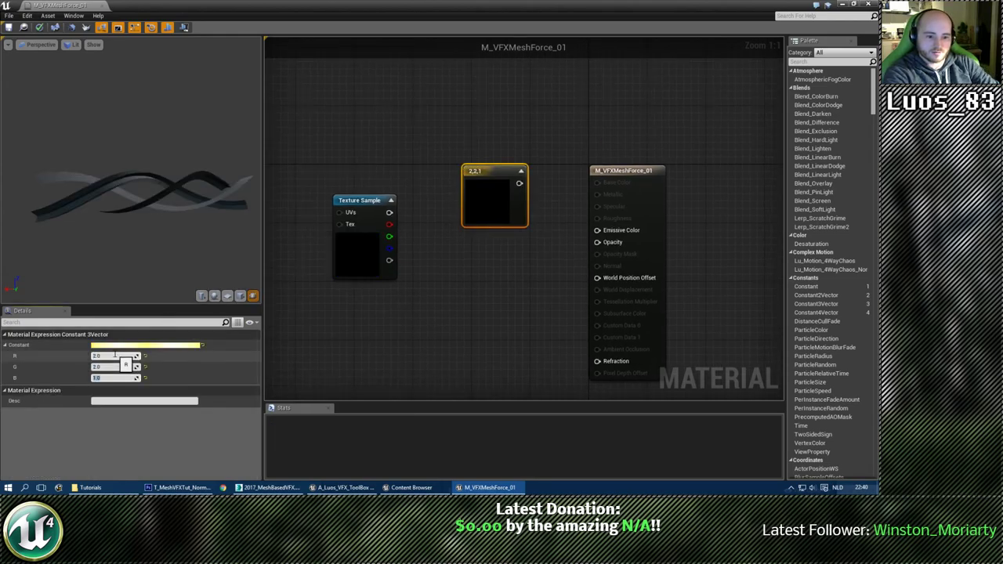
left_click_drag(519, 184, 598, 231)
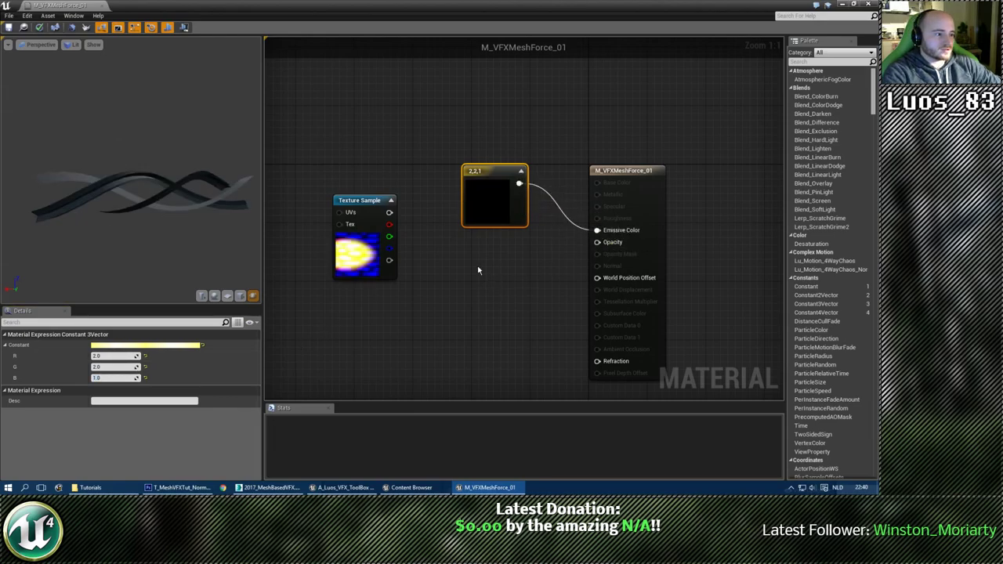
Connect the mask Texture Sample's red channel to the material's Opacity input and check the swirl preview.
left_click_drag(171, 183, 255, 181)
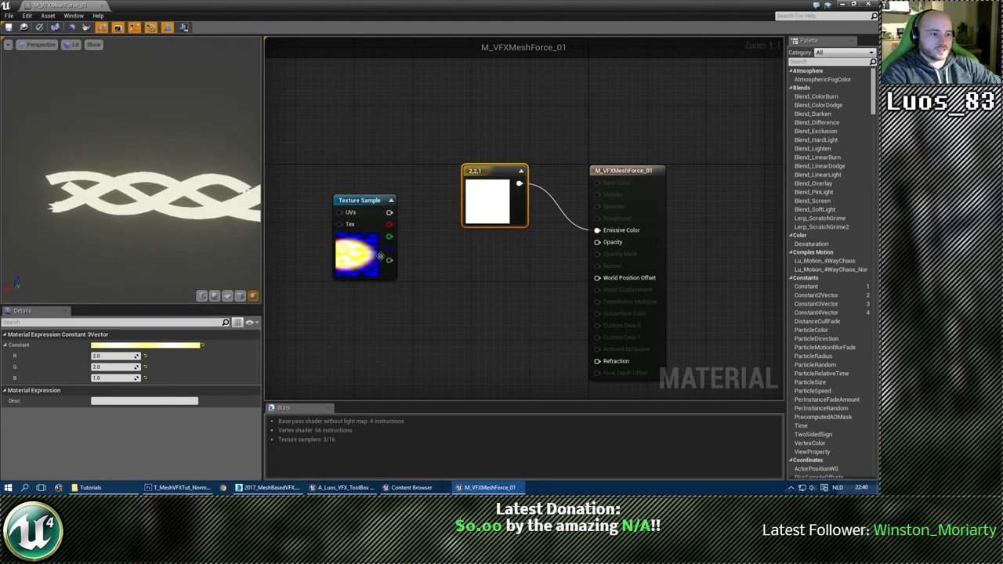
left_click_drag(388, 225, 390, 228)
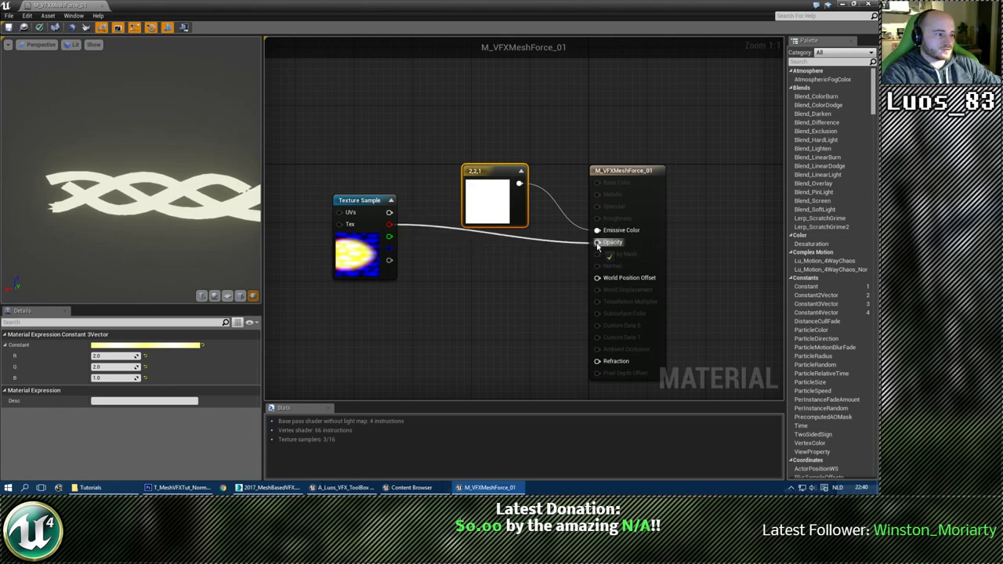
left_click_drag(597, 246, 598, 243)
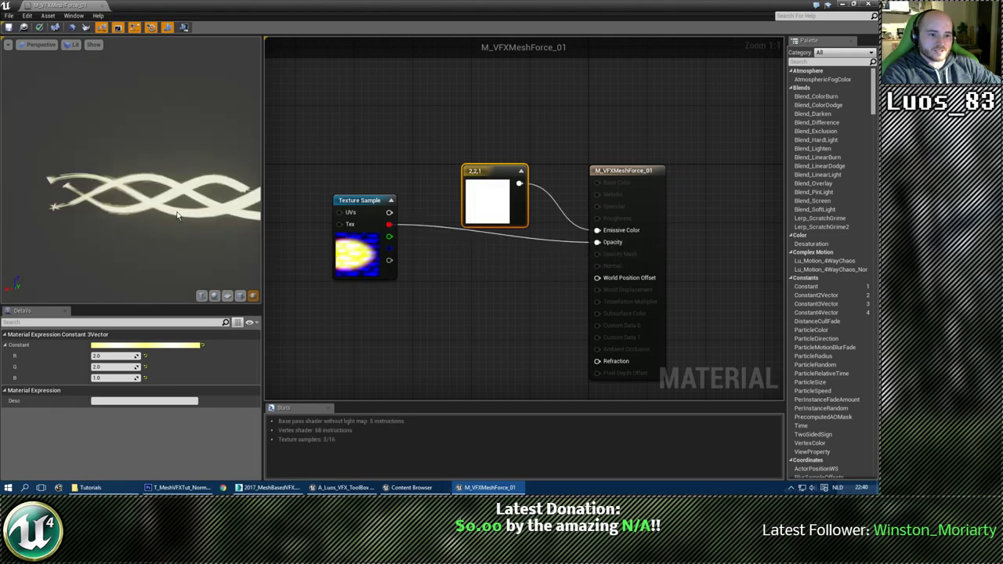
left_click_drag(154, 210, 31, 211)
Set the mask Texture Sample's sampler source to Shared: Clamp and inspect the swirl's ends in the preview.
left_click(388, 205)
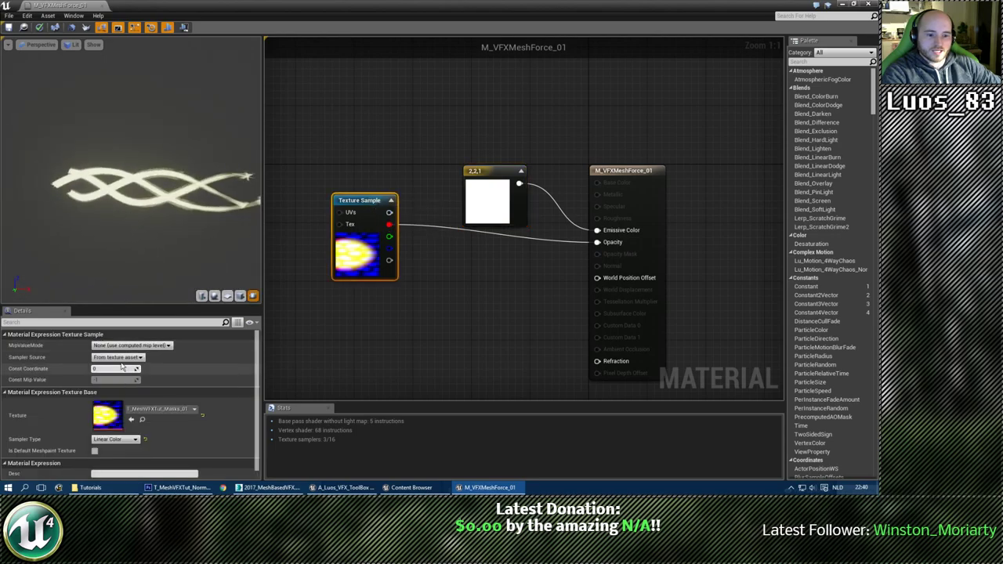
left_click(117, 358)
left_click(117, 378)
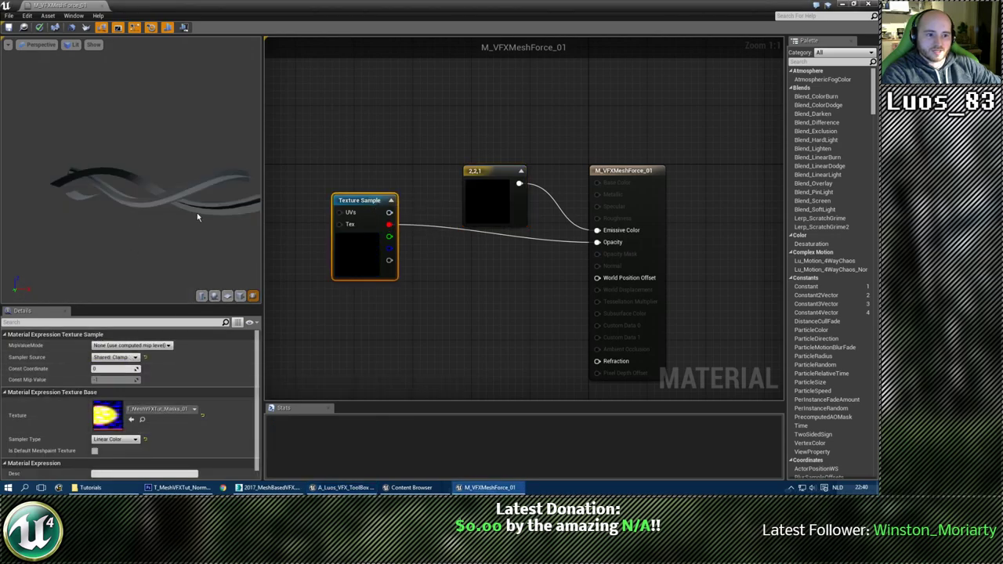
left_click_drag(213, 214, 196, 213)
right_click_drag(125, 145, 138, 176)
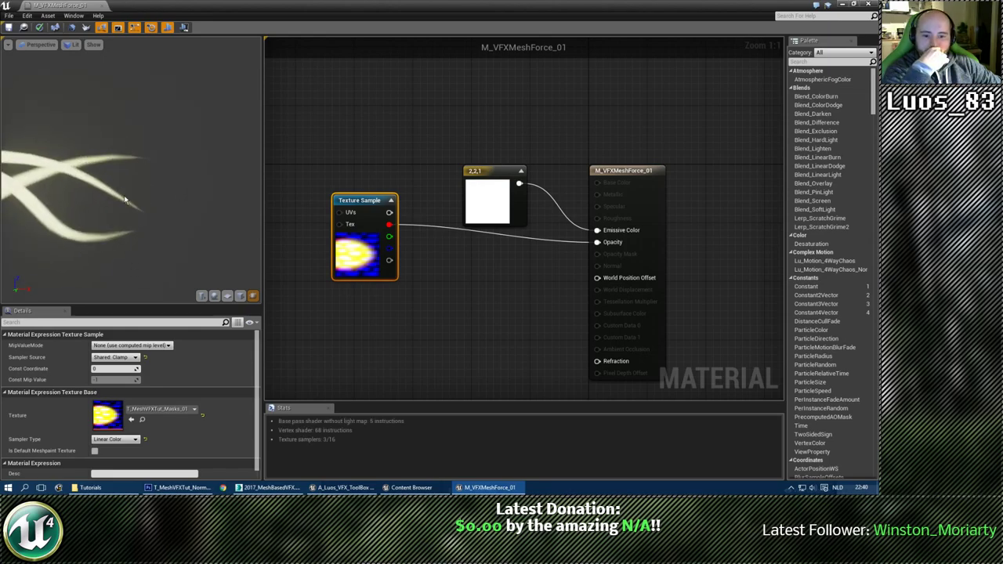
left_click_drag(113, 260, 99, 259)
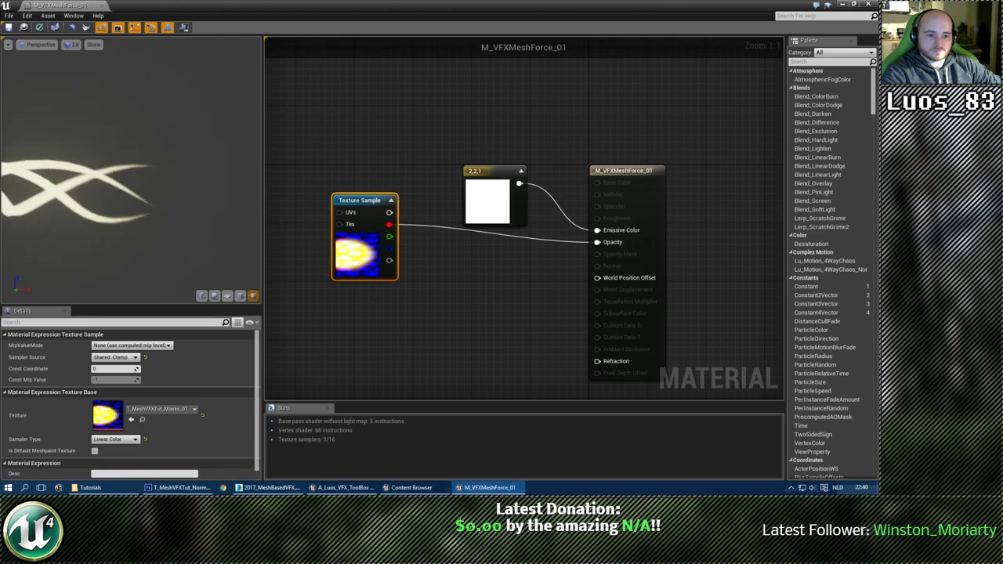
middle_click_drag(98, 258, 78, 257)
left_click_drag(77, 257, 94, 264)
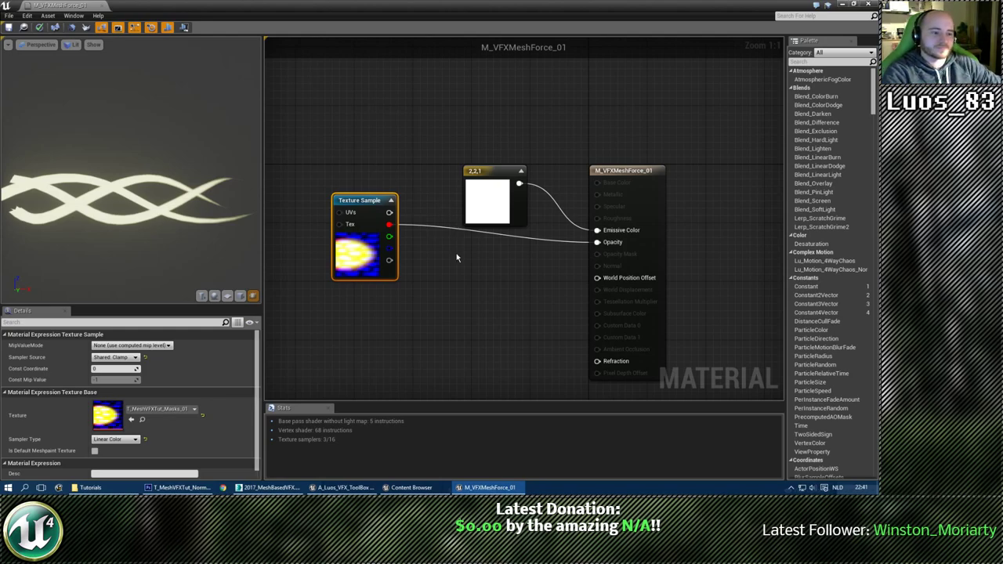
Move the mask Texture Sample farther from the color constant and result node to free up graph space.
left_click(457, 288)
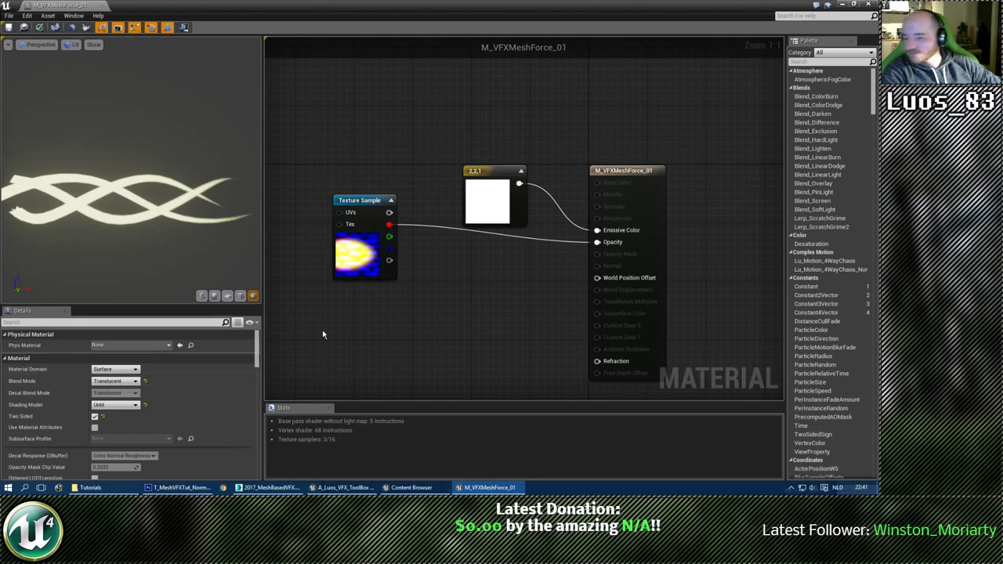
right_click_drag(380, 298, 445, 275)
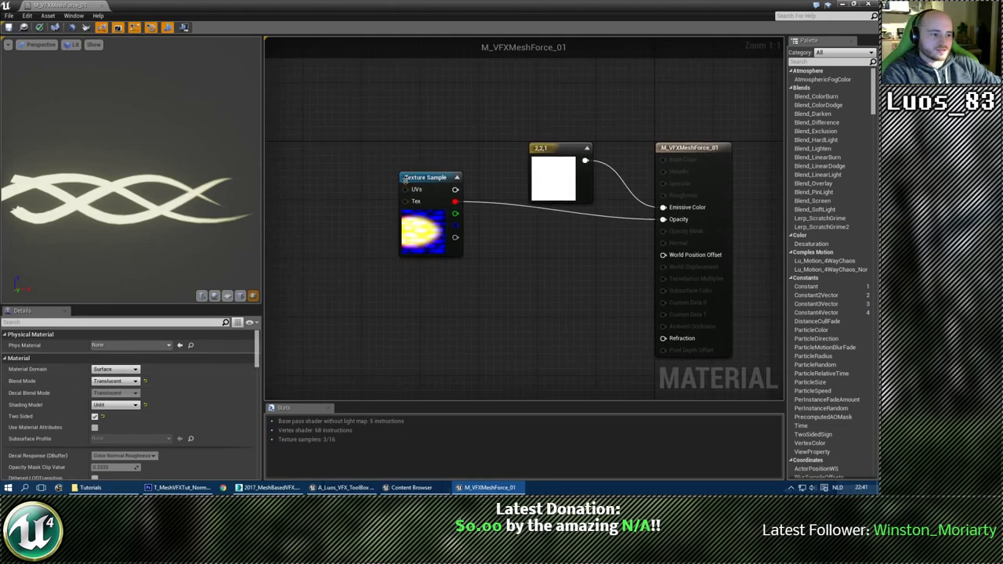
left_click_drag(417, 179, 351, 201)
right_click_drag(407, 296, 538, 247)
left_click_drag(485, 147, 433, 141)
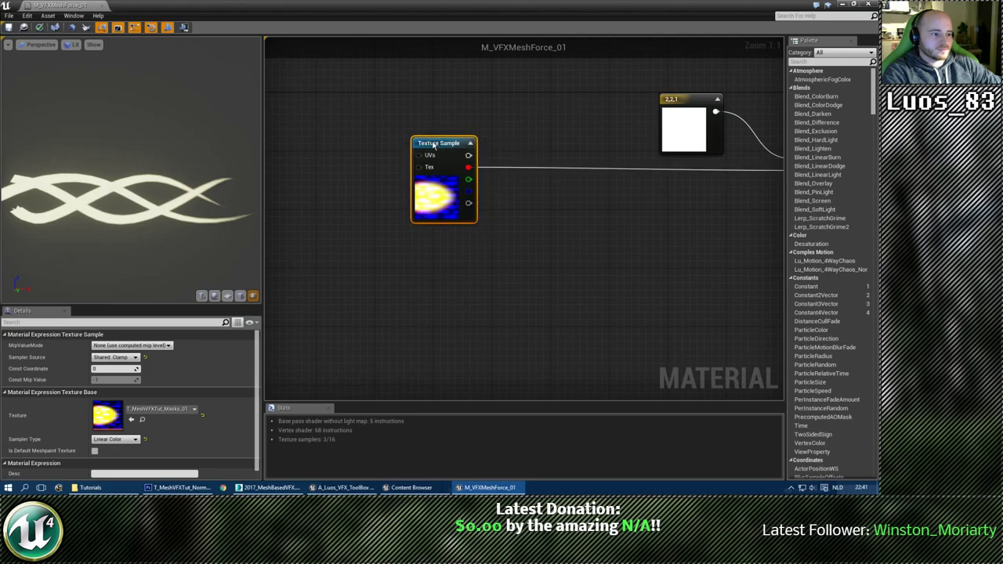
right_click_drag(476, 301, 540, 323)
left_click(436, 298)
left_click(505, 171)
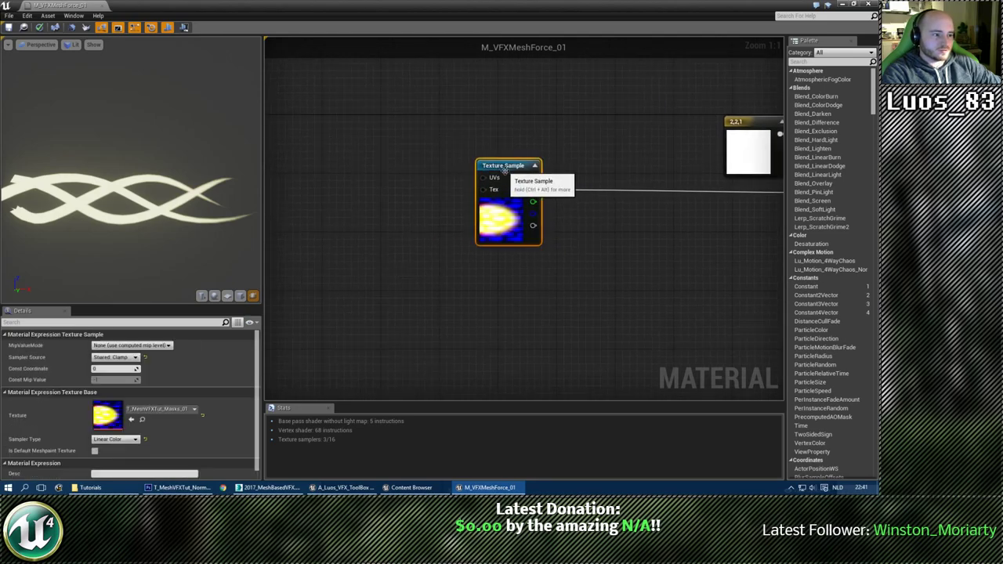
left_click(471, 320)
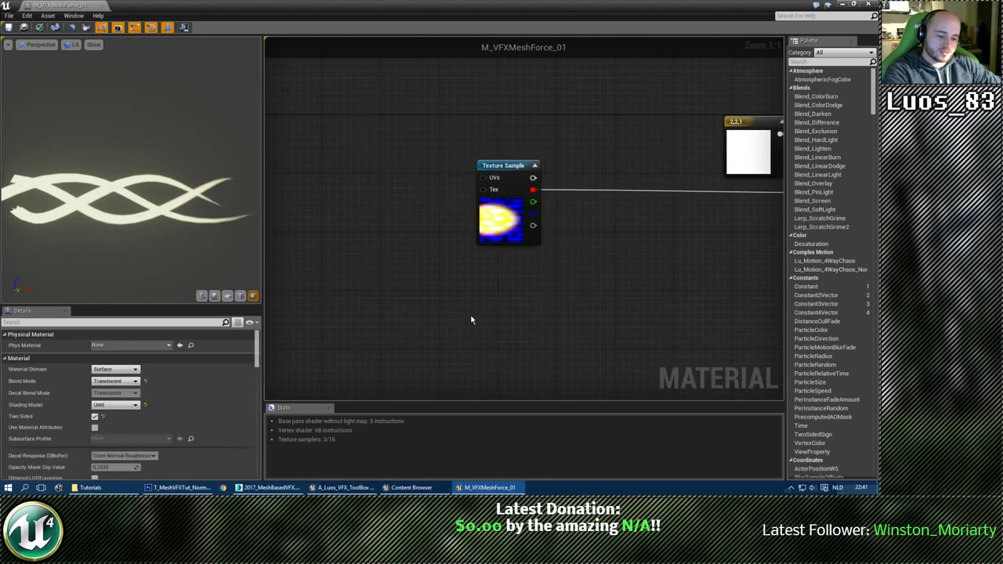
Add the T_MeshVFXTut_Norm texture from the Textures folder as a Texture Sample, placed below and left of the mask sample.
key("ctrl+shift+f")
left_click(364, 319)
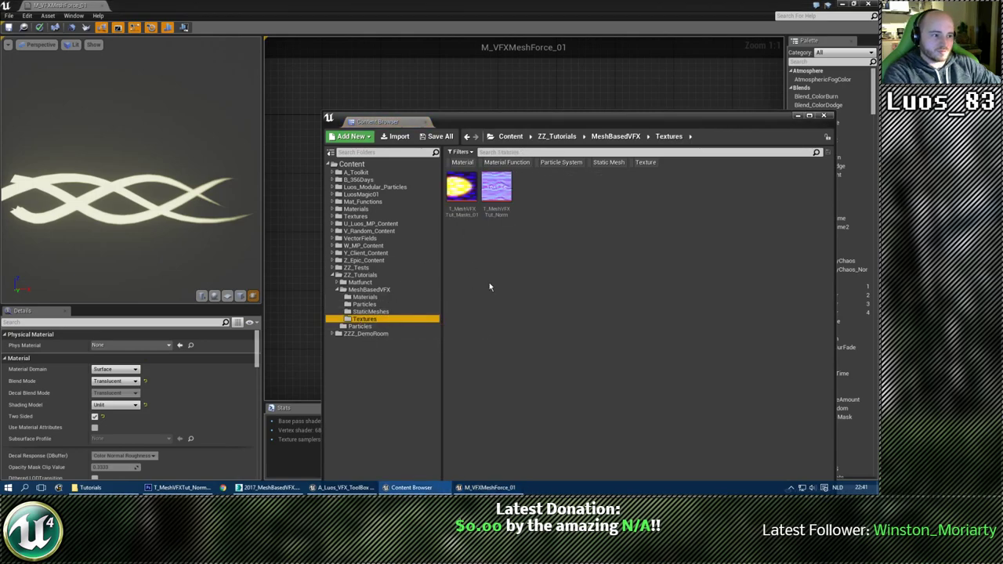
left_click_drag(512, 122, 536, 283)
left_click_drag(535, 352, 359, 241)
left_click(848, 279)
right_click_drag(489, 342, 619, 263)
left_click(619, 263)
left_click_drag(535, 177, 379, 233)
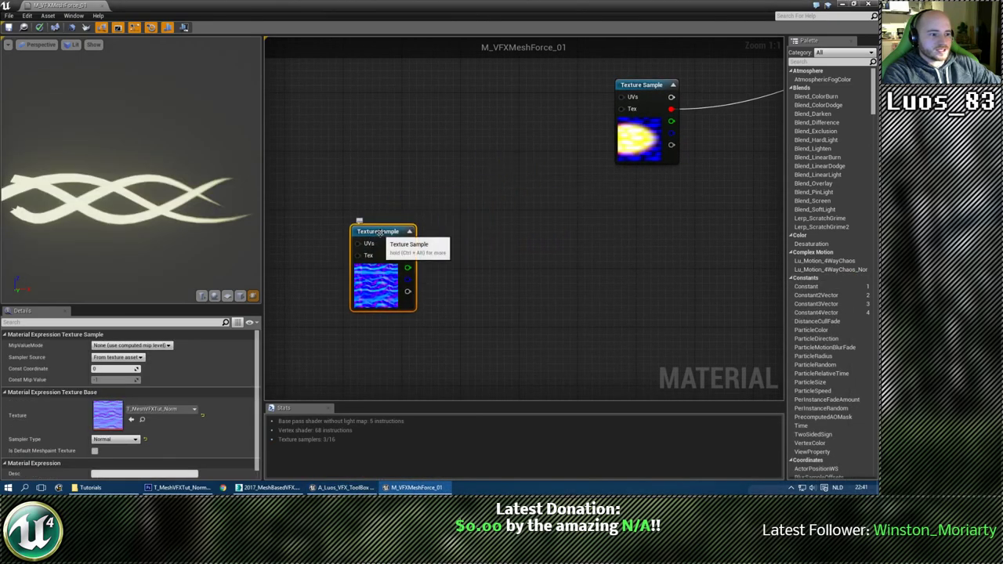
left_click(507, 259)
Add an R G Component Mask beside the T_MeshVFXTut_Norm sample, feed it the sample's RGB output, and line it up.
right_click_drag(416, 250, 470, 230)
right_click(472, 233)
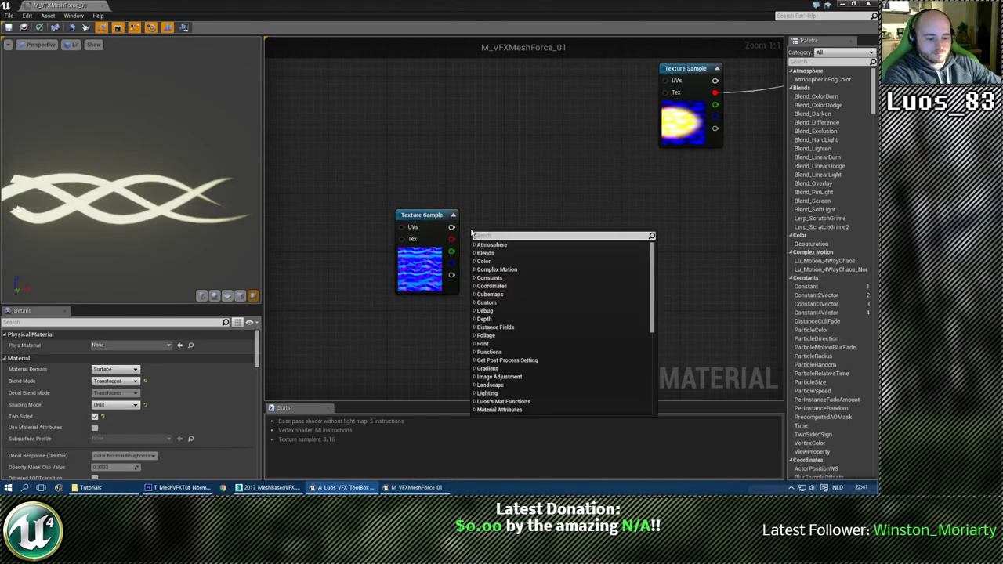
type("comp")
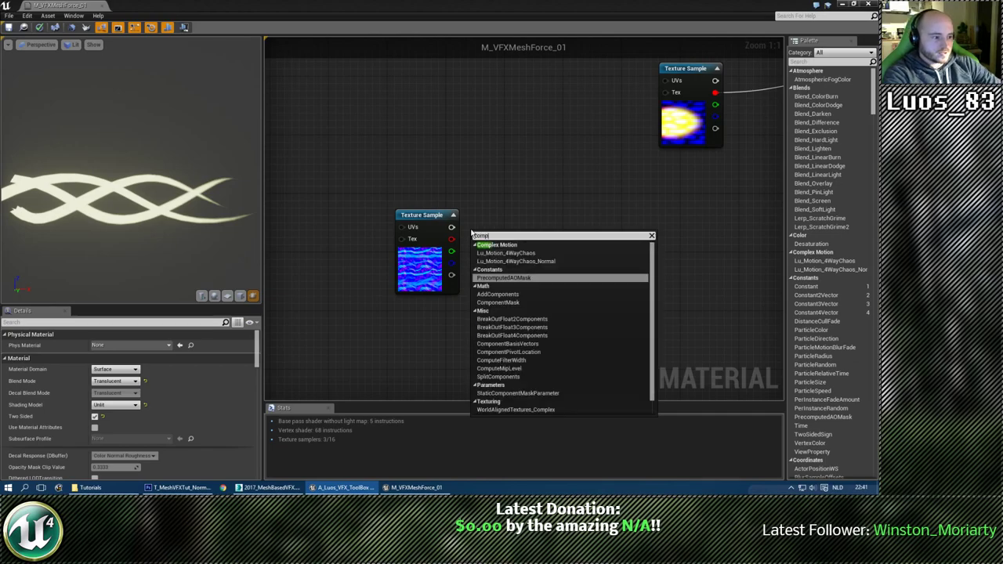
key("Down")
key("Down")
key("Return")
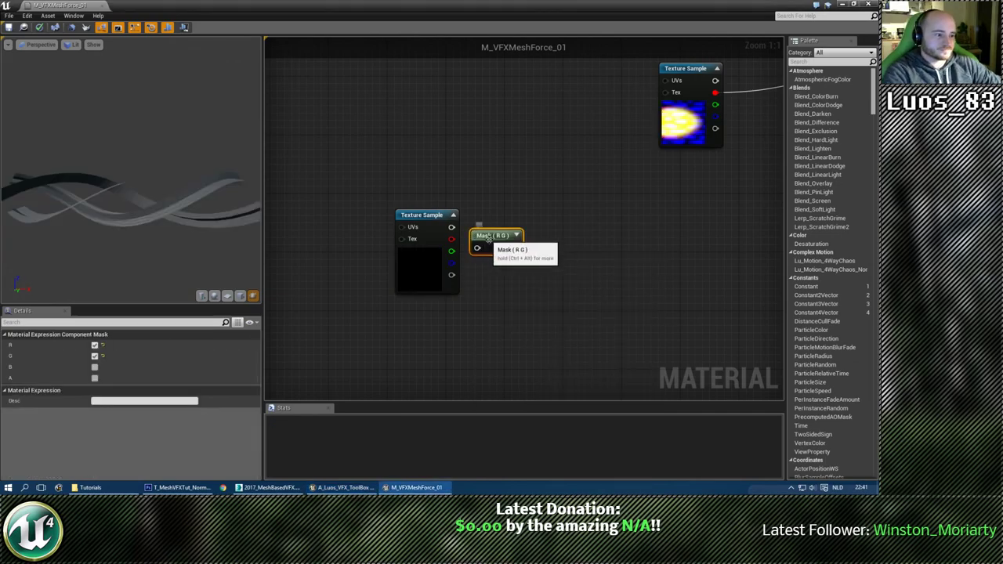
left_click_drag(484, 235, 491, 213)
right_click_drag(525, 172, 474, 173)
left_click_drag(441, 204, 455, 189)
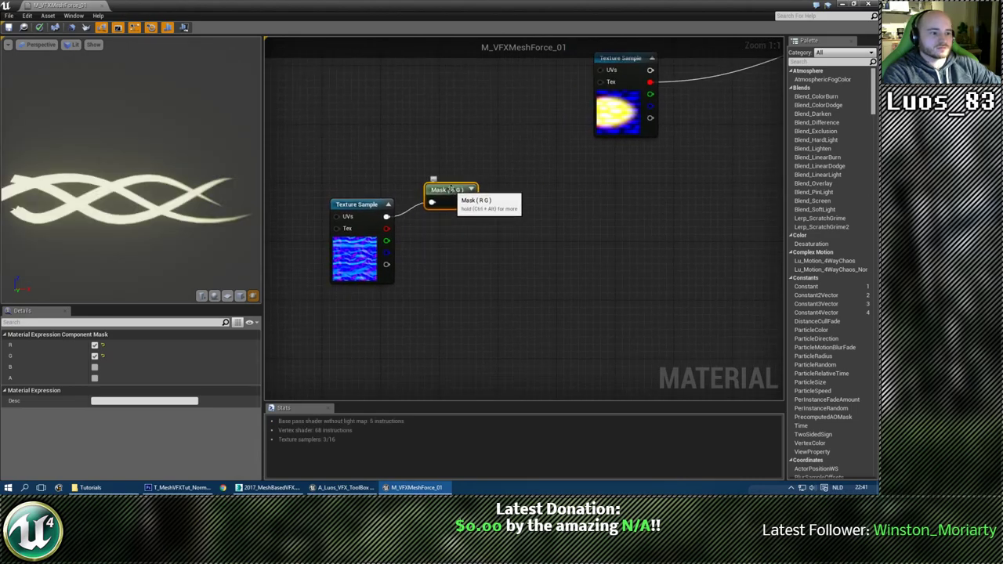
right_click_drag(460, 257, 541, 254)
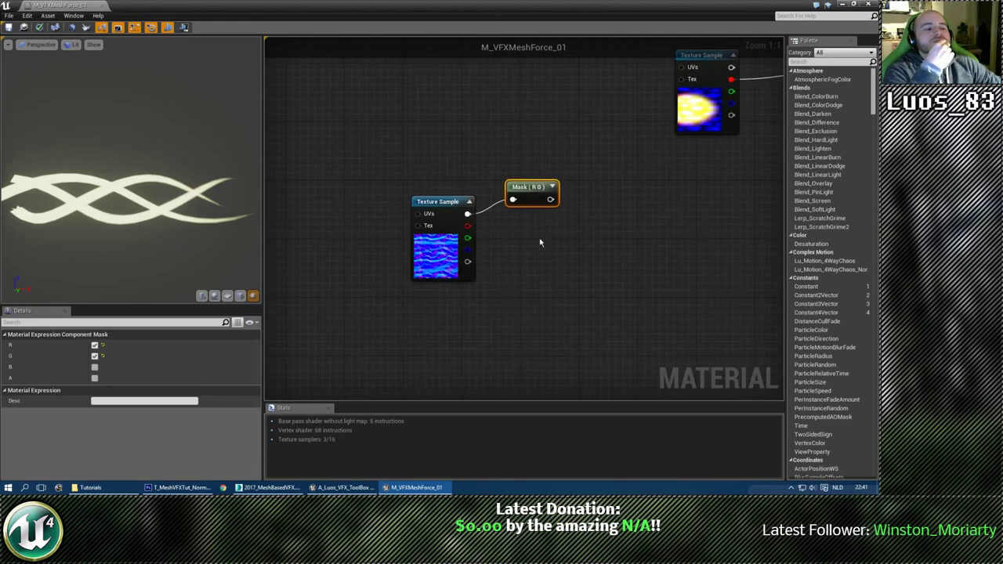
left_click_drag(532, 189, 529, 207)
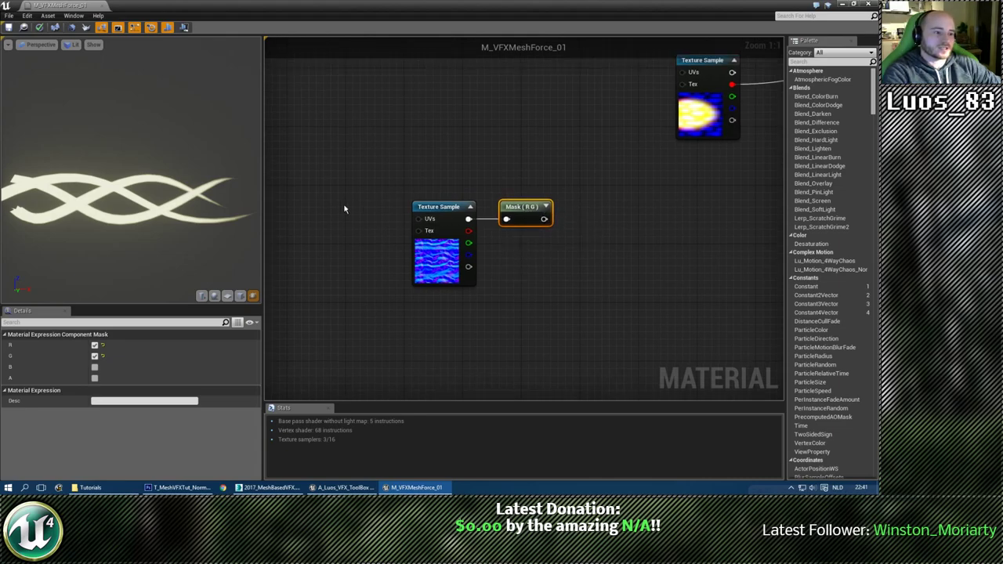
Add a Panner before the T_MeshVFXTut_Norm sample and connect its output to the sample's UVs.
right_click_drag(343, 209, 406, 217)
right_click(406, 219)
type("panner")
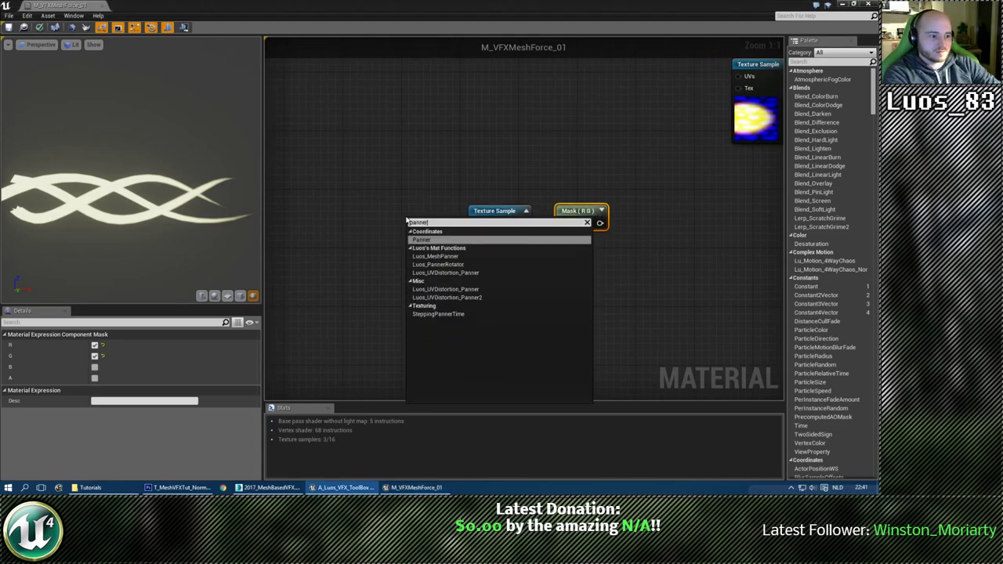
key("Return")
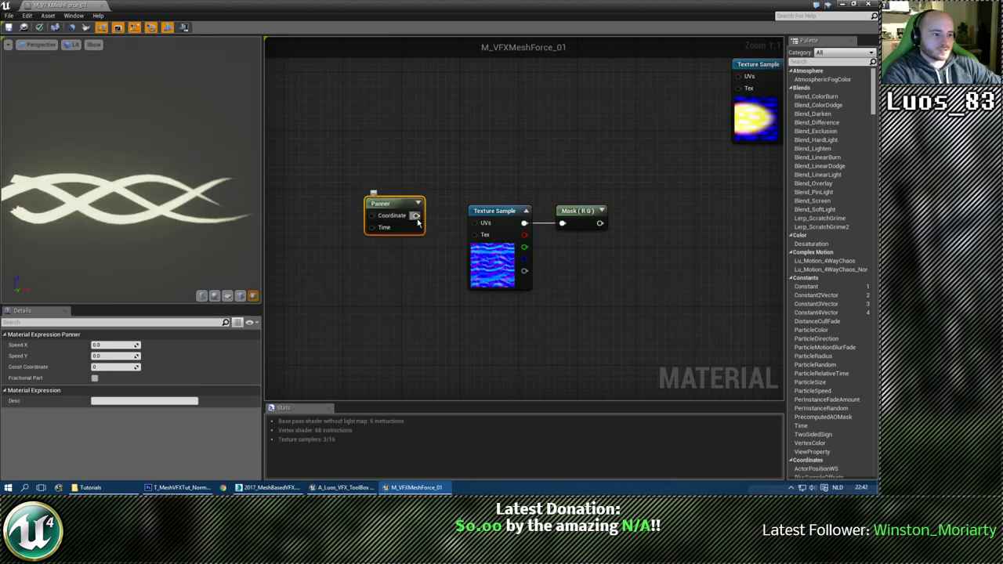
left_click_drag(474, 228, 474, 227)
Preview the R G mask node on the swirl mesh and set the Panner's Speed X to -0.2.
right_click(586, 210)
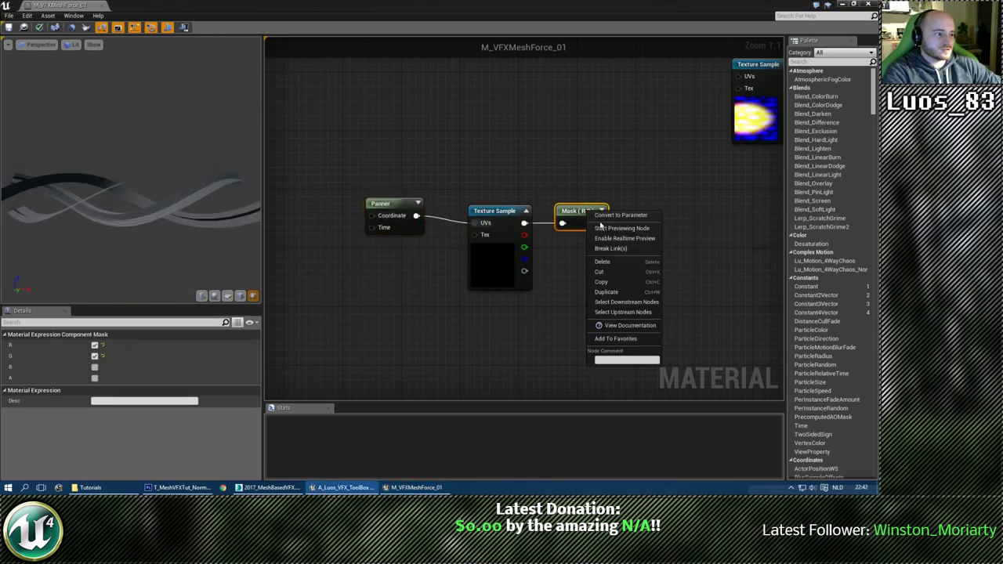
left_click(599, 228)
left_click_drag(392, 207, 398, 214)
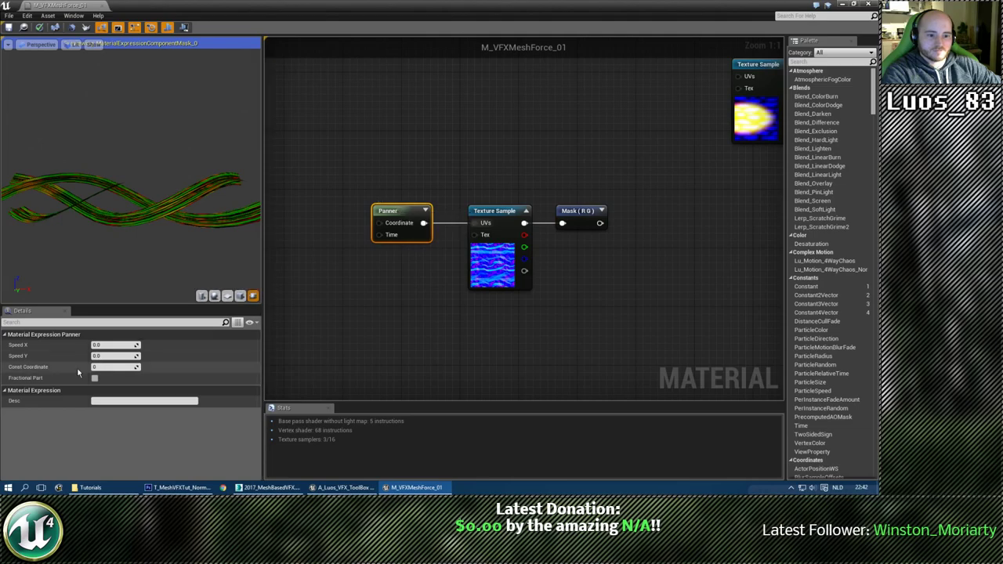
left_click(115, 345)
type("0")
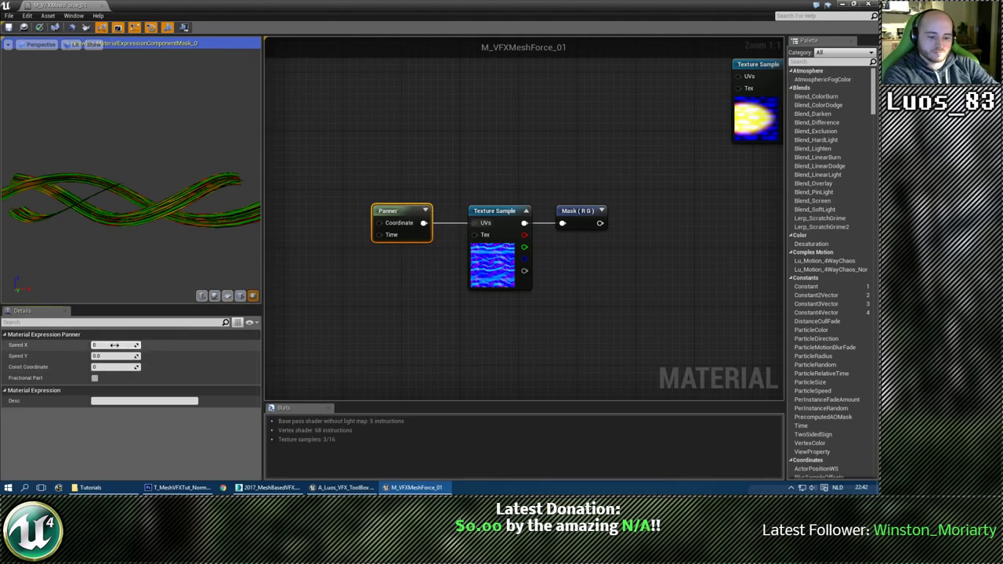
type(".2")
key("Return")
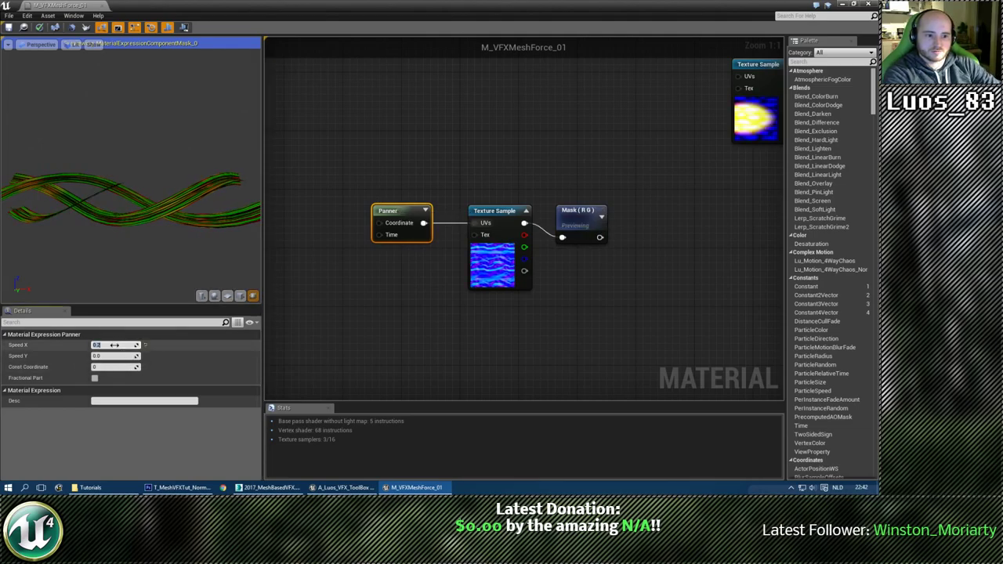
key("Home")
type("-")
key("Return")
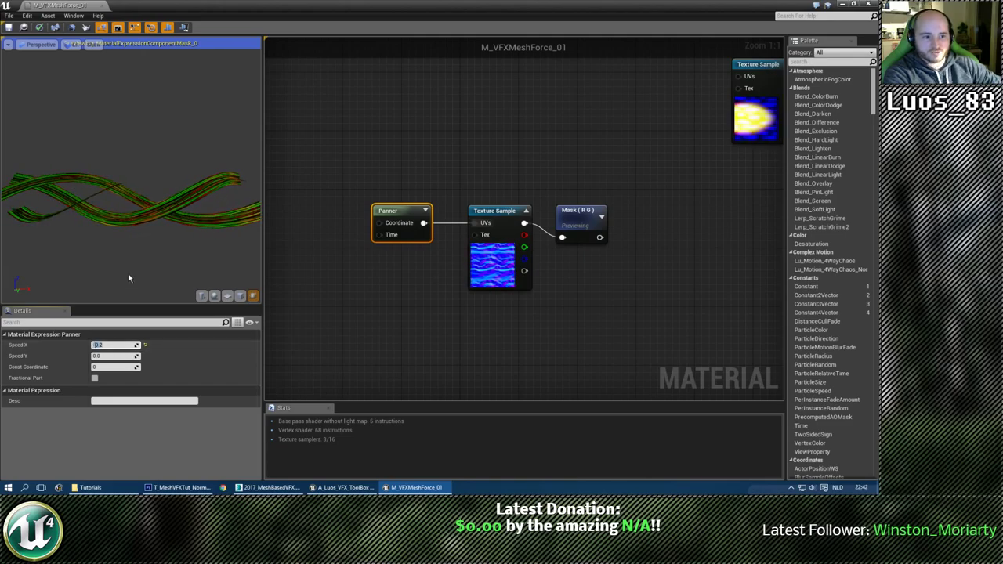
Add a Multiply node after the R G mask and connect the mask's output to its A input.
left_click_drag(580, 227, 571, 212)
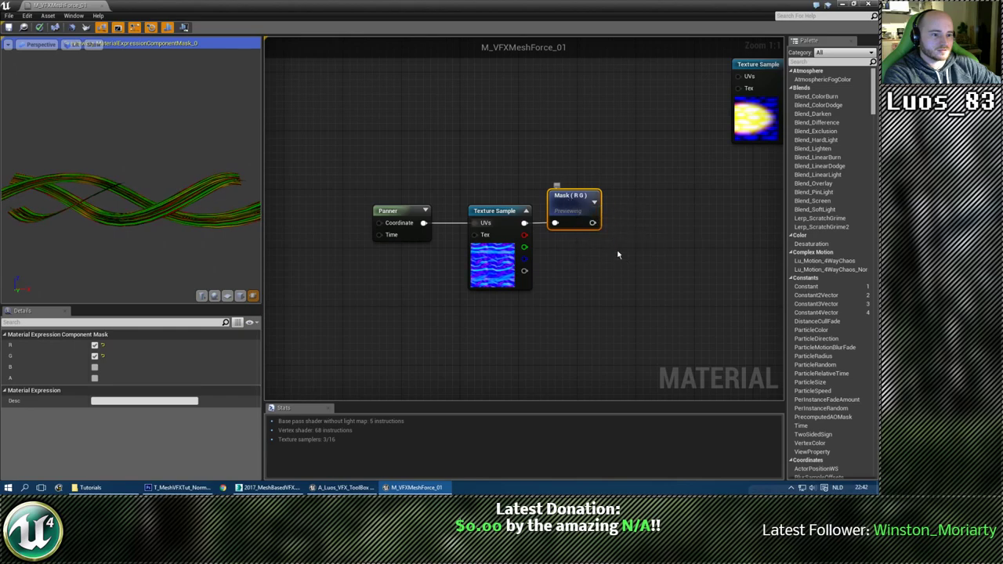
right_click_drag(617, 255, 572, 220)
left_click(582, 223)
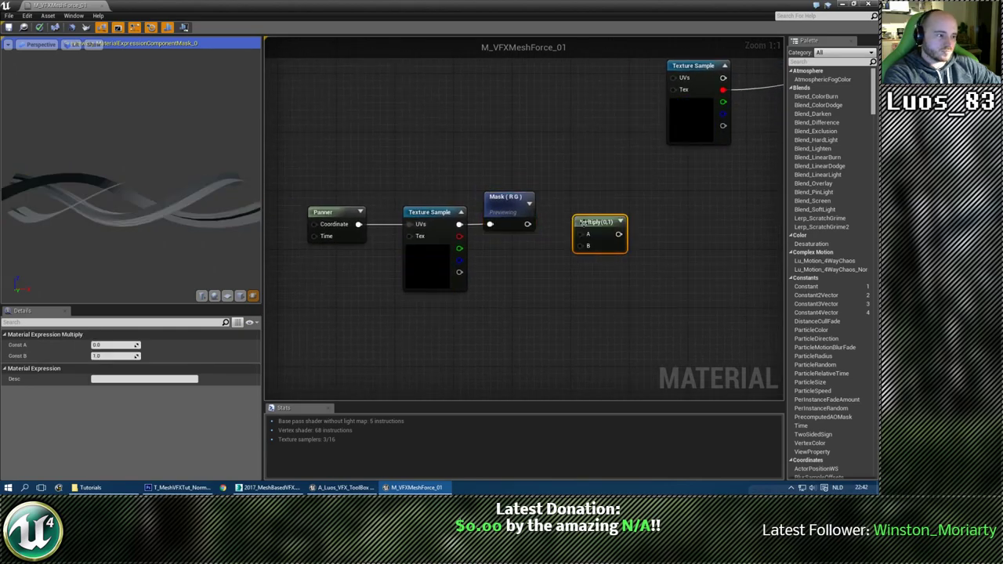
left_click_drag(582, 222, 594, 206)
left_click_drag(527, 224, 593, 217)
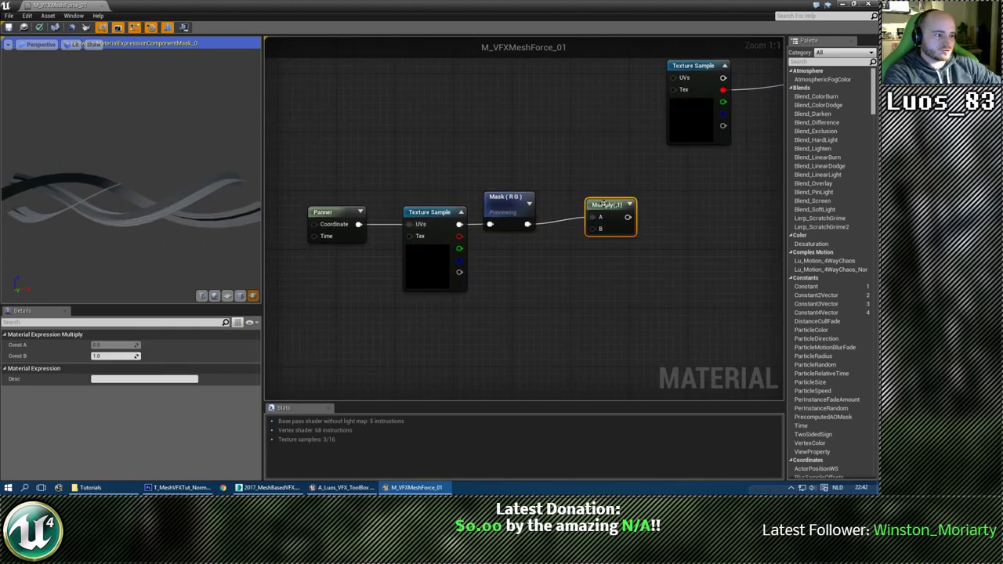
Add a scalar parameter with a default value of 1 and connect it to the Multiply node's B input.
left_click(514, 273)
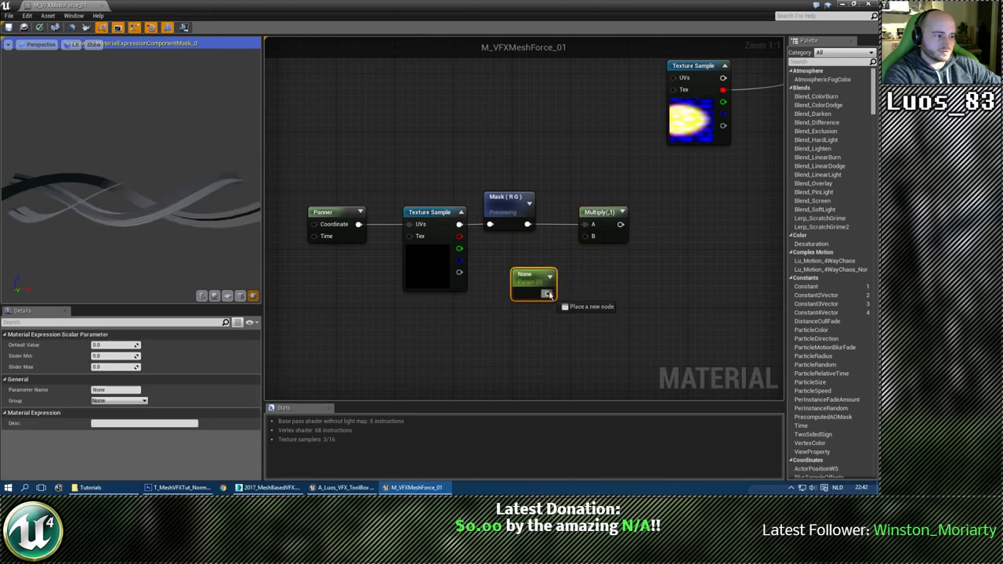
left_click_drag(548, 294, 593, 236)
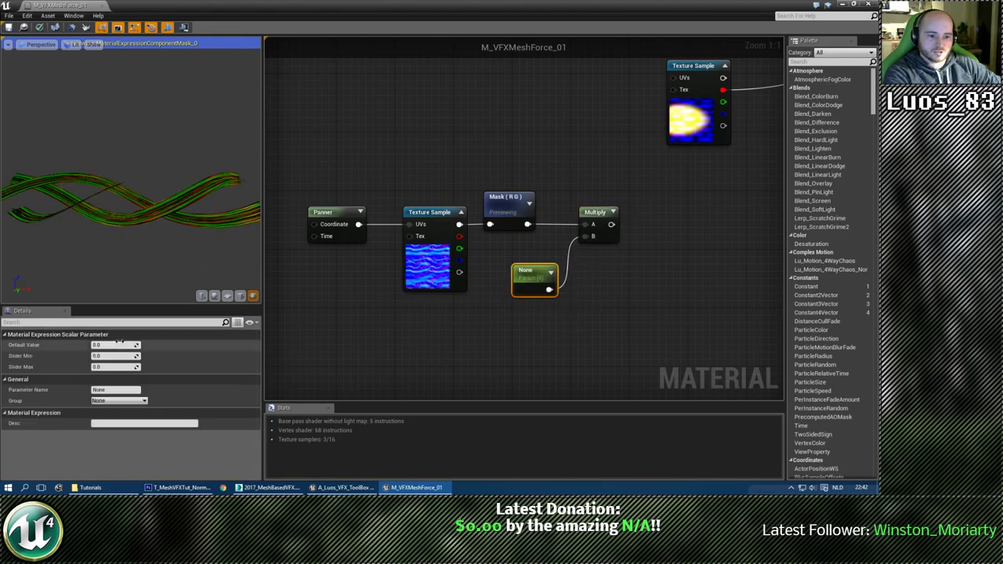
left_click(119, 345)
type("1")
key("Return")
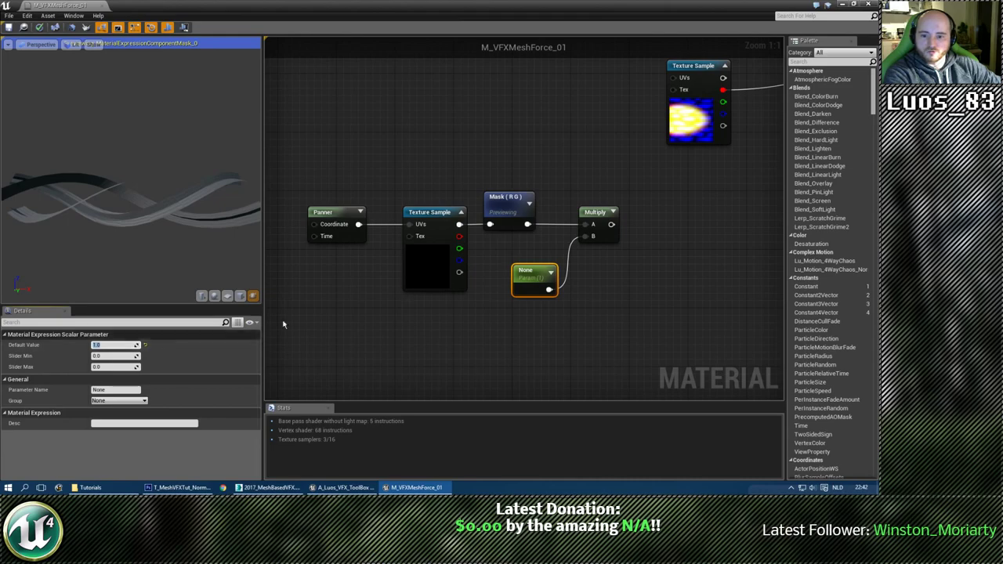
Connect the distortion Multiply's output to the UVs input of the T_MeshVFXTut_Masks_01 Texture Sample.
left_click(697, 222)
right_click_drag(696, 222, 506, 291)
left_click_drag(444, 304, 506, 158)
right_click_drag(636, 276, 432, 286)
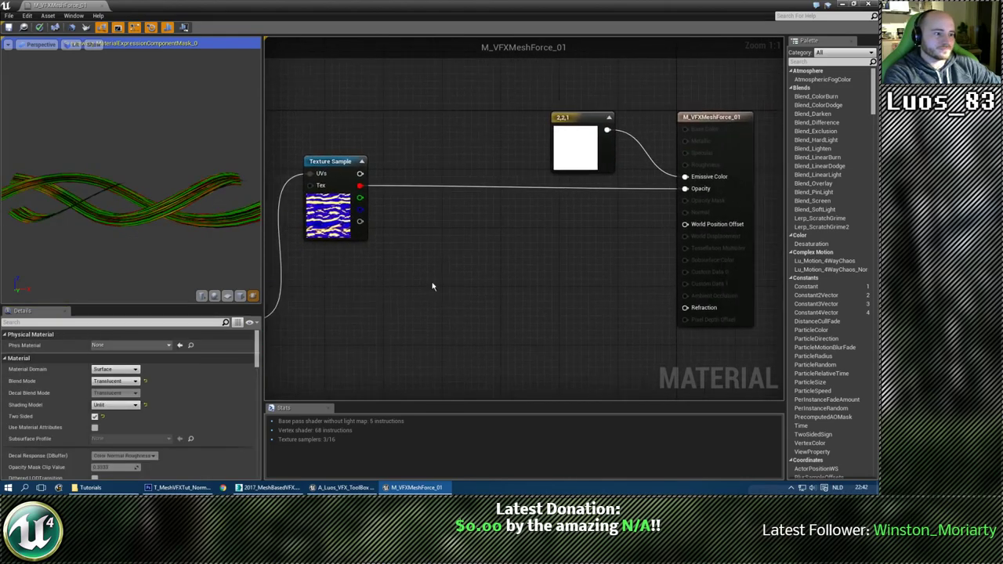
Add a Multiply node, feed its A input from the mask sample's red channel, and preview that node.
right_click(336, 165)
left_click(427, 221)
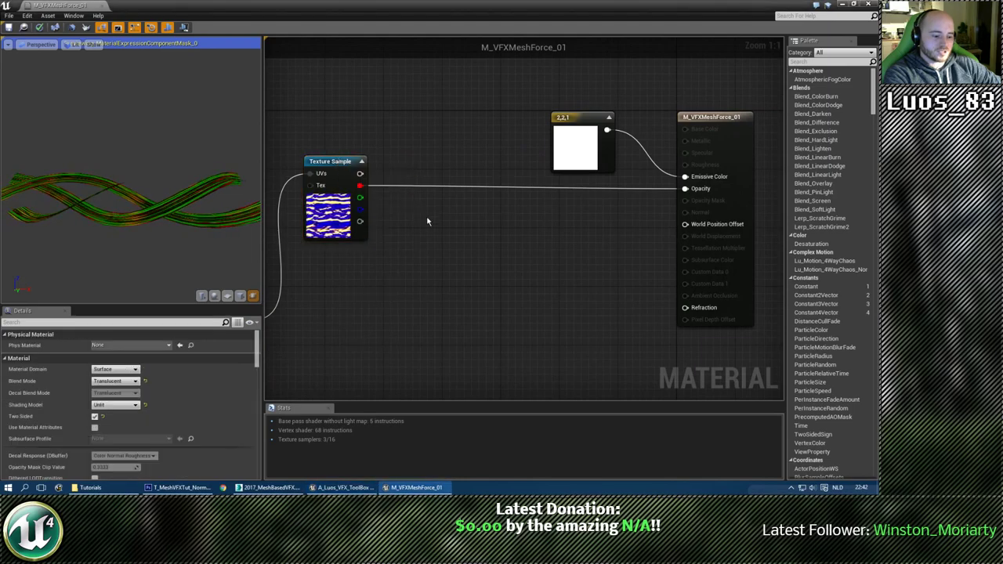
left_click(427, 222)
left_click_drag(360, 186, 433, 241)
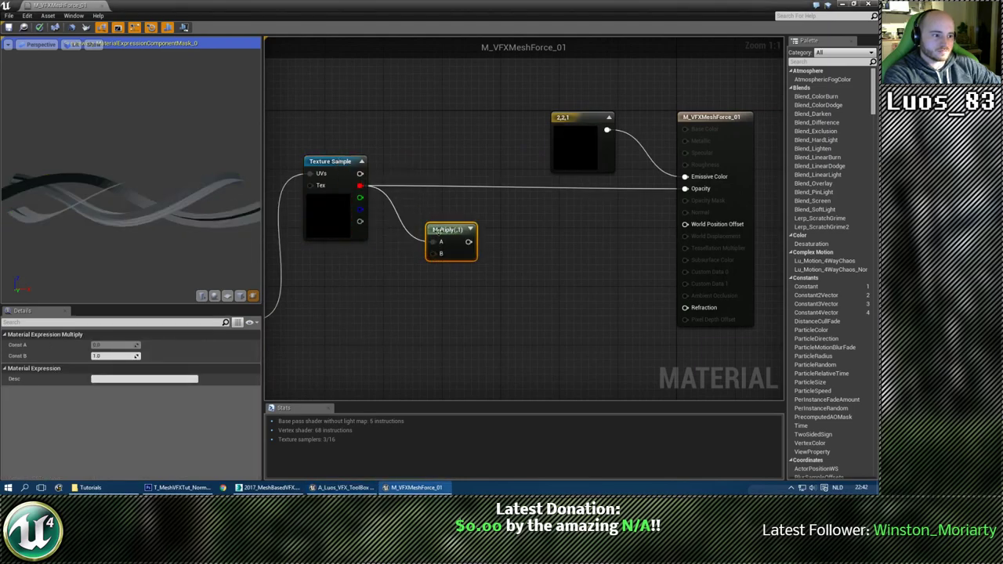
right_click(436, 230)
key("Escape")
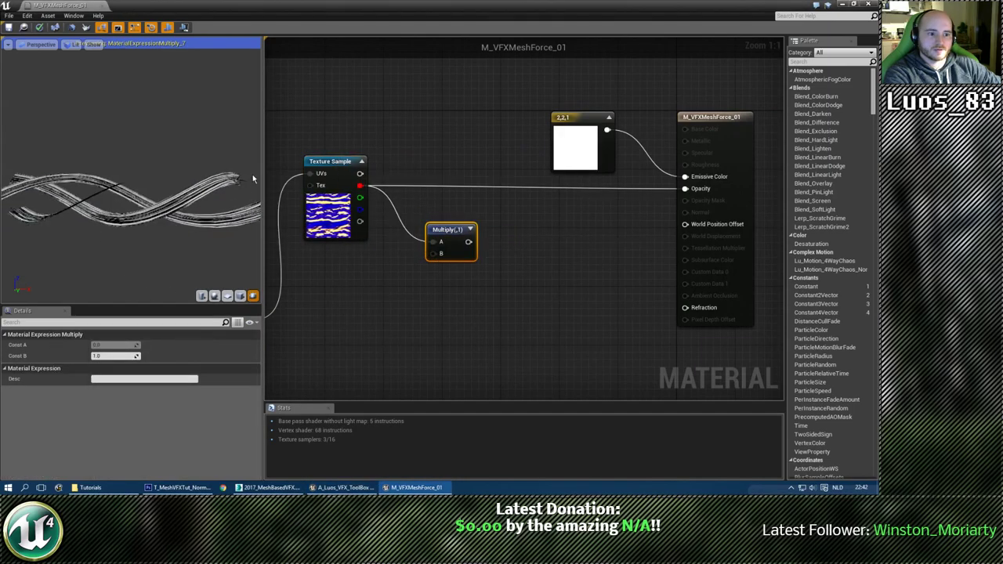
Widen the preview viewport to inspect the distorted mask up close on the swirl and on a plane.
left_click_drag(264, 178, 426, 196)
scroll(226, 215, "up", 5)
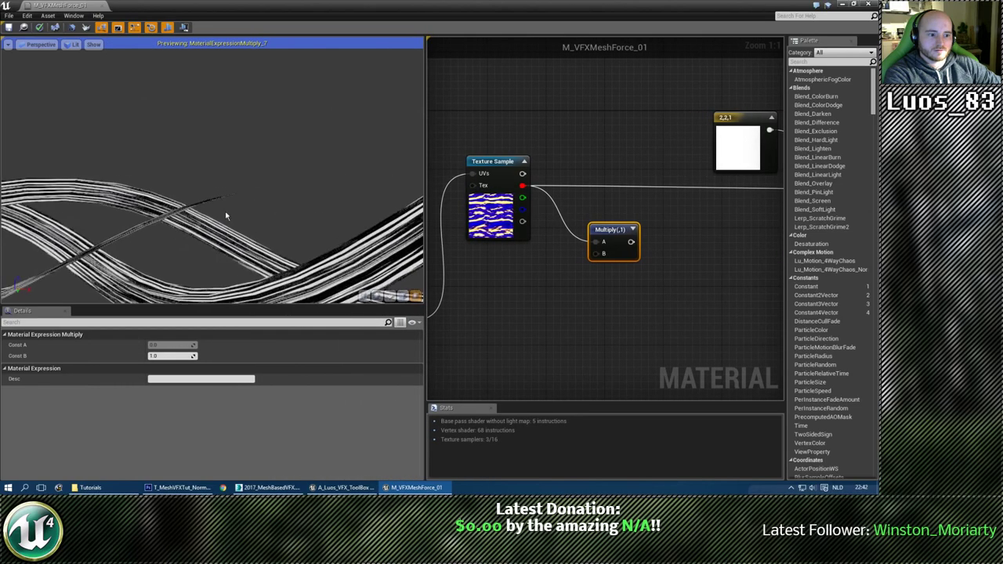
left_click_drag(225, 216, 258, 227)
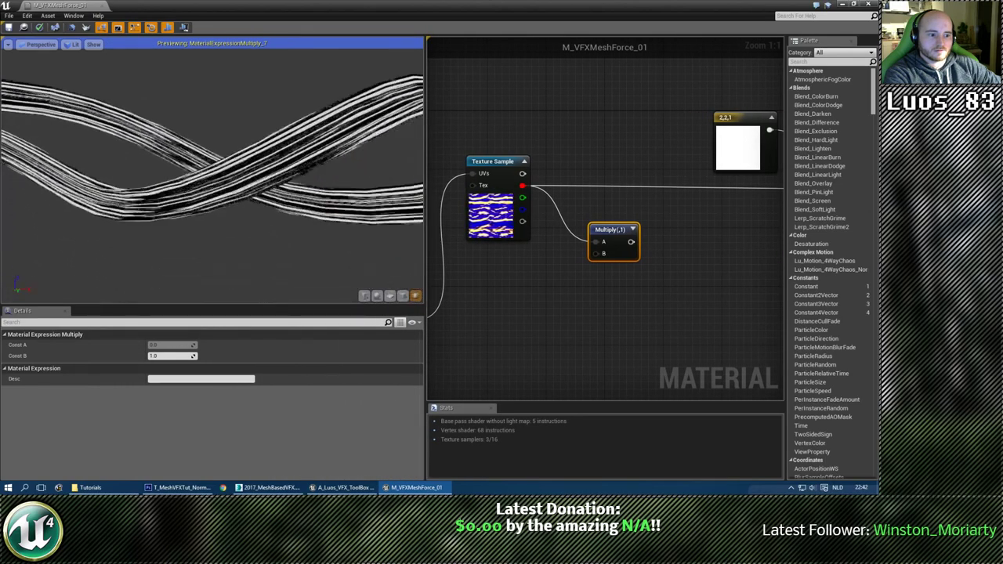
left_click(389, 296)
mouse_move(207, 227)
left_mouse_down()
mouse_move(218, 219)
mouse_move(192, 219)
mouse_move(206, 211)
left_mouse_up()
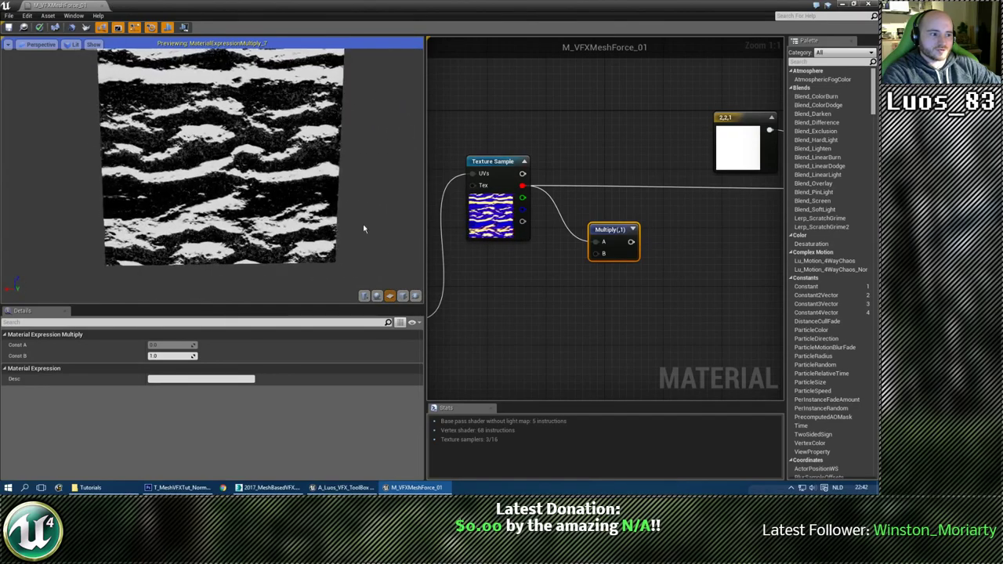
Set the default value of the scalar parameter feeding the distortion Multiply to 0.1 and check the plane preview.
right_click_drag(460, 322, 596, 267)
right_click_drag(540, 232, 748, 168)
left_click(574, 187)
right_click_drag(646, 132, 555, 166)
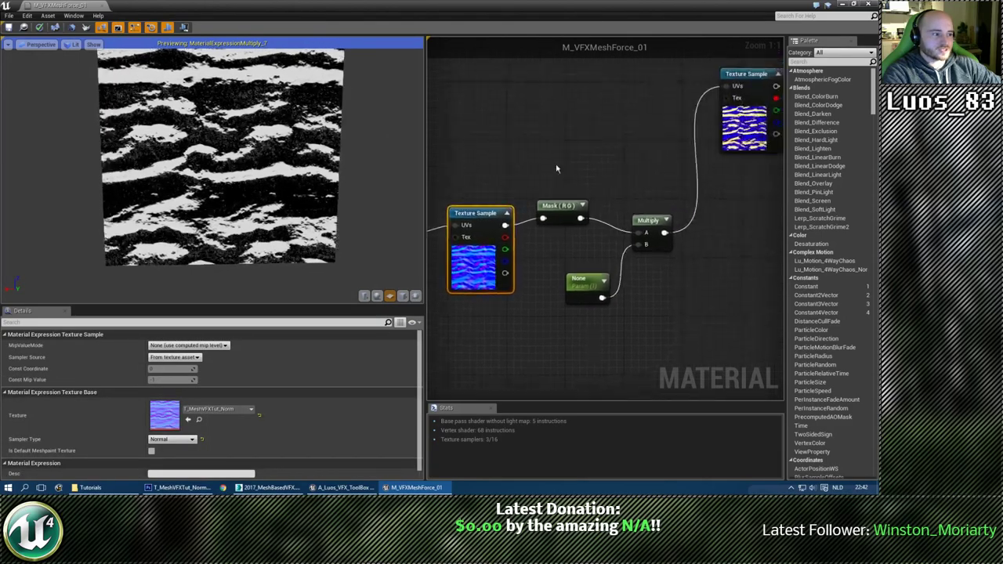
left_click(588, 283)
left_click(166, 345)
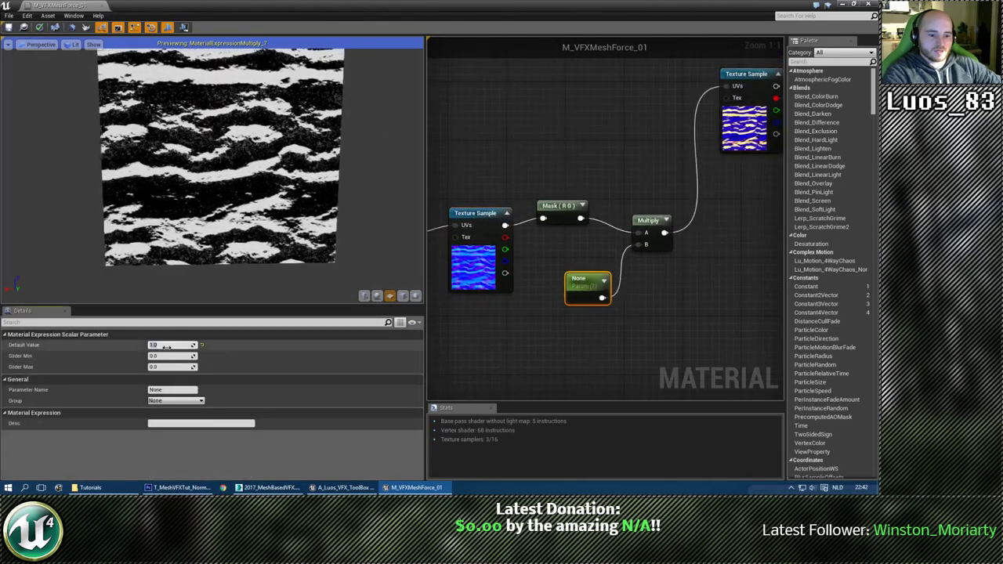
type("0.1")
key("Return")
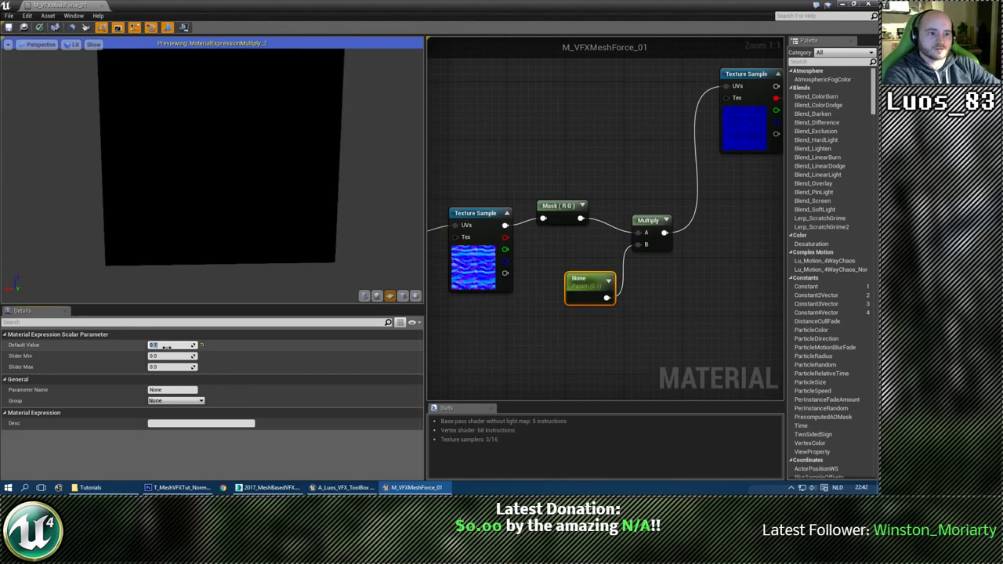
left_click_drag(201, 231, 201, 214)
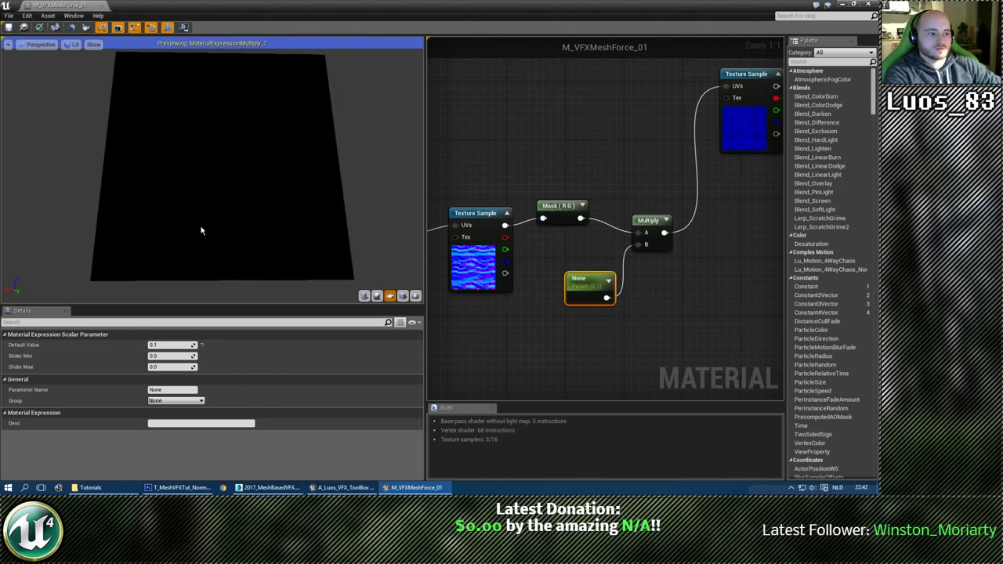
Examine the mask sample's settings and the node chain feeding its UVs, and view the result on a cube.
right_click_drag(655, 181, 574, 251)
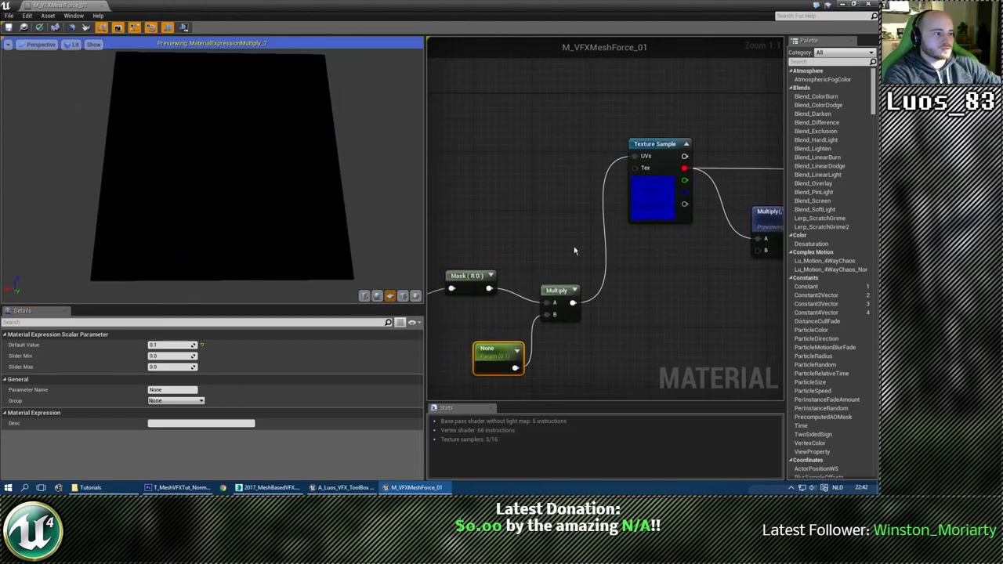
left_click(667, 145)
right_click_drag(606, 287, 689, 188)
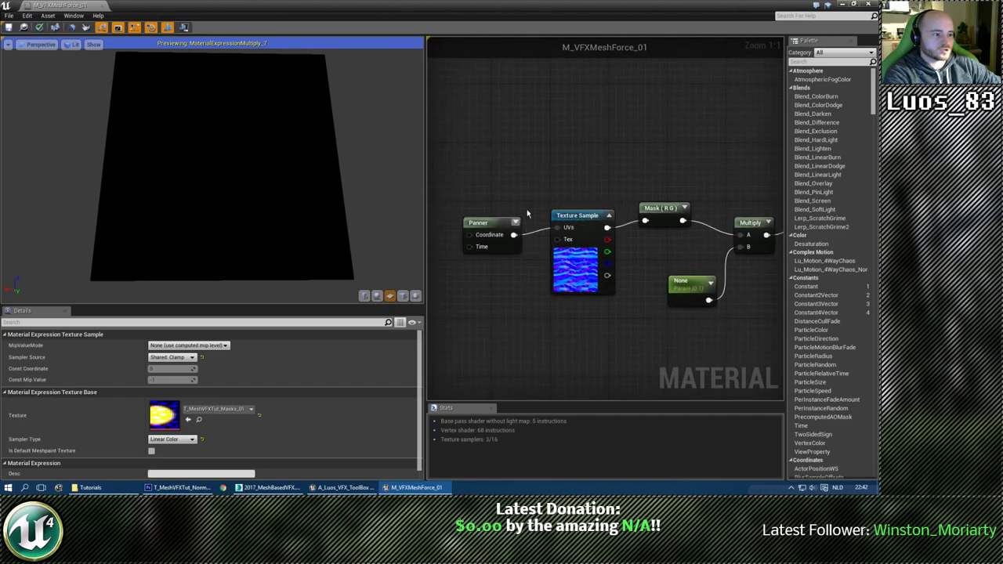
right_click_drag(684, 151, 454, 202)
scroll(455, 202, "down", 1)
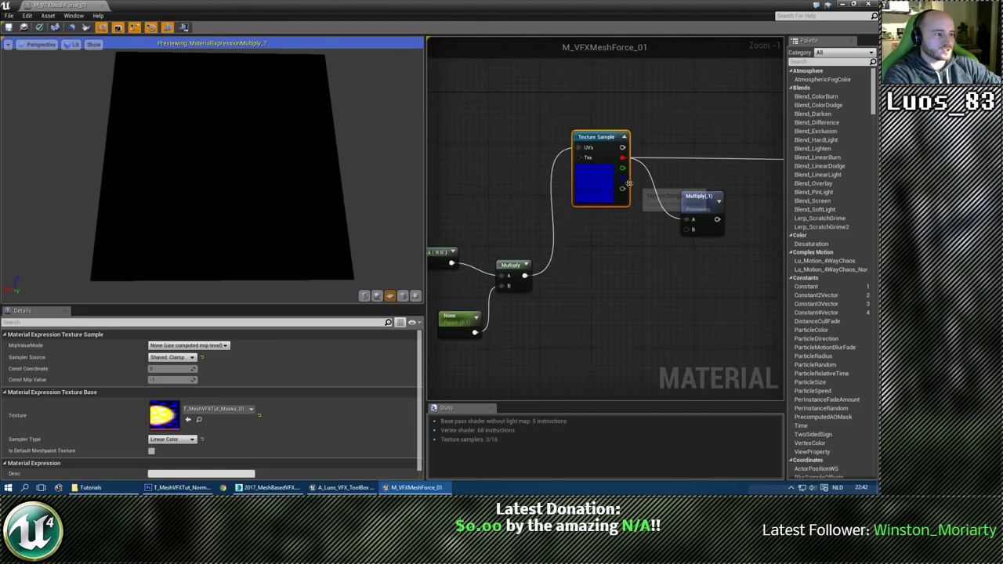
right_click_drag(629, 184, 537, 204)
right_click_drag(572, 277, 537, 291)
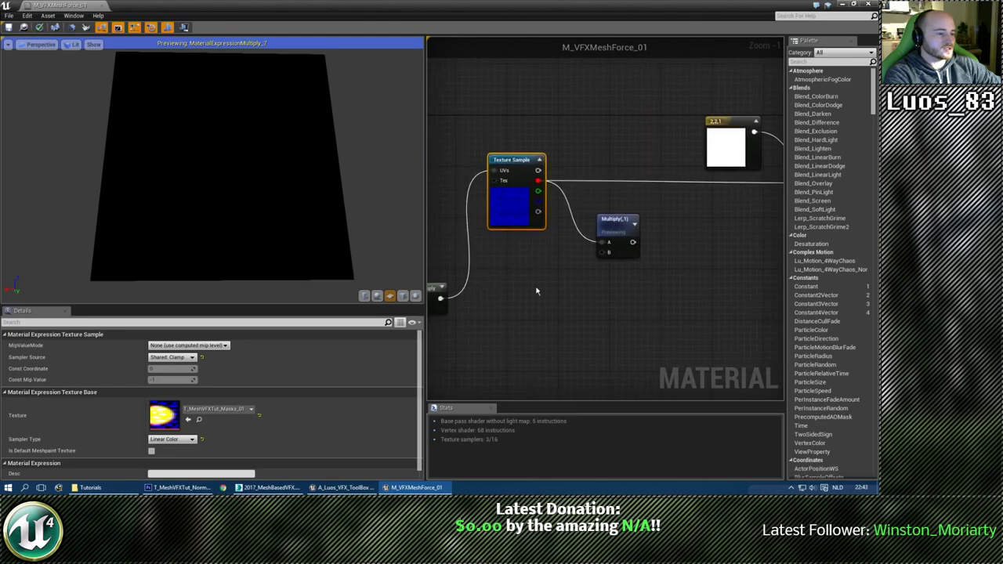
left_click(403, 296)
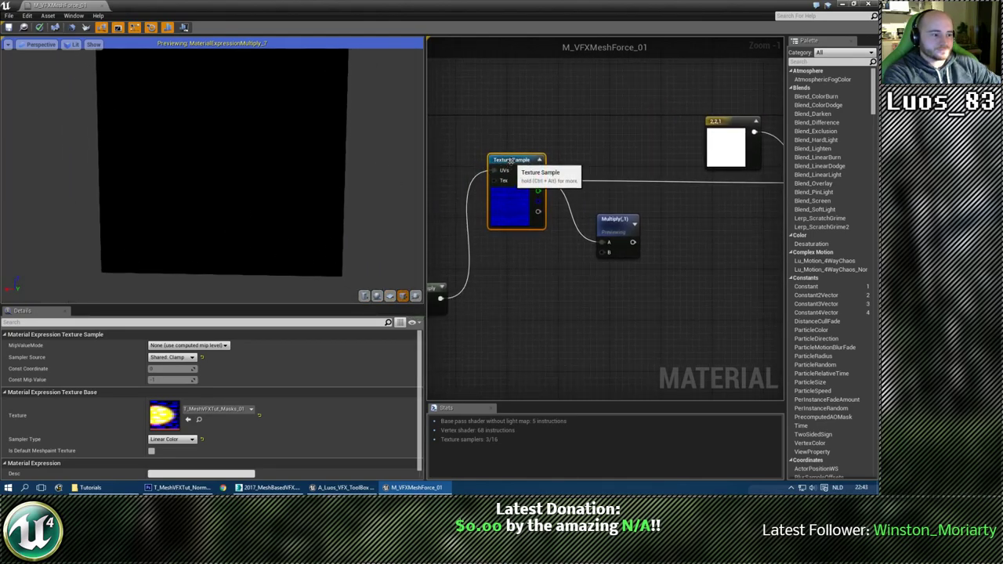
Examine the distortion chain feeding the mask sample's UVs, including the scalar parameter's settings, and give the node graph more width.
right_click_drag(533, 322, 644, 250)
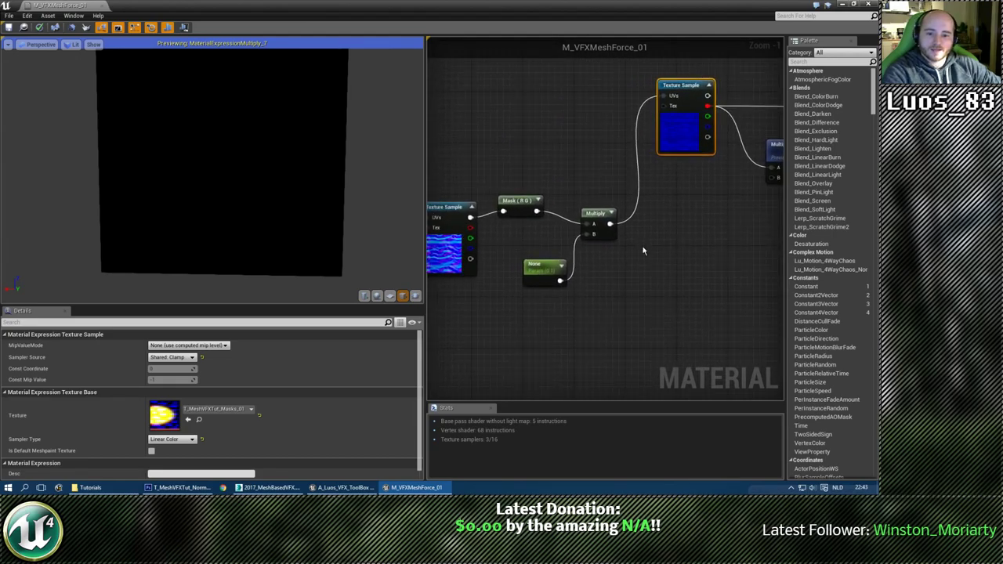
right_click_drag(611, 252, 683, 301)
scroll(636, 291, "up", 1)
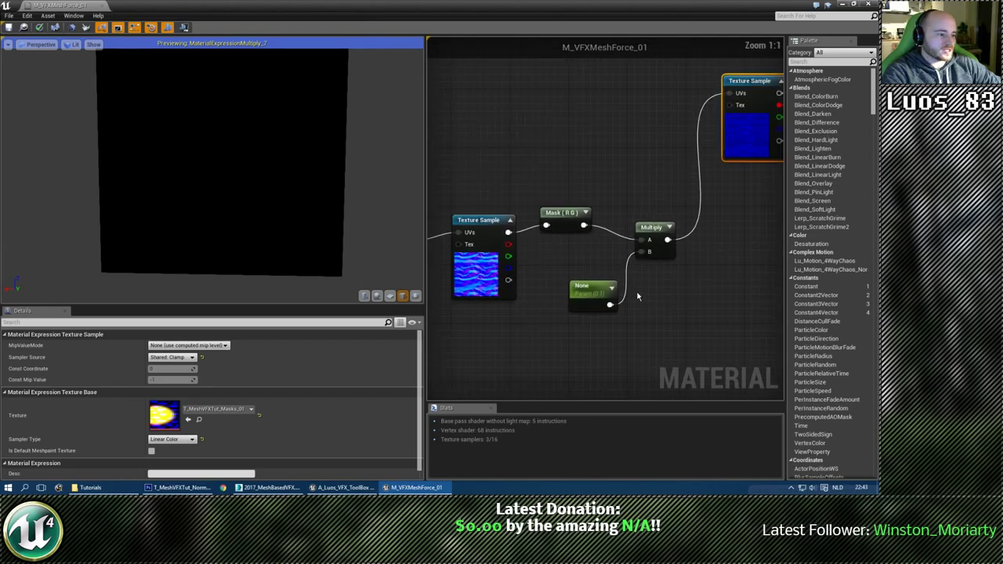
left_click(580, 287)
right_click_drag(555, 253, 525, 248)
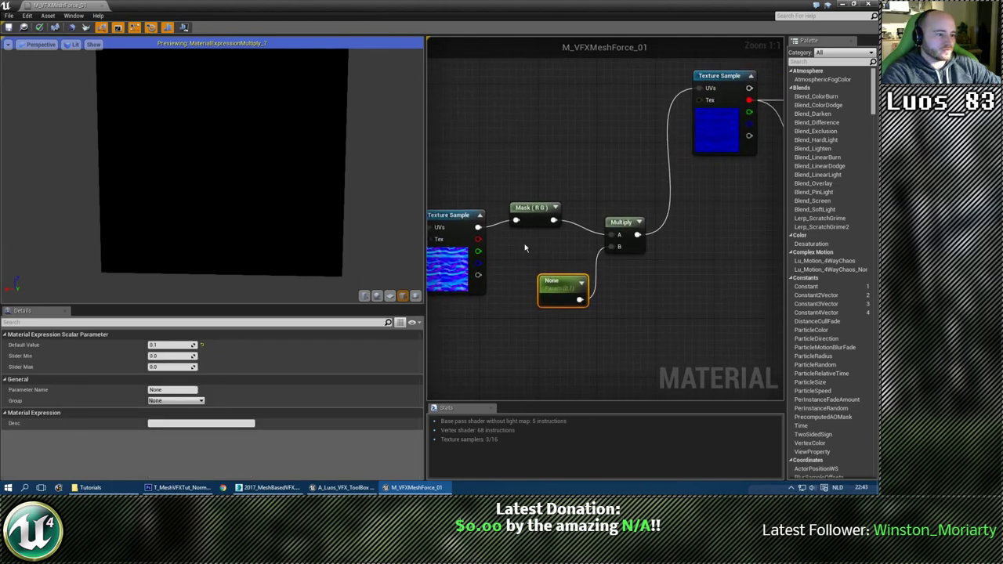
right_click_drag(646, 159, 533, 194)
left_click_drag(289, 223, 264, 216)
right_click_drag(610, 261, 671, 260)
scroll(670, 262, "down", 1)
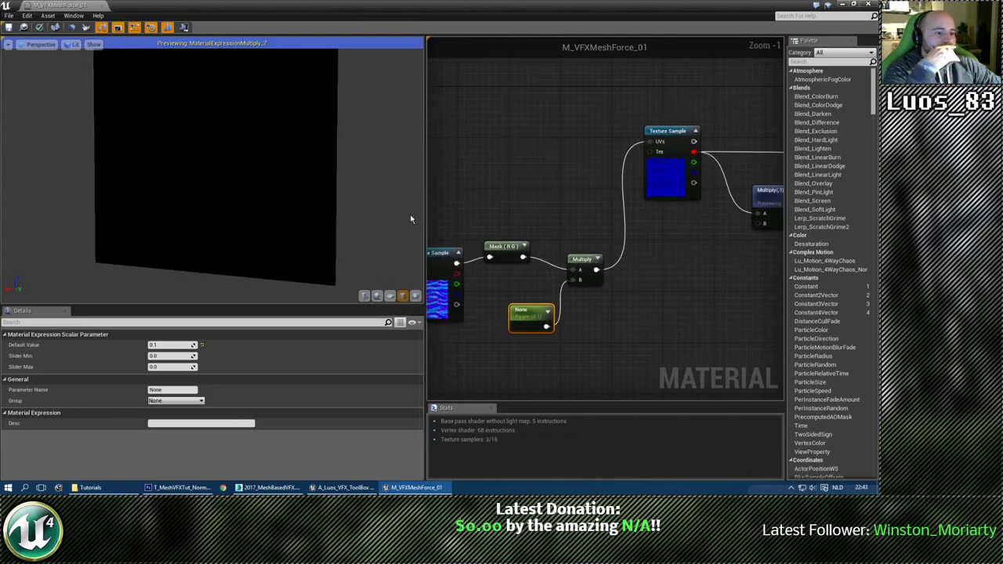
left_click_drag(424, 212, 330, 210)
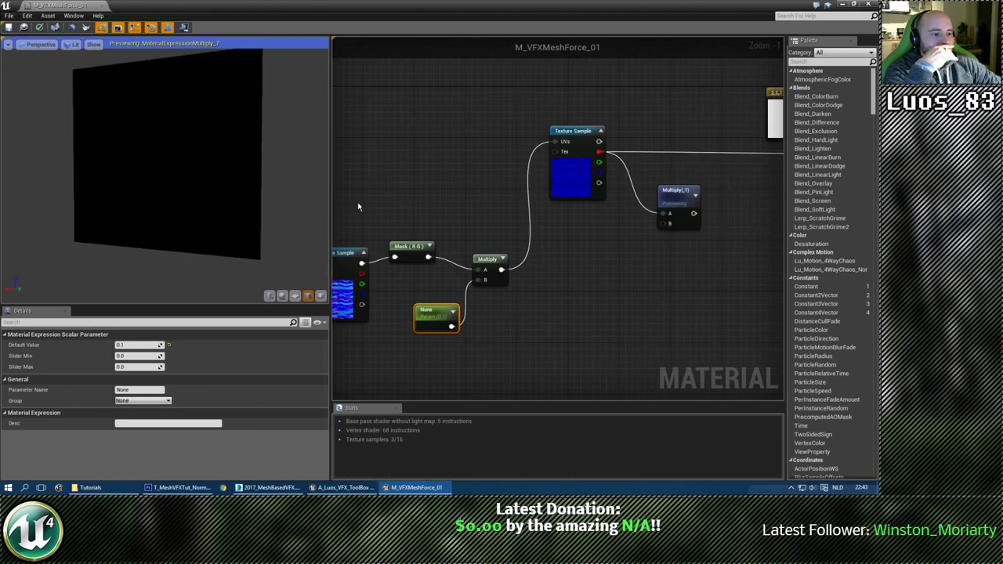
Open the parent material M_SimpleLightning from the MI_SimpleLightning_01a instance, study its UV distortion nodes, and return to M_VFXMeshForce_01.
right_click_drag(398, 198, 475, 188)
left_click(475, 188)
key("ctrl+b")
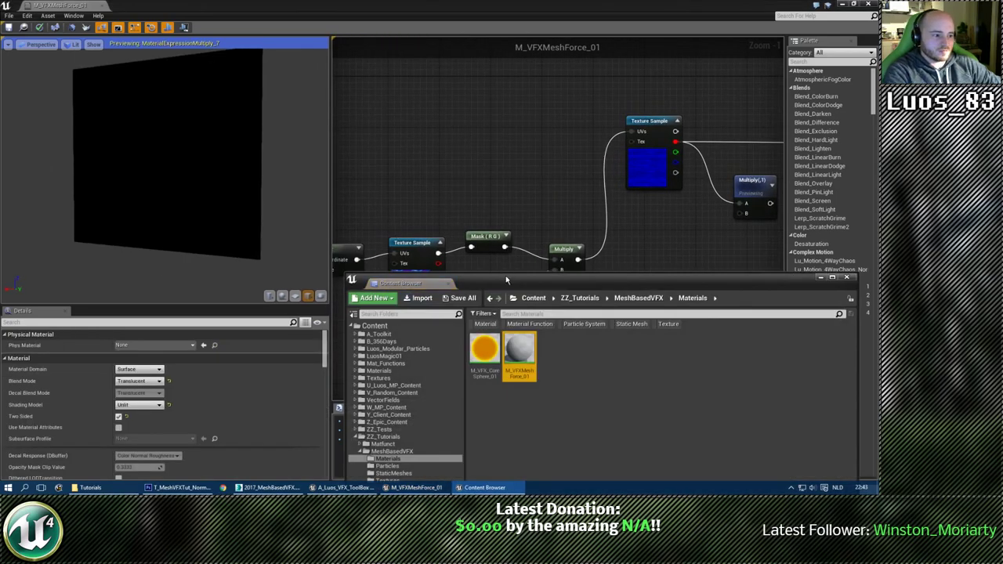
left_click(505, 266)
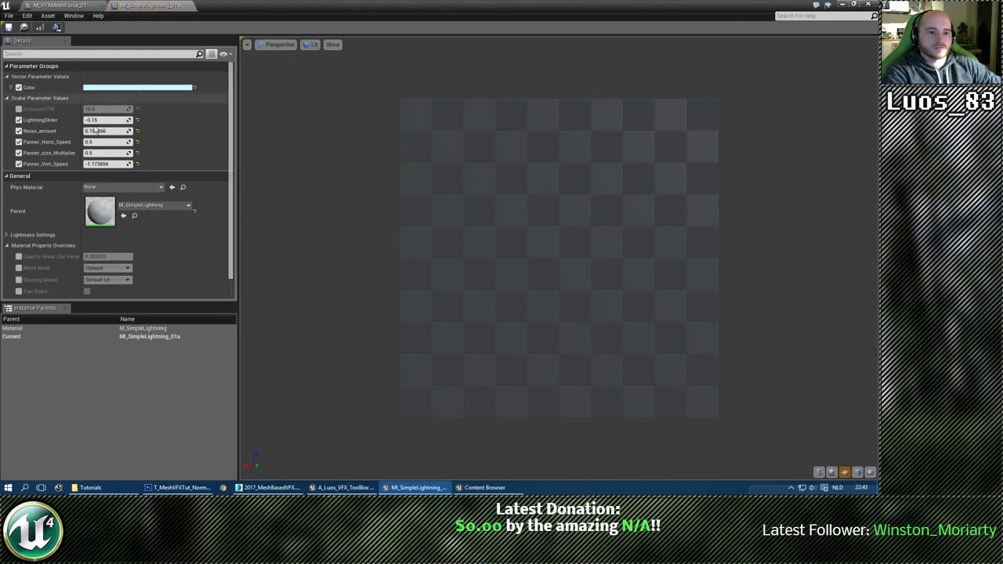
double_click(100, 211)
left_click(189, 6)
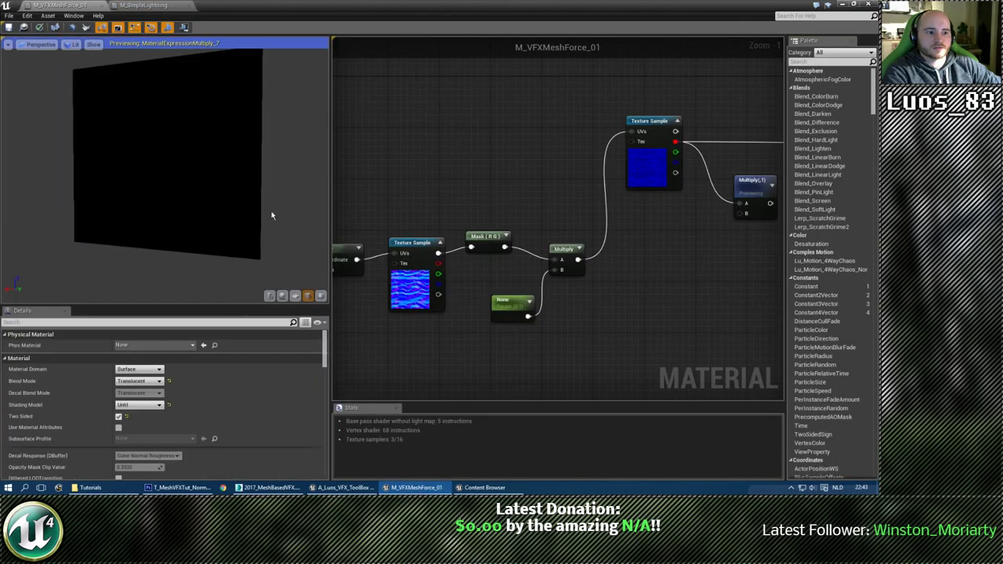
left_click(146, 4)
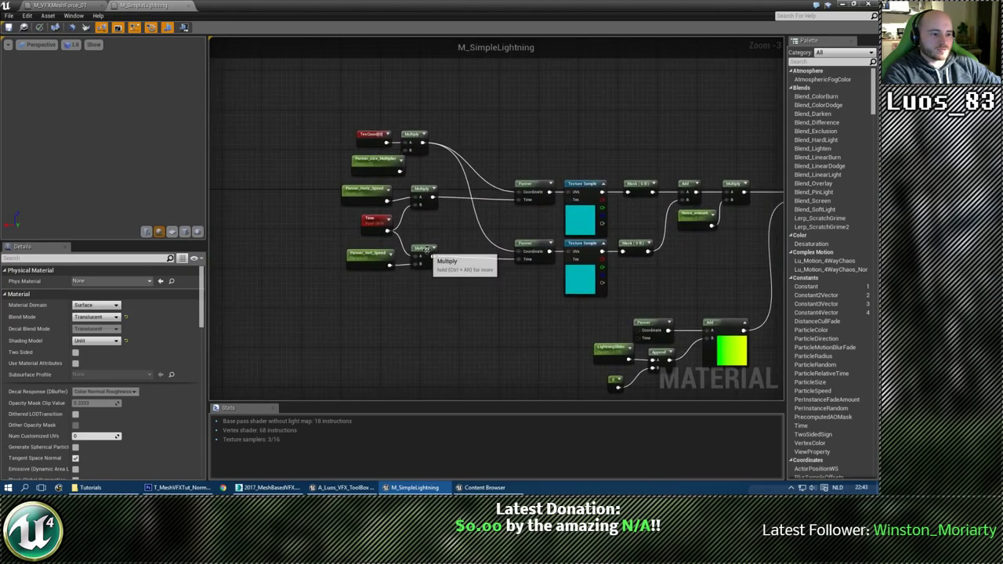
scroll(424, 249, "up", 1)
right_click_drag(759, 281, 634, 253)
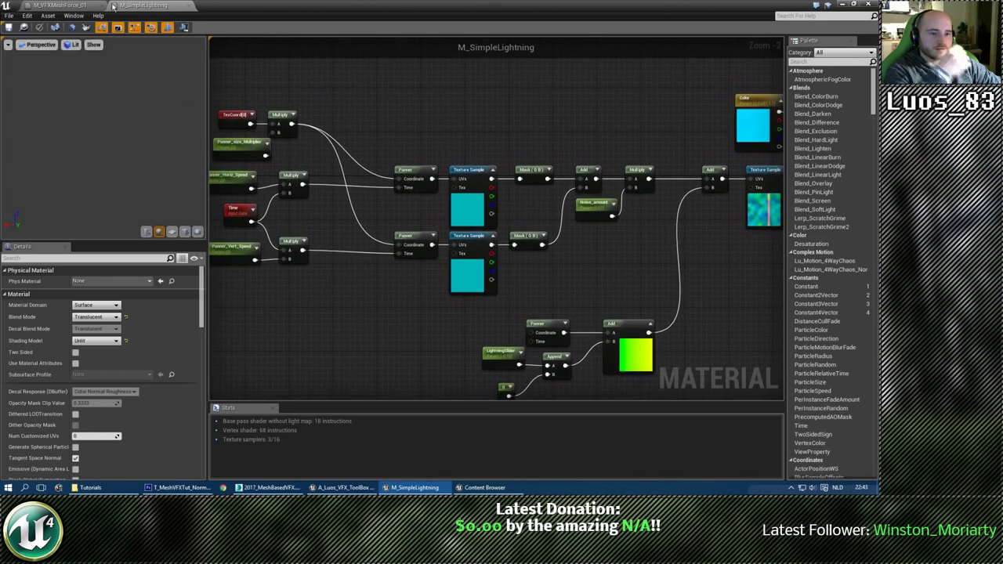
left_click(70, 4)
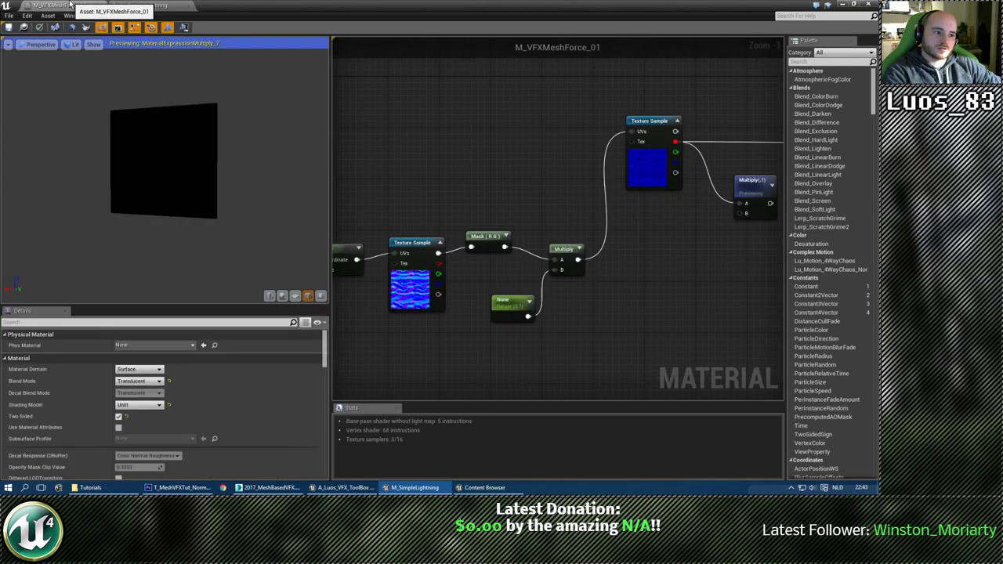
Add a TexCoord node and connect it to the Coordinate input of the Panner that drives the normal texture.
right_click_drag(441, 220, 502, 189)
key("u")
left_click(446, 189)
left_click_drag(473, 194, 486, 250)
right_click_drag(546, 184, 457, 182)
left_click(482, 188)
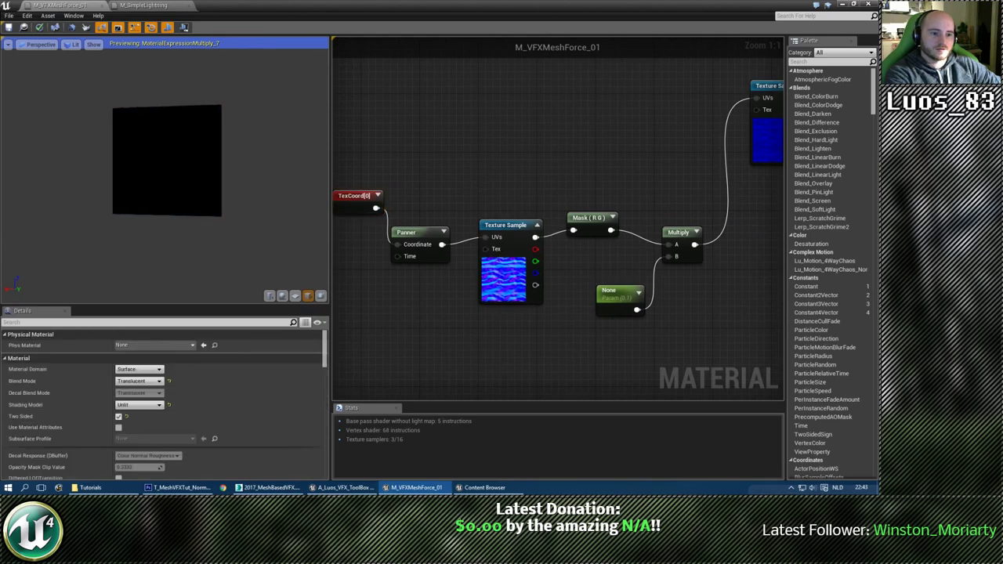
Disconnect the distortion Multiply from the mask sample's UVs.
right_click_drag(589, 144, 635, 170)
right_click_drag(566, 211, 436, 189)
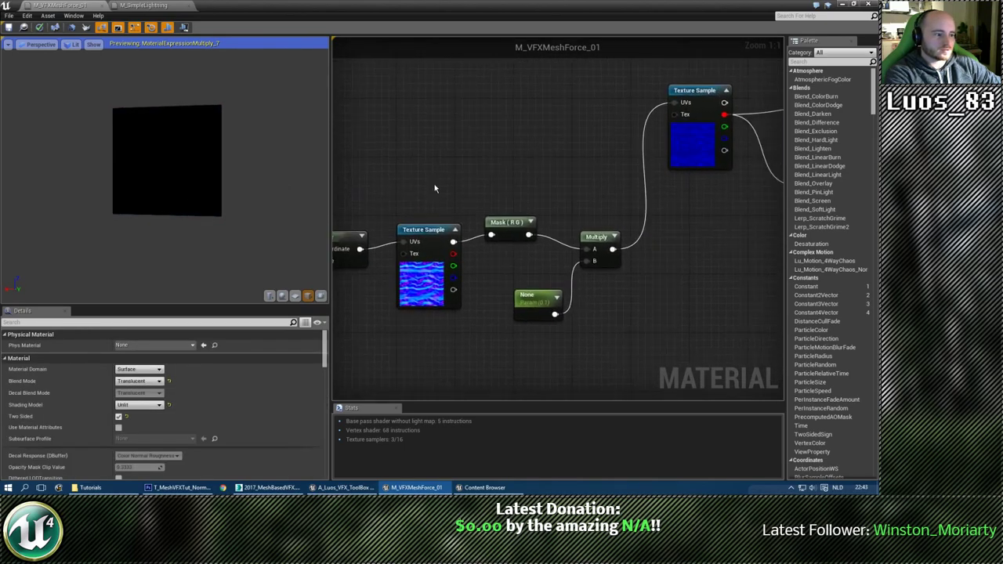
scroll(457, 196, "down", 1)
right_click_drag(541, 191, 354, 232)
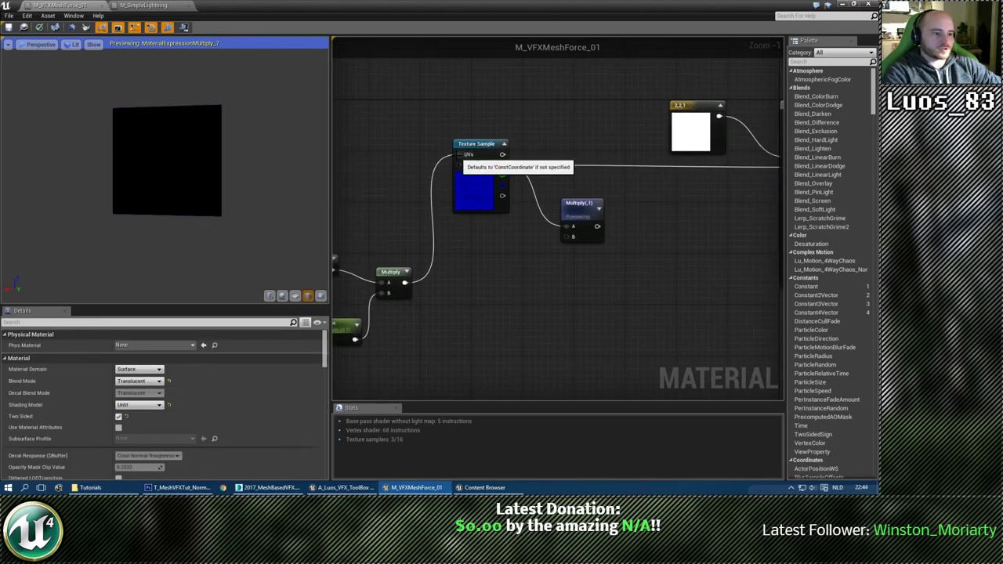
right_click_drag(562, 268, 419, 268)
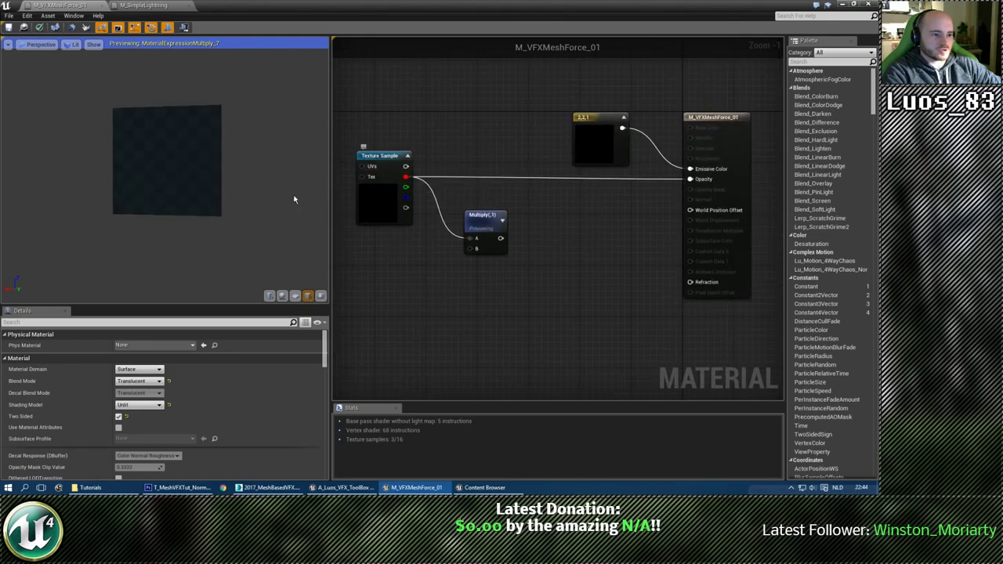
right_click_drag(439, 250, 510, 246)
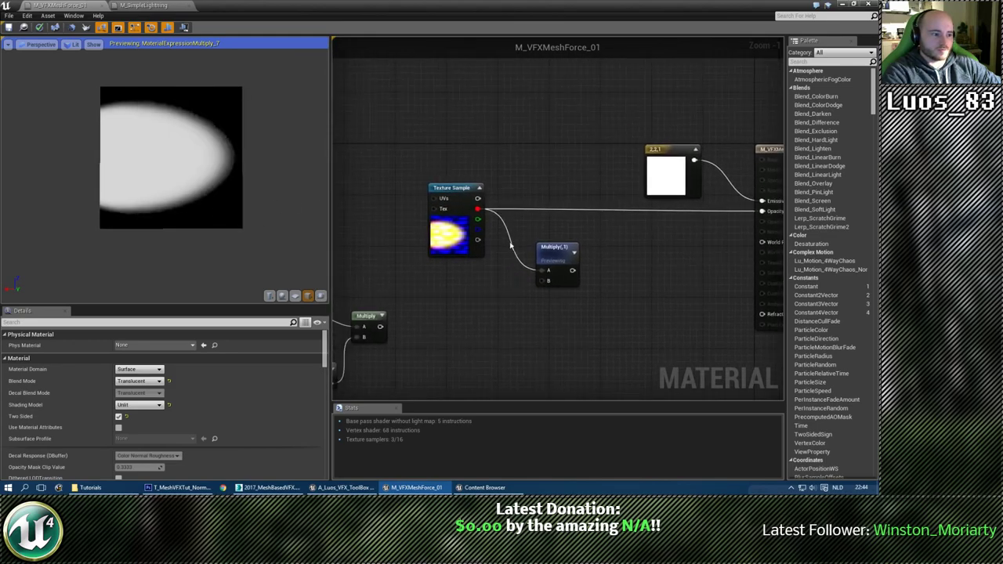
Duplicate the T_MeshVFXTut_Masks_01 sample and place the copy directly beneath the original.
left_click_drag(558, 247, 541, 252)
right_click_drag(461, 331, 528, 294)
scroll(529, 292, "up", 1)
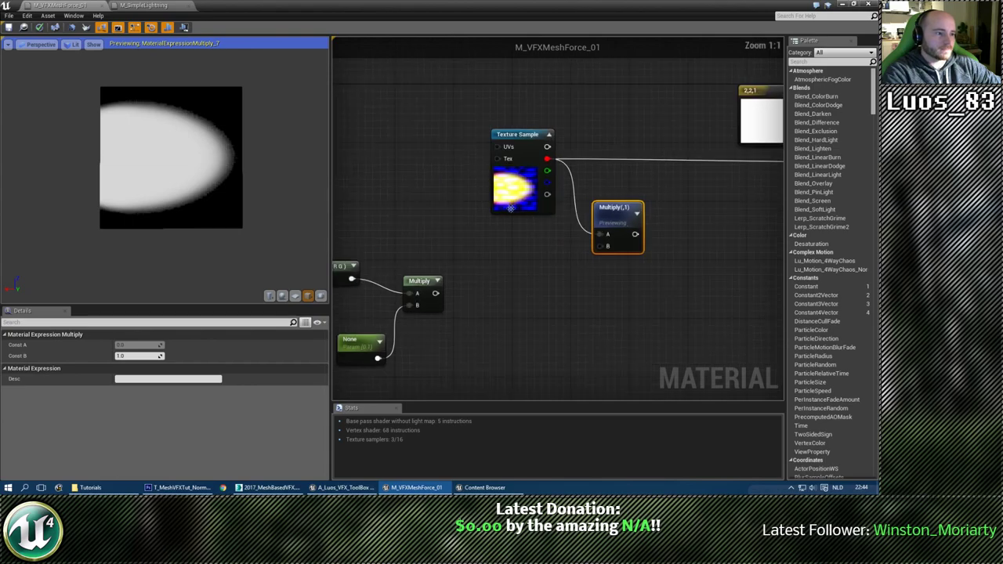
left_click(519, 138)
key("ctrl+d")
left_click_drag(550, 317, 516, 230)
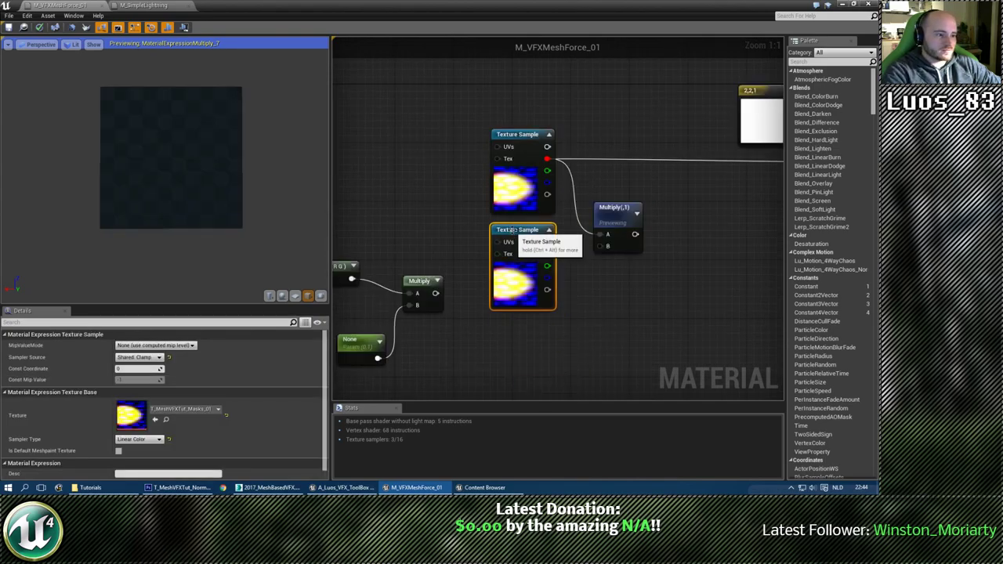
Feed the duplicate sample's green channel into input B of the previewed Multiply, and preview the result on a plane.
right_click_drag(631, 301, 521, 322)
left_click(521, 321)
left_click_drag(490, 264, 570, 212)
right_click(521, 218)
left_click(537, 226)
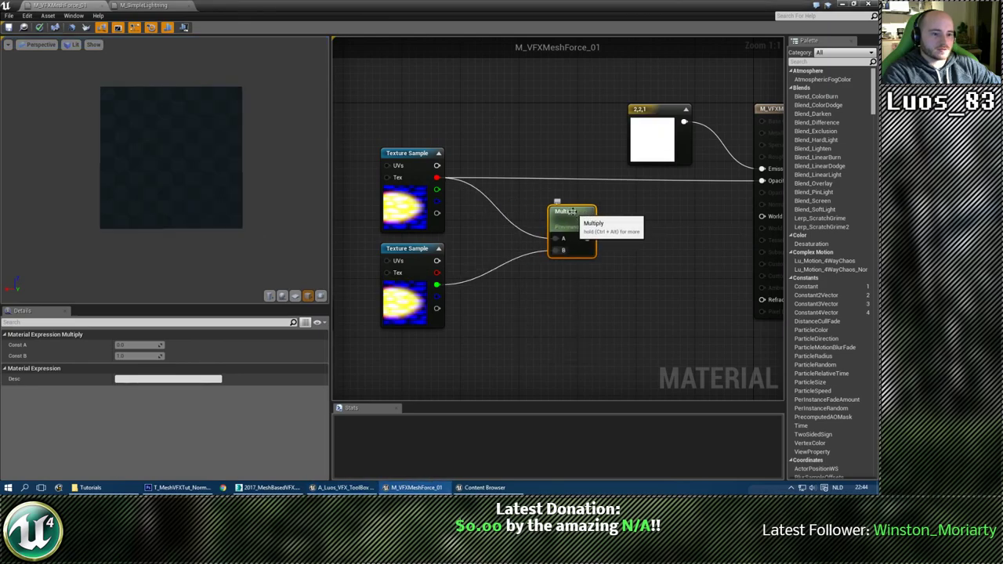
right_click(577, 214)
left_click(581, 218)
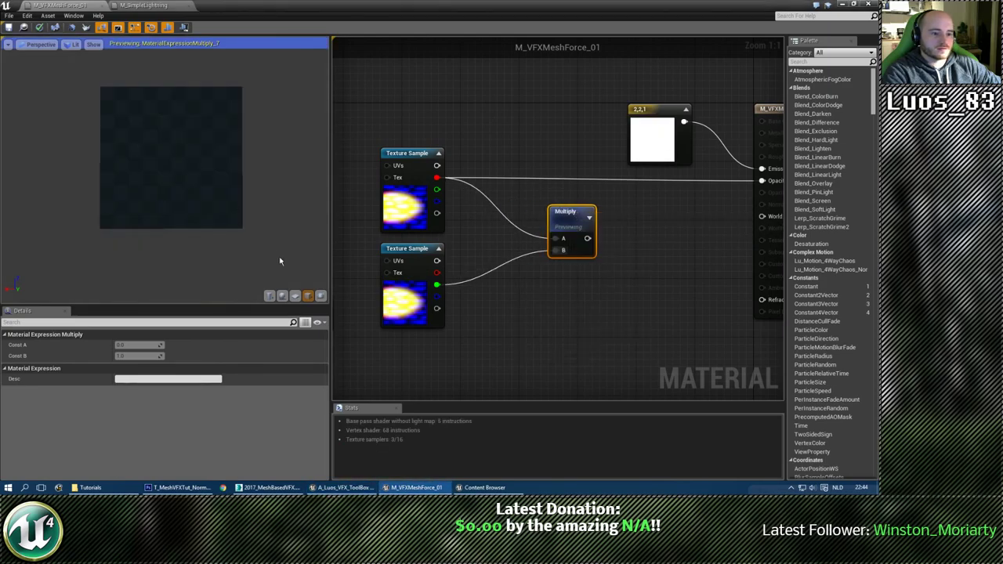
left_click(295, 295)
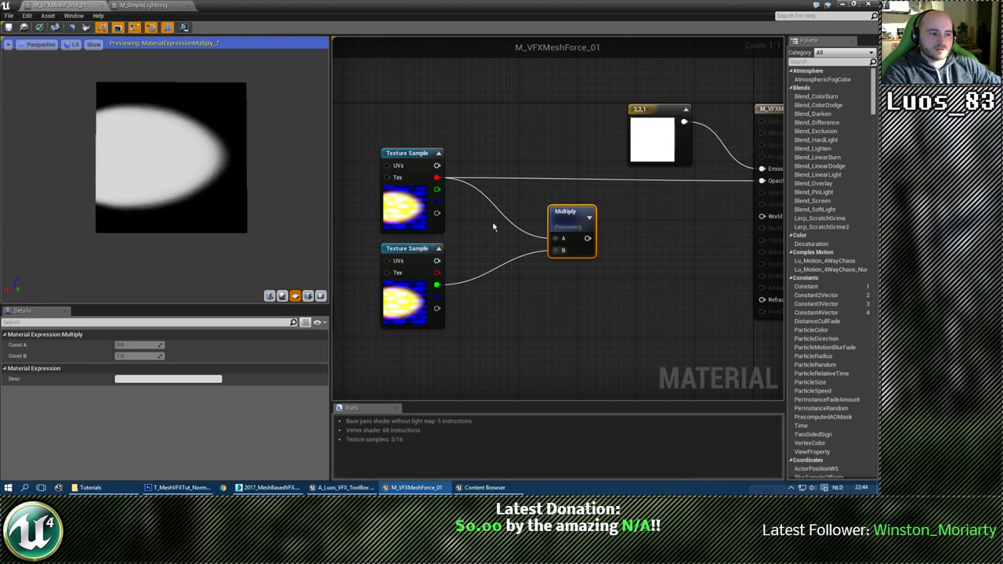
Add a Lerp below the Multiply, with the original sample's red channel in A and the duplicate's green channel in B.
left_click(539, 289)
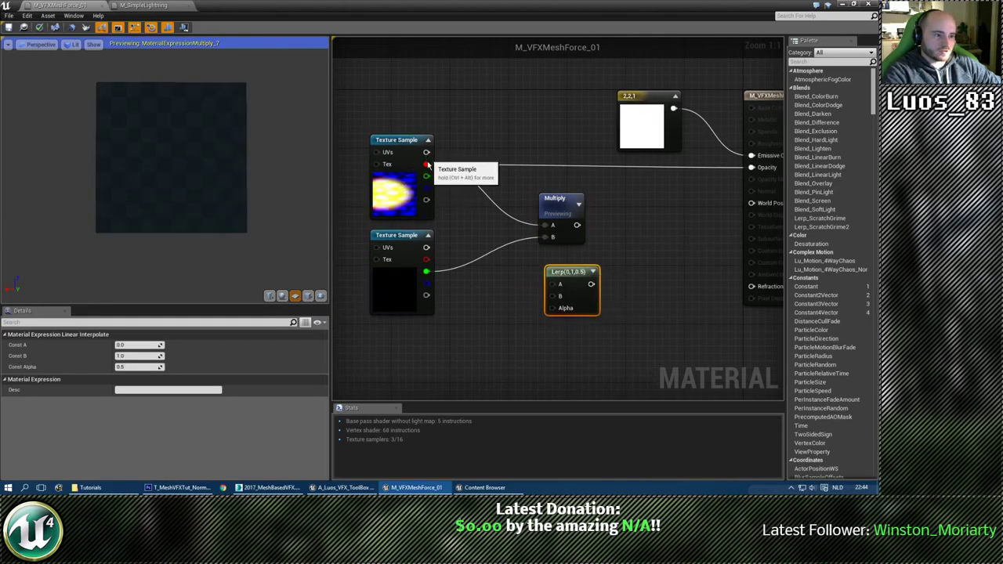
left_click_drag(425, 164, 553, 288)
left_click_drag(426, 272, 554, 298)
right_click_drag(515, 345, 524, 288)
left_click(524, 286)
Add a Sine_Remapped function node below the duplicate mask sample.
right_click_drag(473, 257, 556, 273)
scroll(412, 285, "down", 1)
right_click_drag(435, 306, 607, 283)
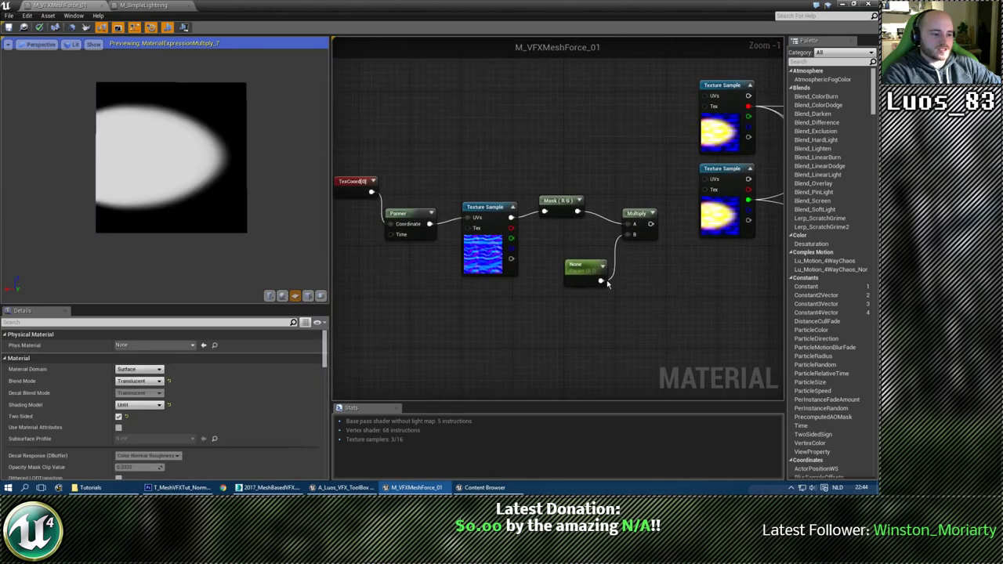
scroll(400, 266, "up", 1)
right_click_drag(753, 303, 430, 275)
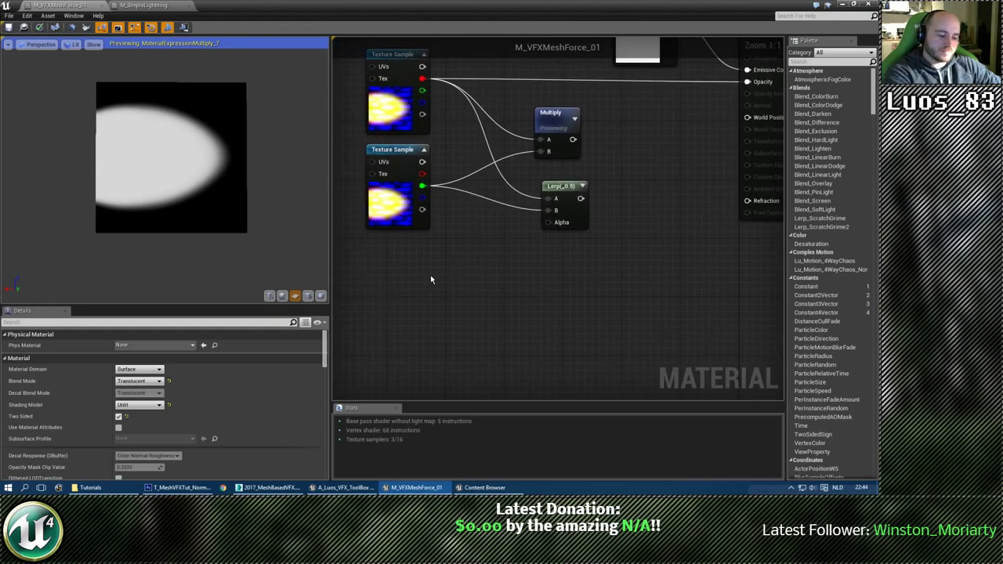
right_click(431, 275)
type("sine")
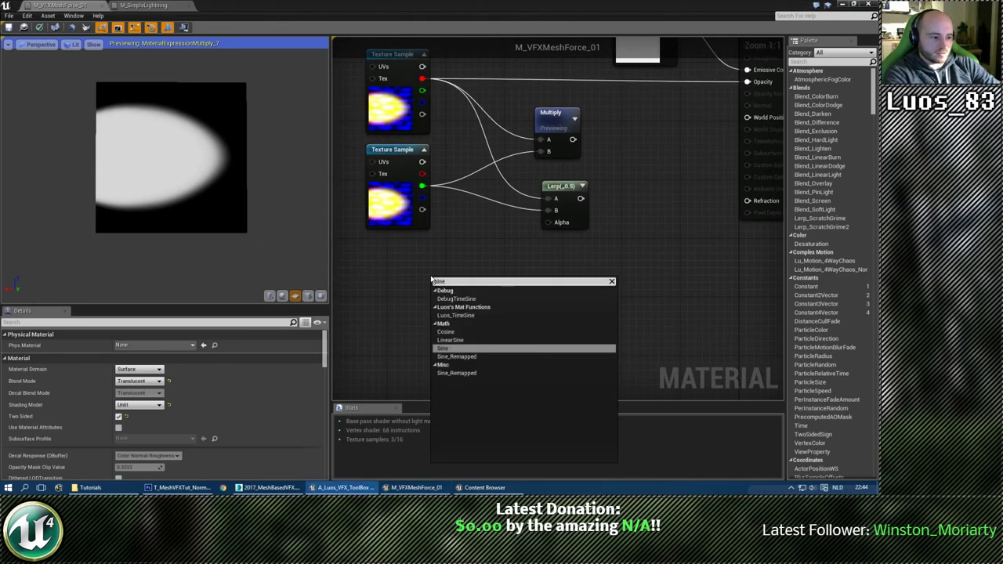
key("Return")
right_click_drag(540, 310, 649, 288)
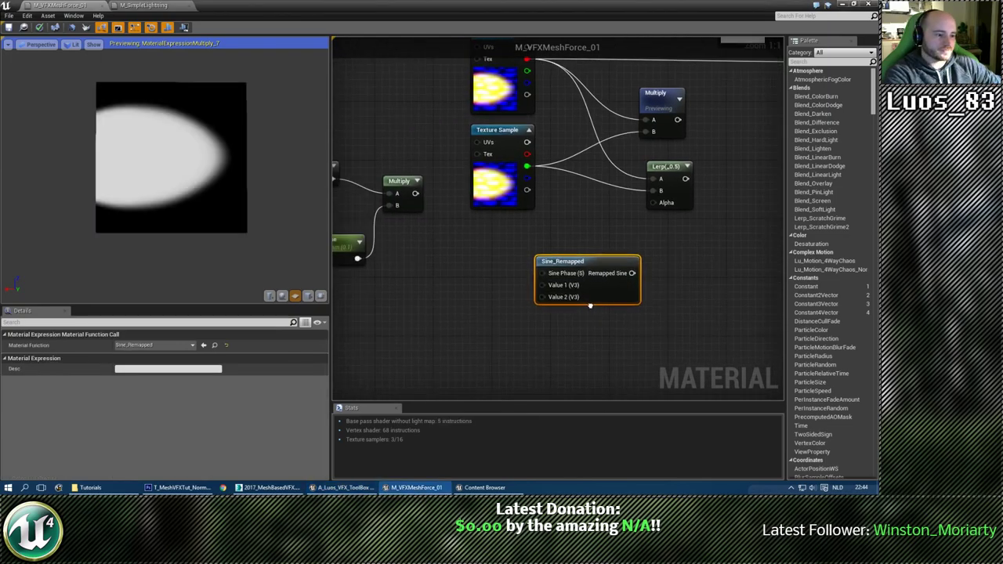
Add two constants and connect 0 to Value 1 and 1 to Value 2 of Sine_Remapped.
key("1")
left_click(488, 282)
left_click_drag(501, 298, 544, 283)
left_click(119, 345)
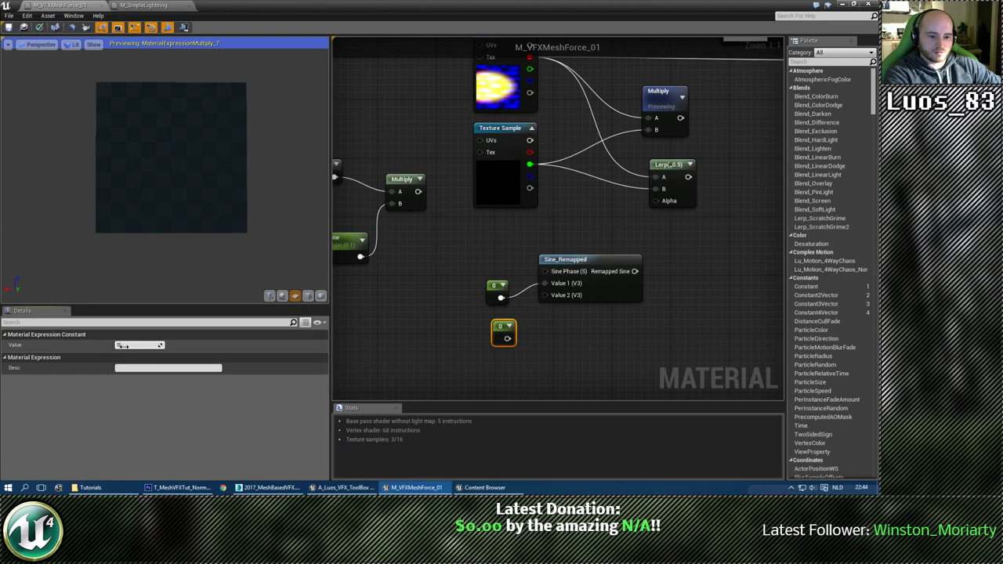
type("1")
key("Return")
left_click_drag(515, 338, 546, 296)
Connect the Remapped Sine output to the Lerp's Alpha and preview the Lerp node.
left_click(708, 250)
right_click_drag(708, 250, 572, 290)
left_click_drag(499, 311, 521, 242)
right_click_drag(540, 280, 551, 313)
right_click(542, 236)
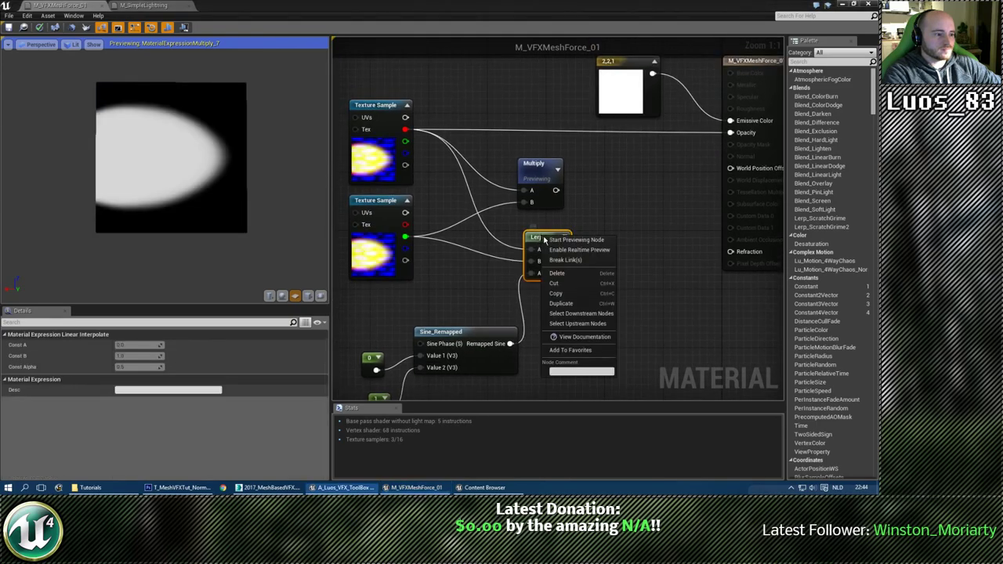
left_click(554, 238)
Add a Time node and connect it to the Sine Phase input of Sine_Remapped.
right_click_drag(434, 267, 454, 275)
right_click(455, 277)
type("time")
key("Return")
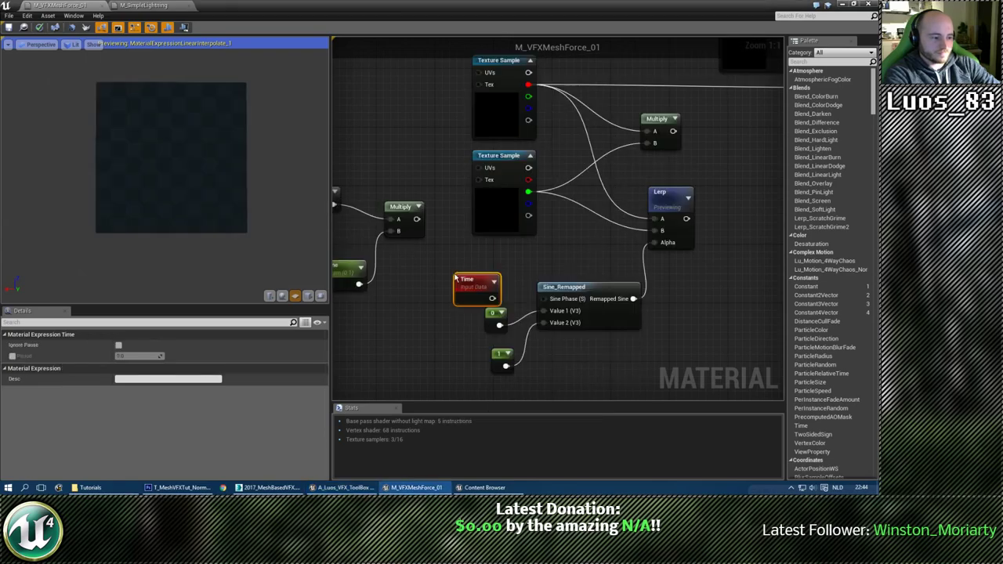
left_click_drag(492, 298, 544, 299)
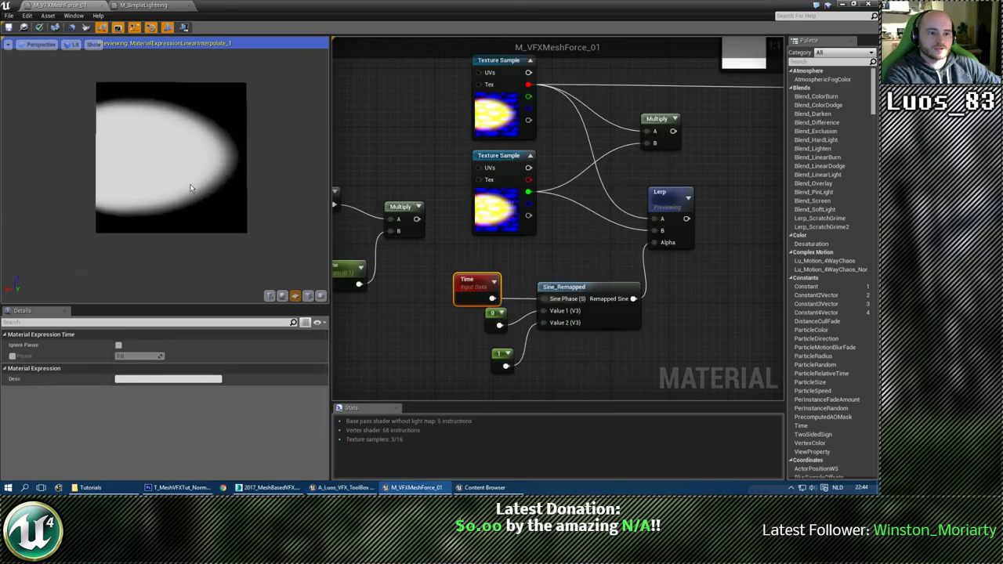
Inspect the animated mask blend up close on the preview plane and review the Lerp's connections.
scroll(184, 188, "up", 1)
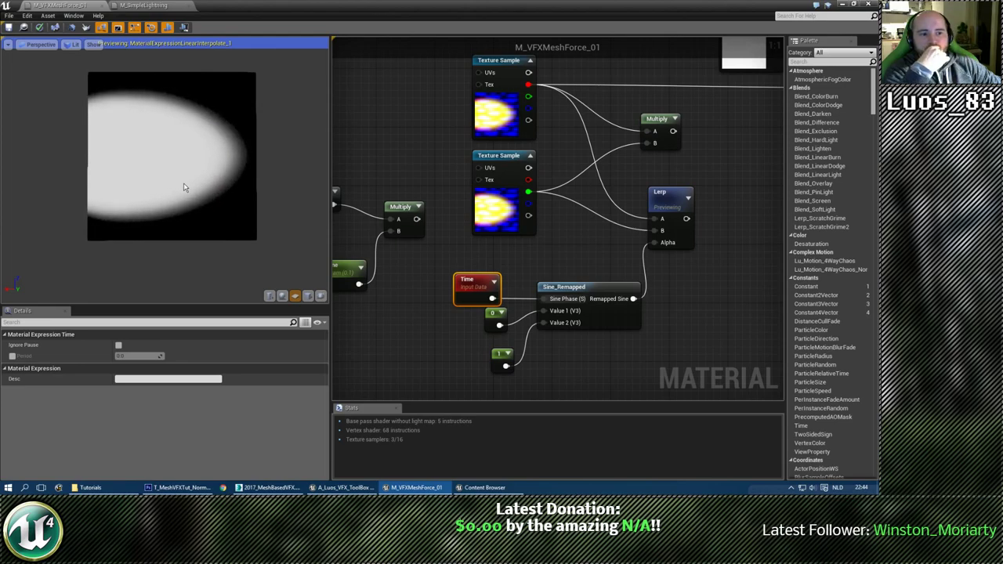
mouse_move(183, 188)
left_mouse_down()
mouse_move(199, 189)
mouse_move(174, 194)
left_mouse_up()
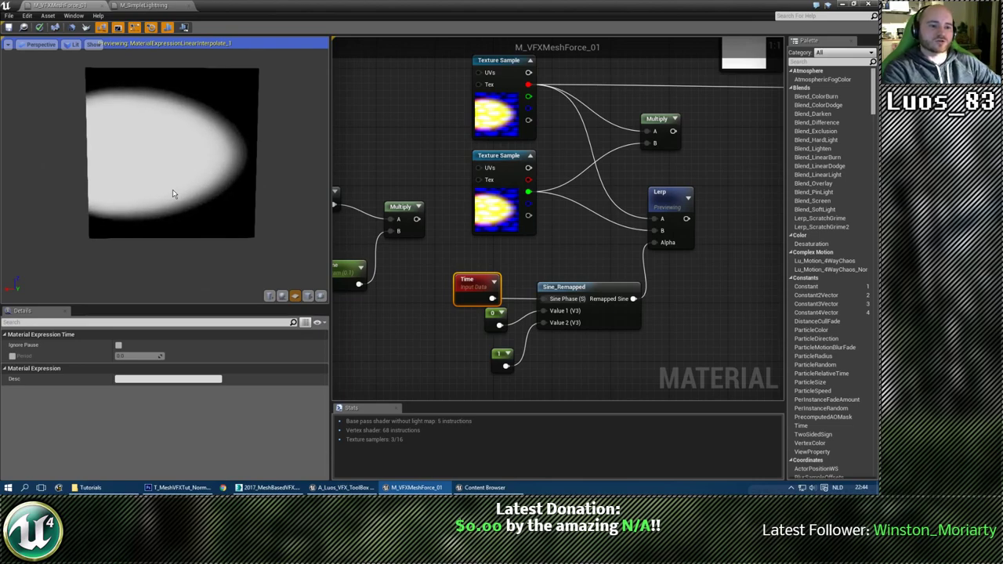
left_click(559, 275)
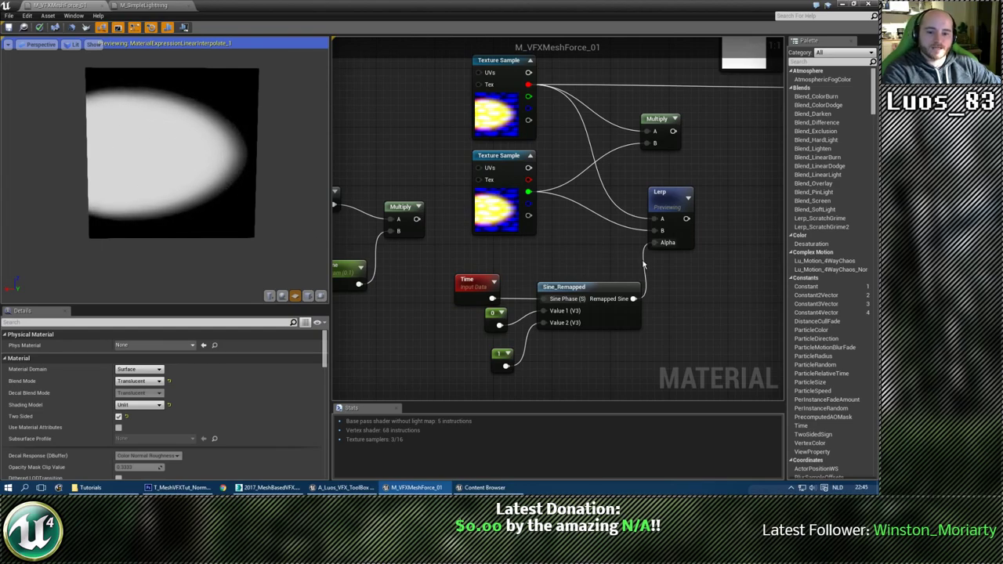
right_click_drag(644, 266, 586, 265)
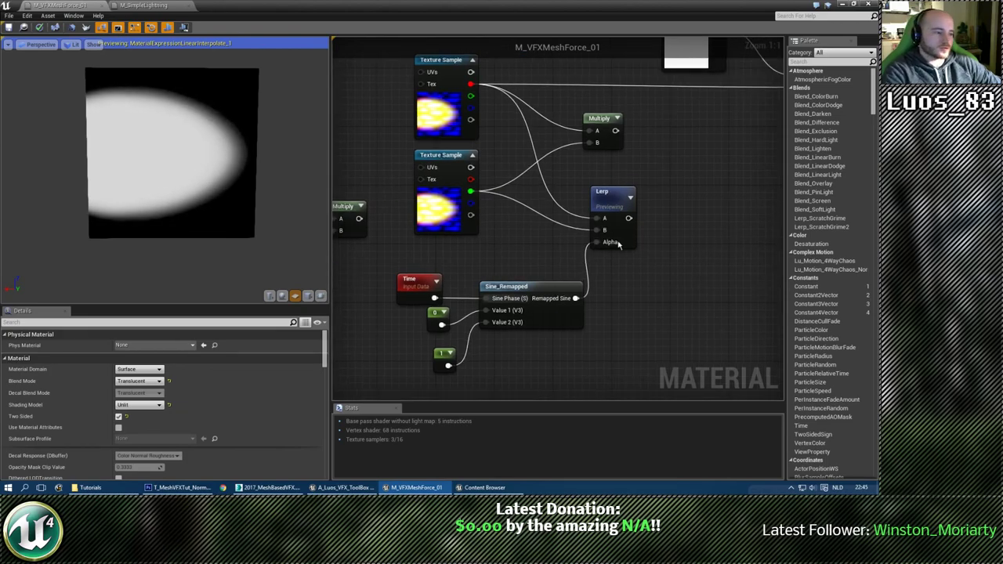
right_click_drag(707, 201, 607, 220)
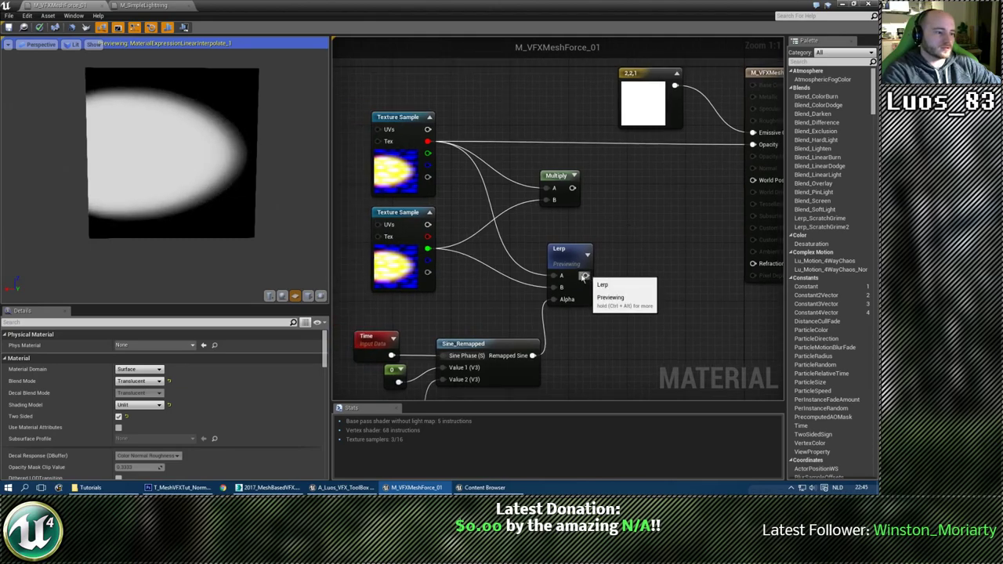
Move the TexCoord[0] node farther up and away from the Panner in the distortion chain.
right_click_drag(526, 302, 539, 235)
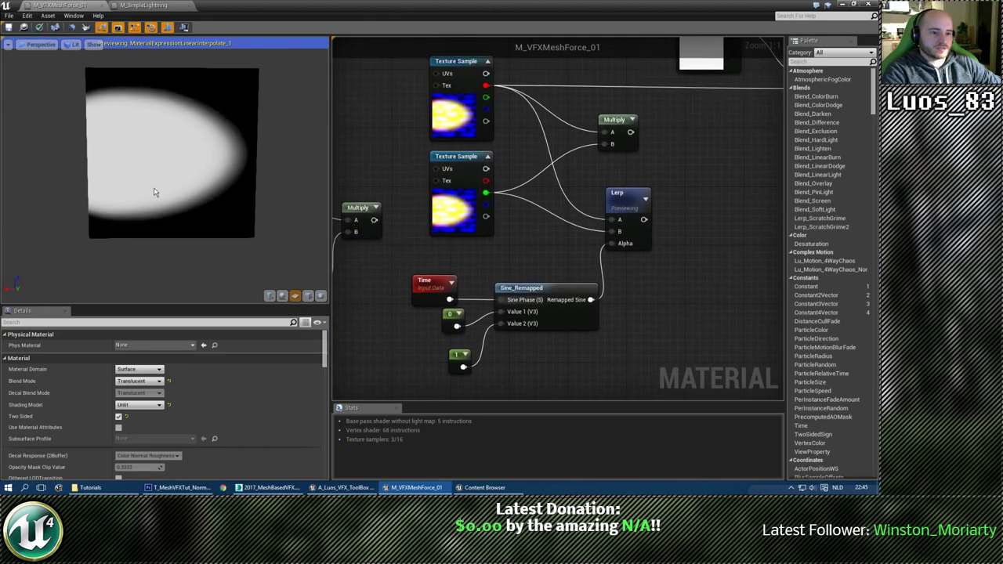
right_click_drag(334, 306, 572, 290)
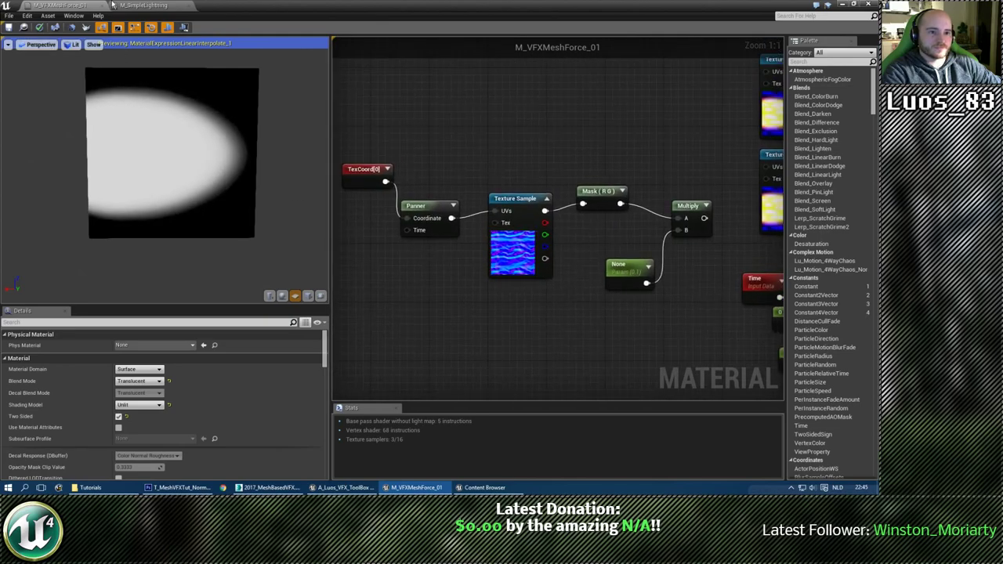
key("alt+Tab")
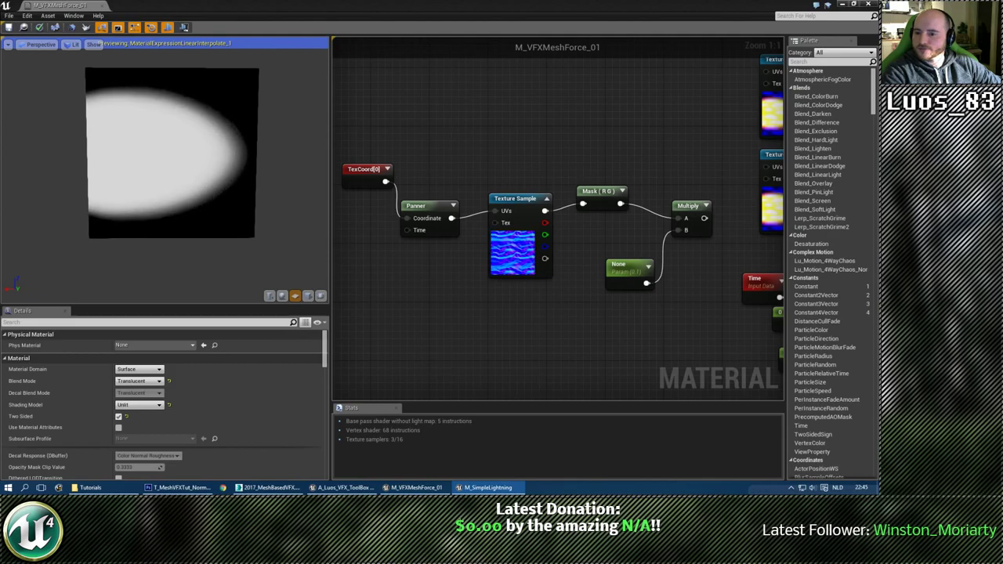
right_click_drag(411, 245, 421, 225)
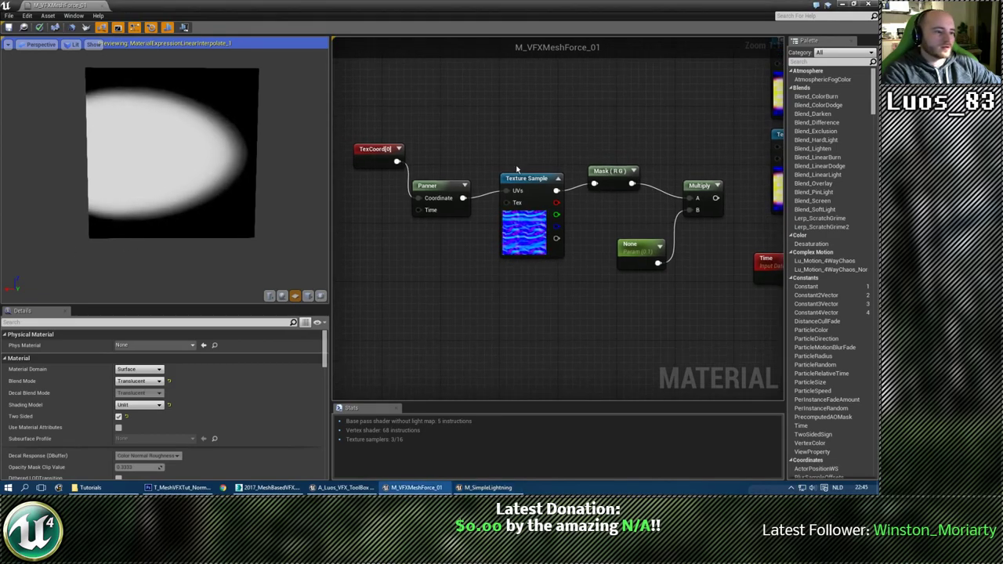
right_click_drag(488, 167, 567, 180)
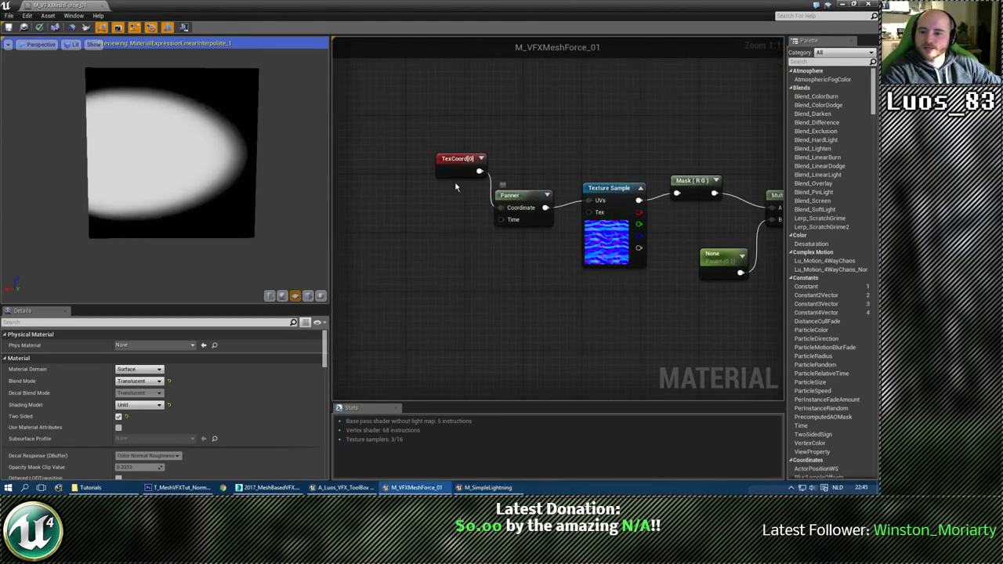
right_click_drag(457, 191, 523, 225)
left_click_drag(521, 196, 402, 151)
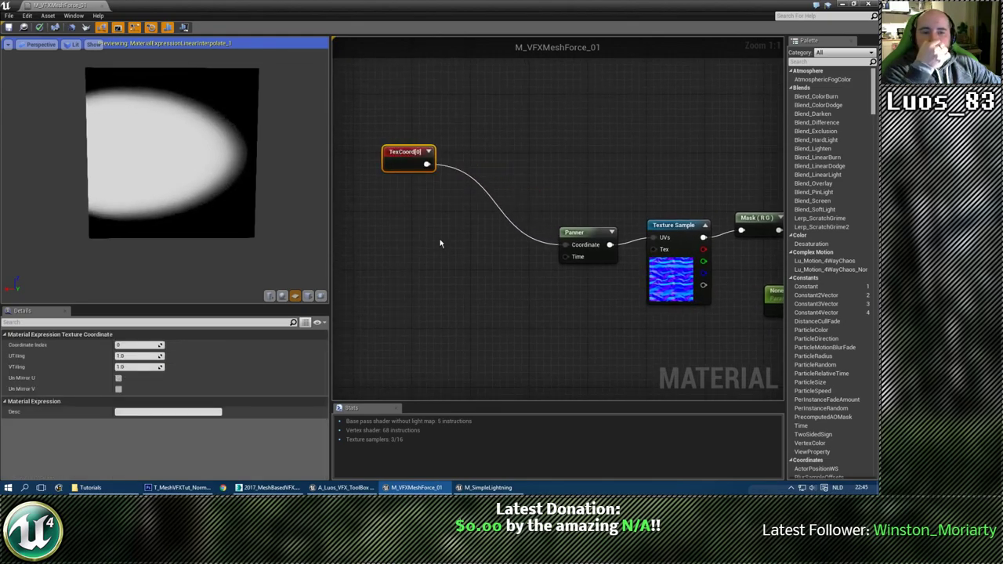
Preview the Mask (R G) node of the distortion chain on the preview plane.
right_click_drag(444, 249, 262, 197)
right_click(569, 168)
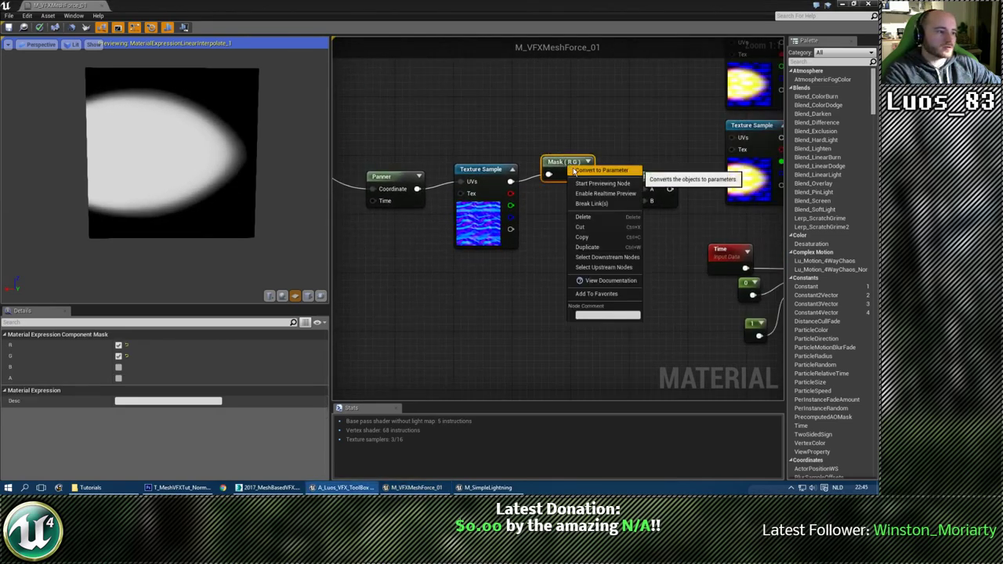
left_click(583, 183)
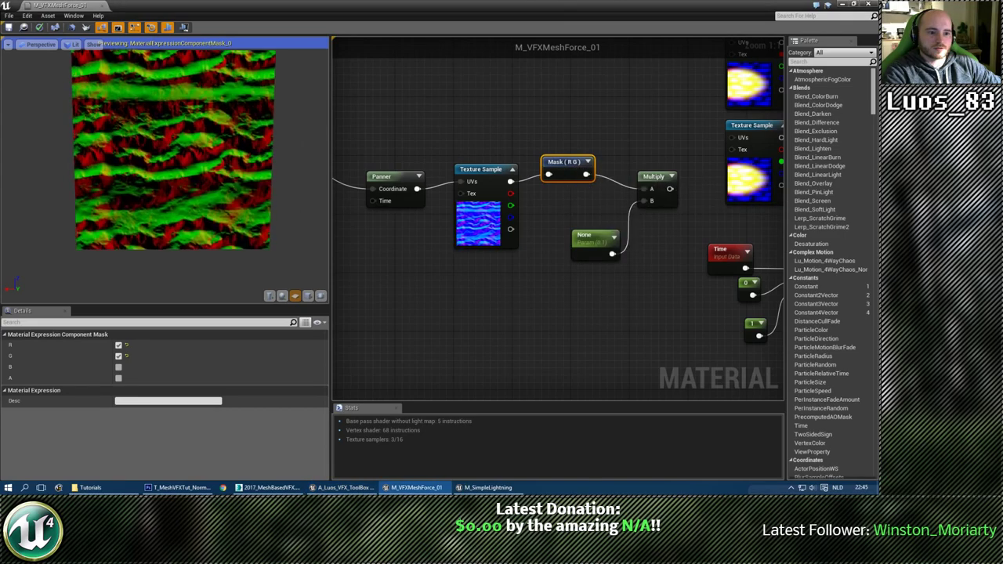
Preview the Multiply node after Mask (R G) and move it slightly to line up with the mask.
right_click_drag(555, 217, 520, 224)
right_click(602, 181)
left_click(631, 183)
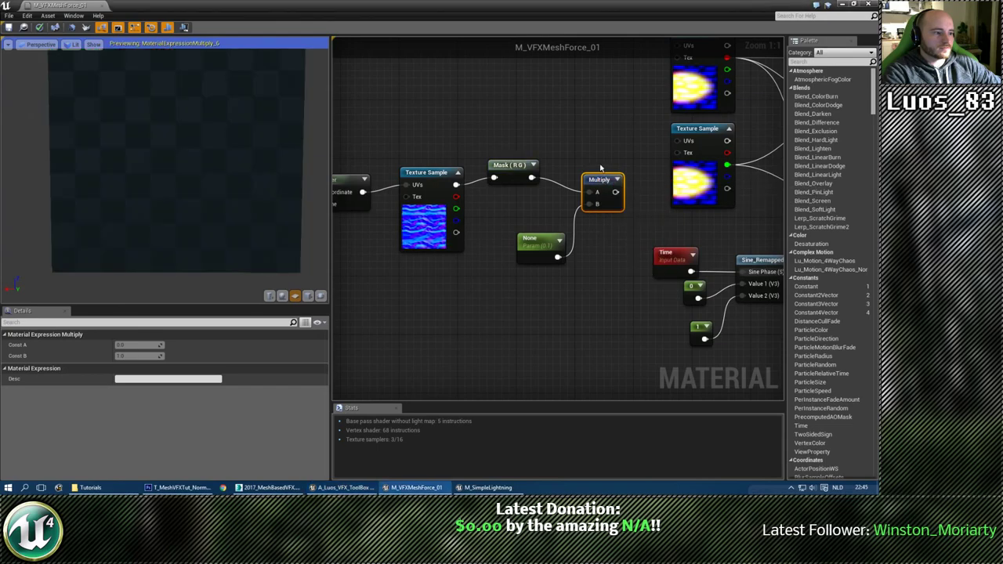
right_click_drag(605, 191, 522, 175)
left_click_drag(520, 167, 512, 152)
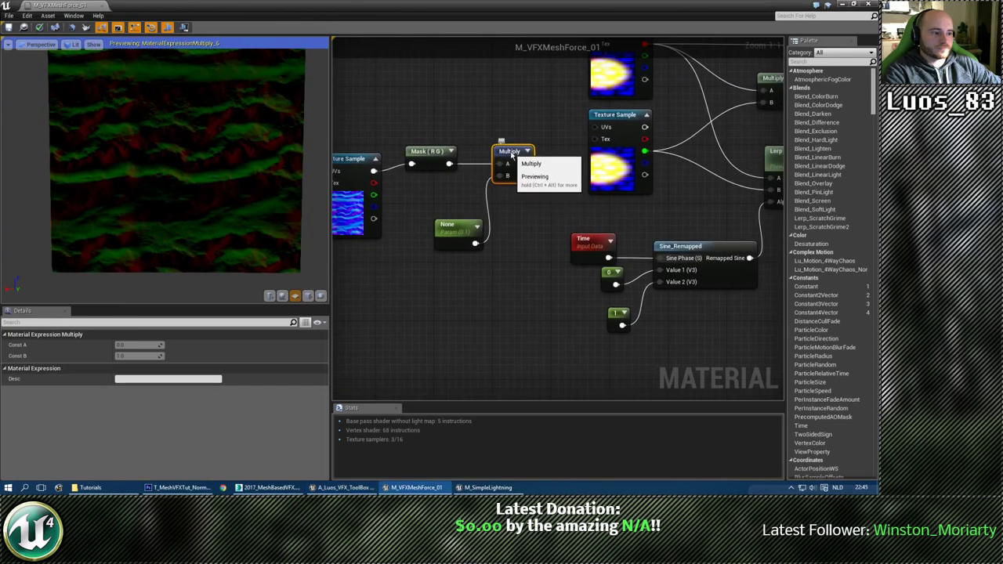
Nudge the unnamed scalar parameter feeding the distortion Multiply aside and set its default value to 0.01.
left_click_drag(453, 224, 445, 224)
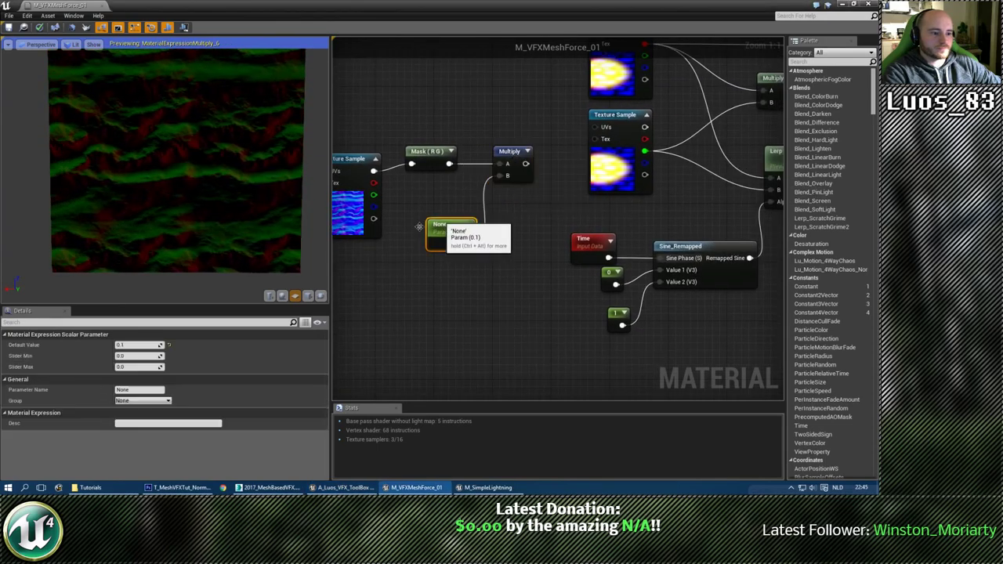
left_click(128, 346)
type("0.01")
key("Return")
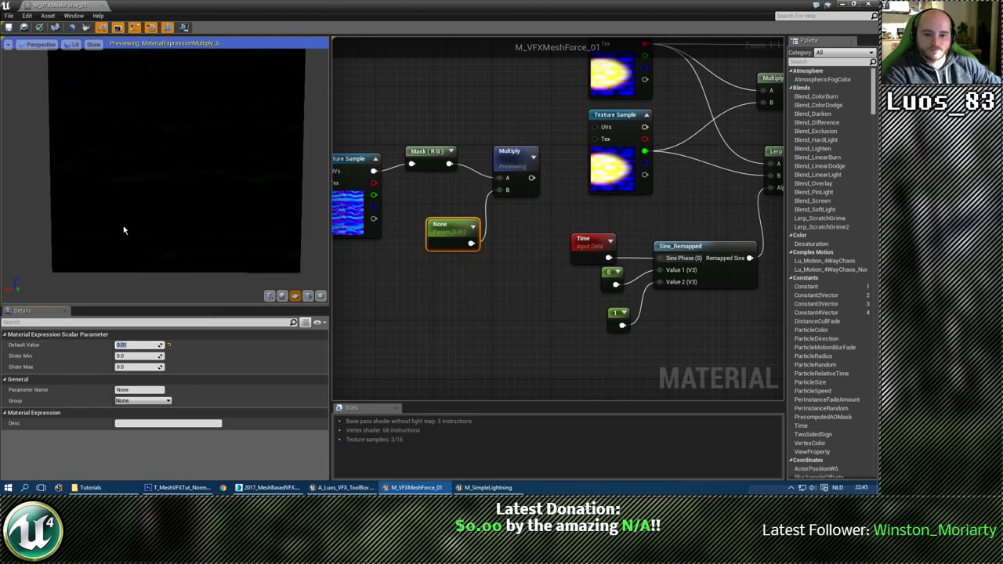
right_click_drag(523, 252, 495, 256)
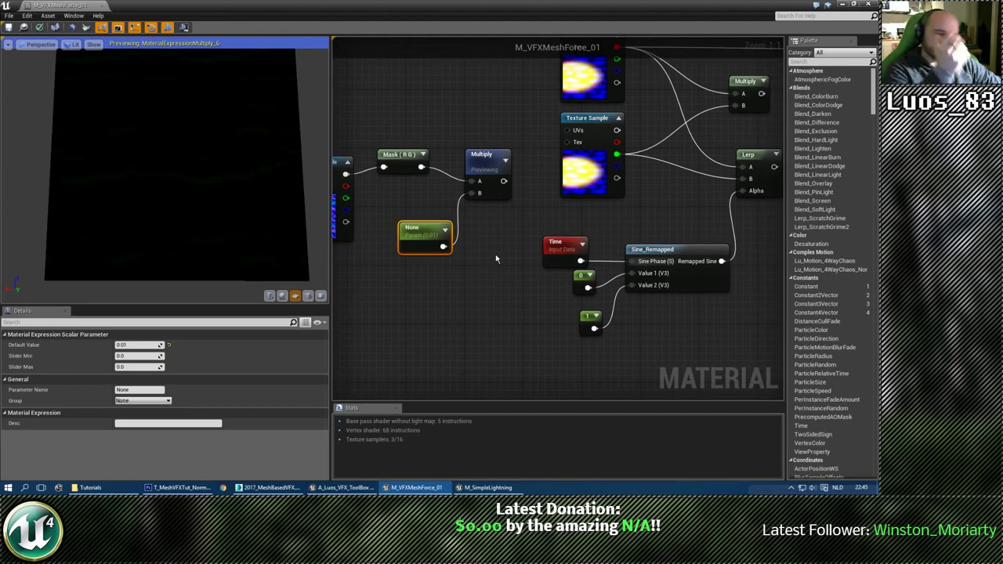
Duplicate the lower T_MeshVFXTut_Masks_01 sample, place it below the distortion chain and connect the Multiply output to its UVs.
left_click(589, 116)
key("ctrl+w")
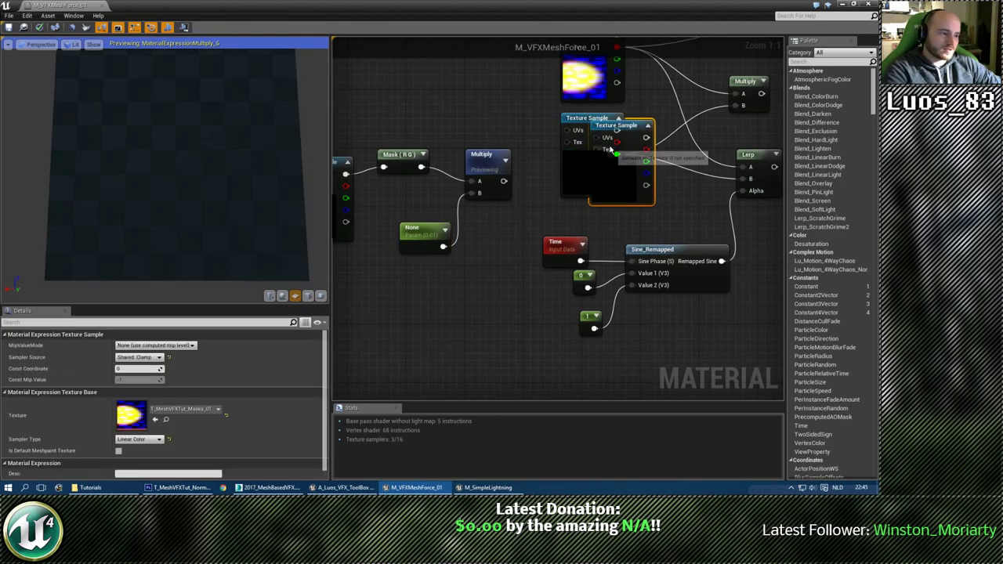
left_click_drag(618, 127, 486, 273)
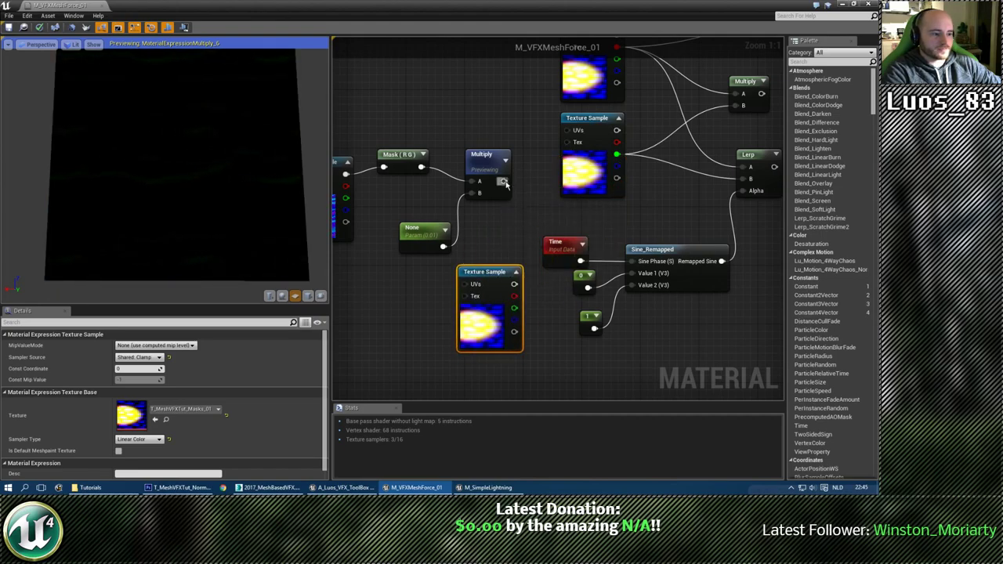
left_click_drag(504, 181, 497, 291)
right_click_drag(463, 318, 460, 290)
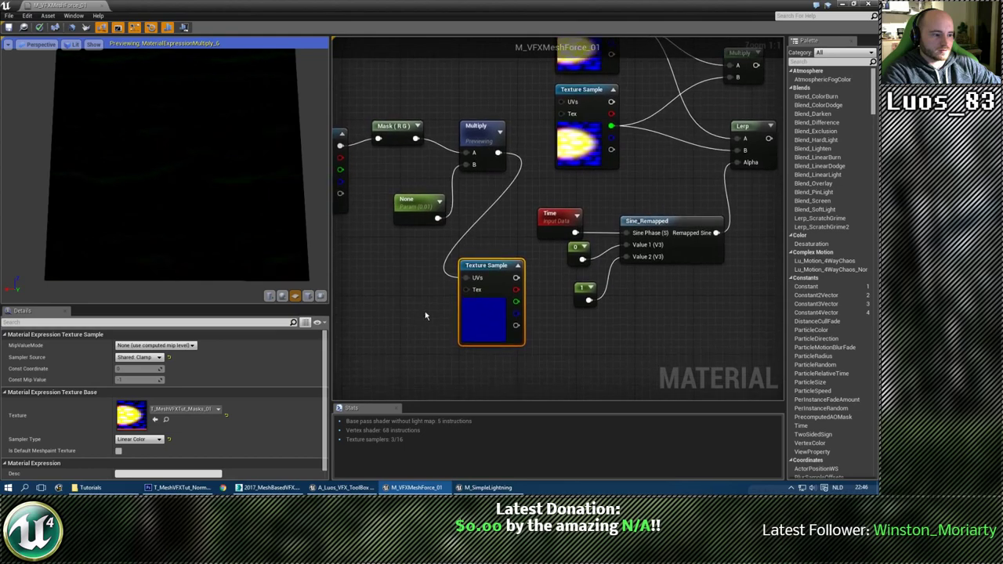
Add a Multiply node, connect the duplicated sample's red channel to its A input and preview it.
right_click_drag(554, 316, 519, 307)
key("m")
left_click(519, 306)
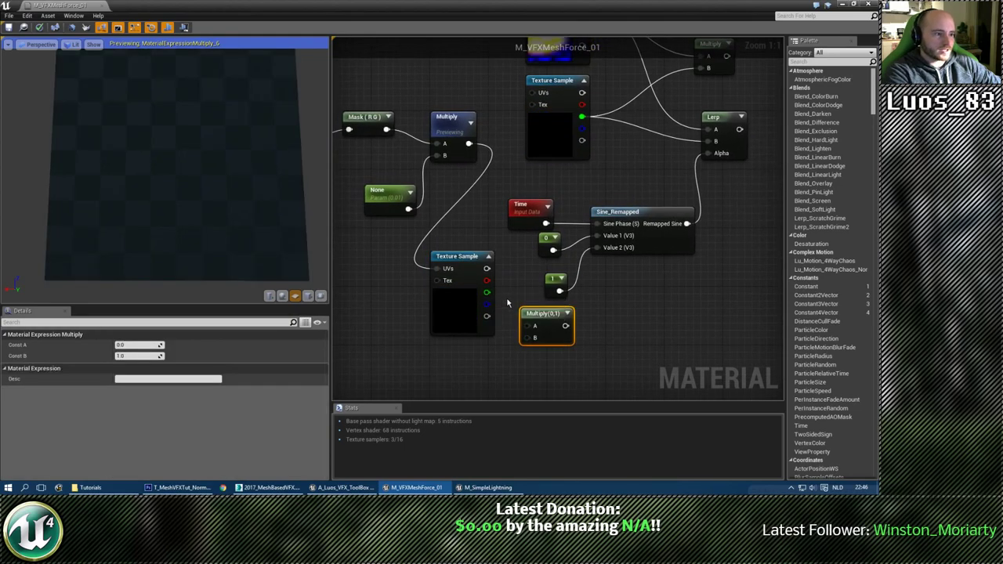
left_click_drag(486, 280, 529, 327)
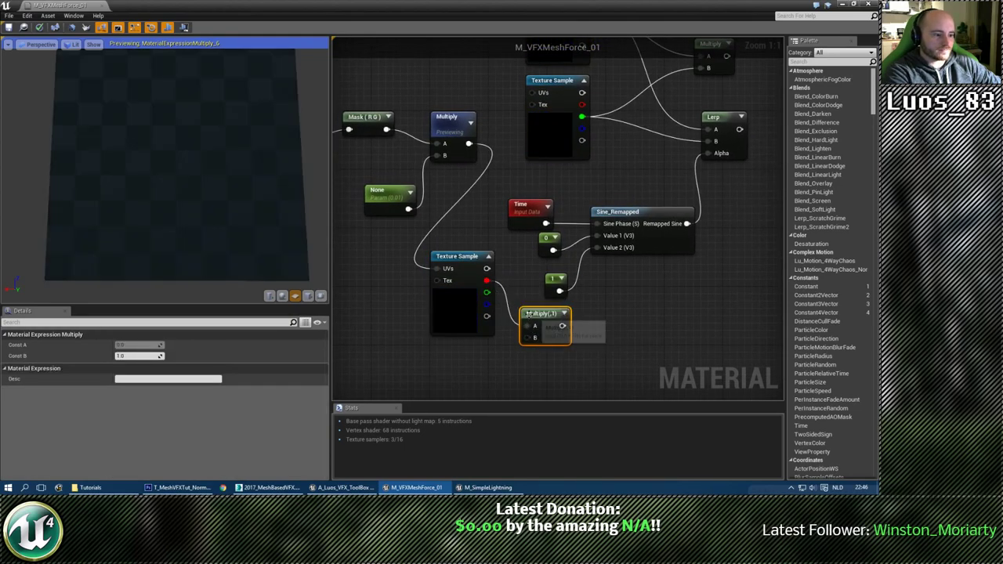
right_click(527, 311)
left_click(534, 315)
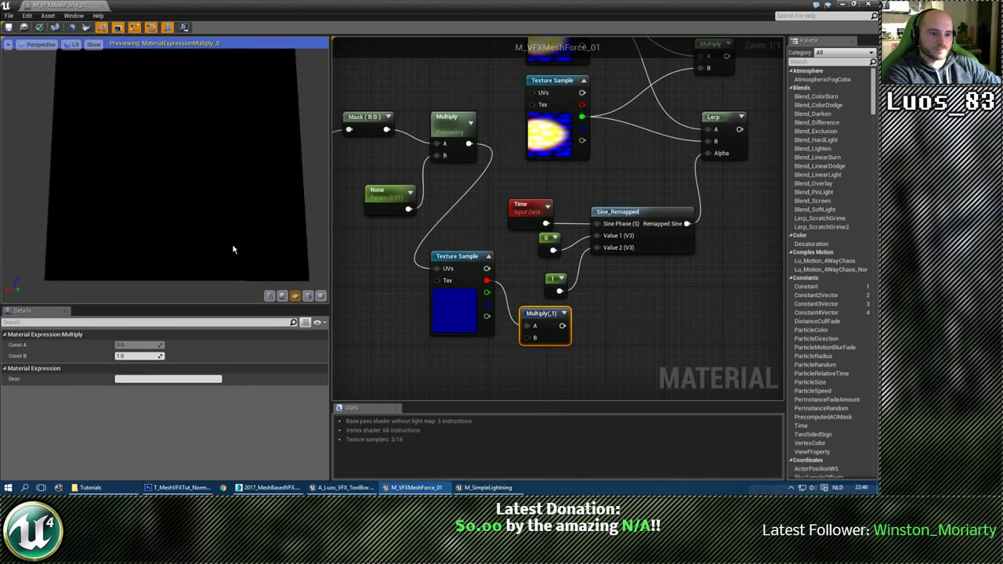
mouse_move(233, 248)
left_mouse_down()
mouse_move(206, 248)
mouse_move(231, 248)
left_mouse_up()
Try Shared: Wrap and From texture asset as the duplicated sample's Sampler Source, and return it to Shared: Clamp.
left_click(475, 257)
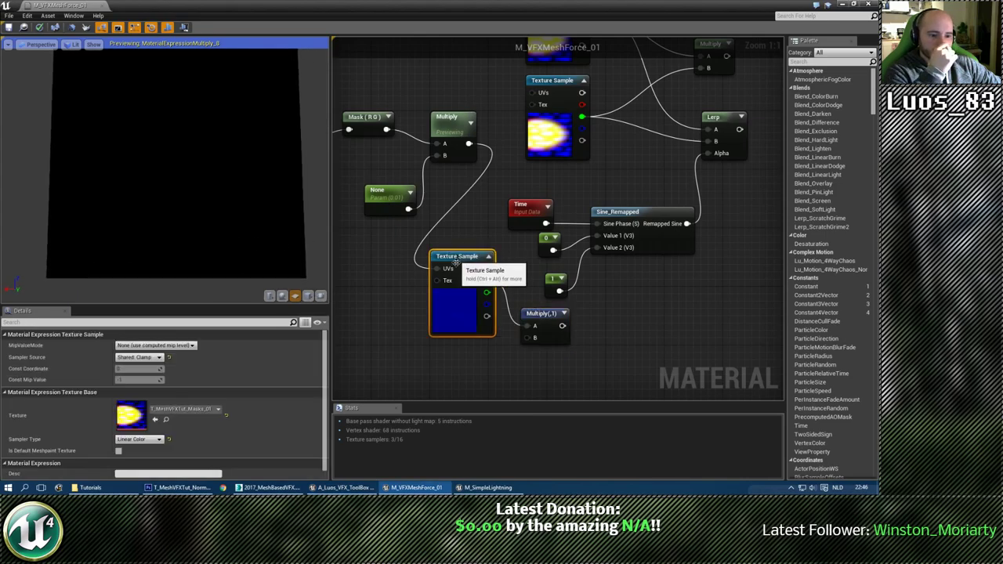
left_click(139, 358)
left_click(151, 373)
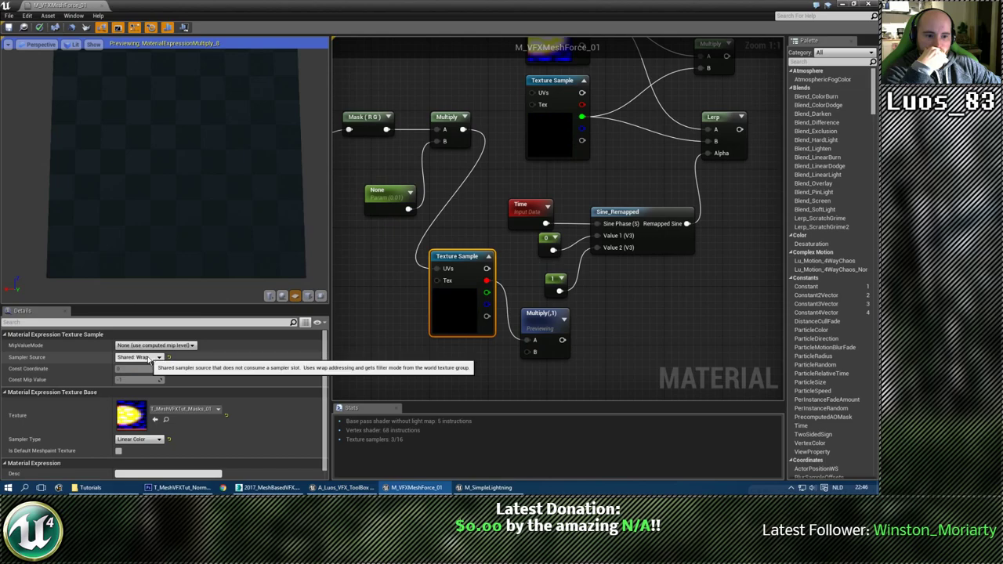
left_click(139, 357)
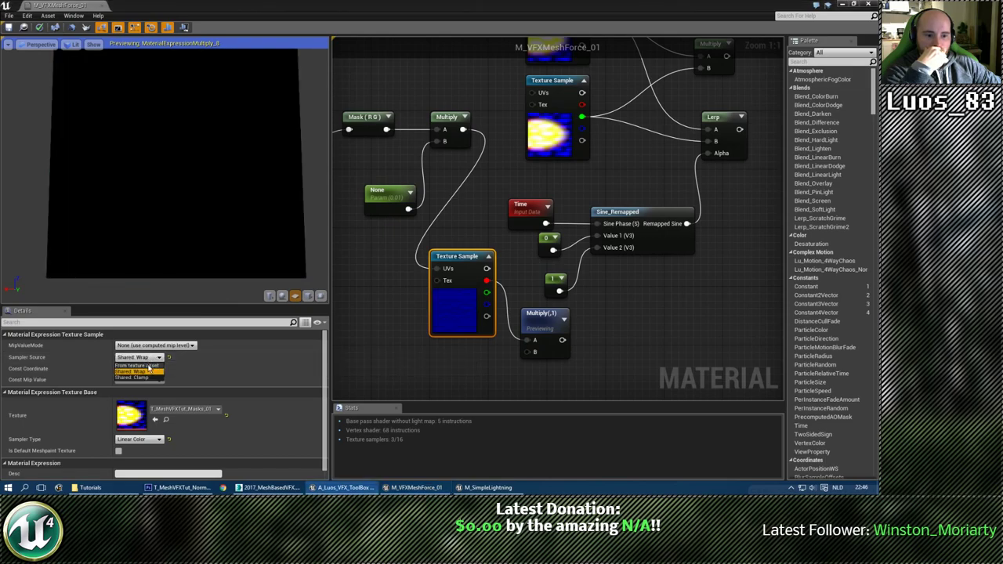
left_click(149, 364)
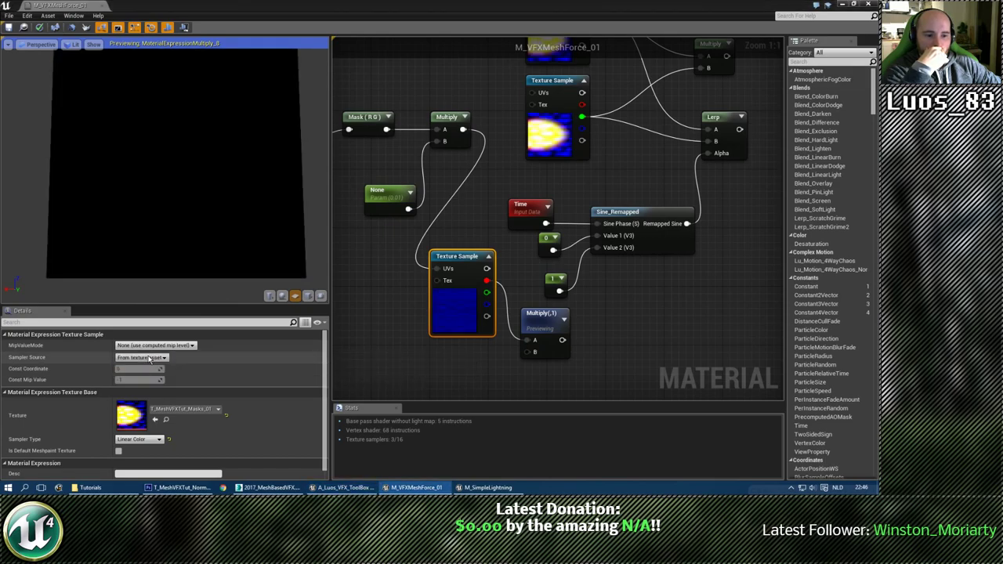
left_click(149, 357)
left_click(162, 378)
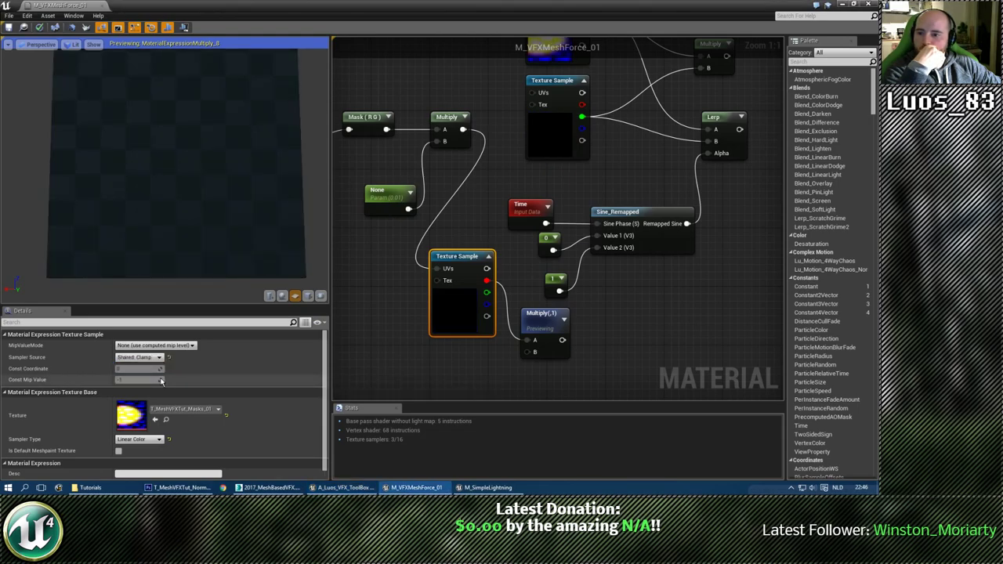
right_click_drag(340, 312, 384, 310)
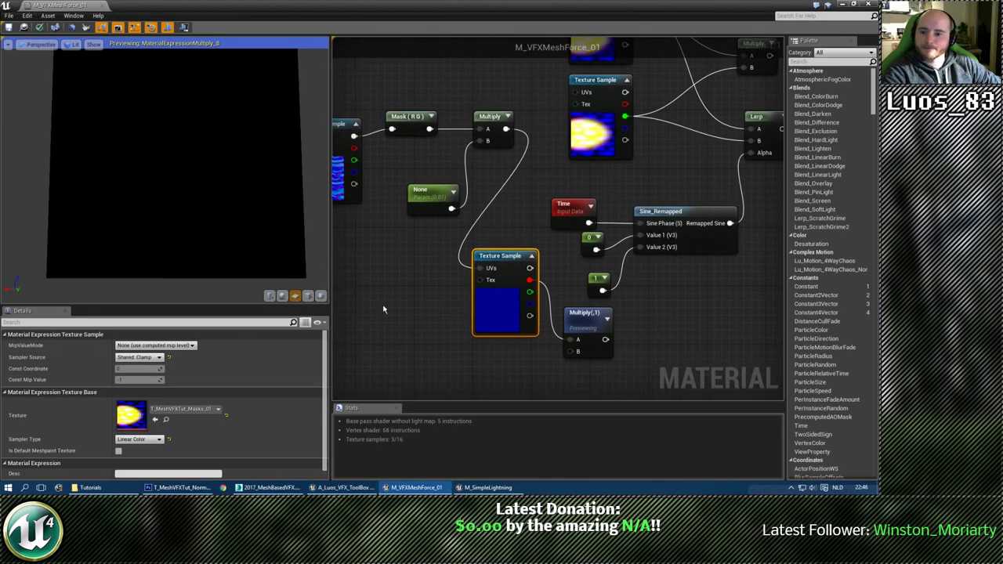
left_click(489, 488)
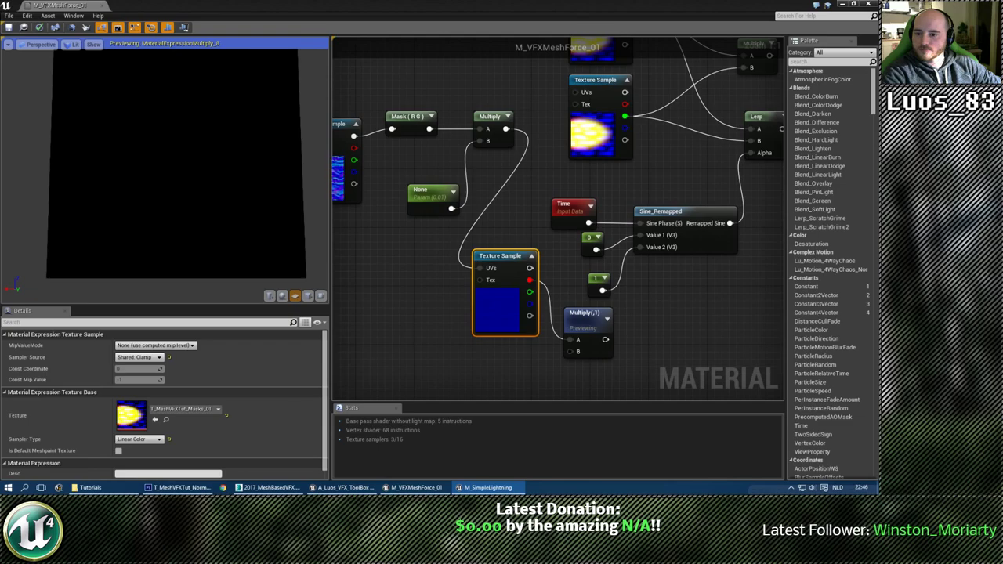
key("alt+Tab")
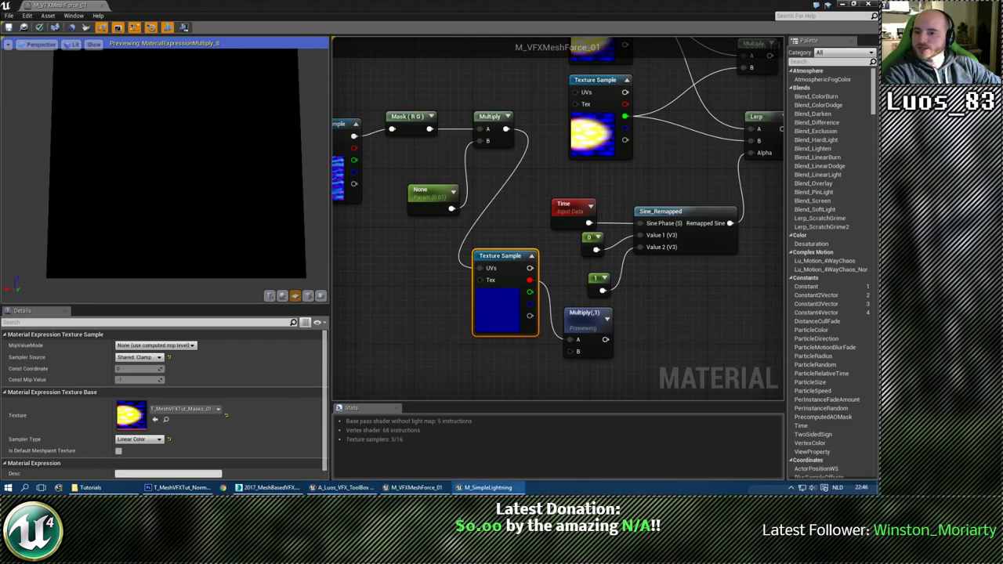
key("alt+Tab")
key("alt+Tab")
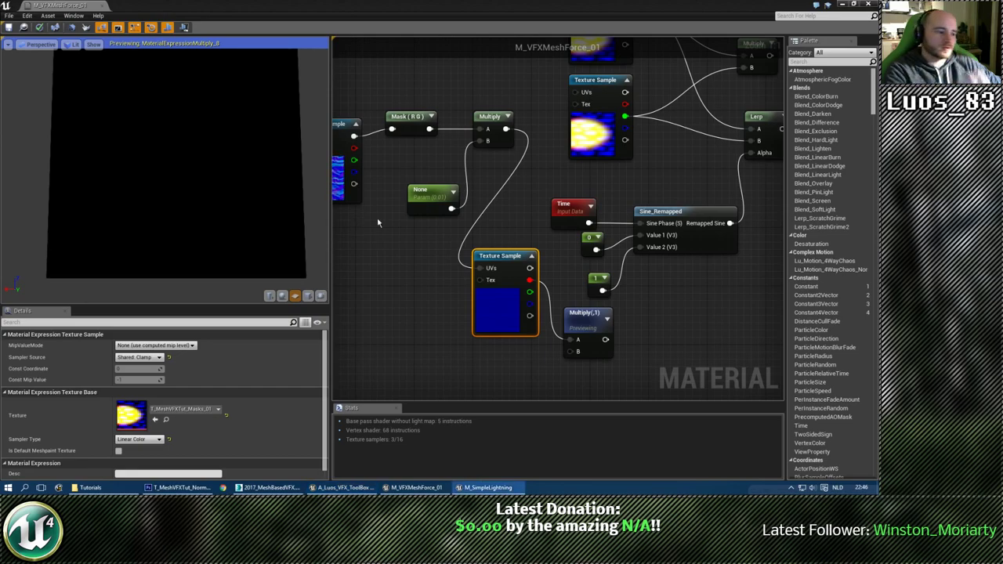
Search the node list for "luos mas" and add the Luos_Mask_Distorter function below the texture samples.
right_click_drag(444, 255, 483, 210)
scroll(471, 285, "down", 2)
right_click_drag(471, 286, 461, 260)
left_click(460, 264)
right_click(462, 265)
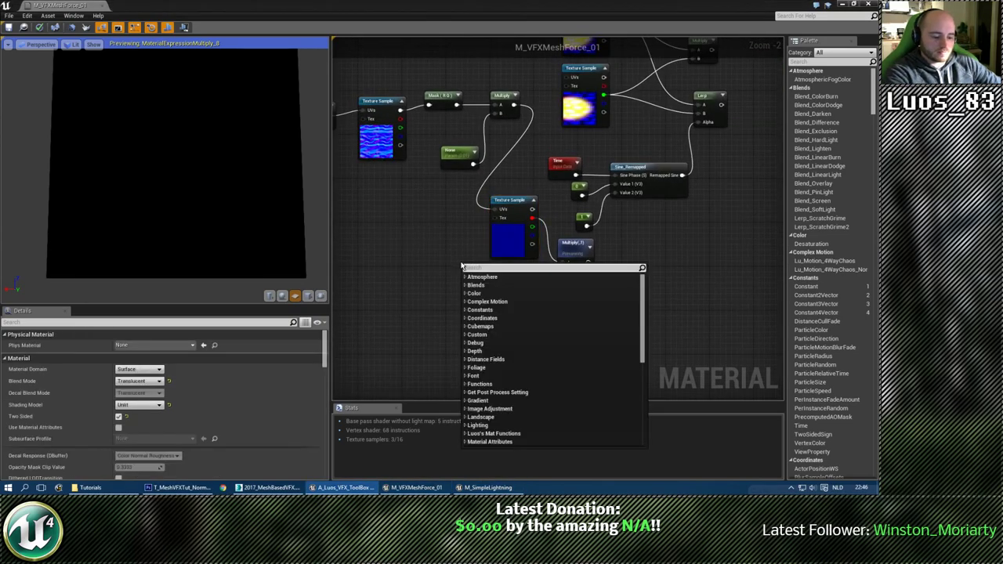
type("luos mas")
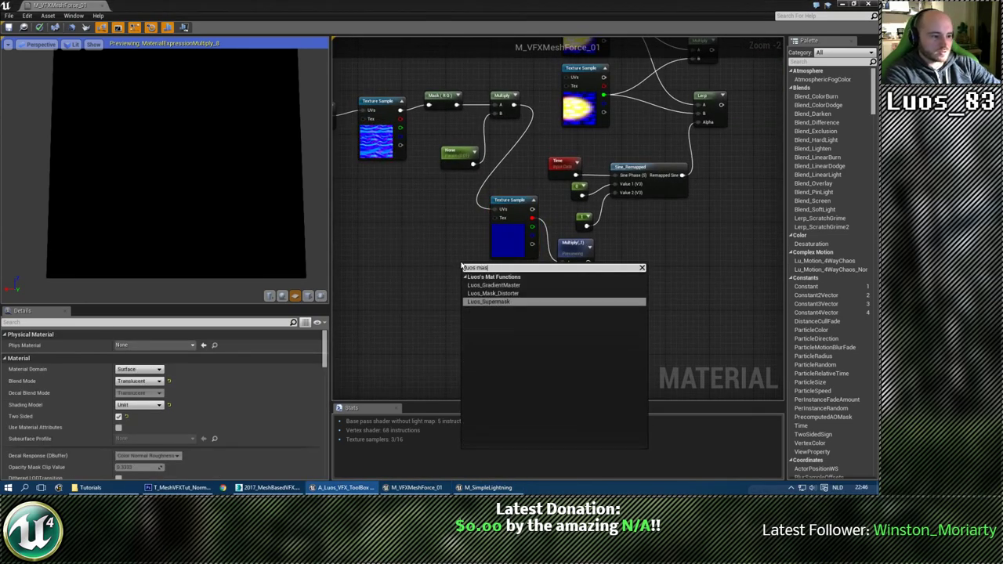
key("Up")
key("Return")
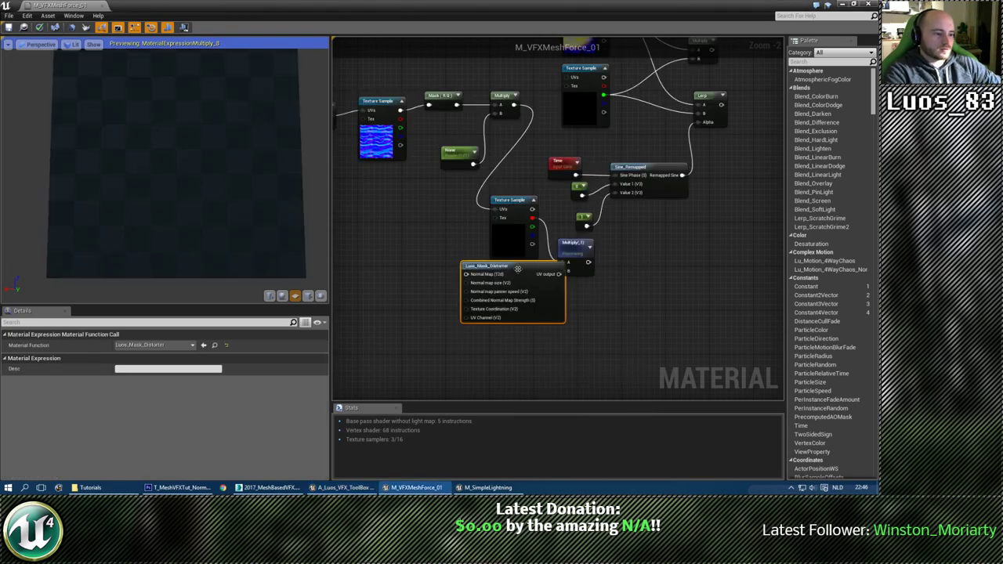
Move the Luos_Mask_Distorter node above the distortion chain, beside the two upper mask samples.
left_click_drag(518, 269, 471, 279)
left_click(548, 278)
right_click_drag(549, 277, 607, 332)
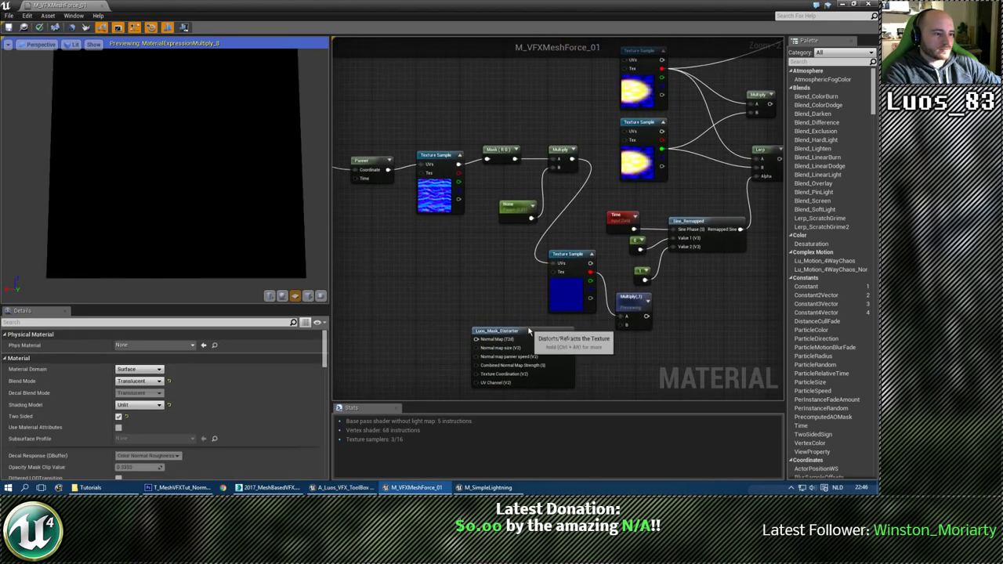
left_click_drag(529, 331, 500, 67)
scroll(574, 85, "up", 2)
right_click_drag(575, 85, 525, 133)
left_click(531, 134)
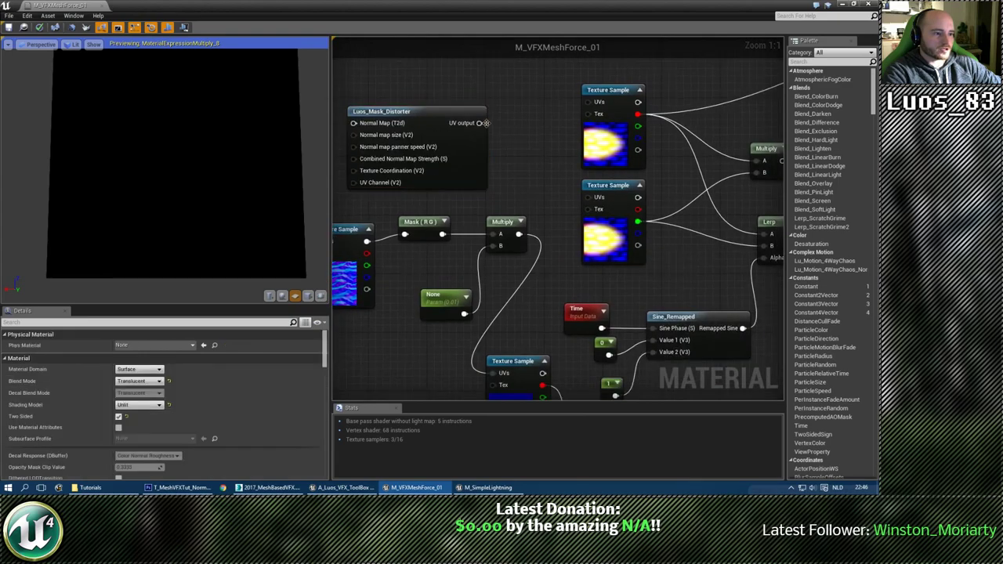
Connect the Luos_Mask_Distorter UV output to the UVs of both upper T_MeshVFXTut_Masks_01 samples.
left_click_drag(483, 123, 529, 115)
left_click_drag(594, 103, 593, 103)
right_click_drag(531, 141, 558, 109)
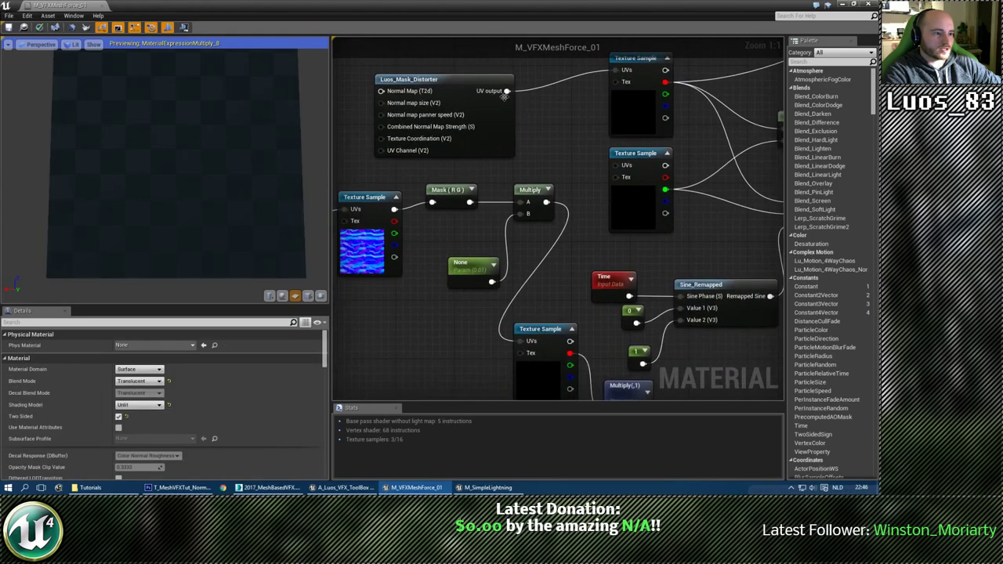
left_click_drag(508, 92, 624, 169)
right_click_drag(506, 191, 648, 225)
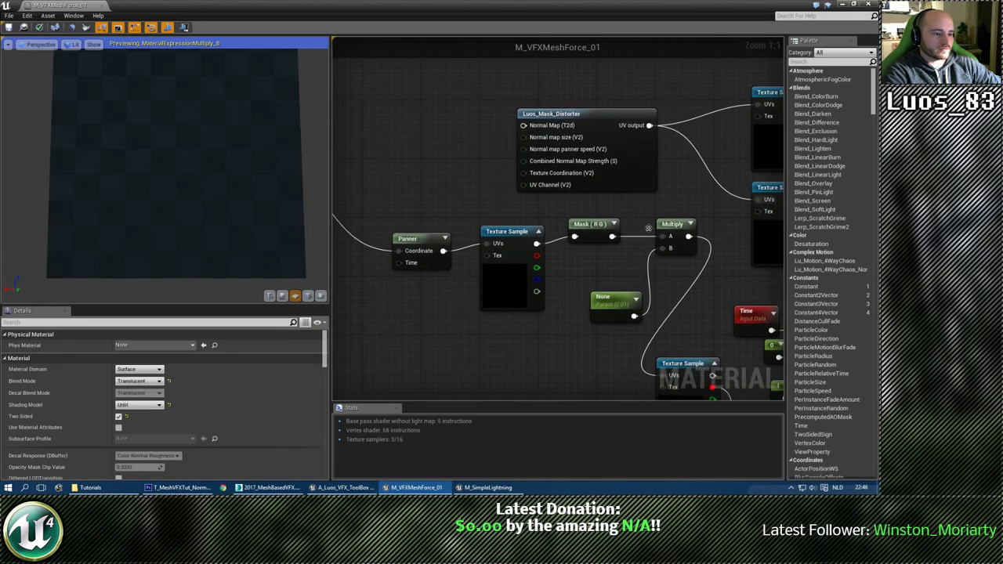
Duplicate the T_MeshVFXTut_Norm texture sample and place the copy beside the Luos_Mask_Distorter node.
left_click(513, 232)
key("ctrl+c")
key("ctrl+v")
left_click_drag(567, 316, 399, 169)
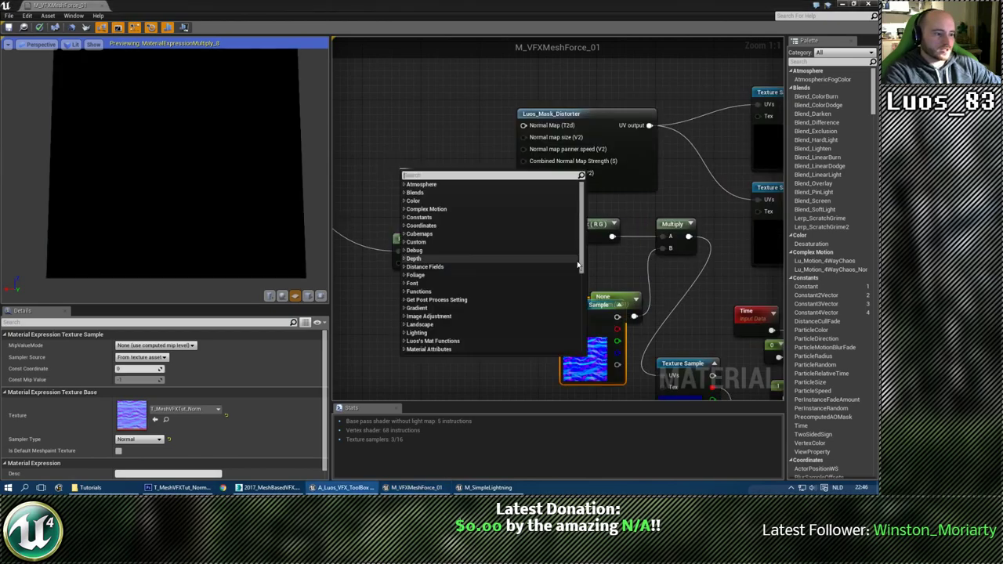
left_click(594, 274)
left_click_drag(589, 310, 399, 105)
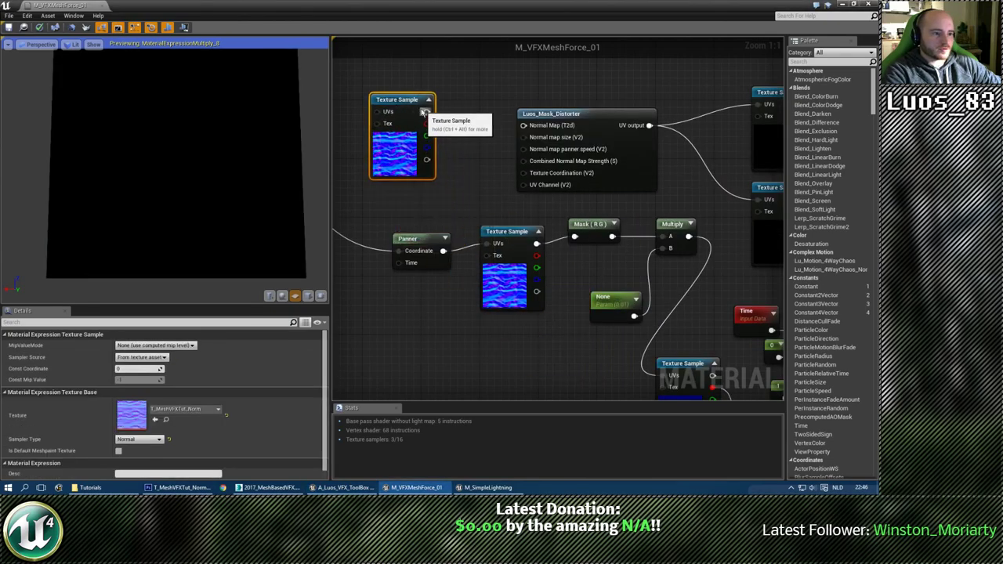
Convert the copied normal sample to a Texture Object and connect it to the distorter's Normal Map (T2d) input.
right_click(414, 101)
left_click(435, 118)
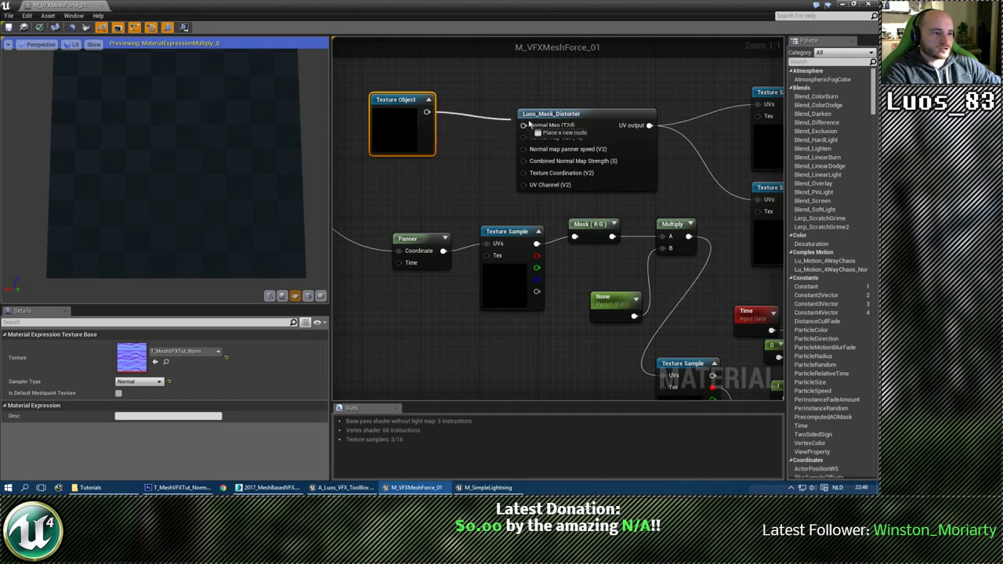
right_click_drag(500, 185, 316, 175)
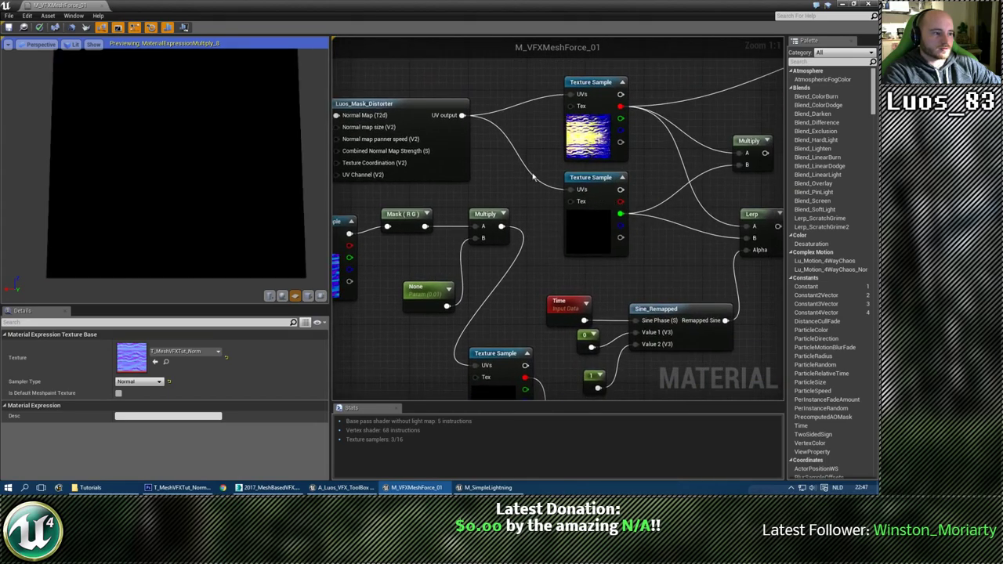
right_click_drag(548, 172, 581, 164)
Preview the second distorted mask sample, followed by the Multiply that combines the two upper mask samples.
right_click(629, 174)
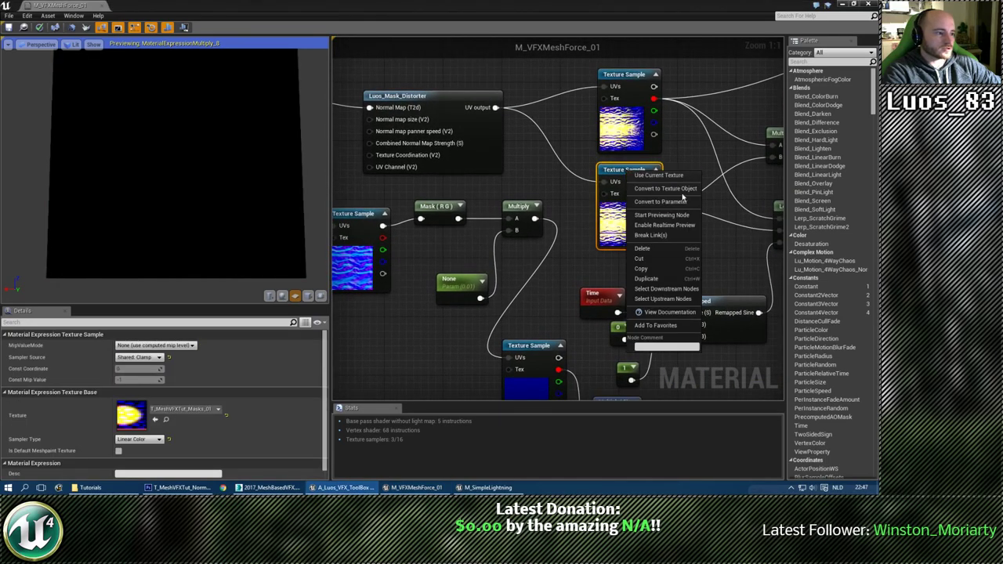
left_click(662, 214)
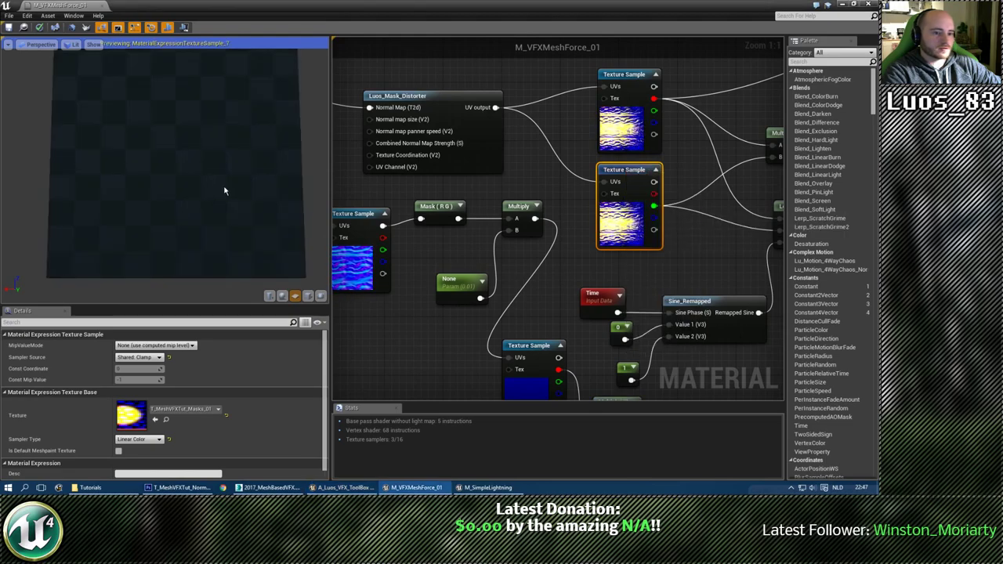
right_click_drag(465, 192, 427, 227)
right_click(751, 168)
left_click(764, 172)
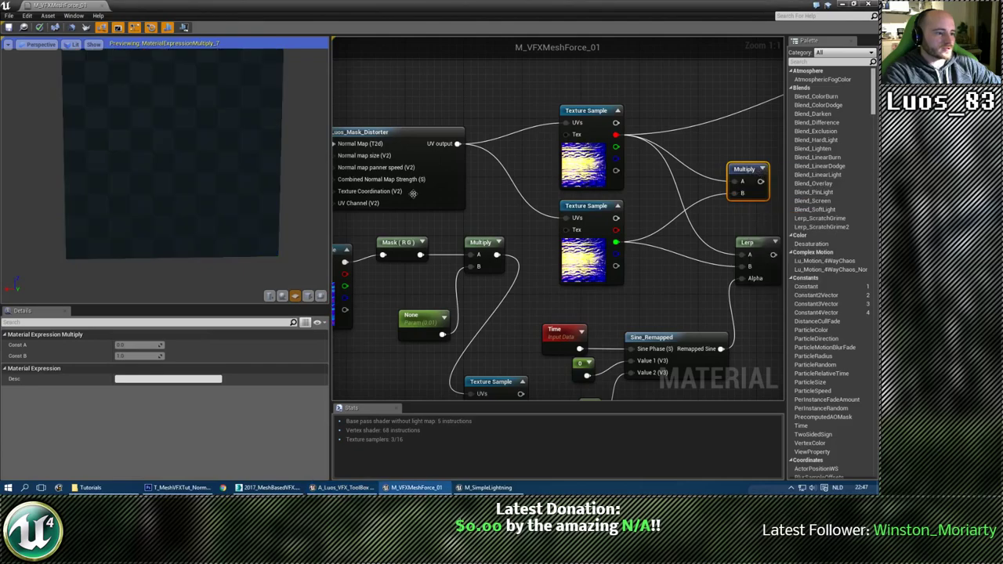
Add a Constant of 0.1 and connect it to the Luos_Mask_Distorter's Combined Normal Map Strength (S) input.
right_click_drag(413, 194, 582, 206)
left_click(439, 211)
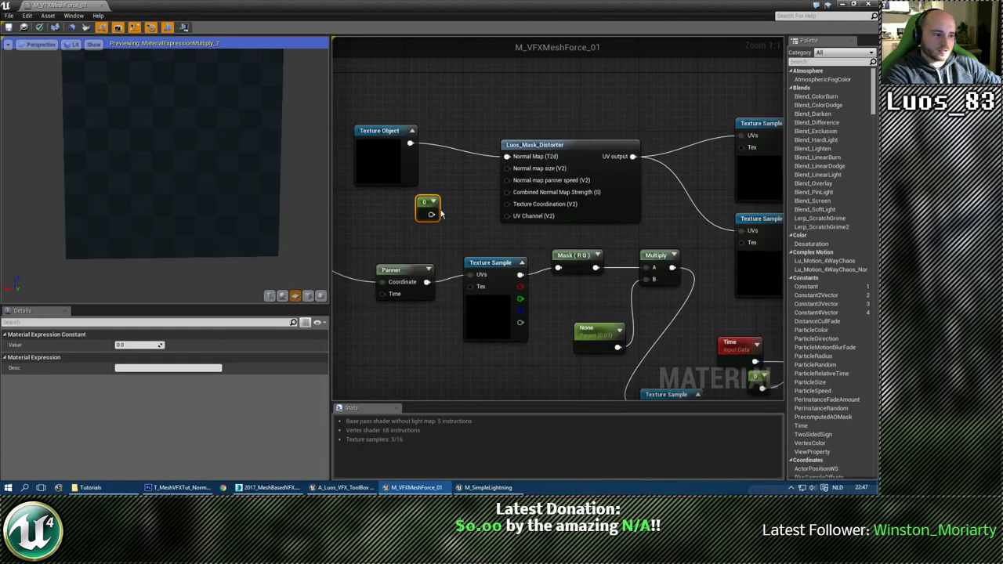
left_click_drag(432, 214, 508, 192)
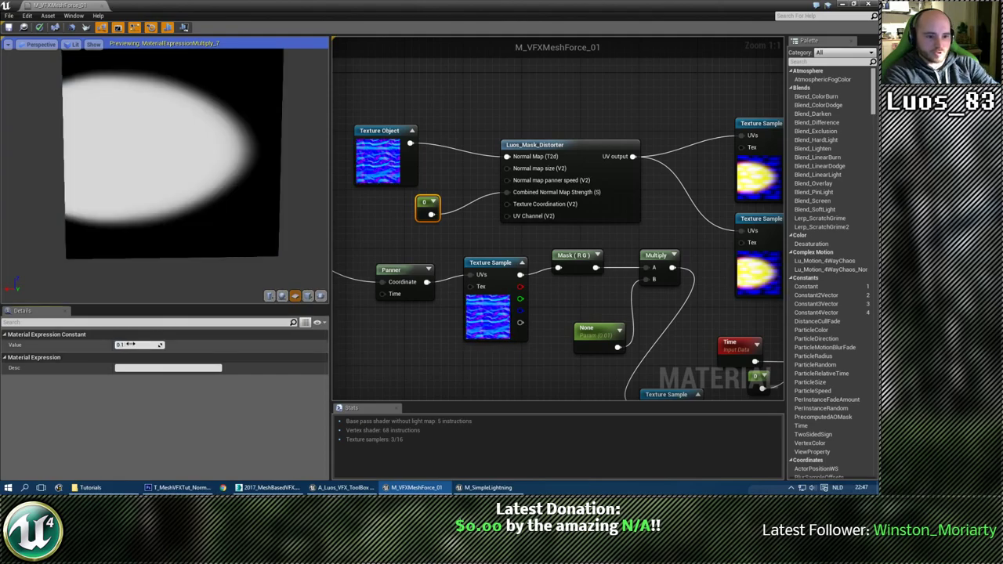
key("Return")
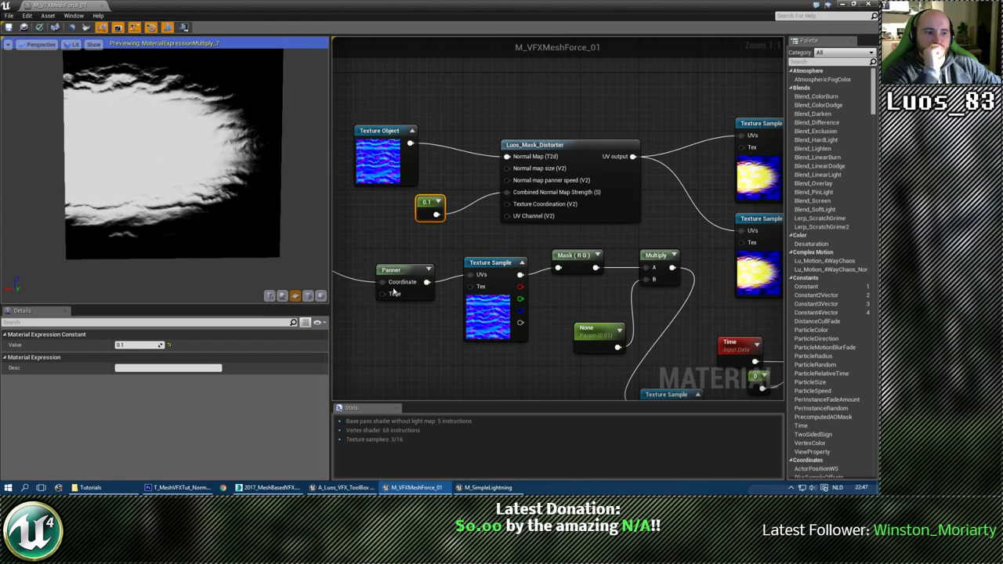
Move the panned normal texture sample down below the Panner, away from the Mask (R G) node.
right_click_drag(386, 267, 463, 200)
scroll(478, 192, "down", 1)
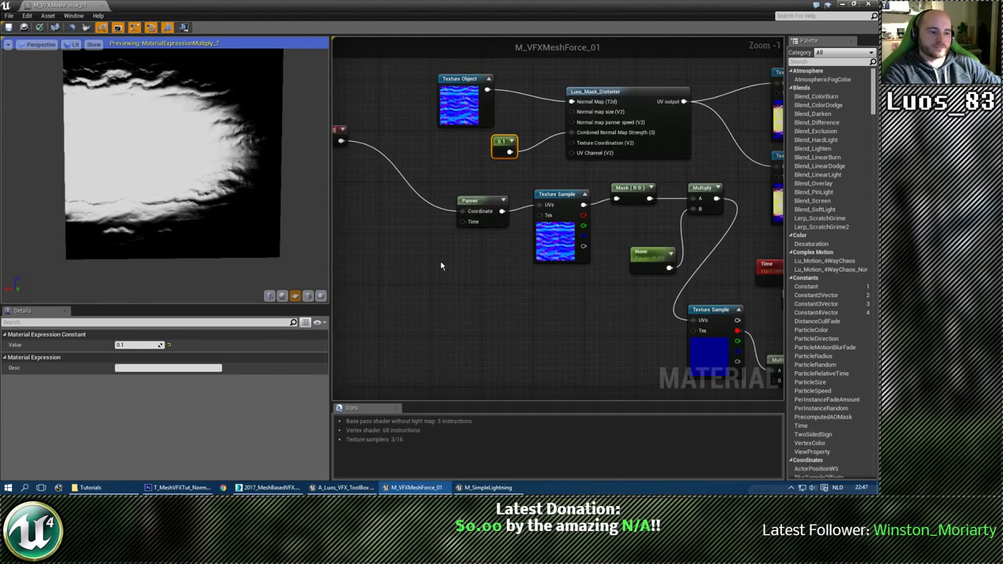
scroll(469, 238, "down", 1)
right_click_drag(441, 262, 465, 257)
scroll(521, 252, "down", 1)
right_click_drag(537, 180, 486, 162)
left_click(462, 271)
scroll(487, 274, "down", 1)
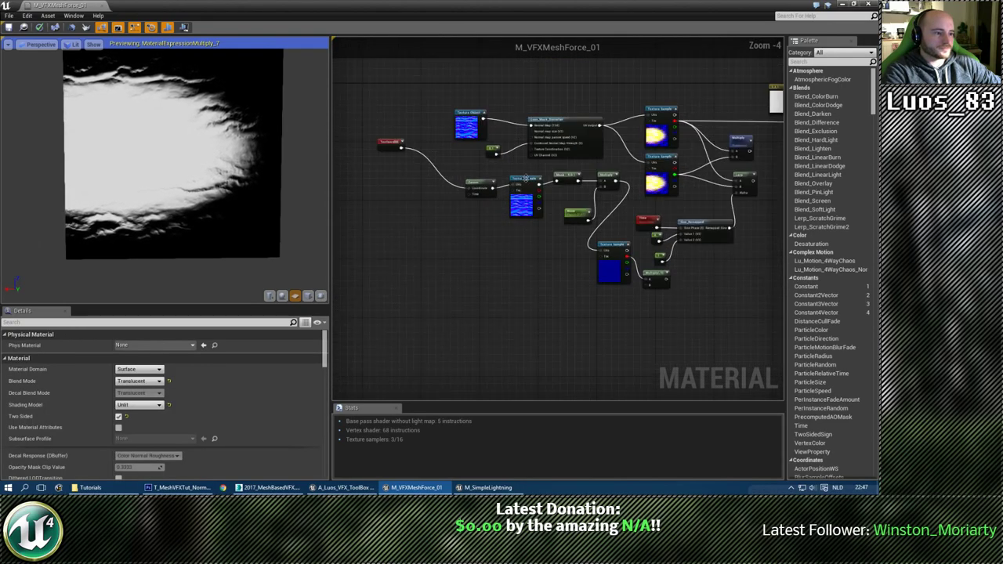
left_click_drag(526, 178, 490, 252)
left_click(553, 271)
Delete the Mask (R G), Multiply and 0.01 parameter nodes of the old distortion chain.
scroll(542, 254, "up", 2)
right_click_drag(532, 179, 468, 183)
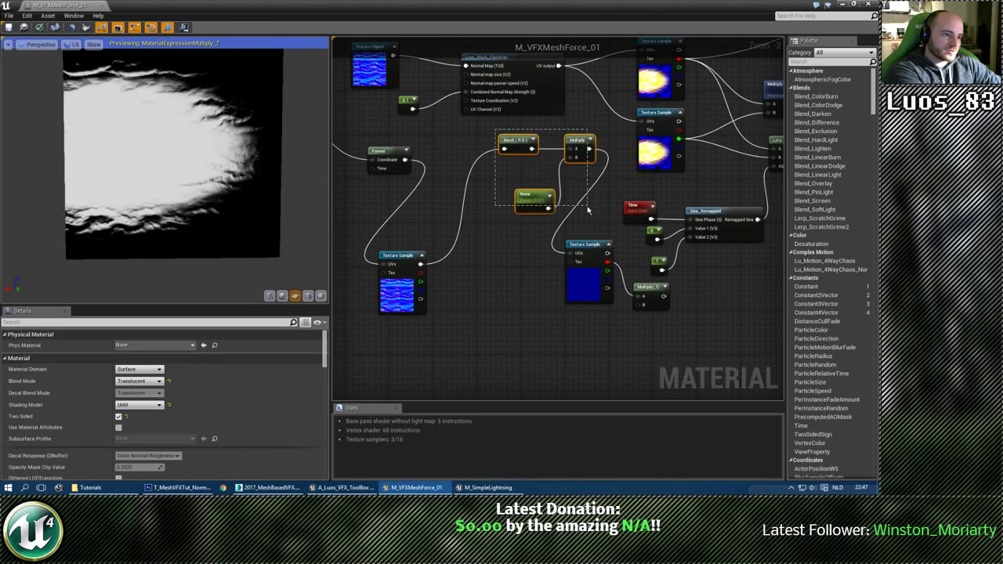
left_click_drag(588, 210, 588, 210)
key("Delete")
Move the lowest mask sample closer to the normal sample and preview the Multiply it feeds.
left_click_drag(586, 244, 538, 245)
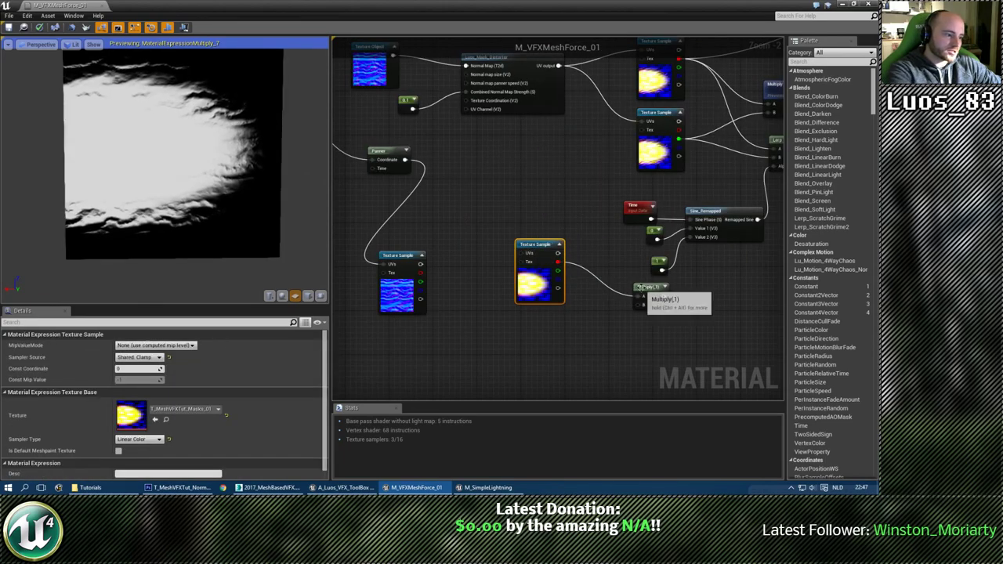
right_click(642, 287)
left_click(672, 294)
Lower the remaining mask sample slightly and add a new Multiply node in front of it.
right_click_drag(425, 279, 431, 280)
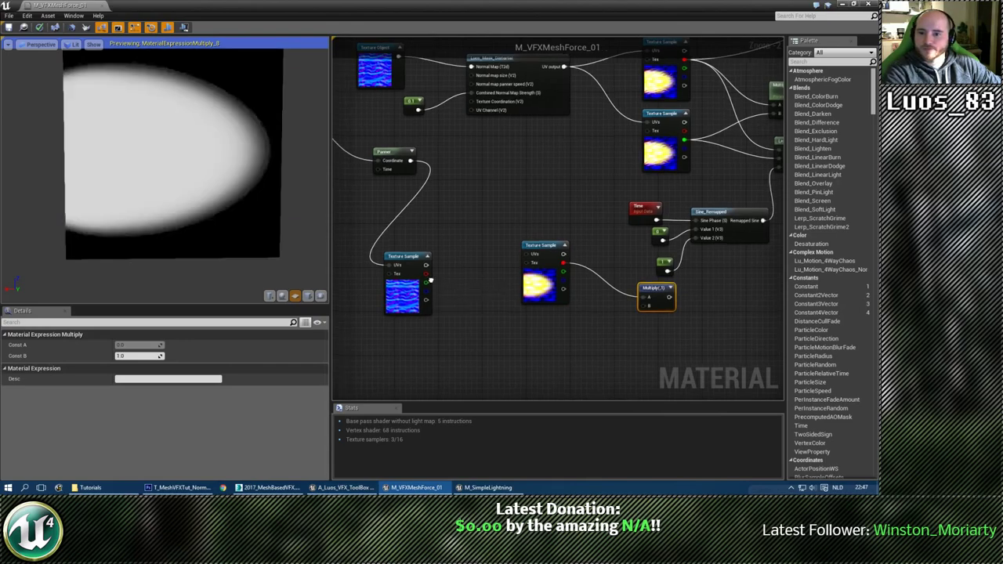
scroll(431, 280, "up", 1)
right_click_drag(468, 246, 511, 257)
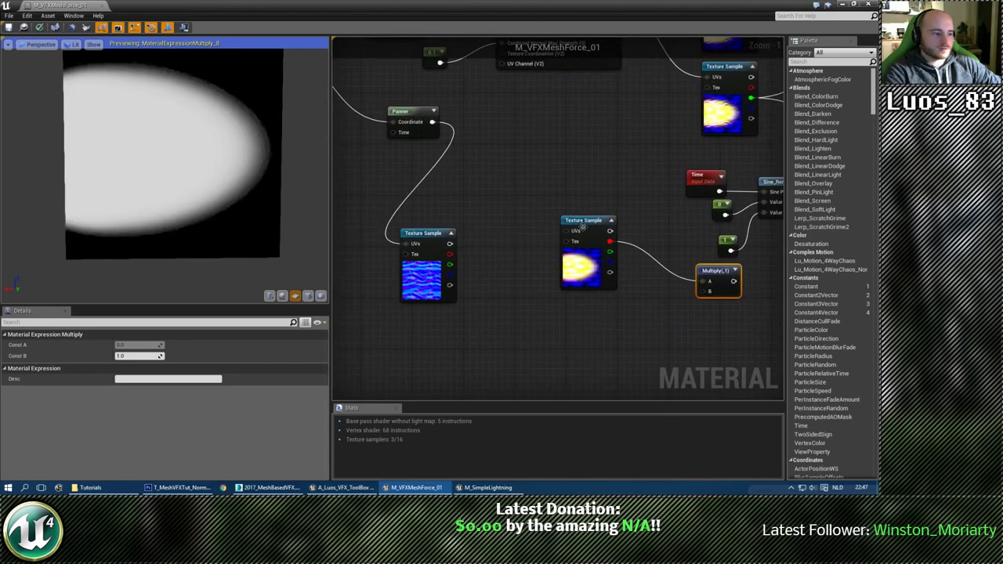
left_click_drag(582, 226, 588, 264)
right_click_drag(515, 284, 516, 259)
left_click(516, 259)
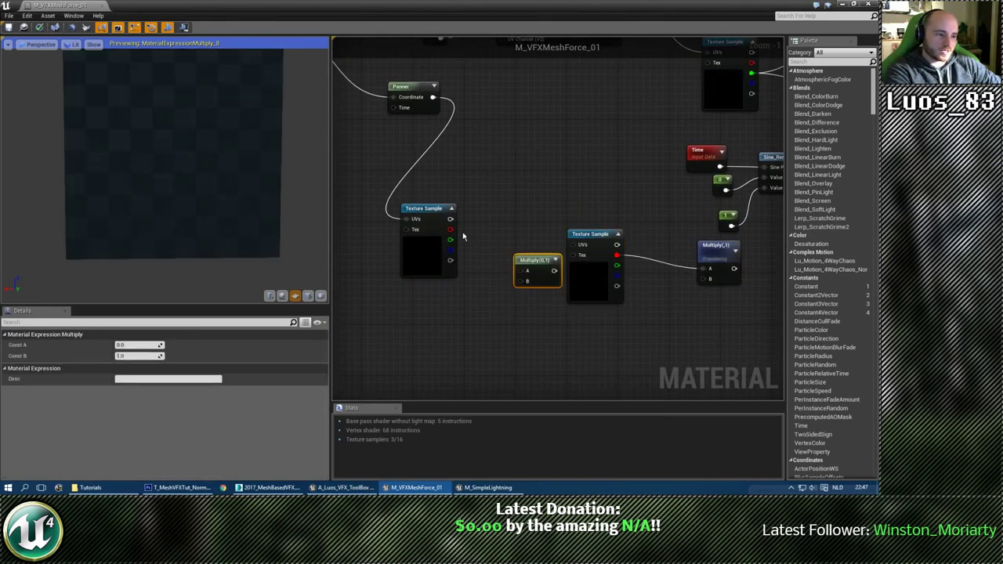
Move the normal sample up beside the Panner and connect the new Multiply's output to the lowest mask sample's UVs.
left_click_drag(431, 210, 483, 113)
left_click_drag(540, 253, 573, 245)
right_click_drag(538, 222, 574, 234)
left_click_drag(524, 266, 543, 260)
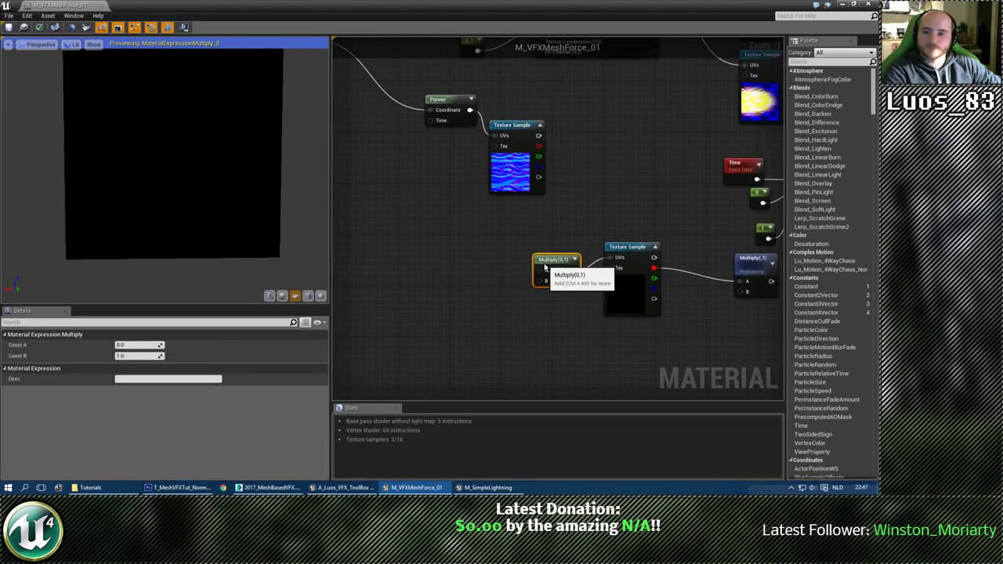
right_click_drag(502, 256, 550, 259)
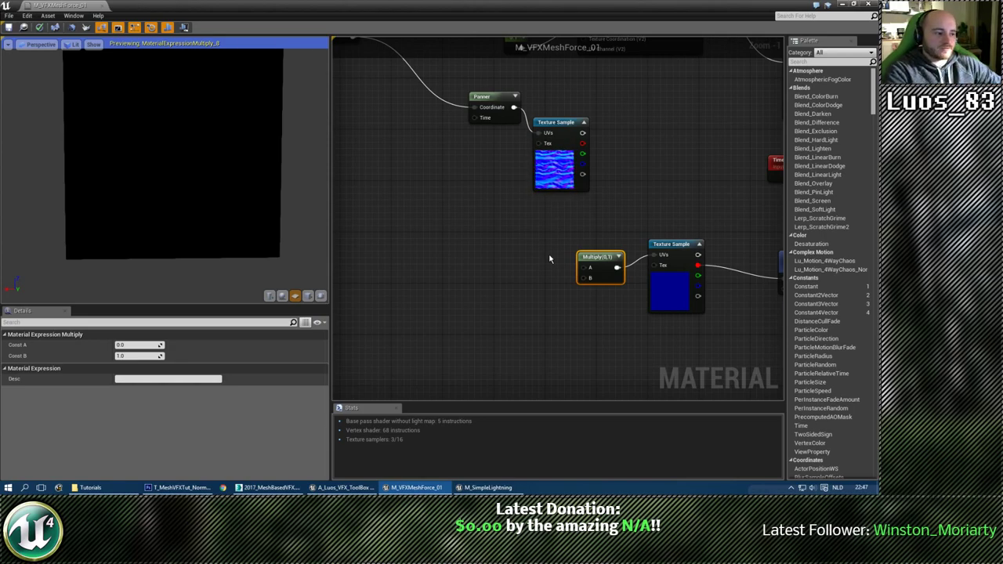
left_click(634, 149)
right_click_drag(638, 100, 530, 185)
left_click(536, 171)
right_click(536, 220)
left_click(531, 222)
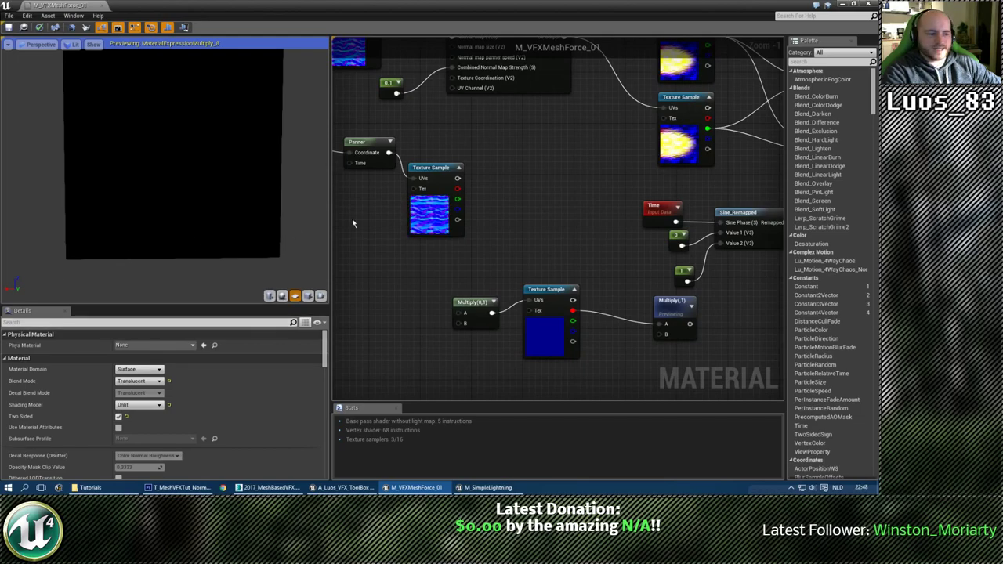
Line up the new Multiply with the lowest mask sample and move the normal sample in front of it, leaving room between them.
left_click(471, 305)
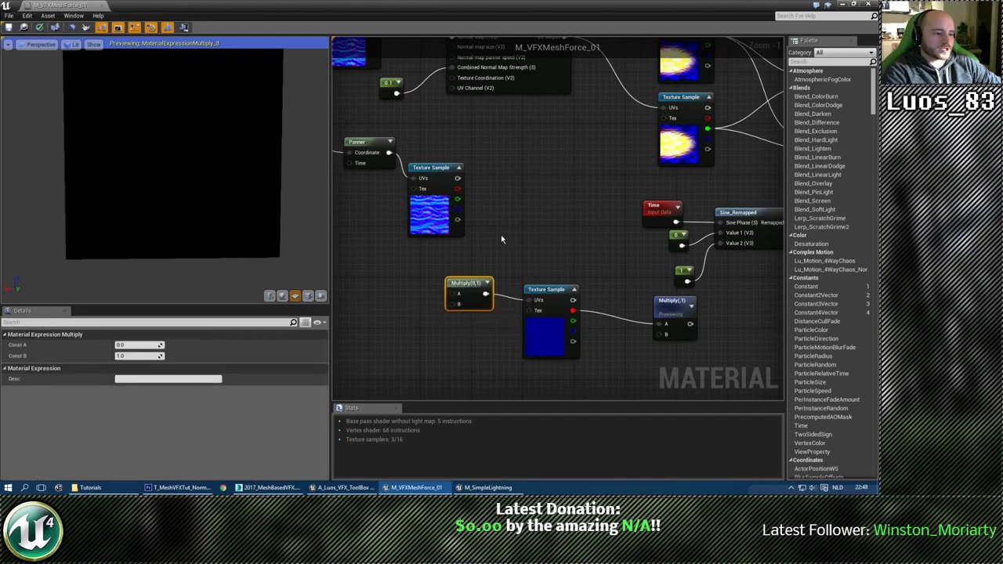
right_click_drag(501, 237, 601, 224)
right_click_drag(637, 255, 614, 217)
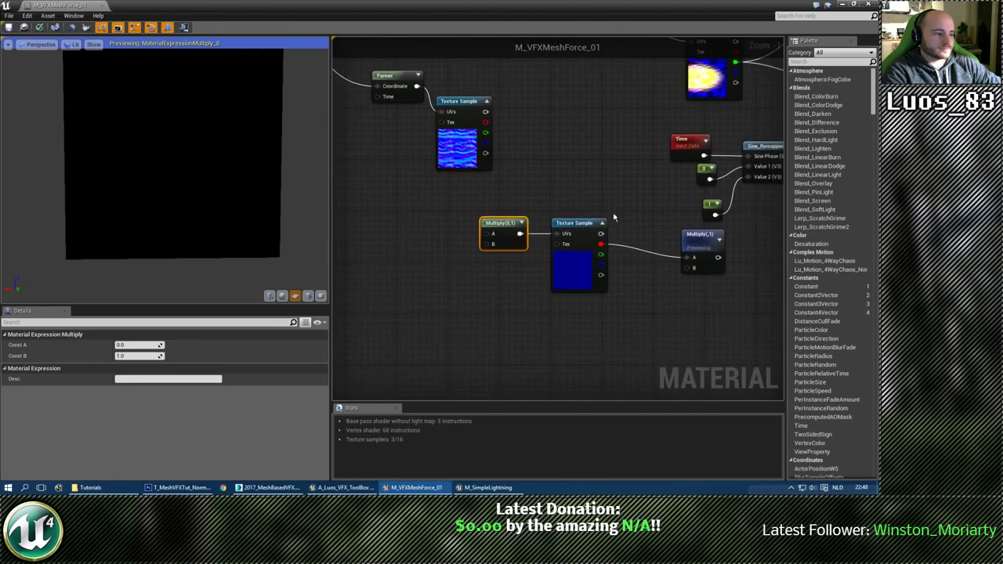
scroll(611, 215, "up", 1)
right_click_drag(415, 193, 483, 271)
right_click_drag(468, 200, 478, 280)
scroll(478, 280, "down", 1)
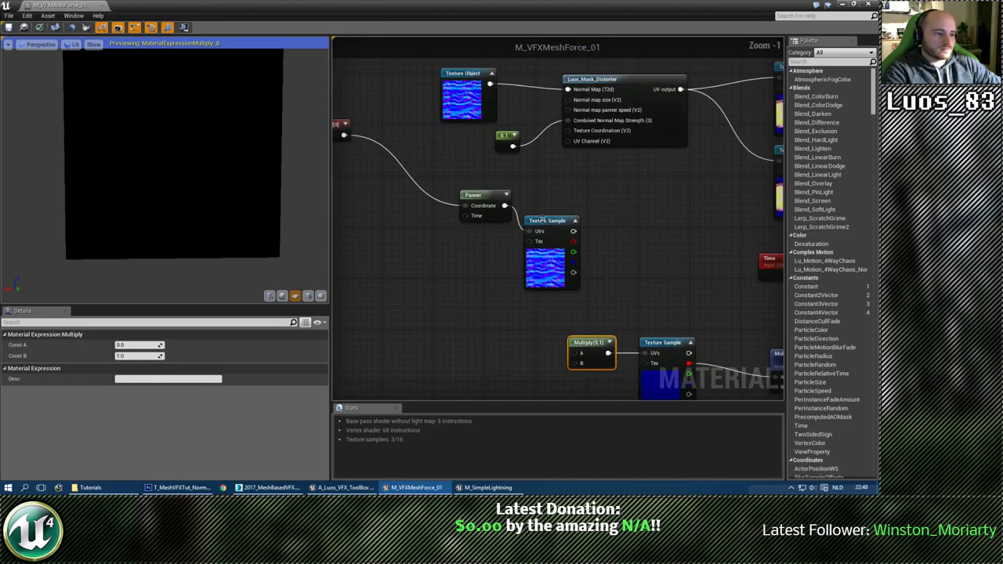
left_click_drag(542, 220, 457, 300)
right_click_drag(555, 335, 523, 221)
scroll(523, 220, "up", 1)
left_click(478, 222)
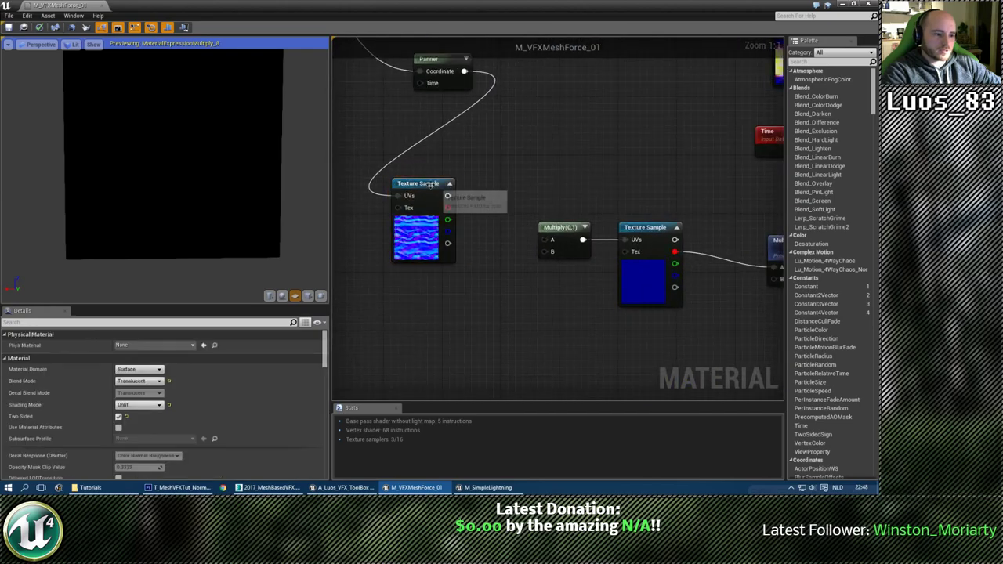
left_click_drag(430, 184, 399, 206)
Add a ComponentMask (R G) node and connect it between the normal sample's output and the new Multiply's A input.
right_click(473, 218)
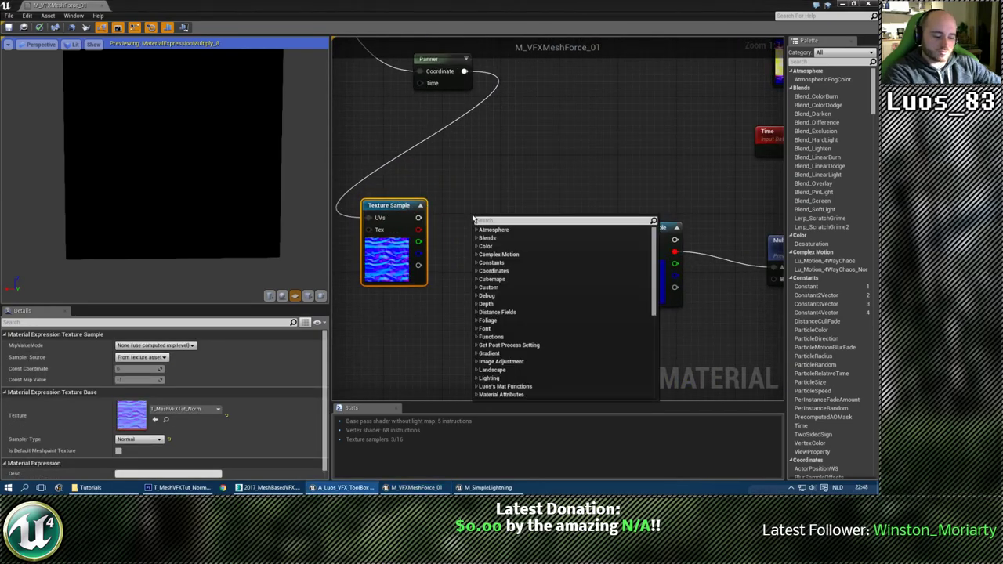
type("compa")
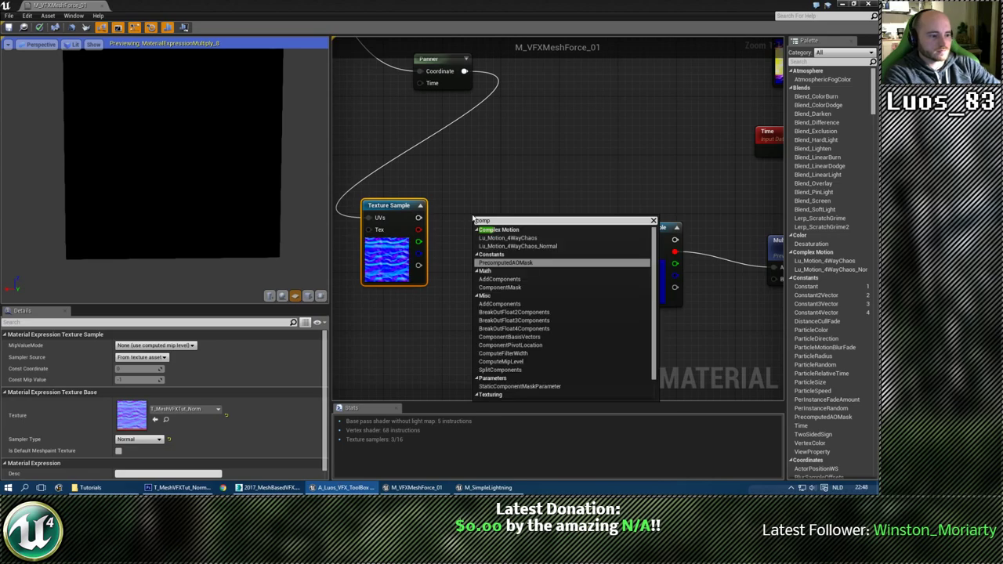
key("Return")
left_click_drag(419, 217, 479, 232)
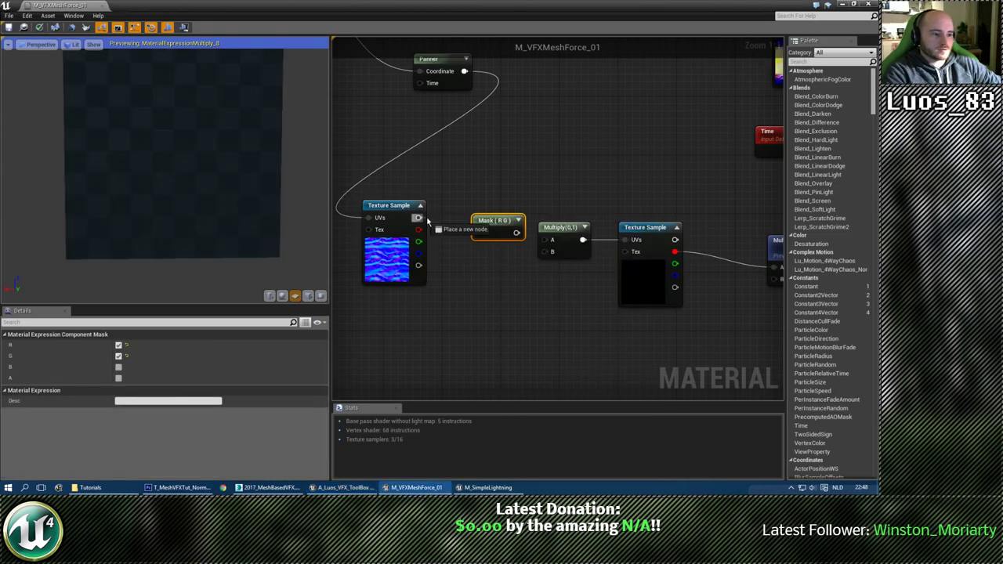
left_click_drag(539, 242, 552, 240)
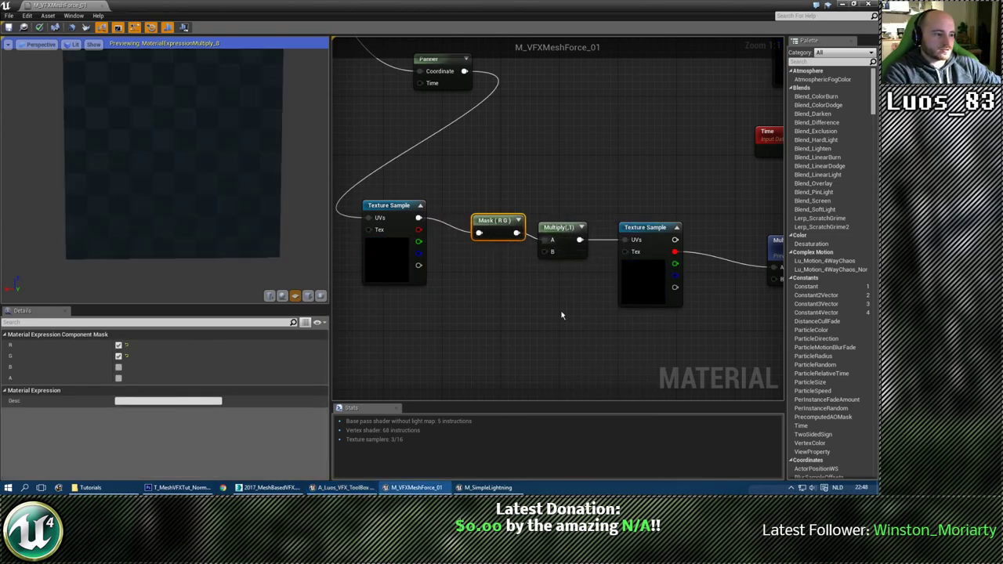
Align the Mask (R G) node with the Multiply feeding the mask sample's UVs and set that Multiply's Const B to 0.1.
right_click_drag(640, 226, 556, 205)
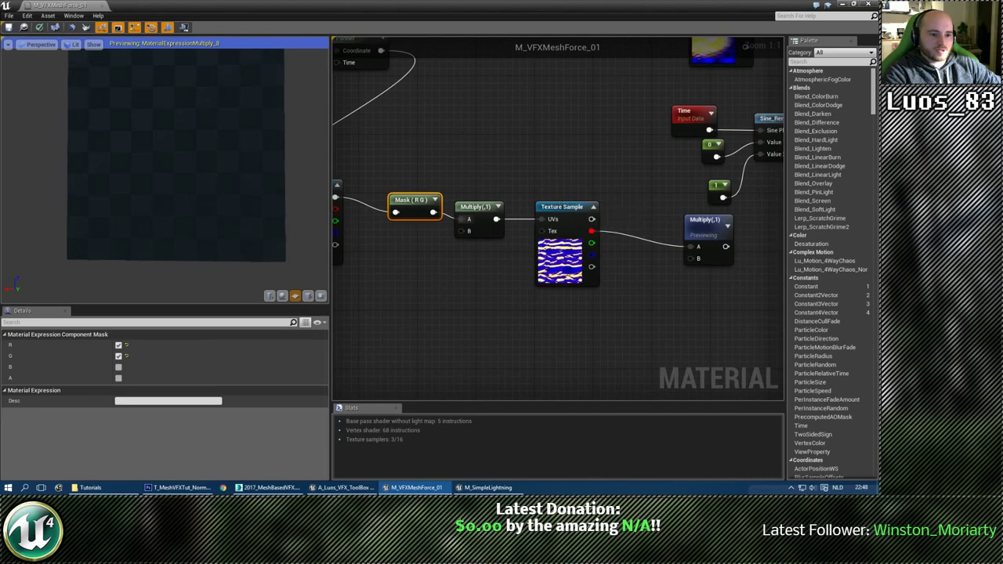
right_click_drag(425, 261, 448, 264)
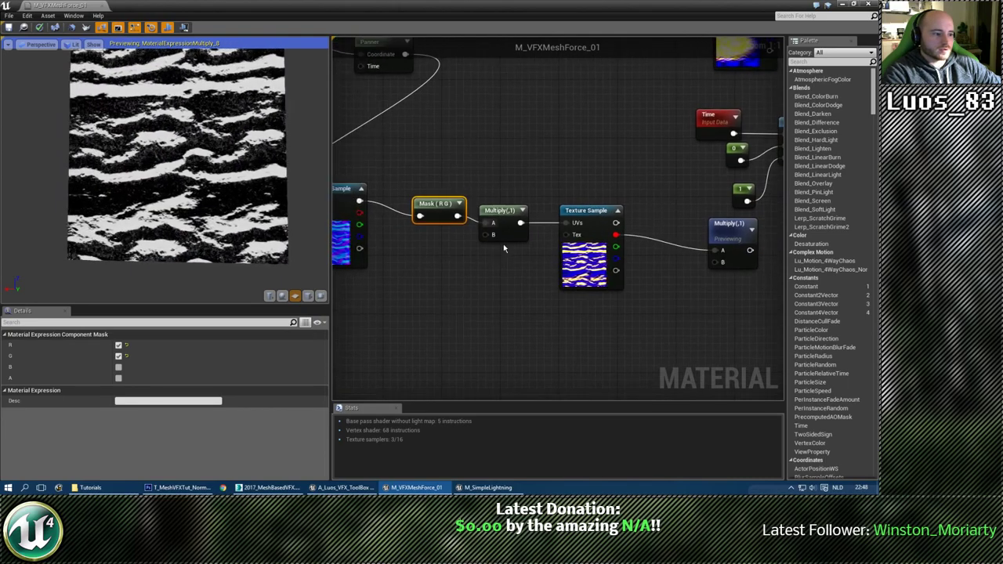
right_click_drag(494, 206, 524, 206)
left_click_drag(468, 201, 461, 208)
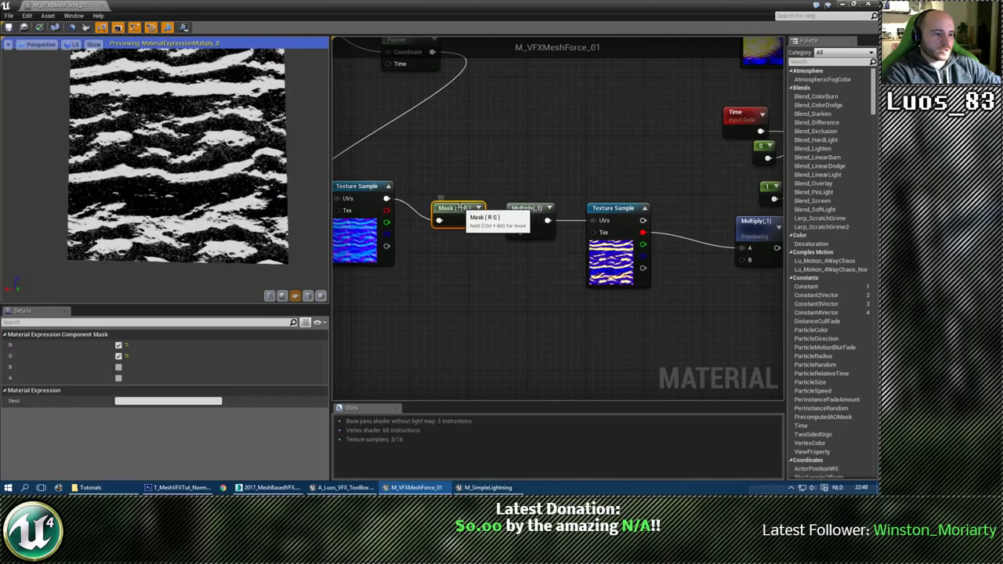
left_click(524, 210)
left_click(140, 356)
type("0.1")
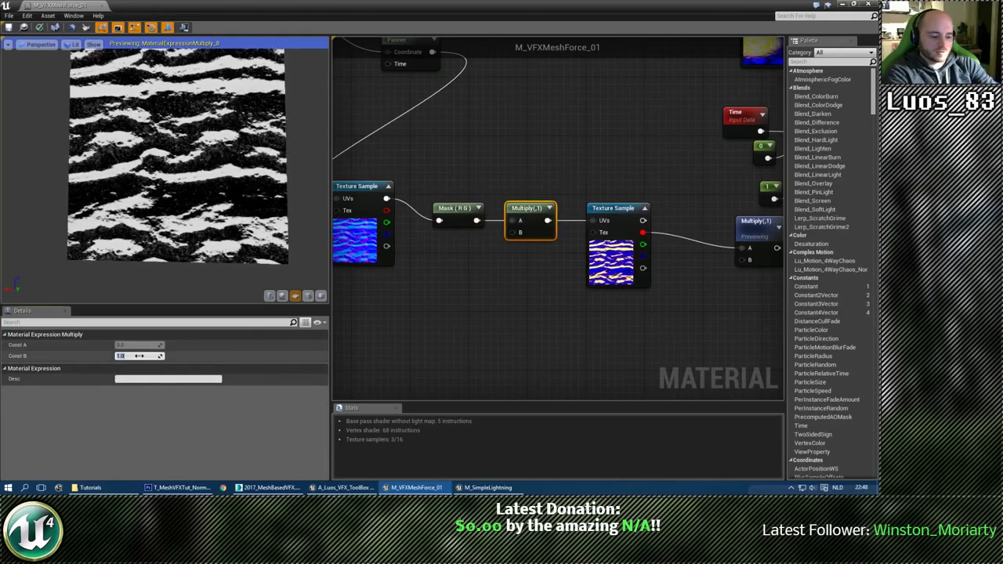
key("Return")
Move the TexCoord and Panner nodes down in line with the normal texture sample.
right_click_drag(470, 269, 575, 282)
right_click_drag(446, 239, 552, 298)
scroll(552, 298, "down", 3)
left_click_drag(449, 123, 426, 281)
left_click_drag(582, 175, 495, 263)
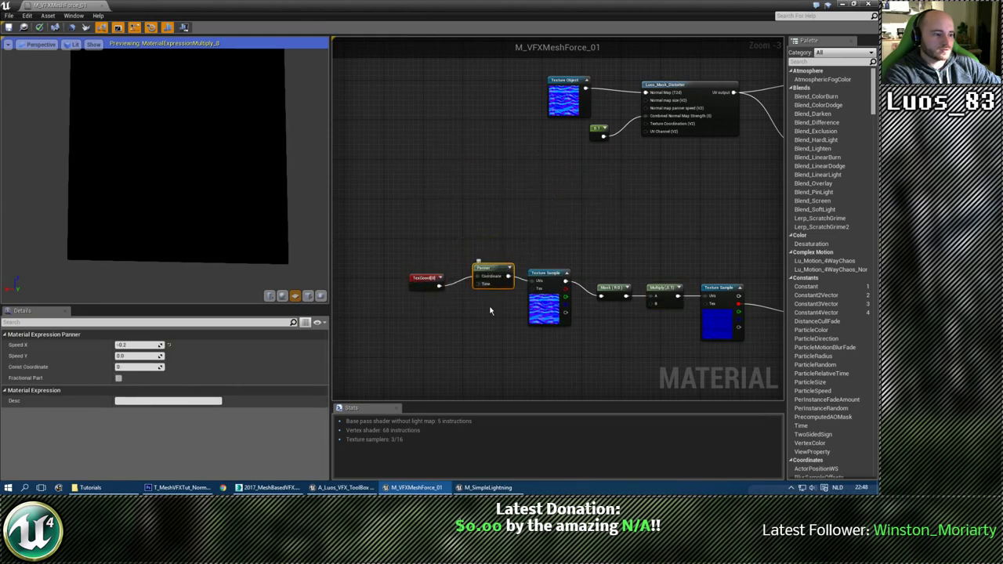
Connect TexCoord directly to the normal sample's UVs, bypassing the Panner, and move the Panner above the connection.
scroll(501, 314, "up", 2)
left_click_drag(423, 270, 547, 264)
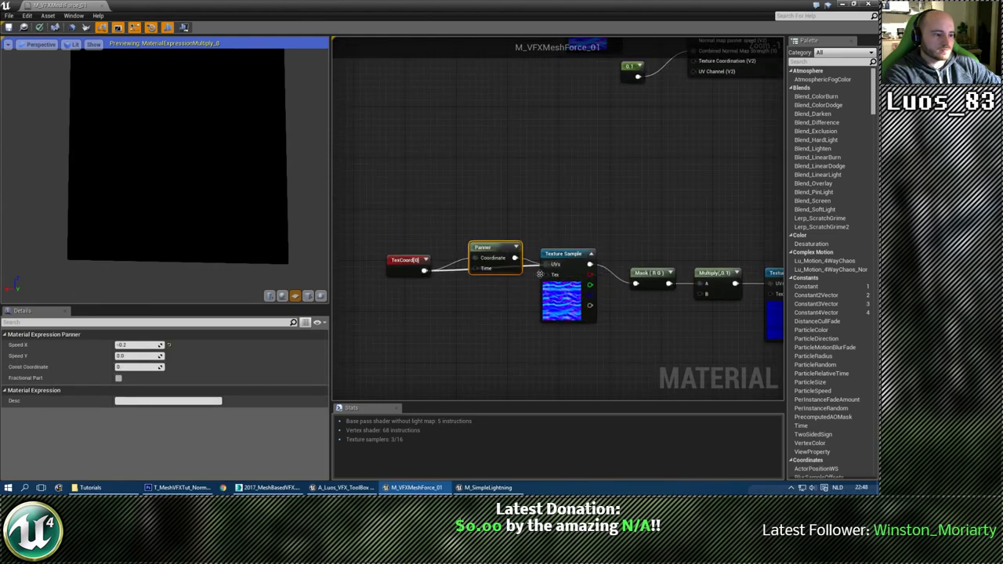
left_click_drag(483, 248, 490, 209)
right_click_drag(467, 276, 402, 289)
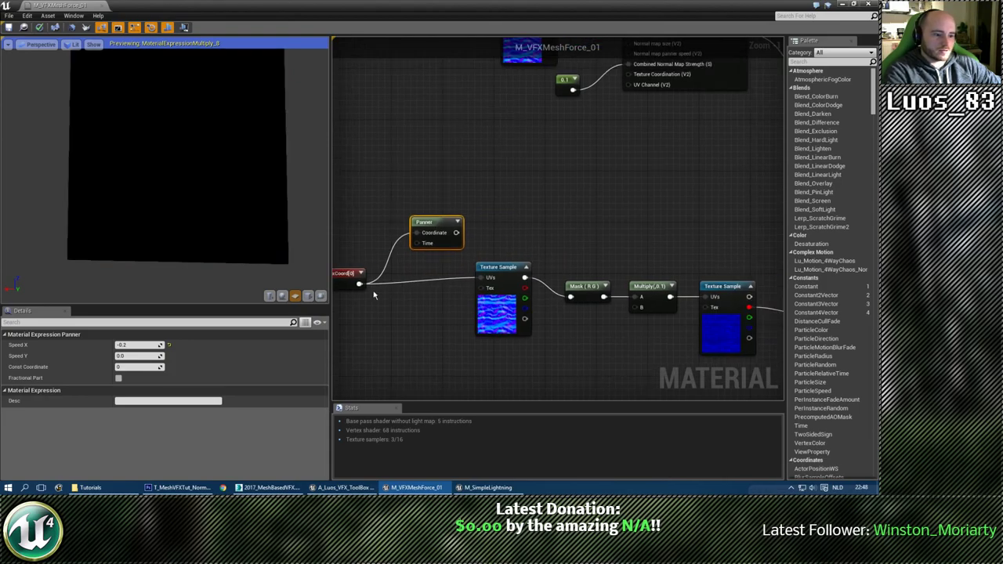
Connect TexCoord directly to the Mask (R G) node's input in place of the normal sample's output.
left_click_drag(359, 283, 374, 286)
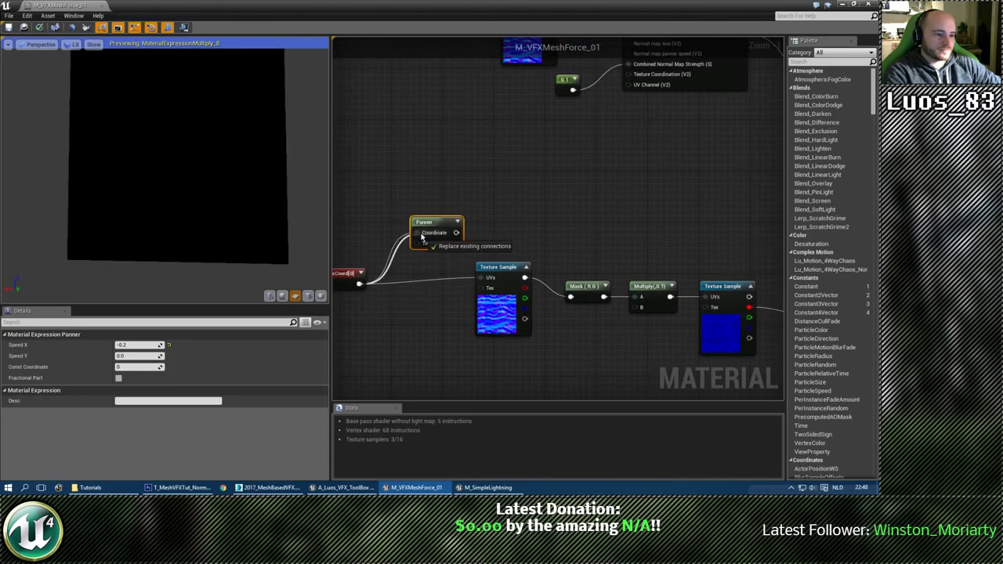
left_click_drag(422, 236, 572, 299)
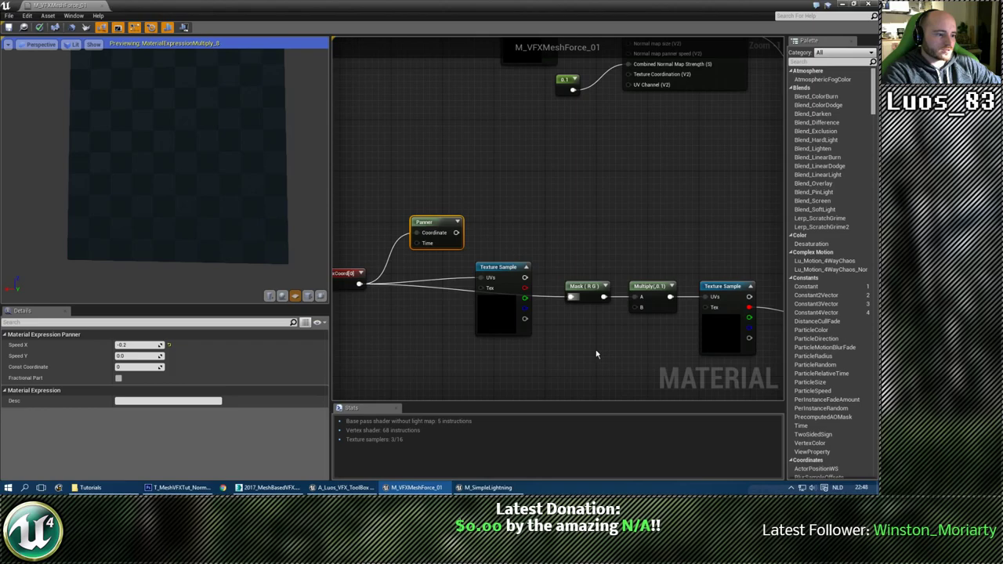
right_click_drag(639, 264, 486, 225)
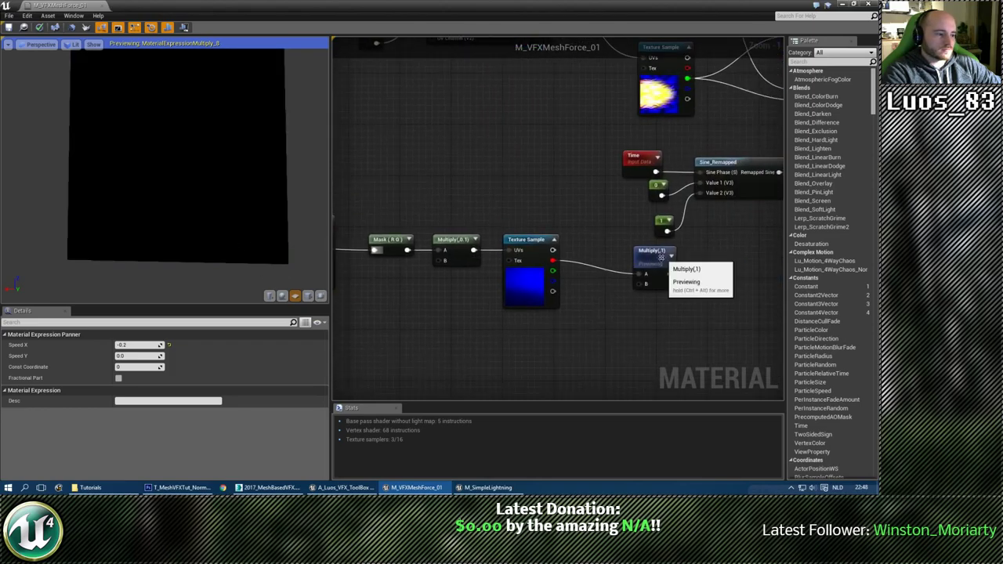
right_click_drag(660, 257, 723, 233)
left_click(593, 217)
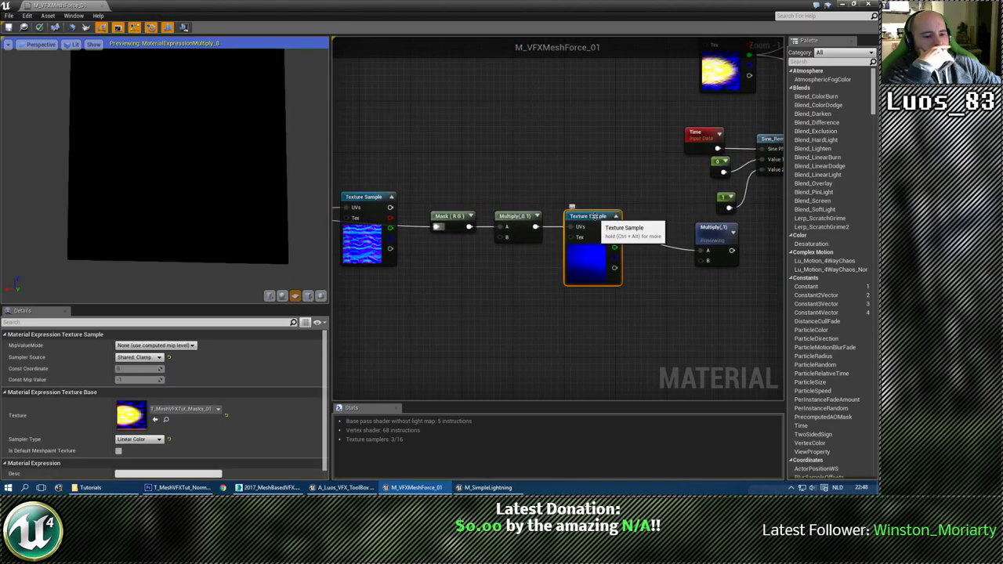
right_click_drag(623, 247, 677, 261)
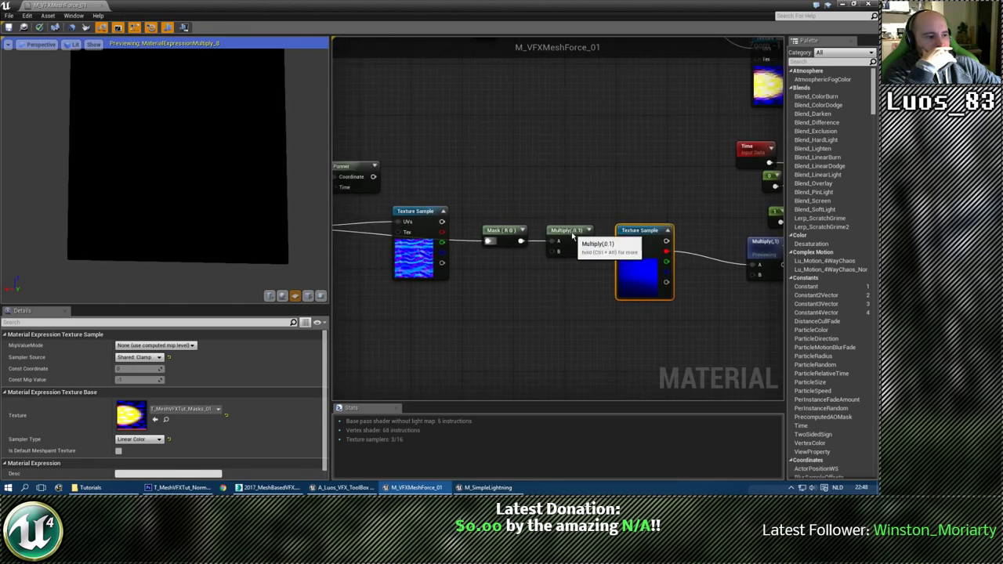
Set Const B to 1 on the Multiply feeding the mask sample's UVs.
left_click(570, 232)
left_click(132, 356)
type("1")
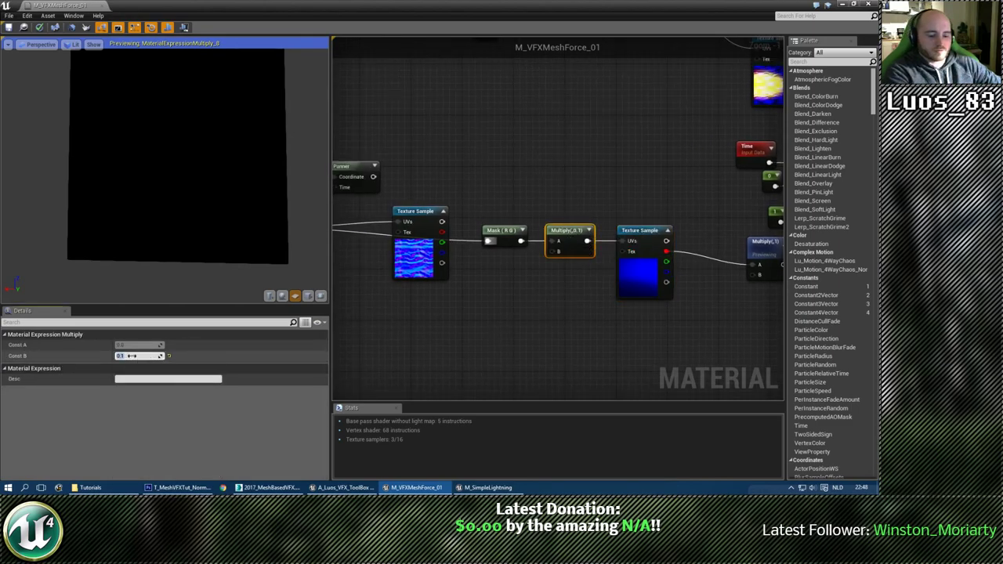
key("Return")
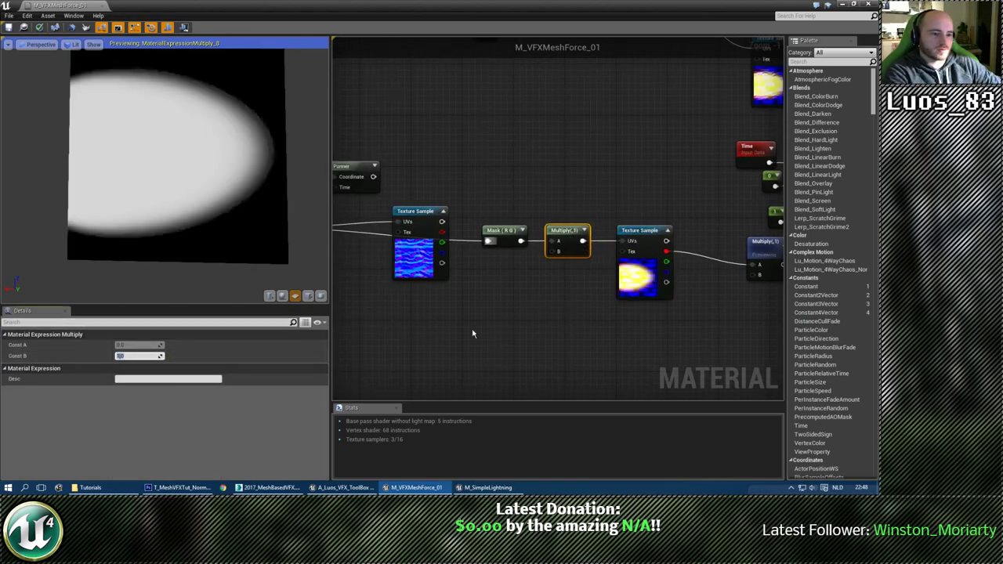
Move the normal texture sample slightly down and reconnect its main output to the Mask (R G) input.
right_click_drag(474, 328, 521, 339)
scroll(525, 296, "up", 1)
left_click(525, 295)
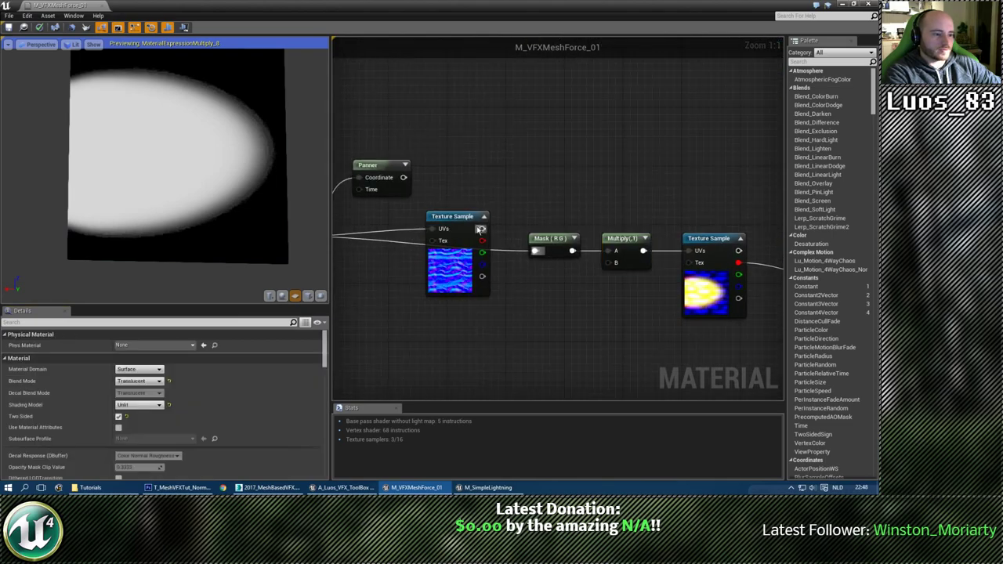
left_click_drag(456, 228, 420, 256)
left_click(488, 293)
right_click_drag(489, 293, 554, 278)
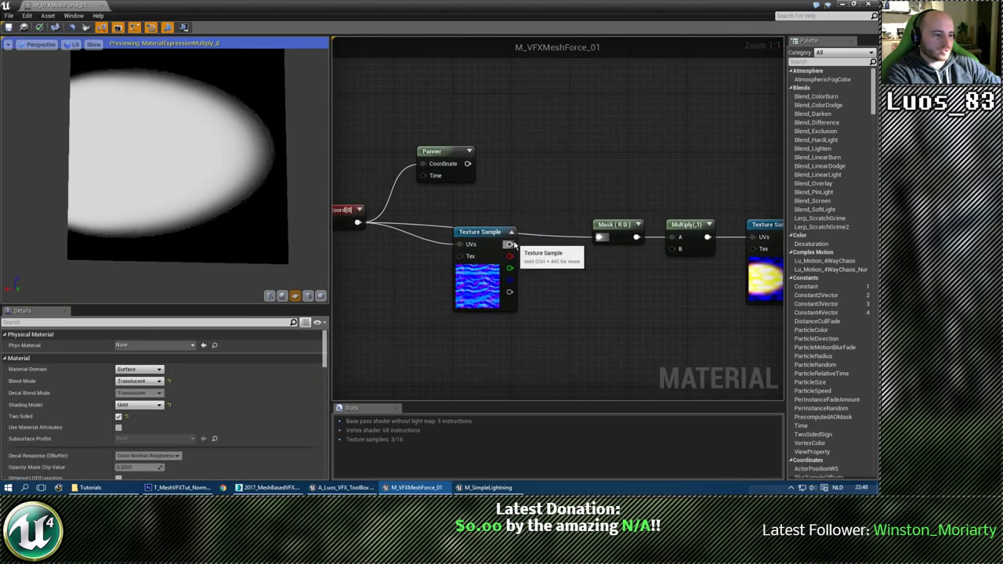
left_click_drag(511, 244, 516, 247)
left_click_drag(600, 238, 599, 238)
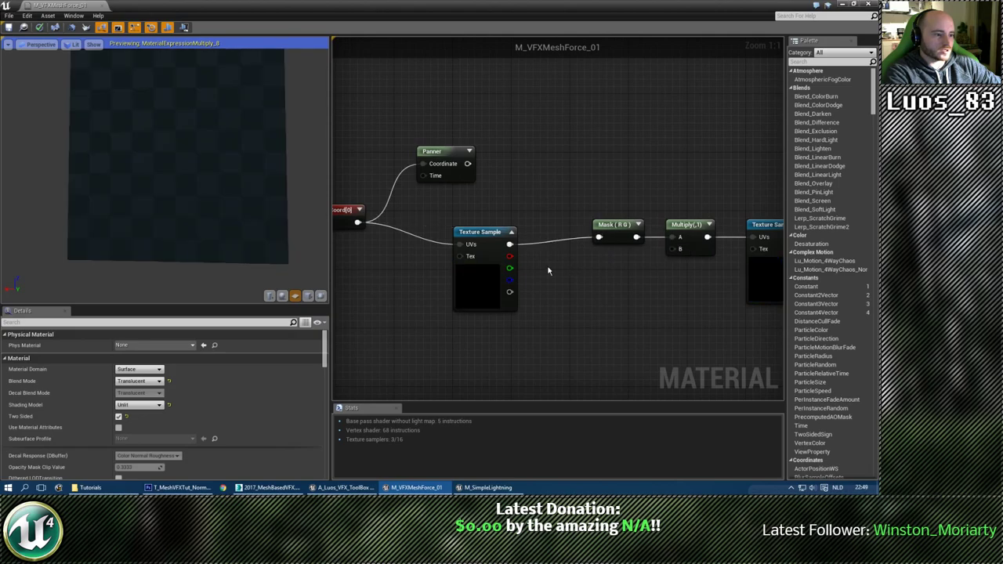
Line up the normal sample with the Mask (R G) node and move the final Multiply closer to the mask sample.
right_click_drag(548, 271, 601, 266)
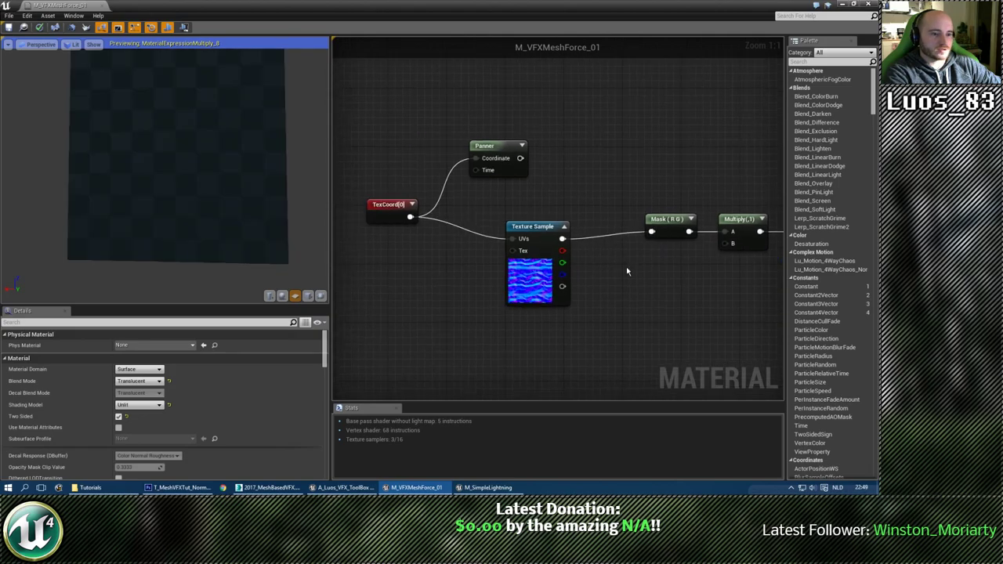
left_click(543, 226)
right_click_drag(681, 274, 562, 249)
left_click_drag(665, 250, 596, 229)
right_click_drag(439, 317, 576, 322)
scroll(549, 322, "down", 1)
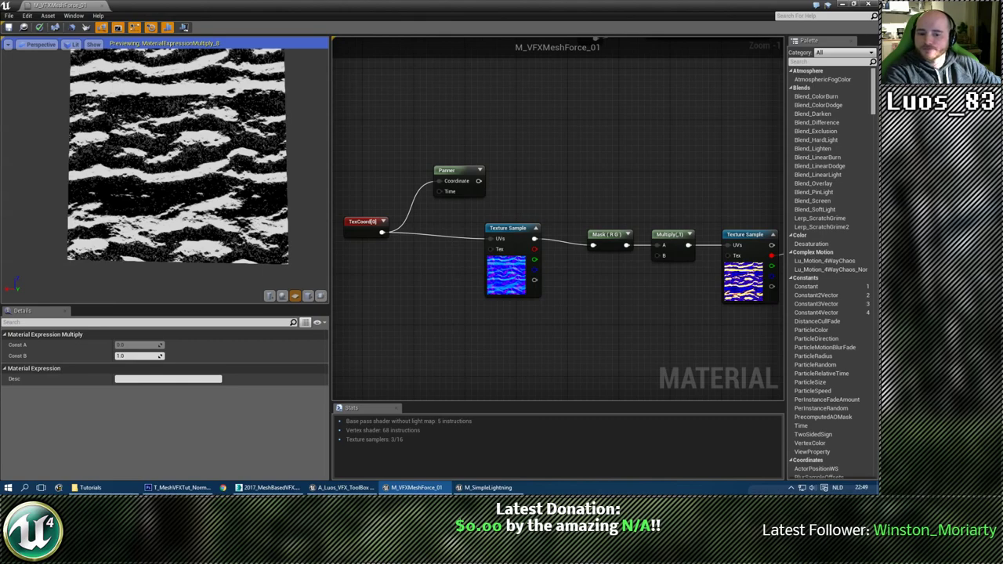
Arrange TexCoord and Panner in a row above the normal sample and connect the Panner's output to the sample's UVs.
left_click(488, 488)
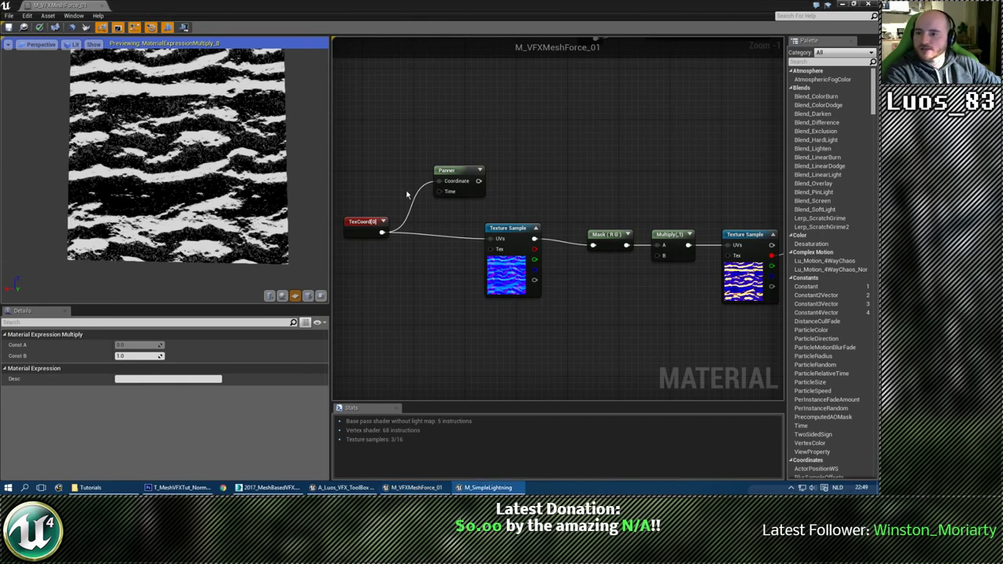
right_click_drag(407, 195, 443, 270)
left_click_drag(384, 327, 378, 274)
right_click_drag(429, 344, 389, 274)
scroll(389, 274, "up", 1)
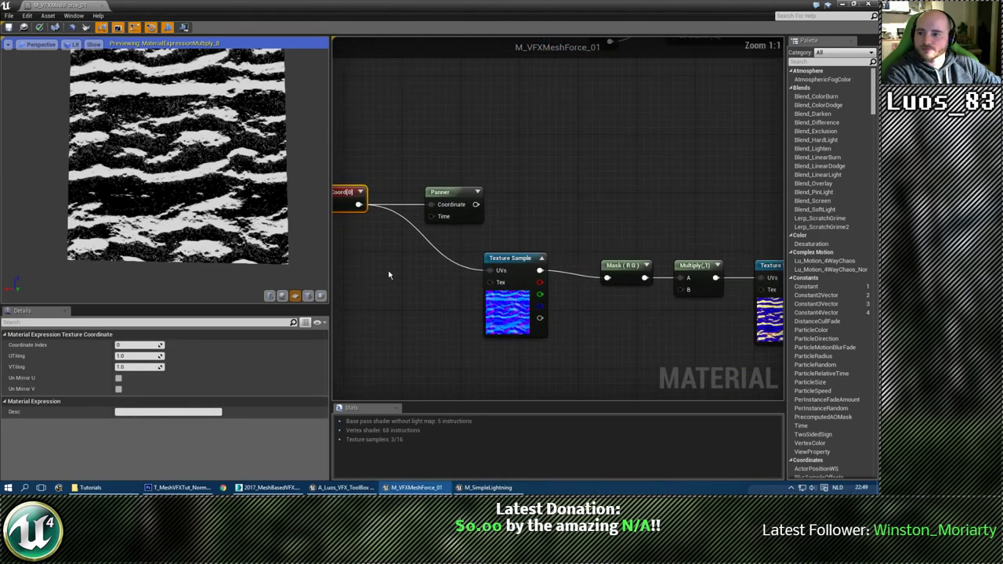
left_click_drag(432, 198, 438, 203)
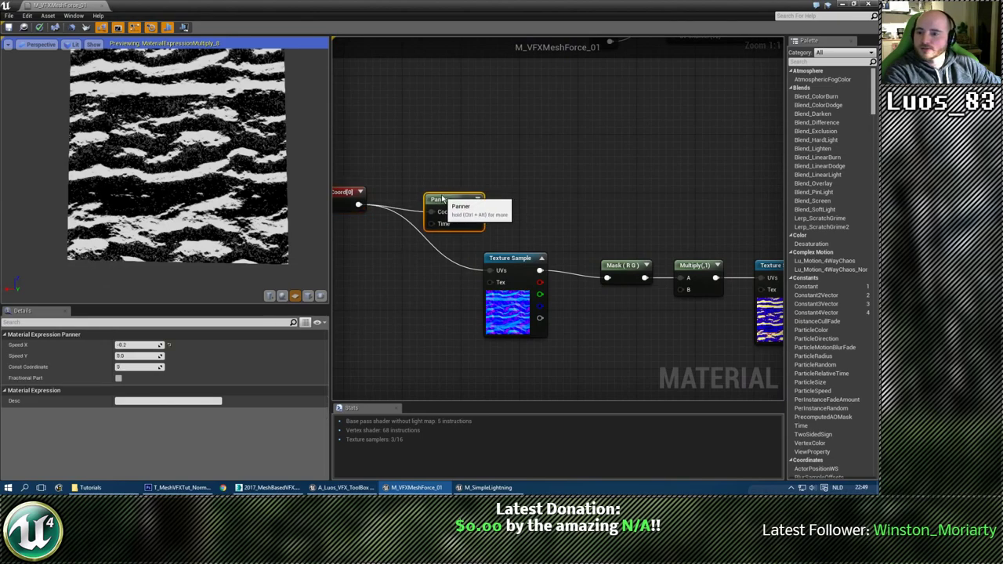
right_click_drag(418, 259, 444, 244)
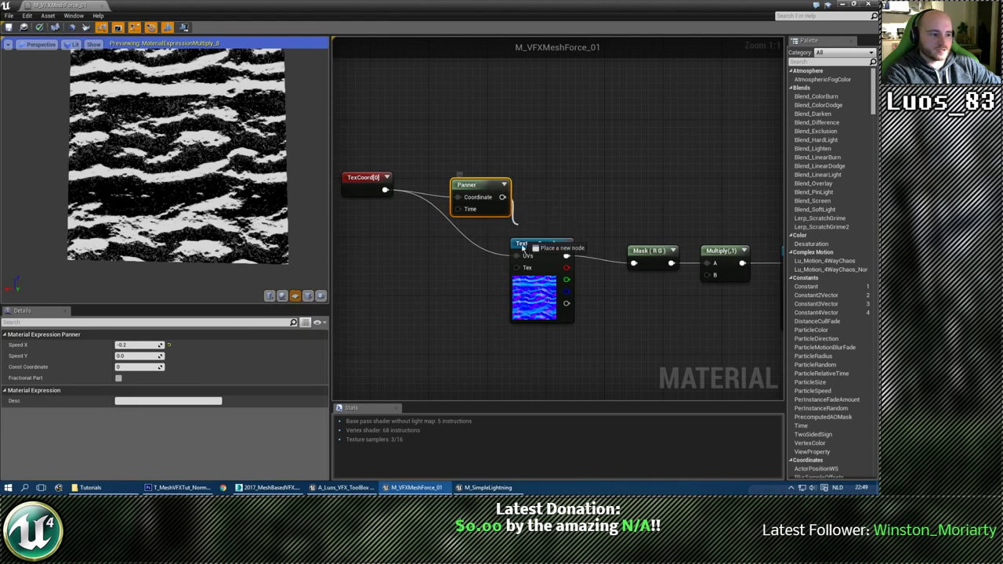
left_click_drag(522, 245, 517, 256)
right_click_drag(672, 309, 617, 279)
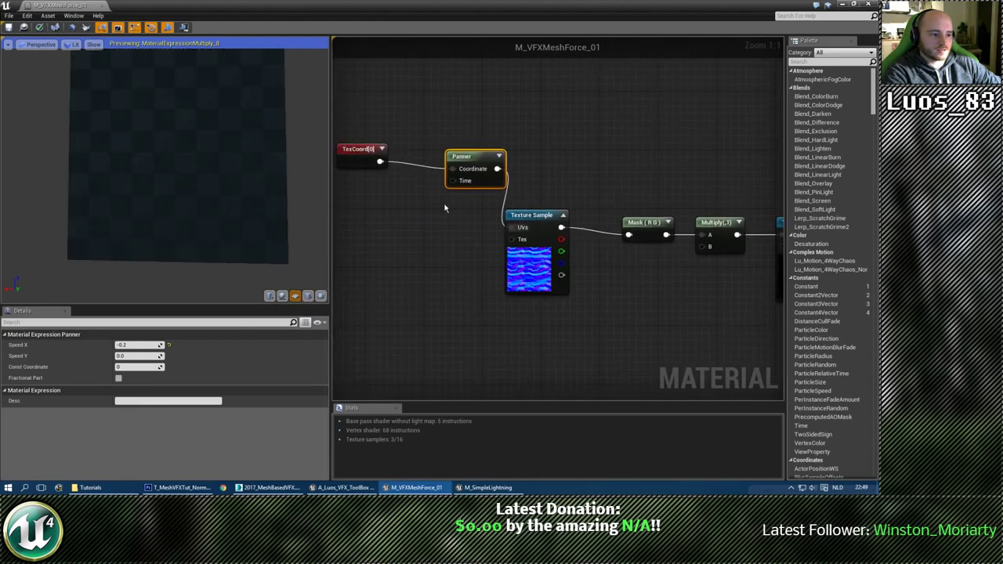
right_click_drag(445, 208, 490, 214)
Add an Append node below the Mask (R G) node and connect the normal sample's red and green outputs to its inputs.
right_click_drag(660, 289, 450, 262)
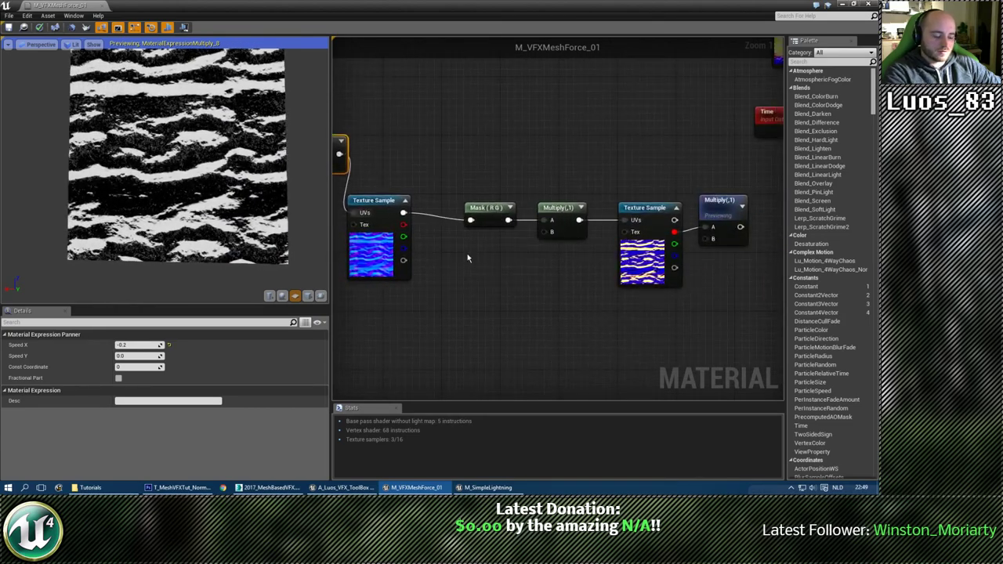
right_click(467, 257)
type("append")
key("Return")
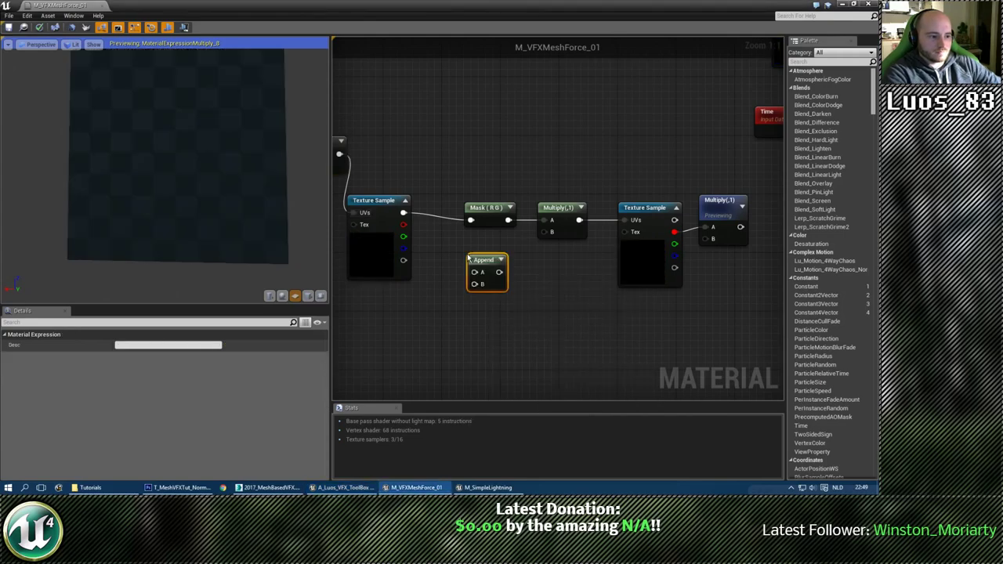
left_click_drag(403, 224, 474, 272)
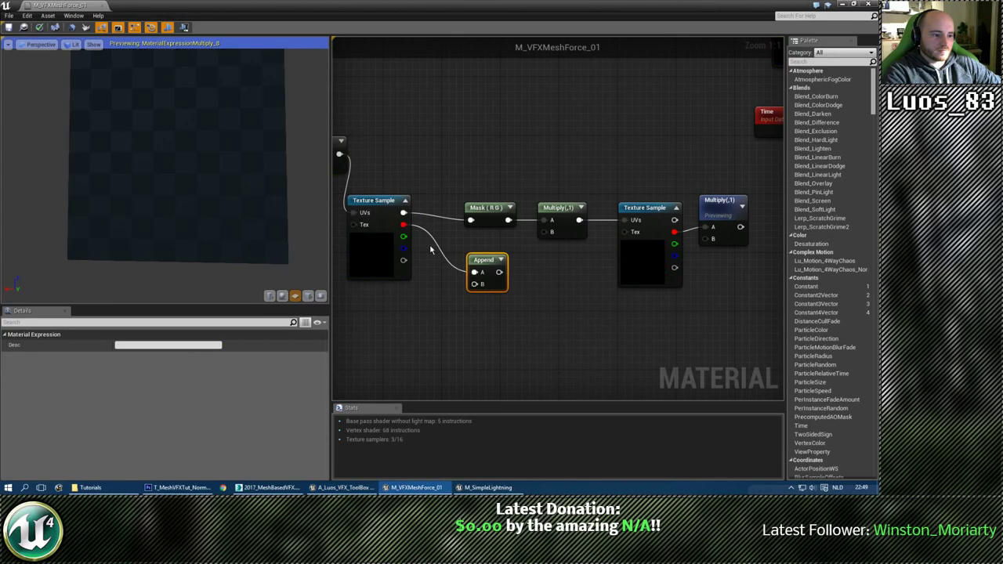
Preview the Append node and connect its output to input A of the Multiply feeding the mask sample's UVs.
right_click(480, 250)
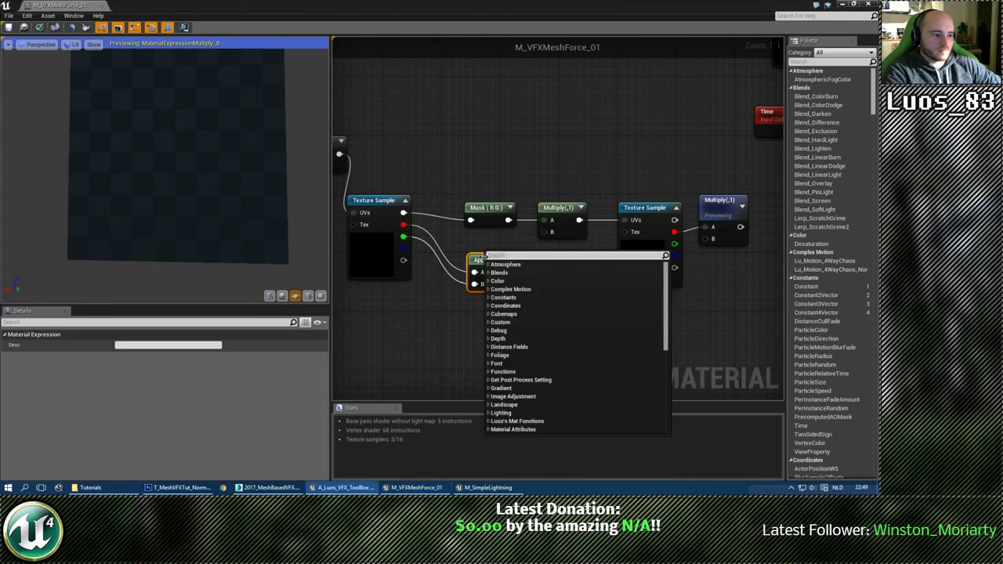
right_click(479, 258)
left_click(502, 263)
right_click_drag(623, 301, 572, 309)
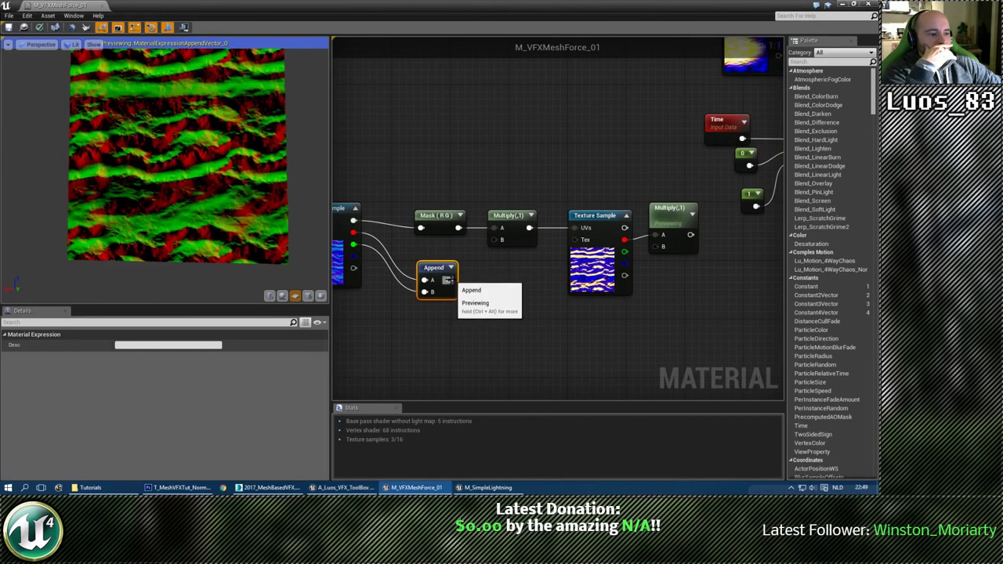
left_click_drag(448, 279, 495, 229)
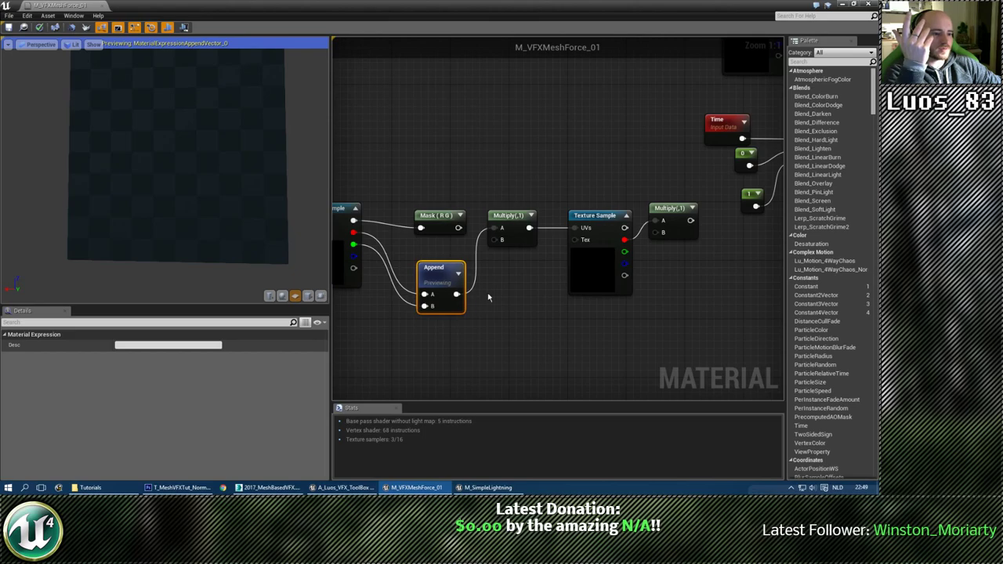
Preview the final Multiply, shift it beside the mask sample's red output, and inspect the distorted mask up close in the viewport.
right_click_drag(643, 280, 519, 281)
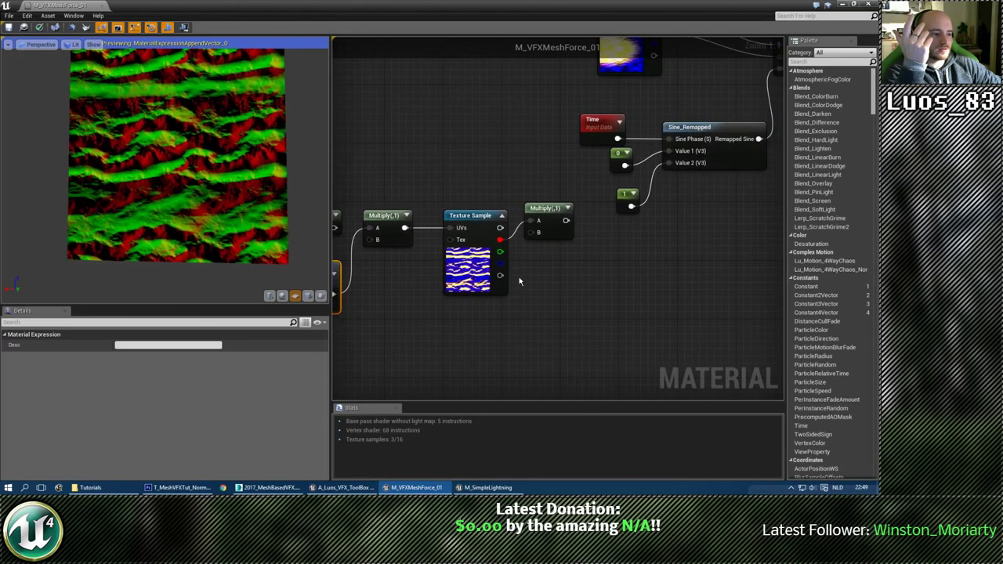
left_click(543, 207)
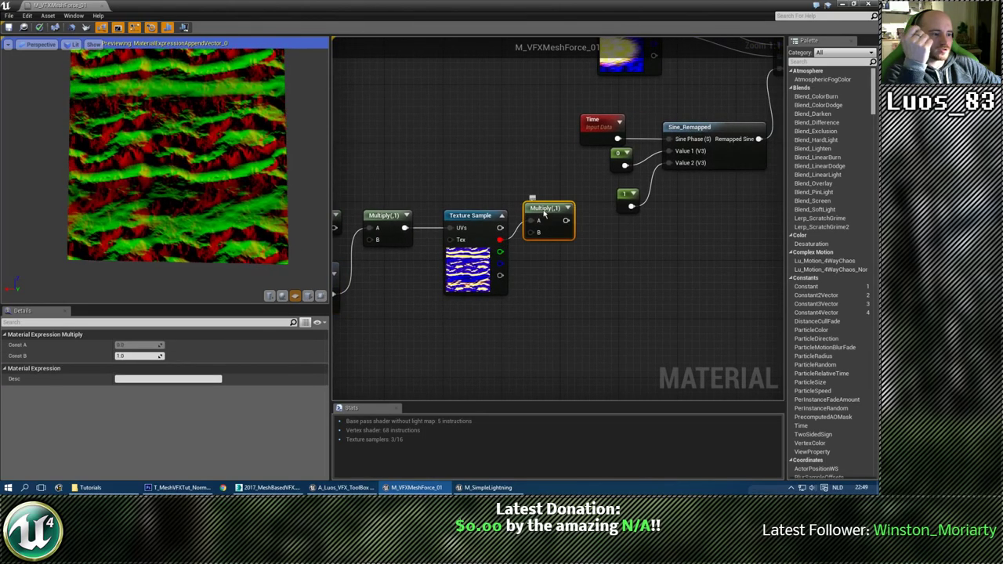
right_click(543, 209)
left_click(550, 214)
left_click_drag(549, 208, 563, 227)
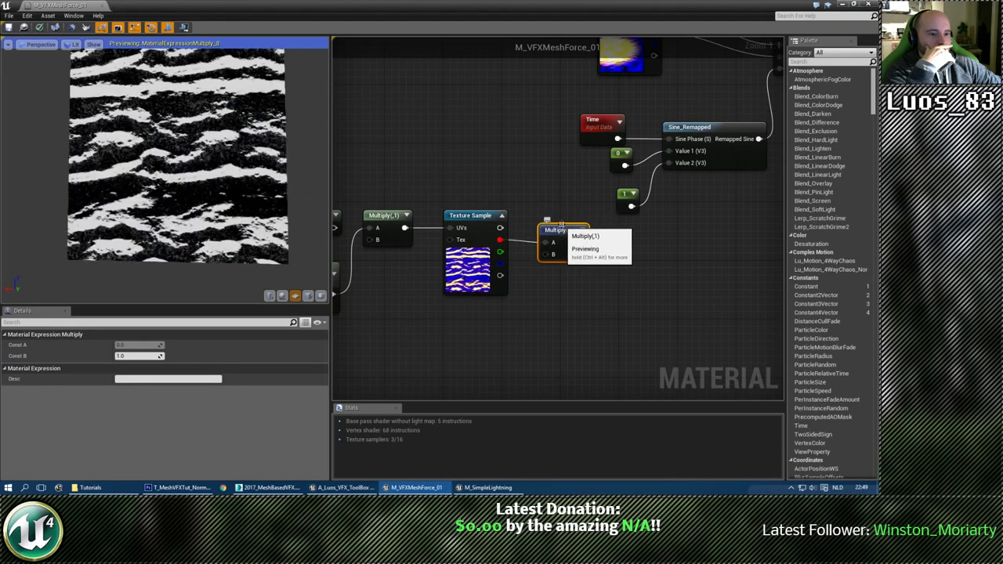
scroll(205, 174, "up", 5)
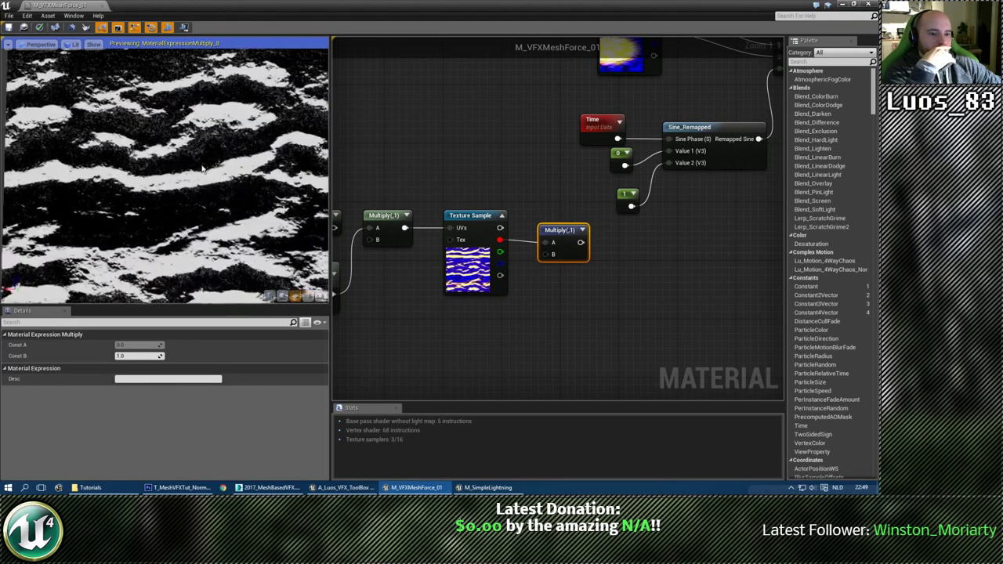
mouse_move(205, 174)
left_mouse_down()
mouse_move(160, 185)
mouse_move(223, 175)
left_mouse_up()
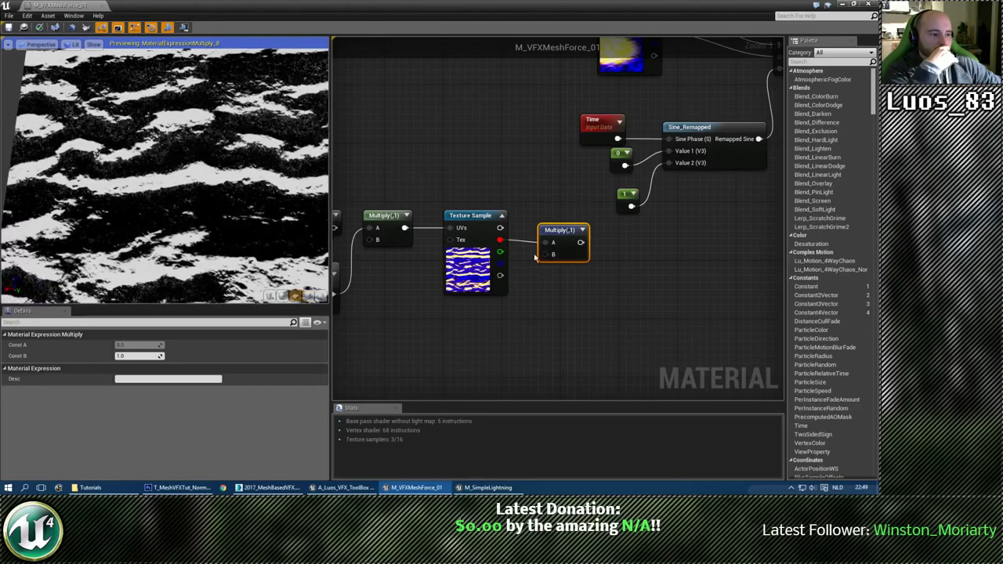
Delete the whole manual distortion chain from TexCoord through the final Multiply below the Luos_Mask_Distorter network.
scroll(534, 254, "down", 2)
right_click_drag(646, 285, 543, 324)
right_click_drag(616, 240, 628, 286)
scroll(663, 219, "down", 1)
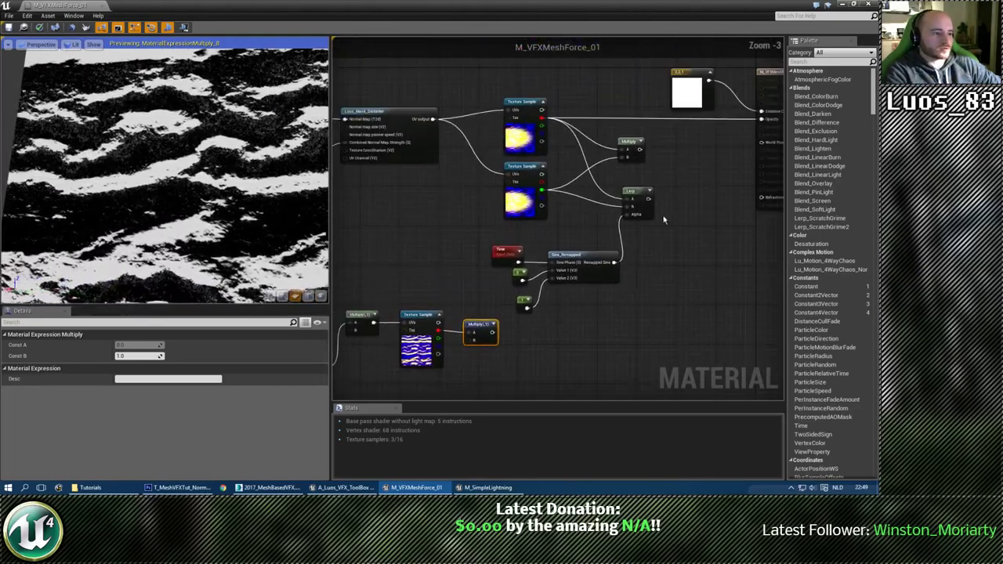
scroll(437, 252, "down", 1)
right_click_drag(382, 271, 549, 232)
scroll(525, 236, "down", 1)
scroll(421, 255, "up", 1)
left_click_drag(393, 207, 432, 223)
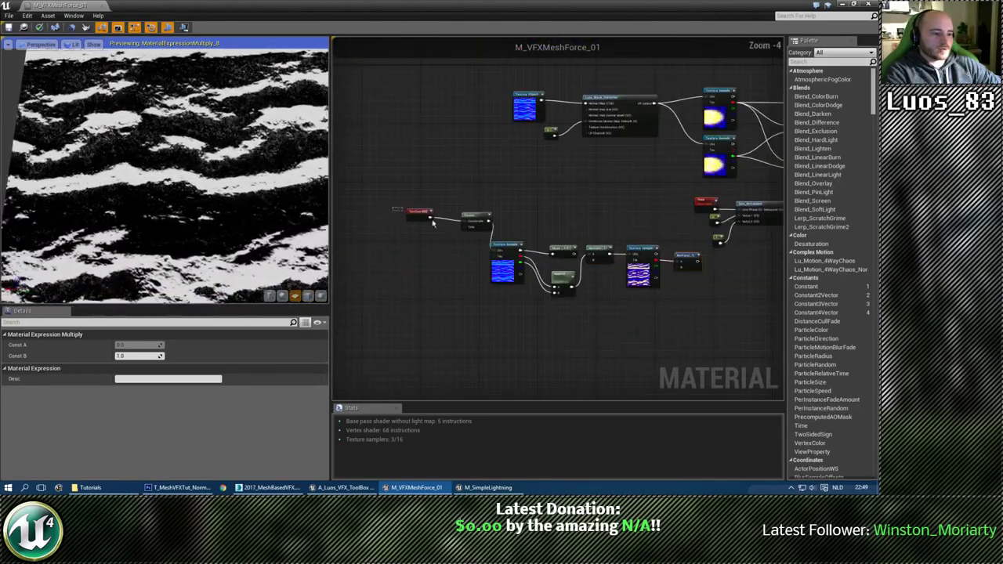
left_click_drag(684, 313, 685, 311)
right_click_drag(687, 304, 646, 370)
scroll(521, 335, "up", 1)
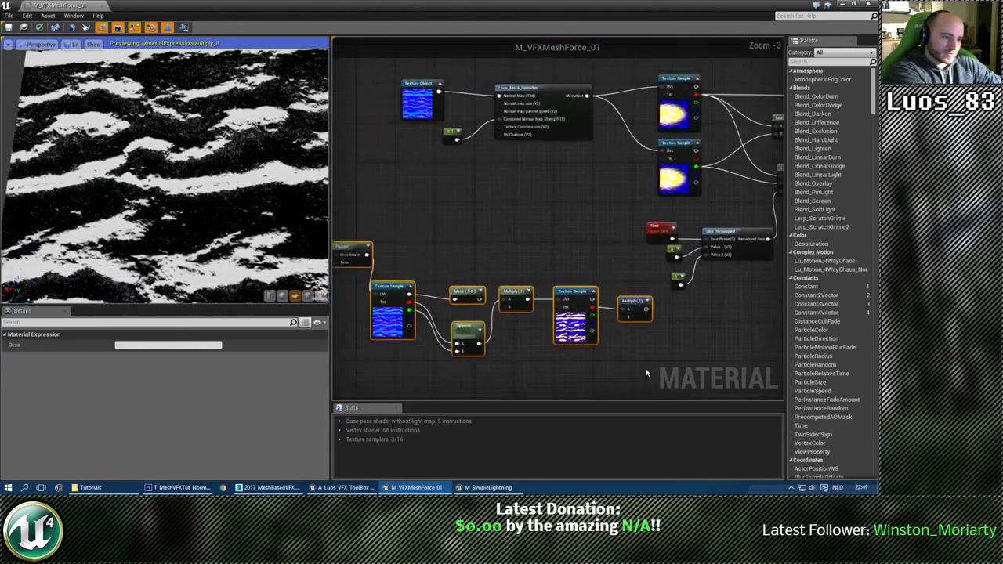
right_click_drag(542, 217, 556, 254)
key("Delete")
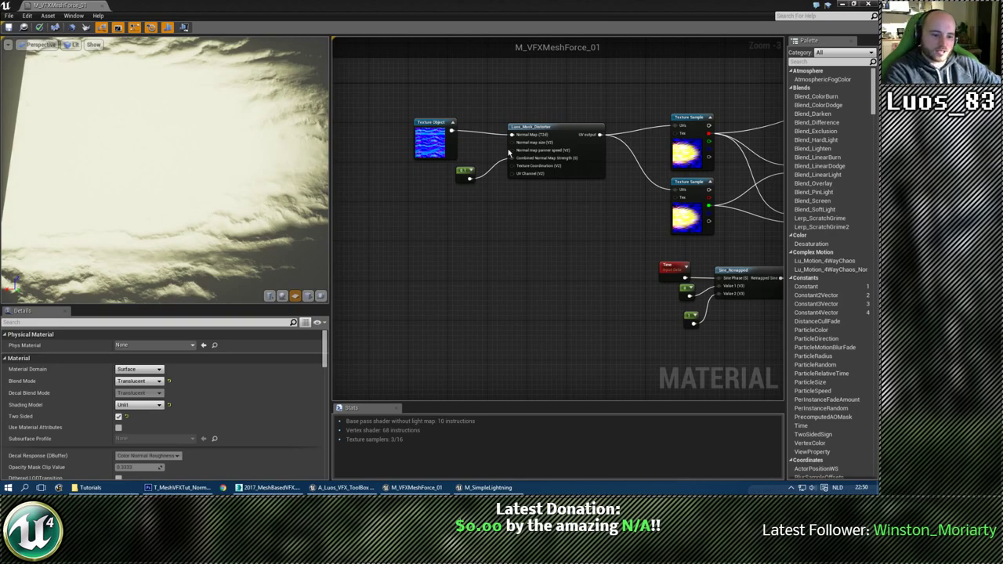
Review the remaining Luos_Mask_Distorter network and the mask samples it feeds.
scroll(560, 95, "up", 3)
right_click_drag(561, 96, 605, 96)
left_click(494, 235)
left_click(604, 96)
right_click_drag(727, 312, 468, 239)
right_click_drag(719, 286, 522, 304)
right_click_drag(546, 218, 799, 268)
scroll(565, 264, "down", 1)
right_click_drag(435, 286, 537, 329)
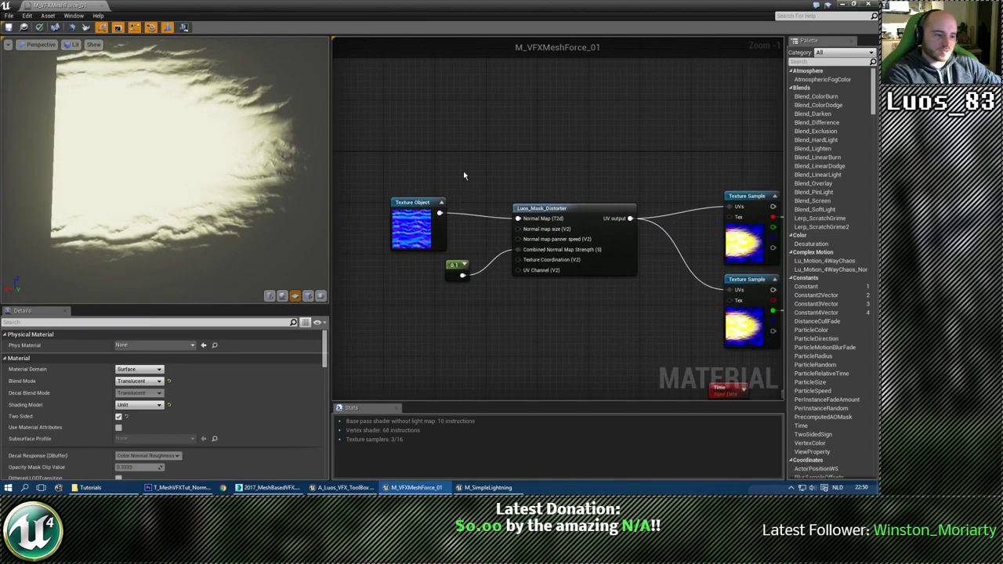
Add a Constant2Vector above the Texture Object and connect it to Luos_Mask_Distorter's Normal map panner speed input.
left_click(448, 170)
left_click_drag(499, 206, 519, 236)
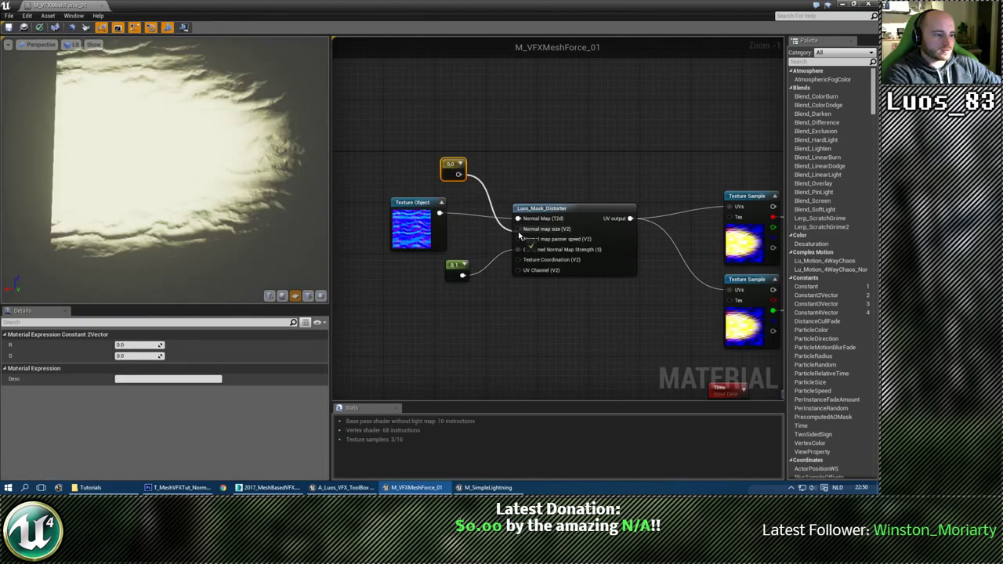
left_click(510, 186)
scroll(487, 179, "up", 1)
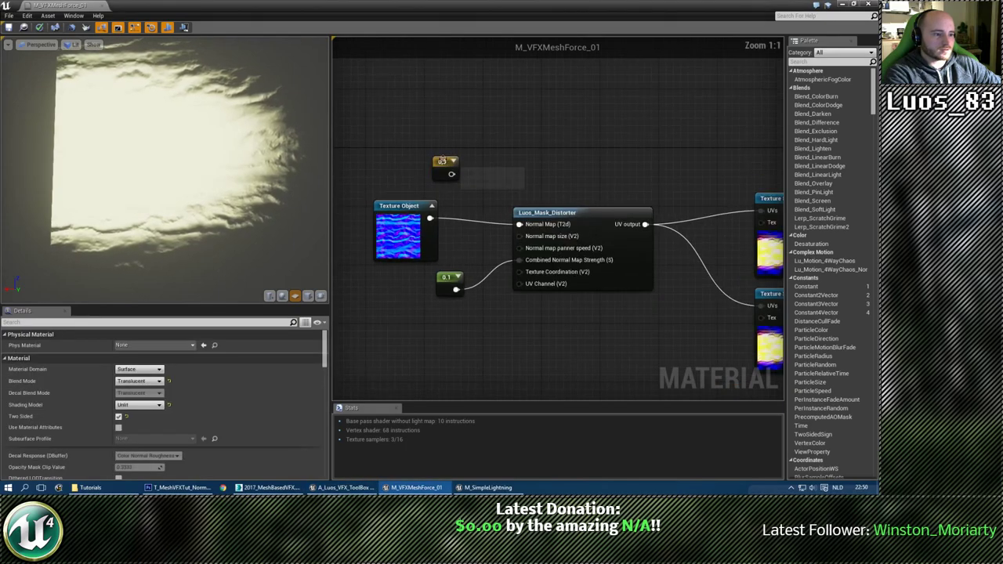
left_click(453, 170)
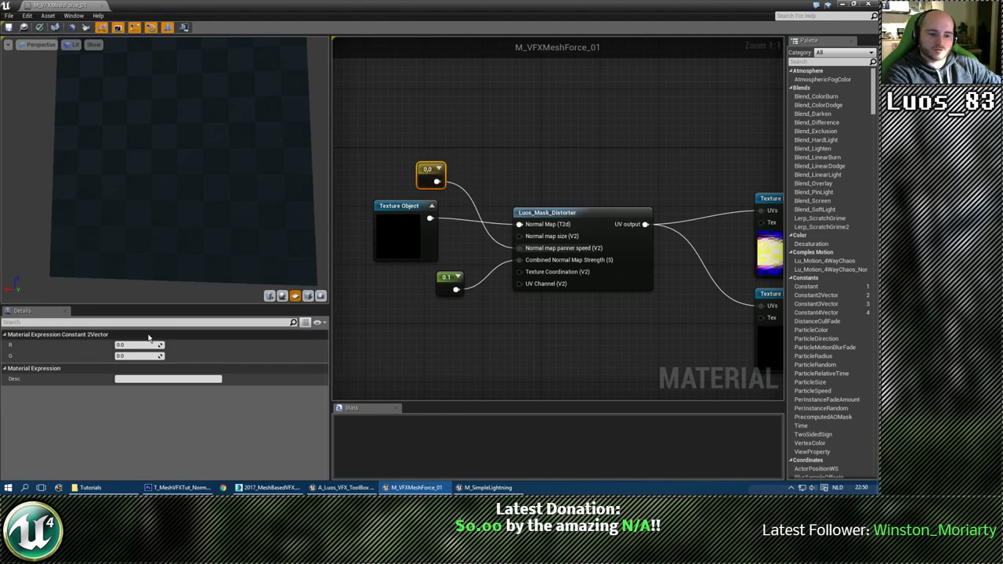
Set the panner speed constant's R value to -2 and place the node between the Texture Object and Luos_Mask_Distorter.
type("2")
key("Return")
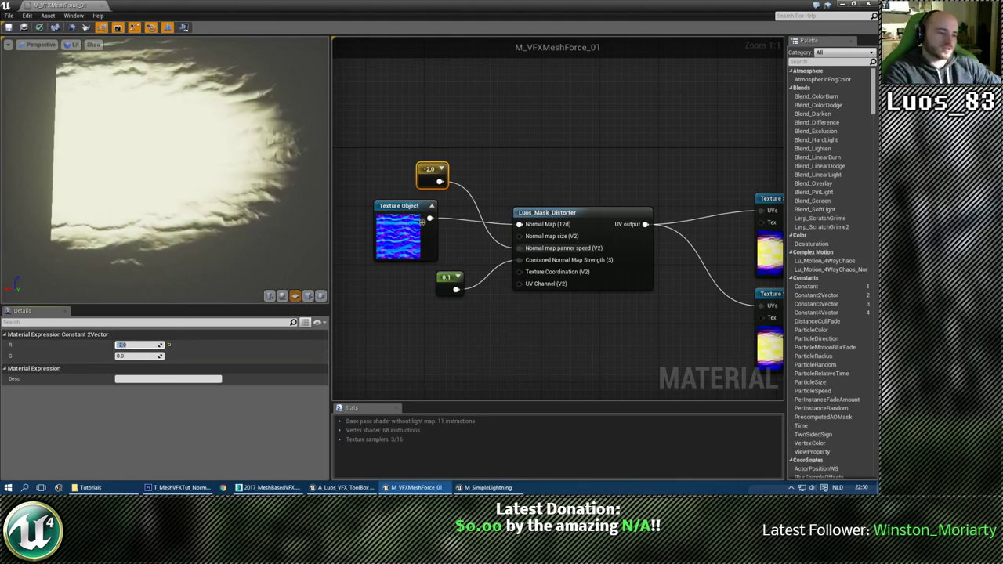
left_click_drag(436, 176, 463, 247)
left_click(613, 362)
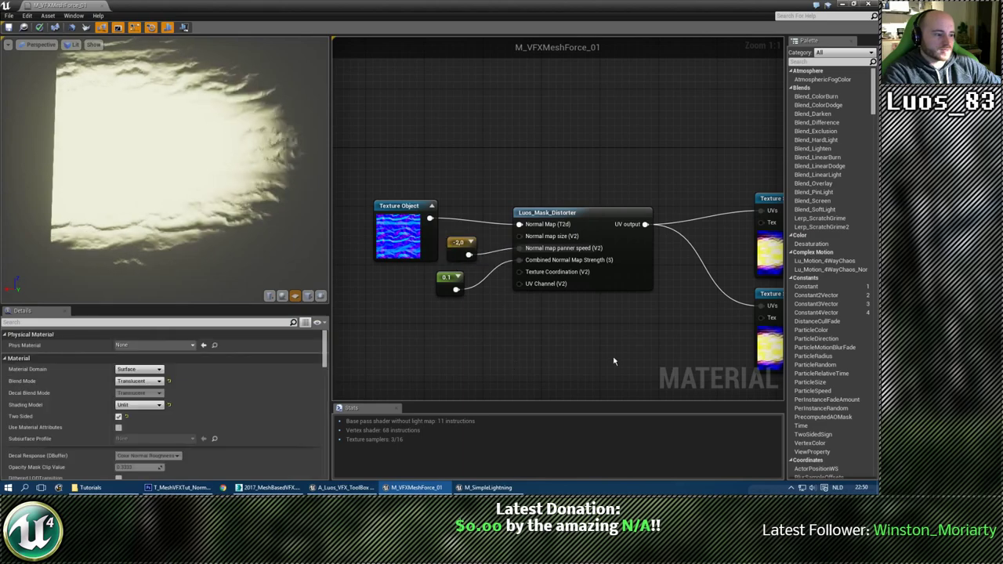
Preview the Lerp node's output in the material viewport.
right_click_drag(614, 361, 517, 330)
right_click_drag(407, 299, 509, 313)
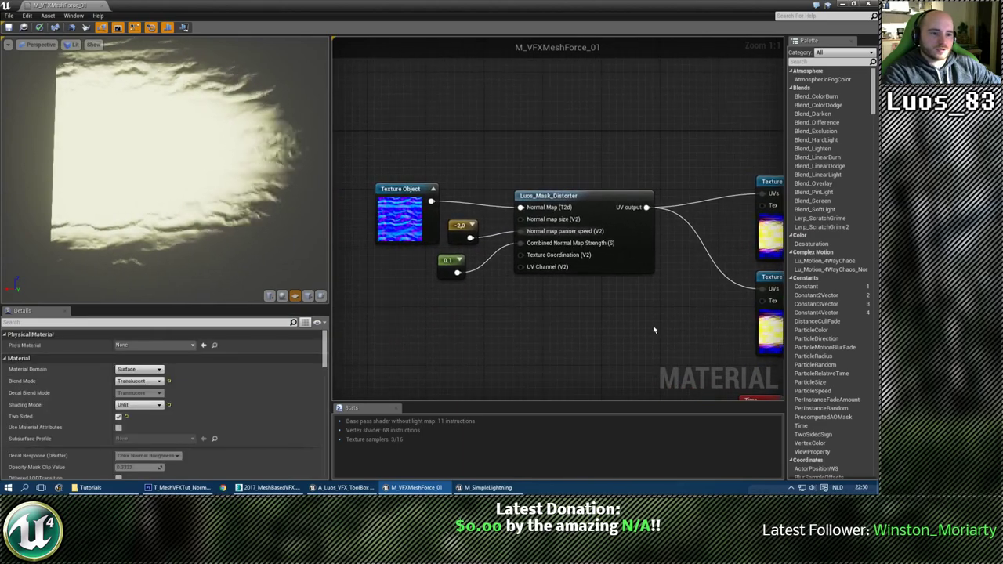
right_click_drag(654, 330, 398, 280)
right_click_drag(647, 271, 573, 248)
scroll(573, 246, "down", 1)
right_click_drag(709, 225, 614, 205)
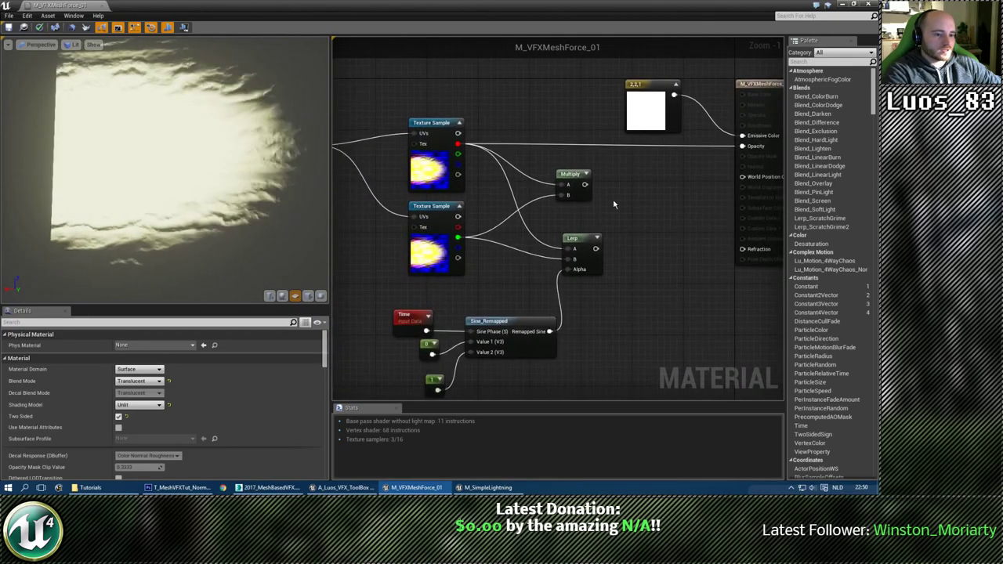
right_click(578, 239)
left_click(588, 244)
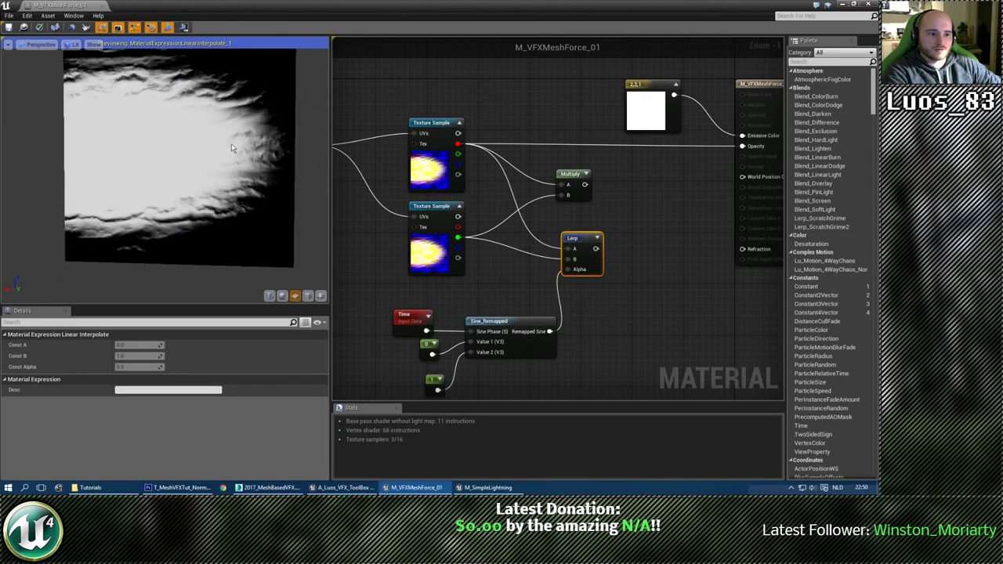
Move the Luos_Mask_Distorter together with its Texture Object and two constants slightly higher in the graph.
right_click_drag(345, 236, 578, 255)
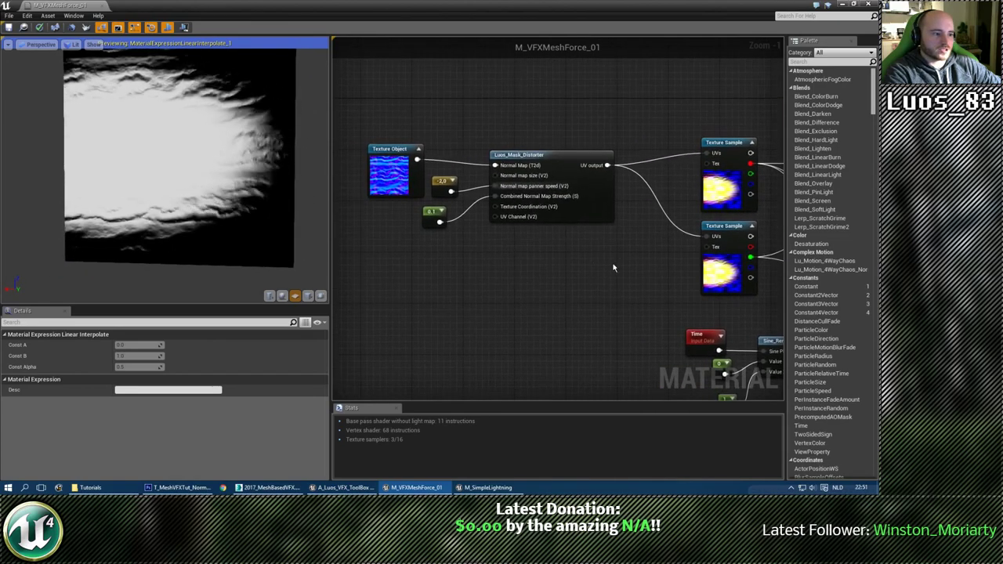
left_click_drag(613, 266, 422, 163)
left_click_drag(524, 154, 518, 144)
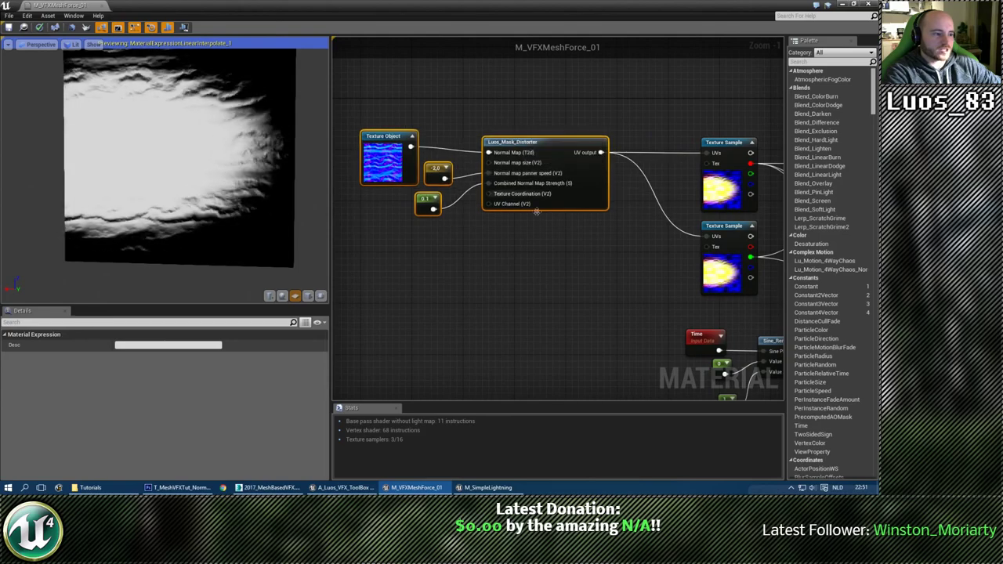
left_click(611, 278)
right_click_drag(613, 279, 522, 275)
right_click(558, 250)
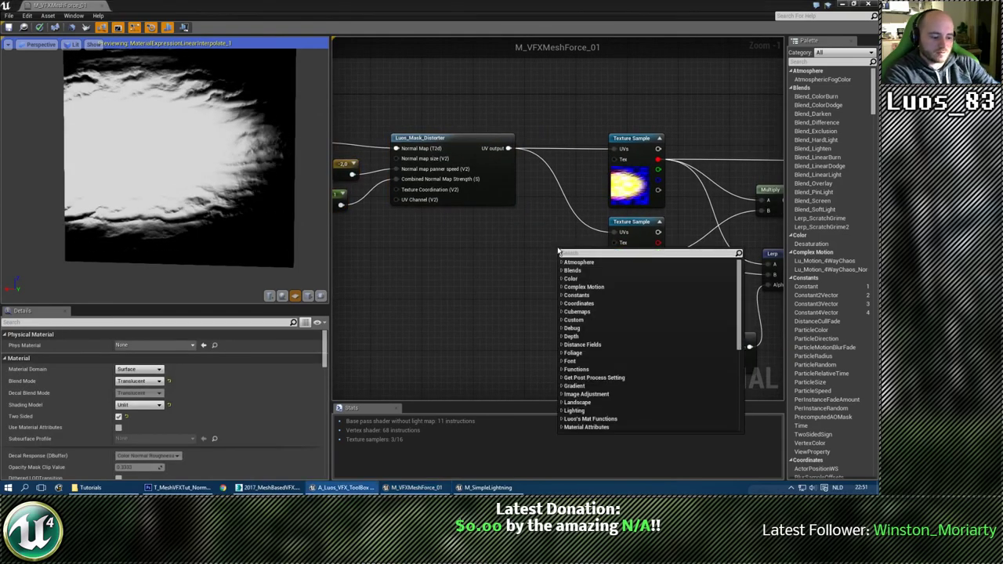
type("panne")
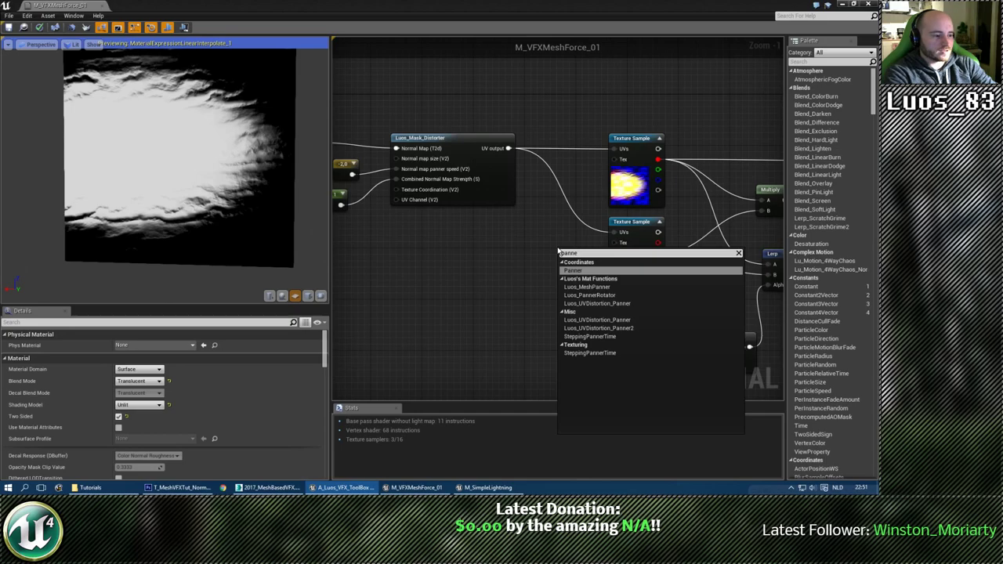
key("BackSpace")
key("BackSpace")
key("BackSpace")
key("BackSpace")
key("BackSpace")
key("Escape")
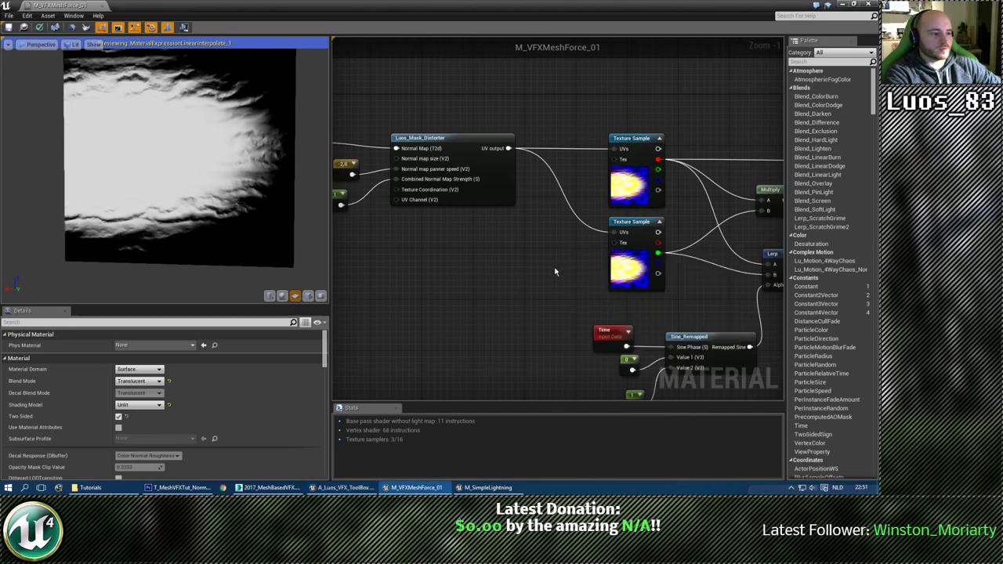
Duplicate the mask distorter with its inputs below the original and connect the copy's UV output to the lower Texture Sample's UVs.
right_click_drag(549, 271, 653, 269)
left_click_drag(653, 269, 362, 135)
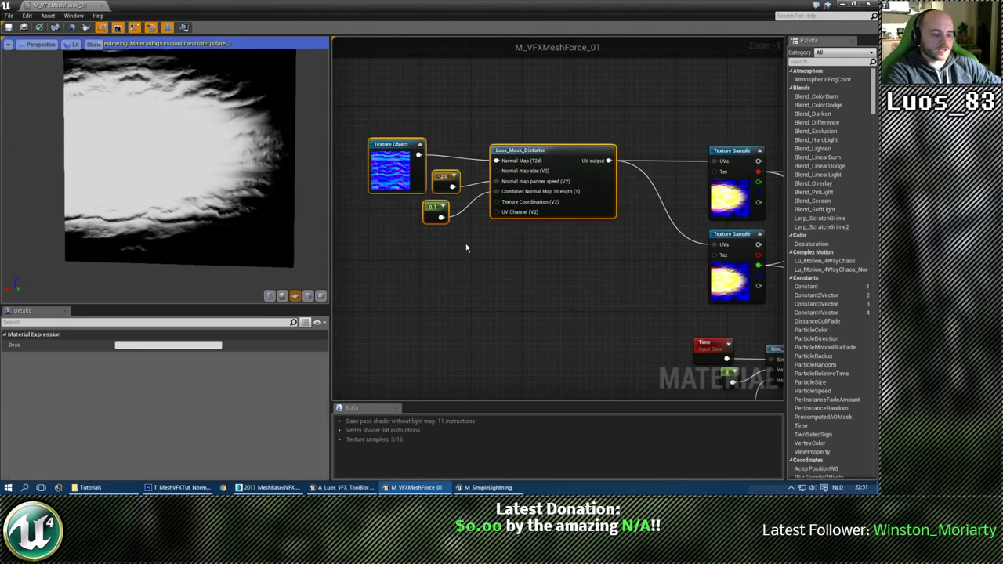
right_click_drag(465, 246, 433, 195)
key("ctrl+w")
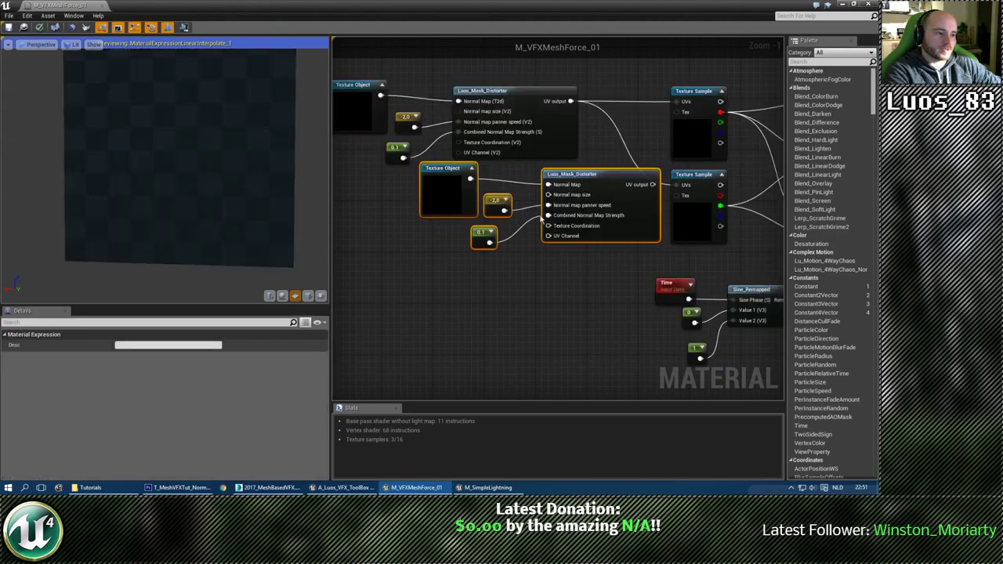
left_click_drag(591, 179, 501, 206)
left_click(584, 220)
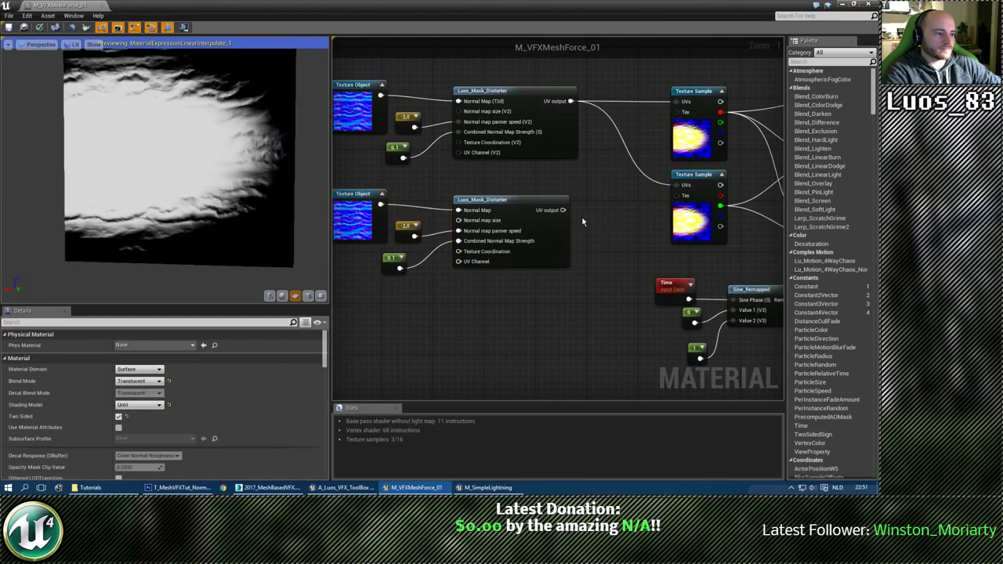
left_click_drag(563, 211, 570, 214)
left_click_drag(685, 186, 686, 185)
Try a two-component constant of 0.25, 0.25 as the lower distorter's normal map size, and delete it again.
right_click_drag(580, 301, 630, 293)
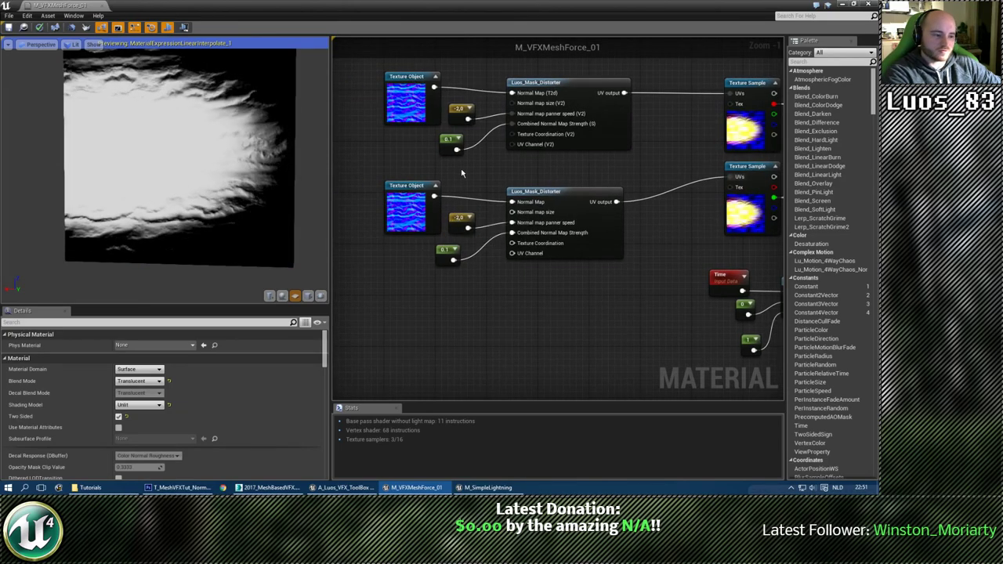
key("2")
left_click(461, 170)
left_click_drag(476, 185, 512, 213)
left_click(126, 345)
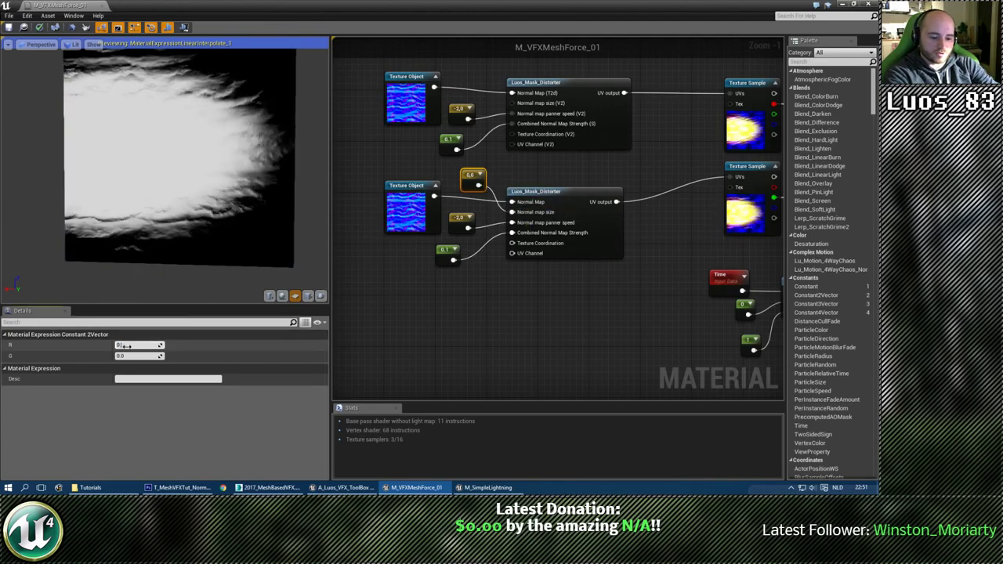
type("0.25")
key("Tab")
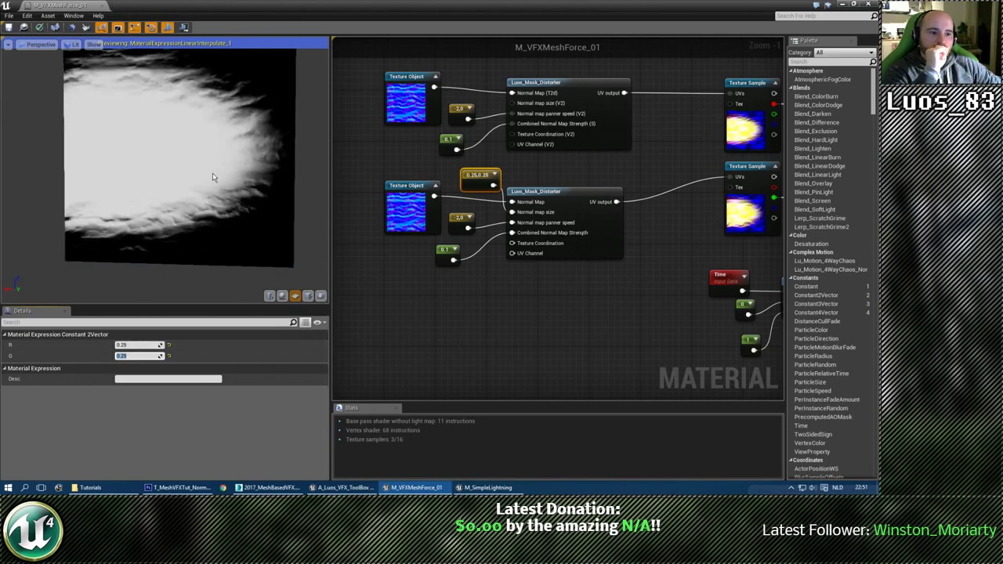
left_click_drag(477, 175, 467, 173)
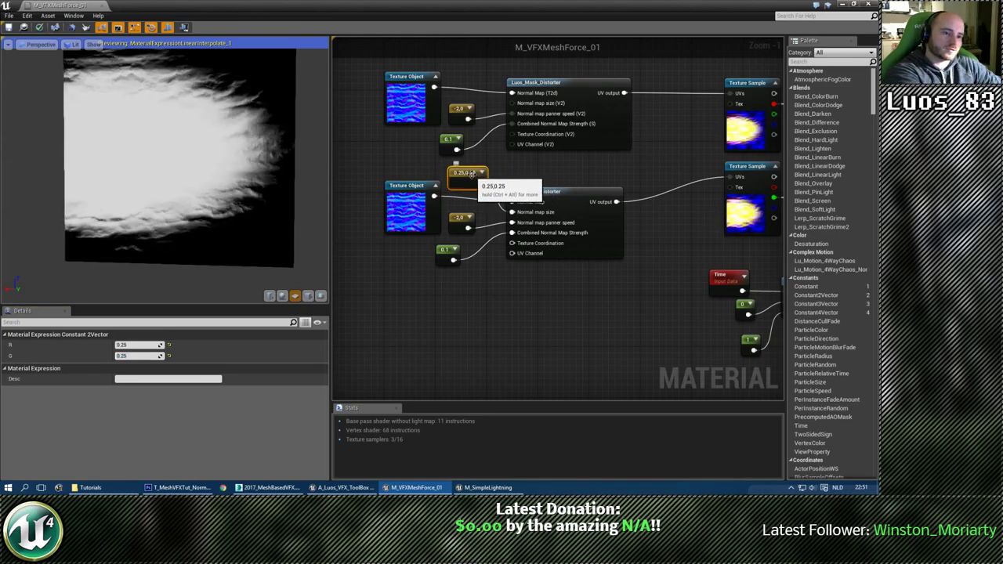
key("Delete")
Move the lower distorter's two constants closer to it and set its panner speed R value to -1.75.
scroll(463, 256, "up", 1)
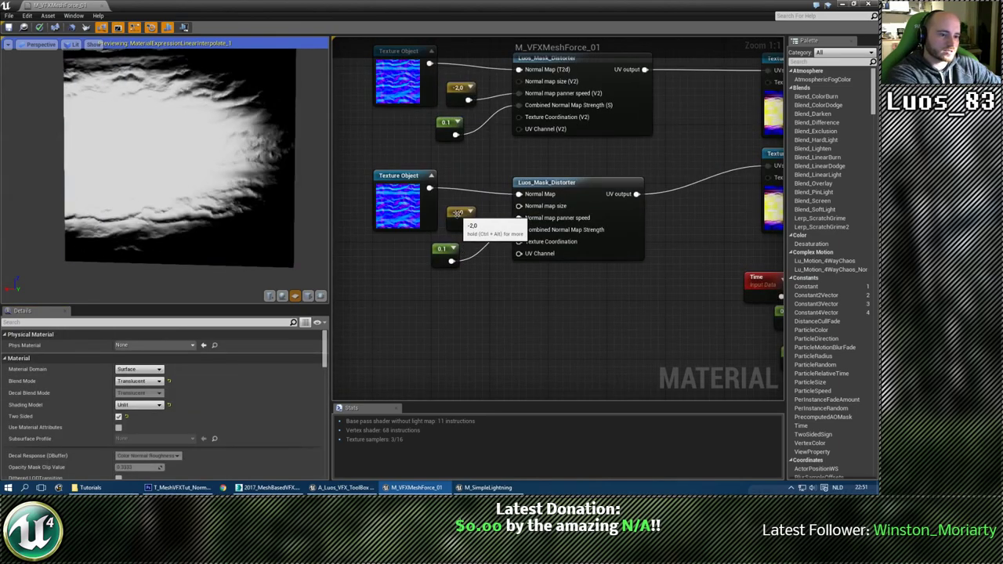
left_click_drag(459, 219, 466, 219)
left_click_drag(440, 258, 461, 259)
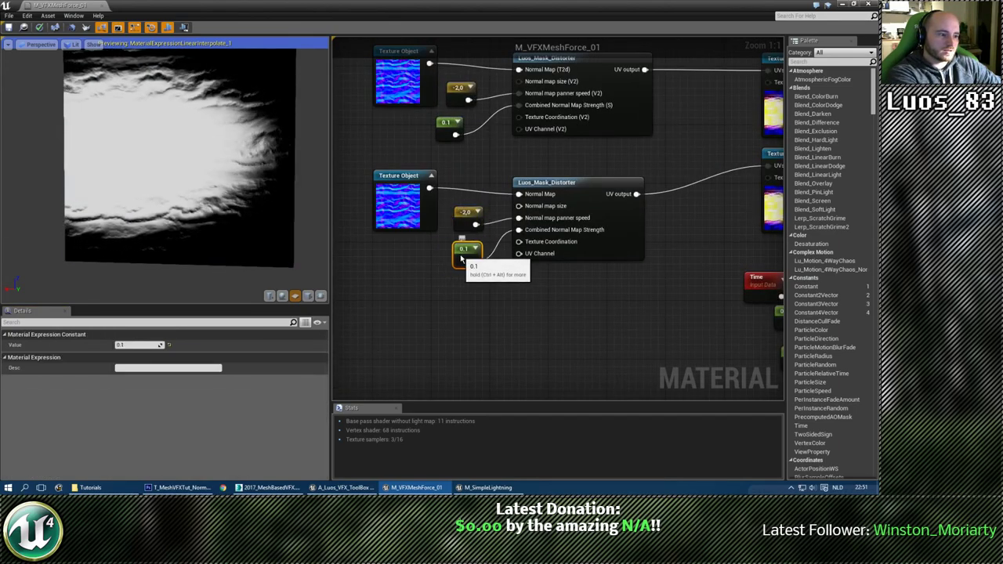
left_click(467, 214)
left_click(132, 346)
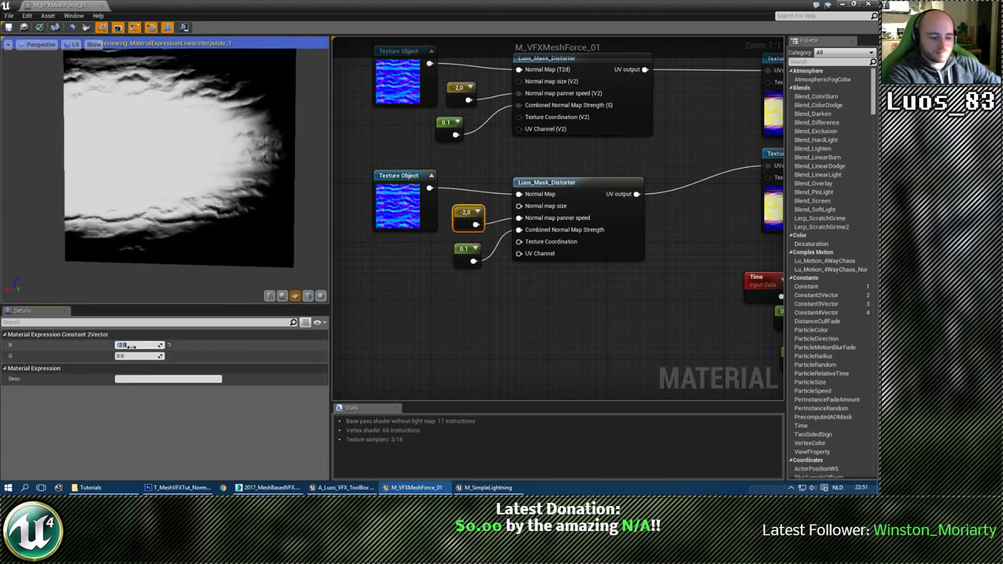
type("-1.75")
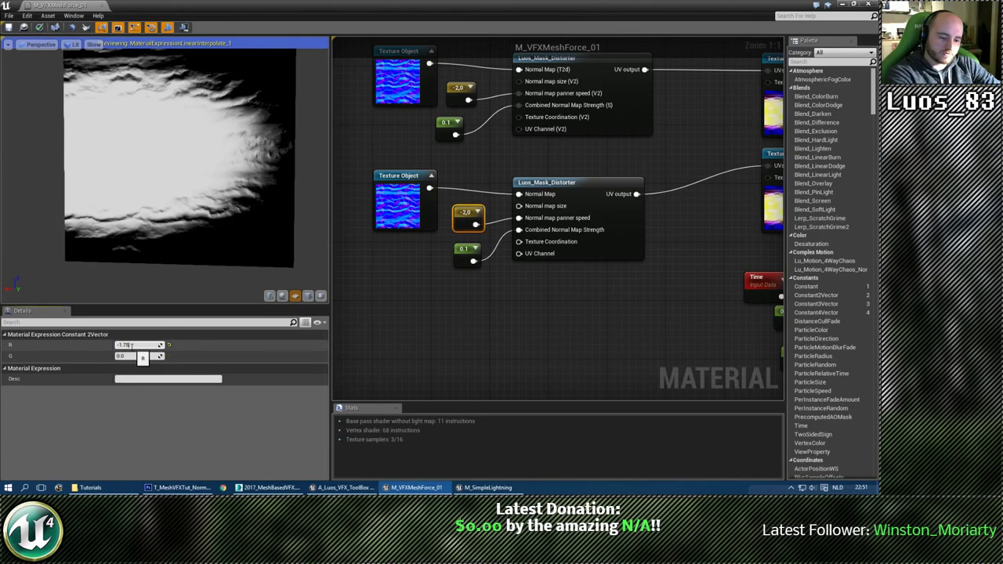
key("Return")
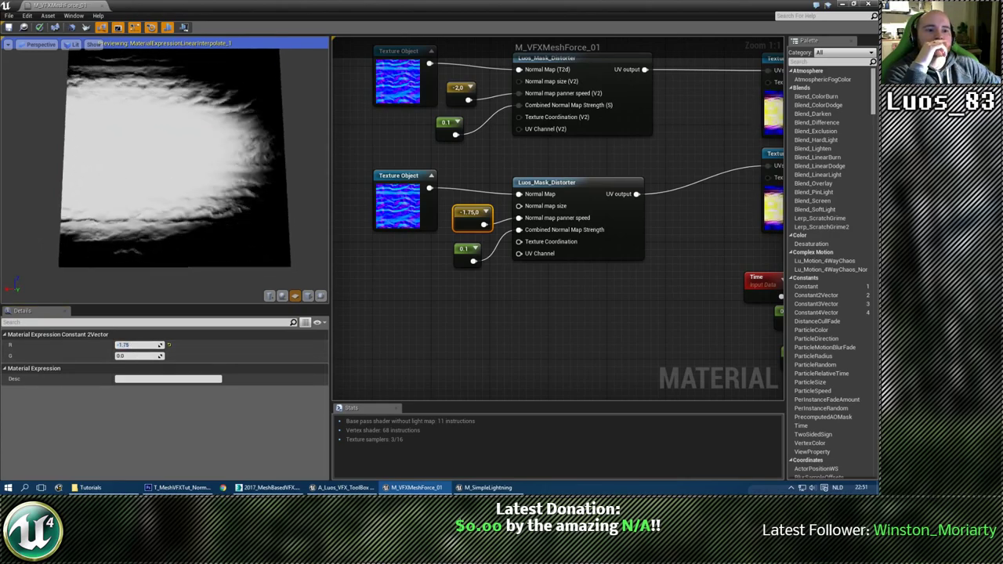
Delete the unused Multiply node above the Lerp node.
right_click_drag(634, 242, 361, 273)
scroll(361, 273, "down", 1)
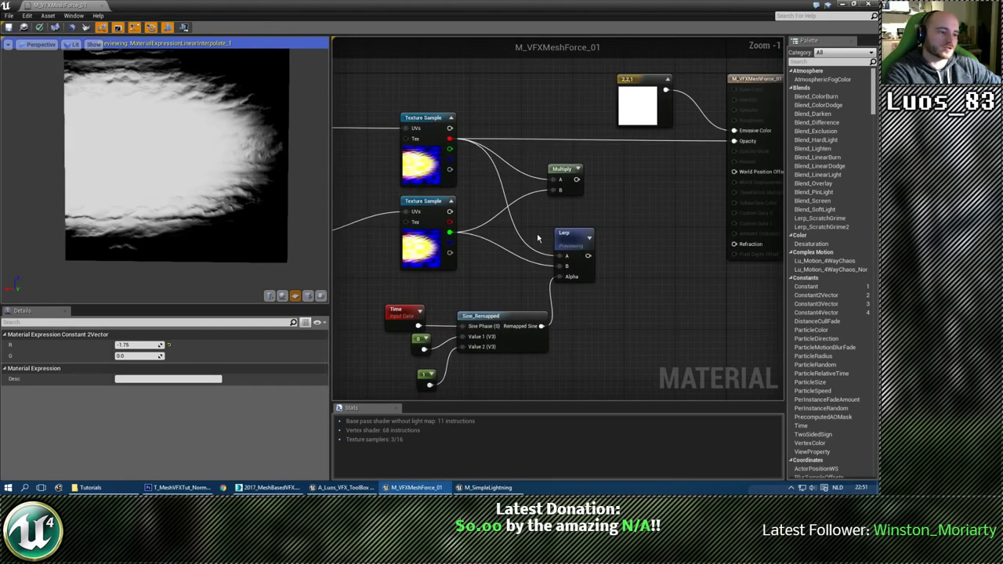
scroll(536, 219, "up", 1)
right_click_drag(594, 226, 569, 237)
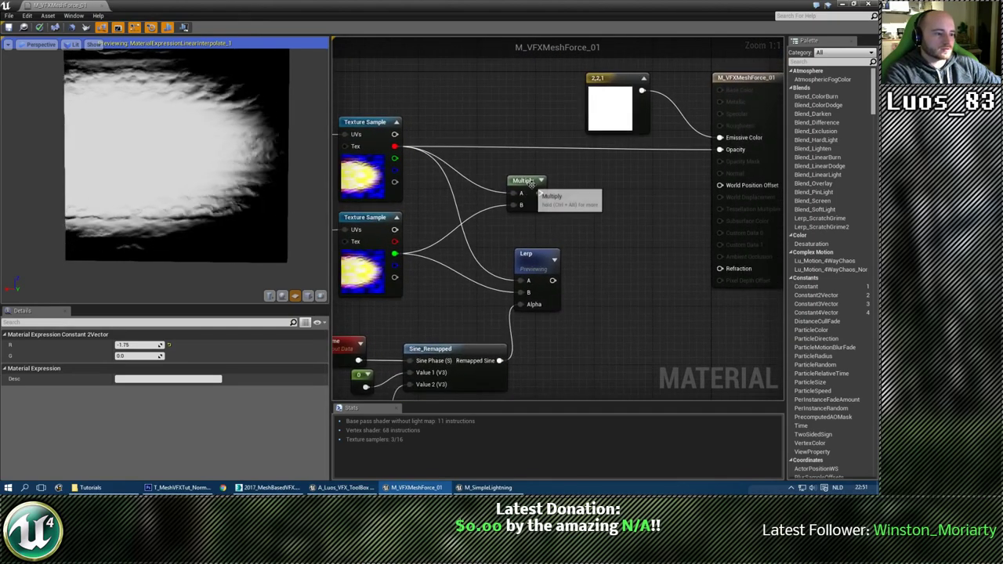
left_click_drag(531, 183, 540, 174)
right_click_drag(526, 265, 617, 209)
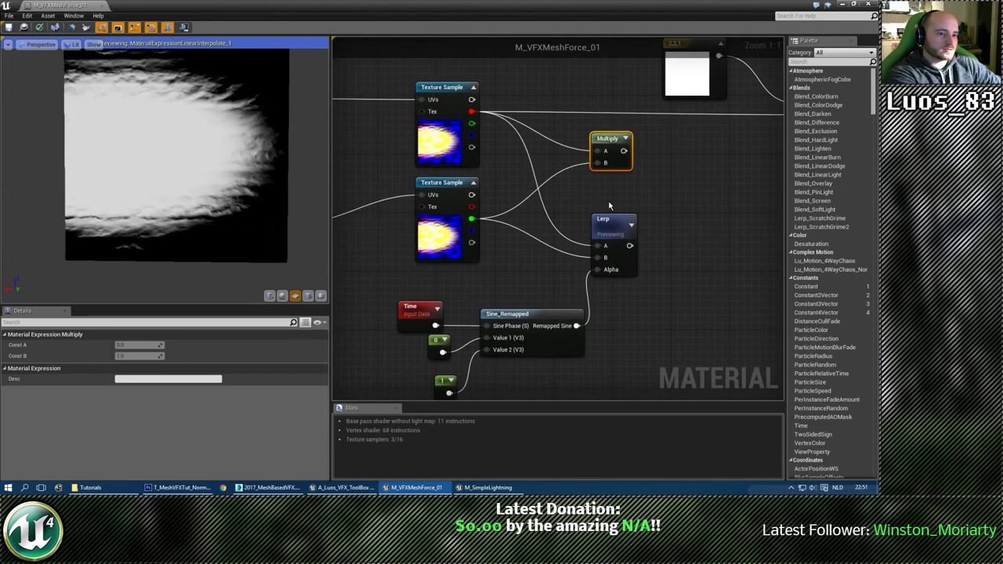
key("Delete")
Copy the upper mask Texture Sample and place the duplicate below the Sine_Remapped node.
scroll(552, 207, "down", 1)
left_click(495, 145)
key("ctrl+c")
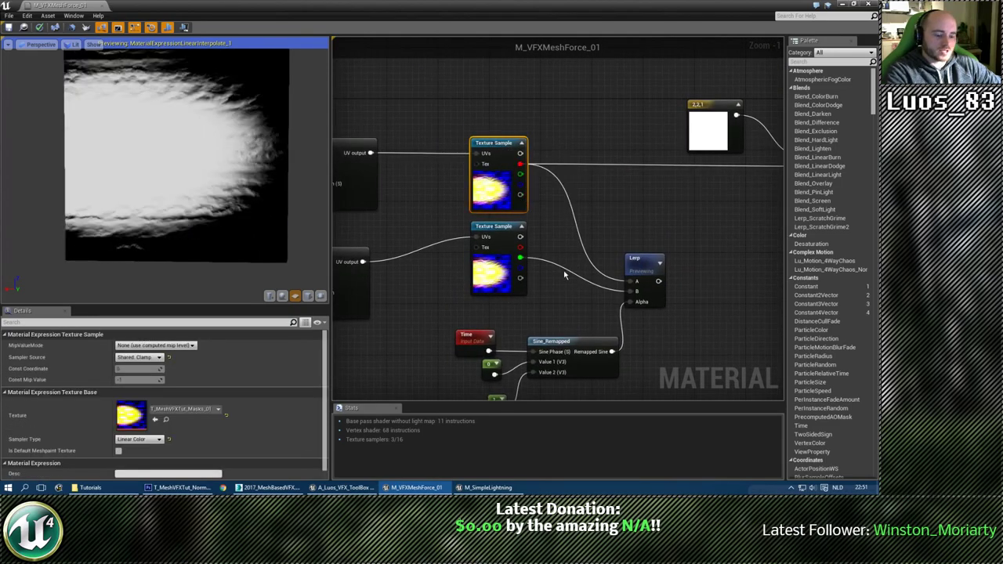
key("ctrl+v")
right_click_drag(567, 273, 602, 185)
left_click_drag(614, 193, 549, 337)
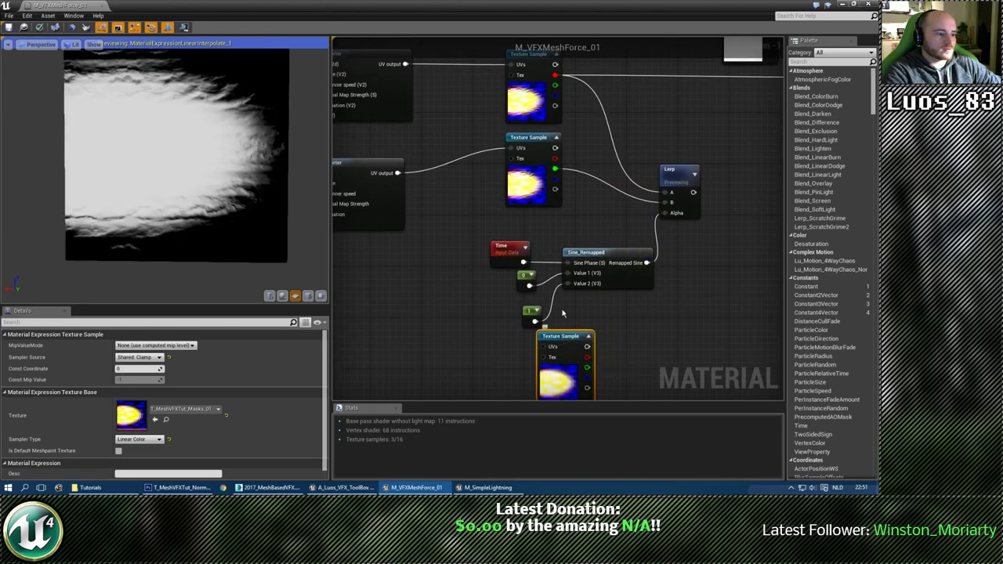
Add a Panner node beside the copied Texture Sample and connect it to that sample's UVs.
right_click_drag(601, 348, 541, 297)
right_click_drag(396, 296, 407, 297)
right_click(449, 297)
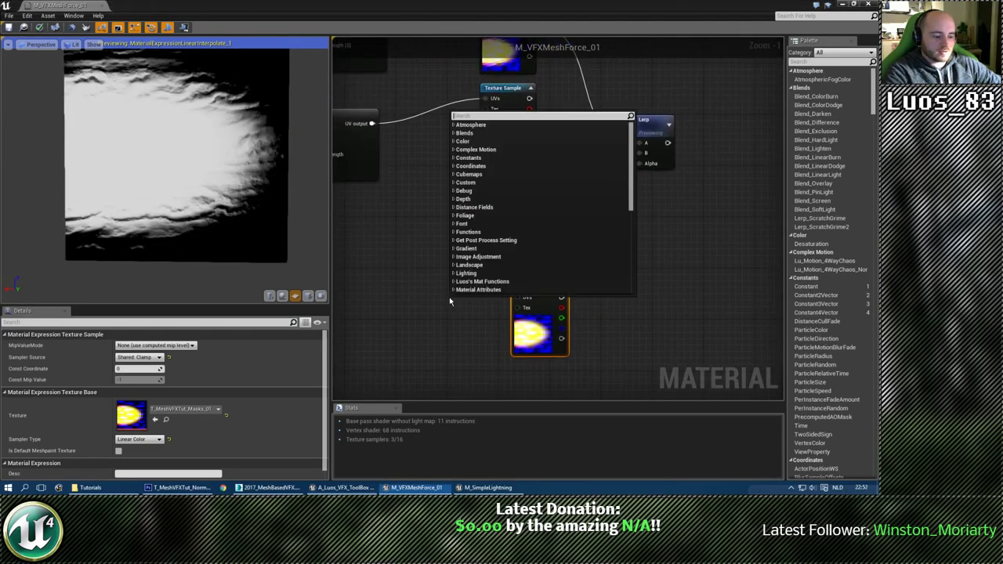
type("panner")
key("Return")
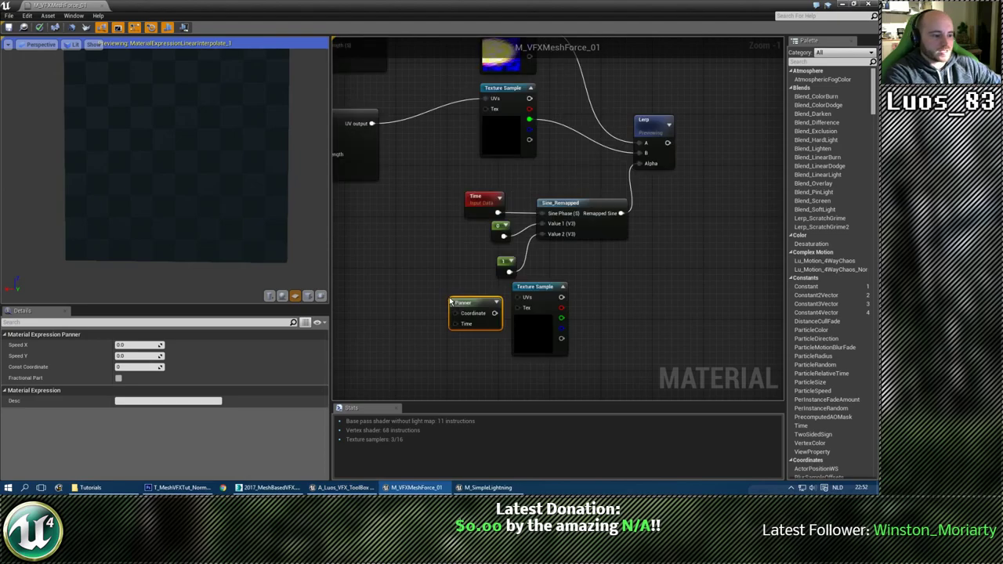
Add a Multiply node next to the copied Texture Sample.
right_click_drag(523, 305, 381, 267)
left_click(462, 266)
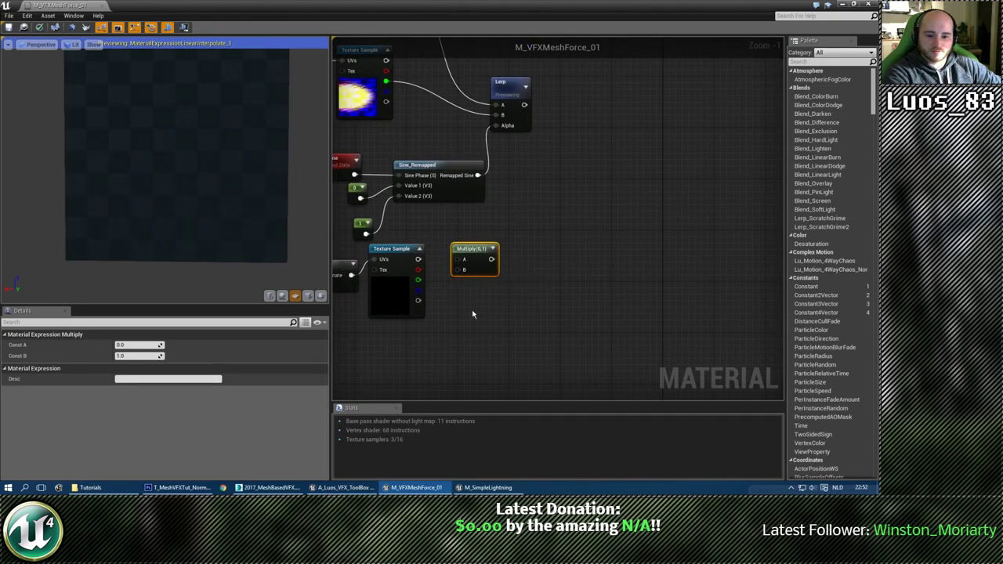
right_click_drag(473, 315, 576, 245)
left_click(506, 276)
scroll(504, 267, "up", 1)
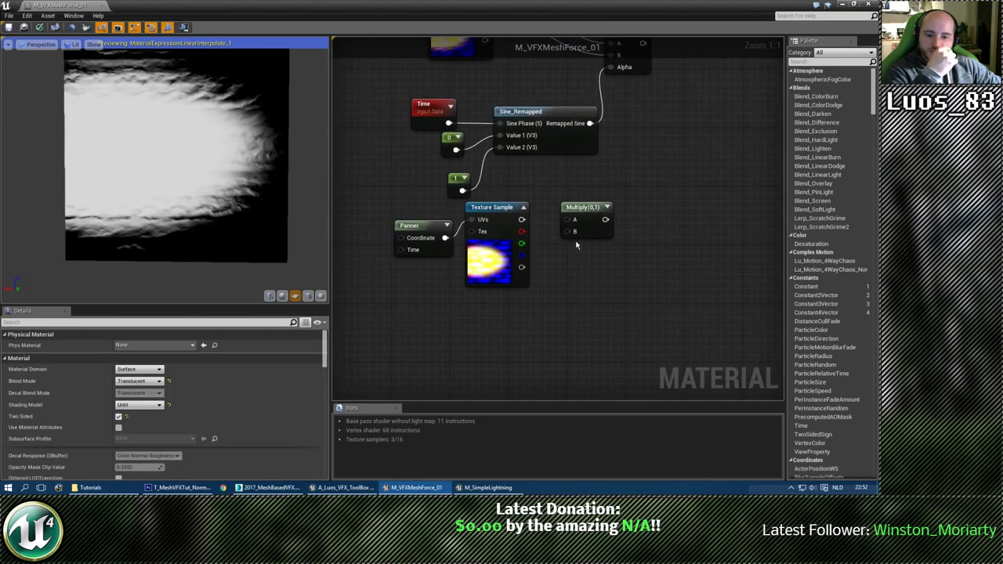
Review the node graph from the two mask distorters to the new Panner, Texture Sample and Multiply nodes.
right_click_drag(573, 207, 672, 235)
scroll(651, 227, "down", 2)
right_click_drag(523, 187, 606, 270)
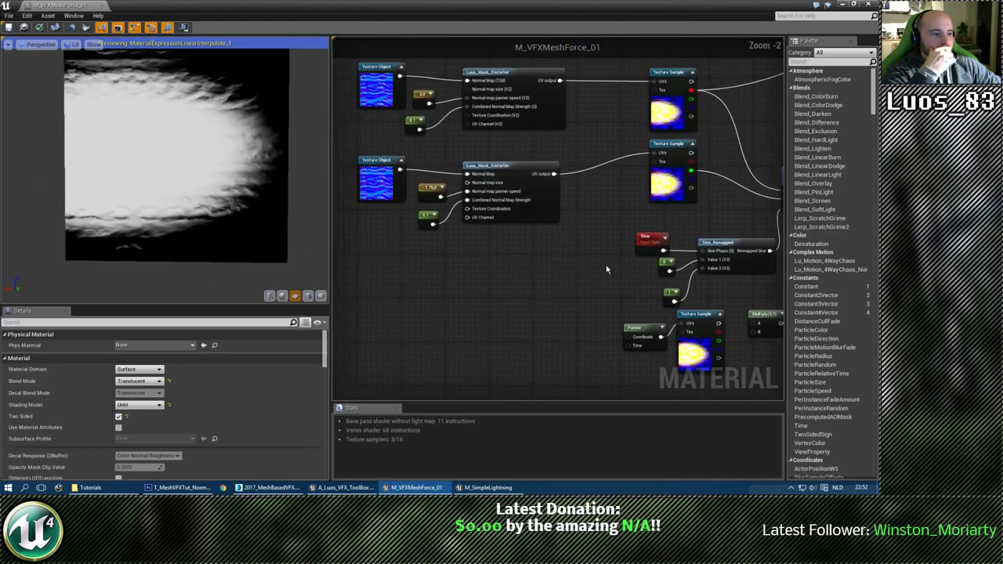
right_click_drag(565, 210, 506, 202)
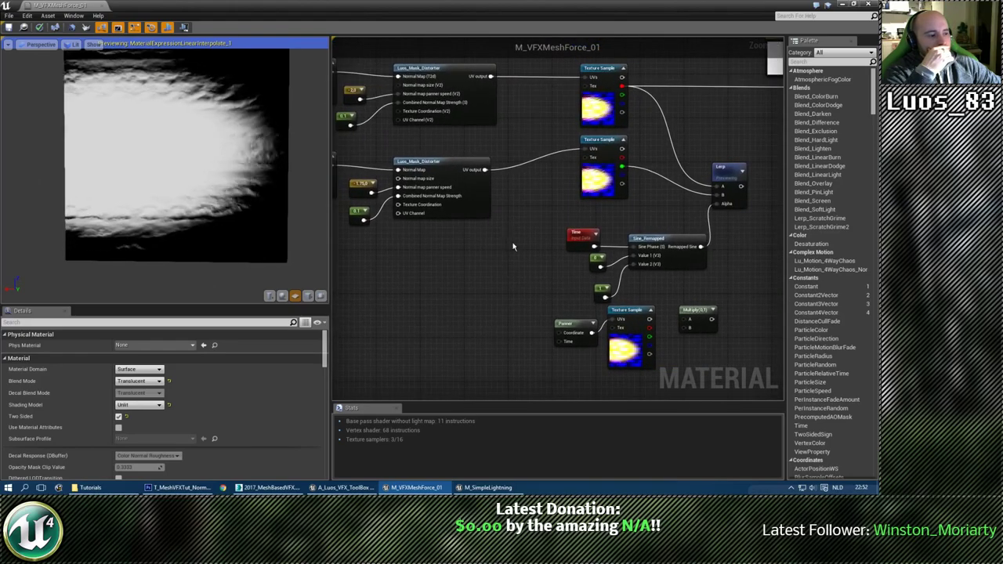
right_click_drag(562, 264, 401, 225)
scroll(692, 247, "down", 3)
scroll(422, 228, "up", 4)
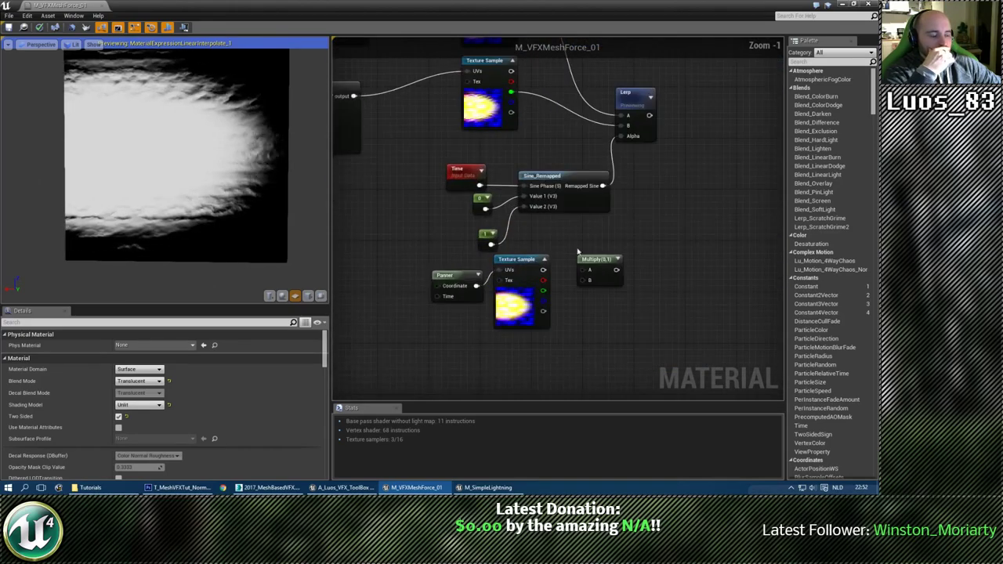
scroll(579, 250, "up", 1)
right_click_drag(578, 251, 477, 218)
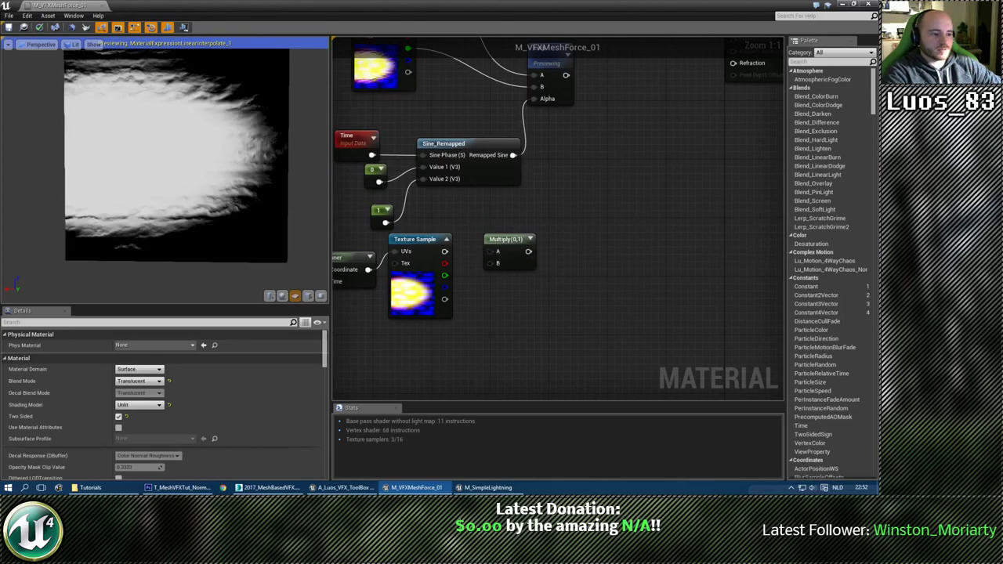
Open the Luos_Mask_Distorter function from the lower distorter node and examine its network up to the UV output.
right_click_drag(366, 204, 682, 349)
right_click_drag(442, 235, 551, 271)
left_click(554, 226)
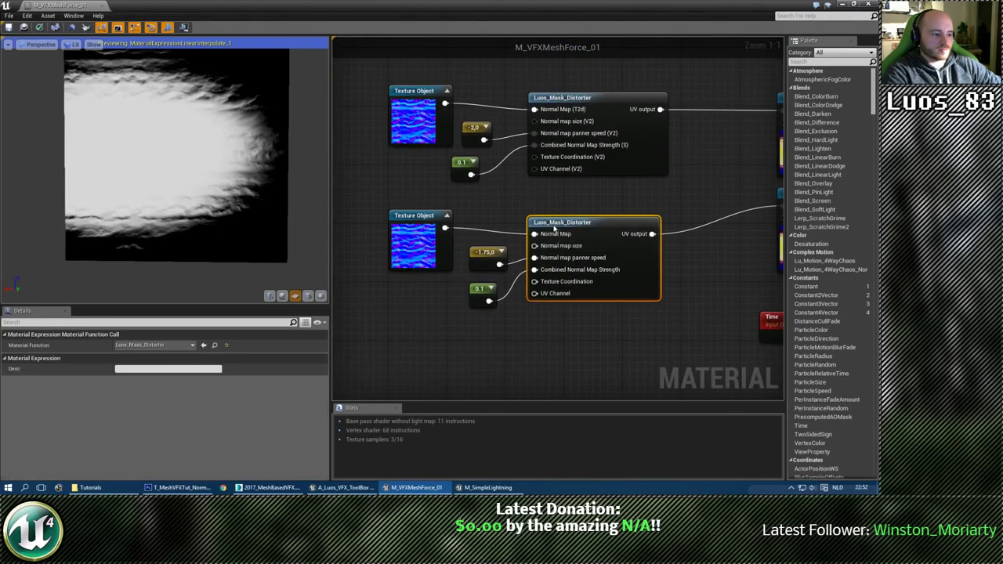
double_click(554, 228)
right_click_drag(417, 266, 679, 178)
scroll(679, 178, "down", 2)
right_click_drag(448, 326, 601, 334)
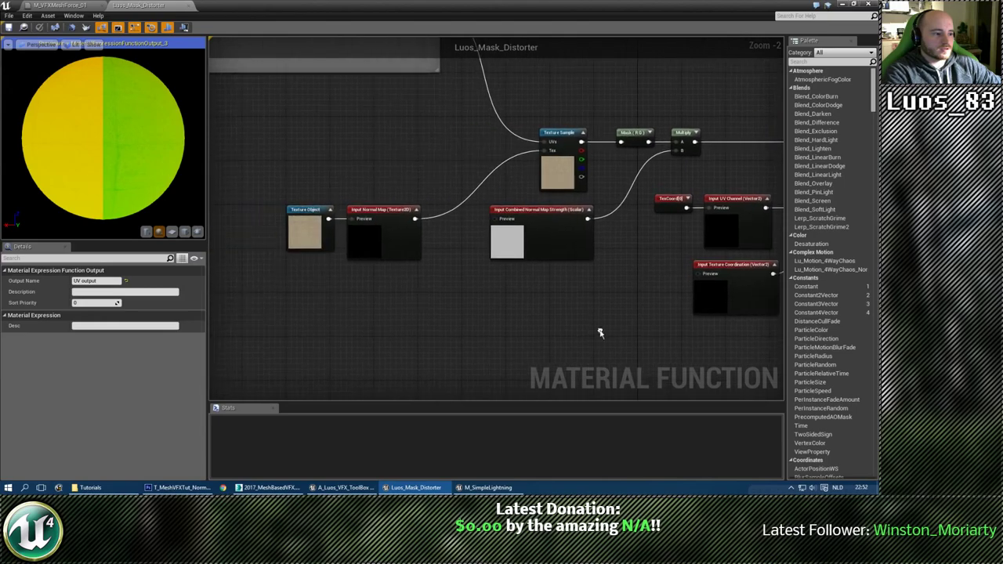
right_click_drag(562, 284, 606, 316)
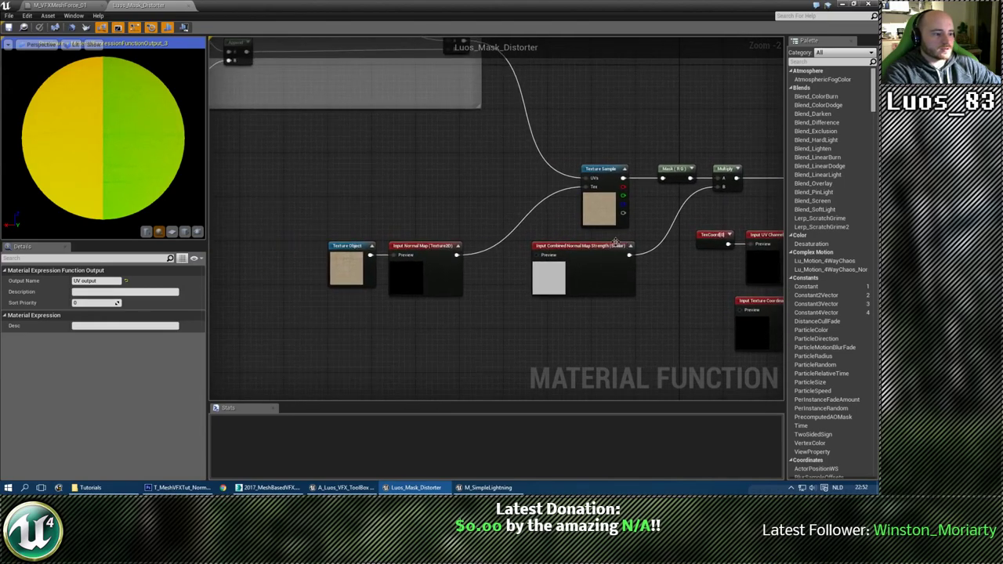
right_click_drag(615, 240, 368, 261)
left_click(497, 198)
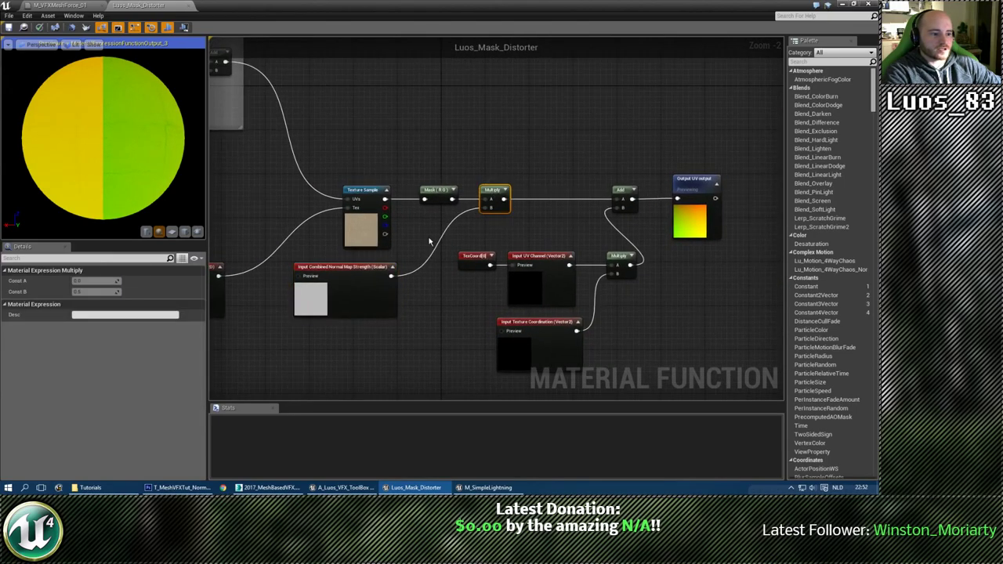
Examine the function's normal map inputs and its size and panning networks, and close it without applying changes.
right_click_drag(433, 233, 604, 229)
right_click_drag(405, 196, 478, 225)
left_click_drag(305, 266, 450, 333)
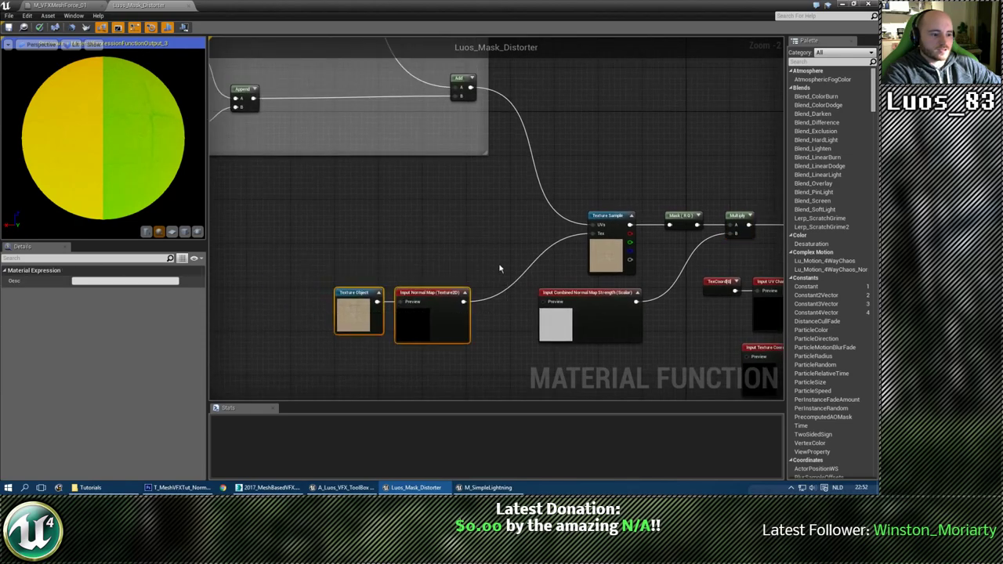
right_click_drag(500, 269, 590, 352)
right_click_drag(486, 294, 728, 399)
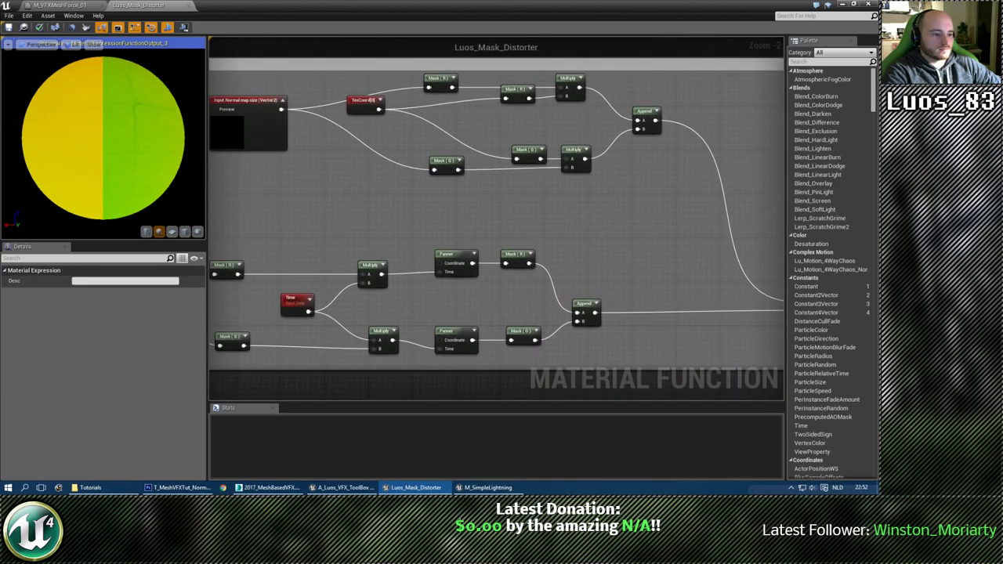
scroll(510, 259, "down", 1)
right_click_drag(510, 259, 666, 275)
right_click_drag(536, 284, 580, 222)
right_click_drag(734, 216, 86, 160)
left_click(189, 6)
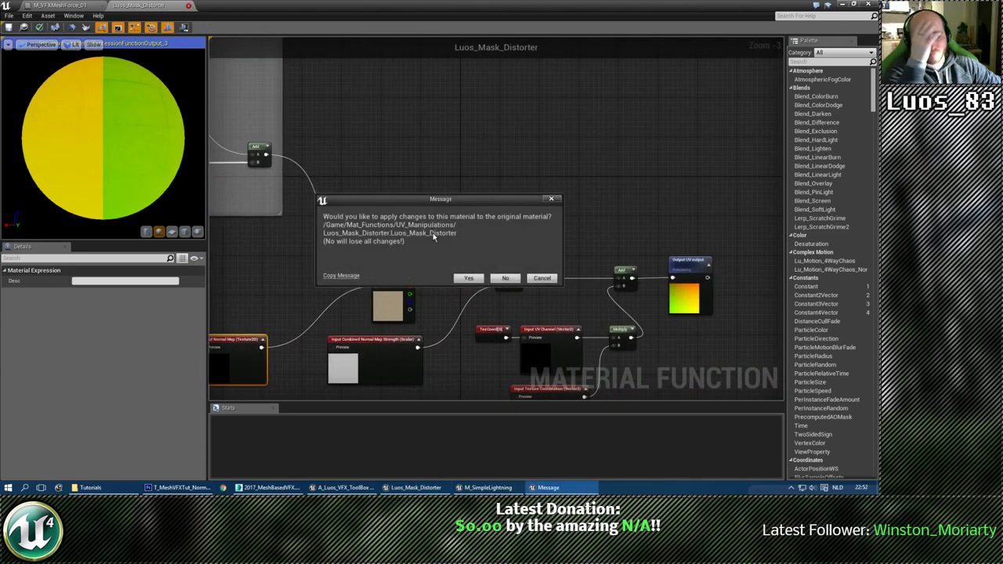
left_click(505, 279)
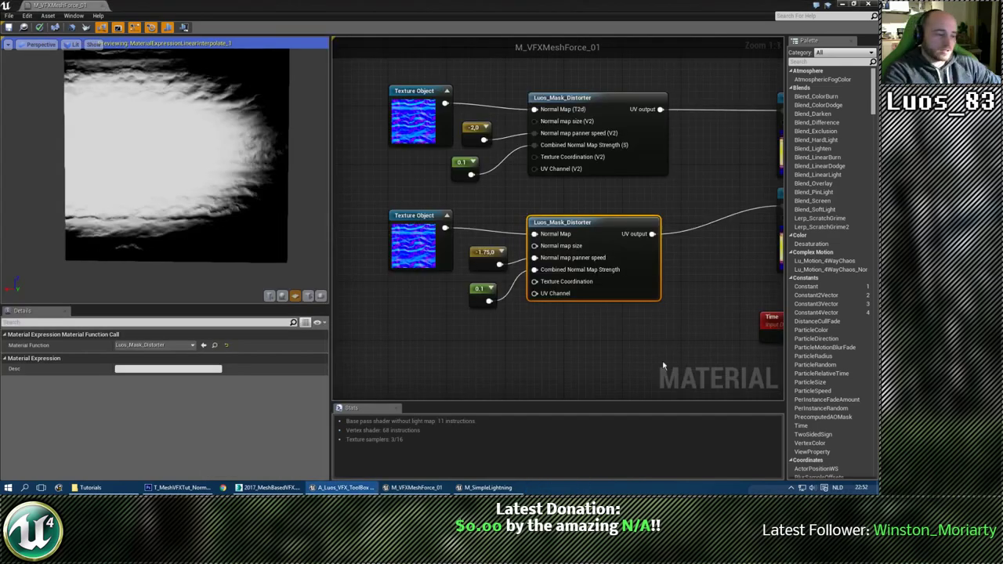
Move the lower Luos_Mask_Distorter group with its Texture Object and constants up closer to the upper distorter.
right_click_drag(693, 326, 512, 301)
right_click_drag(523, 232, 703, 228)
left_click_drag(640, 308, 423, 210)
left_click_drag(556, 190, 563, 176)
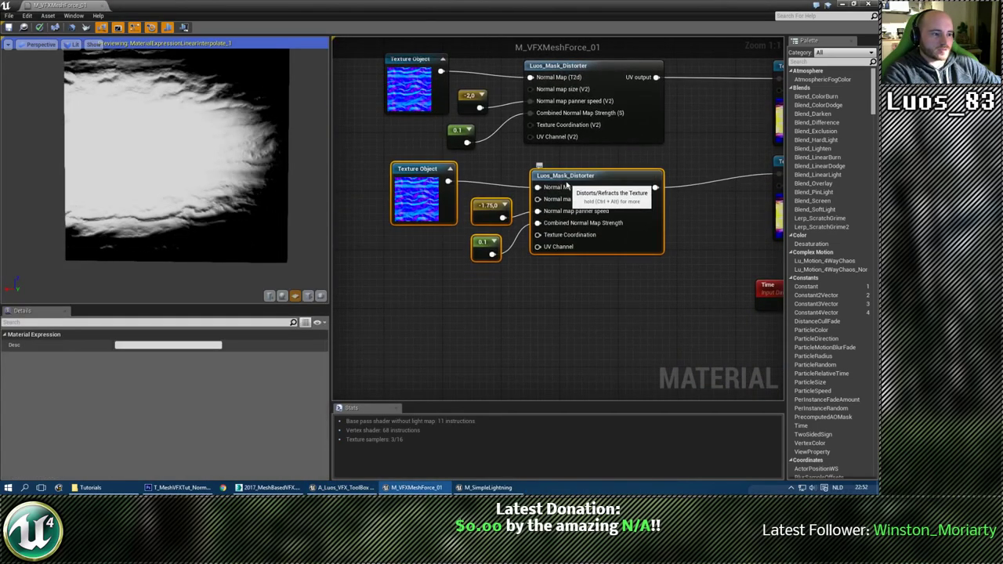
left_click(636, 312)
Connect the copied Texture Sample's blue channel to the Multiply node's A input and preview the Multiply node.
right_click_drag(686, 325, 497, 303)
right_click_drag(781, 337, 621, 257)
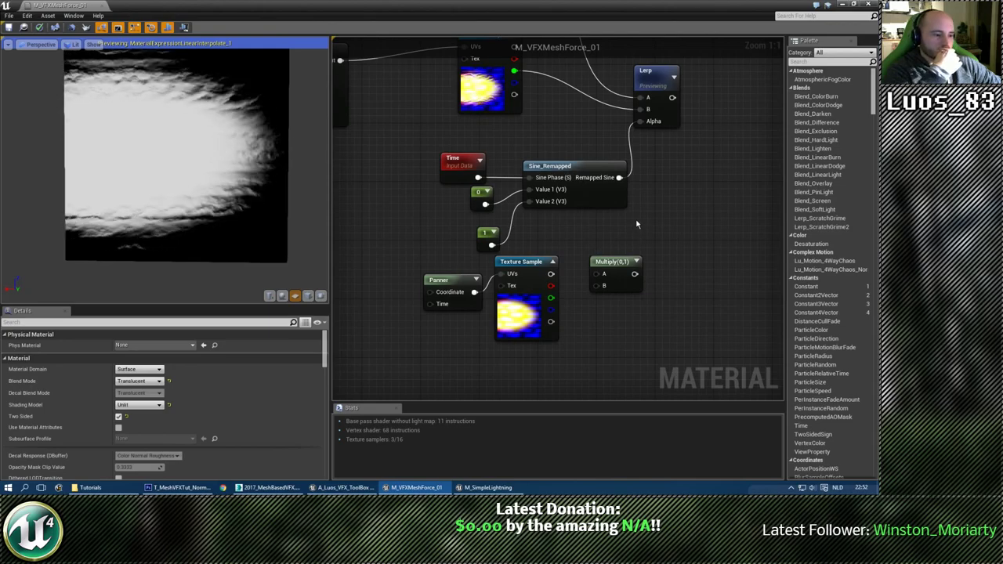
right_click_drag(637, 233, 573, 239)
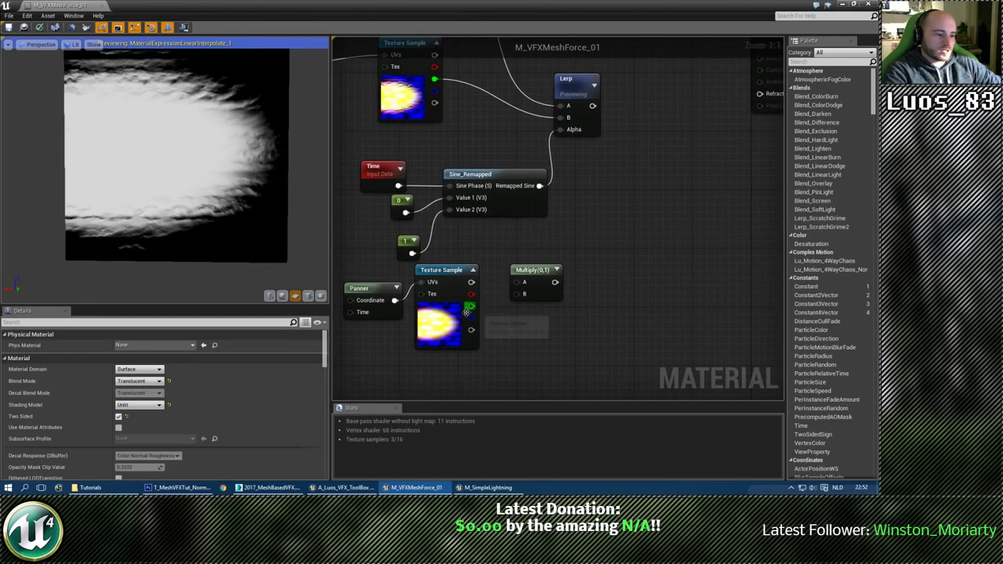
left_click_drag(516, 287, 518, 284)
right_click(528, 272)
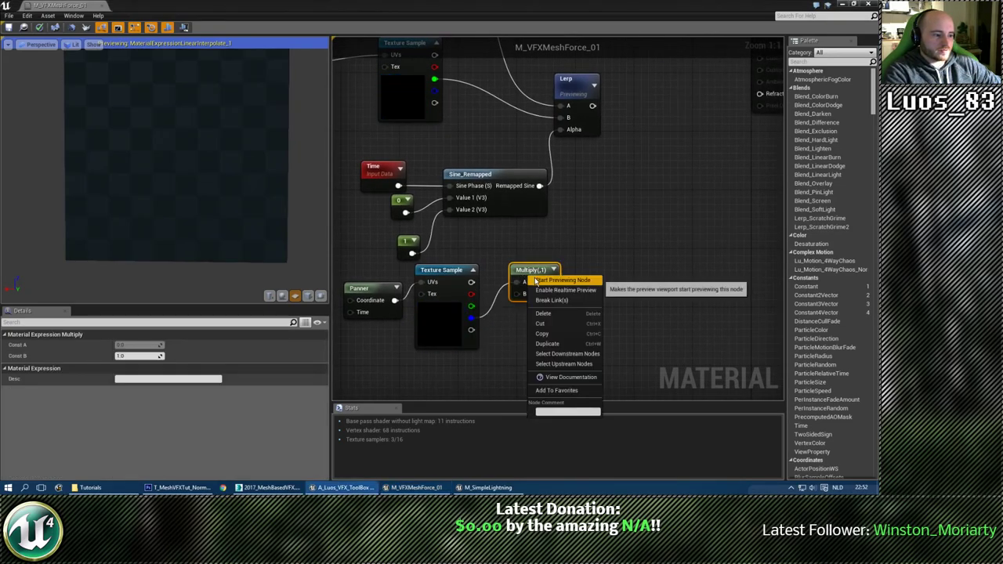
left_click(537, 281)
right_click_drag(533, 257, 586, 277)
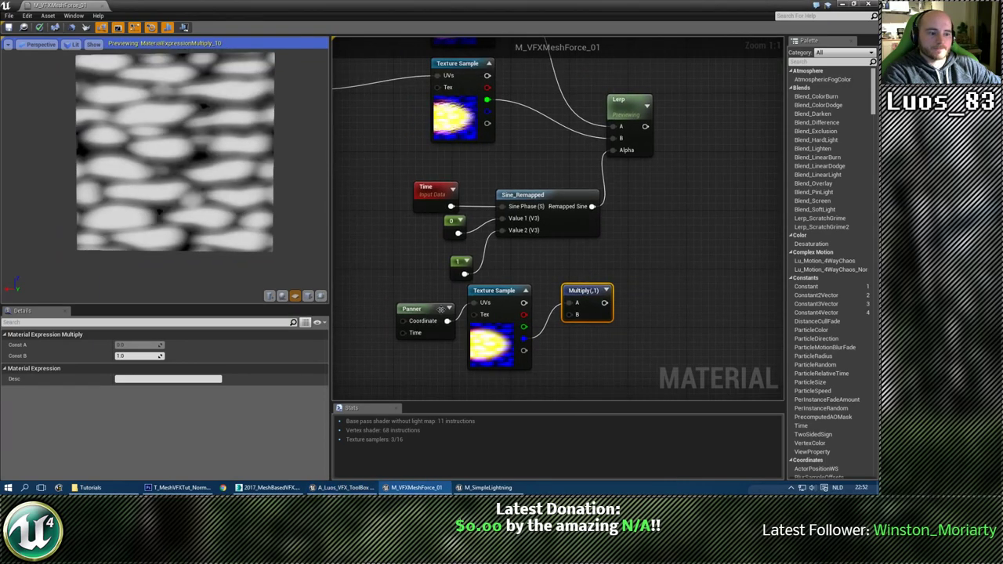
Set the Panner's Speed X to -0.4.
left_click_drag(431, 316, 420, 312)
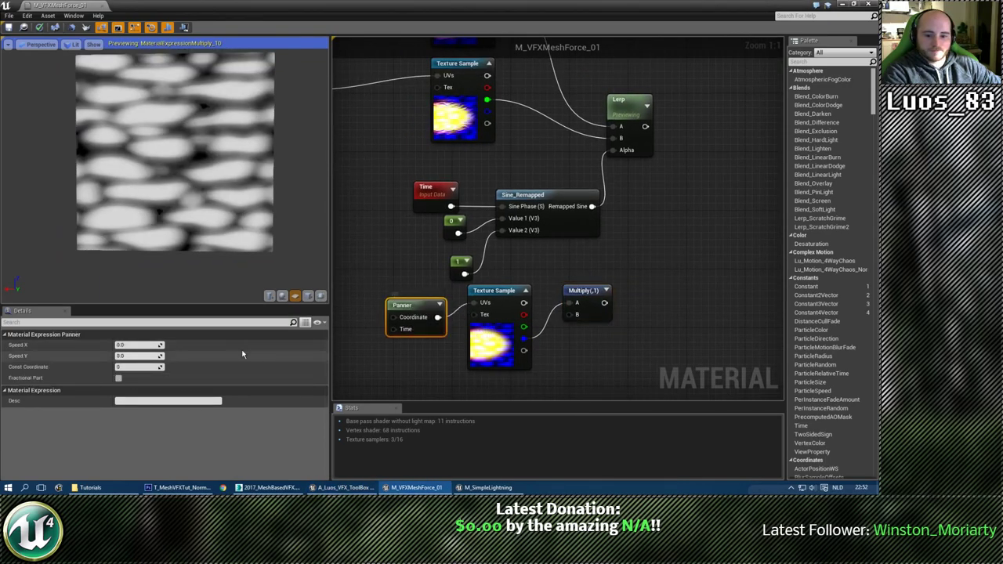
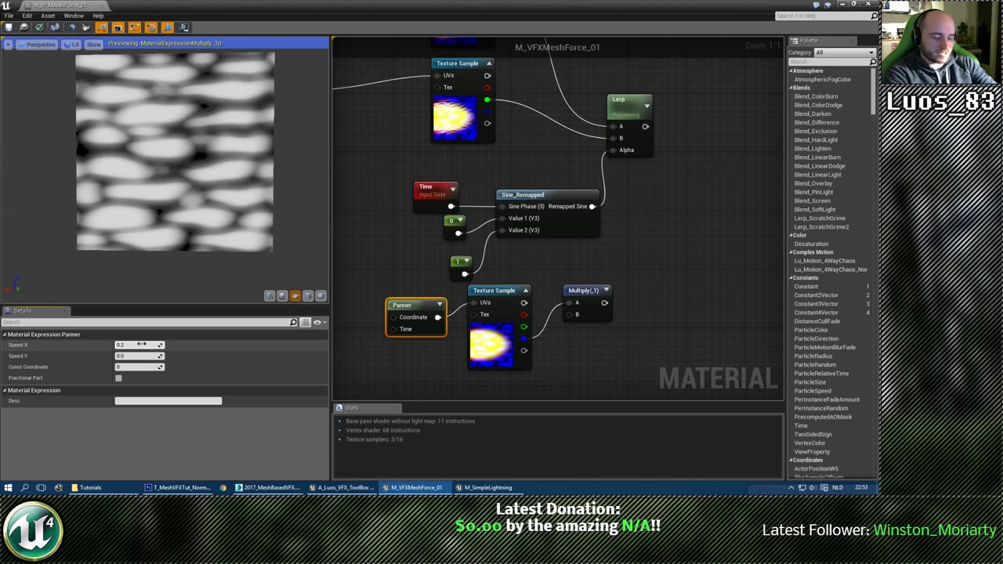
key("Return")
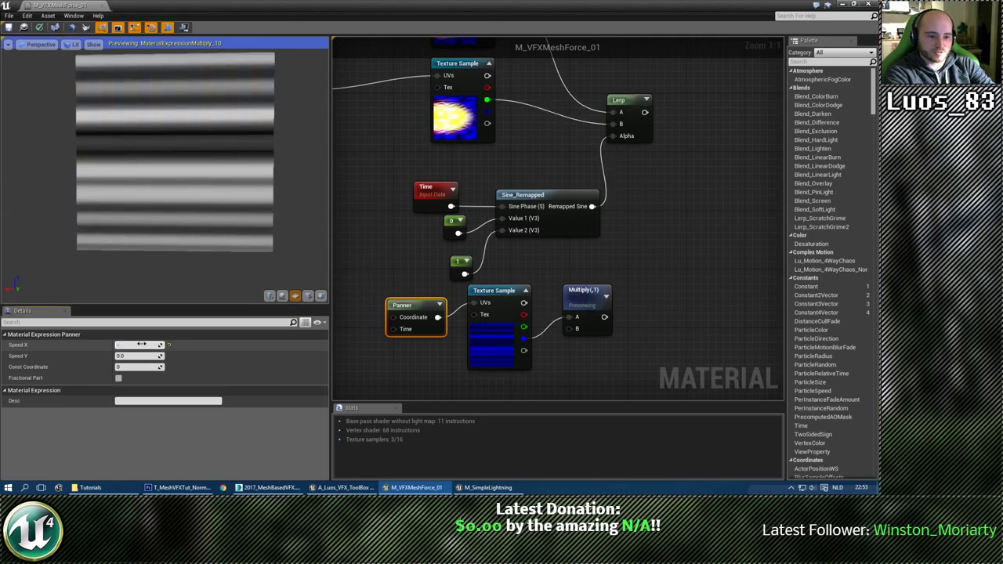
type("-0.2")
key("Return")
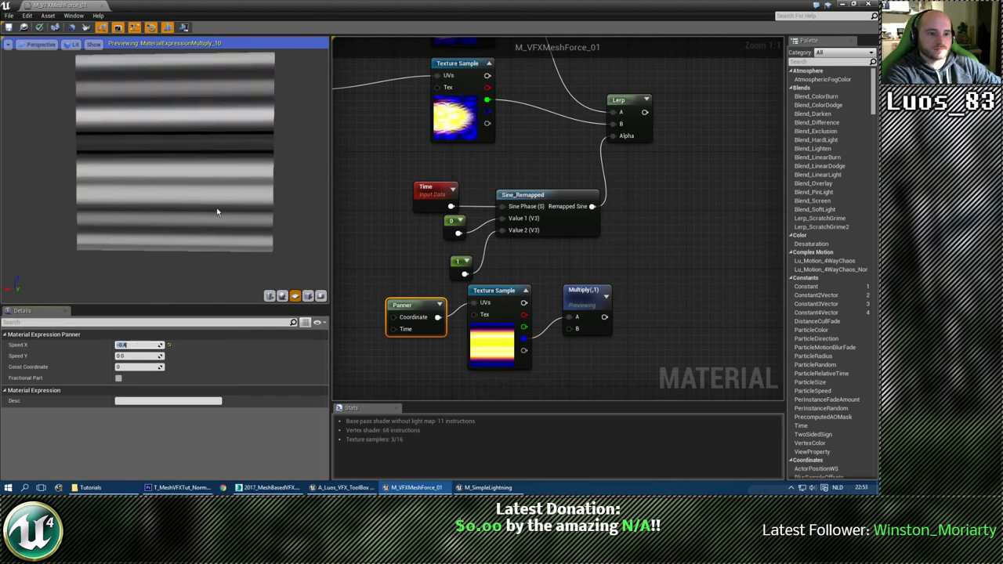
Set the Sampler Source of the Panner-driven Texture Sample to Shared: Wrap.
left_click(573, 291)
right_click(572, 291)
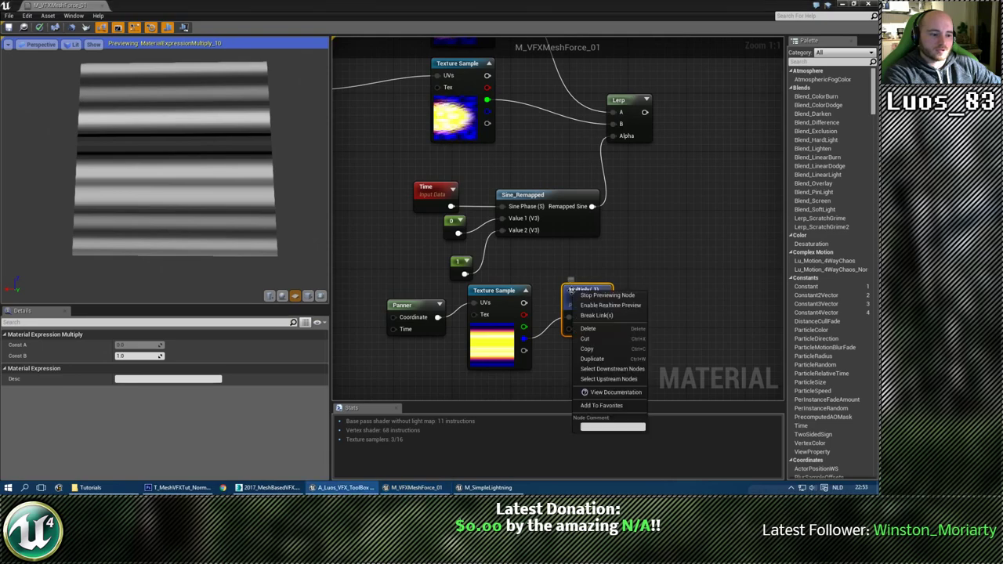
left_click(502, 290)
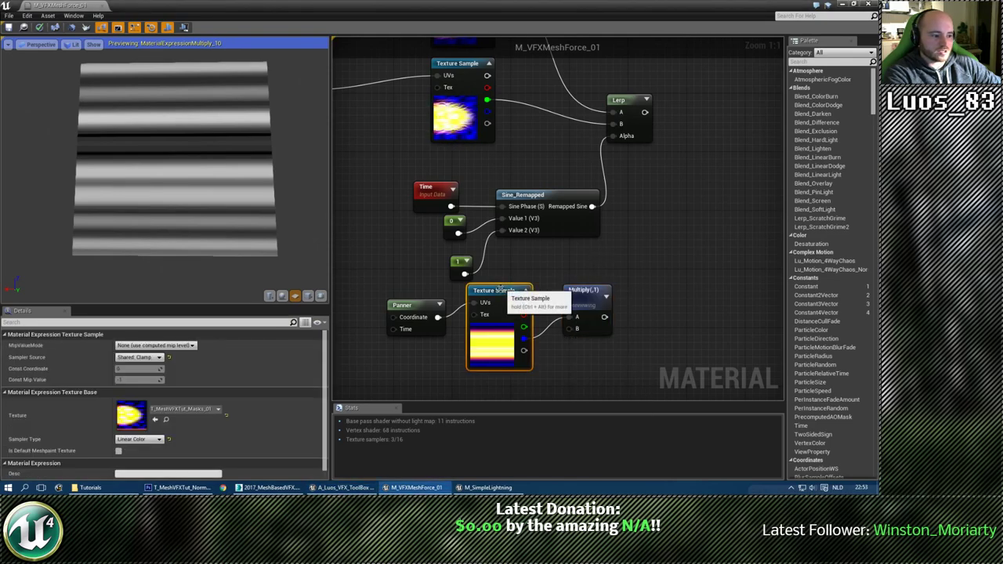
left_click(141, 357)
left_click(154, 372)
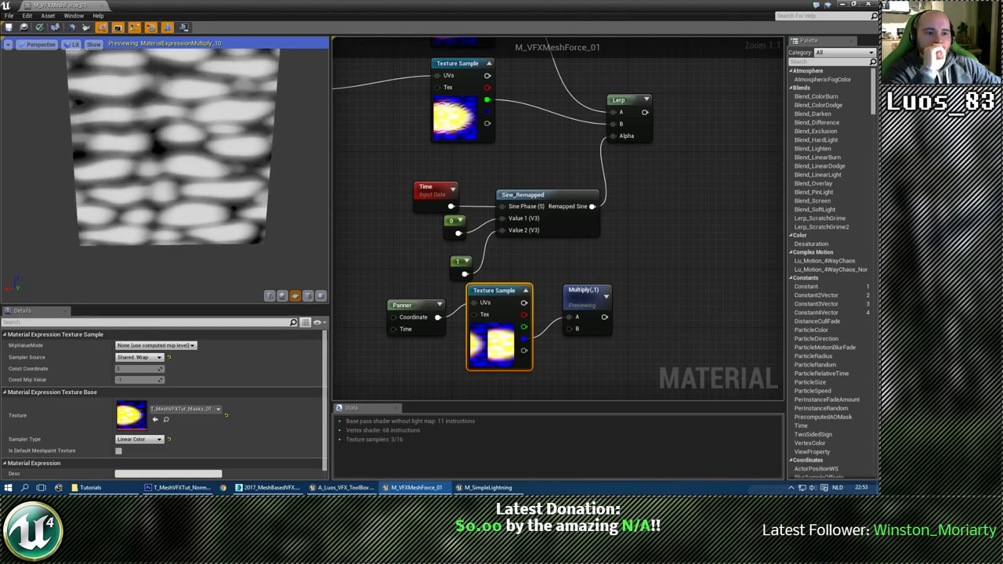
Align the Panner with the Texture Sample and set its Speed X to -0.975.
left_click_drag(397, 302, 390, 288)
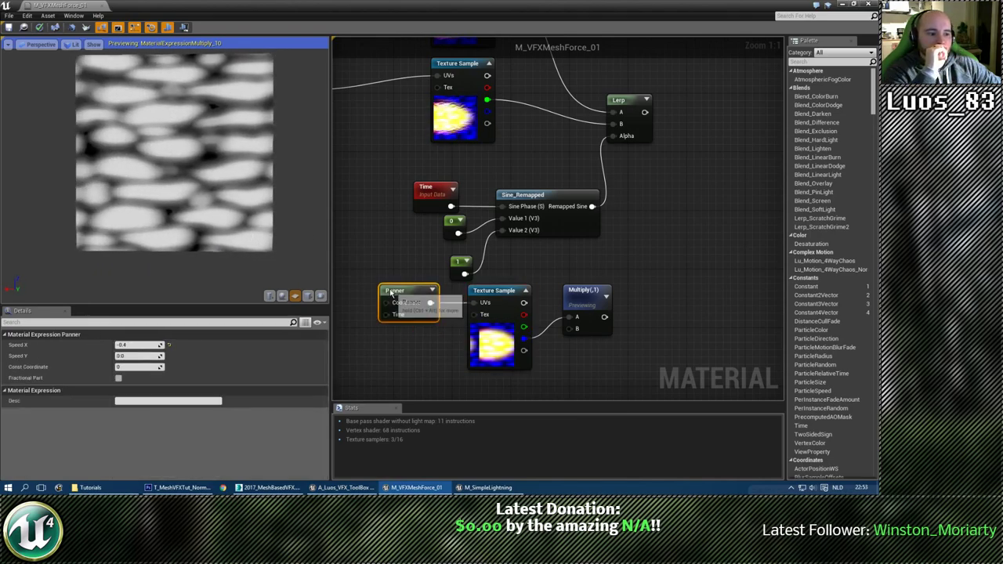
left_click(145, 345)
type("-0")
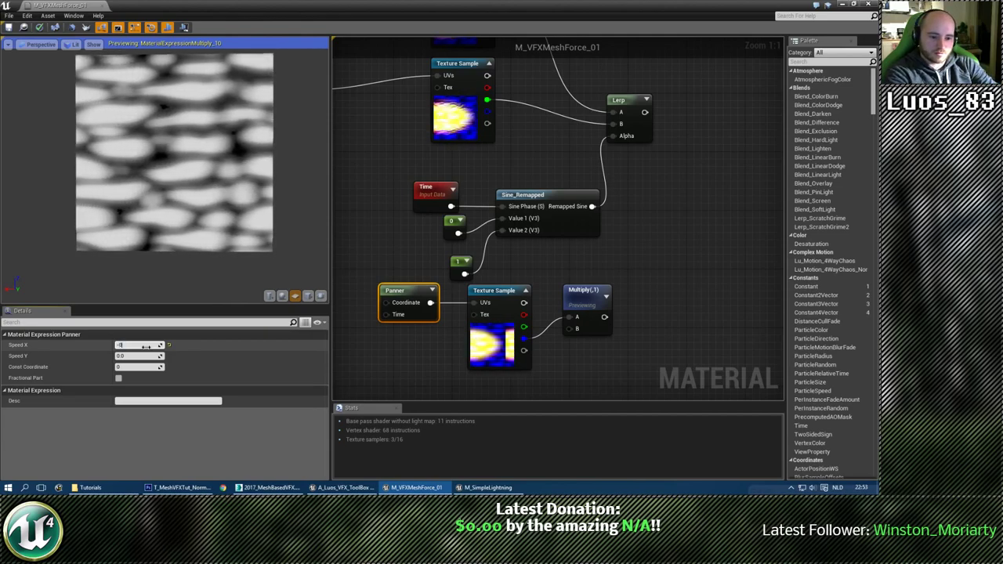
type(".975")
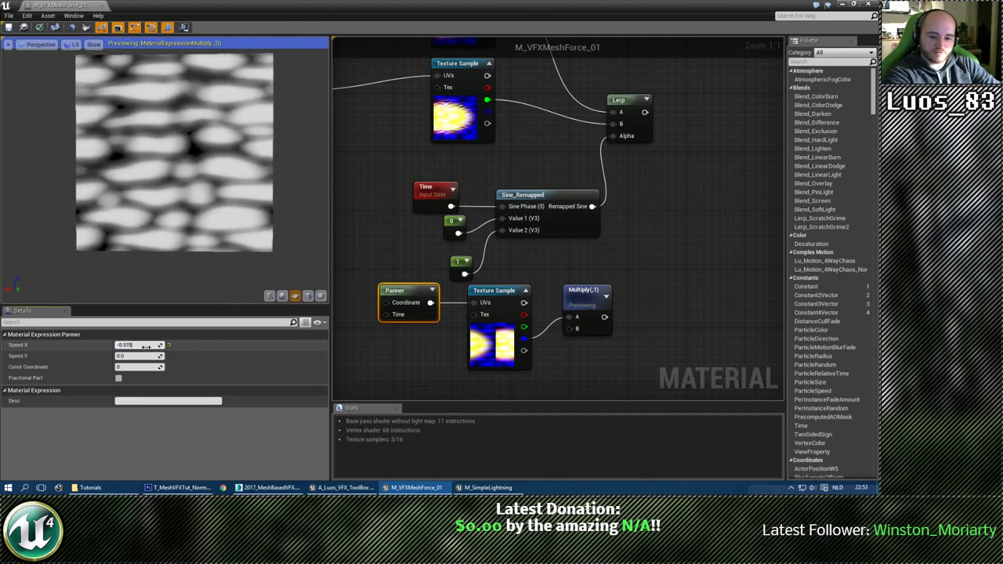
key("Return")
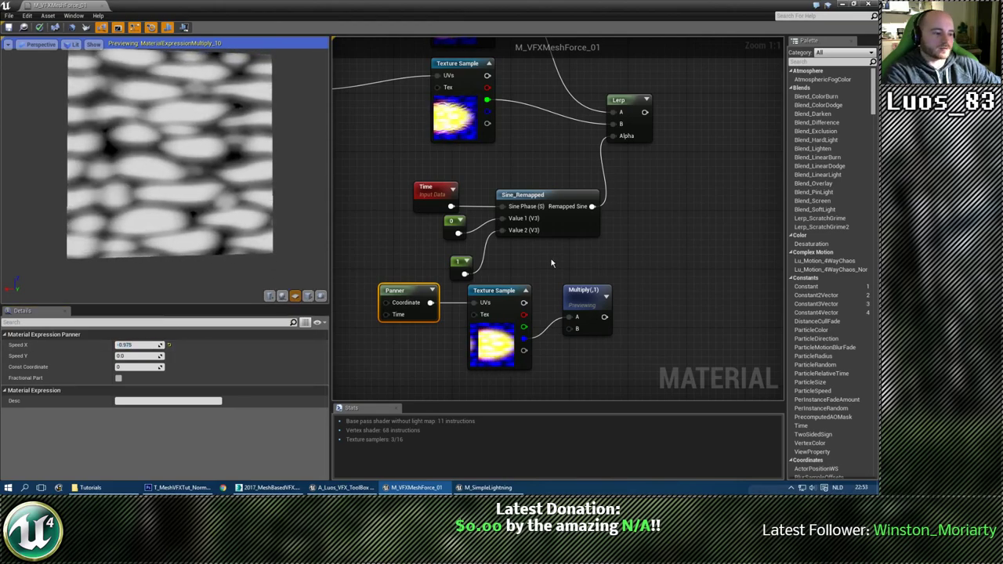
Move the 0 and 1 constants up beside the Time node to tidy the Sine_Remapped inputs.
right_click_drag(502, 270, 522, 287)
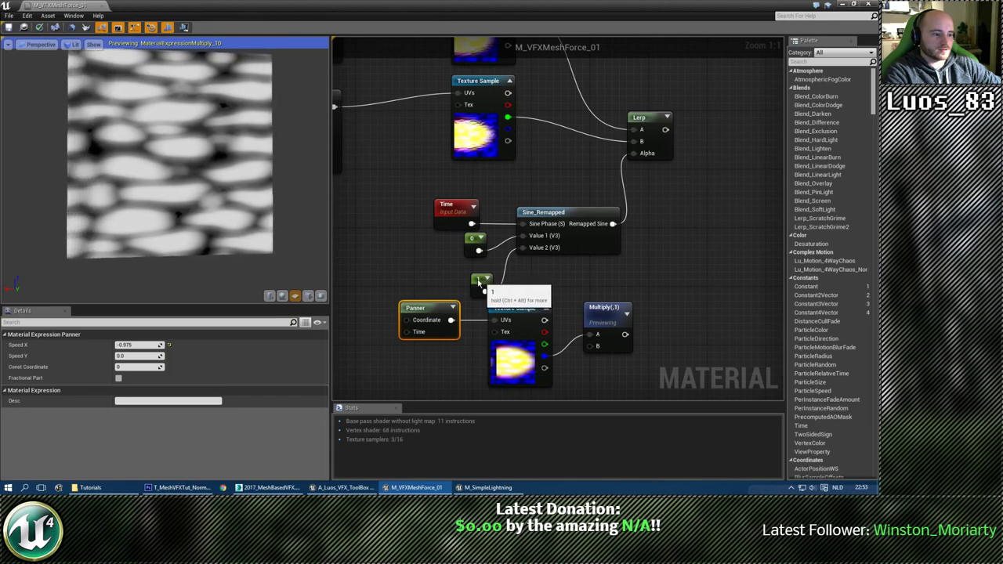
left_click_drag(481, 279, 424, 235)
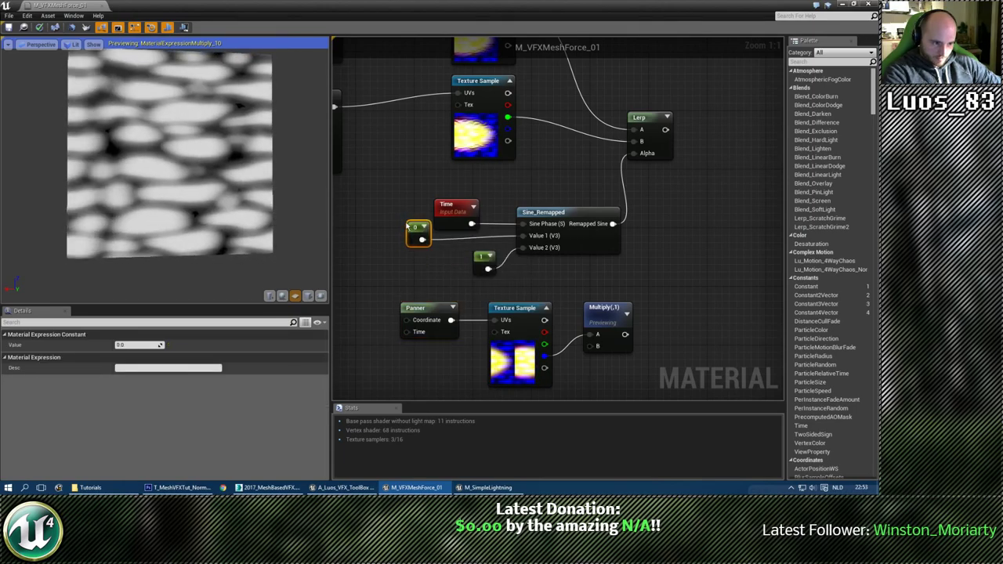
left_click_drag(477, 263, 462, 248)
left_click(481, 268)
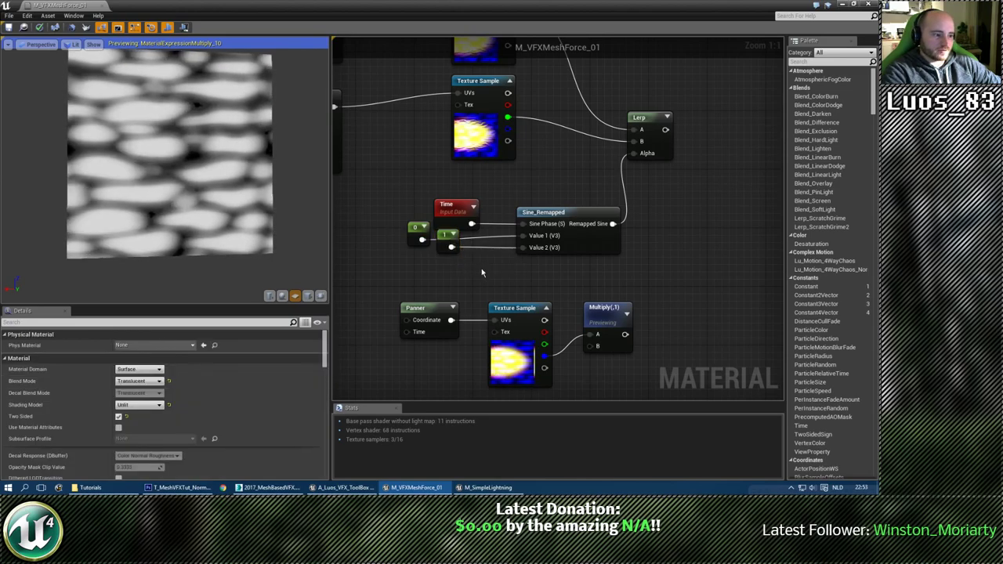
Add a Power node after the Multiply, connect the Multiply output to its Base, and preview the Power node.
right_click_drag(482, 268, 391, 262)
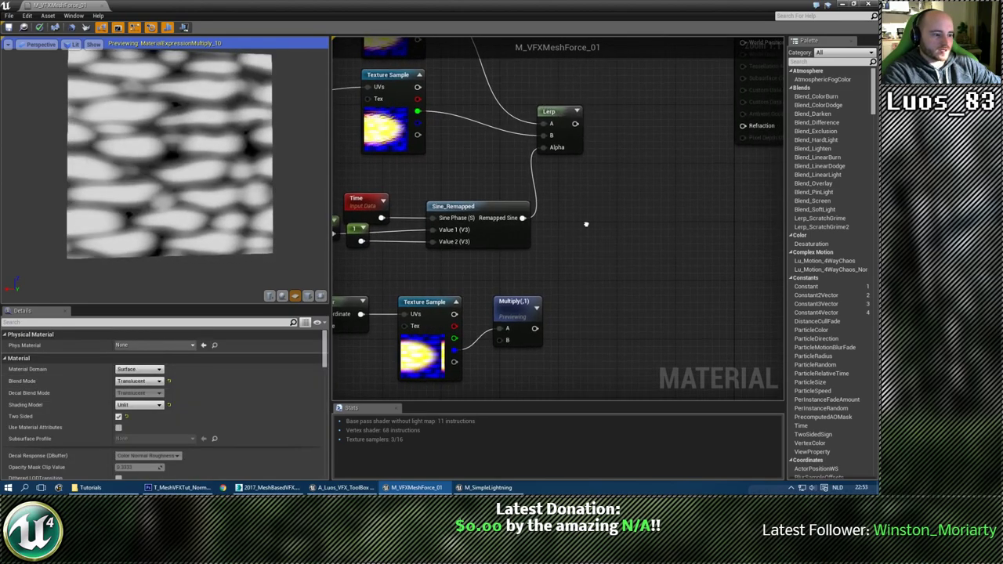
right_click_drag(587, 224, 592, 246)
right_click_drag(547, 312, 594, 247)
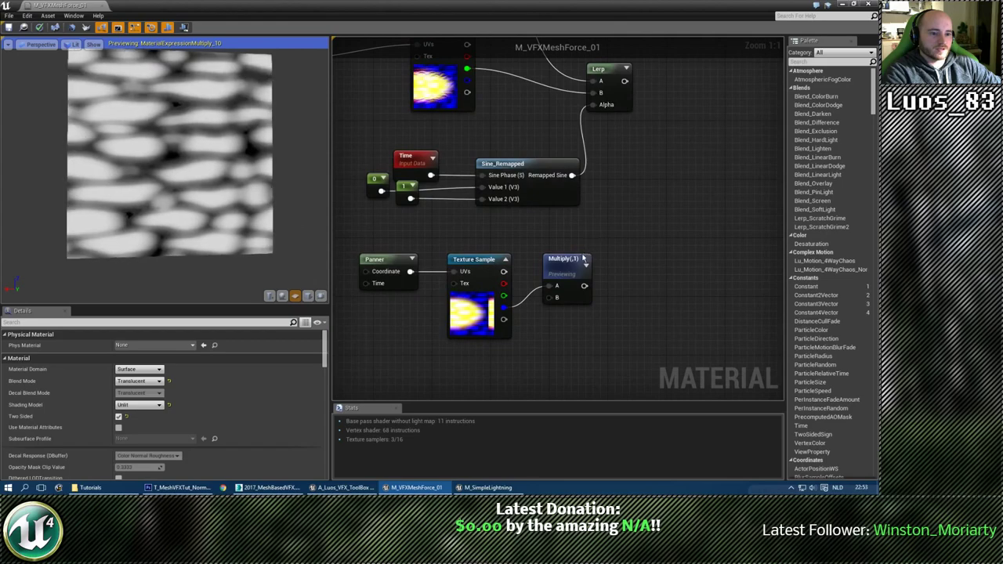
right_click_drag(641, 269, 538, 272)
right_click(538, 272)
left_click(538, 237)
key("e")
left_click(534, 259)
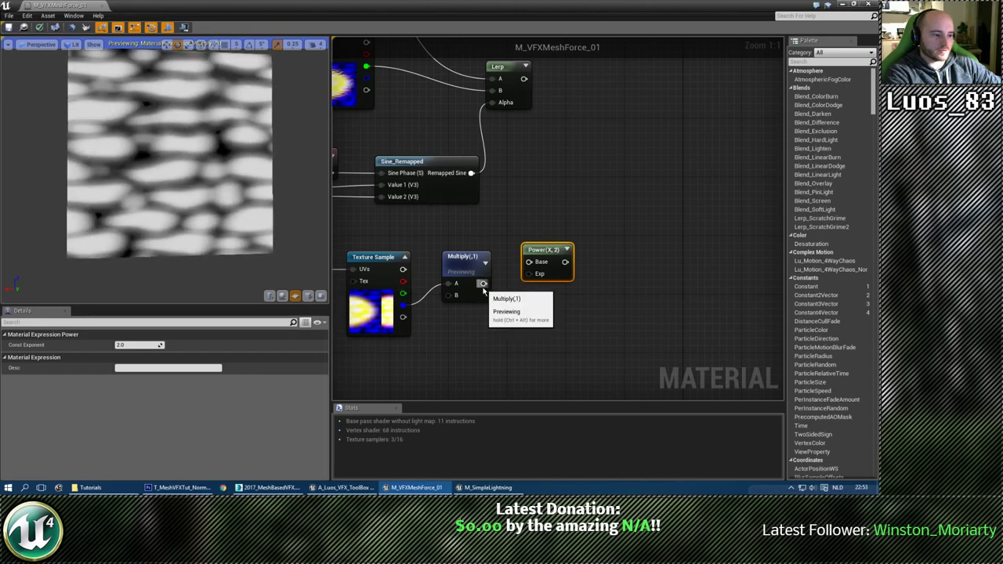
left_click_drag(483, 284, 529, 262)
right_click(537, 252)
left_click(539, 256)
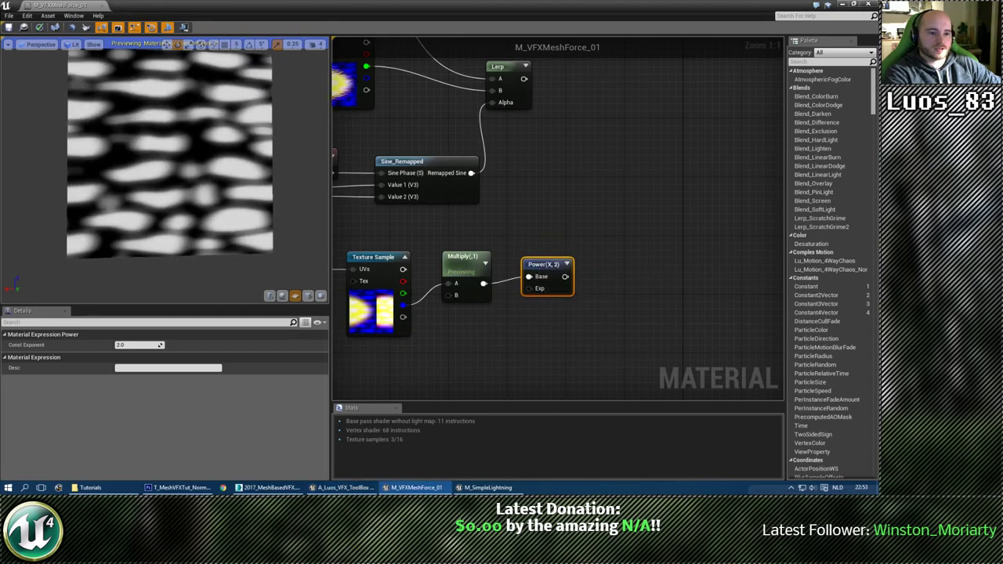
Add a Multiply node, connect the Lerp output to A and the Power output to B, and preview the new Multiply.
right_click_drag(340, 190, 381, 271)
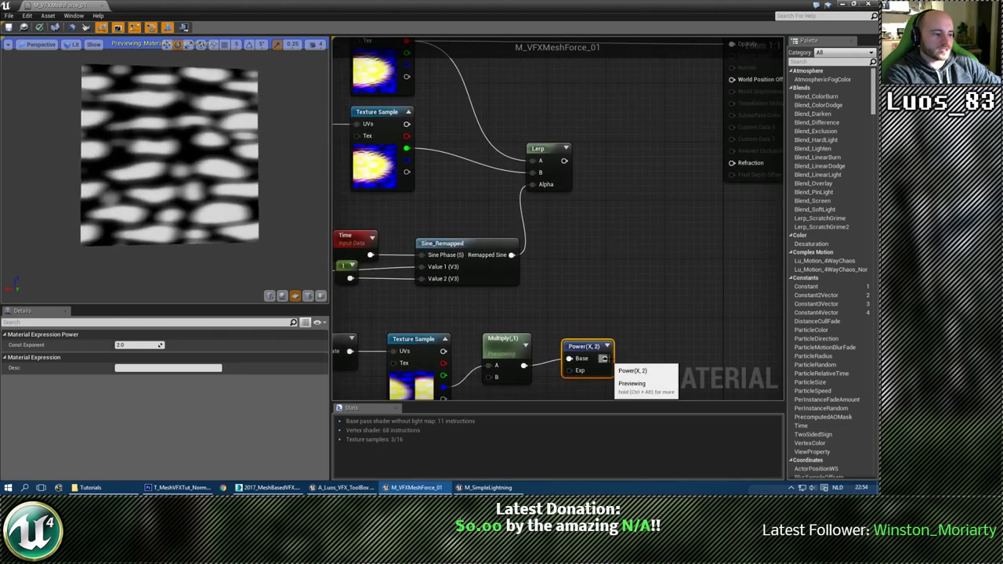
right_click_drag(592, 272, 525, 248)
key("m")
left_click(554, 168)
right_click_drag(522, 167, 573, 195)
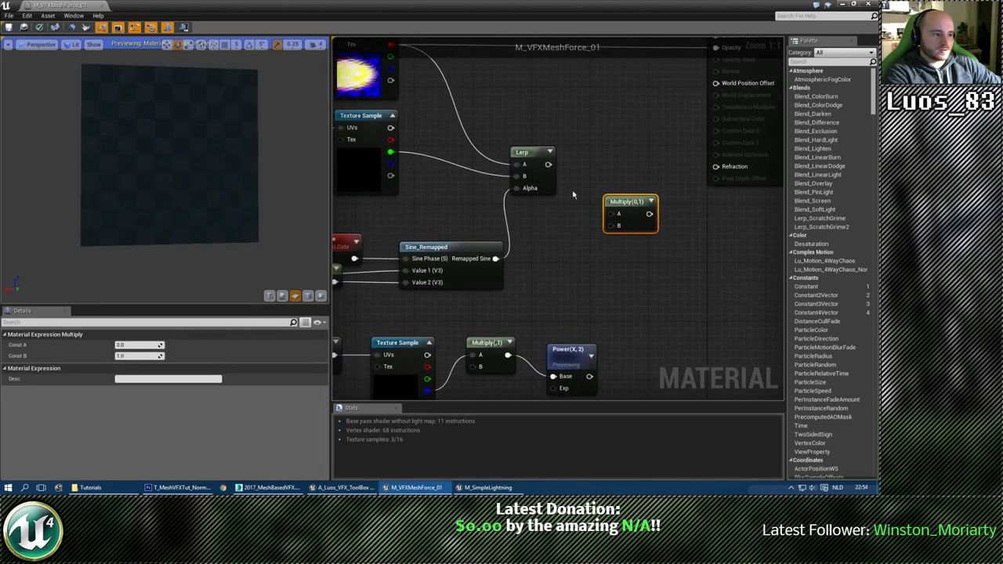
left_click_drag(546, 164, 612, 214)
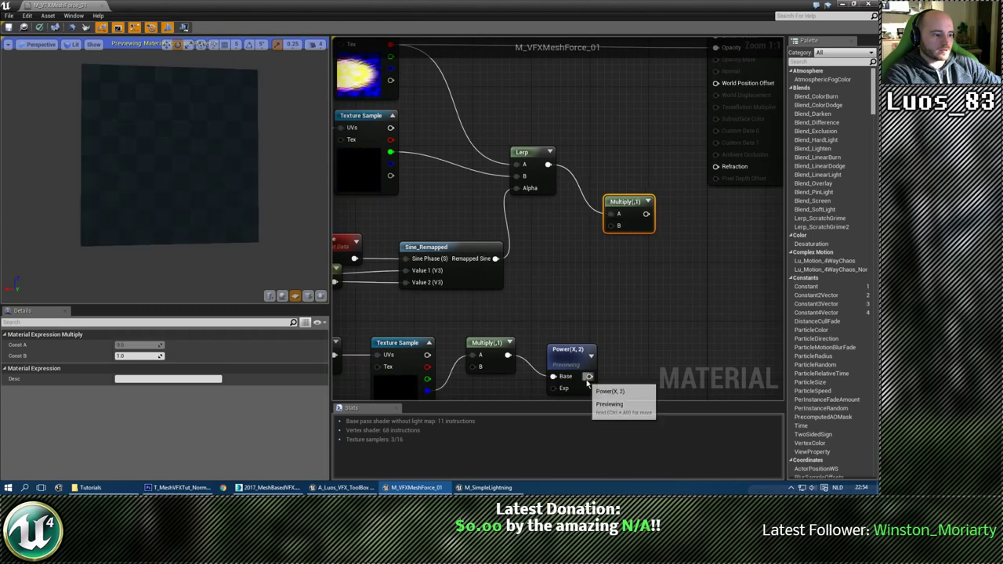
left_click_drag(594, 255, 613, 227)
right_click(620, 200)
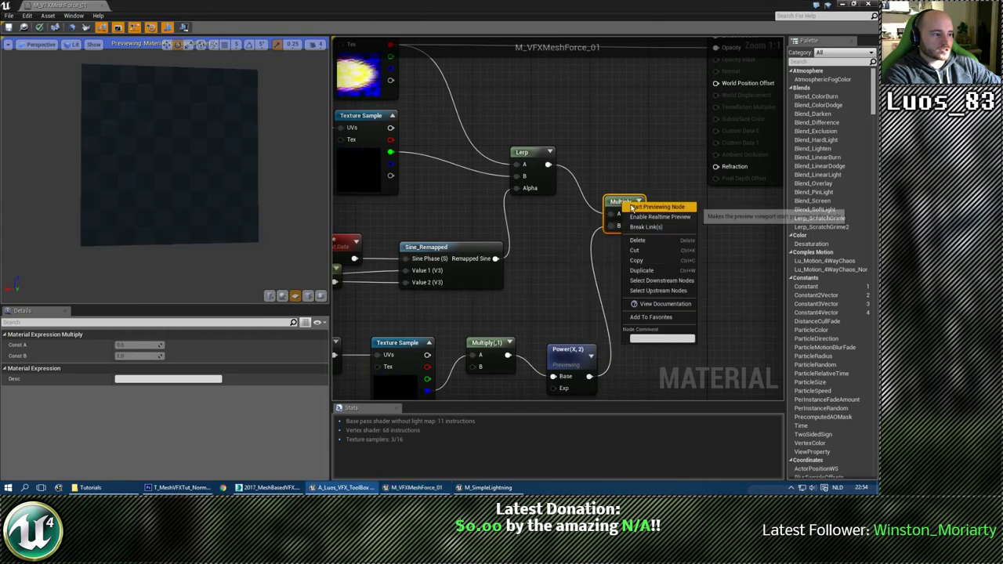
left_click(629, 206)
left_click_drag(625, 174, 632, 159)
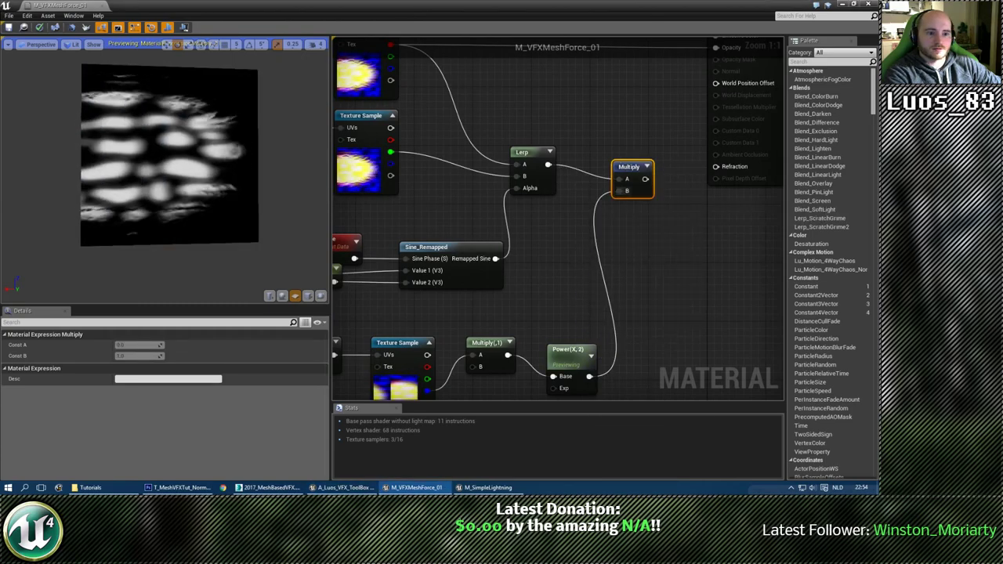
Set the Const Exponent of the Power node to 0.2.
right_click_drag(344, 256, 434, 154)
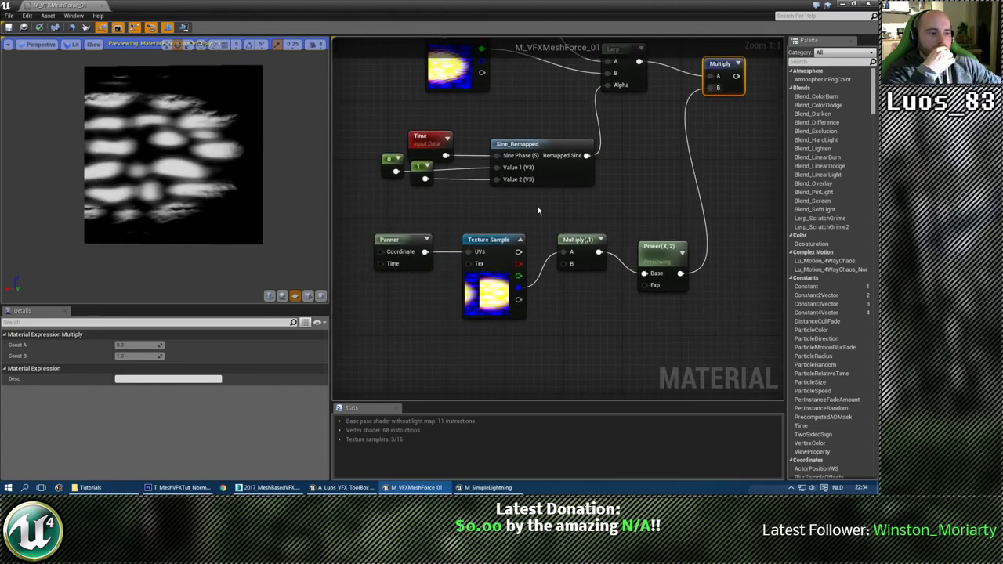
right_click_drag(605, 193, 565, 189)
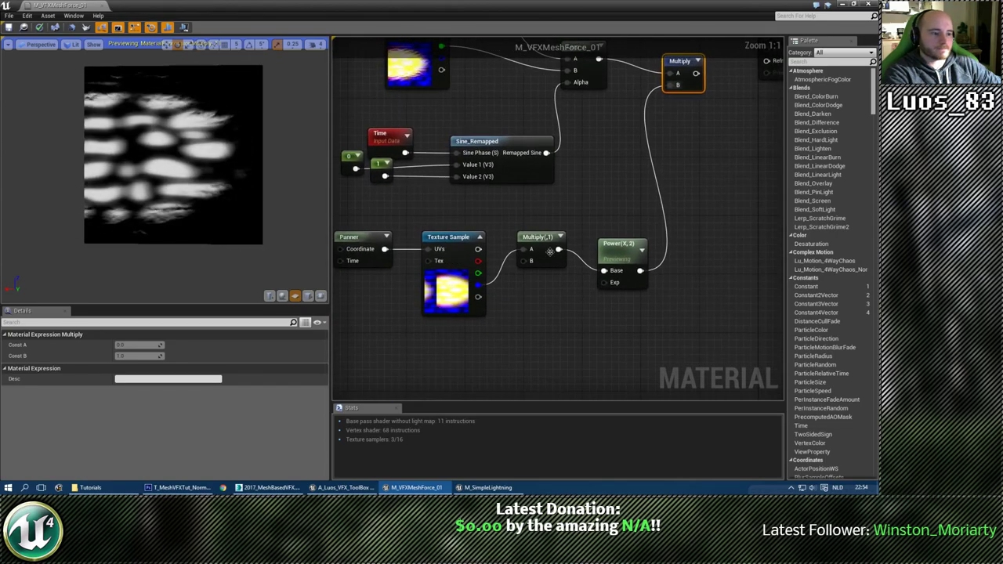
left_click_drag(452, 238, 457, 238)
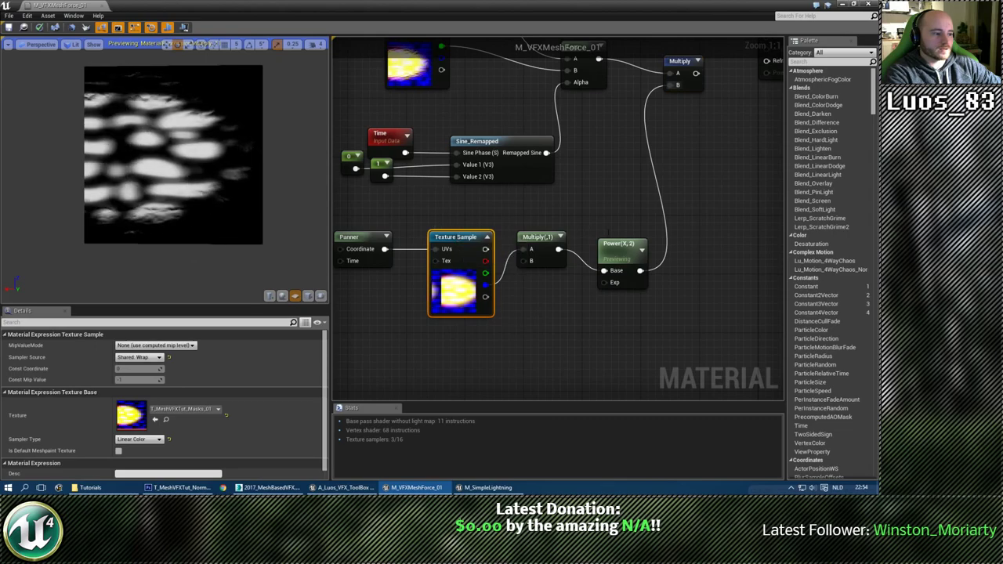
left_click(625, 246)
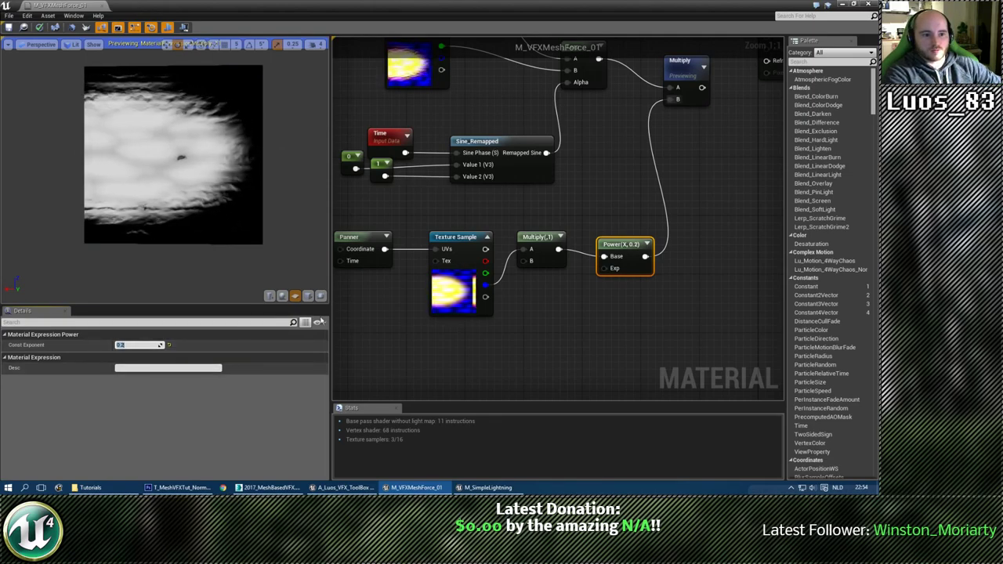
Add a TexCoord node in front of the Panner that feeds the lower Texture Sample.
right_click_drag(416, 288, 514, 274)
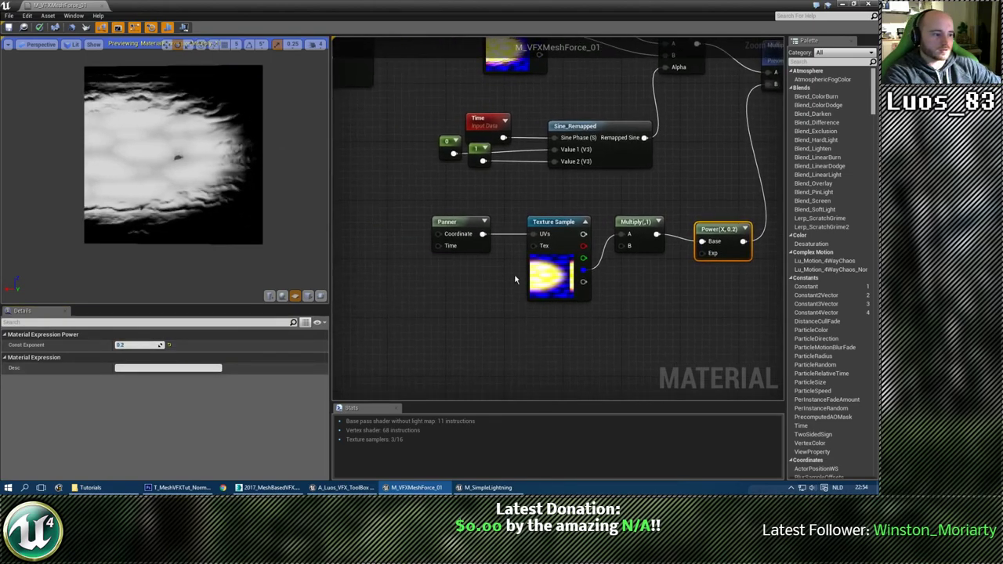
right_click_drag(399, 215, 426, 228)
key("u")
left_click(419, 224)
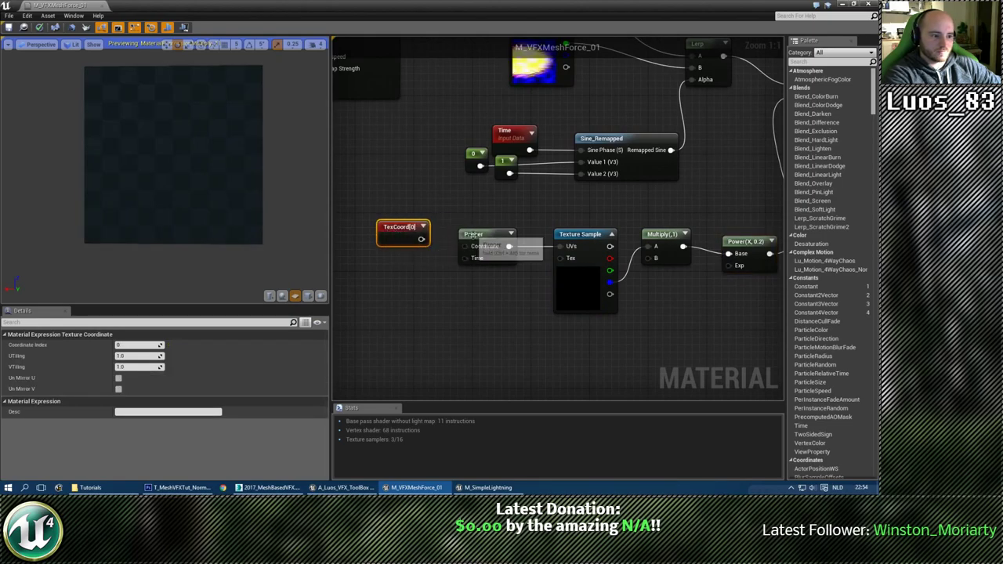
Set the Speed Y of the Panner beside the new TexCoord to 0.001.
left_click(473, 235)
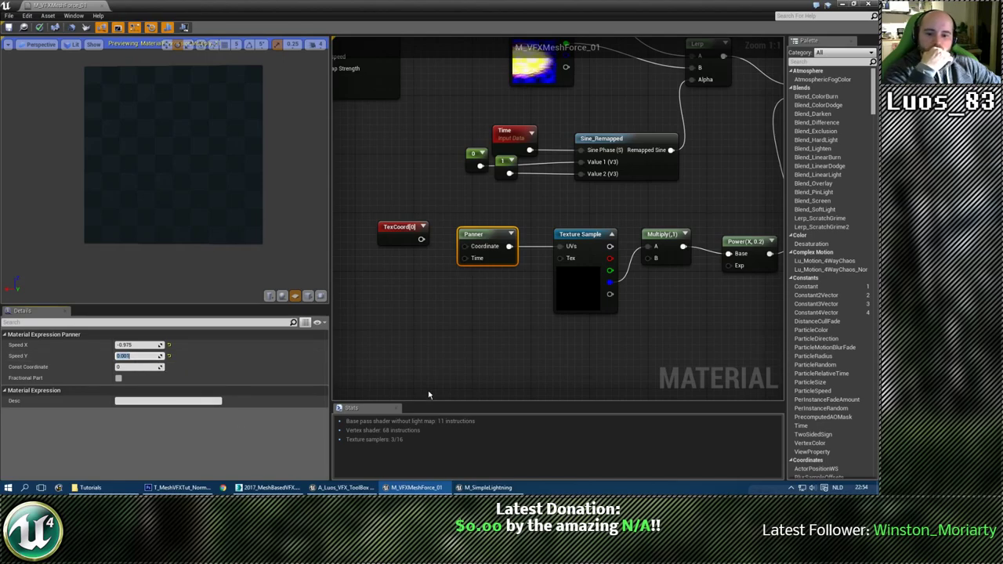
left_click(541, 330)
right_click_drag(661, 326, 610, 331)
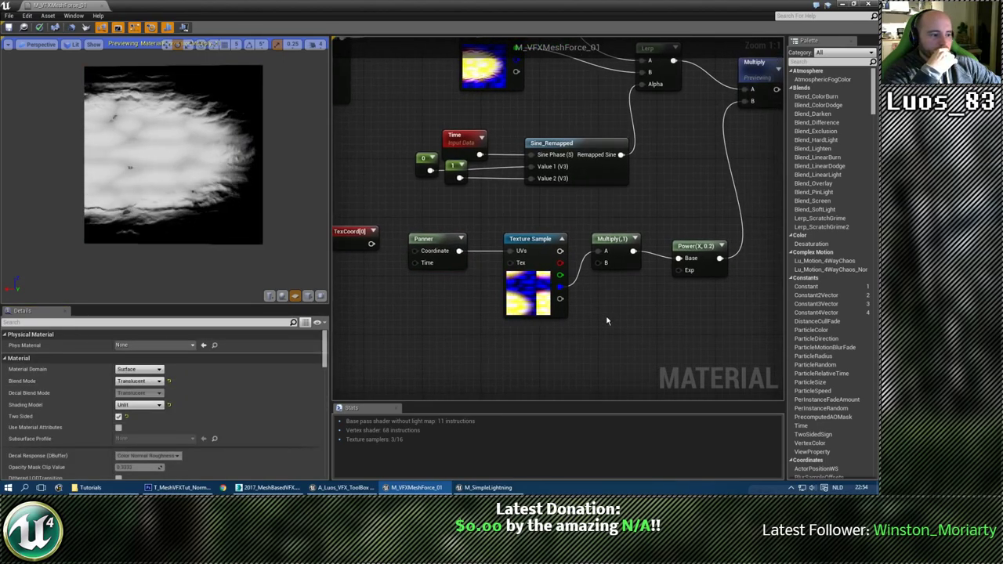
Line up the Multiply node after the lower Texture Sample with the Power node.
left_click_drag(613, 239, 616, 269)
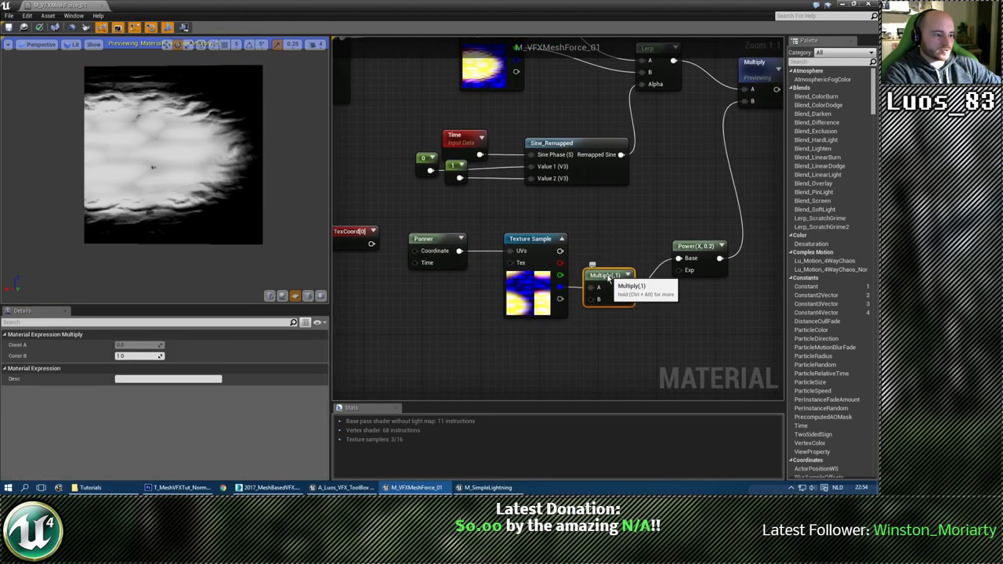
left_click(620, 287)
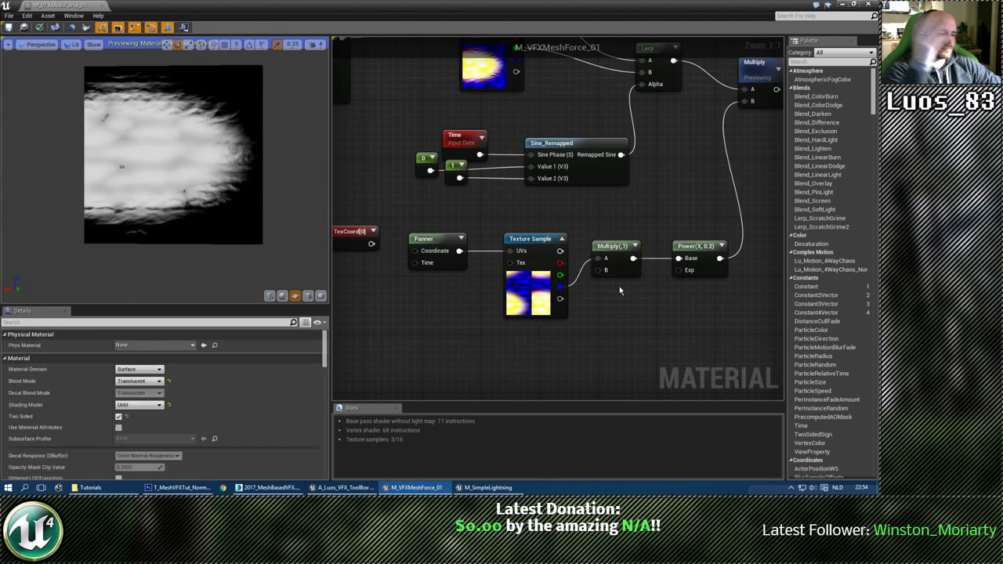
right_click_drag(619, 287, 581, 276)
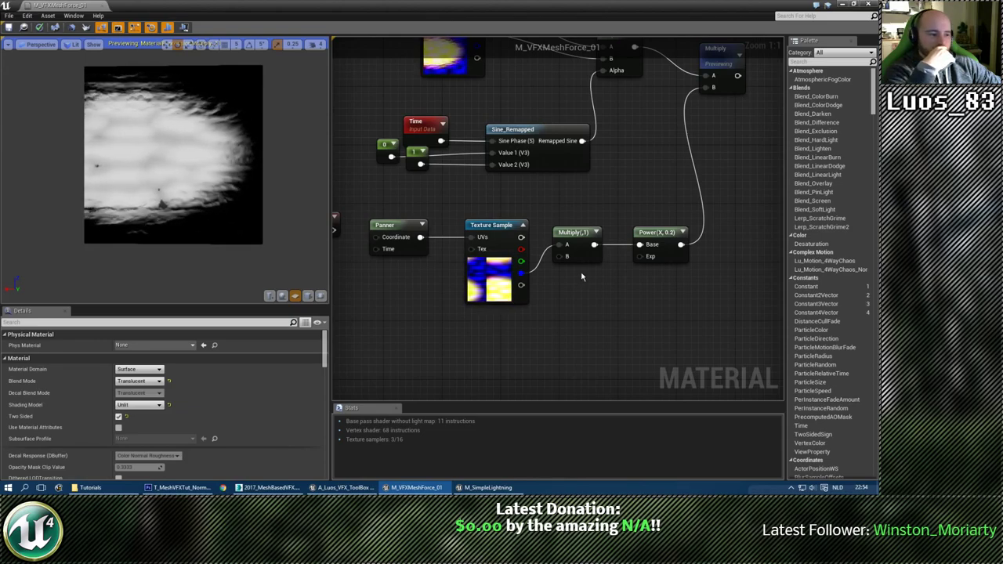
right_click_drag(581, 276, 592, 302)
Align the TexCoord and connect it to the Panner's Coordinate input, then set its UTiling and VTiling to 0.5.
right_click_drag(419, 186, 453, 193)
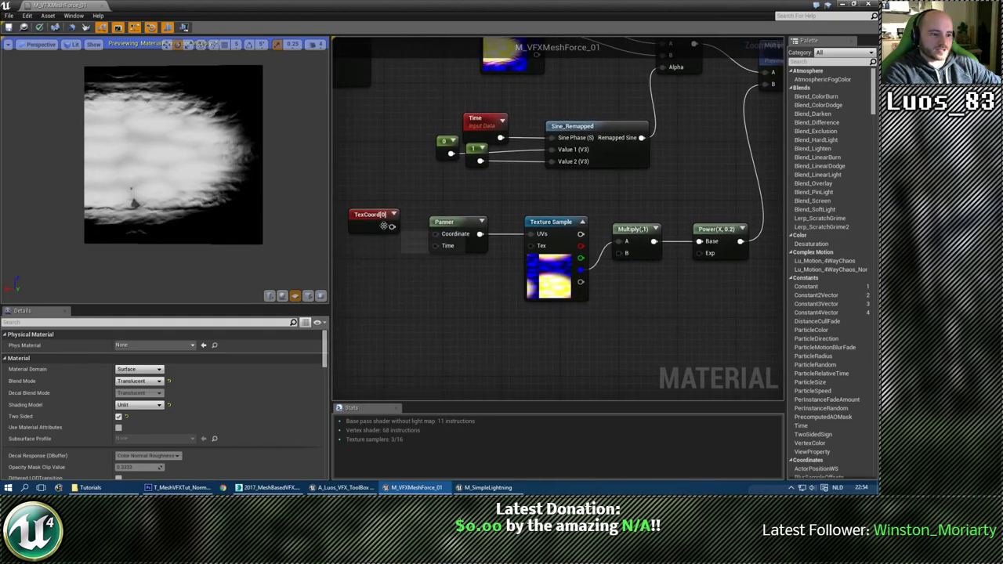
mouse_move(391, 227)
left_mouse_down()
mouse_move(437, 234)
mouse_move(397, 235)
left_mouse_up()
left_click(131, 356)
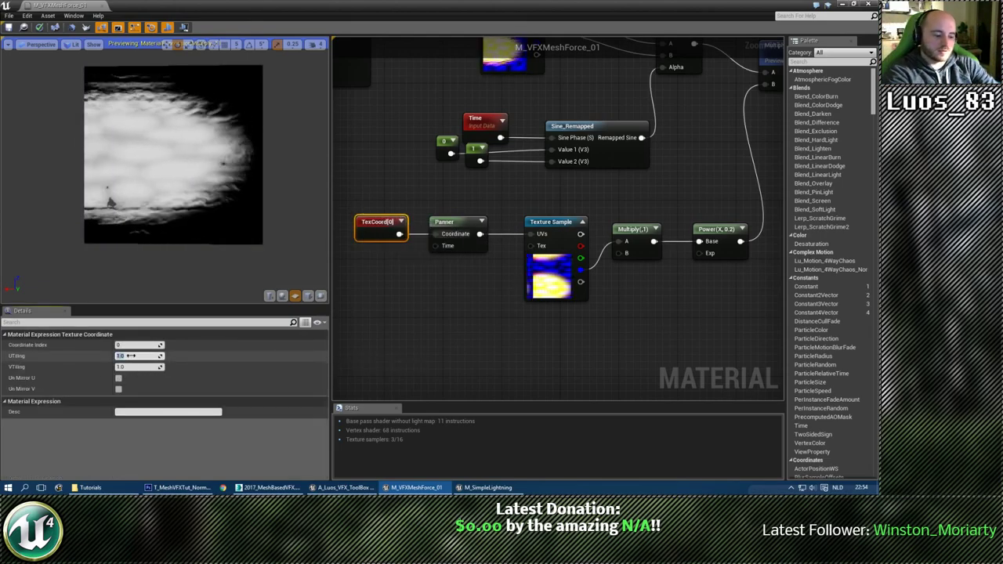
type("0.5")
key("Tab")
type("0.5")
key("Return")
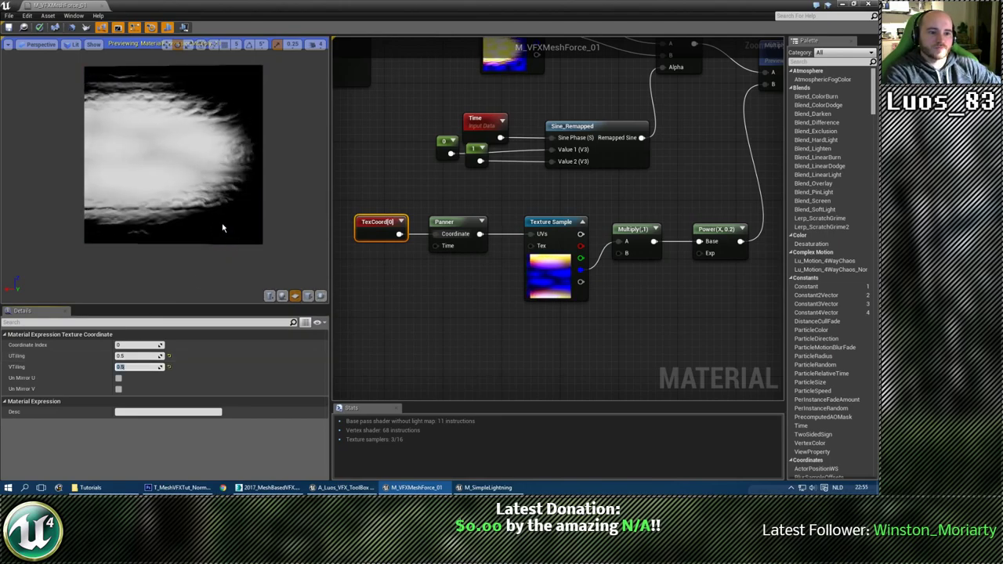
Duplicate the TexCoord, Panner and Texture Sample chain directly below the original and connect the copy's blue output to the Multiply's B input.
left_click(133, 159)
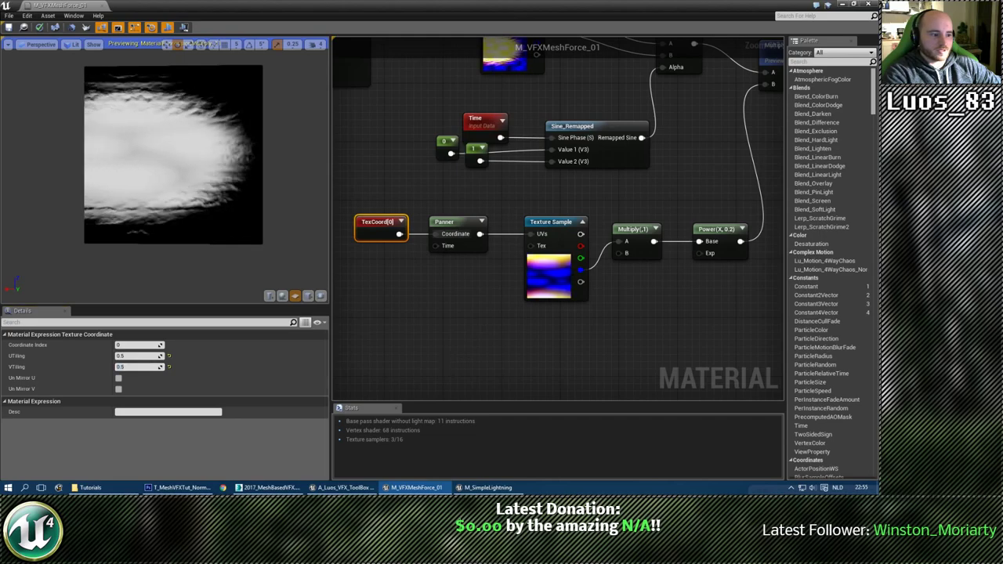
right_click_drag(591, 345, 666, 291)
left_click_drag(666, 291, 425, 162)
key("ctrl+c")
key("ctrl+v")
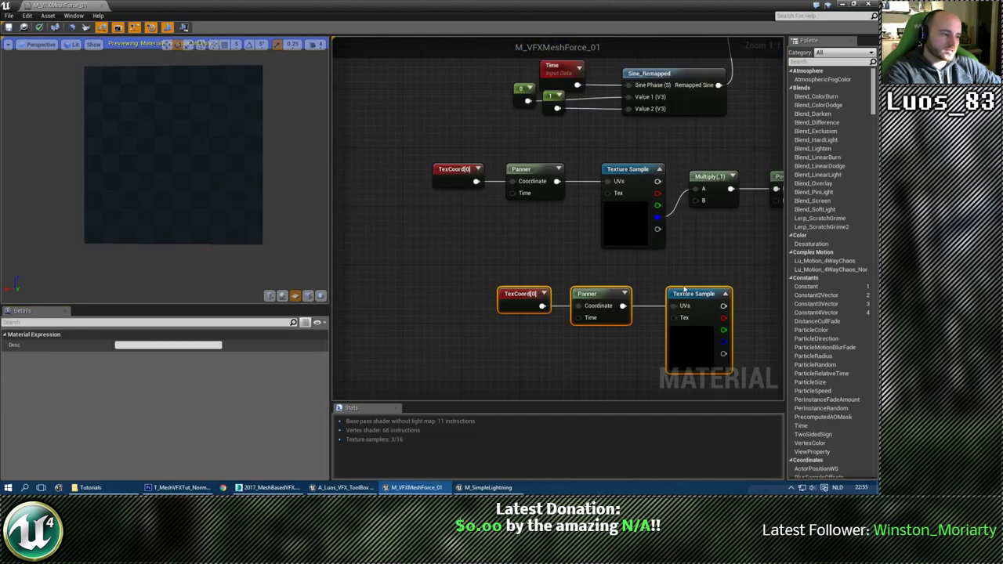
left_click_drag(703, 292, 639, 263)
right_click_drag(714, 263, 593, 269)
left_click(562, 304)
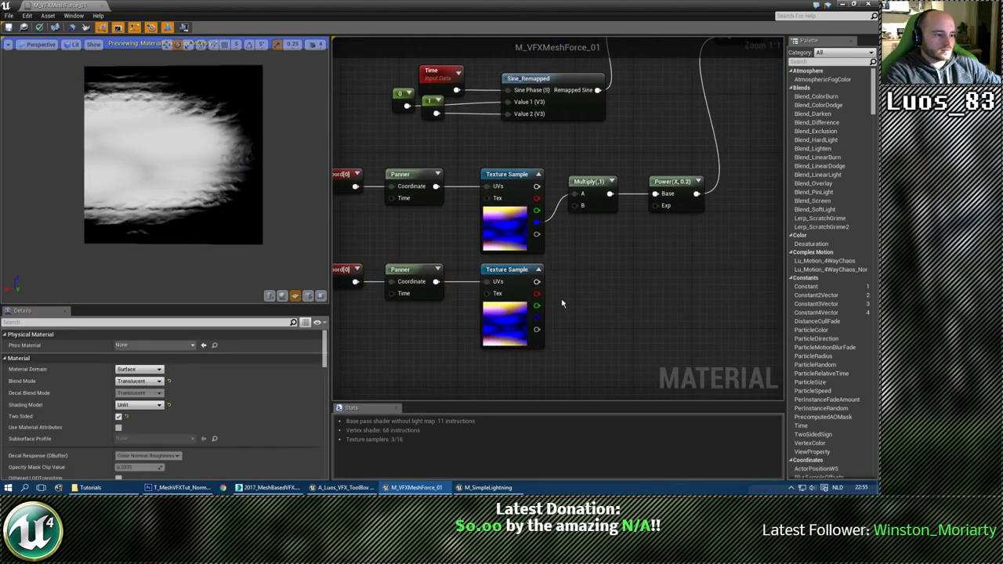
left_click_drag(537, 305, 568, 250)
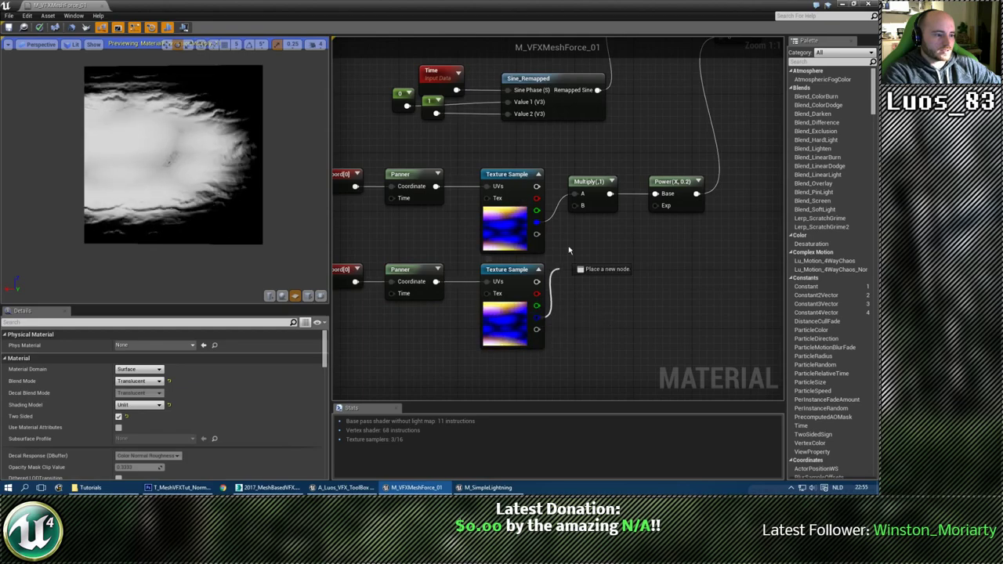
left_click_drag(578, 208, 579, 207)
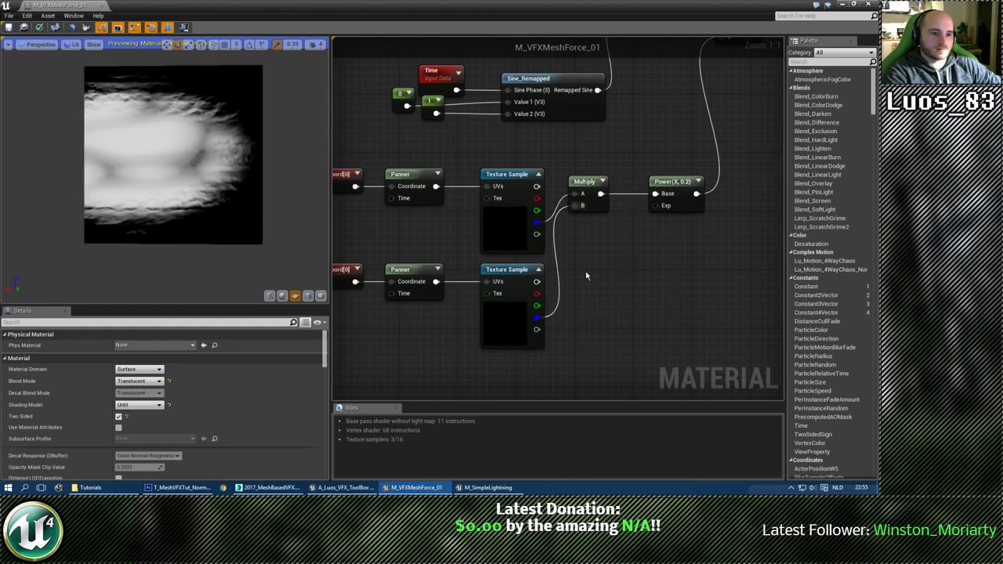
Set the duplicated Panner's Speed X to -1.123 and Speed Y to -0.001.
right_click_drag(606, 282, 657, 290)
right_click_drag(450, 355, 475, 352)
mouse_move(750, 225)
right_mouse_down()
mouse_move(565, 344)
mouse_move(713, 216)
mouse_move(752, 231)
right_mouse_up()
left_click(493, 281)
left_click(137, 345)
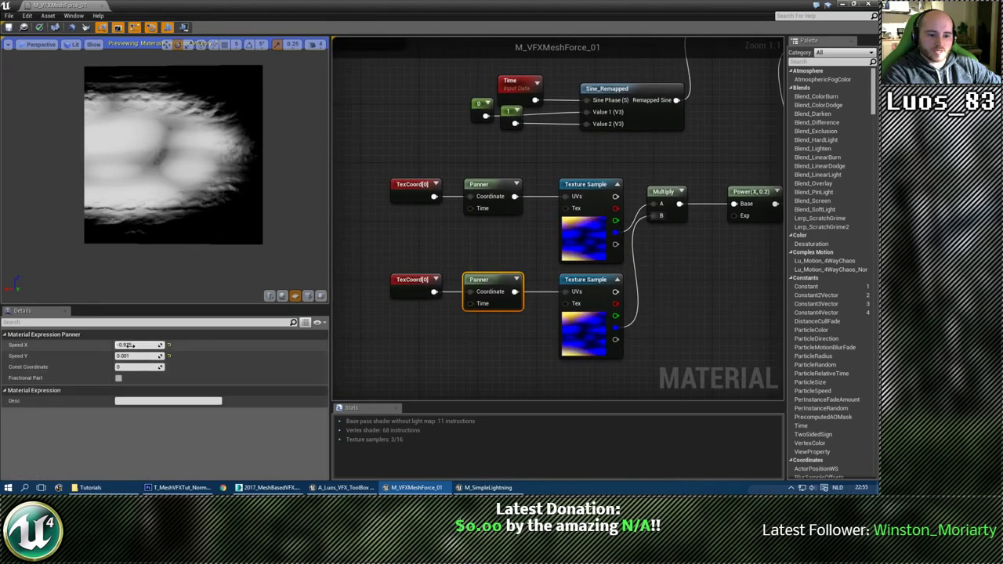
type("-1.1")
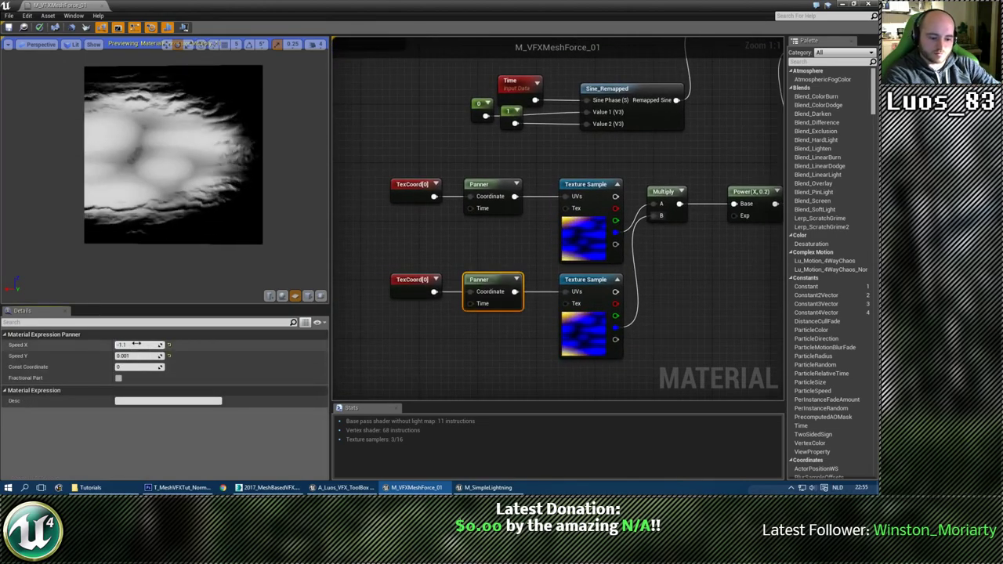
key("Return")
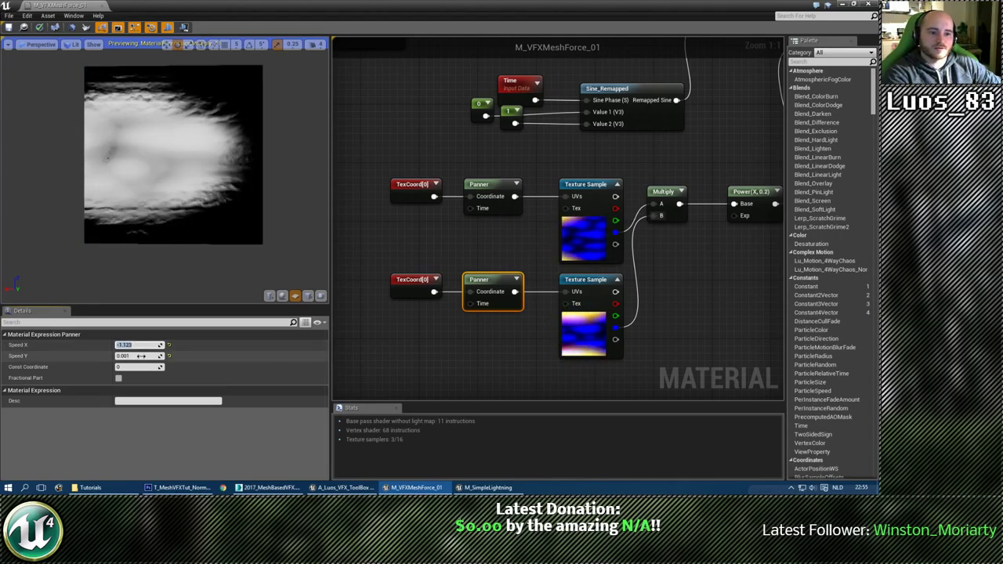
left_click(140, 356)
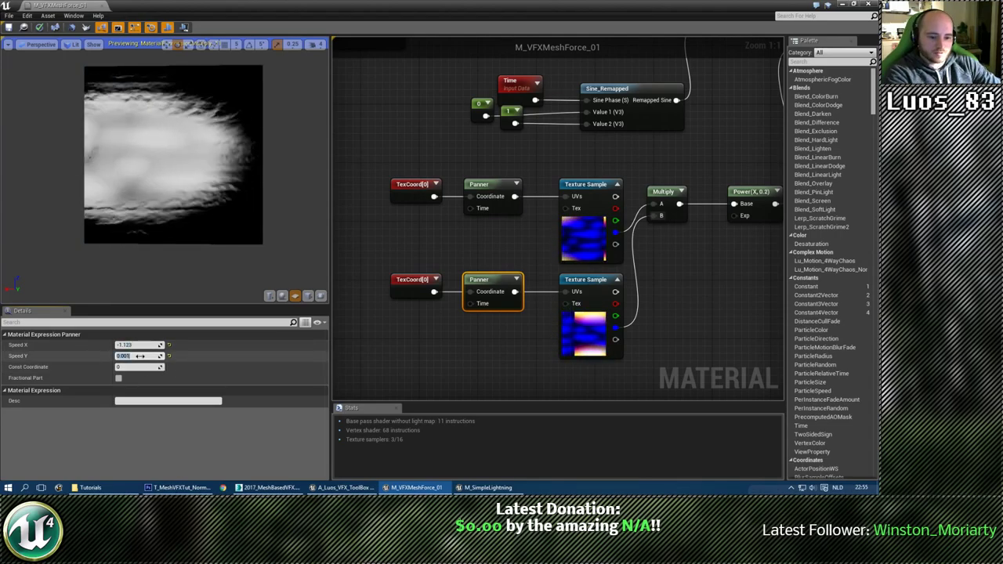
key("Home")
type("-")
key("Return")
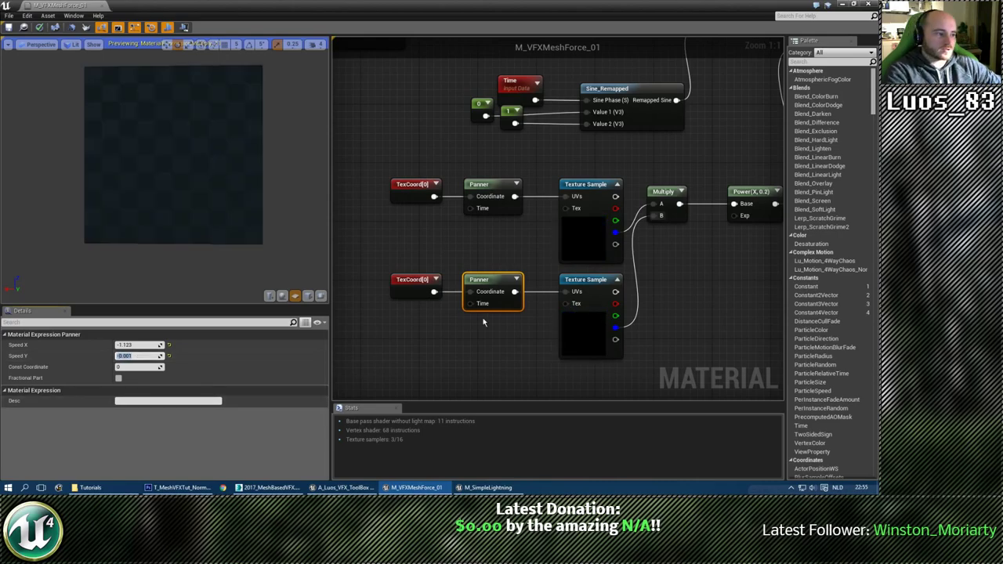
Preview the Multiply node that combines the two panning Texture Samples and view the result up close.
right_click_drag(709, 274, 502, 305)
right_click(459, 220)
left_click(461, 225)
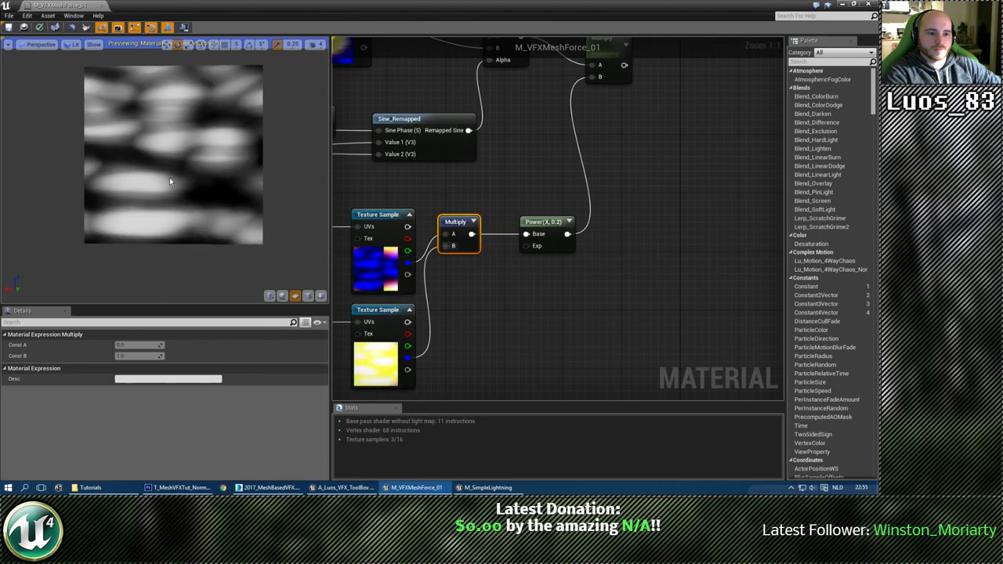
scroll(170, 177, "up", 2)
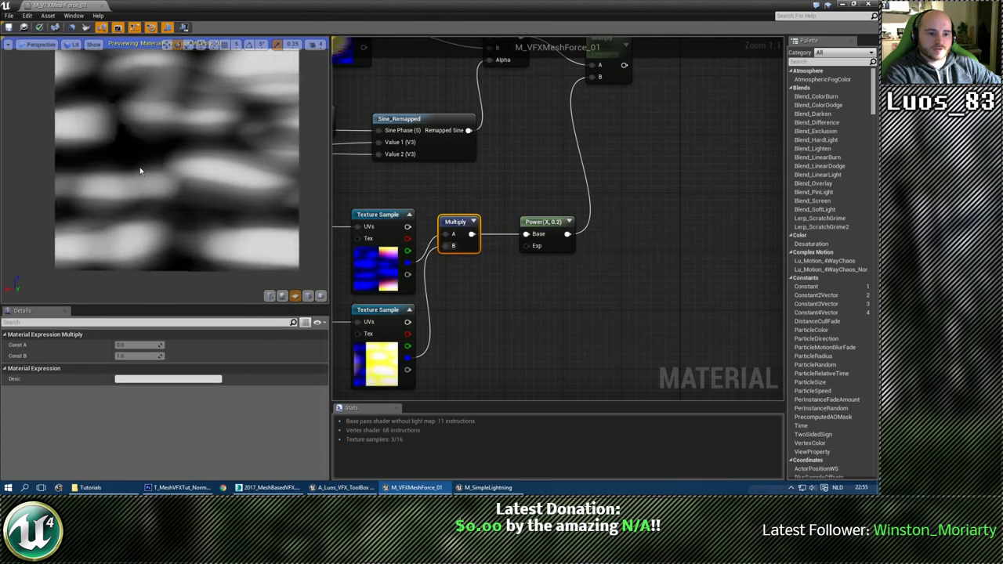
Set the UTiling and VTiling of the duplicated TexCoord to 0.75.
right_click_drag(416, 298, 652, 248)
left_click(446, 265)
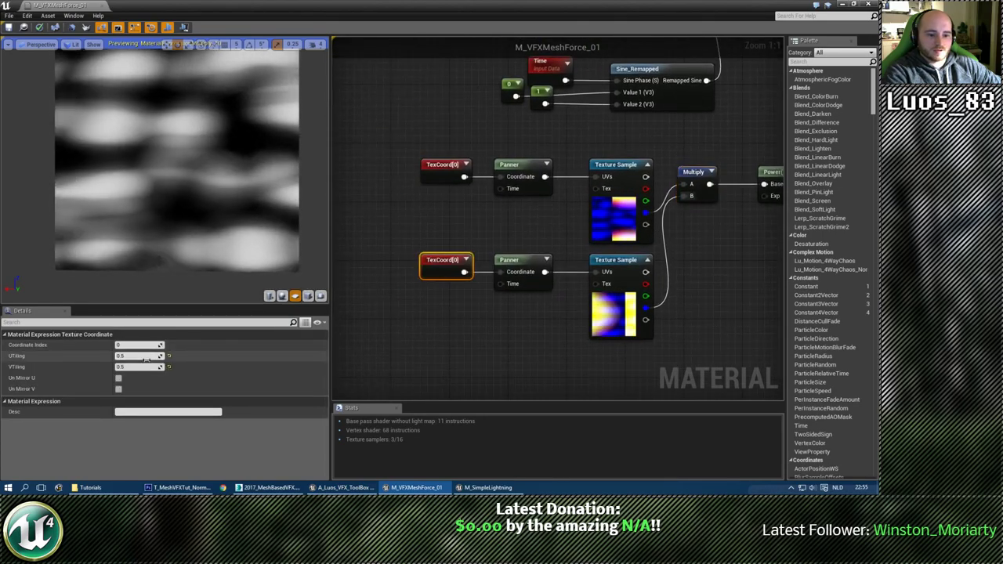
type("0.75")
key("Return")
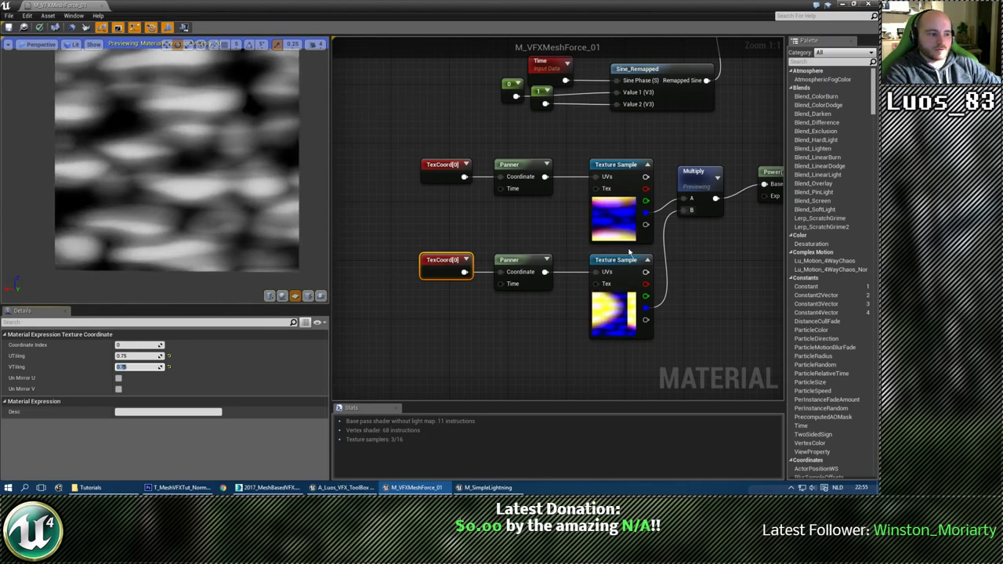
Set the UTiling and VTiling of the duplicated TexCoord to 2.
right_click_drag(637, 269, 763, 237)
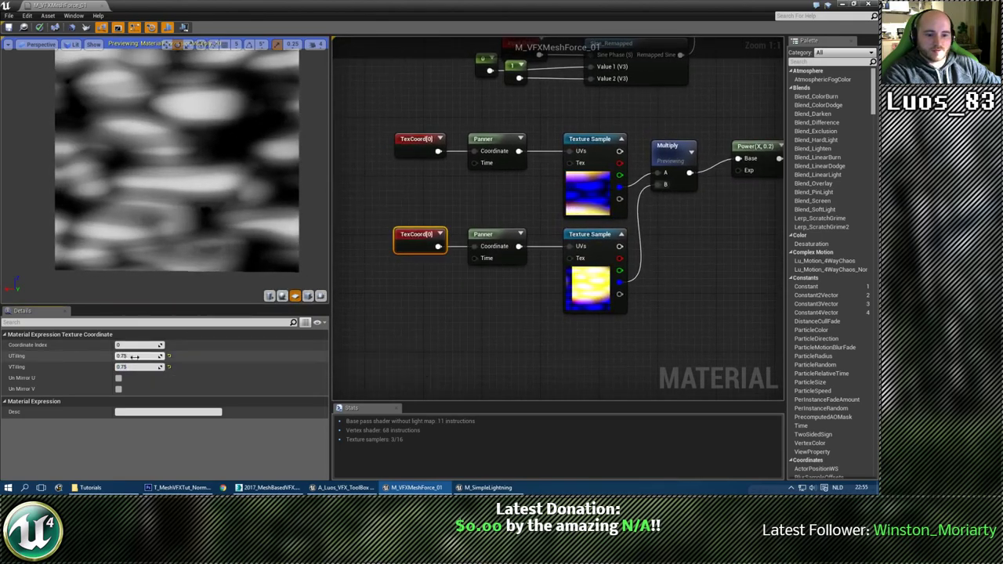
left_click(134, 356)
type("2")
key("Tab")
type("2")
key("Return")
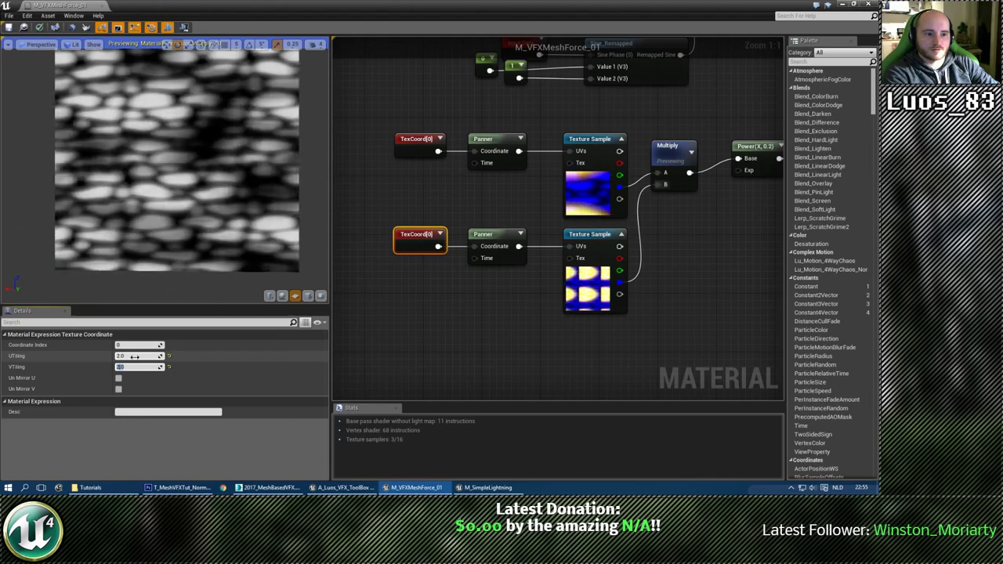
Set both UTiling and VTiling of the lower TexCoord back to 0.75.
left_click(135, 357)
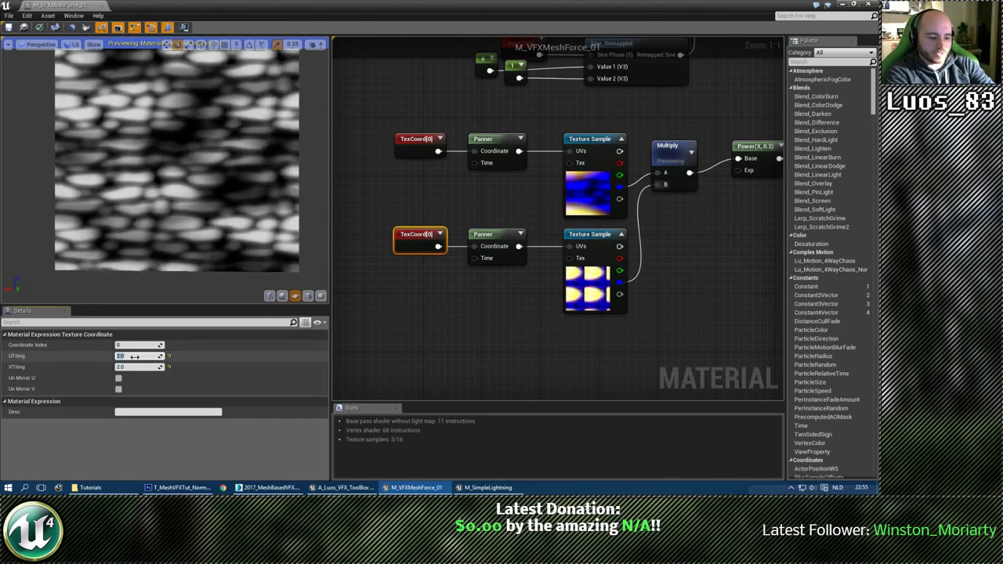
type("0.75")
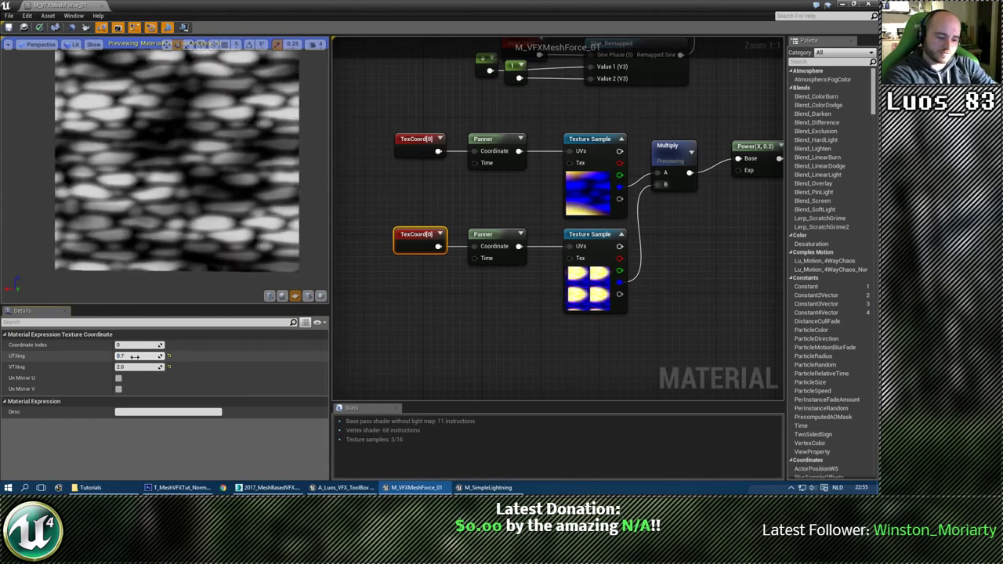
key("Tab")
type("0")
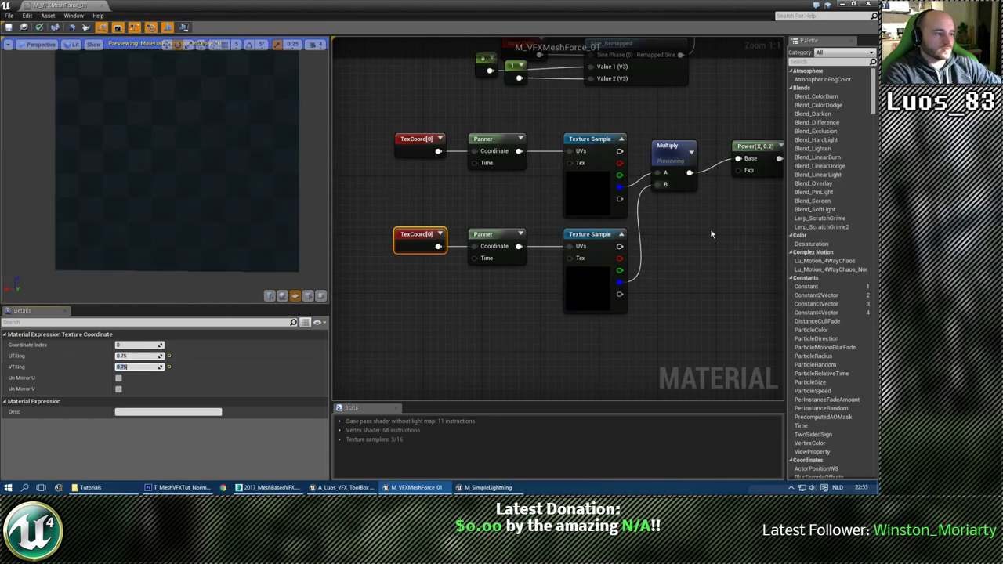
Preview the Power node fed by the panning textures and set its Const Exponent to 1.25.
right_click_drag(712, 234, 413, 322)
left_click(436, 278)
right_click(437, 278)
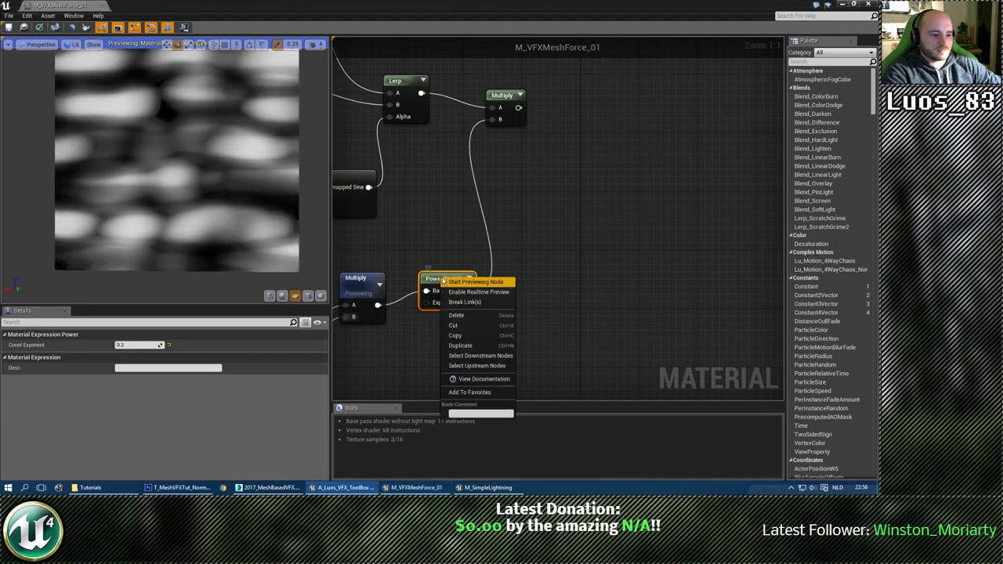
key("Escape")
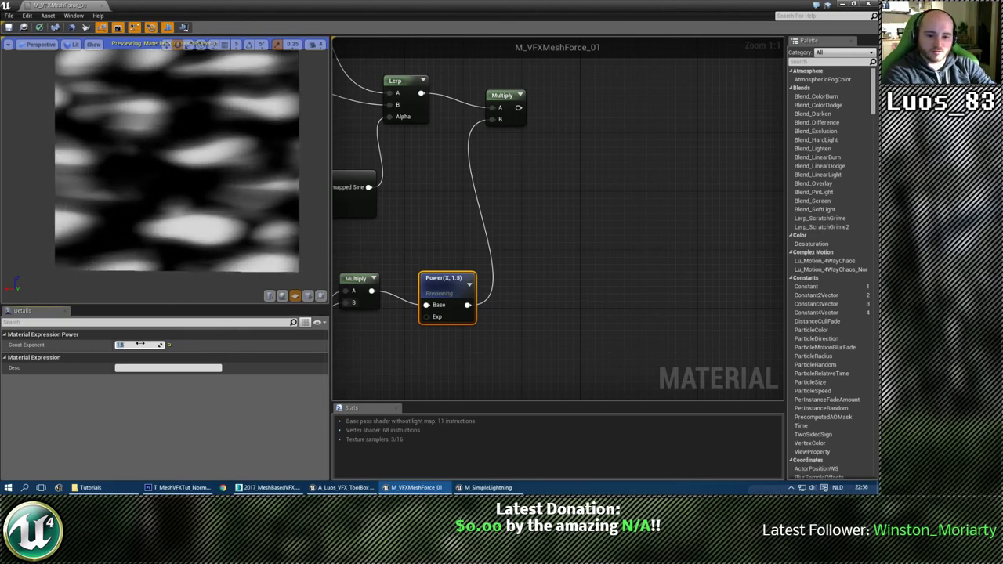
type("1.25")
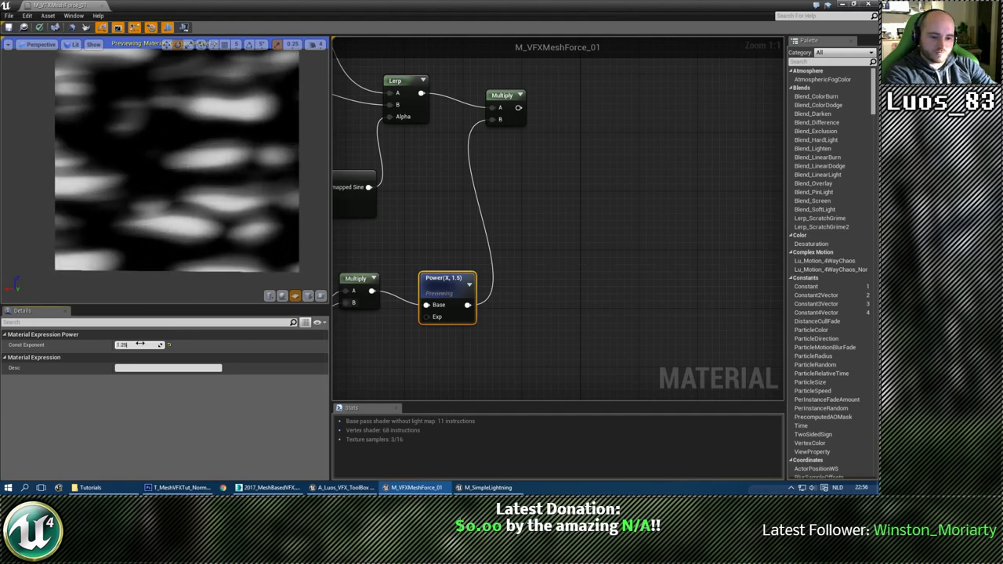
key("Return")
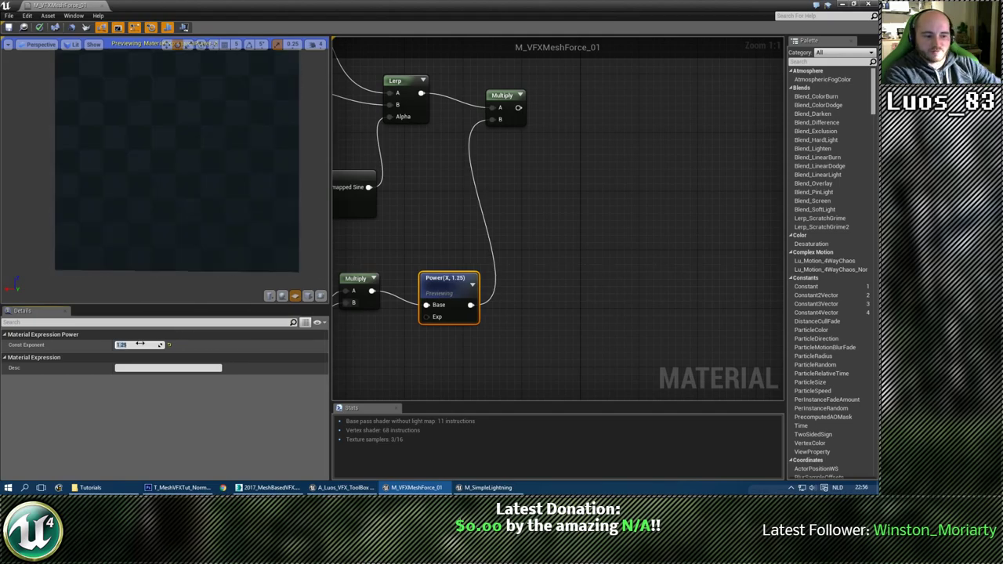
Preview the Multiply node that combines the Lerp and Power results, and line it up with the Lerp node.
right_click(498, 99)
left_click(508, 105)
right_click_drag(470, 157, 596, 293)
scroll(249, 196, "down", 2)
right_click_drag(454, 276, 440, 211)
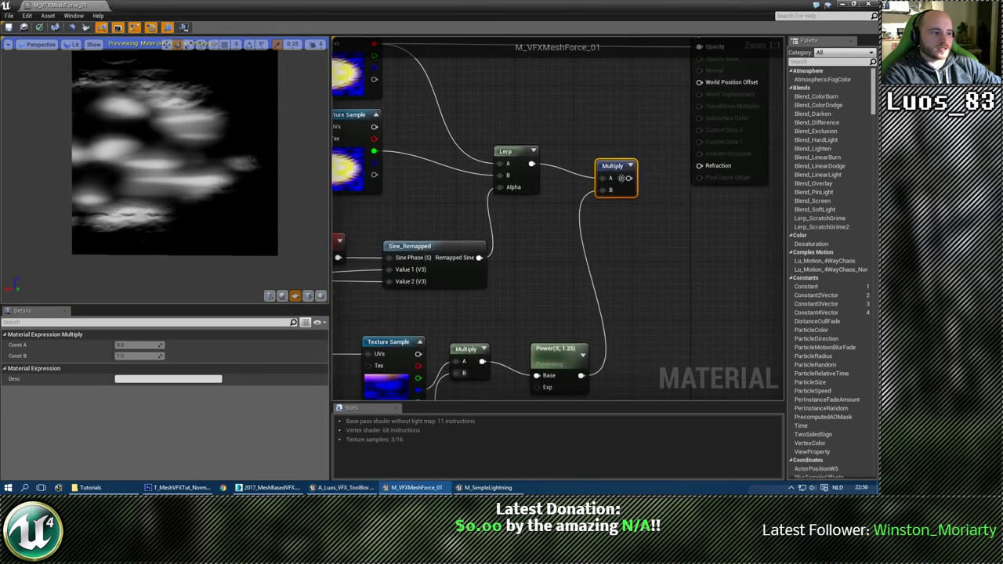
left_click_drag(608, 162, 600, 148)
right_click_drag(591, 277, 589, 253)
Try Const Exponents of 0.1 and 0.2 on the Power node, and settle on 0.4.
left_click(538, 330)
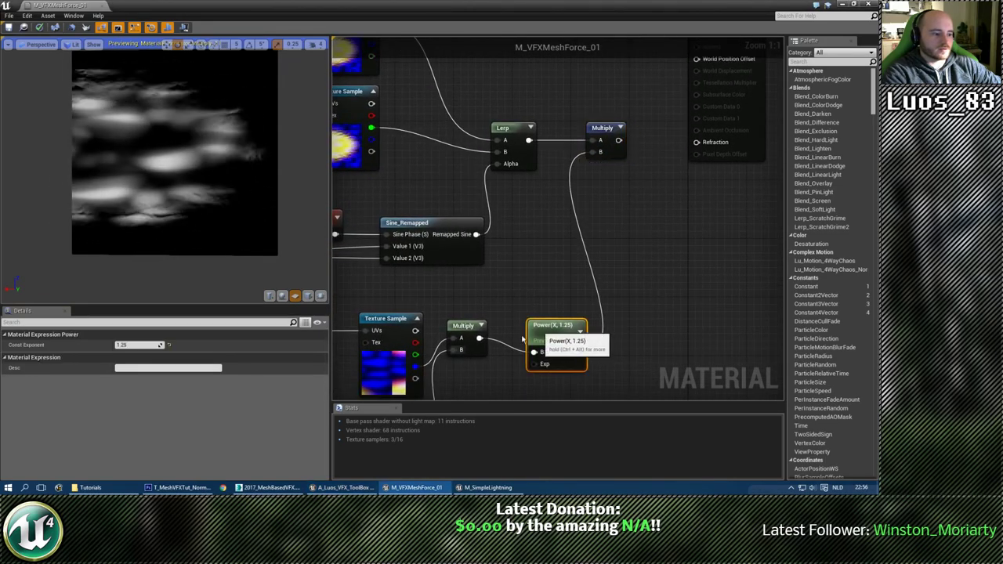
left_click(142, 345)
type("0.1")
key("Return")
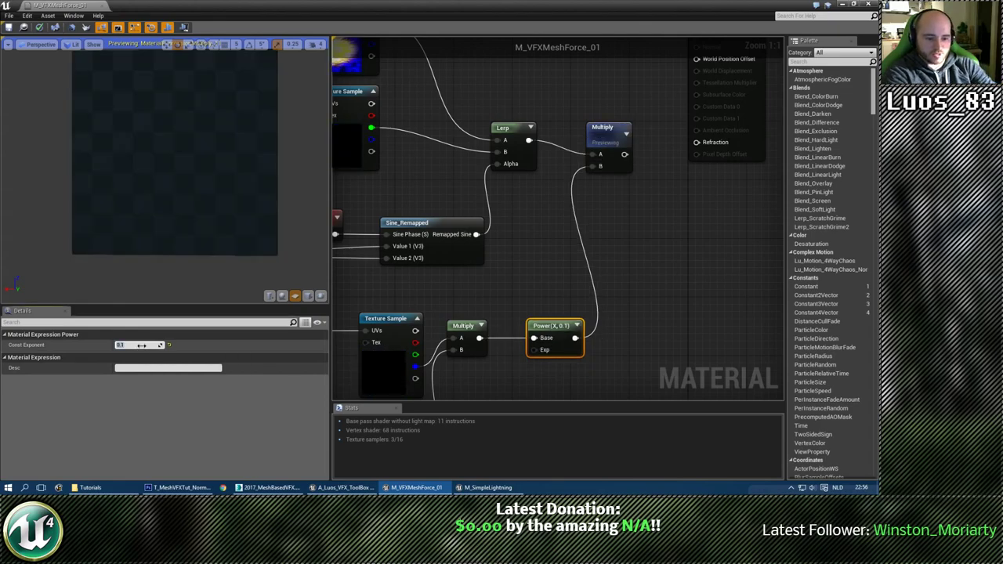
type("0.2")
key("Return")
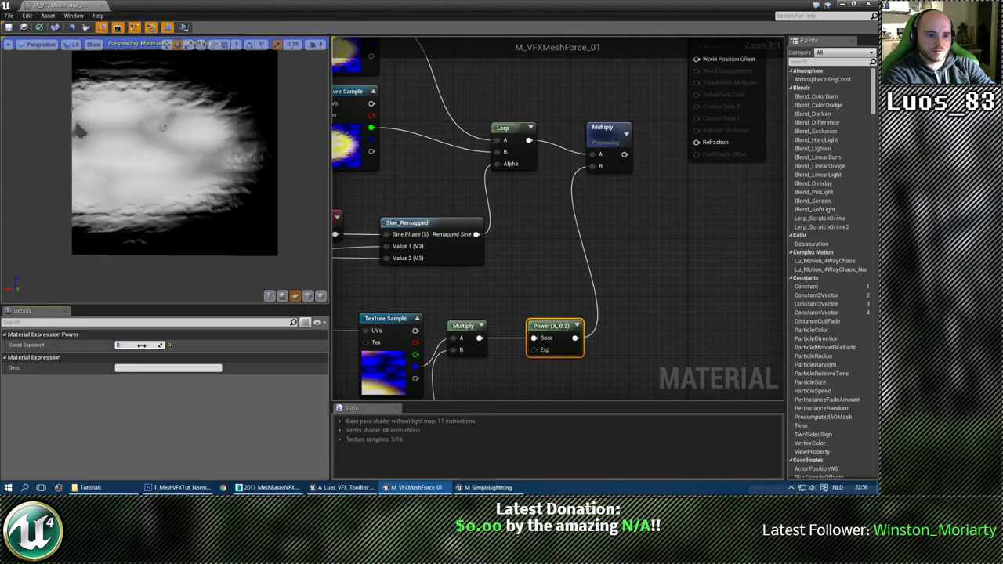
type("0.4")
key("Return")
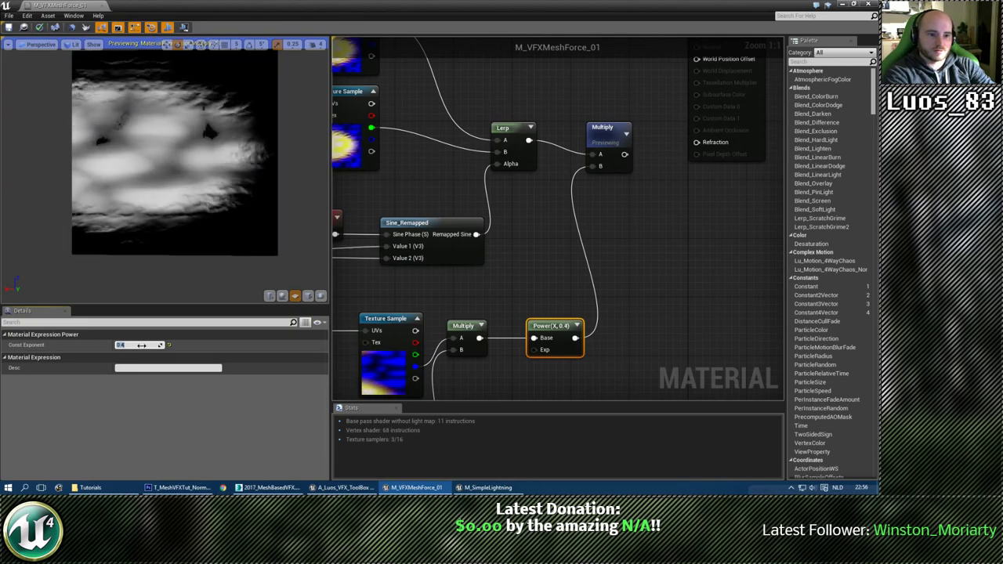
left_click(434, 316)
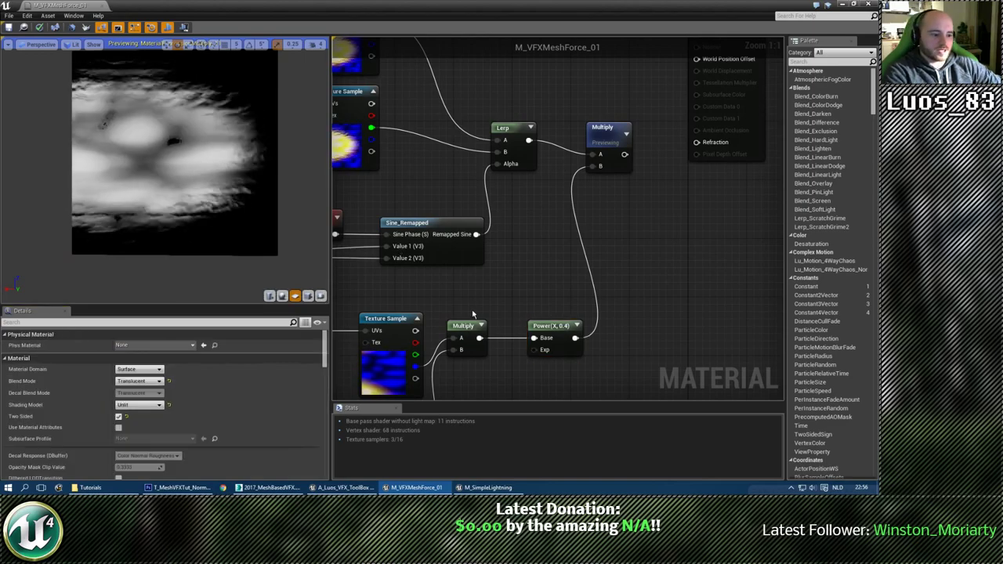
Try feeding the lower Luos_Mask_Distorter's UV output into the UVs of the upper panned Texture Sample, and undo the link.
scroll(434, 316, "down", 2)
right_click_drag(431, 295, 504, 315)
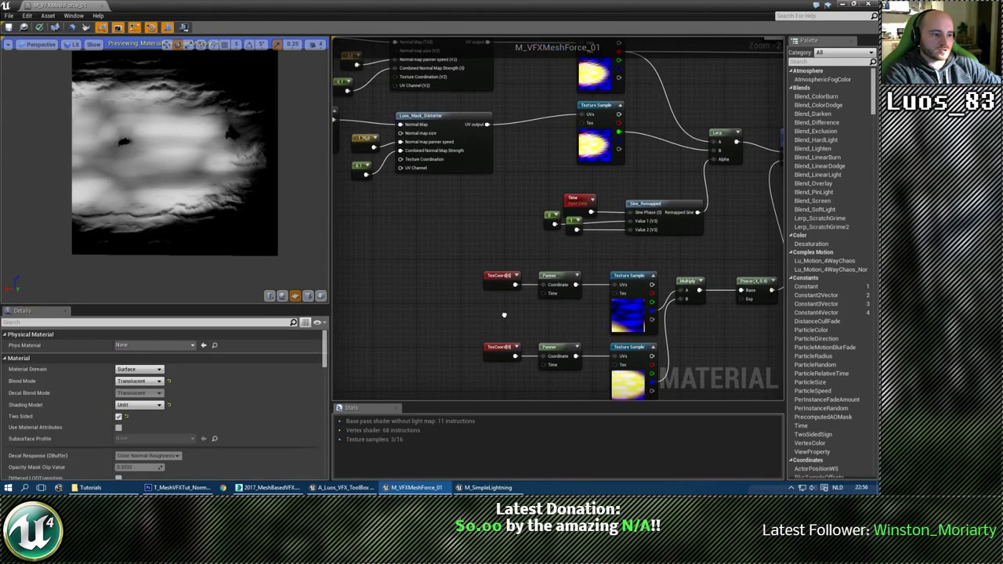
right_click_drag(687, 185, 580, 193)
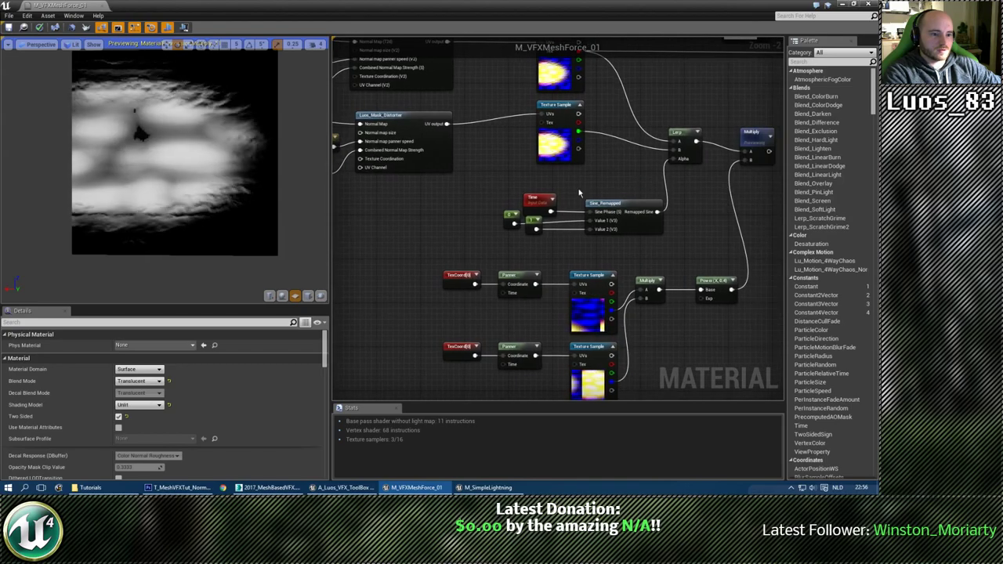
left_click_drag(447, 125, 543, 317)
left_click_drag(579, 287, 581, 287)
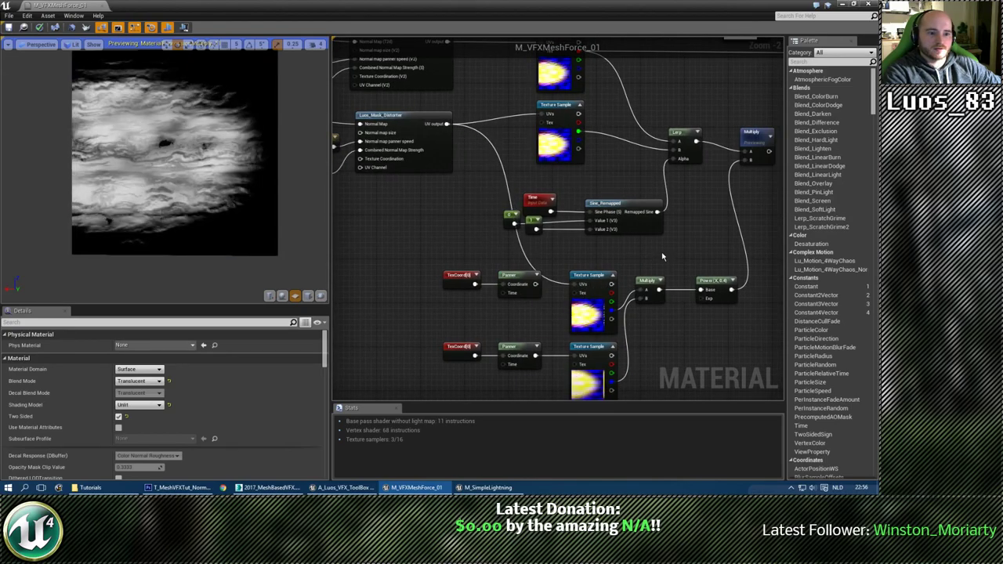
key("ctrl+z")
Connect the output of the Multiply after the Lerp to the Opacity input of M_VFXMeshForce_01.
right_click_drag(758, 229, 535, 274)
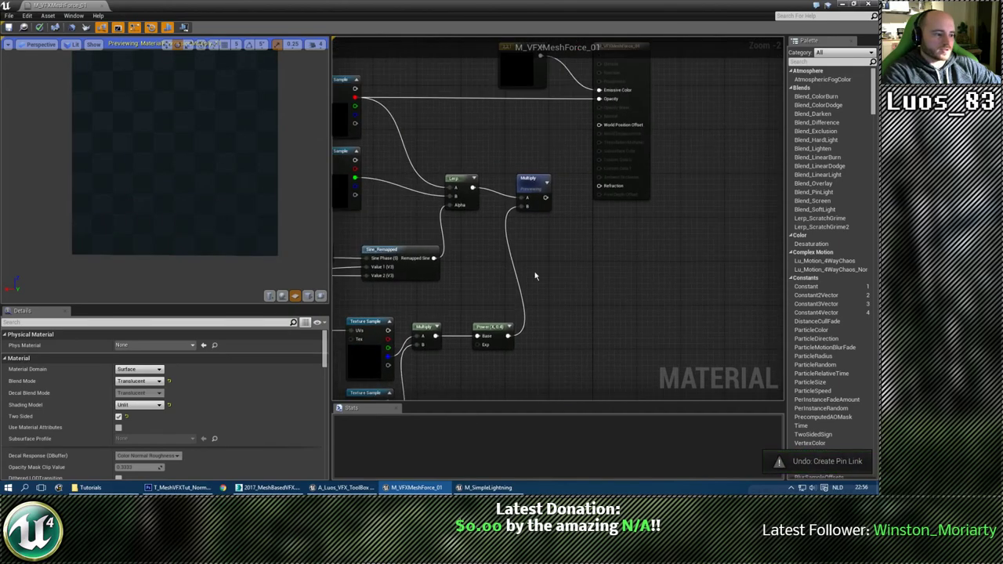
right_click_drag(584, 248, 618, 333)
left_click_drag(573, 282, 605, 222)
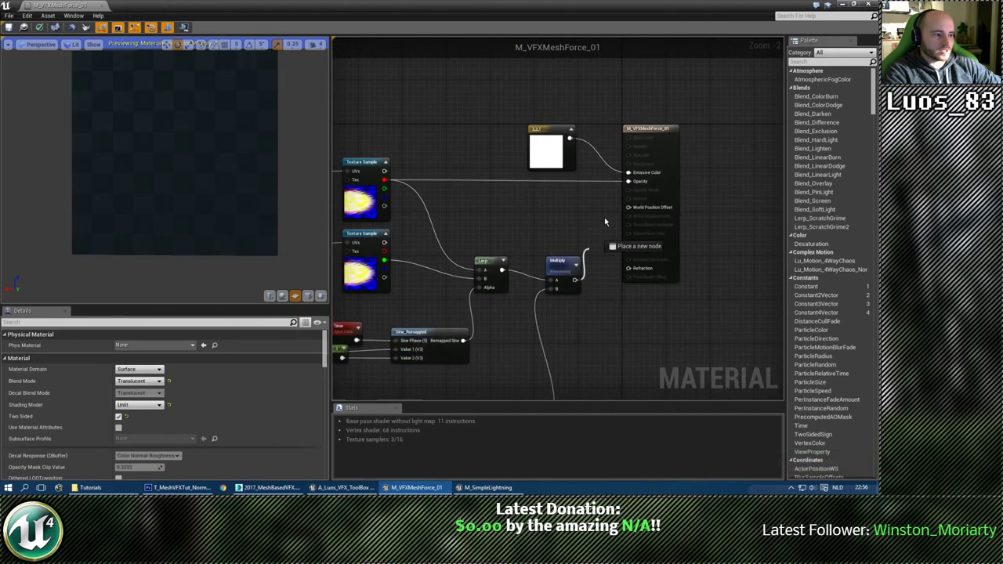
left_click_drag(631, 185, 629, 181)
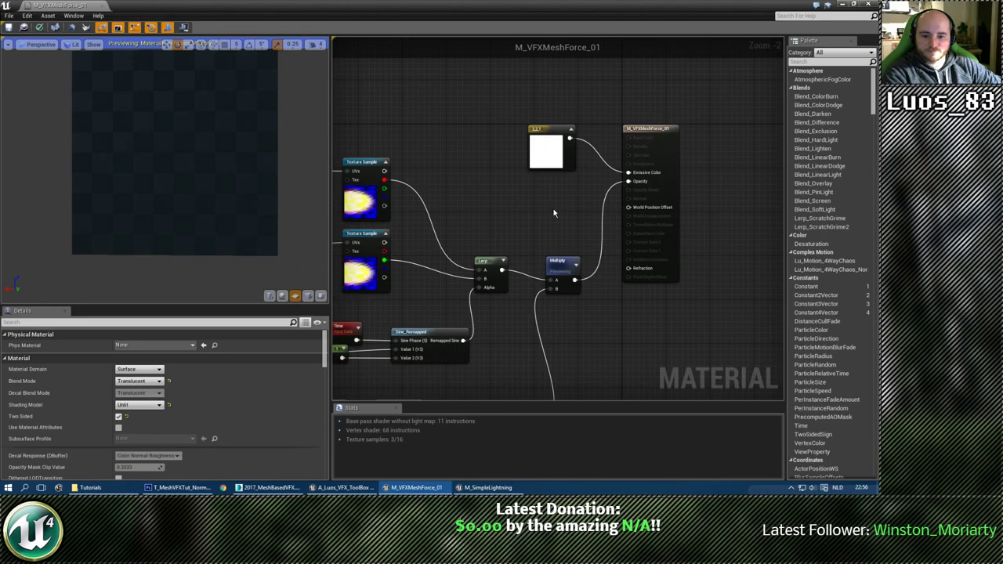
right_click_drag(535, 222, 576, 201)
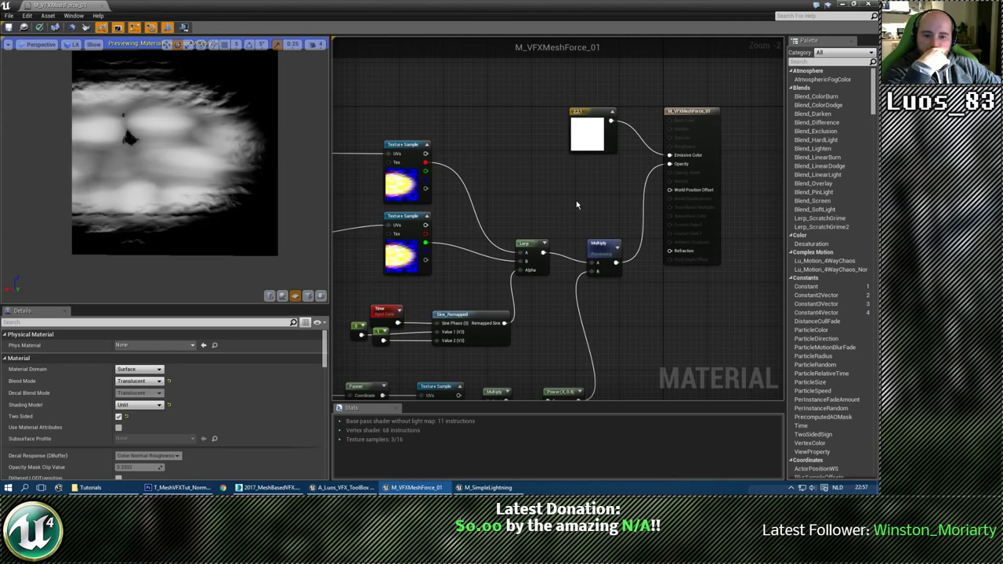
Nudge the final Multiply and the Lerp node so the connection between them runs straight.
right_click_drag(544, 200, 580, 193)
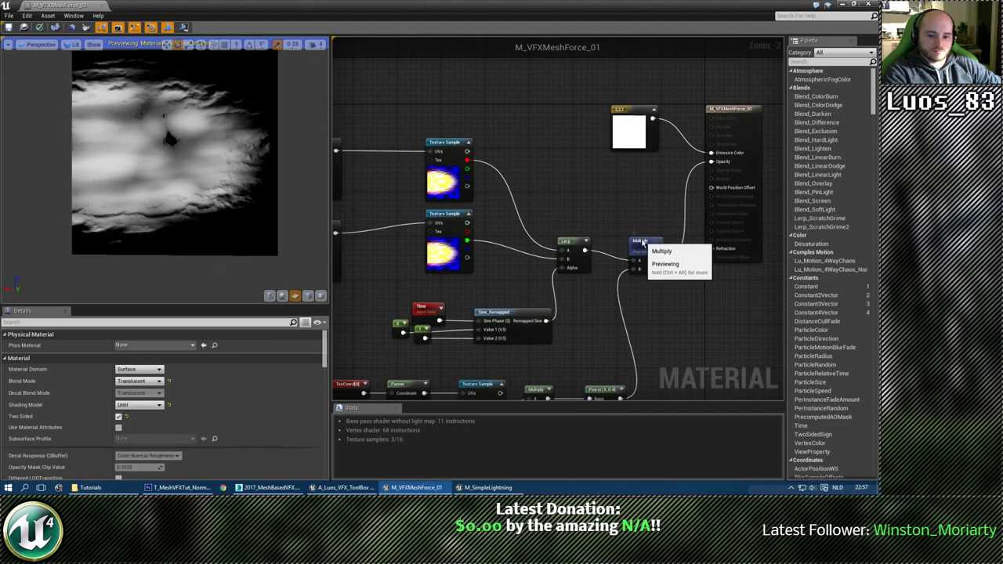
left_click_drag(643, 243, 642, 239)
left_click(635, 219)
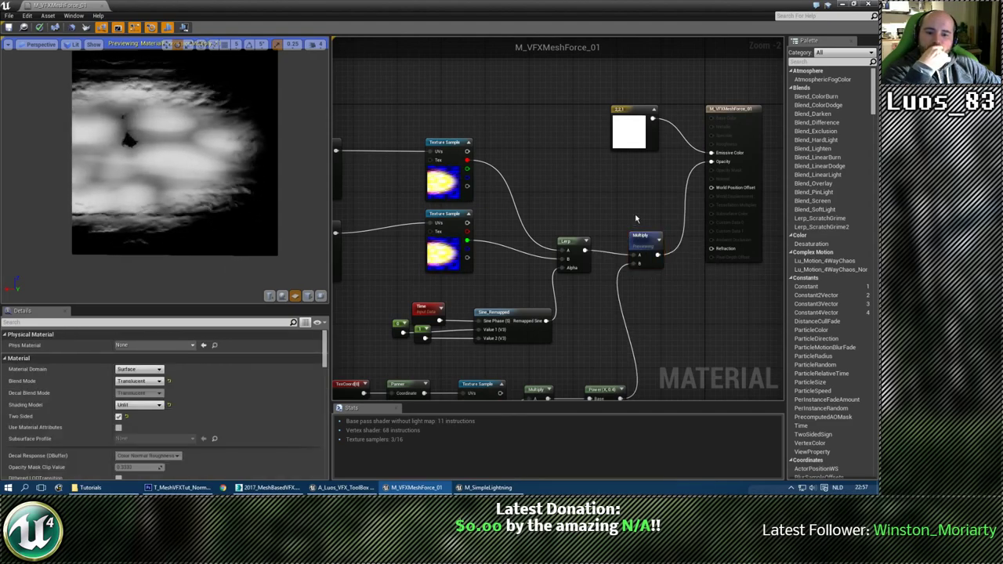
right_click_drag(615, 192, 621, 235)
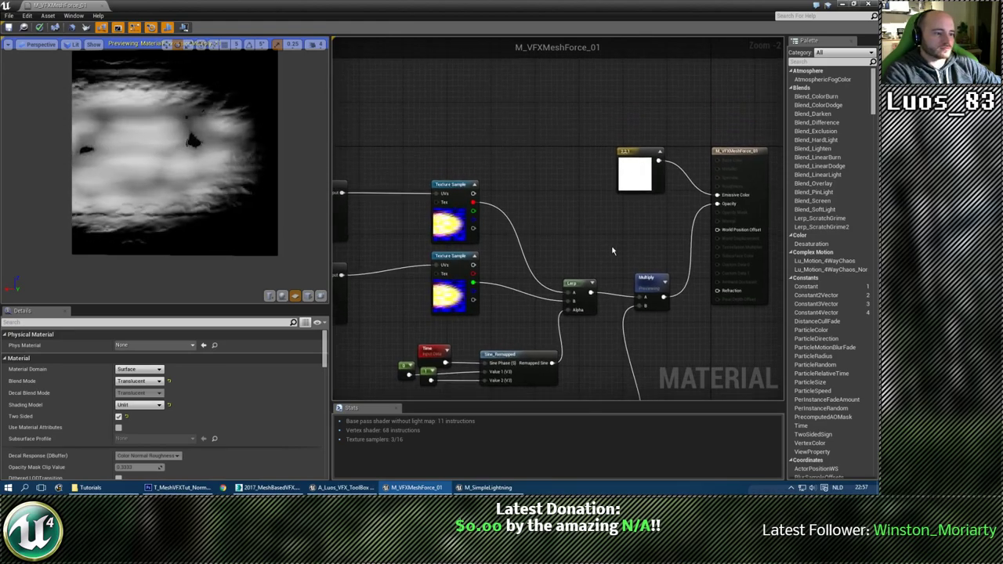
left_click_drag(581, 285, 581, 290)
left_click(583, 268)
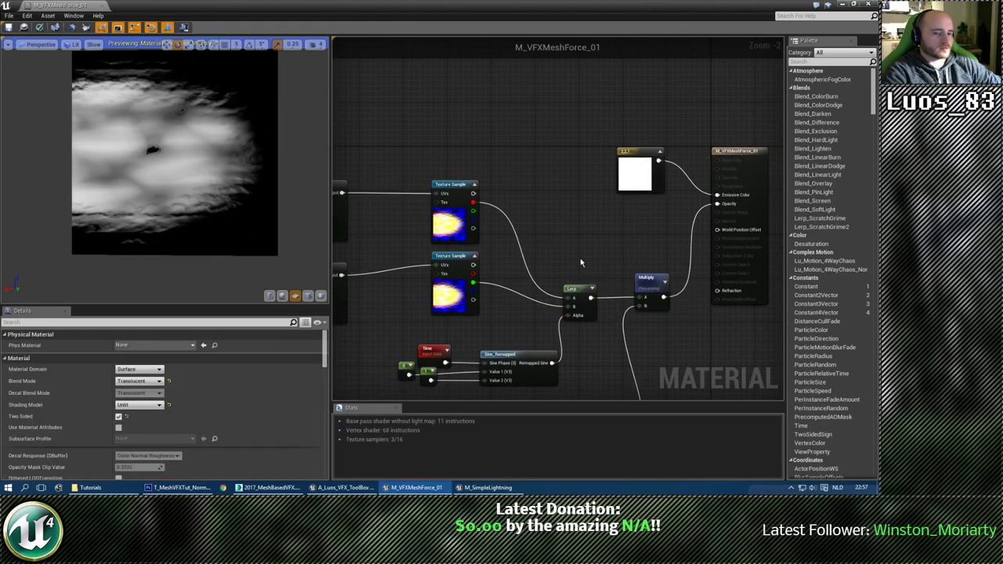
Stop previewing the final Multiply node so the preview displays the full material.
right_click_drag(583, 268, 577, 234)
scroll(578, 235, "down", 1)
right_click_drag(574, 279, 573, 212)
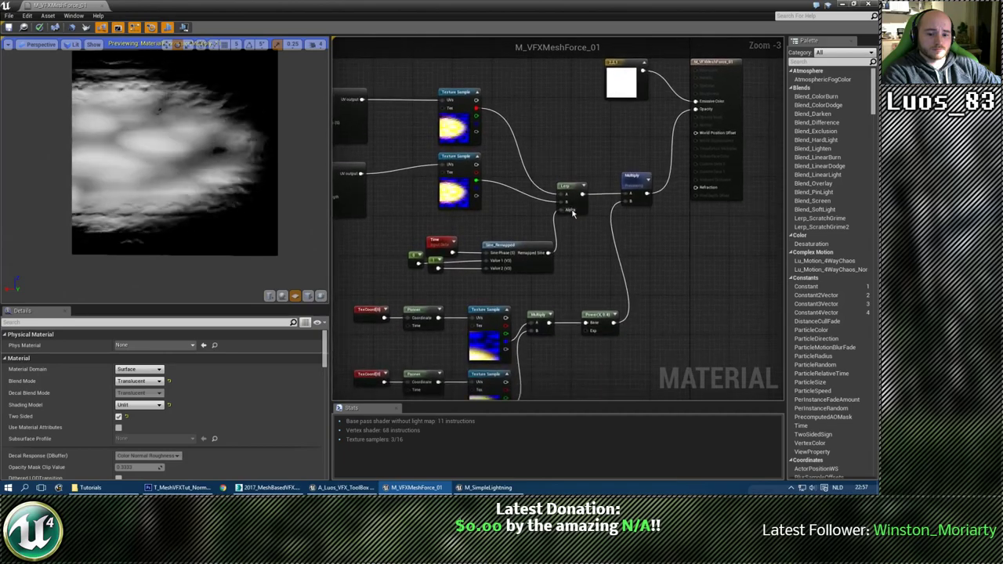
right_click_drag(565, 253, 633, 240)
scroll(617, 235, "up", 1)
right_click_drag(688, 149, 515, 268)
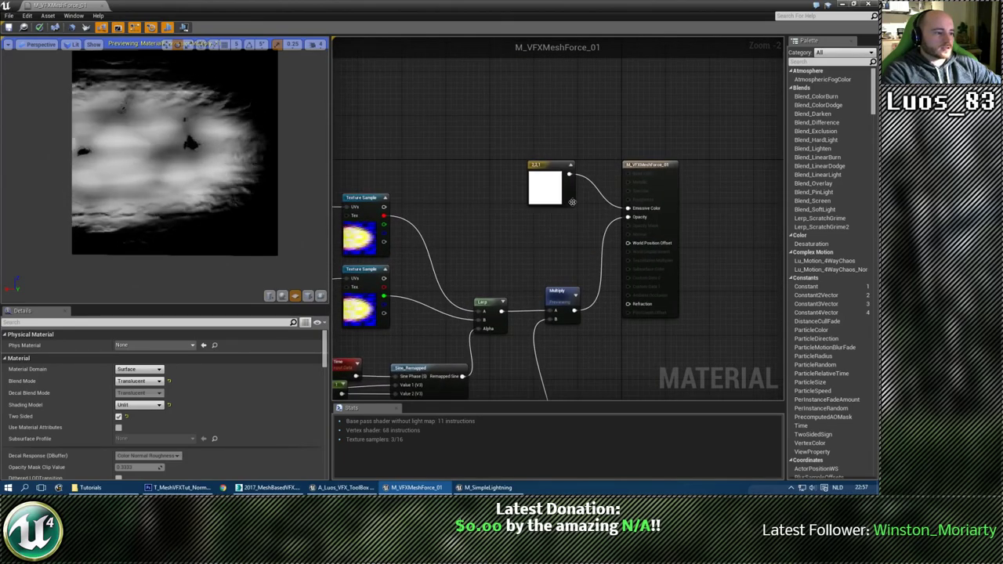
right_click(565, 291)
left_click(596, 291)
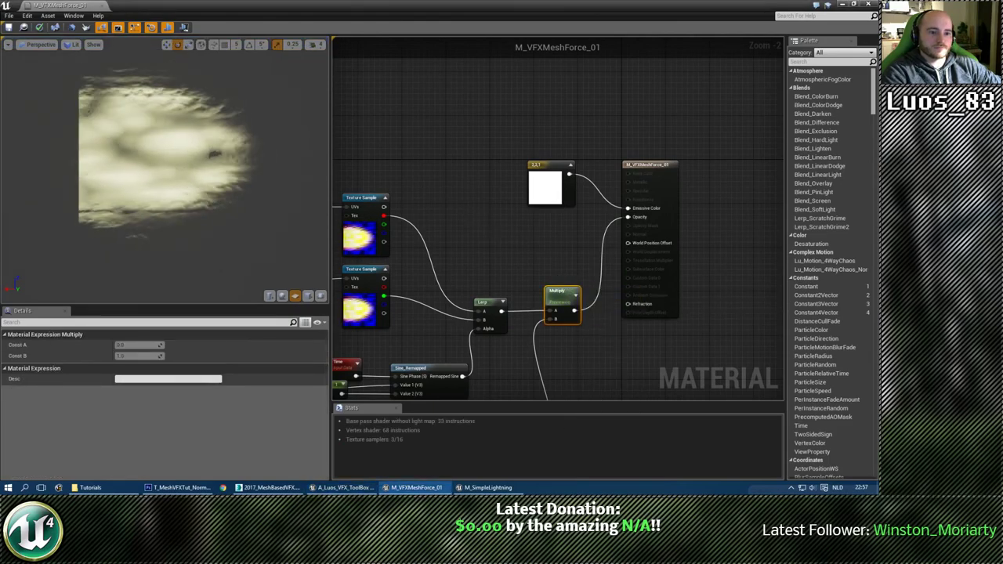
Move the 2,2,1 Constant3Vector up and away from the material's result node to make room.
right_click_drag(409, 203, 477, 170)
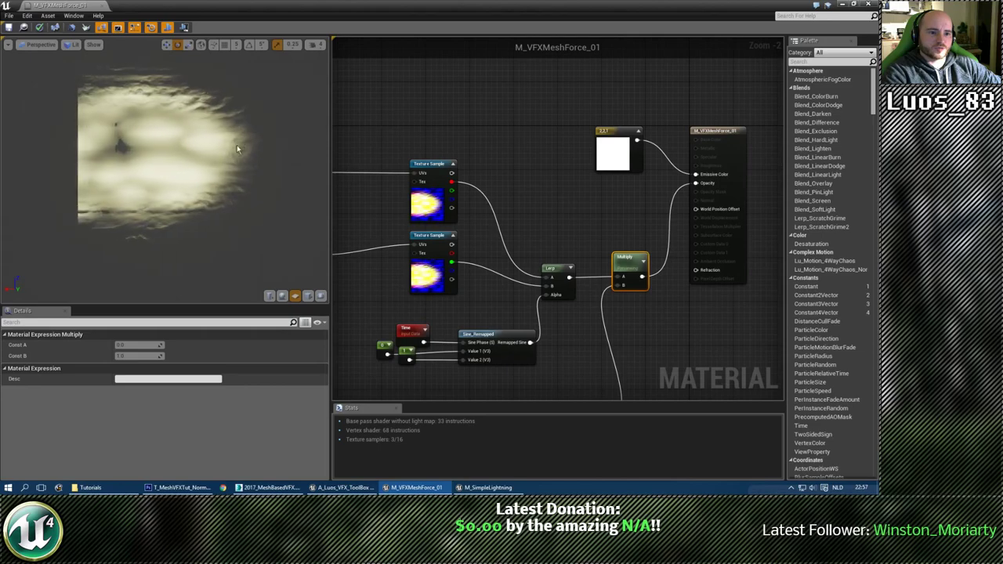
right_click_drag(534, 132, 547, 263)
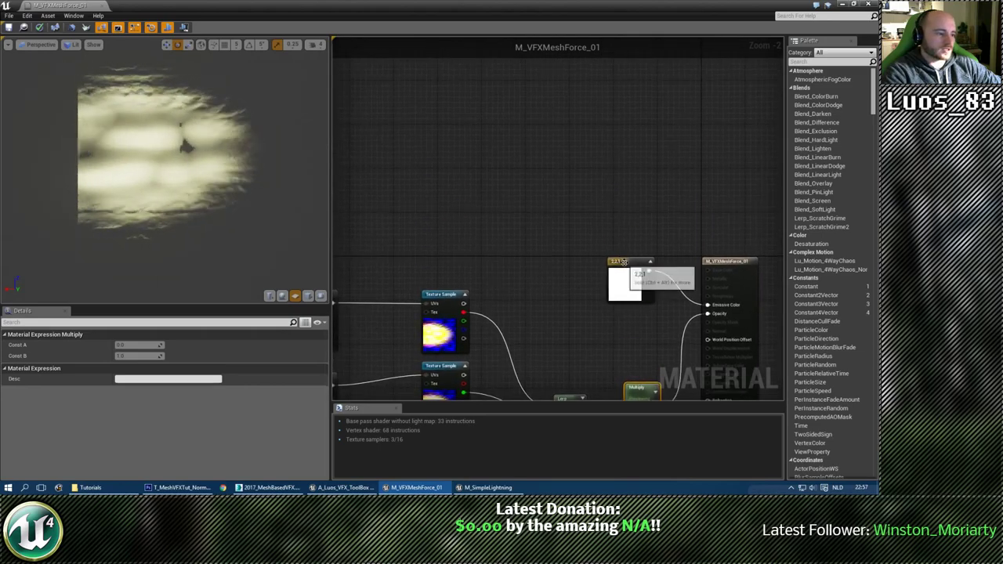
left_click_drag(624, 262, 576, 174)
right_click_drag(520, 250, 423, 215)
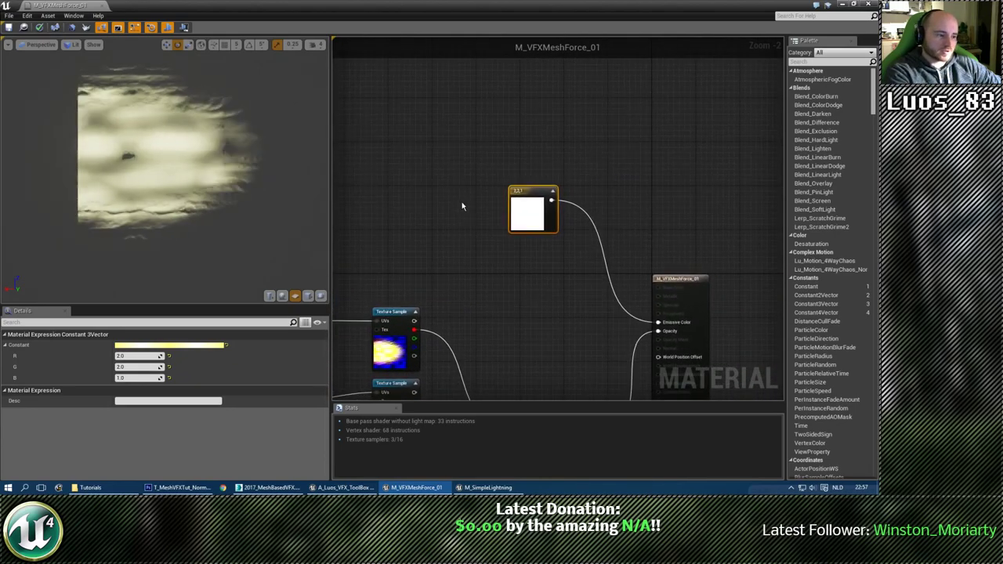
Add a Particle Color node beside the Constant3Vector.
right_click(414, 210)
type("partil")
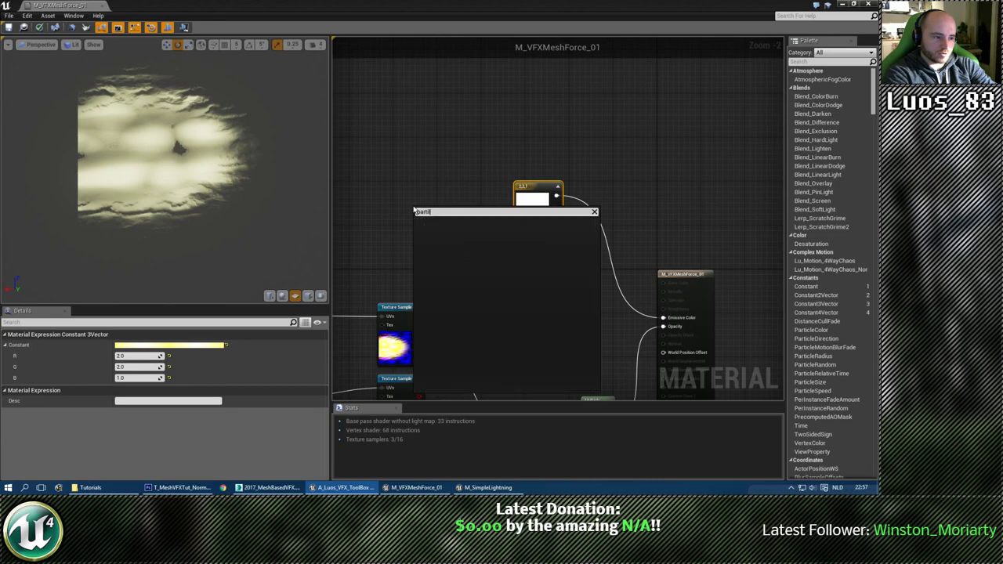
key("BackSpace")
key("BackSpace")
key("Return")
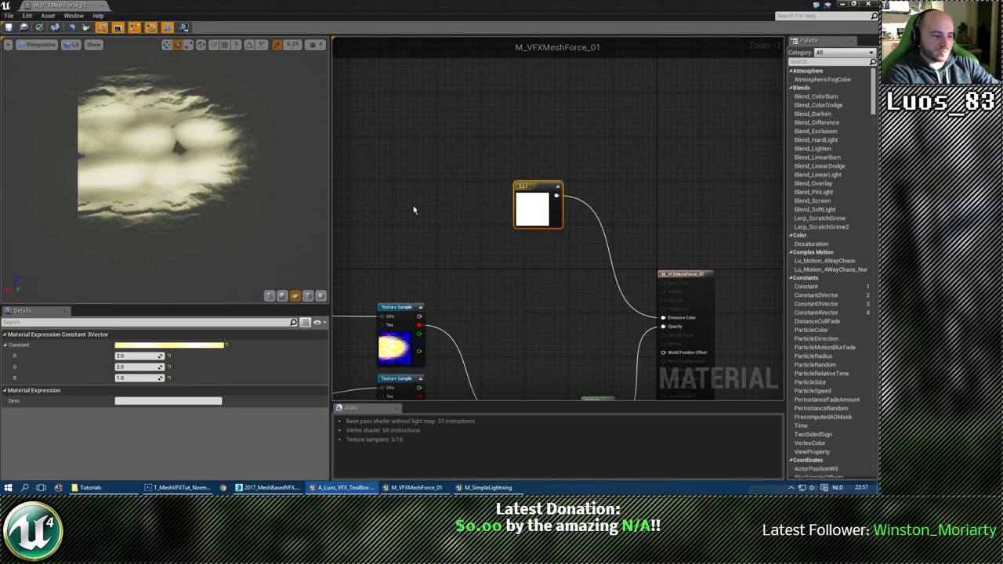
left_click_drag(427, 210, 423, 164)
Add a Multiply with Const B 15 and route the Particle Color through its A input into Emissive Color, replacing the constant.
right_click_drag(456, 202, 412, 156)
left_click(420, 157)
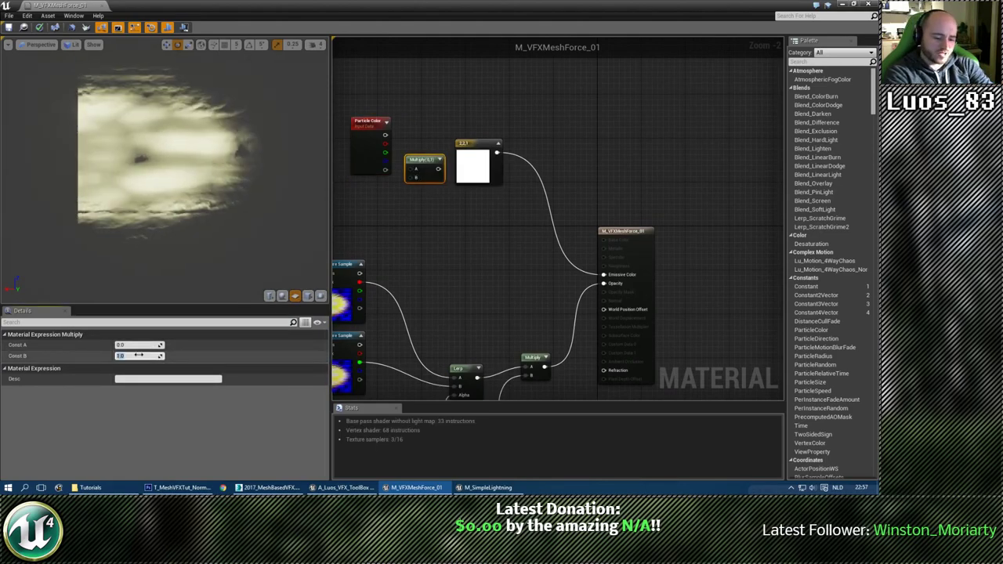
type("15")
key("Return")
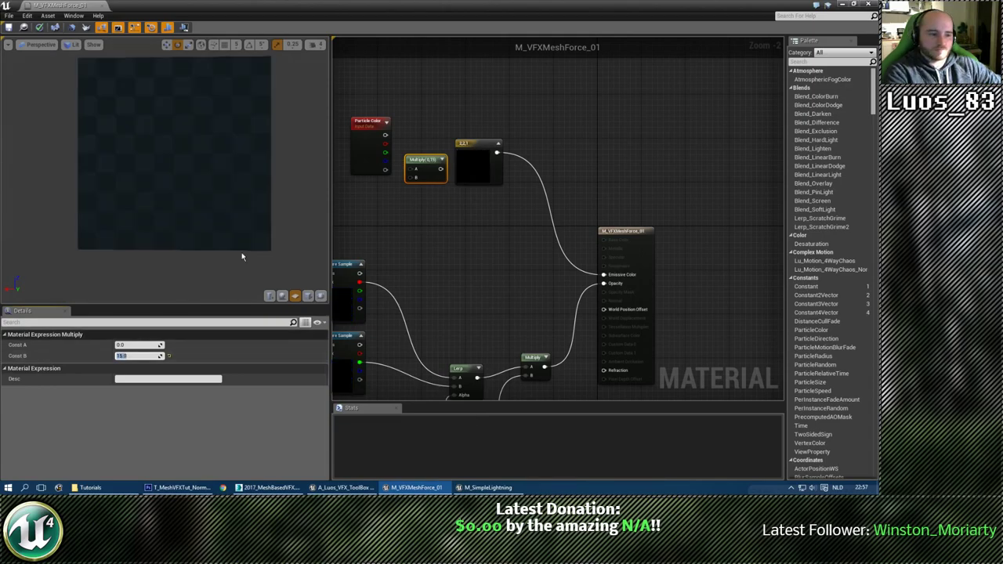
left_click_drag(384, 135, 603, 282)
left_click(504, 290)
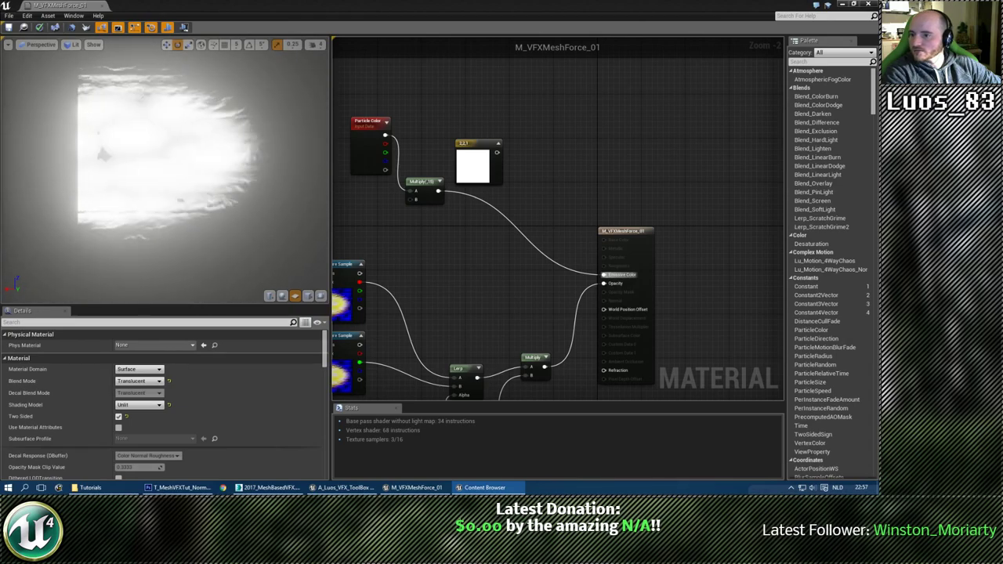
Preview the material on the selected static mesh, comparing it once with the plane preview.
left_click(320, 296)
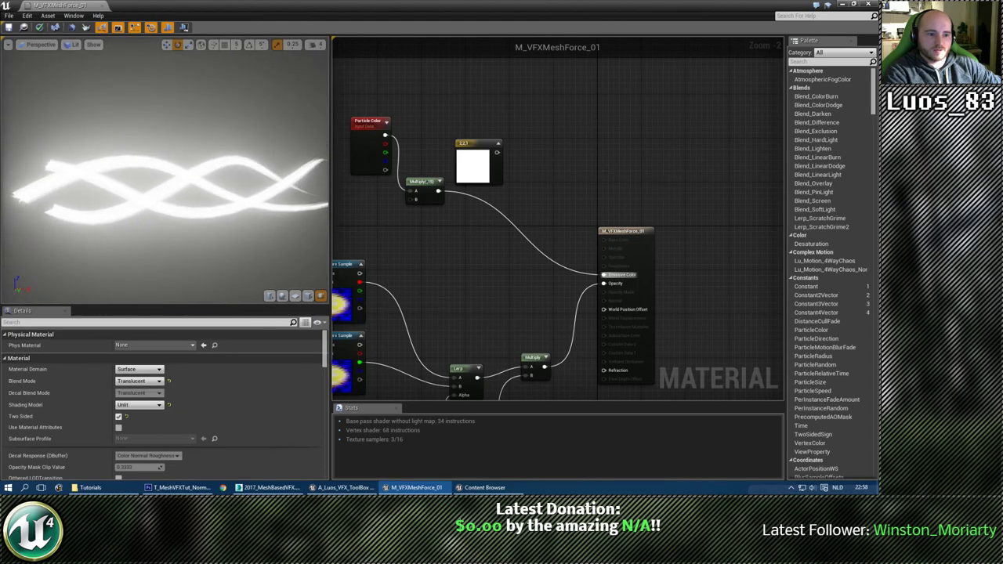
mouse_move(198, 207)
left_mouse_down()
mouse_move(290, 243)
mouse_move(251, 247)
mouse_move(185, 220)
left_mouse_up()
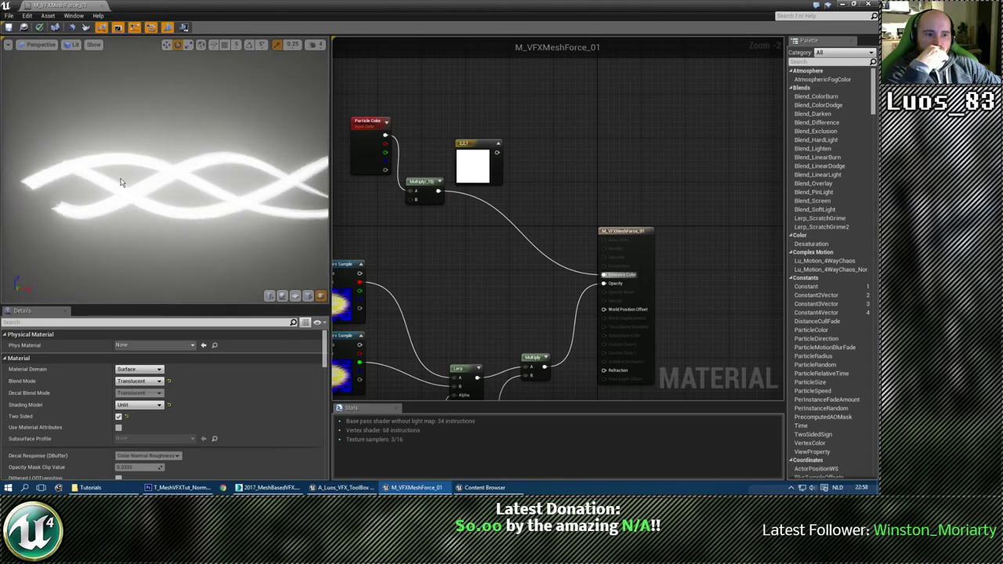
right_click_drag(483, 262, 604, 202)
left_click(295, 296)
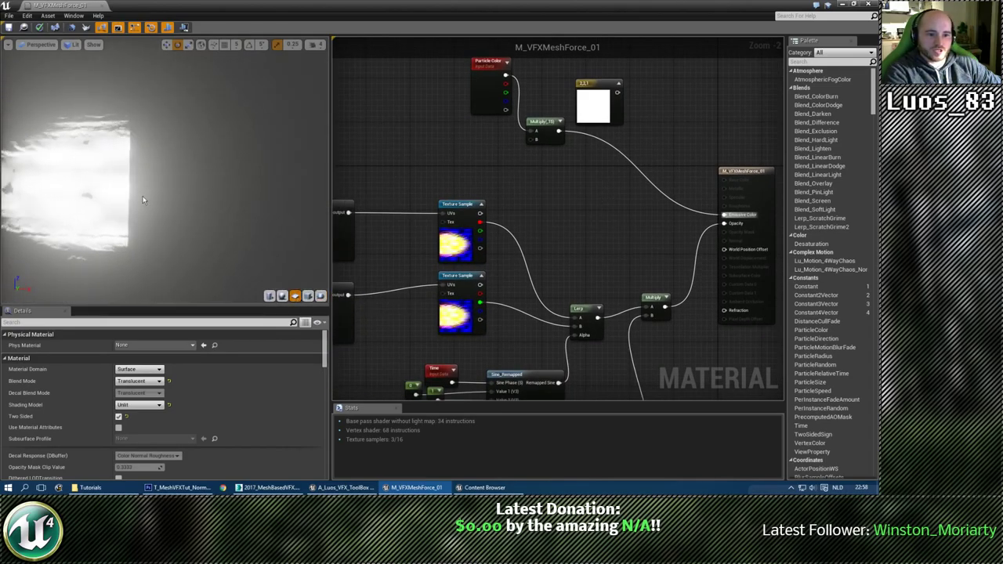
left_click(321, 296)
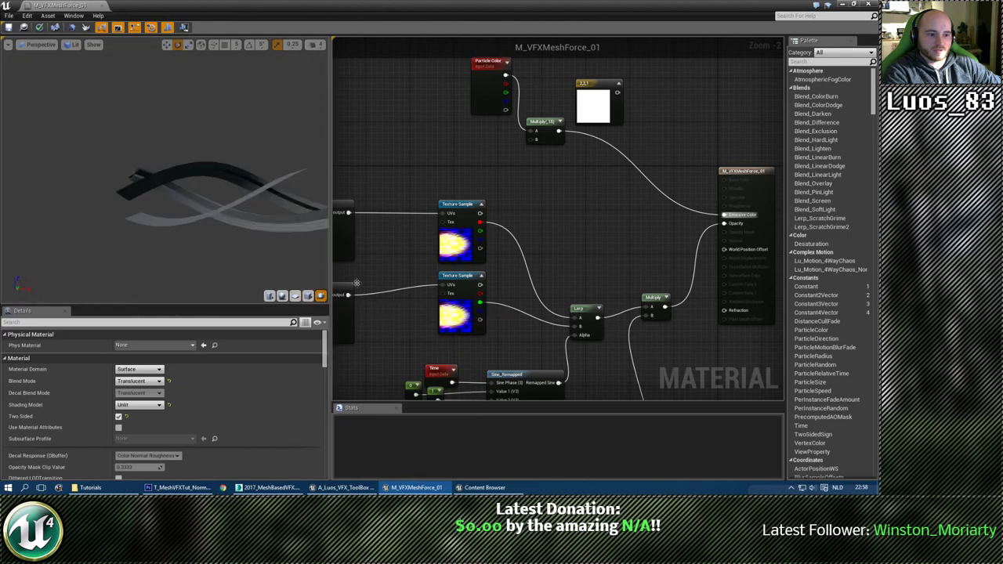
right_click_drag(336, 281, 322, 201)
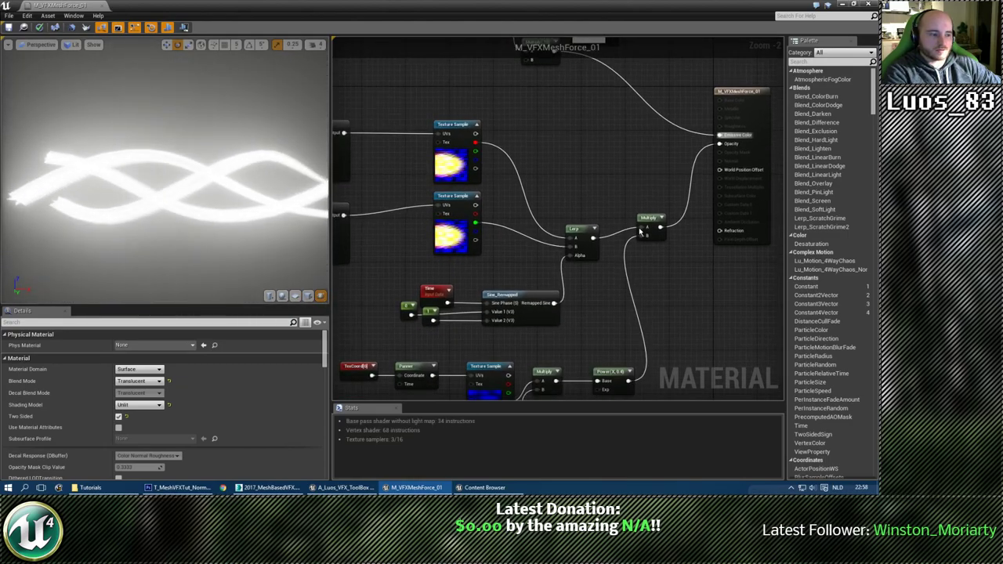
Try a Const Exponent of 1 on the Power node after the mask Multiply, then set it to 0.5.
right_click_drag(611, 371, 567, 280)
left_click(567, 280)
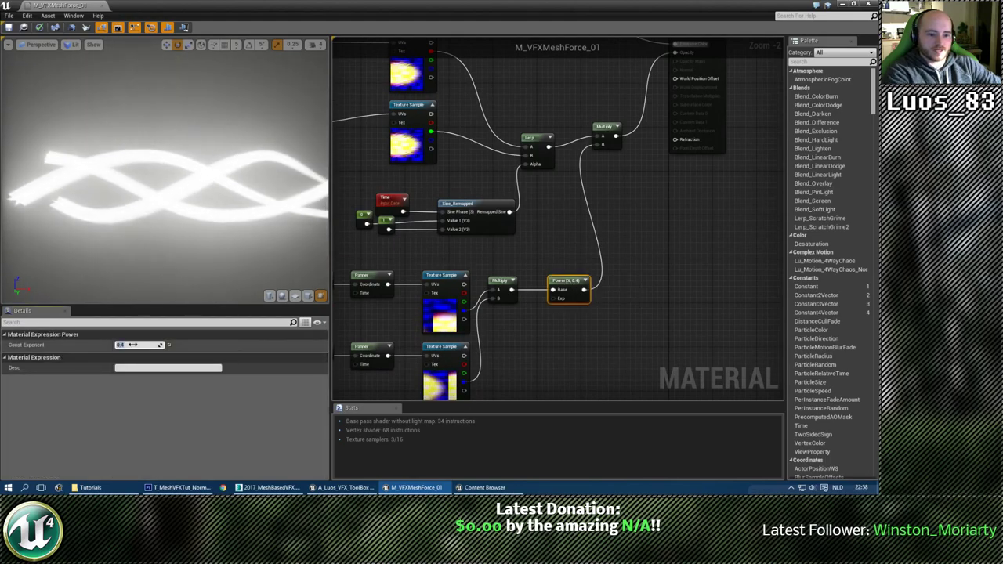
type("1")
key("Return")
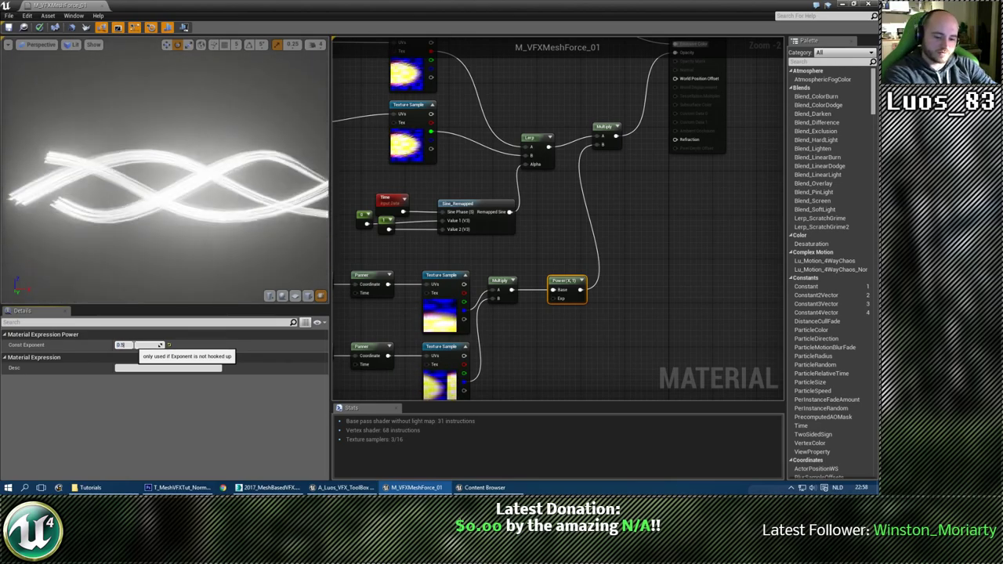
key("Return")
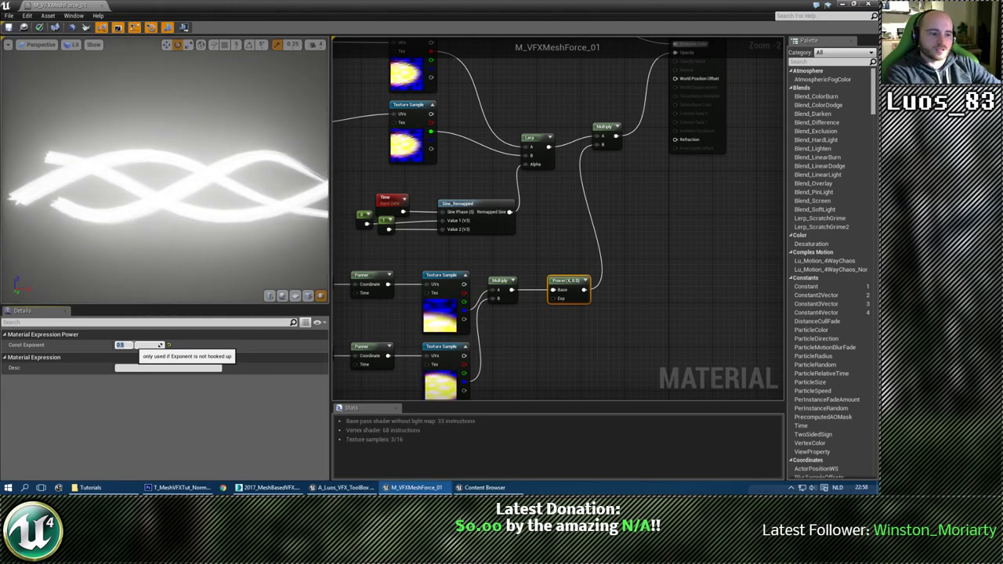
Set UTiling to 1 on the upper TexCoord node feeding the first Panner of the Power branch.
right_click_drag(366, 269, 533, 219)
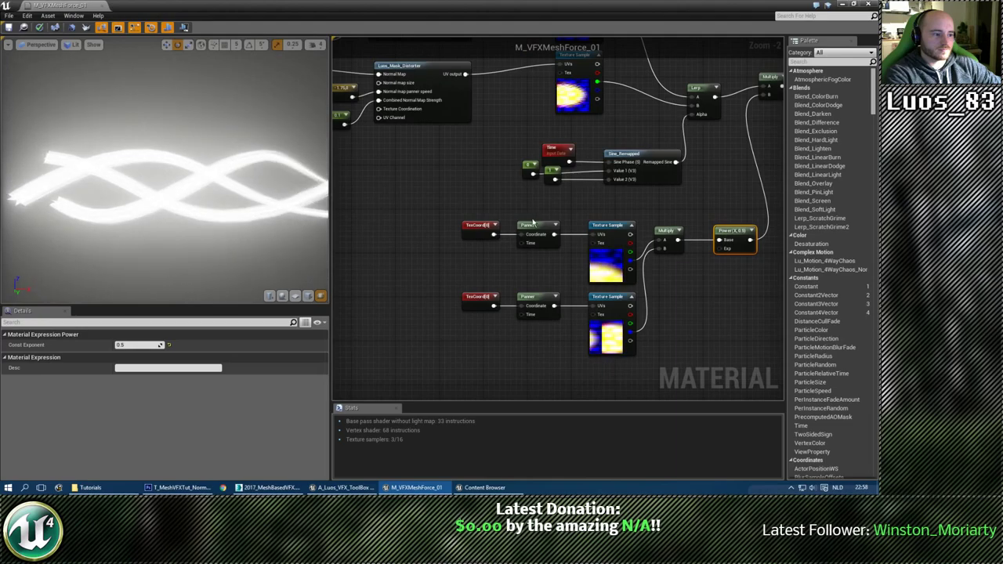
left_click(533, 225)
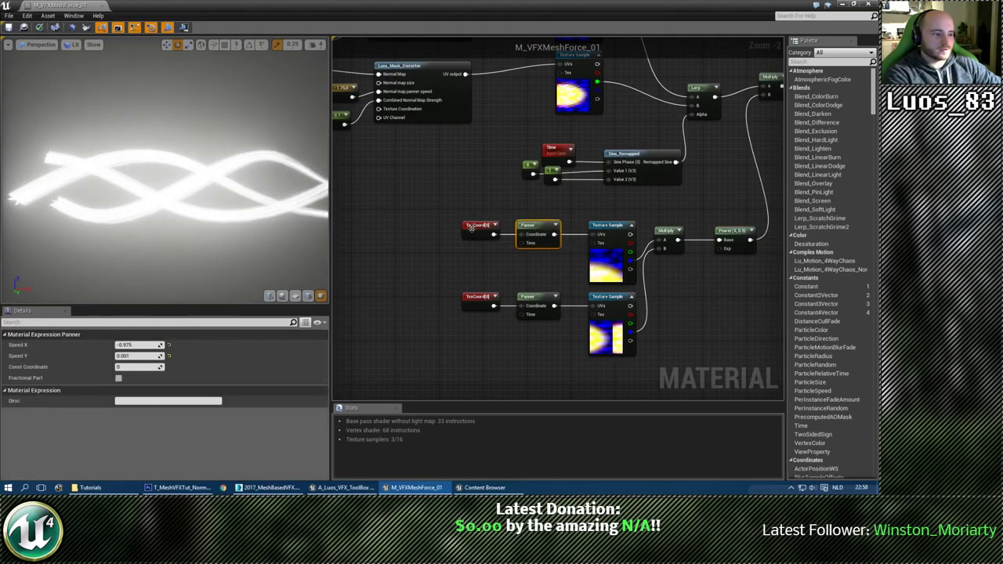
left_click(471, 226)
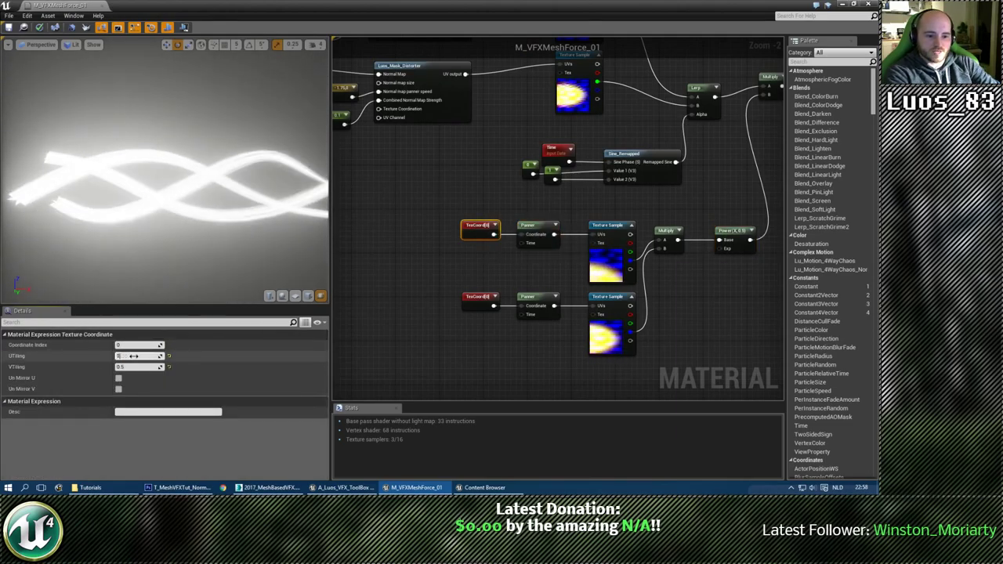
key("Return")
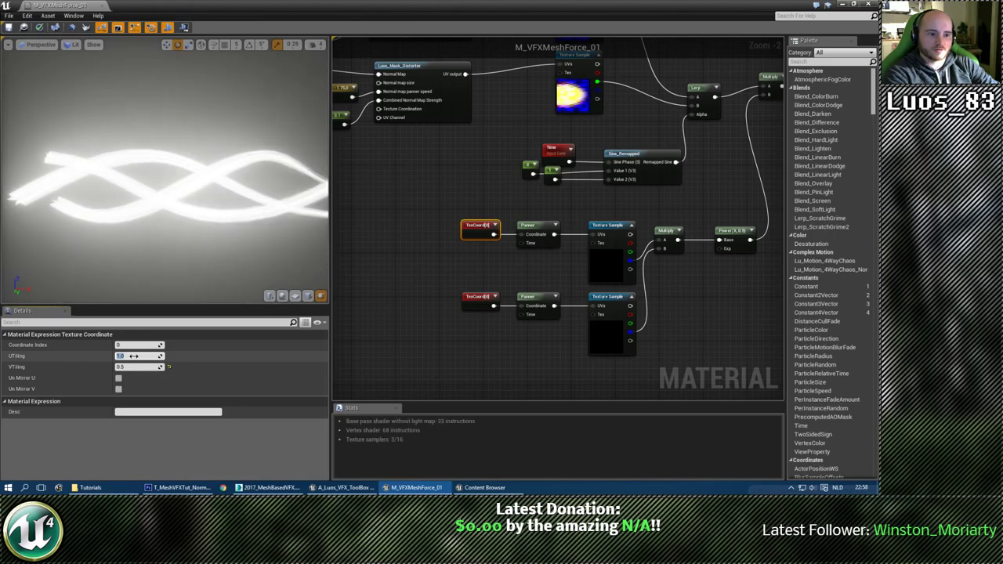
type("0.75")
key("Return")
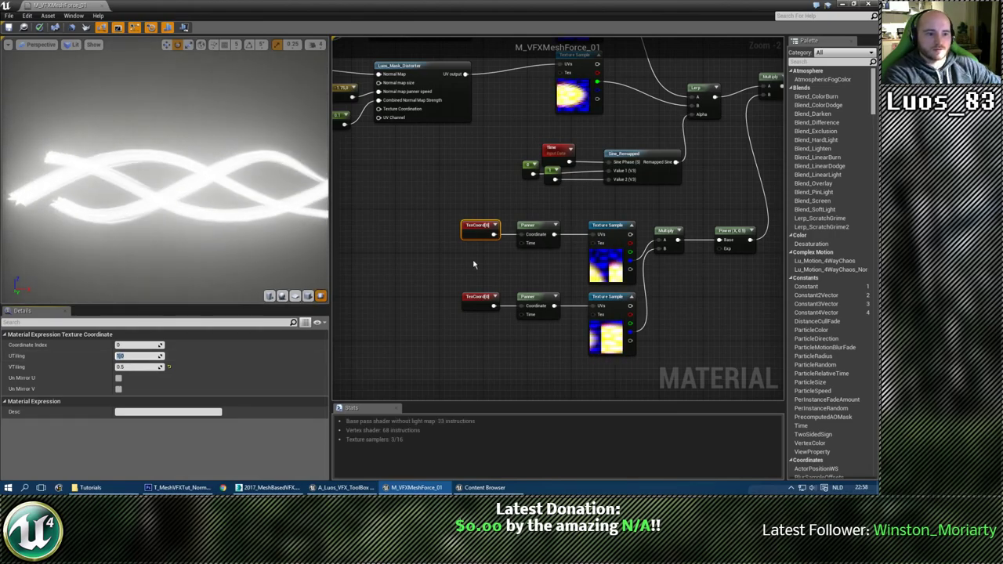
Set UTiling to 1 on the lower TexCoord node and clear the node selection.
left_click(480, 298)
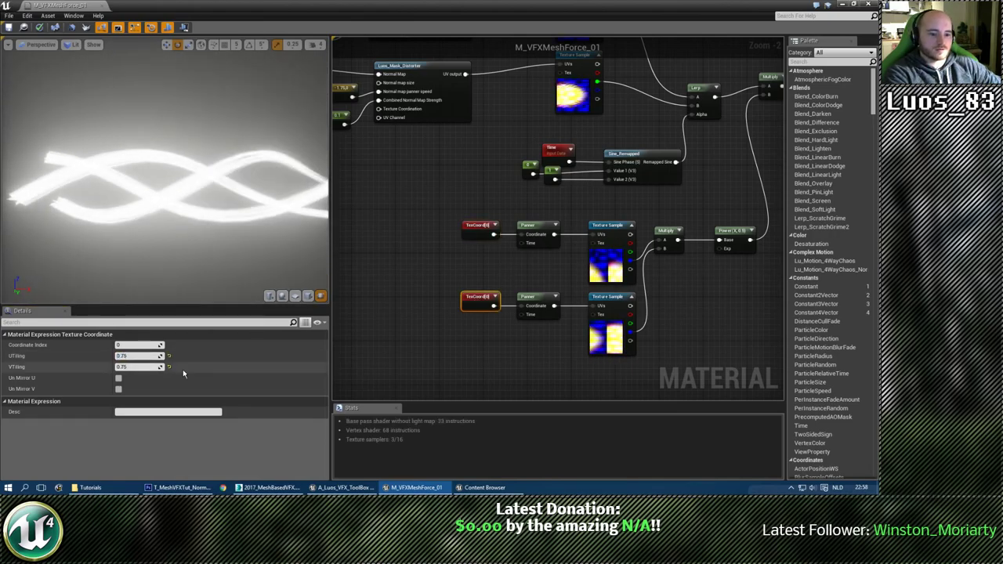
left_click(140, 356)
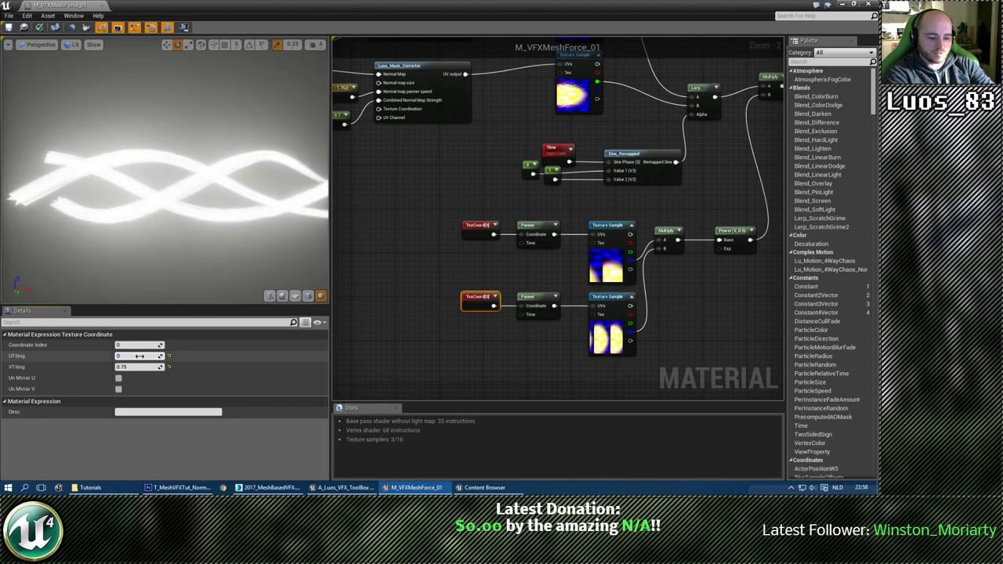
type("0")
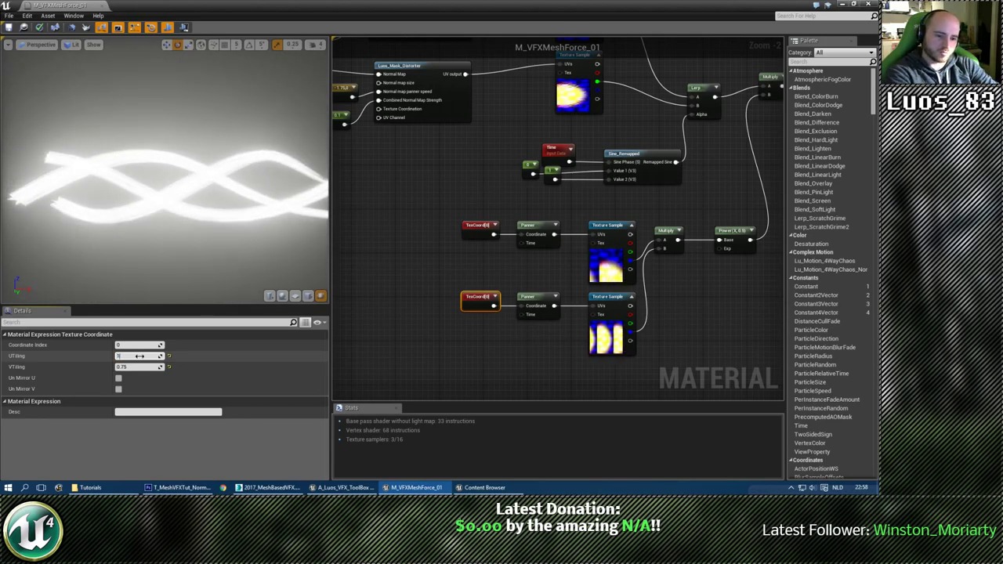
key("Return")
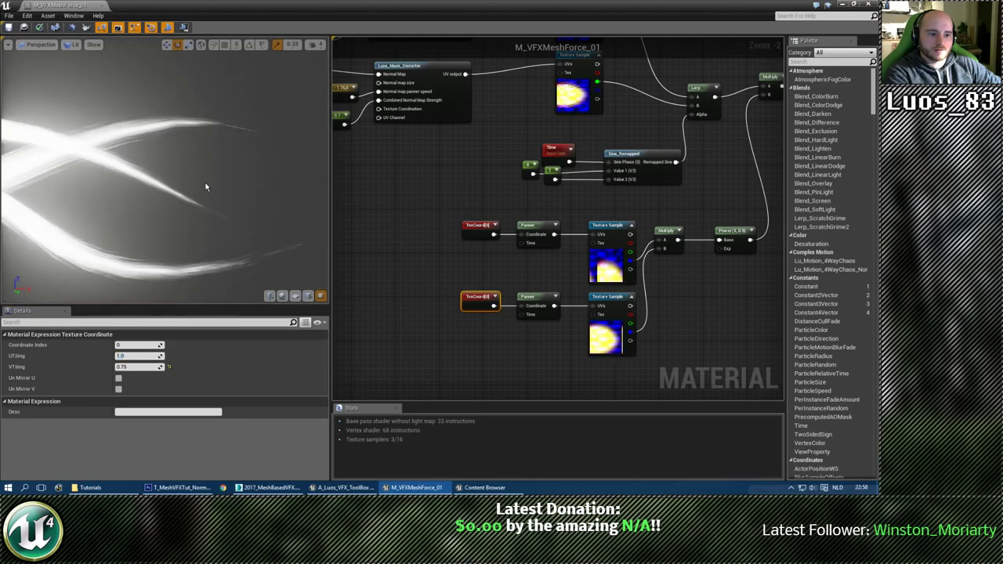
left_click(471, 212)
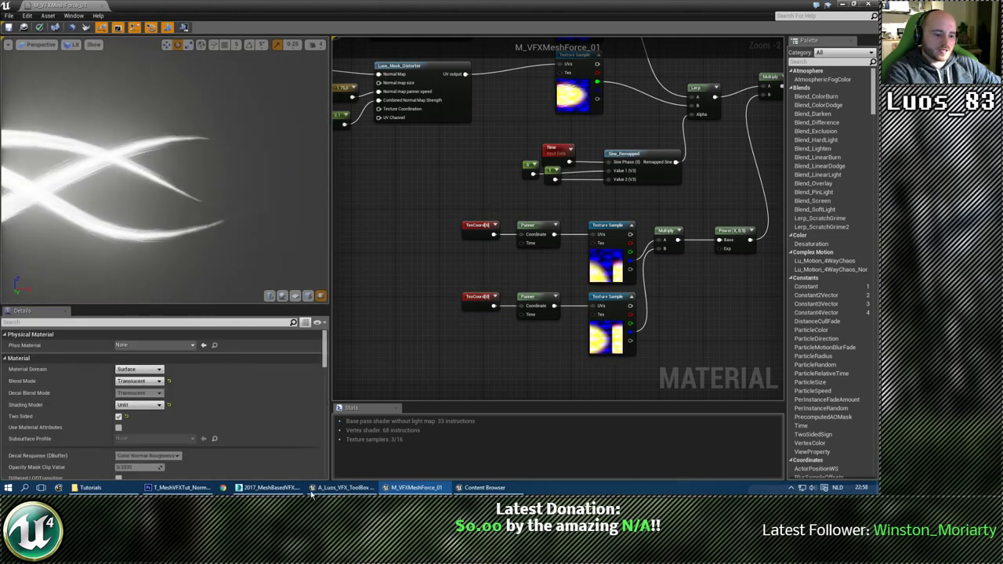
Switch to Photoshop and copy the Green channel of T_MeshVFXTut_Masks_01.png into a new document.
left_click(179, 487)
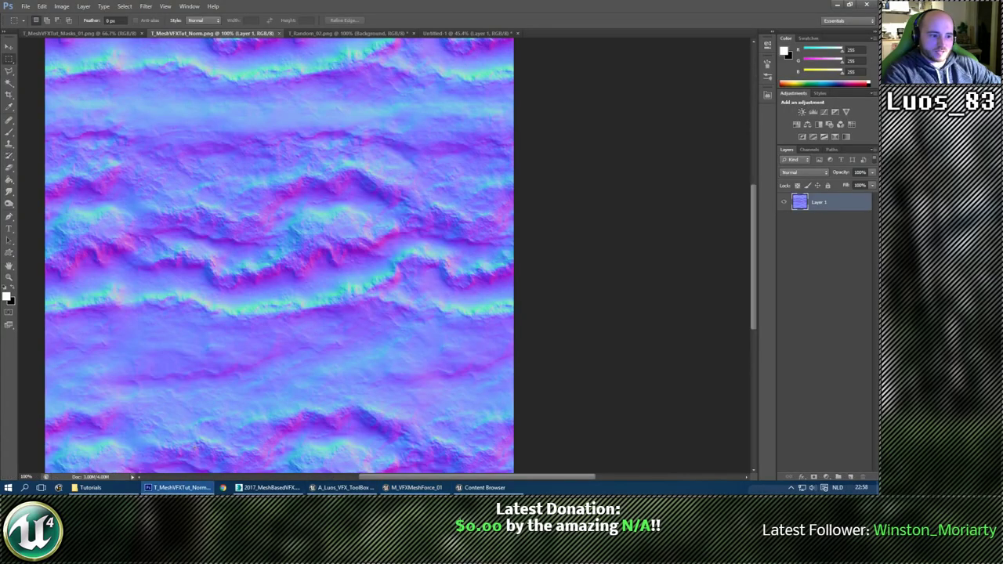
left_click(83, 33)
left_click(809, 150)
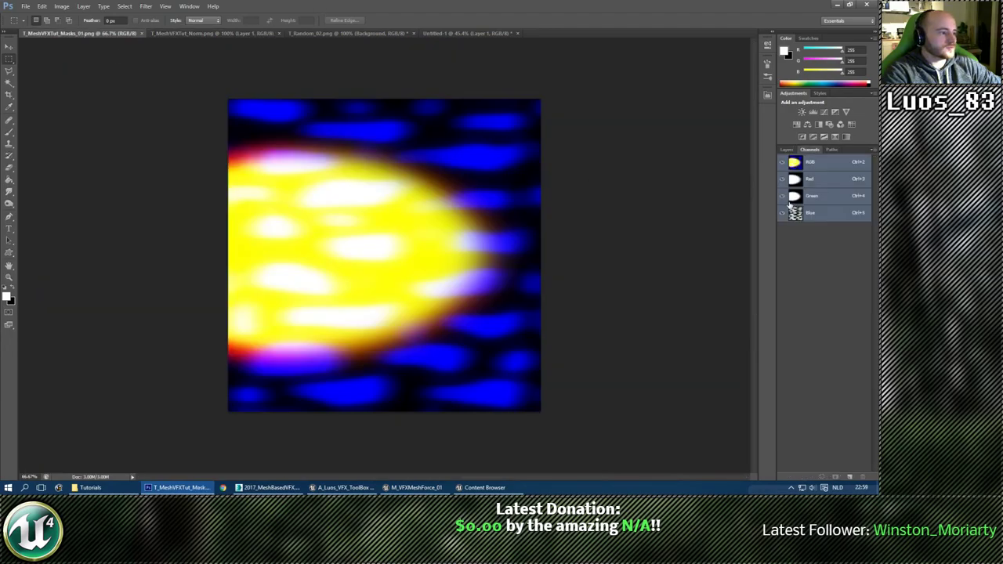
left_click(805, 197)
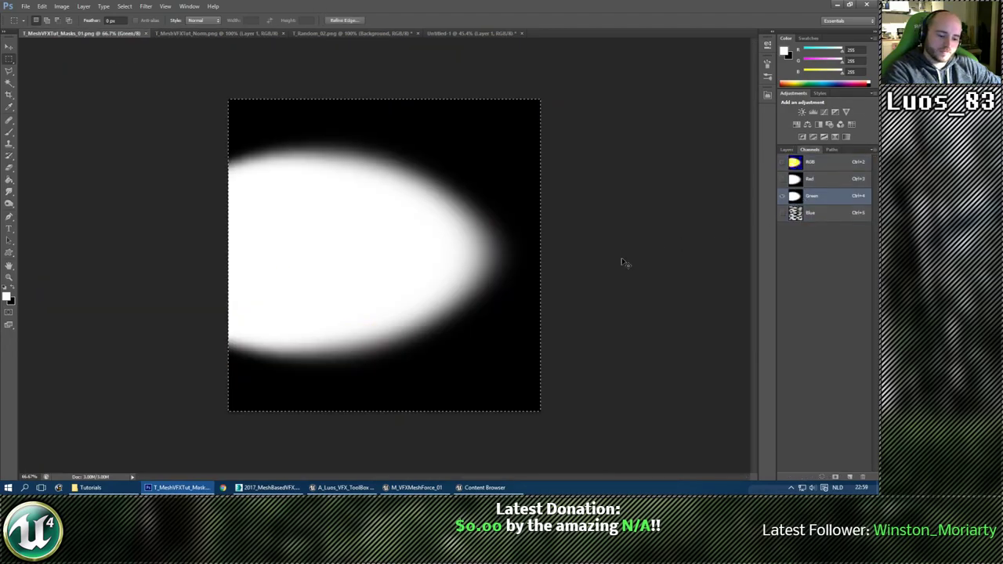
key("ctrl+n")
key("Return")
key("ctrl+v")
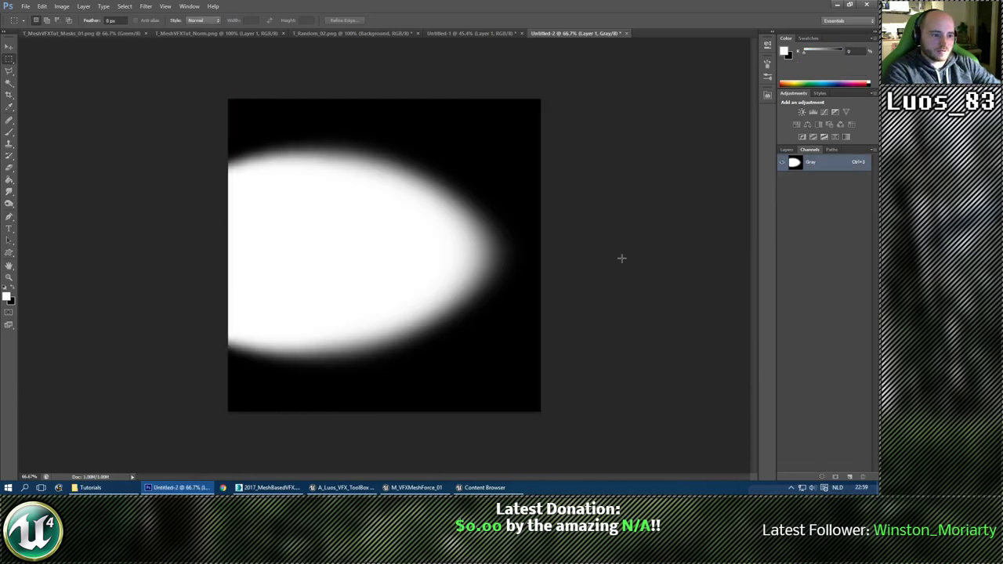
Scale the pasted mask layer to about 89% width, reduce its height slightly about its centre, and flatten the image.
left_click(786, 149)
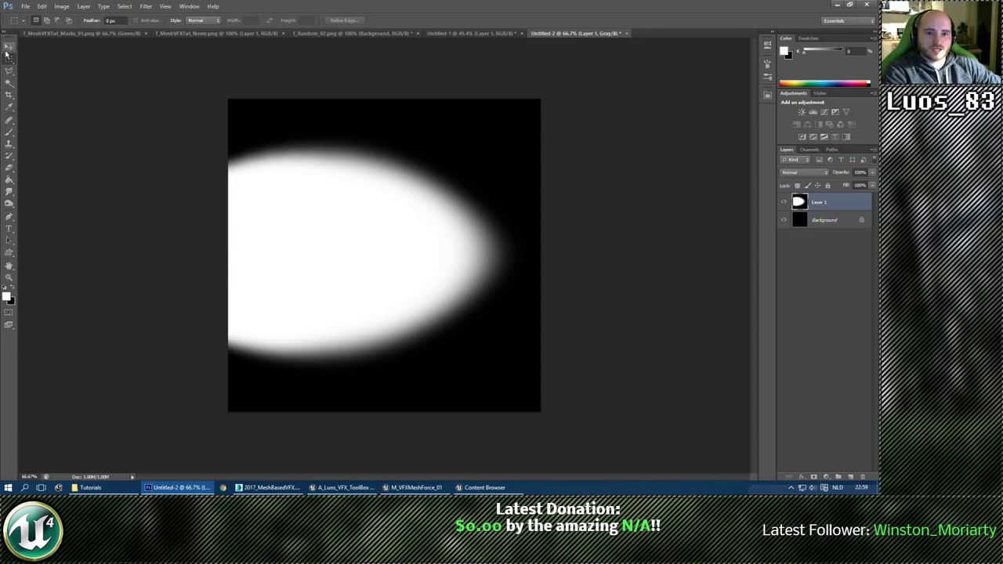
left_click_drag(547, 254, 508, 255)
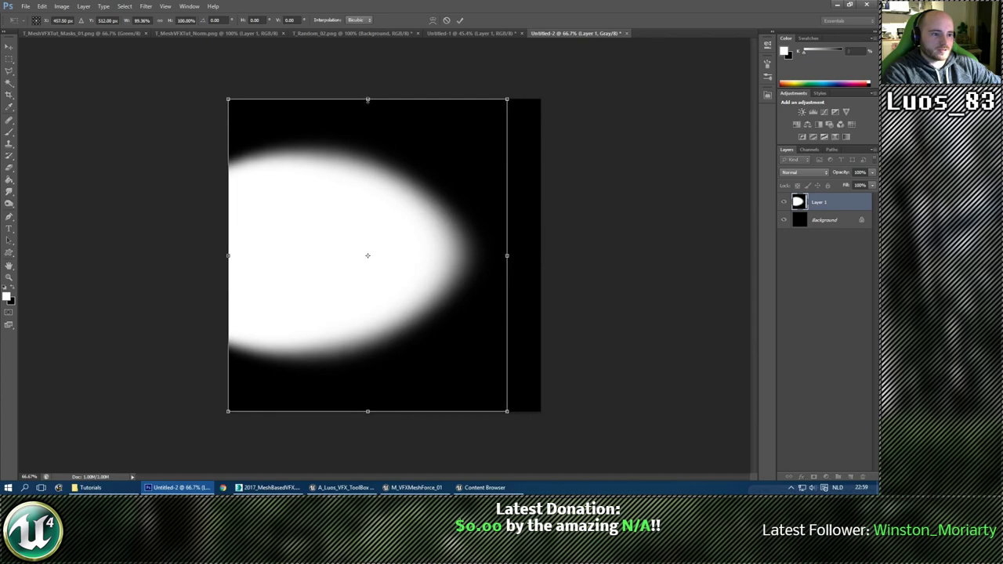
left_click_drag(367, 100, 368, 104, "alt")
key("Return")
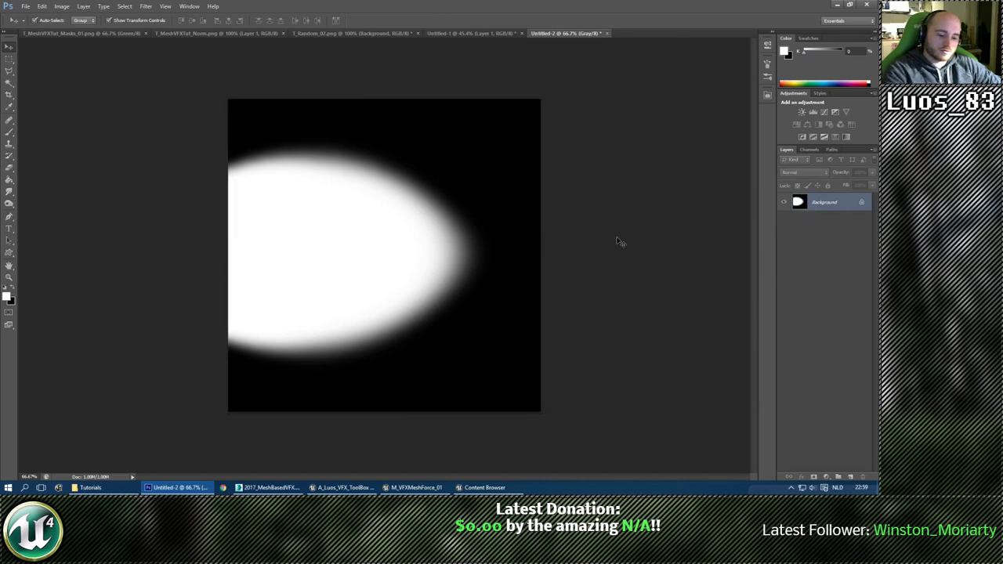
Paste the shrunken mask into the Green channel of T_MeshVFXTut_Masks_01.png and show all RGB channels.
left_click(47, 33)
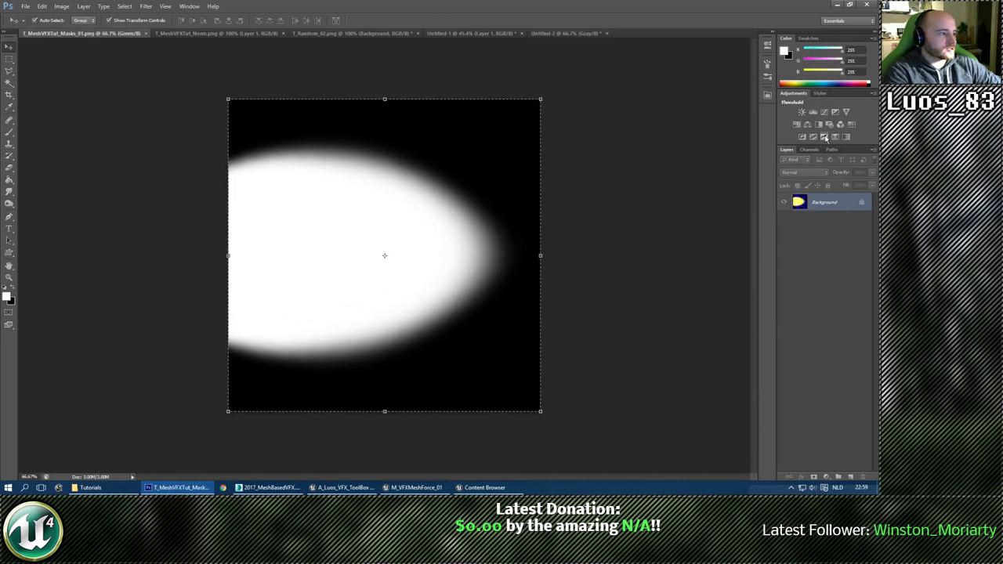
key("ctrl+v")
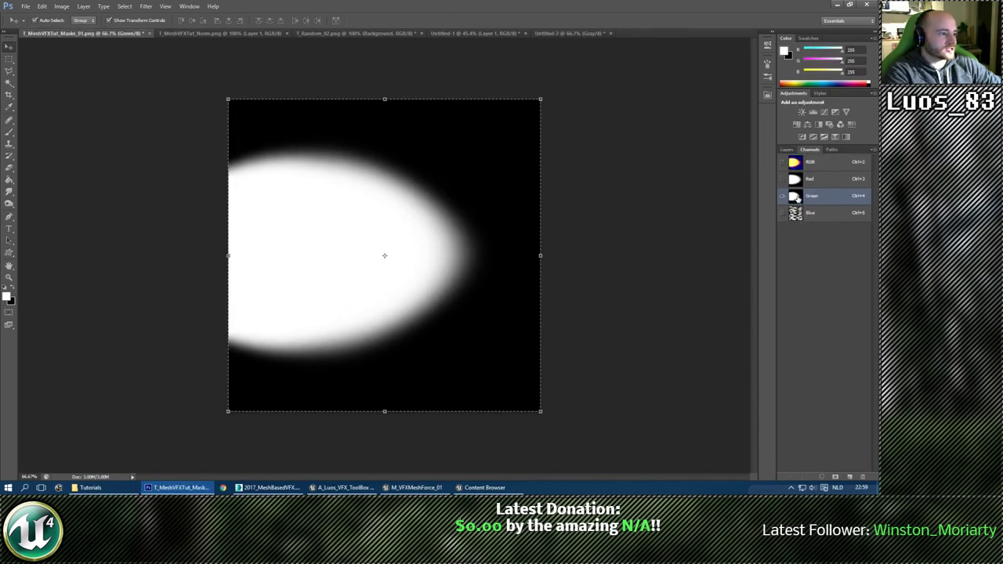
left_click(782, 162)
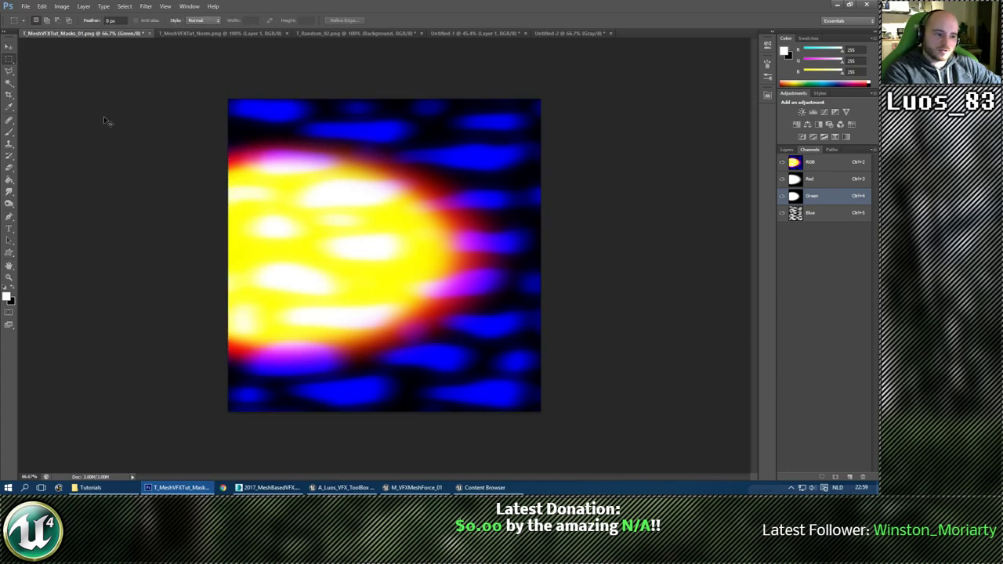
Switch to Unreal's Content Browser and save all modified content, including M_SimpleLightning.
left_click(511, 490)
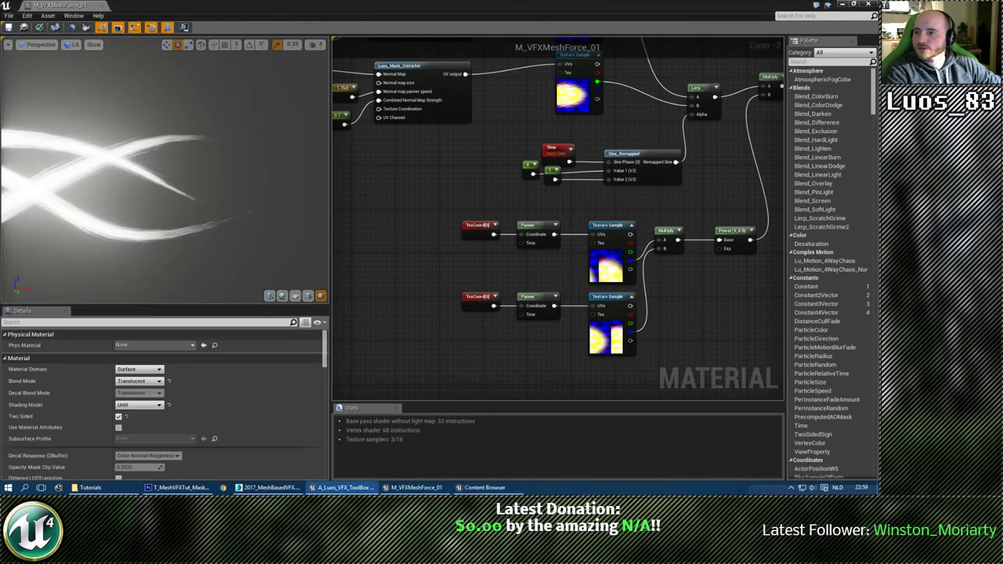
left_click(483, 488)
left_click(316, 91)
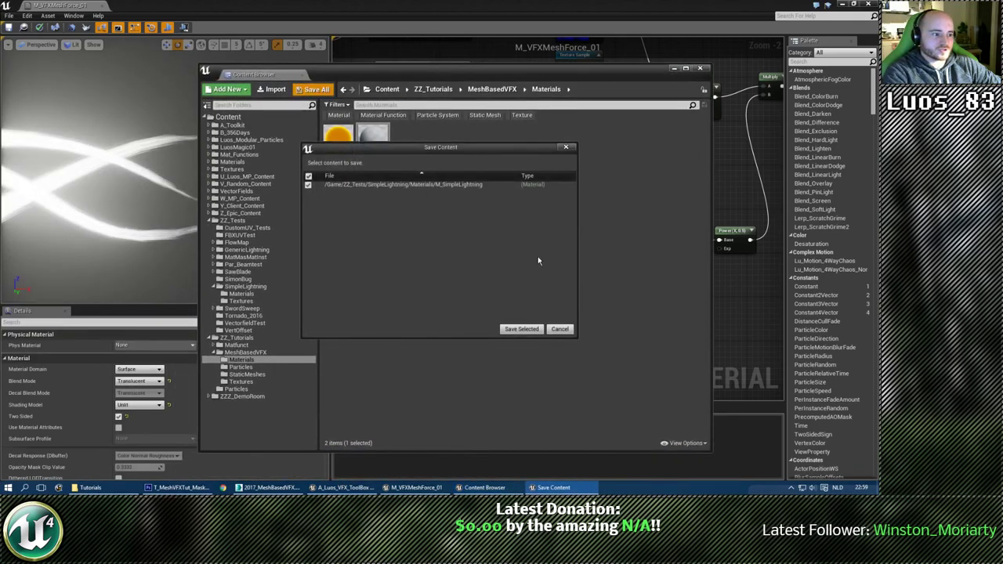
left_click(510, 329)
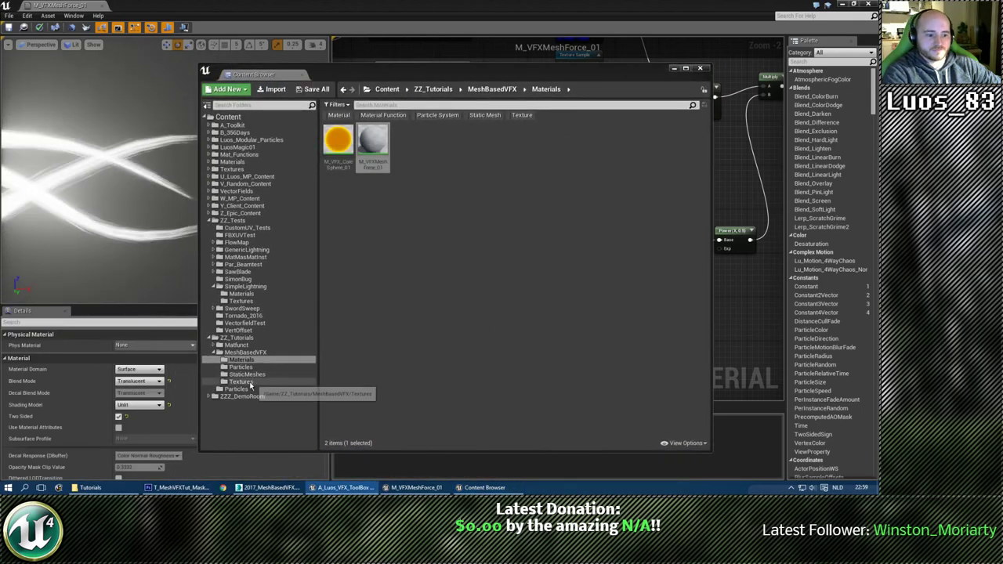
Reimport the T_MeshVFXTut_Masks_01 texture from the MeshBasedVFX Textures folder and check the result on the preview mesh.
left_click(240, 381)
right_click(337, 141)
left_click(443, 210)
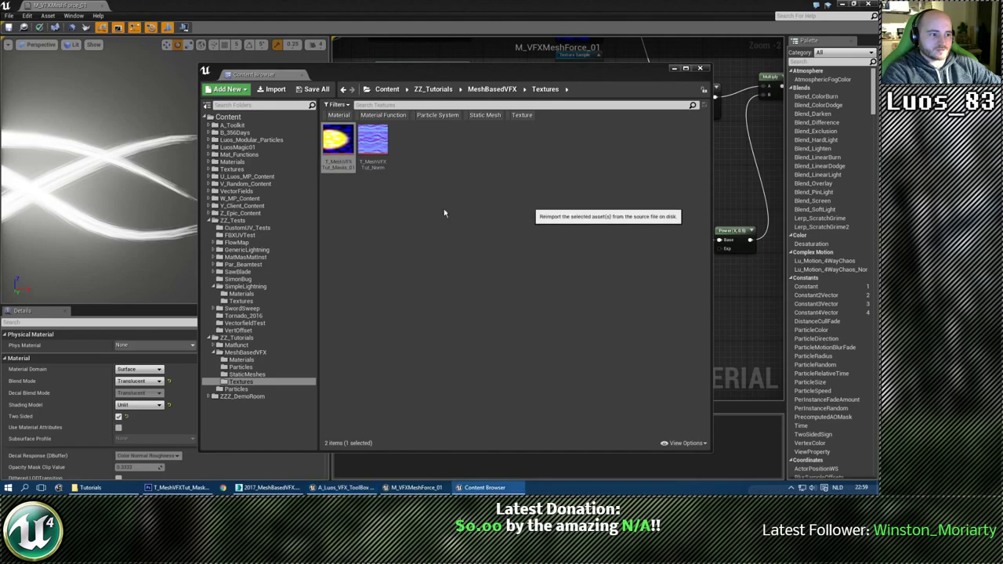
left_click_drag(482, 72, 0, 105)
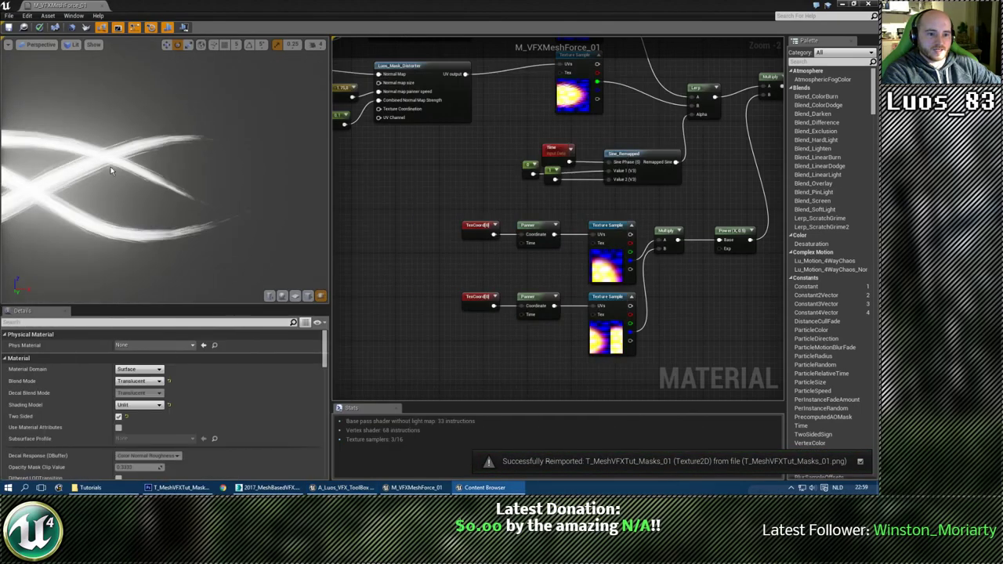
left_click_drag(112, 168, 137, 167)
right_click_drag(219, 196, 219, 232)
middle_click_drag(219, 195, 189, 168)
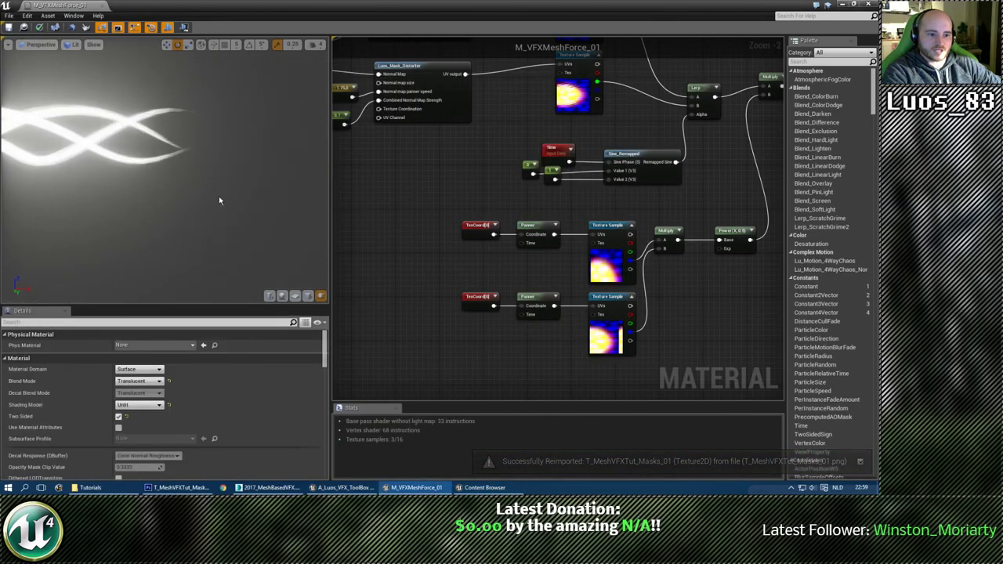
Examine the mask and blend nodes of the material and the masked strand ends on the preview mesh.
right_click_drag(713, 165, 633, 262)
left_click_drag(434, 236, 602, 287)
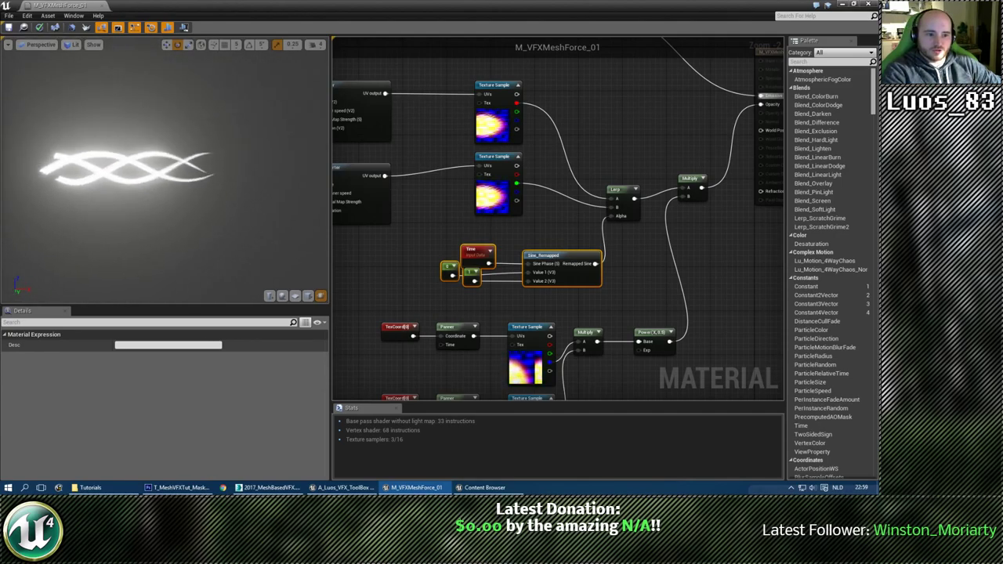
scroll(118, 197, "up", 4)
middle_click_drag(118, 197, 220, 202)
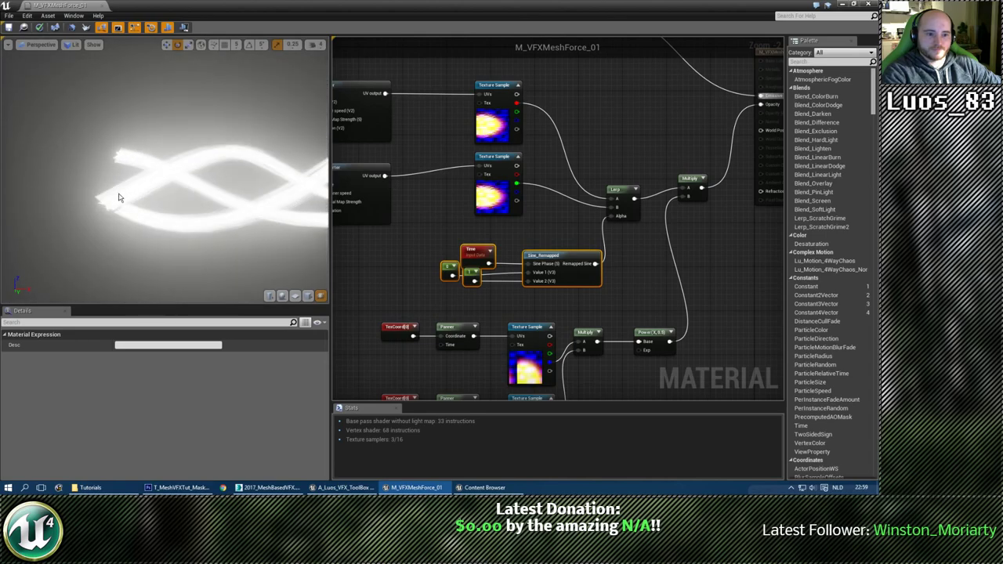
left_click(435, 152)
right_click_drag(437, 153, 496, 152)
scroll(500, 151, "down", 2)
scroll(583, 85, "up", 2)
Tidy the Particle Color, Multiply(,15) and material result nodes, and delete the unused white 1,1,1 constant.
right_click_drag(582, 84, 530, 231)
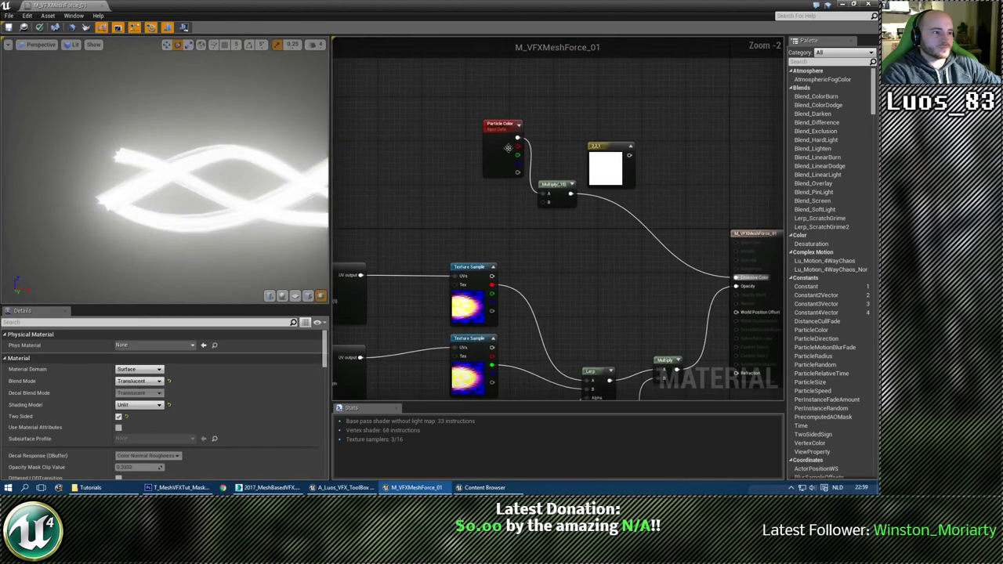
left_click(504, 126)
left_click_drag(504, 128, 502, 189)
right_click_drag(670, 310, 582, 249)
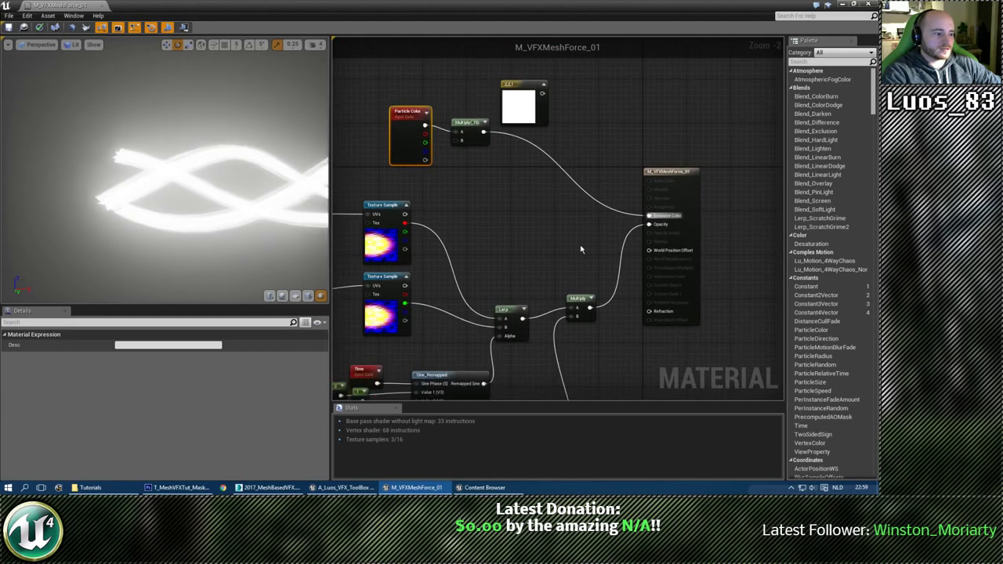
left_click_drag(679, 172, 745, 166)
left_click_drag(457, 122, 452, 117)
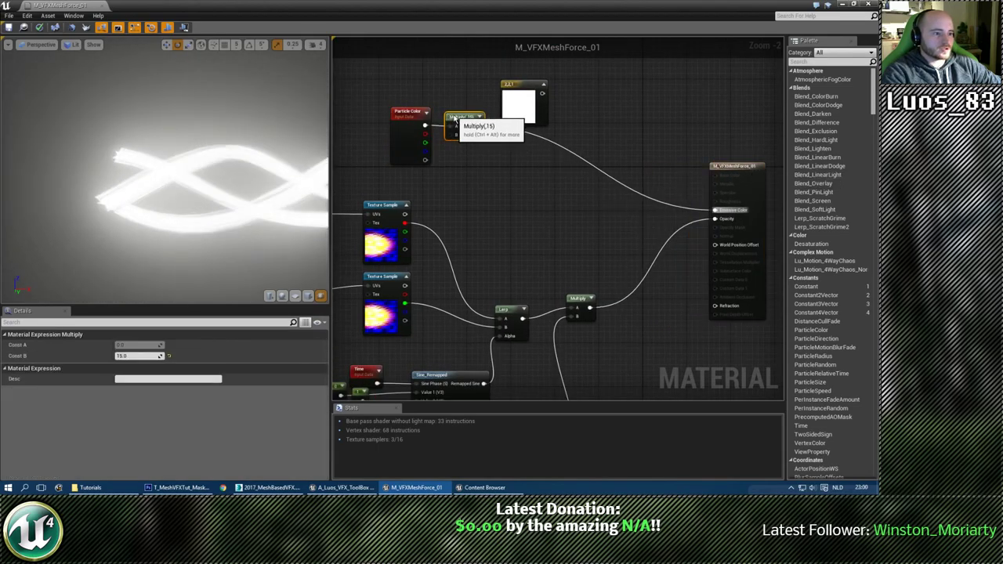
left_click_drag(510, 84, 531, 77)
key("Delete")
right_click_drag(530, 258, 517, 232)
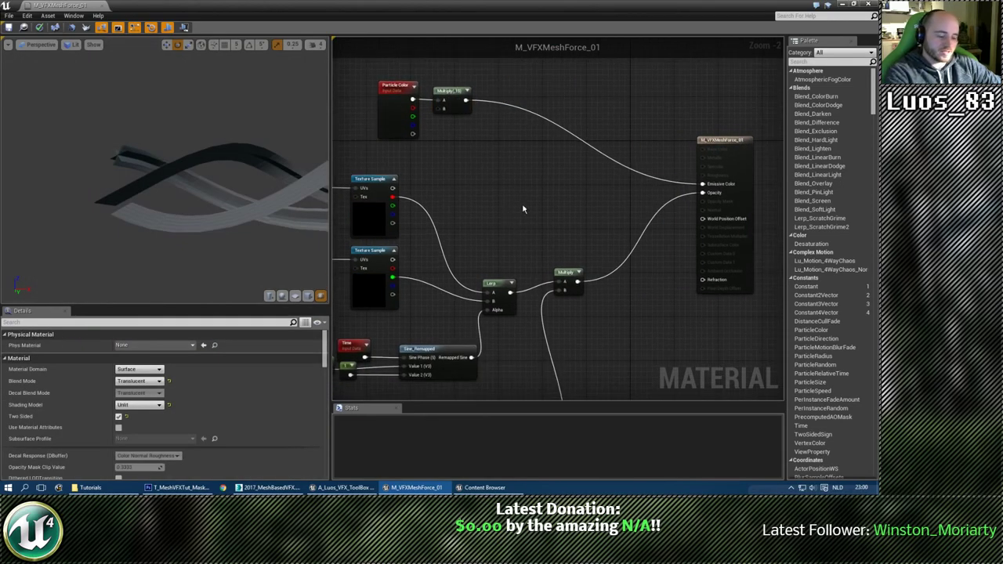
Add a Multiply node and feed it the Particle Color alpha as A and the combined mask Multiply as B.
right_click(534, 198)
left_click(494, 193)
left_click(583, 203)
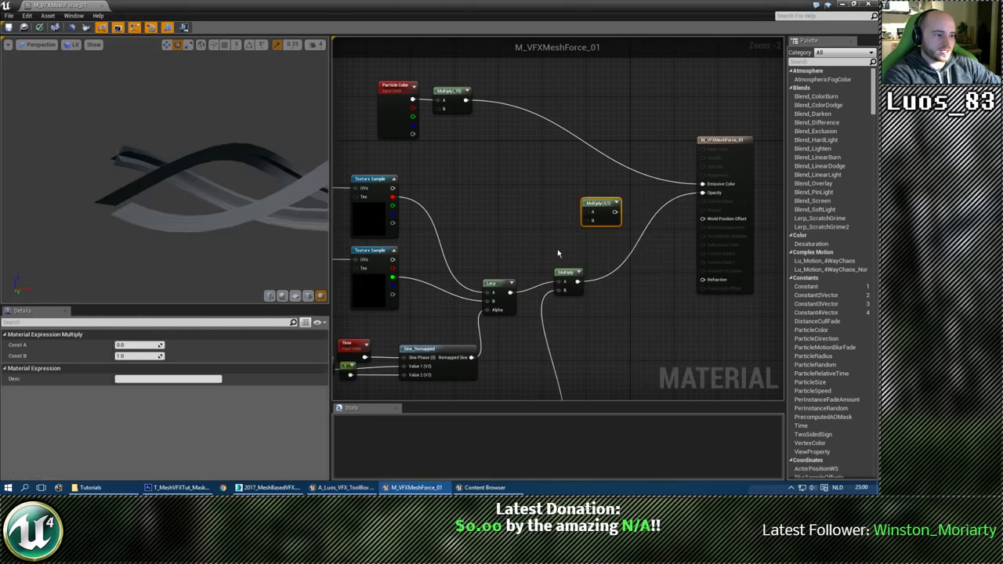
left_click_drag(605, 206, 588, 221)
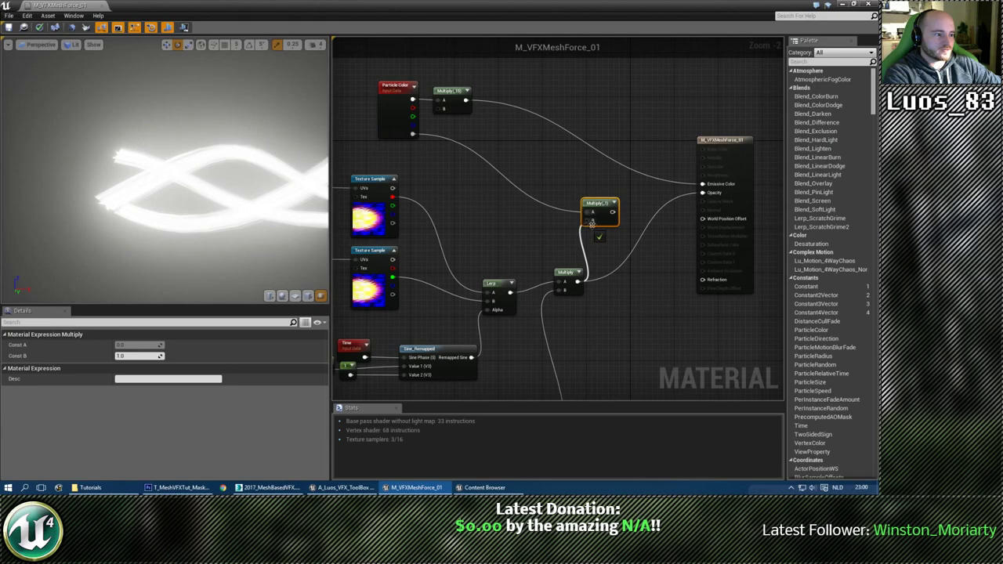
Add a Depth Fade node below the new Multiply and set its Fade Distance Default to 50.
right_click_drag(617, 260, 564, 249)
right_click(581, 281)
type("depth")
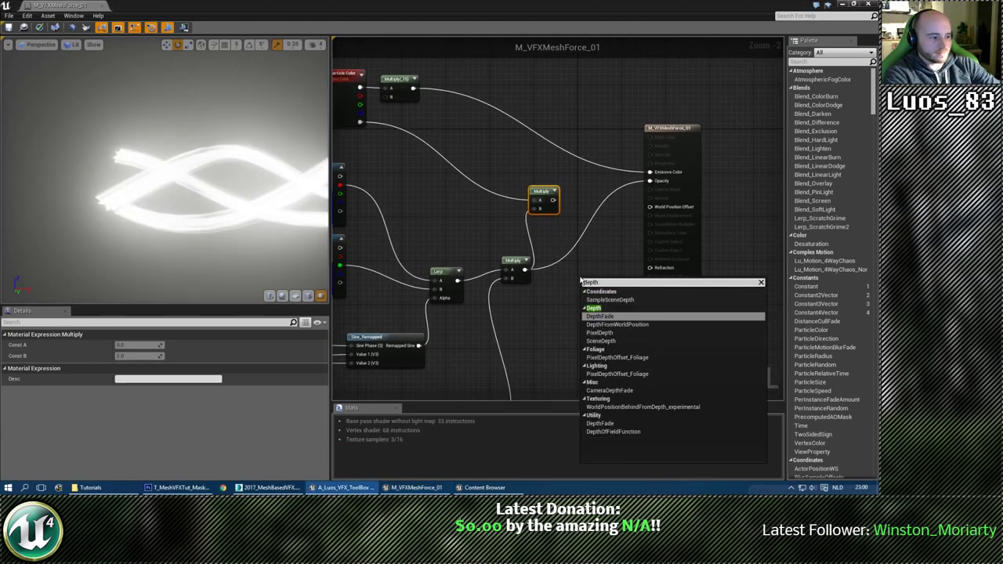
key("Return")
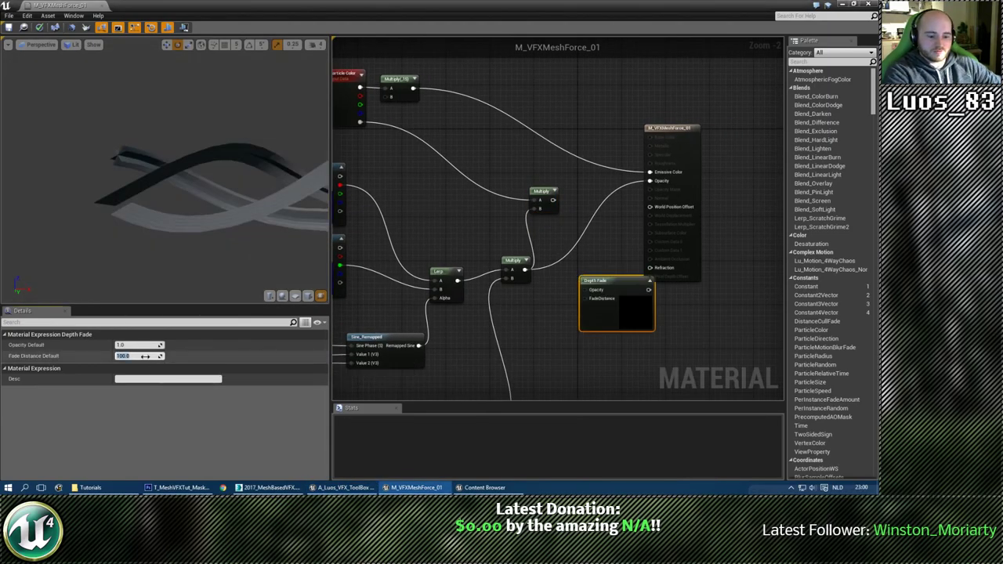
type("50")
key("Return")
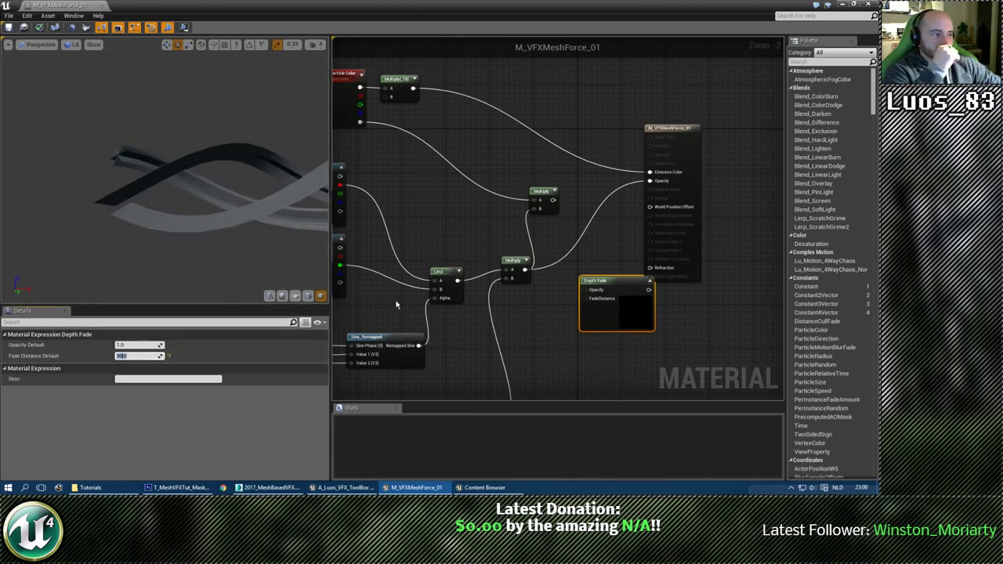
Route the new Multiply through the Depth Fade's Opacity into the material's Opacity, align the node, and save the material.
left_click_drag(671, 129, 729, 129)
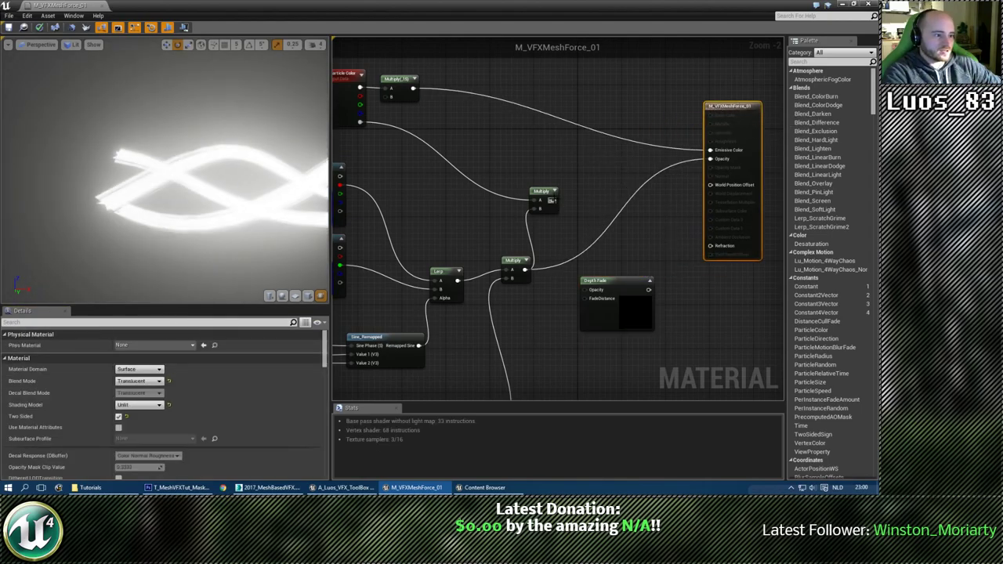
left_click_drag(596, 296, 596, 293)
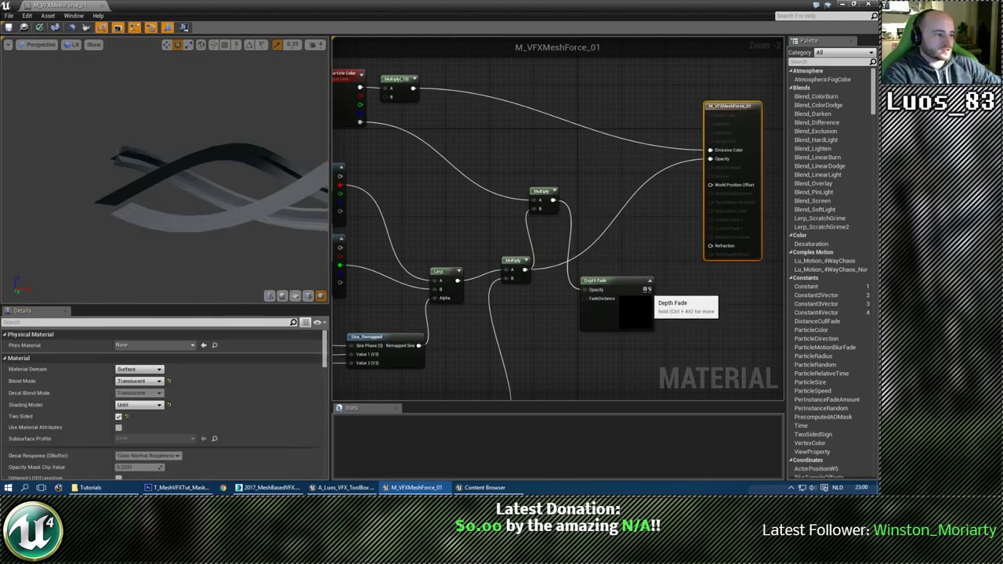
left_click_drag(712, 165, 710, 159)
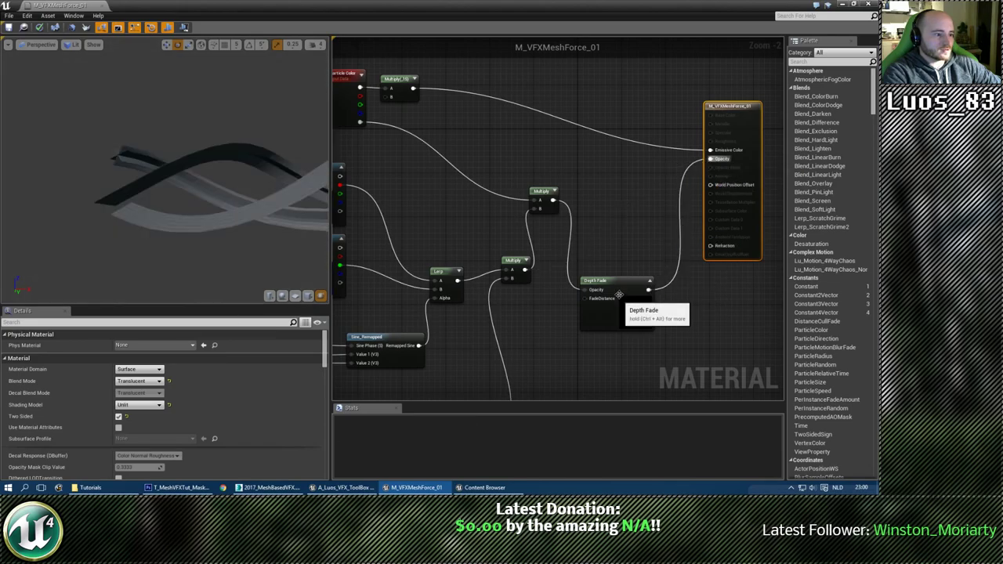
left_click_drag(622, 280, 625, 205)
left_click(522, 157)
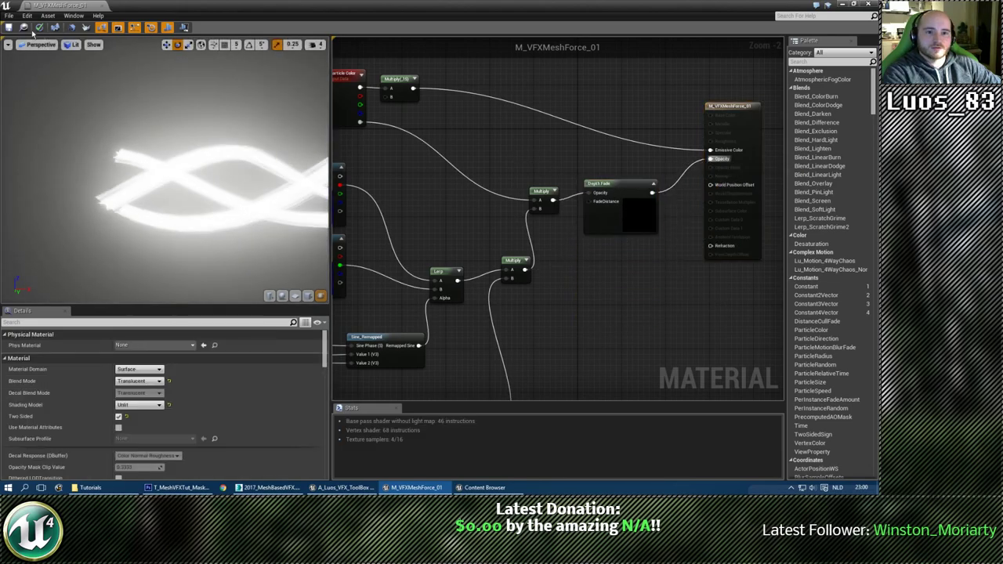
key("ctrl+s")
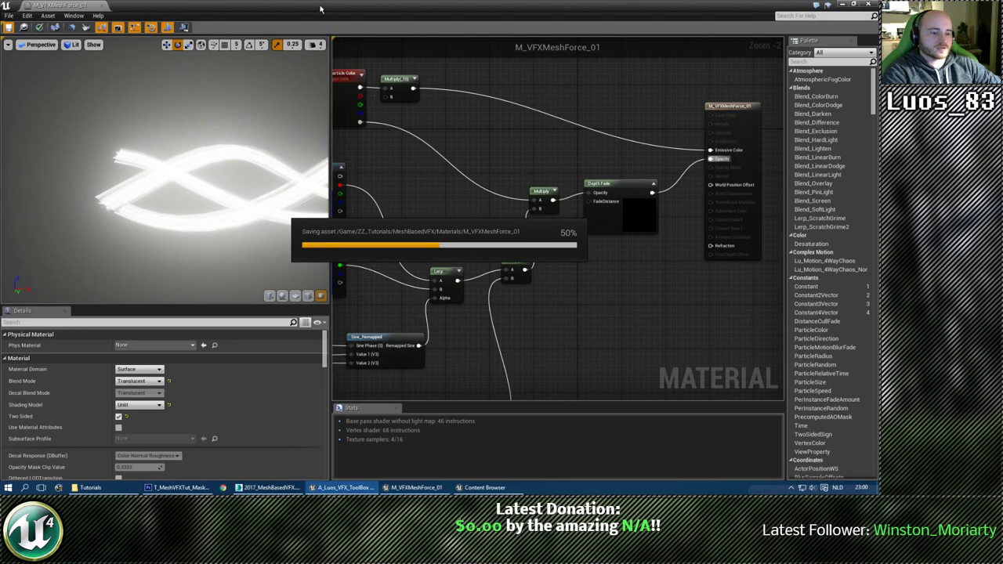
Float the material editor aside from the level viewport and place the swirl mesh on the level floor.
double_click(320, 8)
left_click_drag(467, 77, 772, 65)
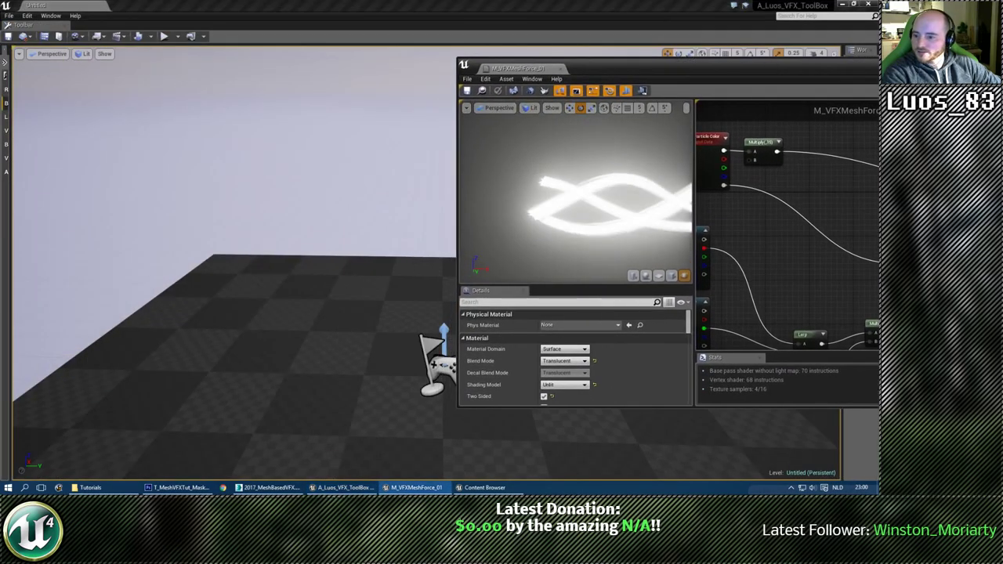
left_click_drag(2, 274, 192, 360)
left_click(190, 358)
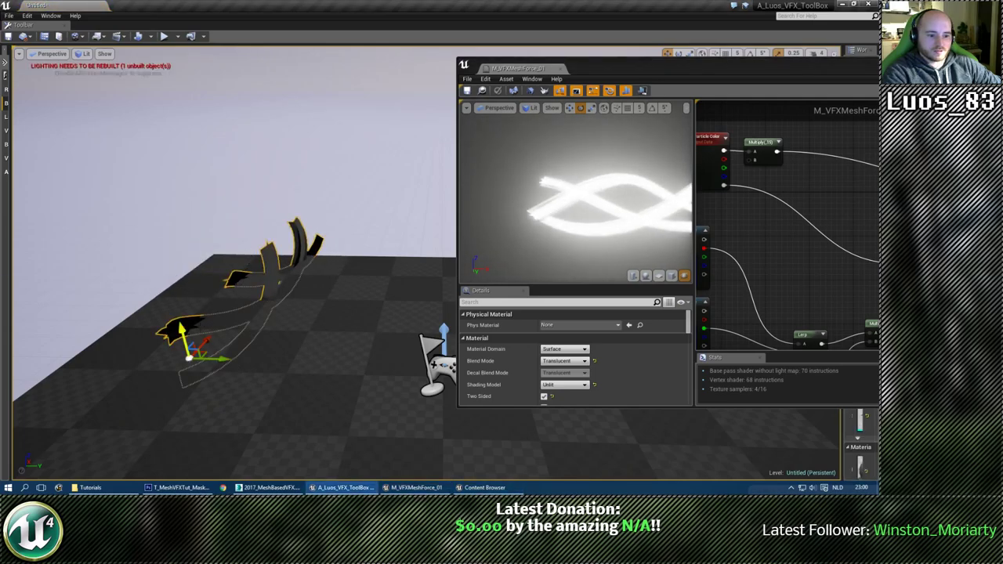
Raise the swirl mesh and rotate it upright so that its strands pass down through the floor.
left_click_drag(182, 333, 125, 235)
key("e")
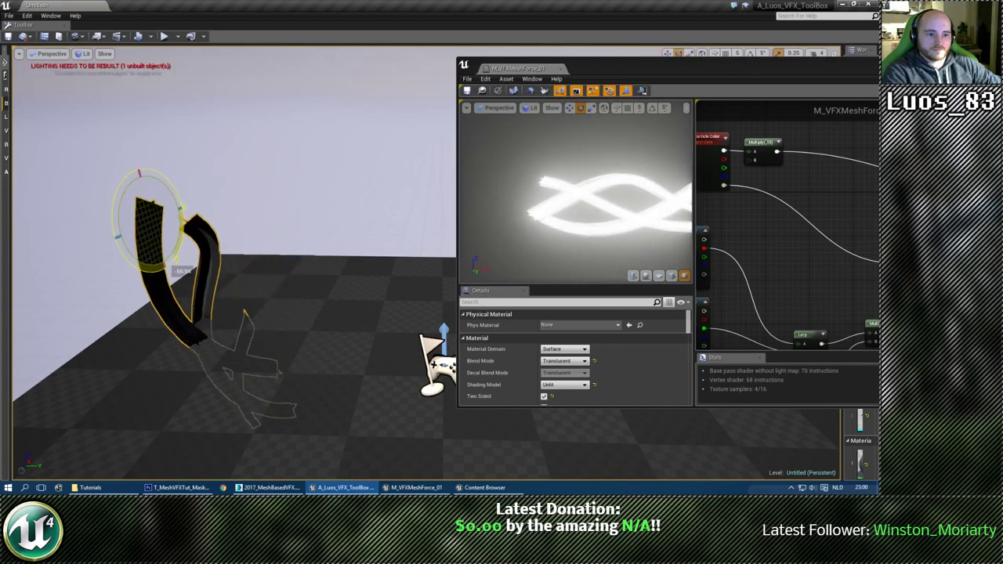
left_click_drag(177, 259, 180, 183)
key("r")
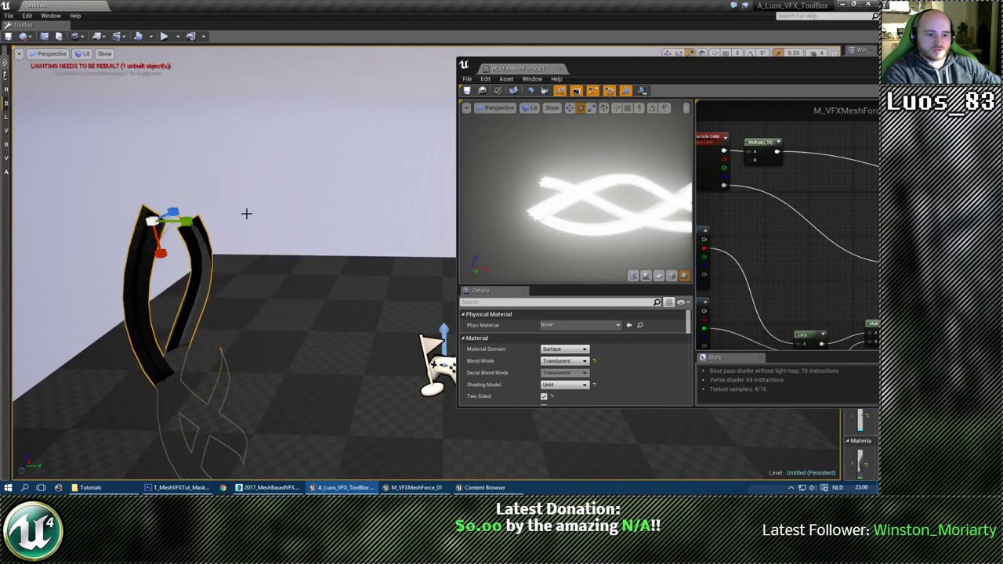
Apply M_VFXMeshForce_01 to the swirl mesh in the level and view where its strands meet the floor.
left_click_drag(692, 77, 573, 169)
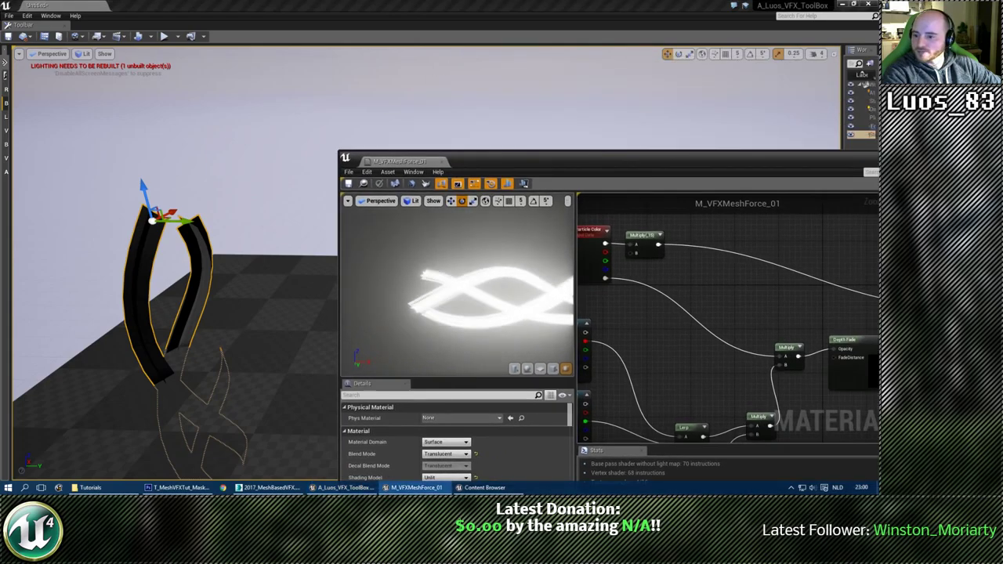
left_click_drag(1, 360, 157, 235)
right_click_drag(157, 235, 133, 255)
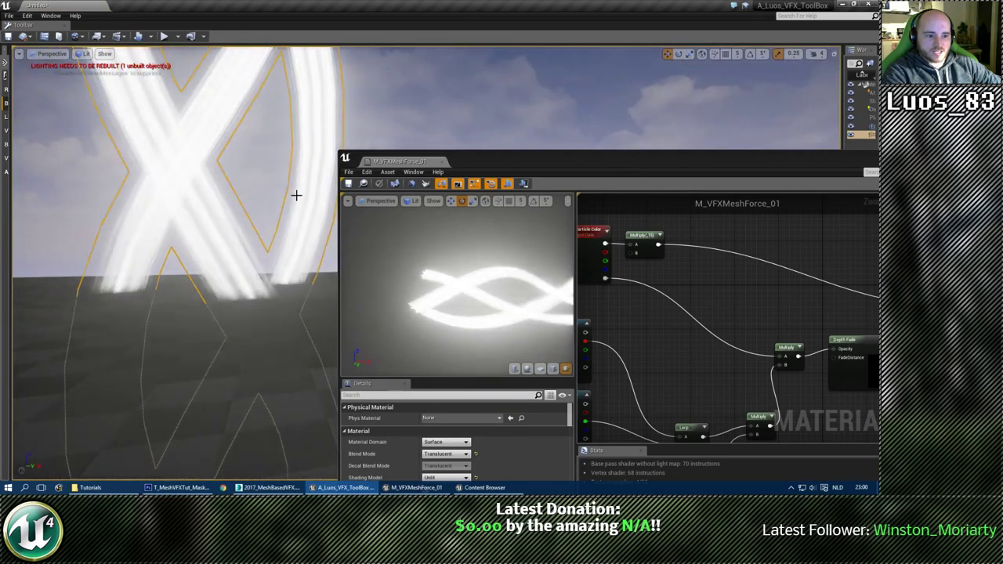
Set the Depth Fade node's Fade Distance Default to 100 and save the material.
left_click_drag(696, 158, 622, 63)
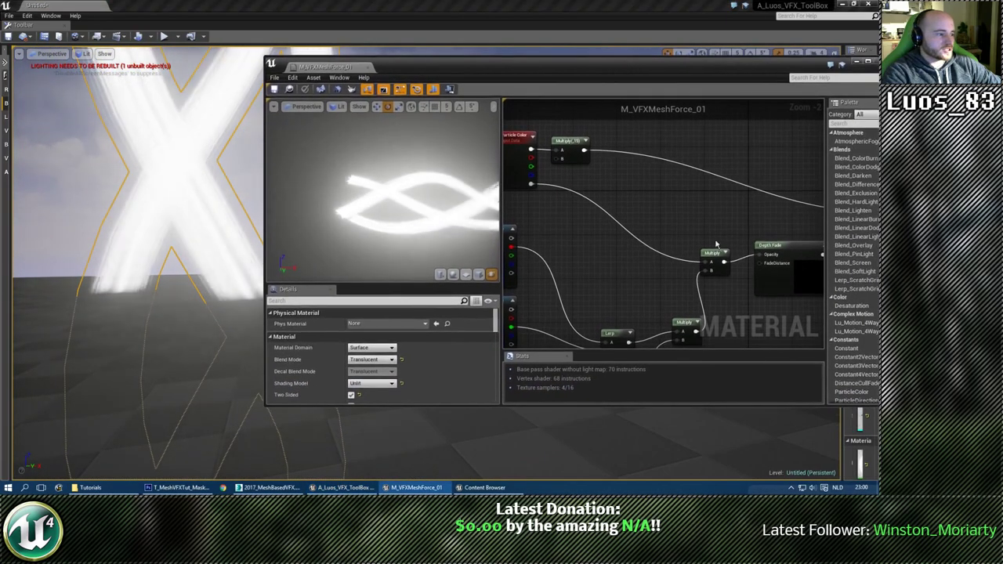
left_click(784, 259)
left_click(367, 335)
type("100")
key("Return")
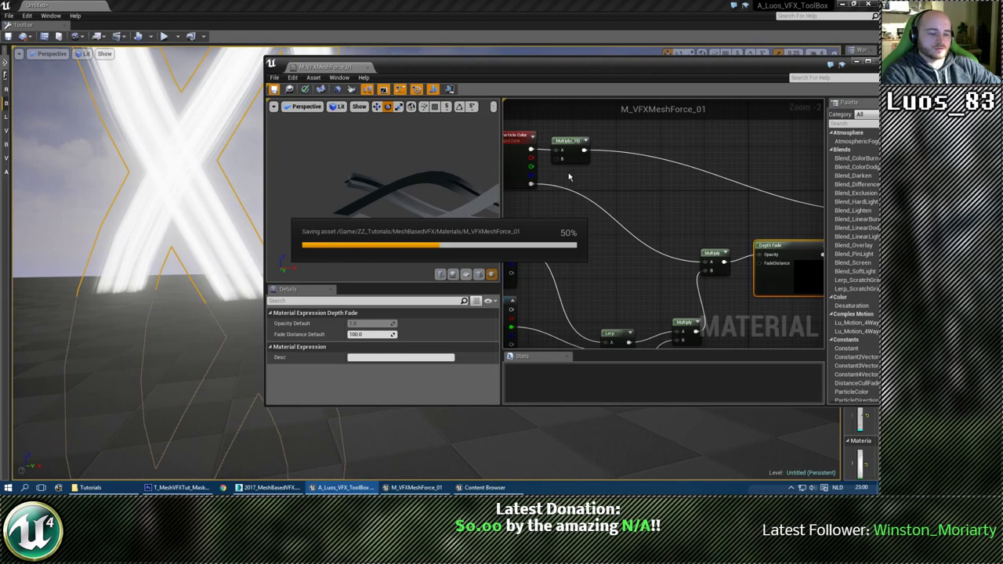
left_click_drag(700, 70, 609, 64)
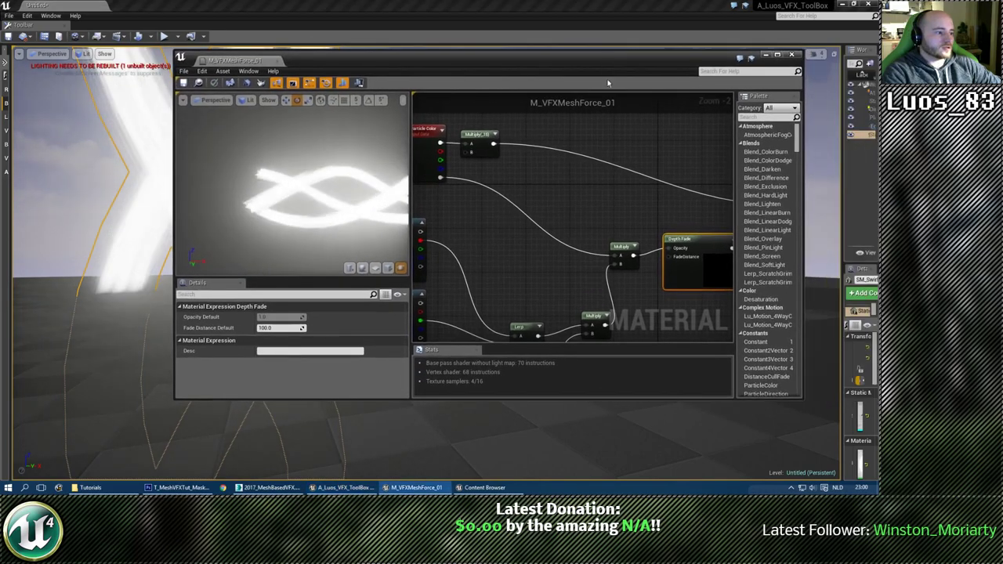
right_click_drag(641, 171, 503, 161)
left_click(542, 193)
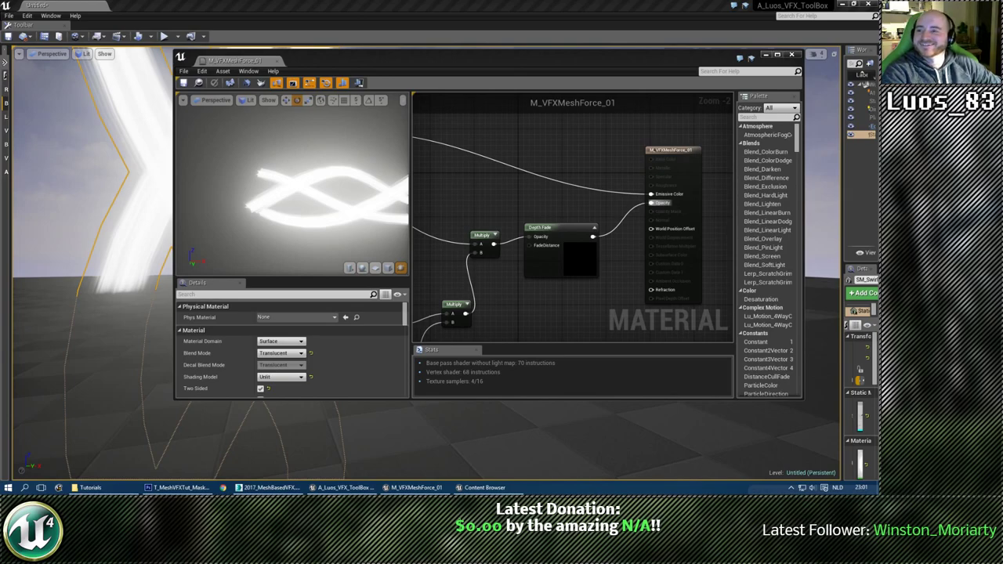
left_click_drag(0, 62, 424, 63)
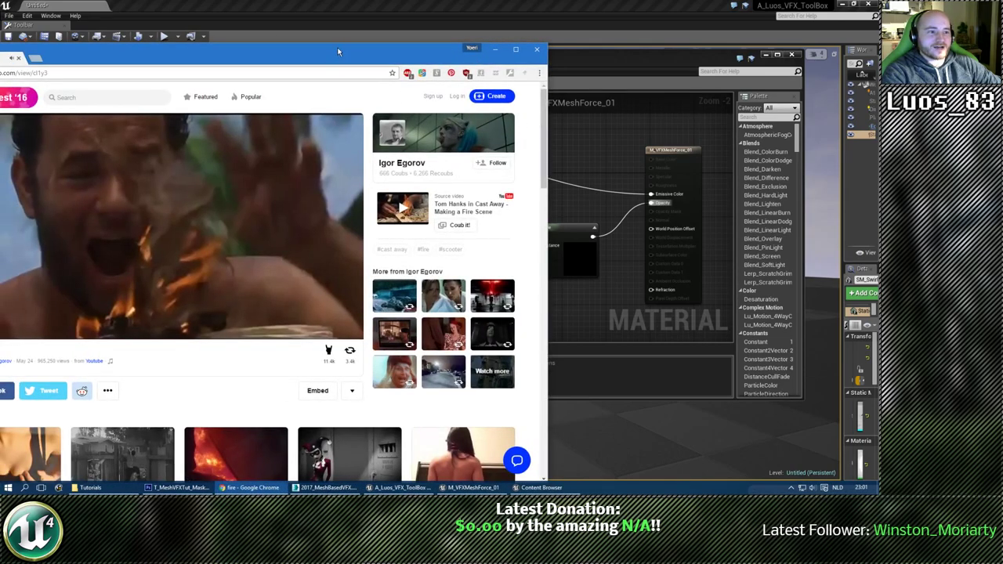
left_click_drag(339, 52, 482, 48)
left_click(682, 46)
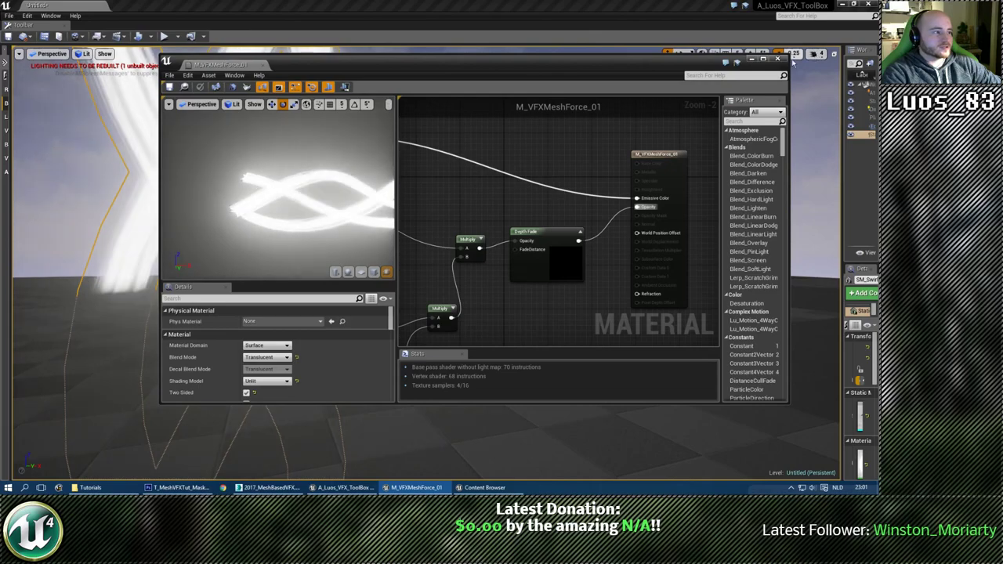
Close the floating material editor and raise the swirl mesh further out of the floor.
left_click(778, 60)
key("f")
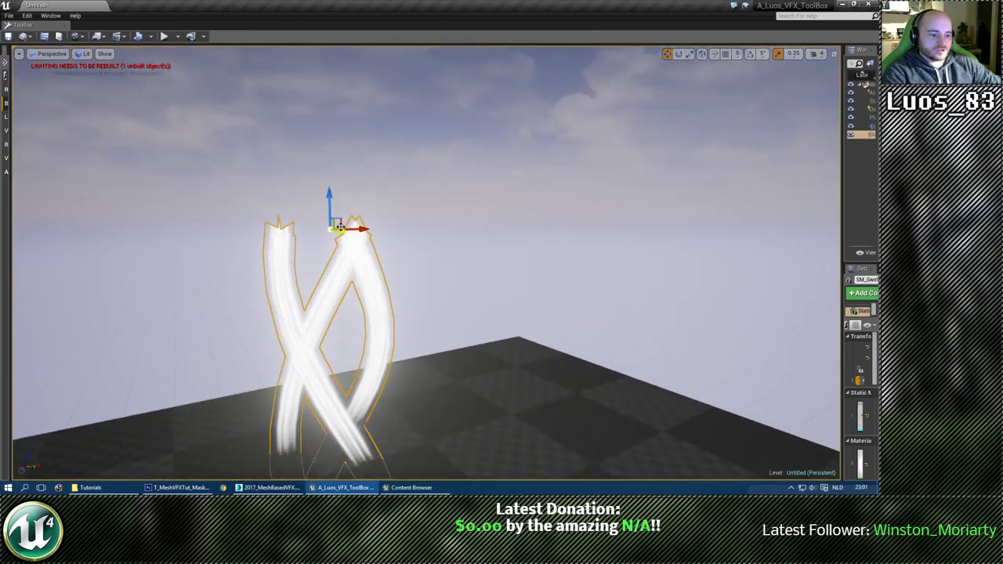
left_click_drag(337, 216, 355, 136)
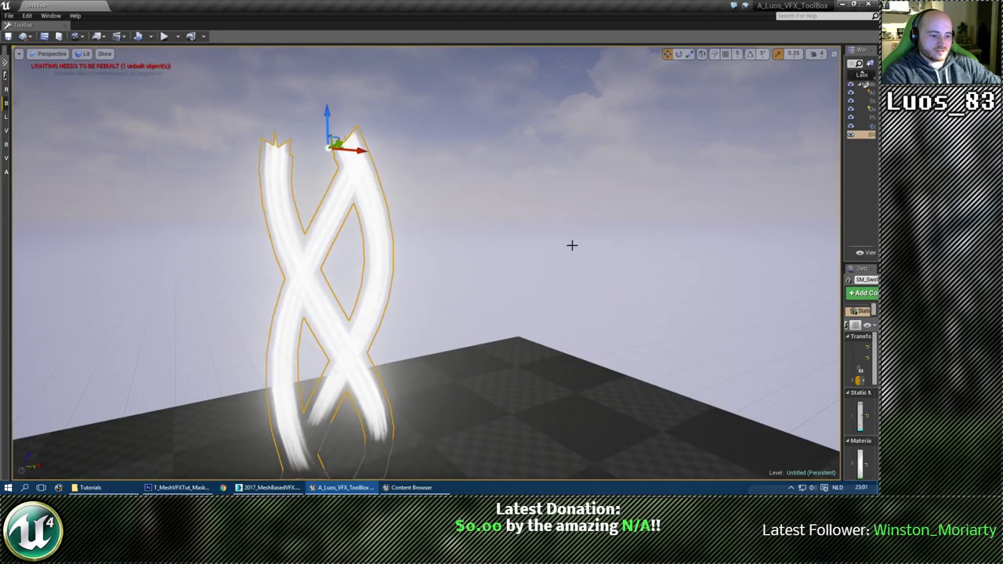
left_click_drag(571, 243, 619, 204, "alt")
right_click_drag(572, 244, 541, 224)
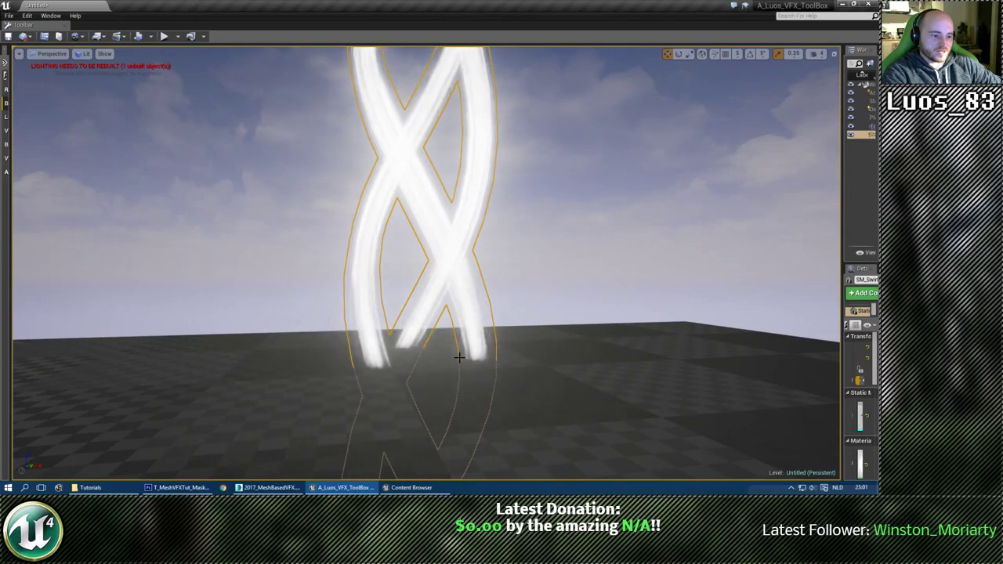
Slide the swirl mesh down into the floor and back up to check the depth fade at the intersection.
right_click_drag(460, 354, 463, 302)
scroll(395, 263, "down", 3)
left_click_drag(390, 216, 405, 294)
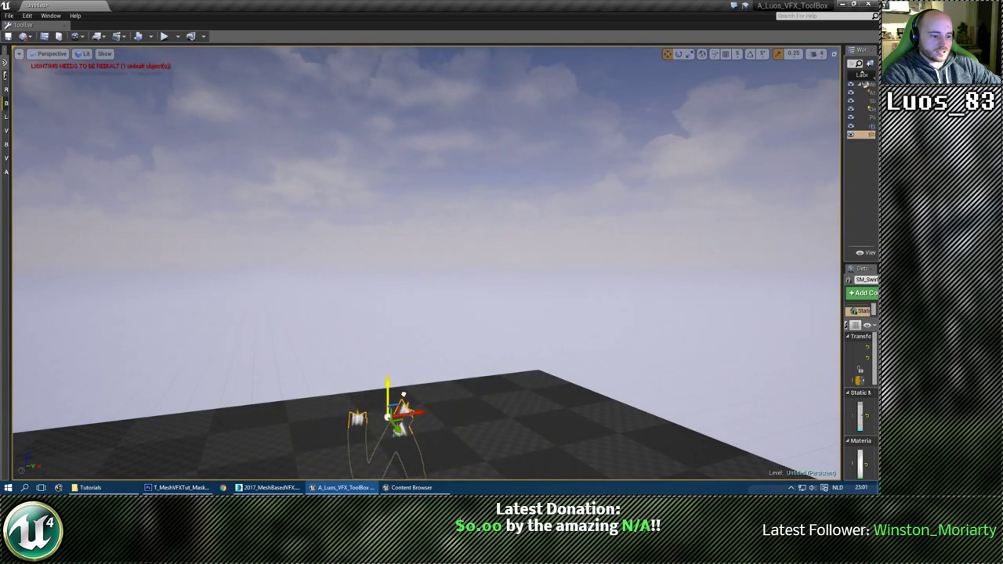
left_click_drag(403, 394, 359, 72)
right_click_drag(530, 200, 474, 208)
Switch to 3ds Max, exit isolation to show all scene objects, and select the purple twisted strand cylinder.
left_click(269, 488)
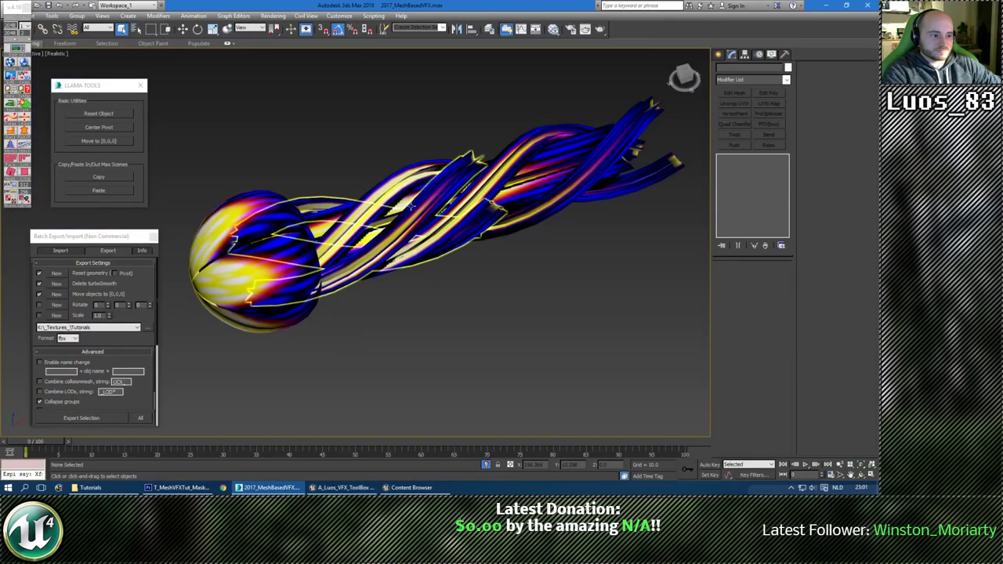
scroll(427, 260, "down", 5)
left_click(486, 465)
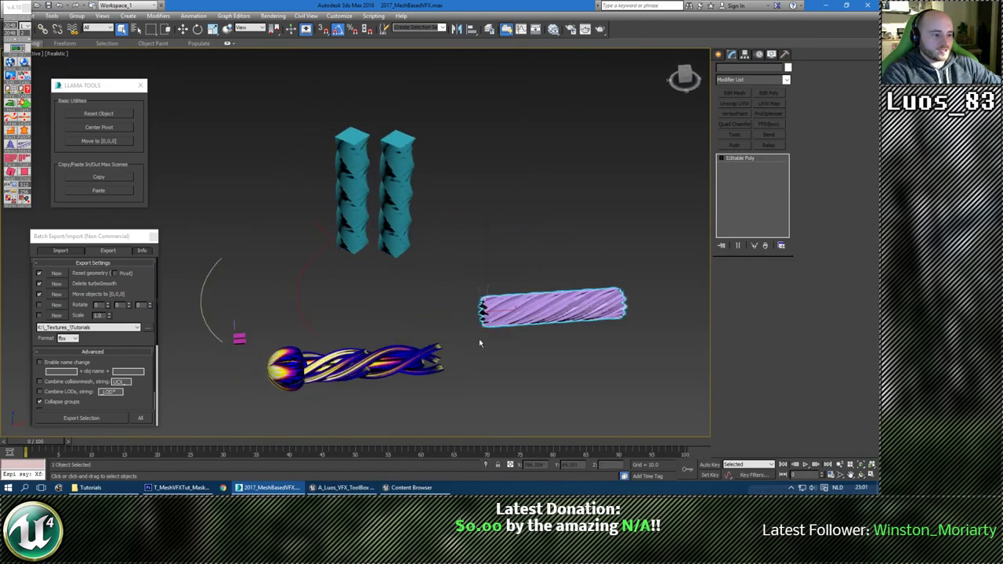
middle_click_drag(500, 302, 382, 283)
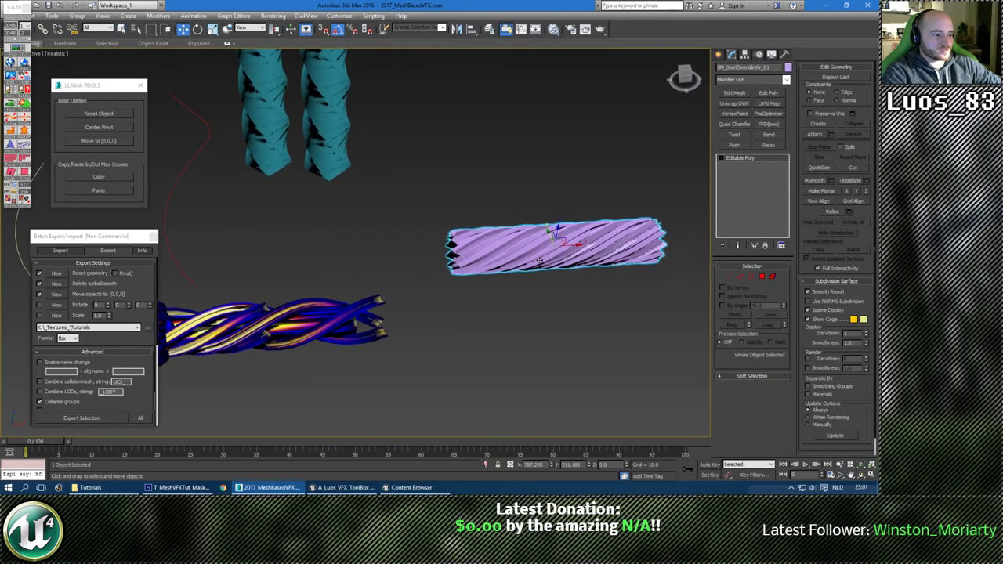
Move the purple twisted cylinder's pivot to its left end and batch export the mesh as FBX to the Tutorials folder.
scroll(540, 260, "up", 2)
middle_click_drag(559, 316, 527, 316)
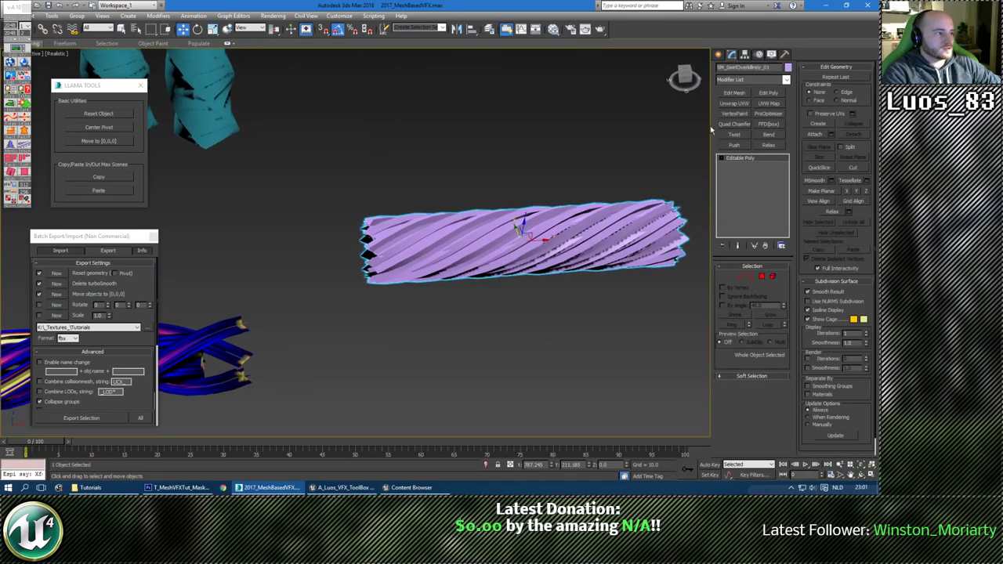
left_click(745, 54)
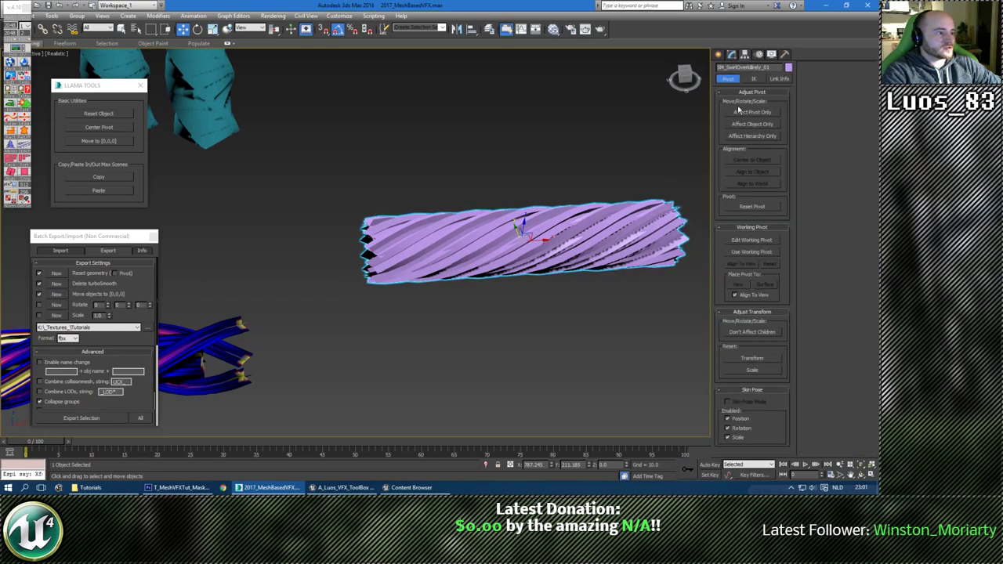
left_click(731, 57)
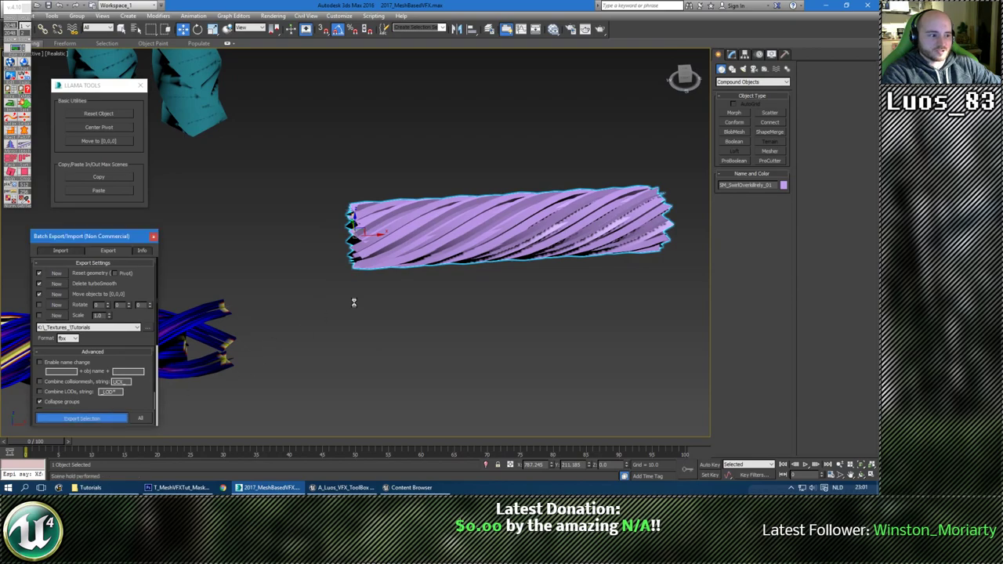
left_click(441, 334)
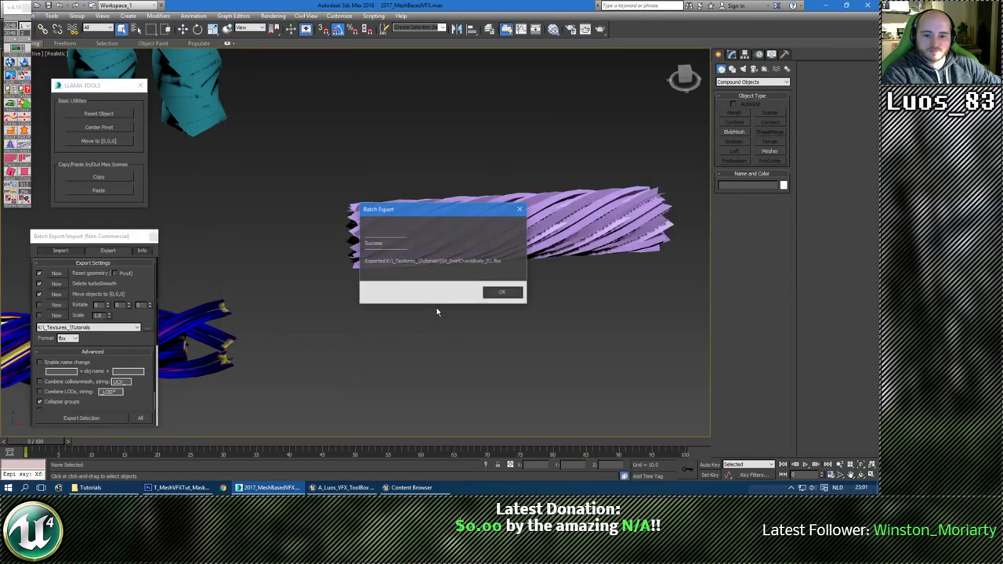
left_click(499, 295)
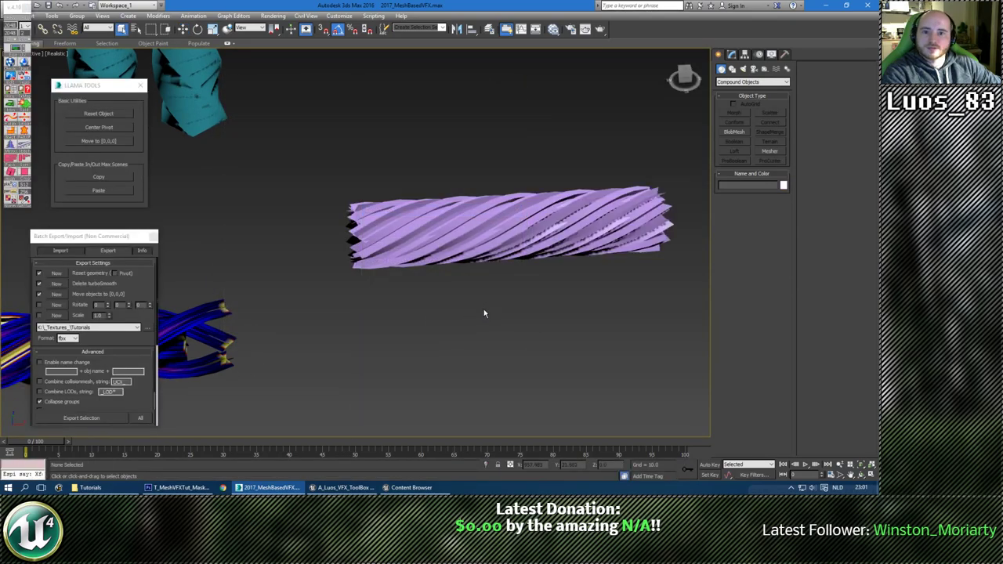
middle_click_drag(484, 314, 435, 307)
Switch to the Unreal content browser and import SM_SwirlOverkillrely_01.fbx into the StaticMeshes folder with the existing import options.
left_click(402, 491)
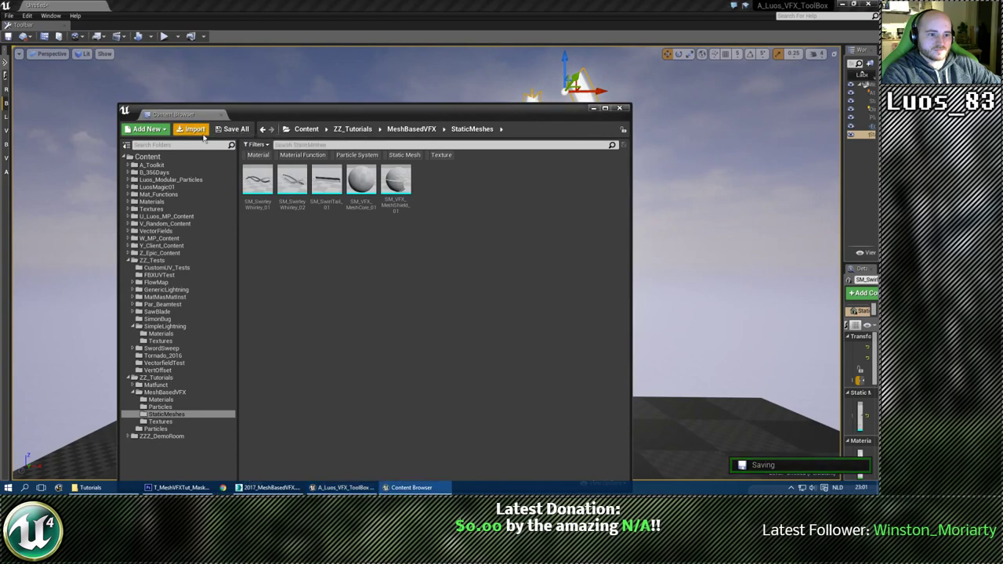
left_click(193, 130)
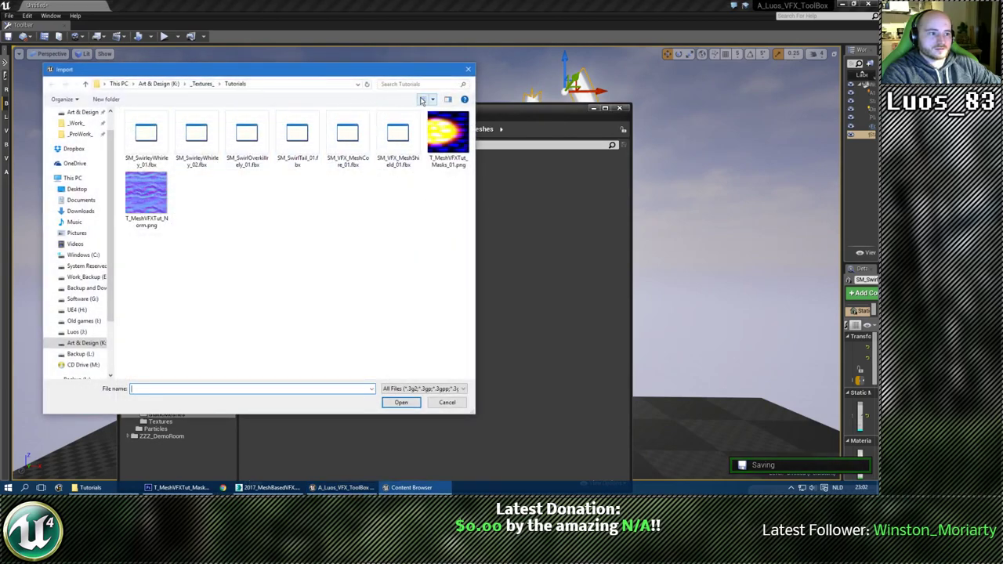
left_click(450, 101)
left_click(450, 101)
left_click(424, 99)
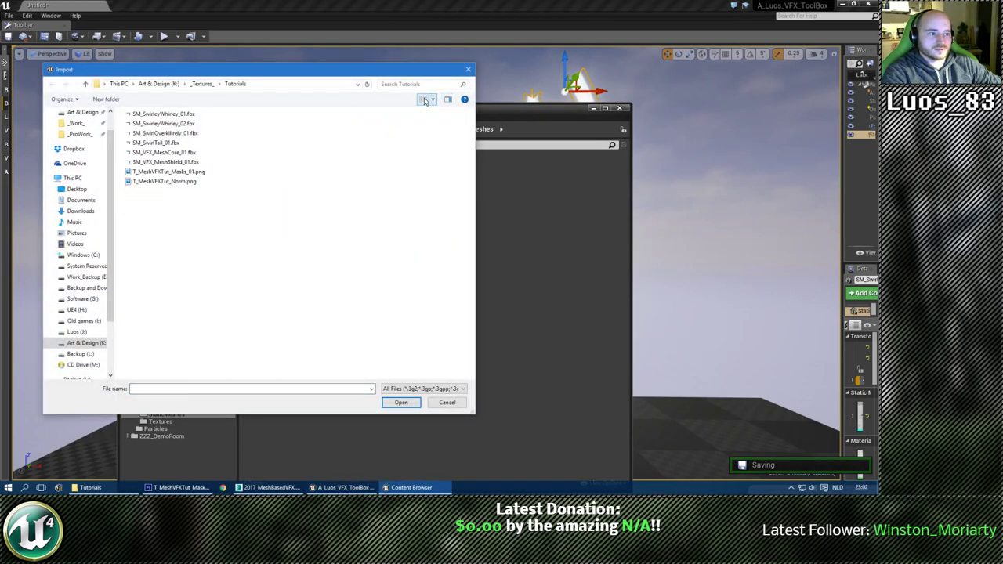
left_click(424, 100)
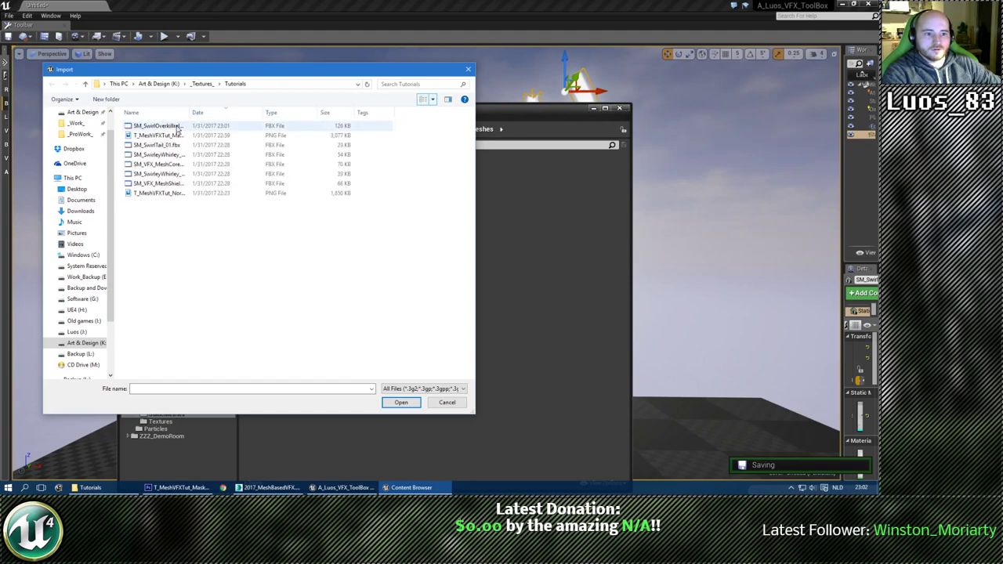
double_click(161, 126)
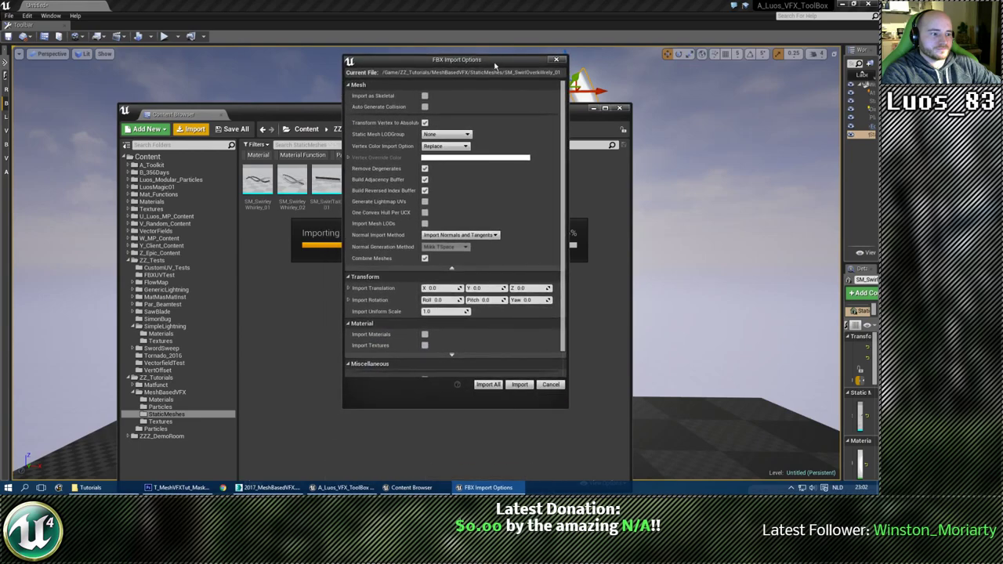
left_click(487, 385)
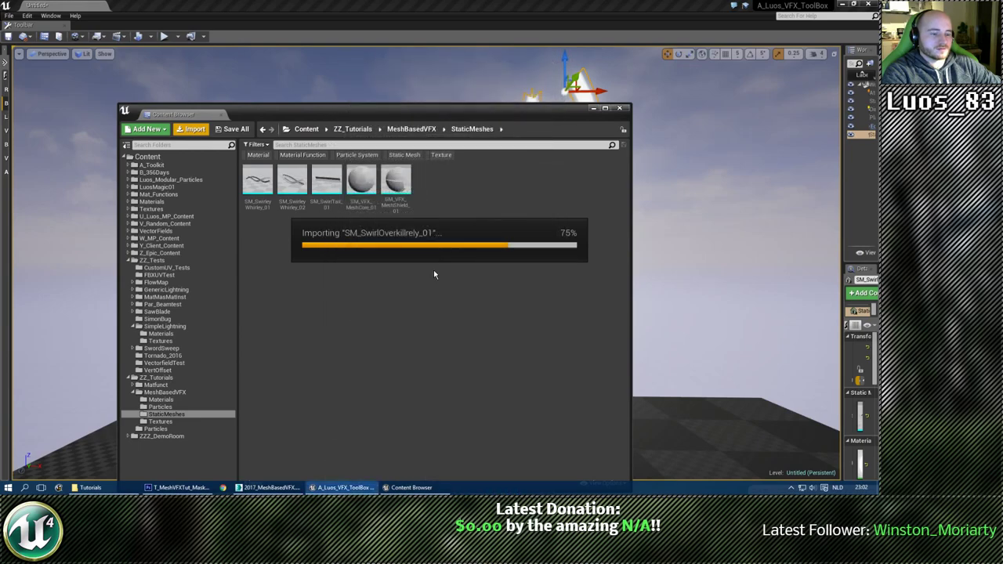
Save all modified assets and dismiss saving the untitled level.
left_click(222, 131)
left_click(523, 330)
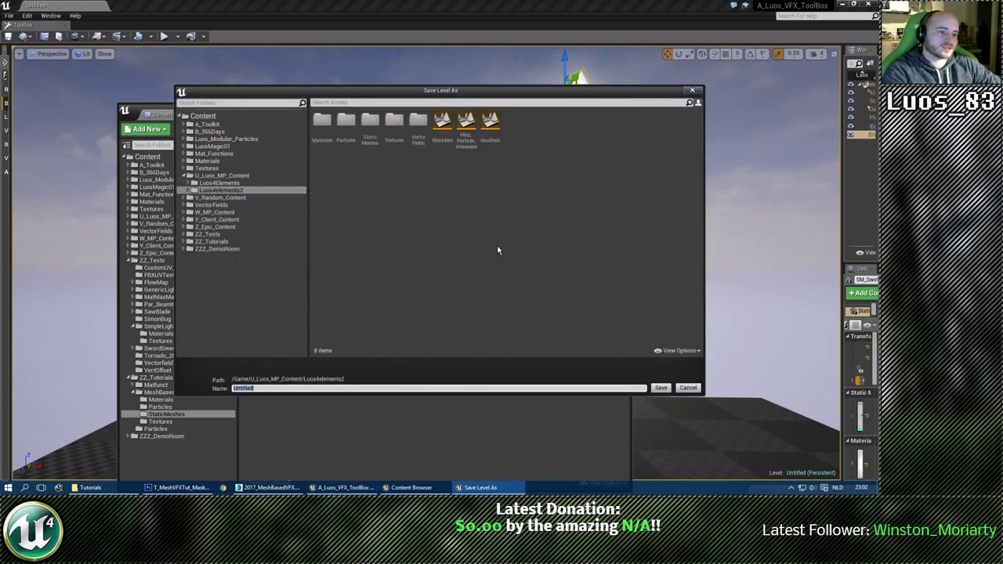
left_click(694, 91)
Replace the static mesh of the swirl actor with SM_SwirlOverkillrely_01 and close the content browser.
left_click_drag(478, 112, 411, 135)
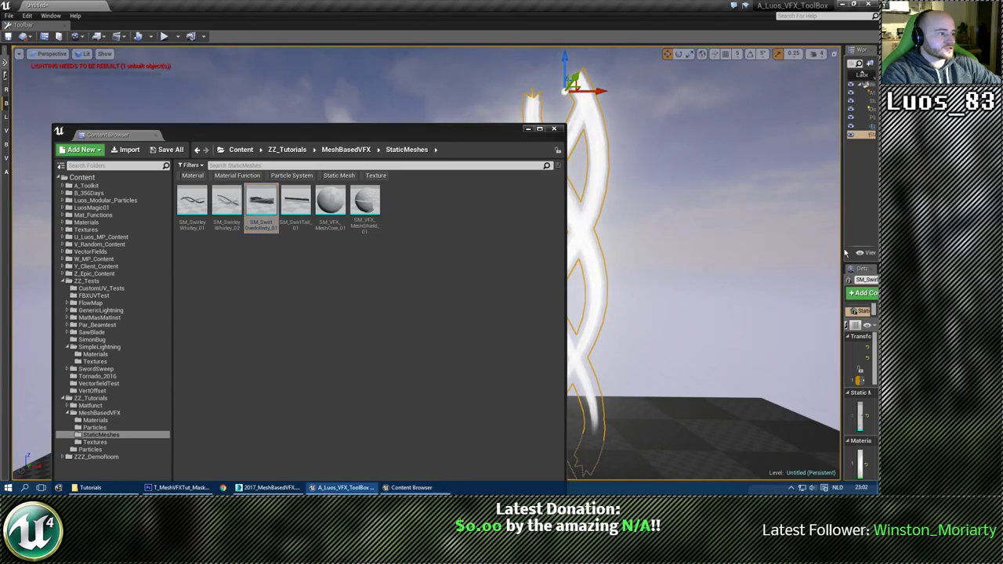
left_click_drag(844, 254, 703, 257)
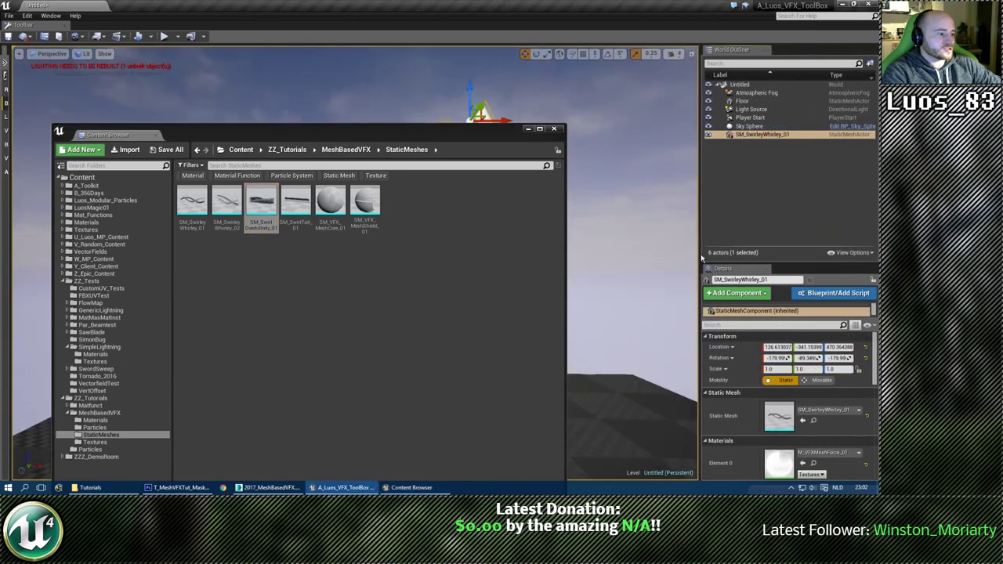
left_click(803, 423)
left_click(554, 128)
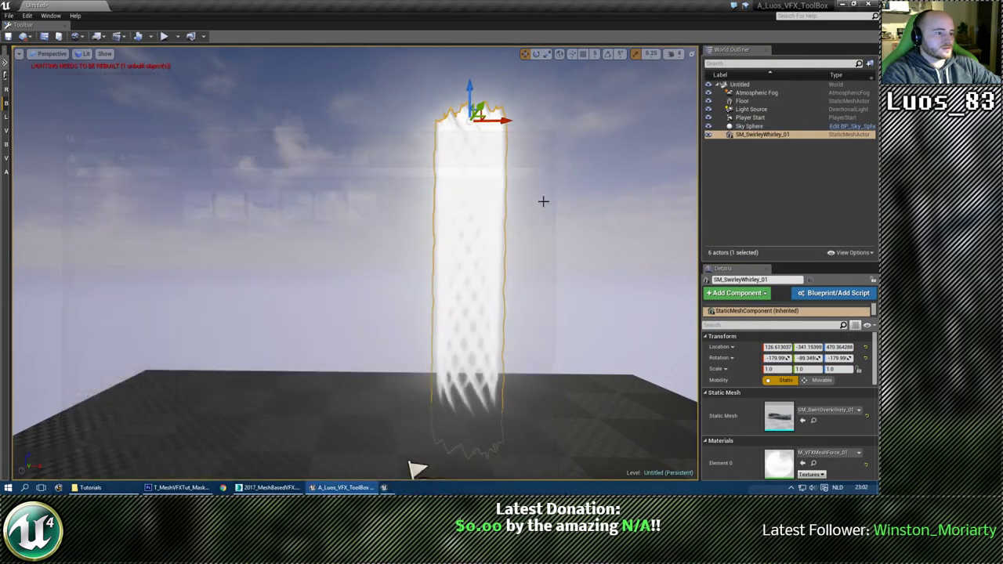
Raise the swirl mesh higher above the floor, look up through its centre from below, and deselect it.
left_click(533, 209)
right_click_drag(533, 208, 619, 219)
left_click_drag(703, 220, 789, 223)
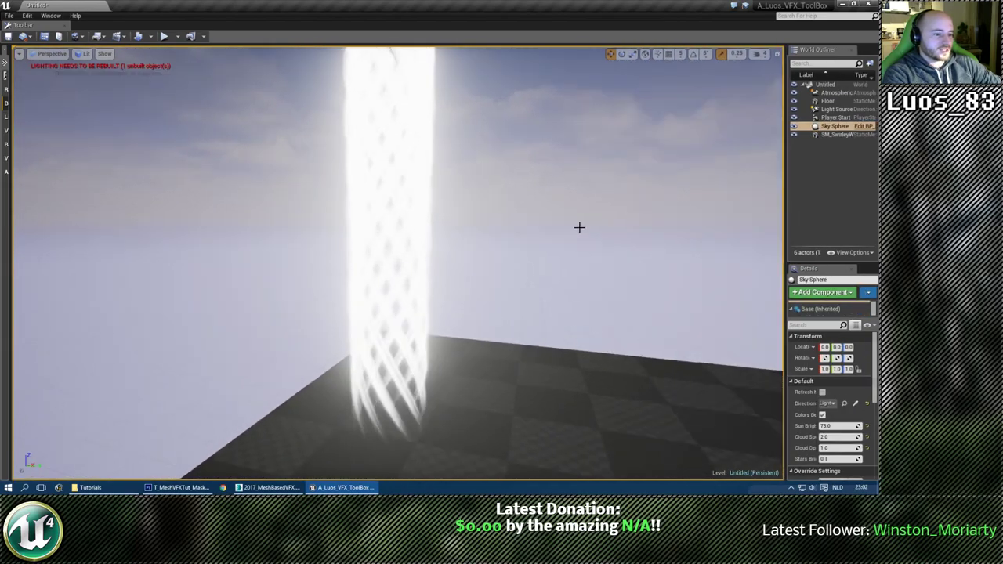
right_click_drag(578, 227, 573, 211)
left_click(413, 211)
left_click_drag(410, 157, 441, 72)
mouse_move(517, 195)
right_mouse_down()
mouse_move(515, 161)
mouse_move(490, 149)
mouse_move(533, 141)
mouse_move(518, 195)
right_mouse_up()
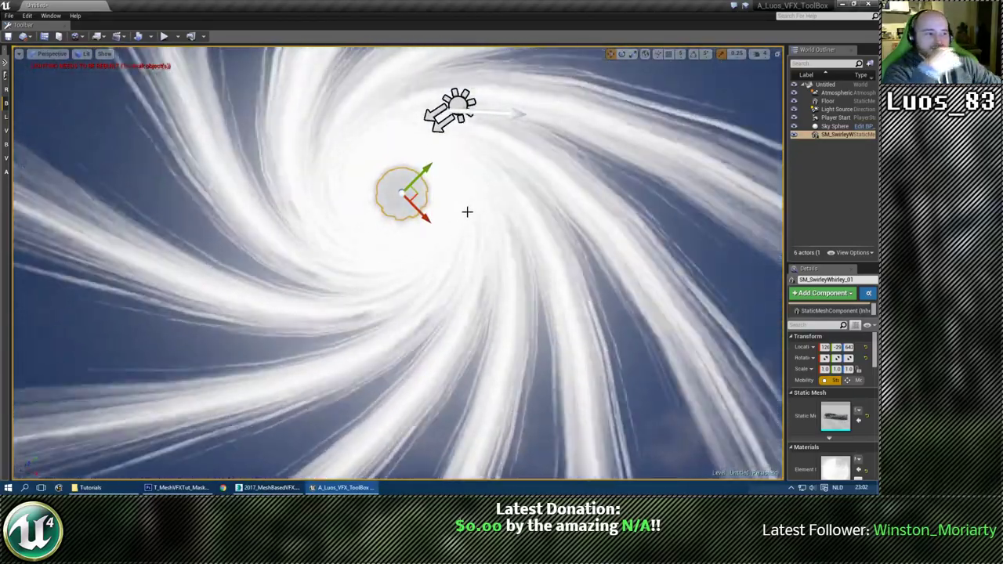
key("Escape")
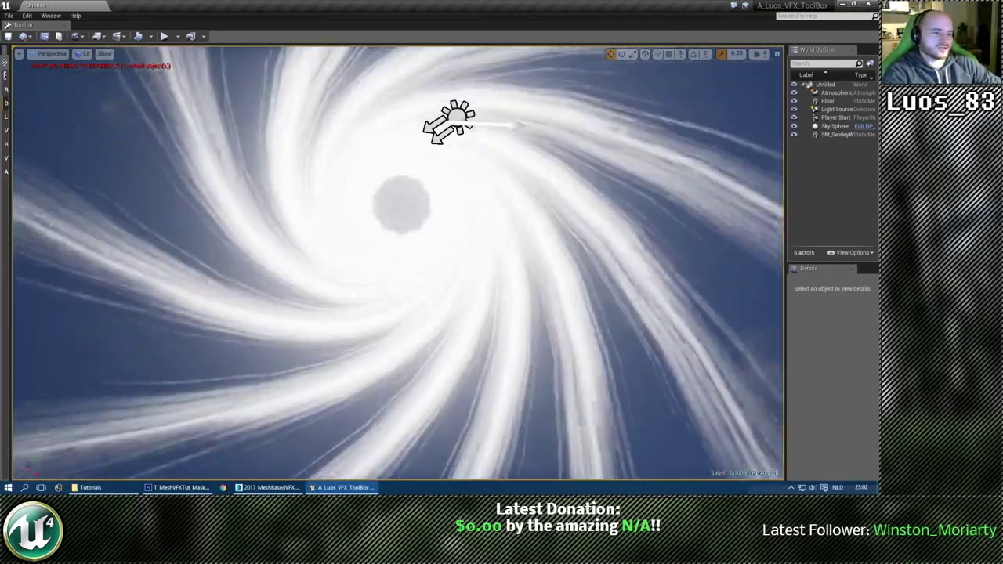
Bring up the content browser and open M_VFXMeshForce_01 from the MeshBasedVFX Materials folder.
mouse_move(457, 211)
right_mouse_down()
mouse_move(462, 345)
mouse_move(431, 345)
mouse_move(416, 364)
mouse_move(424, 369)
right_mouse_up()
key("s")
key("ctrl+shift+f")
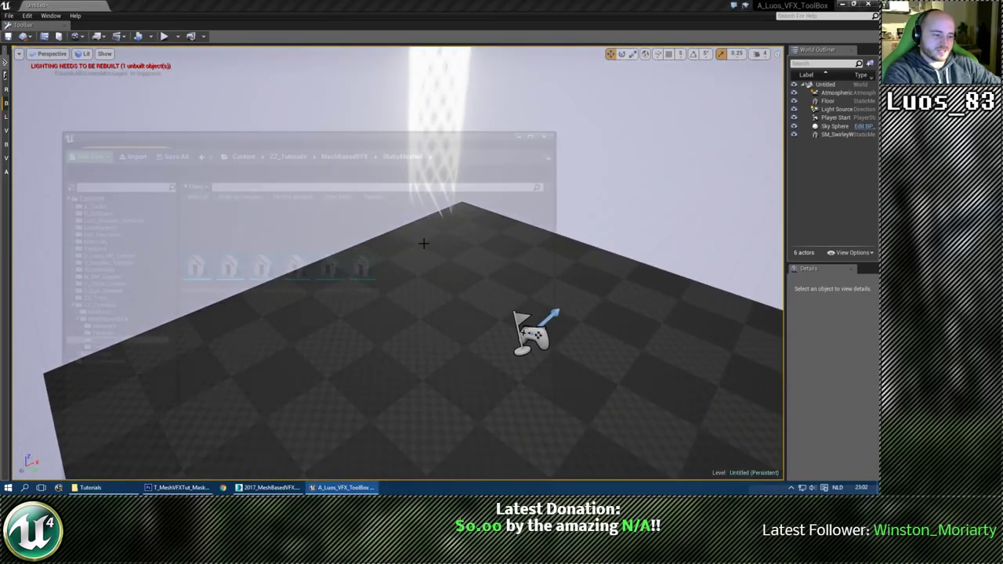
left_click_drag(415, 139, 411, 106)
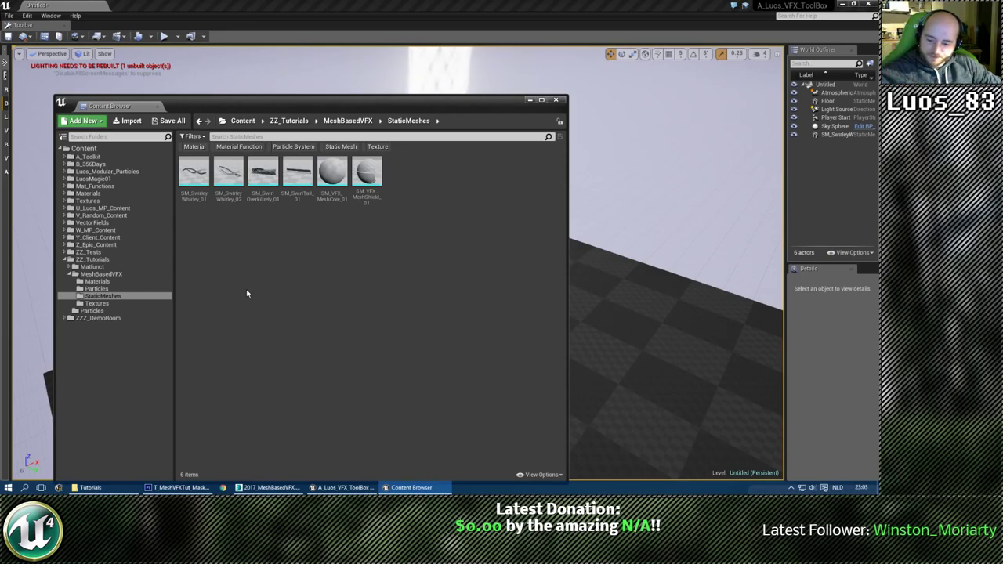
left_click_drag(320, 101, 398, 76)
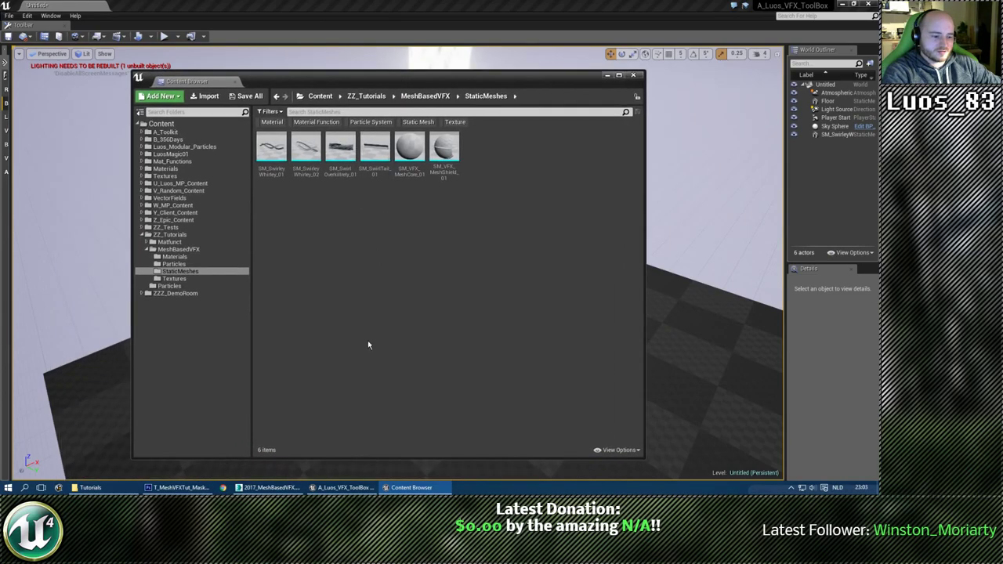
left_click(174, 257)
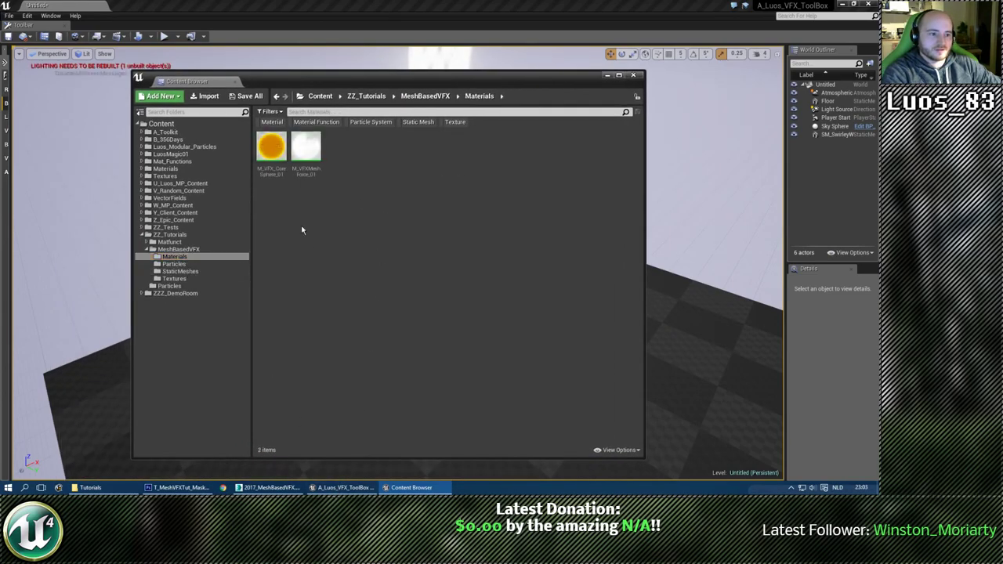
double_click(305, 149)
Review the node graph of M_VFXMeshForce_01 and close its editor, applying the changes to the original material.
right_click_drag(408, 170, 605, 149)
scroll(619, 227, "down", 4)
scroll(536, 213, "up", 3)
left_click(570, 171)
right_click_drag(665, 204, 541, 169)
right_click_drag(686, 297, 514, 280)
right_click_drag(544, 220, 597, 271)
left_click(263, 65)
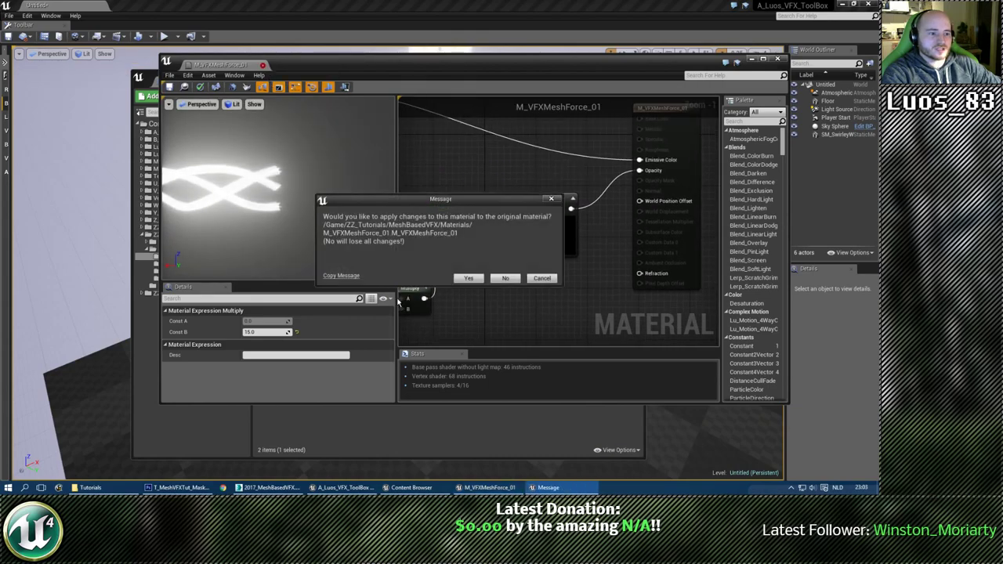
left_click(469, 278)
Open M_VFX_CoreSphere_01 and examine its graph from the output back to the orange colour, Dynamic Parameter and texture nodes.
double_click(271, 149)
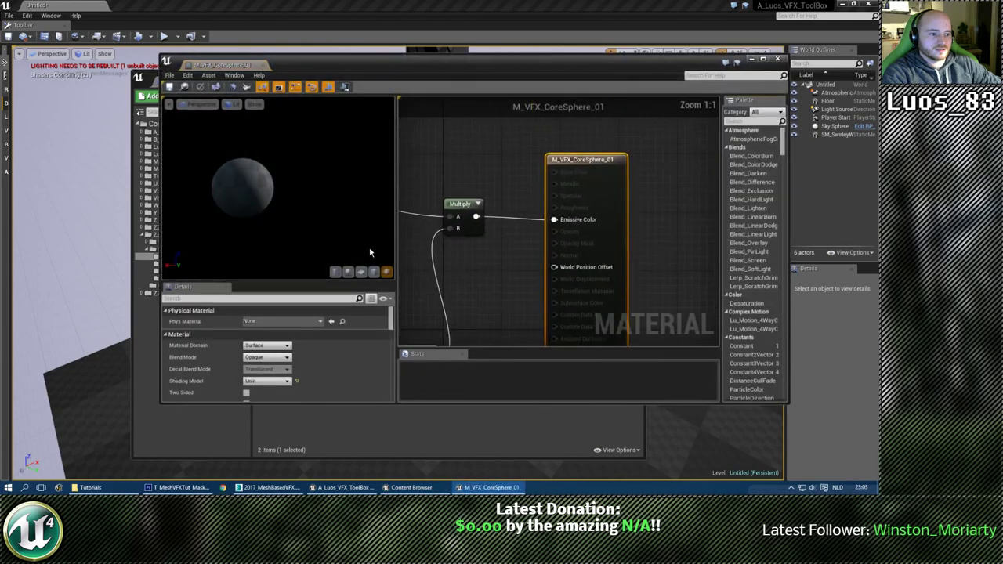
right_click_drag(498, 188, 529, 257)
scroll(517, 204, "down", 3)
scroll(517, 204, "up", 3)
right_click_drag(517, 204, 730, 156)
scroll(730, 157, "down", 4)
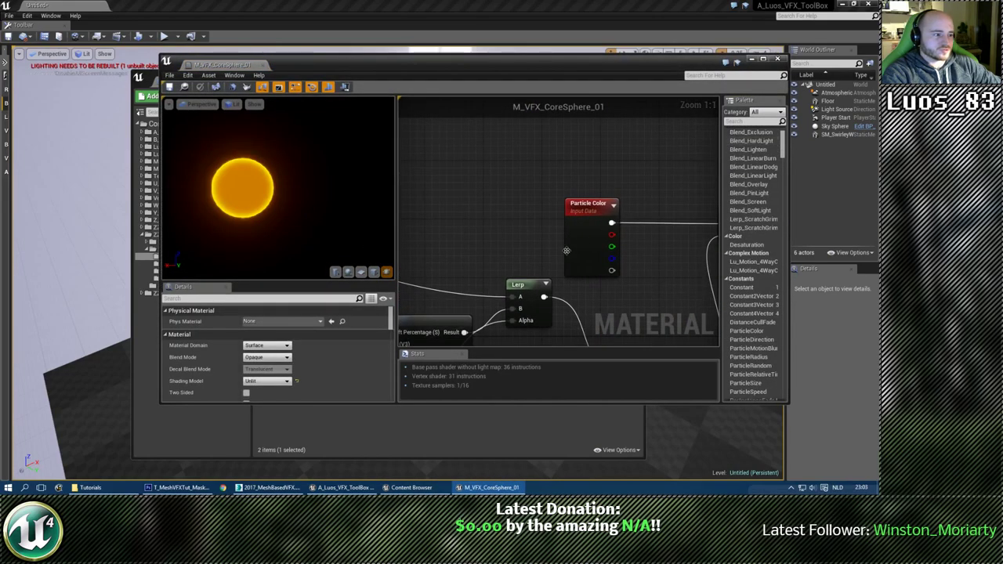
right_click_drag(566, 251, 618, 197)
scroll(617, 197, "down", 4)
scroll(436, 210, "up", 4)
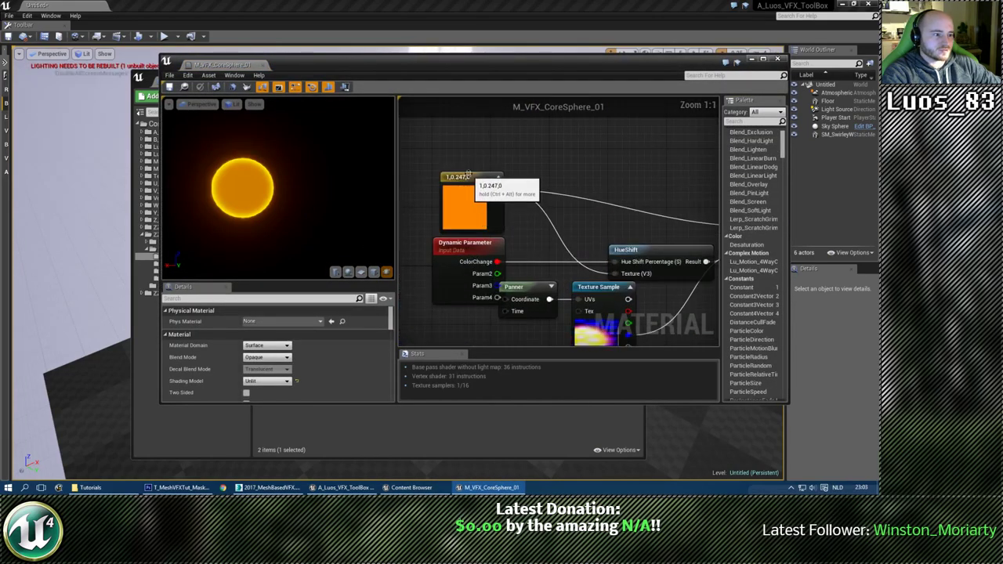
left_click(469, 177)
right_click_drag(549, 185, 401, 213)
scroll(417, 214, "down", 2)
right_click_drag(499, 214, 592, 213)
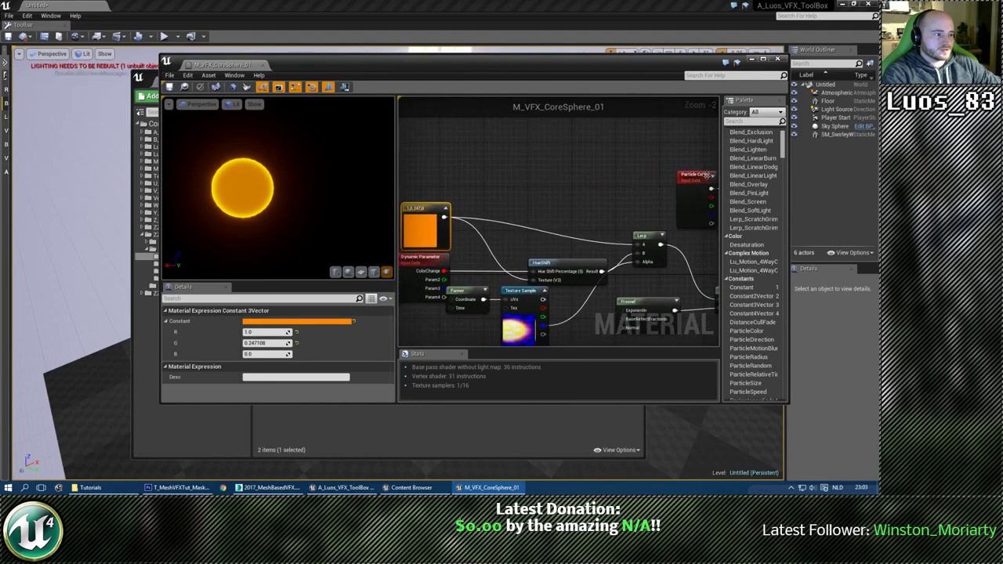
right_click_drag(705, 175, 497, 163)
scroll(408, 199, "down", 1)
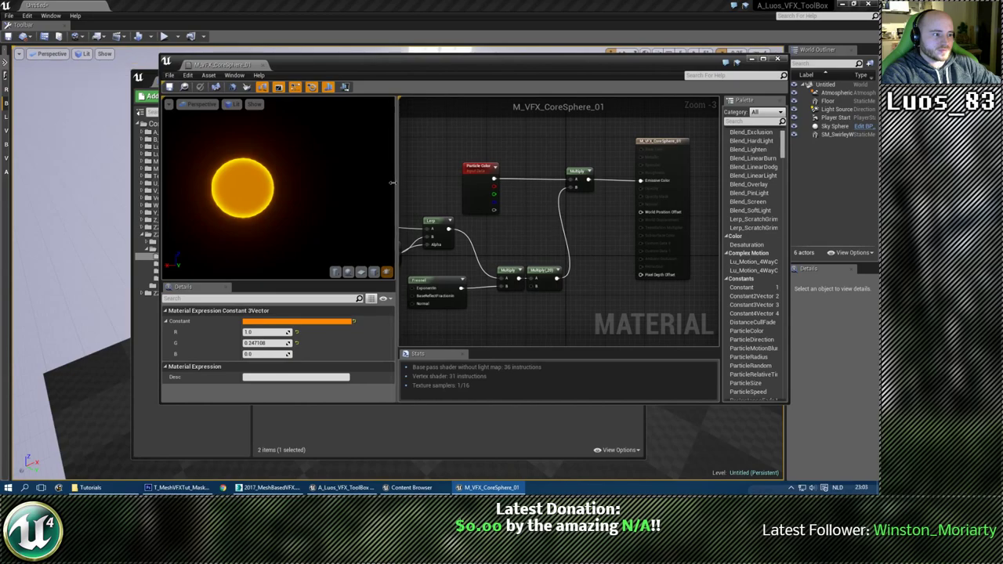
Move the Particle Color node above the orange constant and transfer the constant's Lerp and HueShift connections to Particle Color.
left_click_drag(396, 187, 304, 187)
right_click_drag(363, 174, 648, 197)
left_click_drag(661, 192, 425, 159)
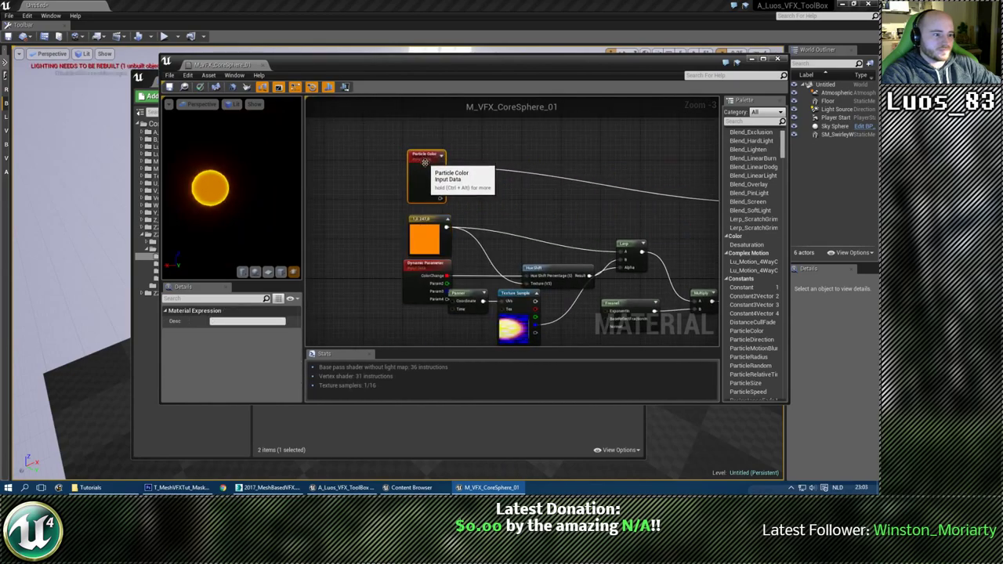
scroll(446, 218, "up", 3)
right_click_drag(441, 185, 404, 157)
left_click_drag(408, 205, 402, 117, "ctrl")
right_click_drag(450, 197, 424, 256)
scroll(424, 257, "down", 2)
Connect the last Multiply node of the Fresnel chain directly to Emissive Color.
right_click_drag(577, 260, 405, 210)
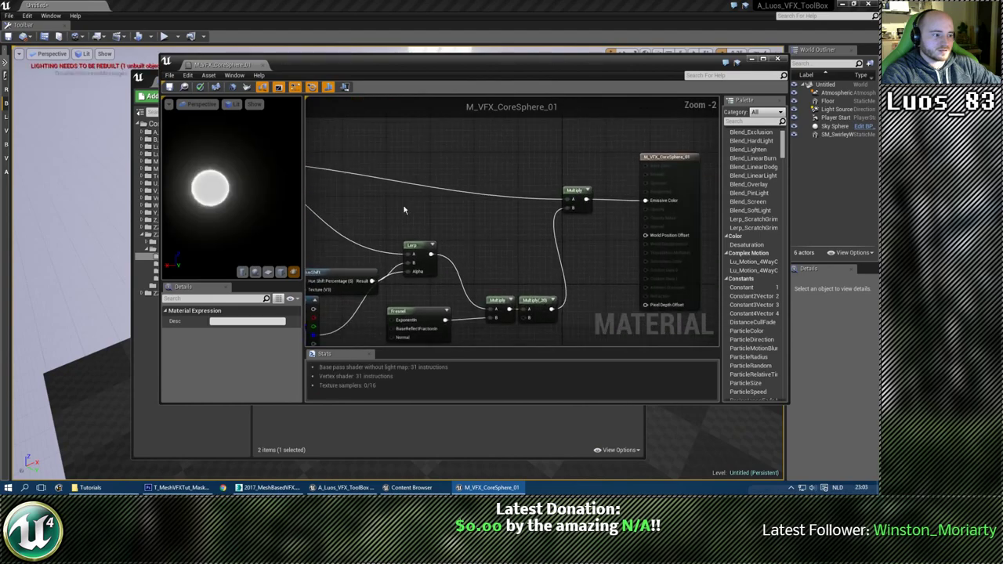
left_click_drag(552, 309, 647, 204)
mouse_move(469, 253)
right_mouse_down()
mouse_move(632, 226)
mouse_move(474, 227)
mouse_move(502, 222)
mouse_move(651, 250)
mouse_move(666, 235)
mouse_move(647, 222)
mouse_move(461, 255)
right_mouse_up()
Delete the leftover Multiply node that combined Particle Color with the Fresnel chain, and save the material.
left_click(579, 168)
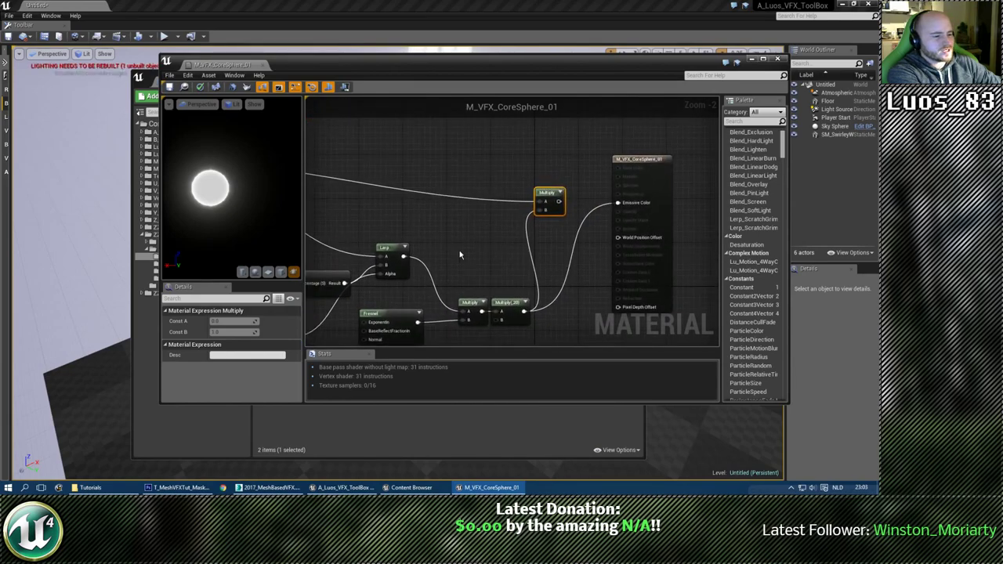
left_click(460, 254)
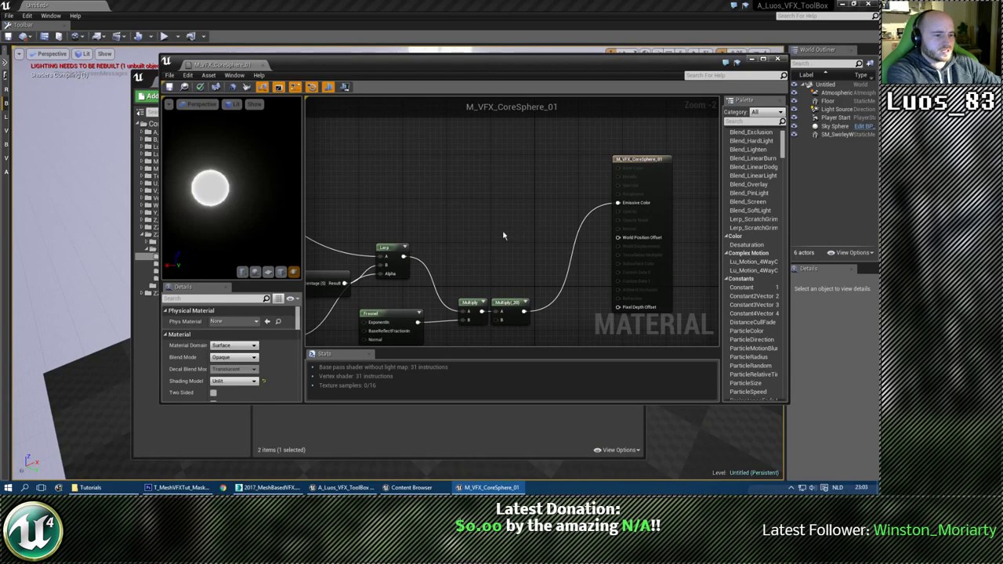
right_click_drag(460, 249, 493, 245)
left_click(168, 89)
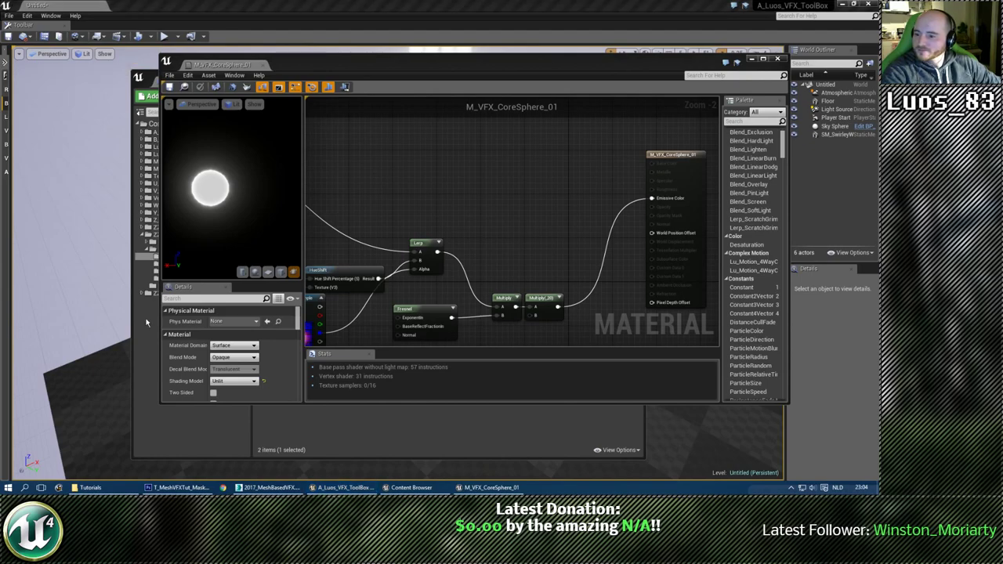
left_click_drag(516, 63, 458, 71)
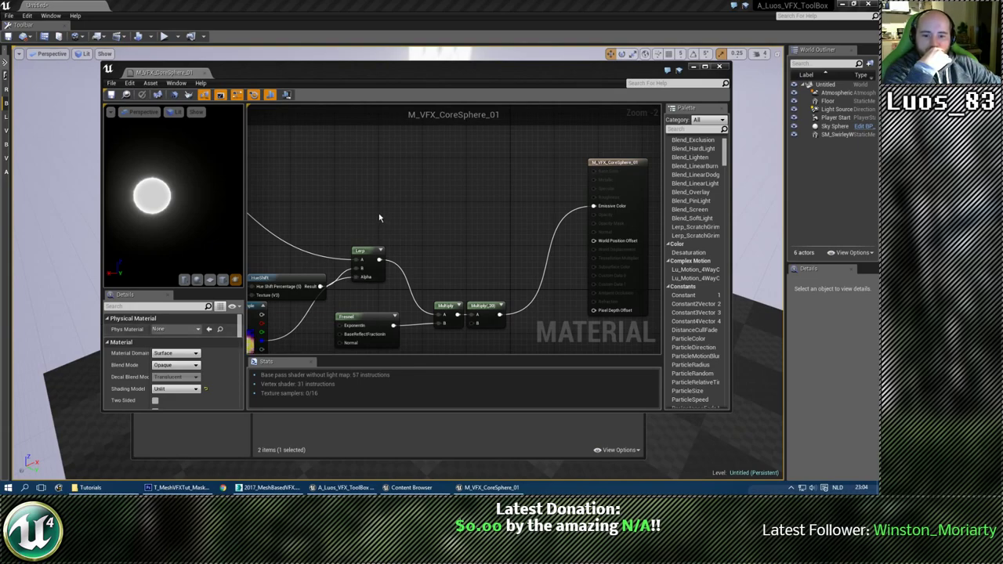
left_click_drag(423, 75, 439, 68)
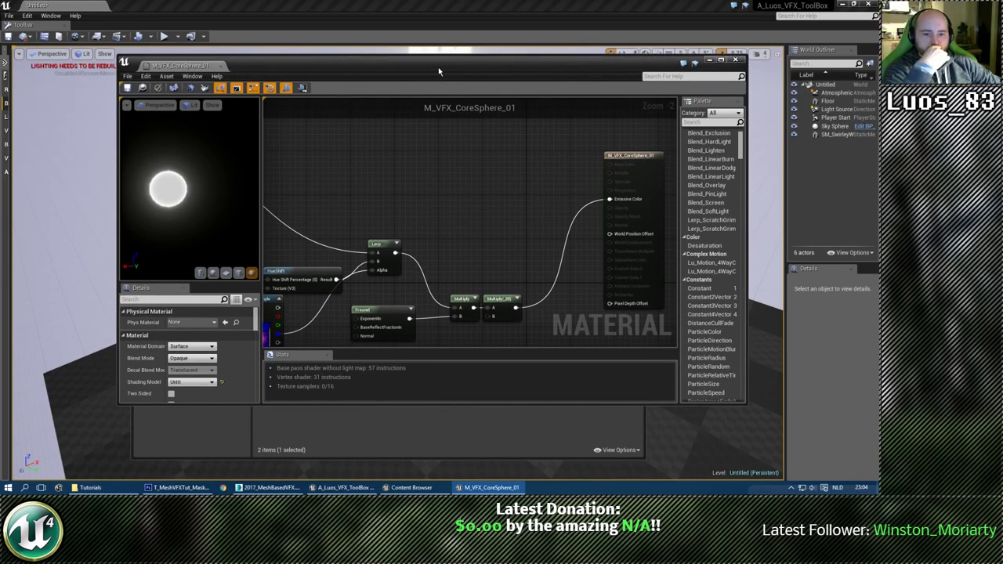
Select the swirl column in the level, close the material editor and Content Browser, and bring the whole column into view.
left_click_drag(438, 71, 458, 218)
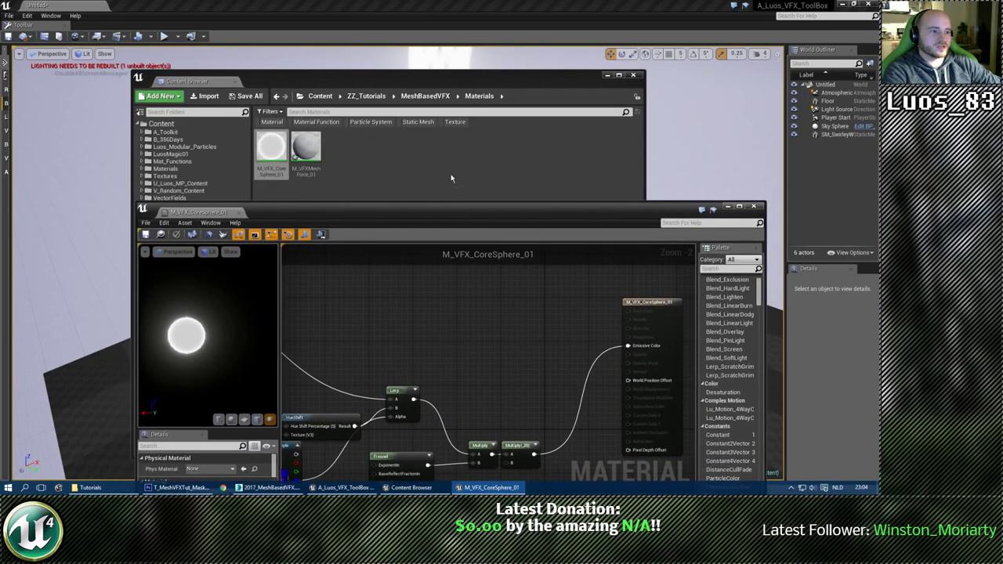
left_click_drag(457, 82, 496, 220)
left_click(450, 139)
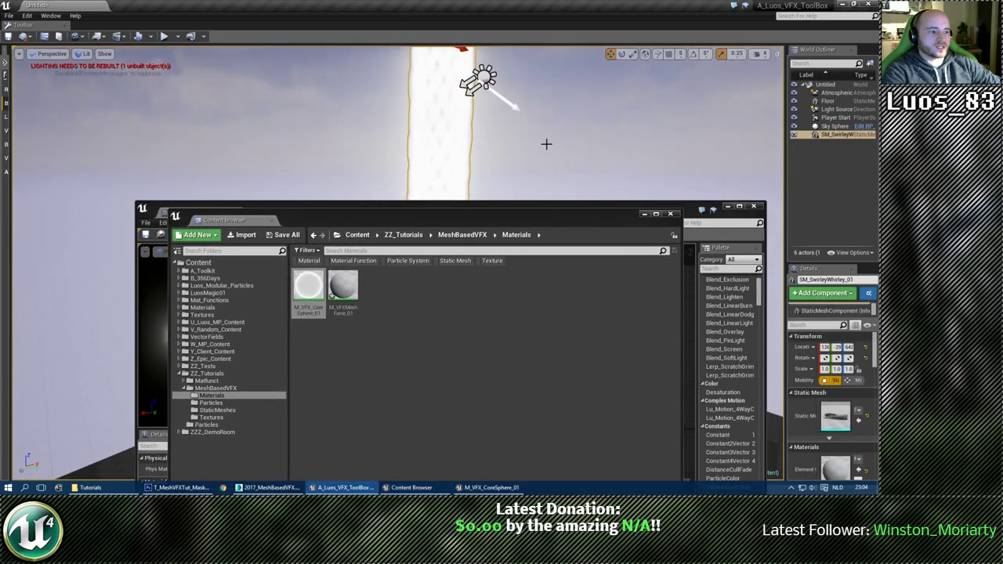
right_click_drag(488, 137, 498, 136)
left_click(754, 207)
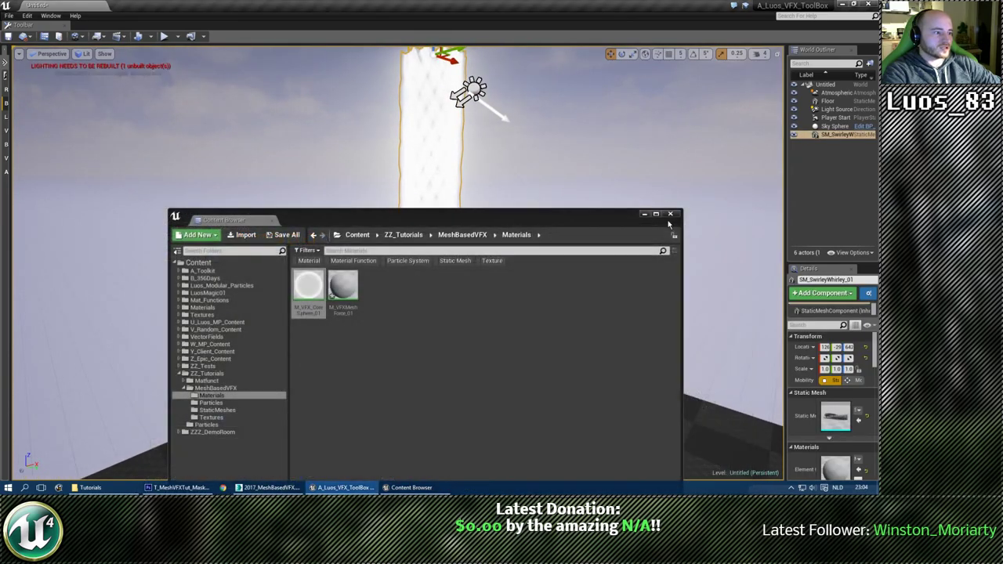
left_click(671, 214)
mouse_move(523, 243)
right_mouse_down()
mouse_move(522, 204)
mouse_move(524, 240)
right_mouse_up()
key("w")
key("s")
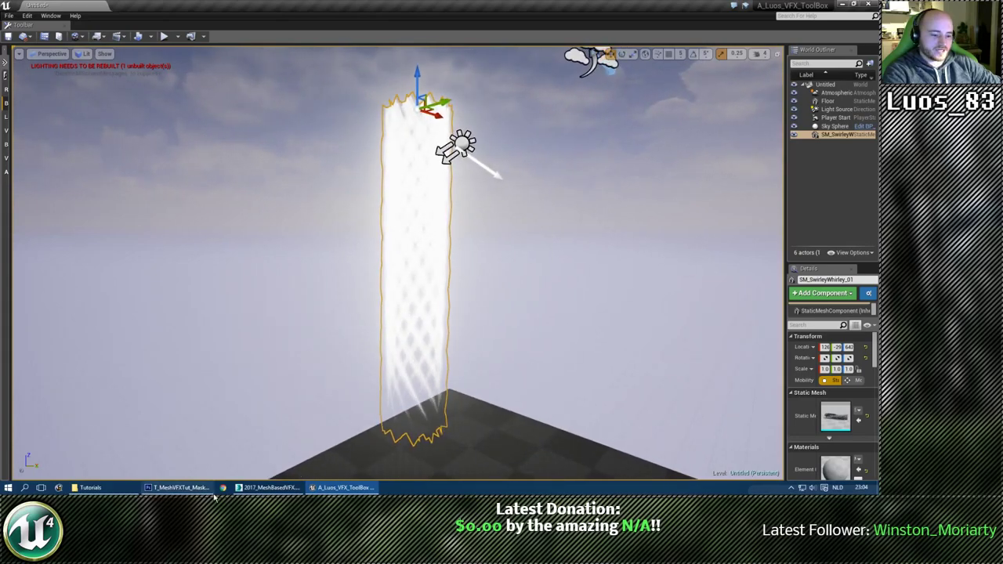
Switch to 3ds Max, add an Unwrap UVW modifier to the purple swirl mesh and move its UVs to map channel 2.
left_click(243, 490)
left_click(381, 274)
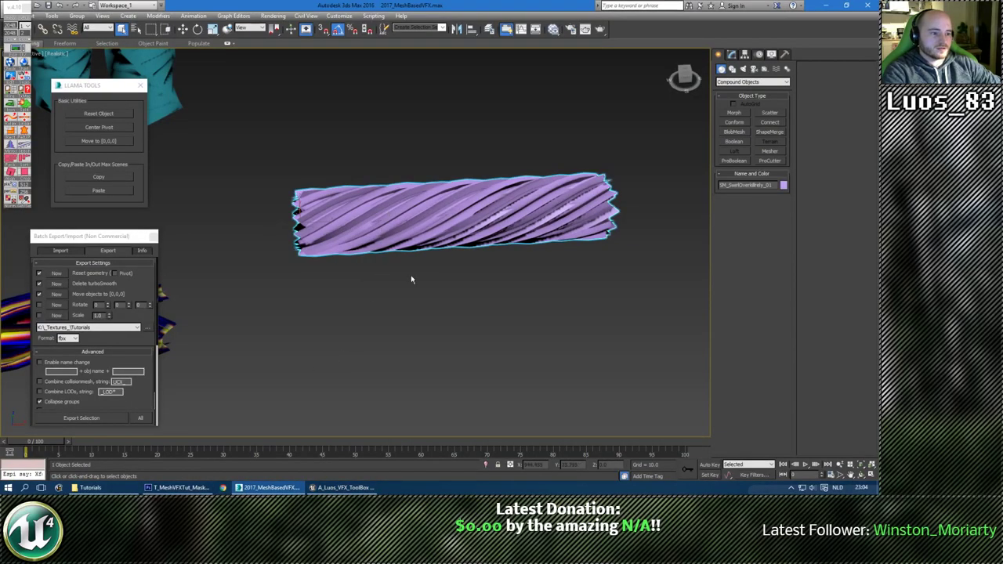
middle_click_drag(411, 277, 318, 342)
left_click(732, 57)
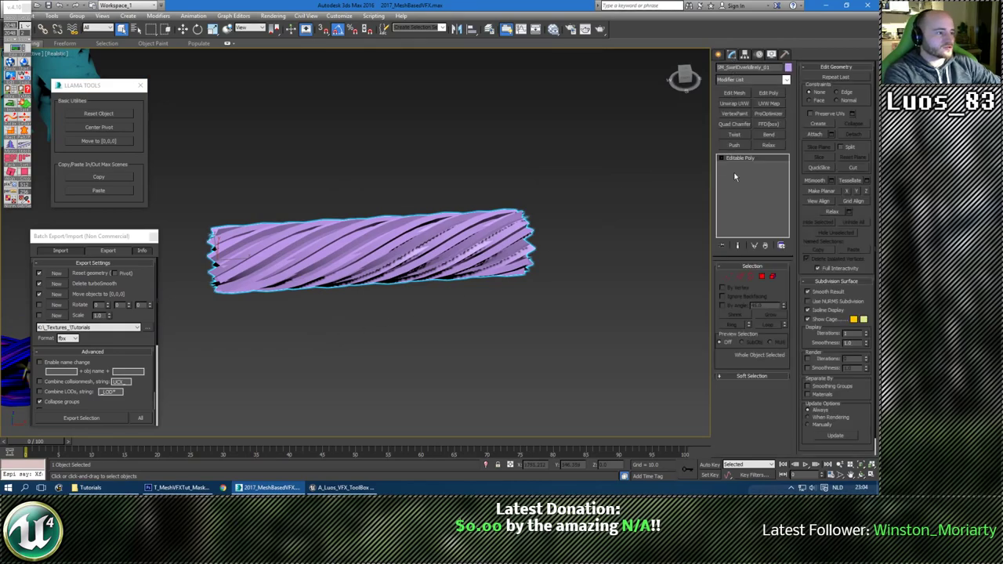
left_click(734, 103)
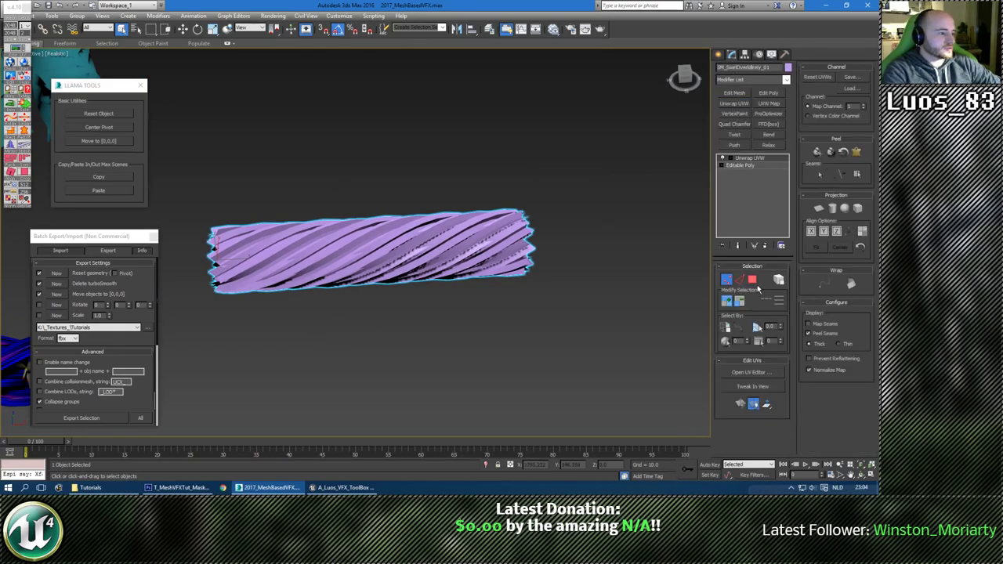
left_click(865, 105)
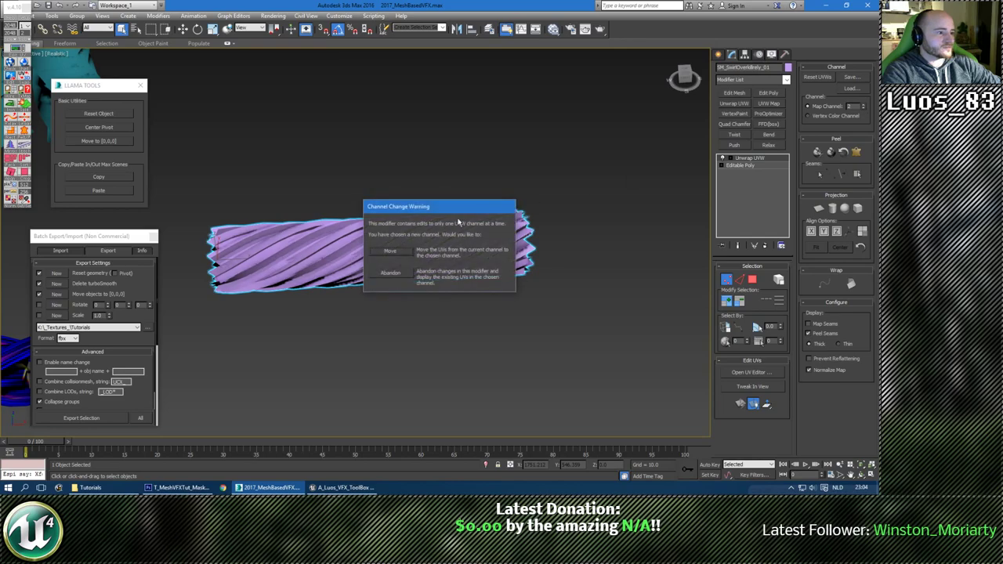
left_click(390, 251)
middle_click_drag(393, 294, 471, 336)
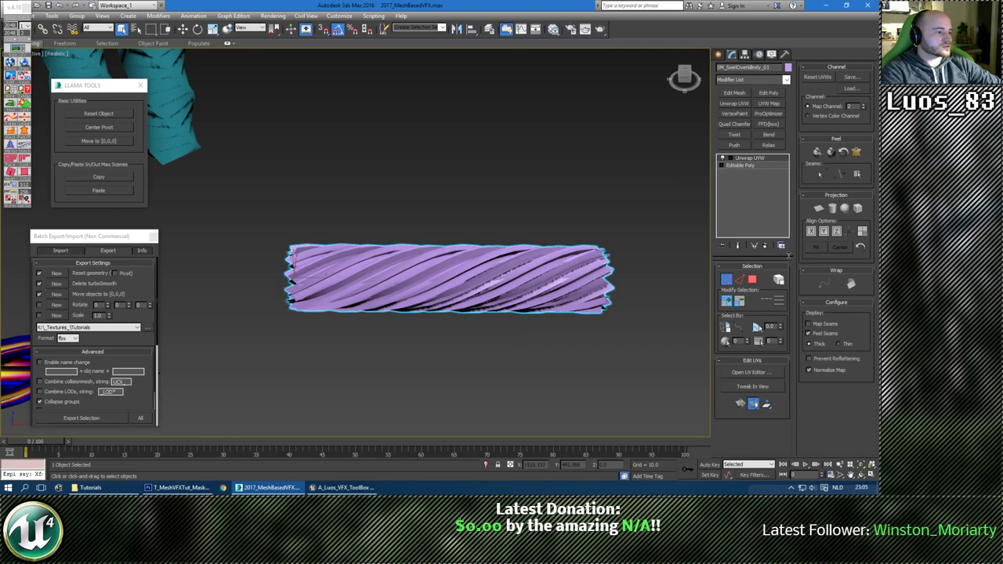
Open the mesh's UVs, select all faces and apply a planar projection, trying the X, Y and Z alignments.
left_click(749, 373)
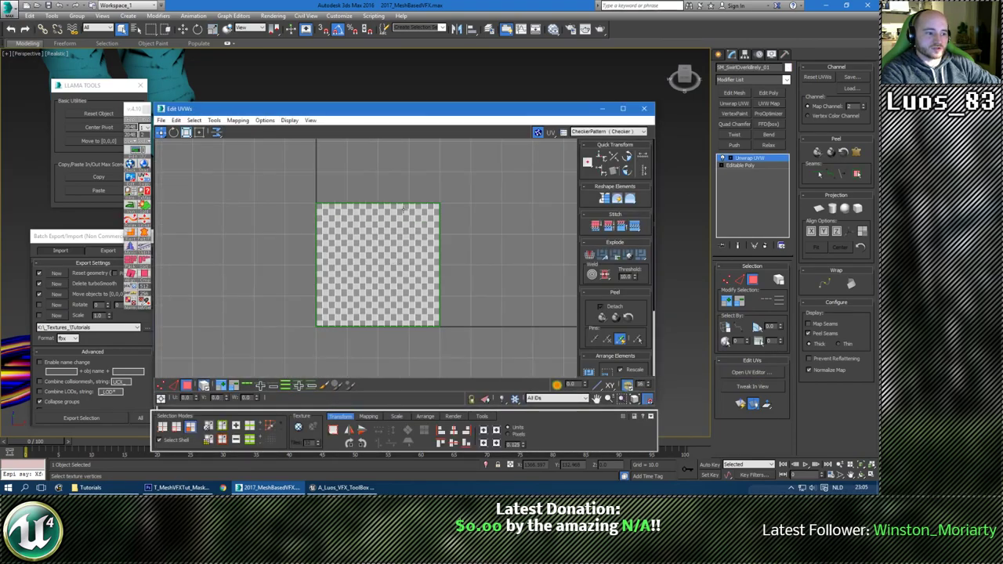
left_click_drag(481, 365, 481, 364)
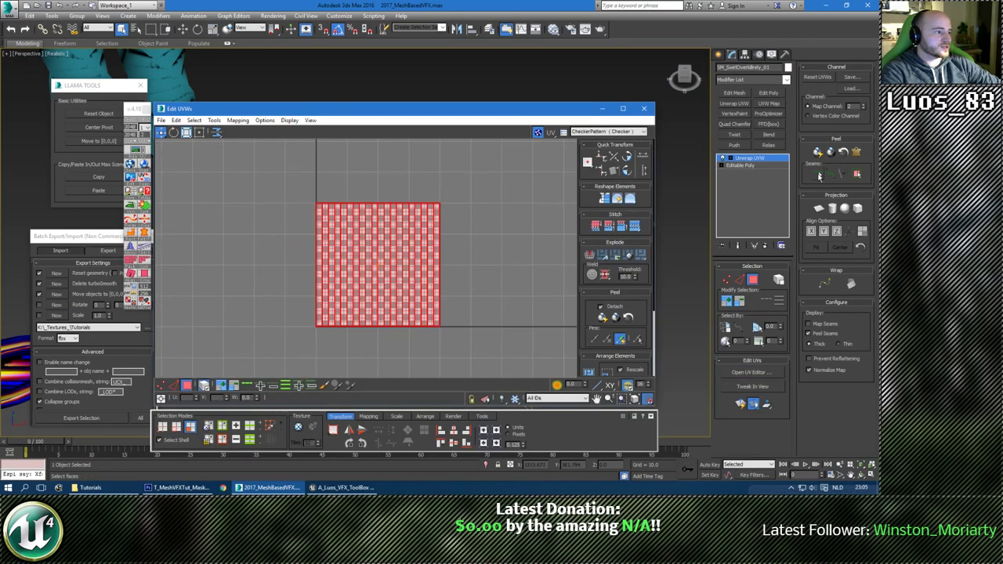
left_click(819, 209)
left_click(812, 232)
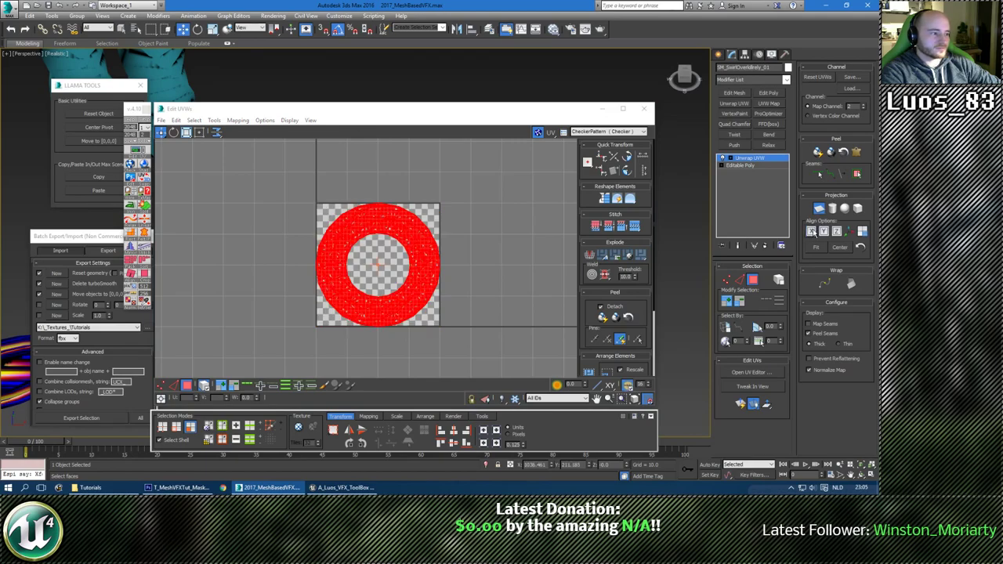
left_click(825, 232)
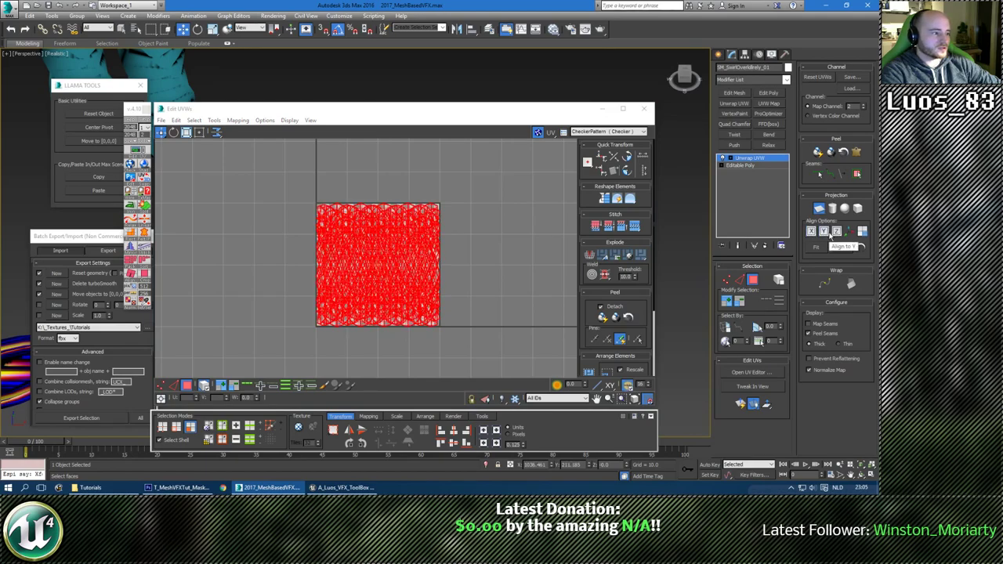
left_click(825, 234)
left_click(837, 232)
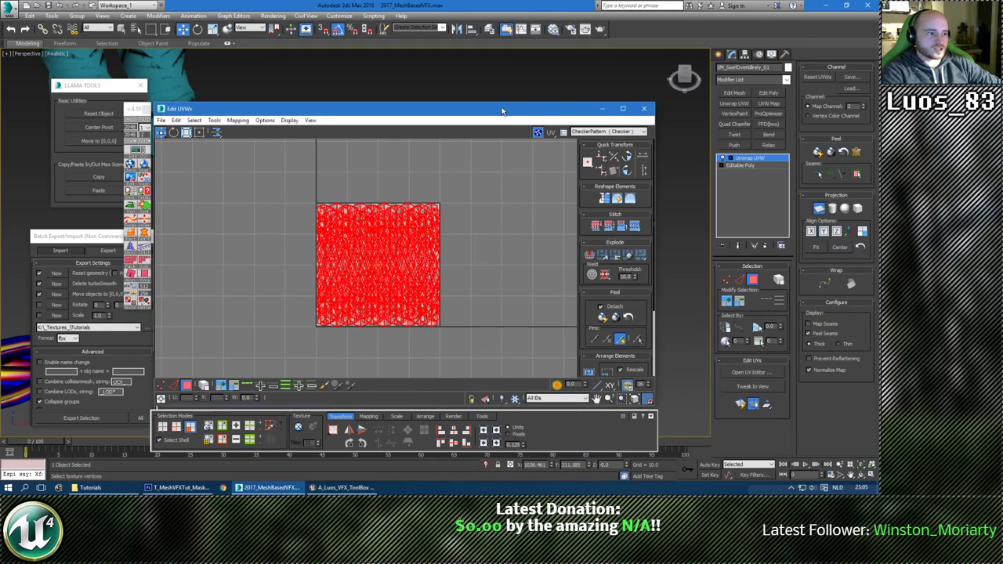
End the planar projection on the channel 2 UVs and collapse the Unwrap UVW modifier into the Editable Poly.
left_click(740, 280)
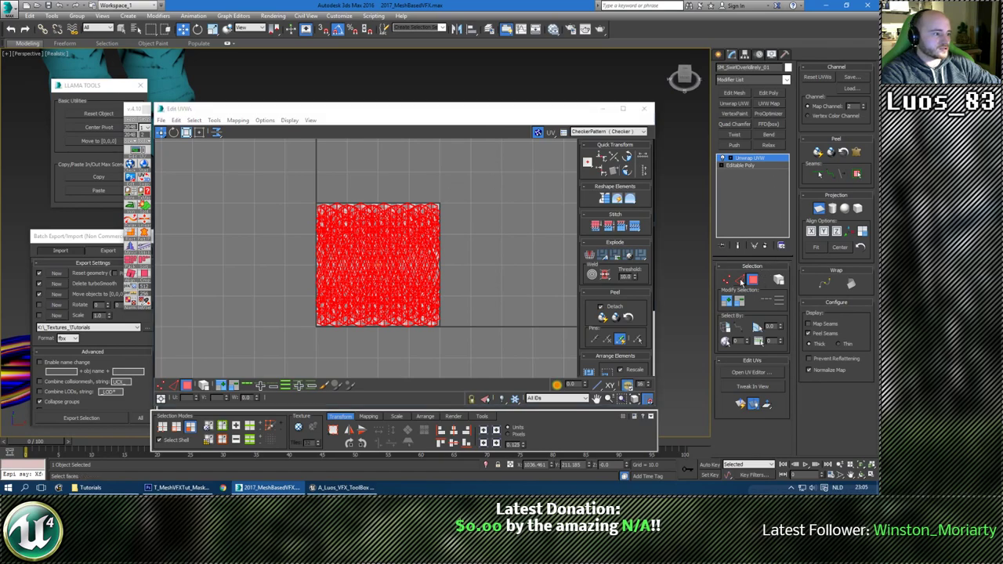
left_click(754, 280)
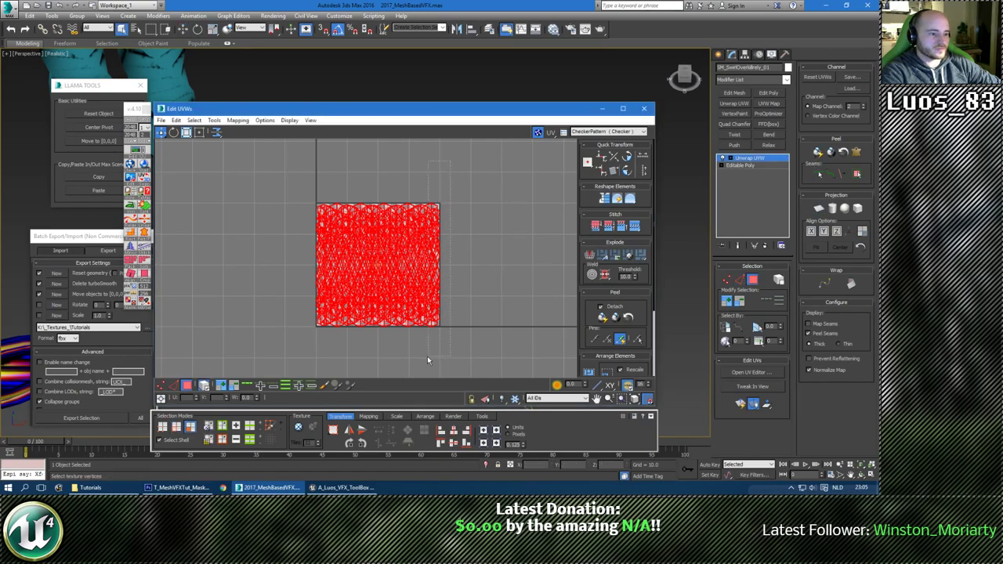
left_click(819, 208)
left_click(819, 208)
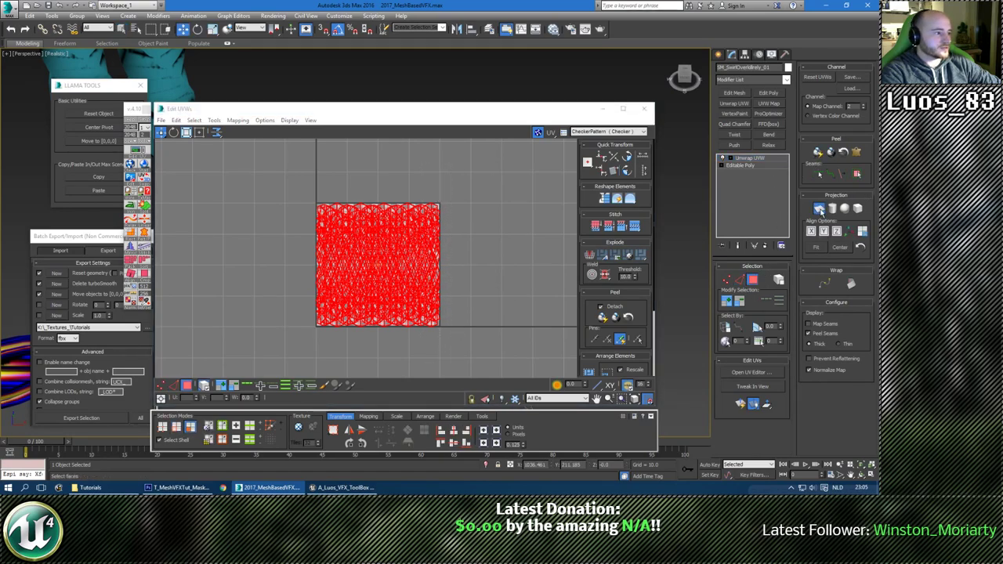
left_click_drag(634, 110, 485, 210)
left_click(496, 210)
key("ctrl+e")
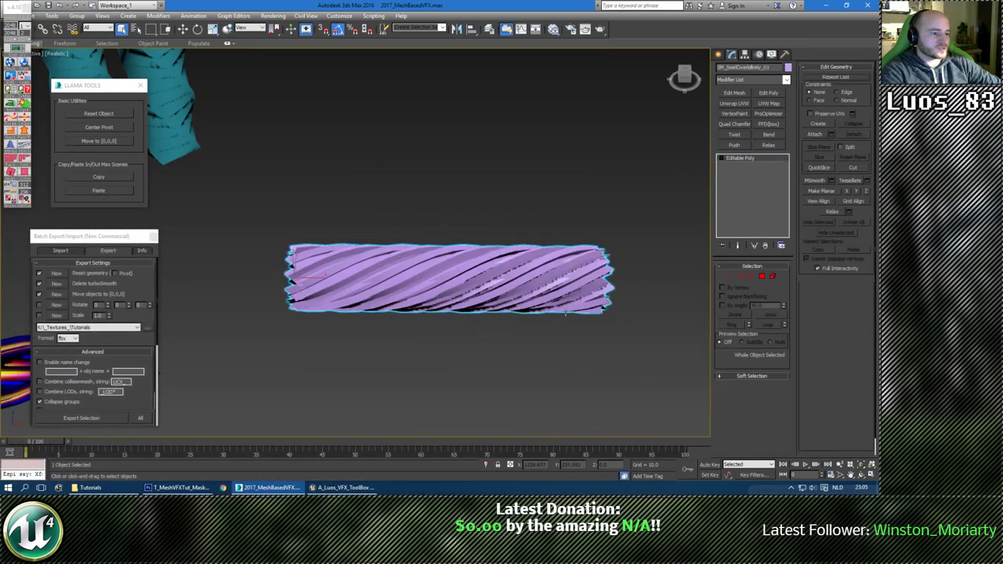
Isolate the purple swirl mesh from the other objects in the scene.
left_click(502, 333)
left_click(521, 298)
middle_click_drag(540, 308, 529, 337, "alt")
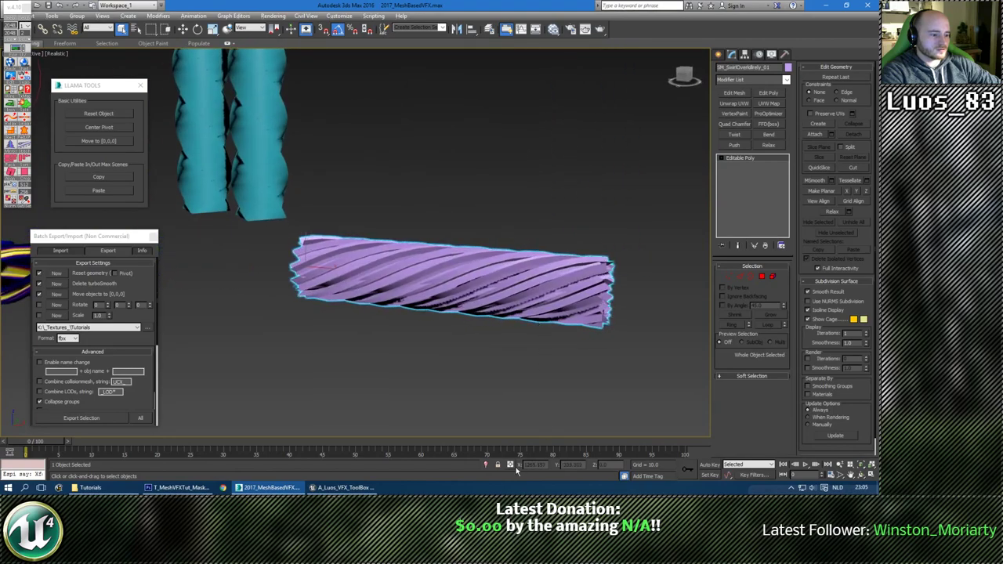
left_click(486, 466)
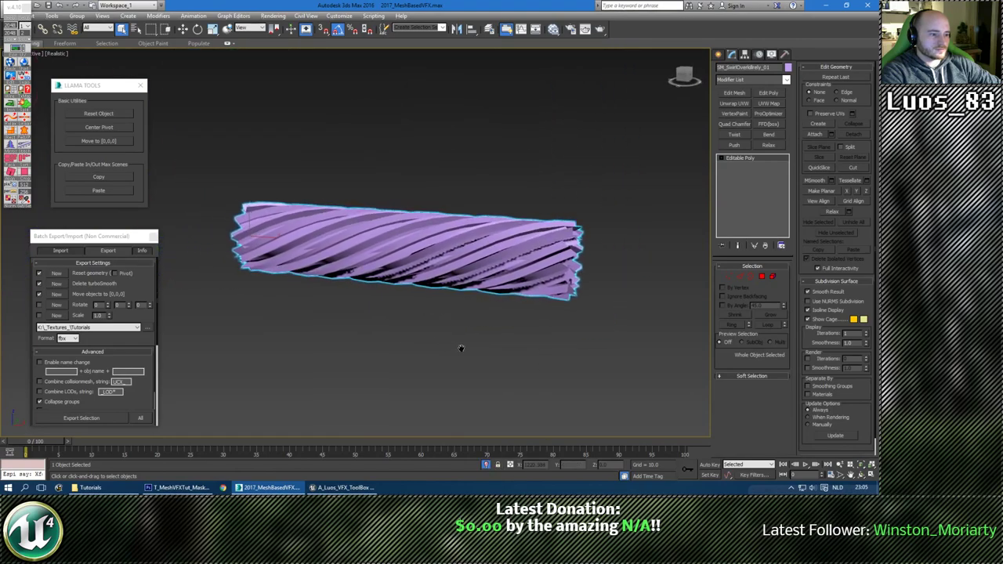
Reopen the mesh's channel 2 UVs with Unwrap UVW and check where the faces of one mesh end lie in the layout.
left_click(733, 103)
left_click(749, 372)
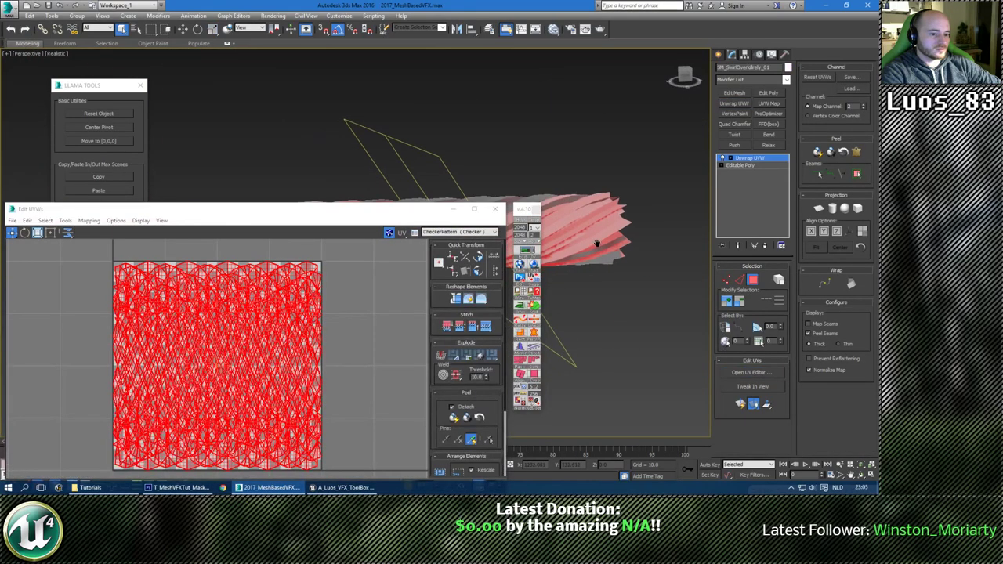
scroll(598, 243, "down", 4)
middle_click_drag(610, 245, 639, 254)
left_click_drag(652, 184, 613, 294)
middle_click_drag(614, 294, 642, 304)
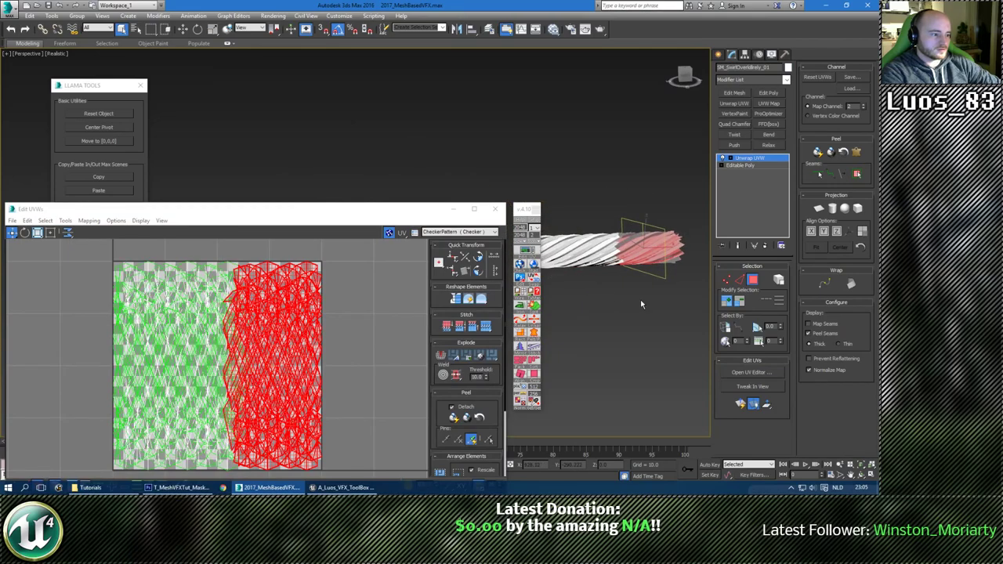
Select whole strands of the swirl mesh to examine how their faces spread across the planar UV layout.
key("ctrl+a")
left_click(643, 291)
left_click(357, 272)
double_click(320, 308)
scroll(321, 339, "down", 3)
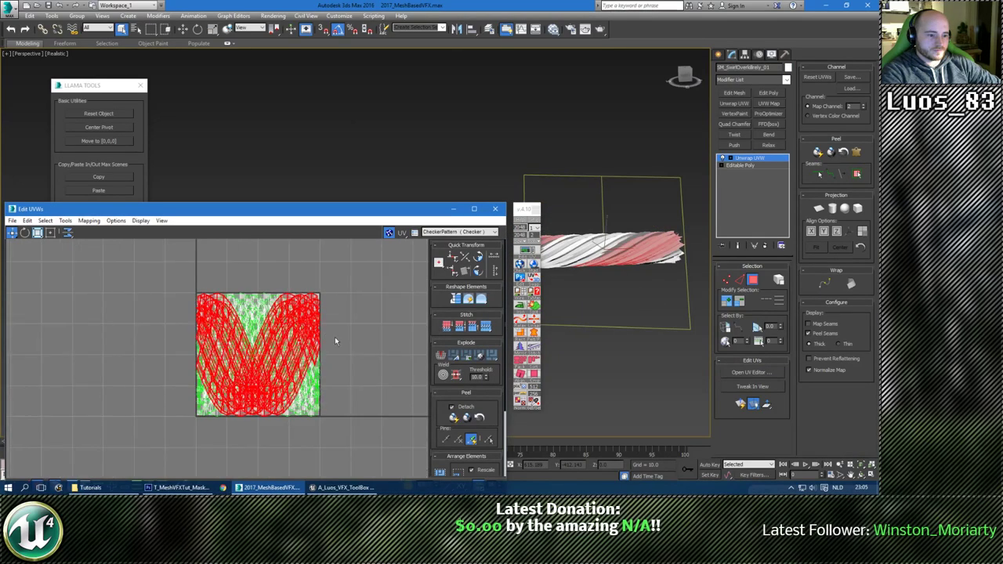
middle_click_drag(335, 337, 319, 282)
Select strips along the UV layout's edge to compare them with the mesh, and close the UV editor with the mesh as Editable Poly.
left_click_drag(236, 214, 251, 92)
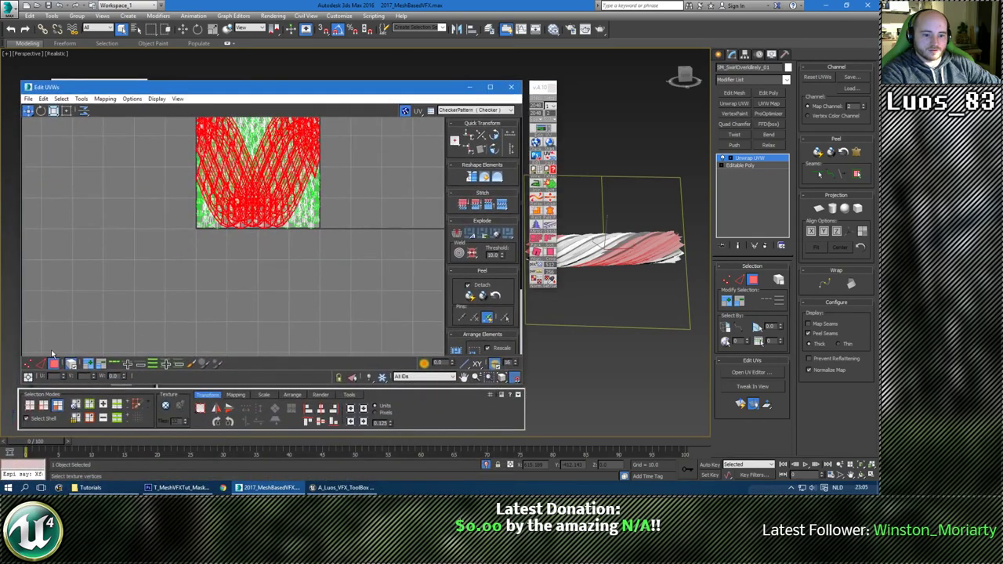
middle_click_drag(336, 241, 339, 294)
left_click(317, 321)
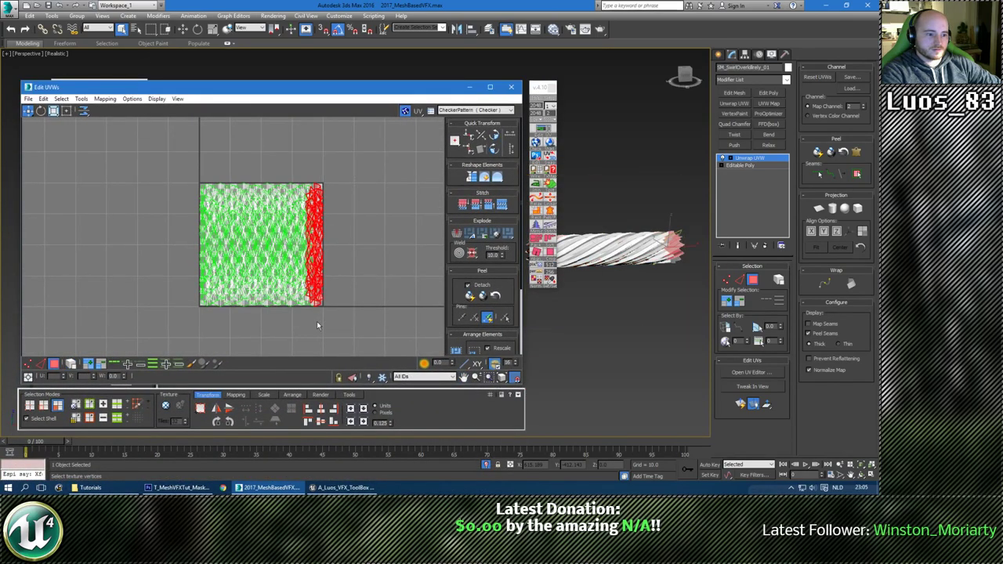
left_click_drag(360, 166, 170, 325)
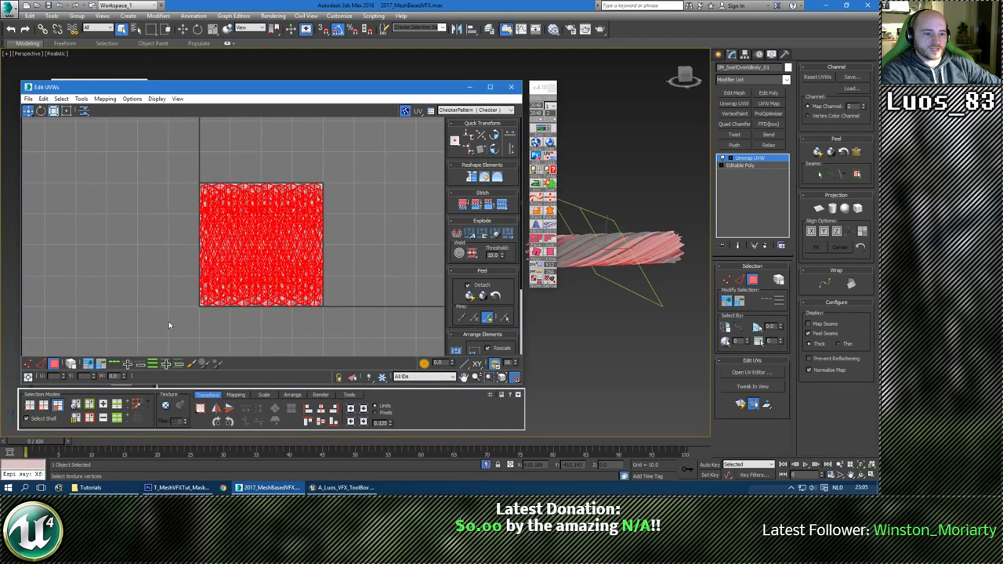
left_click(369, 261)
left_click_drag(348, 170, 296, 337)
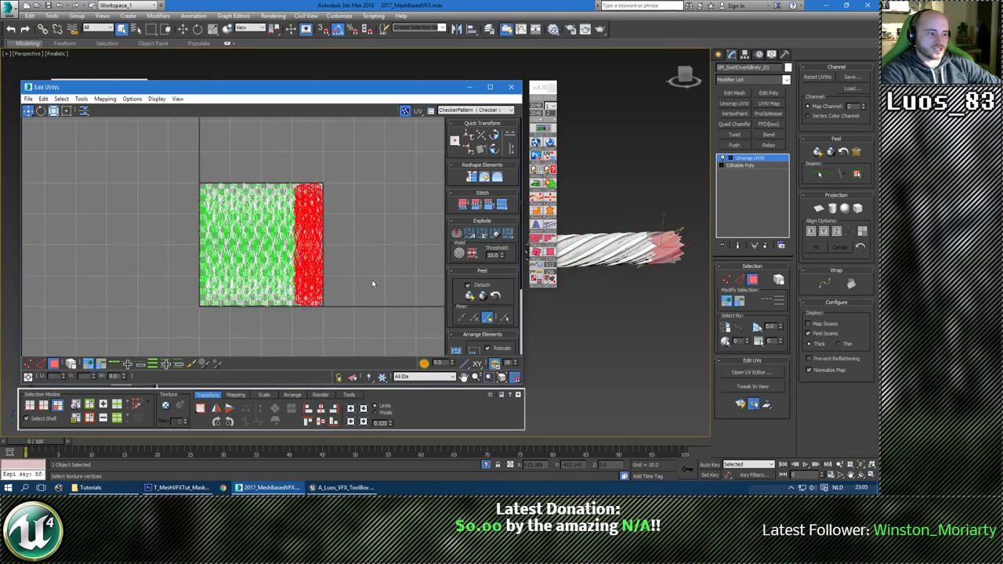
left_click(511, 86)
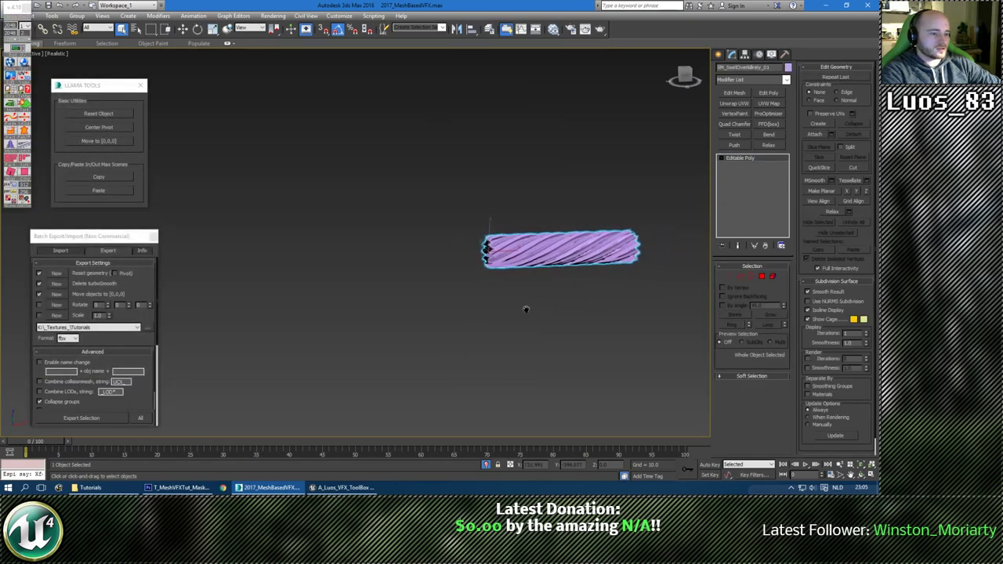
Batch export the selected swirl mesh as FBX to the Tutorials folder with the current FBX settings.
left_click(88, 419)
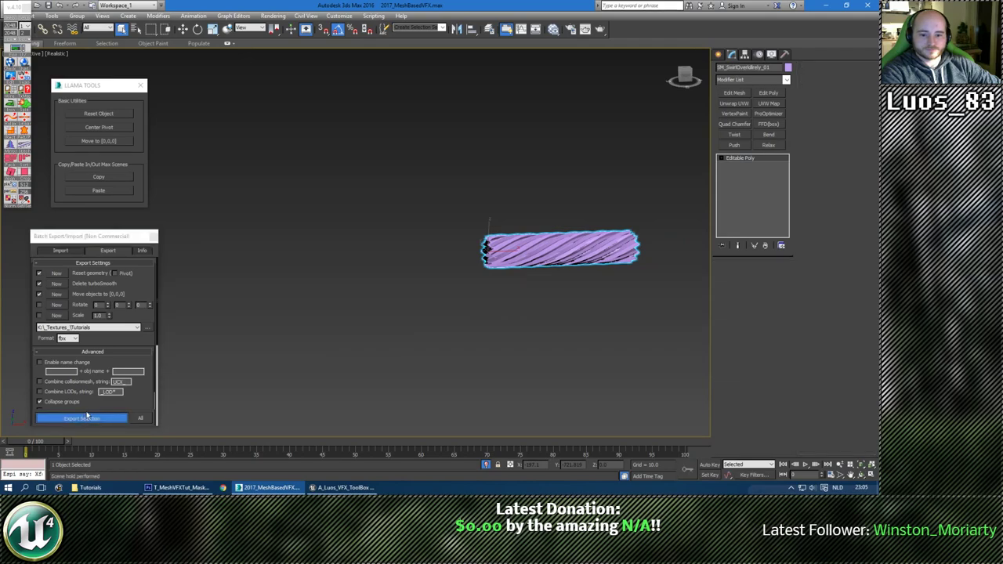
left_click(476, 283)
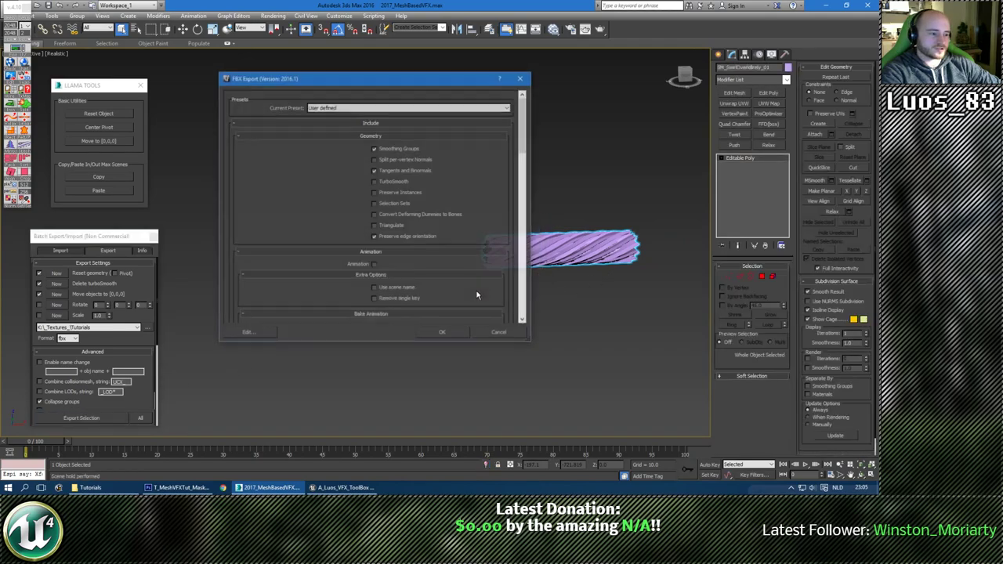
left_click(435, 332)
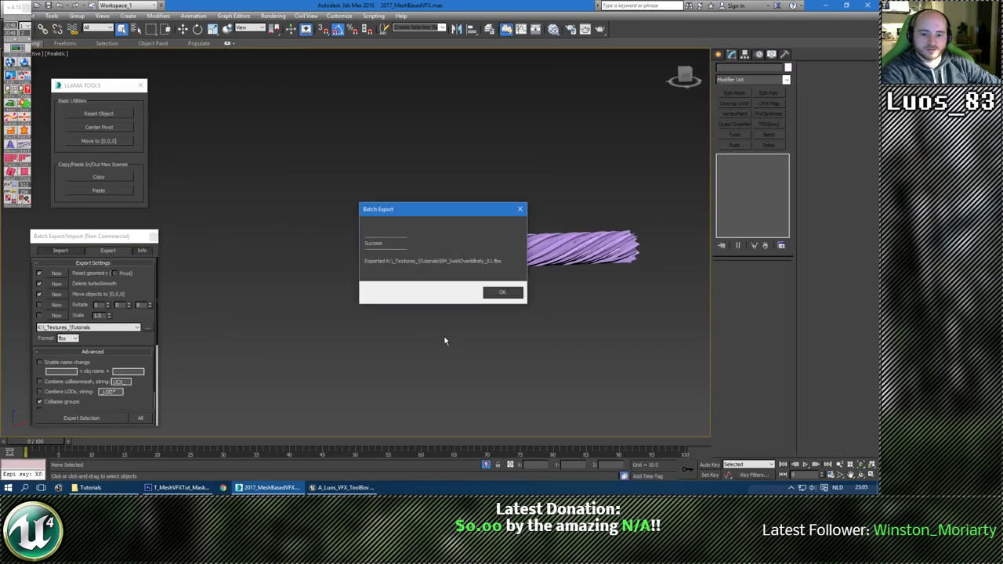
left_click(502, 292)
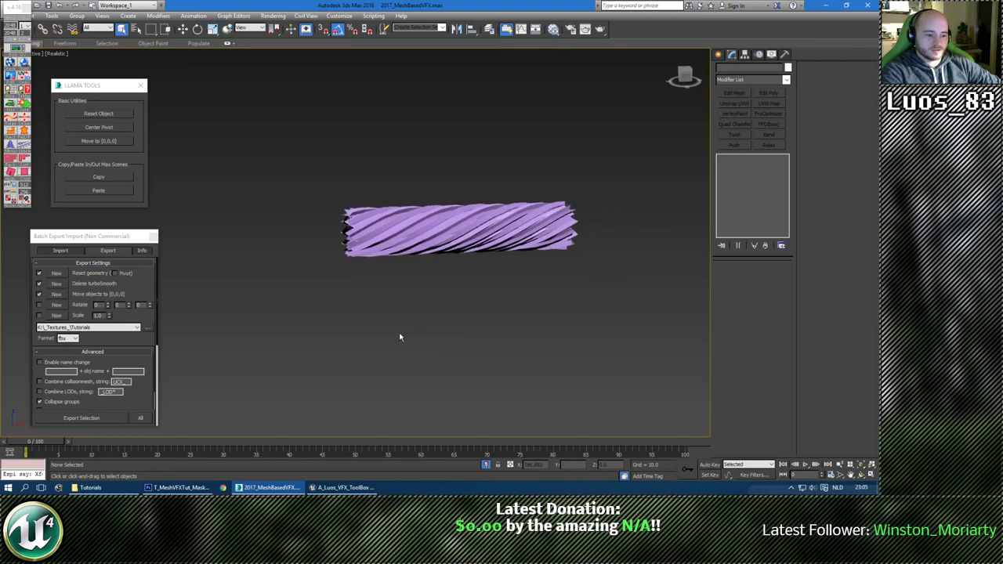
Switch to Unreal Editor, reopen the Content Browser and go to the MeshBasedVFX Materials folder.
left_click(332, 492)
right_click_drag(555, 301, 555, 327)
key("ctrl+b")
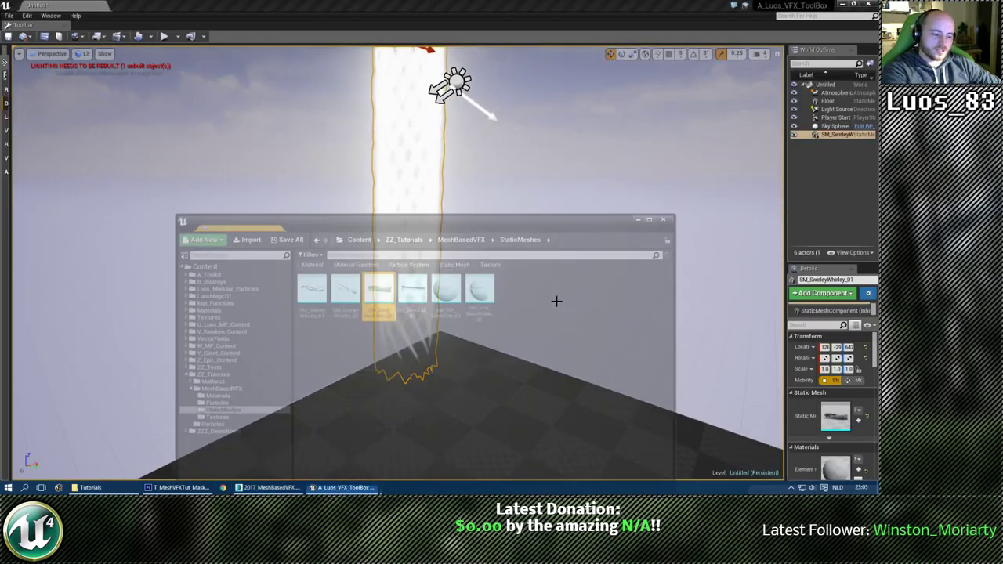
left_click_drag(509, 222, 516, 119)
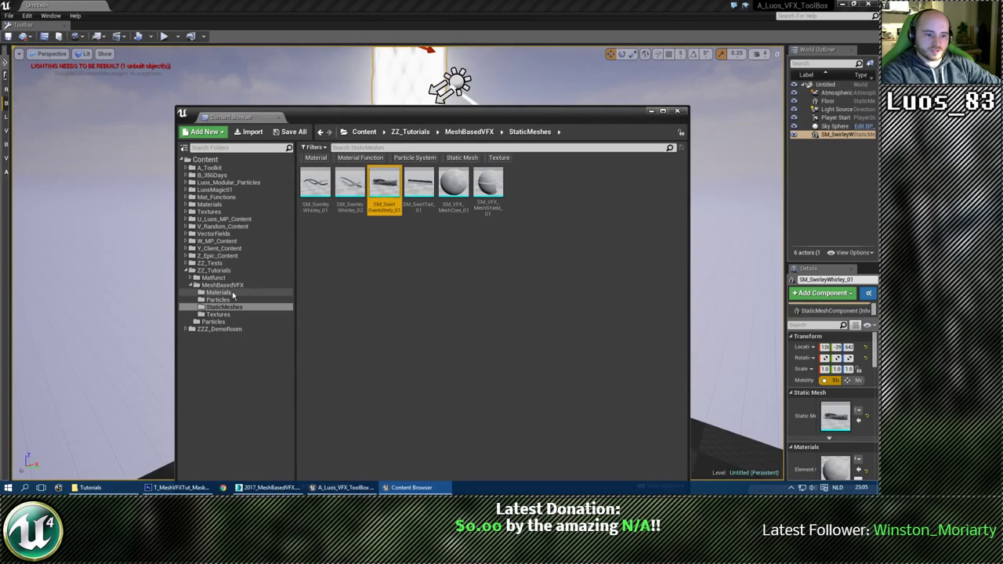
left_click(218, 292)
right_click(384, 202)
key("Escape")
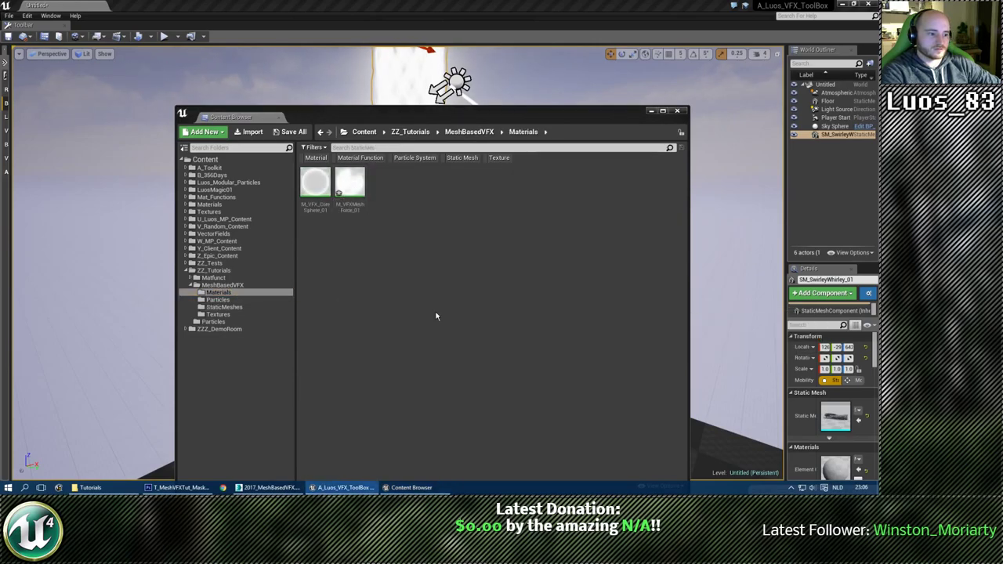
Create a material named Gradient in the Materials folder and open it for editing.
type("Gradient")
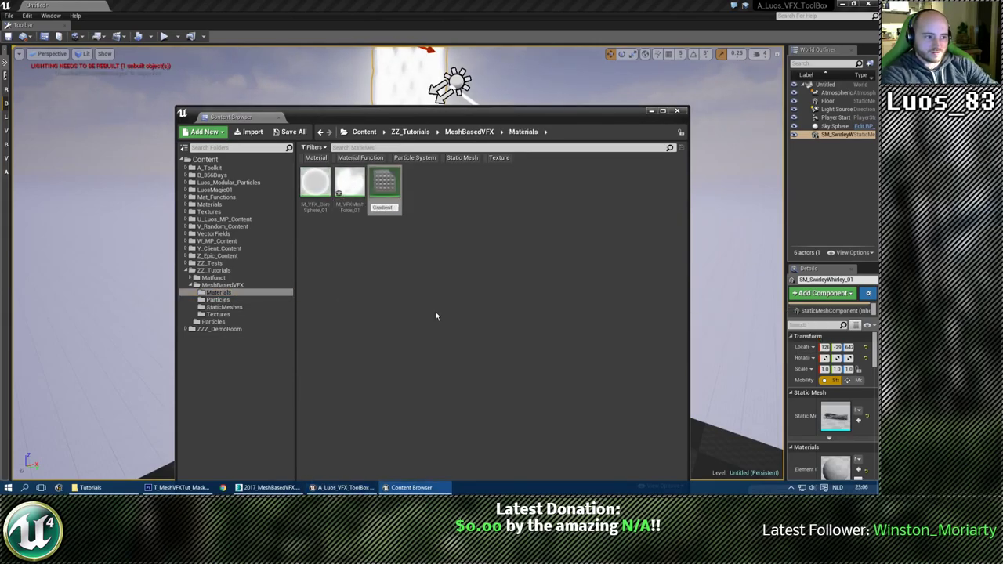
key("Return")
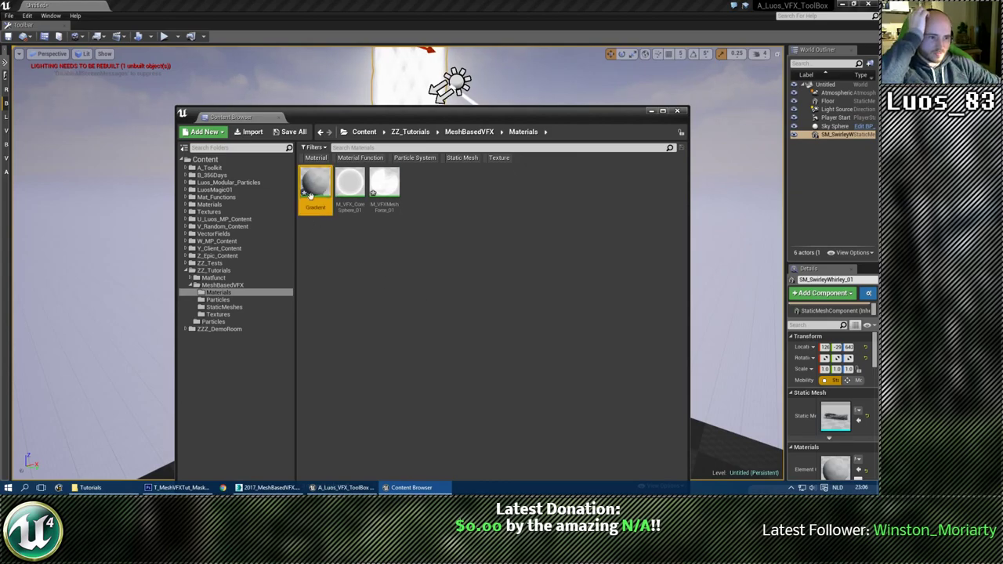
double_click(311, 196)
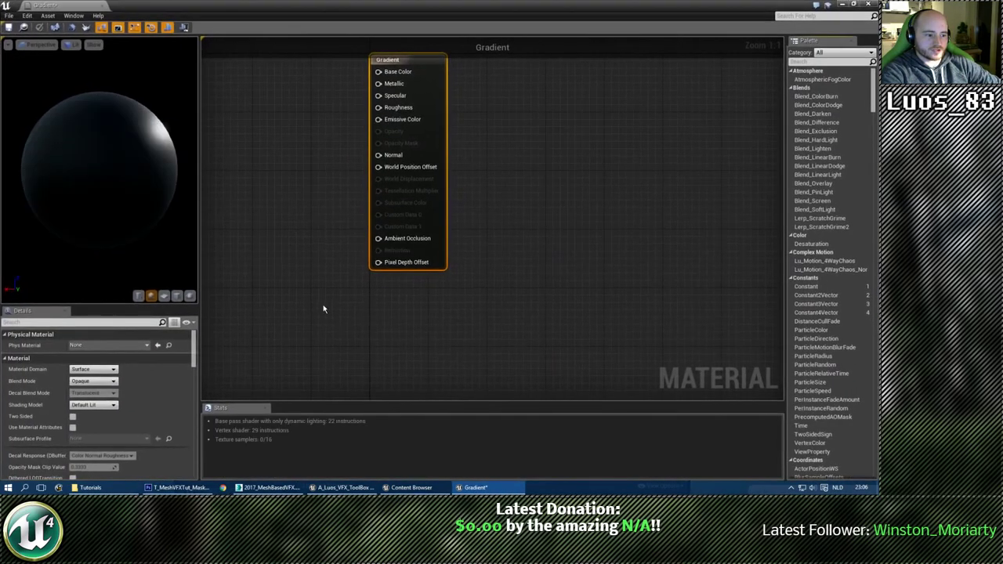
right_click_drag(323, 306, 563, 358)
left_click(430, 190)
Open the swirl overkill mesh from the StaticMeshes folder, examine its UV Channel 1 layout, and close the editor.
key("alt+Tab")
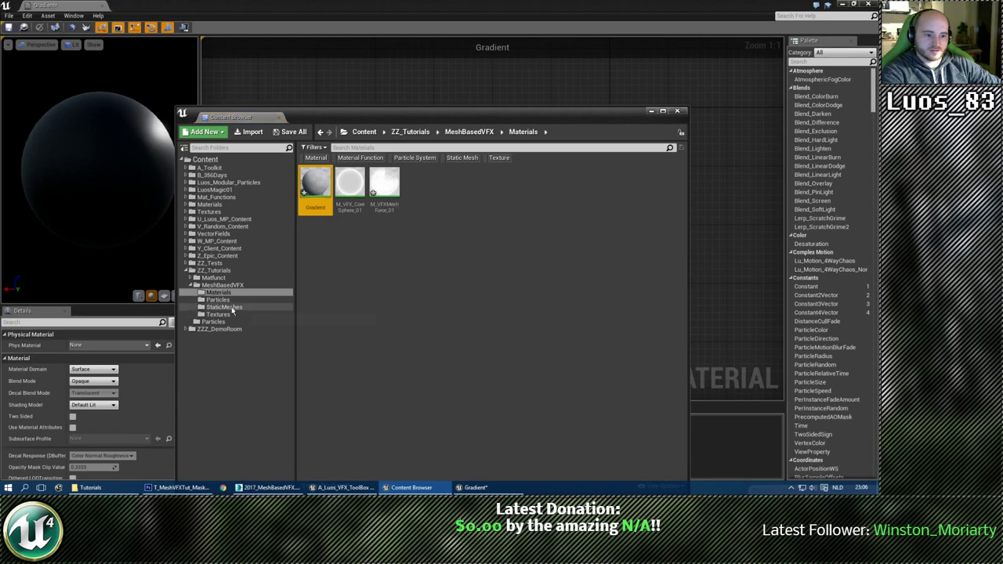
left_click(230, 308)
left_click(408, 235)
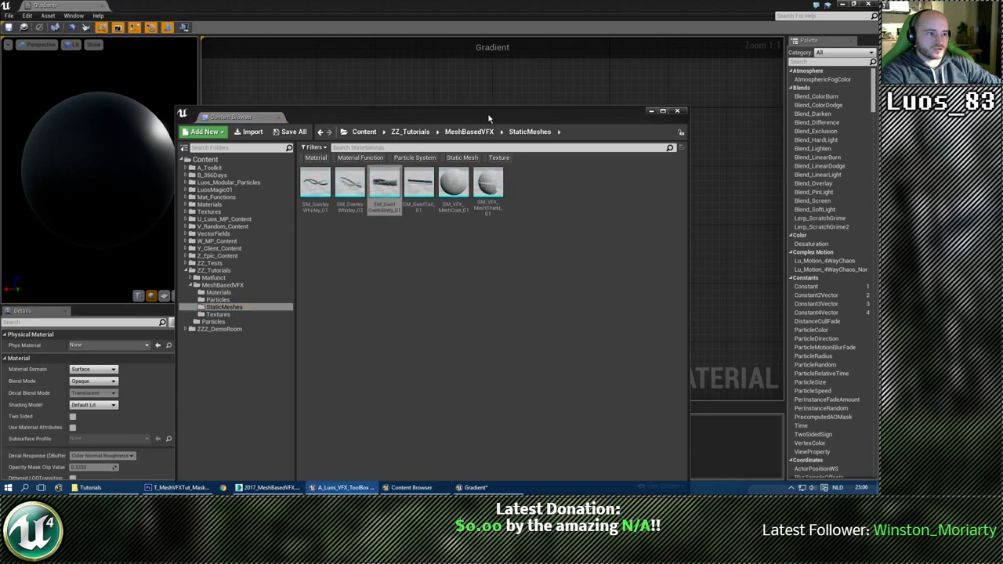
double_click(493, 167)
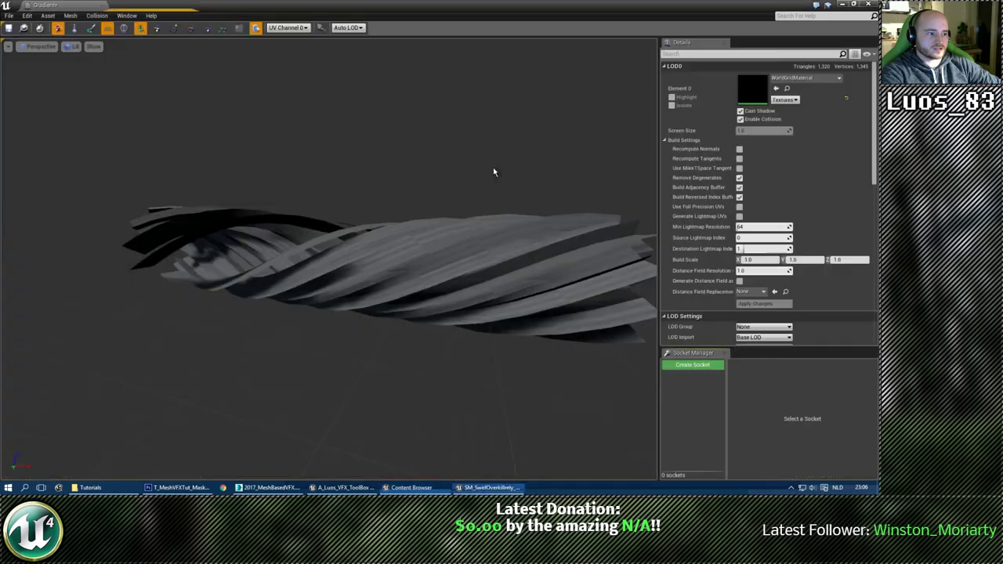
left_click(228, 28)
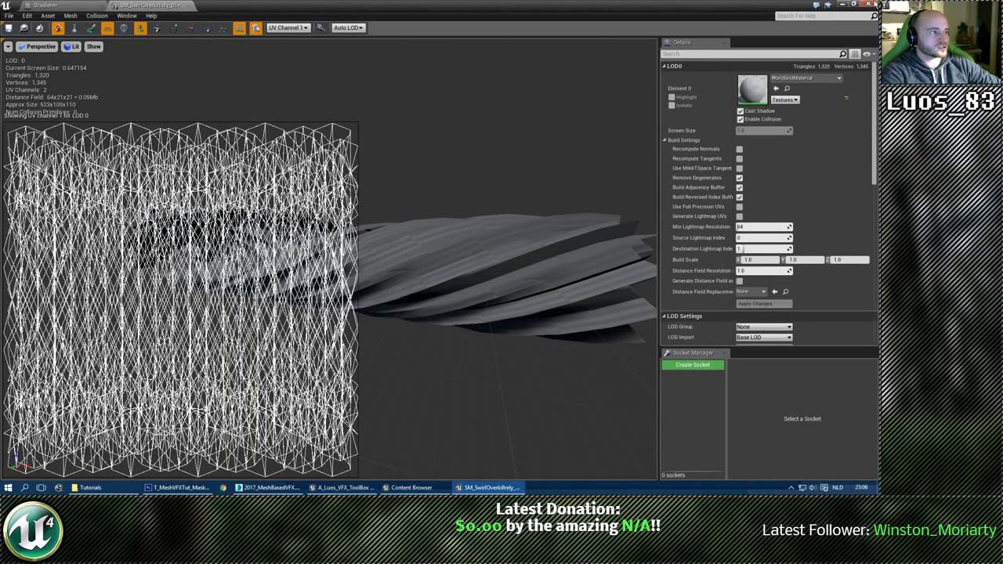
left_click(874, 4)
Reopen the Gradient material and use the swirl overkill mesh from StaticMeshes as its preview mesh.
left_click_drag(524, 115, 529, 95)
left_click(354, 266)
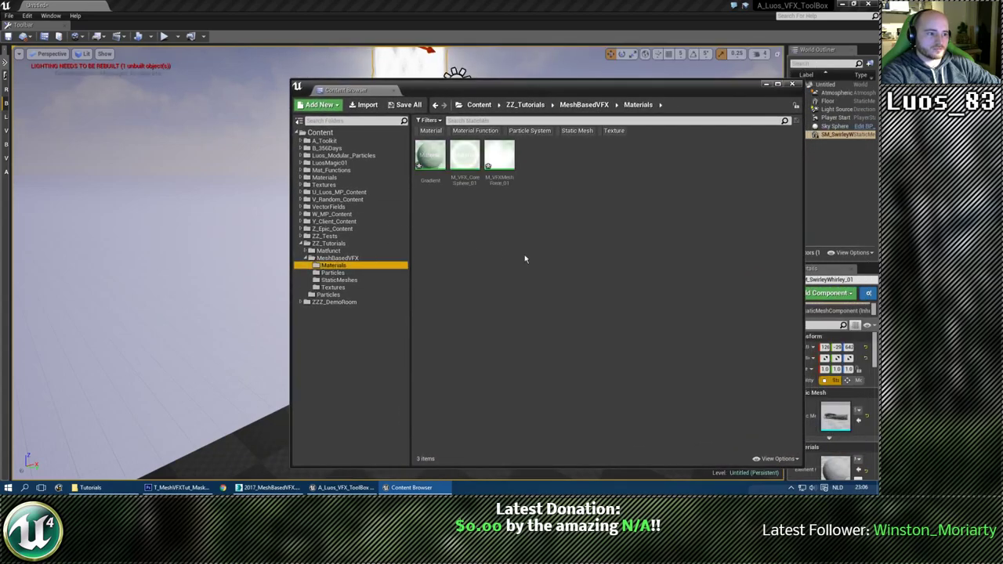
double_click(429, 155)
left_click(411, 487)
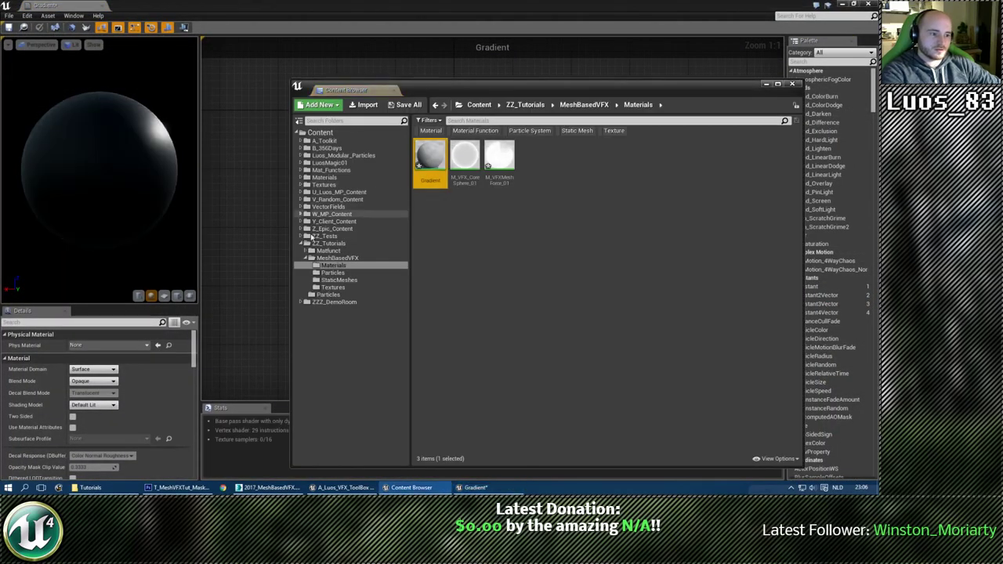
left_click(348, 280)
left_click_drag(499, 157, 470, 220)
left_click(190, 296)
Add the T_VertGradient_01 texture from the Luos4elements2 Textures folder to the Gradient material graph as a texture sample.
right_click_drag(298, 209, 455, 178)
key("ctrl+b")
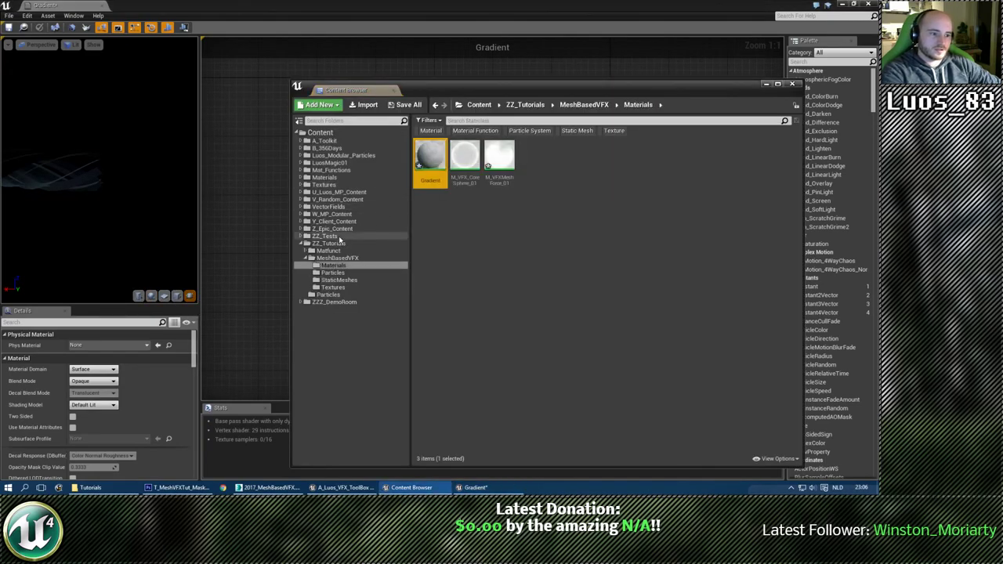
left_click(301, 193)
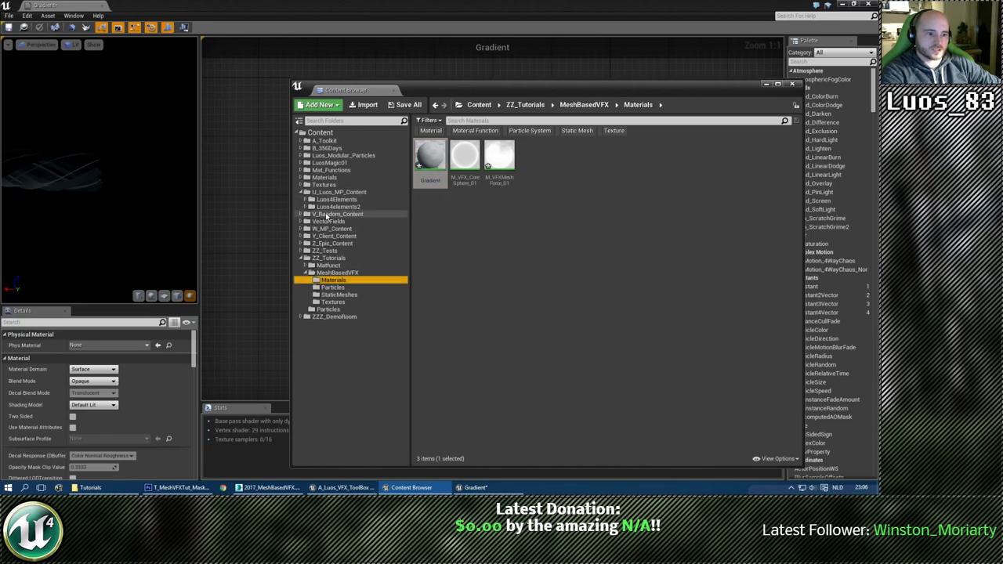
left_click(305, 208)
left_click(334, 237)
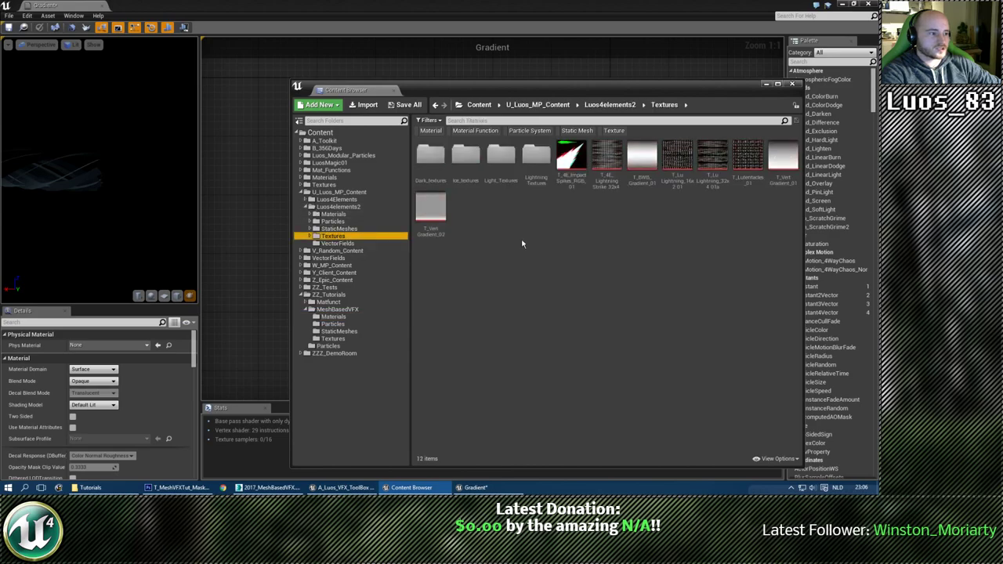
left_click_drag(668, 86, 488, 180)
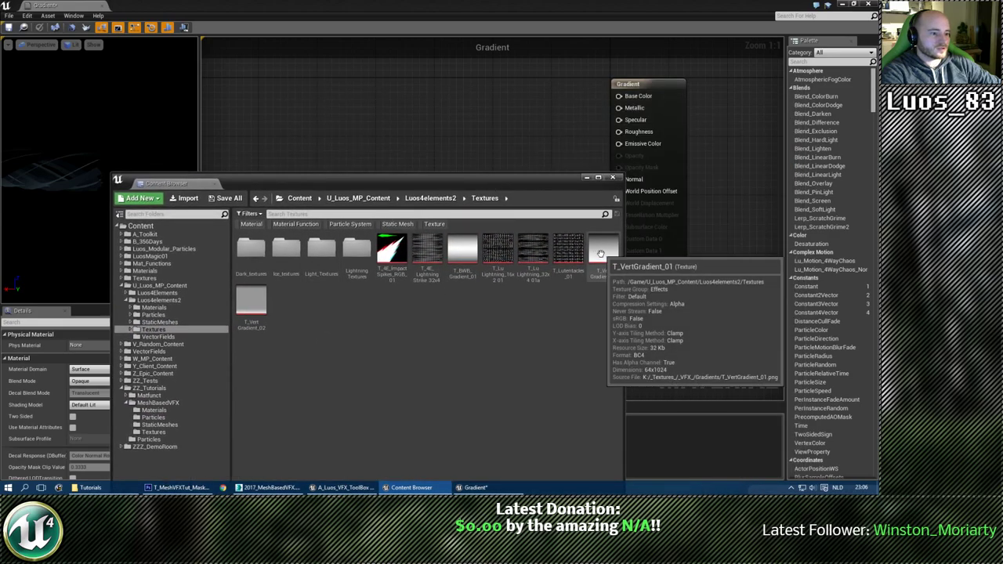
left_click_drag(599, 259, 451, 133)
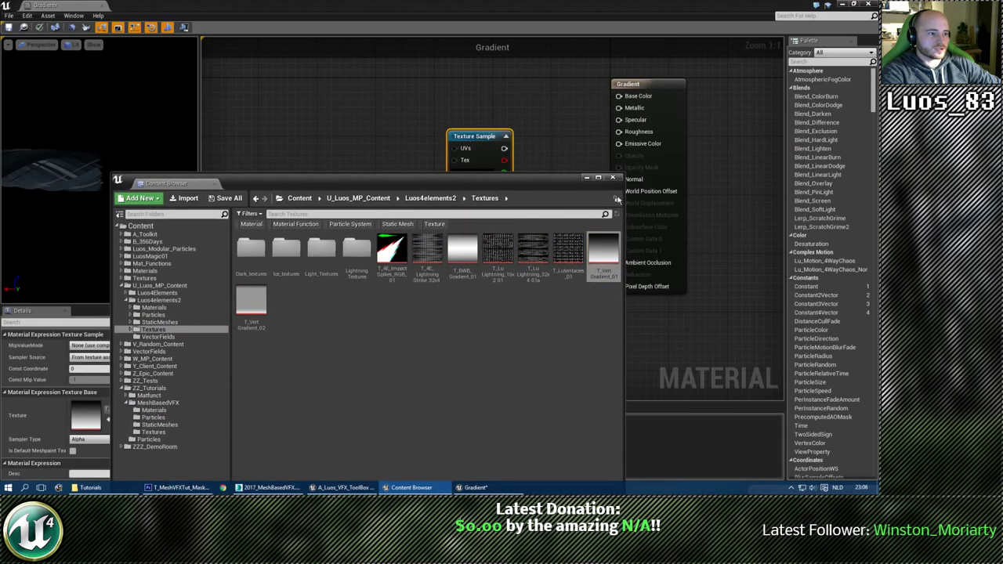
left_click(617, 180)
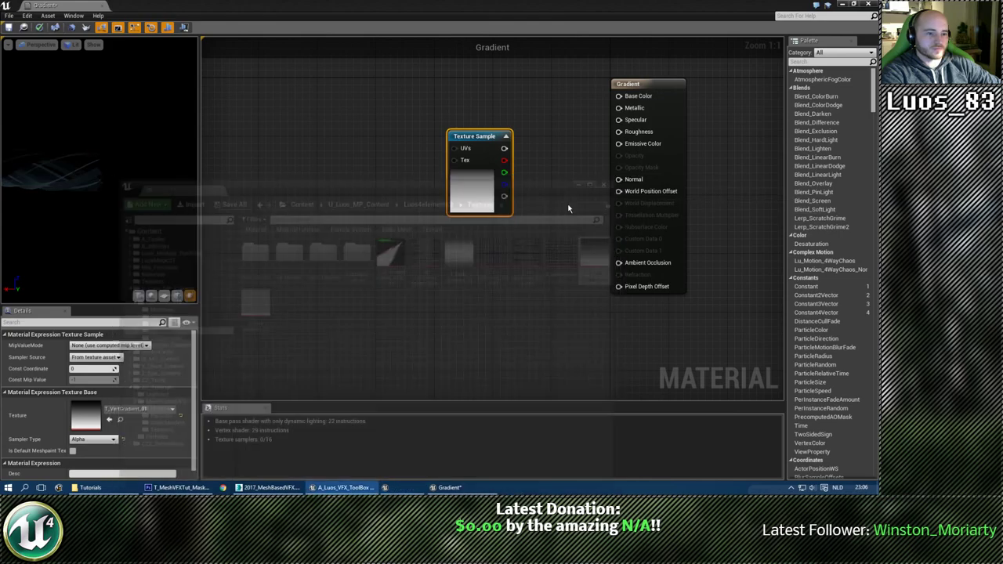
Add a Luos_EasyRotate function before the texture sample and connect its output to the sample's UVs.
right_click_drag(410, 254, 441, 309)
scroll(441, 309, "up", 1)
right_click_drag(484, 257, 451, 243)
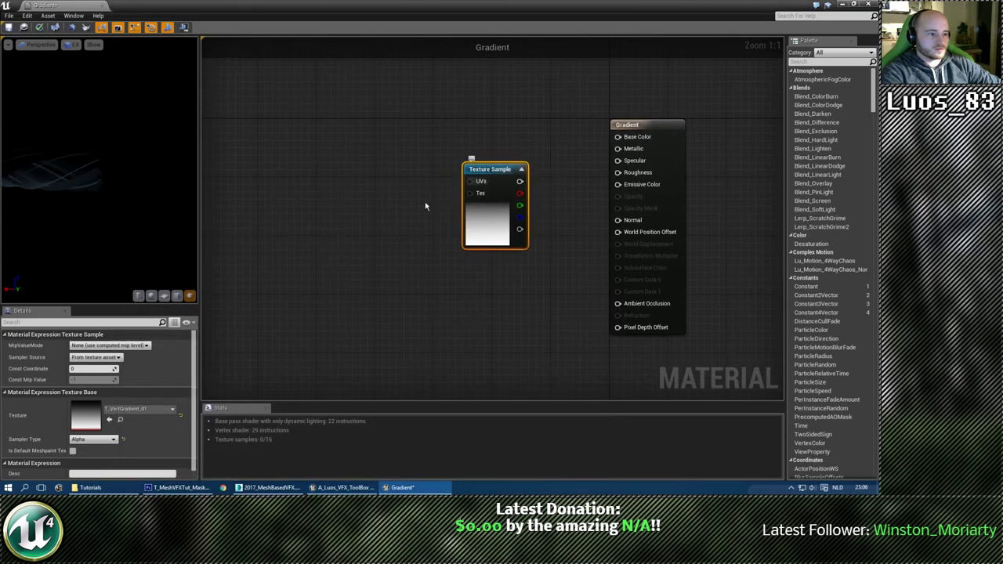
right_click_drag(425, 206, 450, 282)
right_click(443, 256)
type("eas")
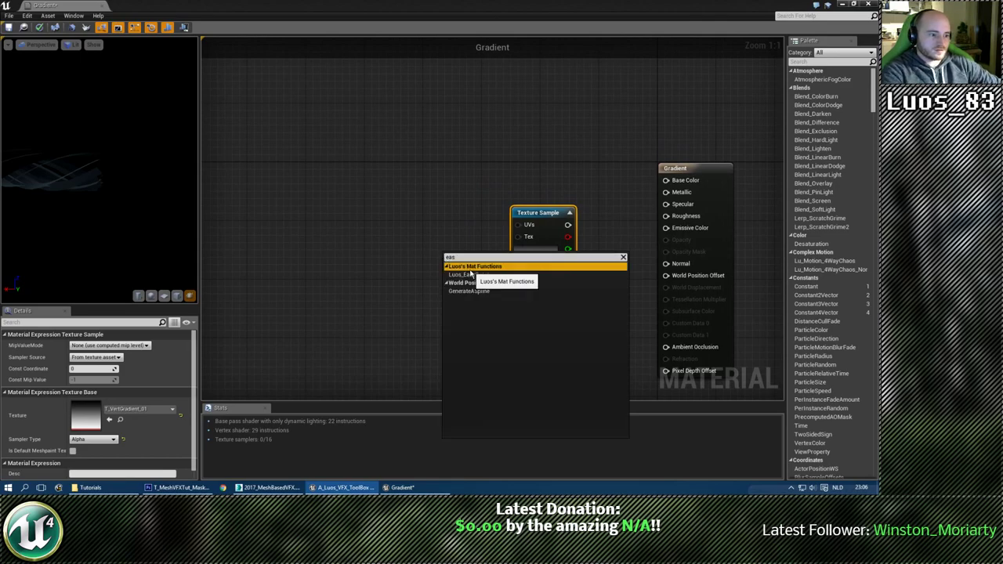
left_click(471, 275)
left_click_drag(540, 223, 547, 214)
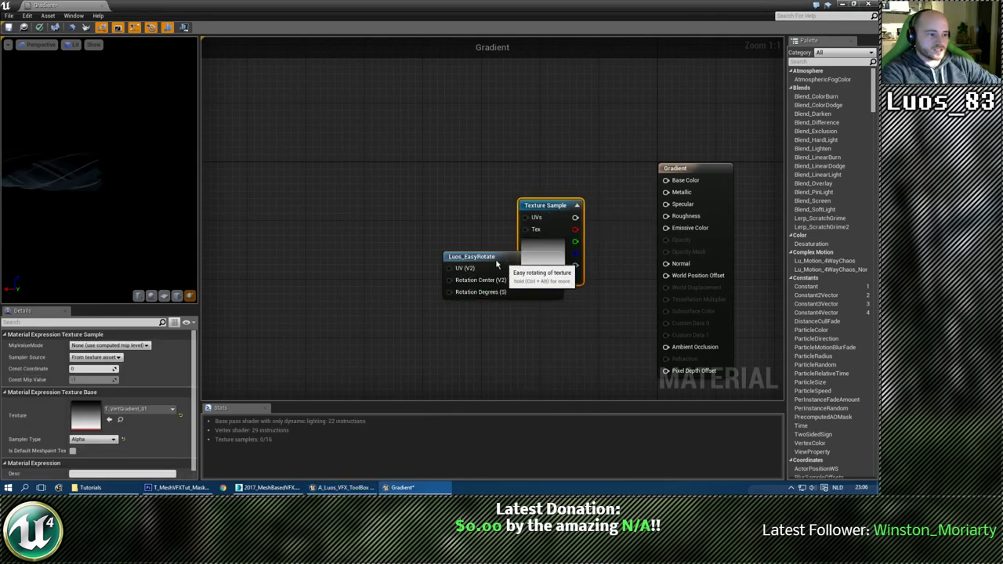
left_click_drag(553, 267, 469, 253)
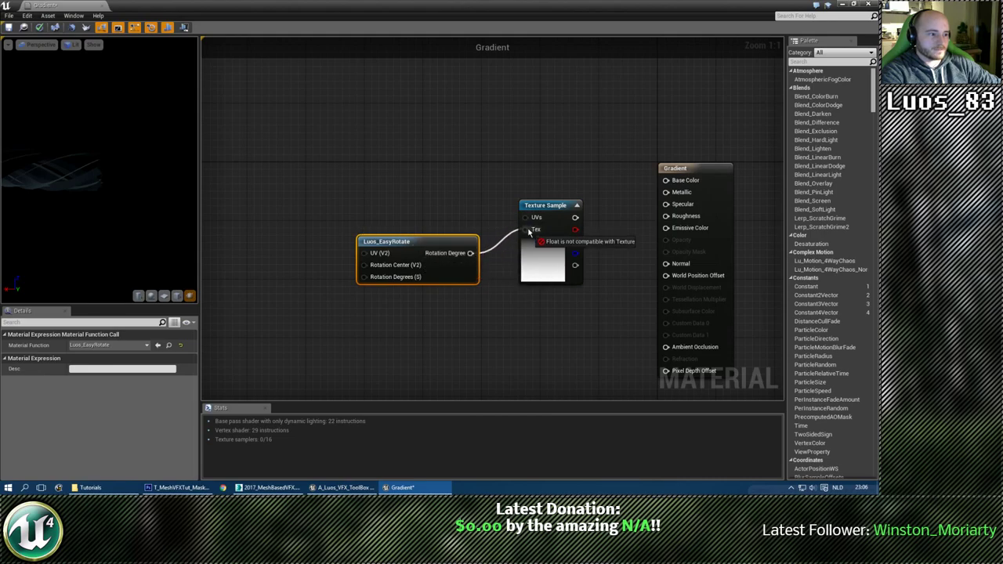
left_click_drag(529, 225, 526, 218)
Keep the texture sample's mip value mode at None and change its sampler source.
left_click(548, 205)
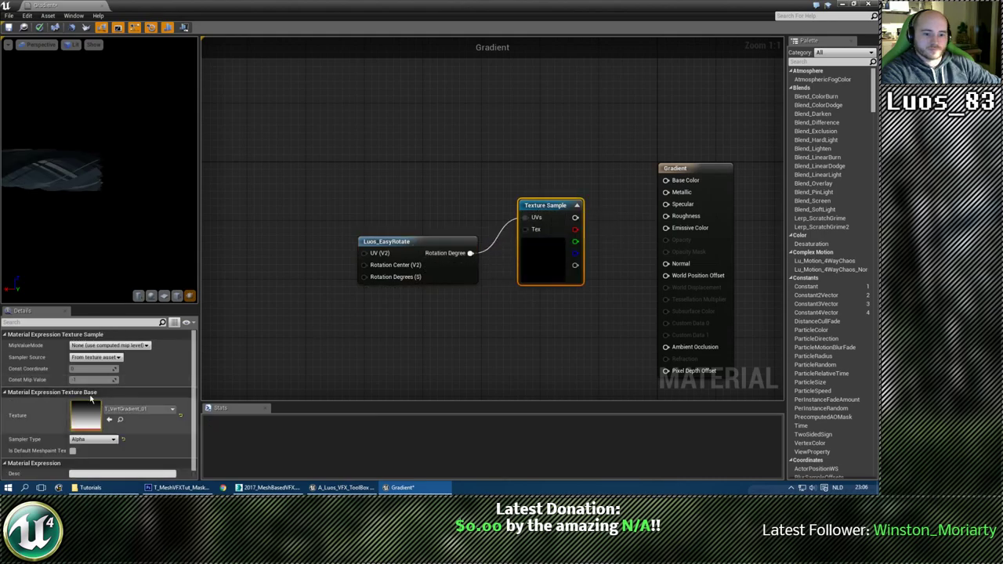
left_click(99, 347)
left_click(101, 354)
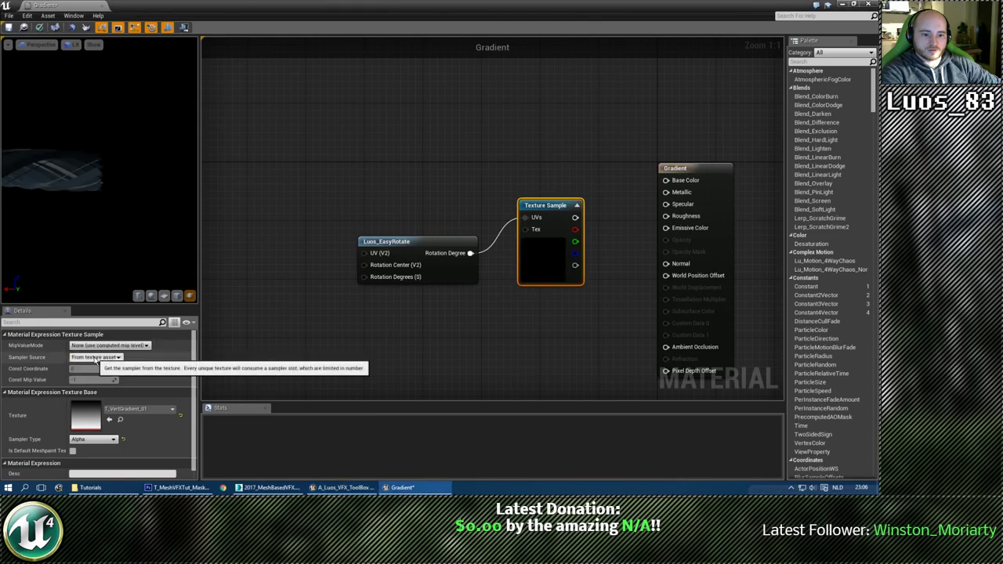
left_click(100, 358)
left_click(99, 375)
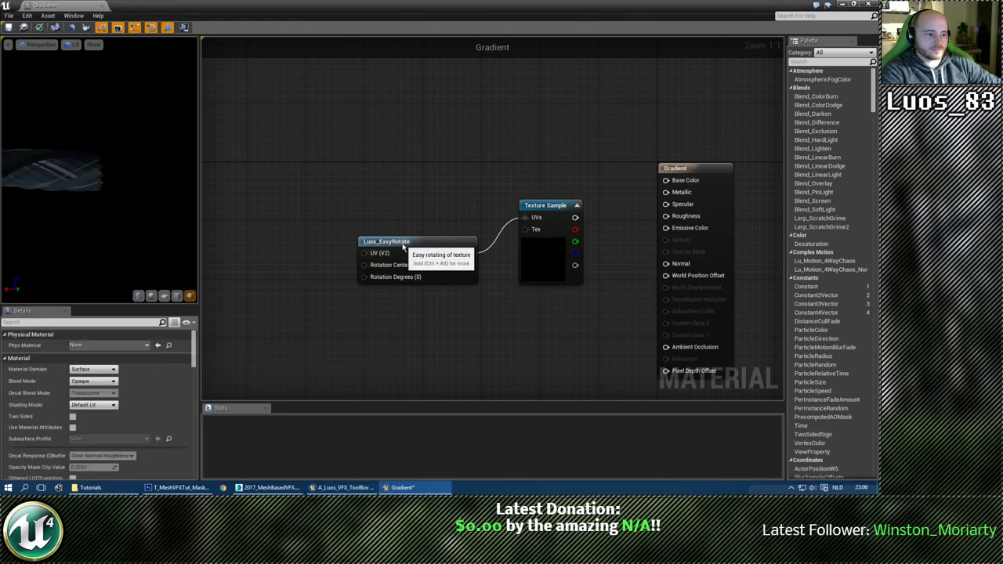
Add a scalar parameter with default value 90 and connect it to the Rotation Degrees input of Luos_EasyRotate.
left_click_drag(396, 243, 401, 235)
left_click(310, 309)
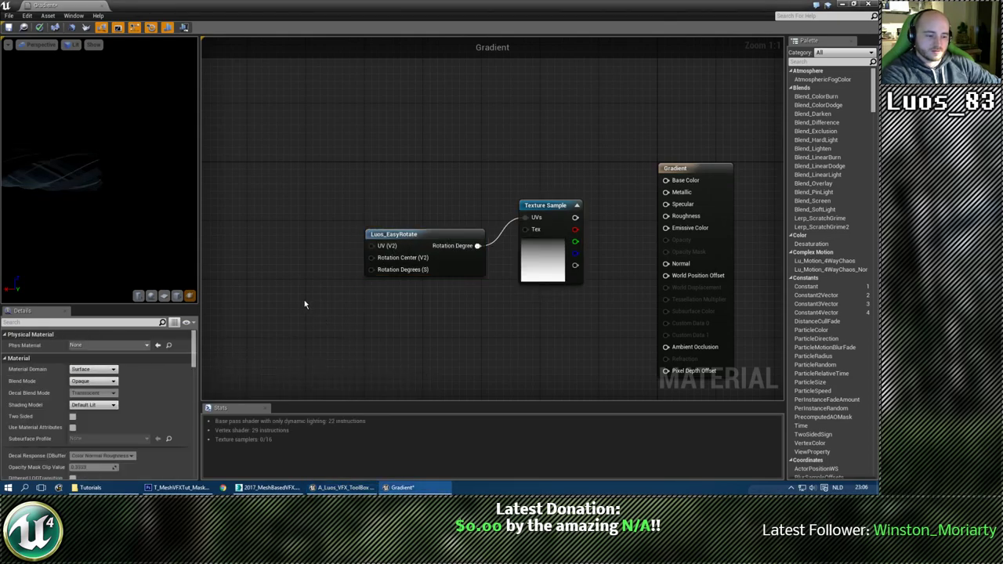
left_click(305, 304)
left_click_drag(341, 324, 372, 270)
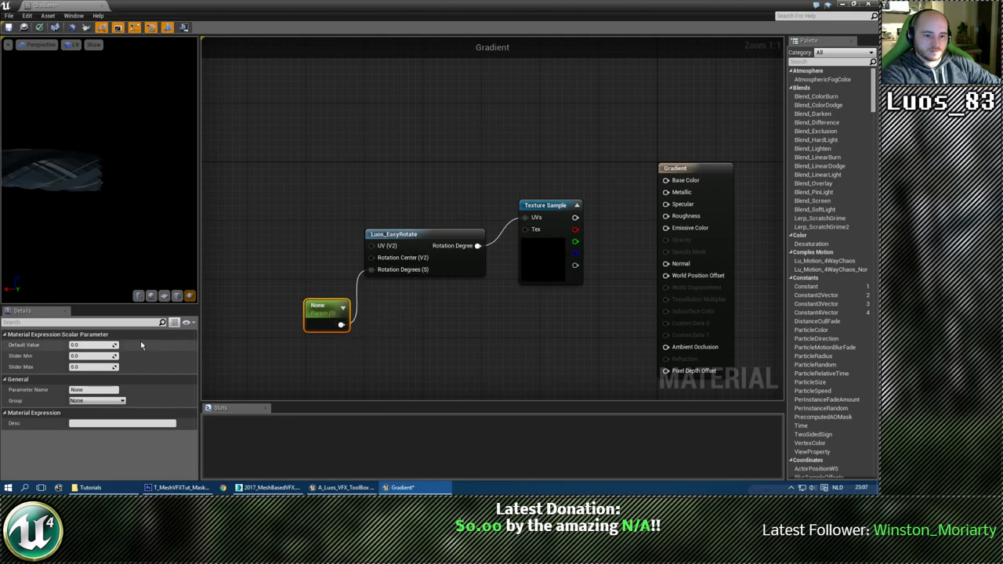
left_click(98, 346)
type("90")
key("Return")
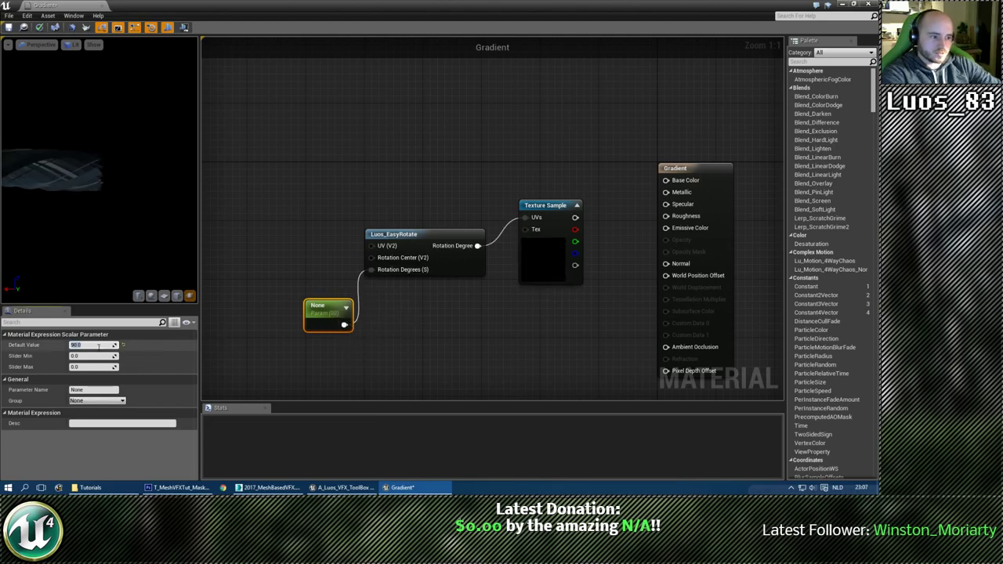
Add a TexCoord node and feed it through an Add node into the UV input of Luos_EasyRotate.
right_click_drag(307, 185, 447, 227)
left_click(374, 254)
key("u")
left_click(375, 253)
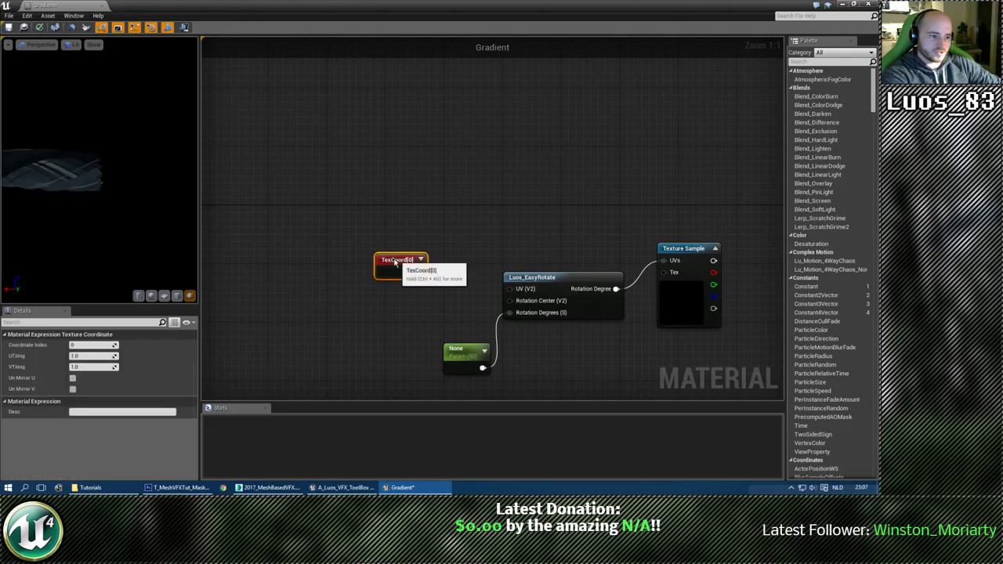
left_click_drag(393, 255, 359, 237)
left_click(430, 259)
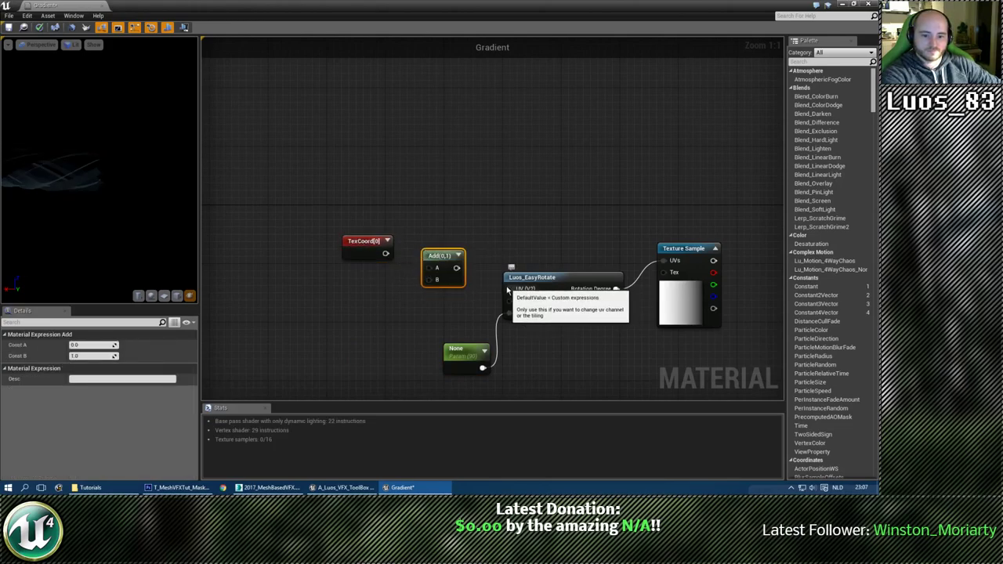
left_click_drag(385, 255, 514, 290)
left_click(444, 316)
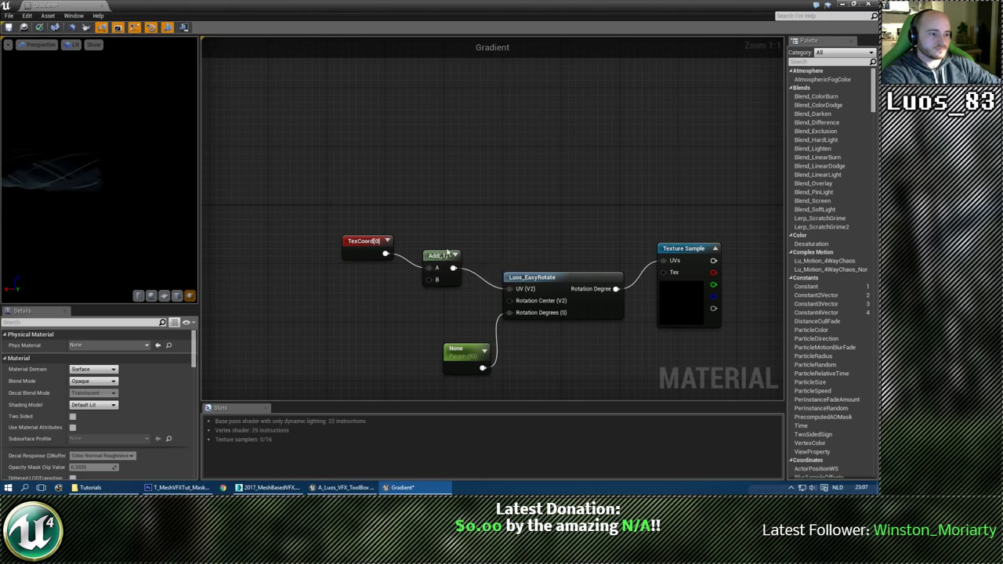
Add a constant of 0 and a Luos_TimeSine function below the TexCoord node.
key("1")
left_click(352, 289)
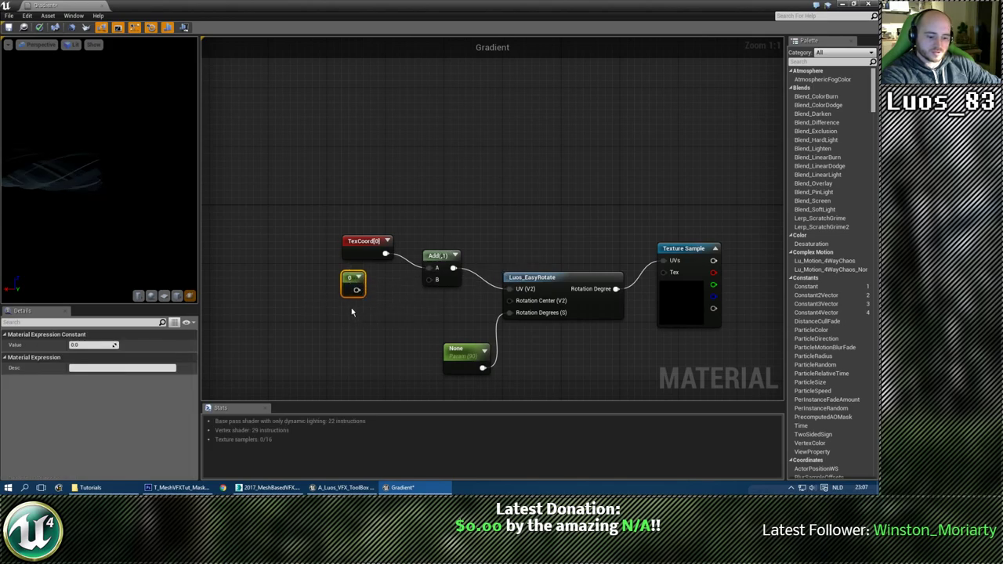
right_click(352, 312)
type("luos time")
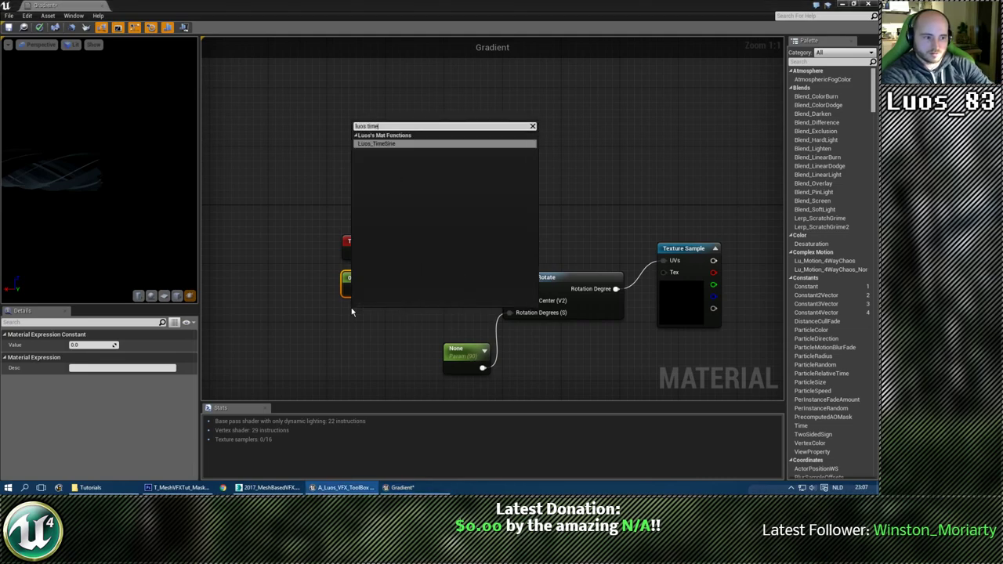
key("Return")
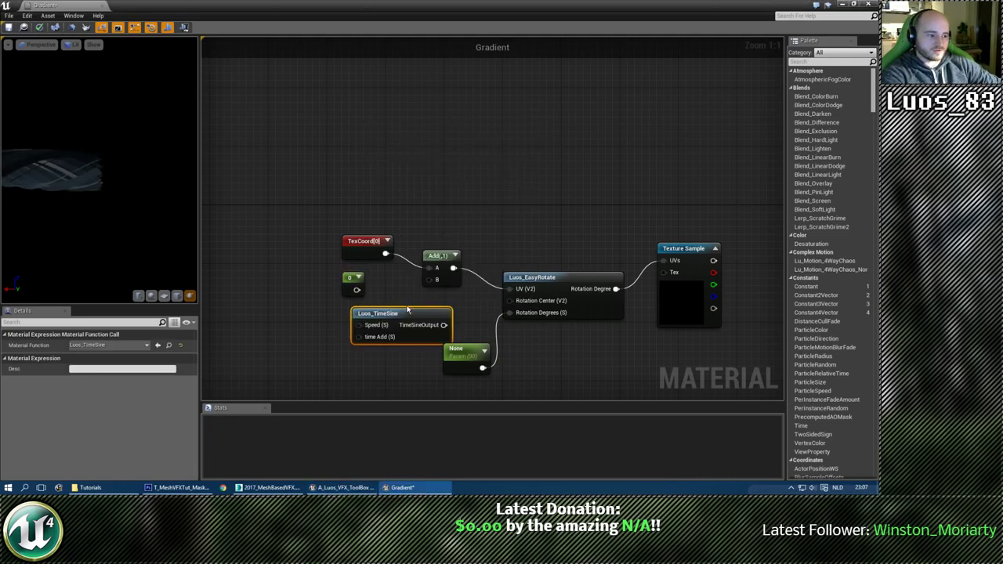
mouse_move(407, 310)
left_mouse_down()
mouse_move(338, 311)
mouse_move(414, 295)
mouse_move(410, 312)
left_mouse_up()
Add an AppendVector node beside Luos_TimeSine and connect the TimeSine output to its B input.
left_click(396, 307)
right_click(396, 307)
type("ao")
key("BackSpace")
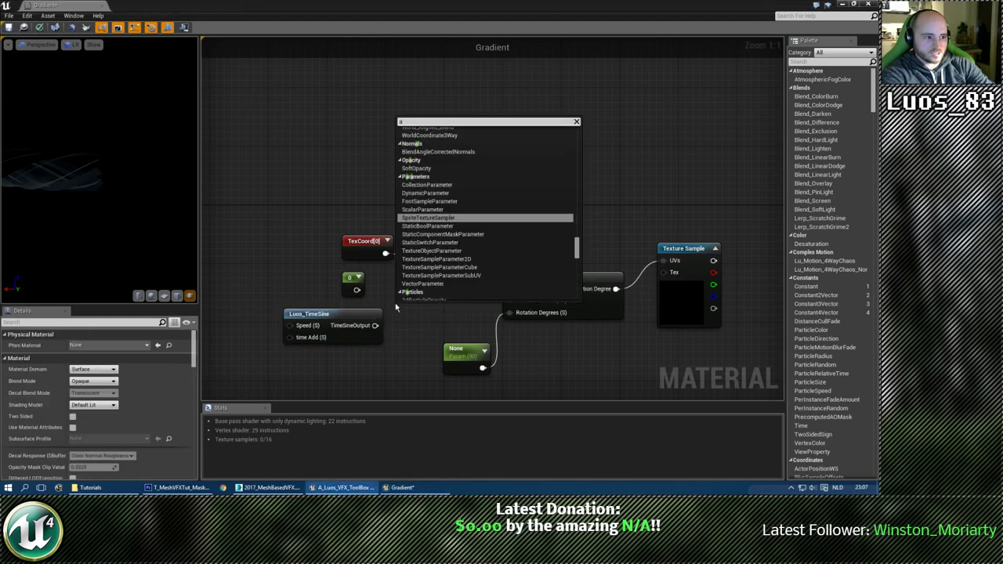
type("ppe")
key("Down")
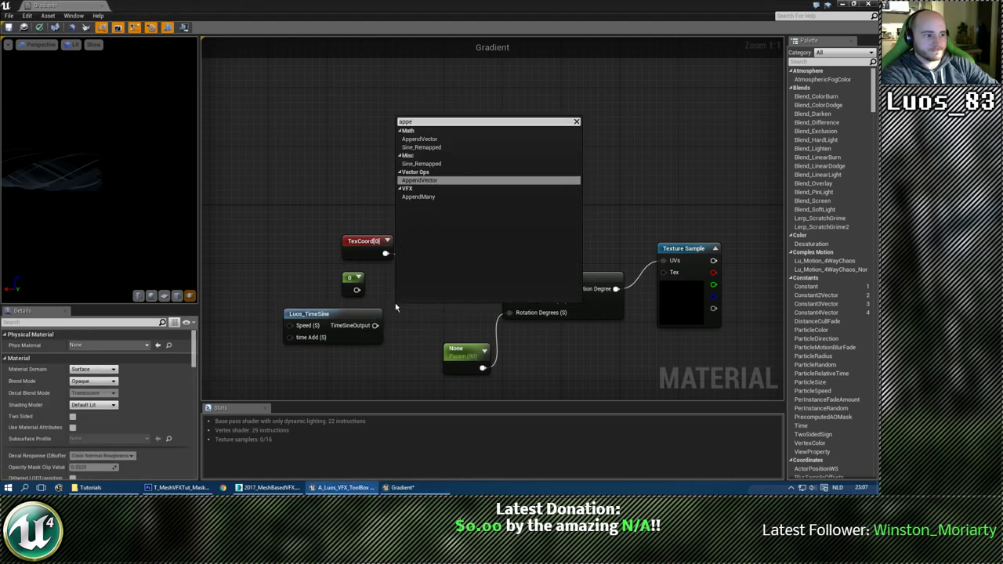
key("Return")
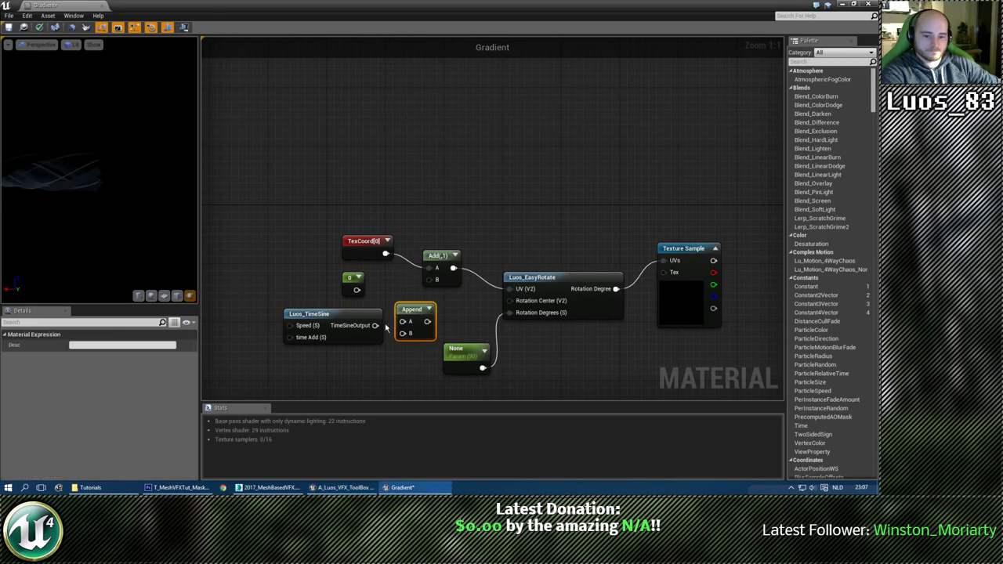
left_click_drag(375, 326, 402, 332)
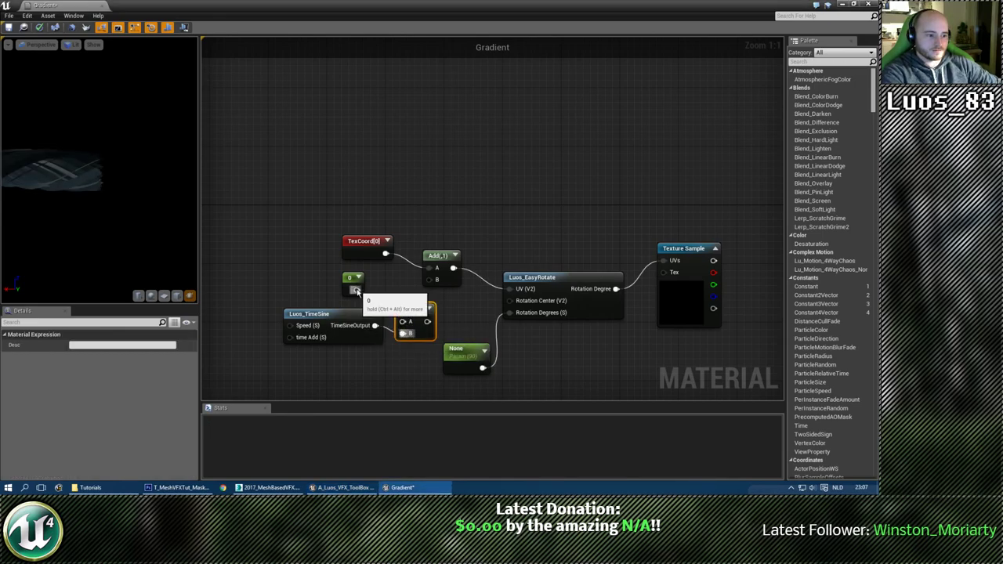
Feed the constant 0 into Append's A input, Append into Add's B input, and the Texture Sample output into Opacity.
left_click_drag(357, 290, 436, 279)
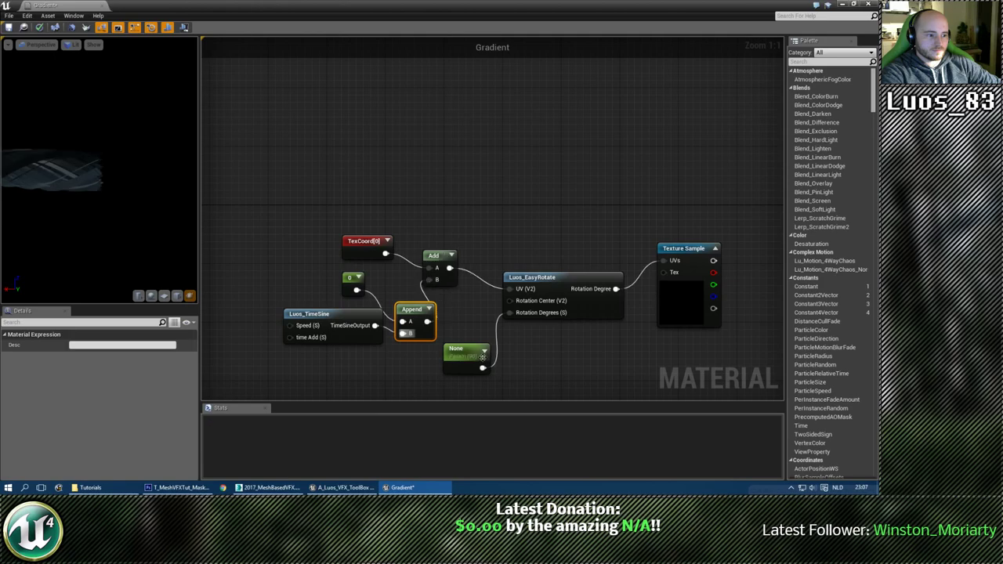
right_click_drag(721, 281, 616, 264)
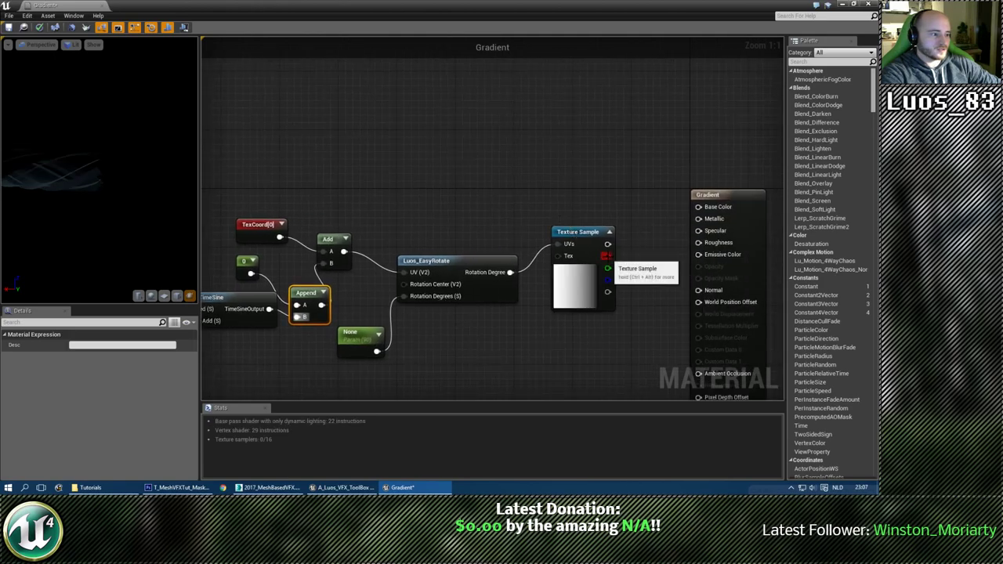
left_click_drag(607, 244, 702, 267)
Set the material's Blend Mode to Translucent and widen the preview viewport.
left_click(238, 290)
left_click(95, 382)
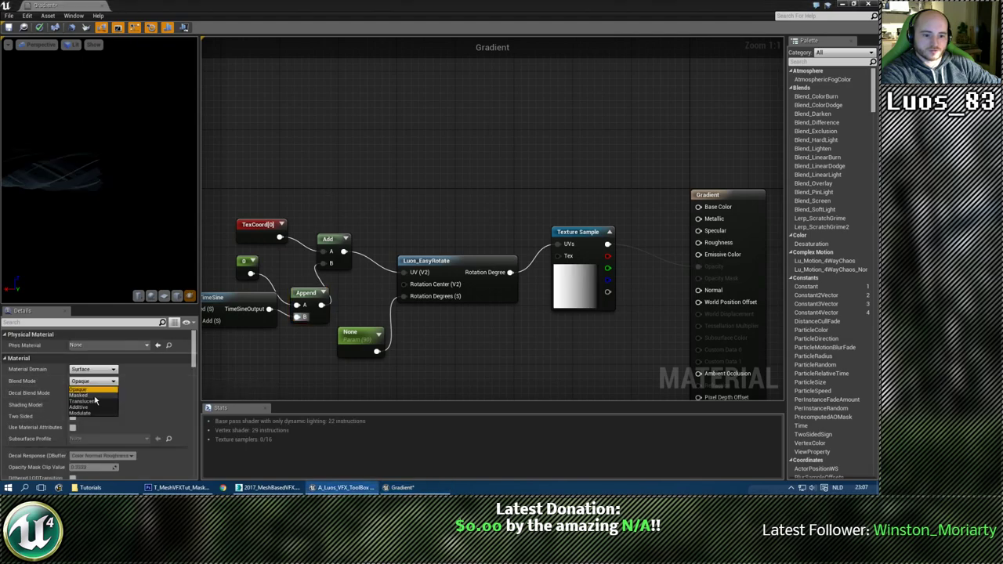
left_click(83, 401)
left_click_drag(200, 234, 368, 234)
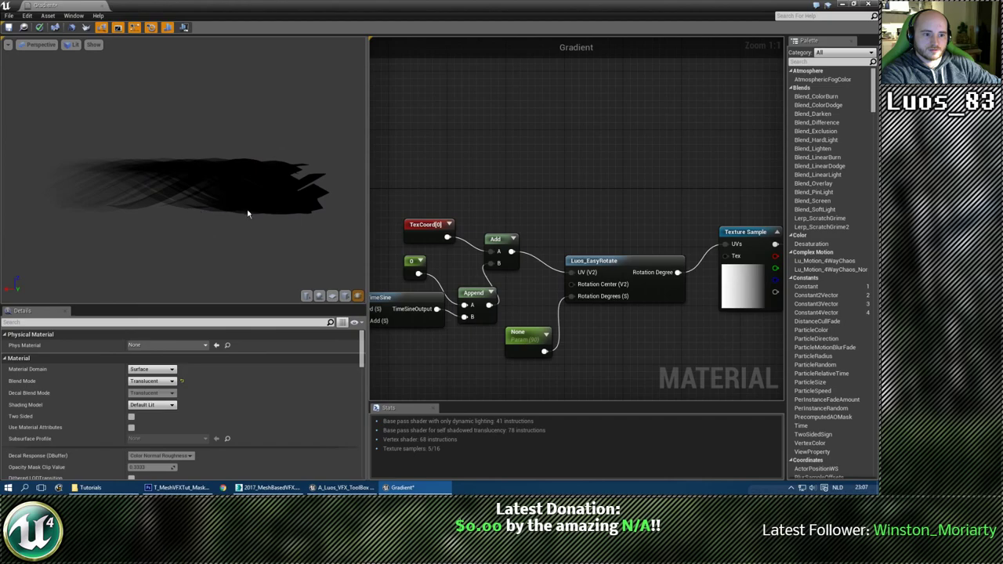
Check the preview viewport's Realtime option.
right_click_drag(593, 199, 627, 168)
left_click_drag(438, 267, 431, 272)
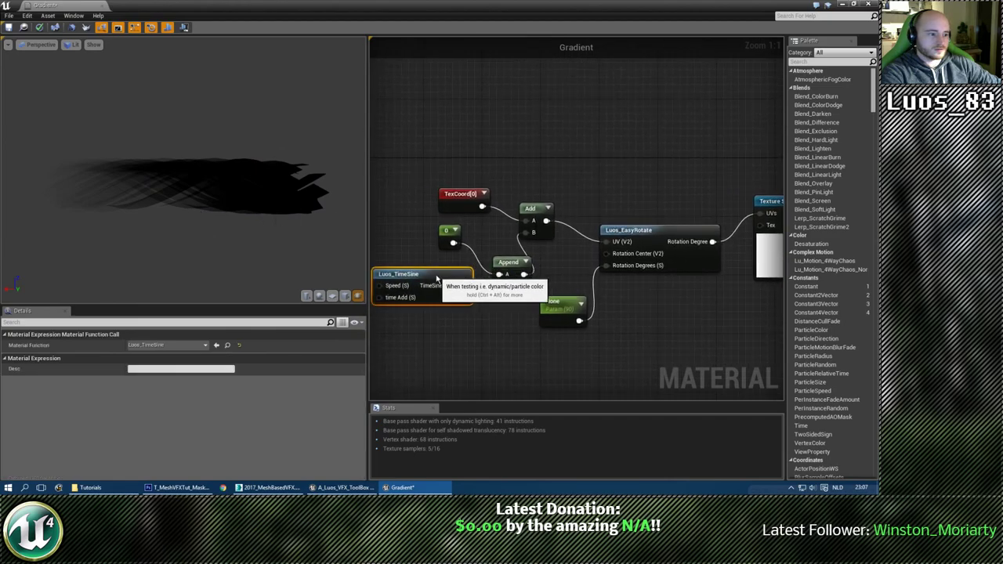
left_click(8, 45)
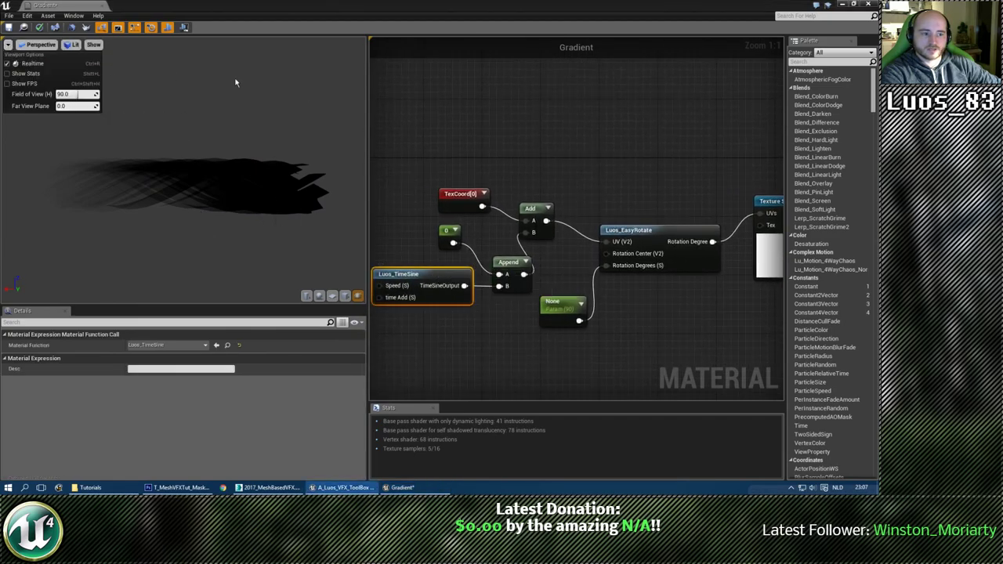
left_click(470, 149)
Move the constant, Luos_TimeSine and Append nodes together away from the Add node to make room between them.
right_click_drag(493, 239, 418, 203)
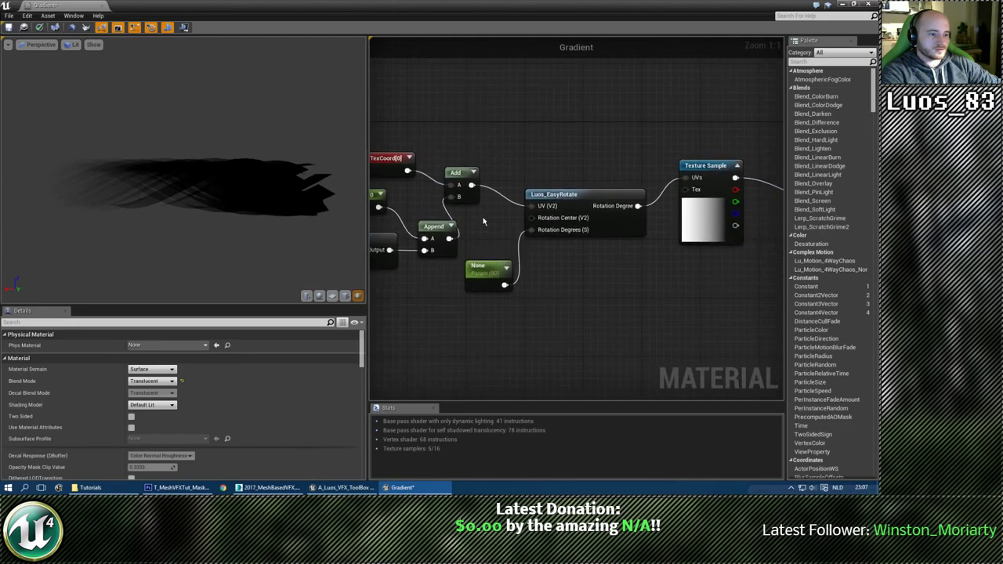
right_click_drag(484, 222, 569, 254)
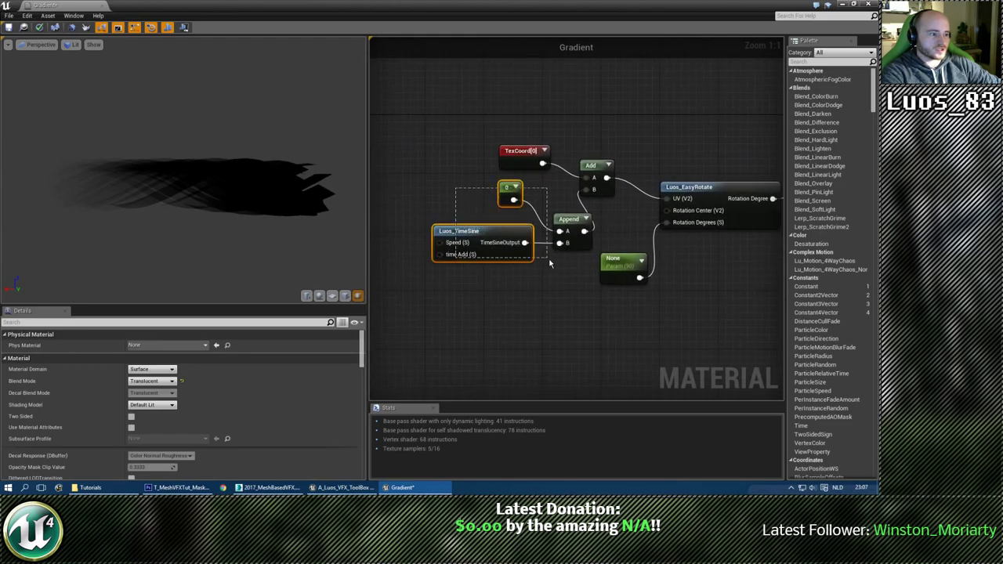
left_click_drag(549, 259, 561, 262)
left_click_drag(570, 223, 472, 235)
Add a LinearInterpolate node between the Append and Add nodes.
right_click(553, 235)
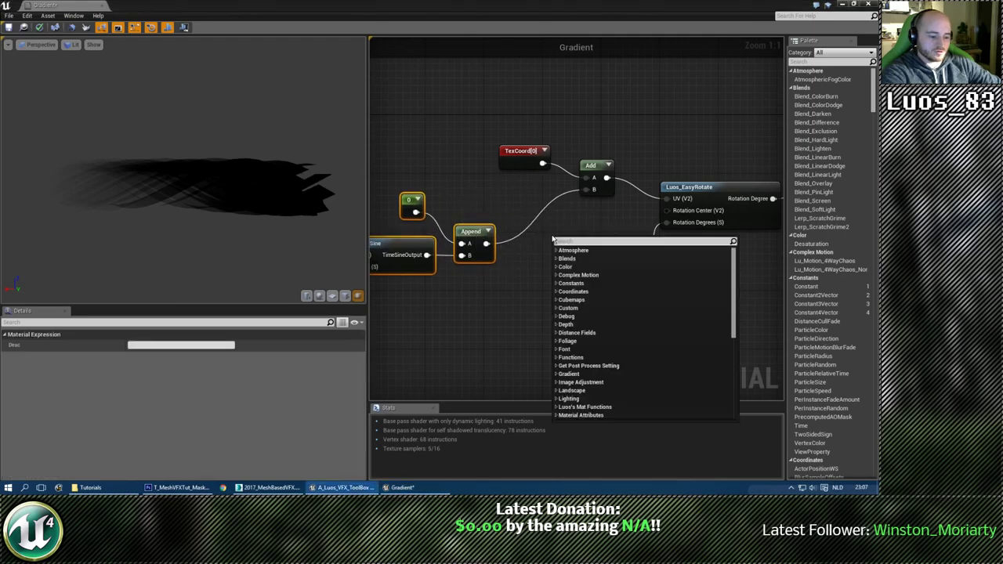
type("lerp")
key("Down")
key("Down")
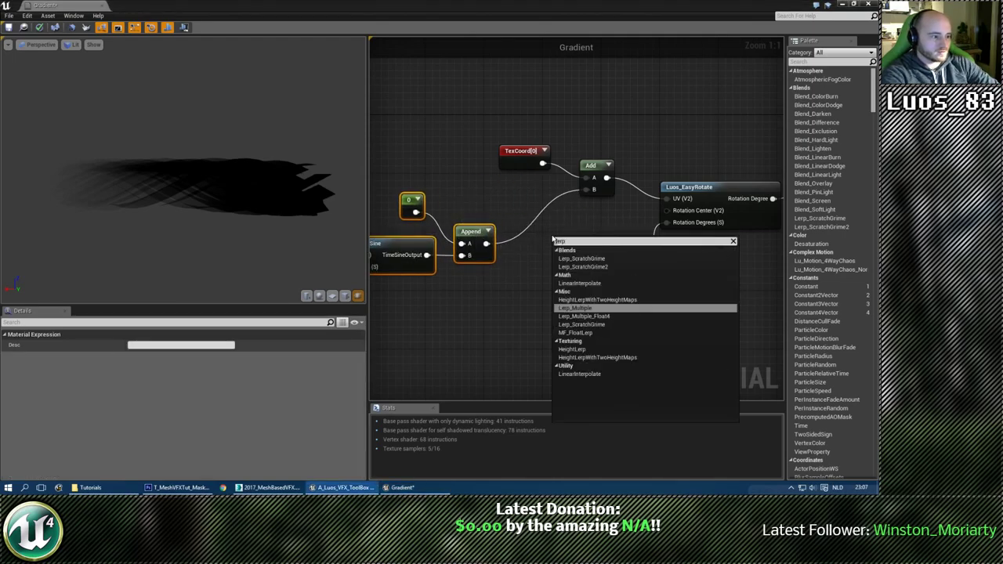
key("Up")
key("Up")
key("Up")
key("Down")
key("Return")
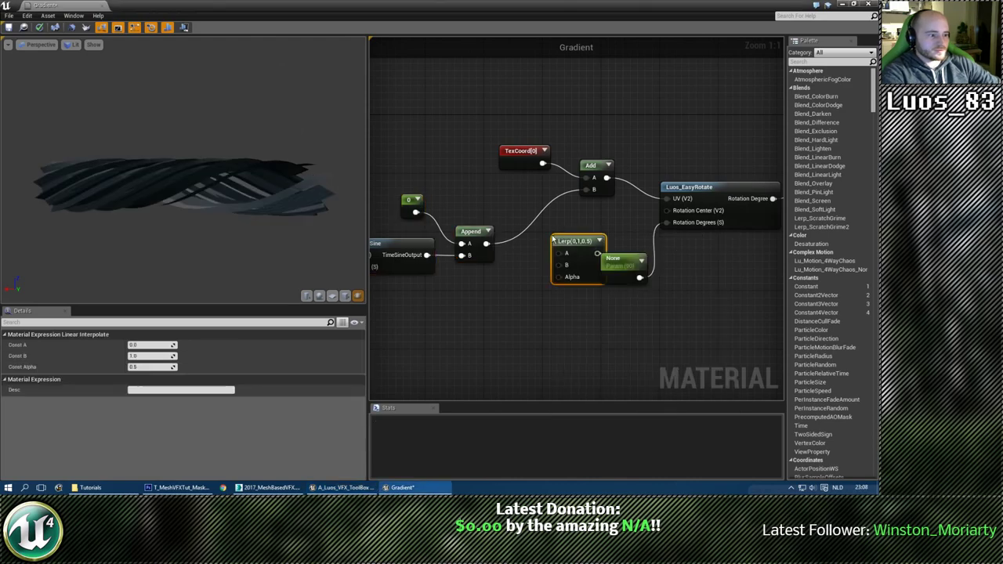
Try routing Append through the Lerp's Alpha input into Add's B input, and space out the upstream nodes.
left_click_drag(562, 243, 532, 269)
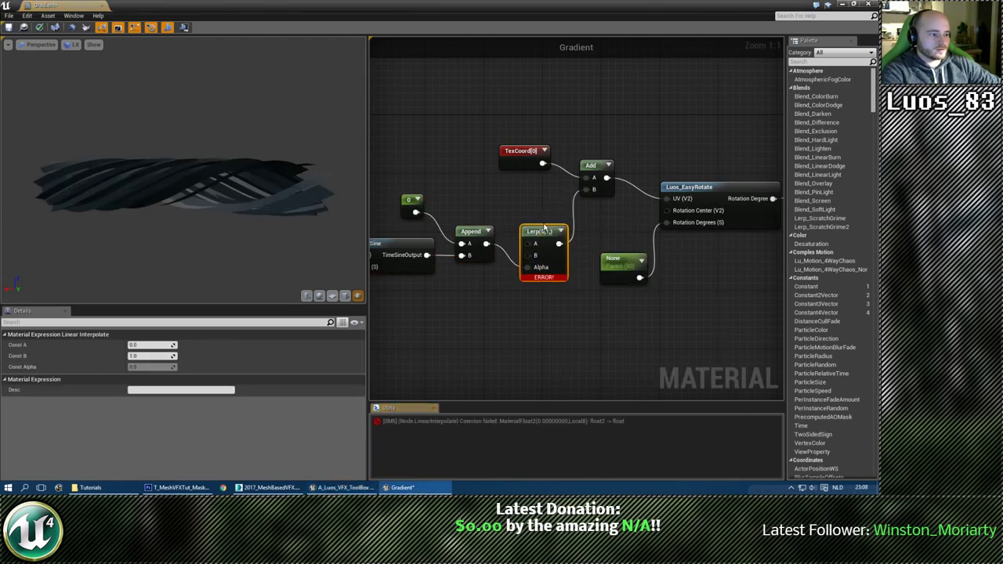
left_click_drag(541, 235, 548, 214)
right_click_drag(545, 308, 622, 276)
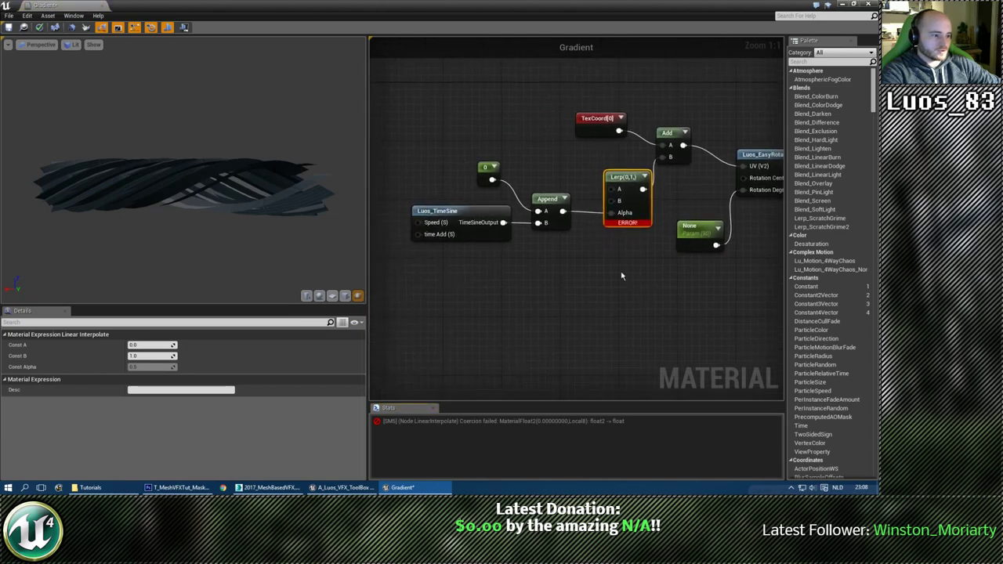
left_click_drag(446, 139, 555, 281)
right_click_drag(579, 307, 500, 304)
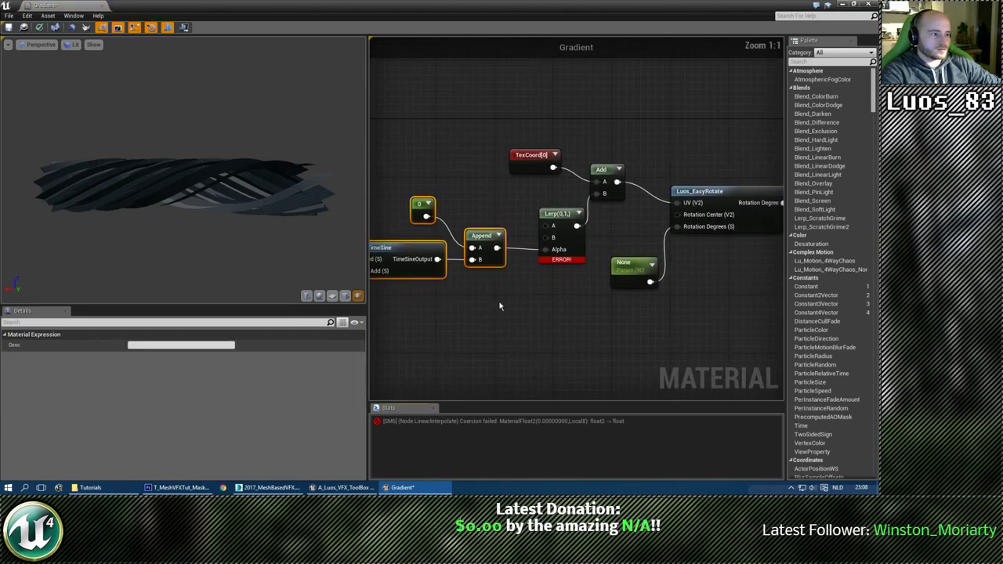
left_click_drag(481, 234, 445, 235)
right_click_drag(486, 211, 509, 203)
left_click(598, 194)
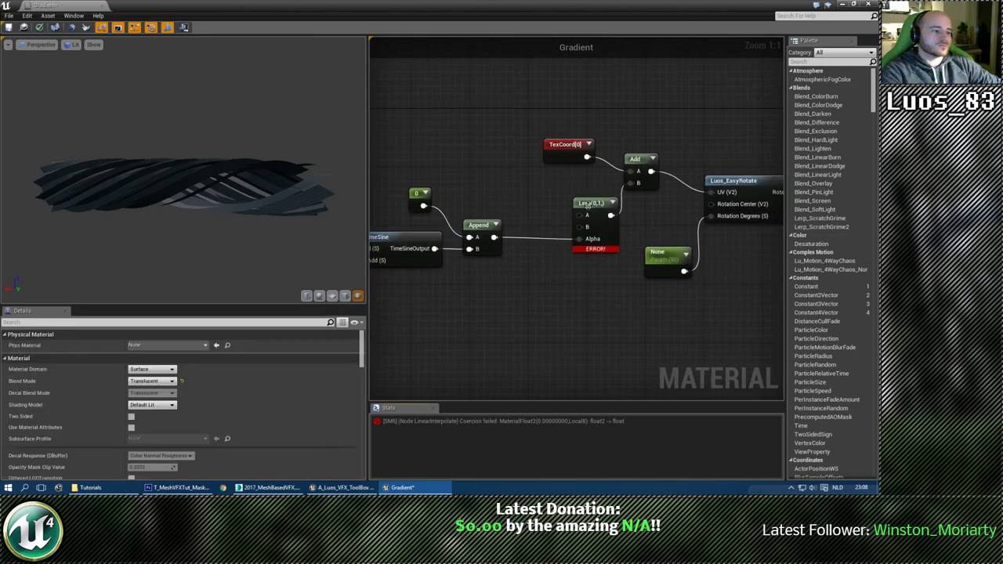
Rewire TimeSineOutput into the Lerp's Alpha, the Lerp into Append's B input, and Append directly into Add's B input.
left_click_drag(594, 203, 530, 254)
left_click_drag(435, 249, 515, 292)
left_click_drag(488, 222, 639, 183)
left_click_drag(548, 205, 578, 198)
left_click(527, 244)
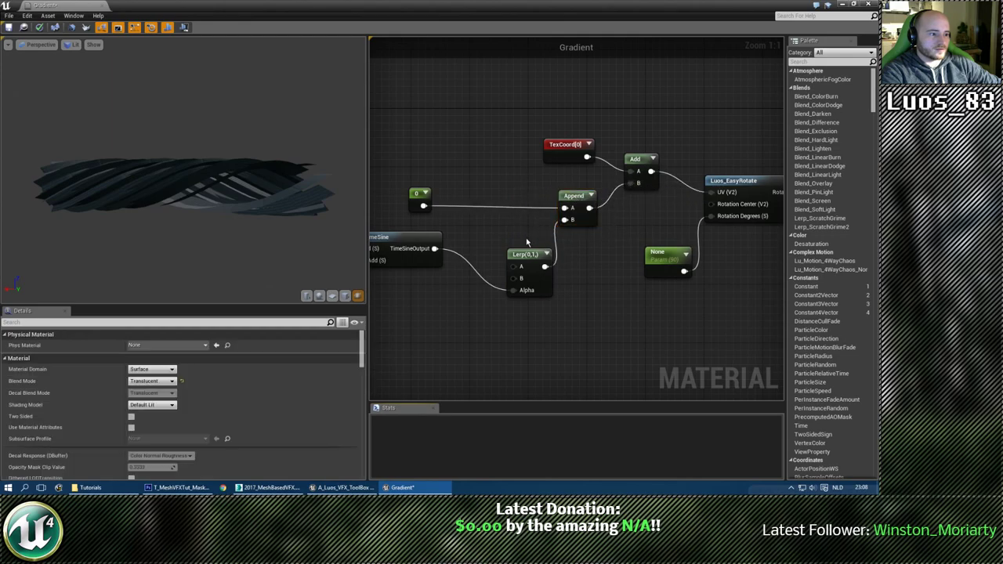
Move the Luos_TimeSine node down so it lines up with the Lerp's Alpha input.
right_click_drag(537, 230, 497, 220)
right_click_drag(410, 285, 755, 256)
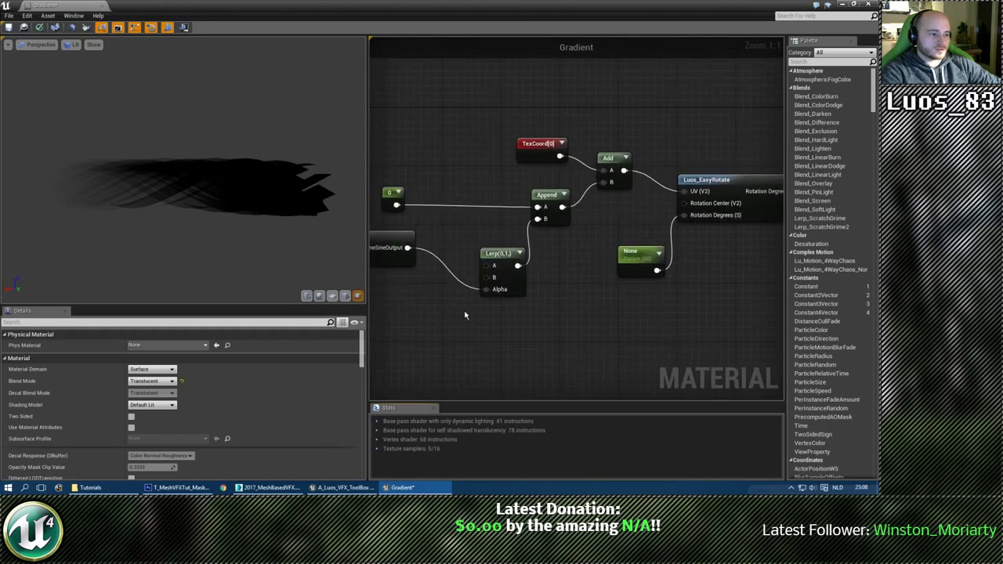
left_click(499, 256)
right_click_drag(472, 243, 580, 244)
left_click_drag(470, 236, 500, 275)
right_click_drag(547, 250, 473, 252)
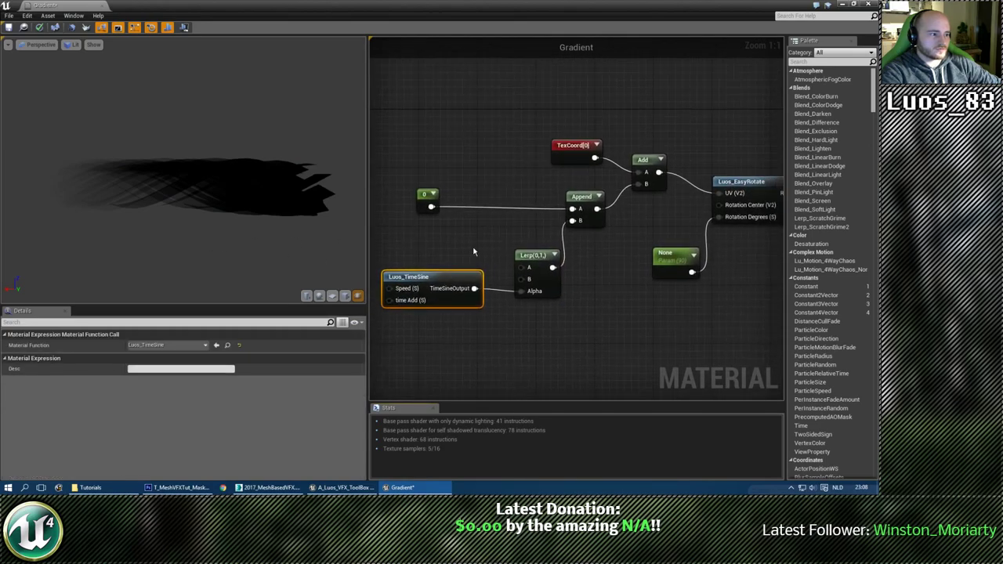
Review the node chain from the constant through to the Opacity input and save the Gradient material.
left_click(449, 214)
left_click(420, 195)
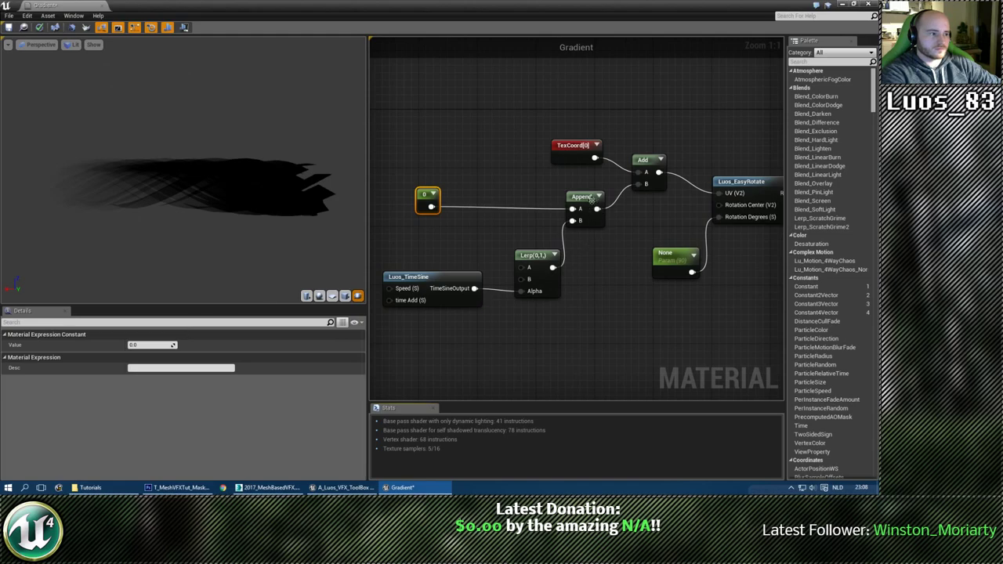
right_click_drag(591, 200, 471, 192)
left_click(556, 221)
left_click_drag(565, 267, 550, 270)
left_click(674, 293)
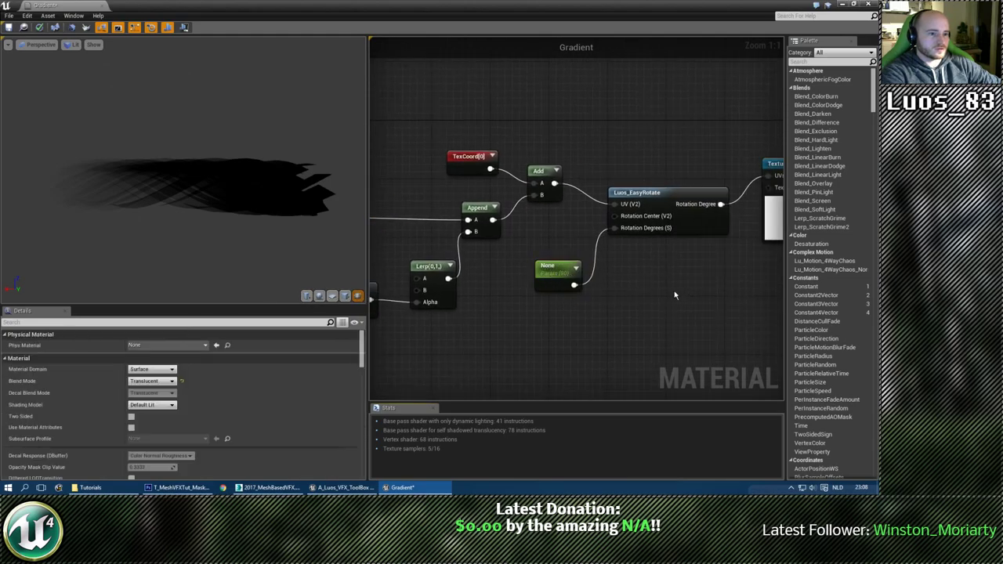
right_click_drag(675, 293, 551, 281)
right_click_drag(635, 263, 468, 252)
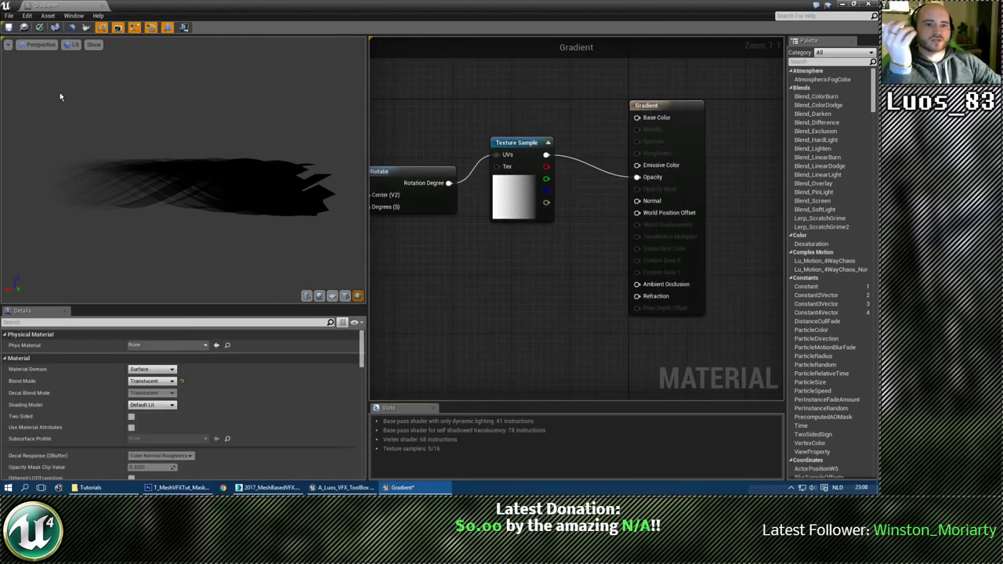
key("ctrl+s")
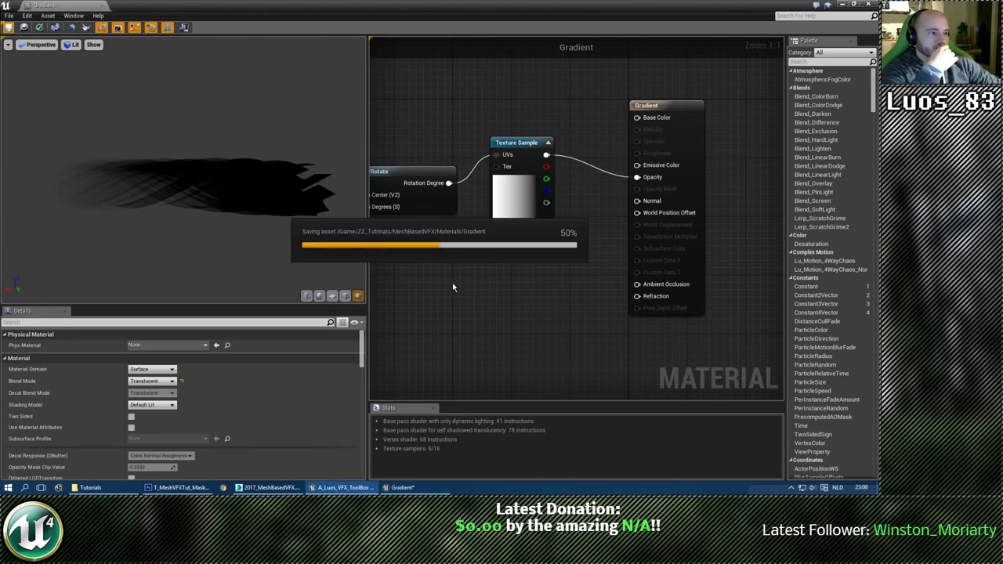
Set the Lerp node's Const A to -1.
left_click(521, 148)
right_click_drag(407, 257, 703, 256)
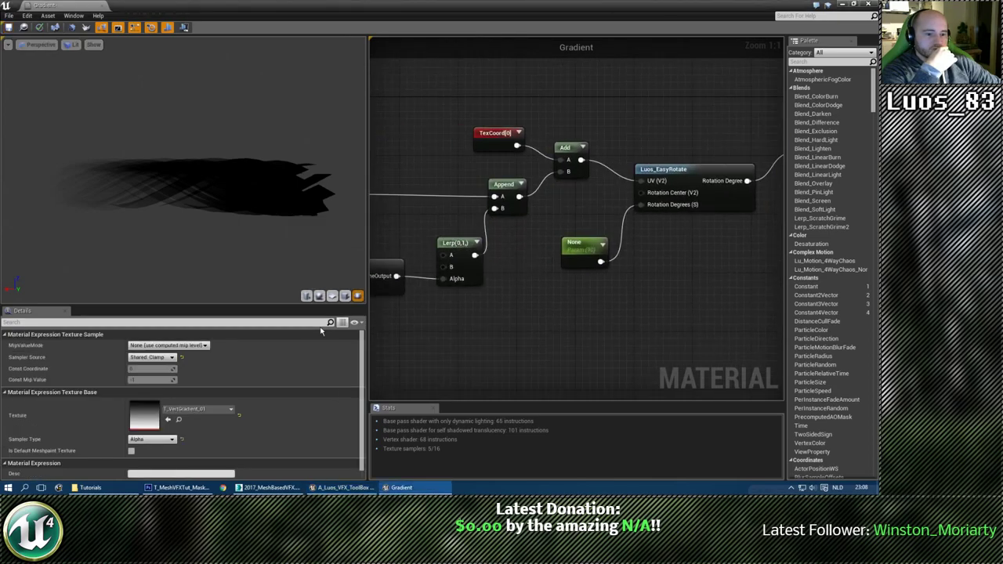
left_click(459, 252)
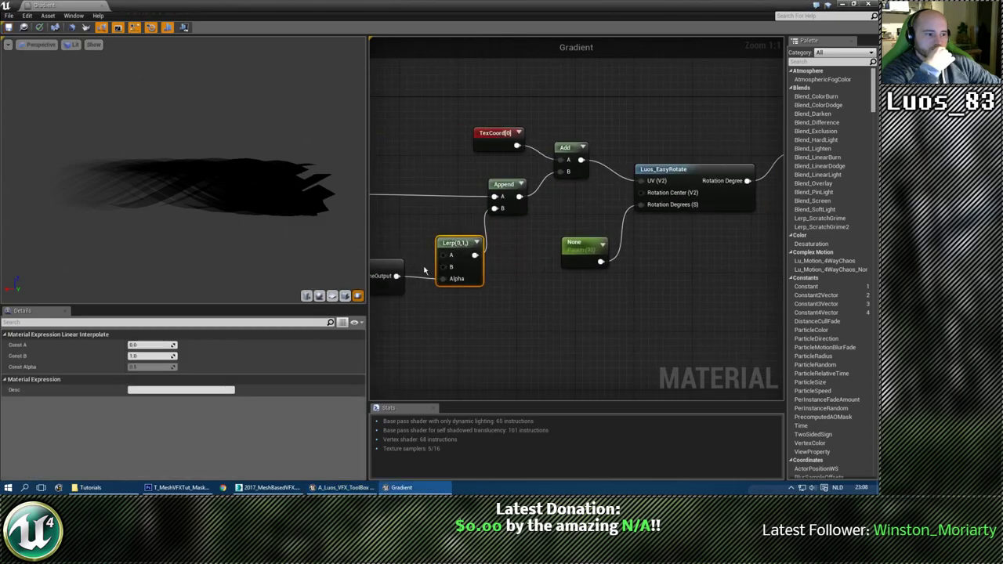
left_click(141, 346)
type("-1")
key("Return")
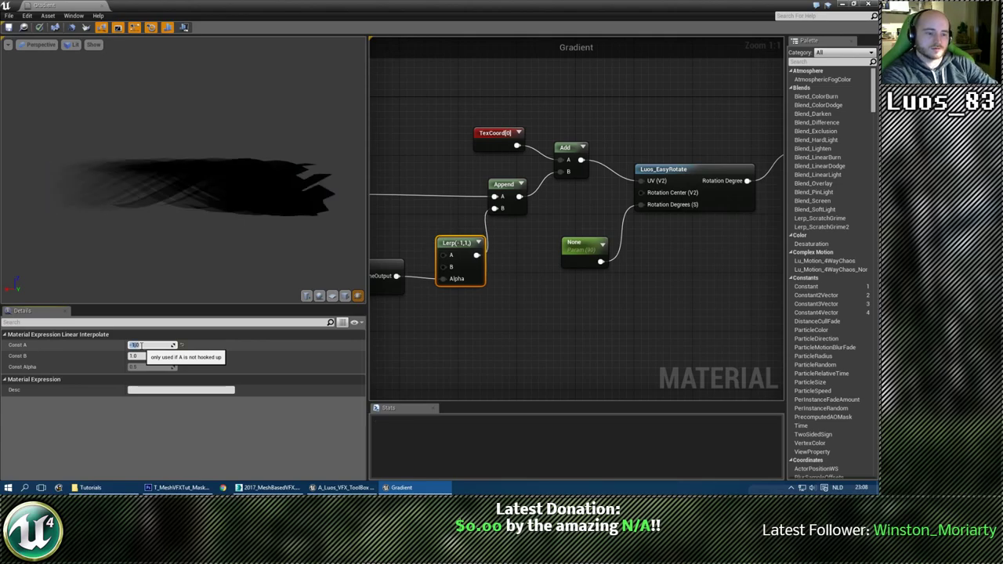
Add a Multiply node below the Lerp, feed TimeSineOutput into its A input, and preview it on the mesh.
right_click_drag(513, 331, 528, 266)
left_click(493, 264)
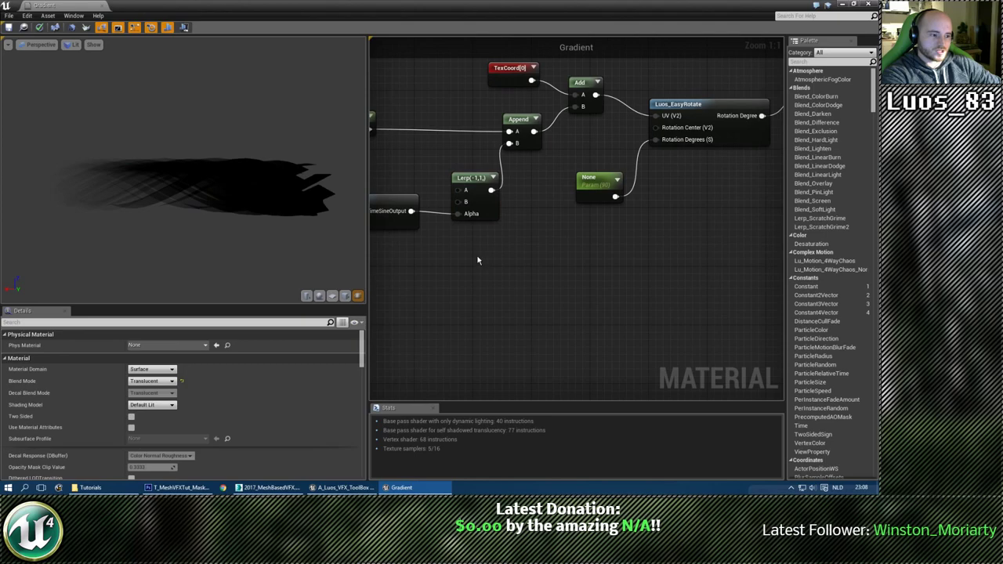
key("m")
left_click(478, 258)
left_click_drag(412, 211, 484, 274)
right_click(494, 264)
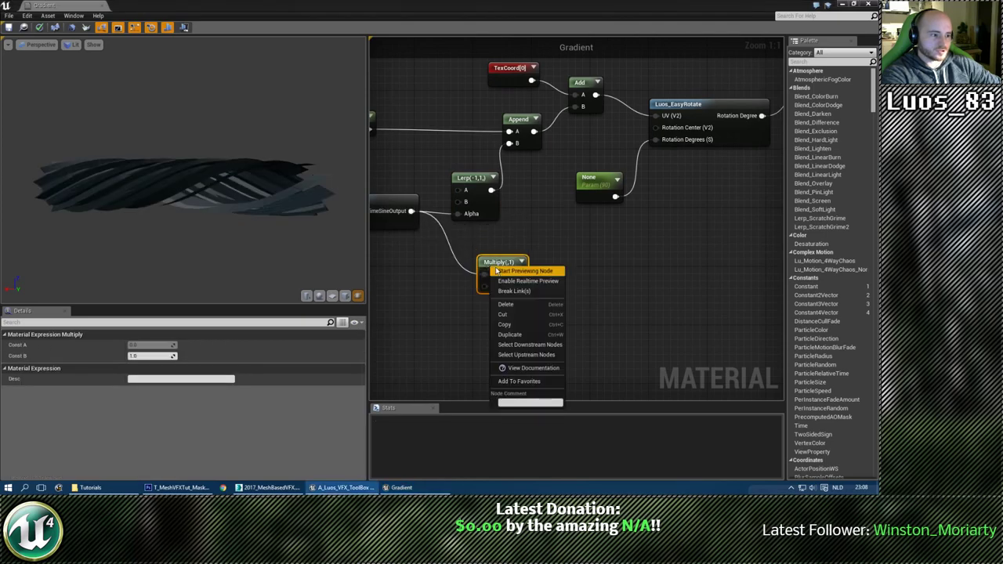
left_click(518, 270)
right_click_drag(515, 239, 446, 257)
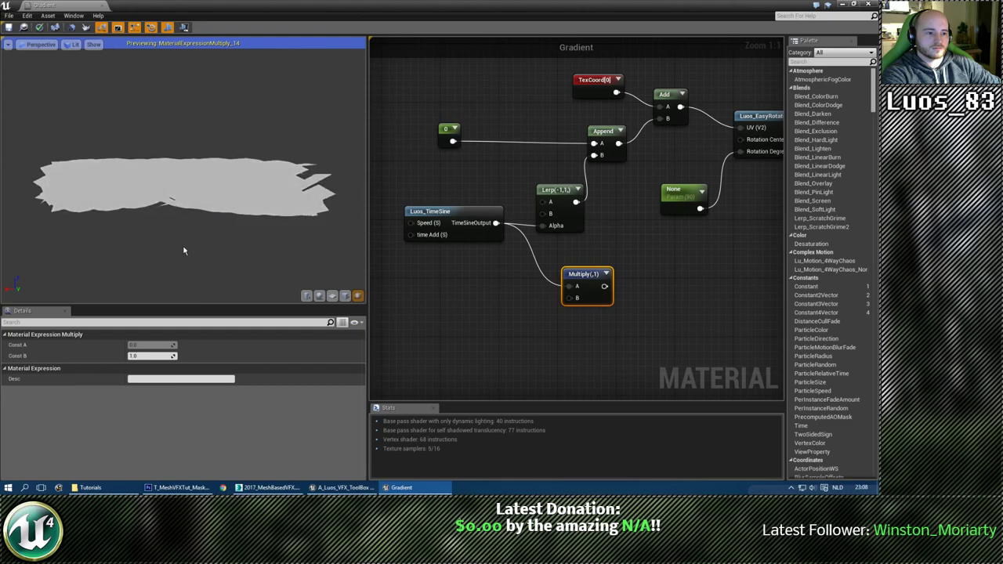
Preview the Lerp node's output on the mesh.
right_click(555, 196)
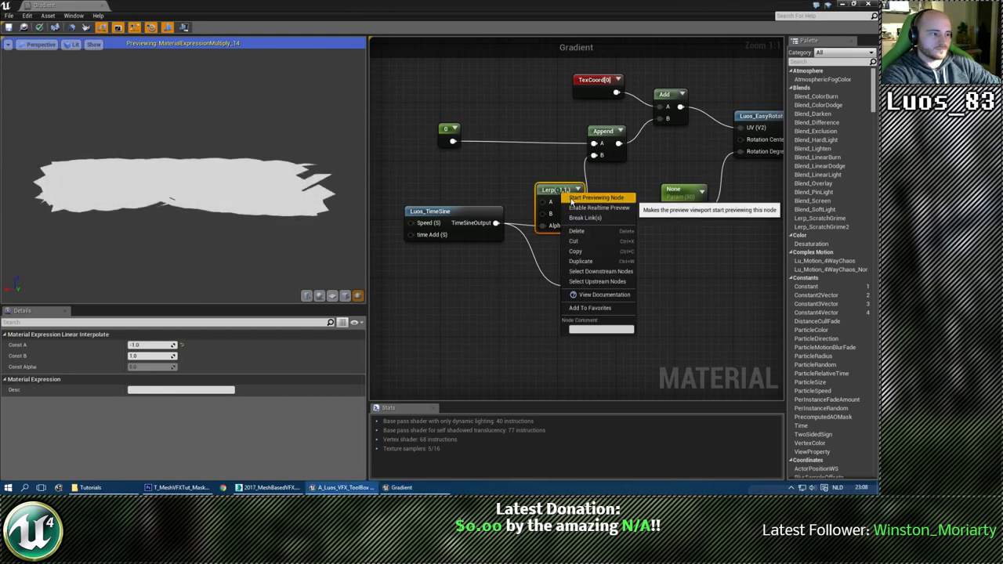
left_click(615, 202)
right_click_drag(614, 202, 537, 261)
right_click_drag(494, 203, 536, 205)
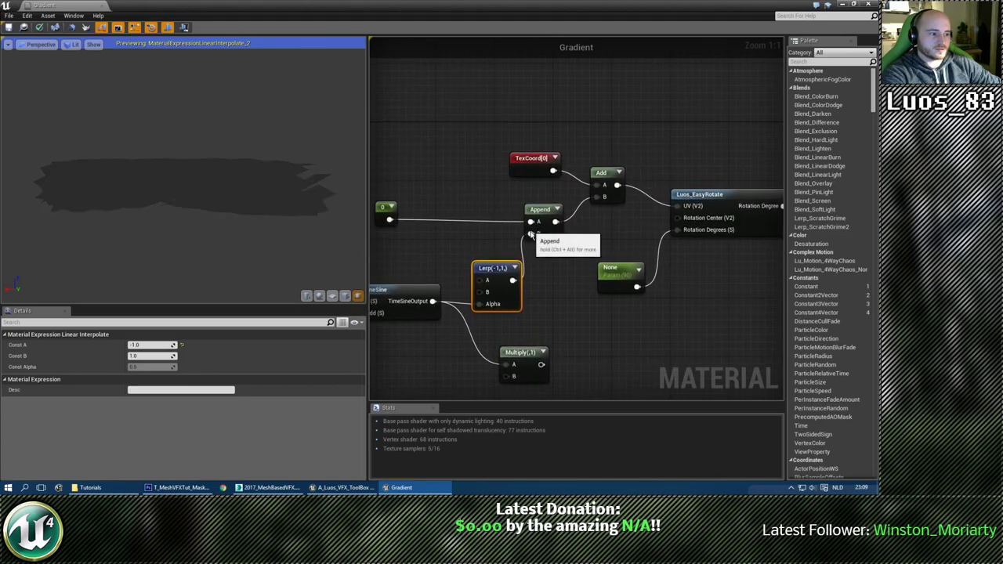
Swap Append's inputs so the Lerp feeds A and the constant 0 feeds B, and stop previewing the Lerp.
left_click_drag(531, 222, 531, 234, "ctrl")
left_click_drag(513, 295, 535, 223)
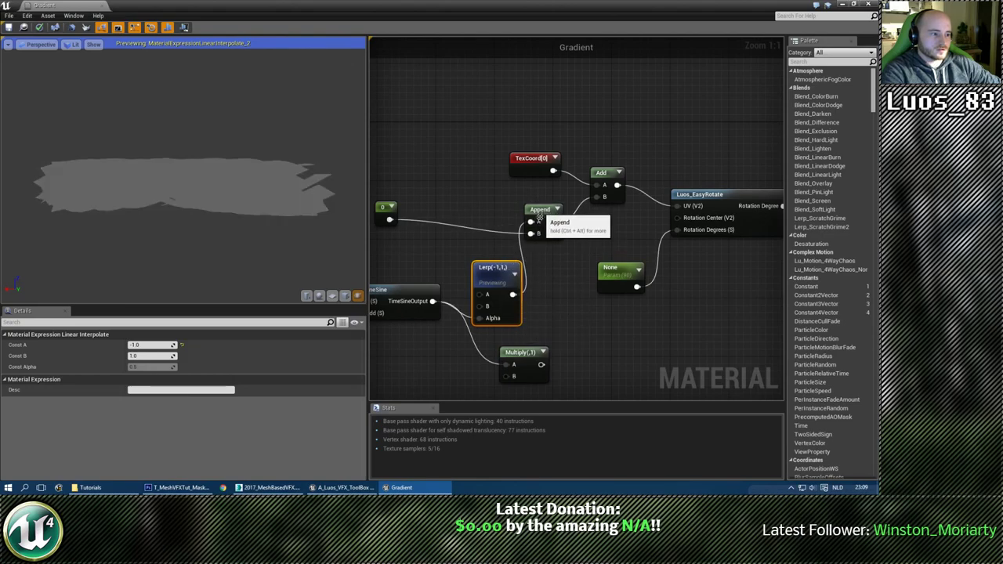
right_click(496, 273)
left_click(549, 288)
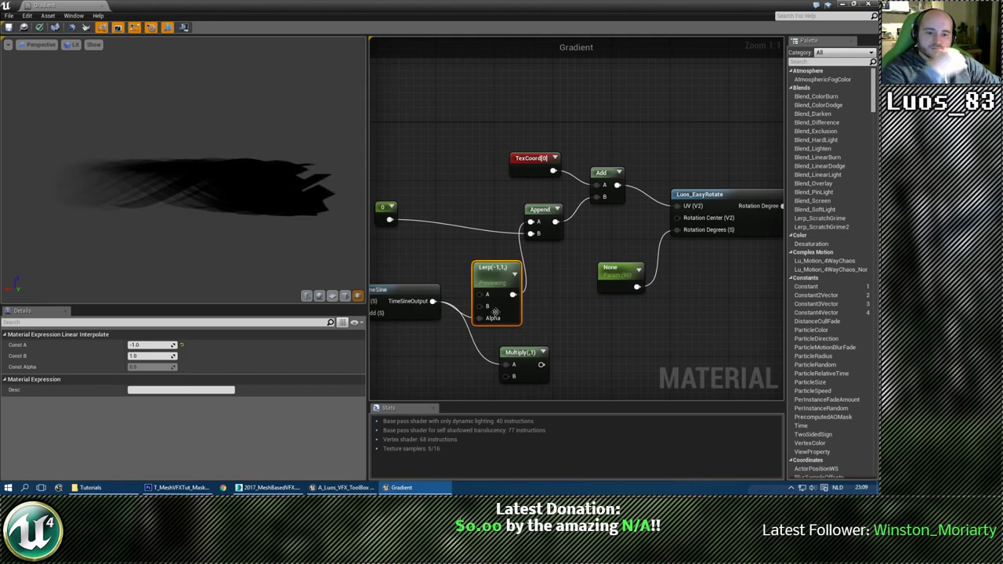
Move the Texture Sample node right beside the Luos_EasyRotate node.
right_click_drag(541, 284, 557, 262)
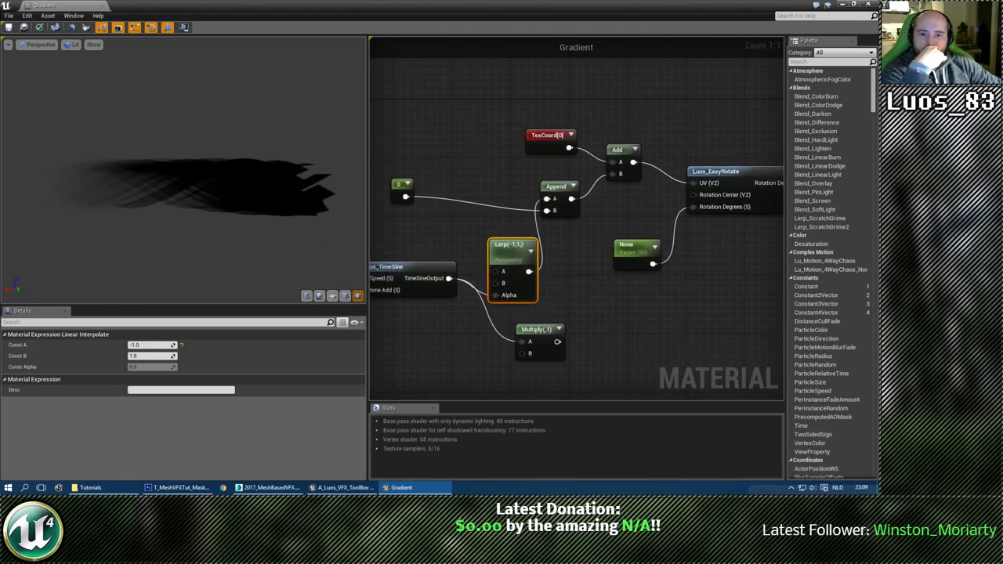
right_click_drag(698, 255, 579, 261)
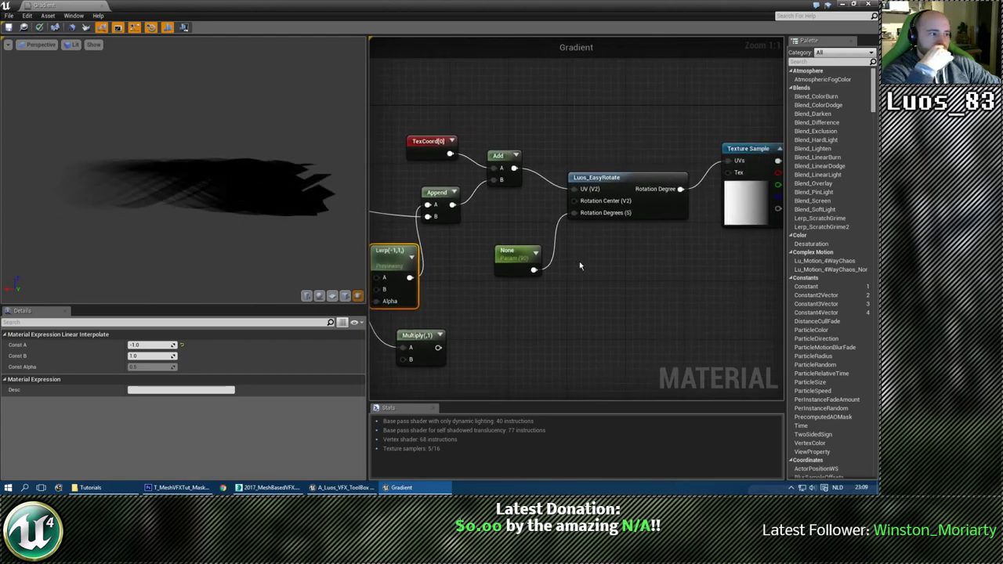
scroll(580, 265, "down", 2)
left_click(663, 281)
right_click_drag(679, 256, 487, 274)
scroll(487, 272, "up", 2)
left_click_drag(516, 178, 492, 206)
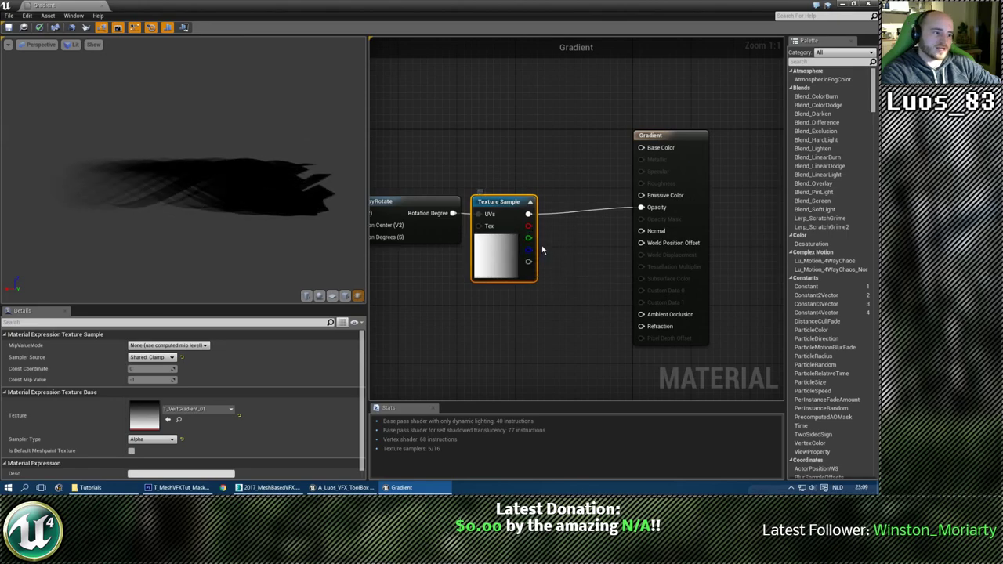
right_click_drag(487, 273, 717, 232)
scroll(654, 255, "down", 1)
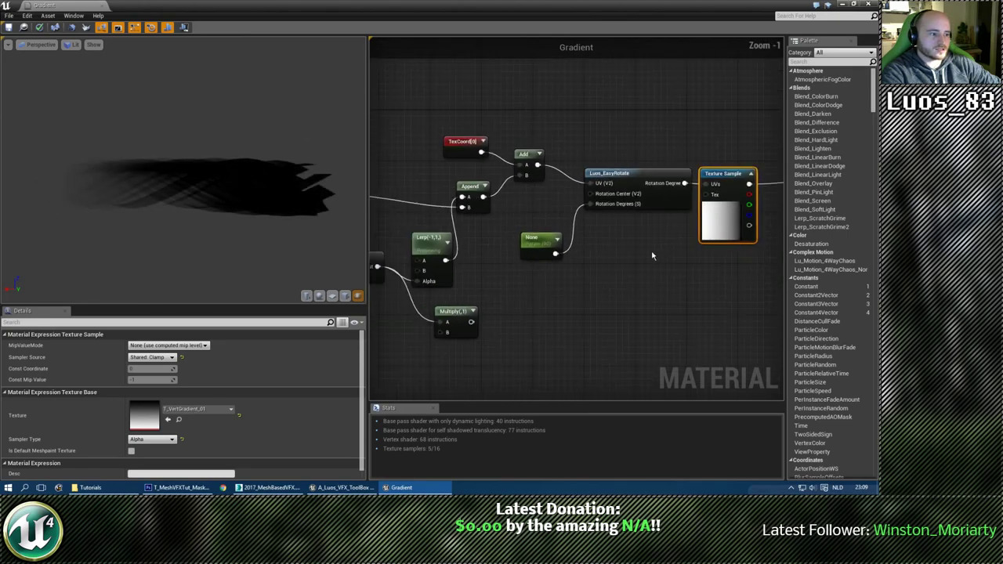
Save the Gradient material and close its editor.
right_click_drag(576, 308, 613, 304)
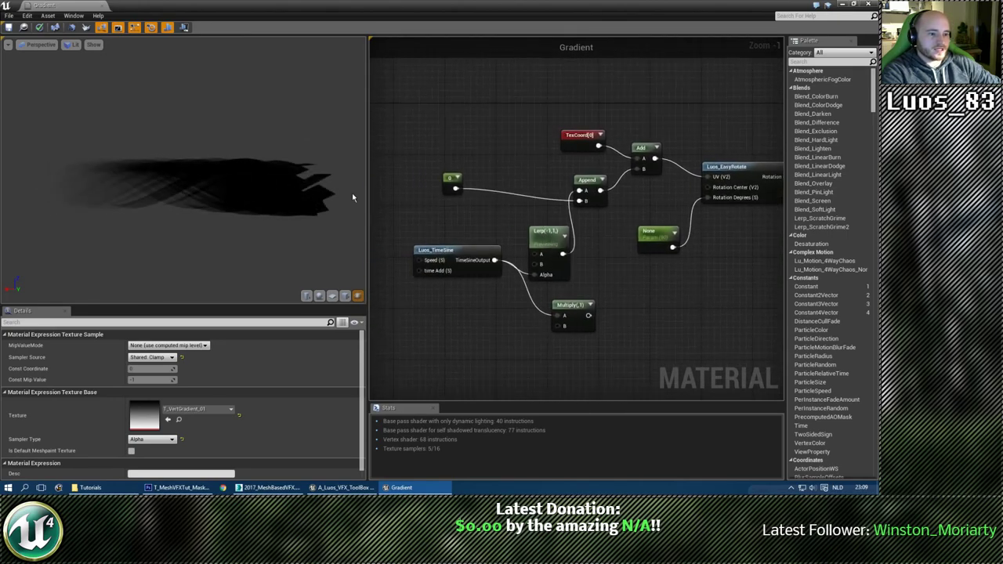
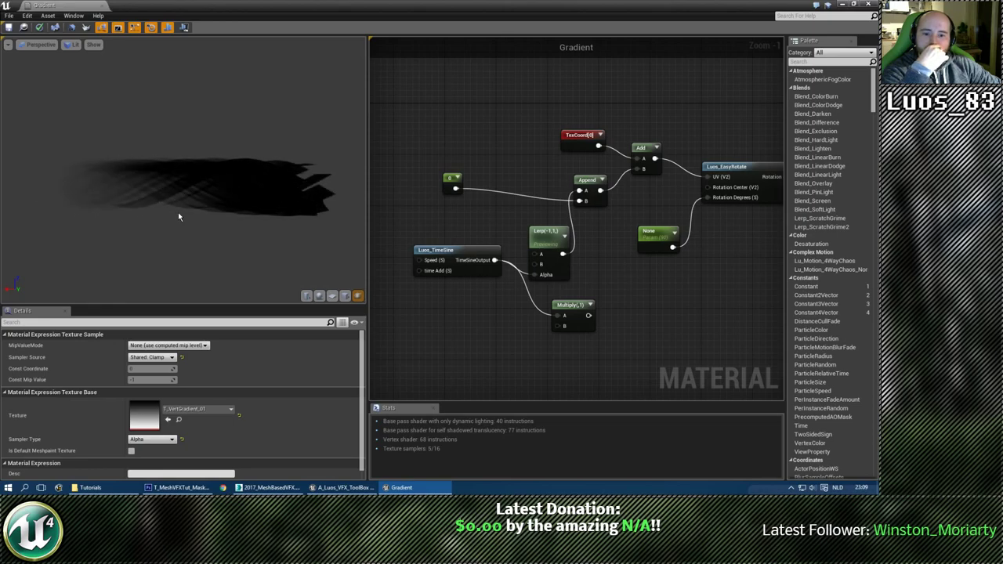
right_click_drag(490, 166, 439, 143)
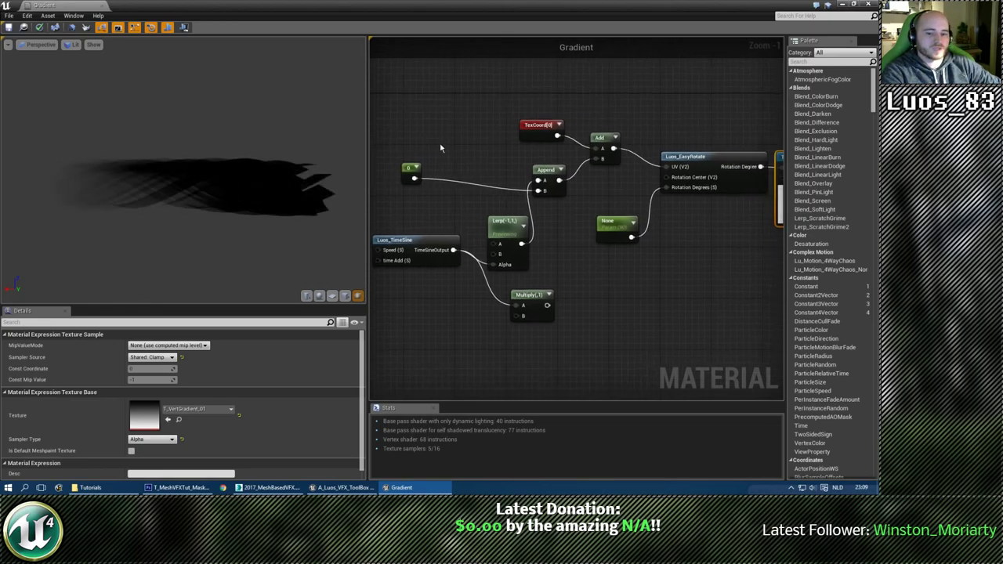
left_click(440, 143)
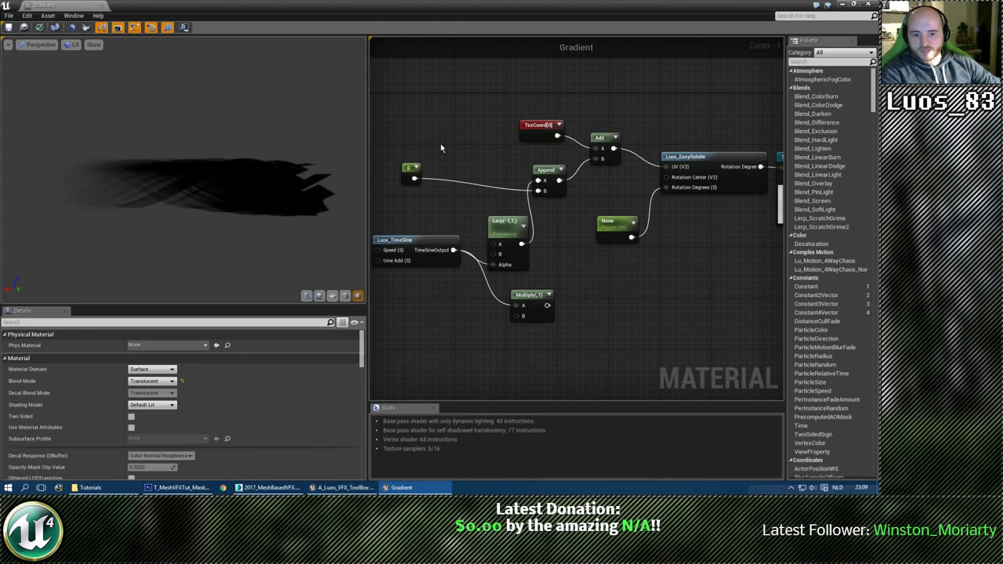
right_click_drag(627, 301, 529, 285)
left_click(8, 27)
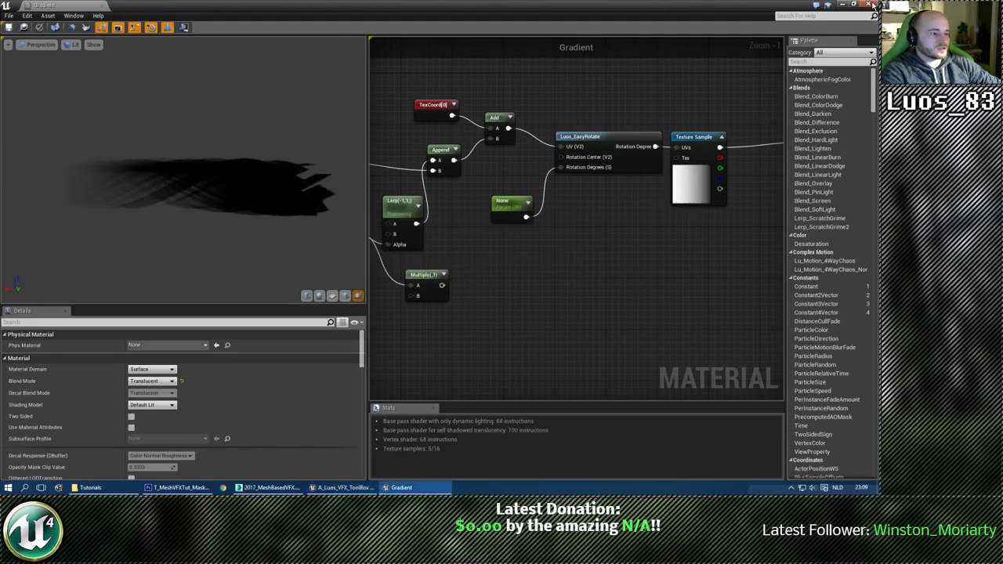
left_click(870, 4)
Open the Content Browser and go to the Particles folder under ZZ_Tutorials, MeshBasedVFX.
right_click_drag(556, 258, 508, 297)
key("Delete")
key("ctrl+shift+f")
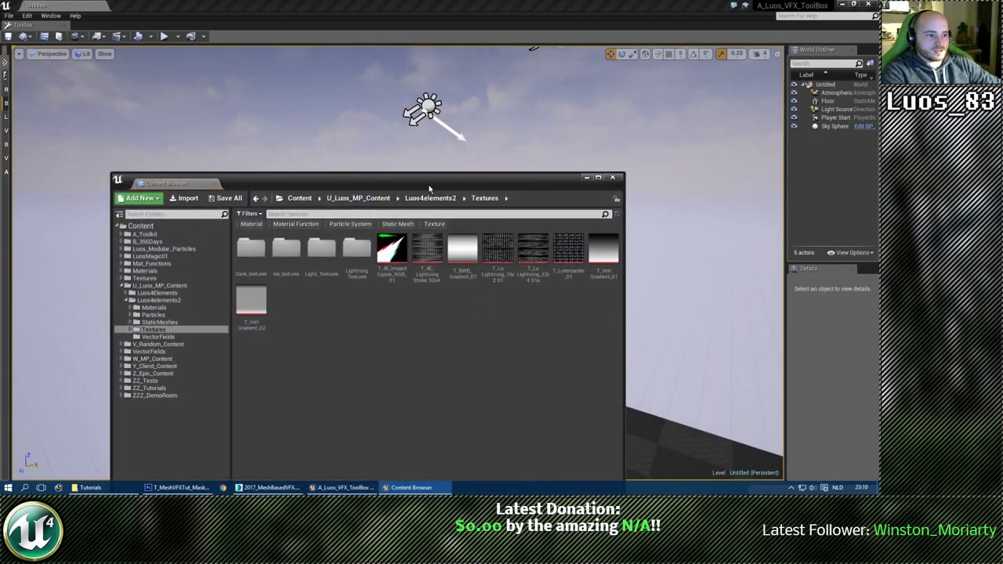
left_click_drag(429, 188, 507, 102)
key("Up")
key("Up")
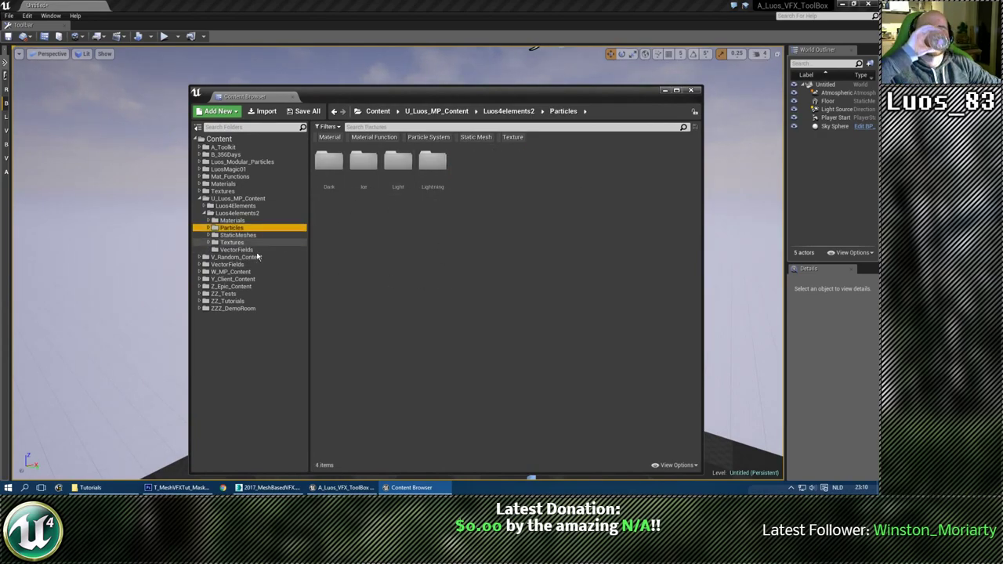
left_click(227, 302)
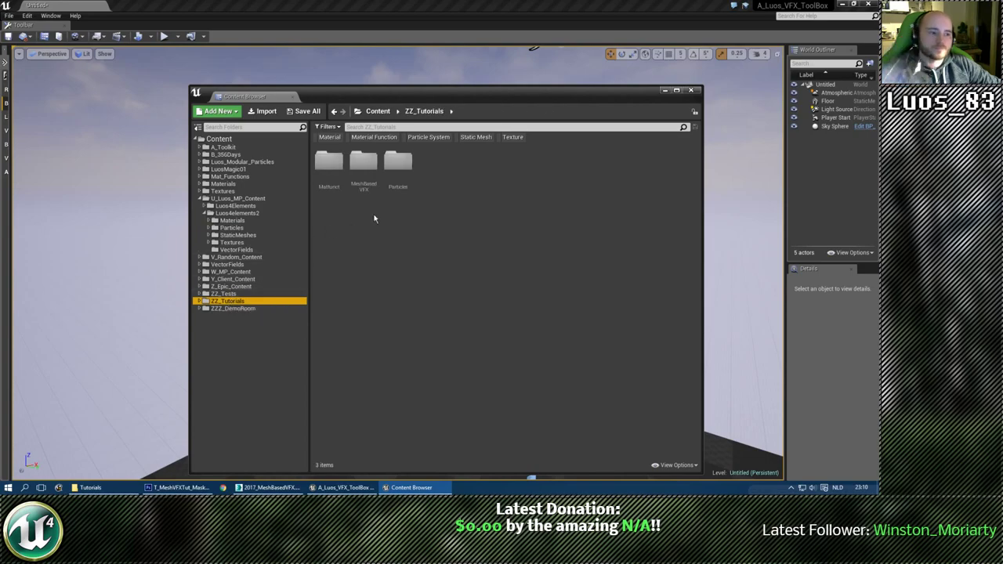
double_click(365, 169)
double_click(364, 168)
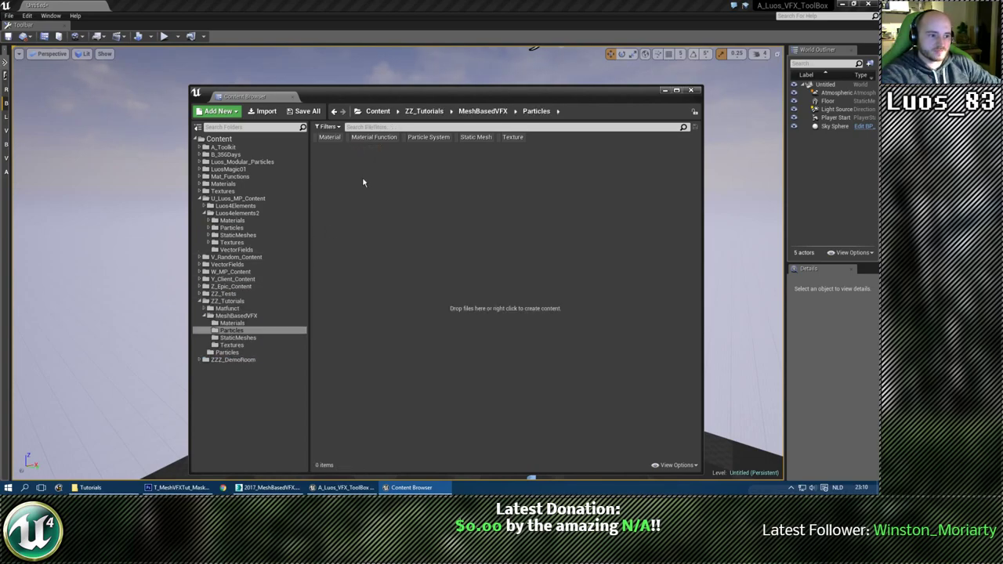
Create a particle system named Par_MeshBasedVFX_01 in the Particles folder and open it for editing.
right_click(368, 221)
left_click(418, 352)
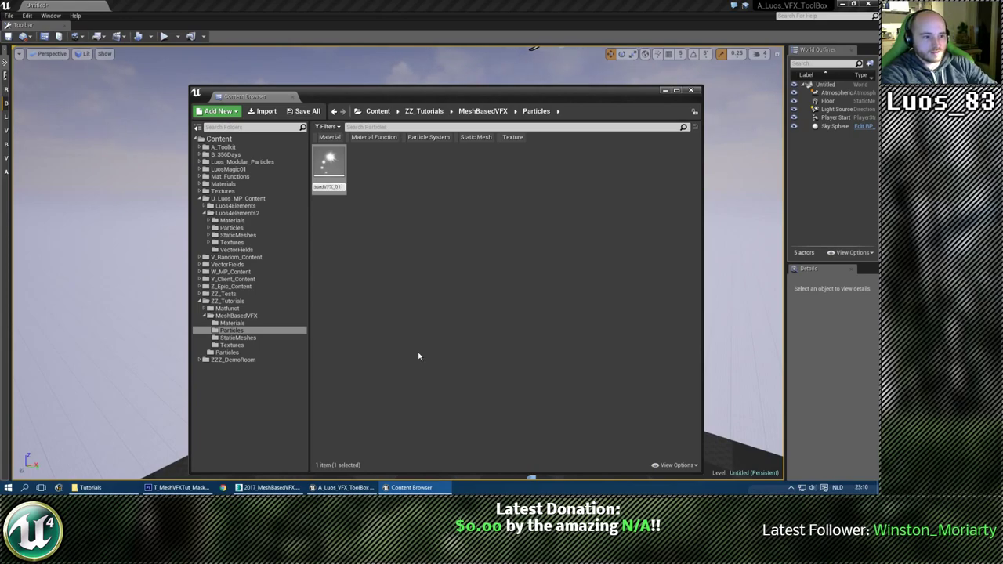
double_click(334, 169)
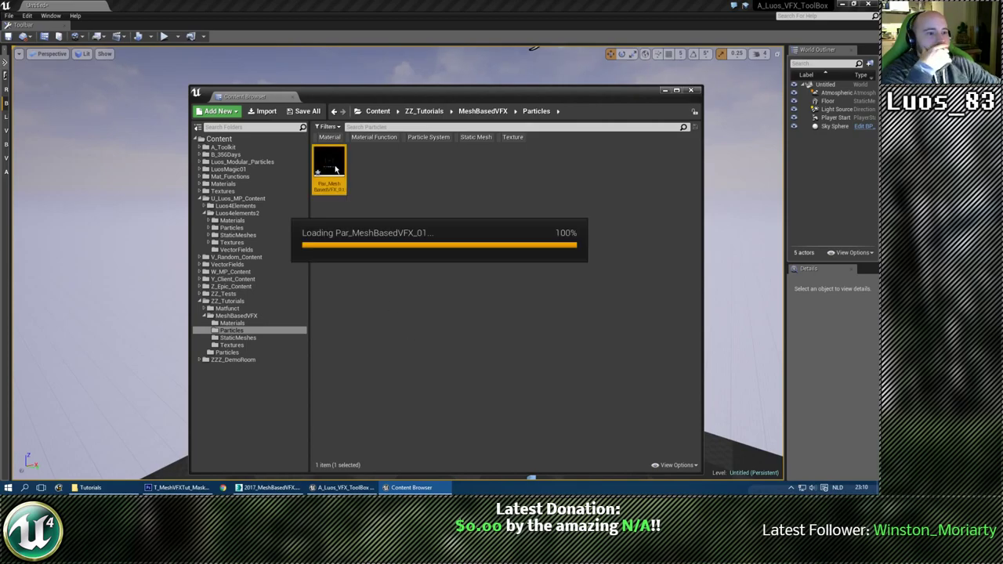
right_click_drag(403, 197, 421, 180)
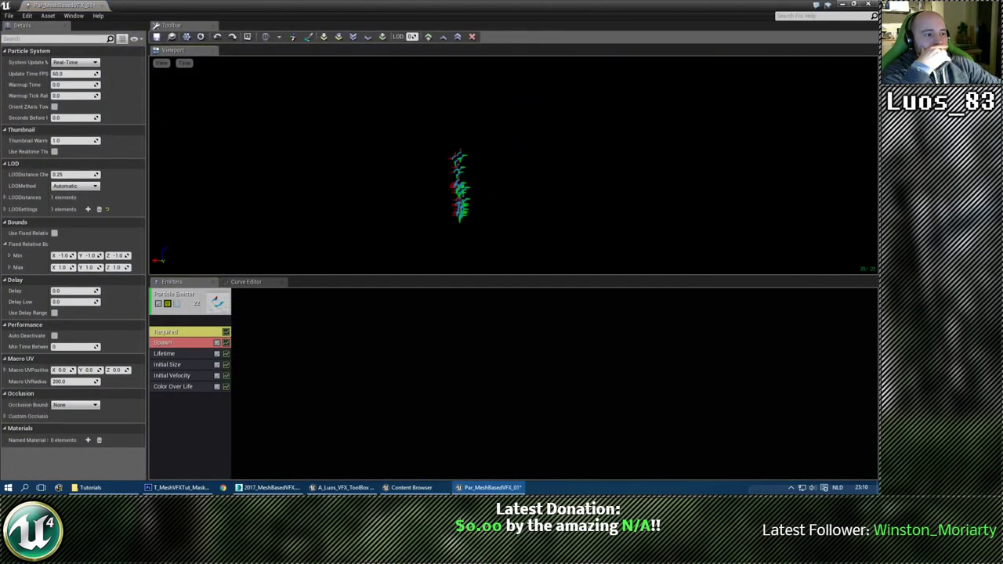
Turn on the floor geometry in the particle preview viewport.
left_click(163, 64)
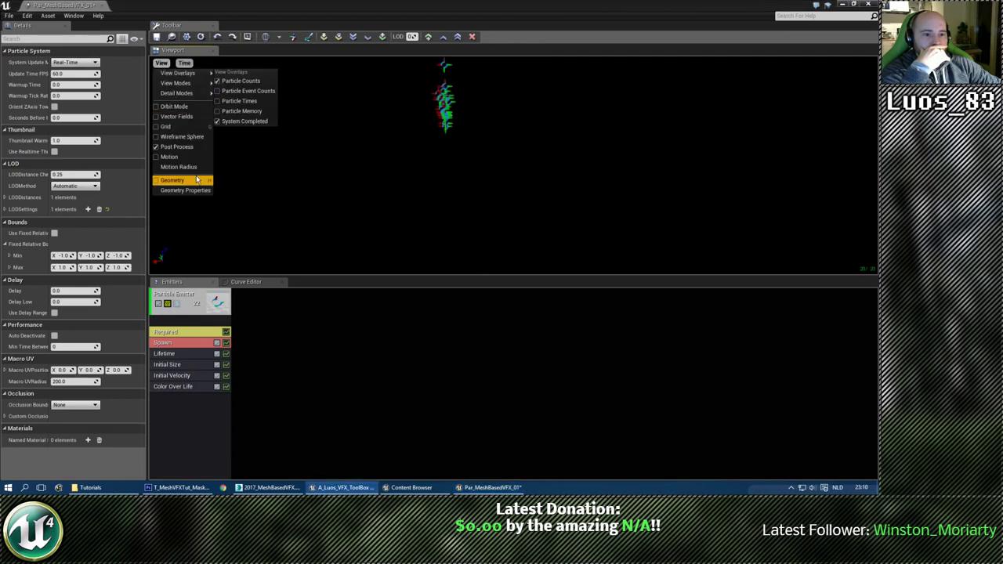
left_click(258, 198)
right_click_drag(519, 171, 497, 188)
mouse_move(323, 239)
right_mouse_down()
mouse_move(334, 274)
mouse_move(321, 229)
mouse_move(323, 239)
right_mouse_up()
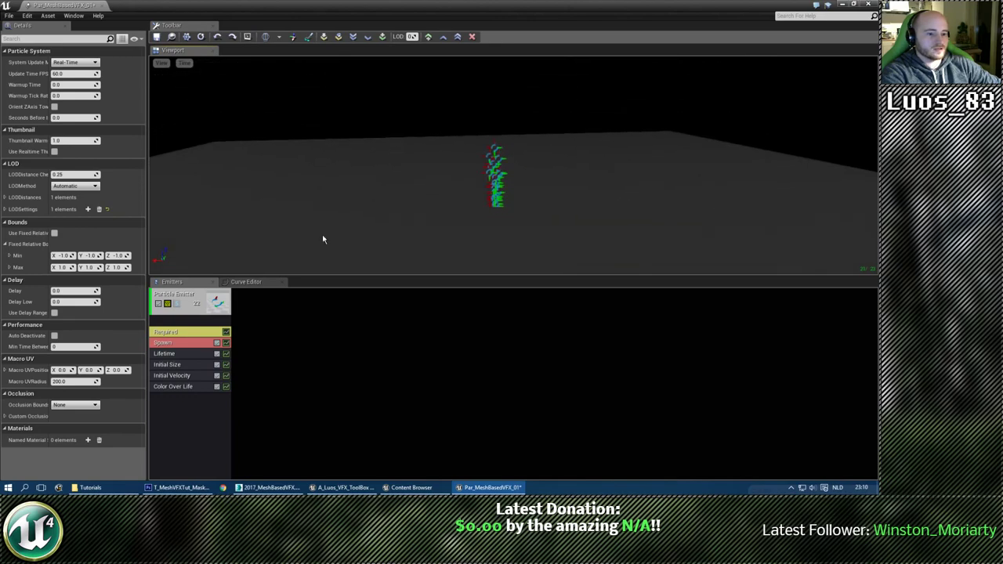
Delete the default Particle Emitter from the particle system.
left_click(198, 292)
key("Delete")
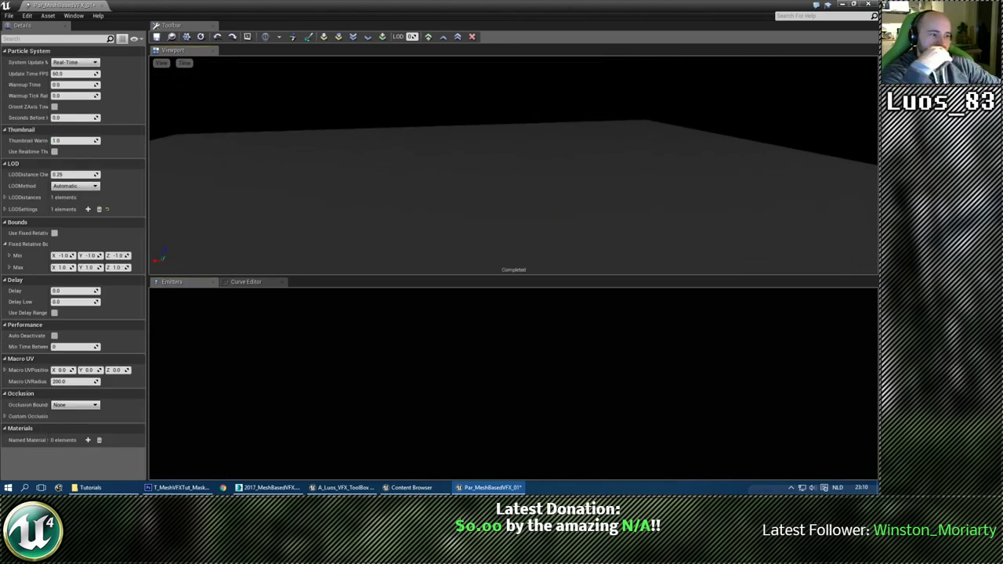
right_click_drag(369, 201, 397, 224)
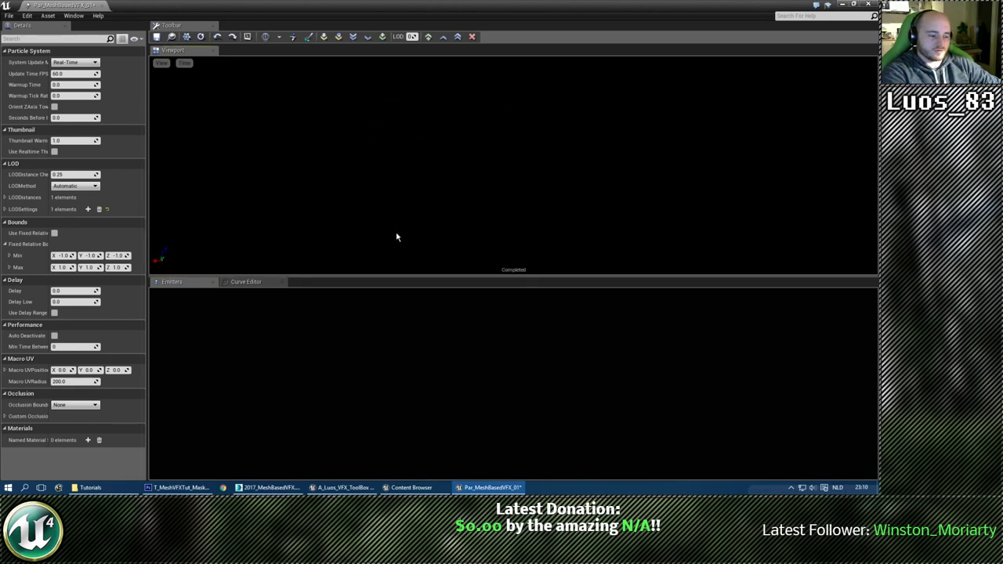
Select the SM_VFX_MeshCore_01 mesh in the MeshBasedVFX StaticMeshes folder and put the Content Browser out of the way.
key("ctrl+b")
left_click_drag(493, 94, 498, 89)
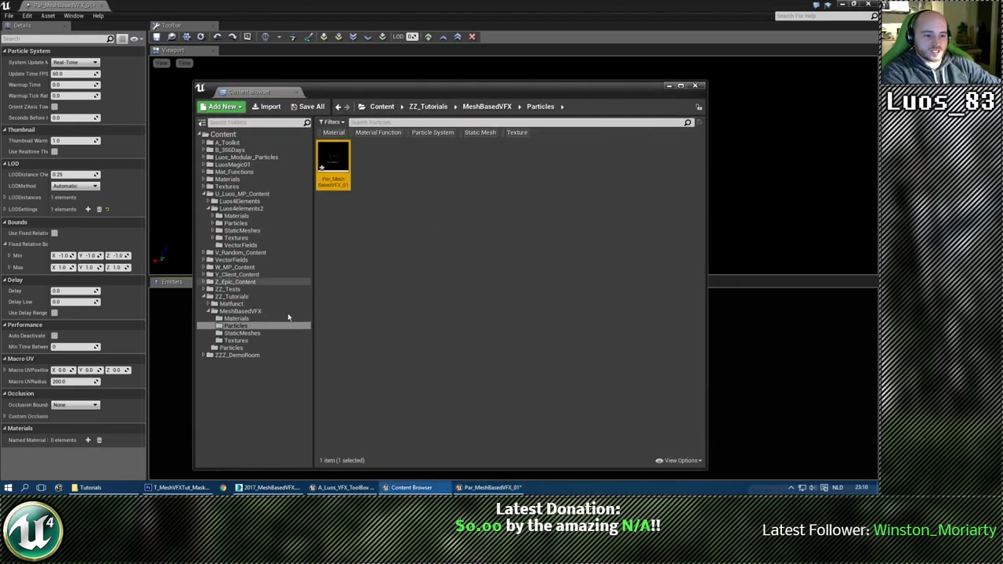
left_click(250, 334)
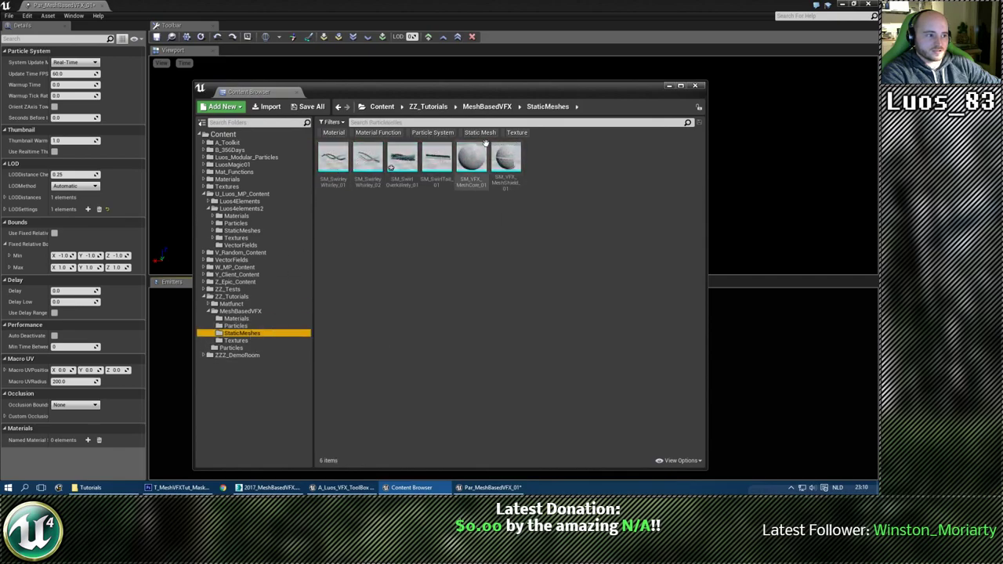
left_click(480, 151)
left_click_drag(511, 94, 0, 106)
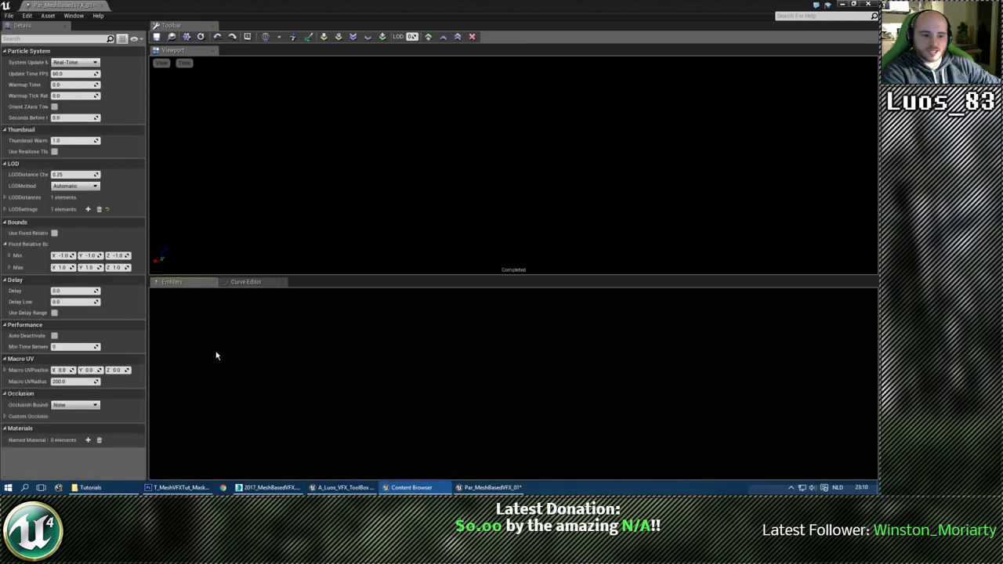
Add a new sprite emitter and give it a Mesh Data module that uses the SM_VFX_MeshCore_01 mesh.
right_click(206, 321)
left_click(240, 323)
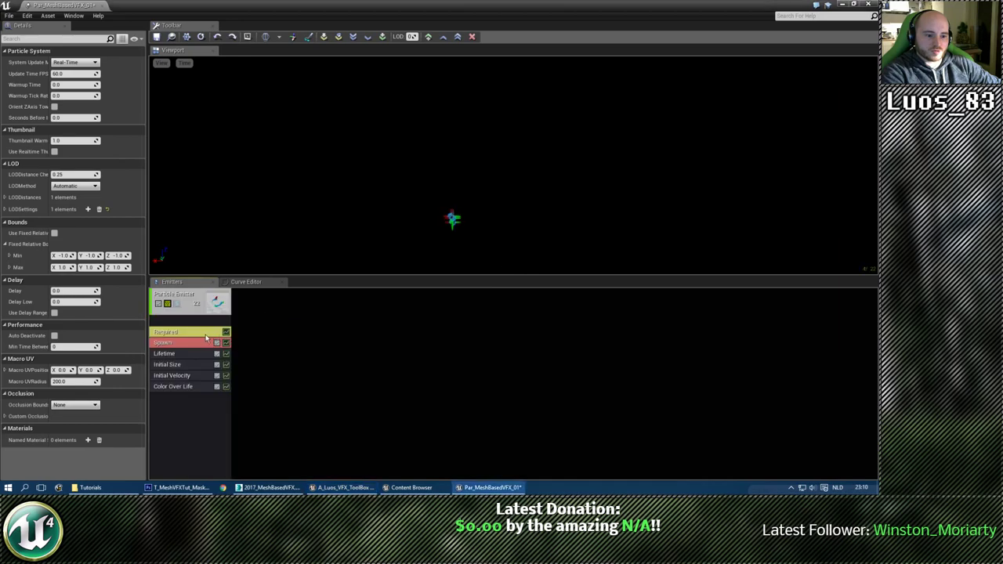
right_click(185, 324)
mouse_move(229, 126)
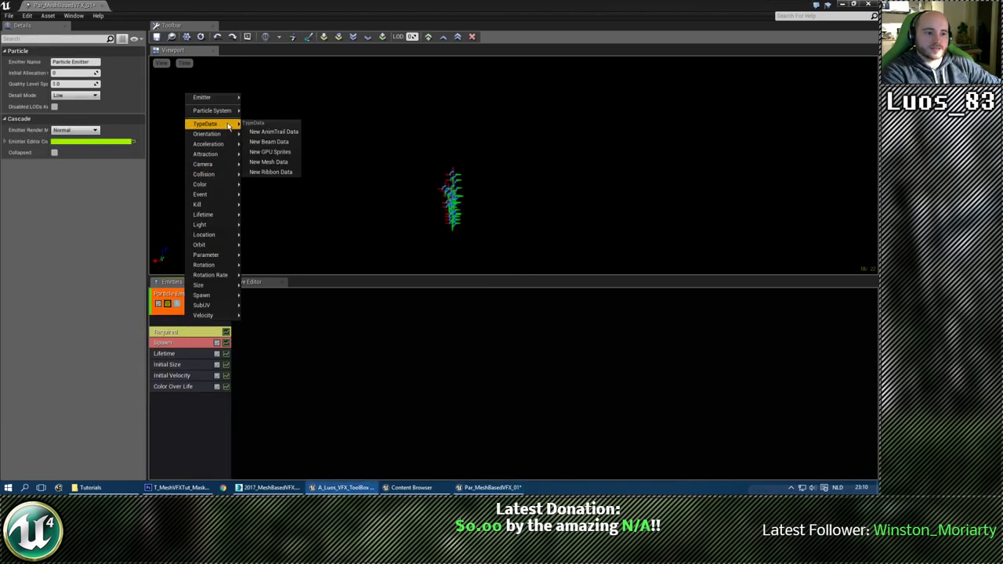
left_click(274, 162)
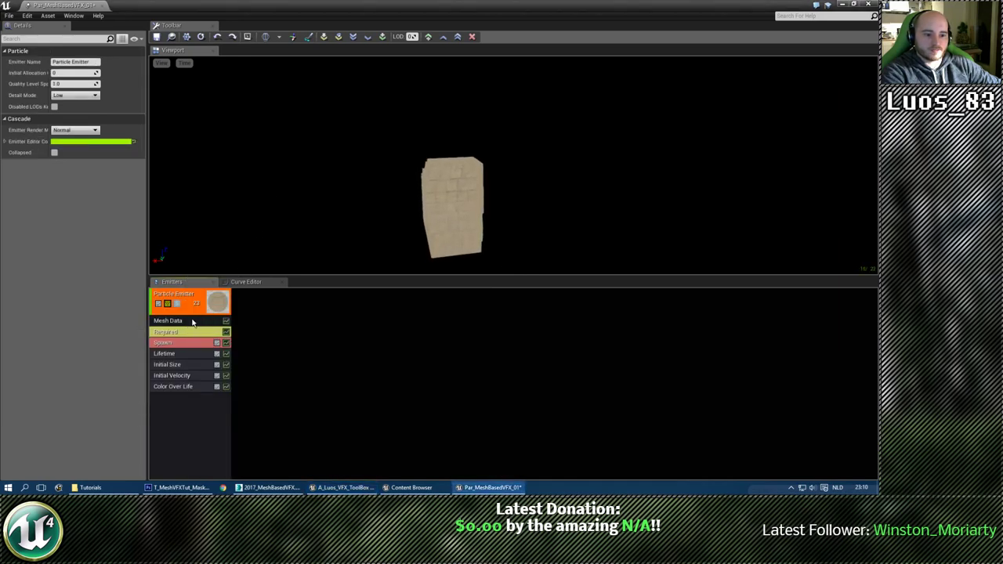
left_click(192, 322)
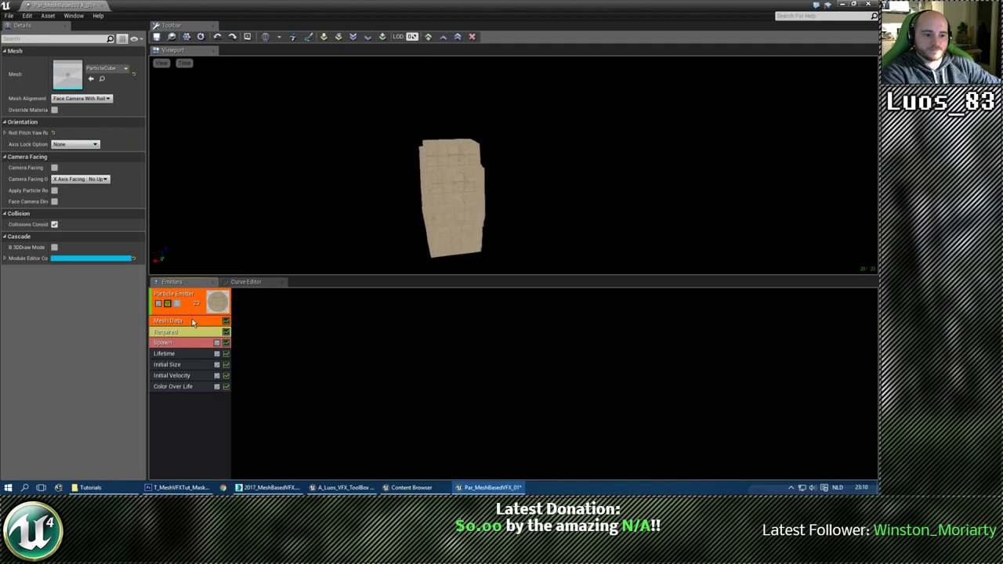
left_click(91, 79)
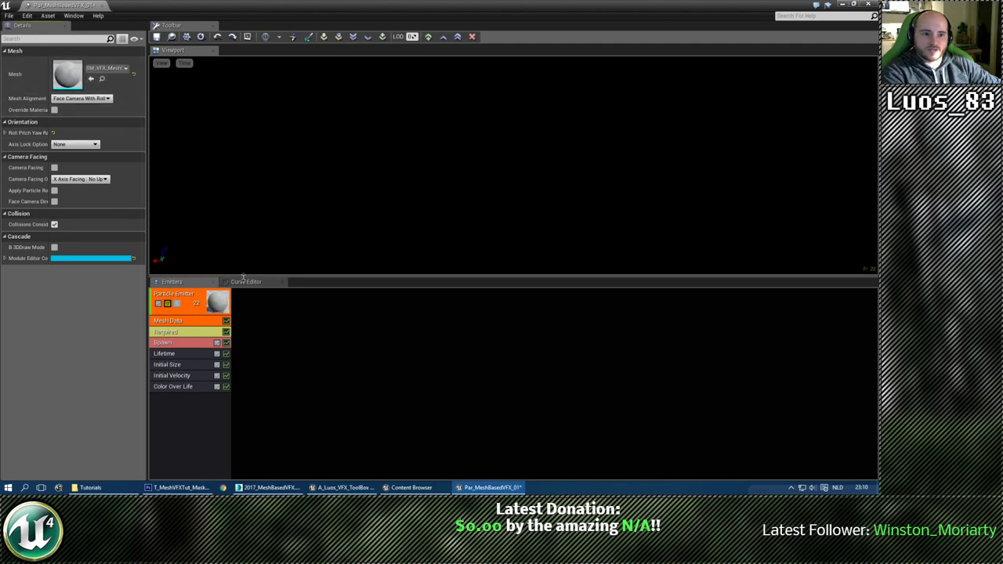
Change the Initial Size distribution to Distribution Vector Constant with X, Y and Z set to 1.0.
left_click(174, 365)
right_click(100, 56)
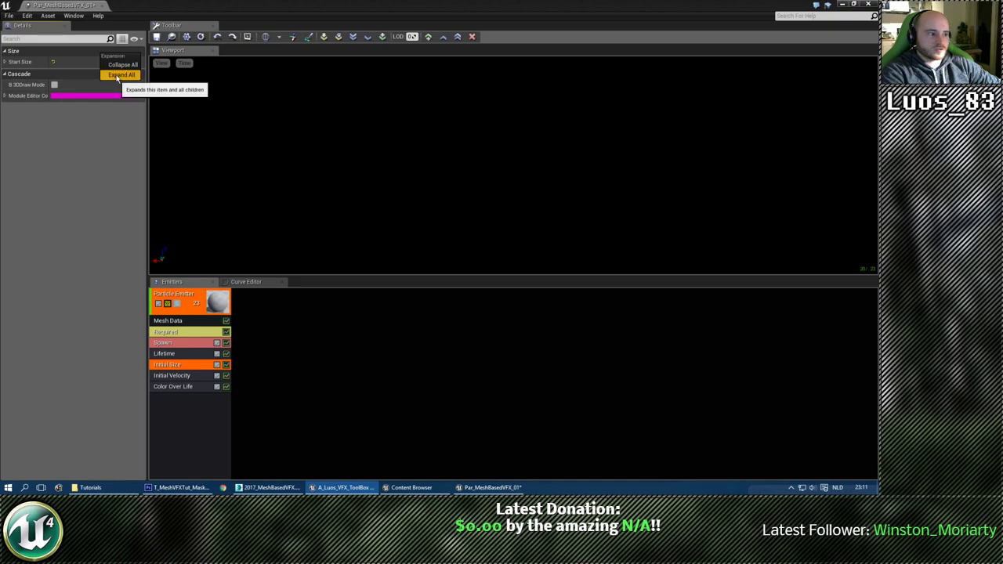
left_click(118, 75)
left_click(74, 73)
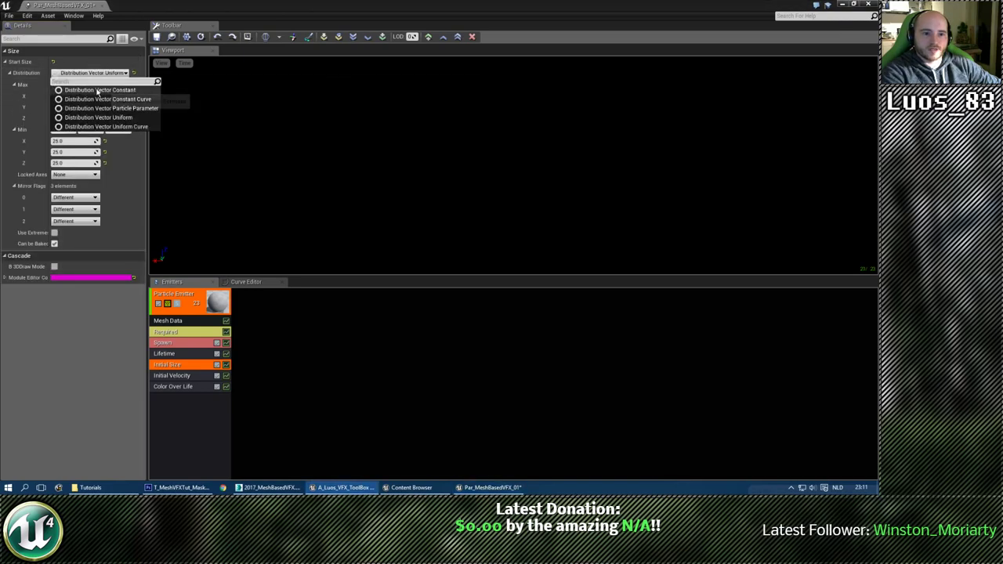
left_click(69, 84)
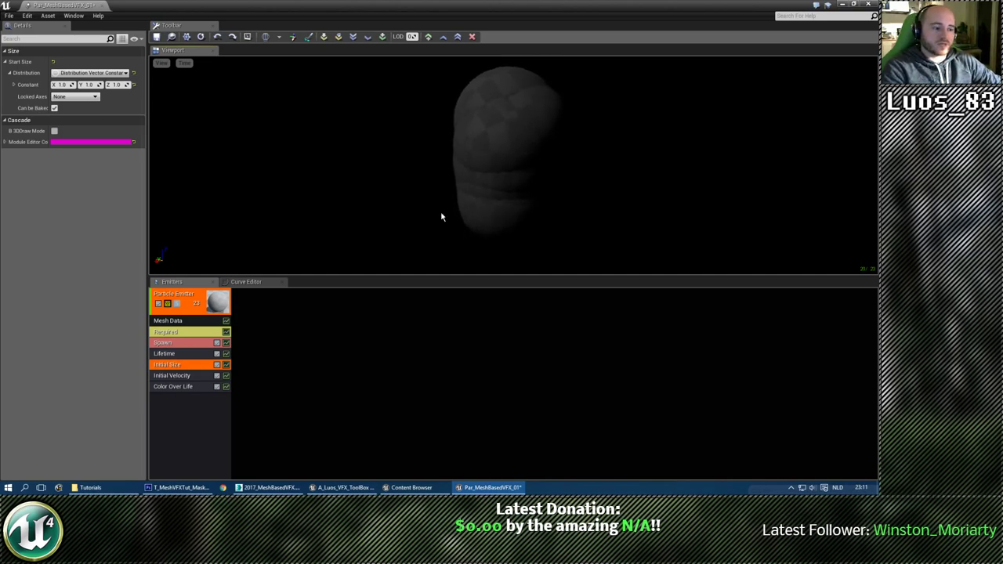
mouse_move(442, 217)
right_mouse_down()
mouse_move(474, 220)
mouse_move(449, 217)
right_mouse_up()
right_click_drag(408, 188, 391, 188)
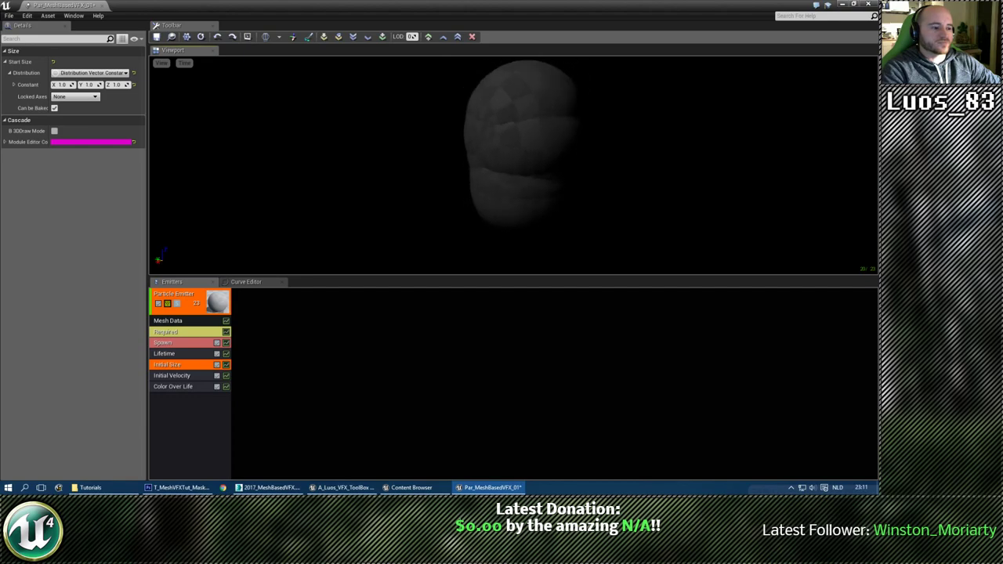
Set the Spawn module's rate constant to 0 and add a burst entry with a count of 1.
left_click(177, 331)
left_click(168, 343)
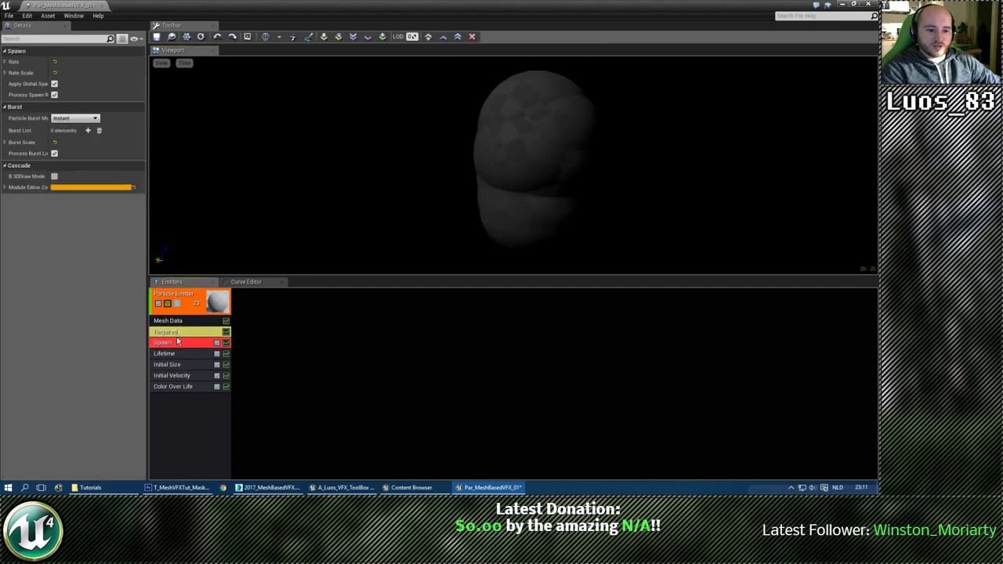
right_click(103, 53)
left_click(119, 73)
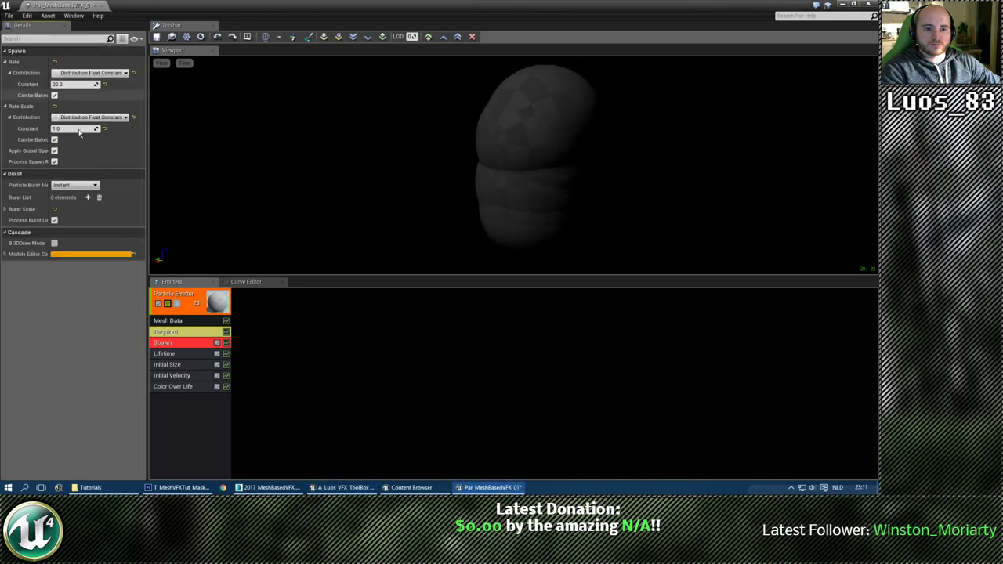
left_click(76, 85)
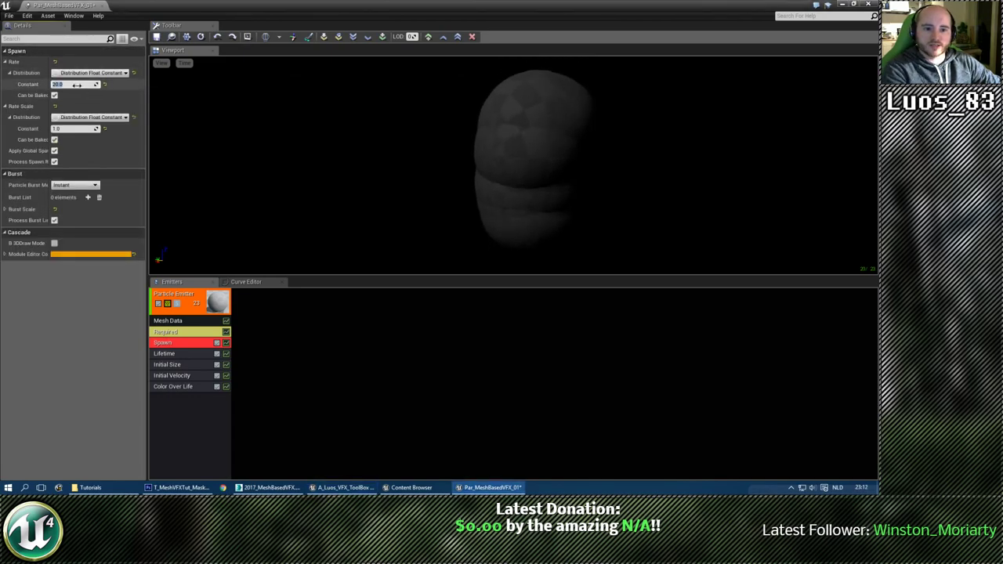
type("0")
key("Return")
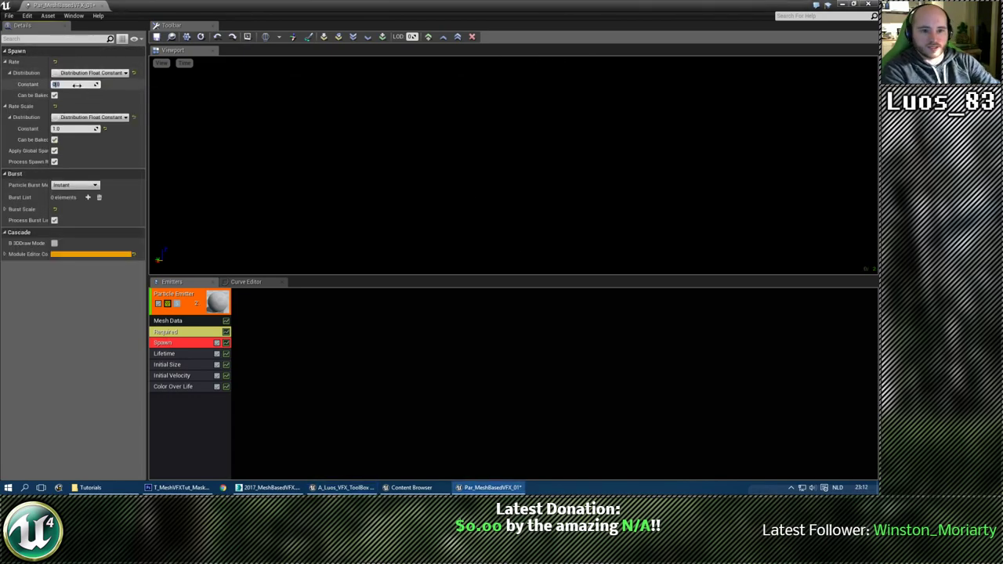
left_click(88, 197)
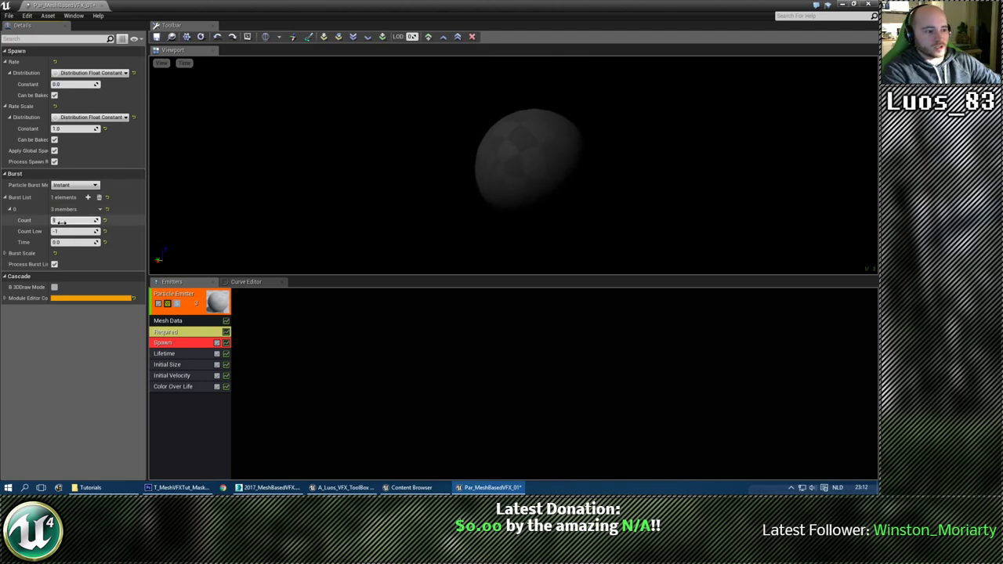
Delete the Initial Velocity module and change the Lifetime distribution to Distribution Float Constant with a constant of 0.0.
left_click(179, 377)
key("Delete")
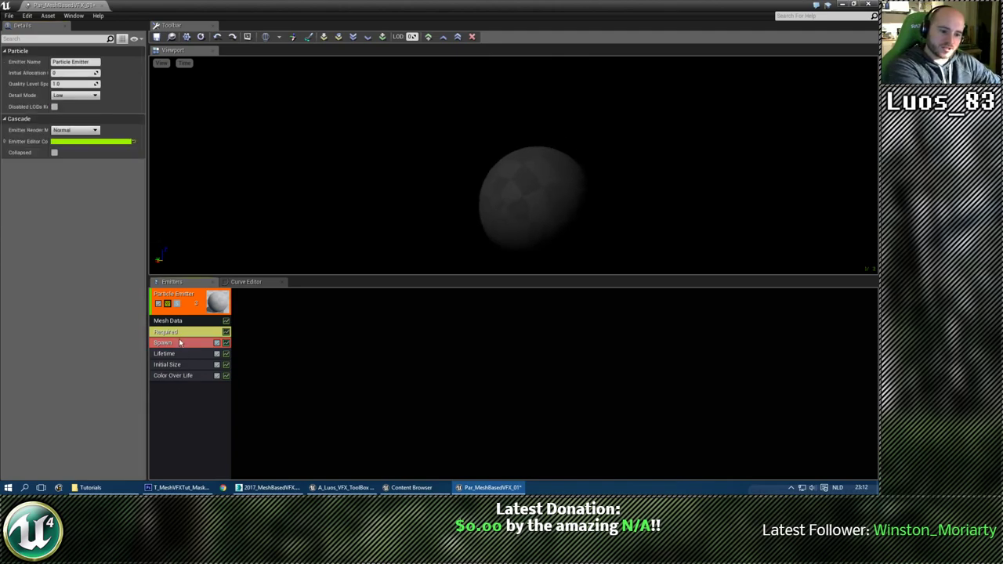
left_click(179, 354)
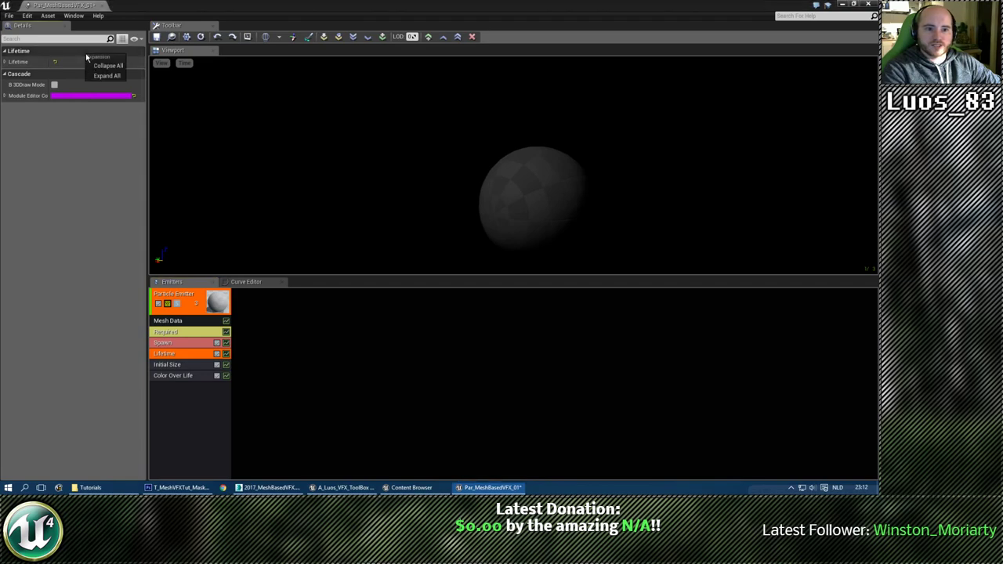
left_click(94, 73)
left_click(74, 85)
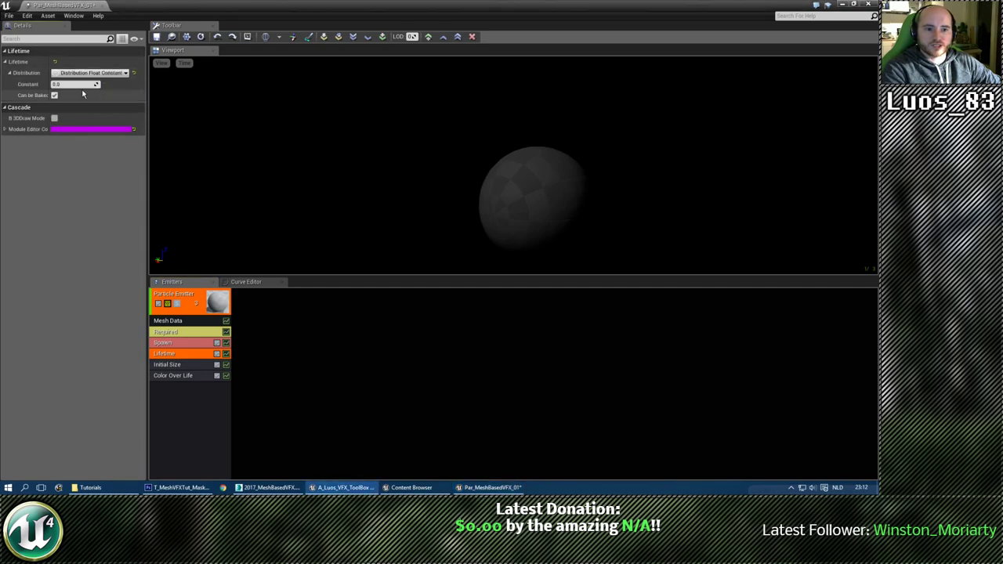
Set Emitter Loops to 1 in the emitter's Required module.
left_click(174, 332)
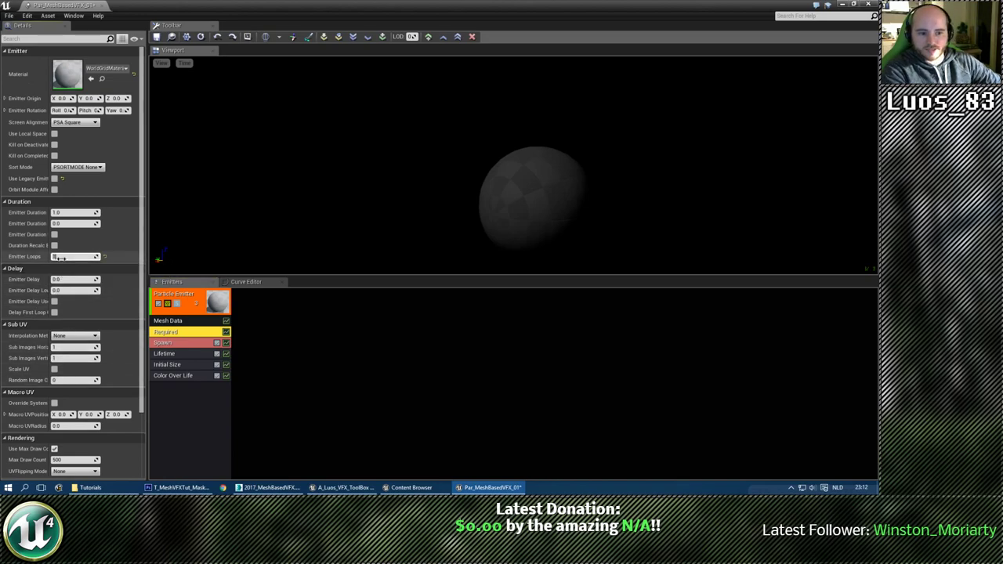
left_click_drag(533, 196, 486, 171)
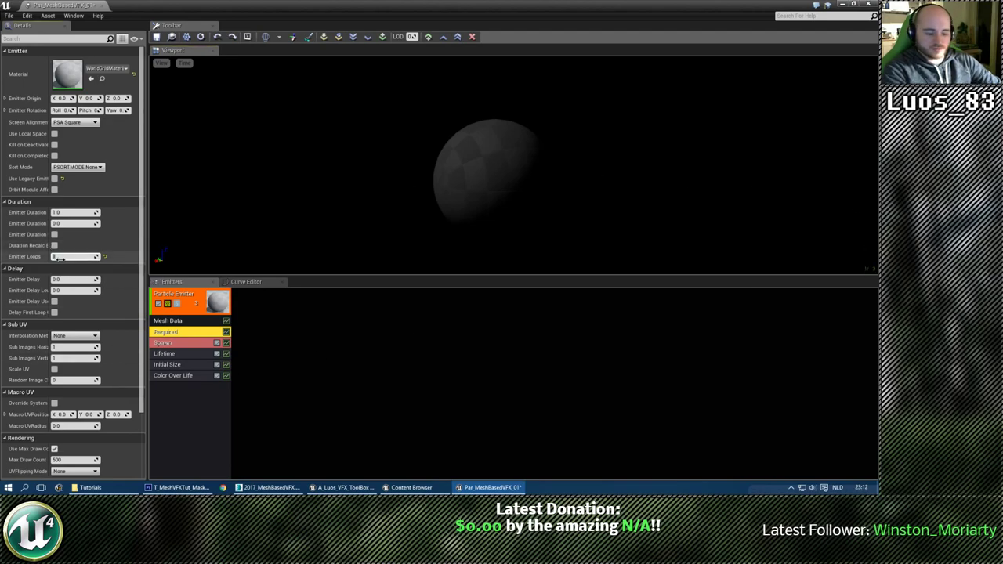
left_click_drag(563, 181, 635, 227)
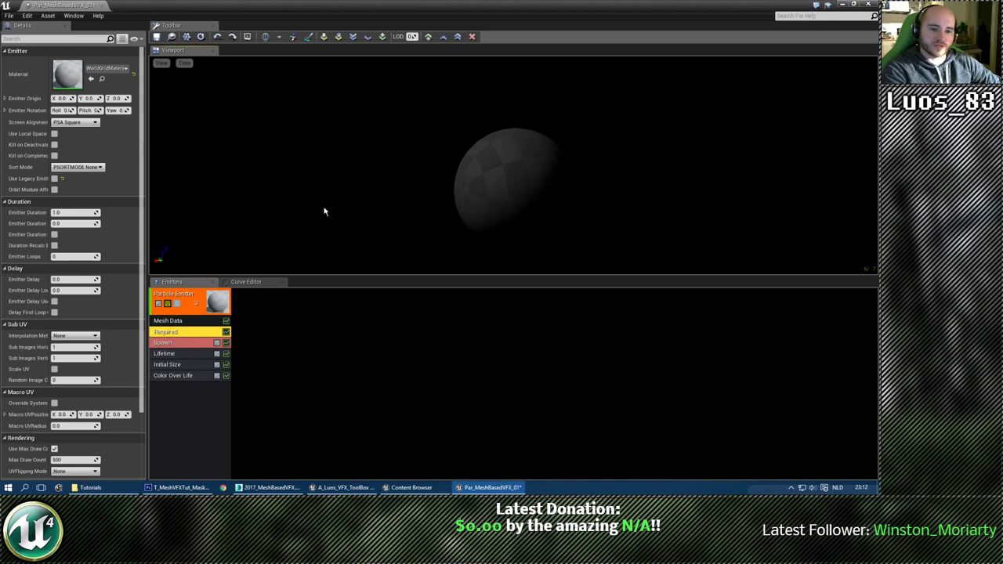
left_click(75, 212)
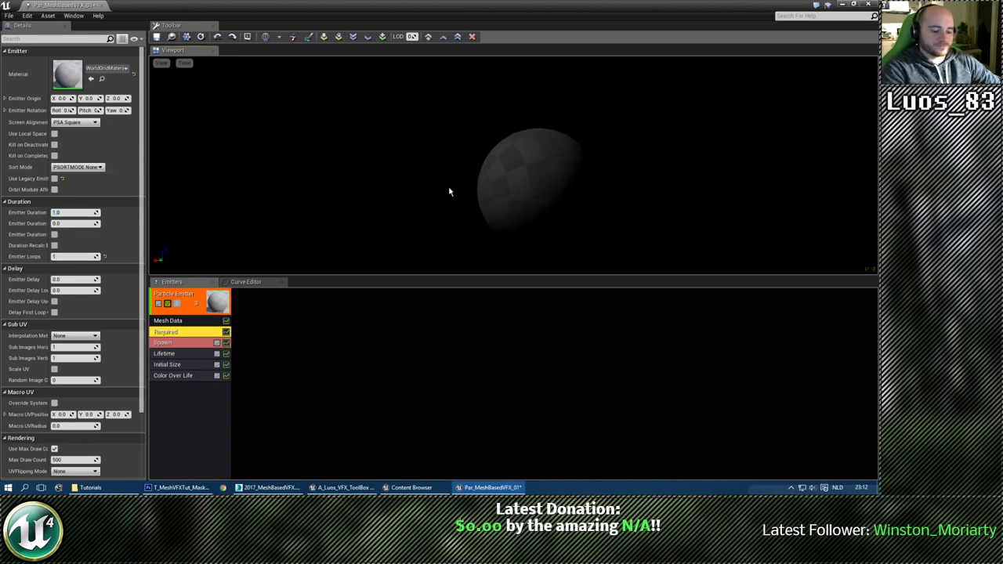
Assign the M_VFX_CoreSphere_01 material in the Required module and enable Override Material in the Mesh Data module.
left_click(452, 319)
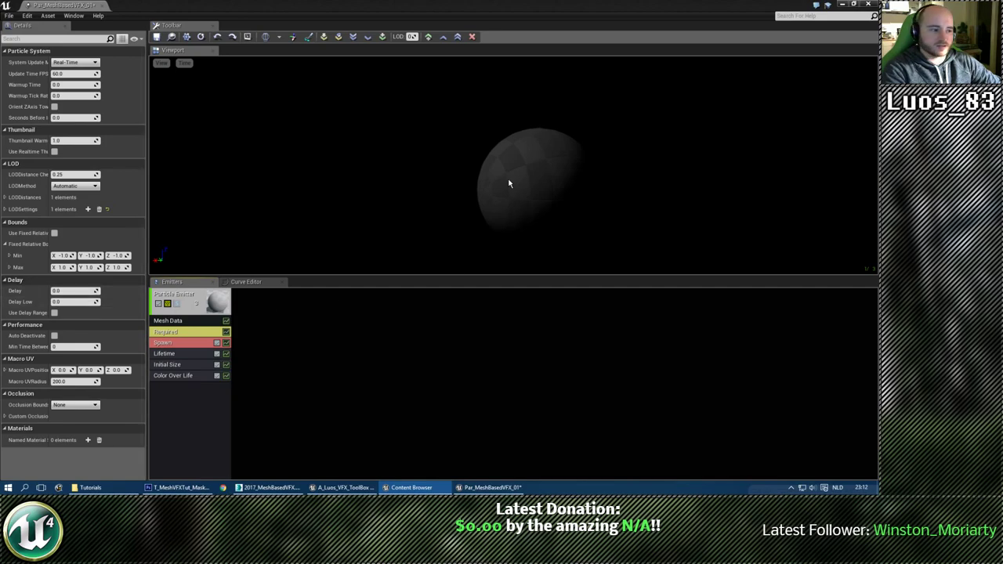
left_click(196, 332)
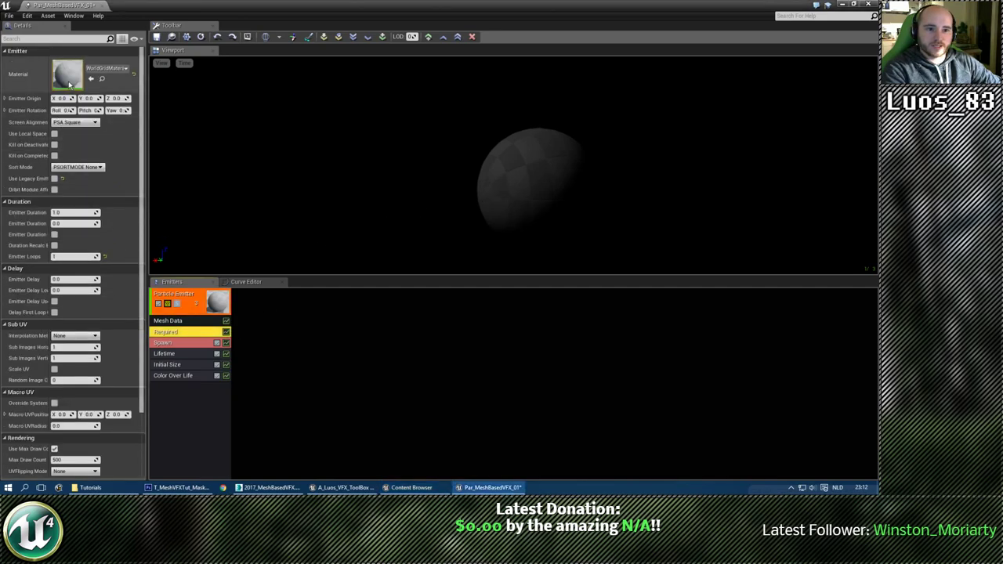
left_click(91, 79)
left_click(177, 322)
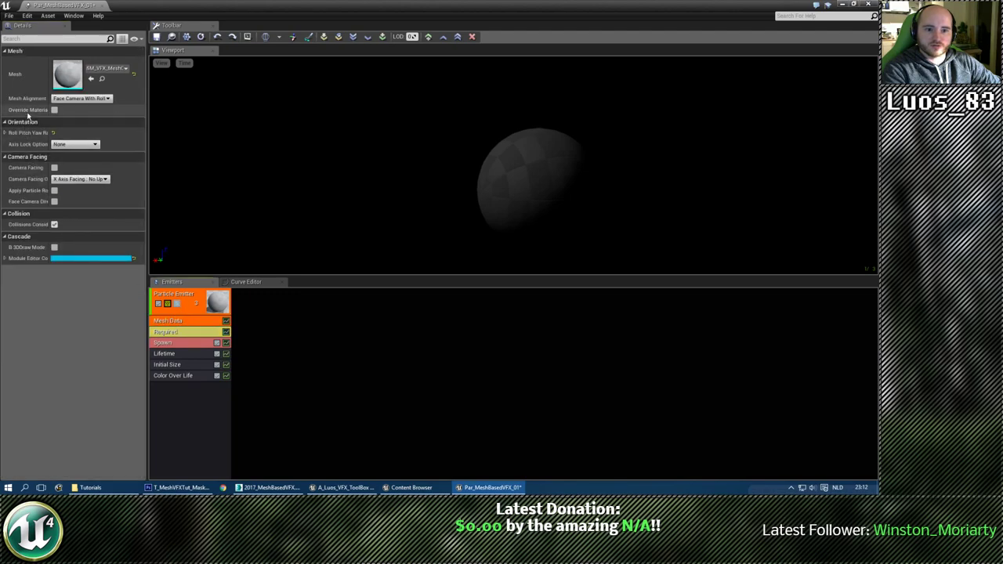
left_click(54, 110)
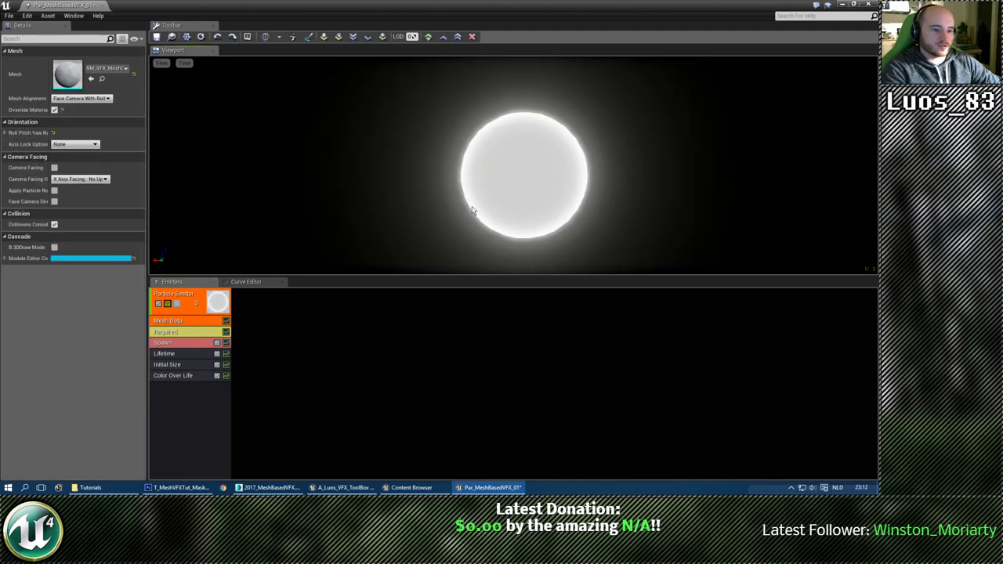
Expand the Color Over Life module's settings and change its color distribution to Distribution Vector Constant.
left_click(181, 376)
right_click(93, 56)
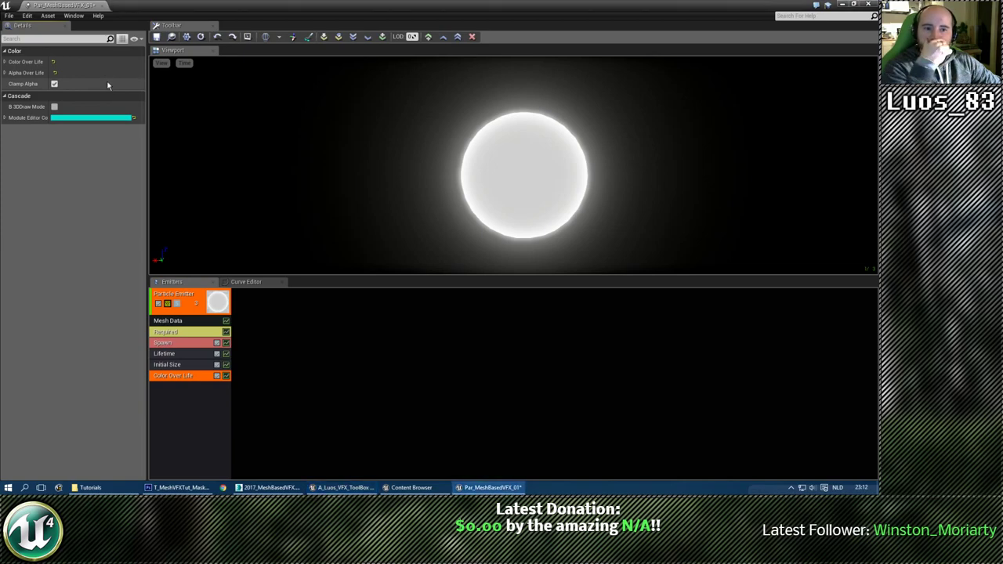
right_click(93, 53)
left_click(114, 76)
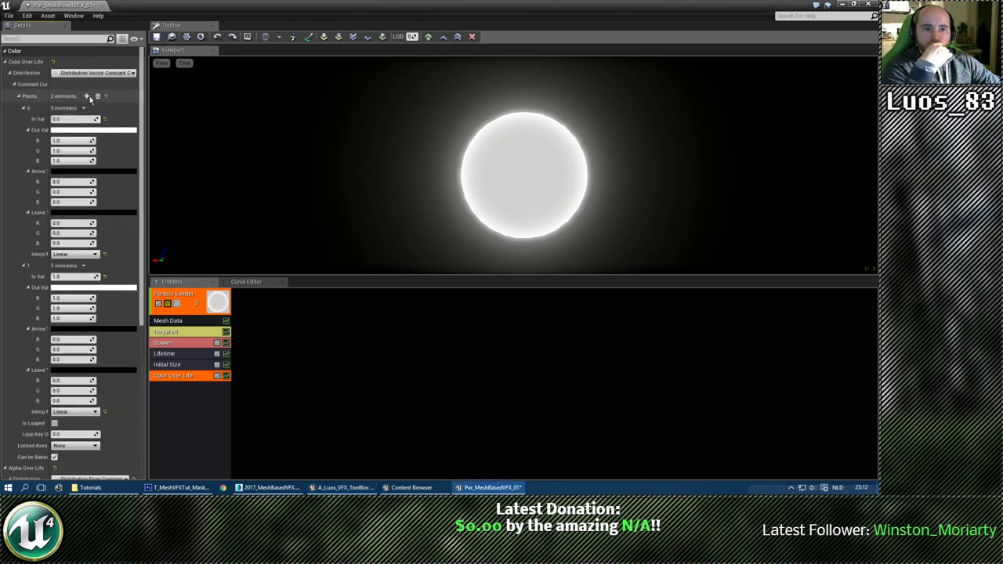
left_click(92, 72)
left_click(85, 93)
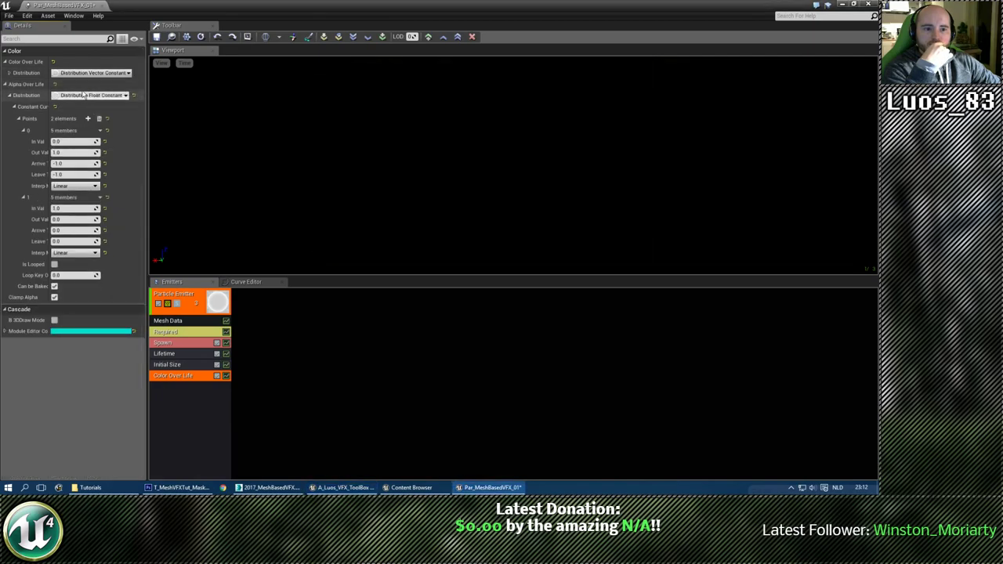
left_click(74, 74)
left_click(31, 89)
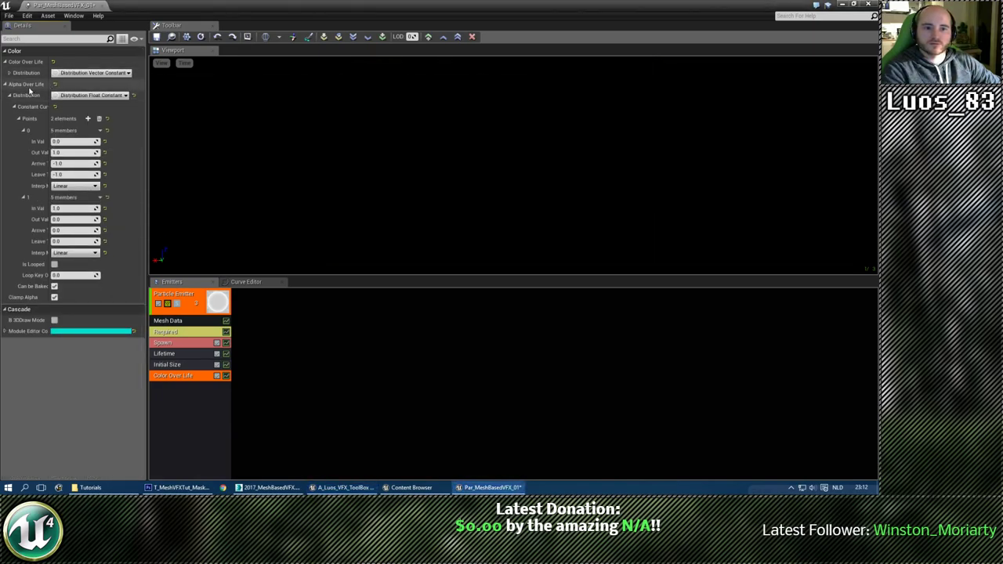
Set the Color Over Life constant to orange with R 1.0, G 0.224 and B 0.0.
left_click(11, 72)
left_click(86, 84)
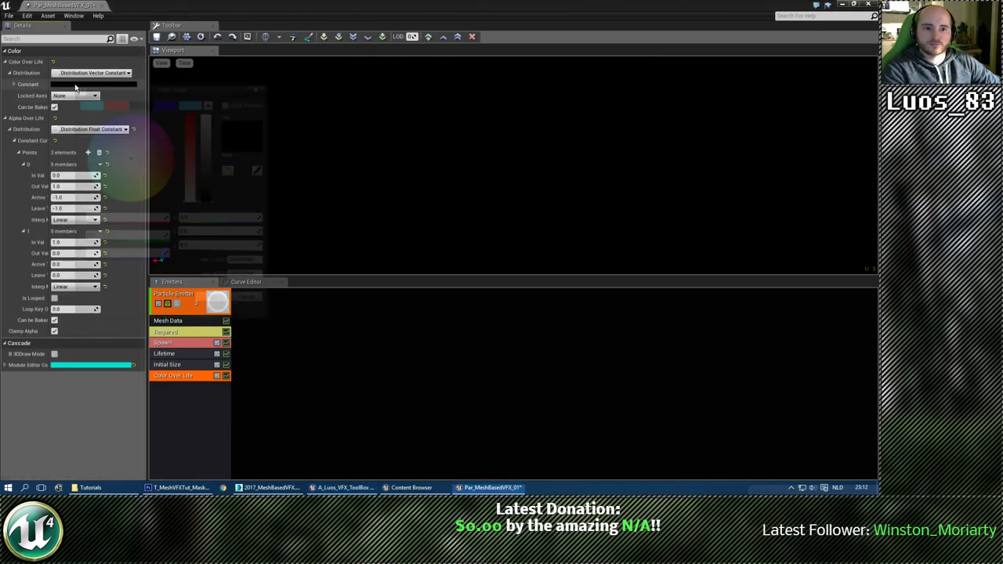
left_click(175, 175)
left_click_drag(213, 154, 222, 102)
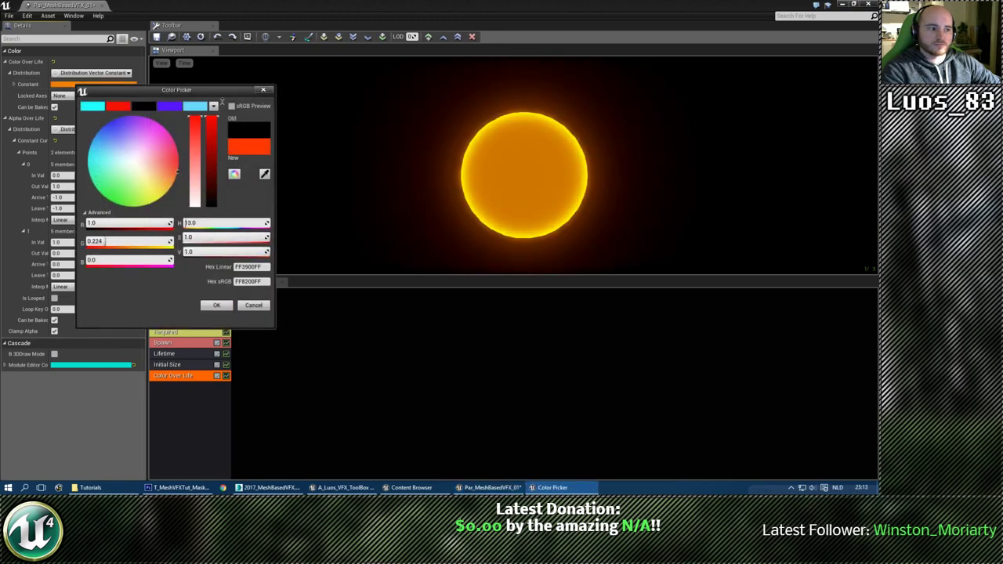
left_click(219, 306)
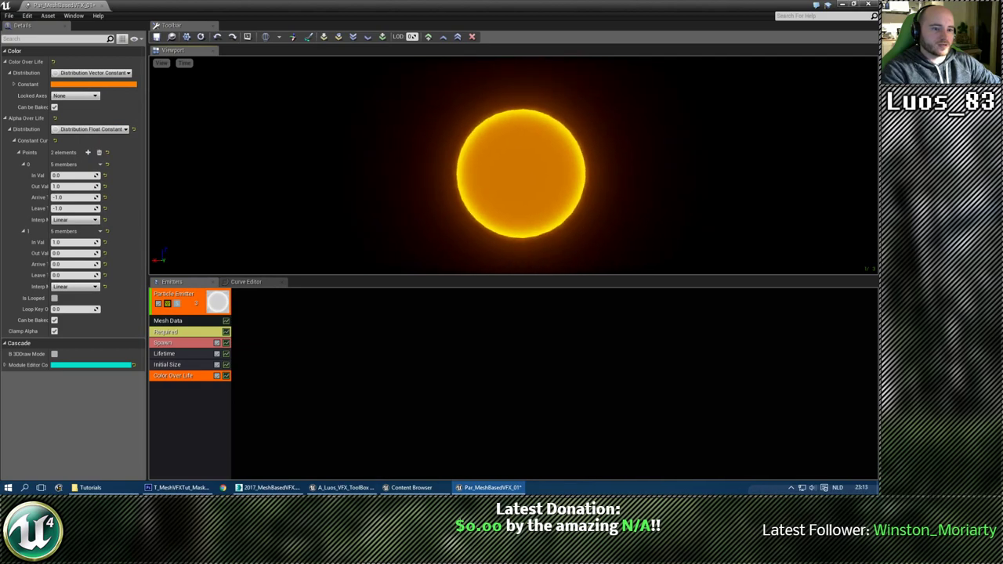
Open the M_VFX_CoreSphere_01 material from the Required module and examine how its Particle Color and Dynamic Parameter nodes are used.
left_click(182, 334)
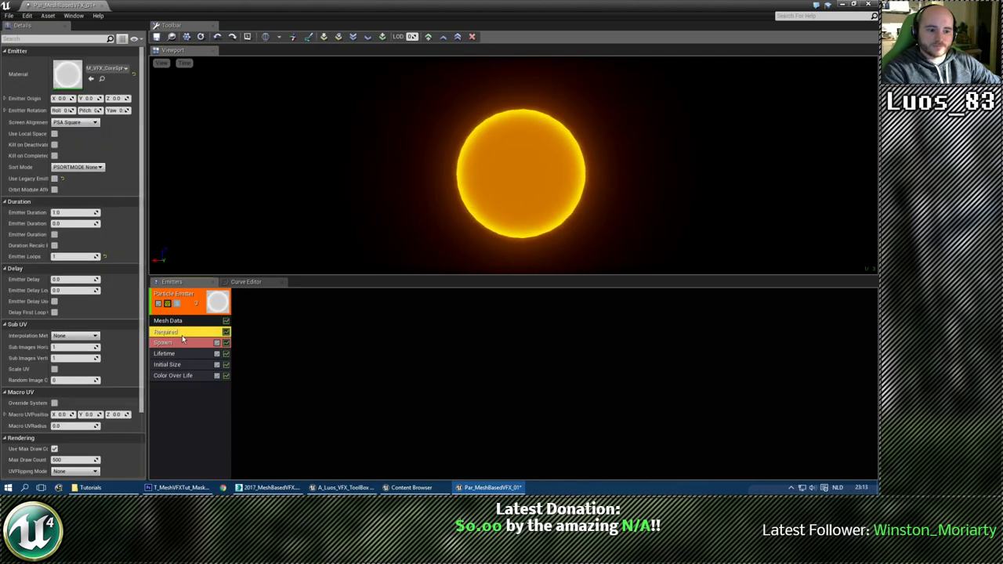
double_click(67, 74)
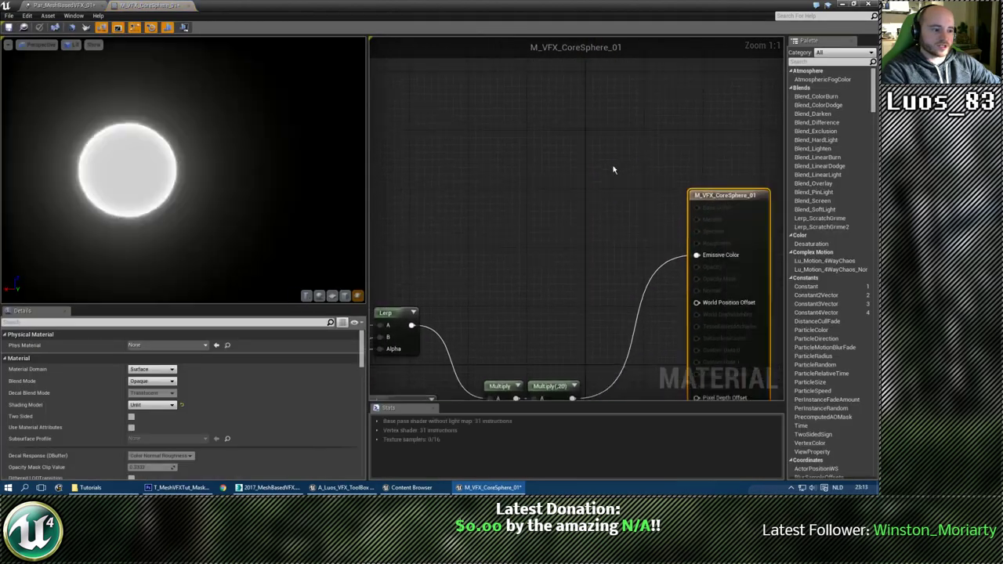
scroll(511, 207, "down", 5)
right_click_drag(511, 209, 650, 128)
scroll(650, 128, "down", 6)
right_click_drag(540, 217, 614, 221)
scroll(608, 145, "up", 5)
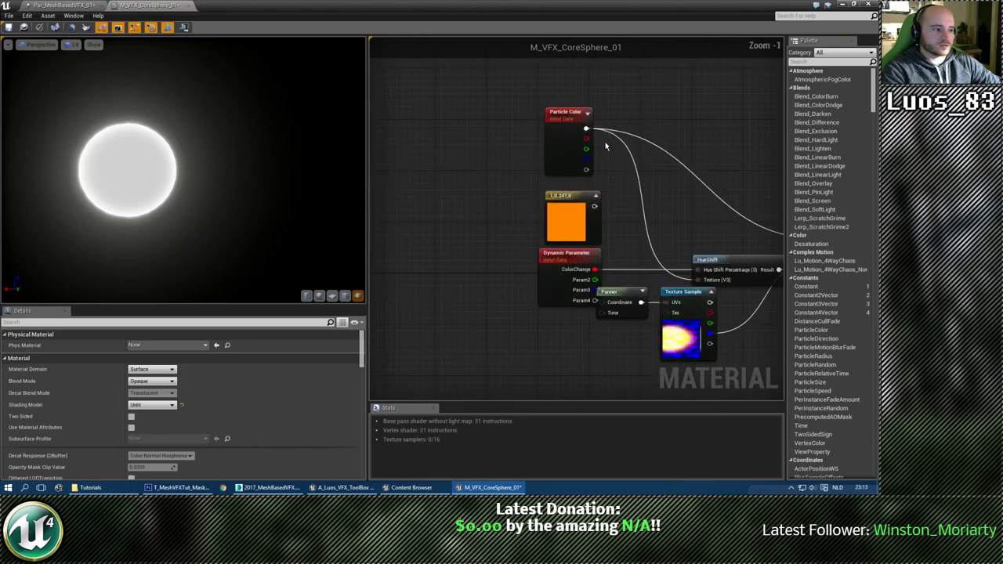
left_click(571, 251)
right_click_drag(488, 258, 438, 231)
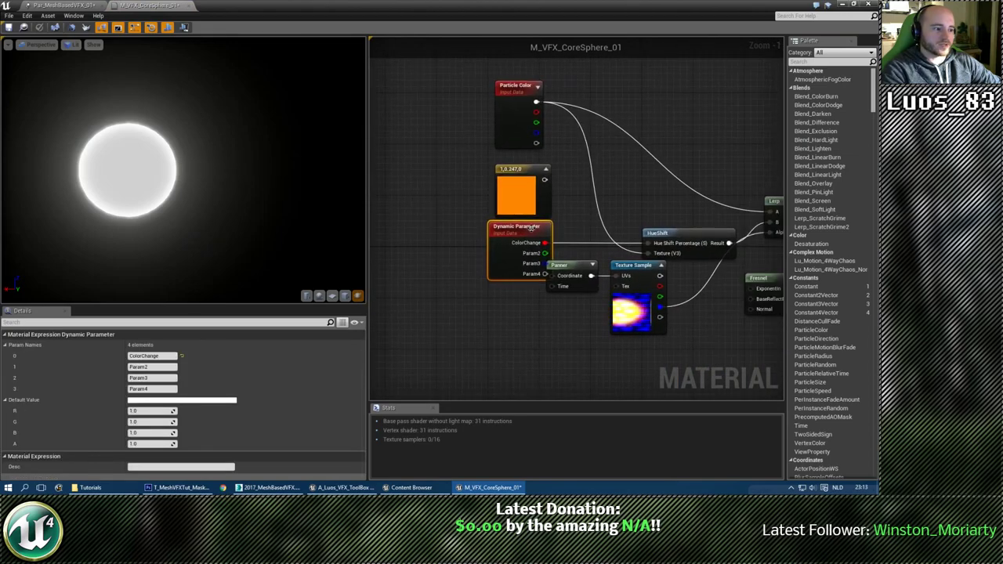
Return to the Par_MeshBasedVFX_01 particle system, add a Dynamic parameter module to the emitter and refresh it.
left_click(62, 5)
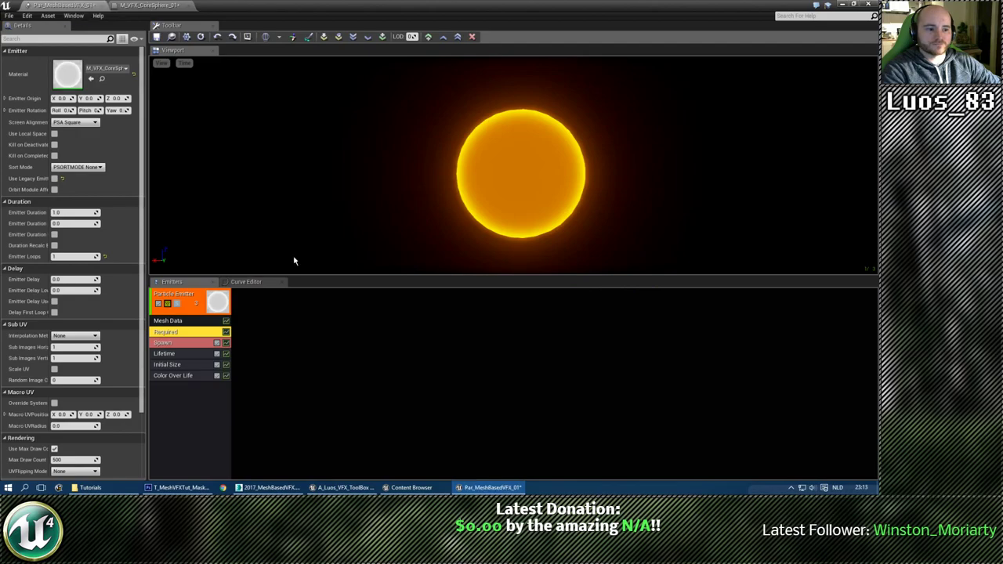
right_click(172, 396)
mouse_move(208, 338)
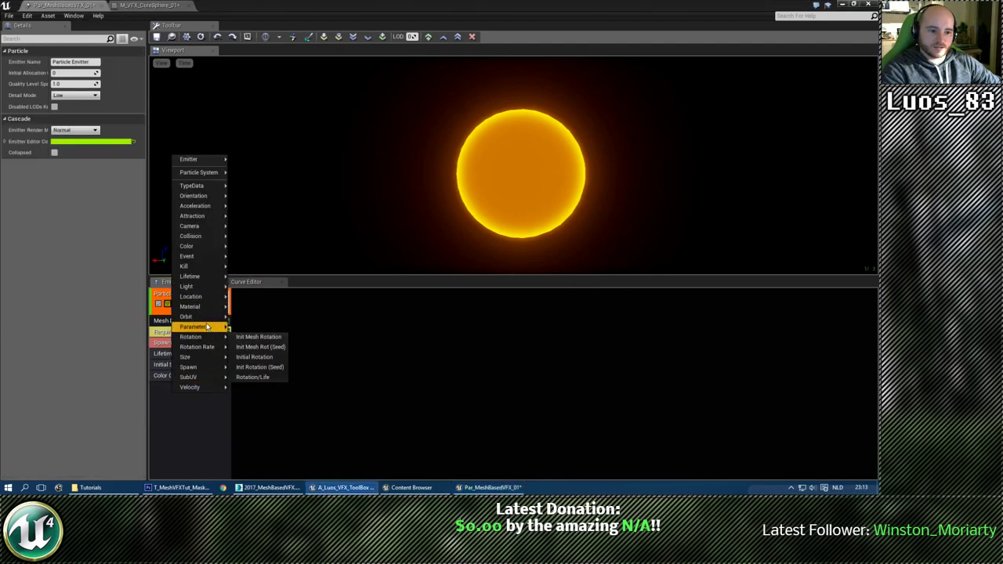
left_click(247, 329)
left_click(182, 388)
right_click(182, 388)
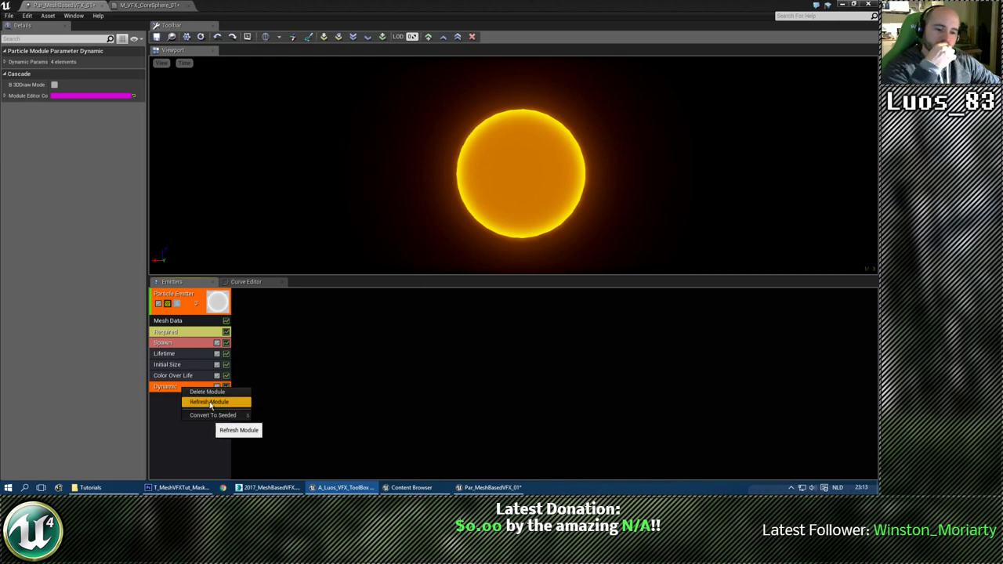
left_click(210, 403)
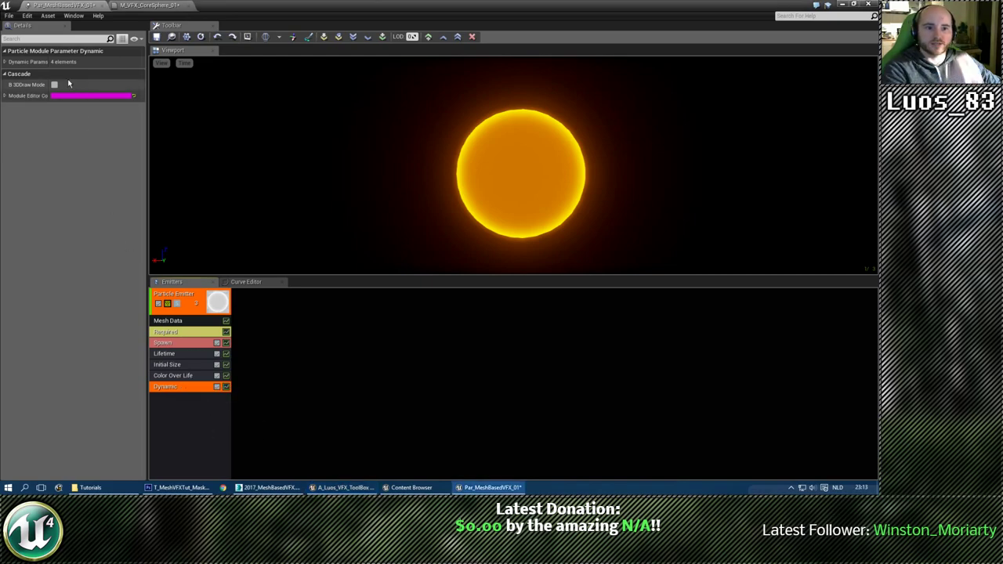
Try 0.1 as the constant of the ColorChange dynamic parameter and replace it with a slightly negative value.
left_click(7, 62)
left_click(9, 73)
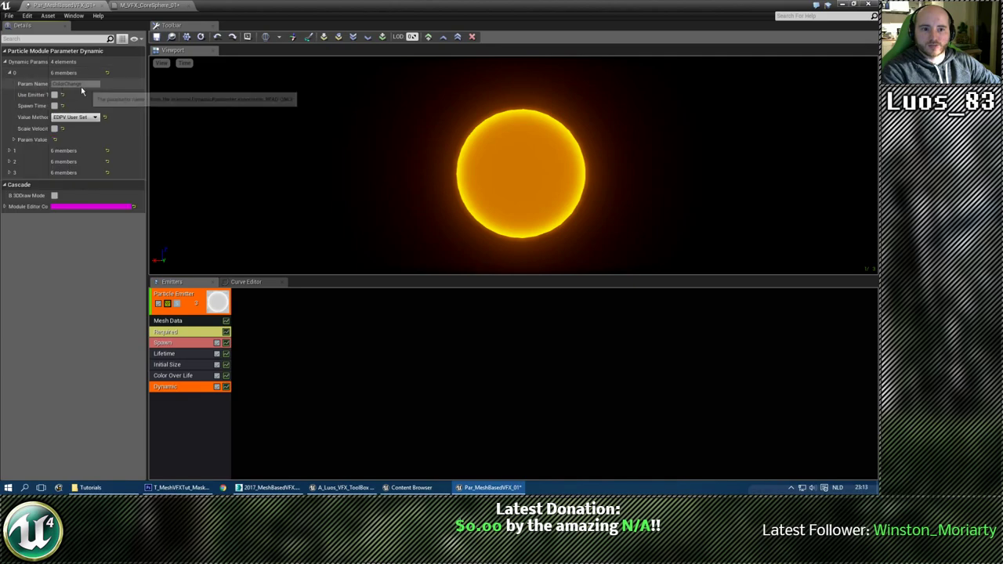
left_click(14, 140)
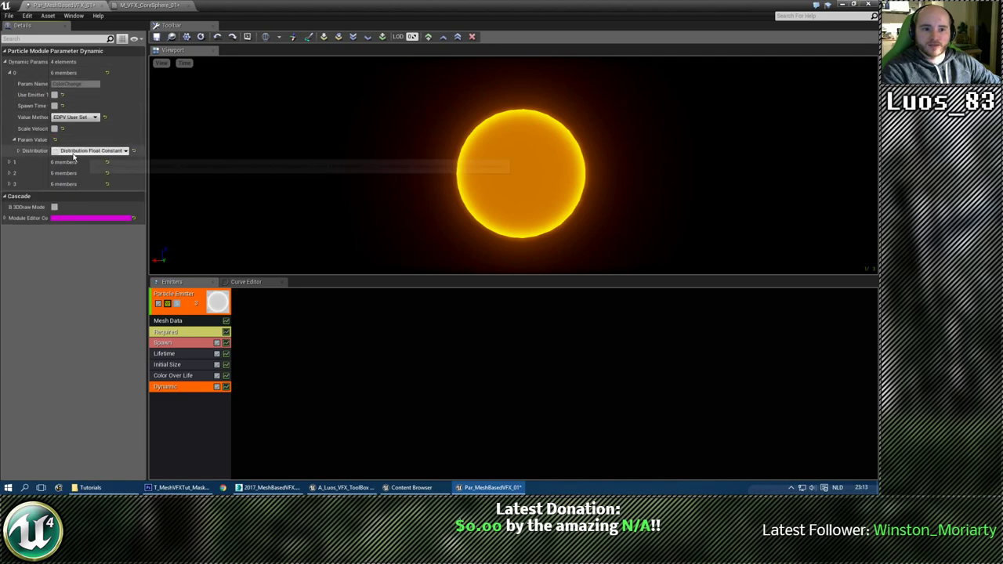
left_click(18, 150)
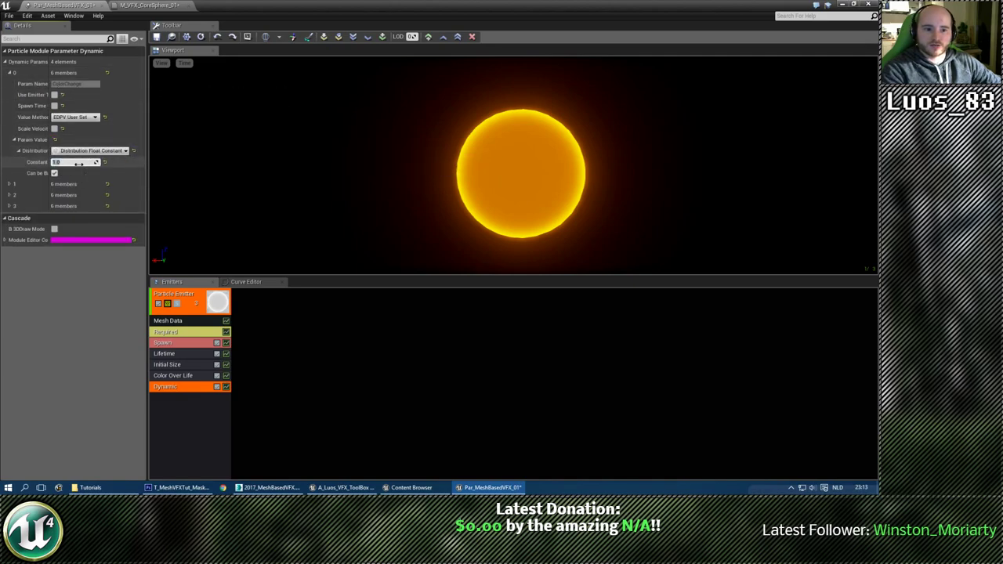
type("0.1")
key("Return")
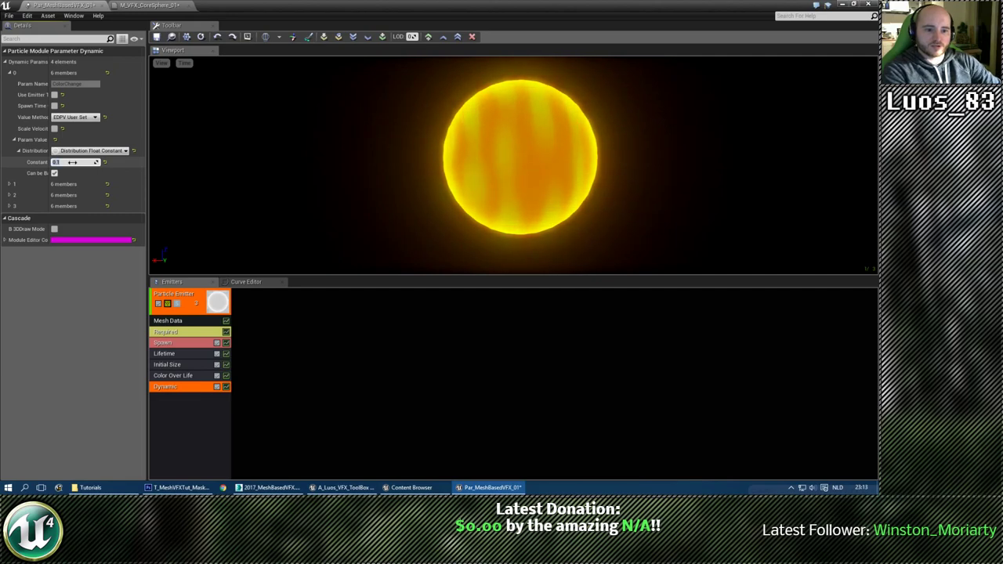
type("-0.05")
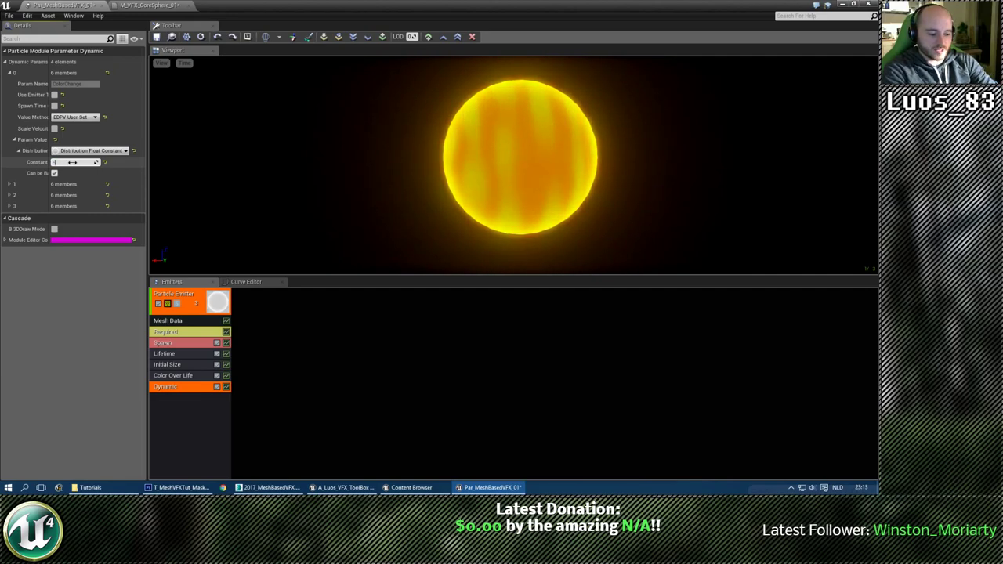
key("Return")
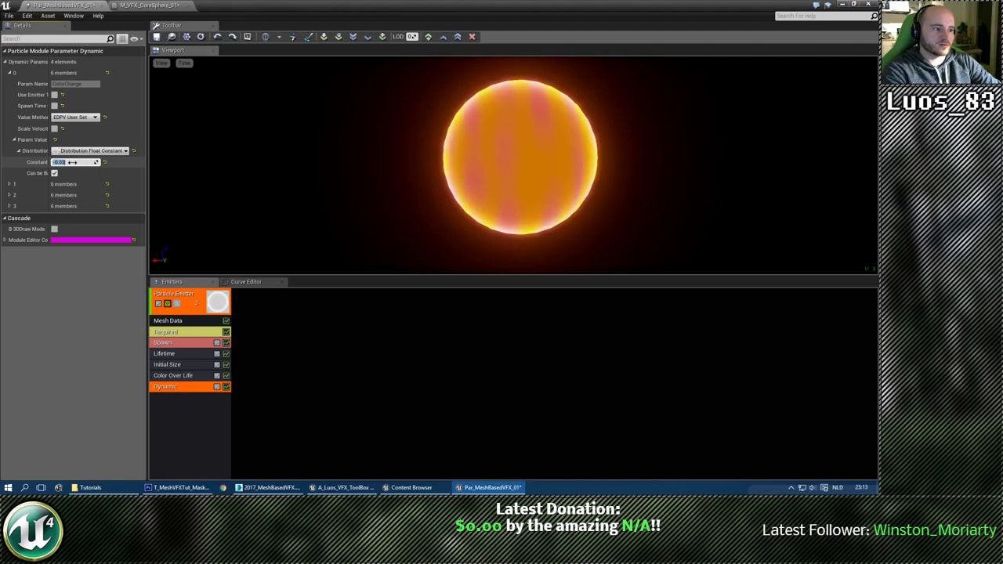
Add a Scale Color / Life module to the particle emitter.
left_click(167, 409)
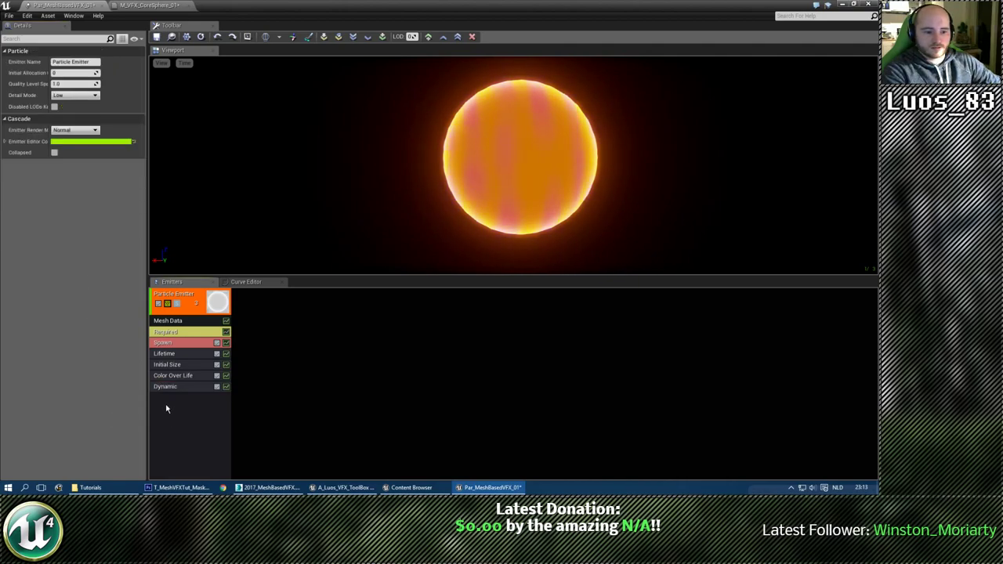
right_click(166, 411)
mouse_move(199, 261)
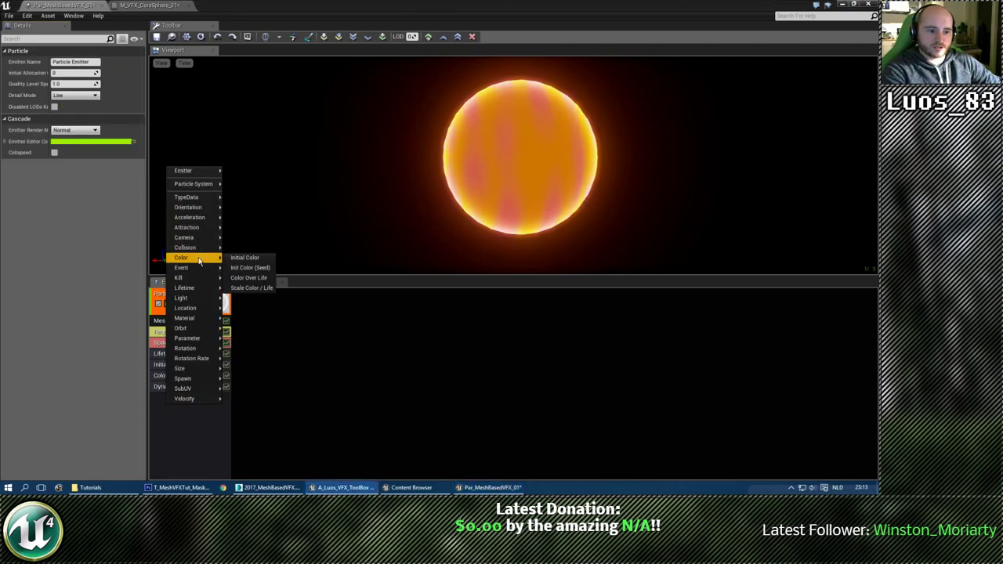
left_click(251, 288)
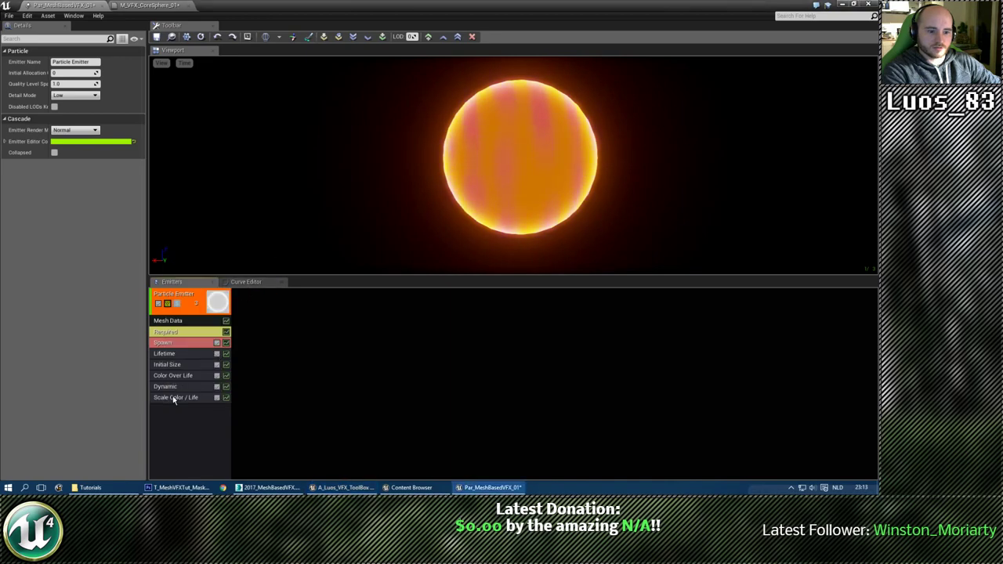
Change the color scale distribution of the Scale Color / Life module to Distribution Vector Constant.
left_click(174, 398)
left_click(86, 63)
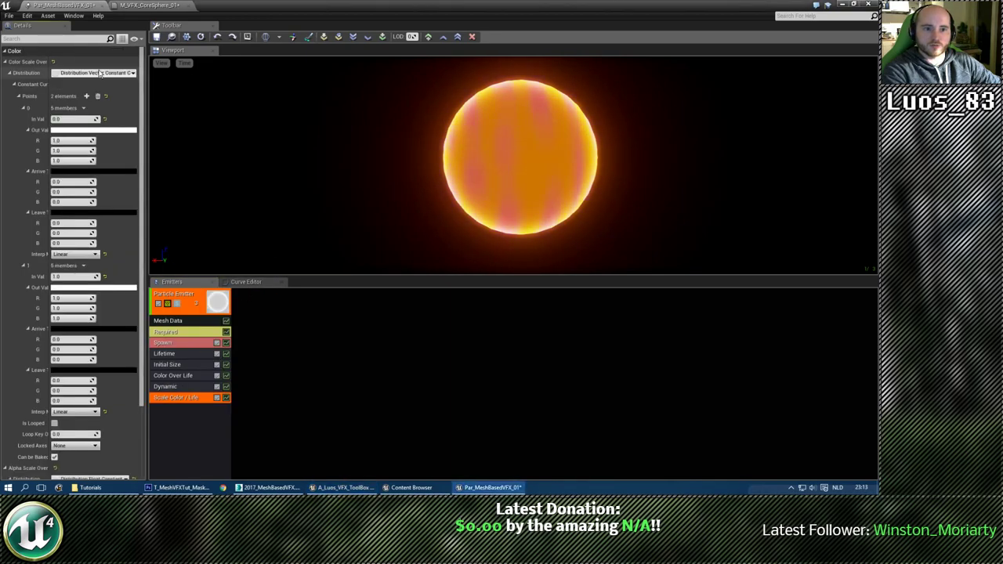
left_click(93, 72)
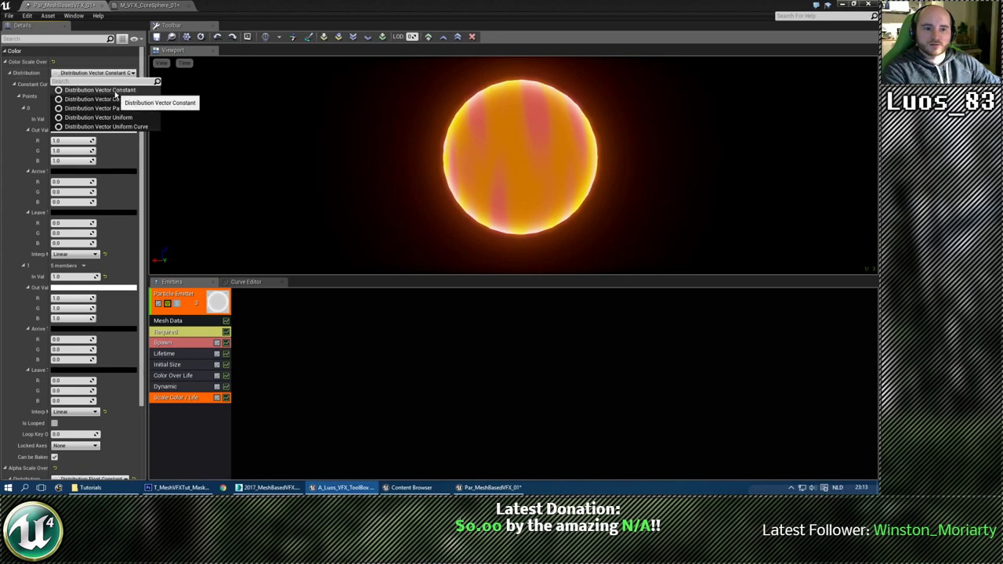
left_click(100, 90)
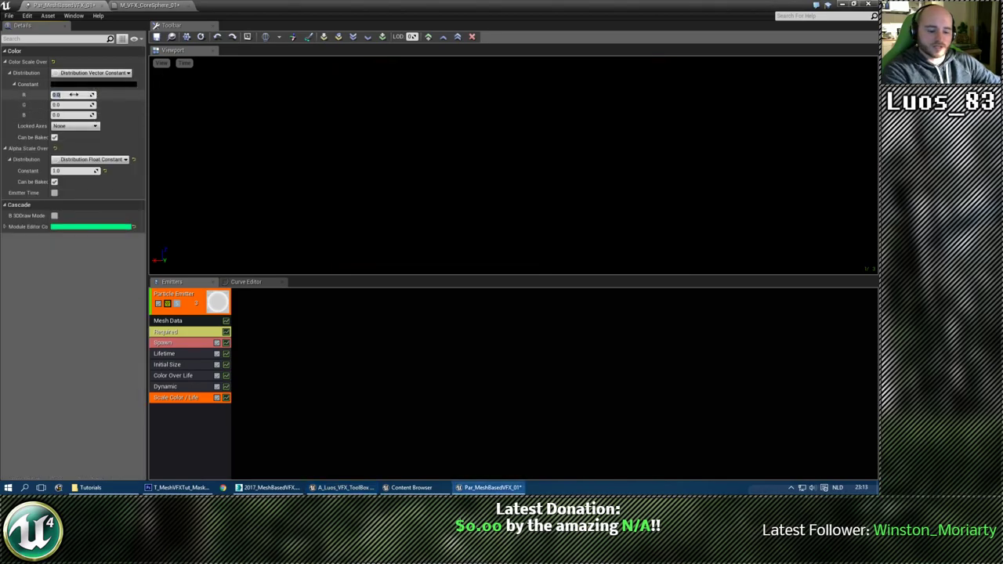
Set the R, G and B constants of the Scale Color / Life module to 10.
key("Tab")
type("10")
key("Tab")
type("10")
key("Return")
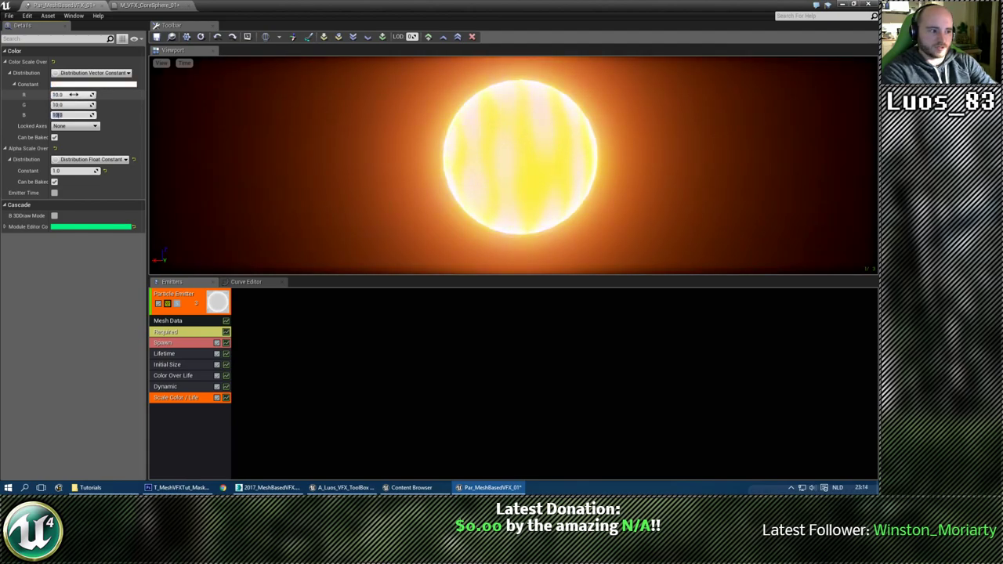
type("10")
key("Return")
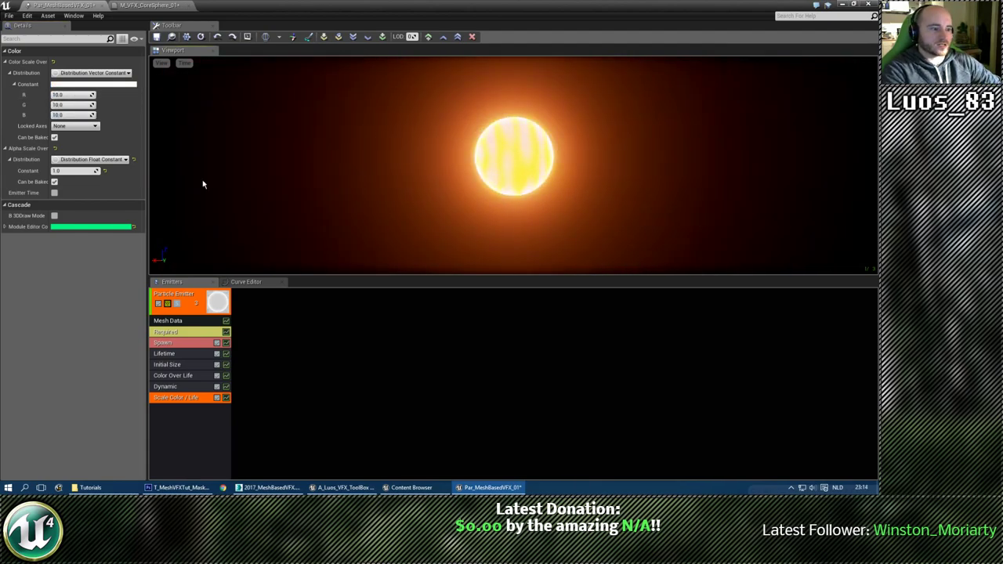
Lower the R and G constants of the color scale to 3.
type("3")
key("Tab")
type("3")
key("Tab")
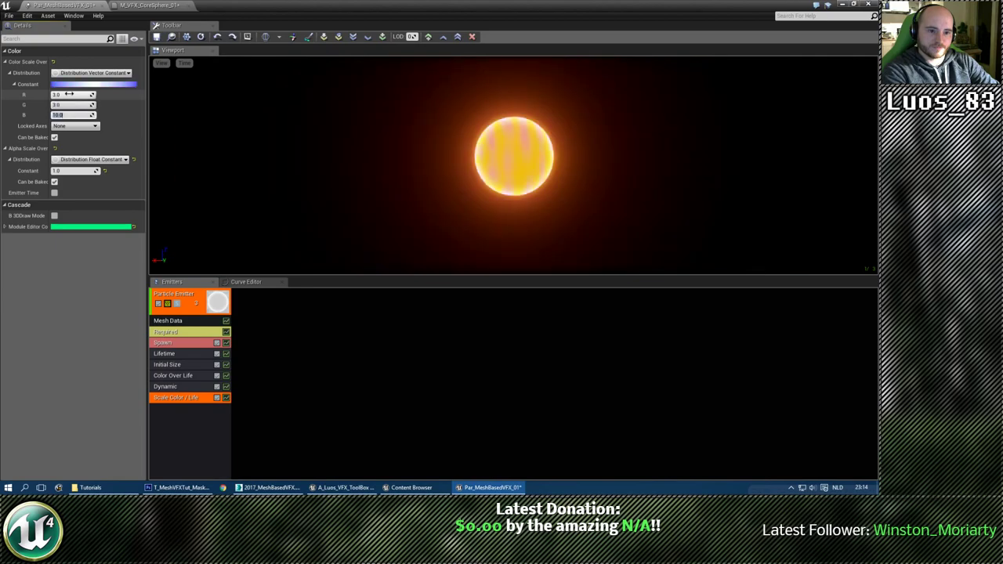
Adjust the constant of the ColorChange parameter in the Dynamic module to about 0.06.
left_click(191, 388)
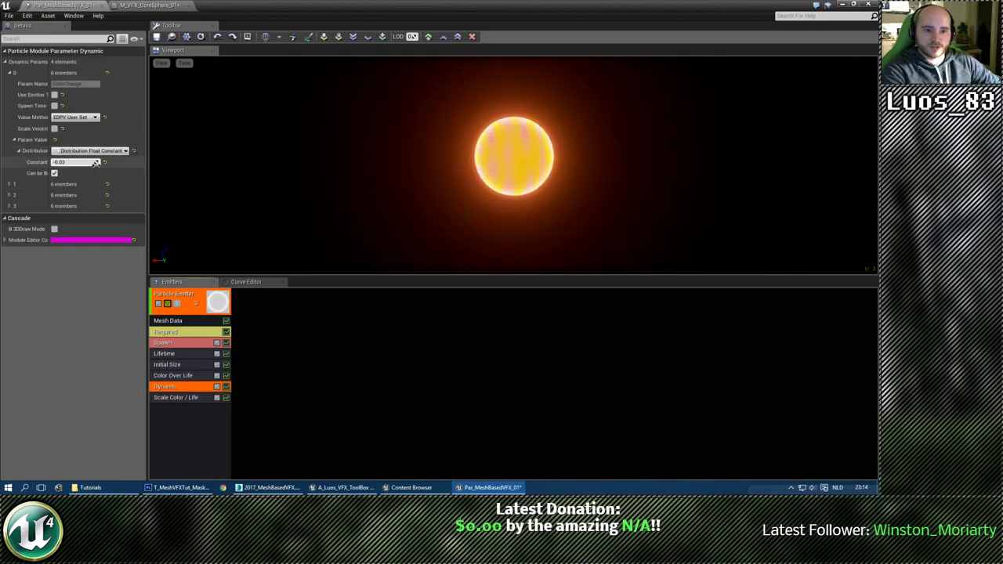
left_click_drag(74, 160, 187, 161)
mouse_move(74, 162)
left_mouse_down()
mouse_move(90, 161)
mouse_move(70, 162)
left_mouse_up()
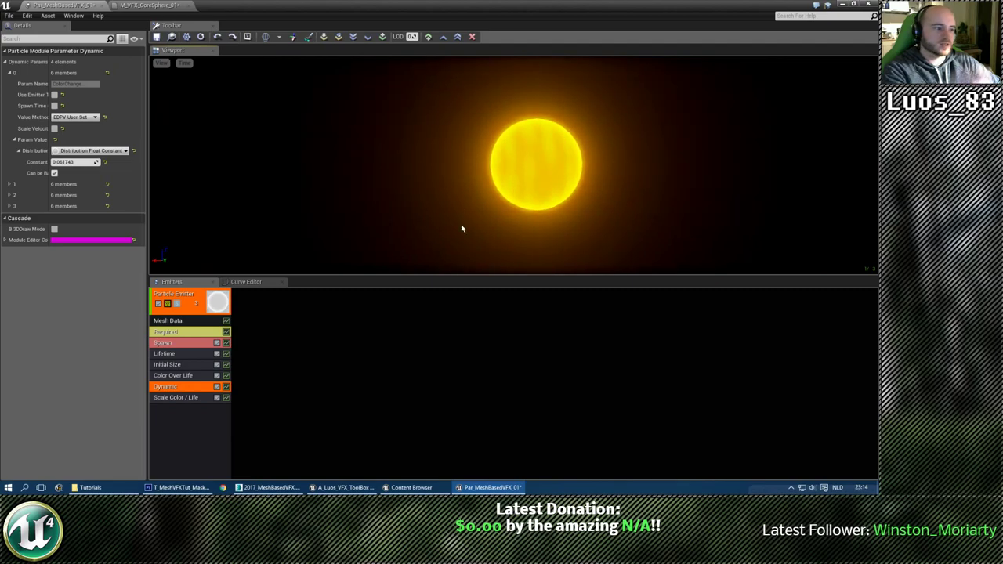
Save the particle system and close the M_VFX_CoreSphere_01 material editor.
left_click(156, 38)
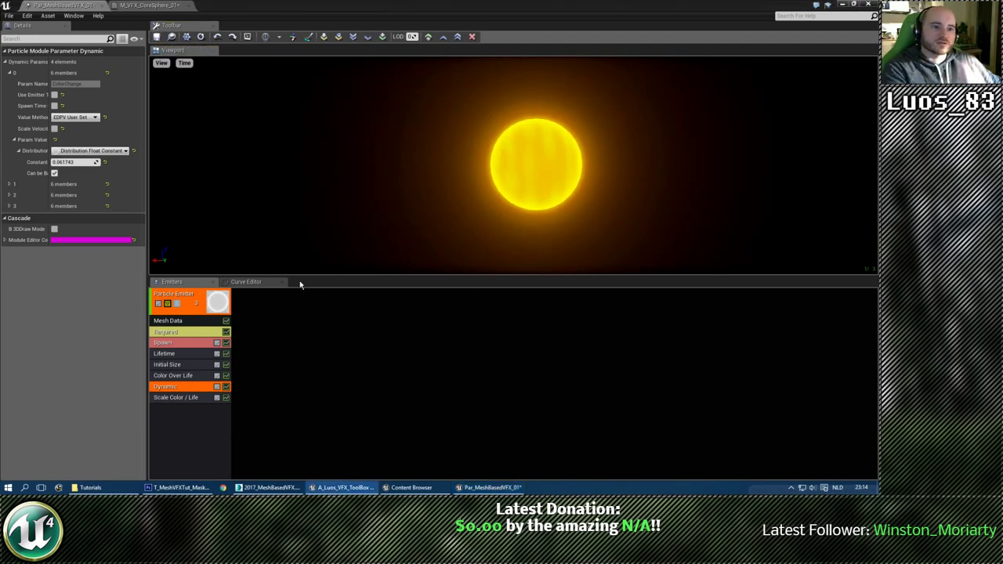
left_click(149, 5)
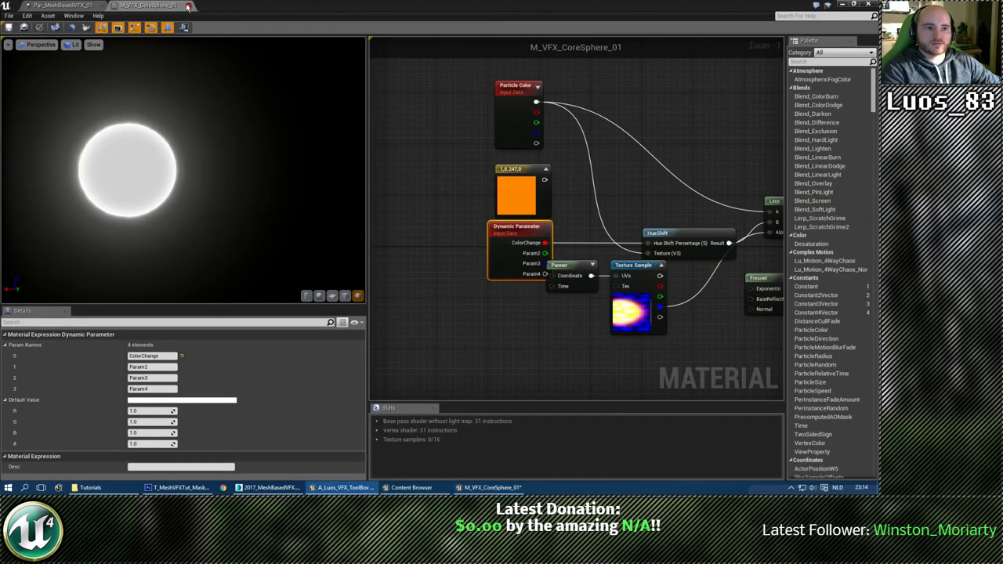
left_click(188, 6)
Rename the particle emitter as Core_01.
left_click(188, 296)
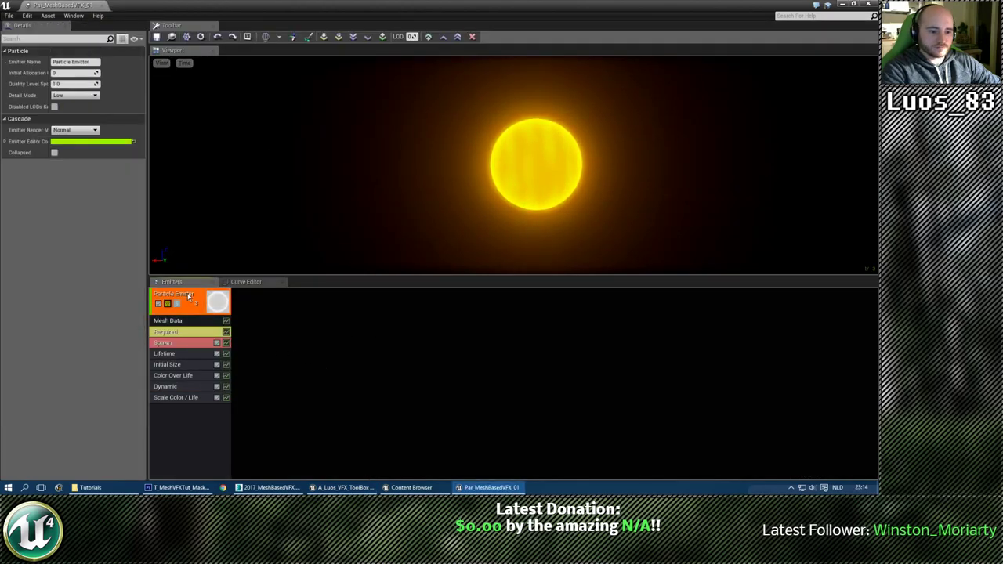
left_click(76, 62)
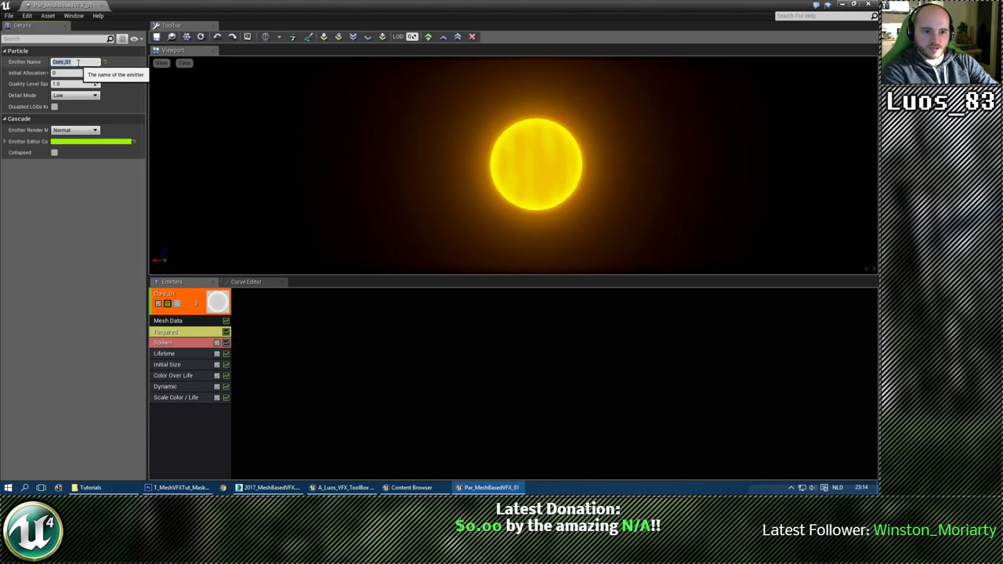
left_click(656, 378)
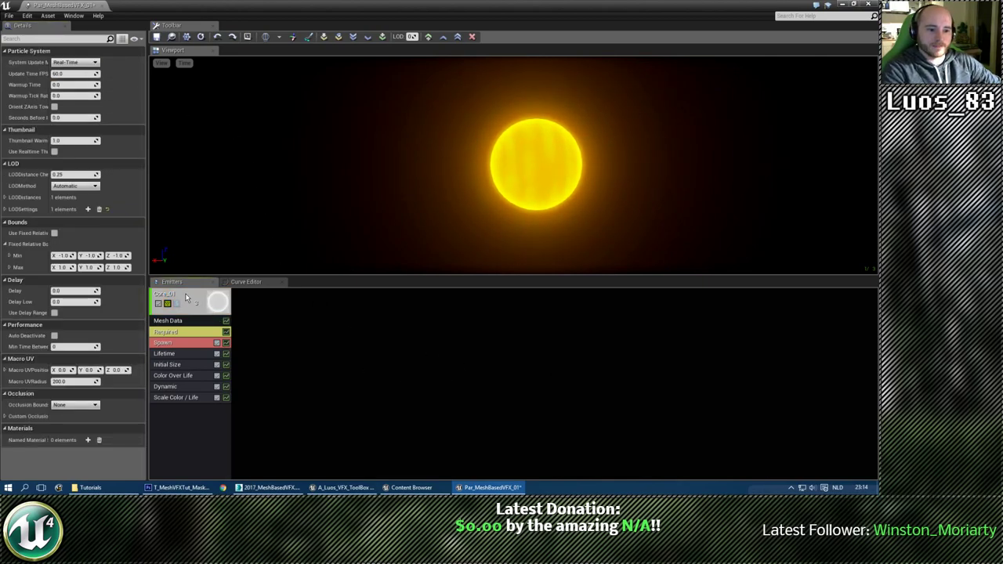
Add a new particle sprite emitter beside Core_01 and delete it again.
left_click(186, 297)
right_click(290, 324)
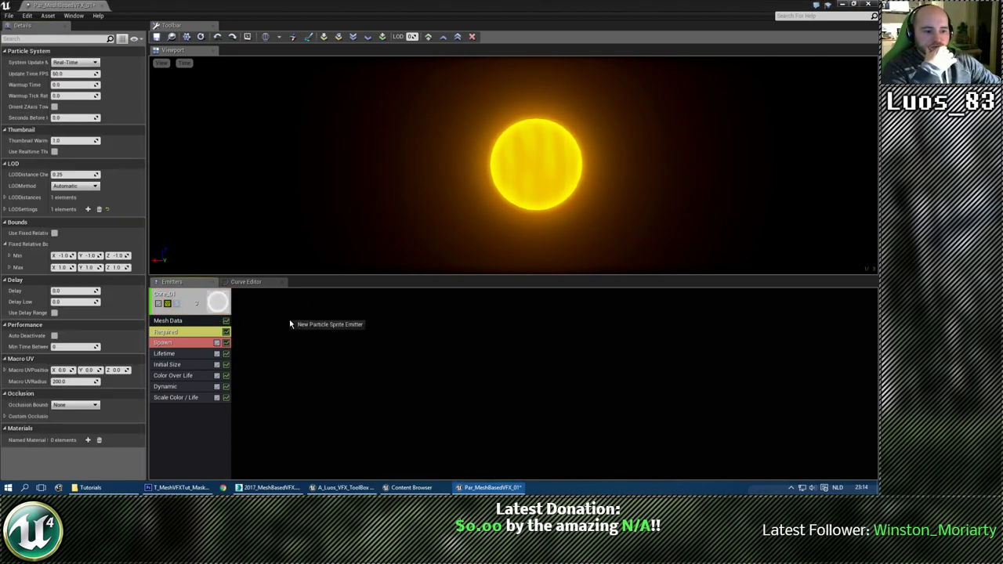
left_click(308, 329)
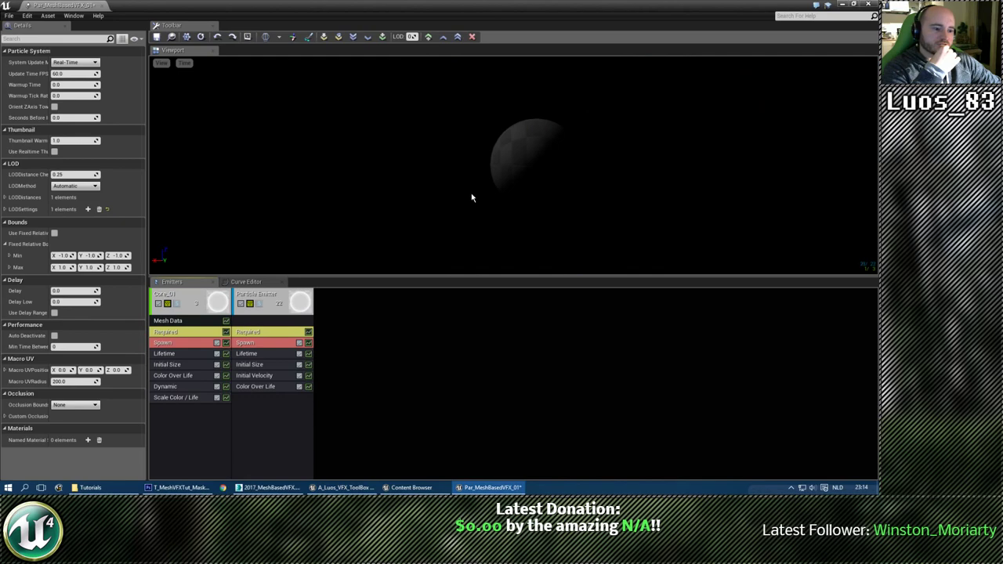
left_click(271, 296)
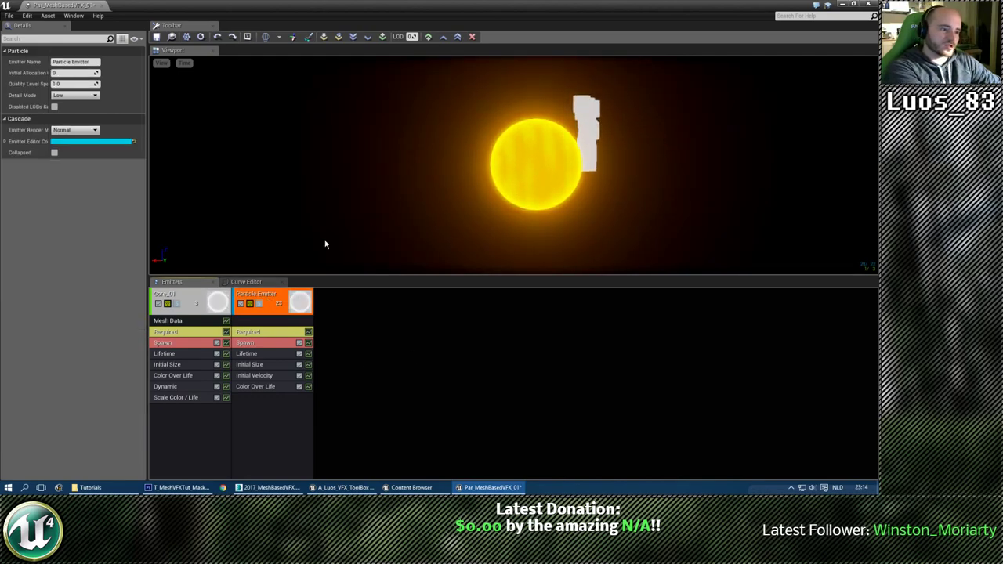
key("Delete")
Duplicate the Core_01 emitter and check which duplication options the emitter commands offer.
left_click(174, 292)
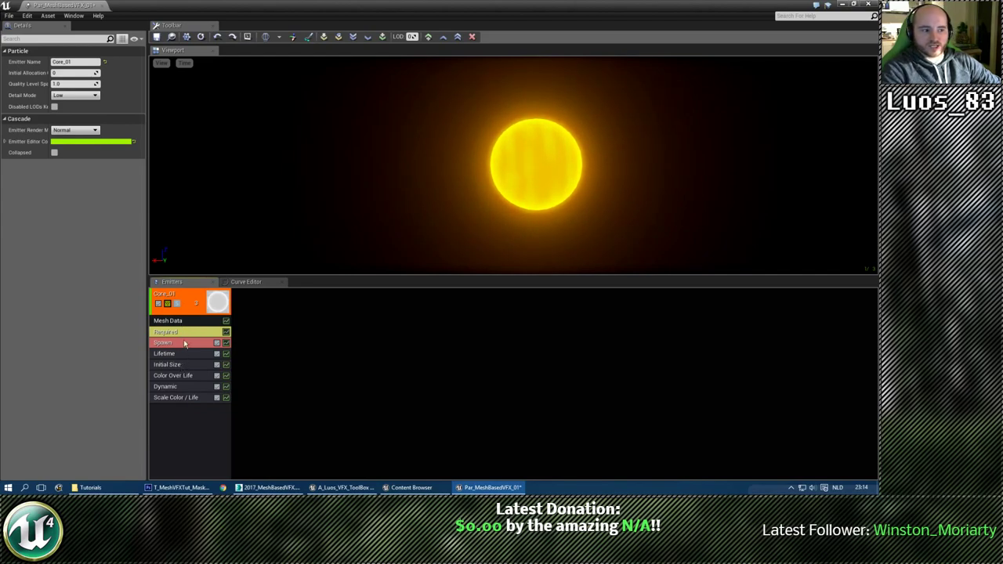
left_click(272, 327)
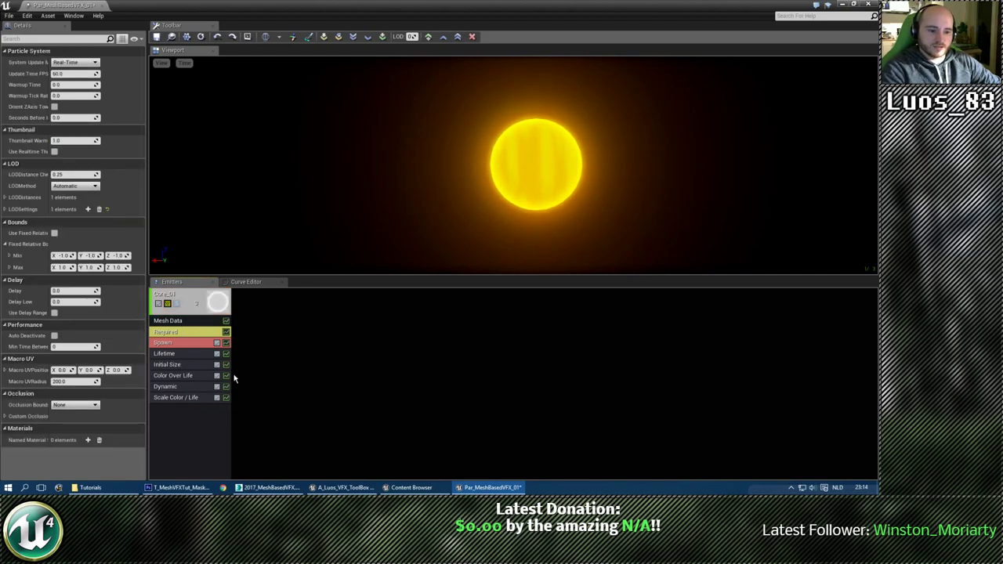
left_click(189, 295)
key("ctrl+d")
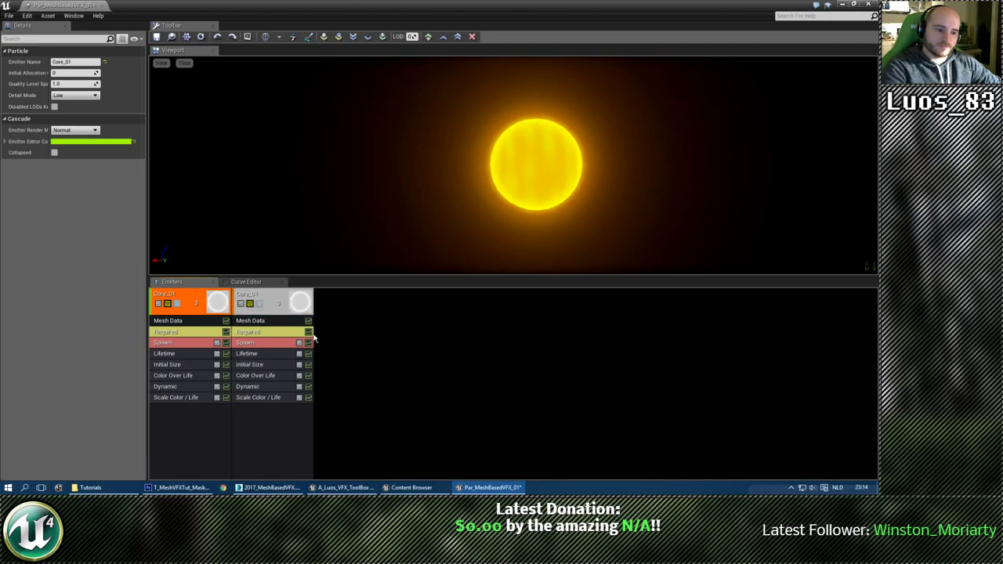
right_click(254, 296)
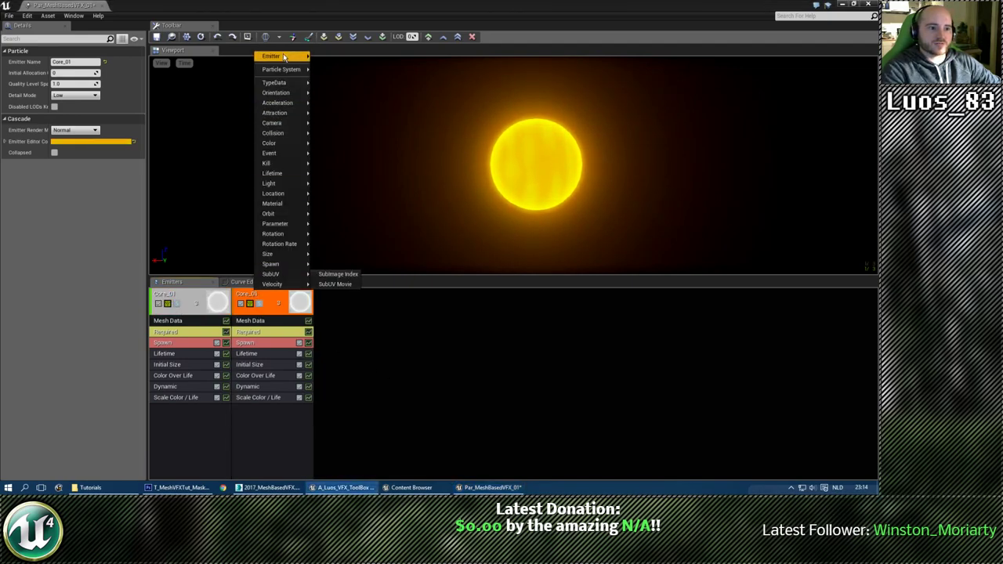
mouse_move(283, 57)
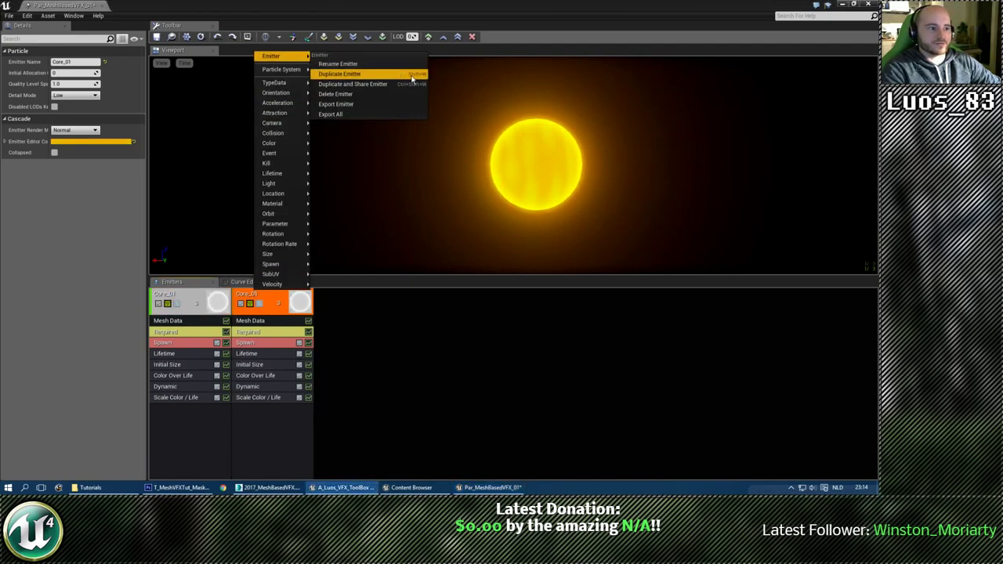
left_click(407, 366)
Add an Initial Rotation module to the first Core_01 emitter and expand its rotation settings.
left_click(261, 297)
right_click(185, 418)
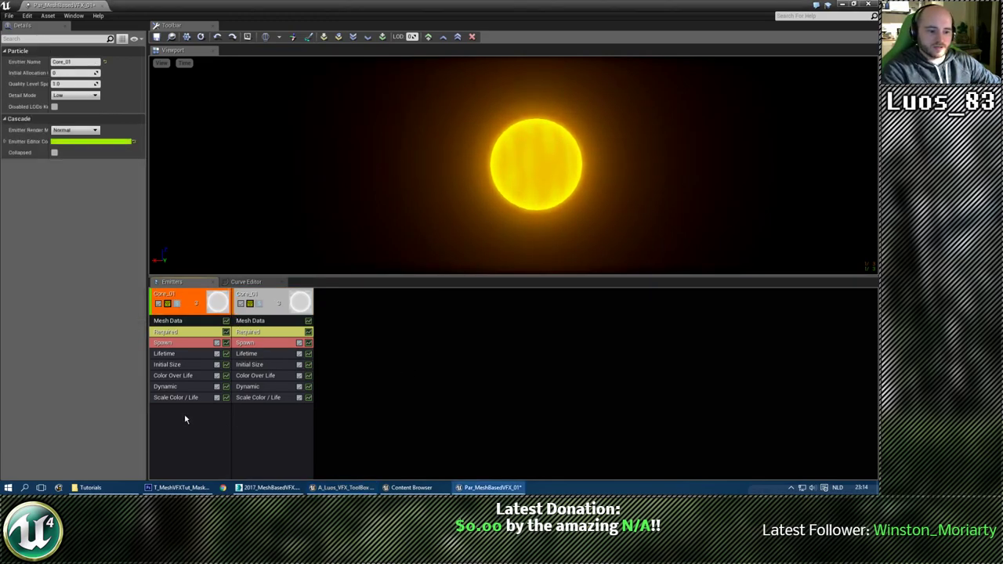
mouse_move(232, 361)
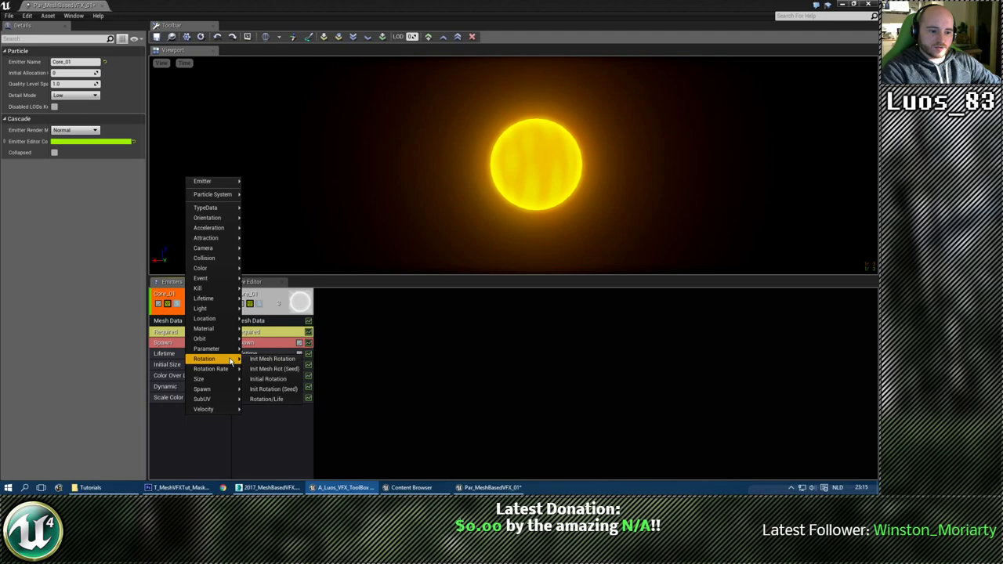
left_click(283, 379)
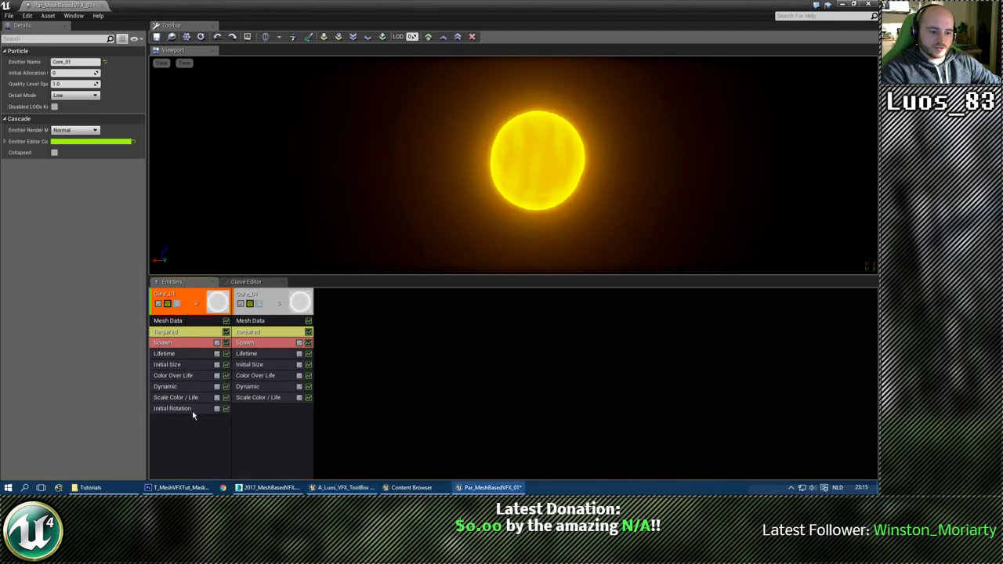
left_click(174, 410)
right_click(87, 54)
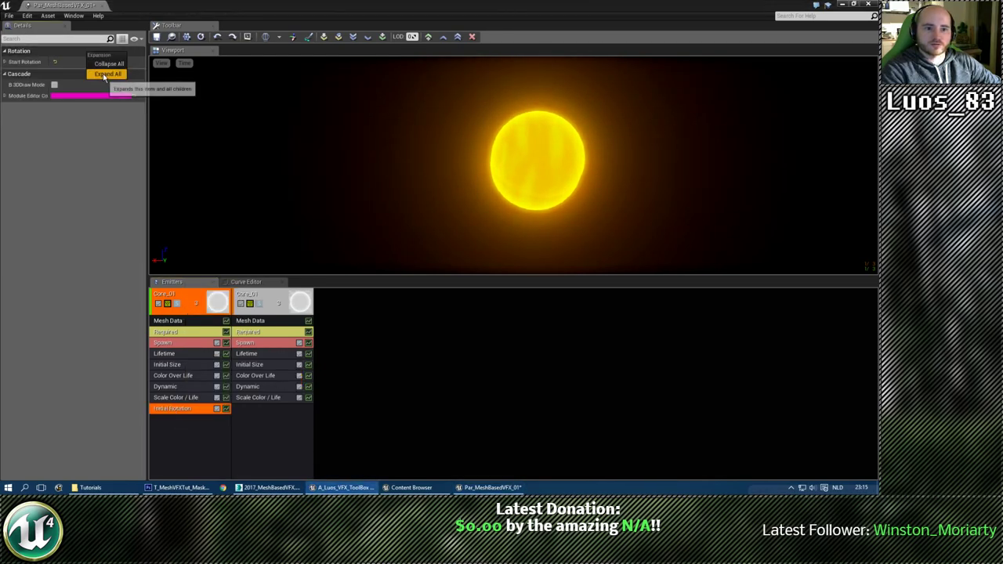
left_click(106, 75)
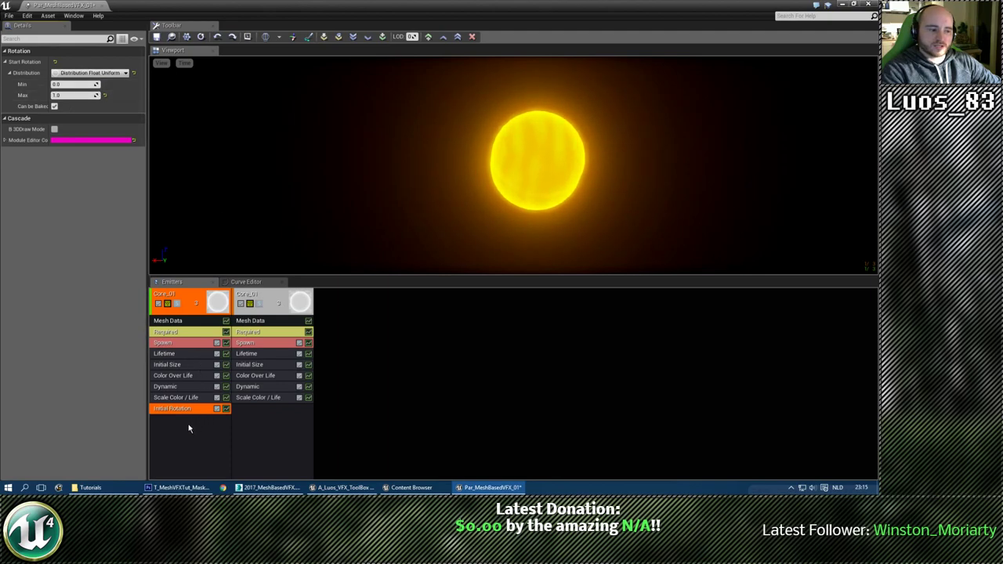
Disable the duplicated Core_01 emitter and delete the Initial Rotation module from the first one.
left_click(241, 304)
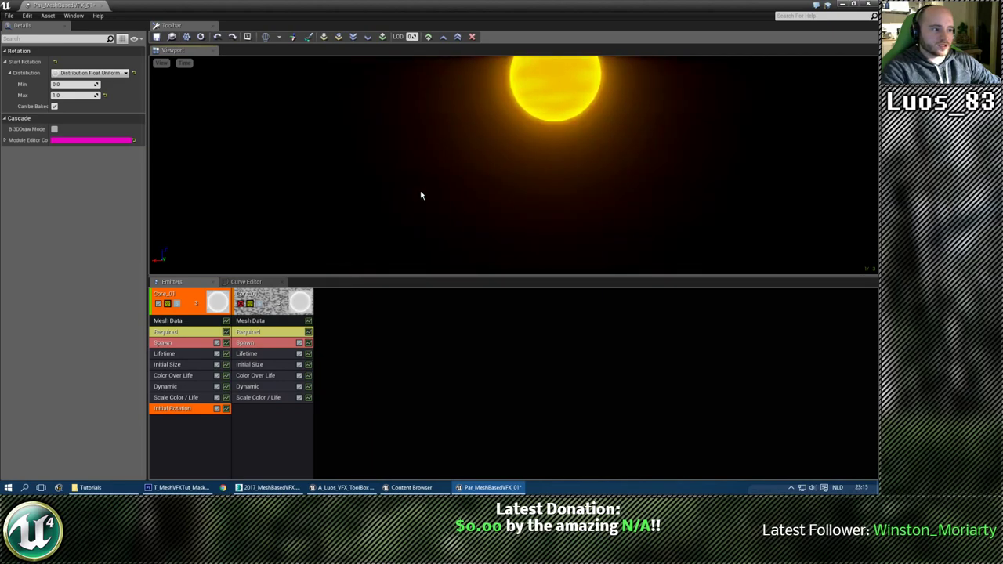
key("Delete")
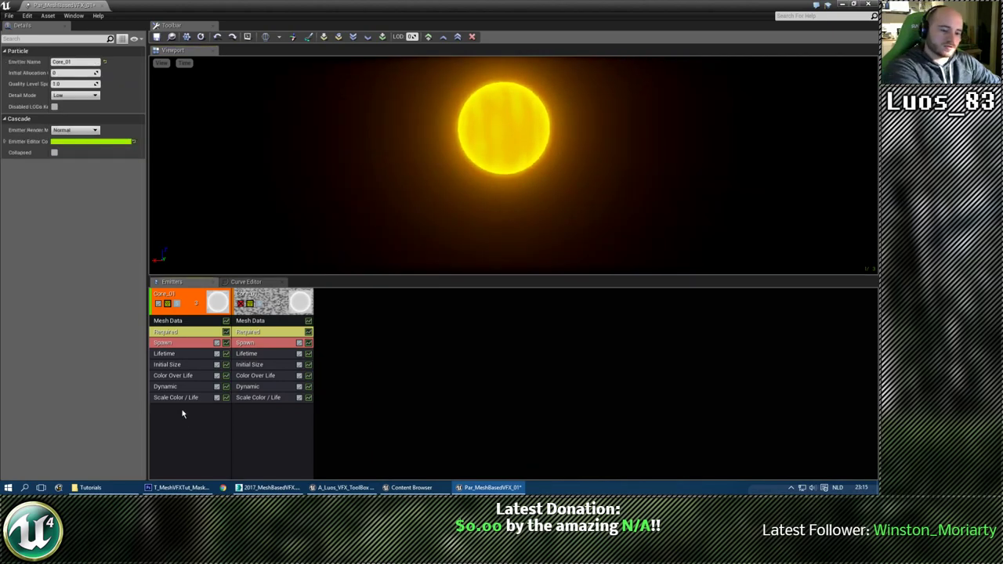
Add an Init Mesh Rotation module to the first Core_01 emitter and open its settings.
right_click(182, 409)
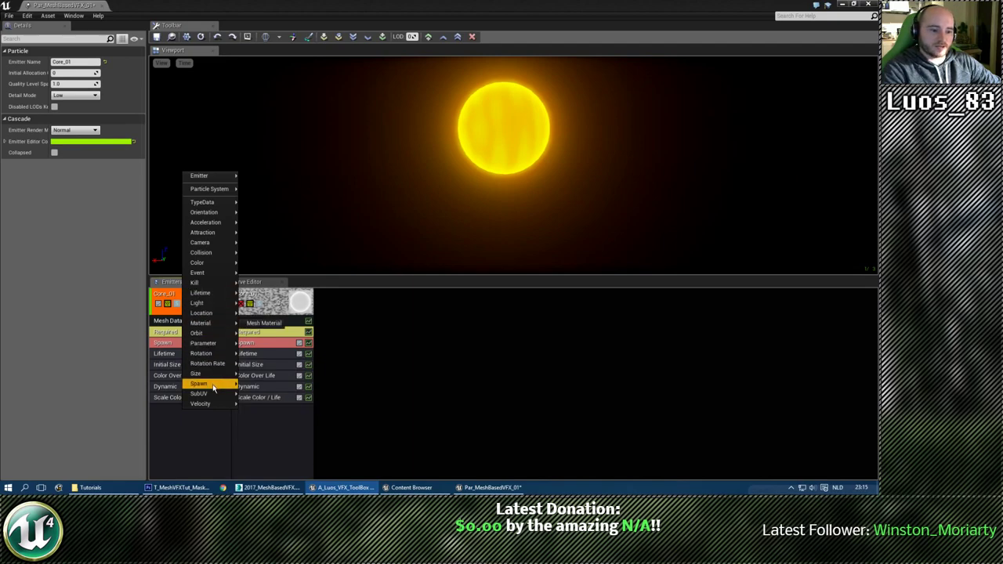
mouse_move(211, 355)
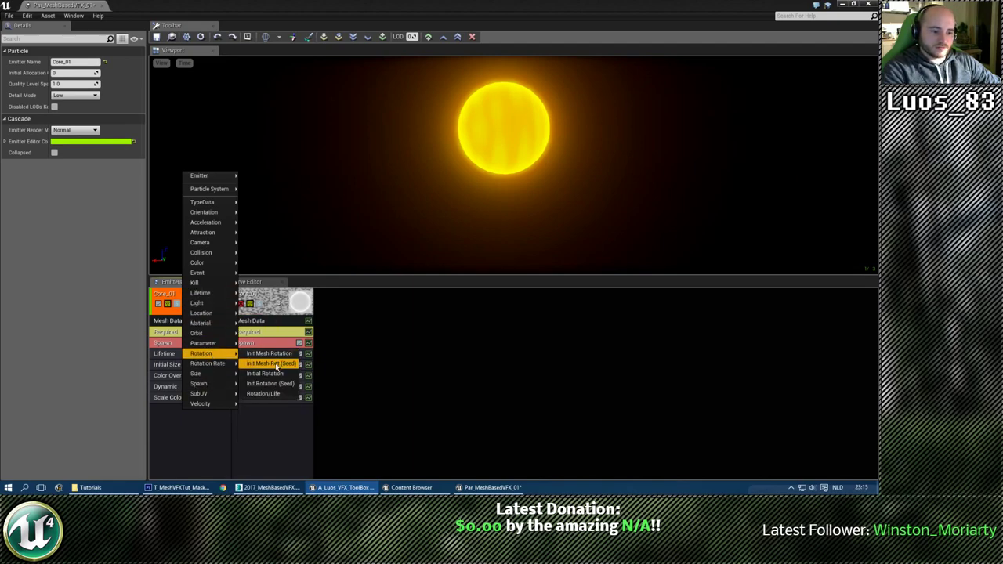
left_click(269, 354)
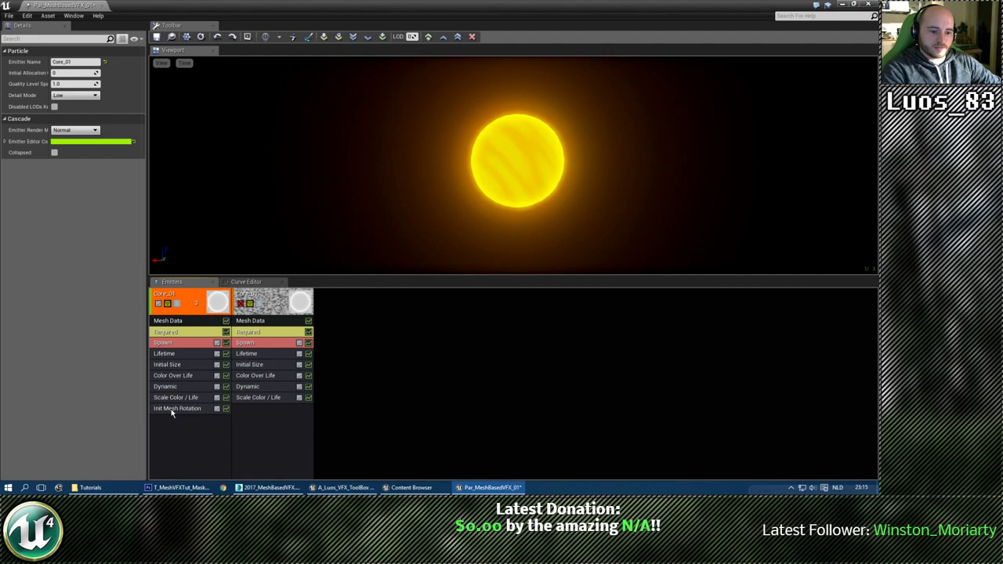
left_click(172, 408)
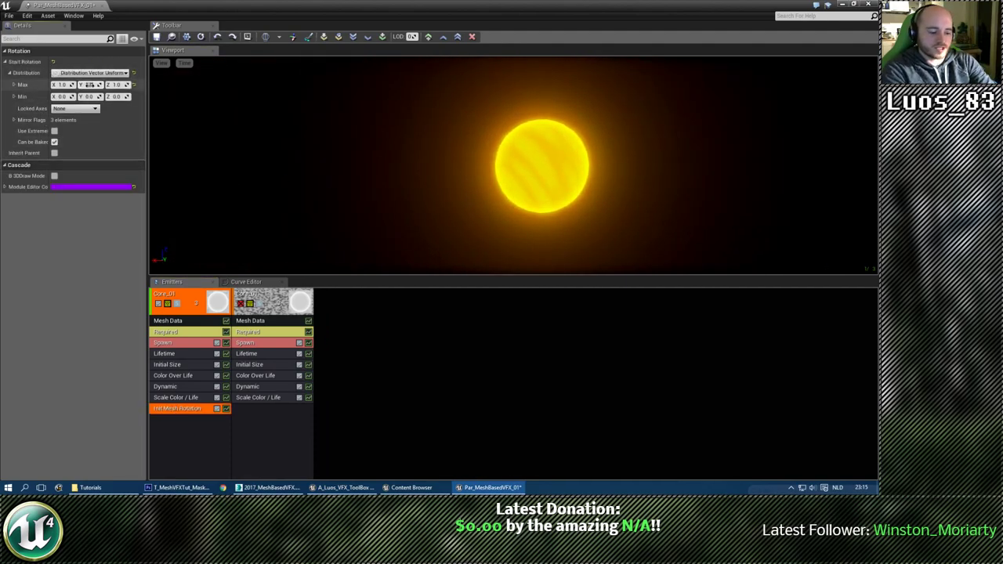
Set the Y and Z maximum of the start rotation to 0.
type("0")
key("Tab")
type("0")
key("Return")
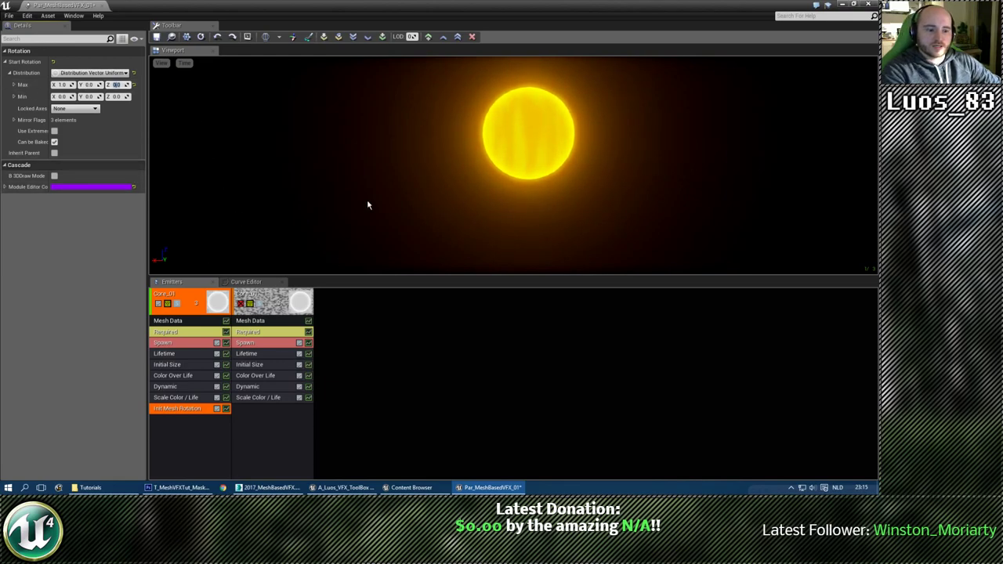
left_click_drag(367, 201, 371, 195)
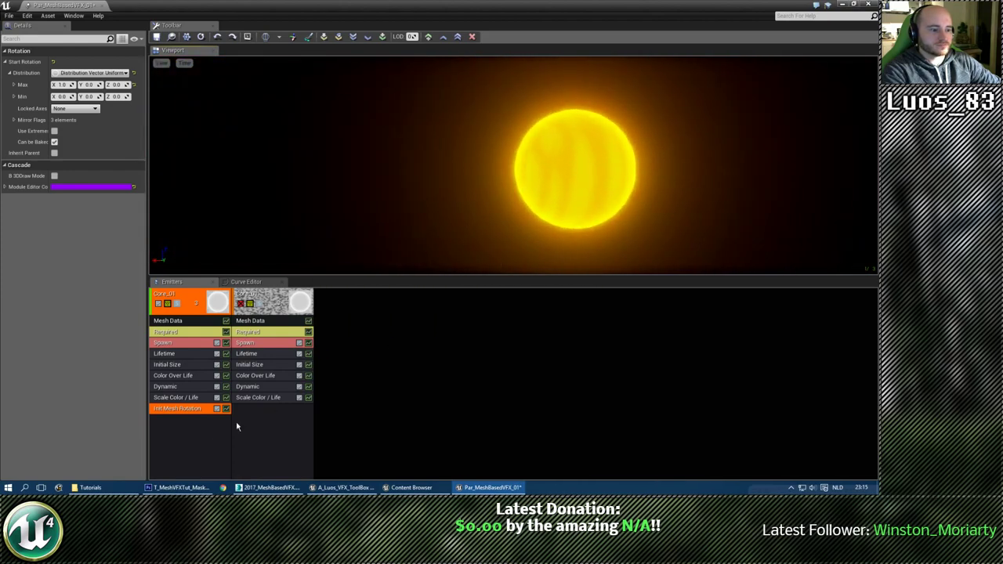
right_click(172, 427)
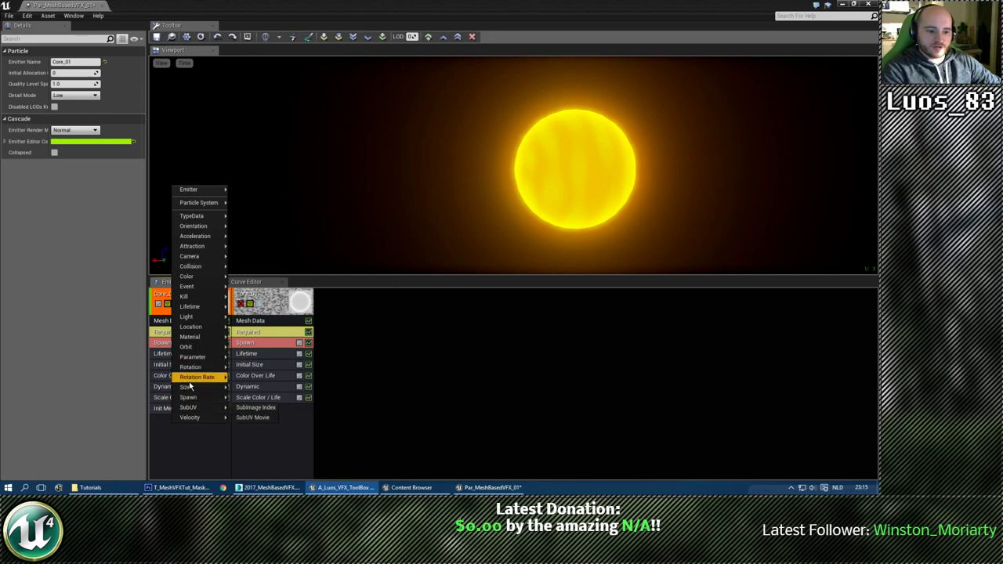
mouse_move(192, 386)
left_click(259, 378)
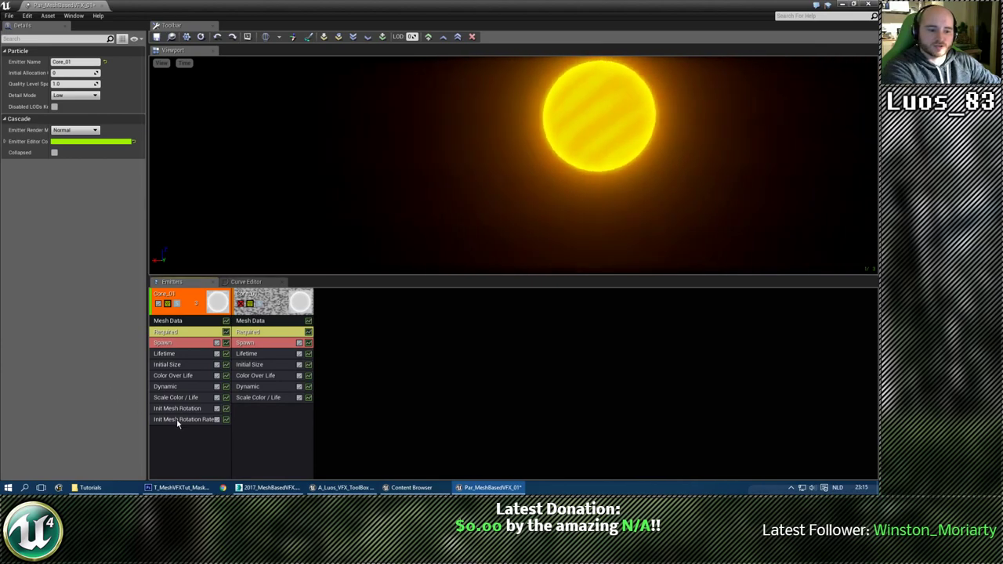
left_click(180, 420)
key("Delete")
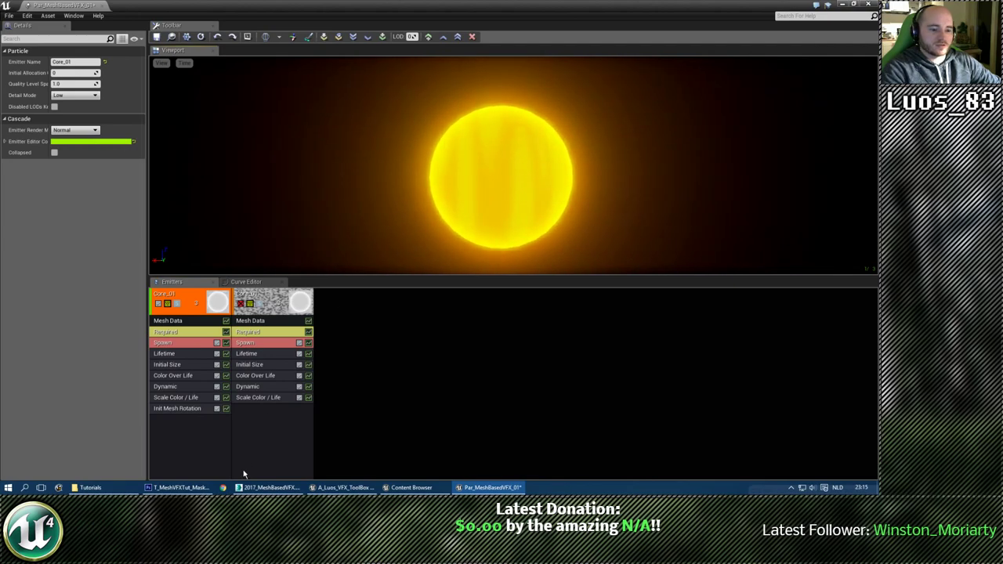
Re-enable the second Core_01 emitter and replace its mesh with the slitted sphere SM_VFX mesh selected in the Content Browser.
left_click(251, 404)
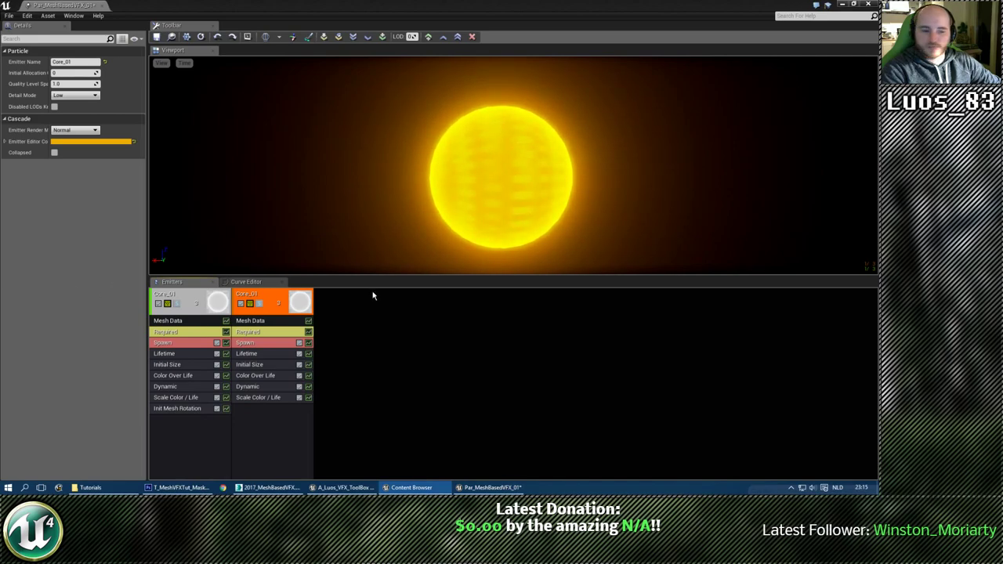
left_click(250, 320)
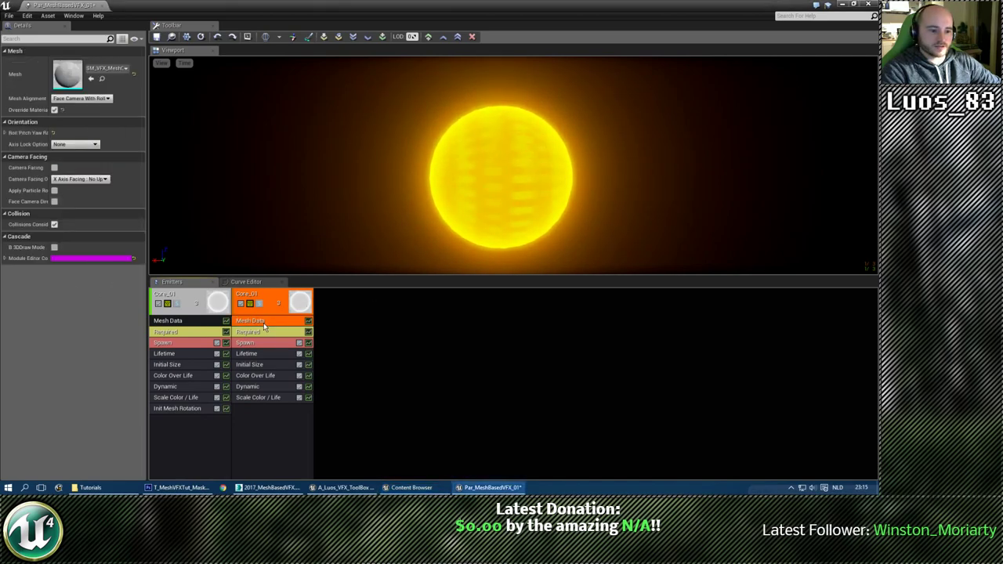
left_click(92, 81)
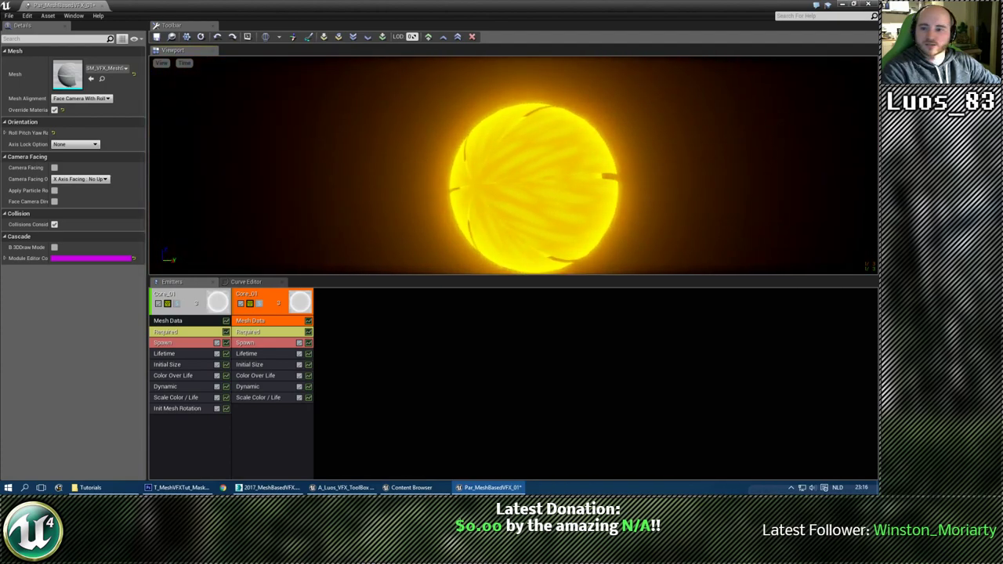
Select the mesh VFX material in the Content Browser and assign it as the second Core_01 emitter's material.
key("alt+Tab")
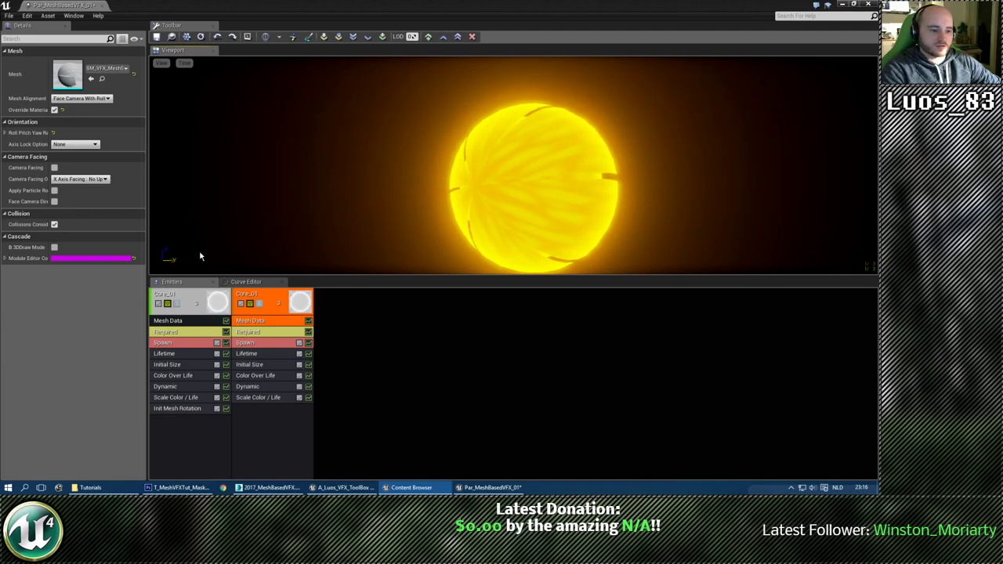
left_click(265, 335)
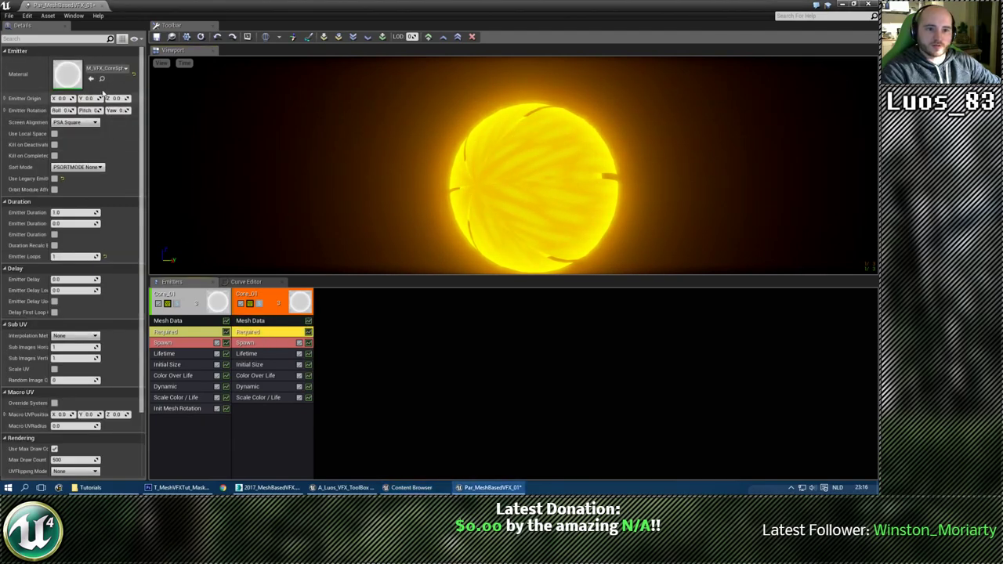
left_click(90, 78)
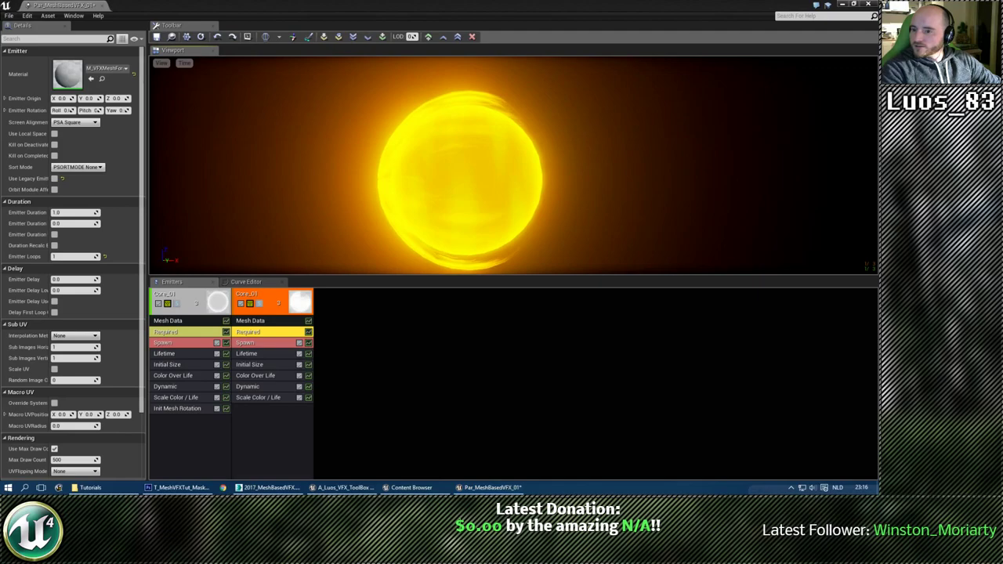
left_click_drag(224, 172, 266, 164)
Share the first emitter's Init Mesh Rotation module with the second Core_01 emitter as a linked module, removing the unlinked copy.
right_click(243, 422)
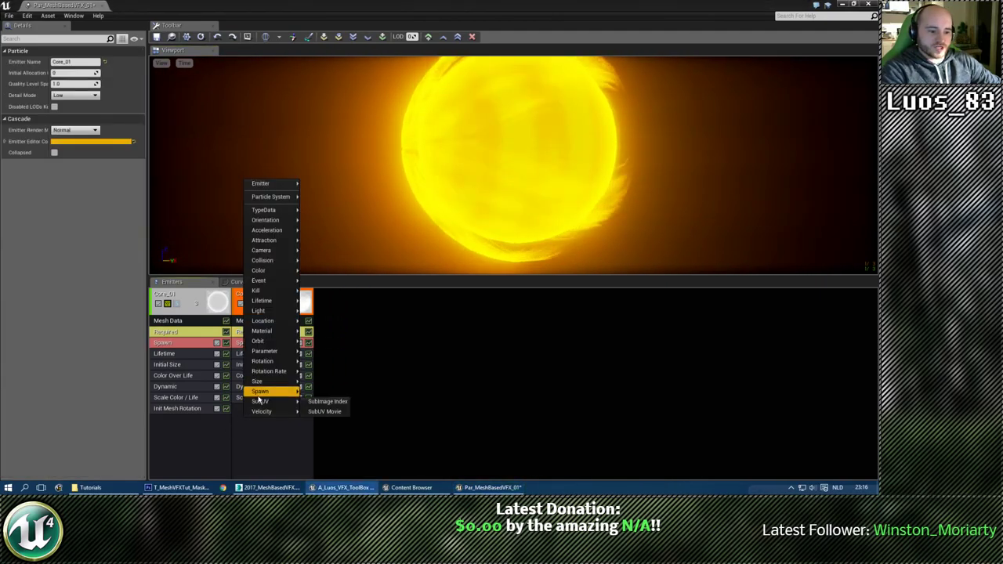
left_click(175, 409)
left_click_drag(266, 410, 263, 409)
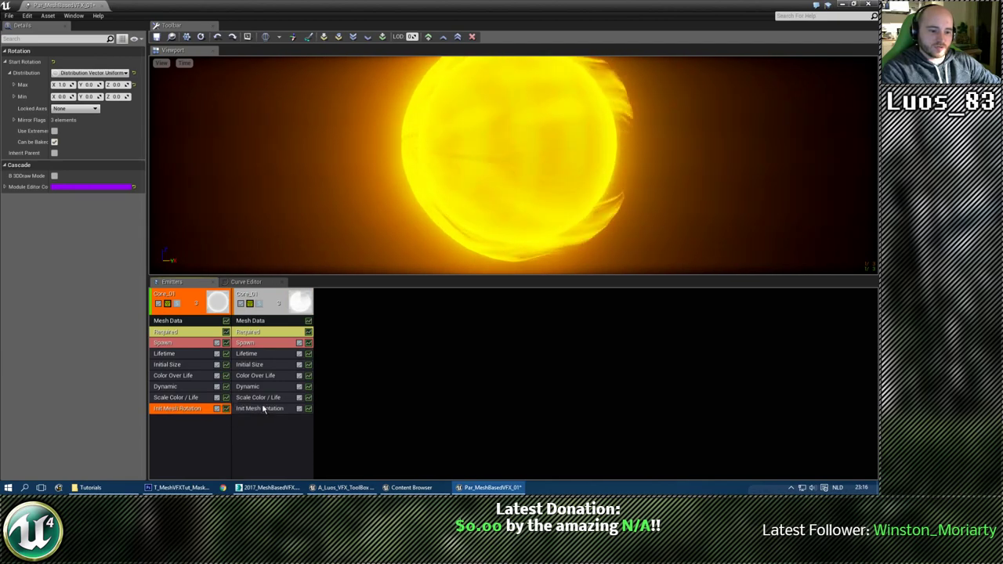
left_click(244, 425)
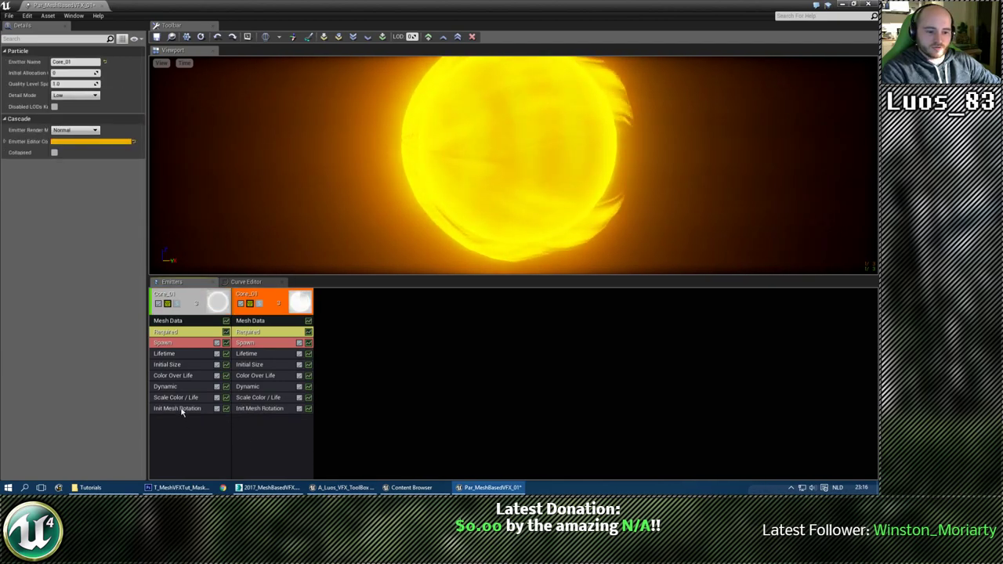
left_click_drag(182, 413, 264, 431)
left_click(265, 421)
key("Delete")
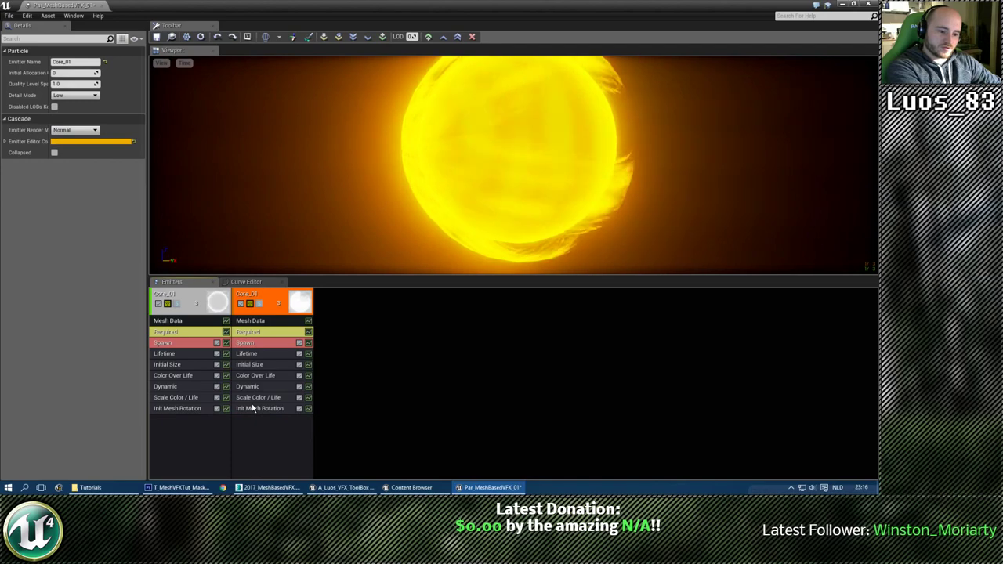
left_click(184, 410)
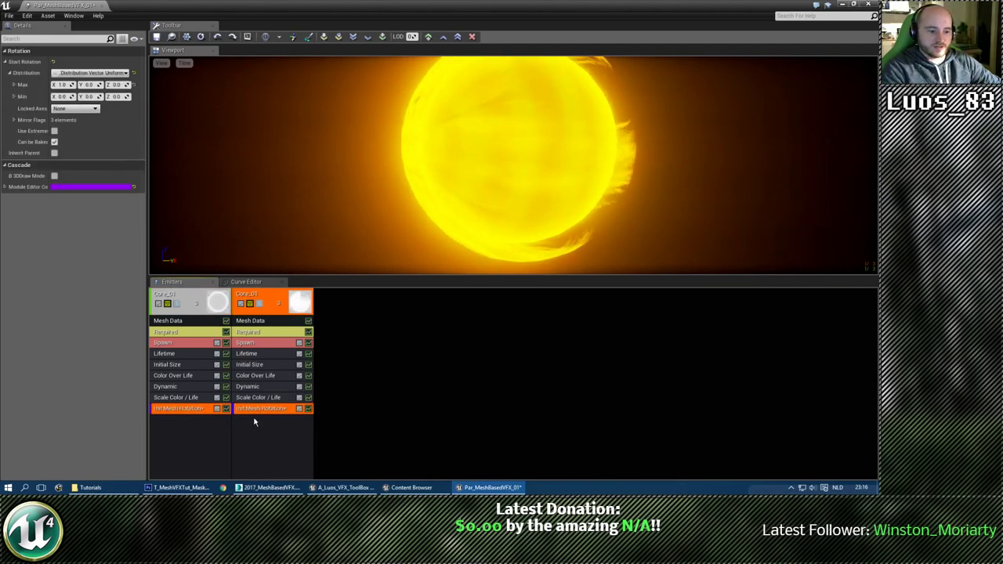
left_click(206, 409)
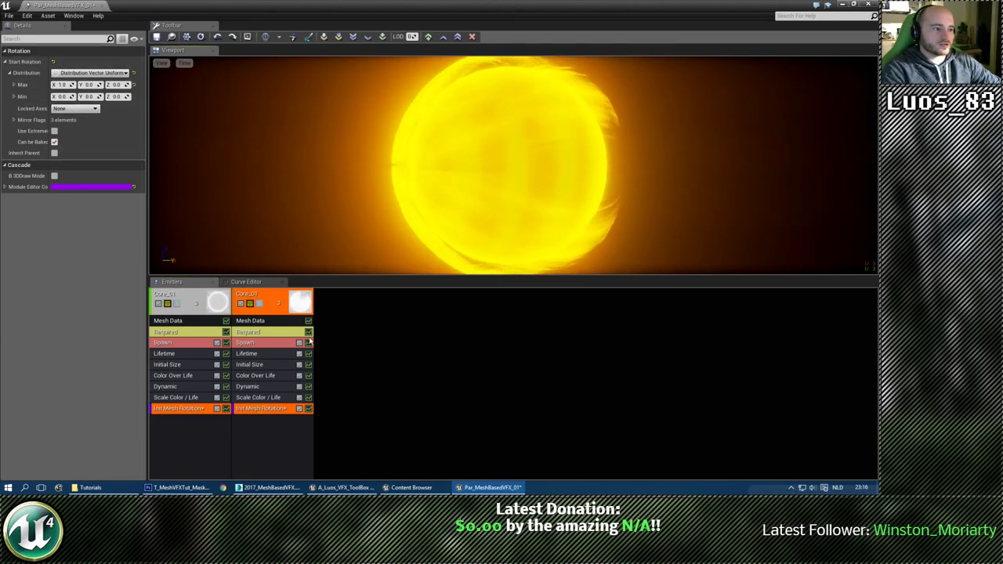
Add an Init Mesh Rotation Rate module to the second Core_01 emitter and expand its start rotation rate settings.
right_click(264, 438)
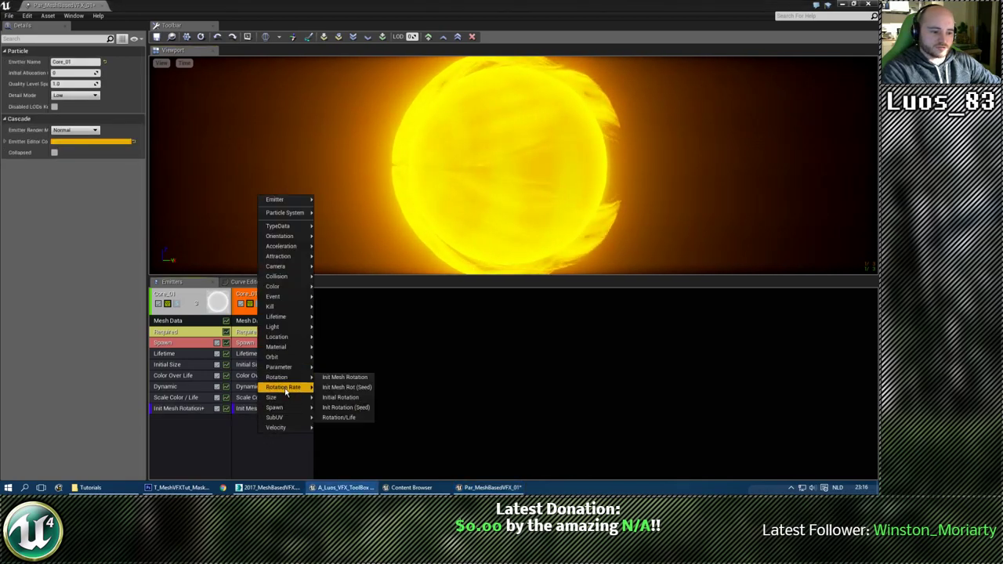
left_click(350, 387)
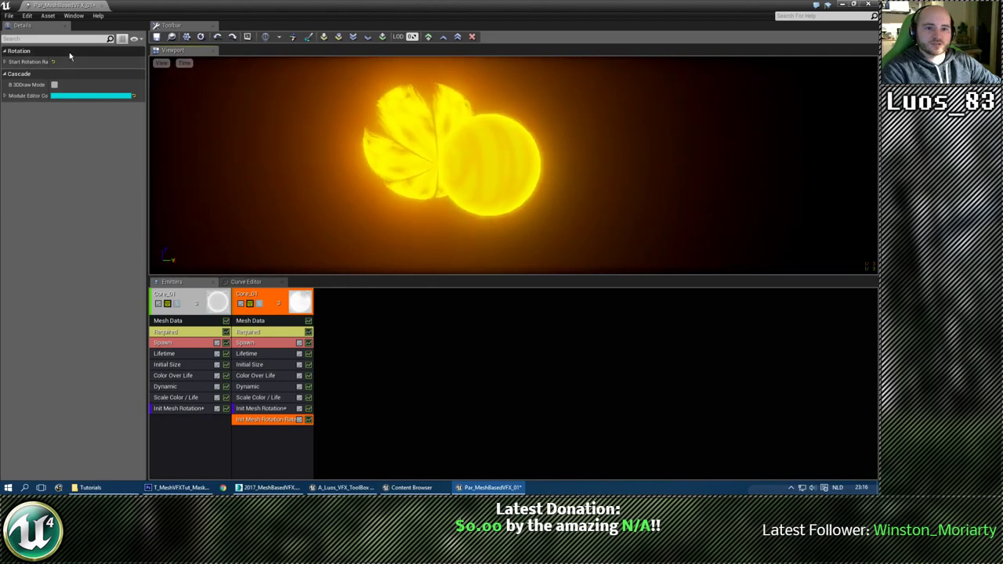
right_click(69, 52)
left_click(86, 74)
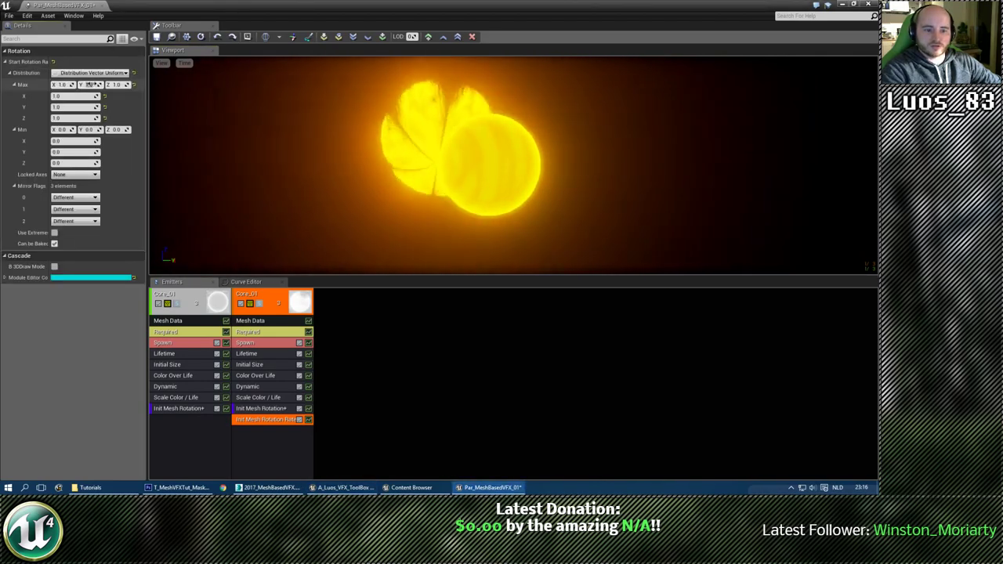
Zero the start rotation rate's Y and Z maximum and change its distribution to a vector constant with X at 0.5.
type("0")
key("Tab")
type("0")
key("Return")
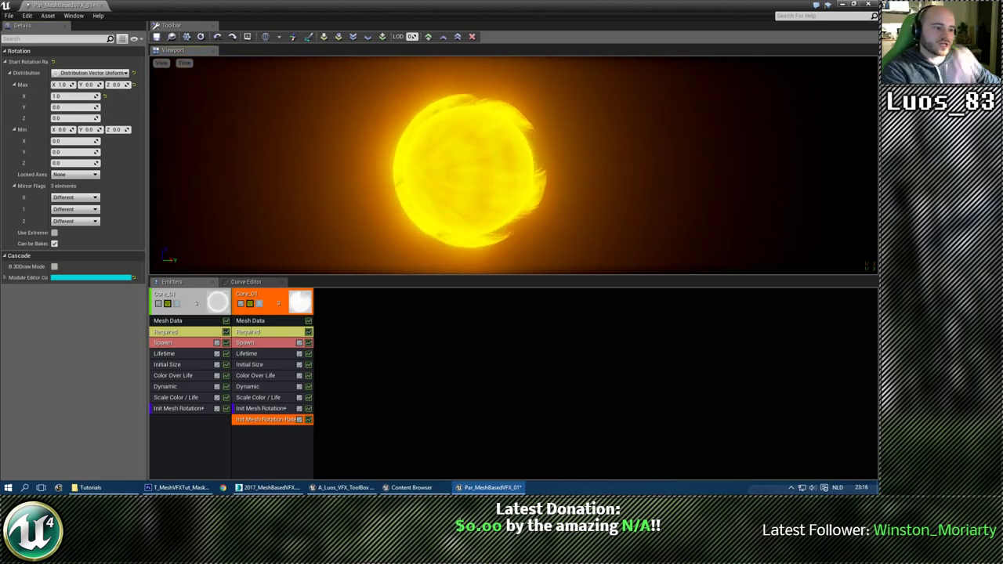
left_click(99, 90)
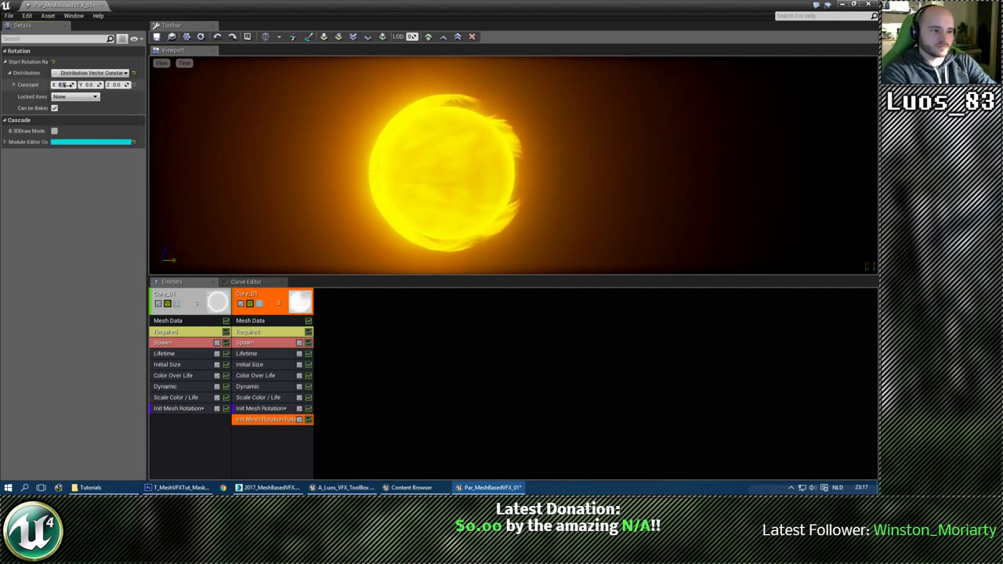
mouse_move(537, 132)
left_mouse_down()
mouse_move(595, 141)
mouse_move(556, 125)
mouse_move(536, 131)
left_mouse_up()
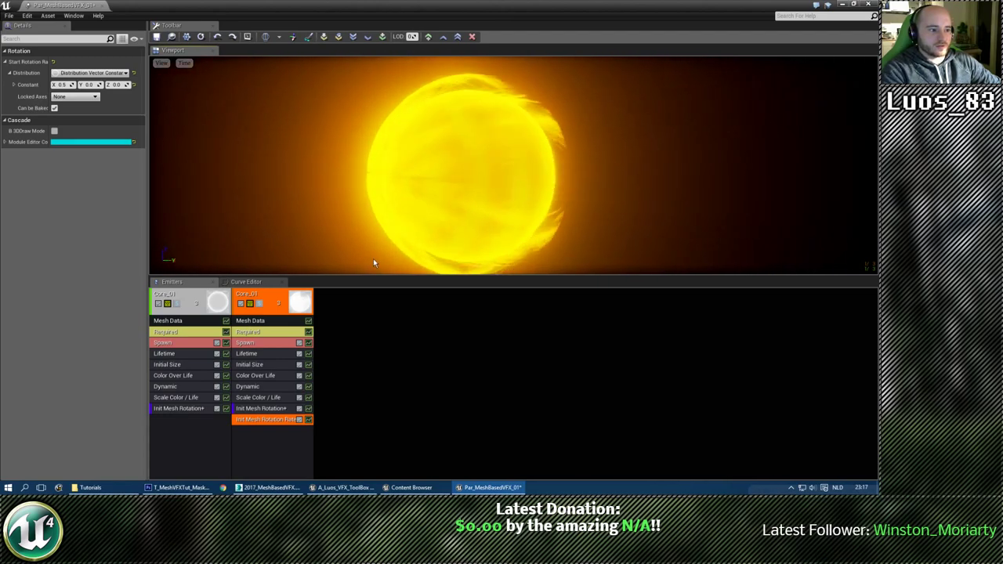
Set the R, G and B color scale of the first Core_01 emitter's Scale Color / Life module to 1.0.
left_click(179, 398)
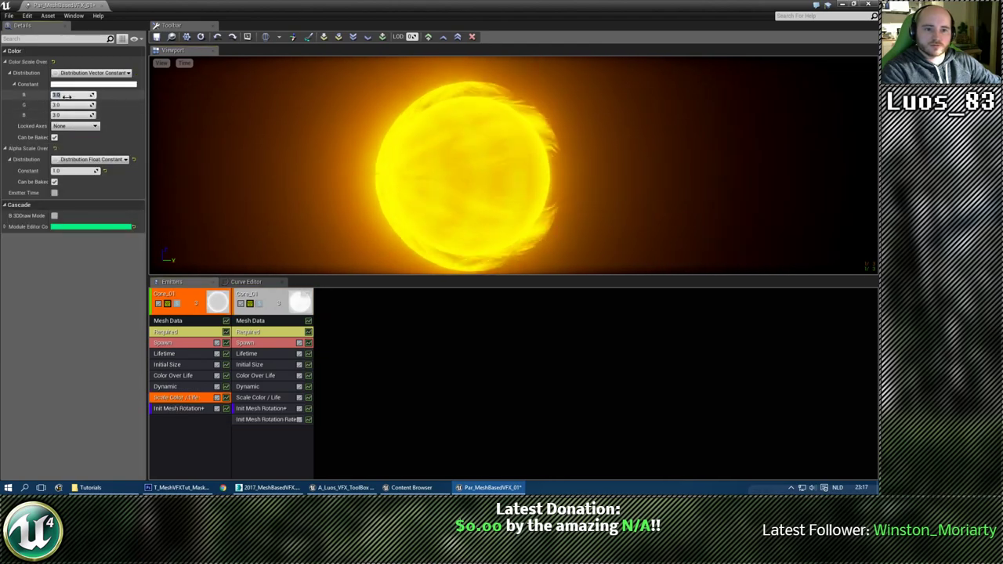
type("2")
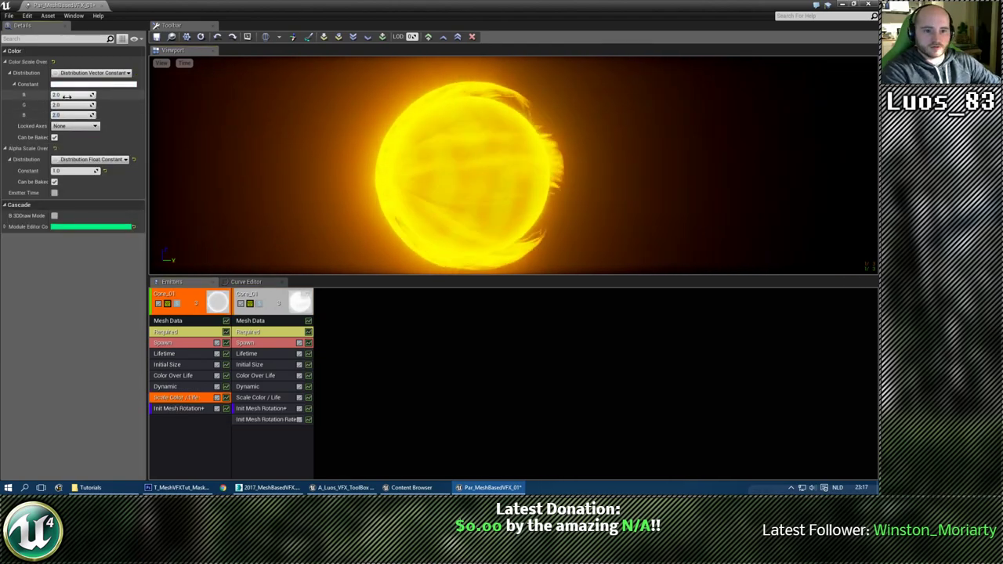
left_click(67, 96)
type("1")
key("Tab")
type("1")
key("Tab")
type("1")
key("Return")
right_click_drag(439, 177, 430, 170)
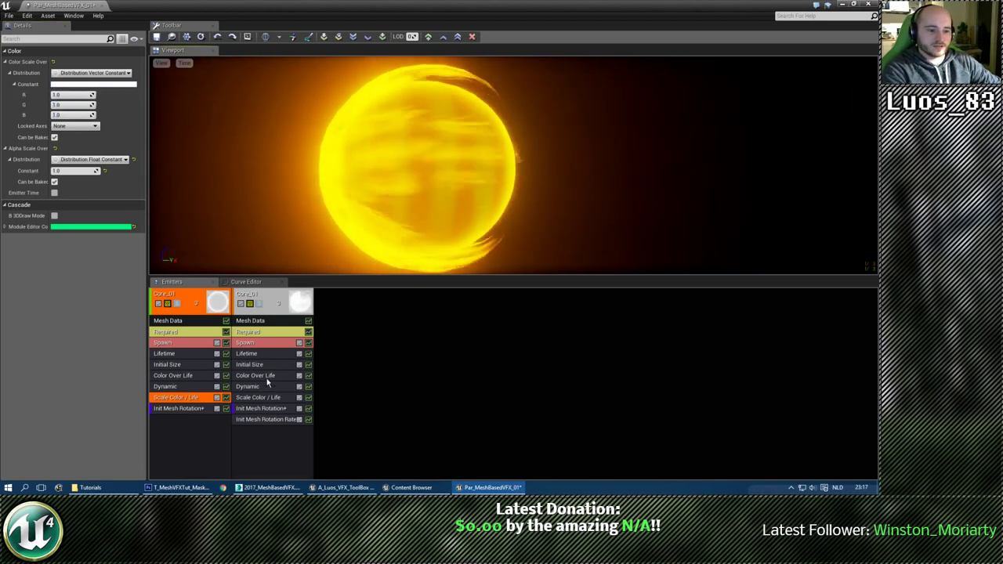
Lower the saturation of the second emitter's Color Over Life to 0.97, giving R 1.0, G 0.247 and B 0.03.
left_click(267, 379)
left_click(93, 84)
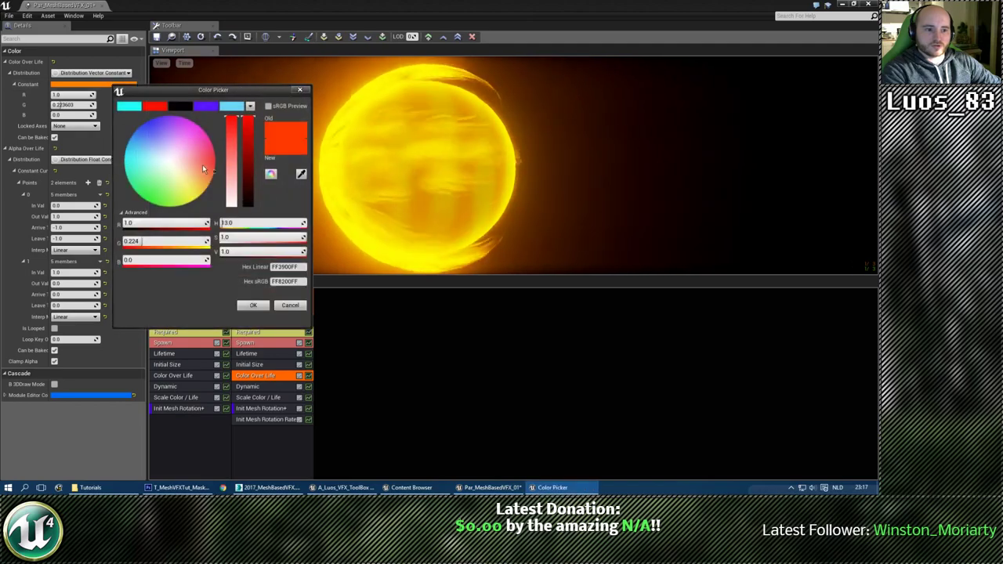
left_click(230, 123)
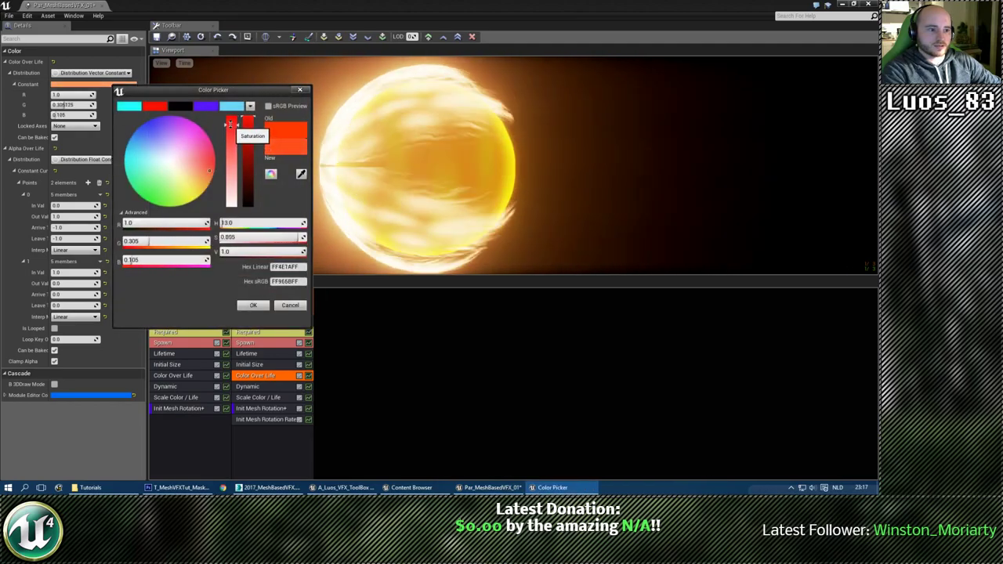
left_click_drag(230, 123, 232, 121)
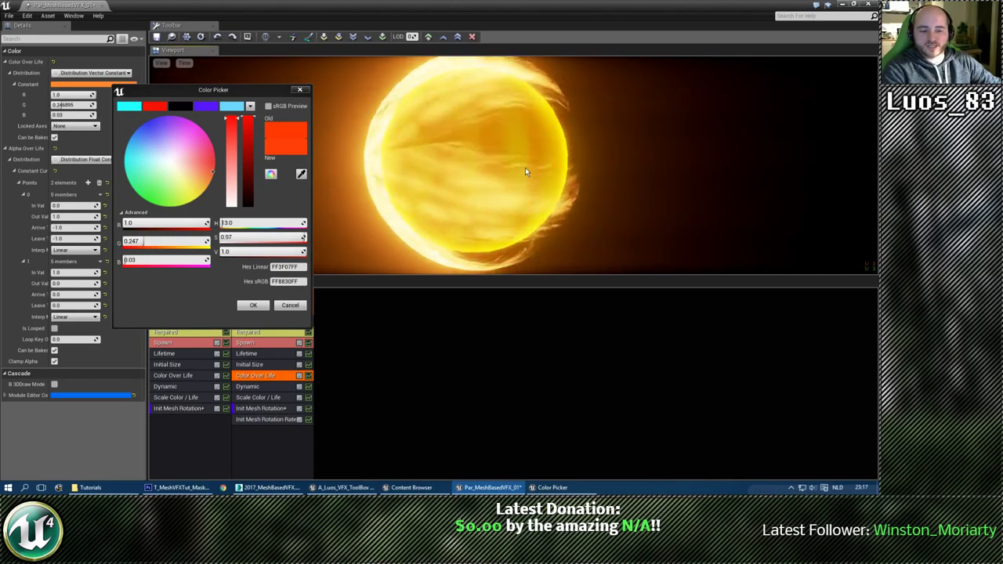
left_click_drag(531, 173, 523, 201)
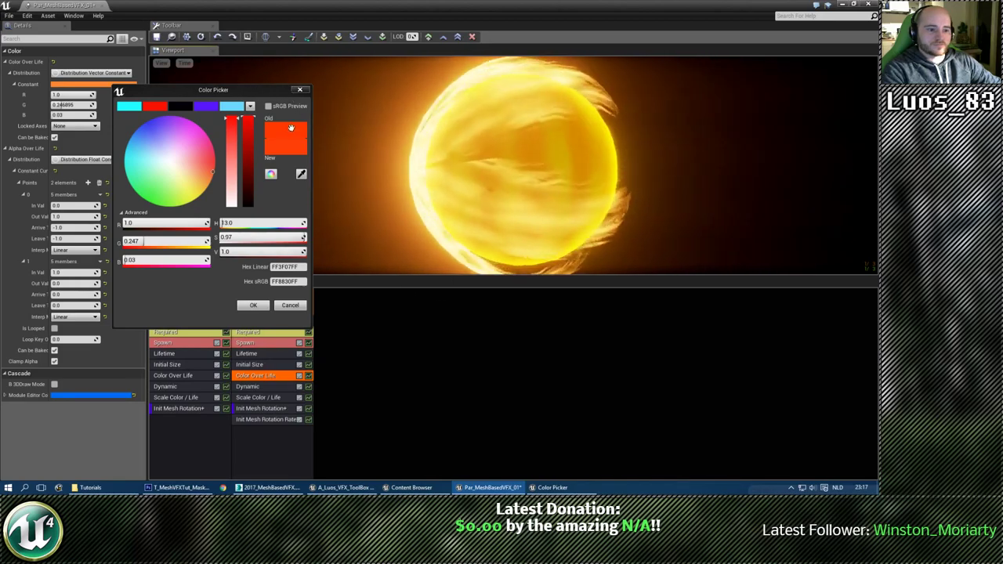
left_click(253, 305)
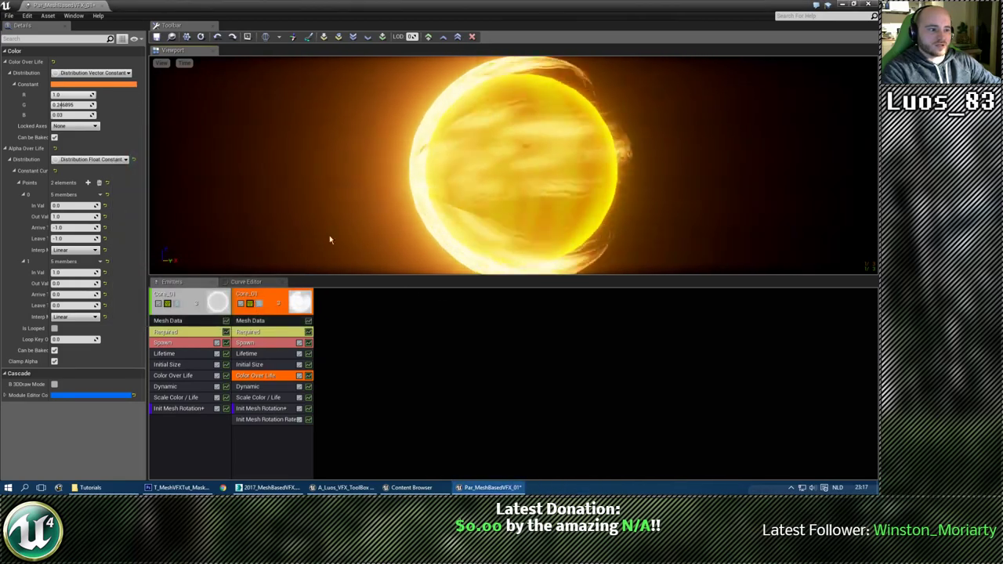
Check the second Core_01 emitter's effect in the viewport and review its rotation, dynamic, lifetime and spawn modules.
left_click(241, 304)
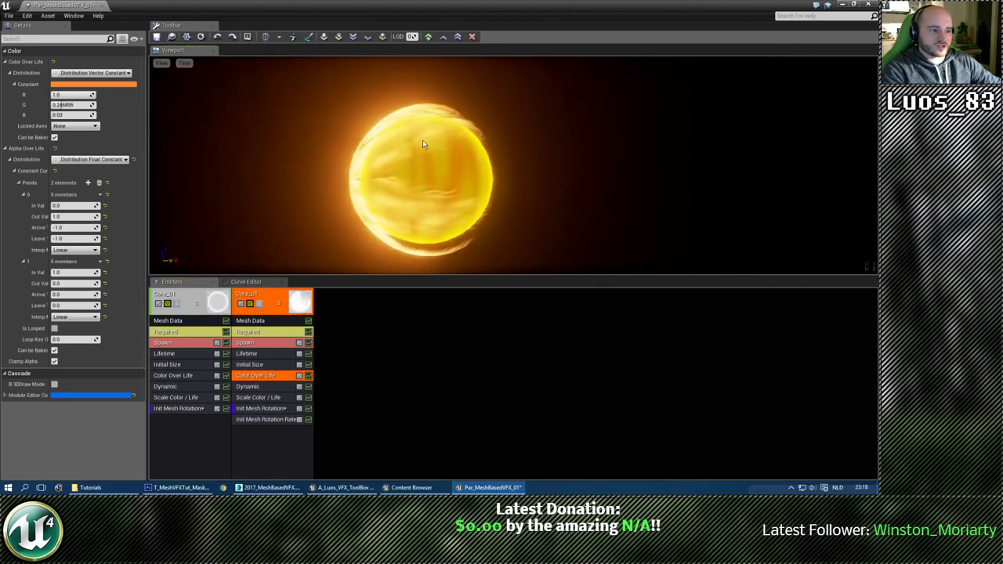
left_click(275, 295)
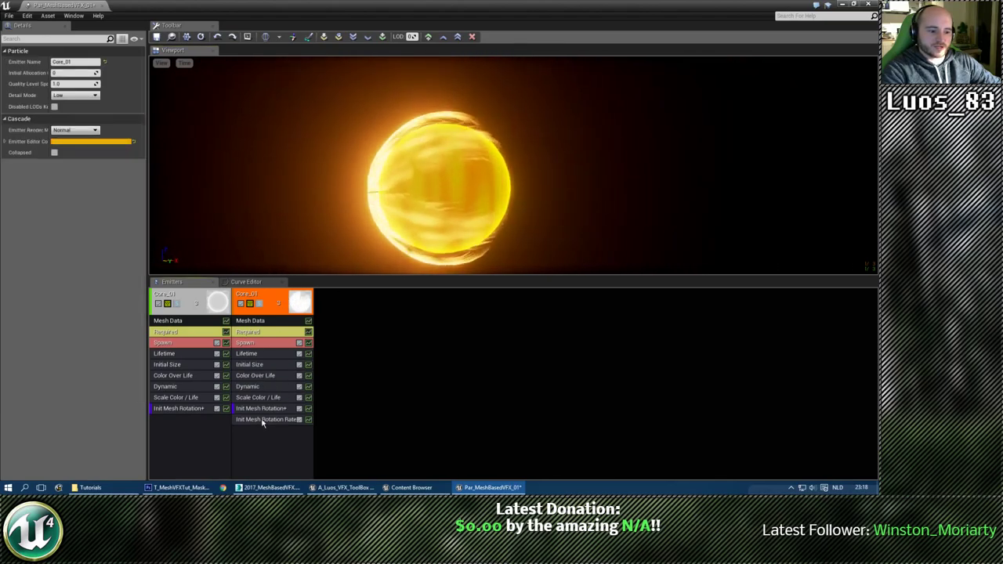
left_click(264, 419)
left_click(263, 409)
left_click(258, 386)
left_click(248, 353)
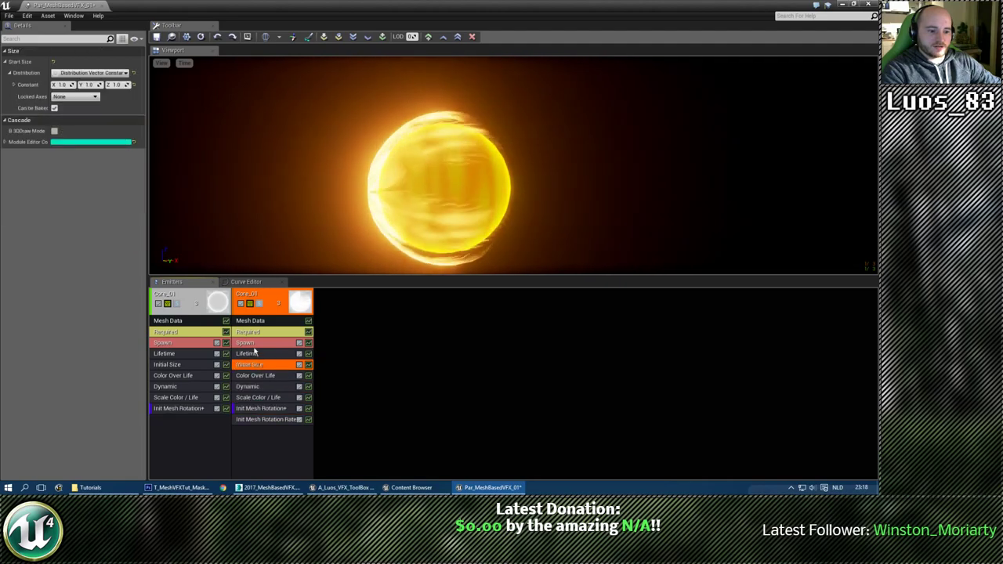
left_click(252, 343)
Duplicate the second Core_01 emitter and open the Mesh Data settings of the copy.
left_click(274, 299)
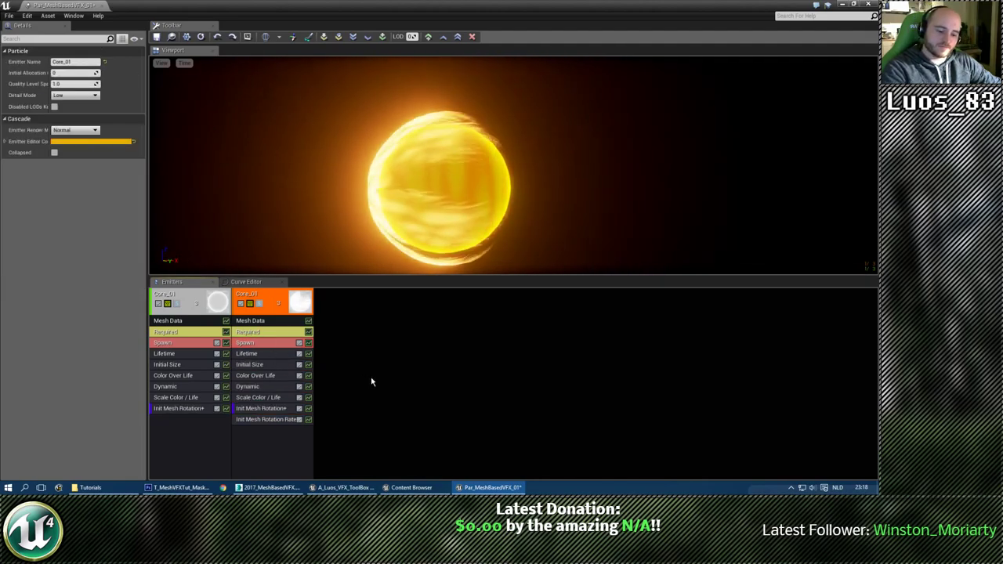
key("ctrl+d")
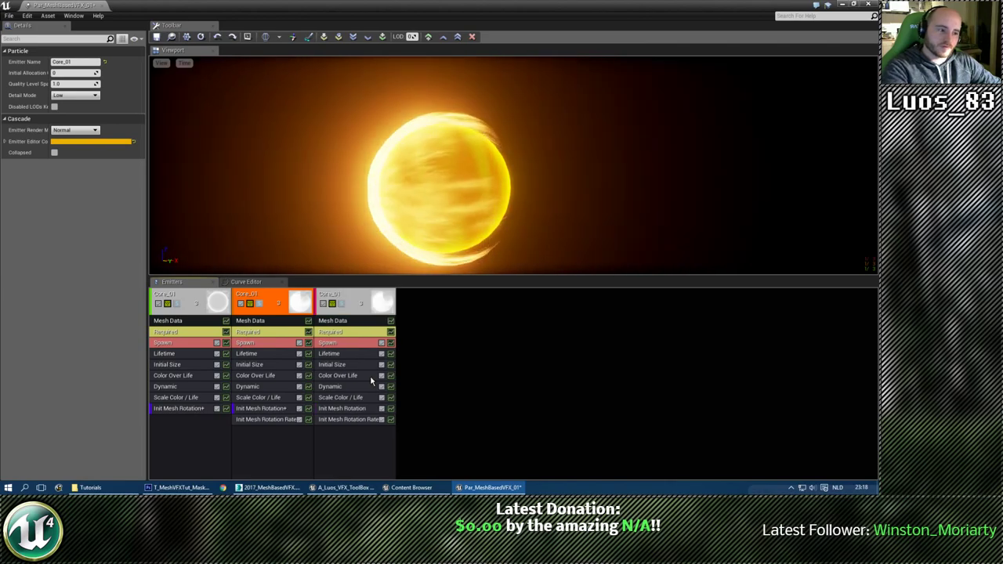
left_click(333, 320)
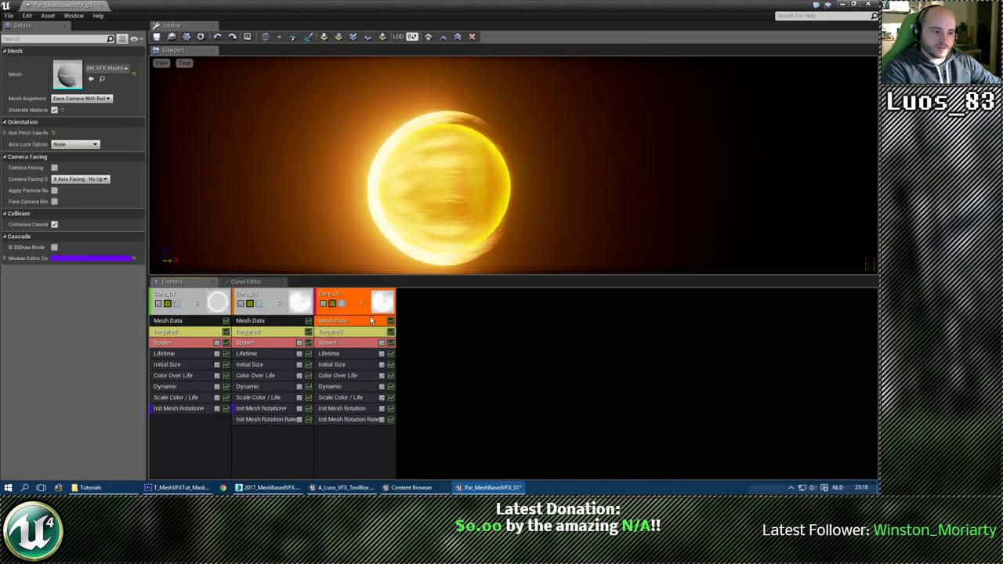
Assign the static mesh SM_SwirlTail_01 from the MeshBasedVFX StaticMeshes folder to the third emitter's Mesh Data.
left_click(102, 70)
left_click(102, 70)
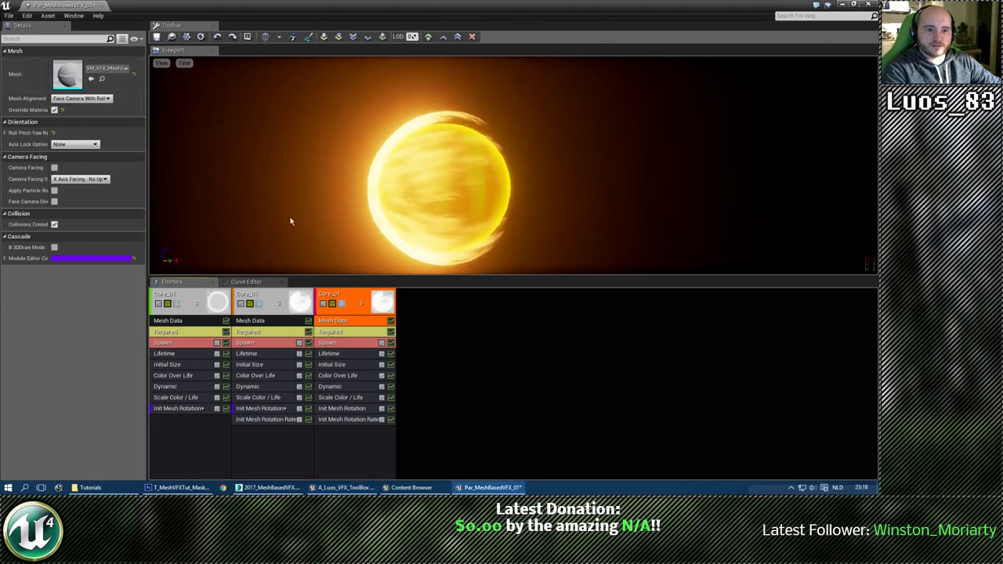
right_click(528, 362)
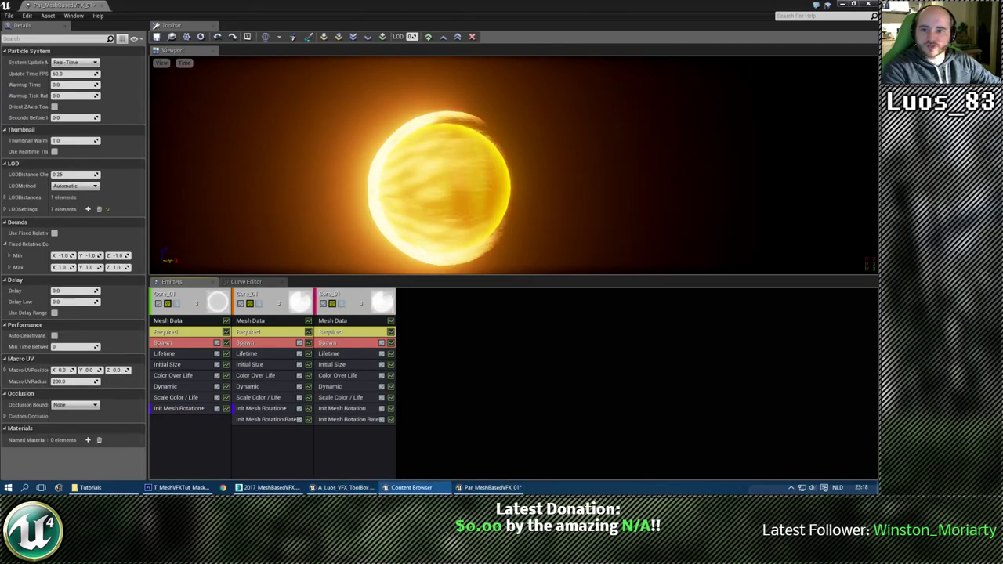
left_click_drag(0, 77, 873, 71)
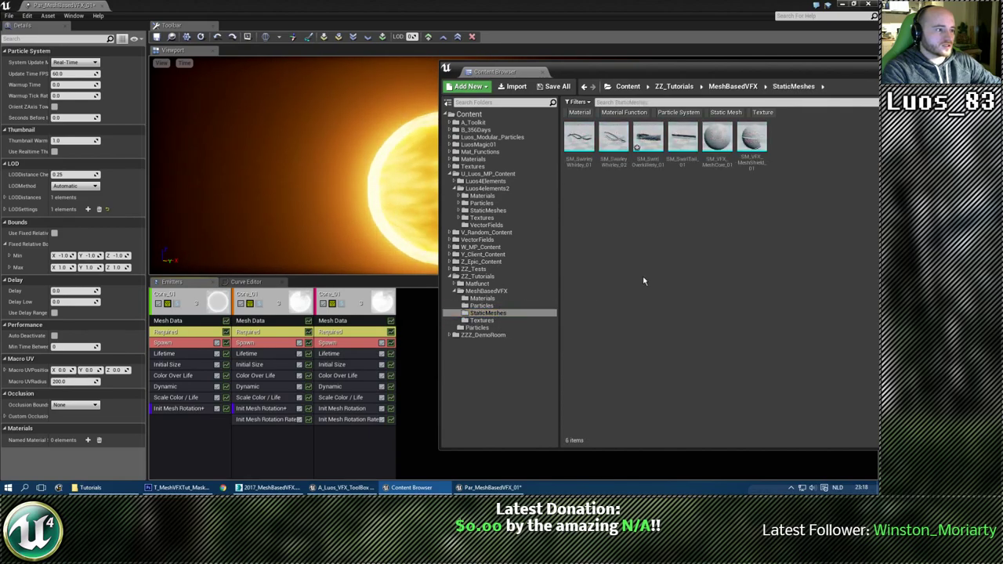
left_click(680, 138)
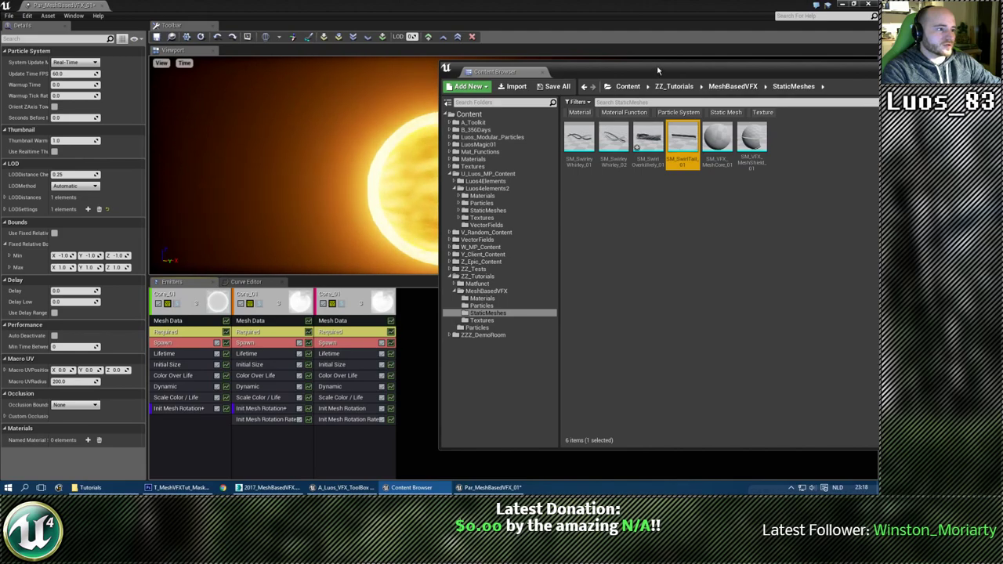
left_click_drag(659, 71, 0, 161)
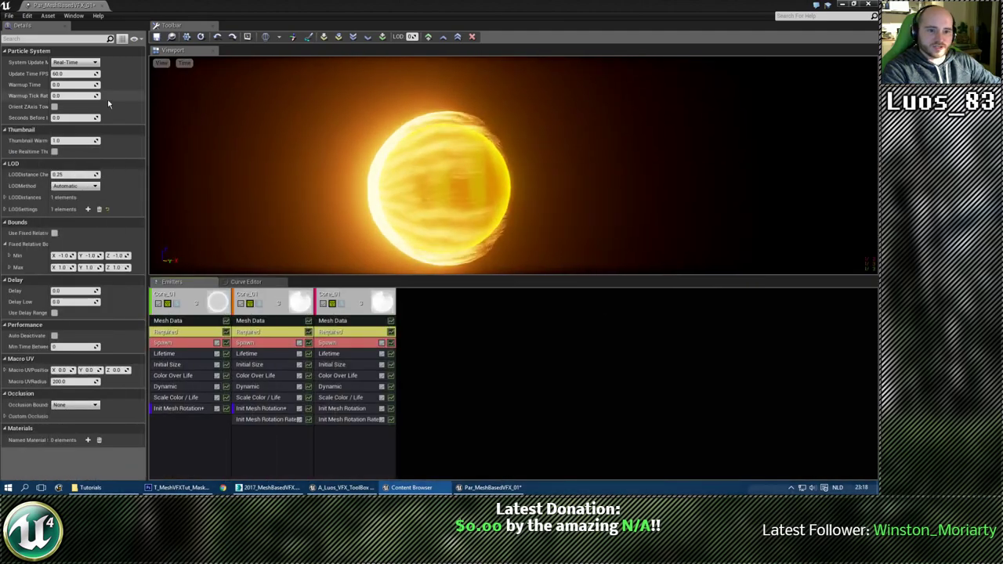
left_click(355, 324)
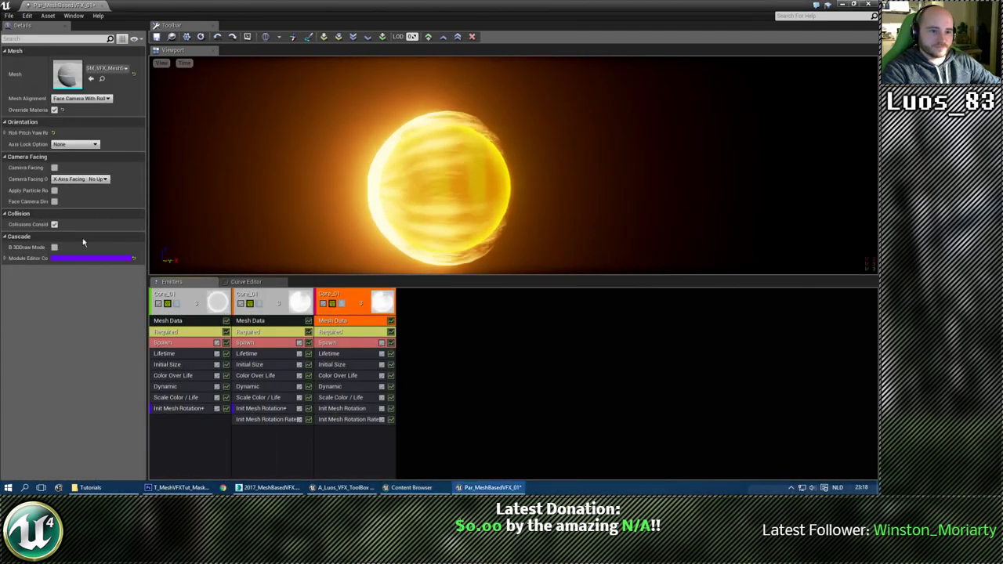
left_click(90, 79)
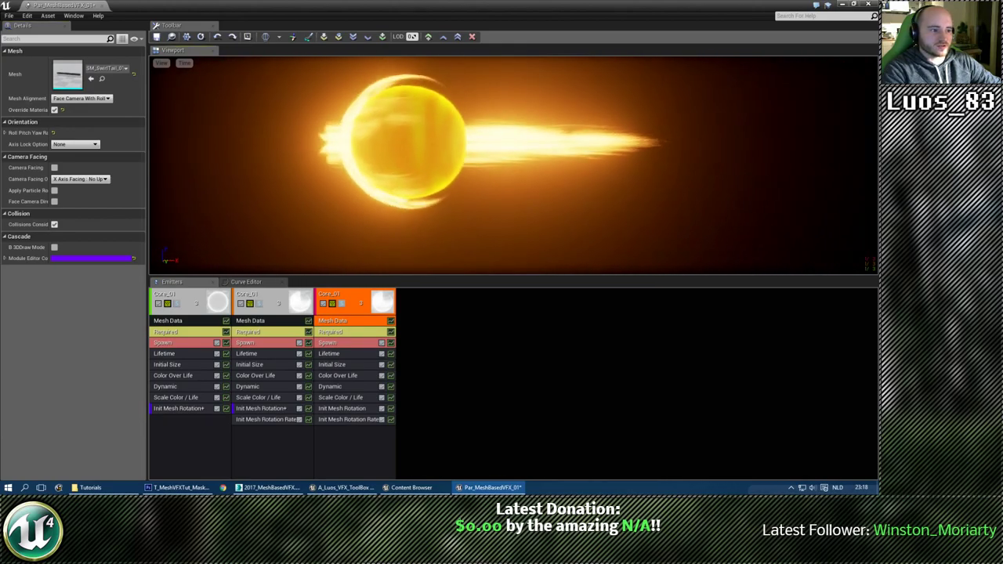
Add an Initial Location module to the third emitter and give it a constant vector distribution with X 150.
right_click(341, 445)
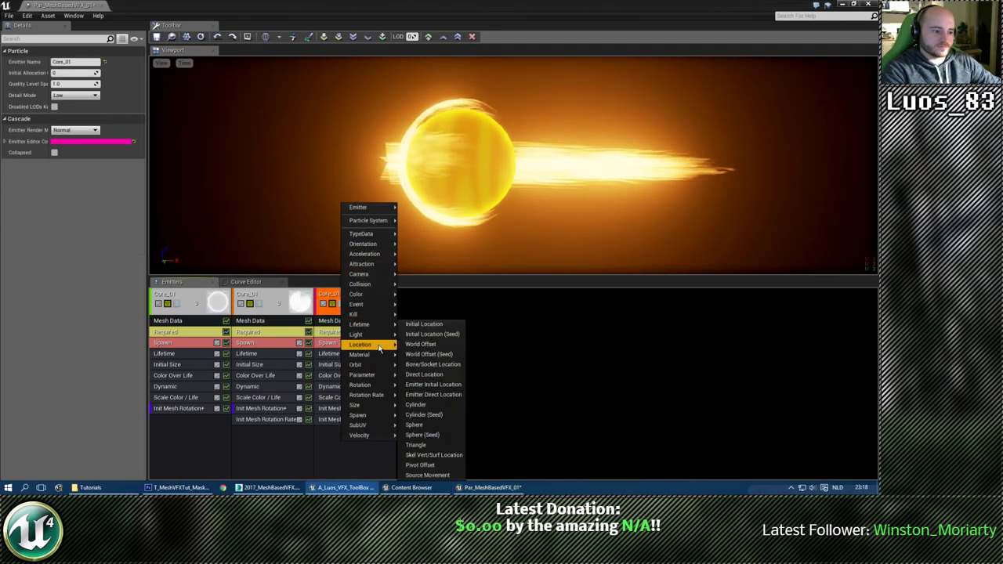
left_click(424, 325)
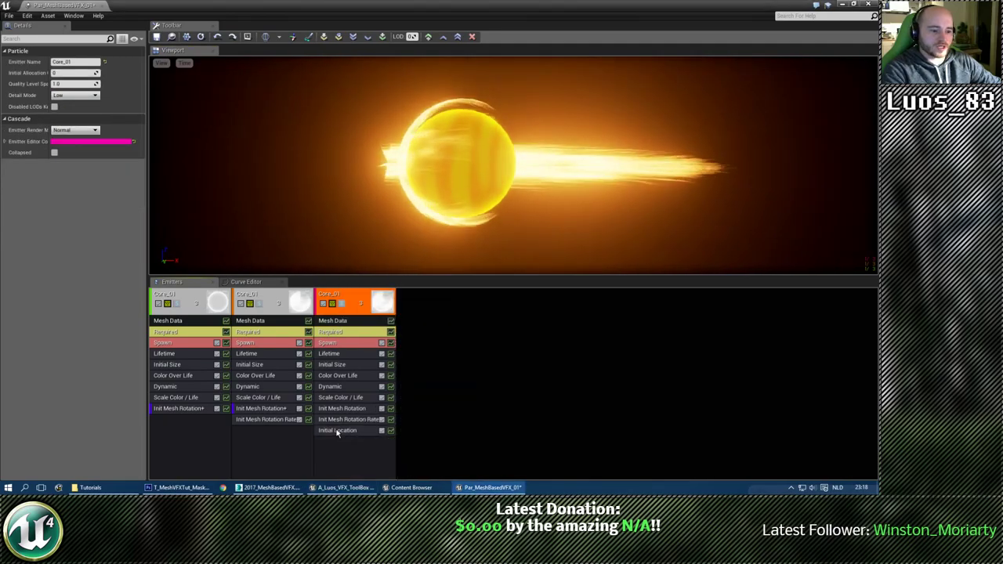
right_click(89, 54)
left_click(104, 76)
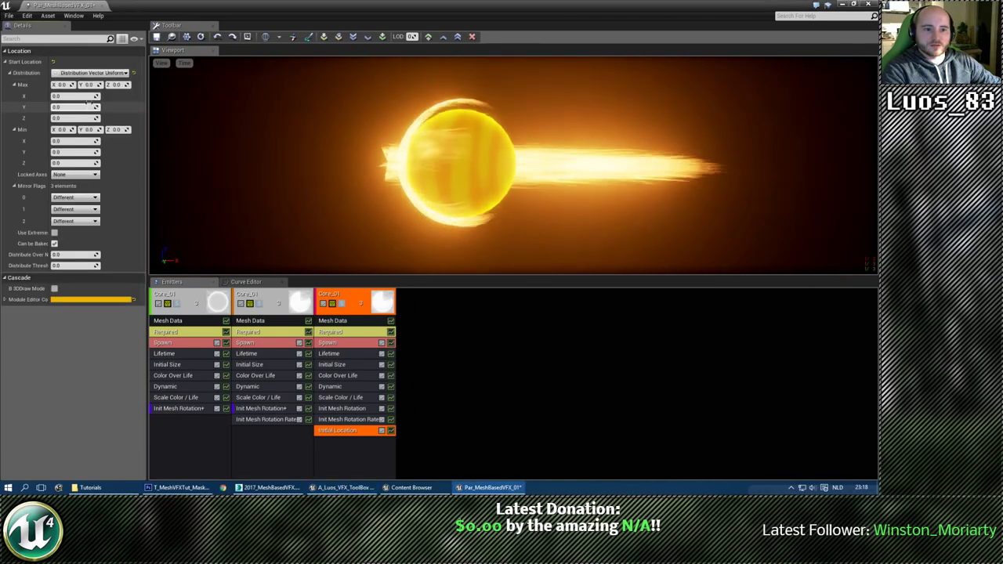
left_click(90, 73)
left_click(125, 94)
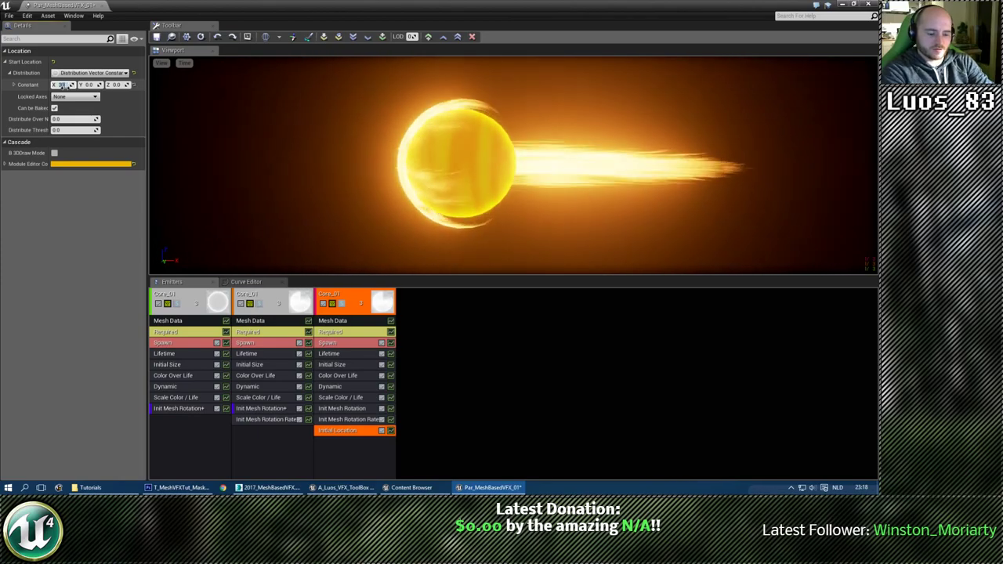
key("Return")
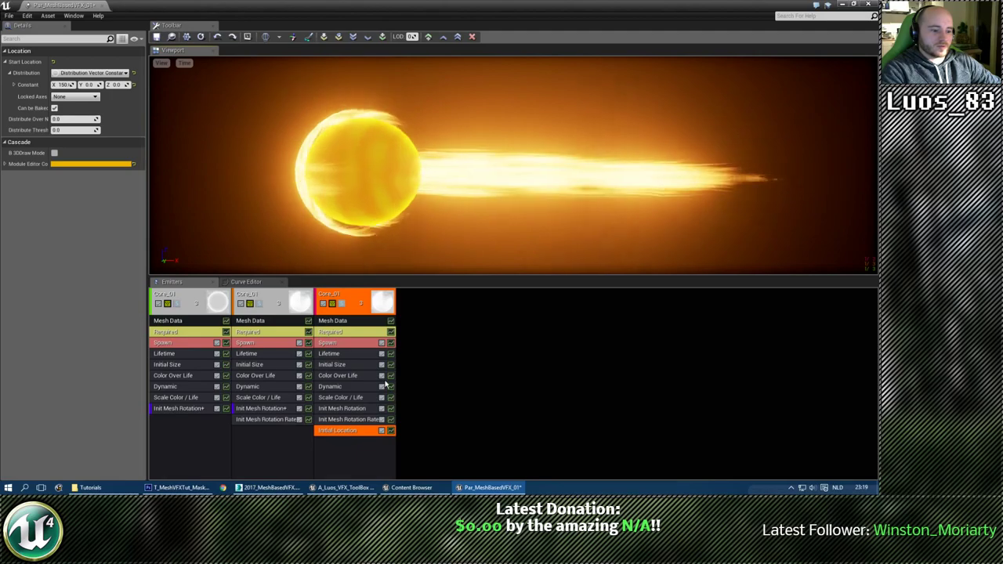
Rename the second emitter as Force and the third emitter as Tails.
left_click(356, 300)
left_click(270, 298)
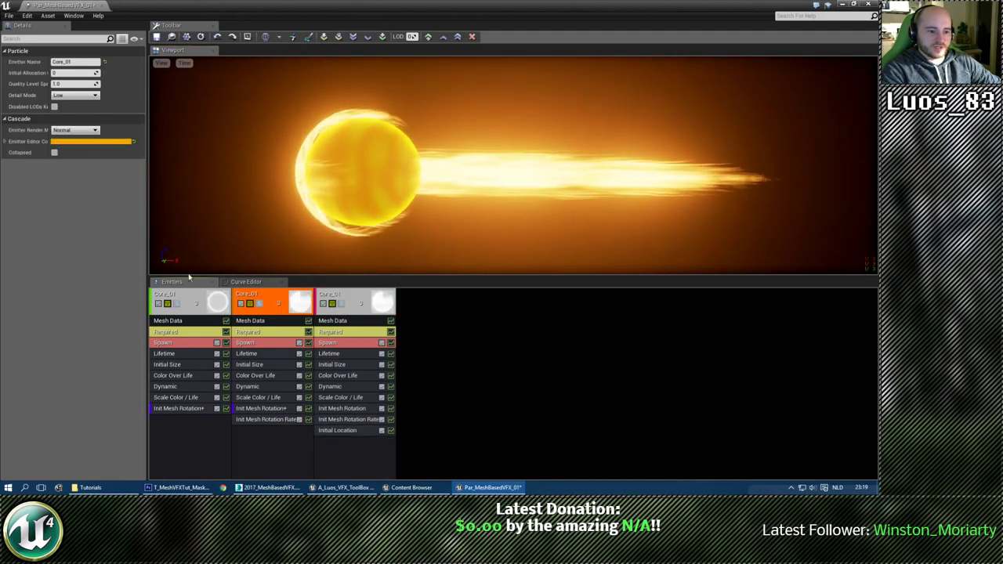
left_click(81, 63)
type("For")
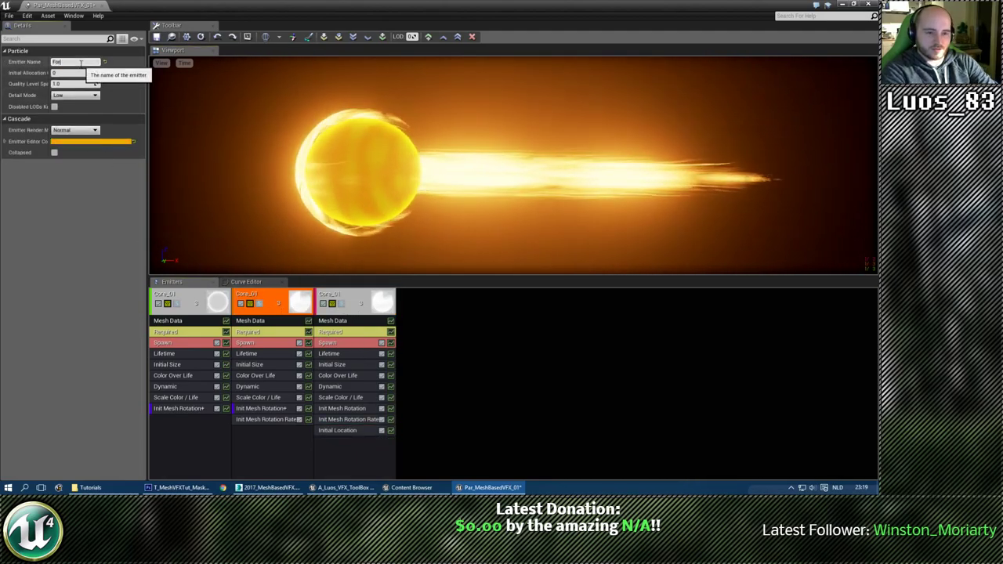
type("ce")
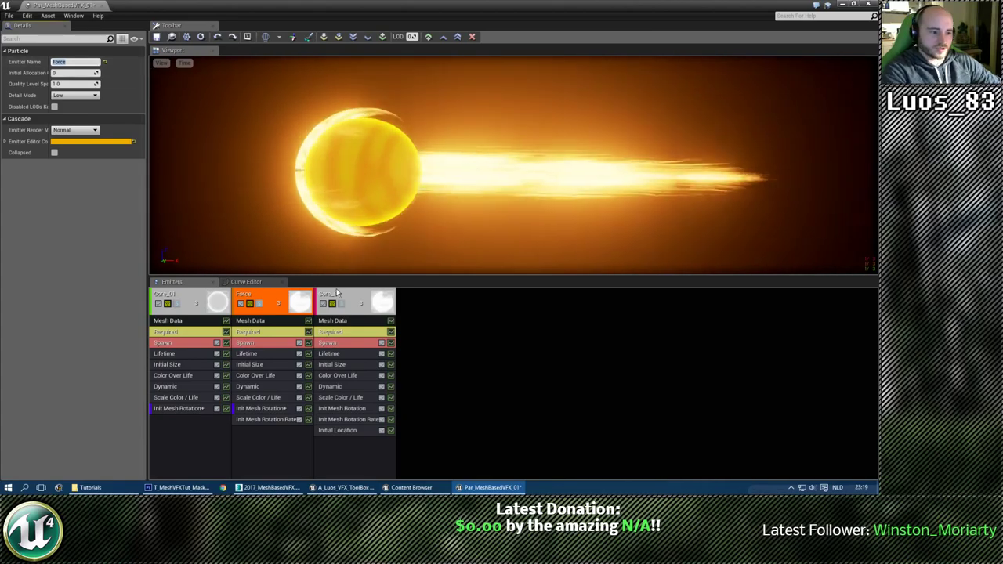
left_click(62, 63)
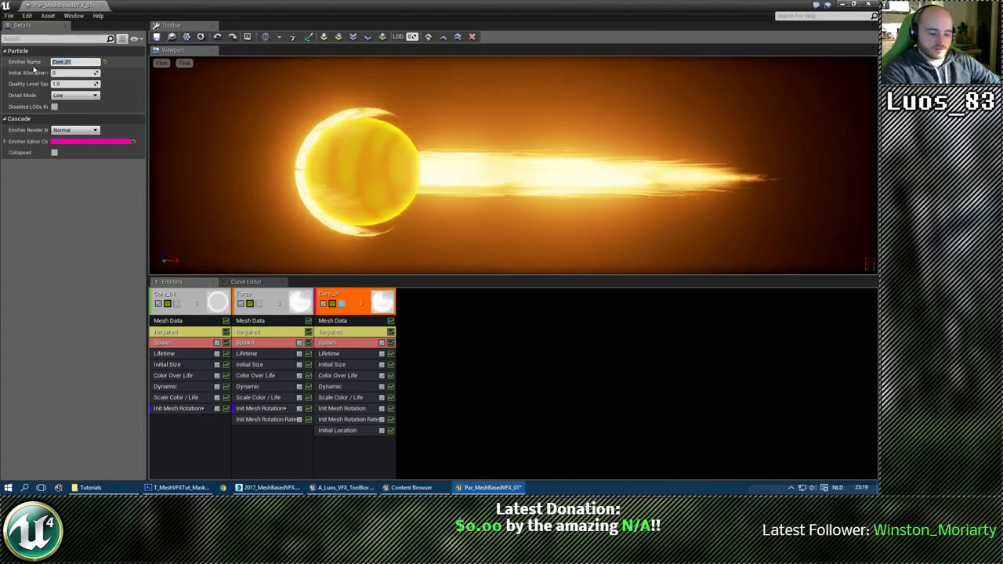
type("Tails")
key("Return")
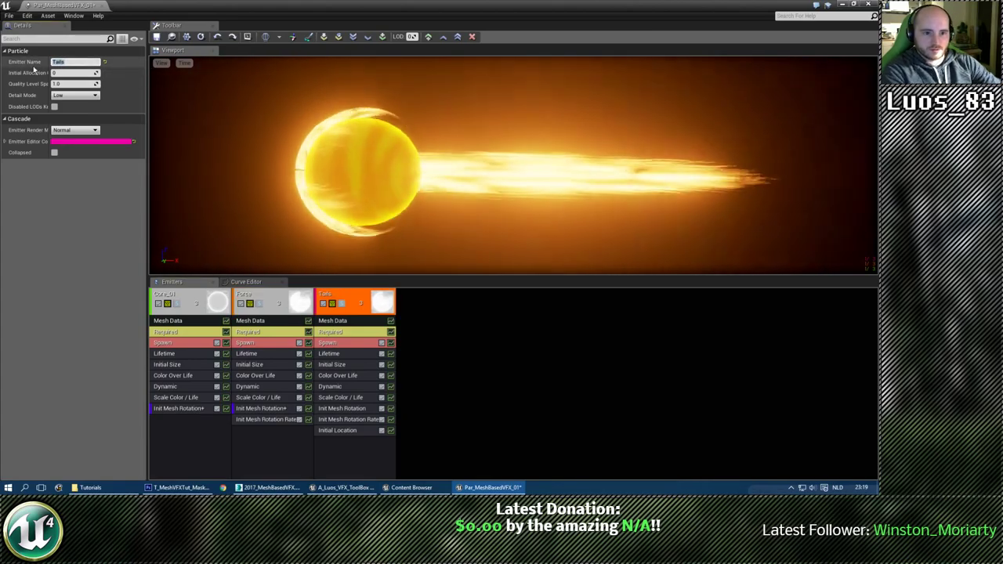
Set the R, G and B color scale of the Tails emitter's Scale Color / Life module to 1.0.
left_click_drag(551, 178, 615, 169)
left_click_drag(513, 179, 526, 179)
left_click(337, 398)
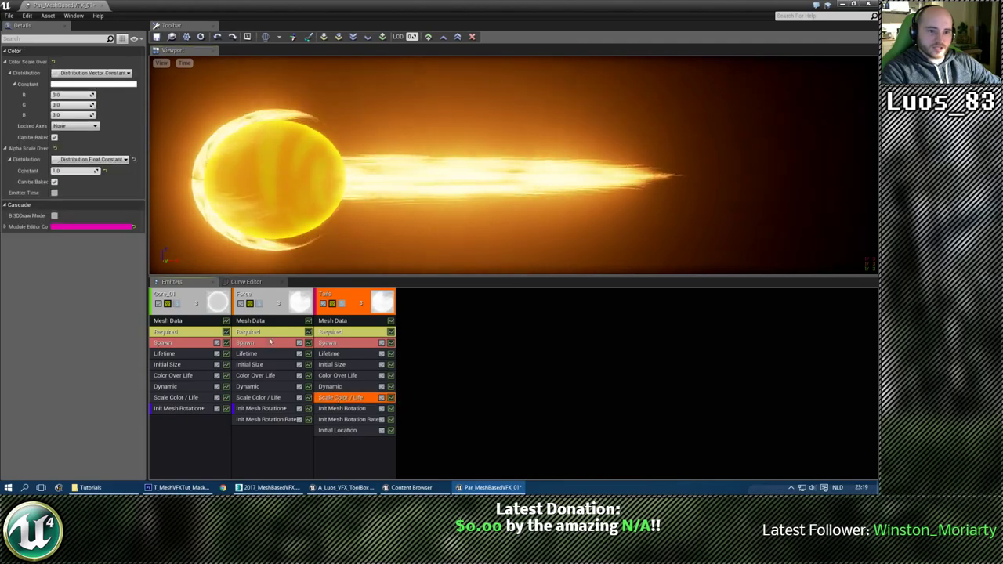
left_click(75, 94)
type("1")
key("Tab")
type("1")
key("Tab")
type("1")
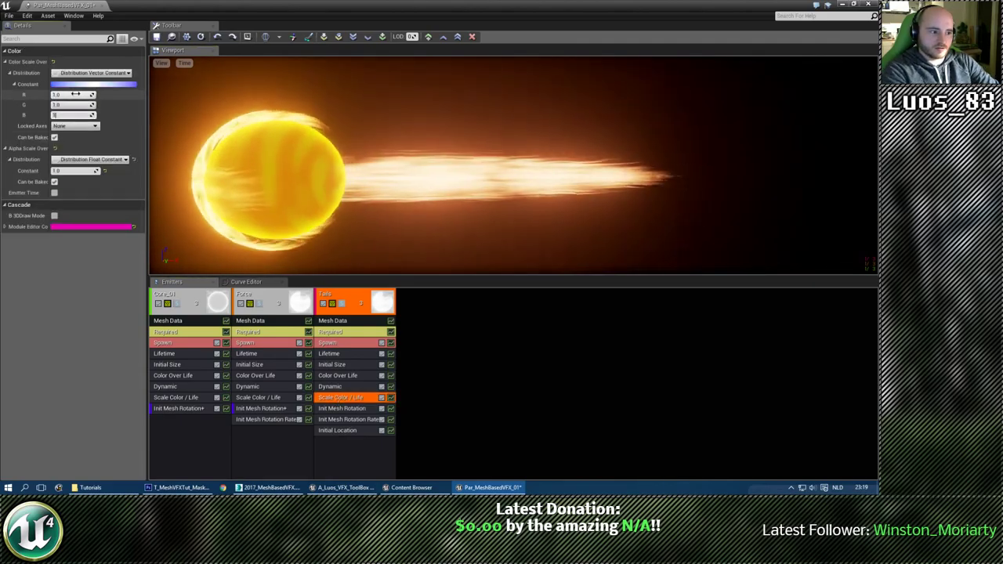
key("Return")
left_click_drag(477, 201, 419, 202)
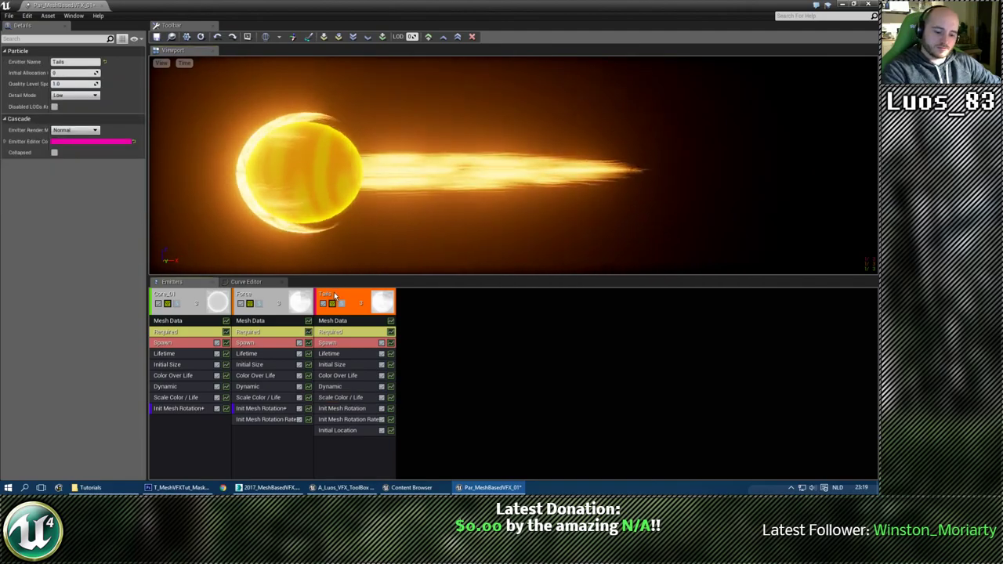
Duplicate the Tails emitter and set the copy's Initial Size to 2.0 in X, Y and Z.
key("ctrl+w")
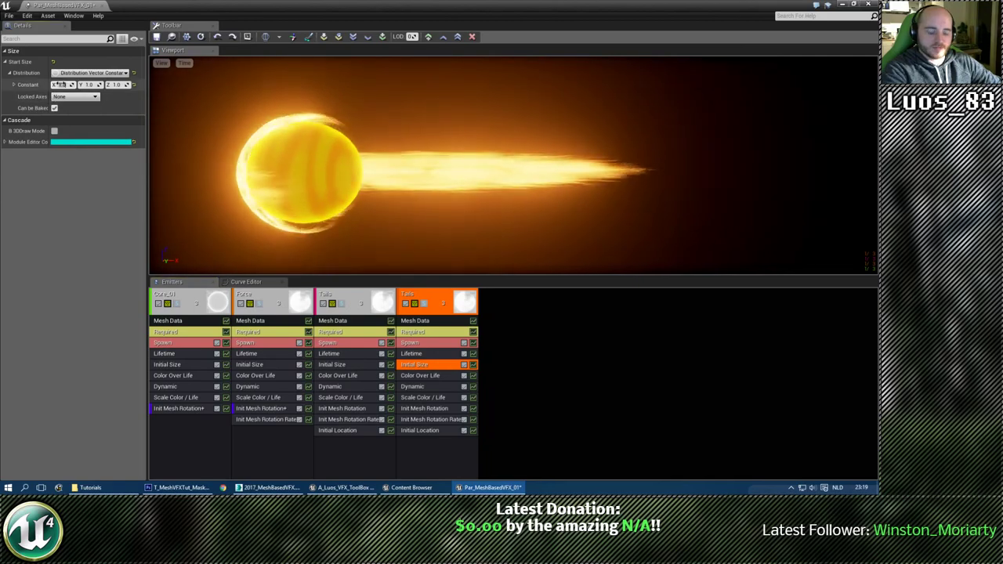
type("2")
key("Tab")
type("2")
key("Tab")
type("2")
key("Return")
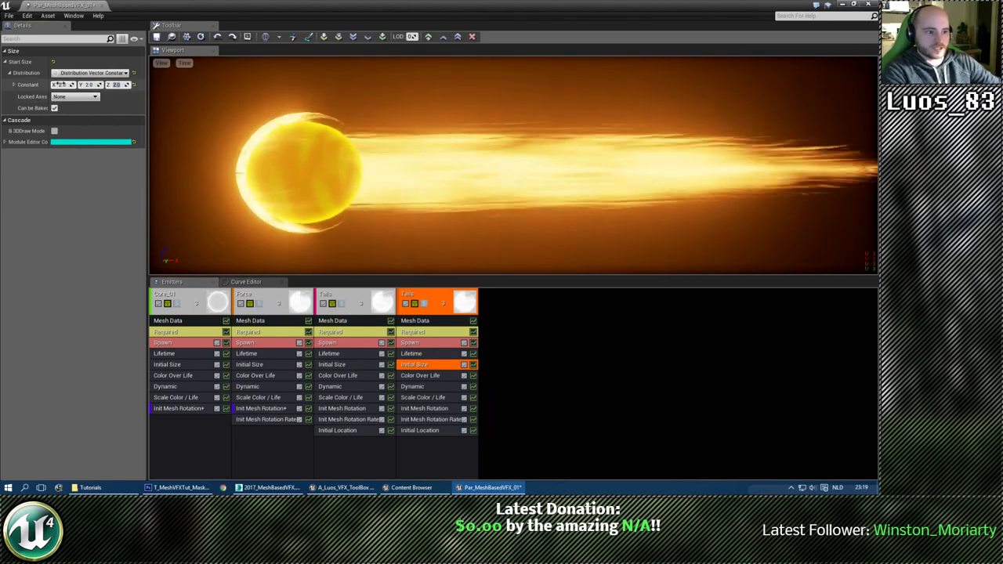
right_click_drag(445, 153, 445, 196)
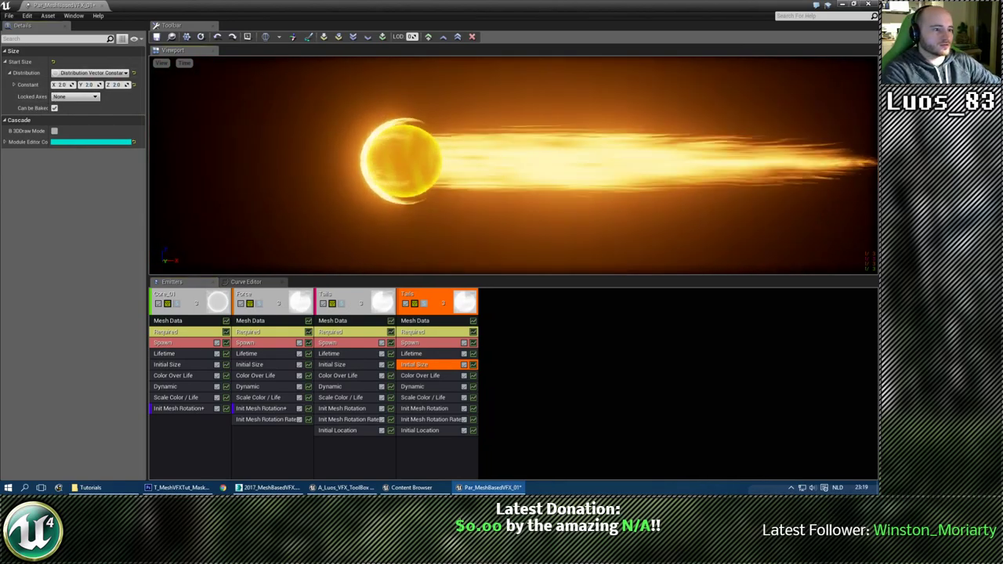
middle_click_drag(445, 157, 418, 157)
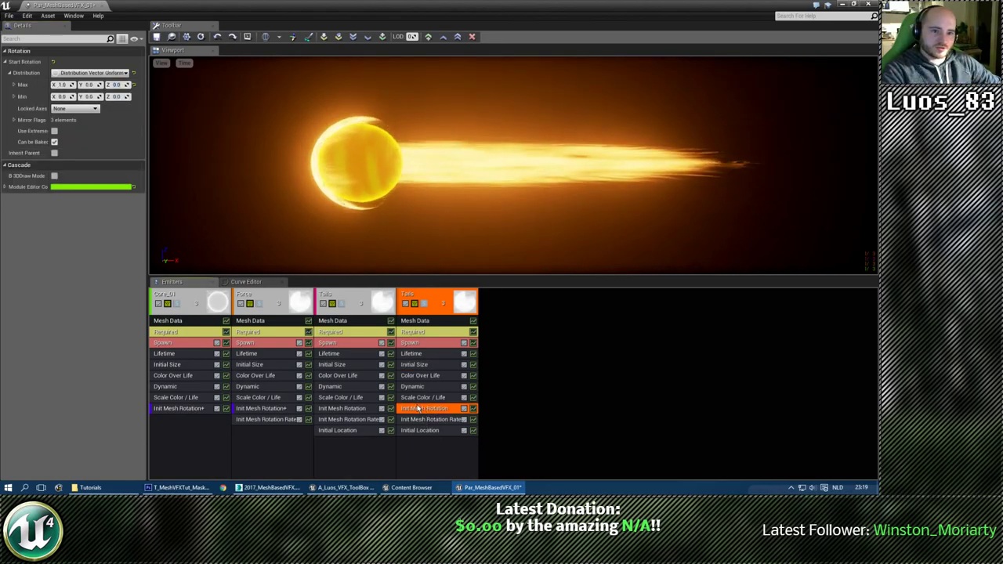
Switch the second Tails emitter's Roll Pitch Yaw range to a constant vector distribution with X at about 0.12.
left_click(419, 322)
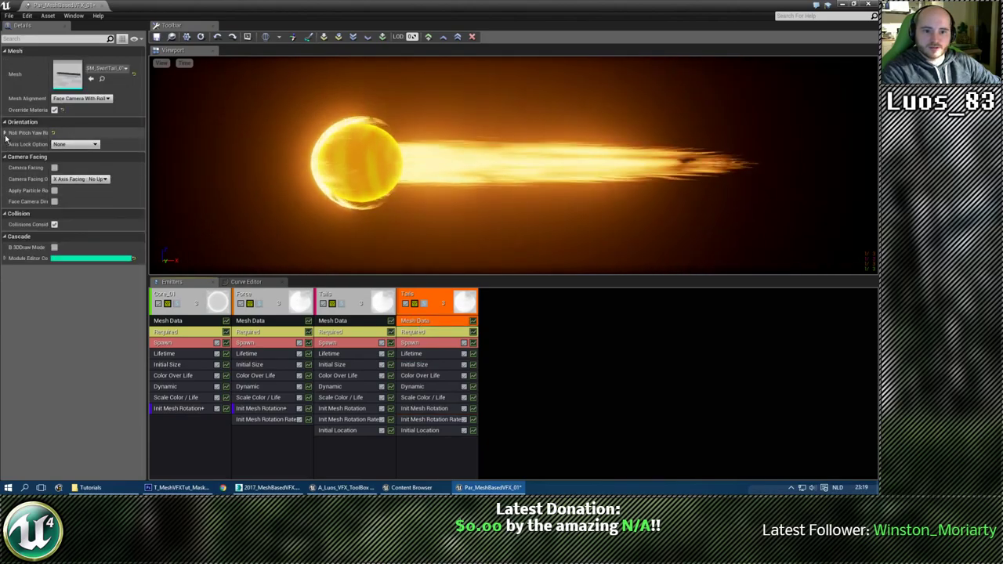
left_click(6, 133)
left_click(84, 144)
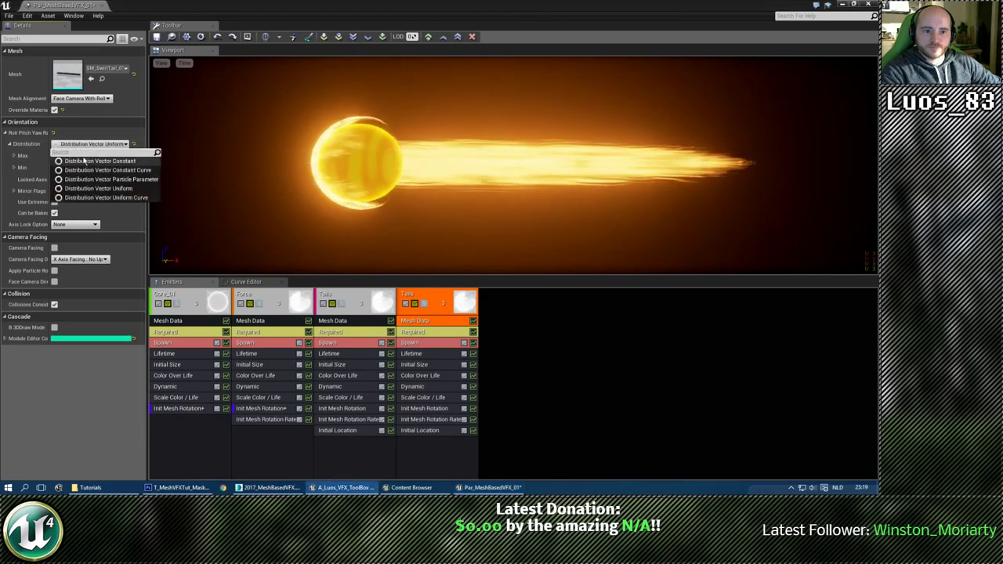
left_click(87, 161)
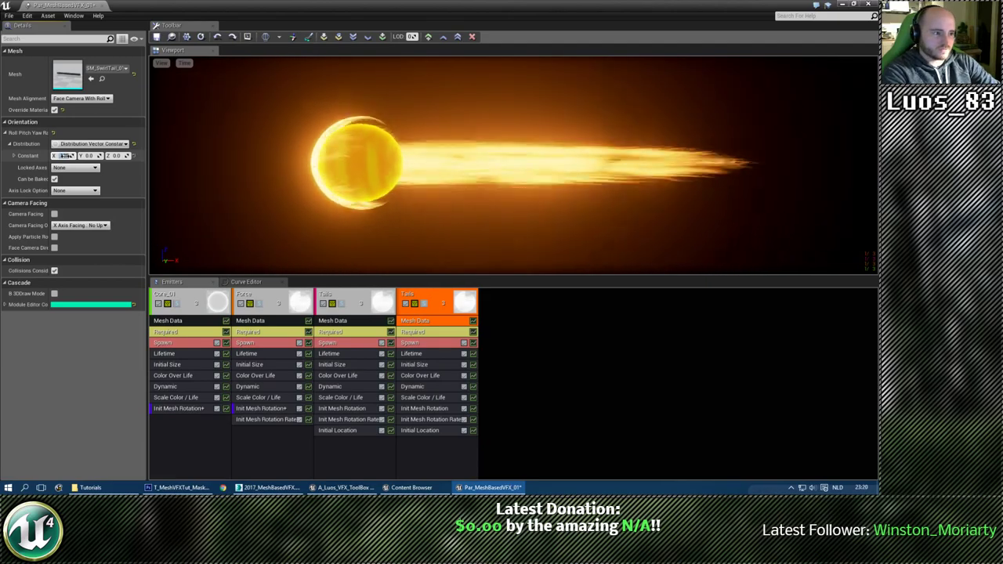
left_click_drag(376, 211, 322, 212)
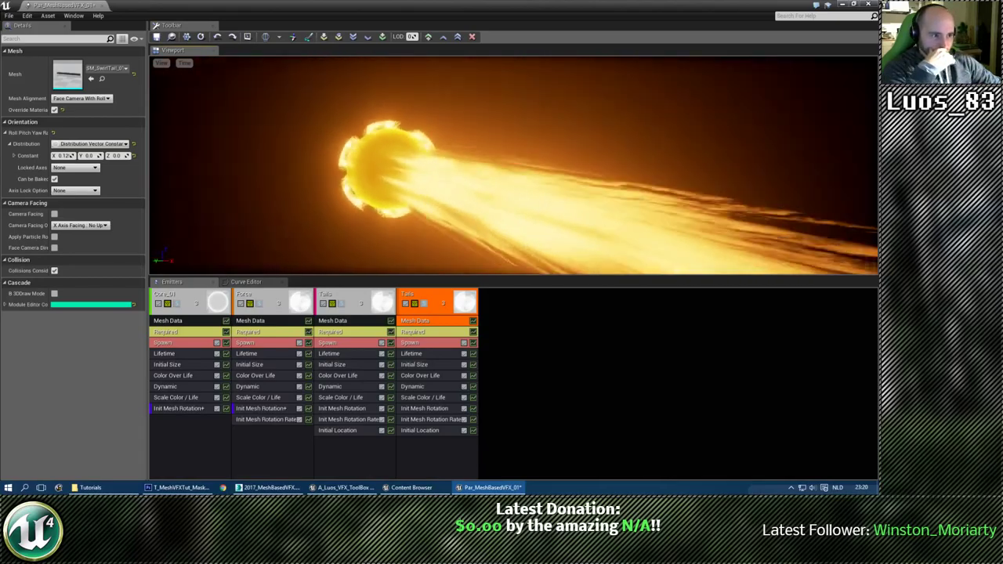
Try an R, G and B color scale of 2.0 in the first Tails emitter's Scale Color / Life module.
left_click(343, 398)
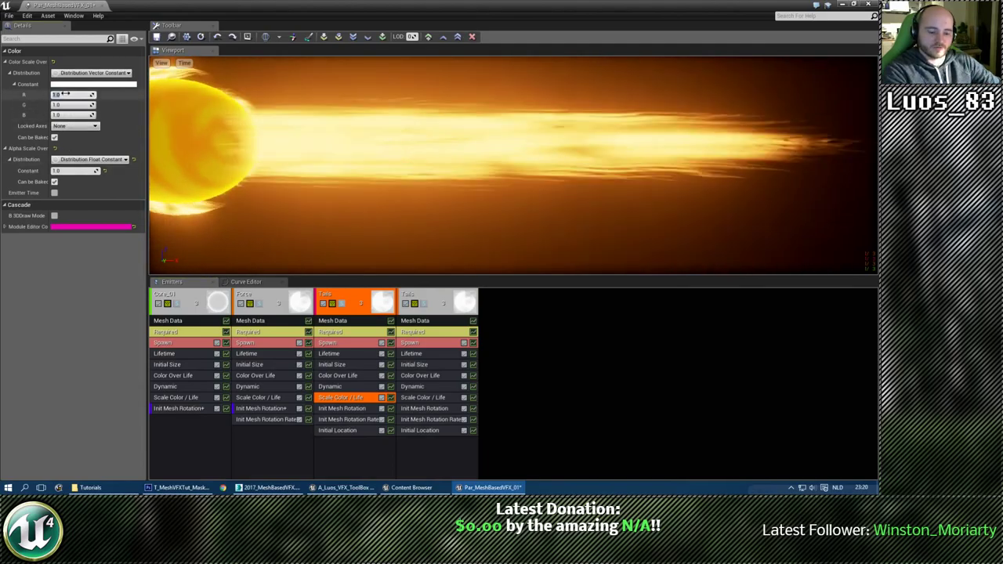
type("2")
key("Tab")
type("2")
key("Tab")
type("2")
key("Return")
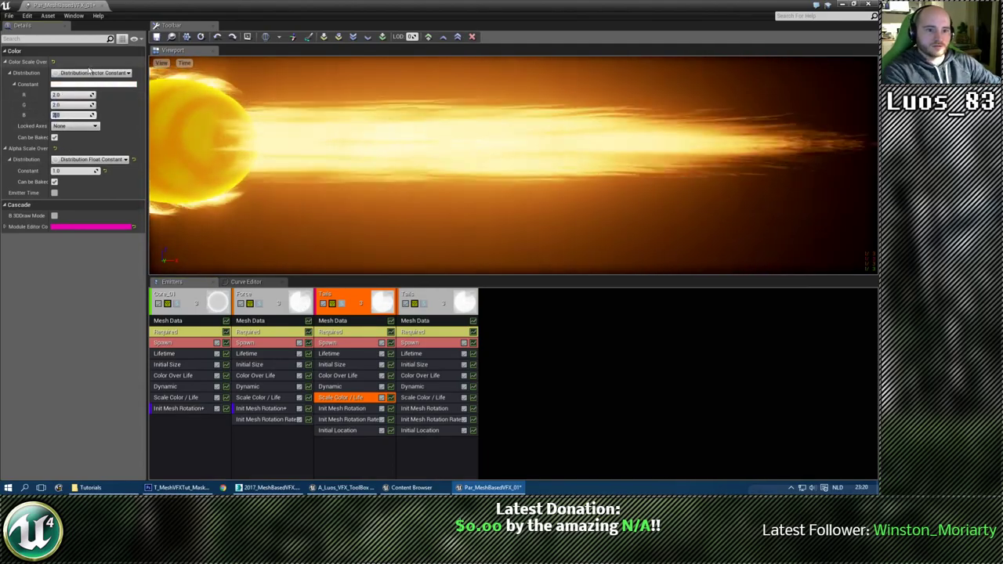
Raise the first Tails emitter's R, G and B color scale to 10.0.
left_click(72, 95)
type("10")
key("Tab")
type("10")
key("Tab")
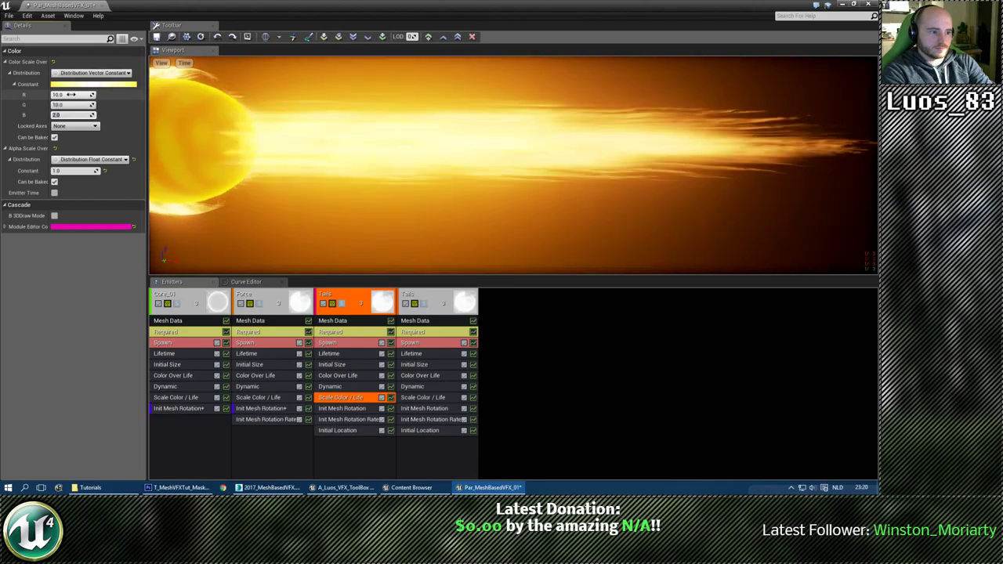
type("10")
key("Return")
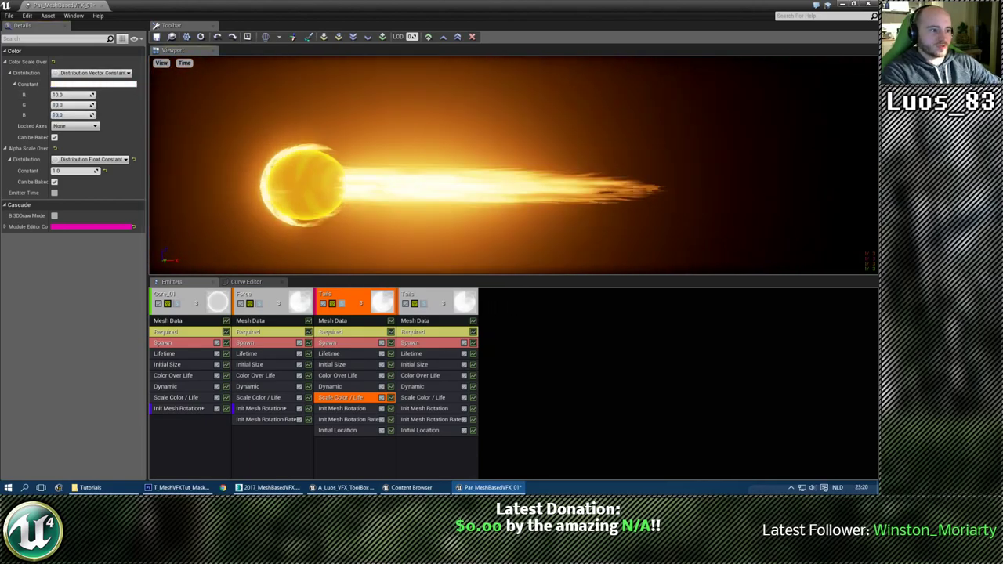
Set the R, G and B color scale of the second Tails emitter's Scale Color / Life module to 0.5.
left_click(423, 397)
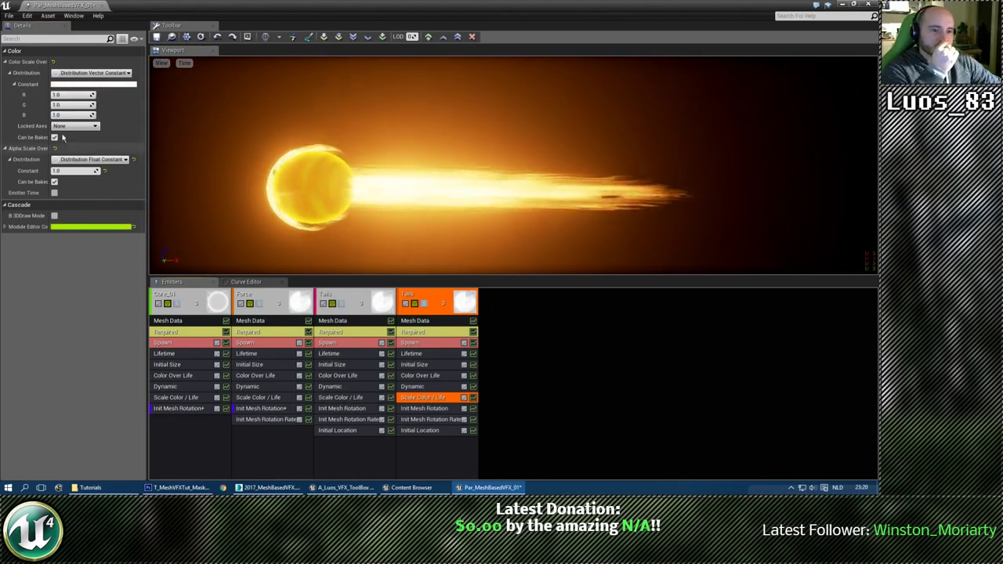
left_click(70, 94)
type("0.5")
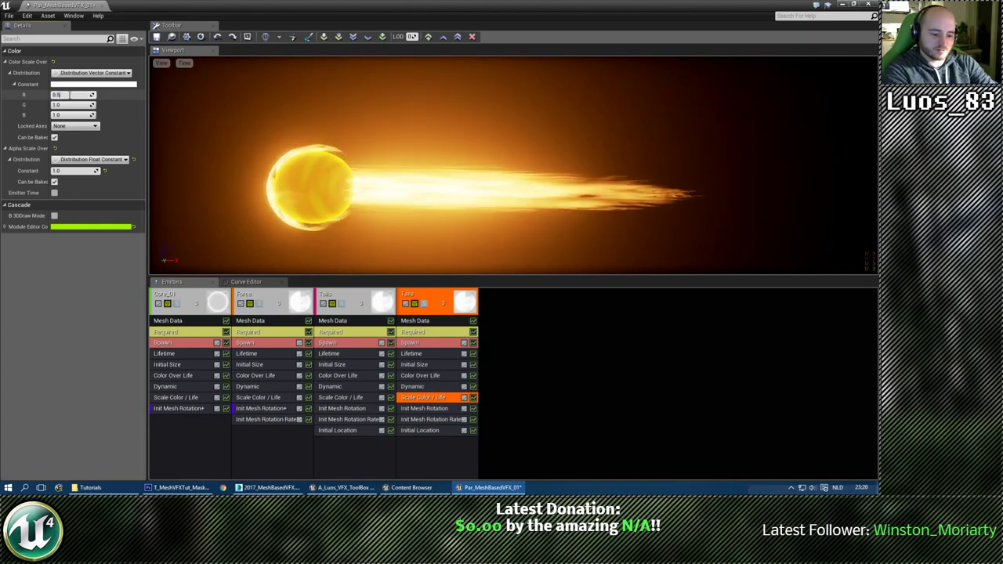
key("Tab")
type("0.5")
key("Tab")
type("0.5")
key("Return")
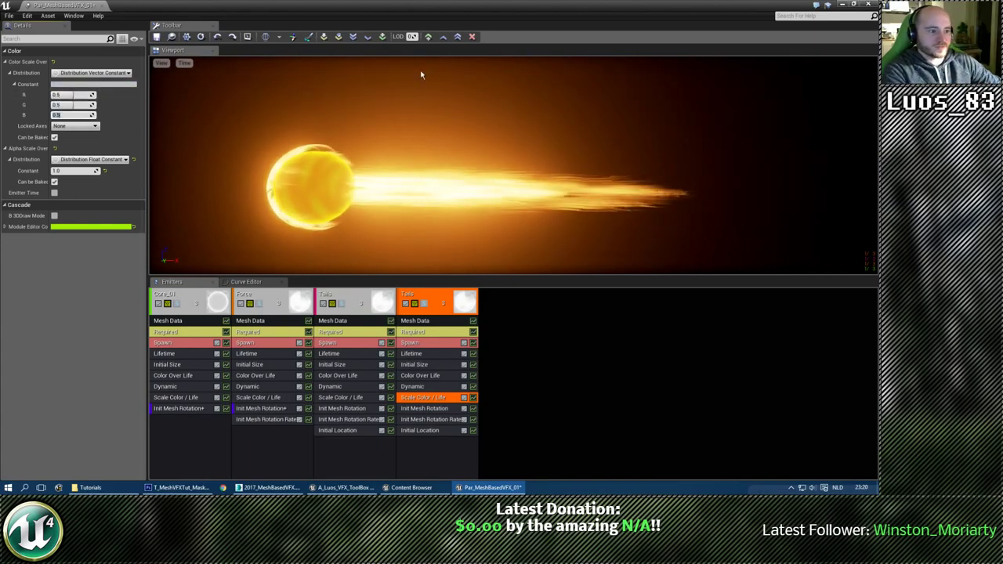
Rename the second Tails emitter to Tails_Big.
mouse_move(371, 182)
left_mouse_down()
mouse_move(431, 185)
mouse_move(370, 184)
left_mouse_up()
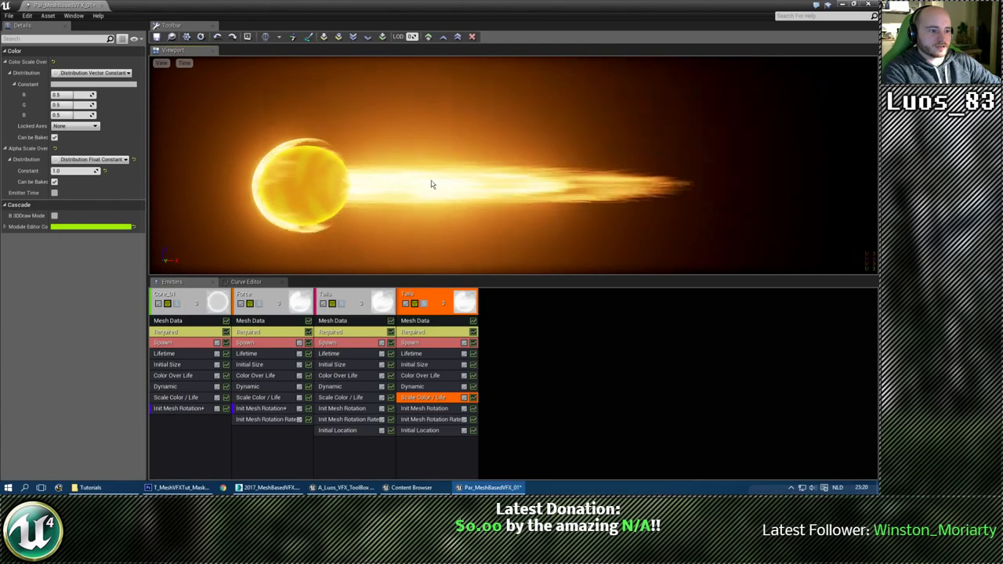
mouse_move(463, 219)
left_mouse_down()
mouse_move(455, 254)
mouse_move(431, 228)
mouse_move(479, 224)
mouse_move(448, 226)
mouse_move(392, 201)
mouse_move(462, 217)
mouse_move(430, 206)
mouse_move(391, 219)
mouse_move(462, 205)
left_mouse_up()
left_click_drag(620, 185, 641, 188)
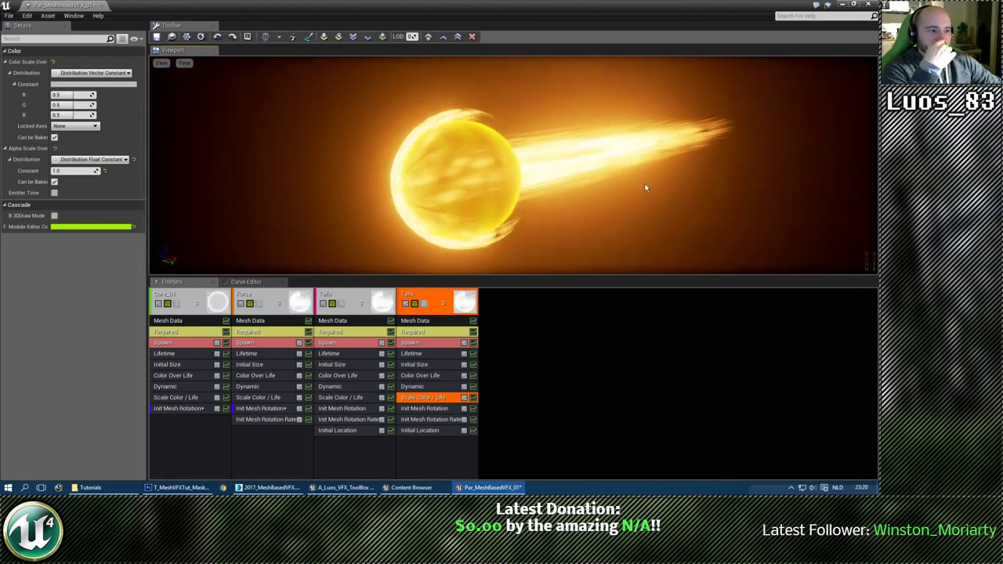
left_click_drag(565, 130, 496, 179)
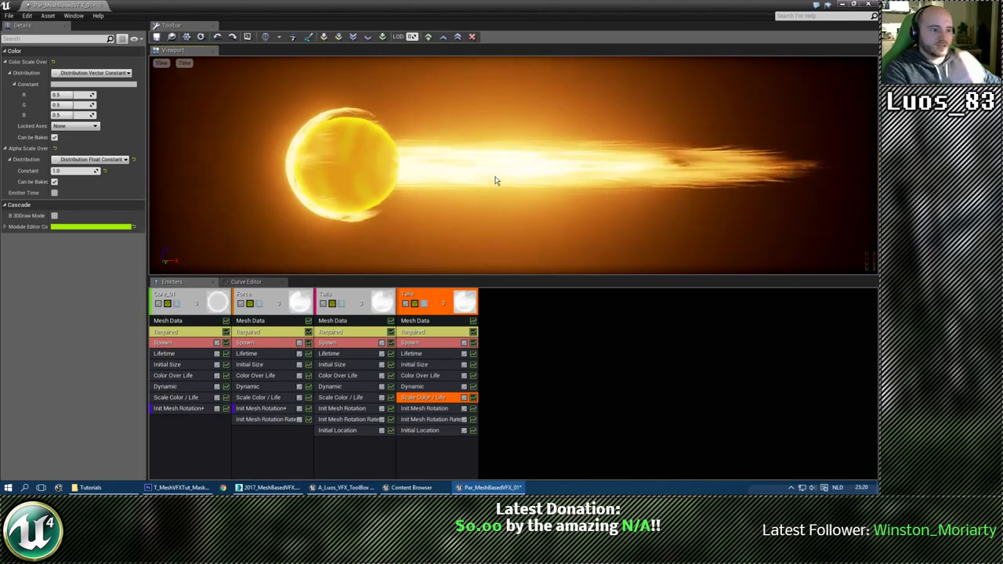
left_click(418, 298)
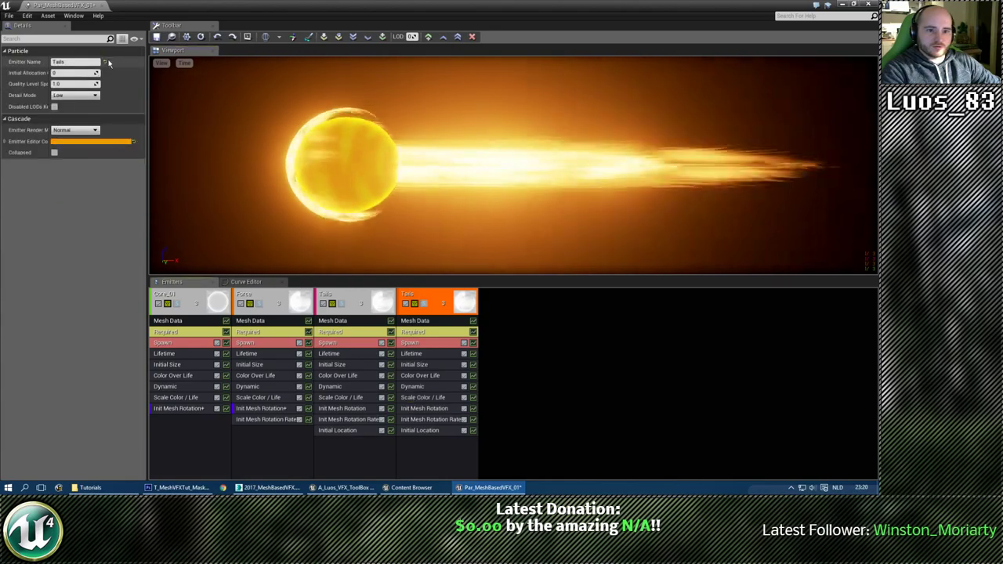
left_click(82, 63)
key("End")
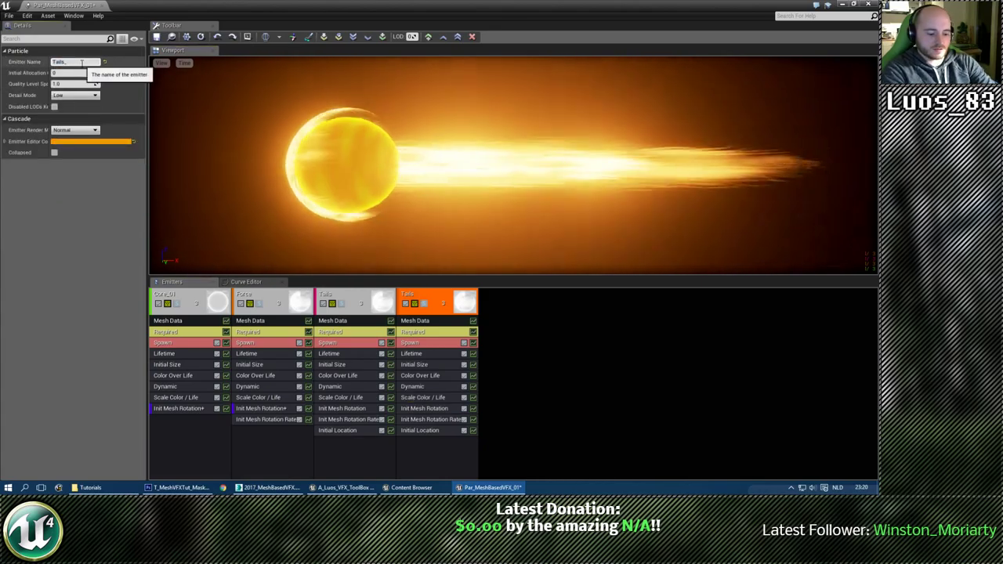
type("_Big")
key("Return")
left_click(526, 319)
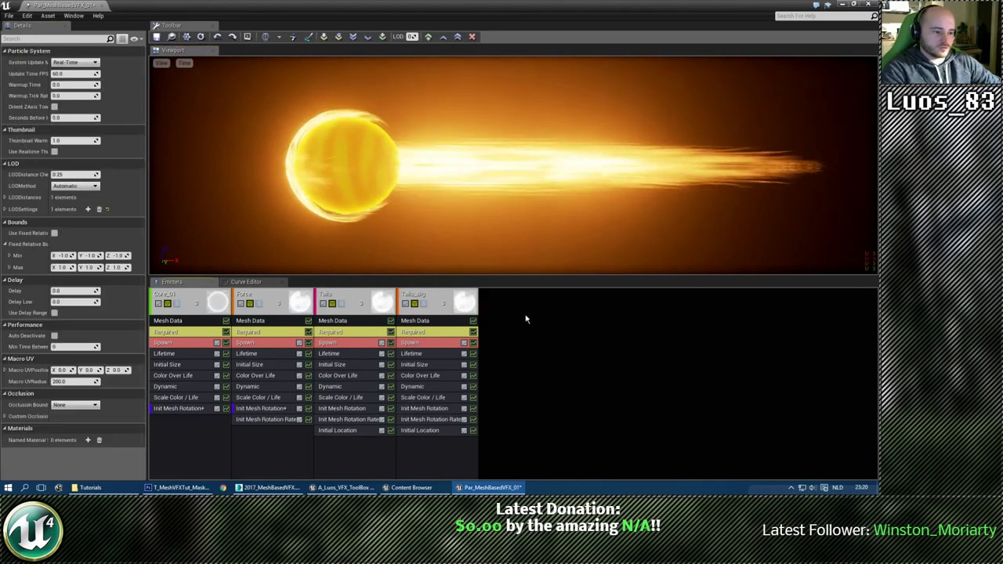
Duplicate the Tails_Big emitter and assign the SM_SwirleyWhirley_02 static mesh in the copy's Mesh Data module.
left_click(430, 295)
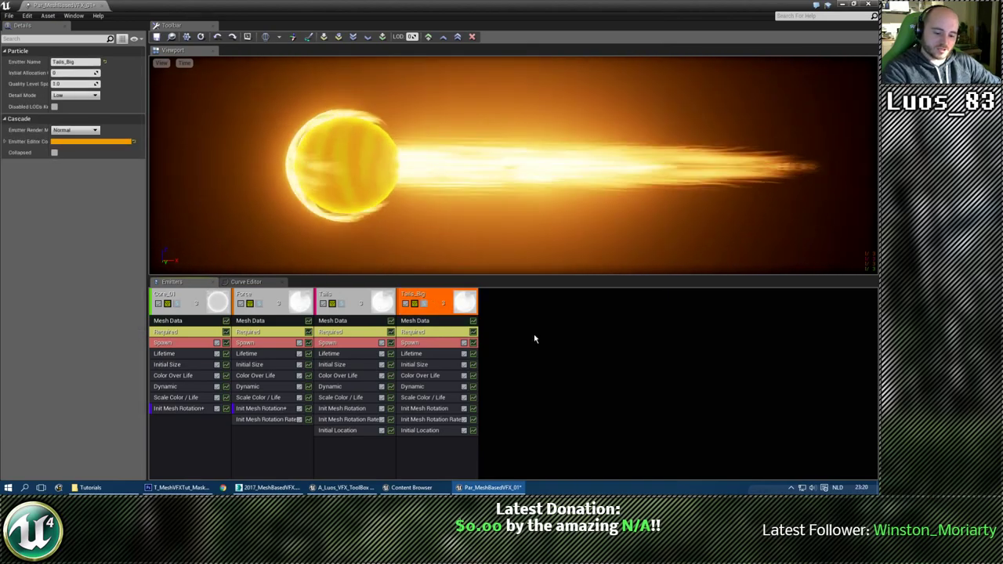
key("ctrl+d")
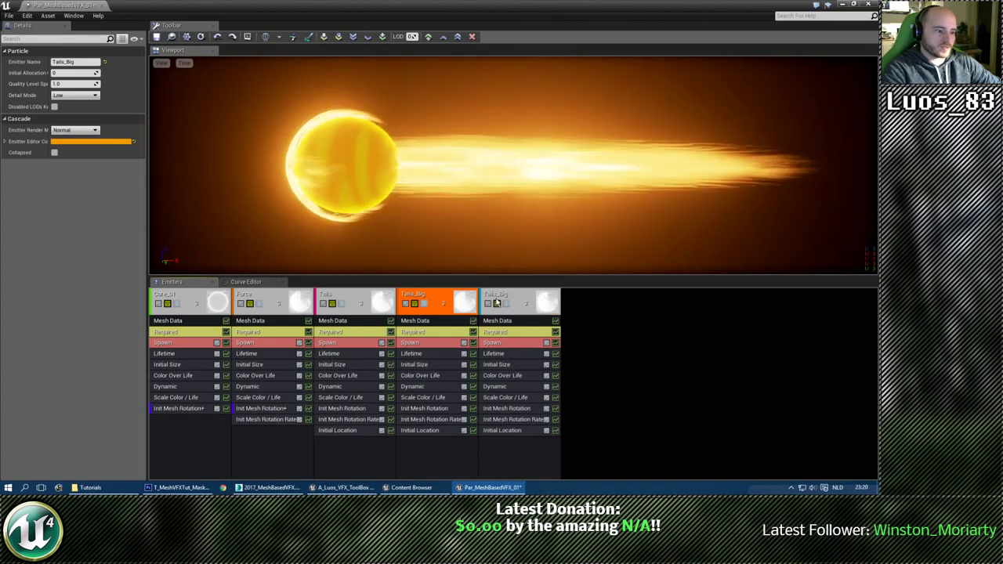
left_click(506, 298)
left_click(502, 320)
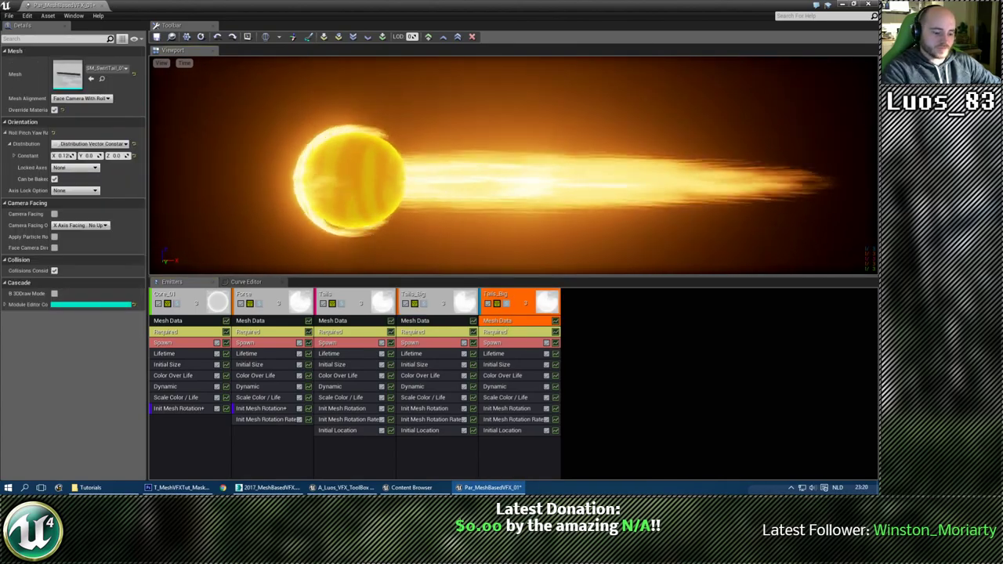
left_click_drag(0, 78, 555, 55)
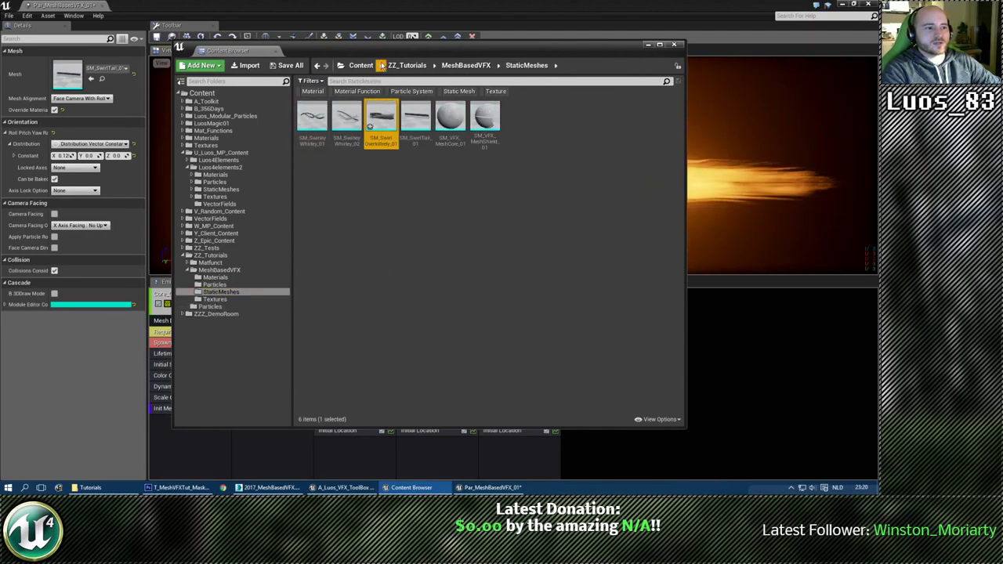
left_click_drag(386, 54, 0, 88)
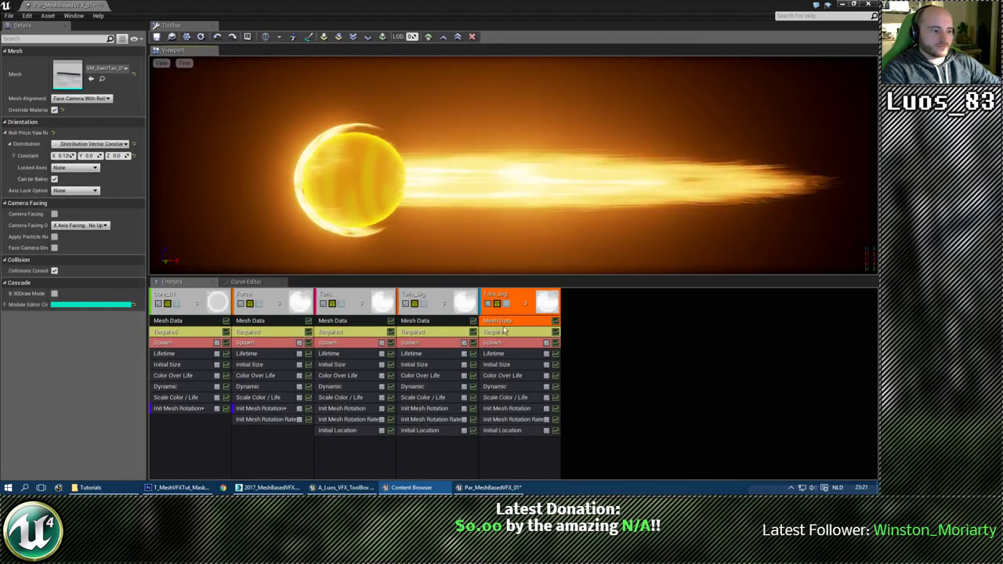
left_click(91, 78)
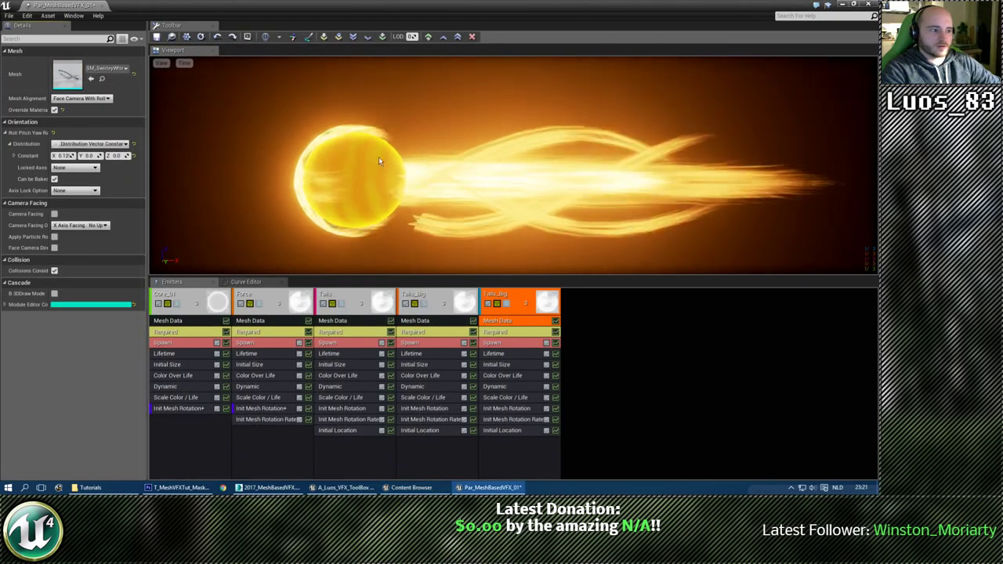
Set the duplicated Tails_Big emitter's Start Location to X 50.0 in its Initial Location module.
left_click(514, 430)
left_click(64, 83)
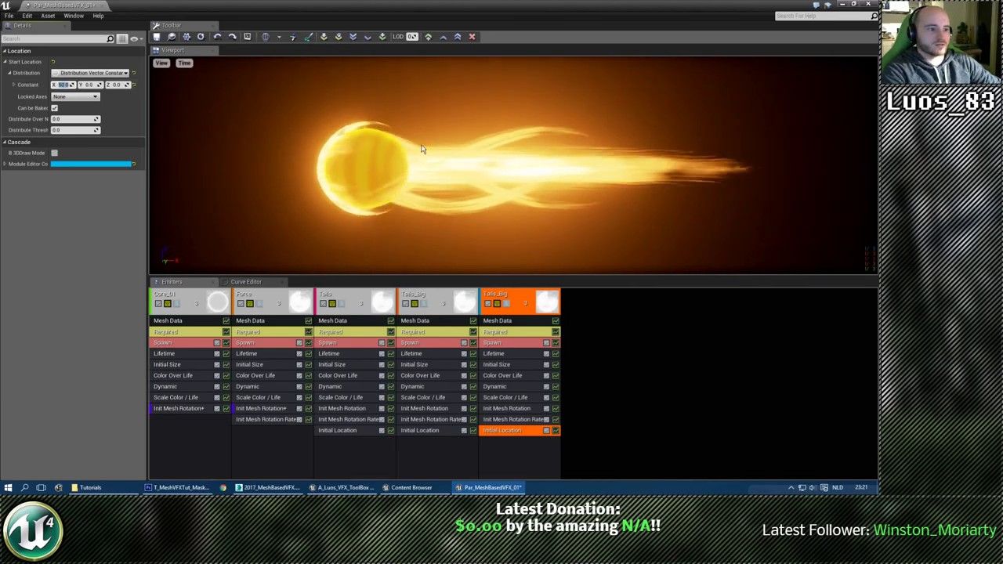
left_click_drag(424, 149, 533, 161)
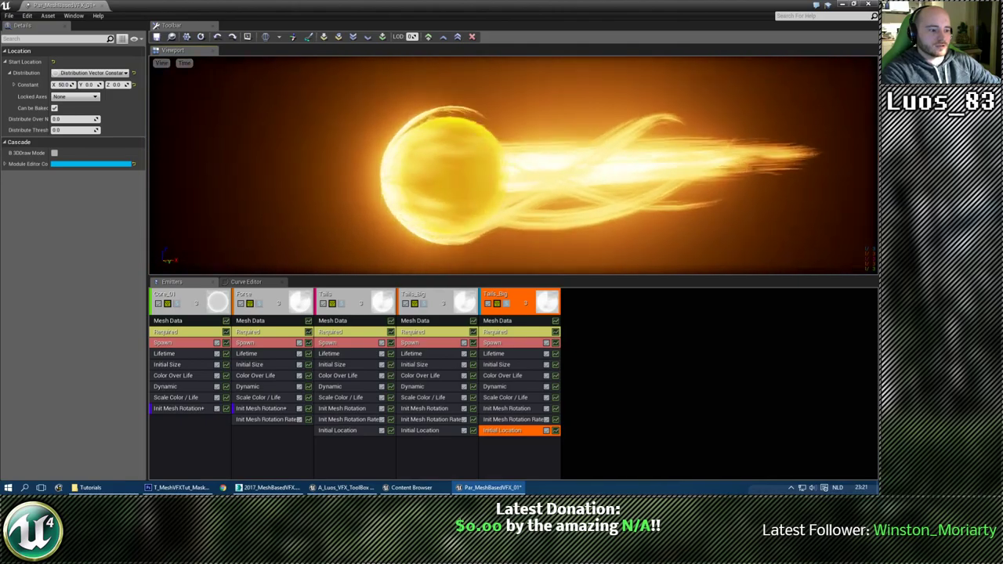
Set the duplicated Tails_Big emitter's Start Size to 1.0 on X, Y and Z.
left_click(494, 364)
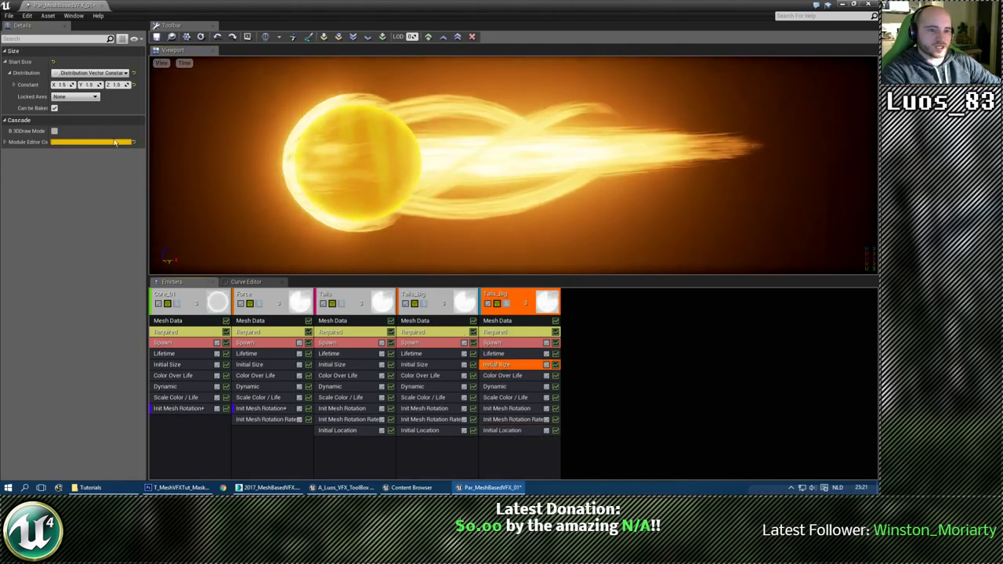
left_click(63, 84)
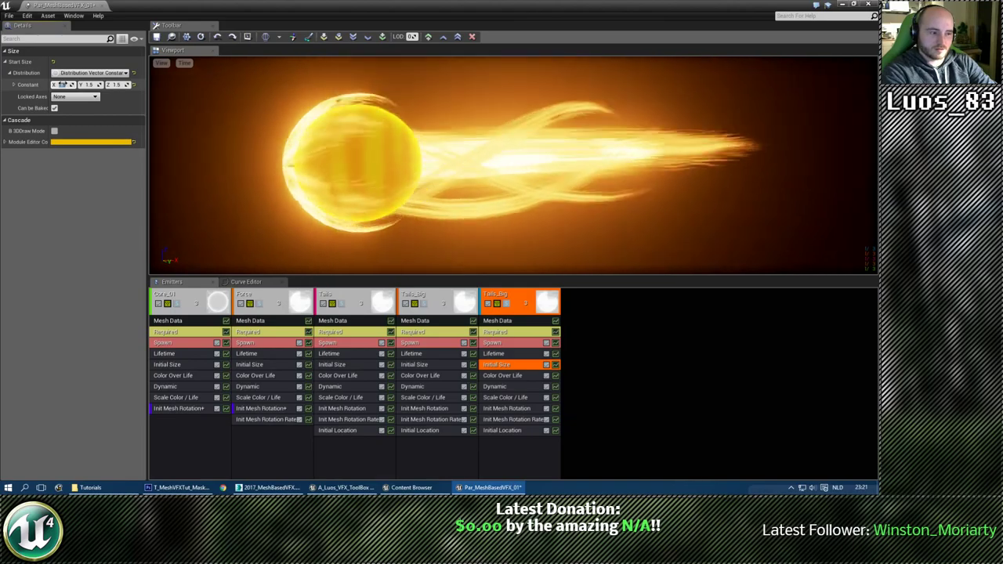
type("1")
key("Tab")
type("1")
key("Tab")
type("1")
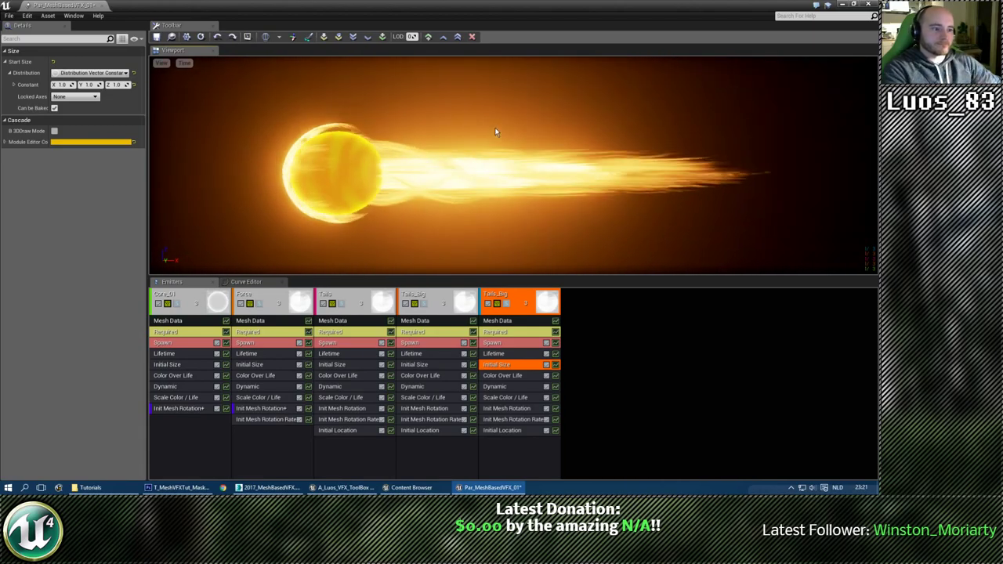
Desaturate the Core_01 emitter's Color Over Life constant to R 1.0, G about 0.37 and B 0.19.
left_click(166, 375)
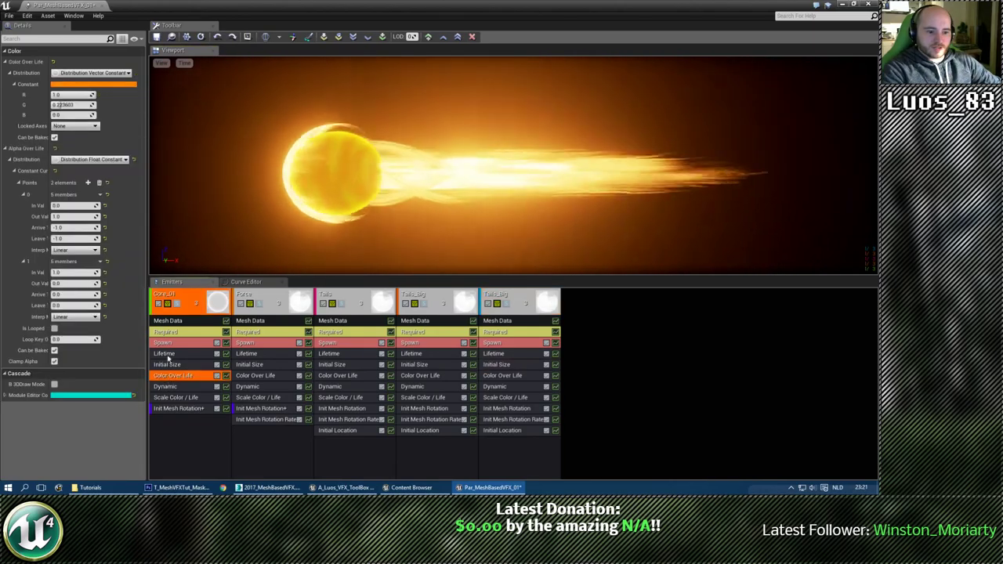
left_click(105, 85)
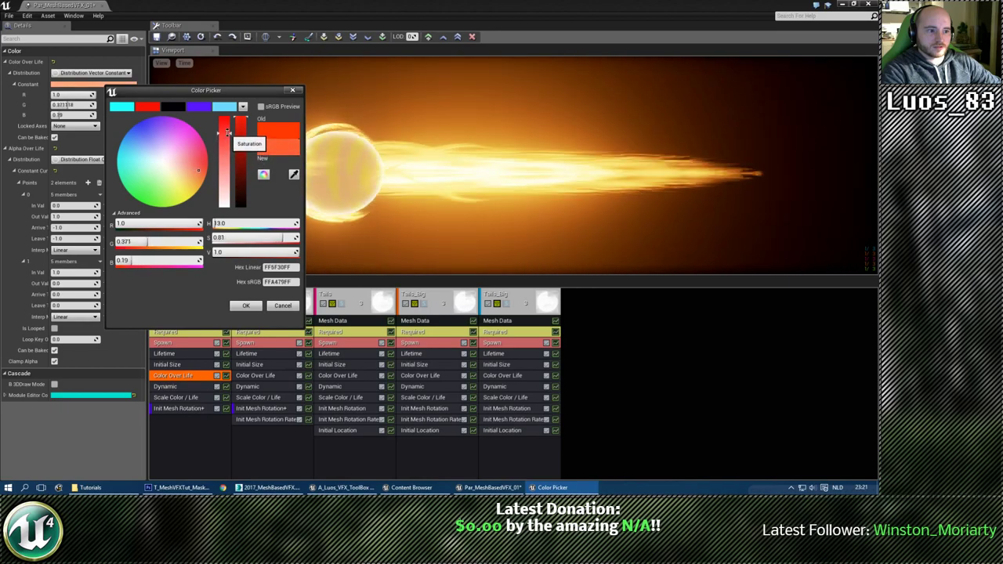
left_click(245, 305)
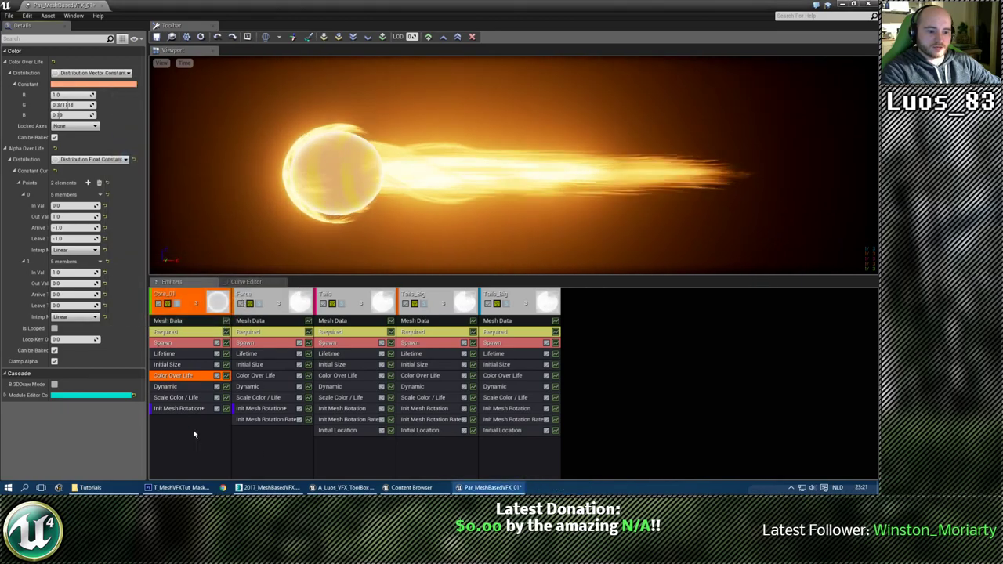
left_click(183, 388)
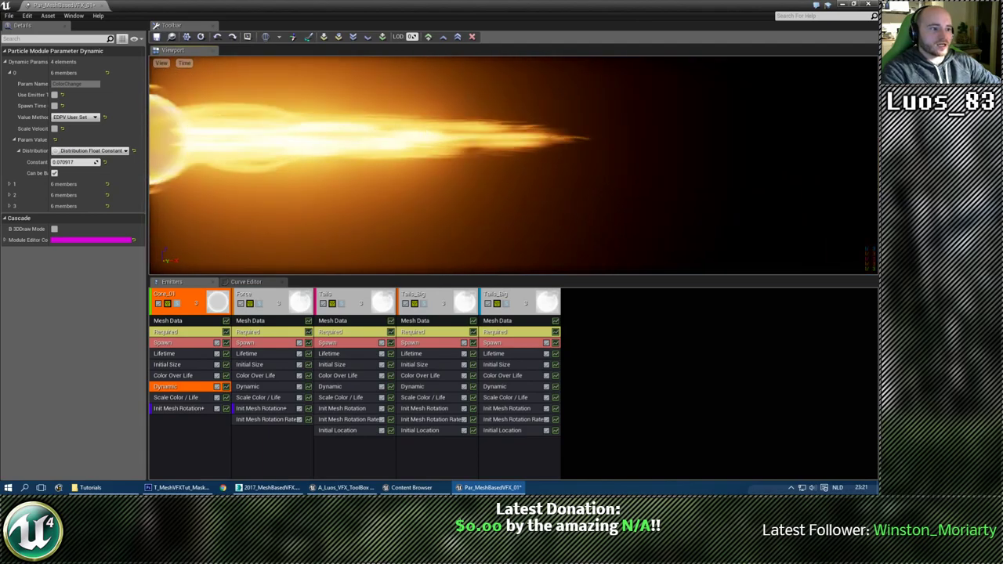
Rename the duplicated Tails_Big emitter to WhirlySwirly.
left_click(505, 298)
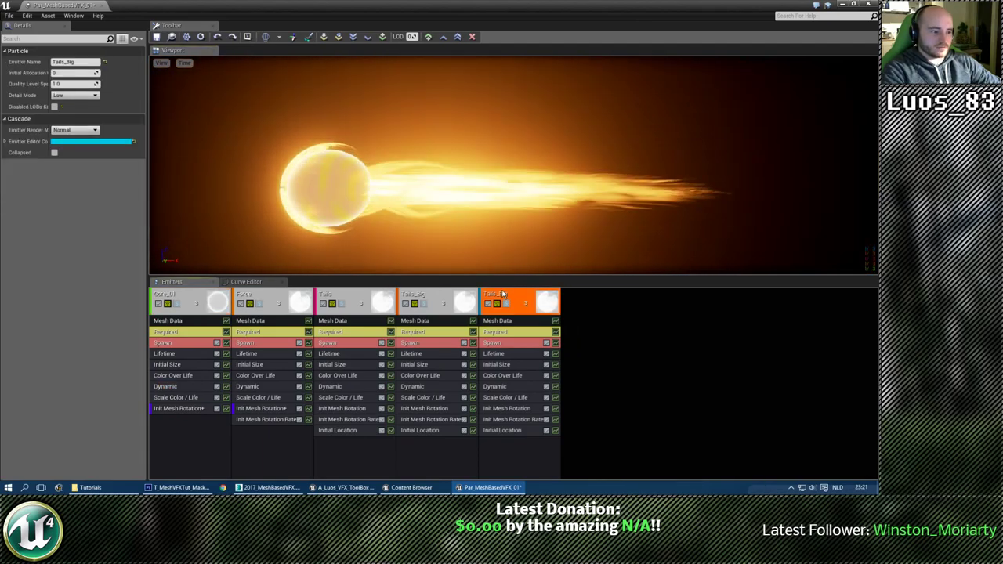
left_click(86, 63)
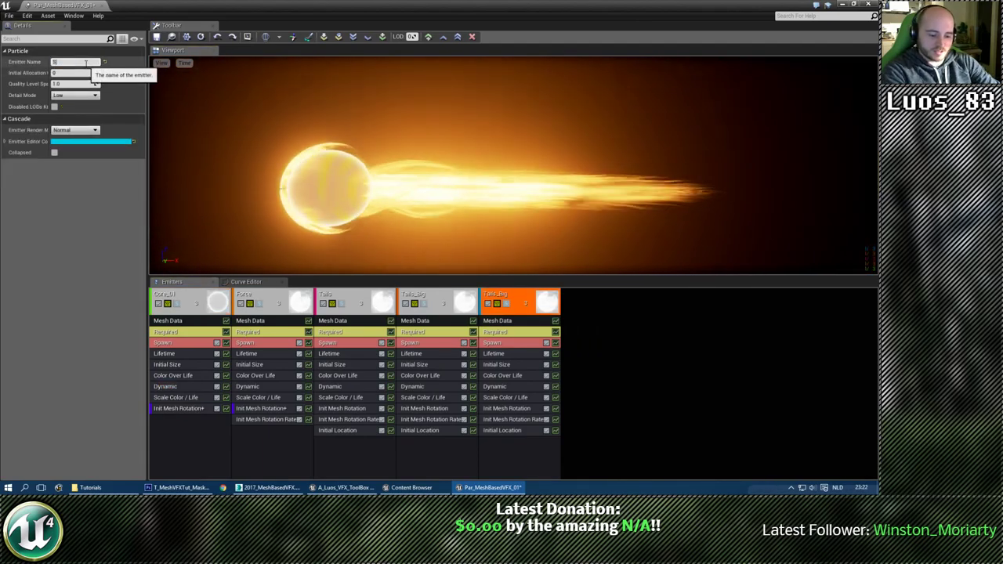
type("W")
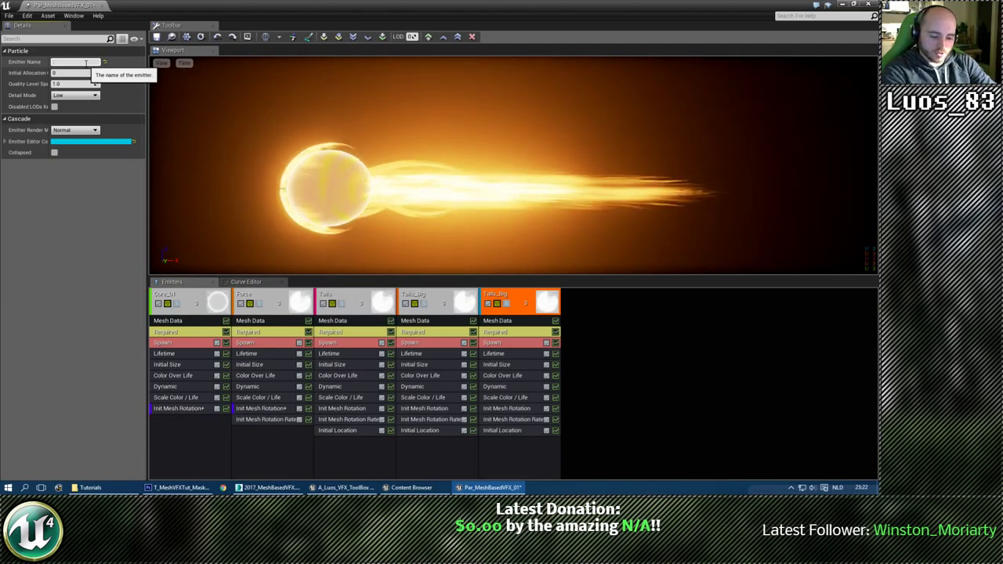
type("hirlySwi")
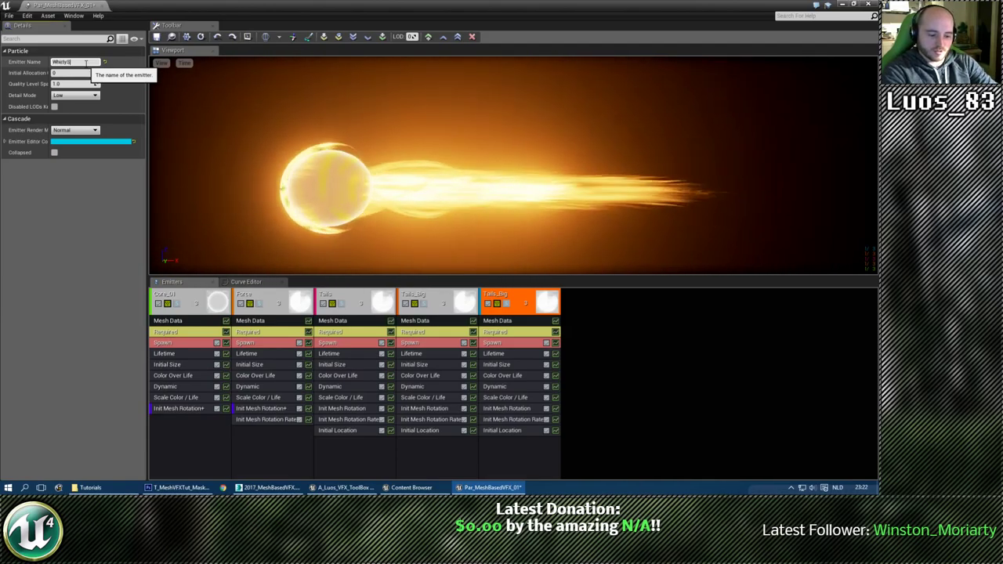
type("rly")
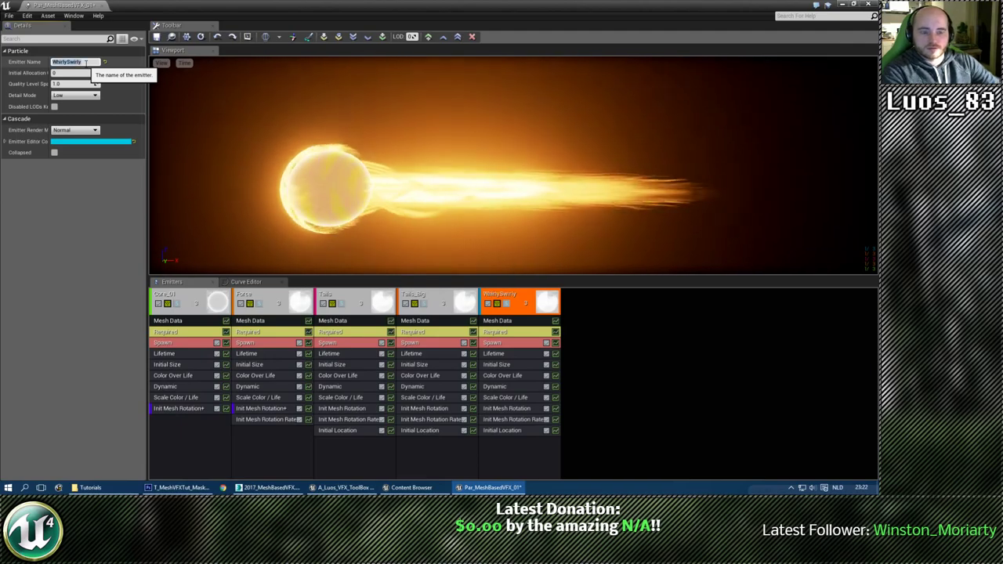
key("Return")
Duplicate the WhirlySwirly emitter and select the copy.
left_click(515, 310)
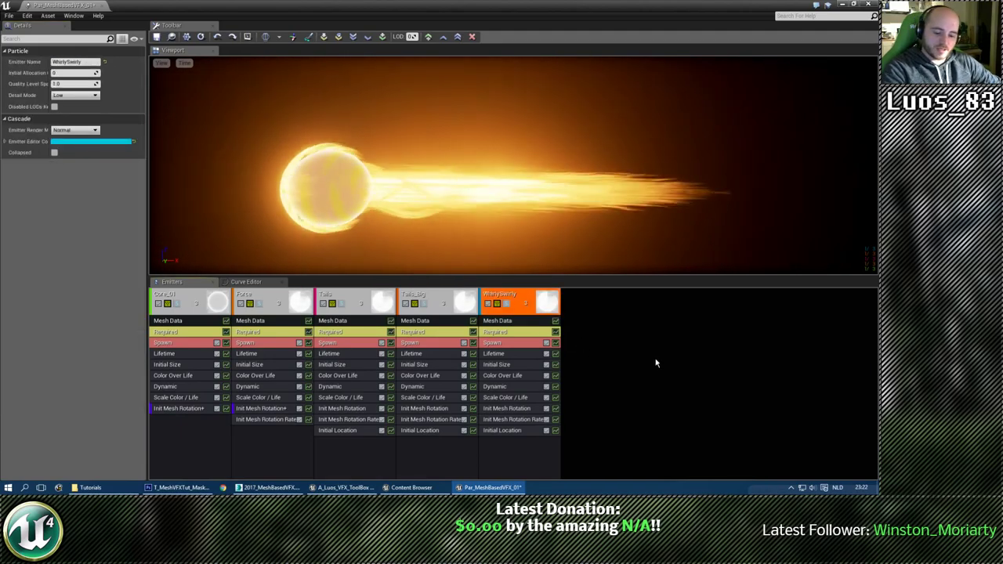
key("ctrl+d")
left_click(616, 310)
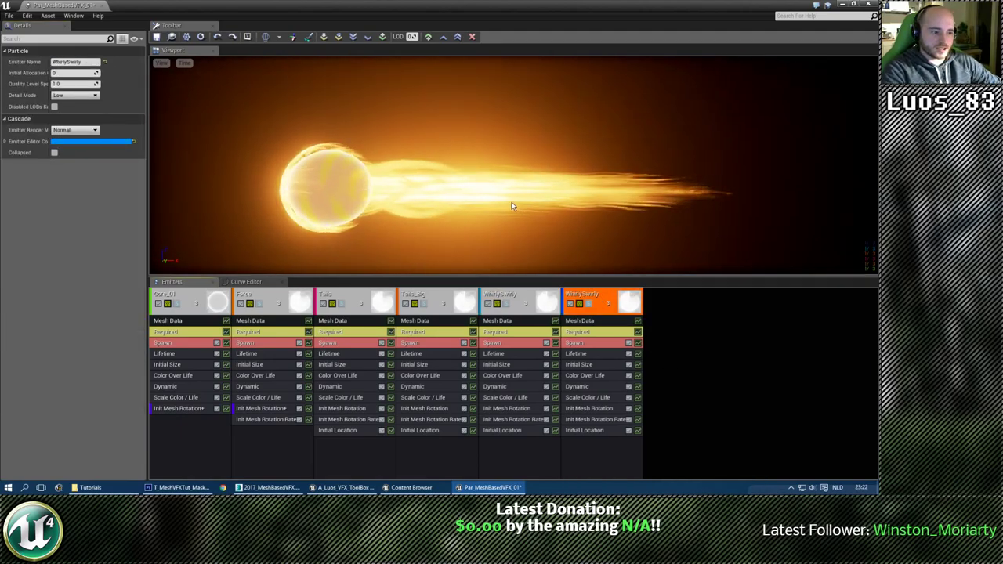
Assign the SM_SwirleyWhirley_01 mesh from the StaticMeshes folder to the second WhirlySwirly emitter and inspect the projectile from several angles.
left_click(412, 487)
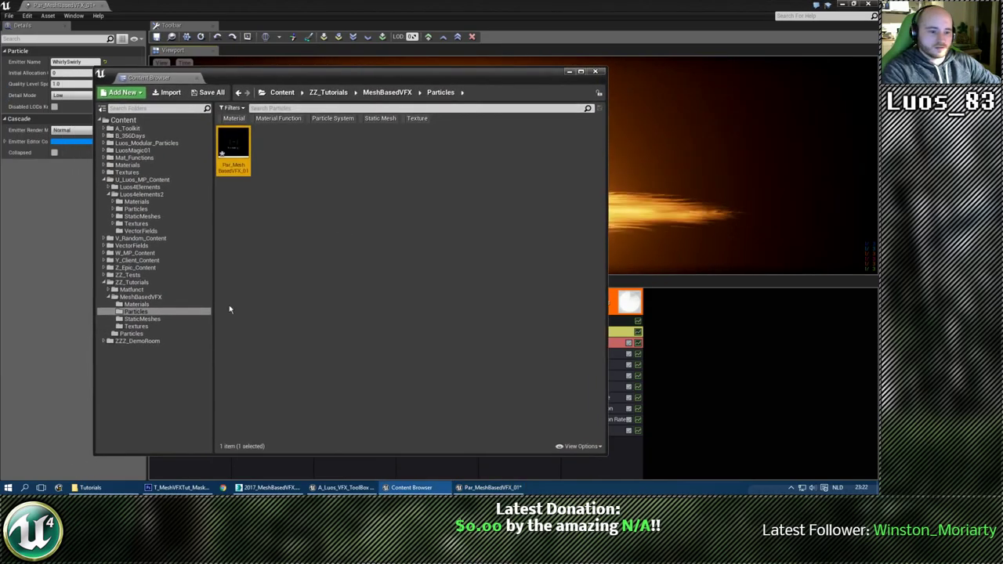
left_click(173, 320)
left_click(237, 140)
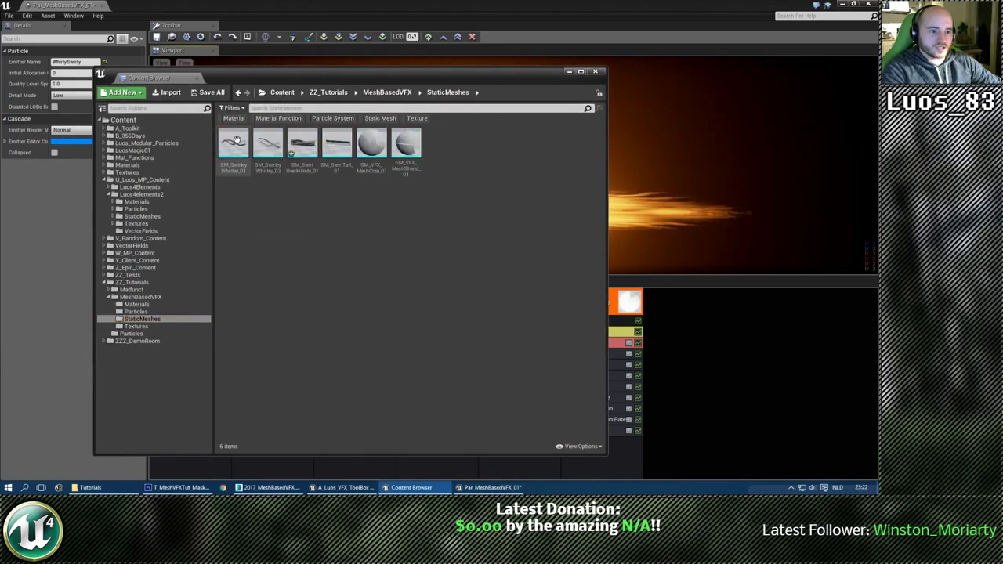
left_click_drag(421, 77, 877, 76)
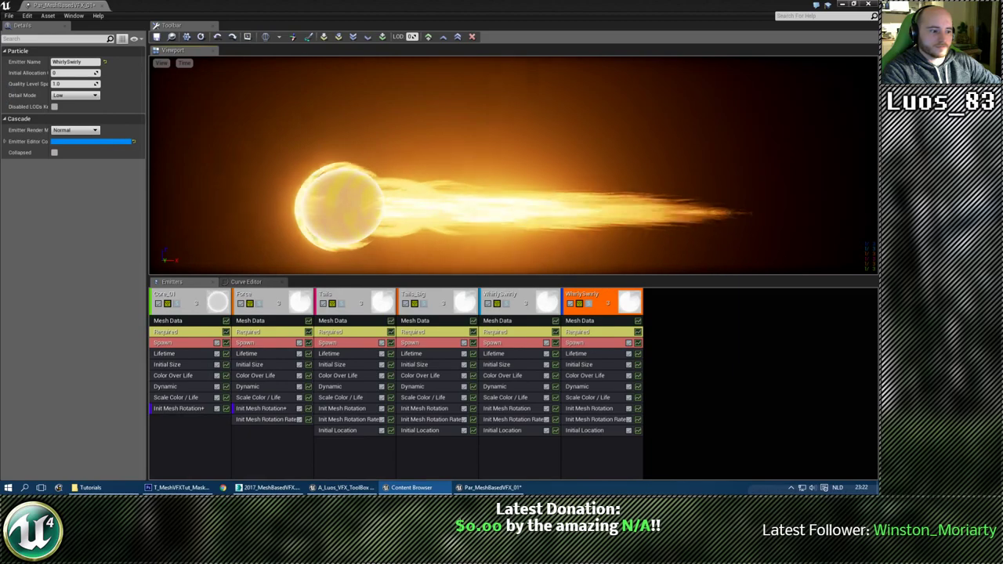
left_click(583, 323)
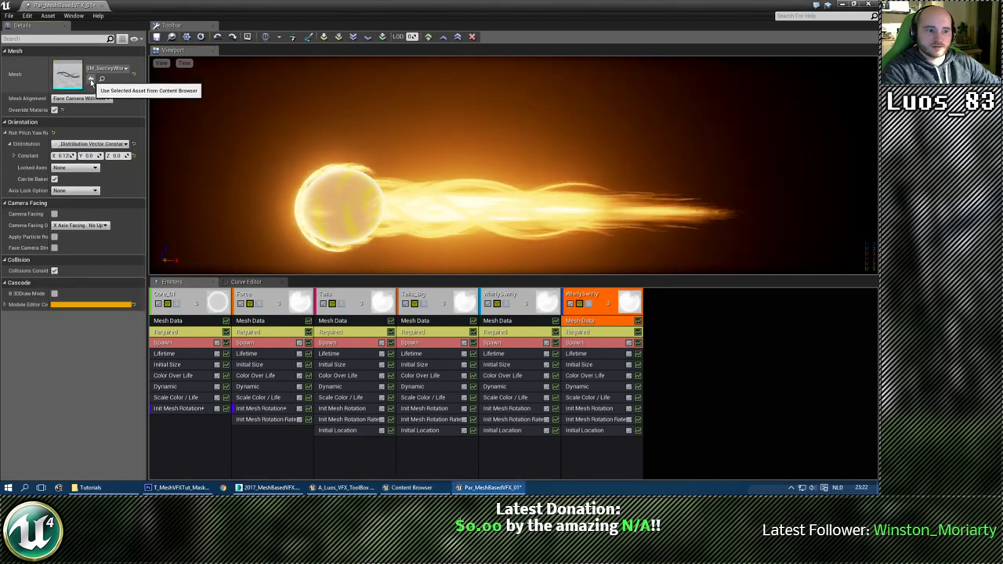
right_click_drag(517, 131, 628, 159)
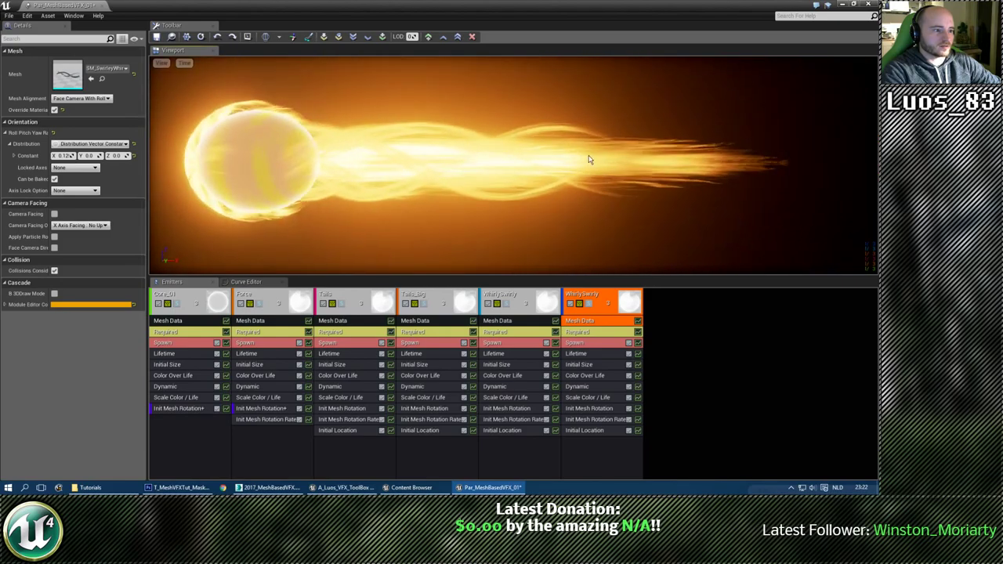
left_click_drag(337, 144, 705, 165)
mouse_move(521, 113)
left_mouse_down()
mouse_move(580, 118)
mouse_move(521, 113)
left_mouse_up()
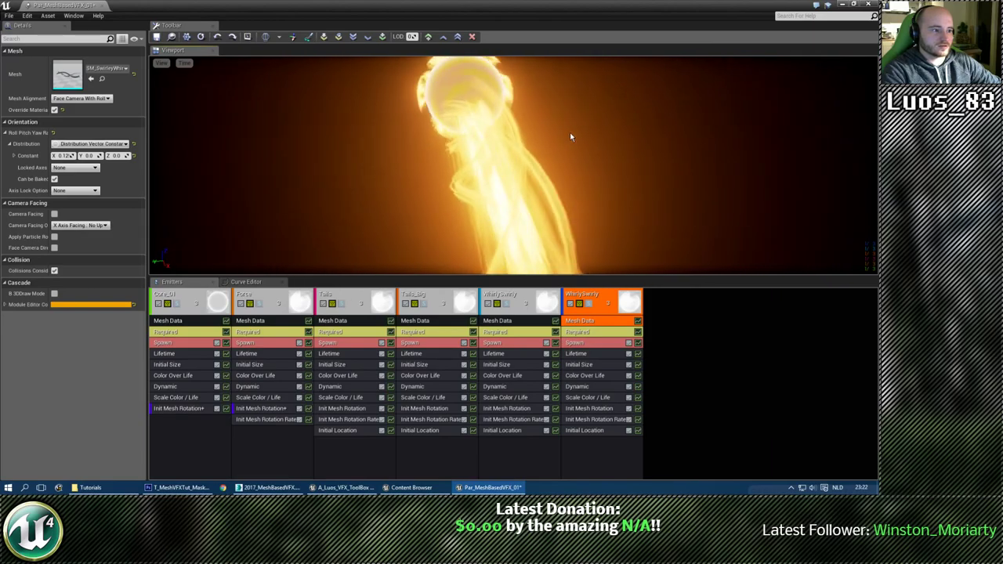
right_click_drag(508, 136, 635, 98)
left_click_drag(555, 157, 587, 161)
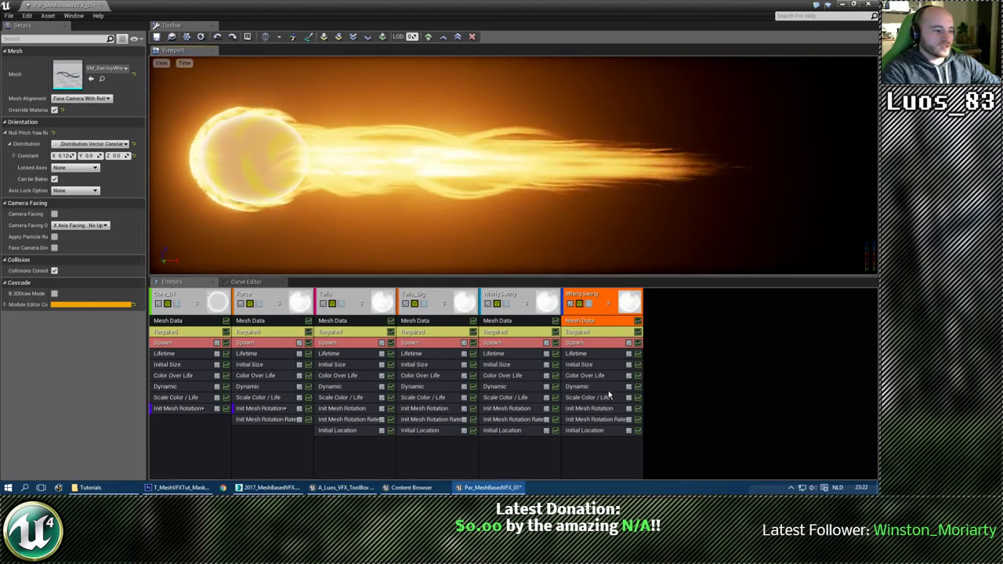
Set the X constant of the second WhirlySwirly emitter's Init Mesh Rotation Rate to 2.0.
left_click(588, 408)
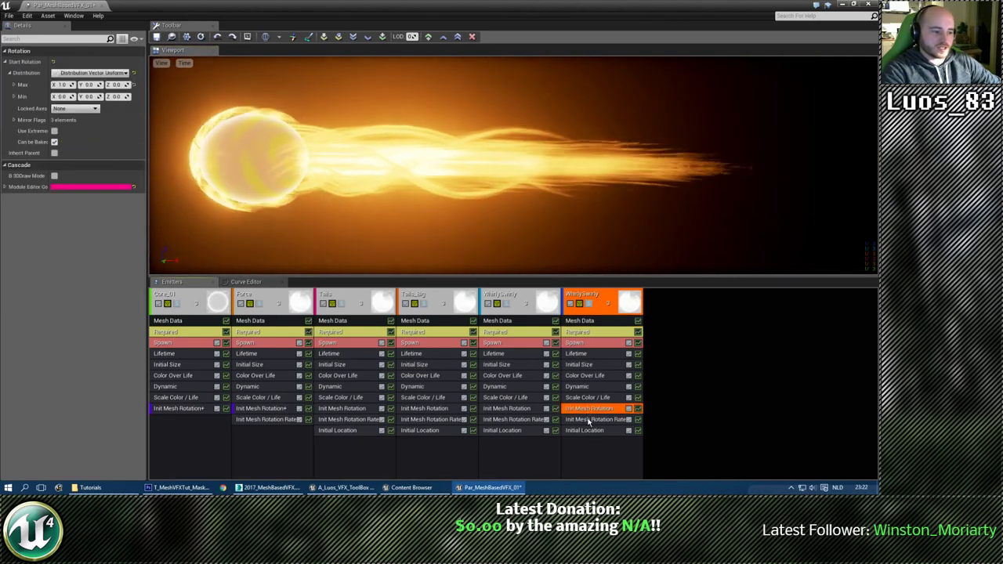
left_click(592, 419)
left_click(62, 84)
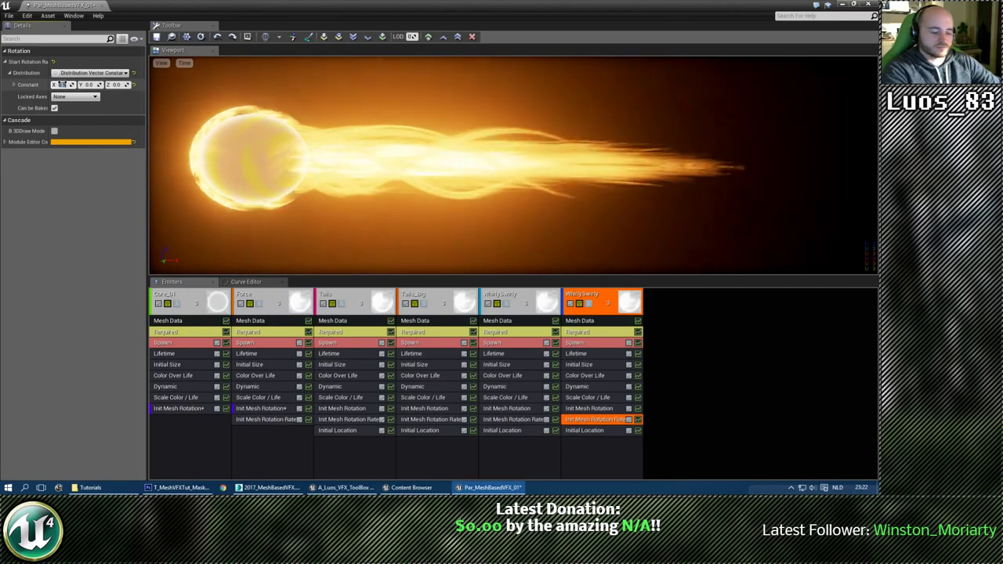
type("0.75")
key("Return")
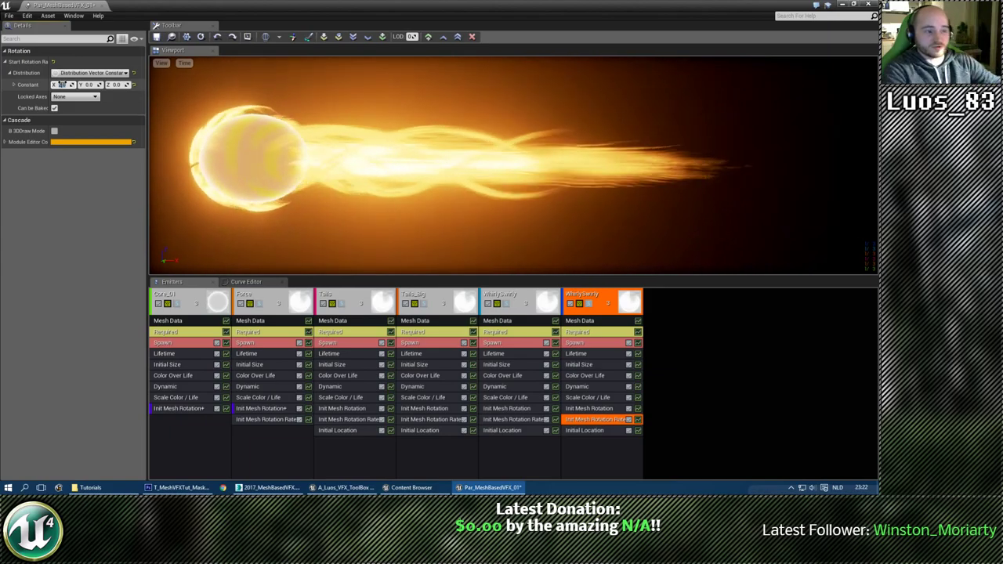
right_click_drag(384, 161, 366, 155)
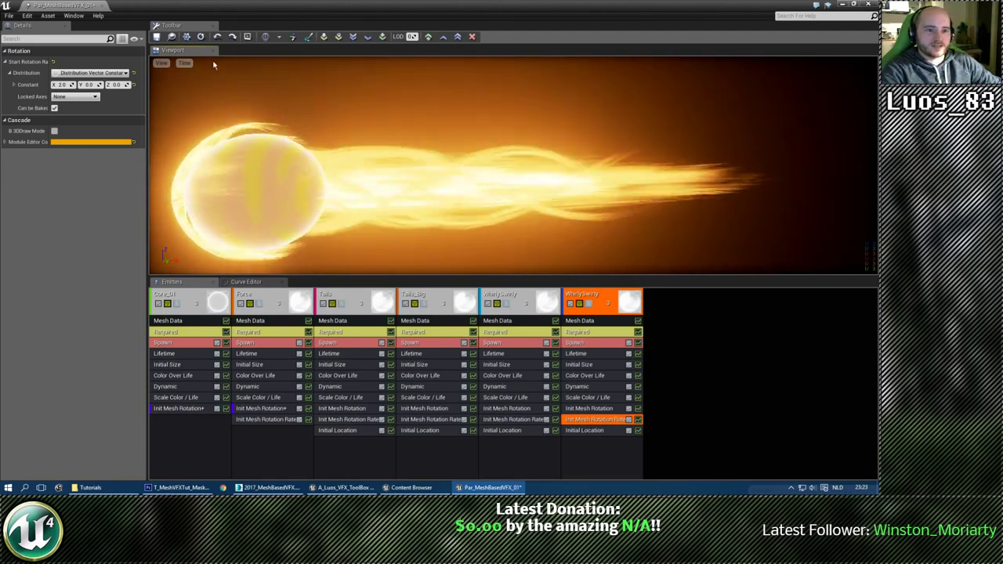
Examine the projectile in the Shader Complexity view mode from different angles and return the viewport to Lit.
left_click(160, 63)
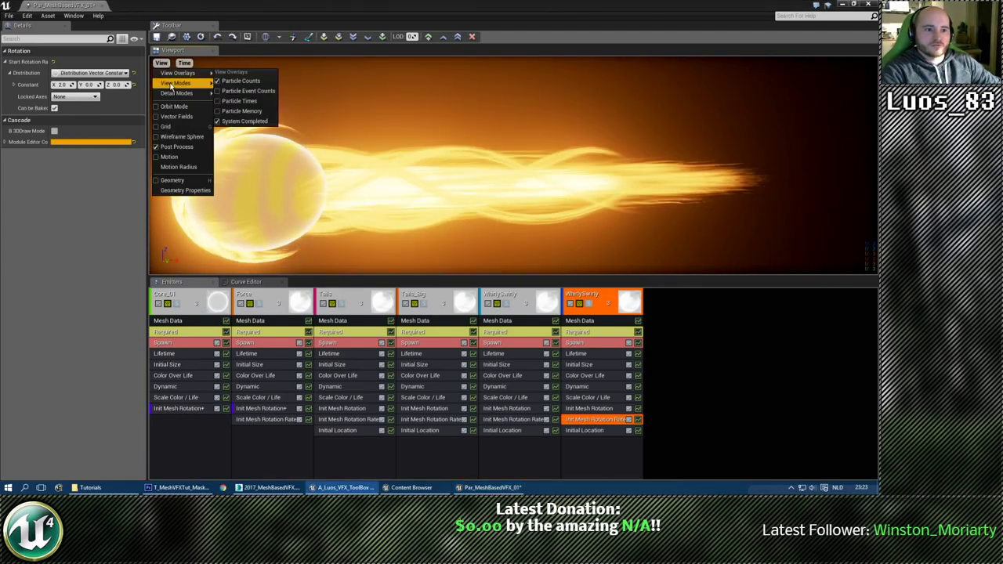
left_click(245, 122)
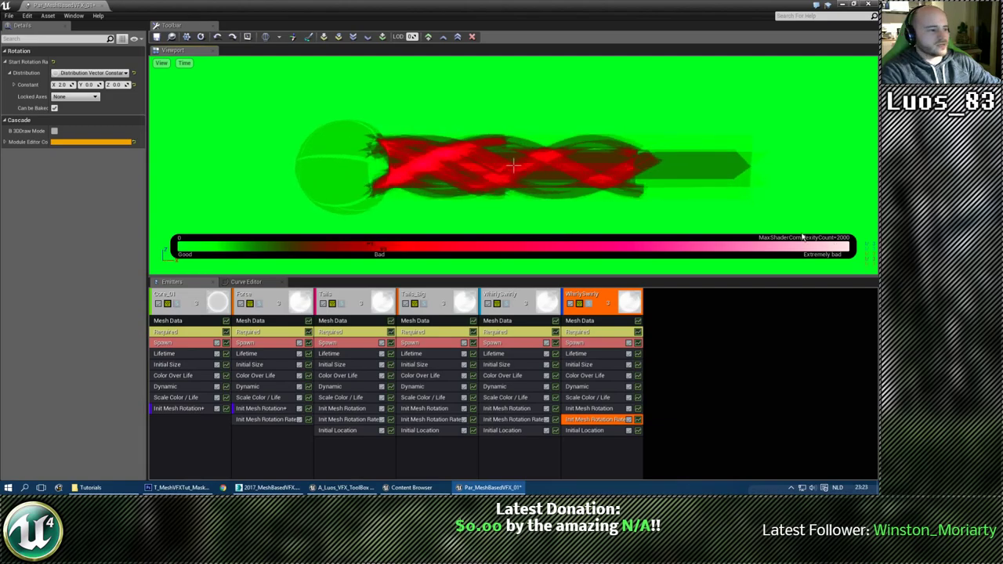
mouse_move(513, 186)
right_mouse_down()
mouse_move(581, 185)
mouse_move(470, 183)
mouse_move(517, 201)
right_mouse_up()
mouse_move(513, 165)
left_mouse_down()
mouse_move(408, 157)
mouse_move(471, 157)
mouse_move(494, 169)
left_mouse_up()
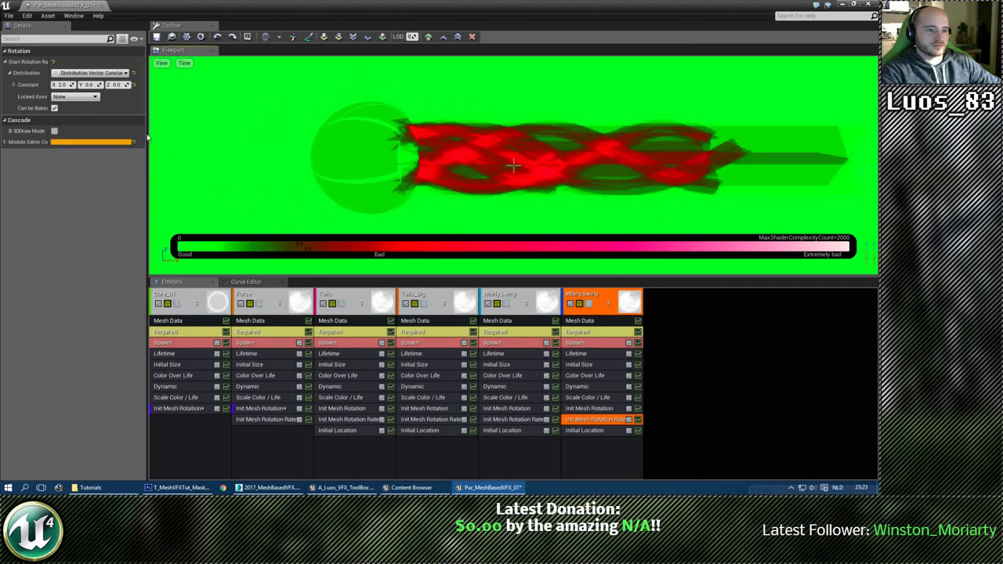
left_click(186, 63)
left_click(162, 63)
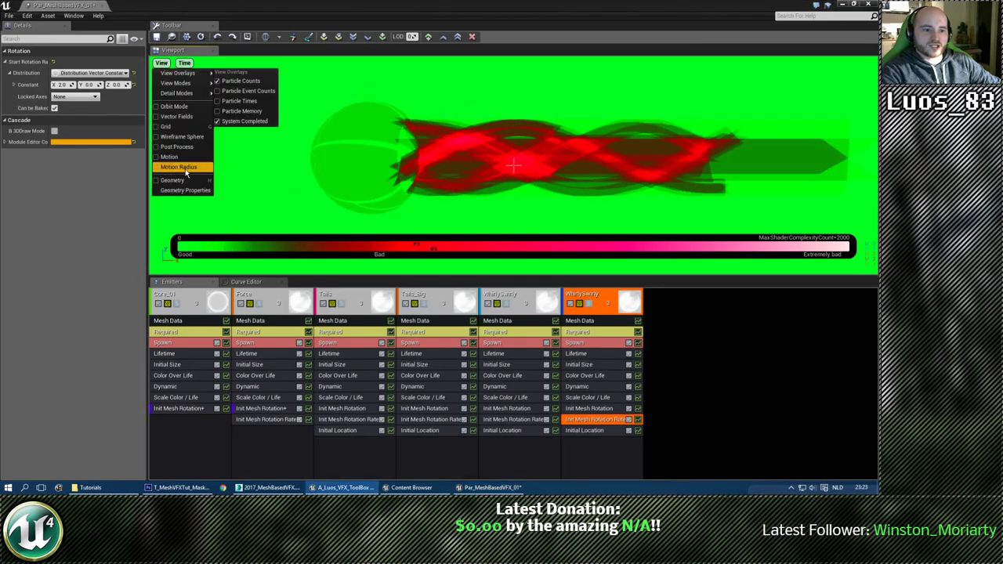
left_click(187, 63)
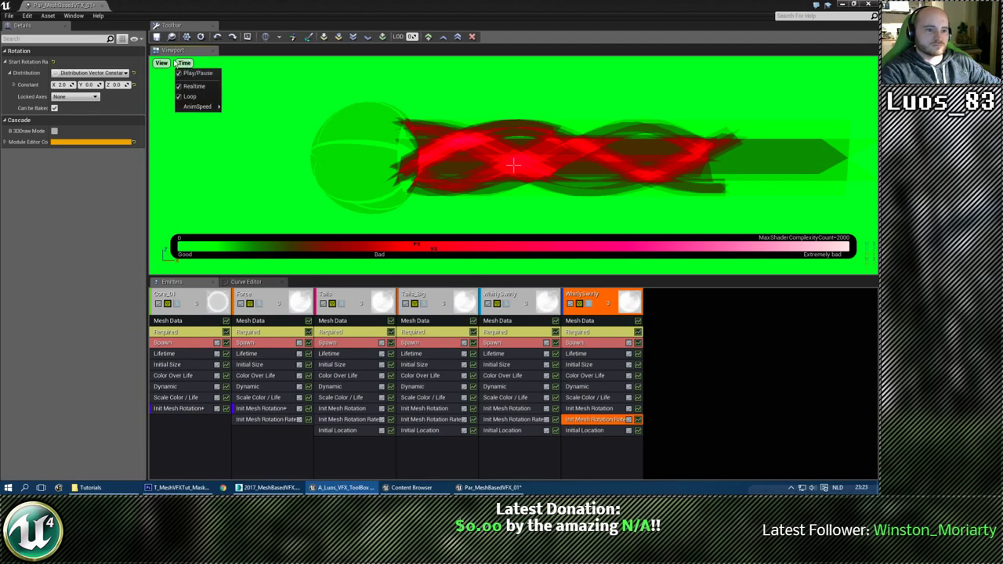
left_click(162, 63)
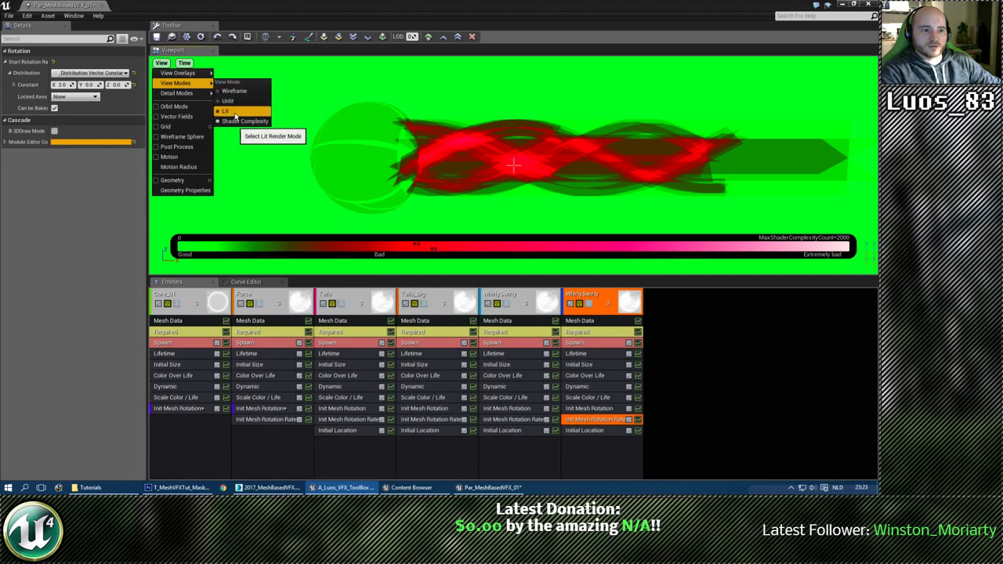
left_click(235, 113)
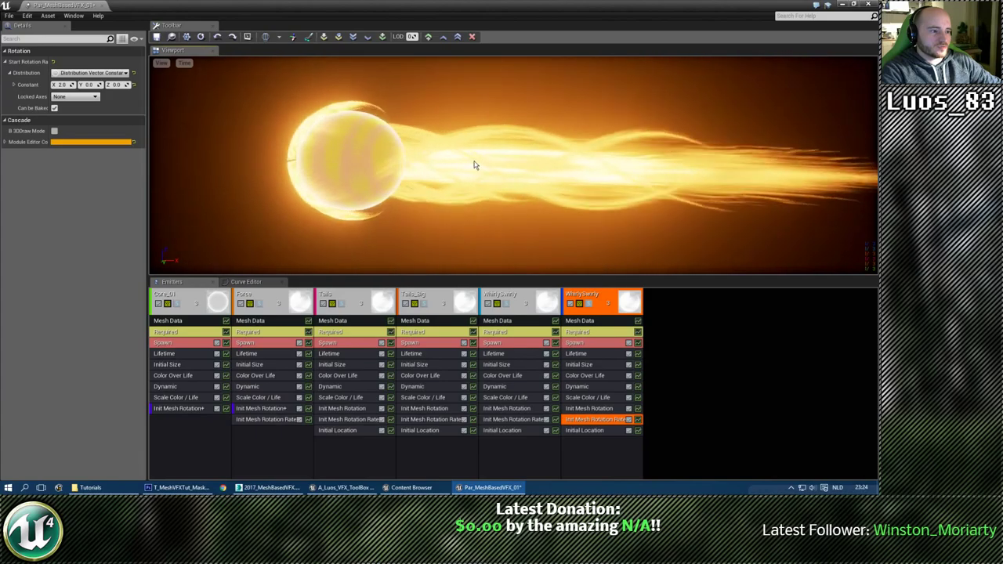
Set the X constant of the Force emitter's Init Mesh Rotation Rate to 1.0.
left_click(265, 420)
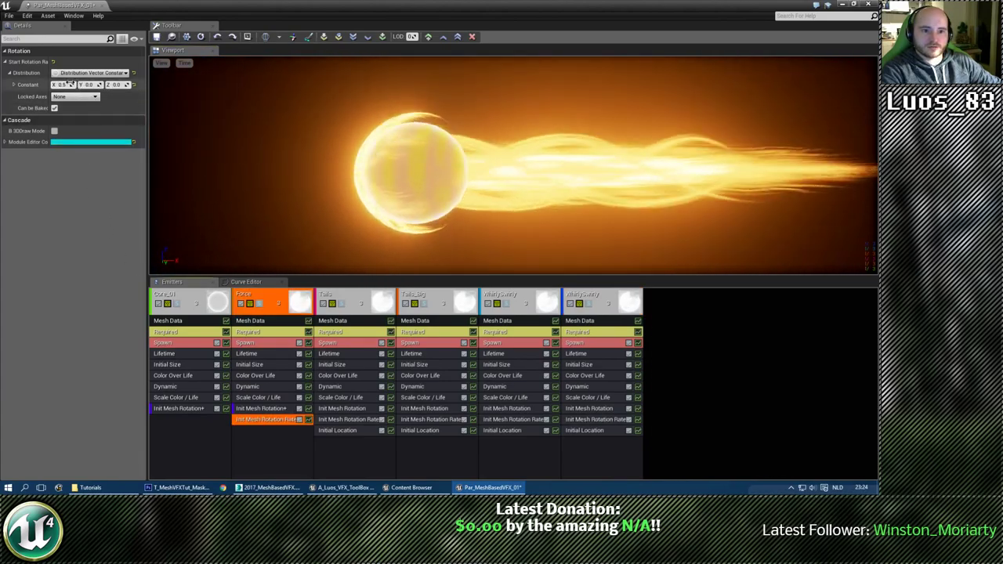
left_click(63, 84)
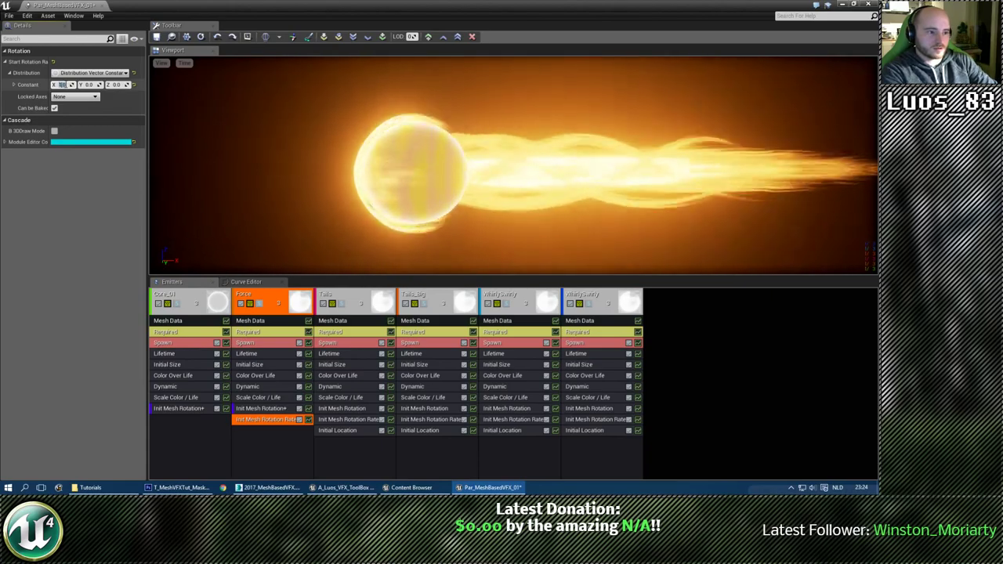
left_click_drag(470, 168, 521, 192)
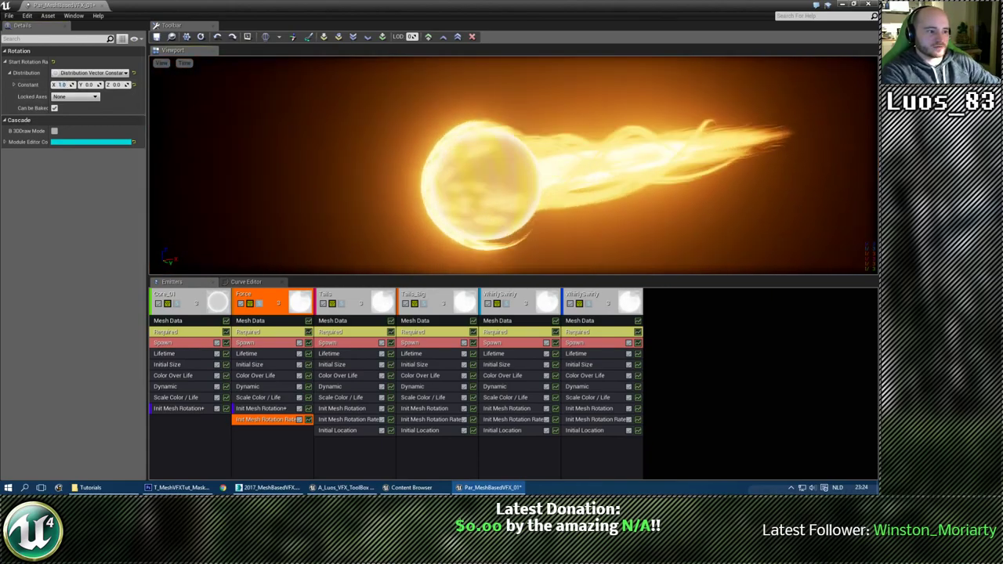
Duplicate the Force emitter and select the copy.
left_click(259, 295)
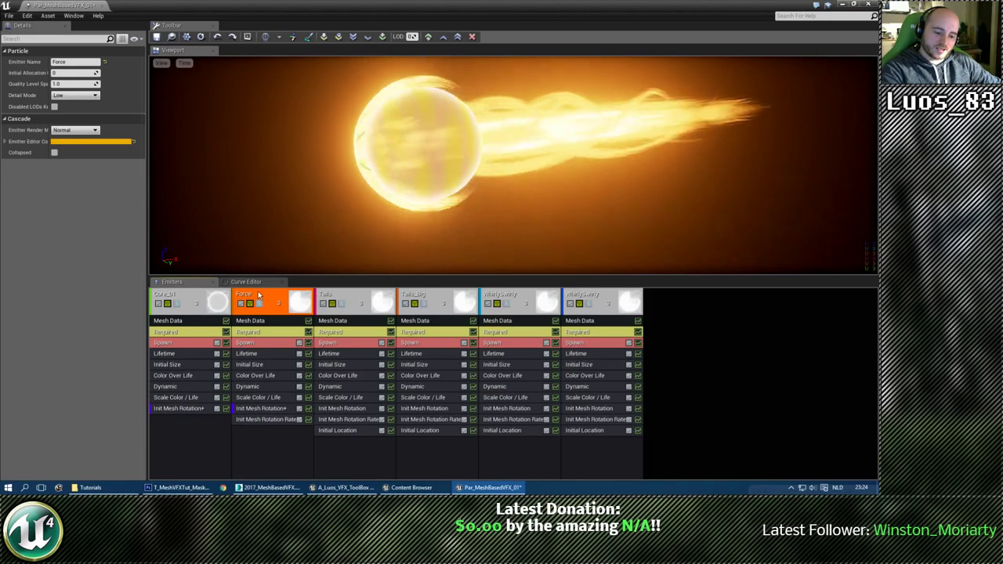
key("ctrl+w")
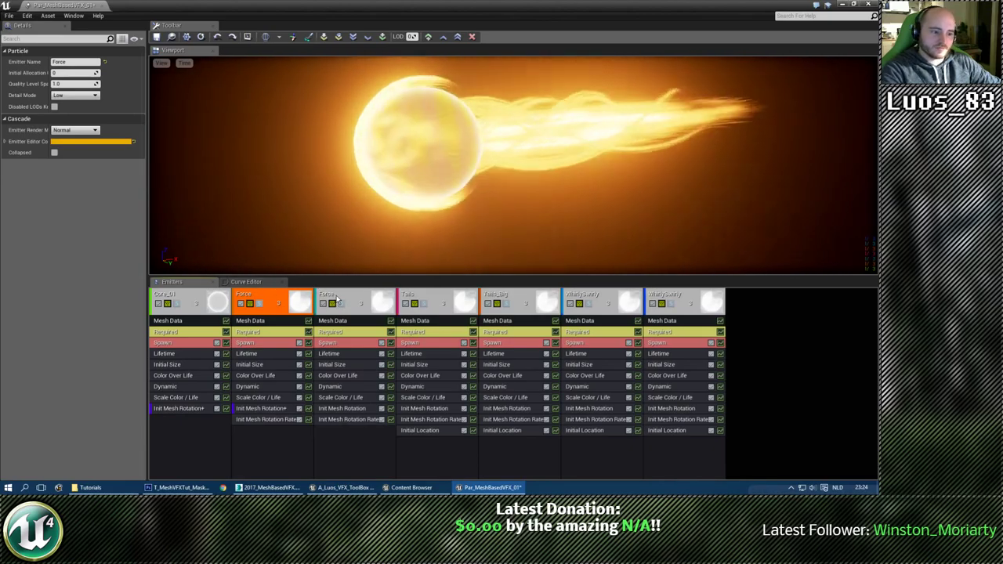
left_click(337, 296)
Set the duplicated Force emitter's Initial Size constant to X 2.0, Y 1.5 and Z 1.5.
left_click(335, 366)
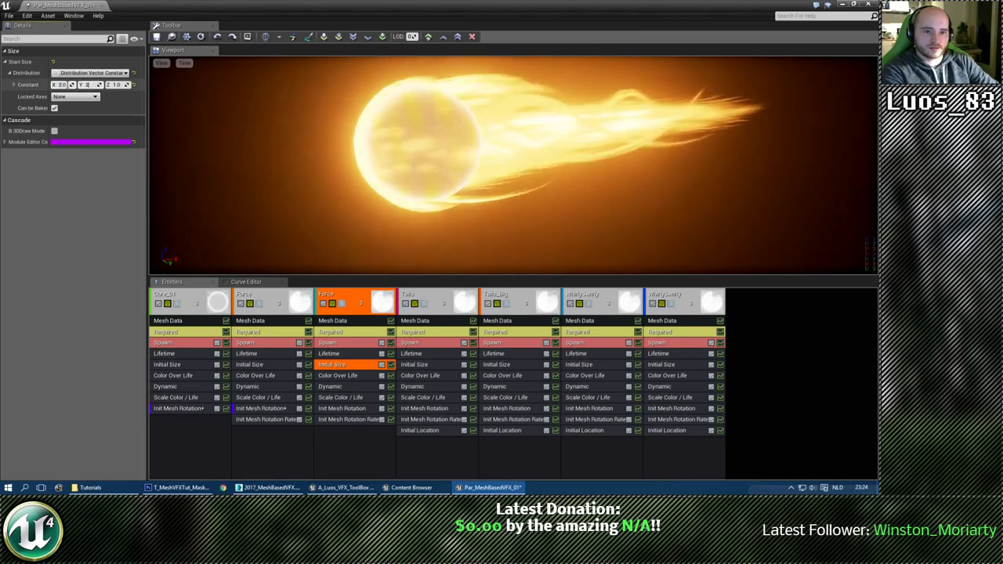
key("Tab")
type("2")
key("Return")
mouse_move(394, 134)
right_mouse_down()
mouse_move(373, 163)
mouse_move(377, 141)
mouse_move(458, 143)
mouse_move(384, 140)
right_mouse_up()
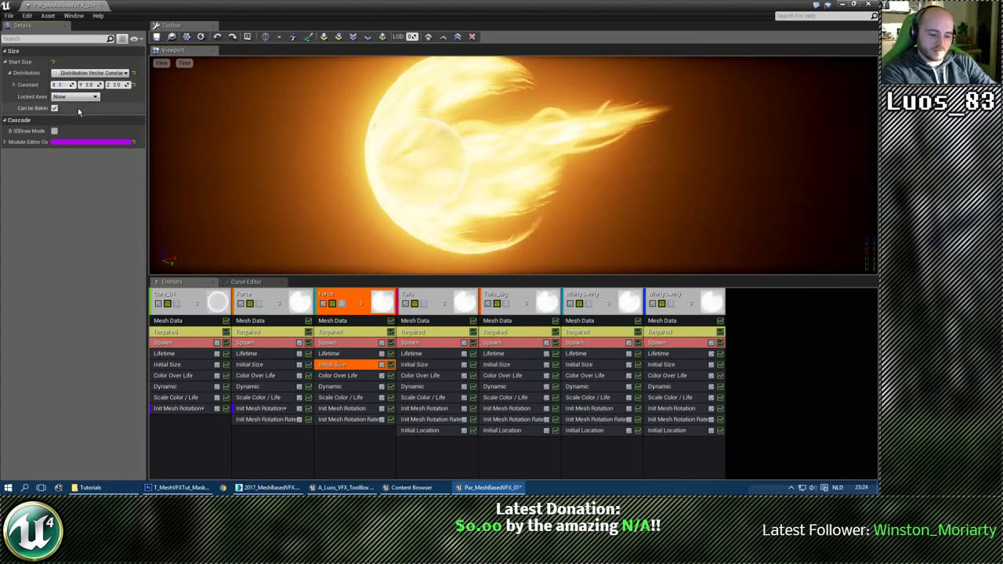
type("1.5")
key("Tab")
type("1.5")
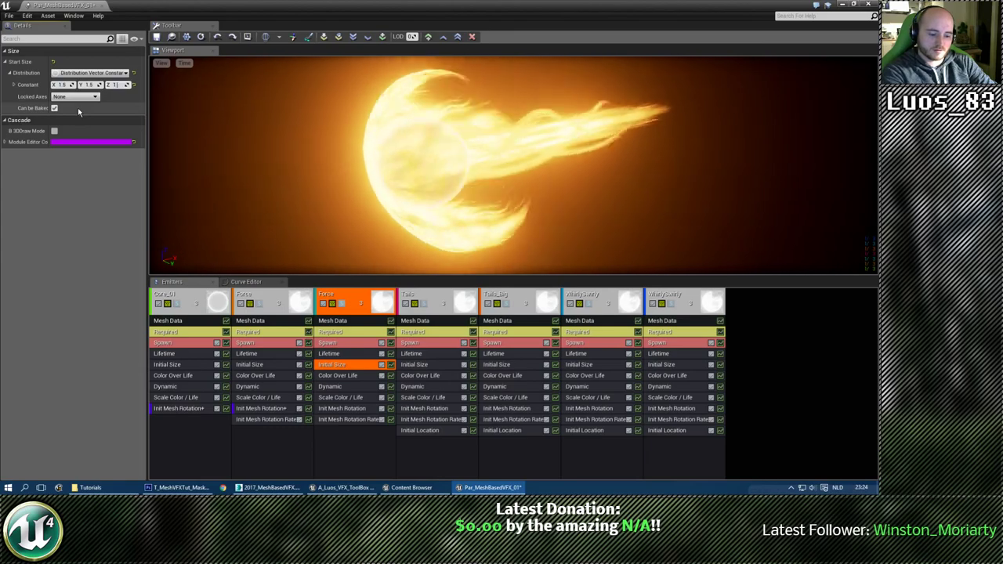
key("Return")
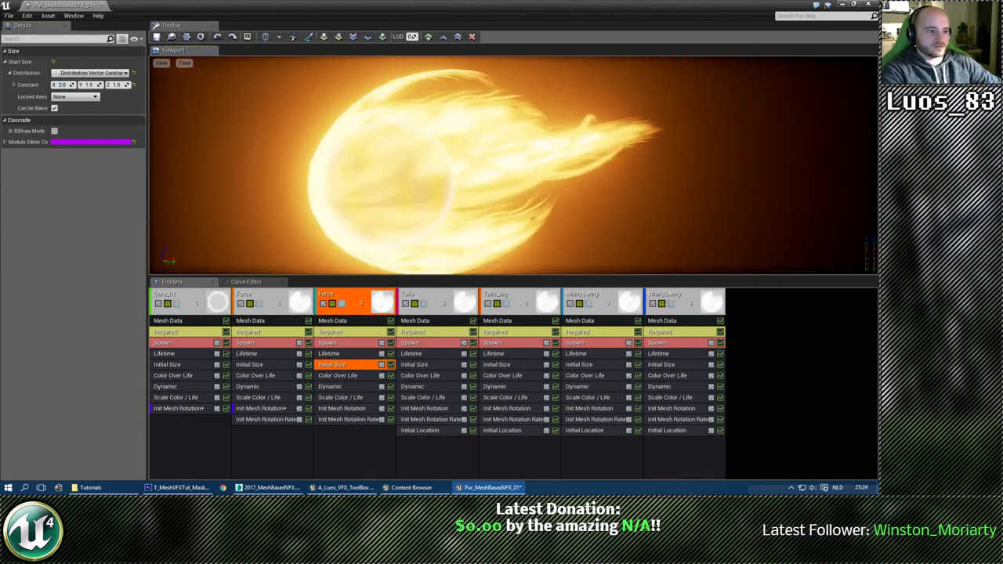
Adjust the X constant of the duplicated Force emitter's Init Mesh Rotation Rate.
left_click(354, 409)
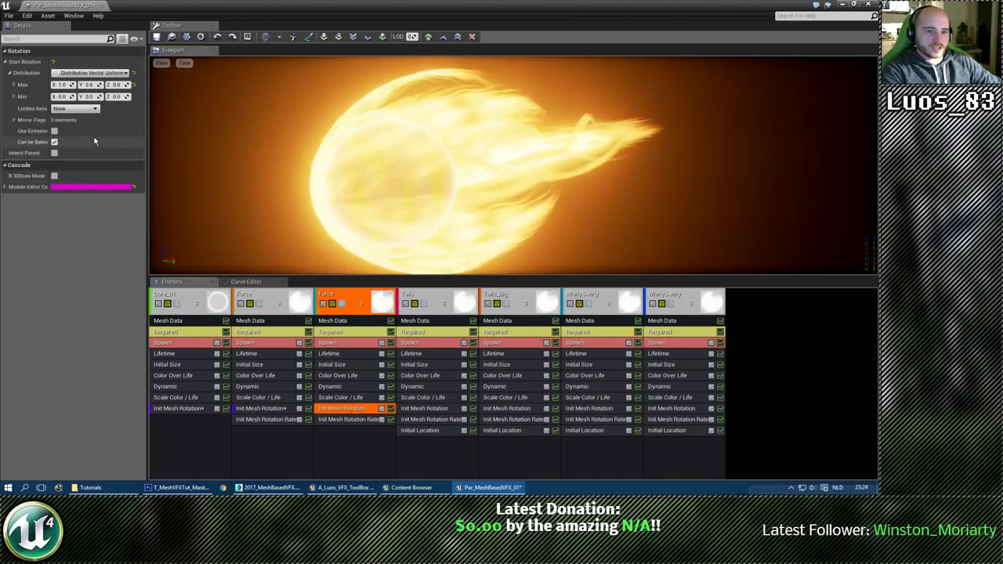
left_click(354, 421)
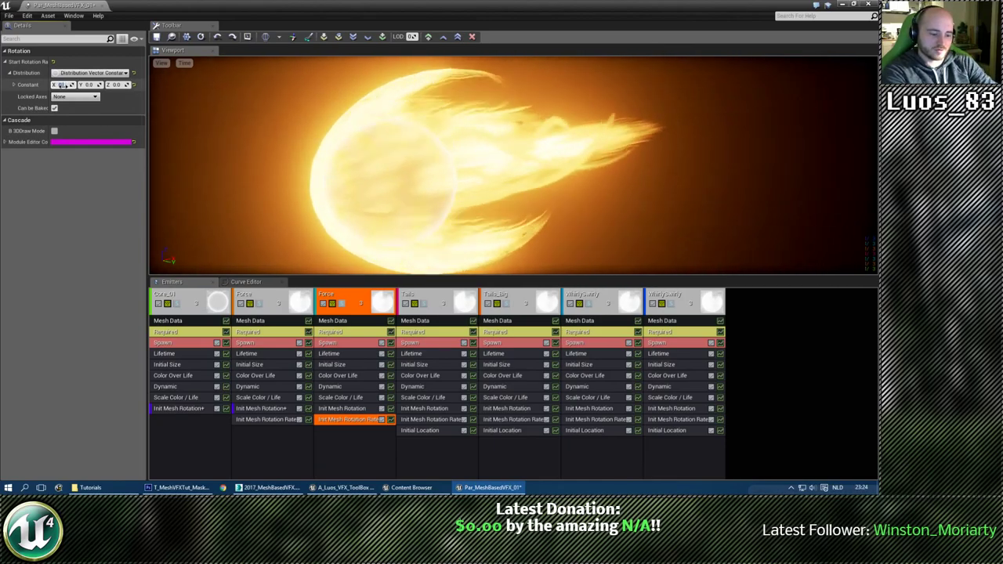
left_click_drag(417, 113, 372, 117)
Copy the Initial Location module from Tails to the duplicated Force emitter and set its X constant to -10.
left_click(345, 444)
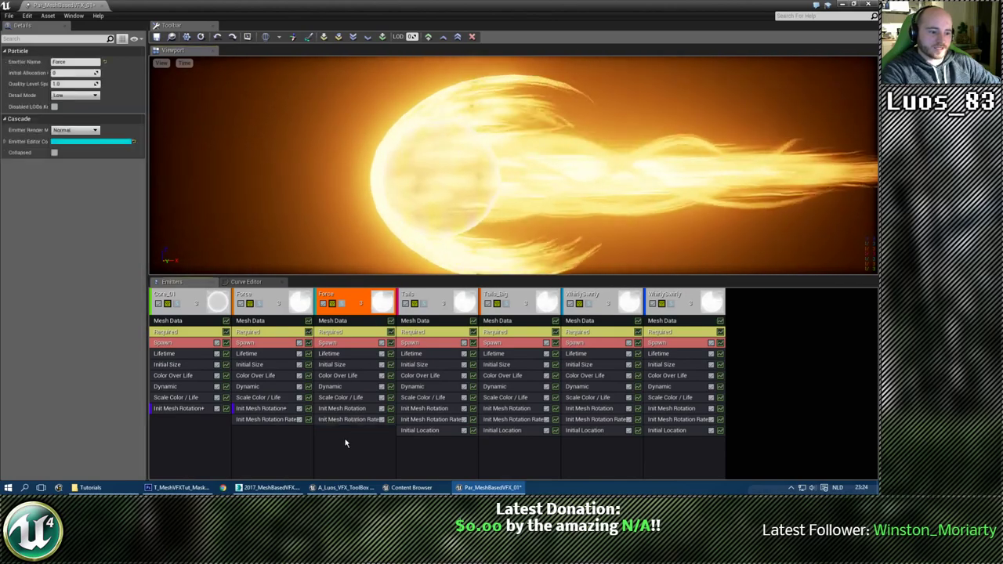
left_click(422, 431)
left_click_drag(350, 435, 353, 432, "ctrl")
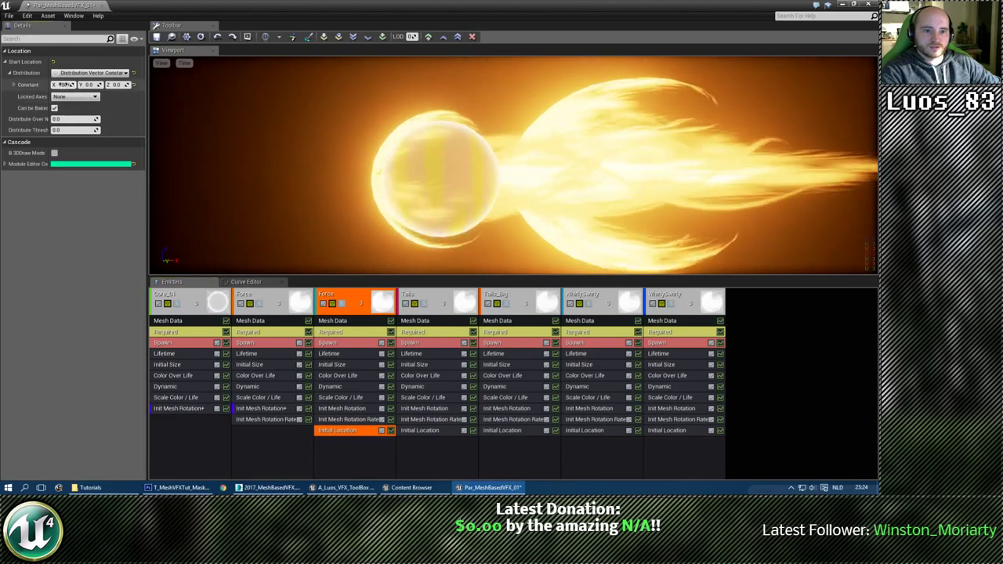
left_click(63, 85)
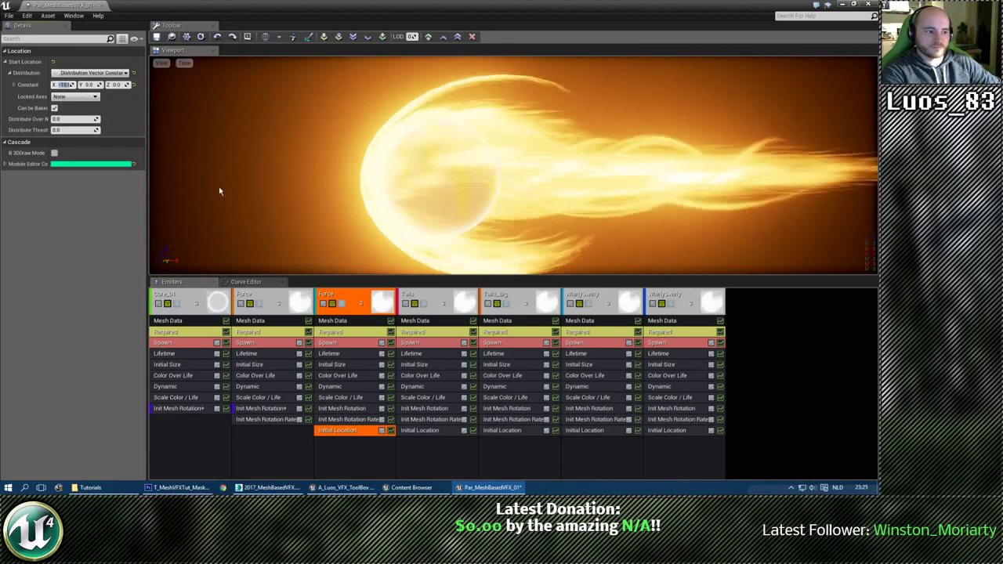
key("Return")
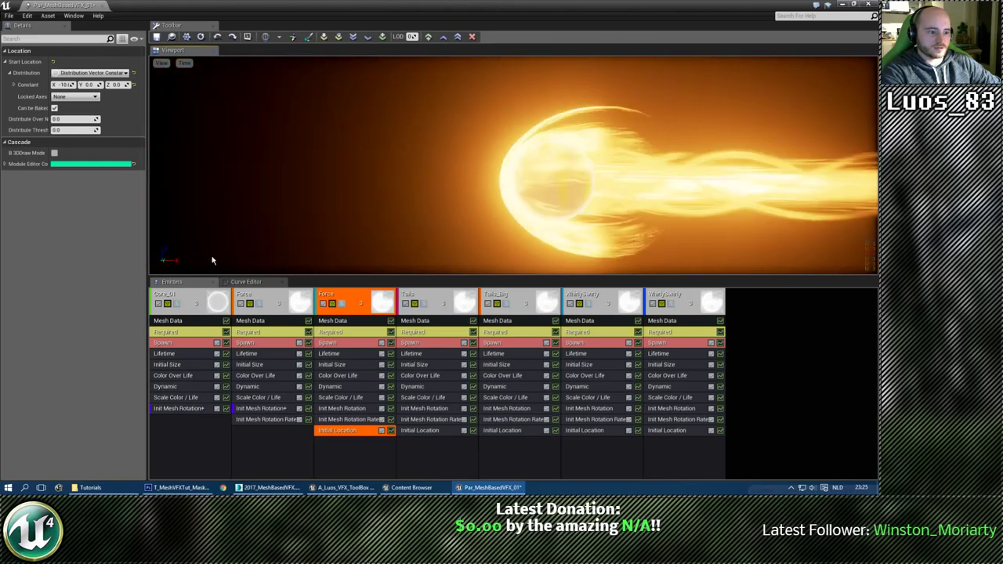
Change the duplicated Force emitter's Roll Pitch Yaw distribution in Mesh Data to Distribution Vector Constant with X 0.05.
left_click(359, 321)
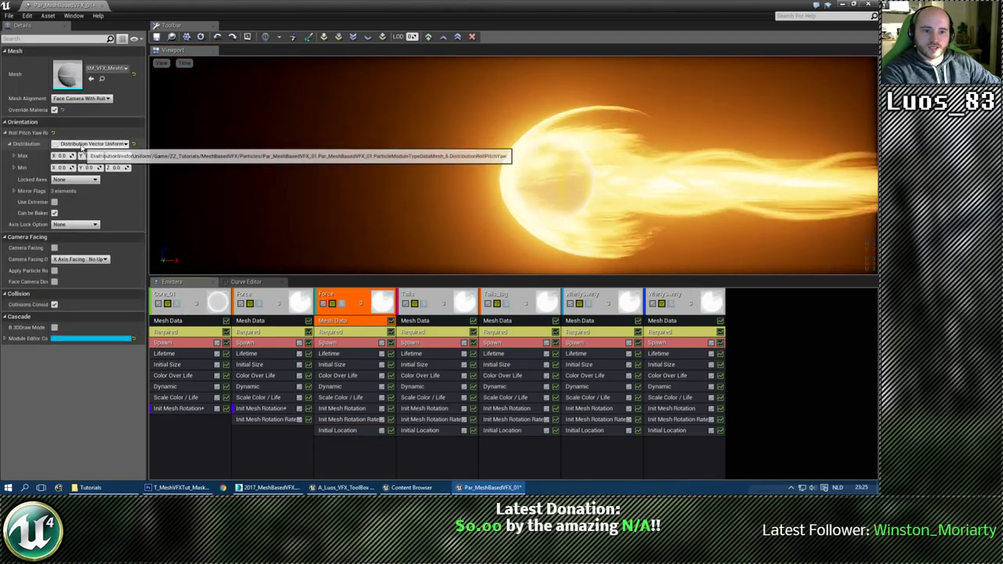
left_click(81, 146)
left_click(87, 156)
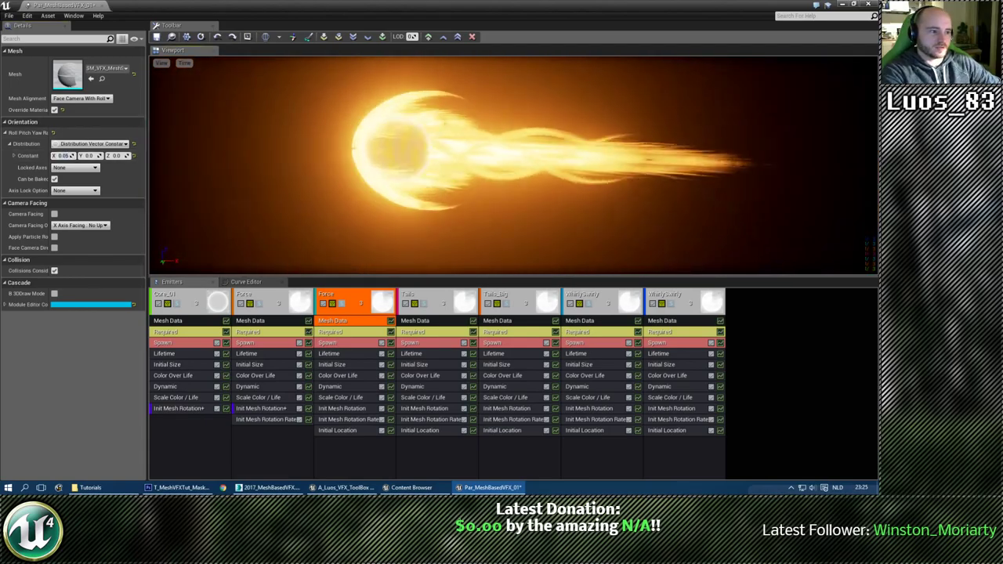
Preview the Tails, Tails_Big and first WhirlySwirly emitters one at a time in solo mode.
left_click(424, 304)
left_click(424, 303)
left_click(506, 304)
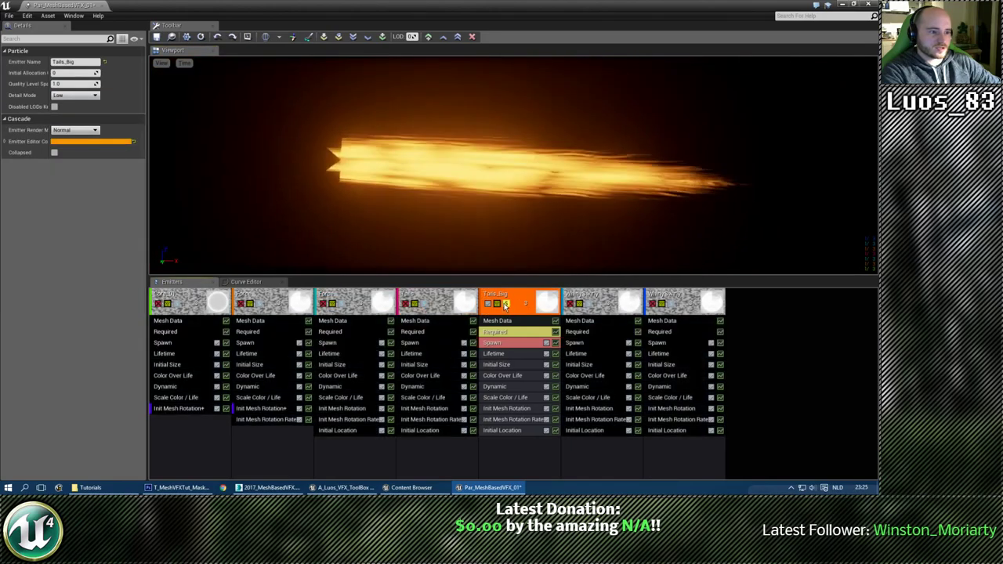
left_click(506, 303)
left_click(588, 304)
left_click(588, 304)
left_click(588, 304)
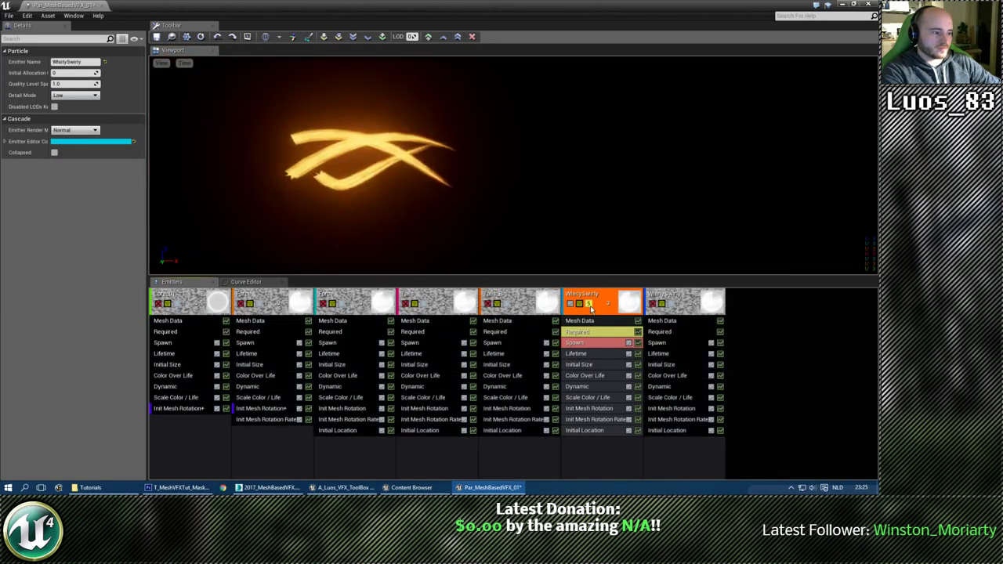
Adjust the X constant of the first WhirlySwirly emitter's Init Mesh Rotation Rate and turn off its solo preview.
left_click(587, 420)
left_click(587, 408)
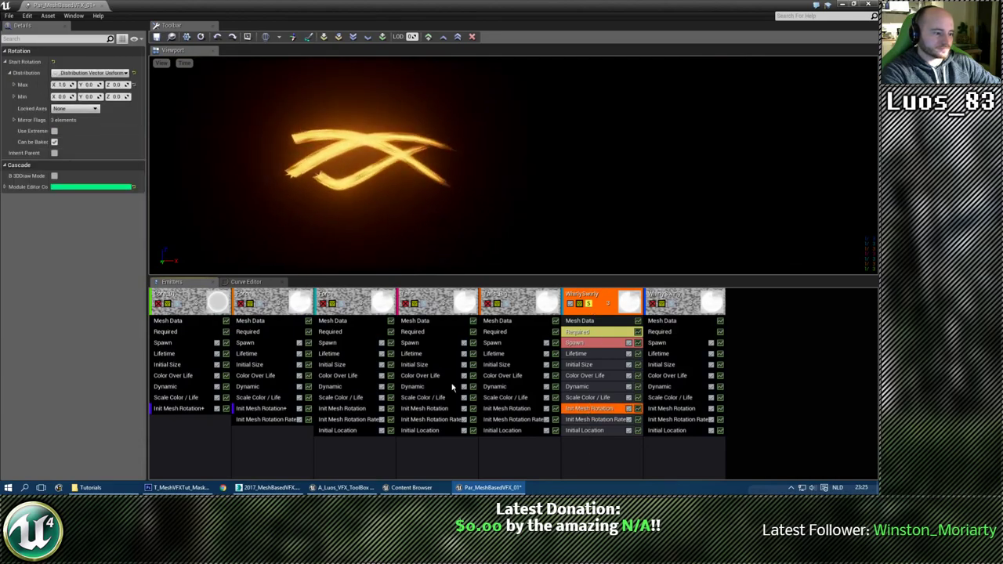
left_click(596, 420)
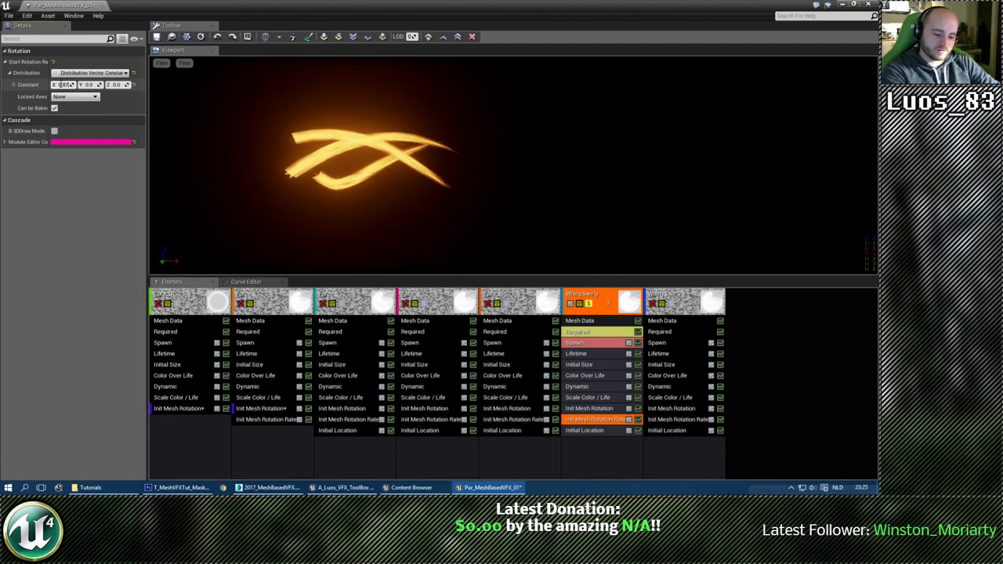
right_click(589, 298)
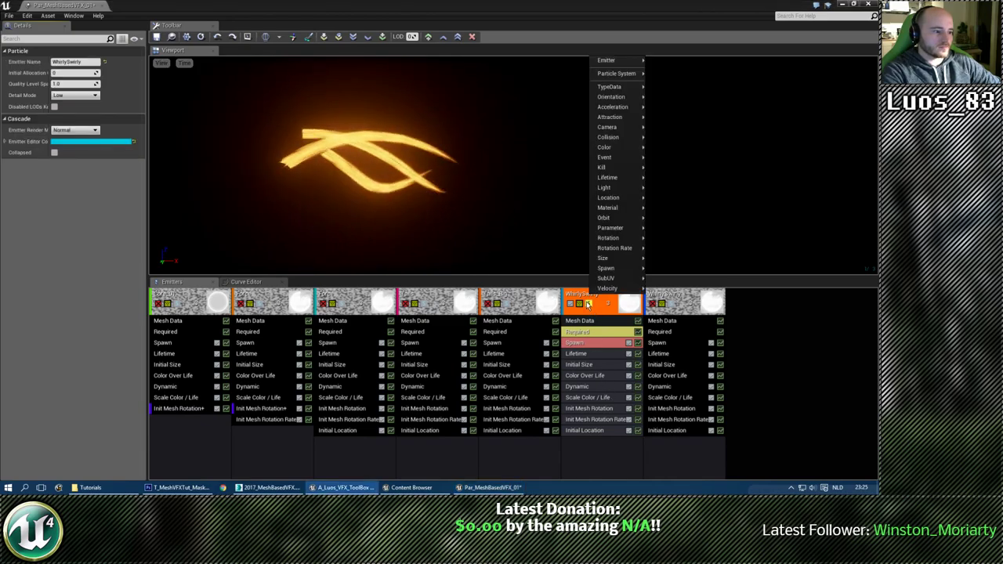
left_click(588, 304)
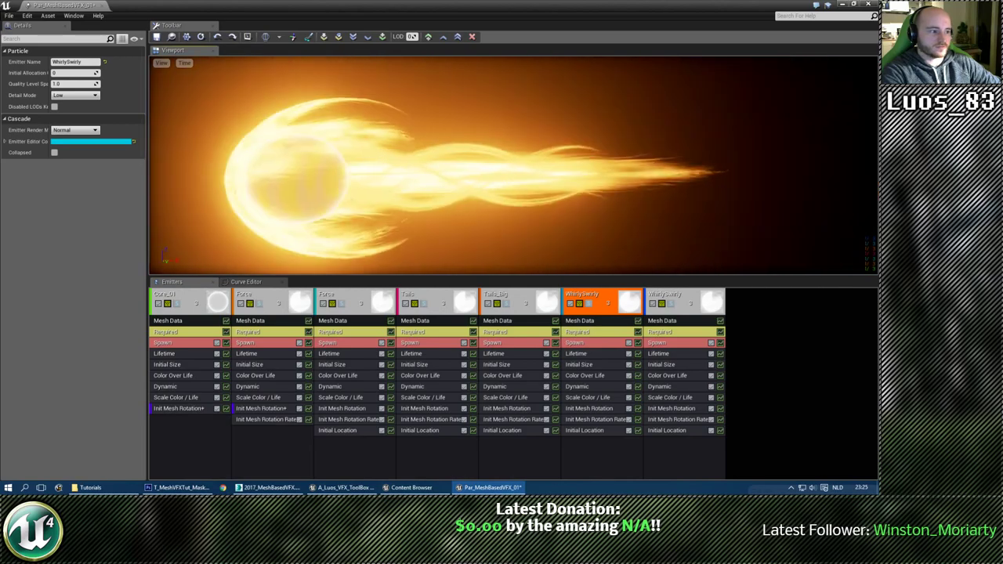
Rename the second WhirlySwirly emitter to SwirleyWhirley1.
left_click(649, 302)
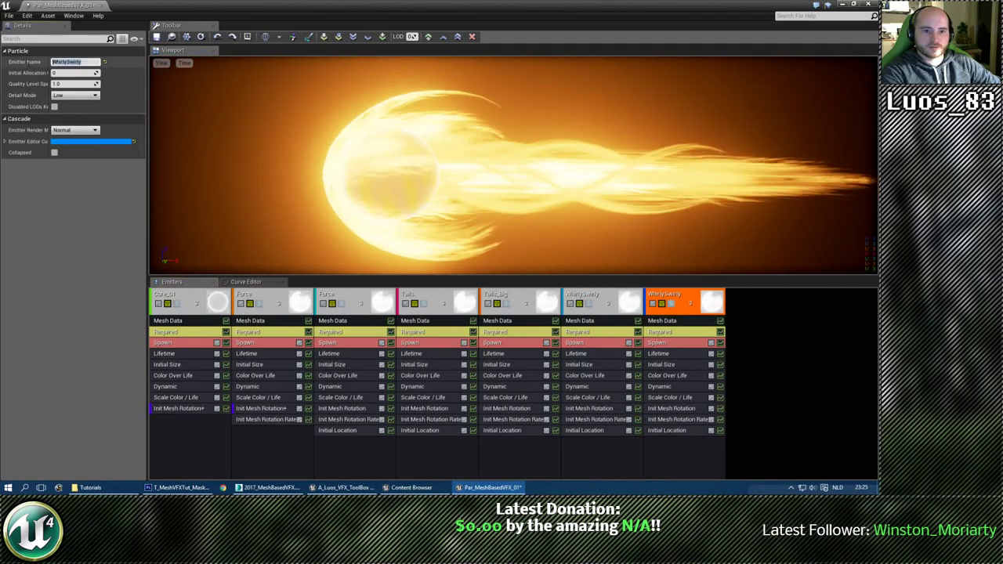
type("Swirly")
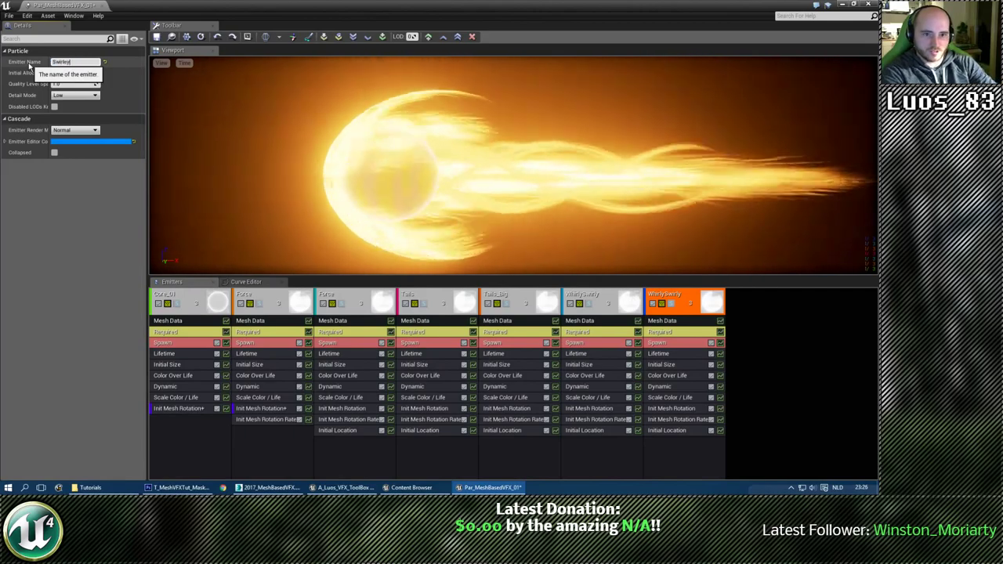
type("Whirley")
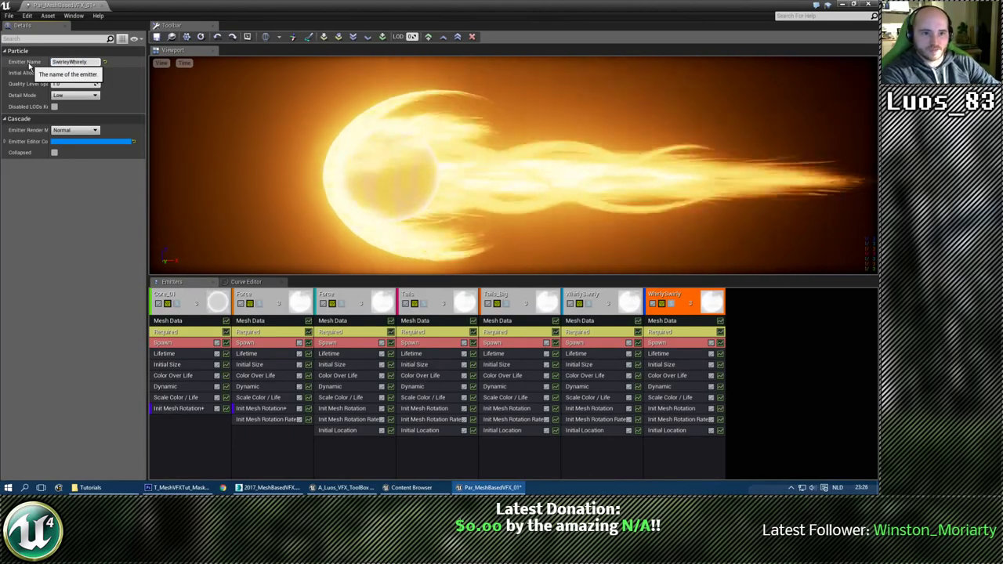
key("BackSpace")
key("BackSpace")
key("BackSpace")
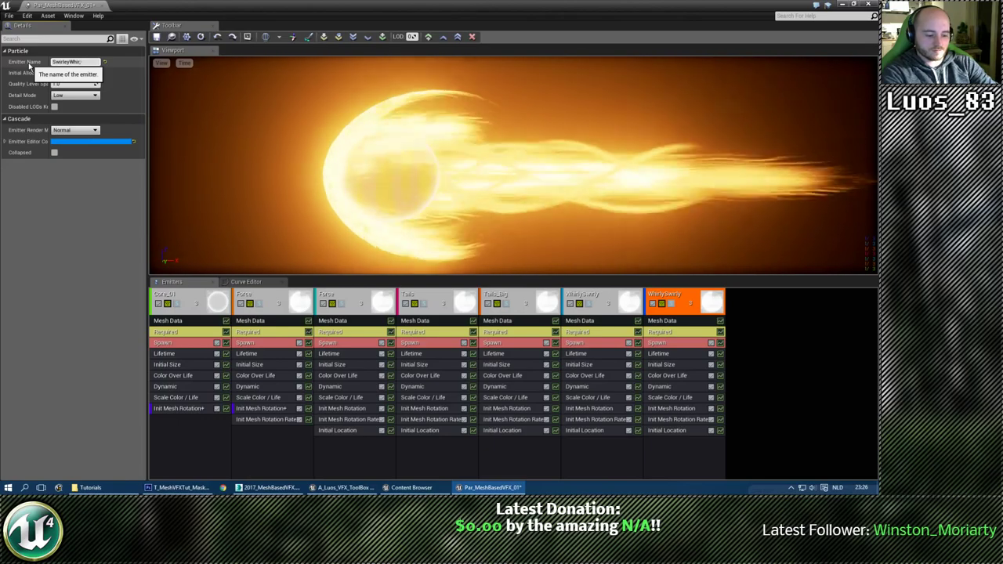
type("ey")
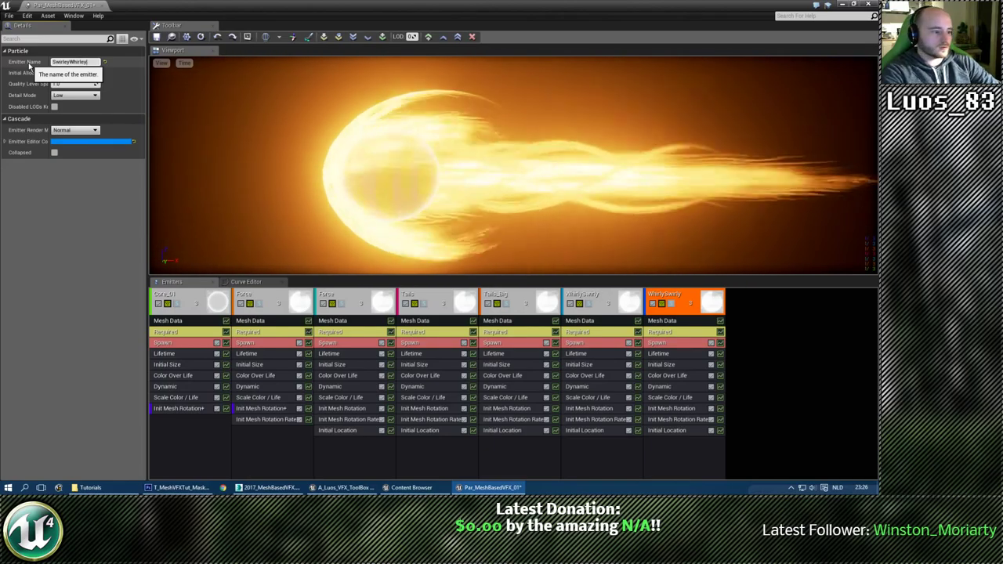
key("Return")
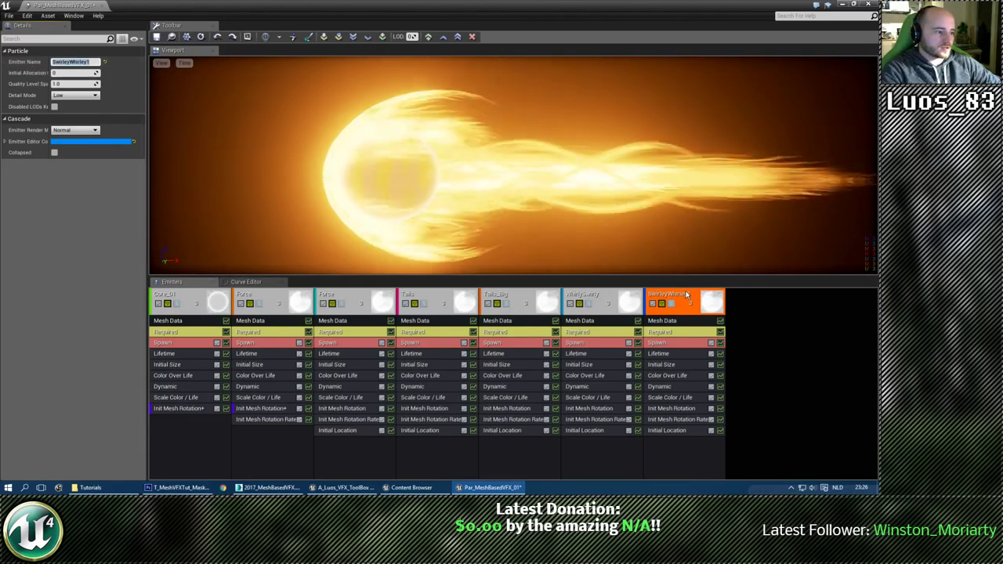
Duplicate the SwirleyWhirley1 emitter and name the copy SwirleyWhirley2.
left_click(698, 301)
left_click(768, 306)
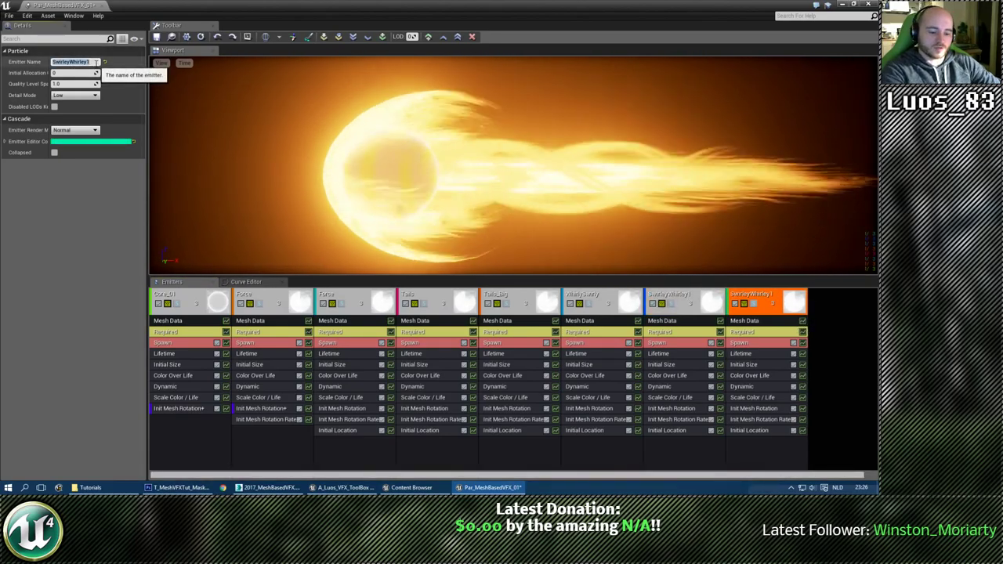
key("Right")
key("BackSpace")
type("2")
key("Return")
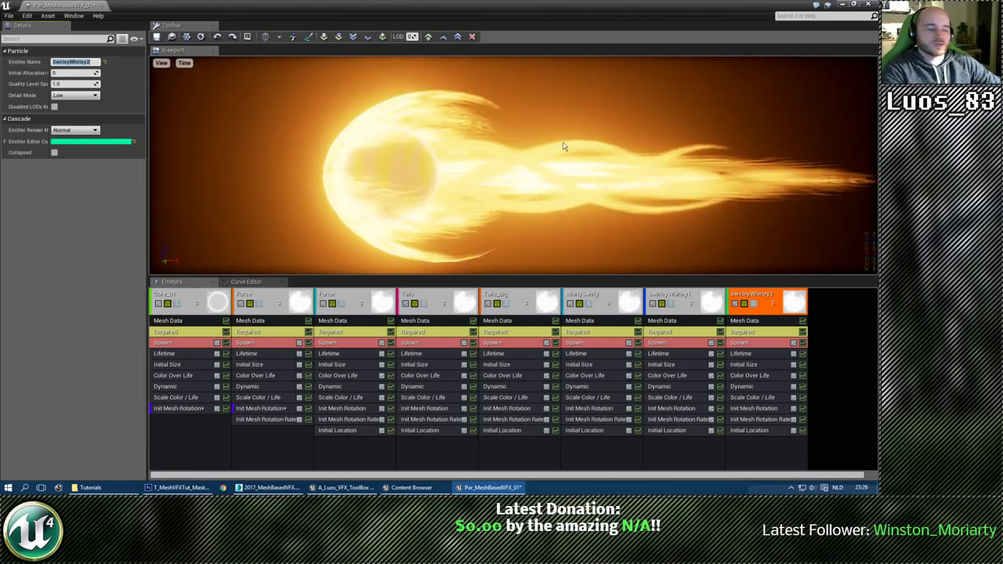
Set SwirleyWhirley2's Start Size constant to 1.5 on X, Y and Z, and compare the effect with that emitter off and on.
left_click(744, 365)
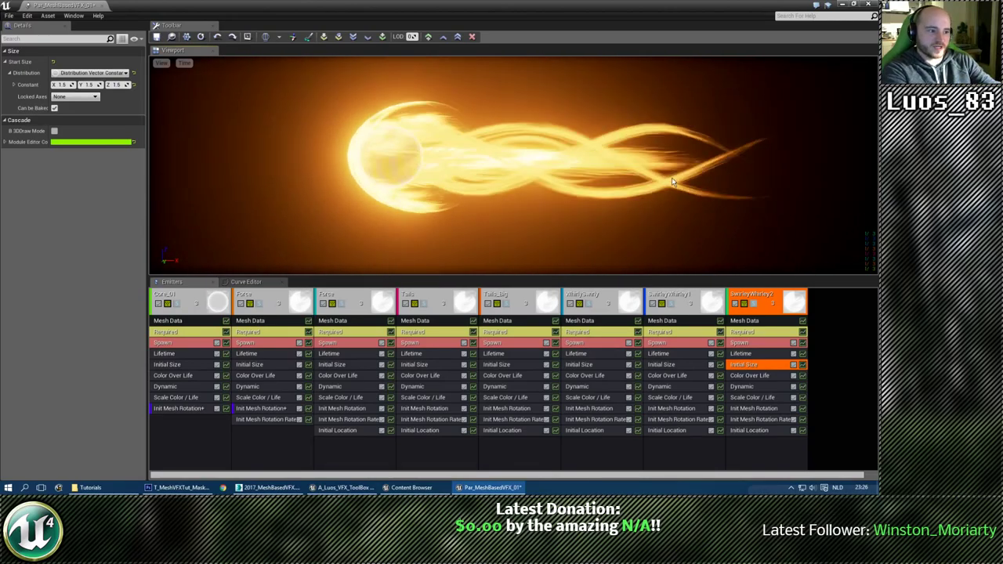
left_click(736, 305)
left_click(735, 304)
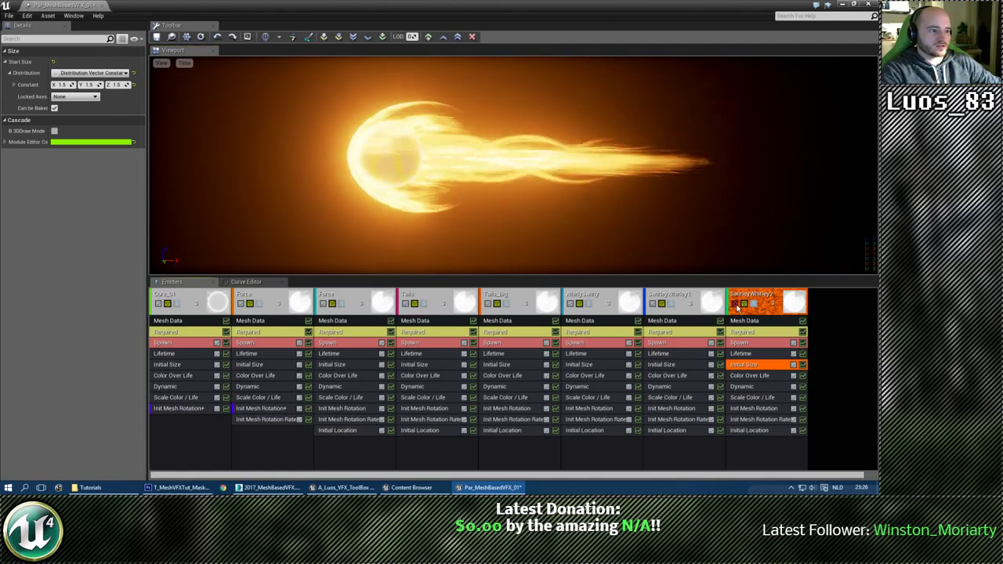
left_click(735, 304)
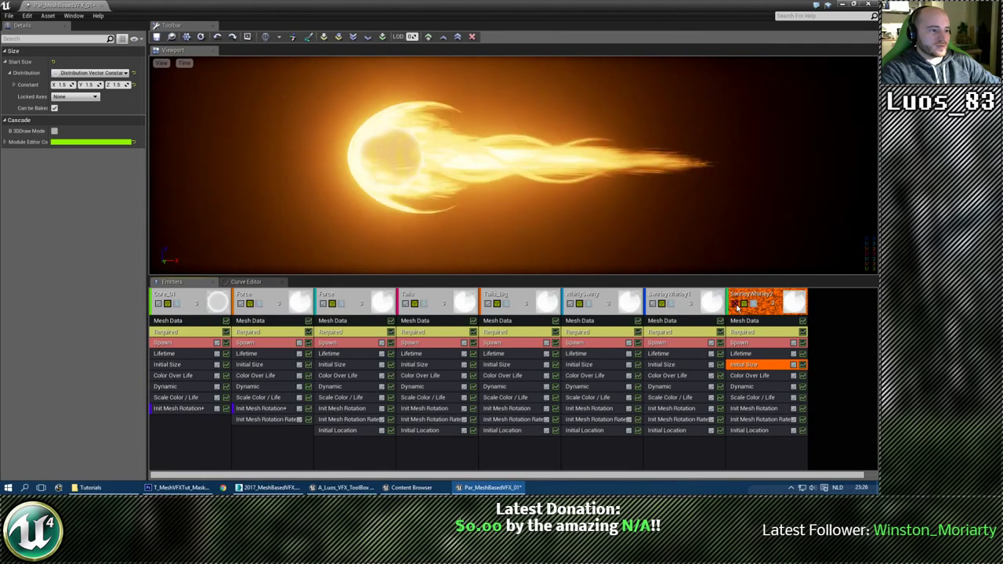
left_click(735, 304)
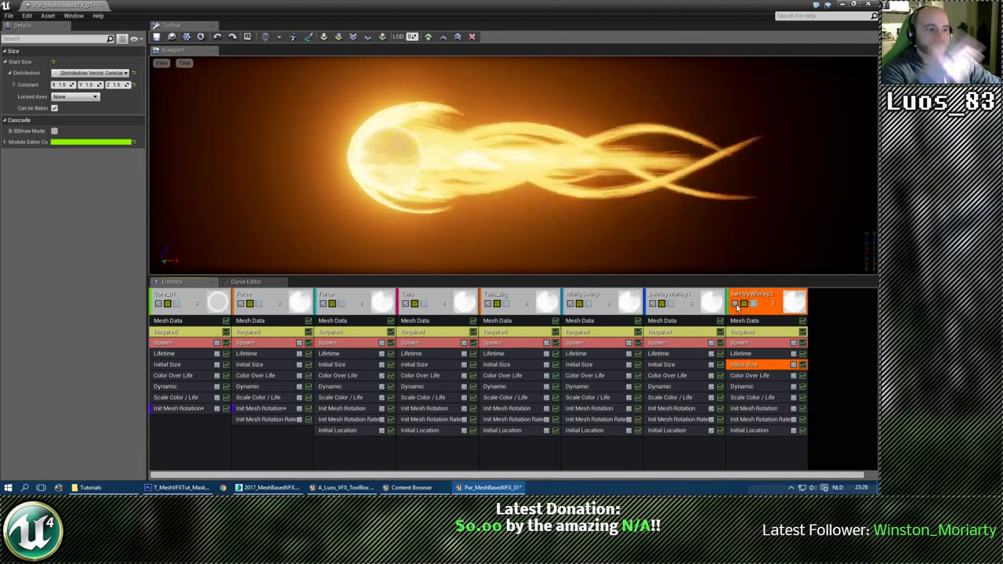
Disable the emitters one by one from SwirleyWhirley2 back to Tails, and re-enable them to examine what each layer contributes.
left_click(735, 305)
left_click(651, 304)
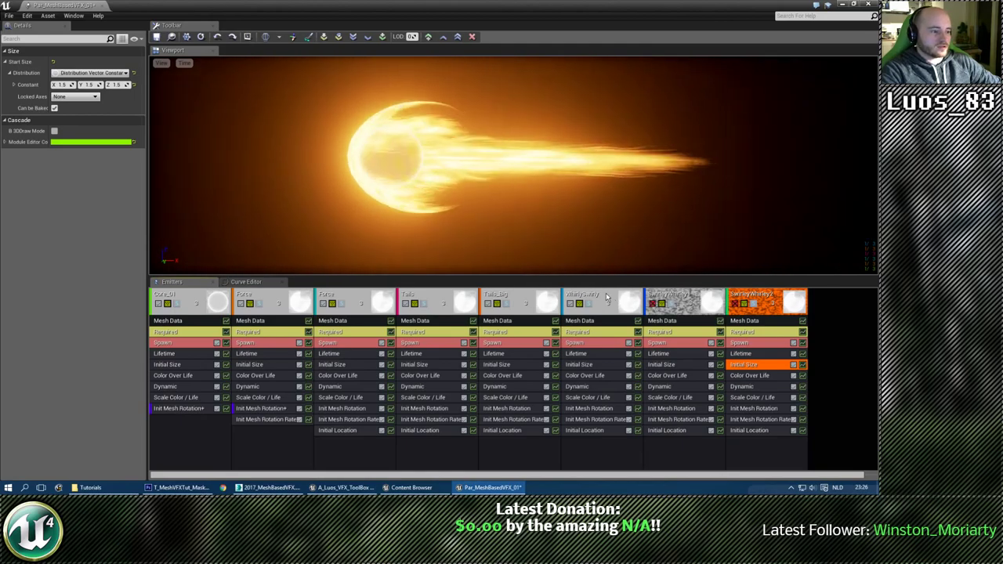
left_click(568, 305)
left_click(488, 304)
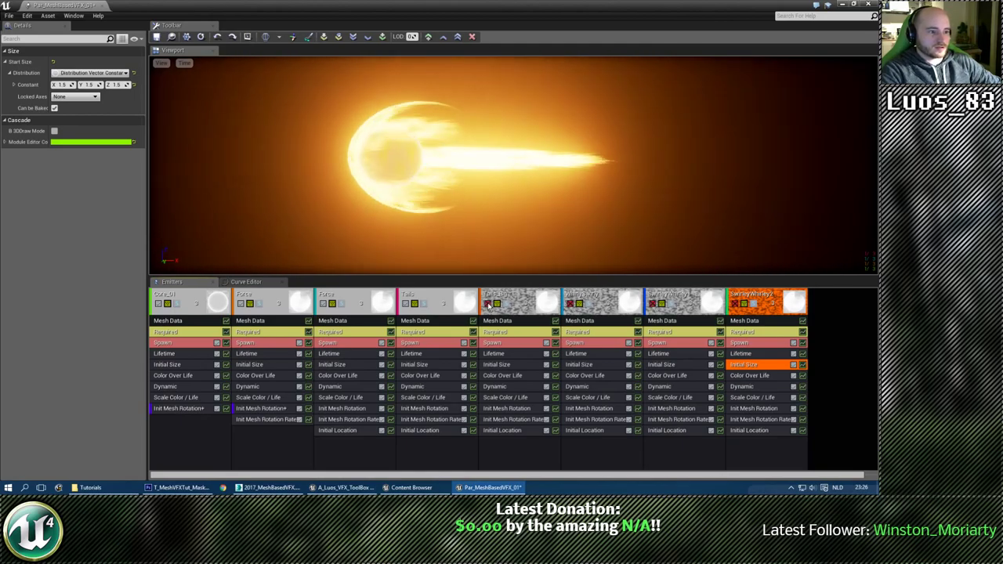
left_click(407, 309)
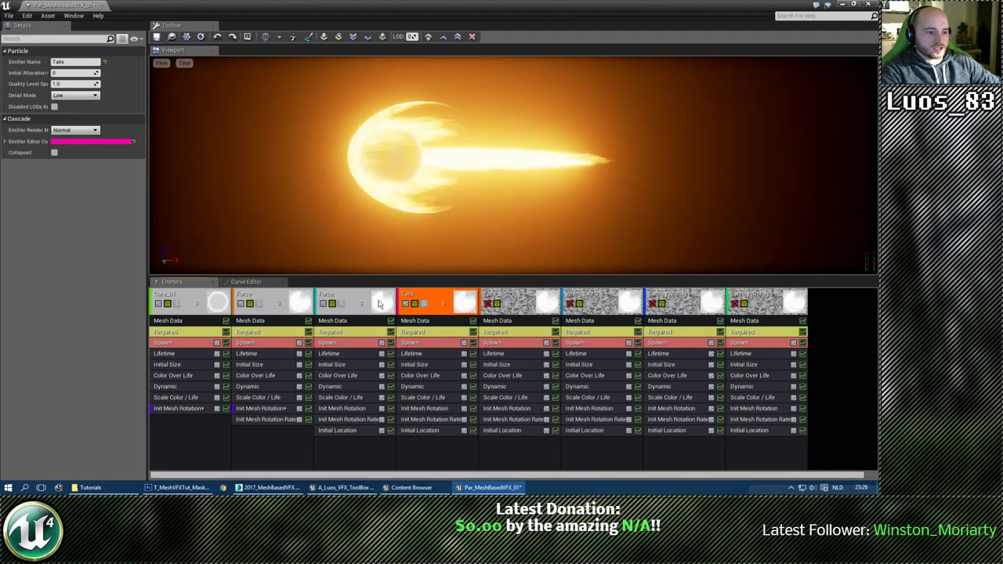
left_click(406, 305)
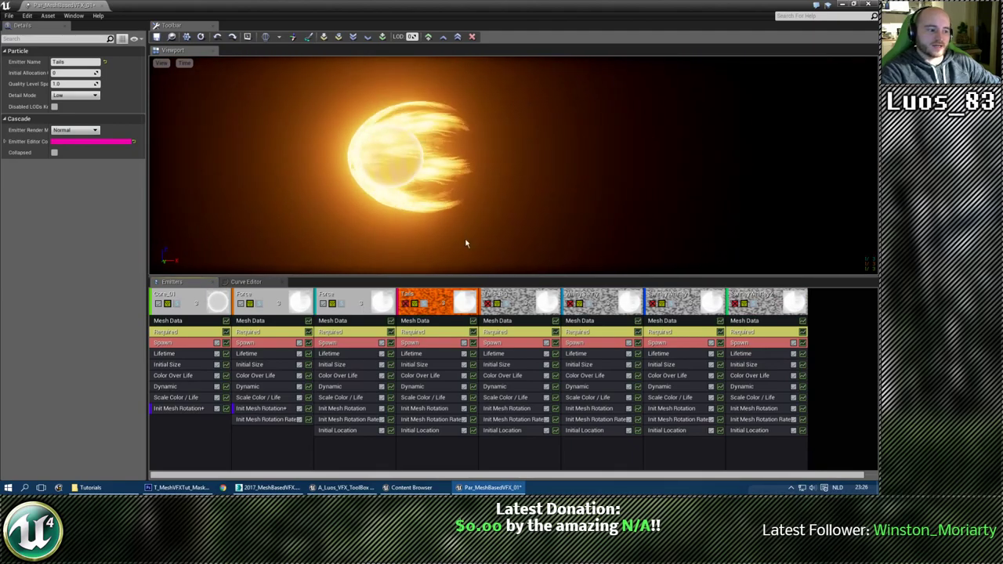
left_click(405, 304)
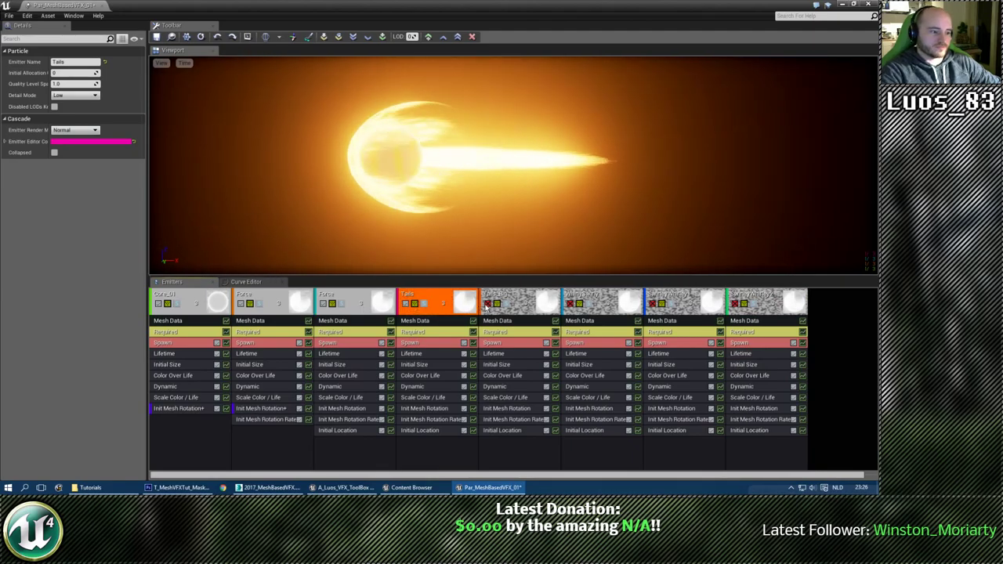
left_click(487, 304)
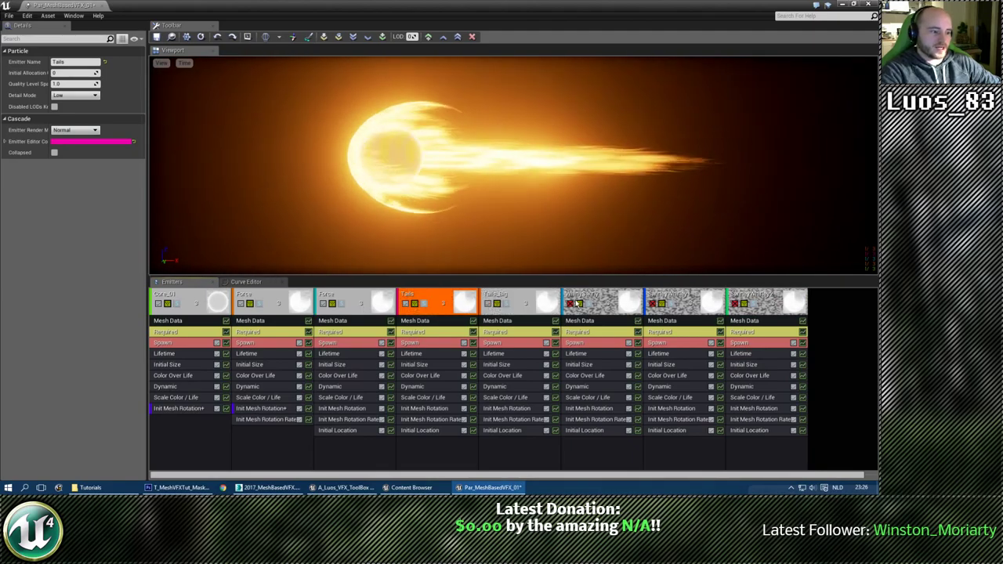
left_click(651, 305)
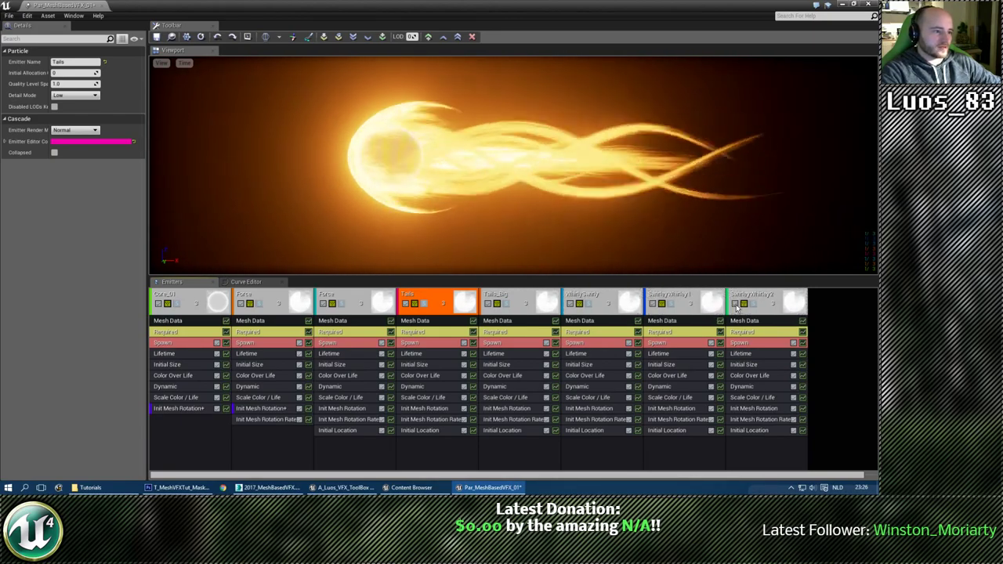
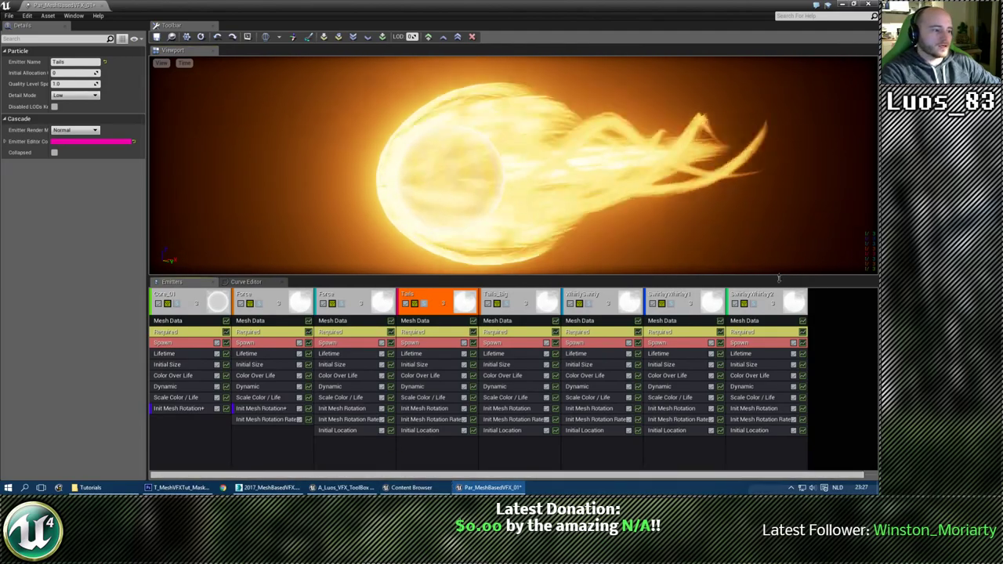
Duplicate the SwirleyWhirley2 emitter and assign the swirl mesh selected in the Content Browser to the copy's Mesh Data.
left_click(822, 304)
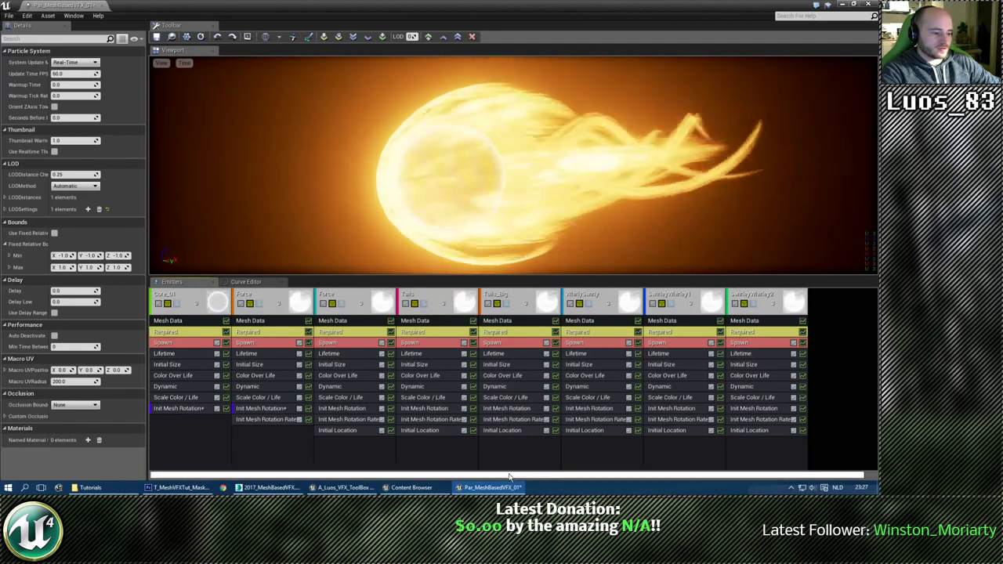
left_click_drag(592, 474, 605, 468)
left_click(753, 302)
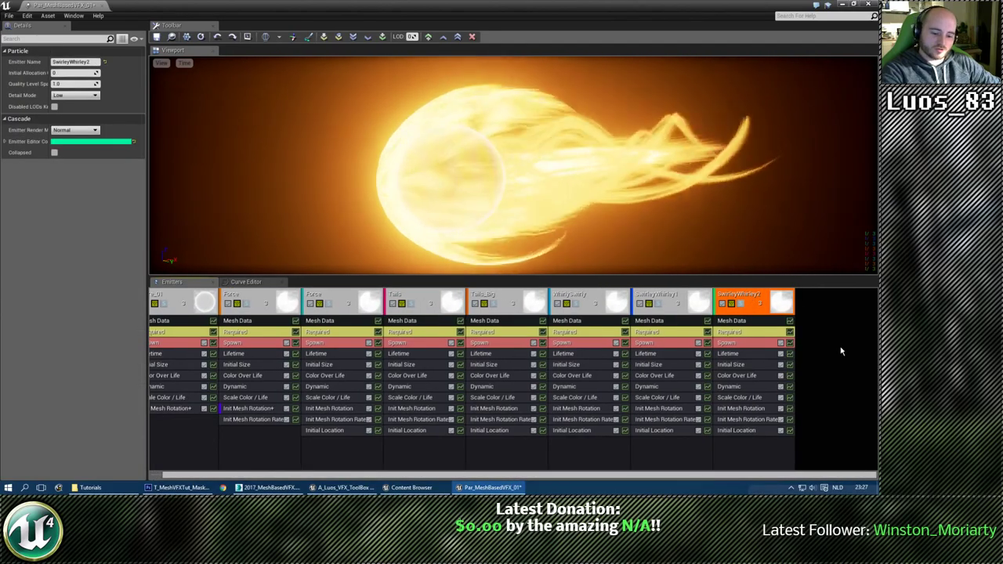
left_click(739, 321)
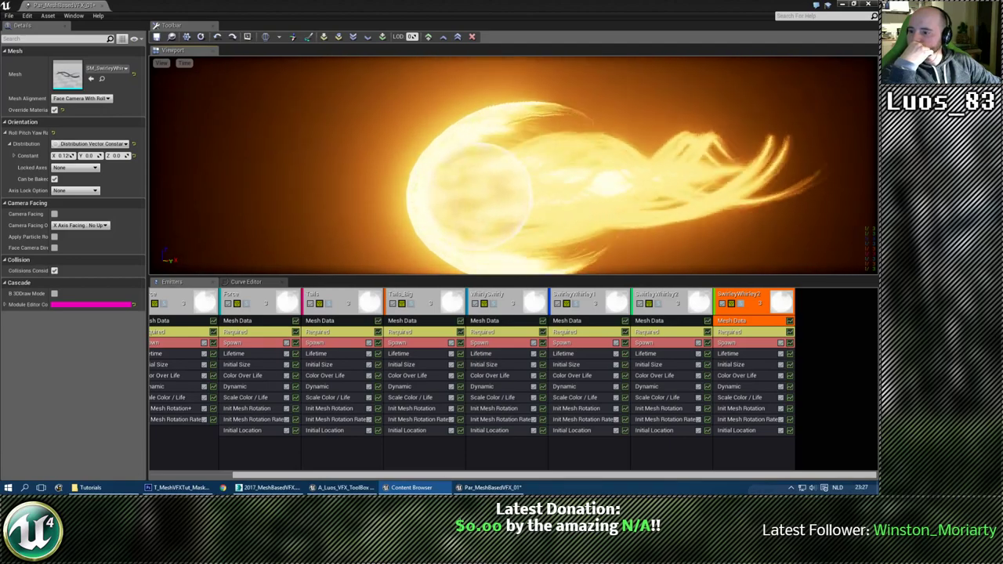
left_click(92, 79)
left_click(92, 79)
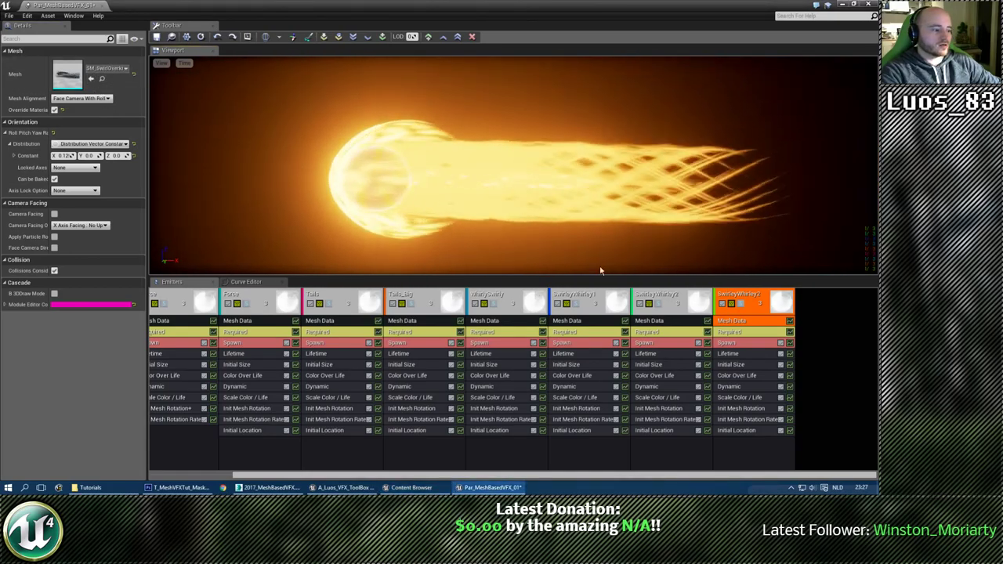
Try the copied SwirleyWhirley2 emitter with Init Mesh Rotation Rate disabled and Start Size 10 on all axes, and delete that emitter.
left_click(781, 420)
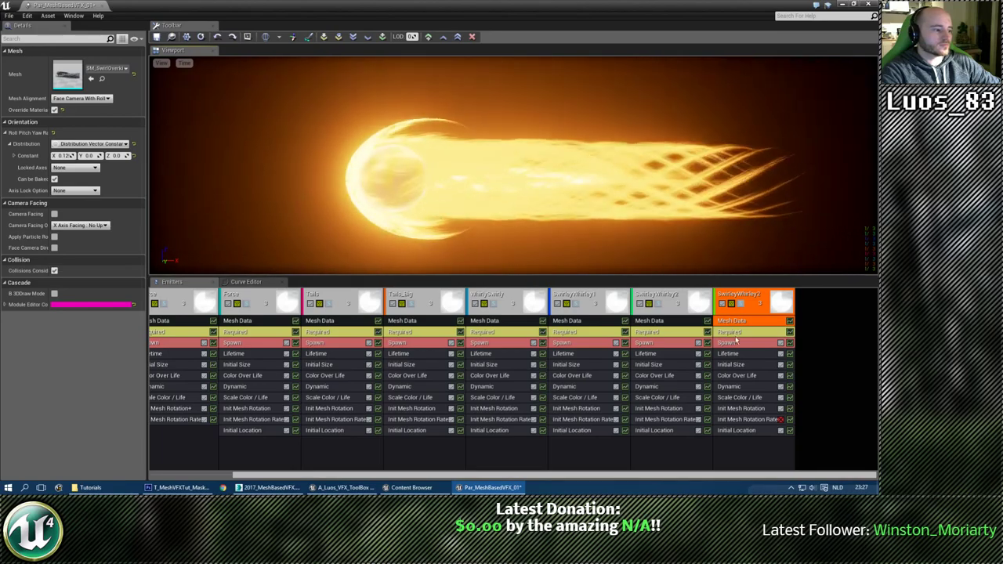
left_click(733, 365)
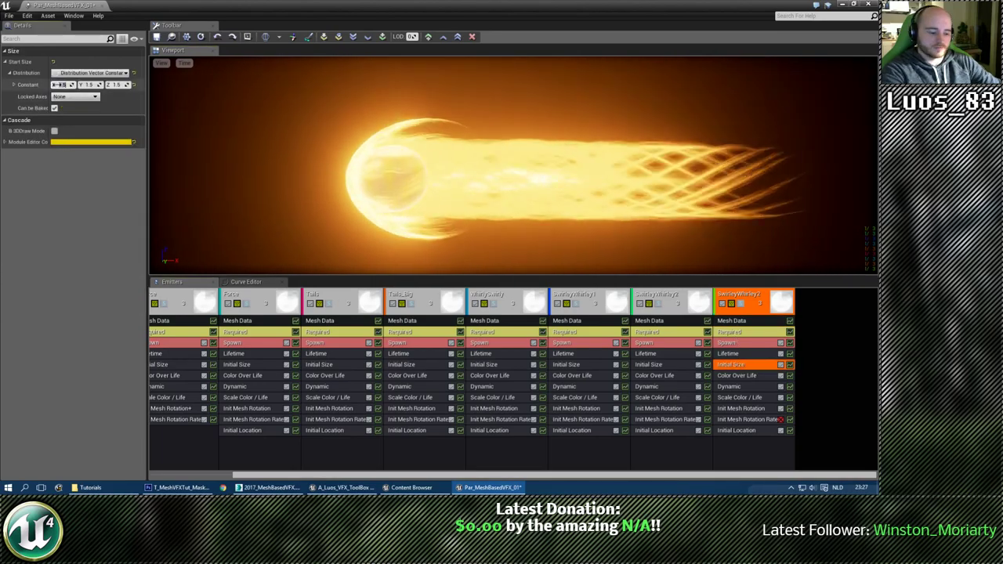
type("10")
key("Tab")
type("10")
key("Tab")
type("10")
key("Return")
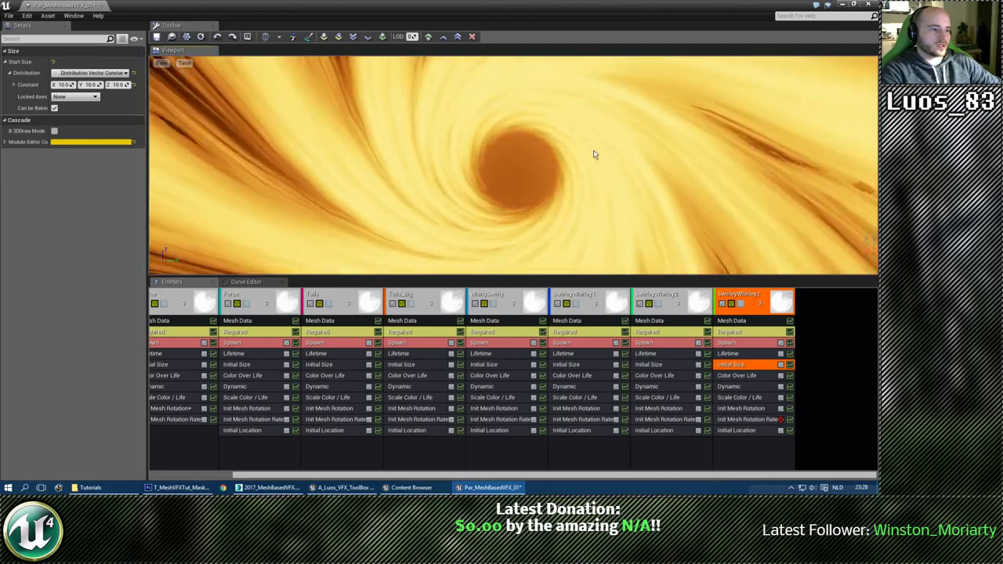
key("Delete")
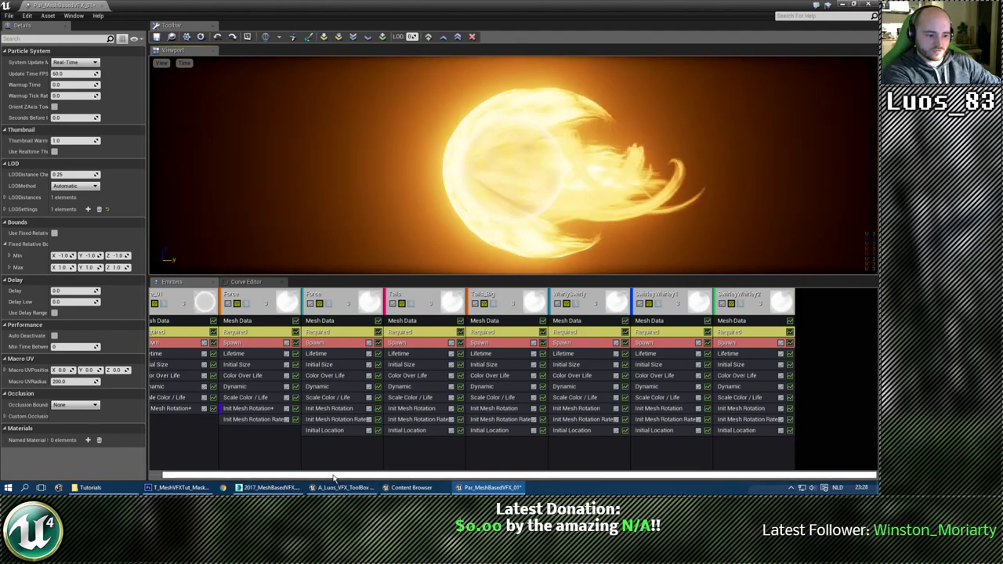
Rename the duplicated Force emitter to Force_big.
left_click_drag(338, 475, 327, 476)
left_click(349, 300)
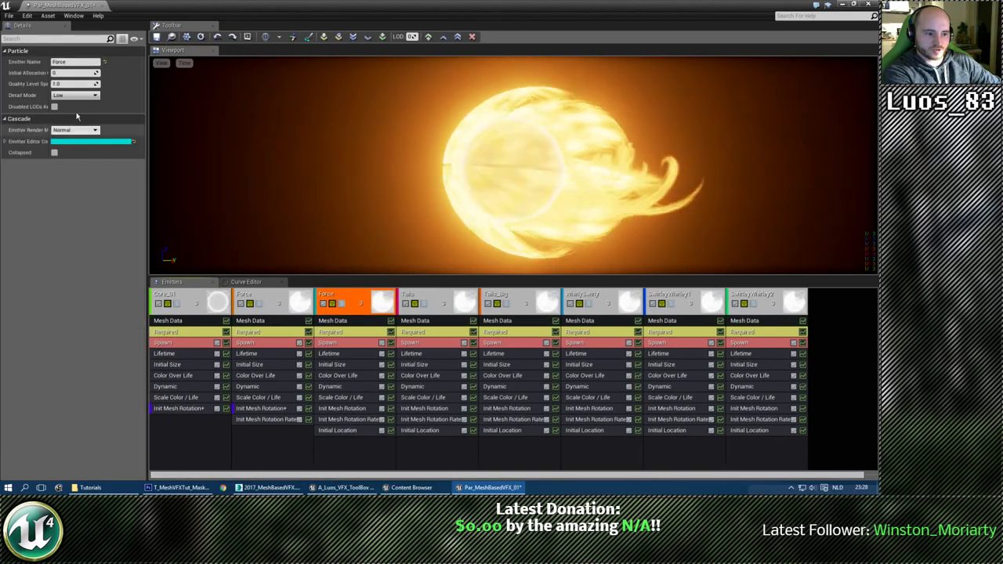
left_click(70, 61)
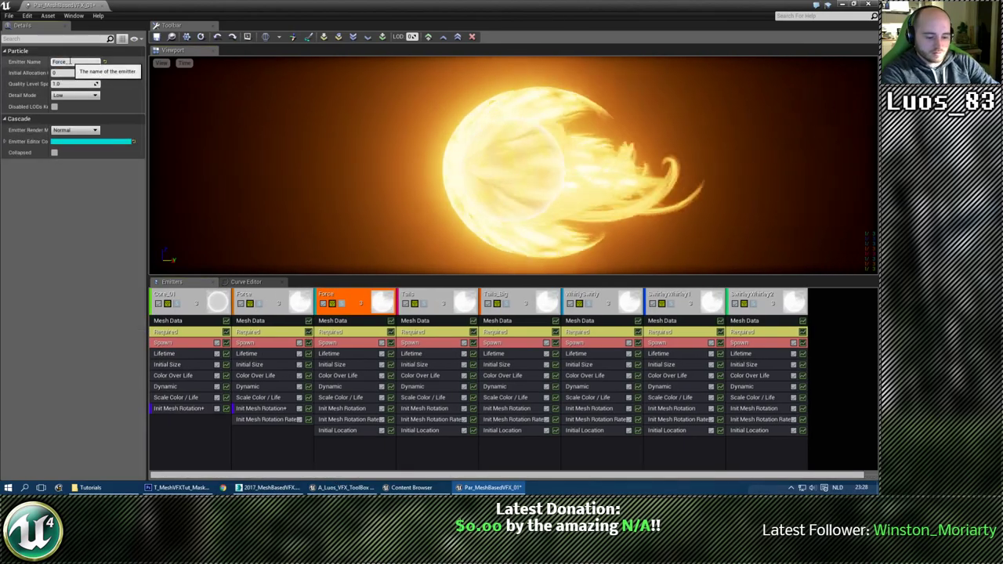
type("_big")
key("Return")
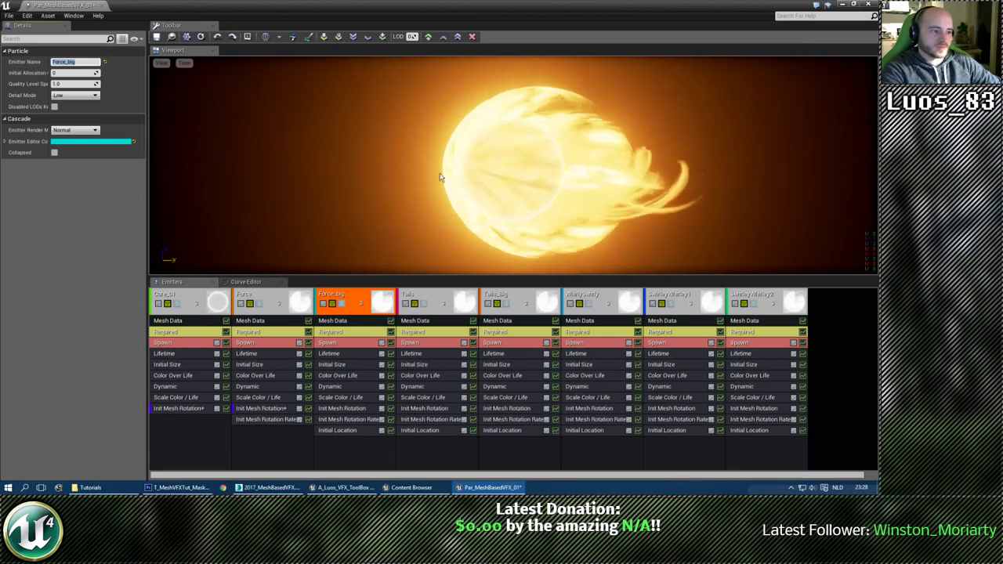
Delete the shared Init Mesh Rotation module from the first Force emitter.
left_click(339, 409)
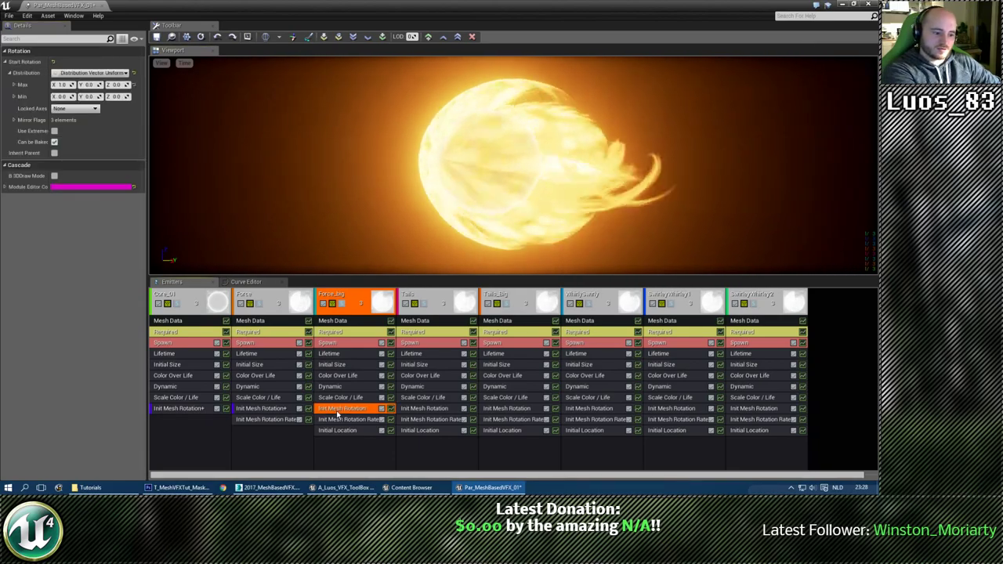
left_click(280, 410)
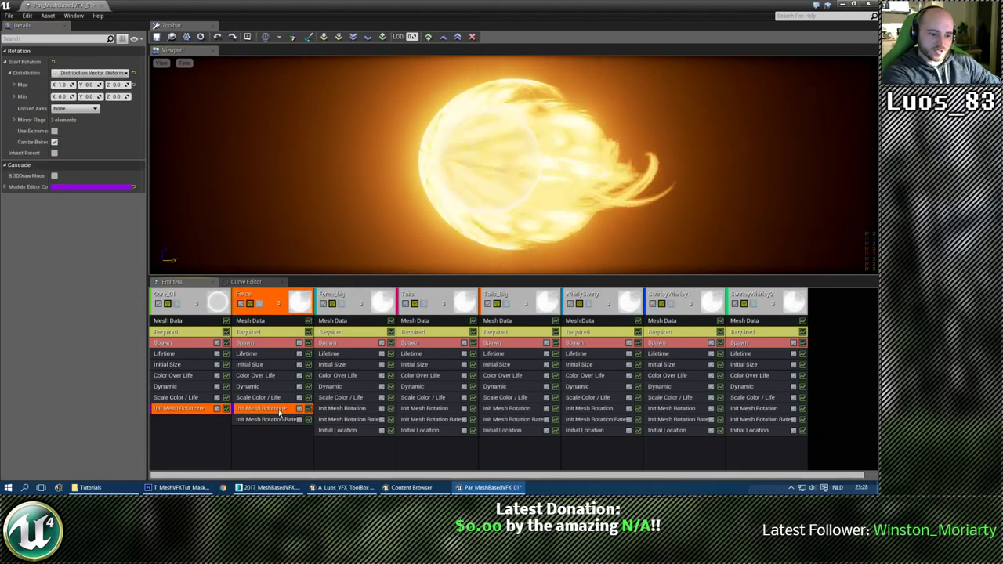
key("Delete")
Review the start rotation settings of Force_big and solo the Force_big and Force emitters in the preview.
left_click(336, 409)
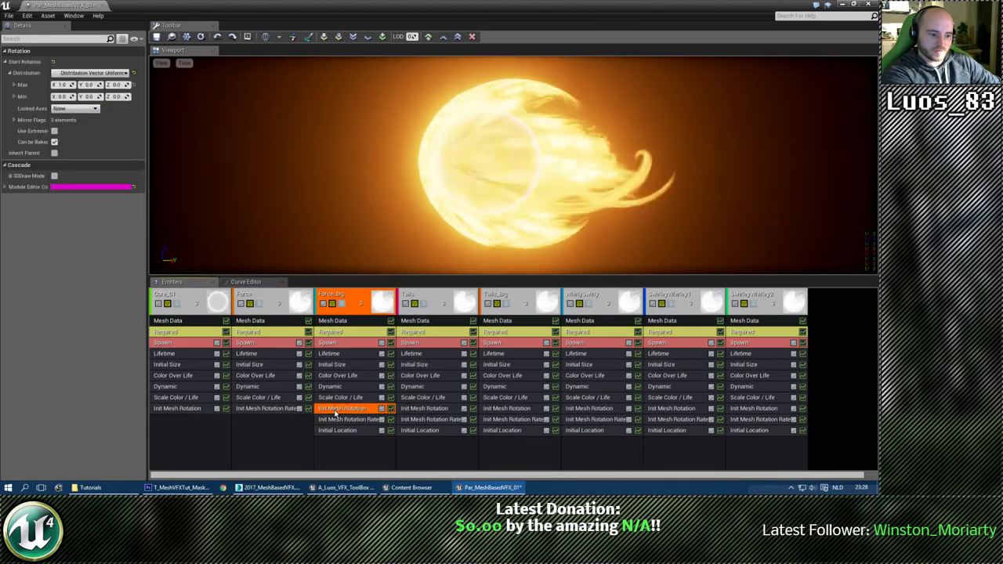
left_click(78, 73)
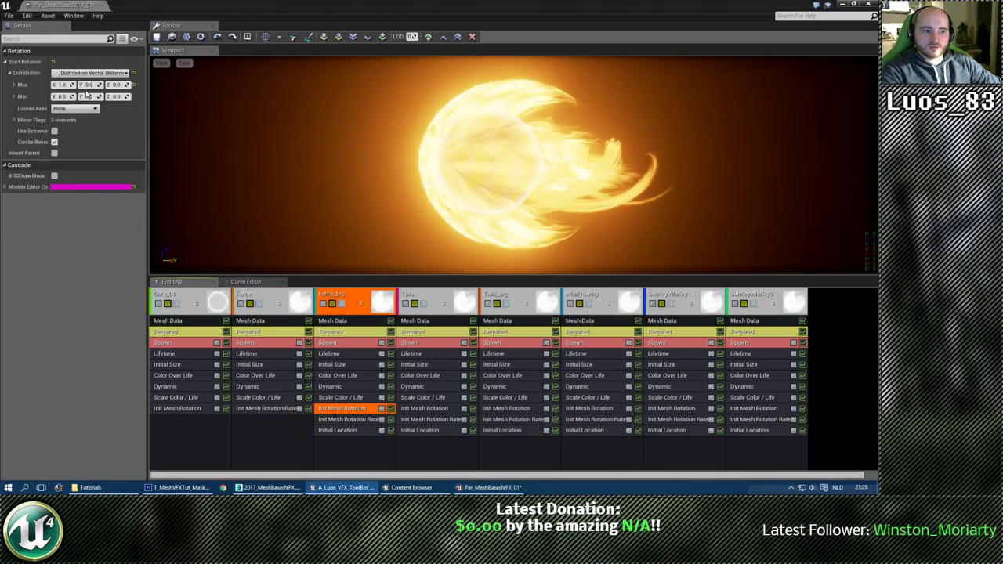
left_click(86, 94)
left_click(344, 314)
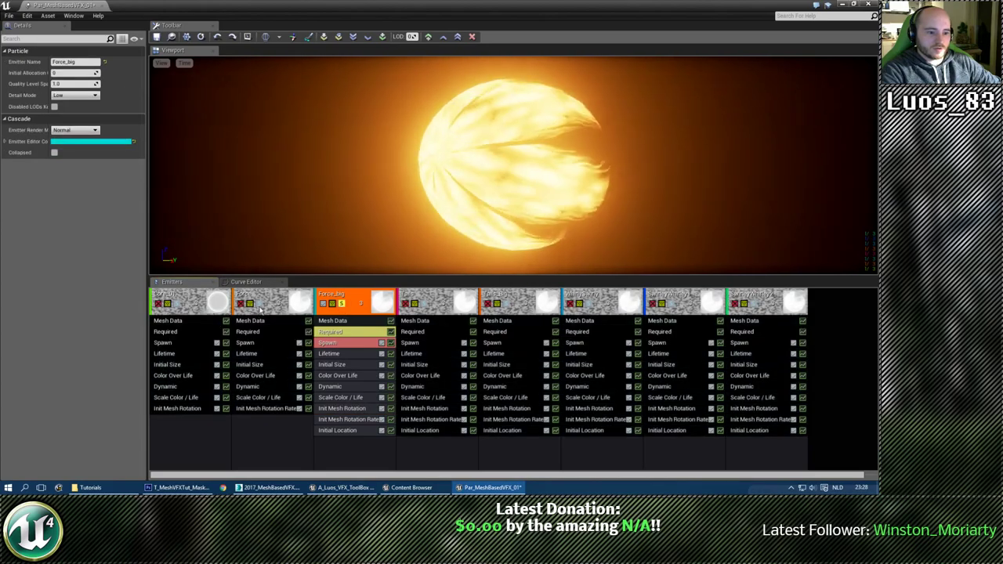
left_click(261, 311)
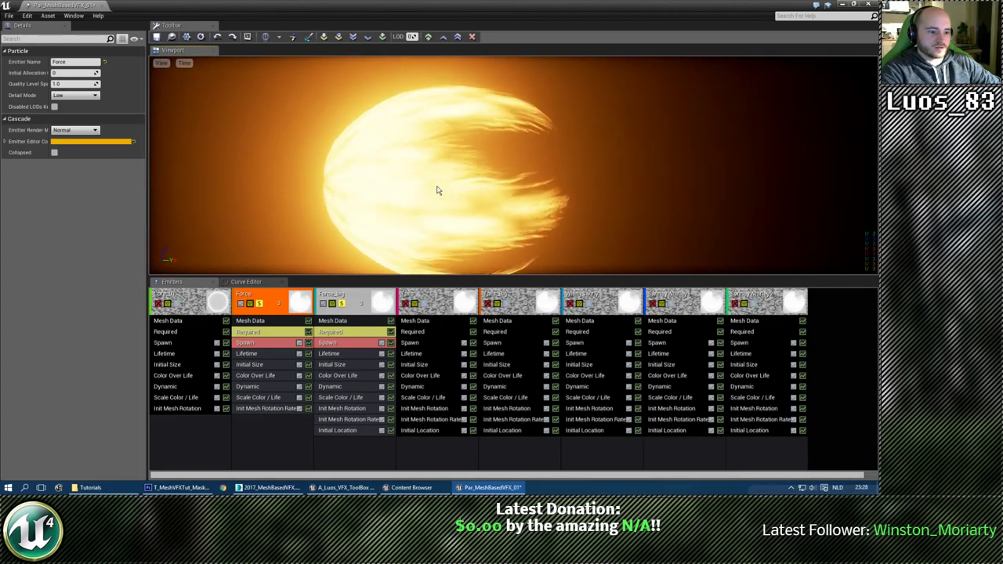
Share one Init Mesh Rotation Rate module between Force and Force_big and set its constant X to 0.25.
left_click(268, 409)
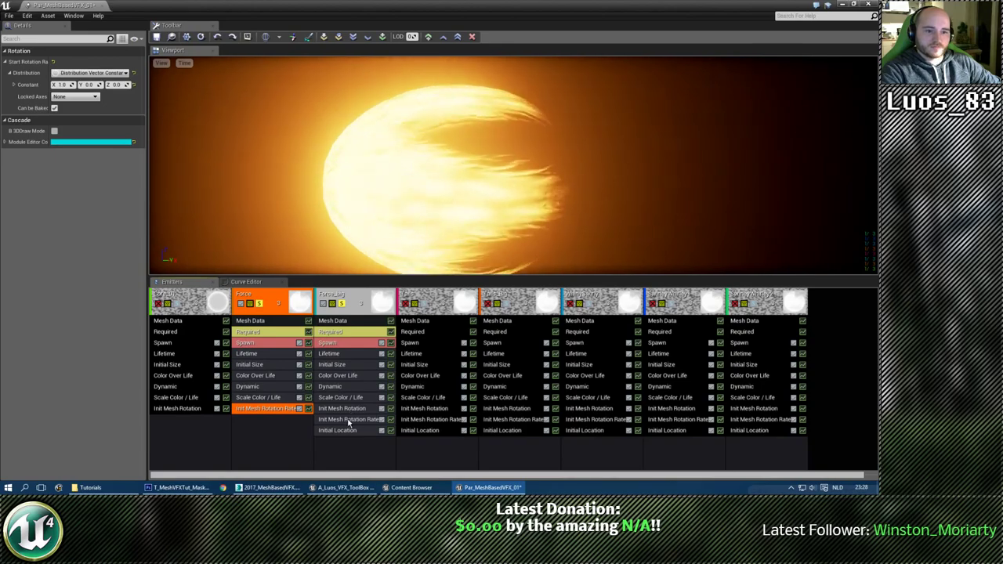
left_click(329, 421)
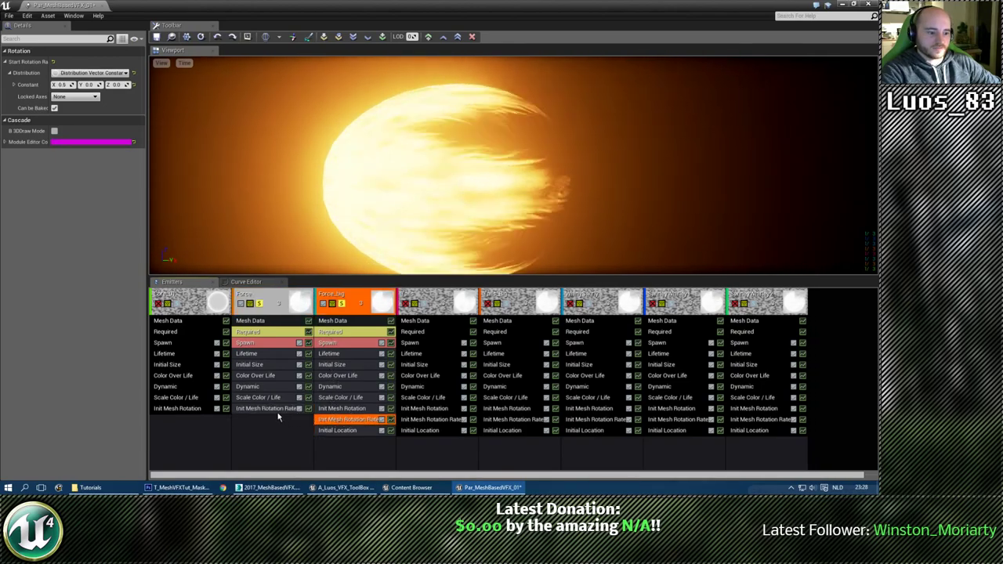
left_click(345, 431)
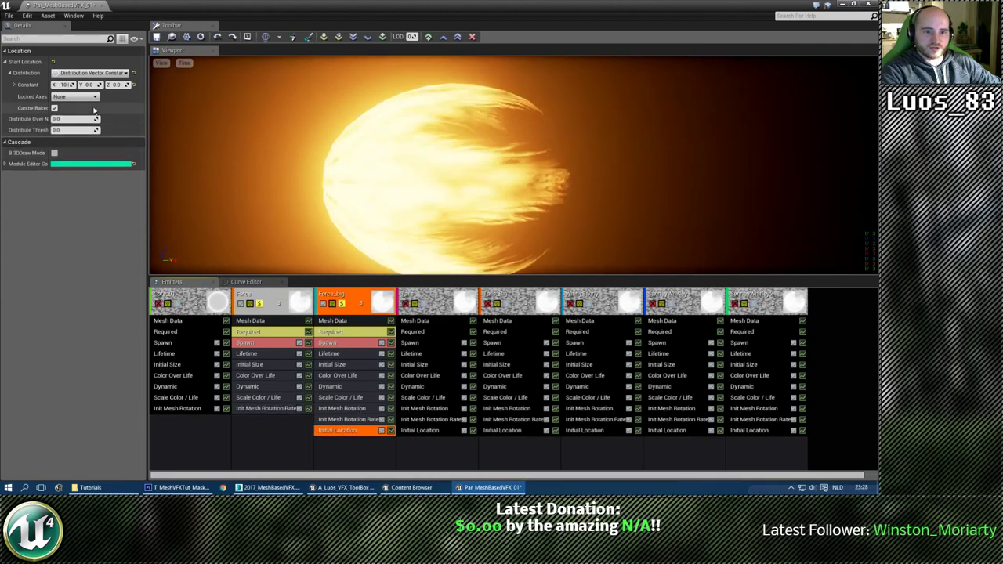
left_click(344, 408)
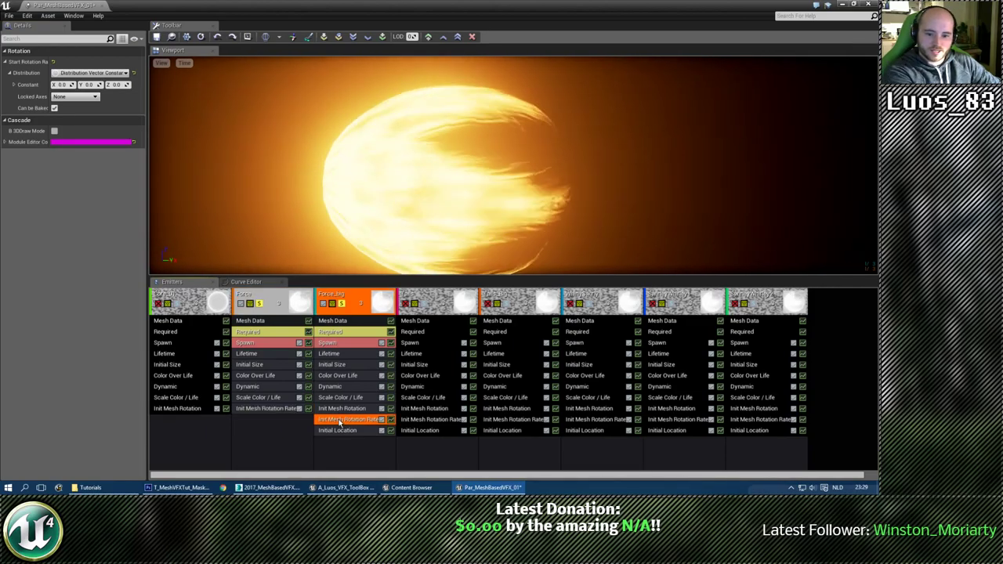
left_click_drag(338, 423, 269, 415)
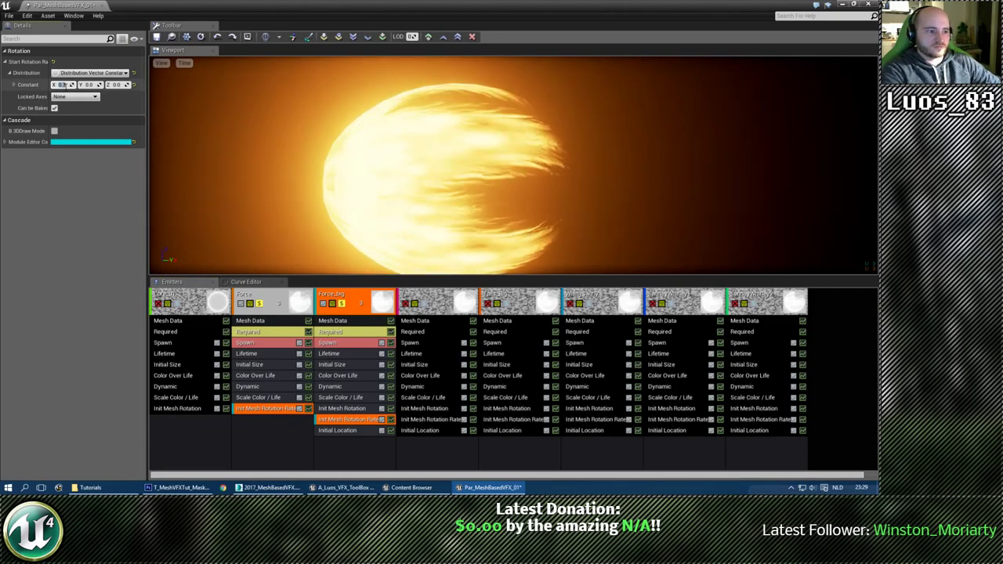
left_click(347, 431)
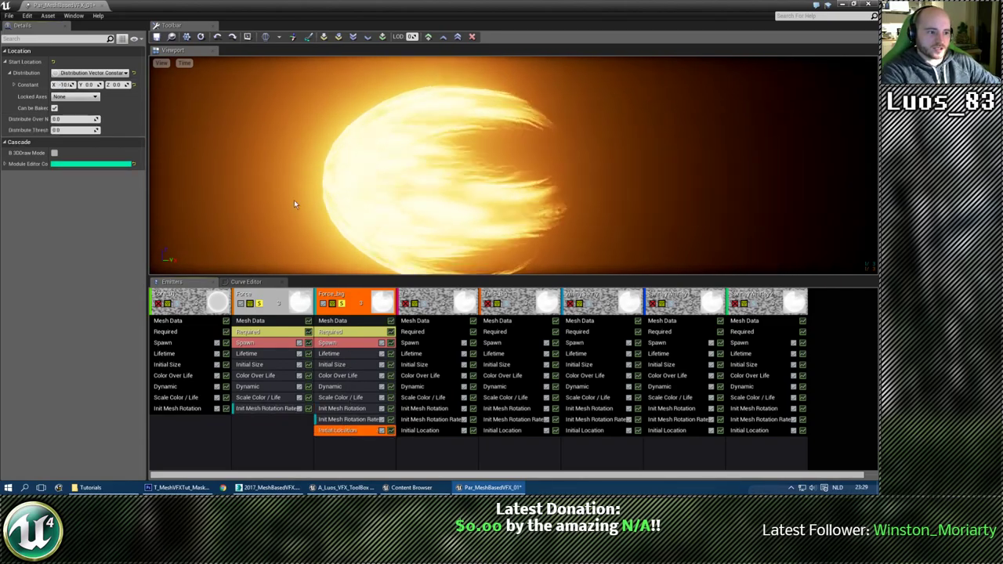
left_click(345, 421)
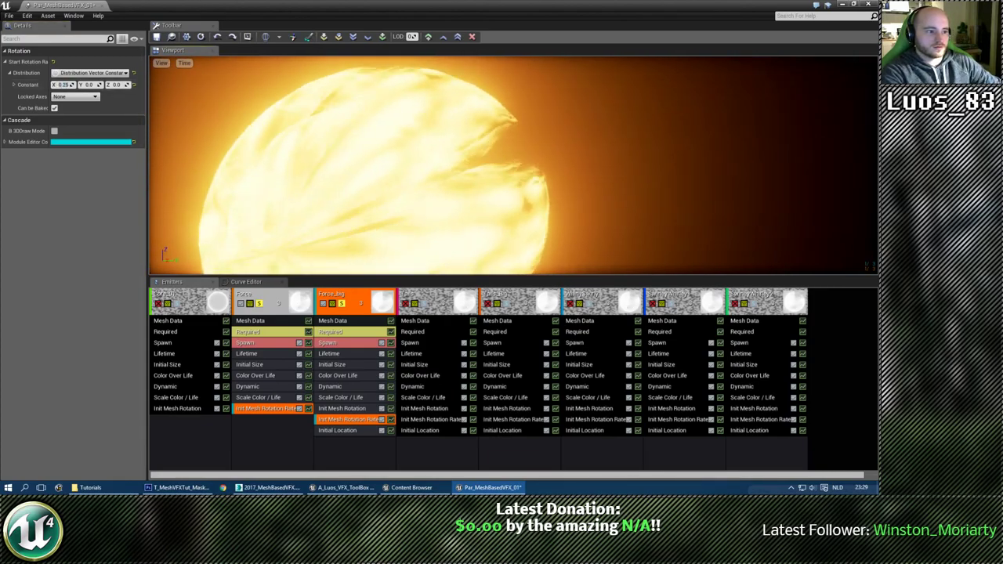
Preview Force and Force_big on their own and set Force_big's Init Mesh Rotation to a constant X of 0.4.
left_click(324, 303)
left_click(455, 270)
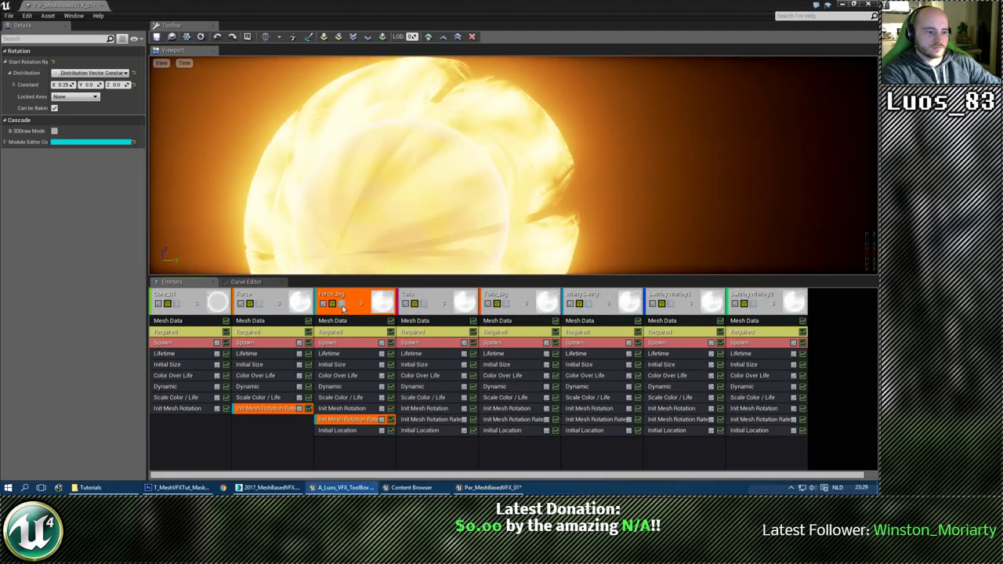
left_click(333, 310)
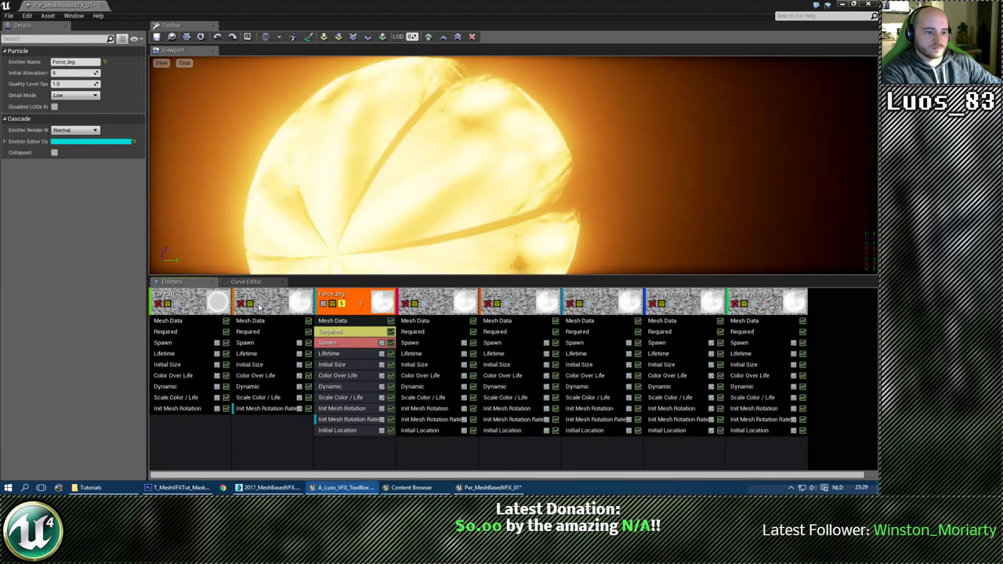
left_click(271, 310)
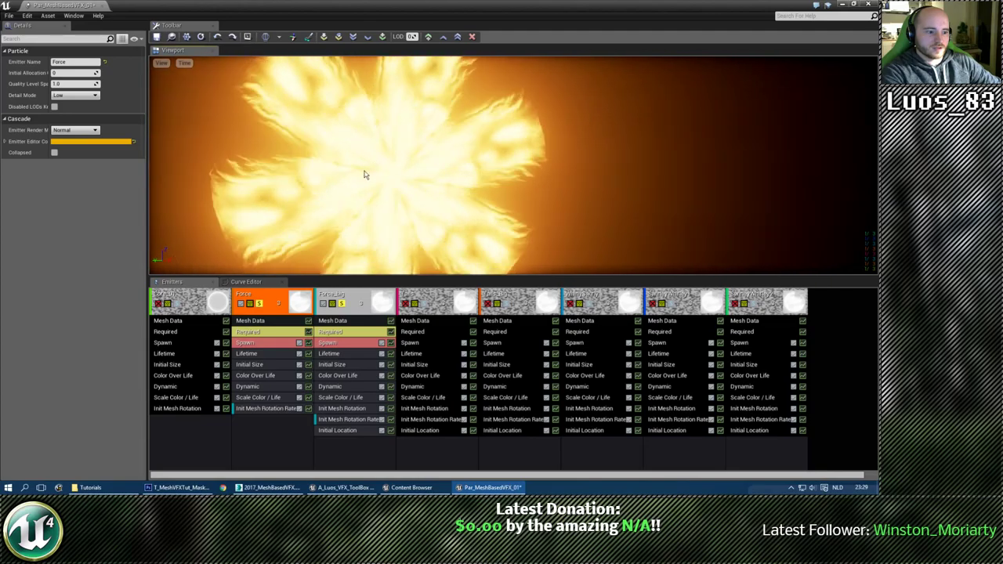
left_click(345, 408)
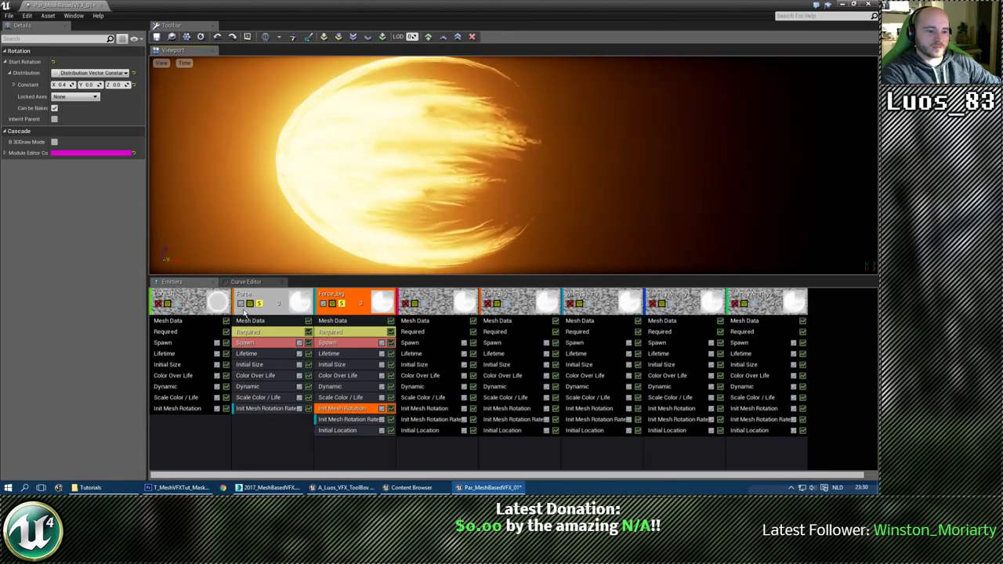
Show all emitters again and toggle the Force emitter off and on to compare its contribution.
left_click(241, 305)
left_click(461, 271)
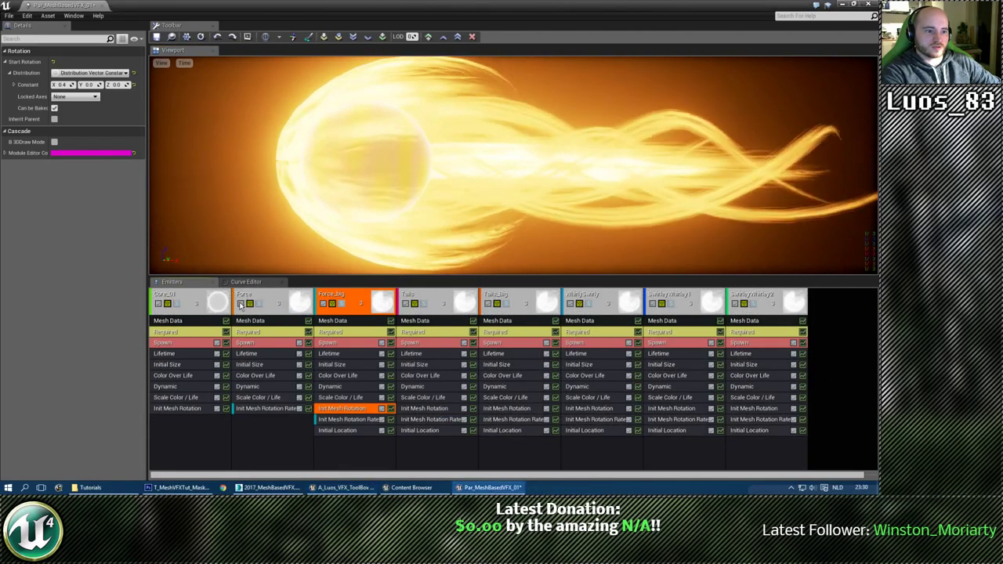
left_click(241, 304)
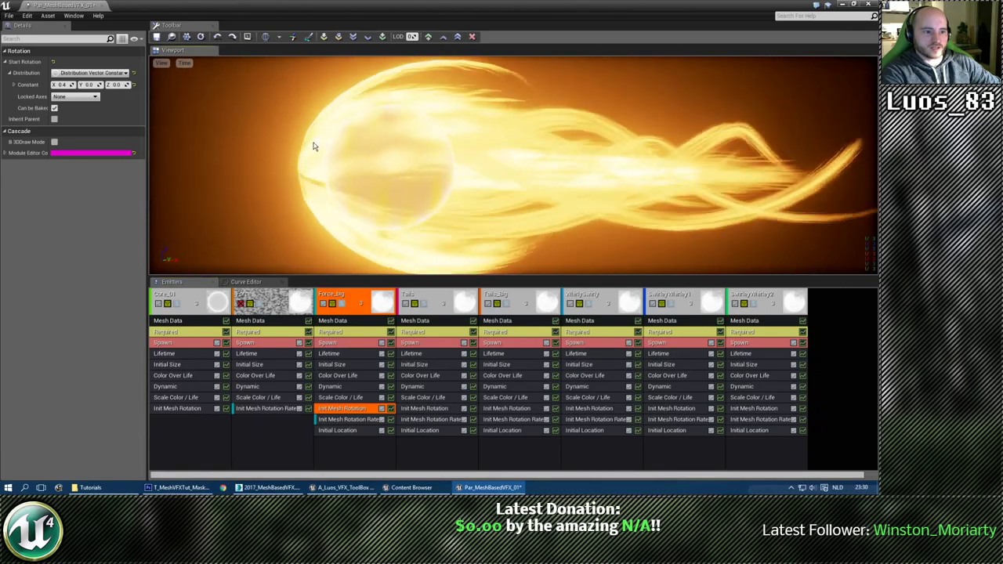
left_click(242, 304)
left_click(241, 305)
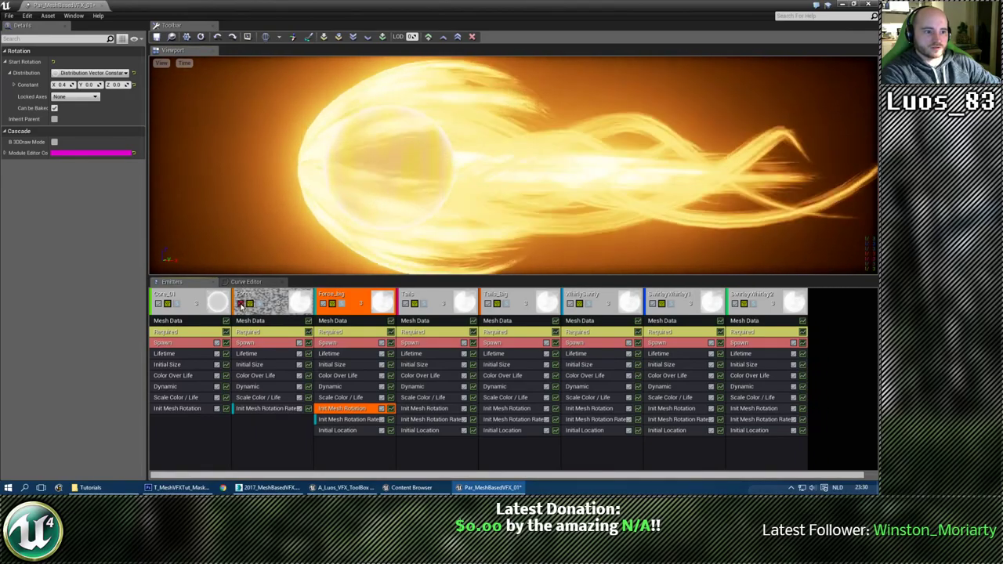
left_click(241, 305)
Set Force_big's start location X to -7 and the shared Init Mesh Rotation Rate's X to 0.65.
left_click(343, 432)
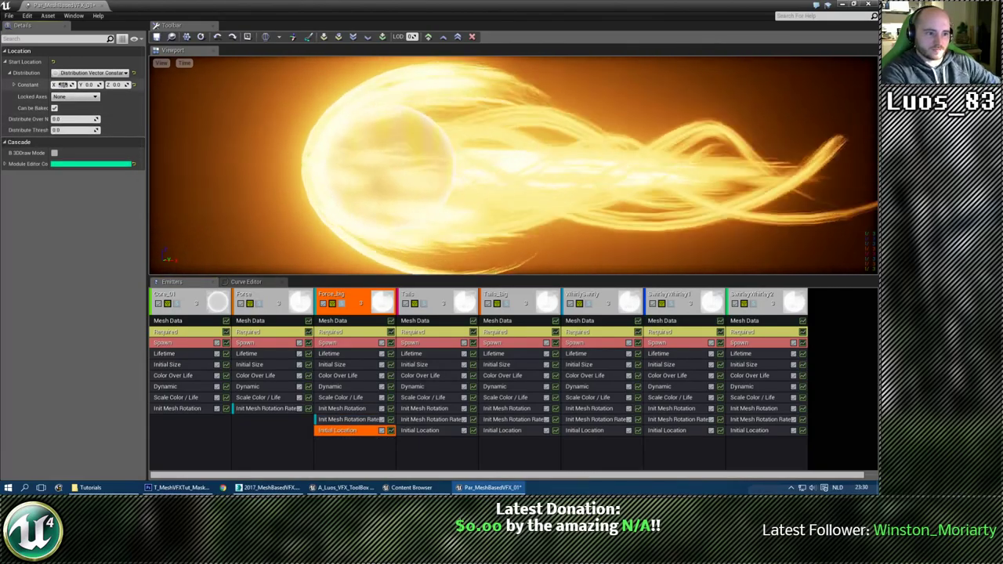
right_click_drag(309, 145, 309, 185)
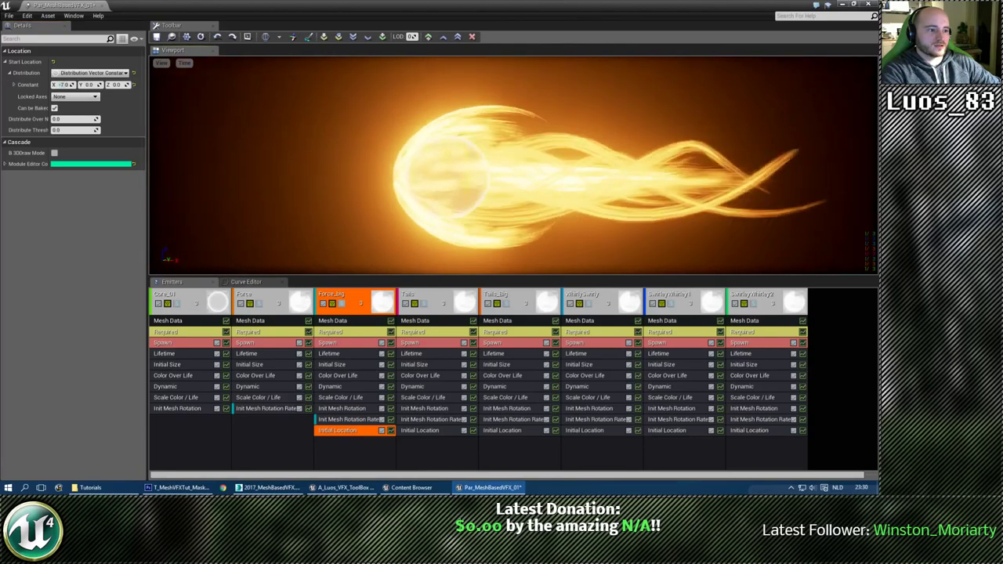
left_click(353, 421)
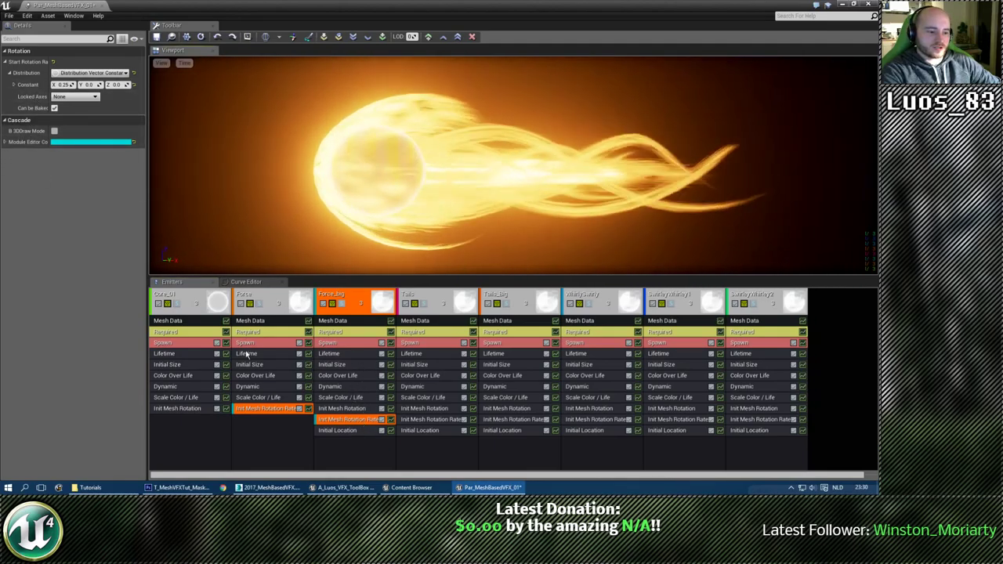
left_click(339, 409)
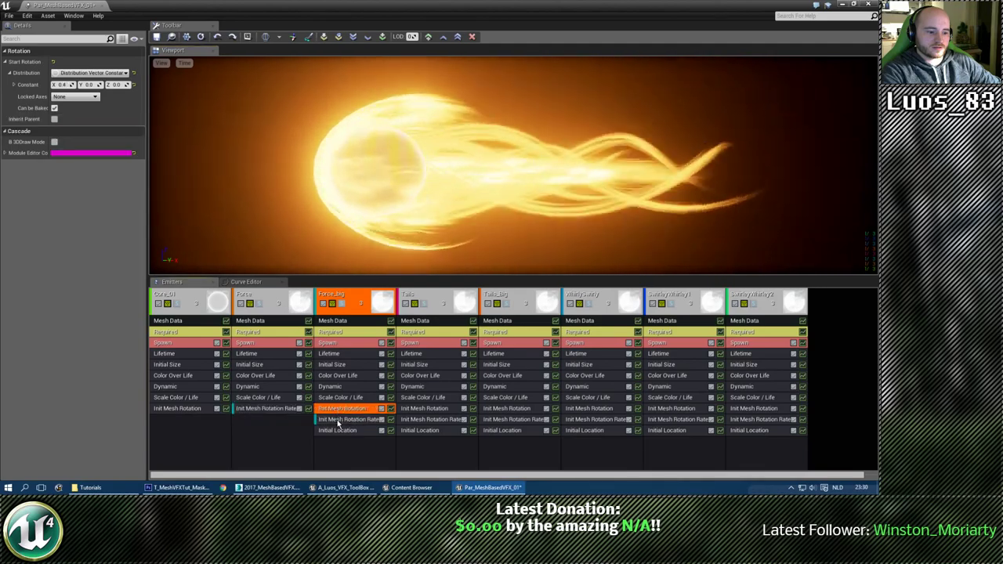
left_click(266, 408)
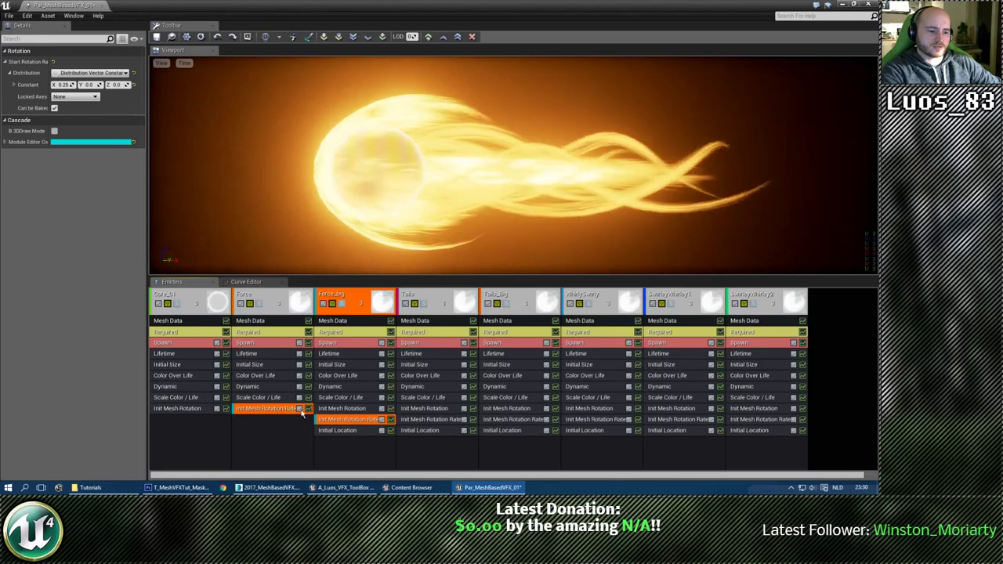
left_click(341, 408)
left_click(266, 409)
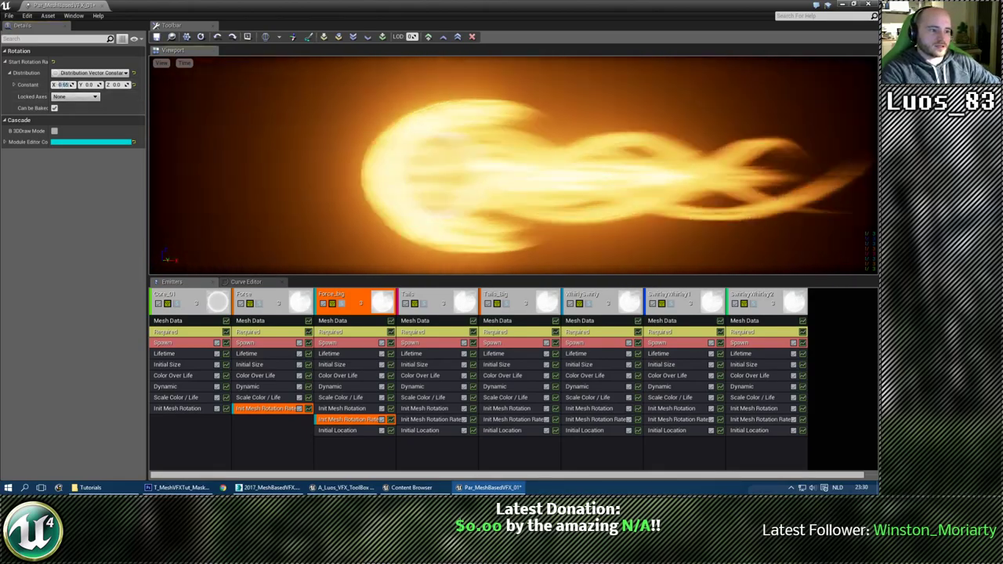
right_click_drag(570, 144, 589, 152)
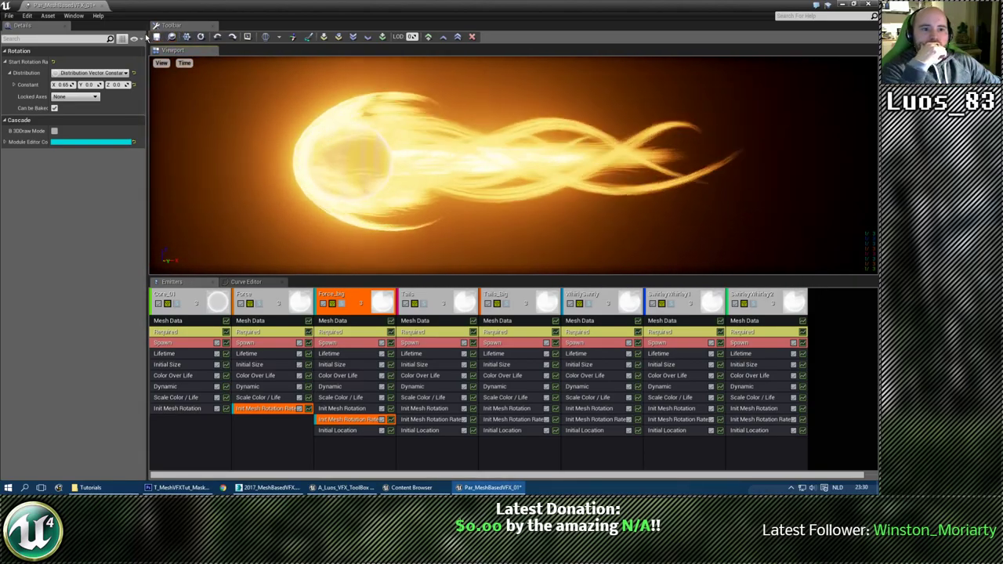
Save the particle system and all modified materials and meshes, skipping the untitled level.
left_click(486, 487)
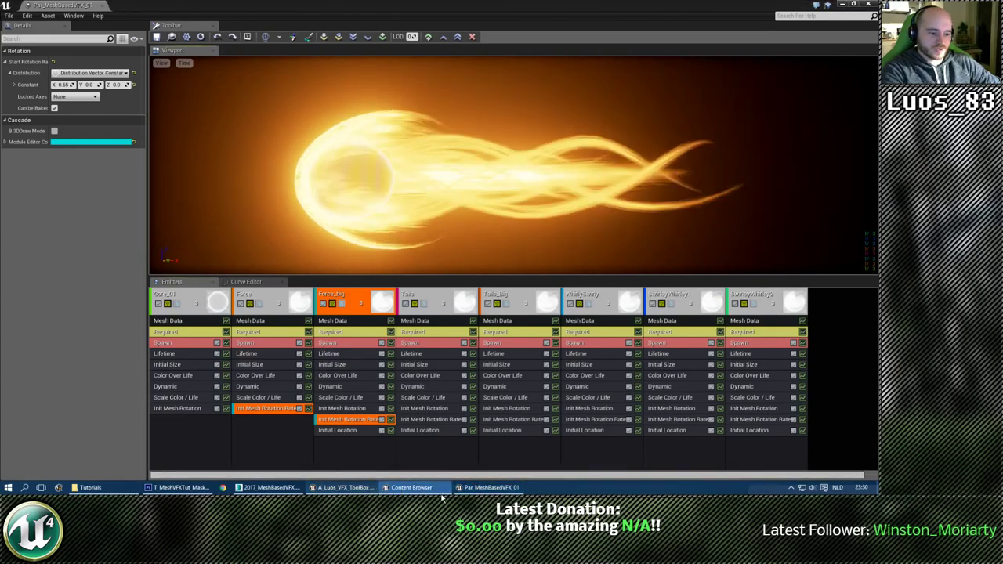
left_click(412, 487)
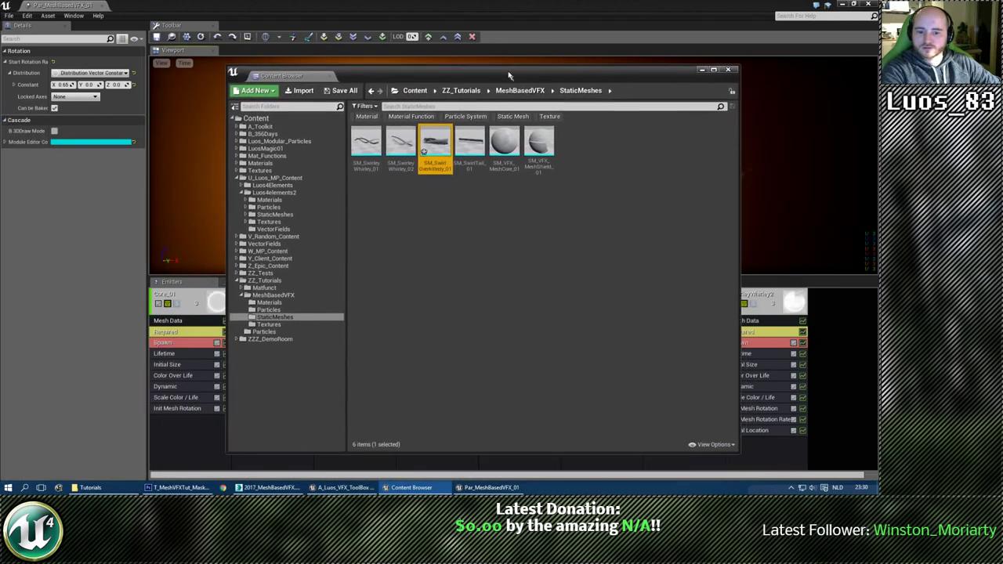
left_click(316, 83)
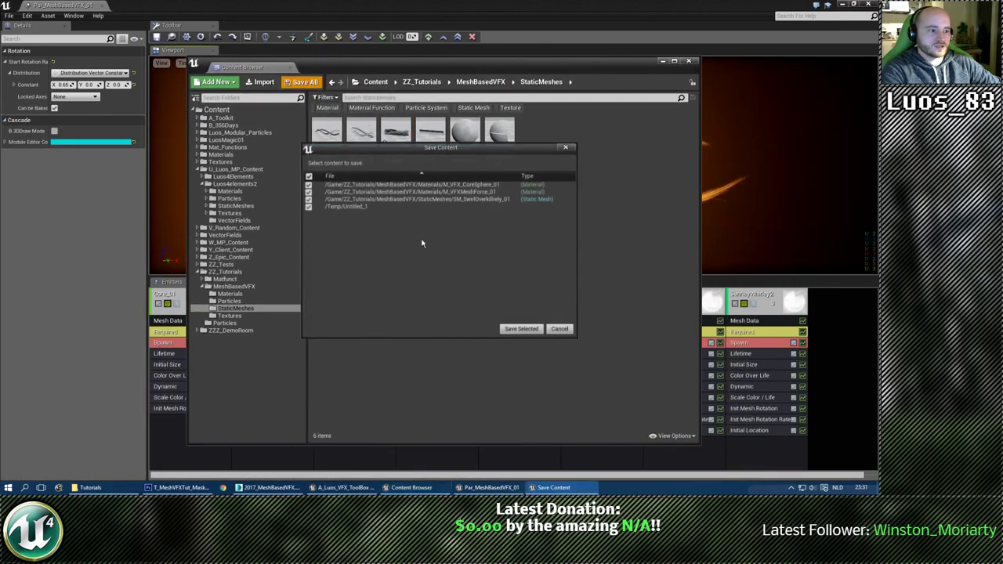
left_click(521, 330)
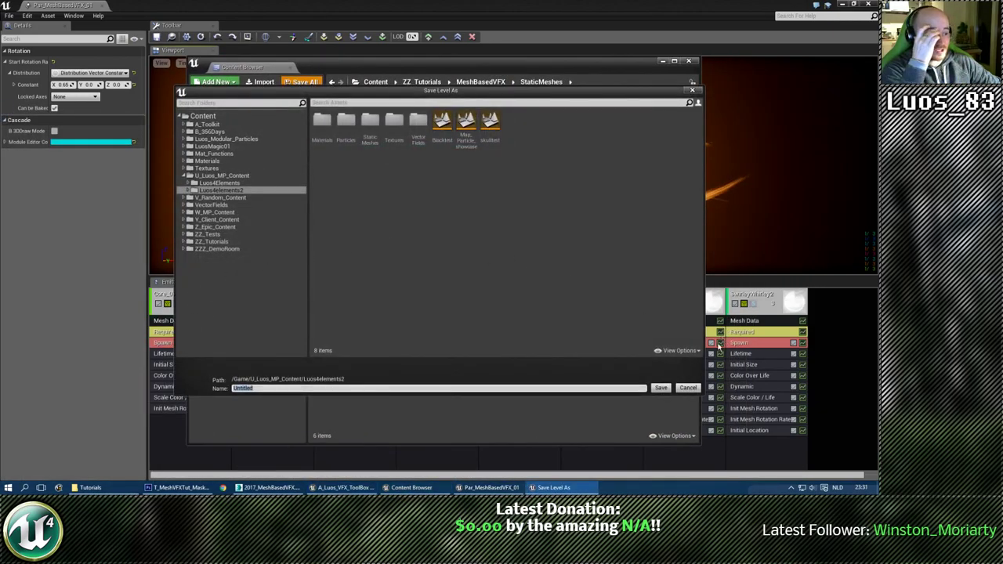
left_click(688, 389)
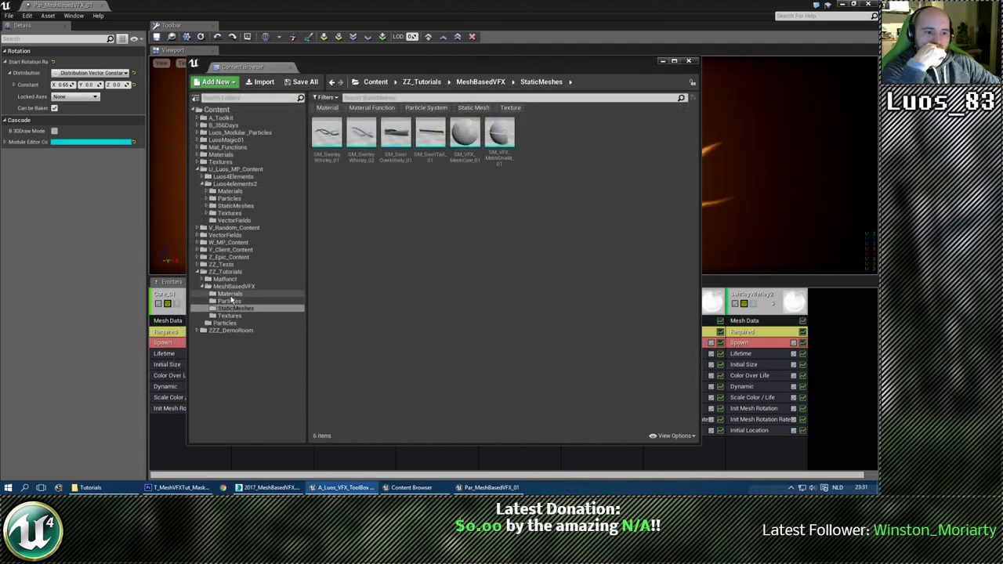
Create a material named M_VFXTut_Dotsies_01 in the MeshBasedVFX Materials folder, then open it with a wider graph area.
left_click(230, 293)
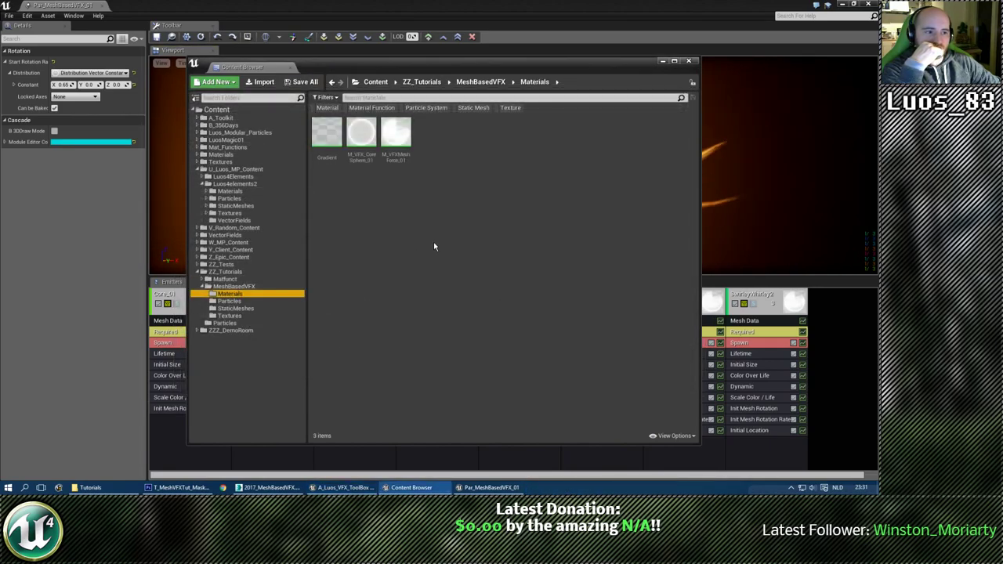
right_click(445, 139)
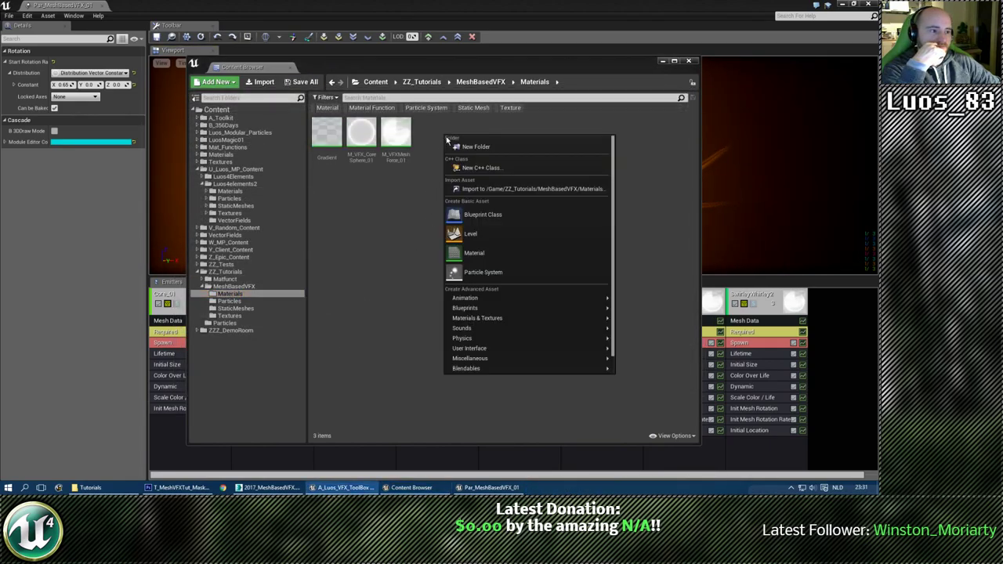
left_click(491, 254)
type("M_")
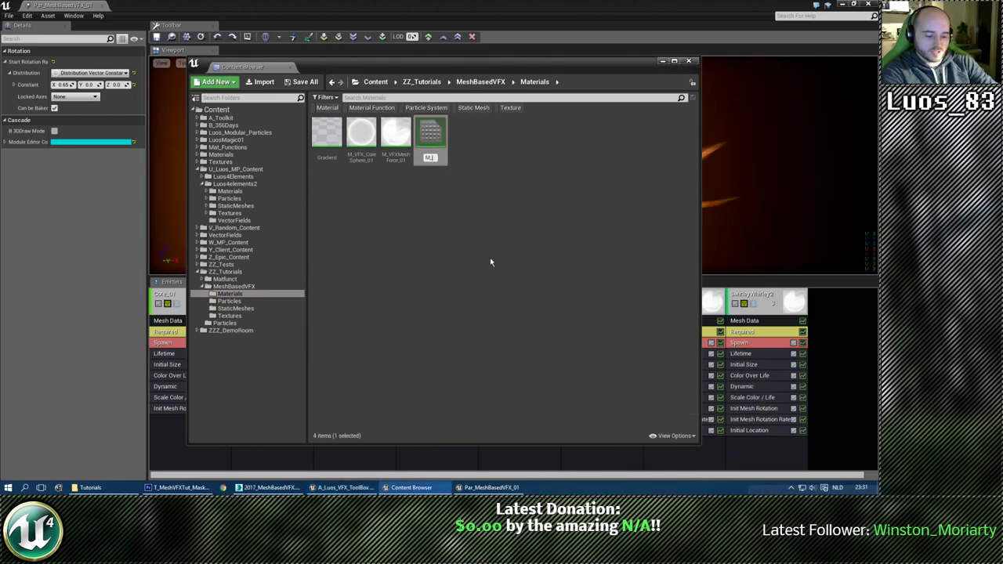
type("VFXT")
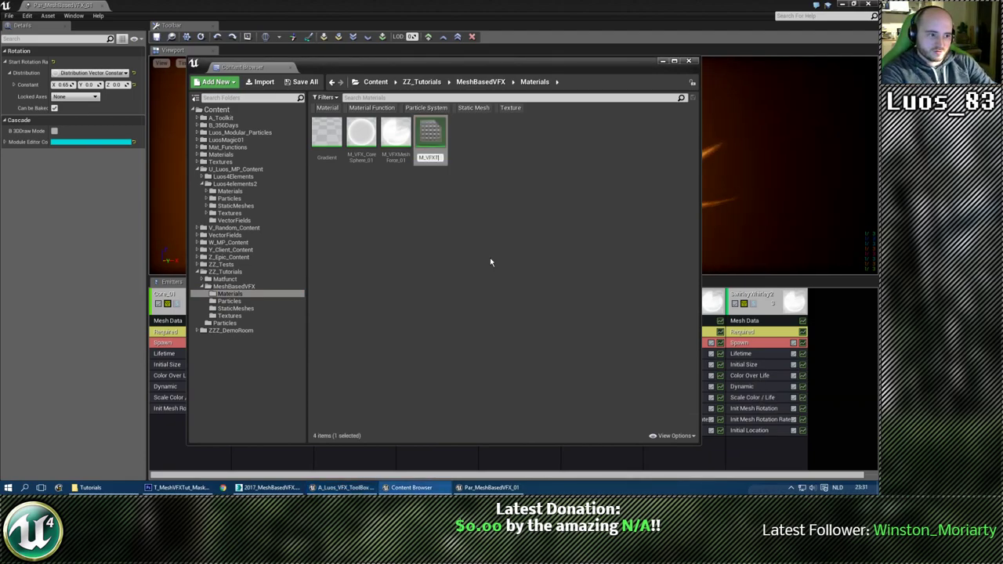
type("ut_Dobsi")
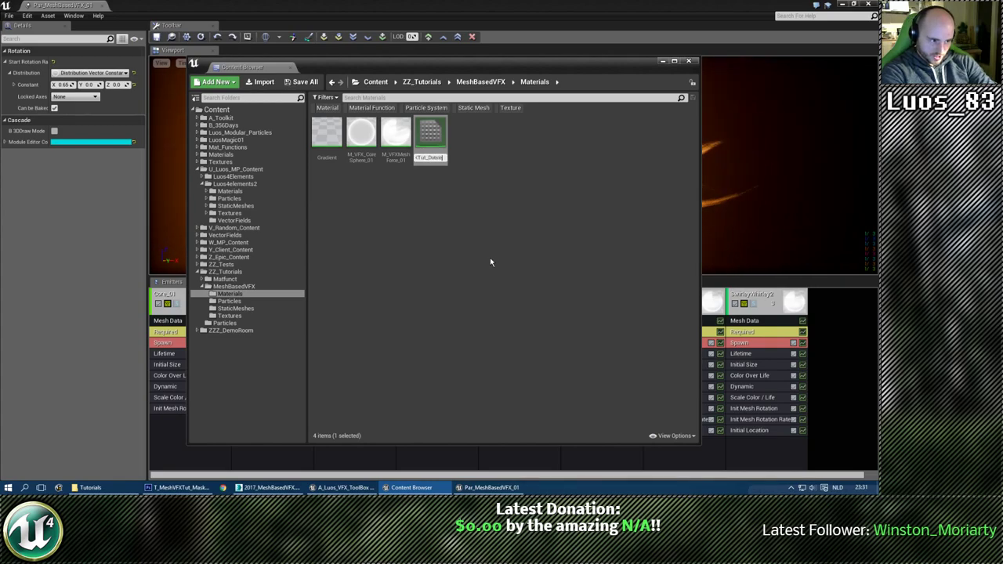
type("s_01")
key("Return")
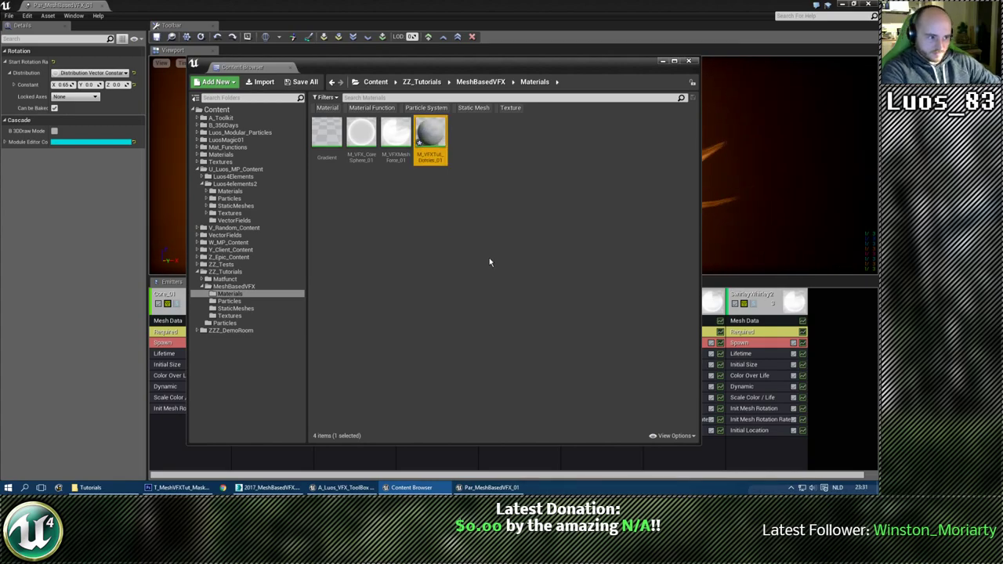
double_click(432, 133)
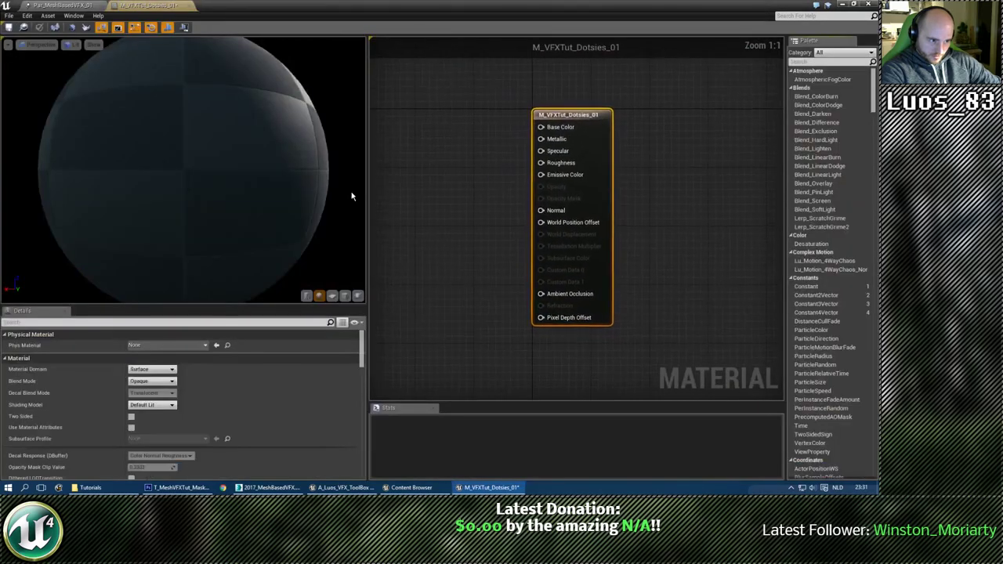
right_click_drag(380, 210, 462, 219)
left_click_drag(365, 240, 235, 241)
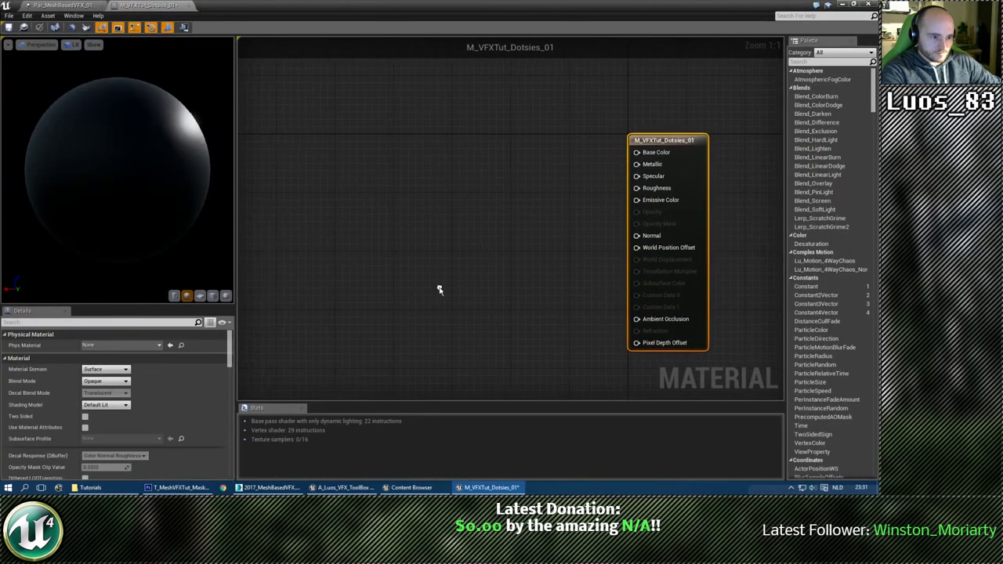
Add a SphereMask node to the material graph, well before the main material node.
left_click(408, 212)
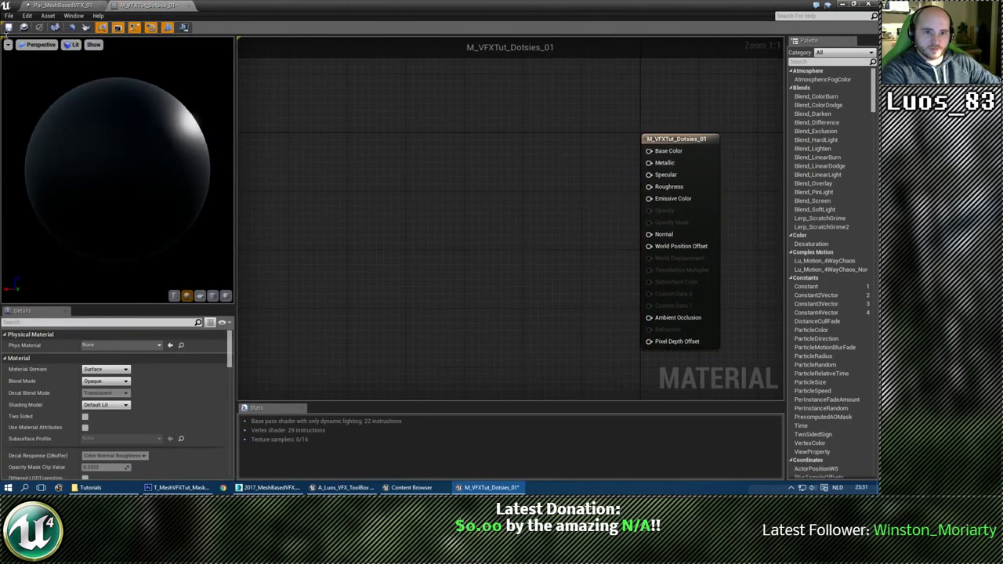
right_click_drag(381, 186, 376, 217)
right_click(376, 217)
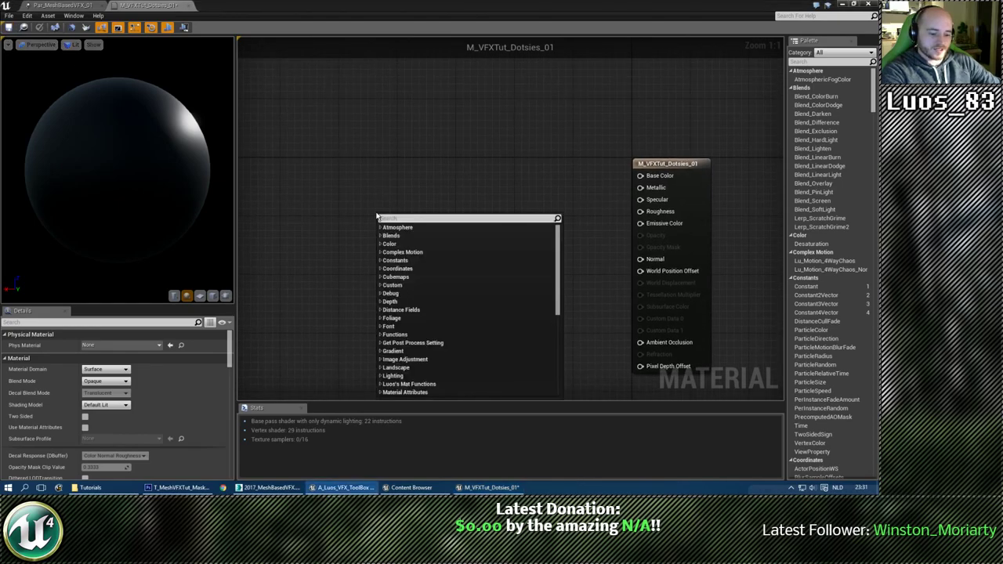
type("sphere")
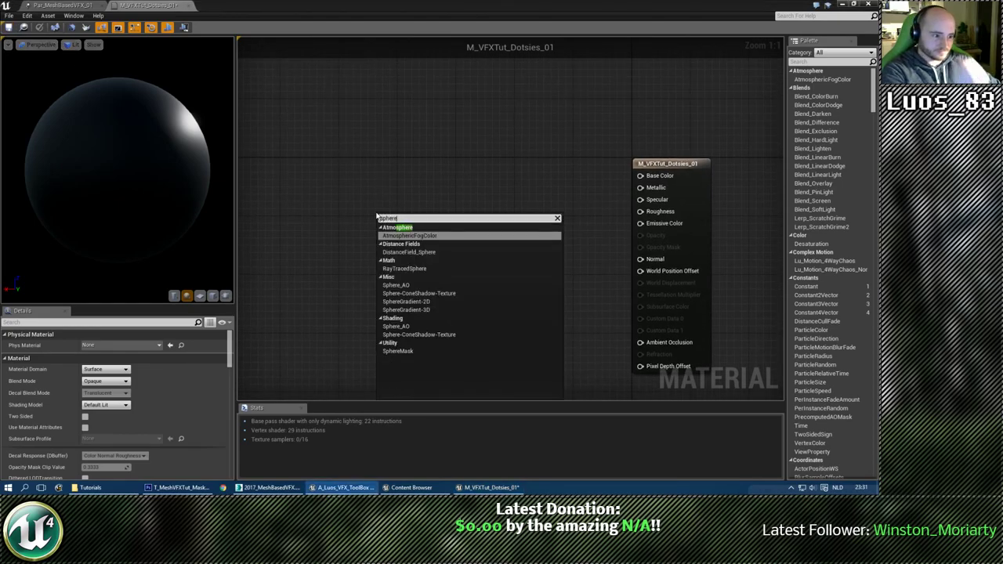
key("Down")
key("Down")
key("Down")
key("Down")
key("Down")
key("Down")
key("Down")
key("Down")
key("Down")
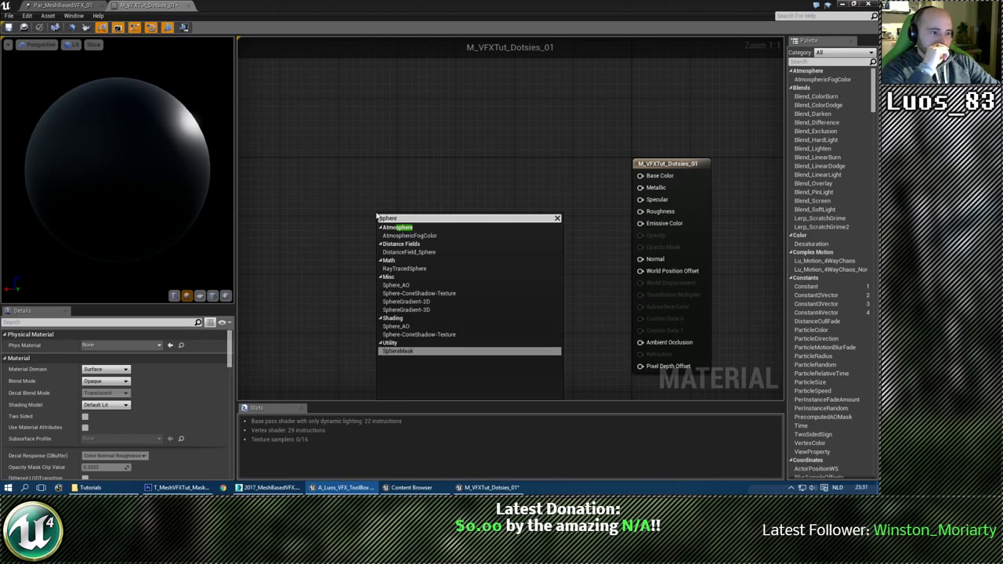
key("Return")
right_click_drag(414, 265, 339, 242)
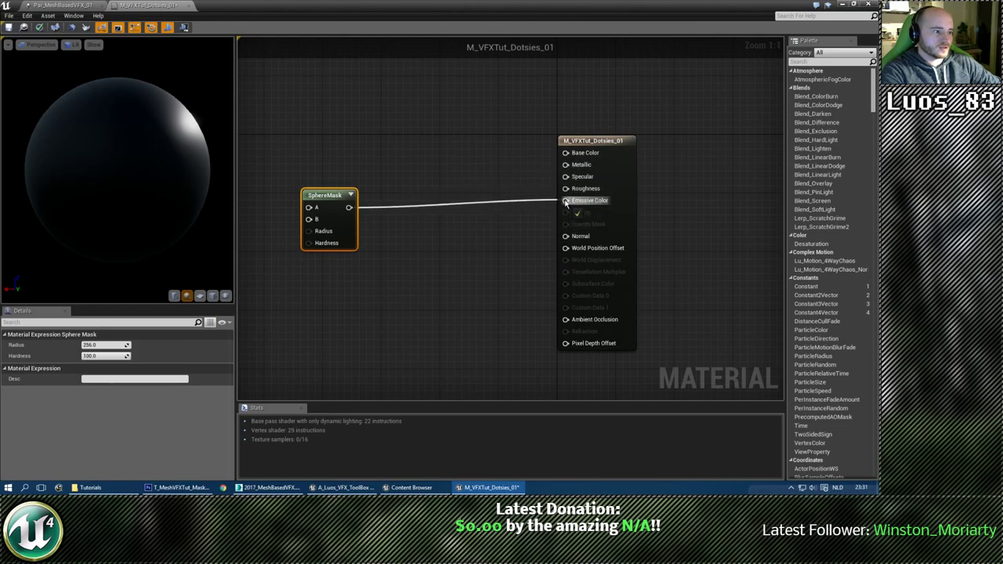
left_click_drag(566, 203, 522, 237)
Add a Vertex Color node between the SphereMask and the main material node.
left_click(456, 154)
right_click(453, 157)
type("verter")
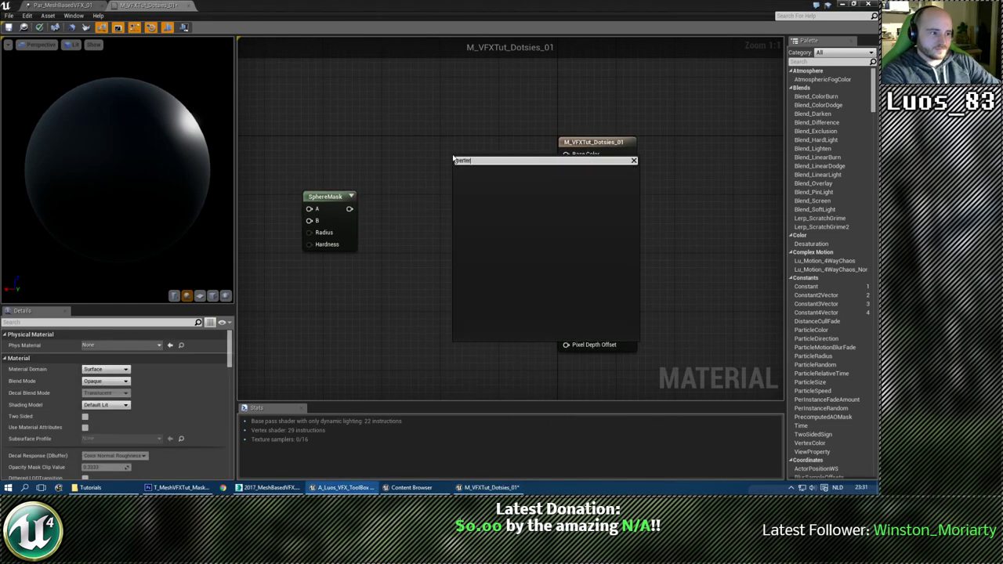
key("BackSpace")
key("BackSpace")
key("Down")
key("Up")
key("Return")
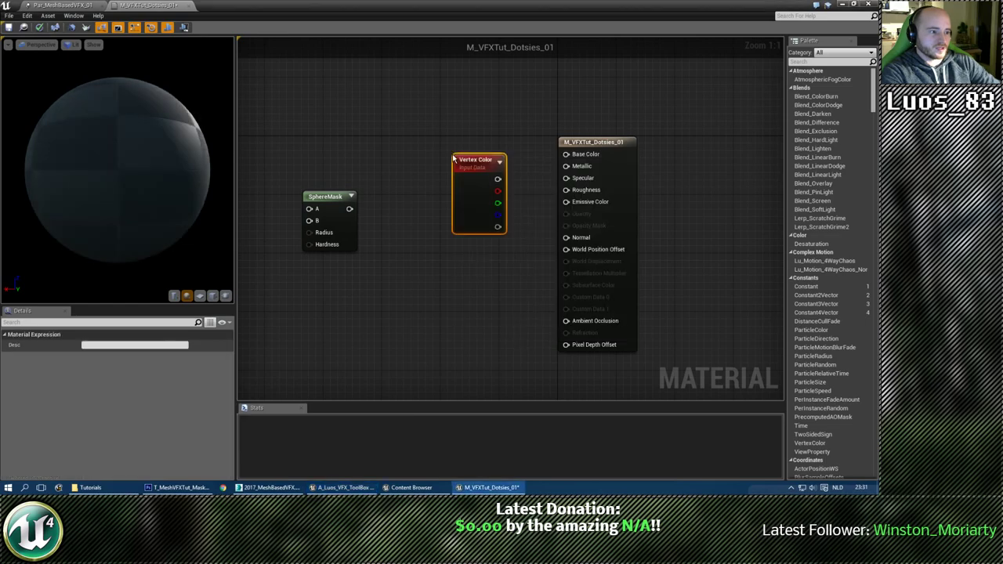
Set the material's blend mode to Translucent and shading model to Unlit, and disable Tangent Space Normal.
left_click(427, 133)
left_click(105, 381)
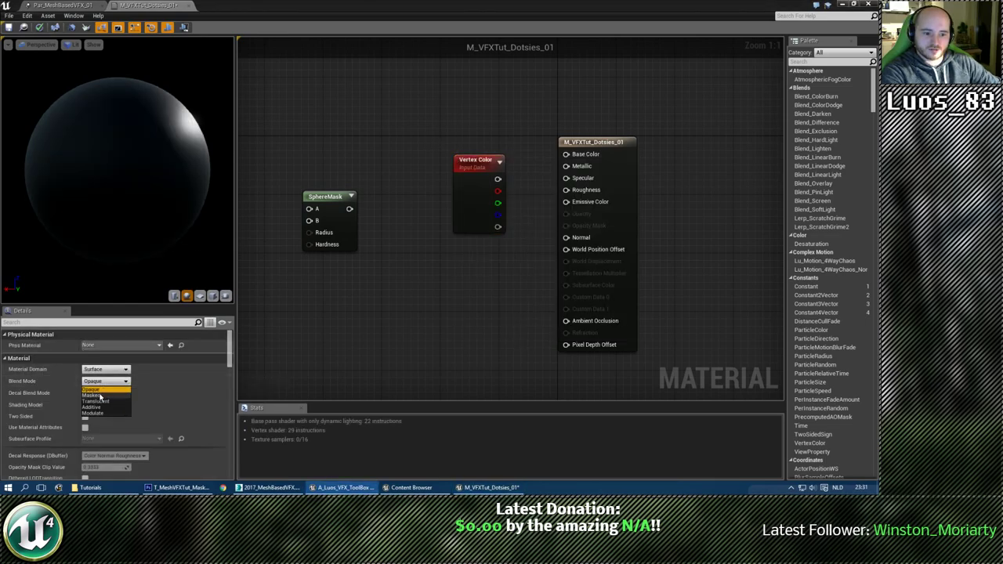
left_click(98, 402)
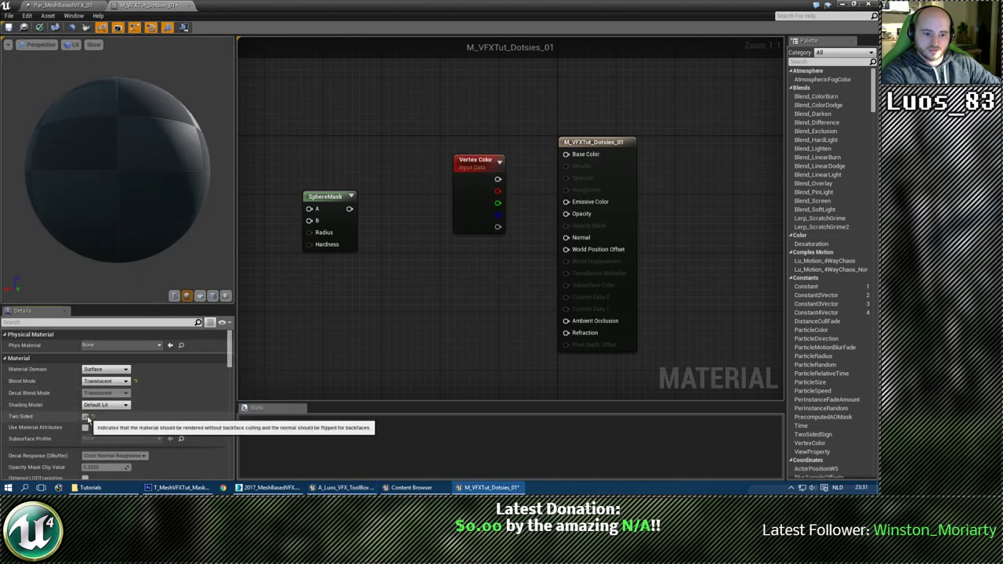
left_click(104, 404)
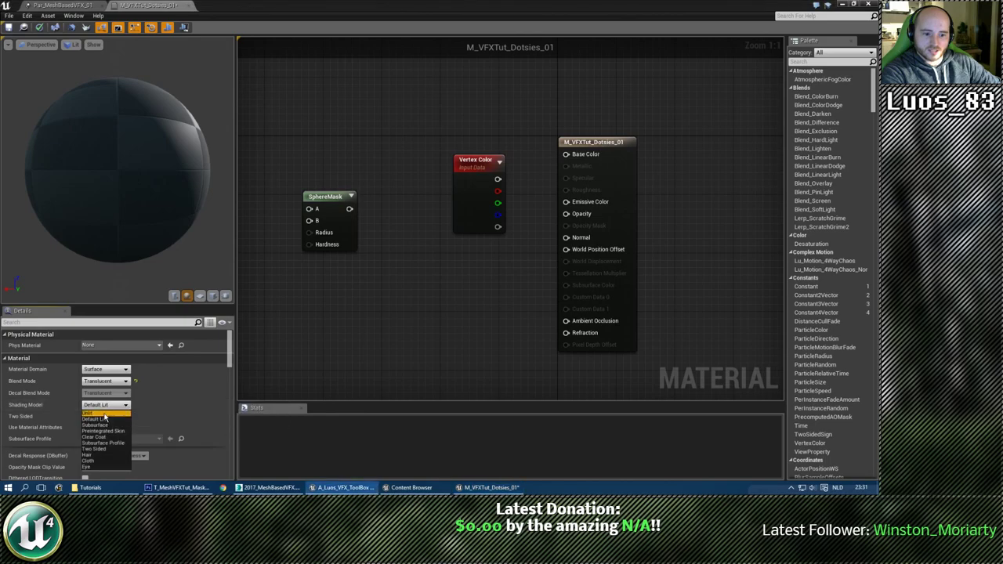
left_click(98, 414)
scroll(218, 349, "down", 5)
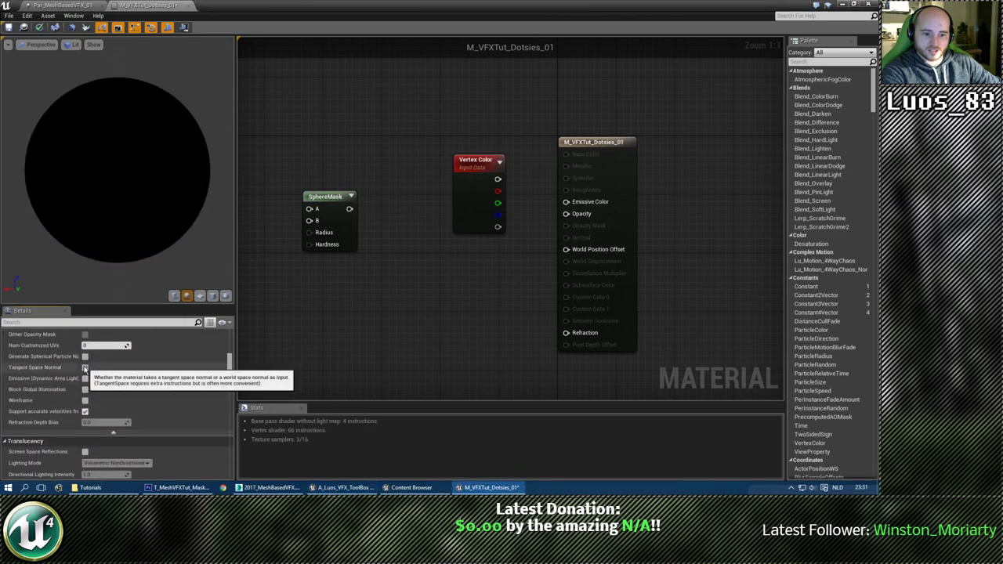
left_click(84, 368)
Move Vertex Color above the SphereMask and add a Depth Fade node beneath the SphereMask.
right_click_drag(390, 234, 461, 249)
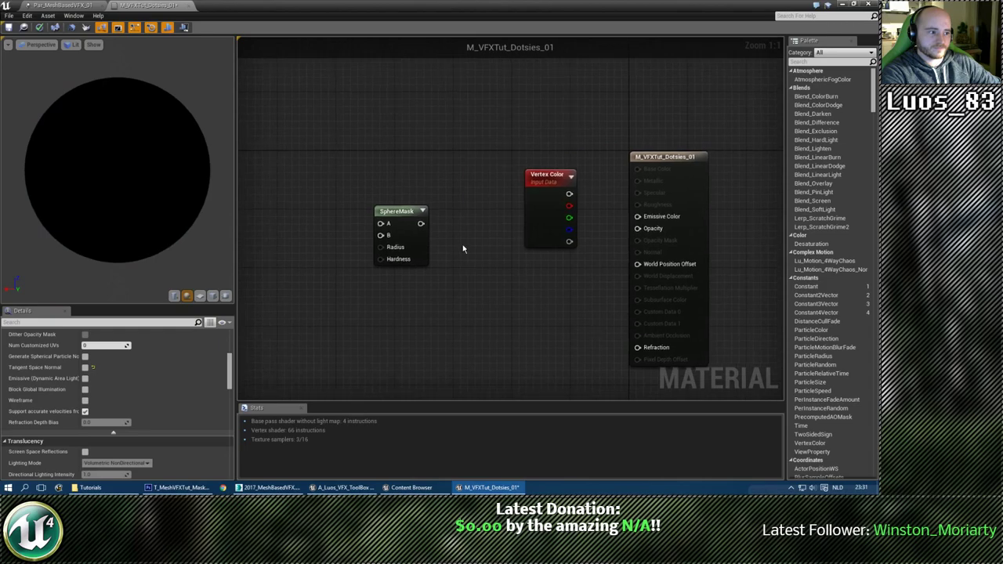
left_click_drag(551, 181, 420, 127)
right_click(484, 252)
type("depth")
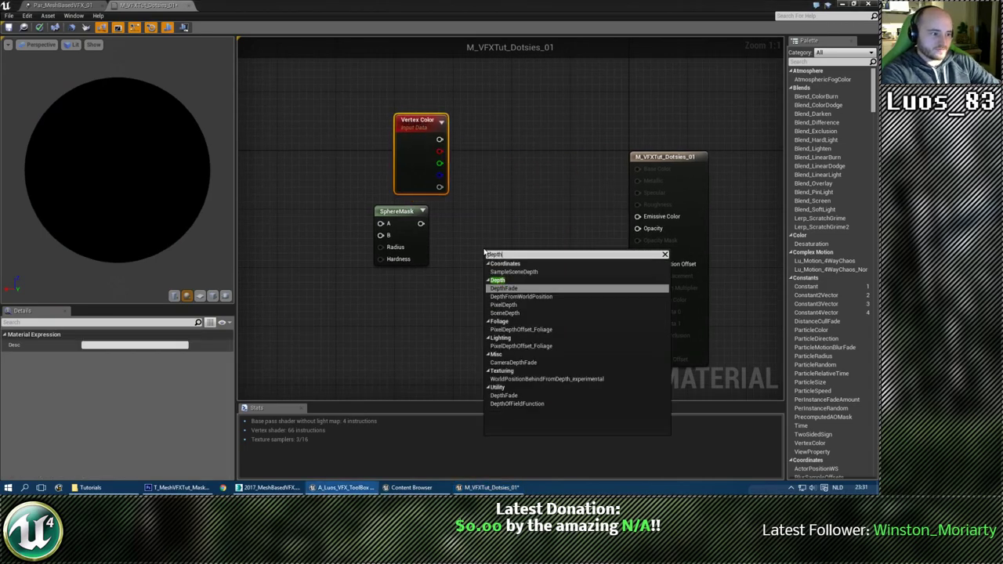
key("Return")
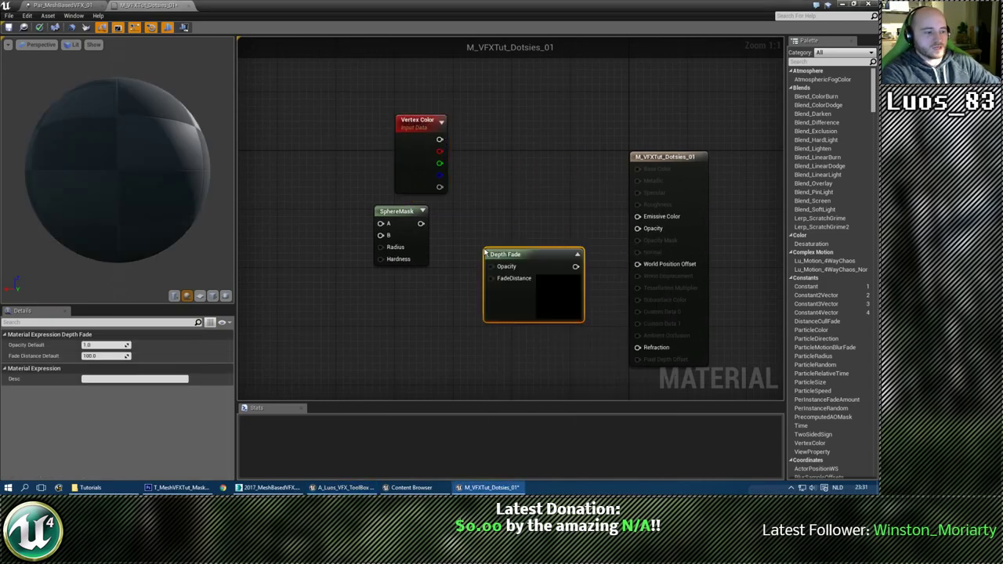
left_click_drag(486, 254, 457, 267)
right_click_drag(526, 199, 455, 180)
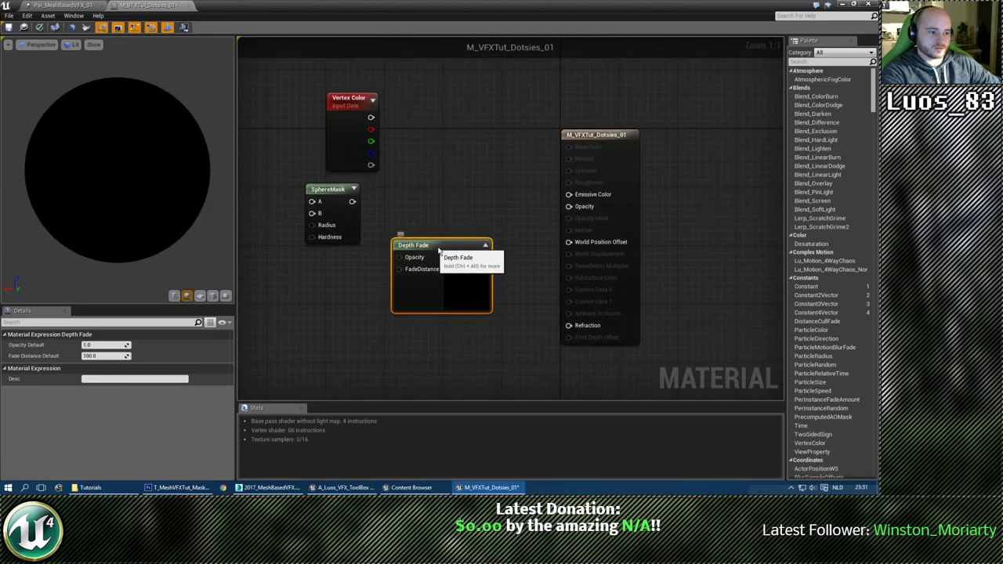
left_click_drag(439, 251, 446, 258)
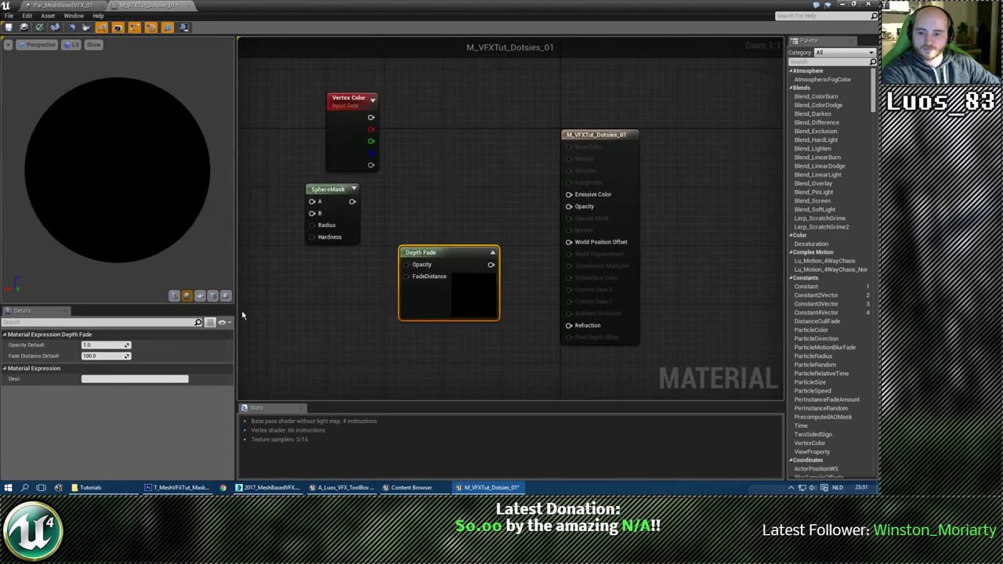
left_click(296, 289)
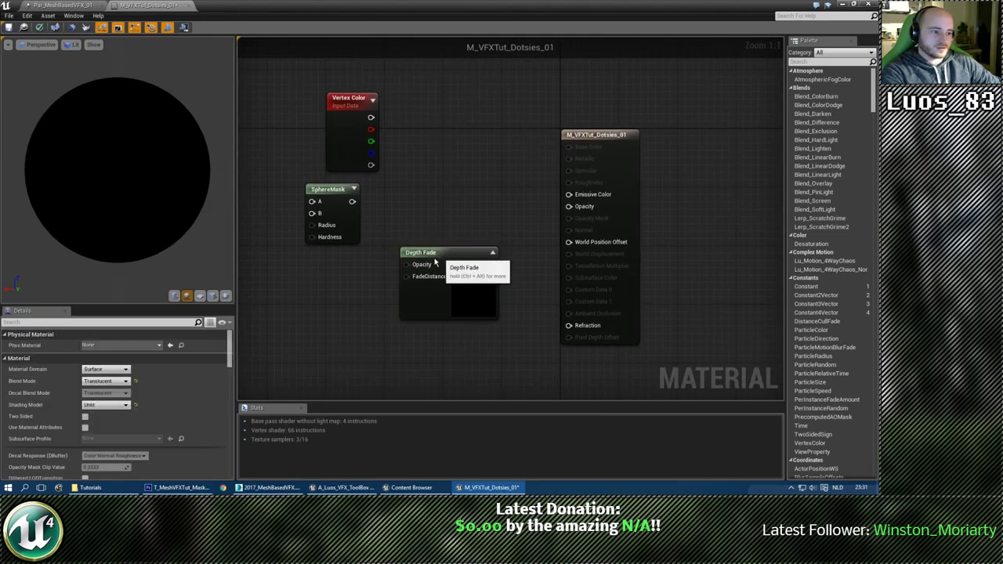
left_click_drag(435, 263, 346, 278)
Add two Multiply nodes and connect Vertex Color's RGB output to input A of the upper one.
left_click(453, 224)
left_click(472, 185)
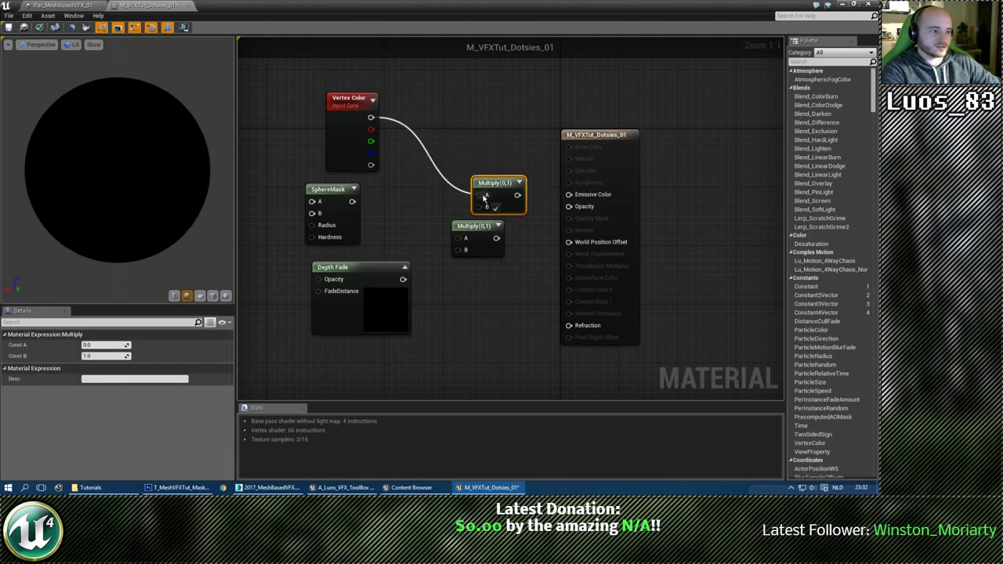
left_click_drag(484, 199, 451, 171)
left_click(425, 218)
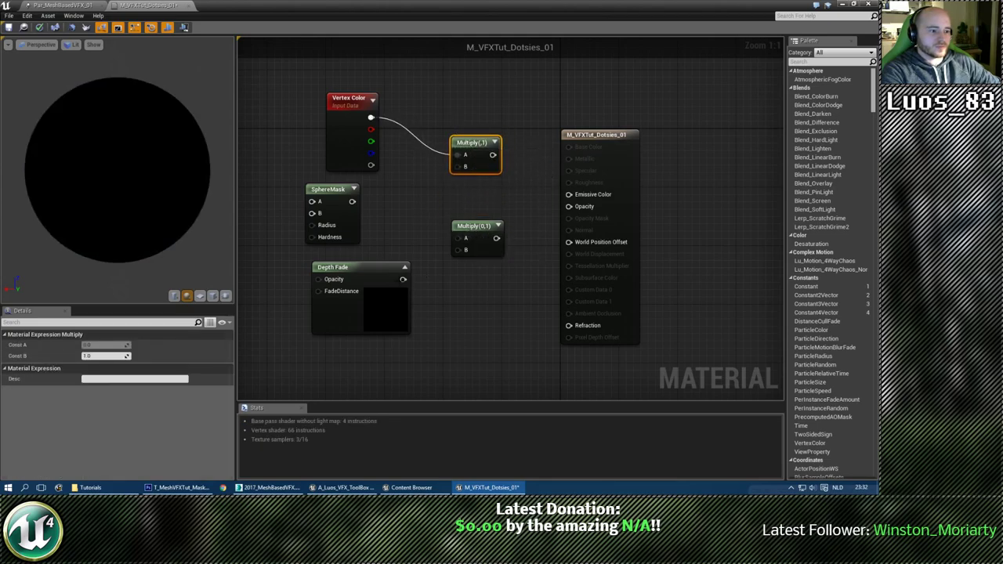
Route Vertex Color's alpha through the lower Multiply into Depth Fade's Opacity, and connect Depth Fade to the material's Opacity.
left_click_drag(344, 268, 423, 266)
left_click_drag(370, 164, 400, 280)
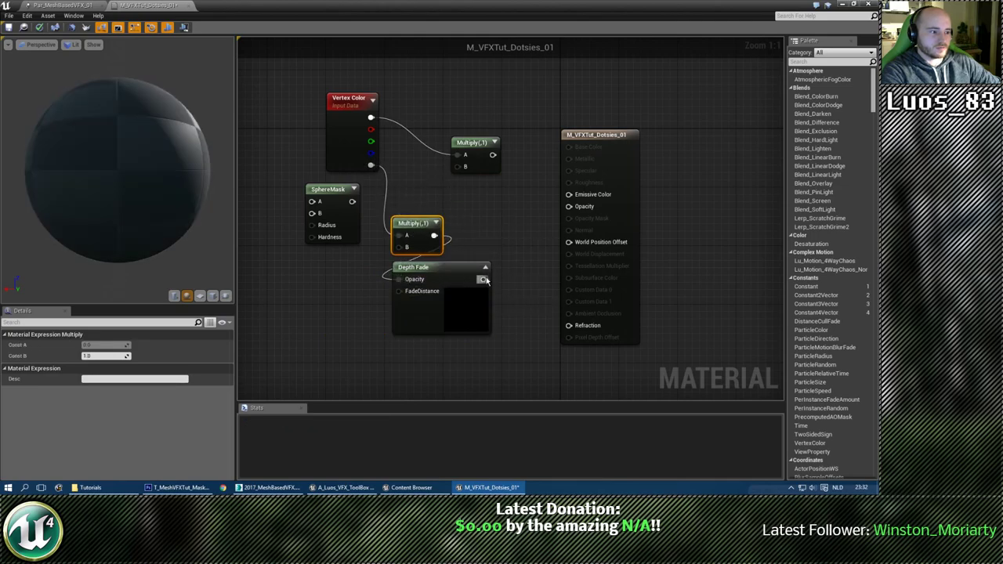
left_click_drag(485, 280, 569, 206)
left_click_drag(441, 277, 492, 234)
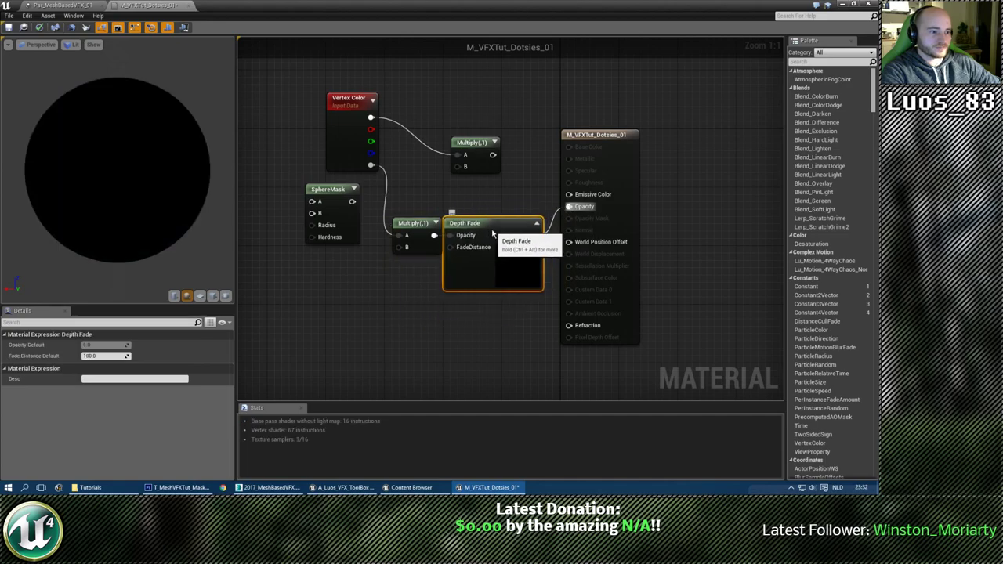
left_click(469, 204)
Move the SphereMask clear of the other nodes, connect its output to input A of a new Multiply, and preview that Multiply.
right_click_drag(309, 203, 396, 221)
left_click_drag(407, 210, 323, 259)
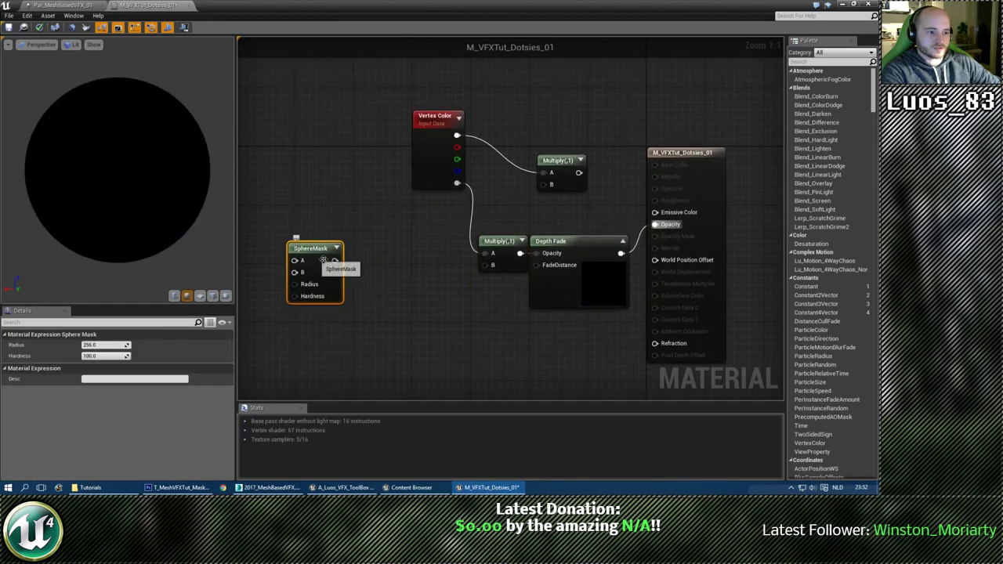
left_click(386, 256)
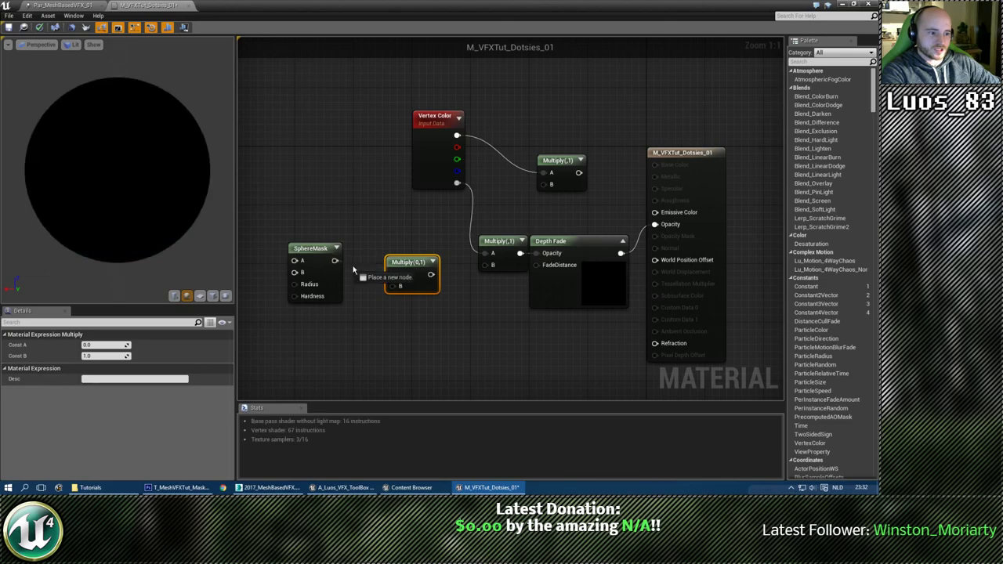
left_click_drag(392, 278, 393, 276)
right_click(397, 261)
left_click(424, 270)
right_click_drag(406, 229, 510, 202)
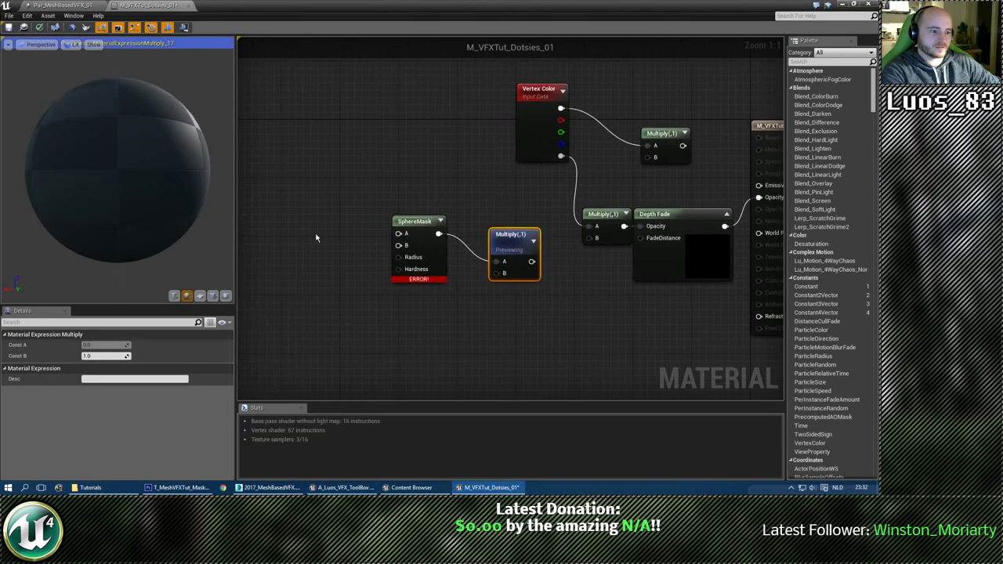
Add two Constant nodes and connect them to the SphereMask's A and B inputs.
right_click_drag(317, 235, 360, 240)
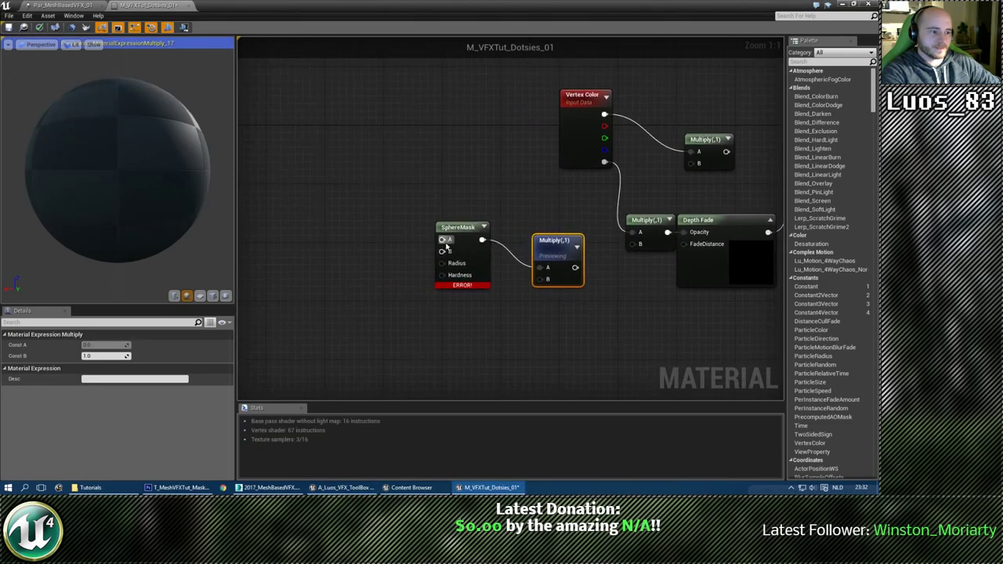
left_click(320, 177)
left_click(329, 215)
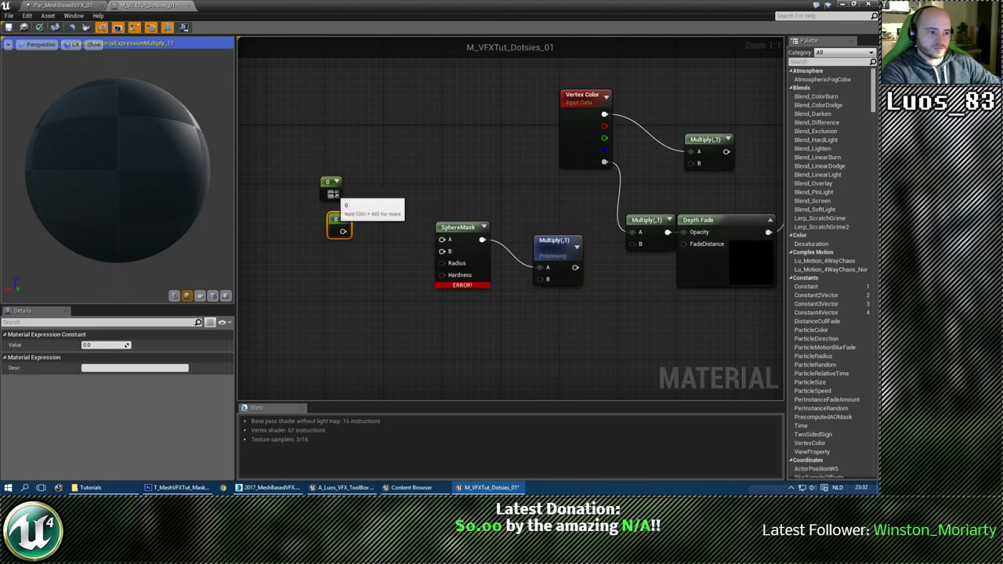
left_click_drag(334, 194, 448, 243)
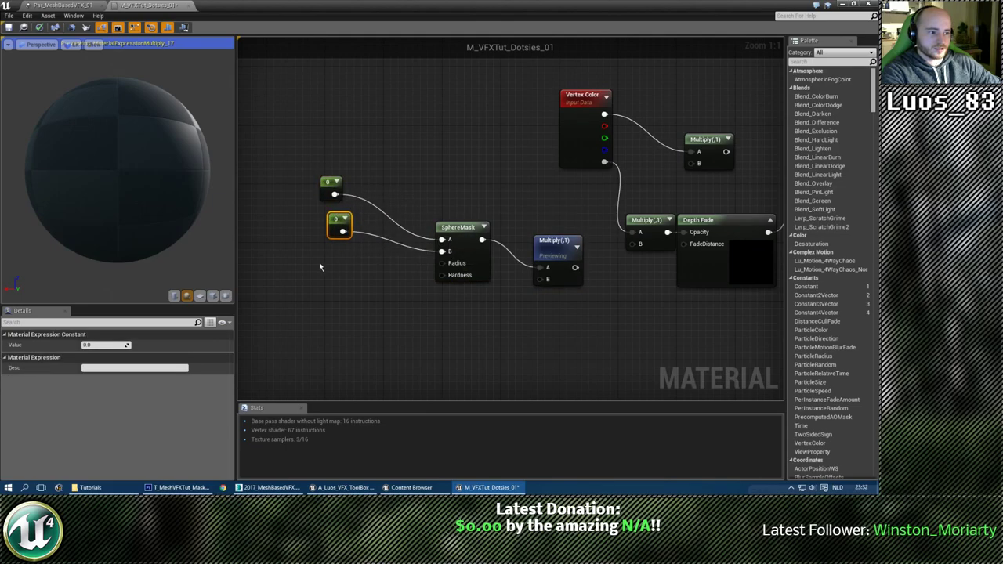
Move the Constant feeding the SphereMask's B input slightly and switch the material preview to a flat plane.
left_click_drag(333, 220, 323, 228)
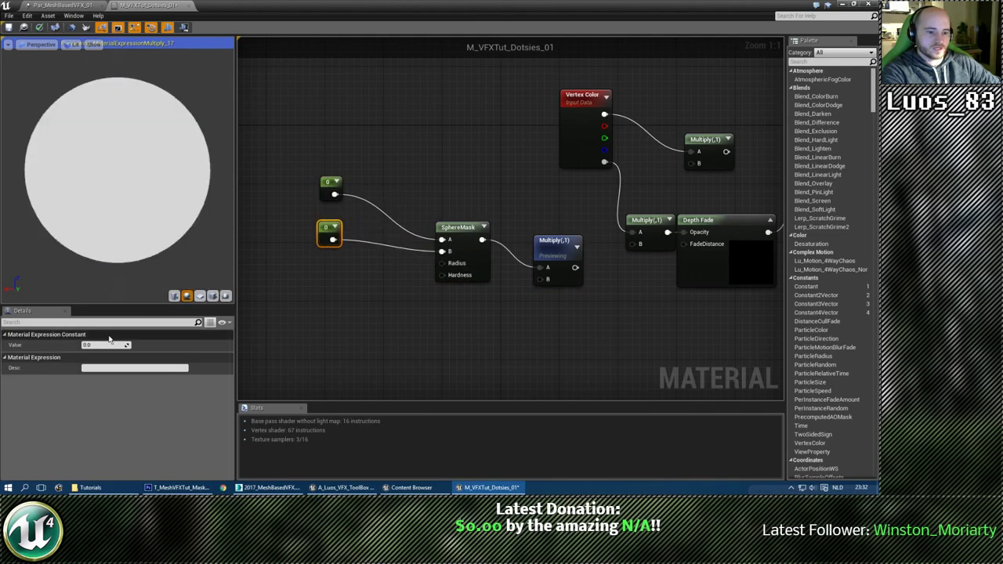
left_click(202, 296)
key("Return")
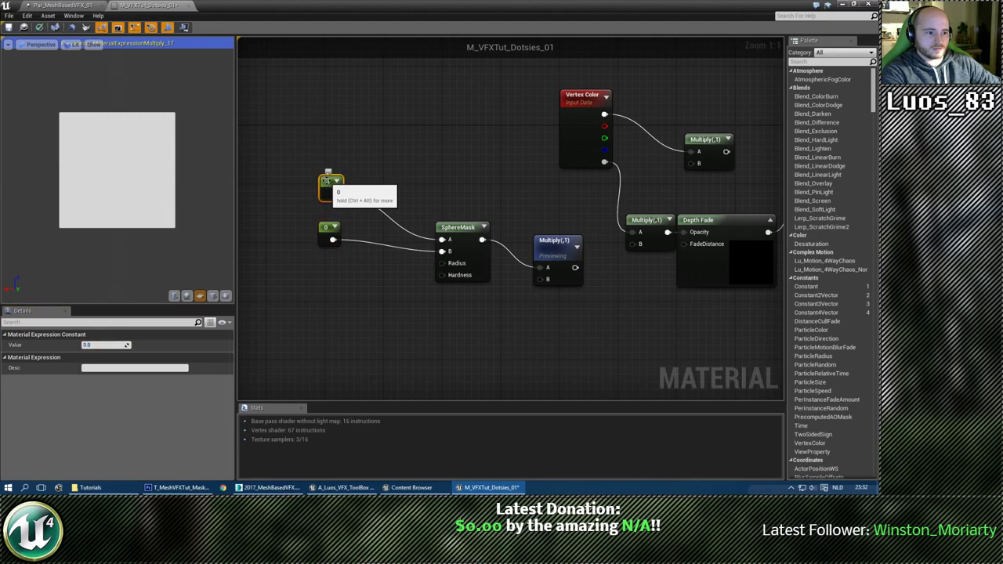
Set both Constants feeding the SphereMask's A and B inputs to 1, and move the B Constant slightly lower.
left_click(105, 345)
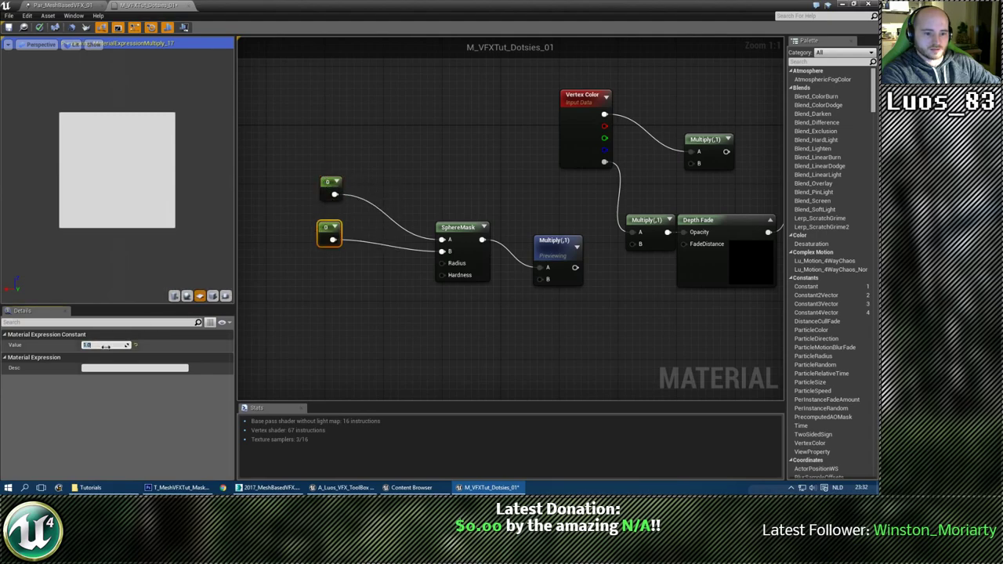
left_click(328, 299)
left_click(327, 235)
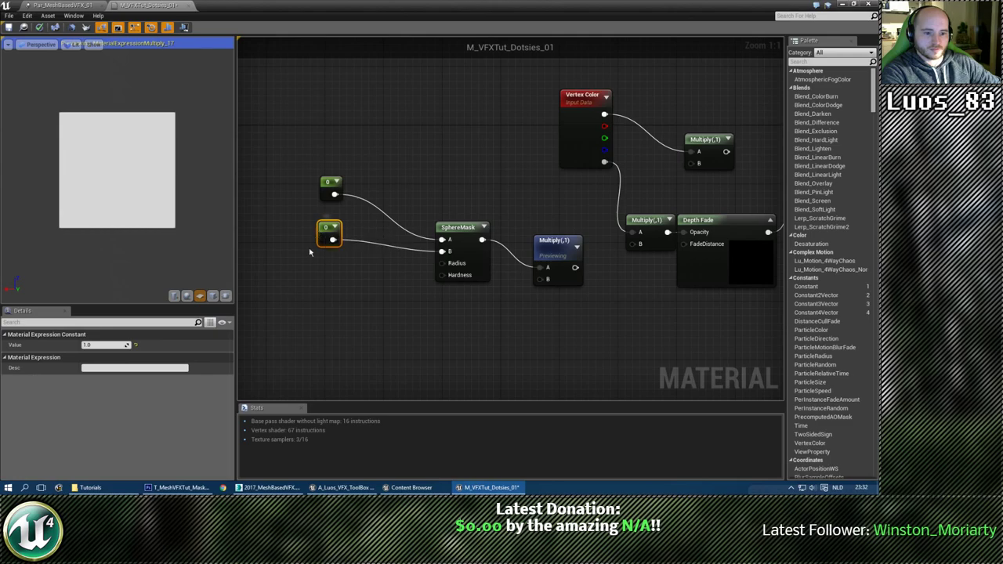
left_click_drag(328, 229, 336, 251)
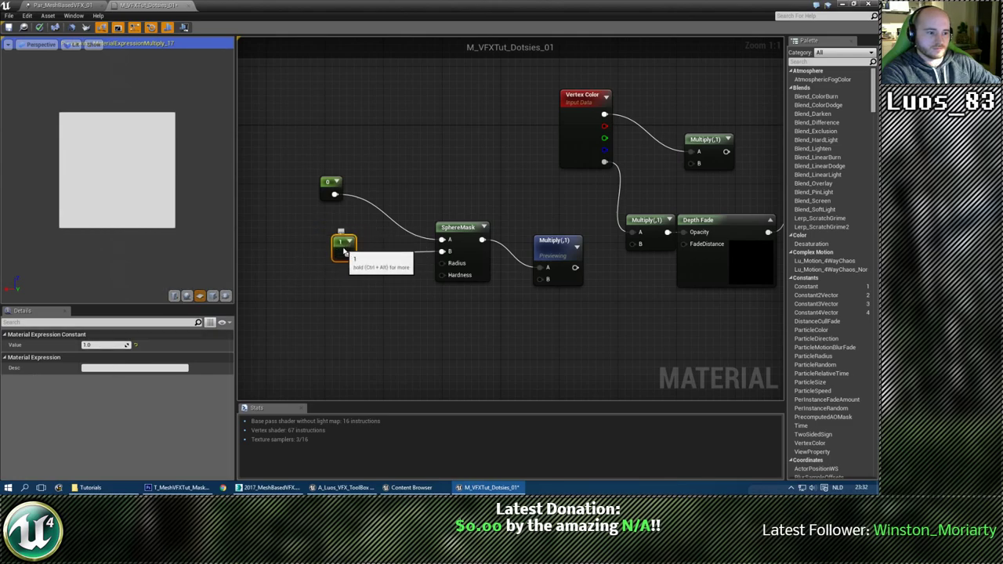
left_click(328, 184)
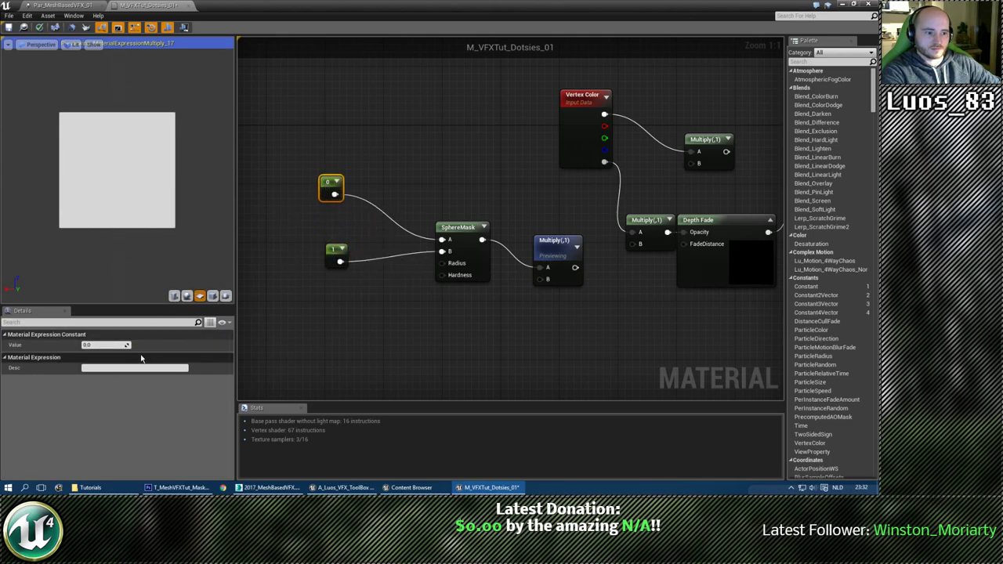
left_click(114, 346)
type("1")
key("Return")
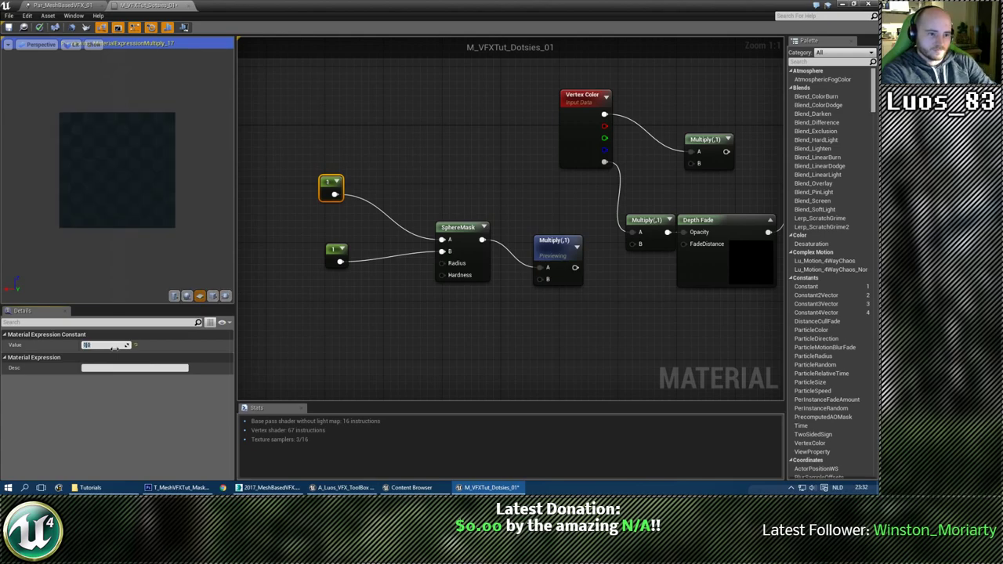
Try a value of 0.5 for both constants feeding the SphereMask's A and B inputs.
type("0.5")
key("Return")
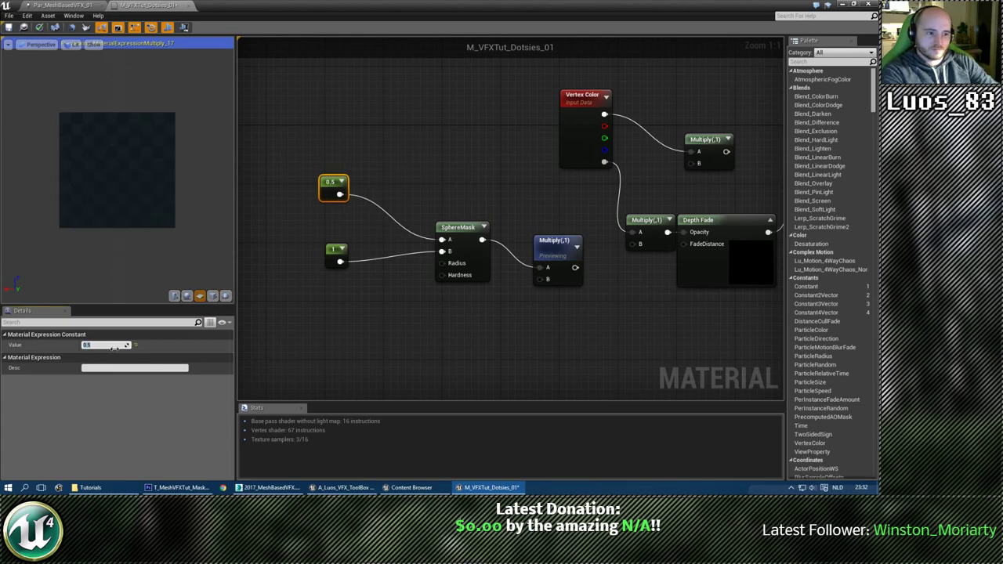
left_click(334, 245)
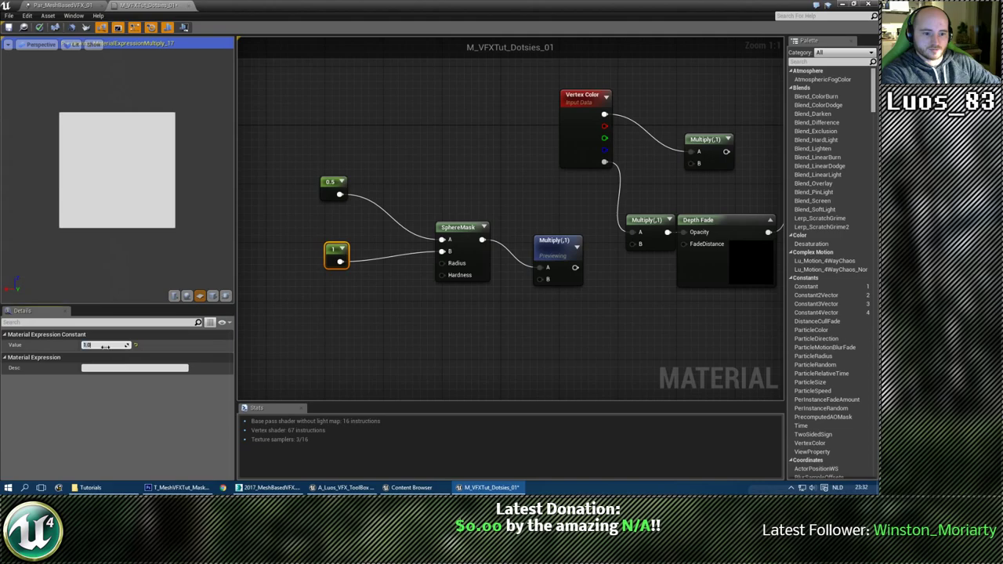
type("0.5")
key("Return")
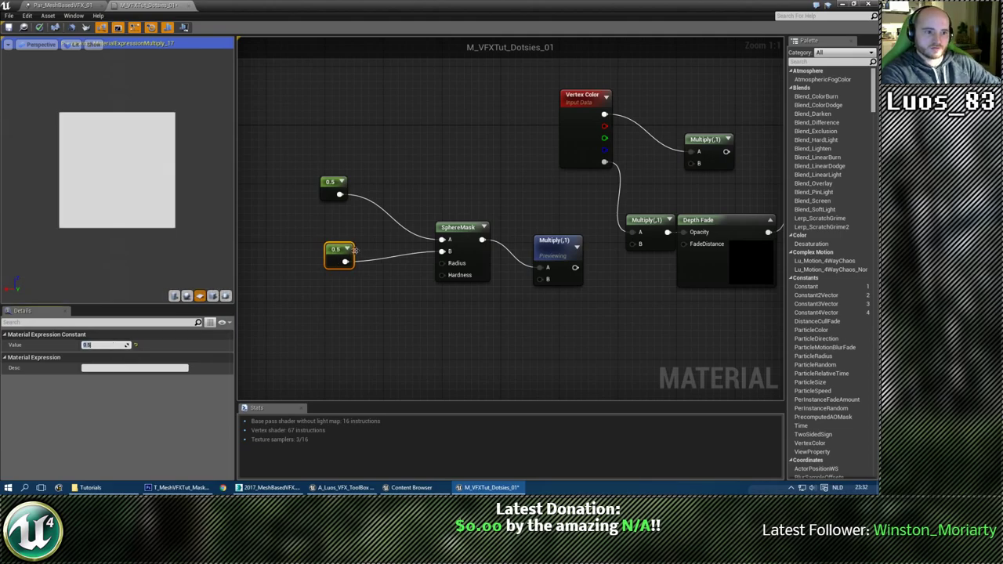
right_click_drag(345, 165, 281, 166)
left_click_drag(501, 318, 504, 317)
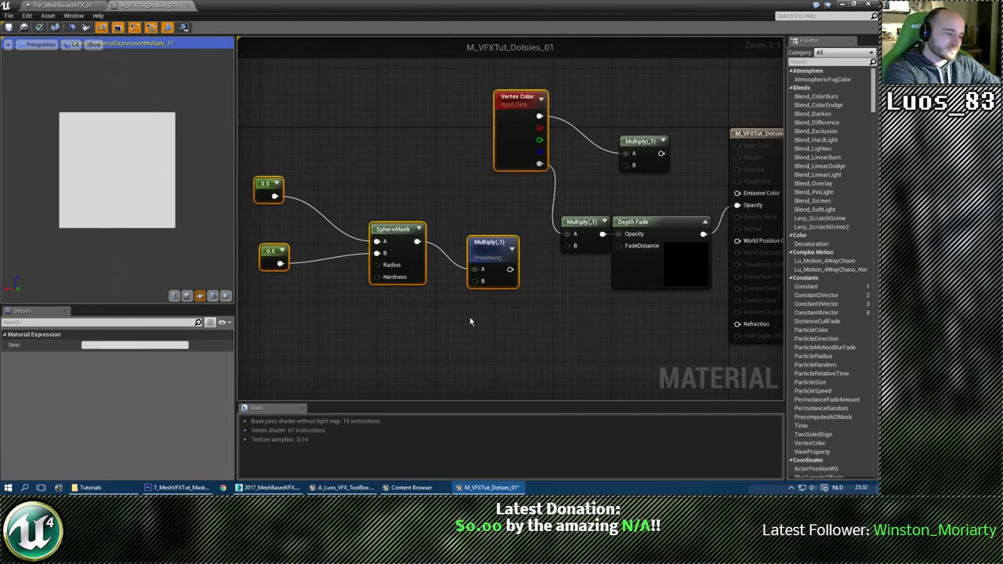
left_click(505, 318)
right_click_drag(505, 318, 574, 320)
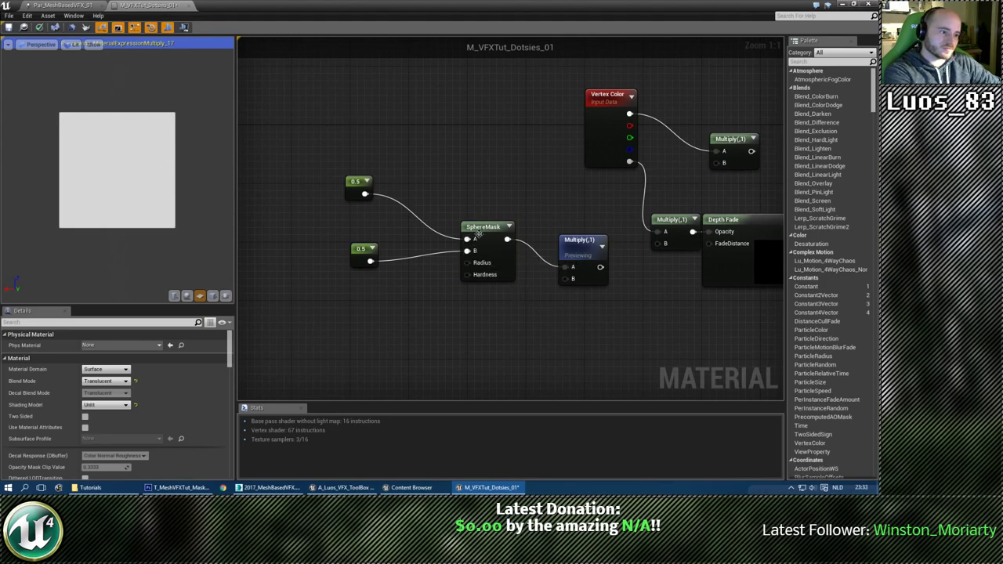
left_click_drag(474, 242, 379, 198)
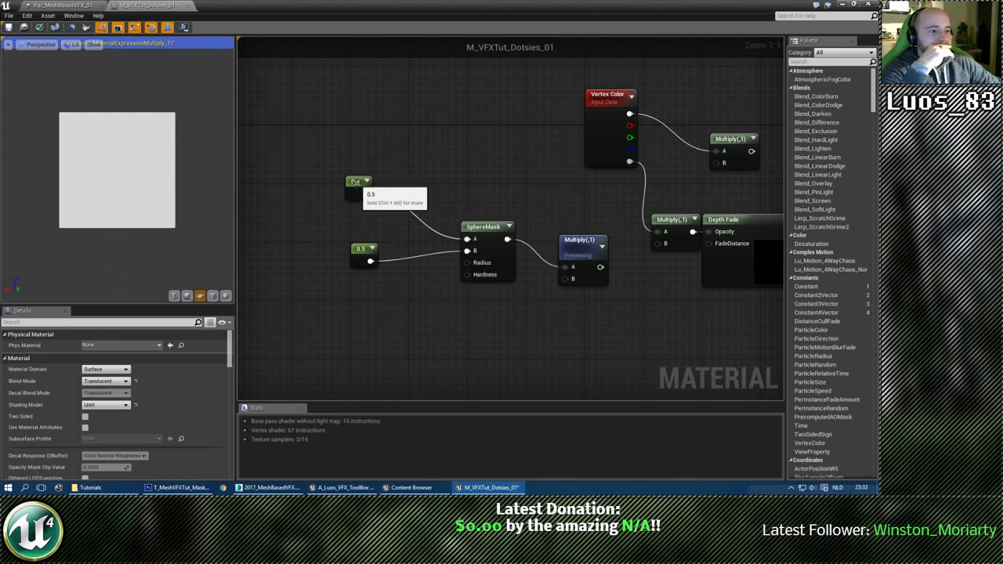
Try constants of 0 and 1 on the SphereMask, with 1 connected to A and 0 to B.
left_click(355, 182)
type("0")
key("Return")
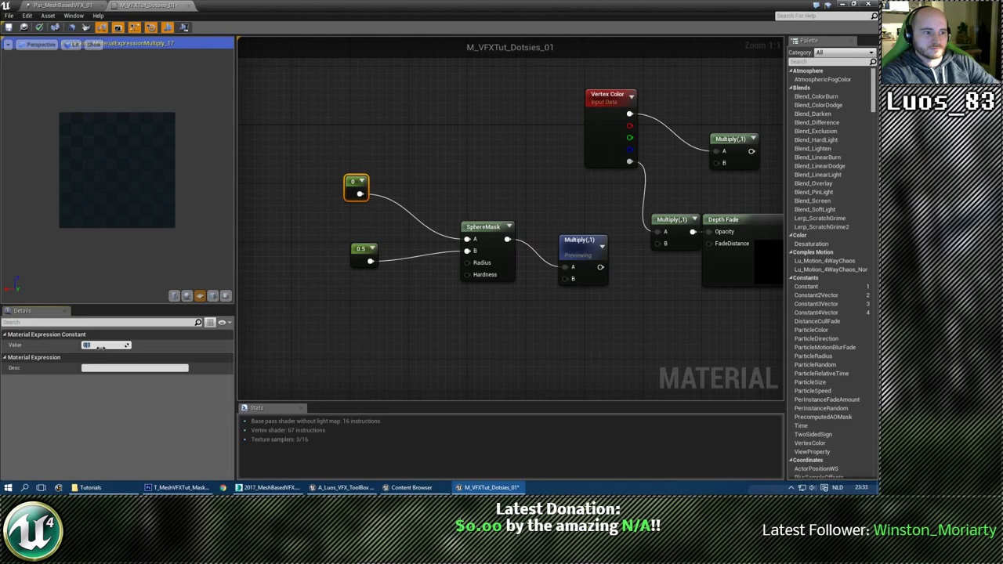
left_click(361, 254)
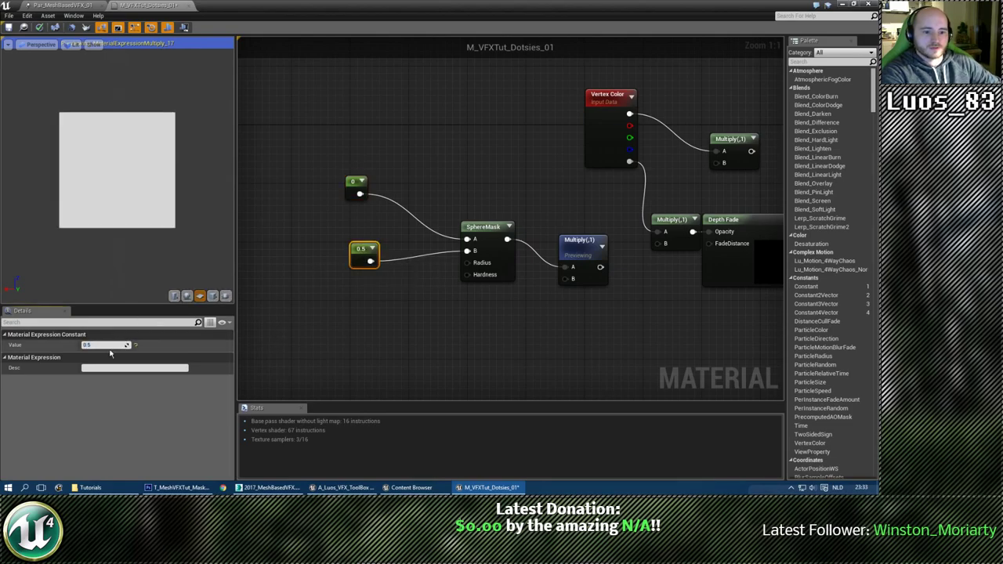
type("1")
key("Return")
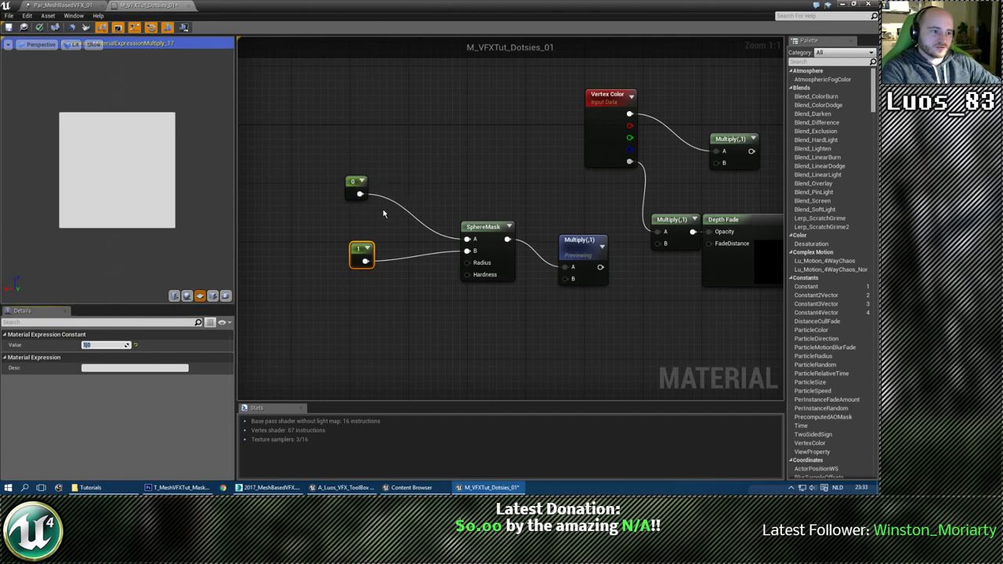
left_click_drag(465, 258, 468, 251)
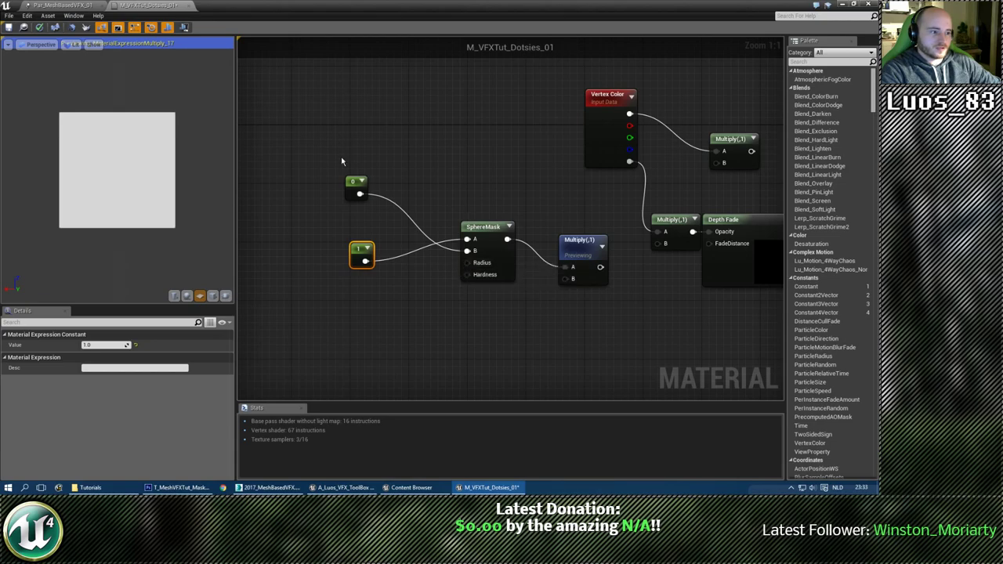
Delete the SphereMask, its two constants and the attached Multiply, and add a SphereGradient-2D node instead.
left_click_drag(569, 334, 569, 334)
key("Delete")
right_click(424, 296)
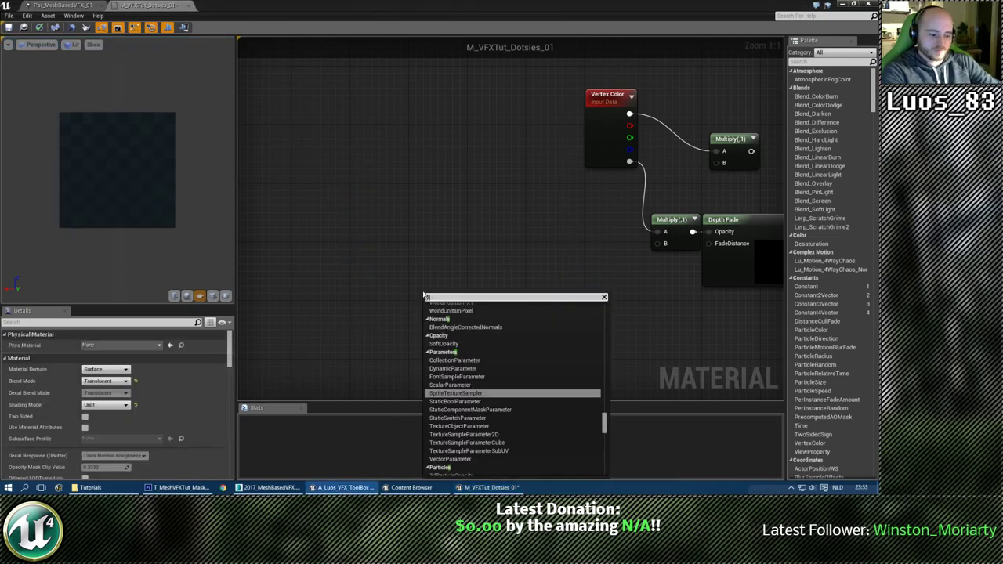
type("sphere")
key("BackSpace")
key("BackSpace")
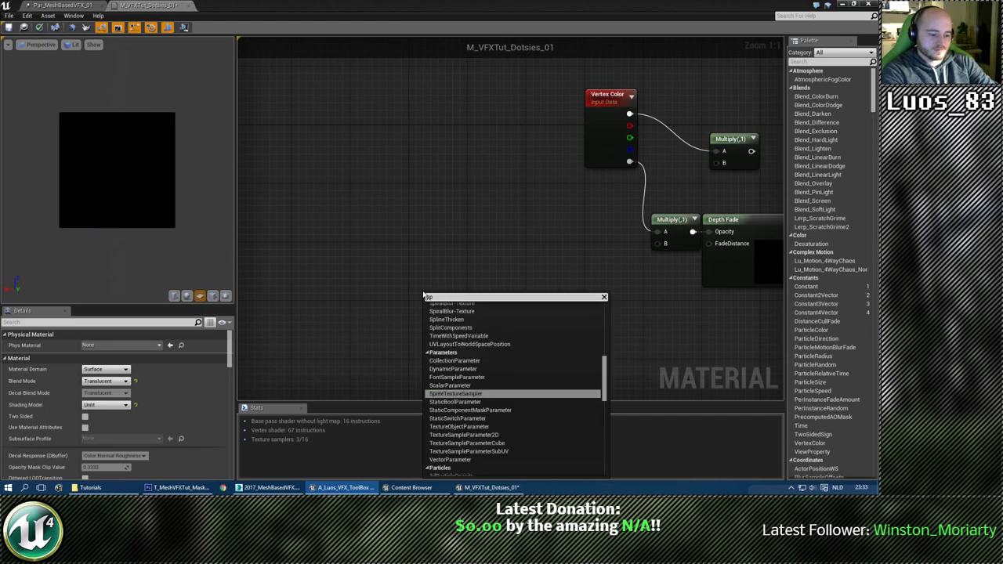
type("her")
key("Down")
key("Down")
key("Down")
key("Down")
key("Down")
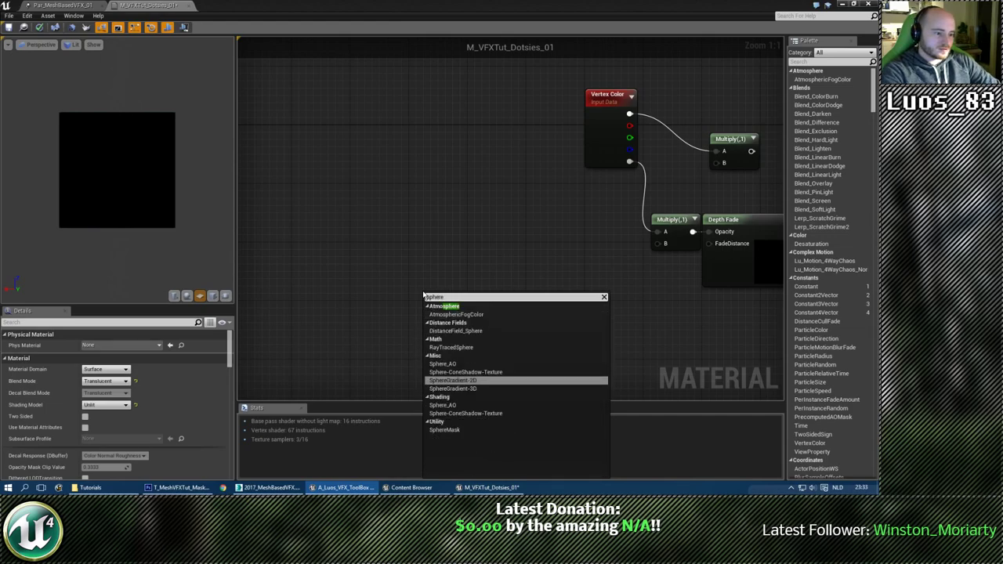
key("Return")
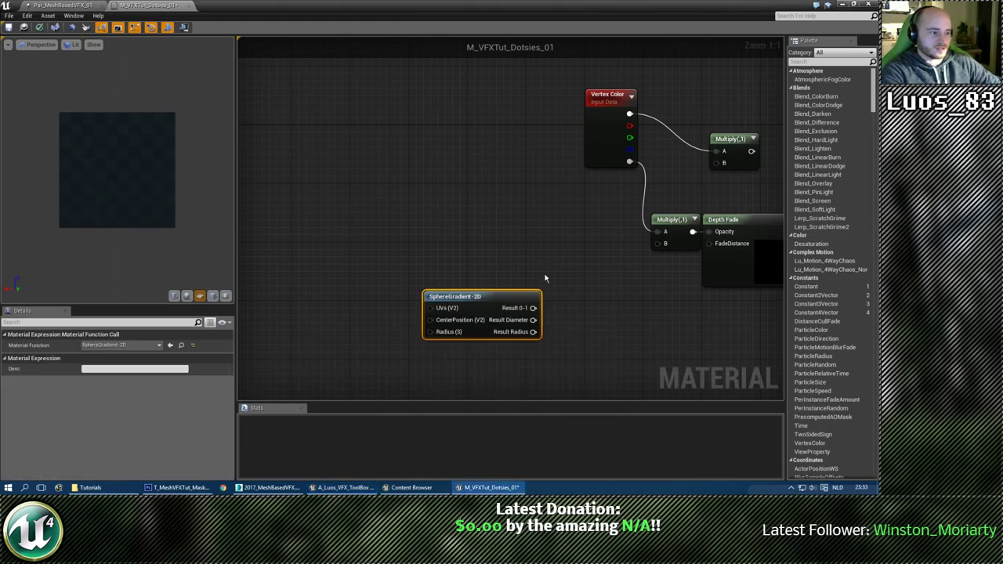
Inspect the inner node network of the SphereGradient-2D function and return to the material.
right_click_drag(546, 277, 538, 225)
double_click(374, 282)
scroll(538, 224, "down", 6)
scroll(538, 224, "up", 6)
scroll(580, 255, "down", 6)
right_click_drag(556, 273, 658, 214)
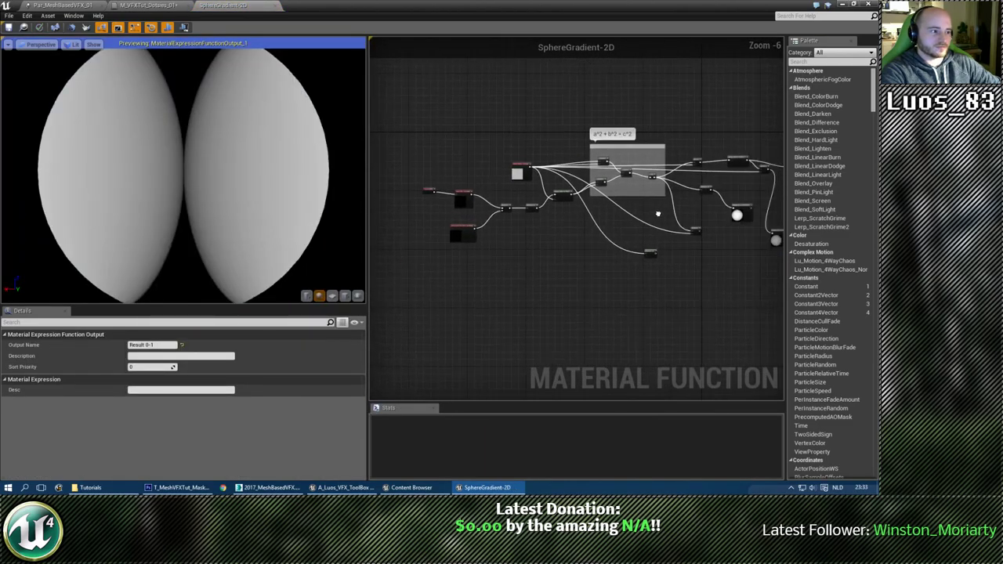
scroll(658, 213, "up", 3)
left_click(276, 6)
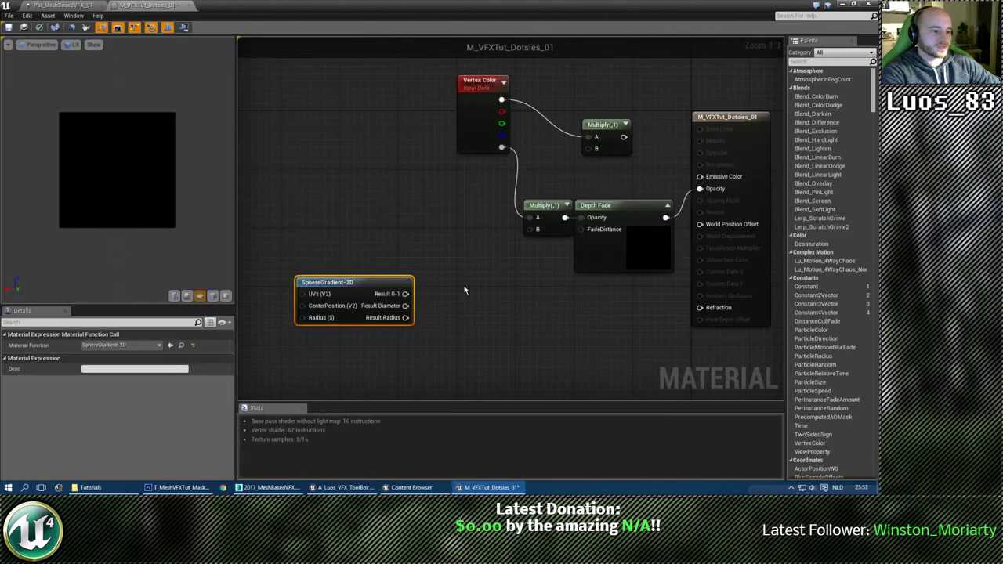
Connect SphereGradient-2D's Result 0-1 to the B inputs of both Multiply nodes, and the color Multiply to Emissive Color.
right_click_drag(465, 291, 433, 286)
left_click_drag(355, 282, 361, 210)
left_click(440, 254)
right_click_drag(441, 253, 452, 345)
left_click_drag(368, 300, 390, 274)
left_click(428, 311)
left_click_drag(576, 239, 679, 263)
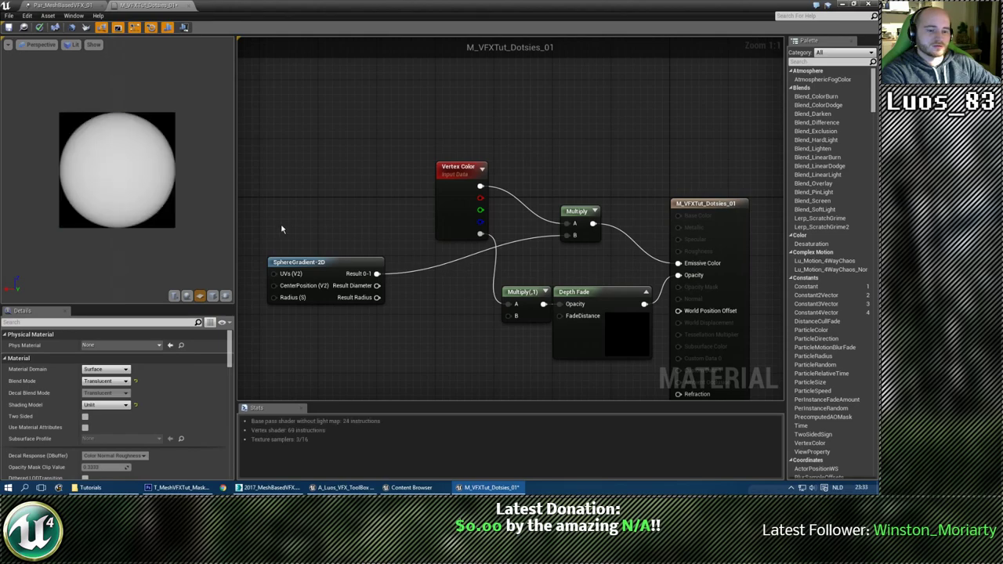
left_click_drag(378, 274, 513, 316)
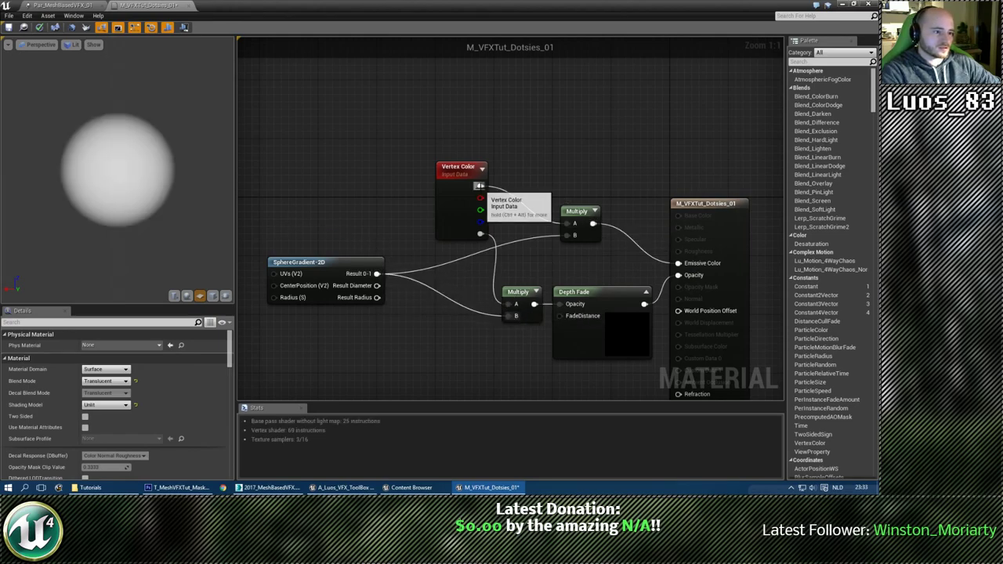
Connect Vertex Color directly to Emissive Color, delete the color Multiply, and check the material preview.
left_click_drag(593, 224, 588, 169)
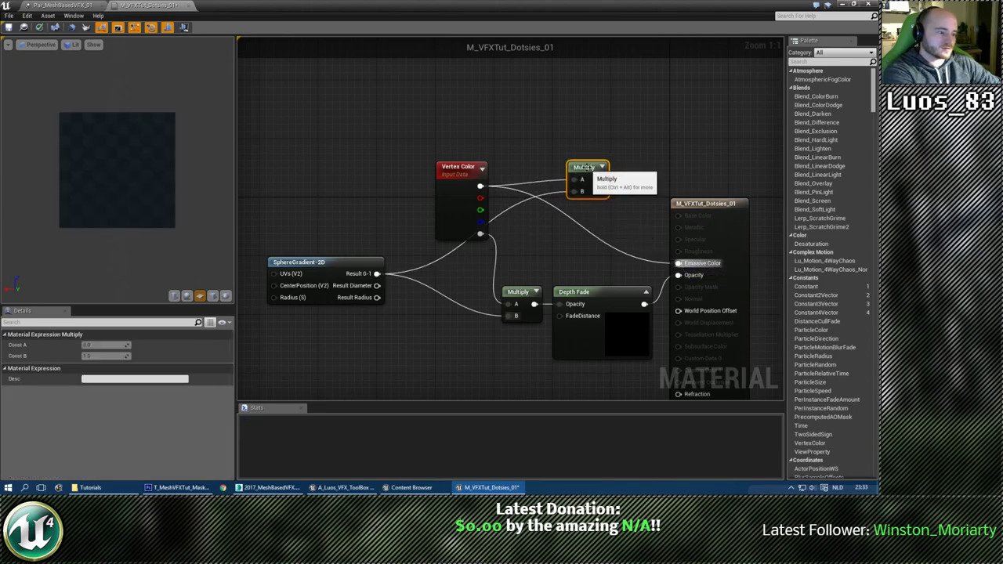
key("Delete")
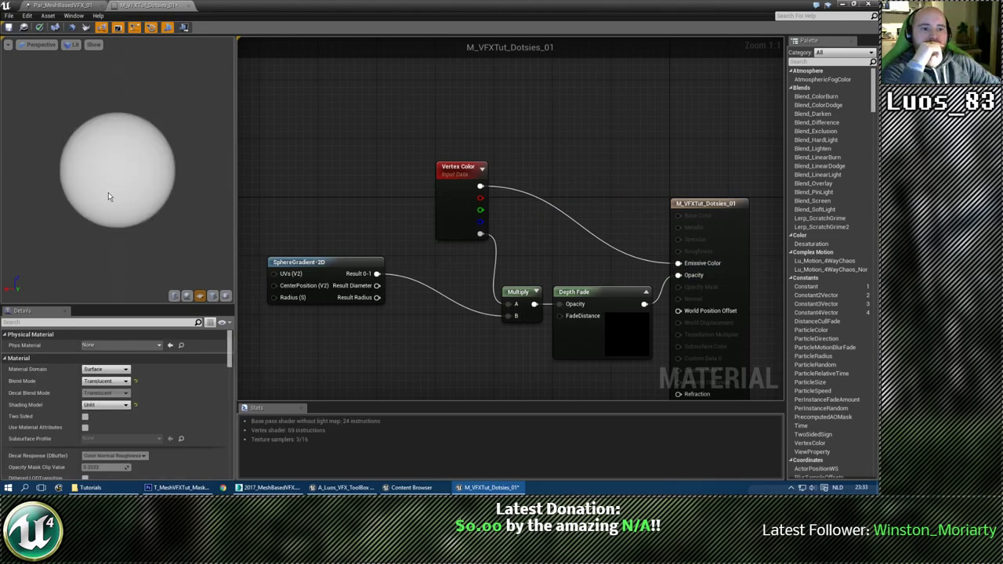
right_click_drag(109, 192, 108, 177)
left_click_drag(108, 192, 130, 171)
Rearrange the Vertex Color and SphereGradient-2D nodes compactly beside the opacity Multiply.
left_click(459, 171)
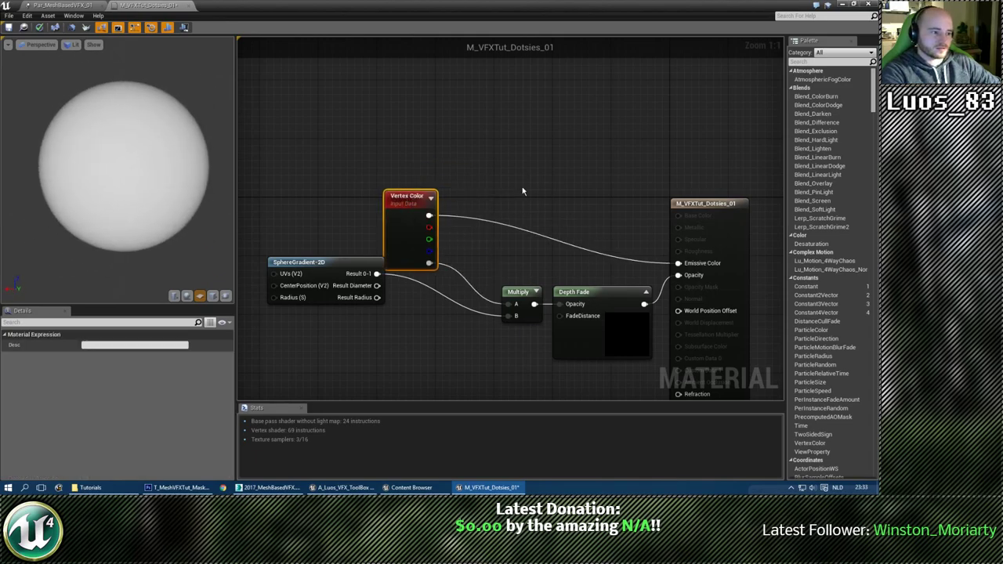
left_click(522, 186)
scroll(516, 187, "down", 2)
left_click_drag(433, 200, 456, 198)
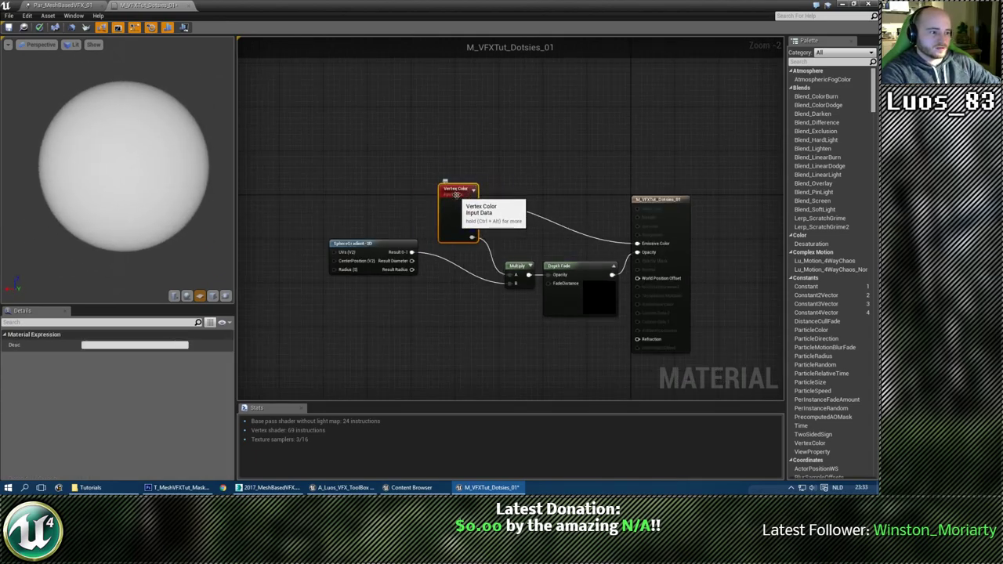
left_click_drag(374, 249, 441, 276)
left_click(591, 235)
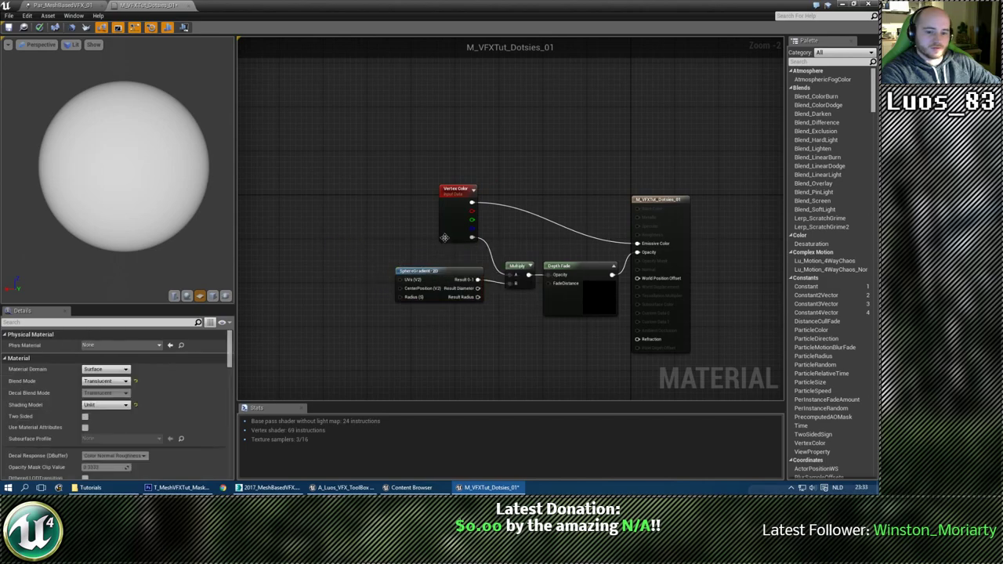
Insert a new Multiply node between Vertex Color and Emissive Color.
right_click_drag(445, 238, 370, 224)
scroll(371, 223, "up", 2)
right_click_drag(463, 189, 443, 168)
key("m")
left_click(446, 167)
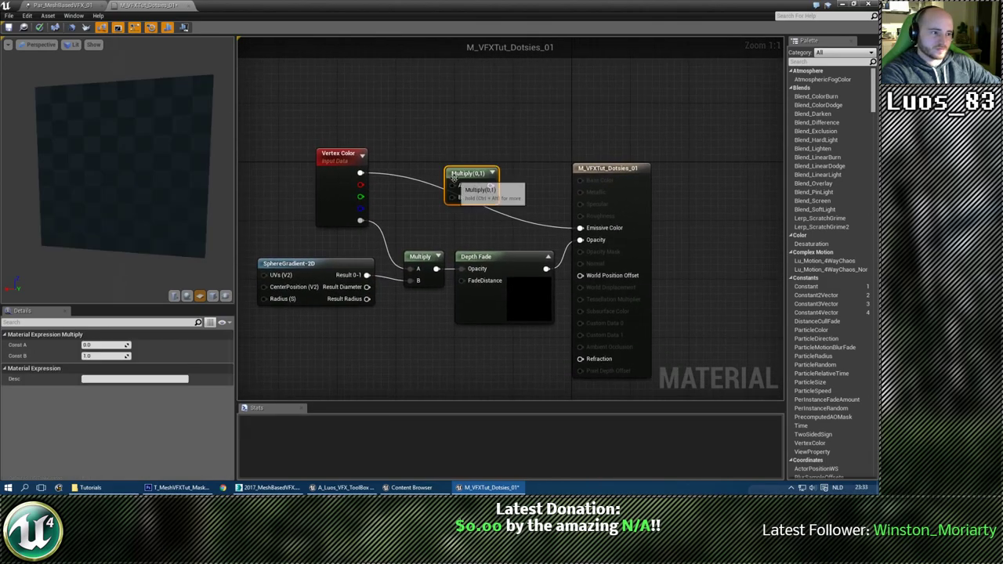
left_click_drag(459, 180, 480, 181)
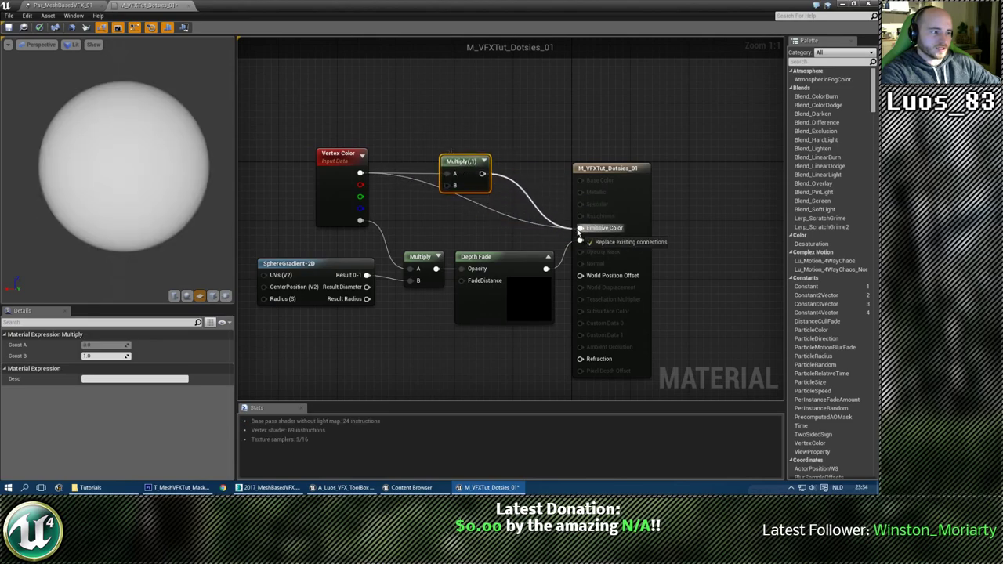
left_click_drag(579, 229, 580, 229)
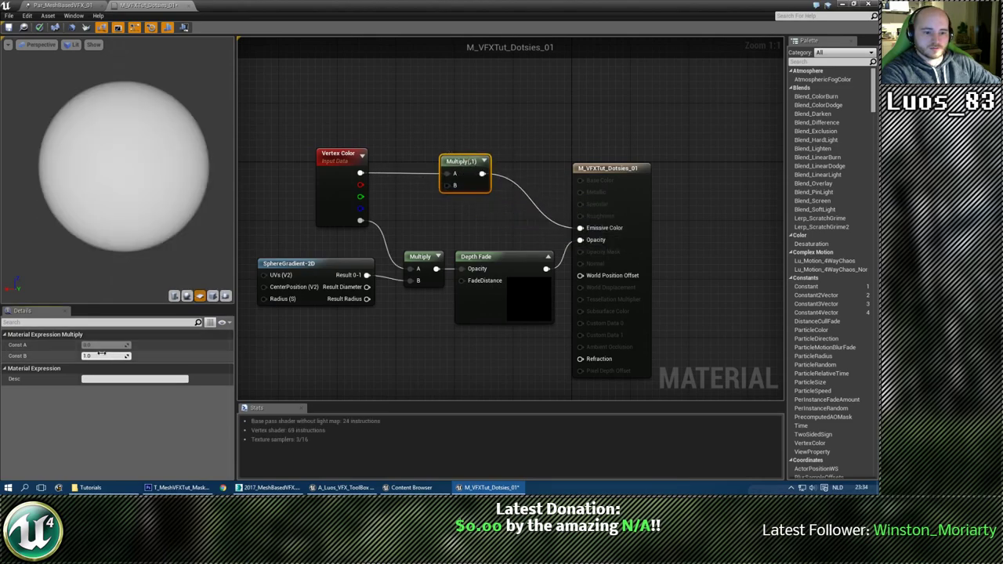
Set Const B of the emissive Multiply to 20 and save the material.
type("20")
key("Return")
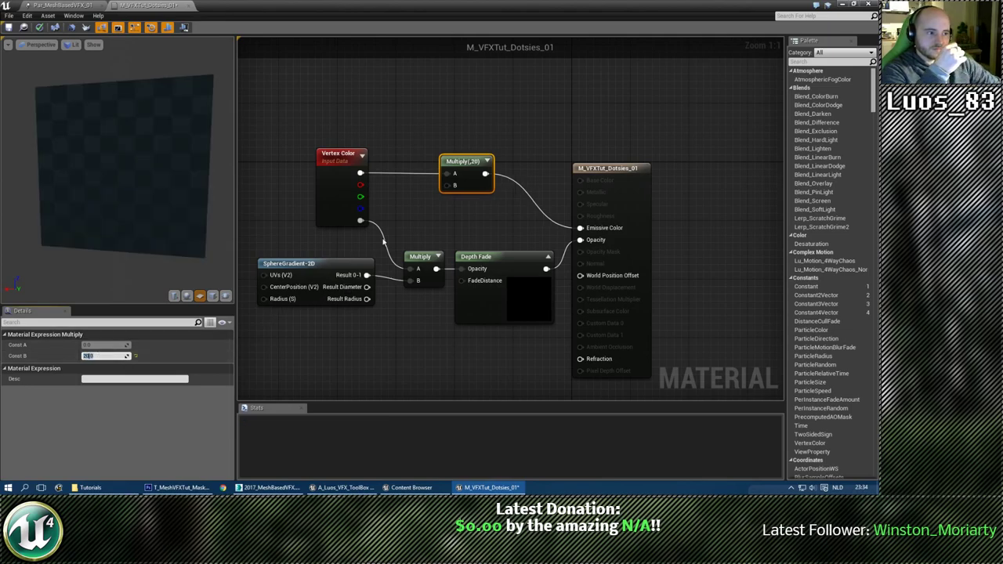
left_click_drag(470, 161, 455, 161)
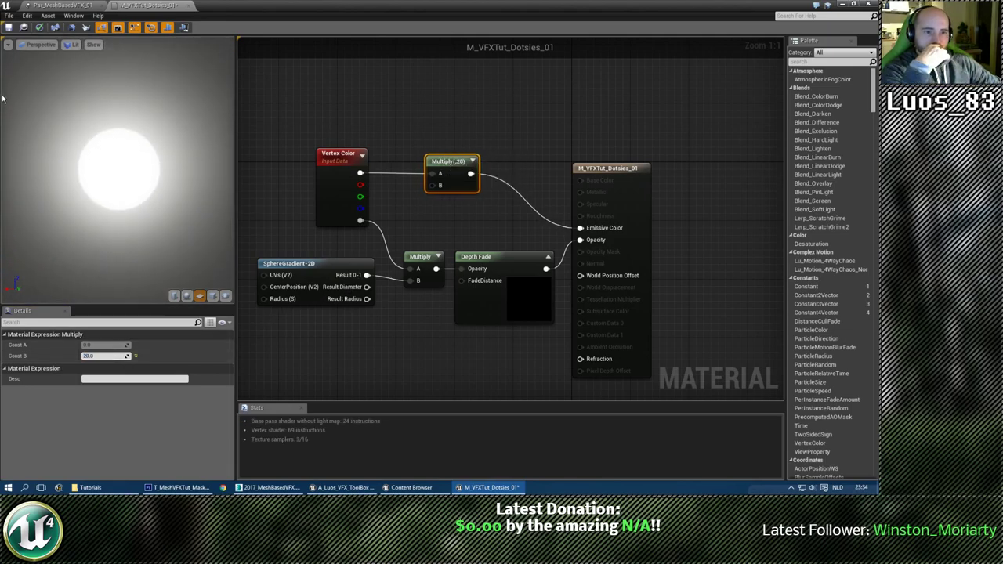
left_click(9, 27)
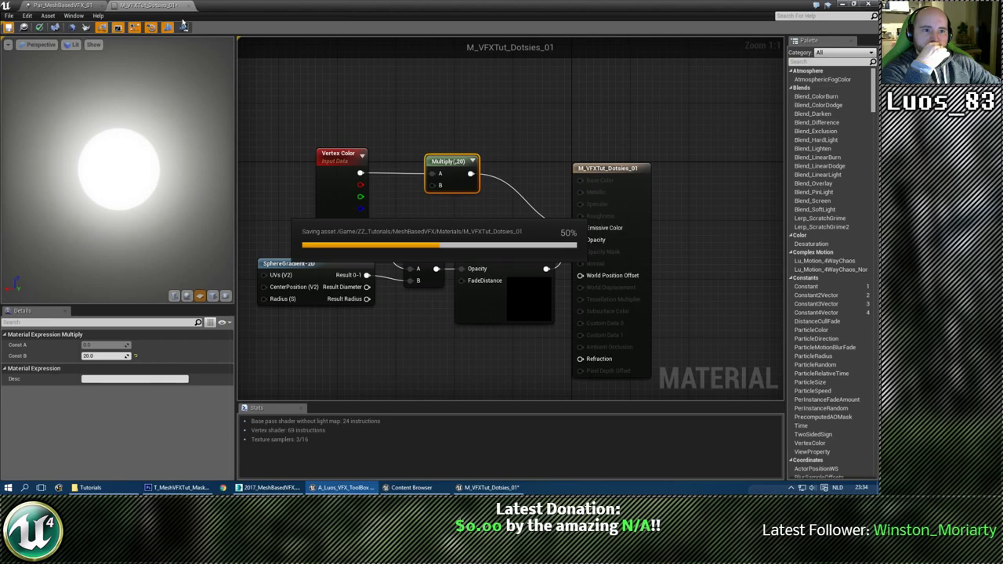
Switch to the Par_MeshBasedVFX_01 particle system and add a new particle sprite emitter after the existing emitters.
left_click(72, 5)
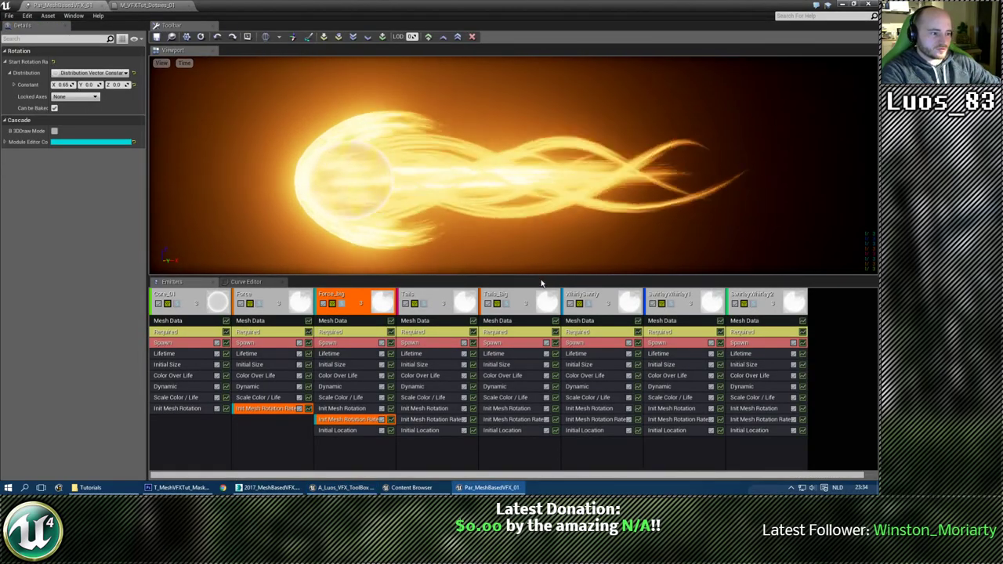
mouse_move(541, 276)
left_mouse_down()
mouse_move(537, 248)
mouse_move(541, 269)
left_mouse_up()
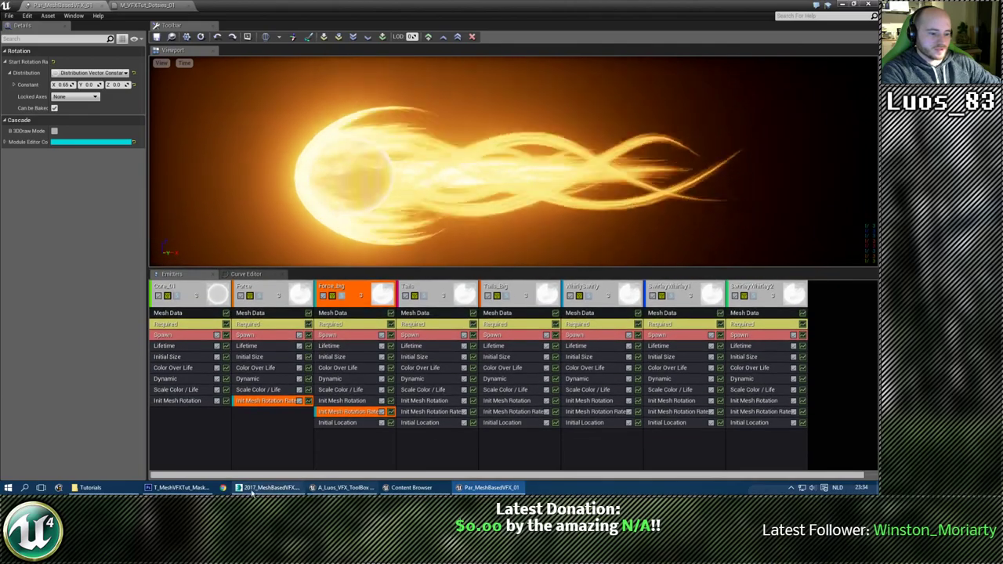
left_click(821, 296)
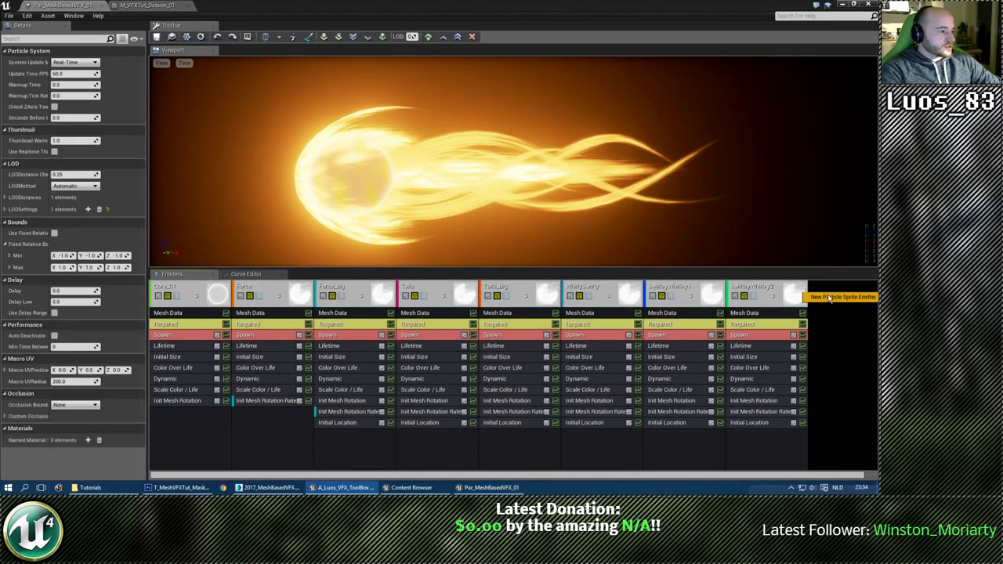
left_click(829, 298)
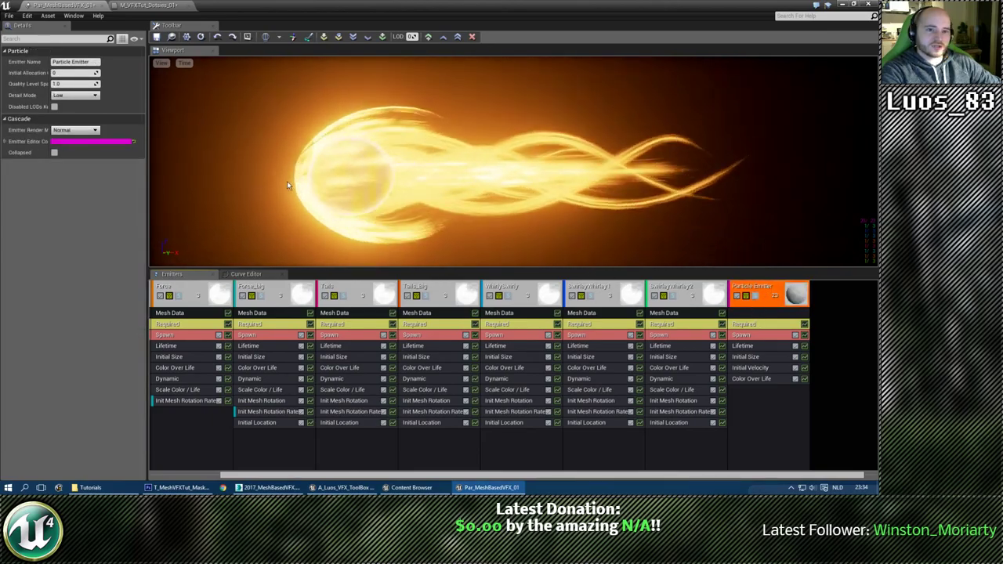
Assign the new dot material to the new sprite emitter and set its screen alignment to PSA Velocity.
left_click(744, 324)
left_click(91, 79)
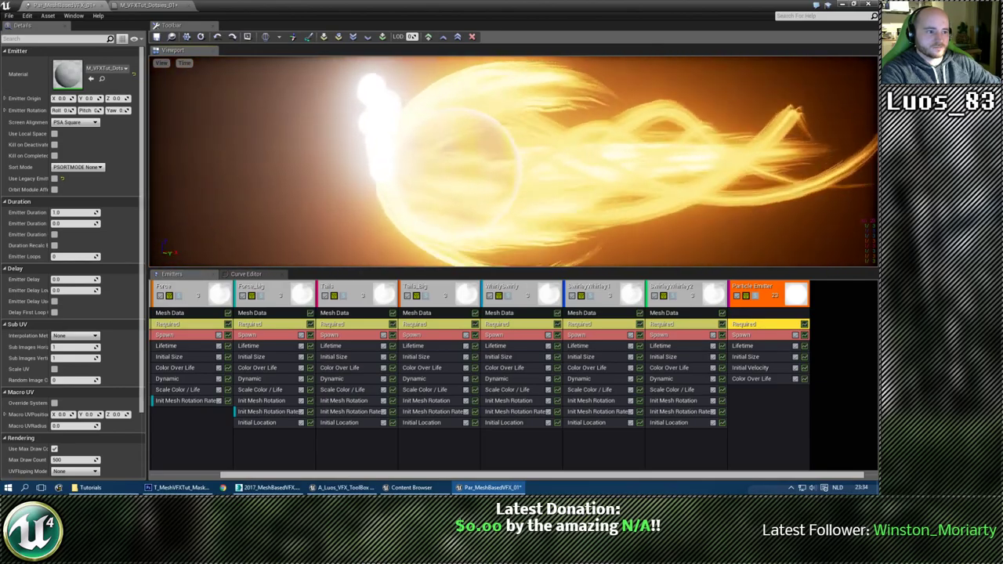
left_click(75, 122)
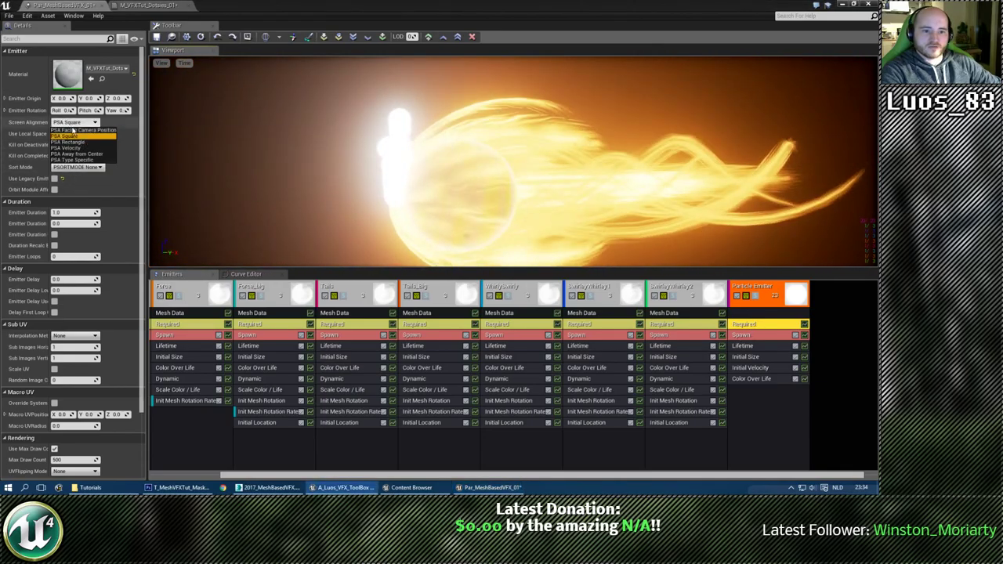
left_click(84, 148)
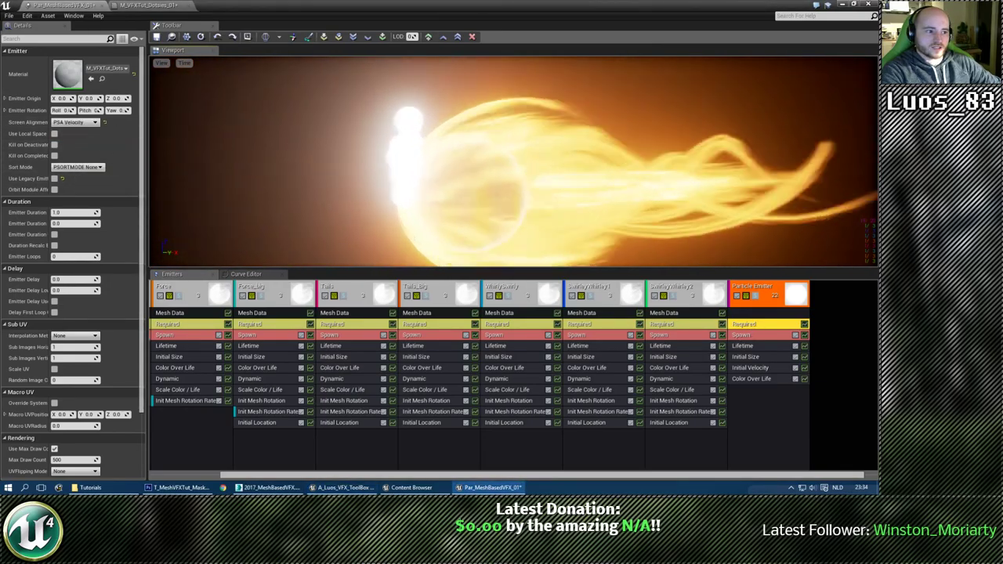
Add GPU Sprites type data to the new emitter and set fixed bounds for the particle system.
left_click(762, 302)
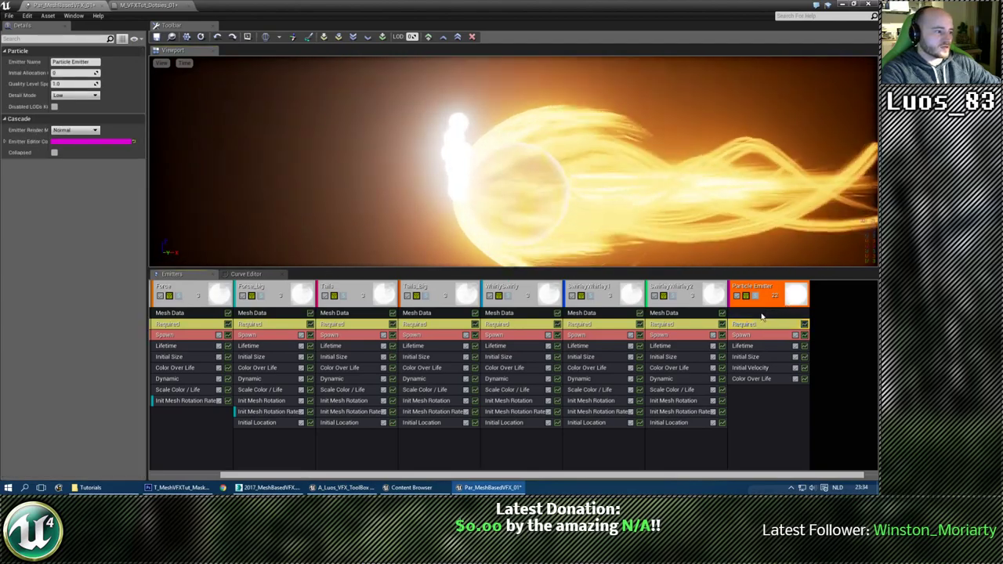
right_click(762, 302)
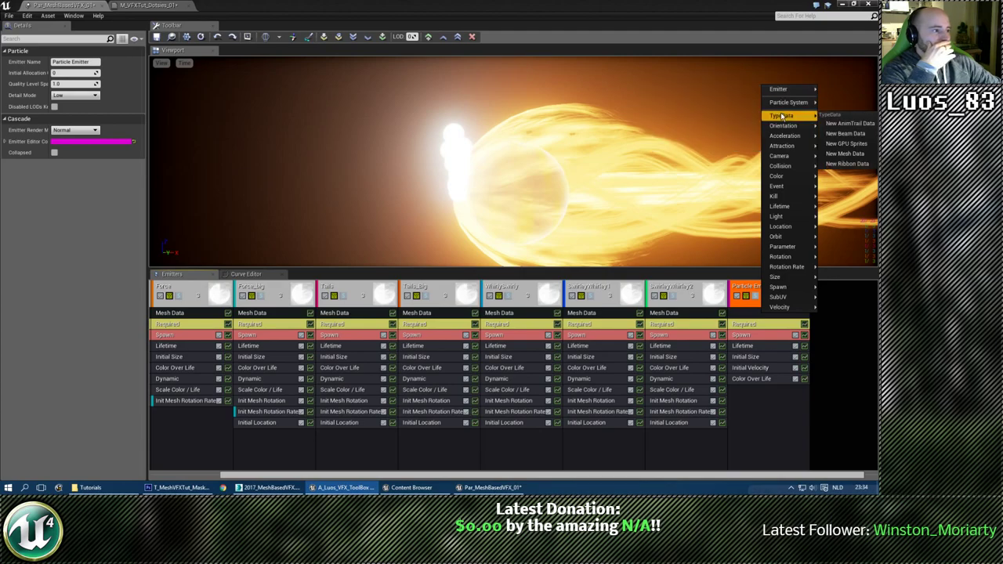
left_click(855, 146)
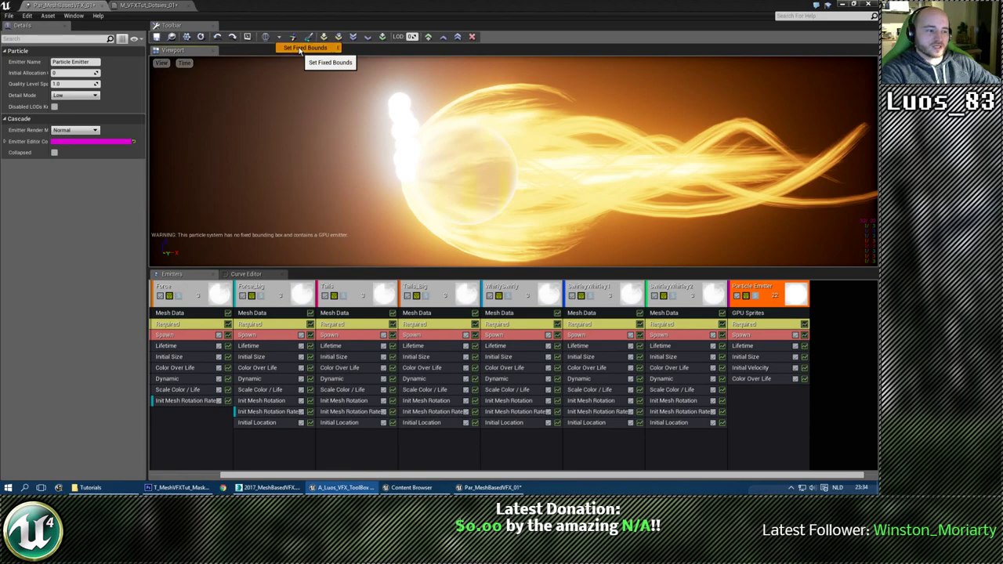
left_click(300, 48)
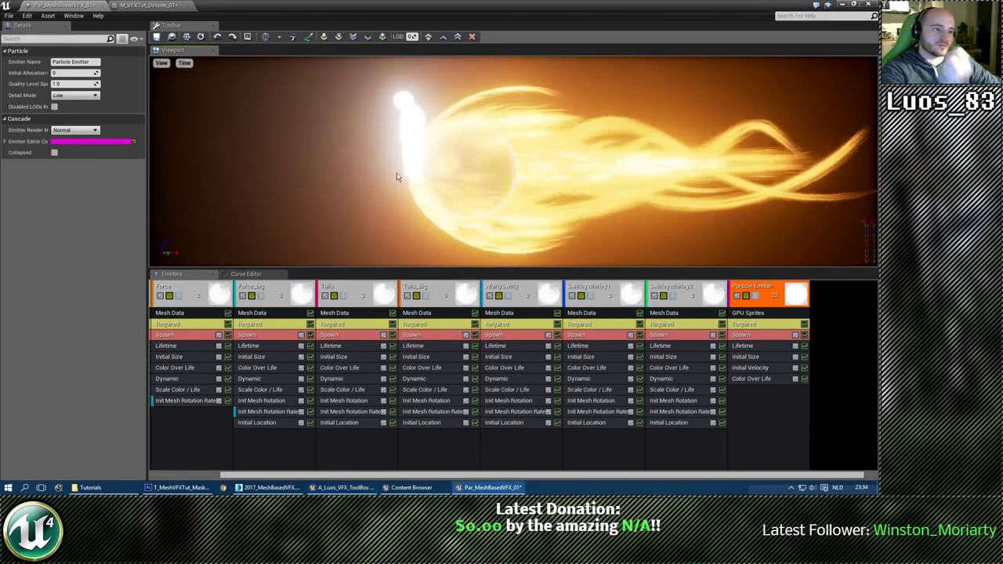
left_click(799, 342)
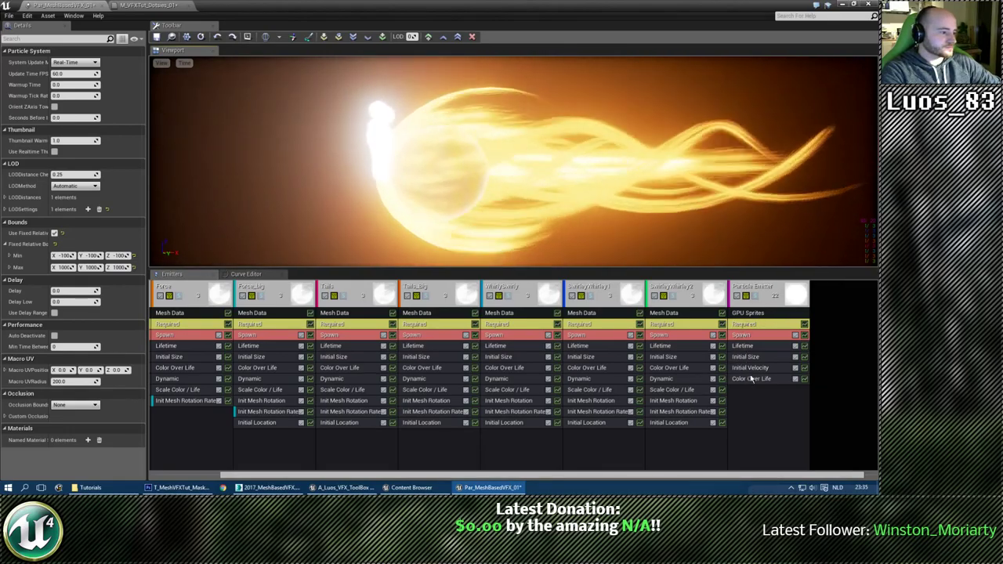
Delete the new emitter's Initial Velocity module and set its Initial Size to Max 2 and Min 10 on all axes.
left_click(751, 369)
key("Delete")
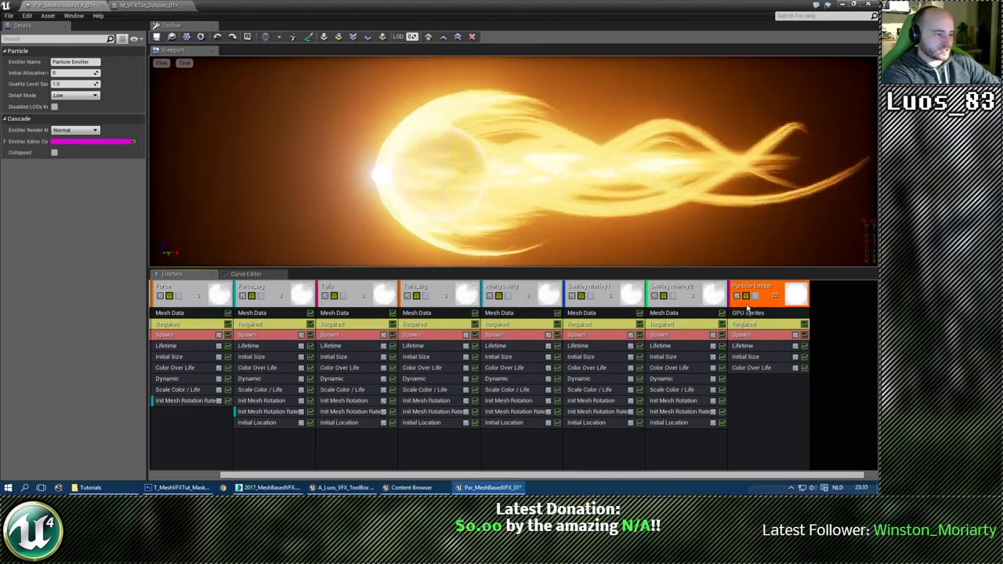
left_click(752, 336)
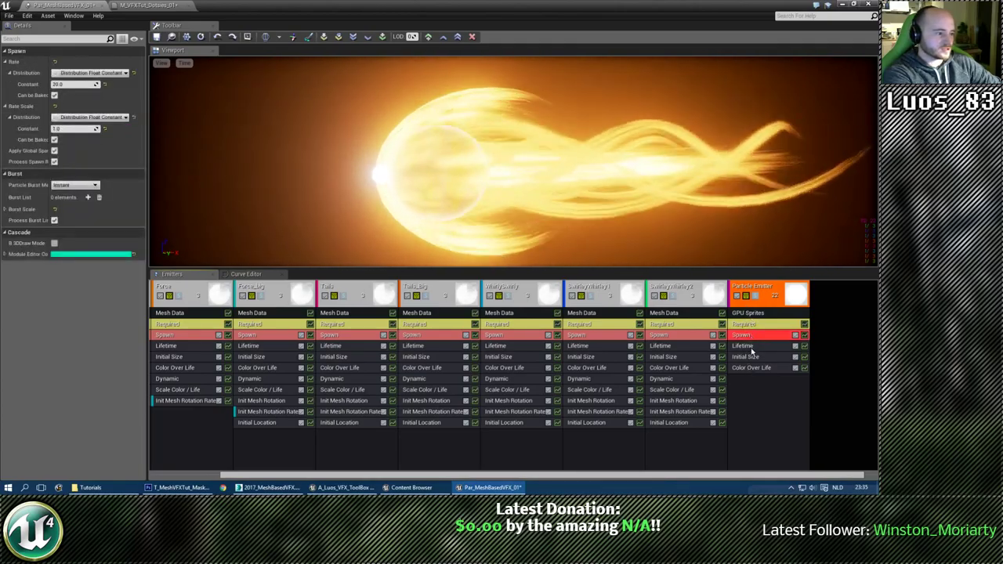
left_click(753, 358)
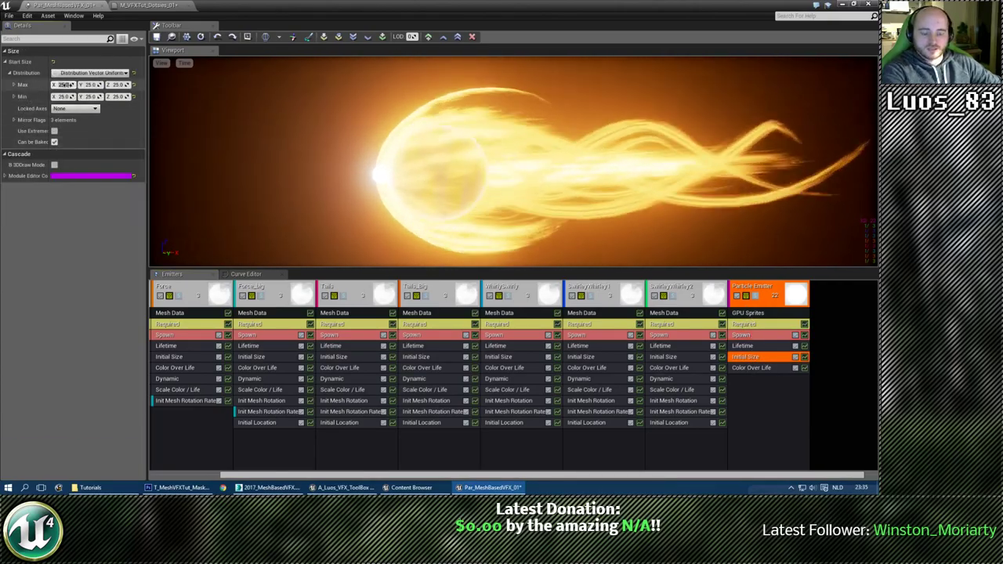
key("Tab")
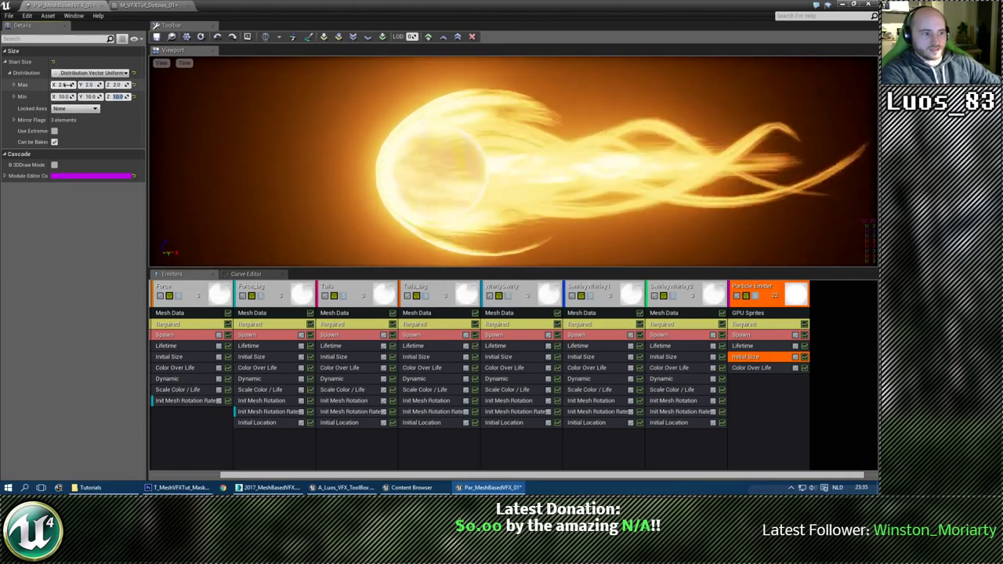
Add a Sphere location module to the GPU sprite emitter.
right_click(764, 393)
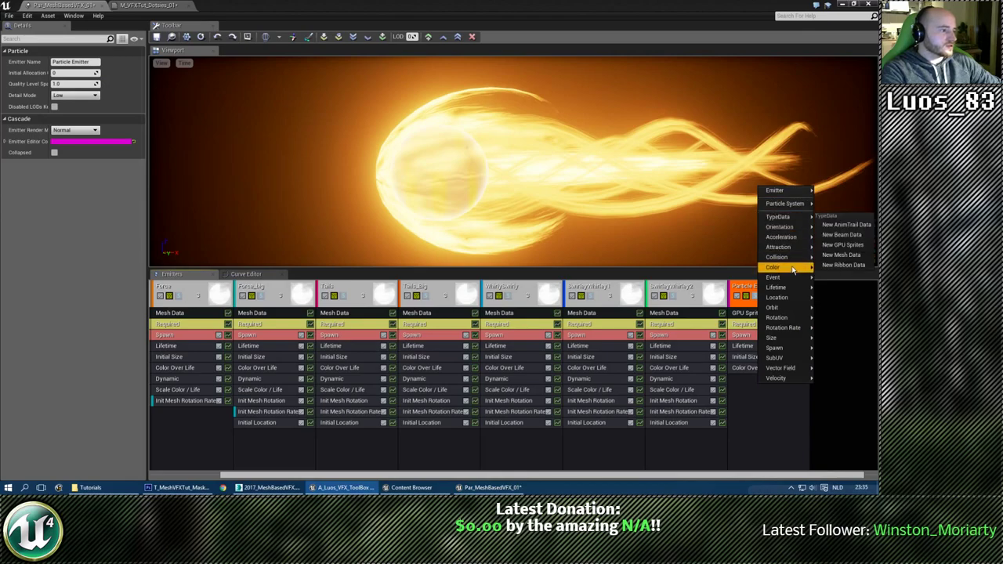
mouse_move(787, 302)
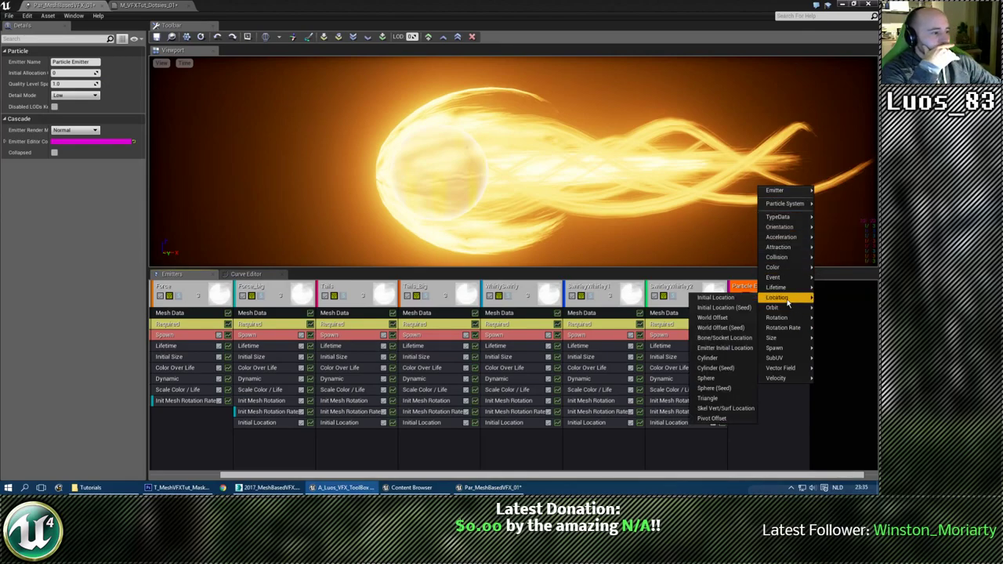
mouse_move(773, 318)
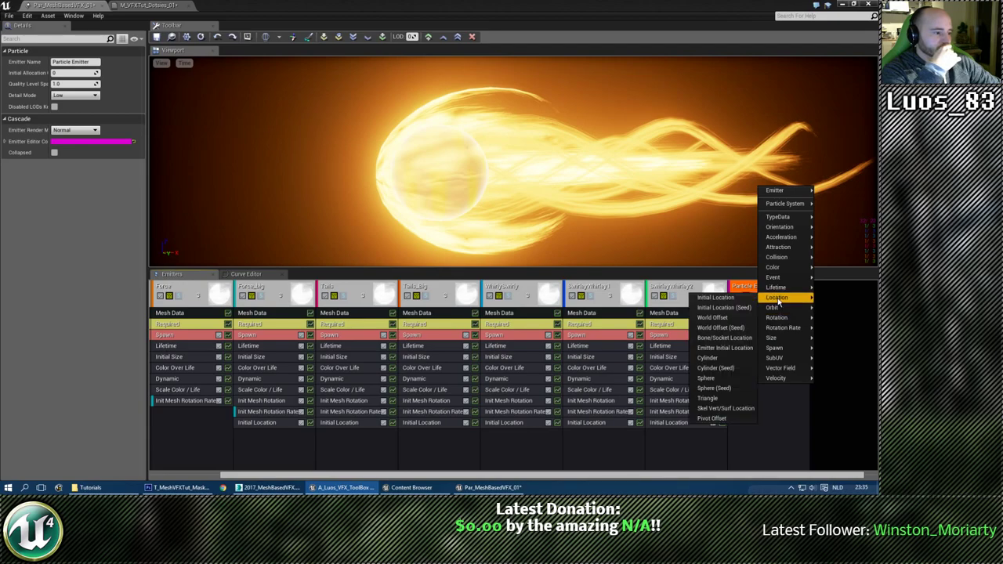
left_click(722, 379)
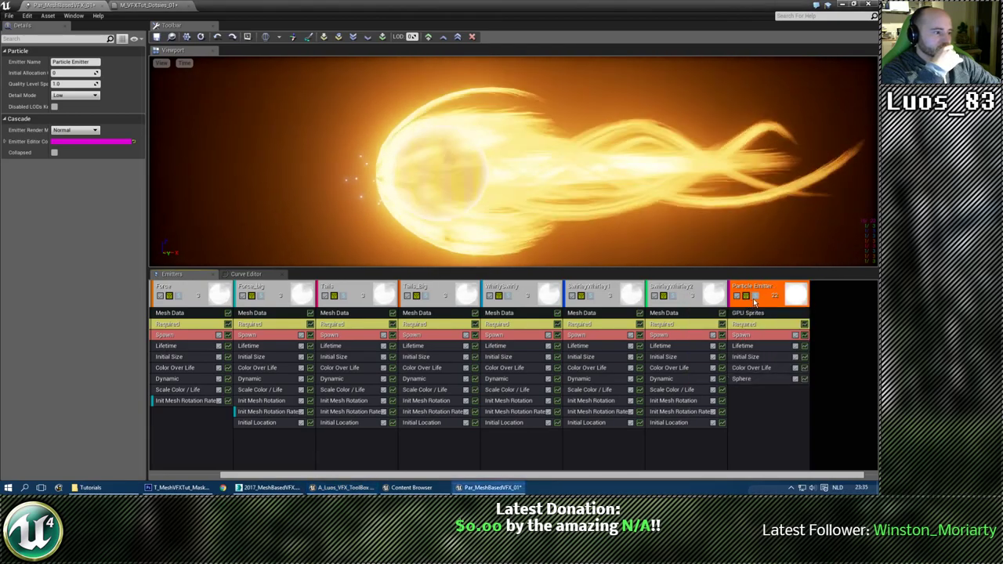
Solo the GPU sprite emitter and enable 3D Draw Mode for its Sphere module.
left_click(755, 296)
left_click(757, 380)
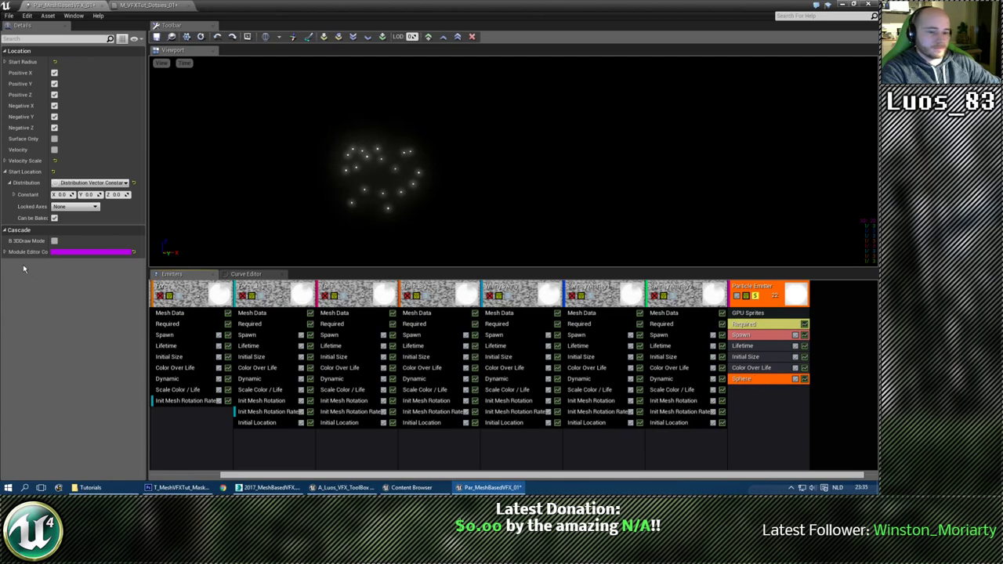
left_click(54, 241)
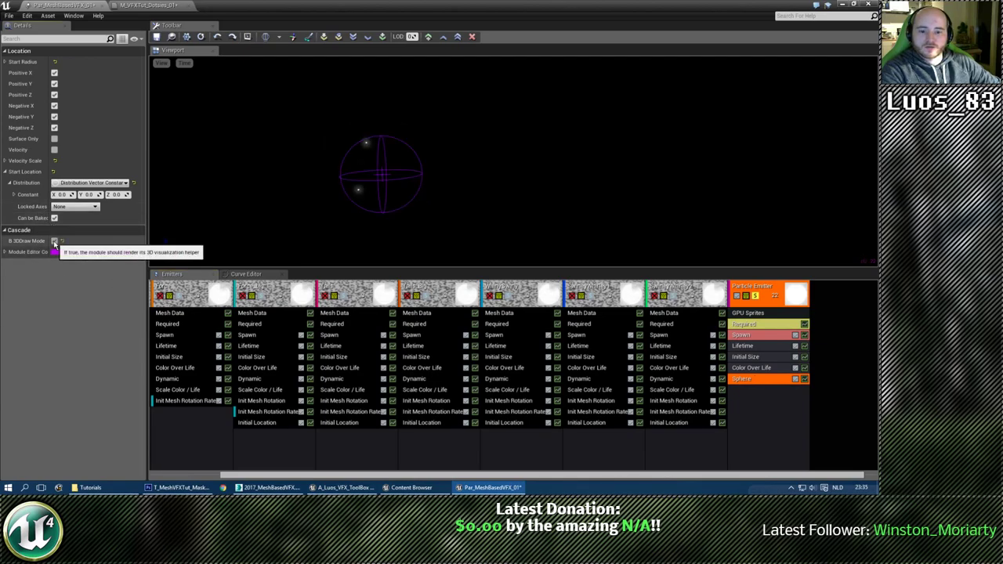
right_click_drag(276, 224, 357, 165)
mouse_move(310, 226)
left_mouse_down()
mouse_move(329, 225)
mouse_move(306, 226)
left_mouse_up()
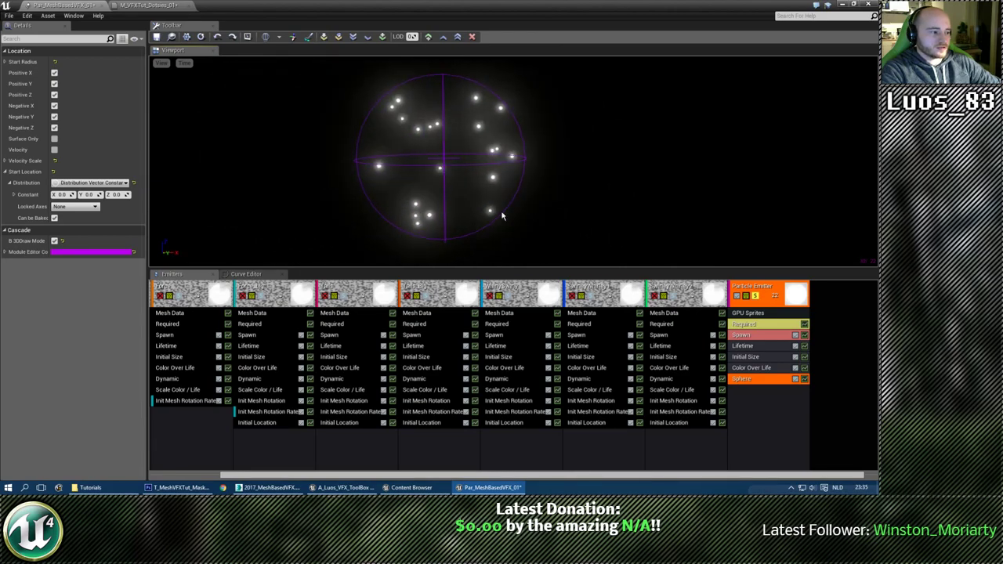
Disable Positive X in the Sphere module, keeping Negative X enabled, so particles spawn only in the front half.
left_click(54, 105)
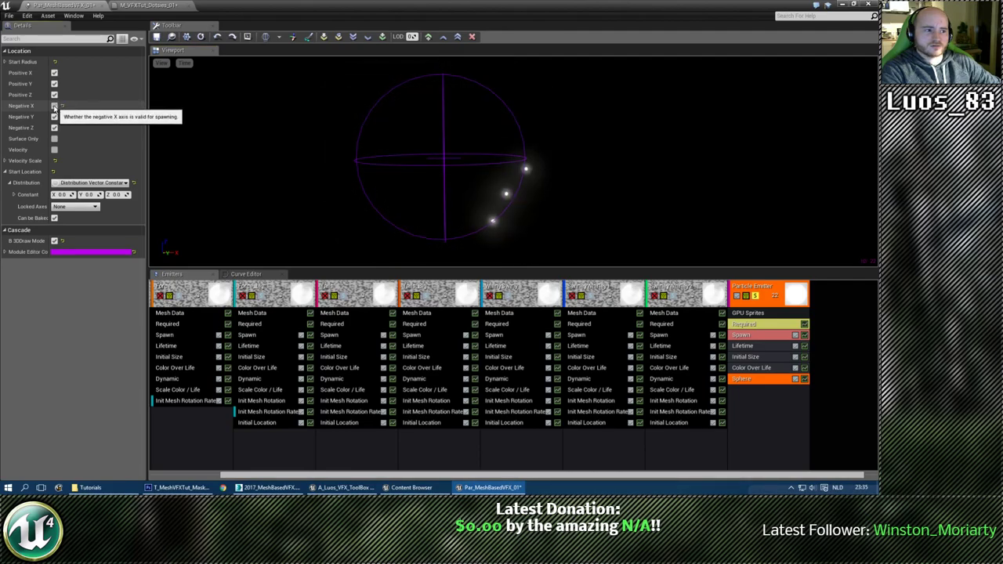
left_click(54, 106)
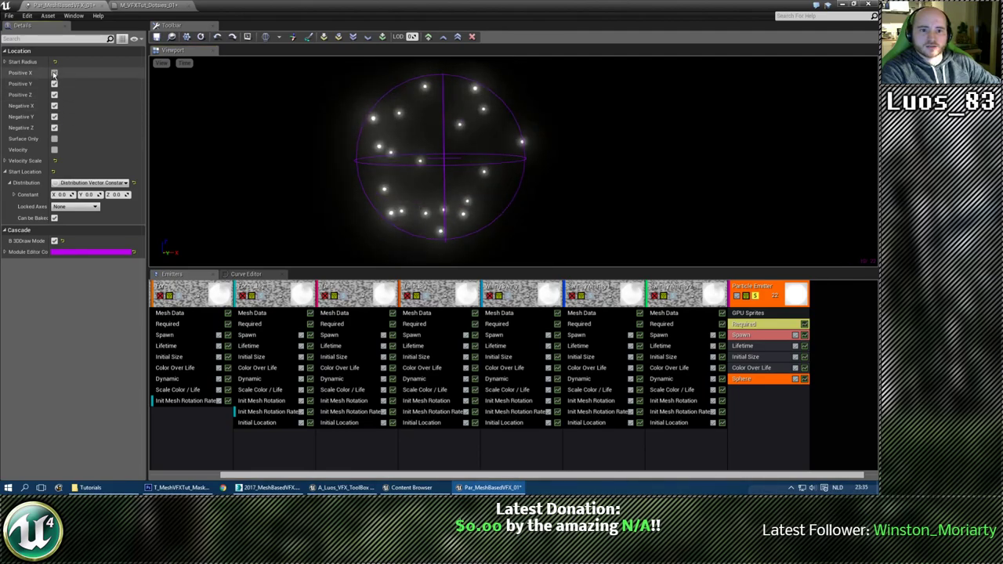
left_click(54, 73)
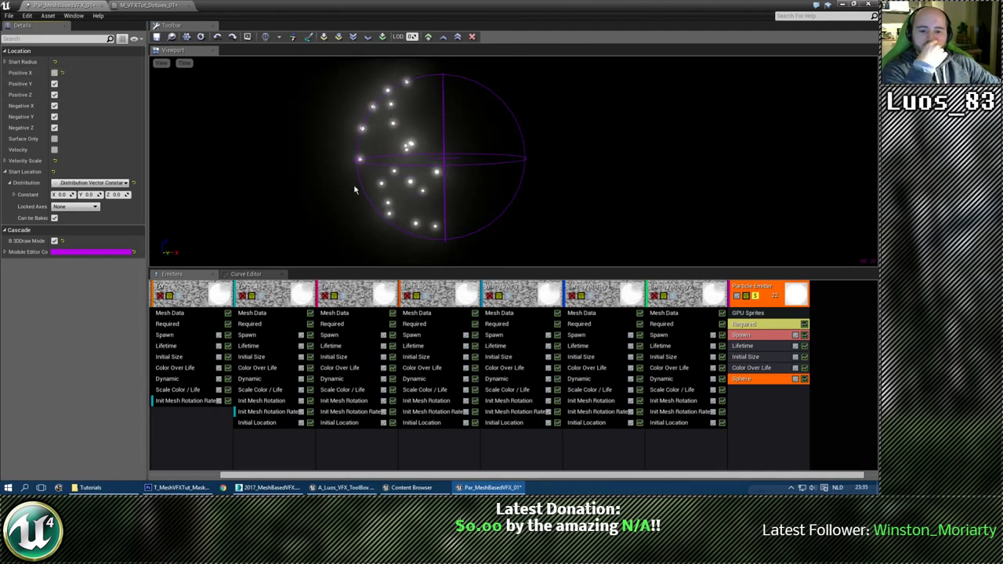
left_click_drag(358, 198, 404, 199)
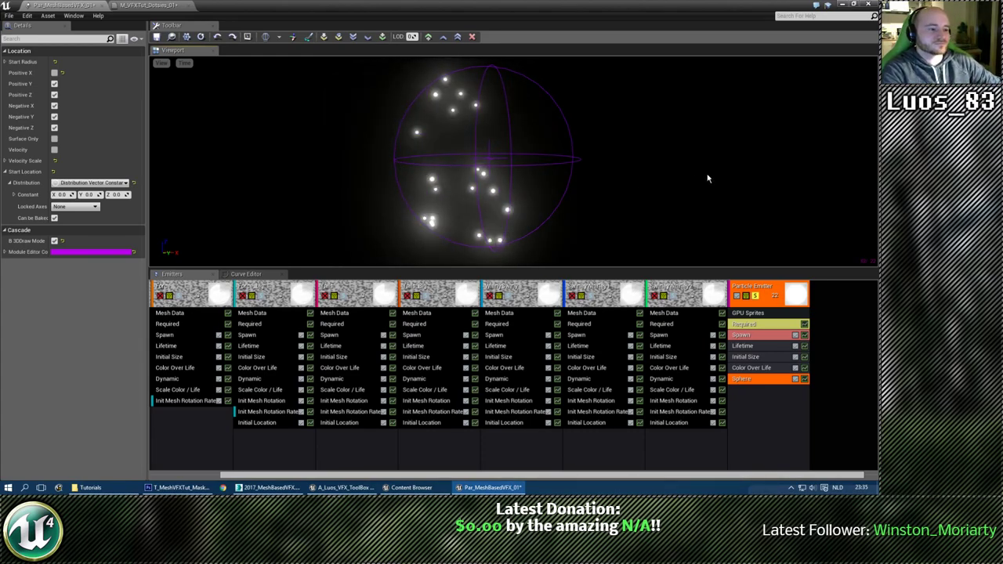
right_click_drag(709, 174, 690, 173)
middle_click_drag(733, 178, 639, 180)
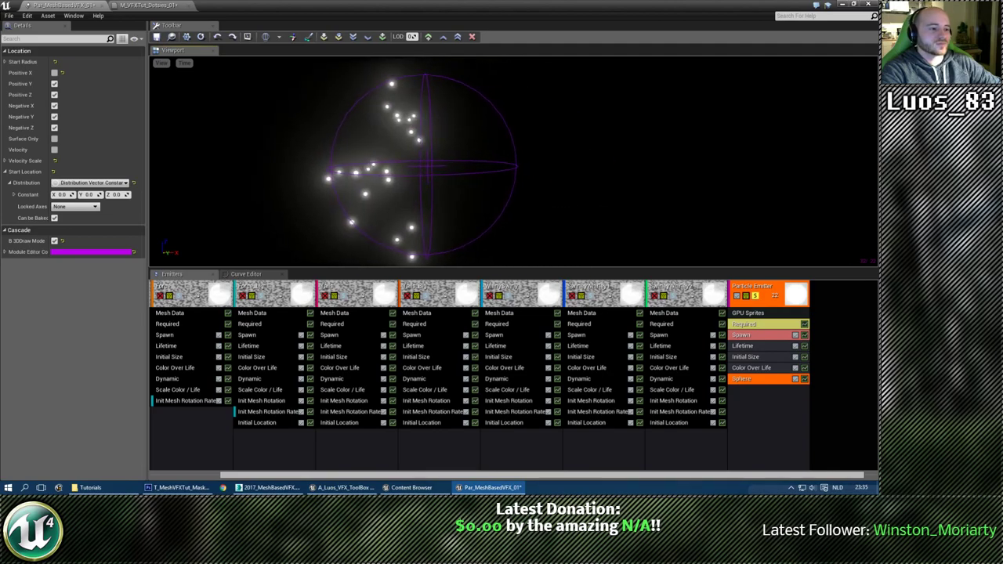
Set the GPU sprite emitter's constant spawn rate to 100 and its rate scale to 2.
left_click(755, 324)
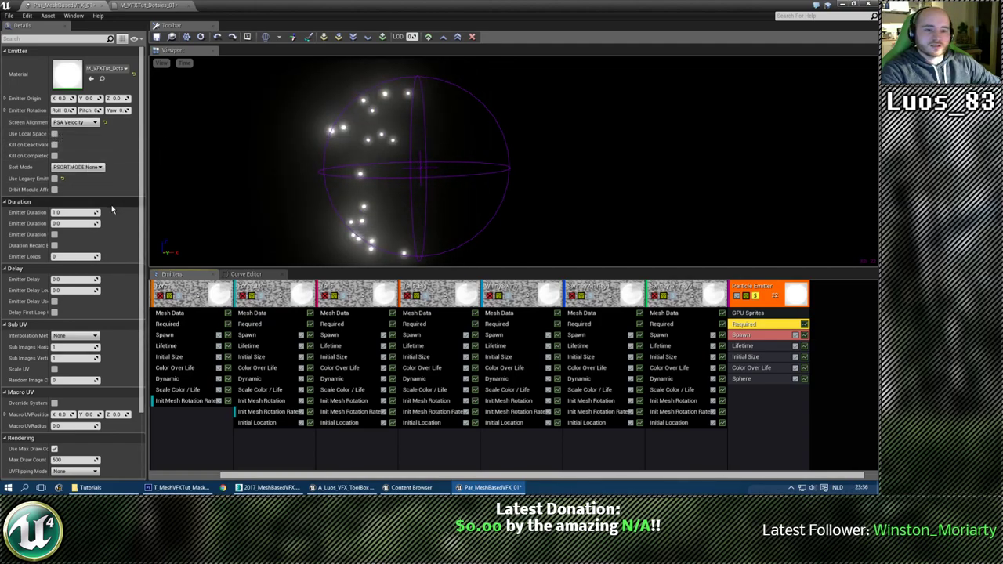
left_click(757, 335)
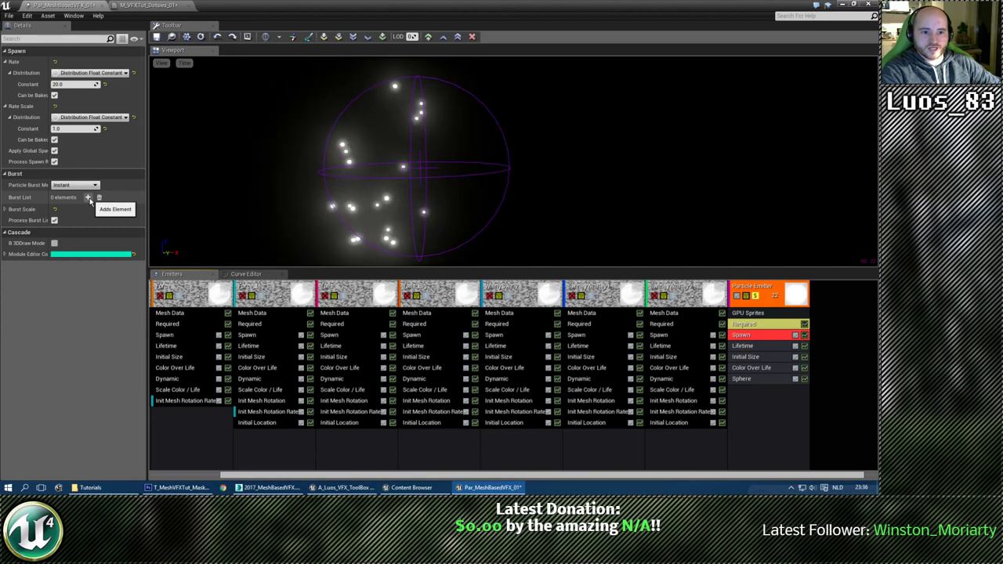
left_click(80, 84)
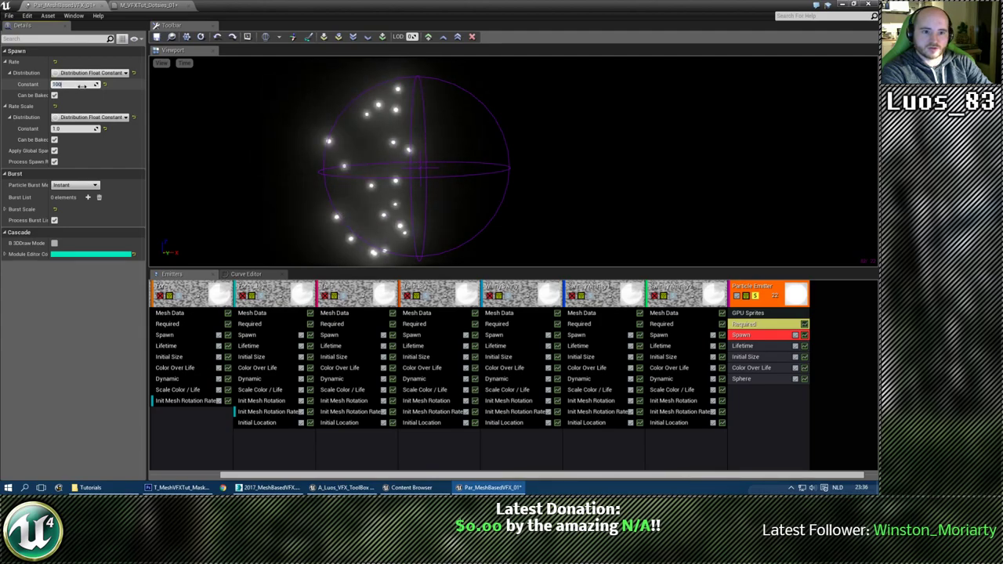
left_click(71, 129)
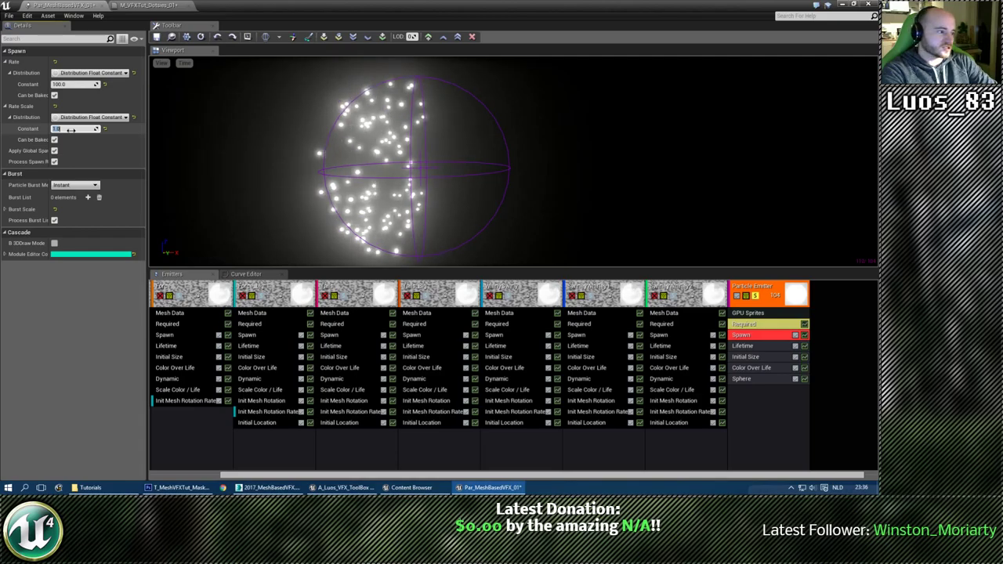
type("2")
key("Return")
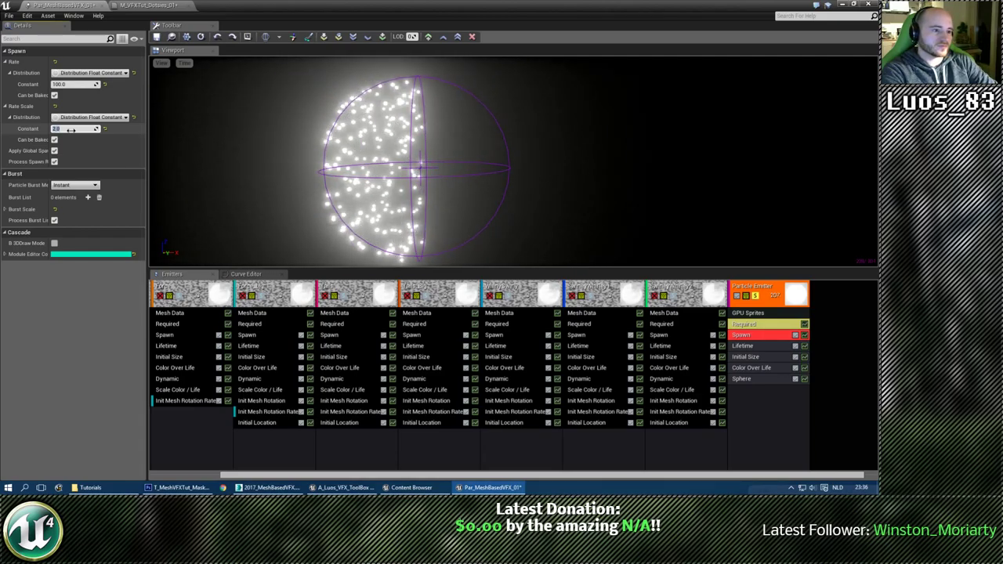
type("4")
key("Return")
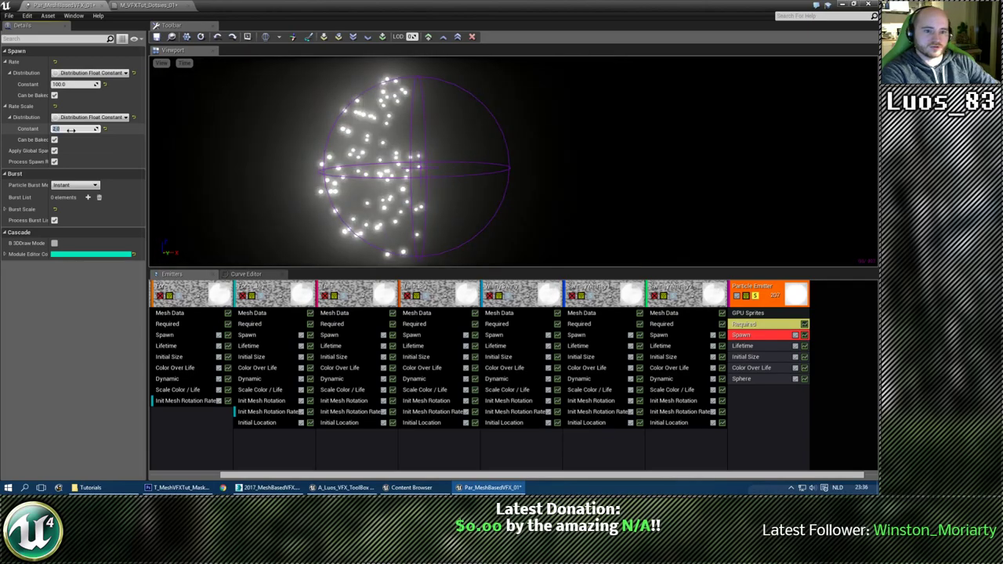
left_click_drag(471, 163, 457, 177)
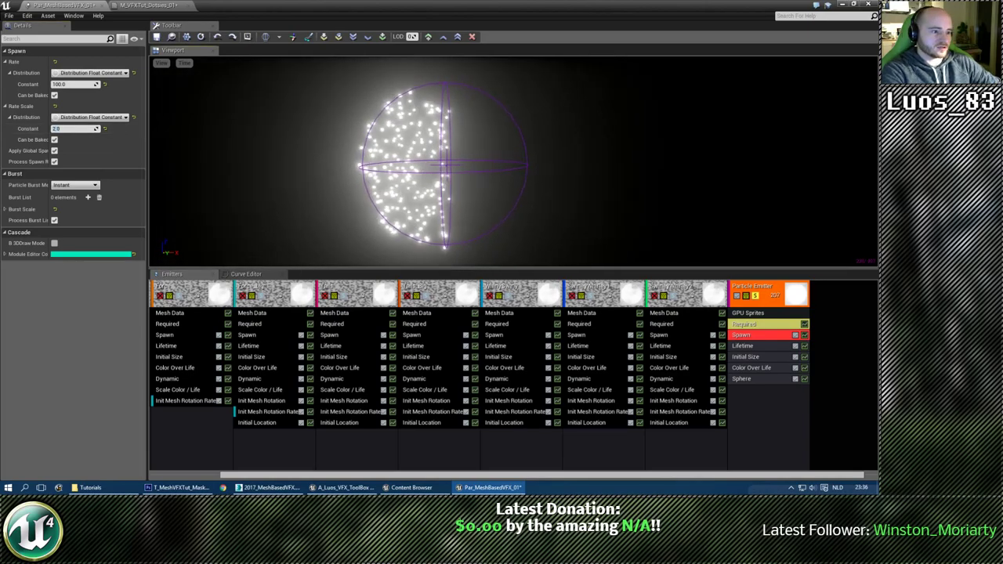
Add a Size By Life module to the GPU sprite emitter and expand all of its properties.
right_click(752, 404)
mouse_move(751, 383)
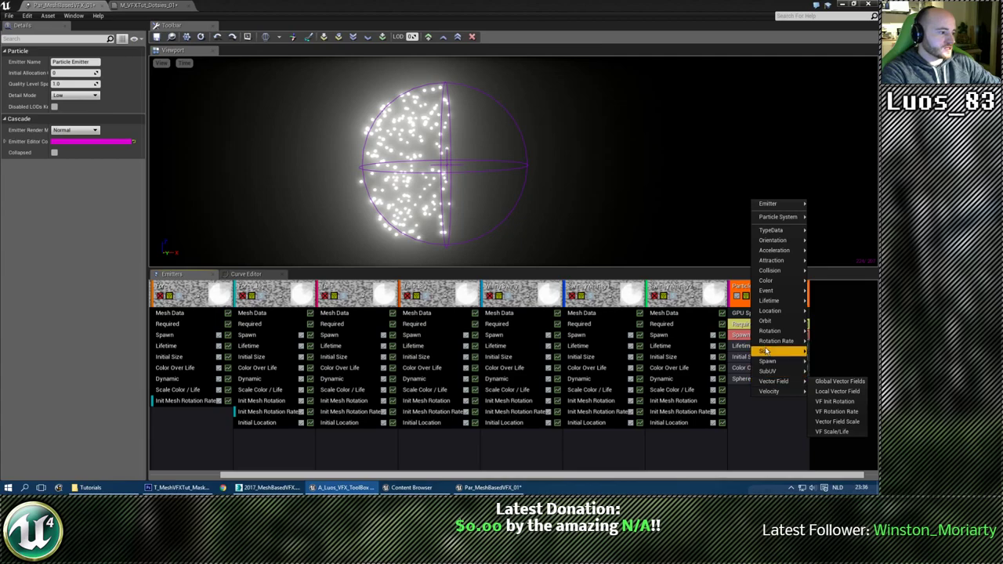
mouse_move(767, 352)
left_click(844, 373)
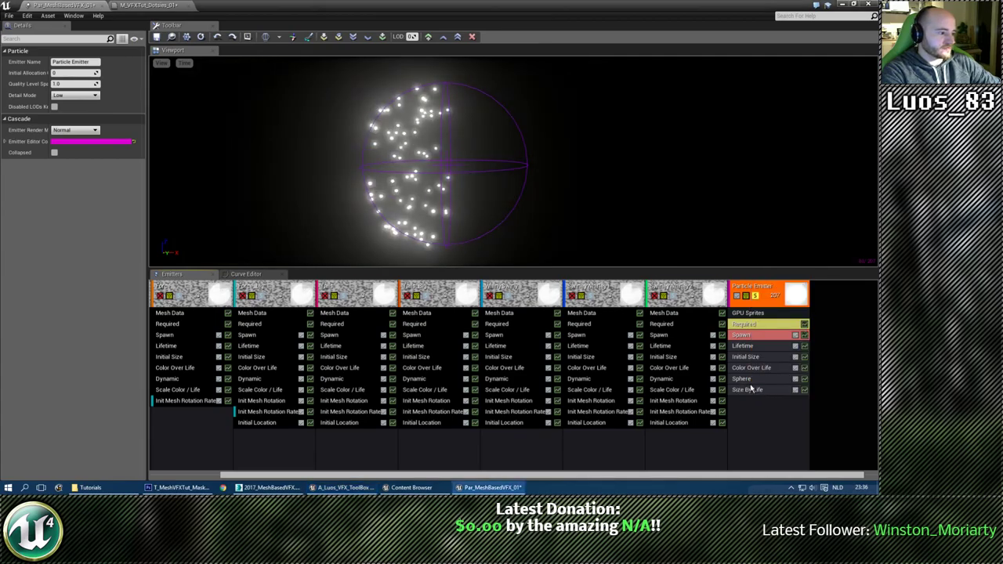
right_click(90, 53)
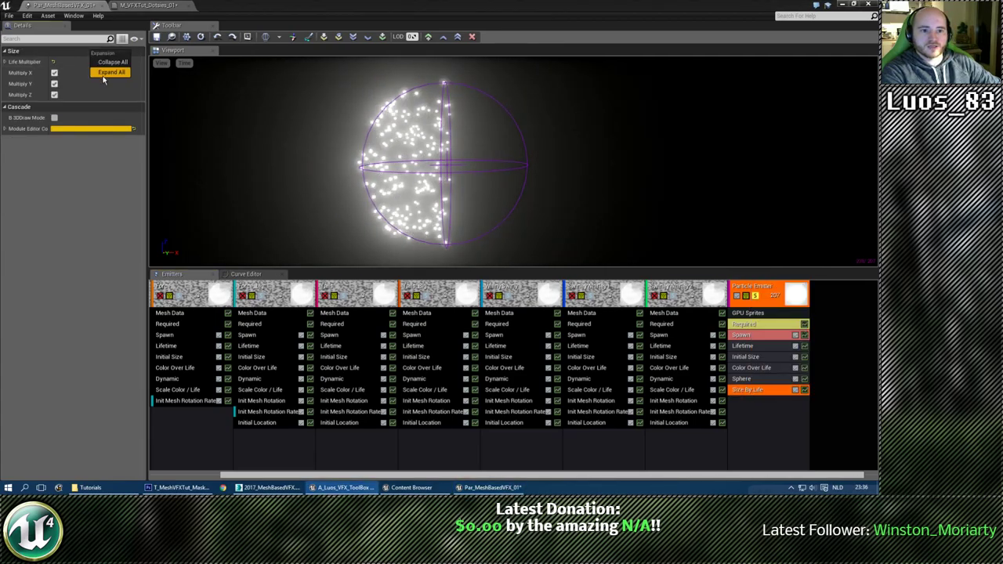
left_click(102, 74)
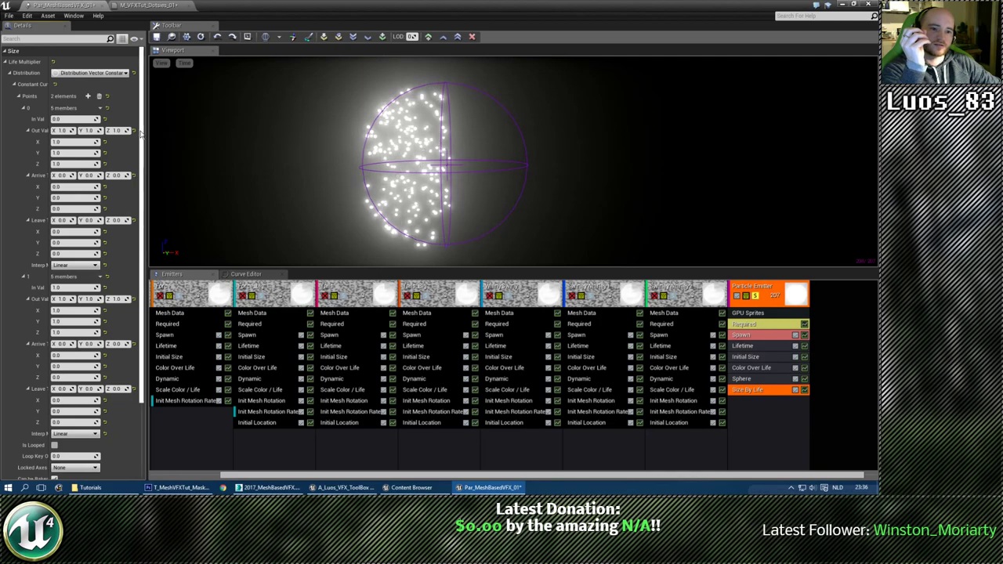
mouse_move(144, 130)
left_mouse_down()
mouse_move(145, 139)
mouse_move(144, 127)
left_mouse_up()
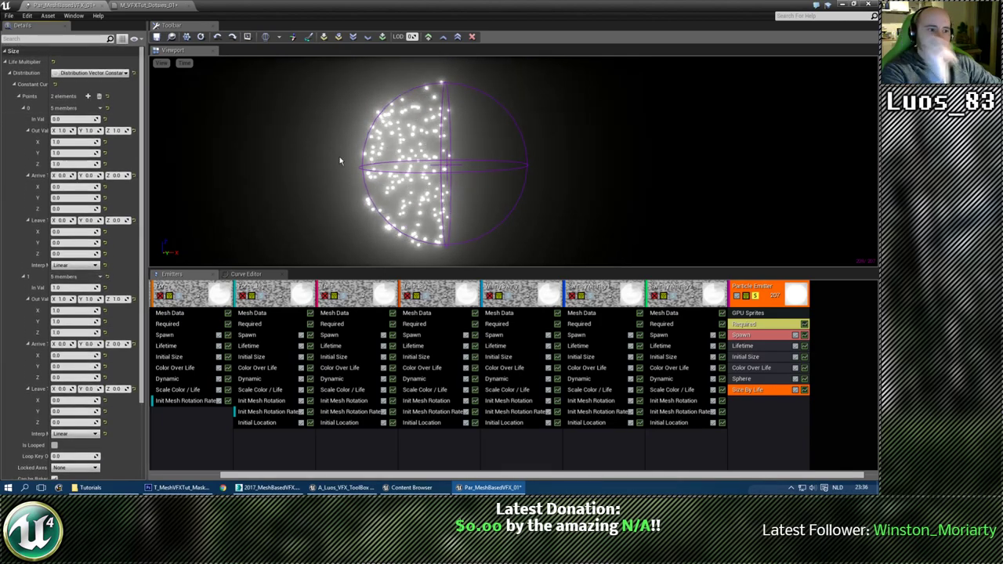
left_click_drag(340, 159, 329, 113)
left_click_drag(471, 188, 451, 193)
left_click(99, 95)
left_click(88, 95)
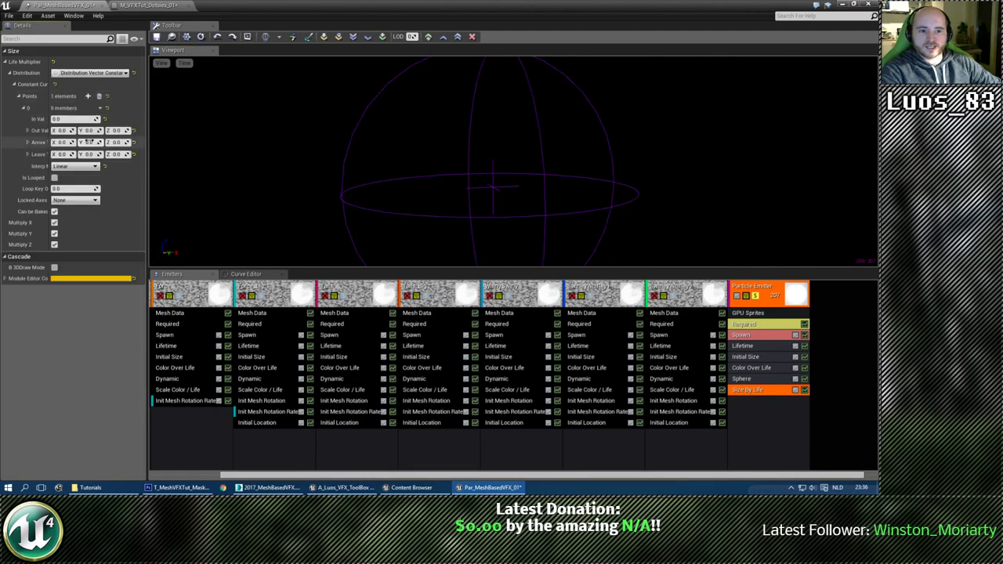
left_click(89, 96)
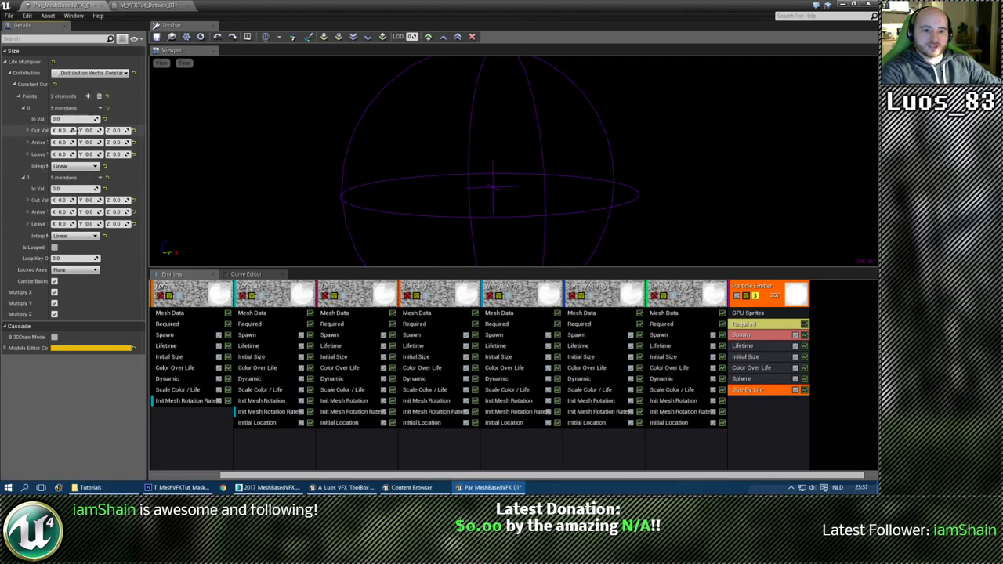
left_click(89, 96)
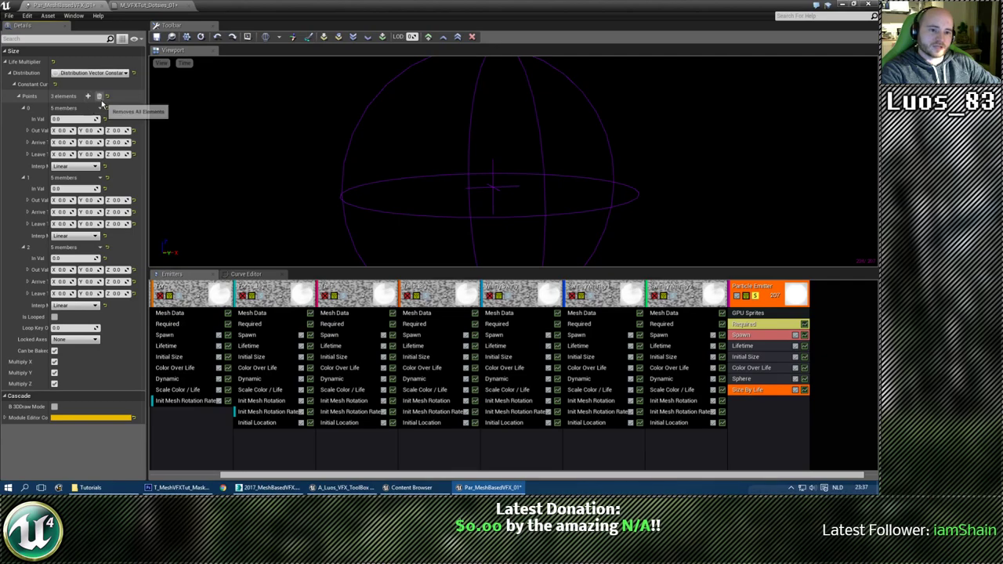
Clear all points of the Size By Life curve and add four new ones.
left_click(98, 96)
left_click(88, 95)
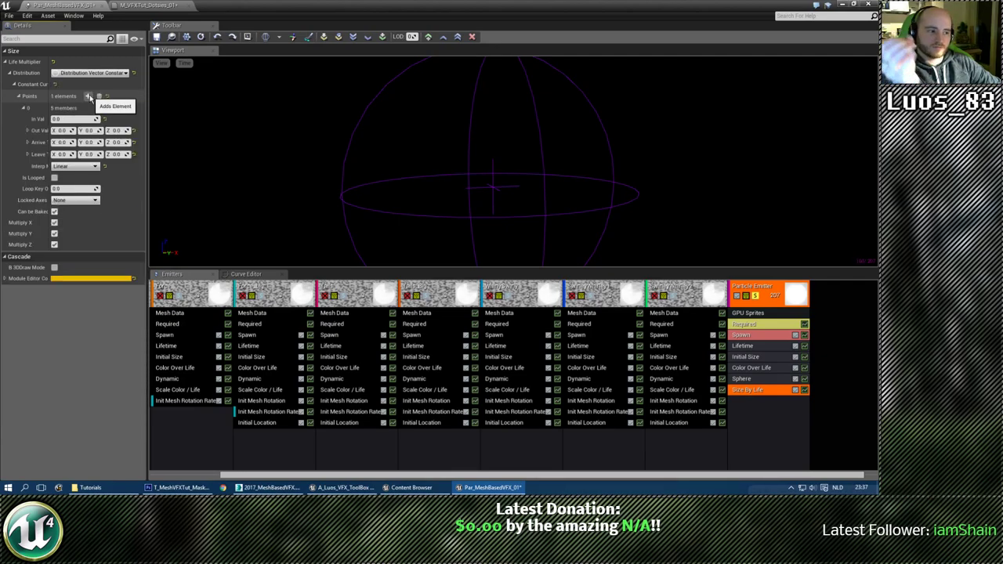
left_click(88, 95)
left_click(88, 96)
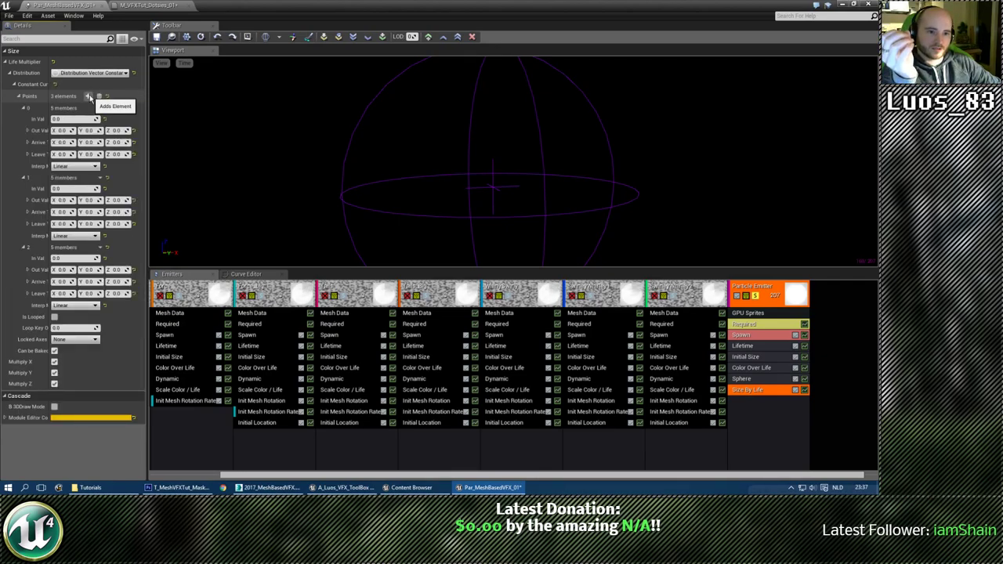
left_click(89, 96)
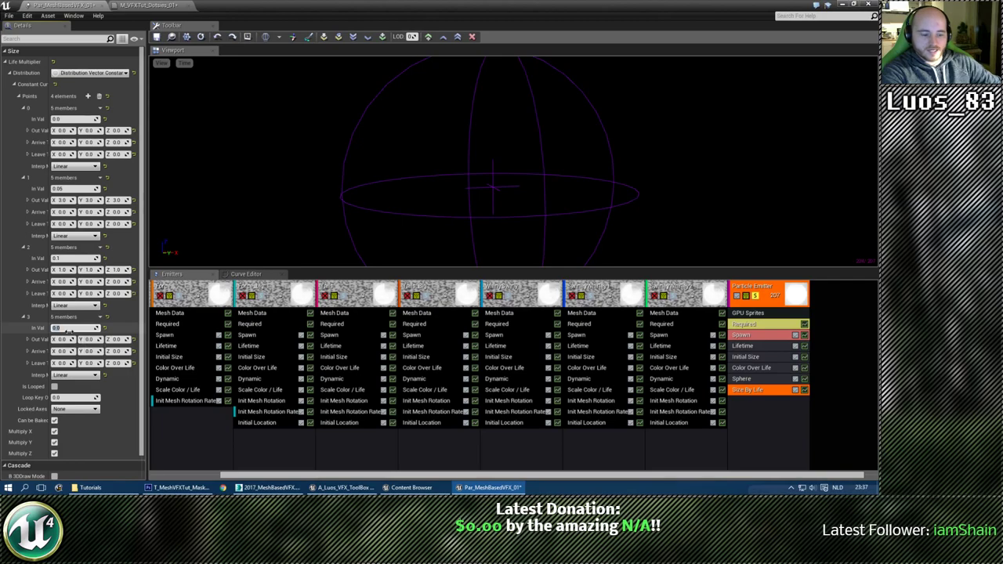
Define the Size By Life points as size 0 at 0, 3 at 0.05, 1 at 0.1 and 0 at 1 on all axes.
type("1")
key("Return")
left_click_drag(547, 222, 547, 263)
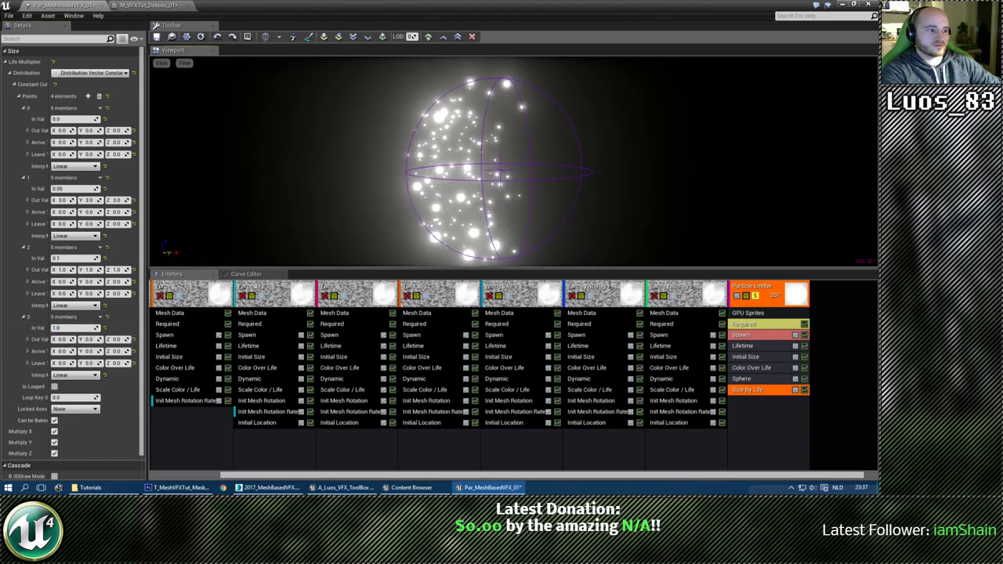
right_click_drag(528, 197, 594, 193)
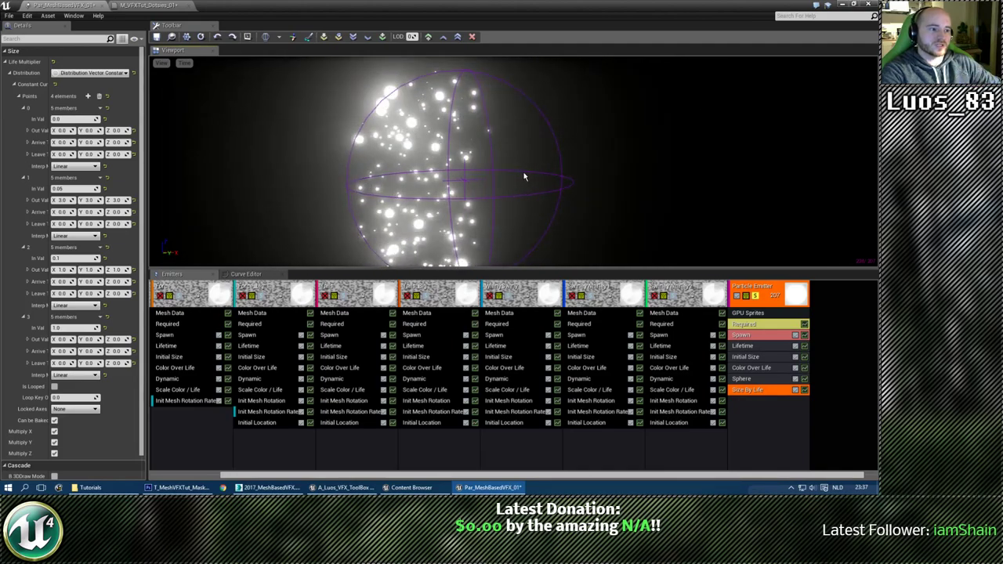
left_click_drag(527, 182, 544, 194)
Add an Initial Velocity module to the GPU sprite emitter and expand all of its properties.
right_click(750, 408)
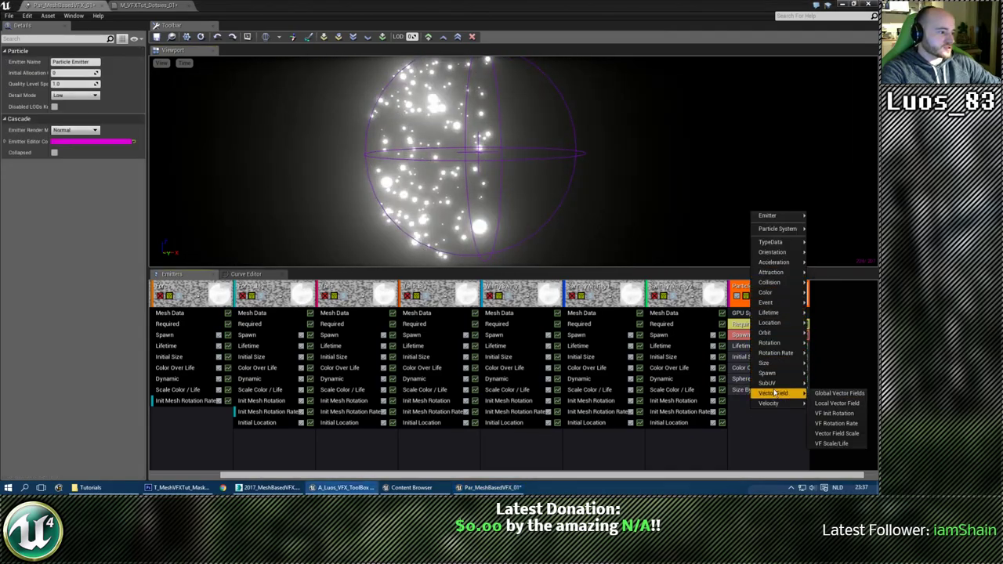
mouse_move(771, 404)
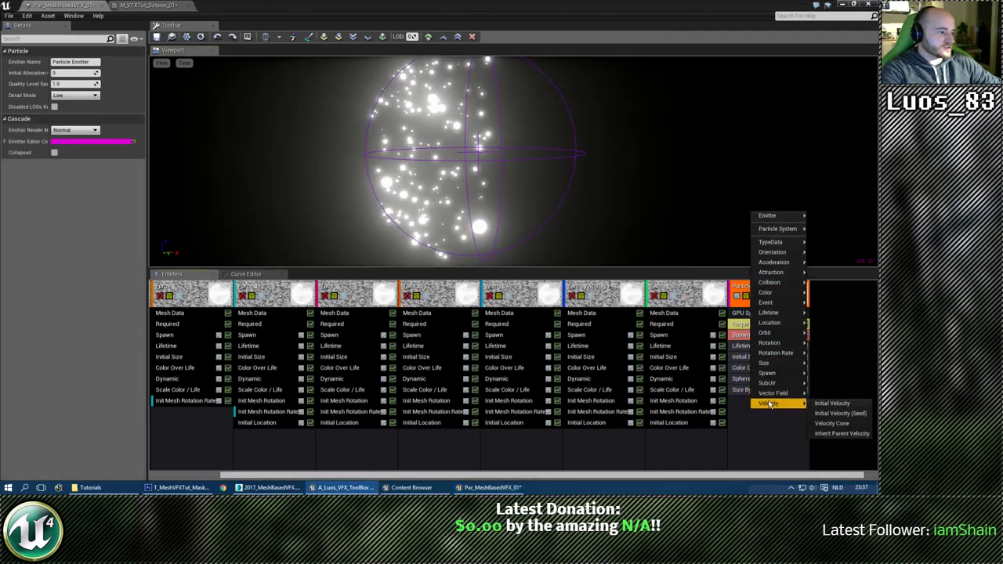
left_click(850, 404)
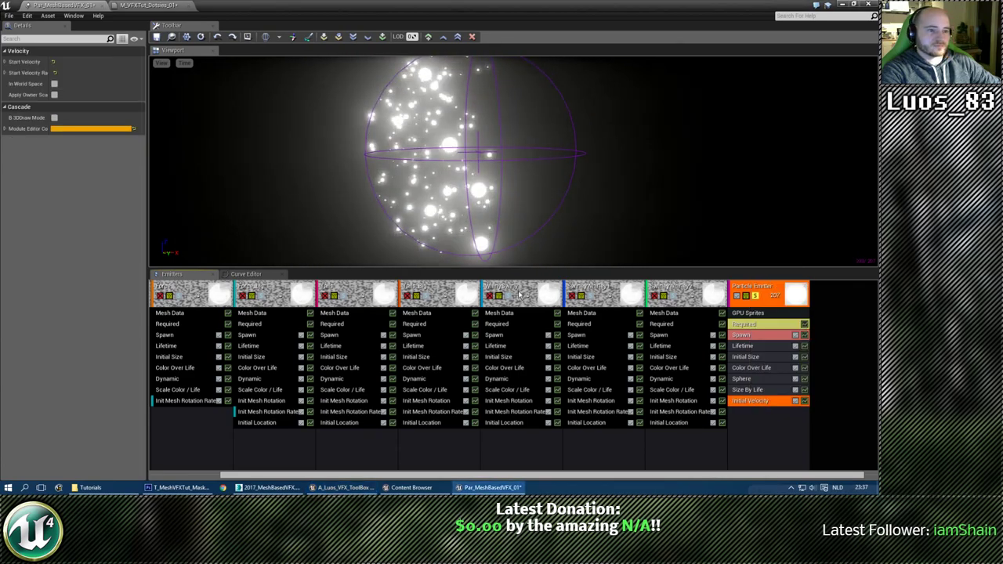
right_click(91, 53)
left_click(108, 73)
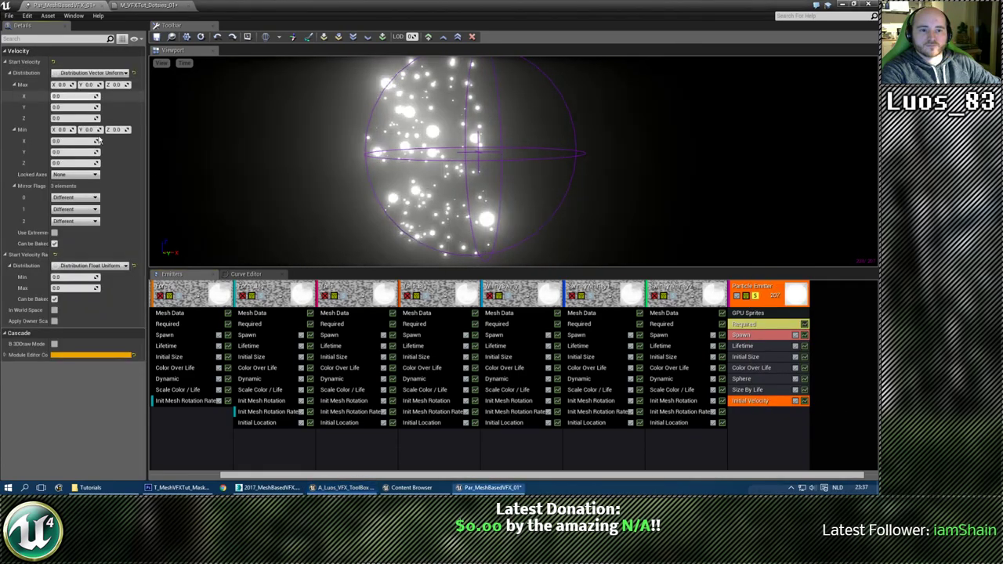
Set the start velocity maximum to X 400, Y 20, Z 20 and the minimum to X 200, Y -20, Z -20.
left_click(70, 85)
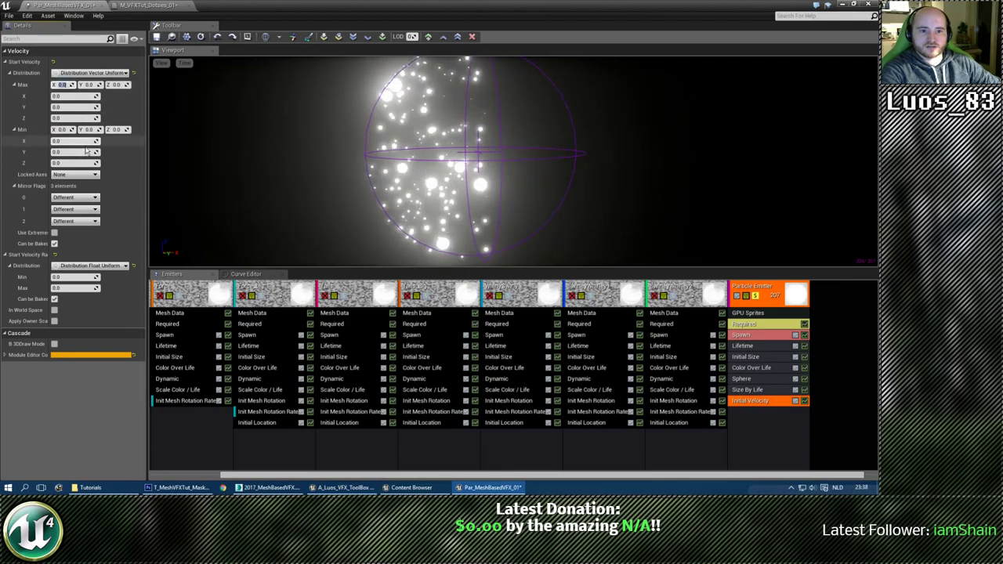
type("400")
key("Return")
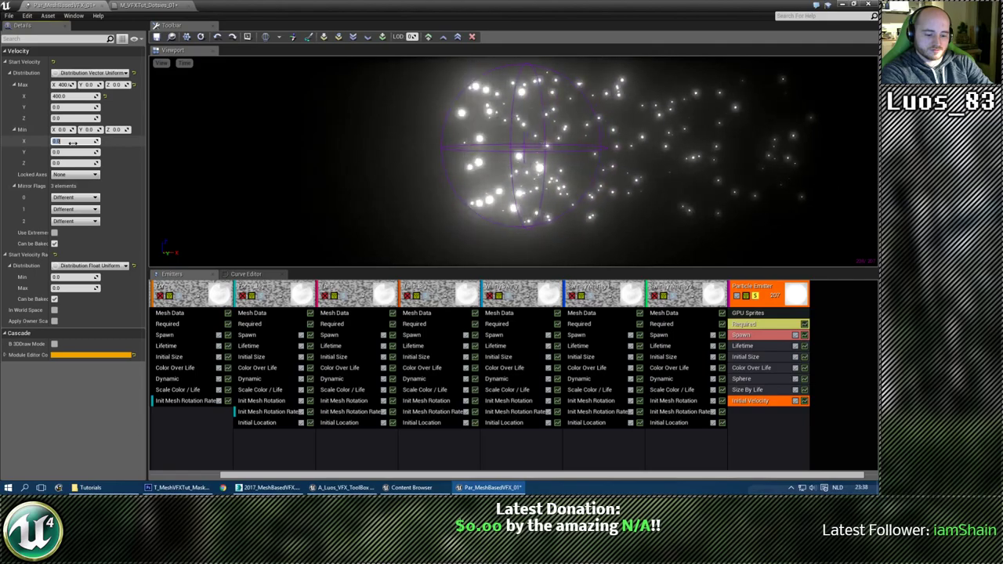
type("200")
key("Return")
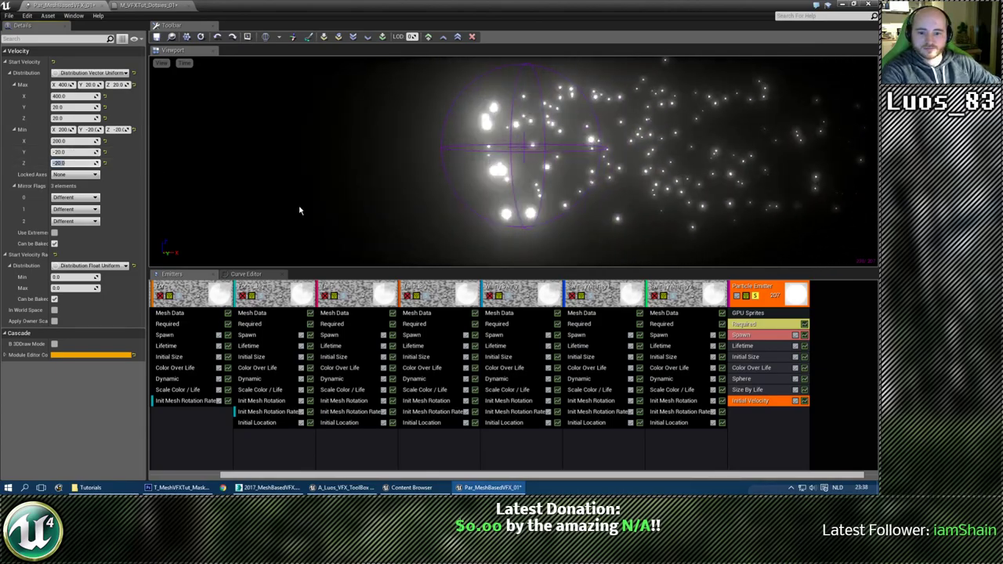
middle_click_drag(416, 181, 243, 181)
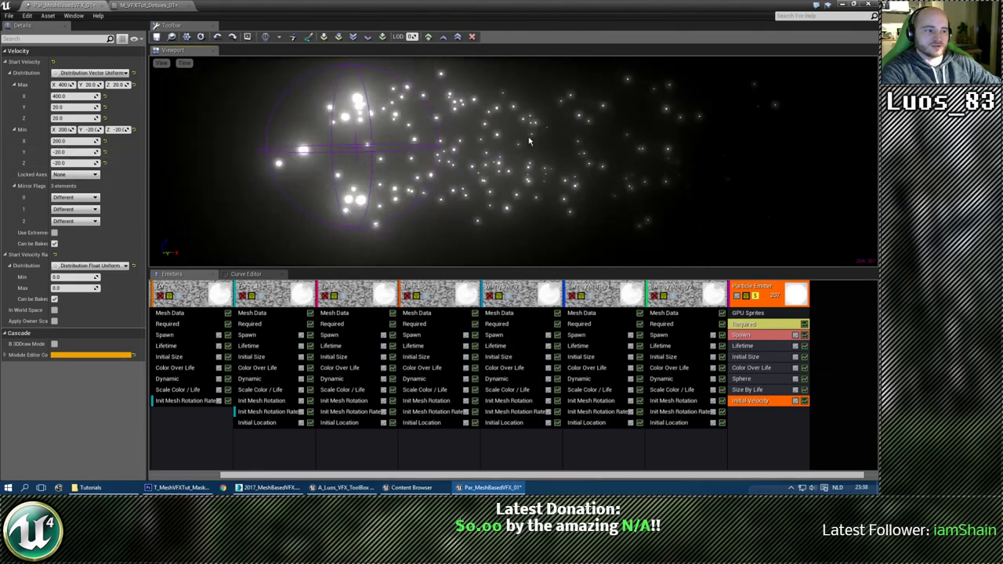
Unsolo the GPU sprite emitter and set its Sphere module's start location X to 80 and start radius to 70.
left_click(756, 296)
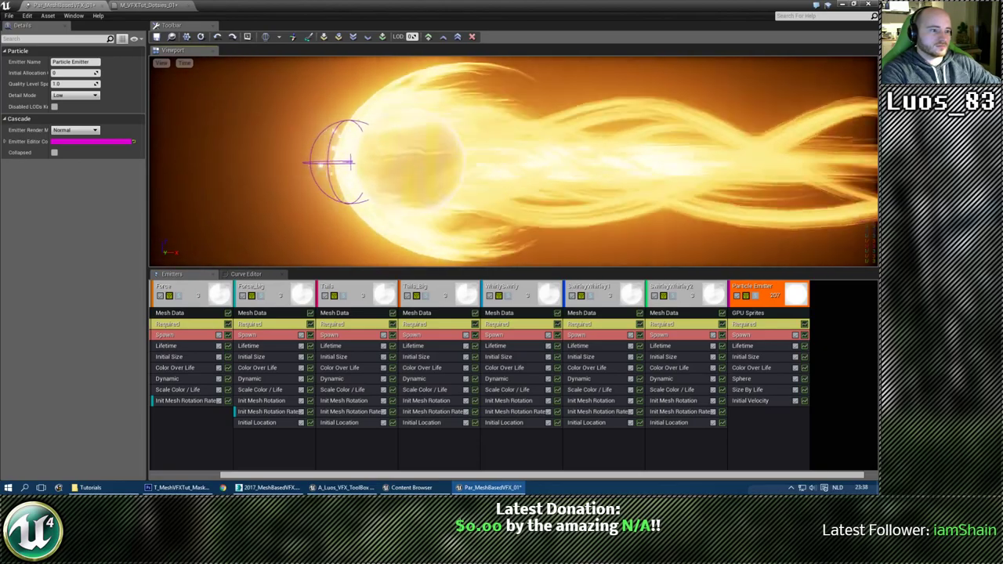
left_click(749, 379)
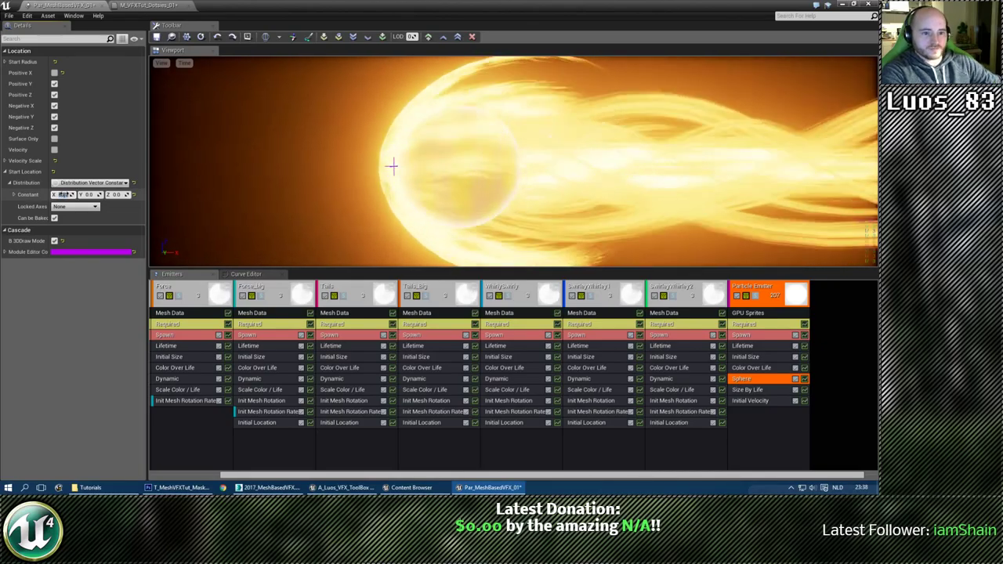
left_click(5, 62)
left_click(66, 84)
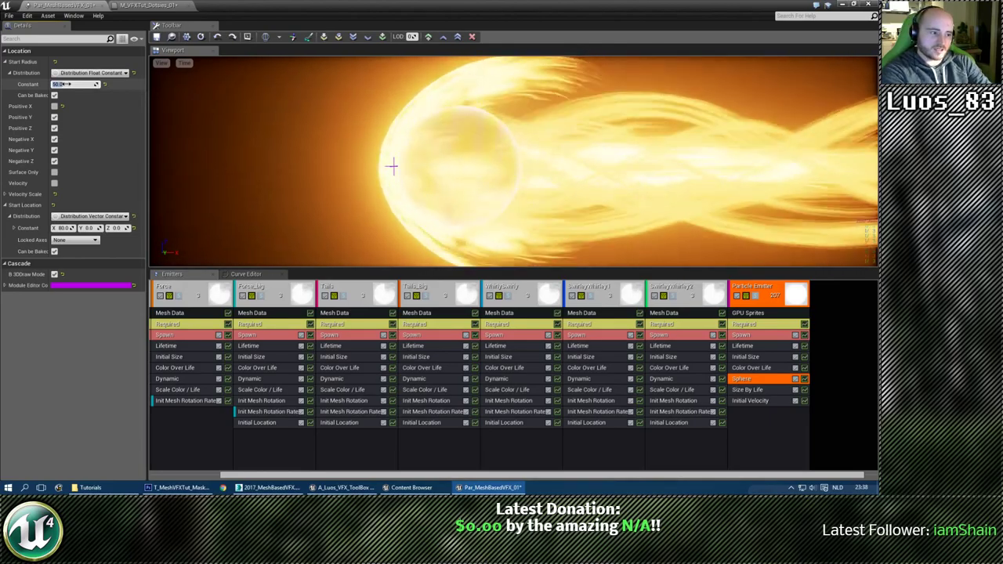
type("4")
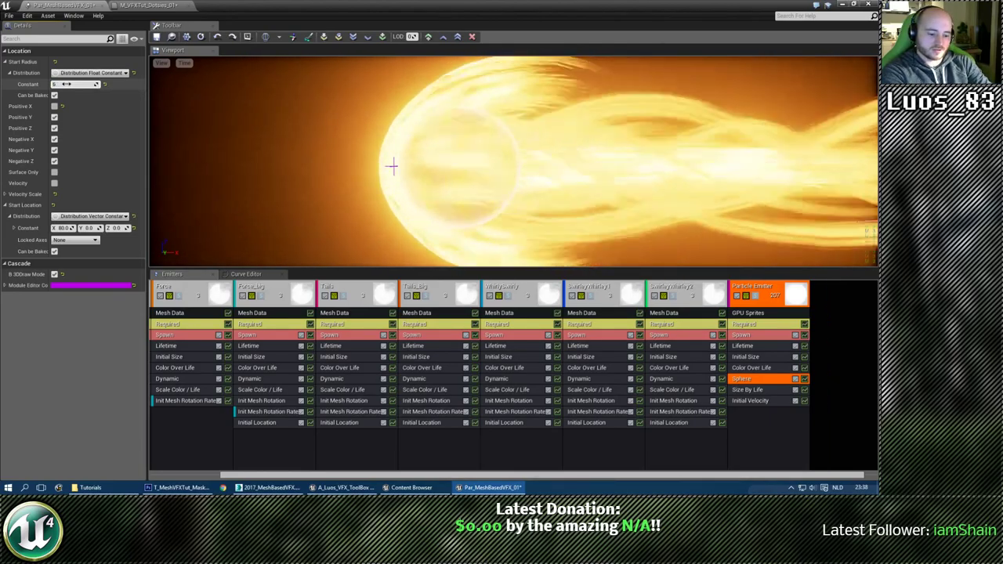
key("Return")
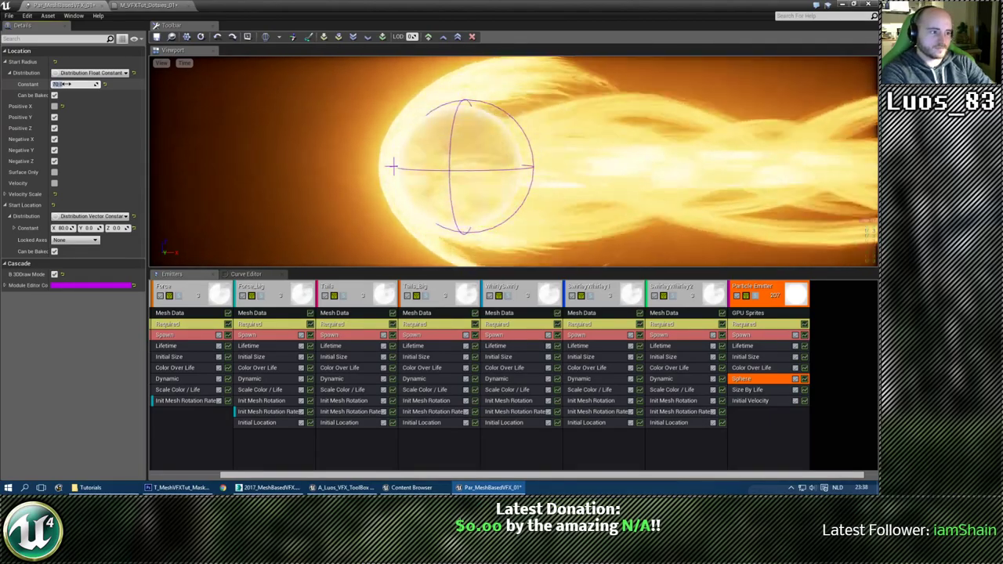
left_click_drag(621, 119, 601, 139)
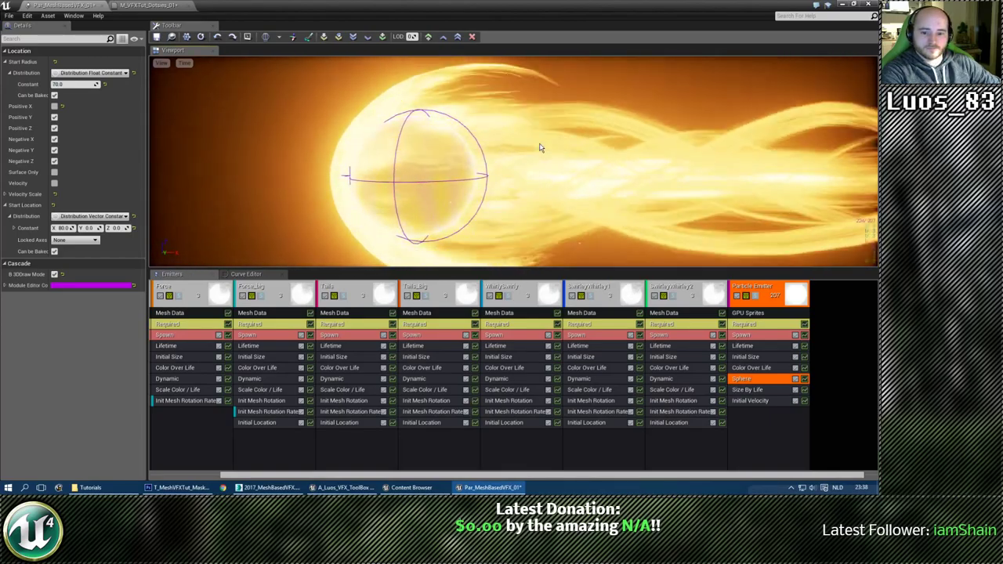
right_click_drag(540, 148, 560, 157)
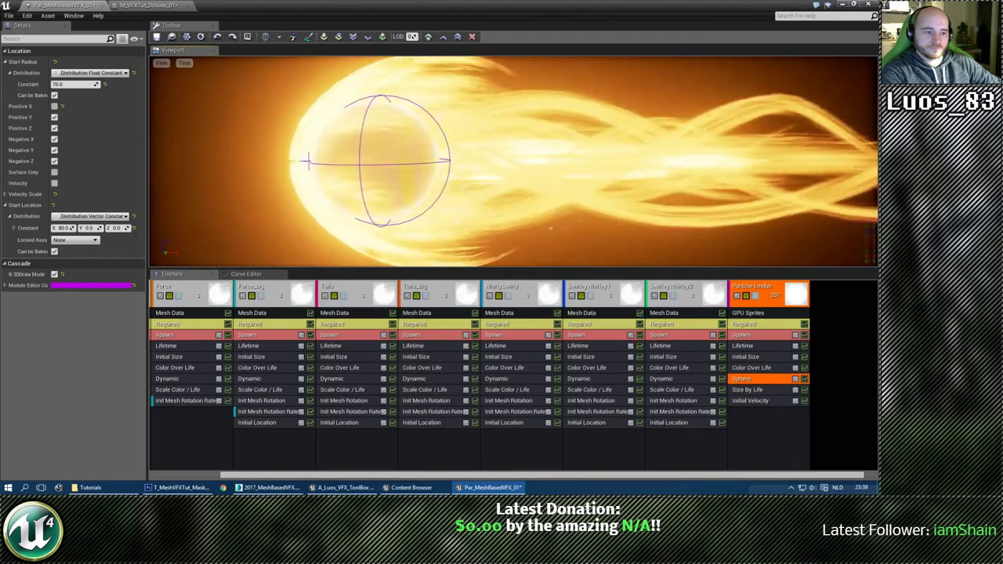
left_click_drag(560, 157, 568, 149)
Set the GPU sprite emitter's lifetime to a minimum of 0.5 and a maximum of 2.
left_click(744, 345)
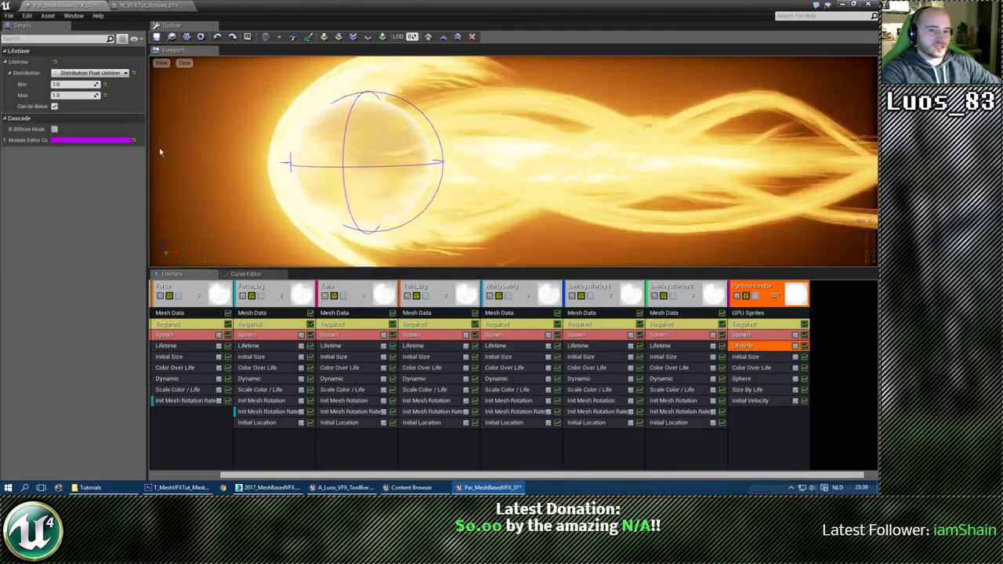
left_click(75, 84)
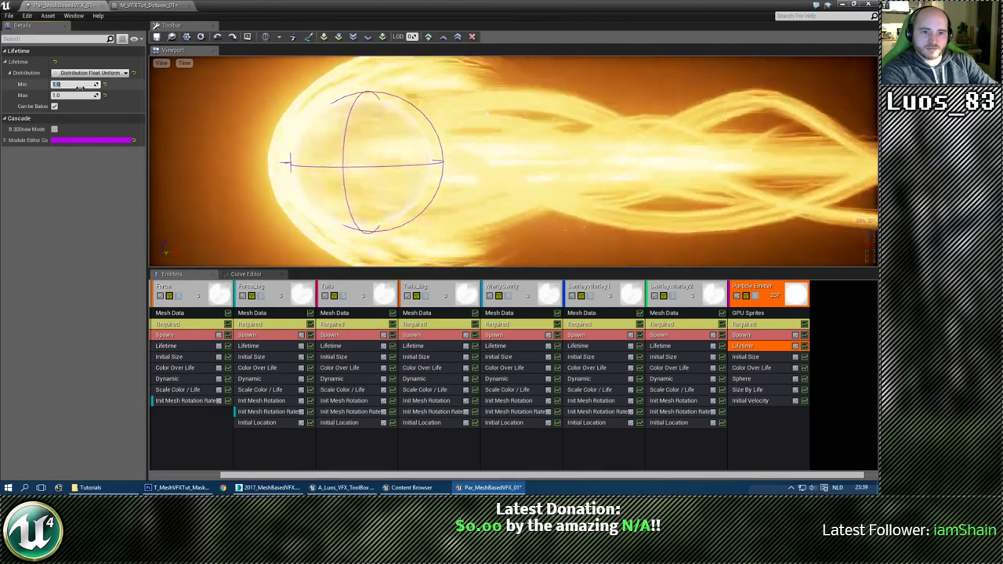
key("Tab")
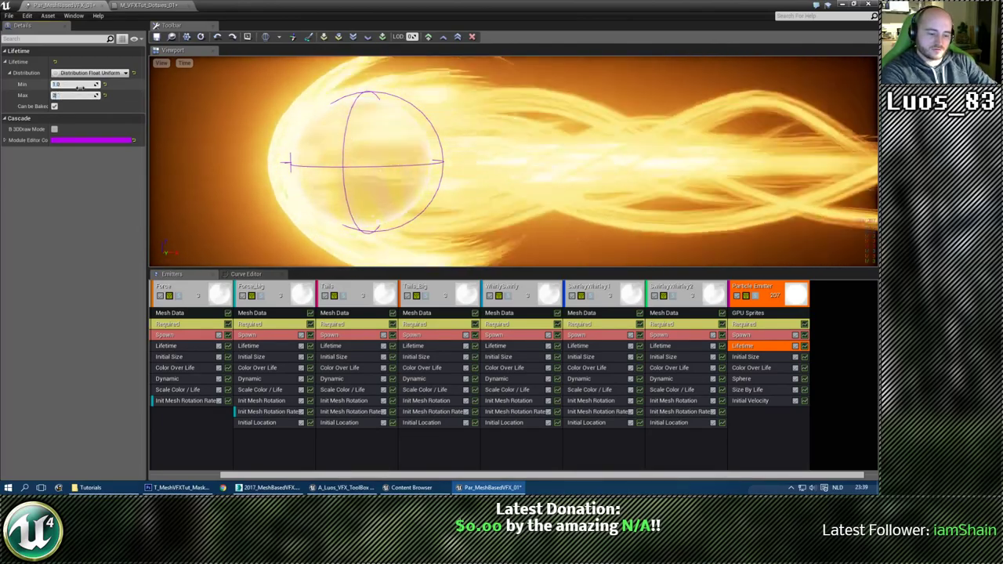
key("Return")
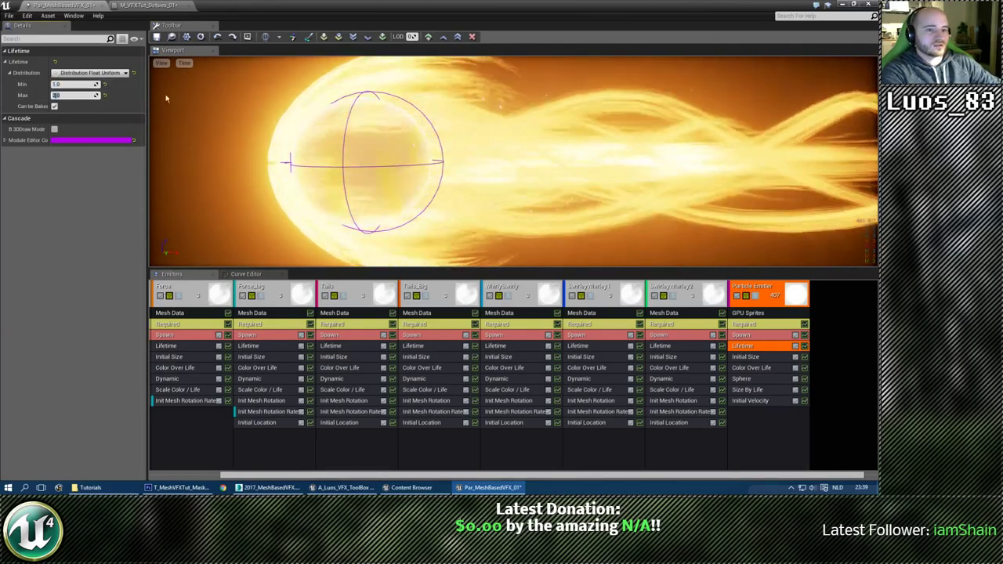
left_click(68, 83)
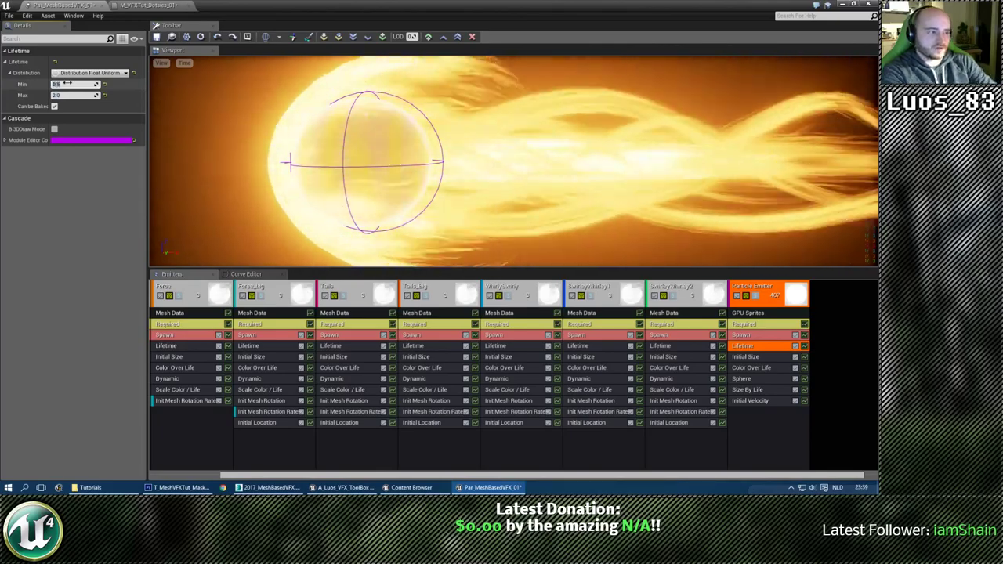
type("0.5")
key("Return")
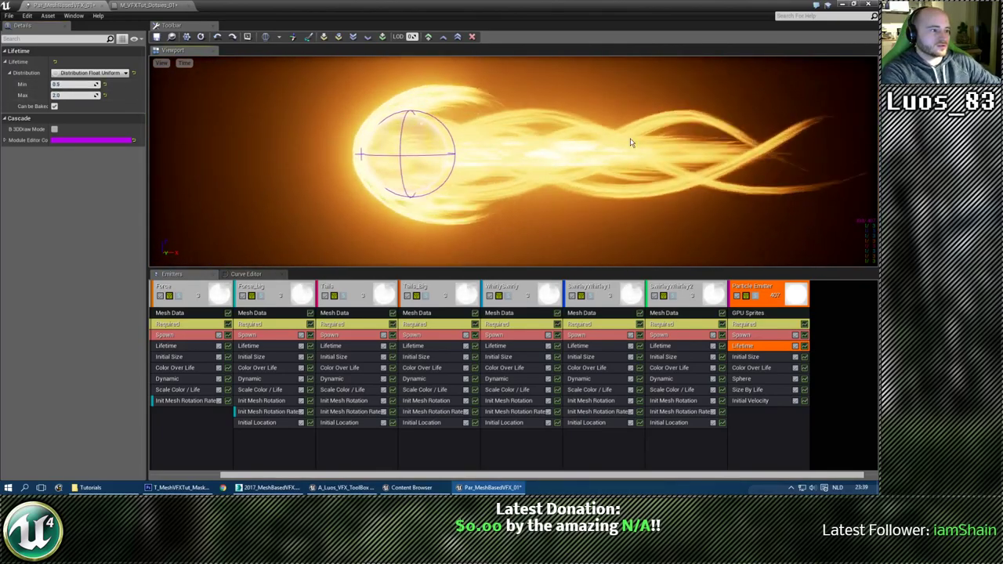
scroll(632, 143, "up", 2)
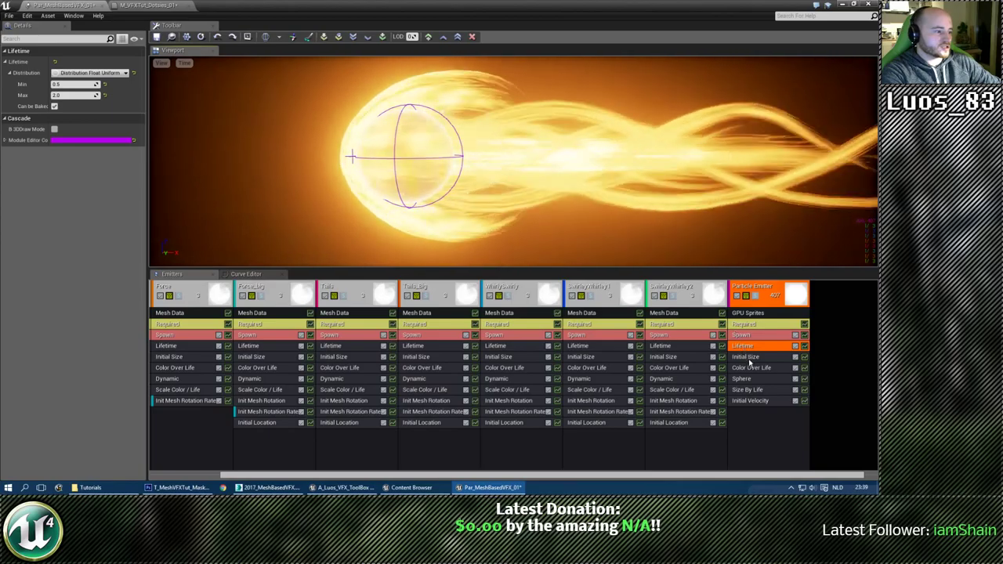
Set the GPU sprite emitter's start velocity X to a maximum of 800 and a minimum of 400.
left_click(754, 401)
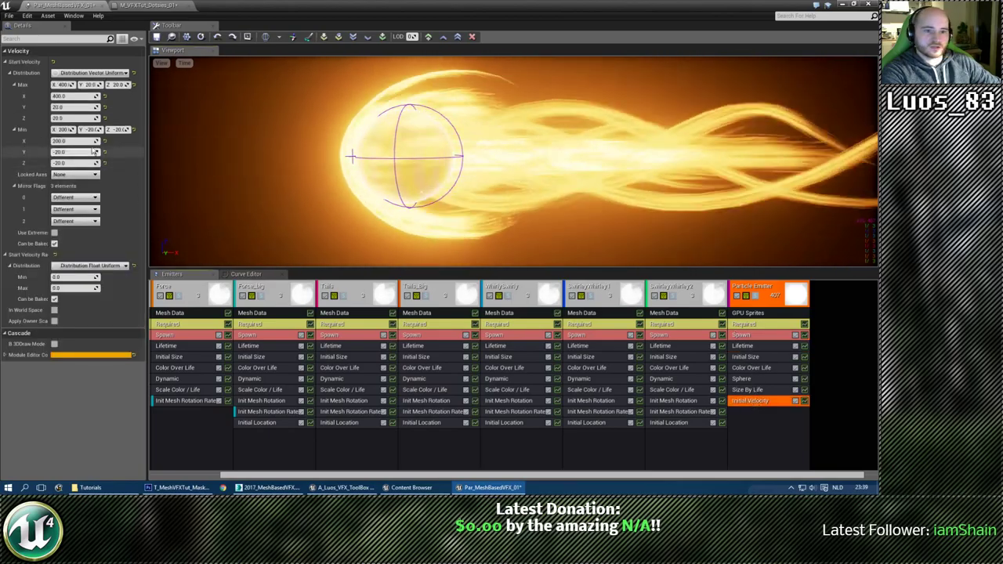
left_click(67, 85)
type("8")
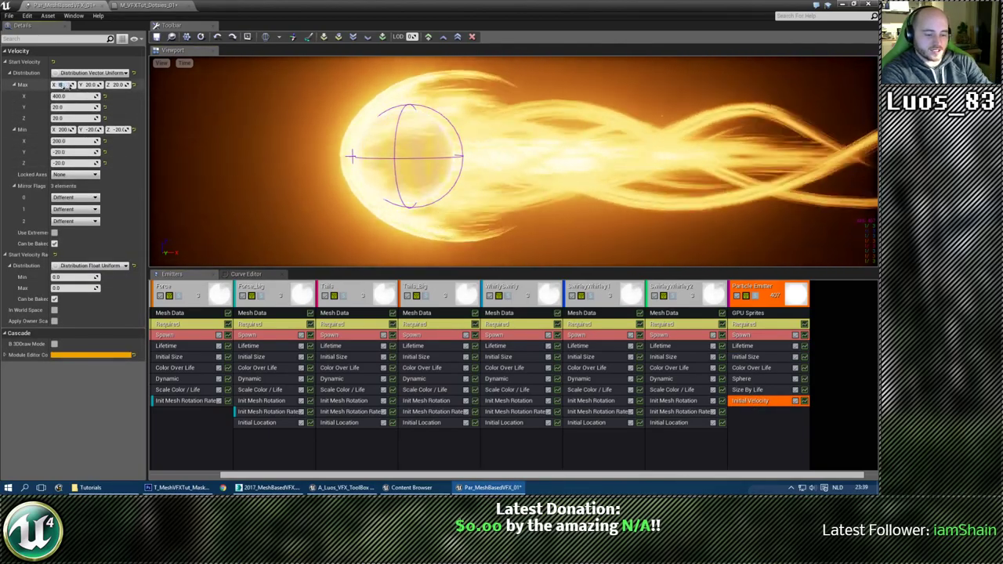
type("00")
key("Return")
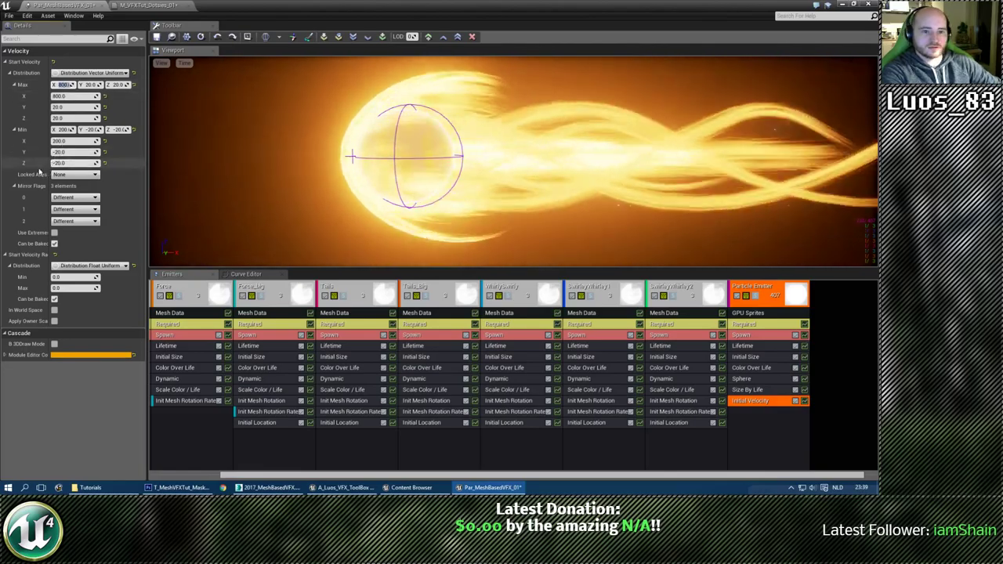
left_click(62, 129)
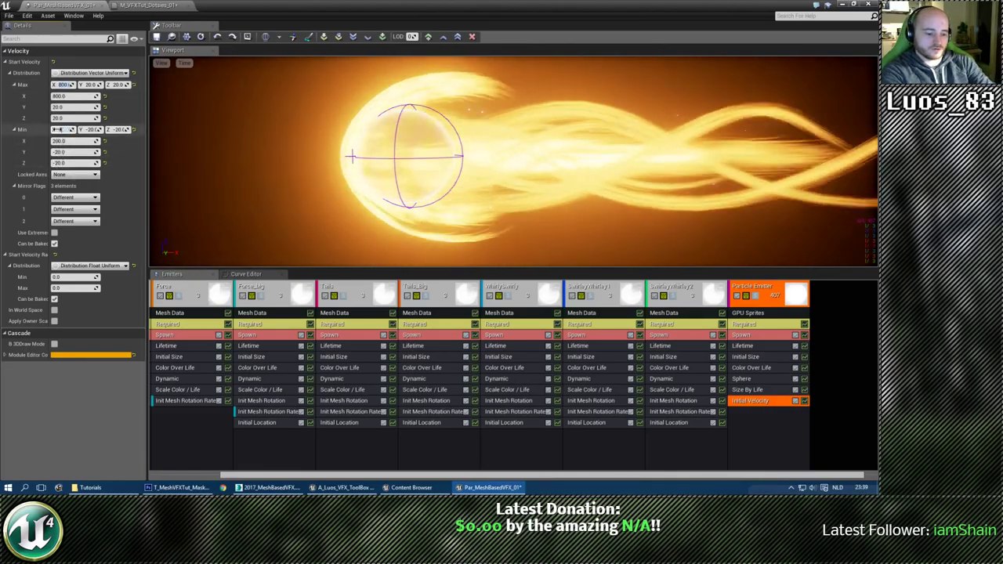
type("400")
key("Return")
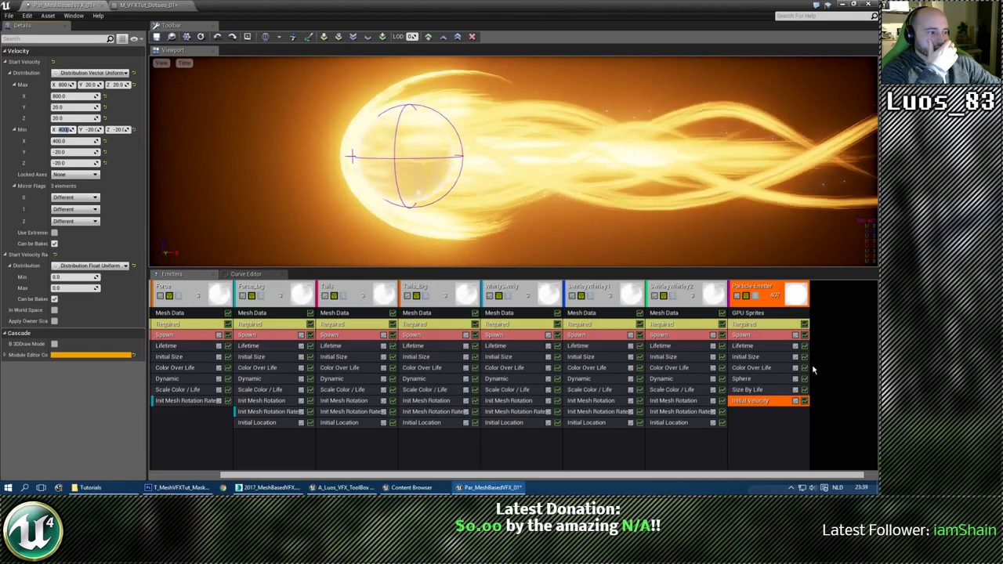
Set the GPU sprite emitter's Initial Size maximum to 4 on X, Y and Z.
left_click(749, 357)
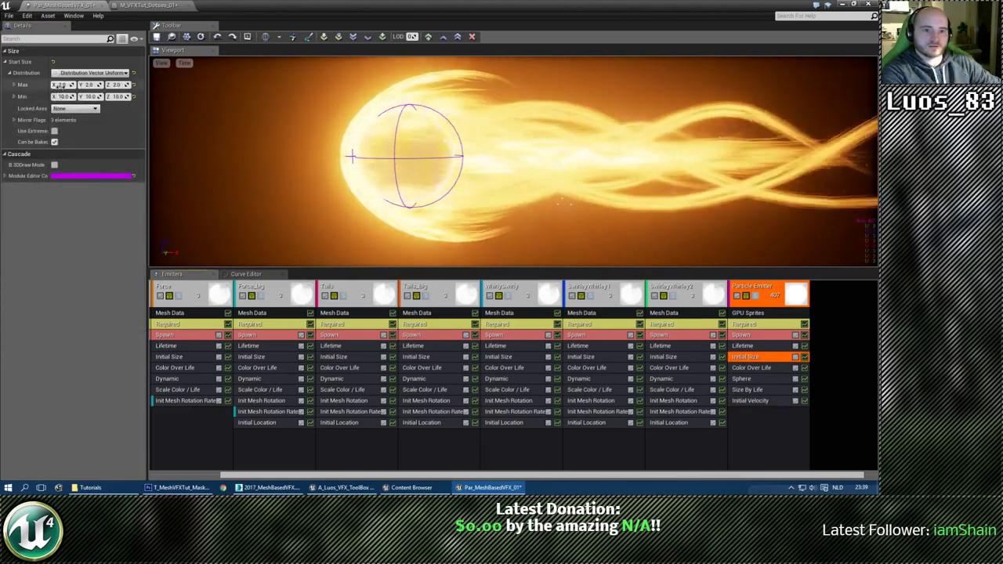
left_click(60, 85)
type("4")
key("Tab")
type("4")
key("Tab")
type("4")
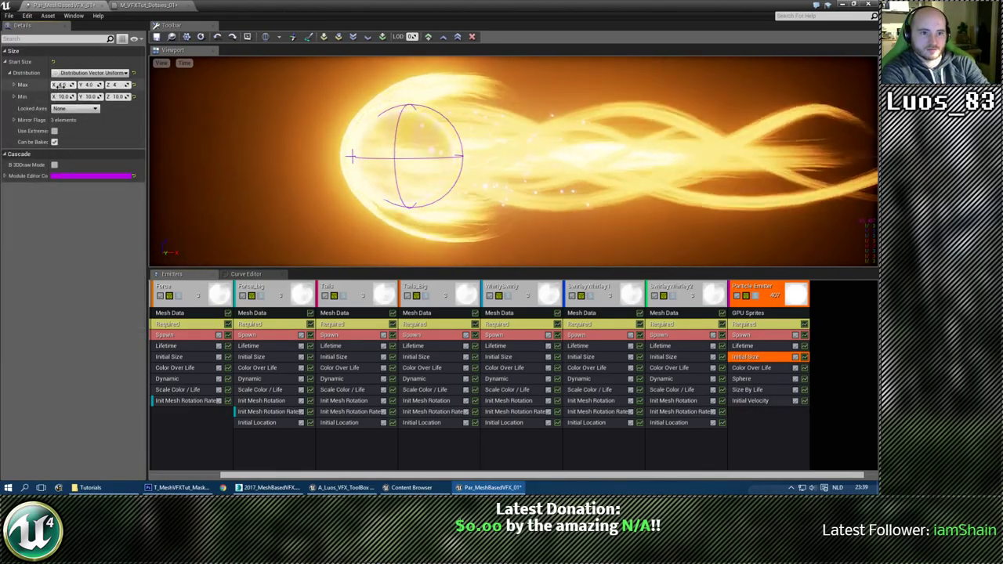
left_click_drag(455, 187, 470, 228)
left_click_drag(504, 196, 504, 179)
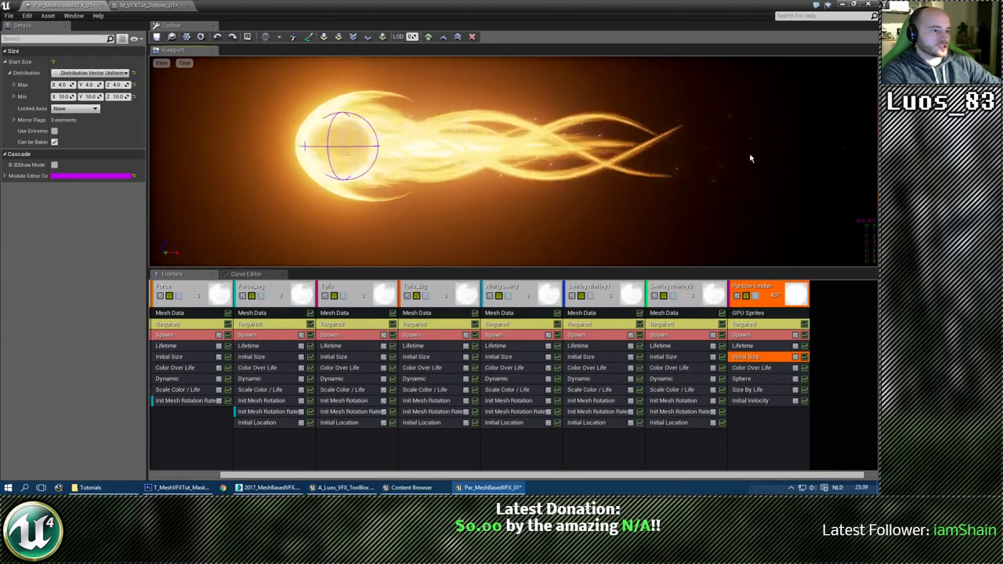
left_click_drag(403, 182, 398, 149)
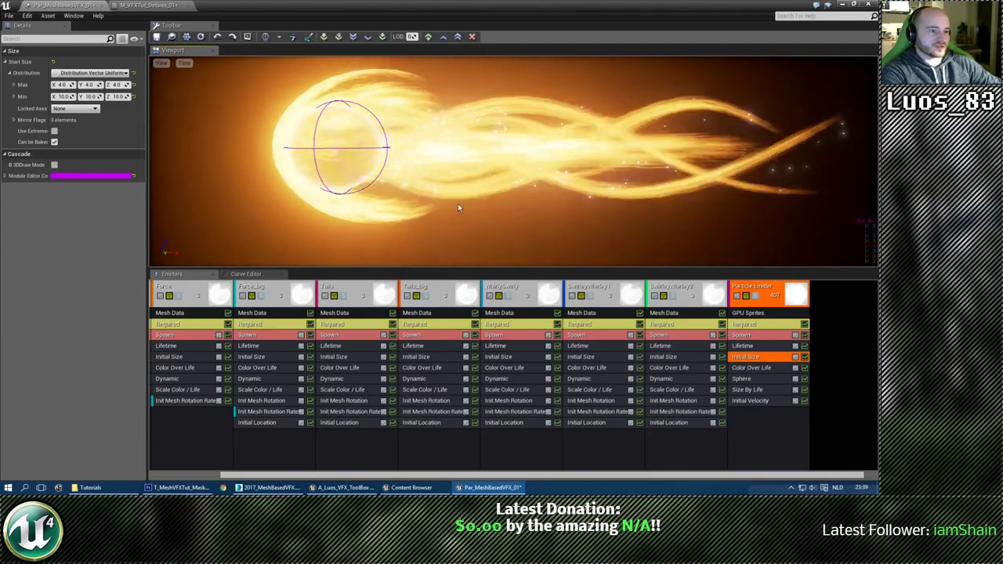
Set the GPU sprite emitter's Color Over Life constant to a light blue with R 0.13, G 0.294 and B 1.0.
left_click(756, 369)
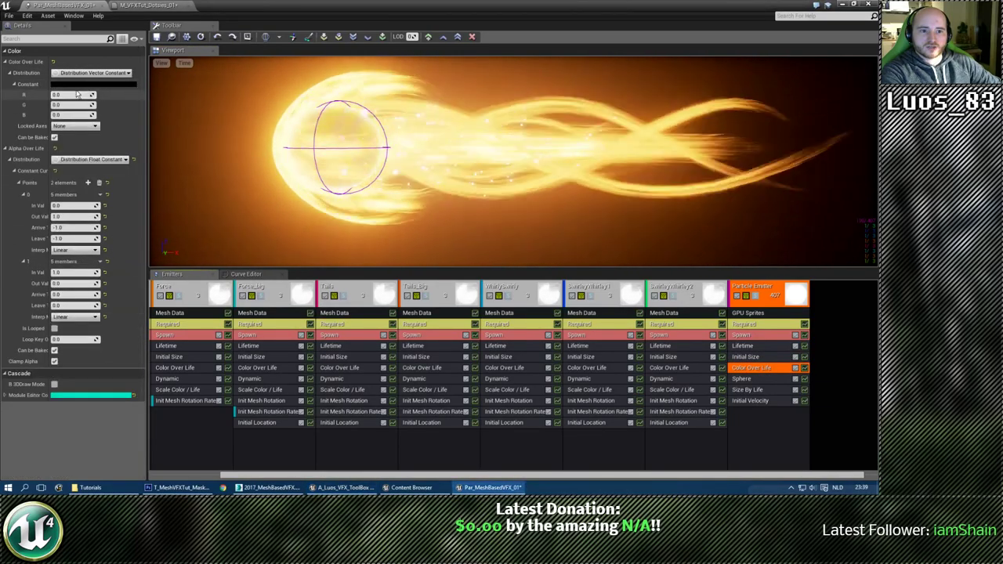
left_click(88, 85)
left_click_drag(96, 141, 104, 129)
left_click(211, 123)
left_click(210, 118)
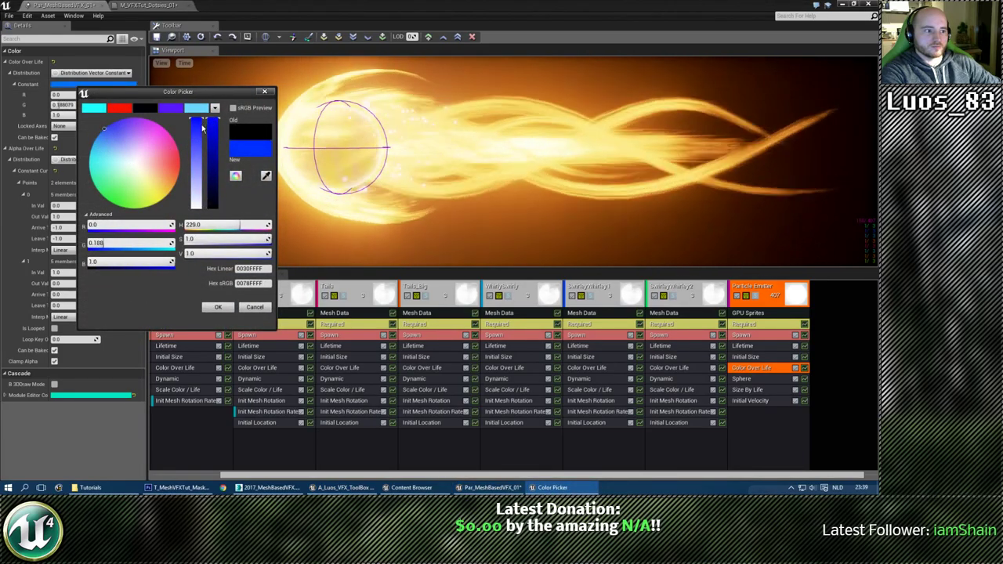
left_click(196, 129)
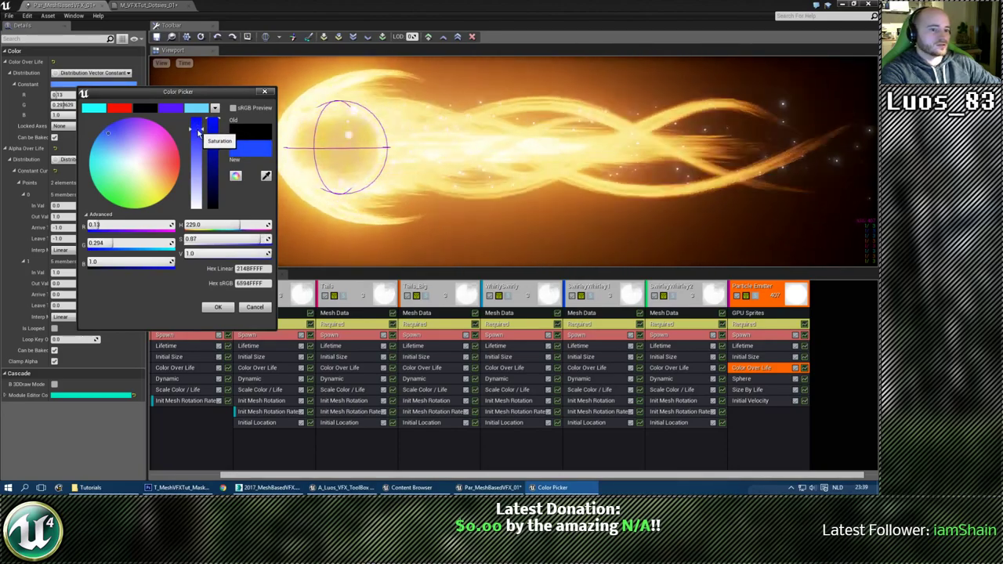
left_click(218, 307)
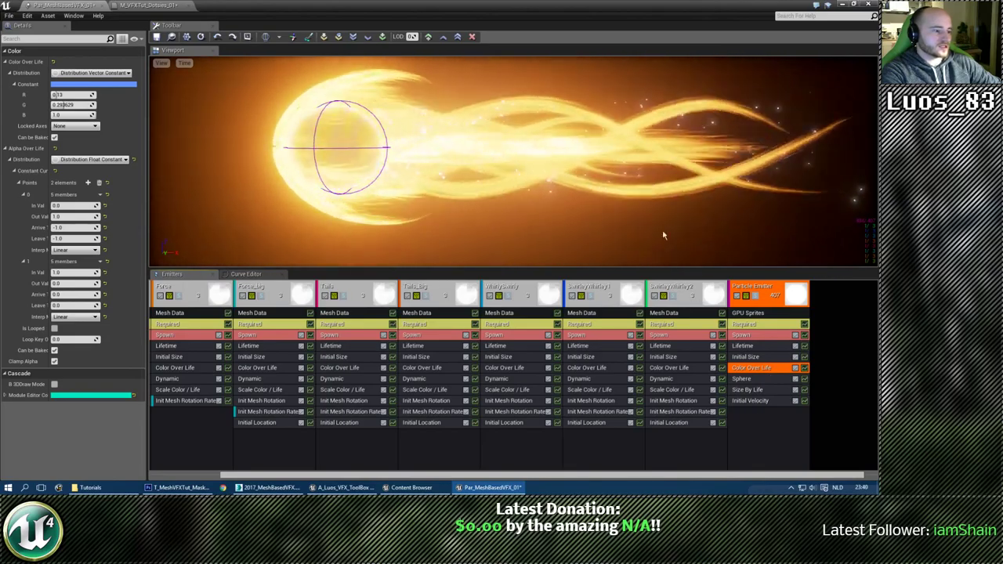
Add a Size By Speed module to the GPU sprite emitter with Speed Scale Y 1 and Max Scale Y 5.
left_click(765, 437)
right_click(755, 435)
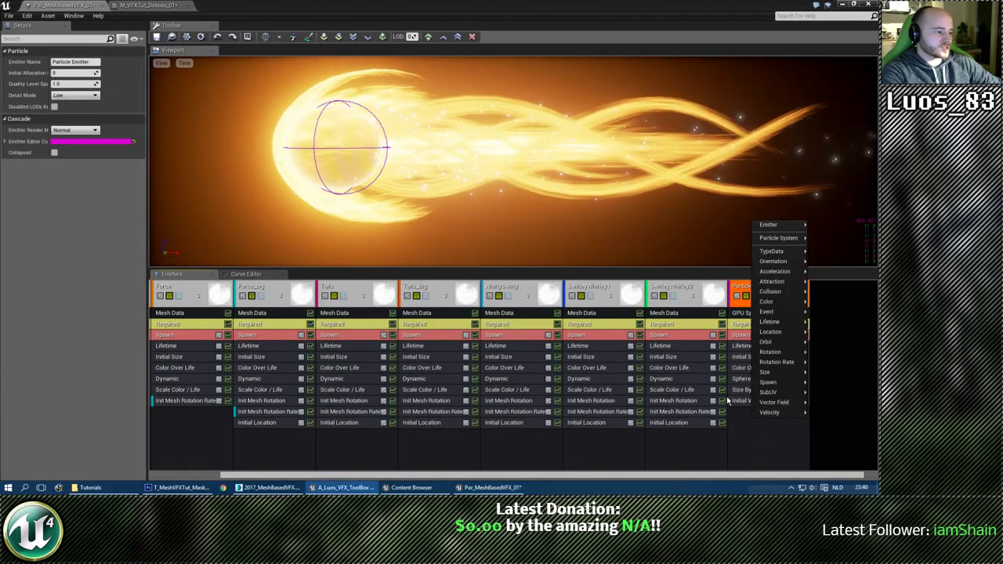
mouse_move(783, 373)
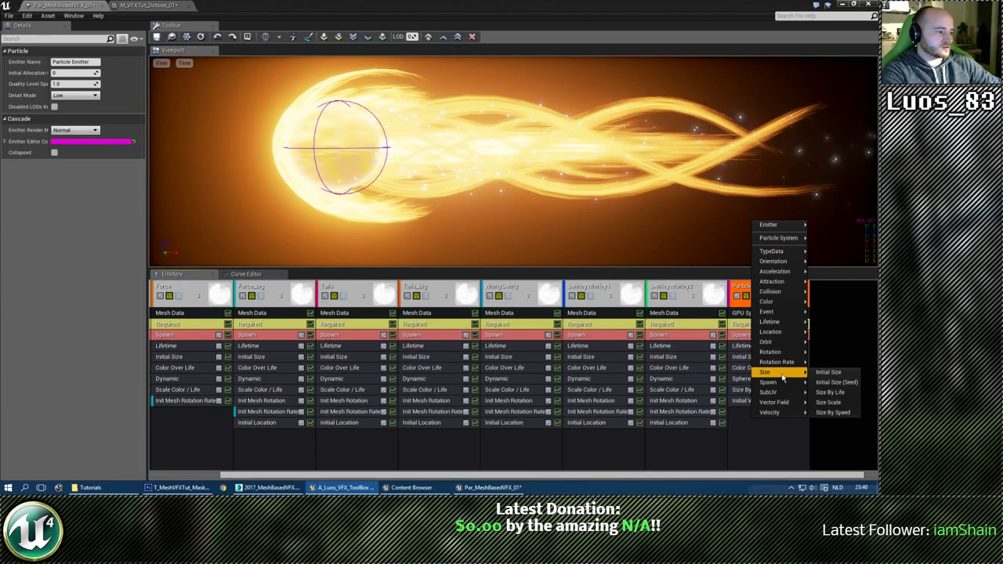
left_click(831, 412)
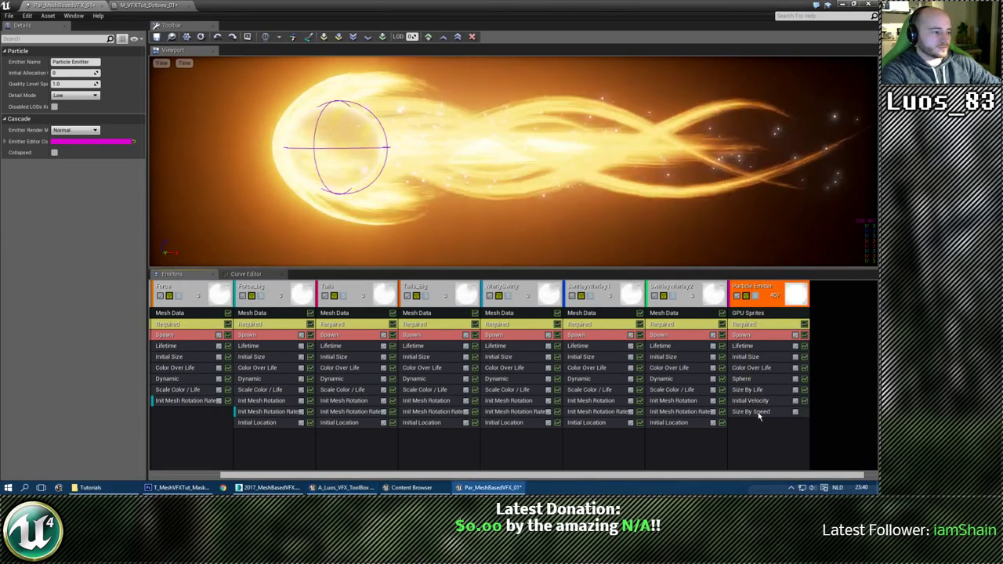
left_click(758, 413)
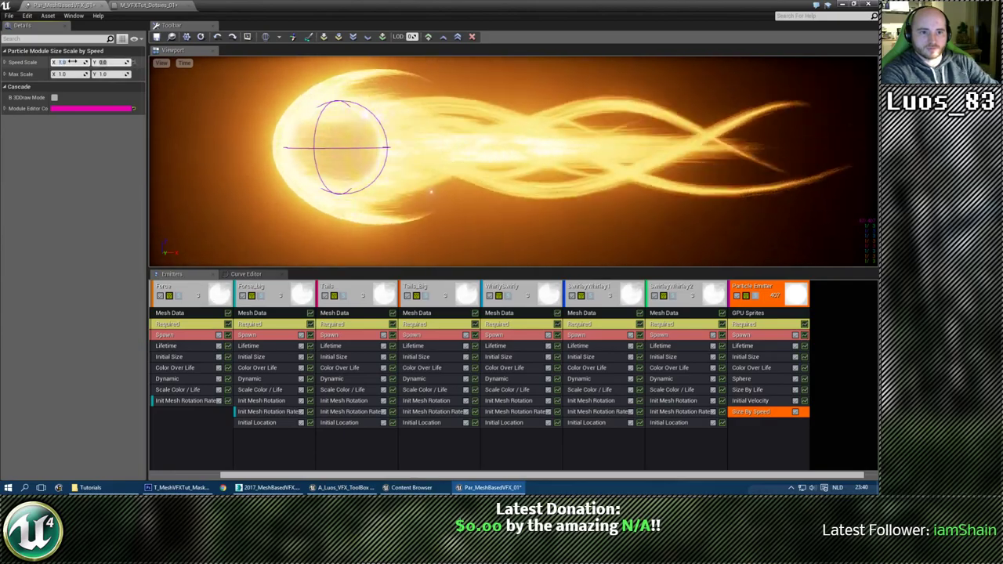
key("Tab")
key("Tab")
type("5")
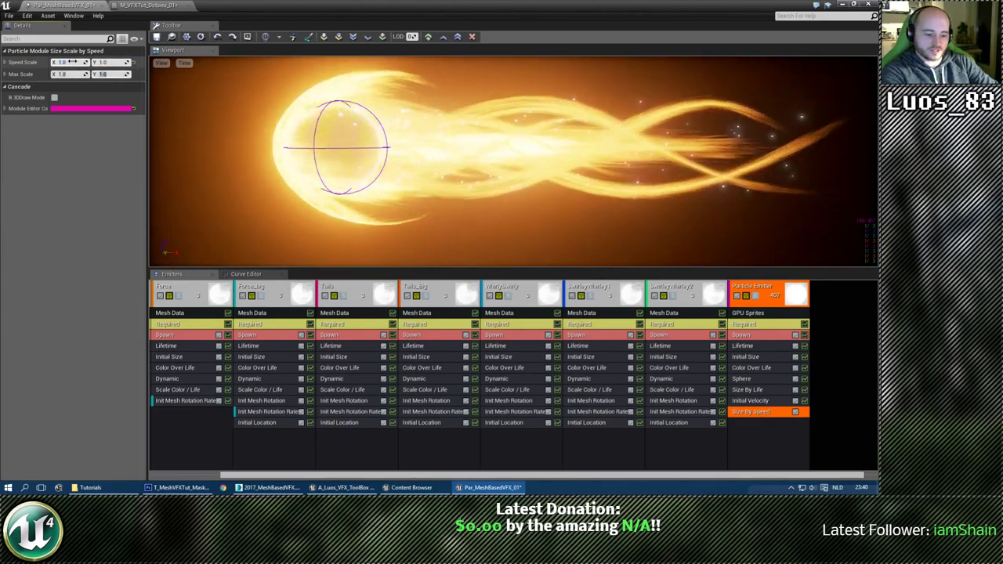
key("Return")
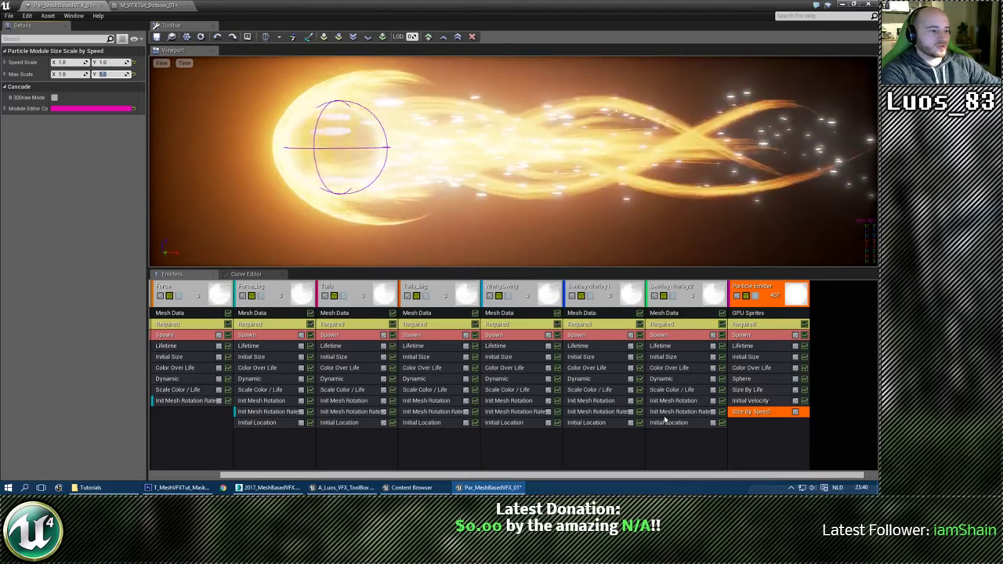
Rename the GPU sprite emitter to W and create a duplicate of it that is disabled.
left_click(767, 291)
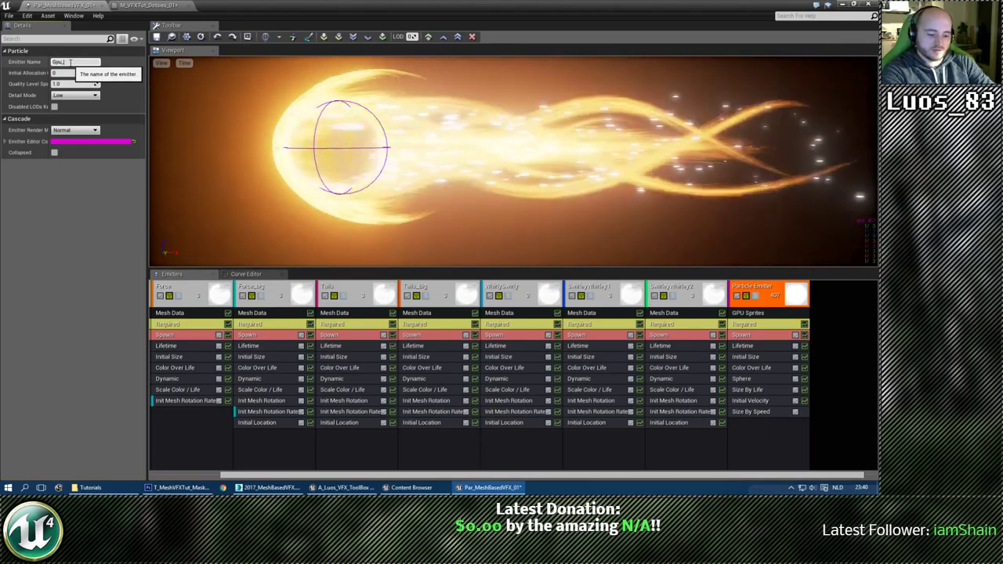
left_click(751, 290)
key("ctrl+w")
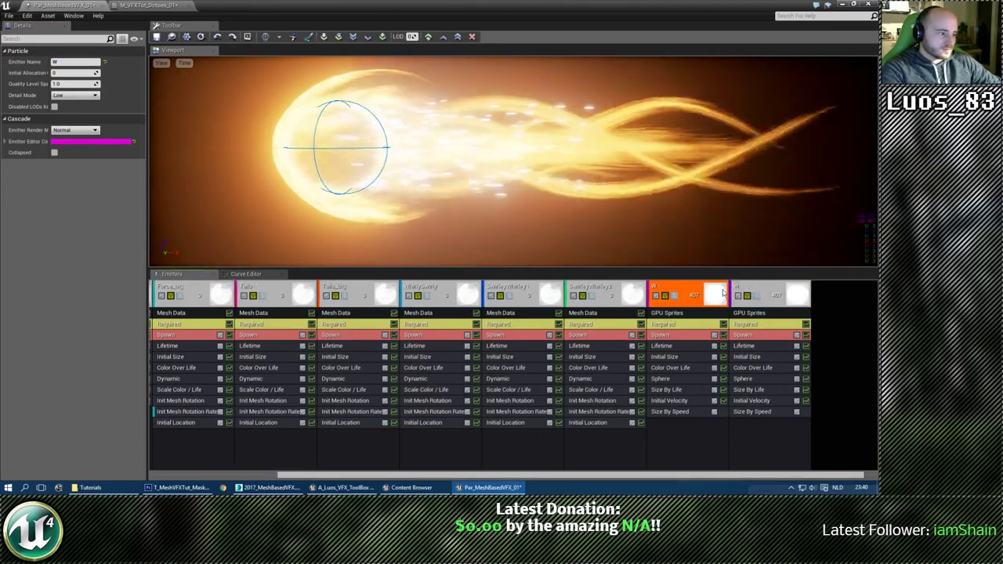
left_click(740, 297)
Delete the Size By Speed module from the enabled W emitter and set its screen alignment to PSA Square.
left_click(666, 413)
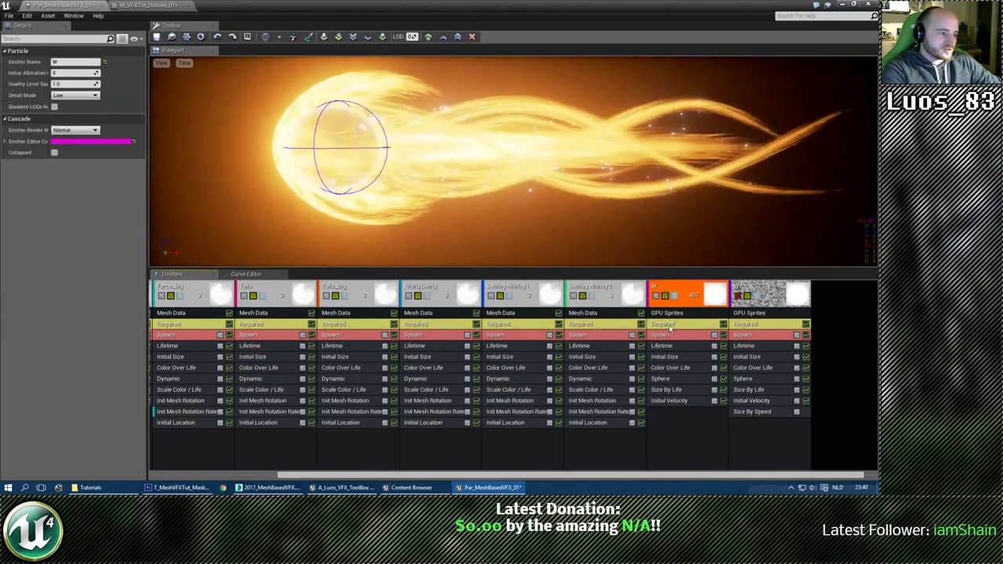
key("Delete")
left_click(69, 123)
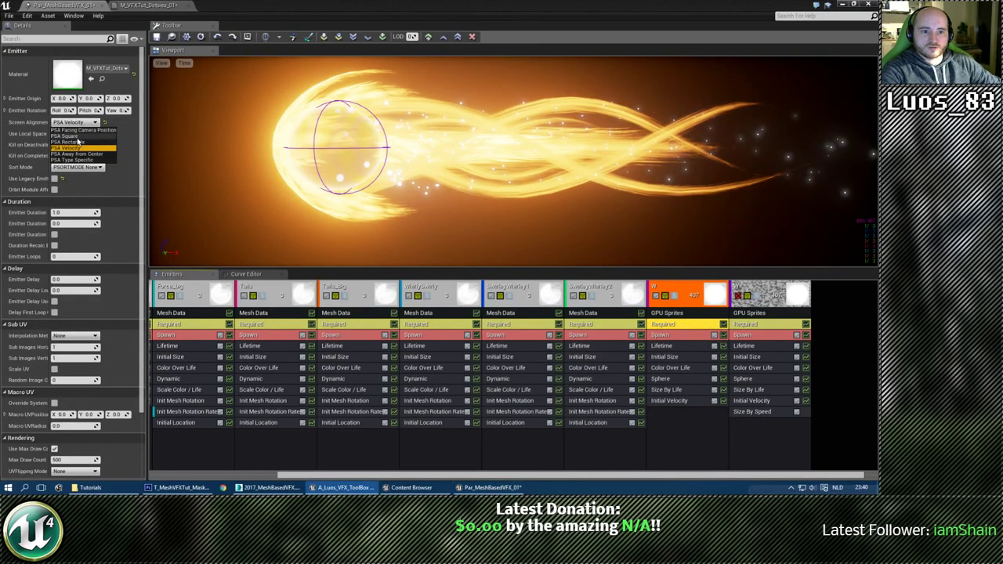
left_click(81, 138)
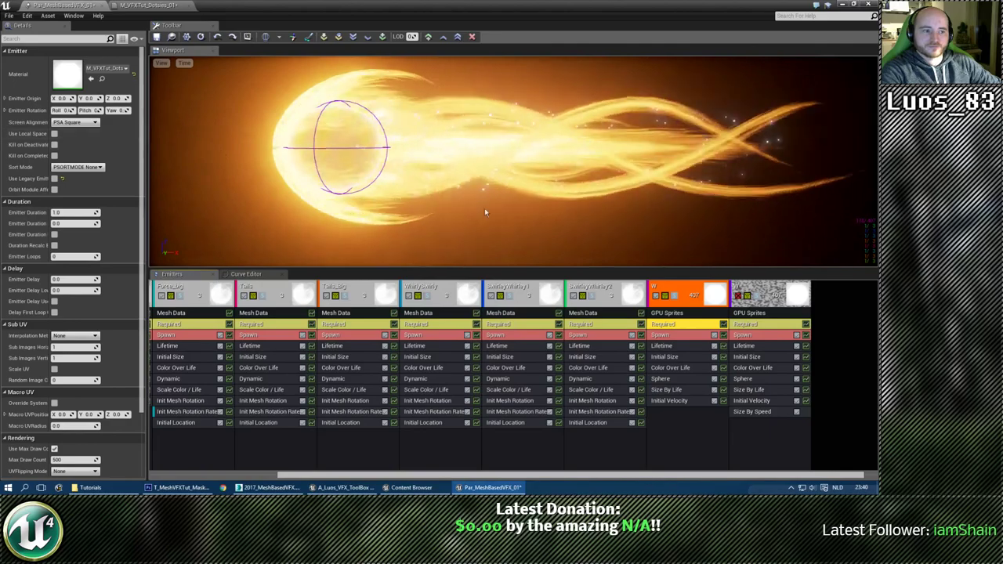
Set the enabled W emitter's lifetime maximum to 1.5 and save the assets pending autosave.
left_click(662, 345)
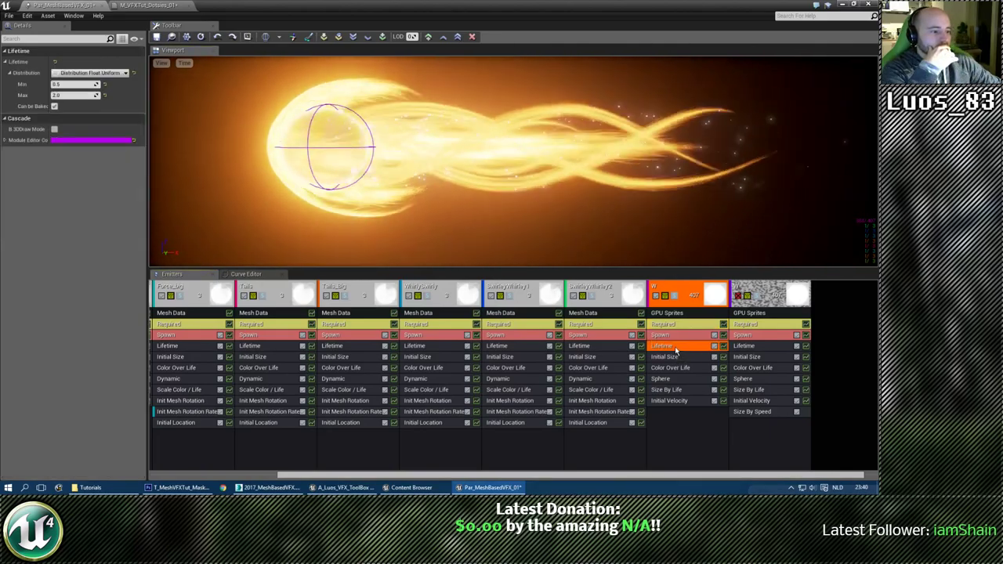
left_click(69, 96)
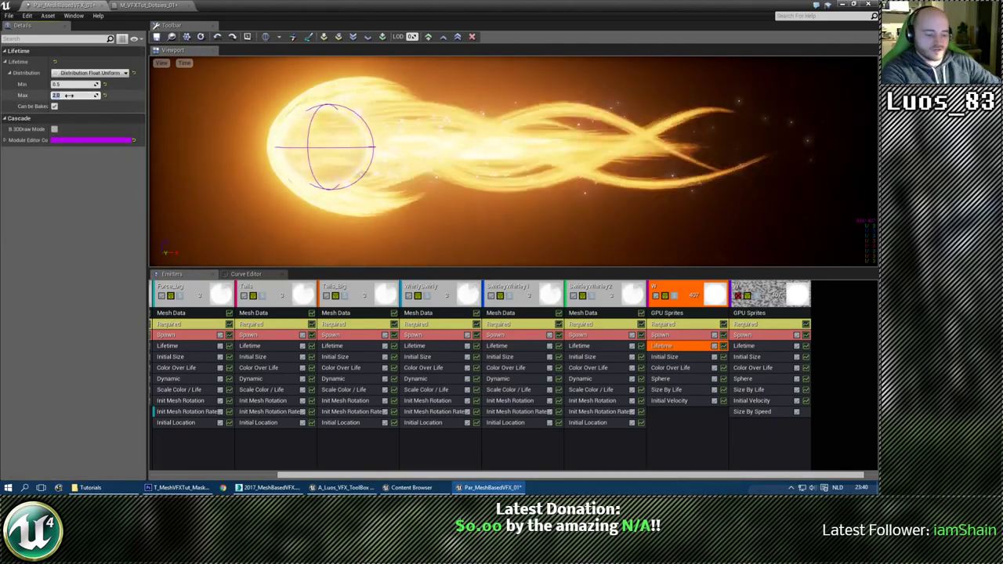
type("1.5")
key("Return")
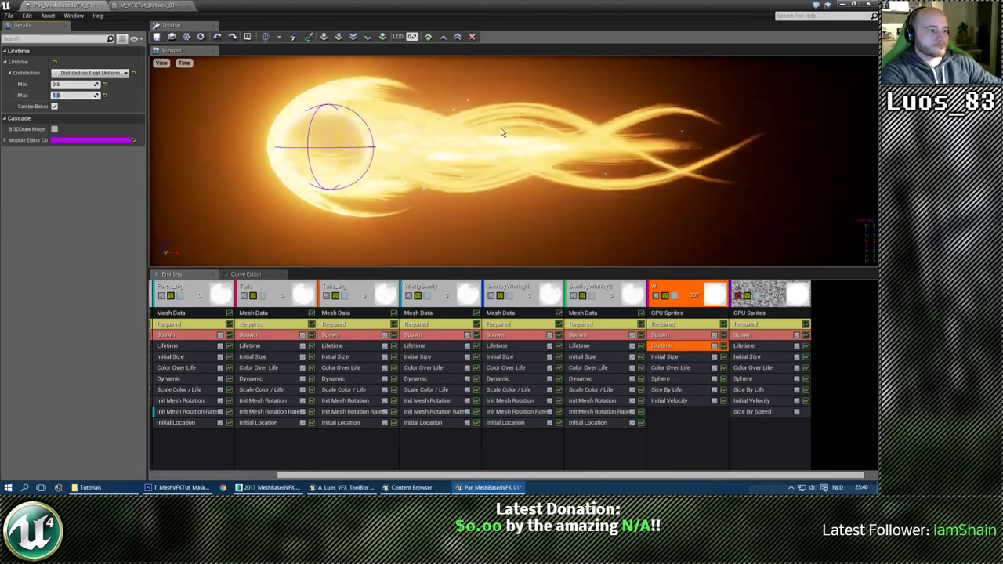
mouse_move(504, 134)
right_mouse_down()
mouse_move(596, 134)
mouse_move(502, 137)
right_mouse_up()
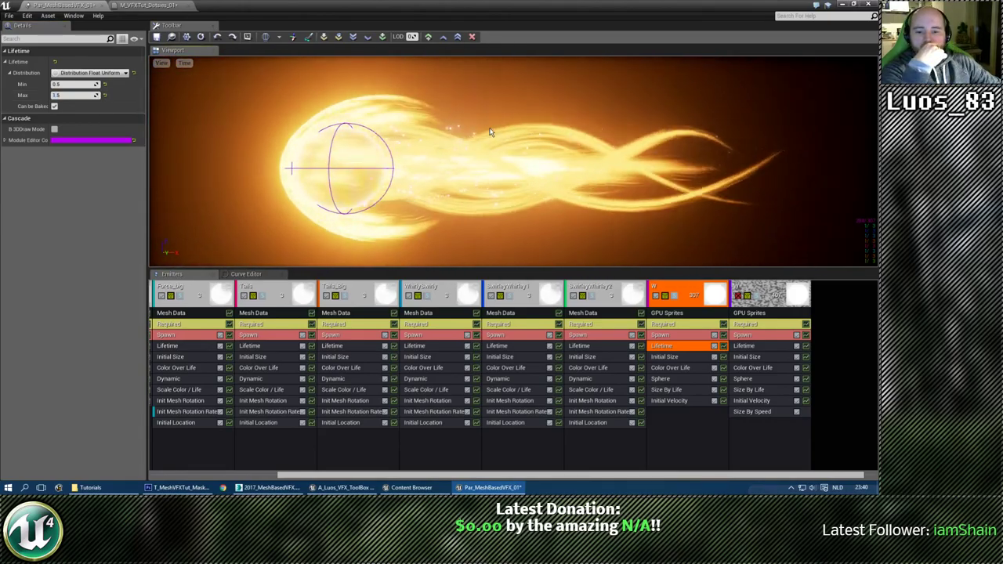
left_click_drag(483, 117, 514, 110)
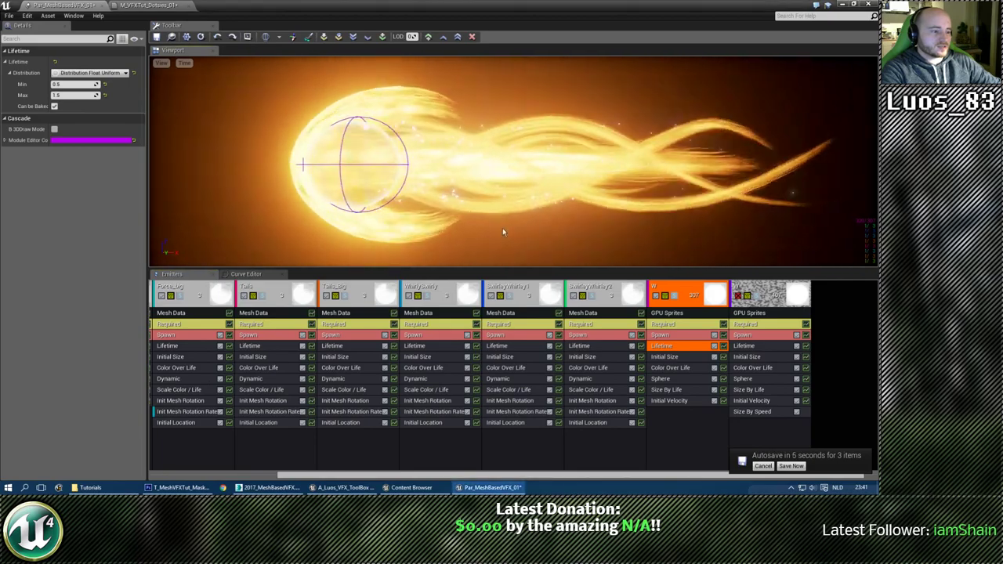
left_click(784, 467)
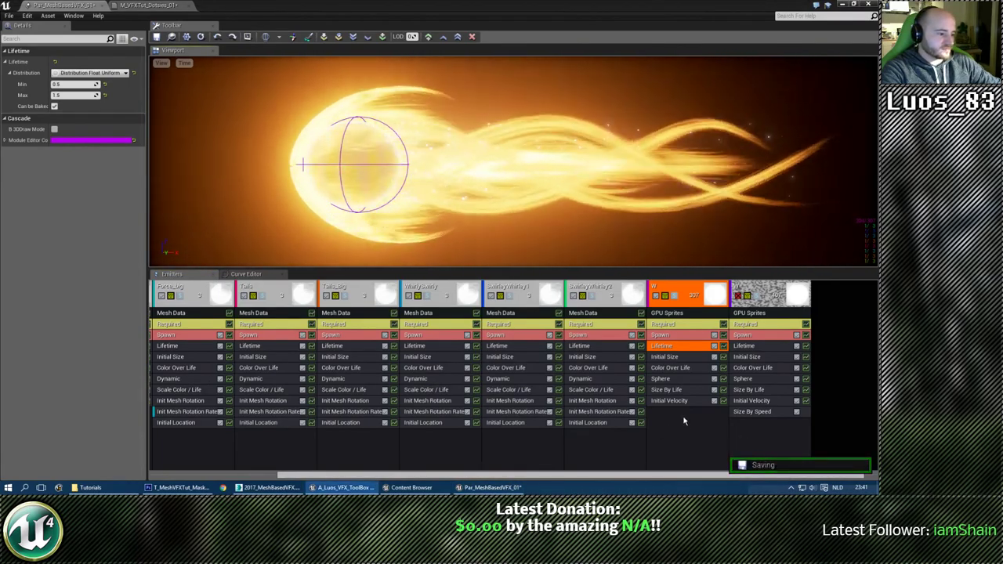
Add a Local Vector Field module to the enabled W emitter and assign the JangaFX_VfcField vector field to it.
right_click(668, 402)
left_click(668, 449)
right_click(667, 449)
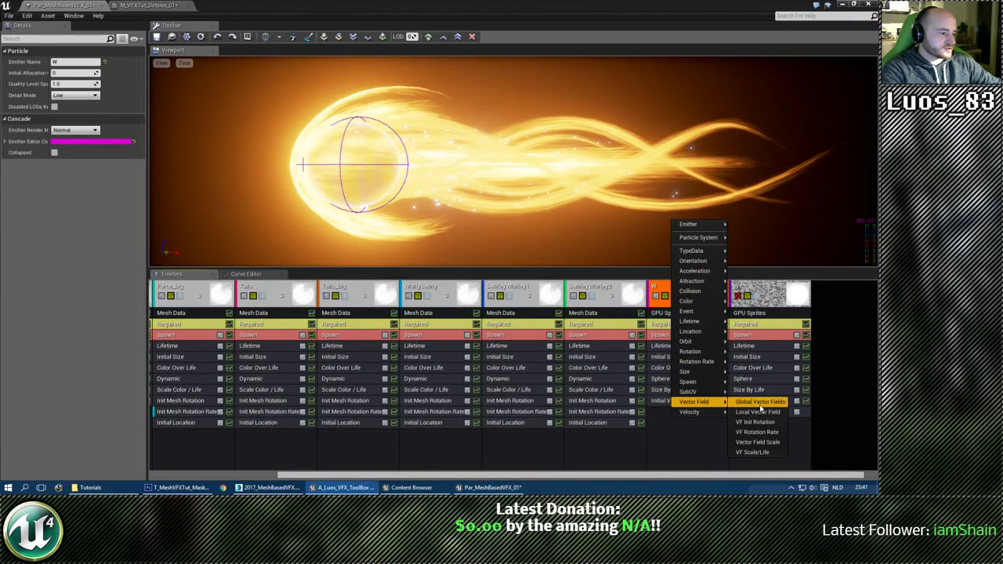
left_click(758, 411)
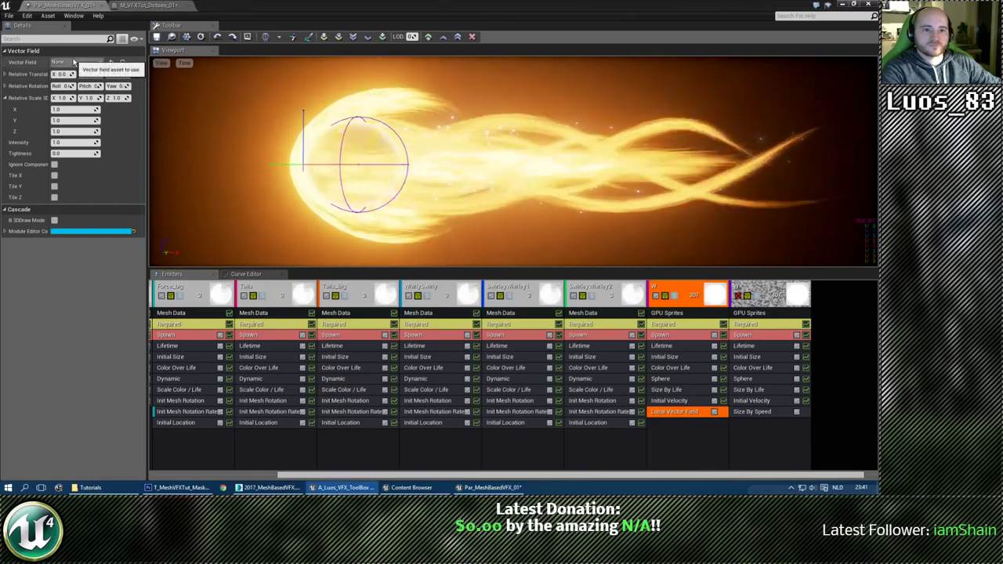
left_click(75, 61)
type("jang")
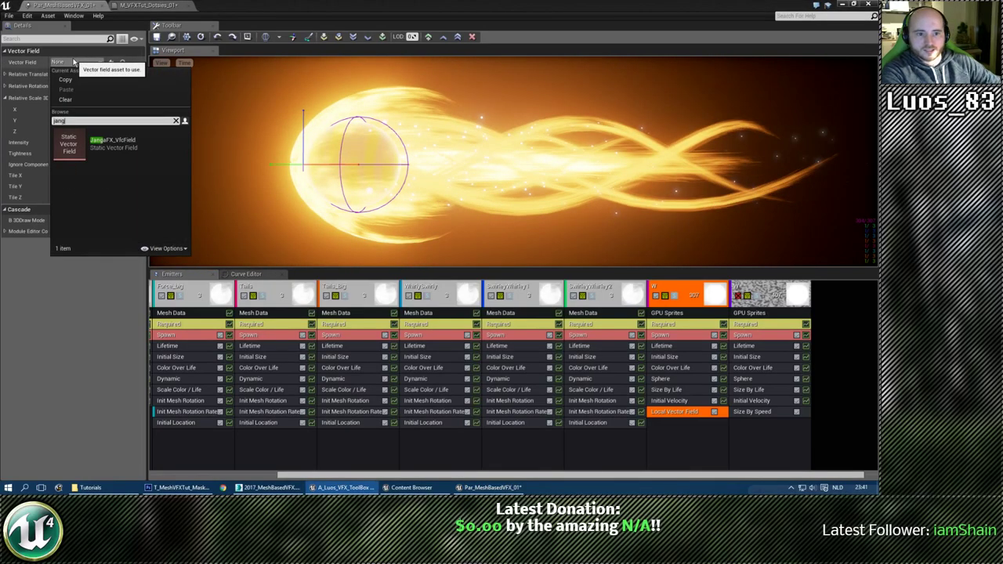
left_click(116, 142)
right_click_drag(565, 171, 543, 171)
left_click_drag(556, 196, 558, 198)
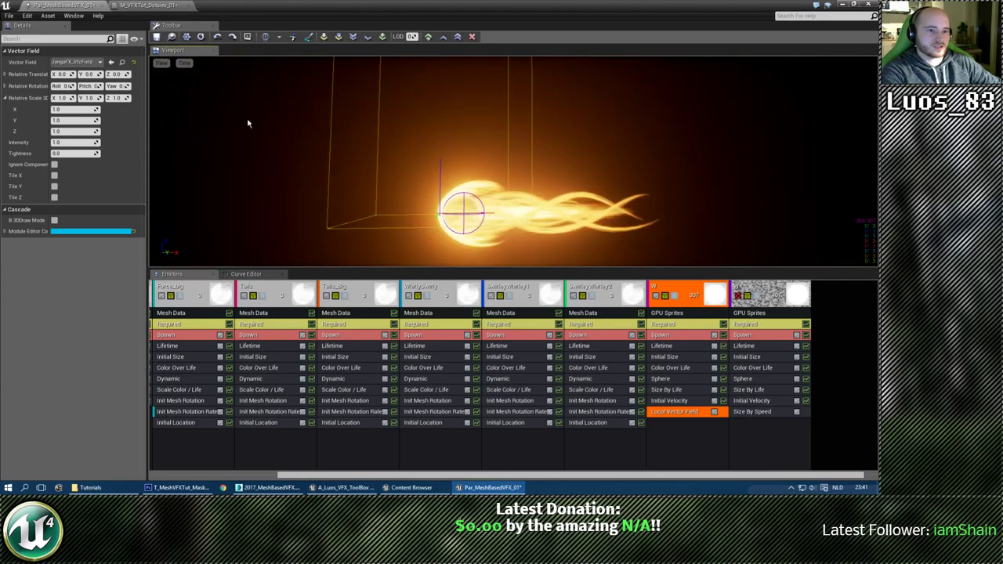
left_click(160, 63)
left_click(174, 117)
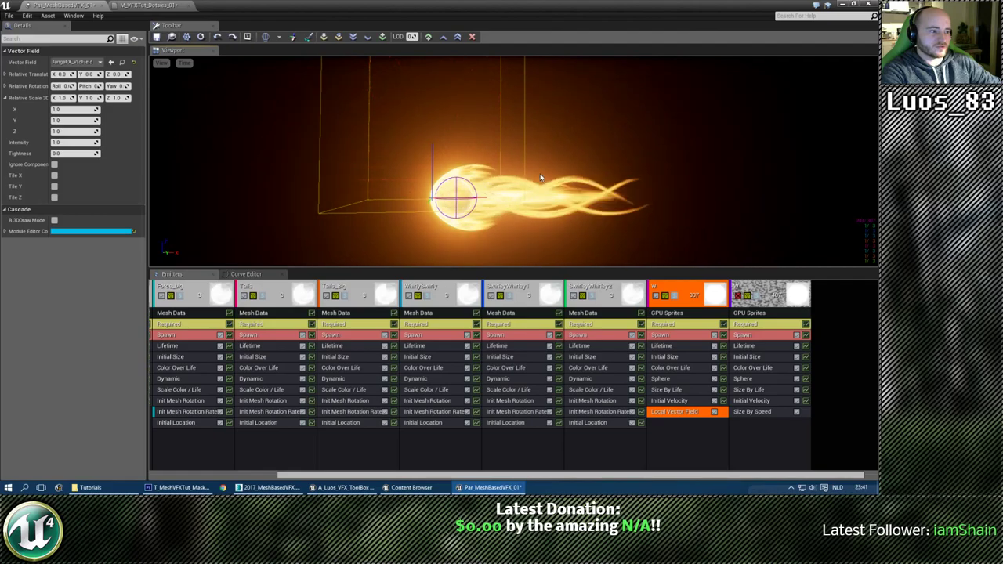
Solo the enabled W emitter and rotate its local vector field to a relative pitch of -90.
right_click_drag(578, 160, 590, 174)
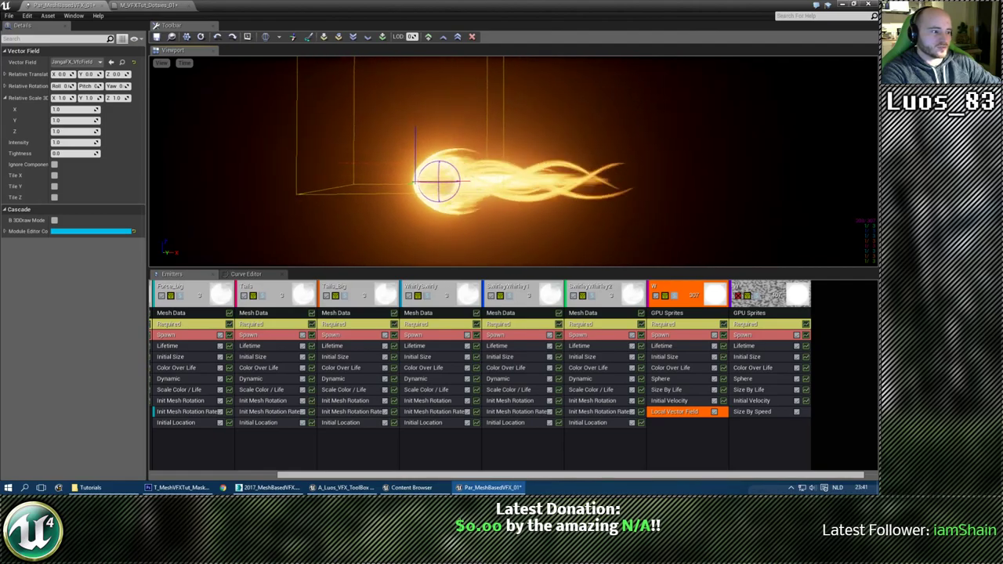
left_click(673, 295)
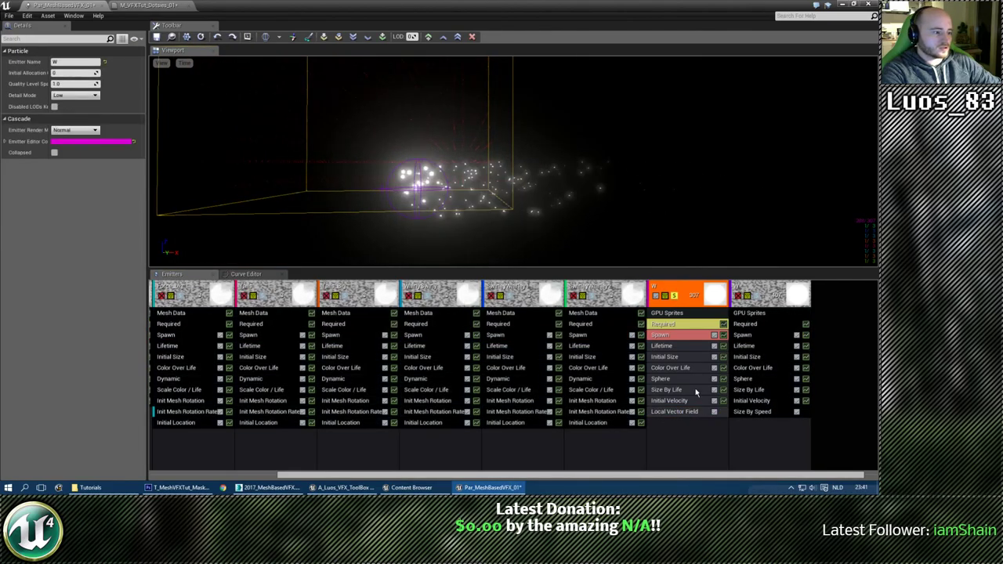
left_click(680, 412)
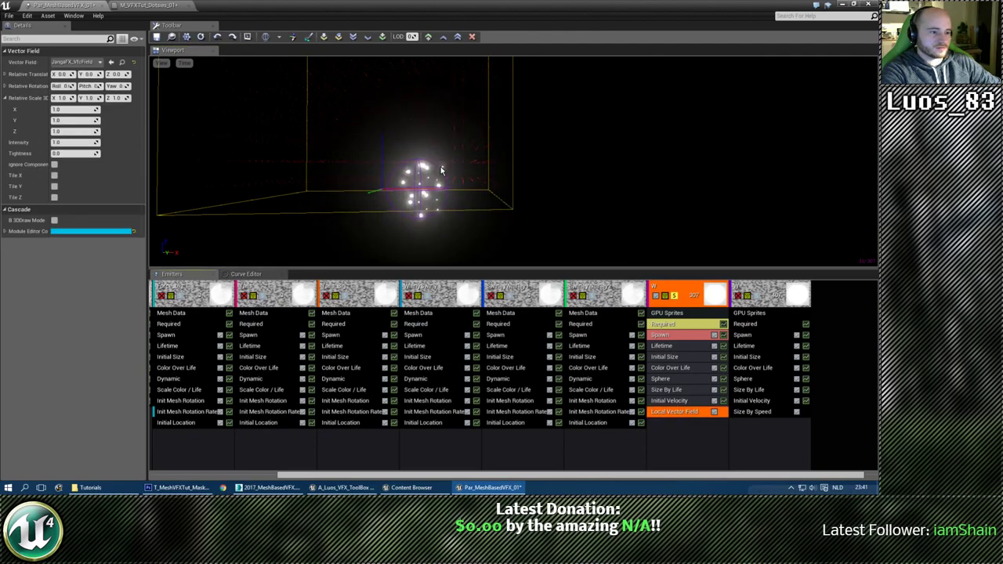
key("space")
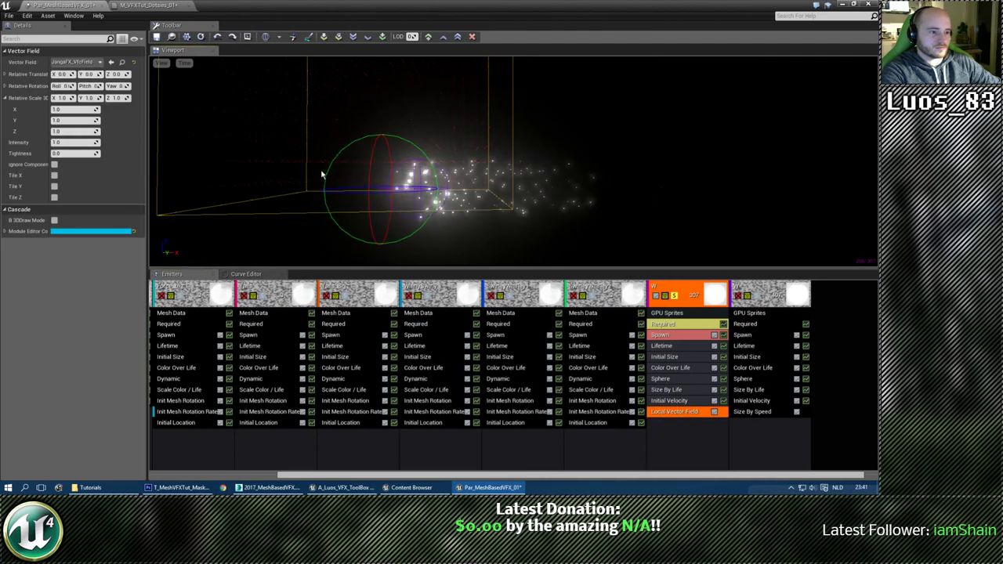
left_click_drag(416, 149, 544, 211)
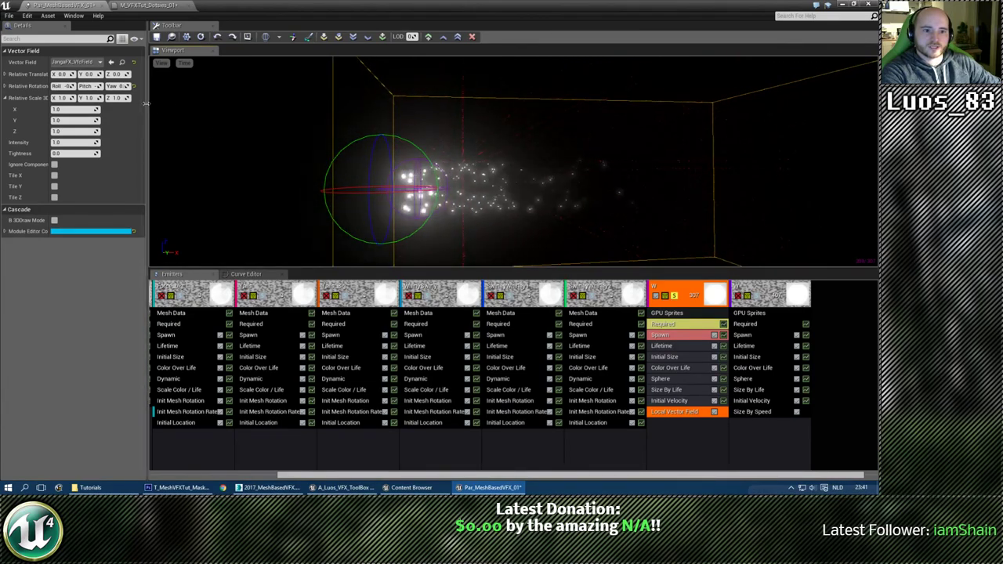
left_click_drag(153, 106, 276, 106)
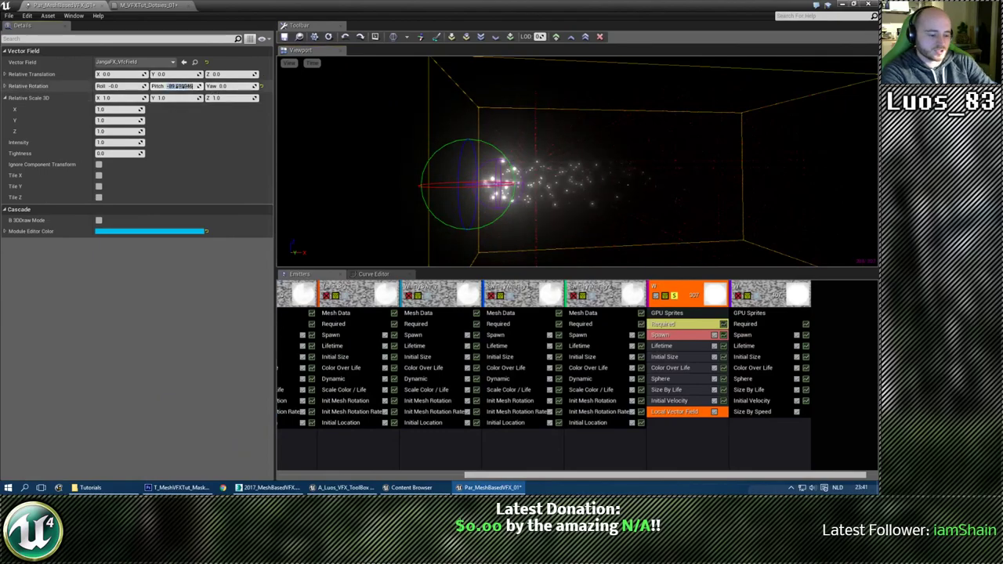
type("-90")
key("Return")
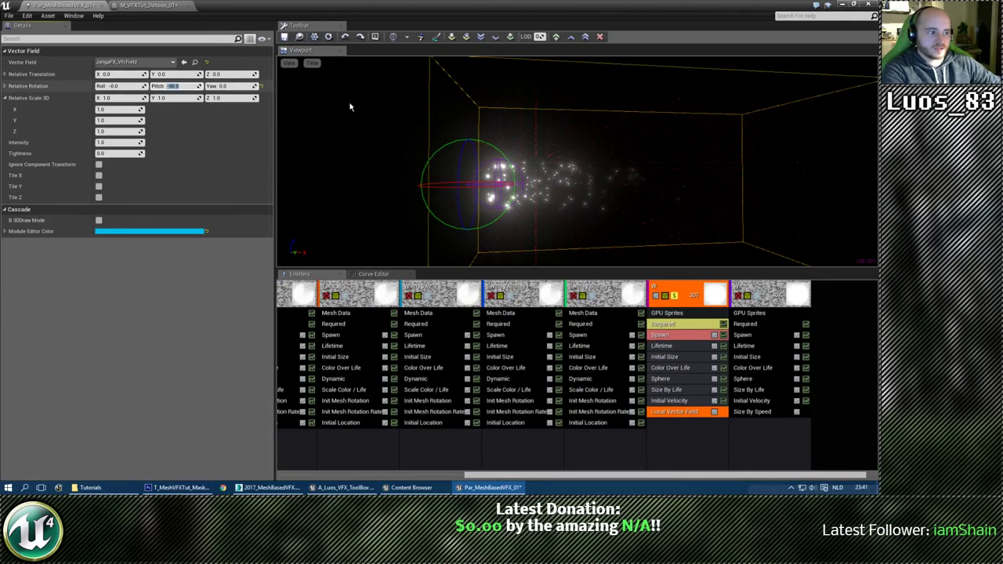
Set the Local Vector Field's tightness to 0.2 and its intensity to 100, raising it to 1000.
left_click_drag(359, 111, 340, 85)
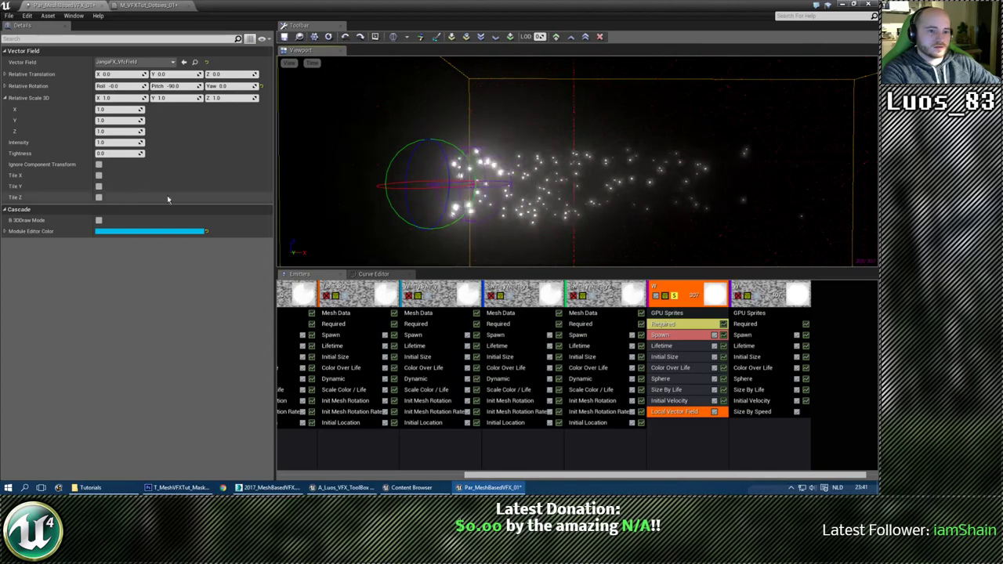
left_click(112, 142)
type("10")
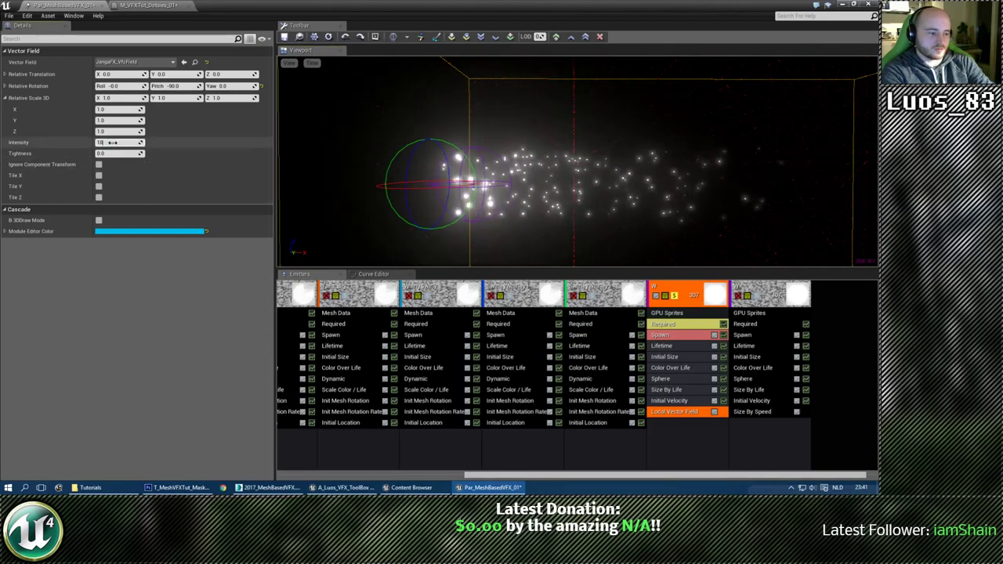
key("Return")
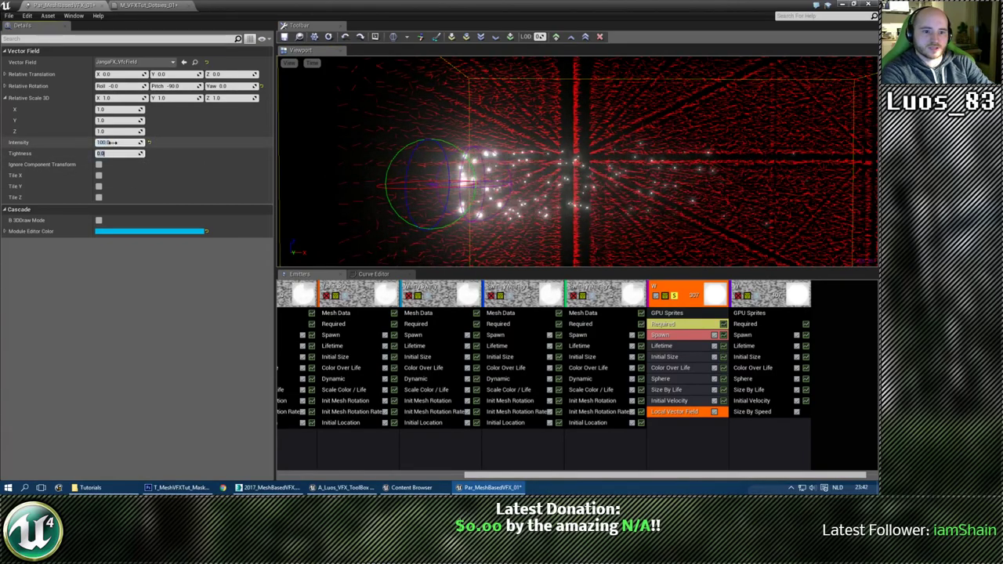
key("Return")
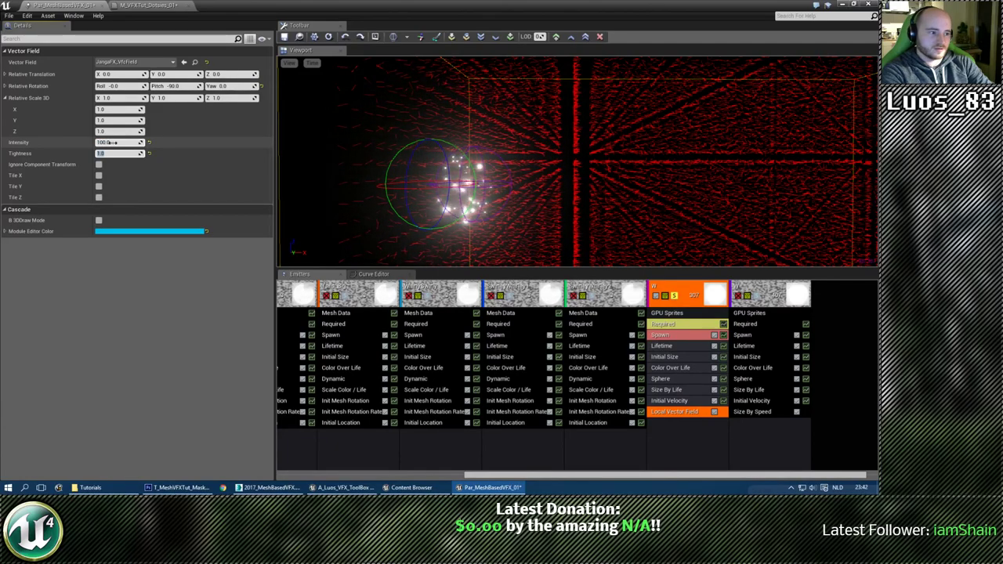
type("0.1")
key("Return")
type("0")
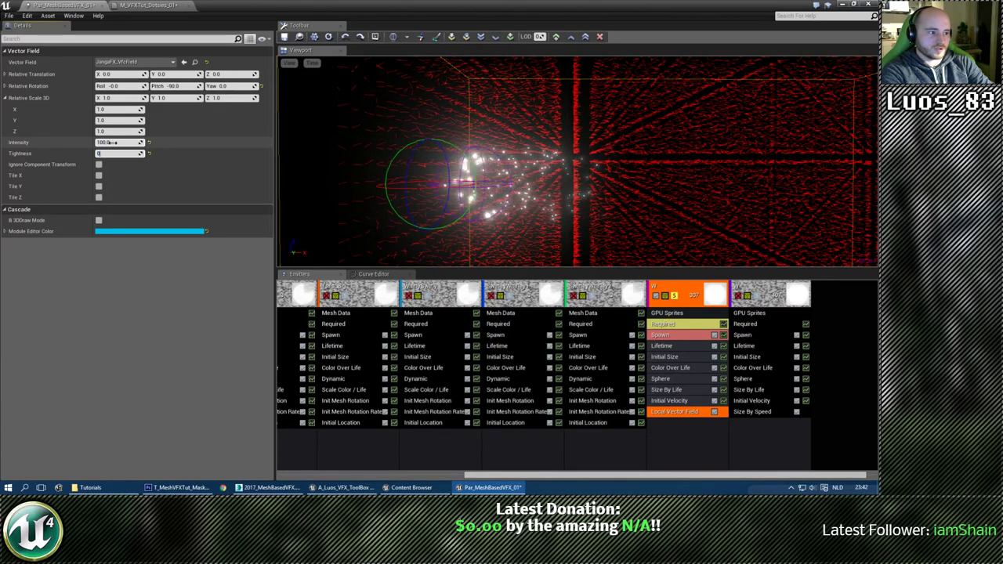
type(".2")
key("Return")
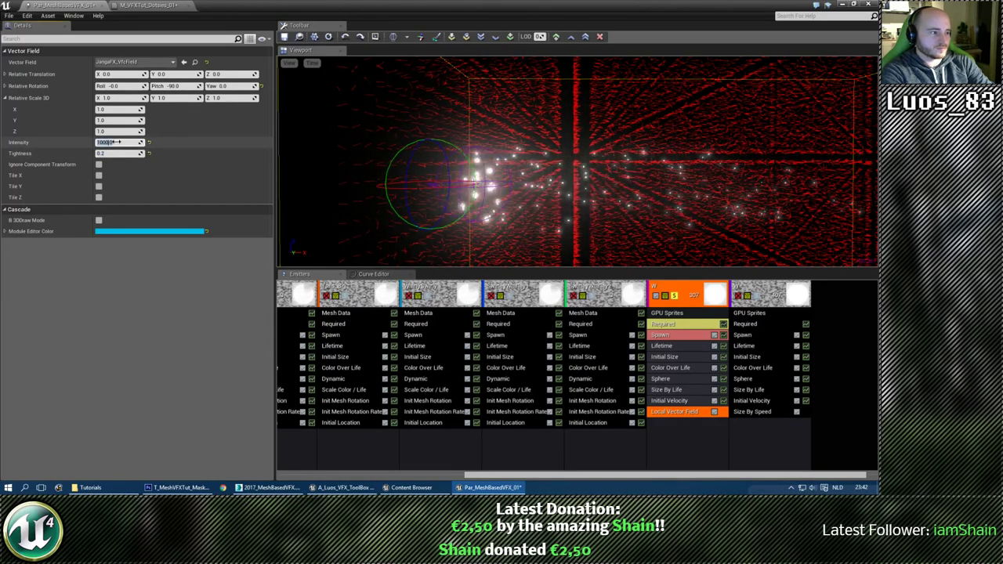
Set the vector field's relative scale to 0.75 in X and Y, keeping Z at 1.0.
right_click_drag(533, 235, 525, 208)
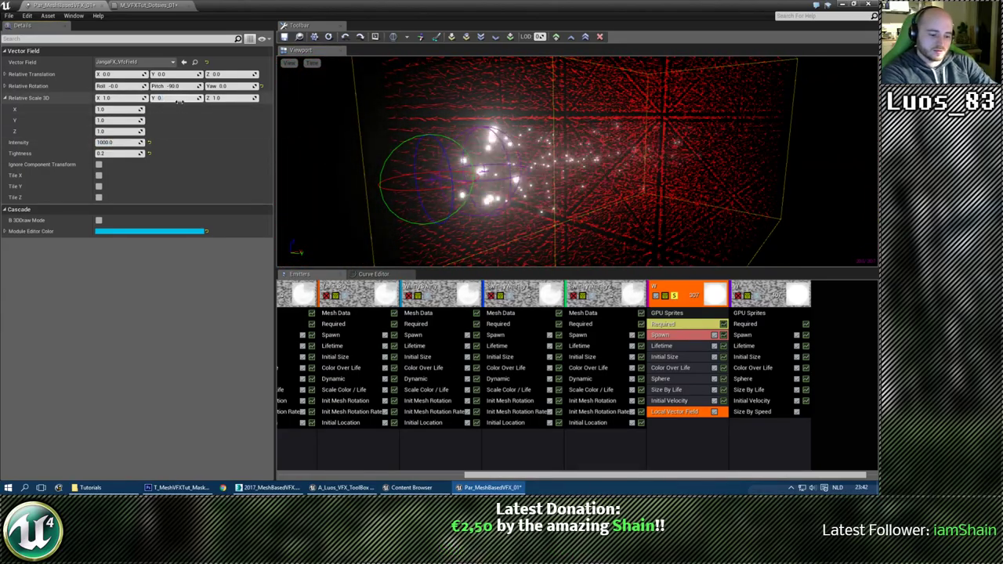
key("Tab")
type("0.75")
key("Return")
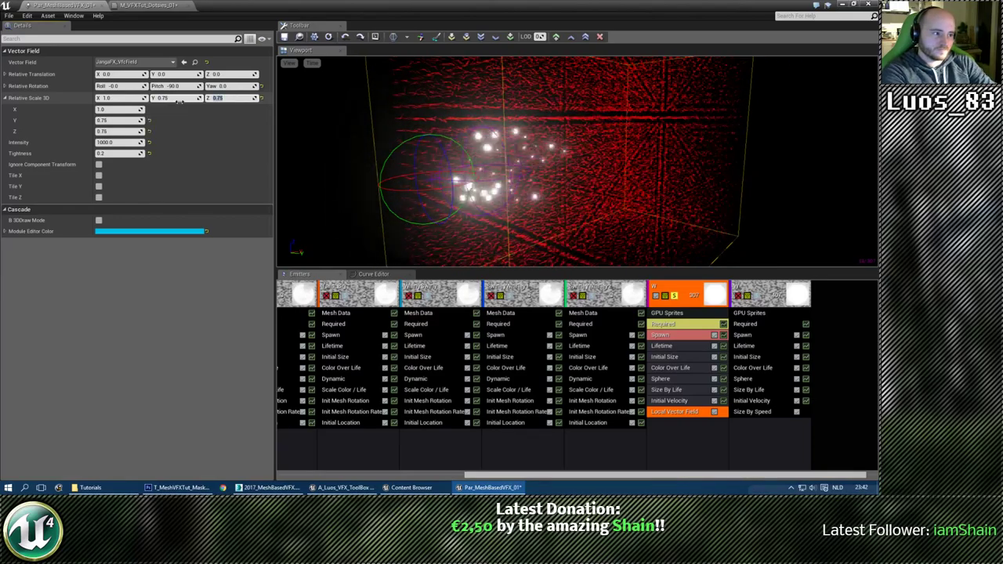
key("Return")
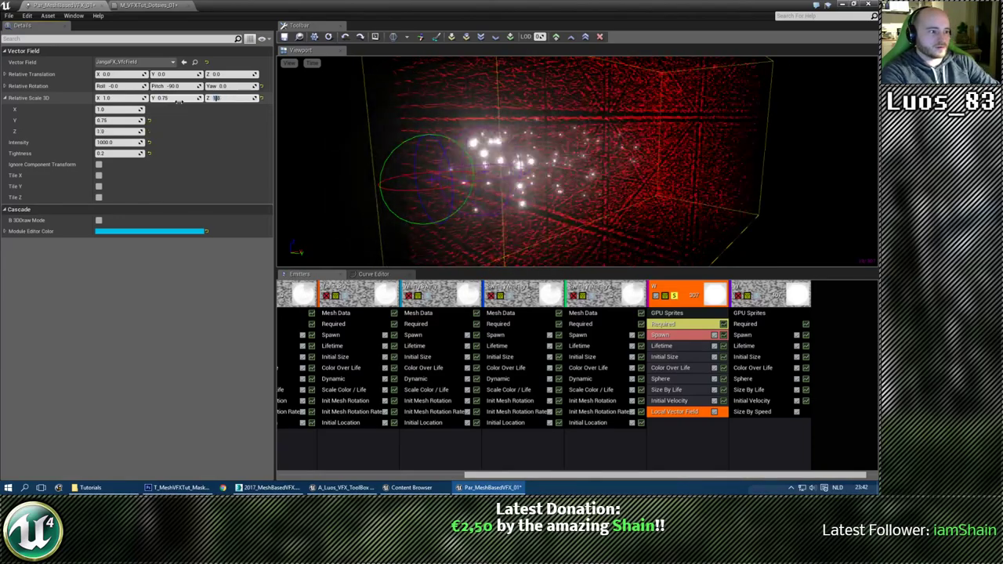
left_click(127, 98)
type("0.75")
key("Return")
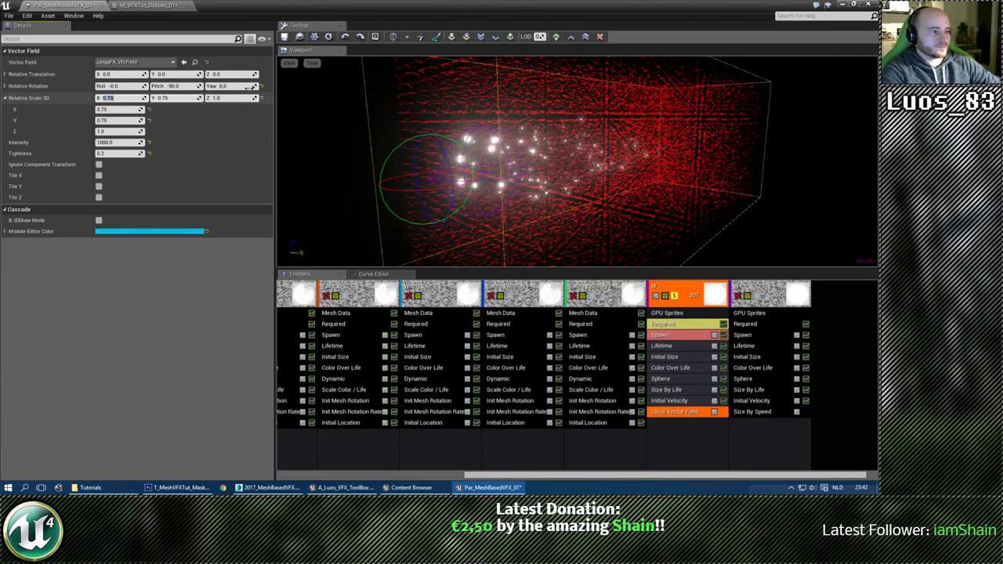
Add a VF Rotation Rate module to the soloed W emitter, trying a Z rotation rate of -0.5 before settling on -0.2.
right_click(676, 433)
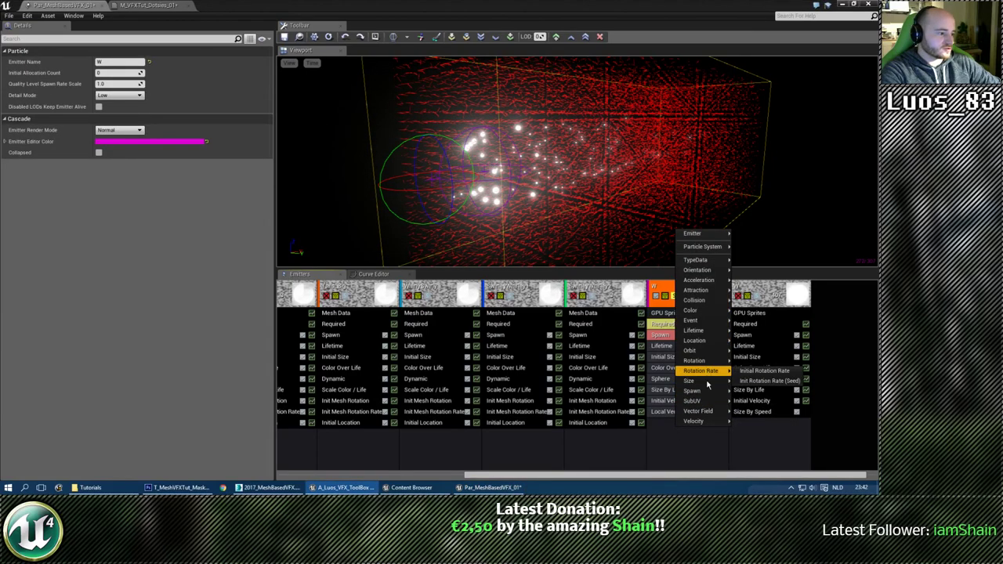
mouse_move(711, 415)
left_click(766, 442)
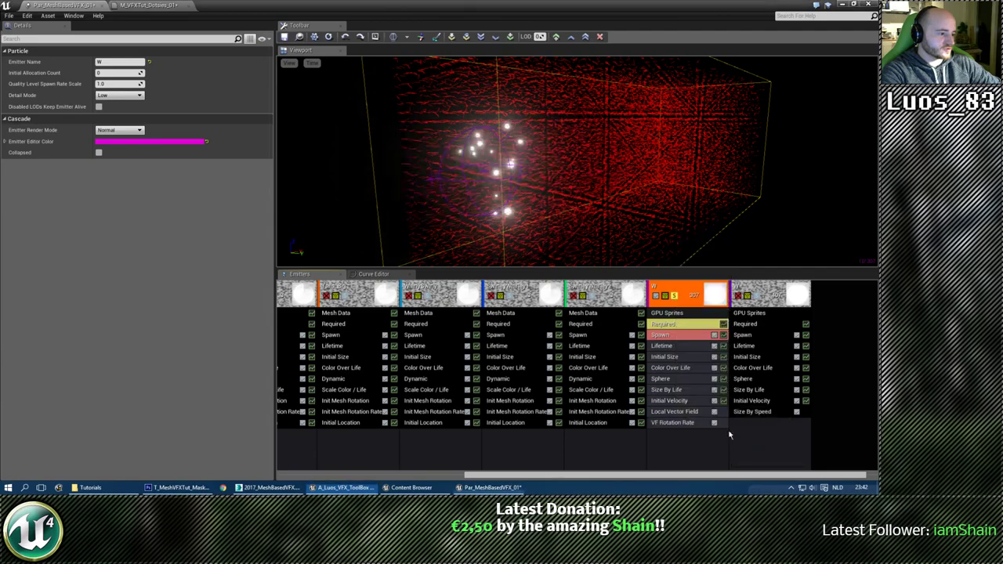
left_click(691, 422)
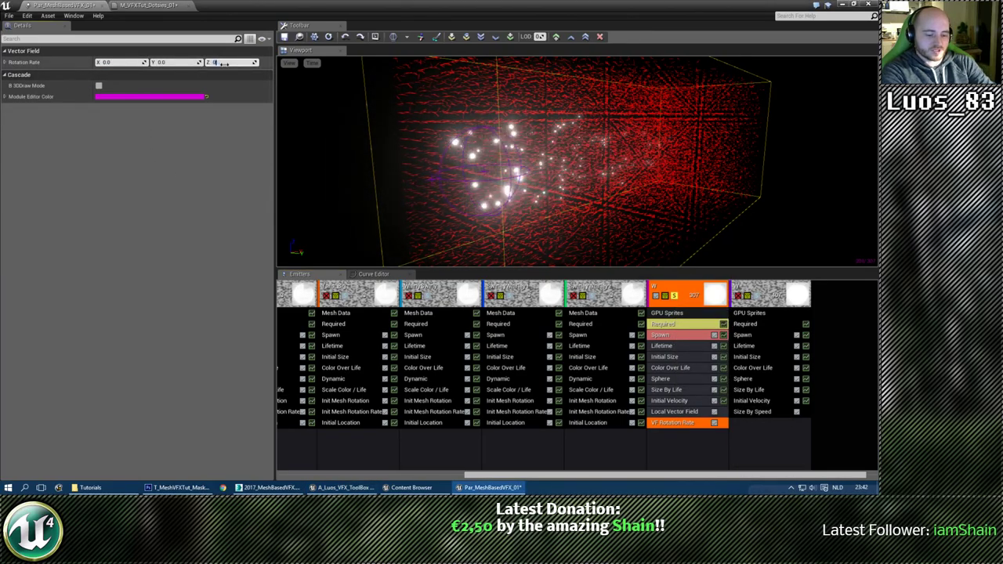
key("Return")
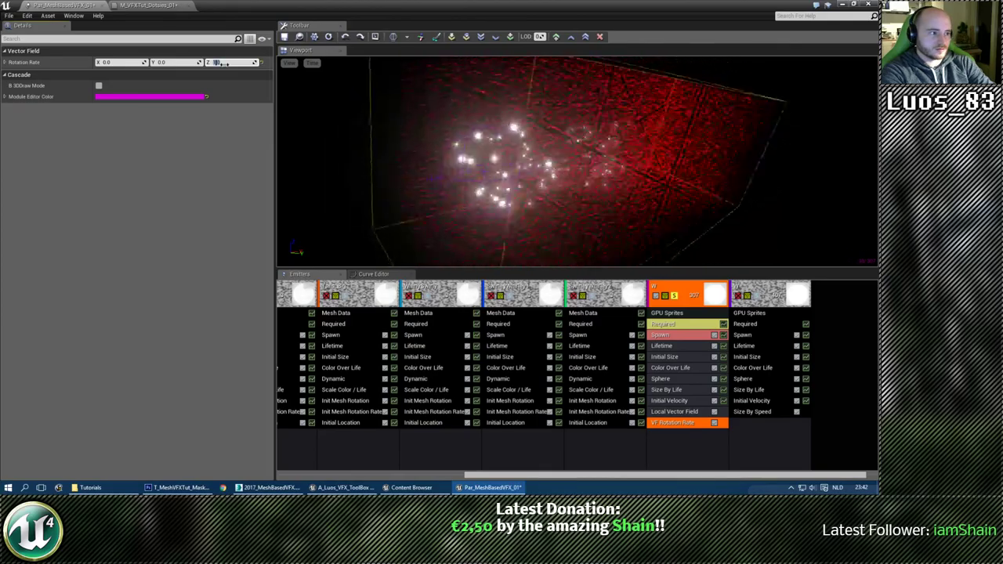
type("-0")
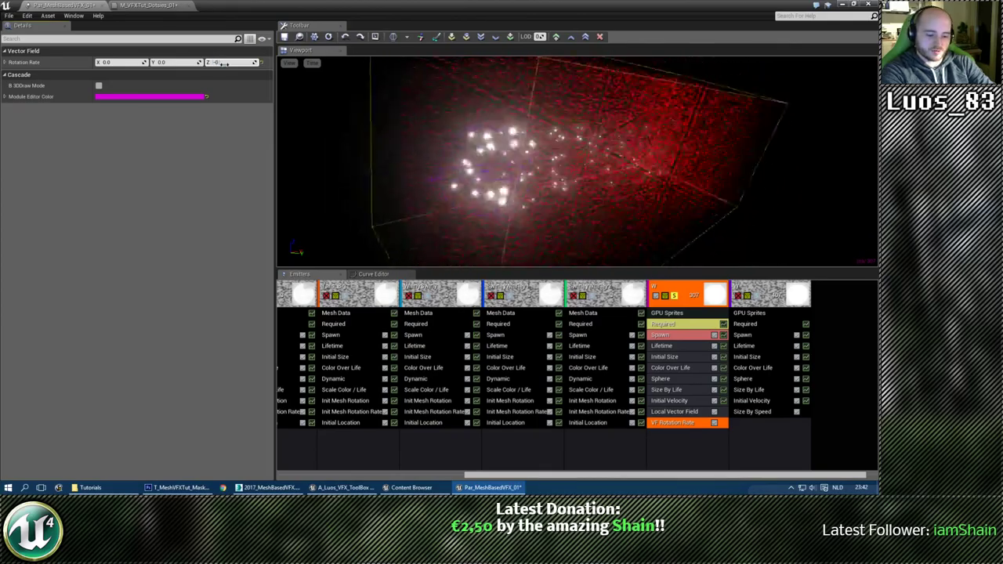
type(".5")
key("Return")
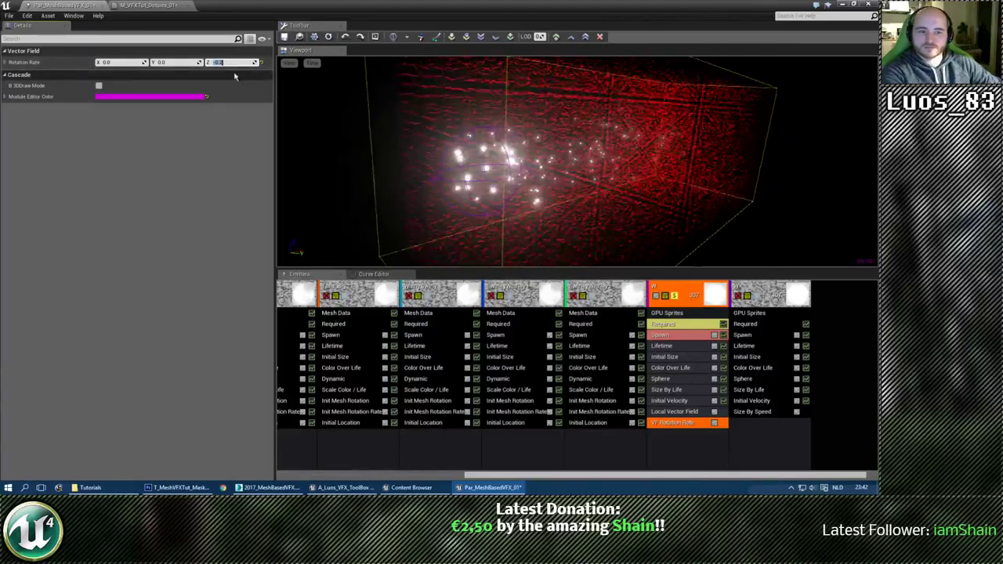
type("1")
Hide vector fields in the viewport and lower the Local Vector Field's intensity, trying 300 and settling on 400.
left_click(676, 412)
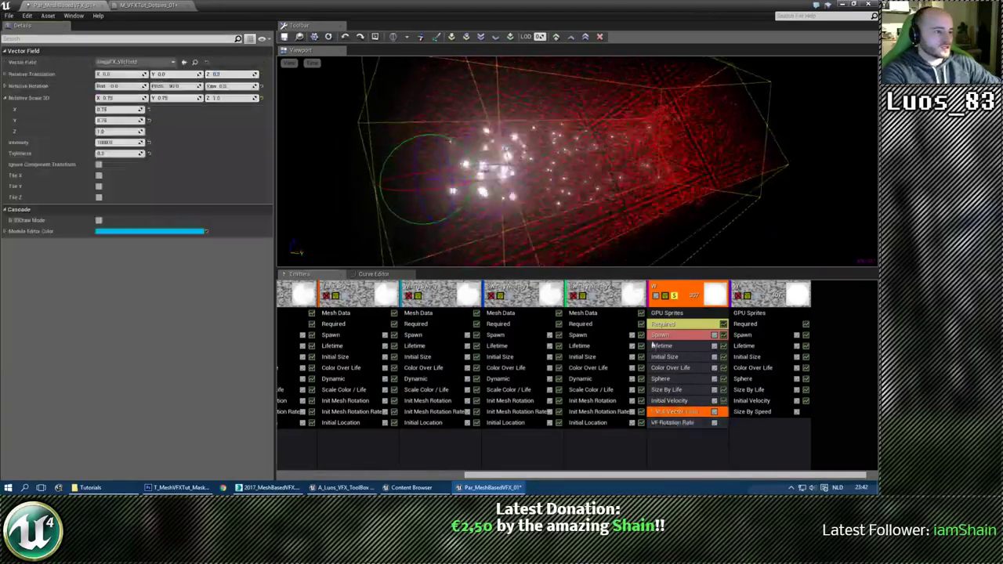
left_click(289, 63)
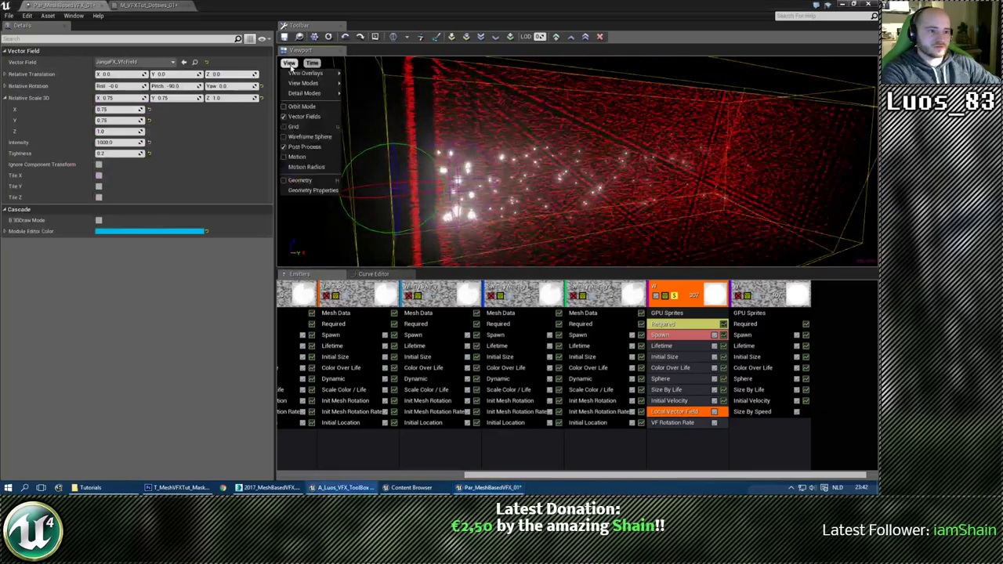
left_click(305, 117)
right_click_drag(510, 181, 494, 180)
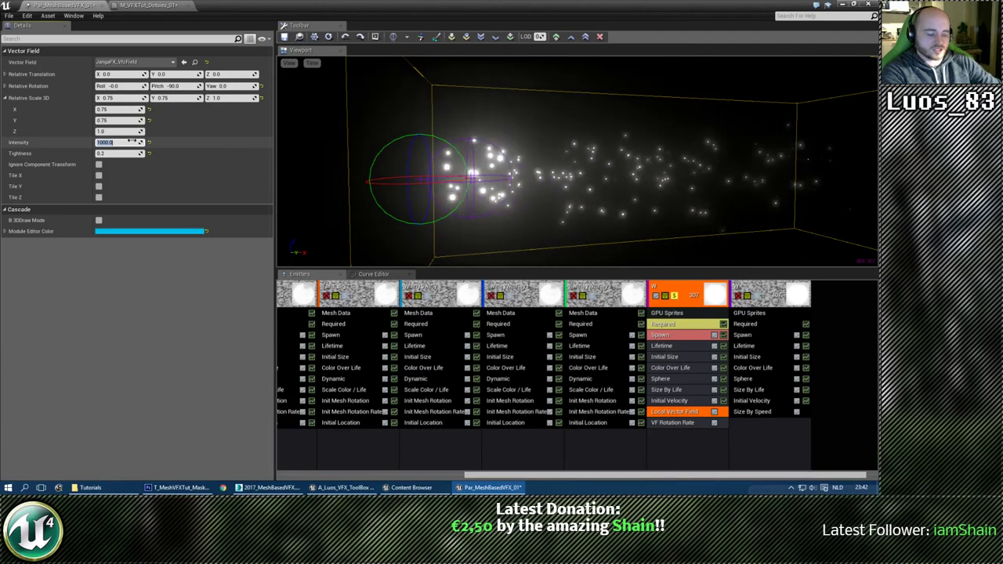
type("300")
key("Return")
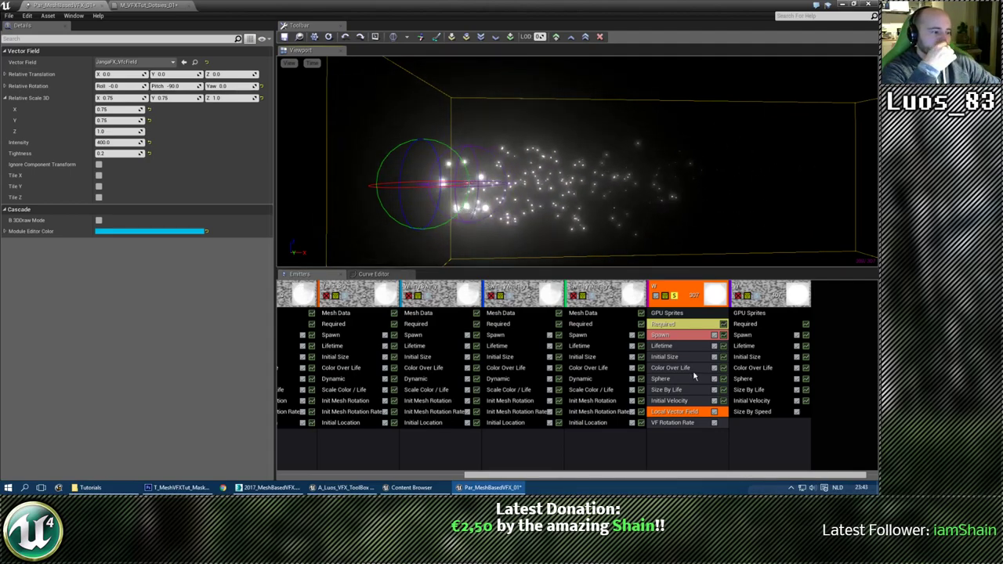
Change the Z rotation rate in the VF Rotation Rate module and turn off solo for the W emitter.
left_click(714, 424)
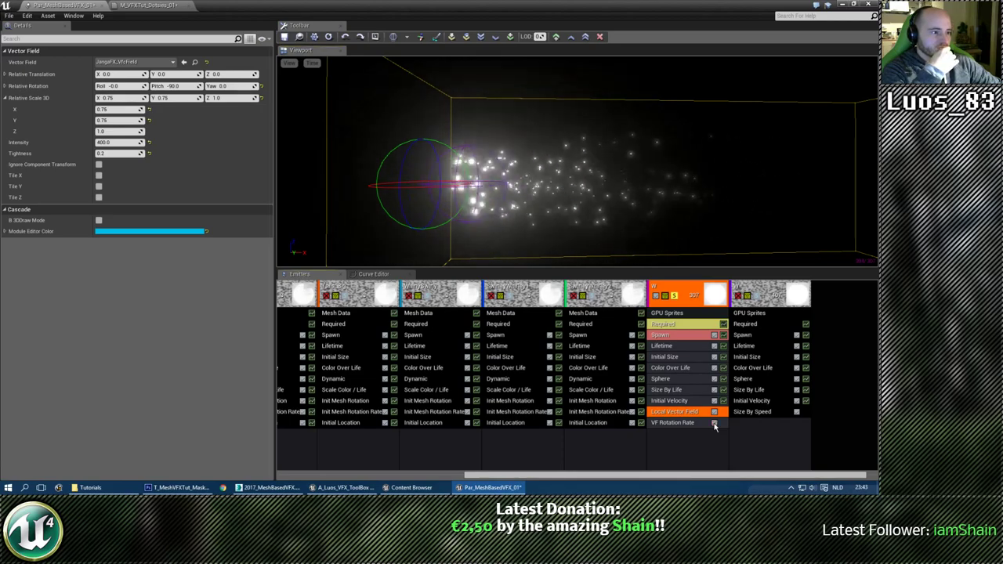
left_click(694, 424)
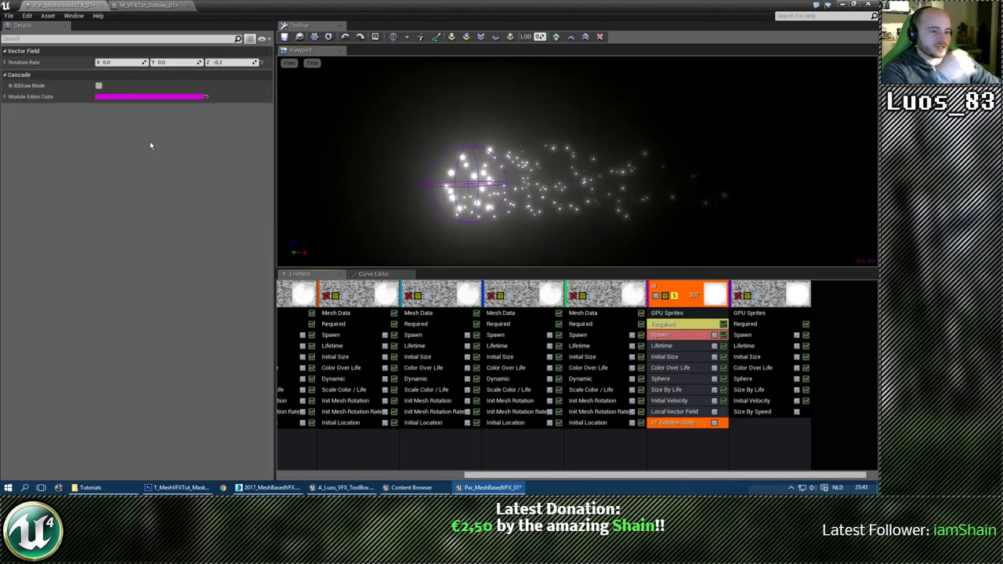
left_click(228, 61)
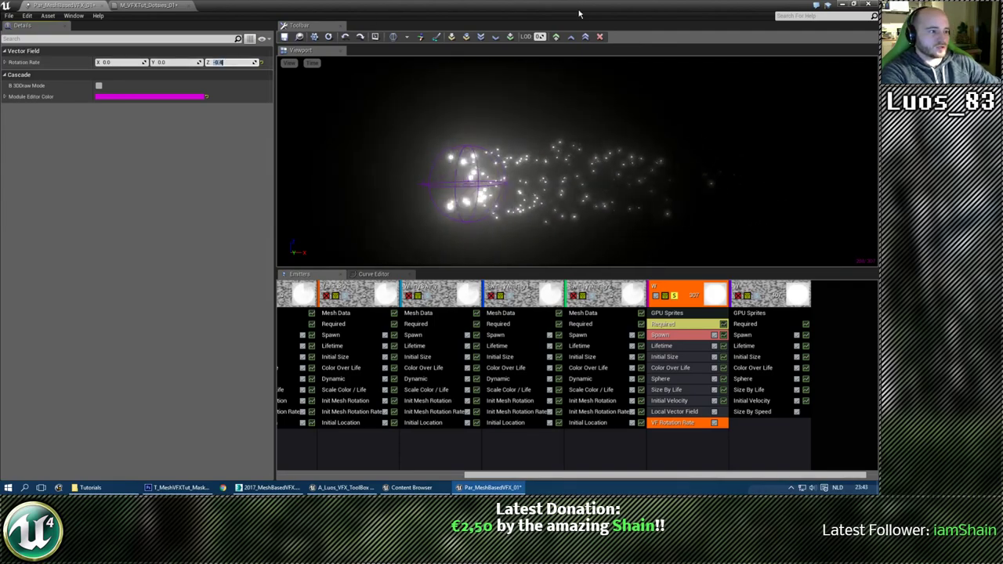
left_click(679, 295)
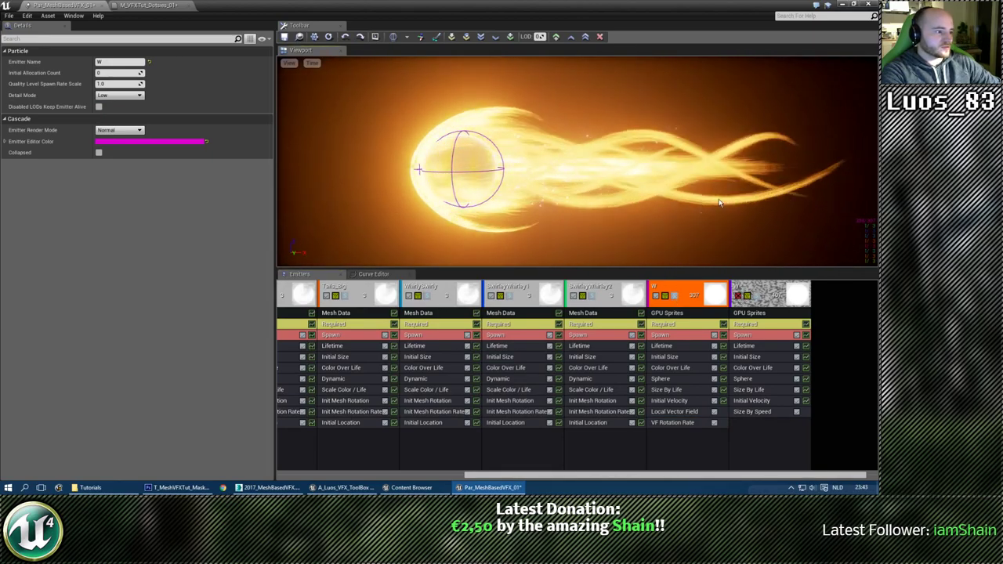
Re-enable the last W emitter and review its Required and Size By Speed modules.
left_click(738, 296)
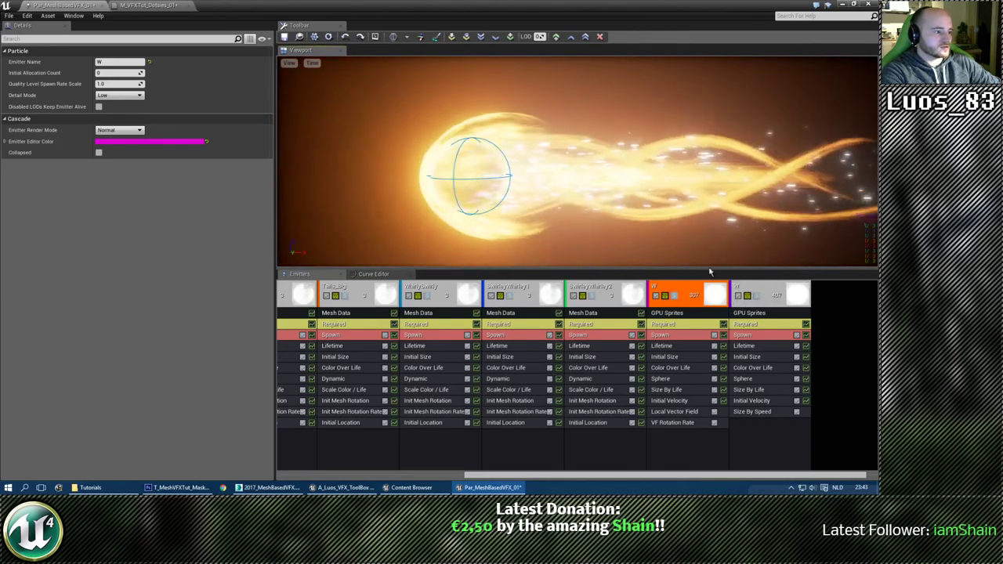
left_click(761, 323)
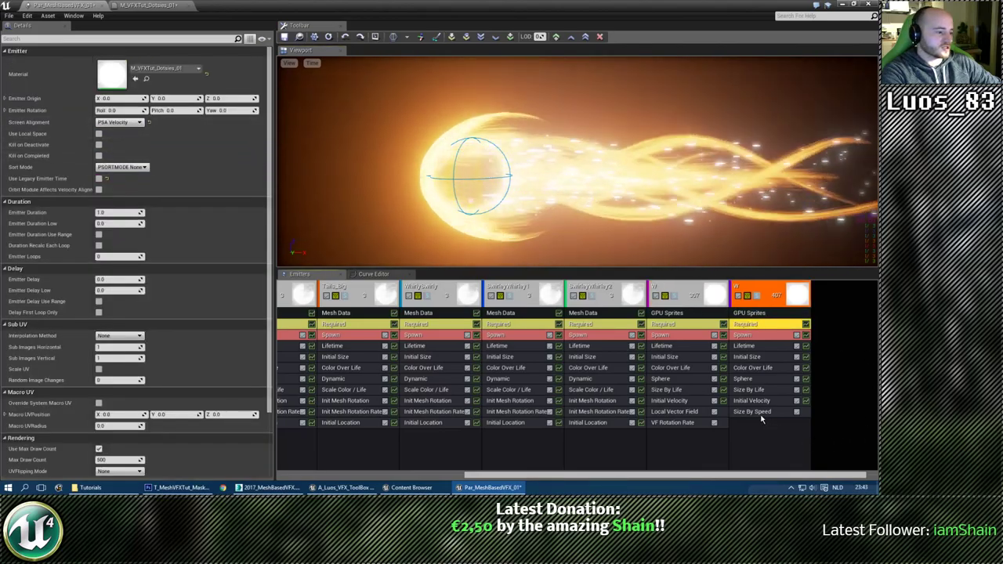
left_click(759, 412)
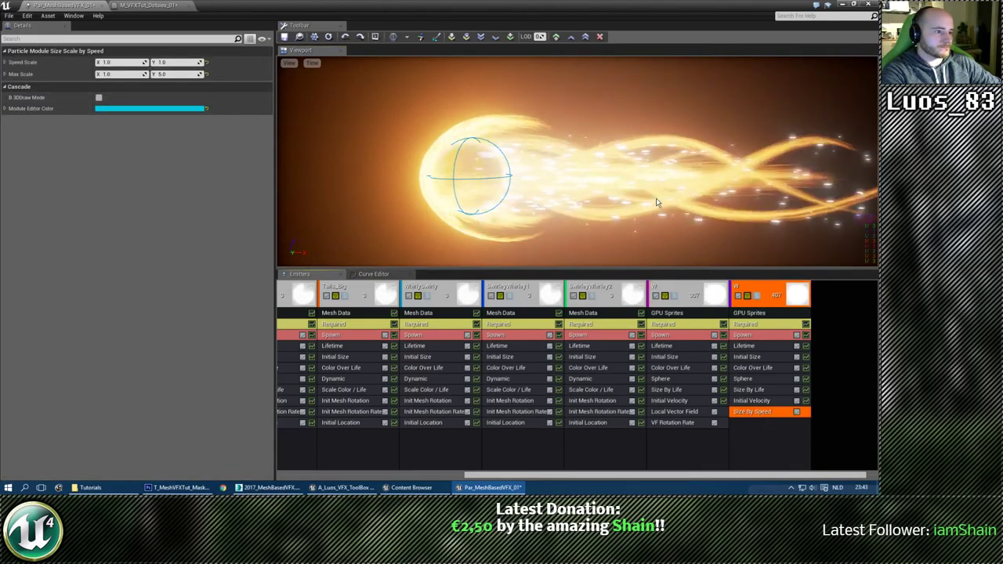
Clear the Size By Life curve points on the last W emitter and add three new points.
left_click(750, 390)
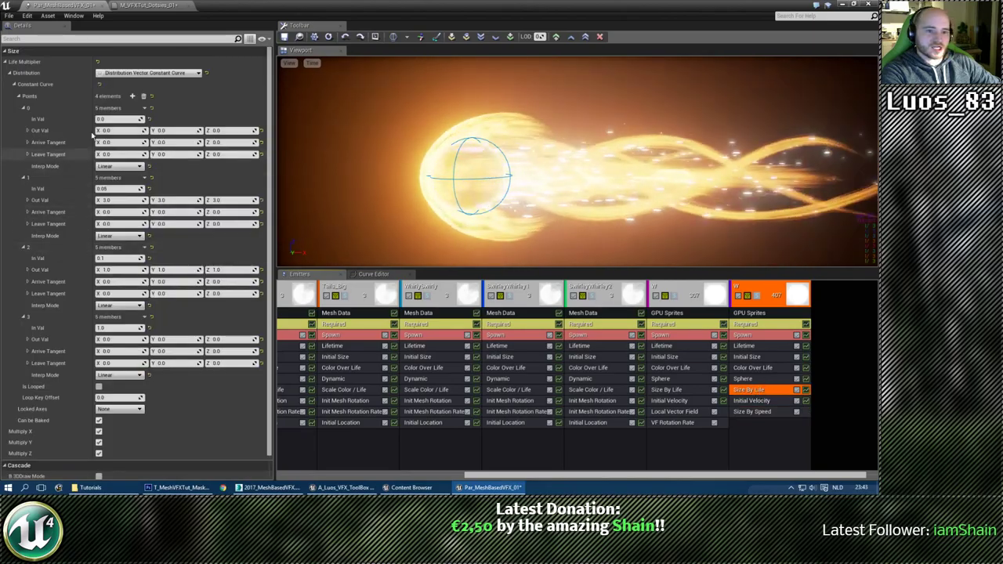
left_click(143, 96)
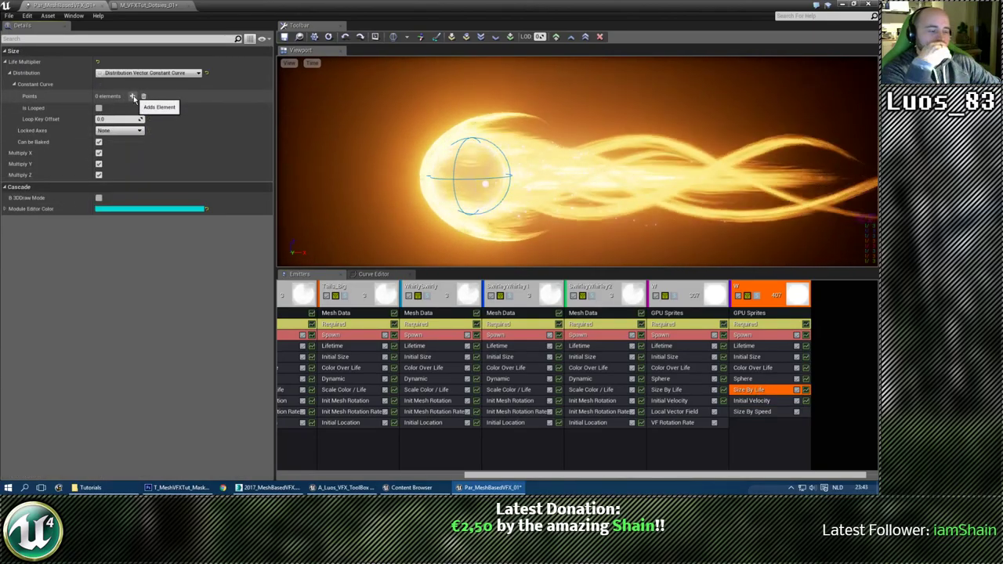
left_click(133, 95)
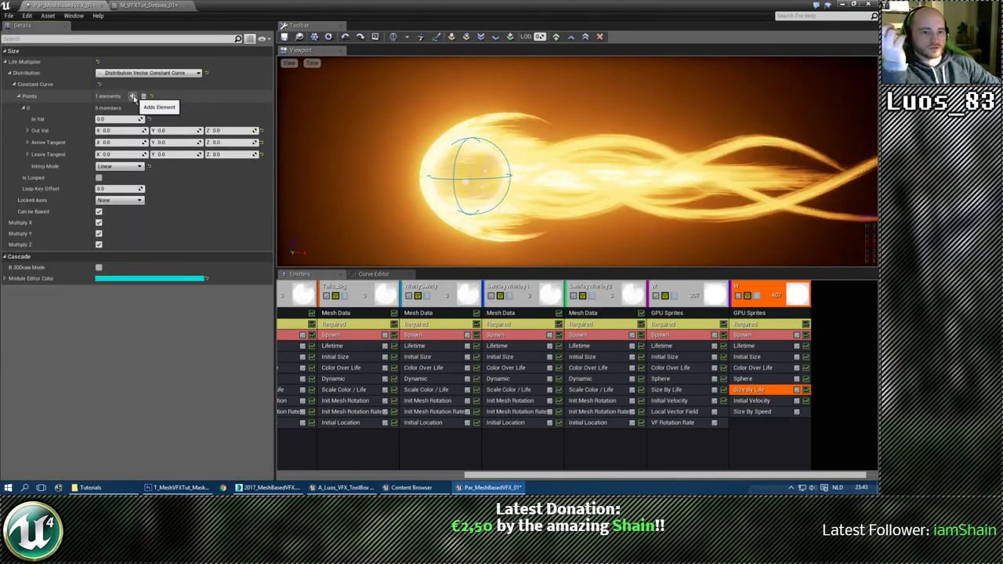
left_click(134, 95)
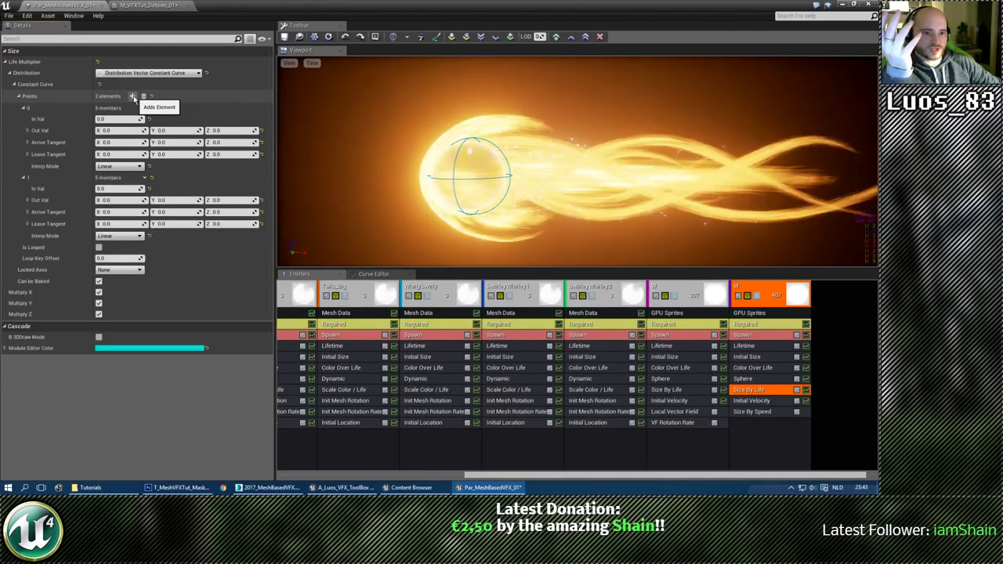
left_click(133, 96)
Set Size By Life point 1 to In Val 0.1 with Out Val 1.0 in X, Y and Z, and point 2 to In Val 1.0.
left_click(118, 186)
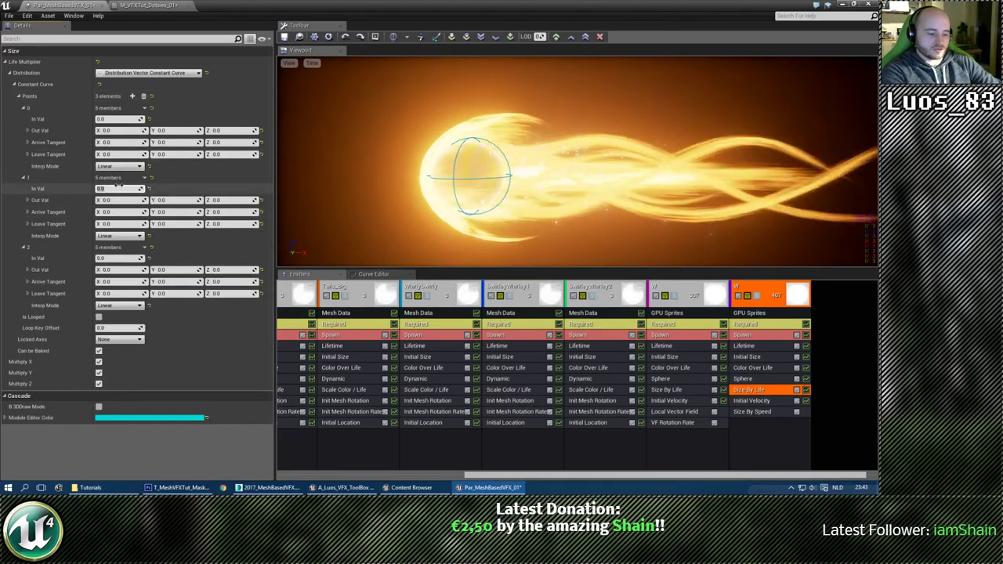
type("0.1")
key("Tab")
type("1")
key("Tab")
type("1")
key("Tab")
type("1")
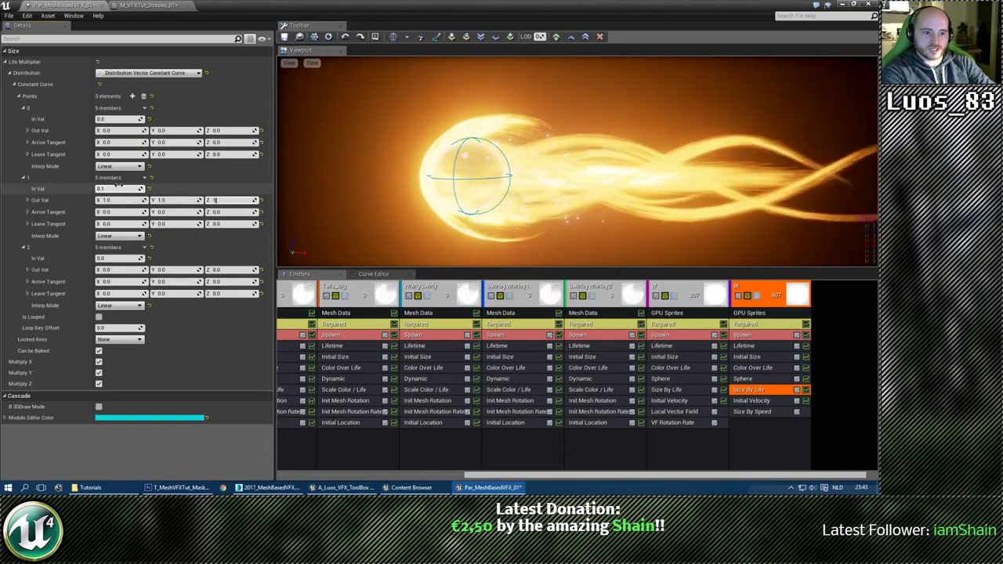
key("Tab")
key("Tab")
key("Tab")
key("Tab")
key("Tab")
key("Tab")
key("Tab")
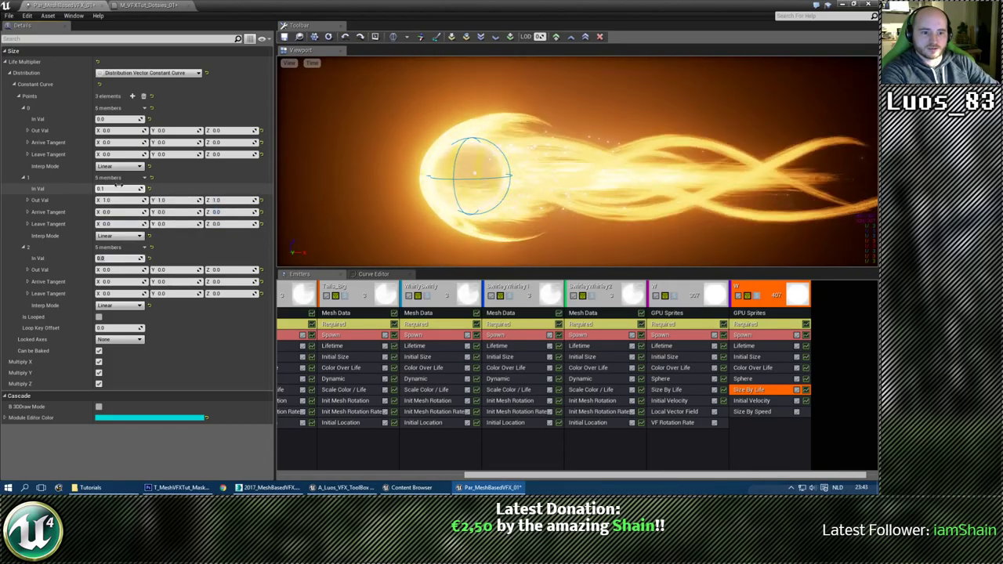
type("1")
key("Return")
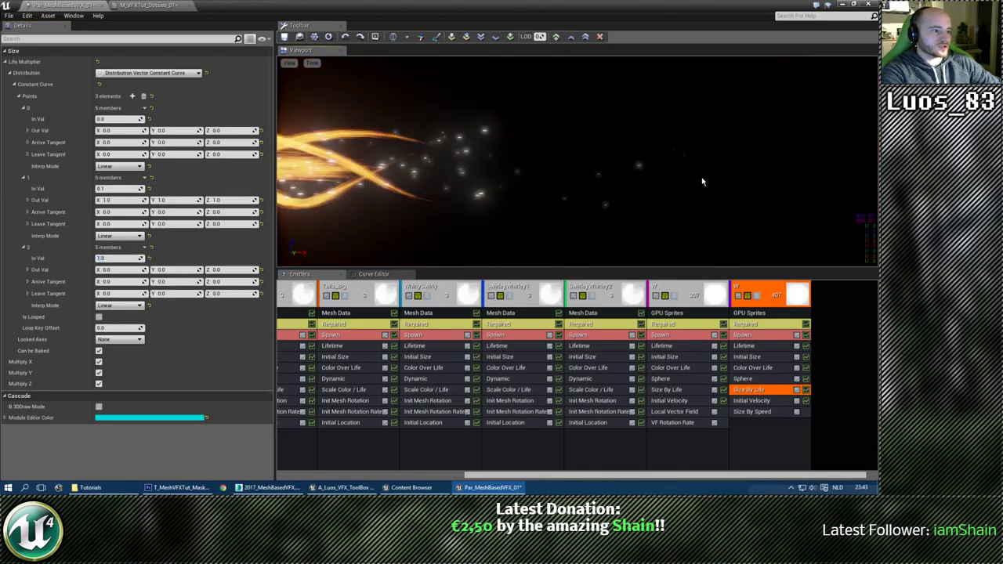
Share the first W emitter's Local Vector Field and VF Rotation Rate modules with the last W emitter.
left_click_drag(657, 158, 557, 127)
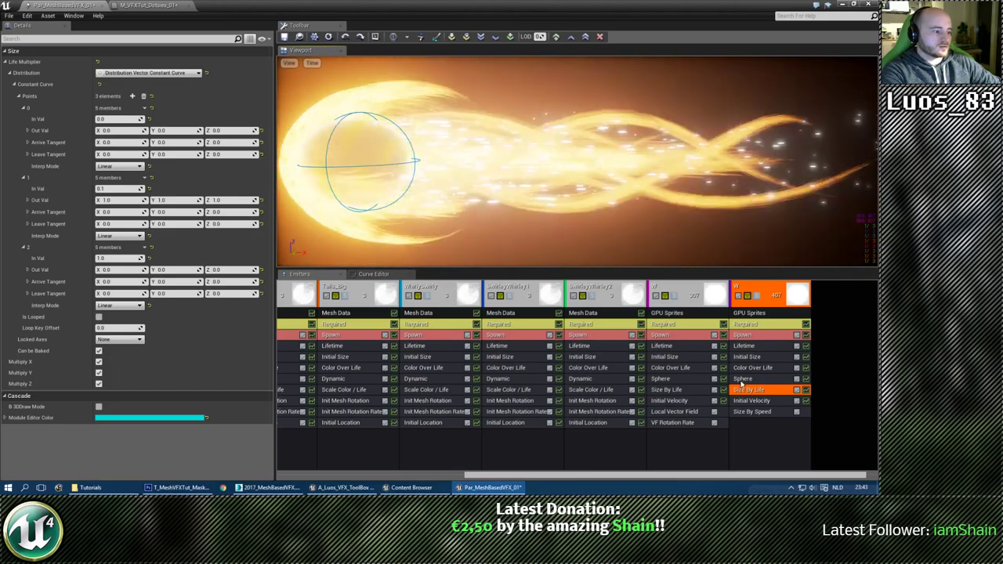
left_click(676, 411)
left_click_drag(679, 417, 774, 446, "shift")
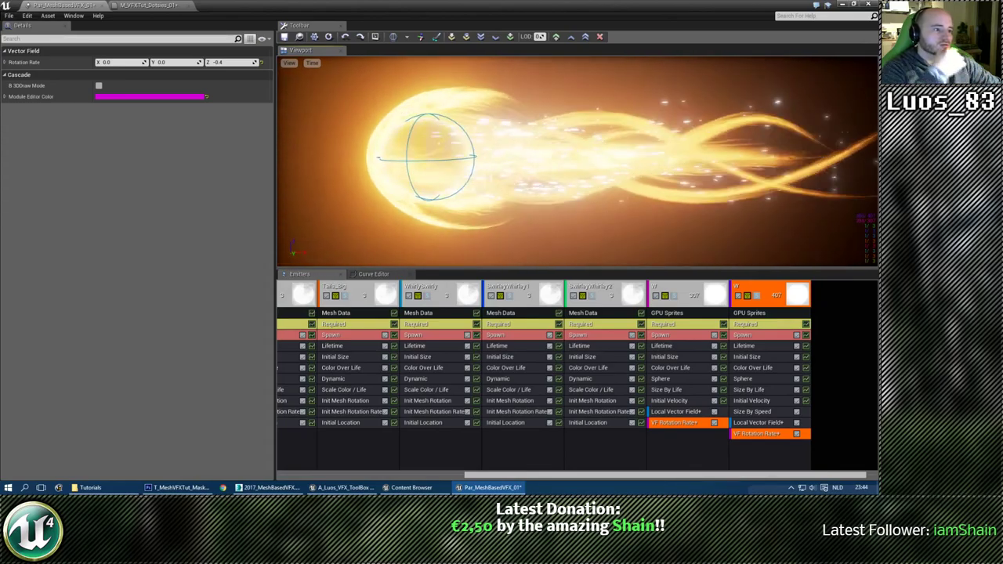
Set the last W emitter's Color Over Life constant to red with R 1.0, G 0.186 and B 0.139.
left_click(753, 367)
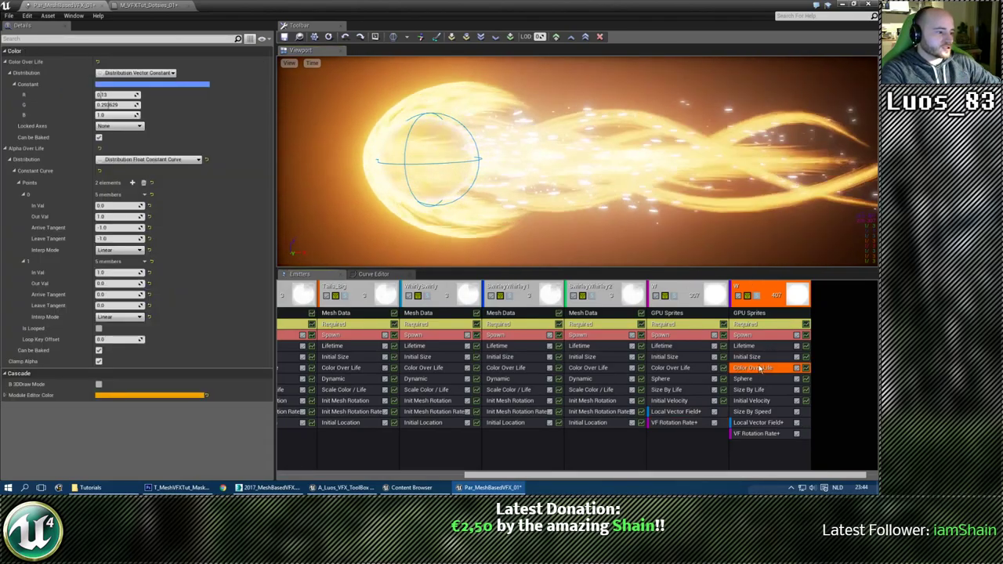
left_click(152, 83)
left_click_drag(228, 171, 245, 164)
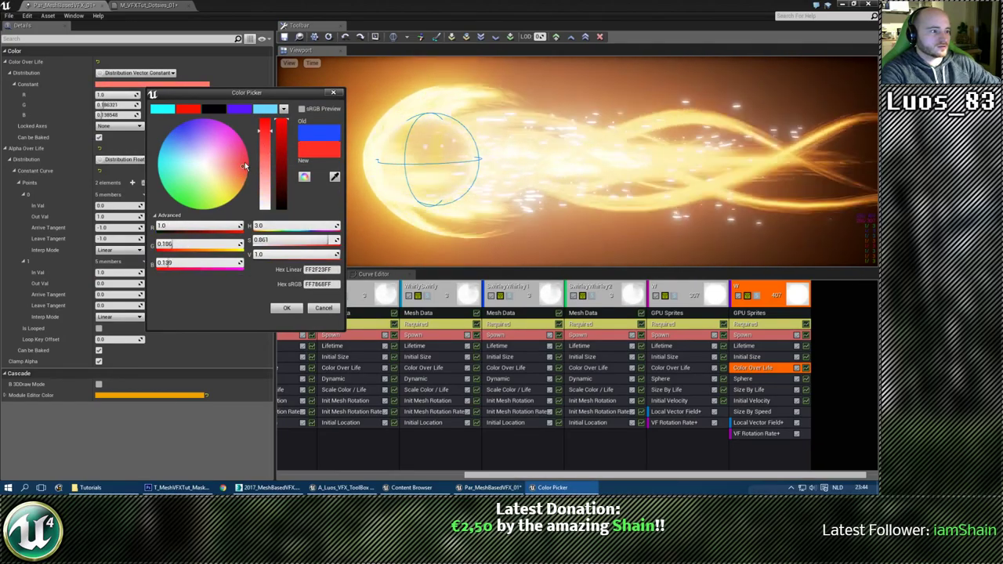
left_click(286, 308)
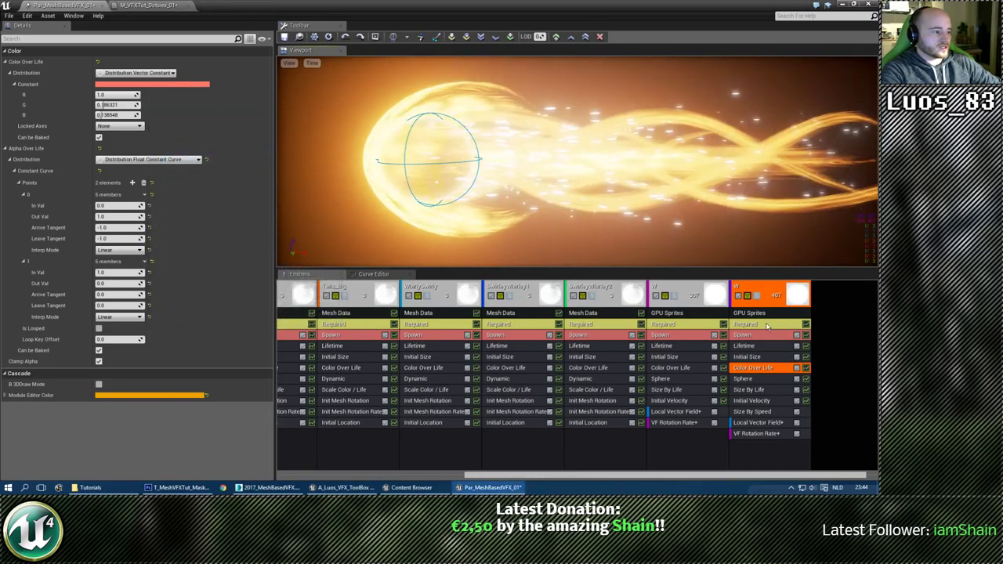
Open the last W emitter's material M_VFXTut_Dotsies_01 and add a Particle Color node to its graph.
left_click(758, 315)
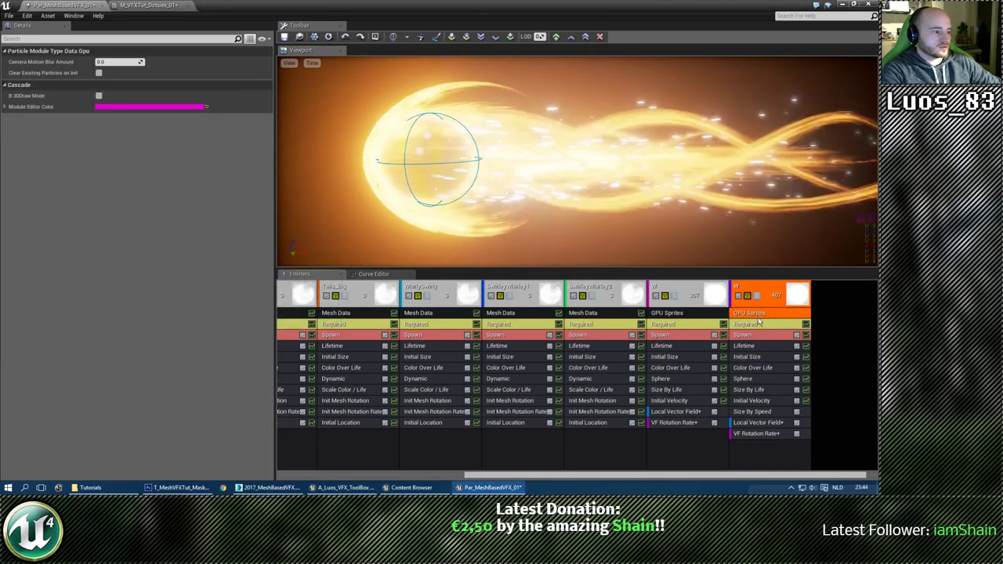
left_click(758, 324)
double_click(115, 76)
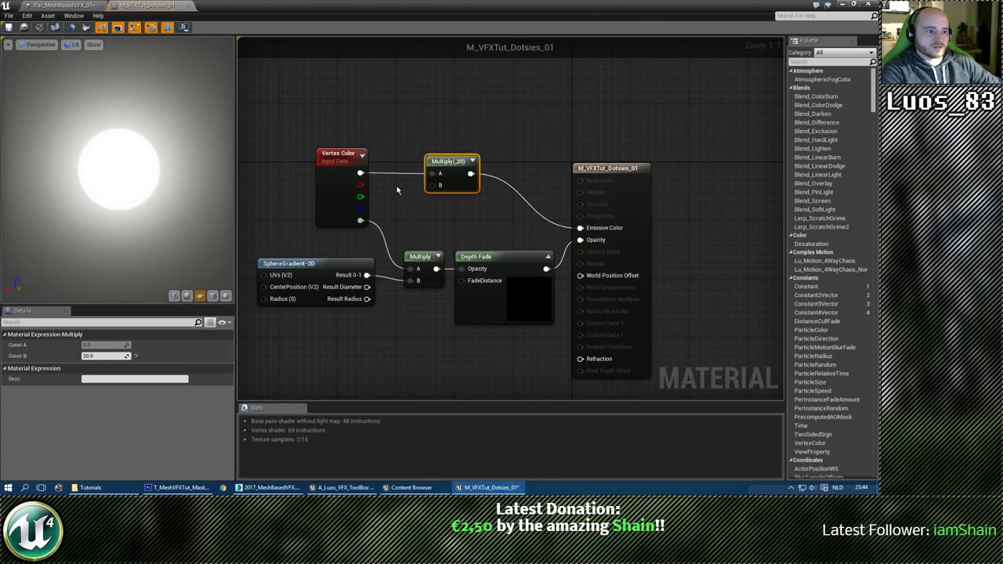
left_click(338, 156)
right_click_drag(322, 104, 351, 152)
right_click(352, 152)
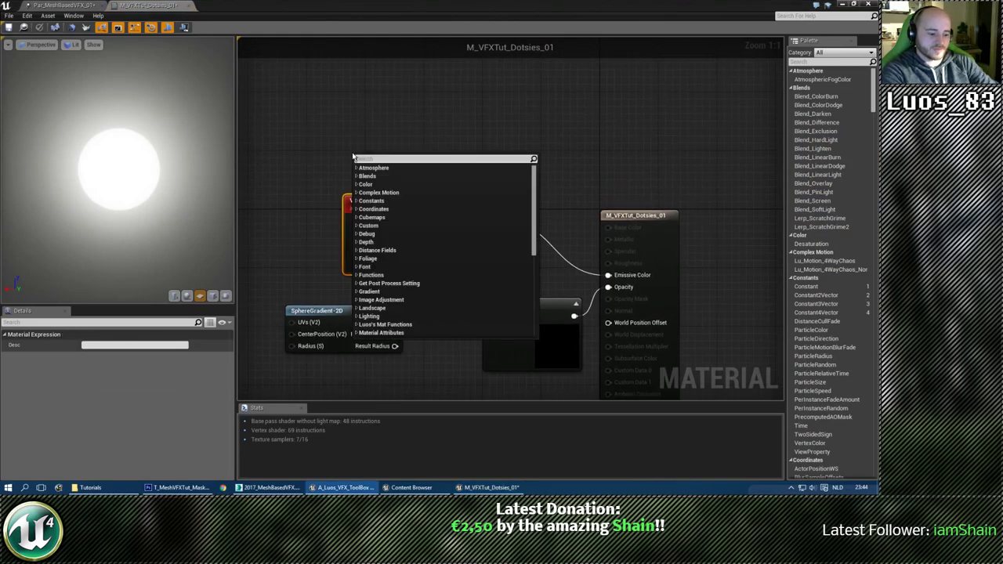
type("particle")
key("Return")
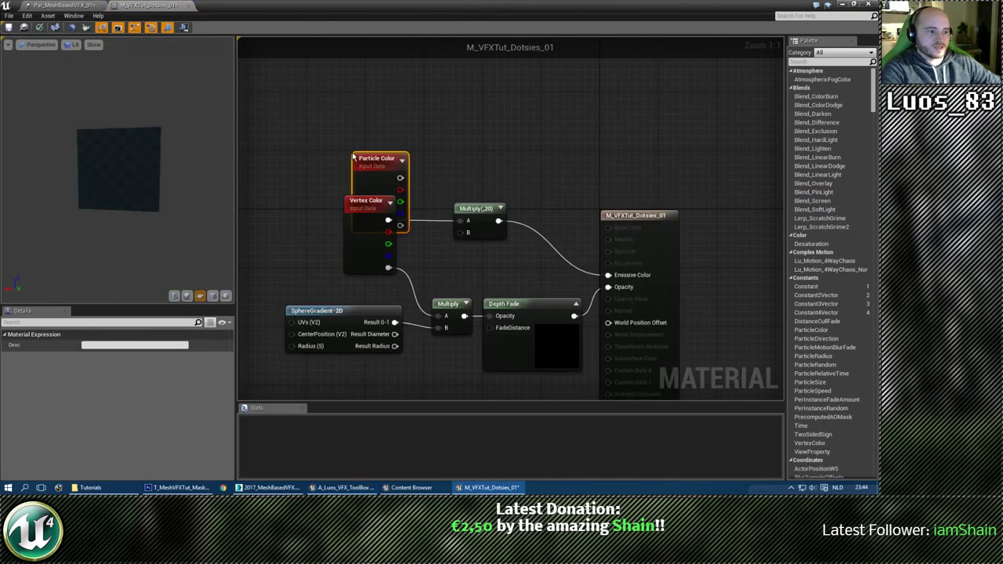
Connect Particle Color's RGB output to input A of Multiply(,20) and its alpha output to input A of the opacity Multiply.
left_click_drag(371, 155, 447, 186)
left_click_drag(461, 223, 461, 223)
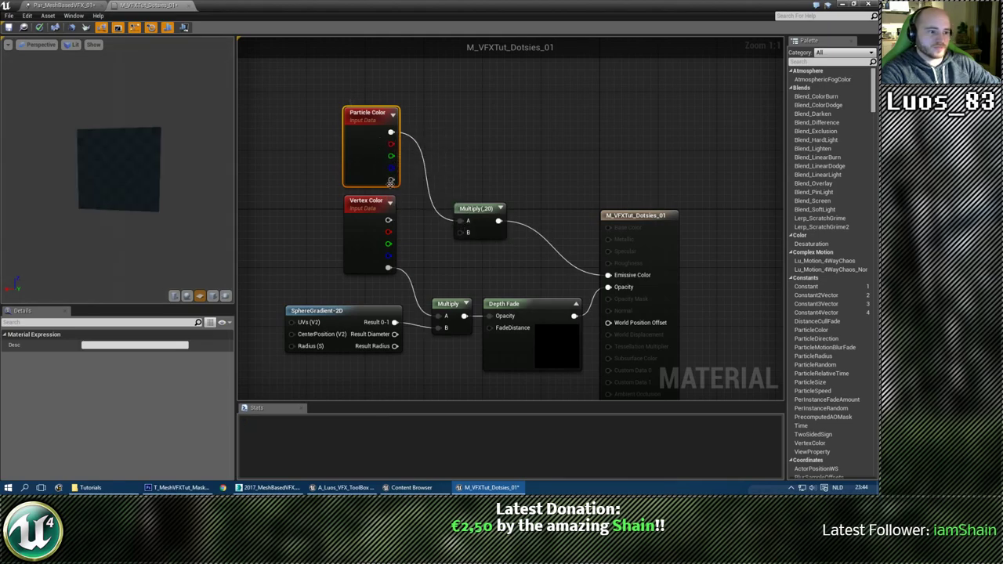
left_click_drag(390, 181, 408, 204)
left_click_drag(448, 321, 446, 316, "ctrl")
Delete the Vertex Color node and move the Particle Color node into its place.
left_click_drag(355, 206, 321, 216)
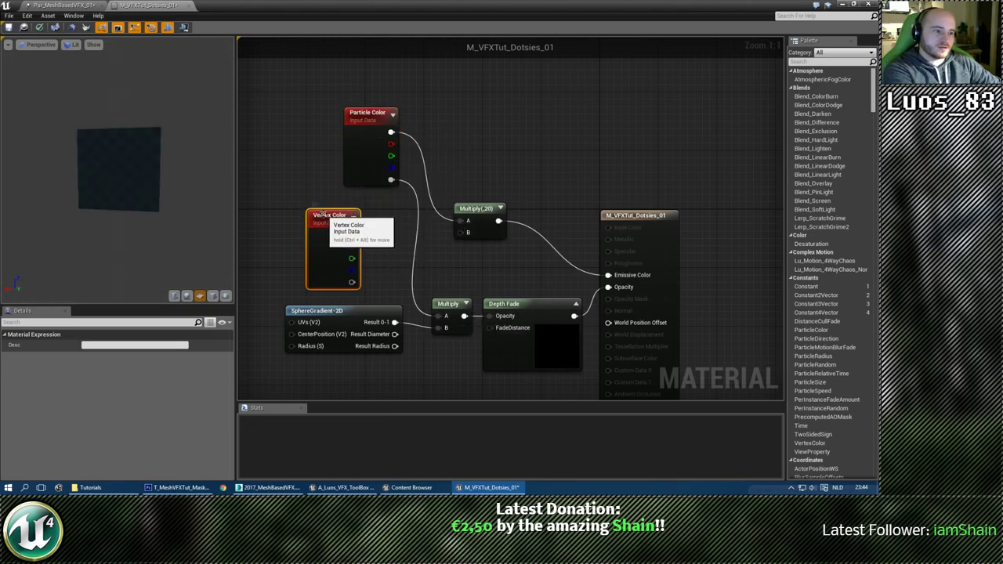
key("Delete")
left_click_drag(371, 118, 357, 198)
left_click(373, 142)
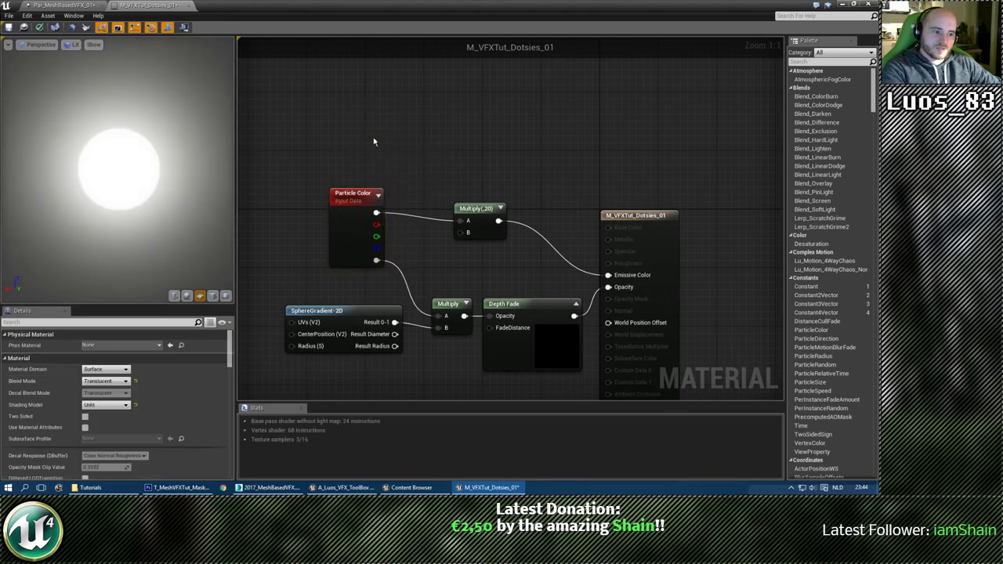
Save the M_VFXTut_Dotsies_01 material.
key("ctrl+shift+s")
left_click(688, 388)
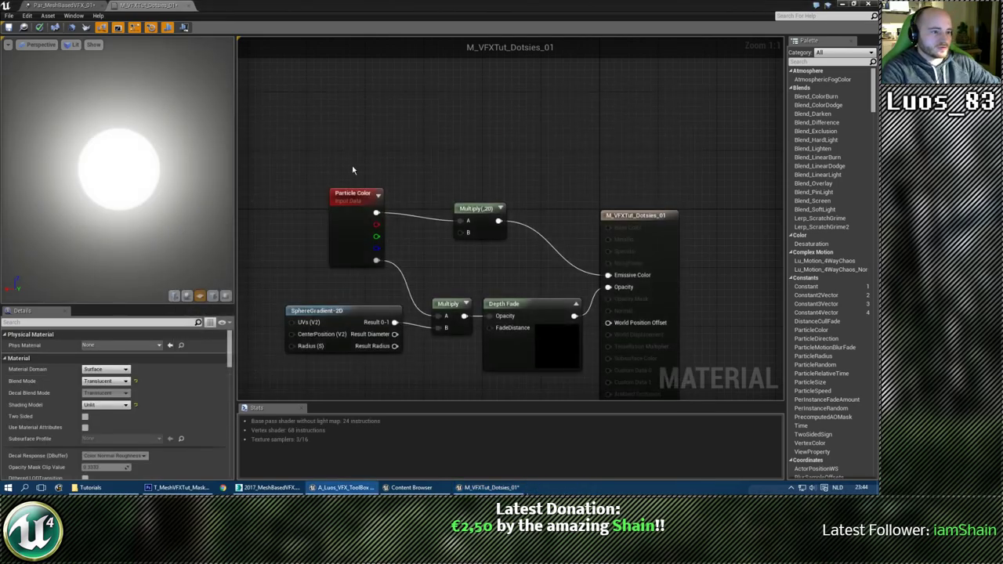
left_click(8, 27)
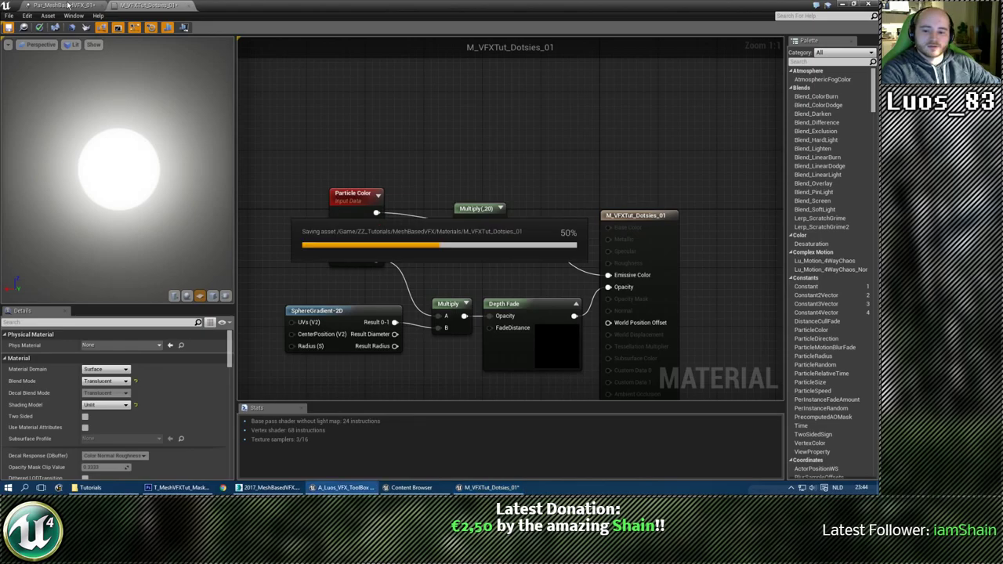
Back in the particle system, set the last W emitter's Color Over Life constant to orange with R 1.0, G 0.247 and B 0.035.
left_click(63, 5)
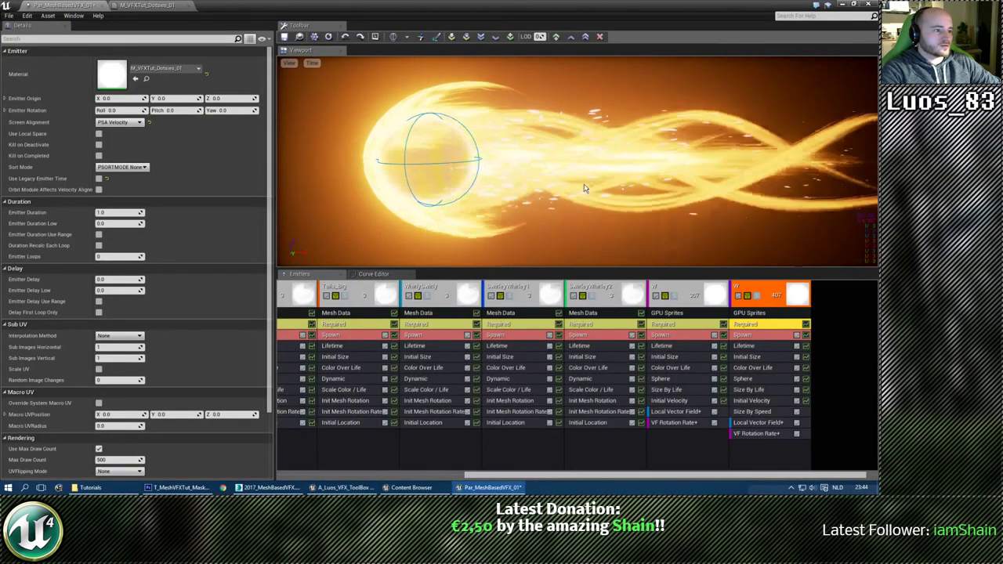
left_click(753, 367)
left_click(188, 84)
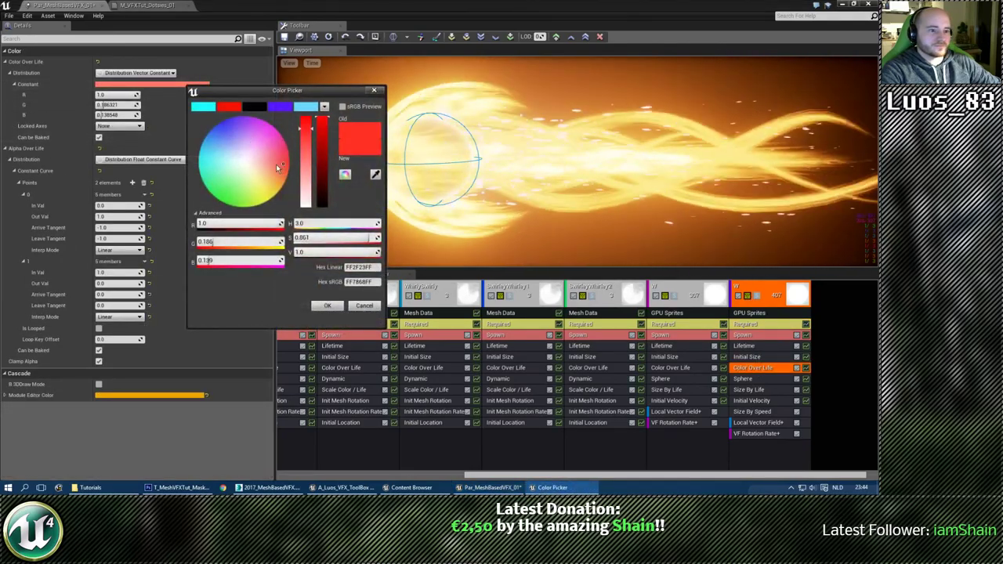
left_click(253, 168)
left_click_drag(253, 166, 287, 155)
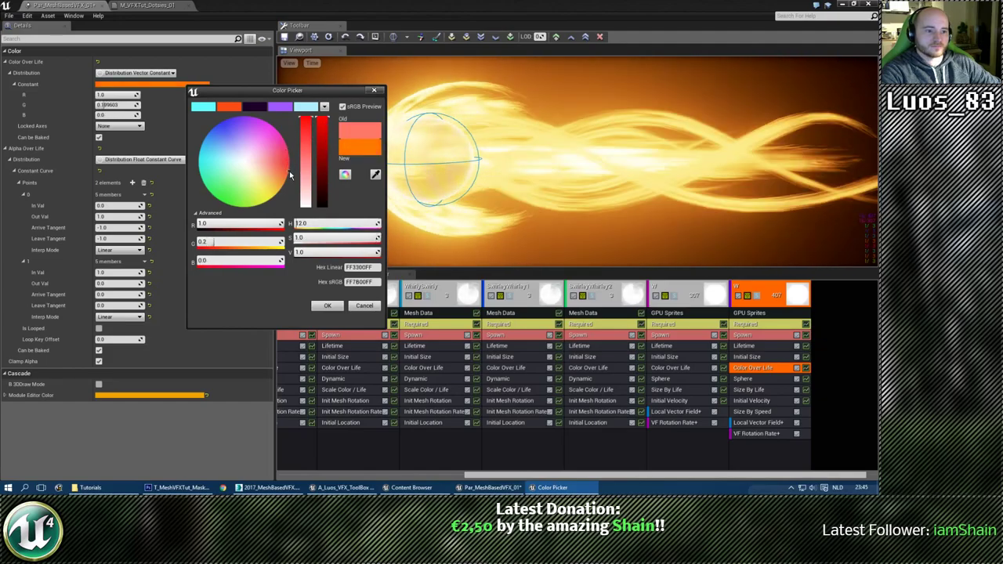
left_click_drag(290, 176, 293, 179)
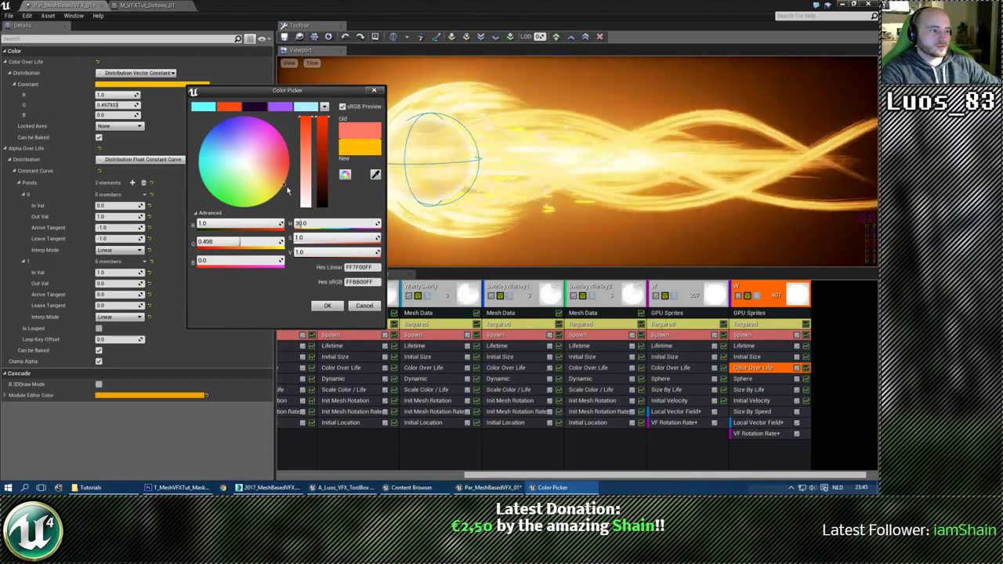
left_click_drag(281, 184, 291, 182)
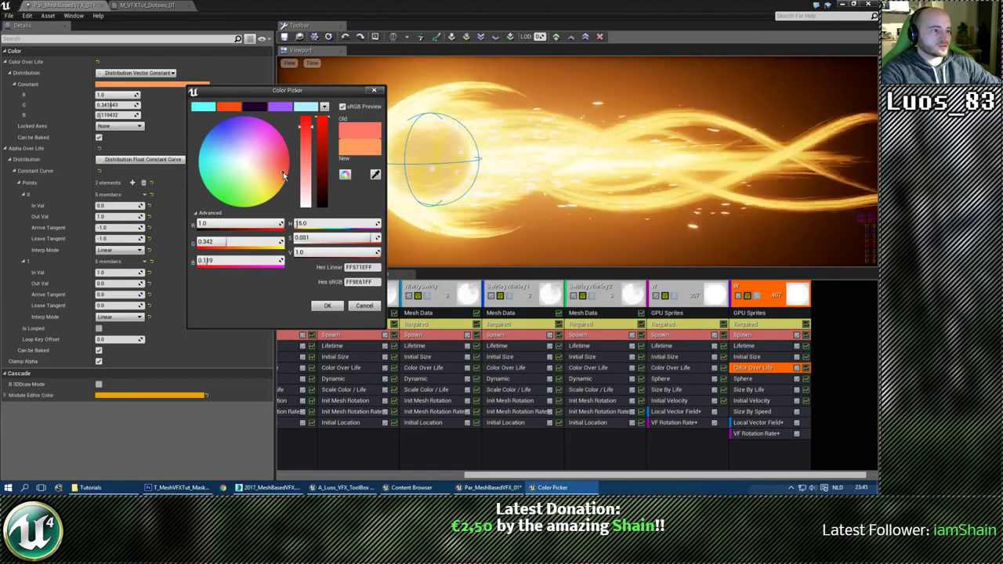
left_click_drag(285, 171, 287, 175)
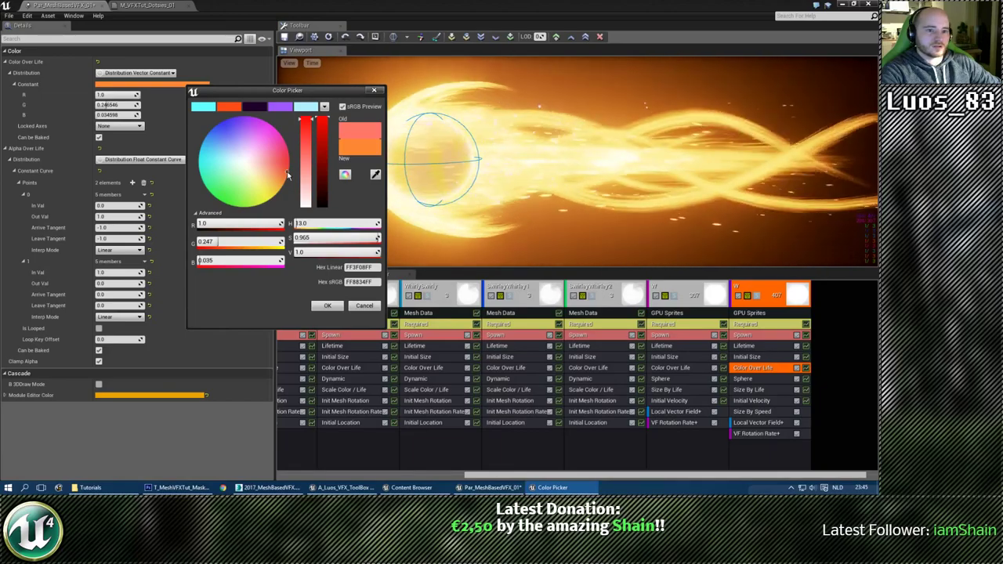
left_click(326, 306)
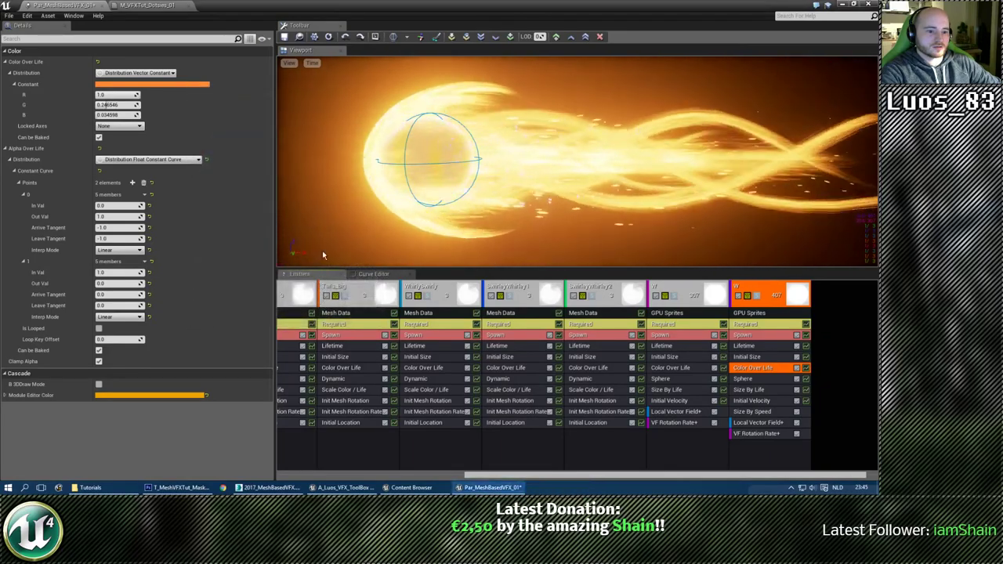
Solo the last W emitter to examine its orange dots alone, and turn solo off again.
left_click(757, 304)
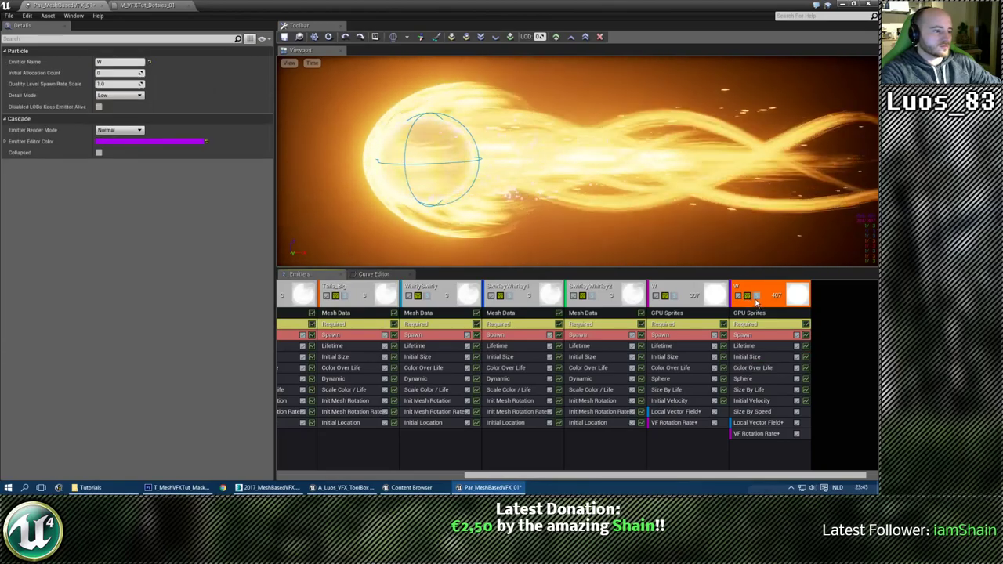
left_click(757, 296)
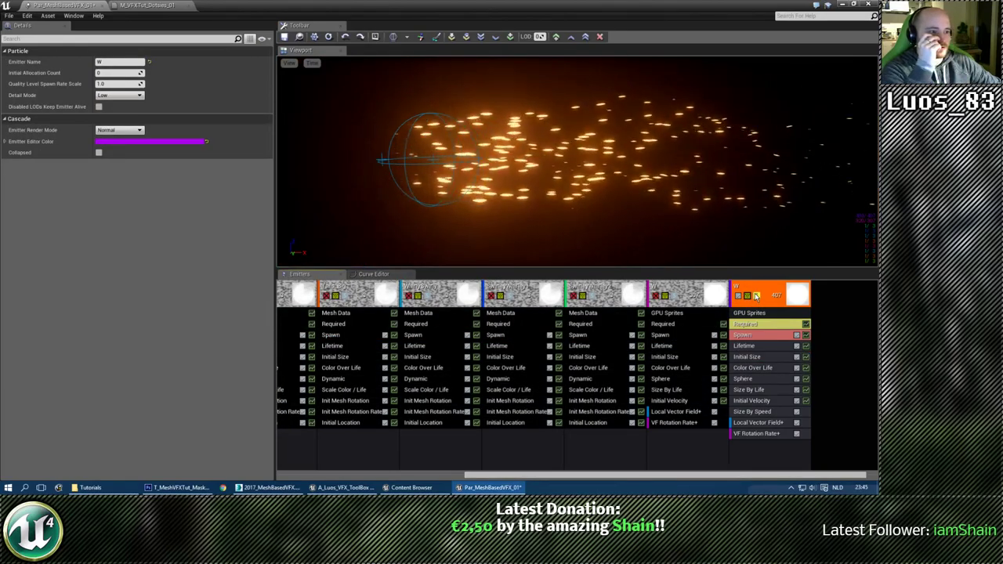
left_click(757, 295)
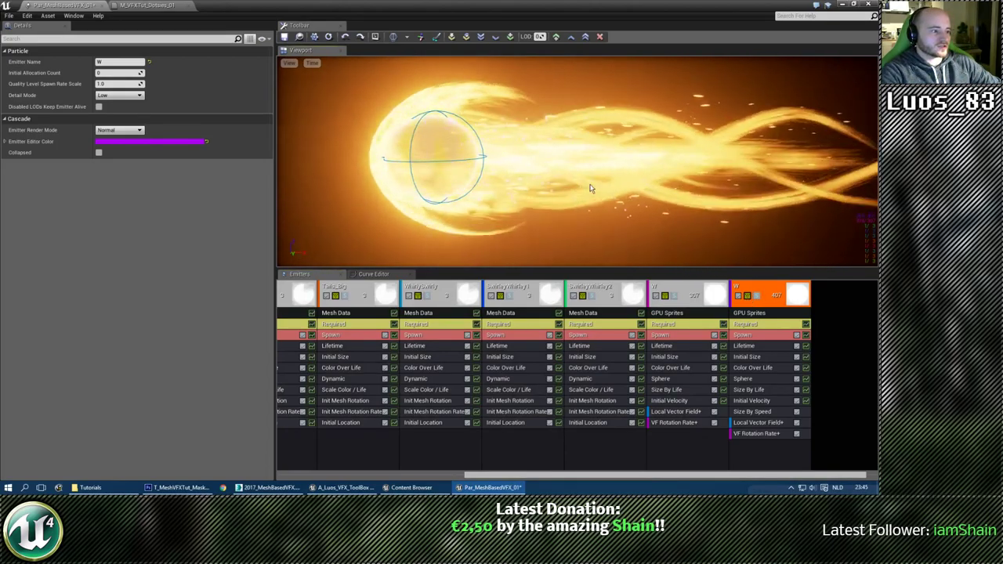
Solo the first W emitter, set its Color Over Life constant to warm white with R 1.0, G 0.894784 and B 0.74193, and end solo.
left_click(674, 296)
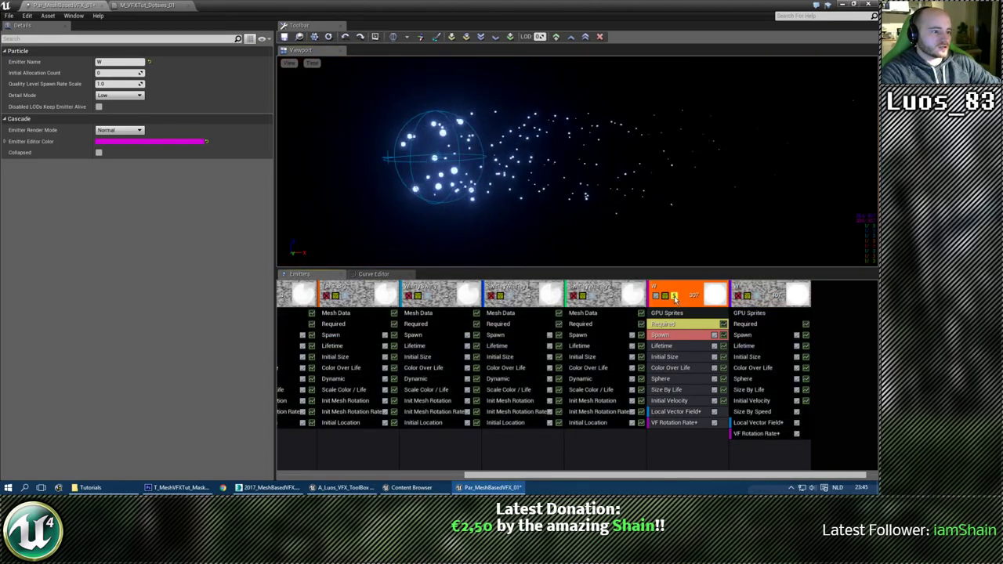
left_click(666, 368)
left_click(141, 84)
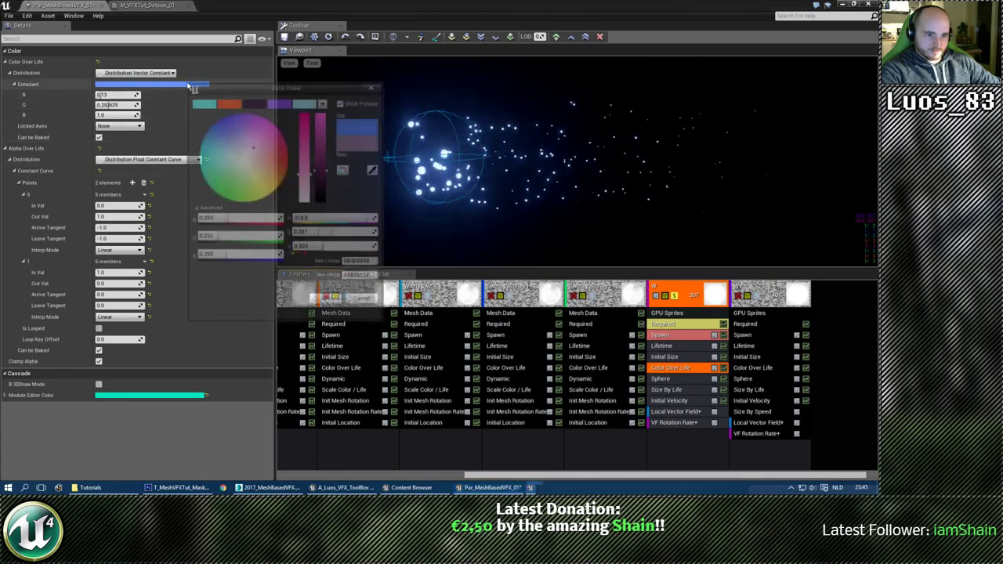
left_click_drag(263, 171, 252, 167)
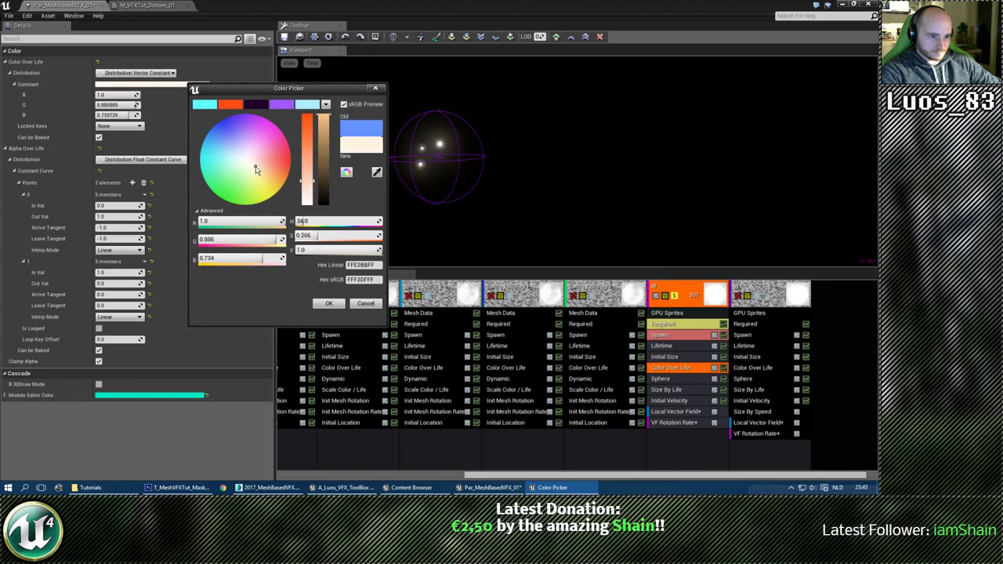
left_click(329, 304)
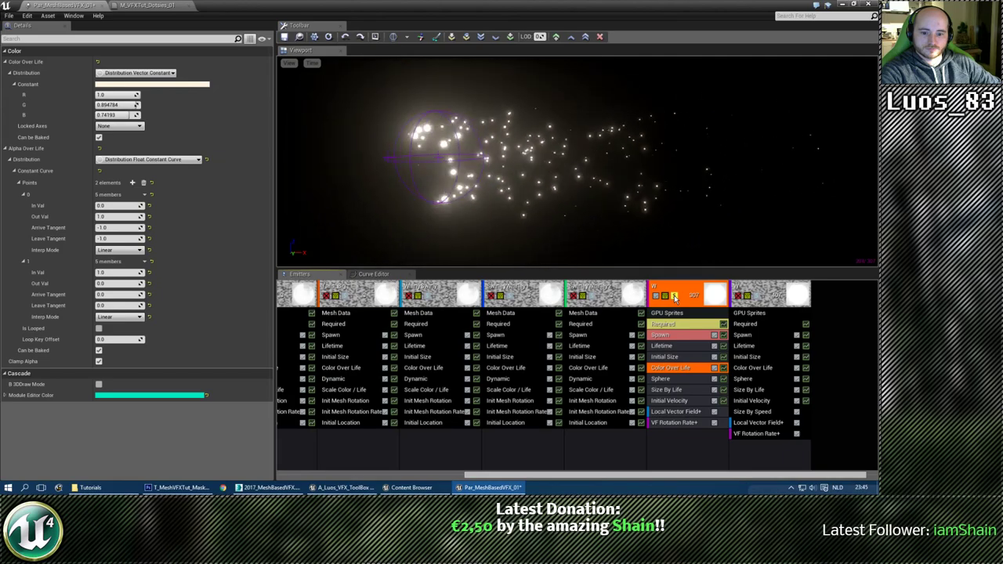
left_click(674, 297)
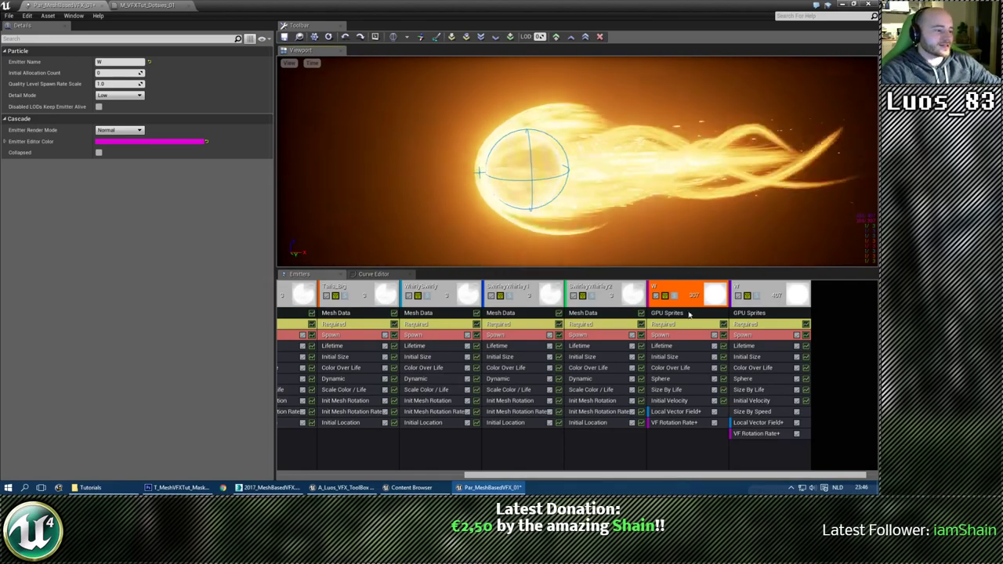
Turn off 3D draw mode for the last W emitter's Sphere module.
left_click(662, 379)
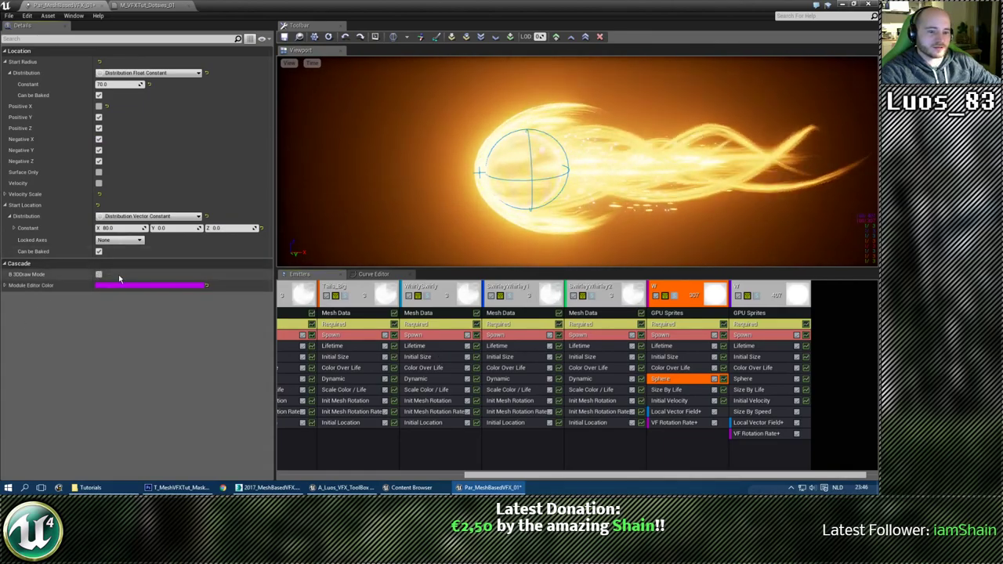
left_click(582, 379)
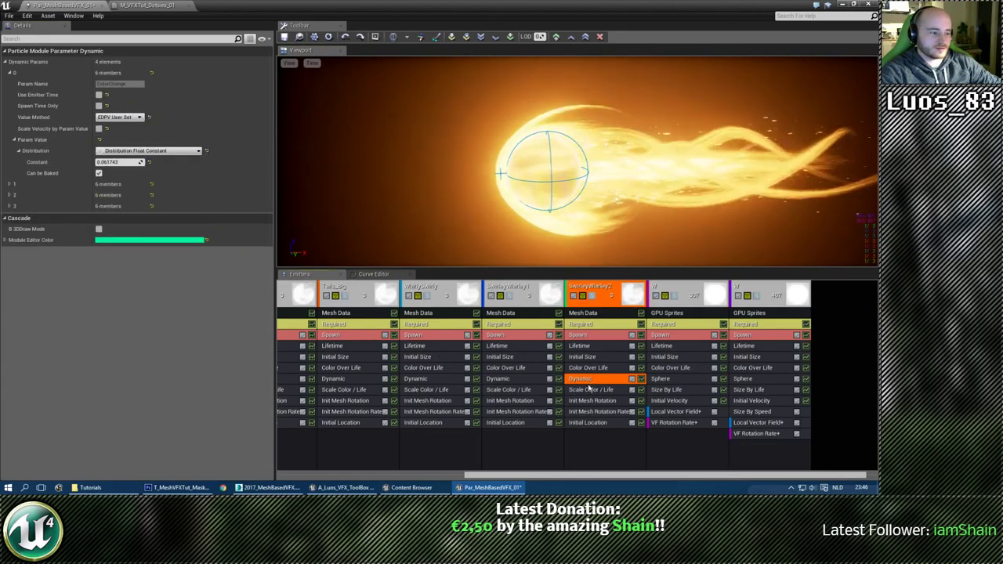
left_click(742, 379)
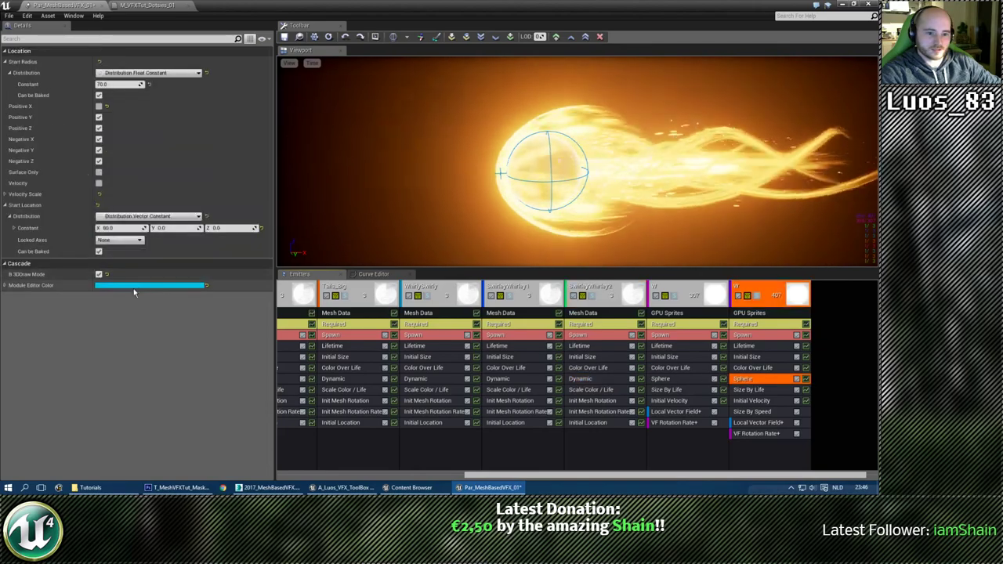
left_click(99, 275)
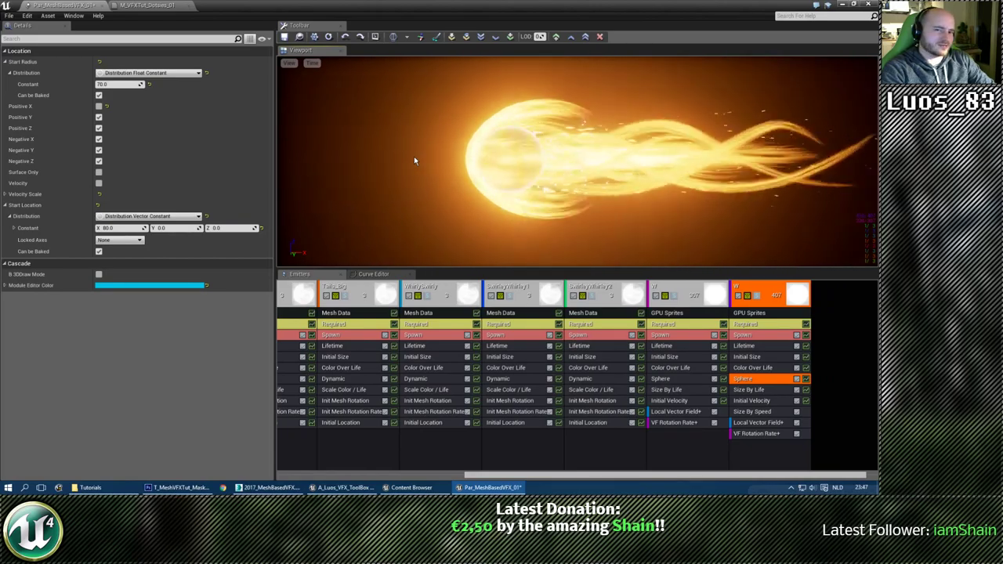
left_click_drag(415, 157, 627, 167)
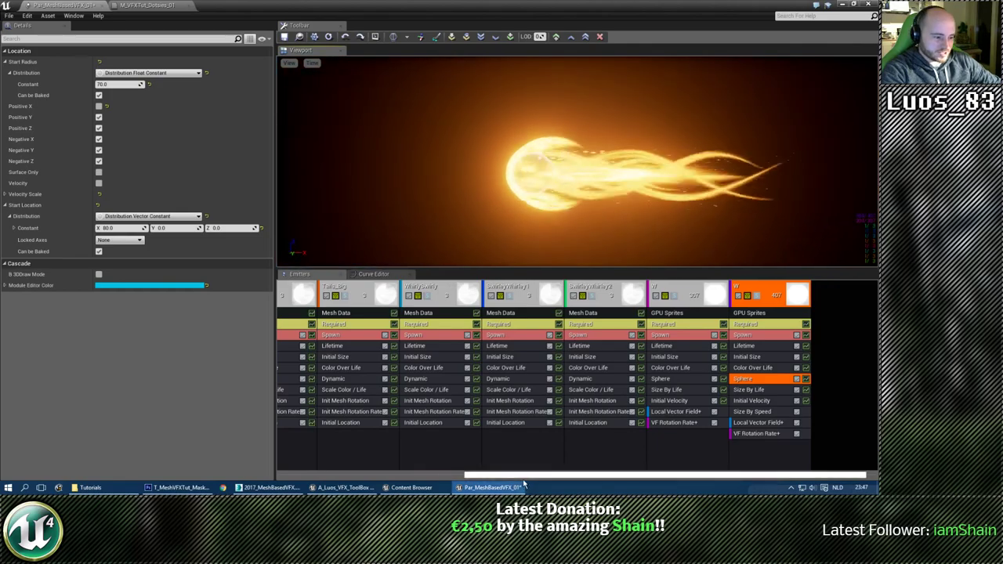
Widen the preview viewport by narrowing the details area.
left_click_drag(524, 475, 337, 476)
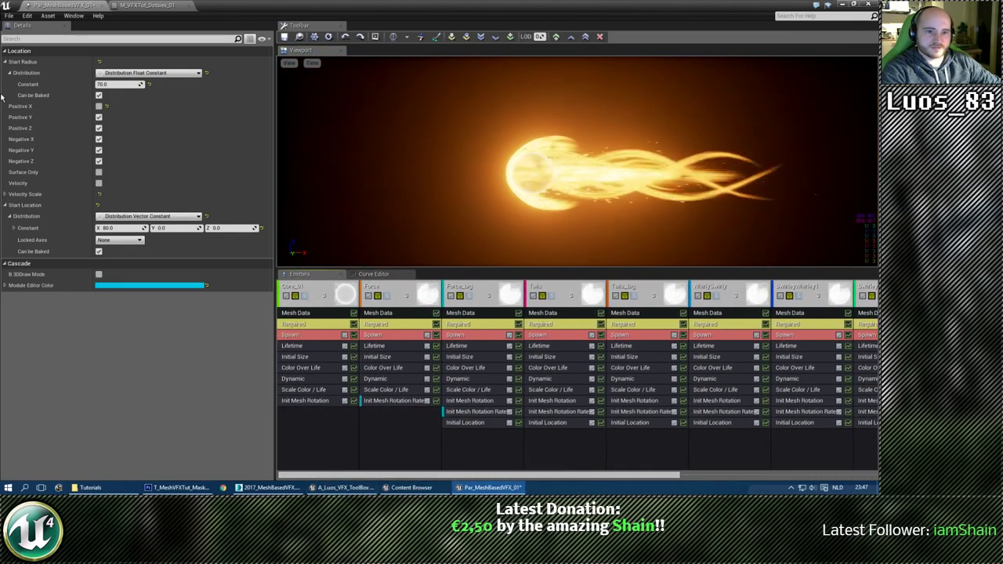
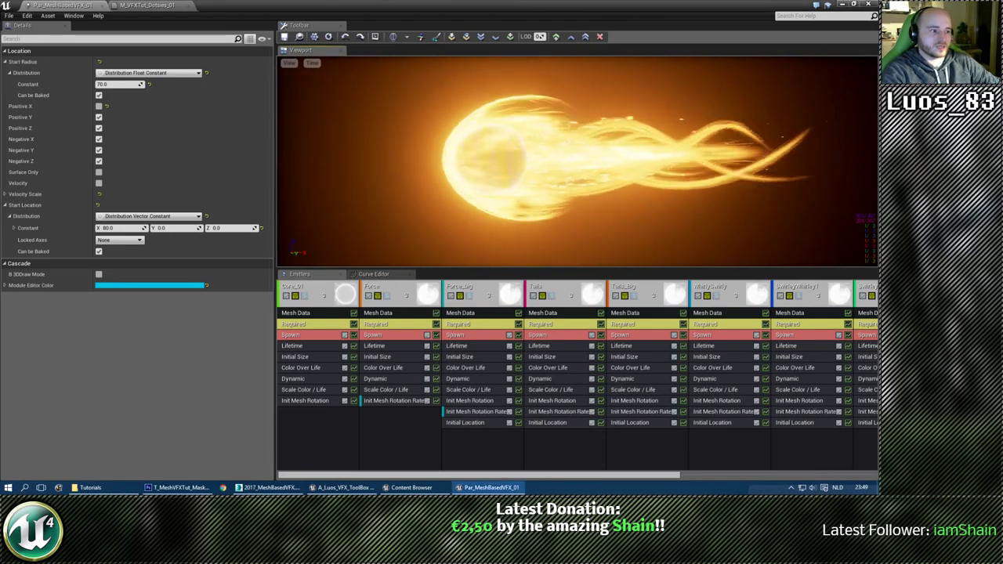
left_click_drag(274, 139, 226, 139)
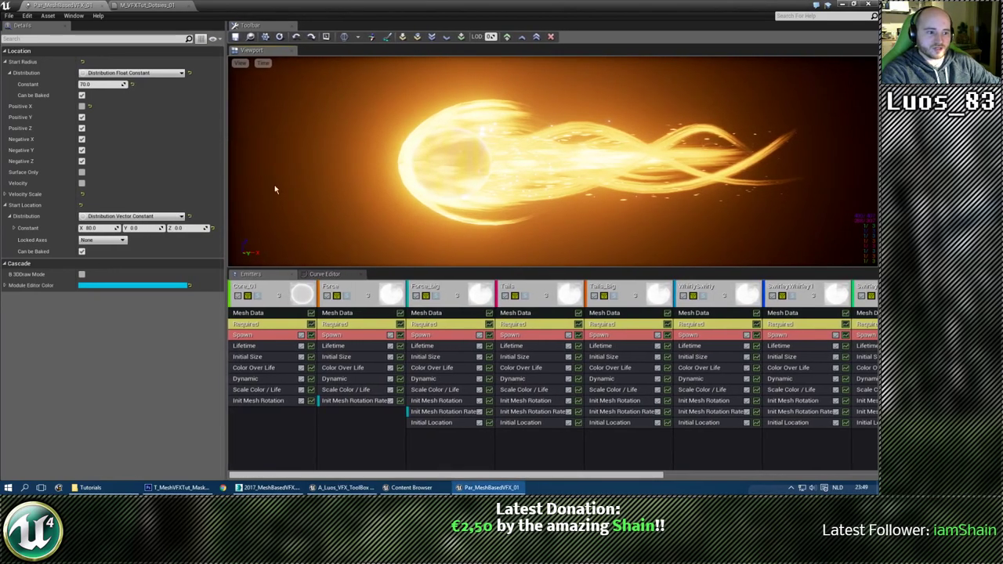
left_click_drag(374, 270, 375, 336)
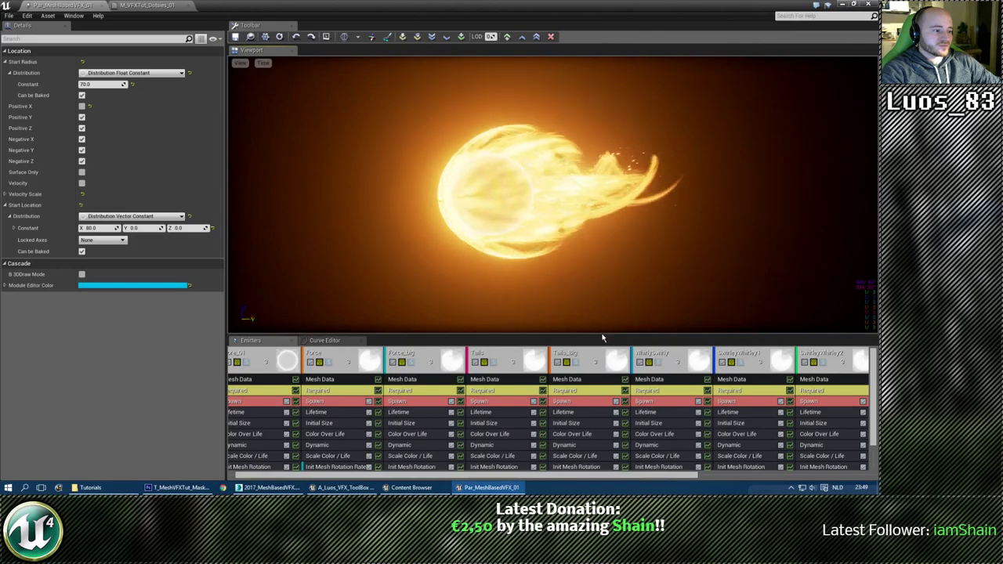
left_click_drag(600, 339, 594, 268)
Select Core_01's Required module and preview the fireball with viewport Motion turned on, turning it off again.
left_click(246, 326)
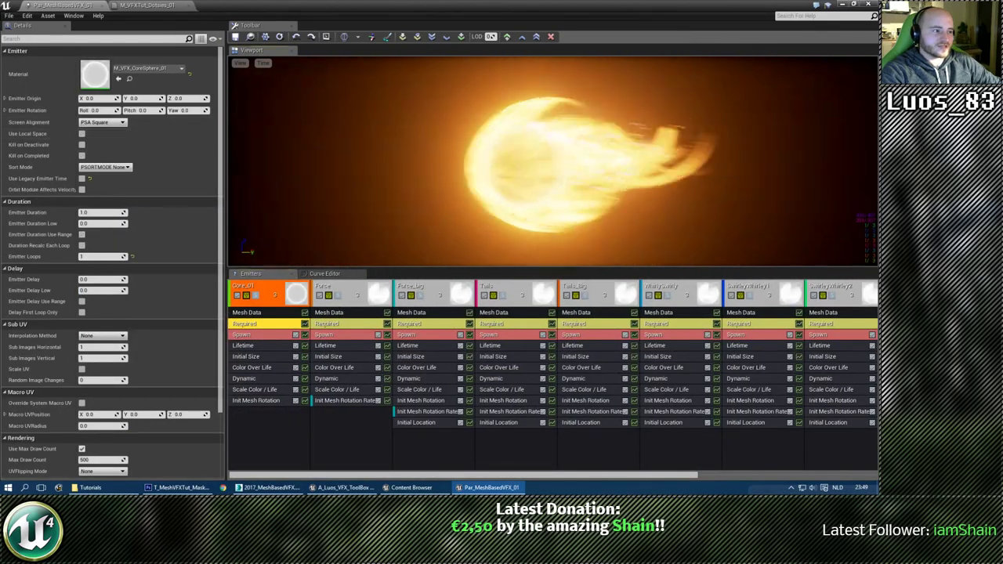
left_click(241, 63)
left_click(262, 158)
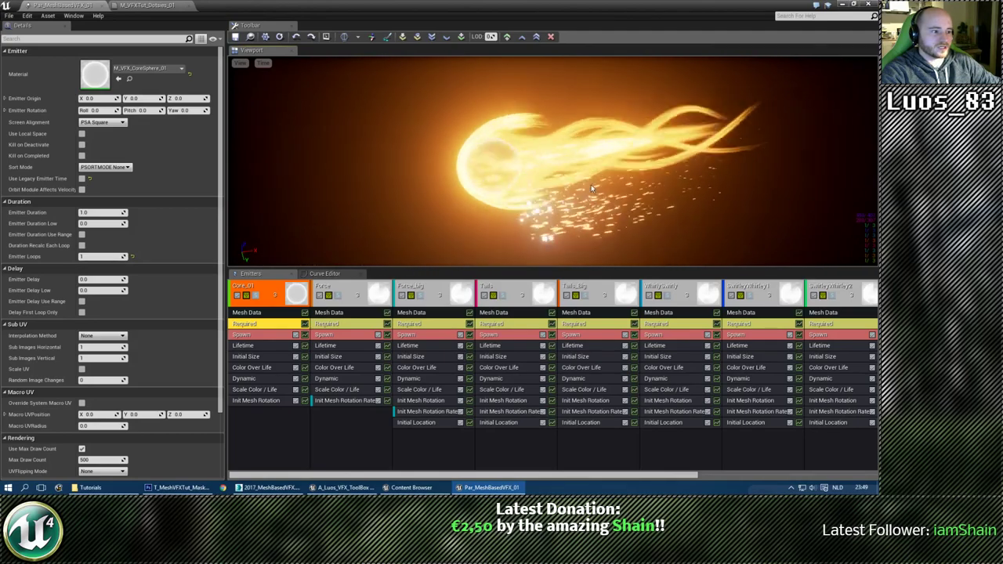
left_click(240, 63)
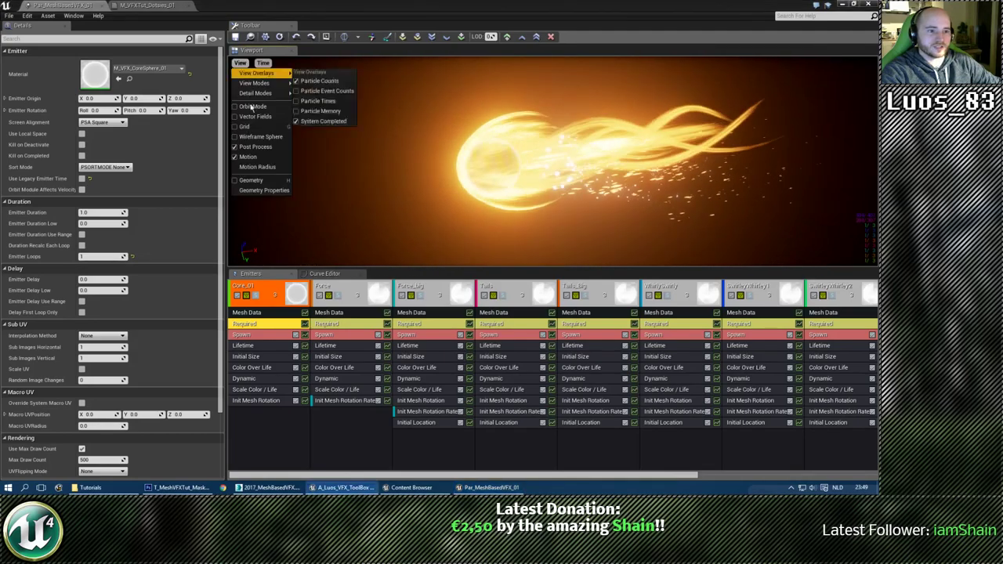
left_click(255, 158)
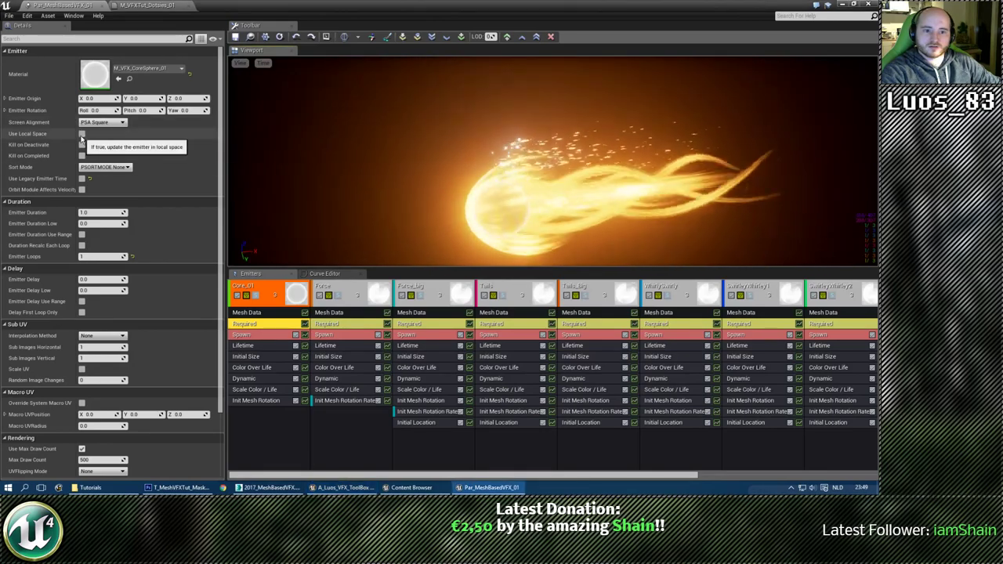
Enable Use Local Space and Kill on Completed in the Required modules of Core_01, Force and Force_Big.
left_click(82, 156)
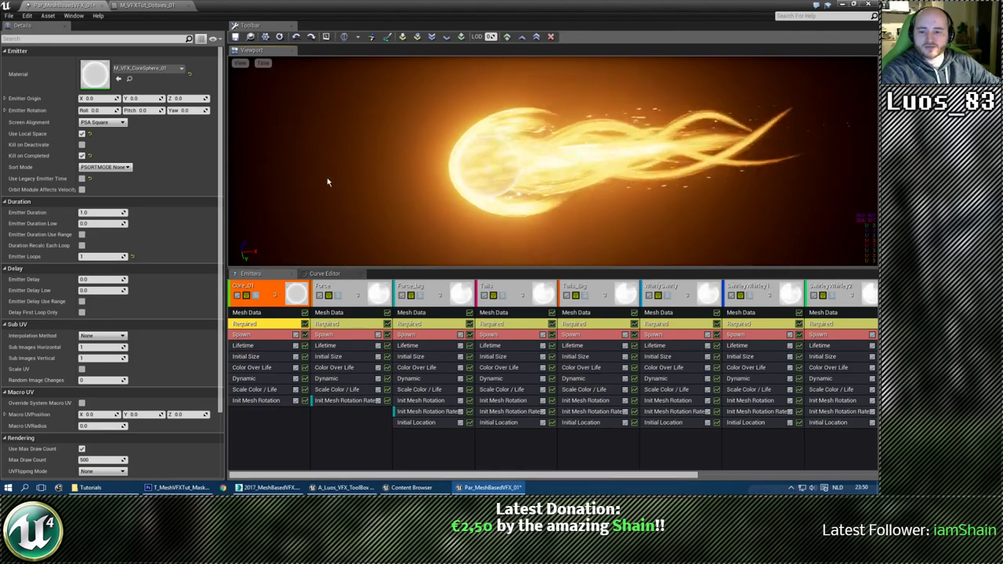
left_click(342, 289)
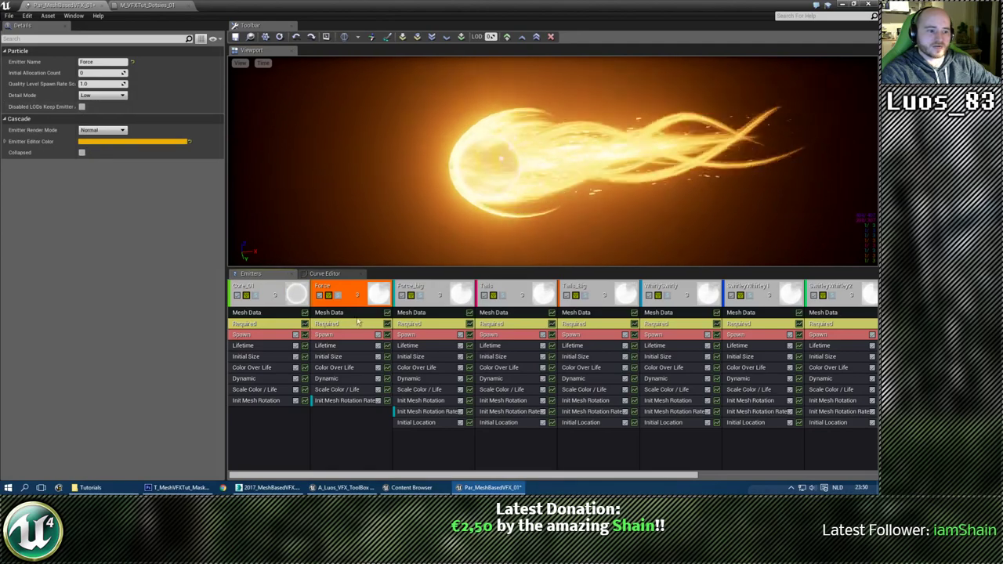
left_click(329, 325)
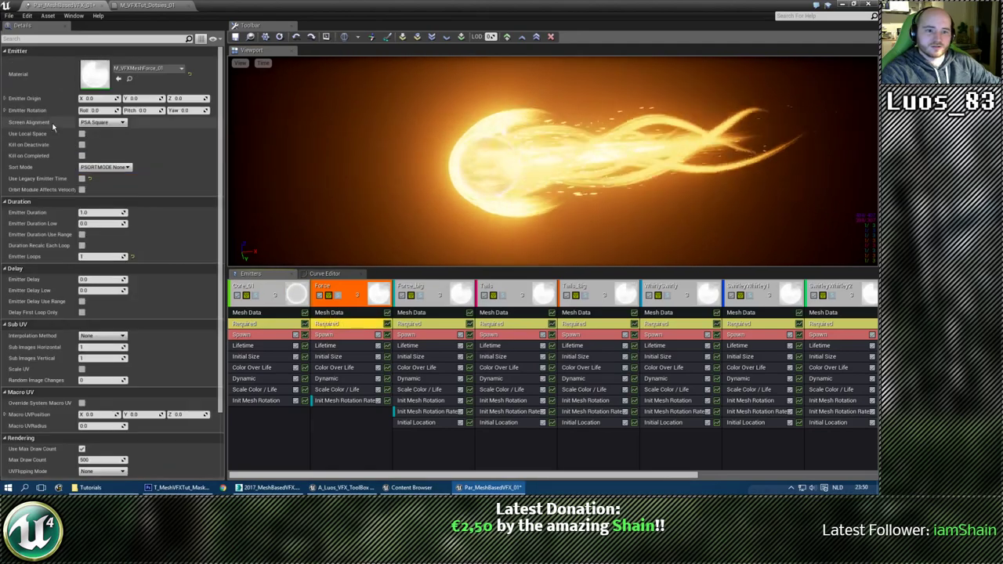
left_click(413, 325)
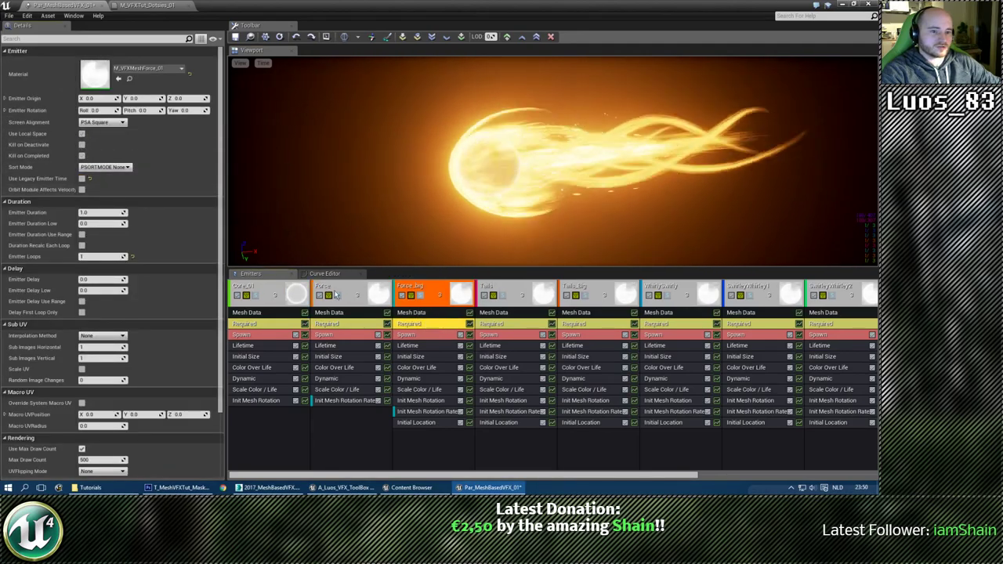
left_click(82, 156)
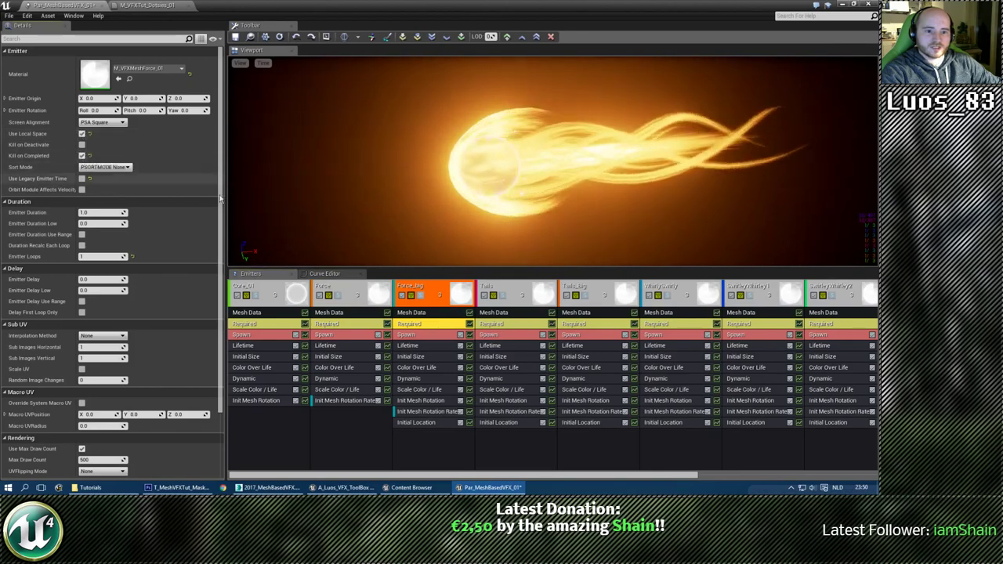
Enable Use Local Space and Kill on Completed in the Required modules of Tails, Tails_Big and WhirlySwirly.
left_click(491, 323)
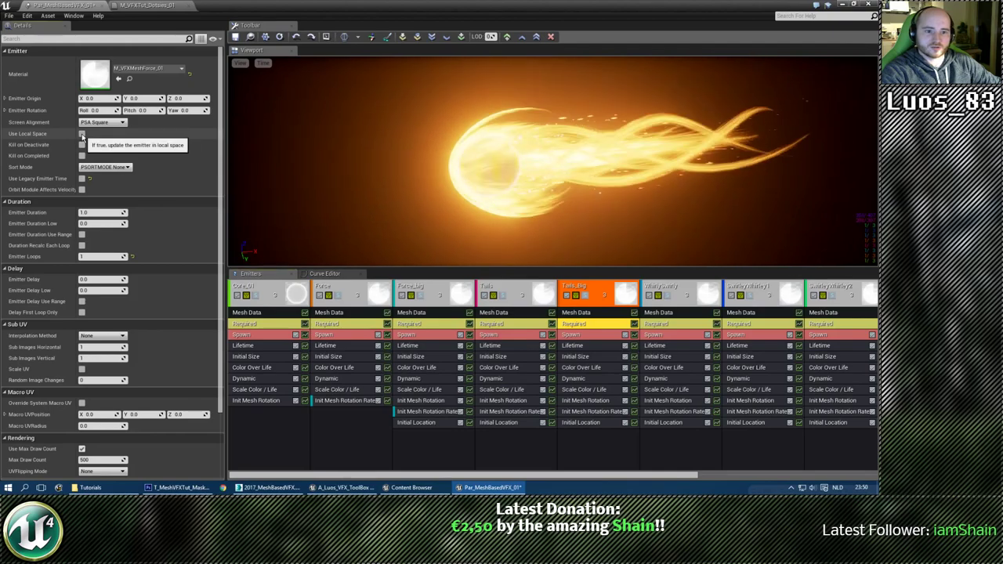
left_click(82, 134)
left_click(653, 324)
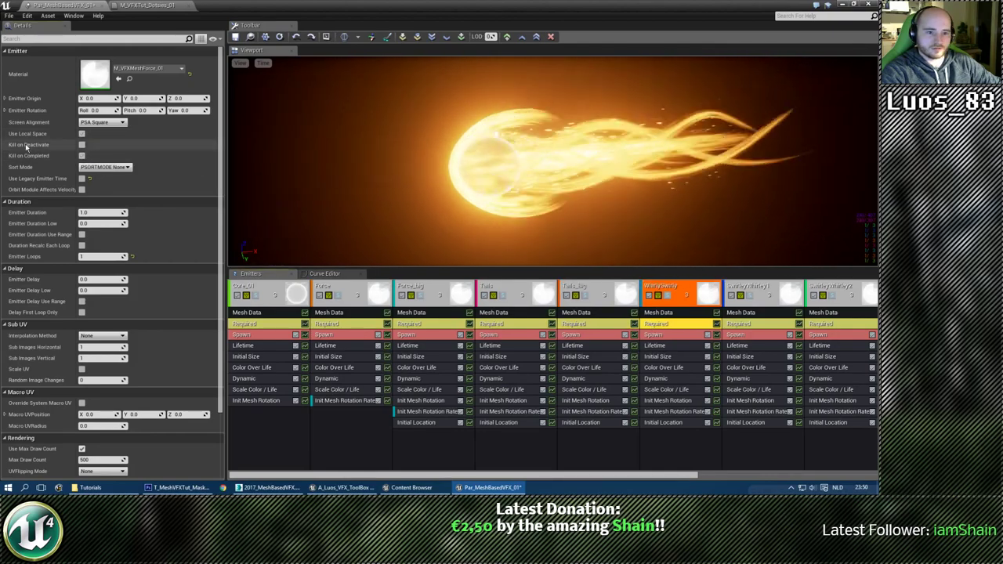
left_click(82, 134)
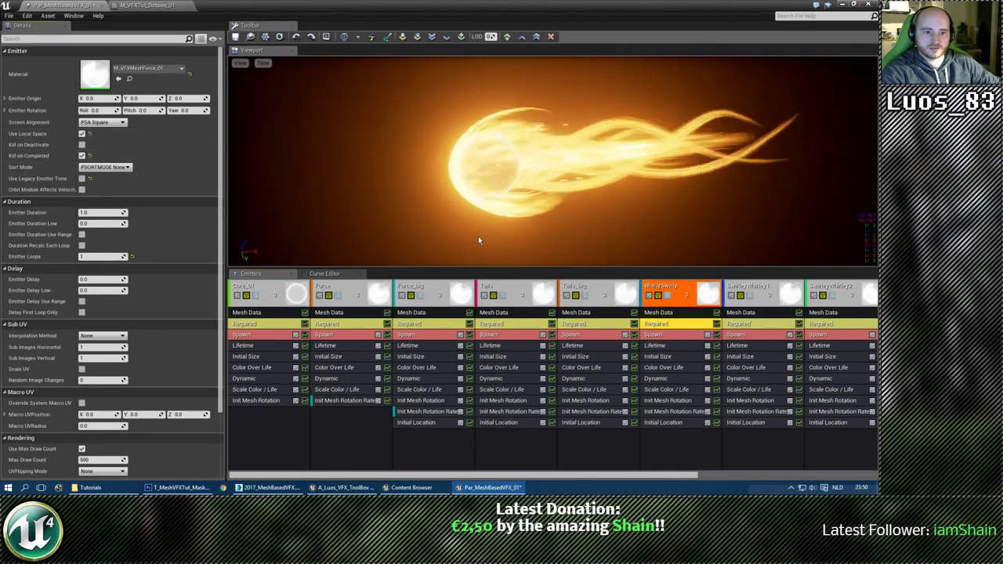
Enable Use Local Space and Kill on Completed for the remaining emitters through the last W, and save the particle system.
left_click_drag(545, 477, 722, 475)
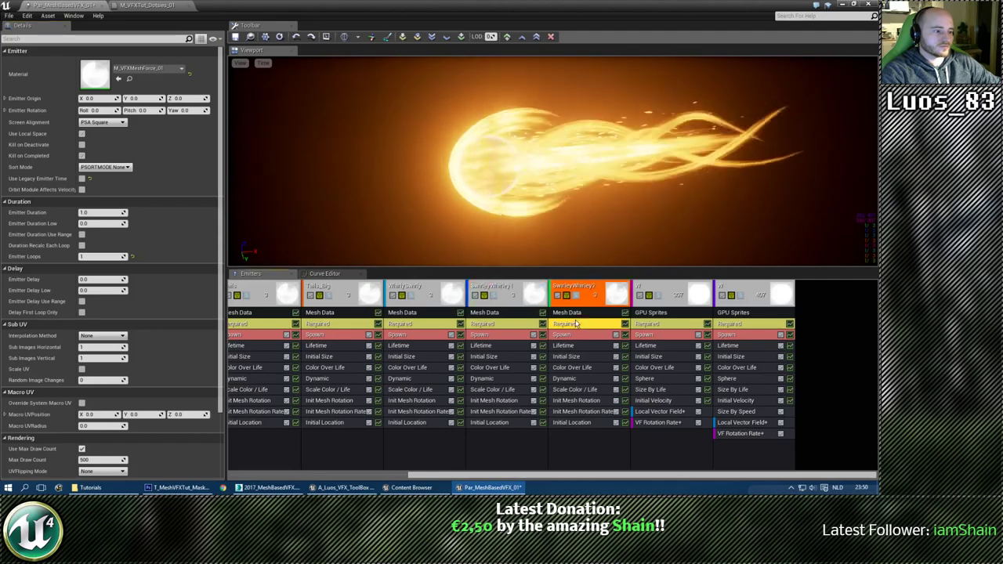
left_click(81, 134)
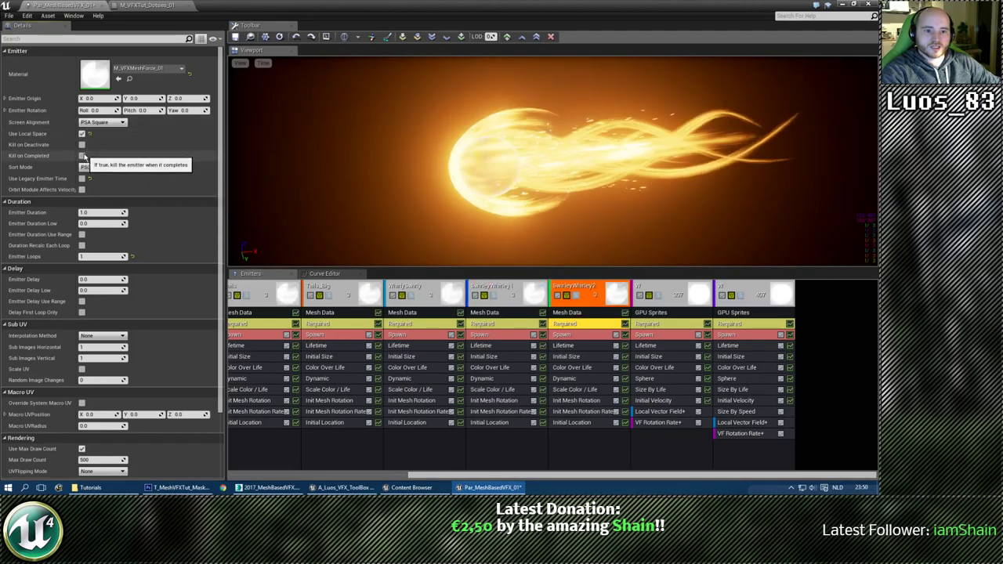
left_click(83, 156)
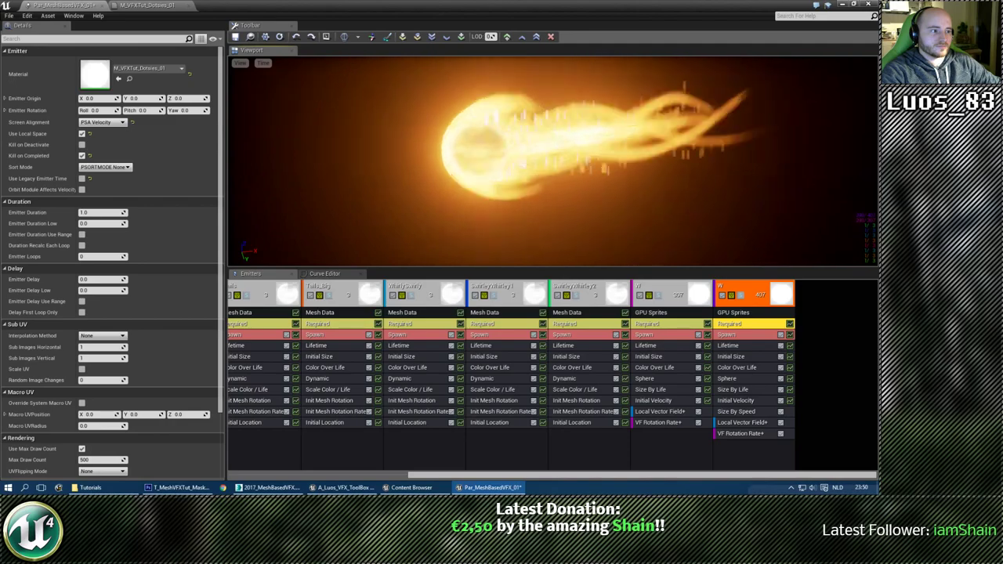
left_click(238, 38)
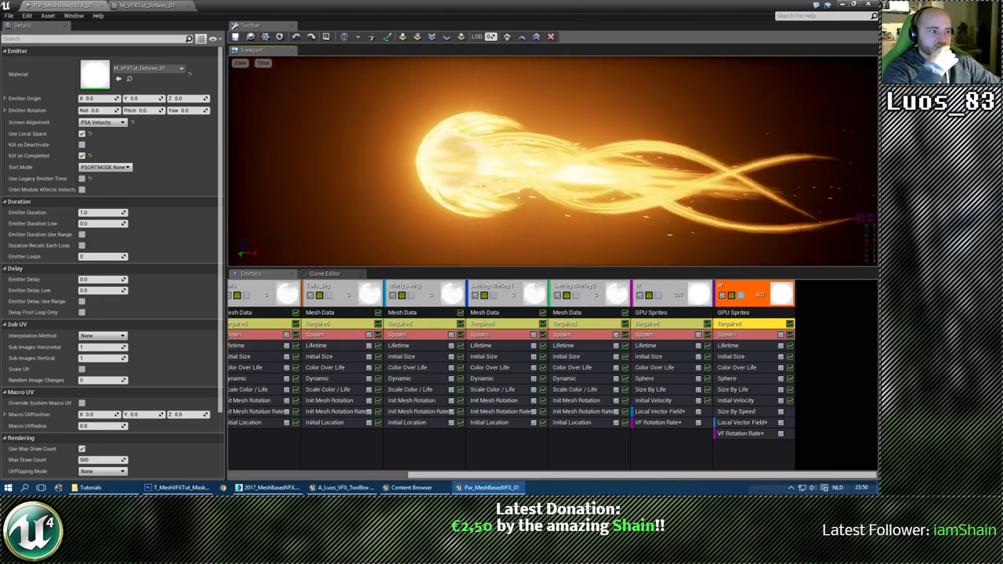
Solo the SwirleyWhirley1 and SwirleyWhirley2 emitters in turn to compare their swirling trails, turning solo off after each.
right_click(584, 336)
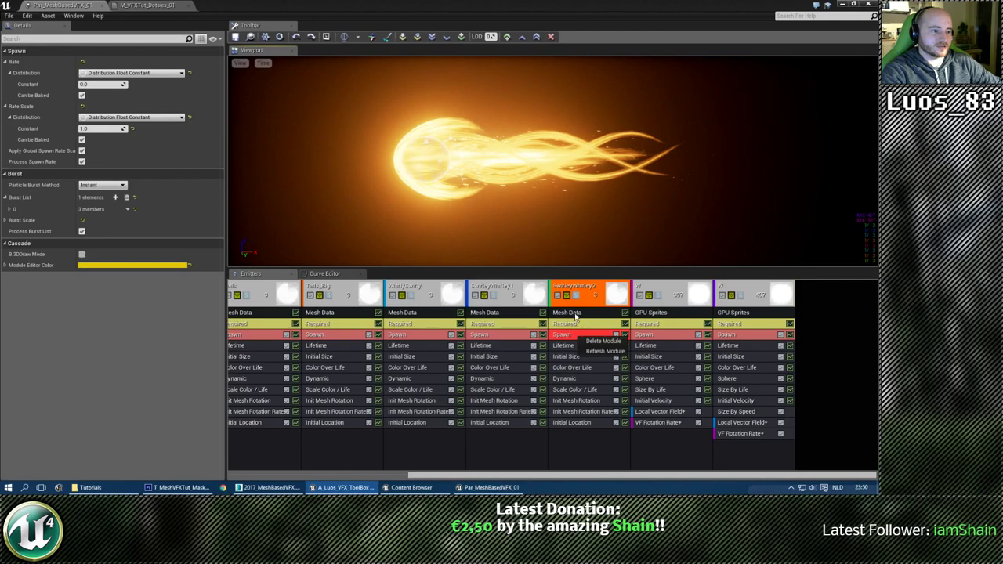
left_click(501, 190)
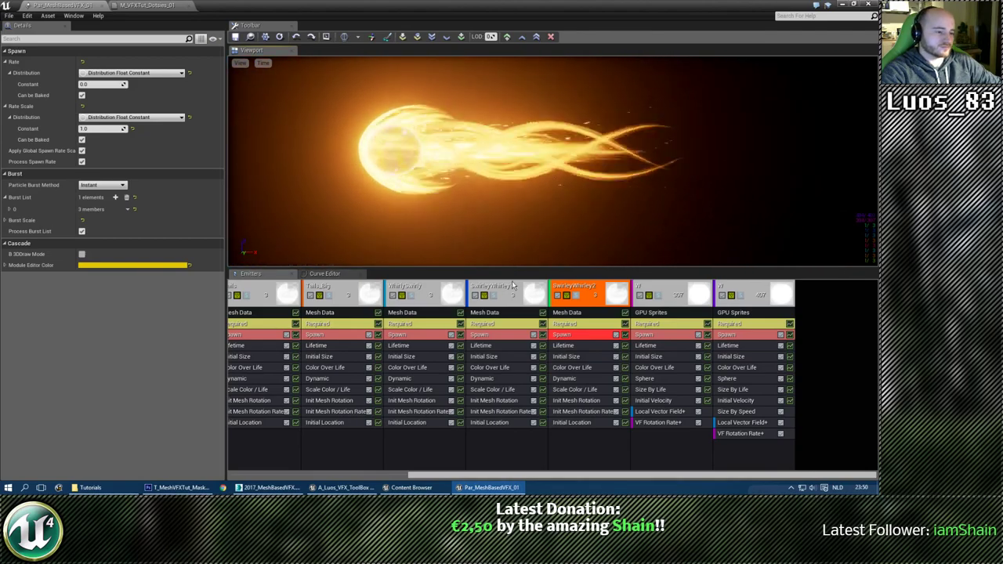
left_click(570, 303)
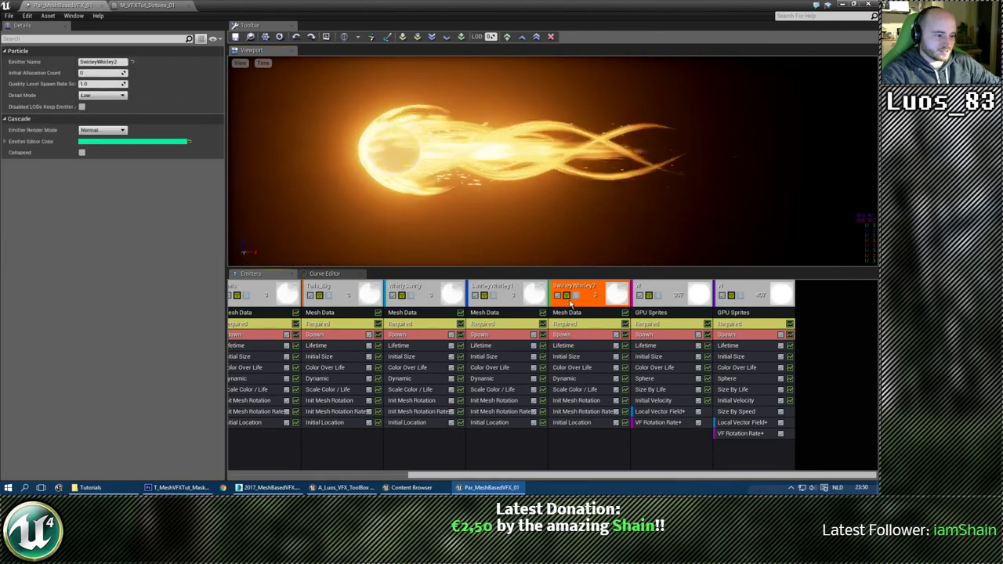
left_click(493, 297)
left_click(493, 296)
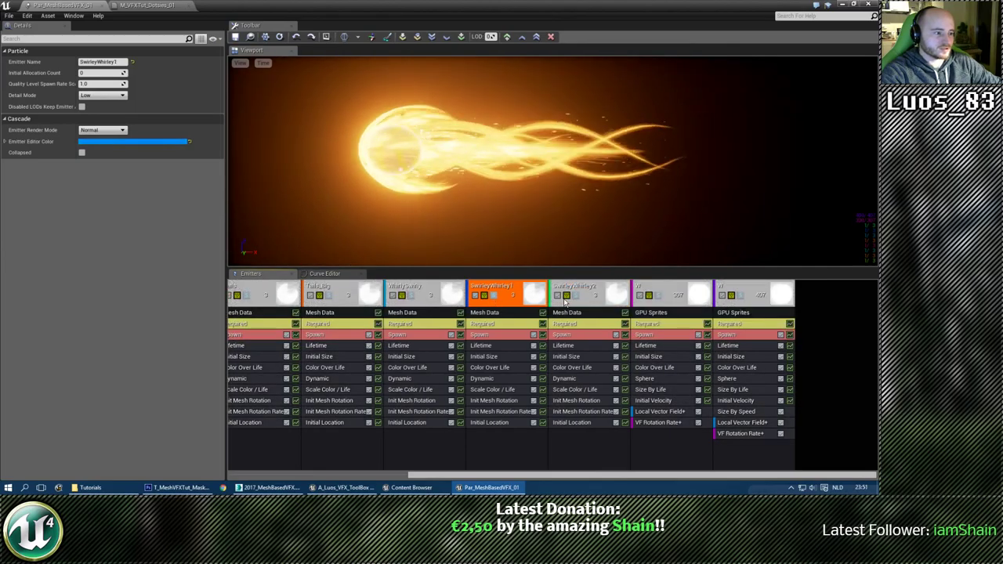
left_click(577, 297)
left_click(577, 297)
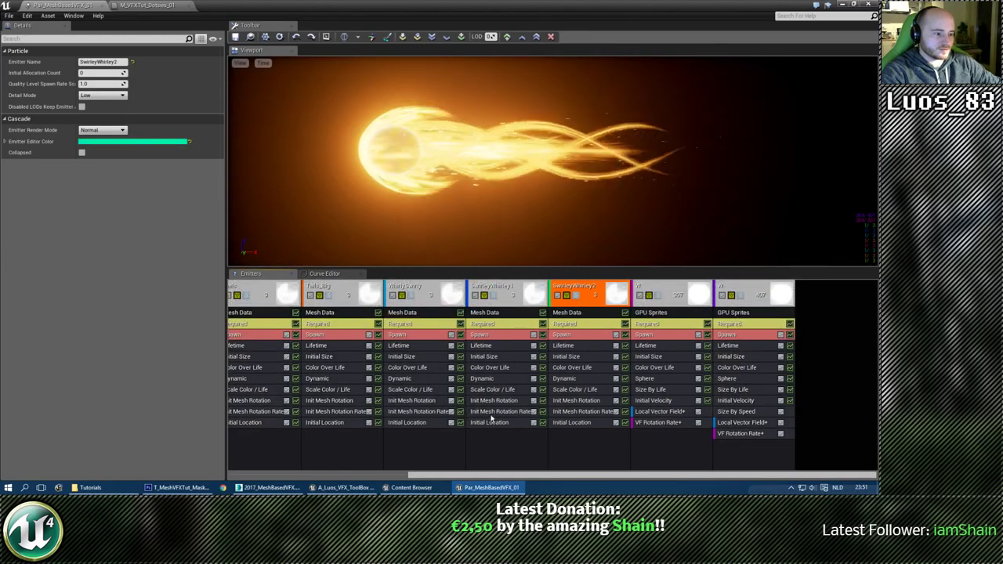
Add an Initial Size module to the SwirleyWhirley1 emitter and share it with SwirleyWhirley2.
right_click(490, 446)
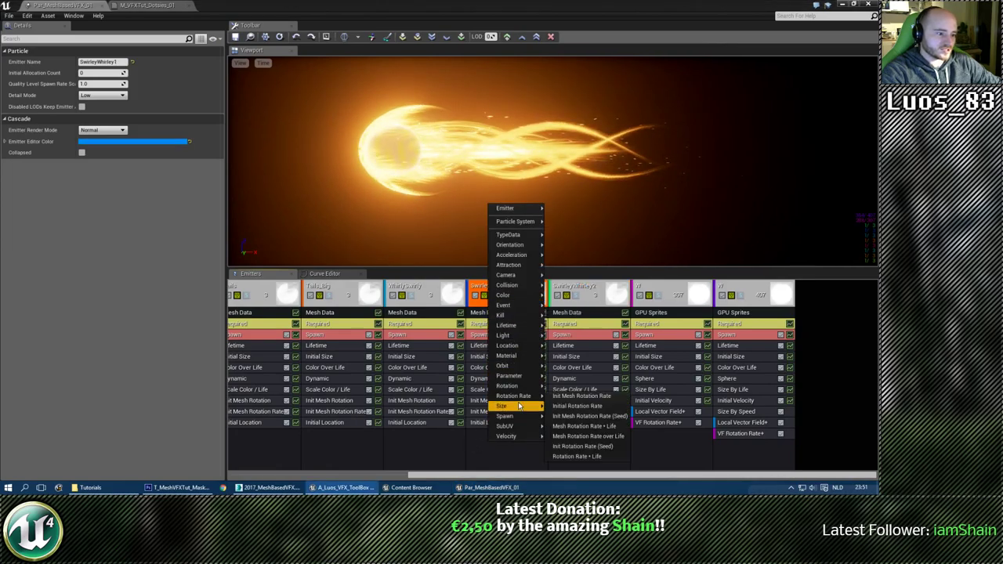
left_click(566, 407)
left_click_drag(510, 437, 559, 444, "shift")
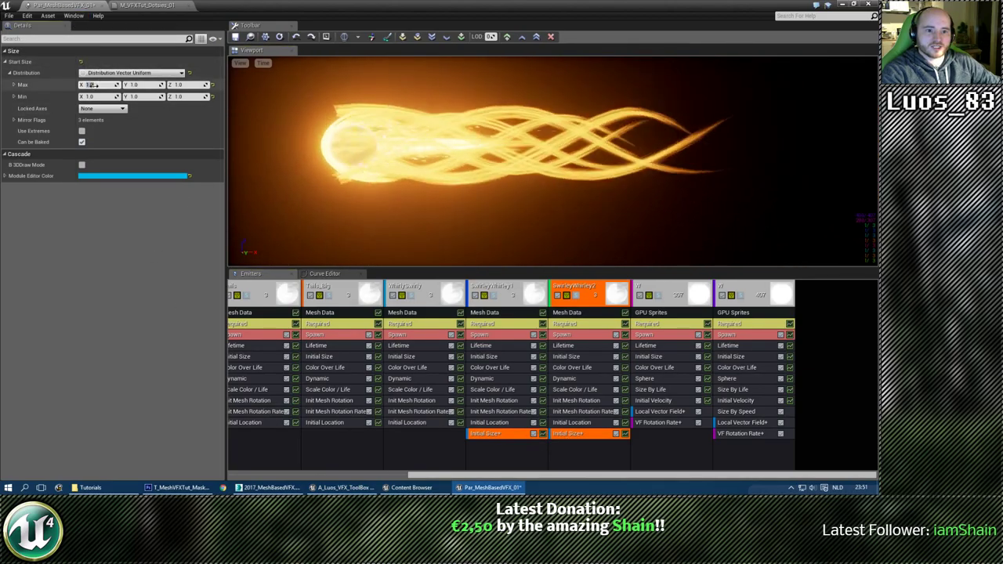
Change the shared Initial Size module's Start Size distribution to Distribution Vector Constant and set its X value to 5.
left_click(114, 72)
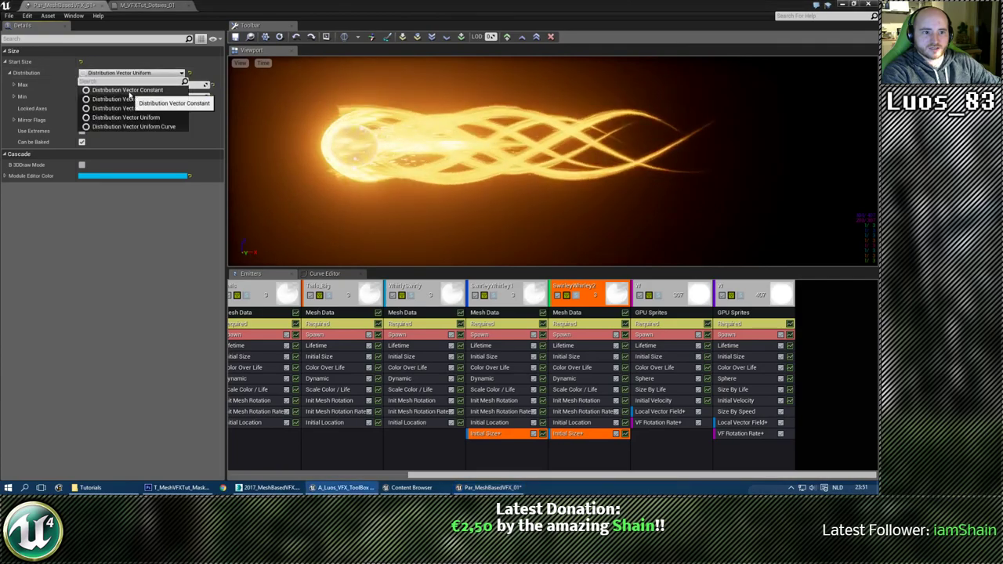
left_click(127, 90)
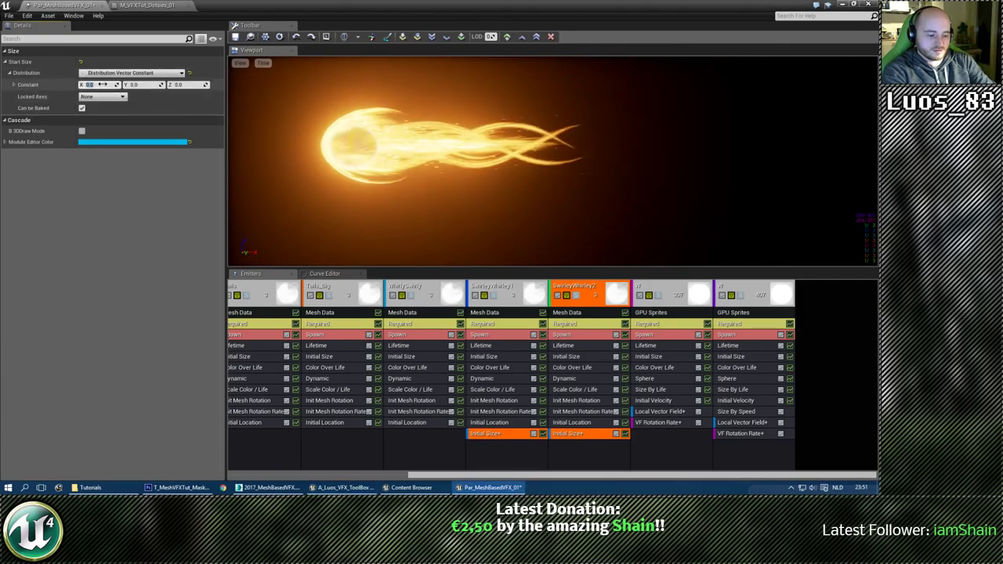
left_click_drag(102, 84, 133, 84)
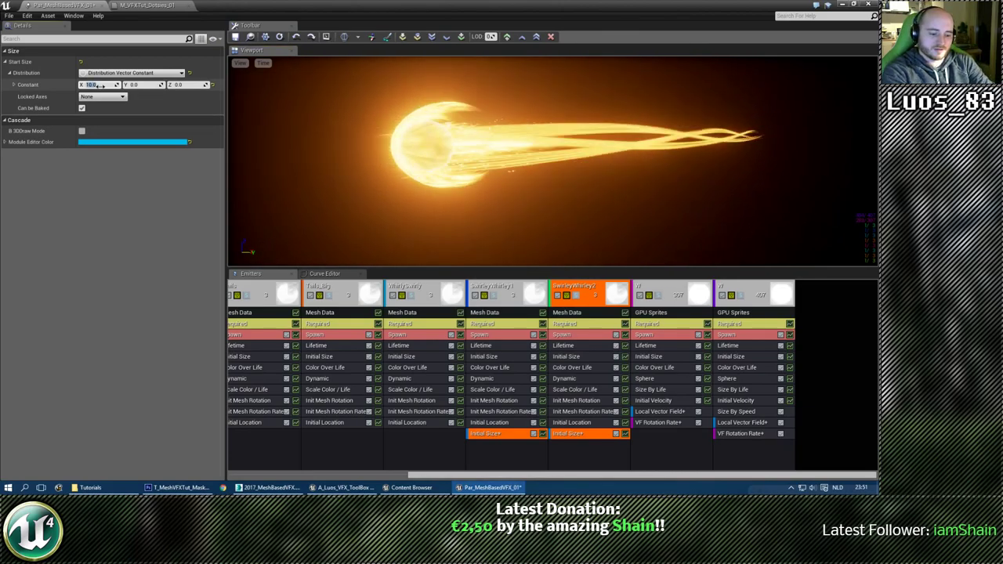
type("5")
key("Return")
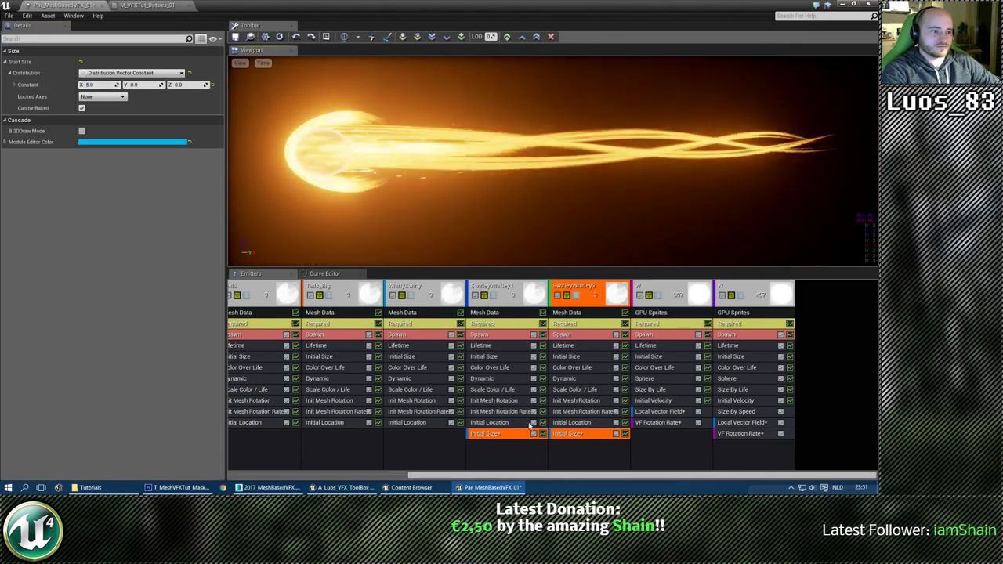
Delete the added Initial Size modules from SwirleyWhirley1 and SwirleyWhirley2.
left_click(512, 444)
left_click(510, 435)
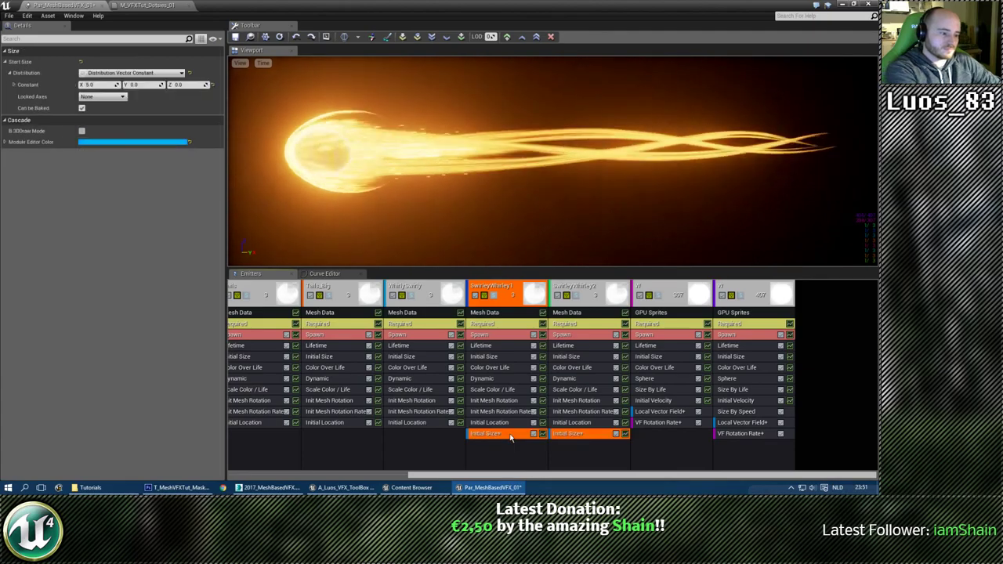
key("Delete")
left_click(558, 435)
key("Delete")
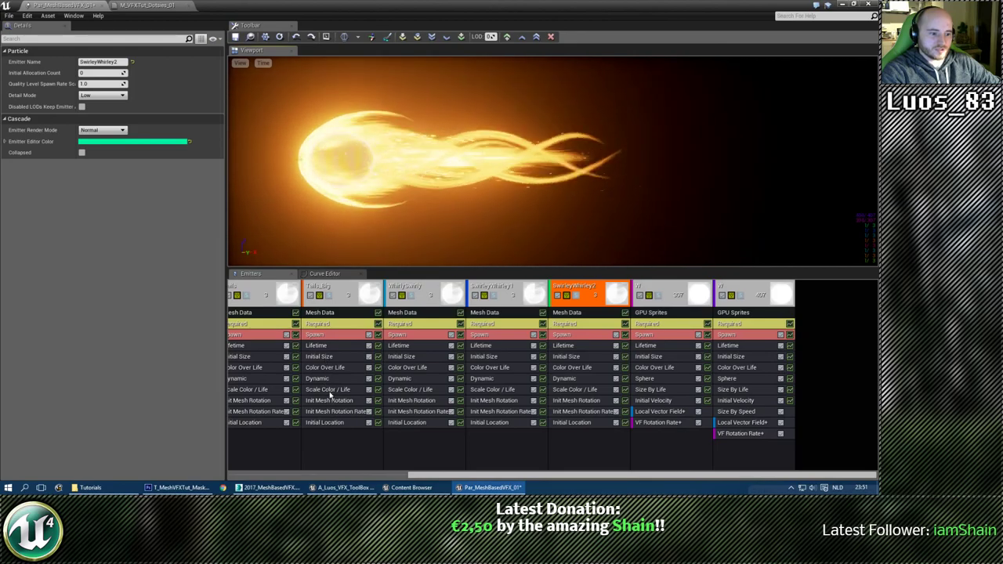
Try an X value of 10 in the Tails_Big emitter's Initial Size module and set X back to 1.5.
left_click(326, 357)
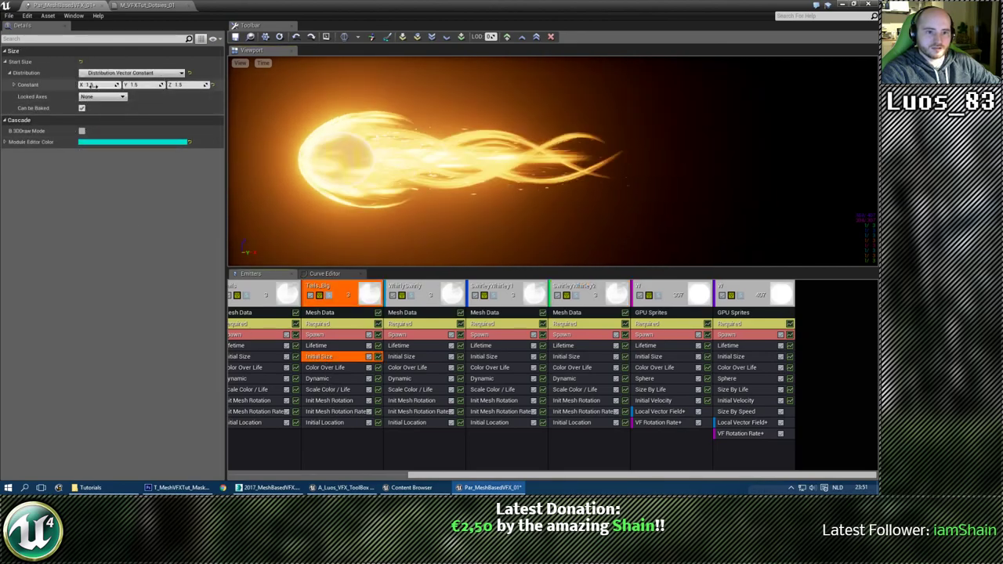
type("10")
key("Return")
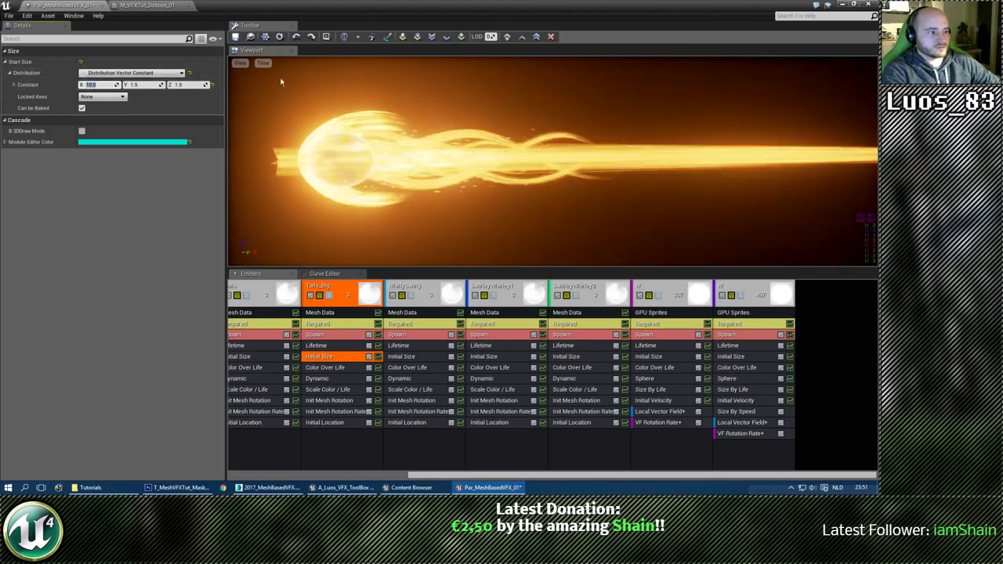
right_click_drag(457, 154, 490, 176)
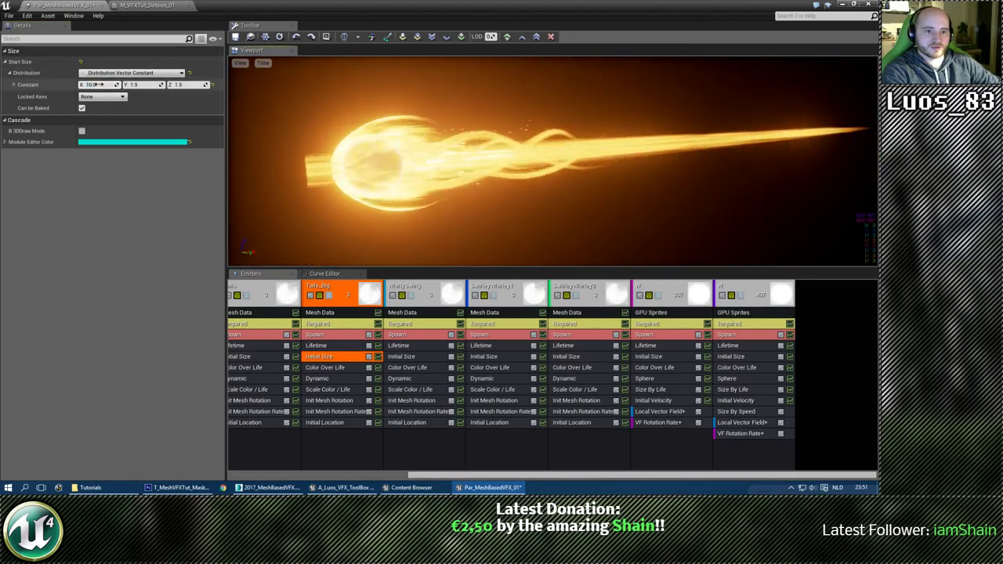
left_click(100, 83)
type("1.5")
key("Return")
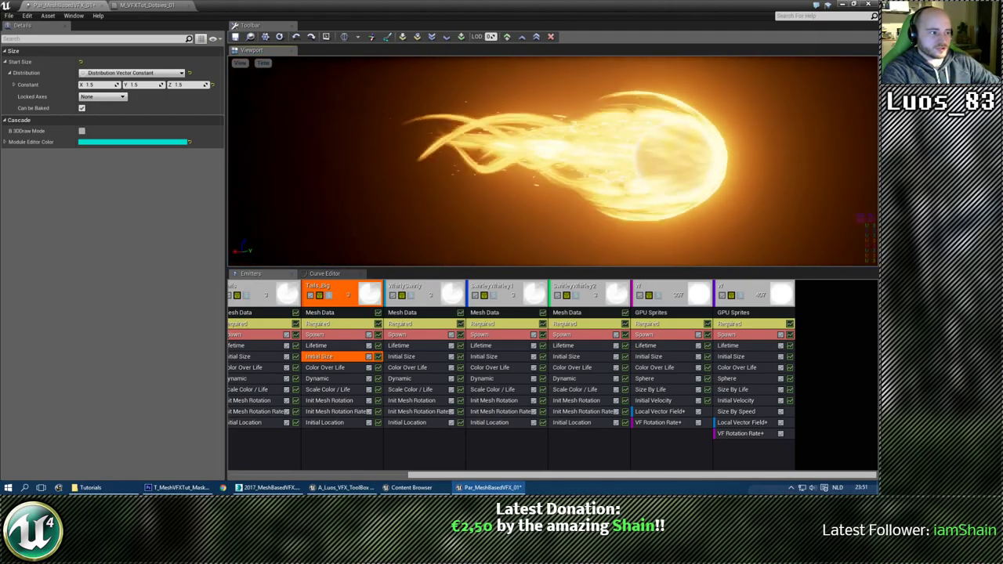
right_click_drag(616, 188, 616, 223)
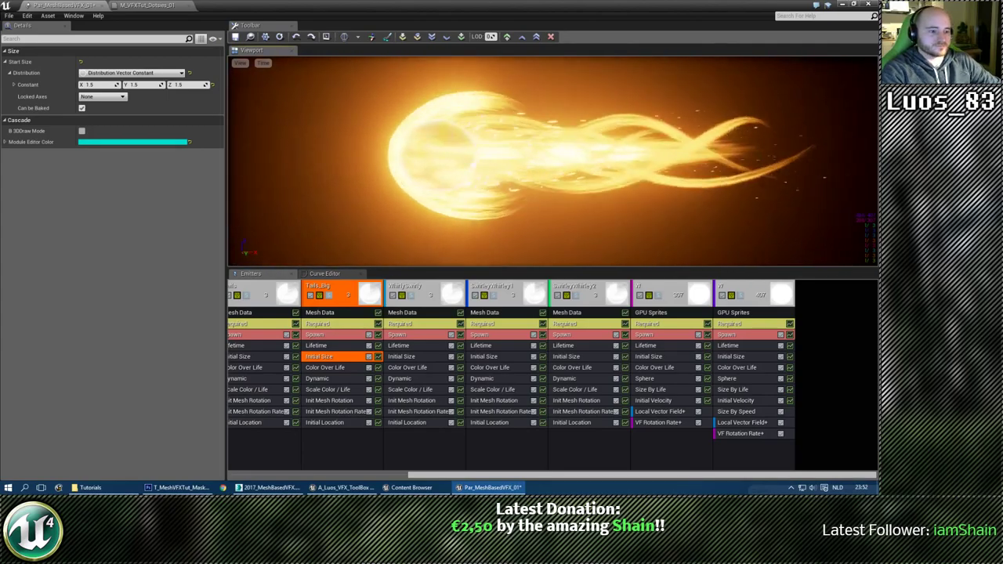
Set the Color Scale Over Life of Core_01's Scale Color / Life module to R 2, G 2 and B 1.
scroll(311, 296, "up", 5)
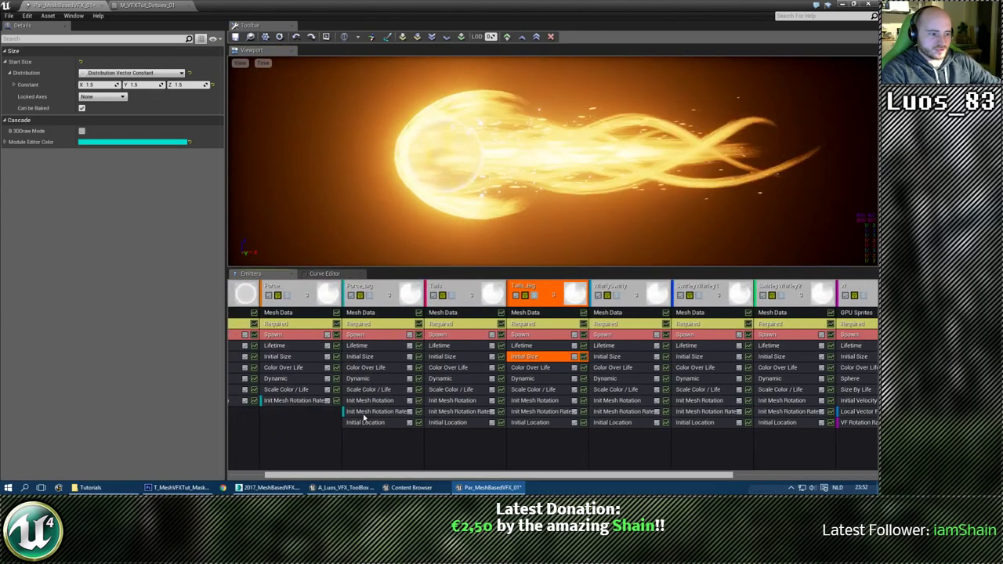
scroll(250, 480, "up", 2)
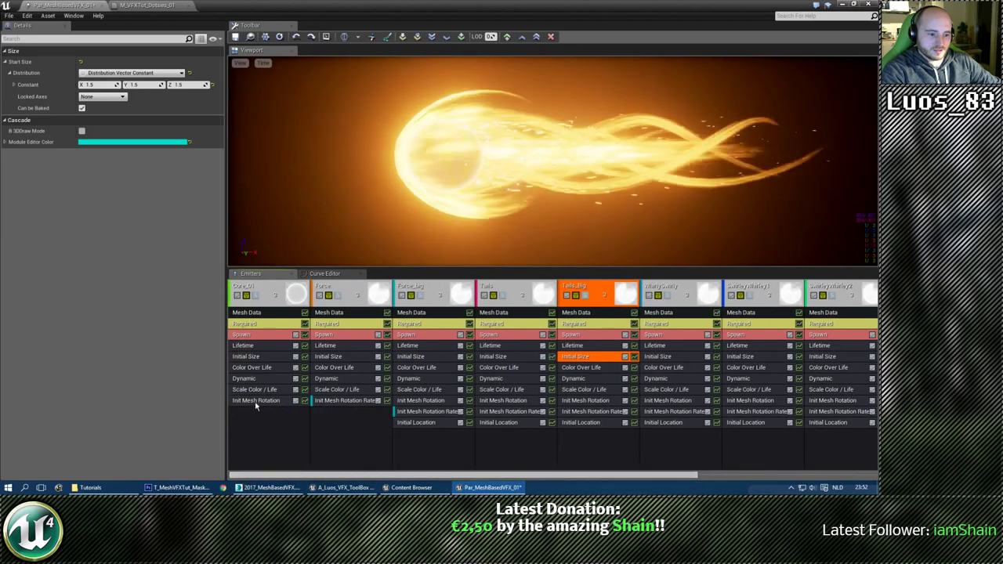
left_click(255, 390)
type("2")
key("Tab")
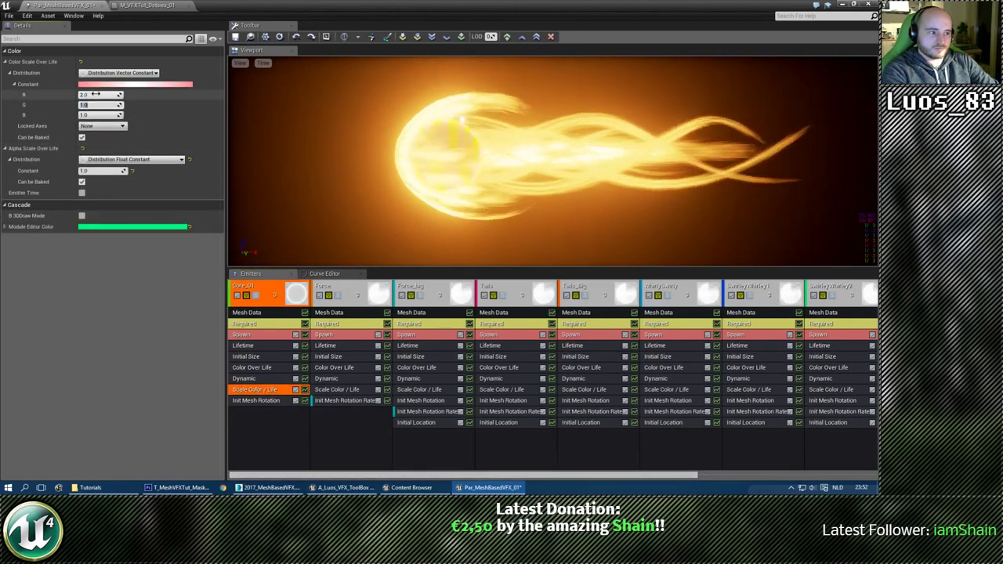
type("2")
key("Tab")
type("2")
key("Return")
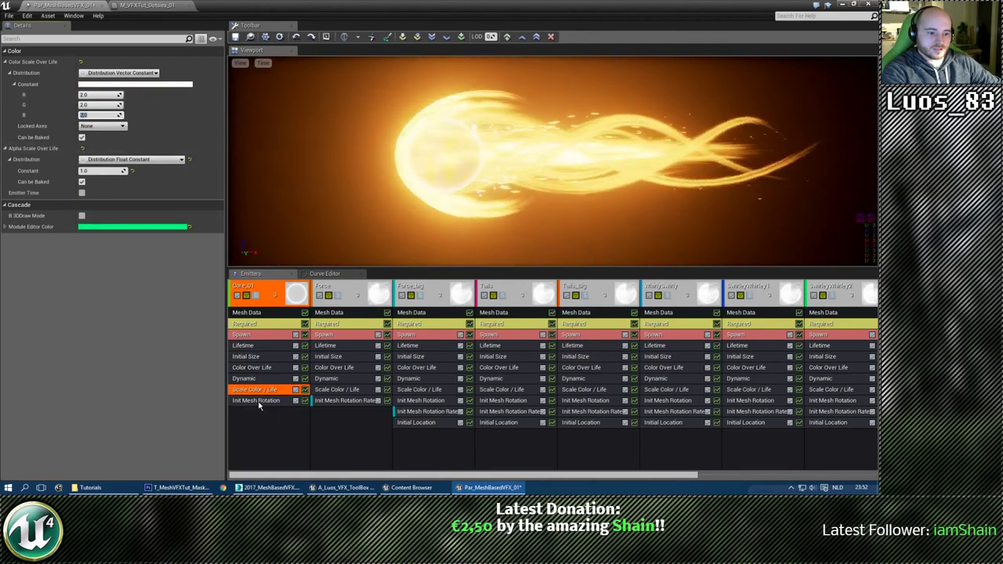
type("0")
key("Return")
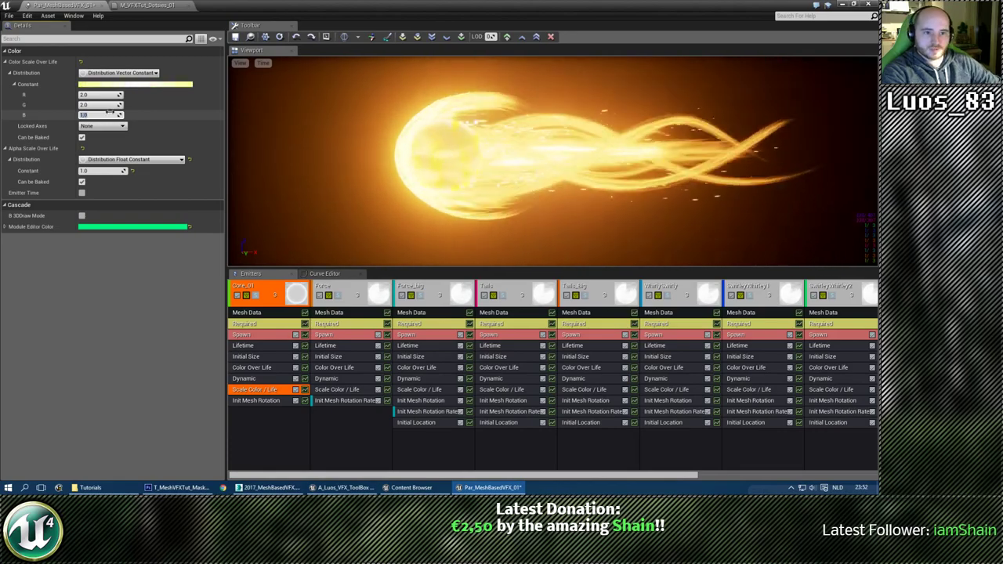
Set the ColorChange constant in Core_01's Dynamic module to 0.01 and save the particle system.
left_click(258, 379)
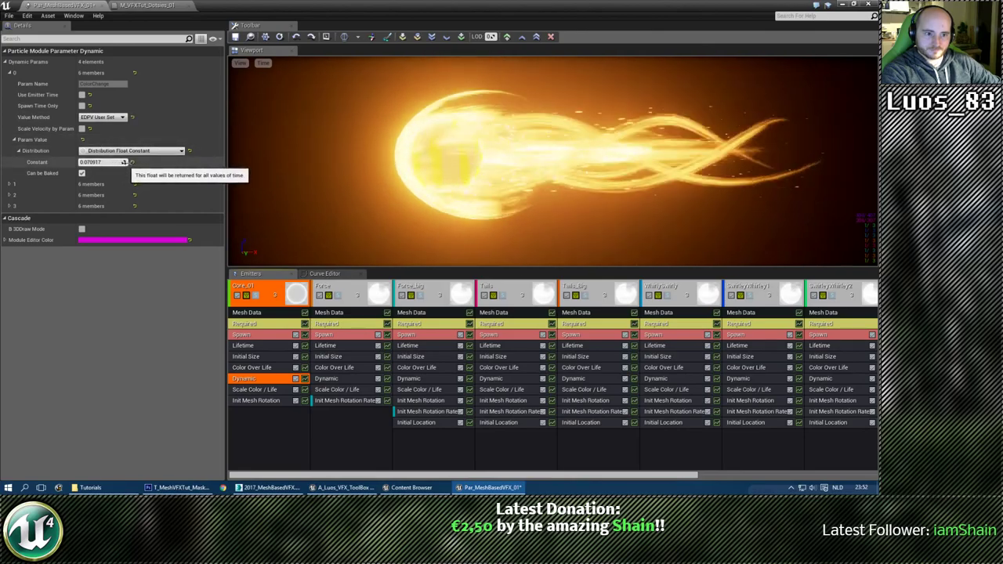
left_click(132, 162)
left_click_drag(337, 168, 381, 169)
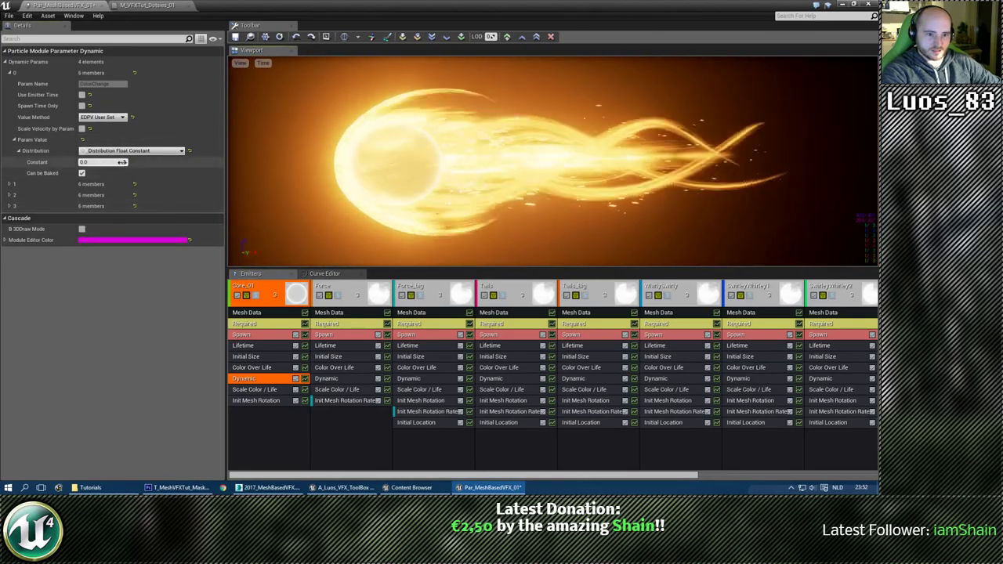
left_click_drag(123, 162, 123, 163)
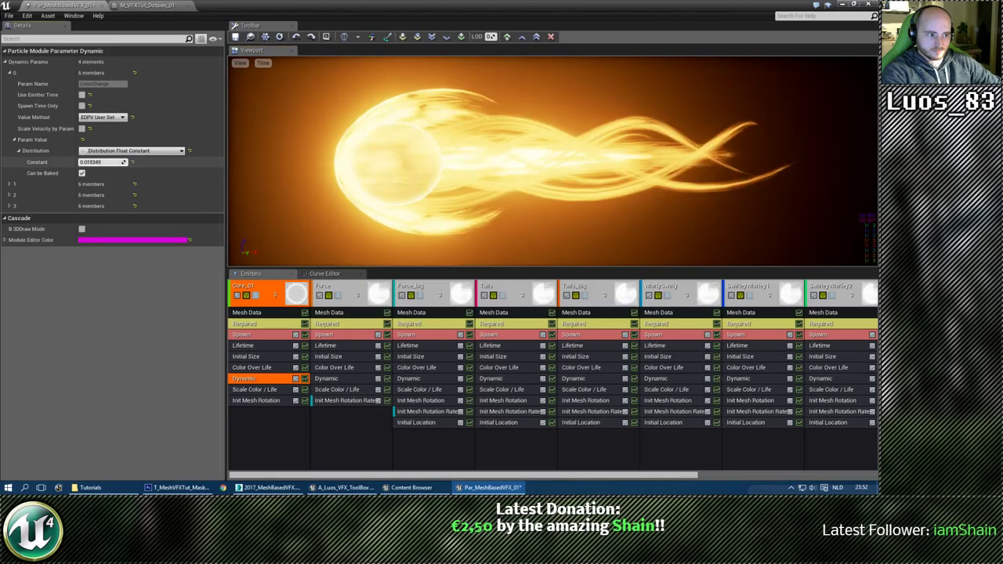
left_click(119, 162)
type("0.01")
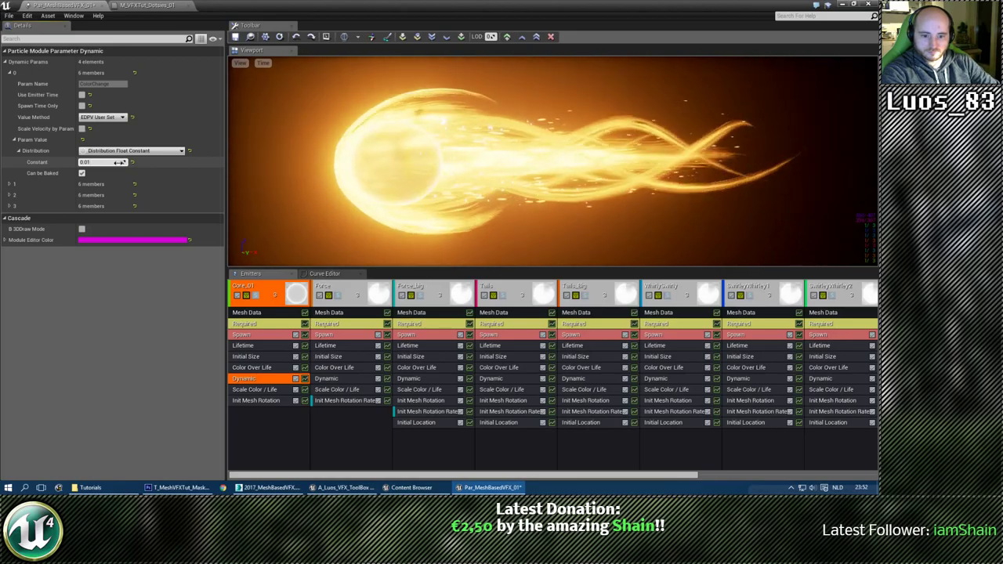
left_click(119, 162)
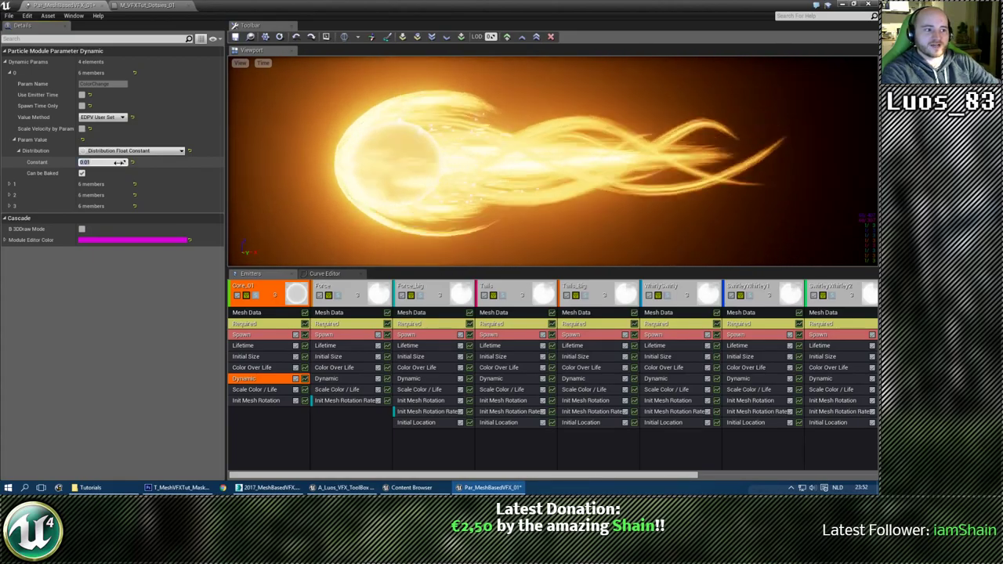
left_click_drag(537, 196, 544, 187)
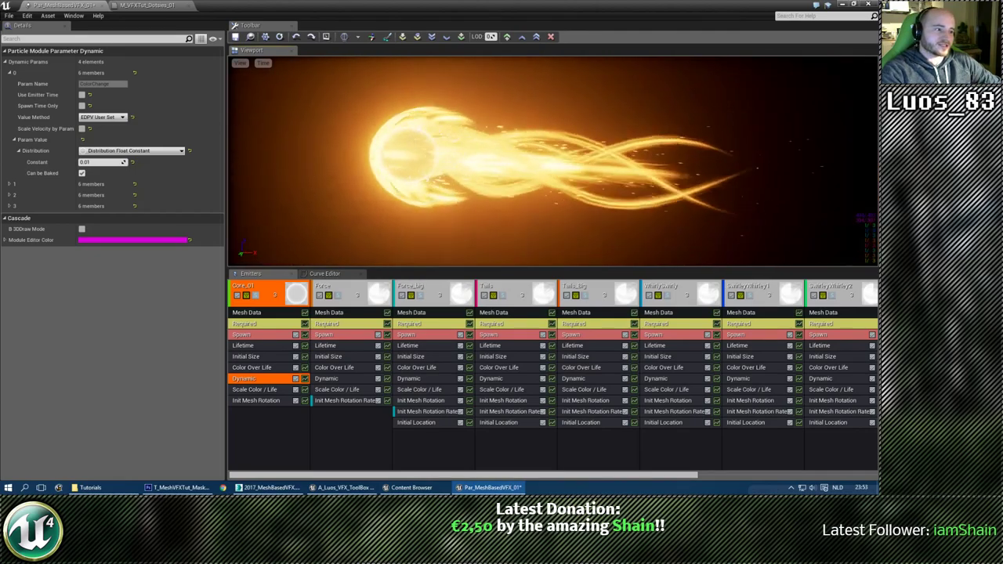
left_click(236, 38)
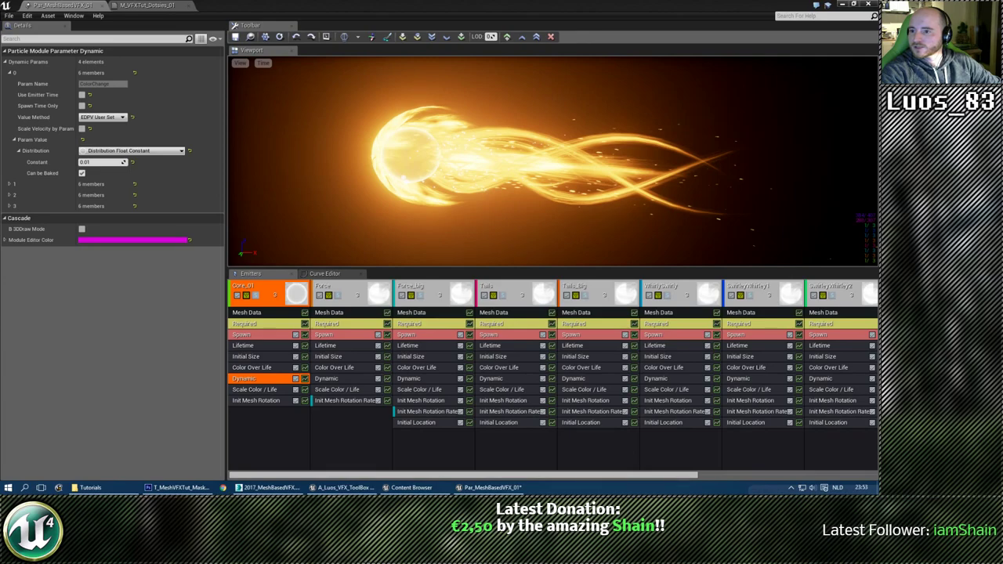
Switch to the browser with the YouTube video "Tera - Priest guide: Skills", replay the Healing Immersion part and pause it at the glowing trail.
left_click_drag(0, 156, 396, 64)
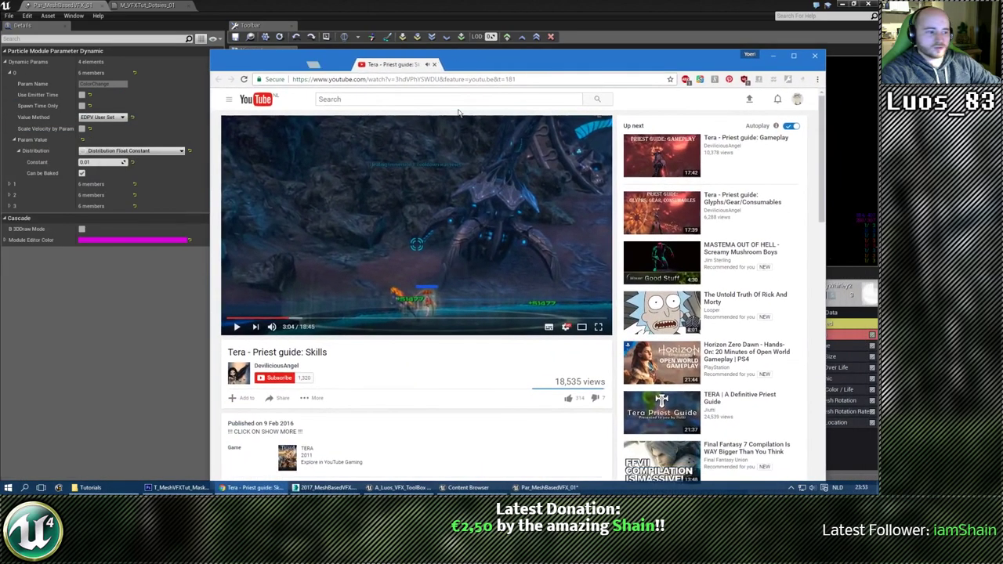
left_click(285, 321)
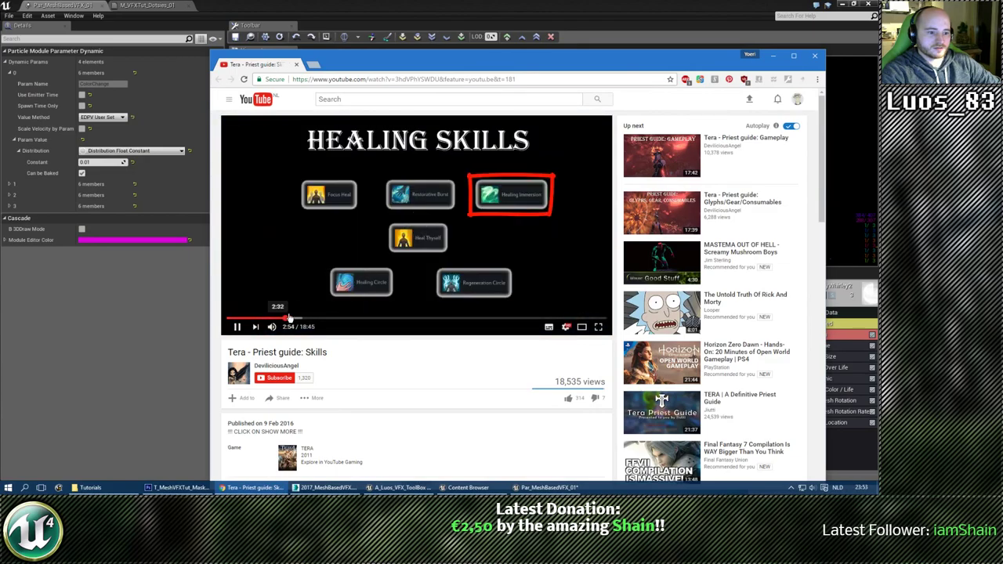
left_click(237, 327)
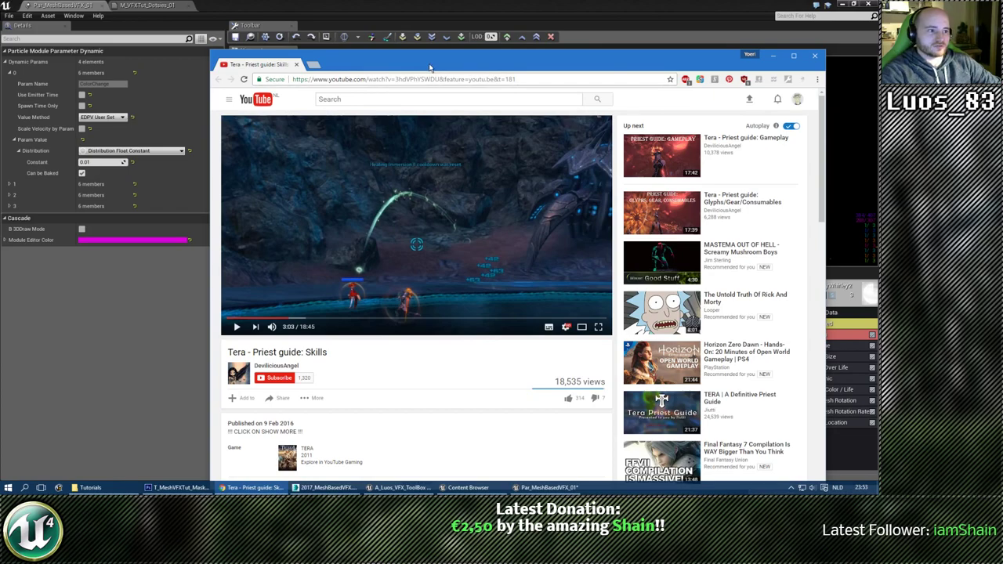
left_click_drag(429, 67, 366, 423)
Return to the particle editor and show the TypeData options available for the Core_01 emitter.
left_click(269, 314)
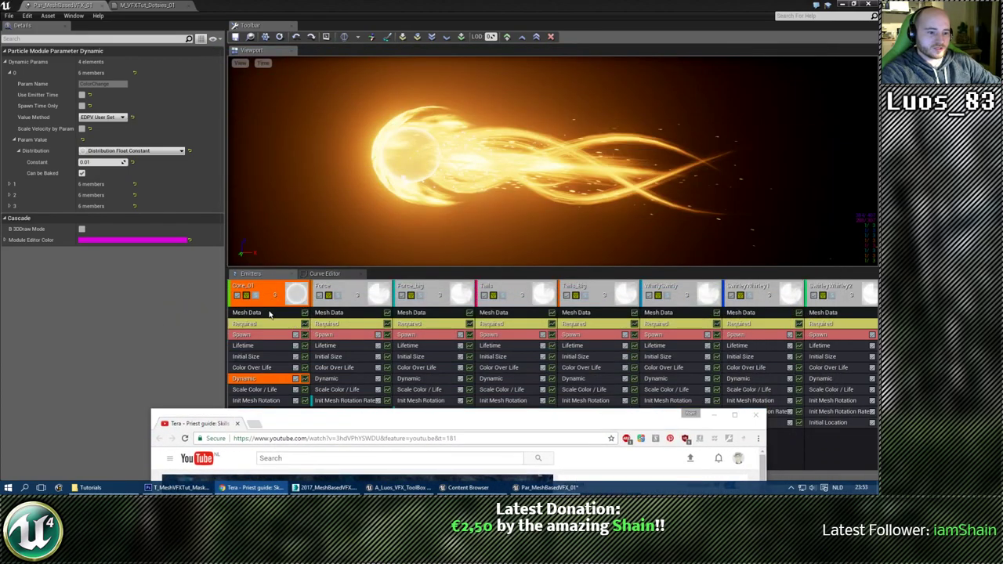
right_click(271, 313)
right_click(277, 429)
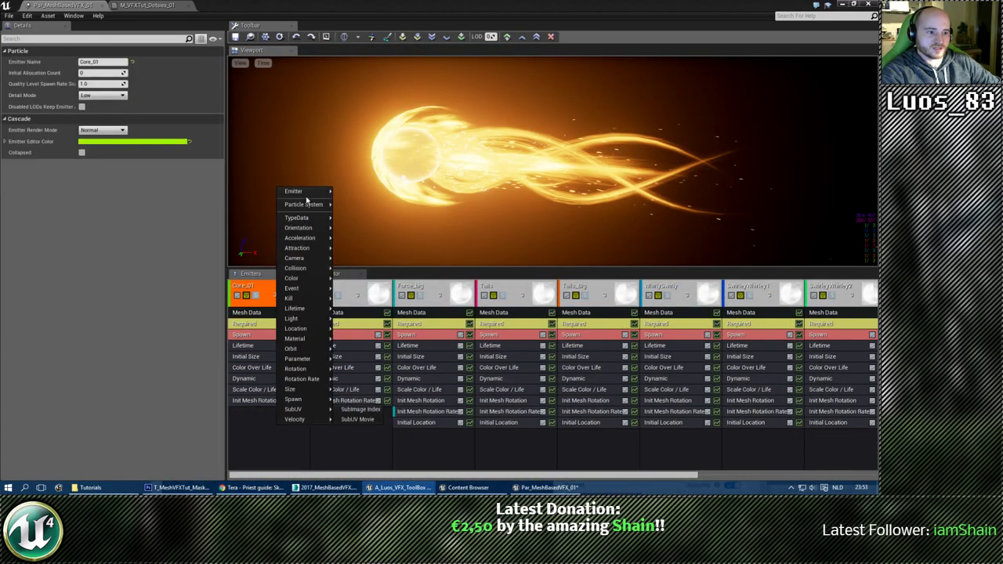
mouse_move(303, 220)
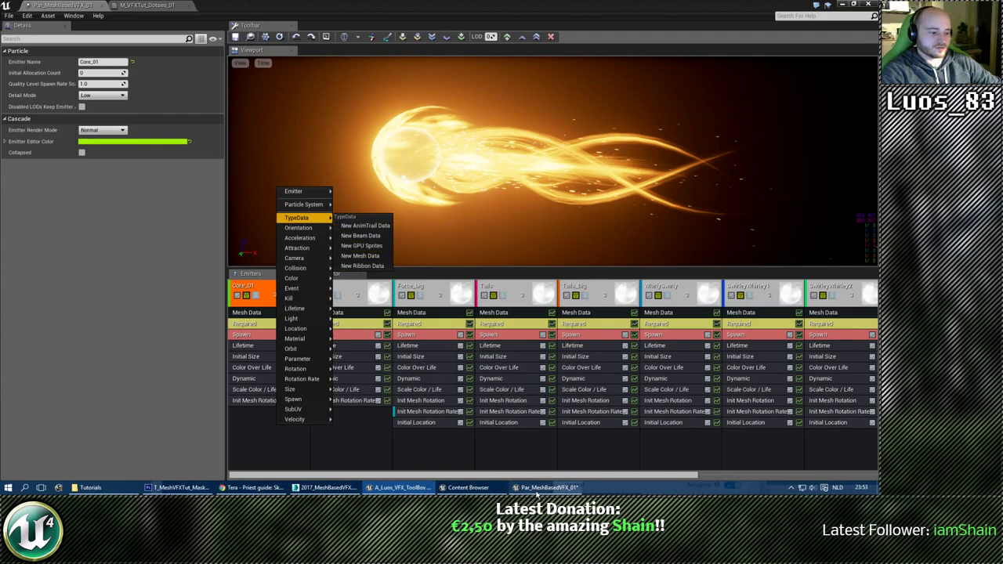
Close the YouTube video in the browser and save the particle system again.
left_click(226, 487)
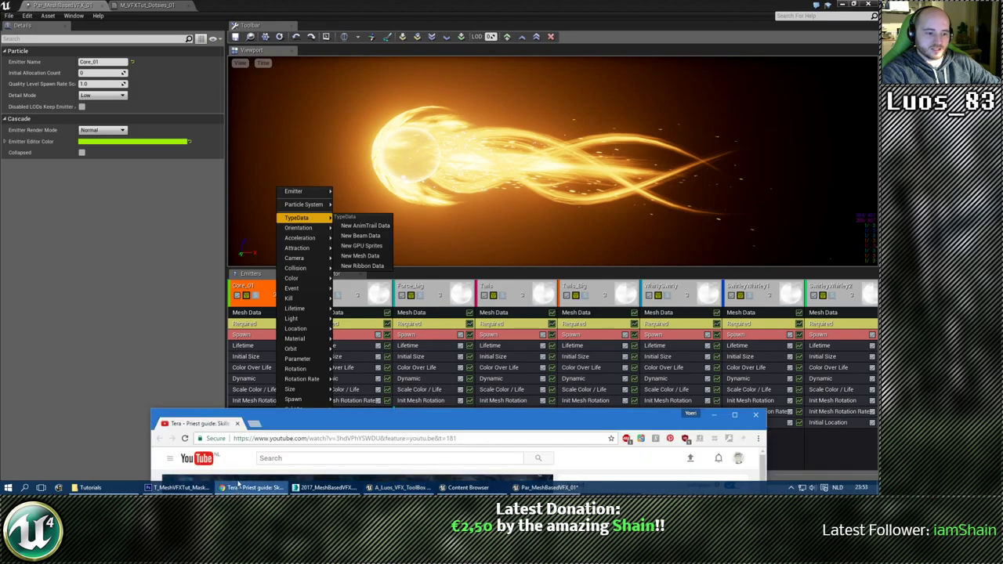
left_click_drag(454, 422, 446, 80)
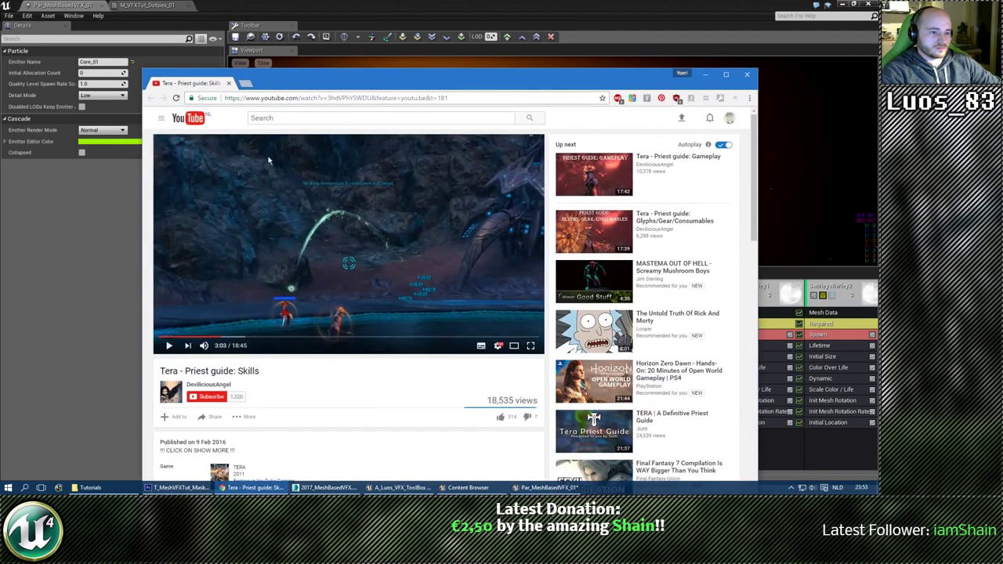
left_click(229, 83)
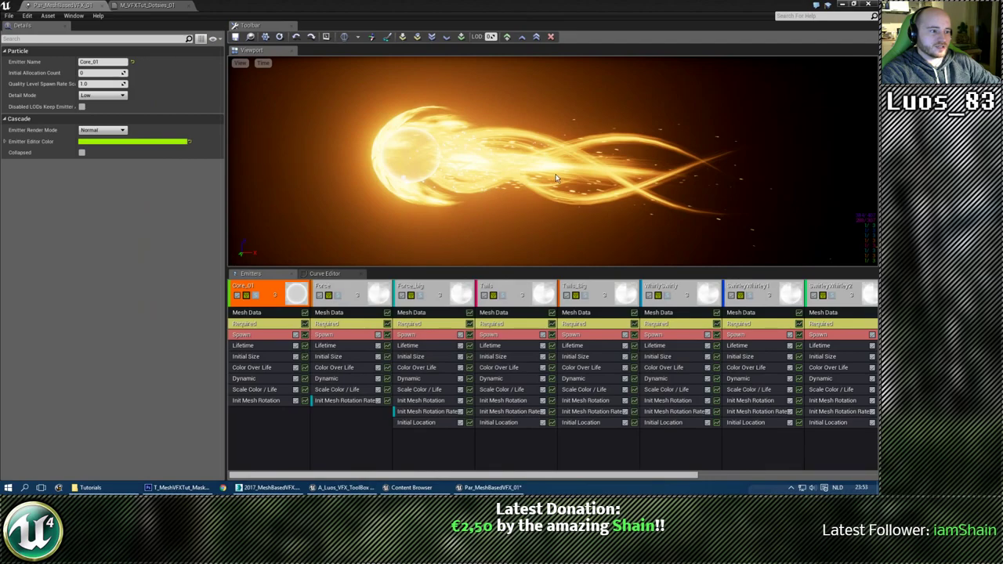
left_click_drag(556, 178, 577, 163)
left_click(236, 38)
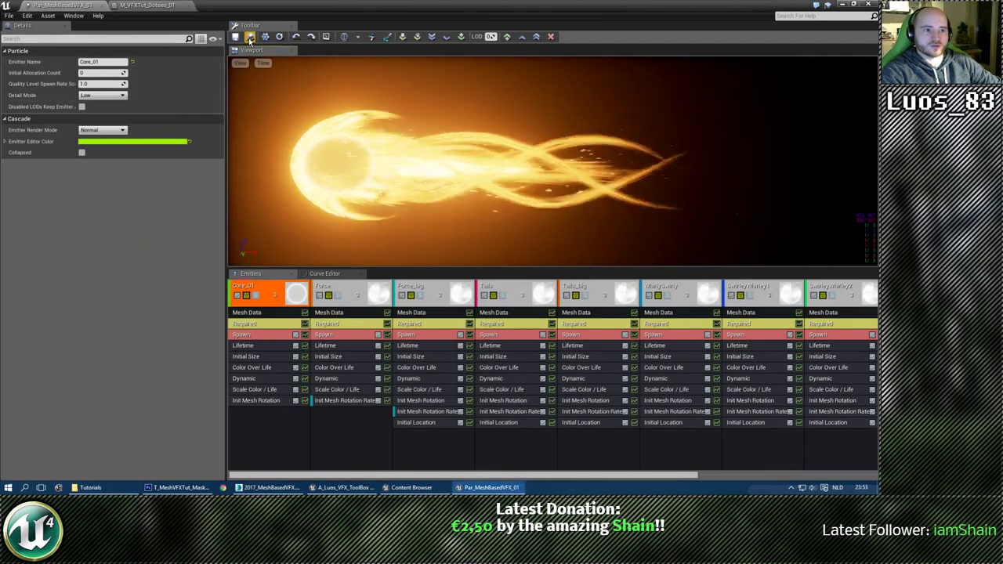
Close the fireball particle system and M_VFXTut_Dotsies_01 editors, and expand B_356Days and its Month2 folder in the Content Browser.
left_click(102, 6)
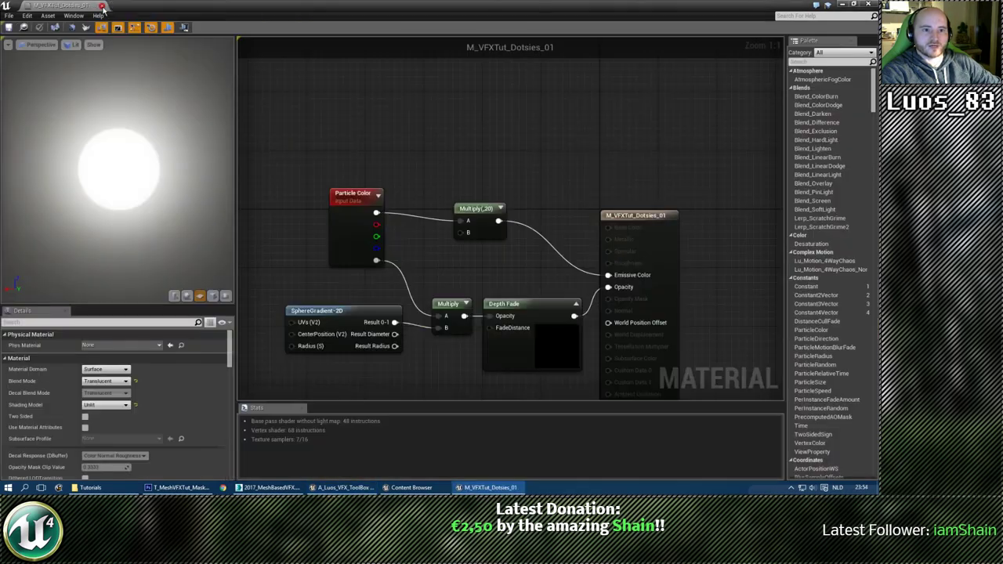
left_click(102, 5)
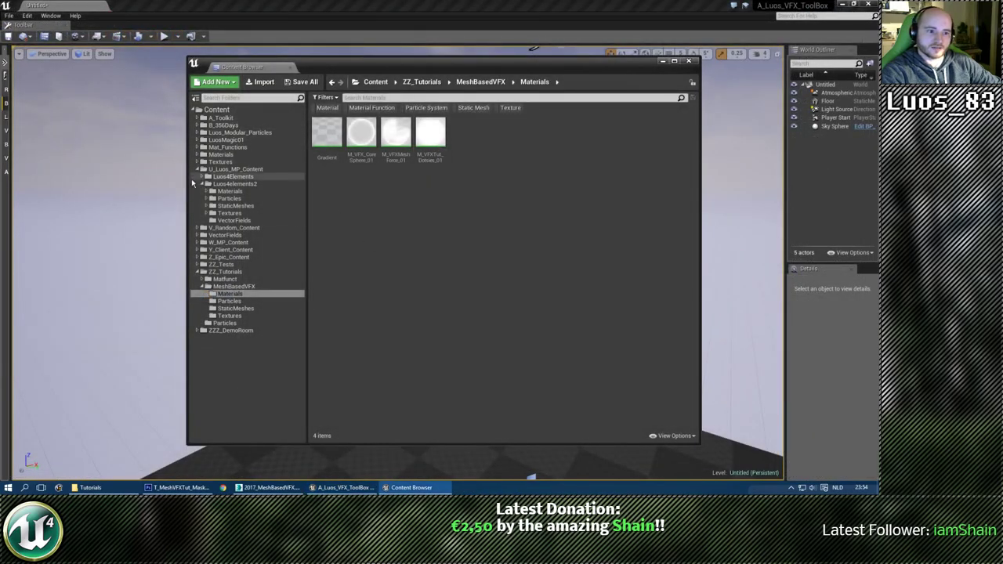
left_click(198, 125)
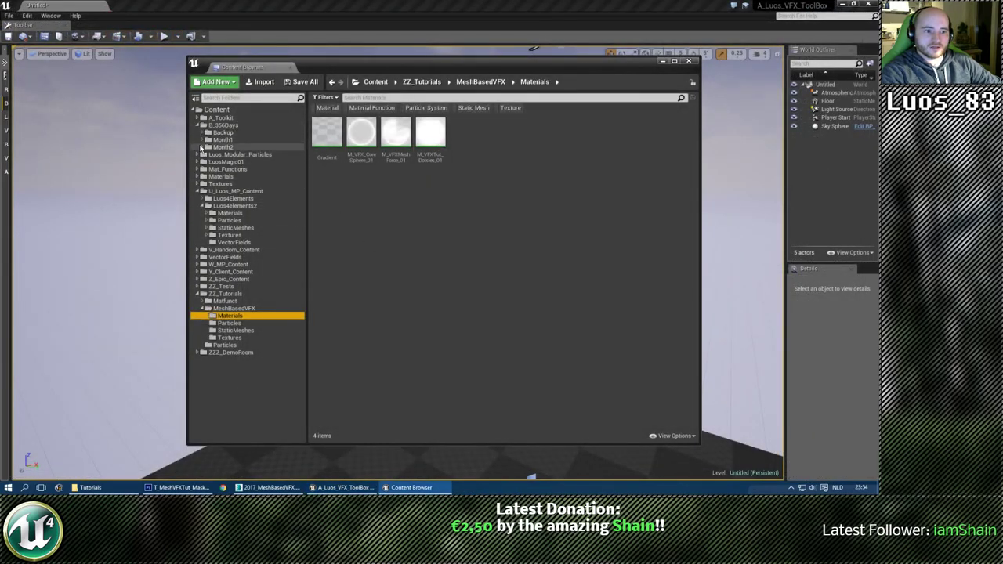
left_click(204, 147)
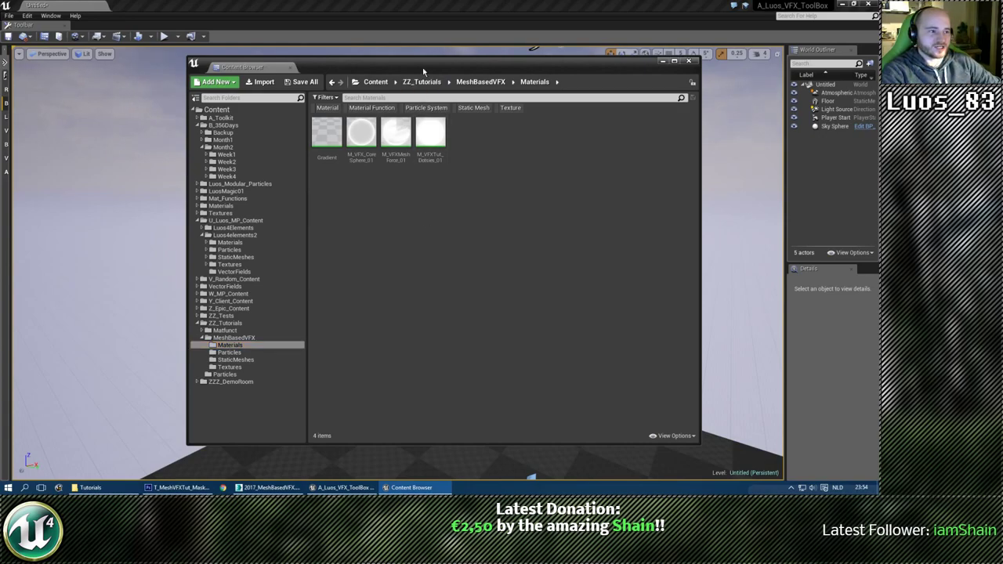
left_click_drag(407, 63, 393, 61)
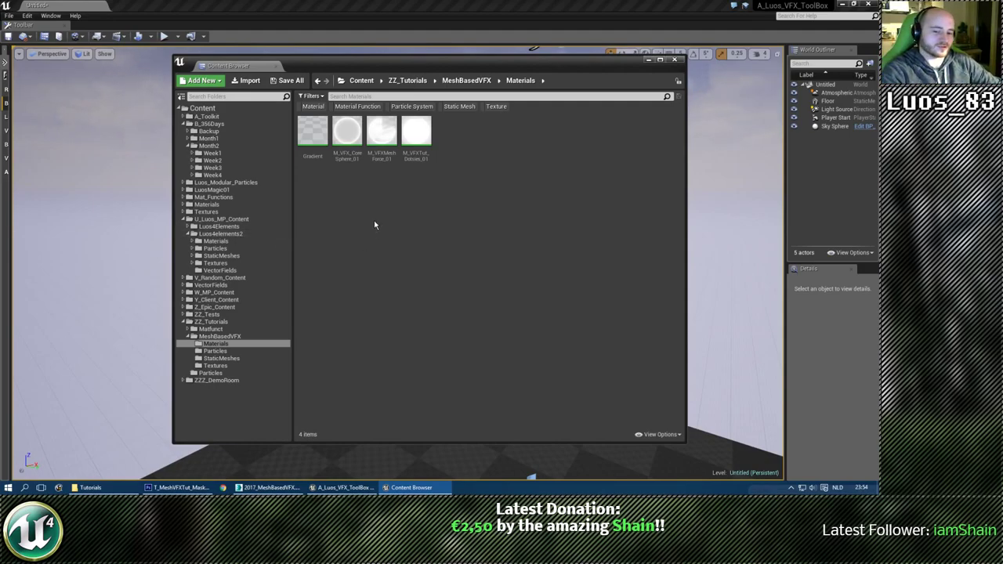
mouse_move(382, 70)
left_mouse_down()
mouse_move(366, 76)
mouse_move(392, 81)
left_mouse_up()
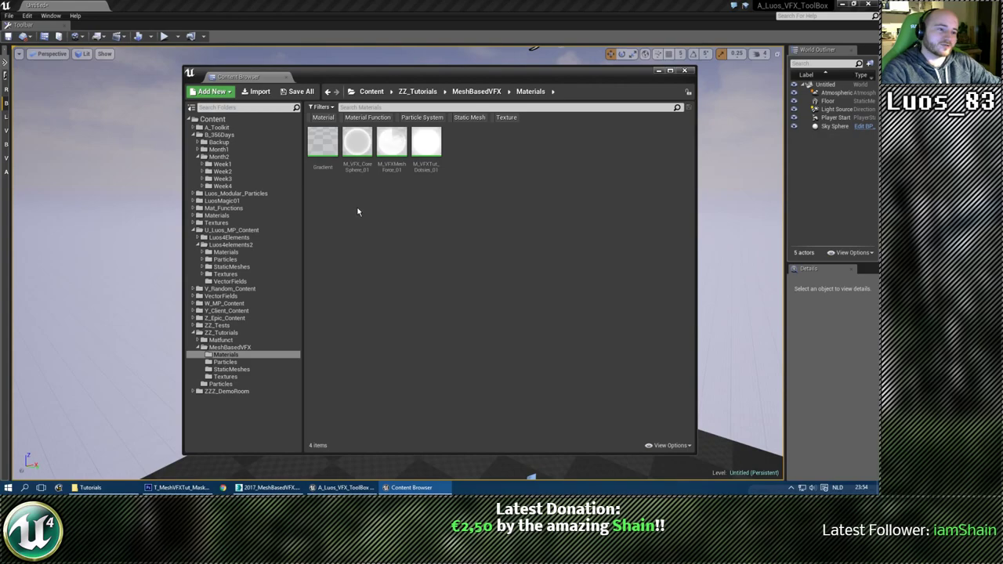
Open the Par_WildImpact_01 particle system from the Particles folder of Day47_wildImpact in Week3.
left_click(244, 182)
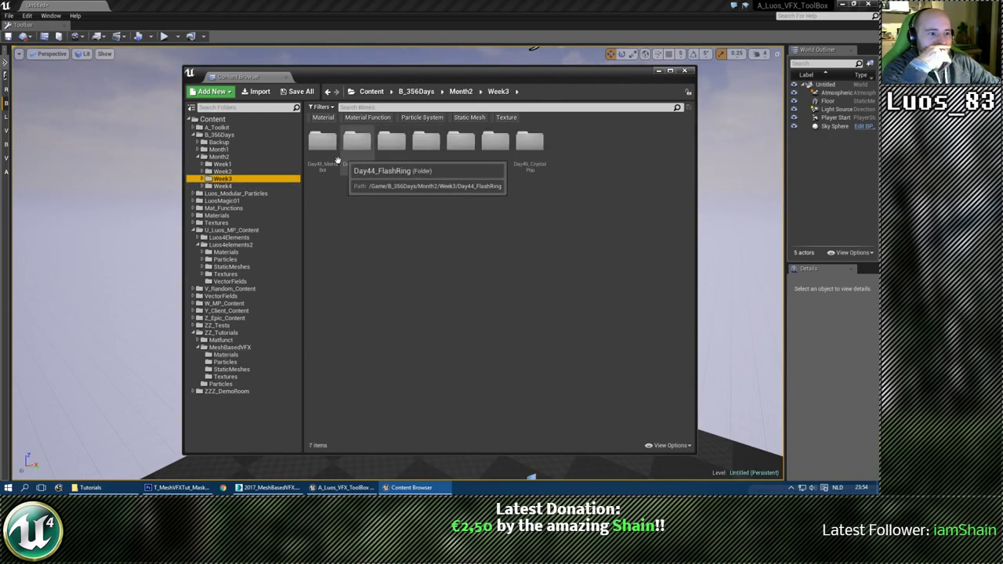
double_click(460, 143)
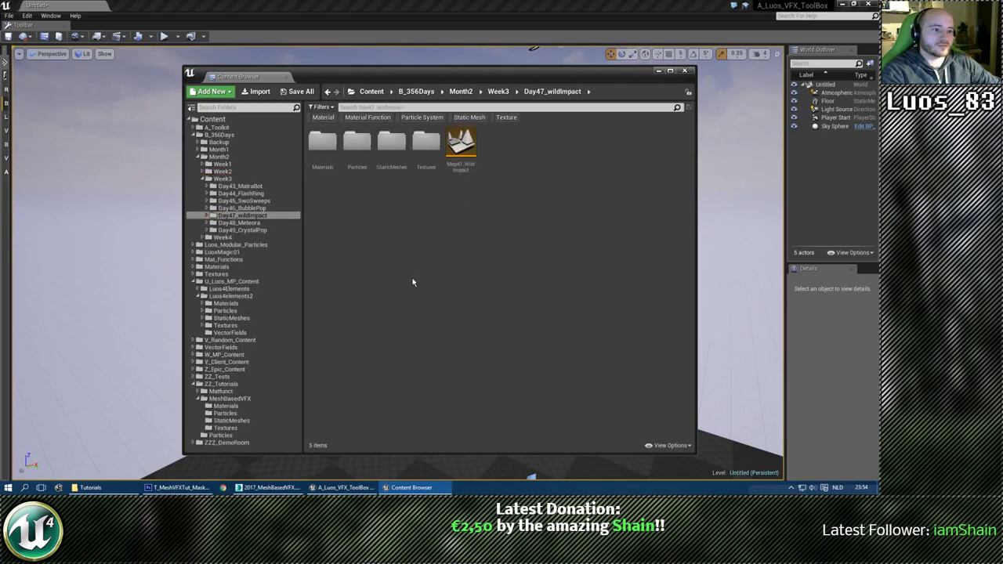
double_click(357, 142)
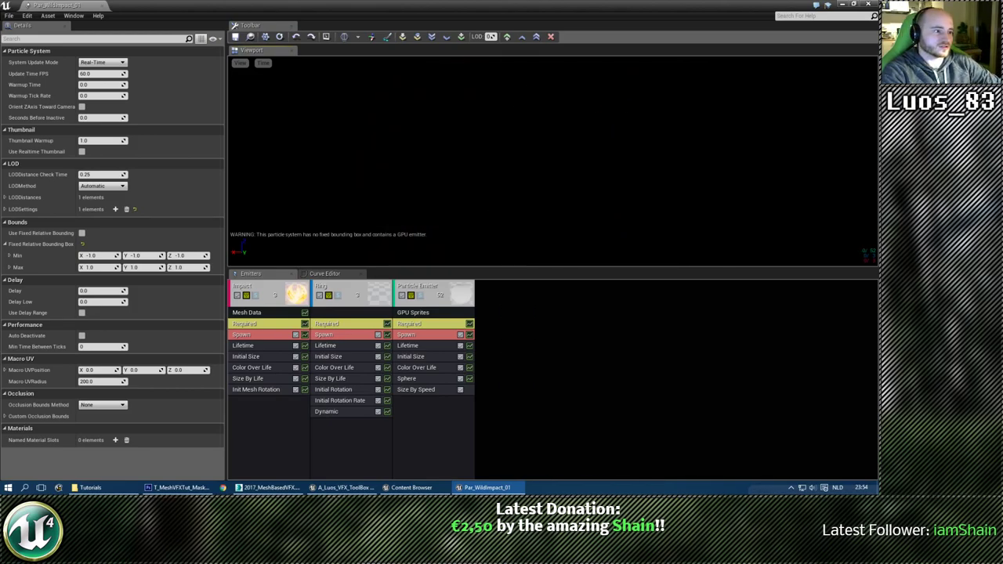
Solo the Impact emitter and open its SM_WildImpact_01 mesh to examine the spike geometry.
left_click(257, 295)
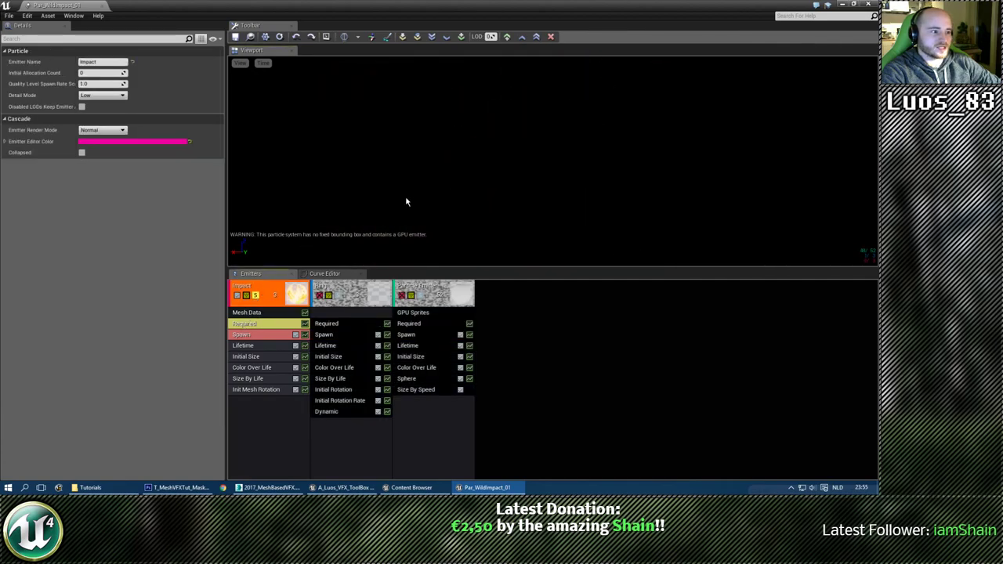
left_click(254, 314)
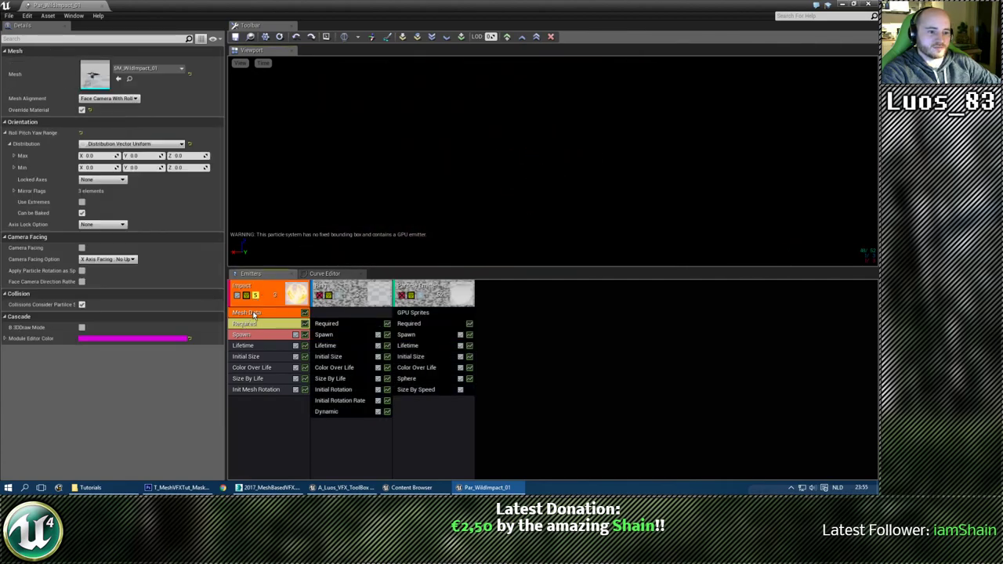
double_click(95, 76)
mouse_move(352, 209)
right_mouse_down()
mouse_move(306, 210)
mouse_move(423, 212)
mouse_move(338, 208)
right_mouse_up()
mouse_move(421, 386)
left_mouse_down()
mouse_move(478, 382)
mouse_move(421, 386)
left_mouse_up()
left_click(395, 487)
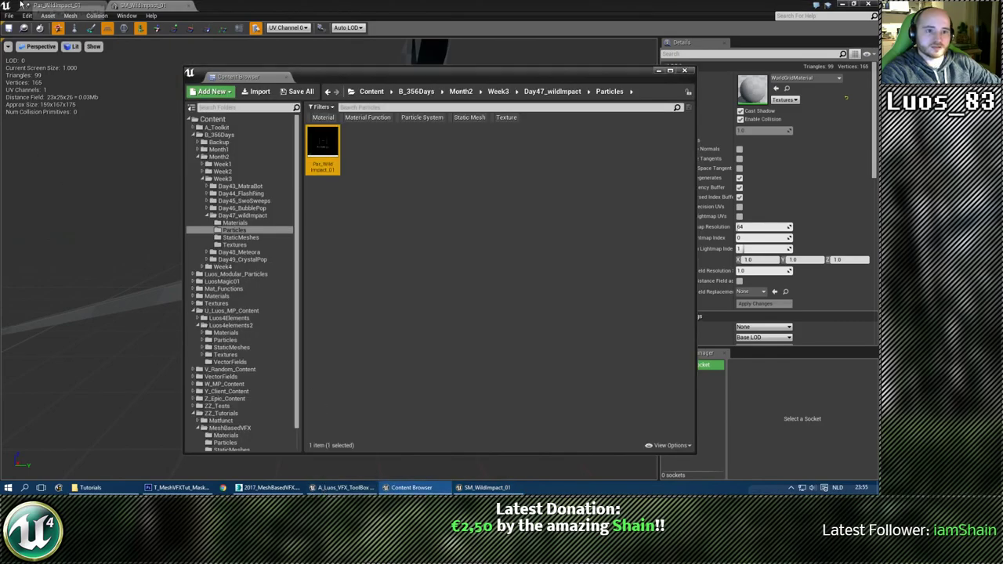
Open the Impact emitter's M_WildImpact_01 material and examine how the texture sample's channels are combined with vertex colour.
left_click(56, 5)
left_click(258, 325)
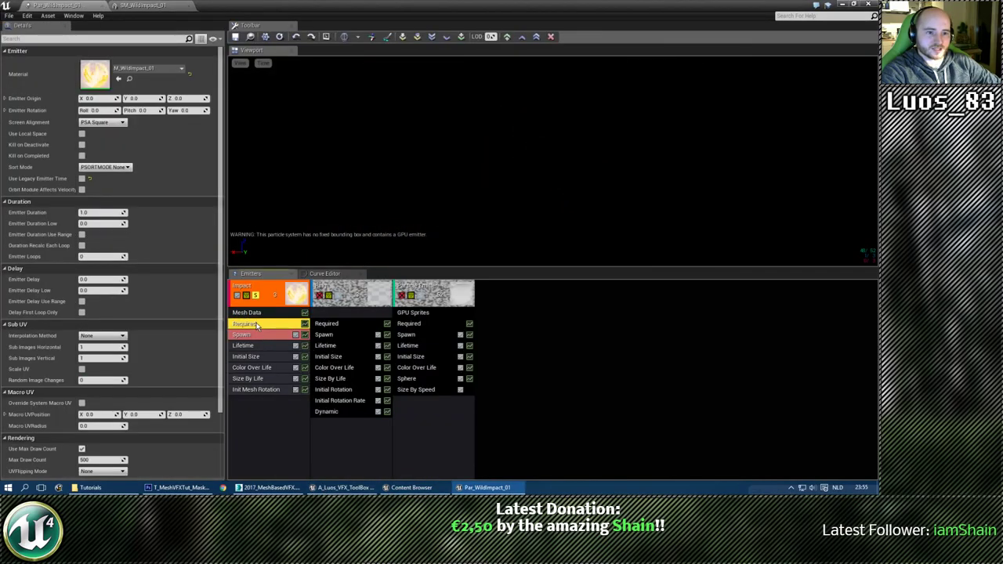
double_click(96, 76)
right_click_drag(269, 174, 529, 303)
scroll(529, 303, "down", 3)
right_click_drag(396, 243, 709, 104)
scroll(479, 172, "up", 2)
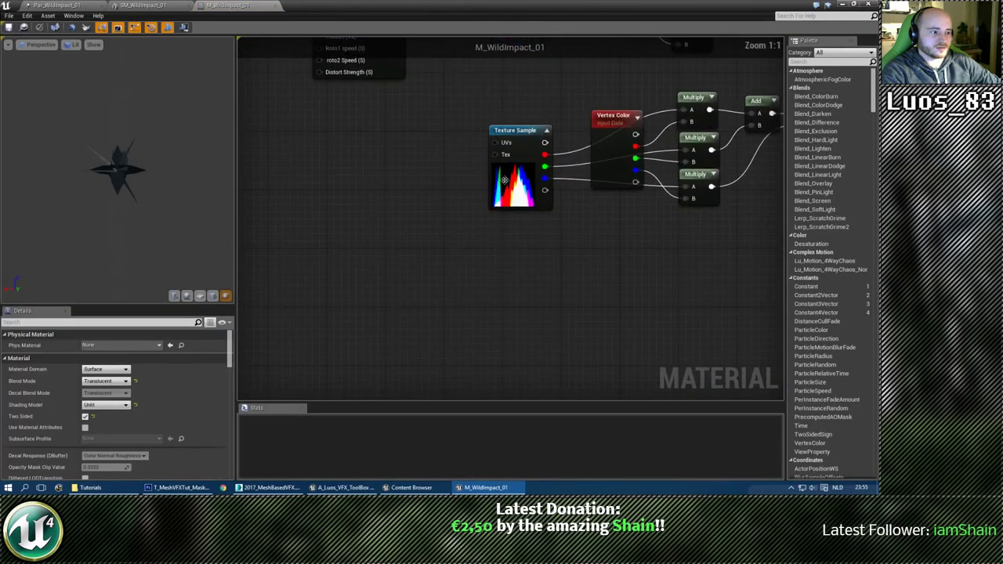
Open the material's T_WildImpact_Mask_01 texture and hide its green and blue channels to examine the red mask alone.
left_click(513, 184)
scroll(365, 253, "up", 2)
double_click(401, 239)
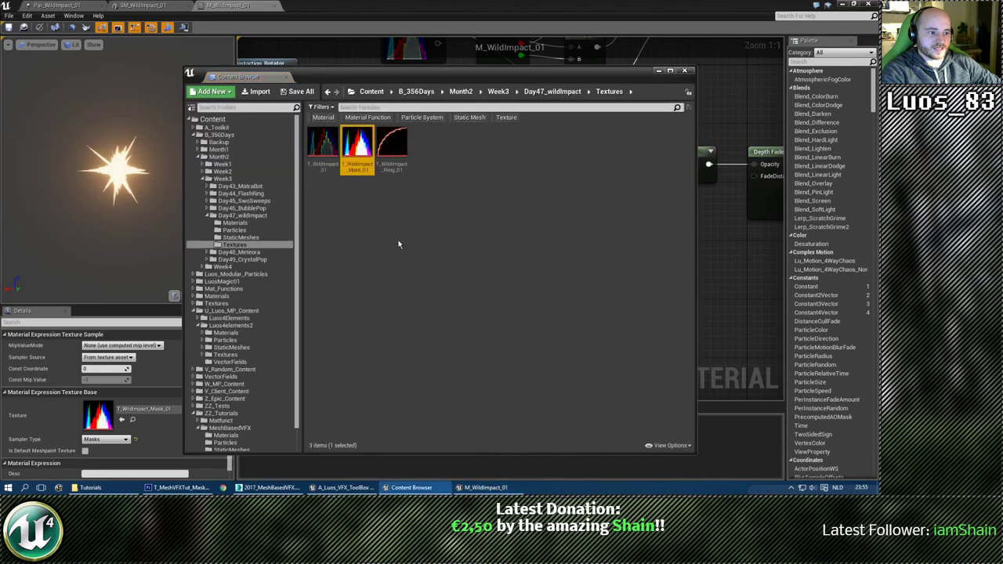
double_click(360, 154)
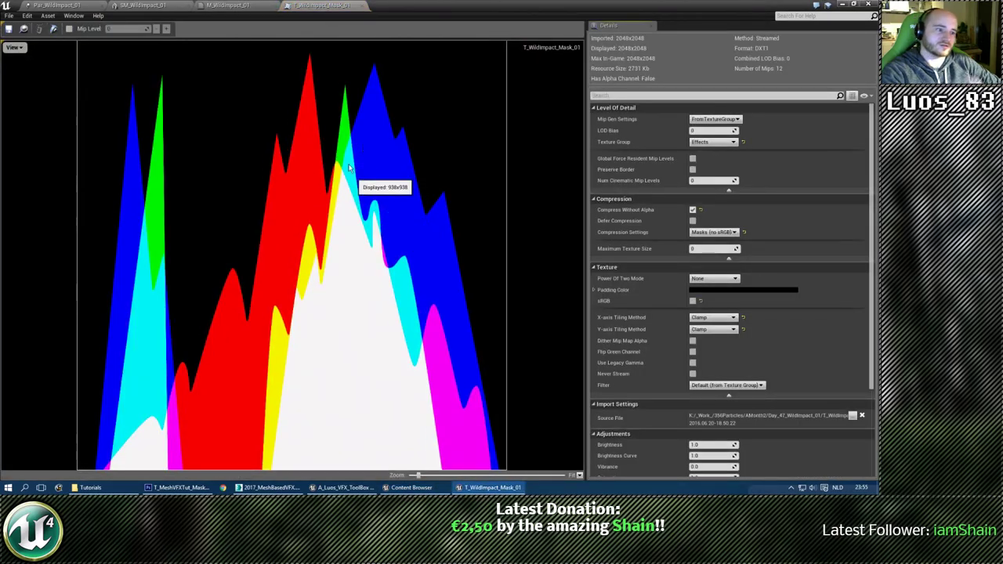
left_click(10, 49)
left_click(24, 76)
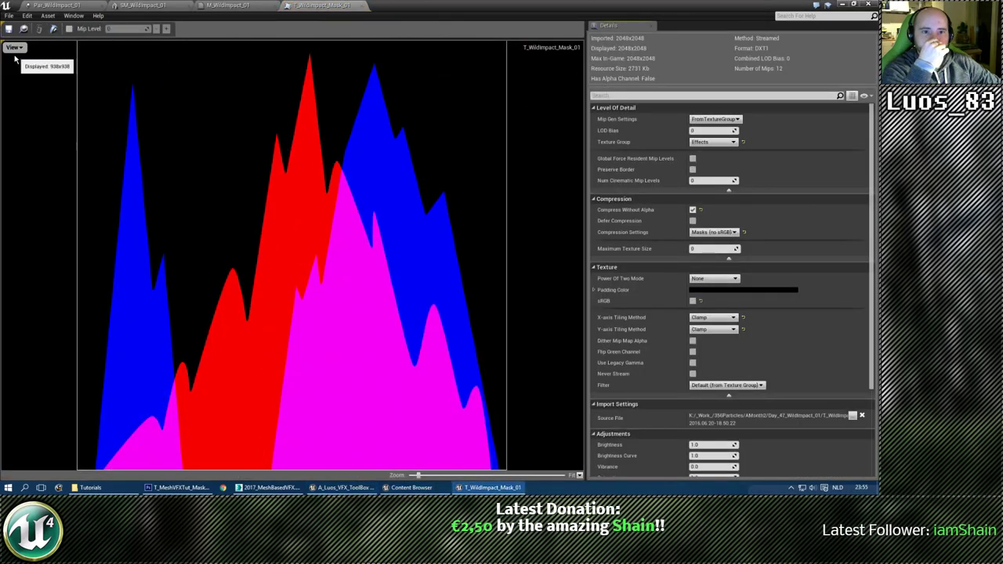
left_click(12, 50)
left_click(24, 87)
left_click(13, 47)
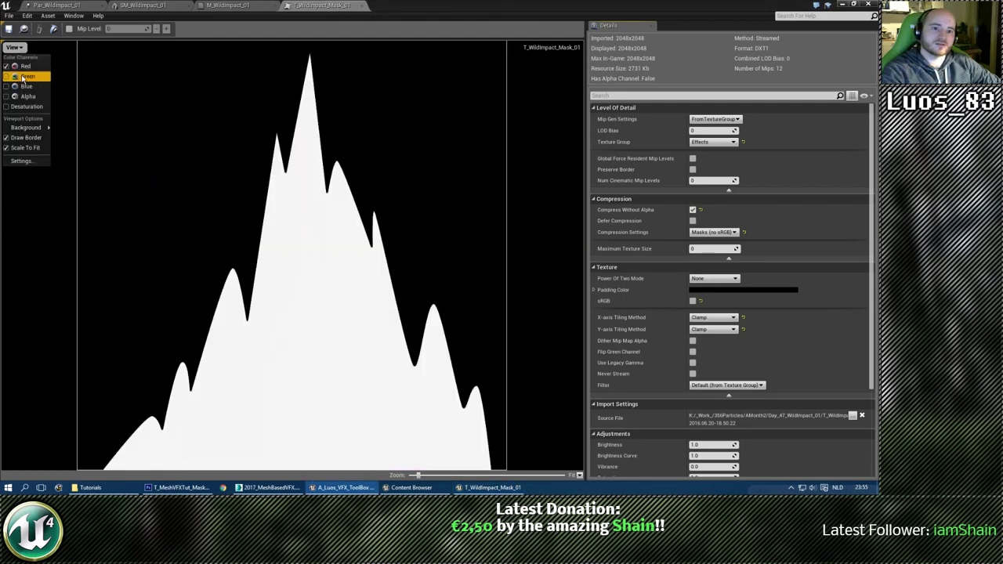
Return to the SM_WildImpact_01 mesh, examine its spikes from several angles, and compare them with the mask texture.
left_click(213, 5)
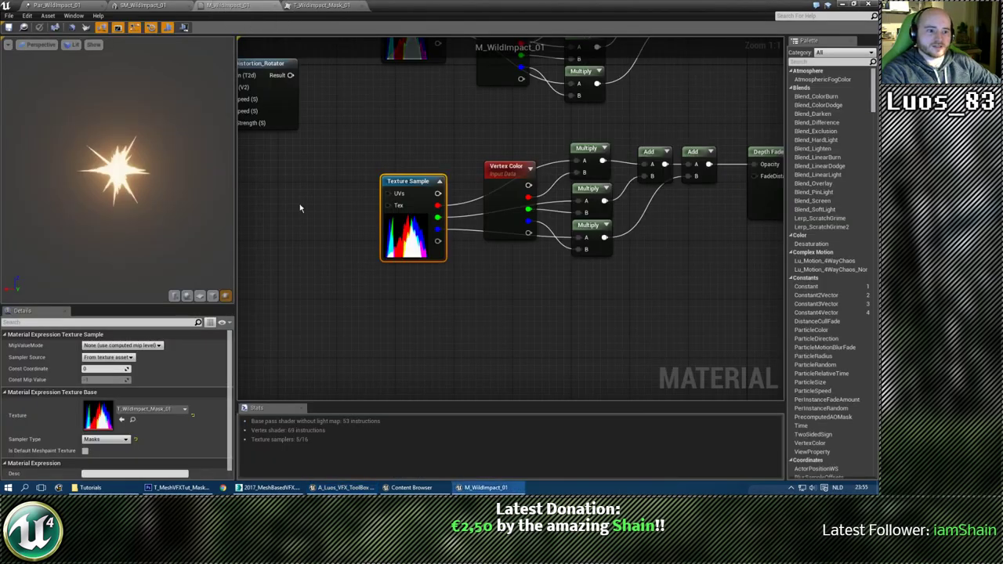
left_click(160, 5)
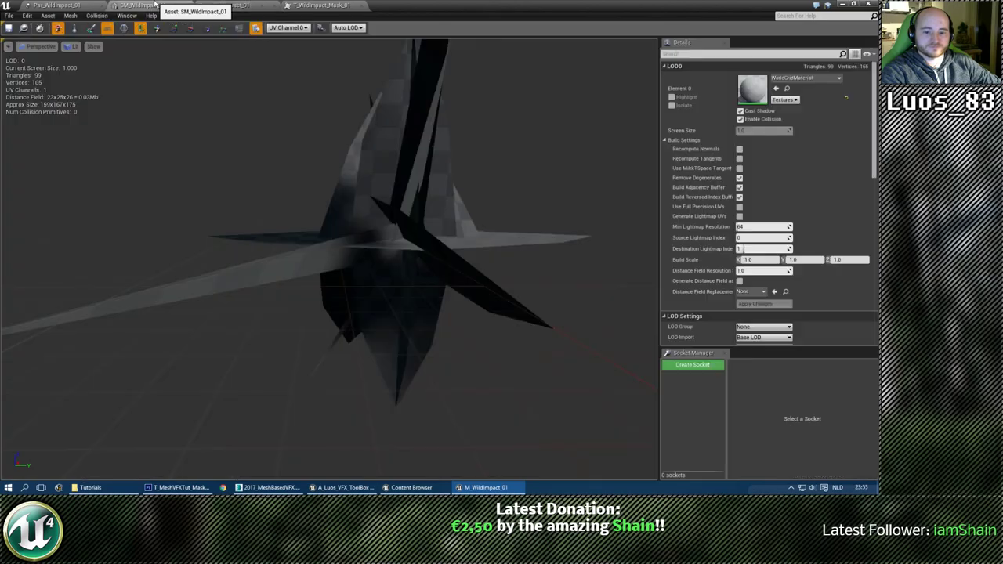
right_click_drag(395, 268, 352, 282)
left_click_drag(470, 275, 415, 271)
right_click_drag(416, 271, 266, 270)
right_click_drag(392, 292, 384, 239)
left_click_drag(470, 329, 471, 284)
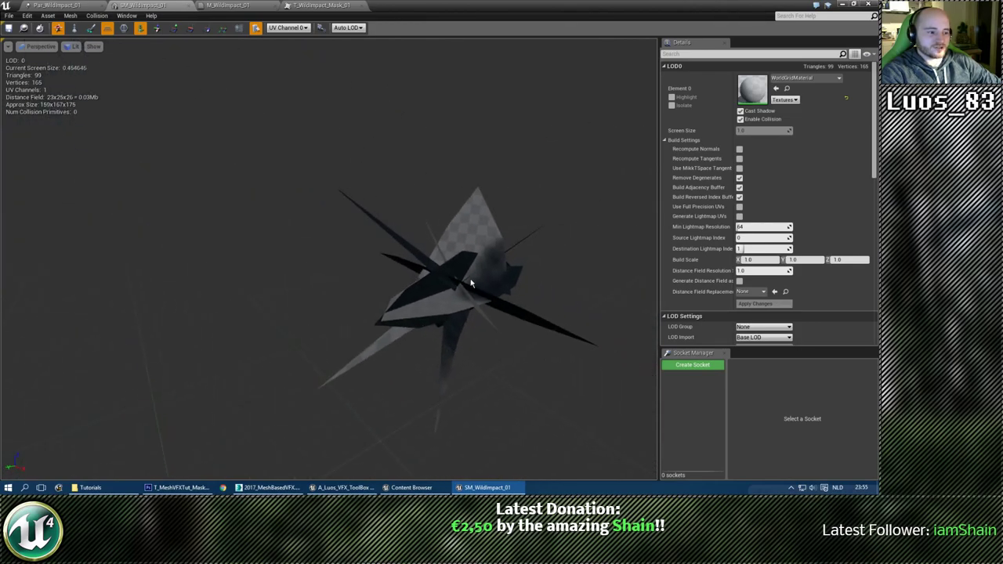
left_click(321, 5)
Go back to Par_WildImpact_01, preview the Ring and Particle Emitter emitters alone in turn, and re-enable all emitters.
left_click(55, 4)
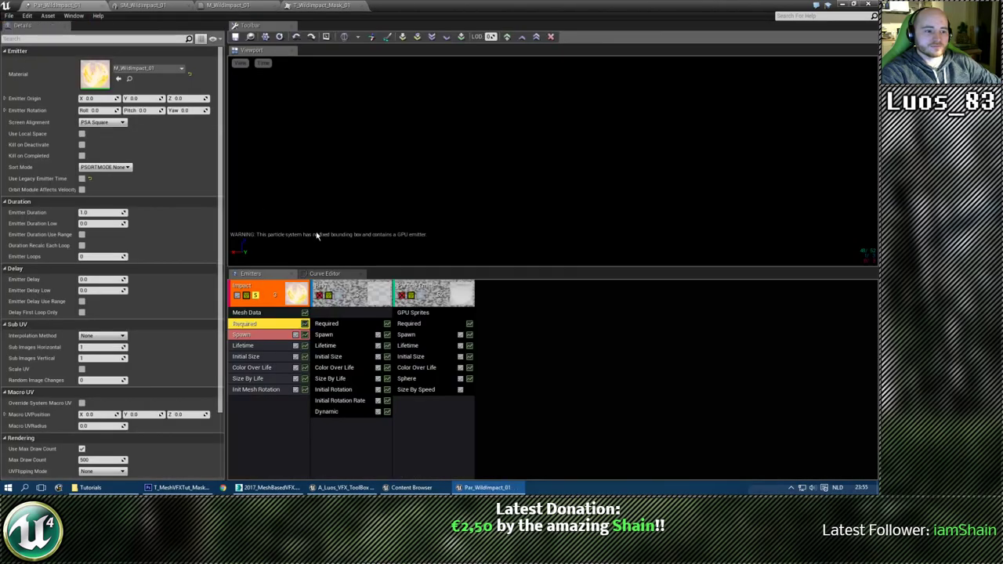
left_click(267, 298)
left_click(337, 296)
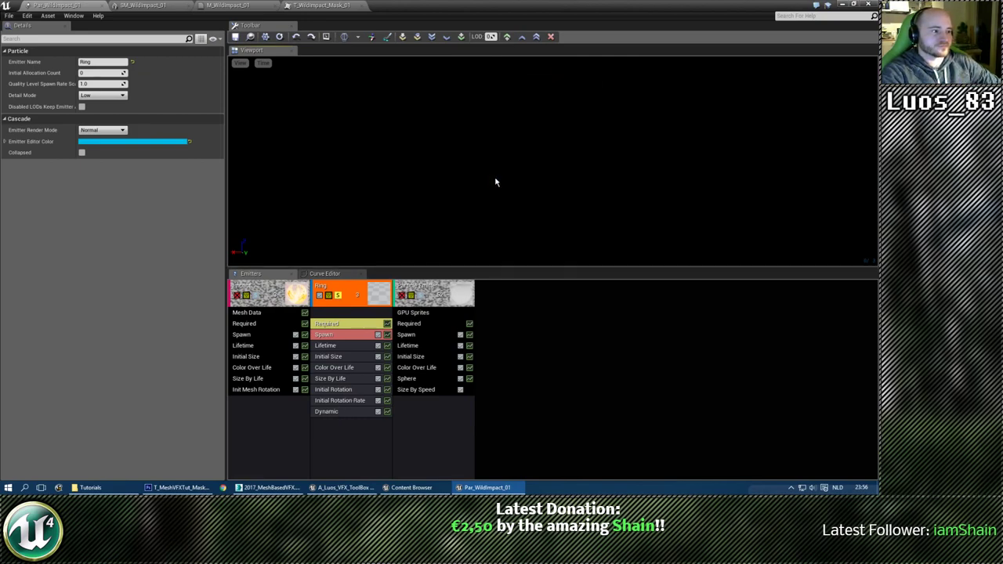
left_click(342, 294)
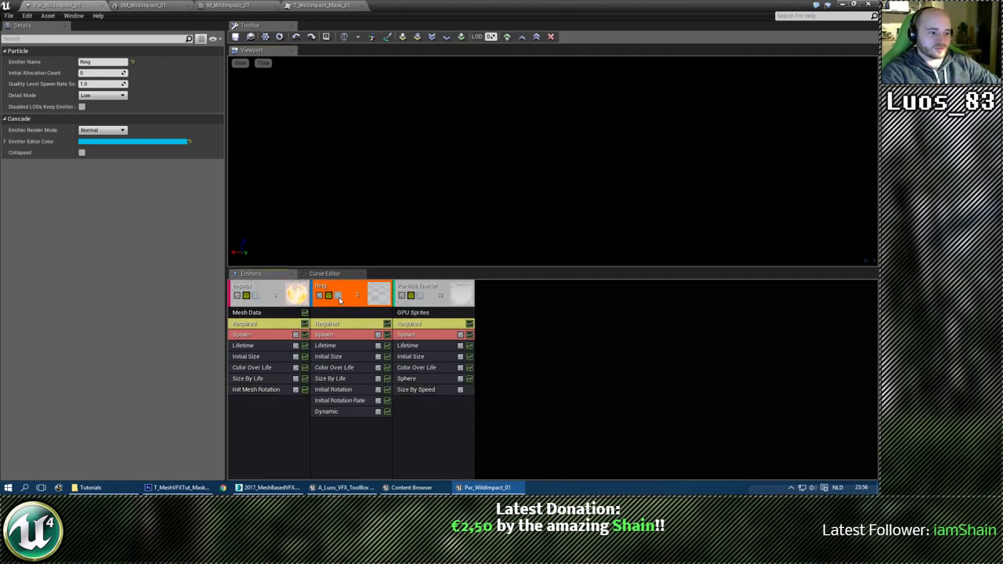
left_click(421, 295)
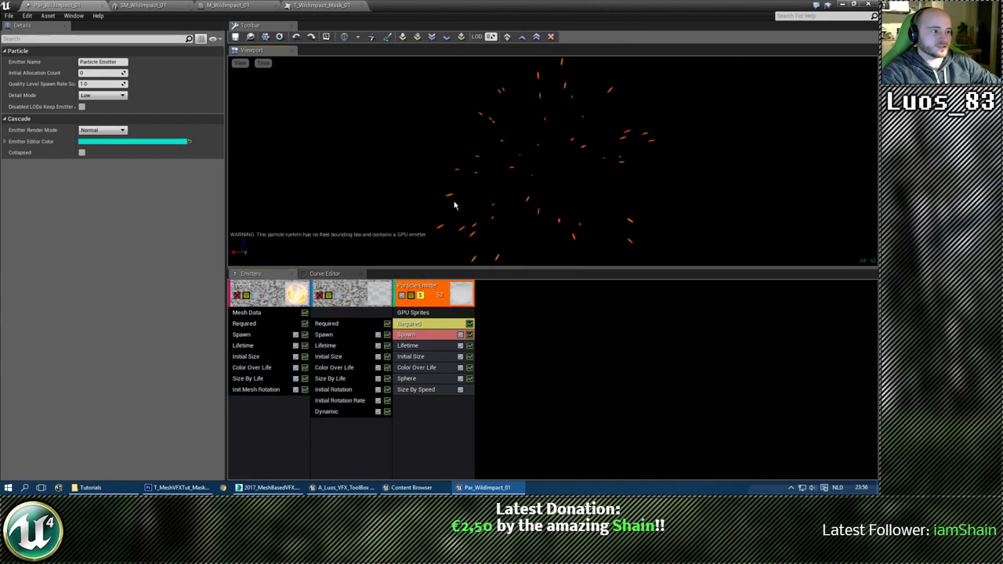
left_click(422, 295)
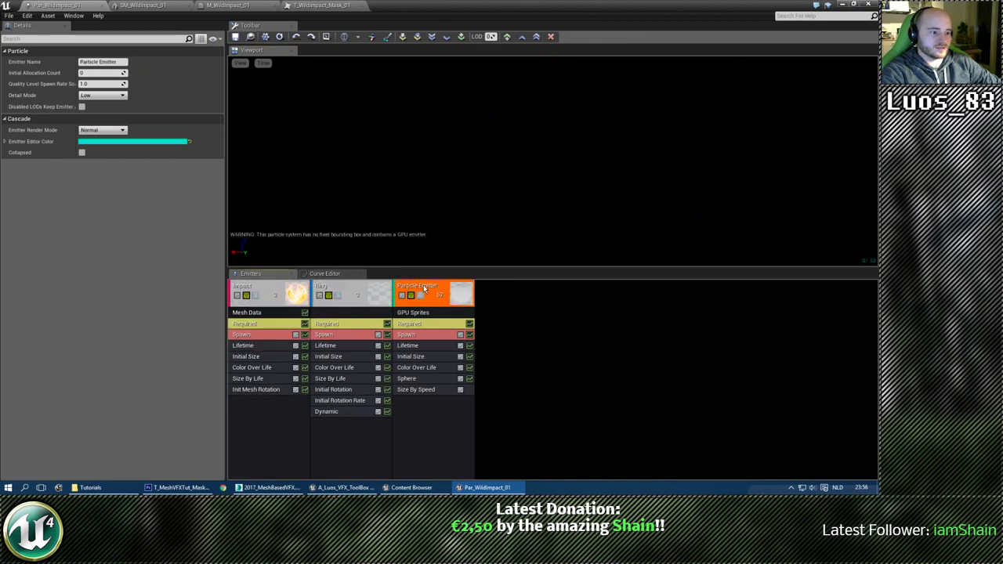
Set the burst count in the Particle Emitter's Spawn module to 1000.
left_click(420, 334)
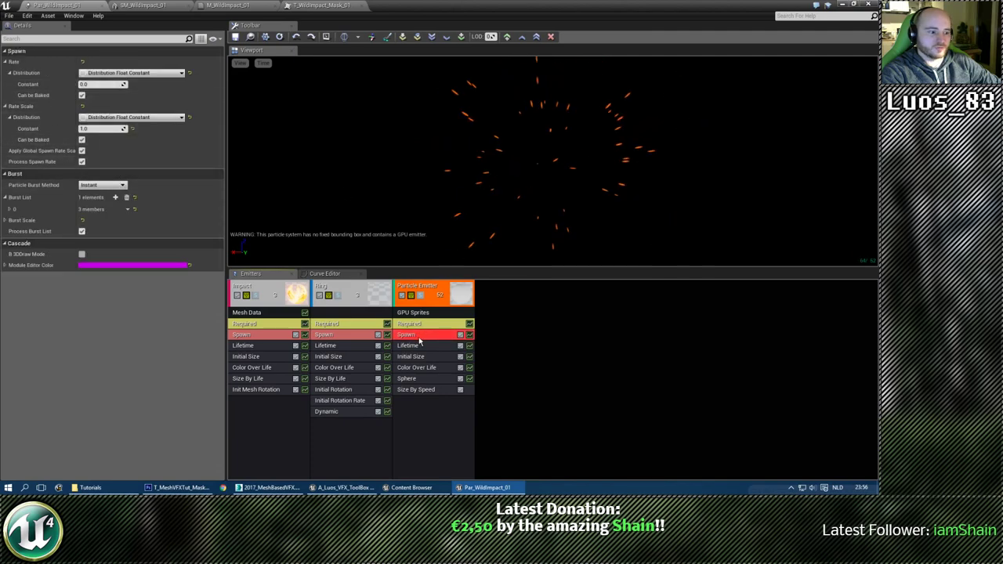
left_click(10, 209)
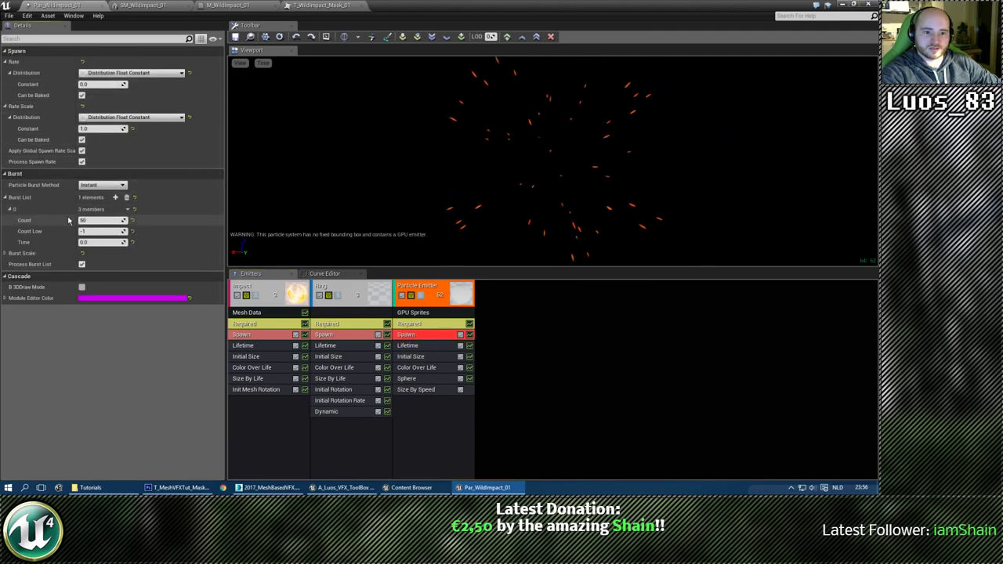
left_click(94, 221)
type("1000")
key("Return")
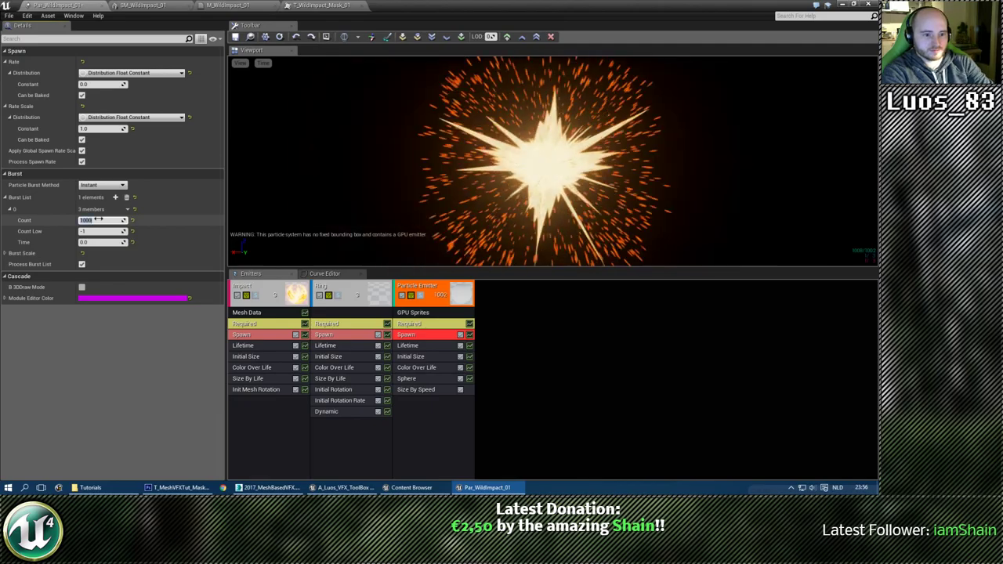
Set the Max Scale Y value in the Particle Emitter's Size By Speed module to 10.
left_click(417, 390)
left_click(156, 75)
type("5")
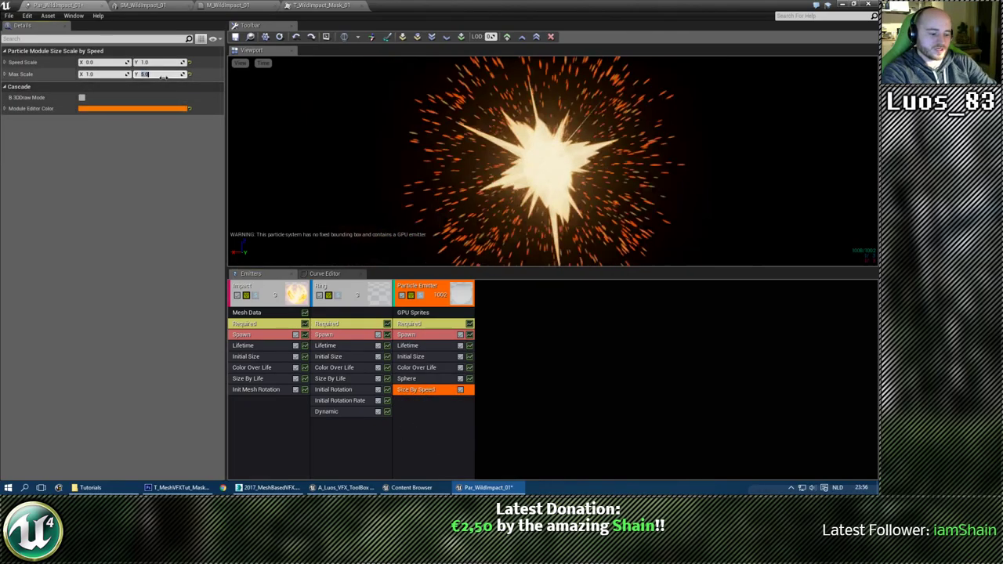
type("10")
key("Return")
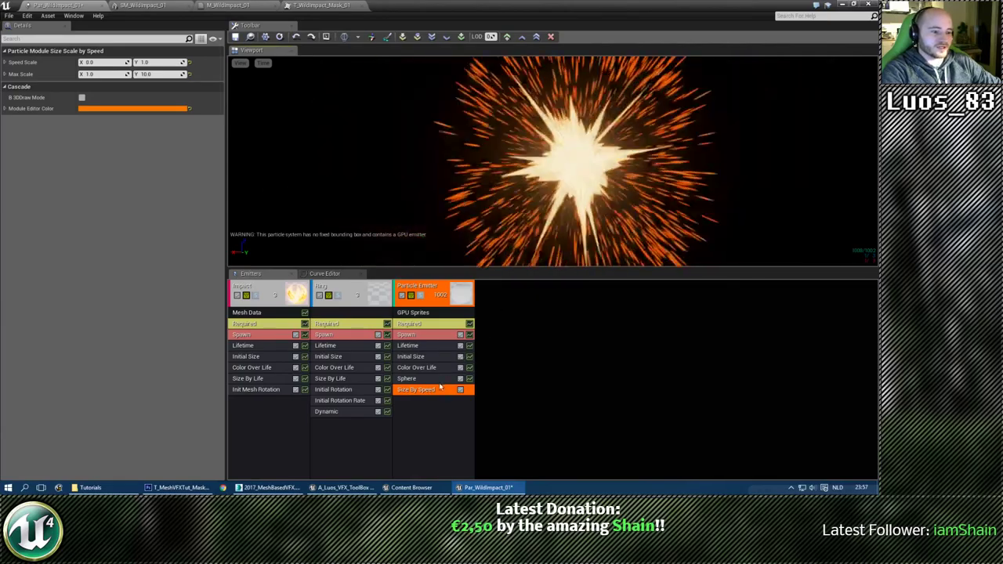
Set the burst count in the Particle Emitter's Spawn module to 300.
left_click(428, 334)
left_click(96, 222)
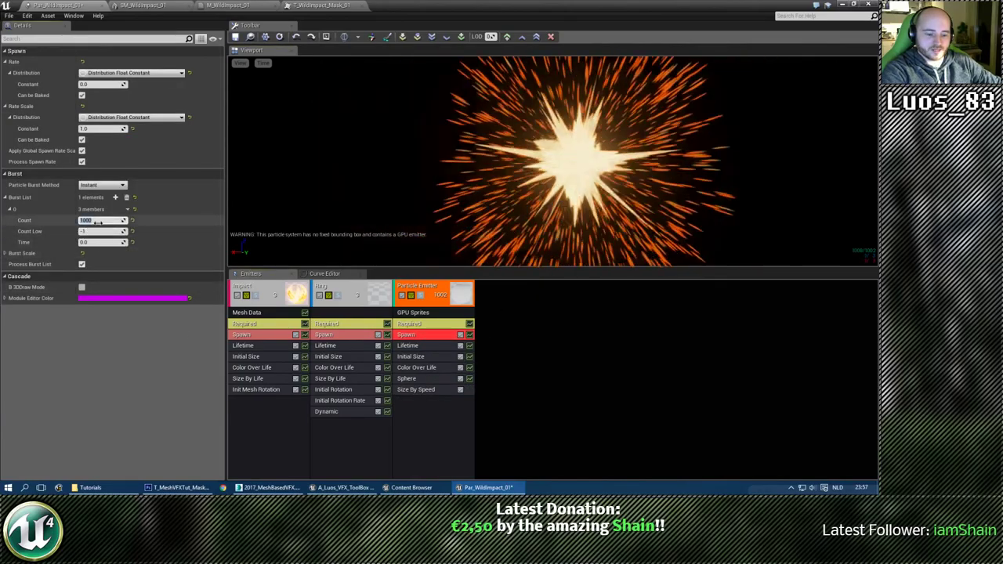
type("300")
key("Return")
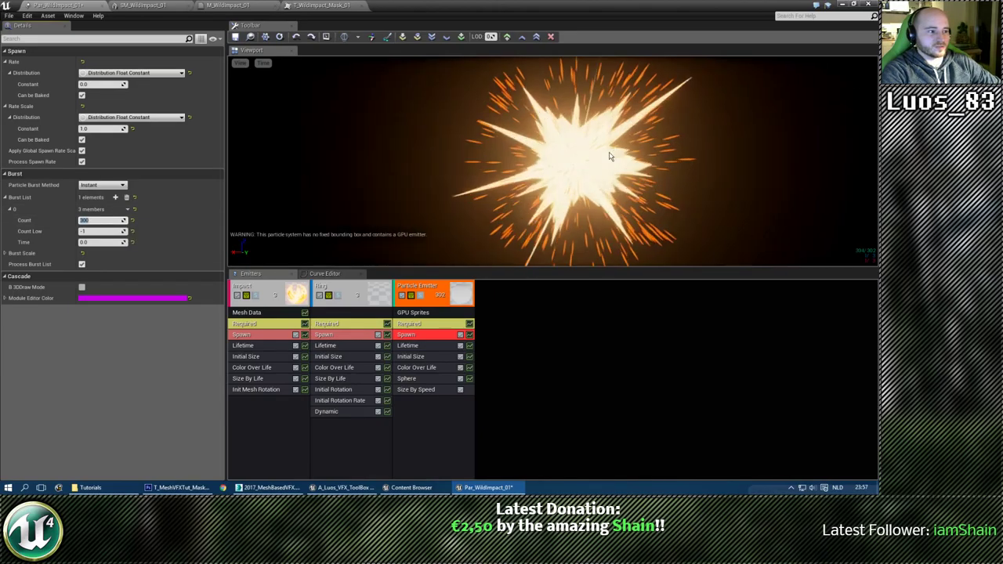
Inspect the Impact emitter's Lifetime module and close the Par_WildImpact_01 particle system.
left_click(253, 347)
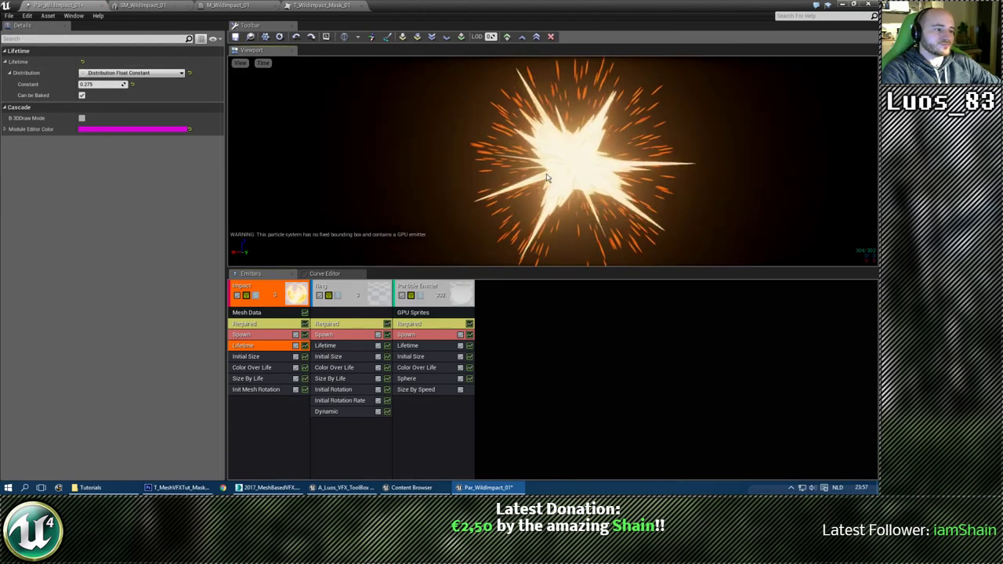
left_click(103, 6)
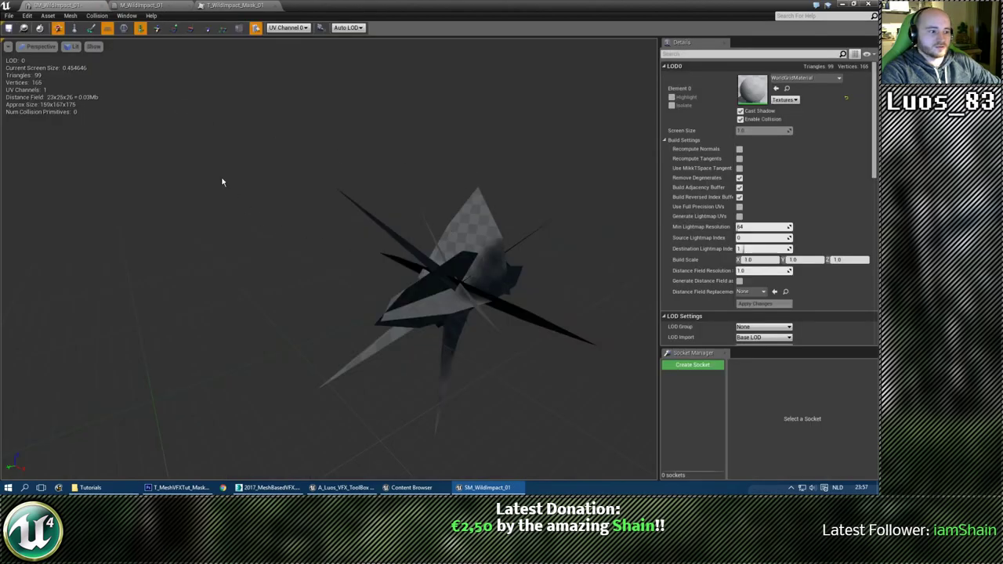
Close the WildImpact static mesh, material and mask texture editors.
left_click(103, 6)
left_click(102, 5)
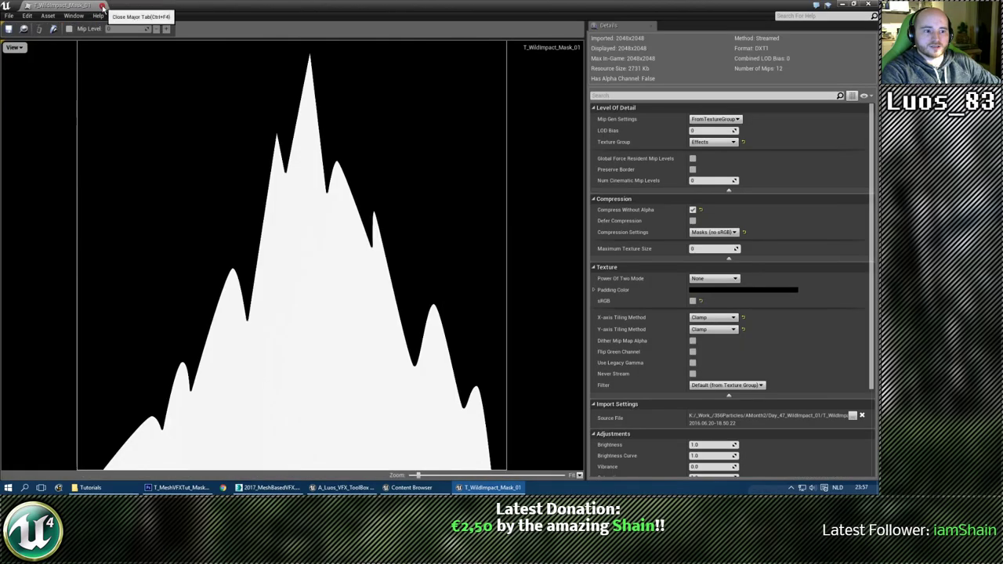
left_click(103, 6)
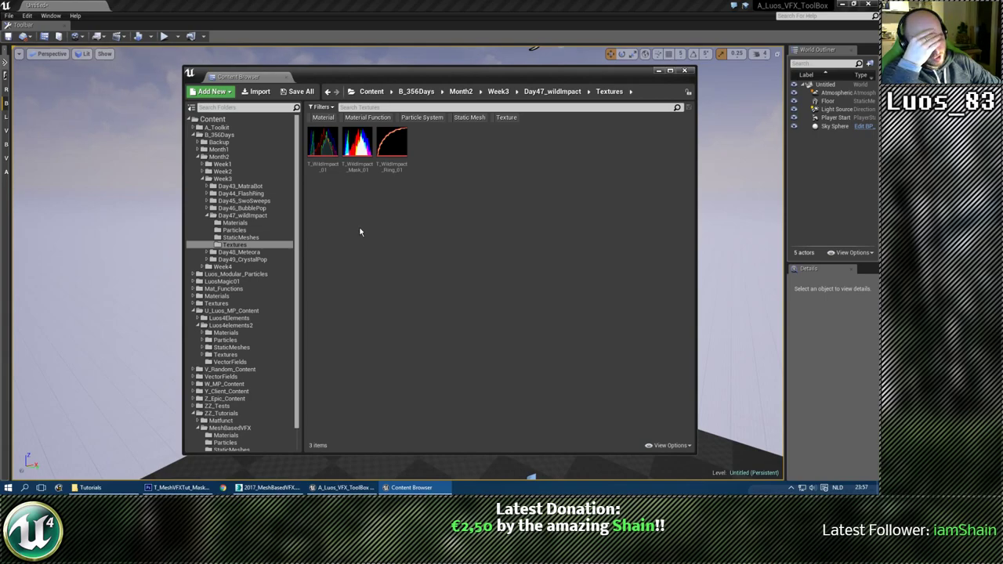
Browse the project content to the BluePrints folder inside LuosMagic01.
left_click_drag(406, 71, 427, 72)
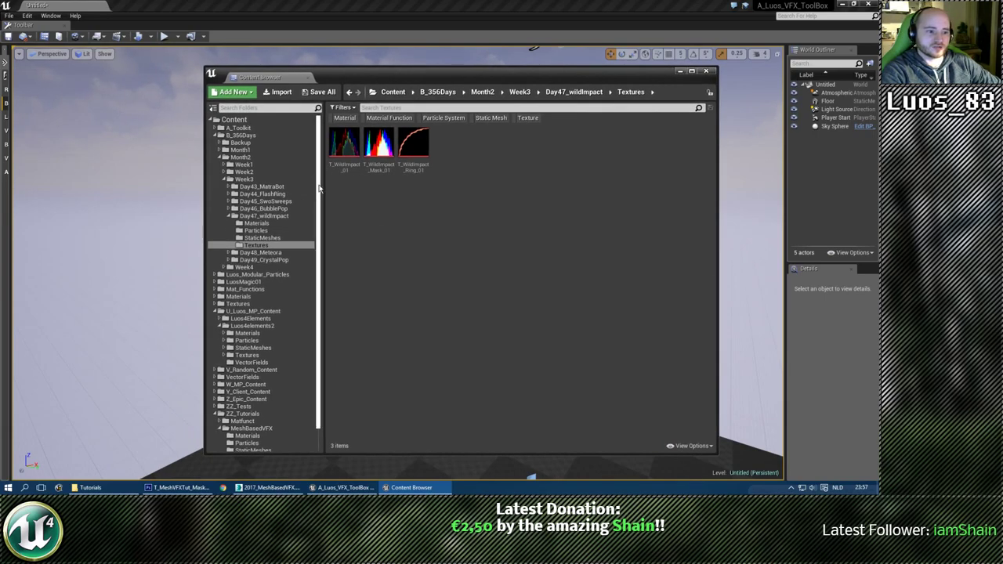
mouse_move(318, 188)
left_mouse_down()
mouse_move(318, 212)
mouse_move(318, 172)
left_mouse_up()
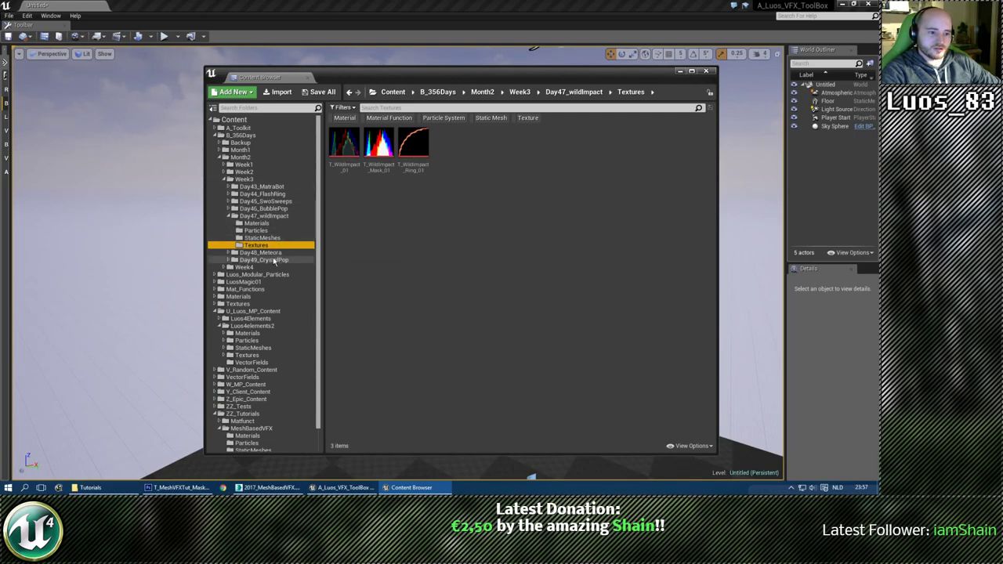
left_click(216, 135)
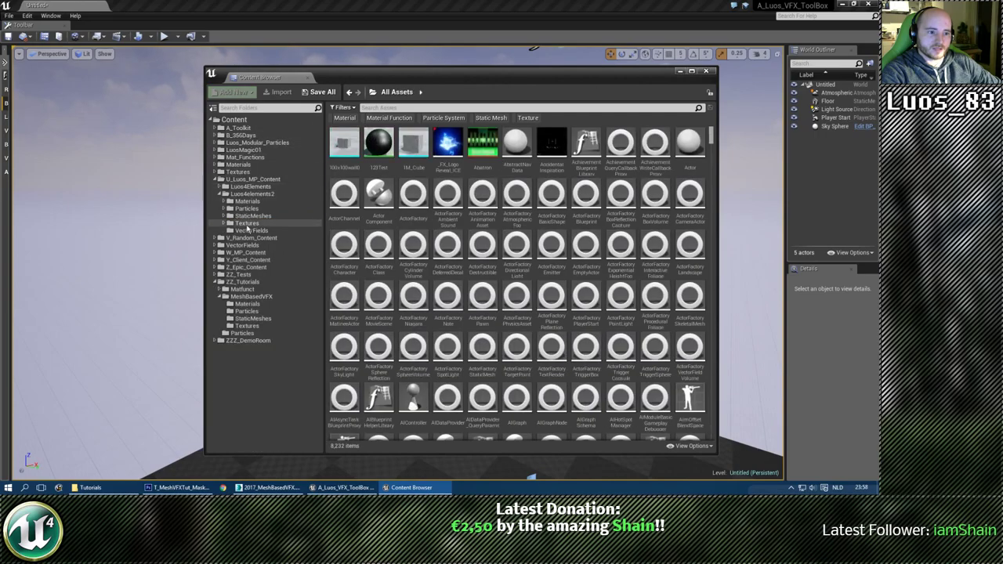
left_click(243, 150)
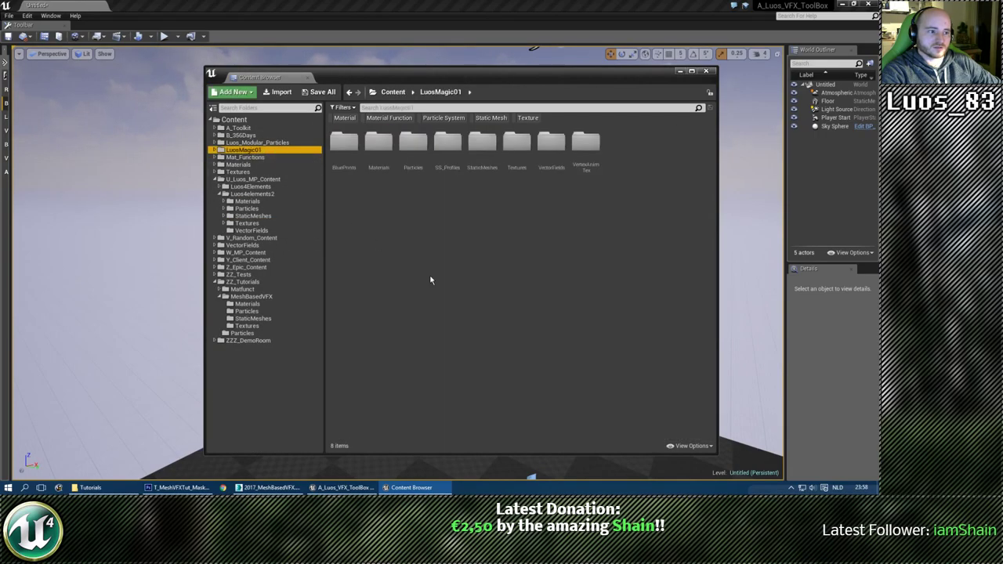
left_click(431, 277)
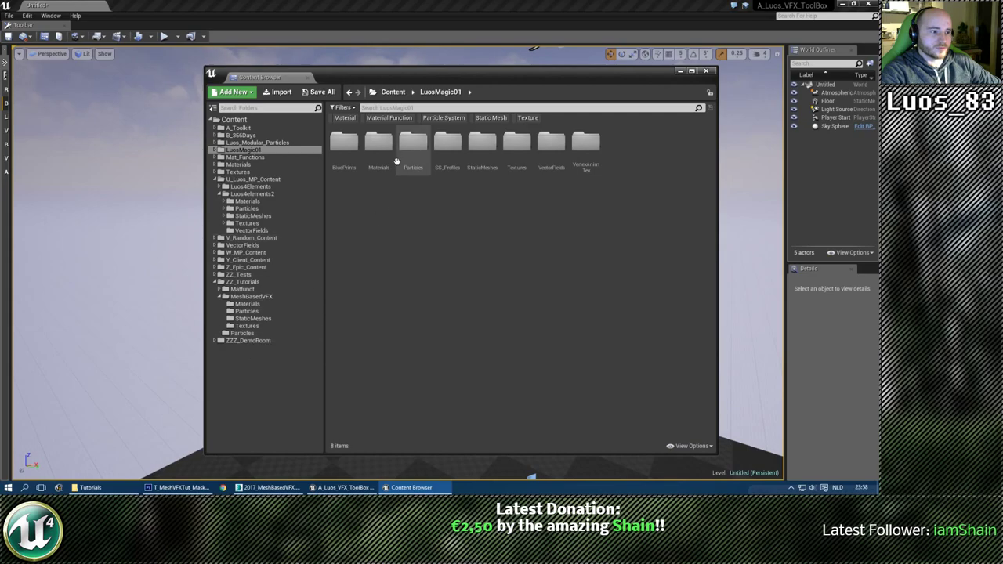
double_click(343, 143)
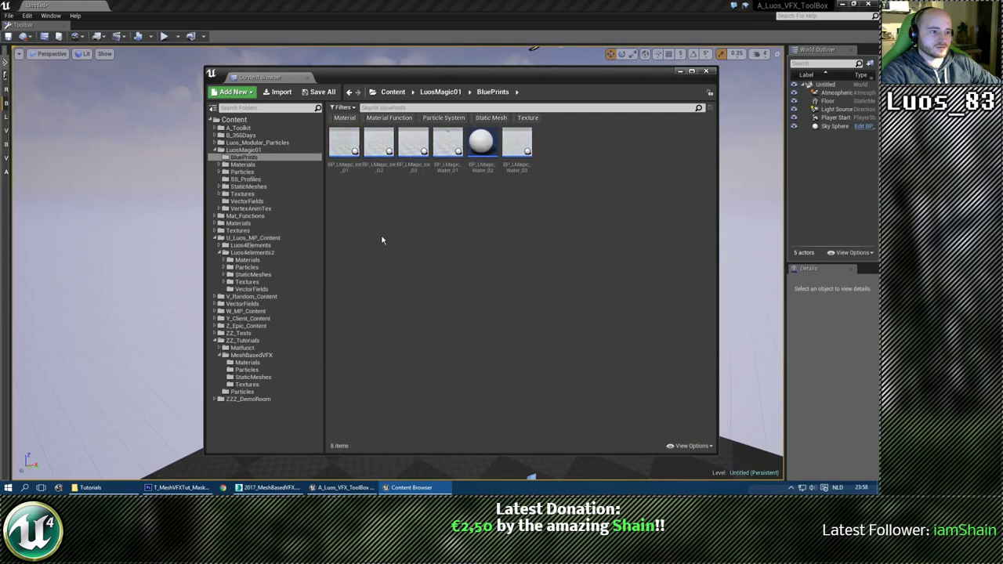
Open the recent level DemoRoomMap_02 in place of the untitled level.
left_click_drag(482, 78, 611, 60)
right_click_drag(188, 180, 184, 204)
left_click(9, 16)
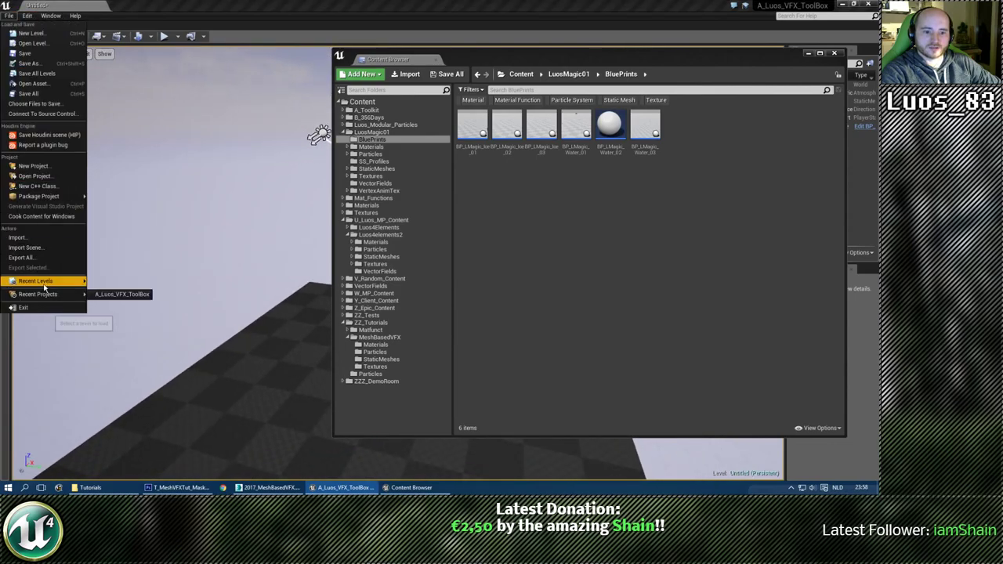
mouse_move(45, 287)
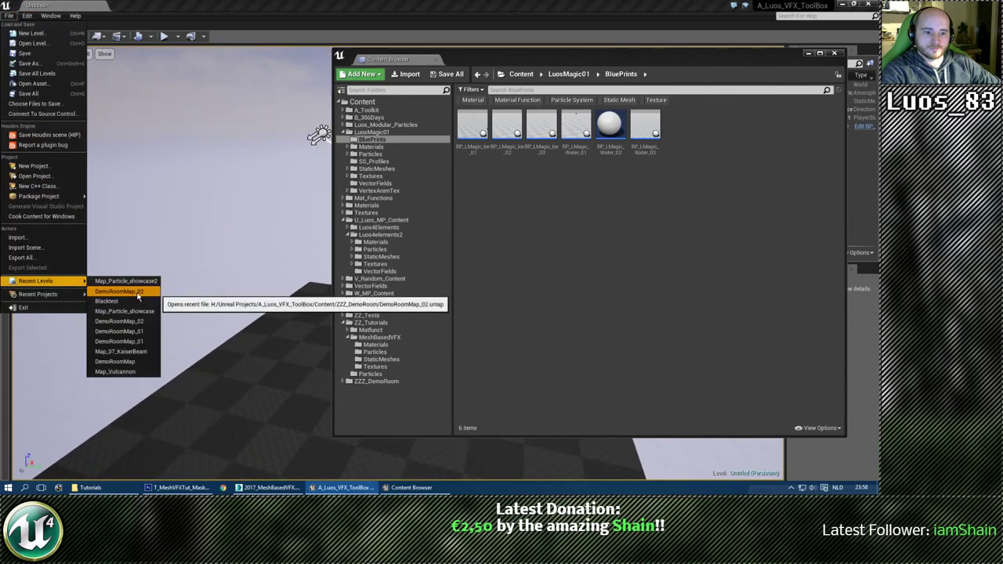
left_click(124, 292)
left_click(526, 329)
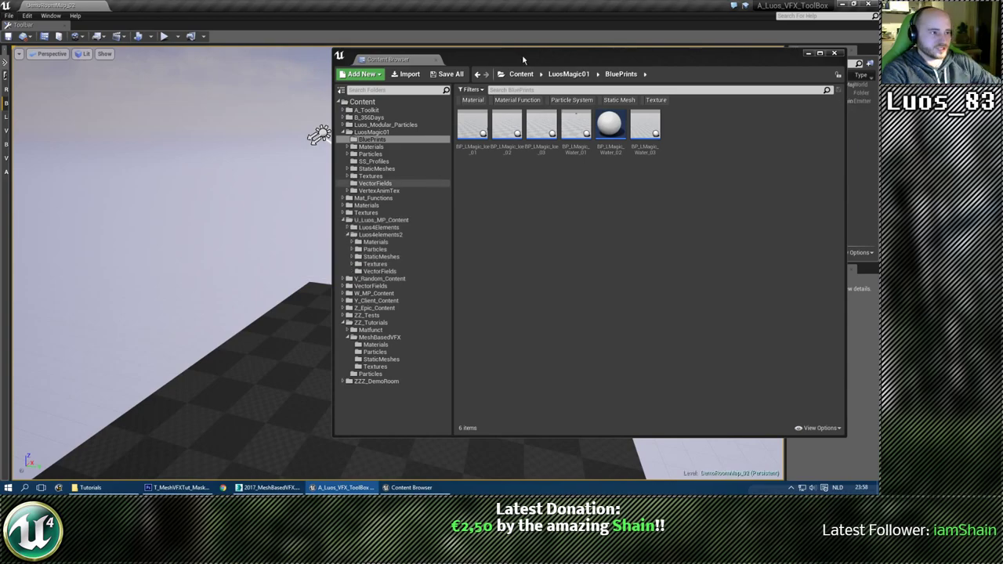
Place the BP_LMagic_Ice_03 blueprint on the demo room's checkered floor.
left_click_drag(522, 54, 413, 55)
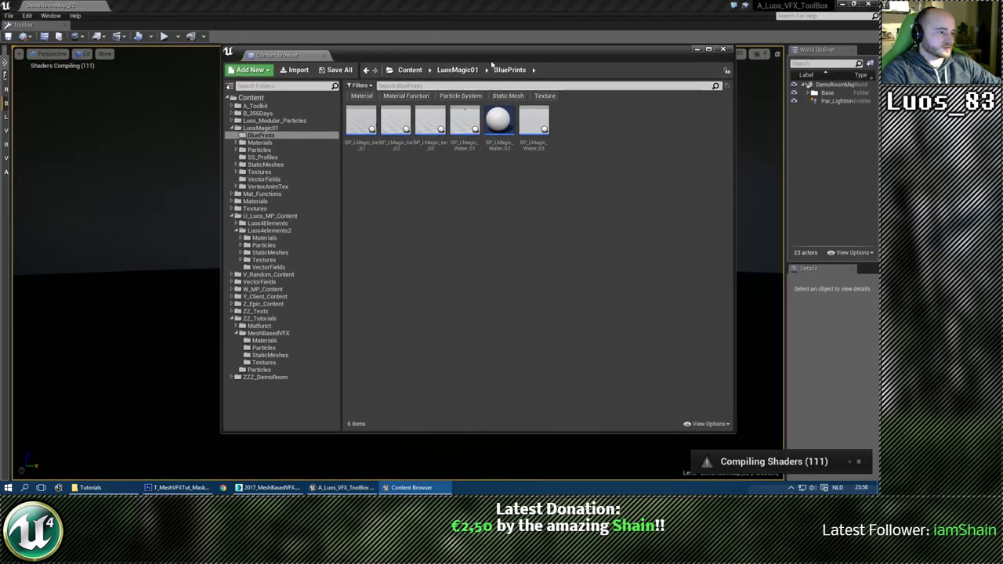
left_click_drag(492, 64, 496, 69)
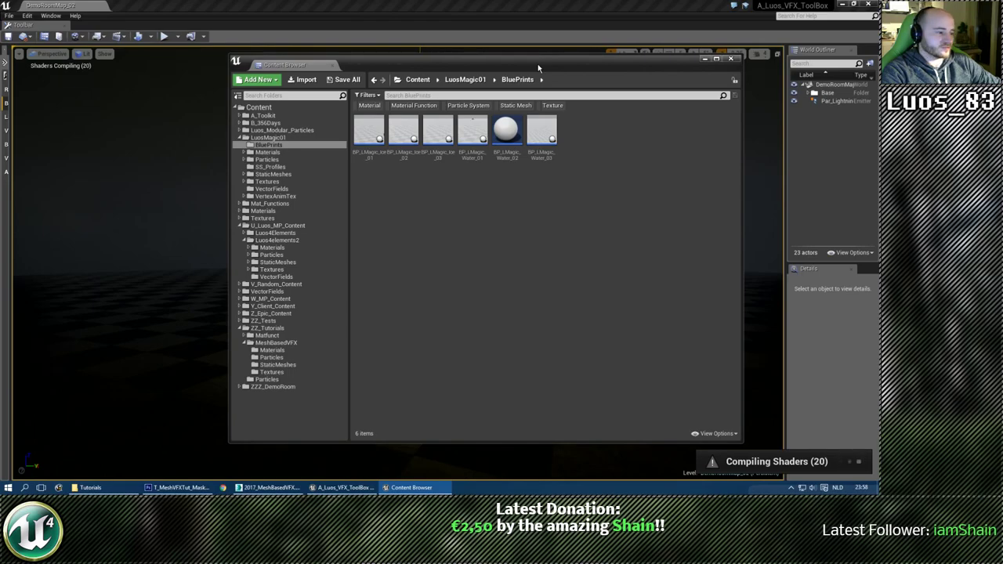
left_click_drag(537, 65, 0, 104)
right_click_drag(118, 128, 109, 176)
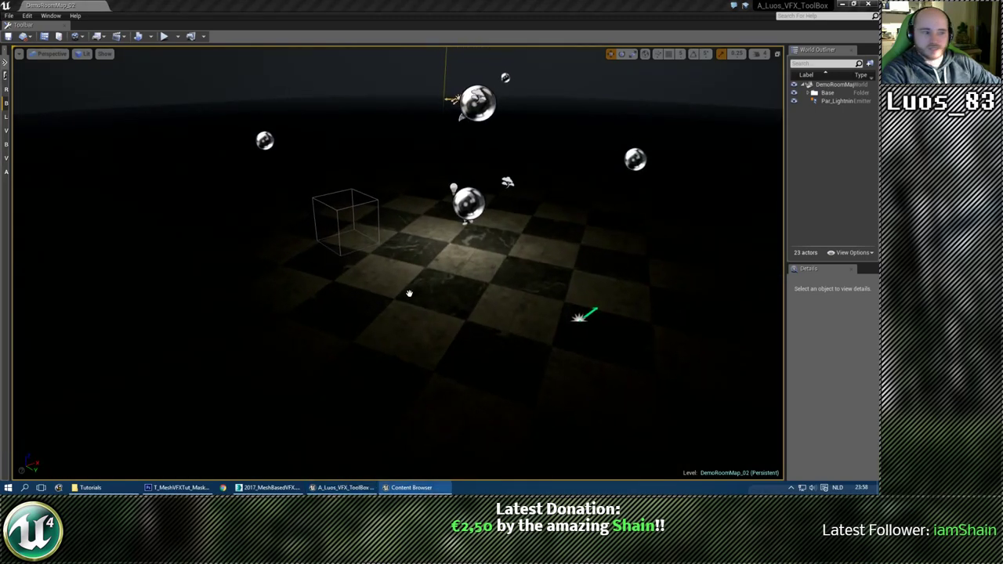
left_click(466, 257)
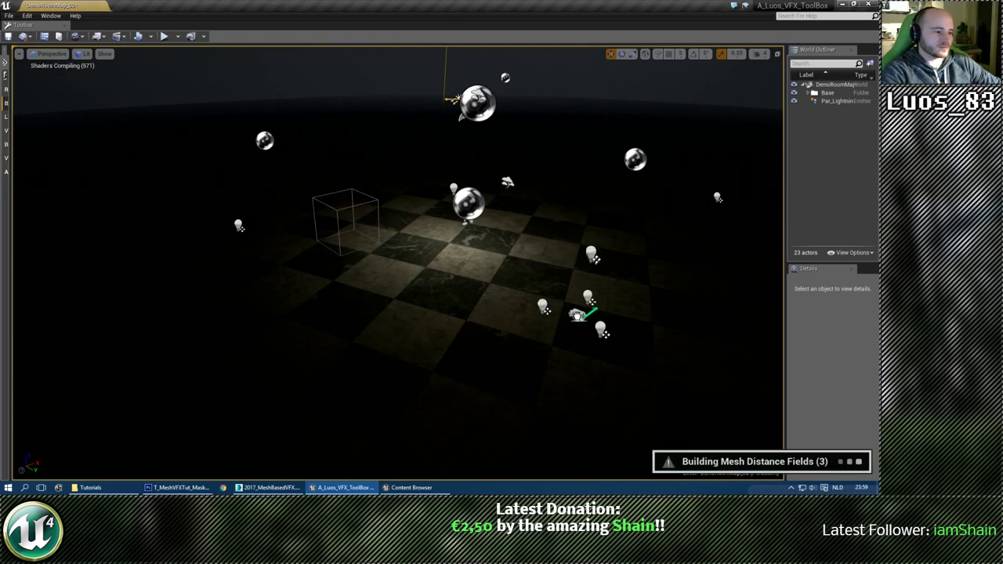
left_click_drag(451, 290, 457, 279)
Delete the Par_LightningStrike_01 emitter from the level and reset the BP_LMagic_Ice_03 actor's location to its default.
left_click(835, 112)
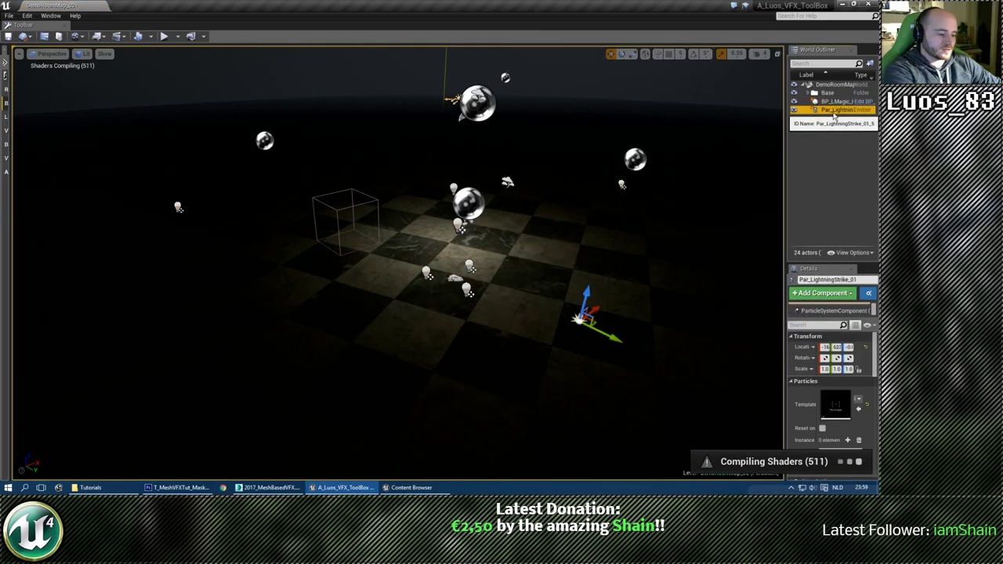
key("Delete")
left_click(835, 101)
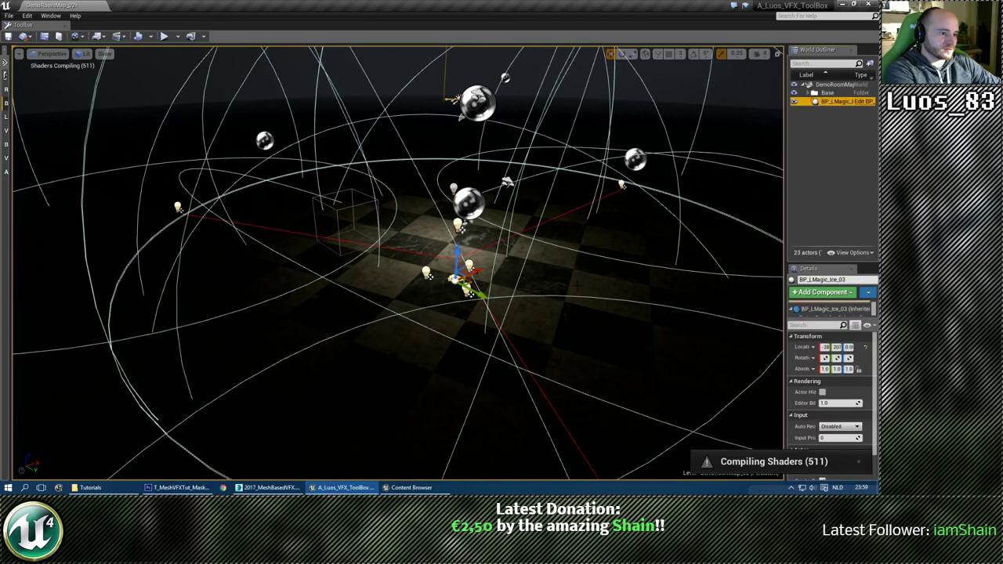
left_click(865, 347)
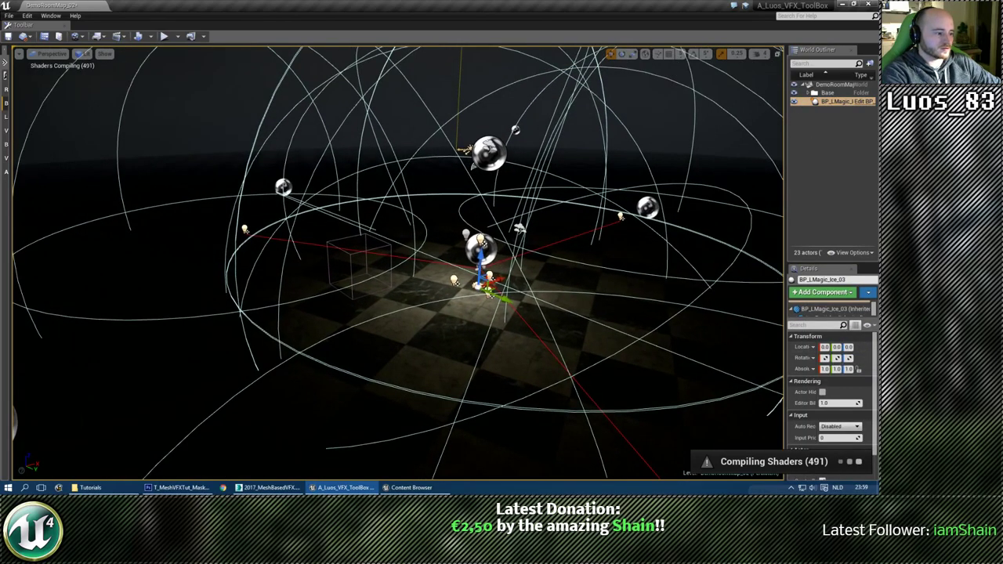
key("Escape")
right_click_drag(552, 294, 569, 312)
key("w")
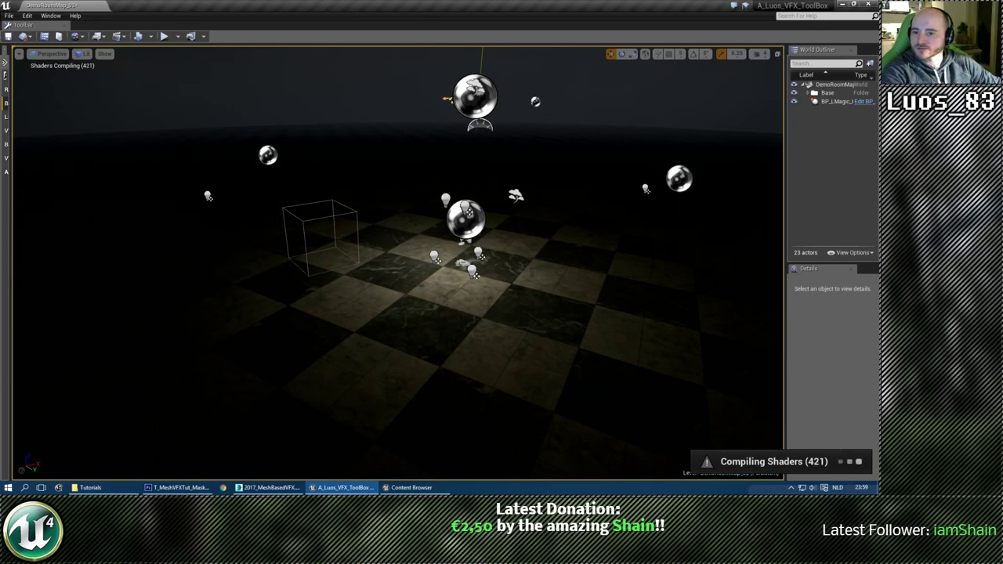
Examine the mesh emitters of the Par_Ice_03 particle system and close its editor.
key("alt+Tab")
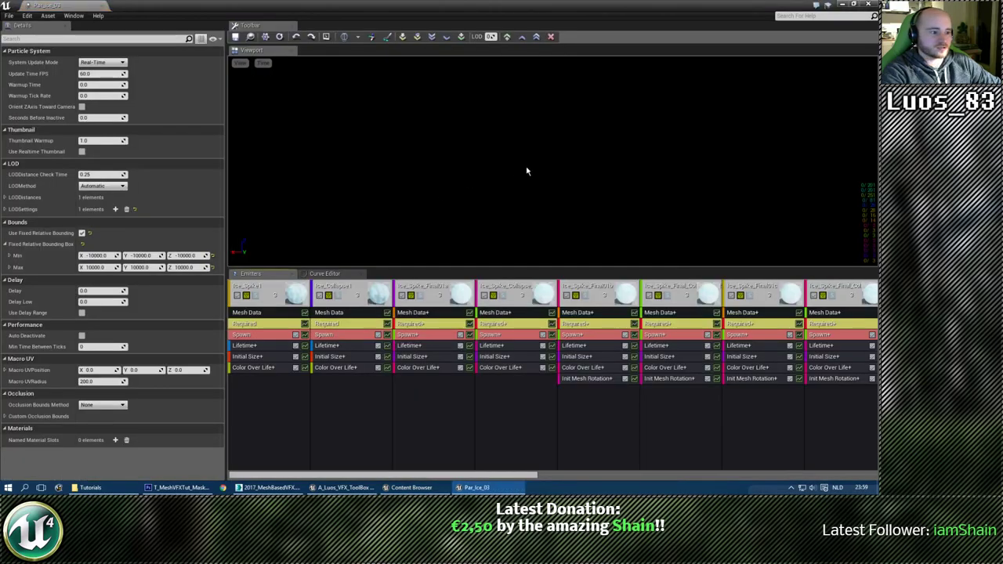
mouse_move(480, 475)
left_mouse_down()
mouse_move(836, 480)
mouse_move(486, 478)
left_mouse_up()
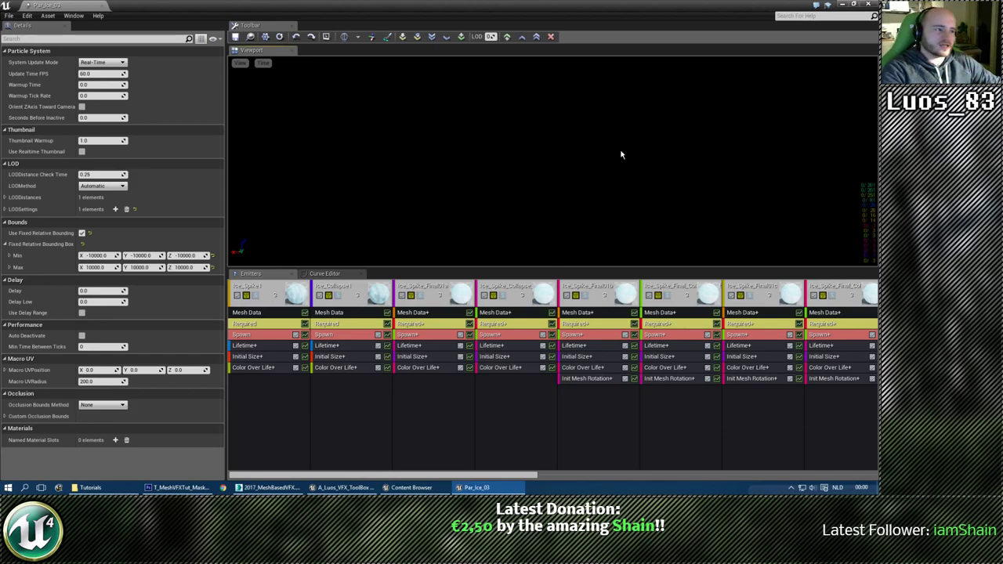
left_click(868, 4)
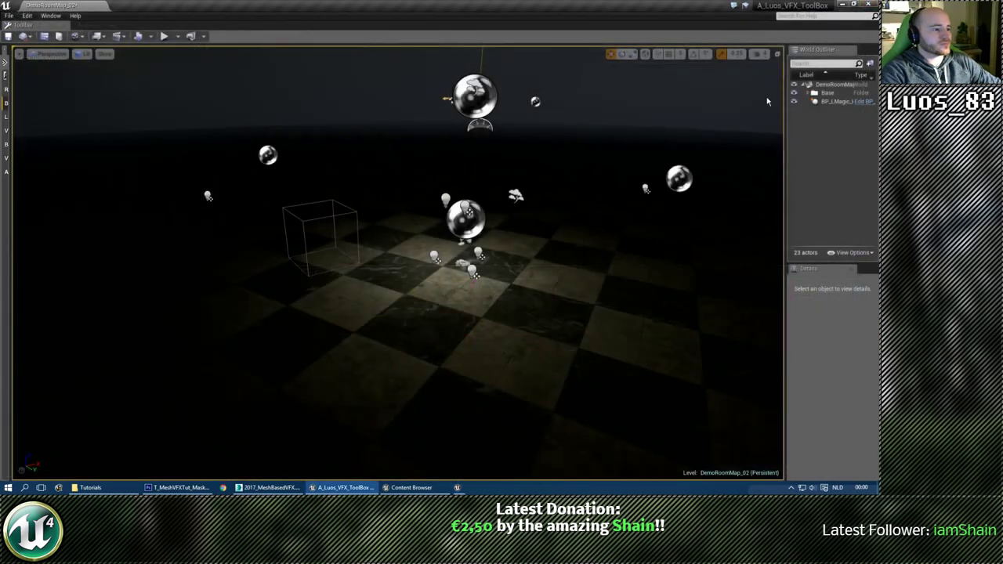
right_click_drag(574, 288, 578, 272)
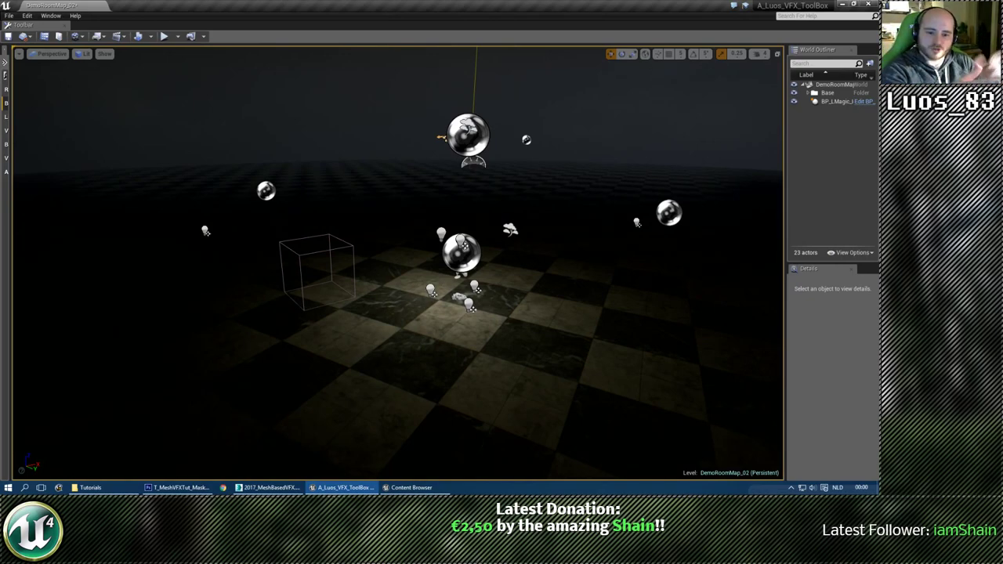
right_click_drag(566, 297, 545, 279)
key("w")
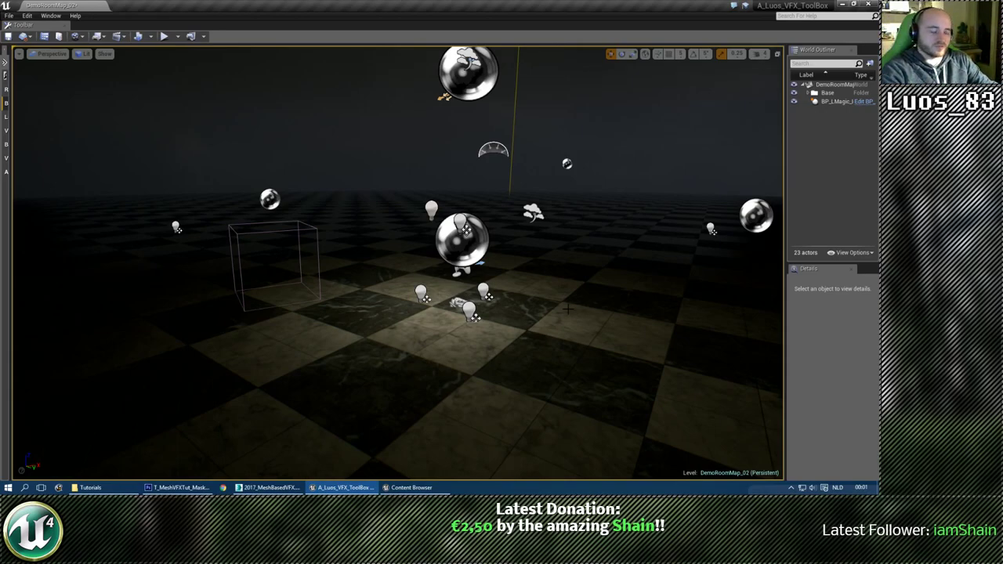
right_click_drag(398, 263, 398, 239)
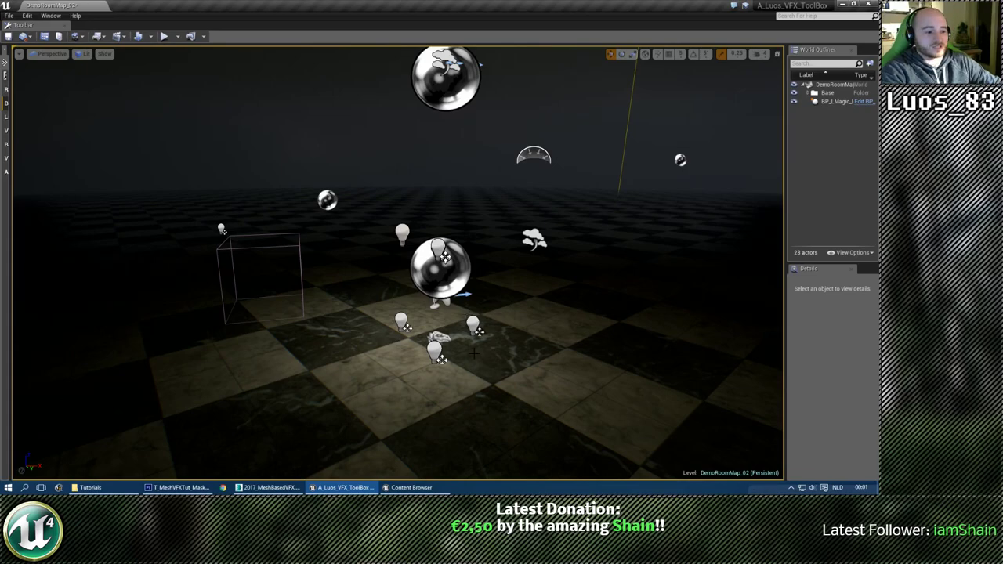
right_click_drag(474, 354, 709, 176)
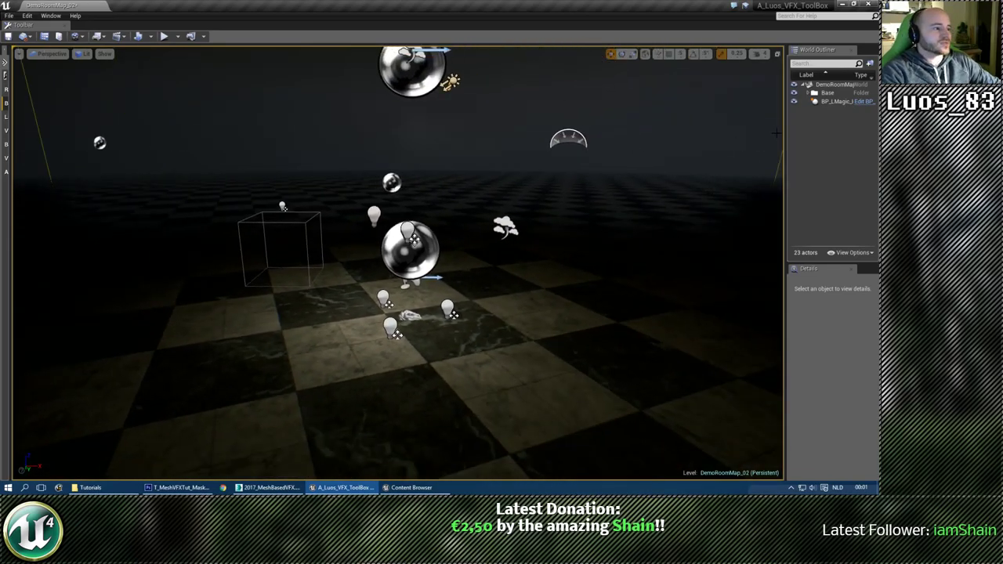
Widen the World Outliner so the full actor names are readable.
left_click_drag(786, 138, 820, 144)
mouse_move(799, 147)
right_mouse_down()
mouse_move(817, 155)
mouse_move(793, 149)
mouse_move(799, 161)
mouse_move(772, 160)
mouse_move(804, 163)
right_mouse_up()
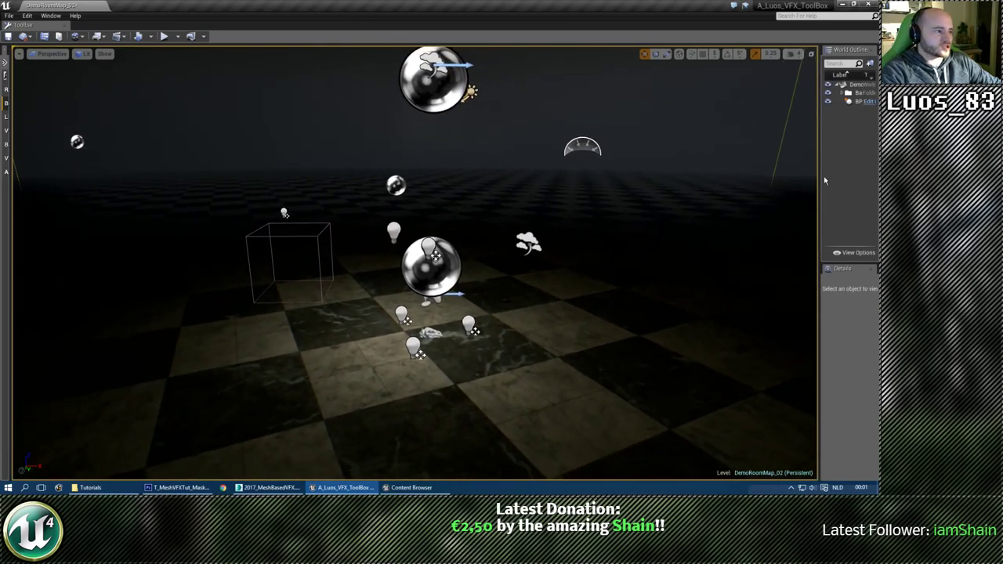
left_click_drag(824, 176, 769, 175)
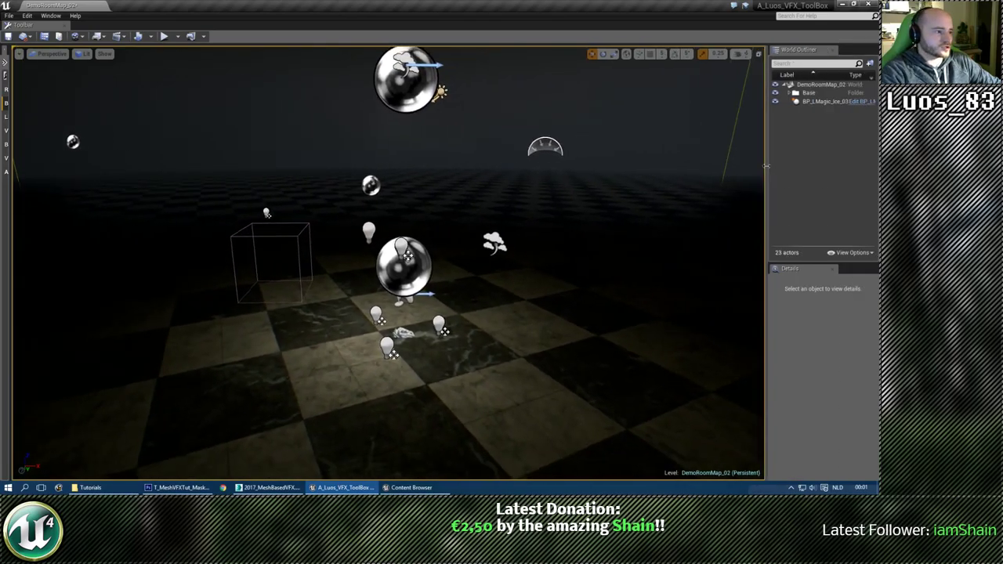
Play the level to watch the BP_LMagic_Ice_03 ice effect, and stop the play session.
left_click(165, 36)
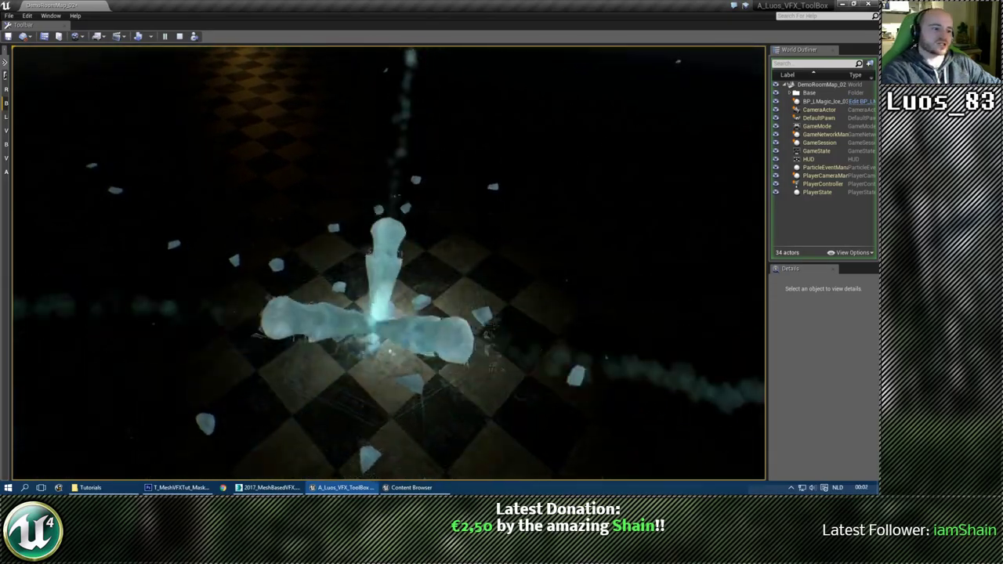
key("Escape")
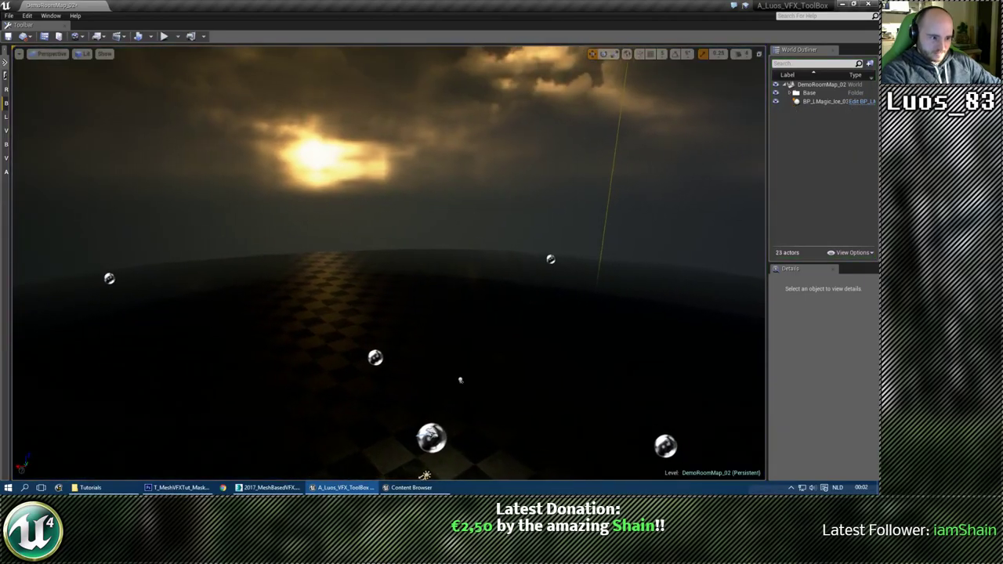
right_click_drag(388, 263, 413, 208)
key("w")
right_click_drag(479, 394, 434, 316)
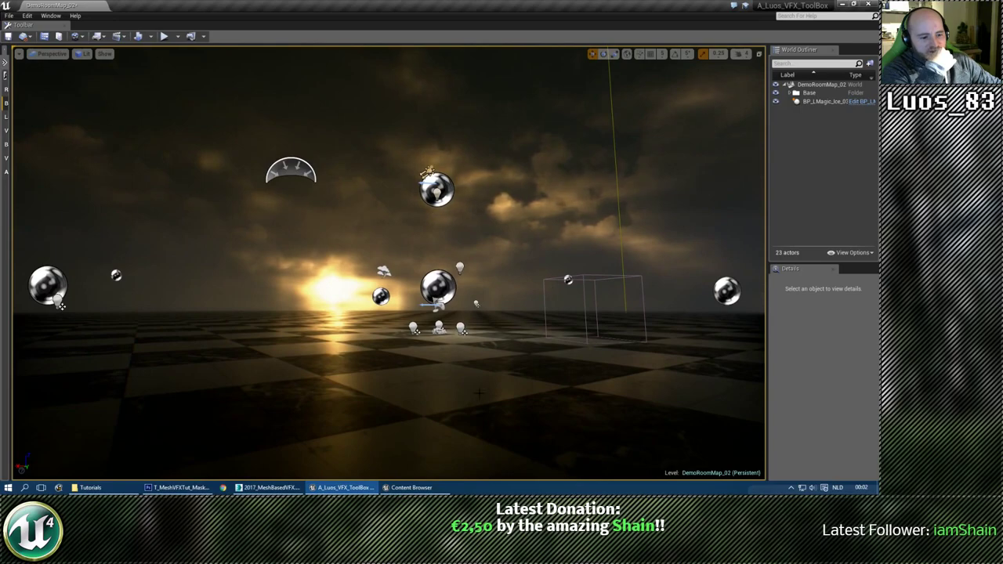
Open the Par_MeshBasedVFX_01 particle system and view the fireball from its other side.
left_click(421, 491)
right_click_drag(382, 257, 382, 285)
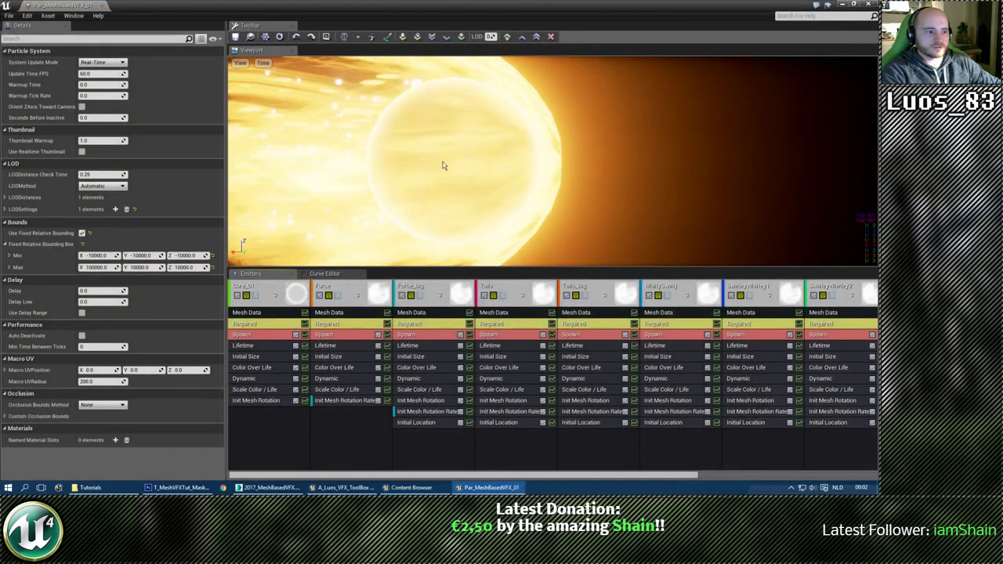
right_click_drag(442, 163, 467, 163)
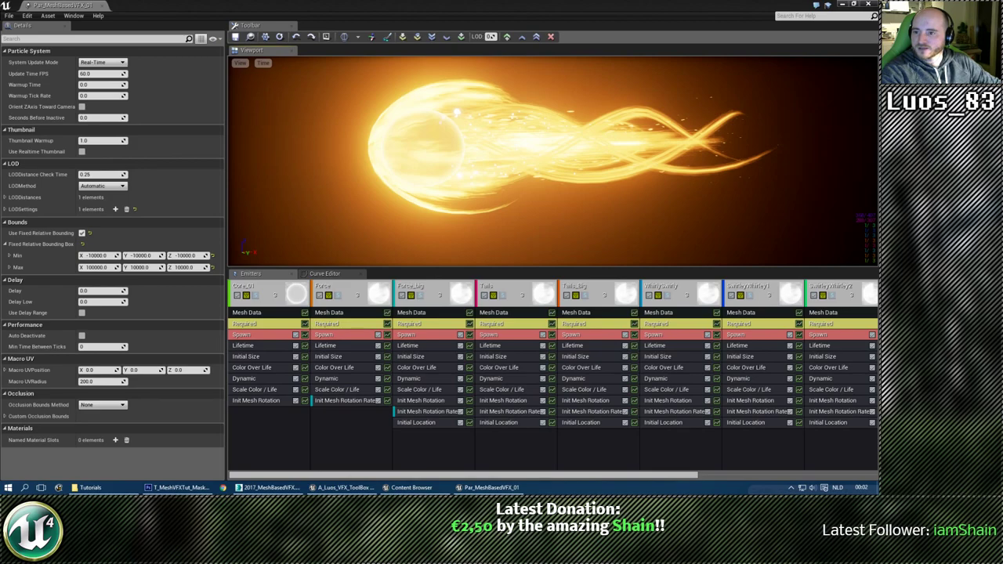
Switch to Chrome, skim the Zelda Breath of the Wild effects video around 6:30 to 6:40, and close it.
left_click_drag(0, 59, 424, 76)
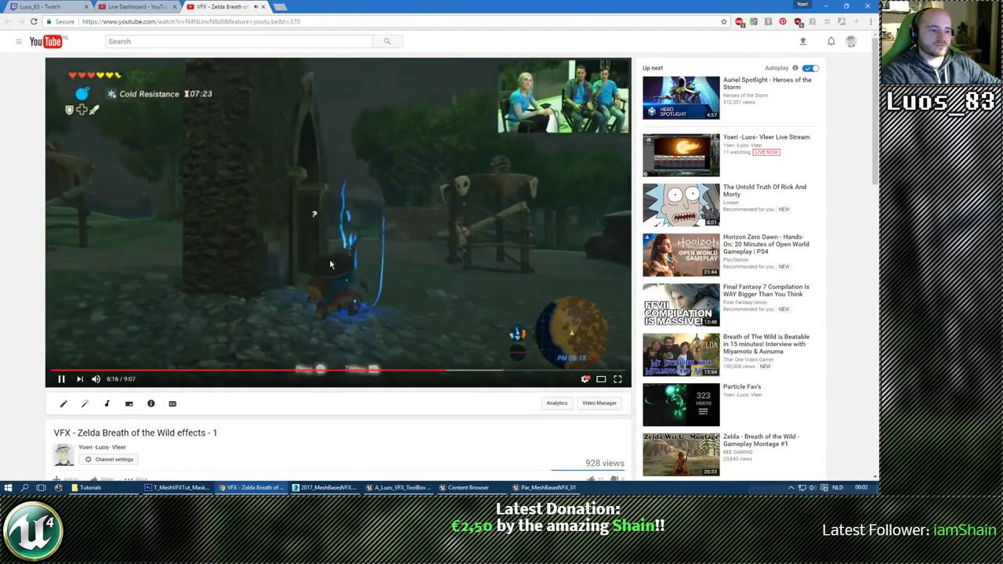
left_click(459, 369)
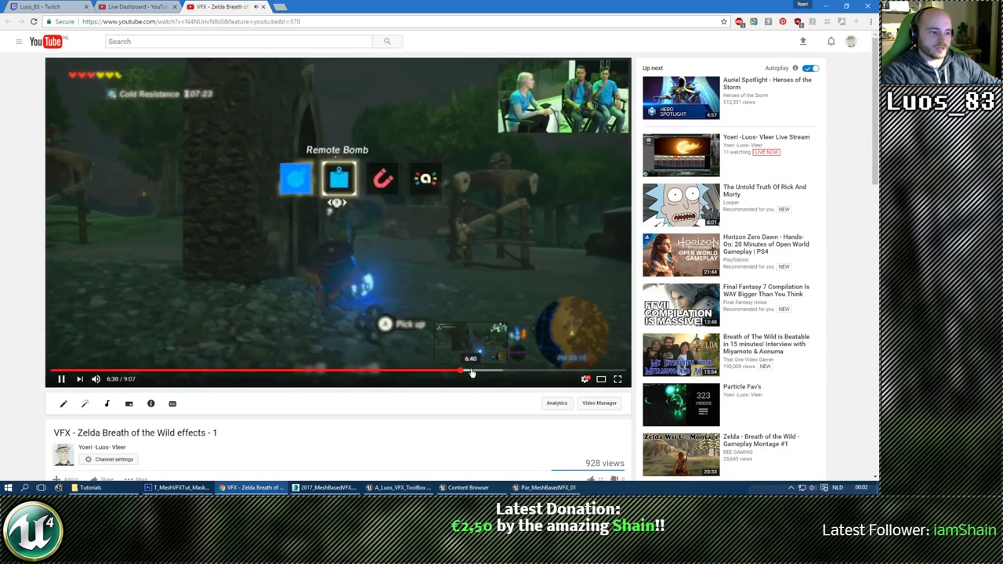
left_click(472, 368)
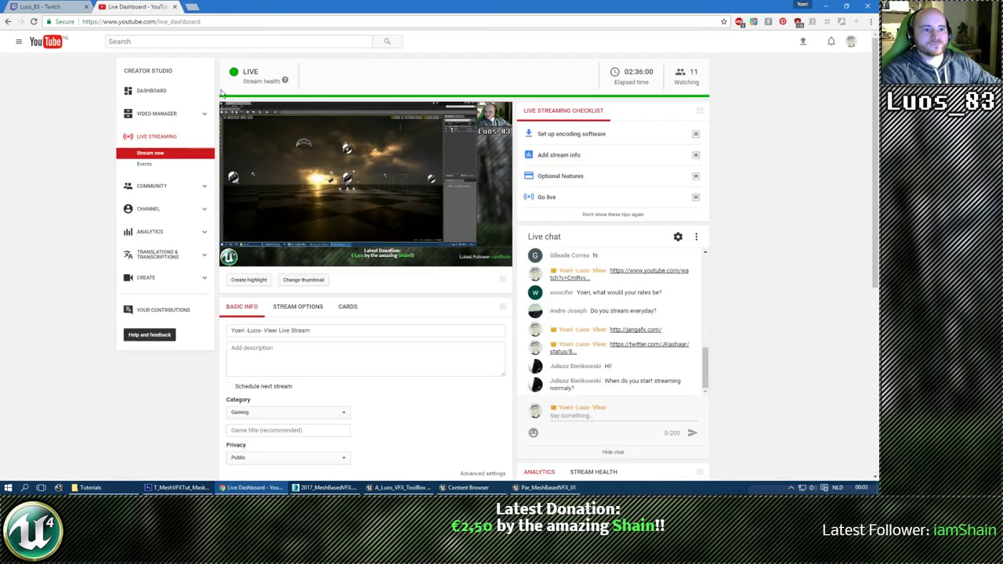
left_click(263, 7)
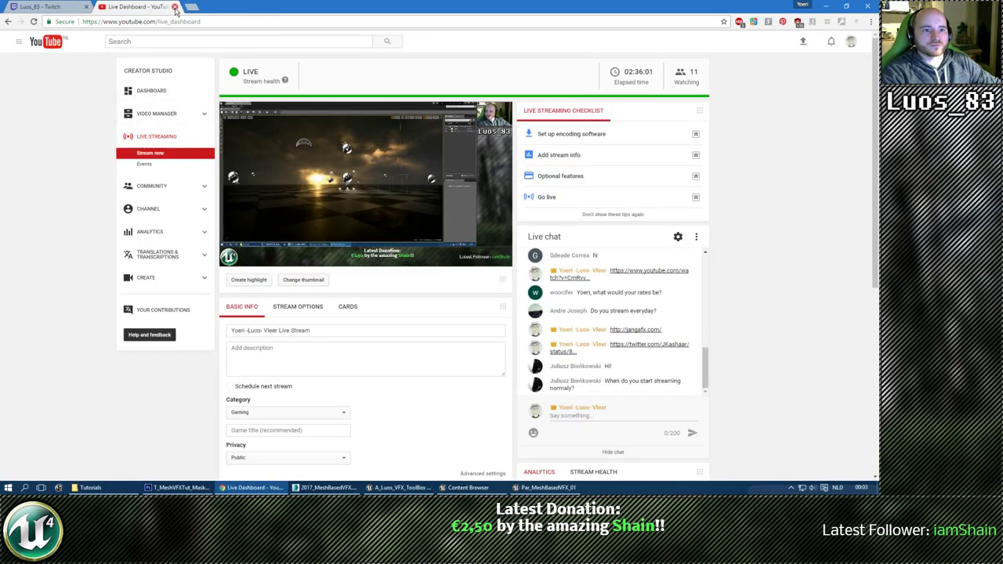
double_click(564, 7)
left_click_drag(563, 9, 0, 90)
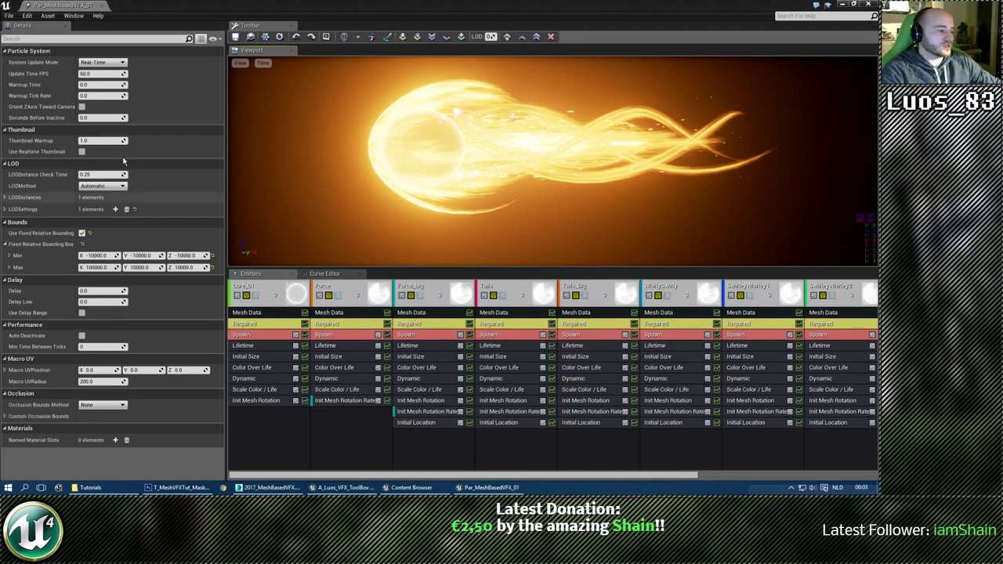
Review the fireball from a slightly different angle and enlarge its preview by narrowing the Details area.
right_click_drag(479, 159, 469, 148)
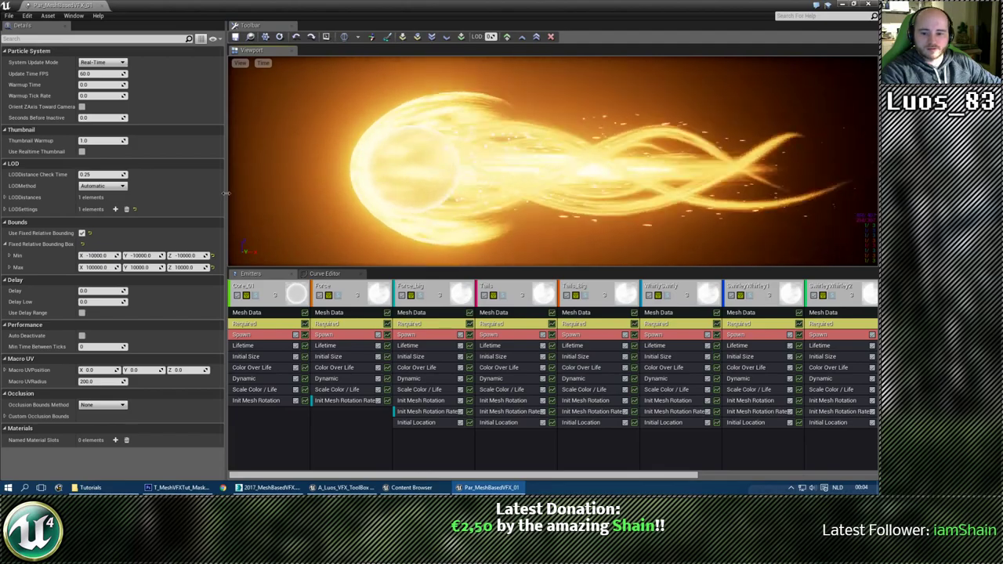
left_click_drag(227, 201, 202, 202)
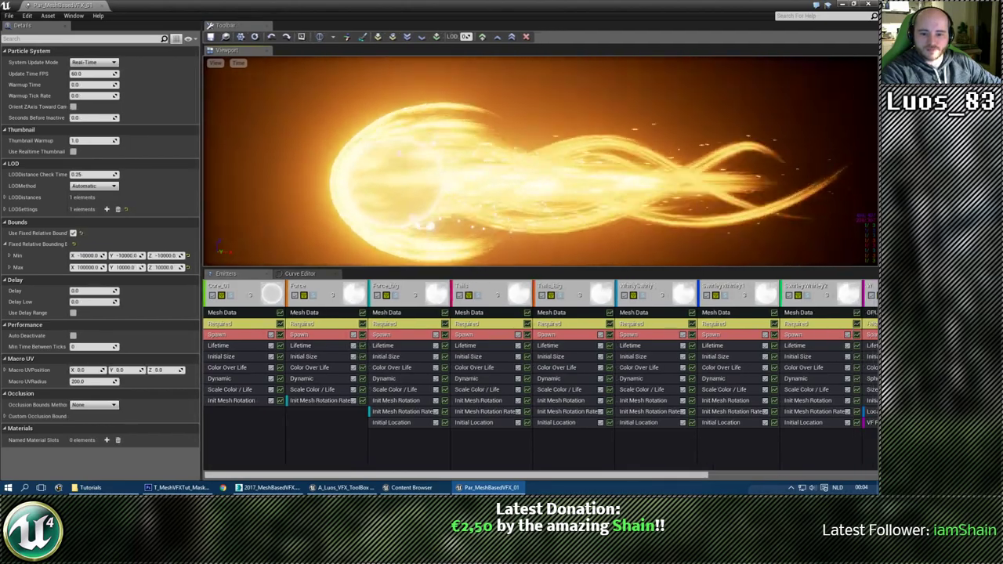